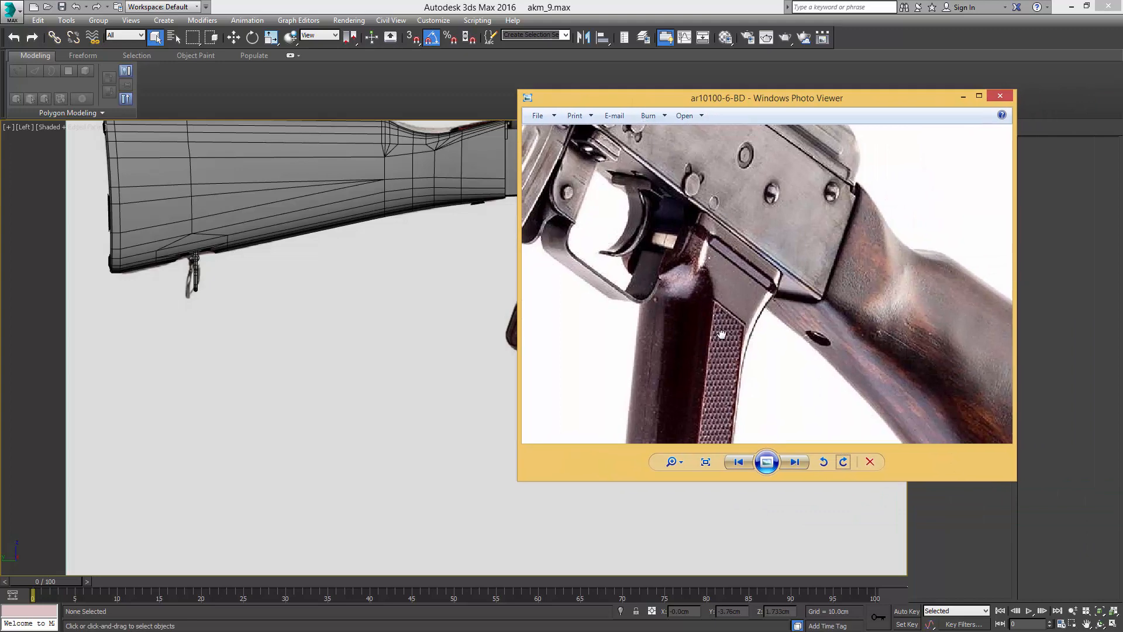
Step: Move the grip reference photo out of the way and create a cylinder about 1.43 cm in radius and 9.78 cm high
scroll(721, 335, "down", 2)
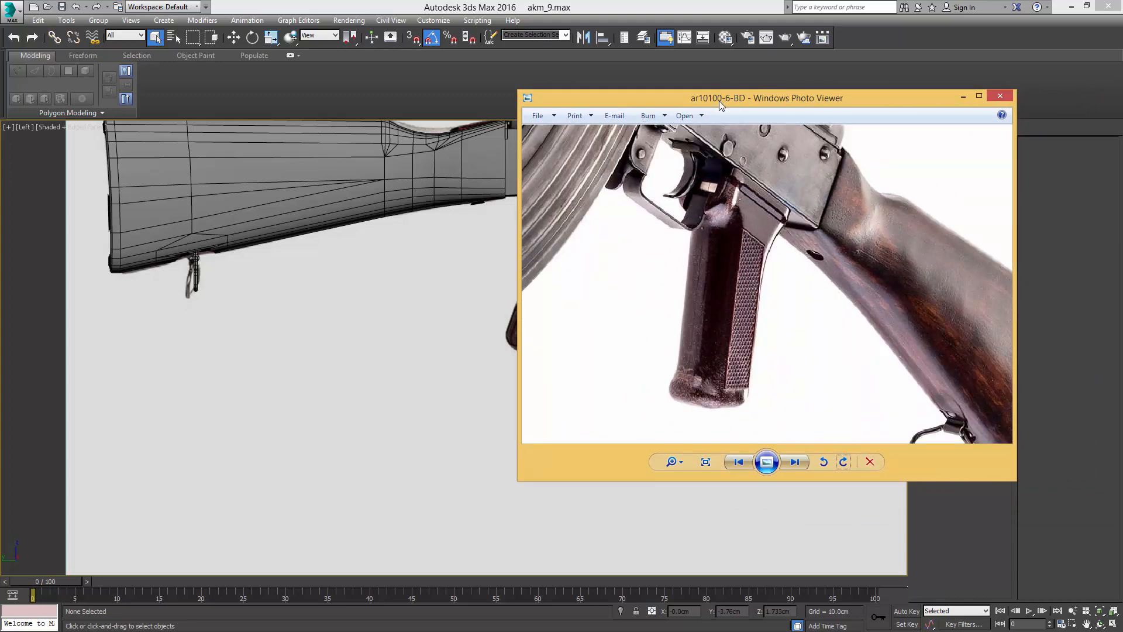
left_click_drag(718, 100, 1122, 96)
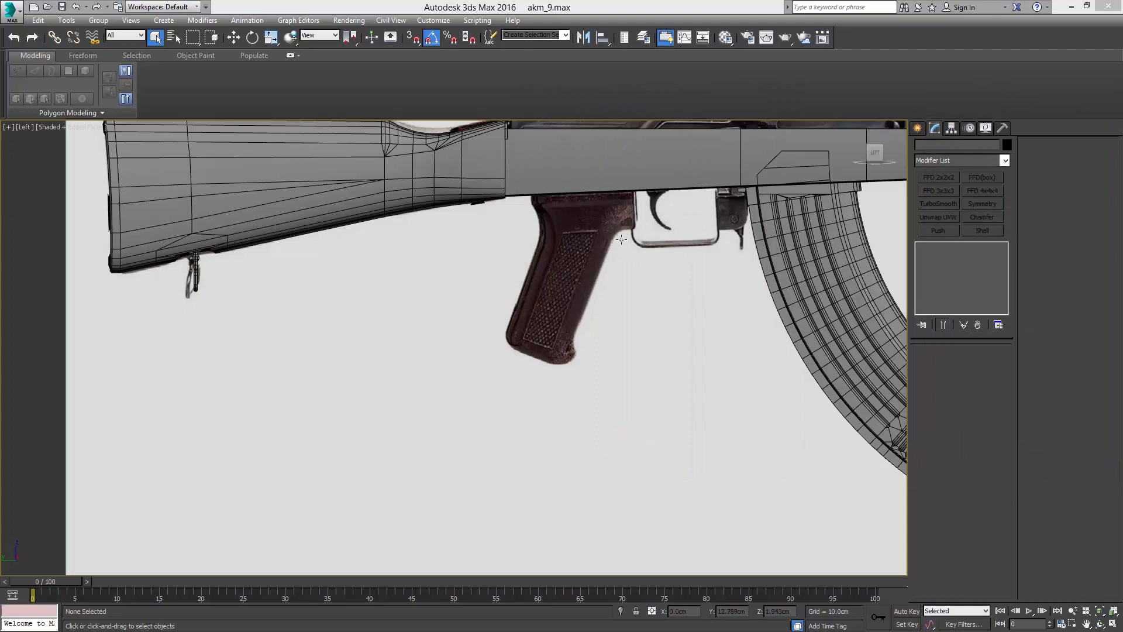
scroll(622, 240, "down", 2)
mouse_move(552, 251)
middle_mouse_down("alt")
mouse_move(534, 251)
mouse_move(561, 268)
middle_mouse_up("alt")
right_click(560, 268, "ctrl")
left_click(586, 256)
left_click_drag(543, 368, 544, 357)
left_click(554, 197)
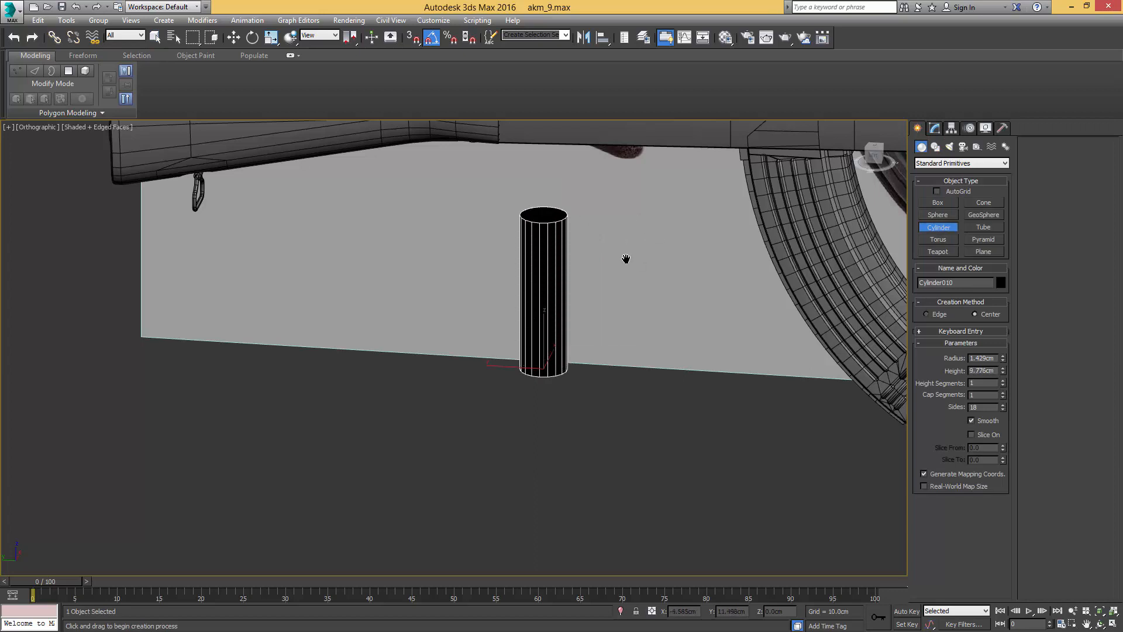
Step: Try rotating the cylinder 20 degrees about the Z axis in the top view
key("t")
key("z")
key("e")
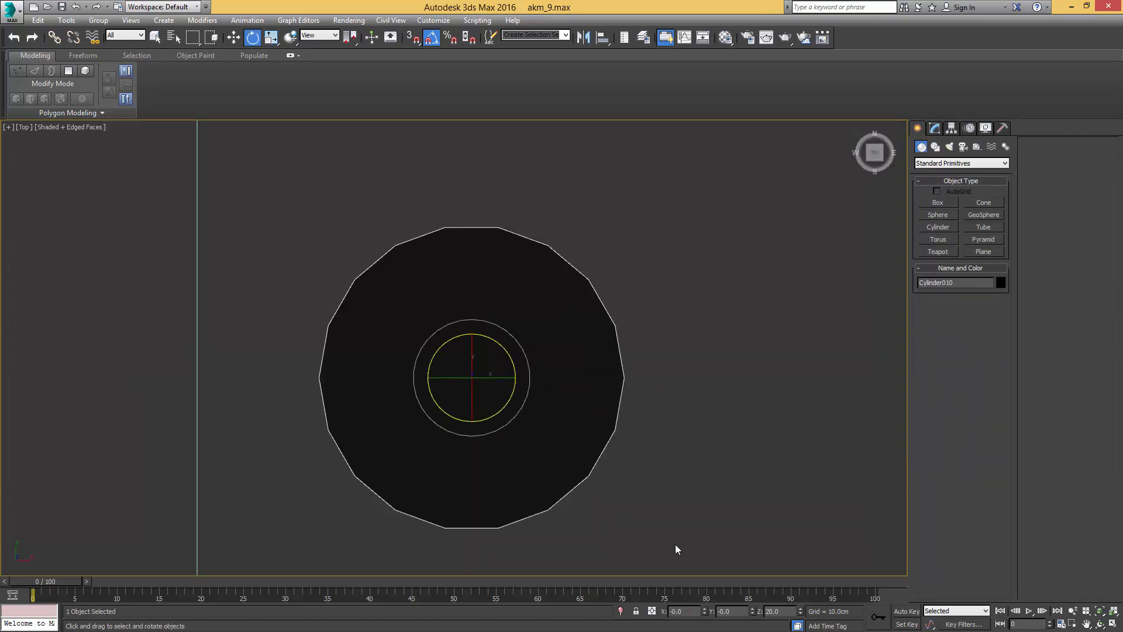
key("Return")
scroll(504, 301, "down", 4)
Step: Switch back to the left view of the rifle and hide the modeling ribbon
key("l")
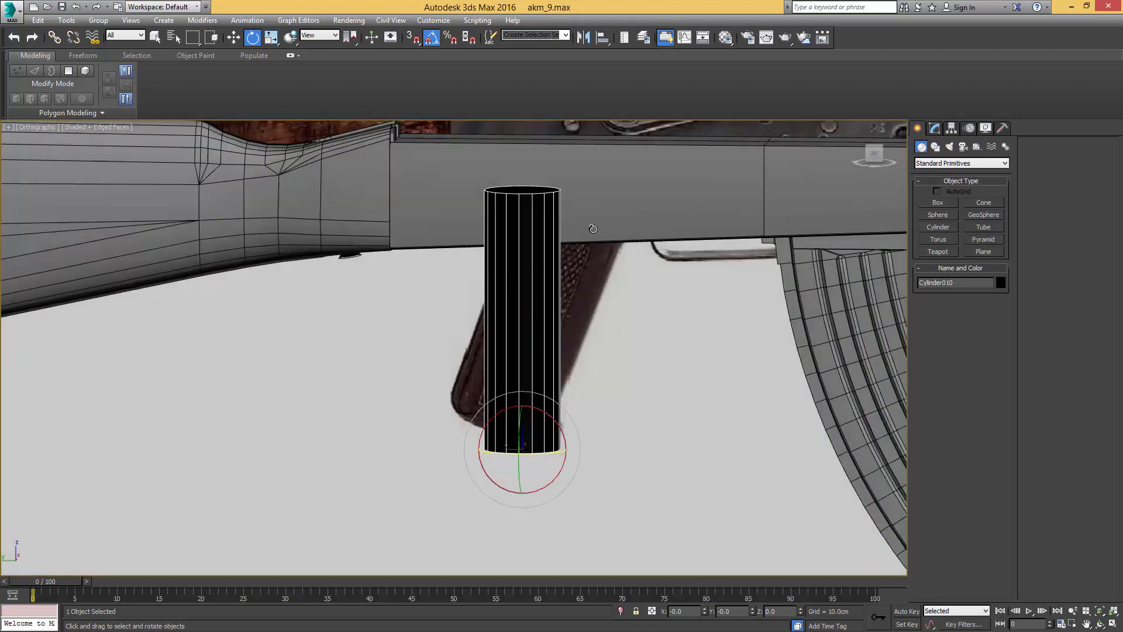
scroll(577, 243, "up", 3)
scroll(550, 262, "down", 4)
scroll(562, 281, "down", 3)
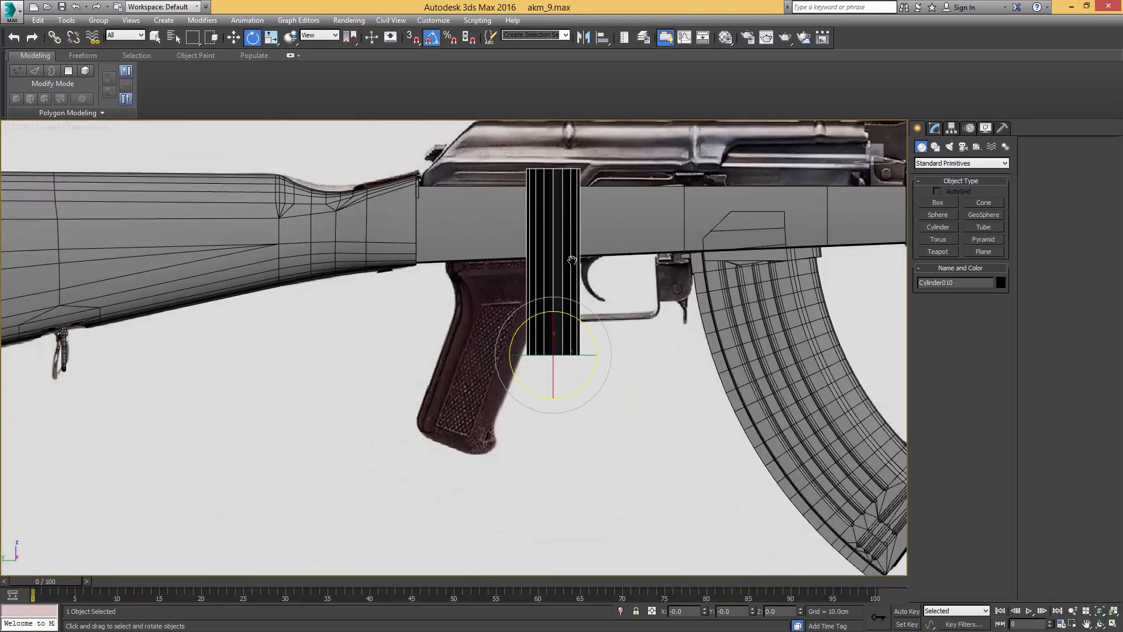
scroll(581, 297, "up", 3)
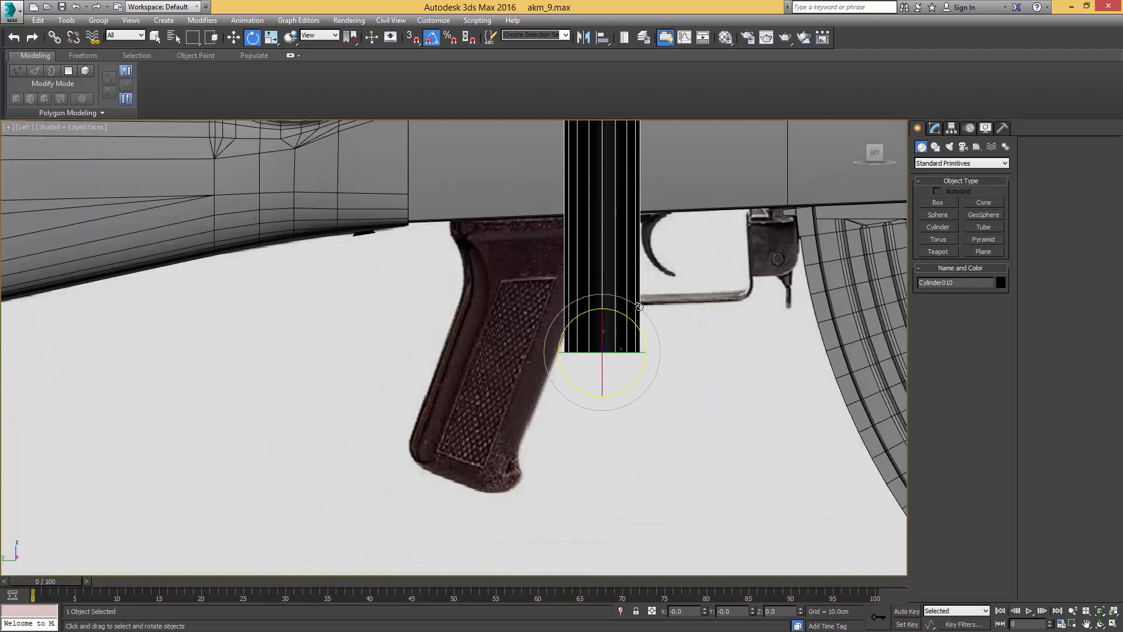
left_click(665, 37)
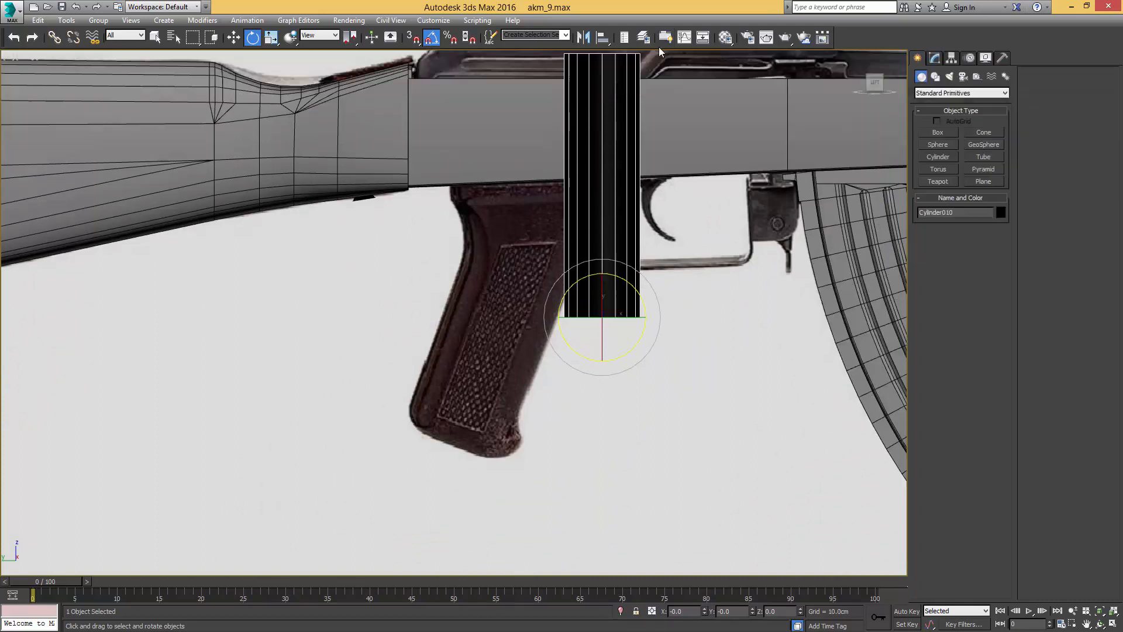
Step: Place the cylinder over the pistol grip in the reference and tilt it 20 degrees about X to follow the grip's slant
left_click_drag(631, 285, 477, 388)
key("w")
key("e")
middle_click_drag(477, 387, 528, 345)
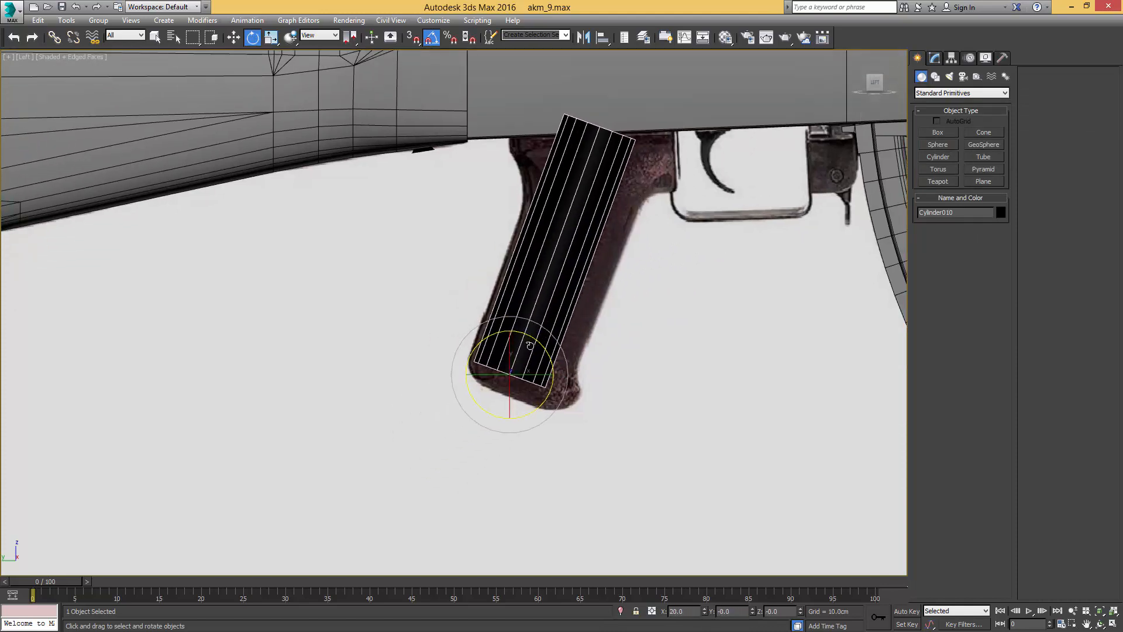
key("w")
left_click_drag(525, 357, 526, 368)
Step: Set the cylinder's X position to 0 to centre it under the receiver
middle_click_drag(551, 363, 567, 342, "alt")
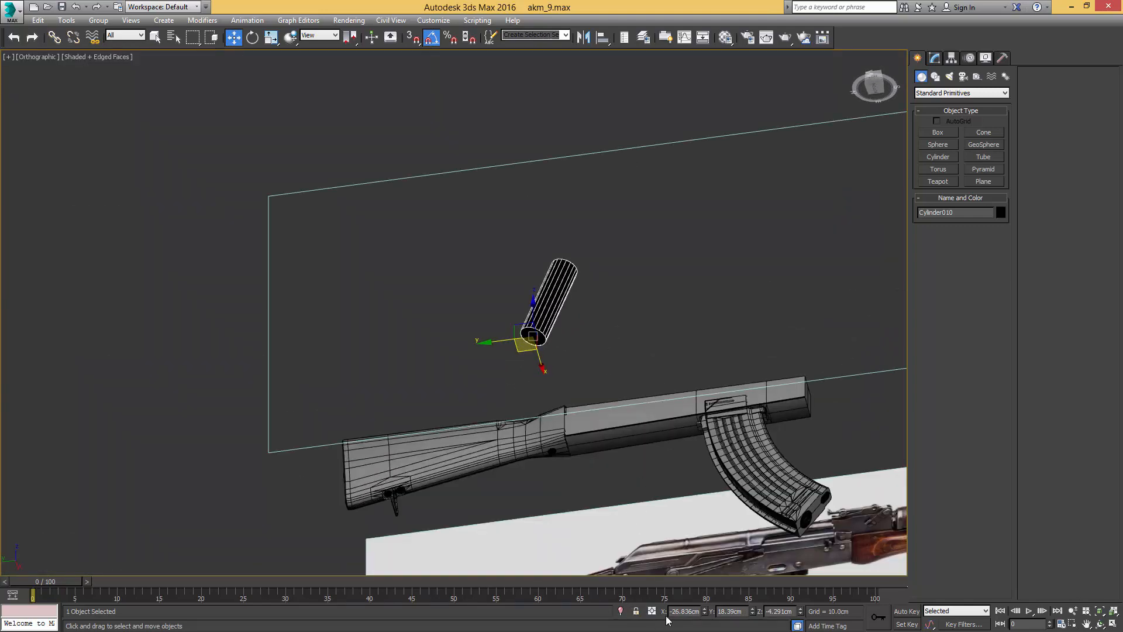
double_click(683, 610)
type("0")
key("Return")
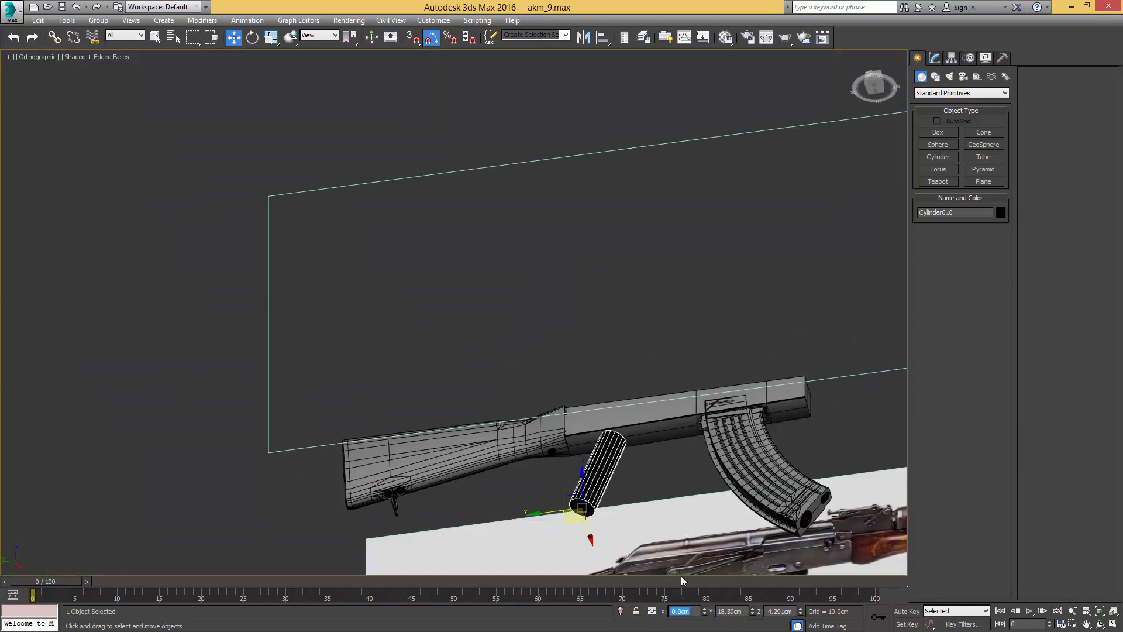
Step: Reduce the cylinder's radius to 1.315 cm to suit the receiver's width
scroll(629, 301, "up", 5)
middle_click_drag(579, 454, 645, 267)
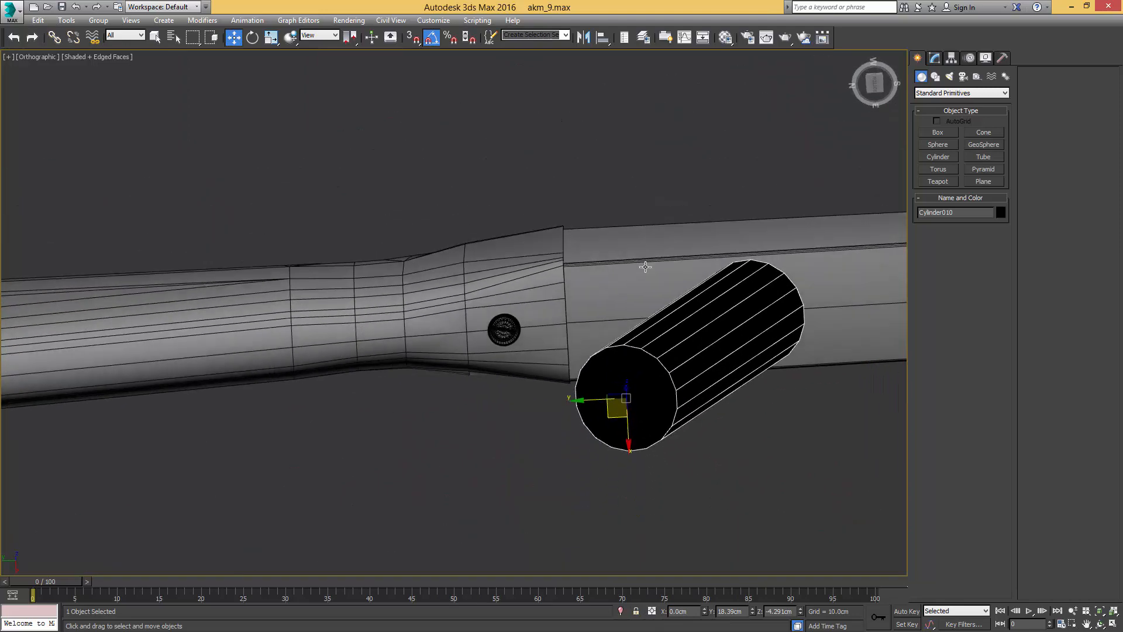
left_click(934, 58)
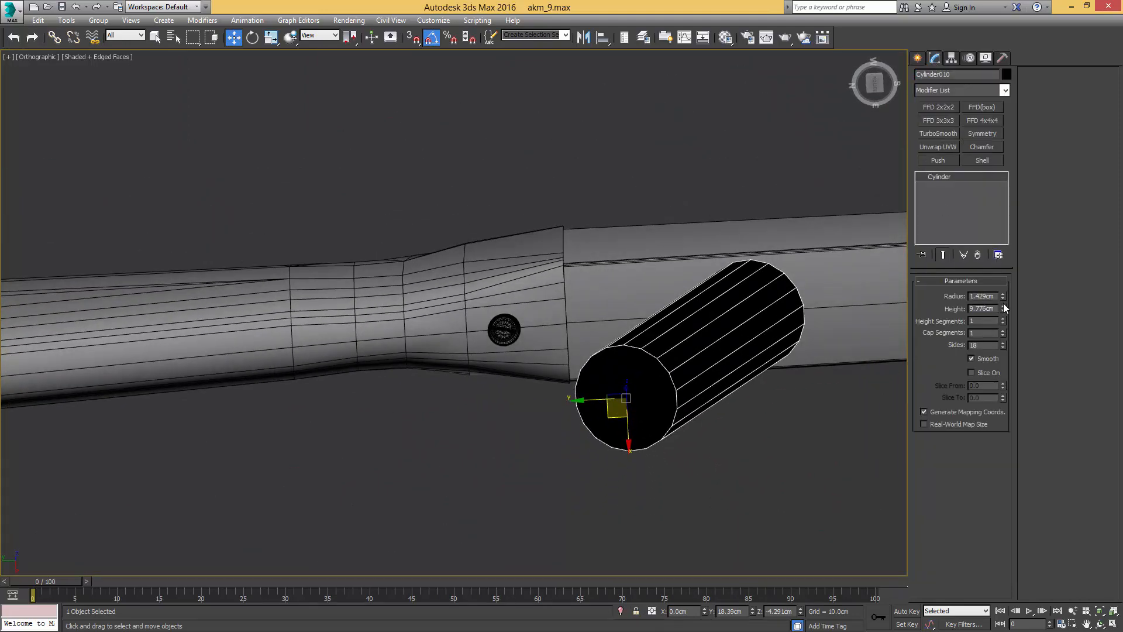
left_click_drag(1002, 297, 1001, 302)
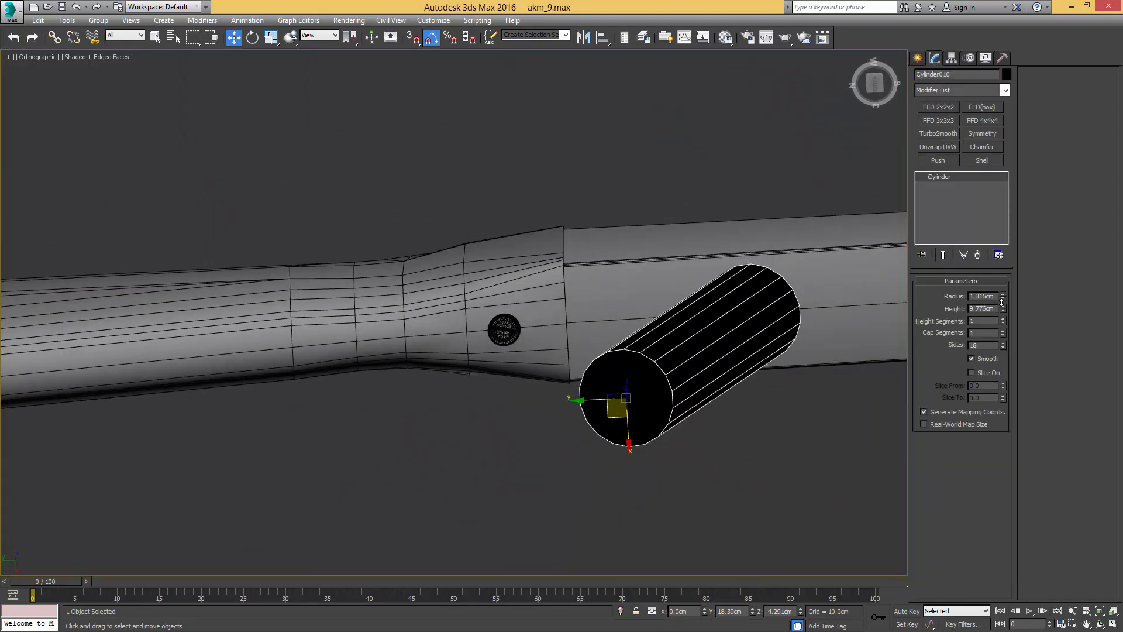
middle_click_drag(785, 241, 784, 306, "alt")
key("l")
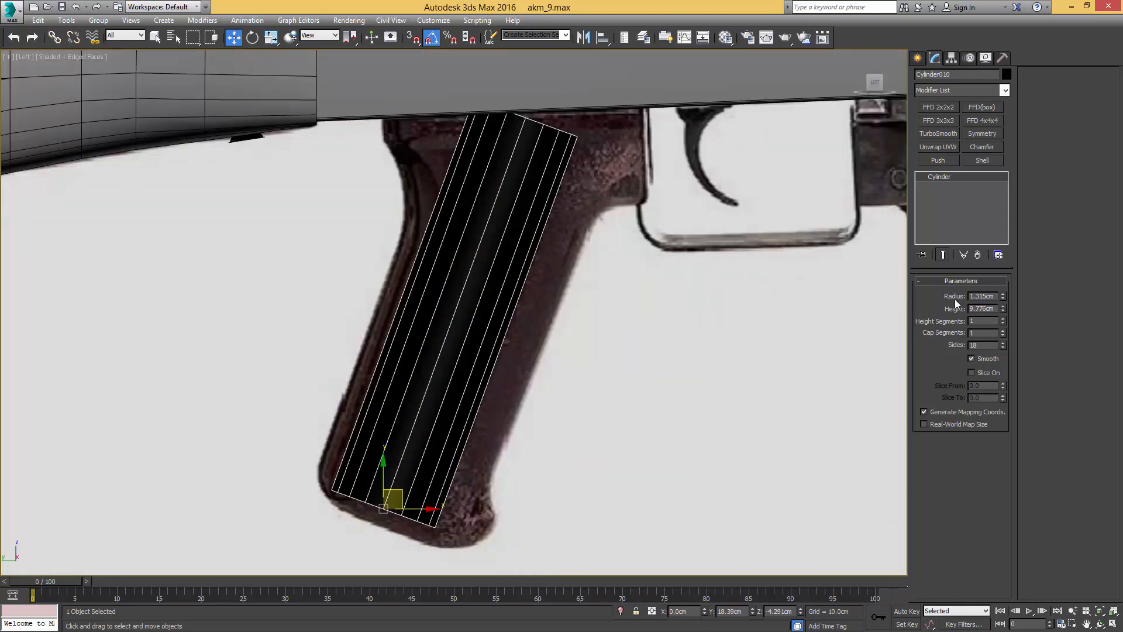
Step: Convert the cylinder to an Editable Poly and assign it the 01 - Default material
key("alt+p")
middle_click_drag(499, 288, 600, 285)
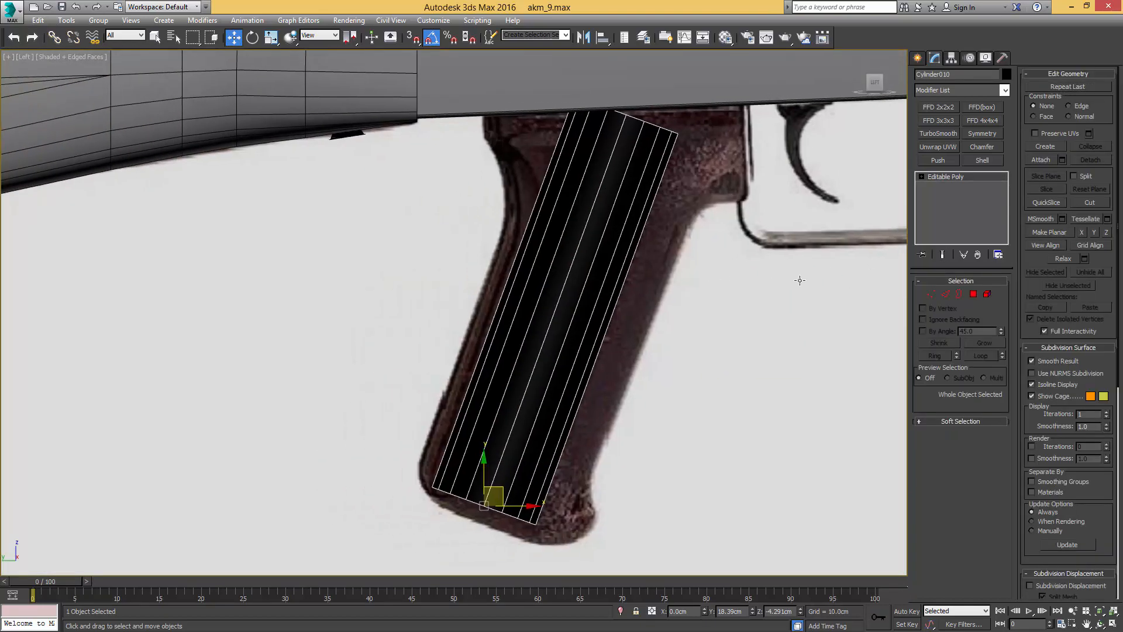
left_click(725, 37)
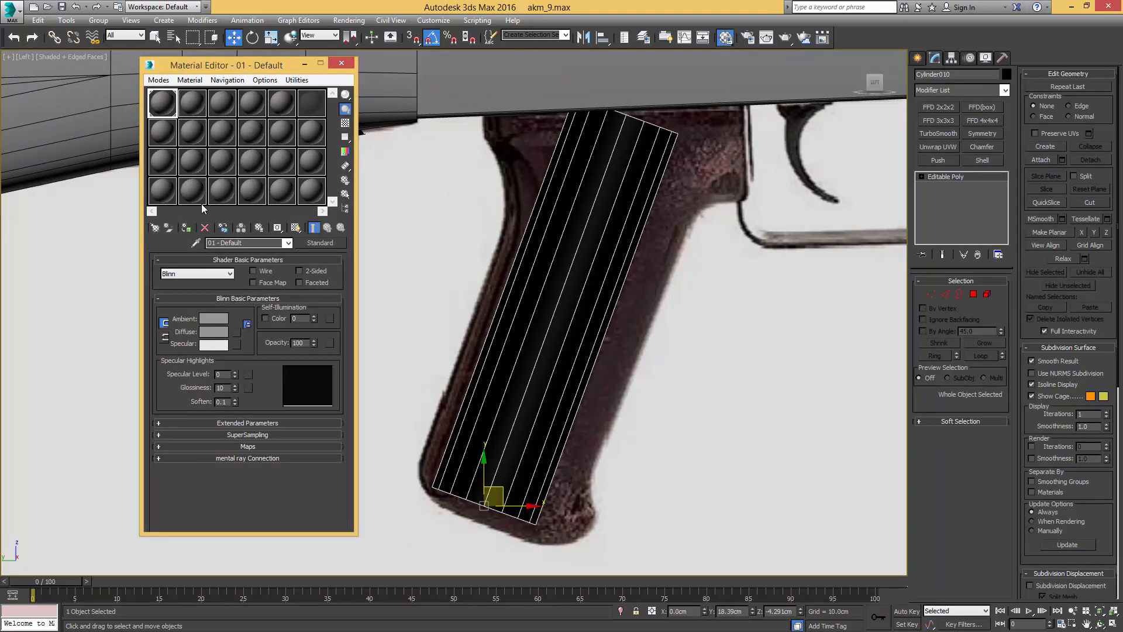
left_click(186, 228)
left_click(341, 64)
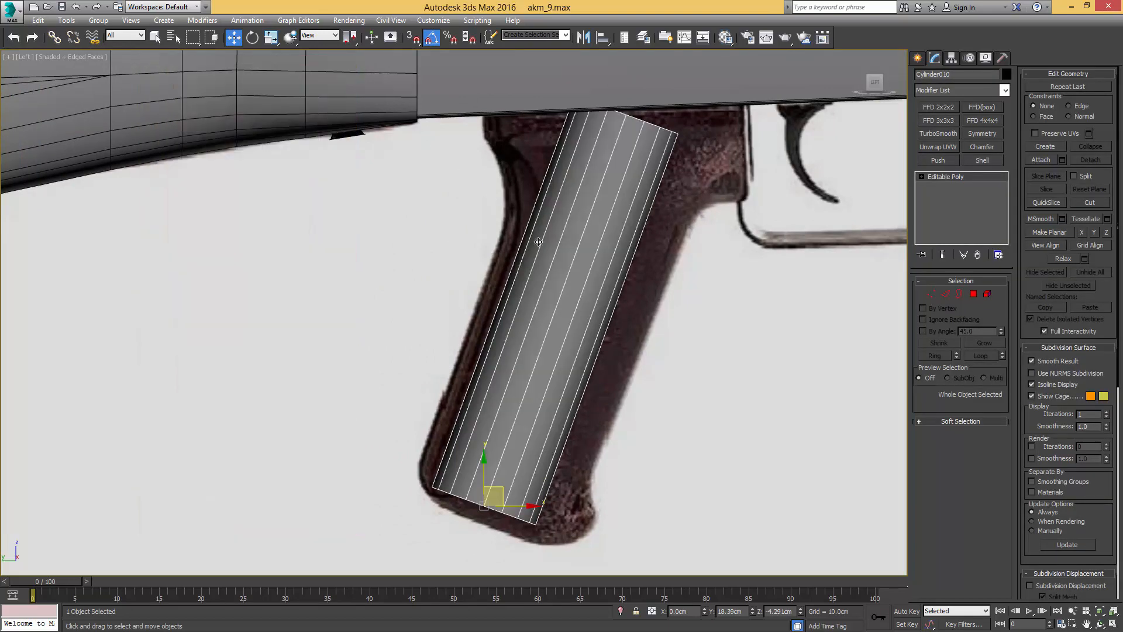
middle_click_drag(600, 312, 641, 300)
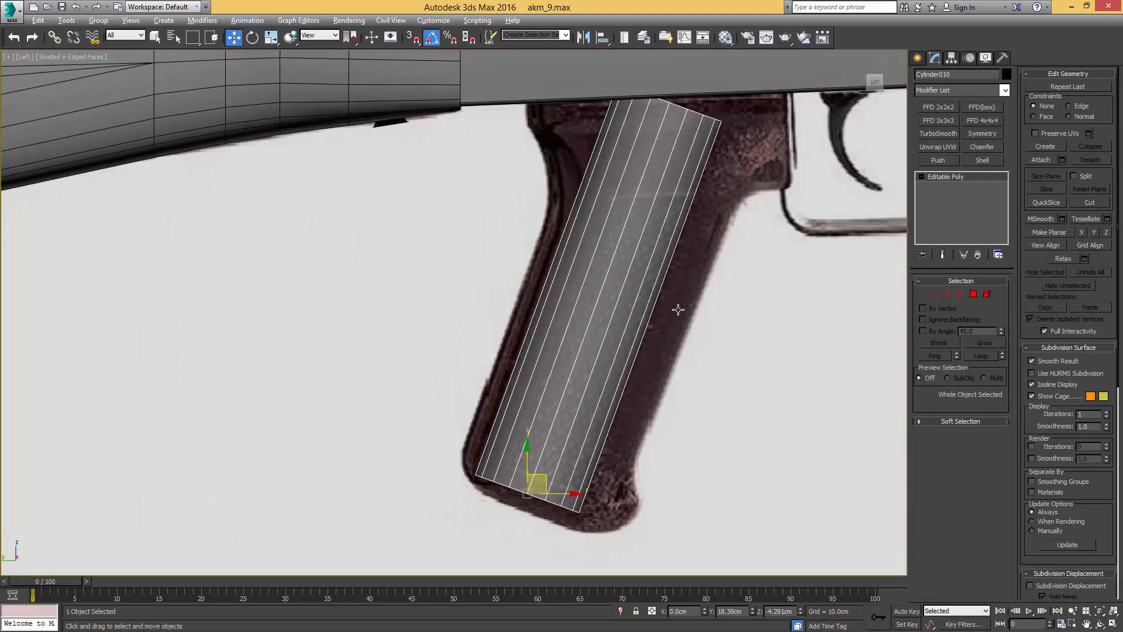
Step: Select the cylinder's seven front side polygons and move them about 1.1 cm along their local Z axis toward the grip's front edge
key("4")
left_click_drag(619, 279, 619, 279)
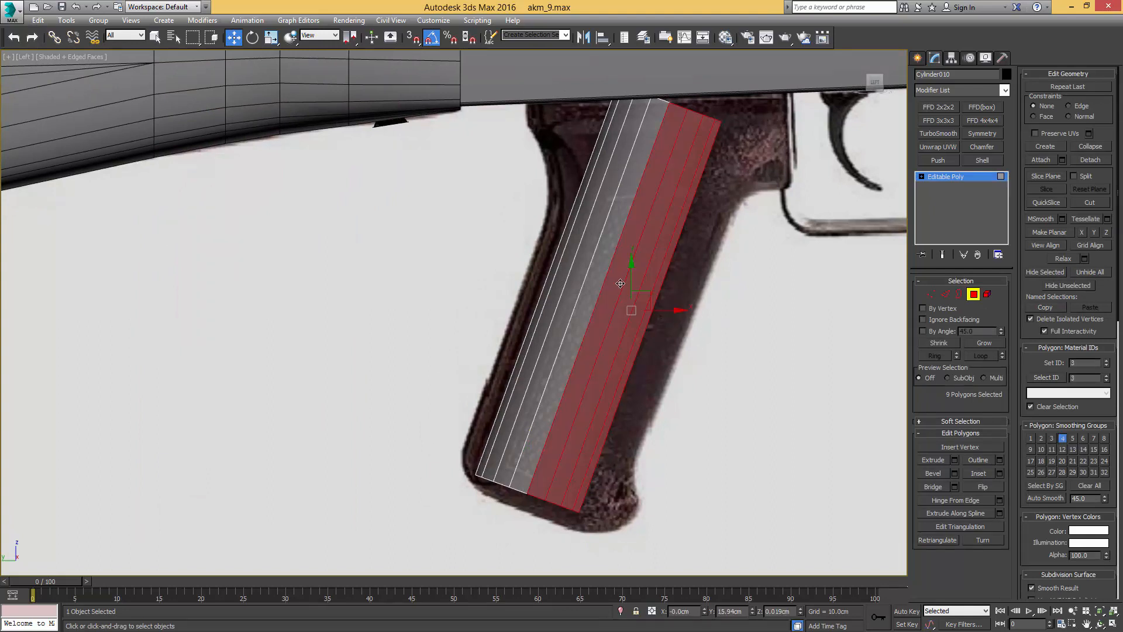
scroll(616, 285, "down", 2)
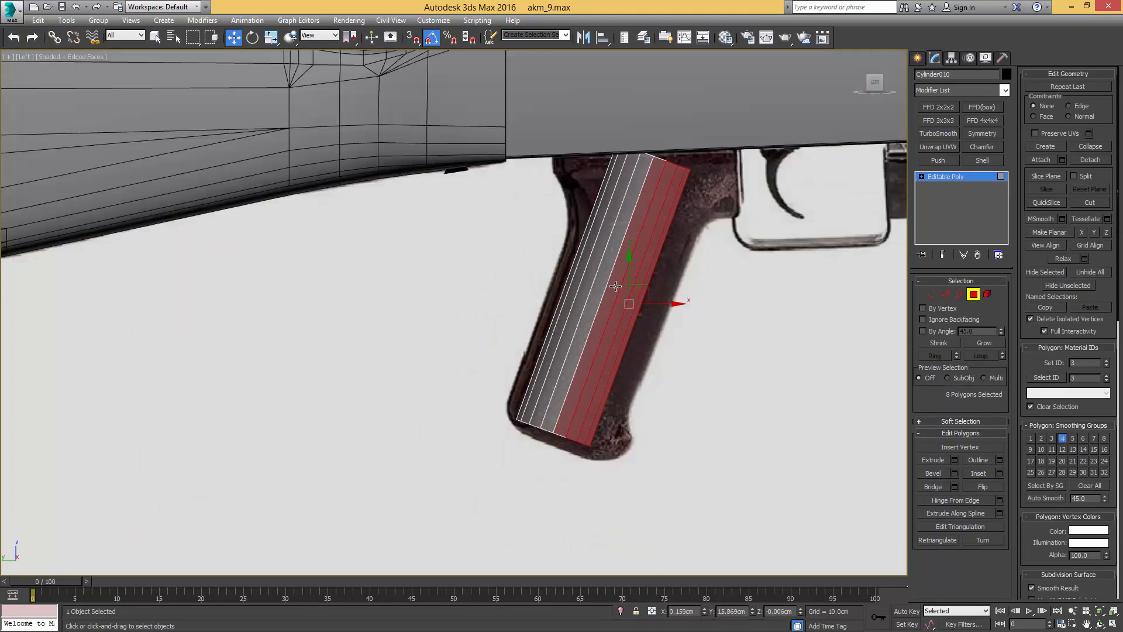
left_click(608, 297, "alt")
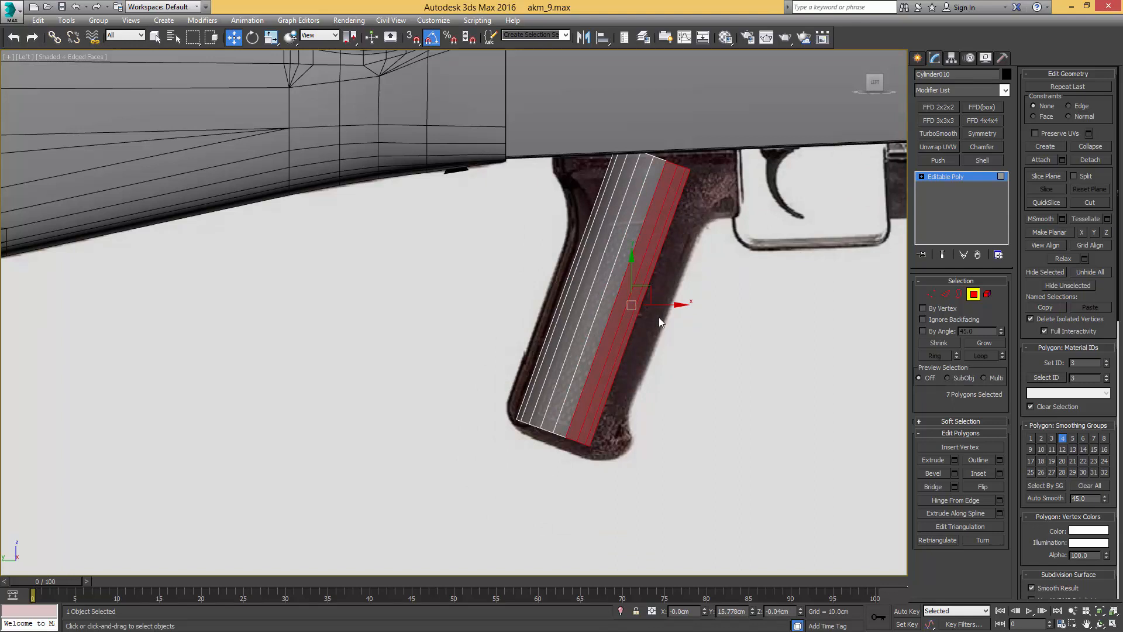
right_click(624, 317, "alt")
left_click(644, 299)
left_click_drag(661, 316, 694, 322)
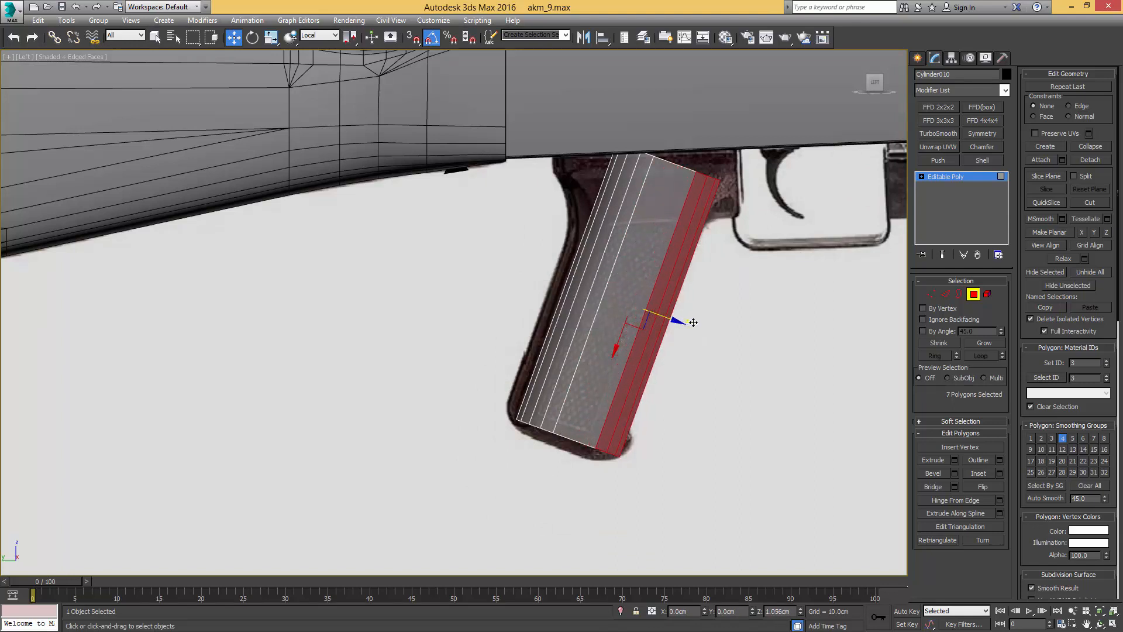
Step: Scale the front polygons along their local Z axis and reposition them to line up with the grip's front edge
key("r")
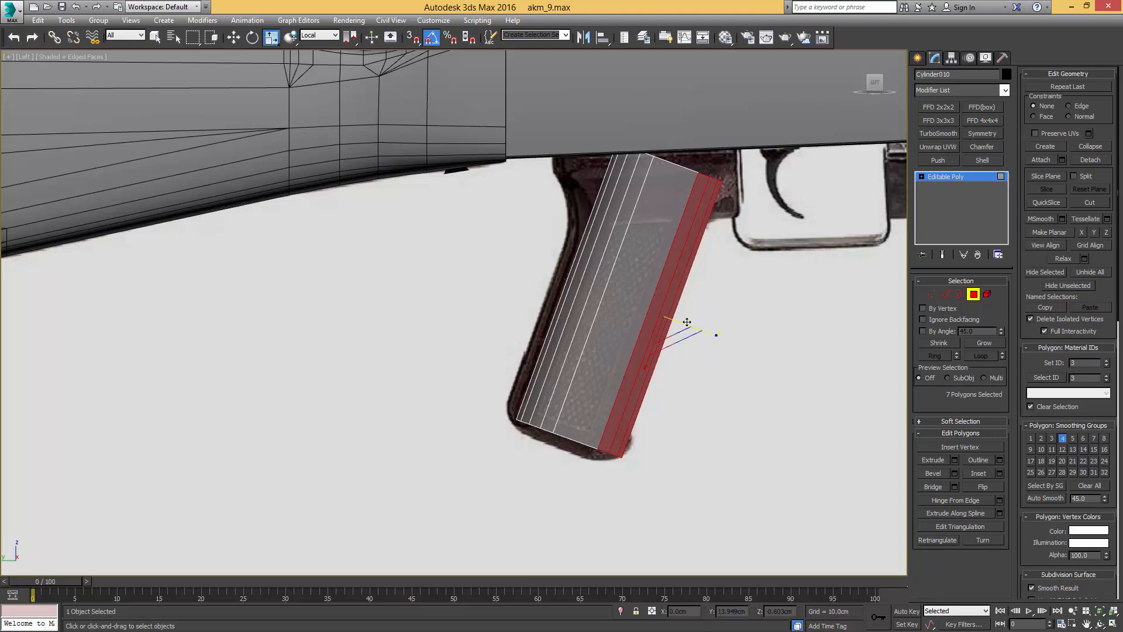
left_click_drag(715, 336, 683, 301)
scroll(669, 336, "up", 4)
key("w")
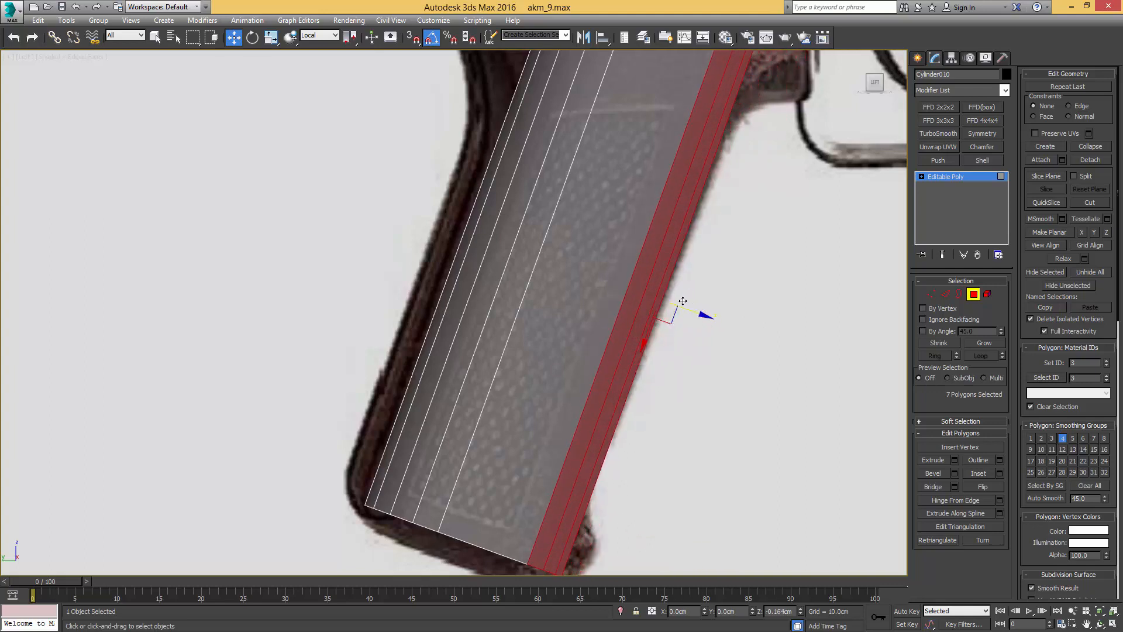
key("r")
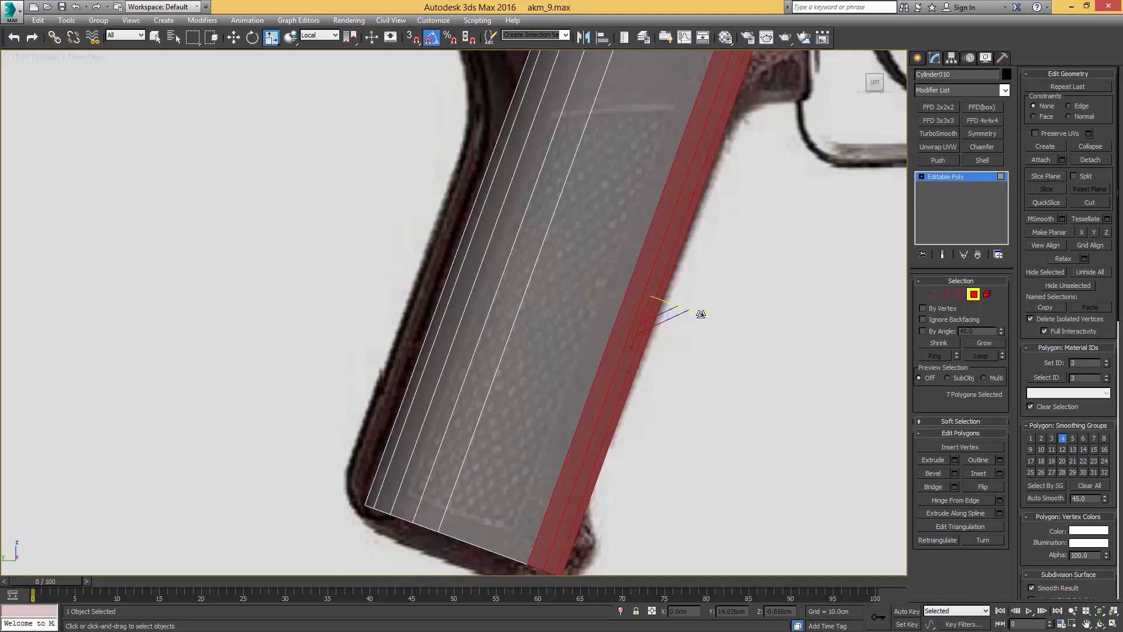
mouse_move(700, 313)
left_mouse_down()
mouse_move(714, 319)
mouse_move(693, 311)
left_mouse_up()
key("w")
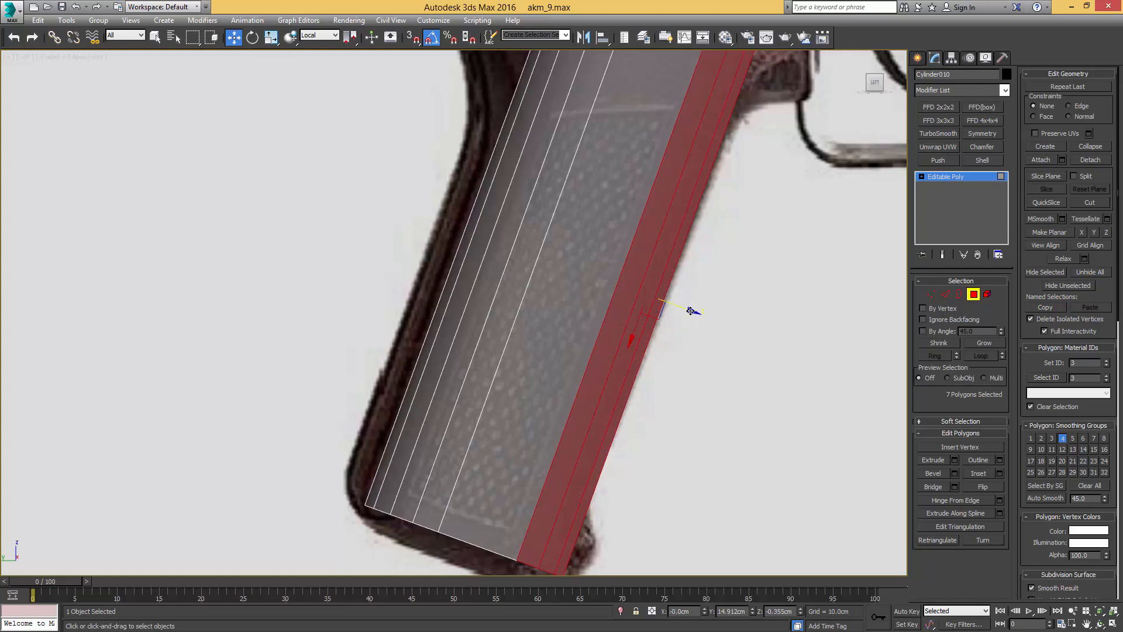
Step: Select the nine rear side polygons and move them outward along their local Z axis past the grip's back edge
middle_click_drag(435, 221, 540, 256)
scroll(553, 250, "down", 3)
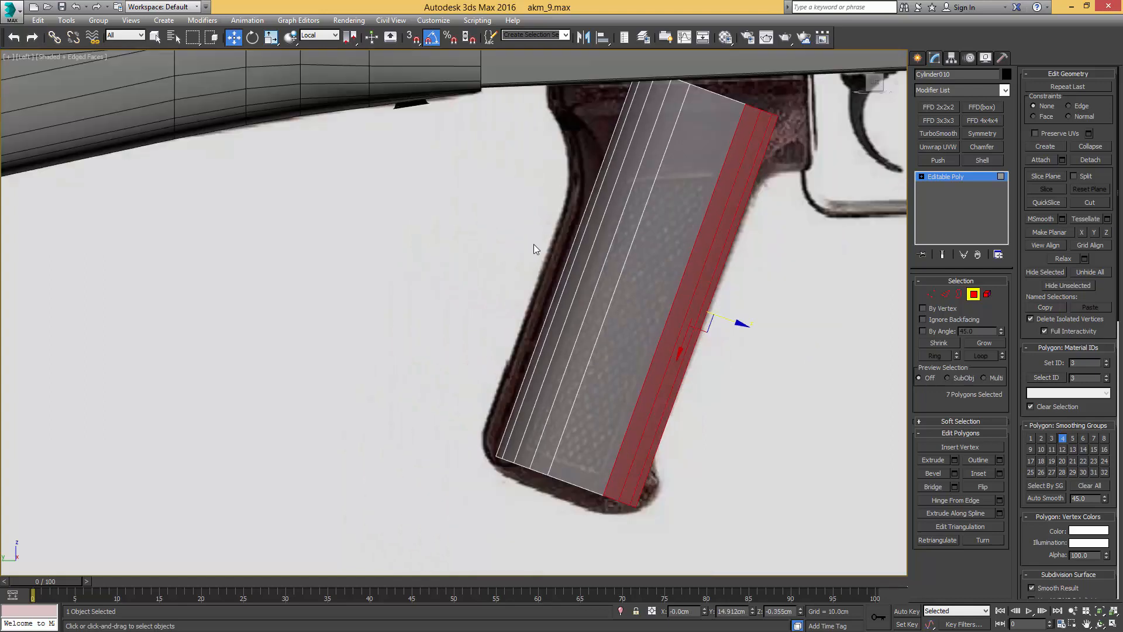
left_click_drag(525, 241, 614, 273)
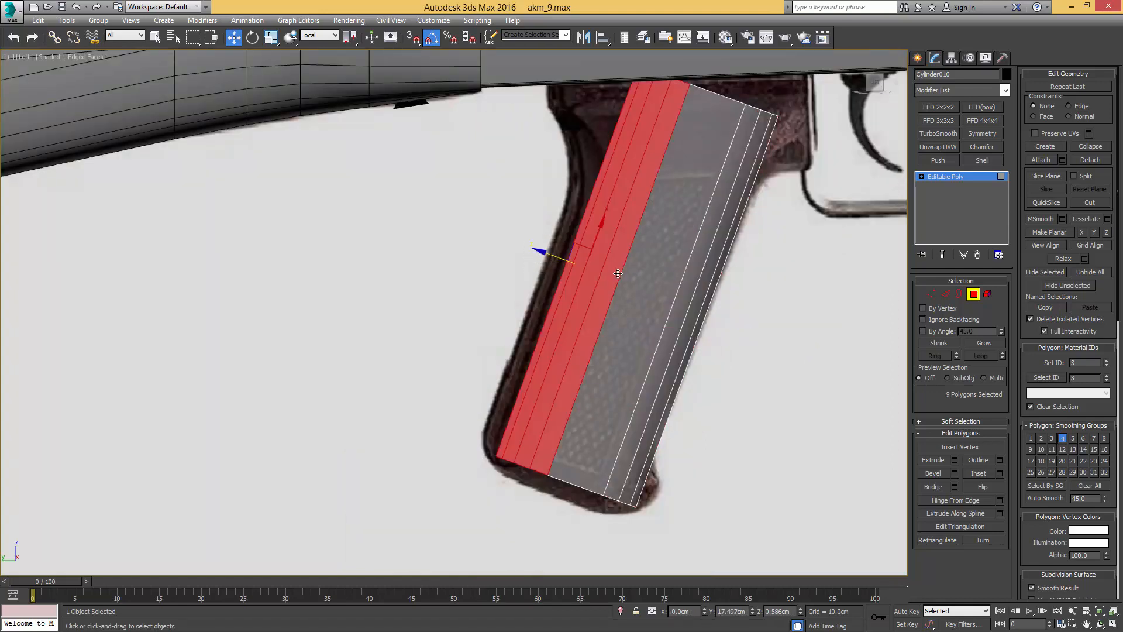
left_click_drag(540, 256, 511, 242)
Step: Narrow the rear polygons along their local Z axis and shift them inward to line up with the grip's back edge
key("r")
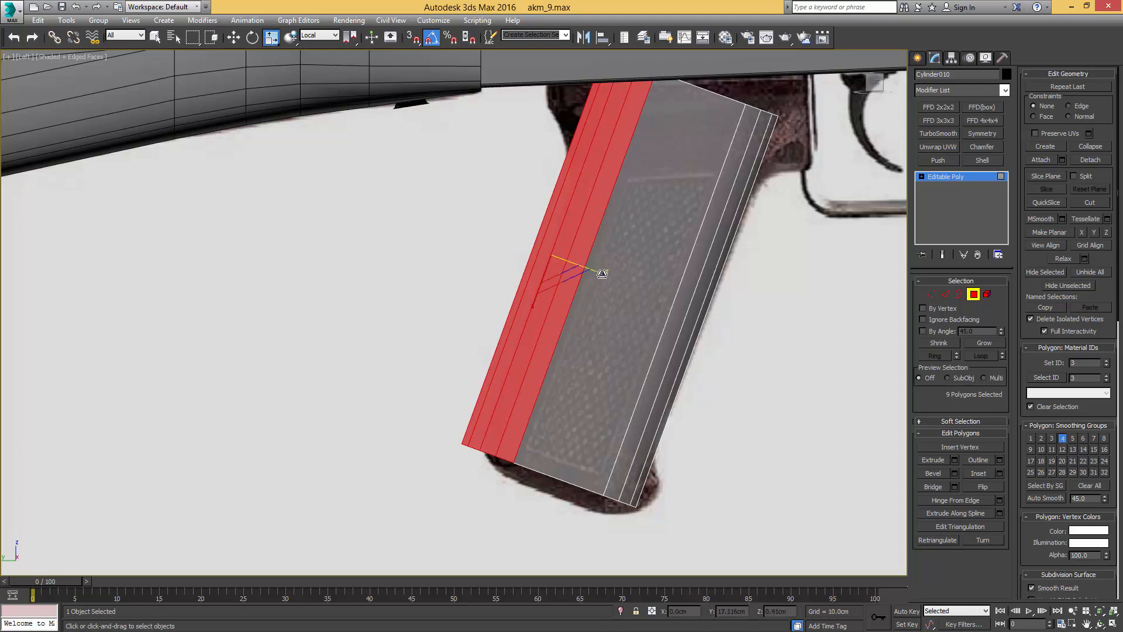
left_click_drag(596, 269, 587, 269)
key("w")
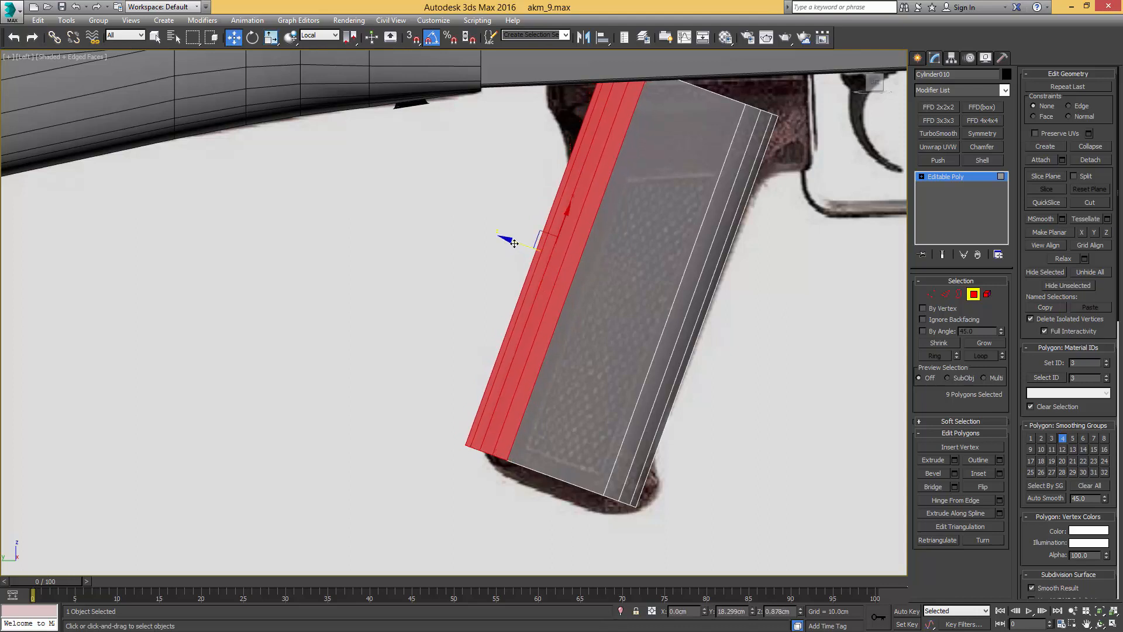
left_click_drag(514, 244, 525, 246)
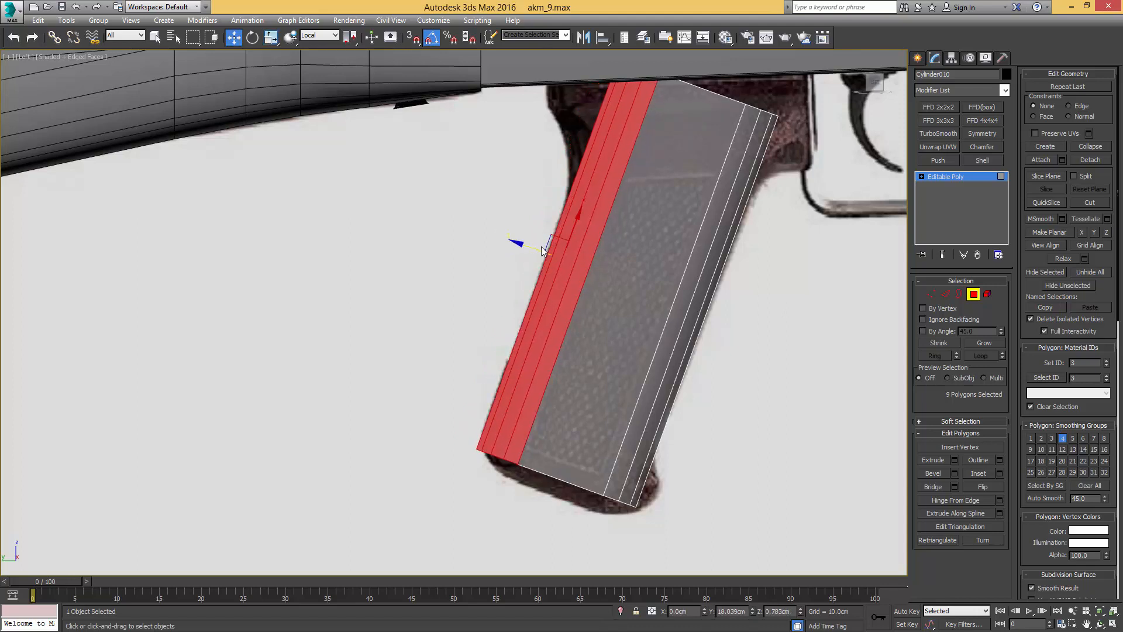
key("r")
left_click_drag(611, 276, 608, 277)
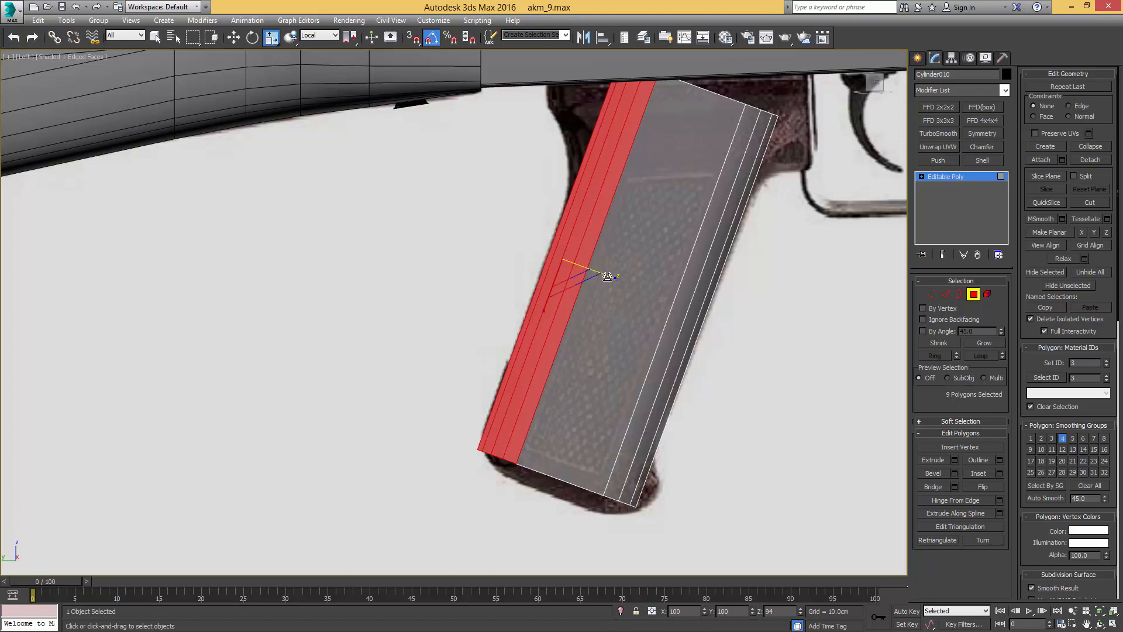
key("w")
left_click_drag(527, 248, 527, 248)
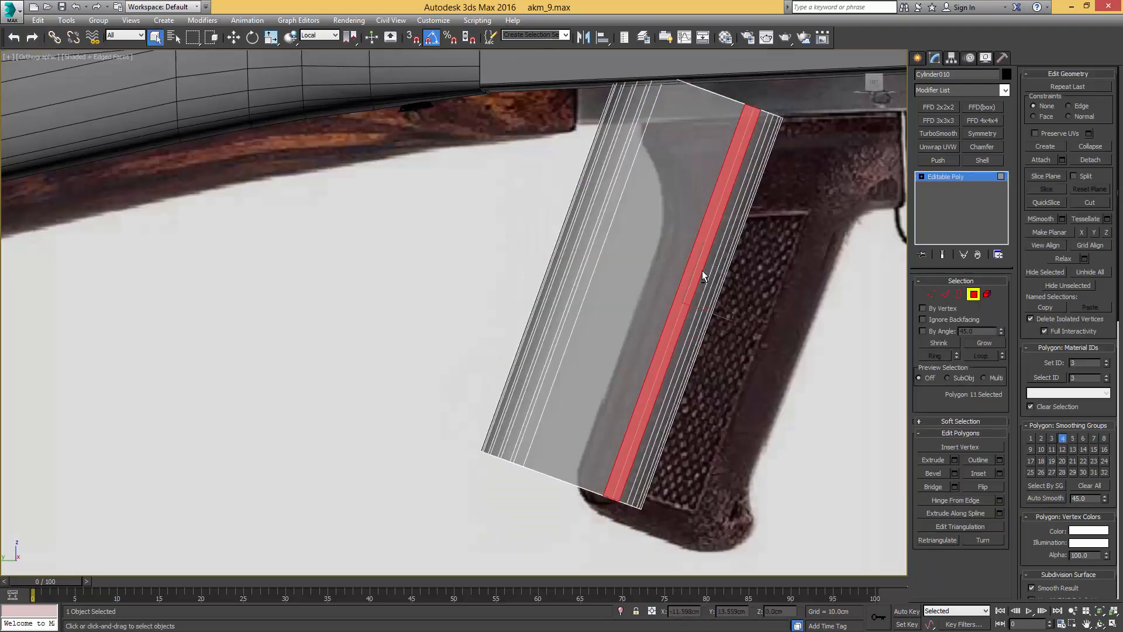
middle_click_drag(702, 270, 774, 168, "alt")
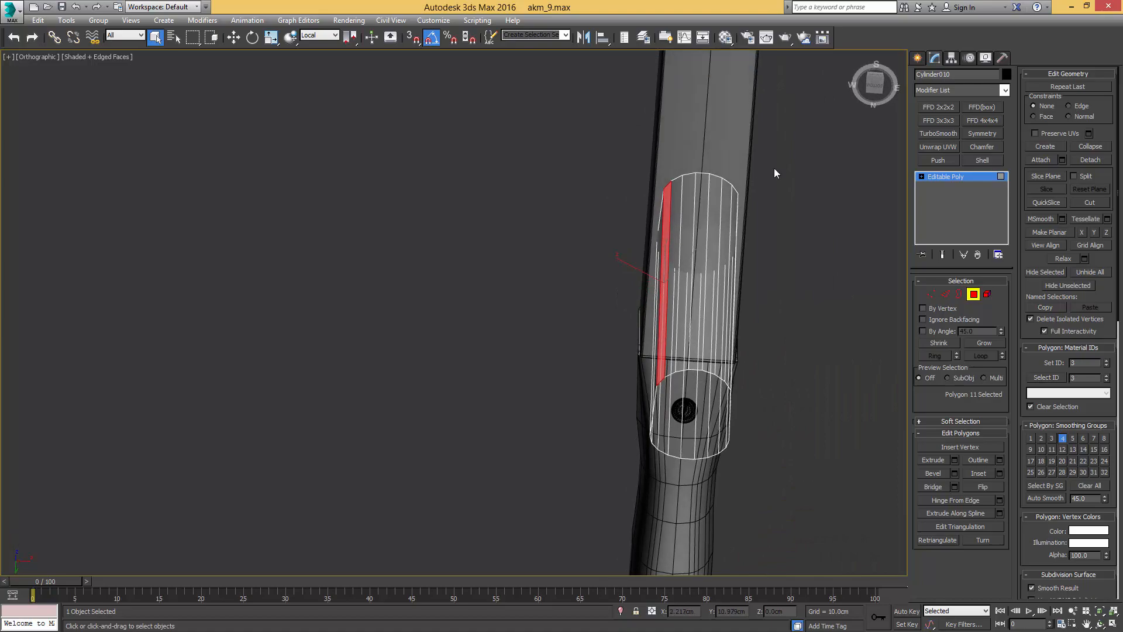
Step: Select opposite edges at the middle of the cylinder's rim and connect them into a lengthwise centre loop across the sides and caps
key("2")
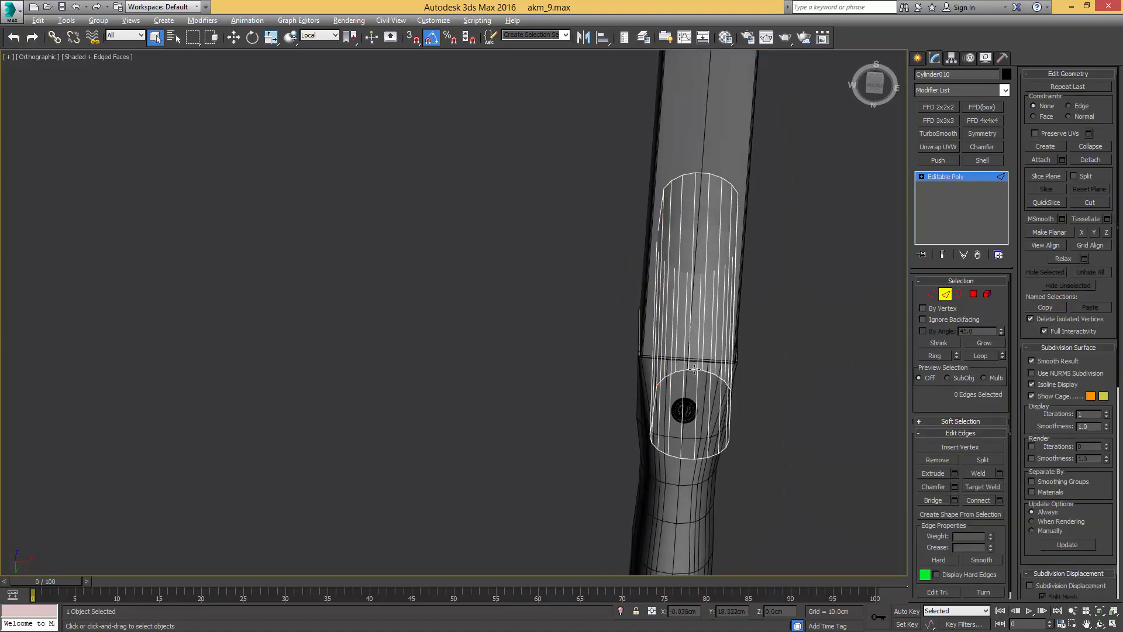
left_click(693, 366)
middle_click_drag(693, 367, 849, 395, "alt")
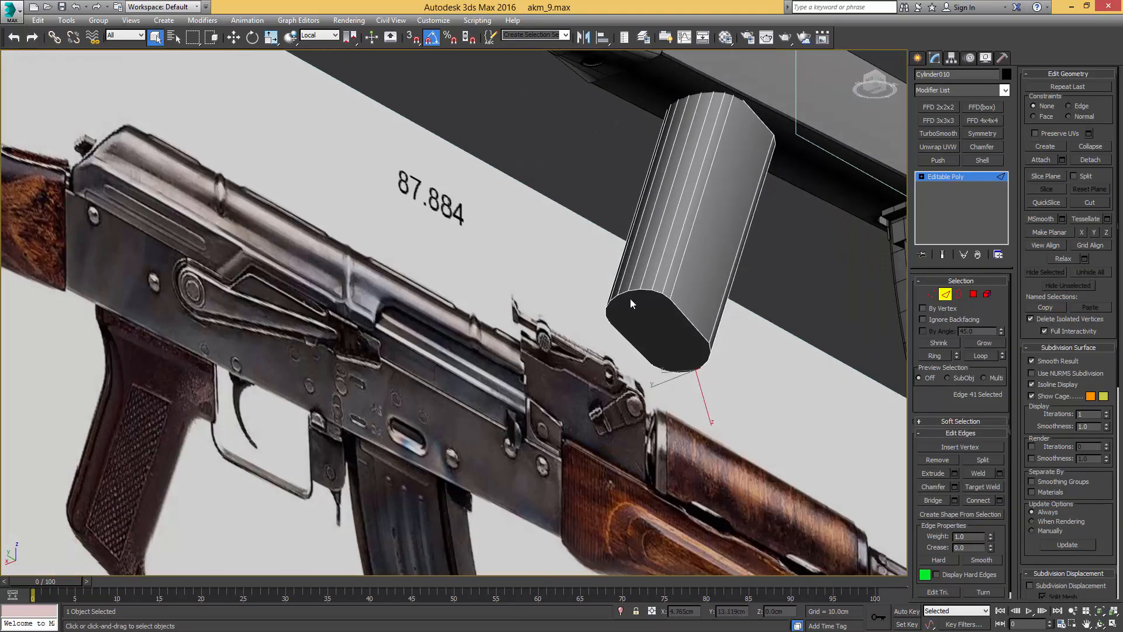
middle_click_drag(630, 294, 711, 297, "alt")
left_click(668, 288, "ctrl")
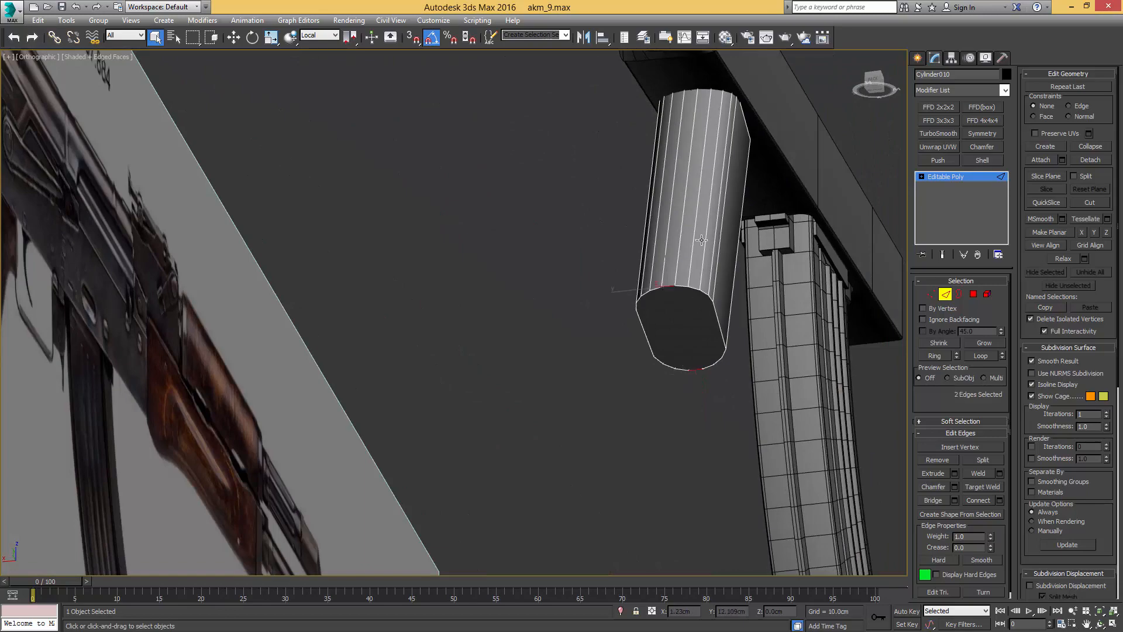
key("alt+r")
key("F3")
key("ctrl+shift+e")
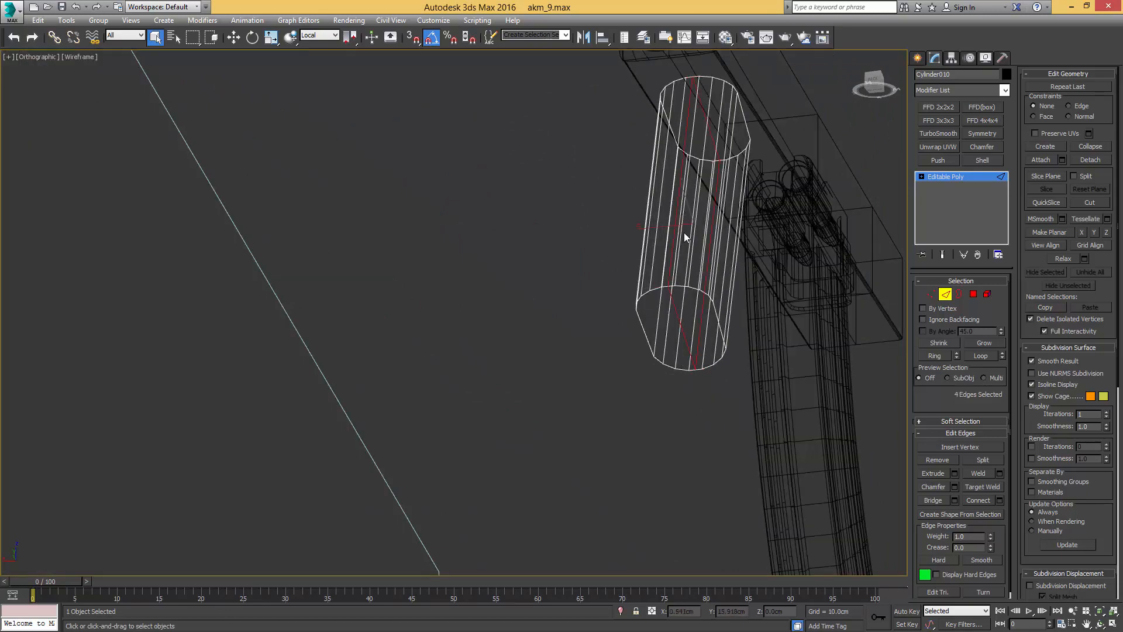
middle_click_drag(694, 201, 507, 193, "alt")
key("F3")
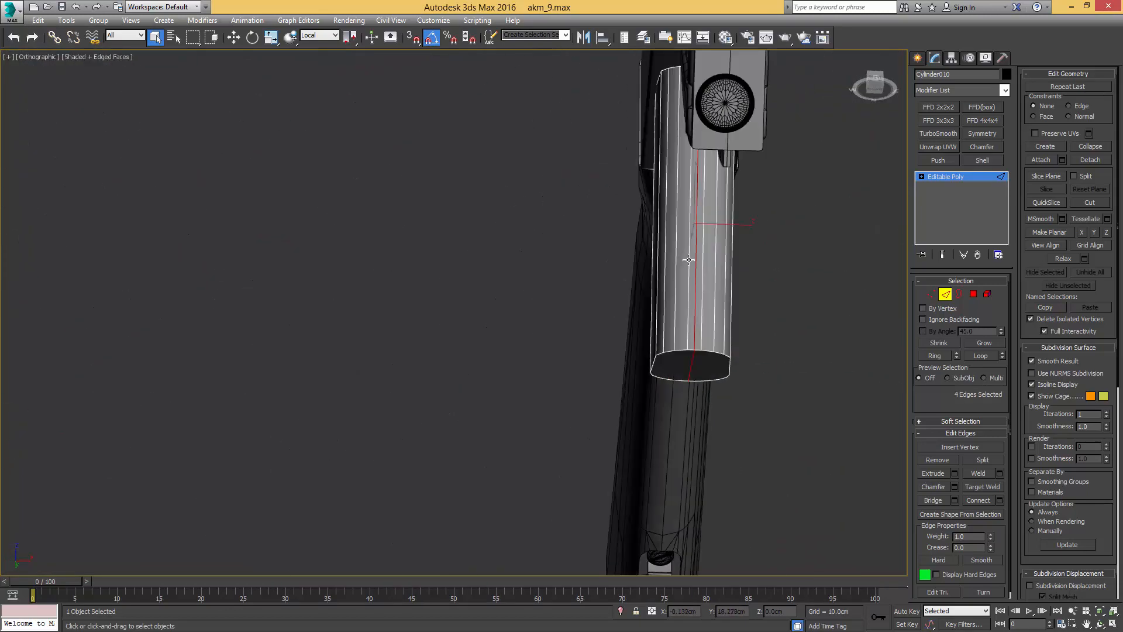
Step: Select the cylinder's polygons on the positive X side of the centre loop in the Front view and delete them
key("4")
left_click(700, 327)
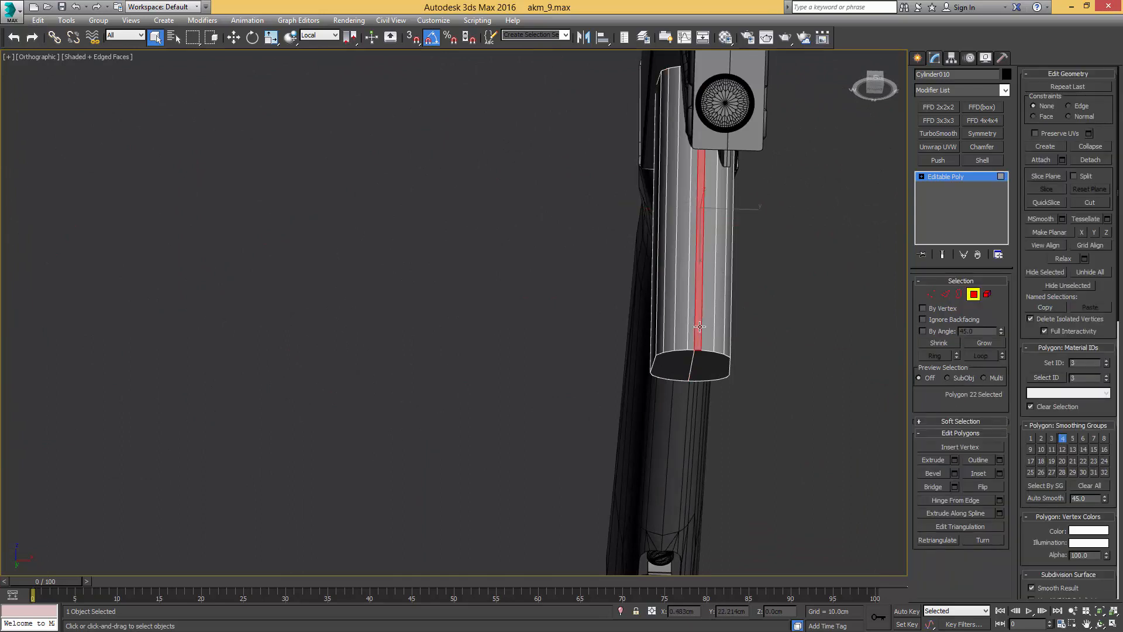
key("f")
scroll(671, 305, "down", 5)
key("F3")
scroll(584, 265, "up", 4)
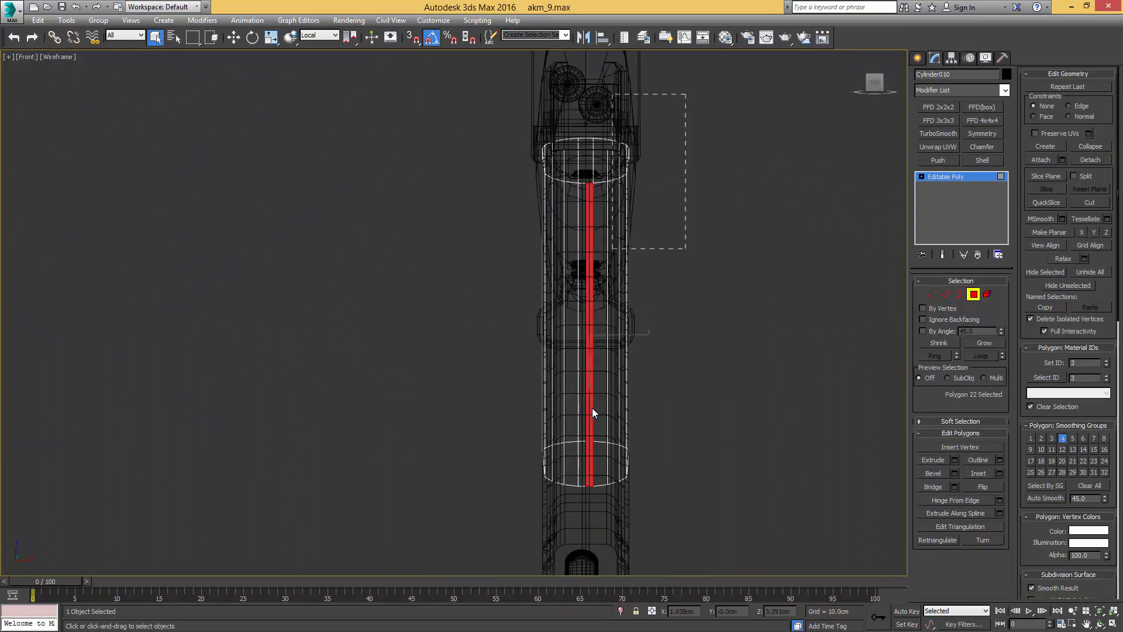
left_click_drag(592, 412, 591, 500)
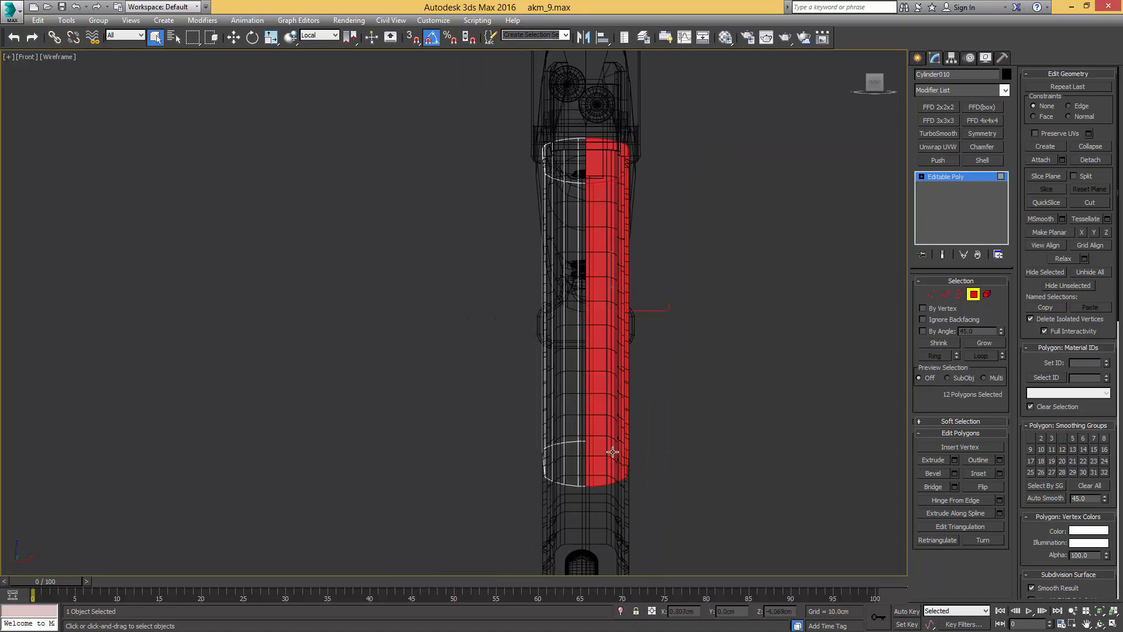
key("Delete")
mouse_move(544, 374)
middle_mouse_down("alt")
mouse_move(707, 370)
mouse_move(549, 371)
middle_mouse_up("alt")
key("F3")
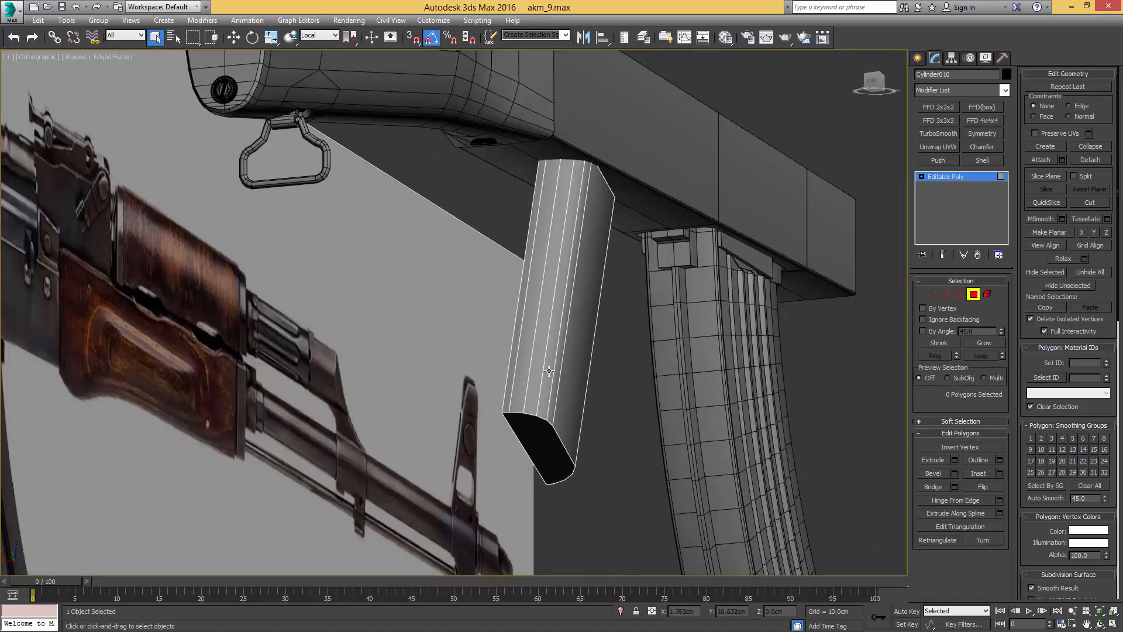
Step: Make the half cylinder see-through in the Left view and connect its lengthwise edges to add a crosswise loop midway along the grip
middle_click_drag(617, 396, 549, 384, "alt")
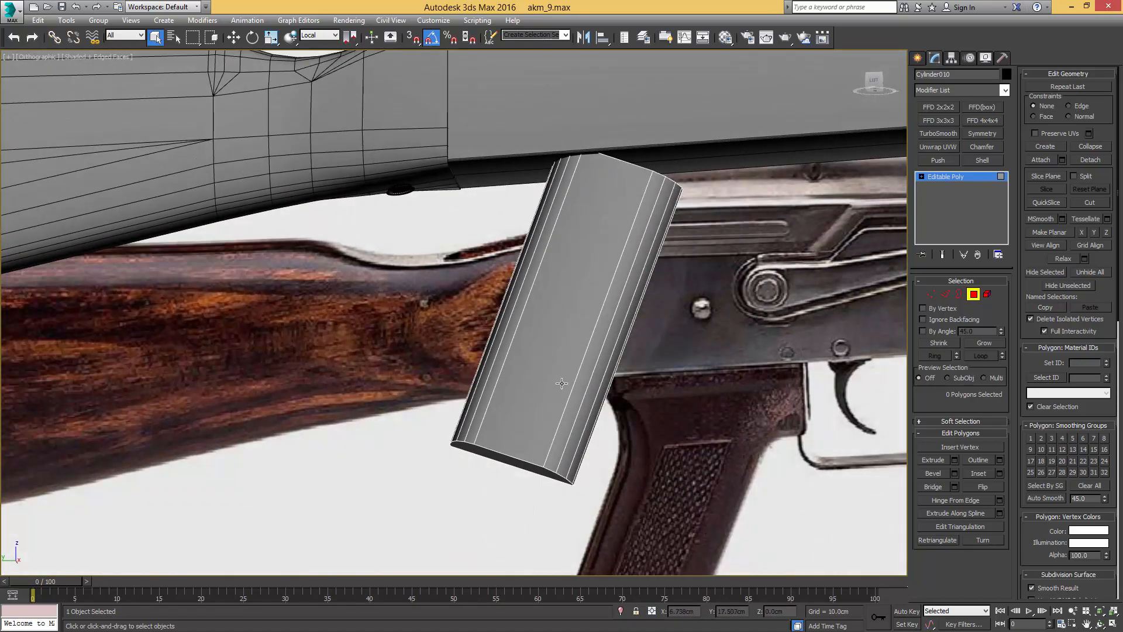
key("l")
key("alt+x")
middle_click_drag(438, 320, 569, 357)
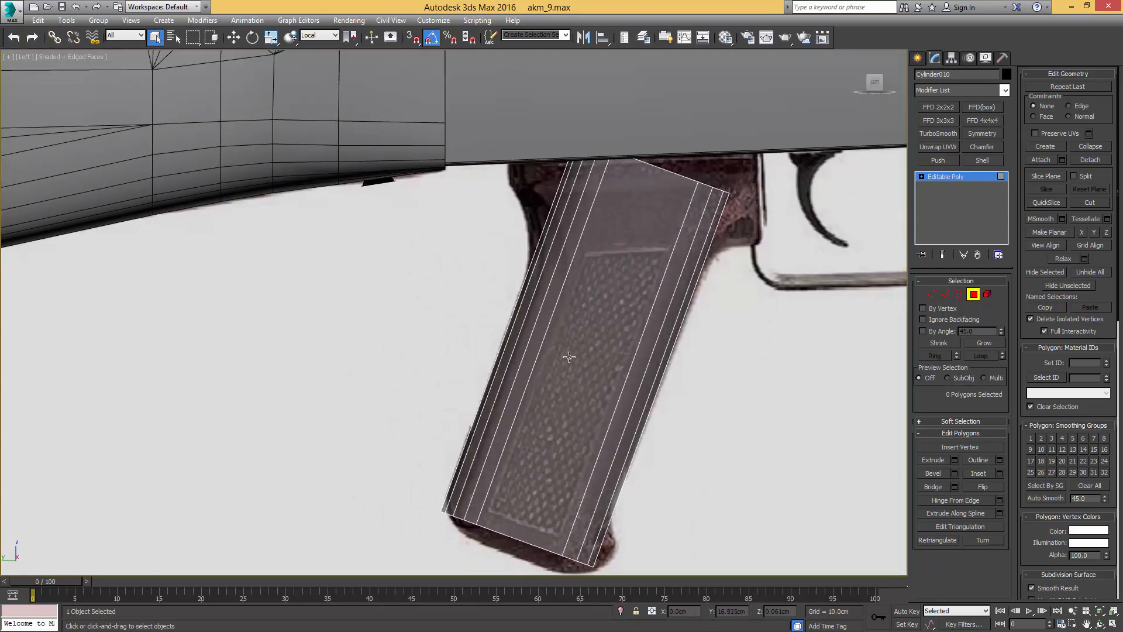
key("2")
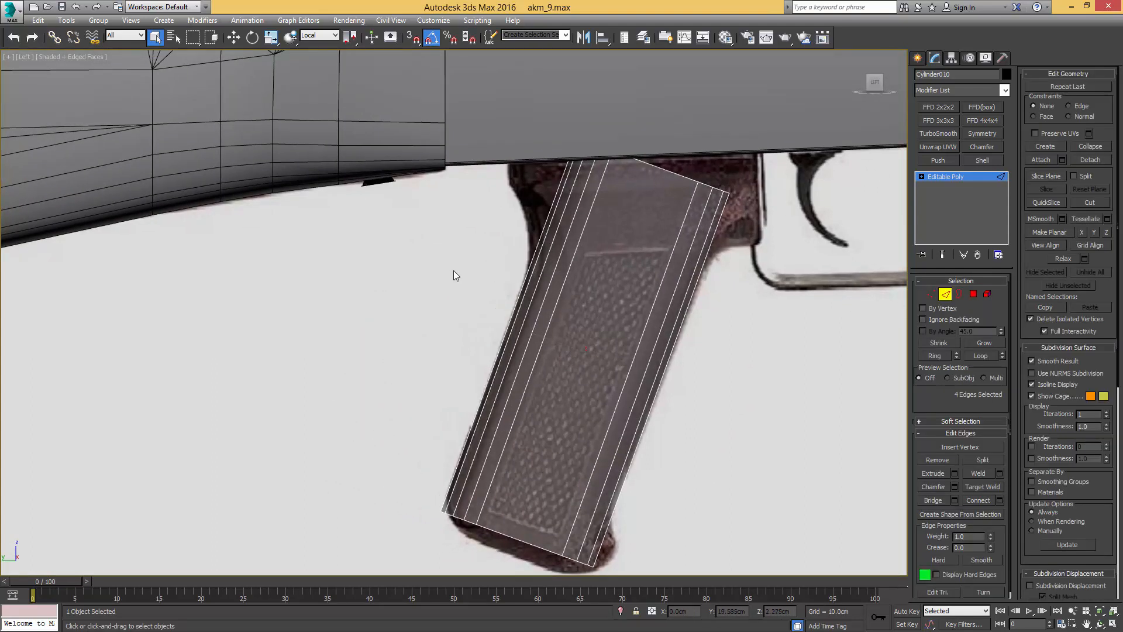
left_click_drag(658, 311, 609, 302)
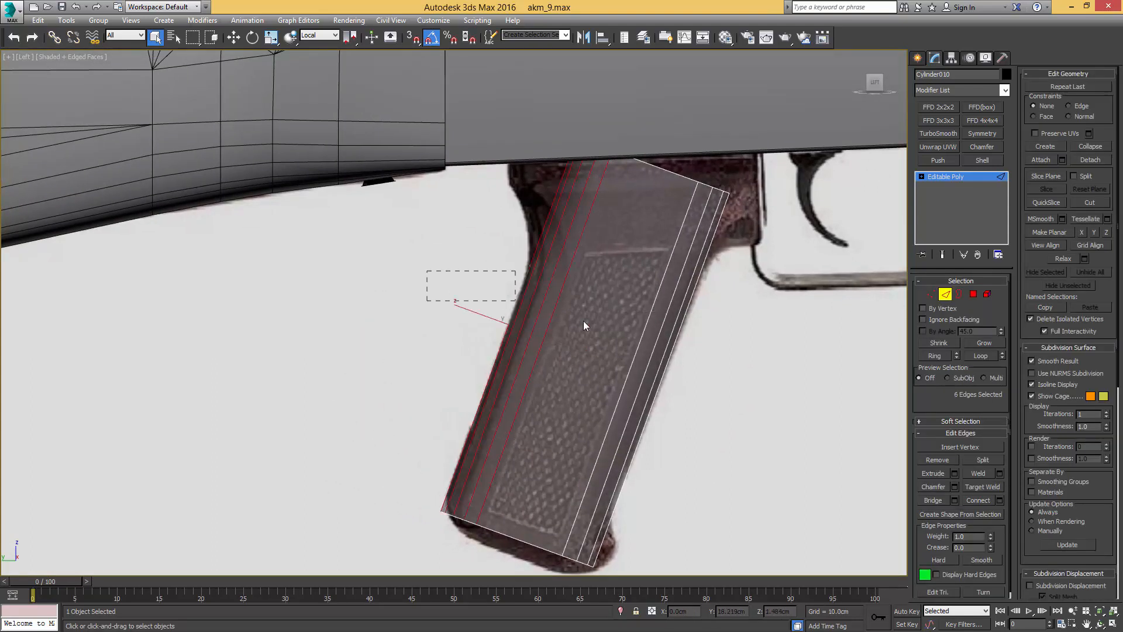
key("ctrl+shift+e")
Step: Reset the grip's transform with Reset XForm and collapse the resulting modifier into the editable poly
left_click(1002, 57)
left_click(959, 202)
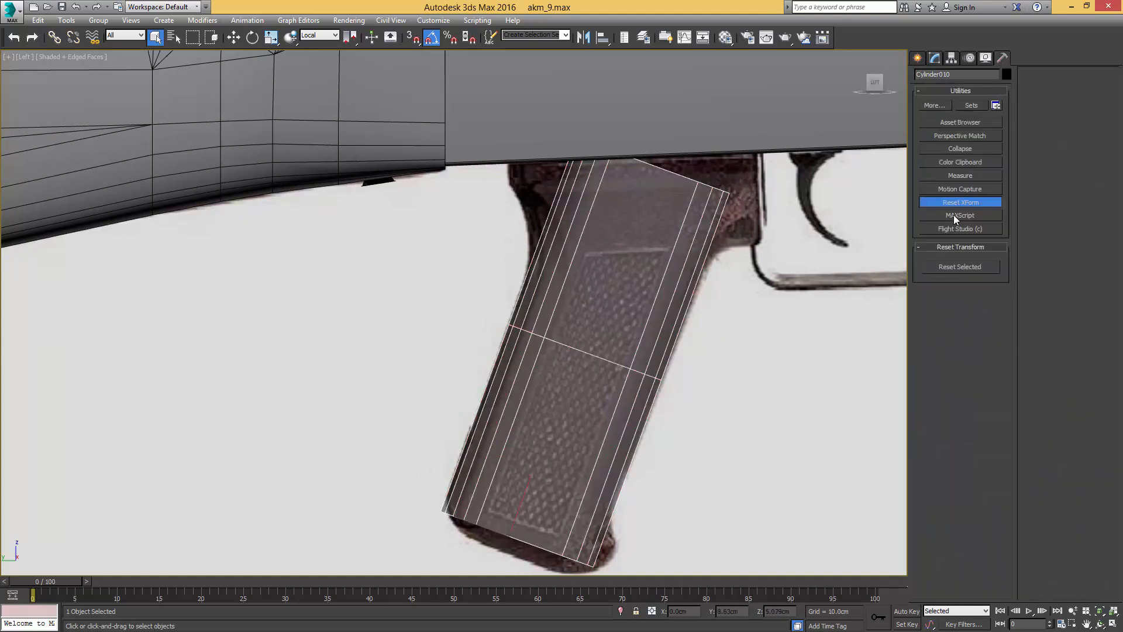
left_click(957, 267)
left_click(934, 57)
right_click(943, 175)
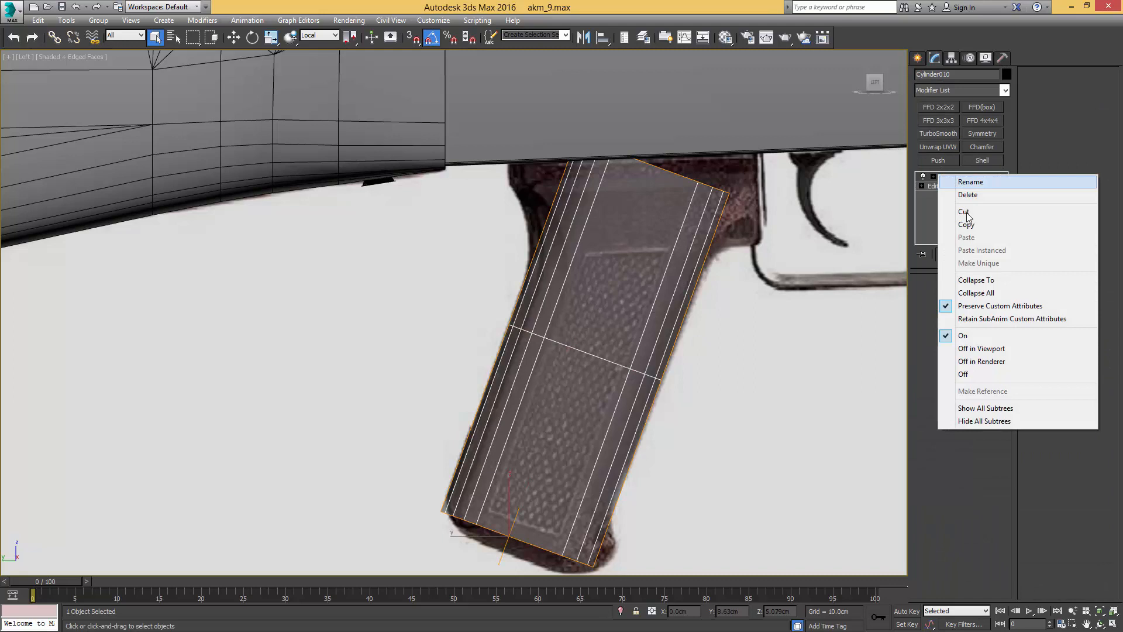
left_click(965, 281)
Step: With the Edge constraint on, level the crosswise edge loop and move it up to the top of the reference's checkered panel
key("2")
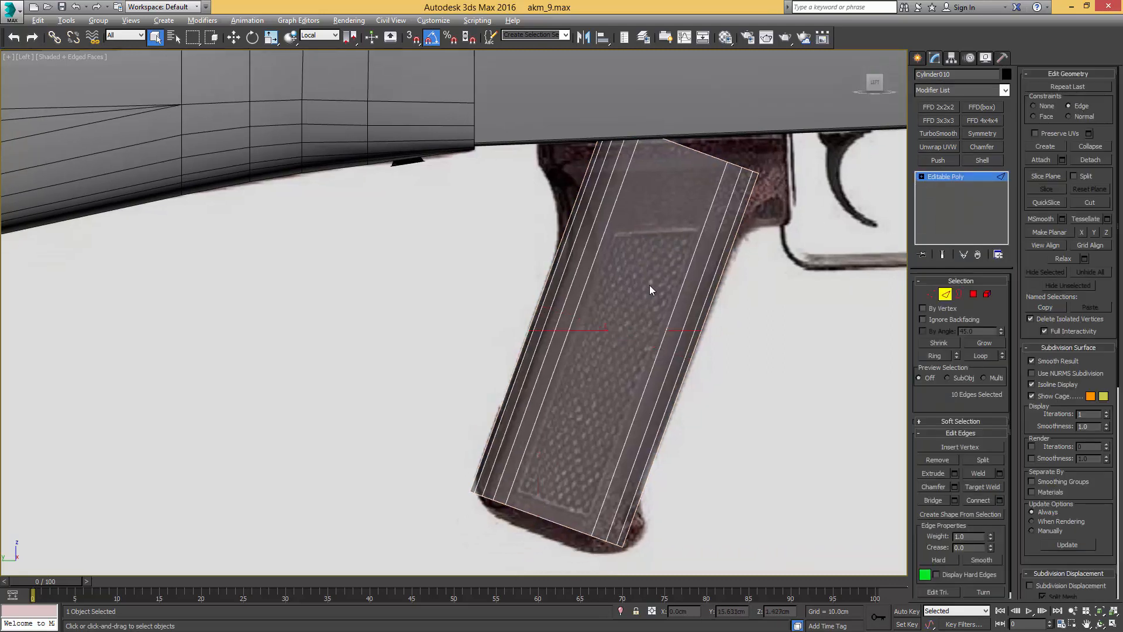
key("w")
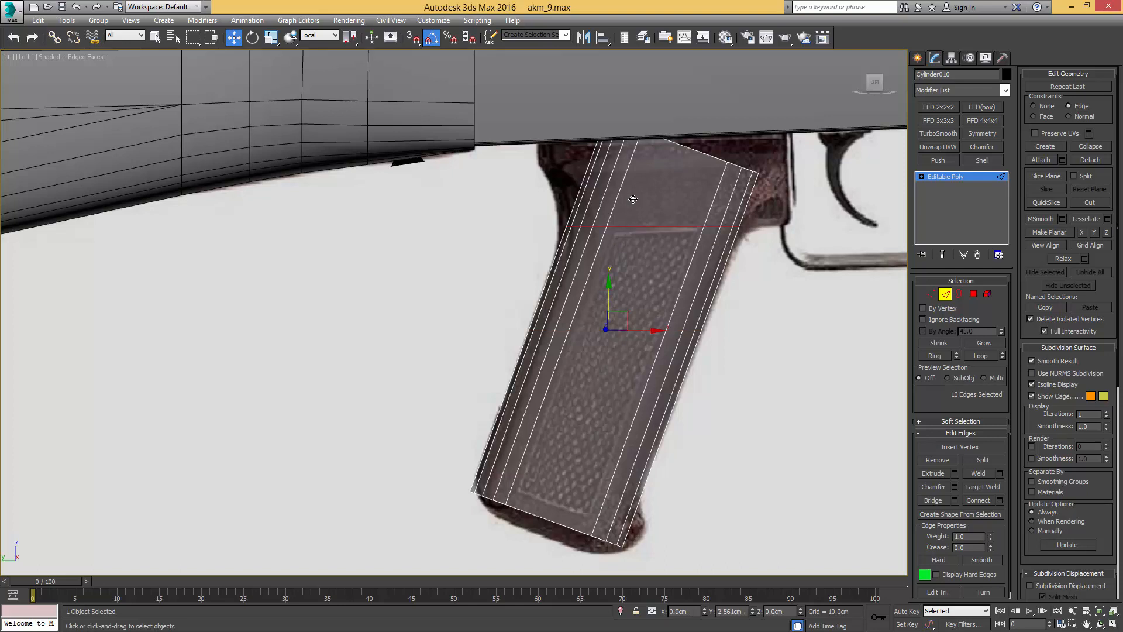
middle_click_drag(640, 194, 647, 244)
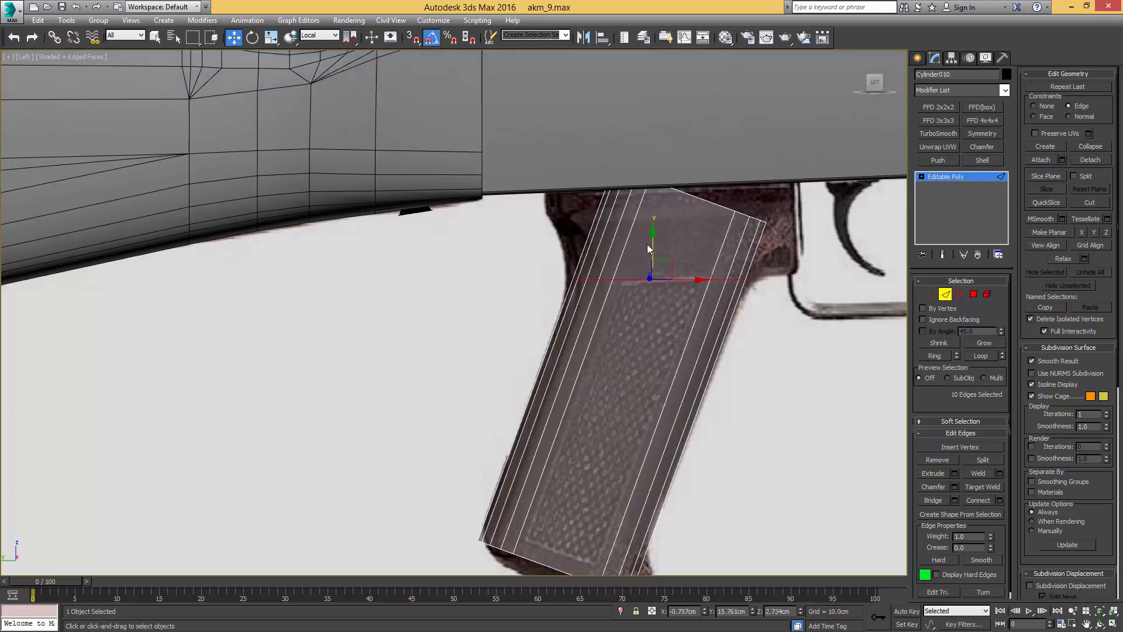
Step: Delete all grip vertices above the levelled edge loop
key("1")
left_click_drag(795, 163, 528, 268)
key("Delete")
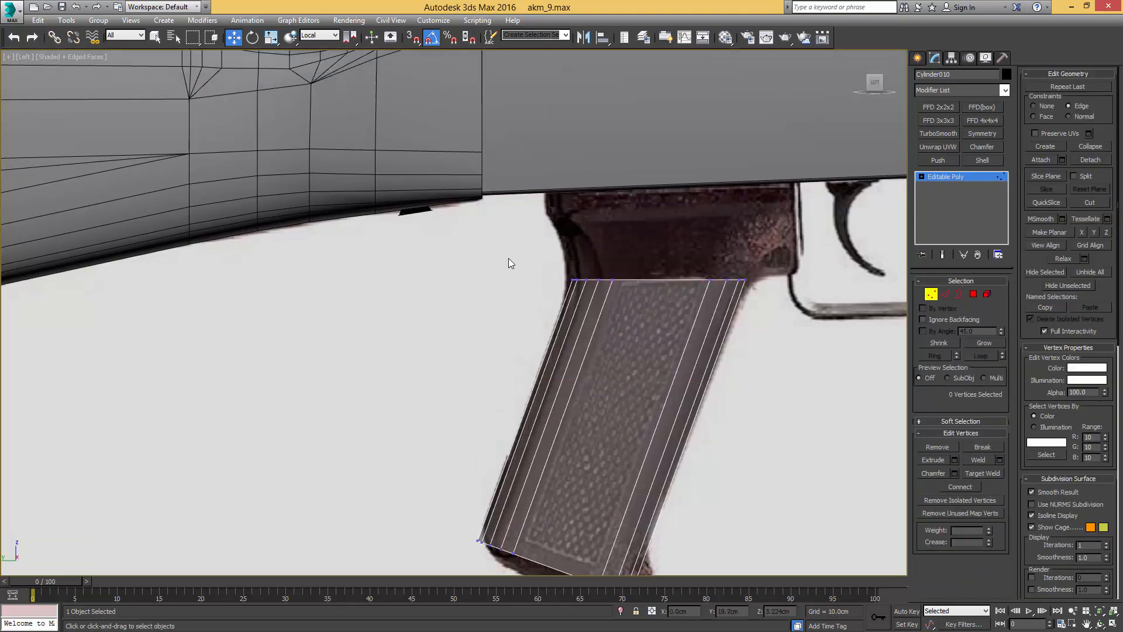
Step: Set constraints to None and extend the grip's open top edges straight up about 0.8 cm as a new row of polygons
key("2")
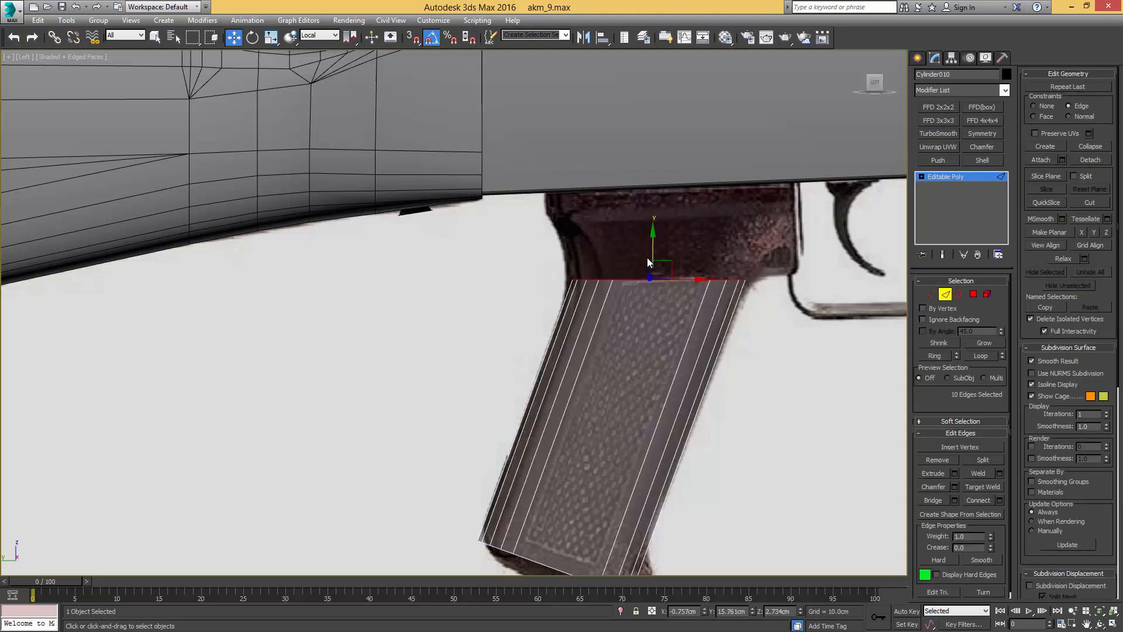
left_click(1033, 106)
left_click_drag(656, 251, 650, 214, "shift")
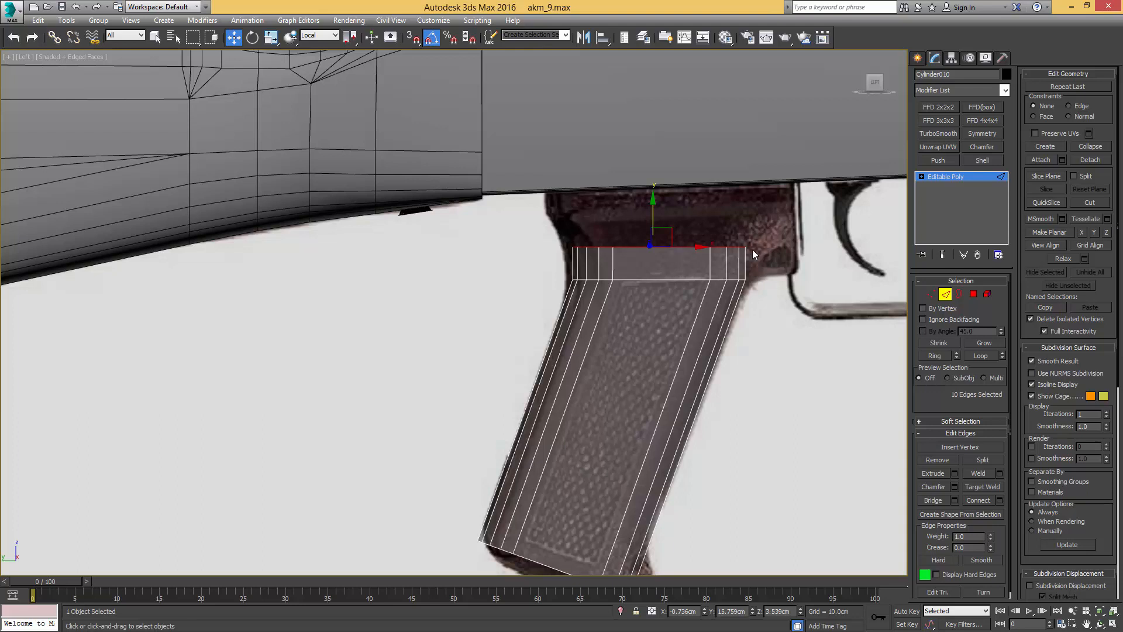
Step: Switch to View coordinates and move the new row's top front vertices about 0.57 cm forward and its rear vertices slightly backward to follow the reference
key("1")
left_click_drag(760, 237, 693, 257)
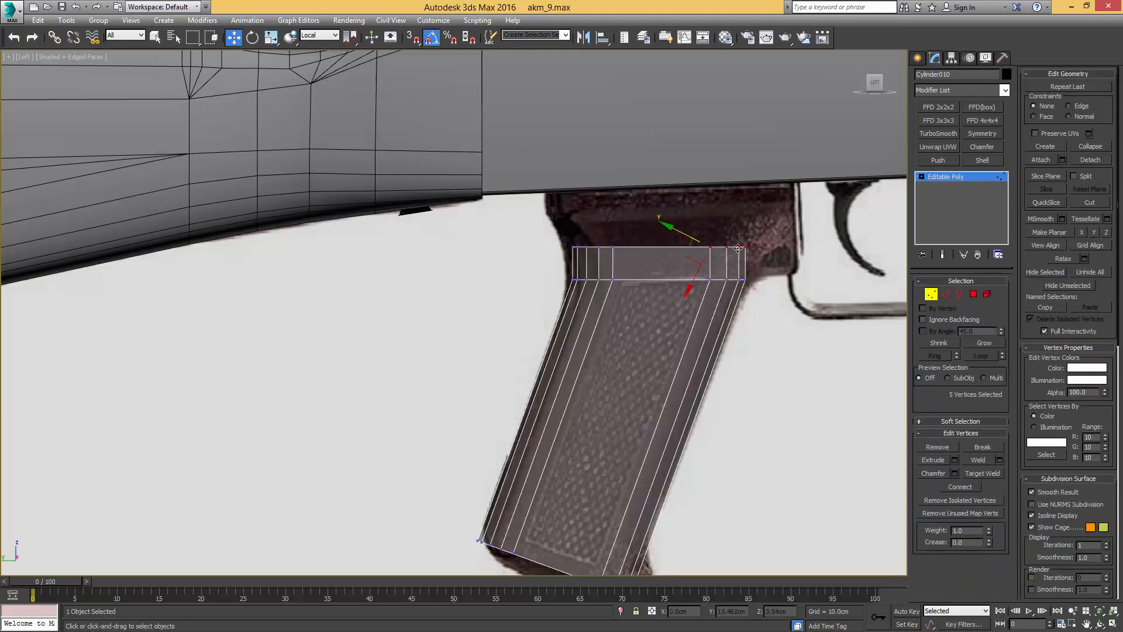
right_click(710, 242)
left_click(724, 209)
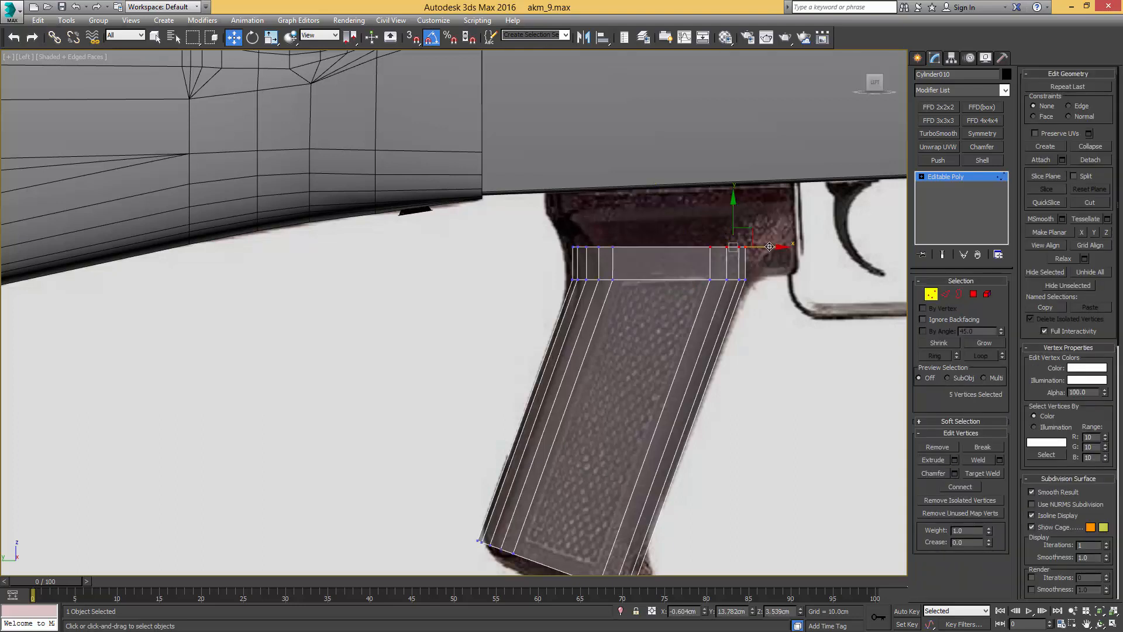
left_click_drag(770, 247, 810, 248)
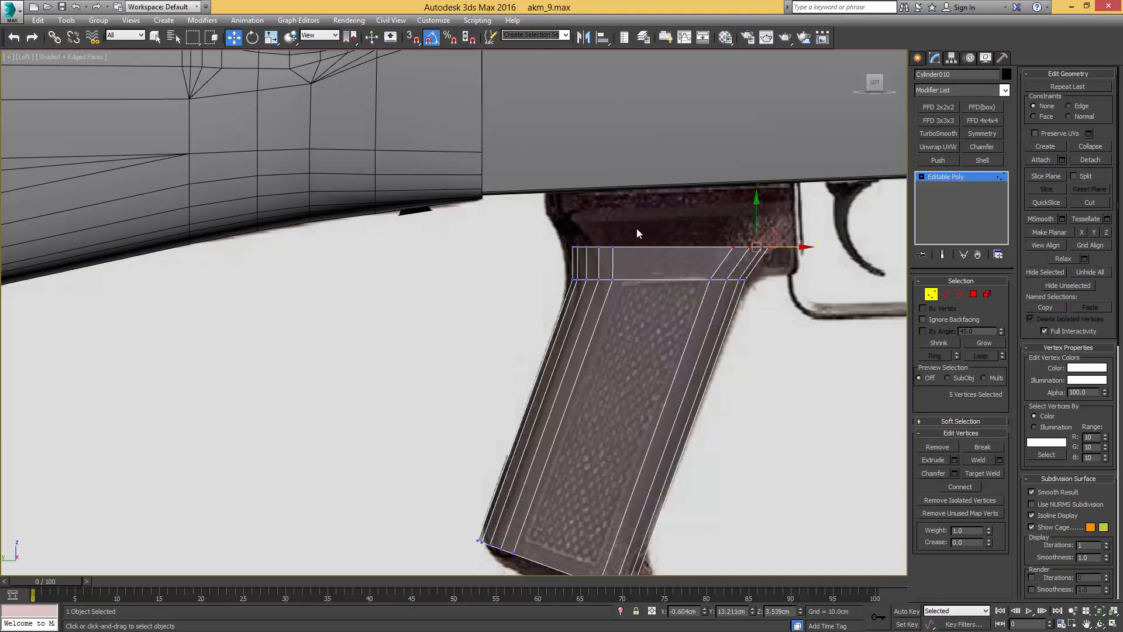
left_click_drag(637, 234, 583, 246)
scroll(589, 248, "up", 3)
Step: Extend the grip's top edges upward by another row about 0.57 cm high
key("2")
scroll(707, 232, "down", 2)
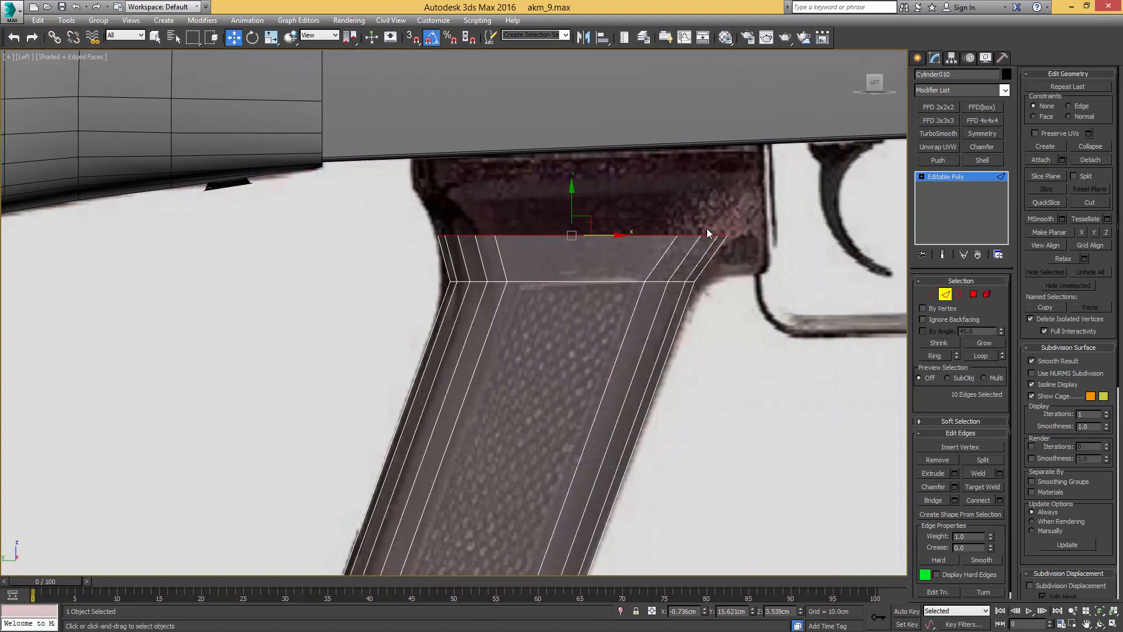
scroll(705, 229, "up", 2)
left_click_drag(516, 203, 514, 160, "shift")
Step: Move the second row's top front vertices forward and its rear vertices about 0.3 cm backward to match the grip's flare in the reference
key("1")
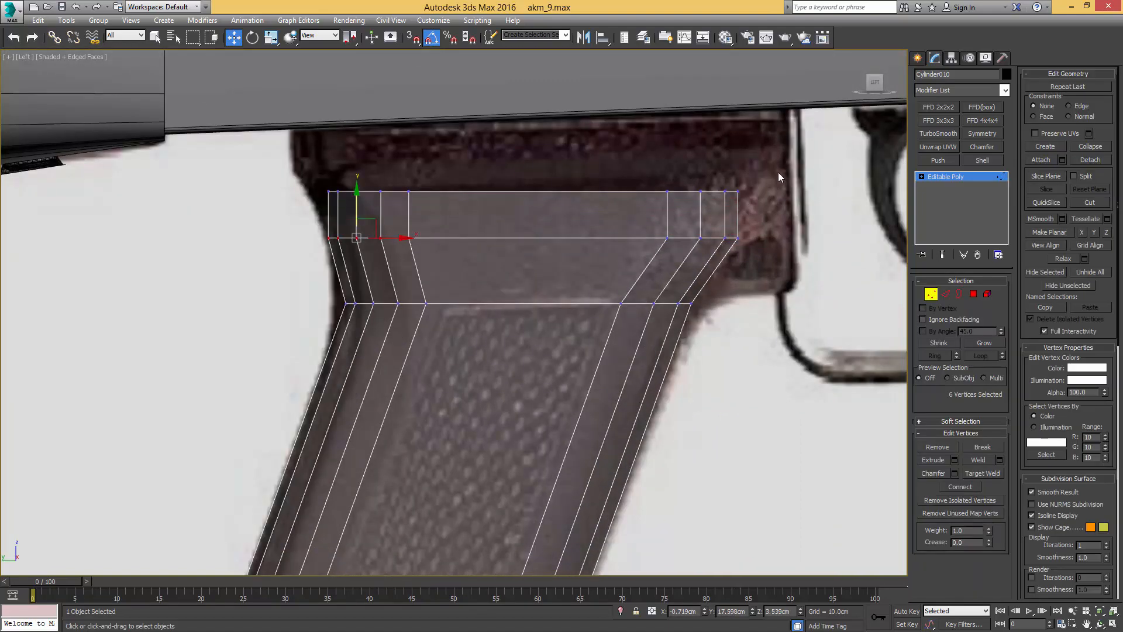
left_click_drag(778, 172, 599, 214)
left_click_drag(750, 192, 800, 192)
left_click_drag(418, 176, 372, 192)
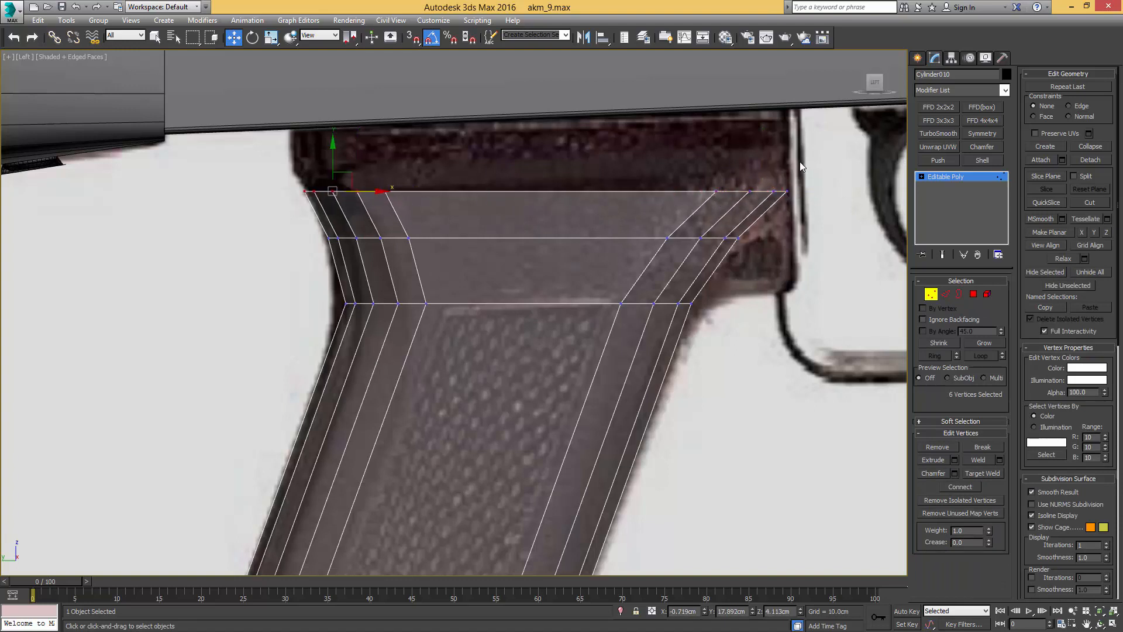
left_click_drag(603, 256, 605, 256)
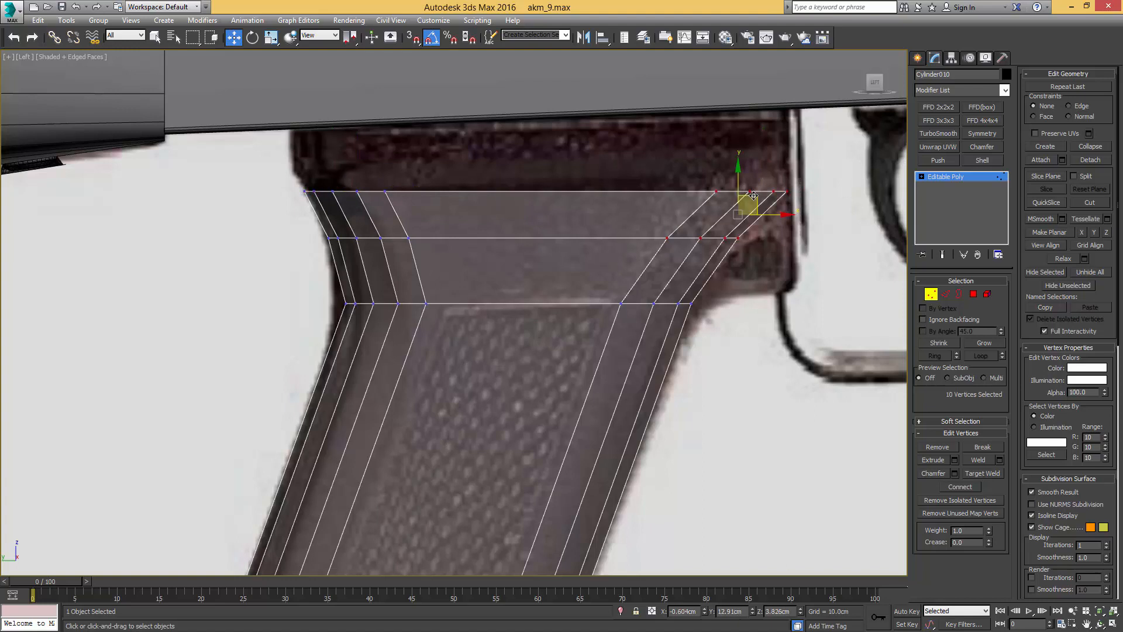
Step: Extend the top edges up about 0.2 cm and shift the new rear vertices about 0.1 cm backward onto the reference outline
key("2")
double_click(606, 192)
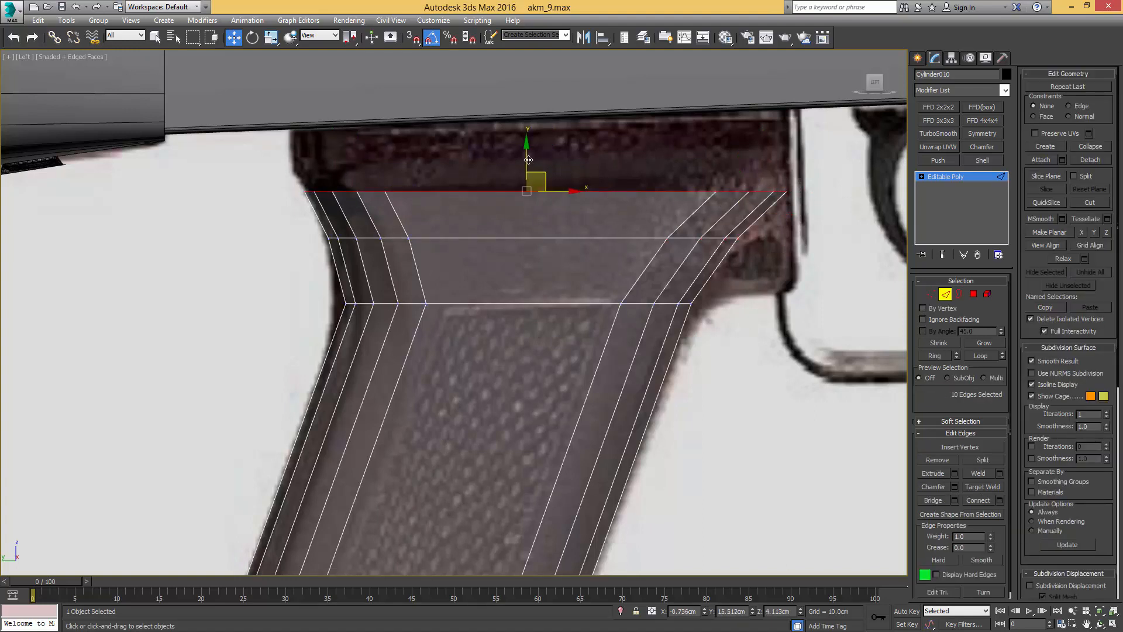
left_click_drag(526, 159, 526, 140, "shift")
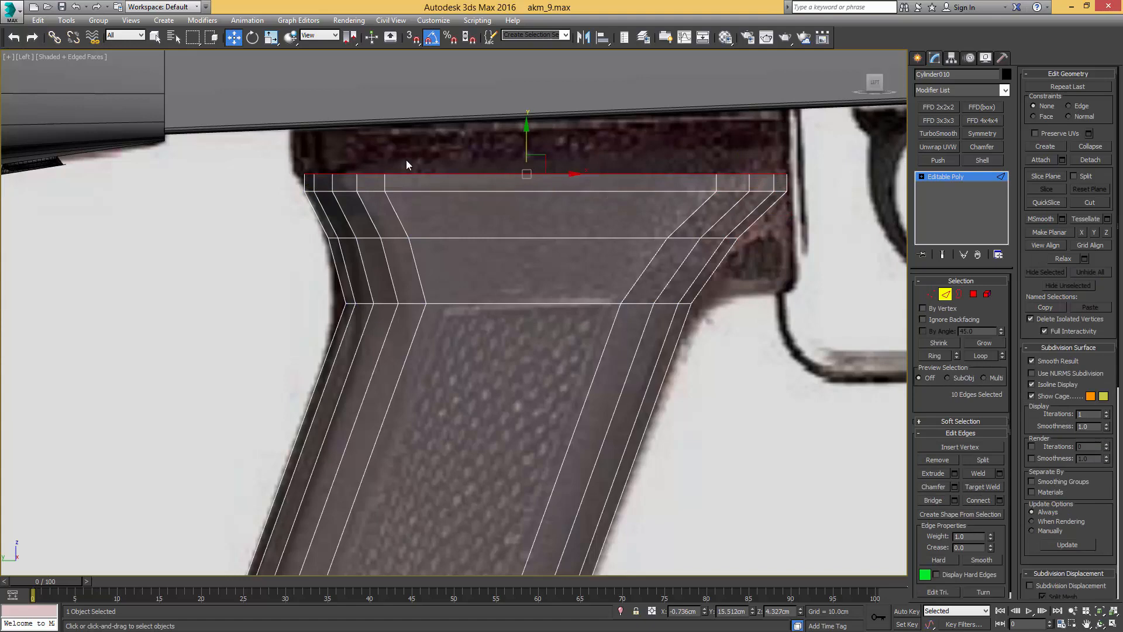
key("1")
left_click_drag(321, 179, 293, 180)
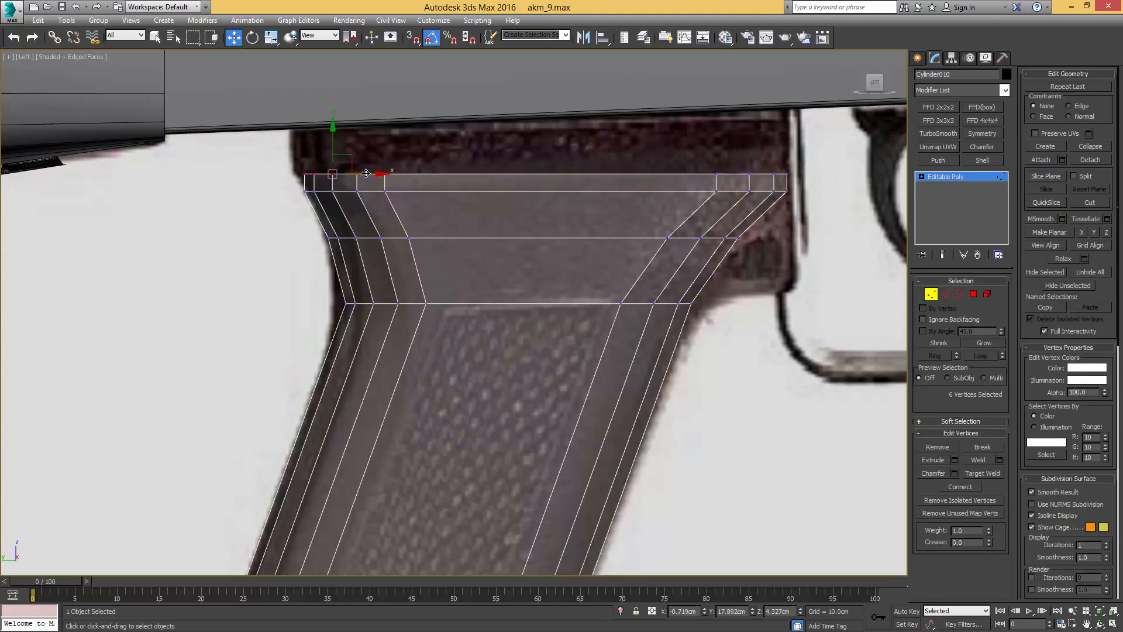
left_click_drag(366, 172, 357, 173)
Step: Extend the top edges about 0.7 cm up to the receiver and move the first added row's front vertices forward under the upper ones
key("2")
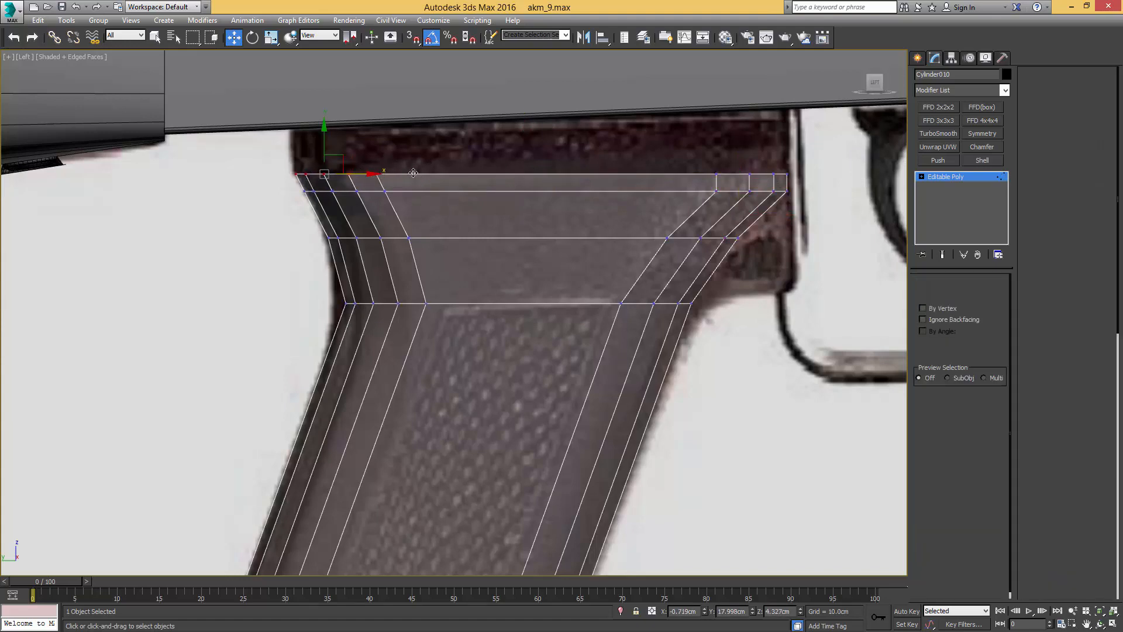
left_click_drag(522, 141, 524, 83, "shift")
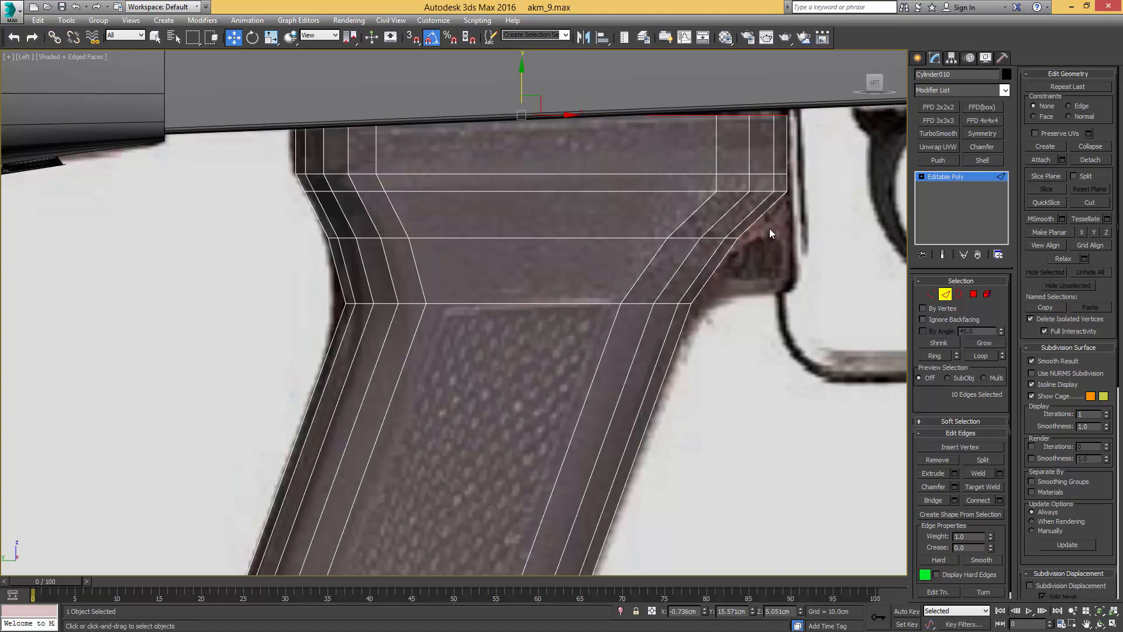
key("1")
left_click_drag(770, 228, 803, 236)
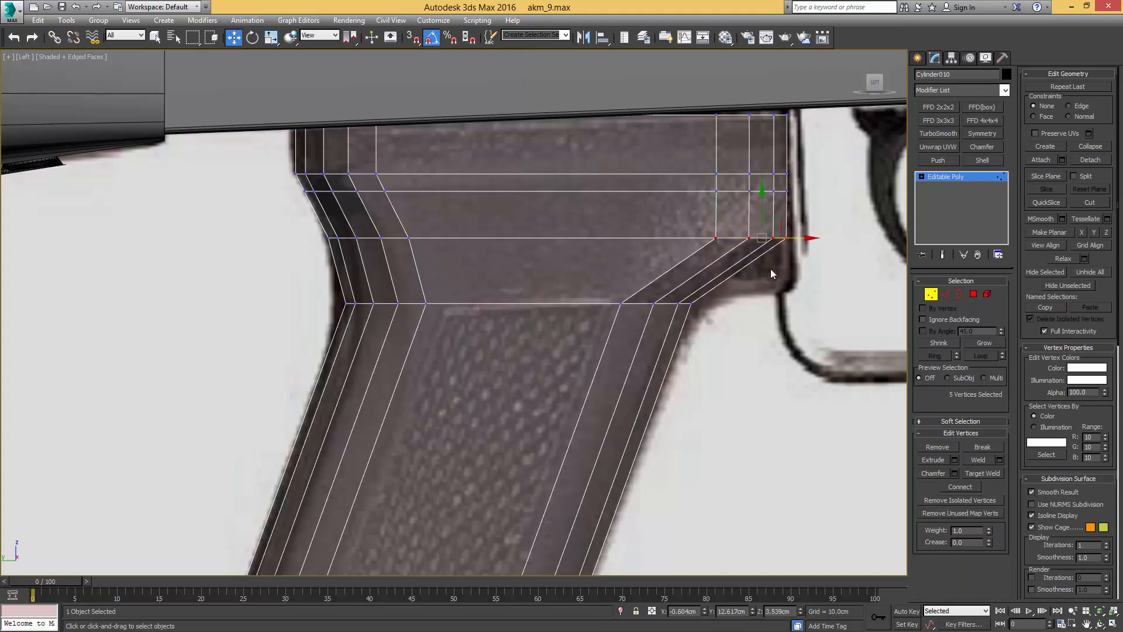
Step: Connect the five diagonal edges at the flare's lower front with a new edge row and shift that row slightly backward
key("2")
left_click_drag(770, 283, 643, 264)
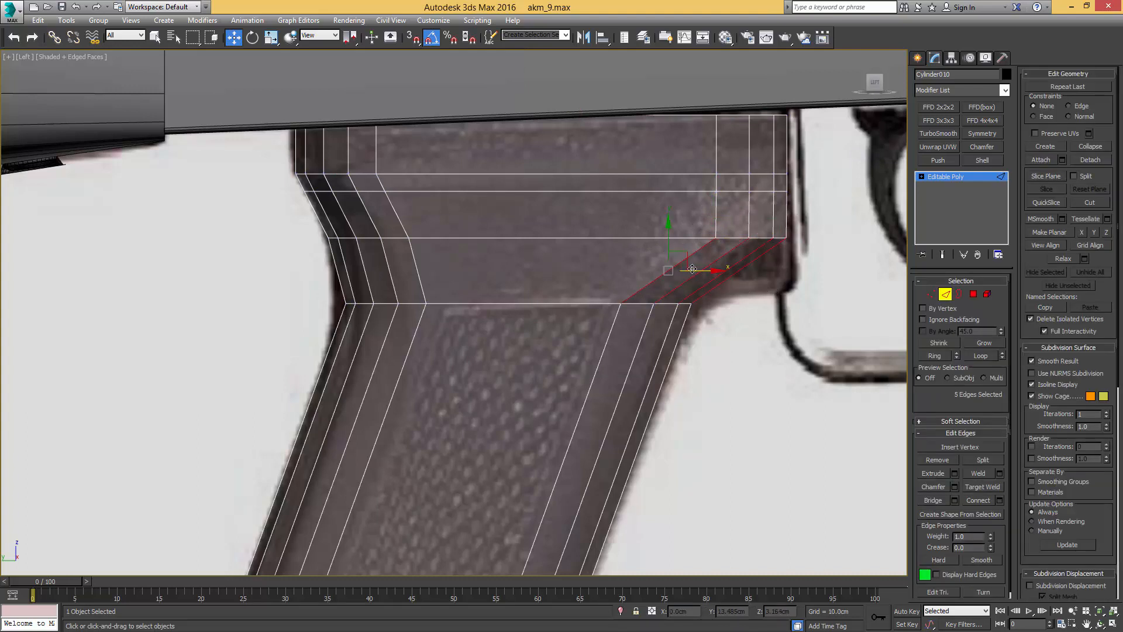
key("ctrl+shift+e")
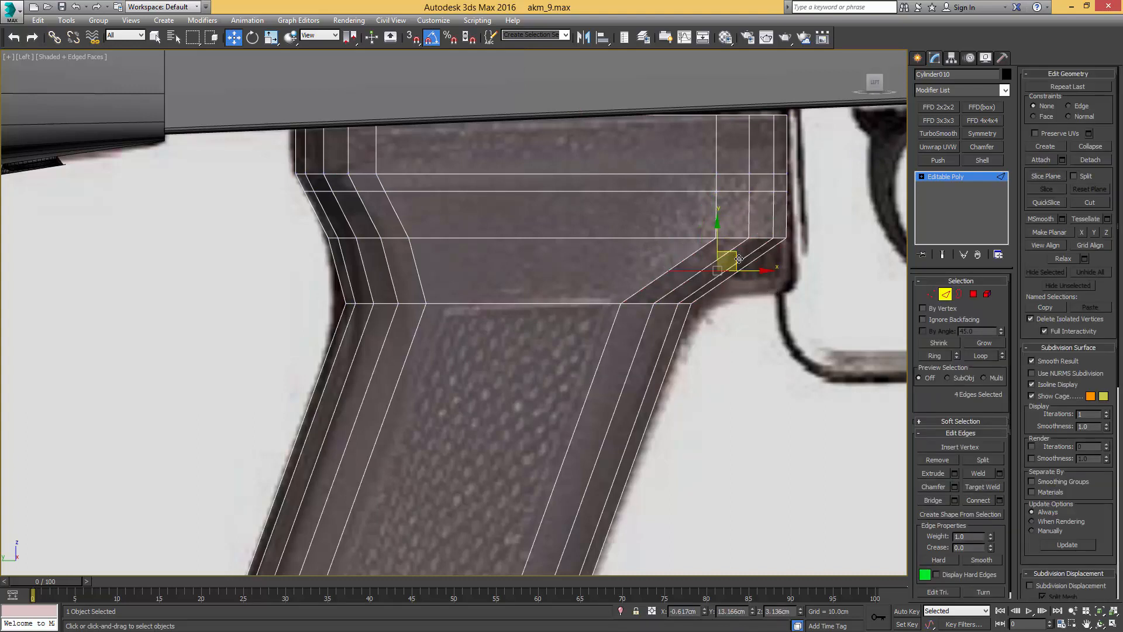
left_click_drag(734, 255, 721, 257)
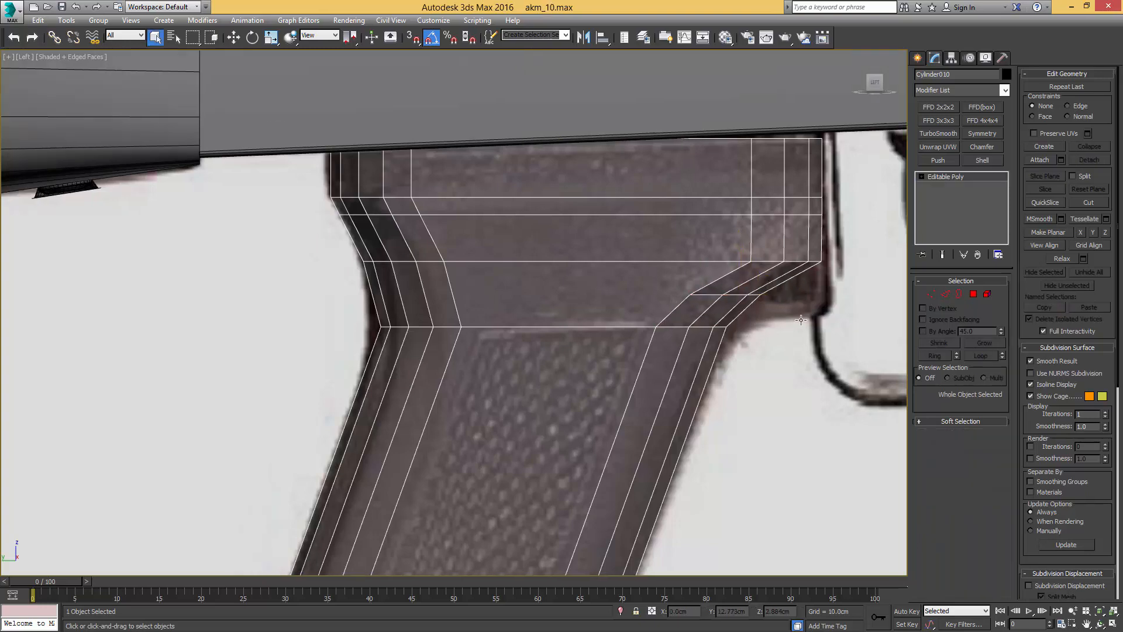
left_click_drag(1122, 128, 1122, 157)
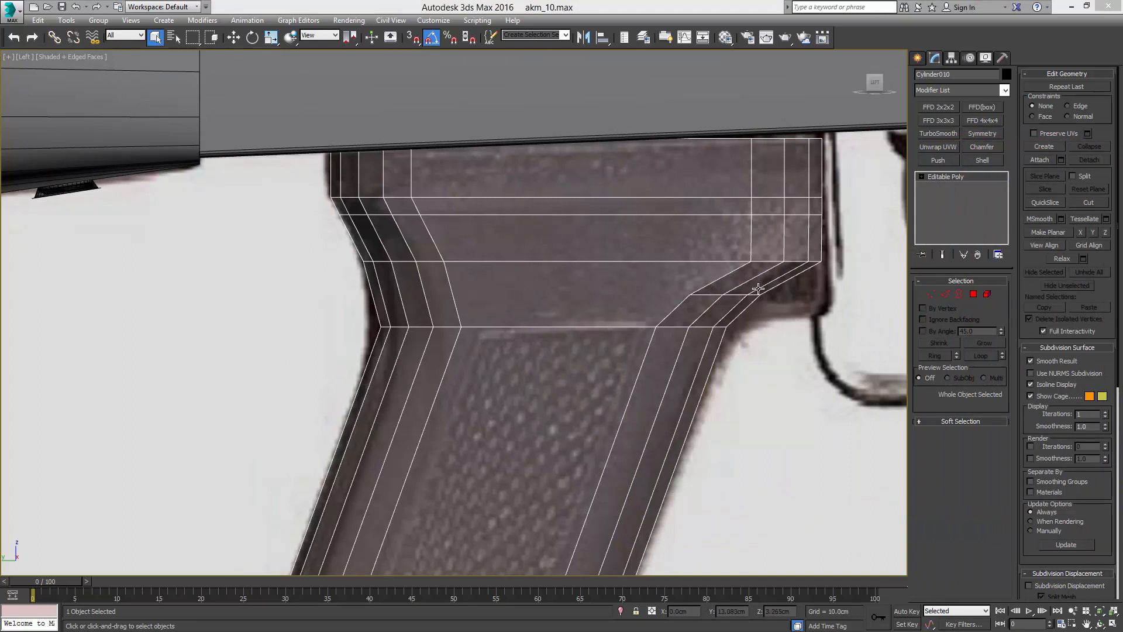
Step: Move the five vertices of the new front row forward, under the upper front vertices, to follow the reference outline
middle_click_drag(787, 287, 792, 271)
key("1")
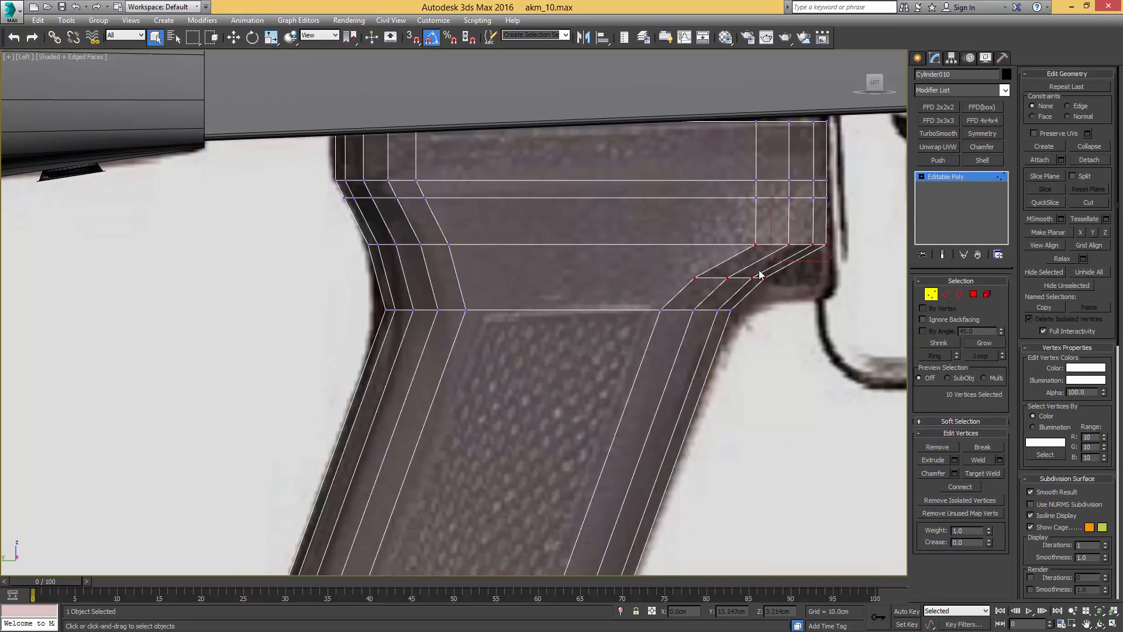
left_click_drag(661, 290, 662, 290)
key("w")
left_click_drag(779, 281, 829, 281)
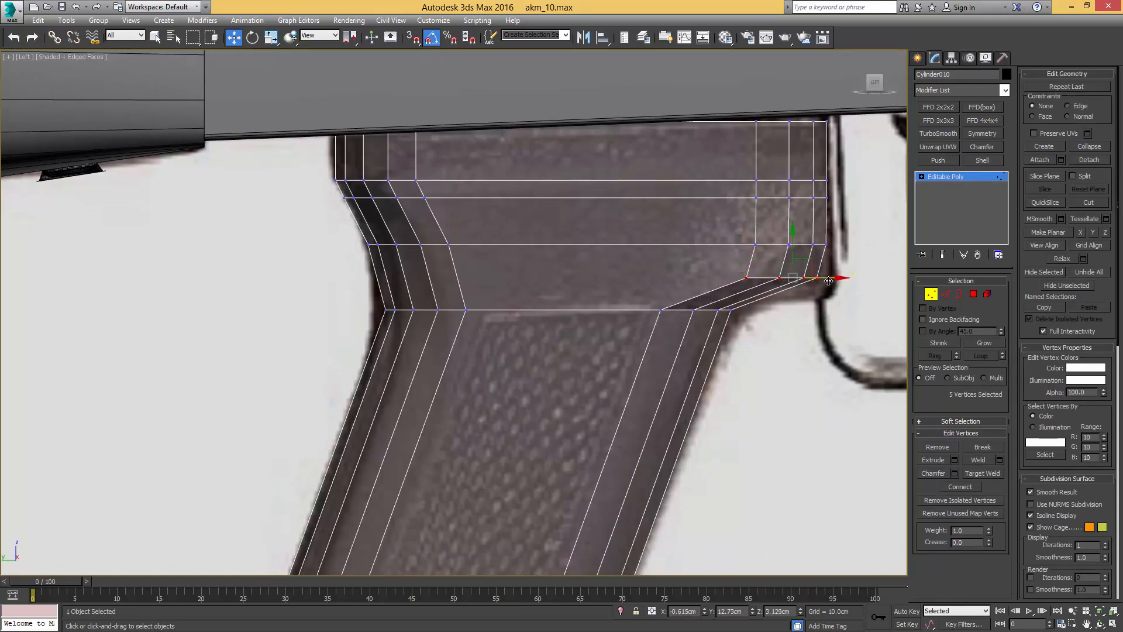
Step: Shift the 25 upper front vertices slightly forward and scale them down along Y to shorten the flare's front rounding
left_click_drag(854, 117, 738, 290)
left_click_drag(836, 204, 839, 204)
key("alt+x")
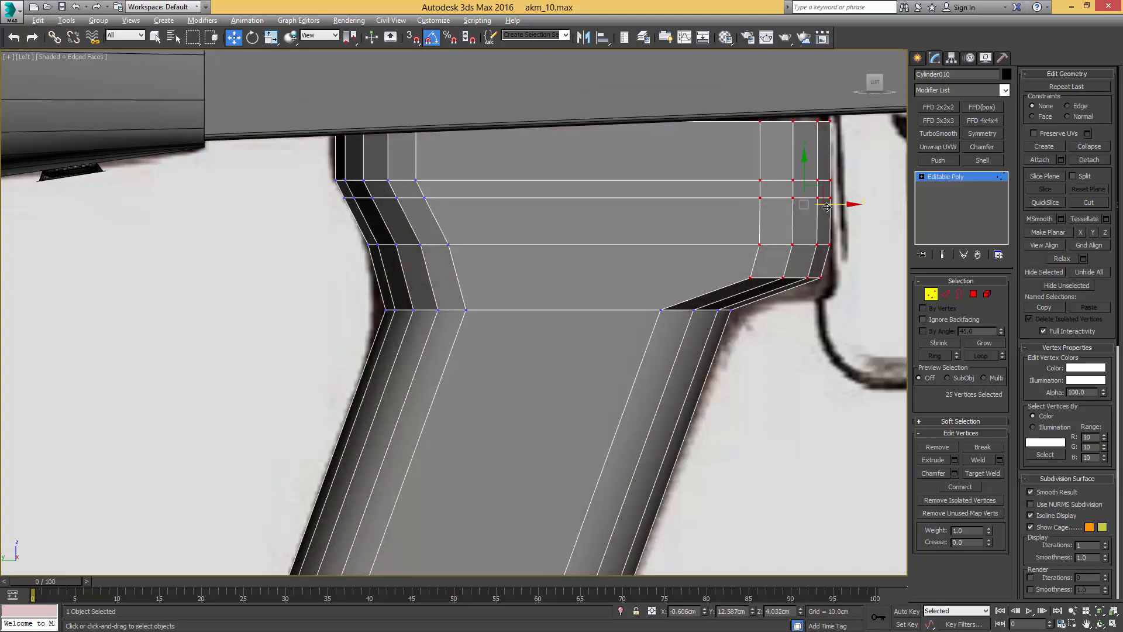
middle_click_drag(808, 230, 772, 186, "alt")
key("r")
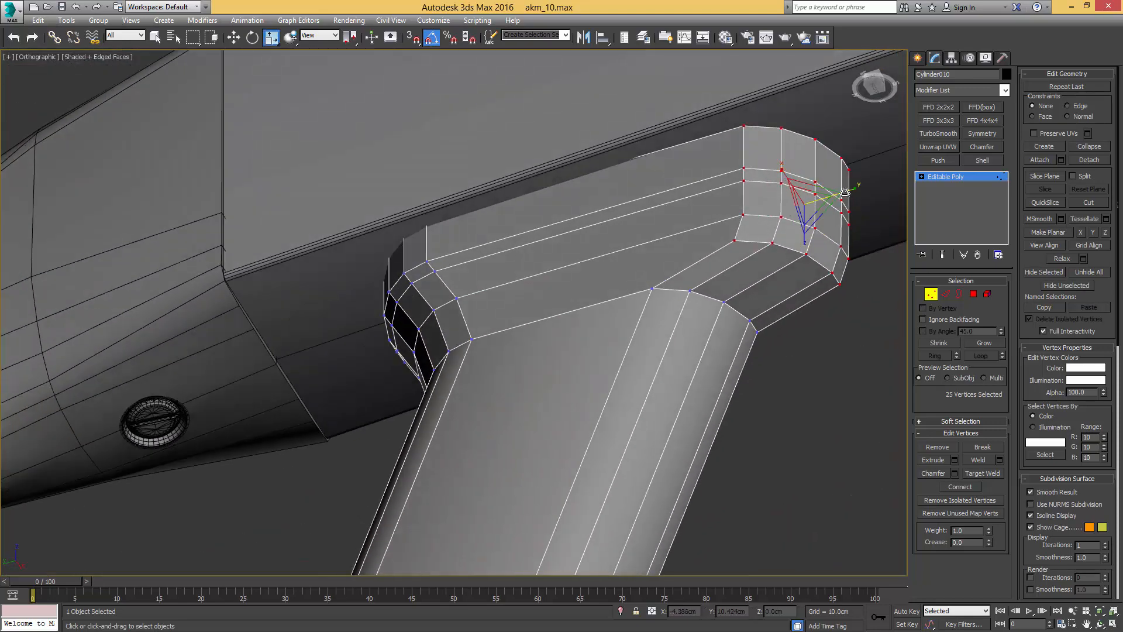
left_click_drag(852, 188, 828, 189)
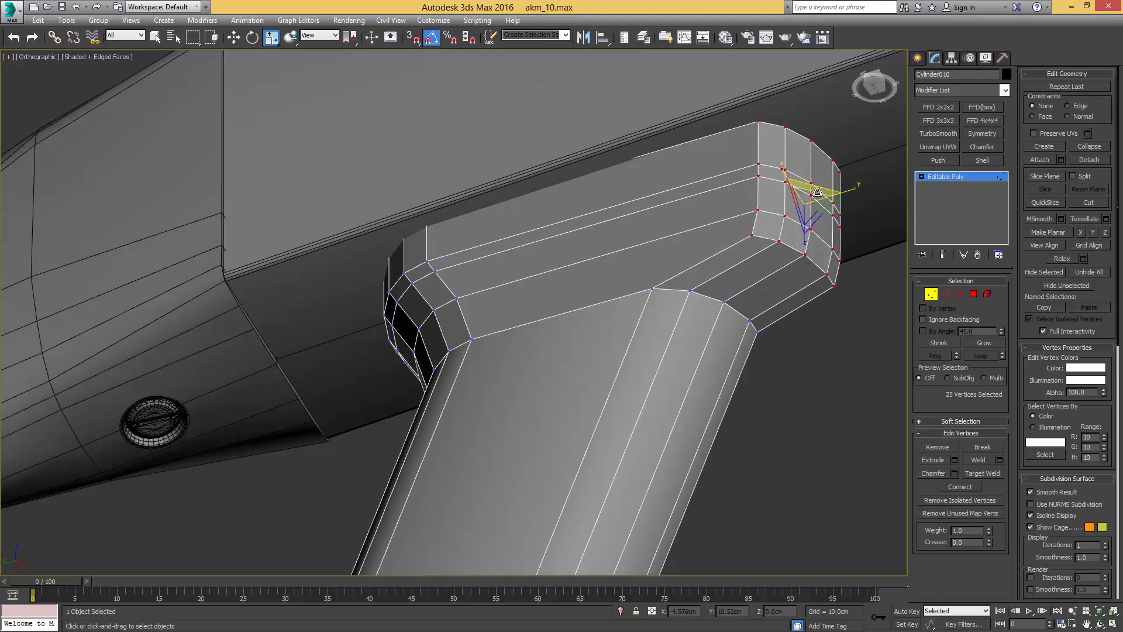
Step: Select the four stacked vertical edges where the flare's flat side meets its rounded front and move them backward along Y
key("q")
key("2")
left_click(754, 222)
left_click(755, 219)
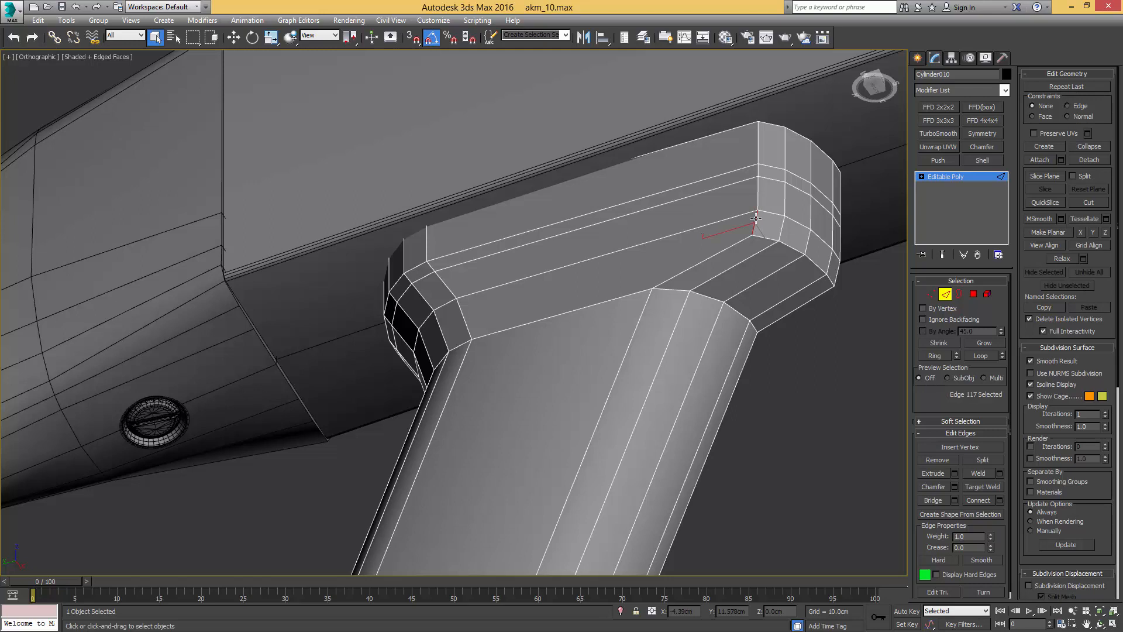
left_click(760, 186, "ctrl")
left_click(759, 173, "ctrl")
left_click(758, 154, "ctrl")
key("w")
left_click_drag(724, 190, 702, 195)
scroll(702, 199, "down", 5)
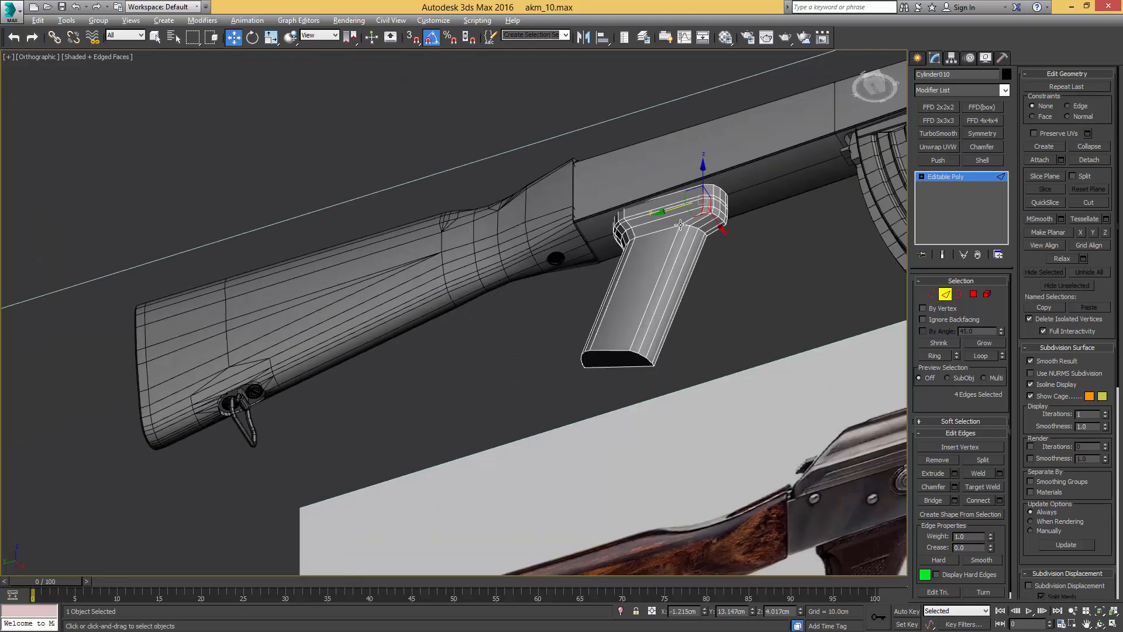
middle_click_drag(697, 211, 688, 215, "alt")
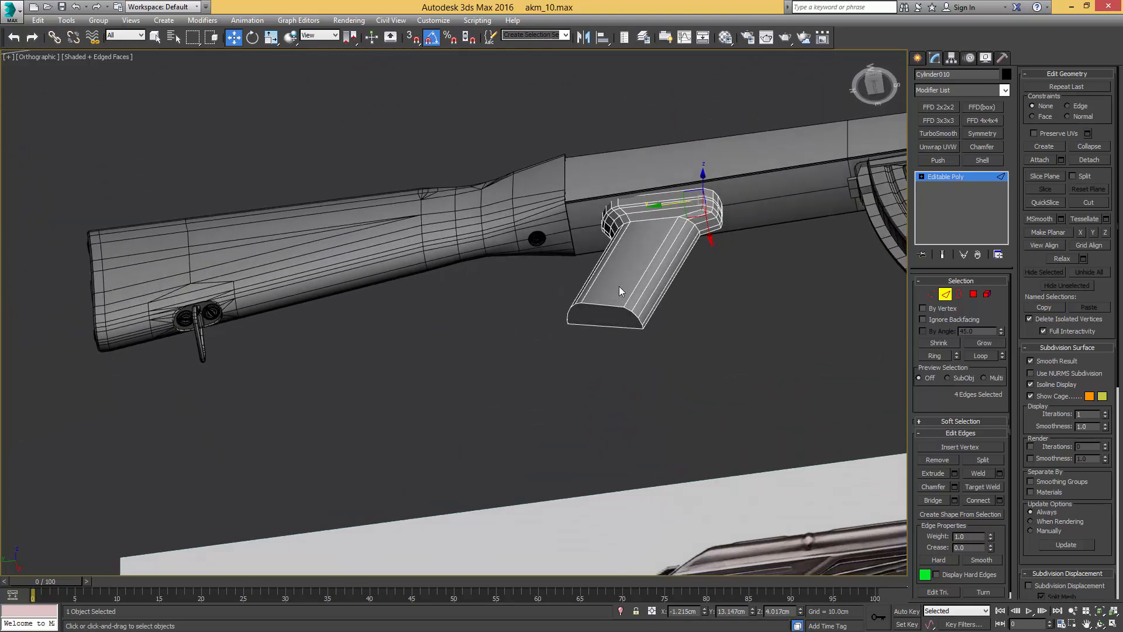
Step: Select the five flat side polygons of the grip and flare and move them slightly outward along X
key("4")
left_click(650, 221)
key("q")
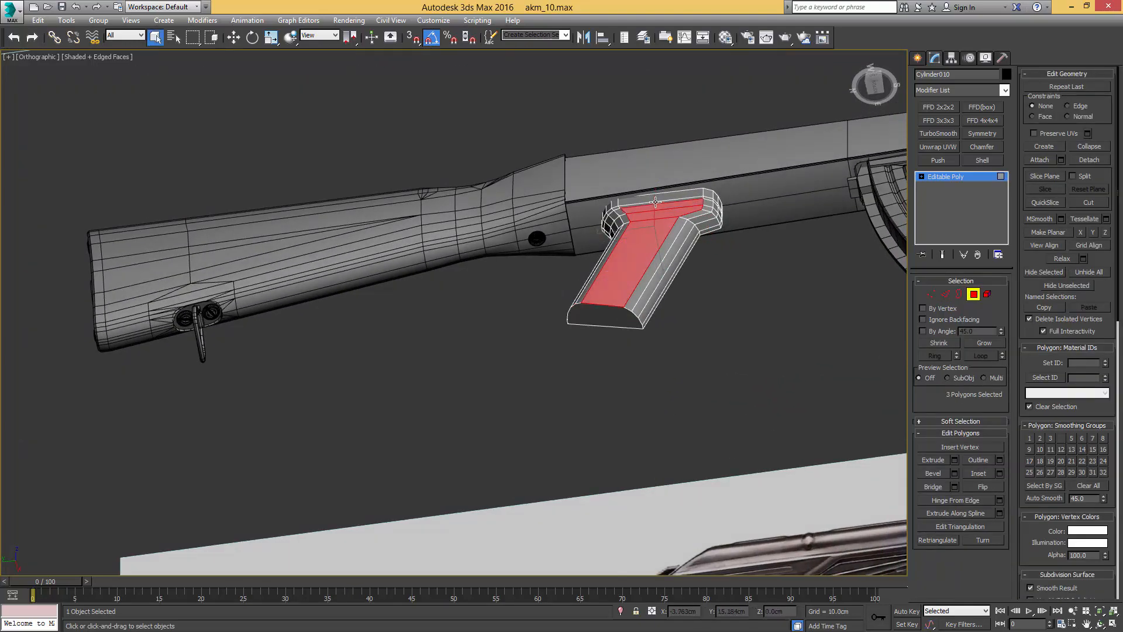
left_click(654, 201, "ctrl")
mouse_move(652, 204)
middle_mouse_down("alt")
mouse_move(656, 217)
mouse_move(658, 190)
middle_mouse_up("alt")
scroll(660, 195, "up", 5)
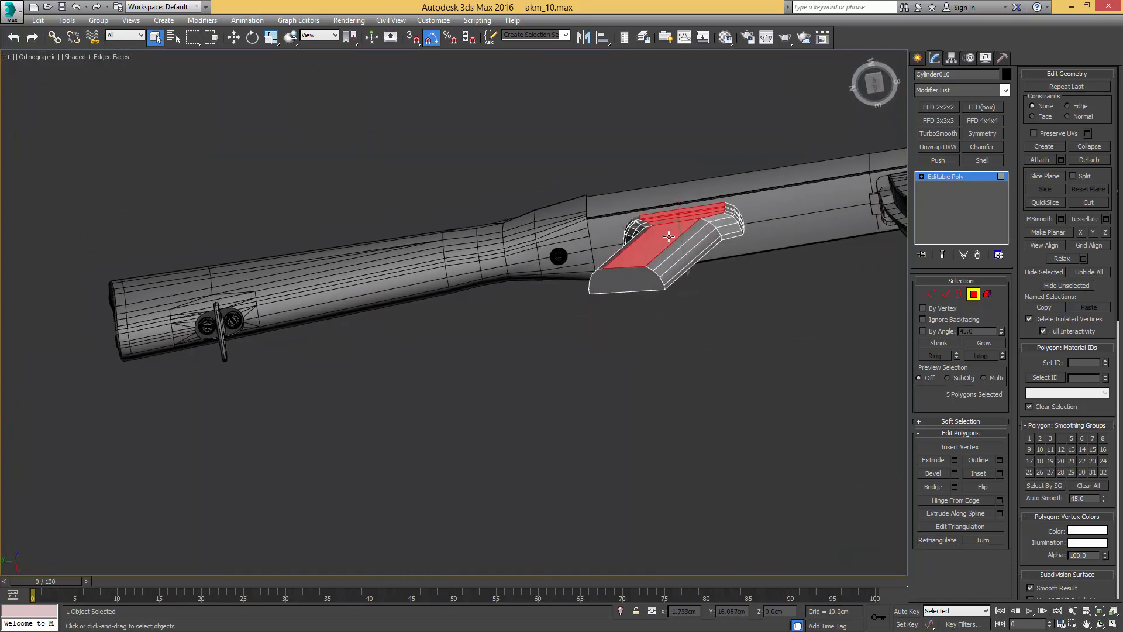
key("w")
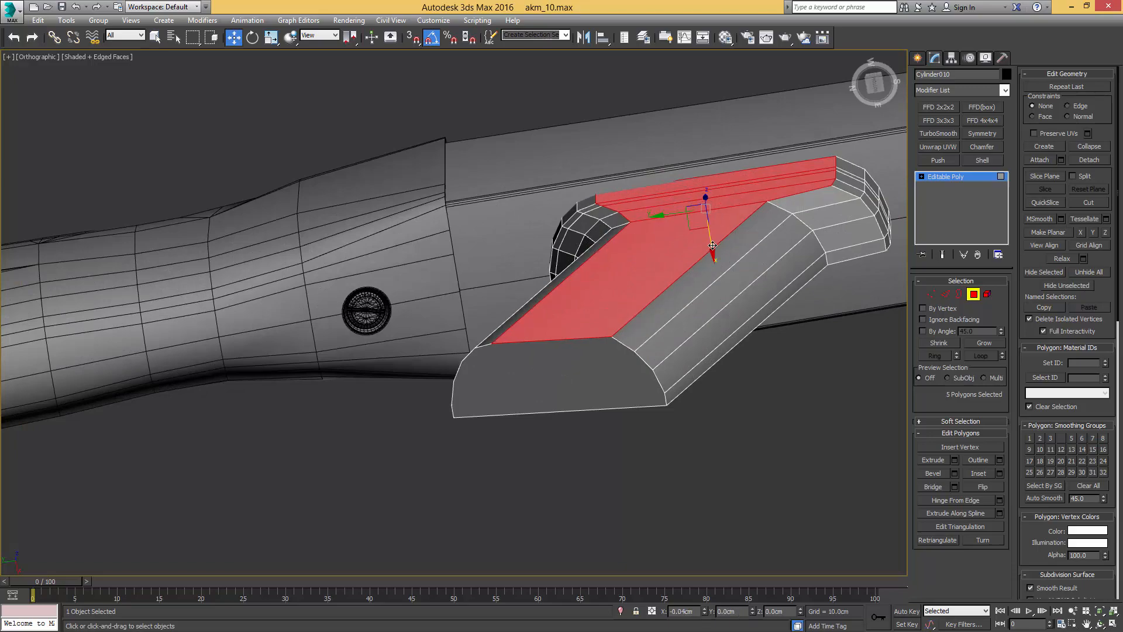
middle_click_drag(712, 249, 739, 238, "alt")
key("4")
scroll(722, 286, "up", 2)
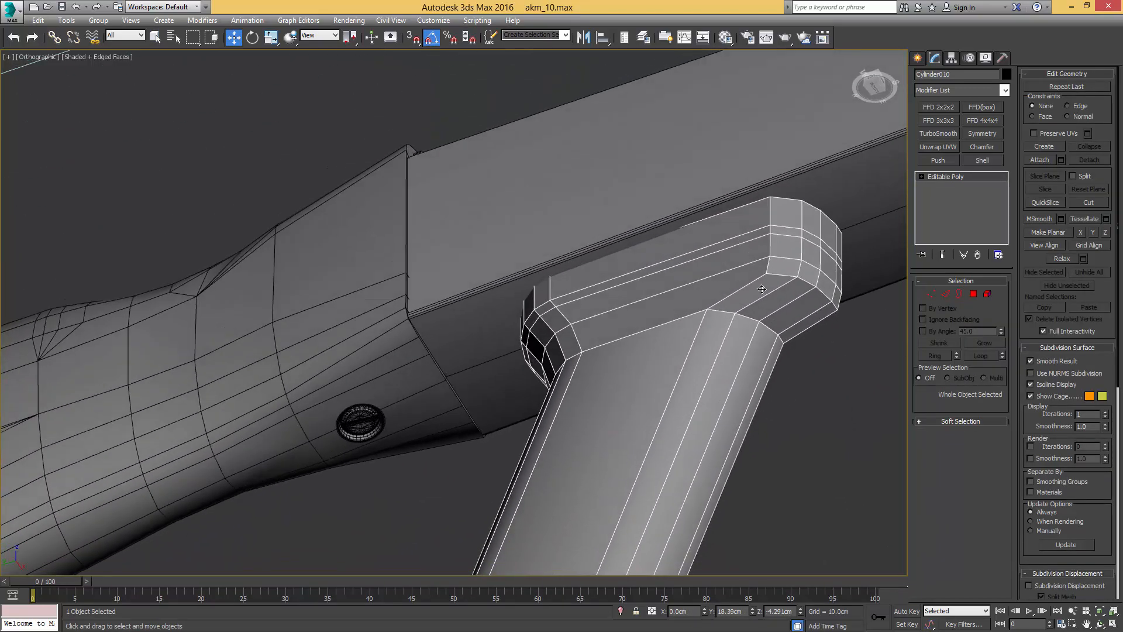
Step: Connect the flare's front side corner vertex diagonally to the next lower front vertex and the grip's upper corner, and remove the vertex between them
scroll(739, 239, "up", 3)
key("1")
key("q")
left_click_drag(721, 210, 693, 229)
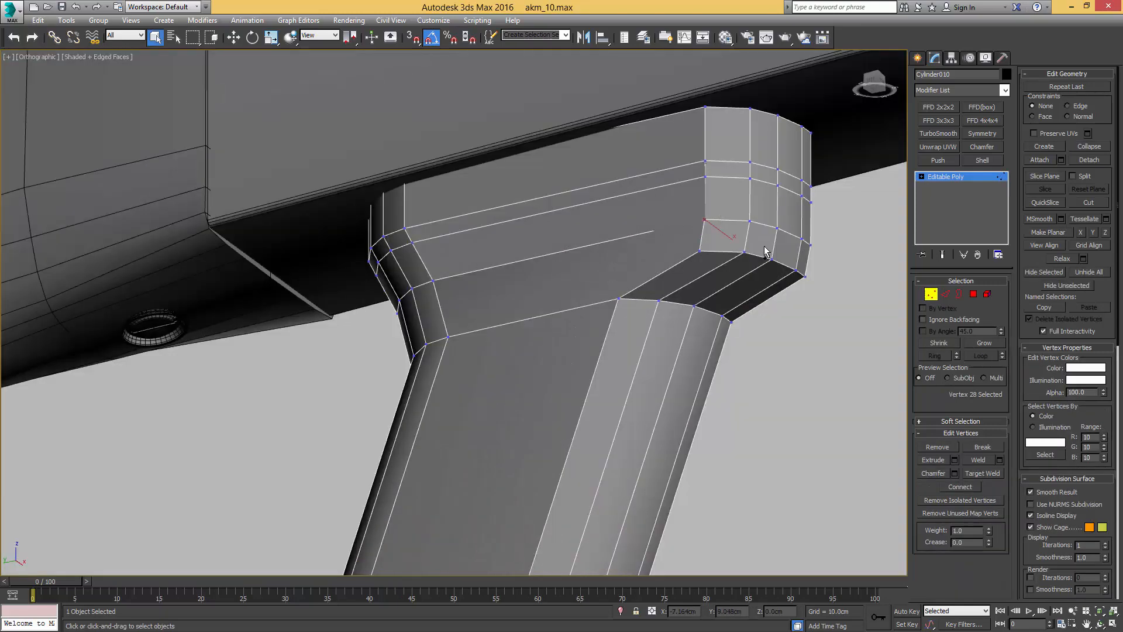
left_click_drag(764, 247, 729, 259, "ctrl")
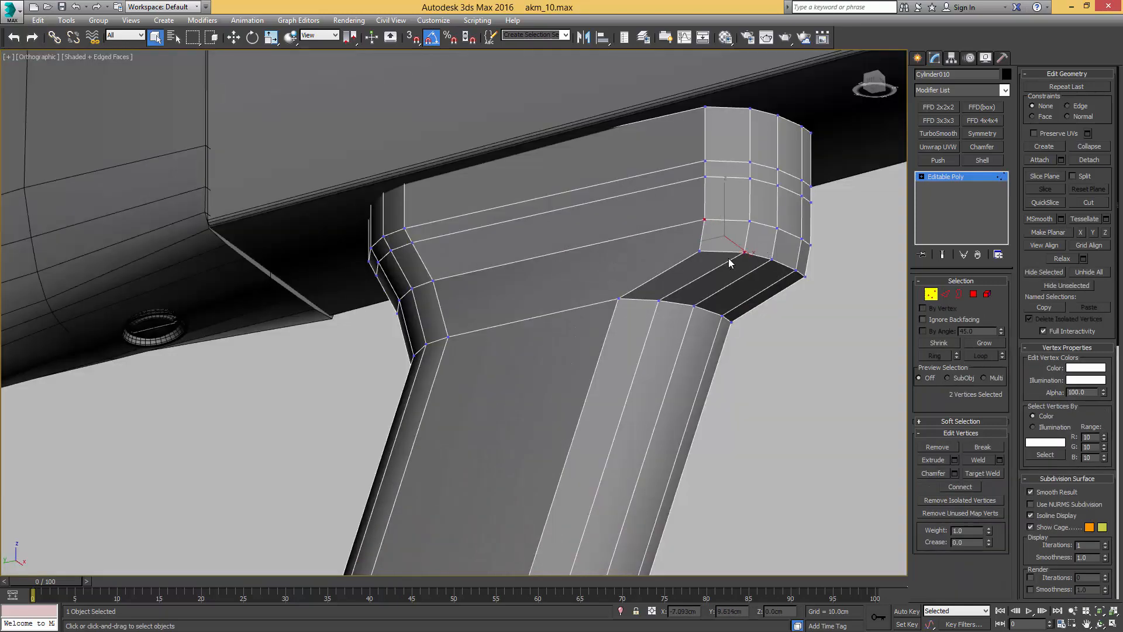
left_click(705, 219)
left_click(618, 297, "ctrl")
key("ctrl+shift+e")
left_click(700, 254)
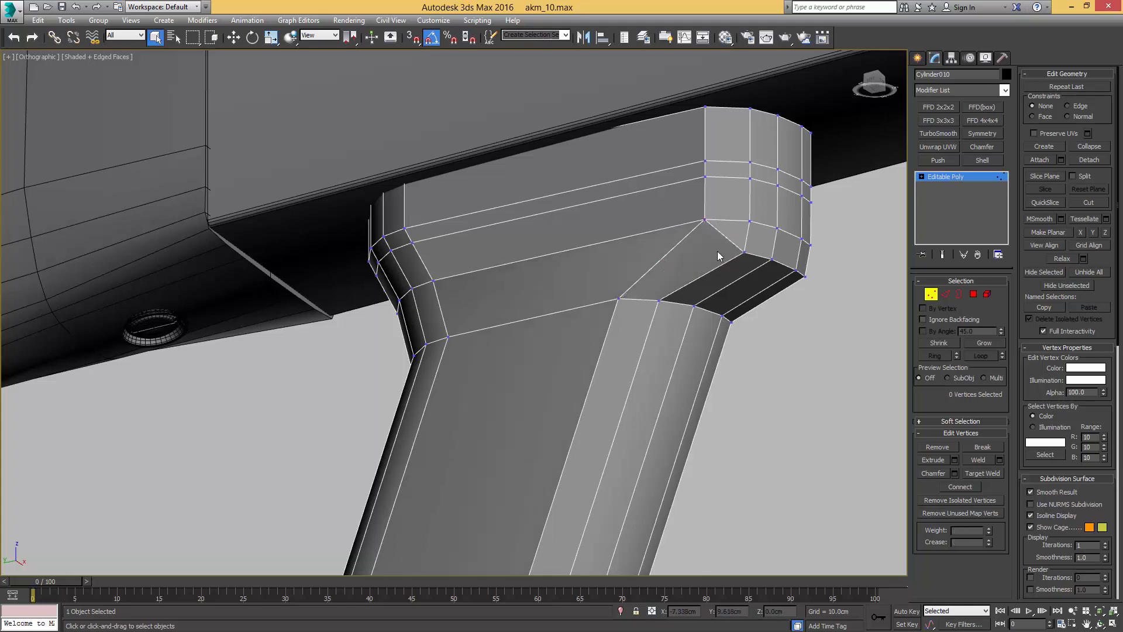
Step: Remove the edge loops next to the grip's front and rear seams and the horizontal loop just below the flare's upper row
middle_click_drag(703, 225, 724, 201, "alt")
key("2")
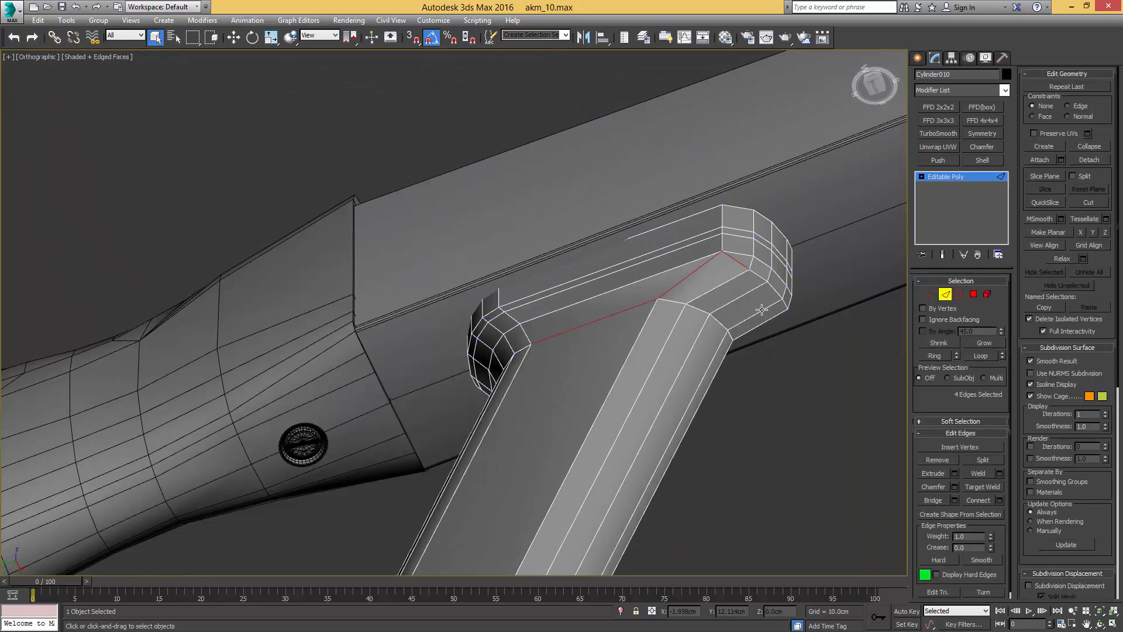
middle_click_drag(778, 304, 680, 298, "alt")
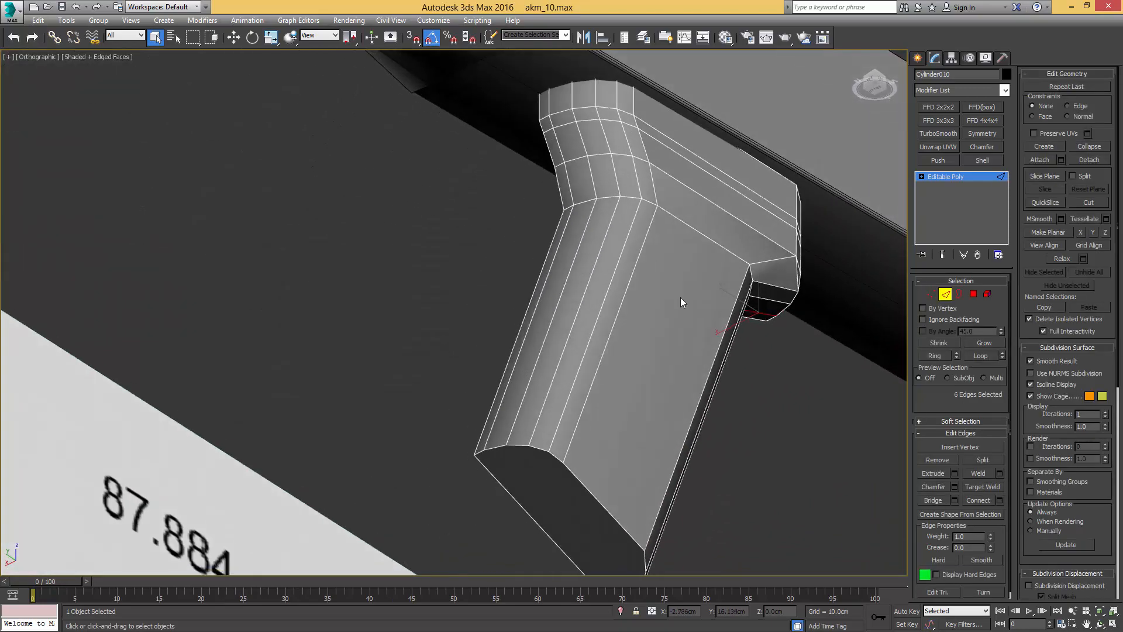
double_click(568, 225, "ctrl")
middle_click_drag(604, 230, 594, 251, "alt")
double_click(734, 158, "ctrl")
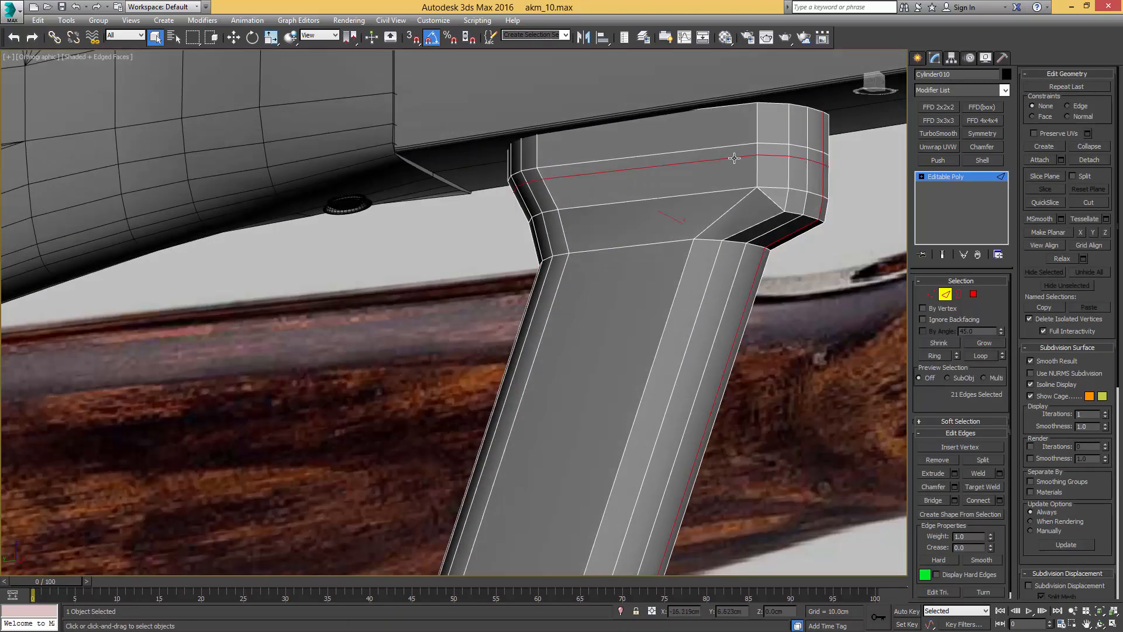
left_click(768, 184)
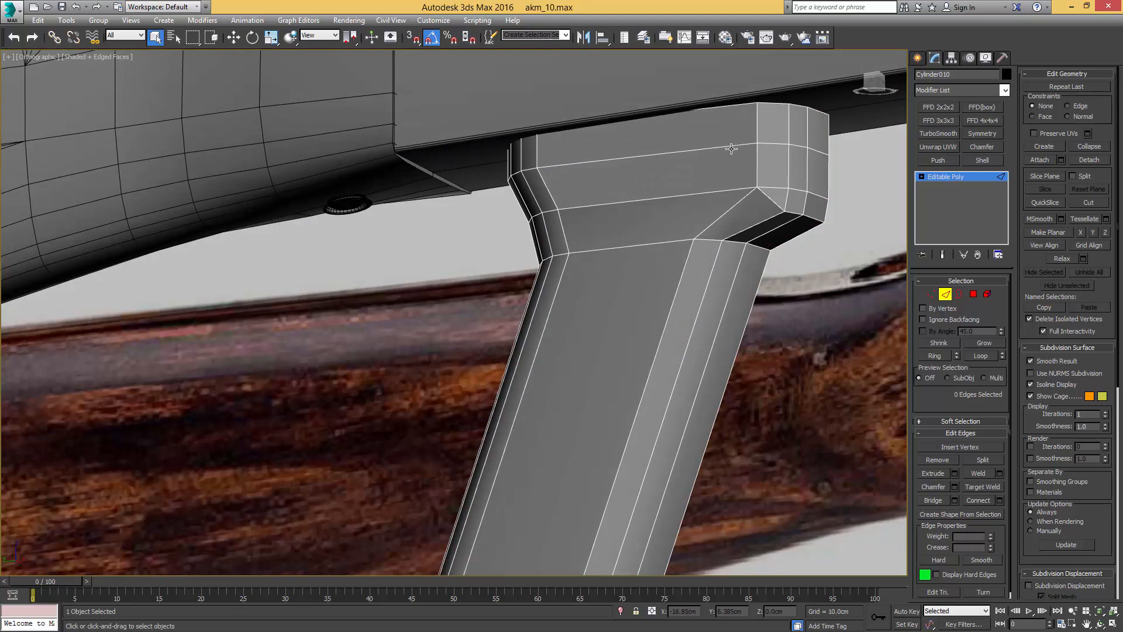
left_click(731, 148)
Step: Move the vertex at the lower end of the flare's front diagonal edge slightly upward
middle_click_drag(776, 196, 777, 212, "alt")
scroll(777, 212, "up", 4)
scroll(777, 212, "down", 2)
key("1")
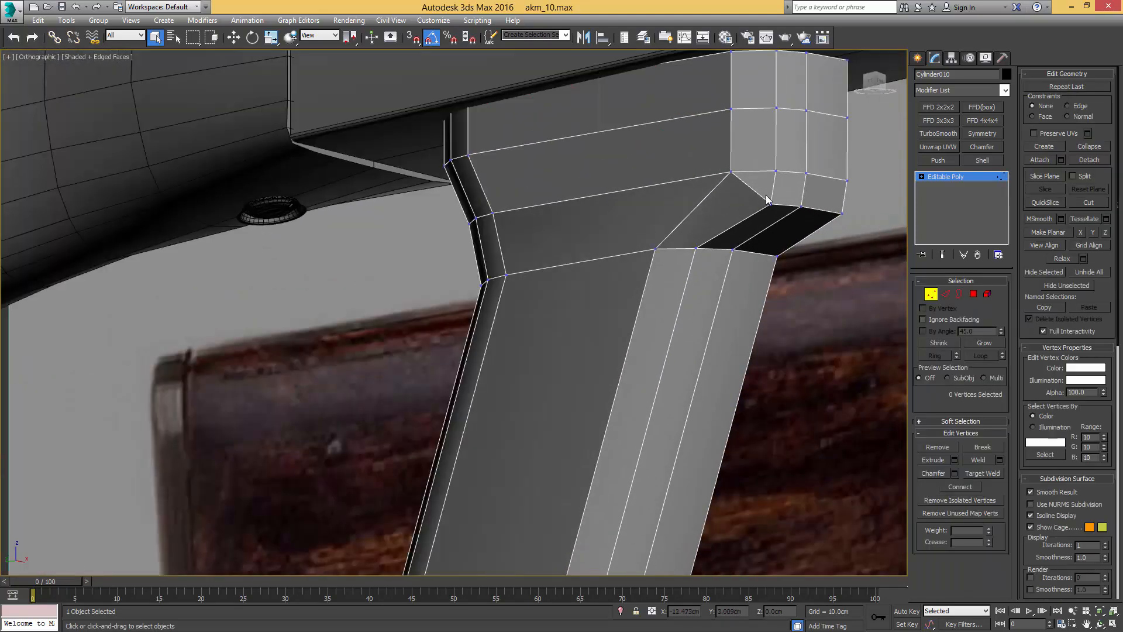
left_click(771, 203)
key("w")
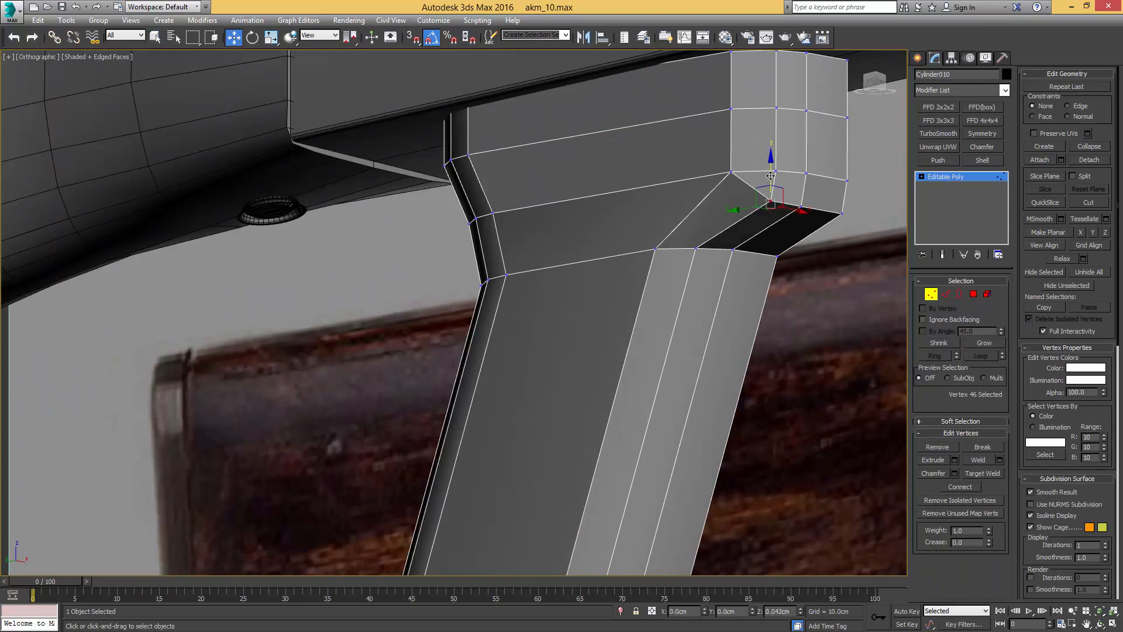
middle_click_drag(764, 191, 794, 193, "alt")
scroll(747, 173, "down", 2)
middle_click_drag(691, 138, 774, 186)
Step: Select the horizontal edge loop nearest the top of the flare and raise it about 0.24 cm toward the receiver
key("2")
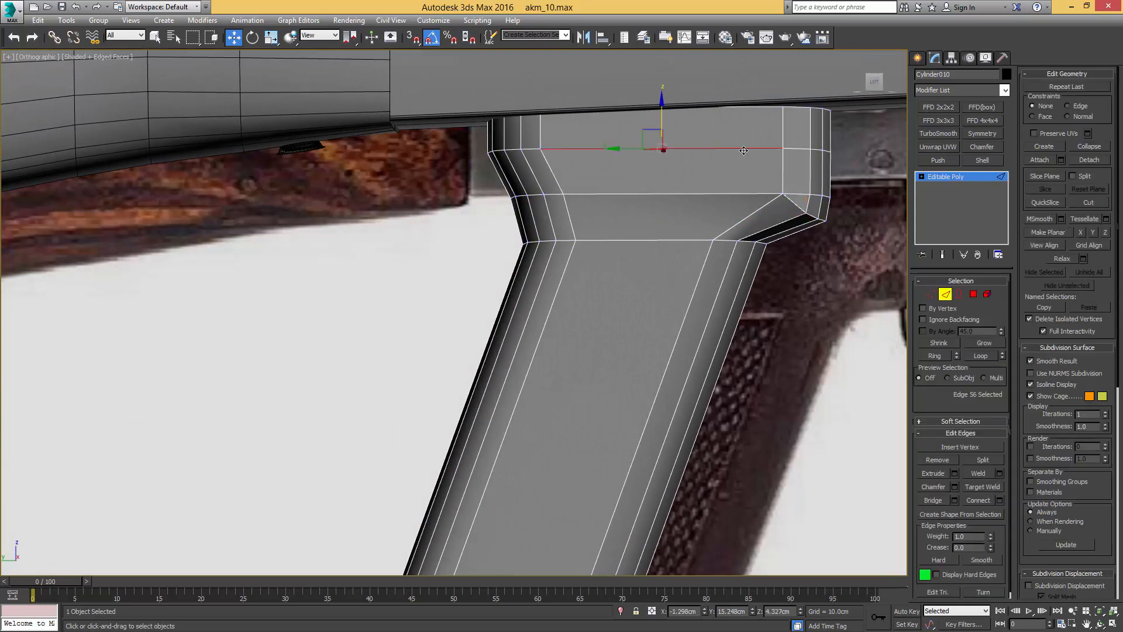
key("q")
double_click(742, 149)
key("l")
key("w")
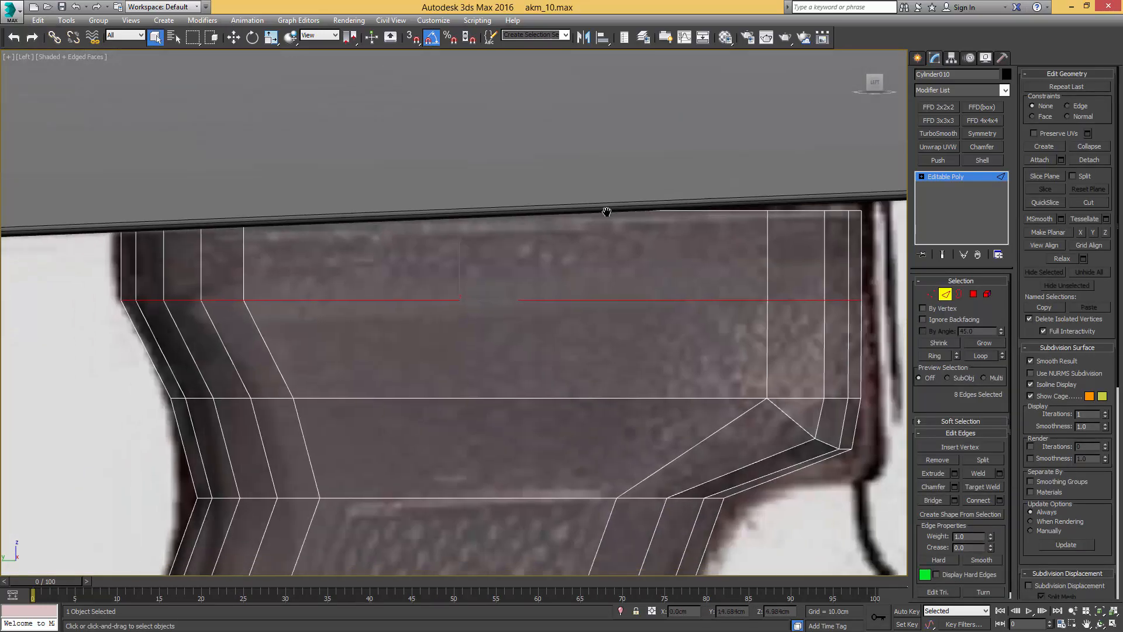
left_click_drag(560, 213, 560, 198)
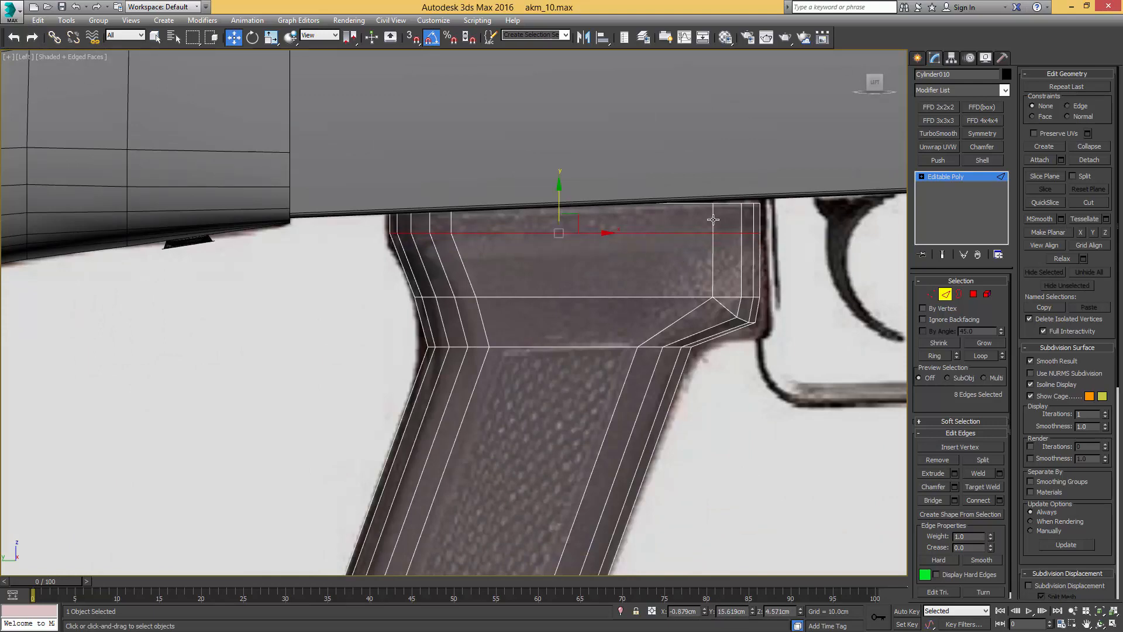
Step: Extrude the eight polygons of the flare's top band outward along their local normals by 0.263 cm
left_click(973, 294)
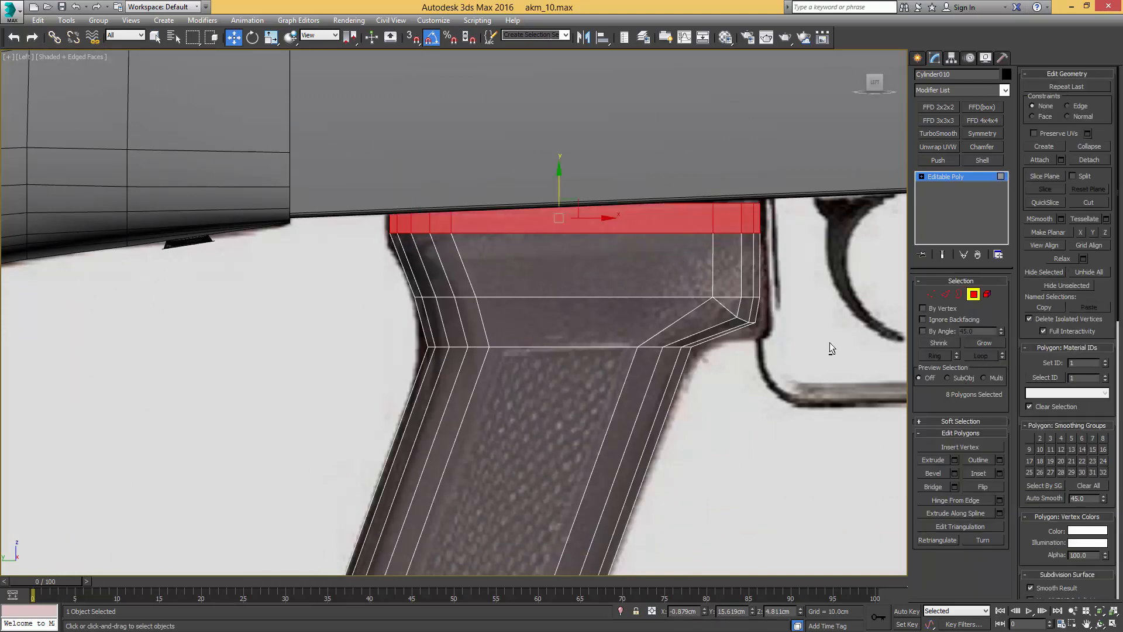
mouse_move(829, 342)
middle_mouse_down("alt")
mouse_move(769, 334)
mouse_move(748, 314)
mouse_move(762, 296)
mouse_move(867, 343)
mouse_move(773, 336)
middle_mouse_up("alt")
key("z")
scroll(762, 296, "down", 3)
scroll(755, 275, "down", 3)
left_click(954, 460)
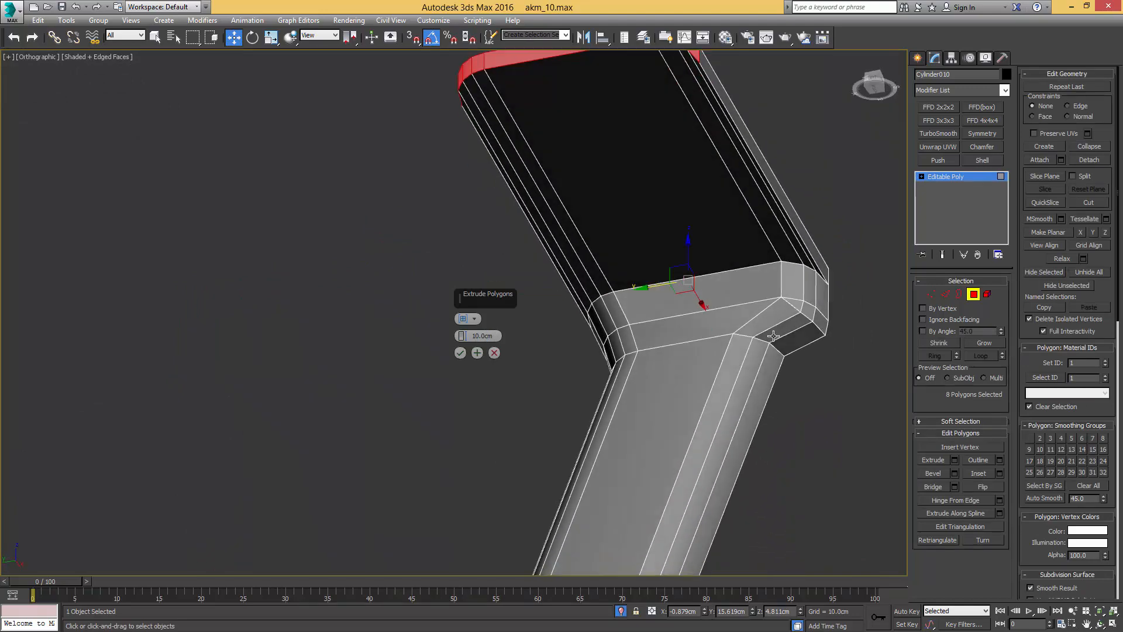
left_click(475, 320)
left_click(523, 345)
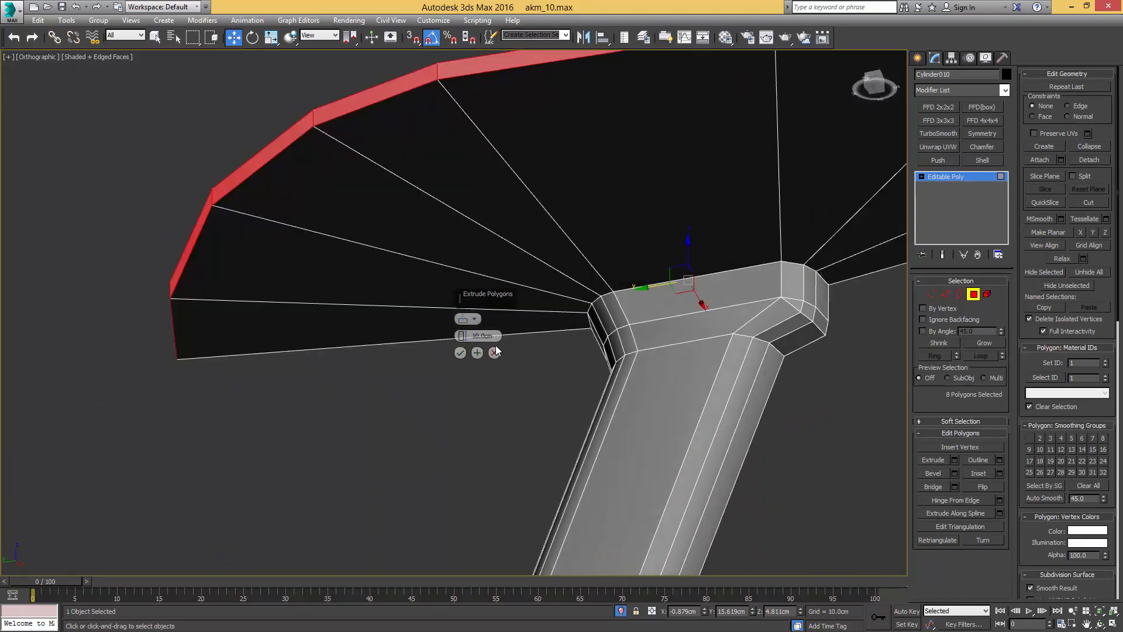
left_click_drag(462, 336, 500, 375)
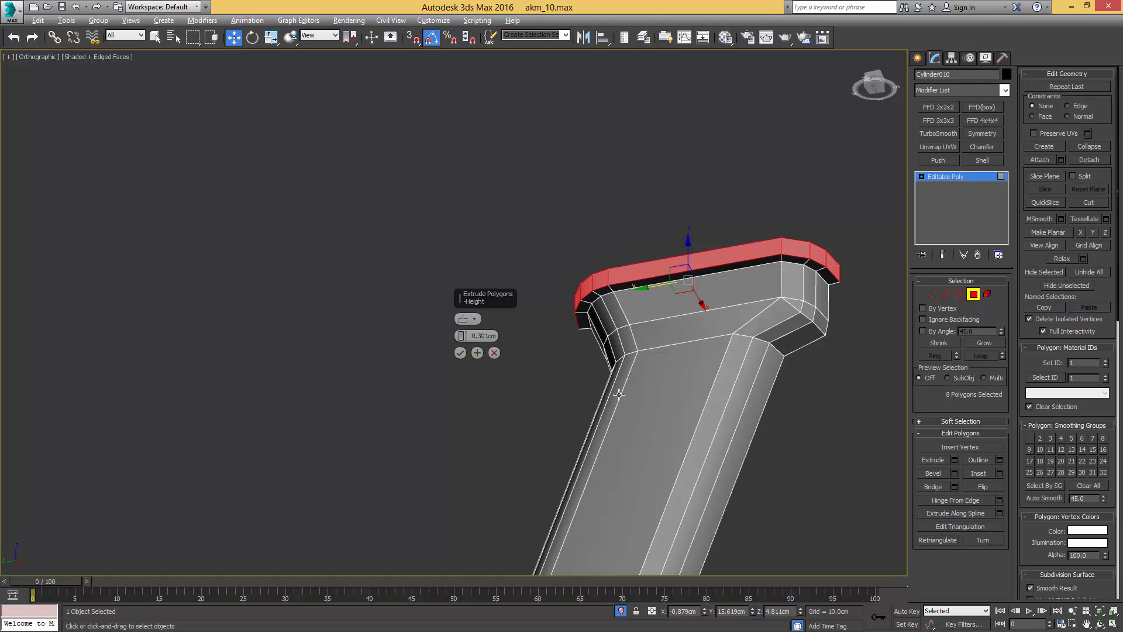
key("alt+q")
middle_click_drag(618, 393, 541, 390, "alt")
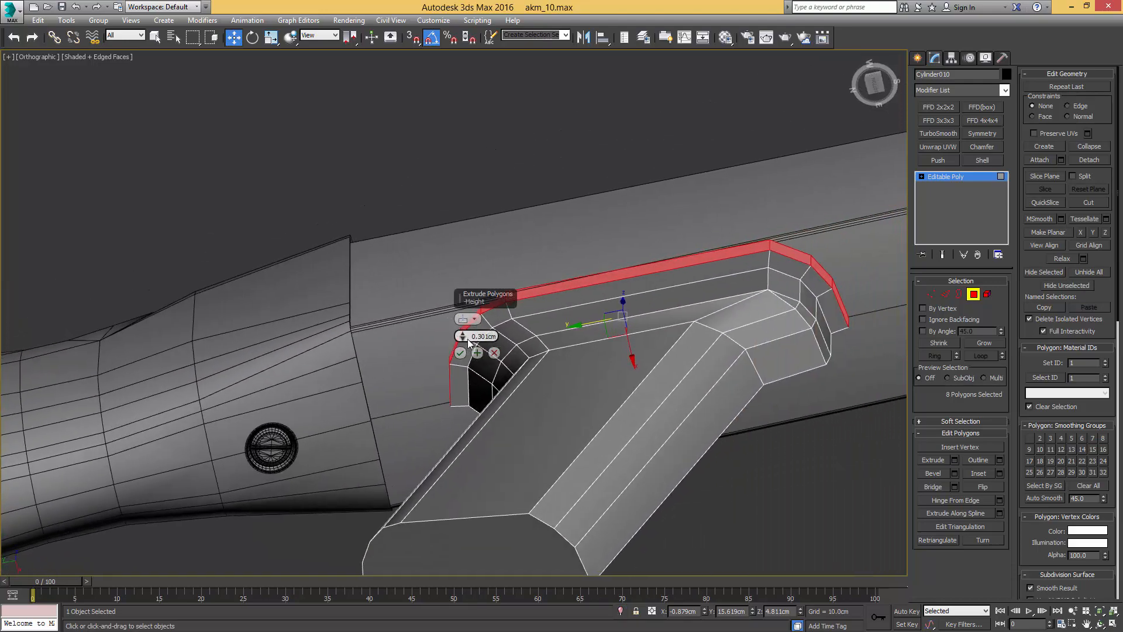
left_click_drag(464, 336, 465, 340)
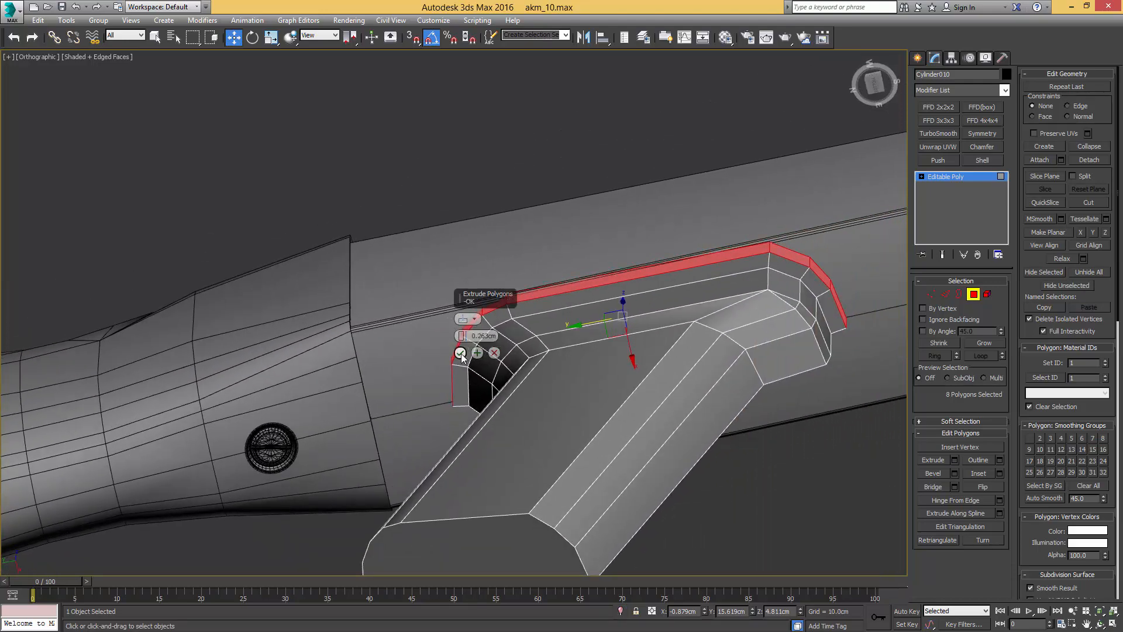
left_click(460, 353)
Step: Select the edge loop beneath the newly extruded rim and isolate the grip from the rest of the rifle
middle_click_drag(614, 357, 620, 385, "alt")
middle_click_drag(704, 322, 676, 322)
key("2")
key("q")
double_click(654, 304)
key("w")
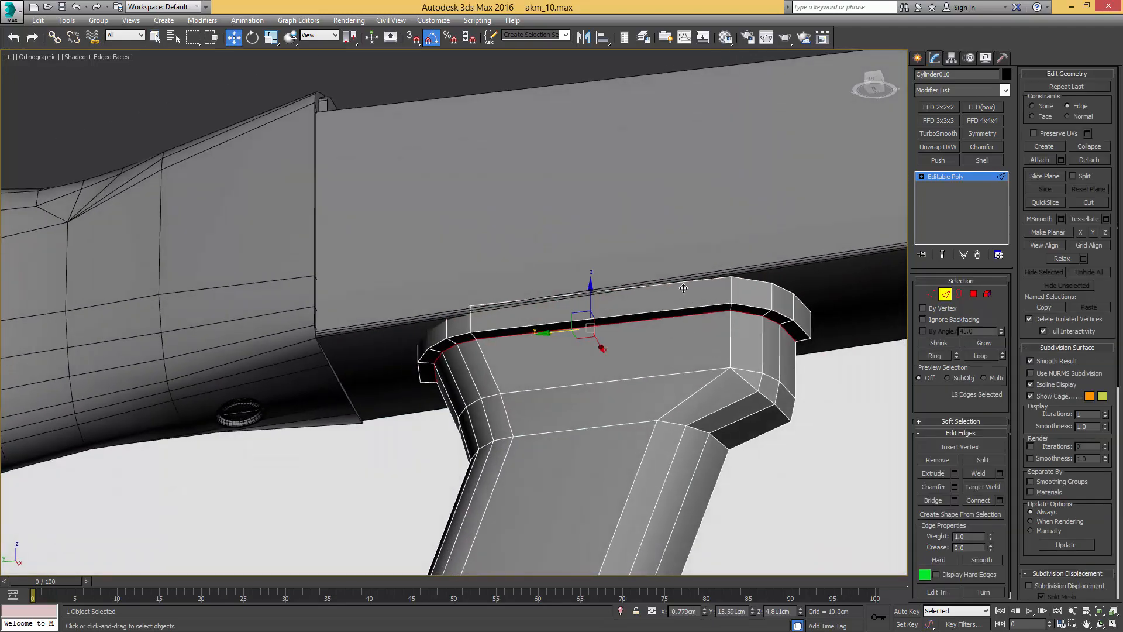
key("F3")
key("F3")
key("alt+q")
middle_click_drag(664, 283, 496, 311, "alt")
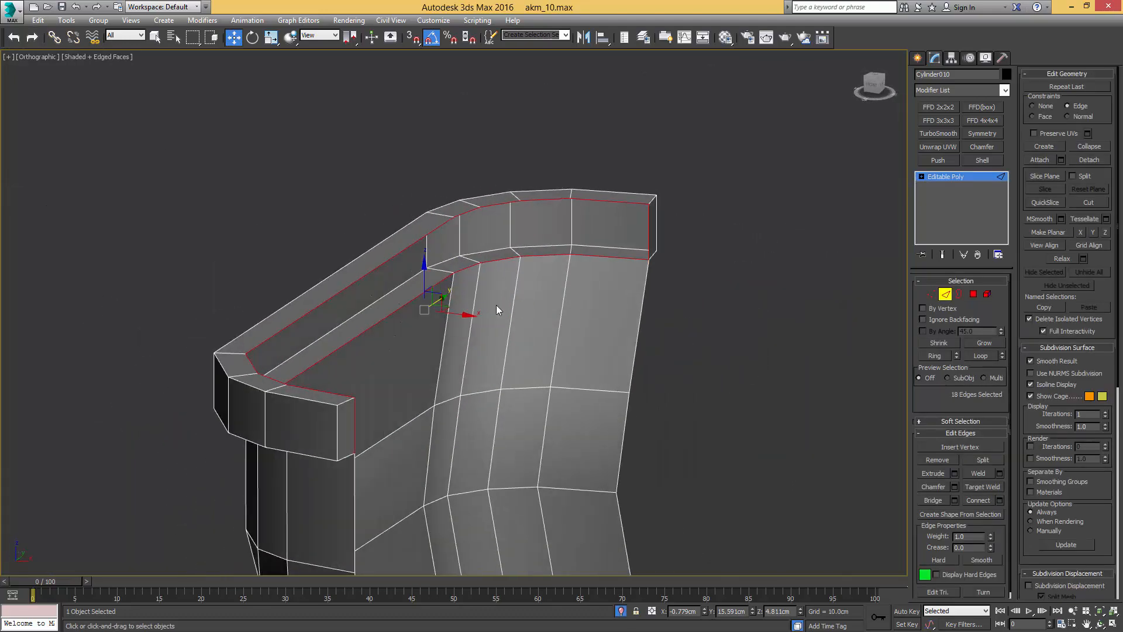
Step: Delete the two end-cap polygons of the rim at the grip's open centre seam
key("4")
key("q")
left_click(355, 416)
left_click(653, 214, "ctrl")
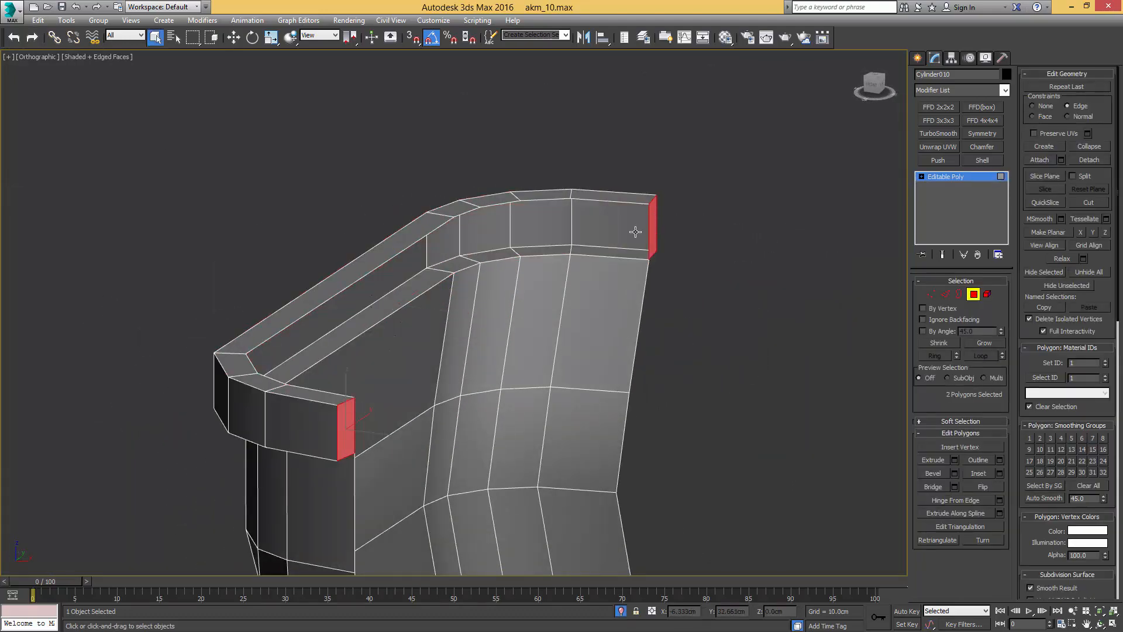
key("Delete")
key("2")
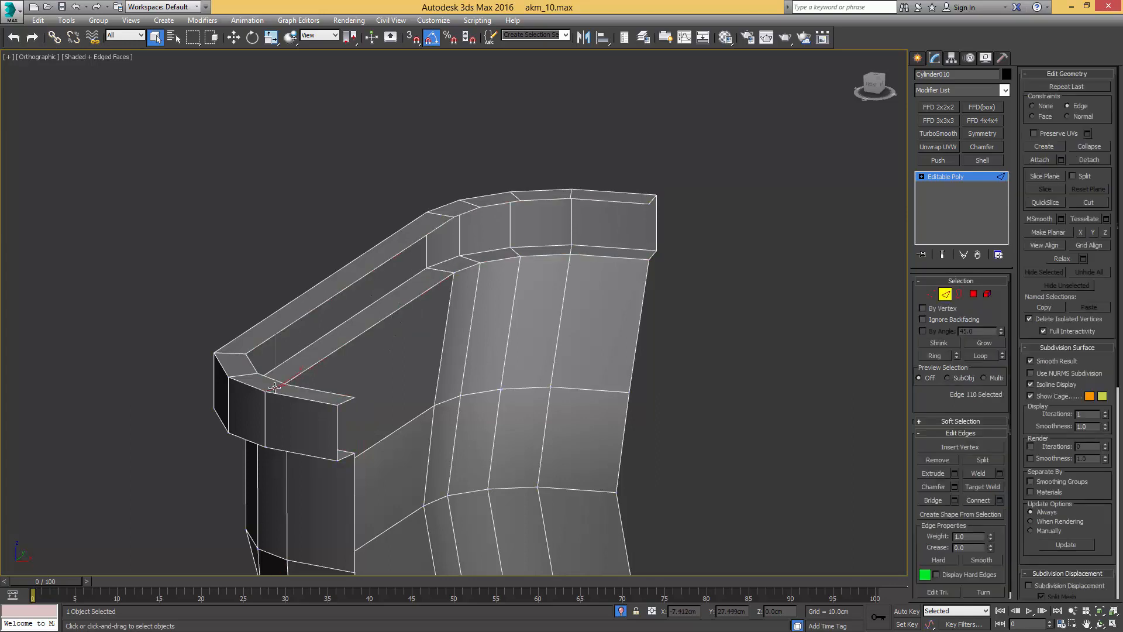
Step: Add a Symmetry modifier to the half grip, mirroring across the X axis with Flip enabled
scroll(334, 386, "down", 4)
middle_click_drag(334, 386, 552, 321, "alt")
left_click(528, 315)
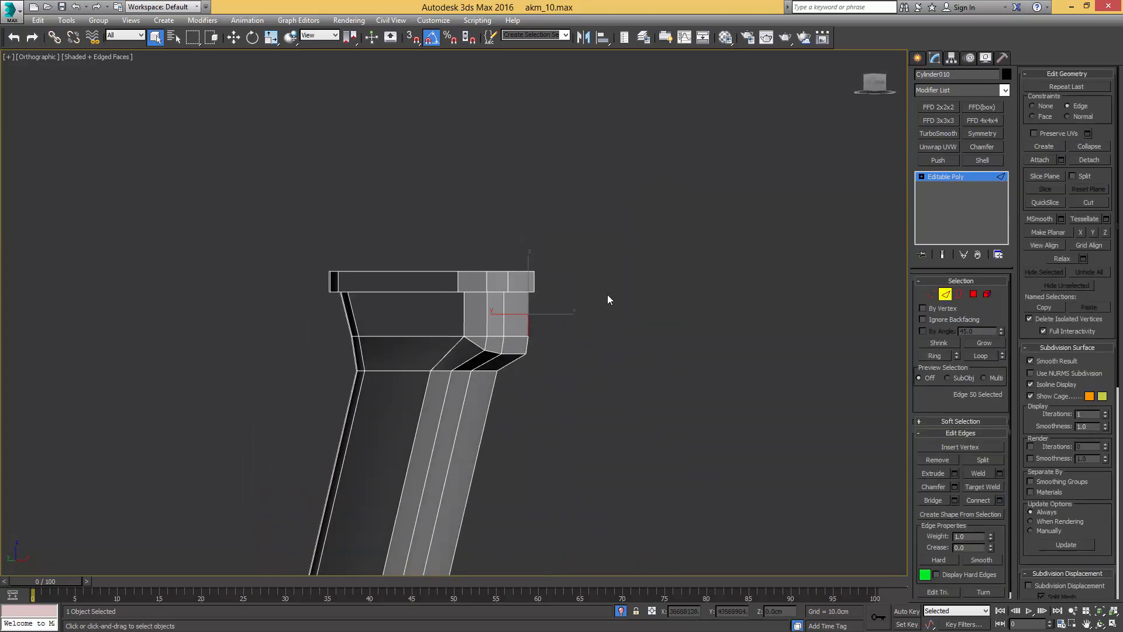
key("w")
left_click(982, 133)
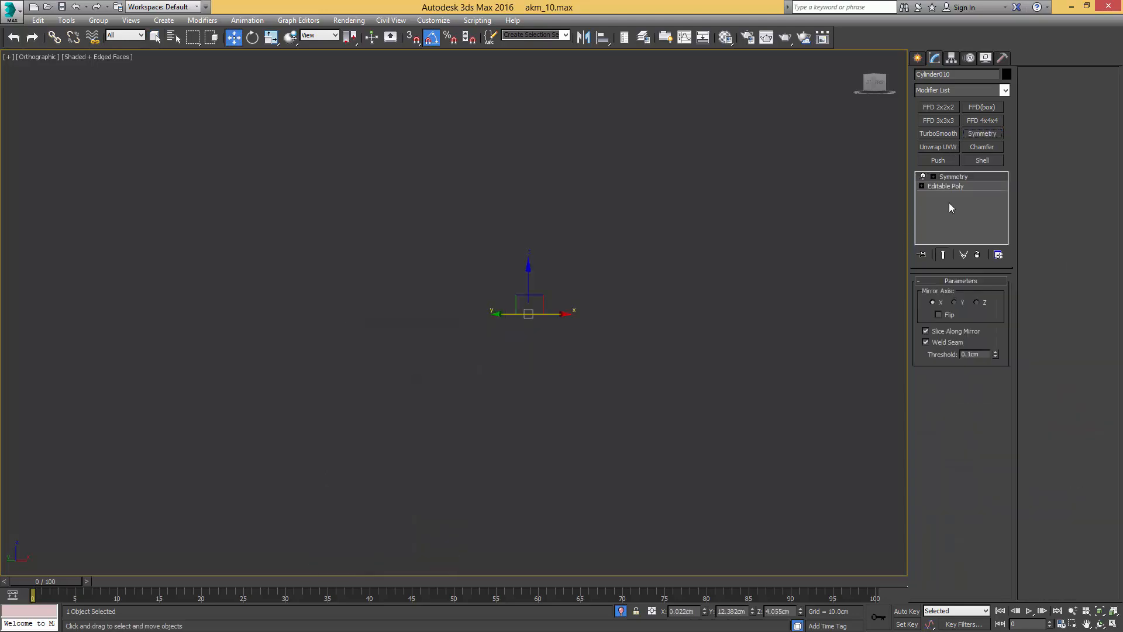
left_click(940, 314)
middle_click_drag(680, 230, 740, 200, "alt")
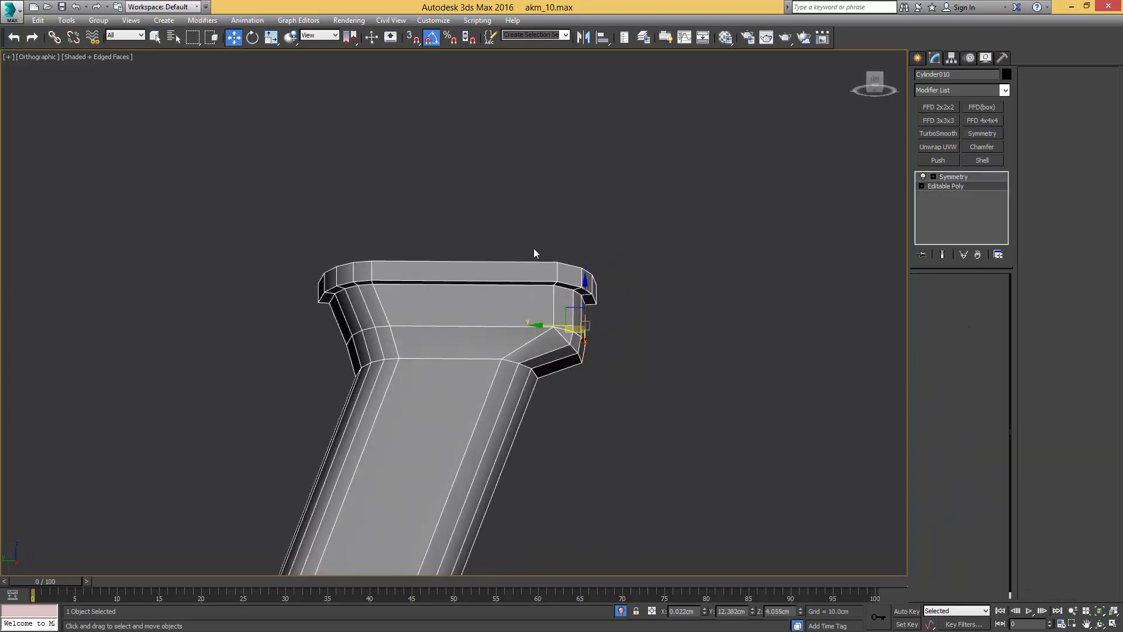
Step: Exit isolation and lower the base mesh's edge loop just beneath the rim by about 0.2 cm against the side-view reference
key("2")
key("q")
double_click(506, 285)
key("l")
key("z")
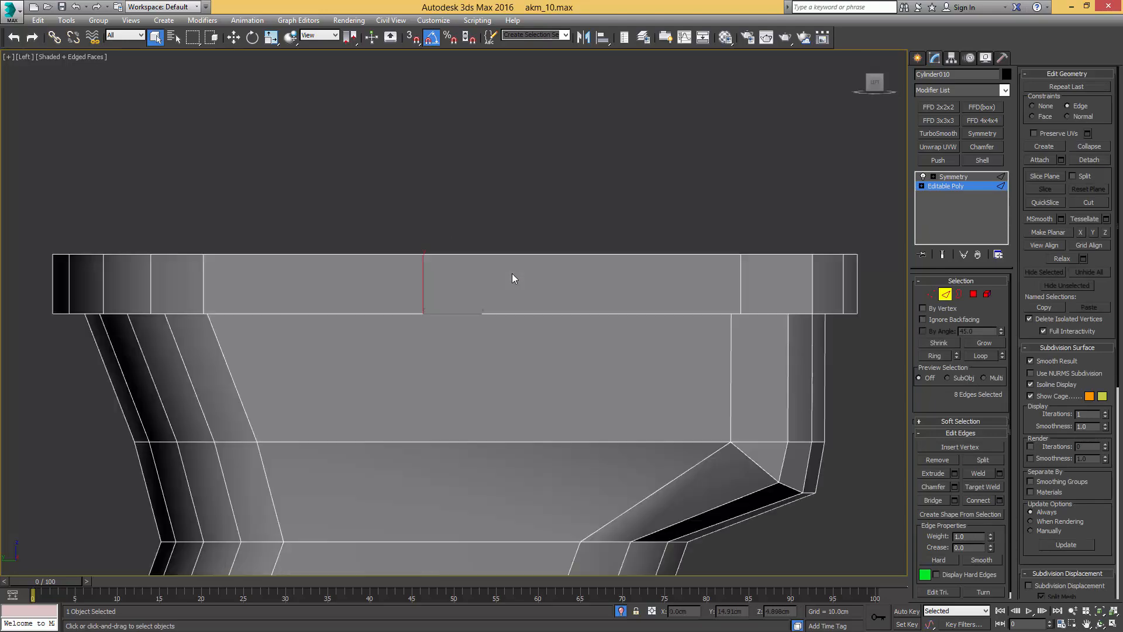
scroll(571, 235, "down", 5)
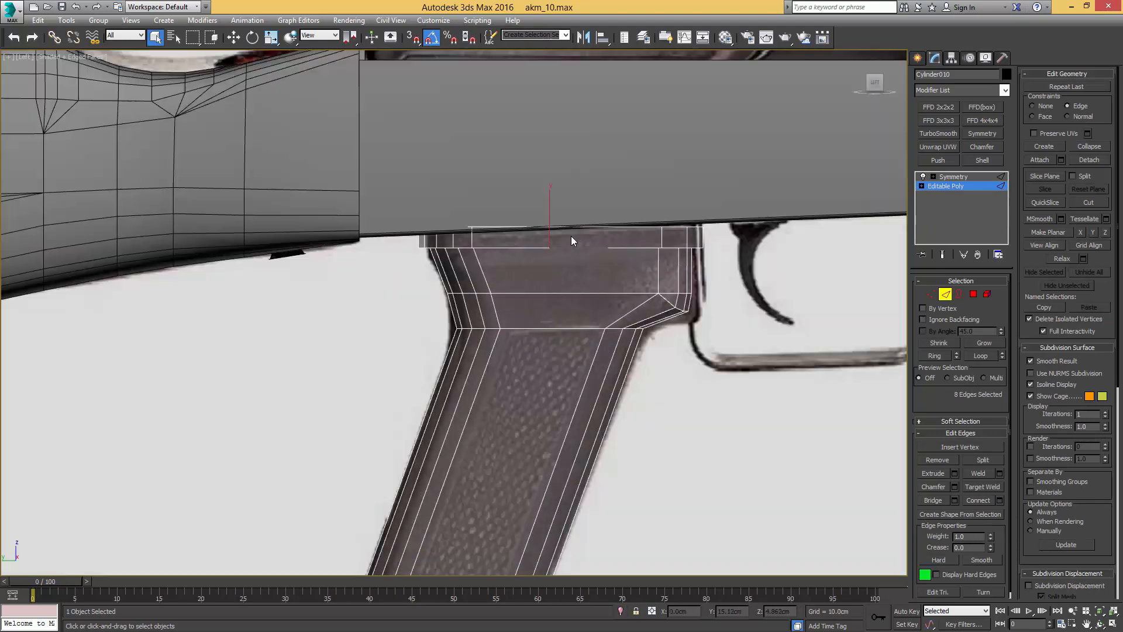
key("w")
left_click_drag(554, 221, 551, 221)
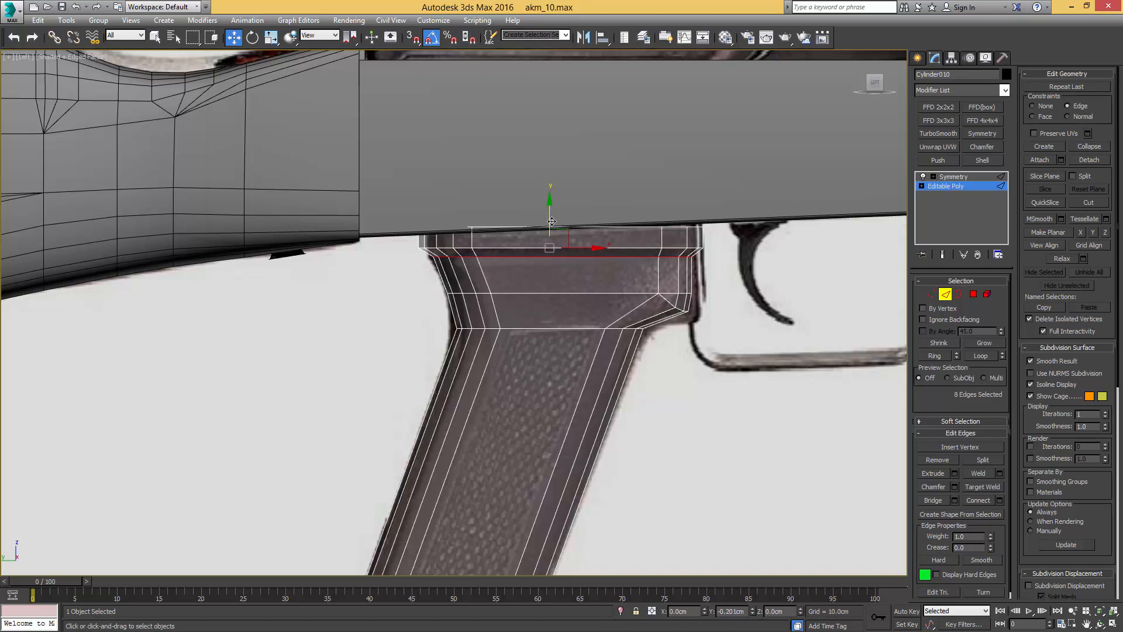
Step: Examine the grip's upper flare in the close-up reference photo, then put the photo aside
scroll(552, 221, "up", 4)
left_click_drag(1122, 115, 964, 121)
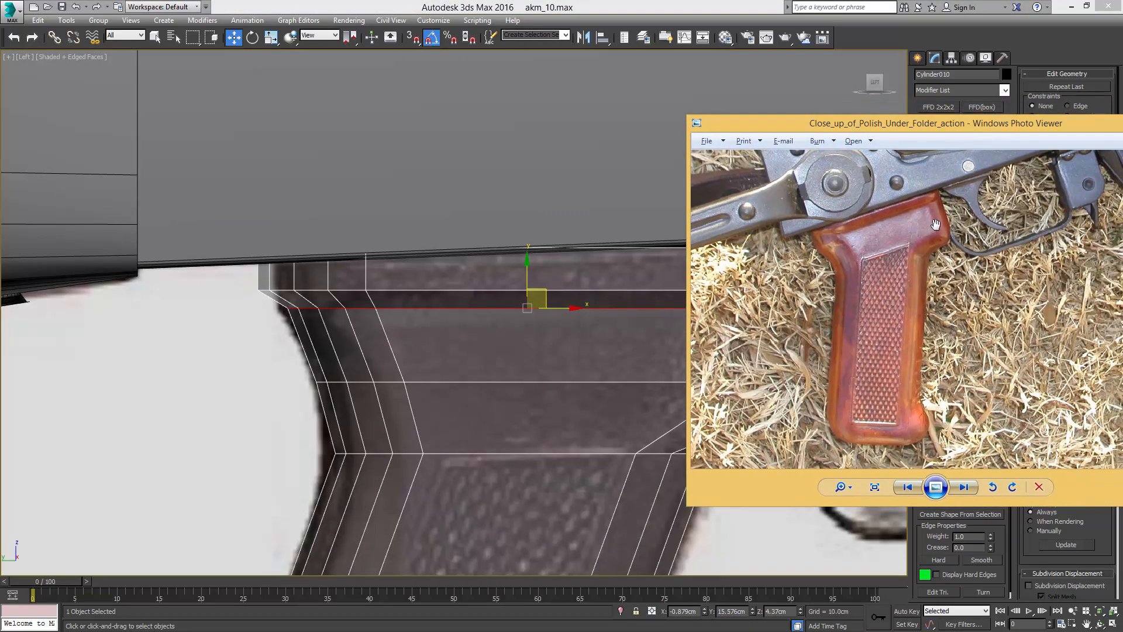
scroll(935, 221, "up", 2)
left_click_drag(935, 211, 941, 240)
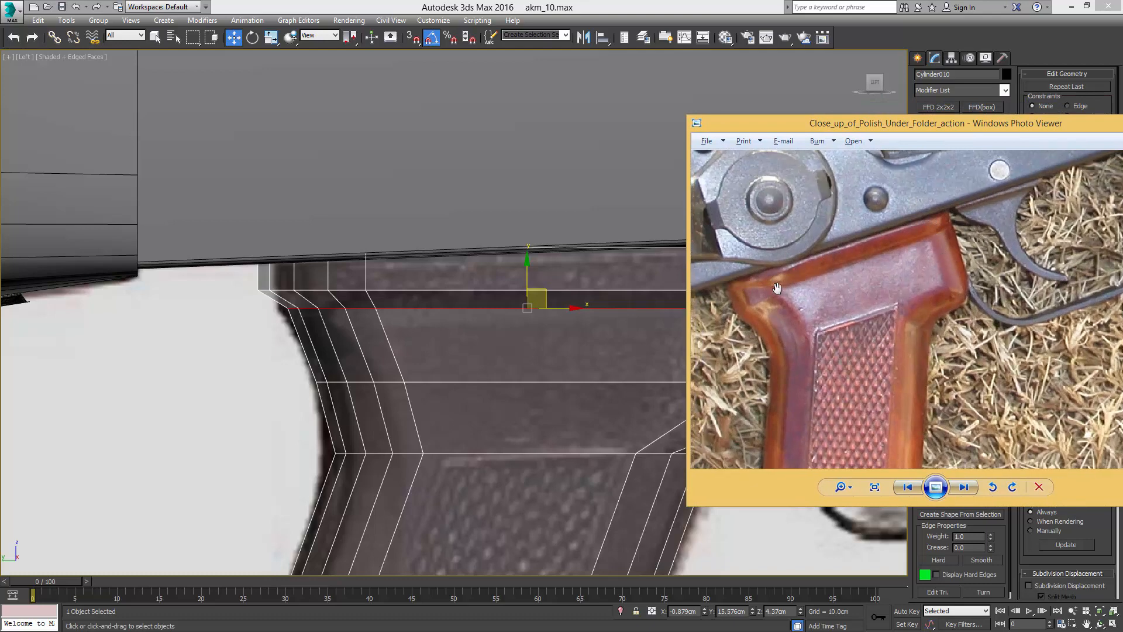
left_click_drag(895, 127, 1122, 129)
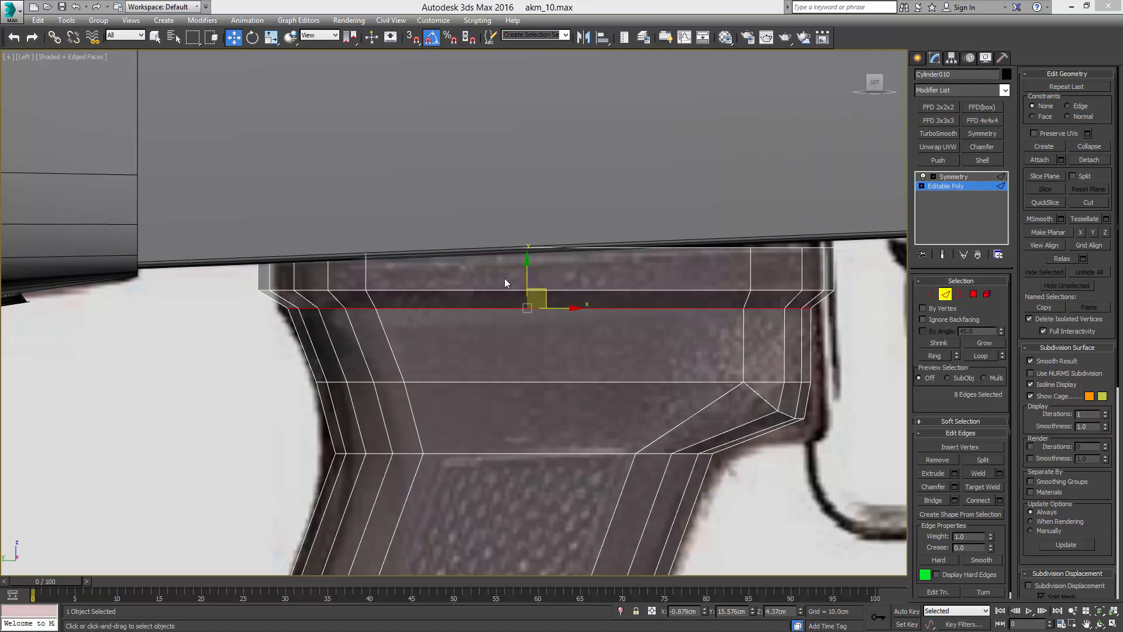
Step: Shift the rear vertices of the loop beneath the rim slightly toward the stock
middle_click_drag(402, 292, 482, 295)
key("1")
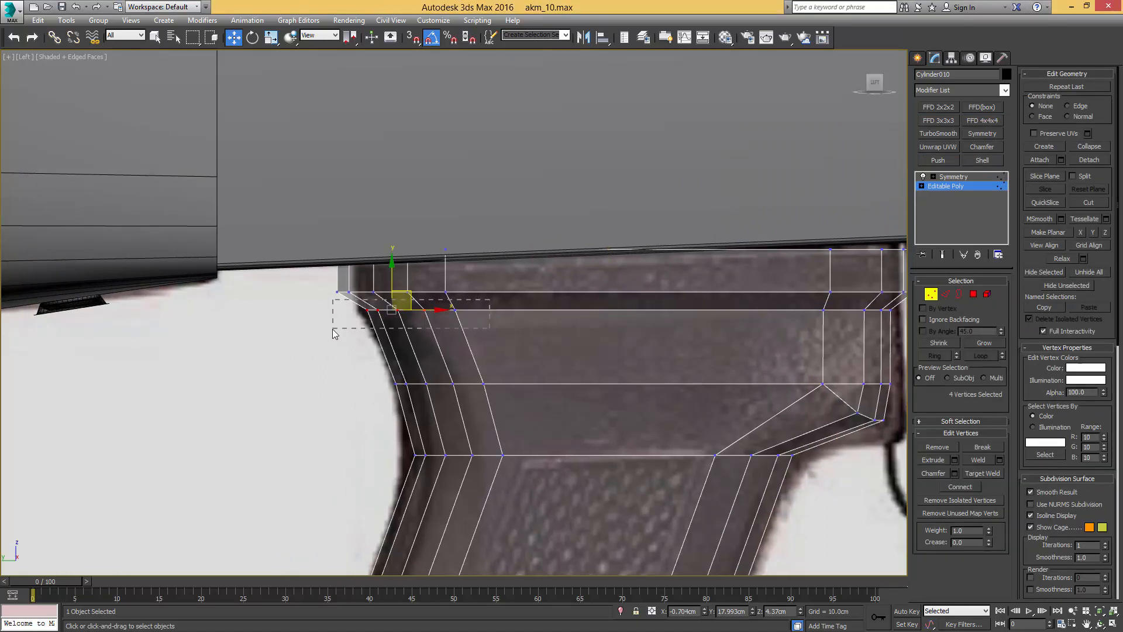
left_click_drag(332, 334, 332, 334)
left_click_drag(444, 308, 422, 308)
Step: Move the two side vertices at the rear corner of the loop beneath the rim slightly forward, evening out their spacing
middle_click_drag(423, 308, 431, 281, "alt")
left_click(434, 281)
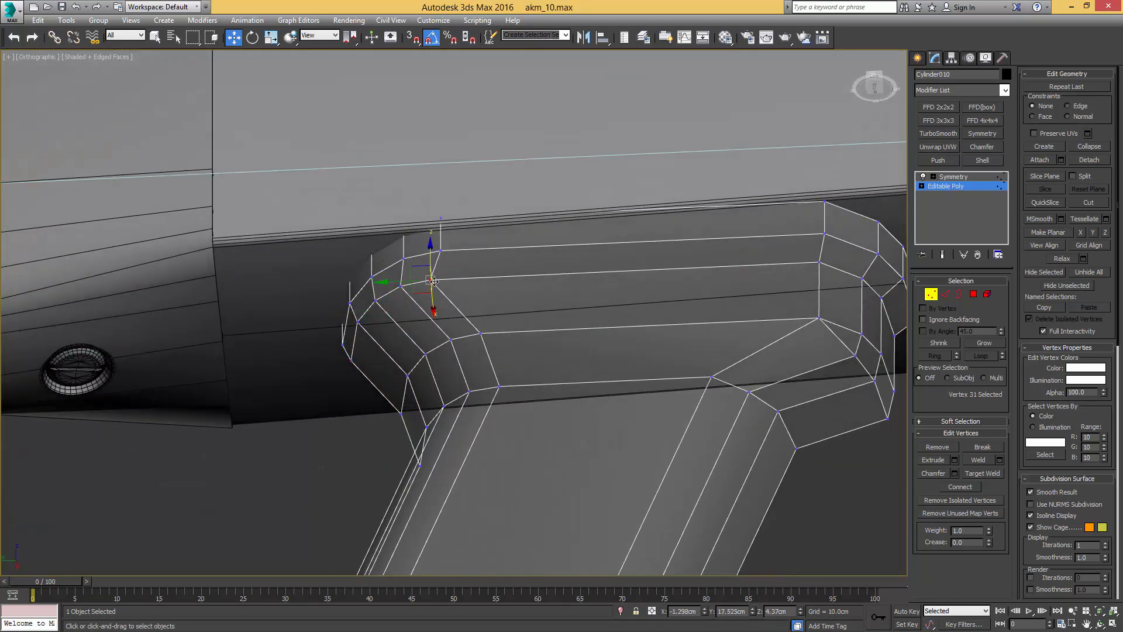
left_click_drag(399, 281, 409, 281)
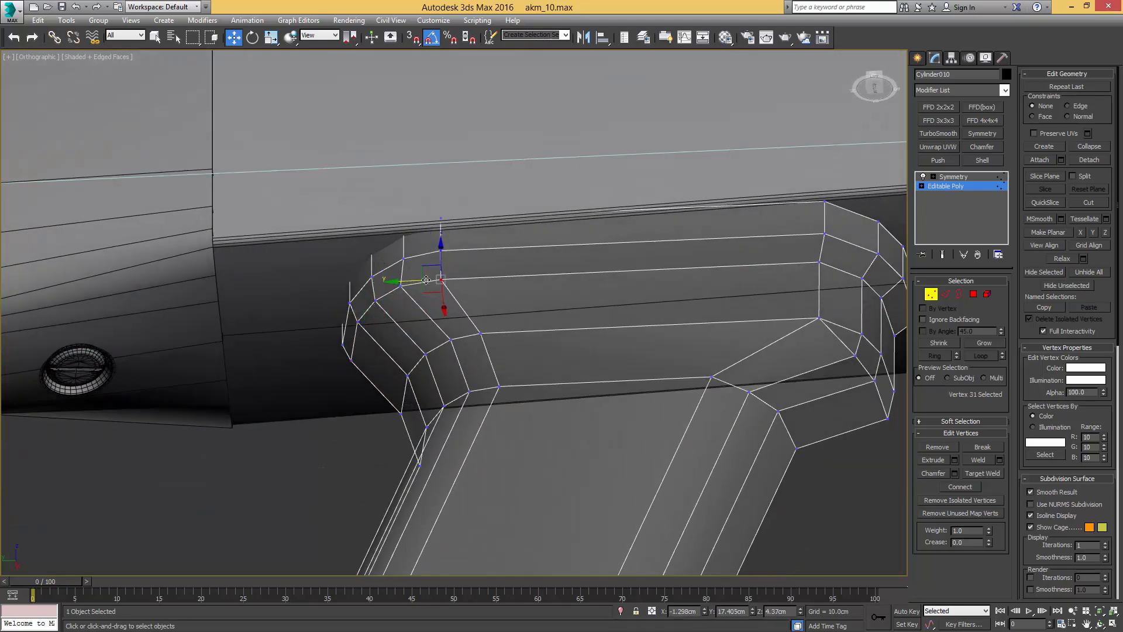
key("l")
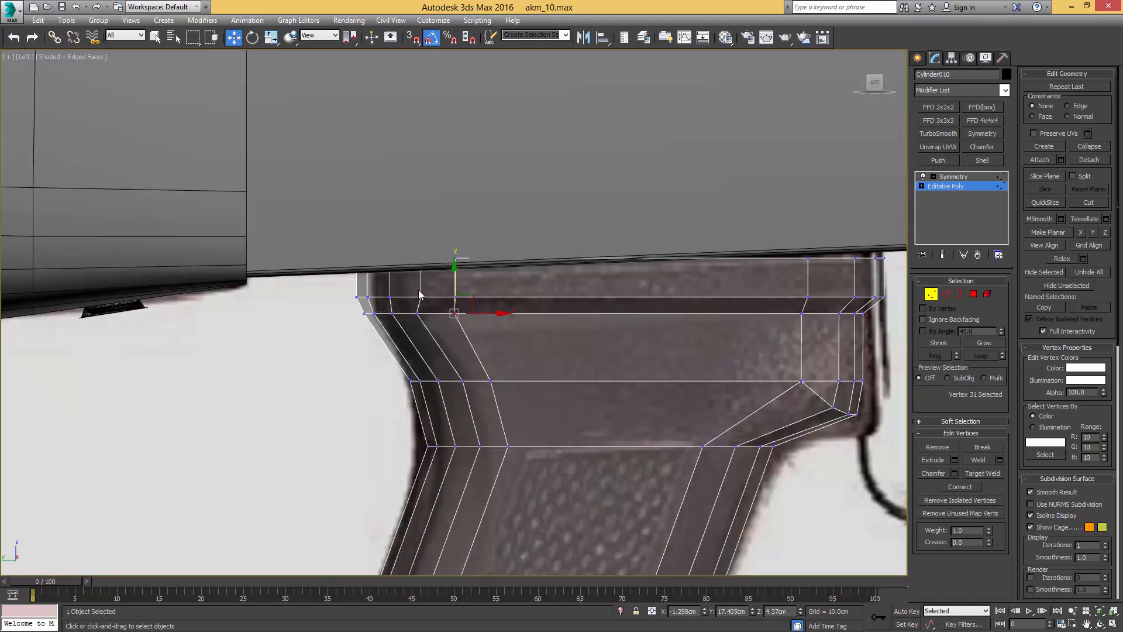
scroll(346, 323, "up", 5)
left_click_drag(550, 277, 701, 272)
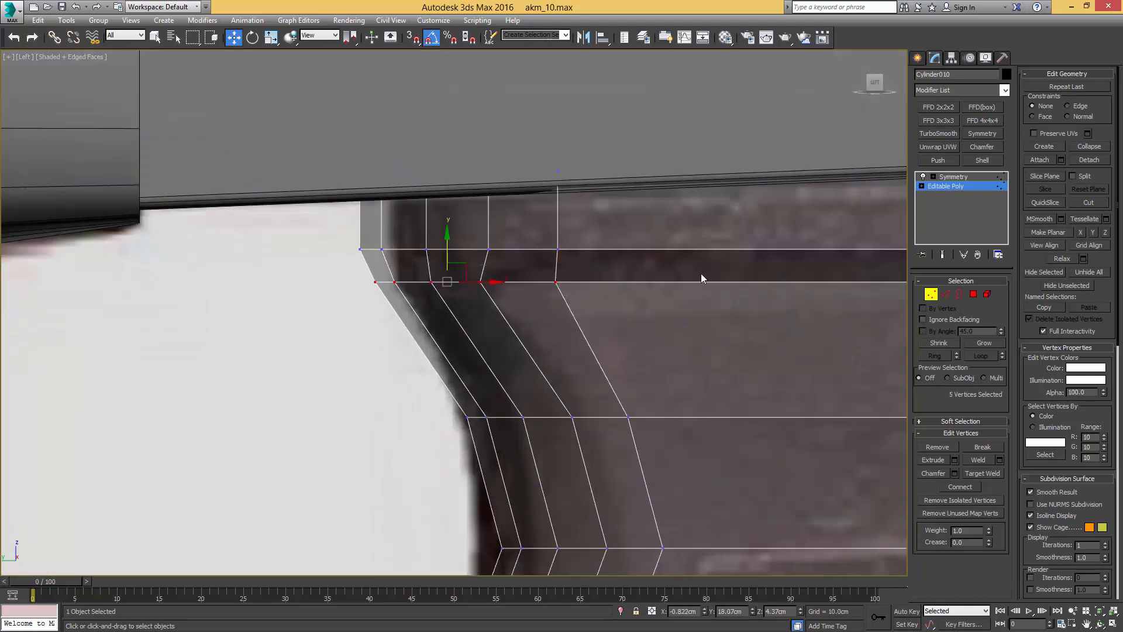
left_click(480, 282)
left_click_drag(509, 283, 515, 282)
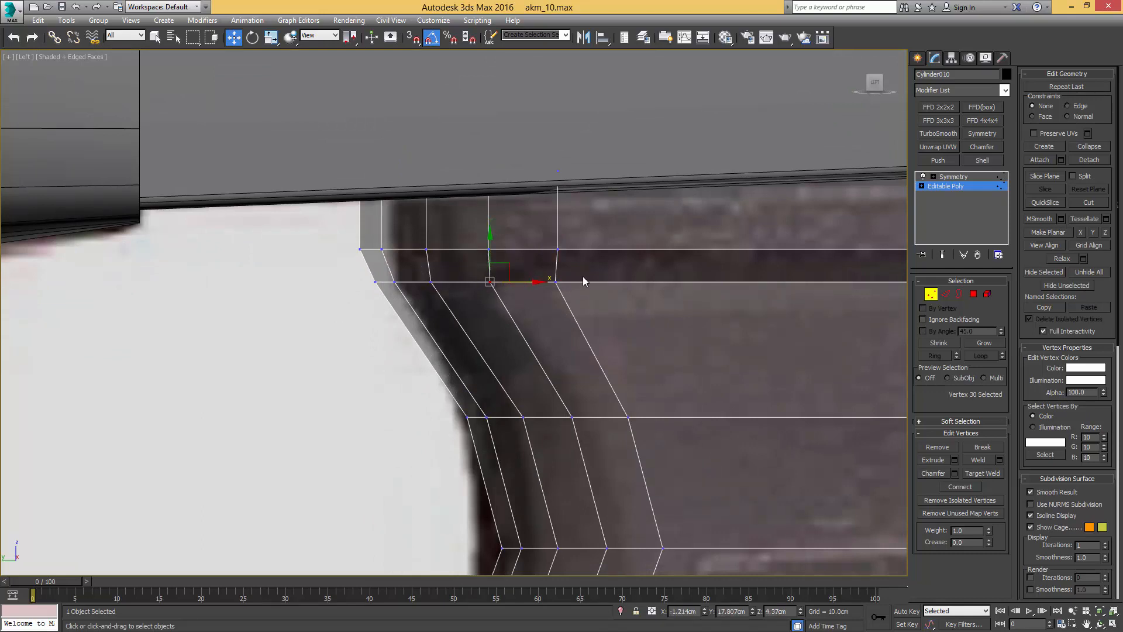
Step: Tilt the loop's five rear vertices upward toward the stock with an FFD 3x3x3 modifier and collapse it into the Editable Poly
left_click_drag(311, 312, 311, 312)
left_click(938, 120)
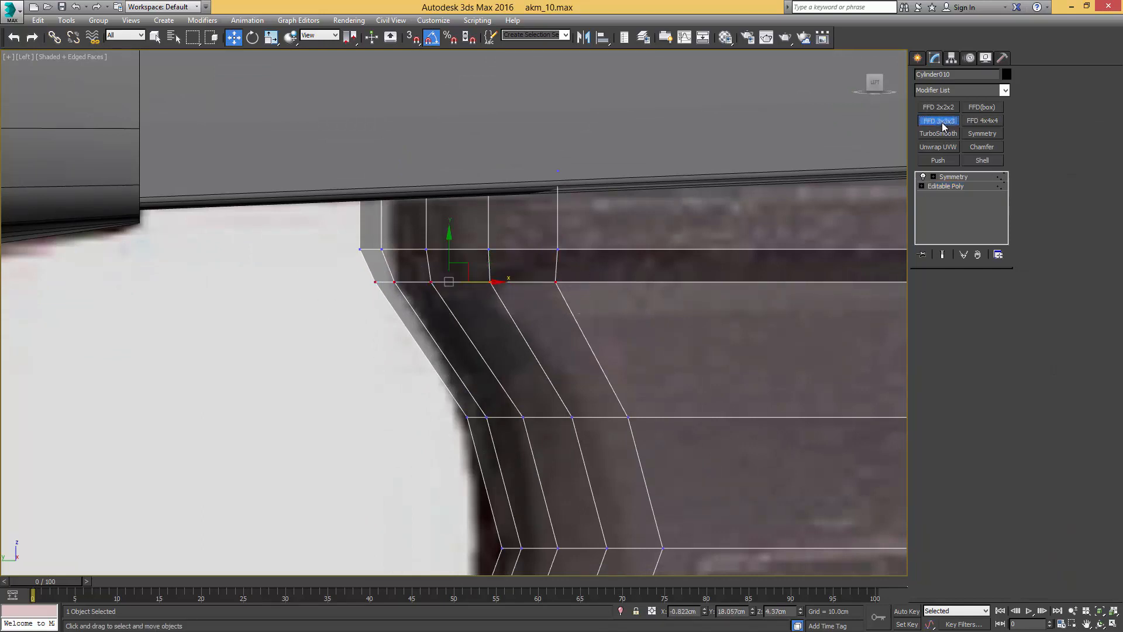
left_click_drag(389, 270, 375, 242)
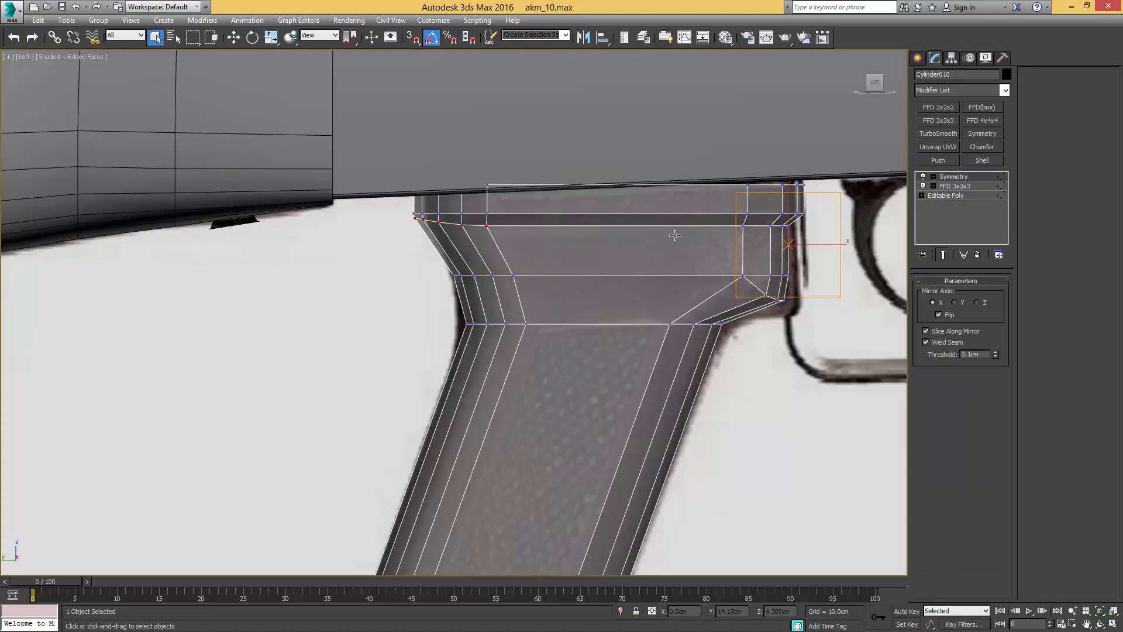
left_click(954, 186)
right_click(957, 186)
left_click(1003, 289)
Step: Move the flare's 11 front vertices below the rim about 0.24 cm forward toward the trigger guard
middle_click_drag(806, 205, 760, 198)
left_click(953, 186)
key("1")
scroll(760, 198, "up", 4)
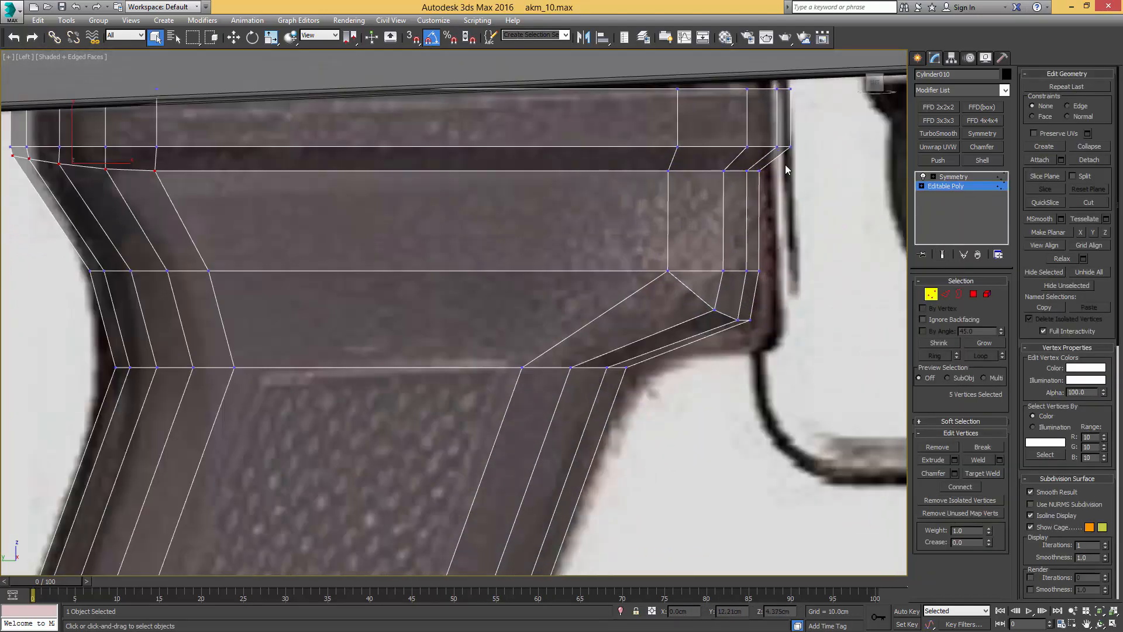
left_click_drag(643, 332, 642, 342)
key("w")
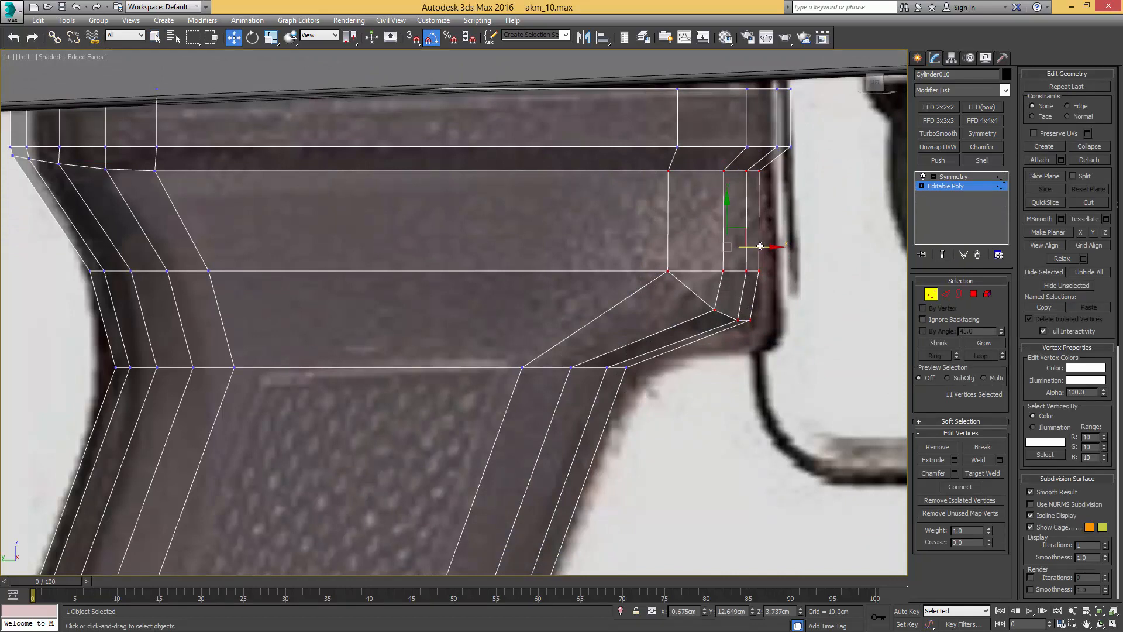
left_click_drag(764, 246, 791, 247)
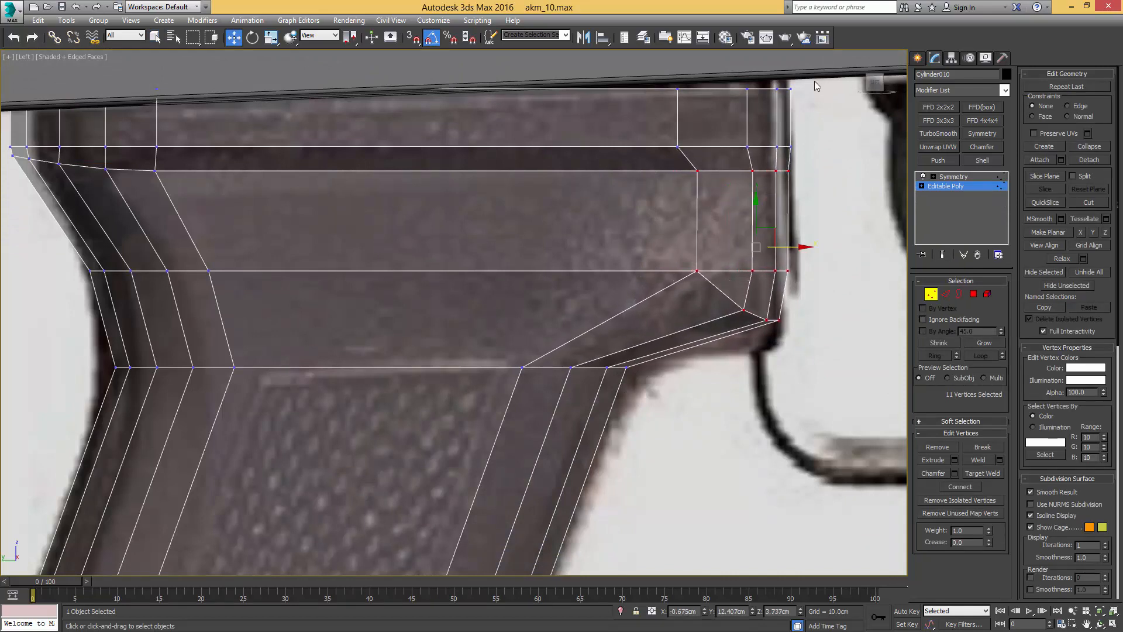
Step: Raise the three front vertices of the loop beneath the rim about 0.13 cm using the Edge constraint
left_click_drag(785, 303, 784, 303)
mouse_move(771, 269)
middle_mouse_down("alt")
mouse_move(754, 243)
mouse_move(743, 242)
mouse_move(749, 260)
mouse_move(696, 232)
mouse_move(672, 251)
mouse_move(728, 261)
mouse_move(774, 247)
middle_mouse_up("alt")
scroll(749, 260, "down", 3)
key("alt+x")
scroll(773, 247, "up", 3)
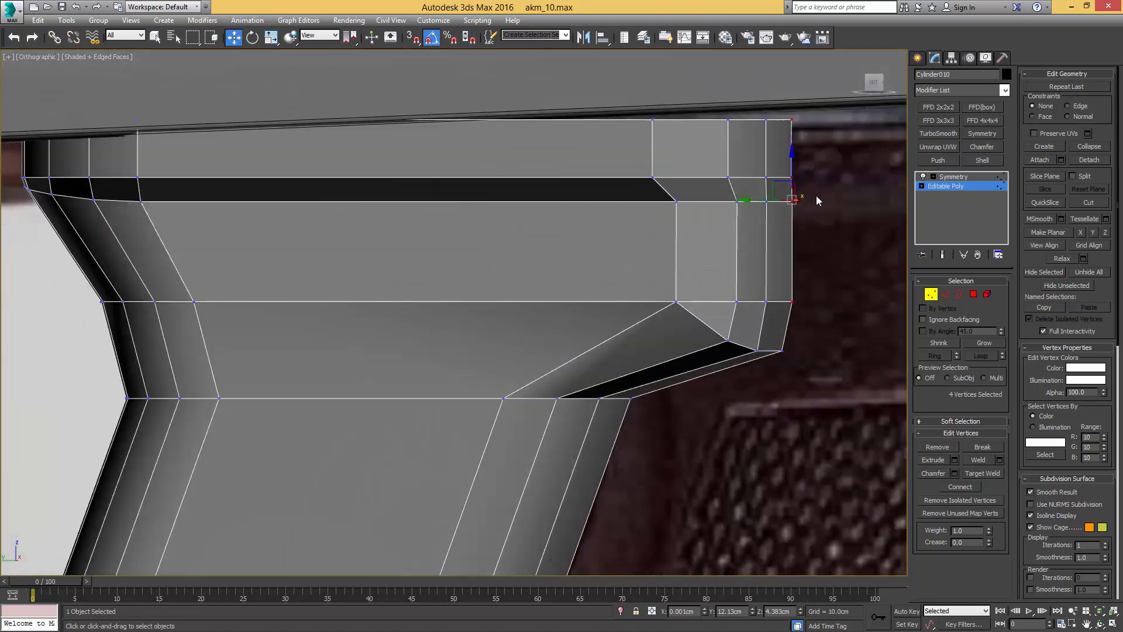
left_click_drag(736, 215, 734, 216)
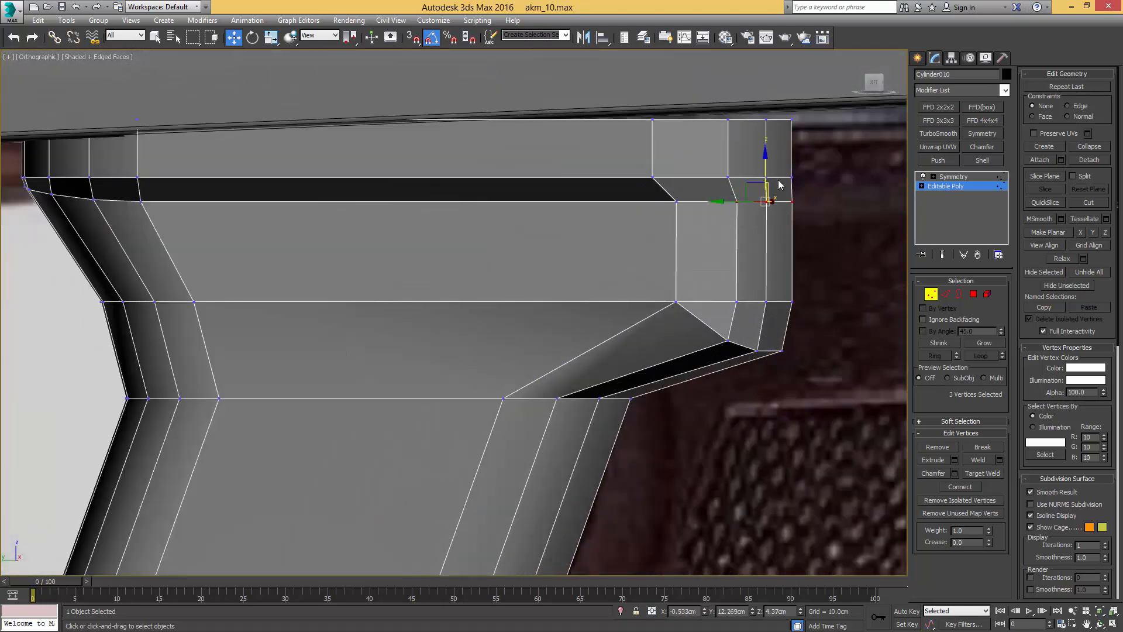
left_click(1067, 106)
left_click_drag(766, 169, 764, 153)
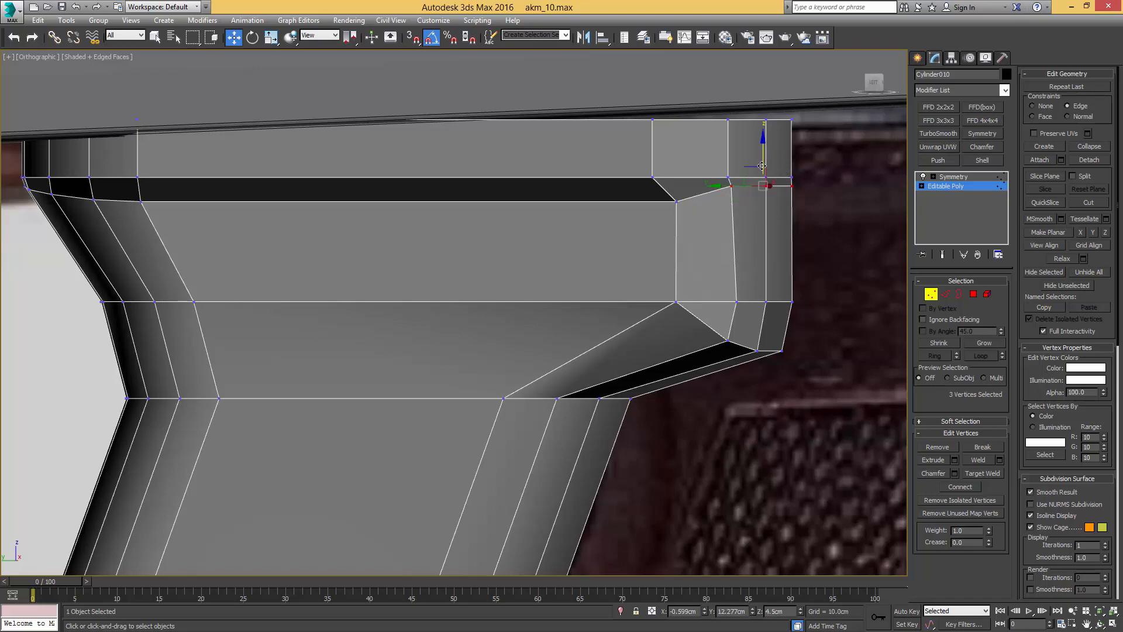
Step: Lower the side-most of the three raised front vertices about 0.08 cm to smooth the loop's curve
middle_click_drag(764, 168, 777, 223, "alt")
scroll(752, 183, "down", 2)
middle_click_drag(702, 266, 717, 237)
key("f")
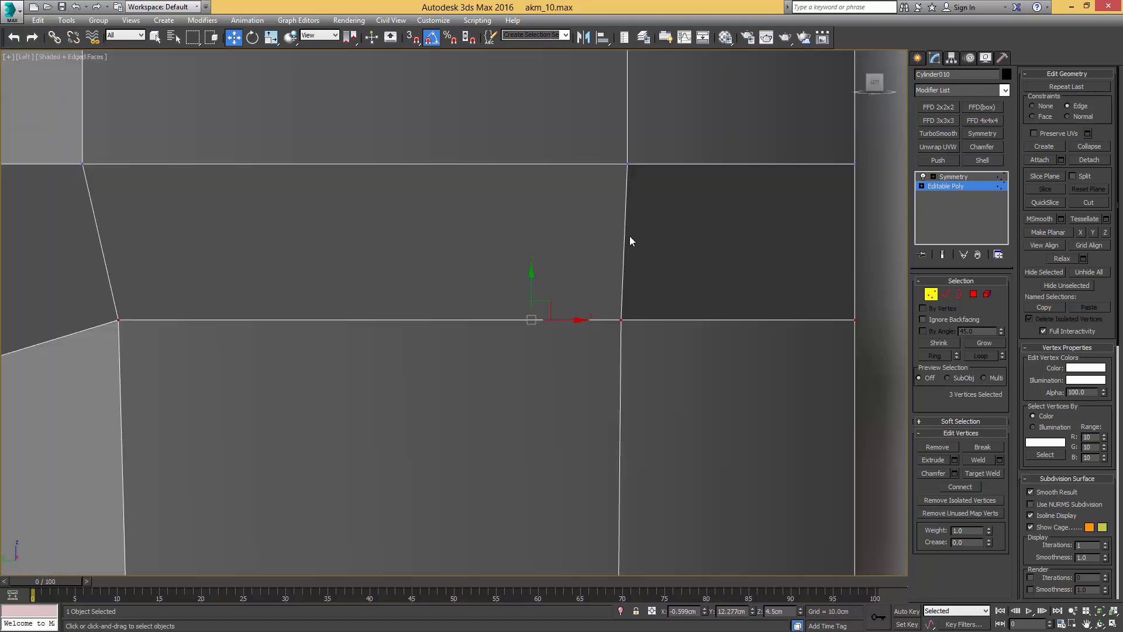
key("l")
scroll(597, 252, "down", 8)
middle_click_drag(565, 252, 655, 252)
scroll(725, 234, "up", 4)
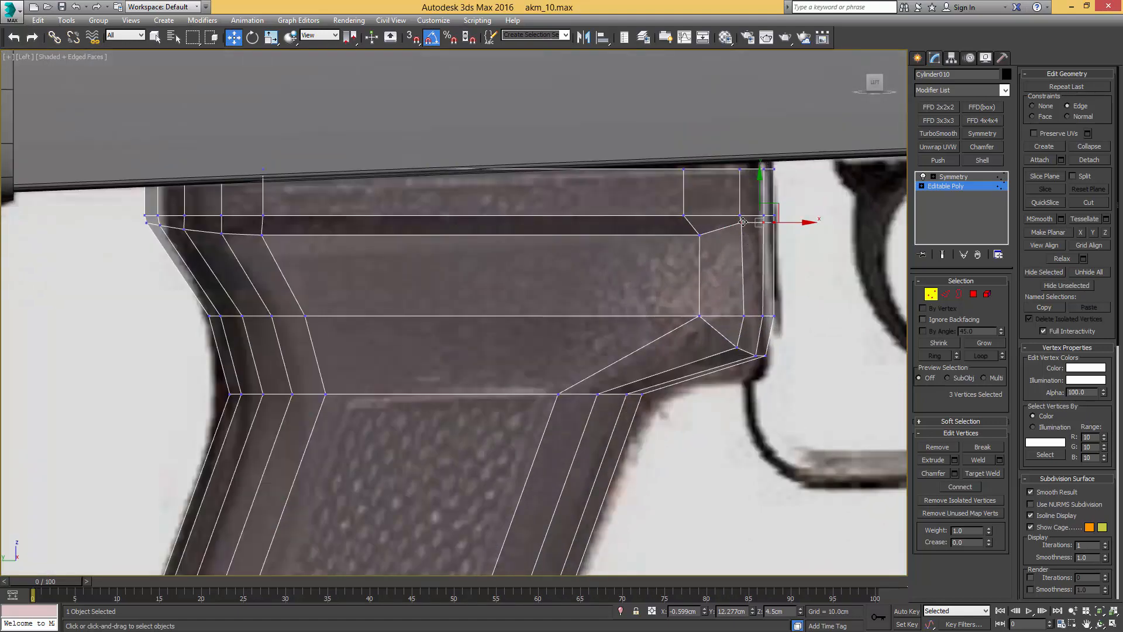
left_click(742, 221)
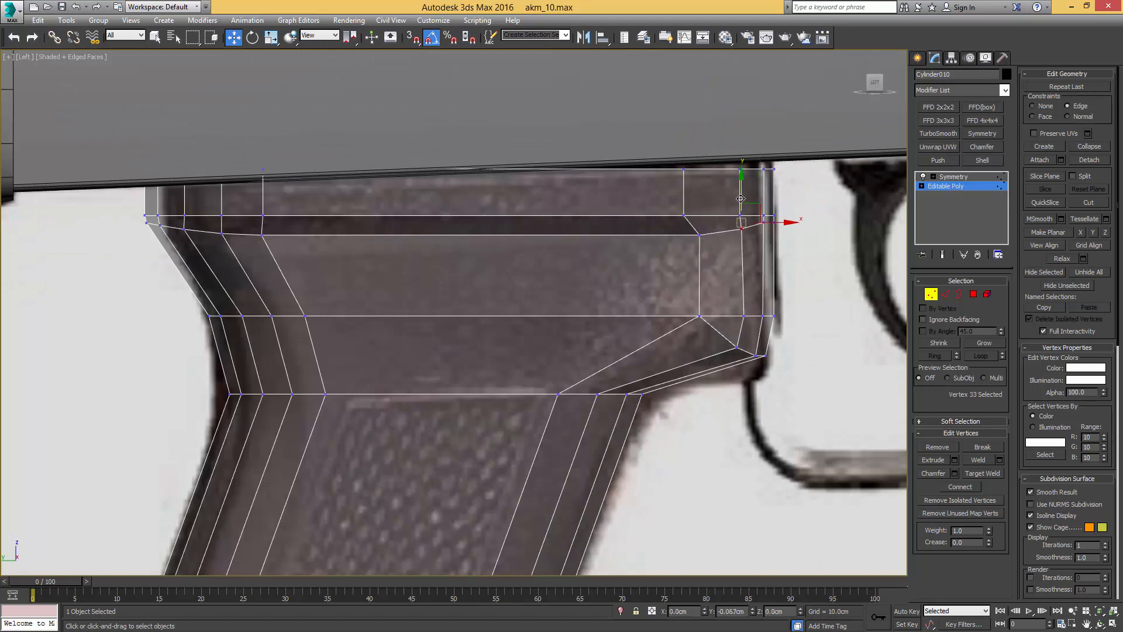
left_click_drag(741, 200, 740, 213)
Step: Chamfer the horizontal edge loop where the flare meets the grip's handle into two rows
scroll(731, 220, "down", 2)
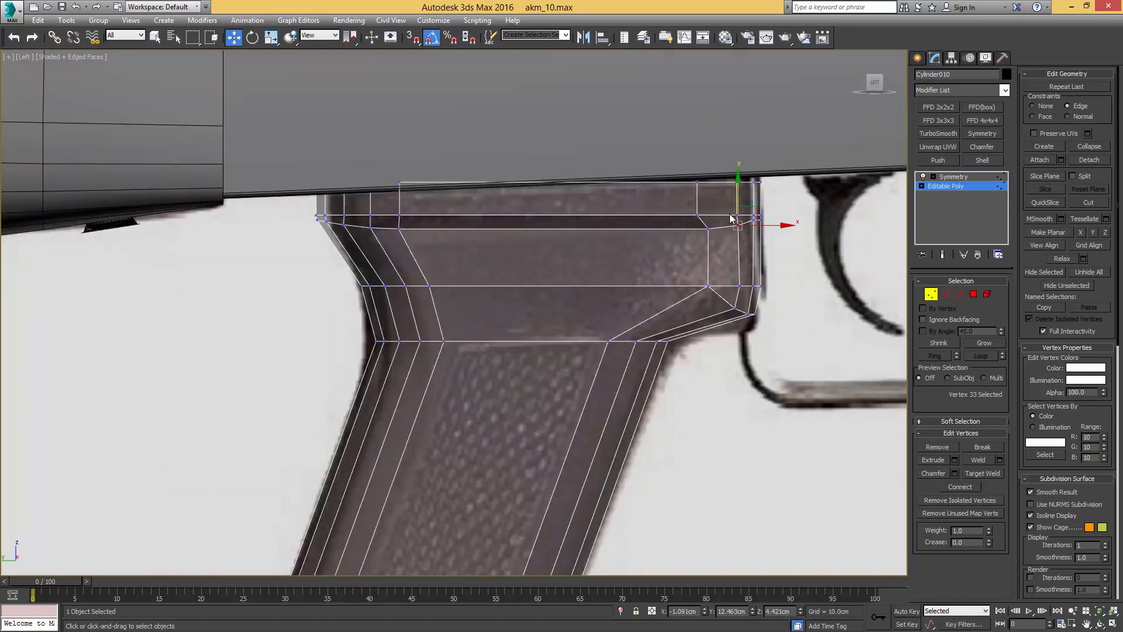
middle_click_drag(656, 230, 679, 208)
key("2")
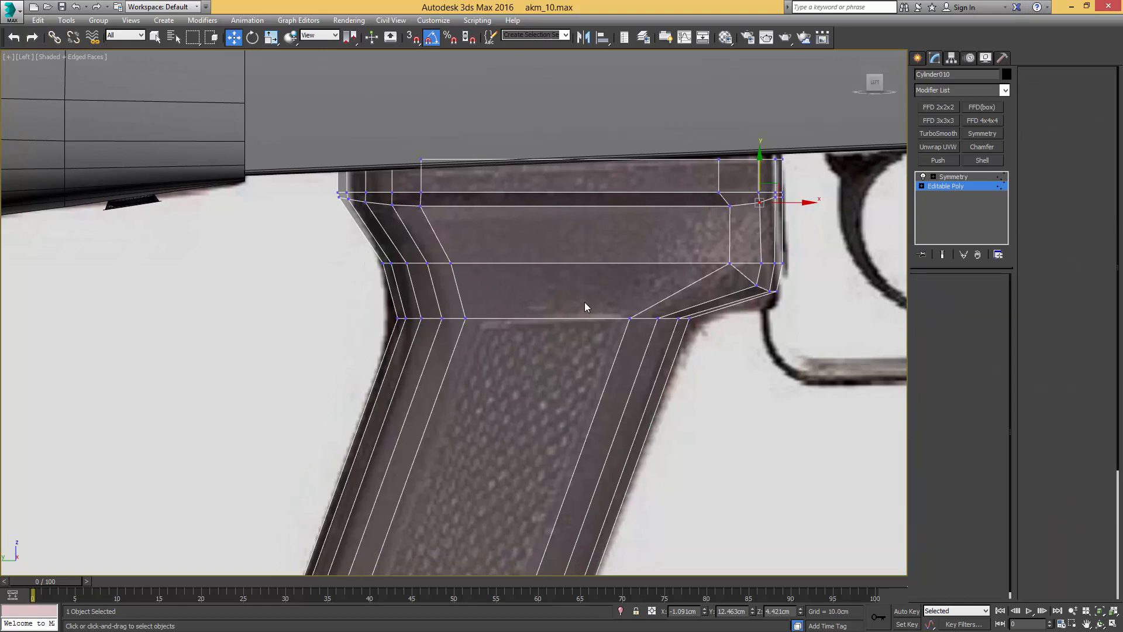
double_click(578, 318)
key("ctrl+shift+c")
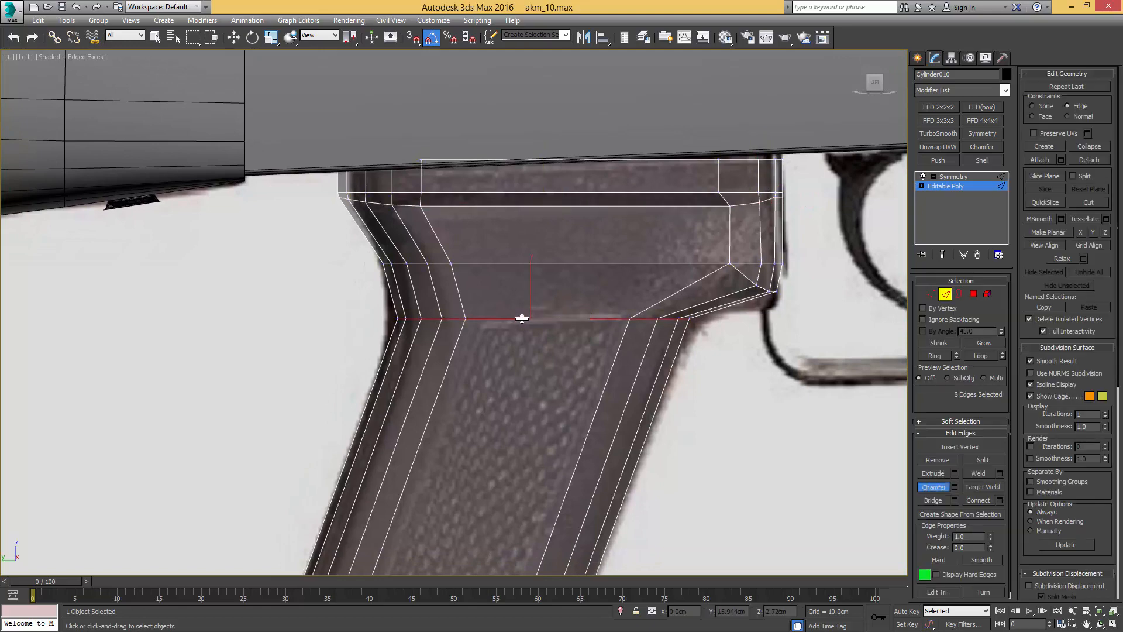
left_click_drag(520, 319, 528, 311)
Step: Move the transition's five upper rear vertices about 0.03 cm backward and the rim's 15 rear vertices slightly forward
key("1")
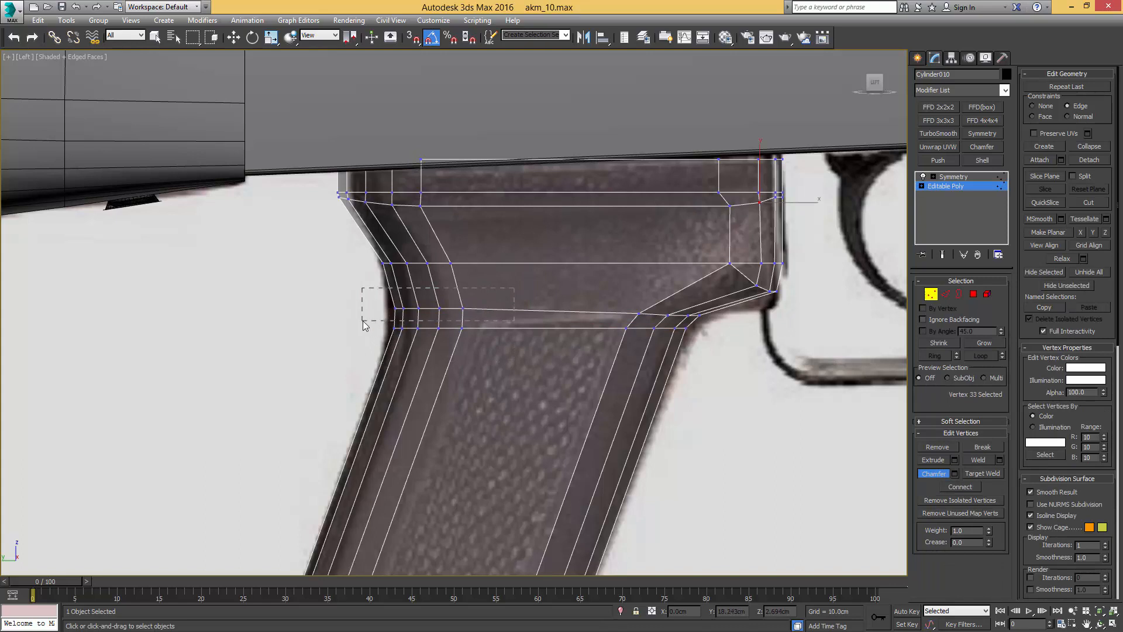
key("w")
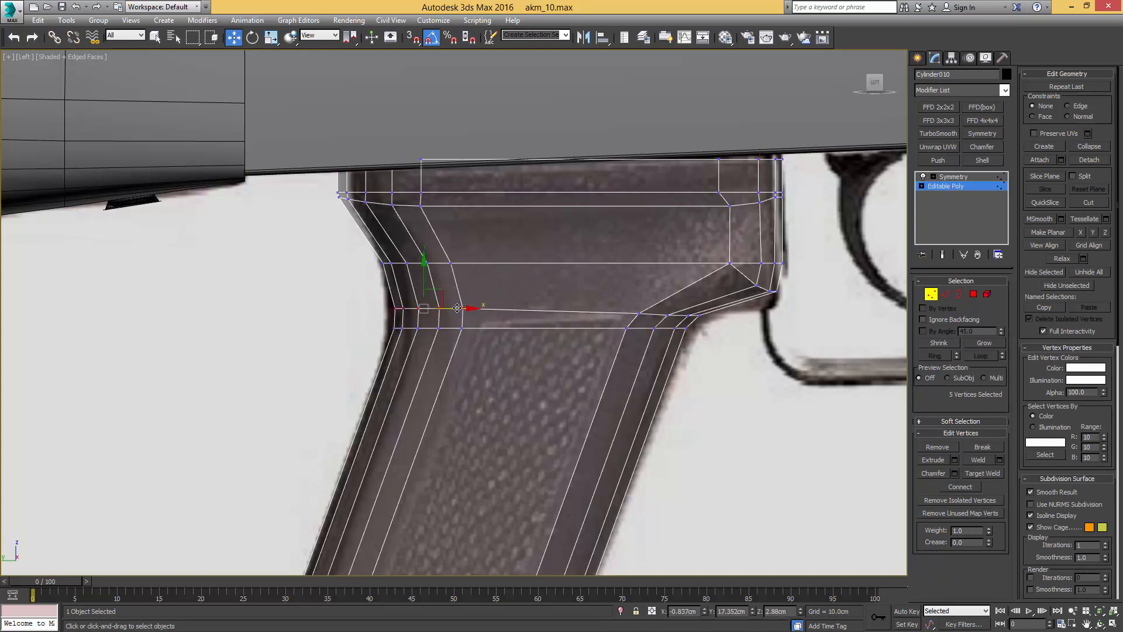
left_click_drag(457, 307, 455, 306)
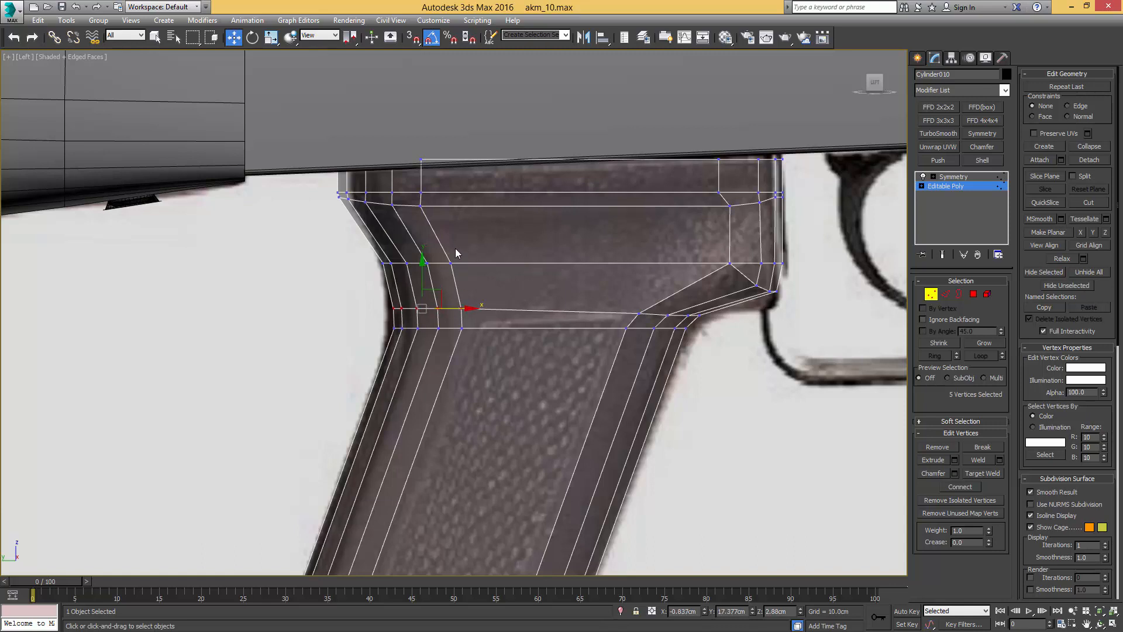
left_click_drag(492, 83, 490, 87)
left_click_drag(421, 183, 433, 184)
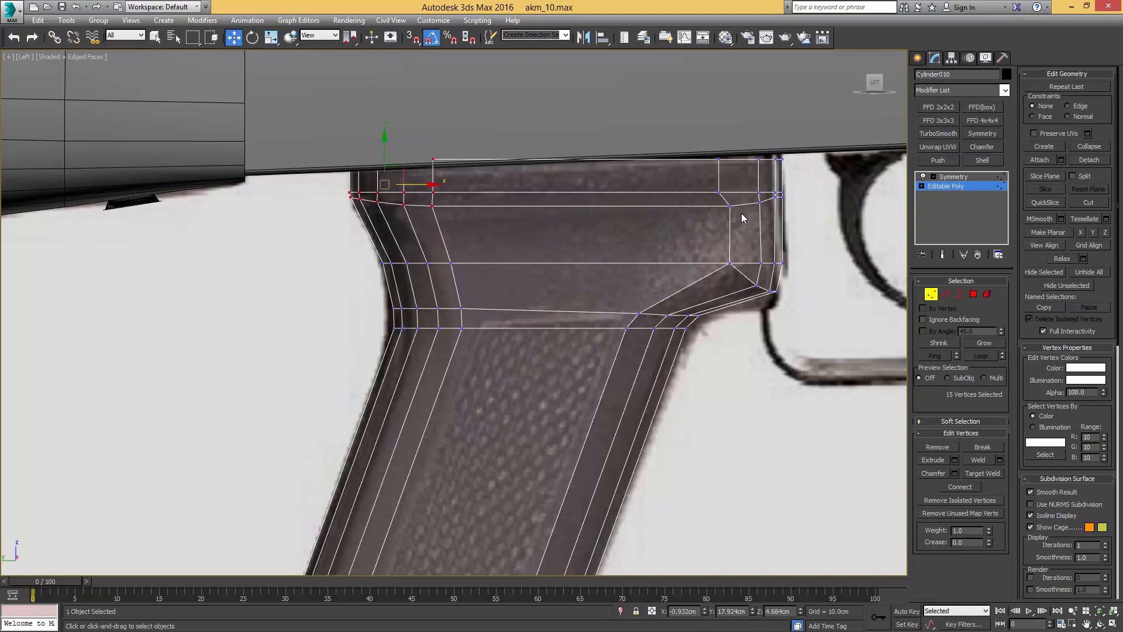
Step: Chamfer the two short edges across the flare's lower front corner into two rows
scroll(742, 216, "up", 2)
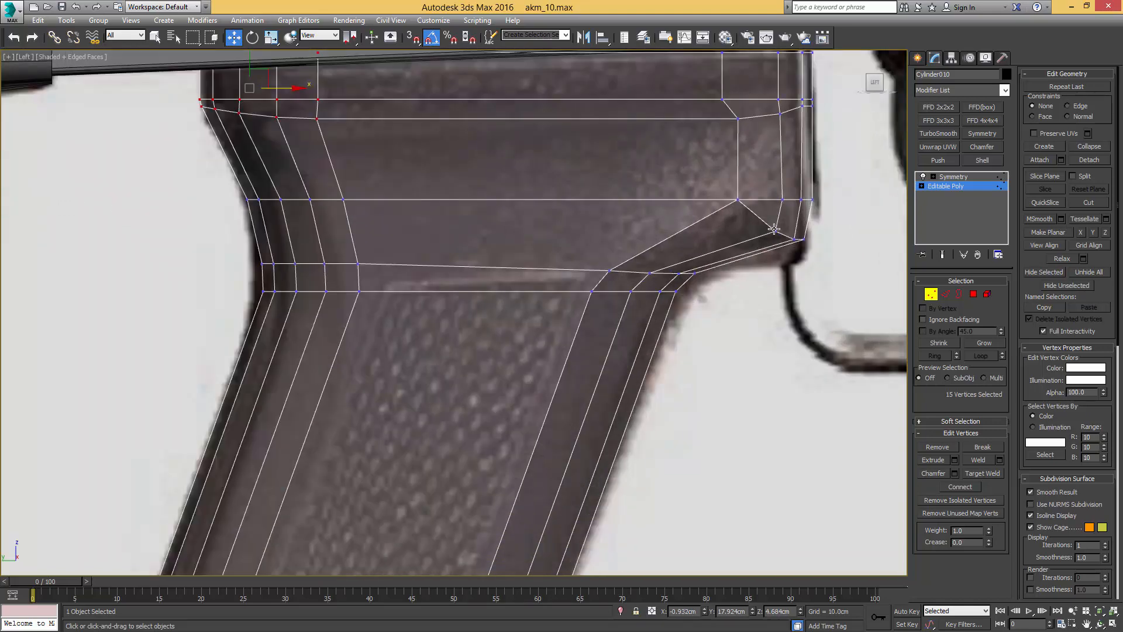
scroll(774, 228, "up", 2)
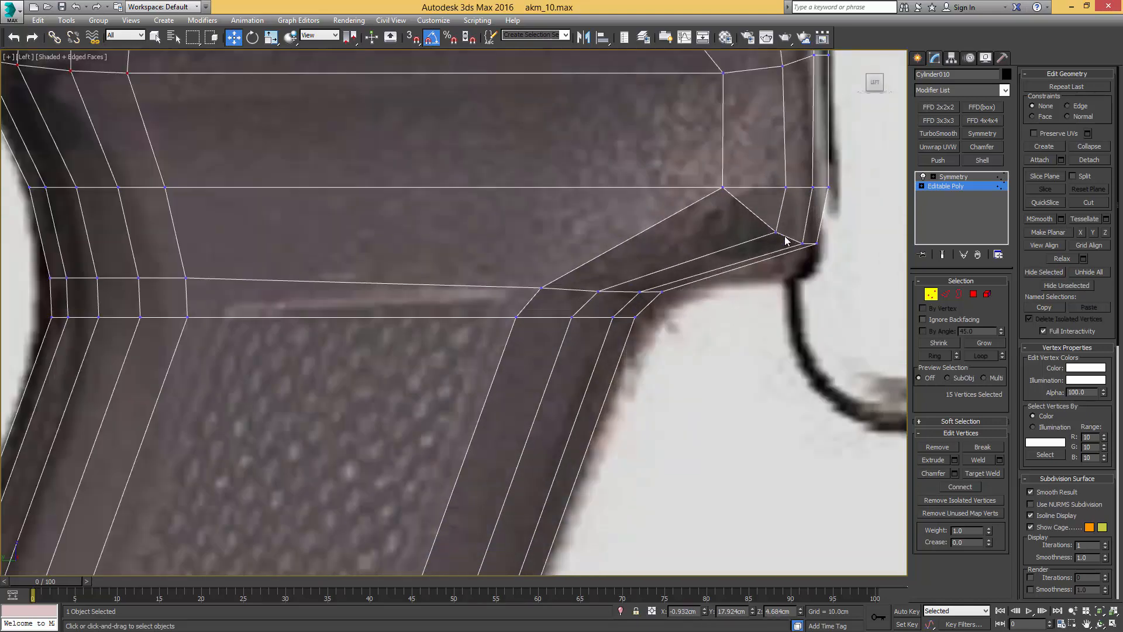
key("2")
key("q")
left_click(788, 237)
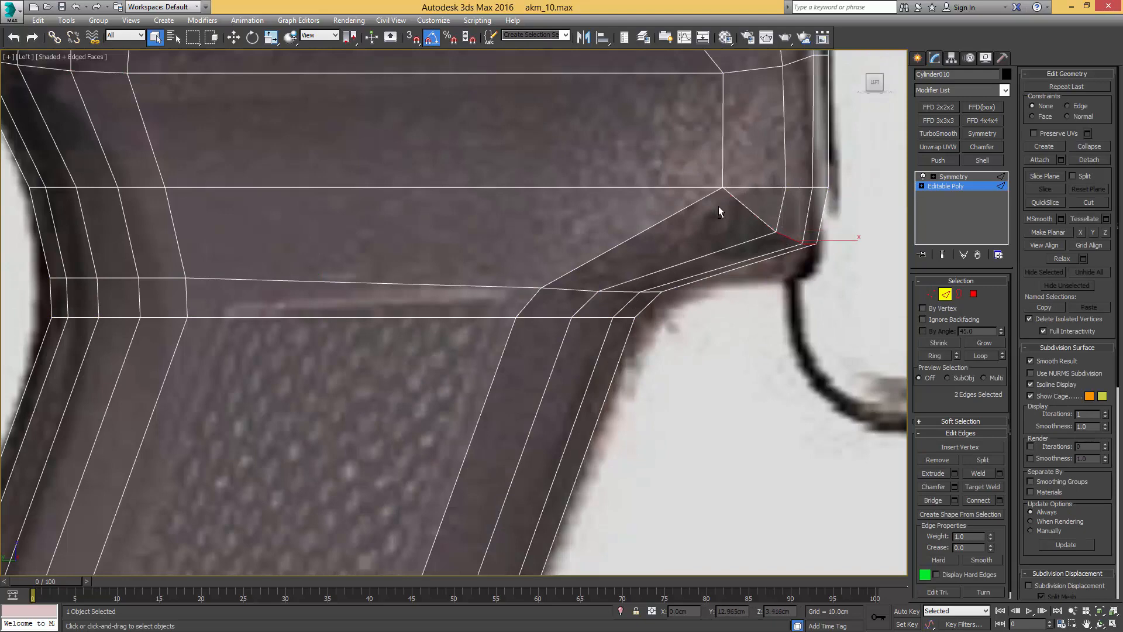
middle_click_drag(718, 206, 753, 217, "alt")
key("ctrl+shift+c")
mouse_move(753, 218)
left_mouse_down()
mouse_move(779, 218)
mouse_move(748, 212)
left_mouse_up()
Step: Connect the chamfered corner's two side vertices to the flare's side corner vertex and remove the leftover vertex between them
key("1")
left_click_drag(696, 171, 674, 188, "ctrl")
left_click_drag(745, 225, 730, 237, "ctrl")
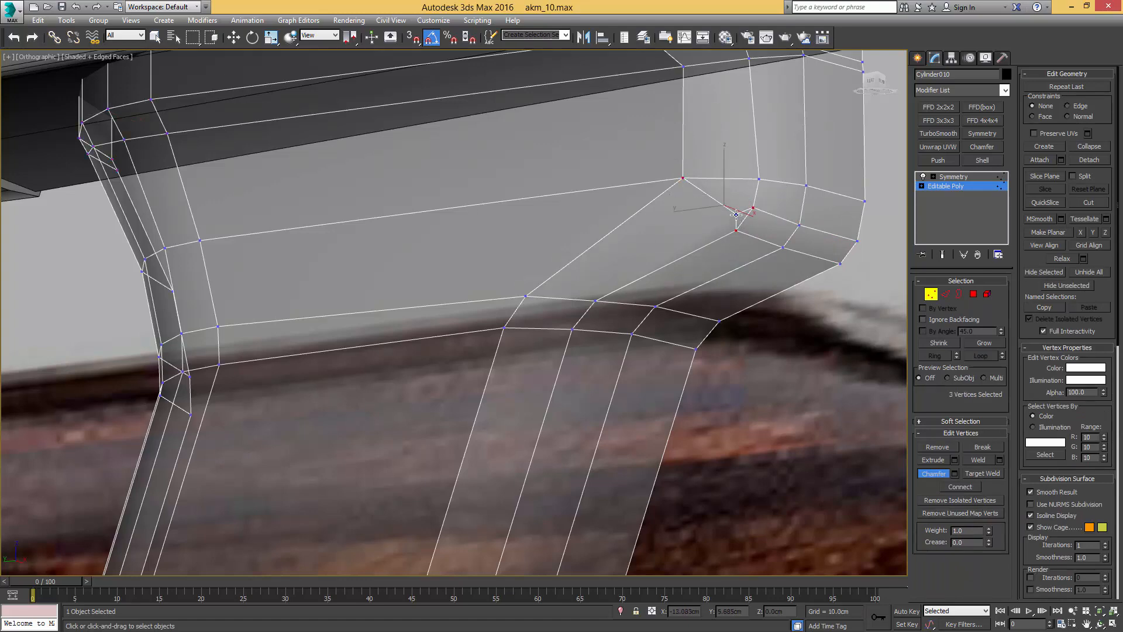
key("ctrl+shift+e")
left_click(739, 212)
left_click(737, 214)
key("BackSpace")
Step: Try adding a row across the three underside edges of the flare and sliding its side-most vertex with the Edge constraint
middle_click_drag(703, 226, 741, 223)
scroll(702, 191, "down", 2)
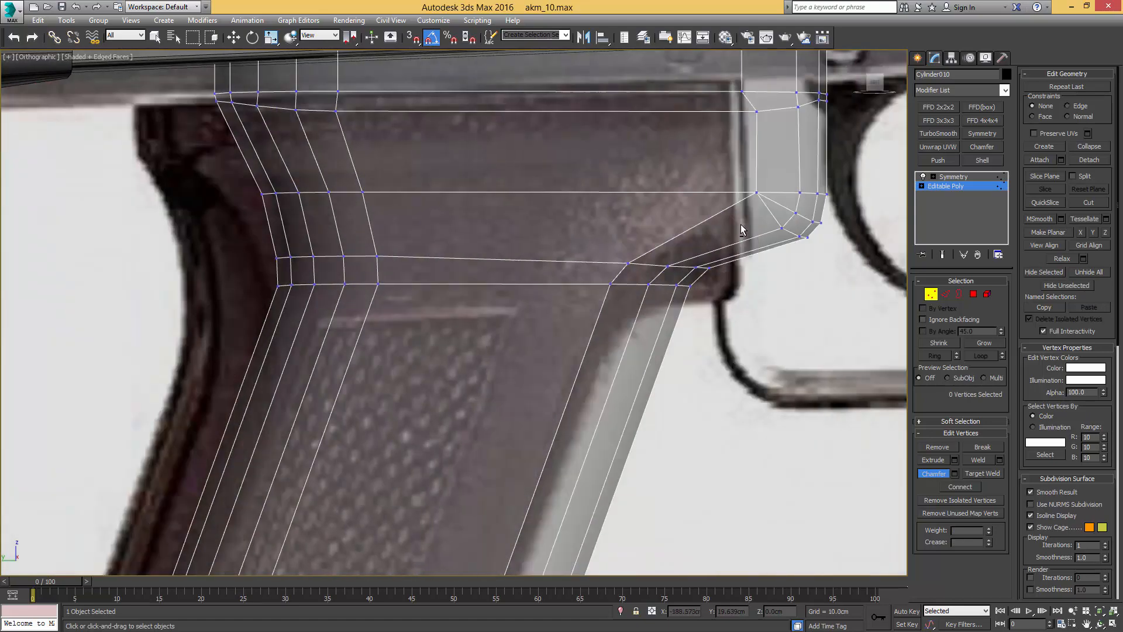
key("2")
right_click(753, 267)
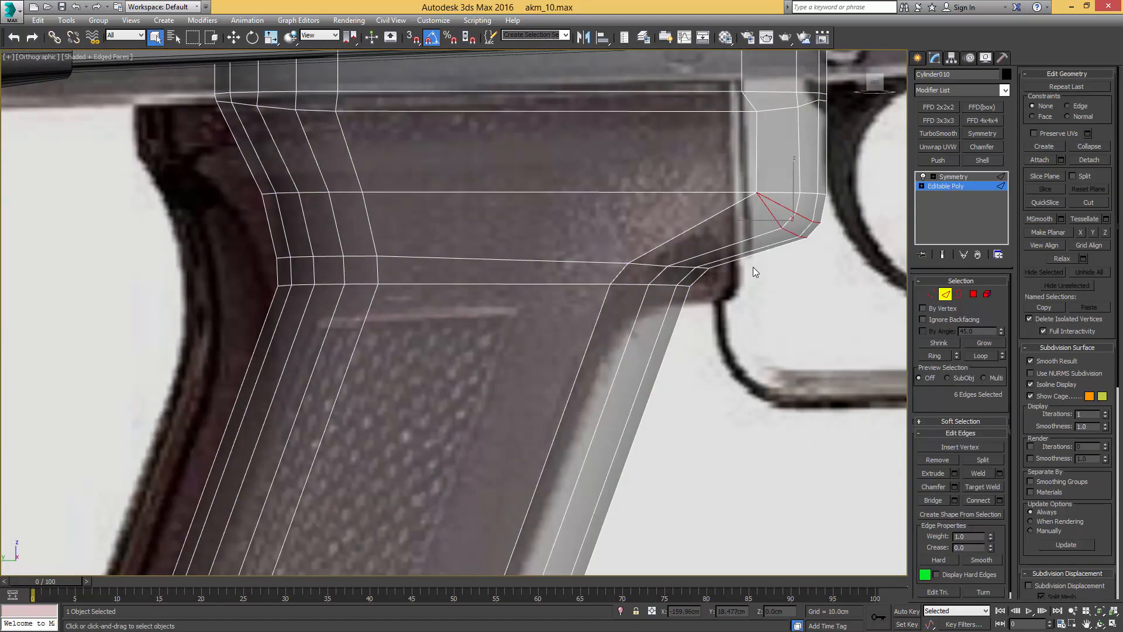
left_click_drag(711, 215, 708, 218)
left_click(725, 214, "alt")
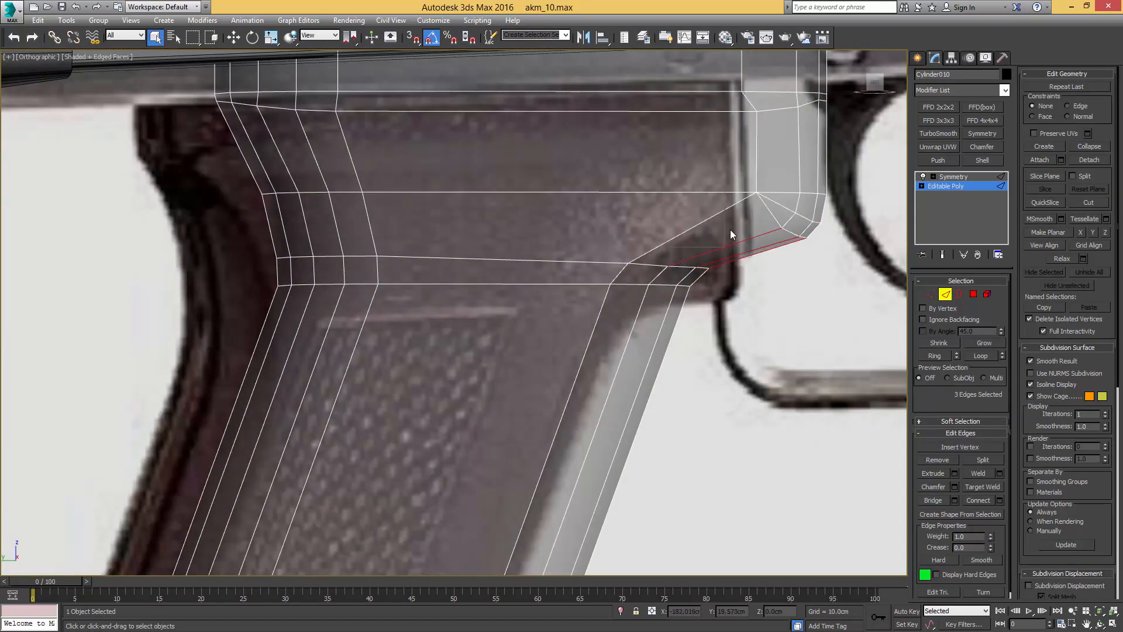
key("l")
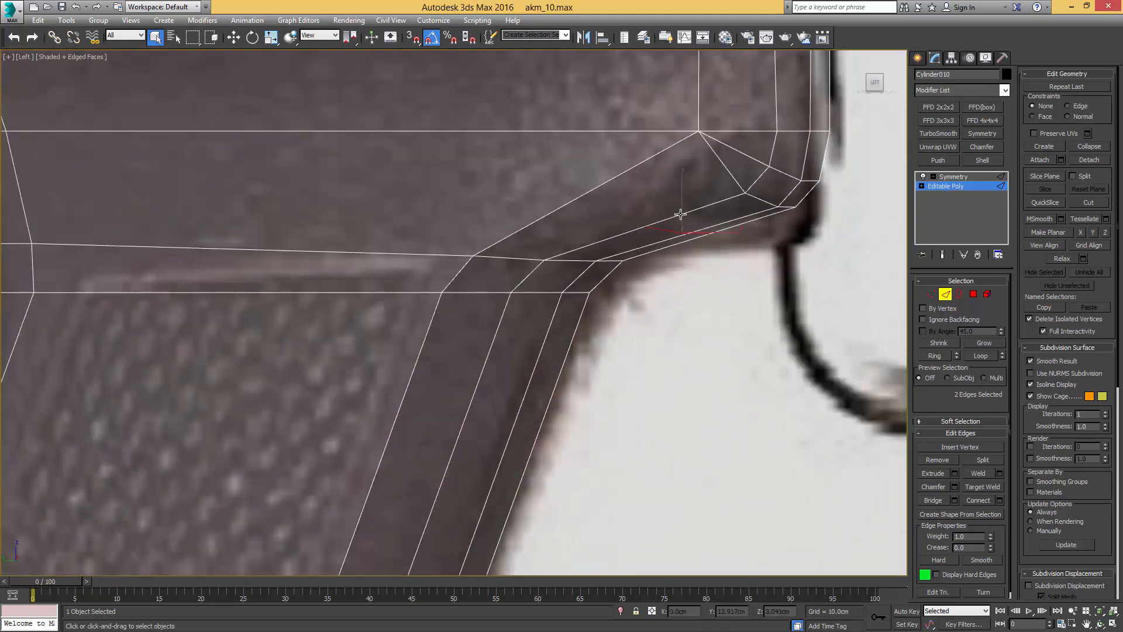
key("1")
key("w")
left_click_drag(630, 232, 679, 201)
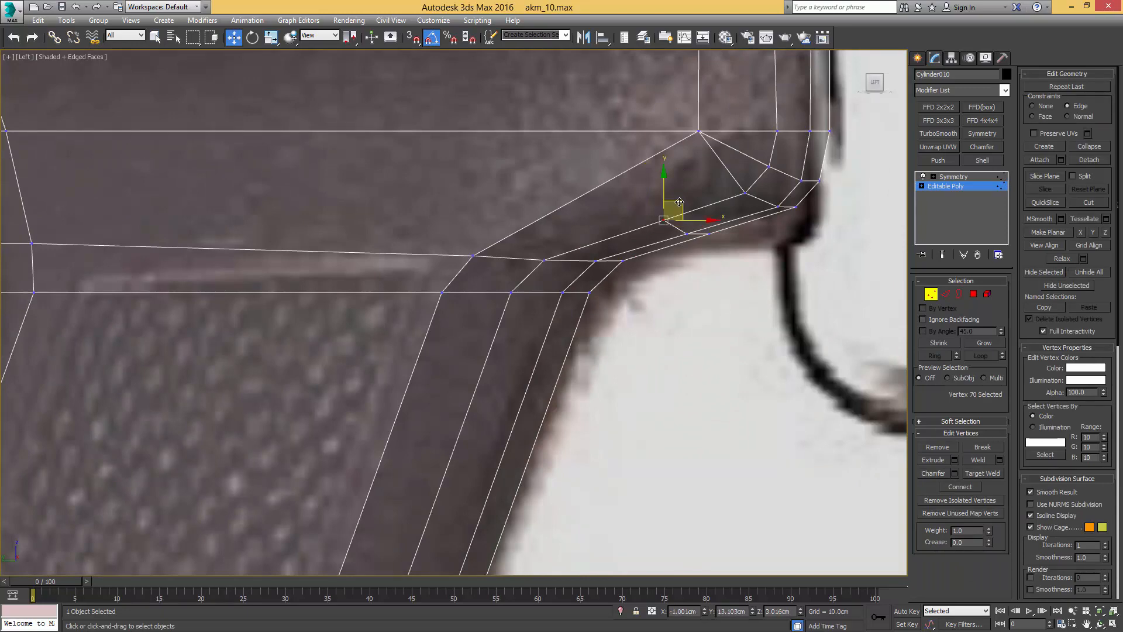
key("shift+x")
Step: Connect the four long edges beneath the flare's front, including the side corner edge, with a new crosswise row
scroll(679, 202, "down", 8)
middle_click_drag(679, 201, 721, 196, "alt")
scroll(720, 195, "up", 3)
left_click(685, 199)
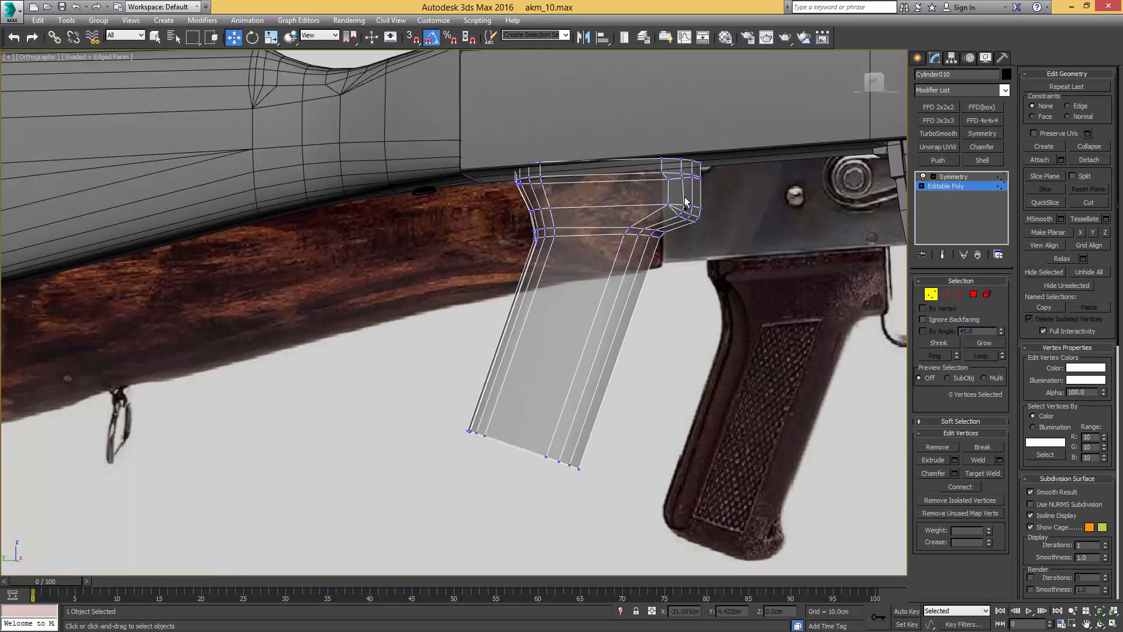
scroll(684, 199, "up", 5)
key("alt+x")
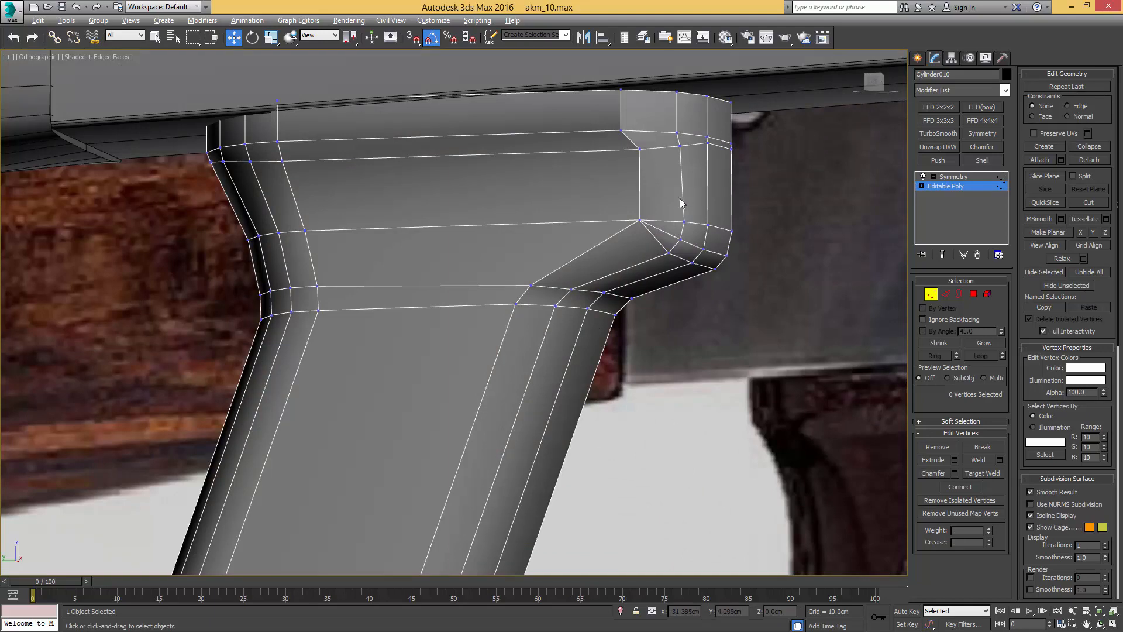
middle_click_drag(680, 199, 710, 227)
key("2")
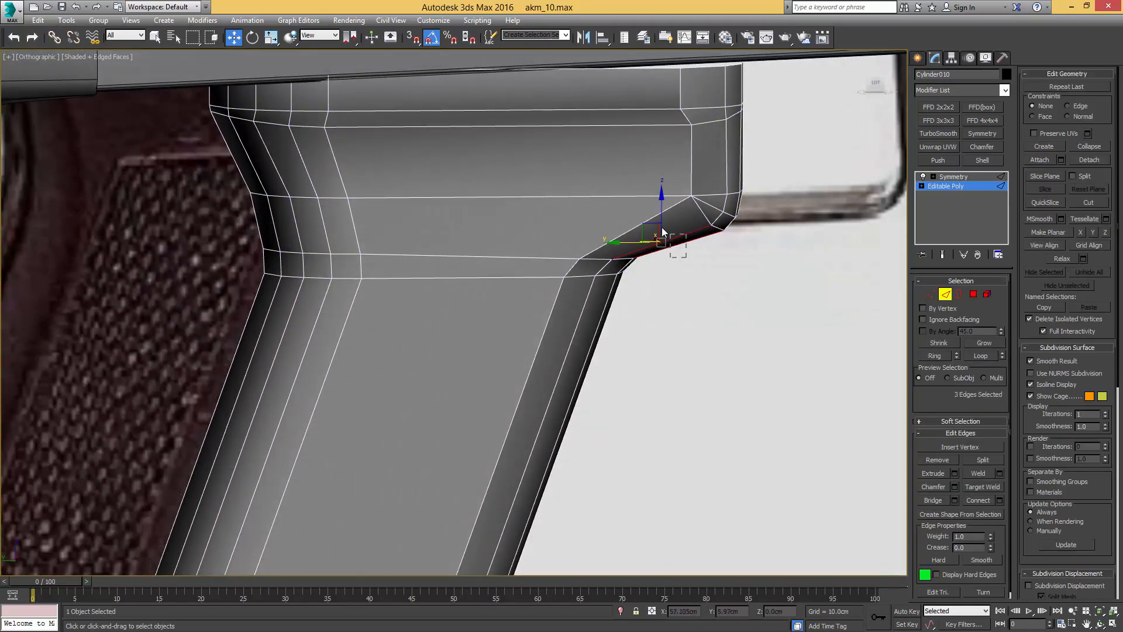
left_click(646, 218, "ctrl")
left_click(665, 37)
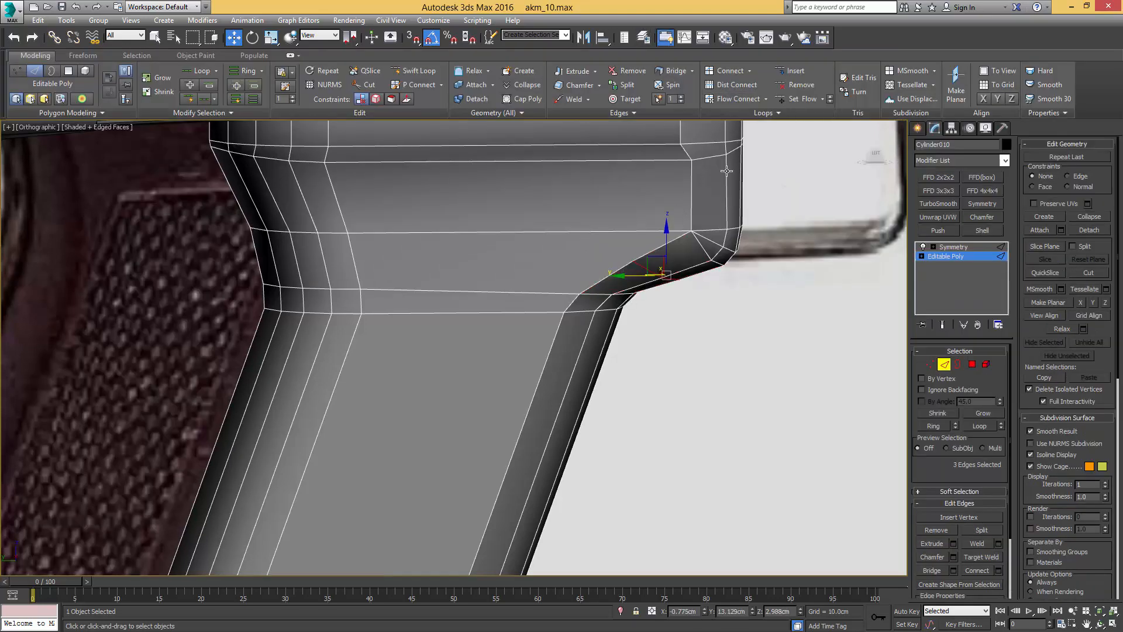
Step: Connect the new row's side-most vertex to the two rear side vertices, one above the handle and one on the loop above
middle_click_drag(601, 241, 661, 243)
key("1")
left_click(694, 260)
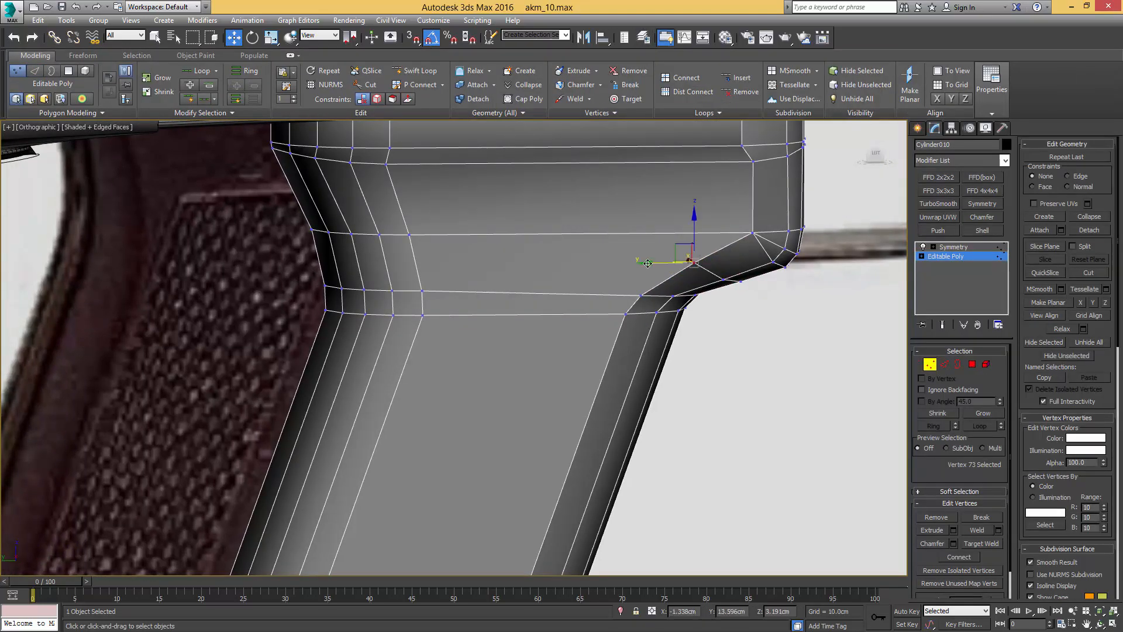
left_click(423, 289, "ctrl")
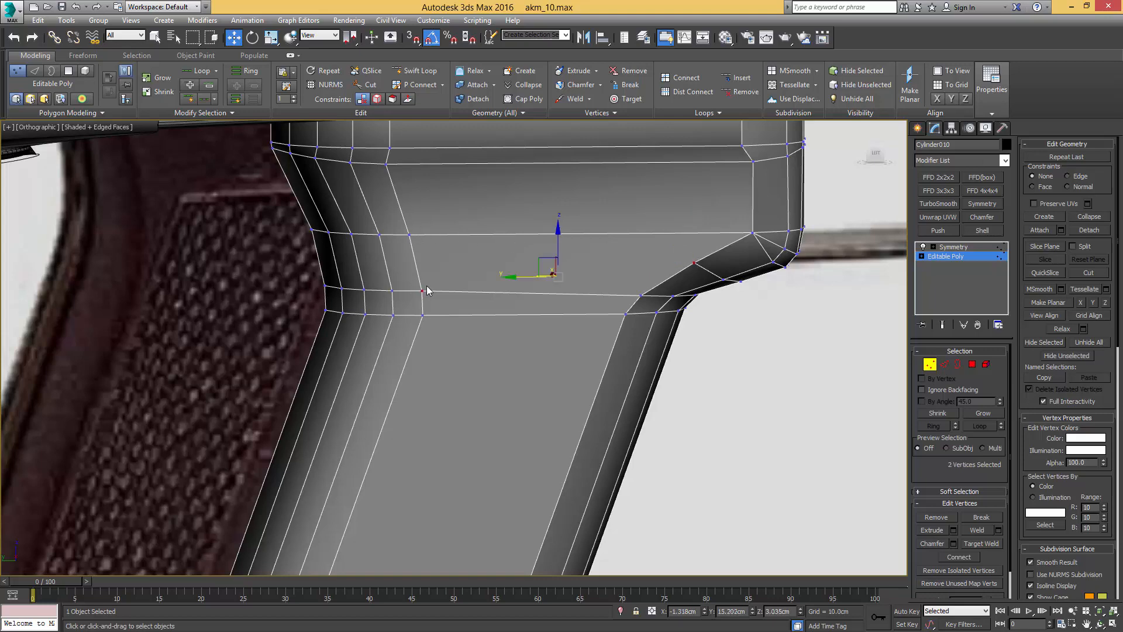
middle_click_drag(427, 286, 437, 246, "alt")
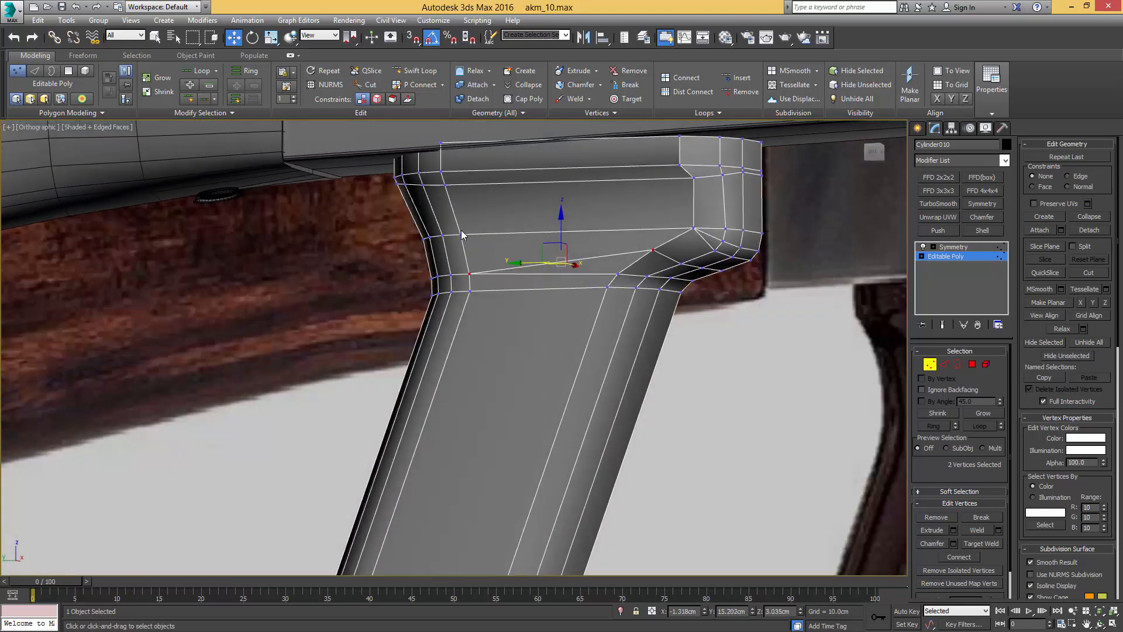
left_click(461, 235)
left_click(651, 251, "ctrl")
middle_click_drag(639, 267, 601, 261, "alt")
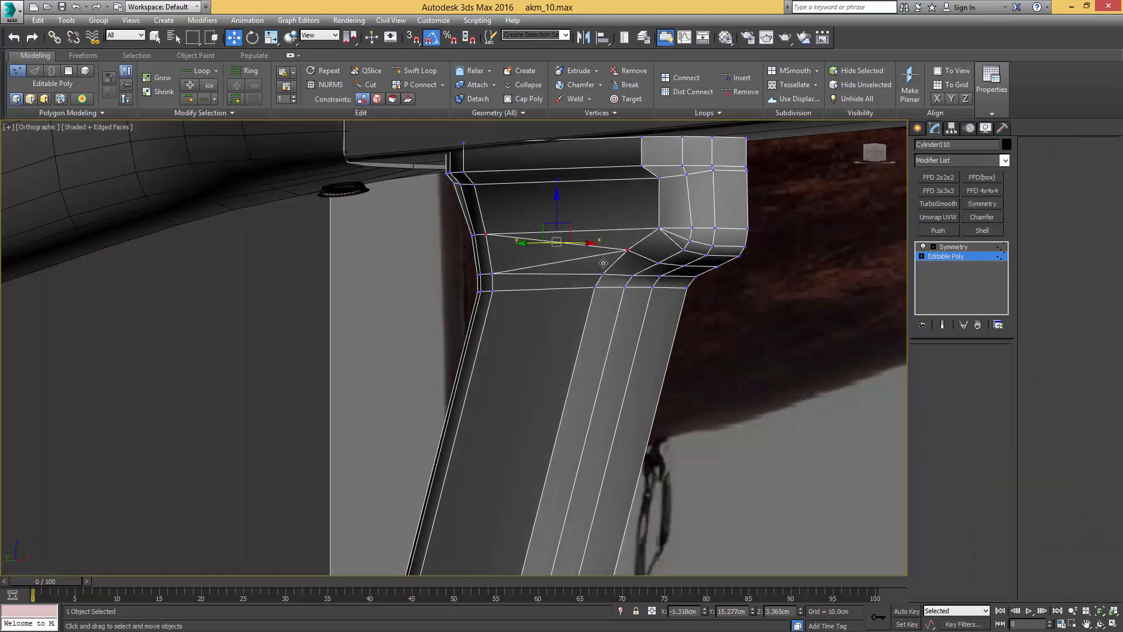
Step: Isolate the pistol grip mesh from the rest of the rifle to inspect its faces
key("1")
key("F4")
key("F4")
middle_click_drag(636, 198, 688, 209, "alt")
key("4")
key("ctrl+a")
key("q")
key("2")
left_click(693, 193)
key("4")
left_click(693, 193)
left_click(630, 199, "shift")
key("4")
key("alt+q")
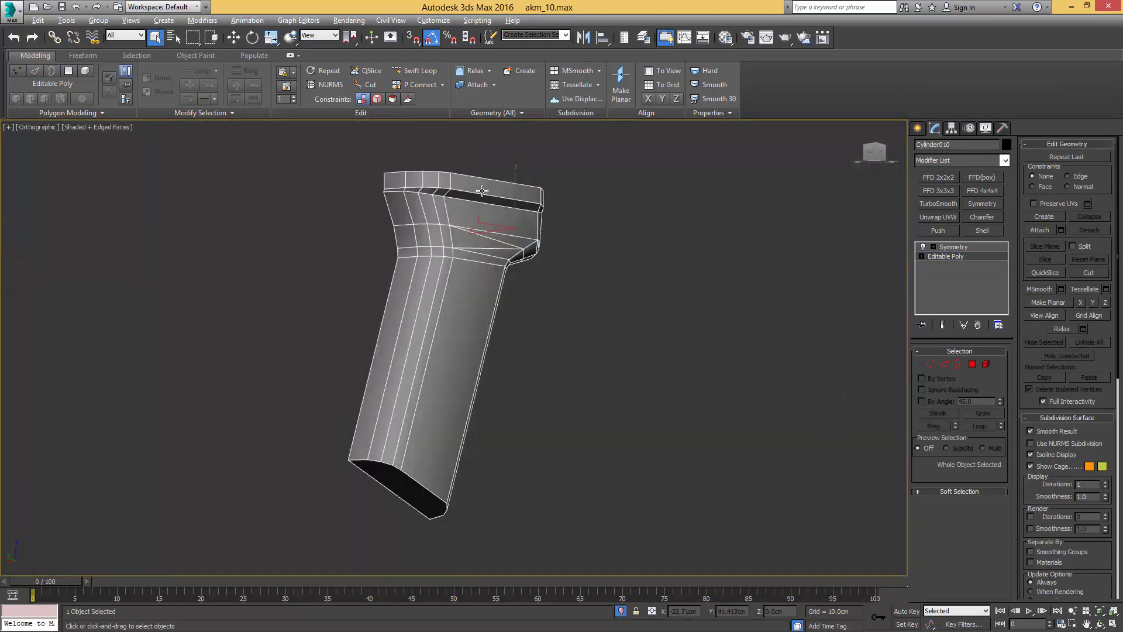
Step: Align the 17 vertices along the half grip's centre seam into one plane on the X axis
scroll(515, 221, "up", 8)
key("1")
left_click(516, 225)
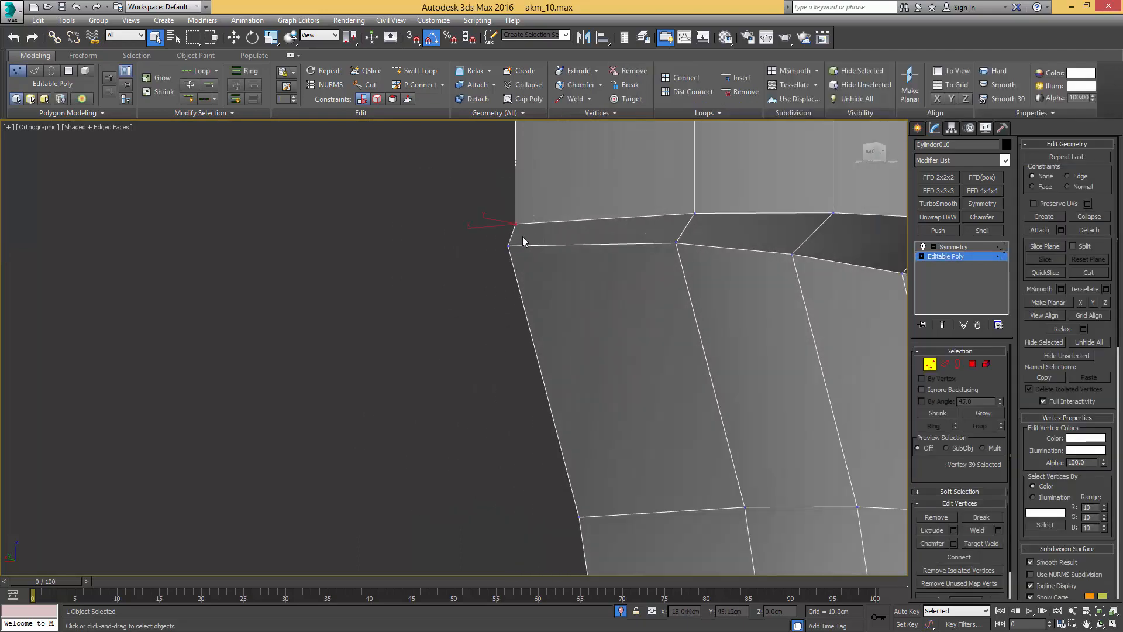
scroll(523, 241, "down", 6)
middle_click_drag(525, 251, 532, 256, "alt")
key("t")
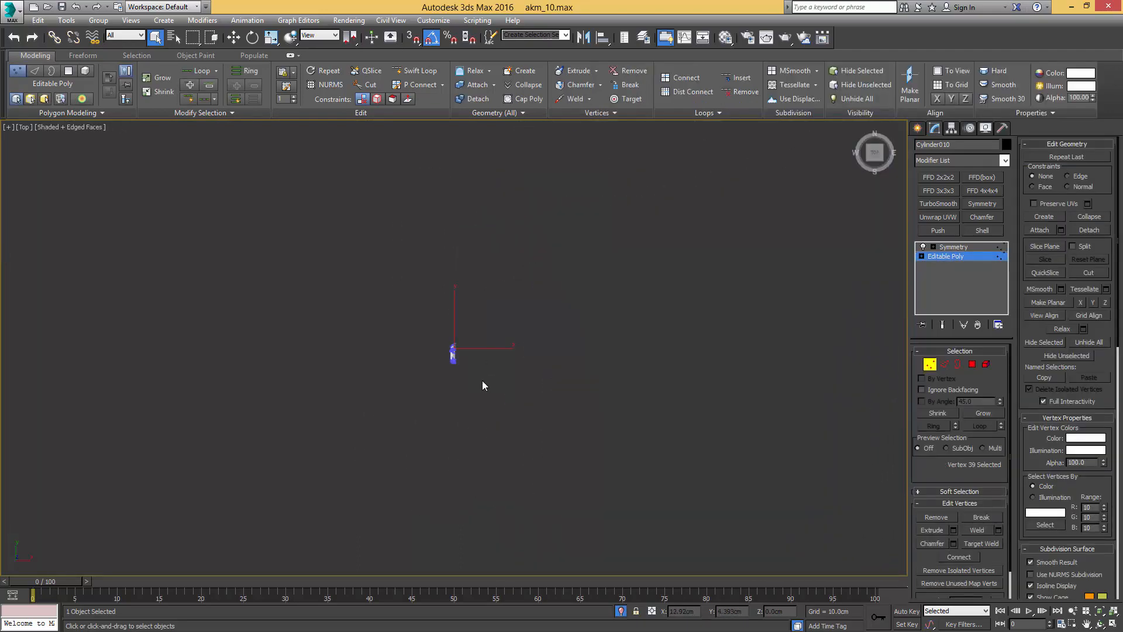
scroll(466, 301, "up", 15)
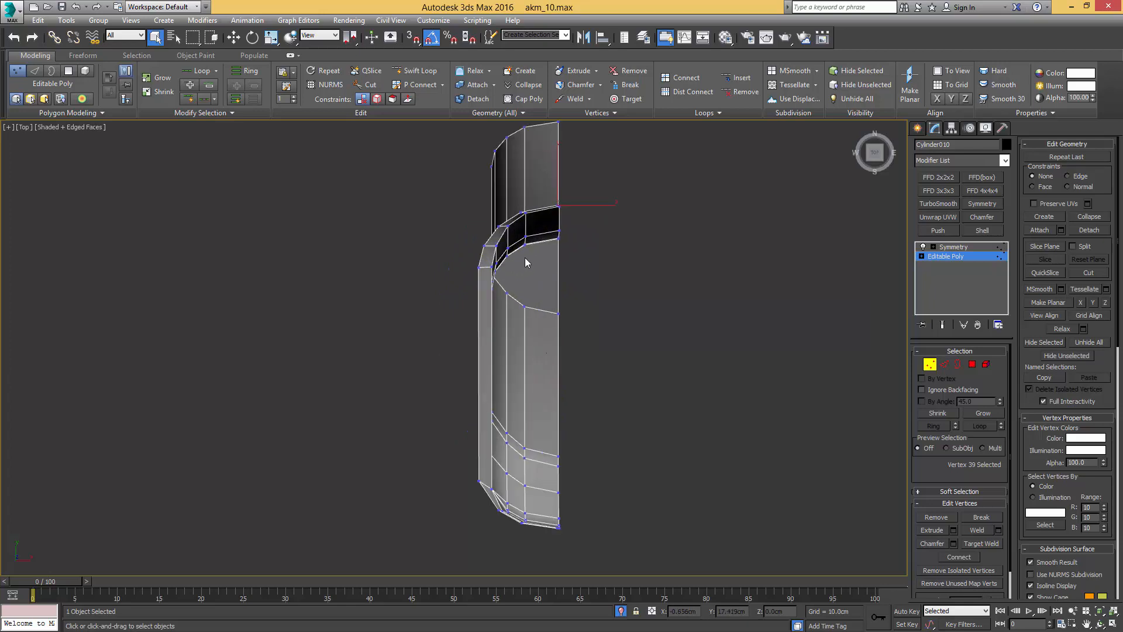
scroll(542, 251, "down", 2)
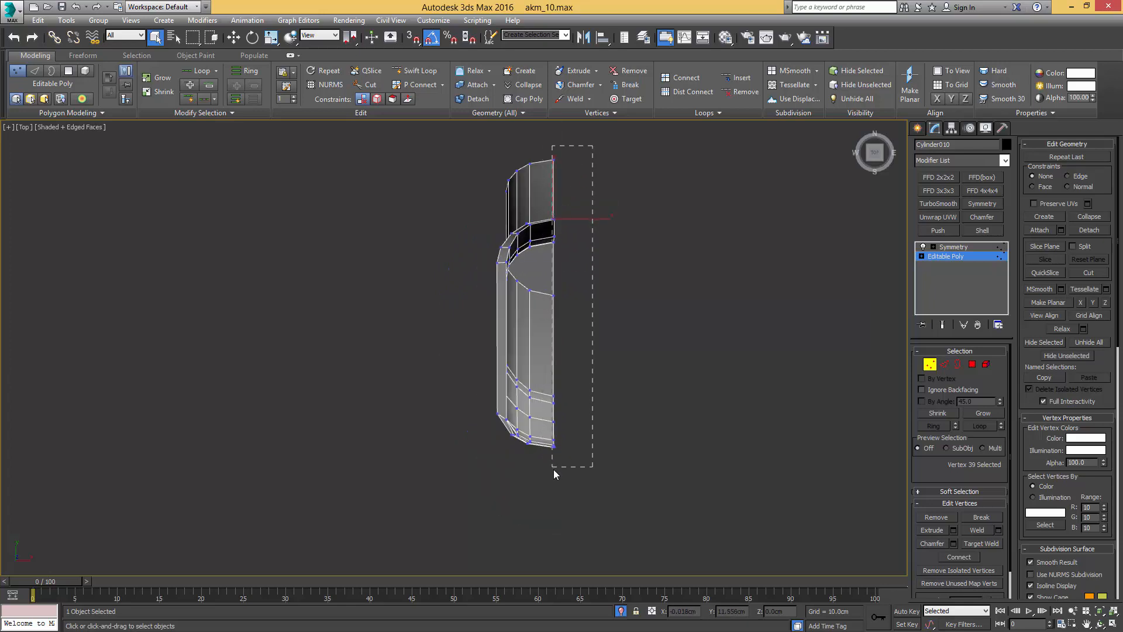
left_click_drag(554, 469, 550, 472)
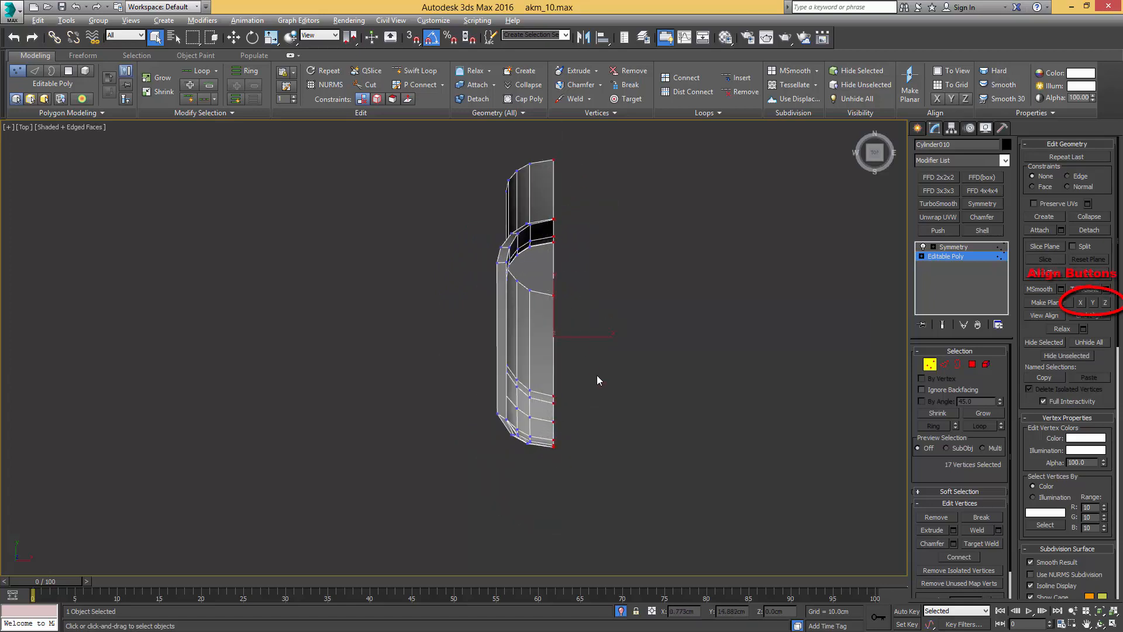
key("w")
middle_click_drag(571, 357, 578, 323, "alt")
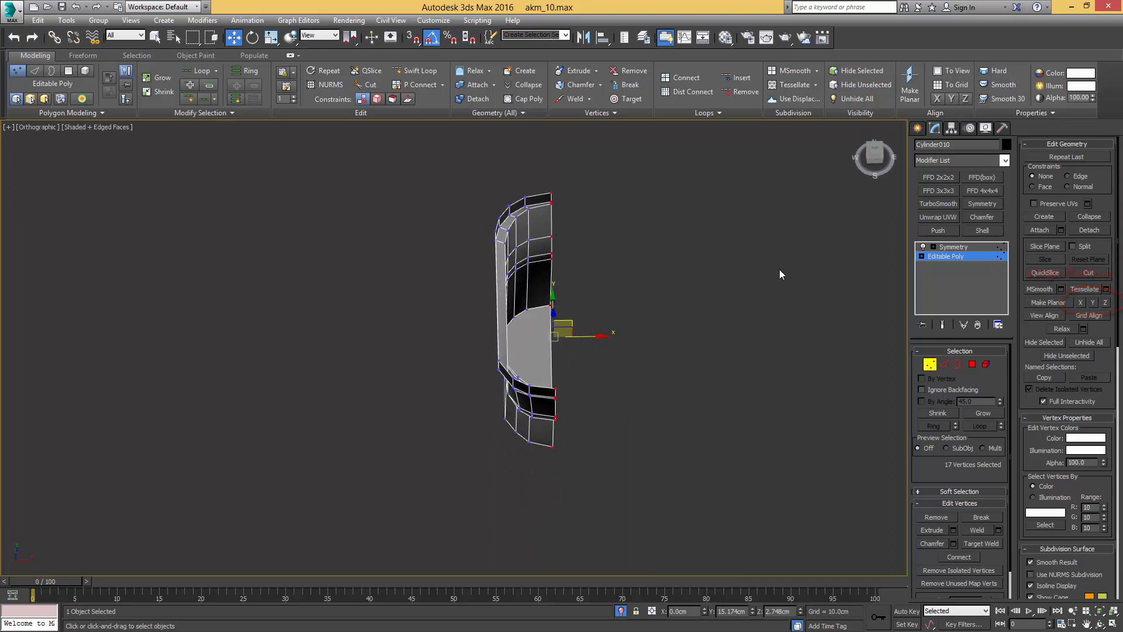
Step: End the isolation and move the six vertices of the flare's lower front corner slightly forward and down to the reference
key("1")
left_click(957, 251)
middle_click_drag(612, 301, 715, 230, "alt")
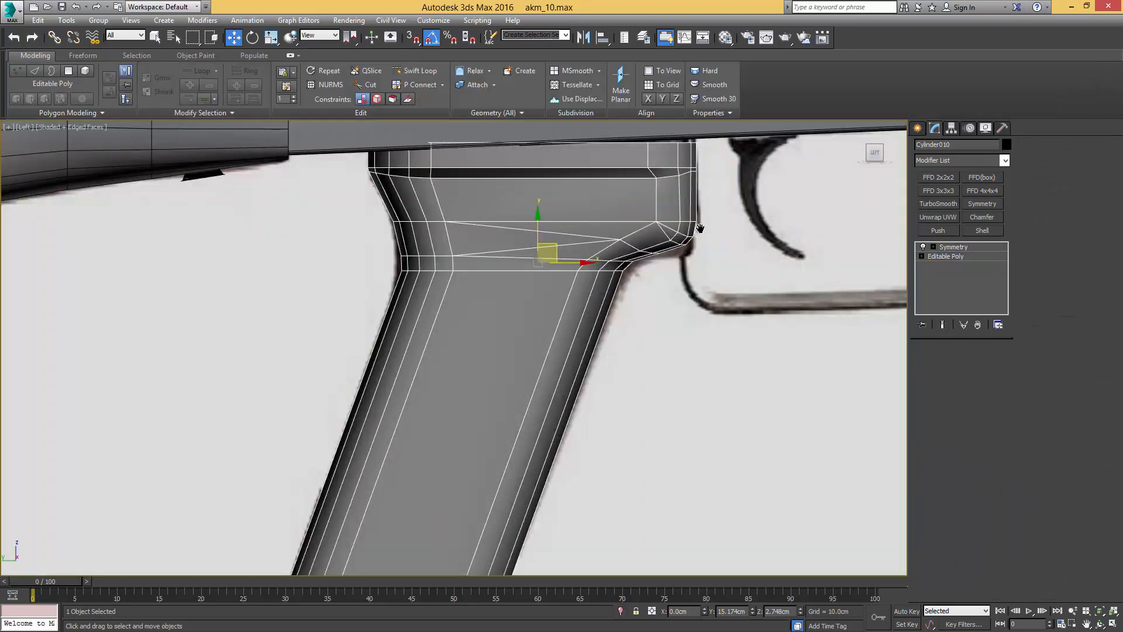
scroll(714, 263, "up", 4)
key("alt+x")
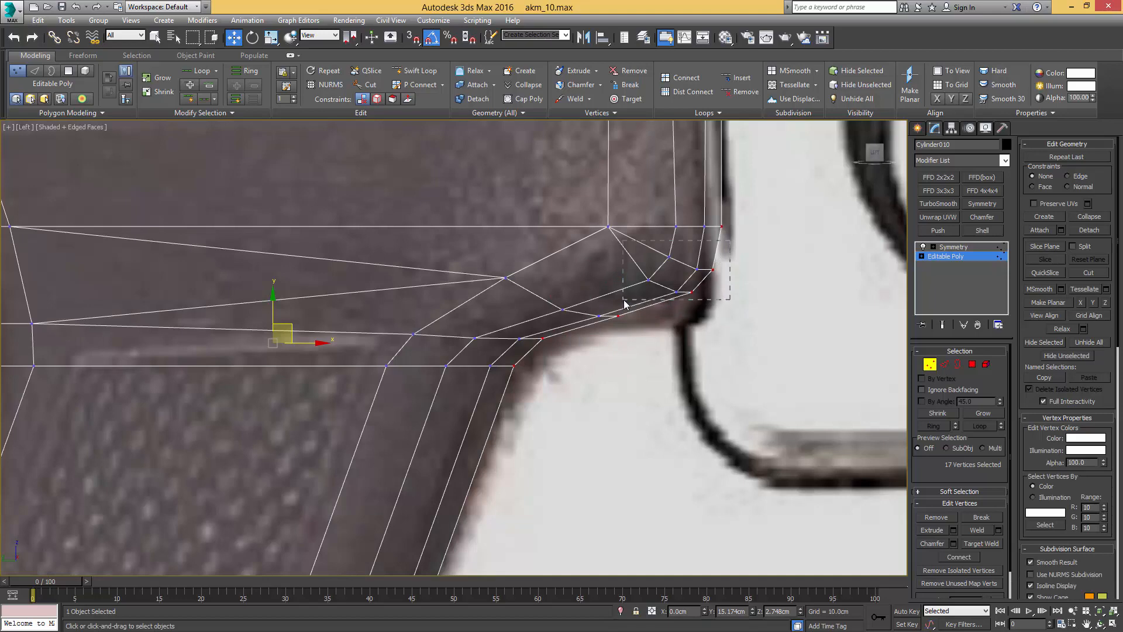
left_click_drag(619, 304, 618, 302)
left_click_drag(697, 258, 700, 265)
Step: Lower the six corner vertices further and pull the two front vertices of the underside's middle row back toward the handle
scroll(643, 293, "down", 3)
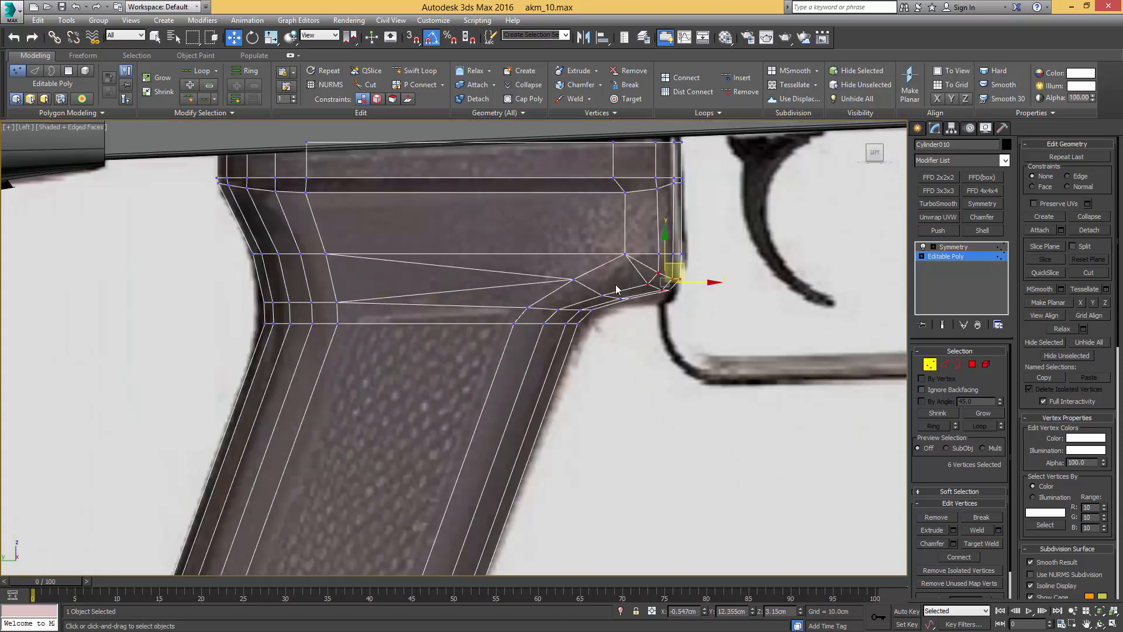
scroll(616, 289, "up", 3)
scroll(705, 247, "down", 3)
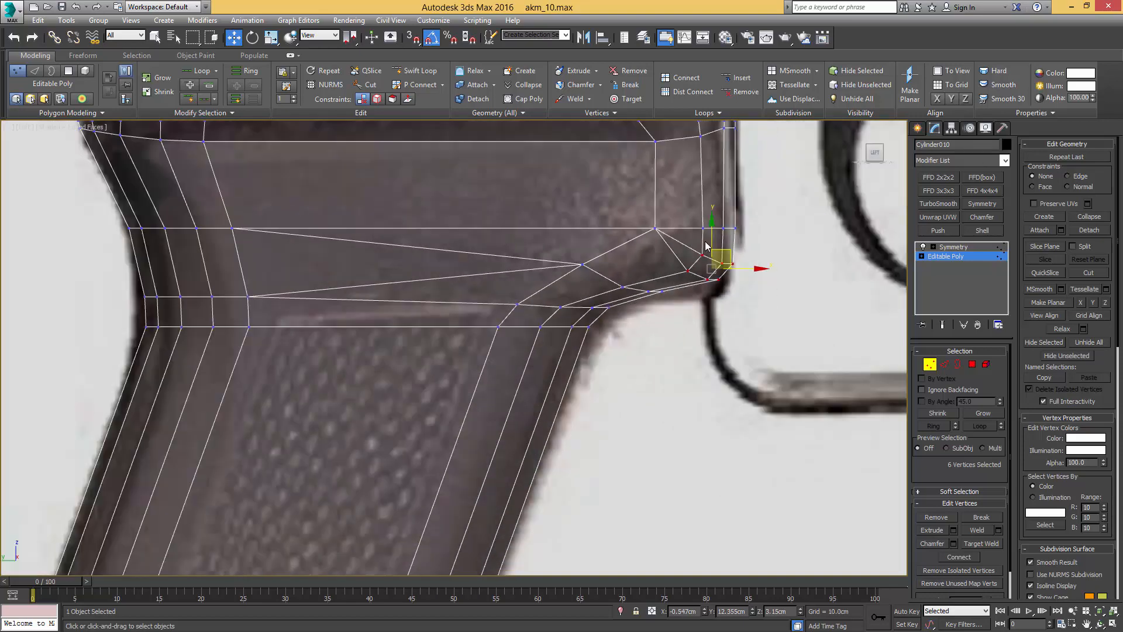
left_click_drag(712, 242, 640, 279)
left_click(662, 291)
scroll(663, 293, "up", 2)
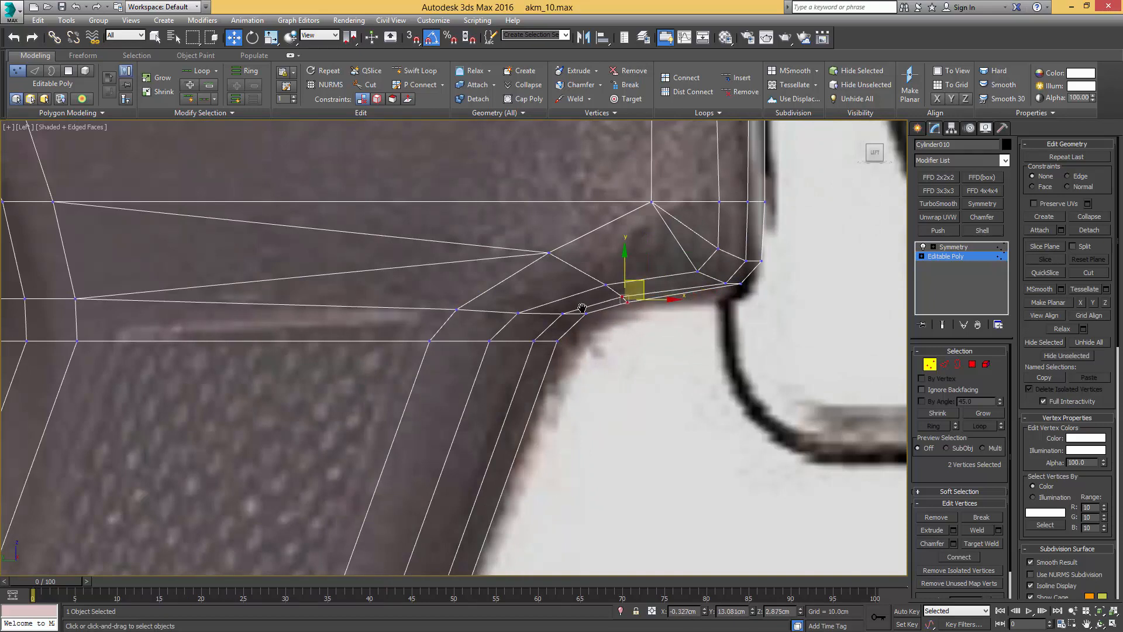
Step: Slide the frontmost vertex of the handle transition's upper row slightly down toward the handle using the Edge constraint
middle_click_drag(582, 308, 659, 298)
left_click(648, 295)
key("shift+x")
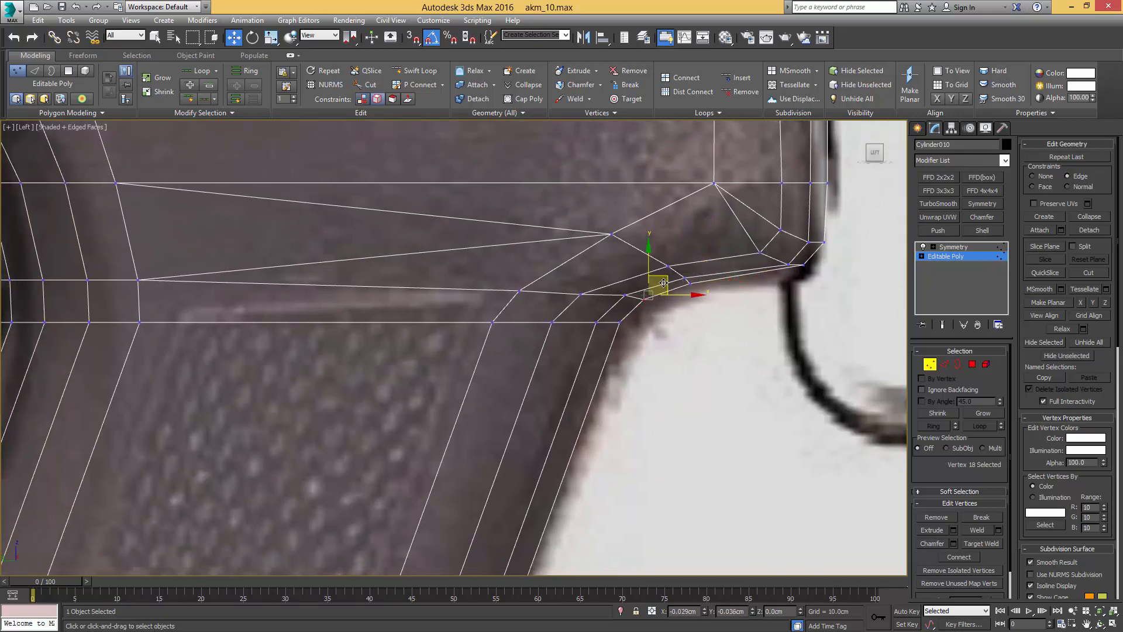
left_click_drag(663, 283, 631, 290)
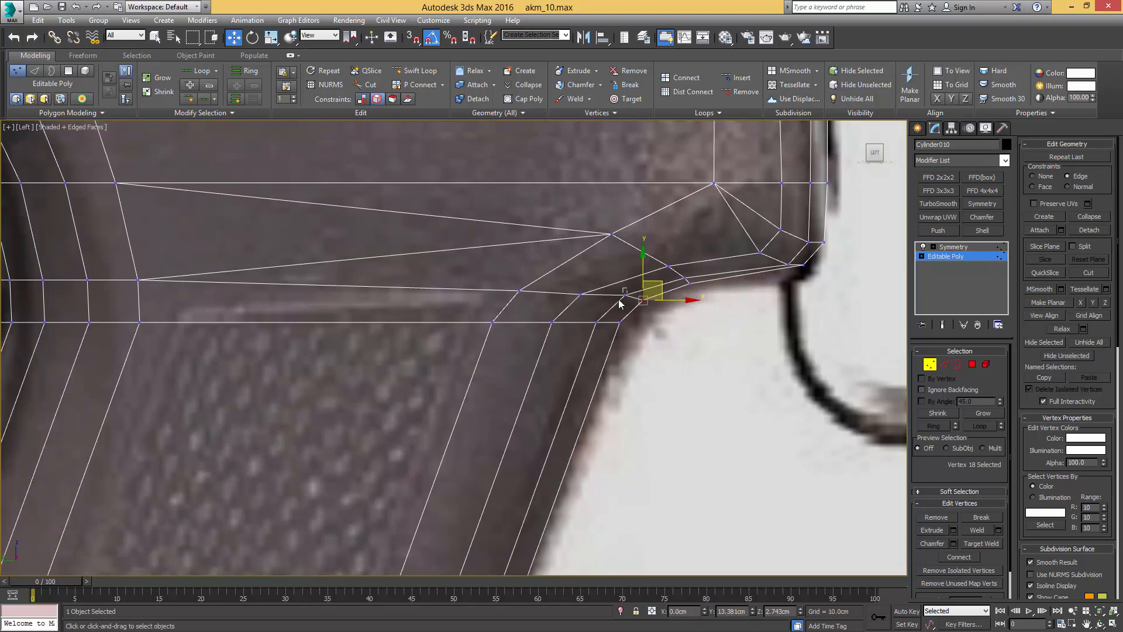
Step: Turn off the see-through display of the mirrored grip and examine its flare from below
key("1")
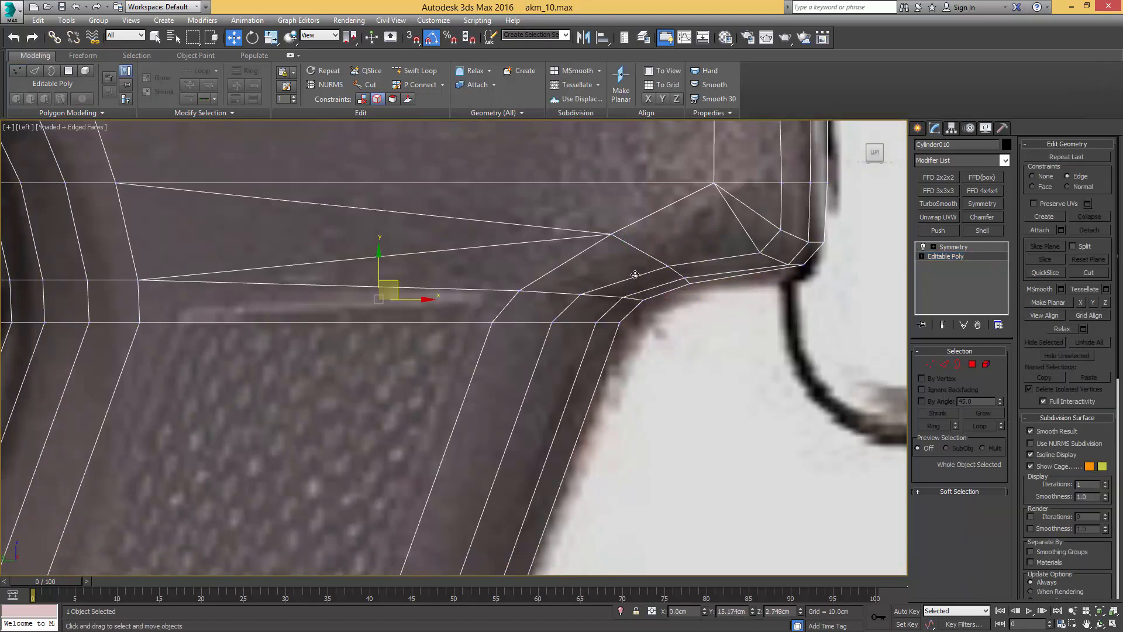
scroll(480, 255, "down", 4)
scroll(495, 252, "up", 2)
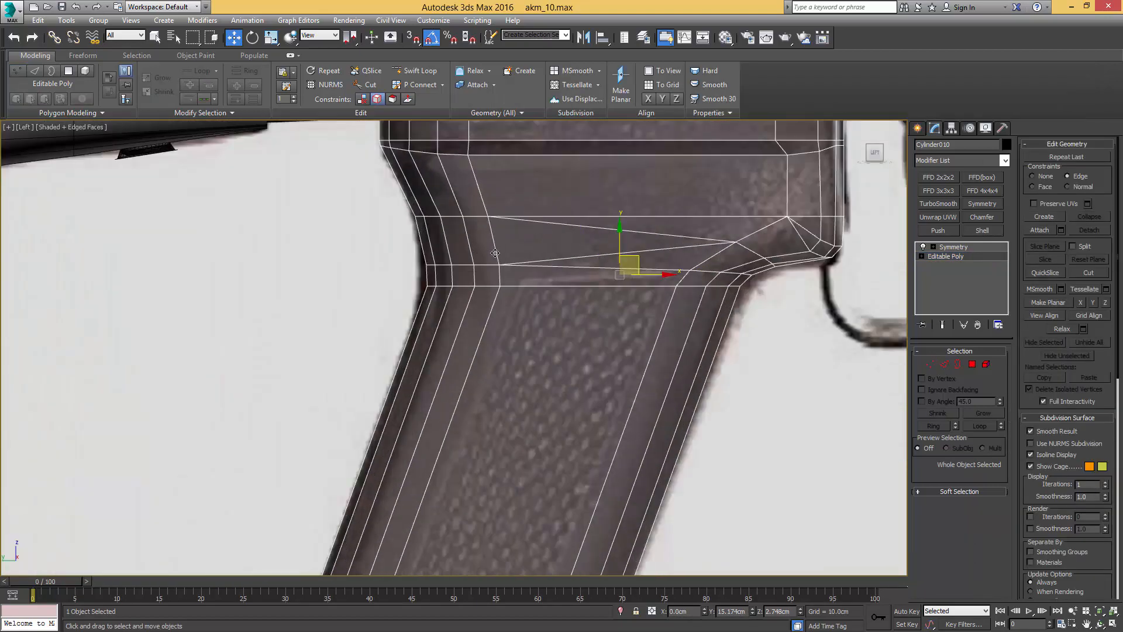
scroll(520, 257, "down", 2)
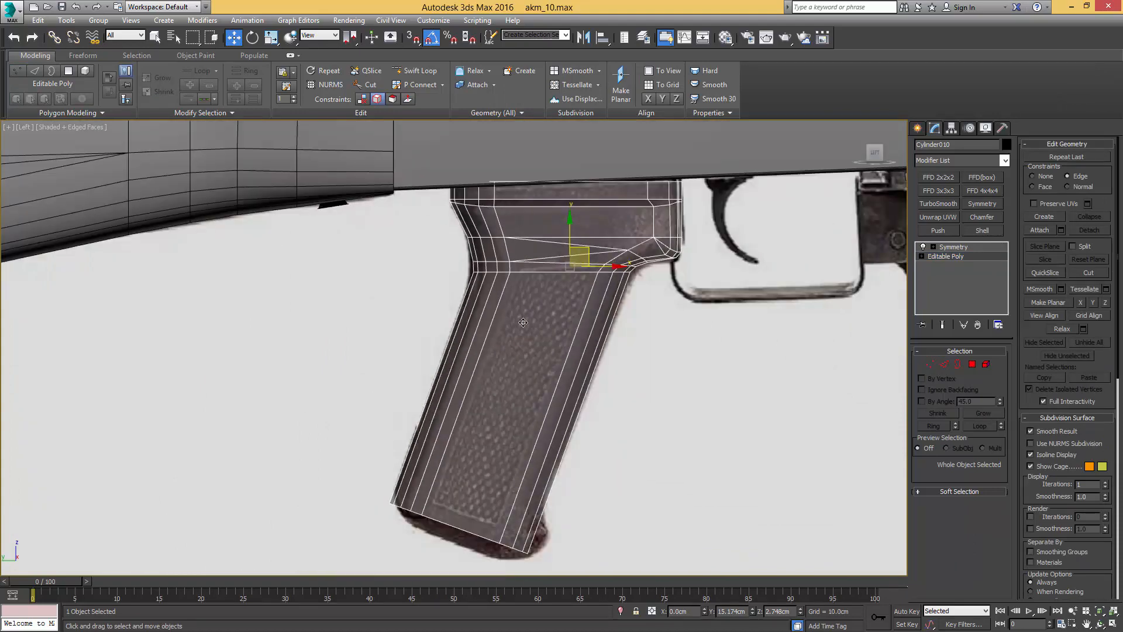
left_click(661, 323)
key("F4")
left_click(616, 250)
key("alt+x")
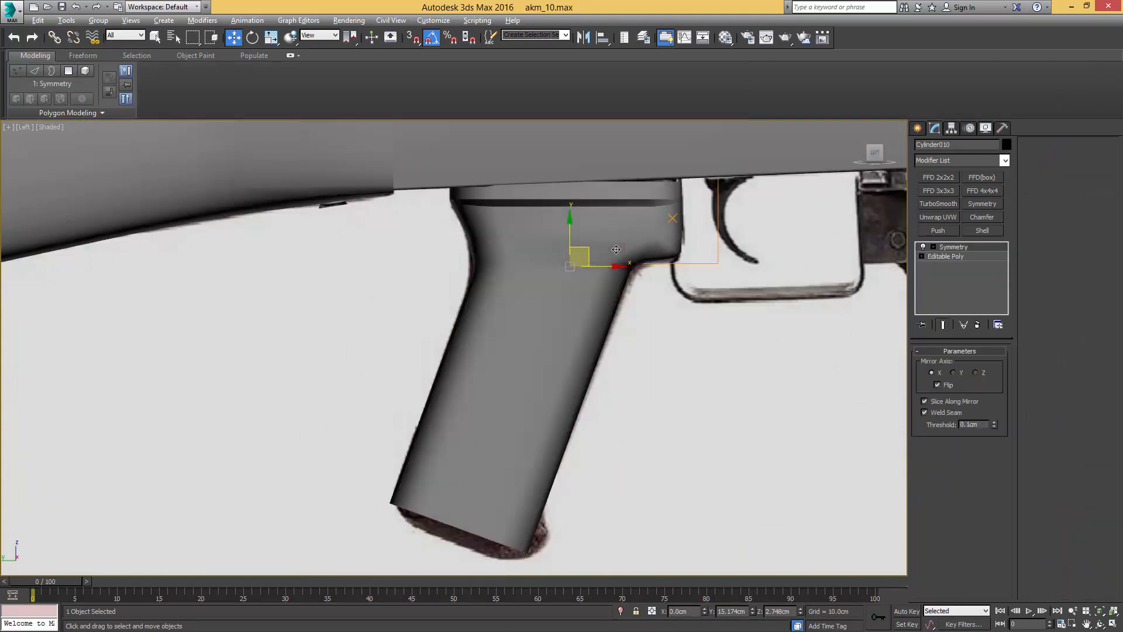
middle_click_drag(535, 252, 602, 202, "alt")
key("F4")
scroll(600, 237, "up", 2)
scroll(637, 265, "up", 2)
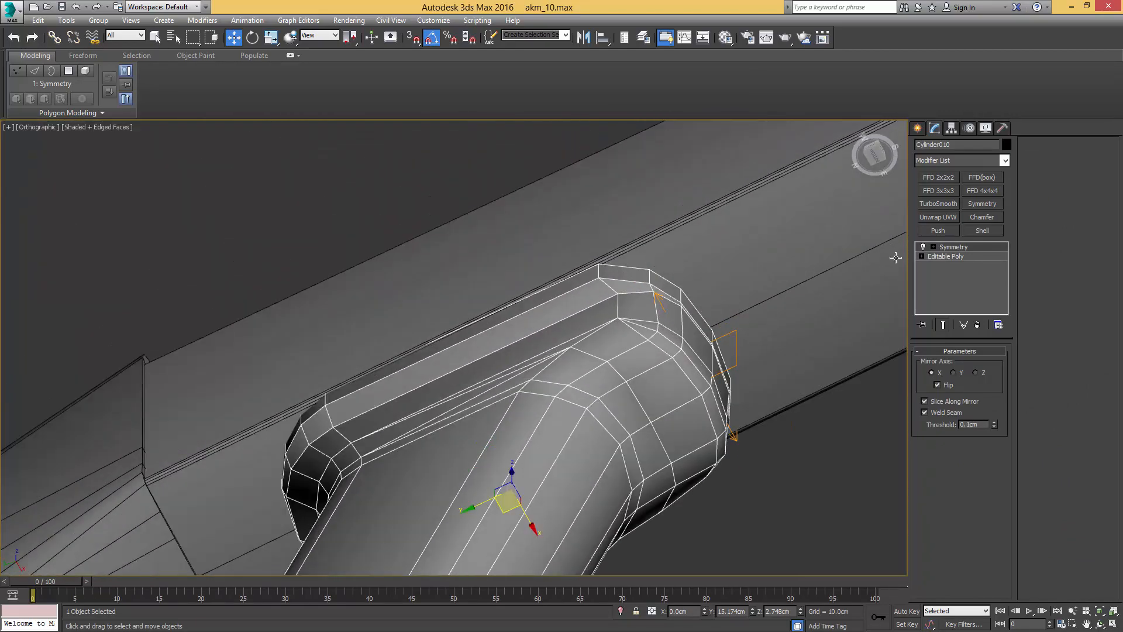
Step: Turn off the Edge constraint and shift the vertical edge at the start of the flare rim's front corner slightly back along Y
left_click(940, 258)
middle_click_drag(602, 275, 687, 236)
scroll(659, 261, "up", 2)
key("1")
key("2")
left_click(621, 246)
middle_click_drag(621, 246, 645, 251, "alt")
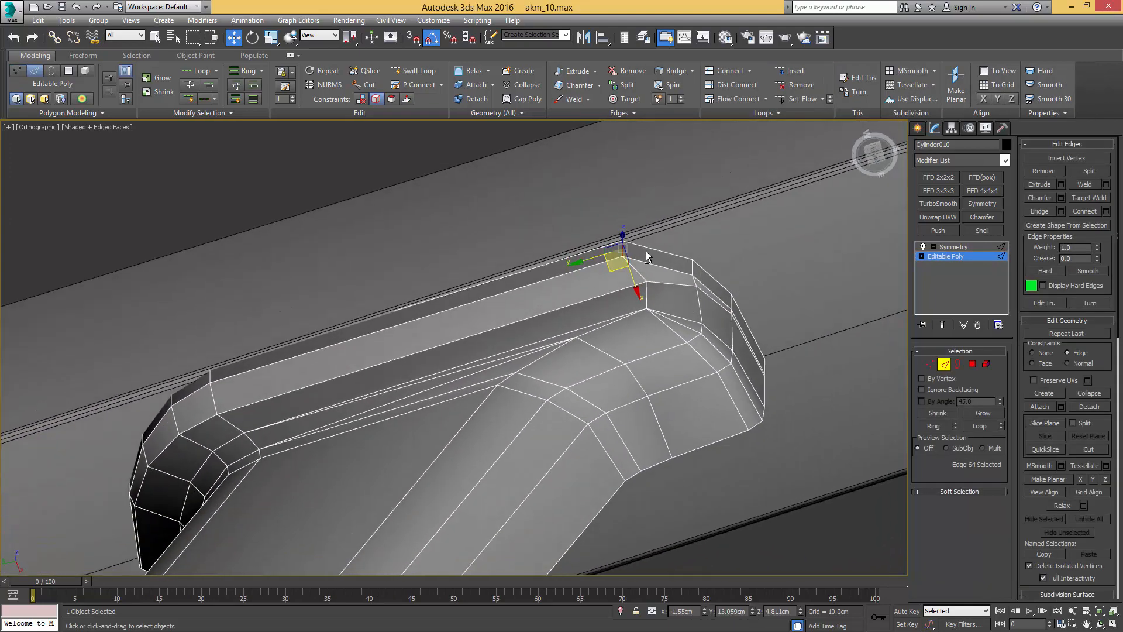
left_click_drag(603, 255, 593, 259)
key("ctrl+z")
key("shift+x")
middle_click_drag(593, 259, 614, 258, "alt")
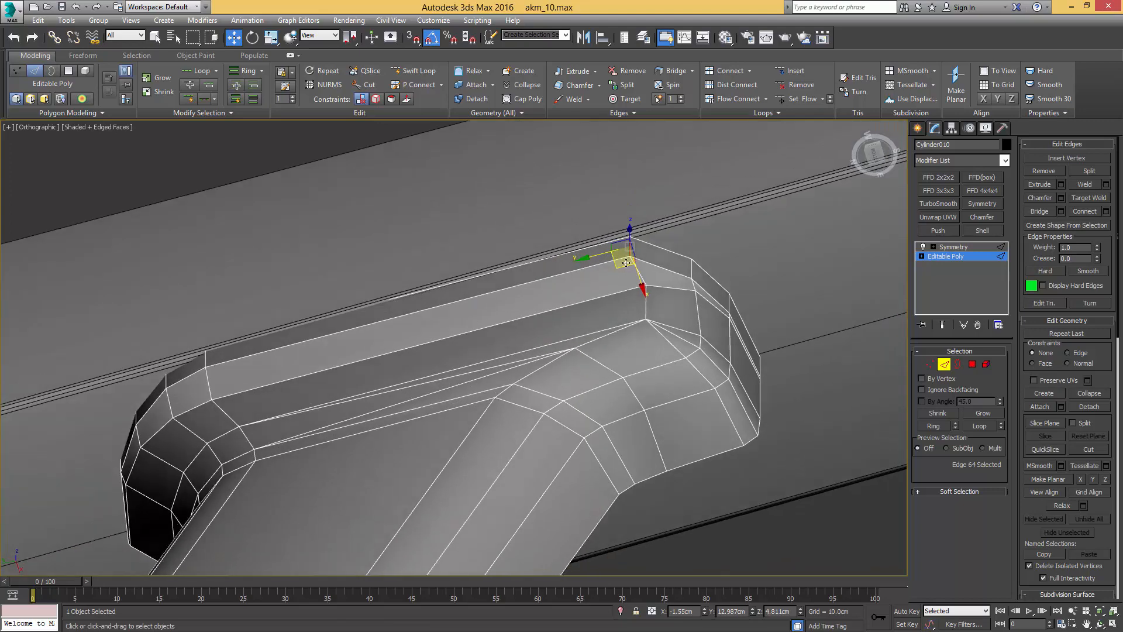
Step: Move the second rim edge of the front corner outward and nudge the third one to round the corner evenly
left_click(688, 266)
middle_click_drag(687, 266, 691, 257, "alt")
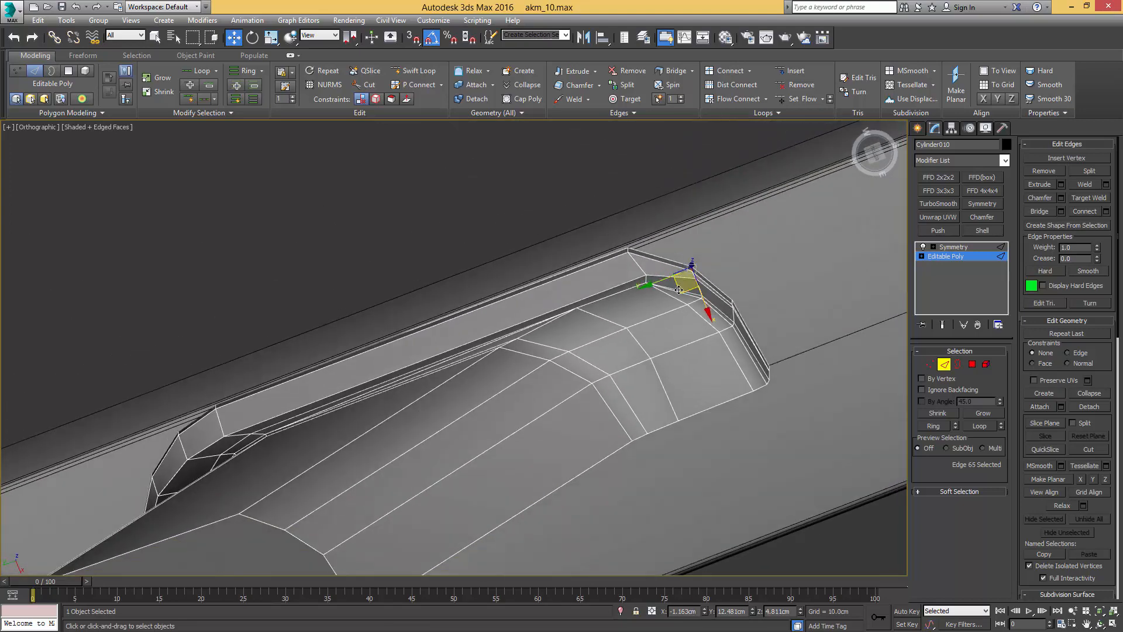
left_click_drag(680, 284, 673, 268)
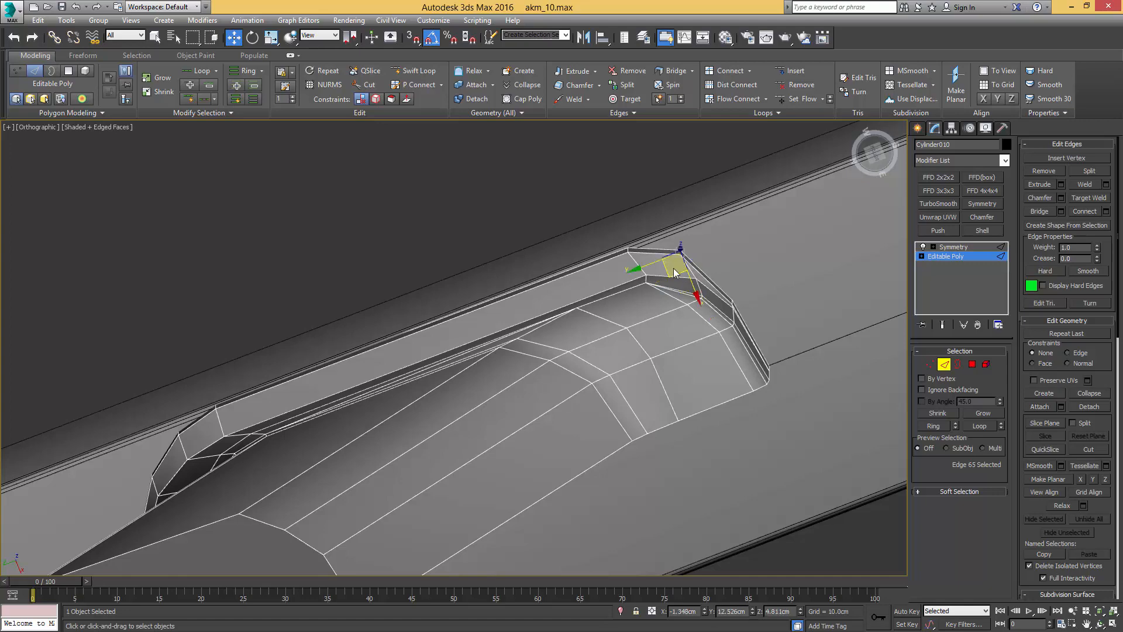
mouse_move(673, 268)
middle_mouse_down("alt")
mouse_move(654, 289)
mouse_move(690, 275)
middle_mouse_up("alt")
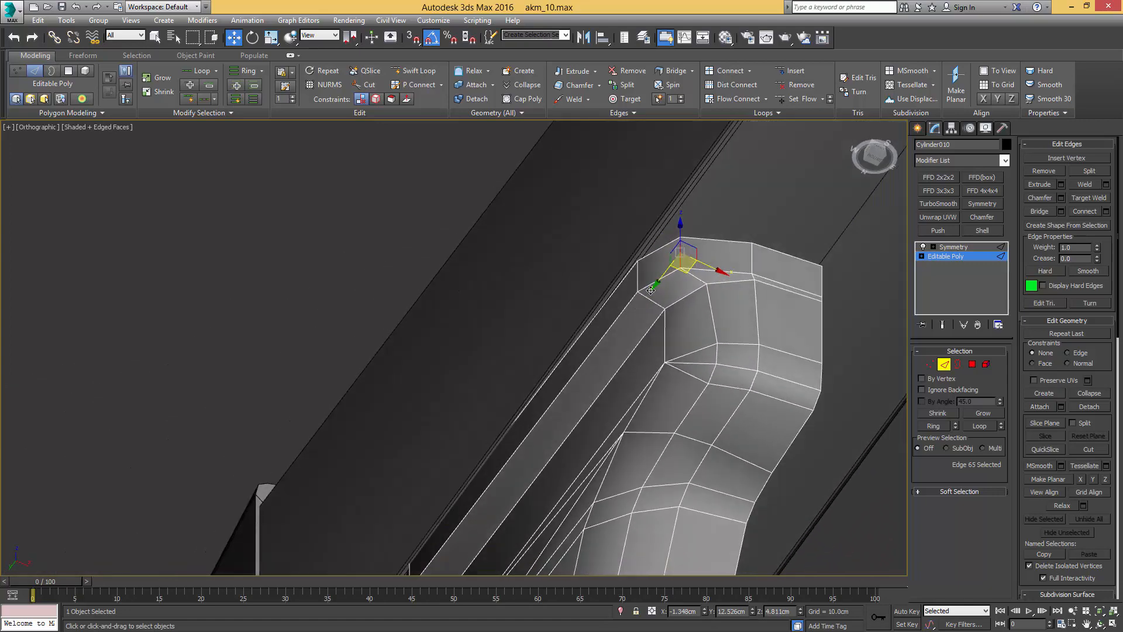
left_click(751, 256)
middle_click_drag(751, 257, 758, 272, "alt")
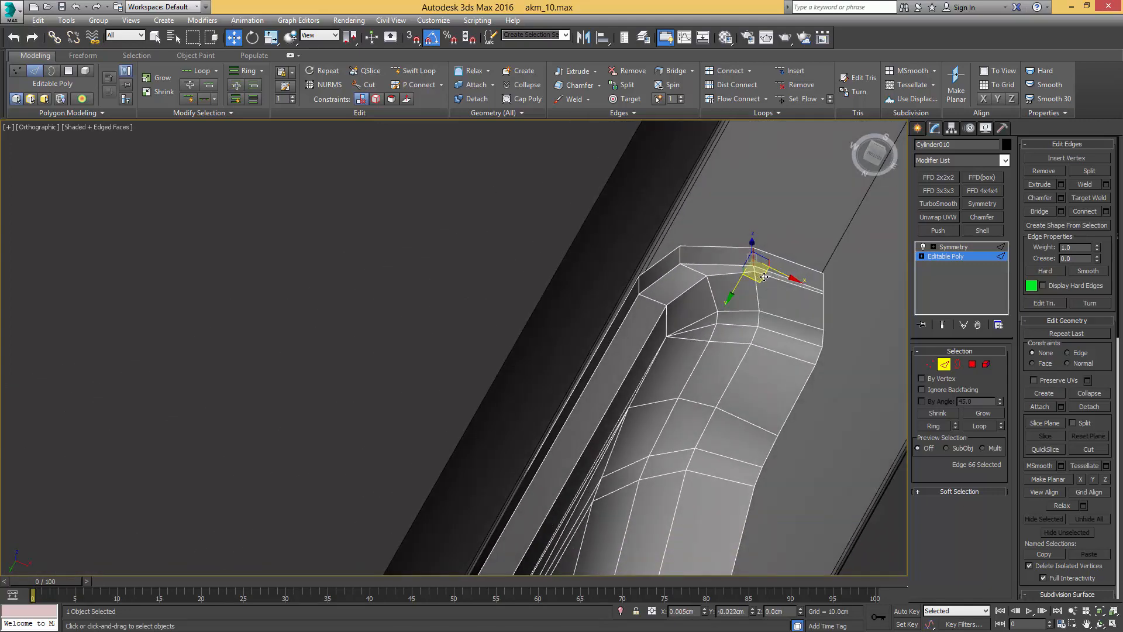
left_click_drag(764, 277, 762, 278)
scroll(762, 279, "down", 3)
middle_click_drag(762, 278, 799, 293, "alt")
key("2")
key("F4")
left_click(964, 249)
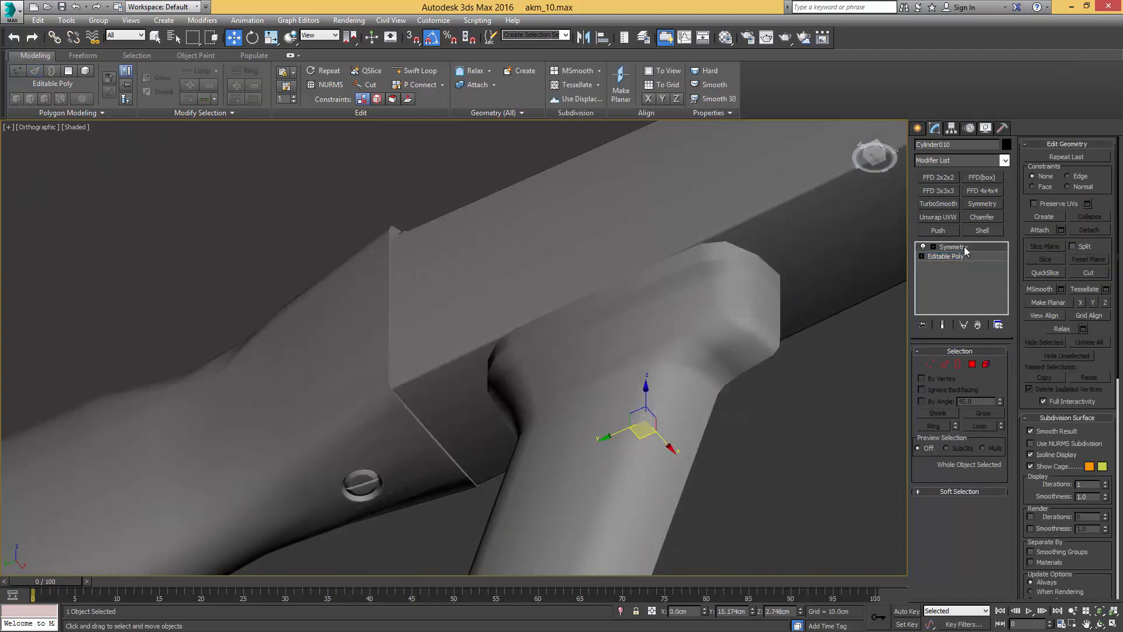
Step: Chamfer the second vertical edge of the rim's front corner into two edges
key("F4")
scroll(716, 252, "up", 3)
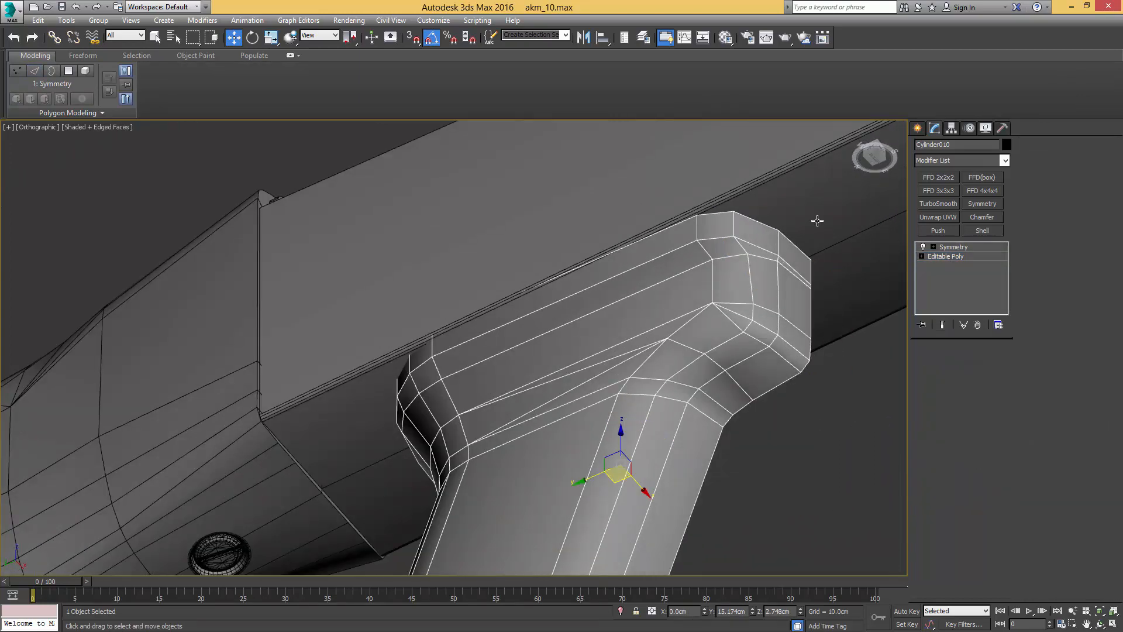
key("2")
left_click(732, 225)
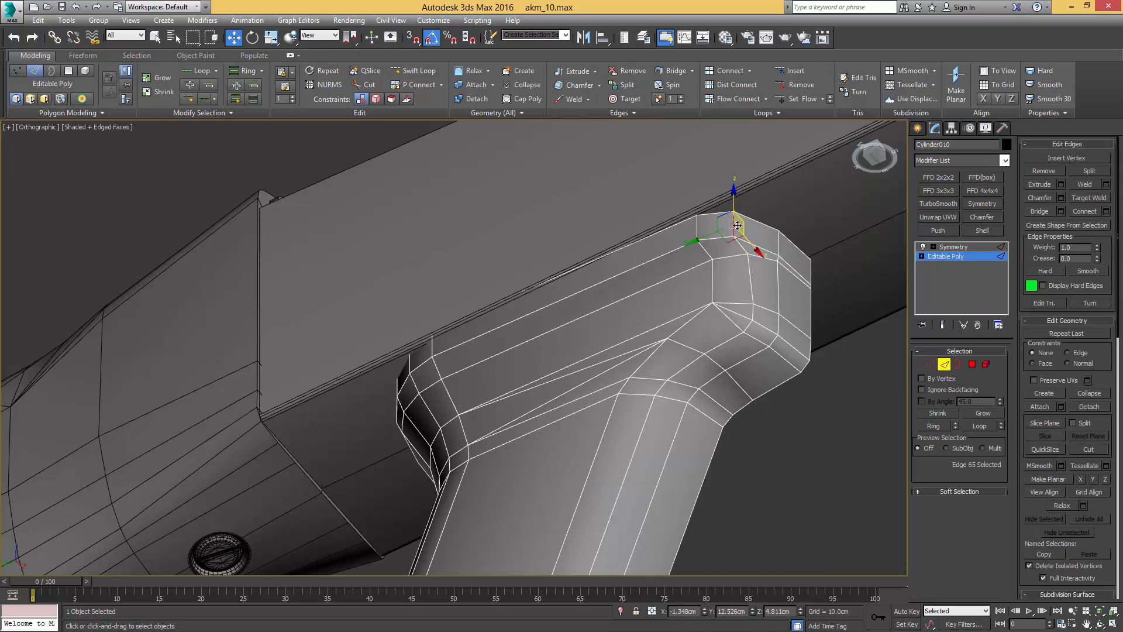
key("ctrl+shift+c")
left_click_drag(737, 225, 739, 221)
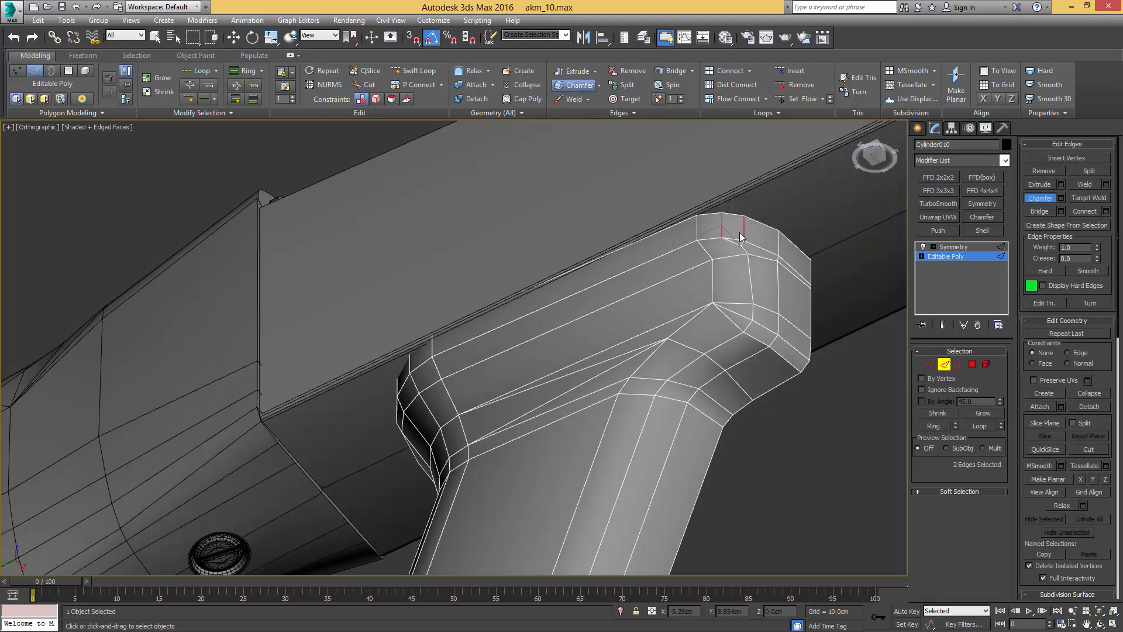
scroll(739, 233, "up", 2)
Step: Connect the chamfer's rear vertex to the corner vertex below the band and remove the surplus vertex between them
key("1")
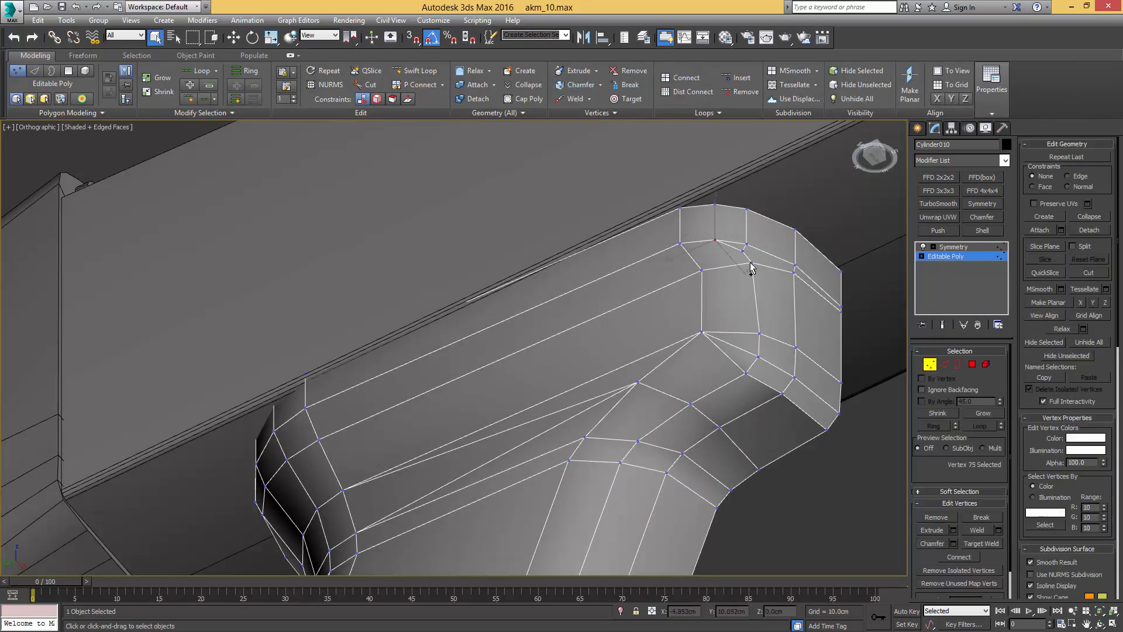
left_click(750, 263, "ctrl")
left_click(742, 251)
key("BackSpace")
scroll(747, 260, "down", 5)
key("1")
Step: Select the narrow band of polygons beneath the flare's rim through its edge ring and assign them to smoothing group 2
key("F4")
scroll(758, 252, "up", 5)
key("F4")
middle_click_drag(786, 262, 748, 279, "alt")
key("F4")
scroll(626, 295, "down", 4)
middle_click_drag(626, 295, 735, 261)
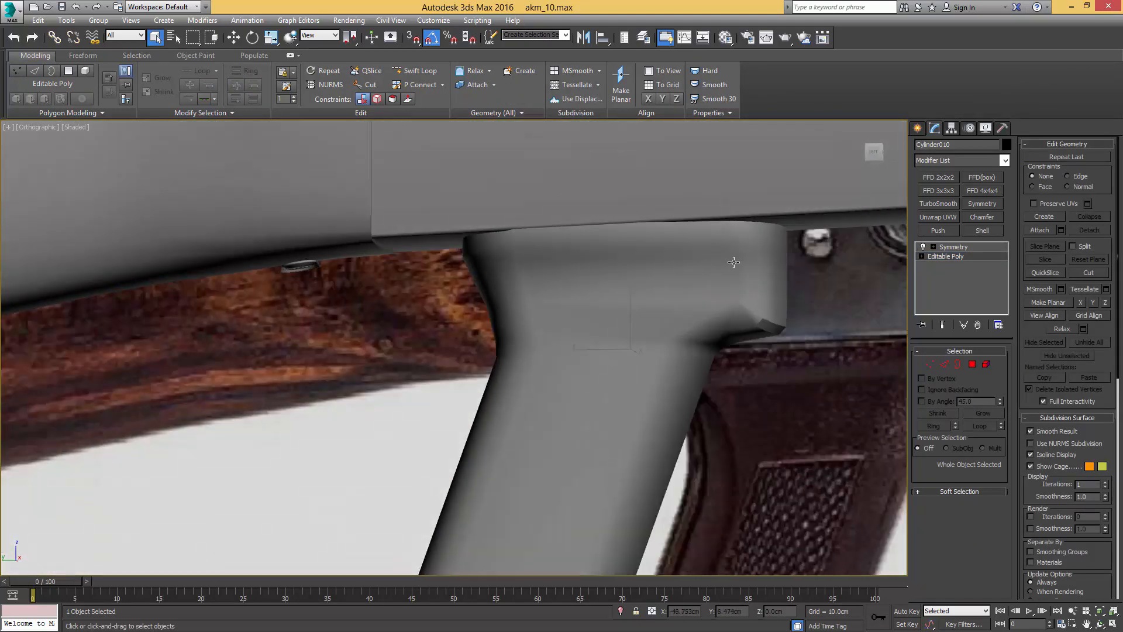
key("F4")
key("4")
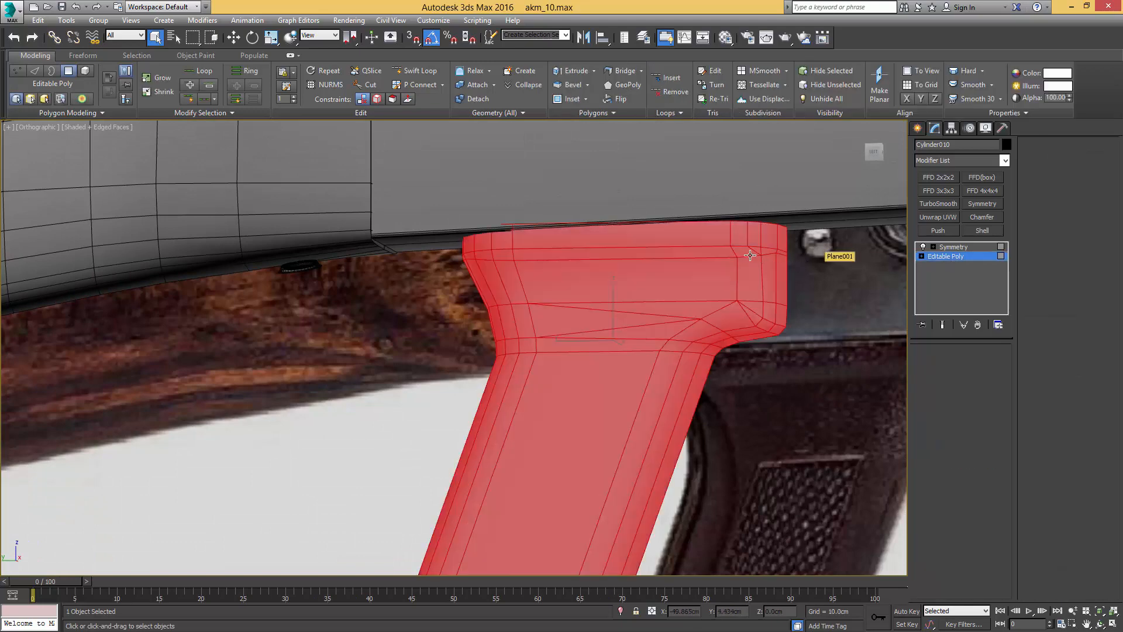
key("2")
left_click(735, 252)
key("alt+r")
key("ctrl+4")
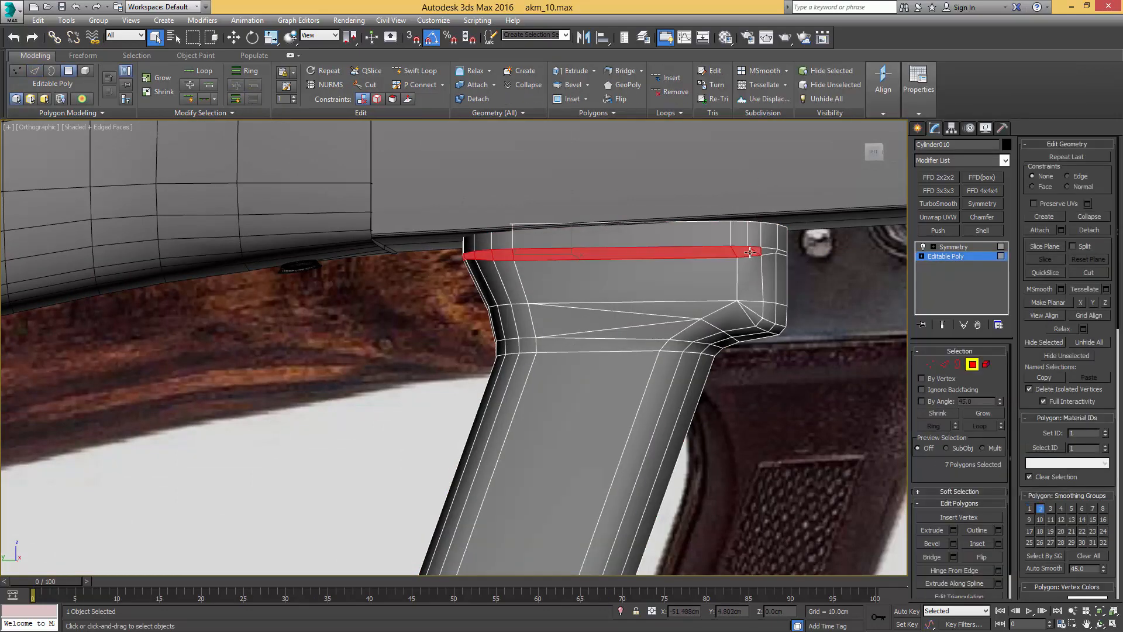
Step: Extend the band selection to the remaining polygons at the front corner so smoothing group 2 covers the whole band
scroll(766, 251, "up", 5)
key("2")
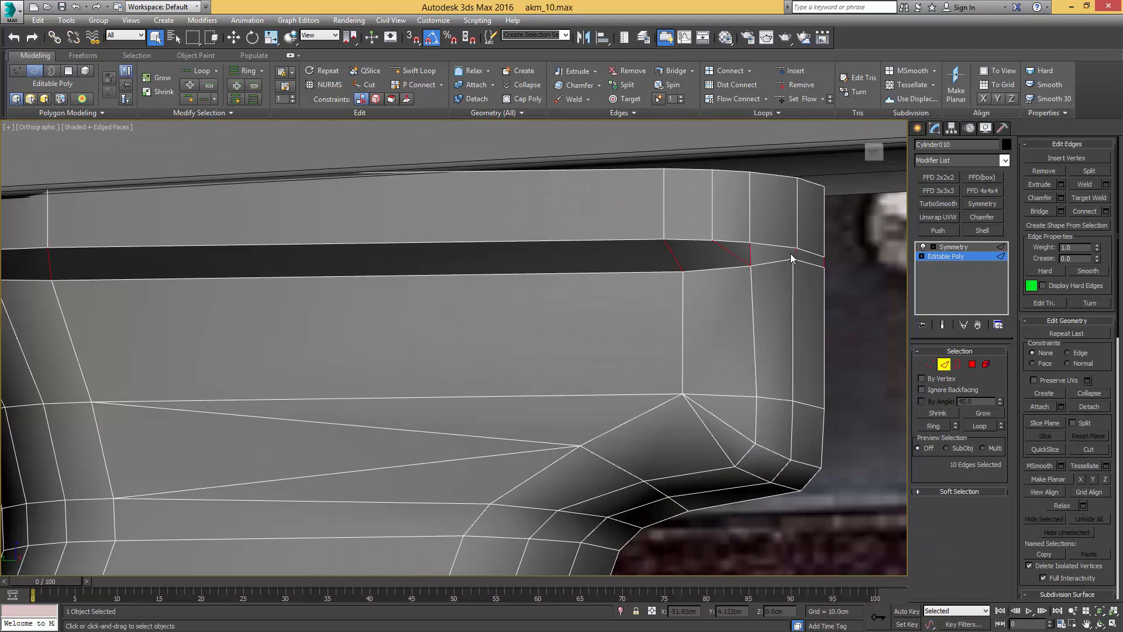
key("ctrl+4")
middle_click_drag(642, 253, 674, 241)
scroll(675, 240, "down", 2)
key("4")
key("F4")
scroll(726, 246, "down", 2)
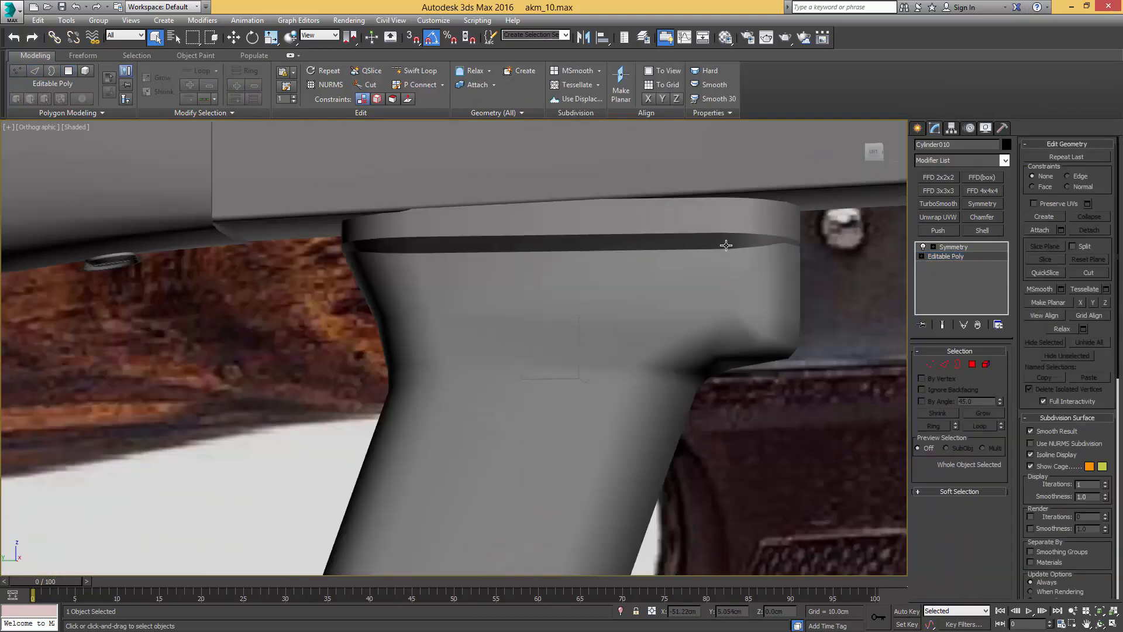
scroll(781, 250, "up", 2)
key("F4")
Step: Raise the frontmost vertex of the band's lower row slightly in the Left view and return to the Symmetry modifier
key("1")
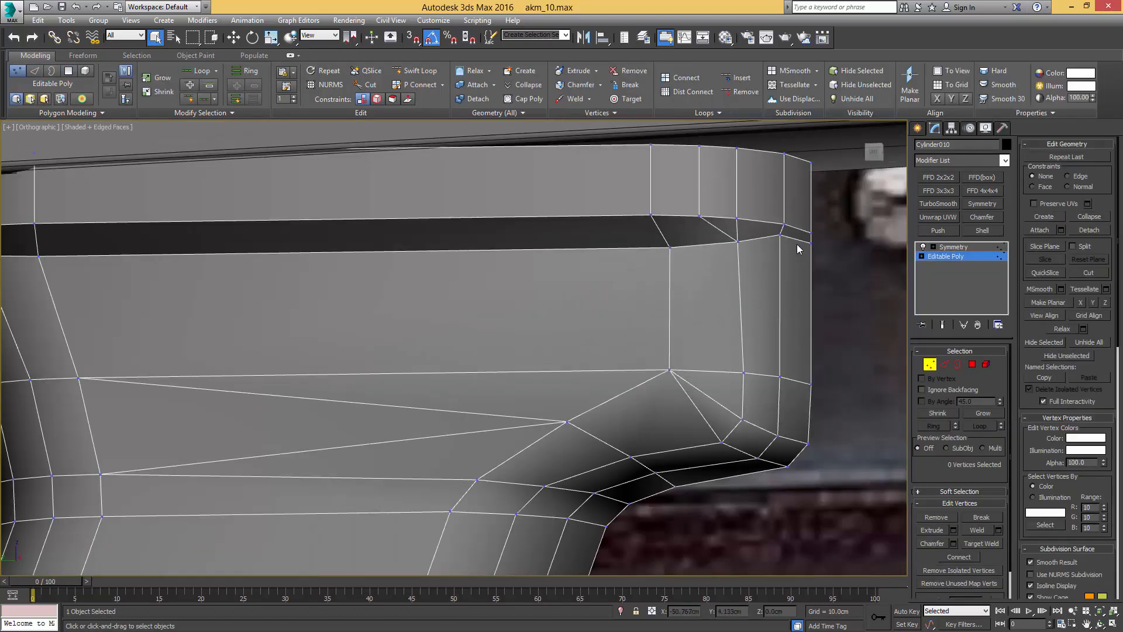
key("l")
scroll(685, 240, "up", 5)
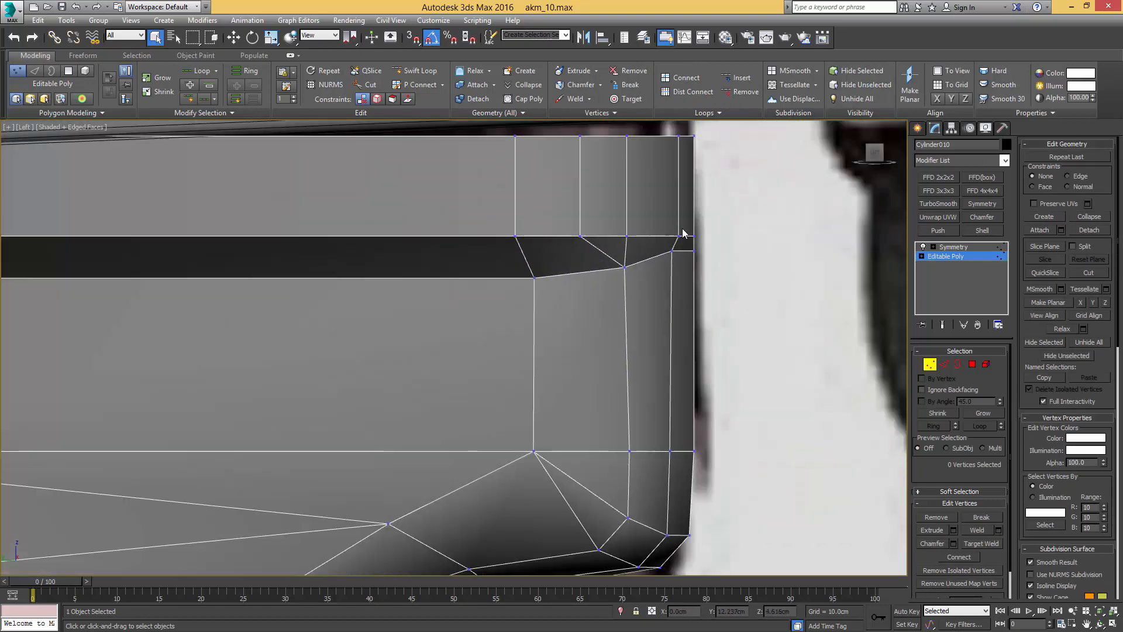
left_click(696, 250)
left_click_drag(693, 221, 693, 218)
scroll(707, 223, "down", 3)
key("1")
left_click(954, 247)
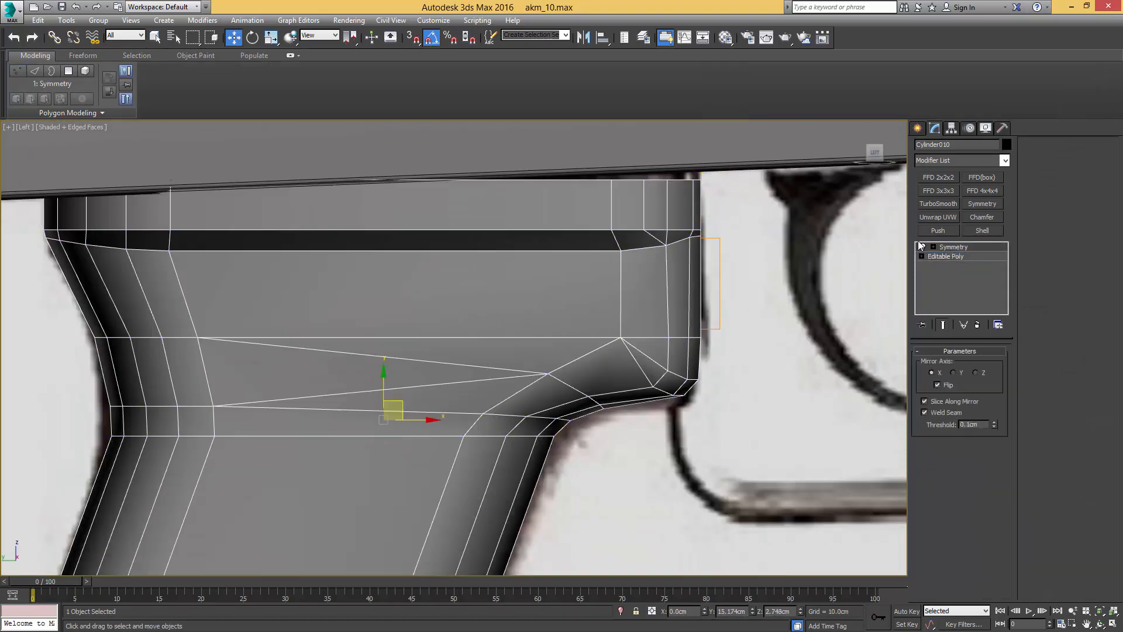
Step: Add a Chamfer modifier without the minimum angle limit, restricted to Unsmoothed Edges, with an amount of 0.02 cm
scroll(676, 221, "down", 4)
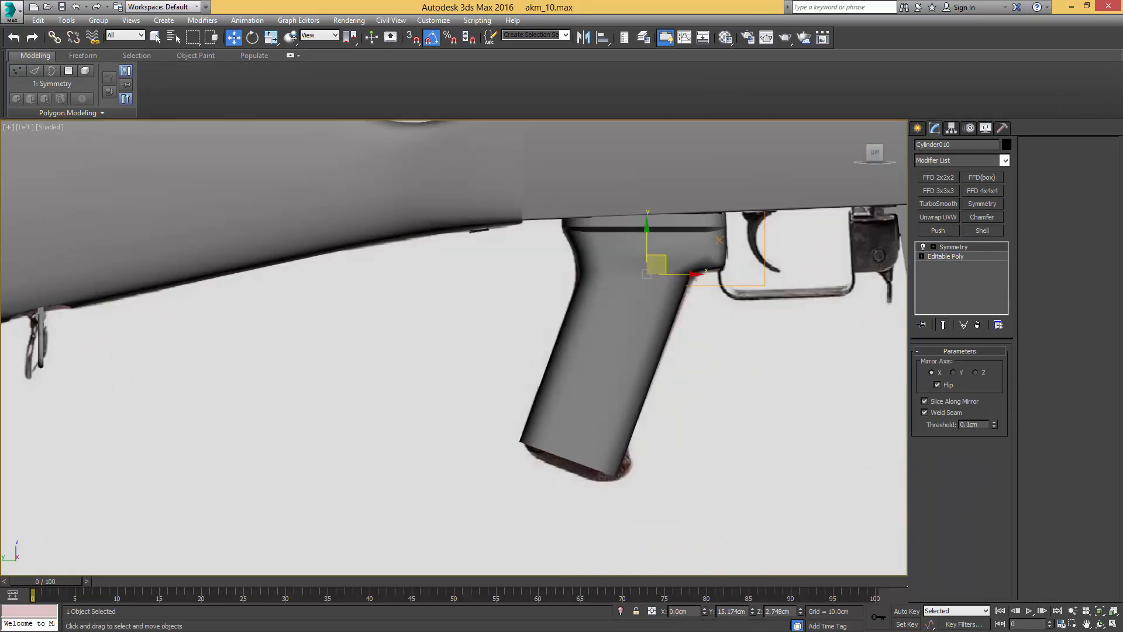
key("F4")
scroll(635, 227, "up", 5)
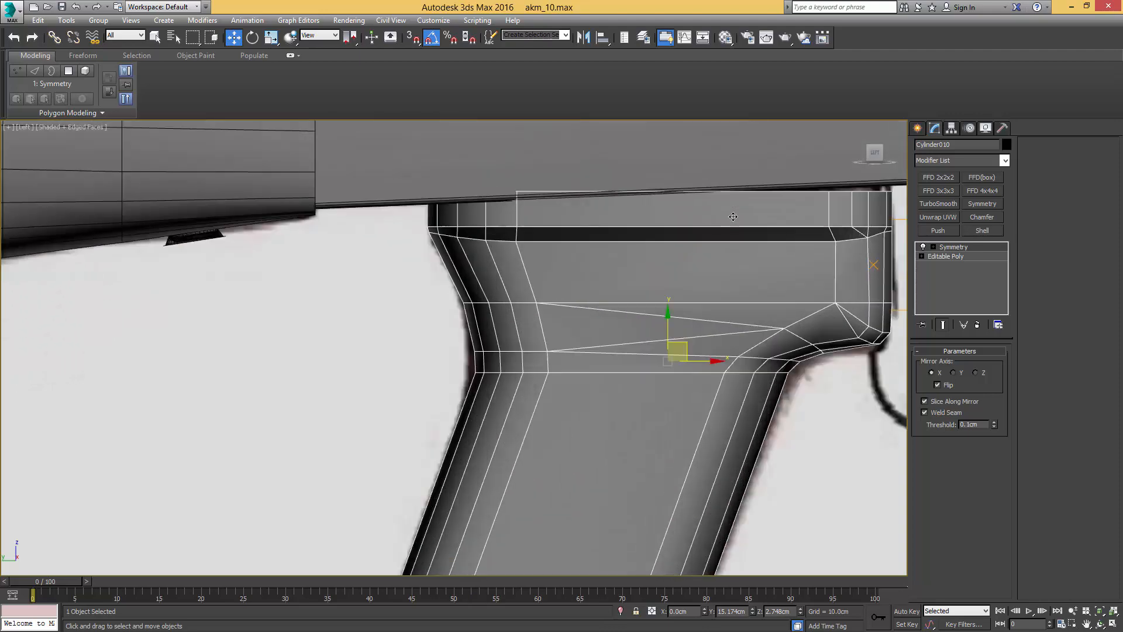
left_click(982, 217)
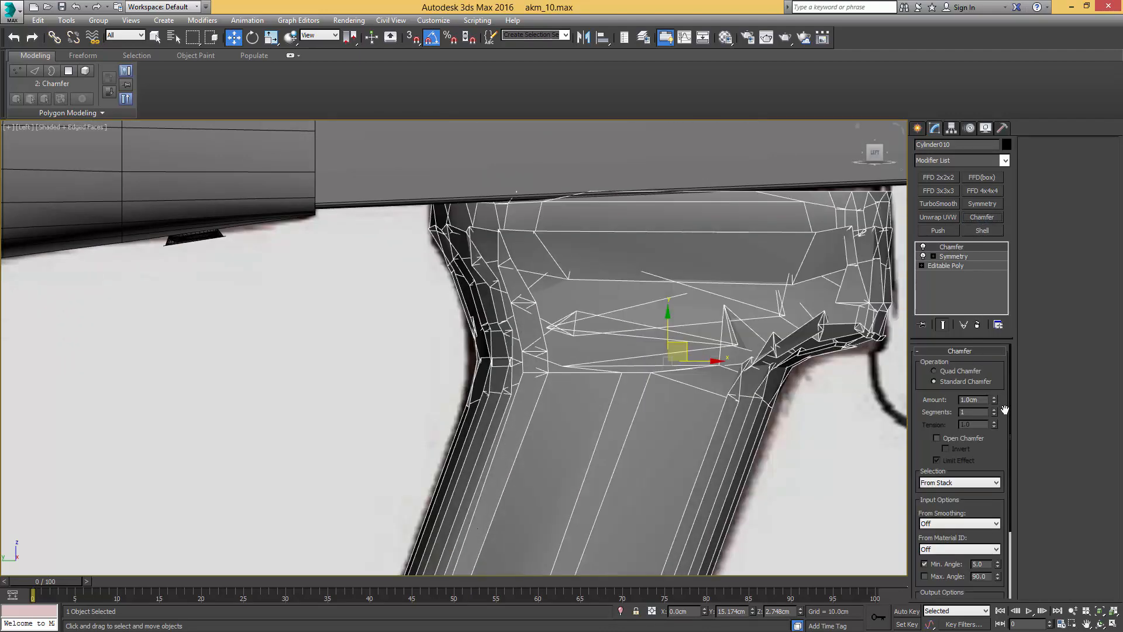
left_click_drag(996, 445, 987, 282)
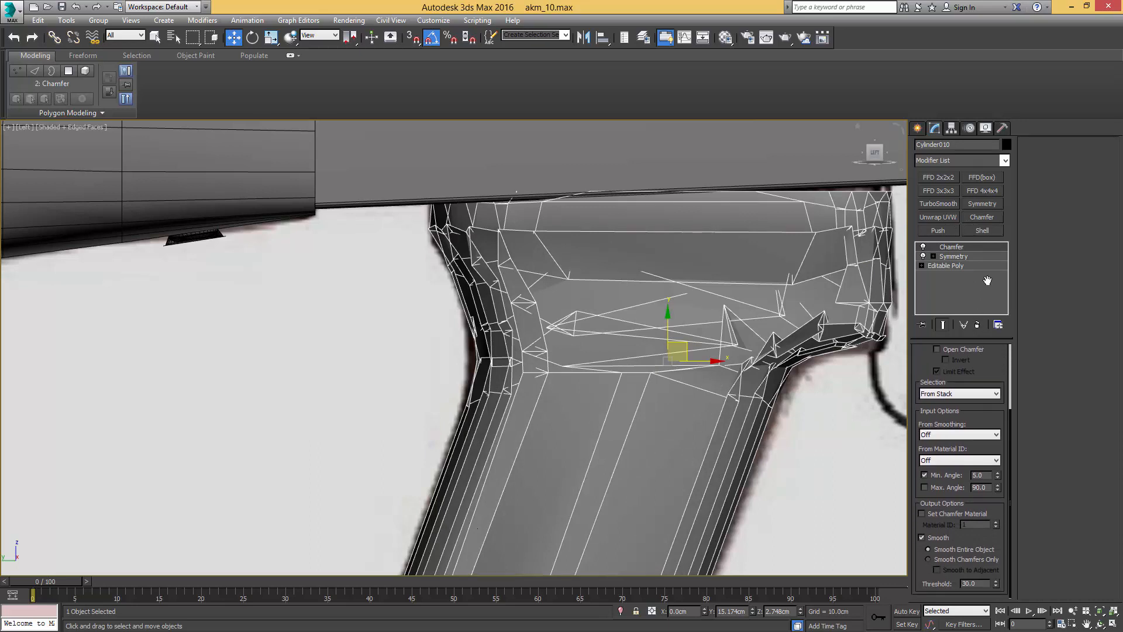
left_click(939, 475)
left_click(960, 436)
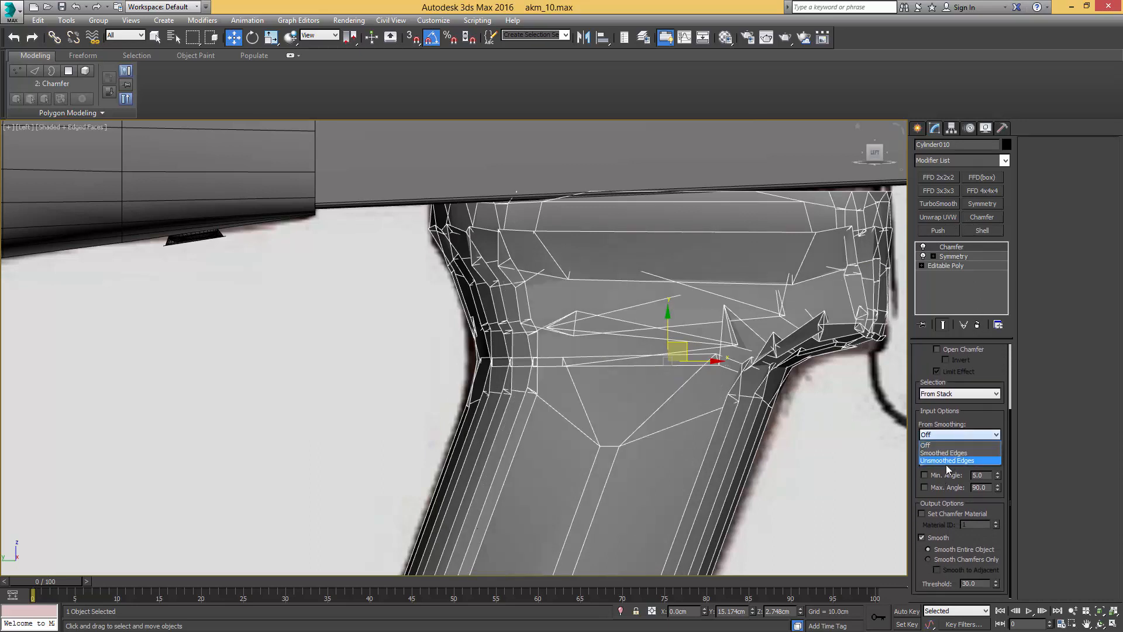
left_click(946, 465)
scroll(994, 381, "up", 3)
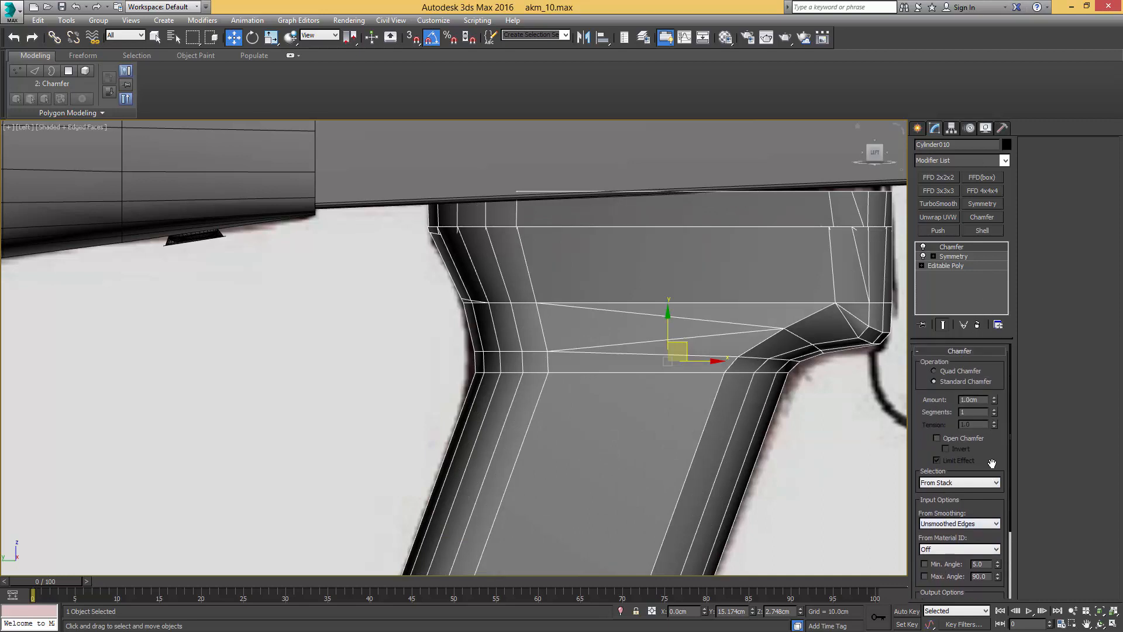
left_click_drag(994, 402, 999, 458)
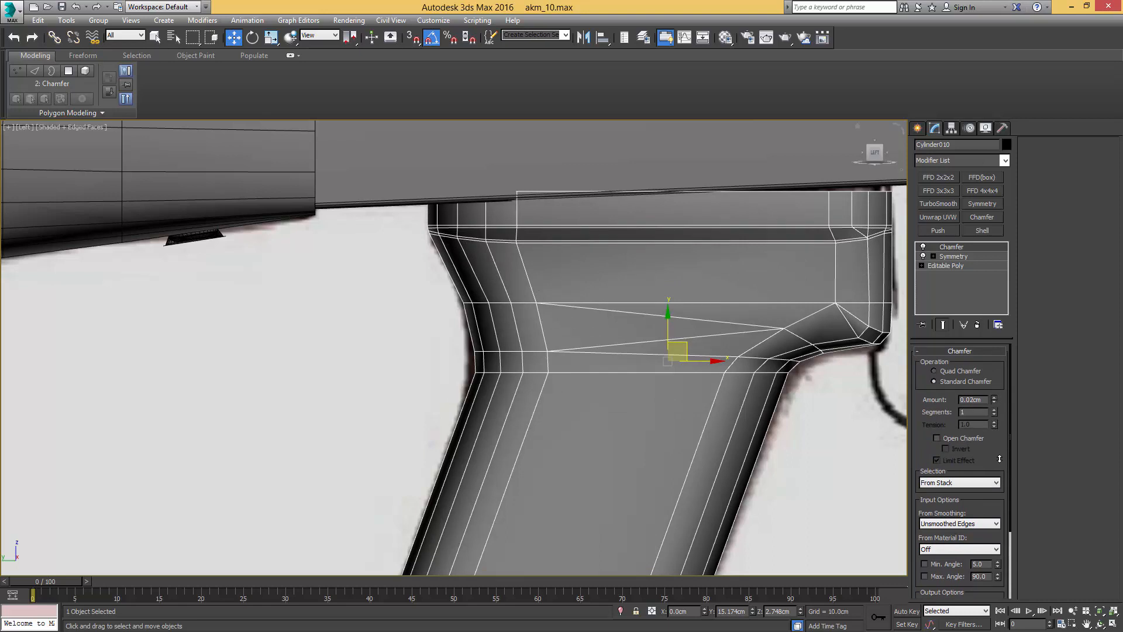
Step: Add a TurboSmooth modifier to the grip and compare the smoothed shape with the reference
left_click(939, 203)
key("F4")
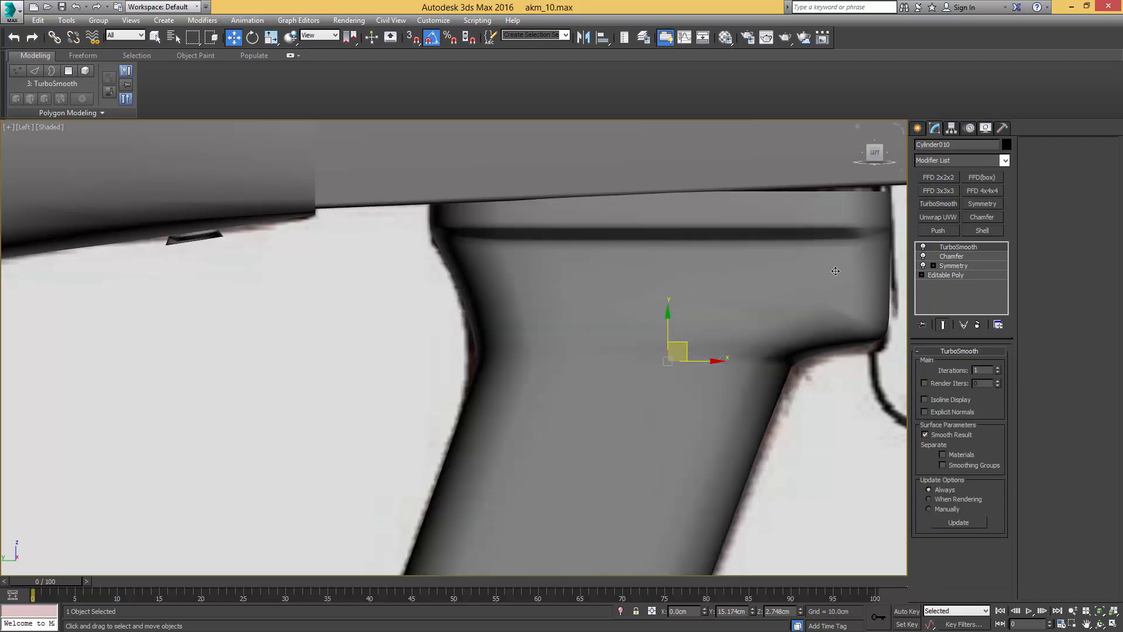
scroll(782, 275, "down", 2)
middle_click_drag(863, 276, 807, 275, "alt")
key("l")
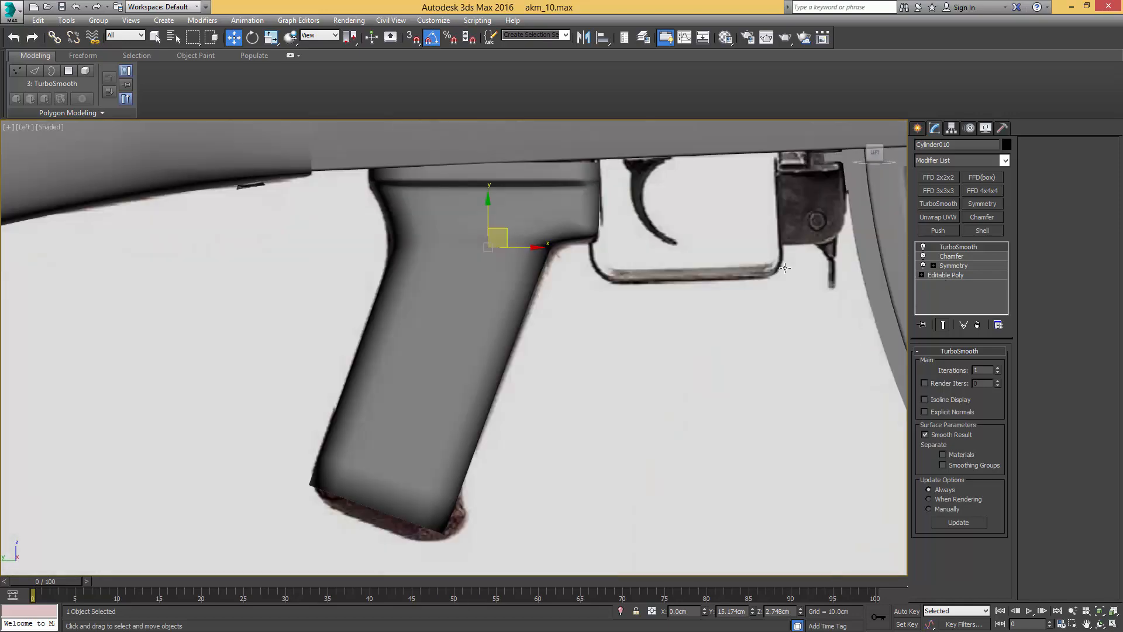
middle_click_drag(580, 229, 718, 252)
key("F4")
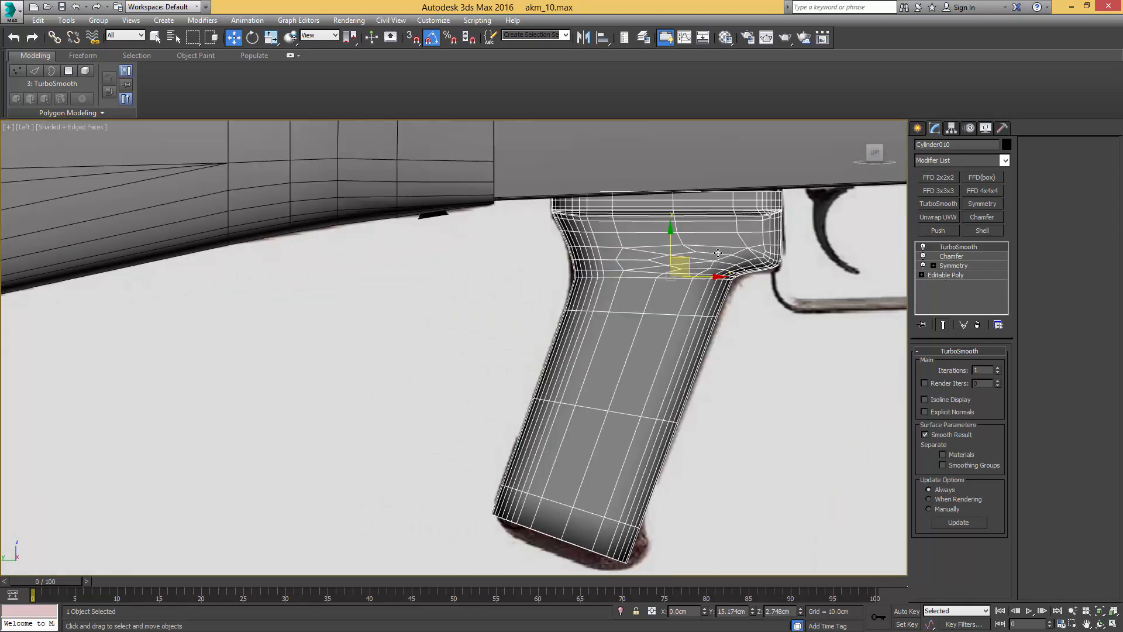
key("e")
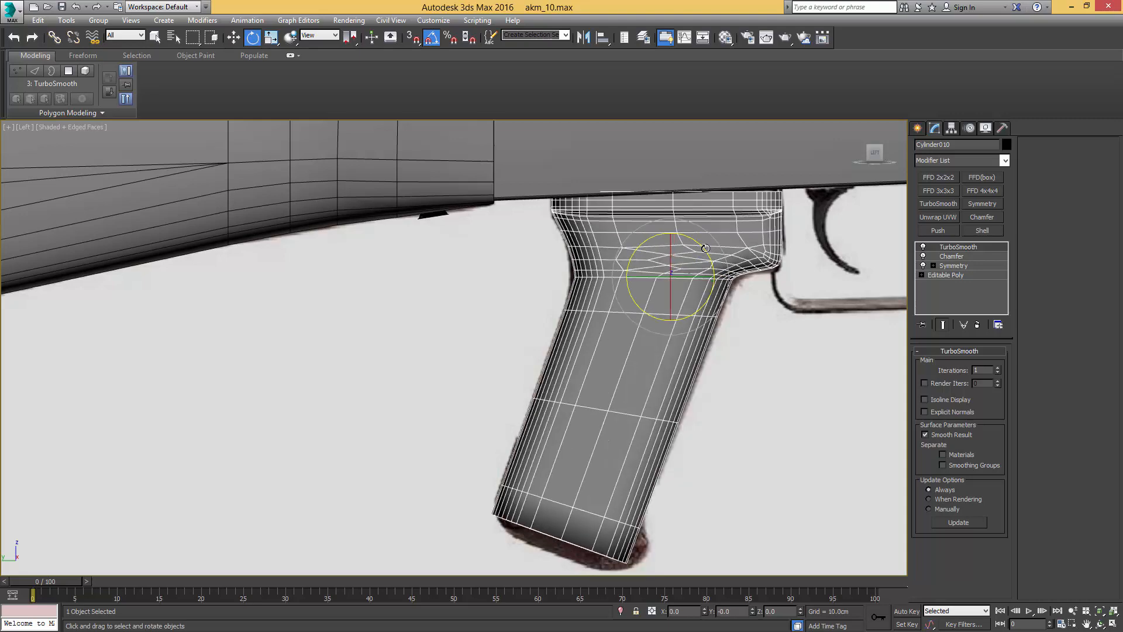
Step: Inspect the smoothed grip against the reference with the edged-faces display switched off, then restore the wireframe edges
key("a")
left_click_drag(705, 247, 687, 256)
key("w")
key("F4")
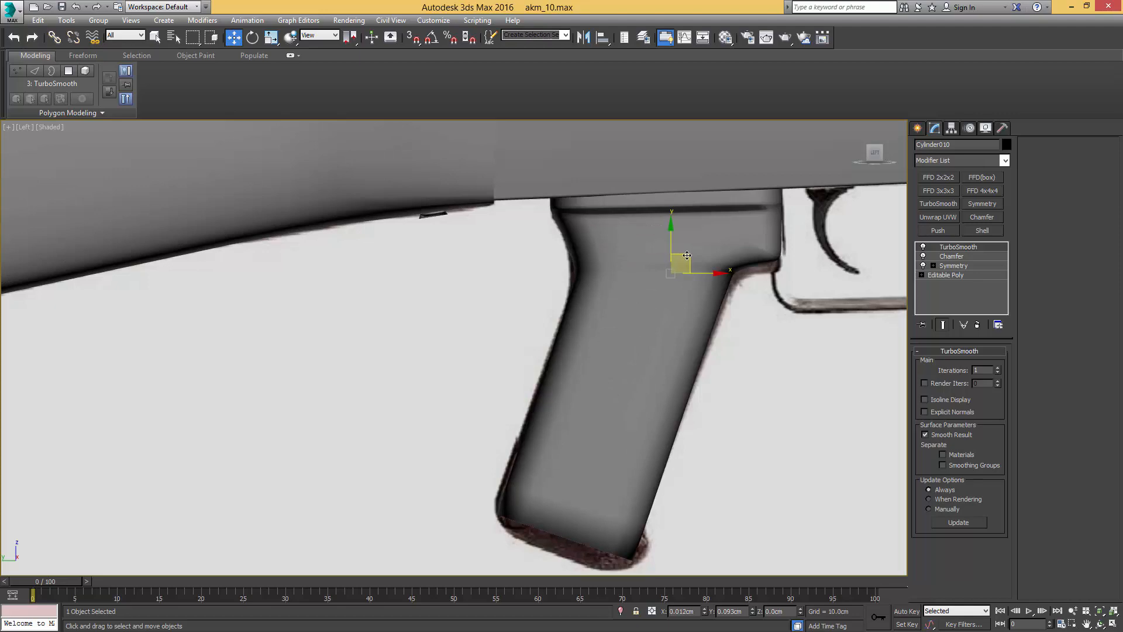
key("F4")
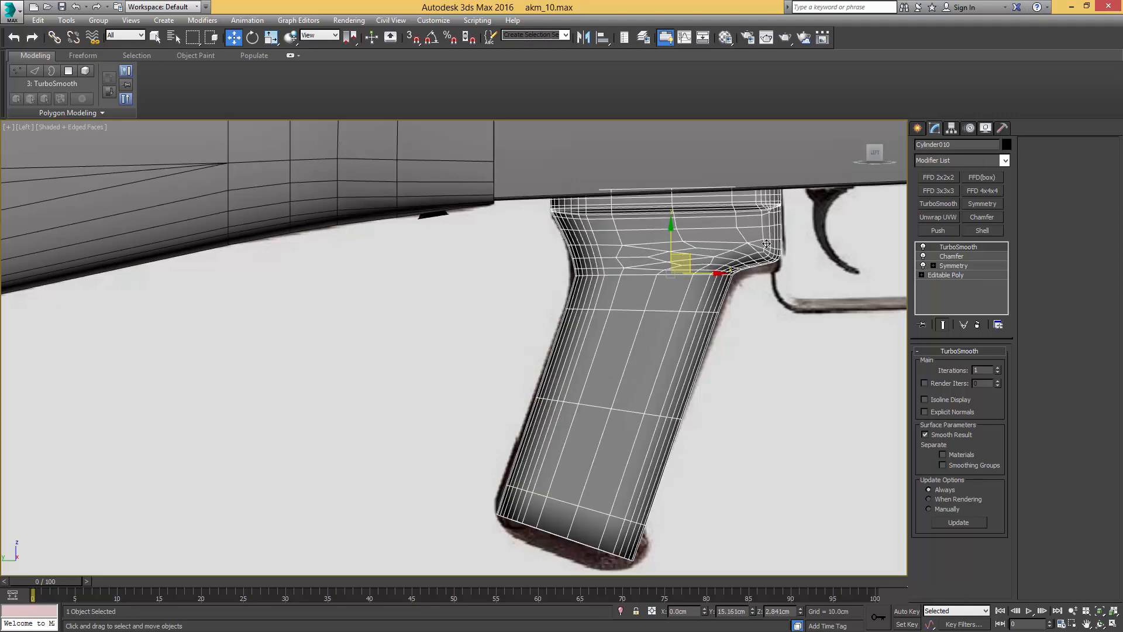
Step: Lower the vertices of the grip's front lower flare slightly in the Editable Poly to match the reference outline
left_click(939, 274)
key("1")
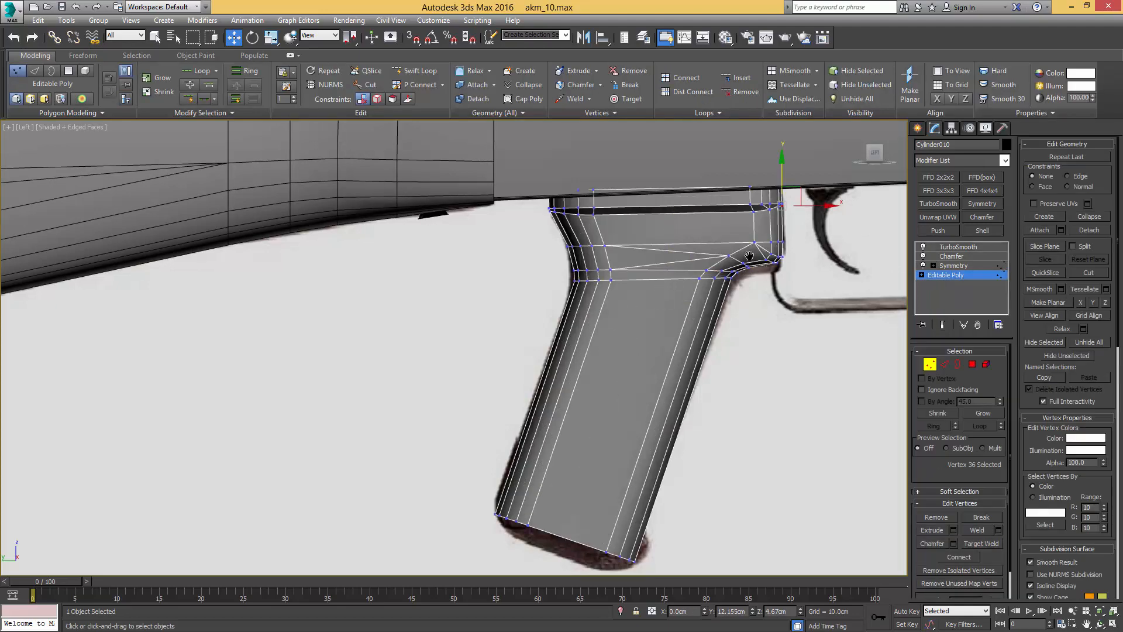
scroll(776, 268, "up", 3)
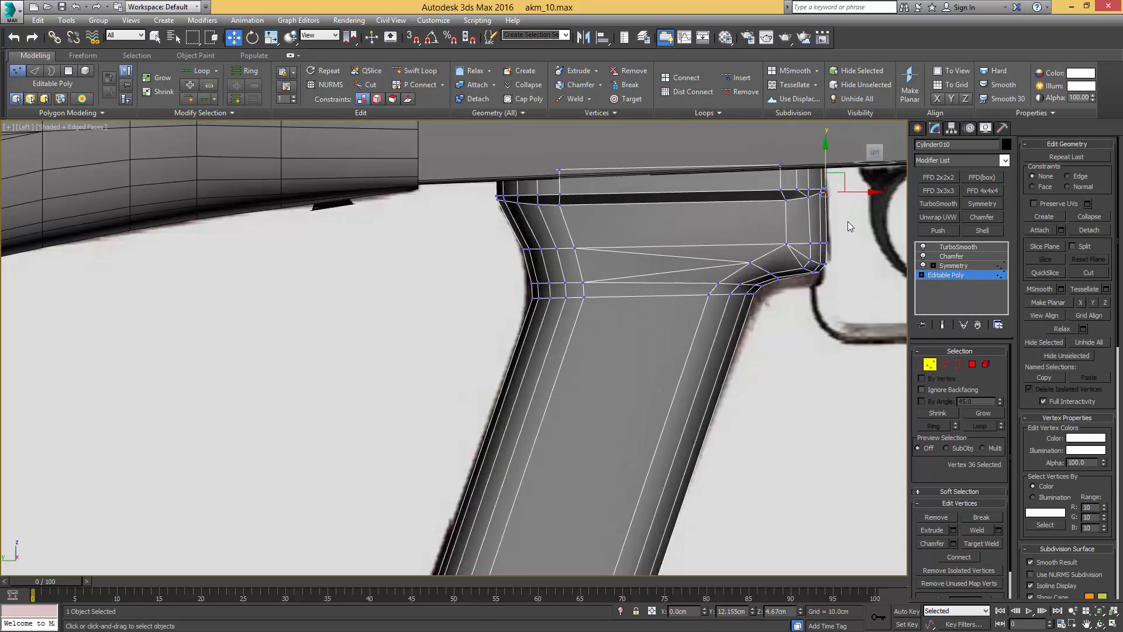
left_click_drag(847, 222, 689, 301)
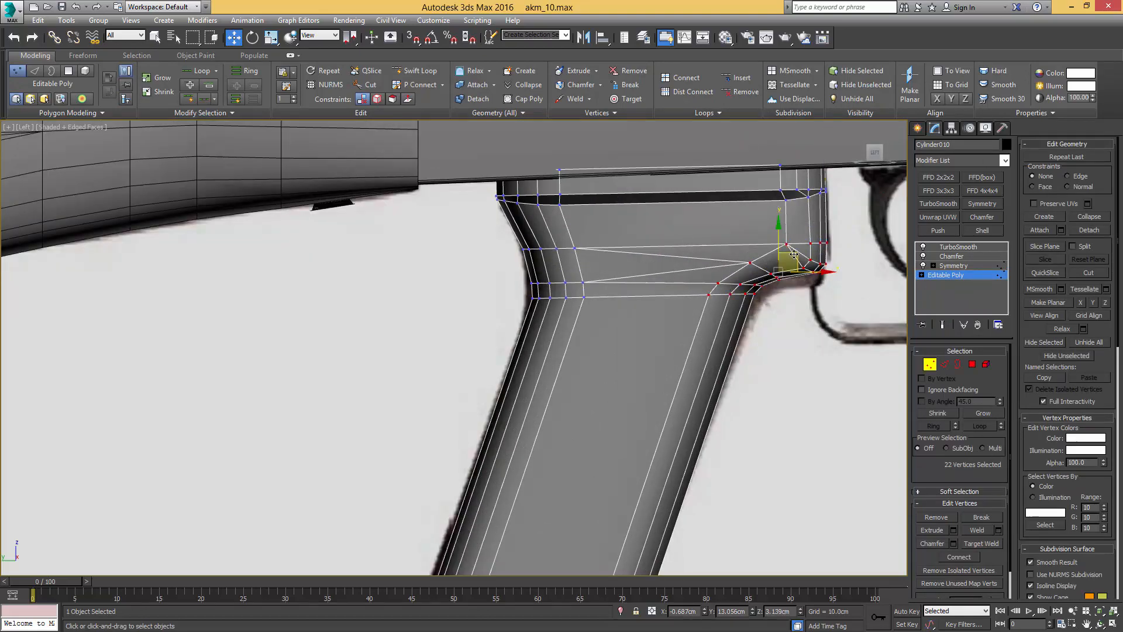
left_click_drag(794, 258, 793, 263)
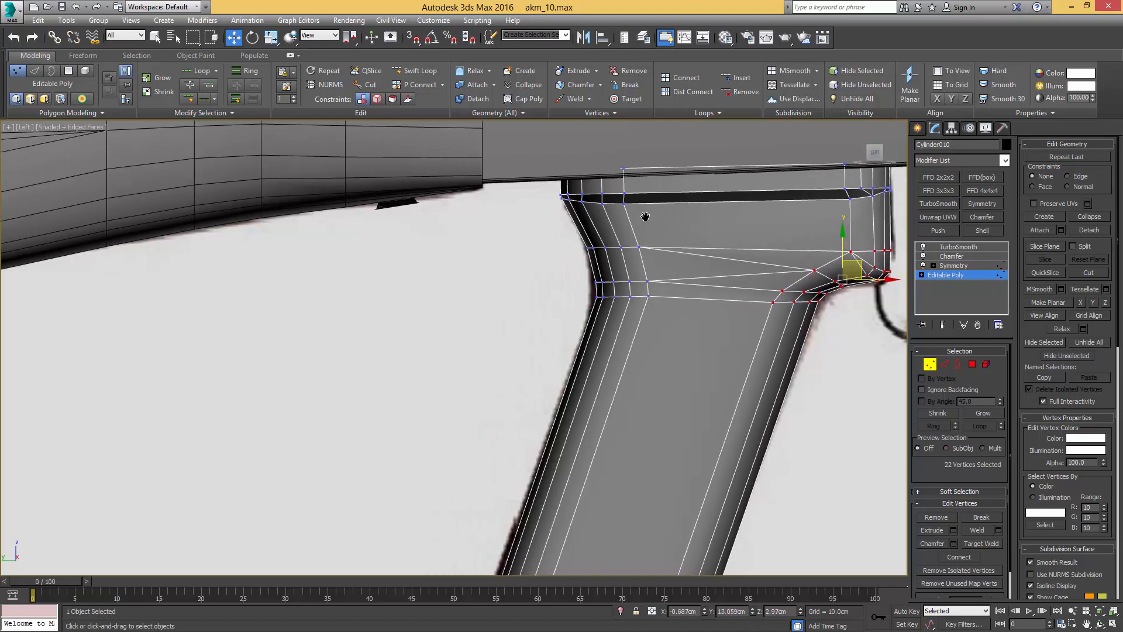
Step: Hide the ribbon and slide the front vertices of the lower neck ring downward with the Edge constraint on
scroll(735, 255, "up", 4)
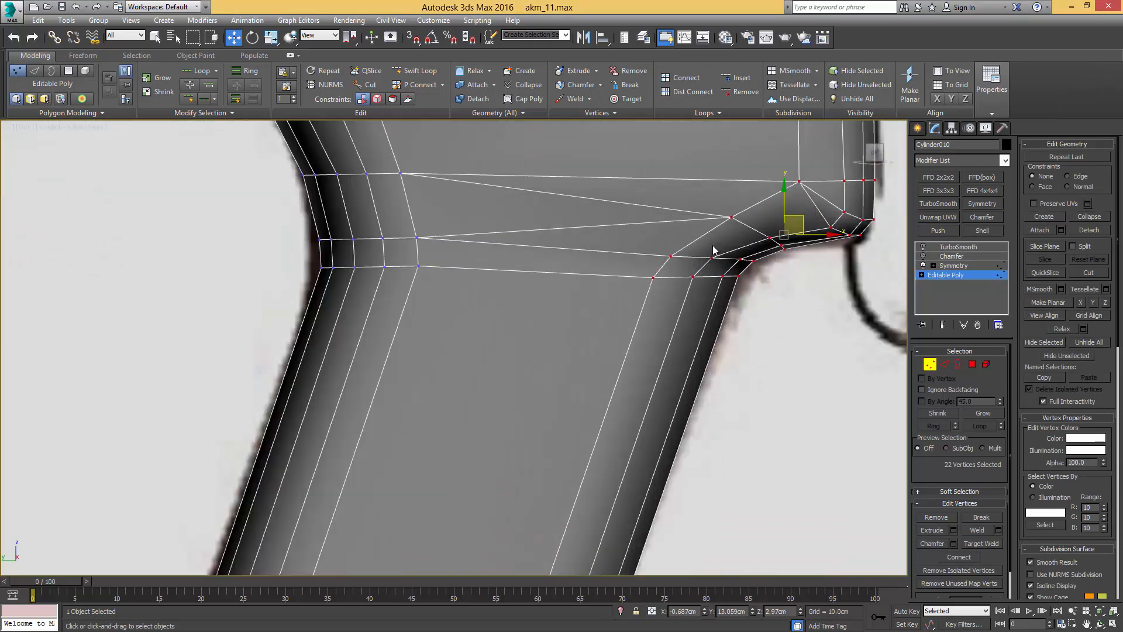
left_click(662, 40)
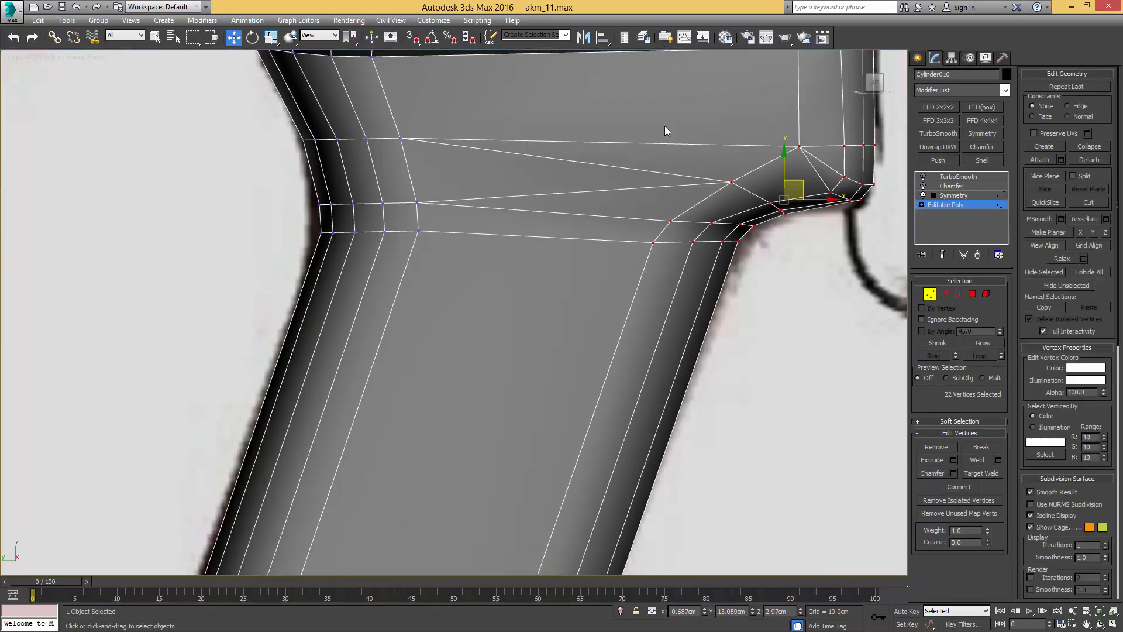
left_click_drag(700, 252, 689, 250)
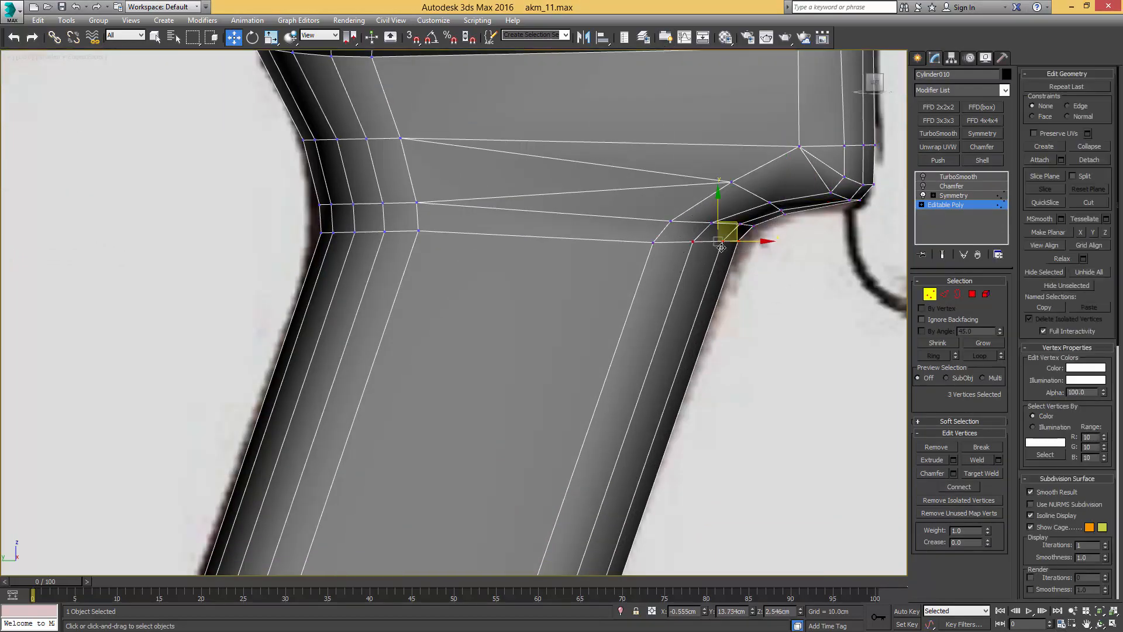
left_click(1067, 106)
left_click_drag(739, 223, 753, 241)
scroll(717, 252, "up", 2)
scroll(752, 242, "down", 2)
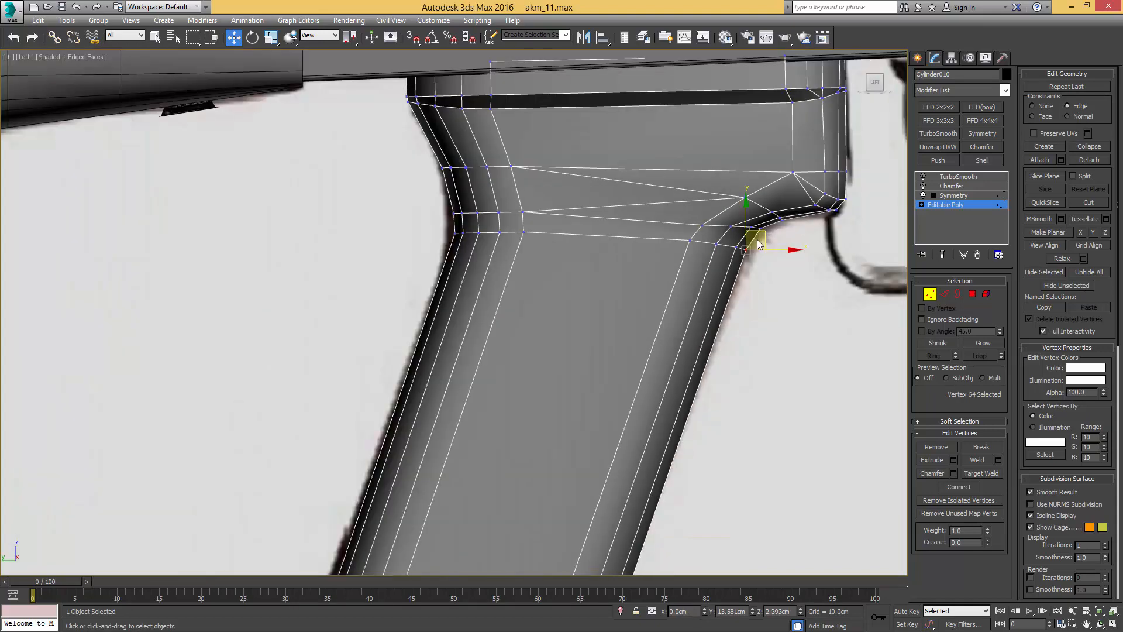
Step: Slide the front vertices of the neck row just above slightly along their edges to even out the curve
scroll(775, 231, "up", 2)
left_click_drag(737, 233, 728, 237)
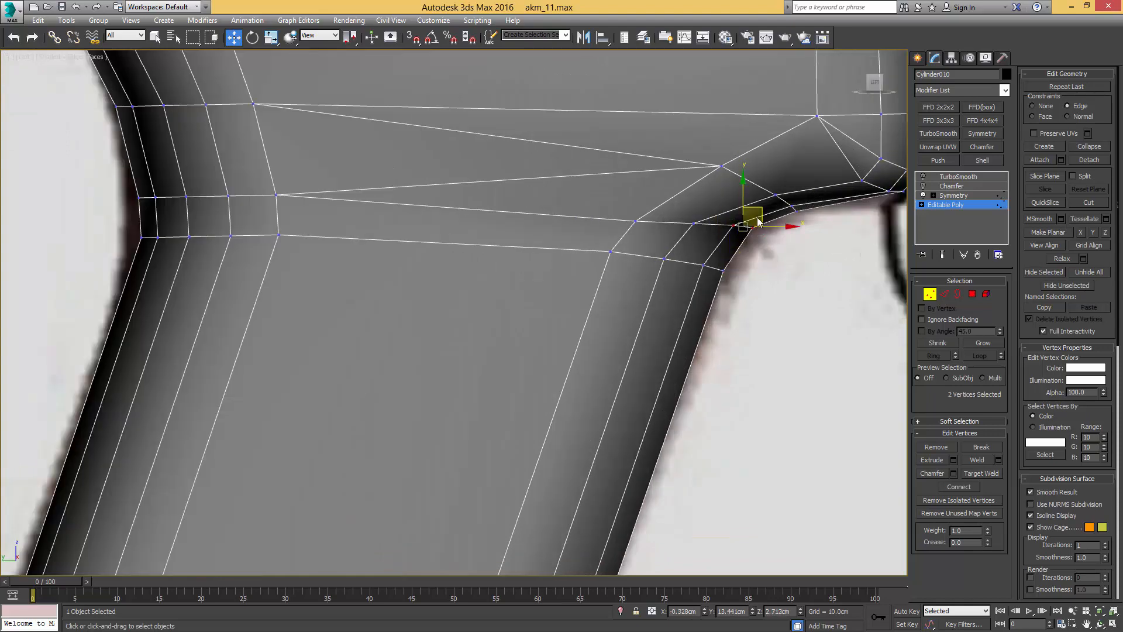
left_click(752, 231)
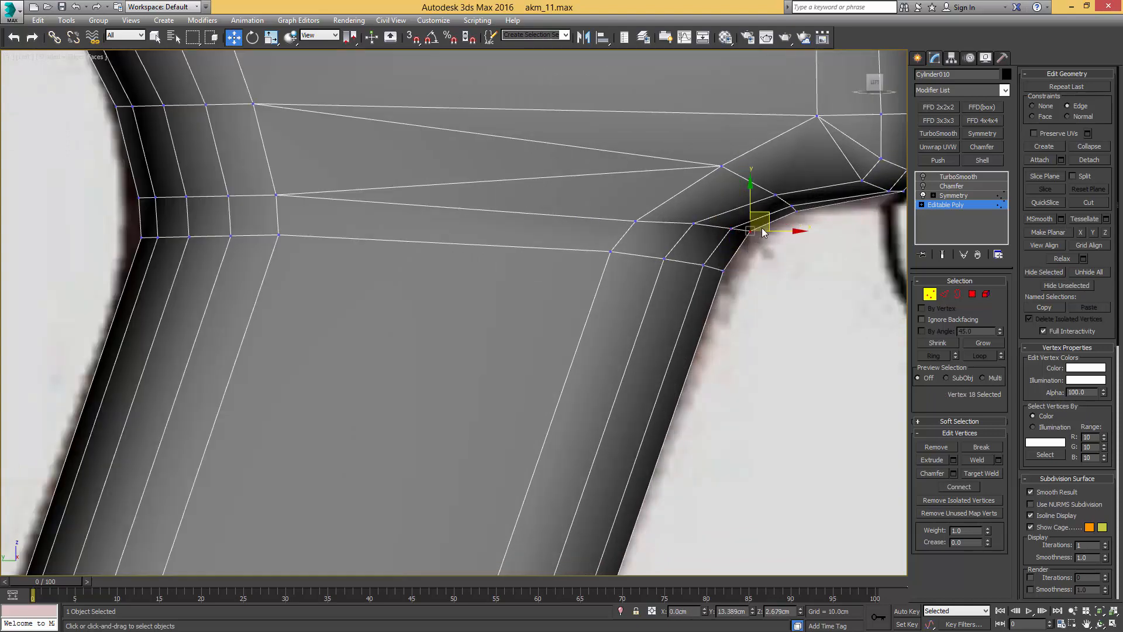
left_click_drag(768, 216, 764, 222)
key("1")
scroll(764, 224, "down", 4)
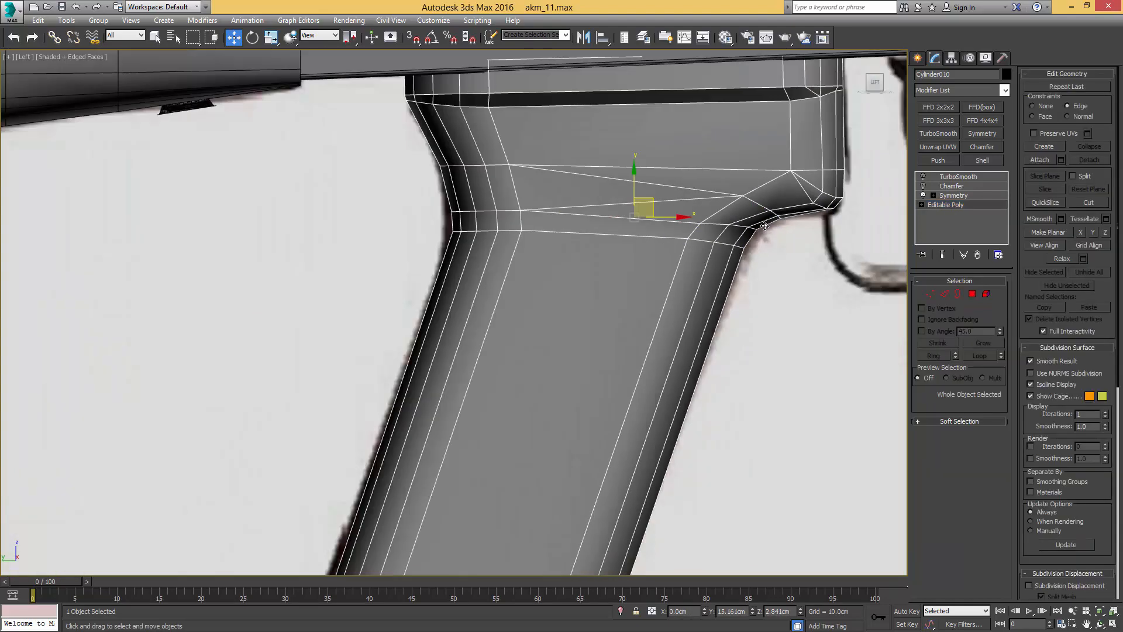
Step: Make the grip see-through, add an edge loop across its body and slide the loop down near the bottom end
scroll(739, 252, "down", 2)
middle_click_drag(692, 291, 711, 227)
scroll(711, 234, "up", 2)
key("alt+x")
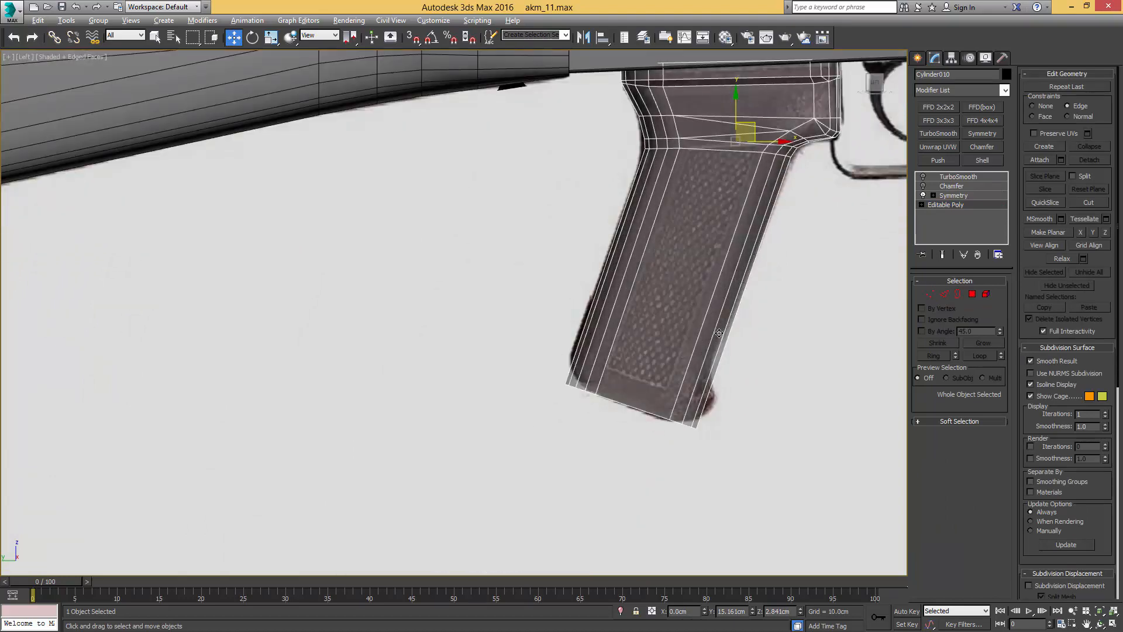
key("2")
double_click(692, 349)
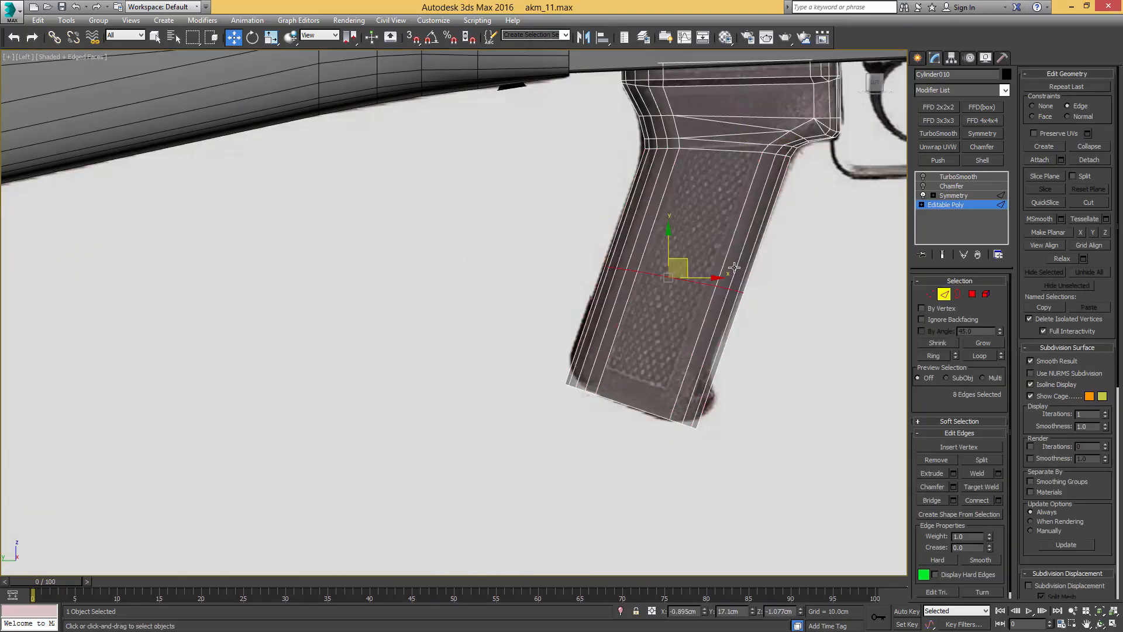
double_click(601, 387)
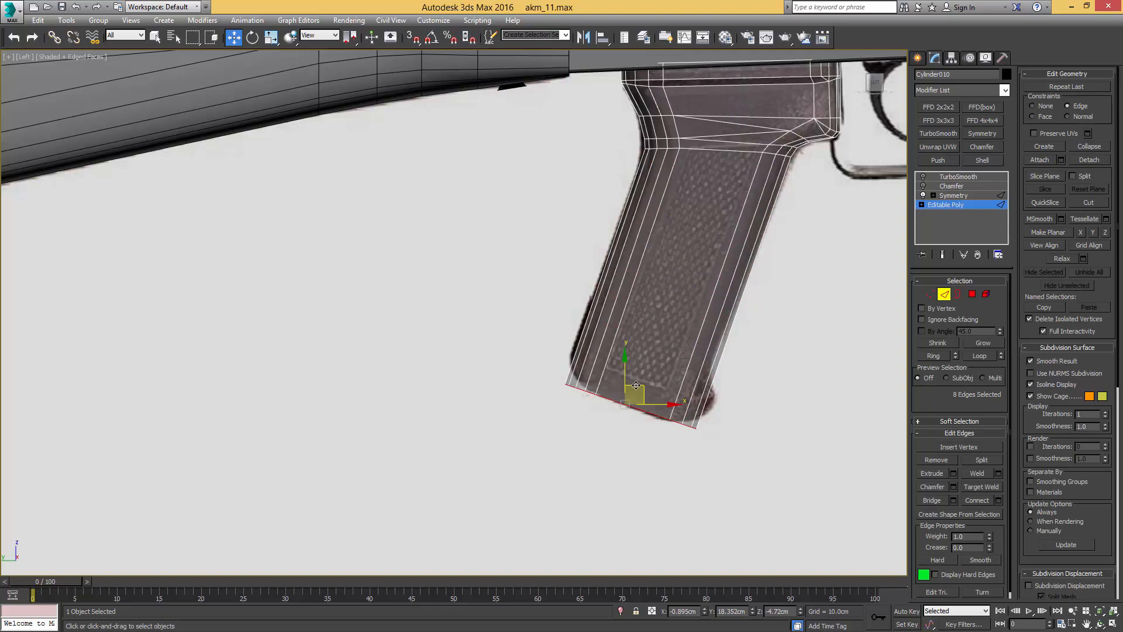
double_click(669, 338)
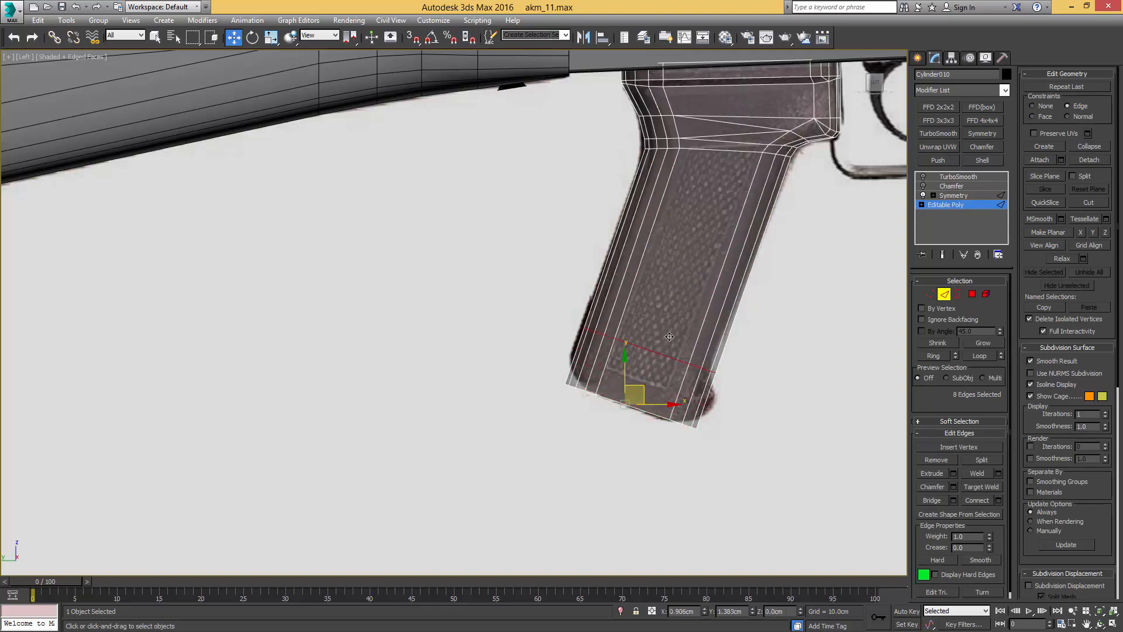
Step: Select the cap polygon at the grip's bottom end from an underside view
middle_click_drag(658, 352, 648, 290)
scroll(660, 318, "up", 3)
scroll(661, 319, "down", 3)
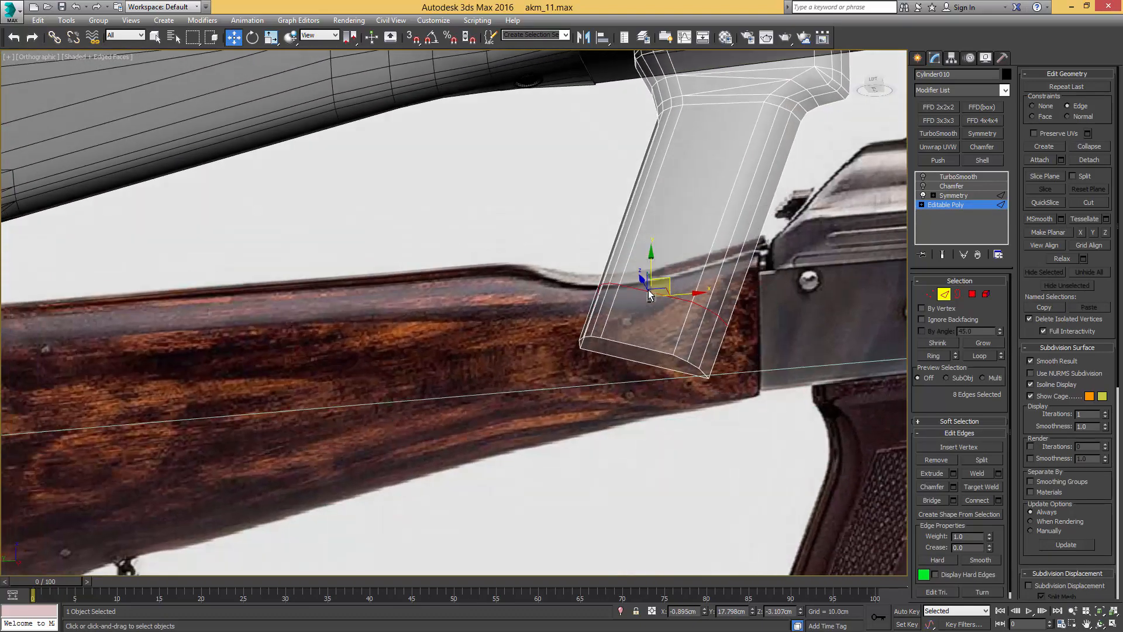
key("4")
key("q")
left_click(643, 353)
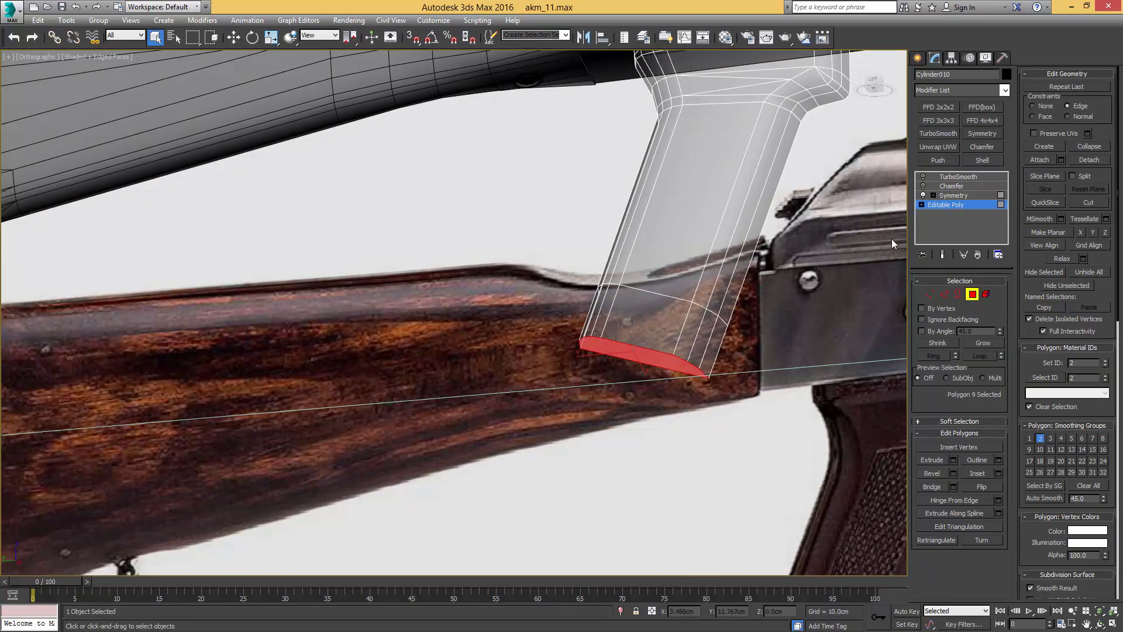
Step: Collapse the Symmetry modifier into the Editable Poly, keeping Chamfer and TurboSmooth above it, and return to the base mesh
right_click(956, 197)
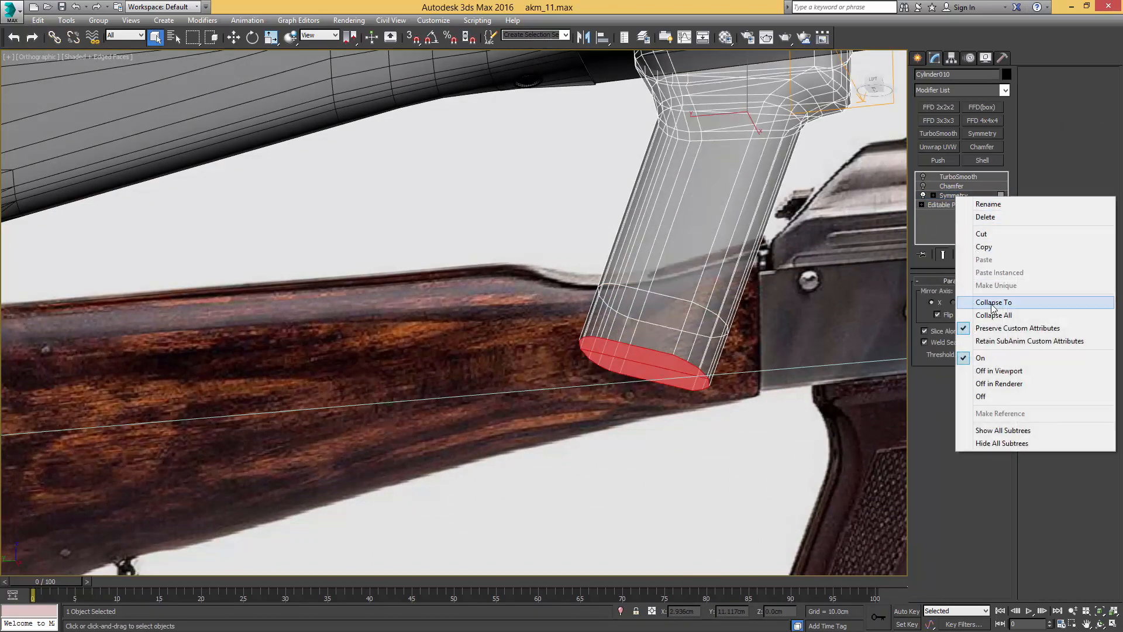
left_click(991, 302)
mouse_move(736, 322)
middle_mouse_down("alt")
mouse_move(615, 321)
mouse_move(722, 323)
middle_mouse_up("alt")
left_click(946, 196)
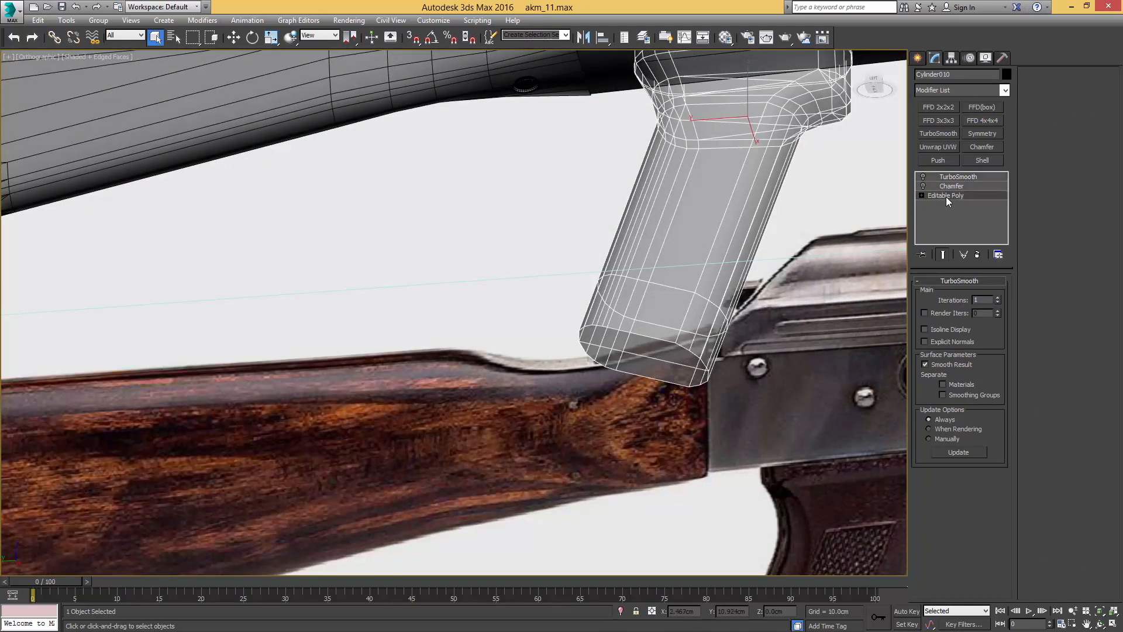
Step: Shorten the grip by moving both bottom cap polygons up along their local Z axis in the Left view
middle_click_drag(750, 279, 699, 286)
key("l")
scroll(647, 326, "down", 8)
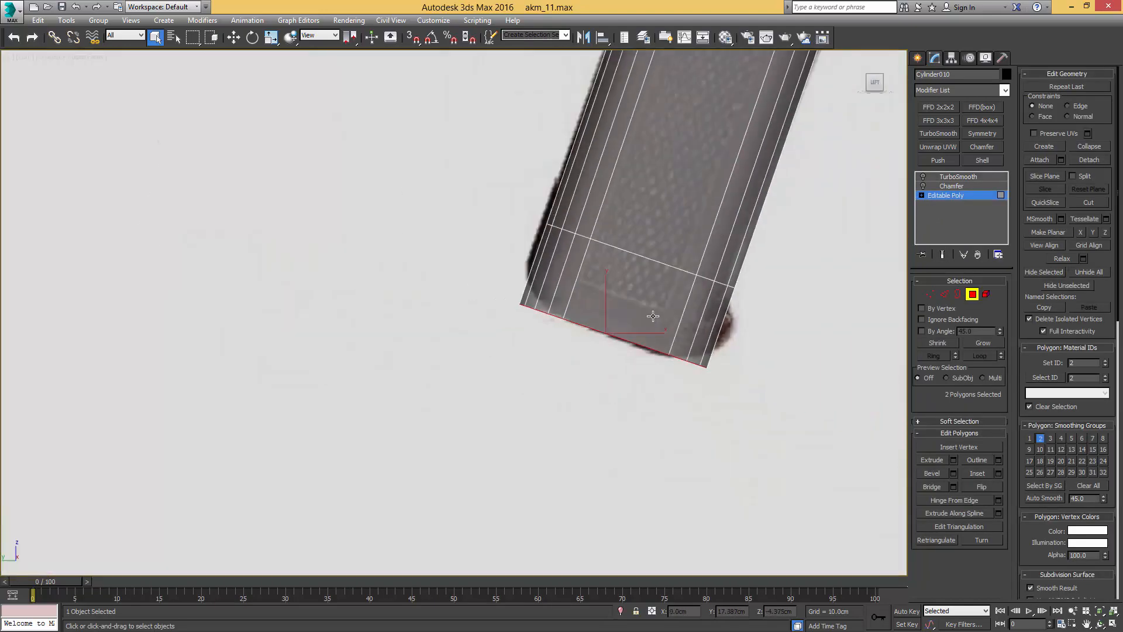
scroll(652, 312, "up", 2)
key("w")
right_click(621, 327)
left_click(626, 319)
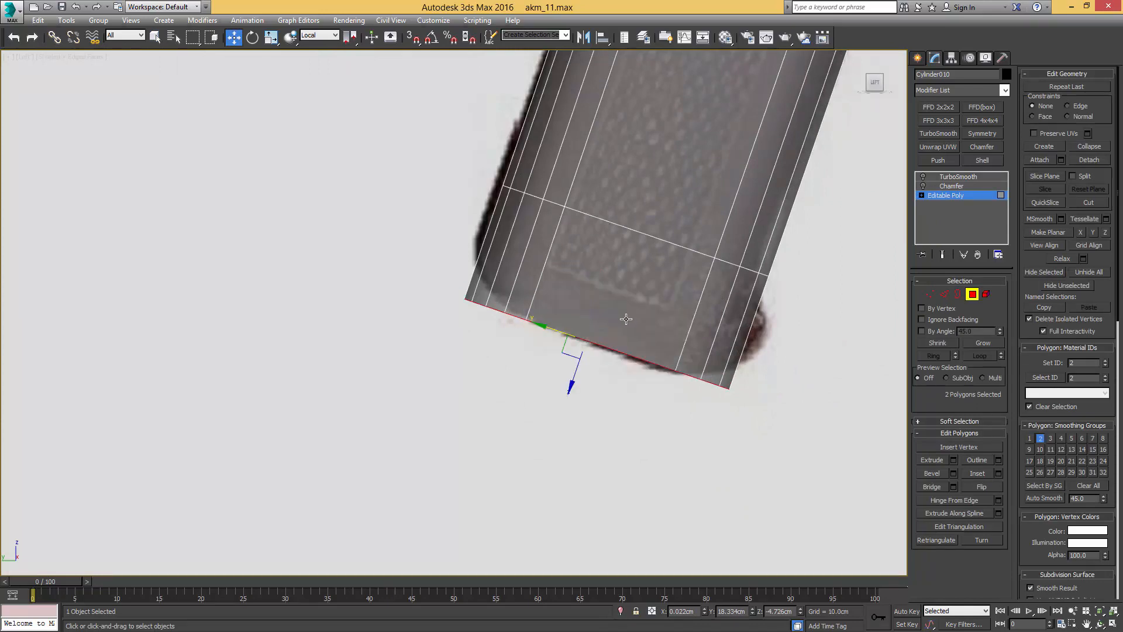
left_click_drag(577, 376, 612, 314)
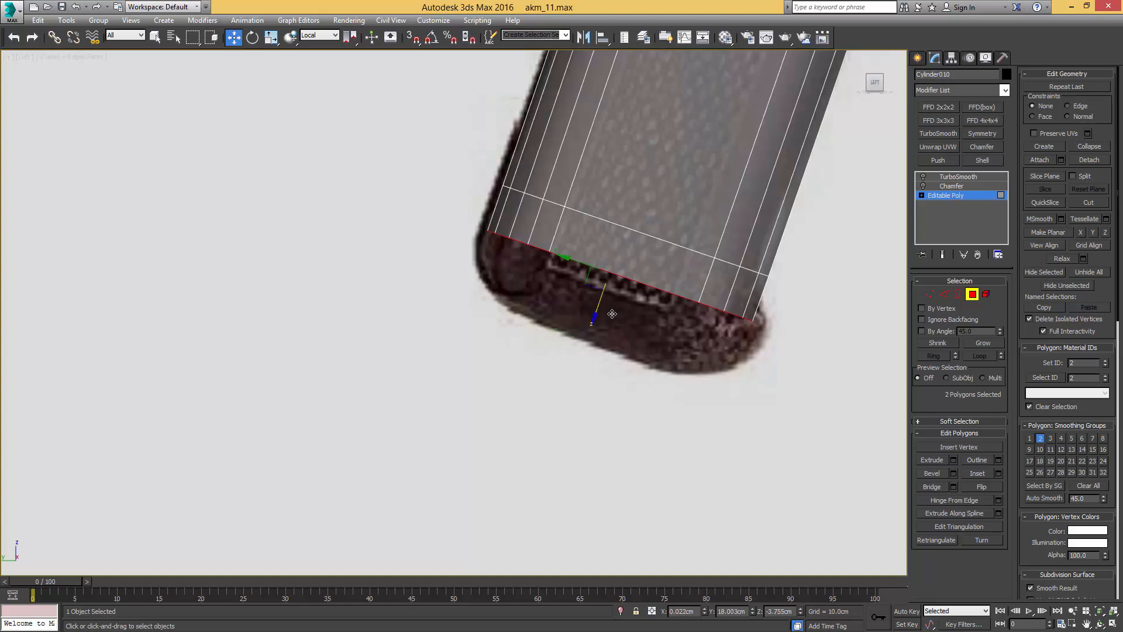
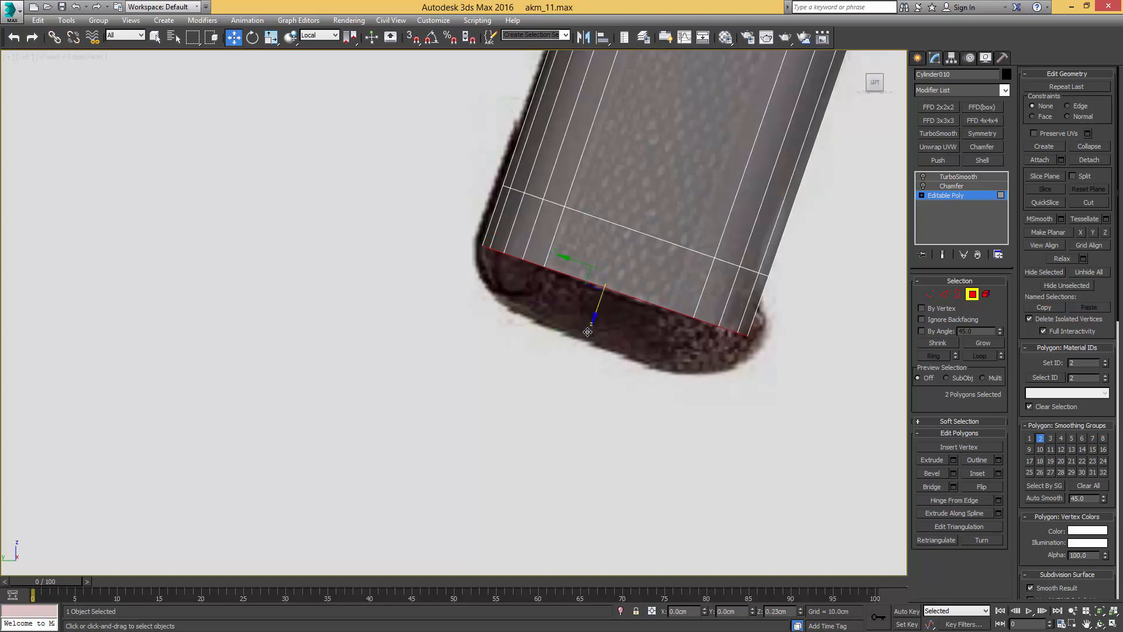
Step: Slide the edge loop above the grip's bottom end slightly downward using the Edge constraint
key("2")
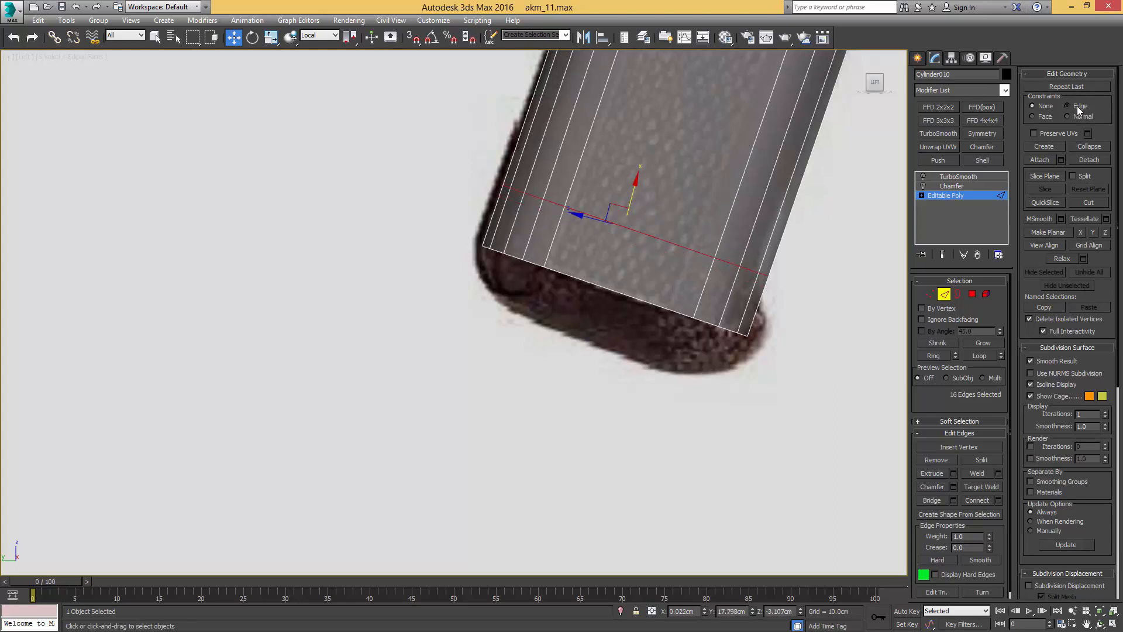
left_click_drag(634, 189, 614, 221)
key("4")
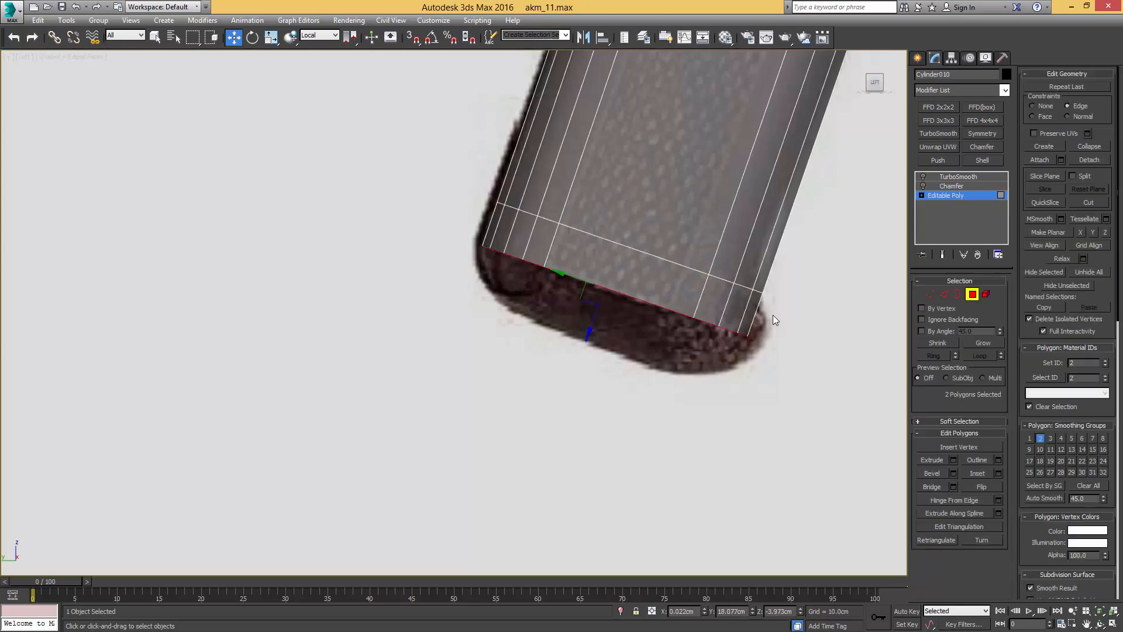
Step: Extrude the six front polygons of the grip's bottom band, reducing the extrusion height from the default
left_click_drag(774, 315, 720, 301)
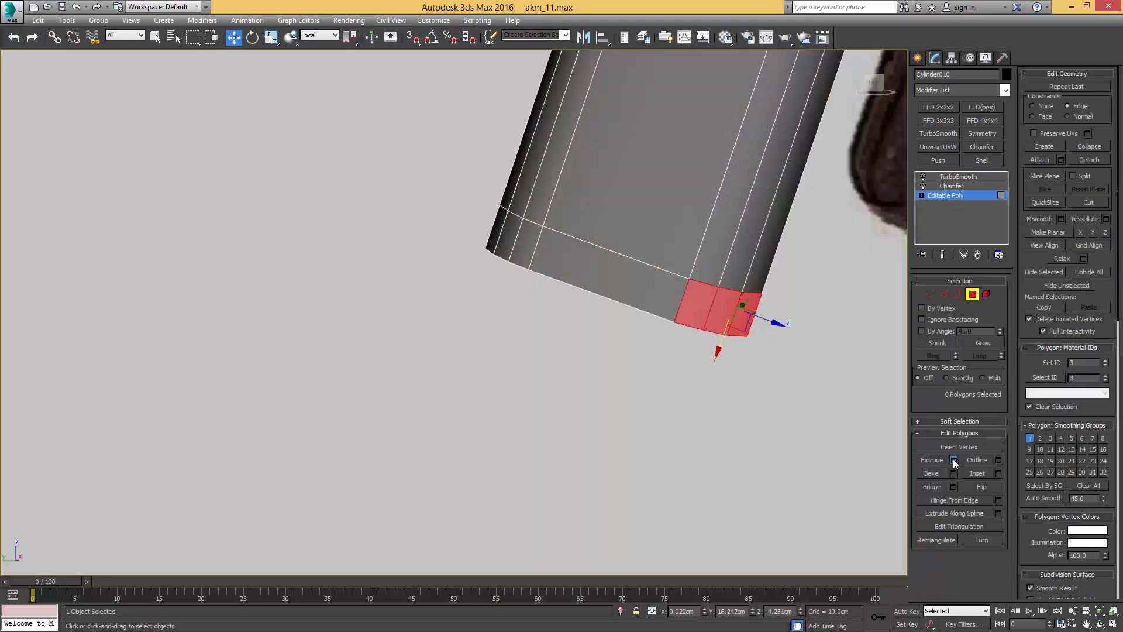
left_click(953, 461)
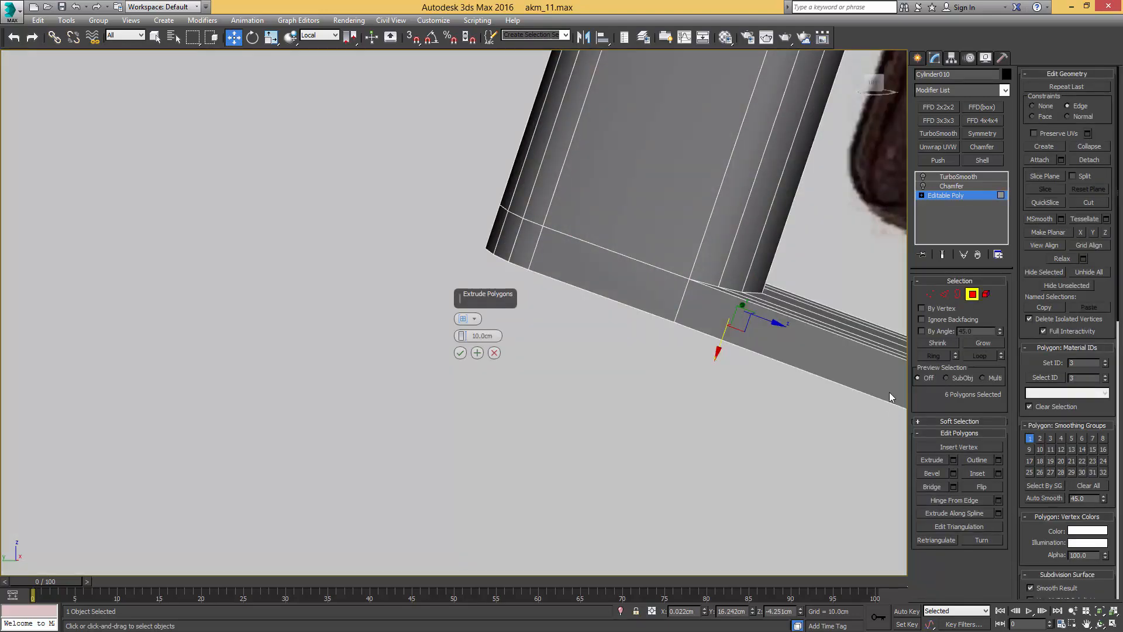
scroll(504, 282, "down", 3)
left_click_drag(492, 335, 462, 336)
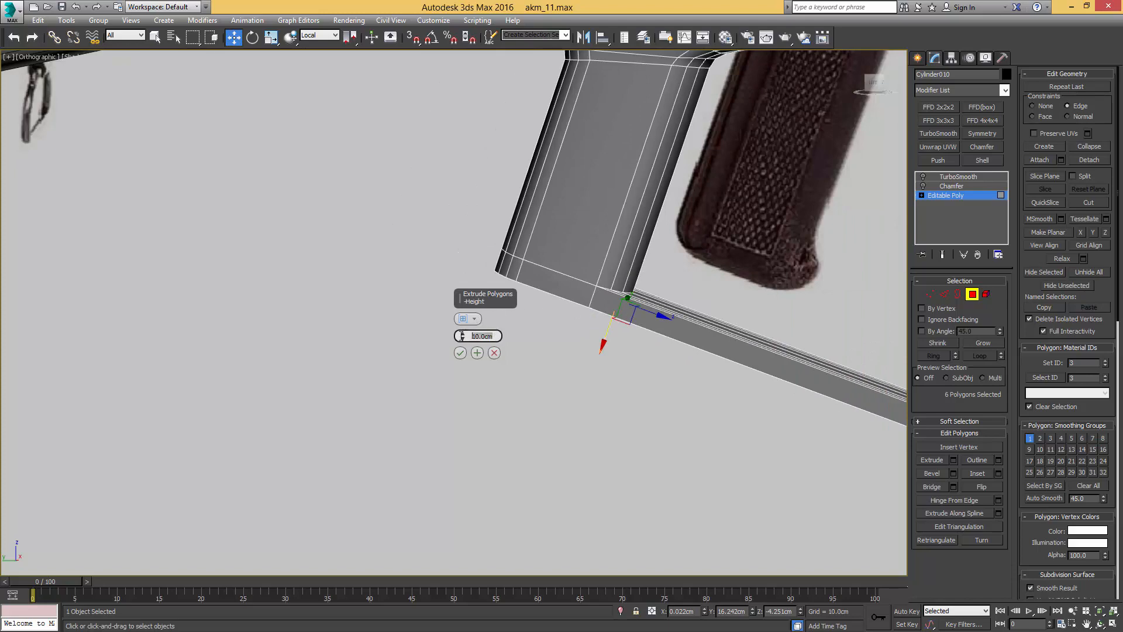
left_click(460, 353)
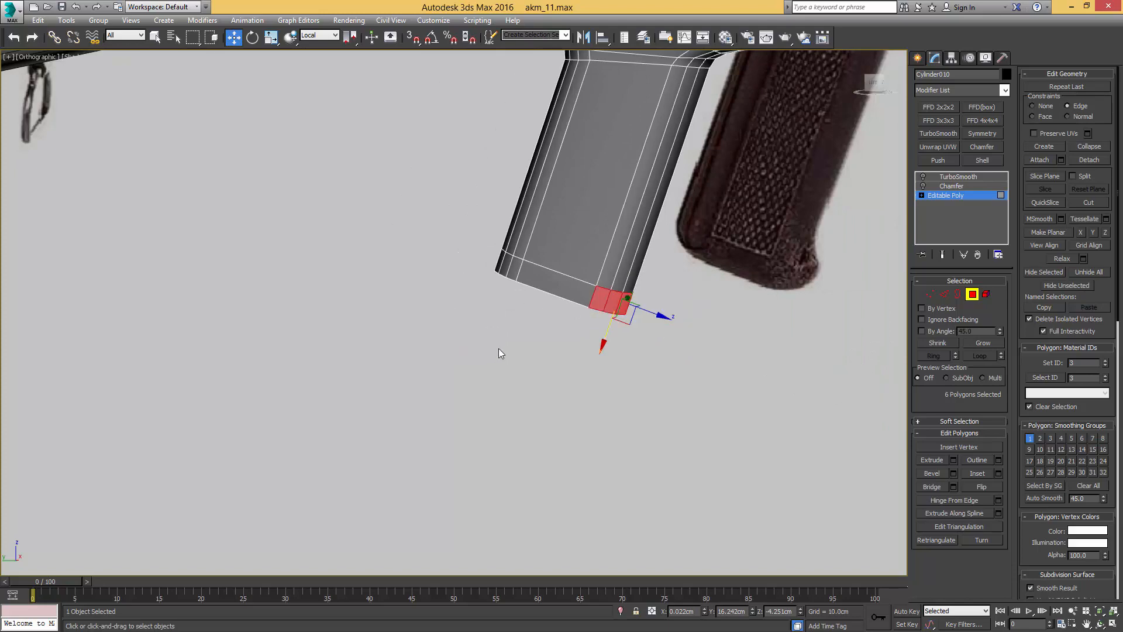
Step: Move the extruded front polygons outward along their local Z axis to form the protruding lip at the grip's bottom
middle_click_drag(558, 326, 612, 320, "alt")
key("l")
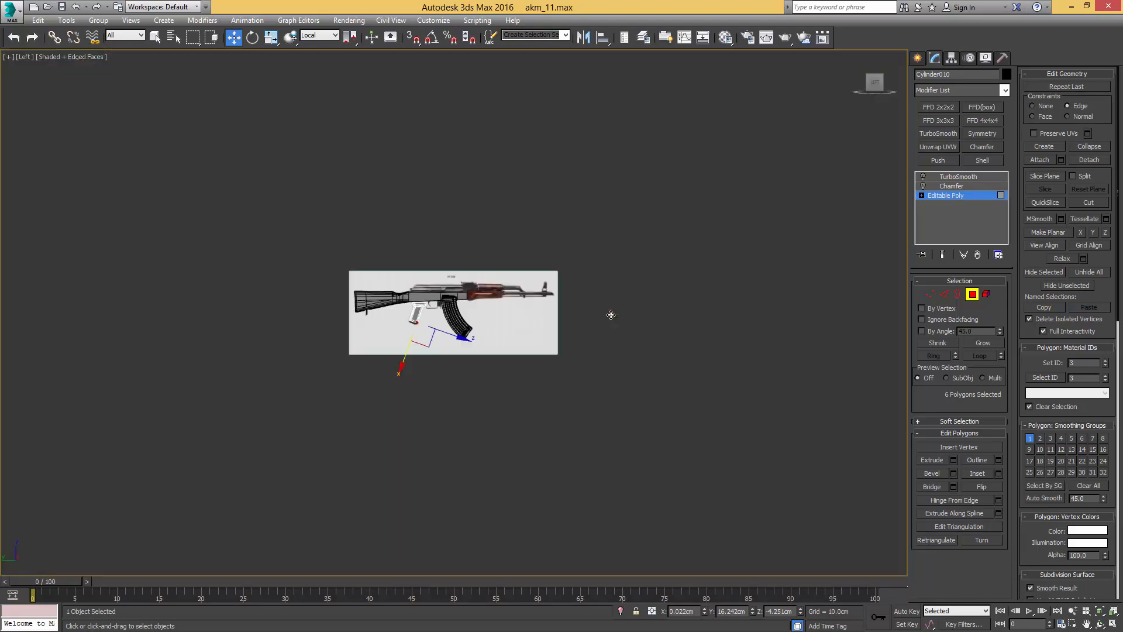
key("z")
scroll(646, 324, "down", 2)
scroll(645, 324, "down", 3)
left_click_drag(665, 372, 701, 383)
scroll(701, 382, "down", 2)
middle_click_drag(700, 382, 720, 392, "alt")
left_click_drag(720, 392, 724, 392)
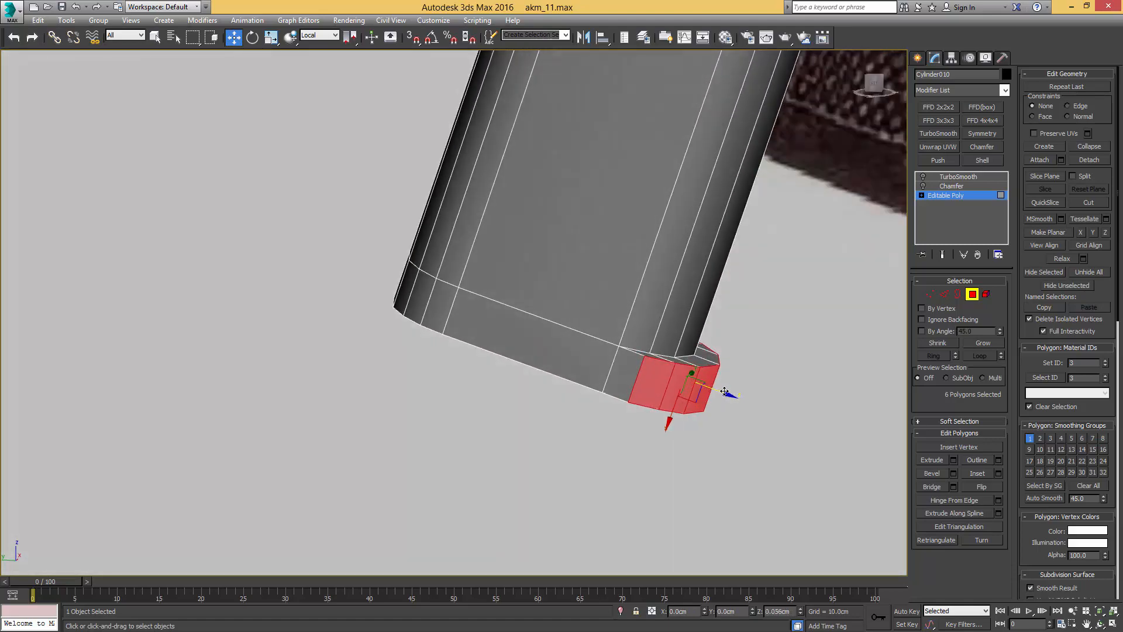
Step: Chamfer the six edges where the protruding lip meets the grip's front to create a sloped transition
mouse_move(671, 361)
middle_mouse_down("alt")
mouse_move(676, 334)
mouse_move(665, 364)
middle_mouse_up("alt")
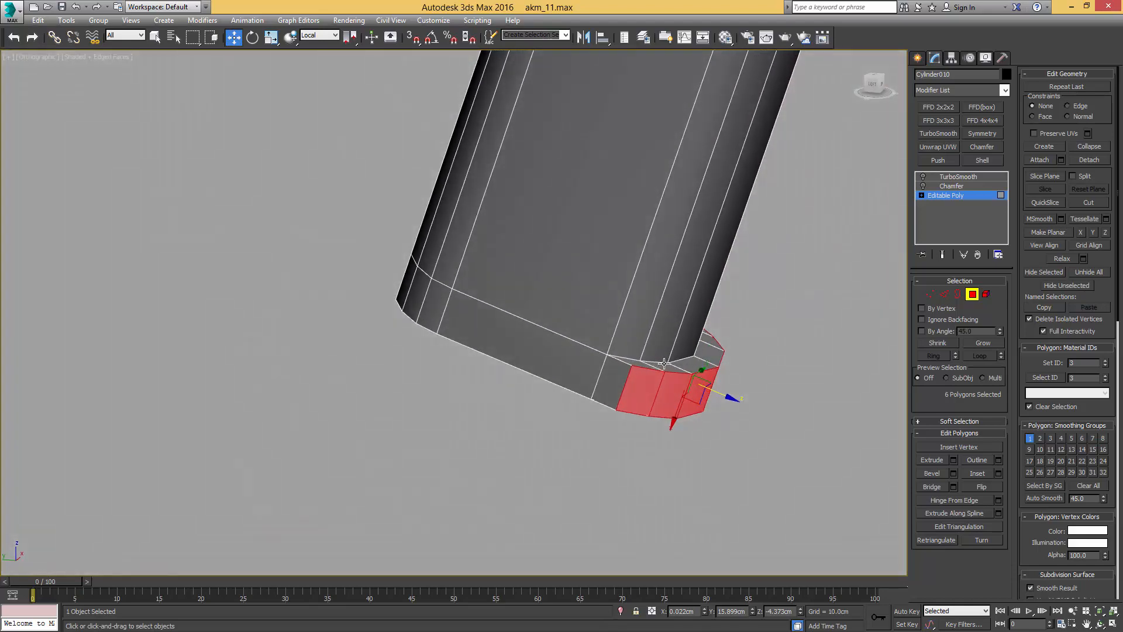
key("2")
key("q")
double_click(660, 361)
key("ctrl+shift+c")
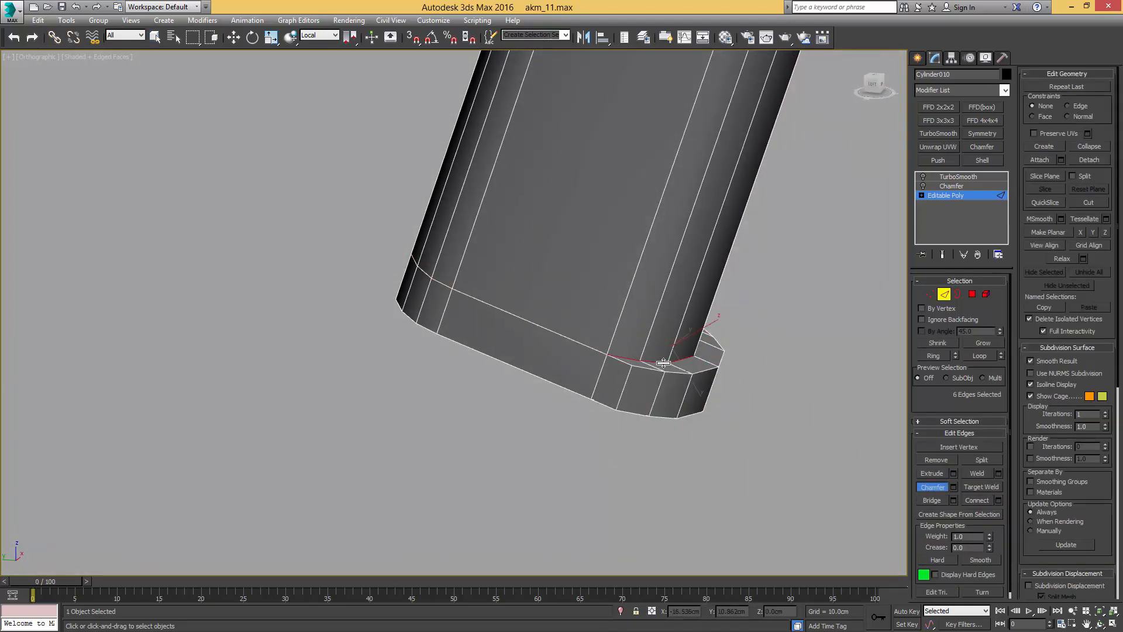
left_click_drag(661, 362, 687, 344)
Step: Weld the overlapping vertices around the grip's bottom lip with a 0.1 cm threshold
key("1")
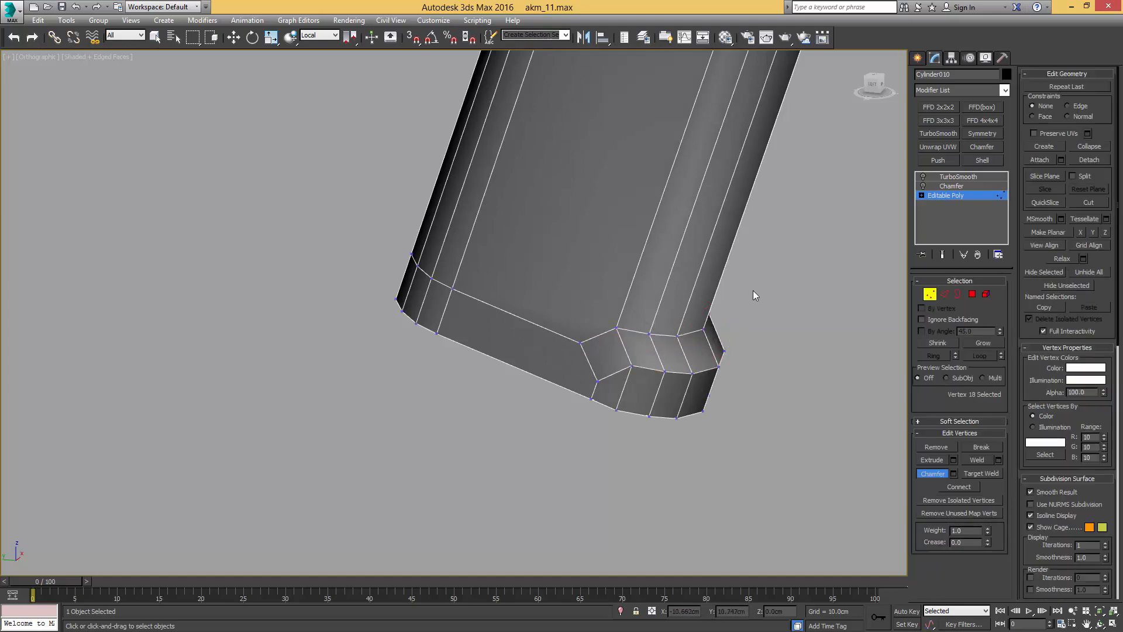
left_click_drag(448, 478, 449, 479)
left_click(999, 460)
scroll(732, 391, "up", 5)
middle_click_drag(752, 392, 698, 375, "alt")
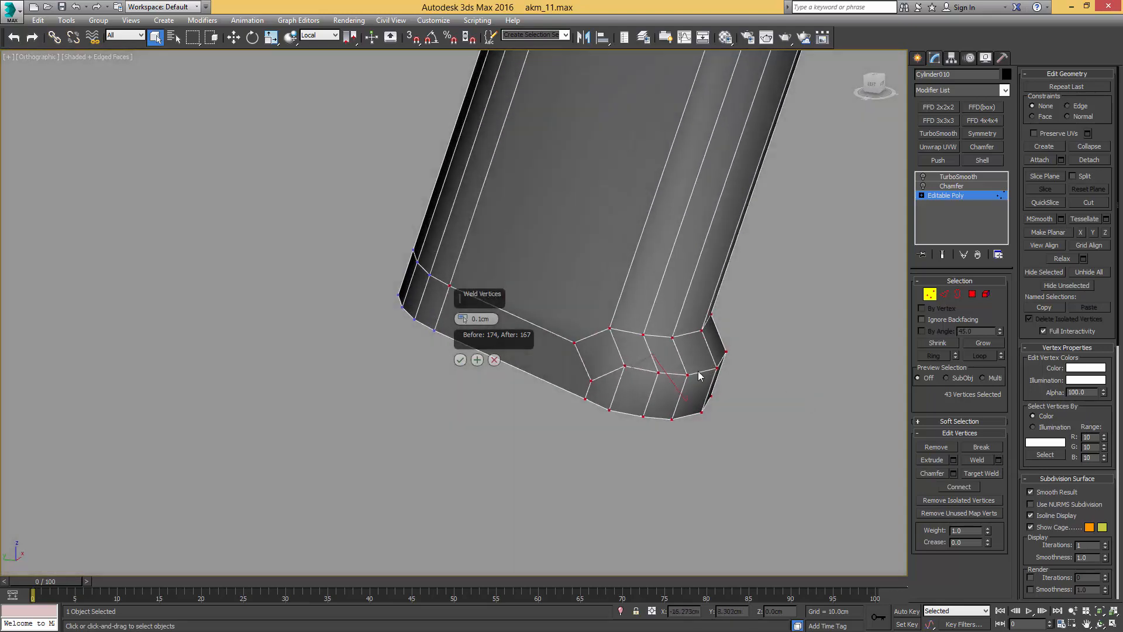
left_click(460, 360)
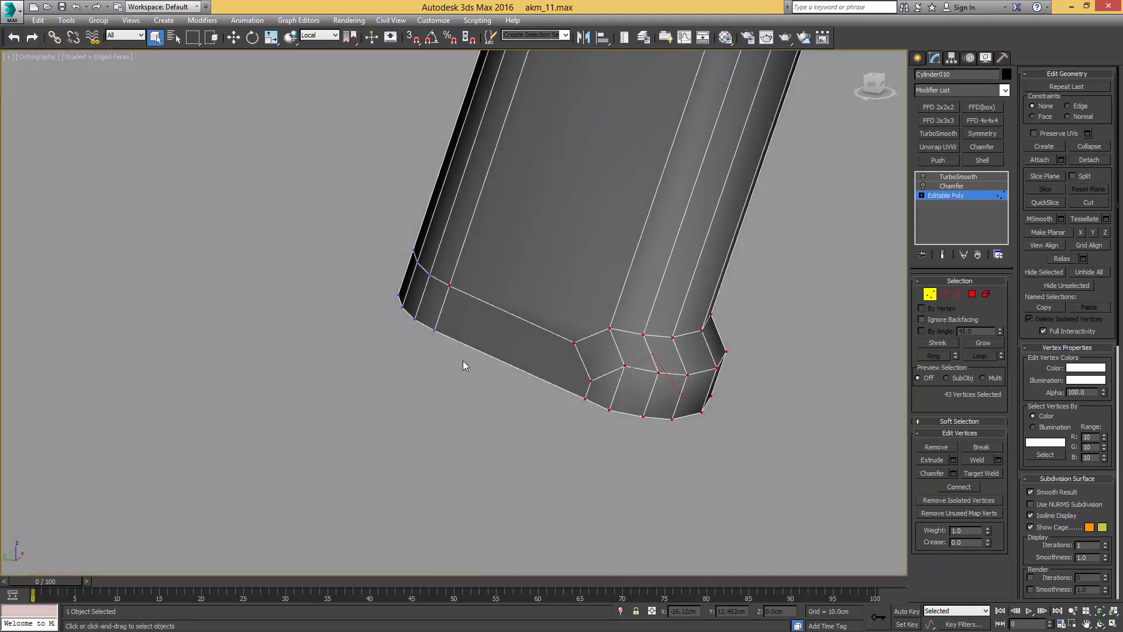
Step: Cut an edge across the lip's side corner with vertex snapping, linking the side loop's end vertex to the lip's upper rim
middle_click_drag(591, 365, 624, 339, "alt")
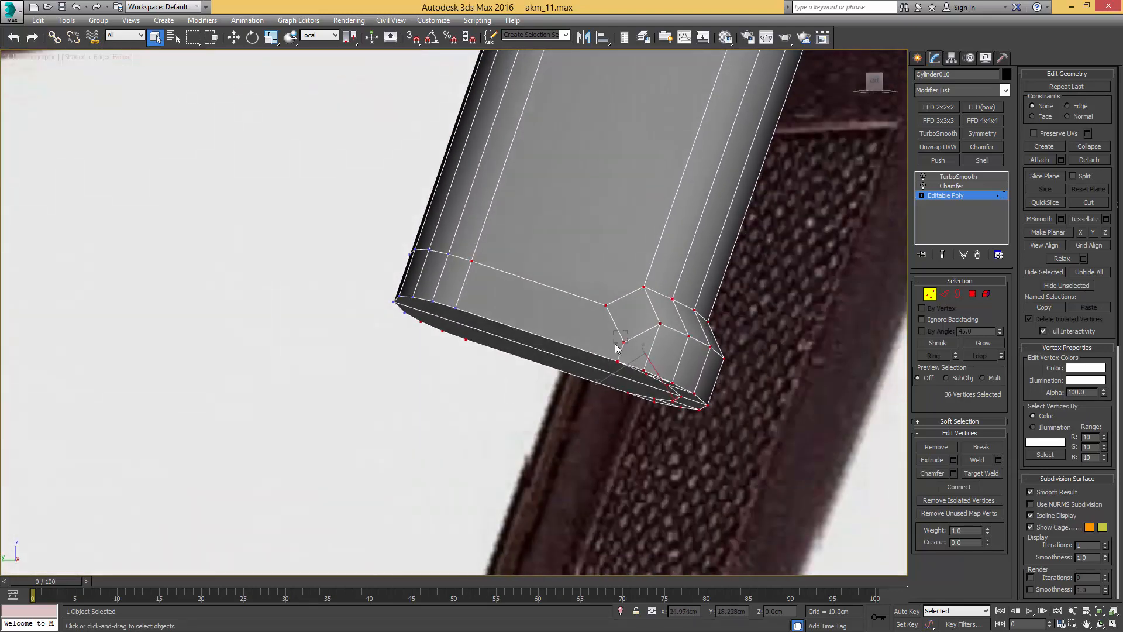
left_click_drag(612, 337, 640, 354)
key("alt+c")
key("s")
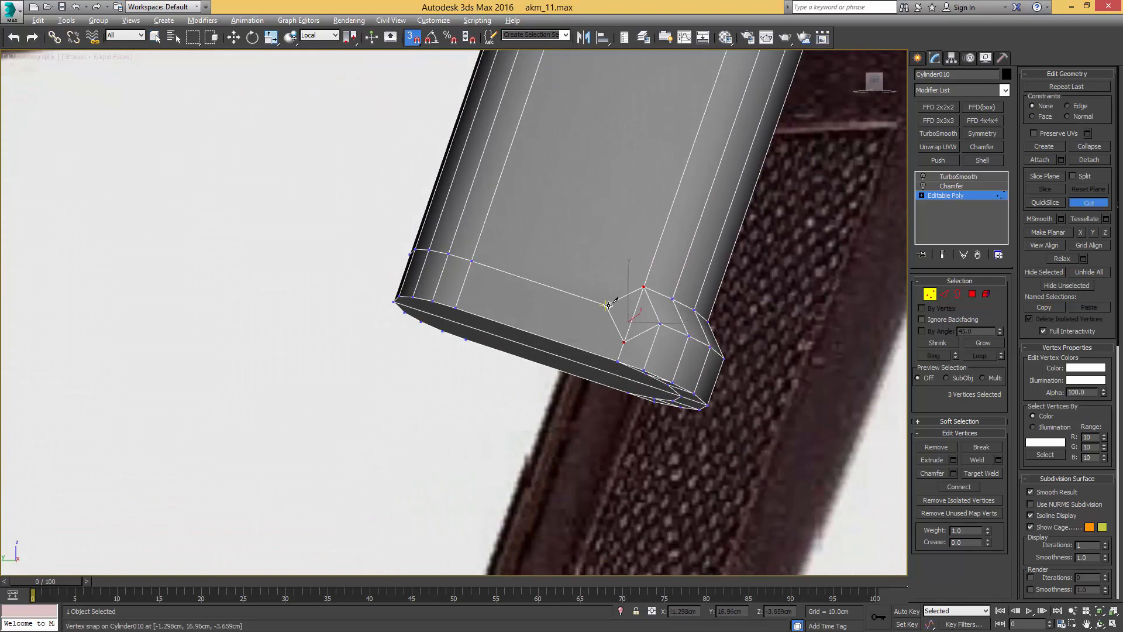
left_click(608, 306)
left_click(657, 326)
right_click(673, 305)
key("1")
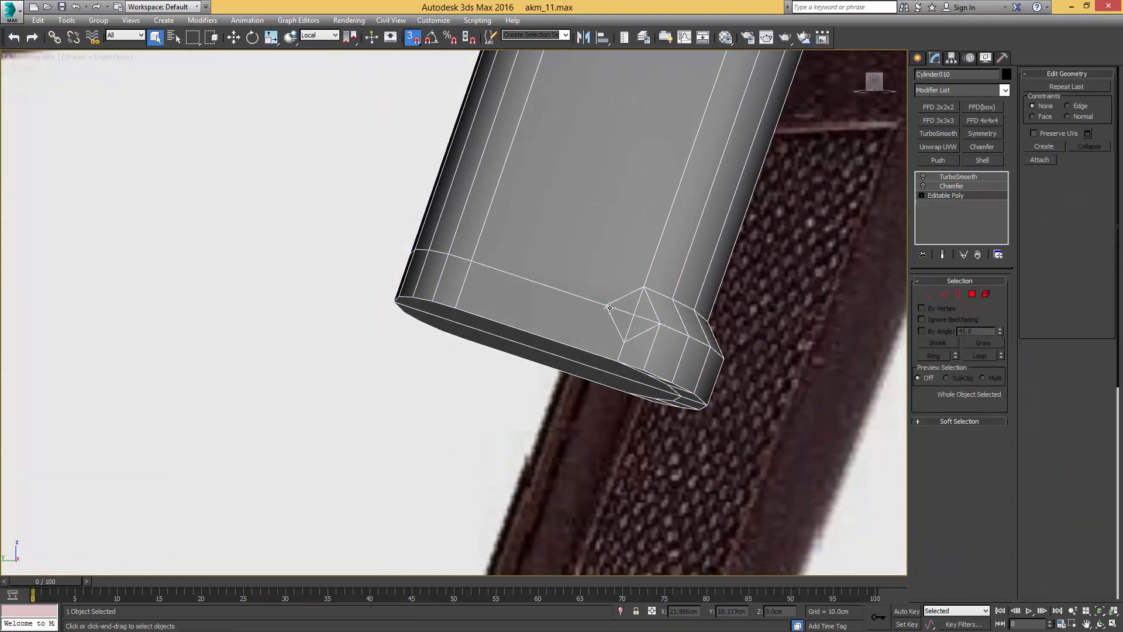
Step: Target-weld the stray corner vertices on the lip's side and remove the leftover edge beside them
key("1")
key("ctrl+shift+w")
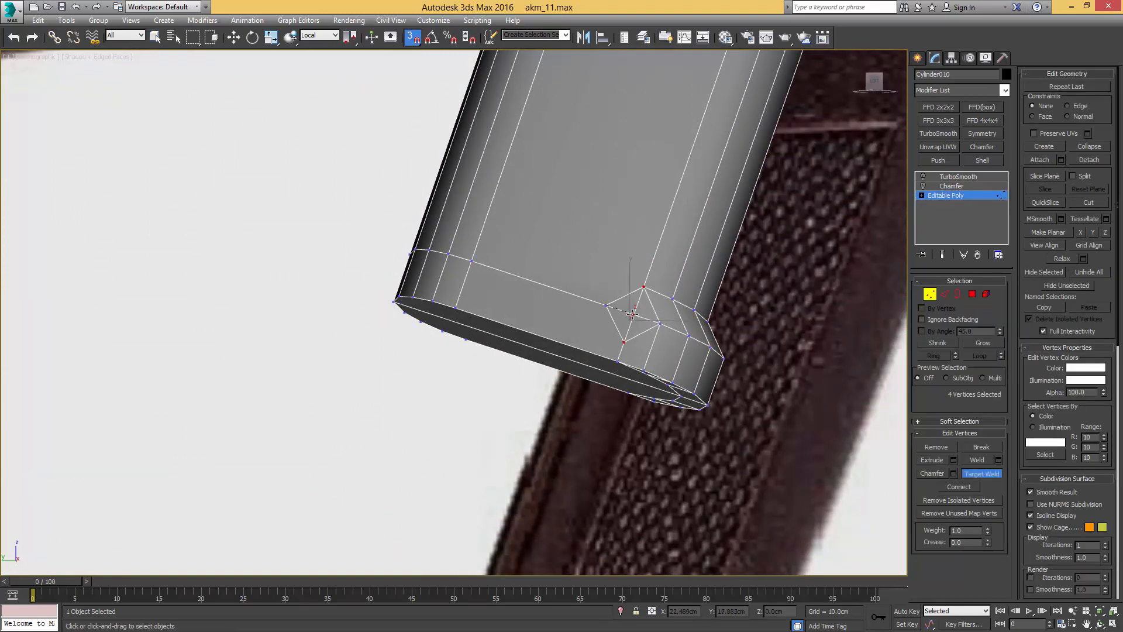
left_click(632, 315)
key("2")
left_click(640, 333)
key("BackSpace")
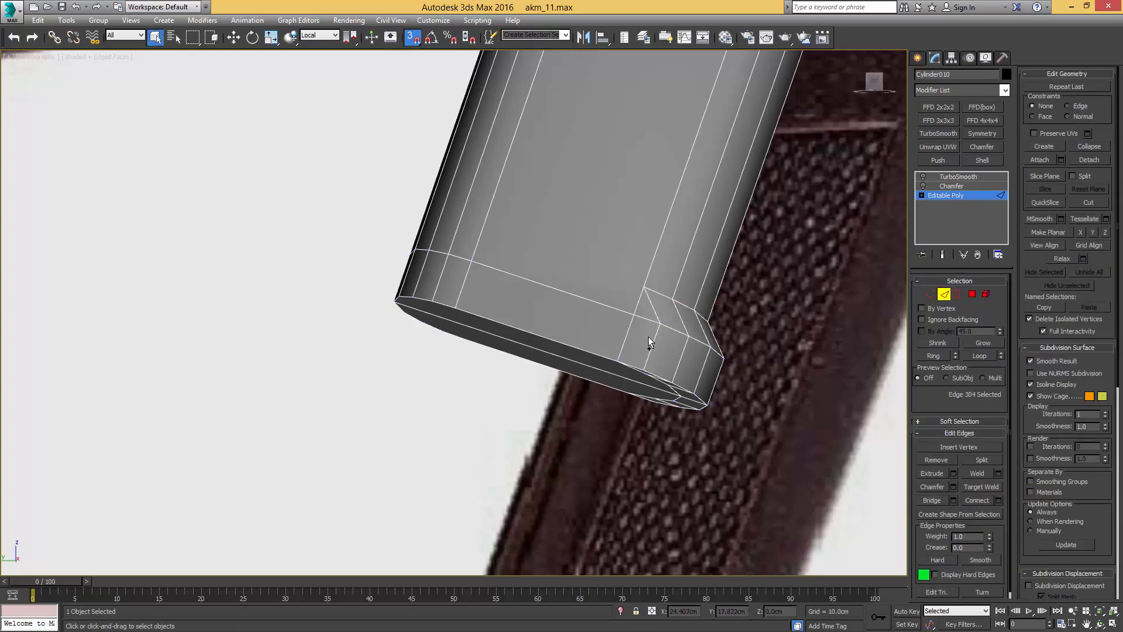
Step: Target-weld the extra side vertices of the grip's bottom band onto the adjacent lip corner vertices
middle_click_drag(644, 316, 571, 355, "alt")
key("1")
key("ctrl+shift+w")
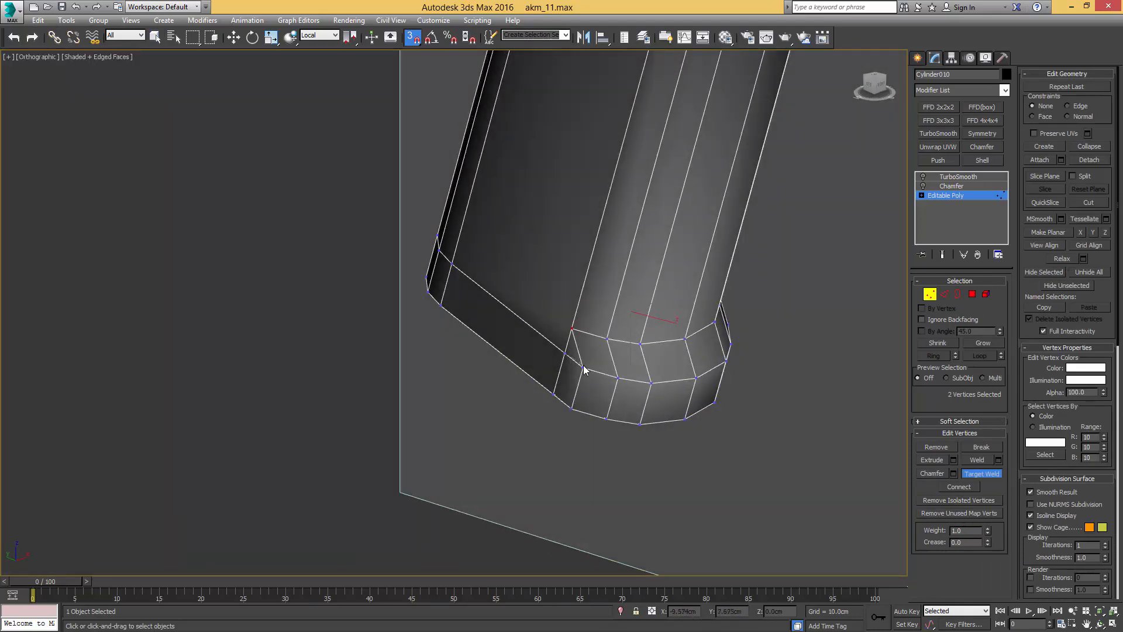
left_click(583, 368)
left_click(551, 395)
left_click(571, 409)
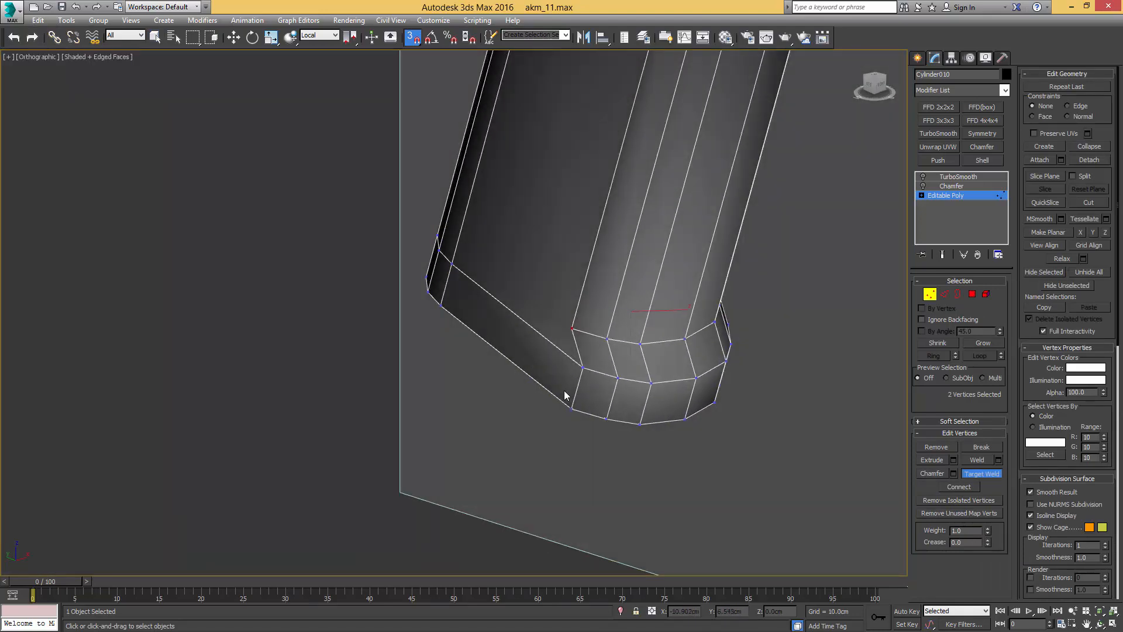
middle_click_drag(566, 396, 627, 370, "alt")
Step: Connect the lip's upper corner vertex to the rear vertex of the band's side loop
right_click(646, 333)
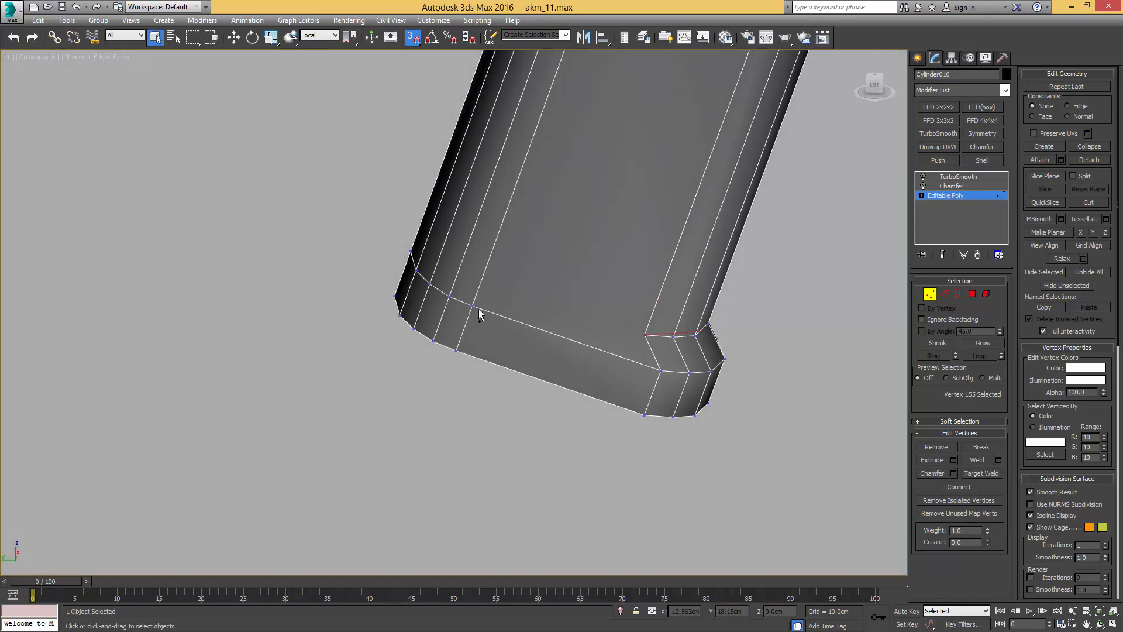
left_click(473, 306, "ctrl")
key("ctrl+shift+e")
Step: Remove the stray inner edge and vertex from the front part of the grip's bottom cap
scroll(583, 310, "down", 3)
middle_click_drag(584, 312, 621, 319, "alt")
scroll(621, 369, "up", 4)
middle_click_drag(622, 363, 620, 328, "alt")
key("2")
left_click(629, 337)
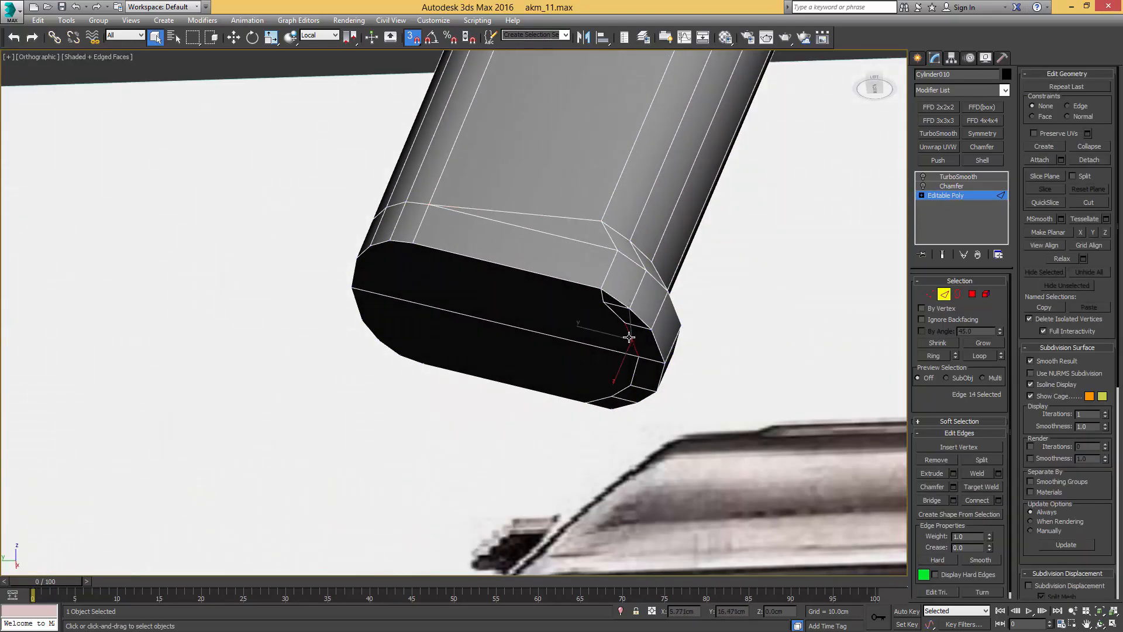
key("BackSpace")
key("1")
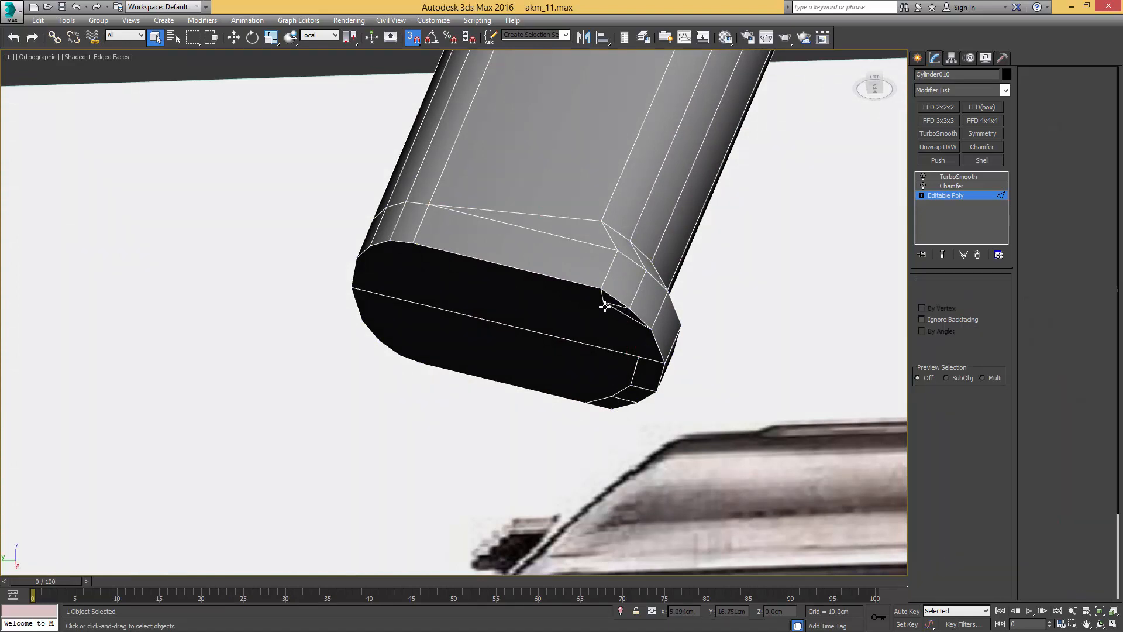
left_click(629, 383)
key("BackSpace")
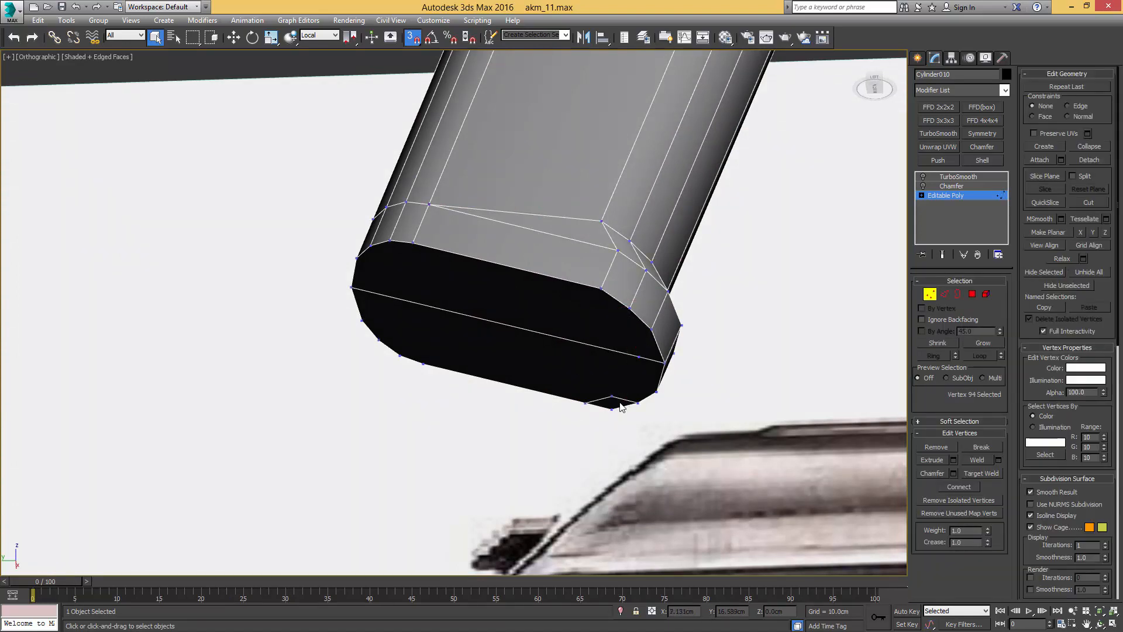
Step: Clear the remaining stray vertices and the last short edge from the bottom cap, leaving only the centre edge
left_click(612, 396)
key("BackSpace")
left_click(639, 357)
key("BackSpace")
key("2")
left_click(617, 402)
key("BackSpace")
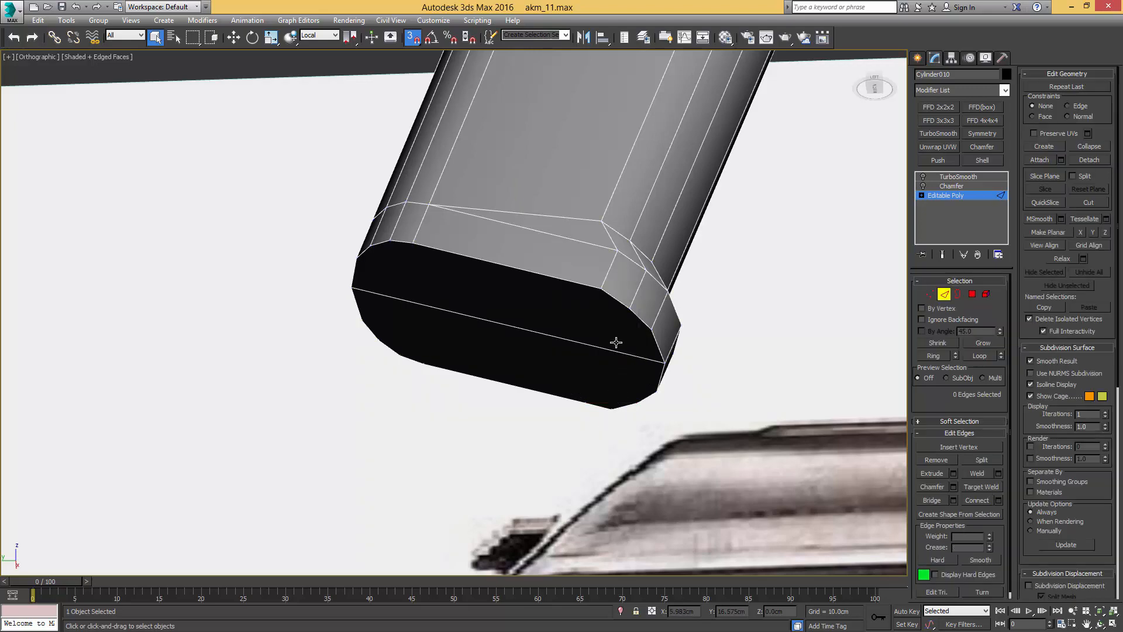
Step: Inset both bottom cap polygons of the grip by a small amount
middle_click_drag(599, 331, 614, 361)
key("4")
left_click(574, 335)
key("s")
scroll(598, 376, "down", 3)
left_click(621, 379, "ctrl")
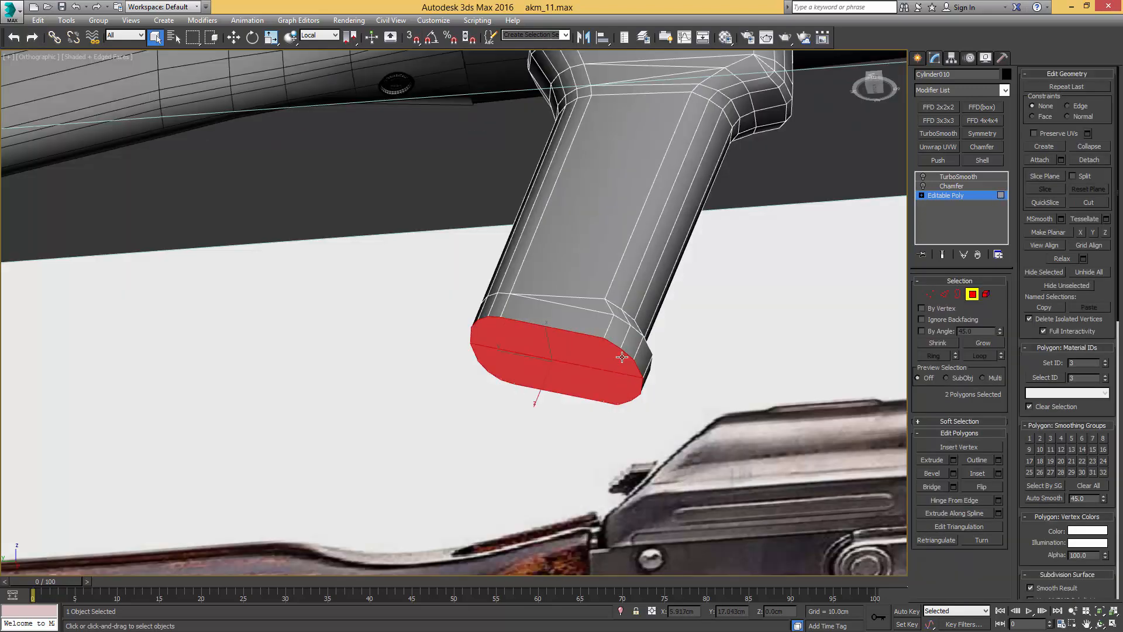
key("shift+ctrl+i")
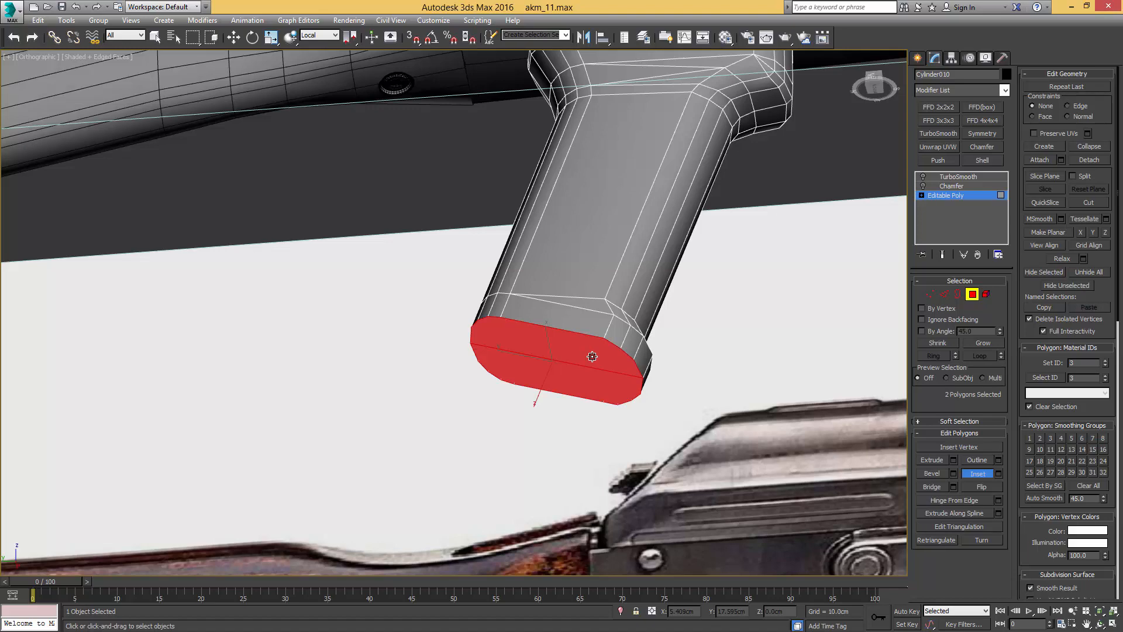
left_click_drag(592, 356, 590, 366)
Step: Move the inset cap polygons about 0.23 cm outward along their local Z axis to bevel the bottom edge
key("w")
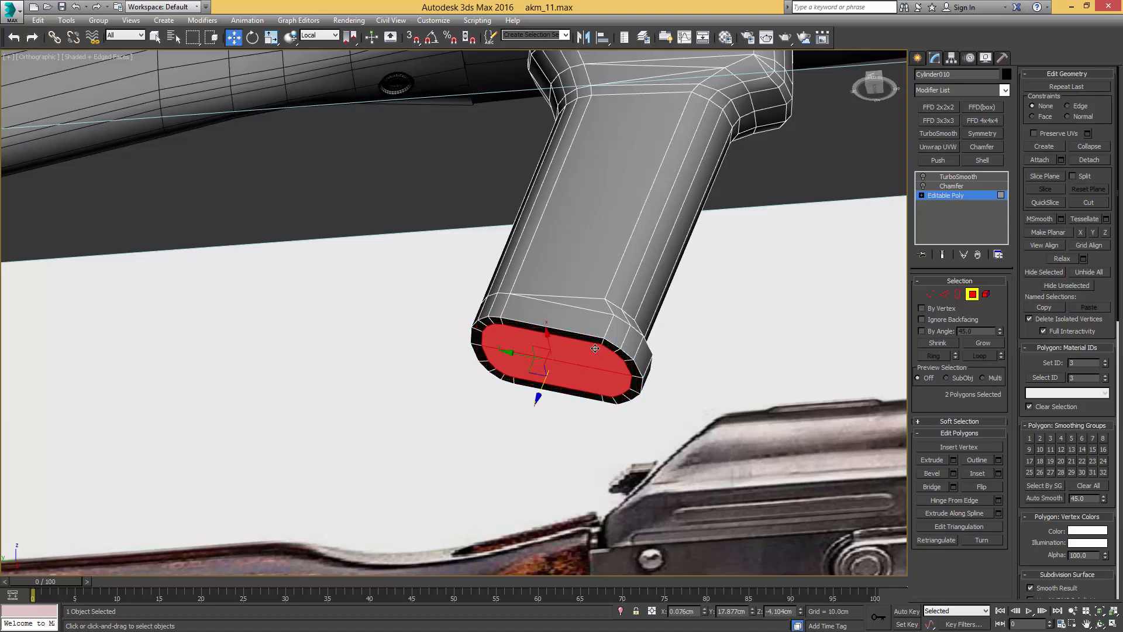
middle_click_drag(595, 349, 534, 401, "alt")
left_click_drag(534, 401, 538, 410)
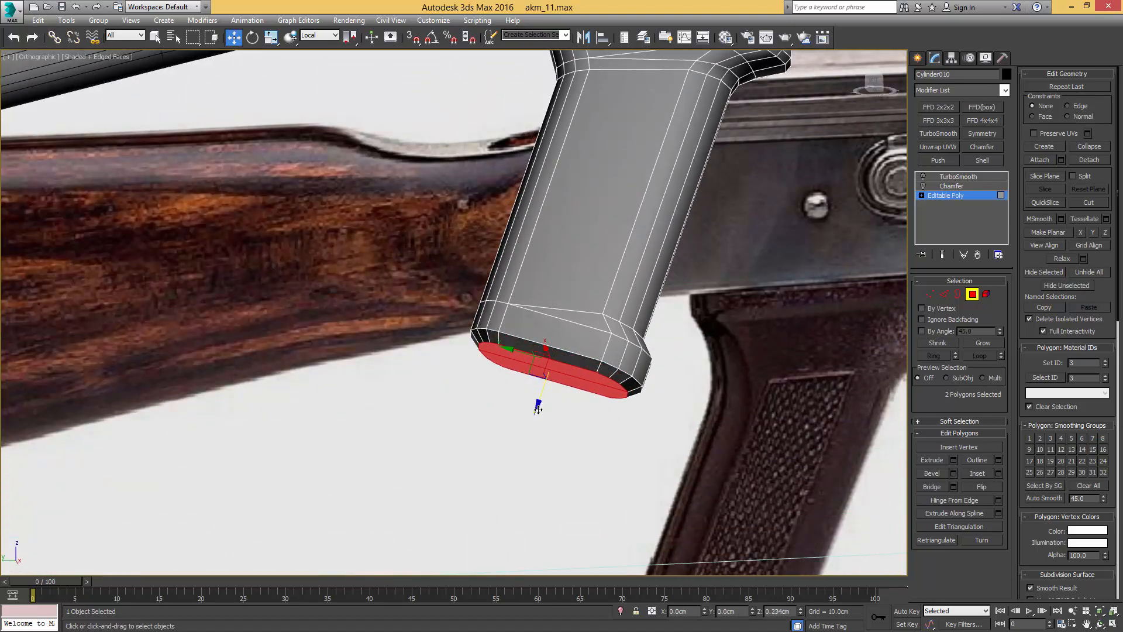
Step: Inset the cap polygons again and move them further out along local Z to match the reference's rounded bottom in Left view
key("shift+ctrl+i")
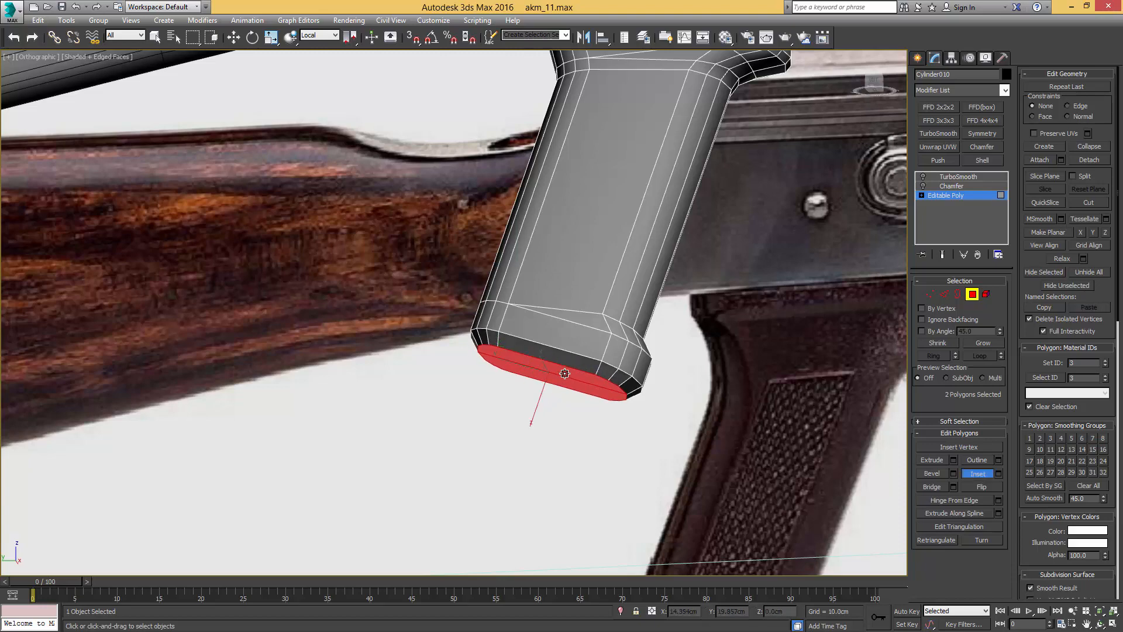
left_click_drag(564, 373, 562, 388)
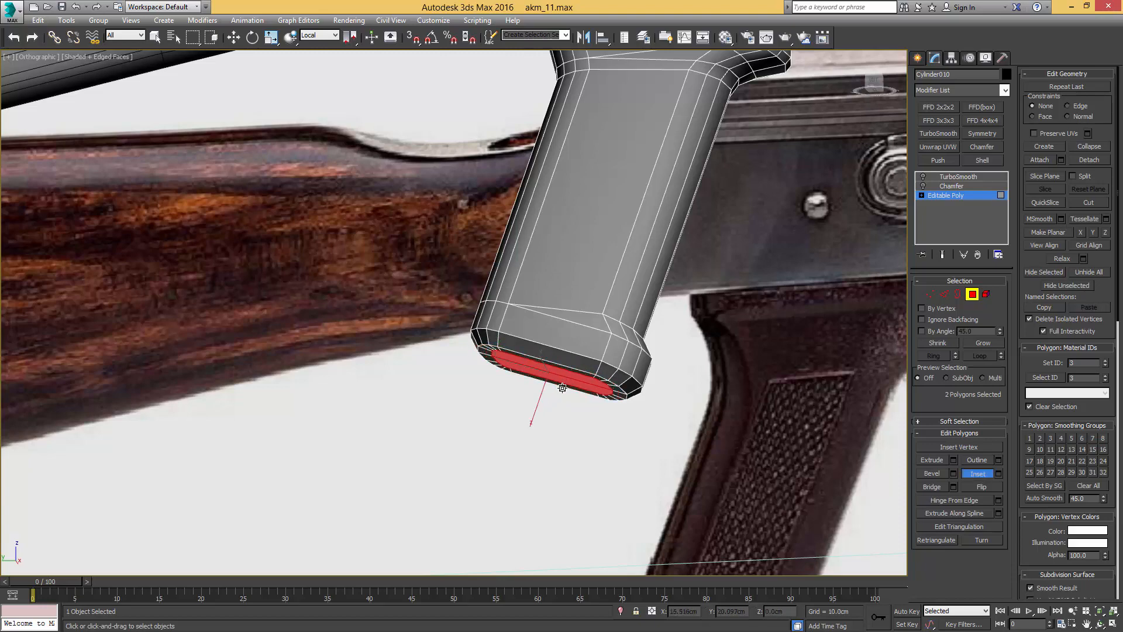
key("w")
left_click_drag(539, 402, 513, 435)
key("l")
scroll(541, 403, "up", 5)
scroll(541, 403, "down", 3)
scroll(515, 433, "down", 4)
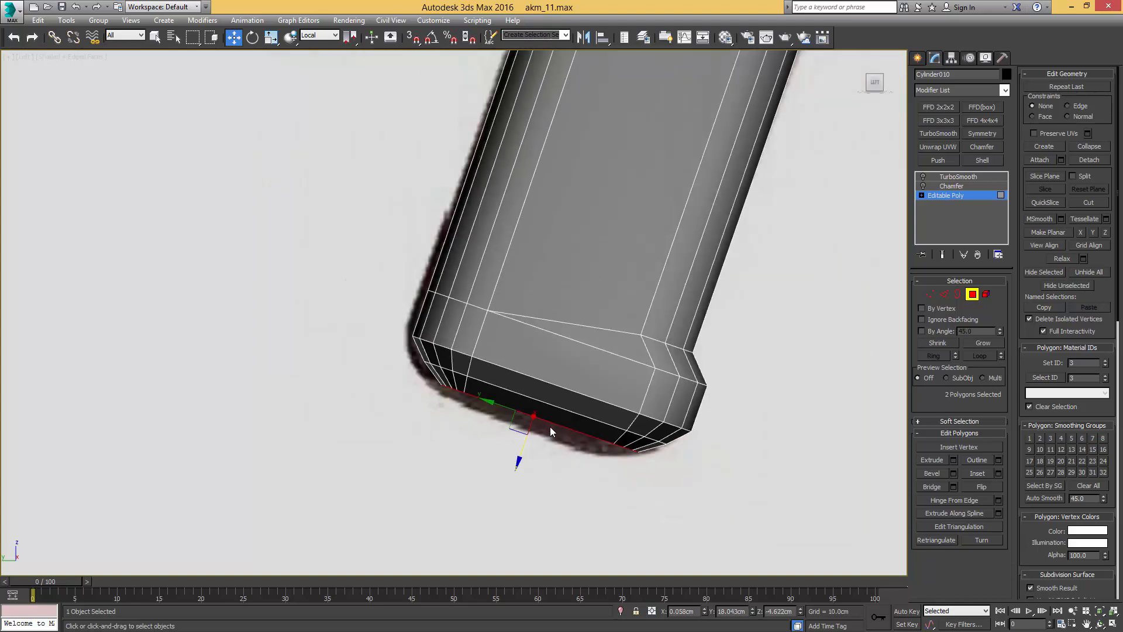
Step: Collapse the short corner edges on the inner rim of the grip's bottom cap, on one side, at both the front and rear
middle_click_drag(550, 425, 538, 361, "alt")
scroll(539, 360, "up", 3)
key("2")
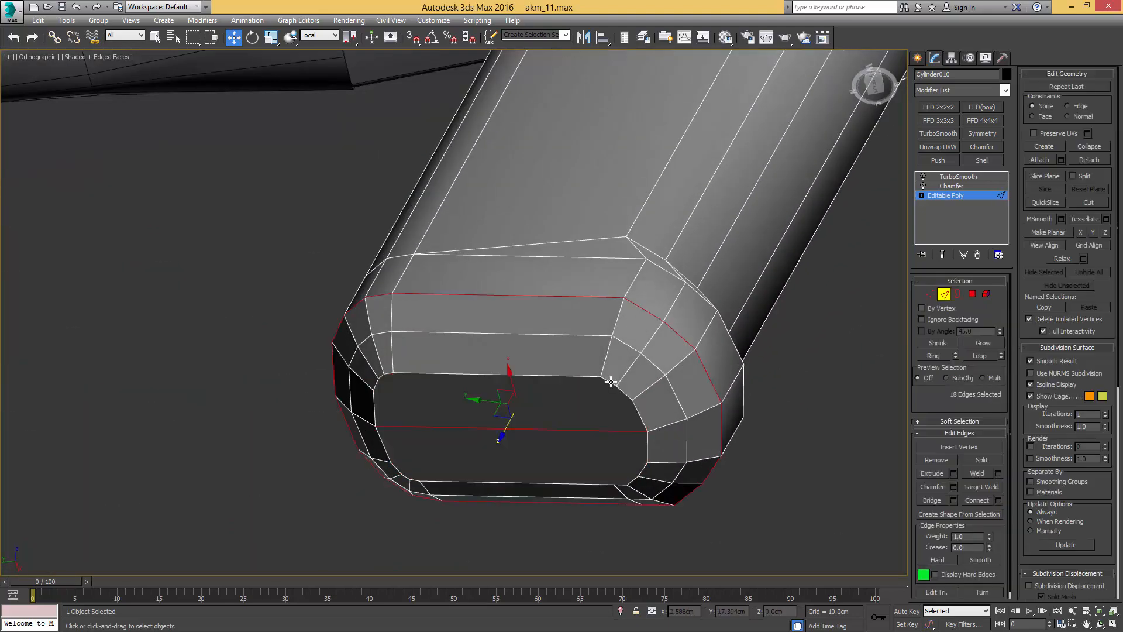
key("q")
left_click(378, 379)
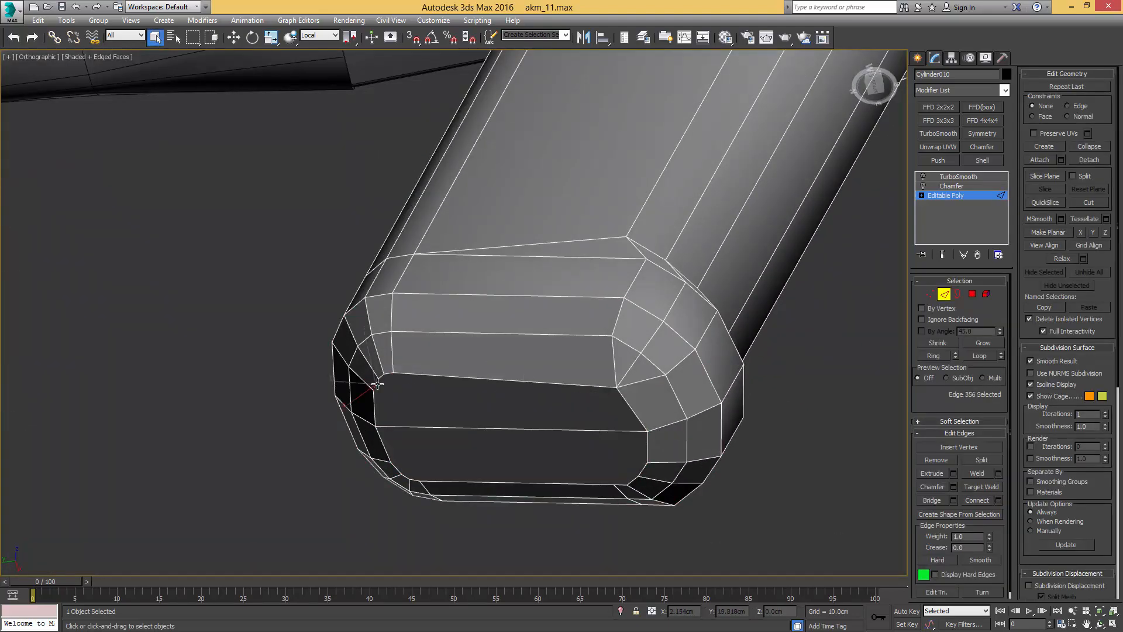
scroll(381, 376, "up", 4)
left_click(386, 372)
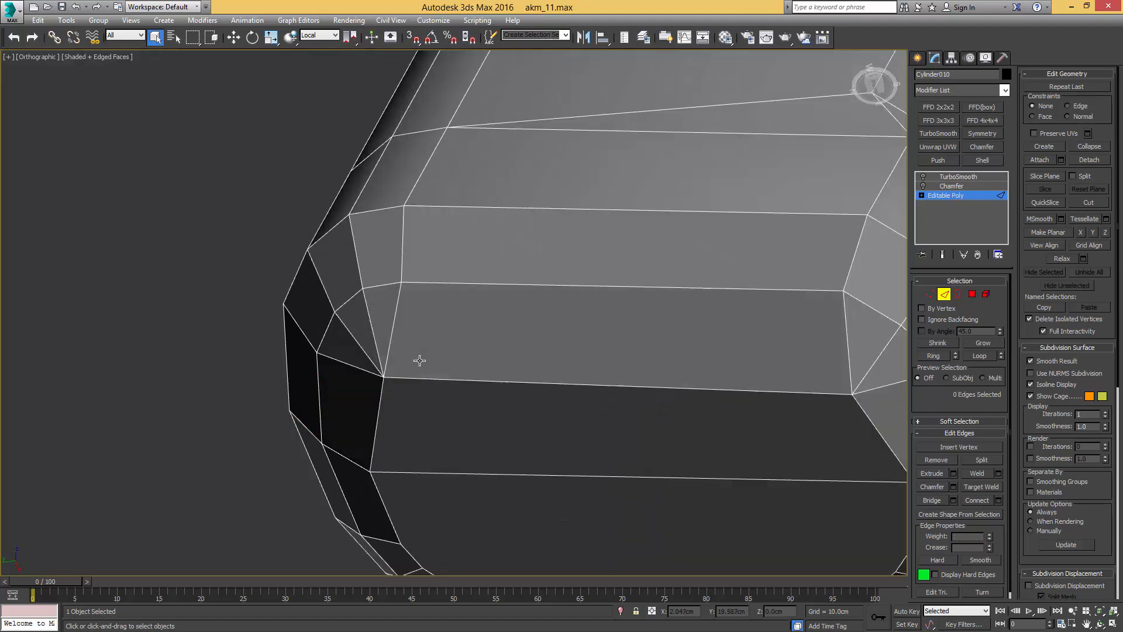
scroll(433, 360, "down", 4)
Step: Delete all polygons on one half of the grip, up to its centre line, in the Front view
middle_click_drag(468, 348, 401, 307, "alt")
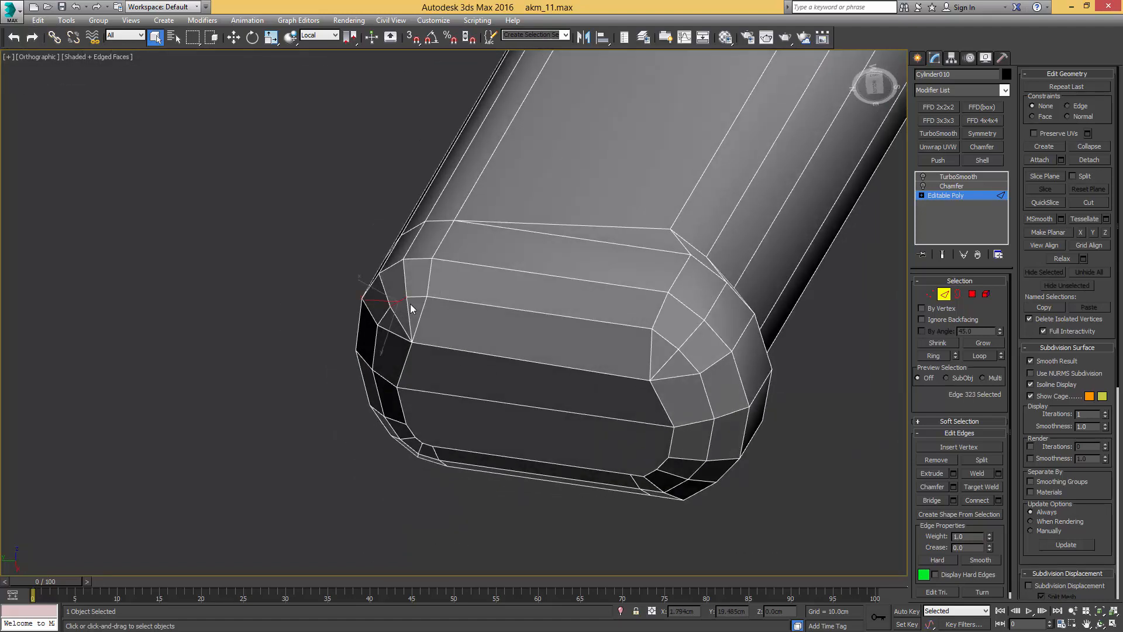
middle_click_drag(693, 363, 755, 334, "alt")
key("4")
left_click(757, 332)
key("z")
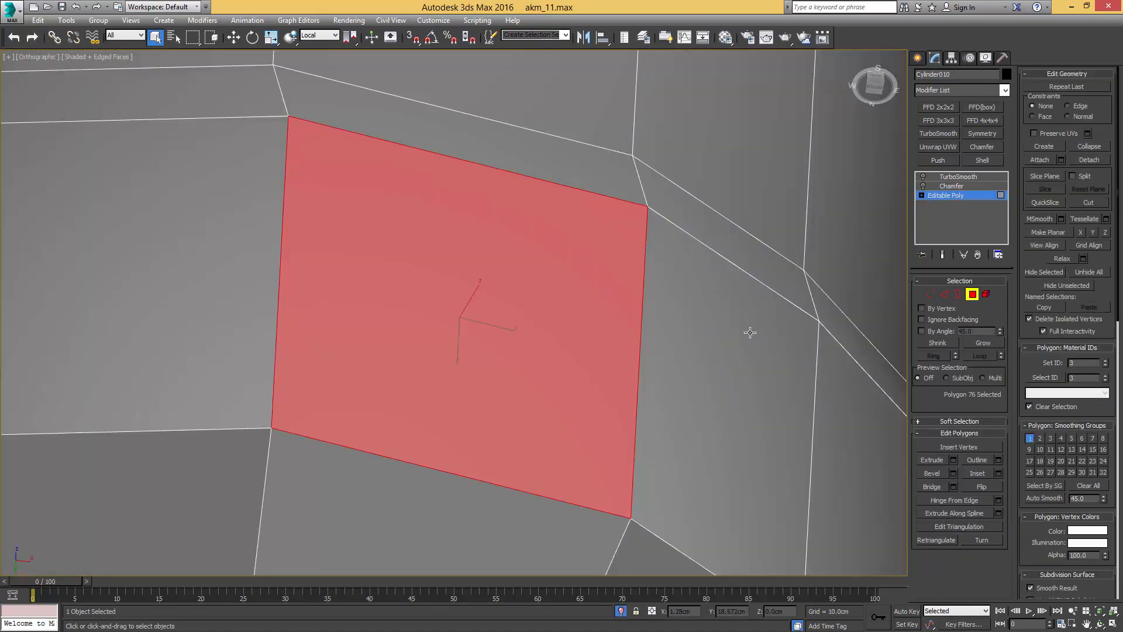
scroll(696, 354, "down", 8)
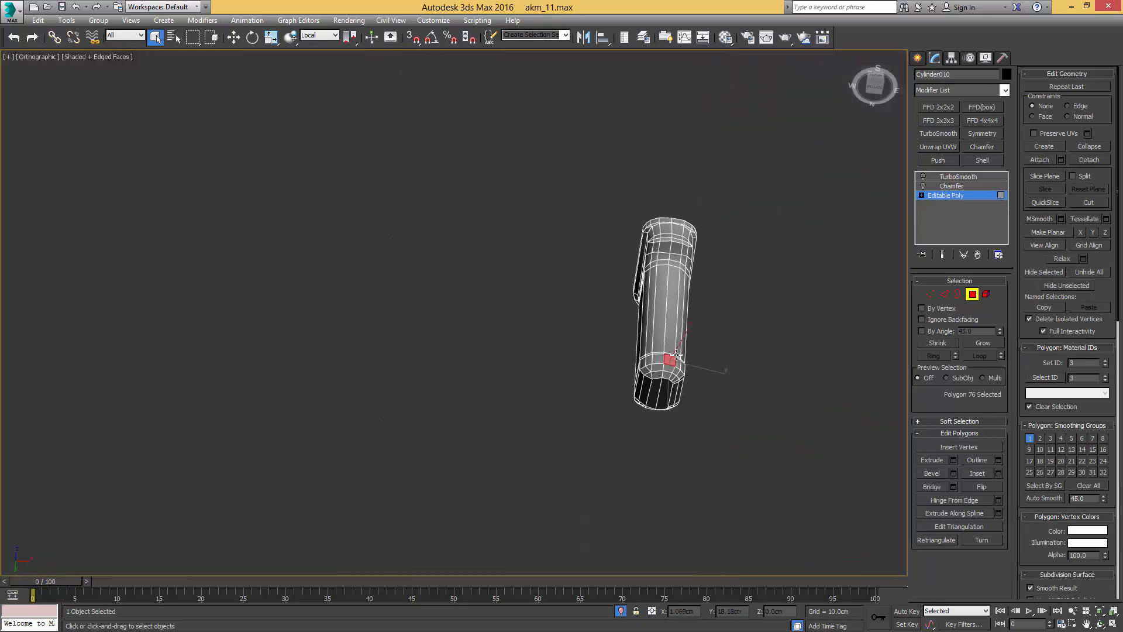
key("f")
scroll(673, 353, "down", 2)
scroll(674, 313, "up", 1)
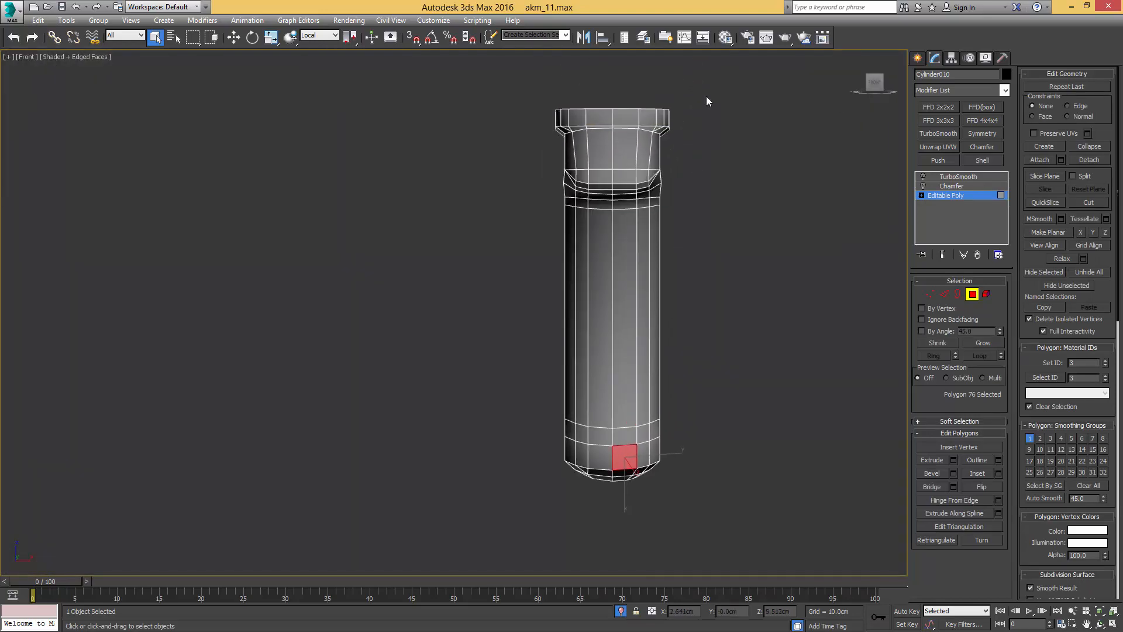
left_click_drag(706, 99, 622, 519)
key("Delete")
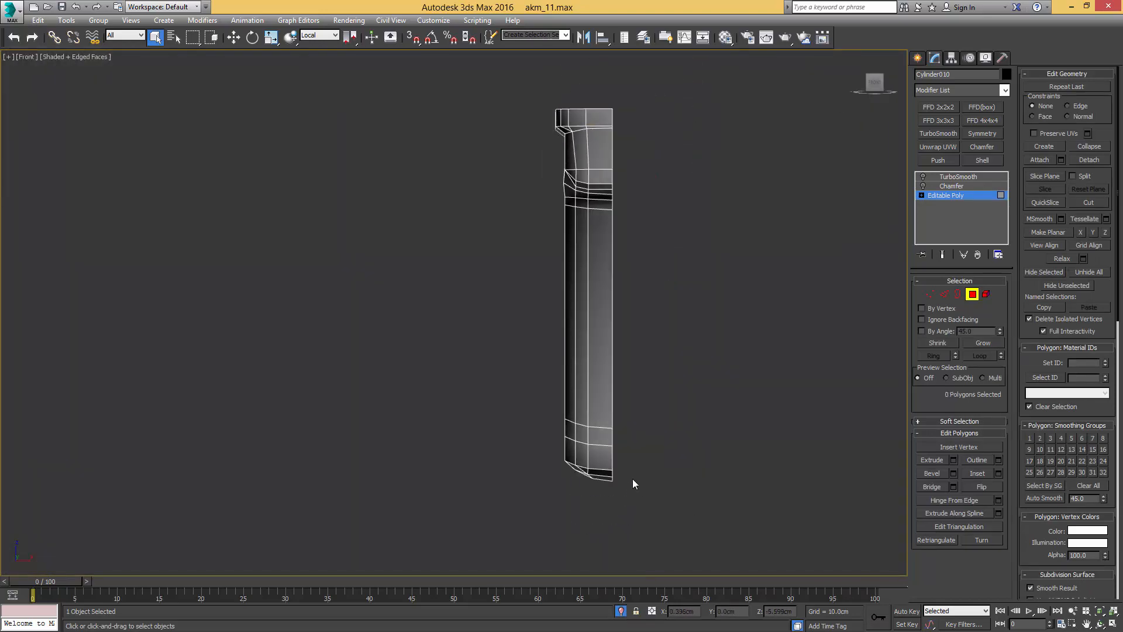
Step: Select all polygons of the remaining grip half and examine its edge flow around the neck from the side
middle_click_drag(630, 338, 694, 322, "alt")
key("ctrl+a")
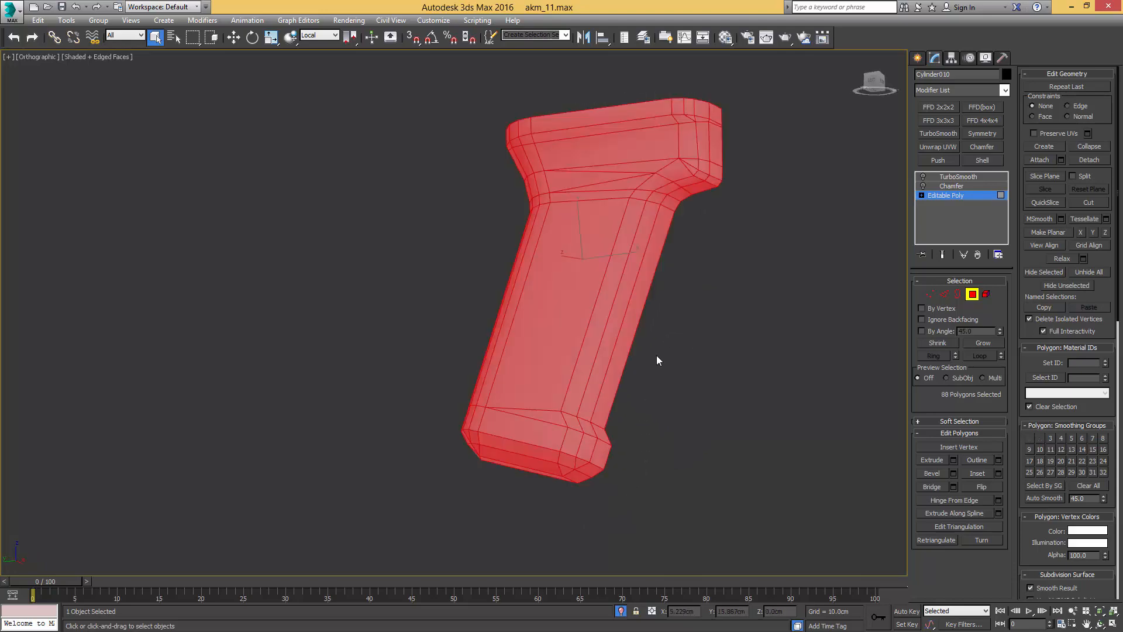
middle_click_drag(656, 356, 667, 314, "alt")
scroll(596, 212, "up", 5)
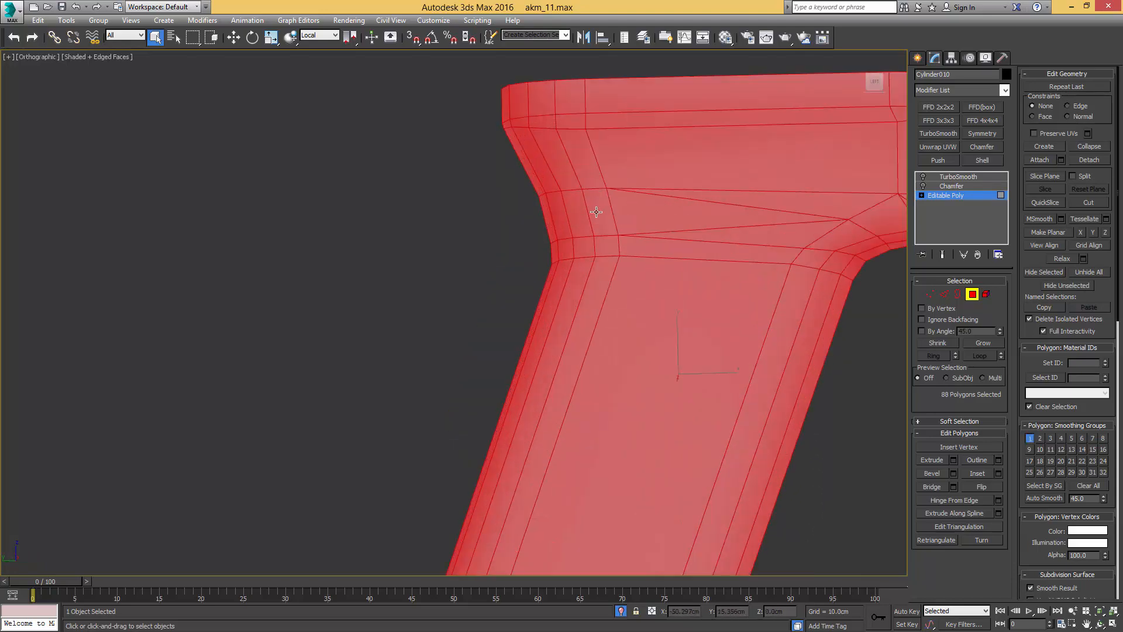
scroll(596, 212, "down", 2)
key("4")
scroll(609, 206, "down", 3)
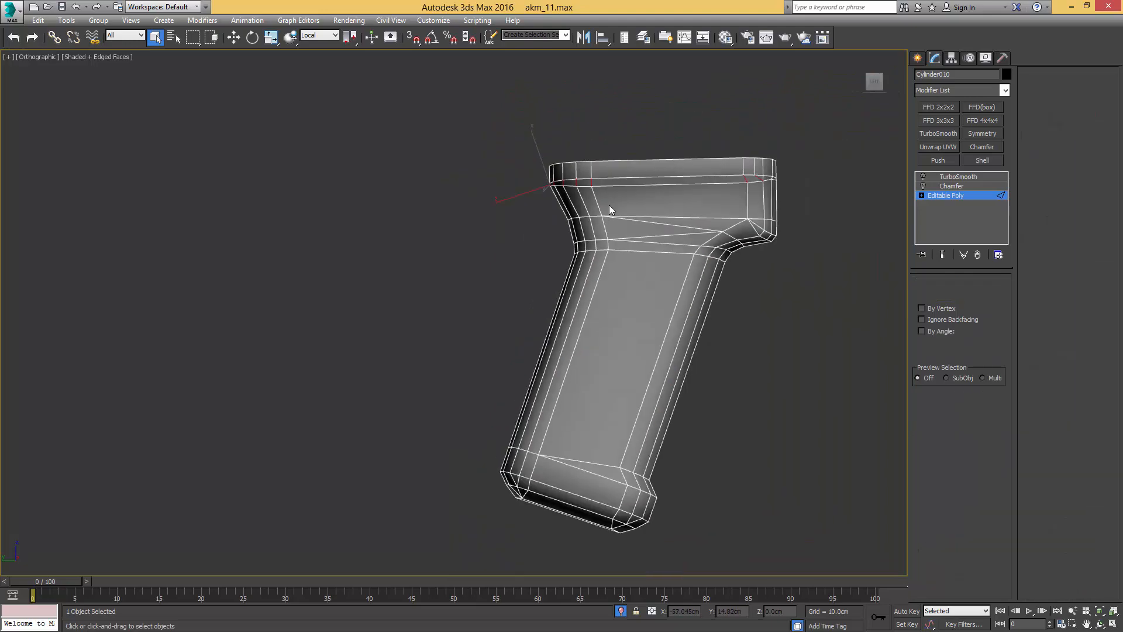
Step: Add the front corner polygons to the ledge selection beneath the grip's top rim and check the grip's shading with edges hidden
key("4")
scroll(765, 180, "up", 2)
middle_click_drag(765, 180, 708, 217)
scroll(708, 219, "up", 1)
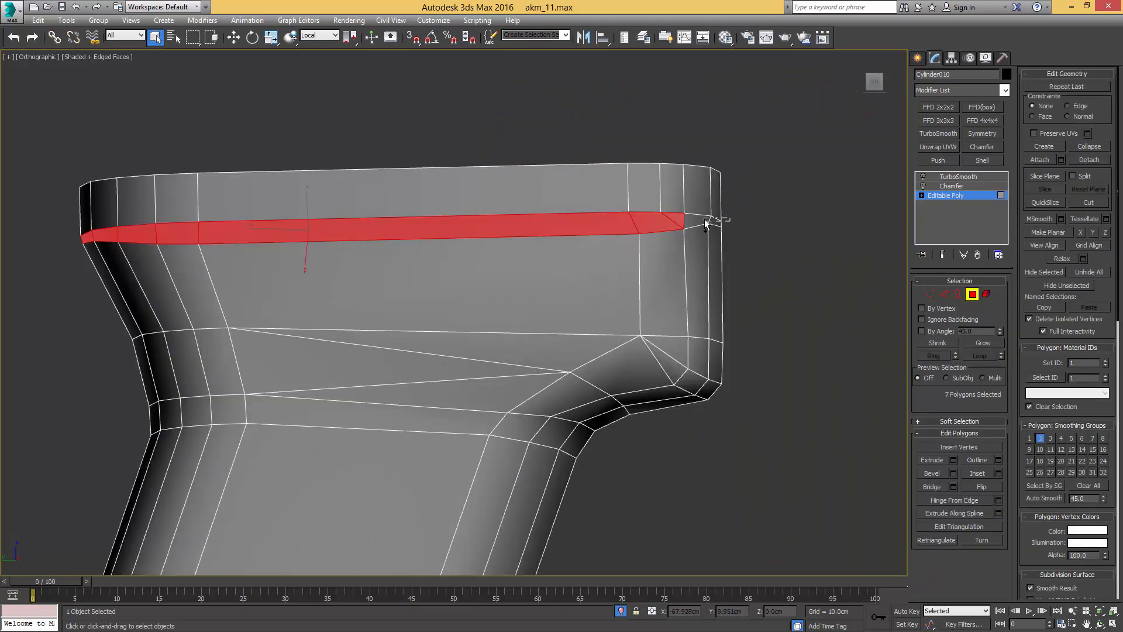
left_click(715, 222, "ctrl")
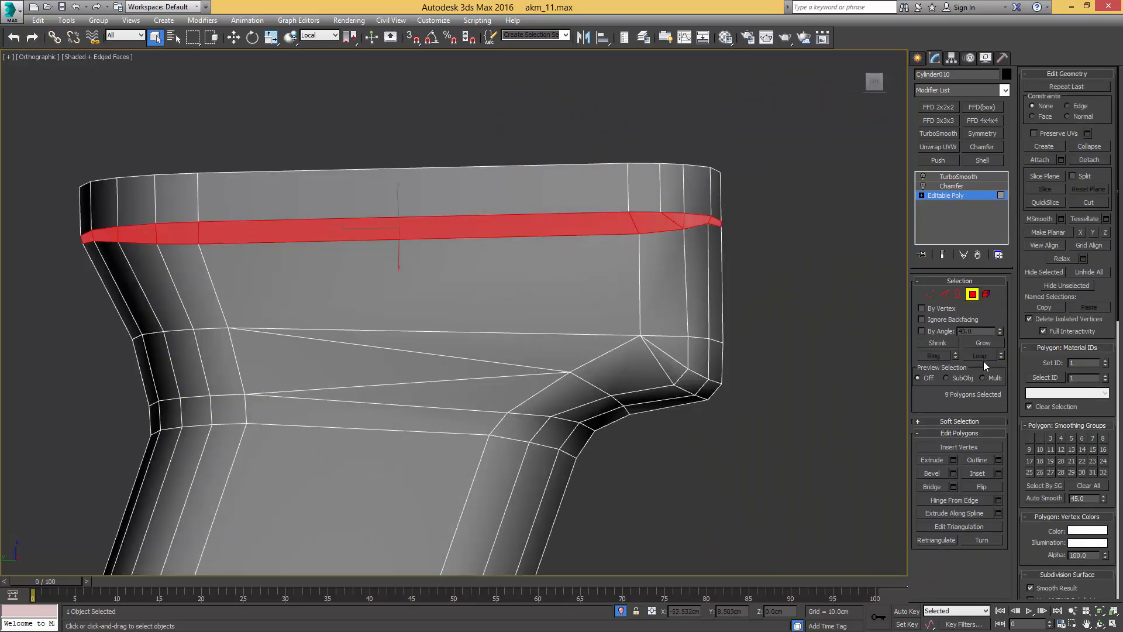
key("4")
key("F4")
scroll(647, 286, "down", 5)
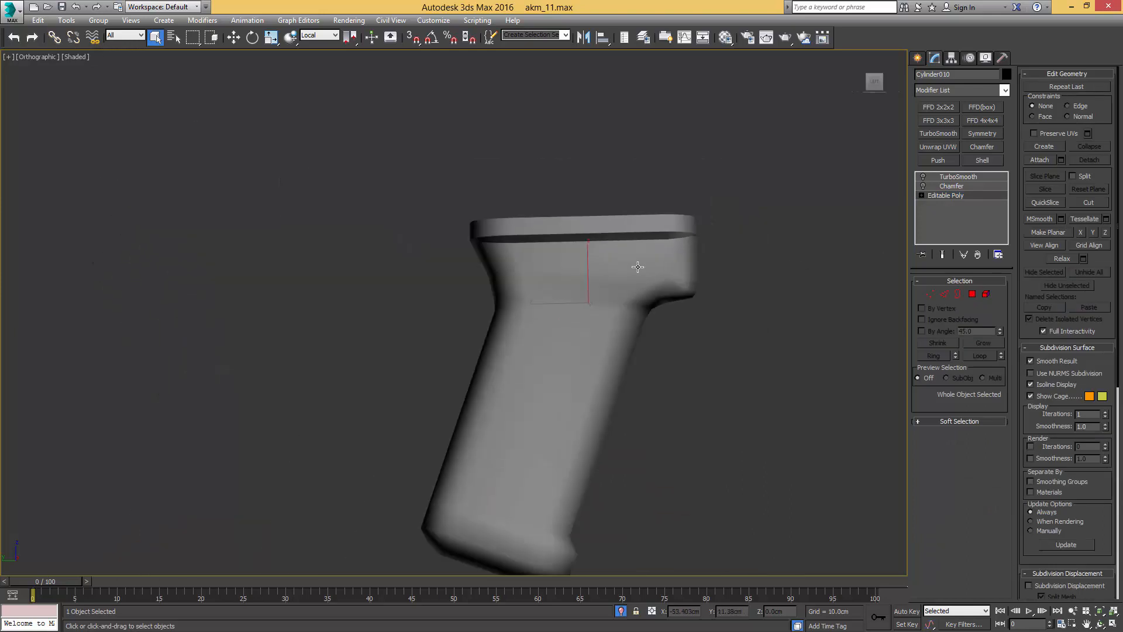
Step: Add a Symmetry modifier above the grip's Editable Poly, mirrored across X with Flip enabled
middle_click_drag(638, 267, 597, 267, "alt")
key("w")
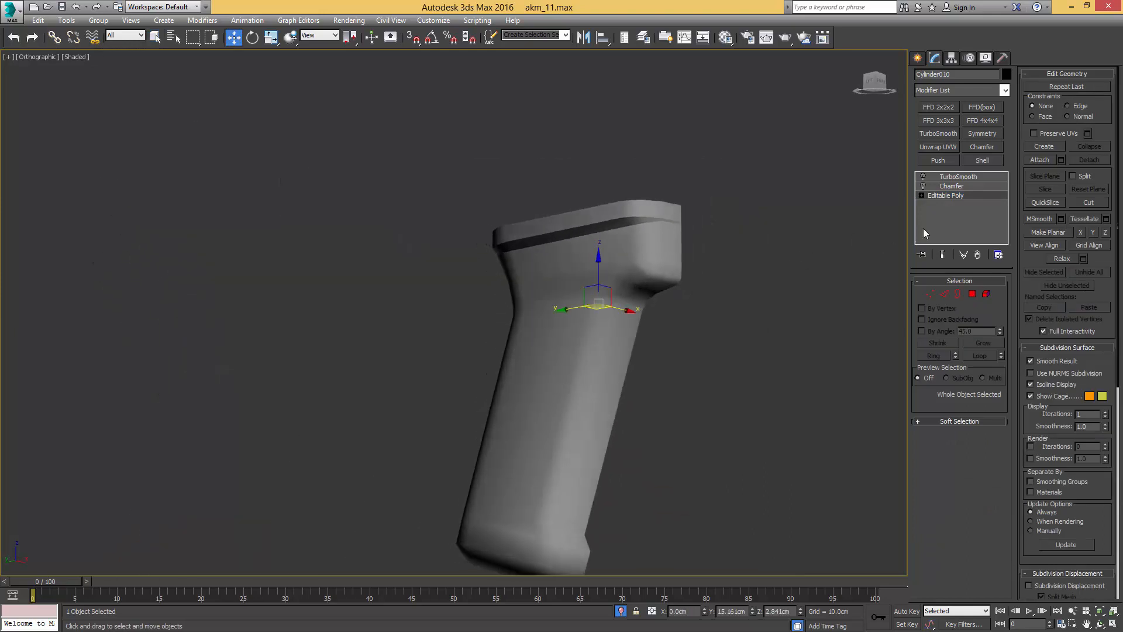
left_click(983, 134)
left_click(937, 315)
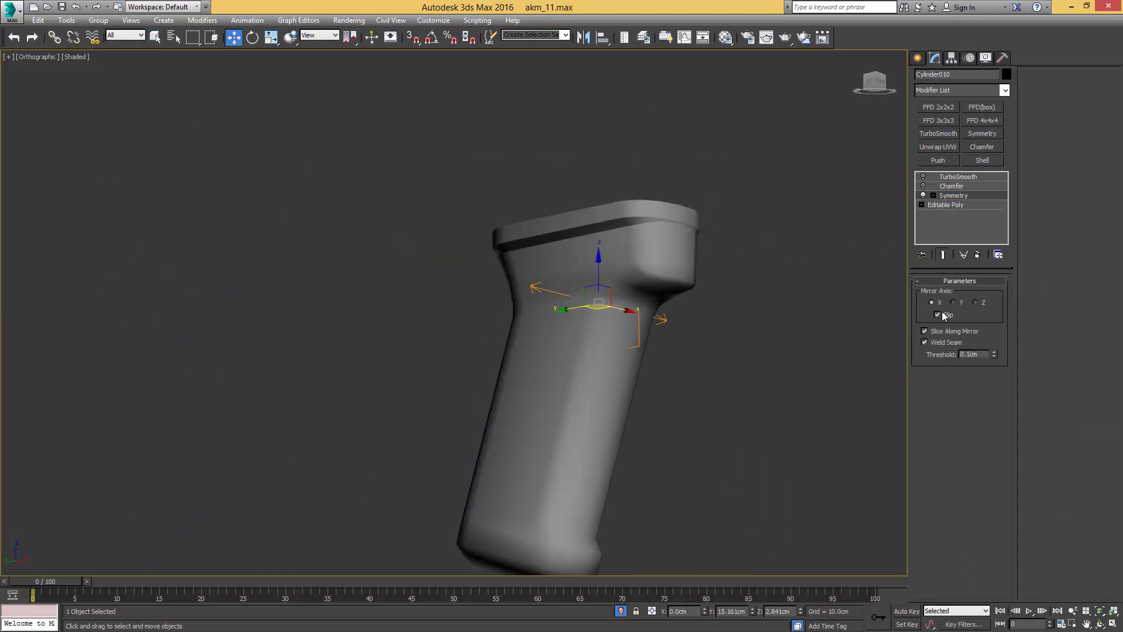
Step: At the Editable Poly level, remove the two diagonal edges crossing the side of the grip's neck
mouse_move(830, 270)
middle_mouse_down("alt")
mouse_move(686, 277)
mouse_move(772, 261)
mouse_move(671, 223)
mouse_move(732, 223)
mouse_move(755, 274)
middle_mouse_up("alt")
key("F4")
left_click(946, 202)
key("2")
key("q")
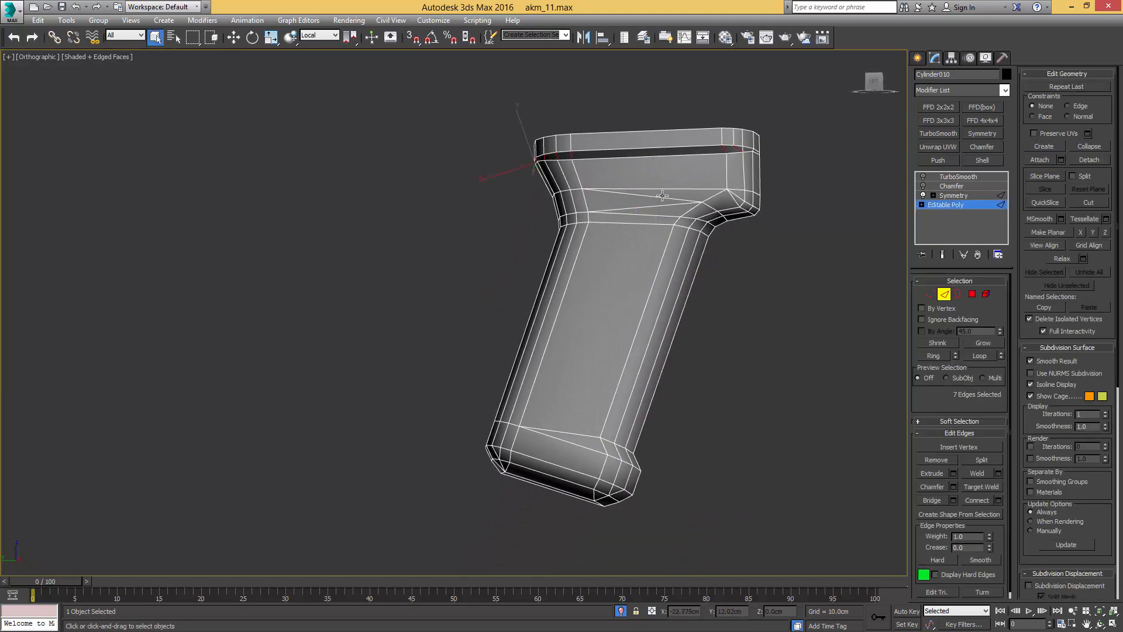
left_click(661, 205)
left_click(683, 216)
middle_click_drag(658, 220, 709, 237)
scroll(726, 230, "up", 4)
scroll(763, 230, "up", 3)
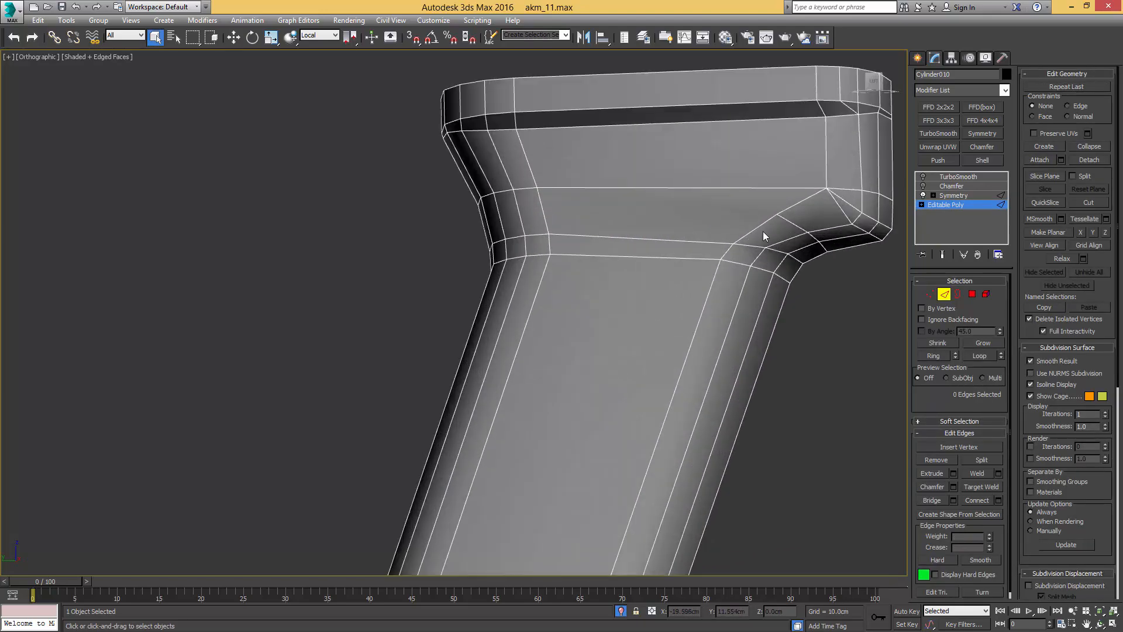
Step: Rework the edges around the corner vertex at the front of the grip's neck to clean up its edge flow
scroll(763, 230, "down", 3)
scroll(784, 231, "up", 2)
key("1")
left_click(799, 232)
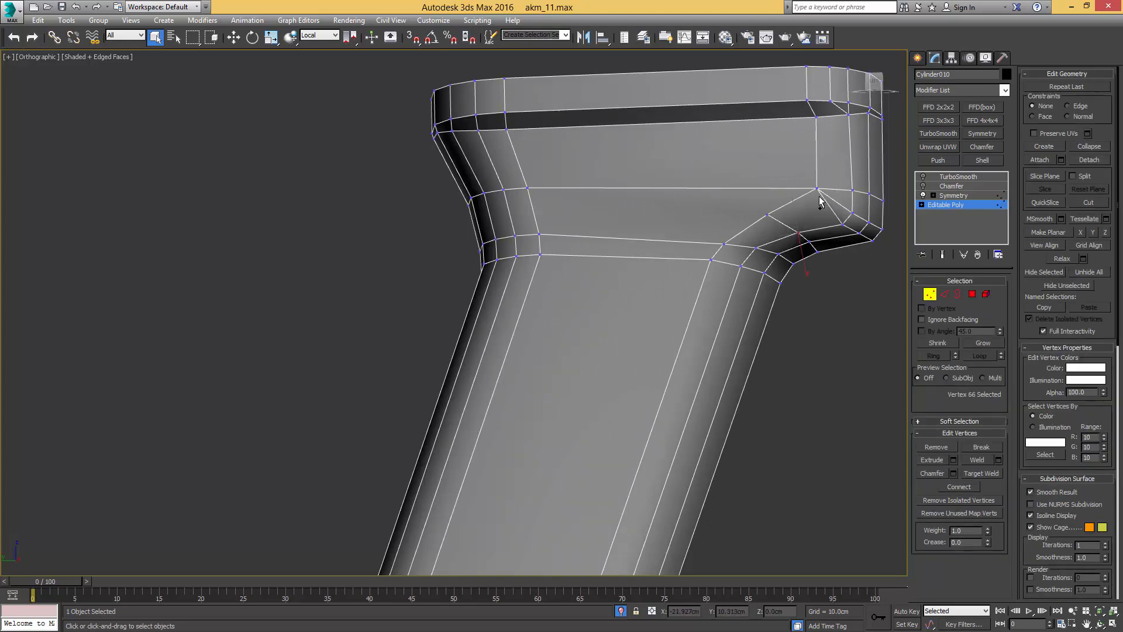
middle_click_drag(800, 199, 744, 233, "alt")
key("2")
left_click(797, 224)
left_click(787, 232)
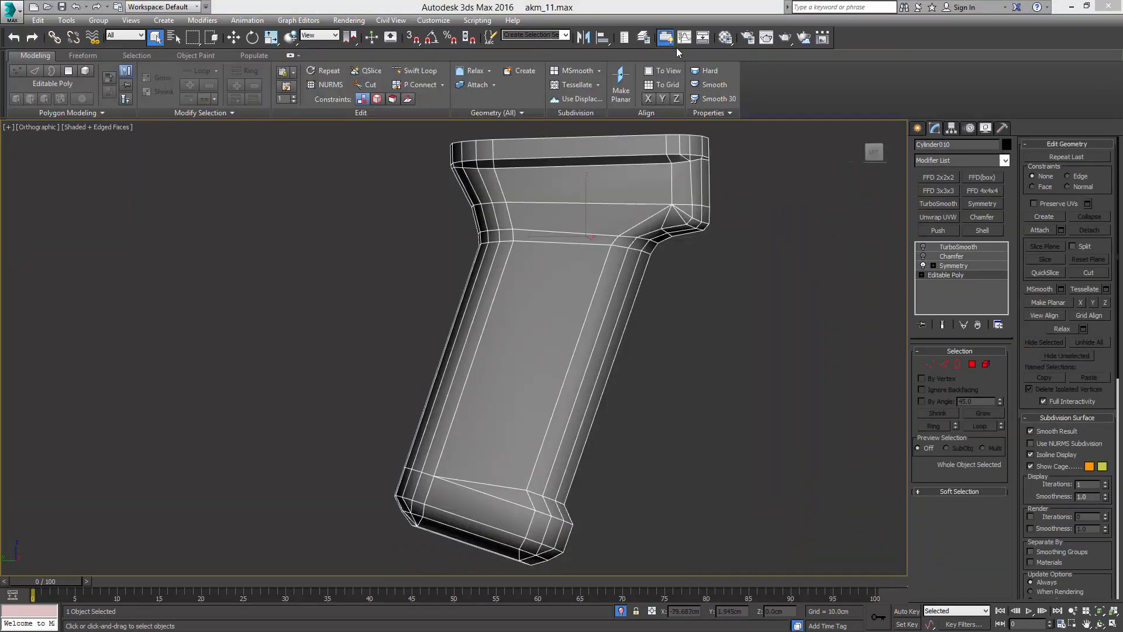
left_click(667, 40)
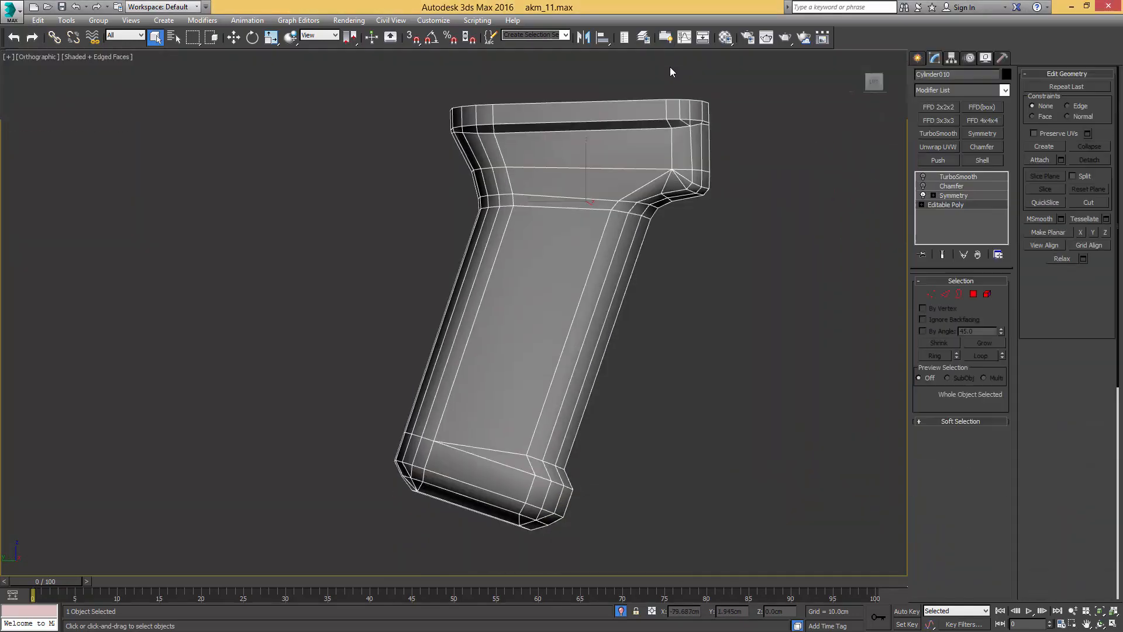
Step: Exit isolation, return to the Symmetry level and scale the grip slightly across its width to suit the receiver
middle_click_drag(707, 138, 662, 140, "alt")
key("alt+q")
left_click(953, 196)
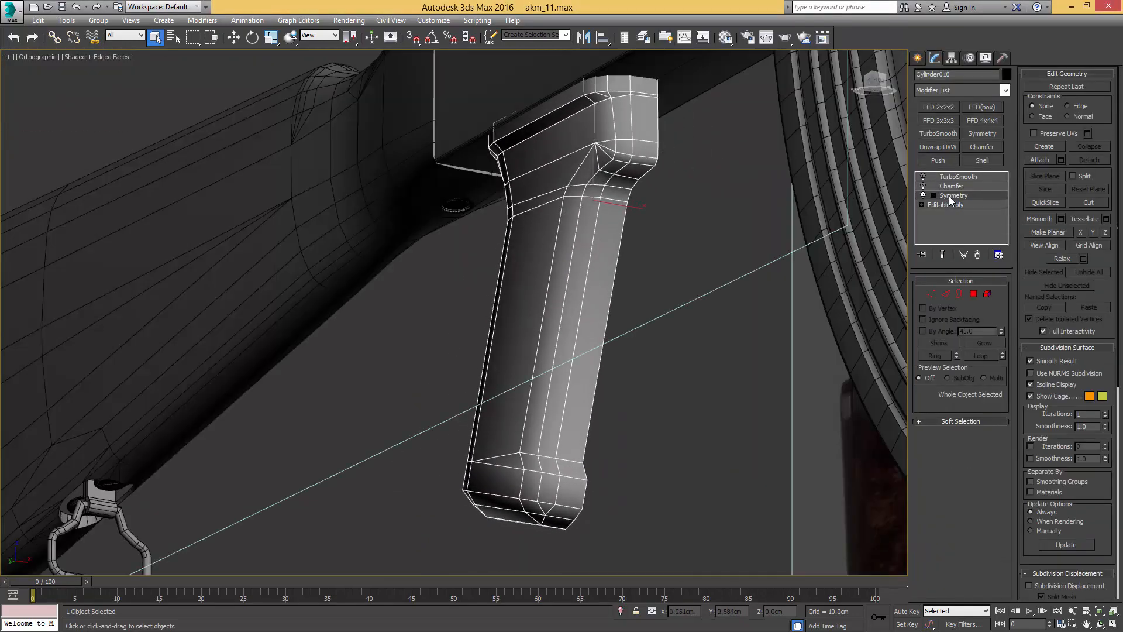
middle_click_drag(766, 140, 722, 167, "alt")
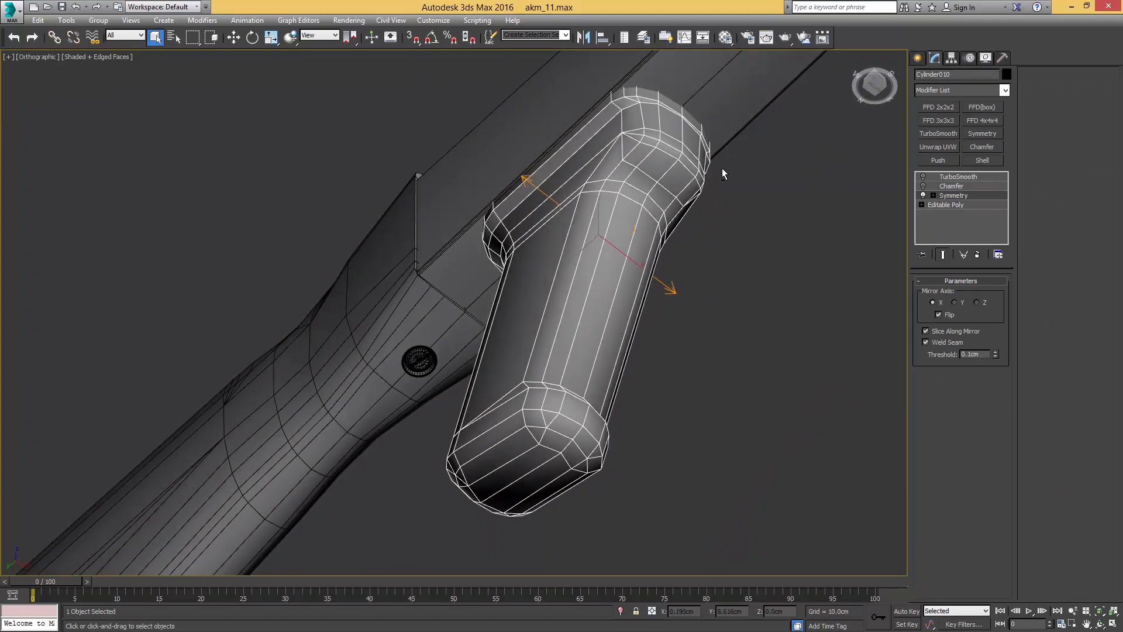
key("r")
left_click_drag(559, 206, 562, 203)
middle_click_drag(655, 209, 708, 245, "alt")
key("w")
key("F4")
scroll(674, 228, "down", 2)
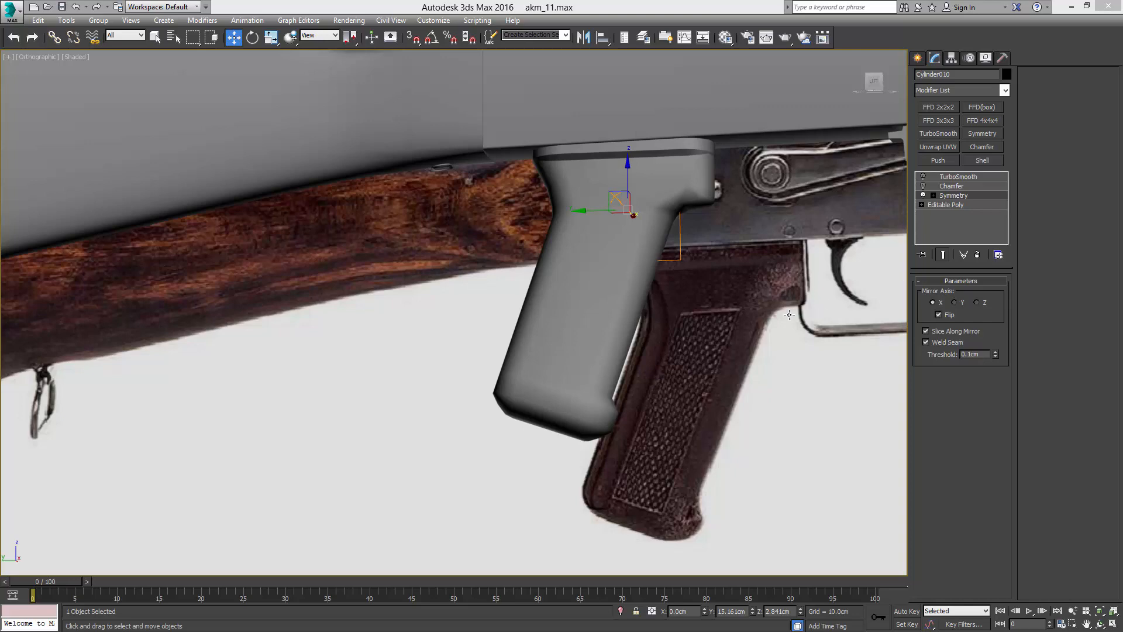
Step: In Left view, make the grip see-through and create an Editable Poly plane beside it, about 7.9 cm long and 2.5 cm wide
key("l")
key("F4")
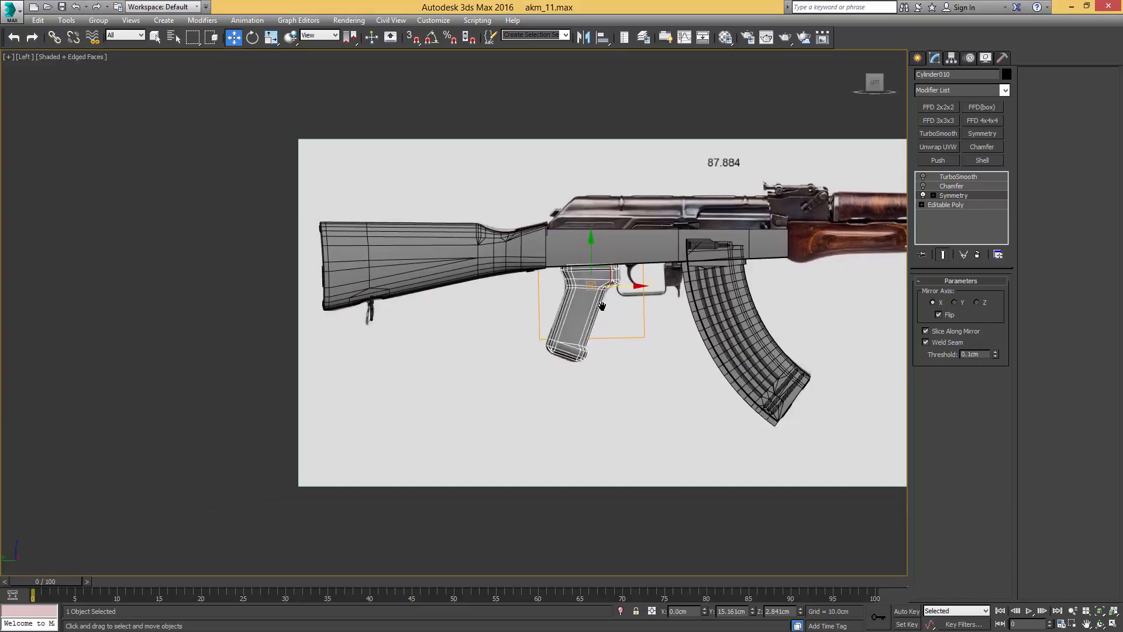
scroll(483, 320, "up", 5)
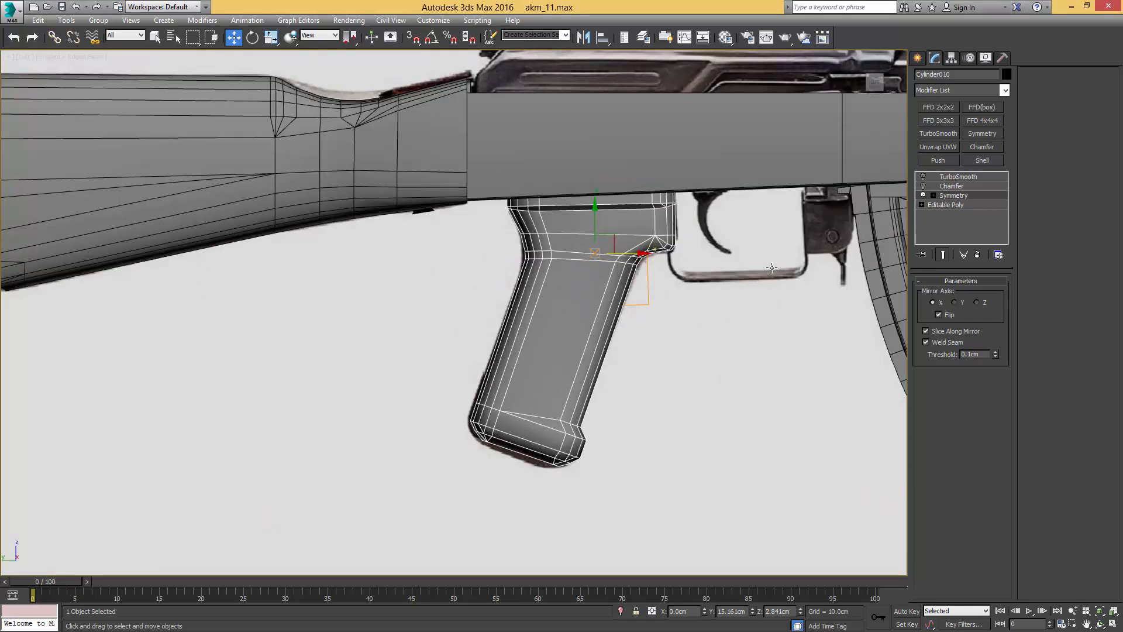
key("alt+x")
right_click(691, 310)
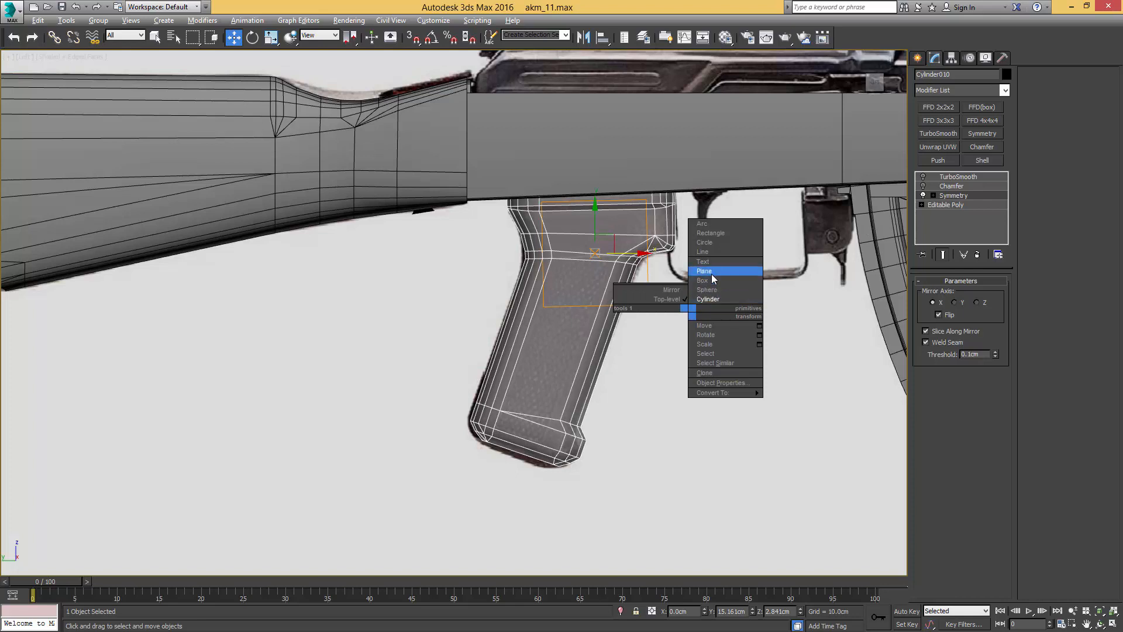
left_click(711, 272)
left_click_drag(669, 259, 734, 470)
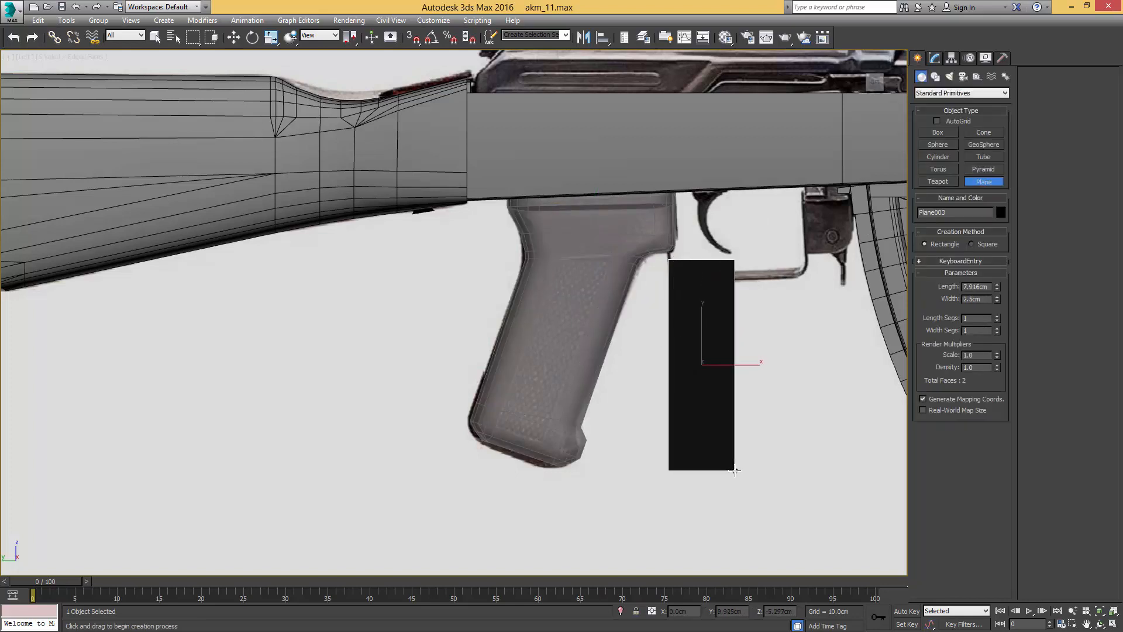
key("w")
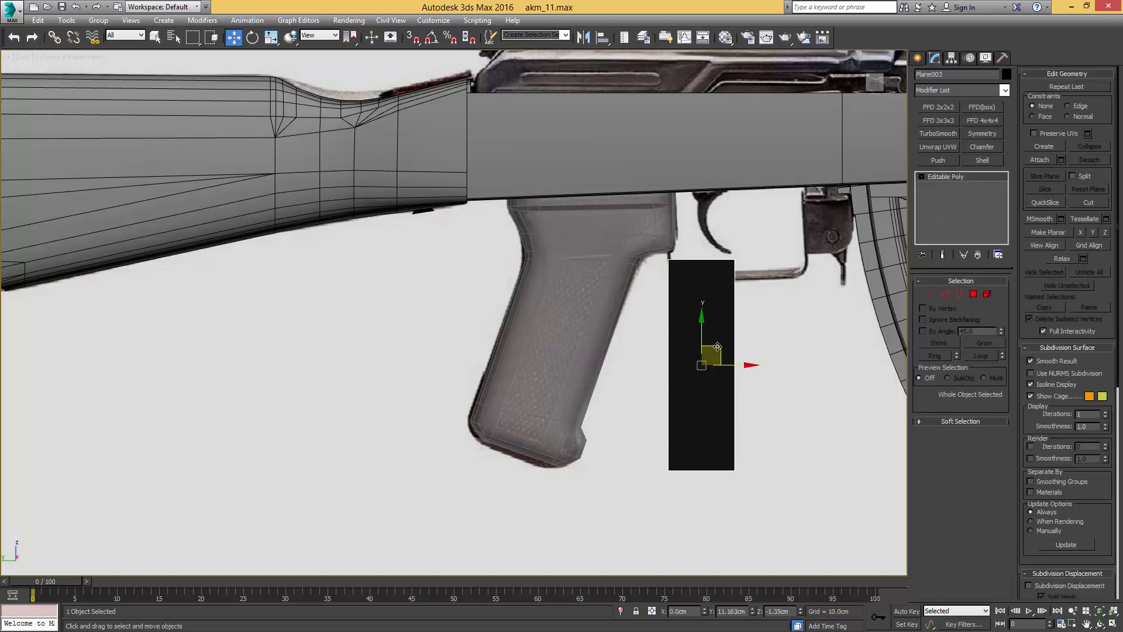
Step: Move the plane over the grip's handle in Left view and shift it sideways along X clear of the grip's side face
left_click_drag(719, 346, 595, 339)
middle_click_drag(576, 337, 655, 318)
scroll(659, 306, "up", 3)
scroll(659, 307, "down", 3)
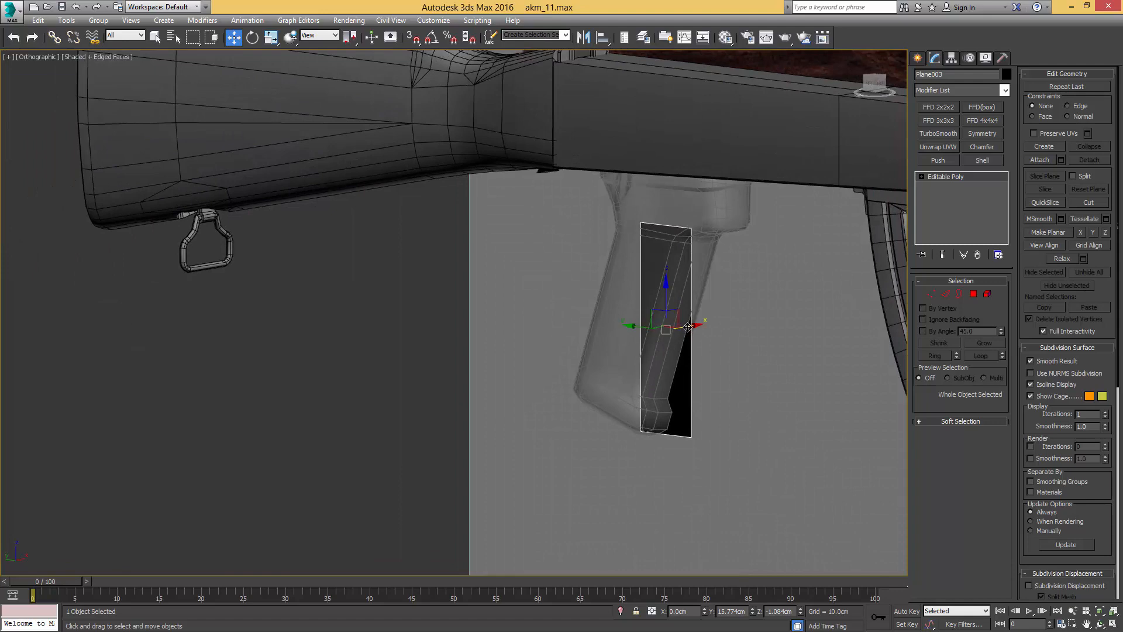
left_click_drag(688, 324, 665, 327)
middle_click_drag(665, 327, 686, 353, "alt")
Step: Isolate the plane together with the grip and the reference image, and return to Left view
key("q")
left_click(683, 293, "ctrl")
left_click(760, 296, "ctrl")
scroll(759, 297, "down", 4)
key("l")
scroll(486, 295, "down", 3)
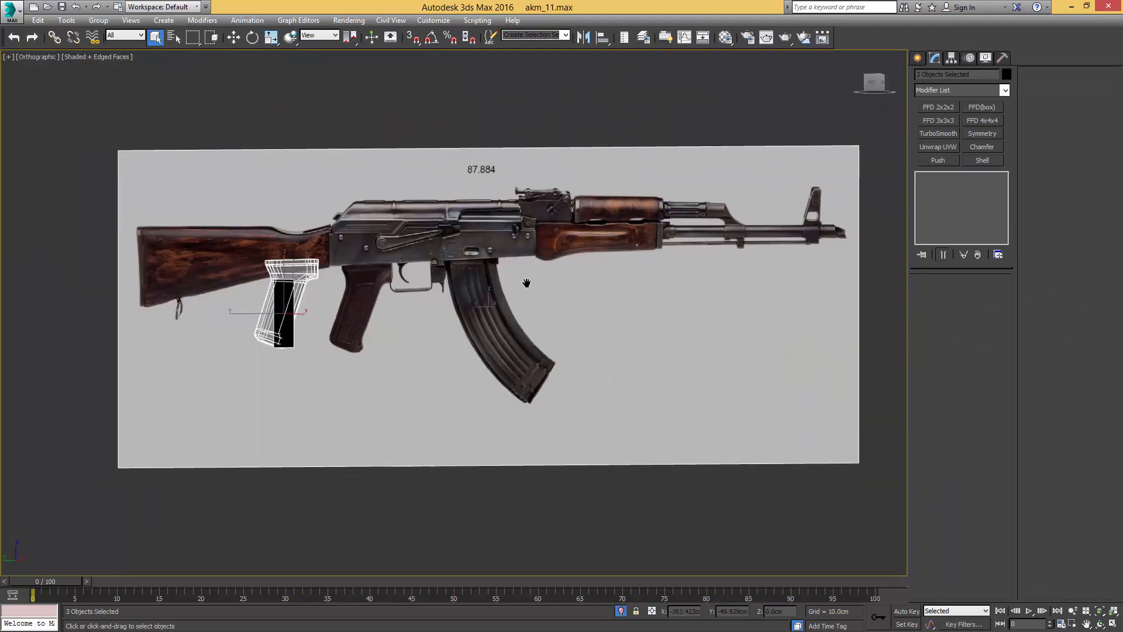
scroll(372, 273, "up", 6)
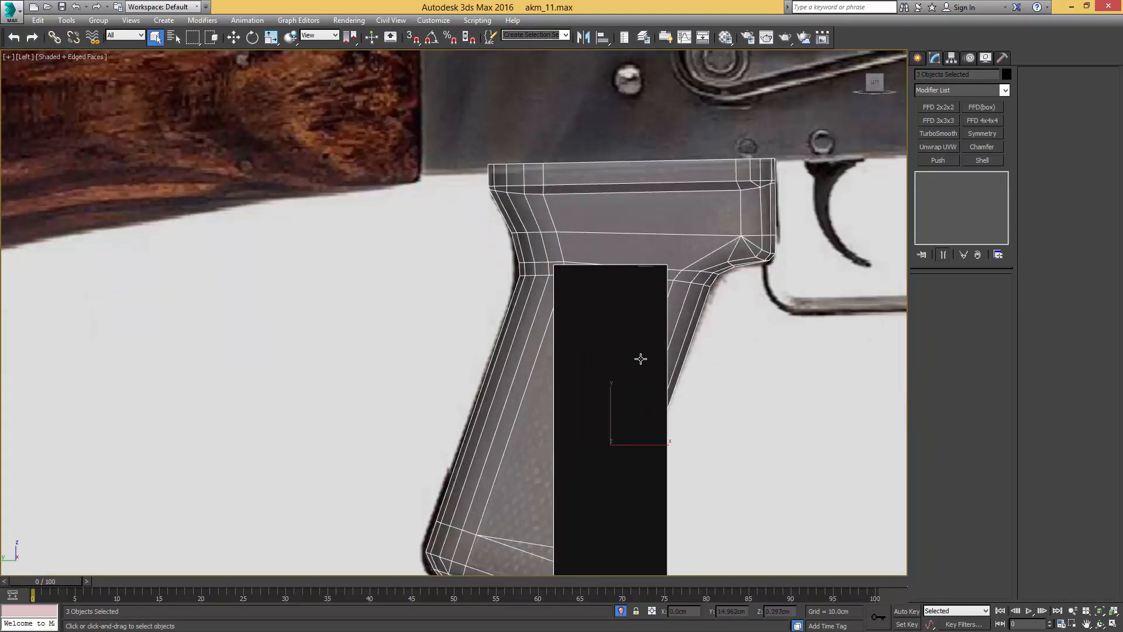
Step: Make the plane see-through and slant it along the handle by moving its bottom vertices rearward and its top vertices forward
left_click(639, 351)
middle_click_drag(639, 346, 709, 271)
key("alt+x")
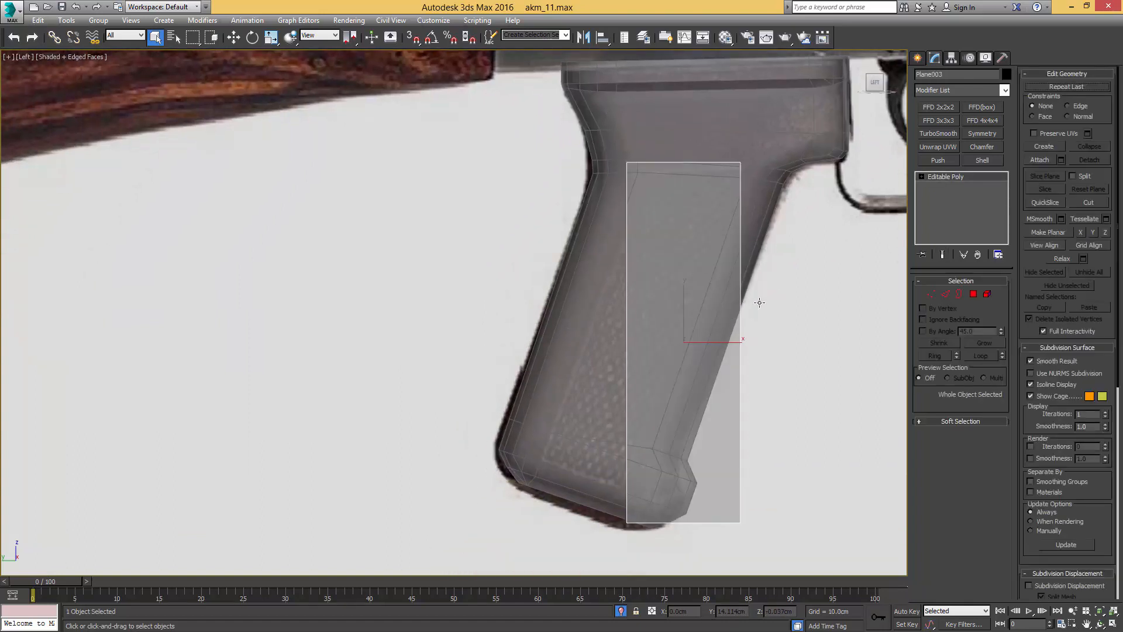
key("1")
key("w")
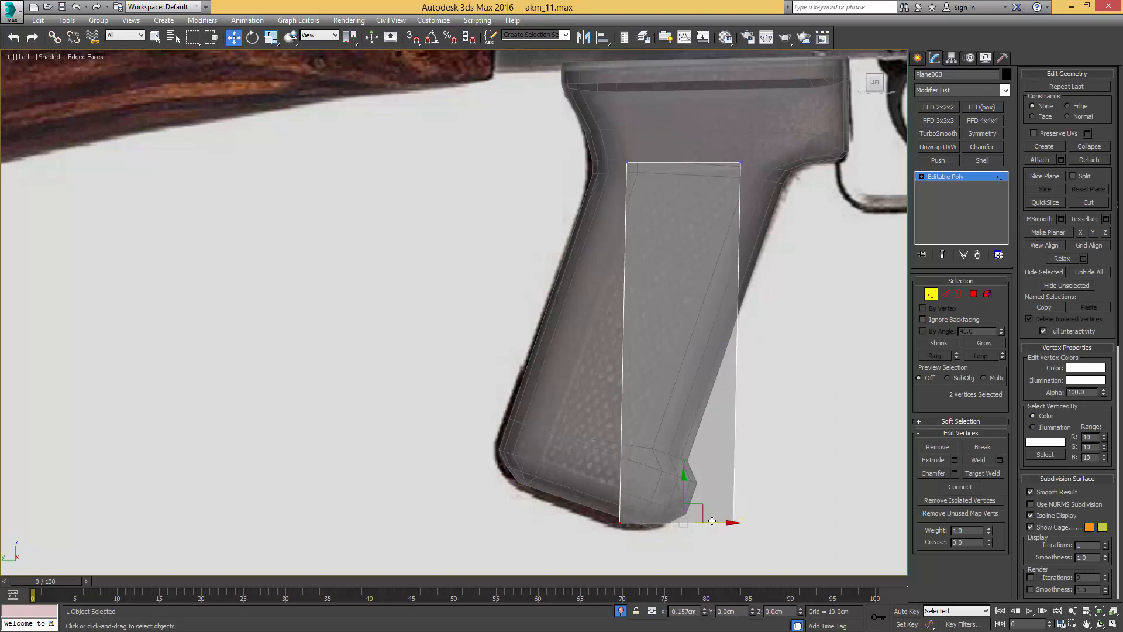
left_click_drag(727, 519, 624, 506)
left_click_drag(561, 202, 561, 202)
mouse_move(721, 162)
left_mouse_down()
mouse_move(743, 162)
mouse_move(743, 202)
left_mouse_up()
Step: Narrow the slanted plane by moving its two front-side vertices rearward to match the checkered panel
key("F3")
key("F3")
left_click_drag(708, 468, 617, 530, "ctrl")
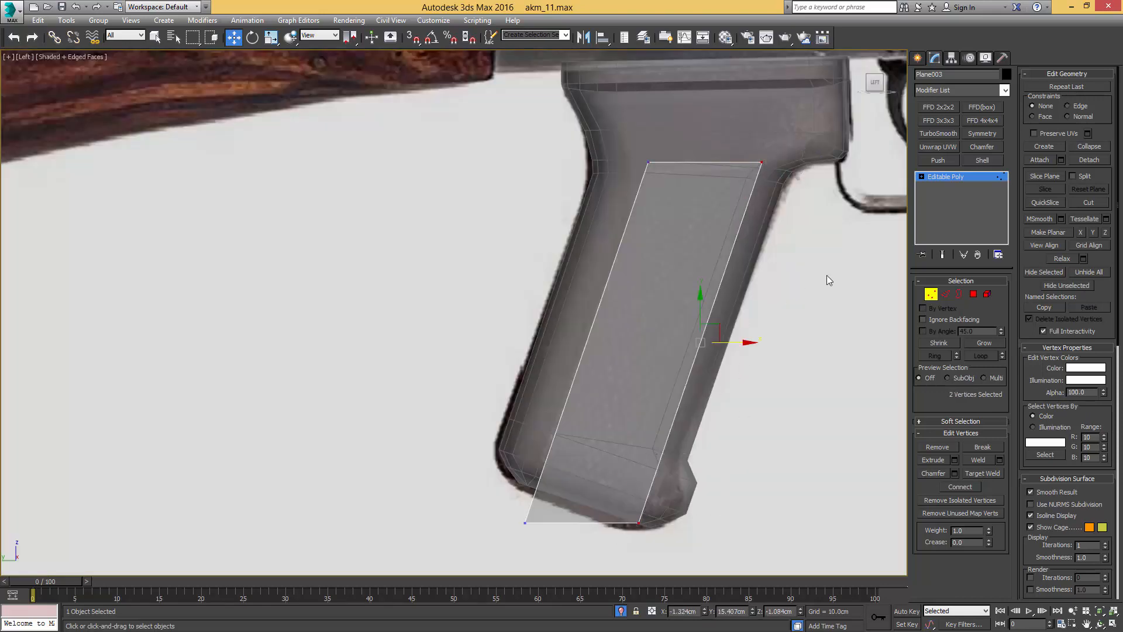
left_click_drag(741, 342, 711, 337)
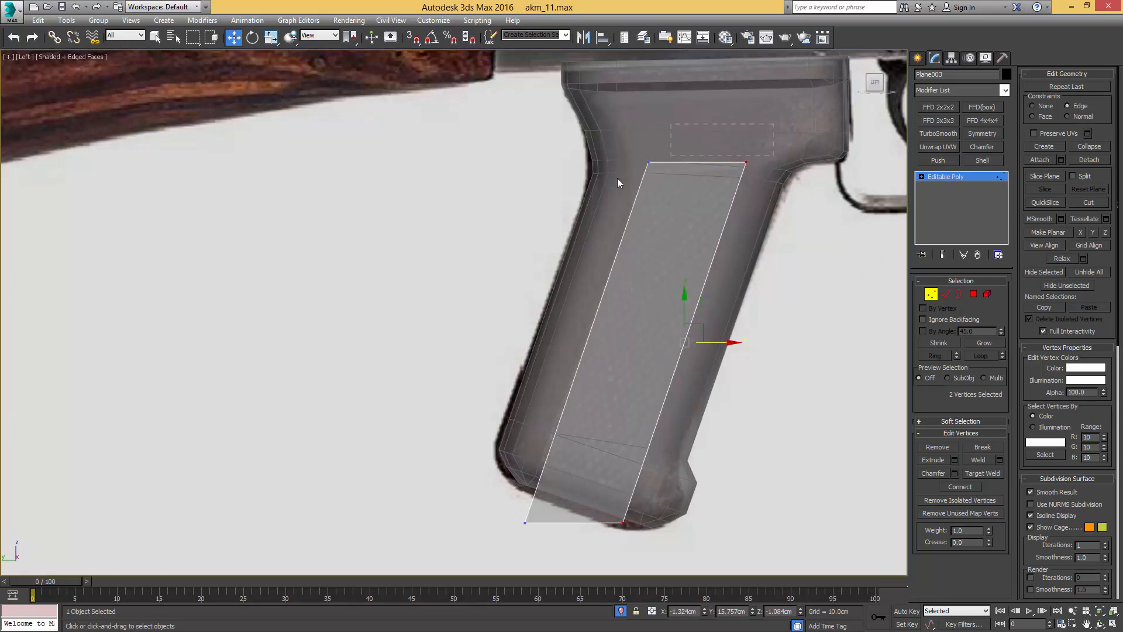
Step: With the Edge constraint on, lower the plane's top vertices slightly and raise its bottom vertices to fit the panel's length
left_click_drag(617, 178, 614, 181)
left_click_drag(698, 128, 699, 130)
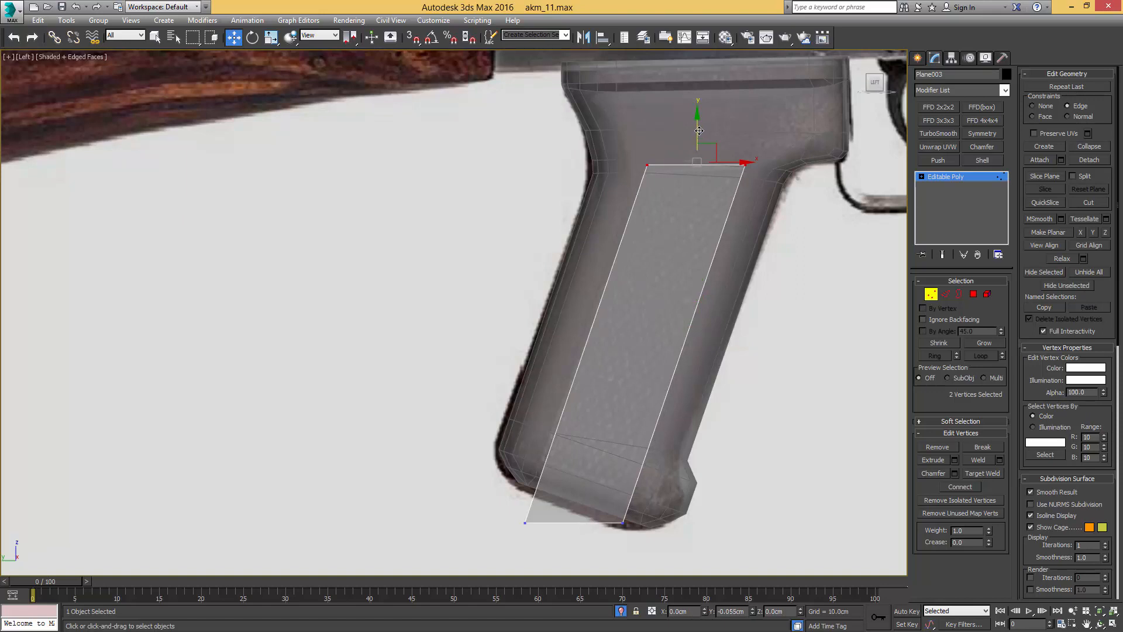
middle_click_drag(658, 426, 673, 358)
left_click_drag(497, 496, 497, 497)
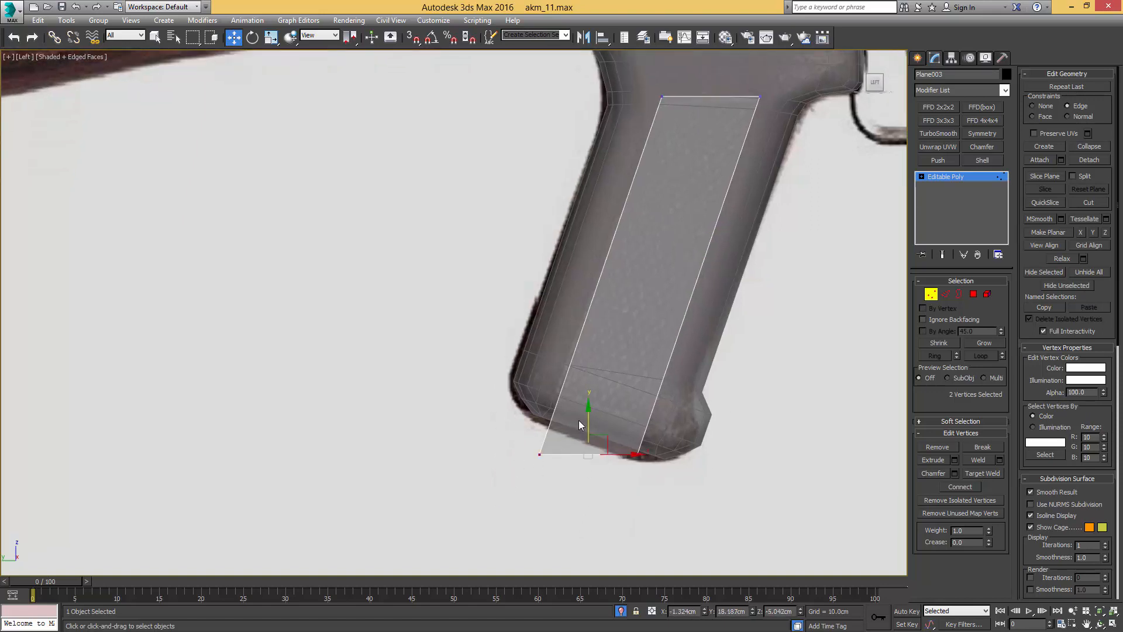
left_click_drag(587, 421, 594, 387)
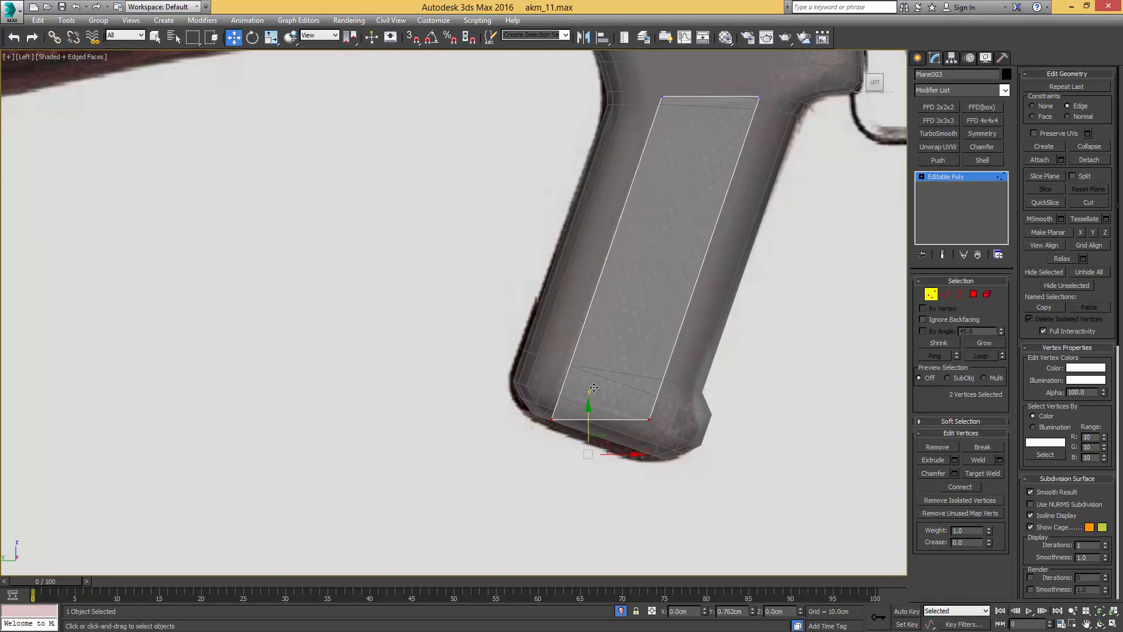
Step: Slide the plane's rear bottom vertex up along its edge so the lower edge parallels the grip's angled bottom
scroll(556, 370, "up", 4)
key("F3")
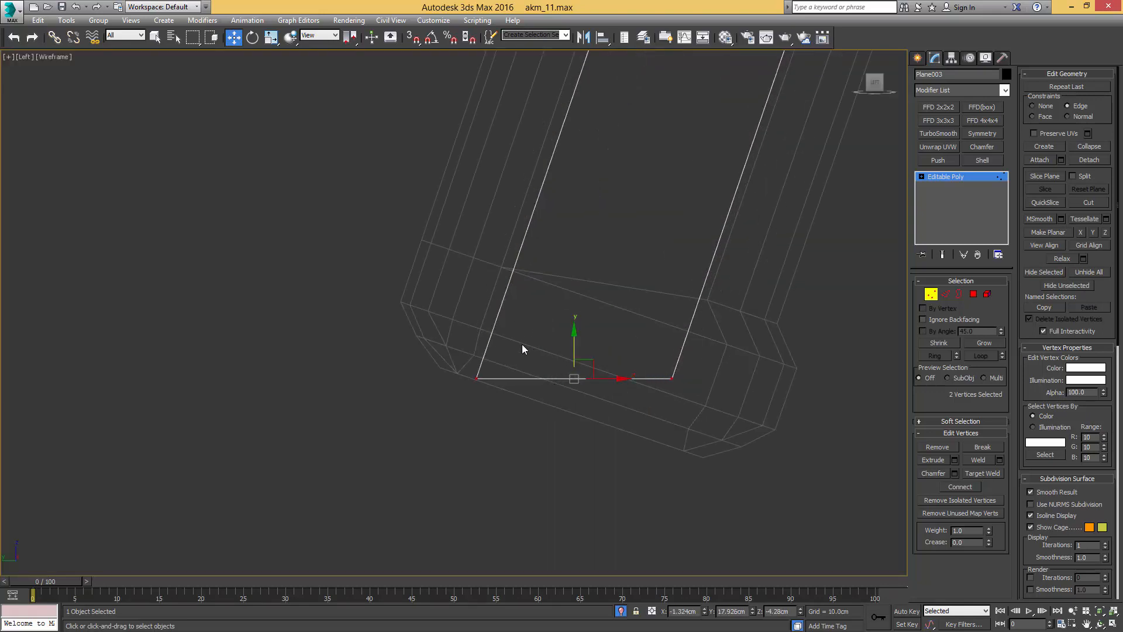
left_click(477, 378)
left_click_drag(474, 348, 507, 287)
key("F3")
scroll(659, 333, "down", 5)
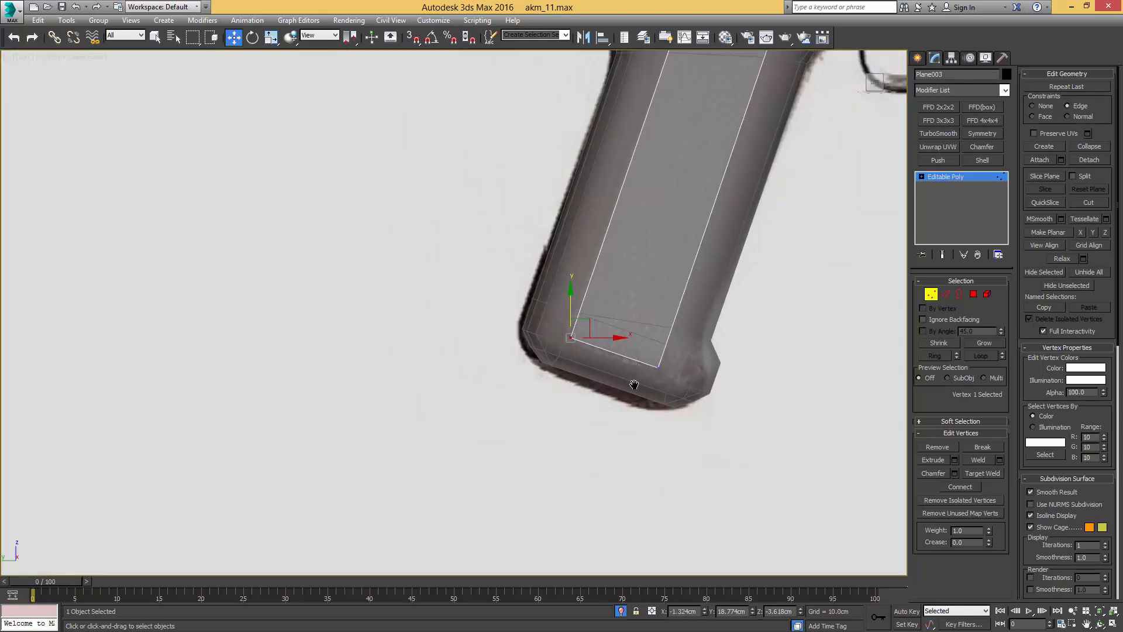
Step: Select the plane's polygon and inset it to form a narrow border around the panel
key("4")
left_click(653, 313)
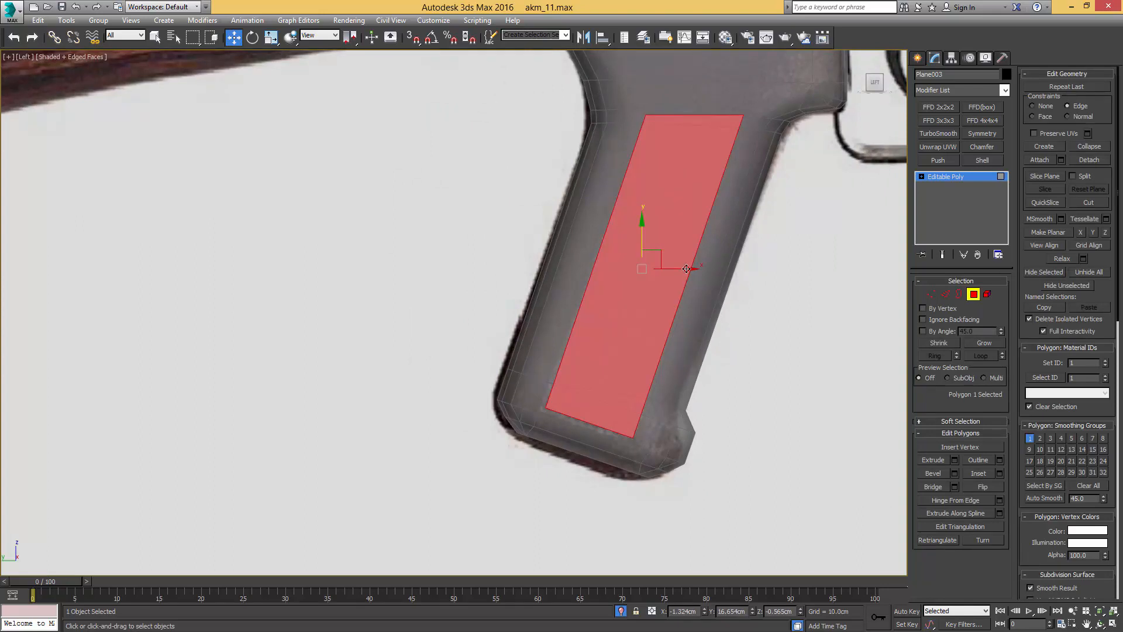
scroll(644, 313, "up", 6)
scroll(629, 312, "down", 2)
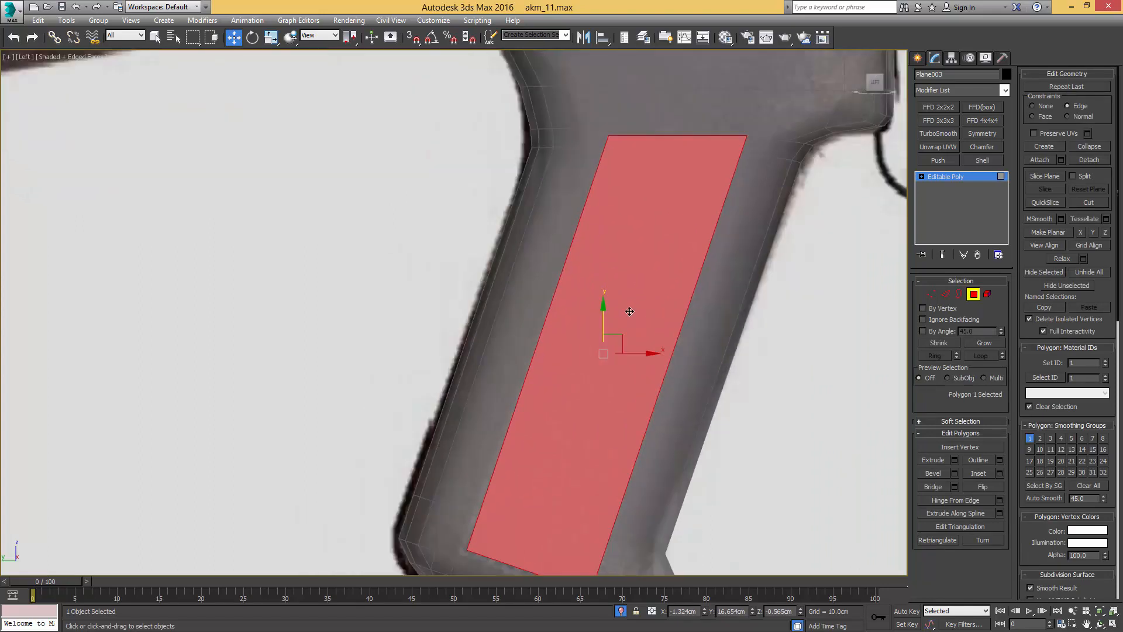
key("i")
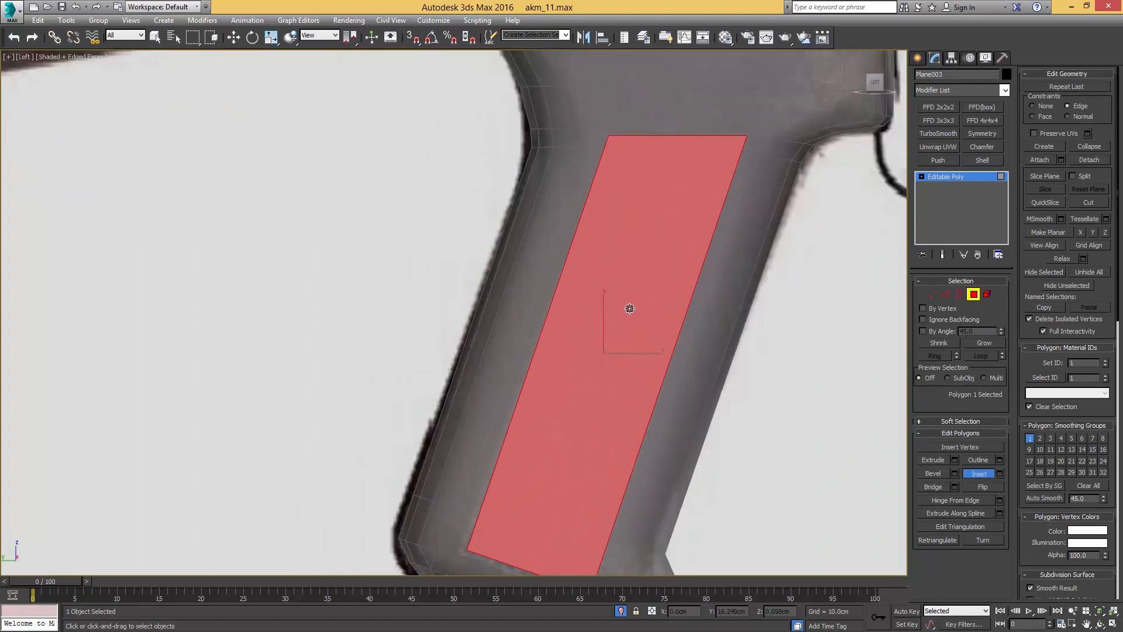
left_click_drag(631, 308, 634, 315)
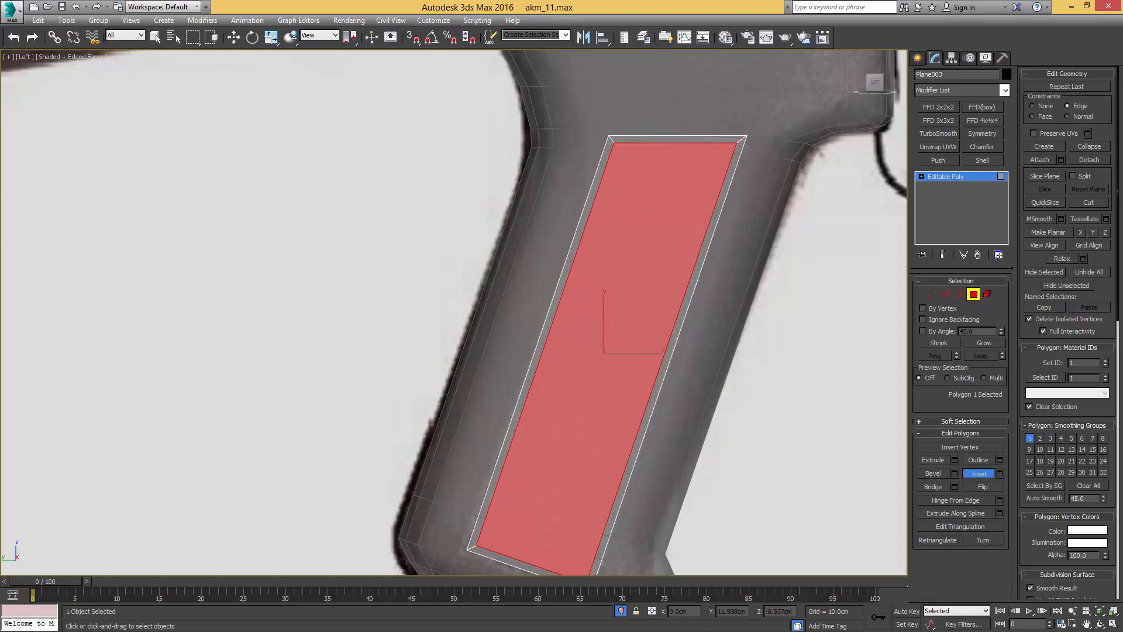
Step: Connect the four corner edges of the panel's inset border to add an edge loop midway around the frame
middle_click_drag(731, 149, 747, 205)
scroll(747, 204, "up", 4)
key("2")
left_click(508, 187)
left_click(766, 189, "shift")
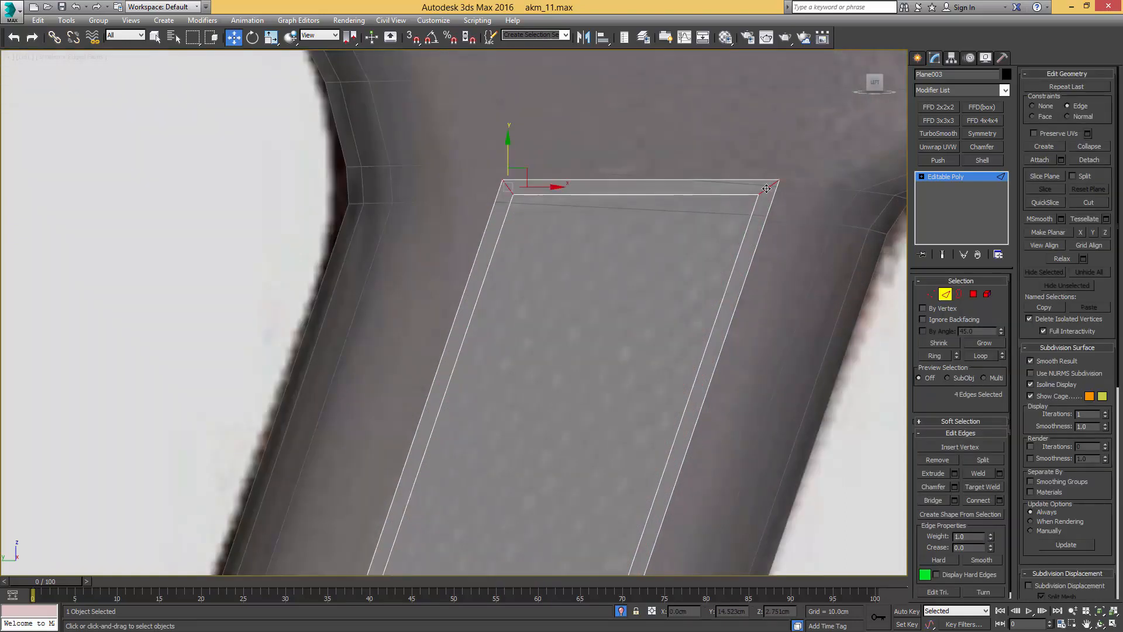
key("ctrl+shift+e")
Step: With the edge constraint set to None, move the new border loop about 0.12 cm outward along X to form a raised ridge
middle_click_drag(744, 258, 669, 340)
scroll(770, 215, "down", 2)
middle_click_drag(641, 405, 668, 260)
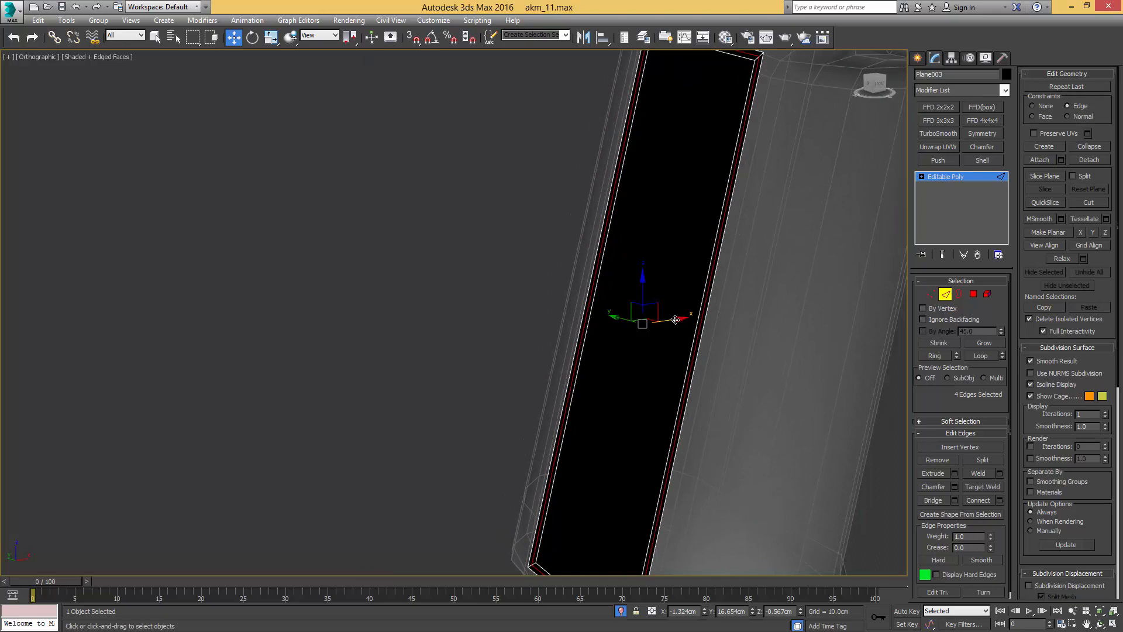
left_click_drag(675, 319, 670, 320)
right_click(679, 312)
Step: Assign the 01 - Default material to the side panel
middle_click_drag(672, 318, 741, 309, "alt")
key("m")
left_click(188, 228)
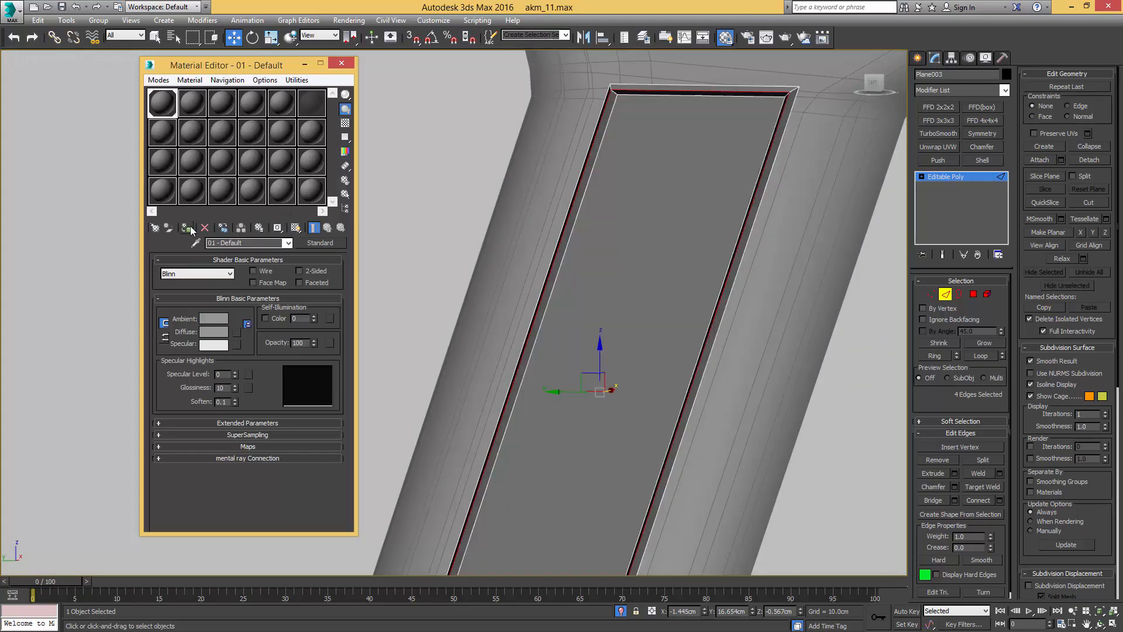
Step: Chamfer the ridge's edge loop into a narrow flat strip around the panel
key("u")
scroll(694, 261, "up", 4)
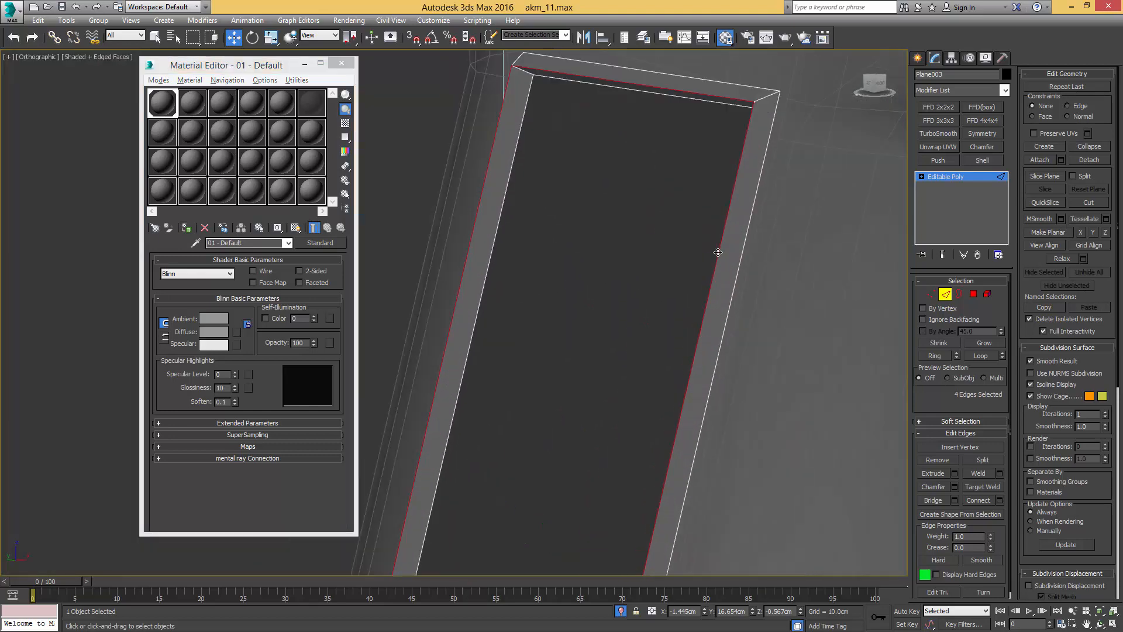
key("ctrl+shift+c")
left_click_drag(720, 252, 729, 241)
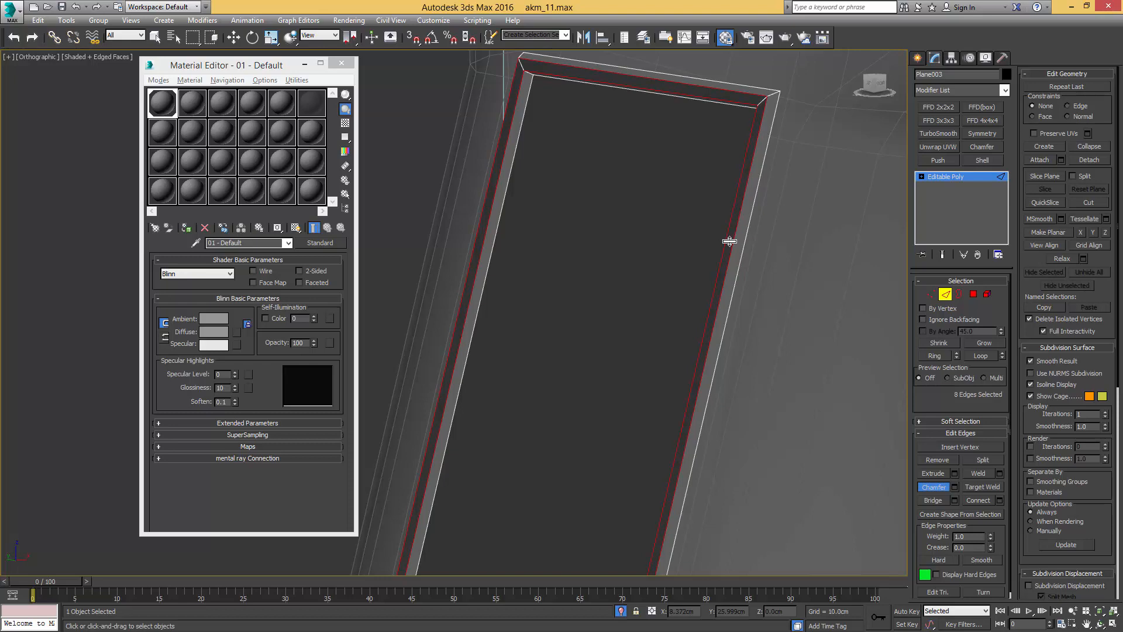
Step: Reduce the ridge polygon selection to the panel's top and bottom strips and apply Auto Smooth to them
key("4")
scroll(729, 242, "down", 5)
middle_click_drag(729, 242, 735, 191, "alt")
key("4")
key("4")
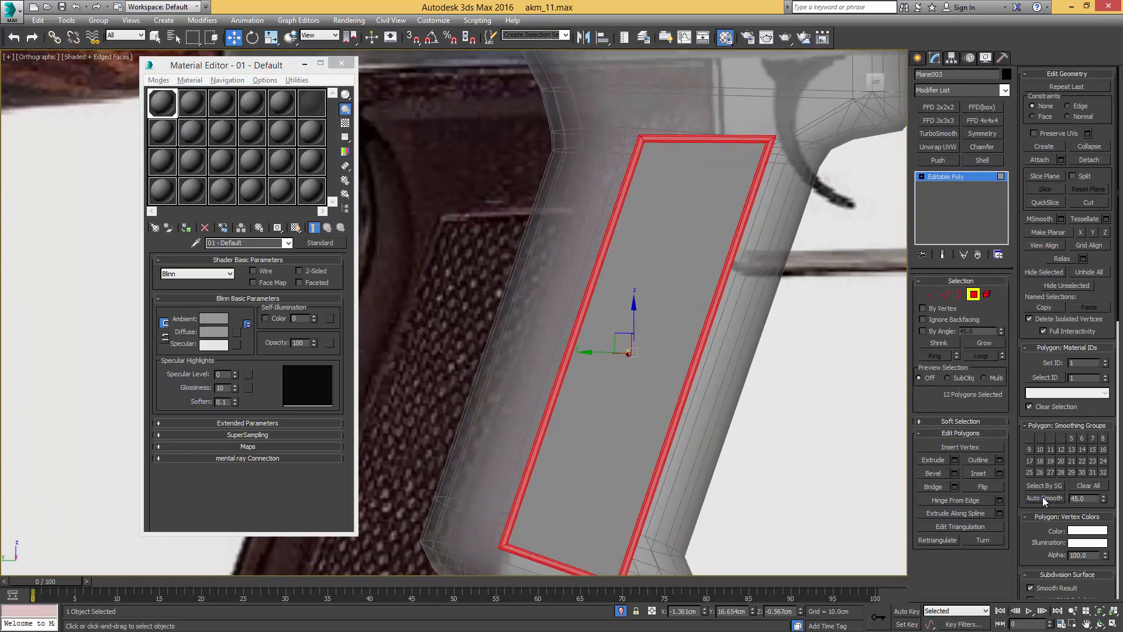
left_click_drag(518, 306, 515, 306, "alt")
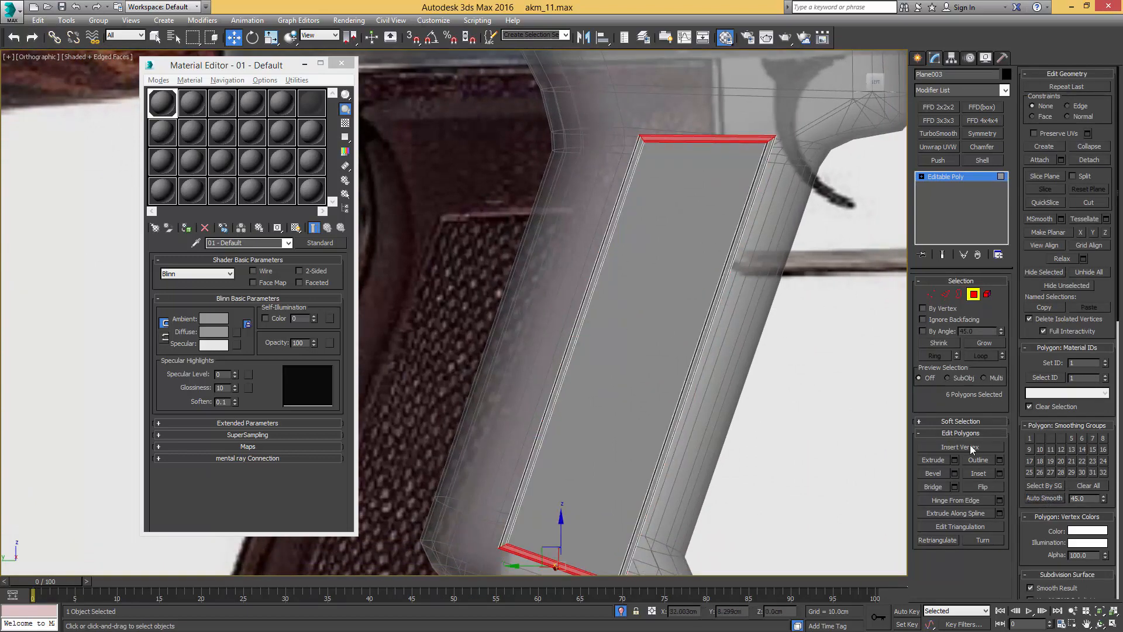
left_click(1045, 498)
Step: Add a Chamfer modifier to the panel, limited to Unsmoothed Edges, with an amount of 0.012 cm
scroll(731, 228, "up", 3)
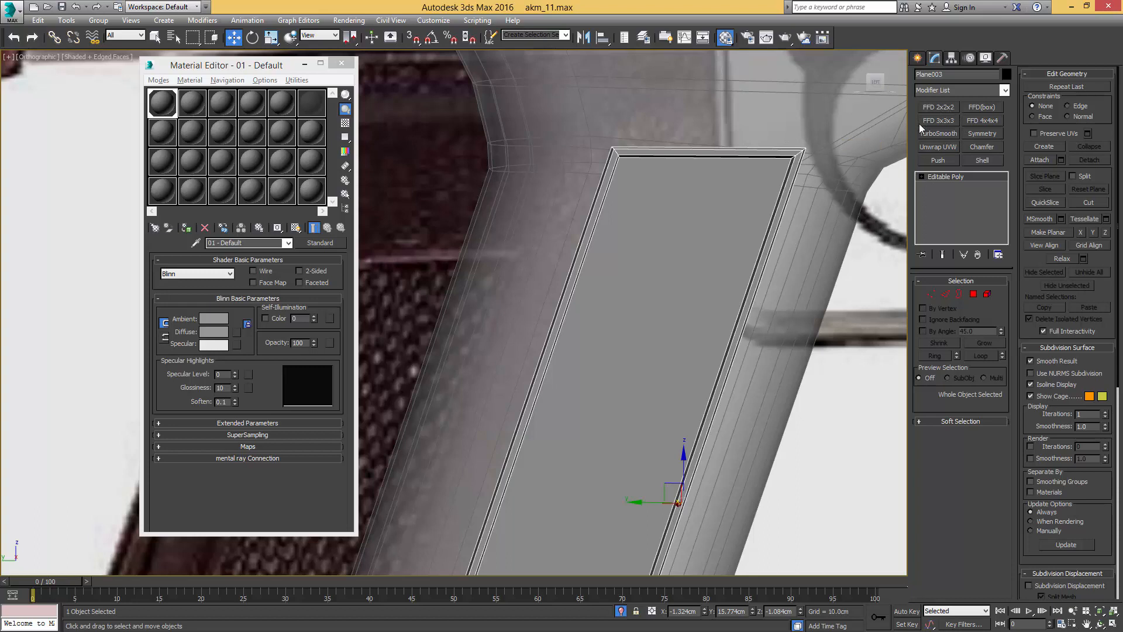
left_click(982, 147)
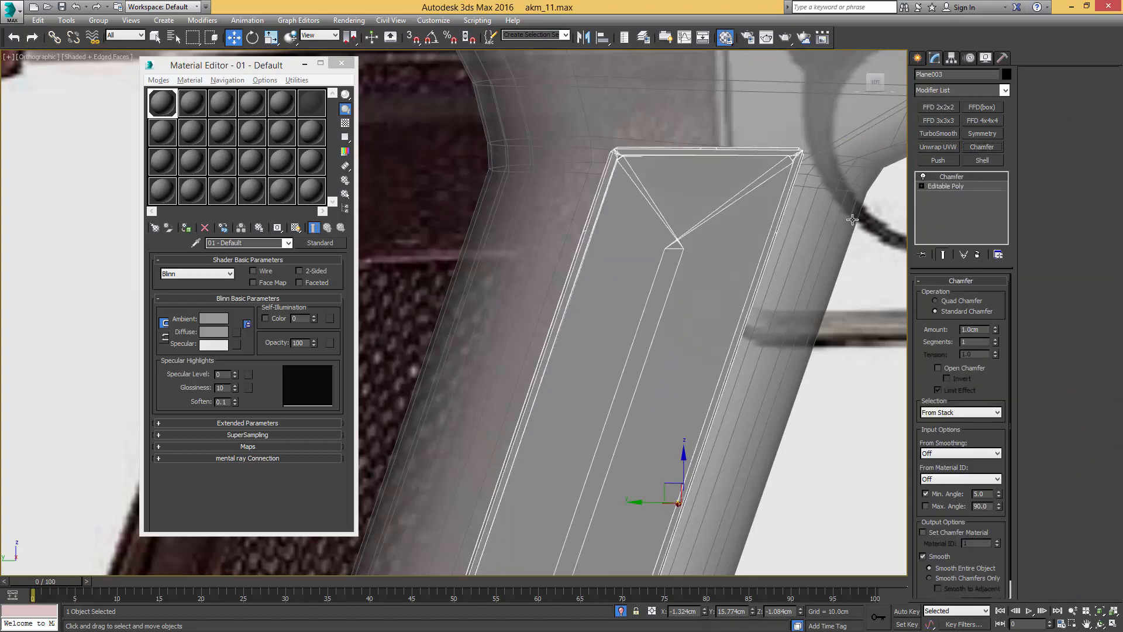
left_click(949, 454)
left_click(948, 454)
left_click(949, 468)
left_click_drag(997, 332, 989, 390)
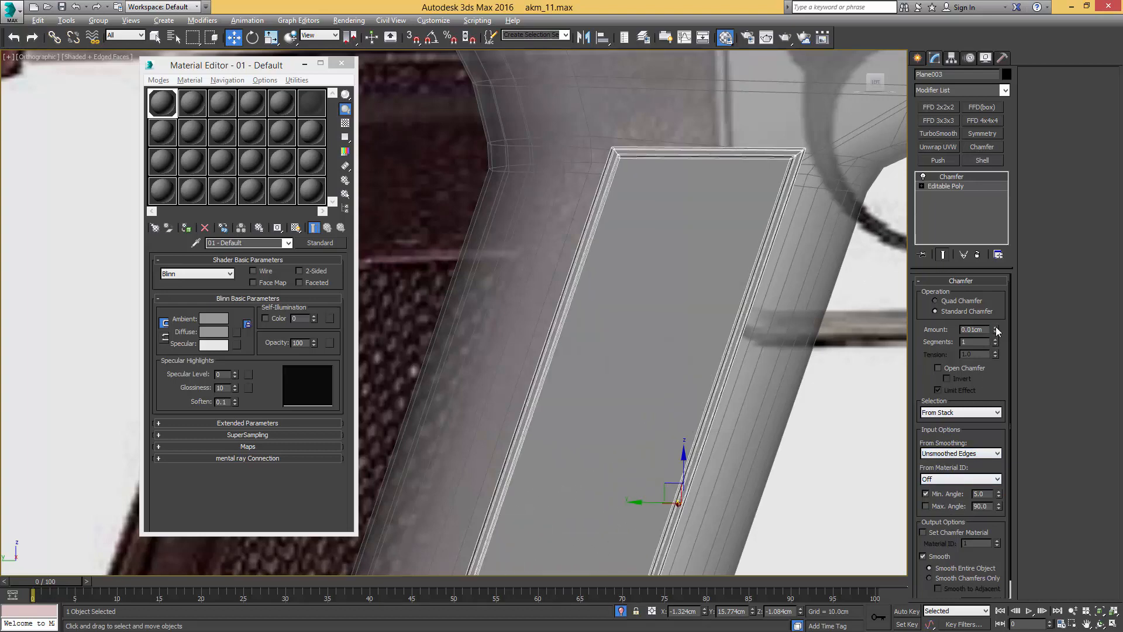
left_click_drag(997, 332, 996, 326)
scroll(740, 221, "down", 4)
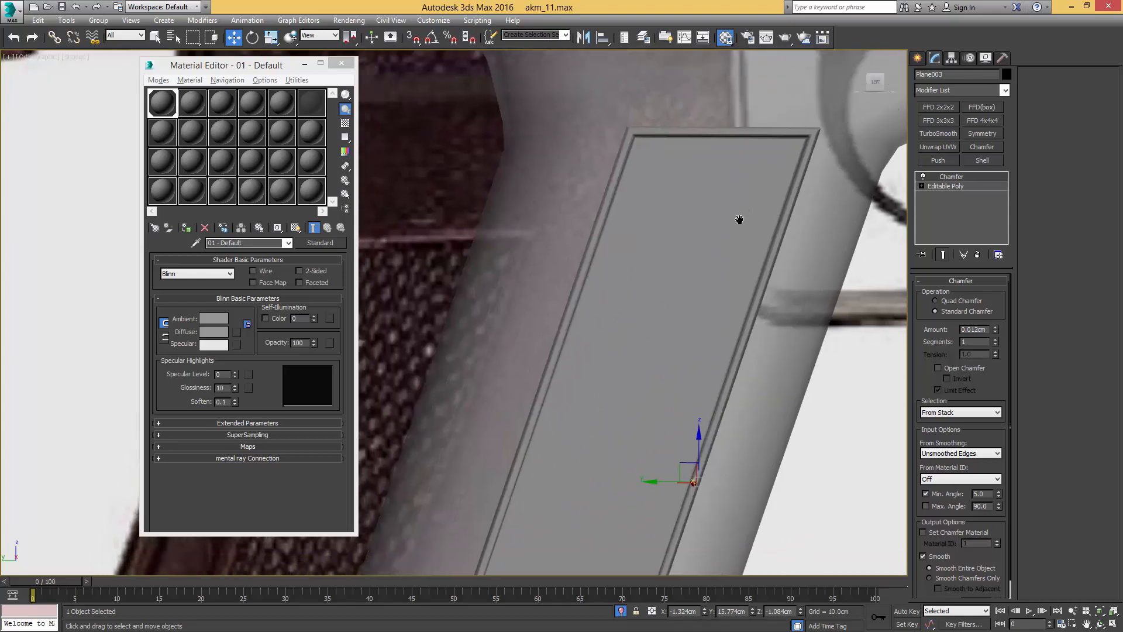
Step: Hide the edged-faces display and turn off see-through mode on the grip
key("F4")
scroll(744, 223, "down", 6)
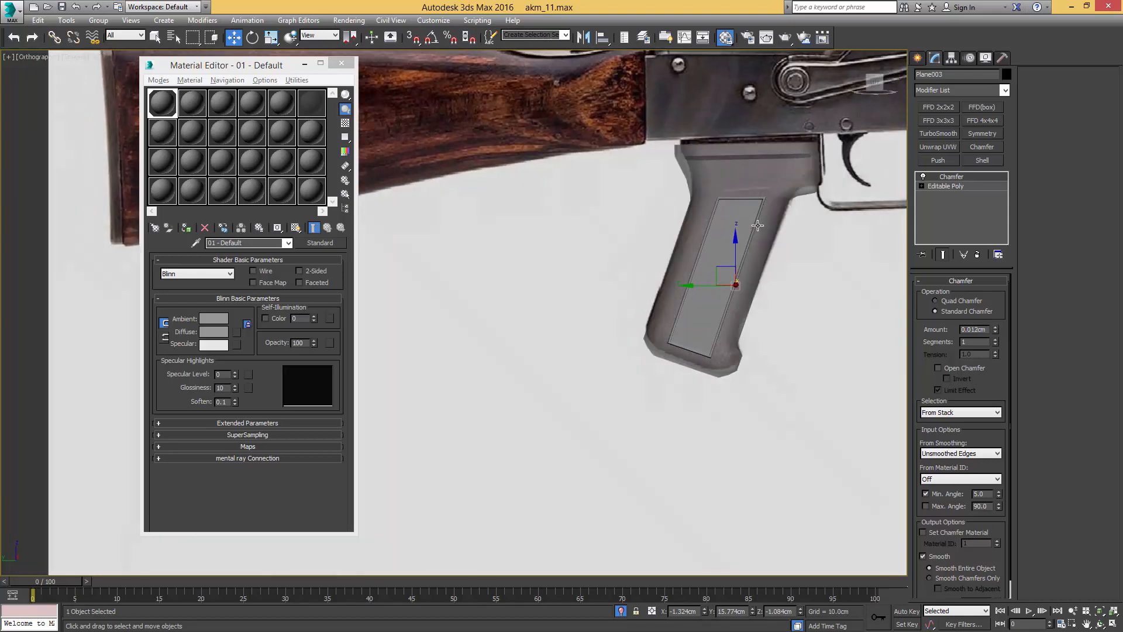
left_click(773, 177)
key("alt+x")
middle_click_drag(772, 178, 803, 137, "alt")
Step: Move the side panel inward along X until it sits against the grip's side surface
scroll(683, 252, "up", 3)
key("F4")
key("q")
left_click(709, 225)
key("t")
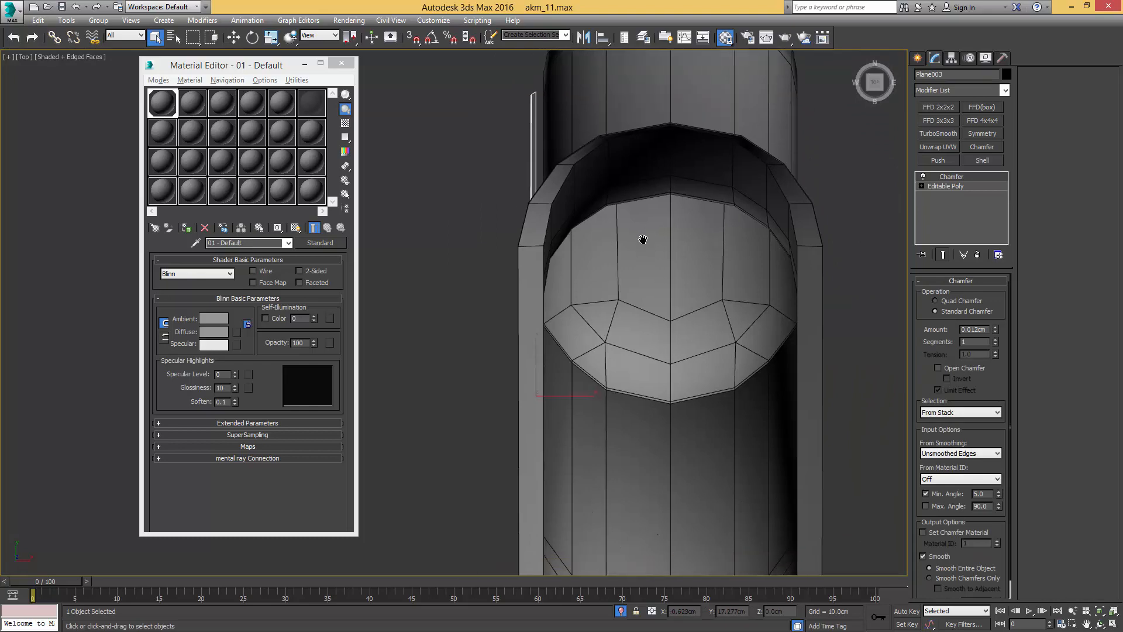
key("F3")
key("w")
left_click_drag(620, 393, 626, 393)
key("F3")
mouse_move(625, 393)
middle_mouse_down("alt")
mouse_move(652, 364)
mouse_move(665, 289)
mouse_move(656, 331)
middle_mouse_up("alt")
left_click_drag(658, 342, 661, 342)
Step: Review the shaded grip and panel without edges and close the Material Editor
scroll(657, 337, "down", 3)
key("F4")
scroll(657, 337, "down", 1)
middle_click_drag(657, 337, 743, 293, "alt")
scroll(743, 293, "down", 2)
key("q")
left_click(760, 242)
left_click(341, 63)
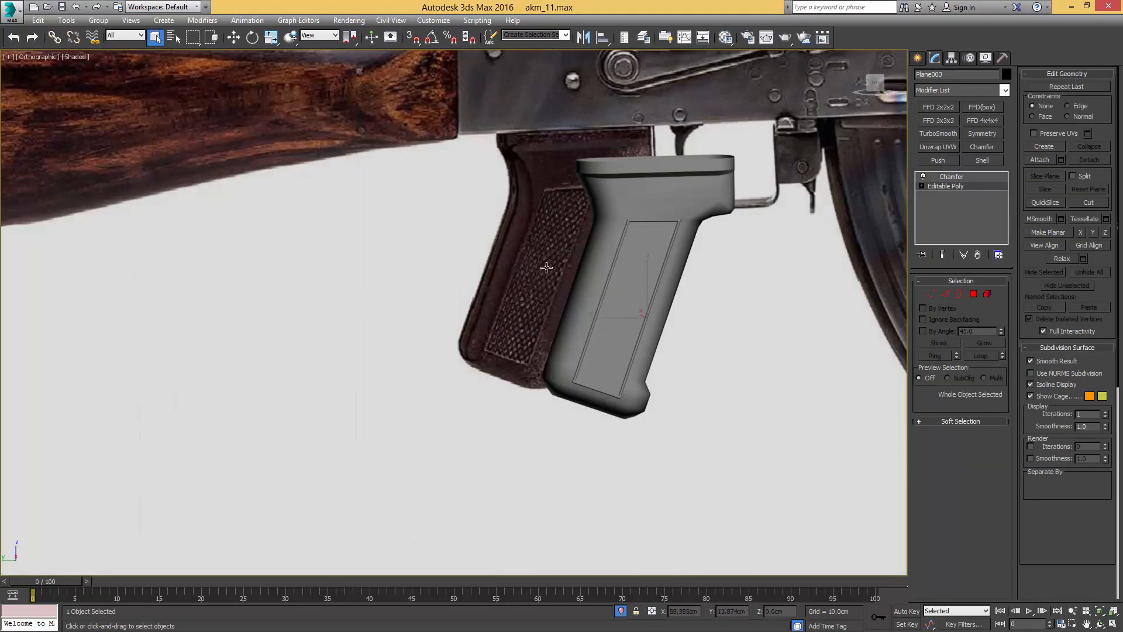
Step: On the grip's Editable Poly level, connect the short vertical edges of the front bottom lip with a new edge line
scroll(636, 317, "up", 5)
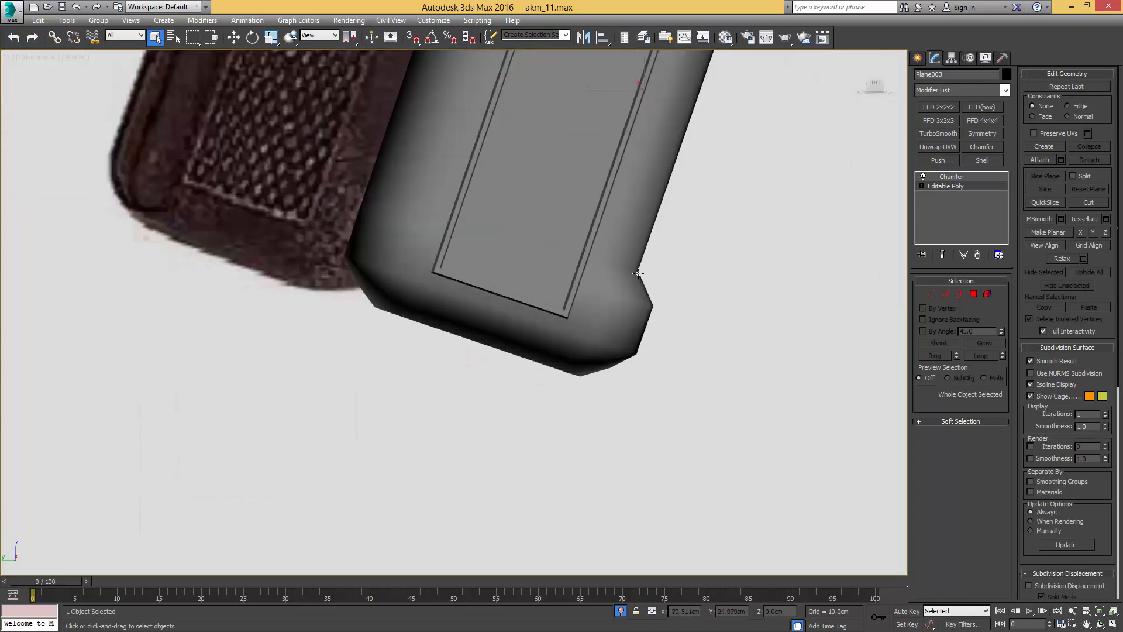
left_click(622, 325)
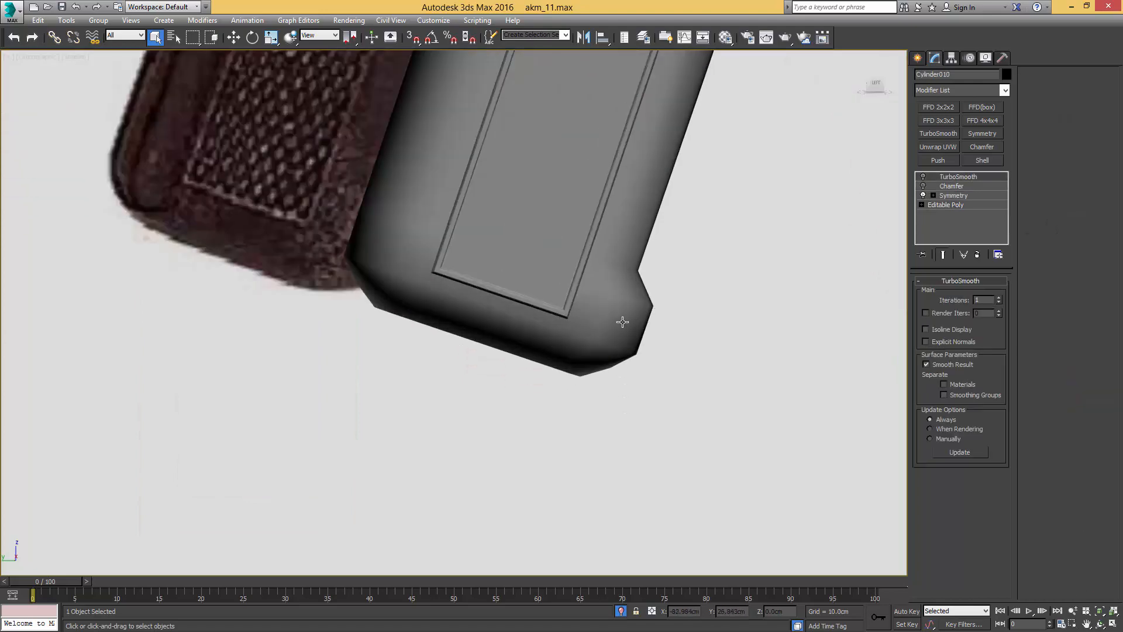
key("l")
key("z")
middle_click_drag(524, 348, 666, 196)
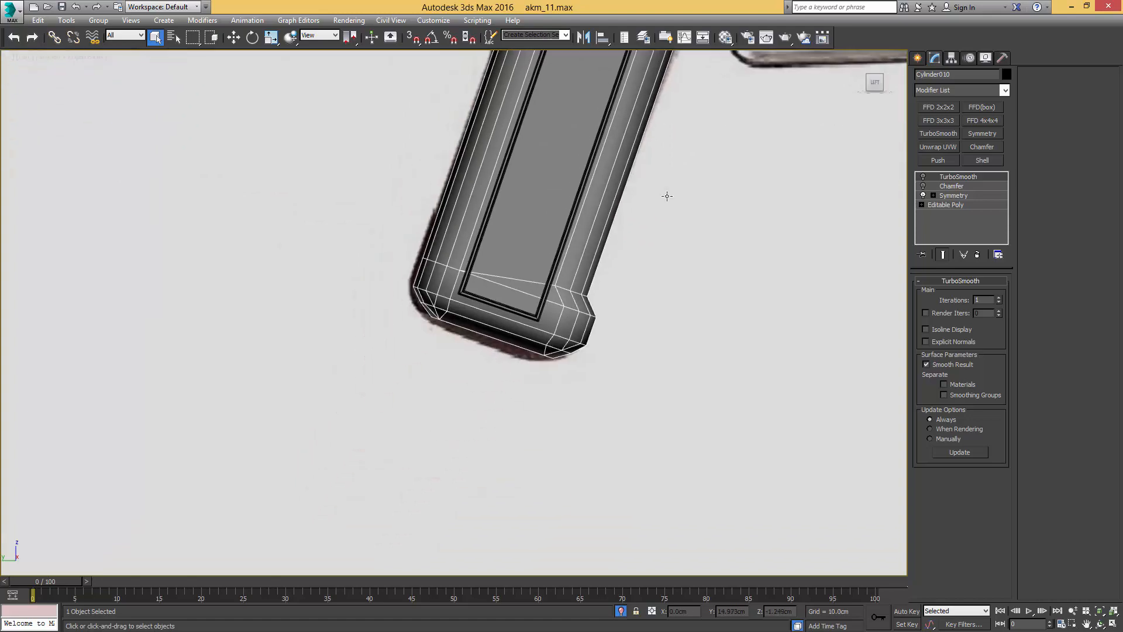
left_click(955, 205)
scroll(625, 309, "up", 3)
key("2")
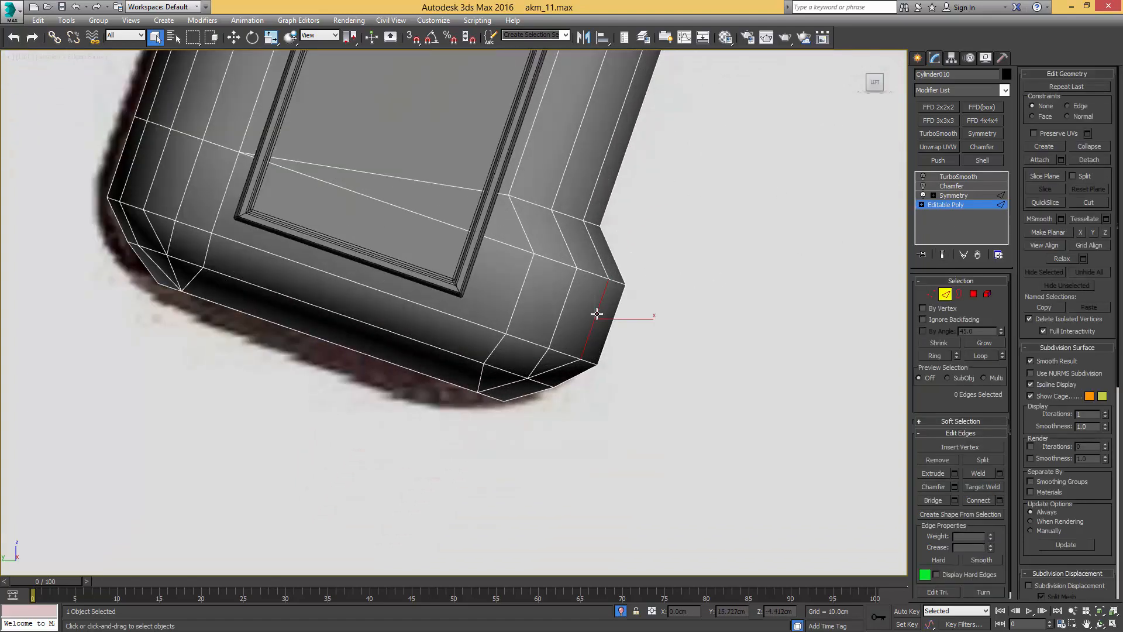
double_click(595, 312)
left_click_drag(254, 273, 248, 278, "alt")
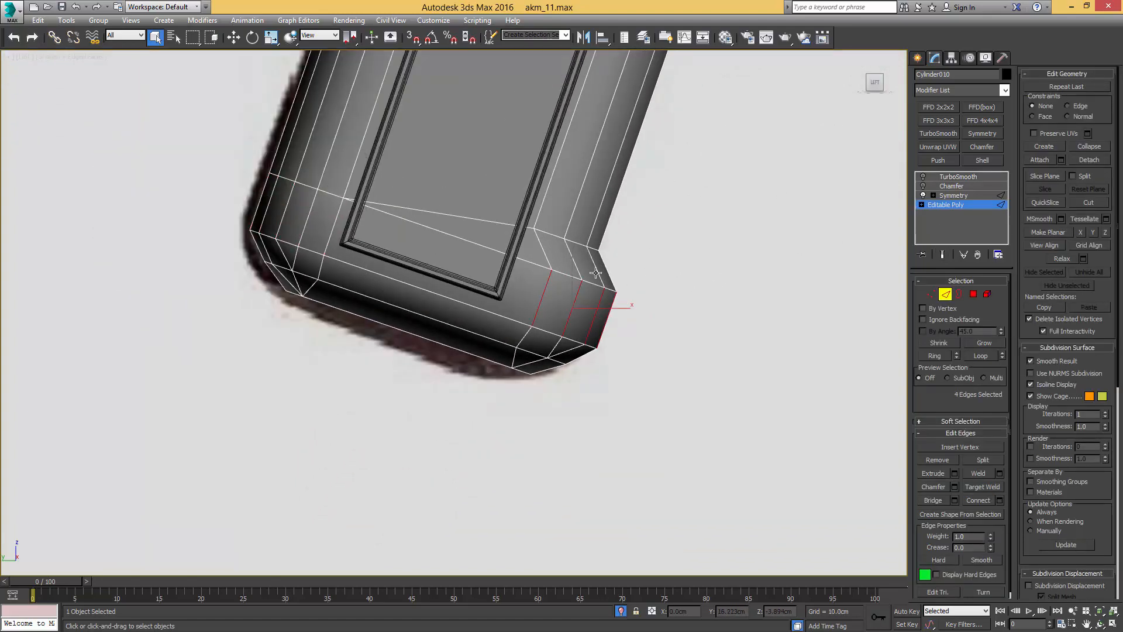
key("ctrl+shift+e")
Step: Move the new lip edges slightly forward to round the grip's front bottom corner
key("w")
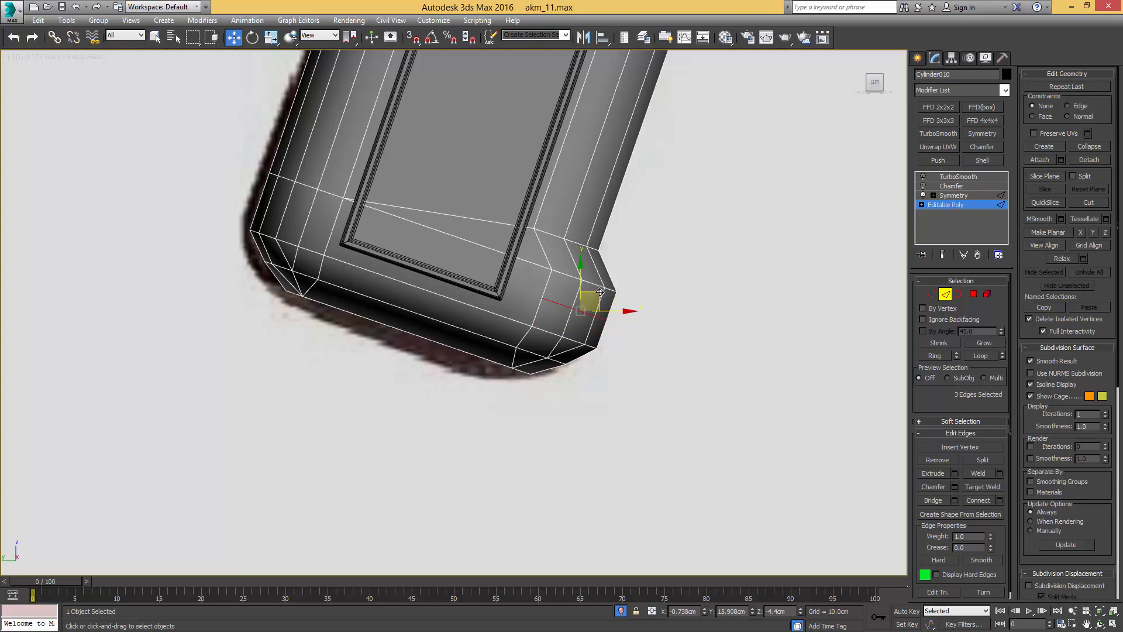
left_click_drag(600, 292, 607, 296)
scroll(631, 318, "up", 3)
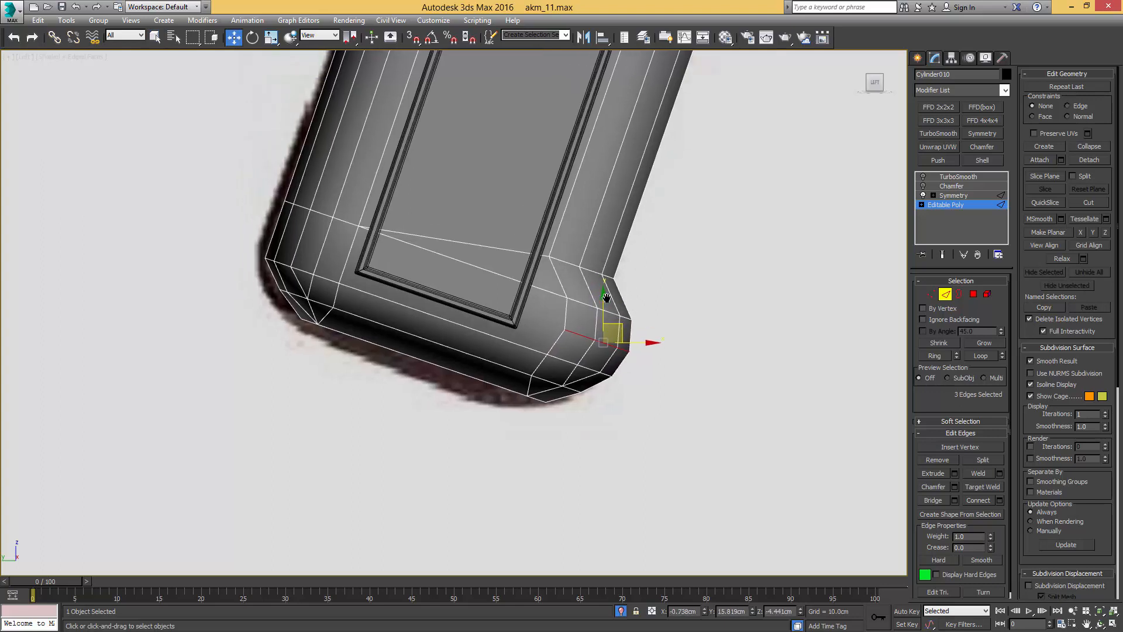
Step: Chamfer the edges running across the concave bend just above the grip's front bottom lip
double_click(609, 297)
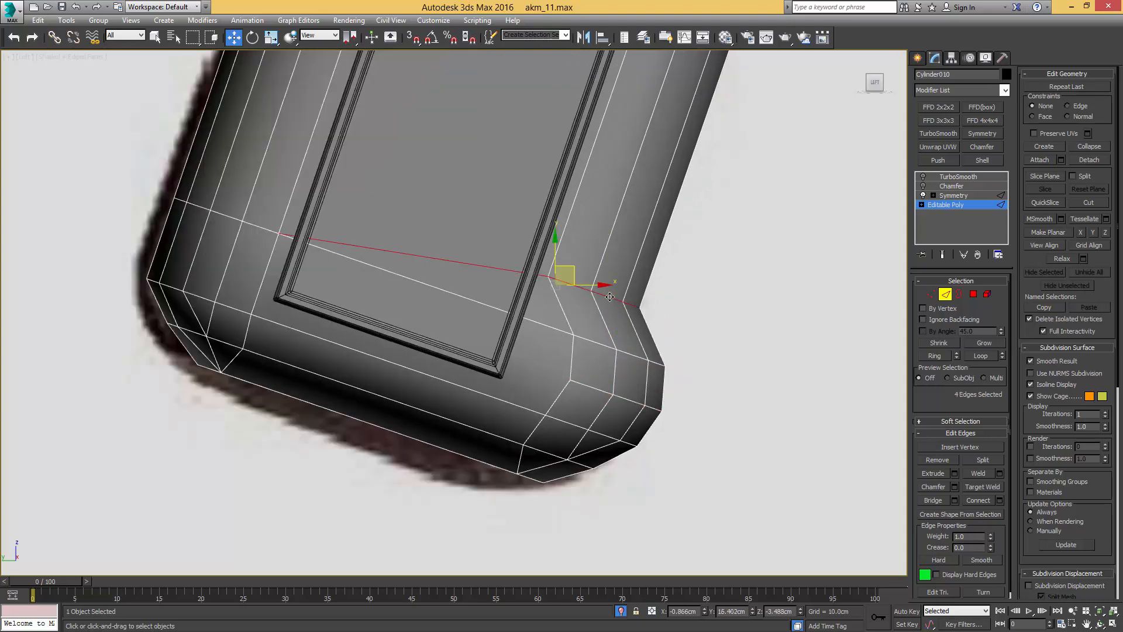
key("ctrl+shift+c")
left_click_drag(574, 281, 579, 265)
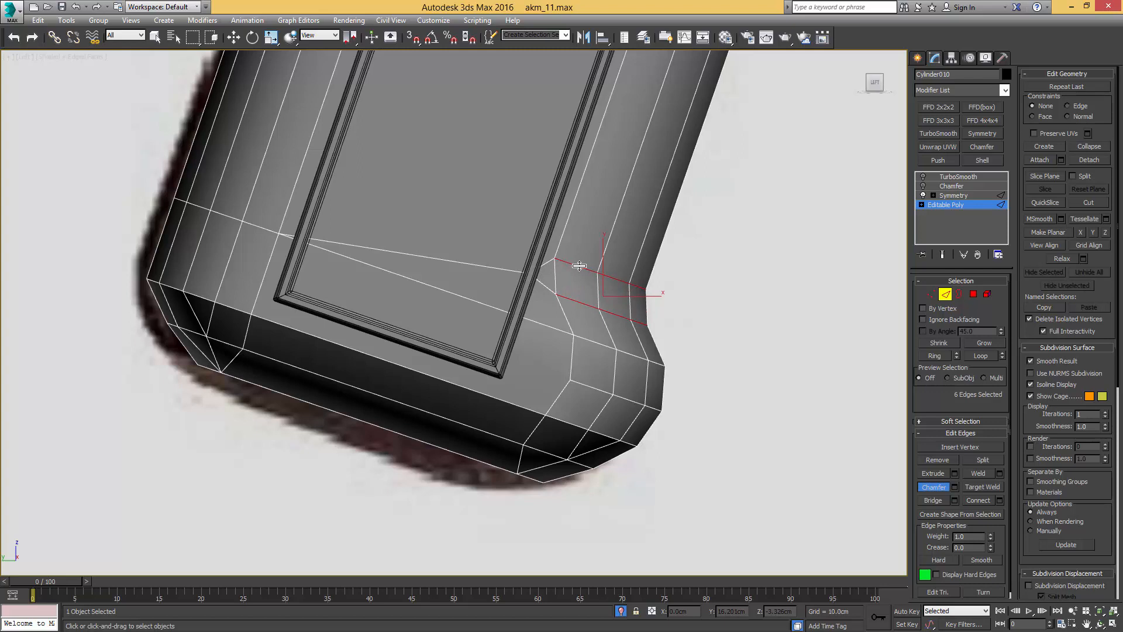
Step: Connect the chamfer's end vertices to the rear vertex across the grip's side to clean up the topology
key("1")
left_click(554, 258)
left_click(279, 234, "ctrl")
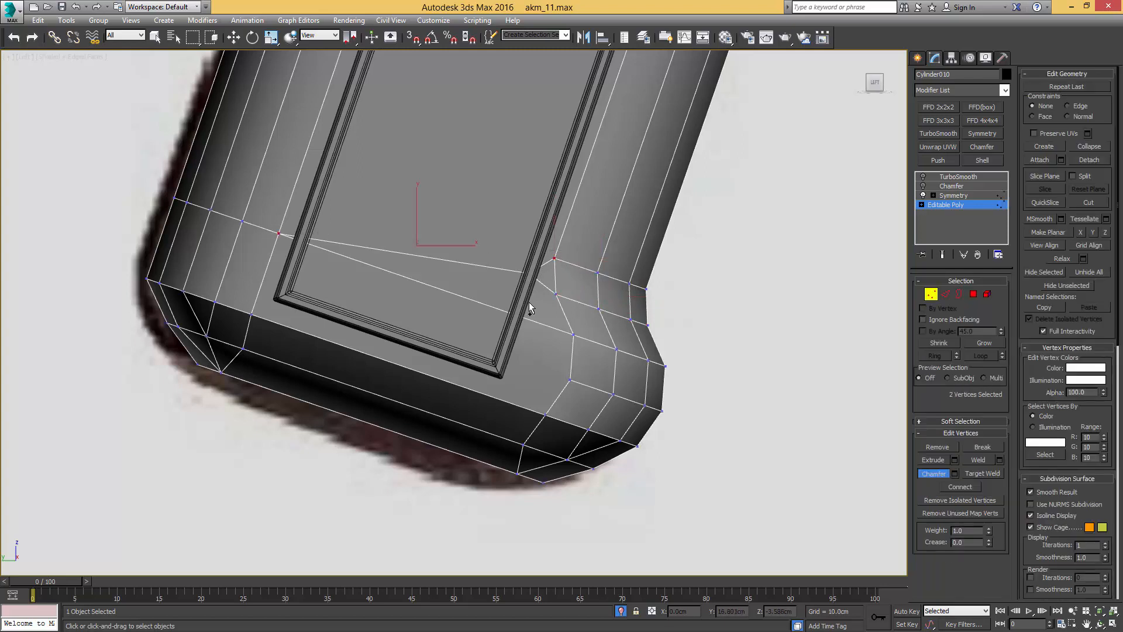
left_click_drag(537, 303, 536, 303, "ctrl")
key("ctrl+shift+e")
left_click(530, 272)
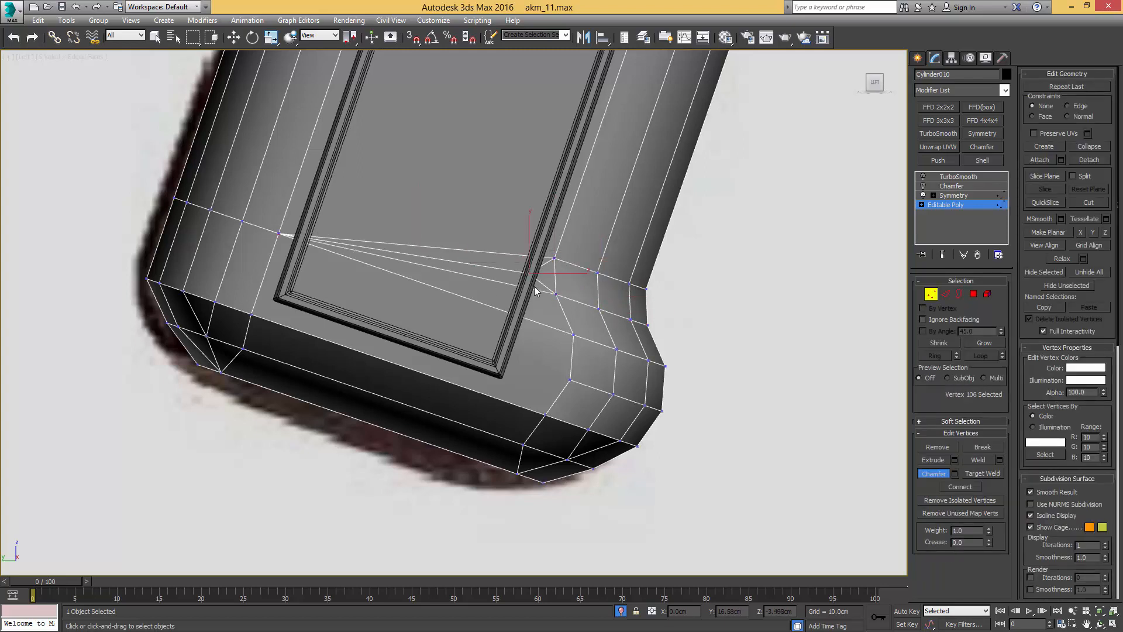
Step: Remove the selected vertex beside the inset panel near the grip's lower end and leave vertex editing
key("BackSpace")
scroll(534, 285, "down", 2)
key("1")
key("F4")
scroll(549, 277, "down", 5)
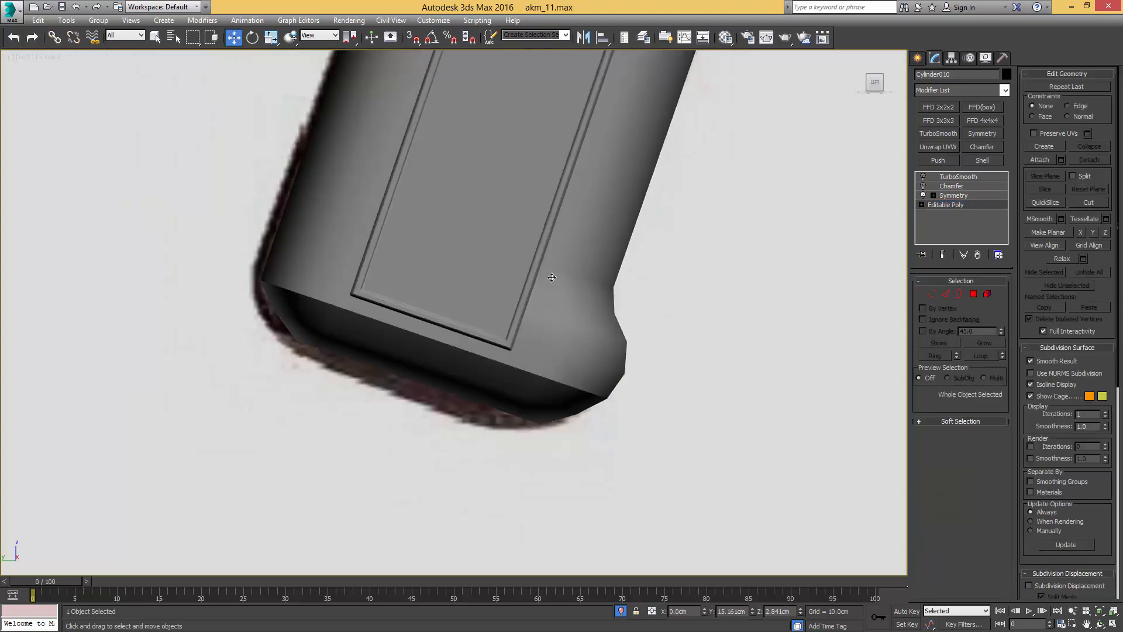
Step: Examine the grip's lower end in its mirrored Symmetry result, both plainly shaded and with edged faces
scroll(568, 276, "up", 4)
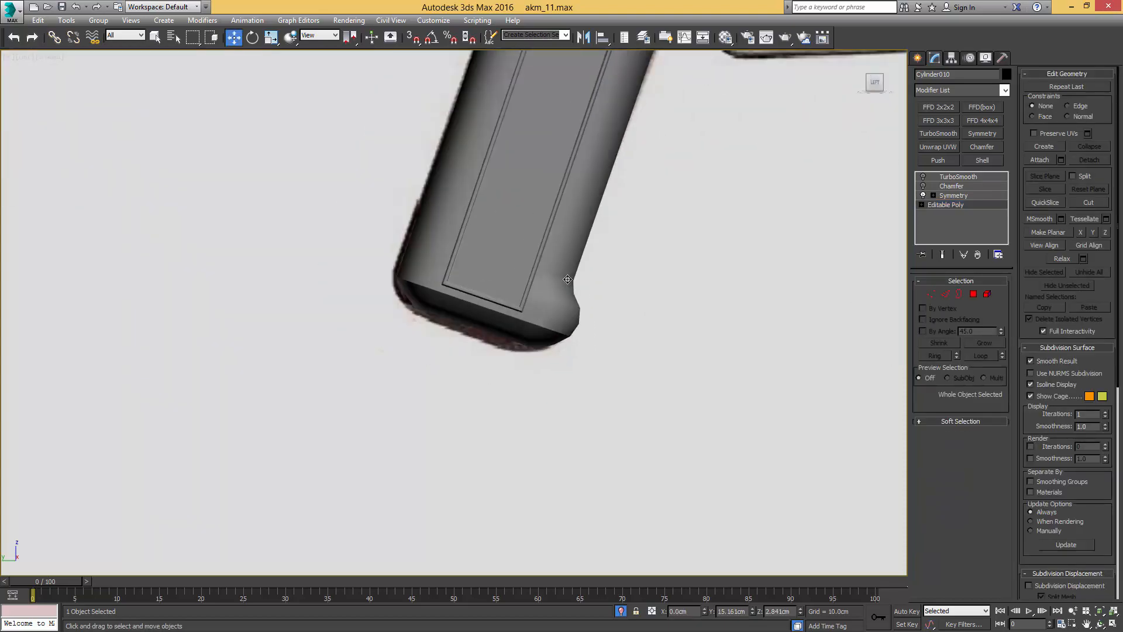
scroll(568, 276, "down", 2)
scroll(871, 214, "up", 5)
left_click(951, 196)
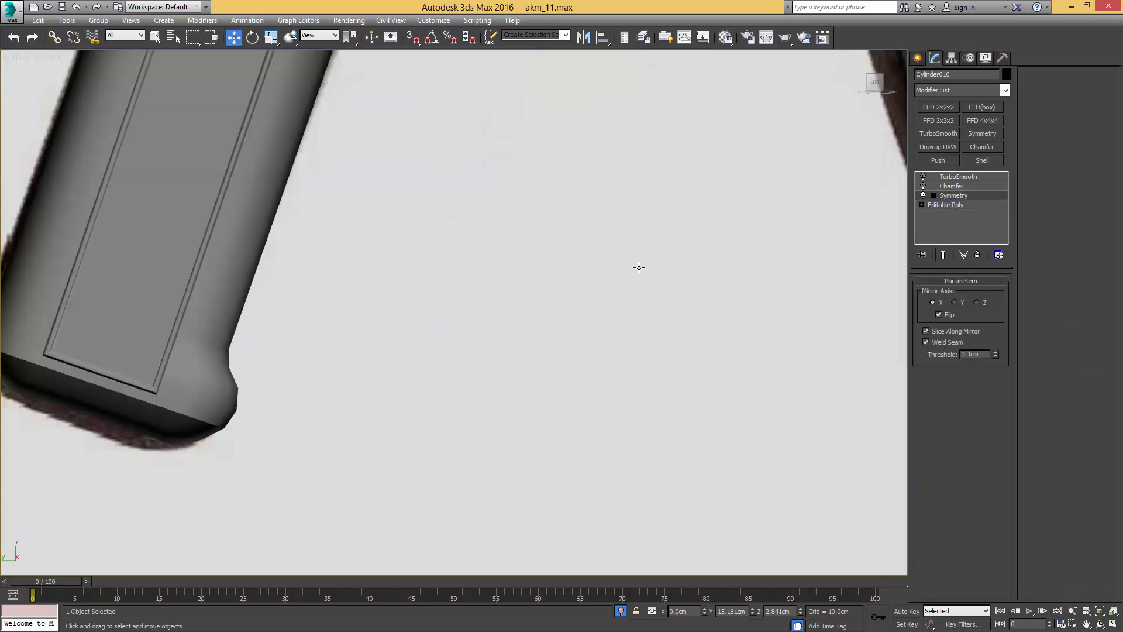
scroll(618, 299, "down", 3)
middle_click_drag(640, 269, 563, 259)
key("F4")
middle_click_drag(483, 265, 696, 253)
scroll(696, 253, "up", 4)
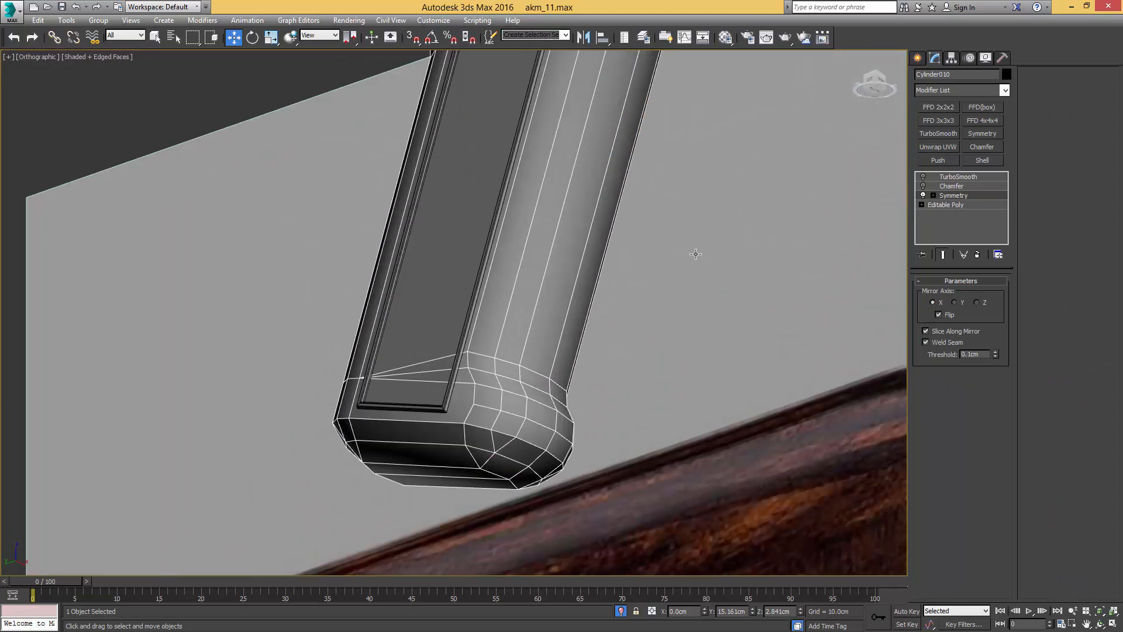
Step: Assign smoothing group 2 to the ring of polygons just below the grip's top rim in its Editable Poly base
left_click(936, 205)
key("4")
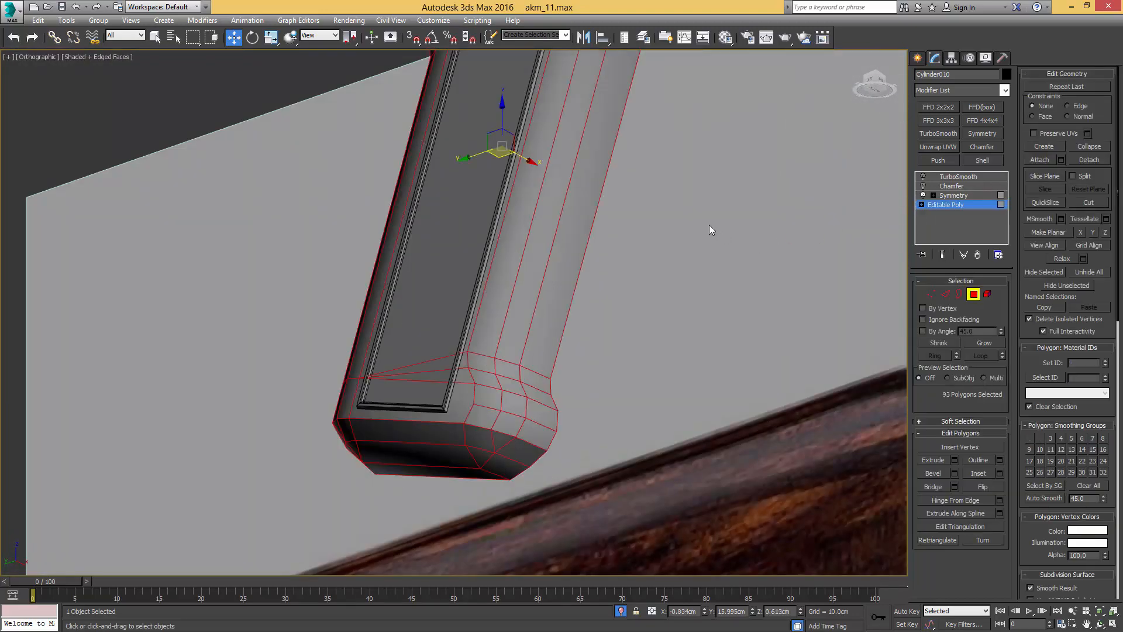
key("4")
scroll(659, 209, "down", 4)
middle_click_drag(674, 226, 659, 293, "alt")
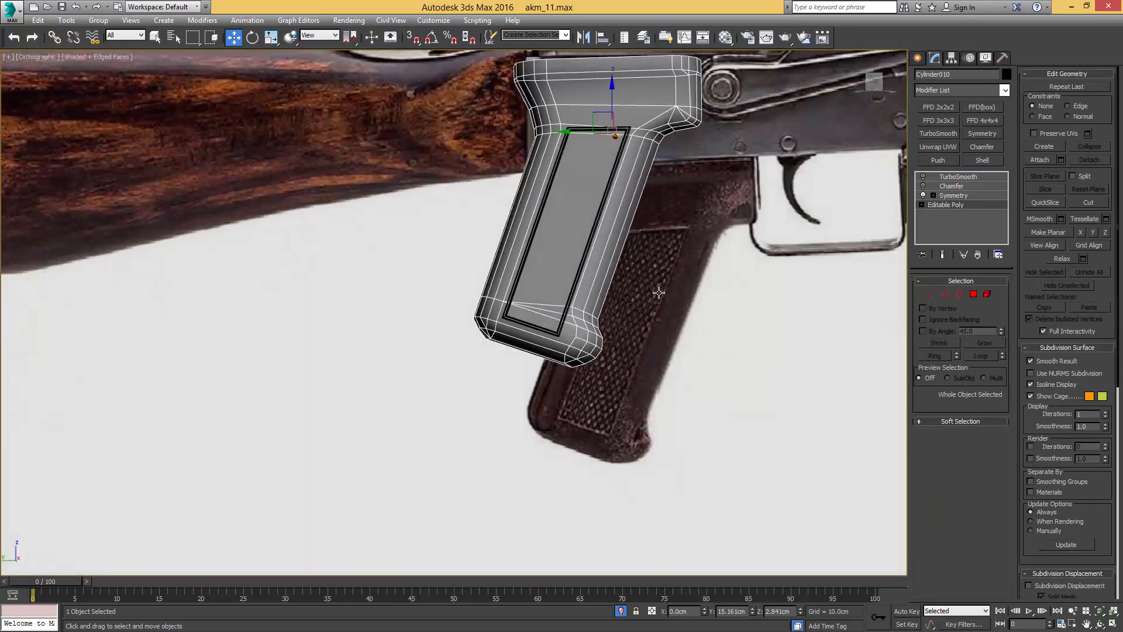
middle_click_drag(813, 206, 761, 310, "alt")
middle_click_drag(762, 311, 728, 270, "alt")
key("2")
key("q")
left_click(582, 176)
key("alt+r")
key("ctrl+4")
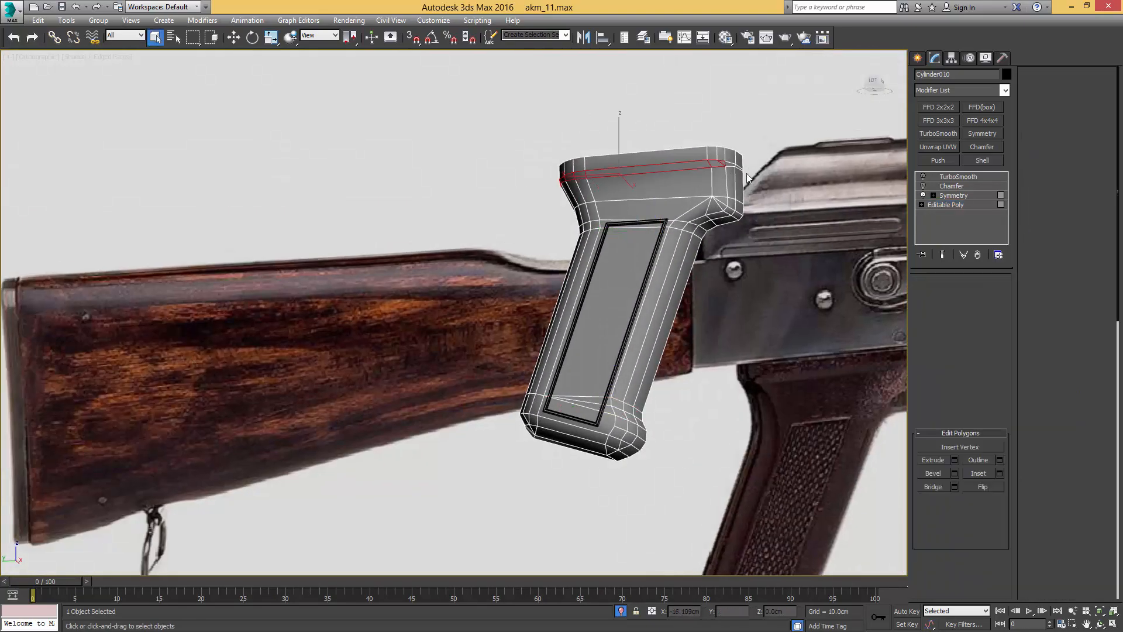
scroll(733, 169, "up", 5)
scroll(719, 153, "down", 5)
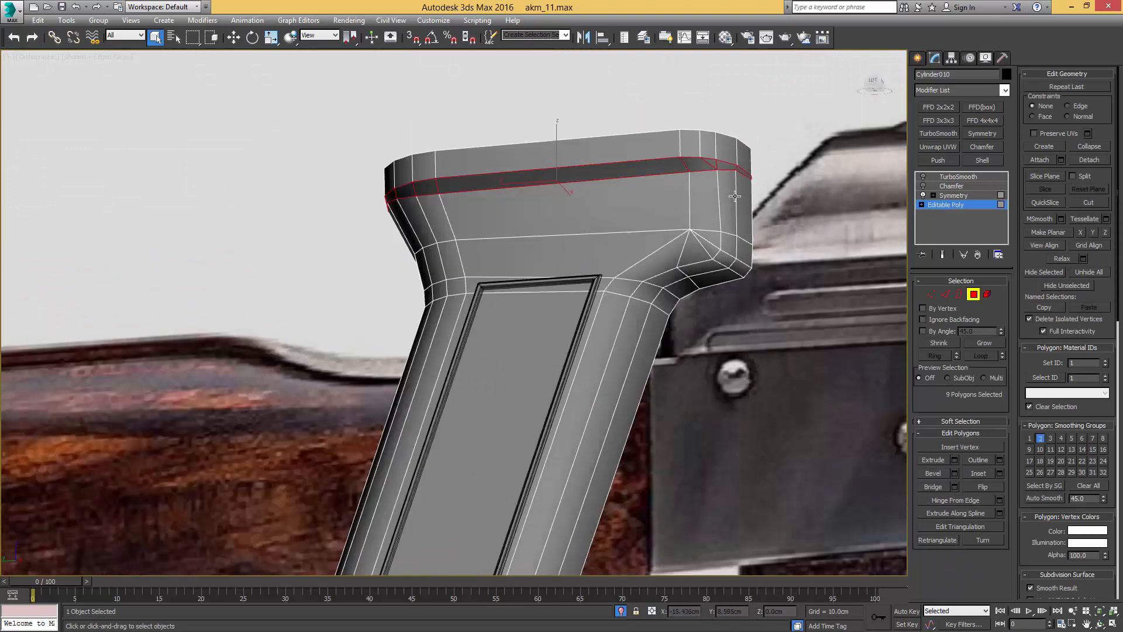
Step: Restore the grip's Symmetry result, end its isolation and deselect it to view the whole rifle
left_click(954, 197)
key("F4")
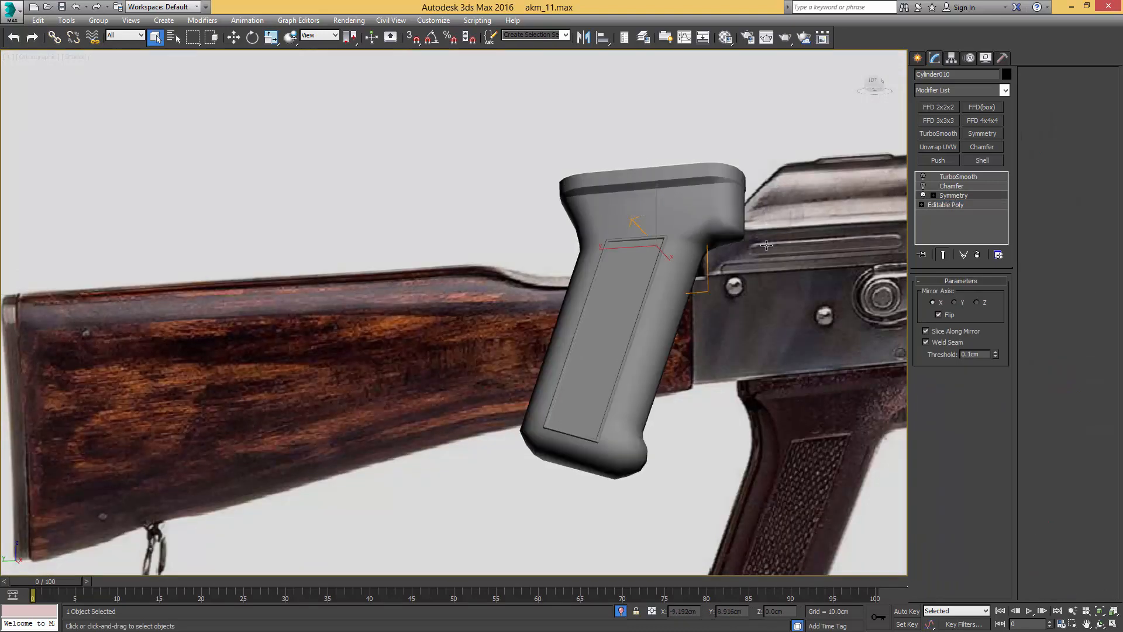
middle_click_drag(766, 245, 782, 261, "alt")
key("alt+q")
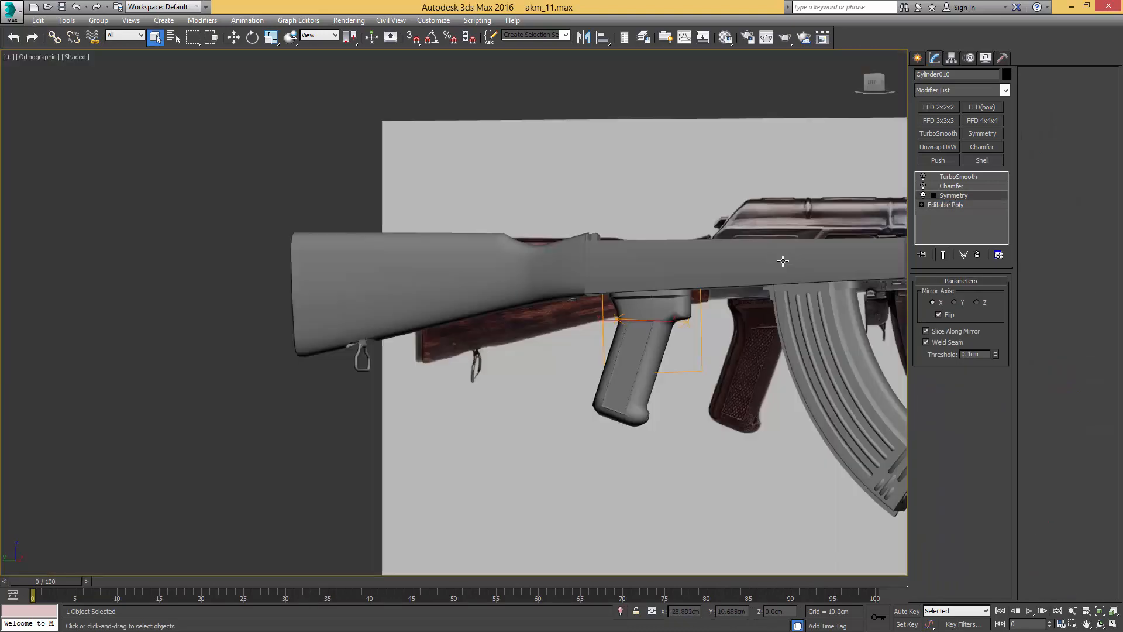
left_click(662, 95)
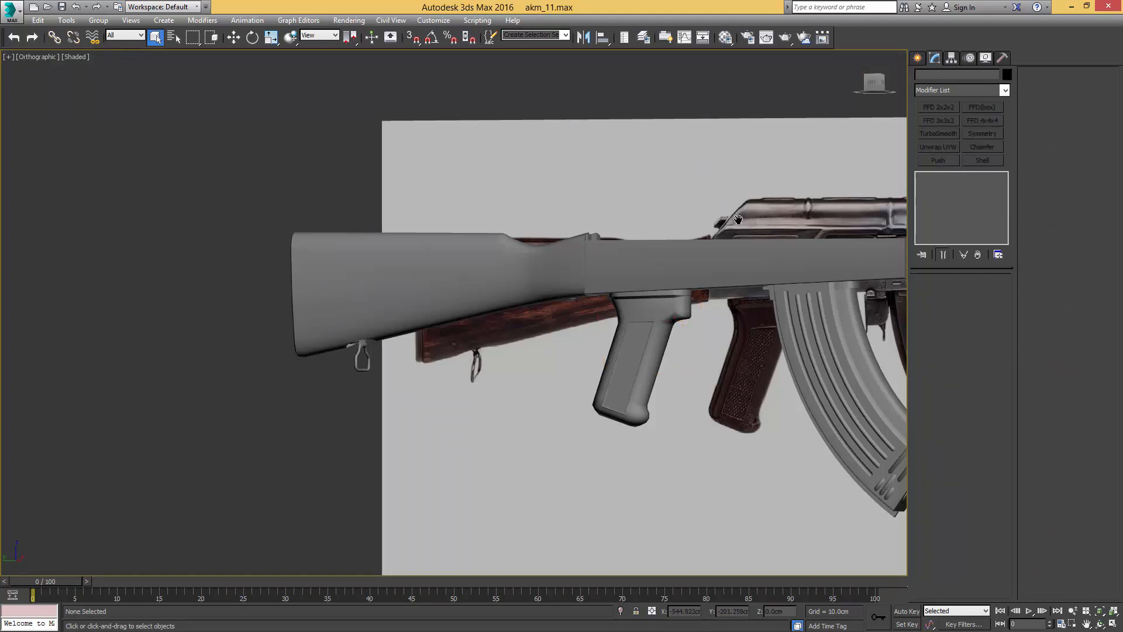
middle_click_drag(739, 220, 621, 188)
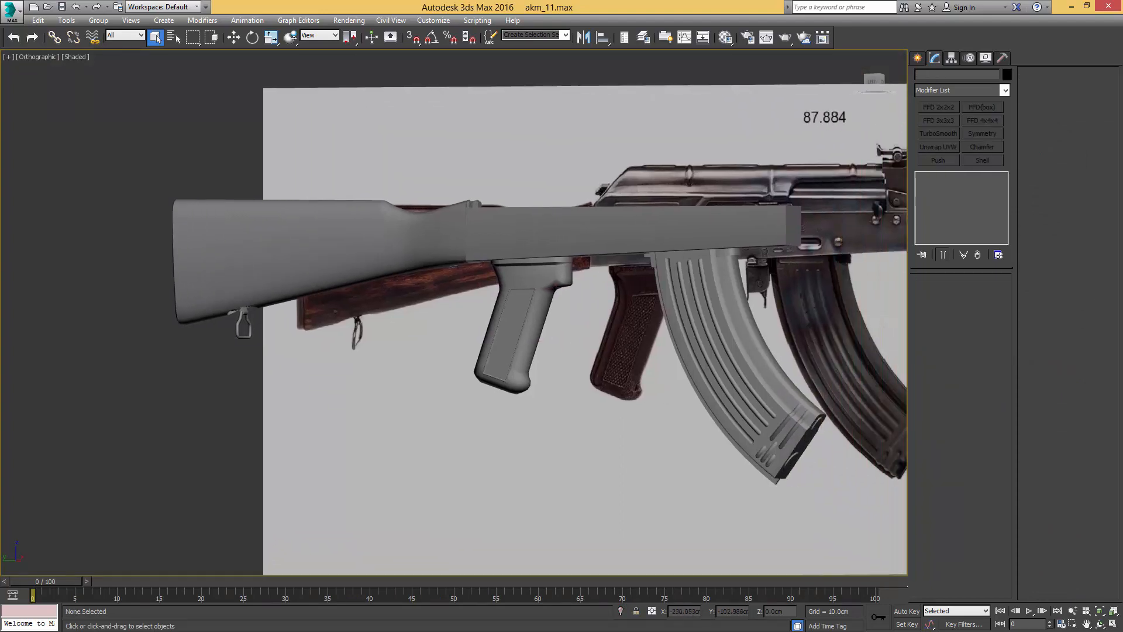
Step: Copy both parts of the lower butt-plate screw from the stock to below the pistol grip's base
middle_click_drag(527, 293, 644, 274, "alt")
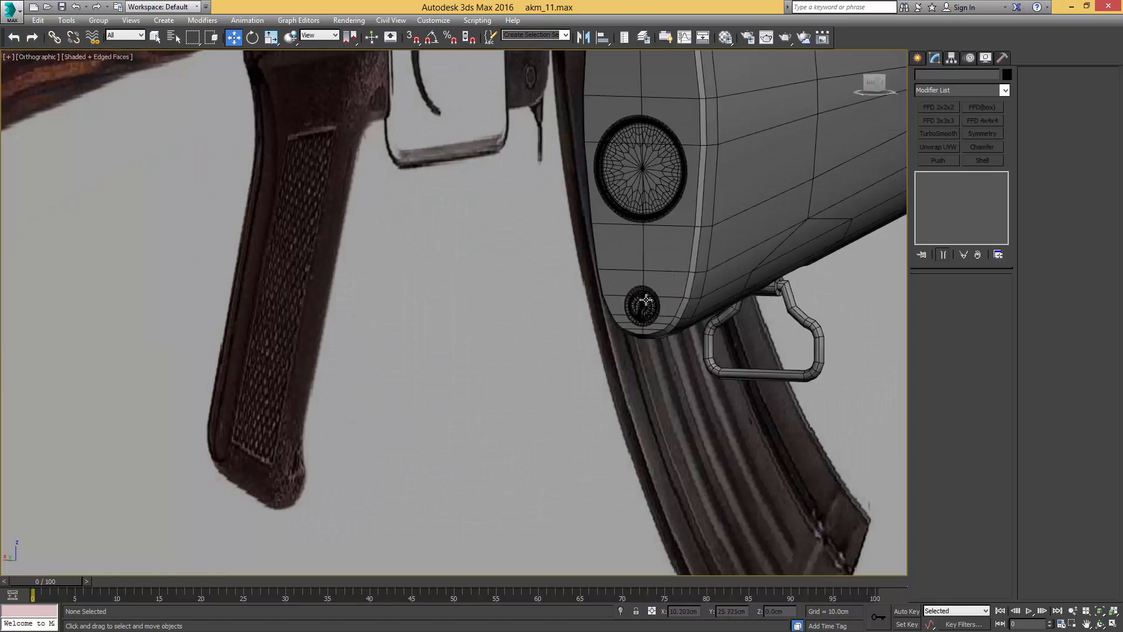
scroll(646, 291, "up", 3)
key("q")
left_click(643, 286)
left_click(641, 309, "ctrl")
scroll(640, 310, "down", 4)
middle_click_drag(640, 310, 599, 302, "alt")
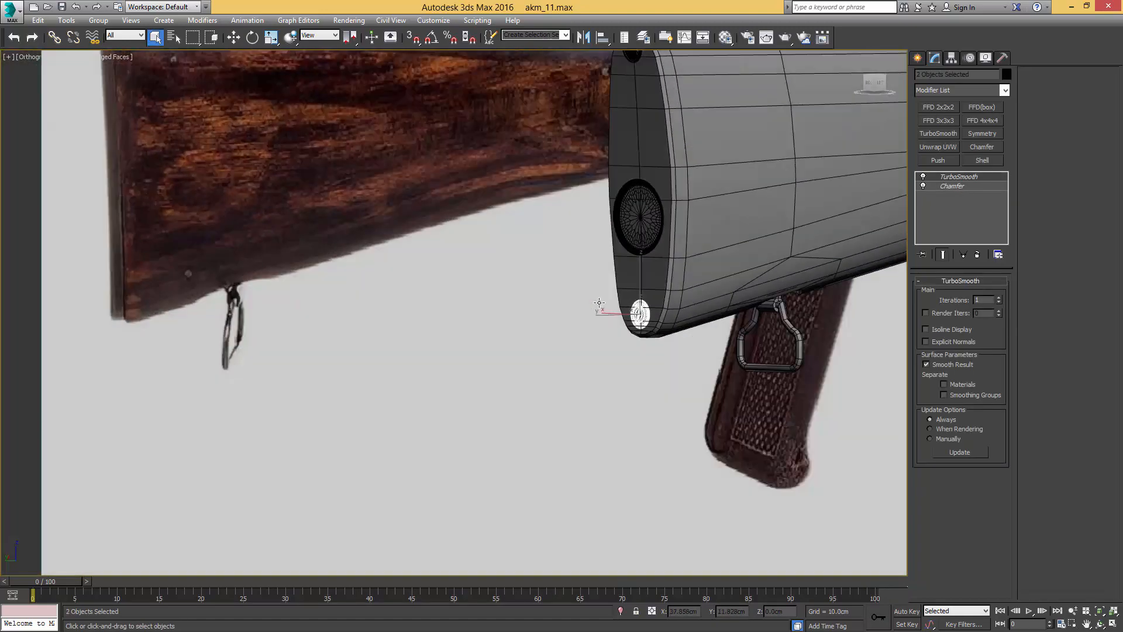
scroll(599, 302, "down", 6)
key("w")
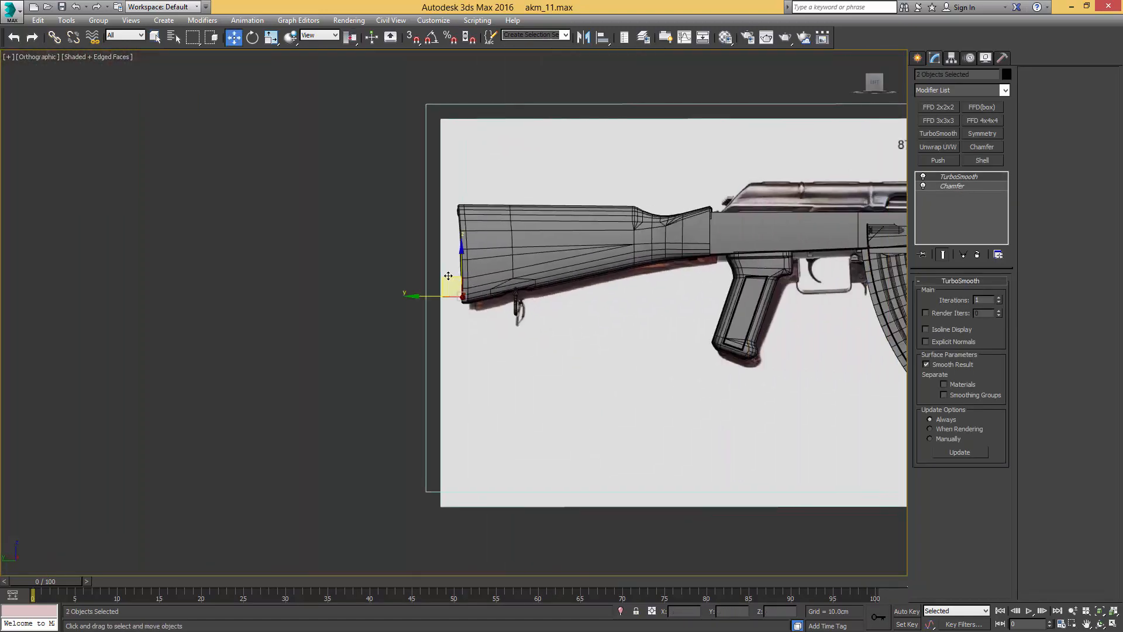
mouse_move(448, 275)
left_mouse_down()
mouse_move(544, 375)
mouse_move(704, 360)
mouse_move(711, 340)
left_mouse_up()
left_click(563, 370)
Step: Rotate the copied screw in the left view with angle snap so it follows the grip's sloped underside
middle_click_drag(653, 339, 575, 317)
key("l")
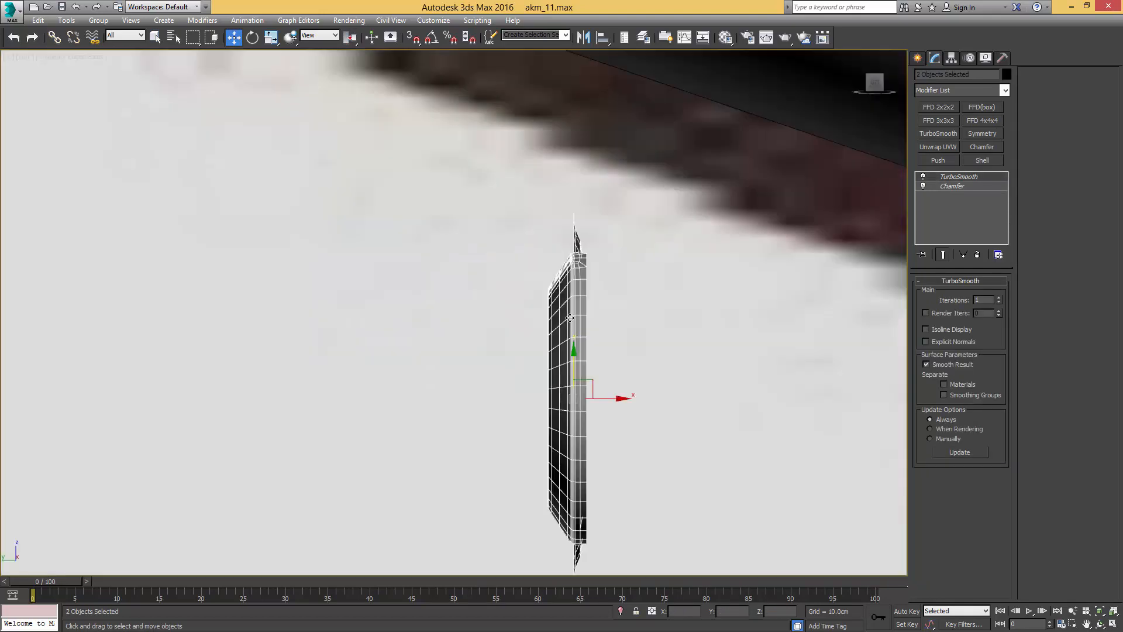
scroll(570, 318, "down", 5)
key("e")
key("a")
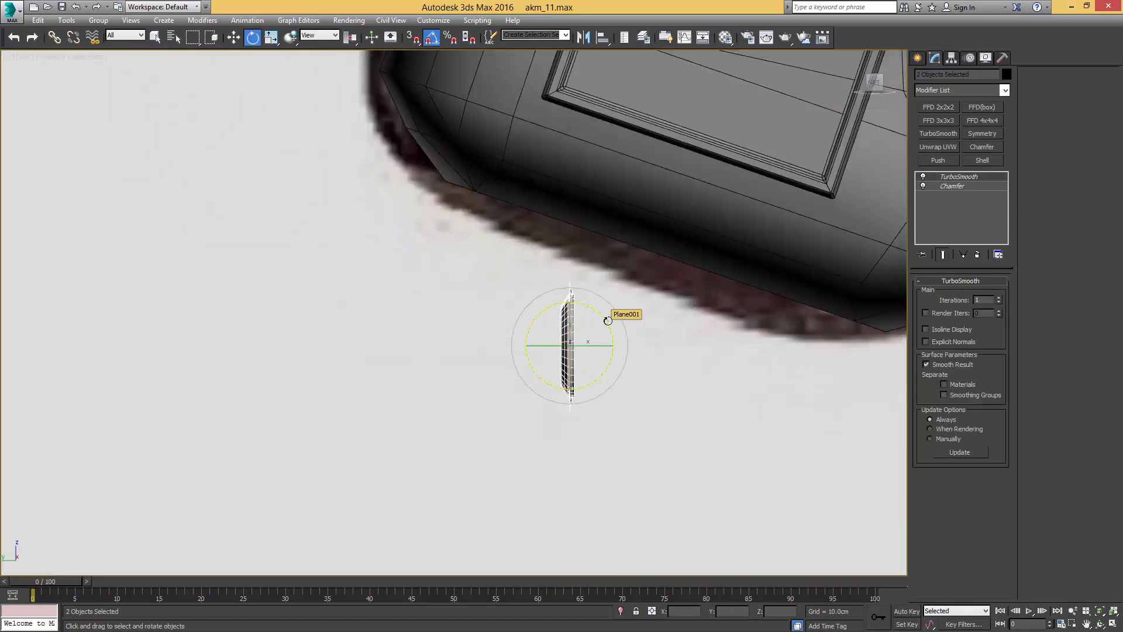
left_click_drag(608, 320, 656, 240)
key("w")
Step: Scale the copied screw to fit the underside of the pistol grip
middle_click_drag(656, 240, 659, 252, "alt")
scroll(659, 252, "up", 3)
key("r")
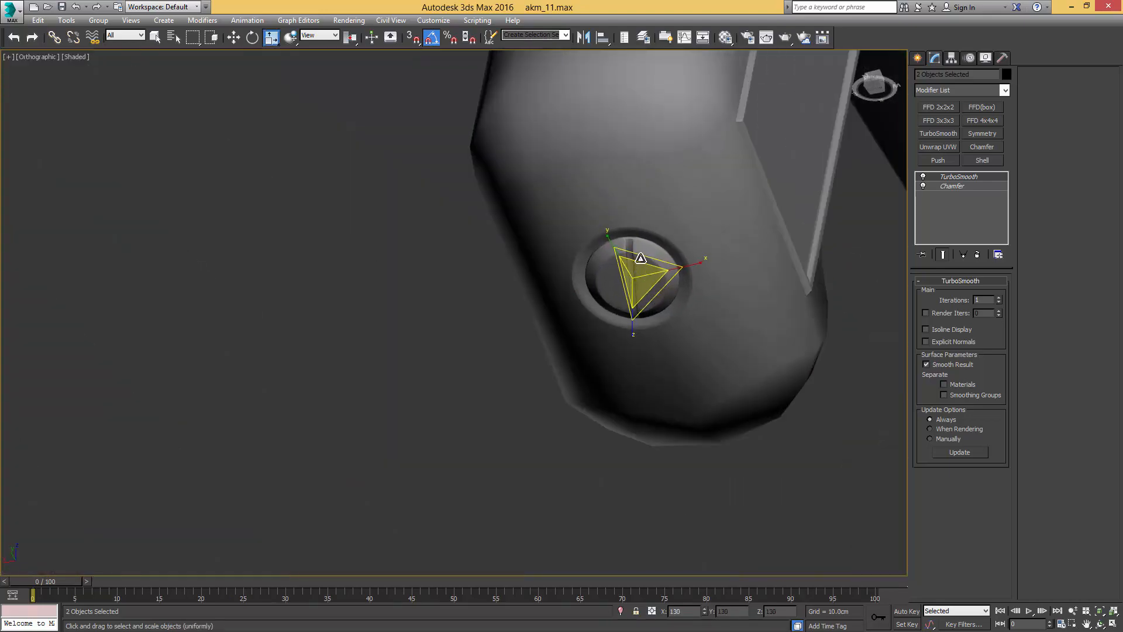
left_click_drag(639, 260, 639, 264)
mouse_move(1122, 126)
left_mouse_down()
mouse_move(826, 115)
mouse_move(1122, 117)
left_mouse_up()
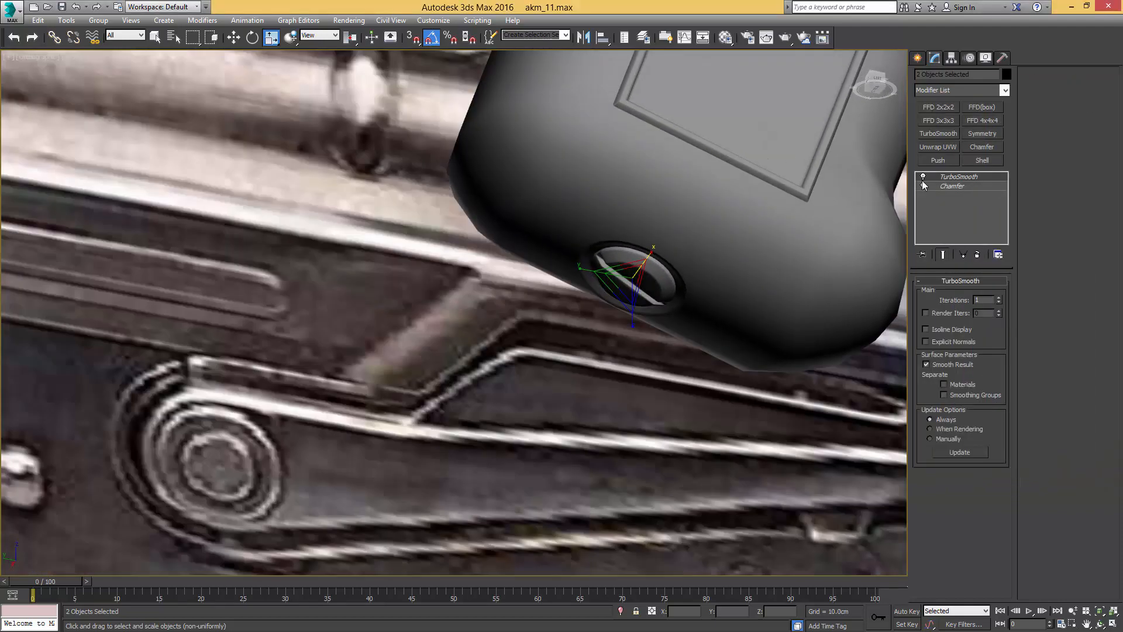
Step: Extrude the edge loop of the screw's outer ring along its local axis, away from the grip's underside
left_click(966, 186)
key("F4")
key("q")
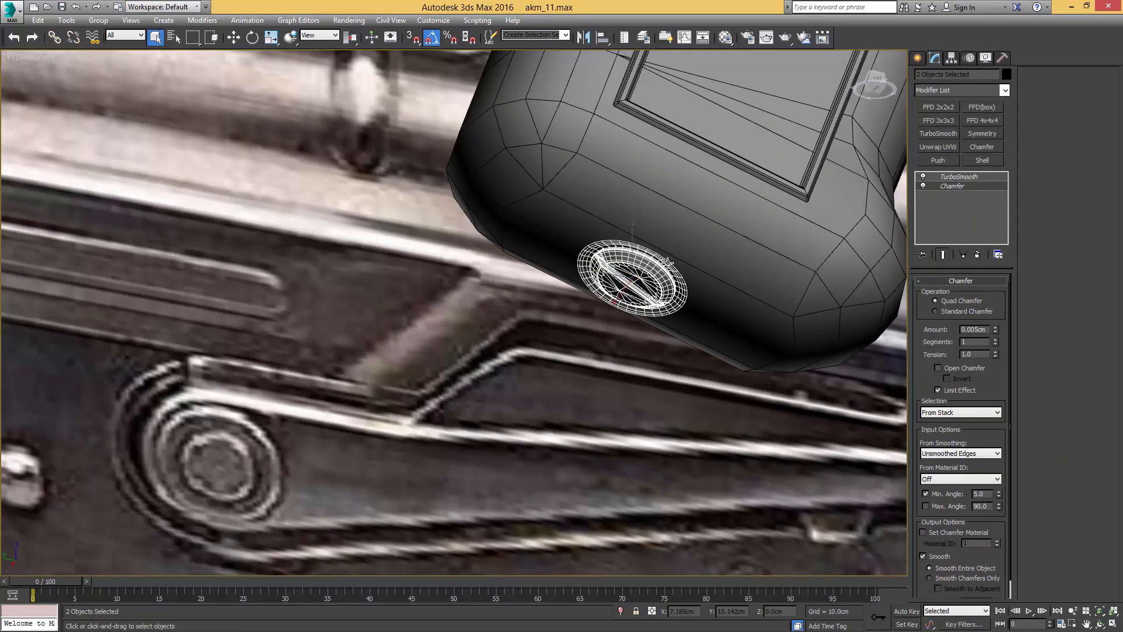
left_click(668, 264)
left_click(932, 195)
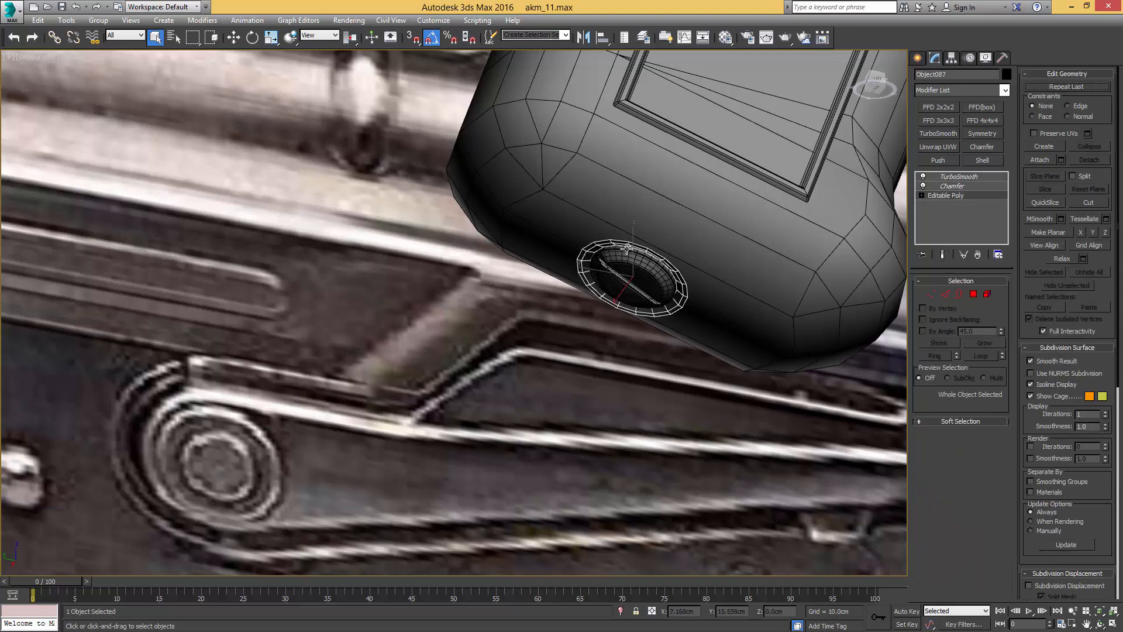
scroll(627, 249, "up", 3)
key("2")
left_click(578, 206)
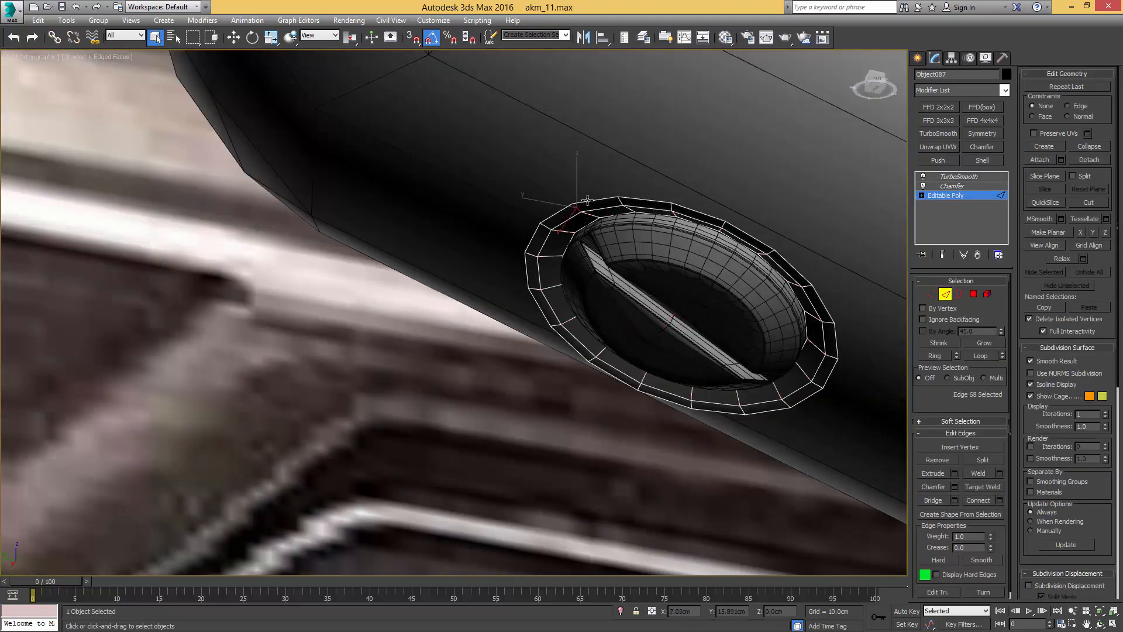
key("w")
right_click(647, 227)
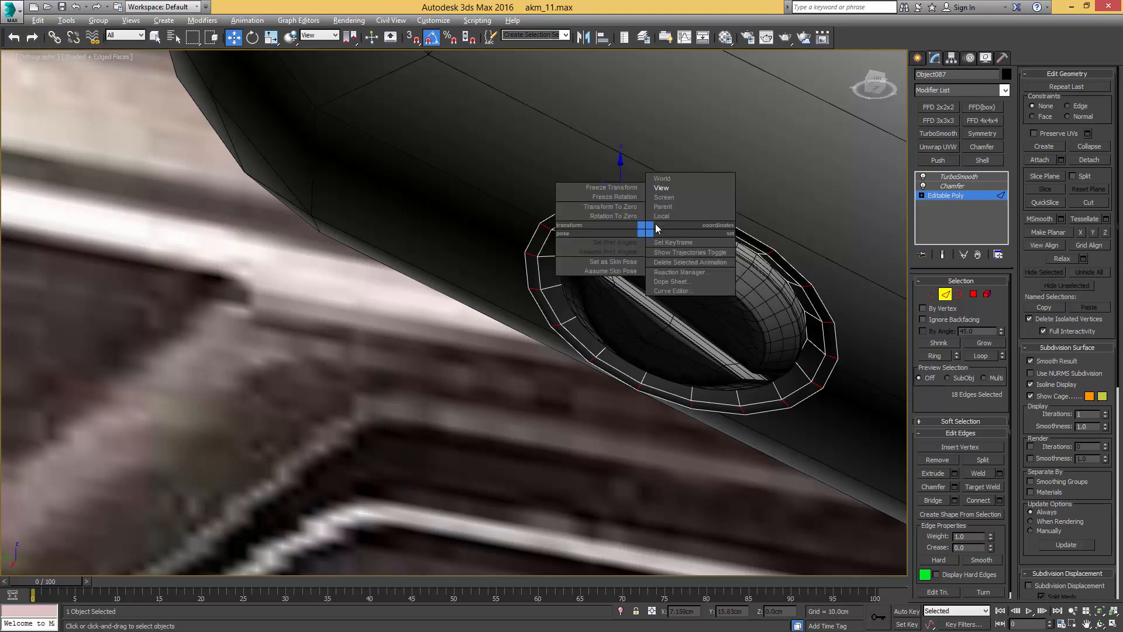
left_click(665, 214)
middle_click_drag(660, 222, 622, 237, "alt")
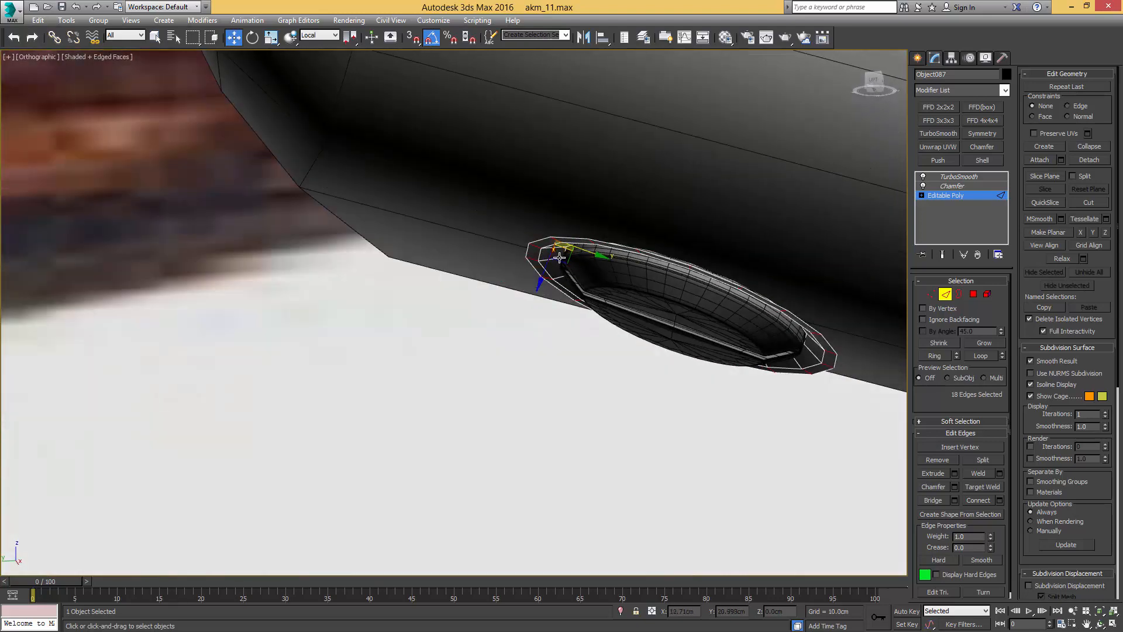
left_click_drag(530, 306, 513, 322, "shift")
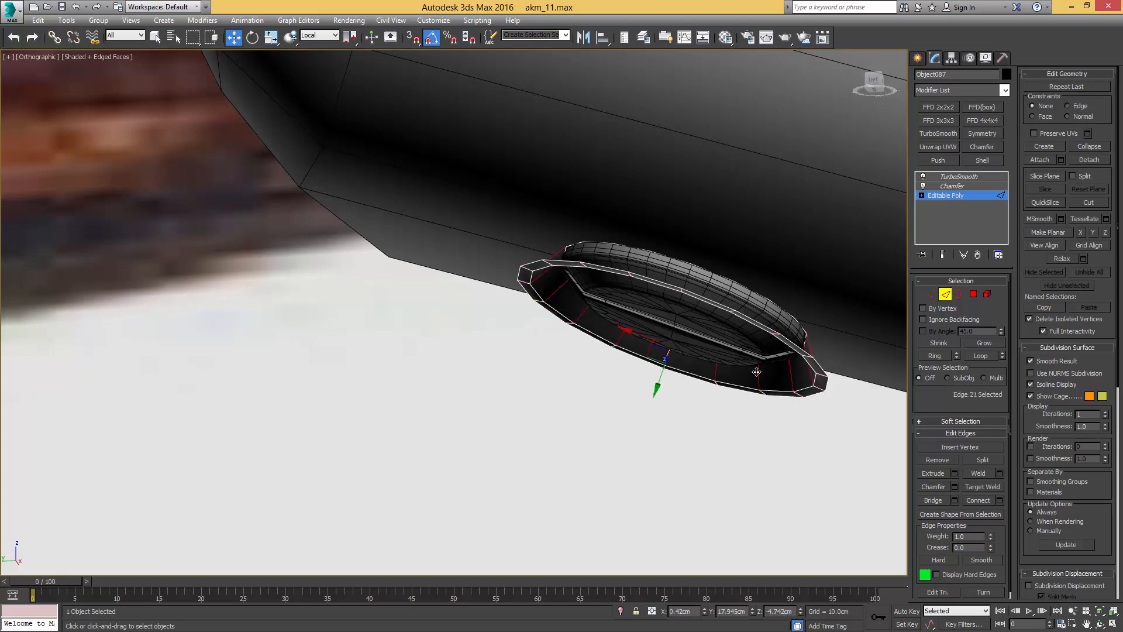
Step: Return the screw's outer ring to its TurboSmooth result and save the scene as akm_12.max
key("4")
key("ctrl+a")
key("4")
left_click(962, 179)
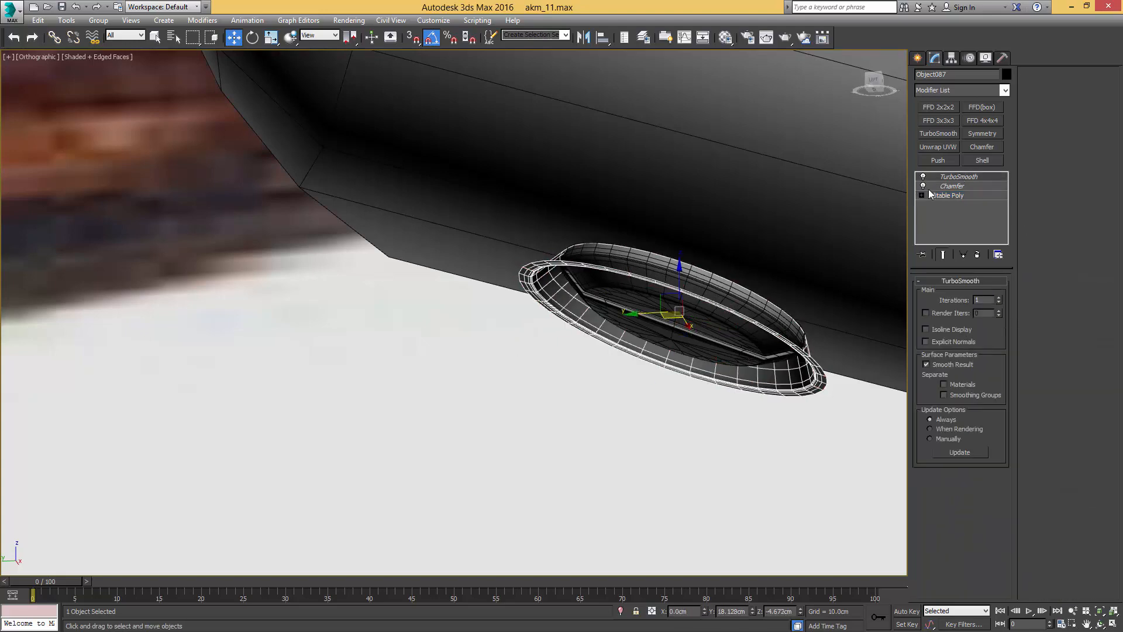
key("F4")
middle_click_drag(668, 253, 623, 267, "alt")
scroll(693, 231, "down", 8)
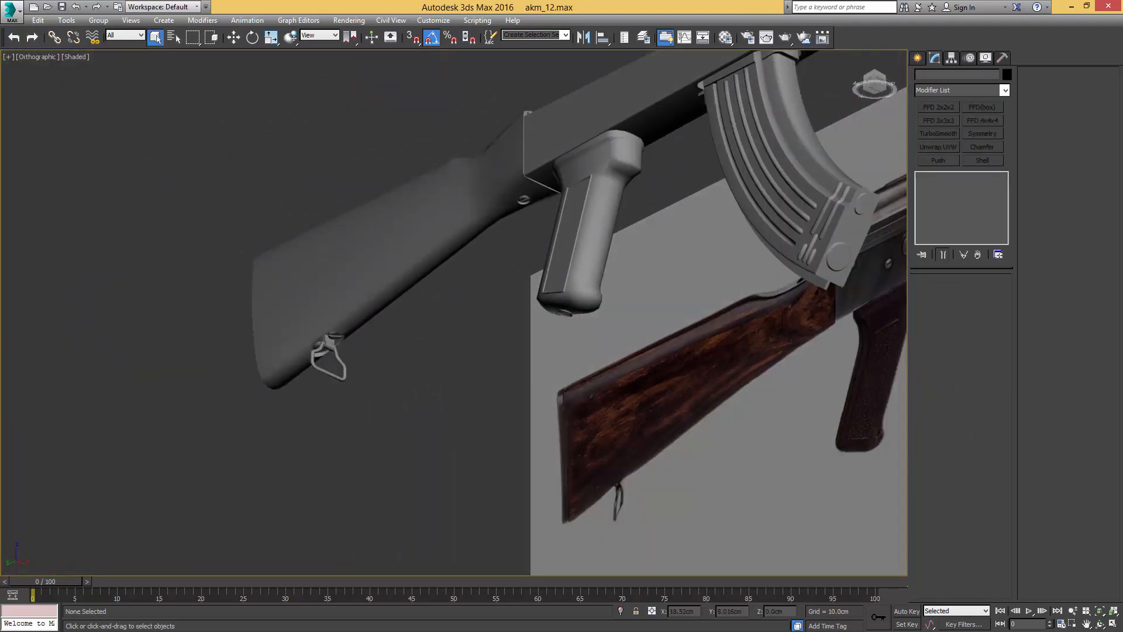
Step: Examine the trigger guard in the ar10100-8-BD photo in Windows Photo Viewer and compare it with the rifle in 3ds Max
left_click_drag(1110, 188, 500, 164)
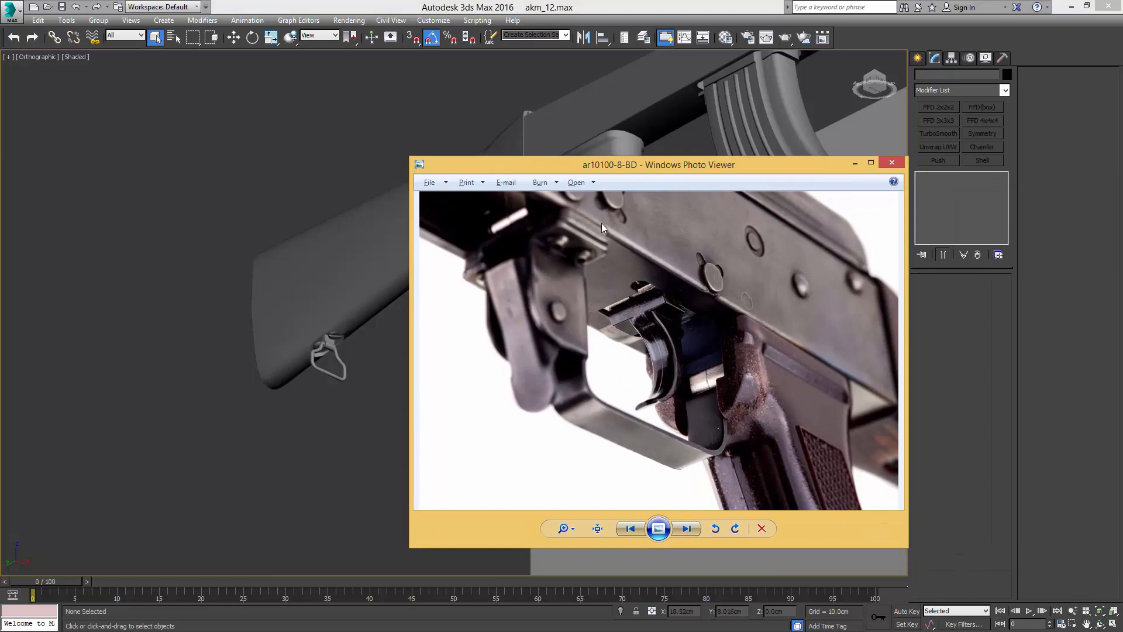
left_click_drag(550, 167, 1122, 167)
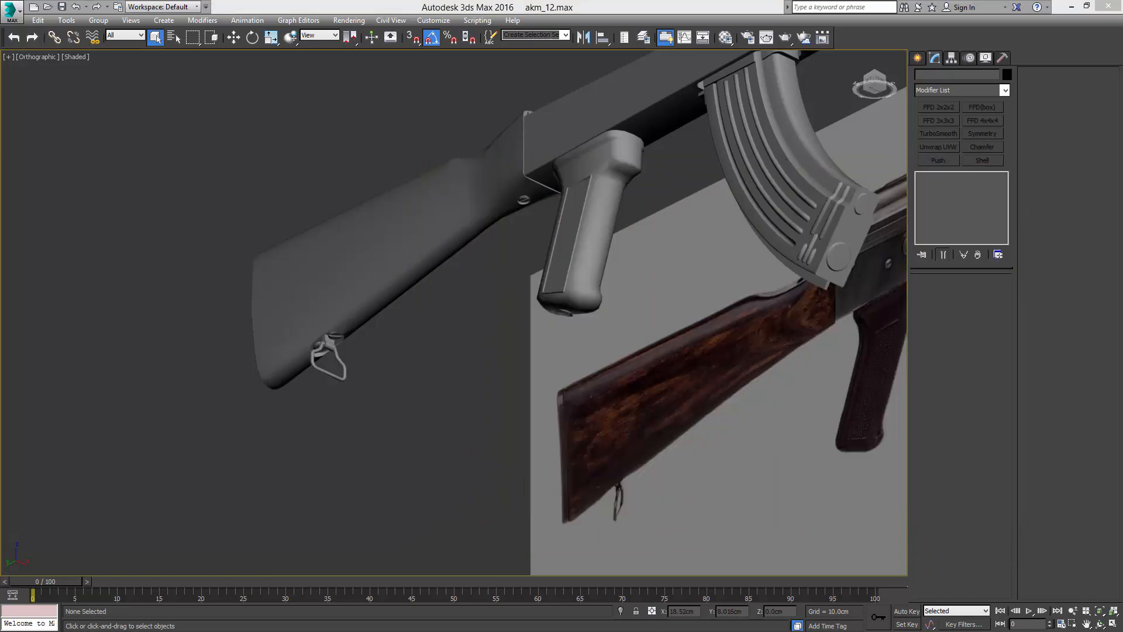
middle_click_drag(603, 236, 665, 270, "alt")
scroll(562, 286, "down", 5)
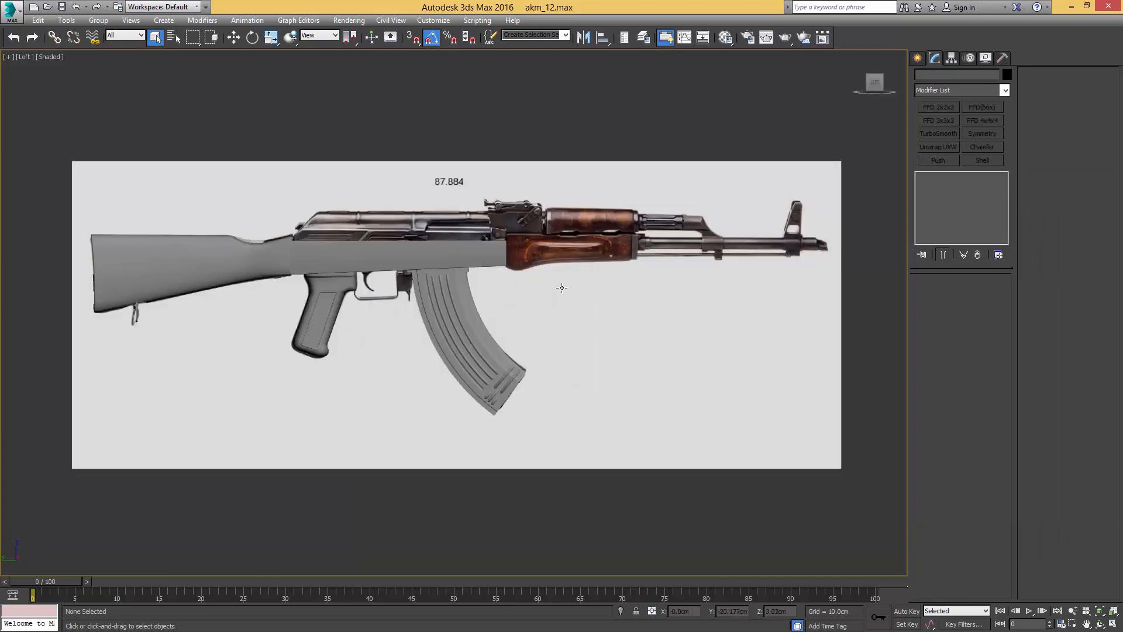
Step: Draw a plane about 3.6 cm long and 5.7 cm wide over the trigger guard and convert it to Editable Poly
scroll(561, 269, "up", 6)
right_click(563, 253)
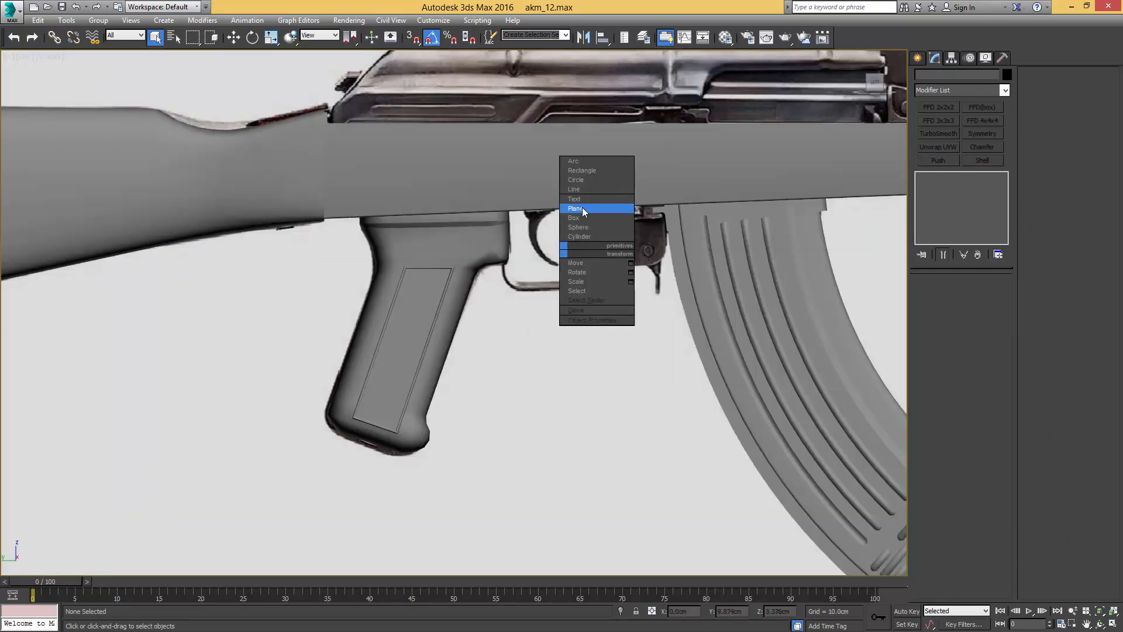
left_click(582, 209)
left_click_drag(502, 211, 638, 296)
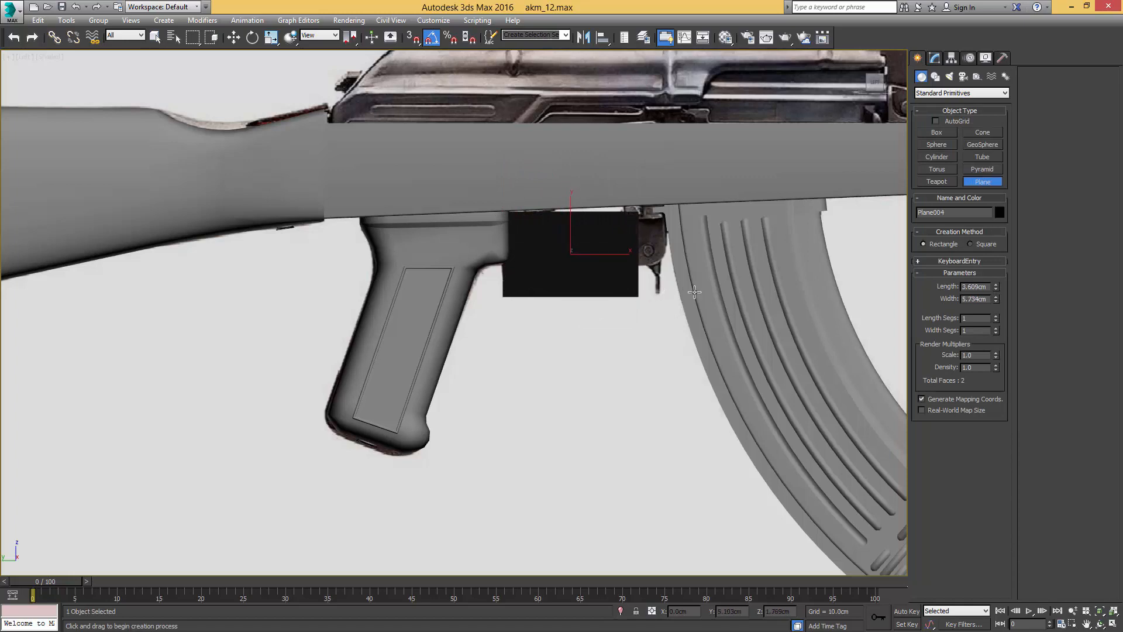
key("F4")
key("F3")
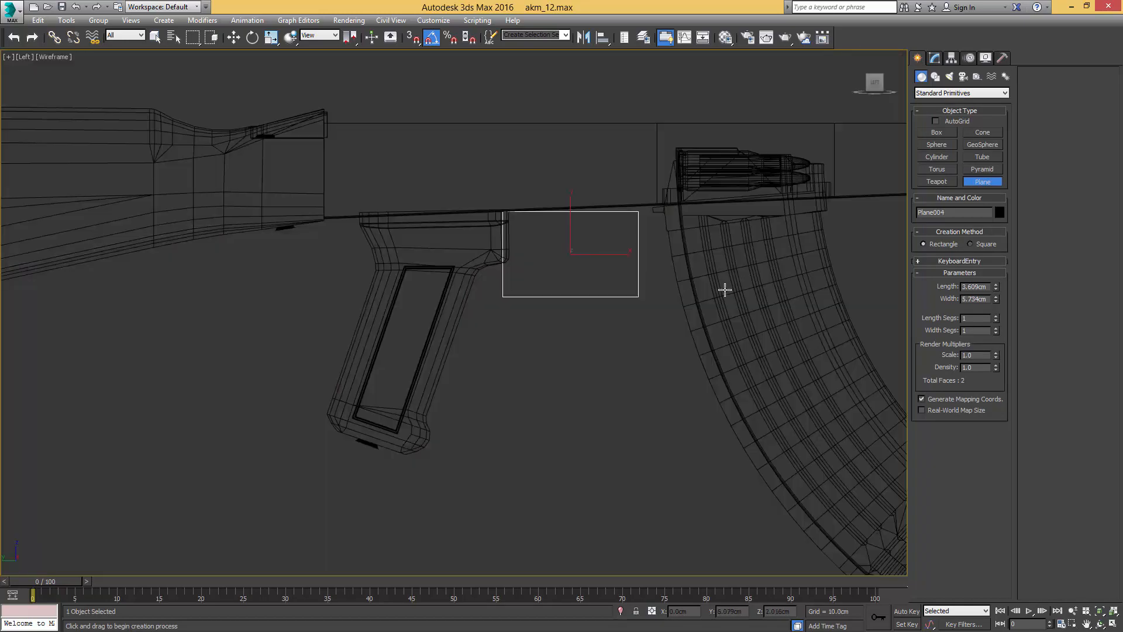
key("F3")
key("ctrl+e")
middle_click_drag(611, 256, 683, 282)
scroll(681, 283, "up", 3)
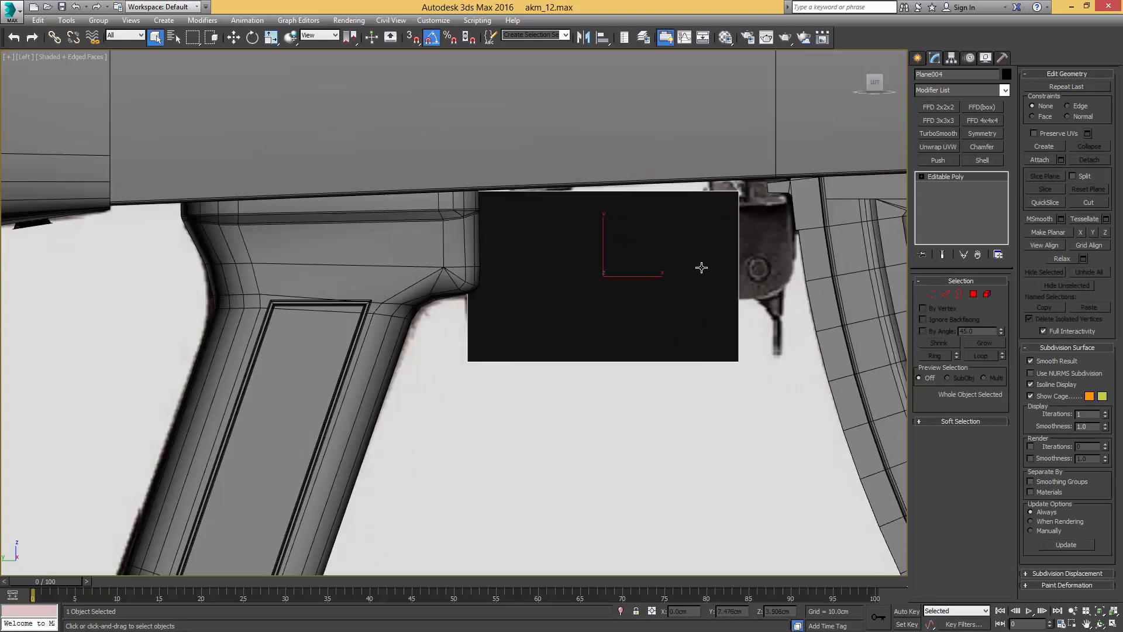
Step: Raise the plane's upper two vertices until its top edge meets the underside of the receiver
key("1")
left_click_drag(522, 161, 446, 212, "ctrl")
key("w")
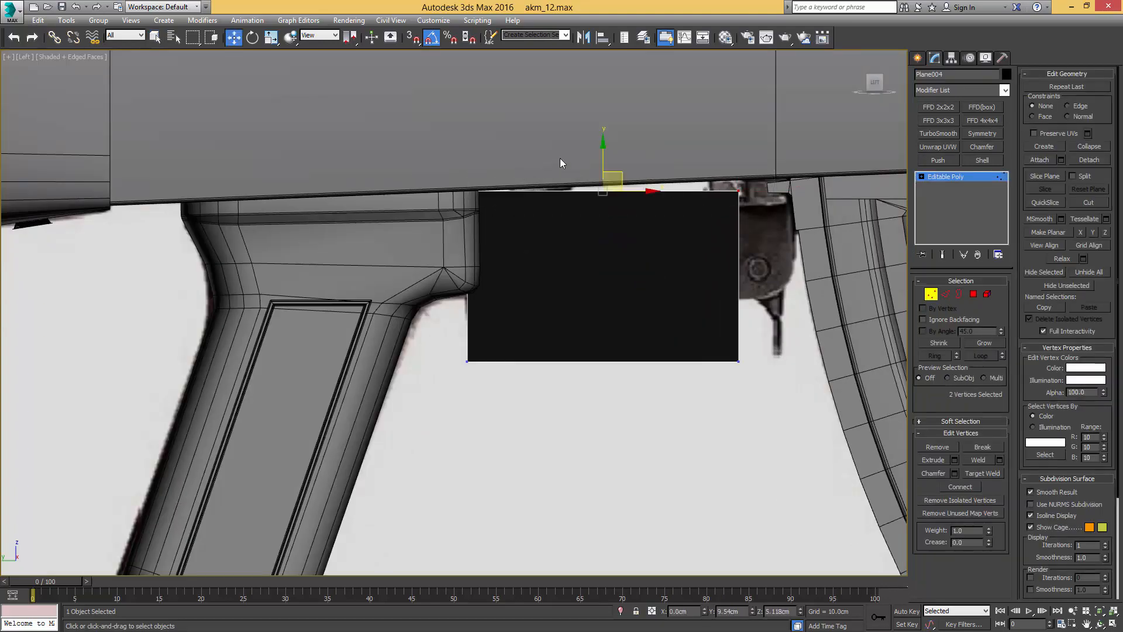
left_click_drag(605, 160, 605, 152)
key("1")
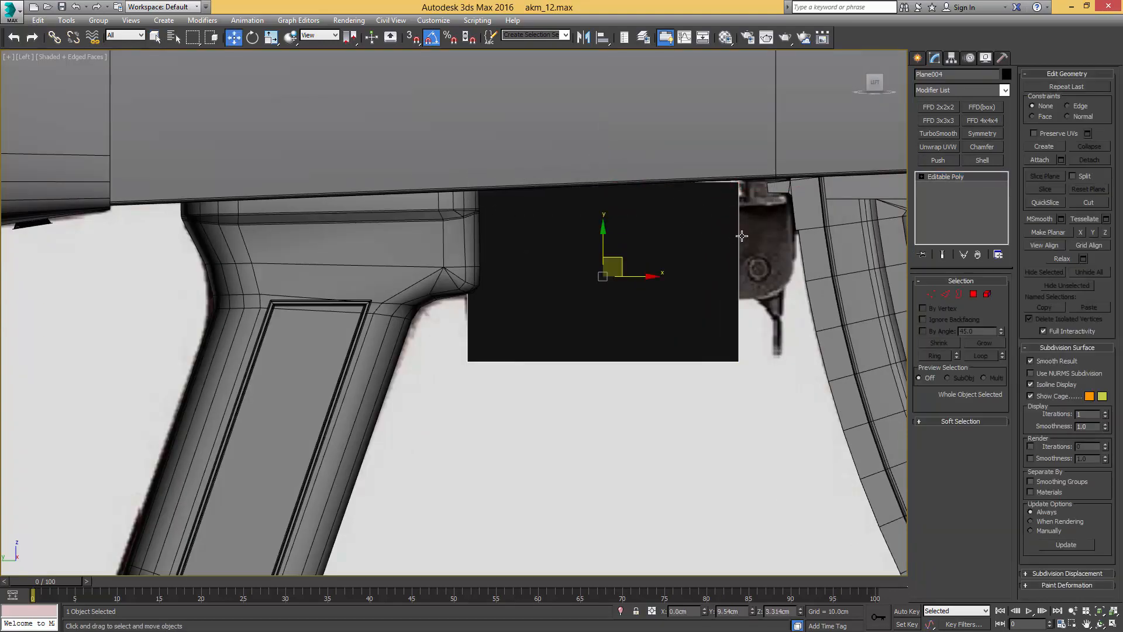
Step: Isolate the plane with the rifle reference image and make the plane see-through over the trigger guard
scroll(757, 233, "down", 5)
left_click(695, 115, "ctrl")
key("alt+q")
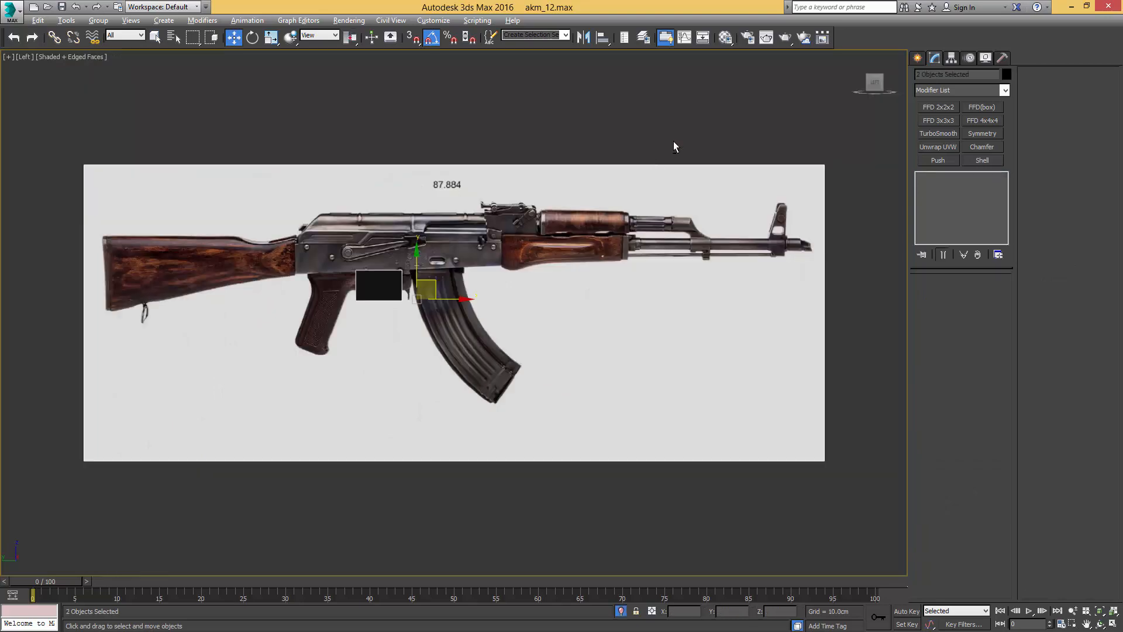
middle_click_drag(440, 249, 608, 219)
scroll(557, 251, "up", 4)
left_click(556, 265)
middle_click_drag(572, 283, 606, 202)
scroll(599, 230, "up", 1)
key("alt+x")
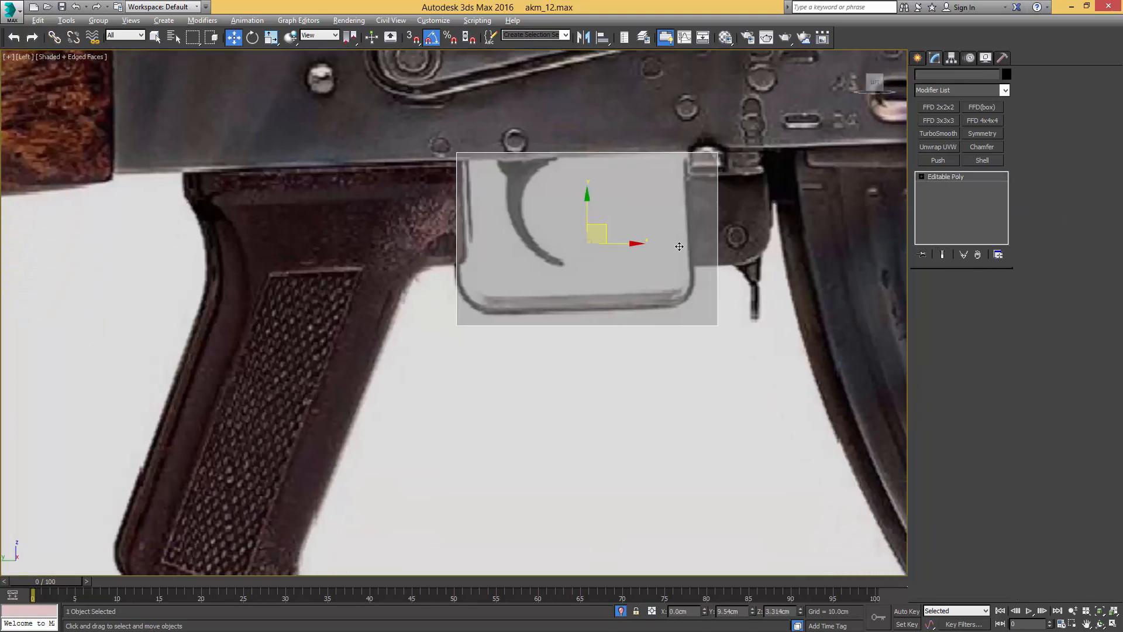
Step: Move the plane's front and bottom vertices inward to match the outline of the trigger guard in the reference
key("1")
left_click_drag(743, 132, 690, 342)
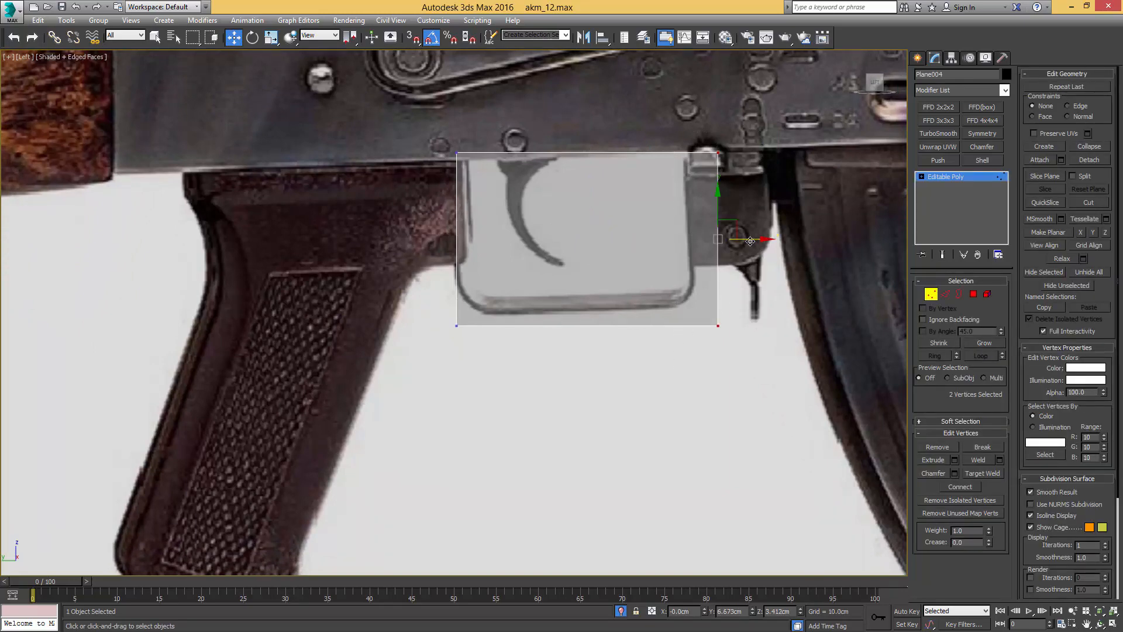
left_click_drag(750, 241, 728, 239)
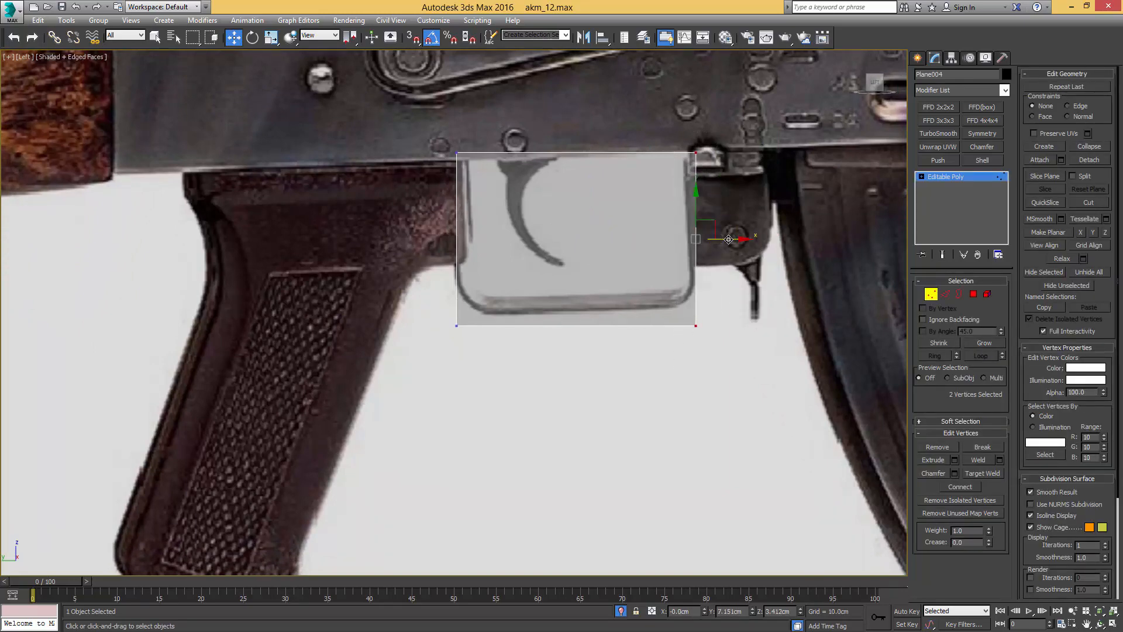
left_click_drag(438, 365, 438, 365)
left_click_drag(574, 302, 574, 290)
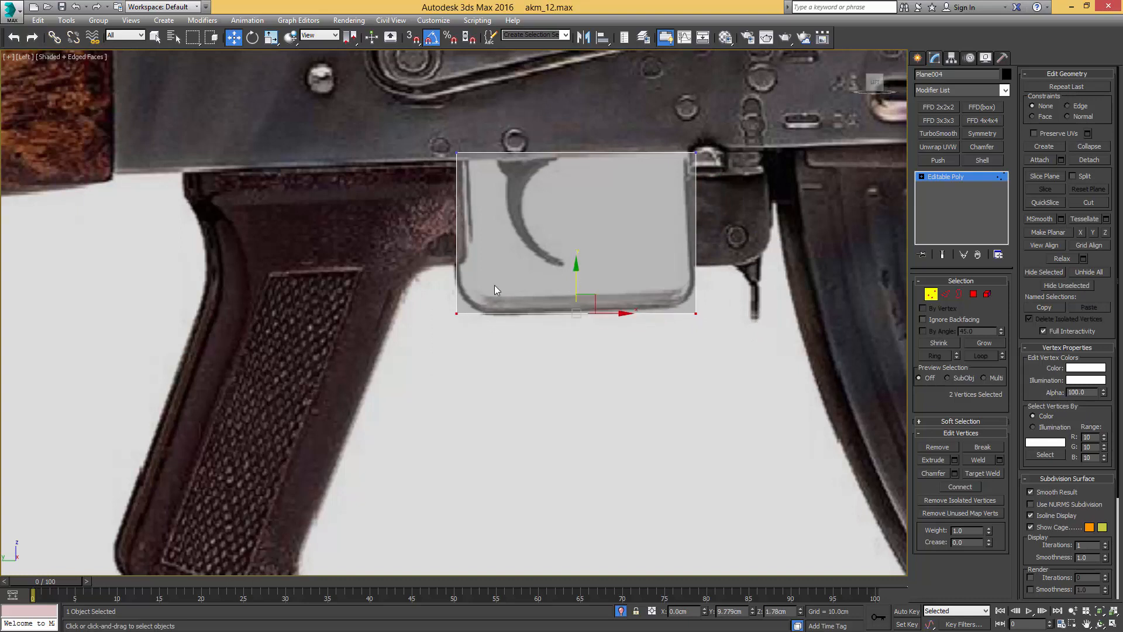
Step: Chamfer both lower corner vertices of the plane into rounded corners that follow the trigger guard's bends
left_click_drag(436, 328, 464, 275)
key("ctrl+shift+c")
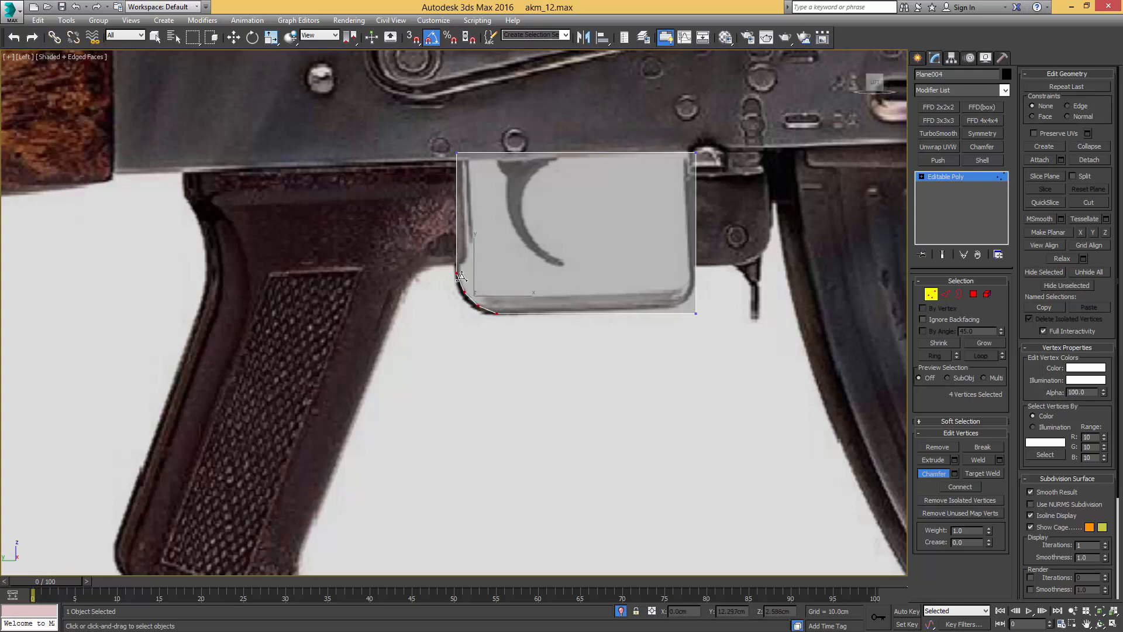
scroll(479, 296, "up", 3)
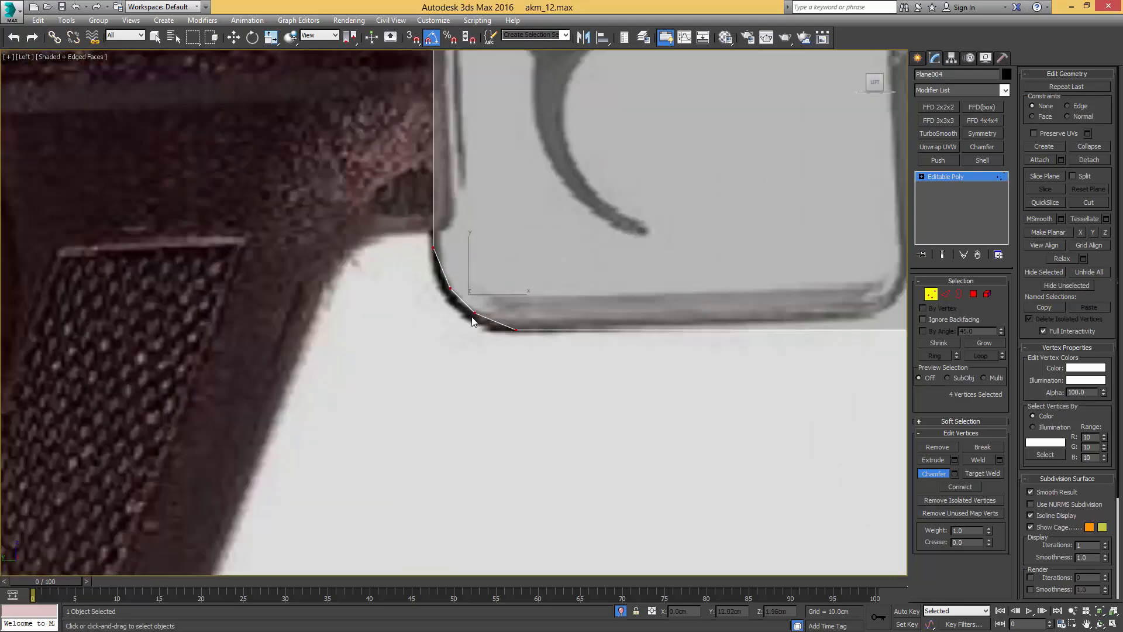
left_click_drag(473, 314, 481, 307)
scroll(521, 310, "down", 3)
left_click(718, 320)
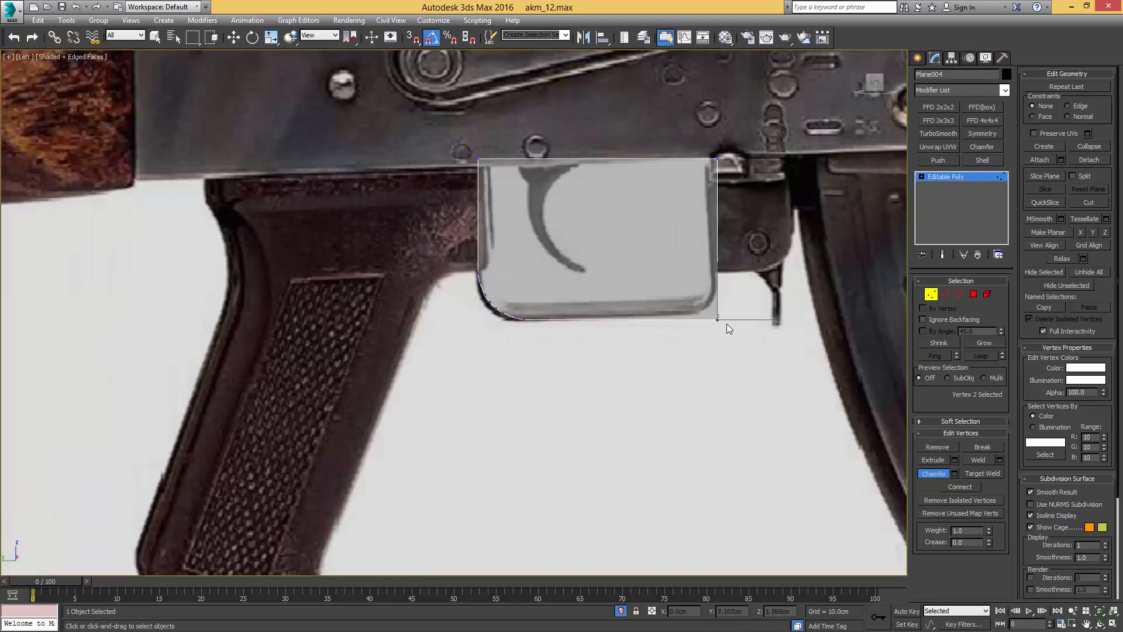
left_click_drag(718, 320, 723, 298)
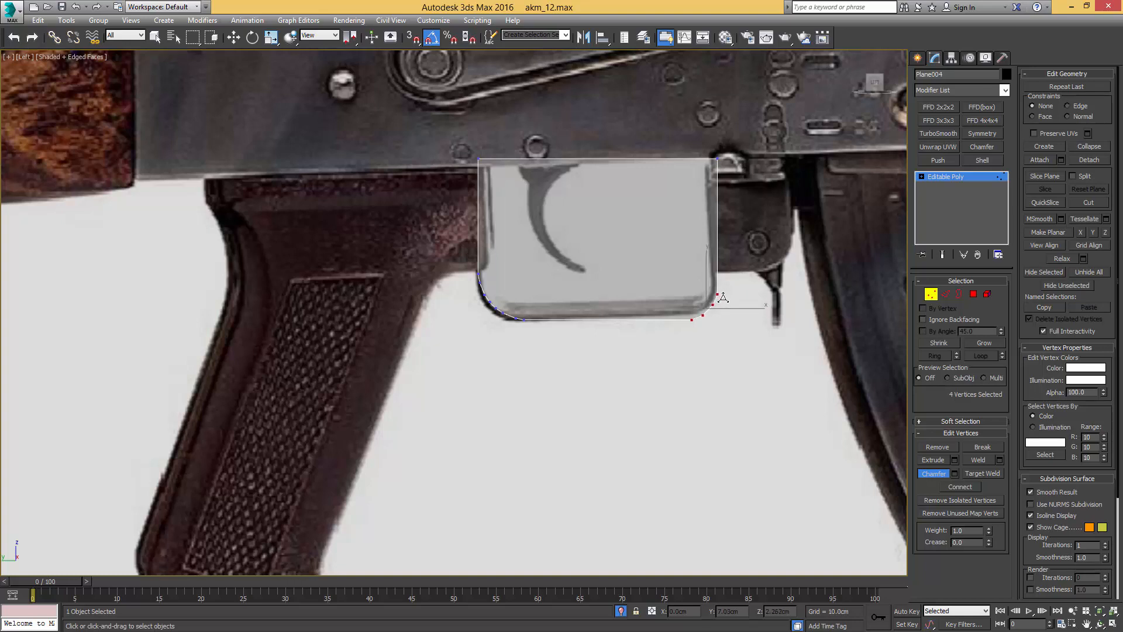
Step: Inset the plane's polygon by the guard's thickness, then delete the inner polygon and the top strip
key("4")
left_click(596, 212)
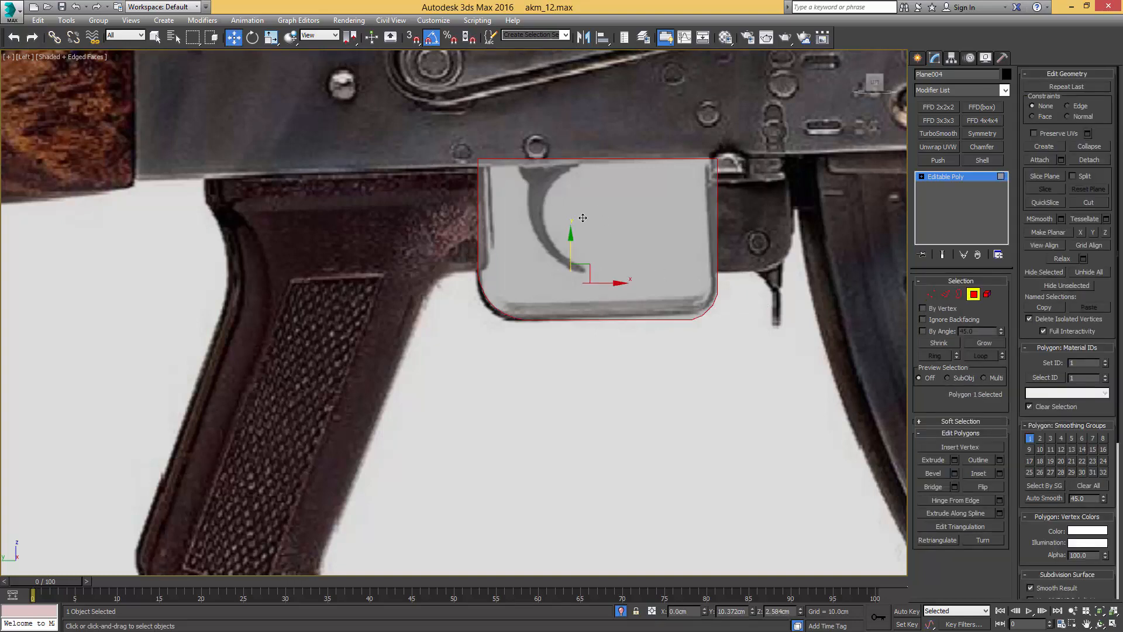
left_click_drag(573, 217, 576, 221)
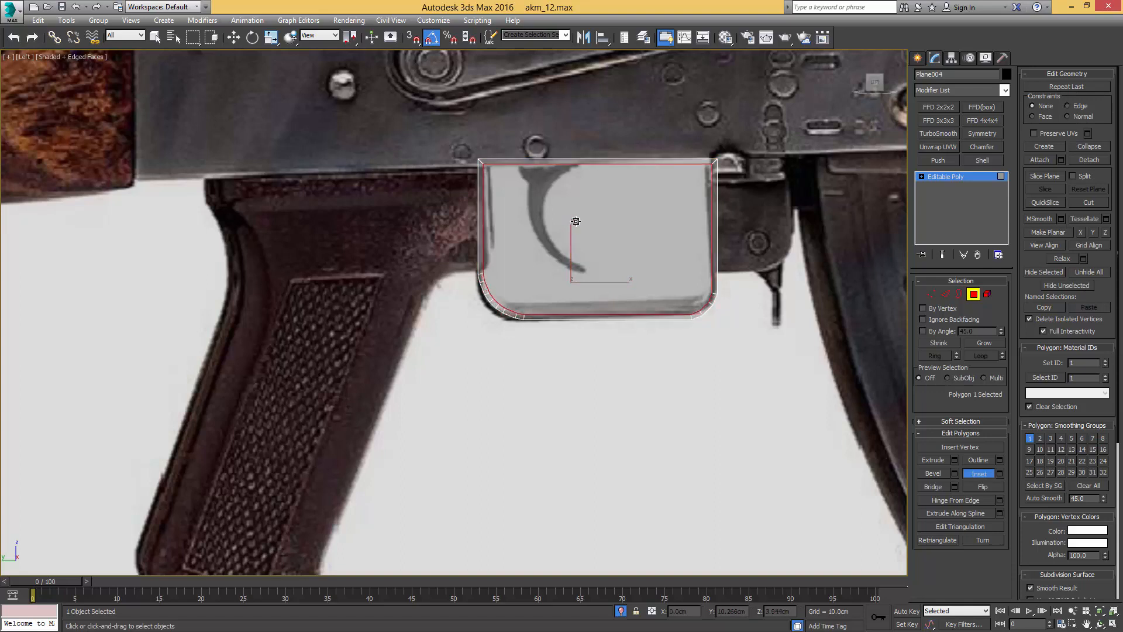
key("Delete")
left_click_drag(620, 128, 612, 194)
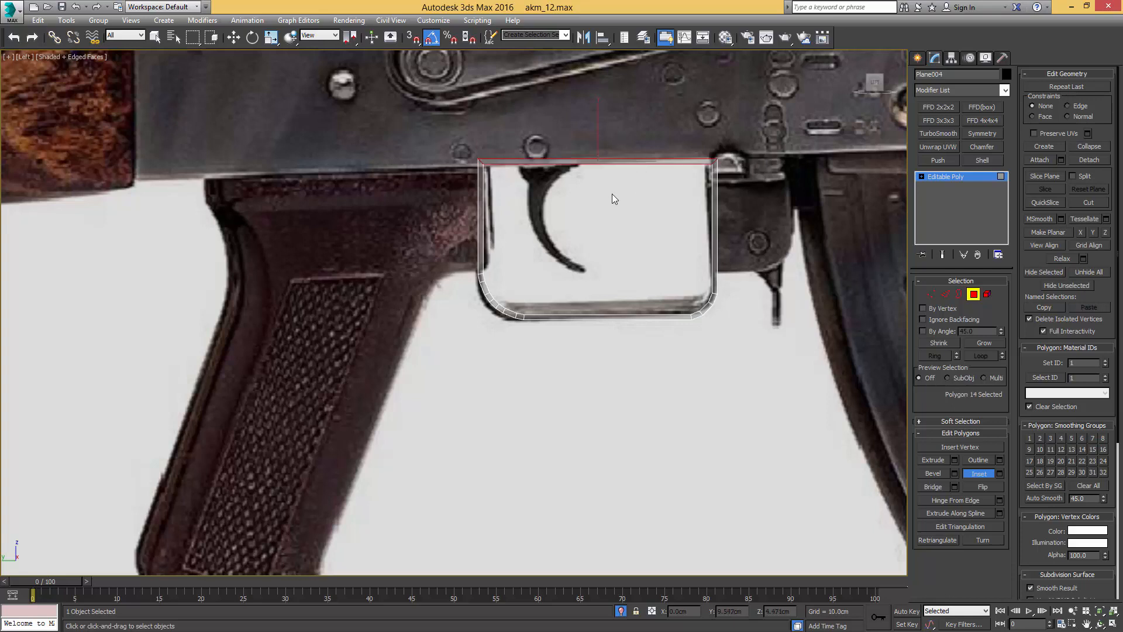
key("Delete")
Step: Level the four end vertices at the top of the guard strip with each other
key("1")
key("w")
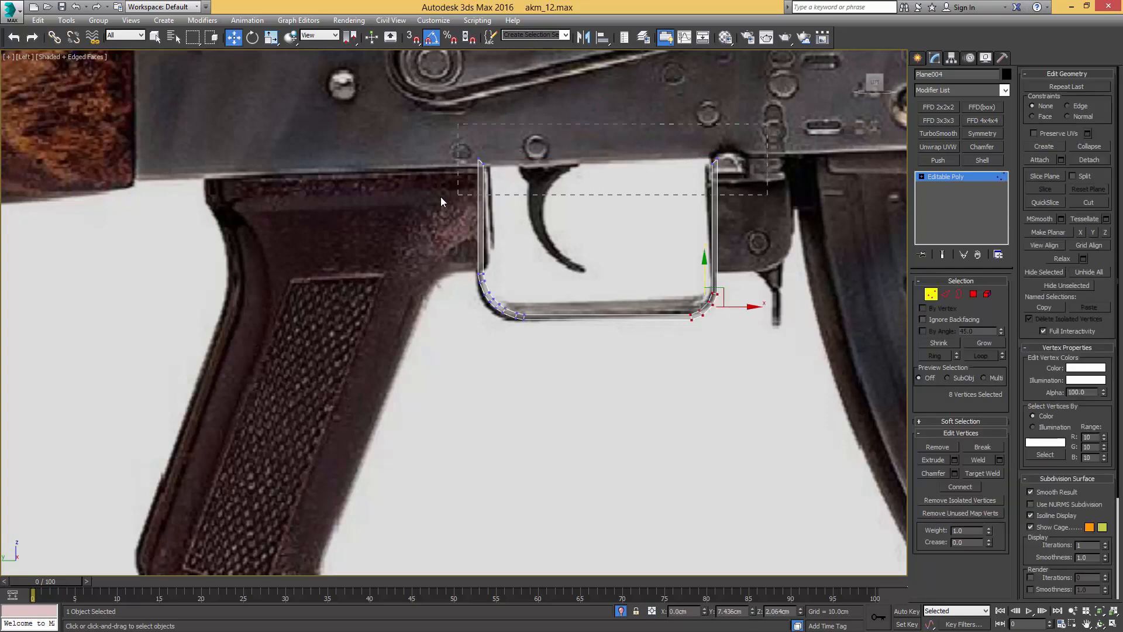
left_click_drag(441, 197, 445, 196)
middle_click_drag(689, 263, 663, 286)
scroll(684, 256, "up", 2)
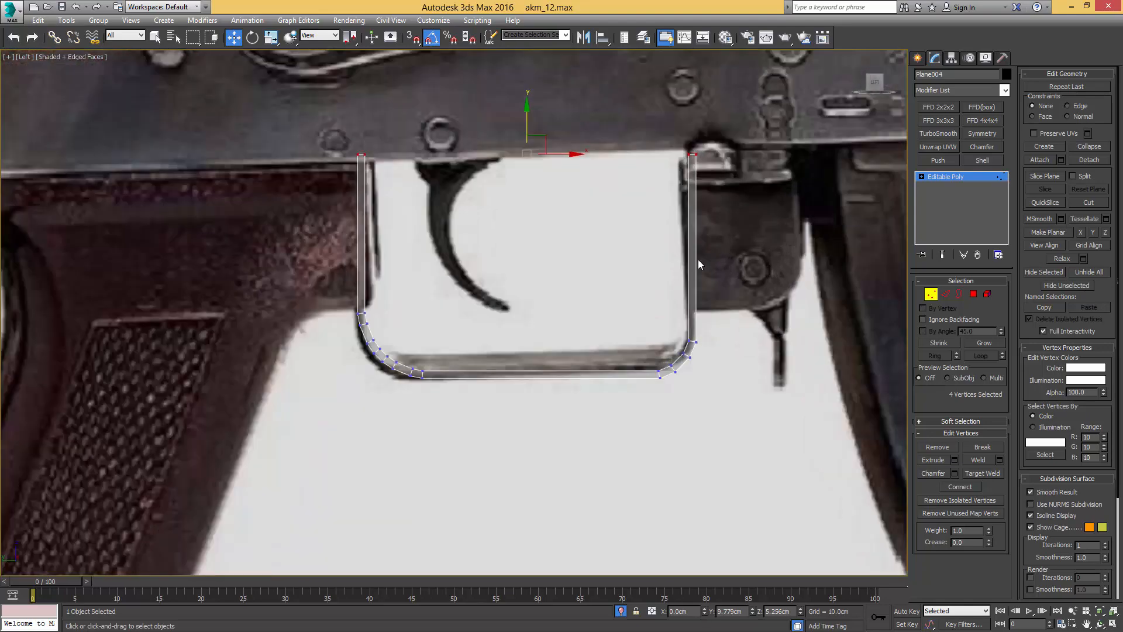
Step: Bring the rifle back into view and shift the guard strip sideways to X -0.551 cm
middle_click_drag(688, 238, 634, 283, "alt")
scroll(658, 291, "down", 8)
key("1")
scroll(634, 283, "up", 6)
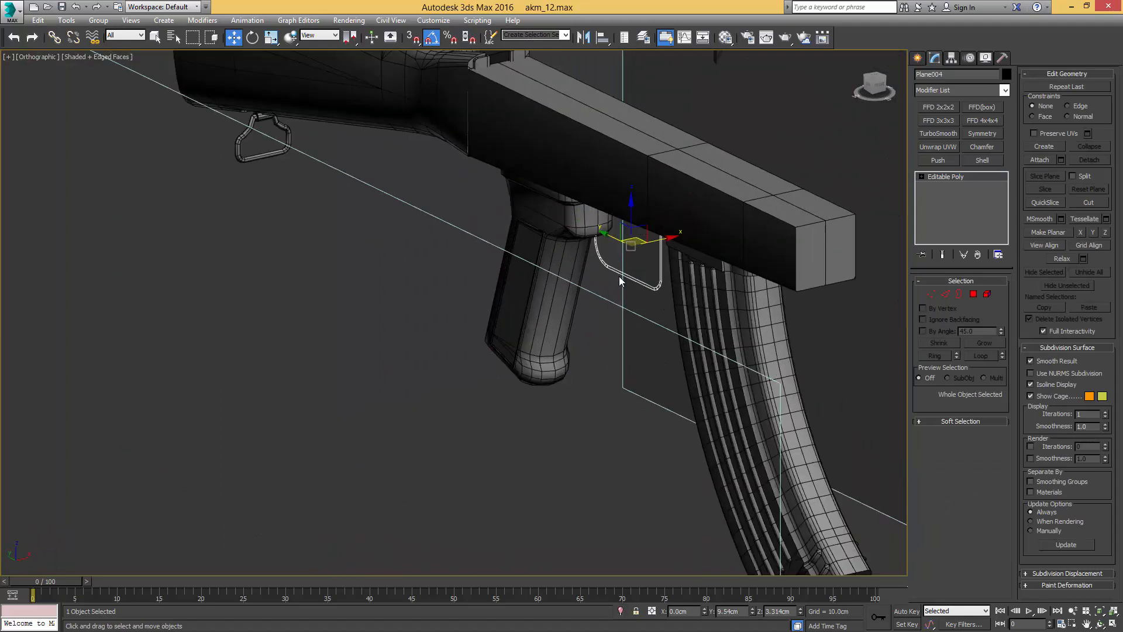
left_click_drag(668, 228, 653, 231)
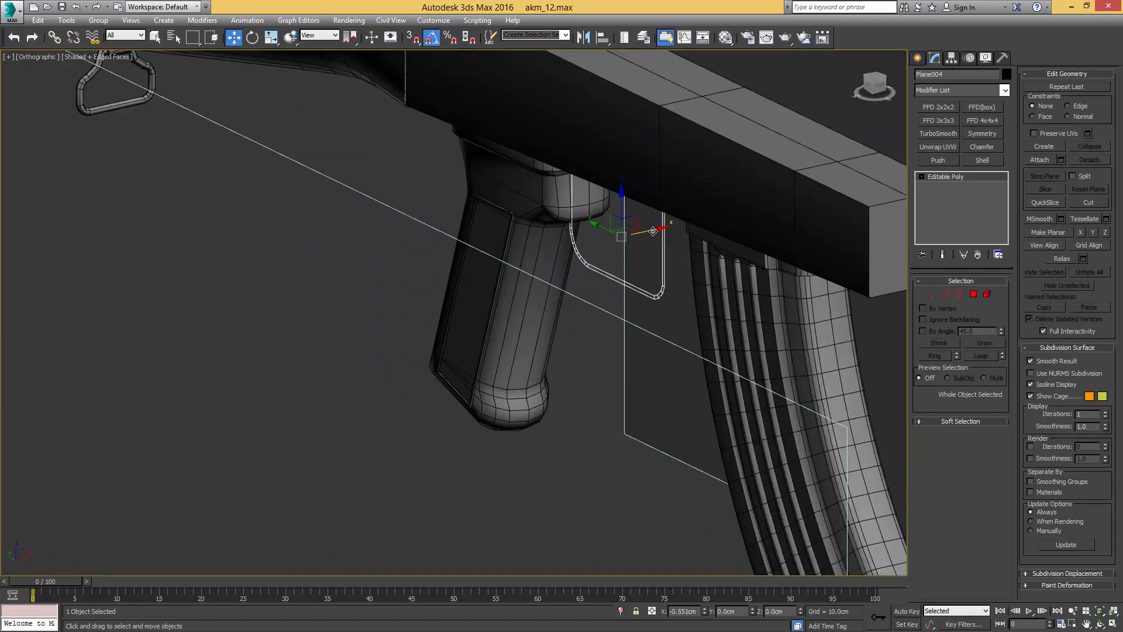
Step: Extrude the guard strip's edges sideways to the rifle's centre plane, setting their X position to 0
key("2")
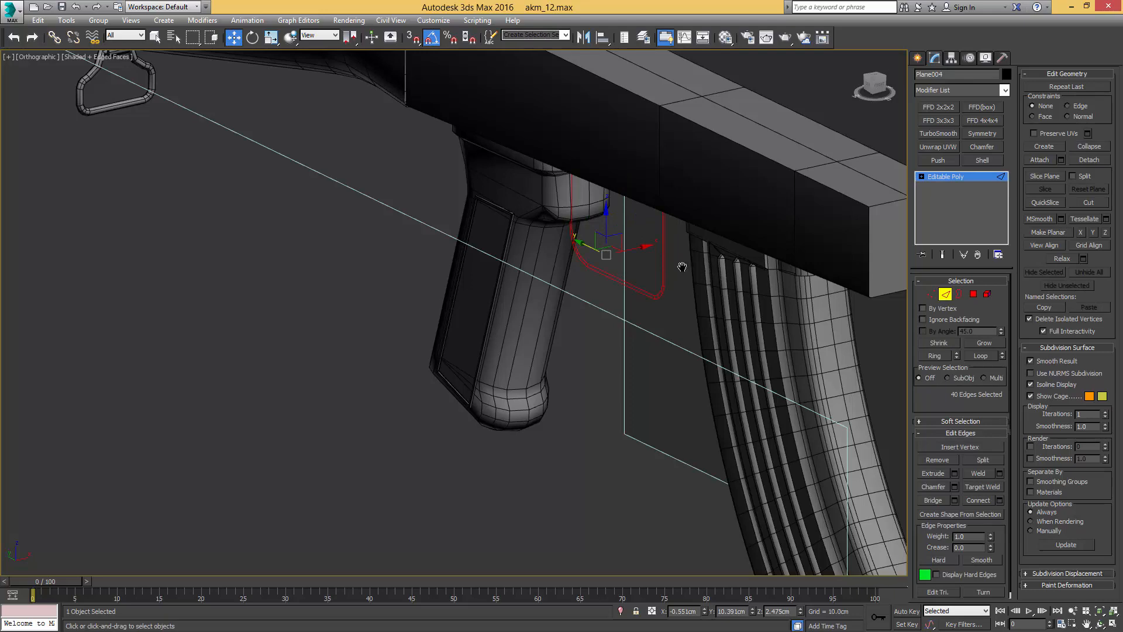
scroll(667, 274, "up", 4)
scroll(557, 259, "down", 2)
left_click_drag(557, 259, 586, 247, "shift")
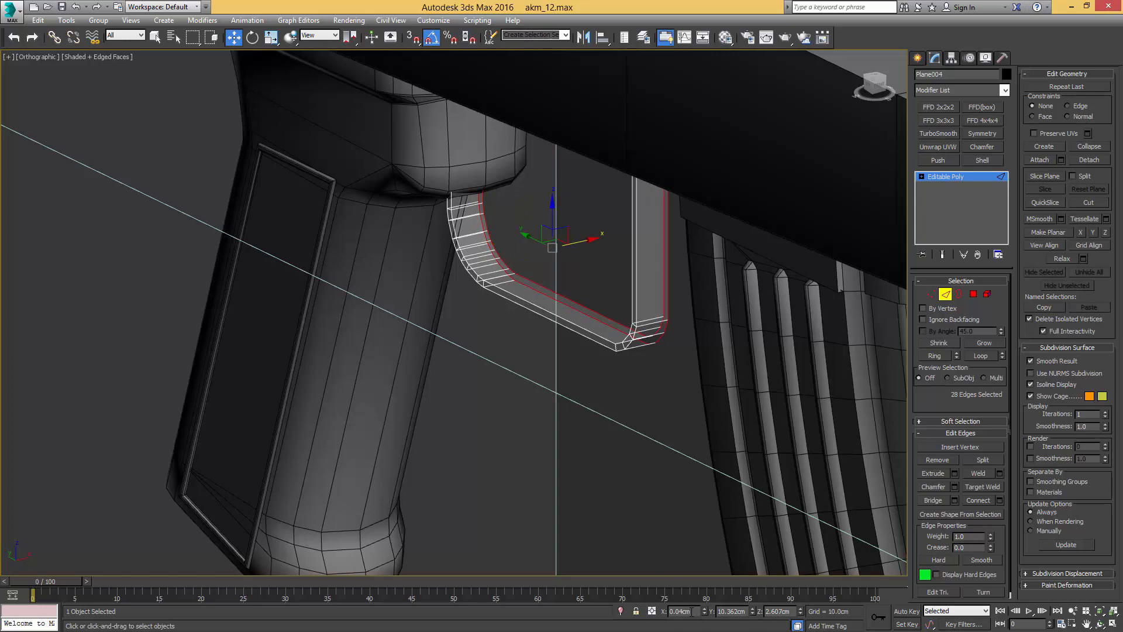
type("0")
key("Return")
middle_click_drag(609, 354, 676, 348)
mouse_move(676, 347)
middle_mouse_down()
mouse_move(656, 361)
mouse_move(678, 326)
middle_mouse_up()
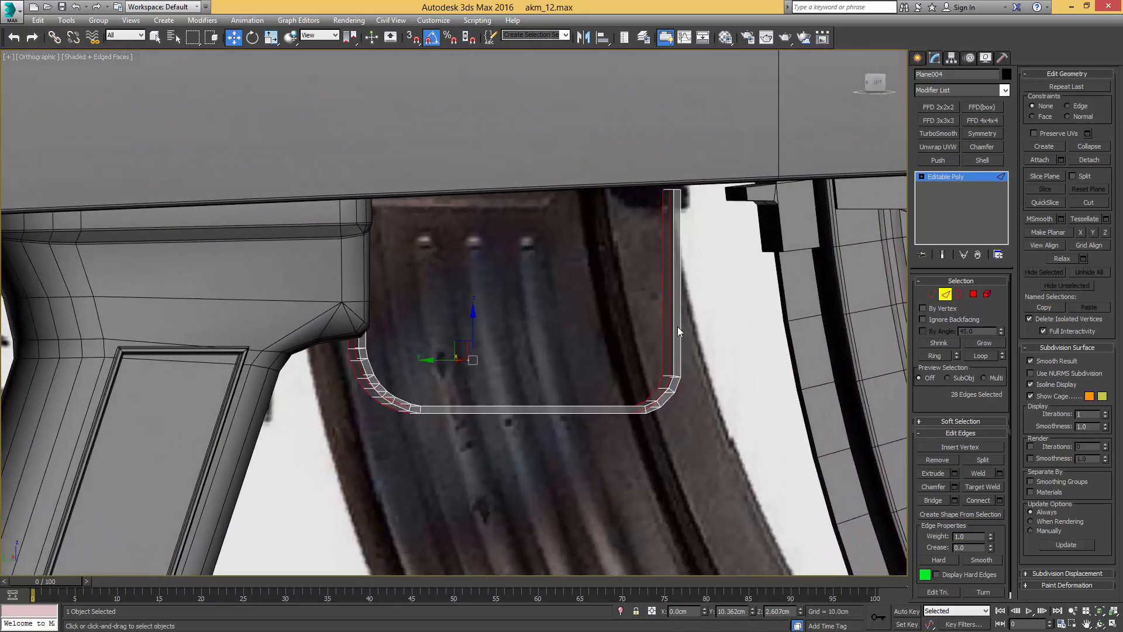
Step: Connect the long edges of the guard's front upright and lower the new edges to the magazine catch plate's bottom edge
key("4")
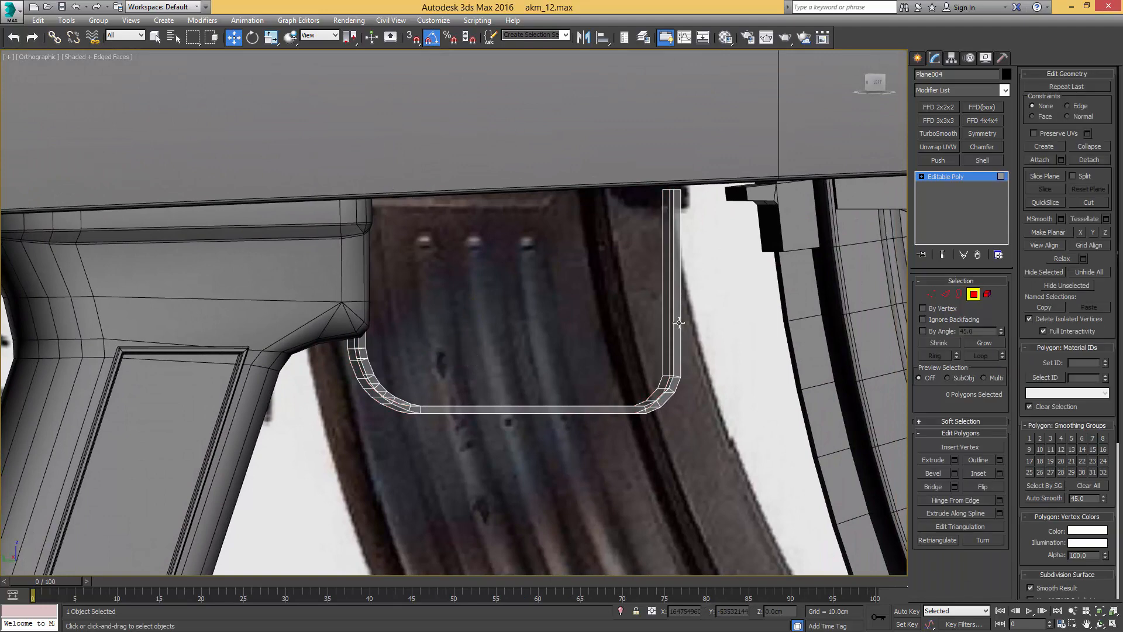
key("2")
left_click_drag(639, 323, 705, 325)
middle_click_drag(705, 324, 683, 326, "alt")
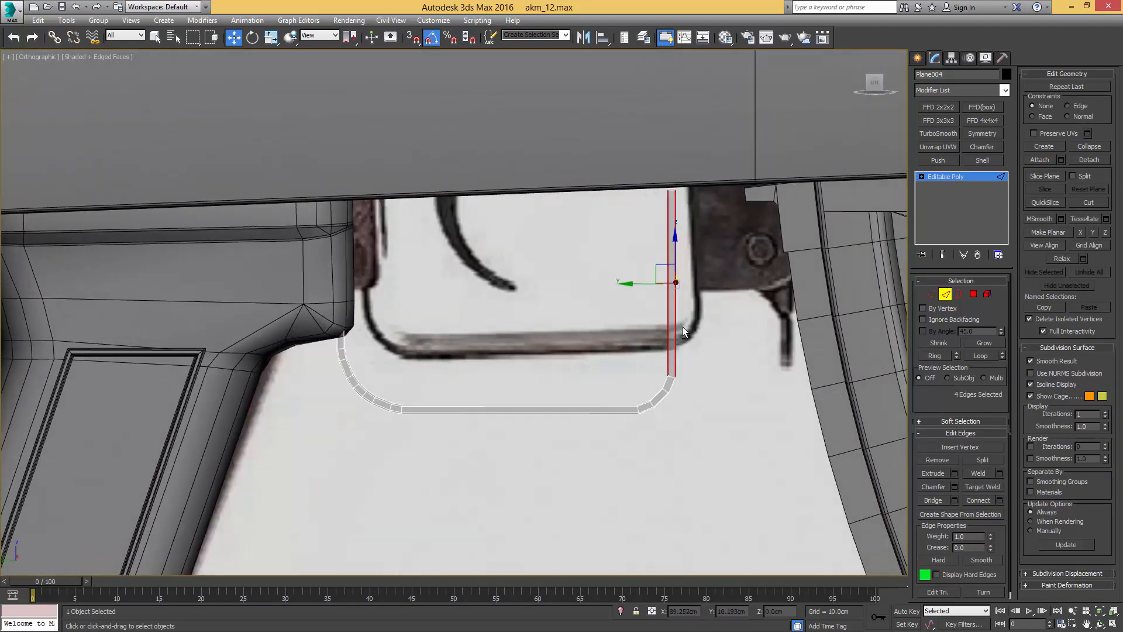
scroll(680, 325, "up", 5)
scroll(611, 322, "down", 2)
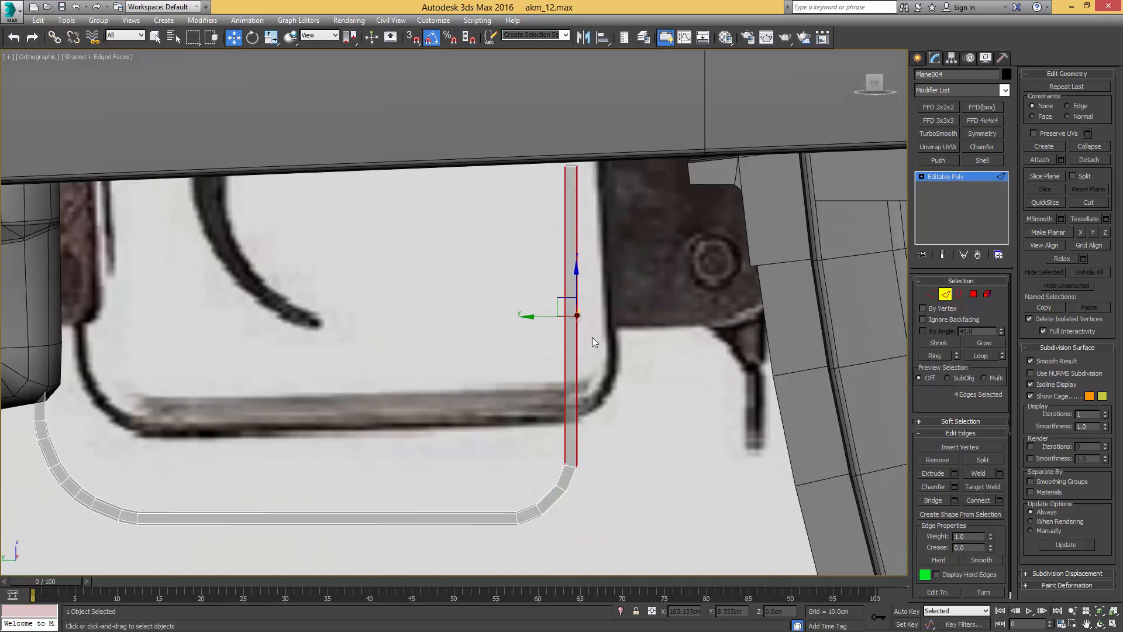
scroll(591, 337, "down", 3)
key("l")
middle_click_drag(545, 338, 615, 306)
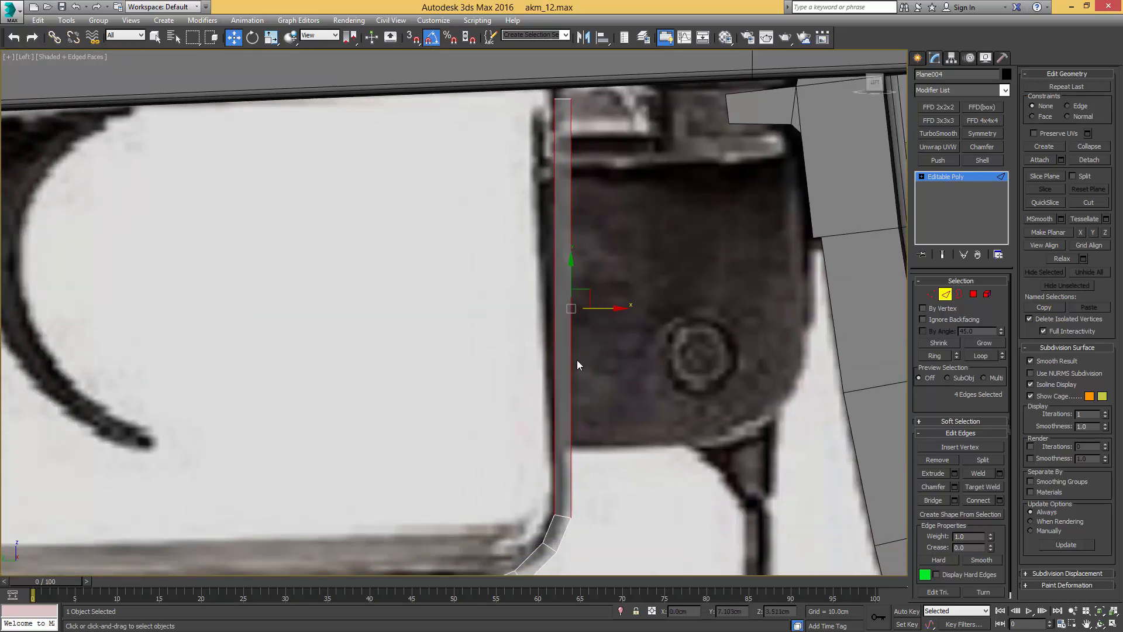
key("ctrl+shift+e")
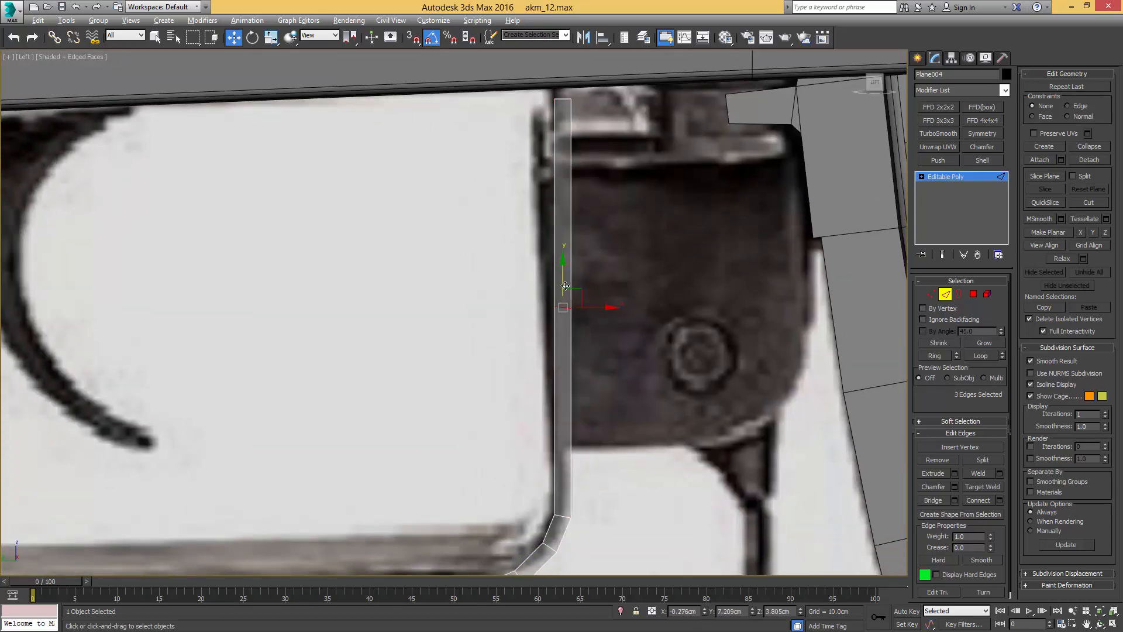
left_click_drag(567, 292, 569, 402)
scroll(573, 387, "down", 2)
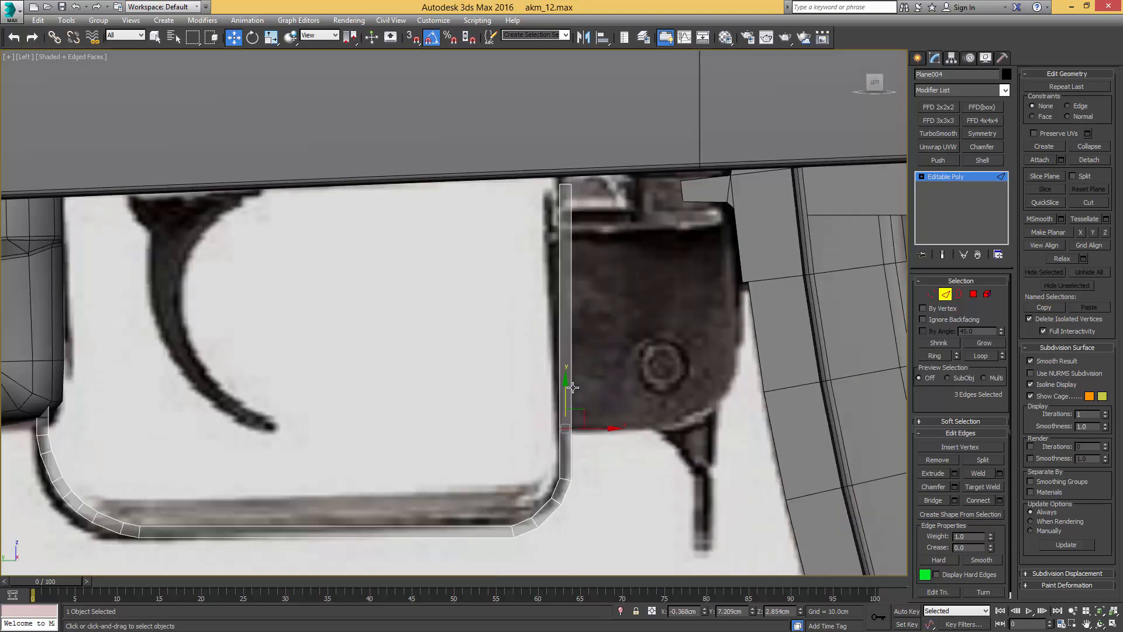
Step: Extrude the upper side polygon of the guard's front upright outward by 1.0 cm
key("4")
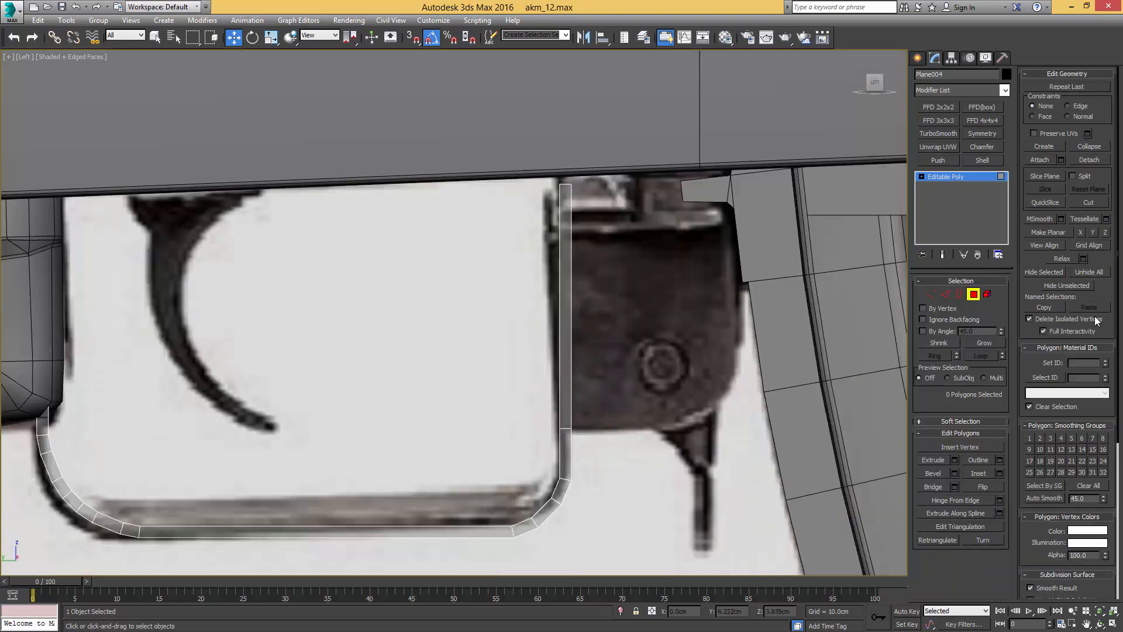
left_click(566, 256)
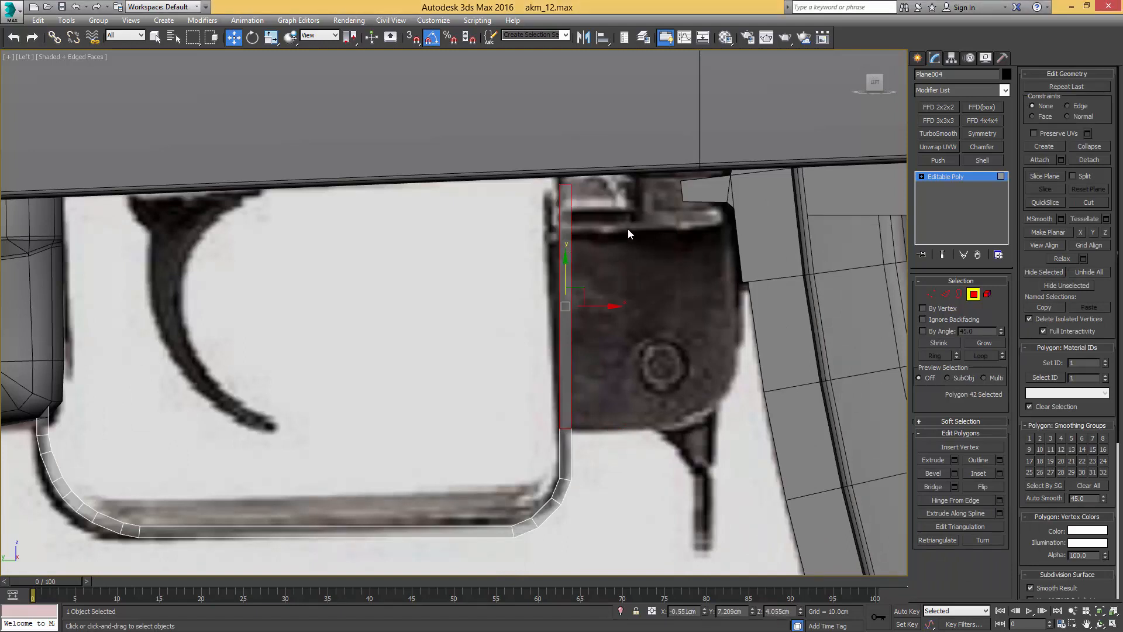
middle_click_drag(608, 229, 667, 251, "alt")
left_click(953, 461)
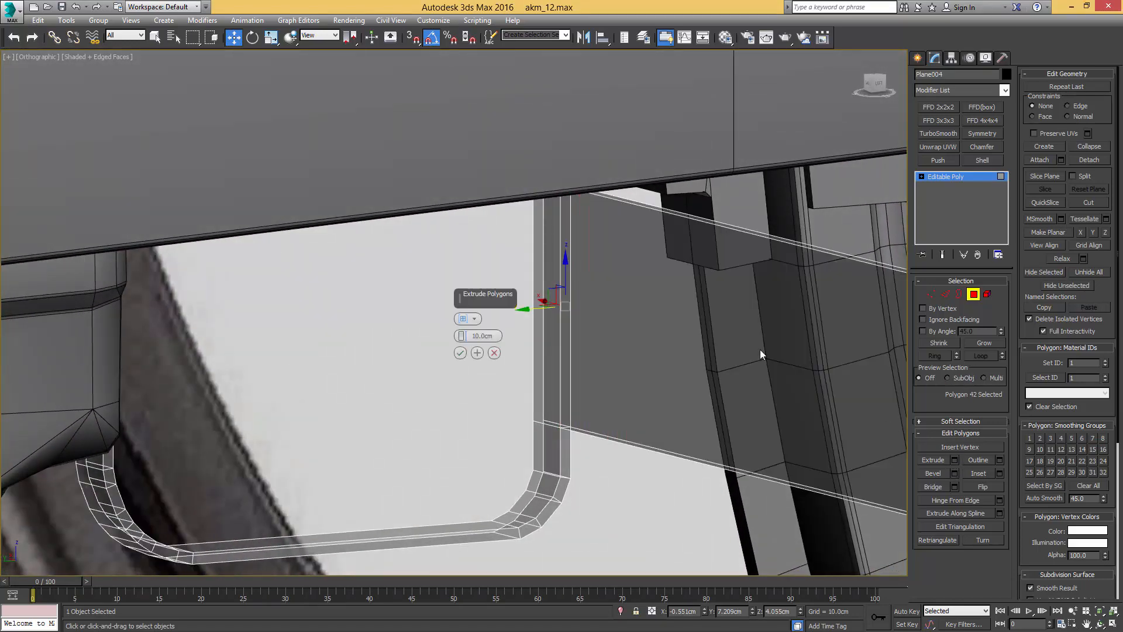
left_click(460, 353)
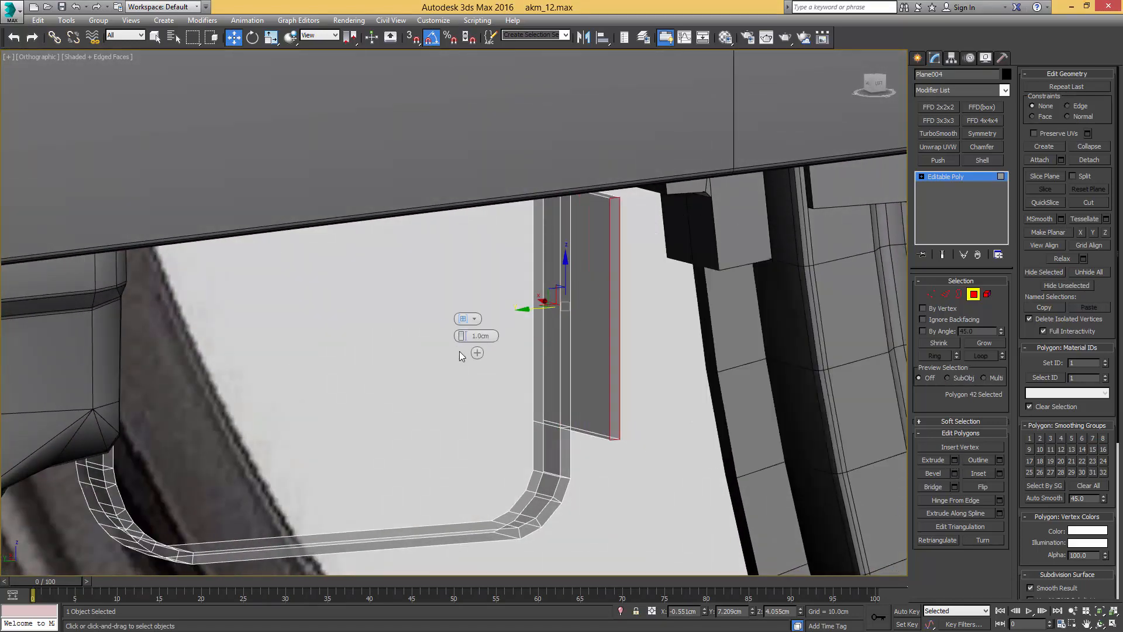
Step: Pull the extruded side face of the front upright back inward to about X -0.94 cm
mouse_move(596, 321)
middle_mouse_down("alt")
mouse_move(624, 319)
mouse_move(611, 307)
middle_mouse_up("alt")
key("alt+x")
left_click_drag(626, 347, 618, 384)
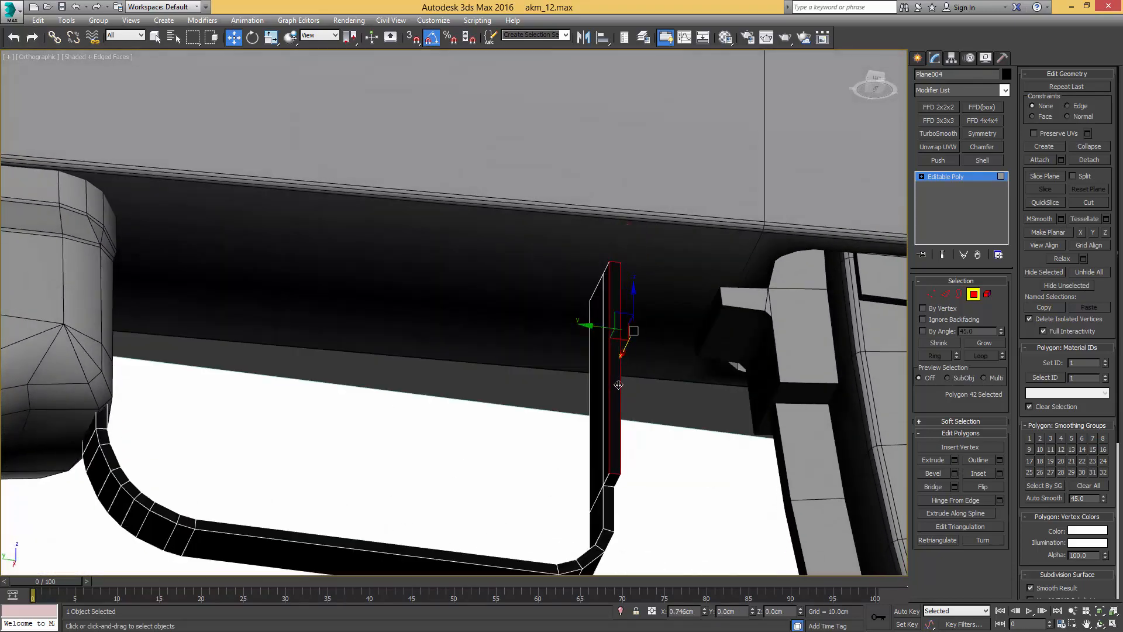
middle_click_drag(637, 364, 636, 313, "alt")
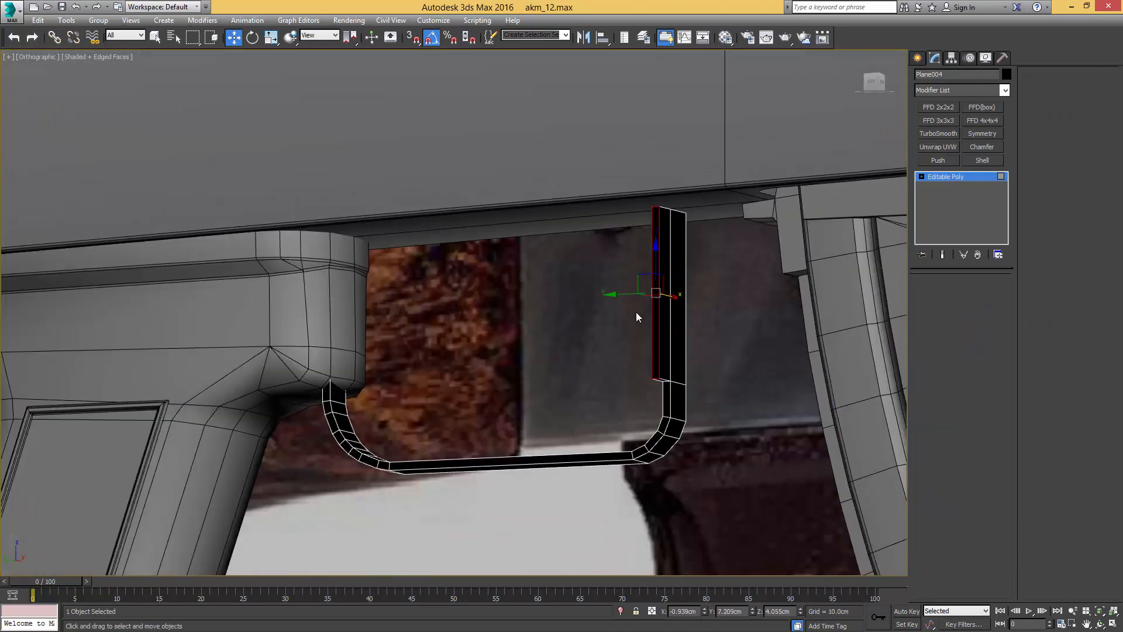
Step: Assign the 01 - Default material to the whole trigger guard and return to editing its edges
key("4")
key("m")
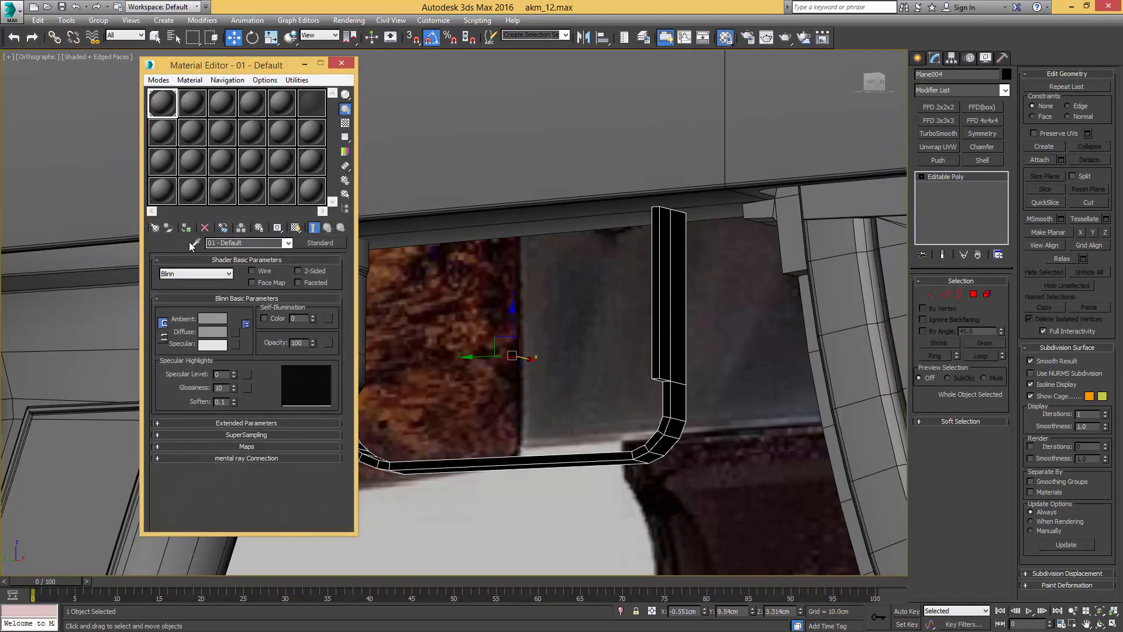
mouse_move(672, 269)
middle_mouse_down("alt")
mouse_move(643, 288)
mouse_move(654, 275)
middle_mouse_up("alt")
scroll(654, 275, "up", 2)
key("2")
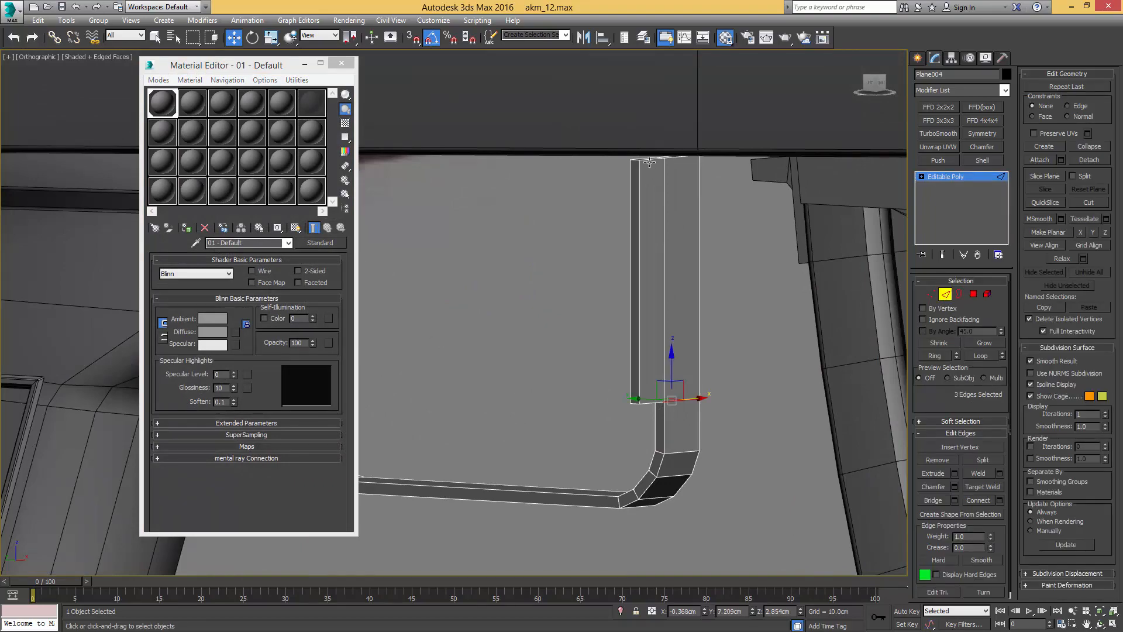
Step: Connect the short edges of the front upright's extruded side strip and move the new vertical loop outward to about X -0.8 cm
left_click(651, 159, "ctrl")
key("ctrl+shift+e")
key("4")
key("q")
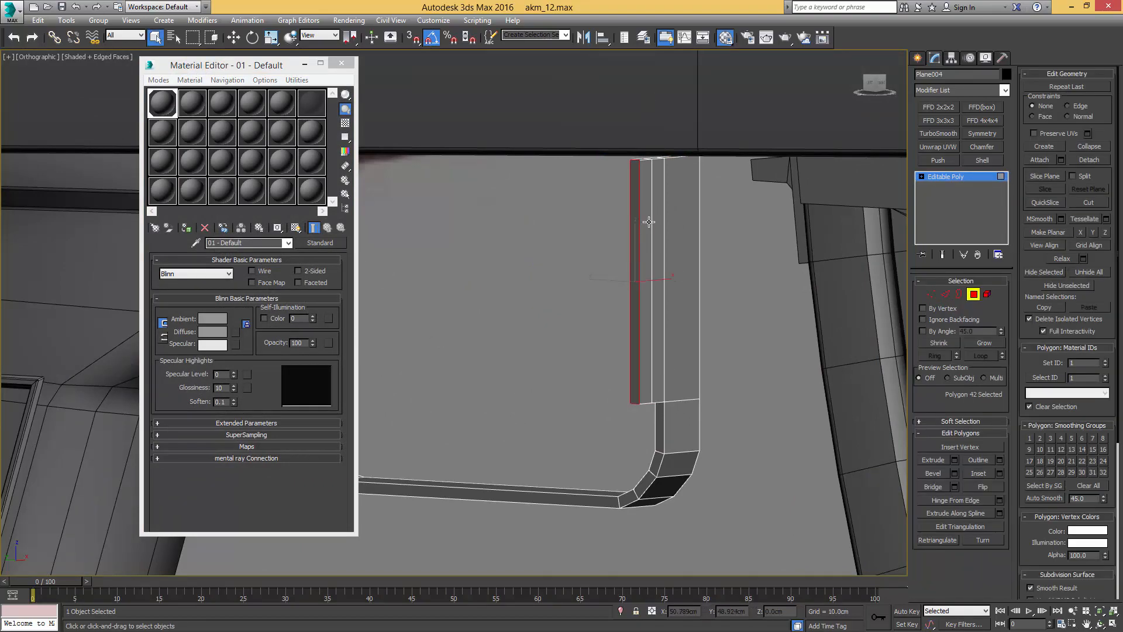
left_click(647, 221)
middle_click_drag(647, 222, 647, 303, "alt")
key("2")
key("w")
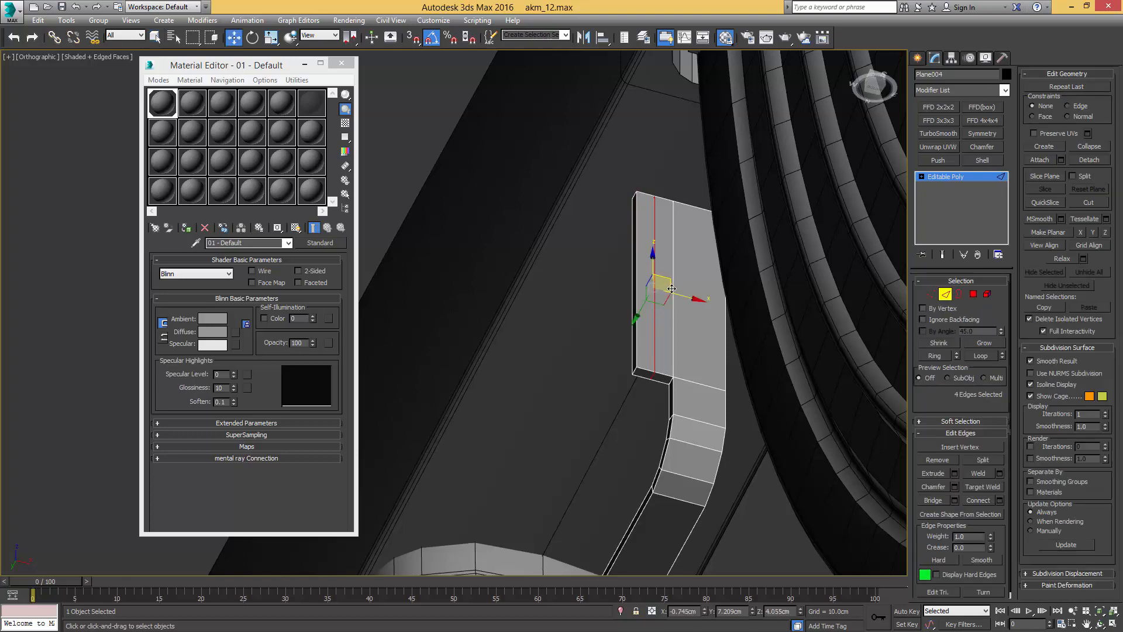
left_click_drag(684, 297, 679, 297)
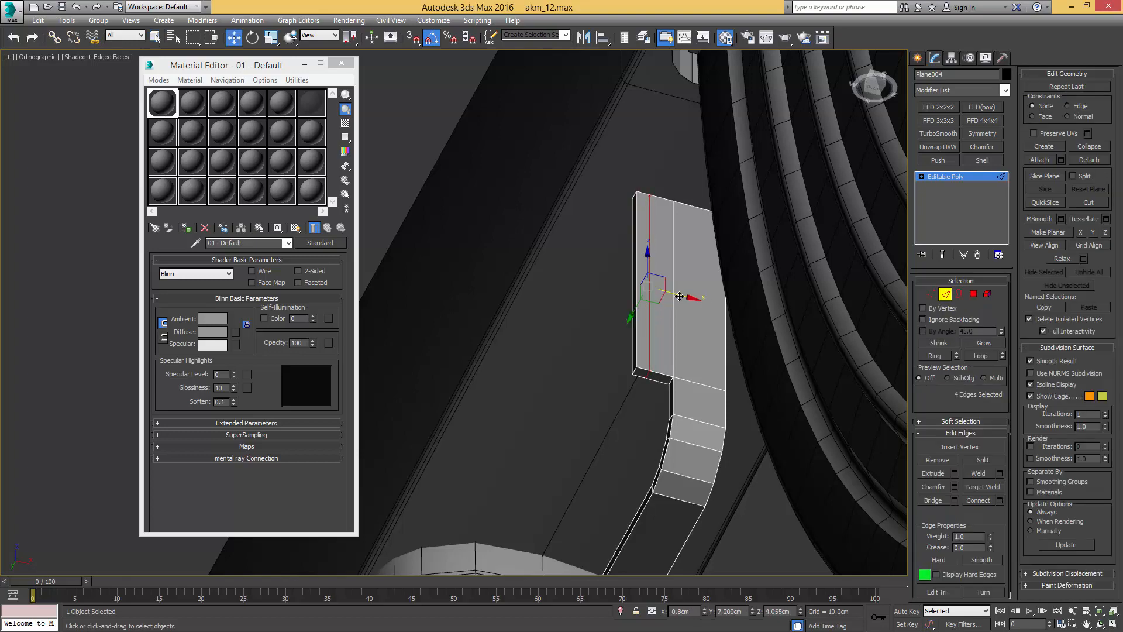
Step: Extrude the narrow outer polygon of the upright's side strip 1.0 cm toward the magazine to form a side plate
key("4")
left_click(641, 327)
middle_click_drag(661, 315, 723, 321, "alt")
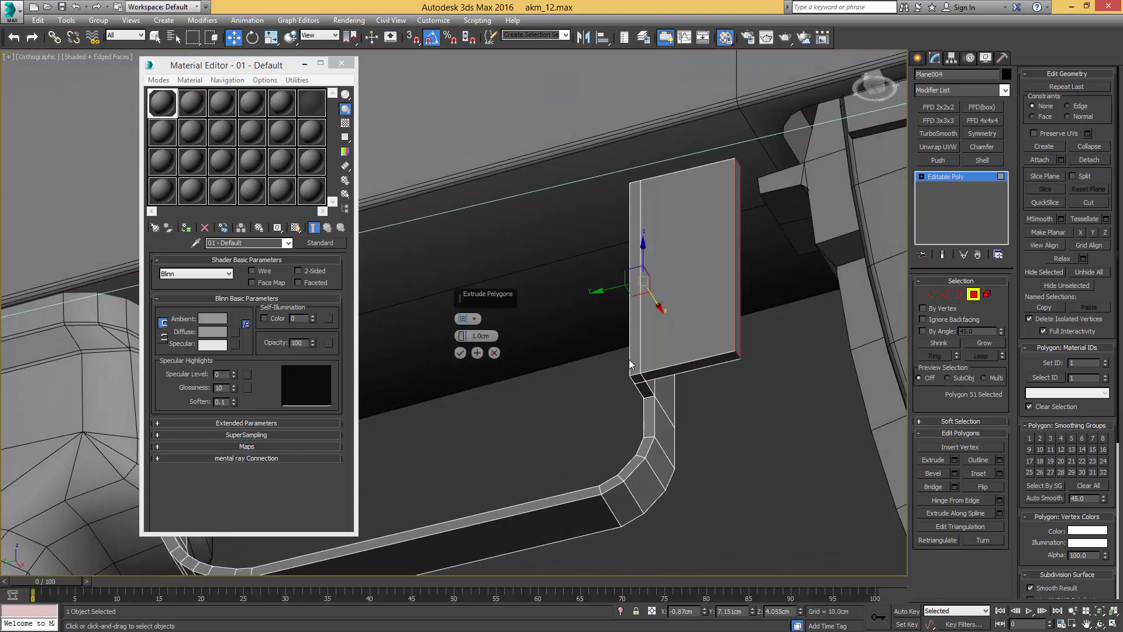
left_click(459, 352)
middle_click_drag(745, 334, 663, 349)
Step: Pull the side plate's front face toward the magazine to about Y 5.58 cm, matching the plate's width in the reference image
key("l")
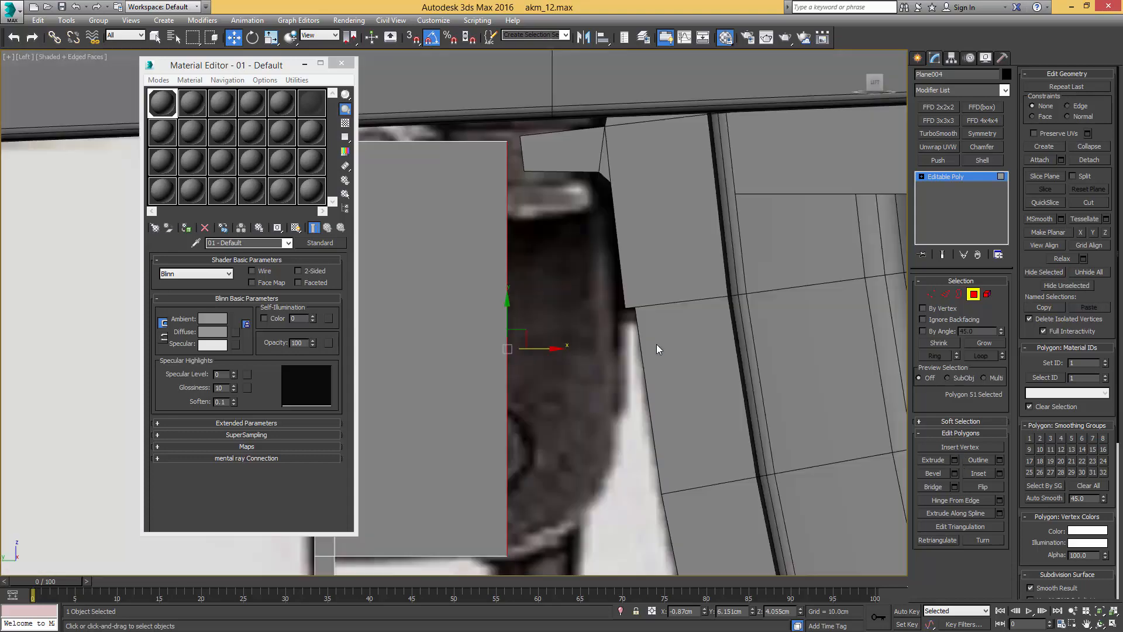
scroll(674, 316, "up", 2)
scroll(675, 317, "up", 2)
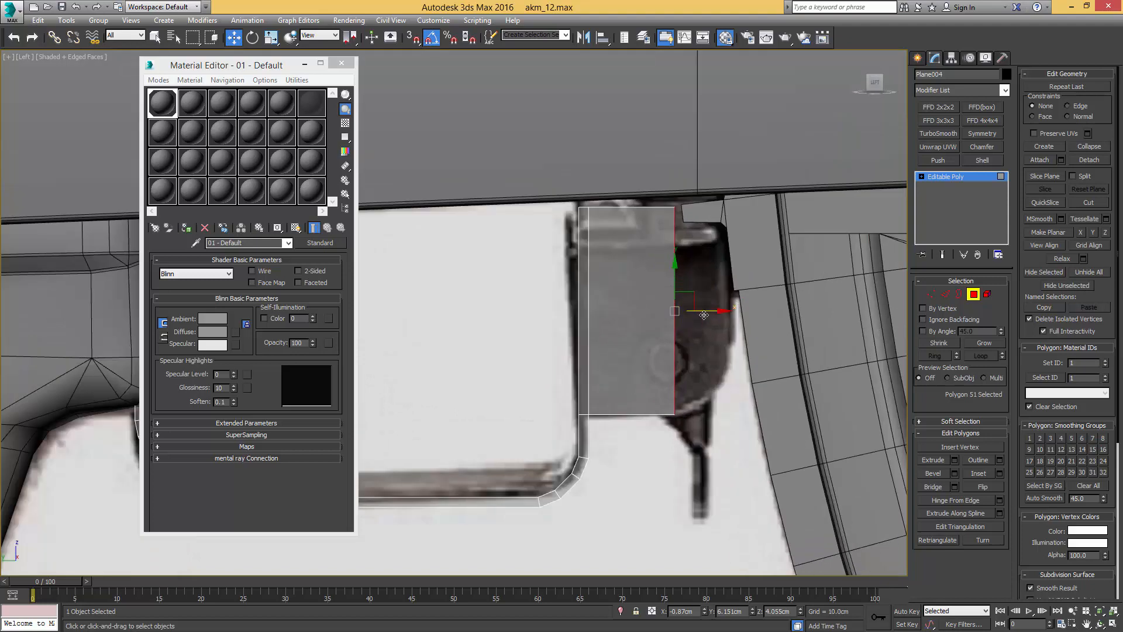
left_click_drag(716, 312, 763, 309)
Step: Chamfer the side plate's lower front corner edge by 0.647 cm with 6 segments
middle_click_drag(731, 390, 732, 343)
scroll(748, 347, "up", 3)
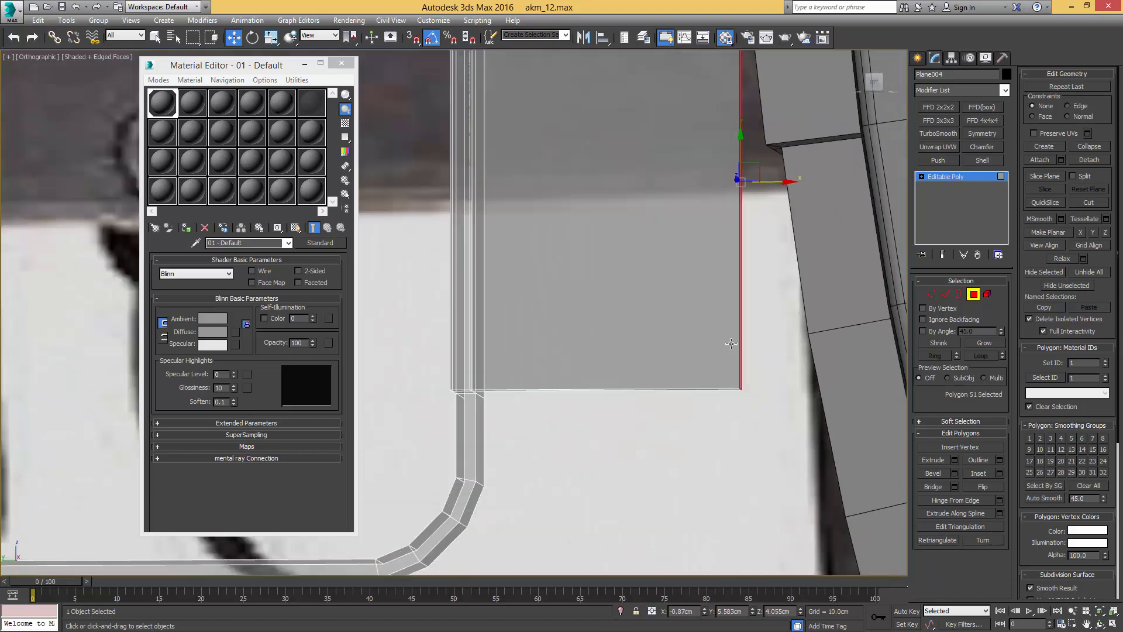
key("l")
key("2")
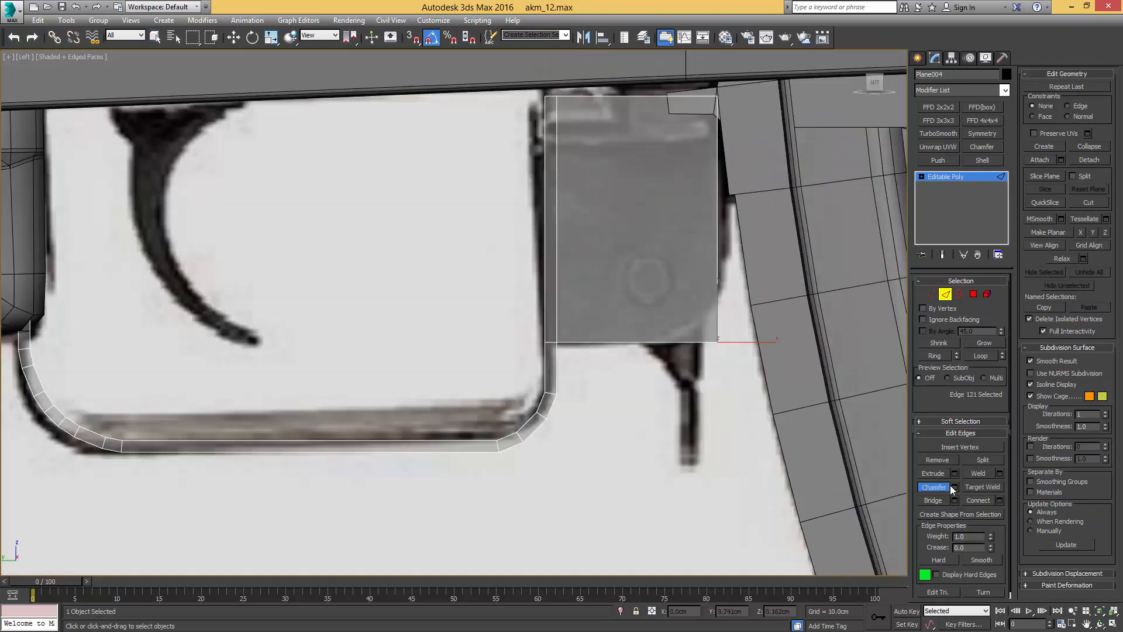
left_click(953, 487)
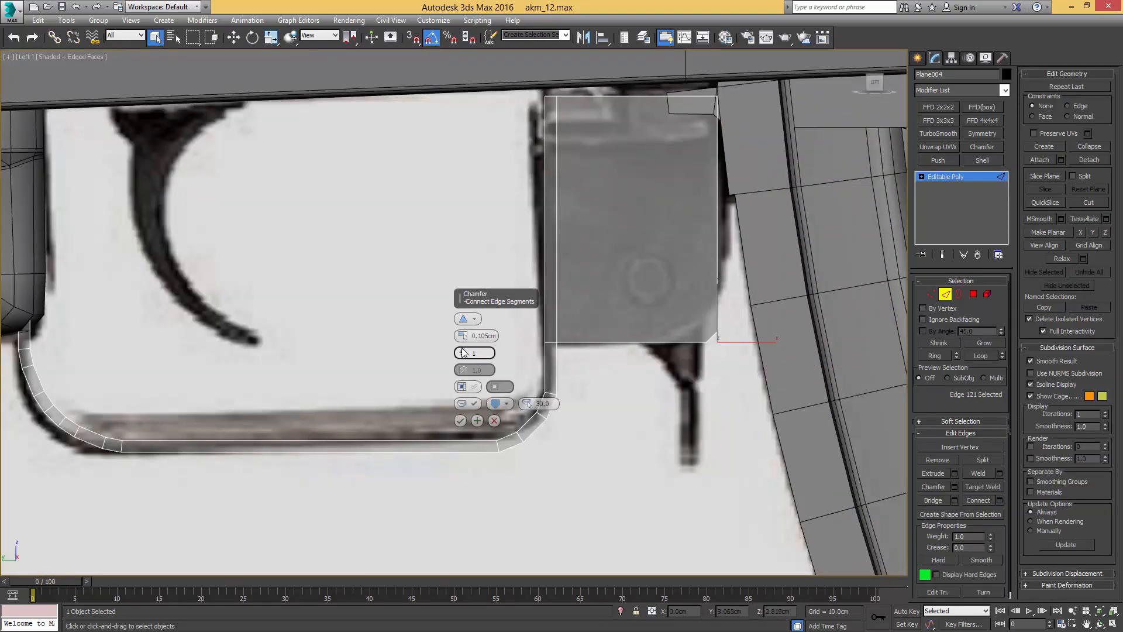
left_click_drag(463, 337, 502, 298)
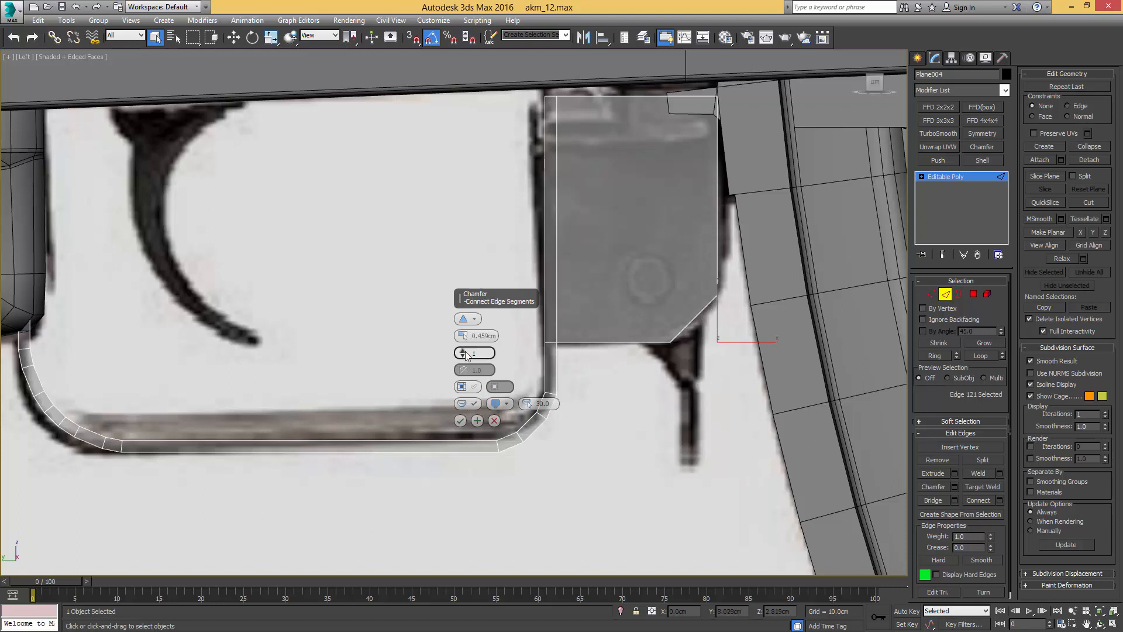
left_click_drag(464, 345, 467, 319)
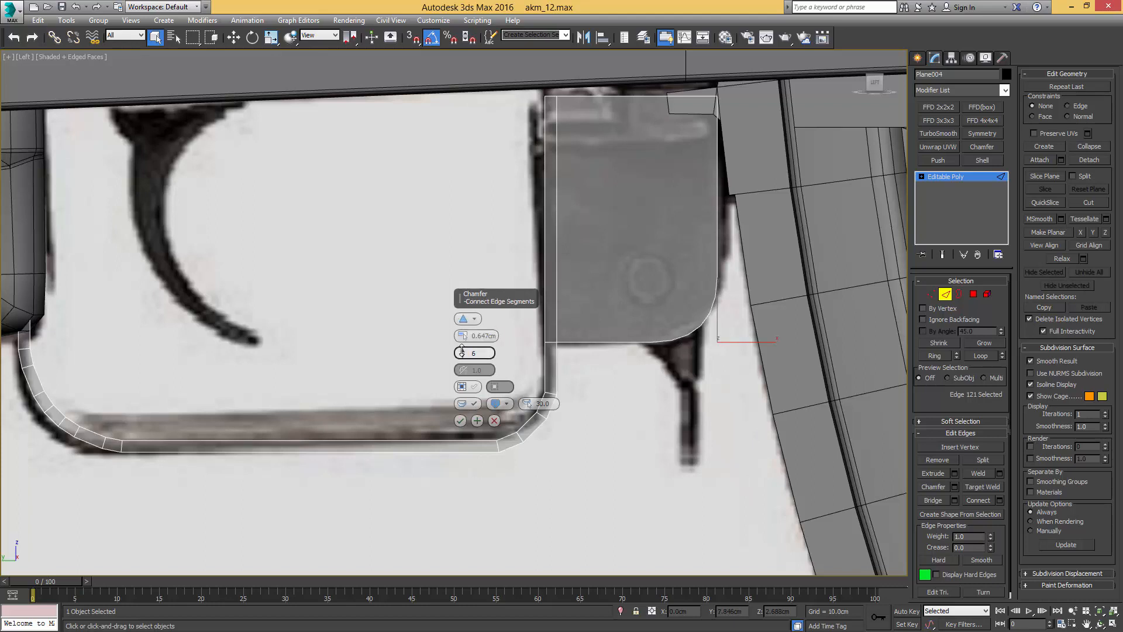
left_click(460, 421)
middle_click_drag(493, 353, 539, 356)
scroll(539, 356, "down", 3)
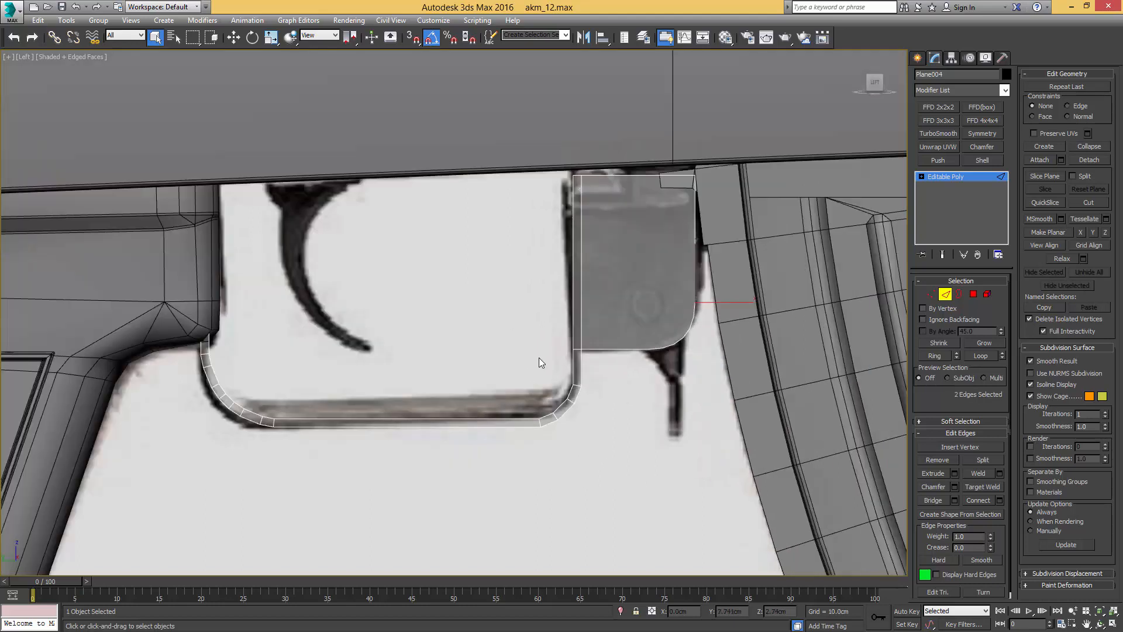
Step: Lower the top vertices of the upright and side plate to about Z 4.72 cm and compare the shape with the reference photo
key("2")
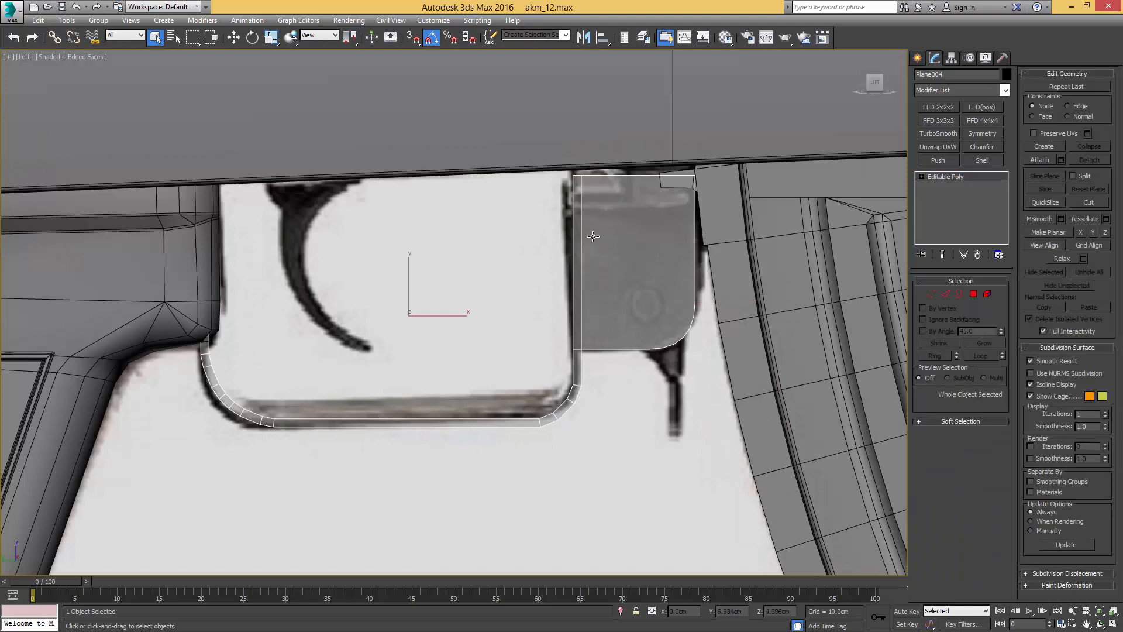
key("1")
left_click_drag(747, 203, 747, 203)
key("w")
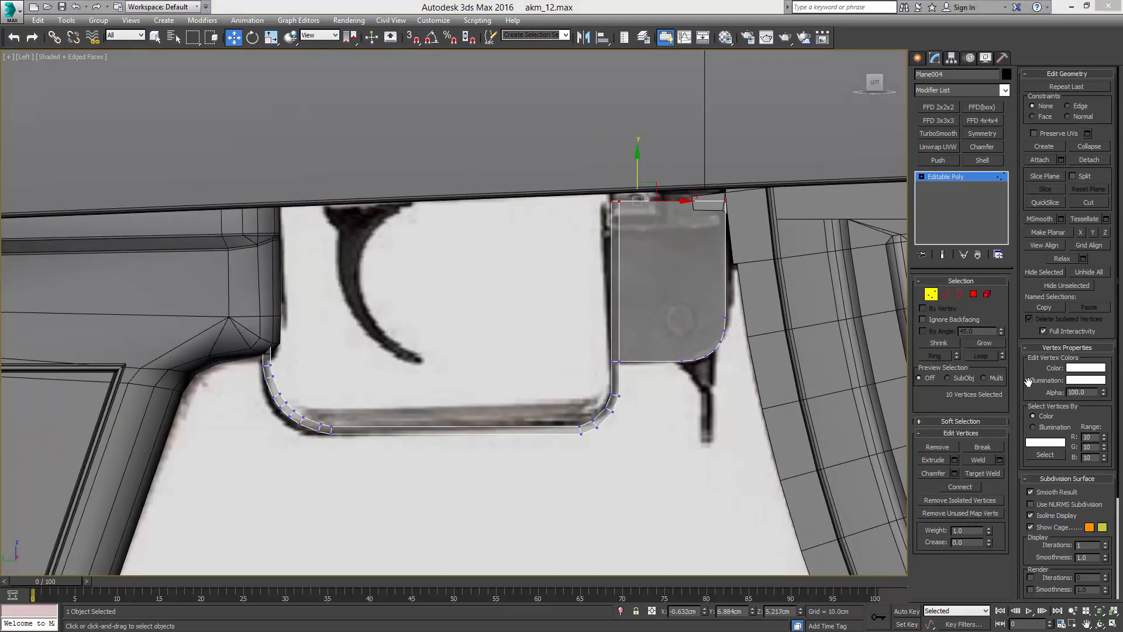
left_click_drag(640, 165, 636, 234)
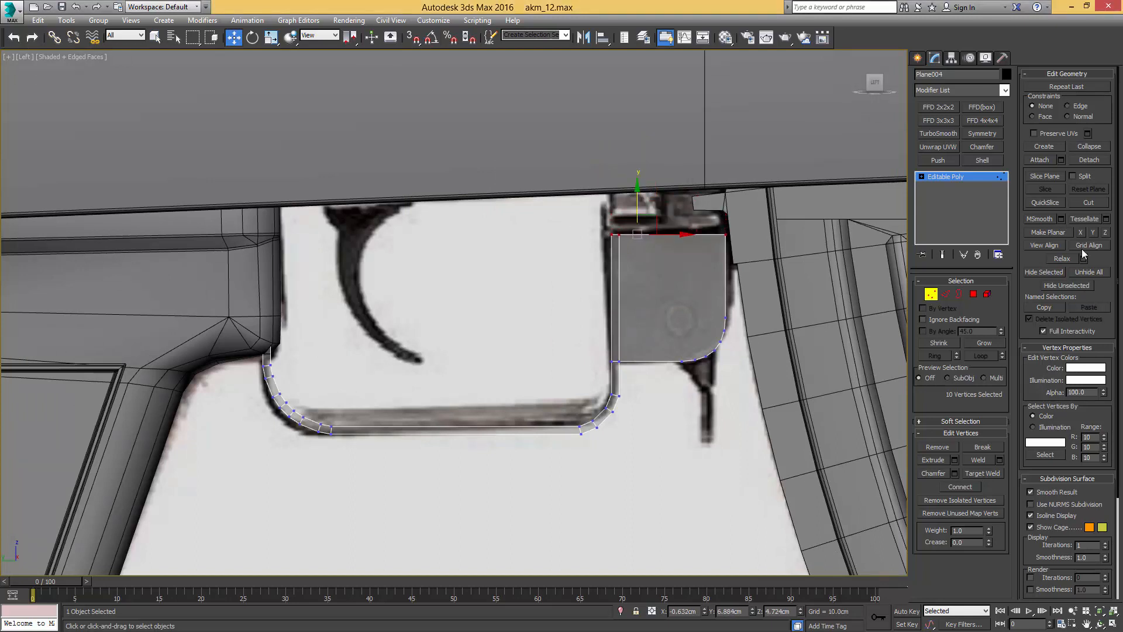
left_click_drag(1122, 102, 802, 73)
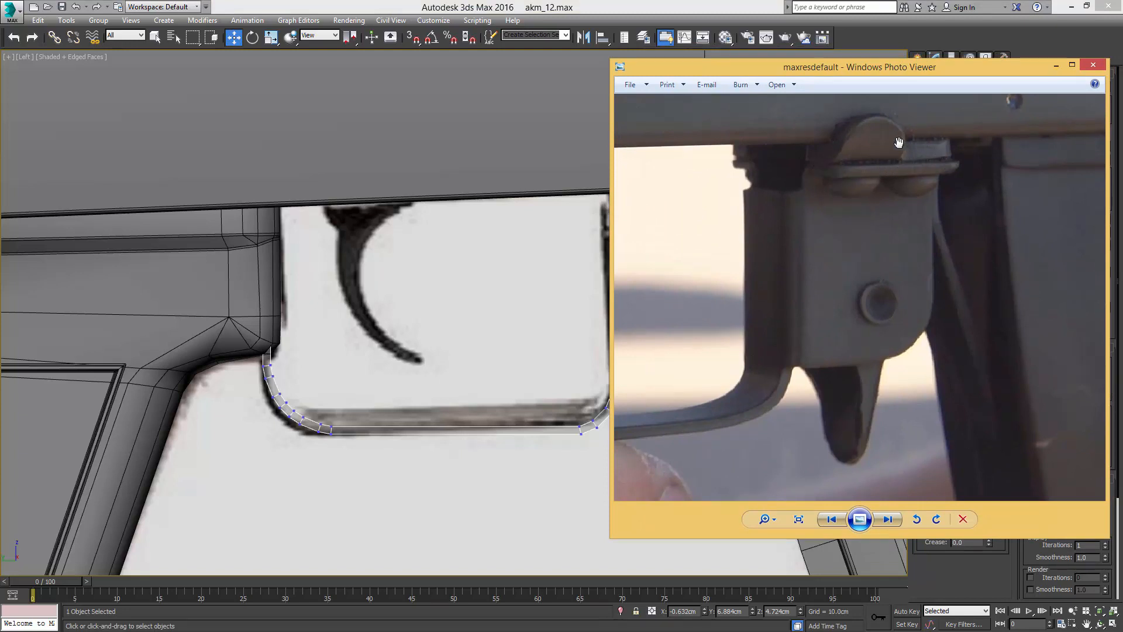
left_click_drag(809, 69, 1122, 100)
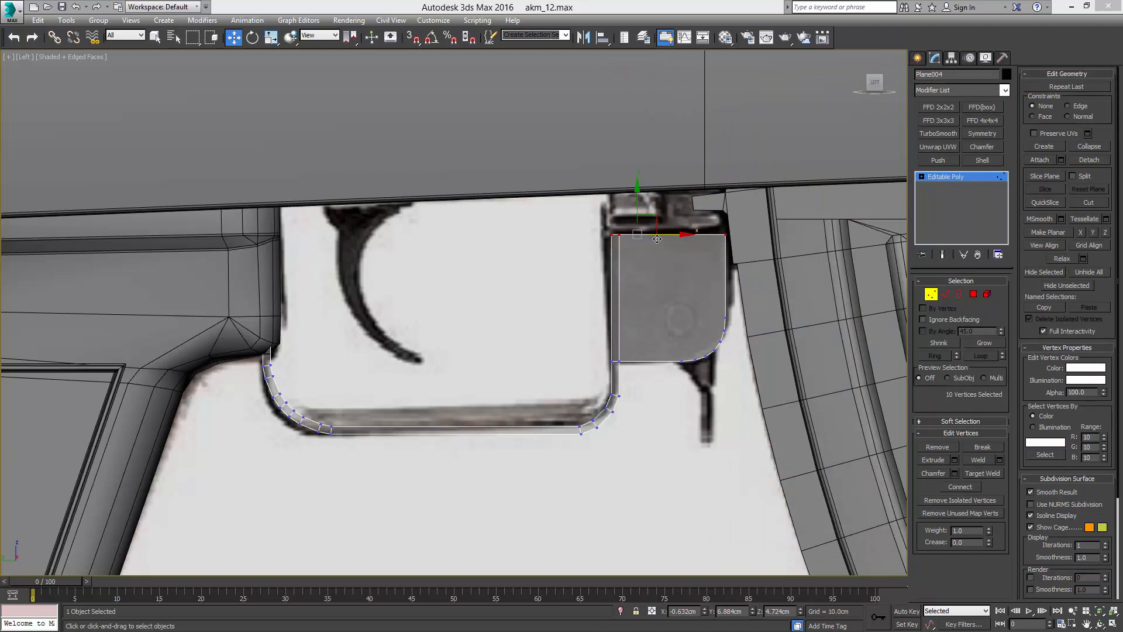
middle_click_drag(693, 324, 701, 312)
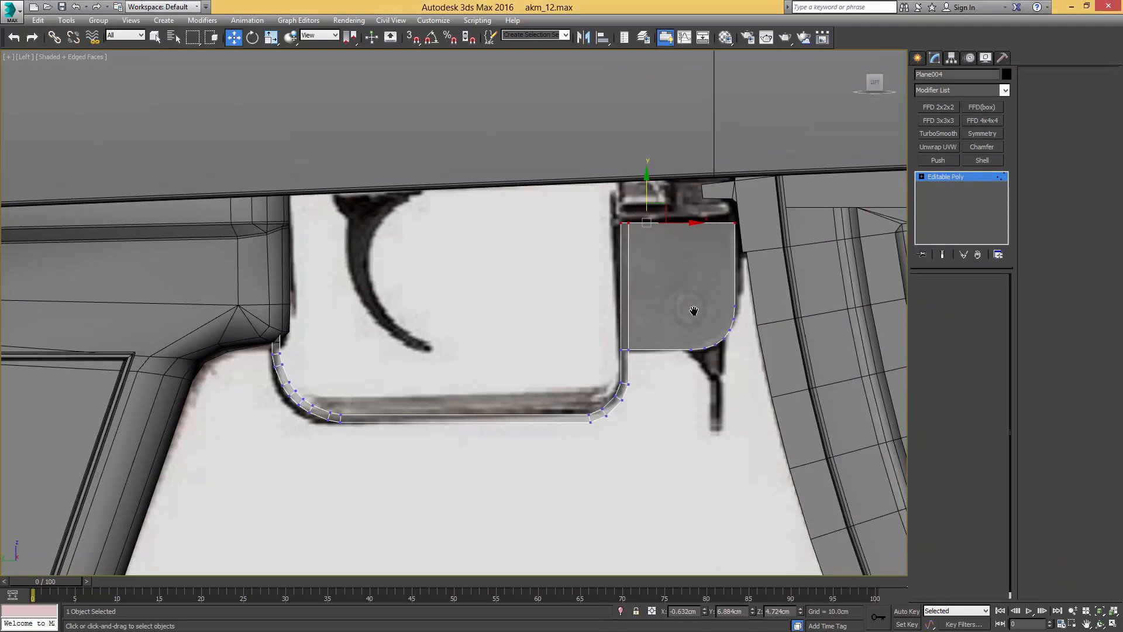
Step: Connect the side plate's top and bottom edges and slide the new vertical loop toward the upright with the Edge constraint
key("2")
left_click_drag(658, 223, 654, 203)
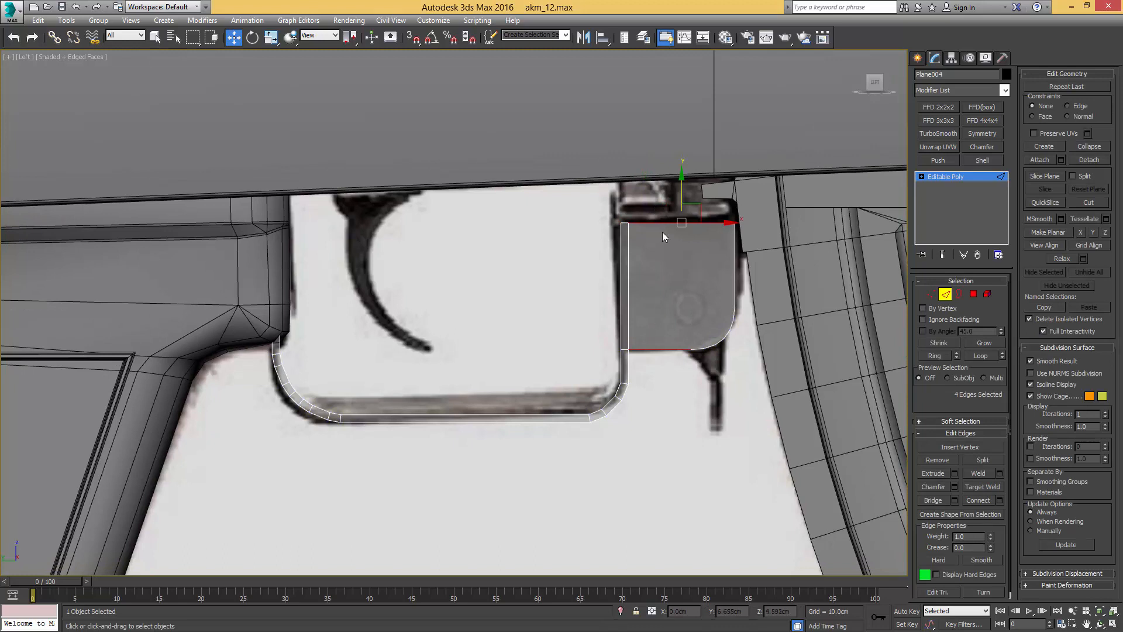
key("ctrl+shift+e")
left_click(1067, 106)
middle_click_drag(716, 255, 778, 245)
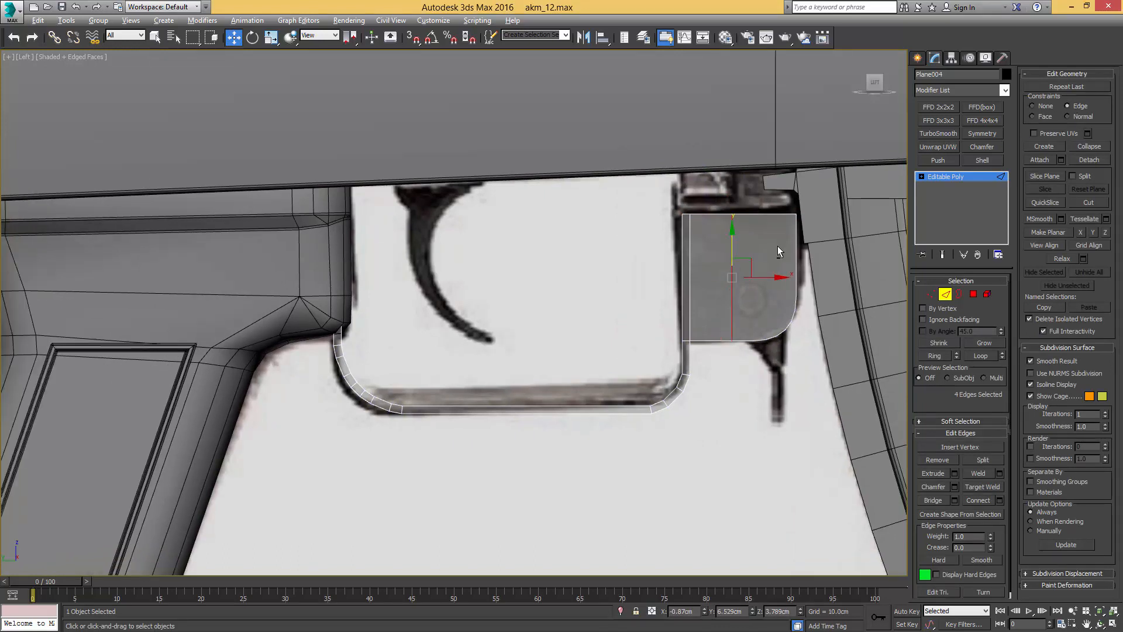
left_click_drag(767, 278, 735, 272)
Step: Extrude the long top polygon of the side plate upward by 0.31 cm
middle_click_drag(737, 245, 745, 253, "alt")
scroll(745, 254, "up", 3)
key("4")
left_click(701, 253)
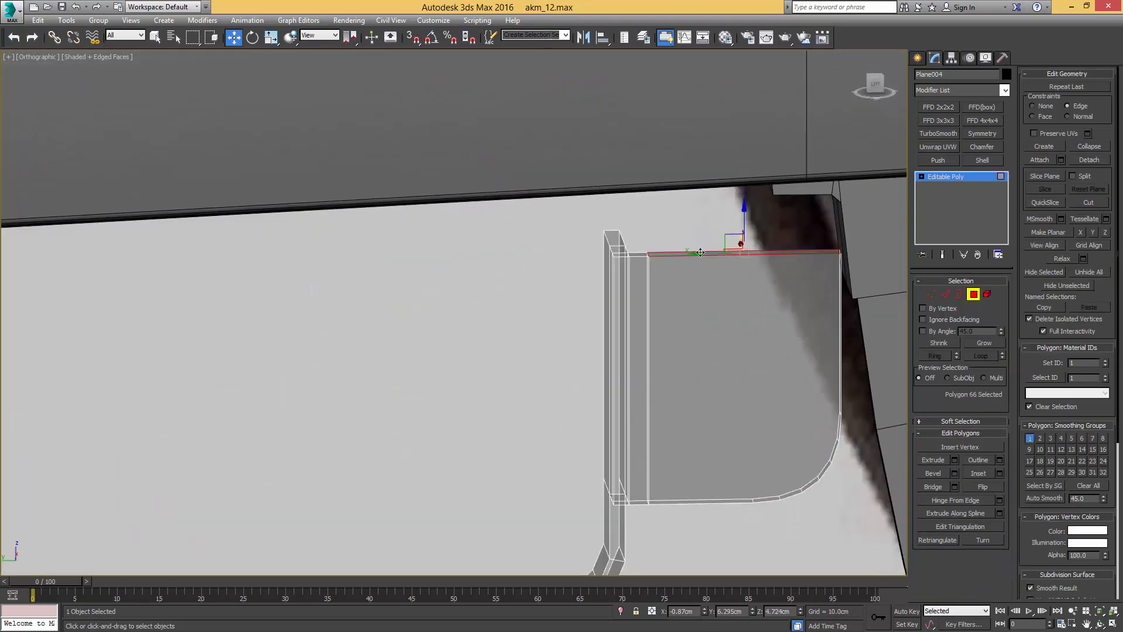
key("alt+x")
left_click(954, 460)
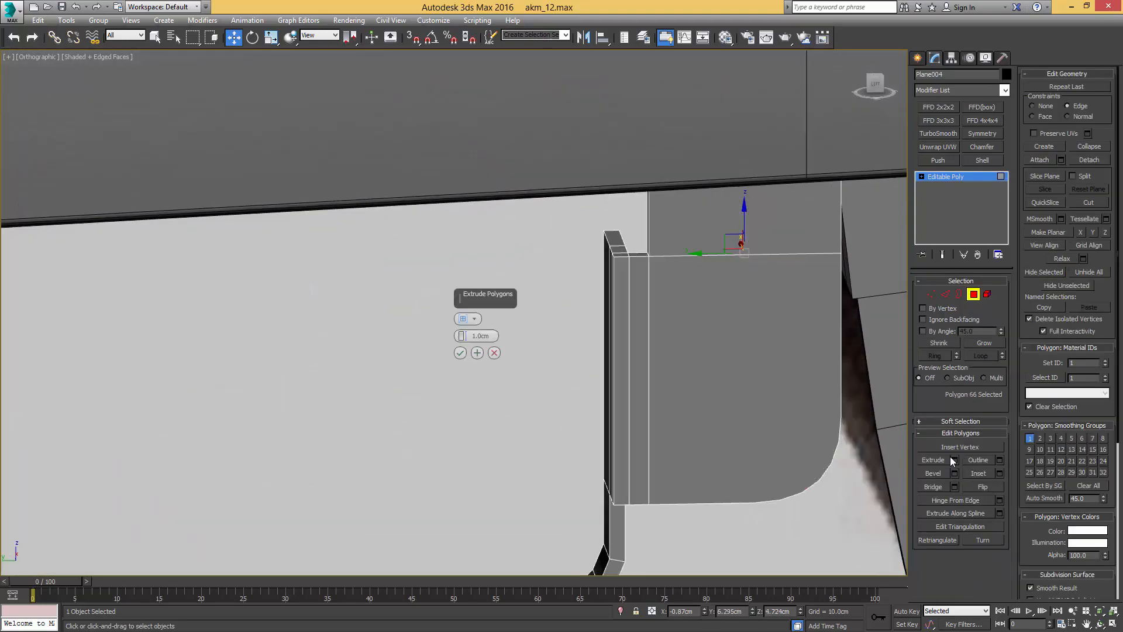
left_click_drag(463, 346, 524, 431)
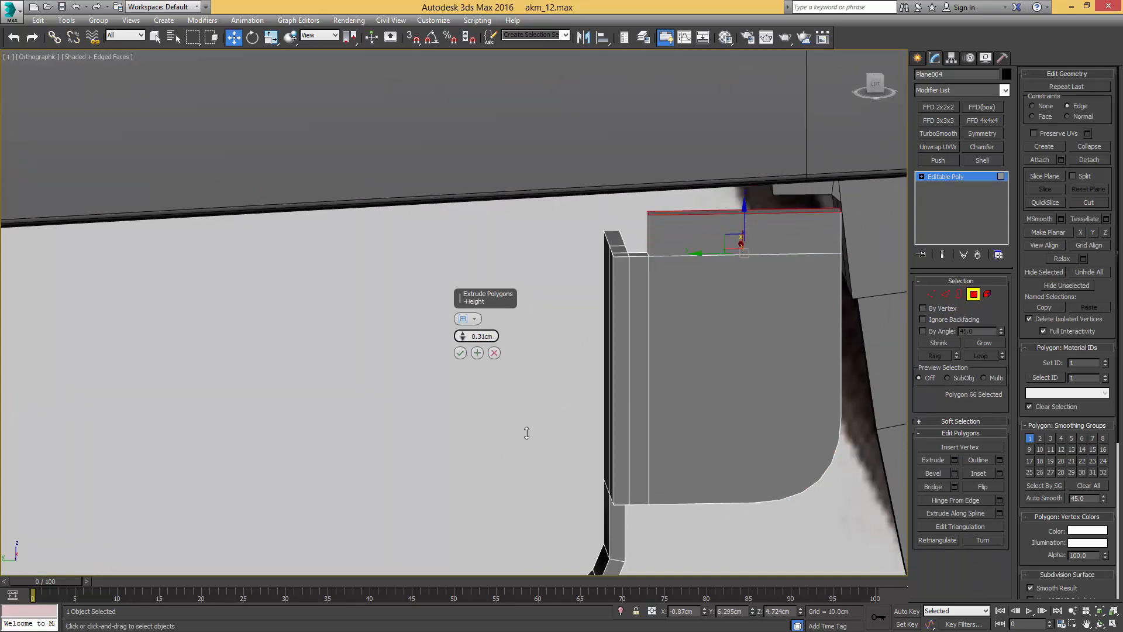
left_click(461, 356)
Step: Connect the vertical edges of the side plate's raised tab and move the new horizontal loop slightly upward
middle_click_drag(579, 310, 654, 334, "alt")
middle_click_drag(655, 334, 655, 428)
key("2")
key("q")
left_click(673, 331)
double_click(732, 319)
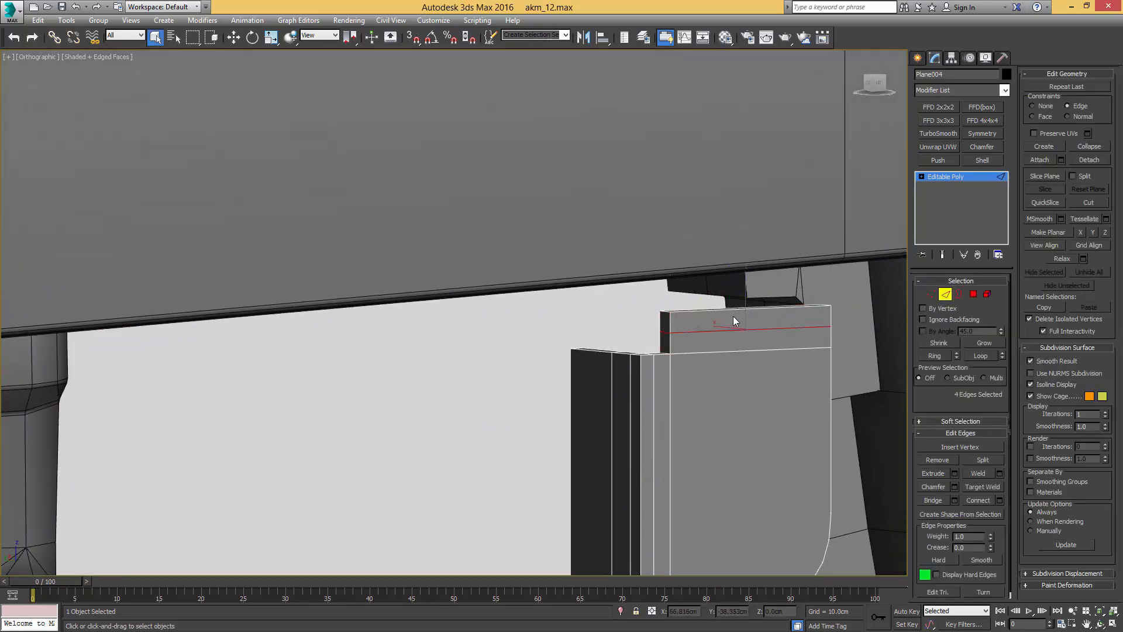
key("w")
key("4")
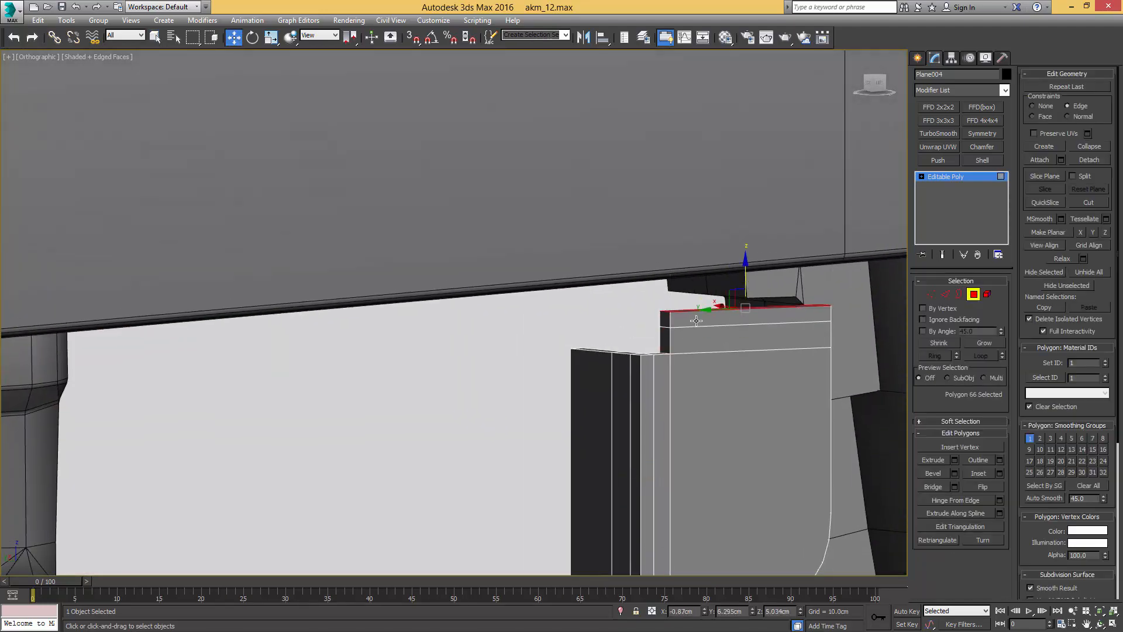
Step: Extrude the upper outer side polygon of the raised tab outward by 0.559 cm to form a horizontal flange
middle_click_drag(748, 291, 767, 303, "alt")
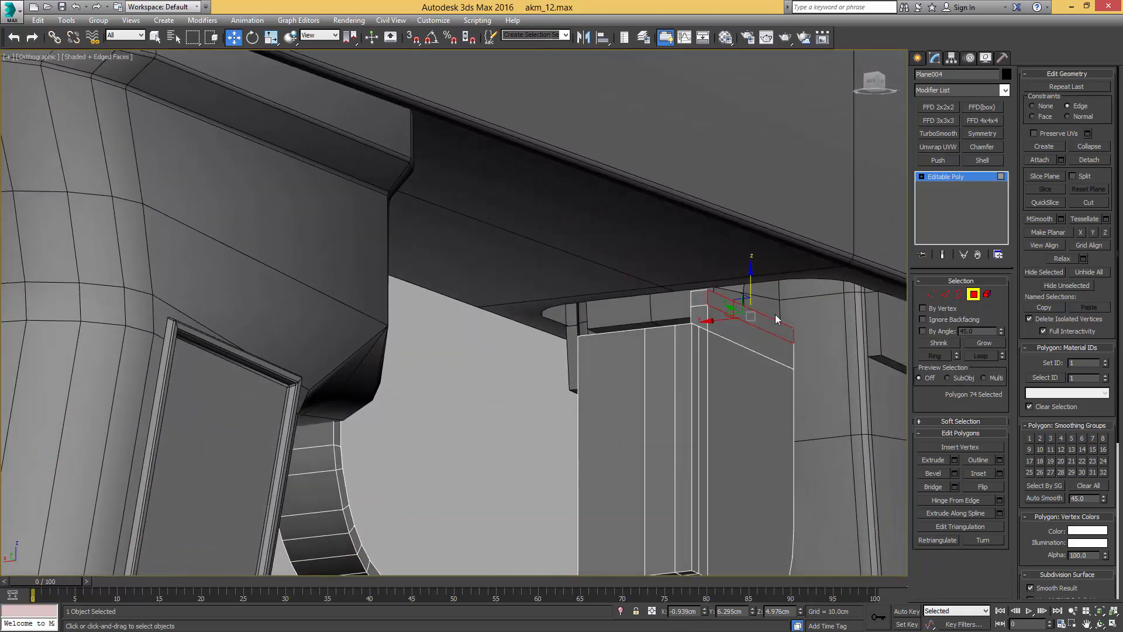
left_click(955, 460)
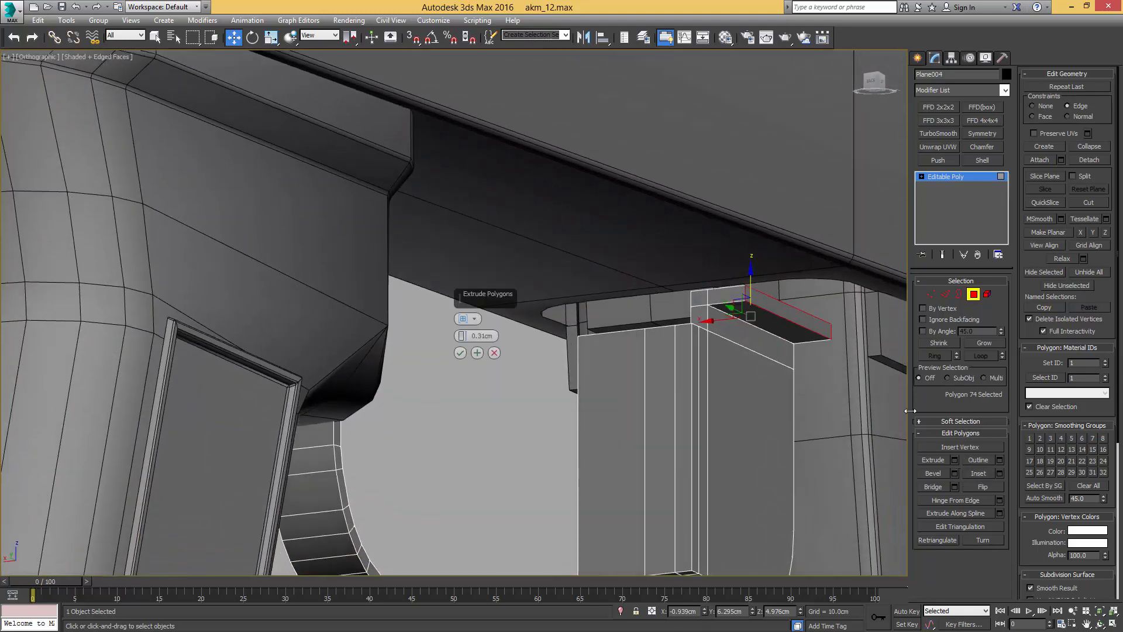
left_click_drag(461, 337, 461, 319)
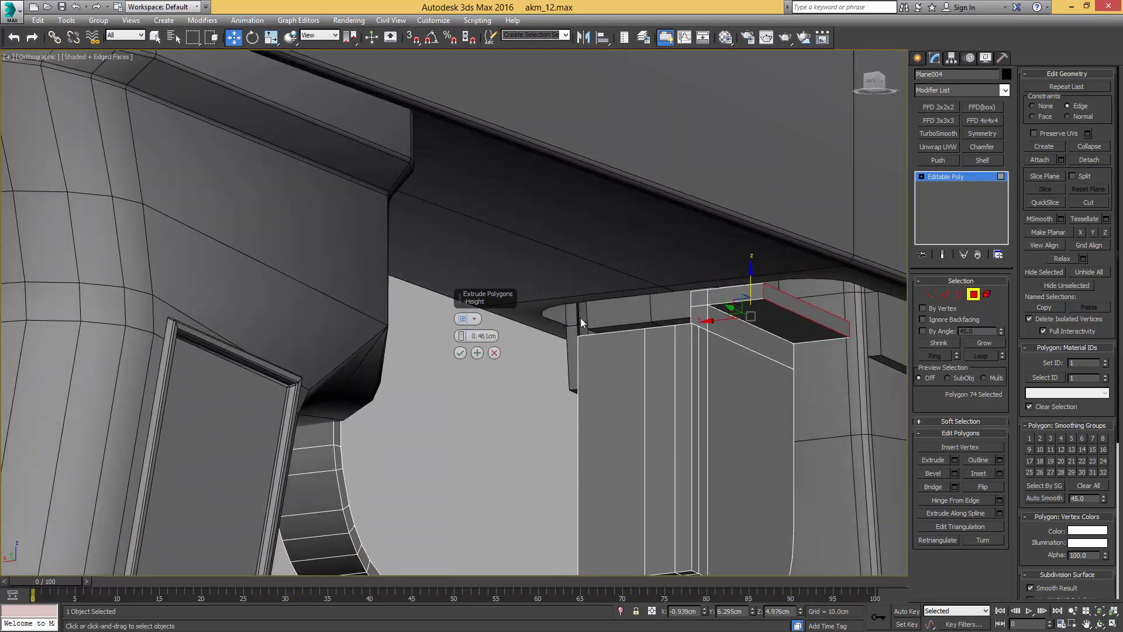
middle_click_drag(580, 317, 650, 295, "alt")
middle_click_drag(719, 304, 684, 328)
key("b")
scroll(667, 305, "down", 4)
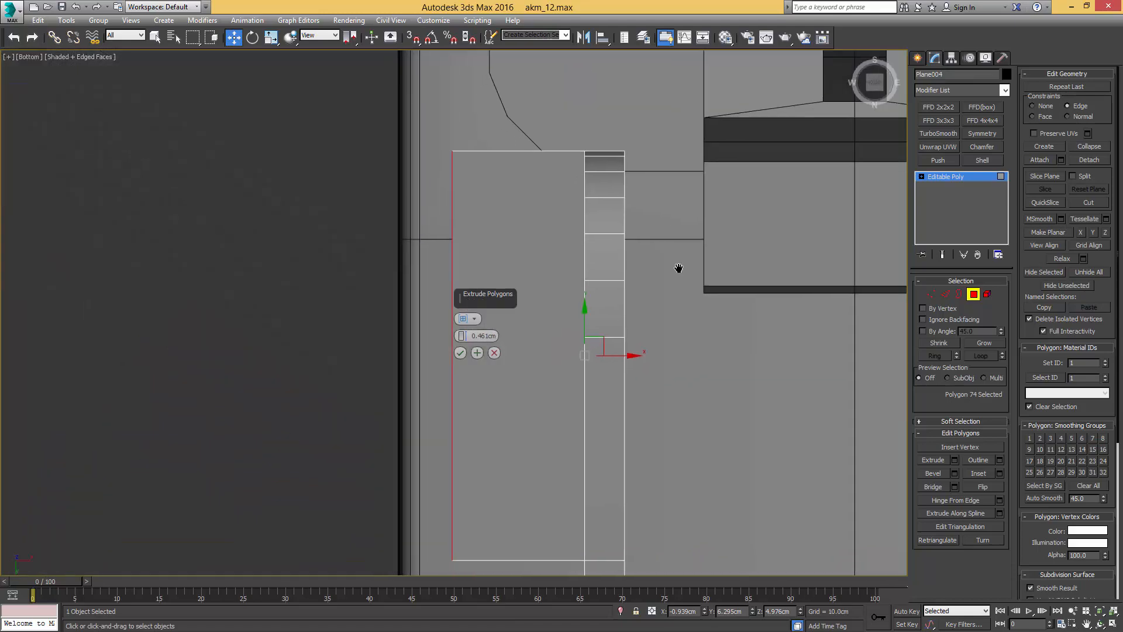
left_click_drag(462, 333, 465, 320)
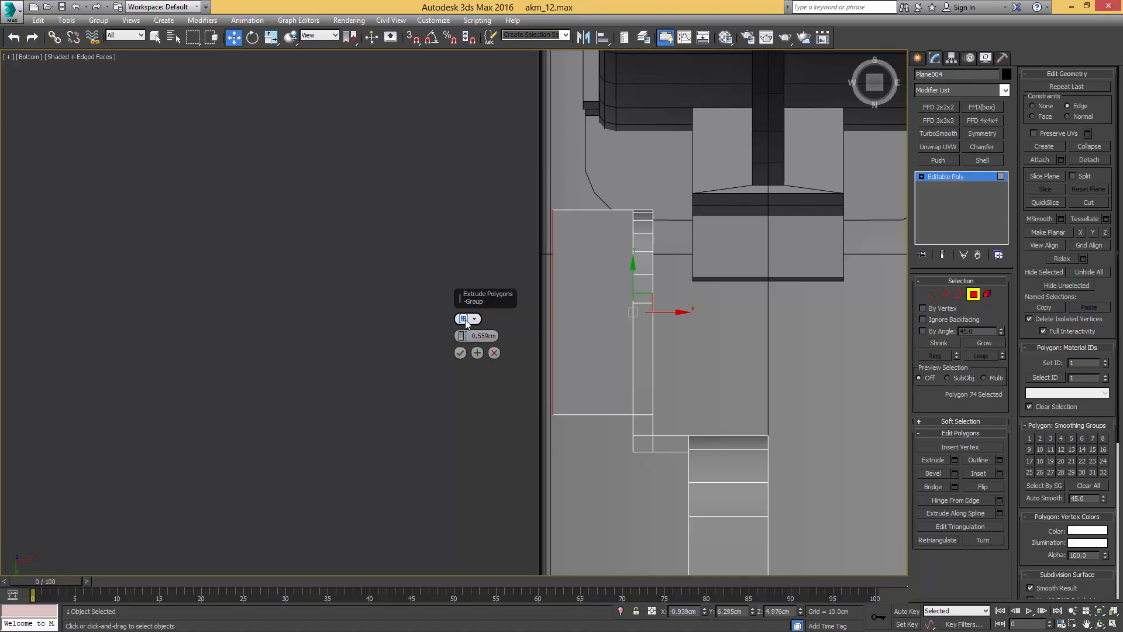
left_click(461, 354)
scroll(559, 327, "down", 2)
middle_click_drag(559, 328, 644, 299, "alt")
scroll(570, 406, "down", 2)
key("4")
Step: Isolate the trigger guard and remove the extra vertical edge loop on the upright's wide face beside the corner
scroll(643, 268, "up", 4)
middle_click_drag(577, 375, 609, 289)
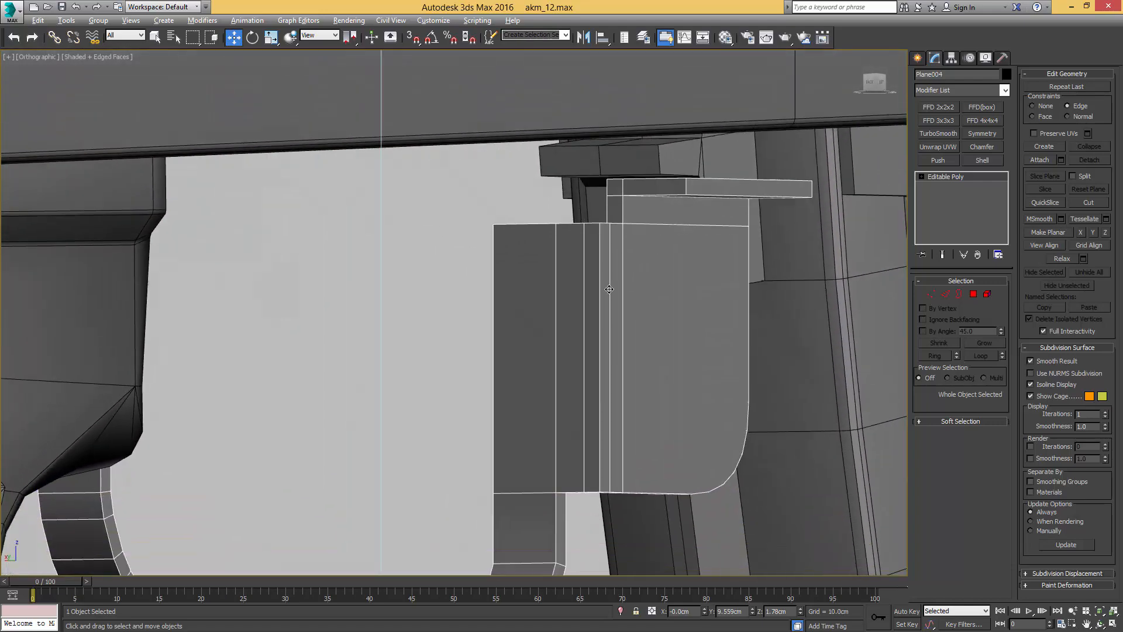
scroll(609, 289, "down", 2)
key("alt+q")
middle_click_drag(549, 238, 583, 256)
key("2")
key("q")
double_click(584, 240)
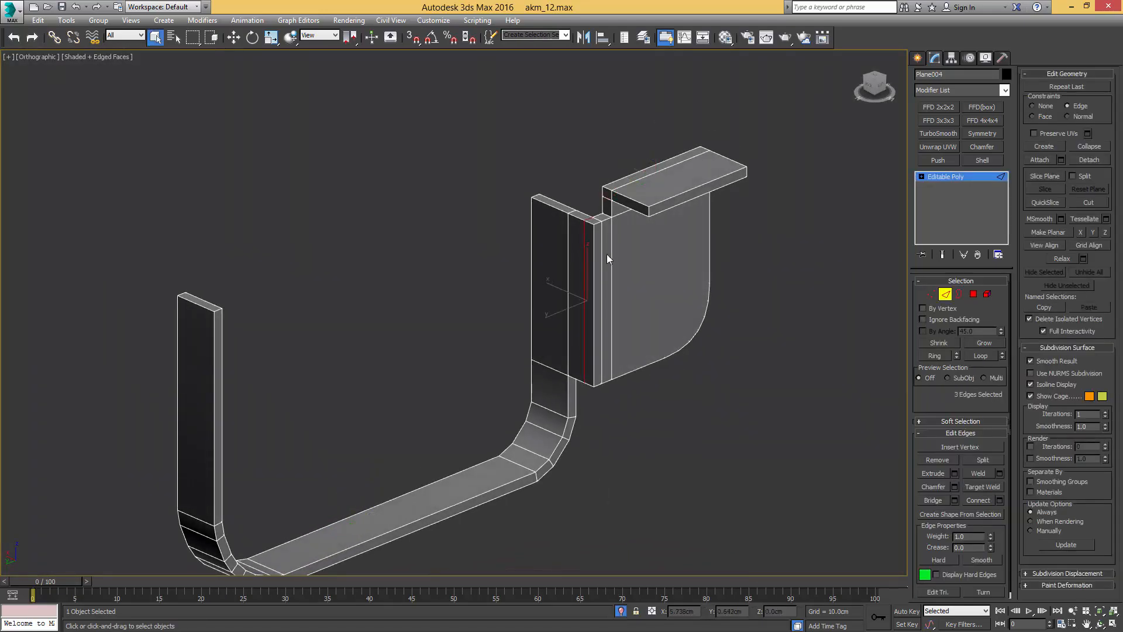
key("ctrl+BackSpace")
Step: Remove the extra vertical edge loop on the side plate just past the corner with the upright
scroll(596, 263, "up", 3)
middle_click_drag(595, 245, 581, 300)
double_click(597, 258)
key("ctrl+BackSpace")
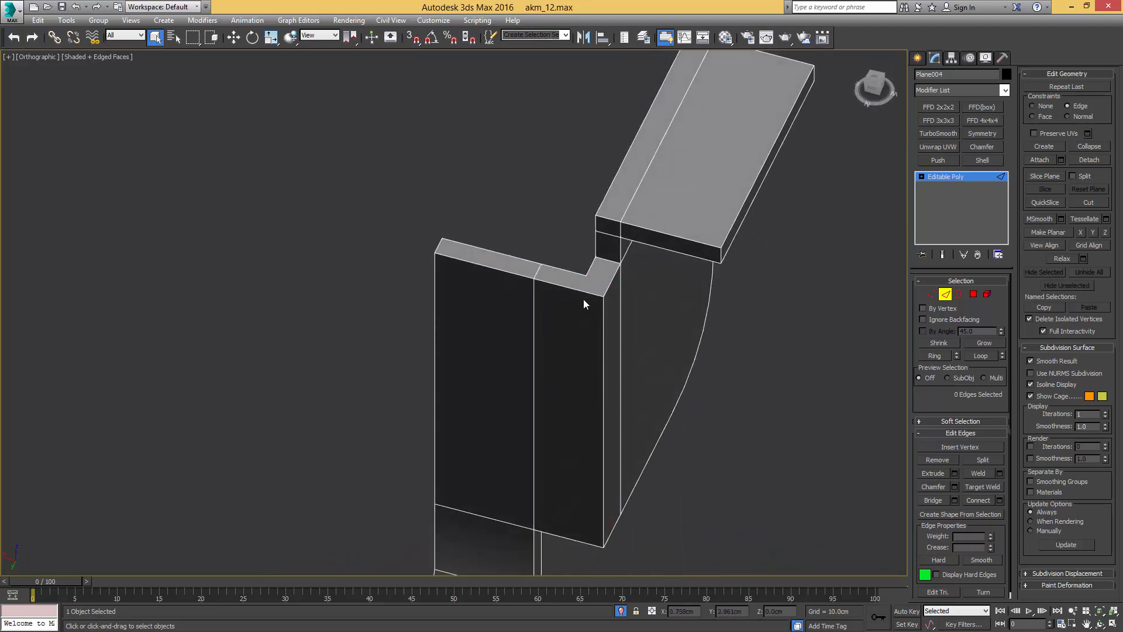
Step: Connect the inner and outer corner vertices across the thickness at both ends of the bend between the upright and the side plate
key("1")
left_click(587, 276)
left_click(603, 297, "ctrl")
scroll(604, 298, "down", 4)
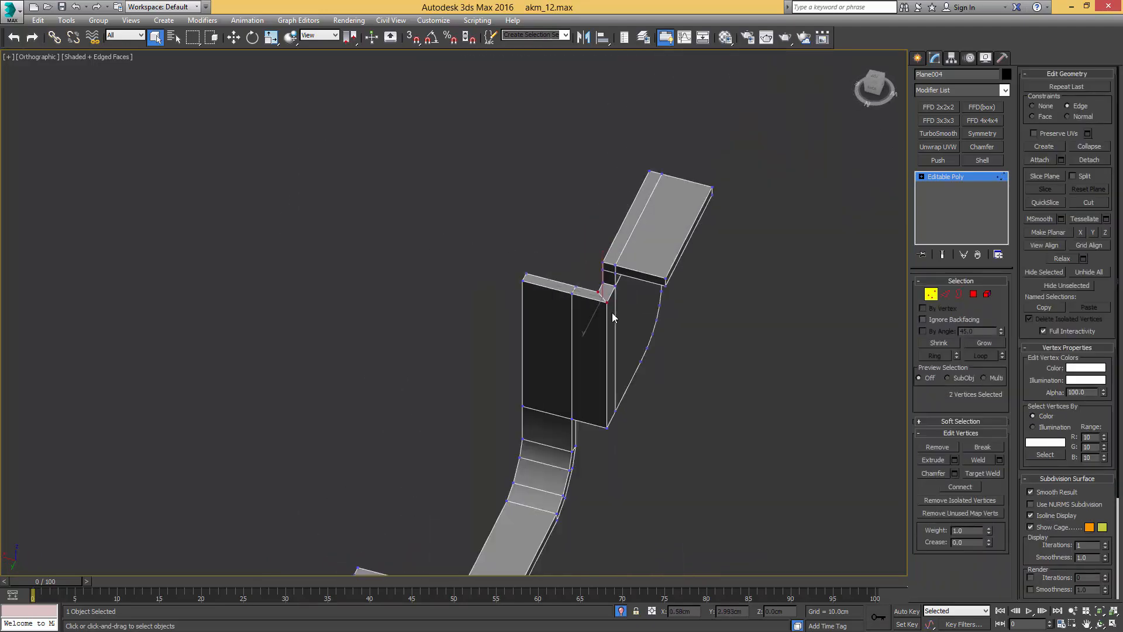
middle_click_drag(612, 319, 587, 198, "alt")
middle_click_drag(600, 363, 605, 312)
scroll(606, 311, "up", 5)
left_click(605, 353)
left_click(612, 325, "ctrl")
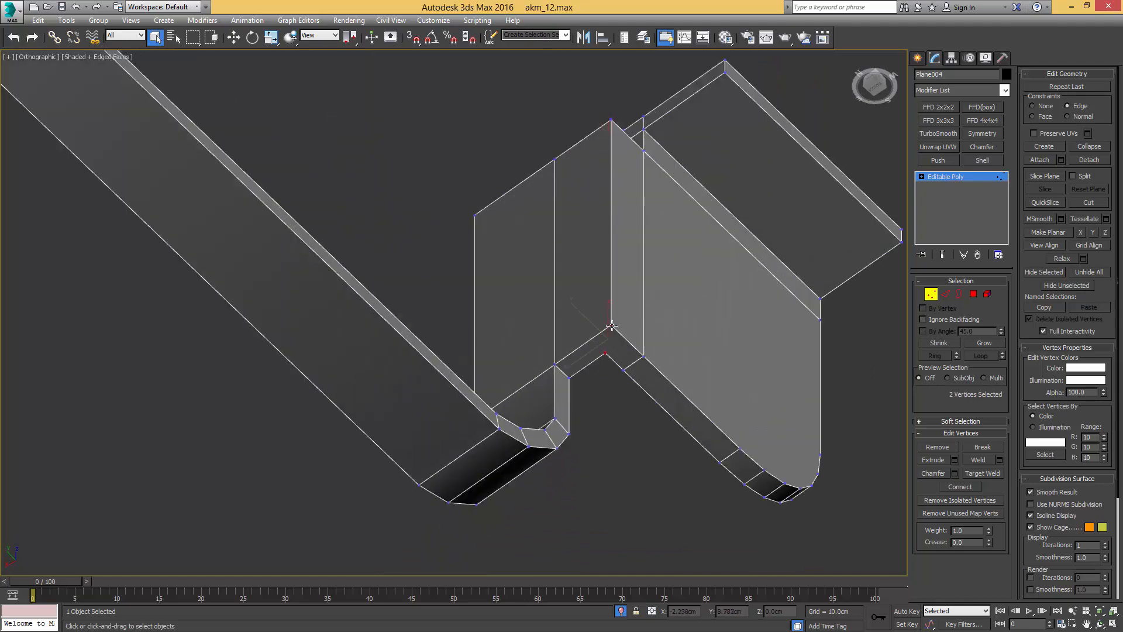
Step: Chamfer the corner edge loop between the upright and the side plate by 0.071 cm with 2 segments
key("2")
double_click(610, 306)
middle_click_drag(612, 278, 628, 425, "alt")
key("ctrl+shift+c")
left_click_drag(610, 228, 613, 212)
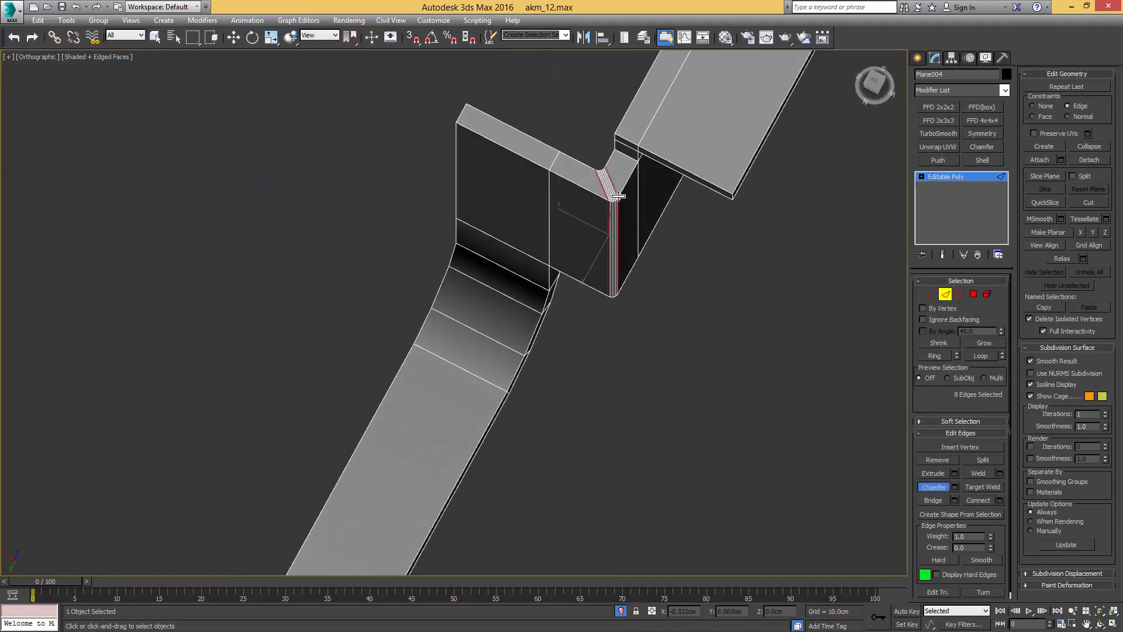
key("ctrl+z")
left_click(956, 486)
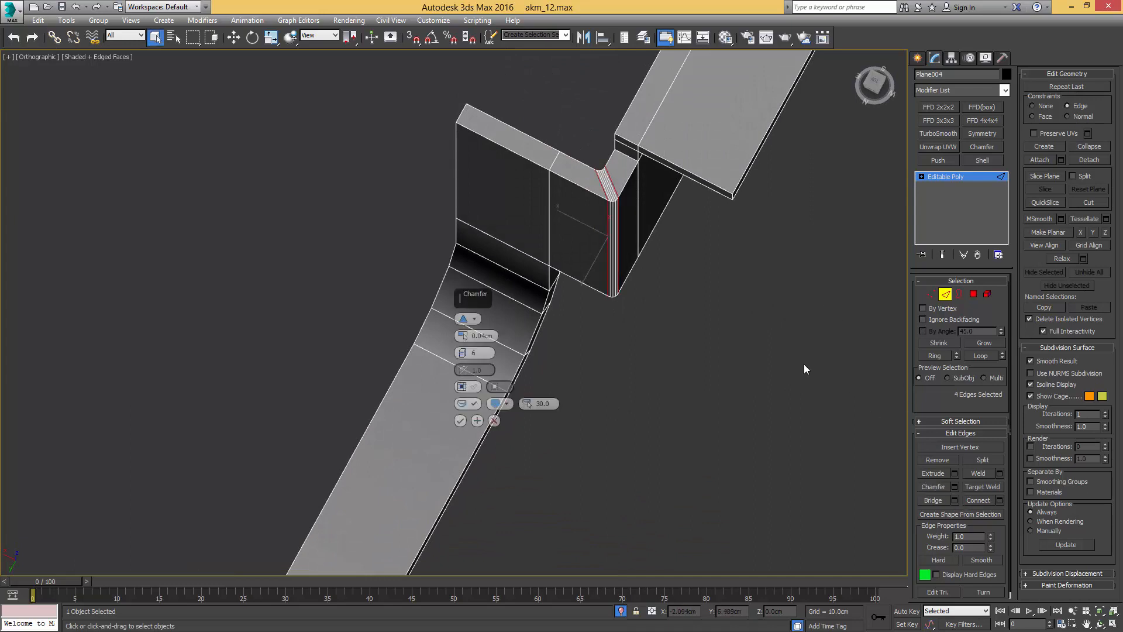
right_click(465, 354)
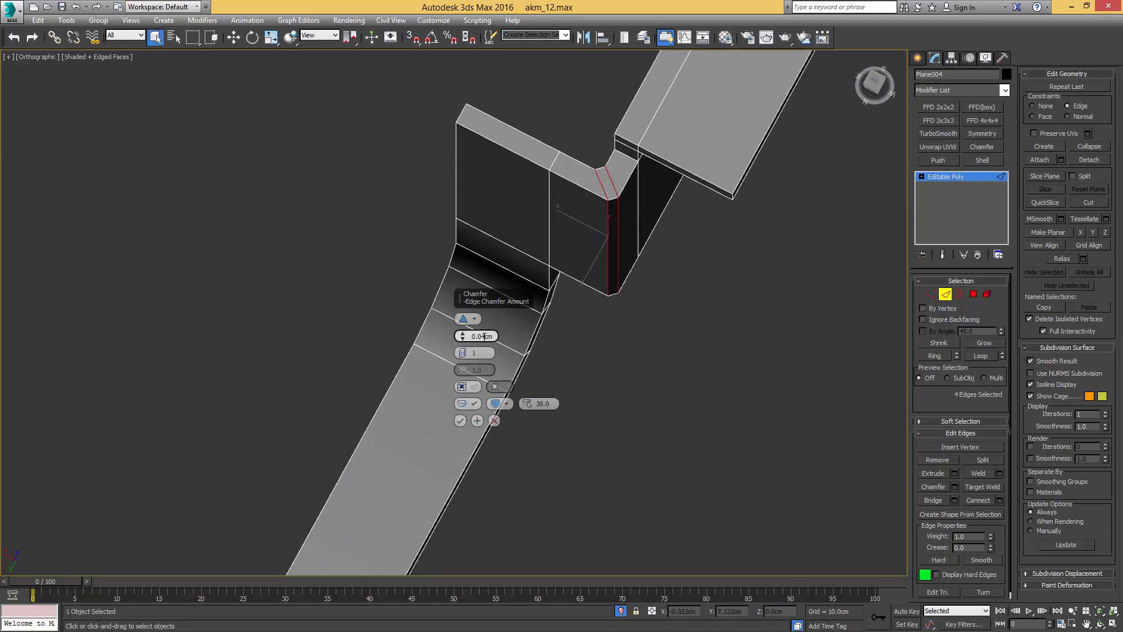
left_click_drag(462, 337, 463, 327)
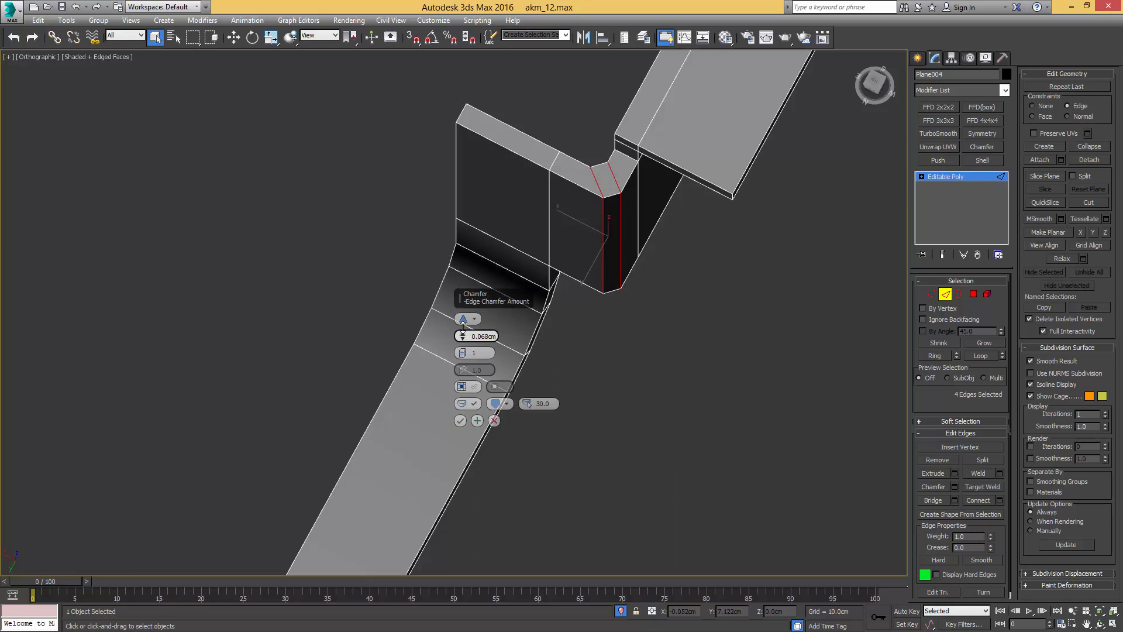
left_click_drag(464, 356, 464, 351)
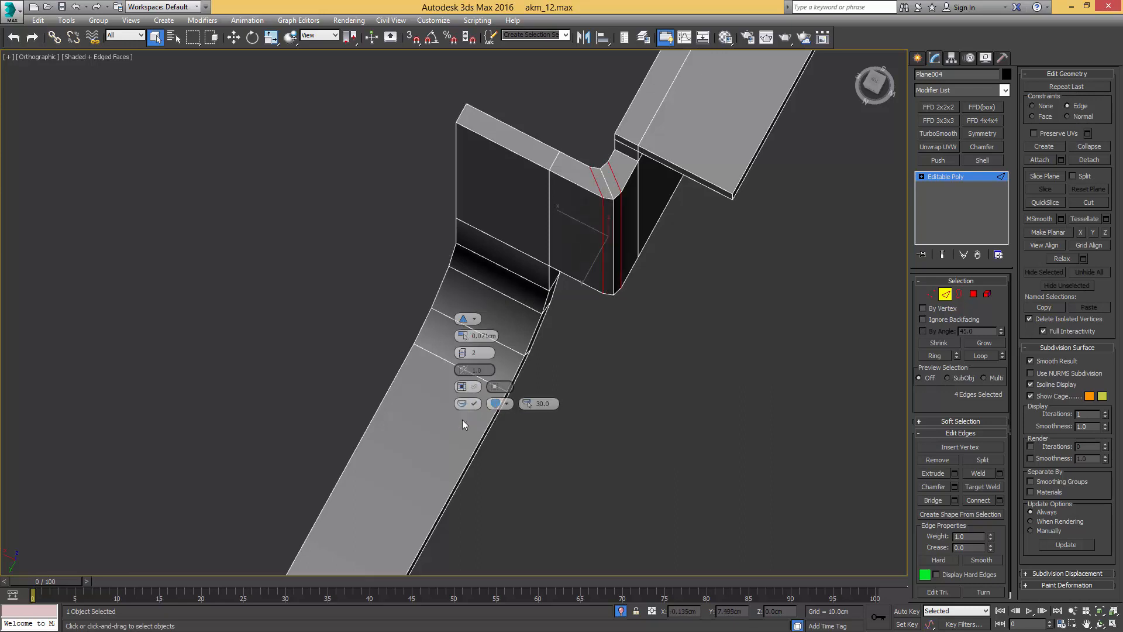
left_click(461, 420)
Step: Remove the horizontal edge loop under the flange on the tab and the lengthwise edge loop along the flange's top face
middle_click_drag(468, 366, 594, 335, "alt")
scroll(550, 326, "up", 5)
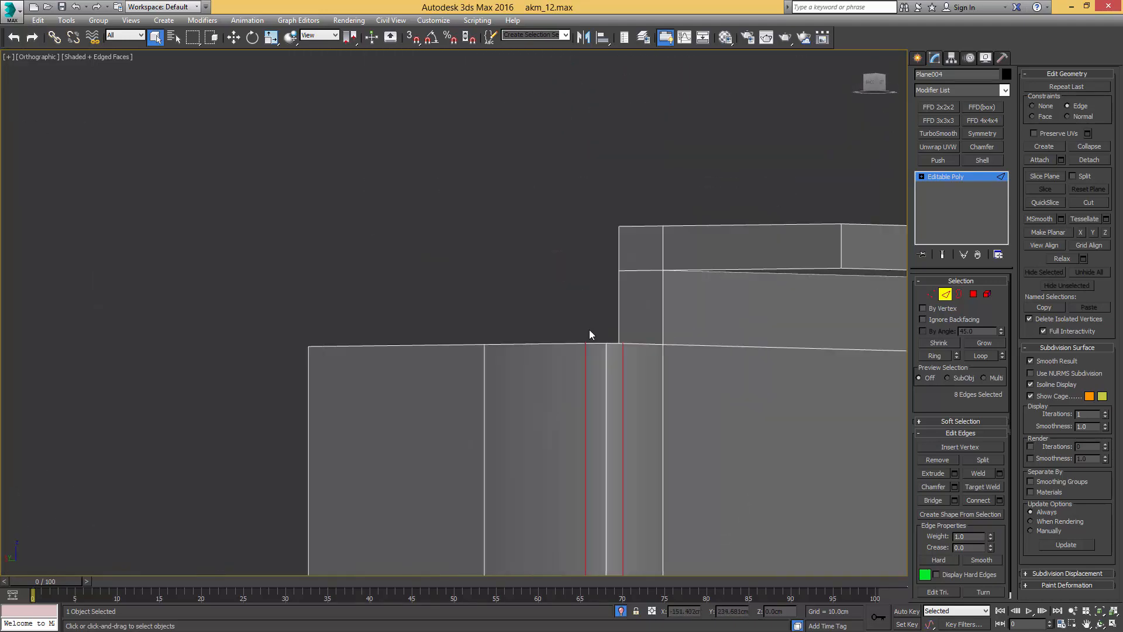
double_click(637, 269)
middle_click_drag(689, 304, 545, 279, "alt")
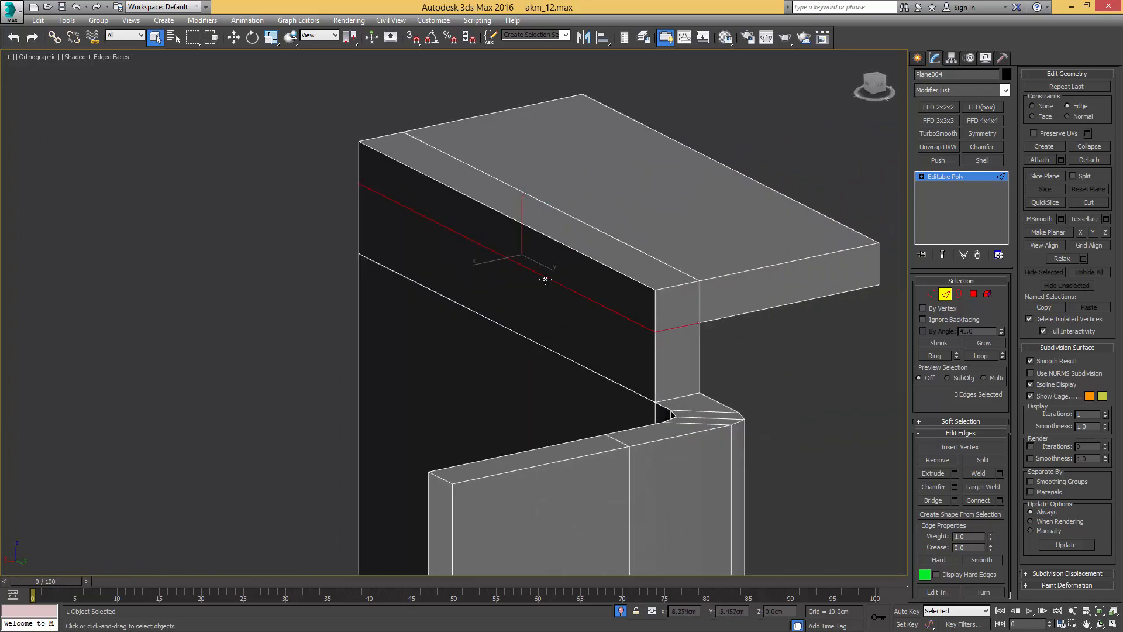
double_click(680, 272)
middle_click_drag(669, 293, 572, 261, "alt")
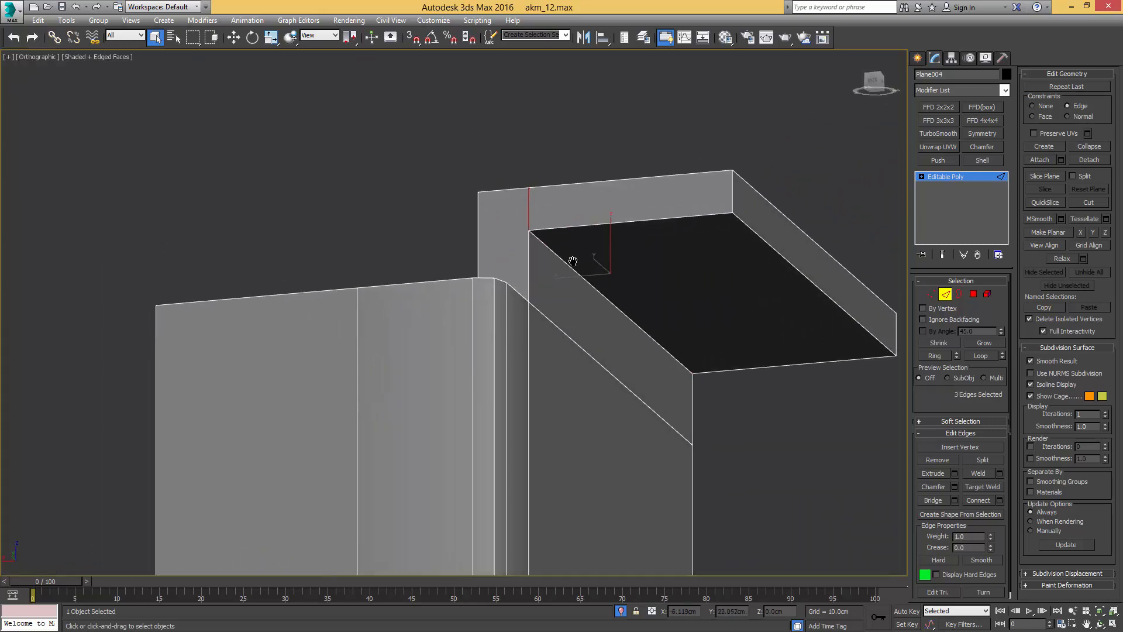
Step: Connect the inner and outer corner vertices at both ends of the bend between the tab and the flange
key("1")
left_click_drag(546, 172, 442, 245)
scroll(635, 267, "down", 3)
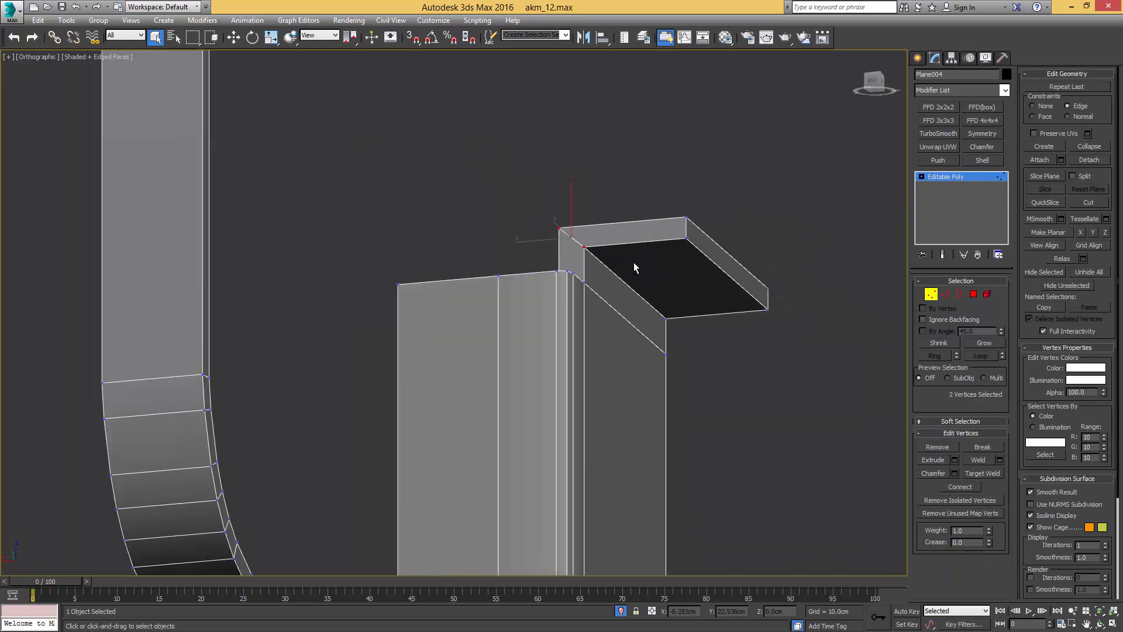
middle_click_drag(634, 267, 481, 256, "alt")
left_click_drag(613, 189, 626, 188)
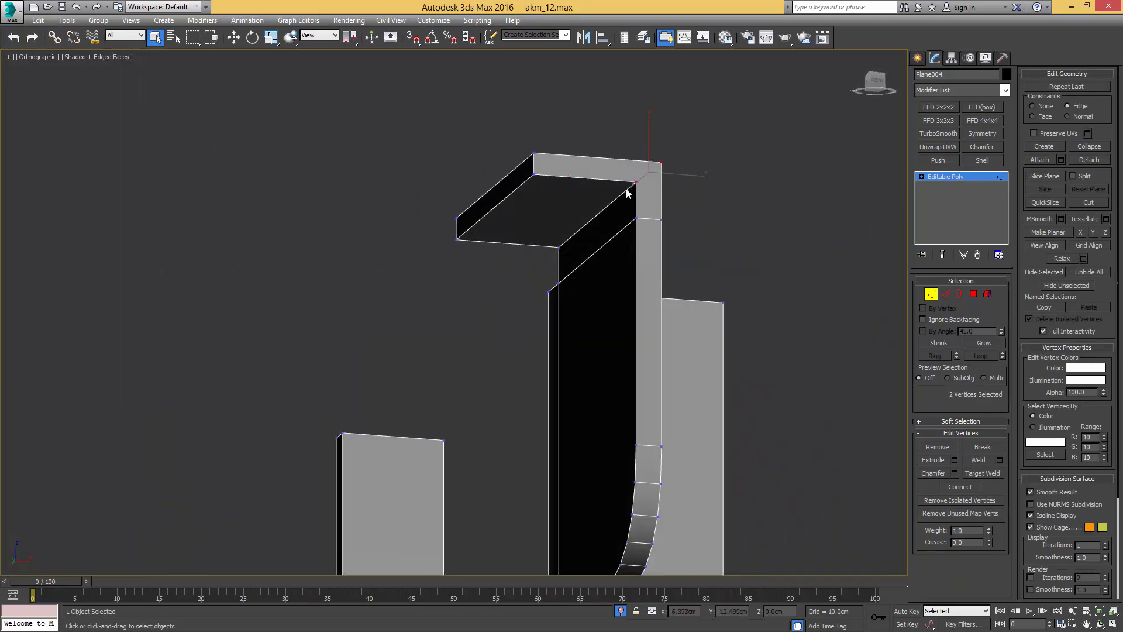
middle_click_drag(644, 186, 629, 223, "alt")
Step: Chamfer the corner edges where the side plate's tab bends into the flange
key("2")
key("ctrl+shift+c")
left_click_drag(628, 222, 639, 207)
middle_click_drag(639, 207, 732, 219, "alt")
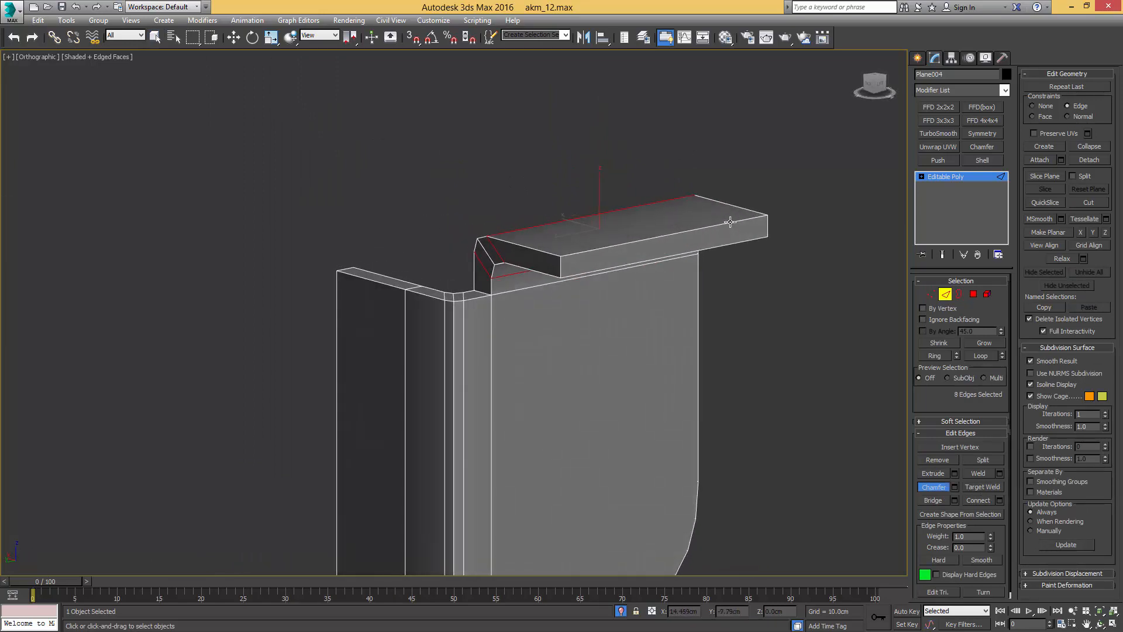
Step: Leave isolation and compare the trigger guard's front with the reference photo of the rifle's grip and guard
key("2")
key("w")
key("alt+q")
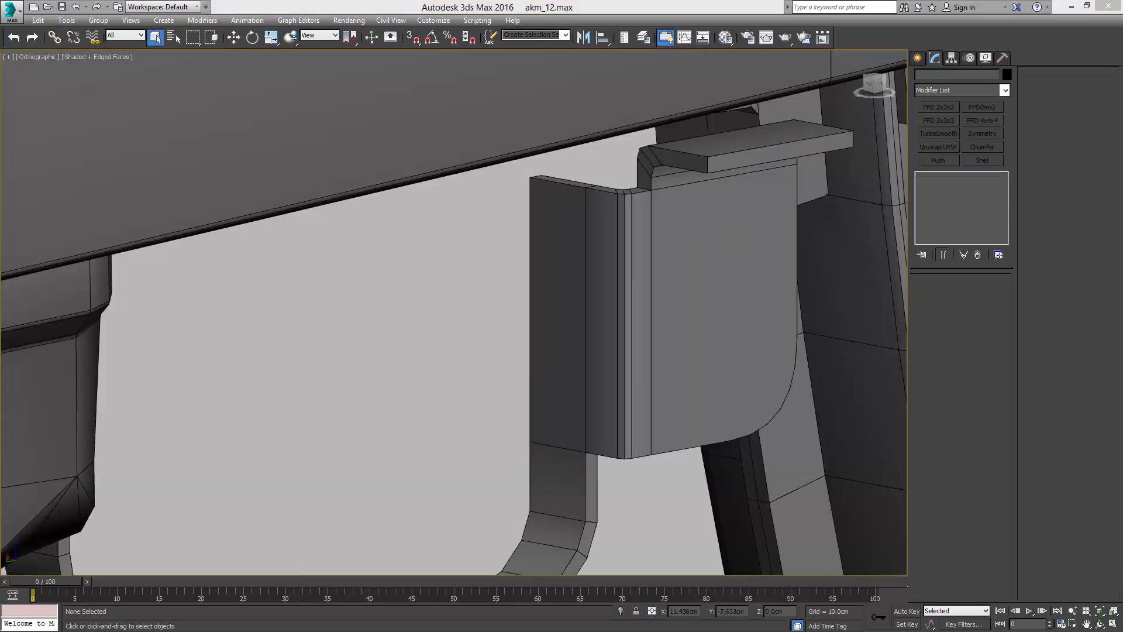
left_click_drag(1122, 99, 956, 74)
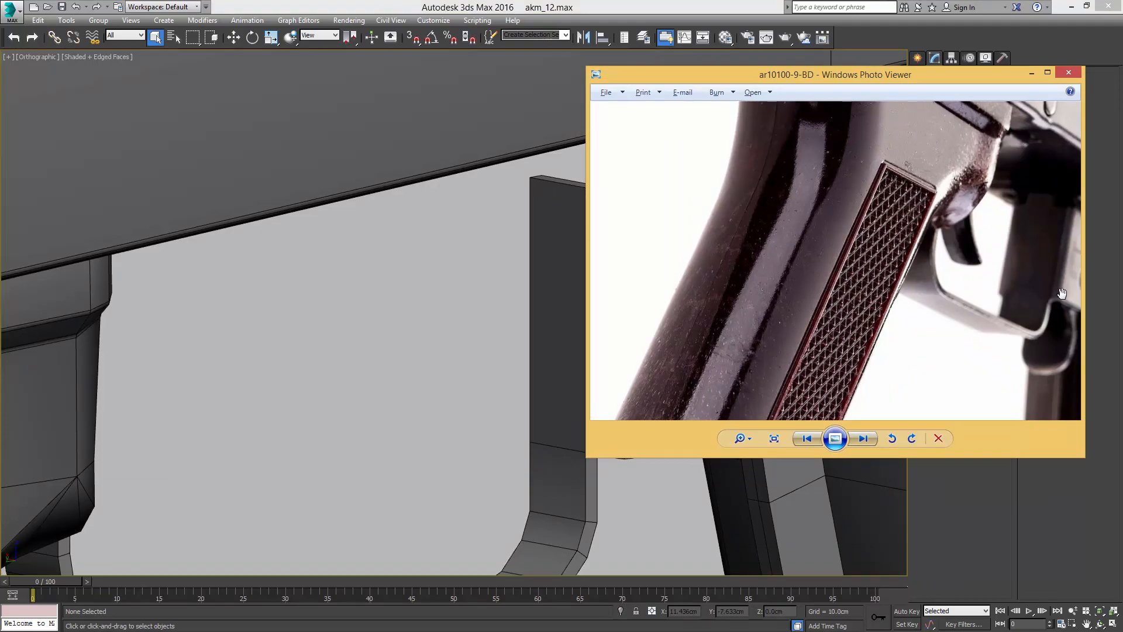
left_click_drag(921, 77, 1122, 69)
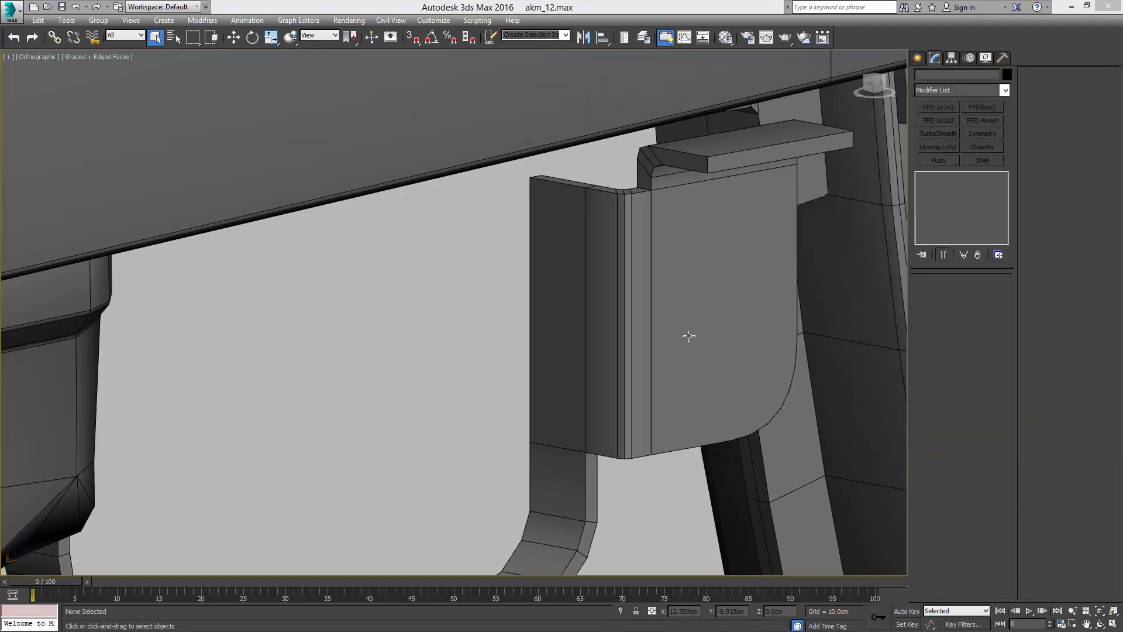
Step: Isolate the trigger guard and move all side plate, corner and flange vertices about 0.14 cm along X toward the upright's strap
middle_click_drag(673, 307, 727, 237)
left_click(727, 237)
left_click(930, 294)
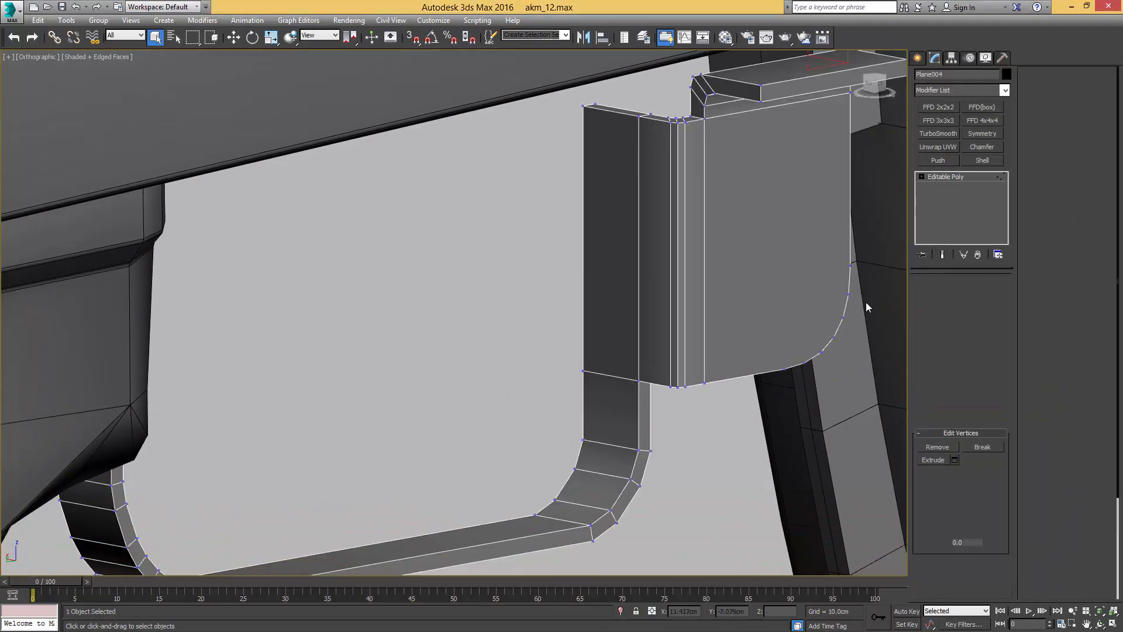
scroll(805, 285, "up", 10)
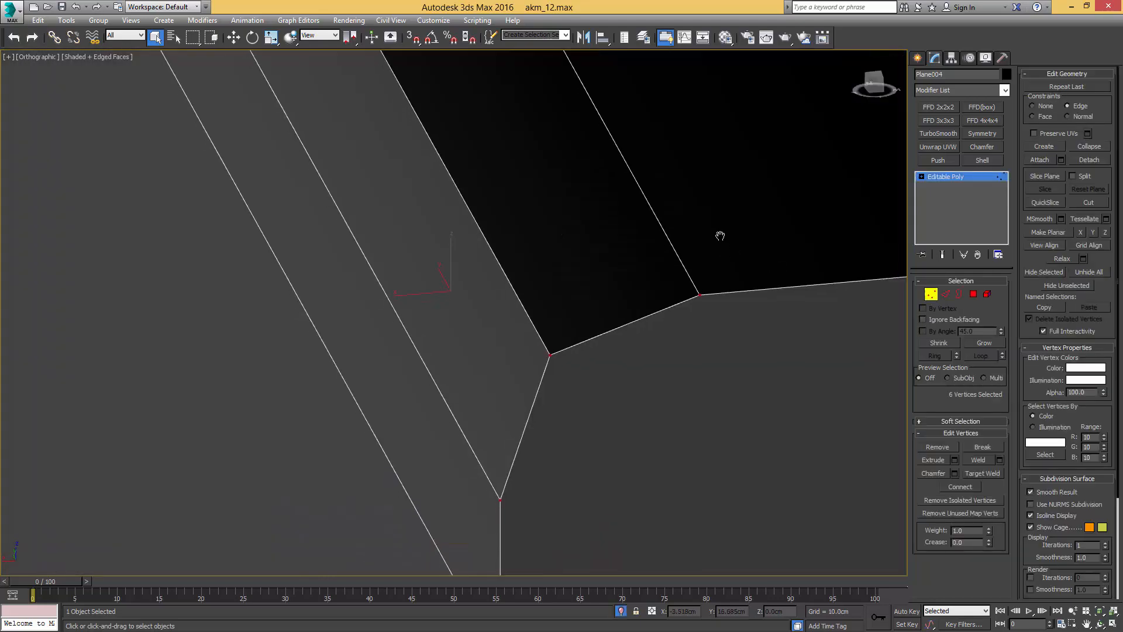
scroll(726, 264, "down", 10)
middle_click_drag(745, 290, 760, 293, "alt")
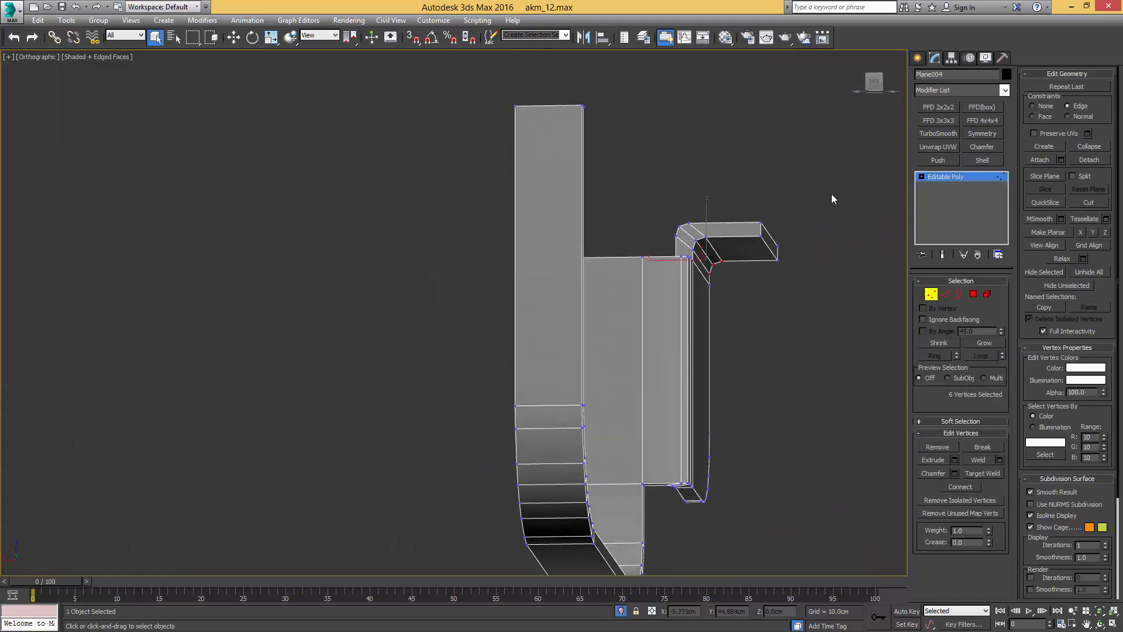
key("F3")
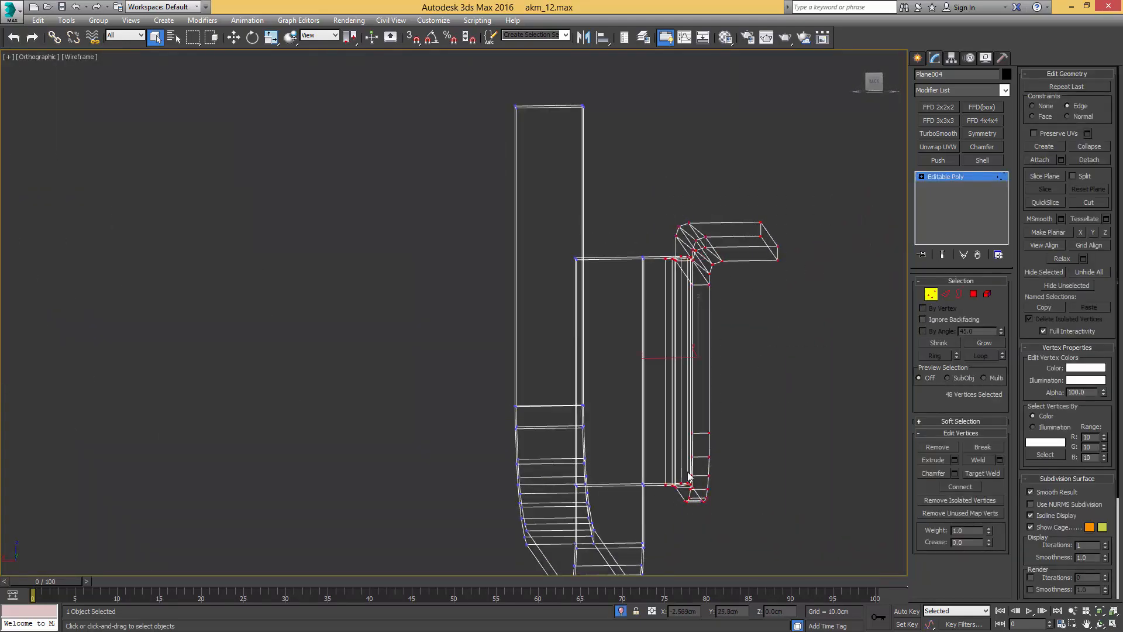
key("F3")
key("w")
mouse_move(704, 397)
middle_mouse_down("alt")
mouse_move(685, 363)
mouse_move(666, 367)
middle_mouse_up("alt")
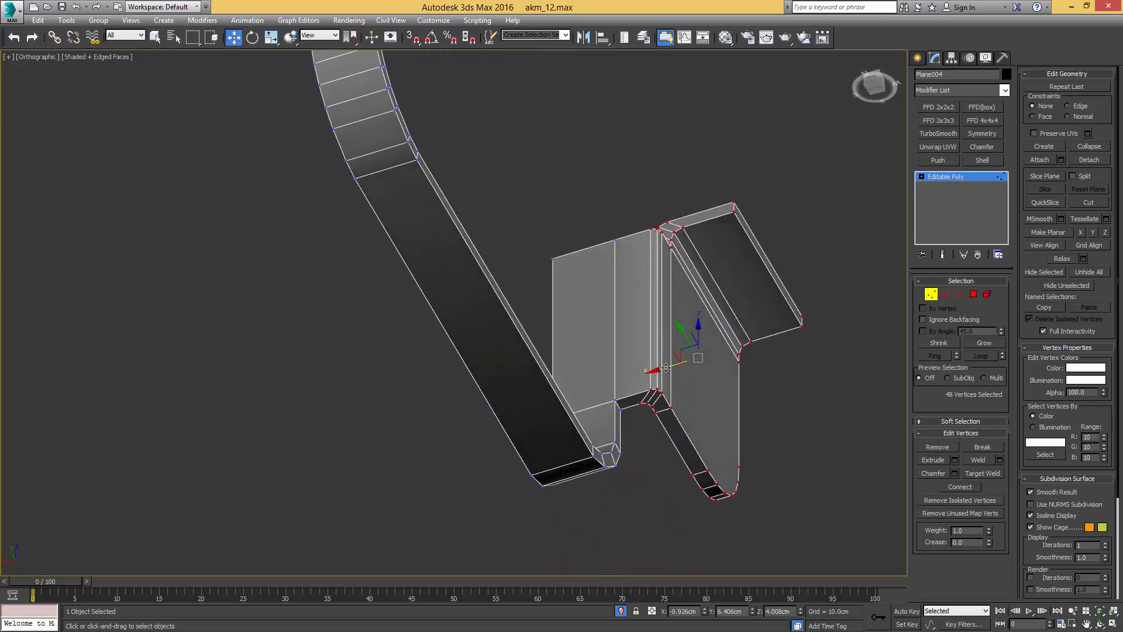
left_click_drag(666, 368, 651, 374)
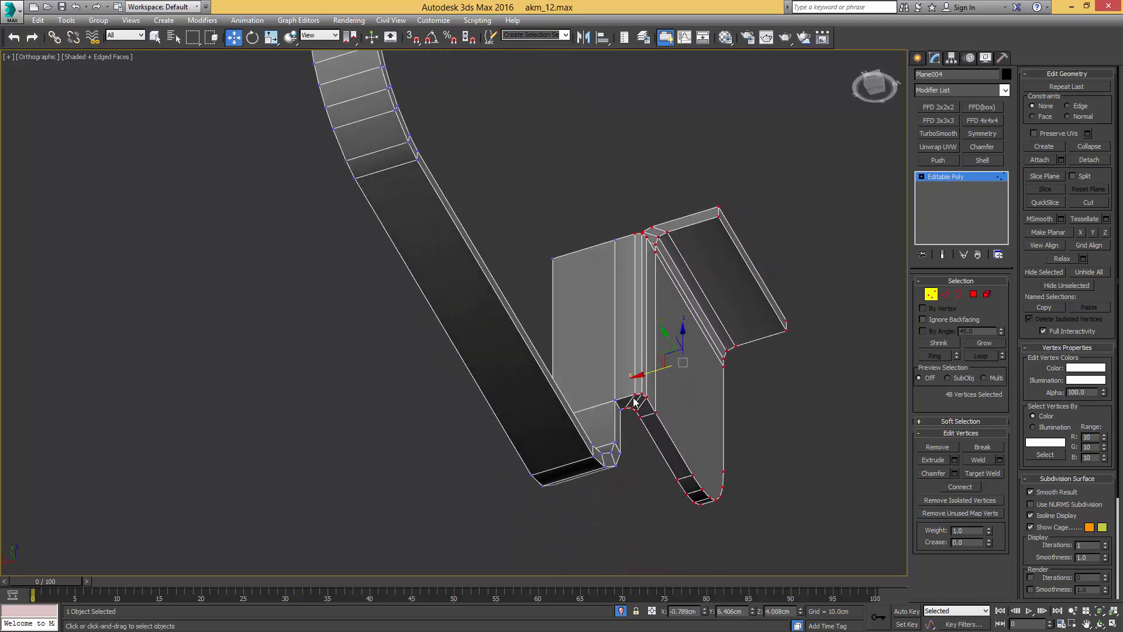
Step: Remove the middle edge loop of the chamfered corner between the upright and the side plate
key("2")
key("q")
left_click(642, 384)
mouse_move(648, 356)
middle_mouse_down("alt")
mouse_move(644, 438)
mouse_move(627, 476)
mouse_move(638, 351)
middle_mouse_up("alt")
scroll(647, 334, "up", 3)
key("ctrl+BackSpace")
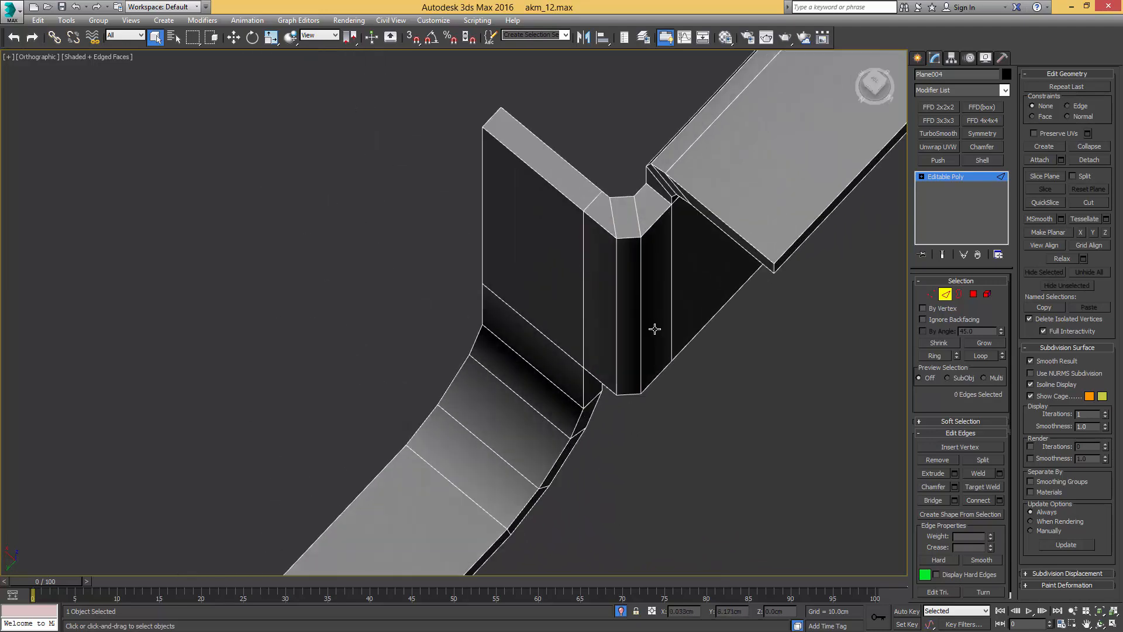
middle_click_drag(641, 264, 652, 337, "alt")
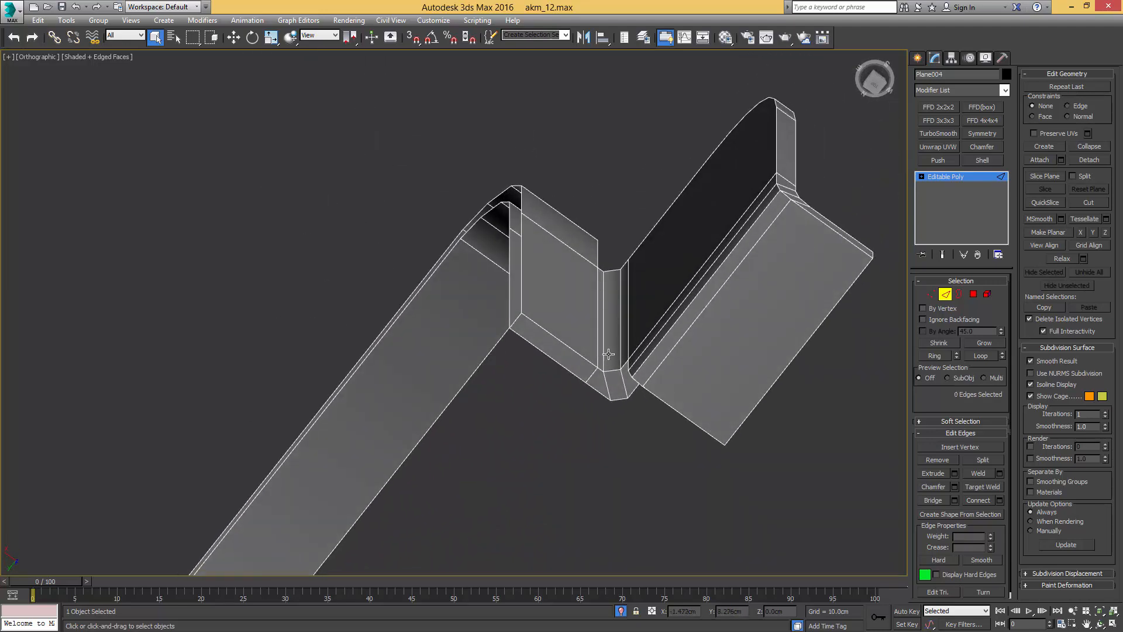
Step: In the top view, reposition the inner and outer vertices of the chamfered corner to even out the bend
key("t")
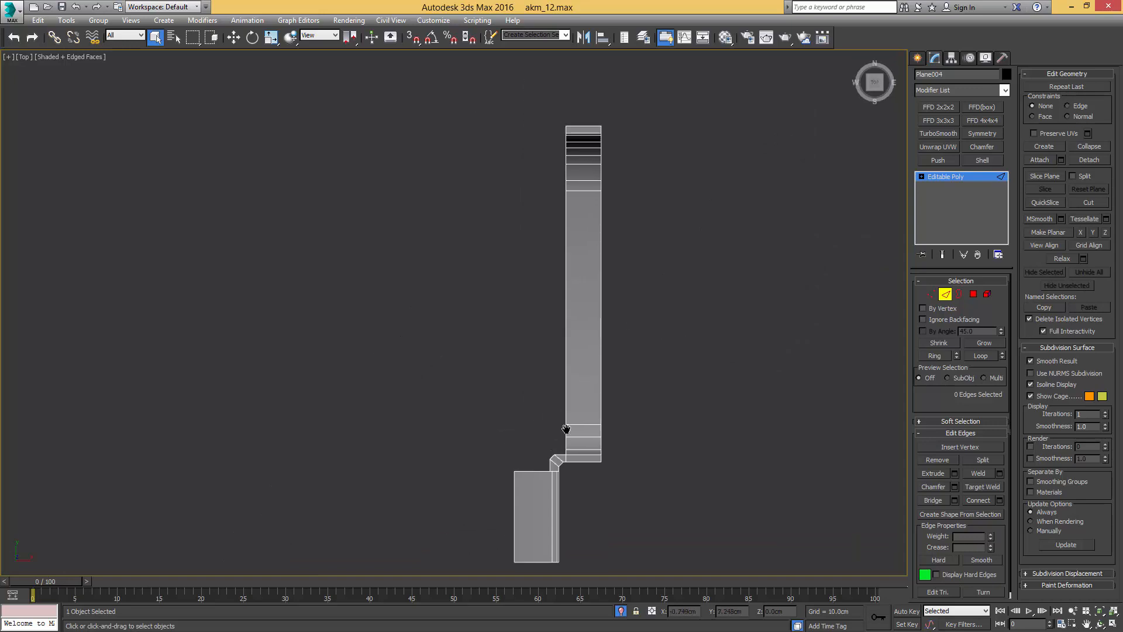
scroll(629, 334, "up", 4)
scroll(629, 333, "up", 3)
key("1")
key("w")
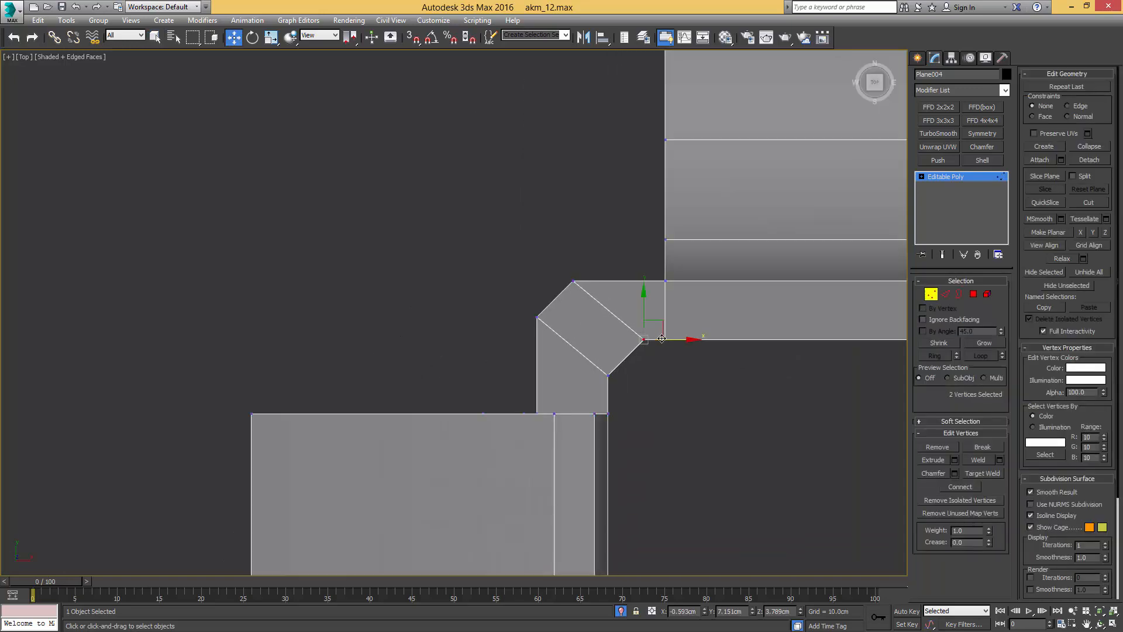
left_click_drag(673, 340, 611, 336)
scroll(609, 340, "down", 3)
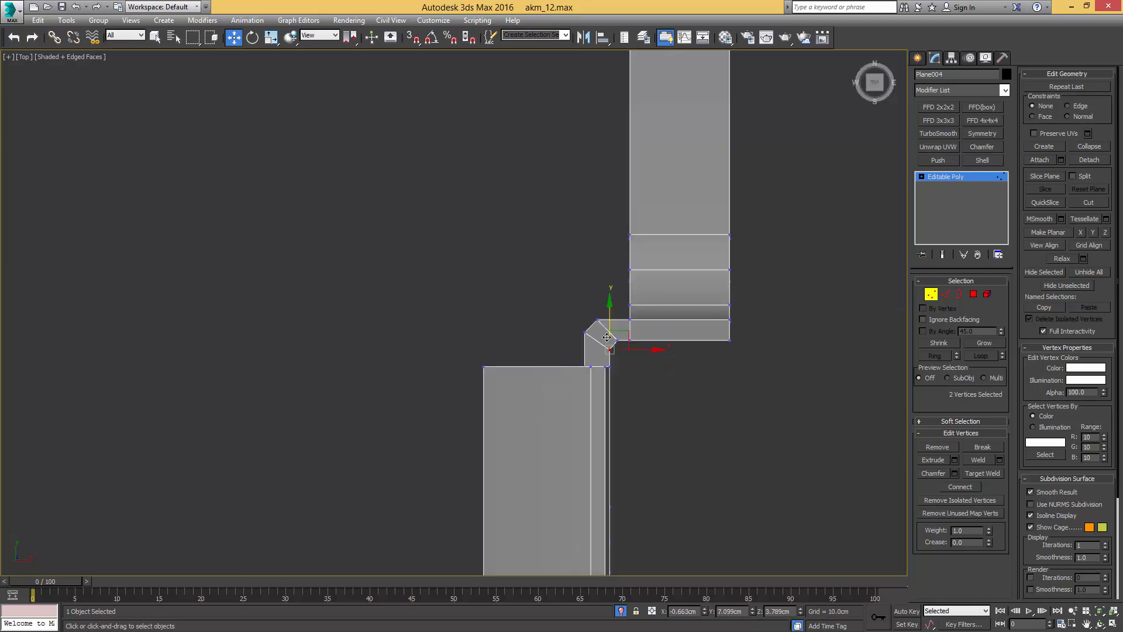
scroll(605, 338, "up", 3)
mouse_move(550, 315)
left_mouse_down()
mouse_move(540, 327)
mouse_move(547, 314)
left_mouse_up()
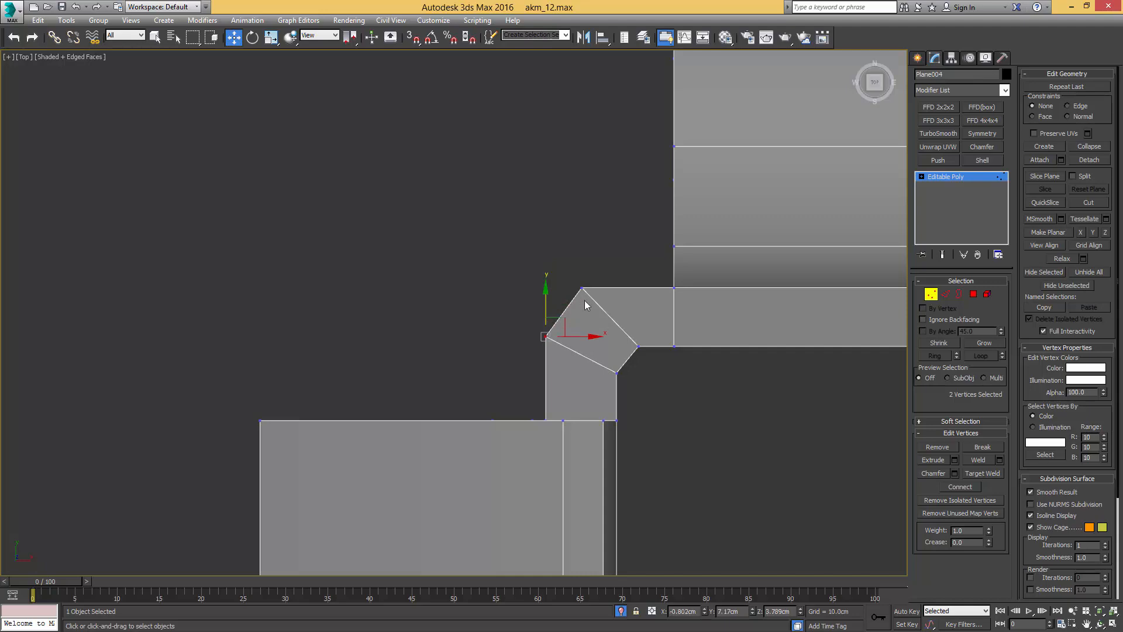
Step: Add a curved edge loop through the middle of the chamfered corner with Flow Connect
key("2")
key("q")
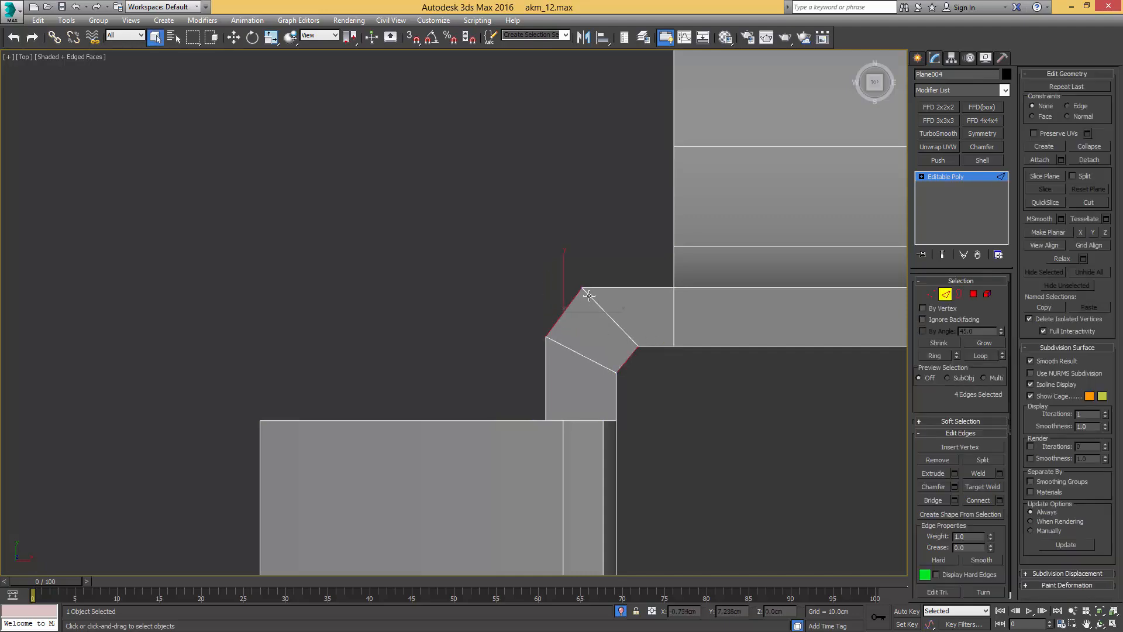
left_click(666, 39)
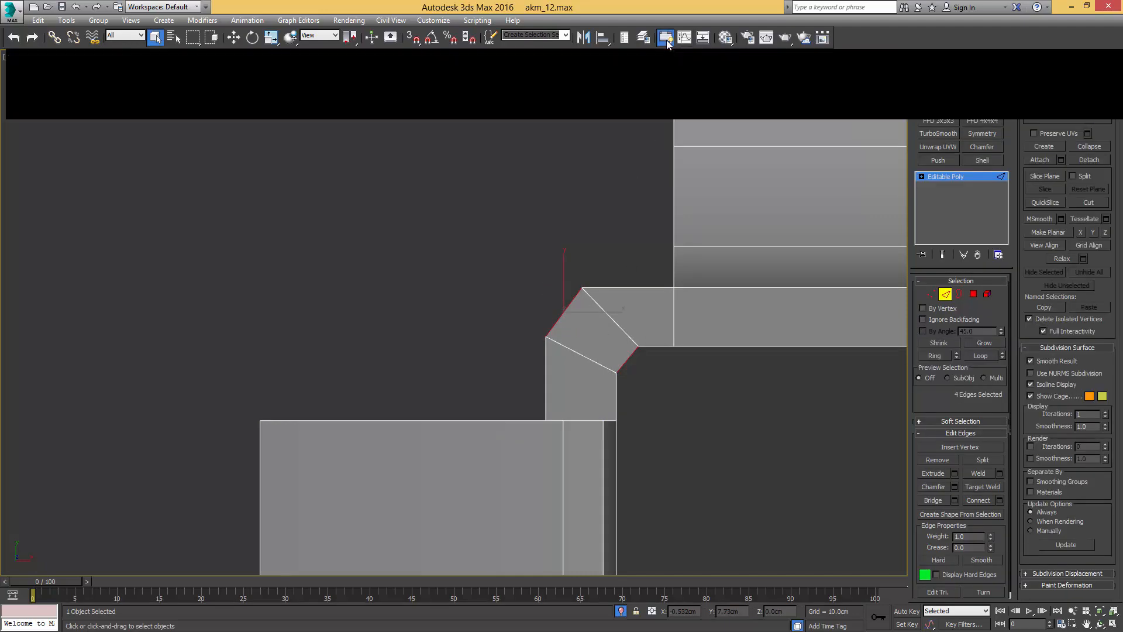
left_click(735, 101)
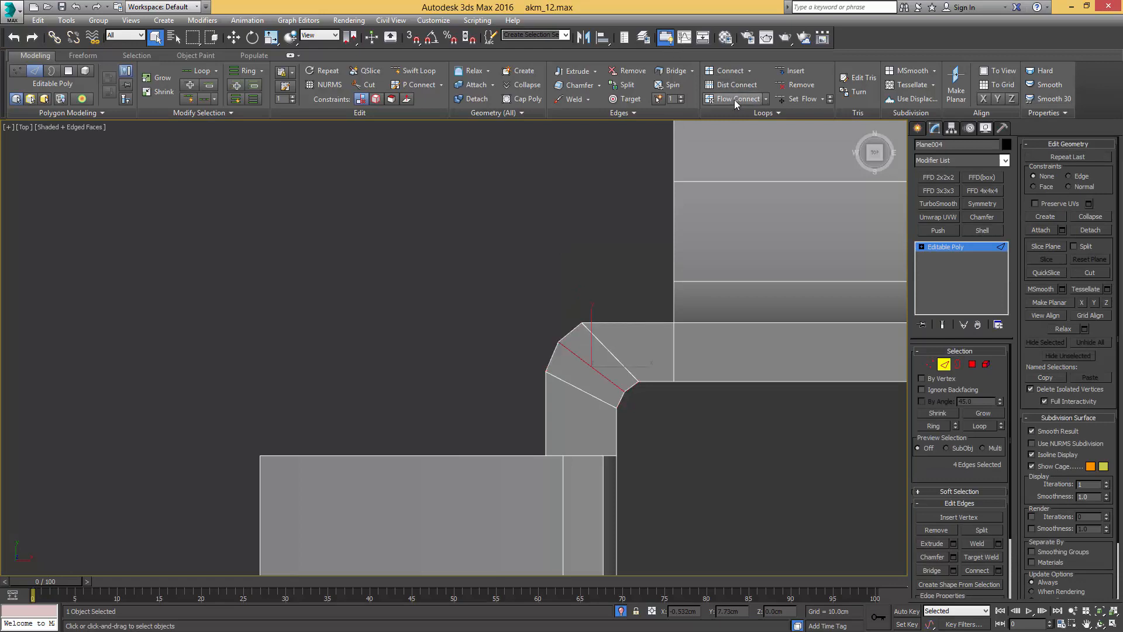
Step: Move the outer corner vertices where the bend meets the upright slightly along X toward the strap
scroll(616, 296, "up", 2)
key("1")
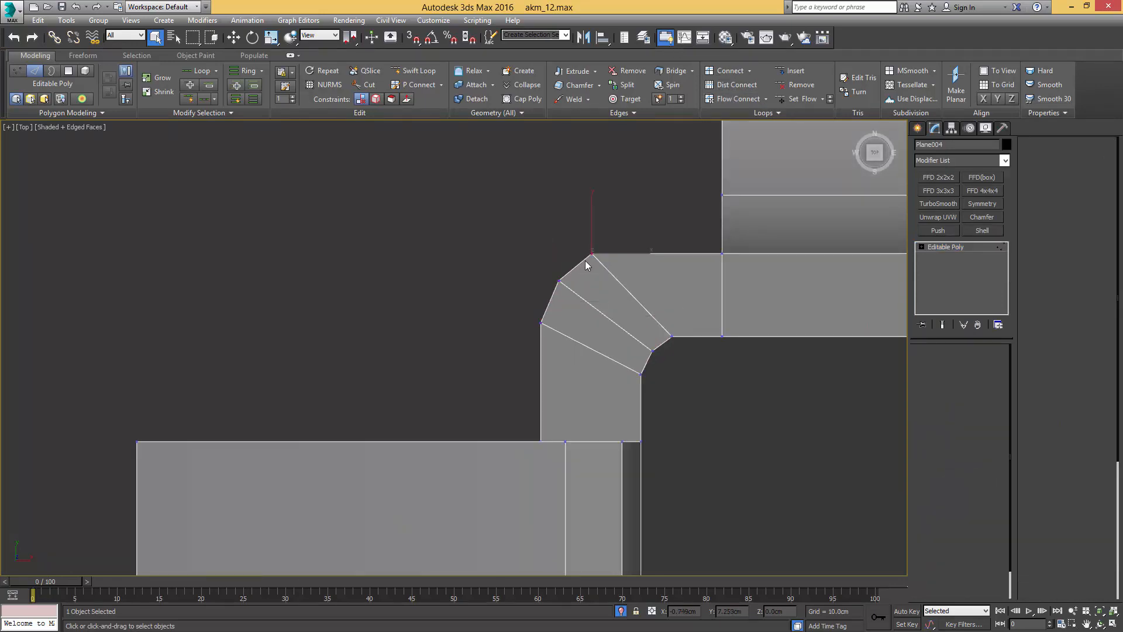
left_click(592, 254)
key("w")
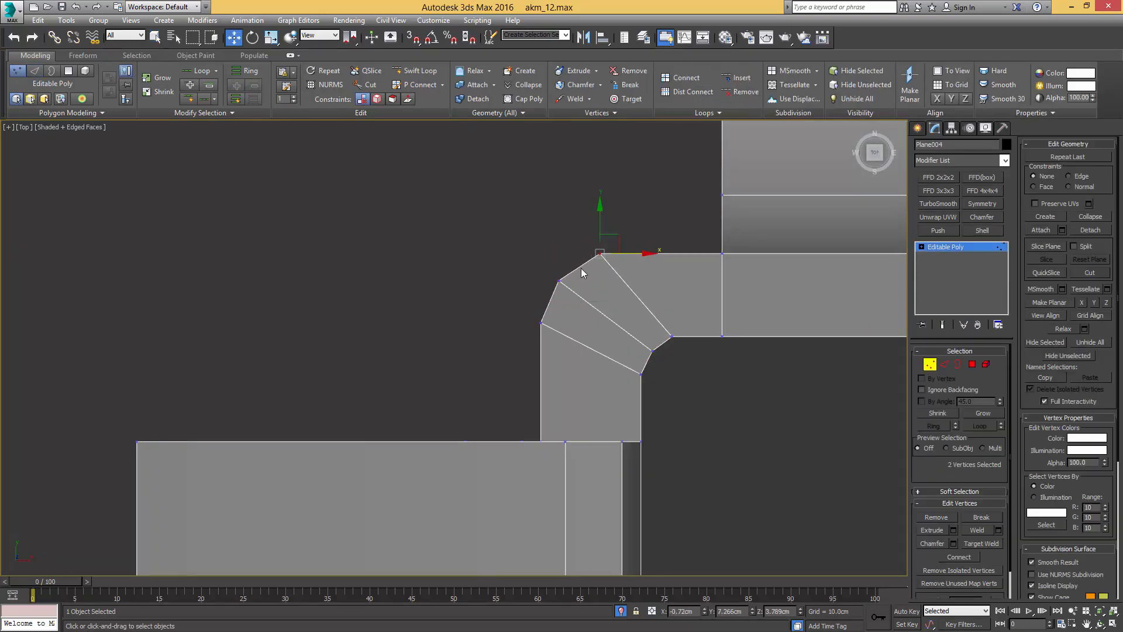
key("1")
Step: Examine the trigger guard's bends and flange from several angles with the edge display hidden
mouse_move(638, 252)
middle_mouse_down("alt")
mouse_move(744, 170)
mouse_move(592, 422)
middle_mouse_up("alt")
scroll(647, 338, "down", 3)
middle_click_drag(634, 369, 741, 321, "alt")
left_click(748, 293)
key("F4")
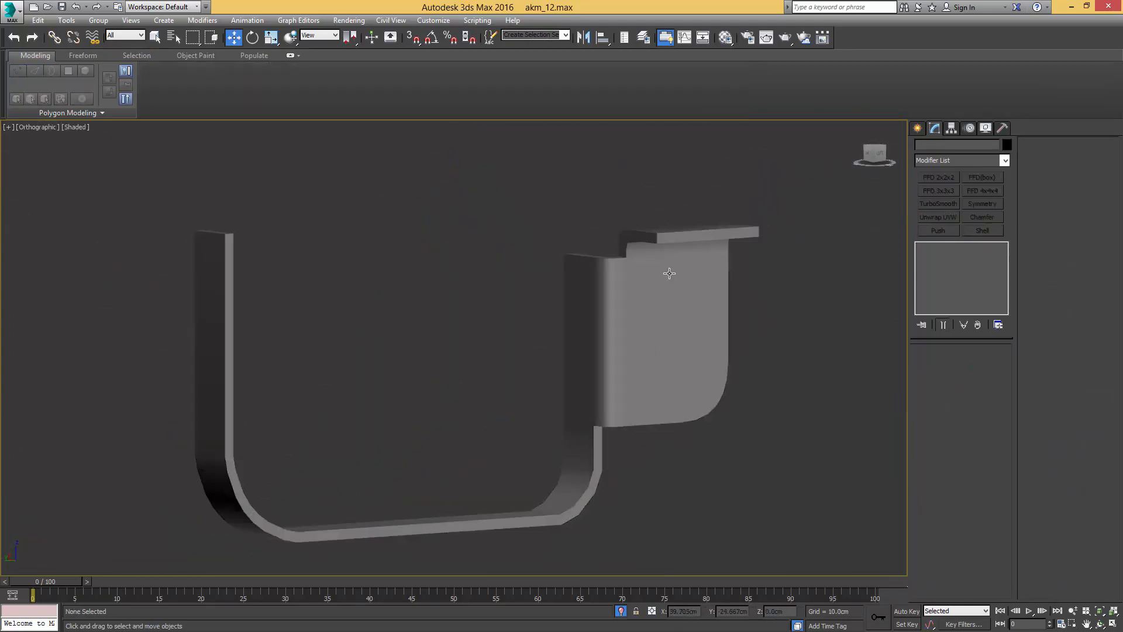
left_click(651, 317)
middle_click_drag(680, 274, 753, 266, "alt")
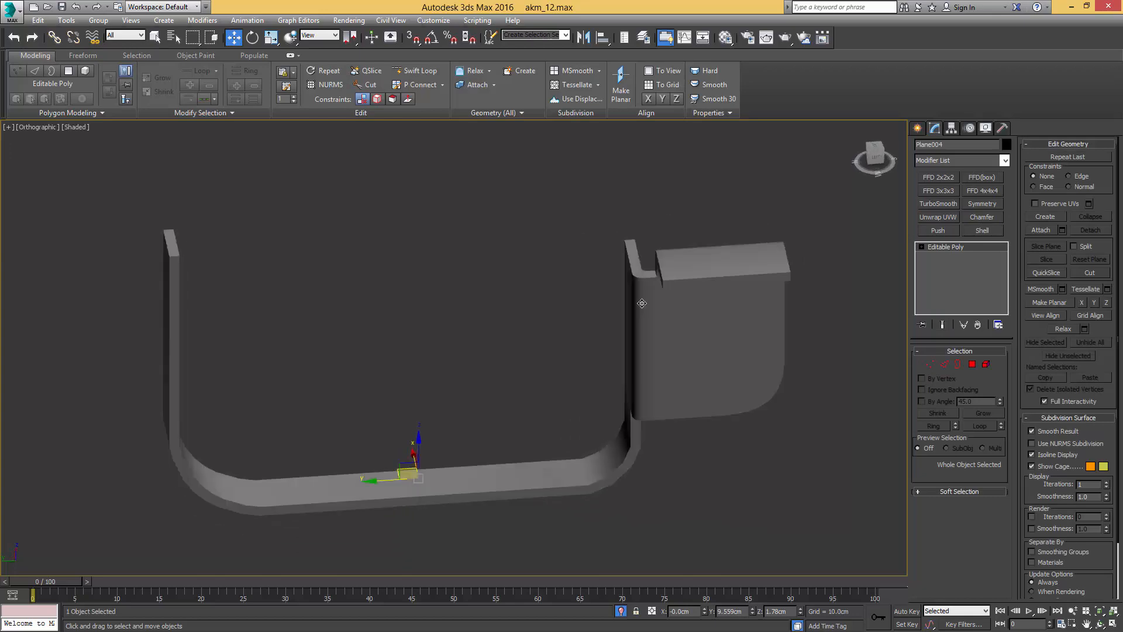
Step: Show the edged faces and mirror the trigger guard with a Symmetry modifier on the Z axis
key("F4")
left_click(980, 203)
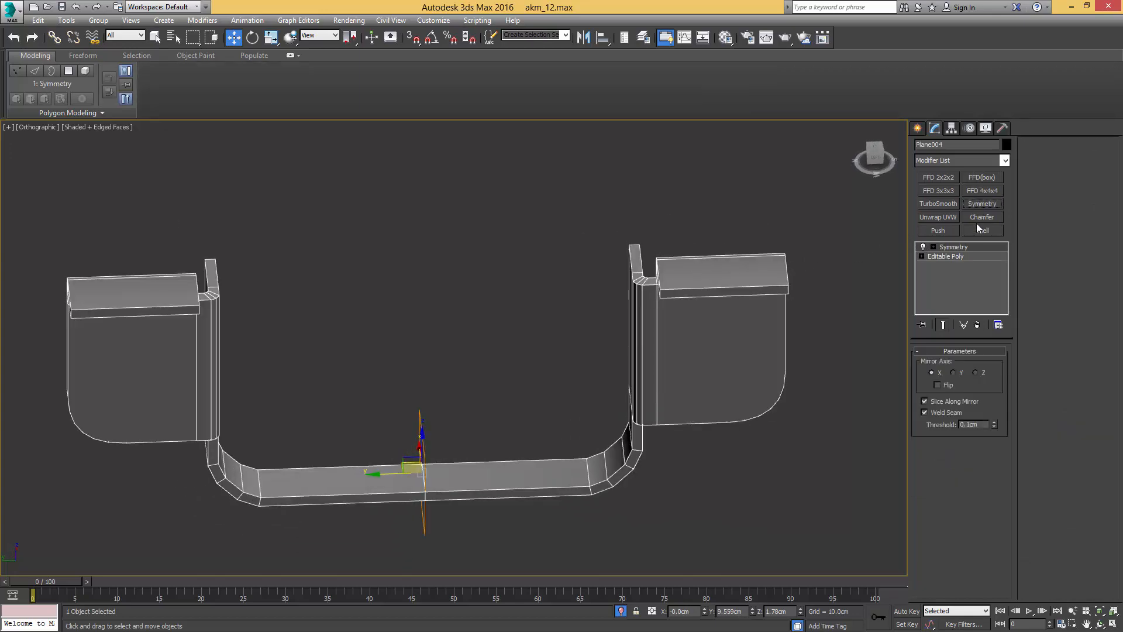
left_click(981, 370)
middle_click_drag(710, 281, 785, 238, "alt")
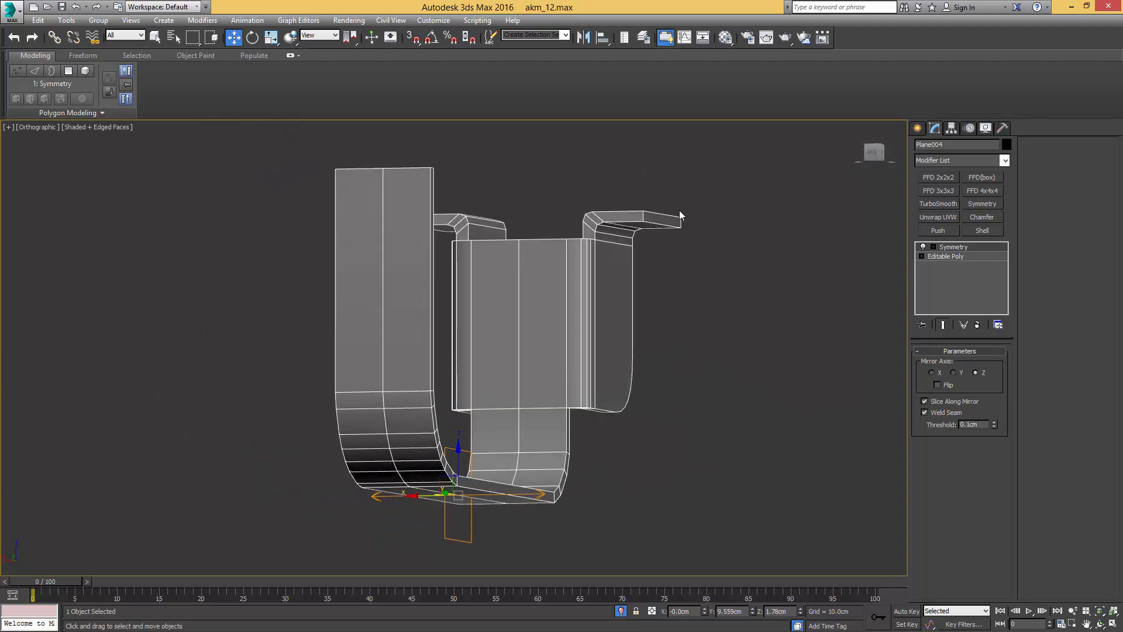
Step: Raise the two underside polygons of the top flange about 0.013 cm along Z to thin the flange
left_click(940, 258)
key("4")
left_click(608, 225)
scroll(608, 228, "up", 5)
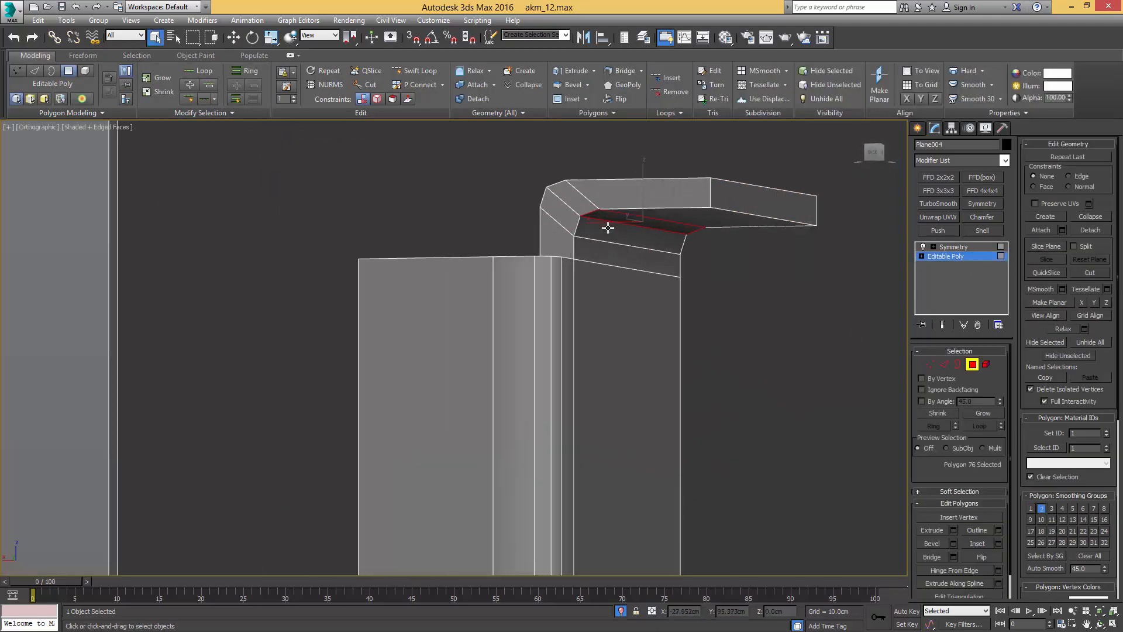
left_click(687, 210, "ctrl")
key("w")
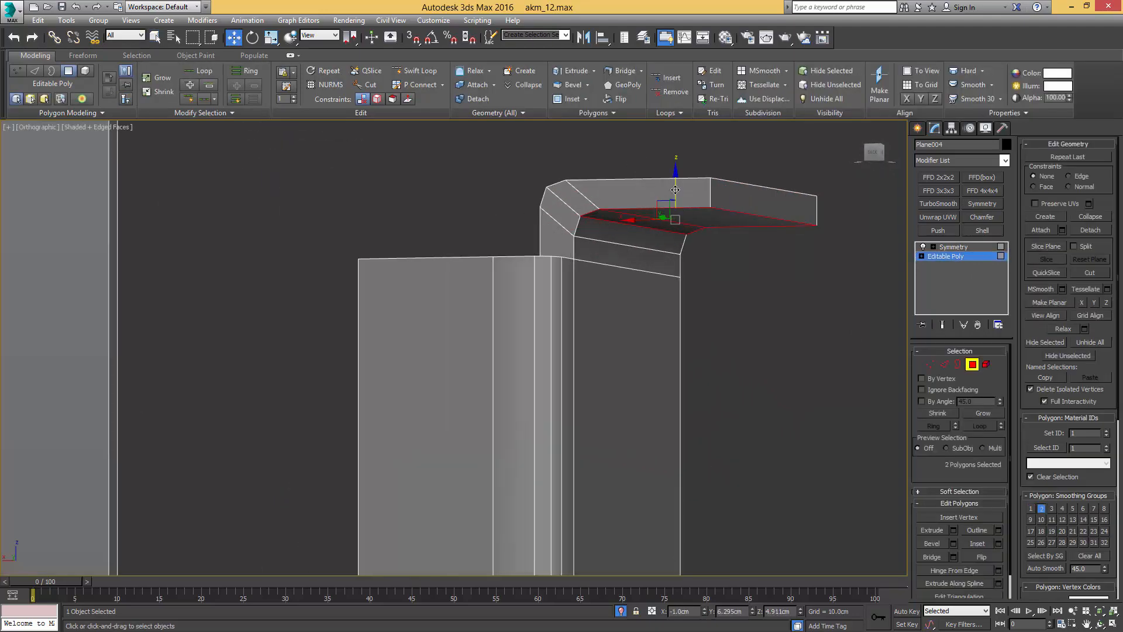
left_click_drag(675, 190, 675, 182)
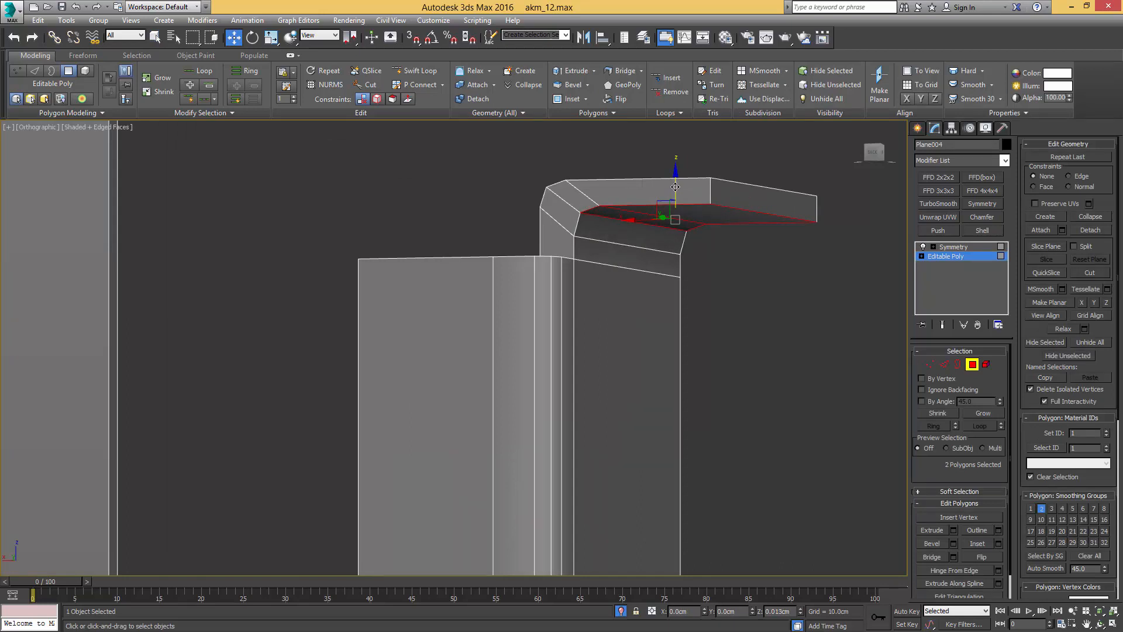
Step: Shift the edge where the flange's underside meets the bend about 0.014 cm along X and 0.014 cm down
key("2")
left_click(603, 219)
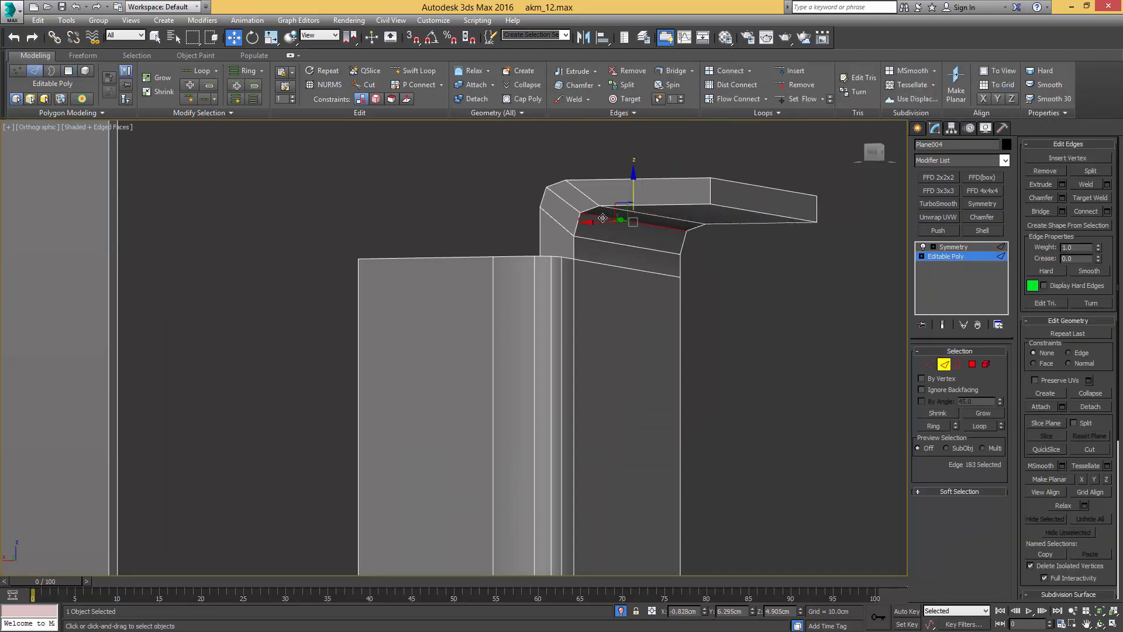
middle_click_drag(603, 220, 614, 225, "alt")
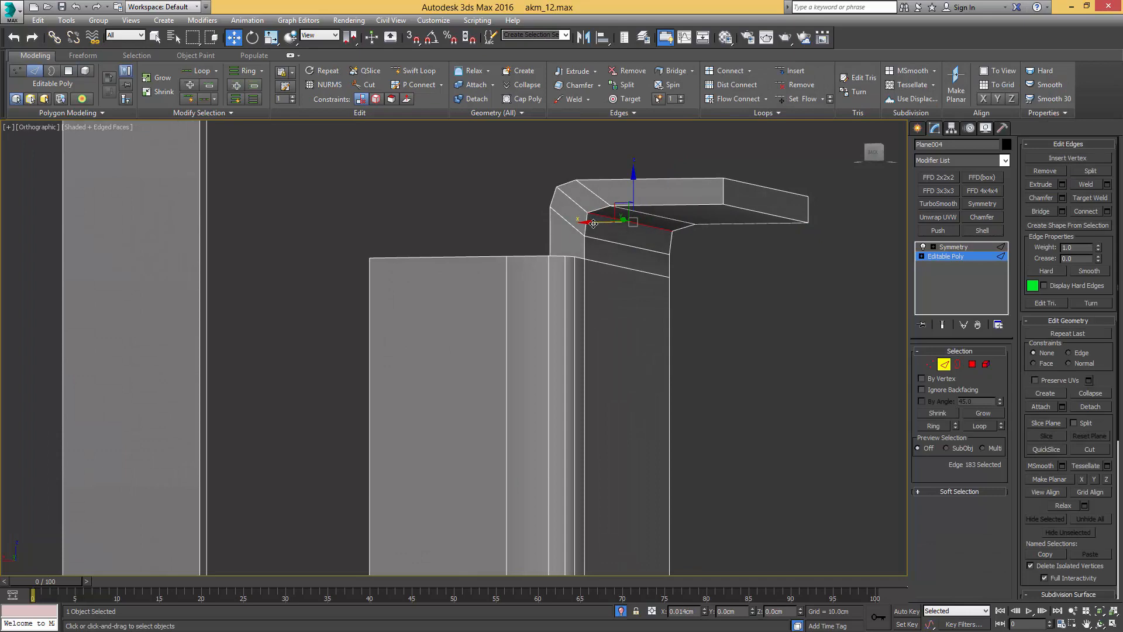
left_click_drag(593, 223, 589, 223)
left_click_drag(631, 193, 630, 195)
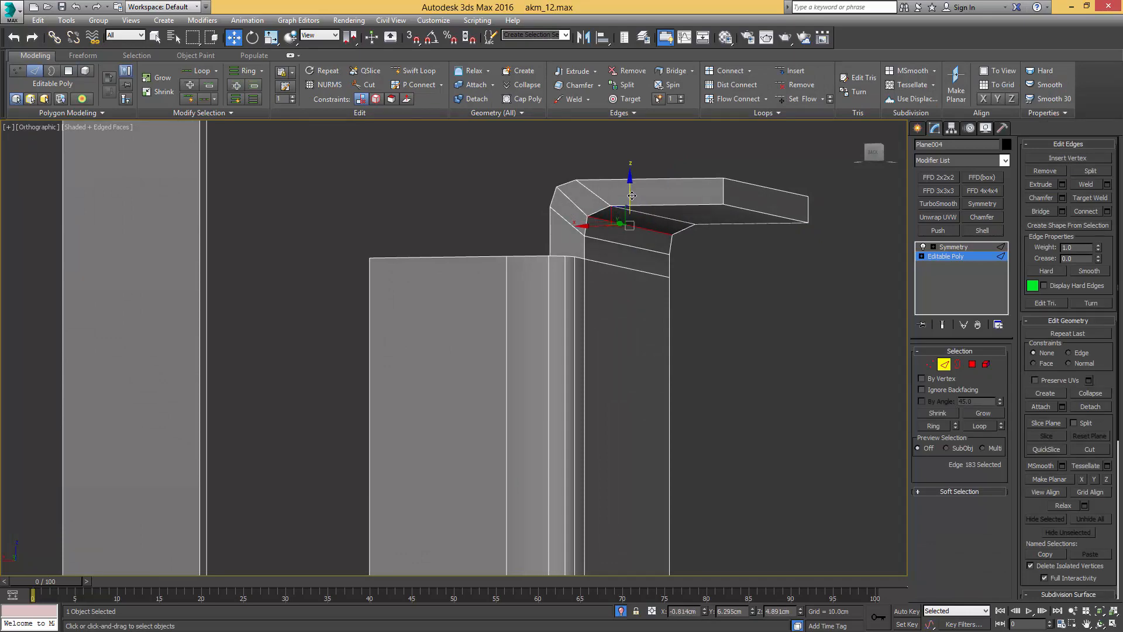
Step: Extrude the flange's flat top polygon upward 0.169 cm
scroll(603, 208, "down", 5)
key("4")
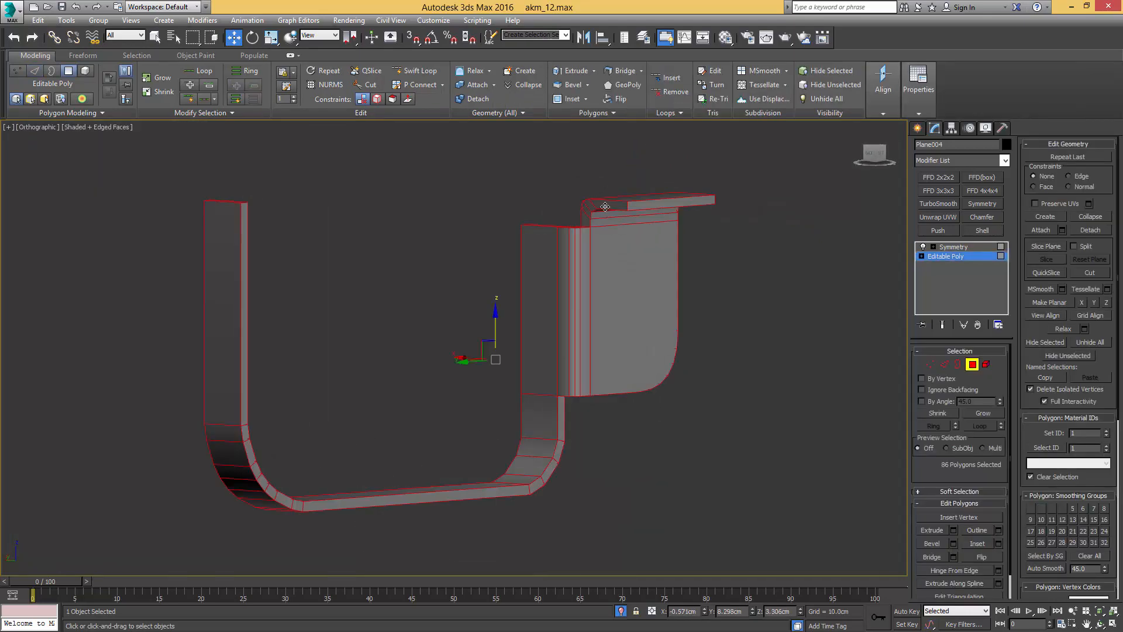
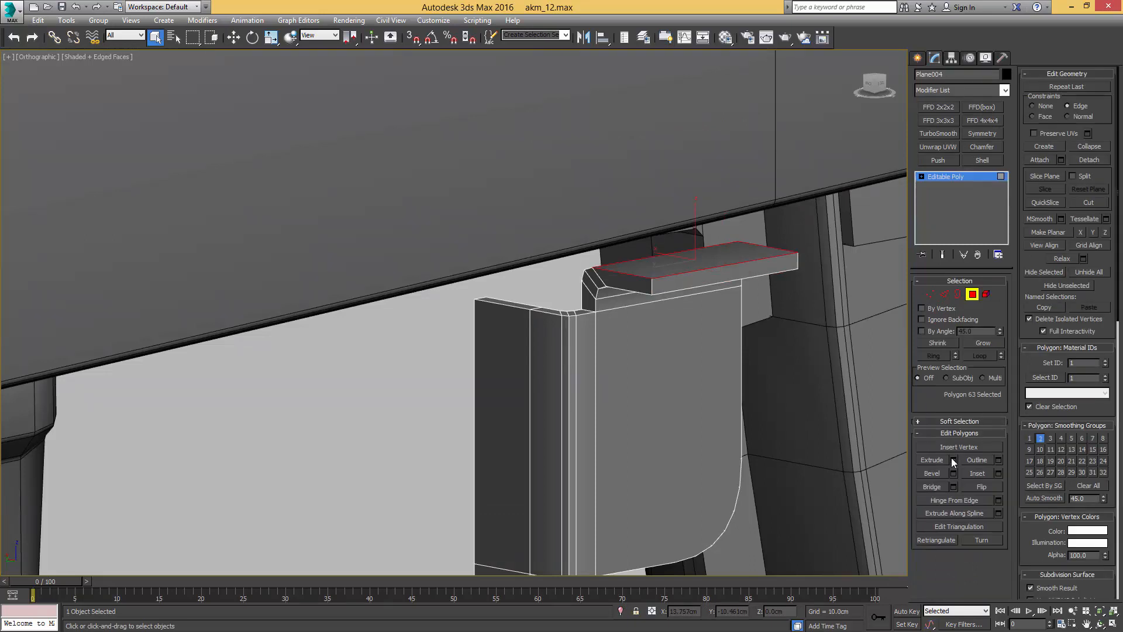
left_click(953, 460)
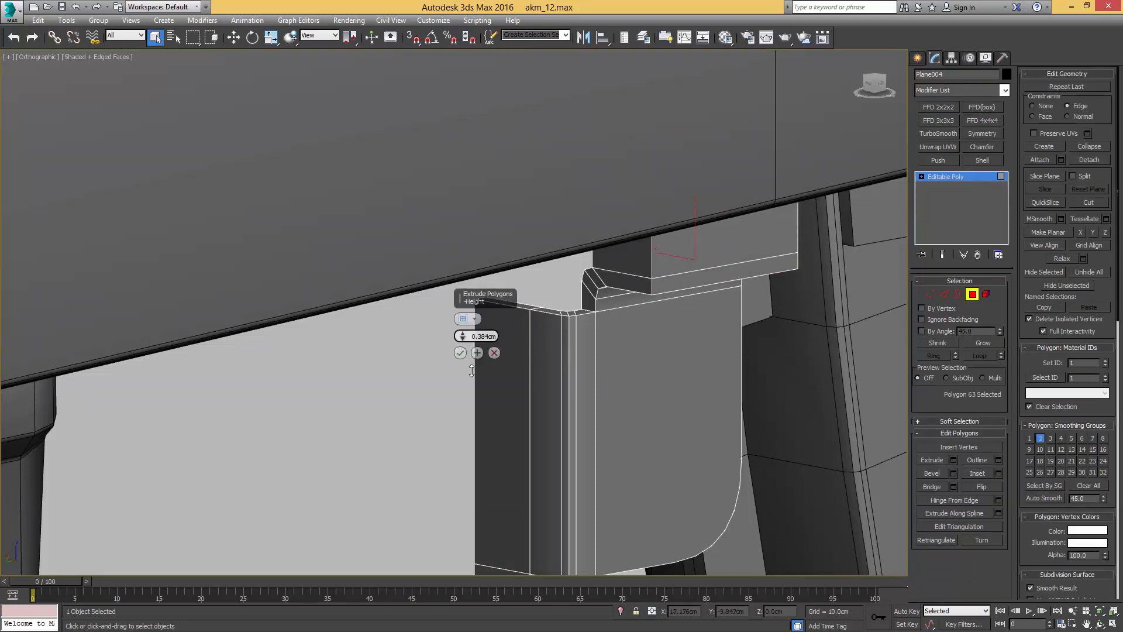
left_click_drag(471, 371, 484, 392)
middle_click_drag(677, 334, 684, 326, "alt")
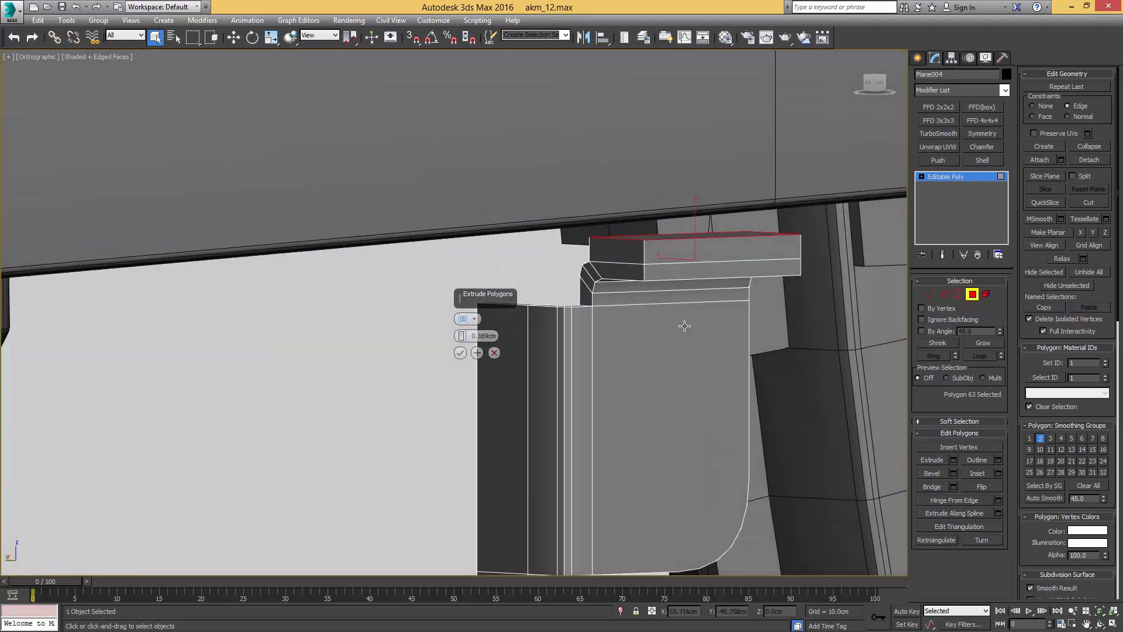
left_click(461, 353)
Step: Connect the long edges on the flange block's outer side with a vertical division through the middle
key("2")
left_click(683, 239)
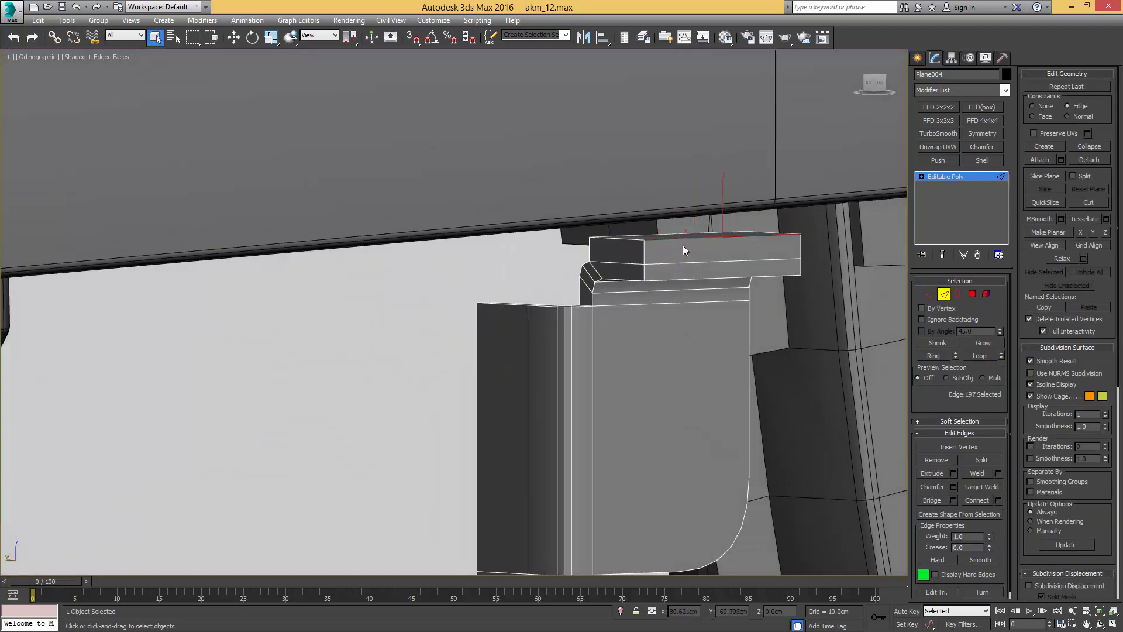
middle_click_drag(684, 250, 693, 272, "alt")
left_click(678, 266, "ctrl")
key("w")
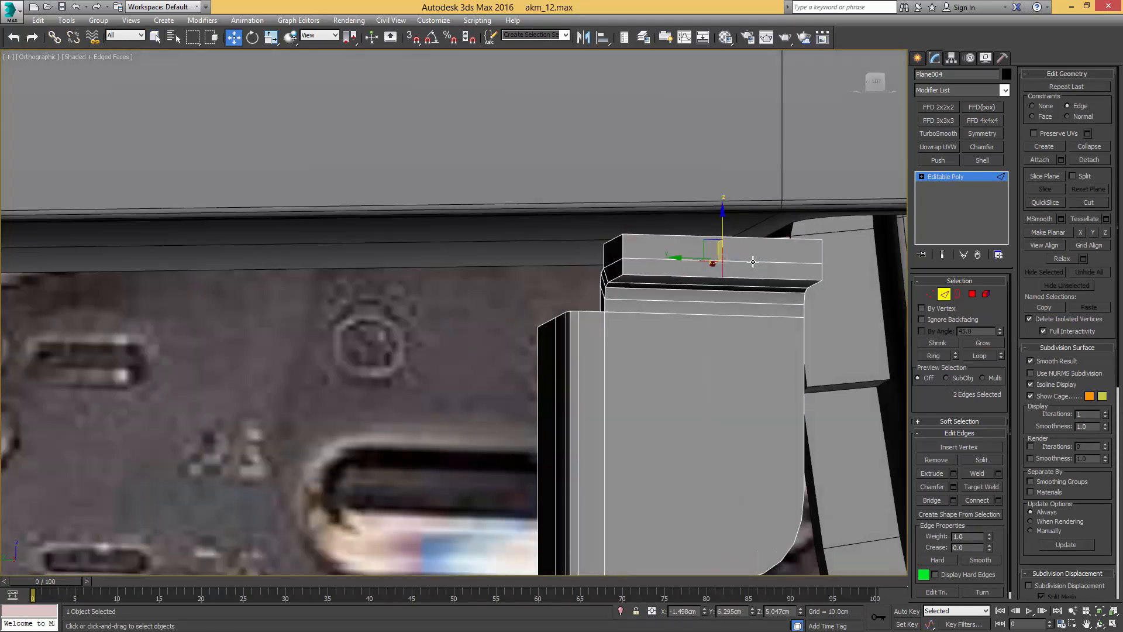
Step: Compare the flange above the trigger guard's side plate with the close-up reference photo of the real bracket
scroll(611, 330, "down", 5)
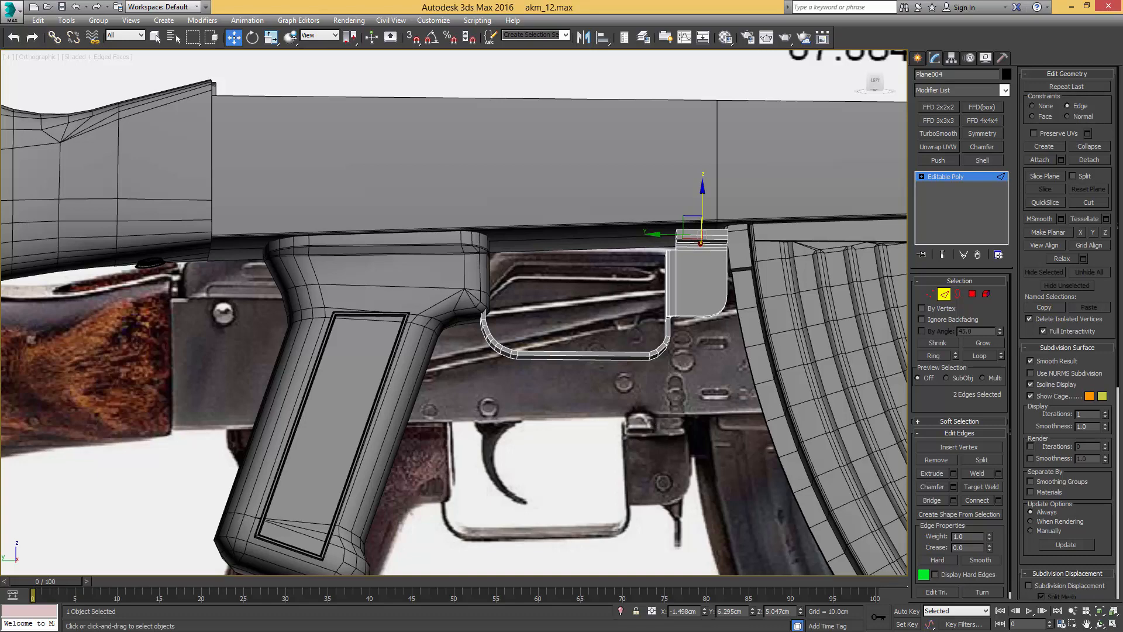
left_click_drag(1122, 123, 721, 164)
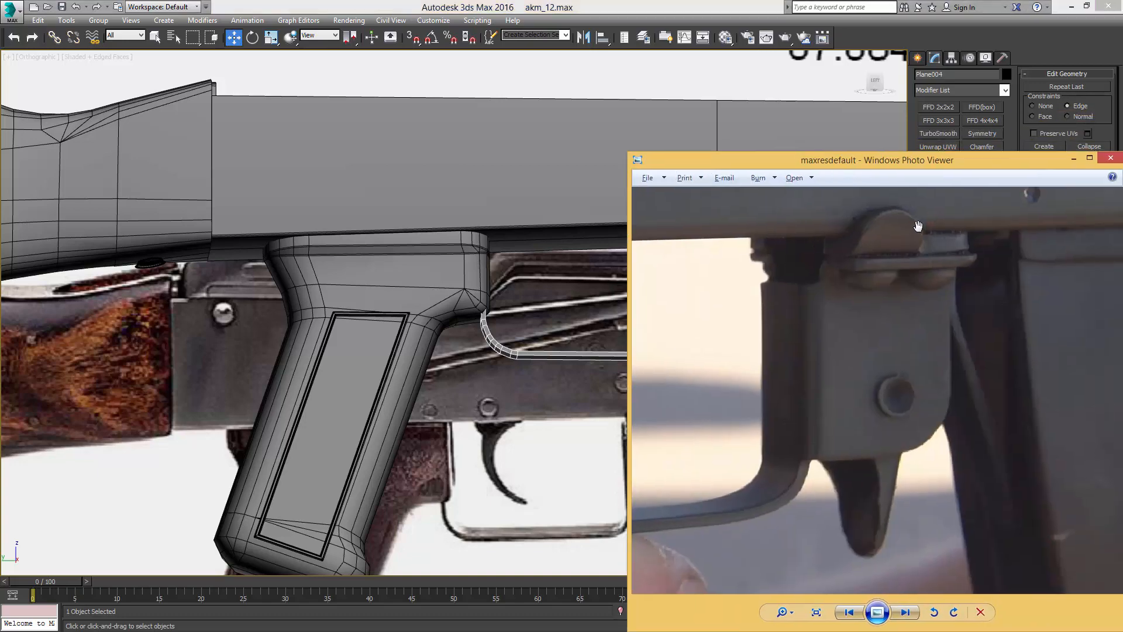
left_click_drag(905, 180, 1122, 178)
scroll(679, 209, "up", 6)
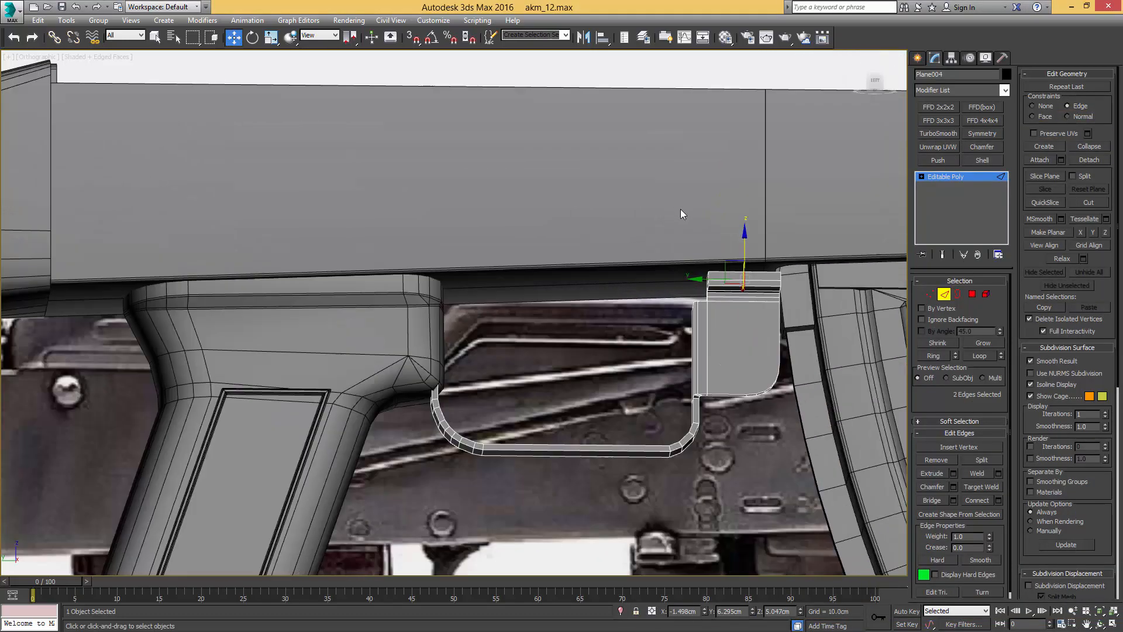
scroll(637, 196, "down", 4)
scroll(640, 208, "up", 2)
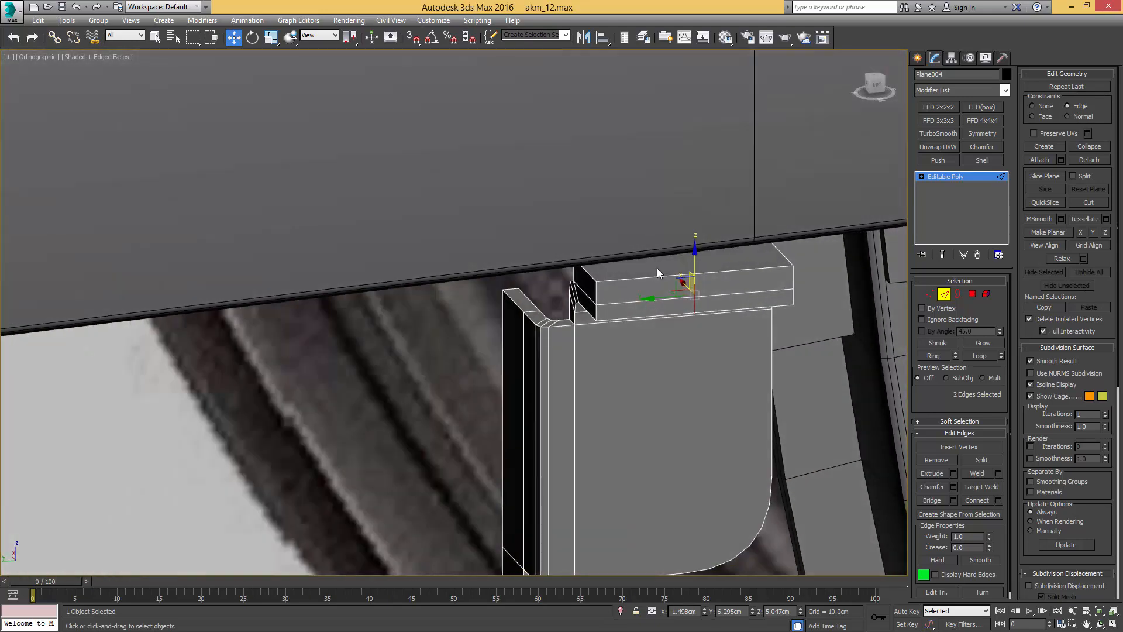
Step: Extrude the rear half of the raised block's outer face sideways about 0.238 cm to form a tab
key("4")
key("q")
left_click(651, 284)
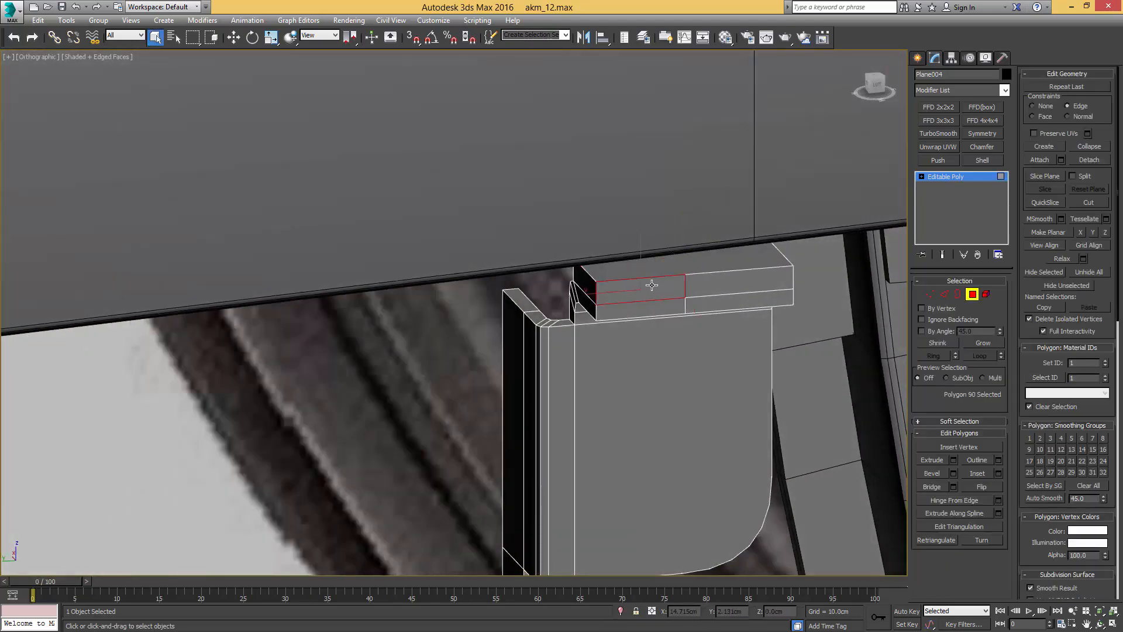
middle_click_drag(674, 285, 701, 252, "alt")
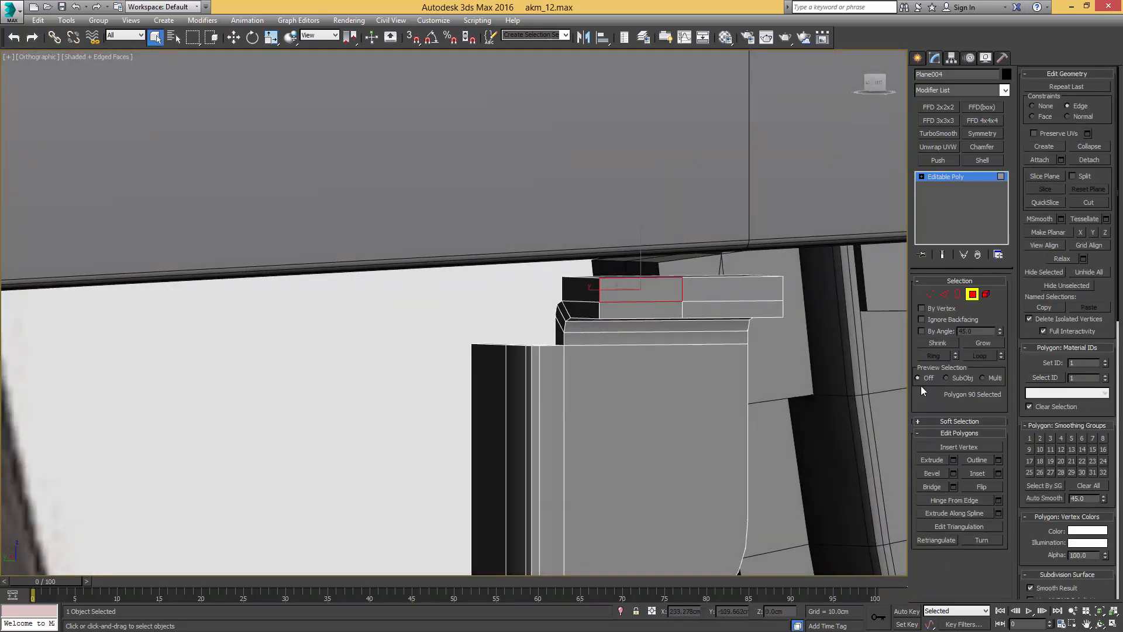
left_click(953, 460)
scroll(655, 359, "down", 4)
middle_click_drag(643, 348, 710, 357, "alt")
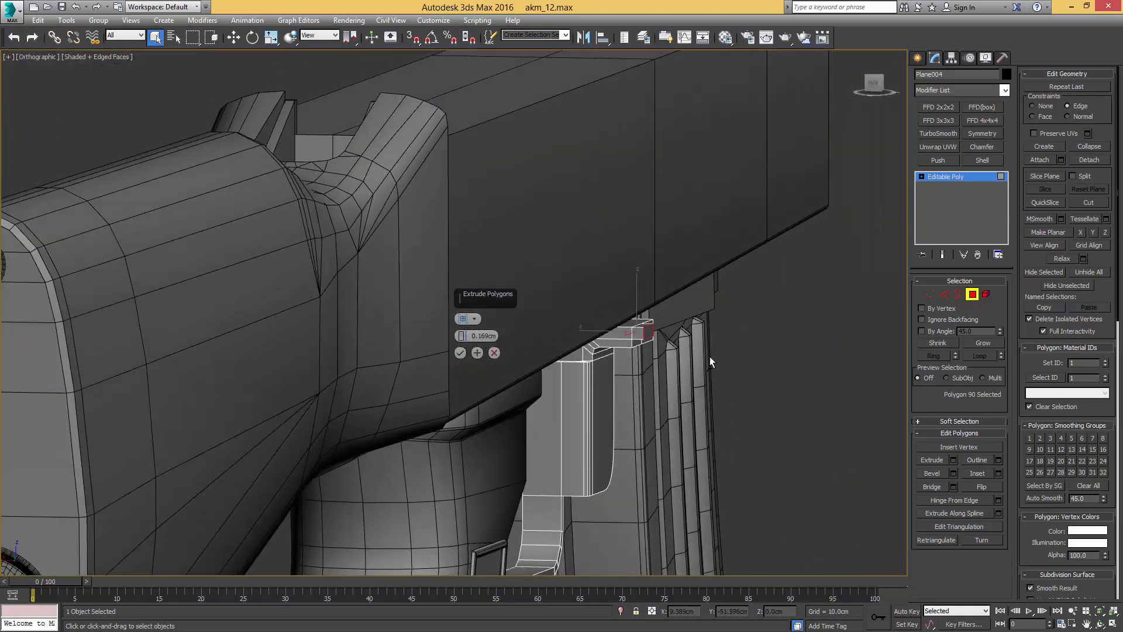
scroll(640, 329, "up", 5)
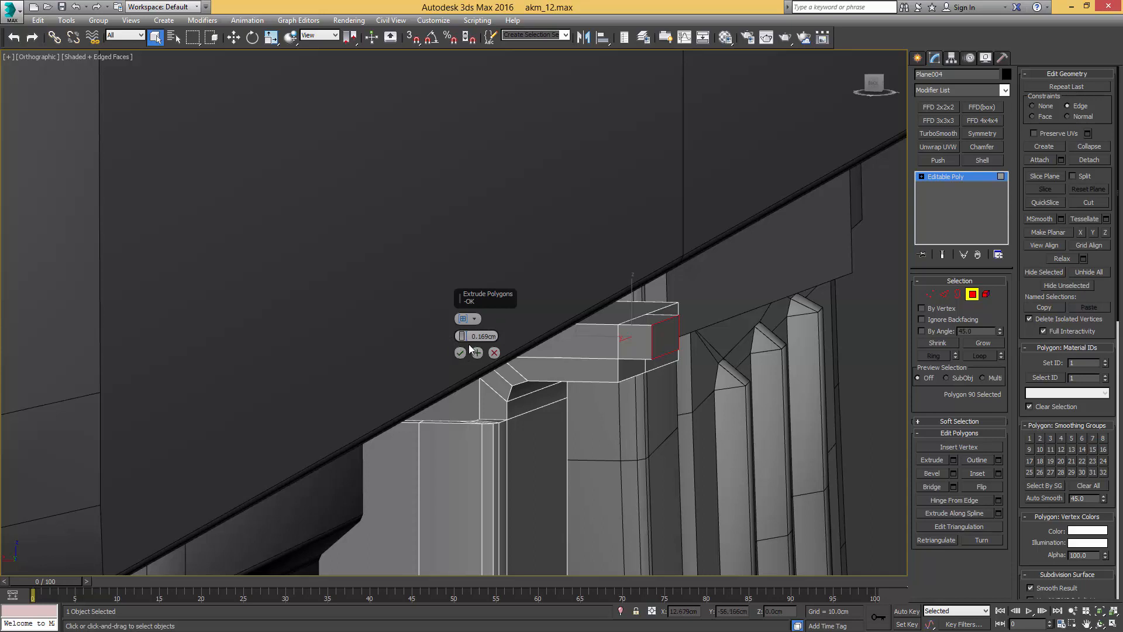
left_click_drag(462, 336, 476, 320)
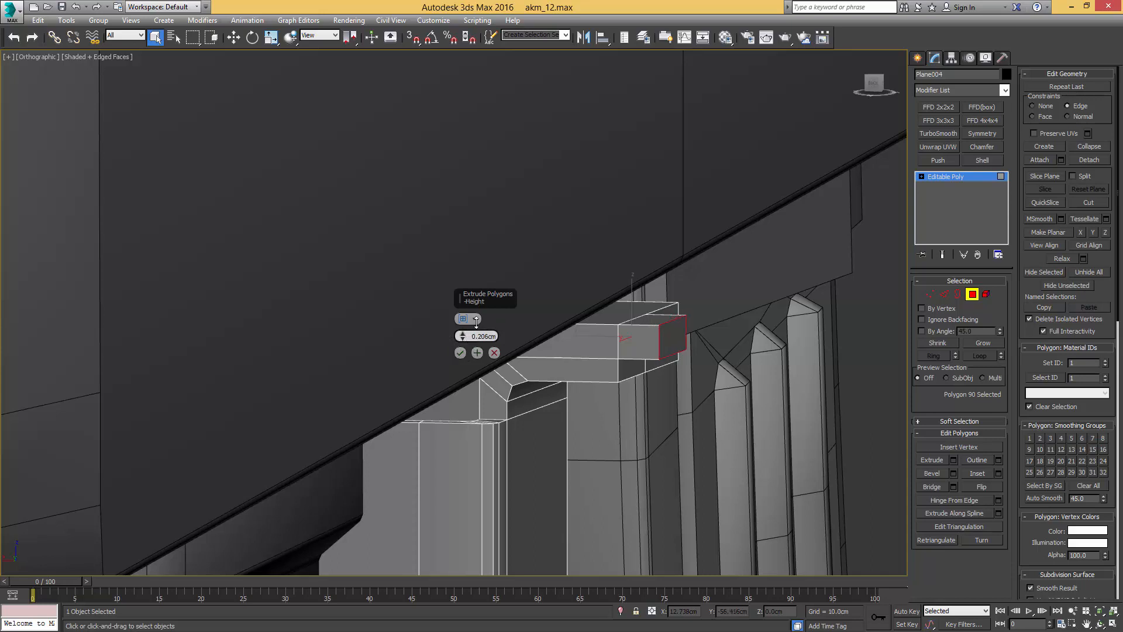
left_click(460, 353)
Step: Add an edge loop across the middle of the tab by connecting its ring of lengthwise edges
key("2")
key("alt+r")
key("ctrl+shift+e")
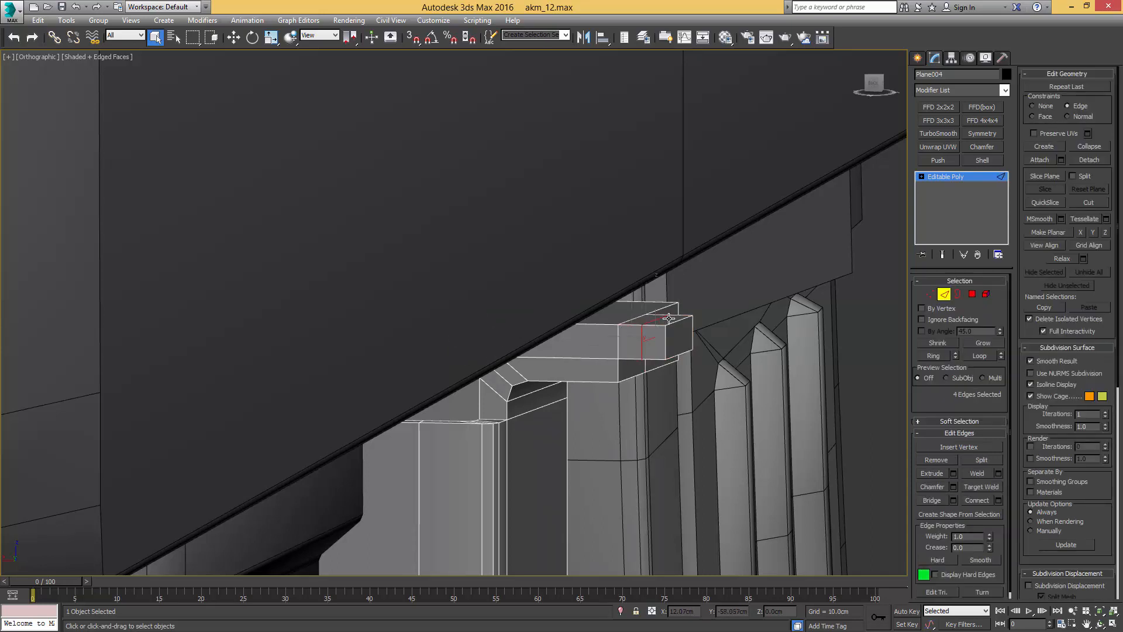
Step: Turn off the edge constraint and move the edges of the tab's outer section outward along X
middle_click_drag(657, 335, 685, 326, "alt")
key("4")
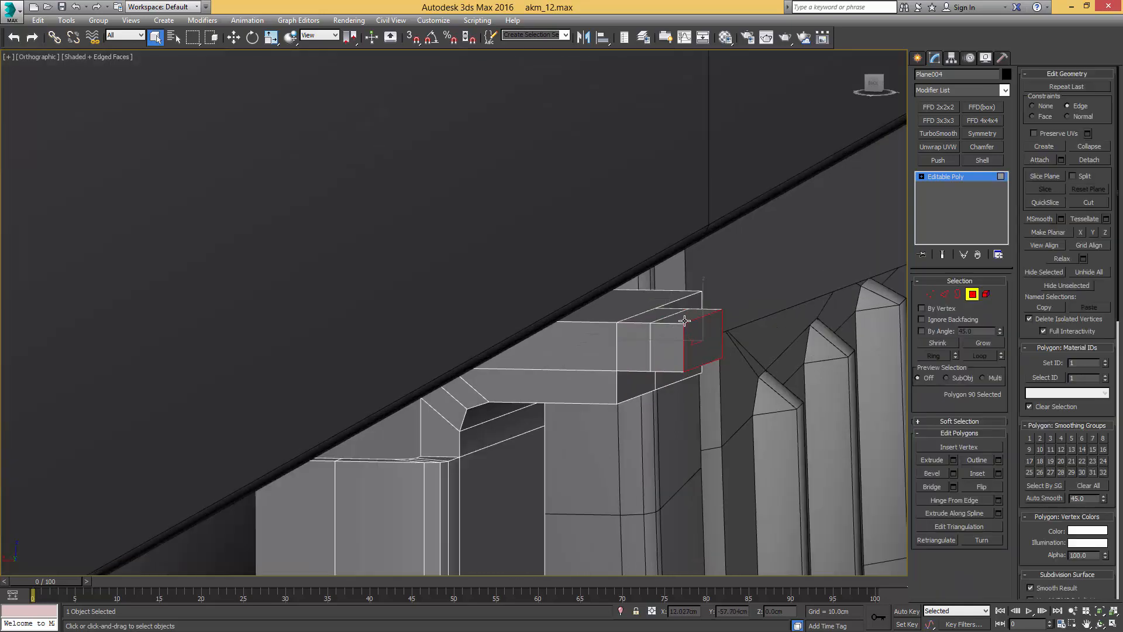
key("2")
left_click(676, 323)
key("w")
key("shift+x")
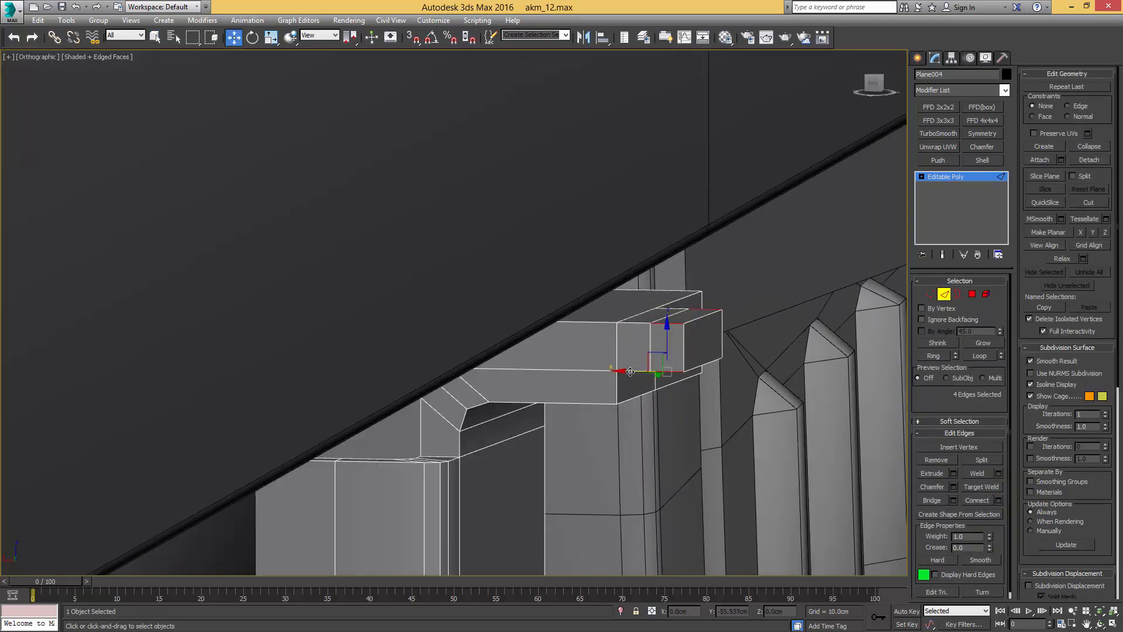
left_click_drag(632, 371, 649, 371)
Step: Extrude the top polygon of the tab's outer section upward 0.238 cm to form a lip
key("4")
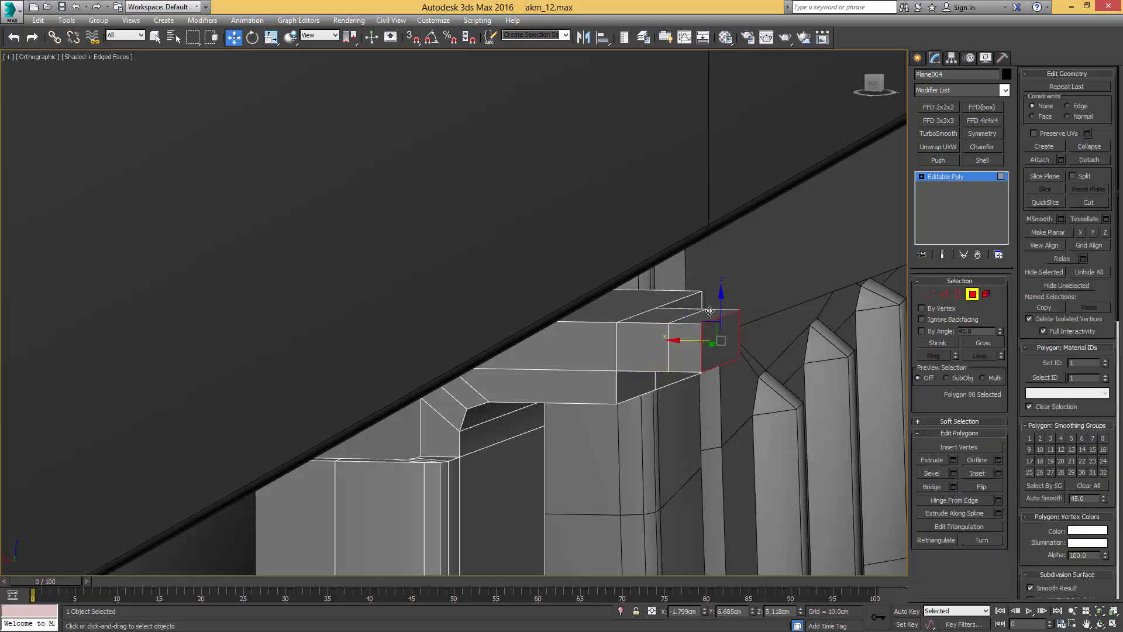
middle_click_drag(650, 371, 825, 397, "alt")
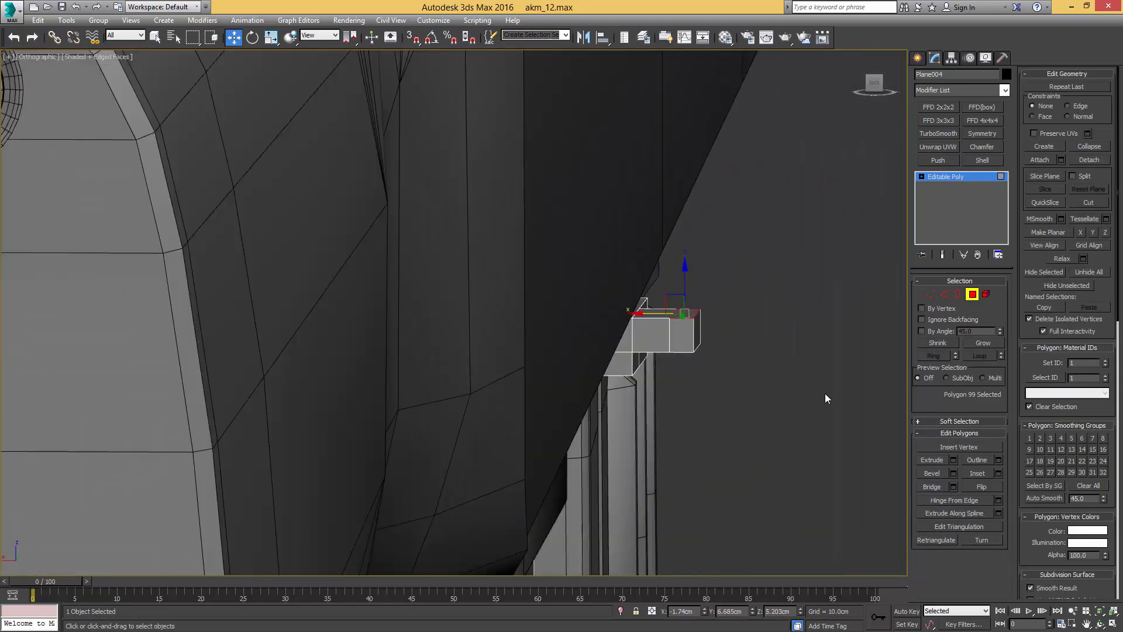
left_click(950, 461)
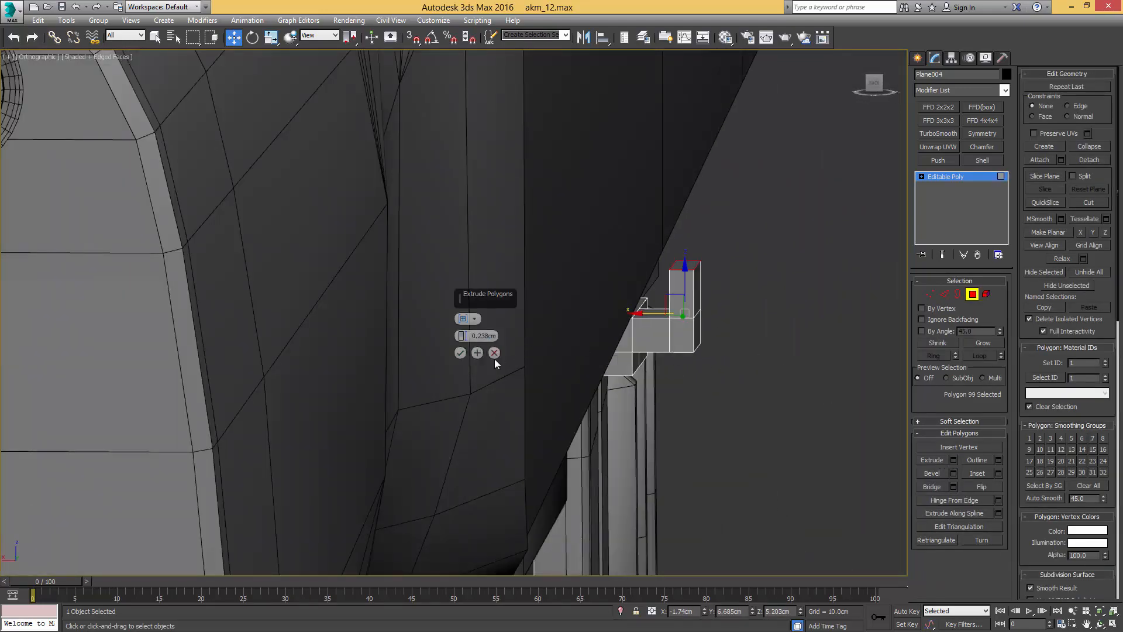
left_click(461, 353)
Step: Remove the redundant edges around the base of the upright lip where it joins the tab
mouse_move(685, 314)
middle_mouse_down()
mouse_move(662, 355)
mouse_move(640, 333)
mouse_move(588, 325)
mouse_move(702, 319)
mouse_move(694, 334)
mouse_move(694, 315)
mouse_move(704, 321)
middle_mouse_up()
key("q")
key("2")
left_click(637, 320)
key("1")
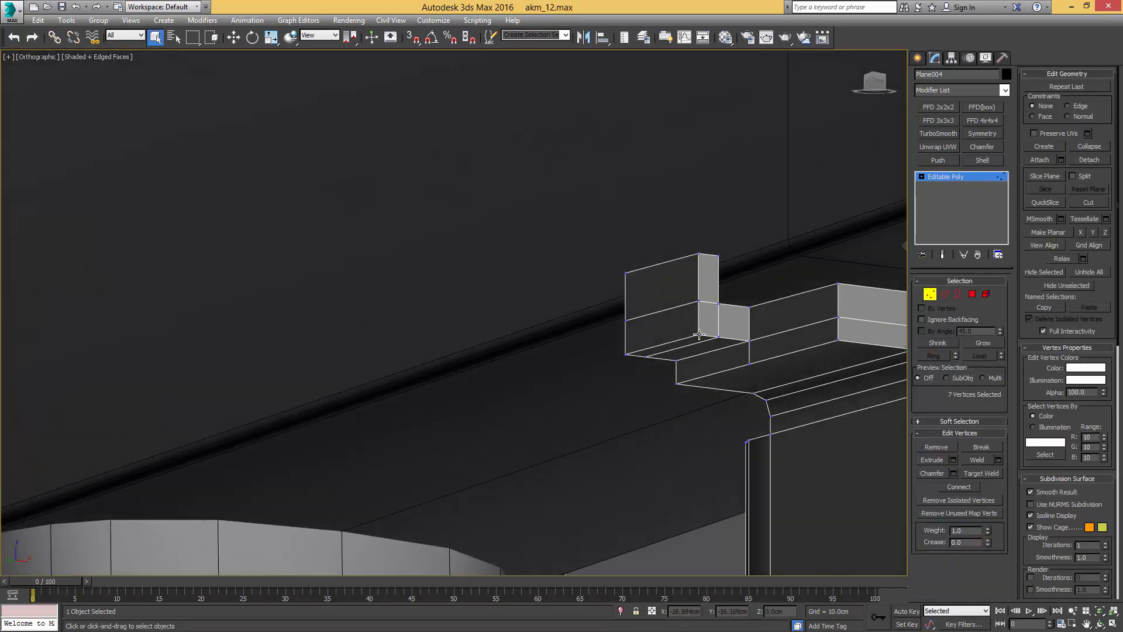
key("2")
double_click(705, 303)
middle_click_drag(706, 303, 681, 327, "alt")
key("z")
scroll(681, 328, "down", 6)
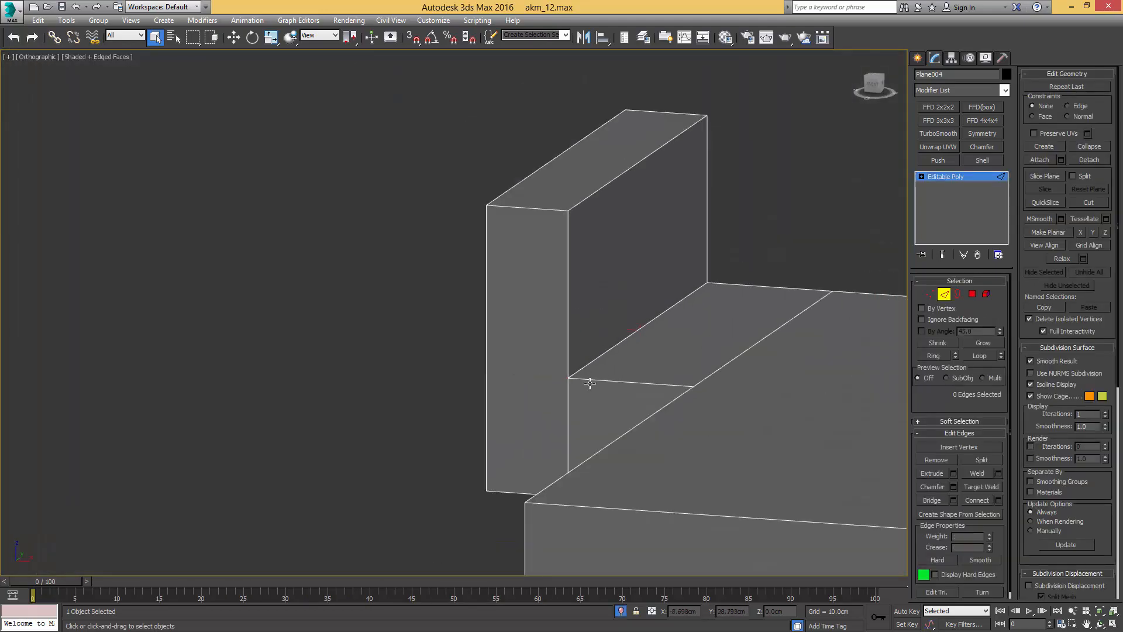
scroll(602, 353, "down", 3)
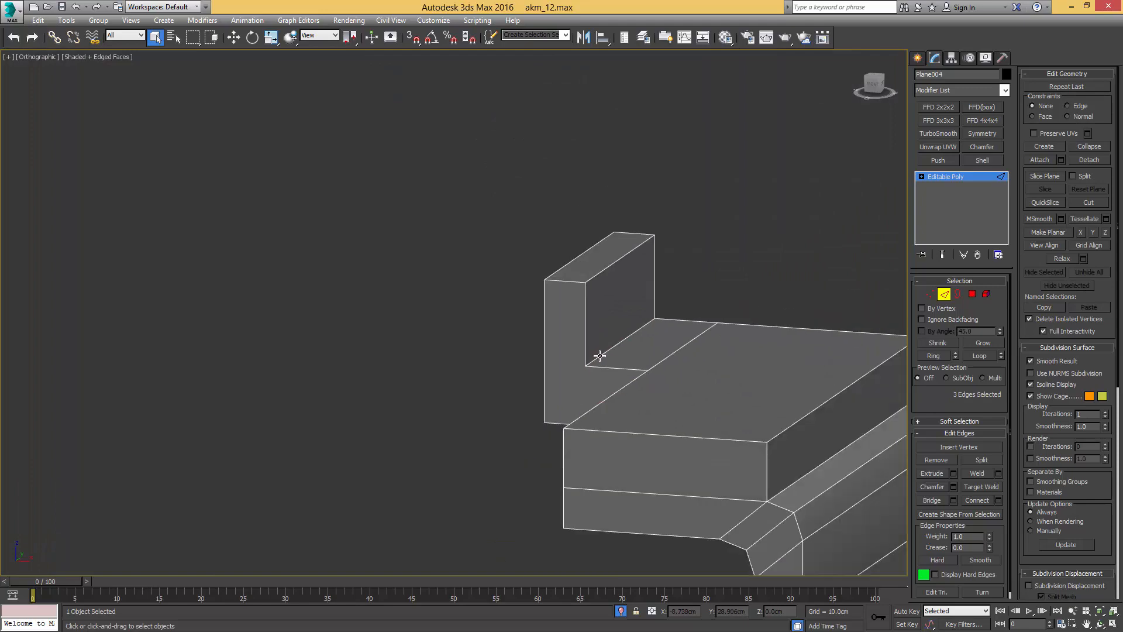
Step: Connect the inner and outer corner vertices with a diagonal edge on both end faces of the lip's bend
middle_click_drag(593, 328, 753, 420, "alt")
key("1")
middle_click_drag(836, 421, 756, 349)
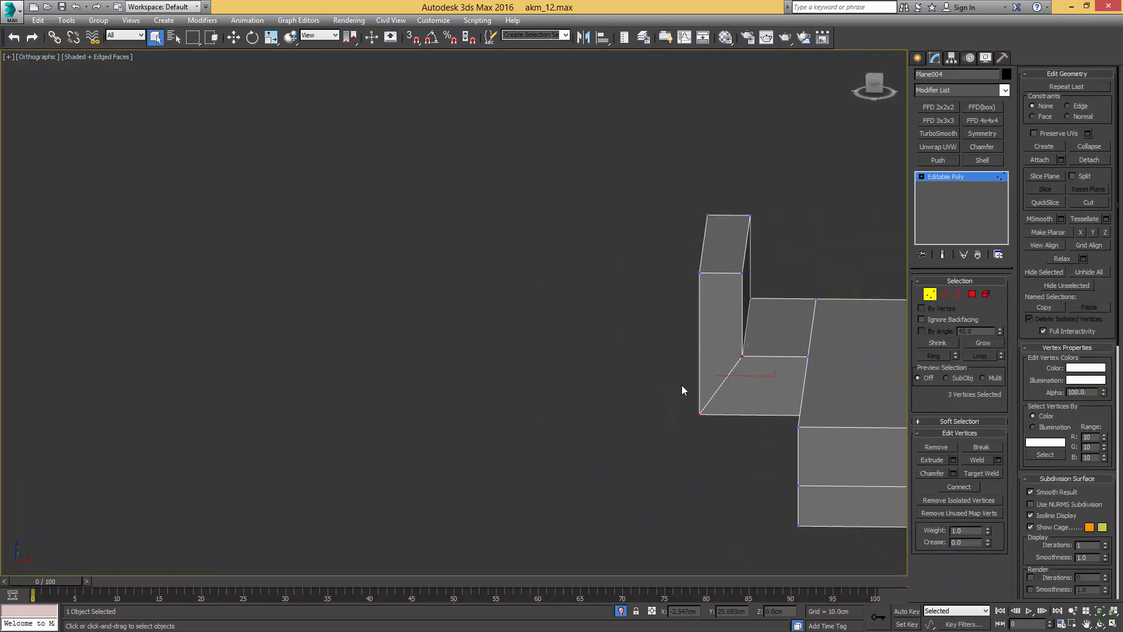
middle_click_drag(682, 390, 857, 384, "alt")
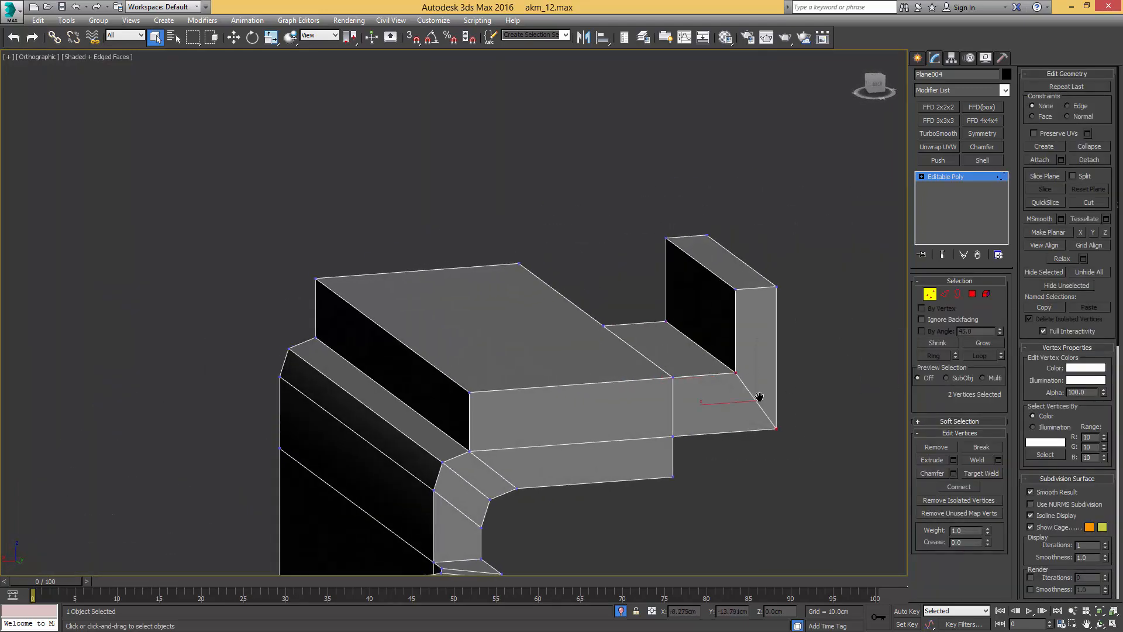
middle_click_drag(759, 397, 771, 446)
middle_click_drag(771, 446, 741, 389, "alt")
middle_click_drag(740, 390, 701, 351)
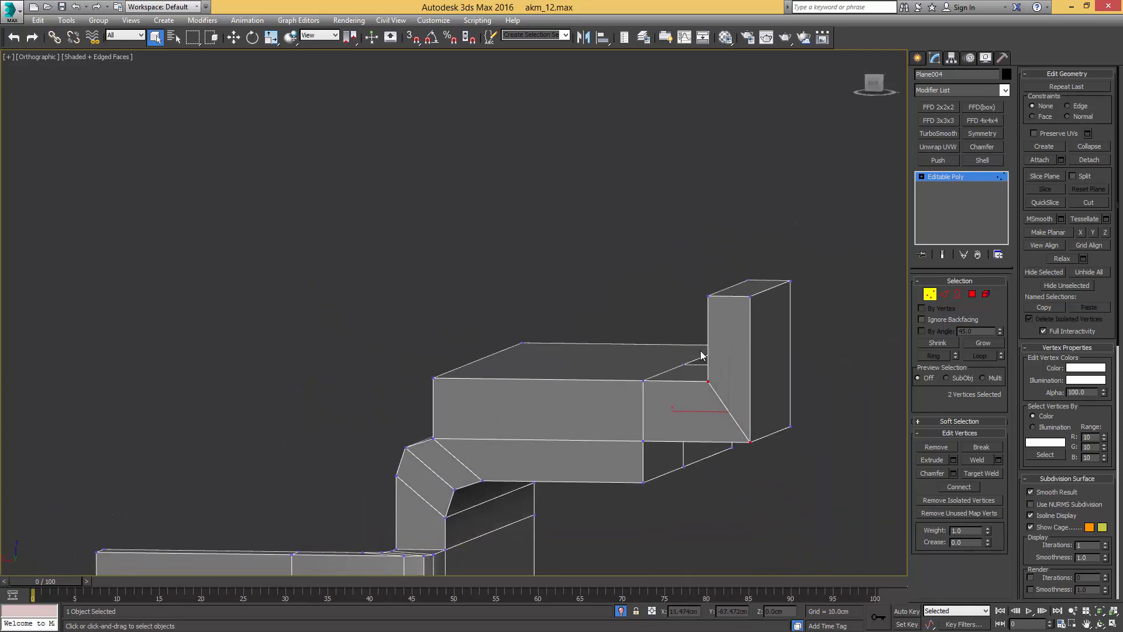
Step: Chamfer the inner and outer edges of the lip's bend by 0.104 cm with 3 segments
key("2")
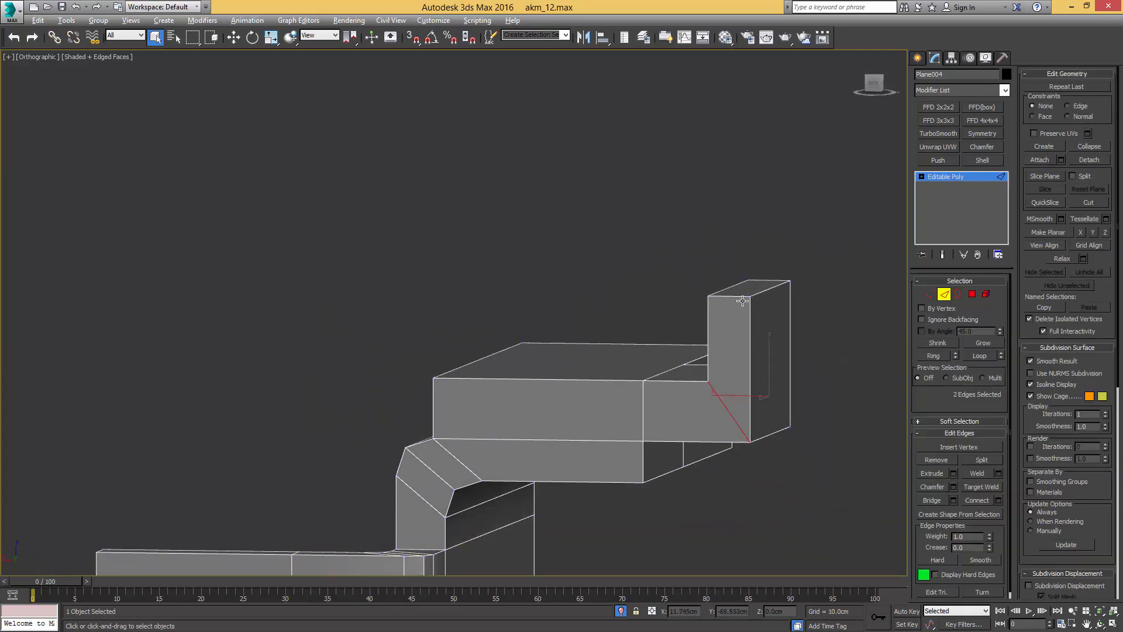
middle_click_drag(742, 301, 796, 331, "alt")
left_click(761, 400, "ctrl")
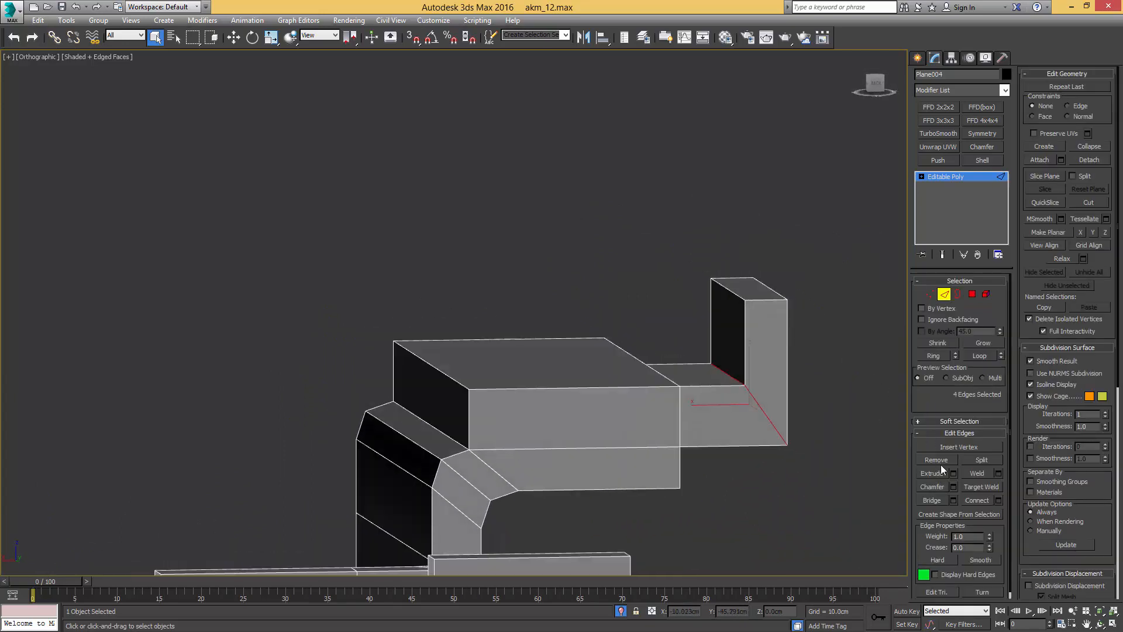
left_click(951, 485)
middle_click_drag(584, 330, 693, 336, "alt")
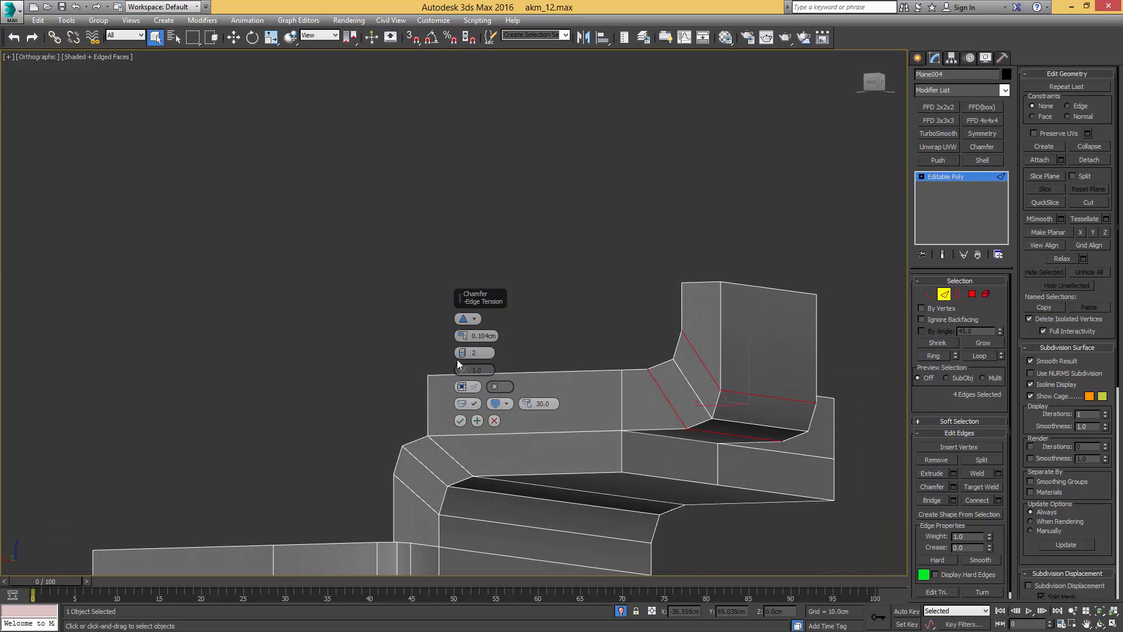
left_click_drag(463, 354, 465, 349)
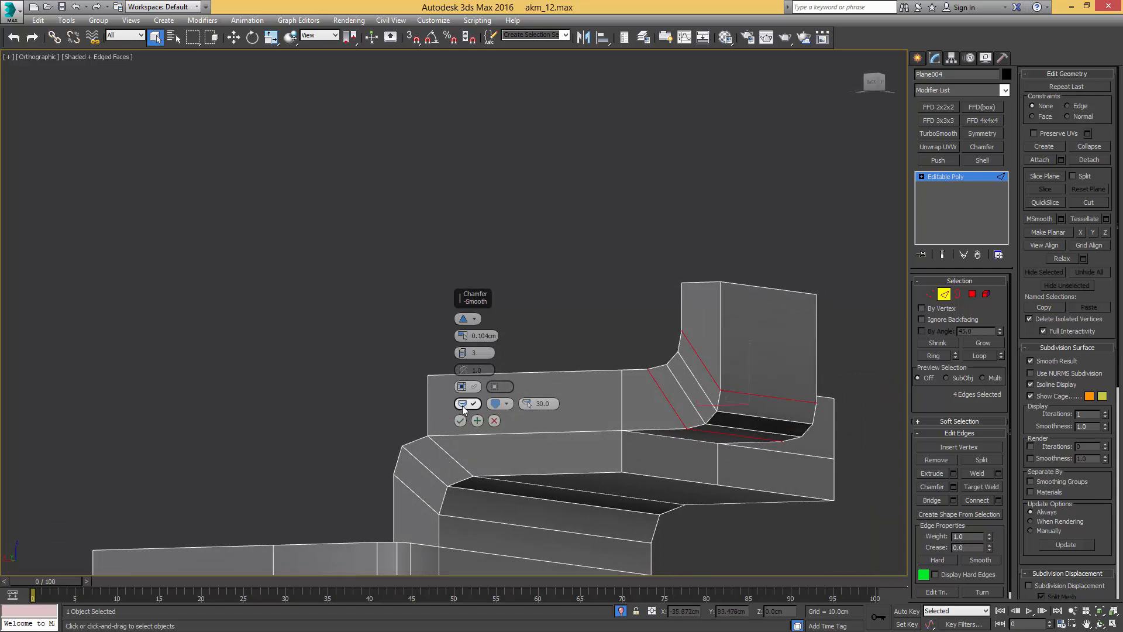
left_click(460, 420)
Step: Round both upper corners of the upright lip by chamfering their edges repeatedly
middle_click_drag(459, 419, 585, 362, "alt")
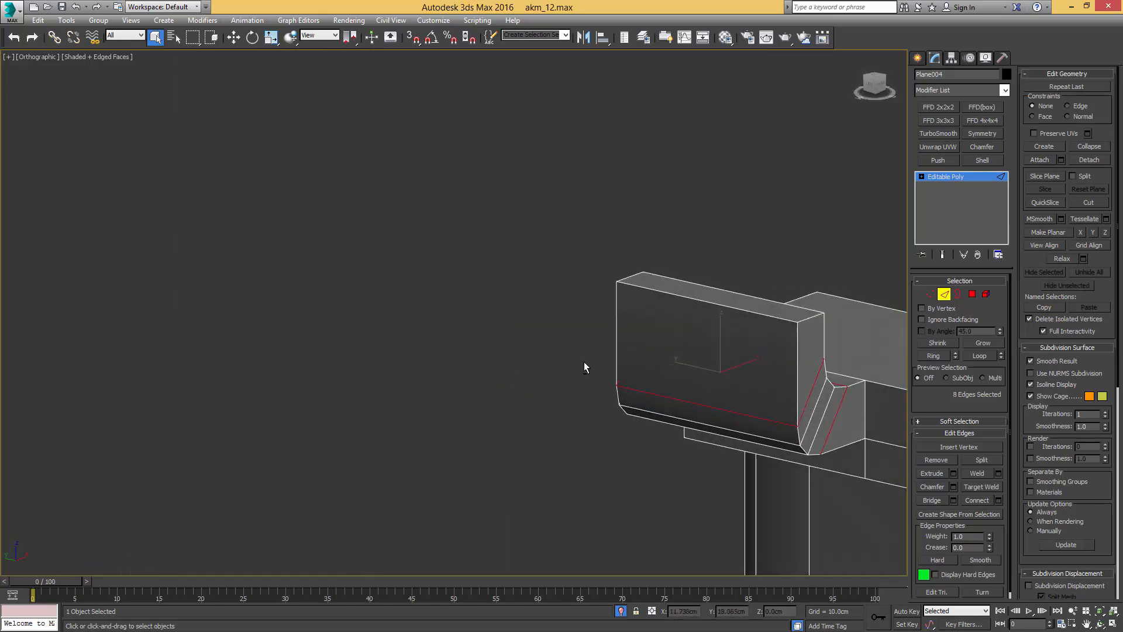
left_click(806, 320)
key("ctrl+shift+c")
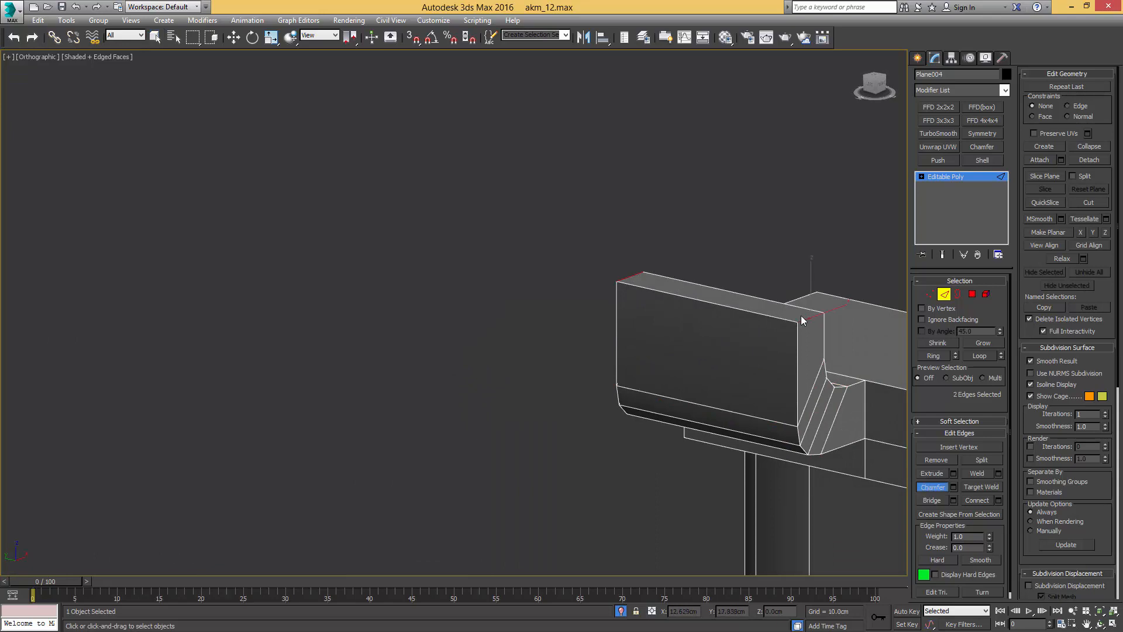
left_click_drag(807, 320, 812, 235)
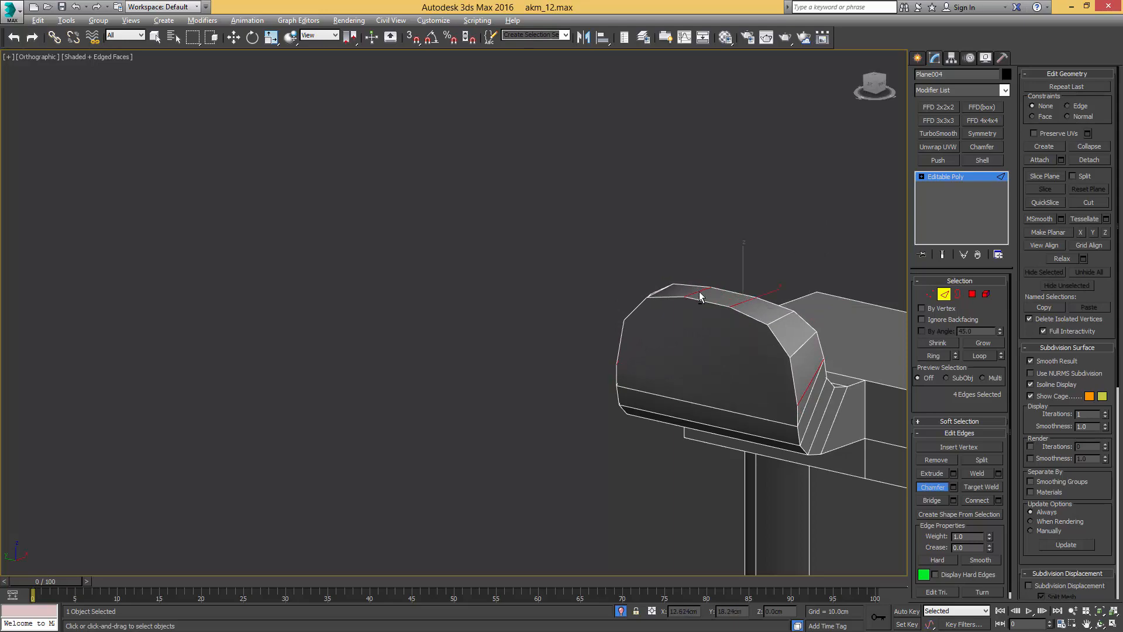
Step: Merge the lowest rounding vertex into the bend vertex on the lip's inner side and remove the redundant edge on that end face
middle_click_drag(699, 297, 813, 289, "alt")
middle_click_drag(719, 372, 638, 322)
scroll(699, 321, "up", 4)
key("1")
middle_click_drag(726, 346, 717, 409, "alt")
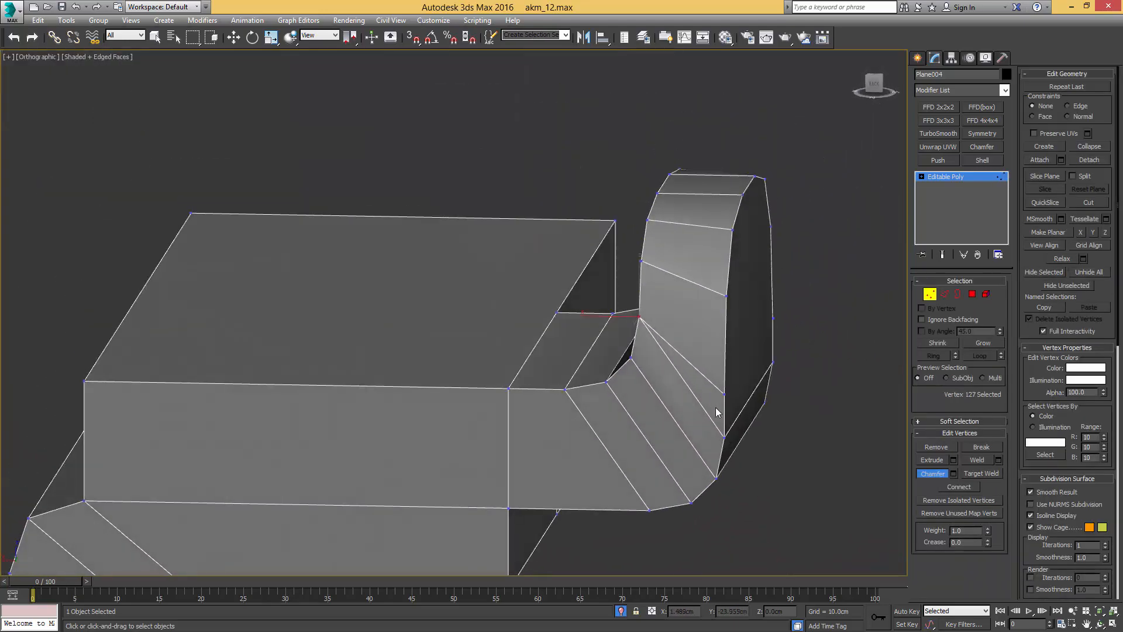
key("2")
key("q")
left_click(713, 416)
key("ctrl+BackSpace")
Step: Collapse the short edge between the corner rounding and the bend at the lip's other end
middle_click_drag(753, 376, 673, 373, "alt")
scroll(799, 389, "down", 7)
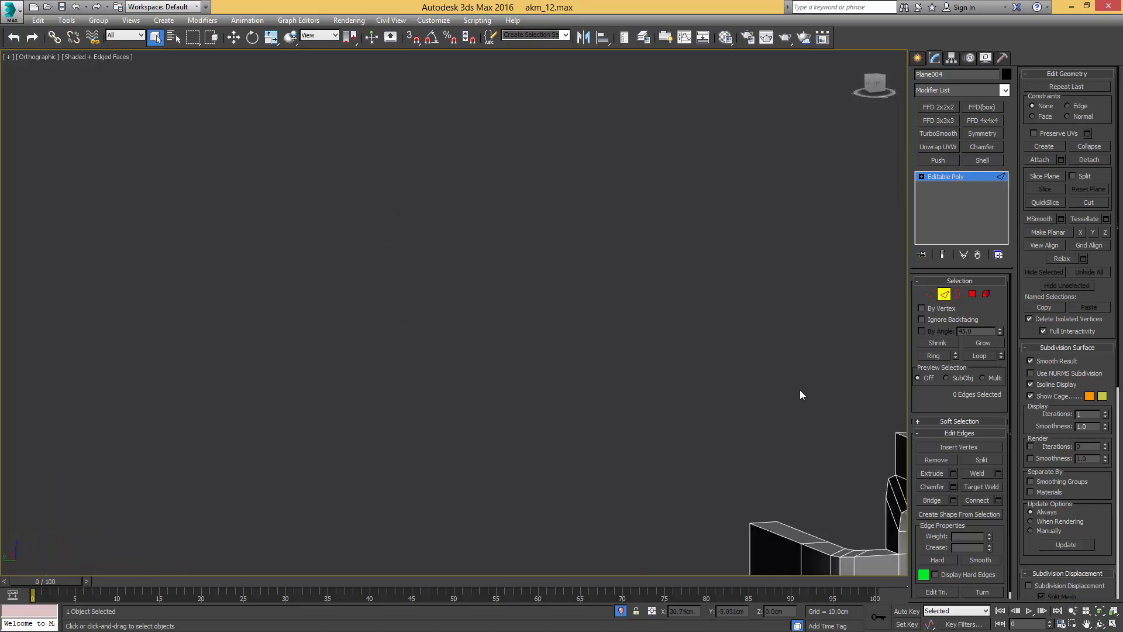
middle_click_drag(799, 390, 546, 324)
scroll(743, 362, "up", 4)
scroll(704, 345, "up", 3)
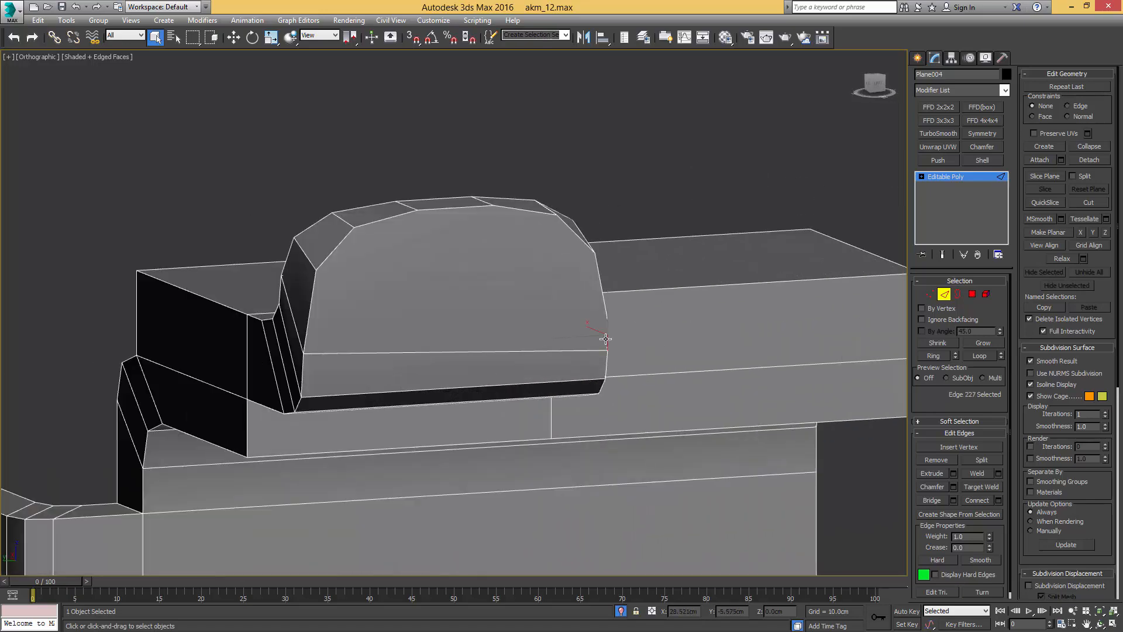
middle_click_drag(612, 340, 485, 342, "alt")
key("ctrl+alt+c")
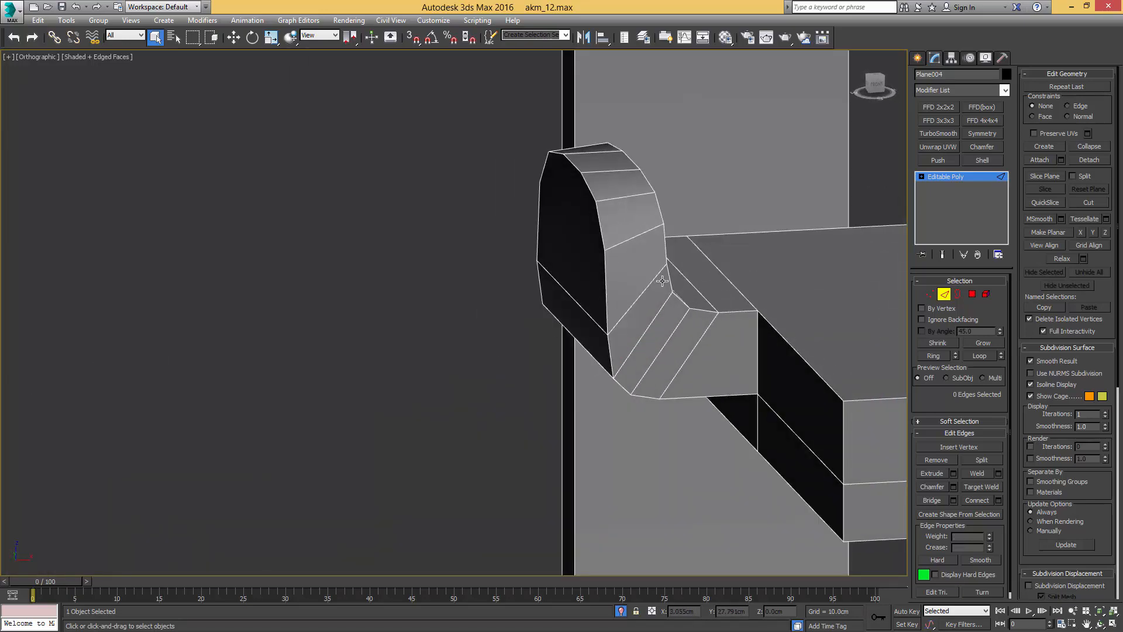
key("1")
middle_click_drag(659, 277, 588, 291, "alt")
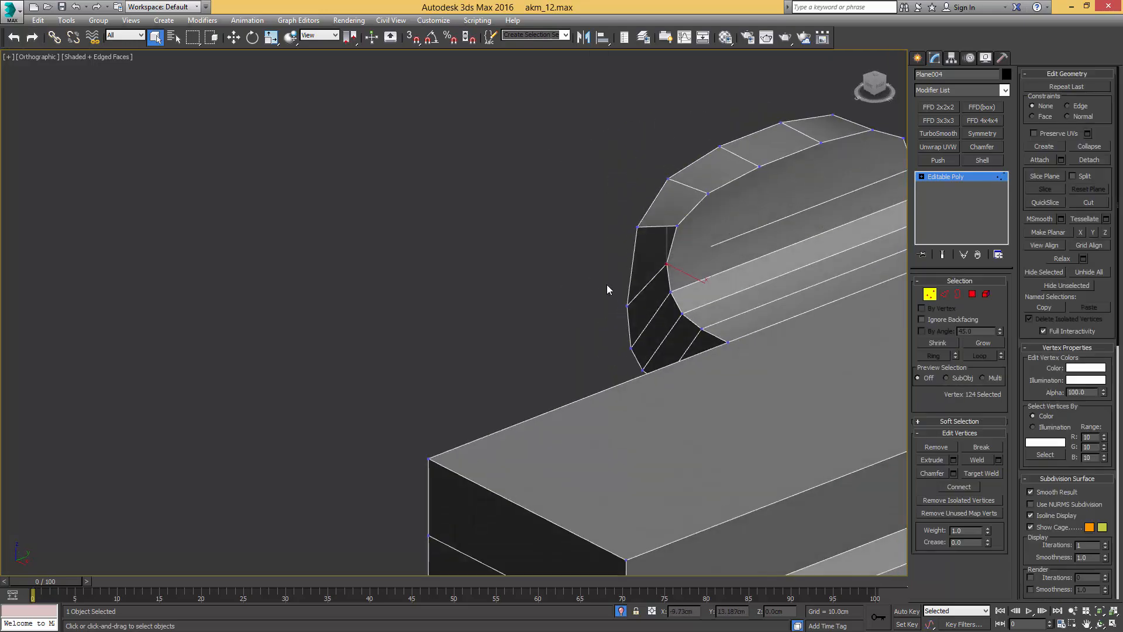
Step: Examine the finished lip and flange block in plain shading without the edge display
scroll(618, 284, "down", 2)
key("1")
left_click(546, 261)
key("F4")
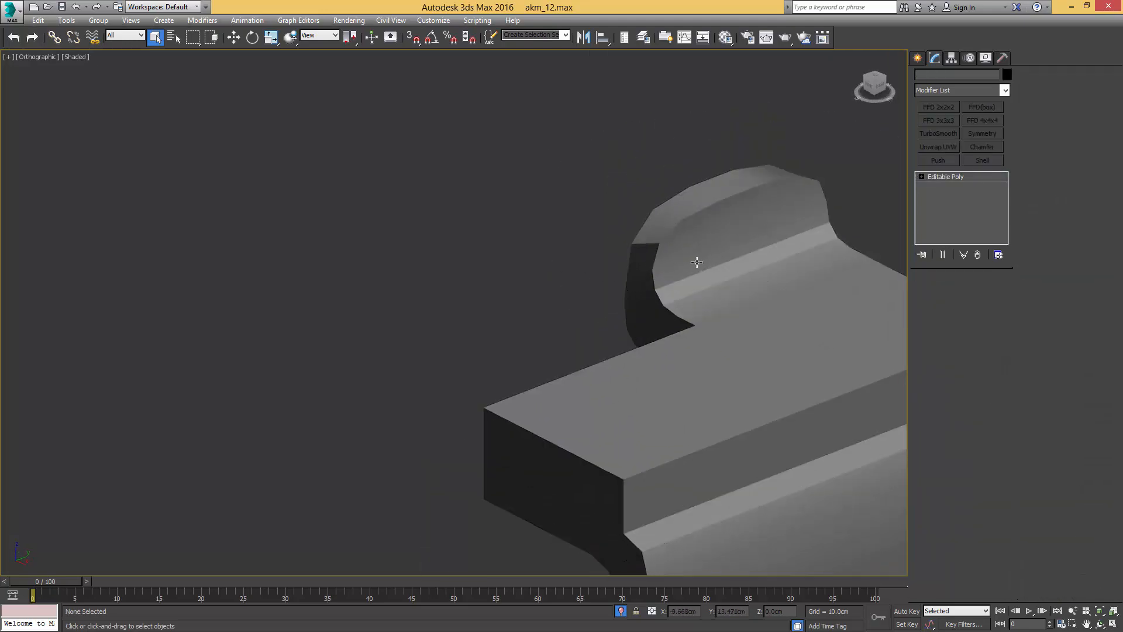
left_click(693, 259)
key("4")
scroll(682, 252, "down", 5)
key("4")
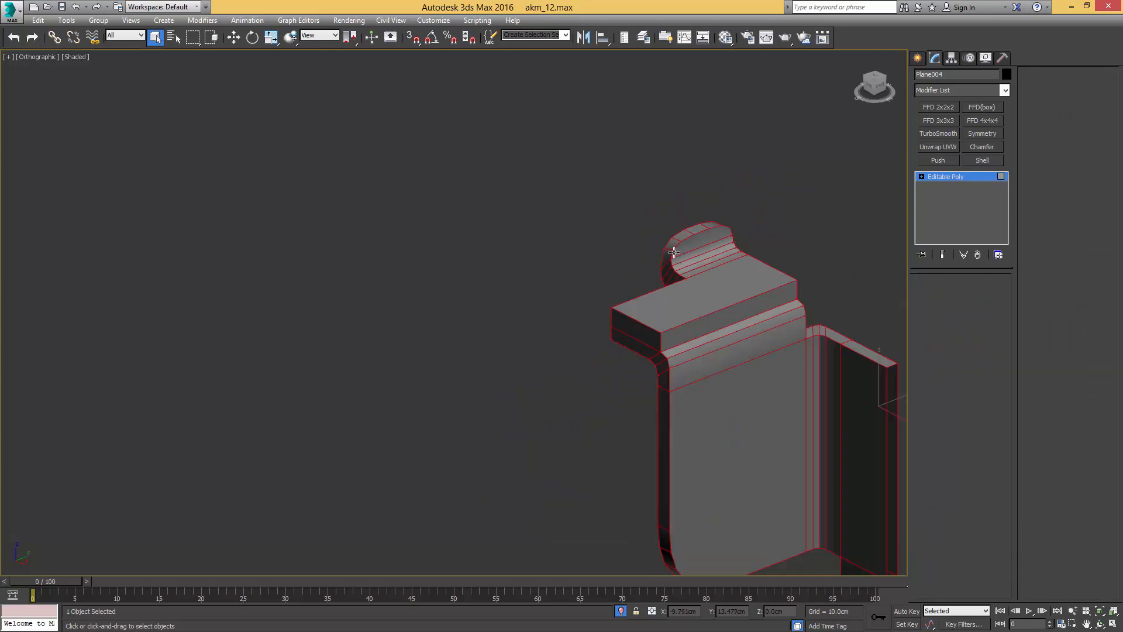
middle_click_drag(682, 252, 727, 264, "alt")
scroll(500, 267, "down", 2)
scroll(620, 246, "up", 5)
Step: Leave isolation, mirror the trigger guard with a Symmetry modifier on the Z axis, and collapse the result to Editable Poly
key("alt+q")
scroll(623, 271, "down", 5)
key("F4")
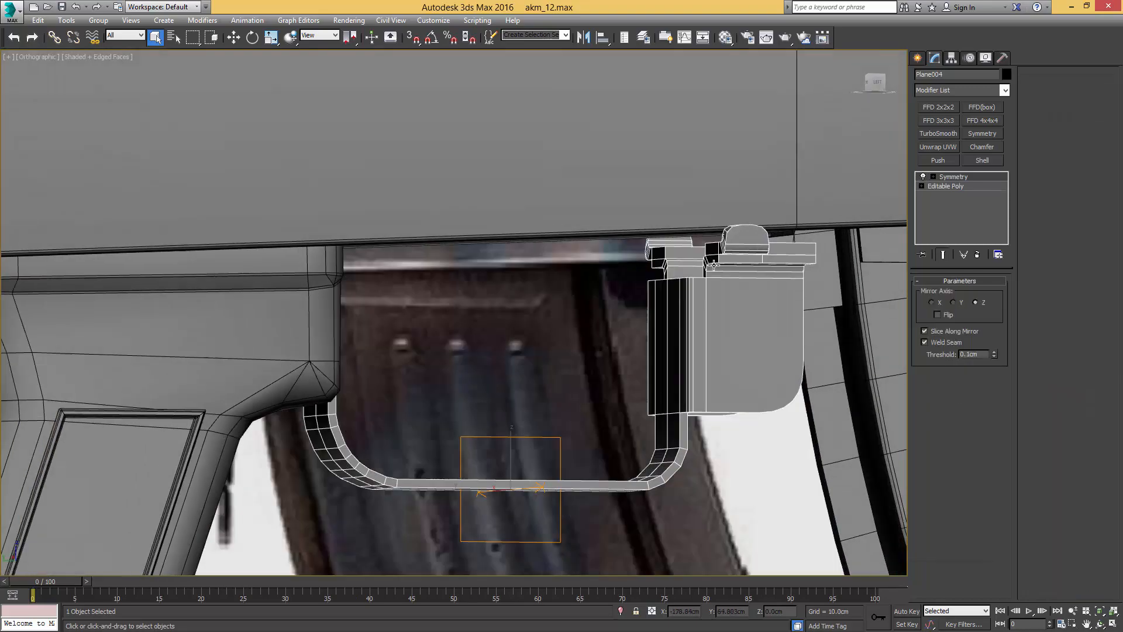
middle_click_drag(702, 261, 844, 269, "alt")
scroll(566, 238, "down", 5)
middle_click_drag(566, 239, 715, 226)
key("ctrl+e")
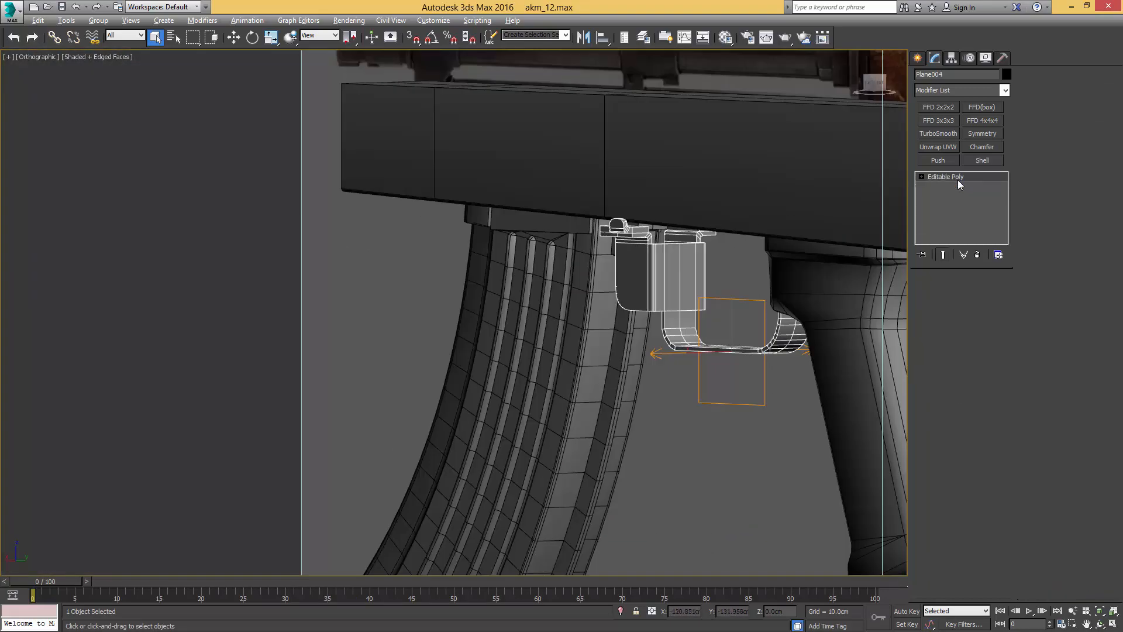
Step: Isolate the trigger guard and delete the polygons of the mirrored tab and lip on one side
key("alt+q")
scroll(614, 194, "down", 2)
middle_click_drag(433, 194, 549, 220)
middle_click_drag(526, 104, 587, 264)
scroll(587, 263, "up", 5)
key("4")
left_click_drag(544, 338, 632, 181)
middle_click_drag(632, 181, 830, 161, "alt")
key("Delete")
Step: Cap the open border left in the side of the block where the tab and lip were deleted
key("3")
left_click(569, 262)
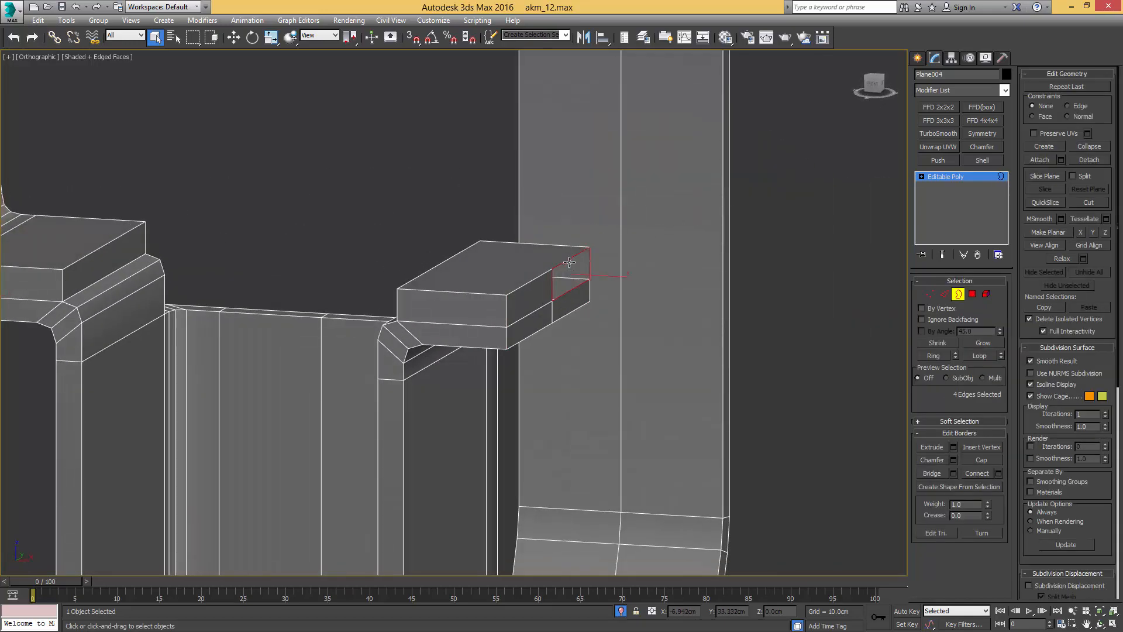
scroll(579, 267, "down", 3)
middle_click_drag(602, 267, 645, 246, "alt")
key("2")
key("2")
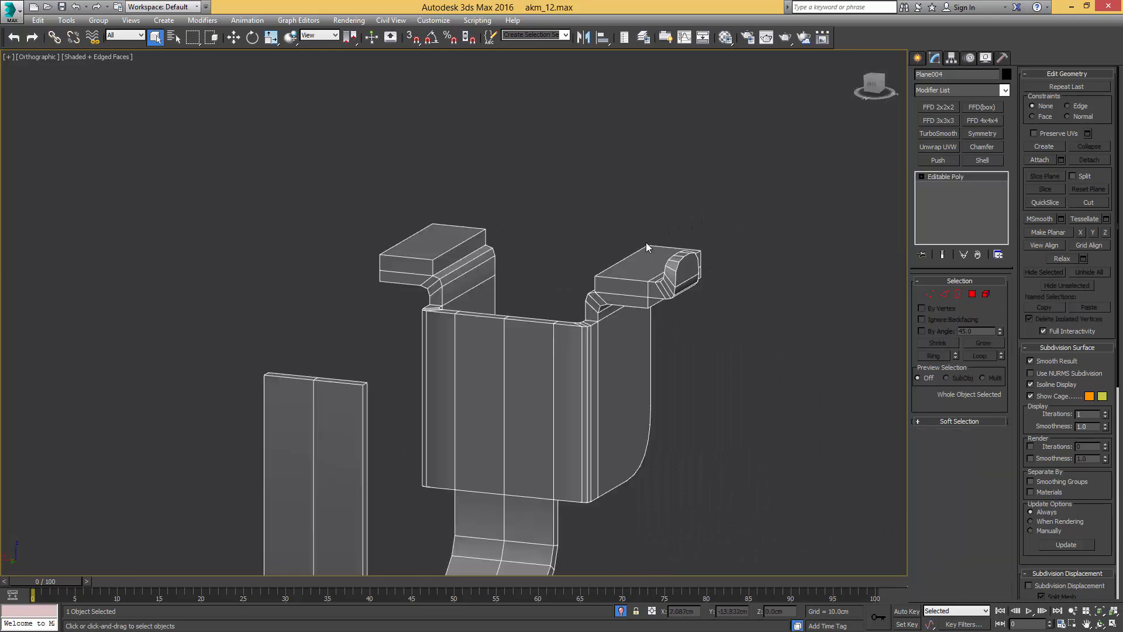
Step: Select the polygons of both upper flange blocks including the tab and lip, and detach them as a separate object
key("4")
middle_click_drag(573, 237, 633, 225, "alt")
key("l")
key("z")
middle_click_drag(371, 222, 397, 217)
left_click_drag(862, 188, 889, 188)
left_click_drag(658, 227, 890, 193, "alt")
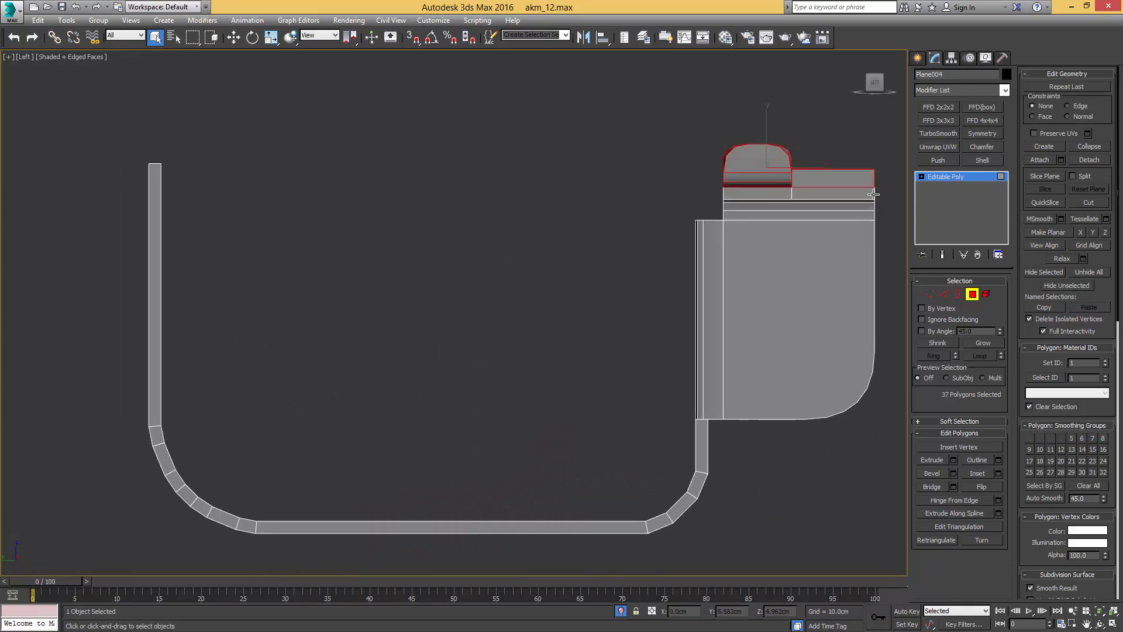
middle_click_drag(874, 194, 727, 193, "alt")
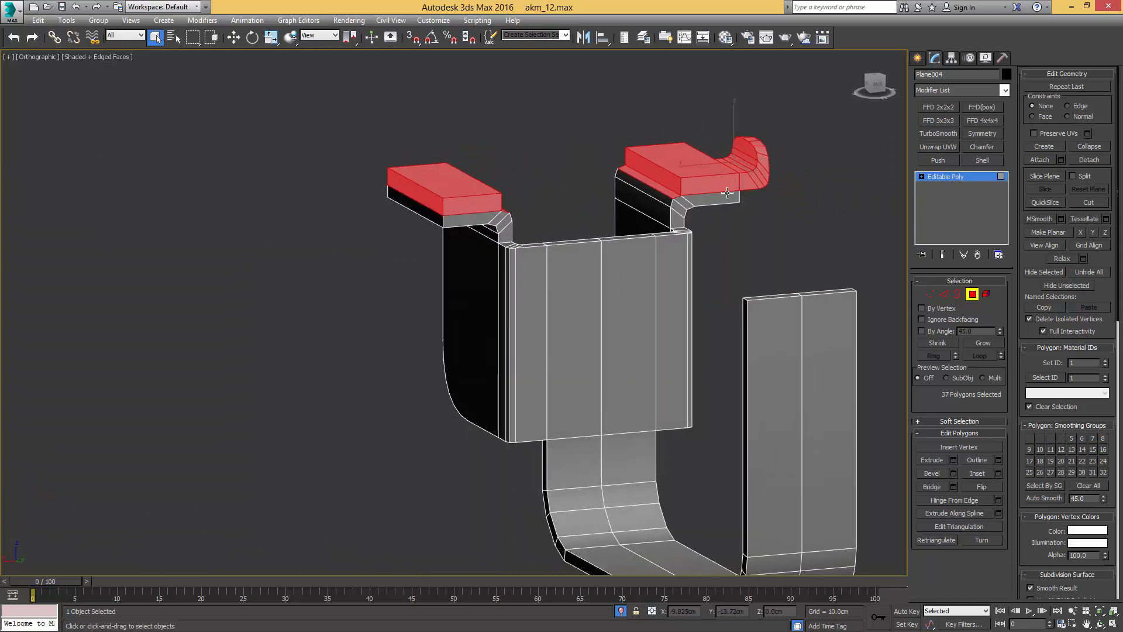
left_click(656, 183, "alt")
middle_click_drag(625, 192, 543, 192, "alt")
key("alt+d")
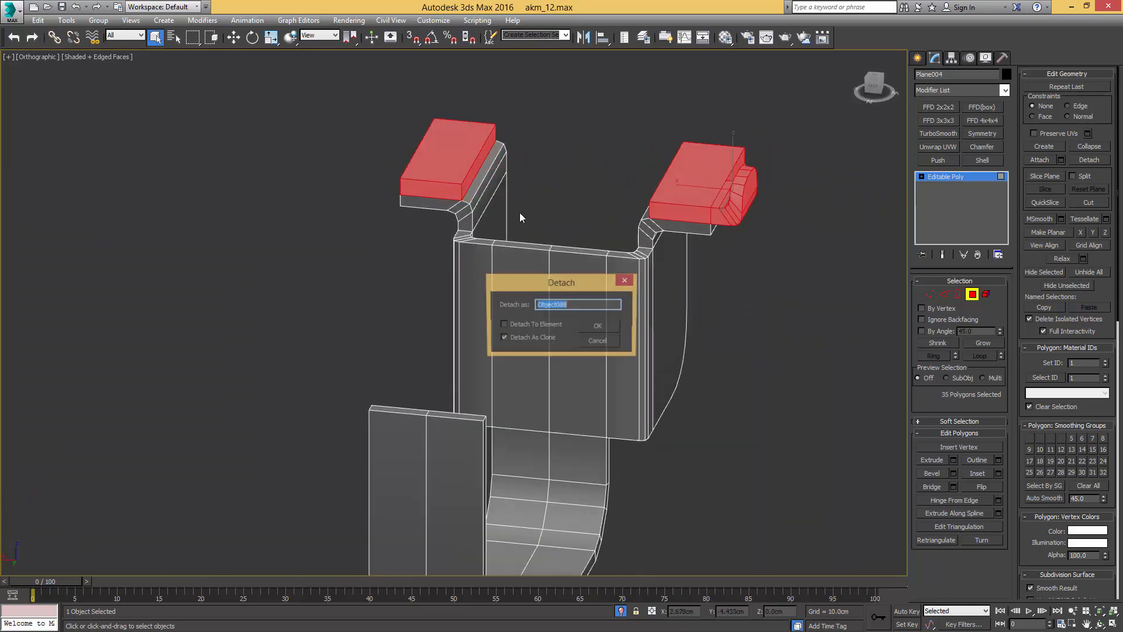
left_click(598, 326)
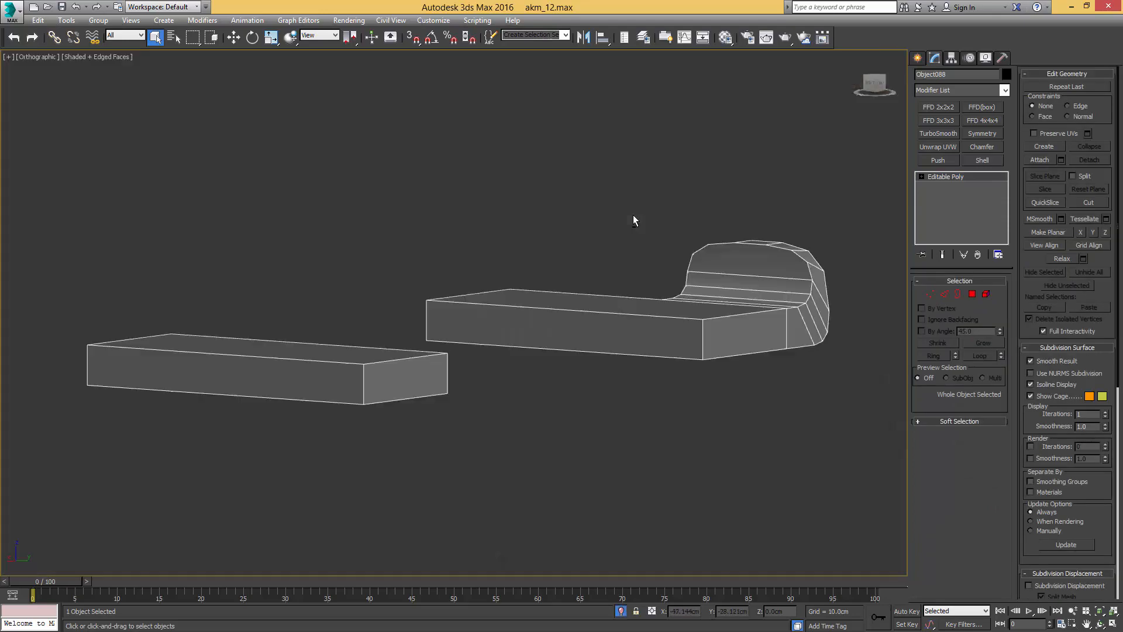
Step: Cap the open bottom borders of both detached flange blocks
middle_click_drag(632, 216, 576, 184, "alt")
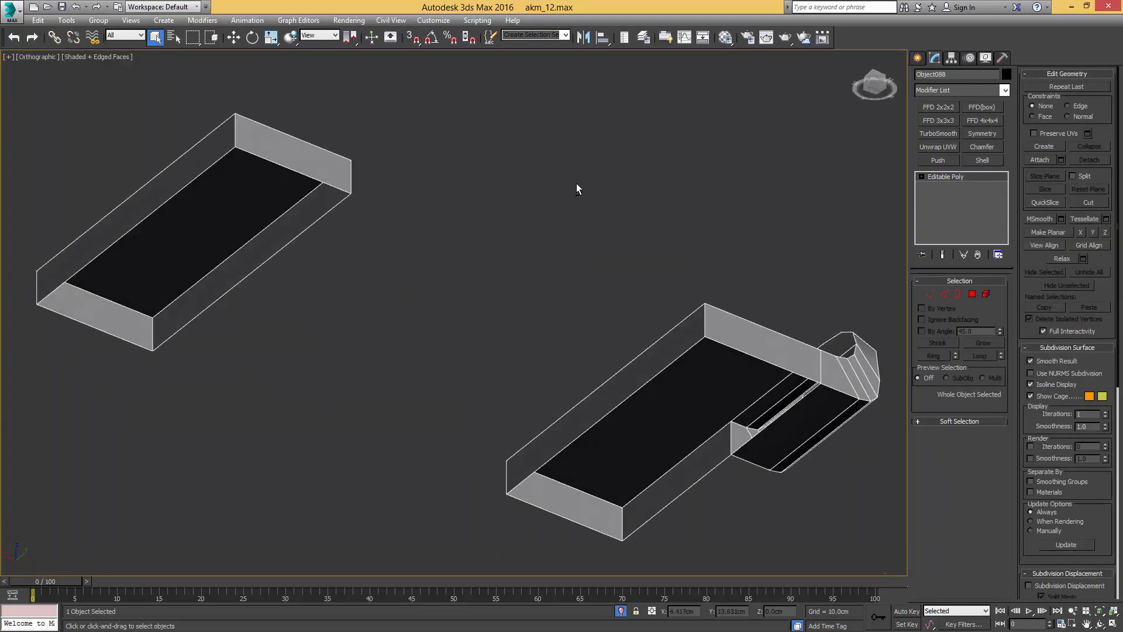
scroll(577, 183, "down", 3)
key("3")
left_click(676, 277)
middle_click_drag(676, 278, 419, 244, "alt")
left_click(422, 246)
middle_click_drag(673, 244, 747, 325, "alt")
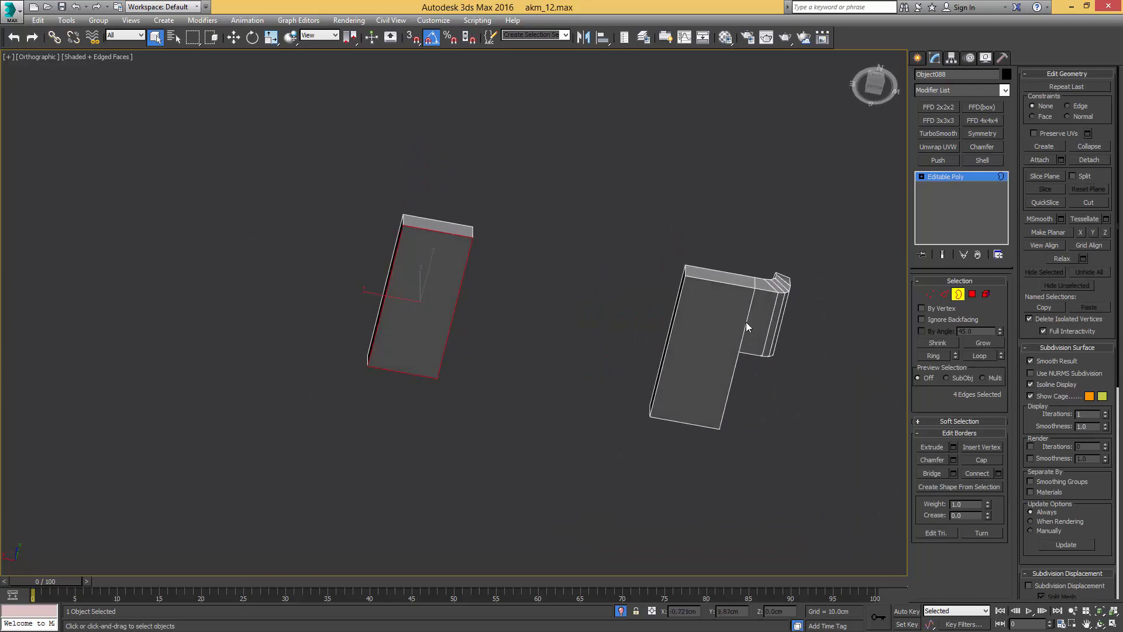
Step: Connect the inner corner vertex by the tab to the far corner with a diagonal edge across the block's underside
key("1")
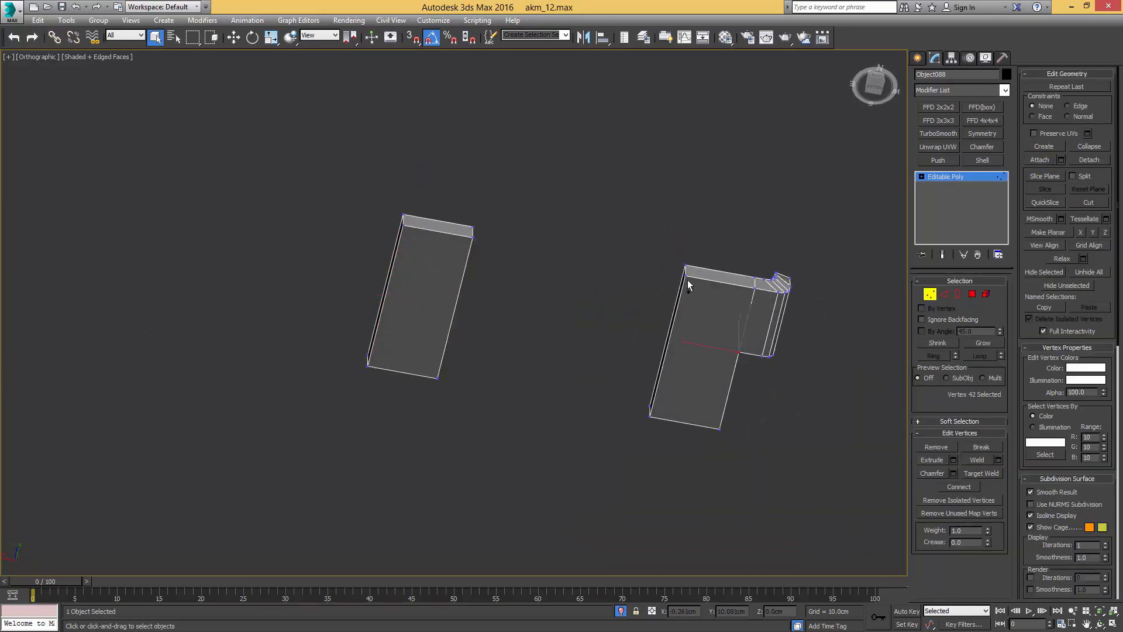
key("ctrl+shift+e")
middle_click_drag(727, 279, 758, 408, "alt")
Step: Try to remove the edge separating the tab from the top face of the block
key("2")
left_click(746, 280)
left_click(739, 286)
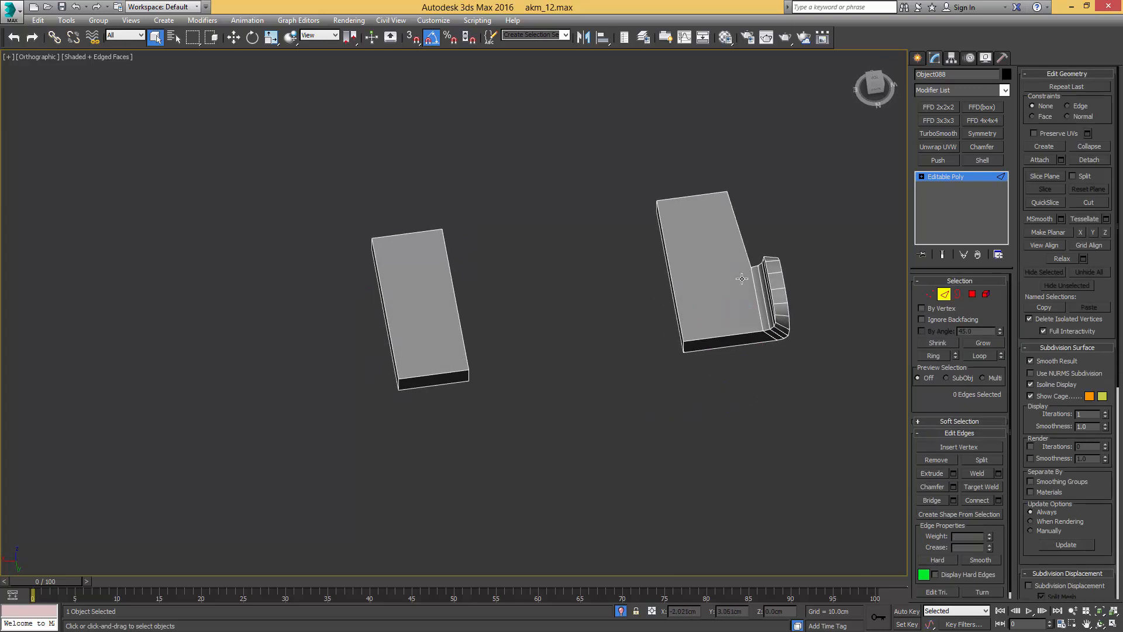
Step: Connect the tab's inner corner to the block's opposite corner diagonally across the top face and remove the edge between block and tab
key("1")
left_click(741, 270)
left_click(683, 343, "ctrl")
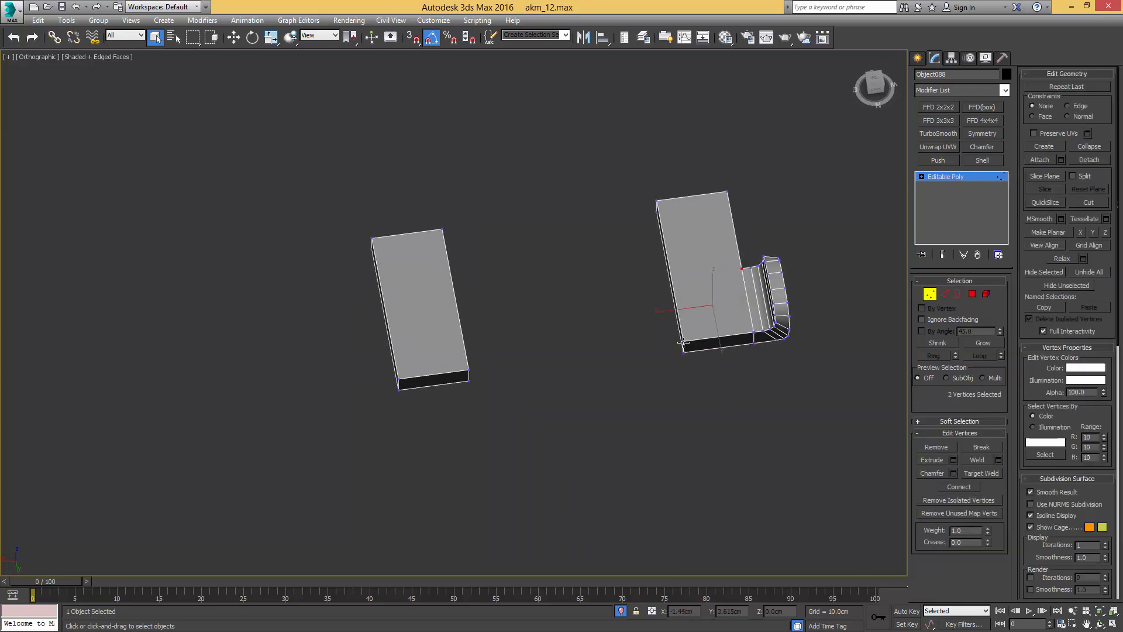
key("2")
left_click(753, 311)
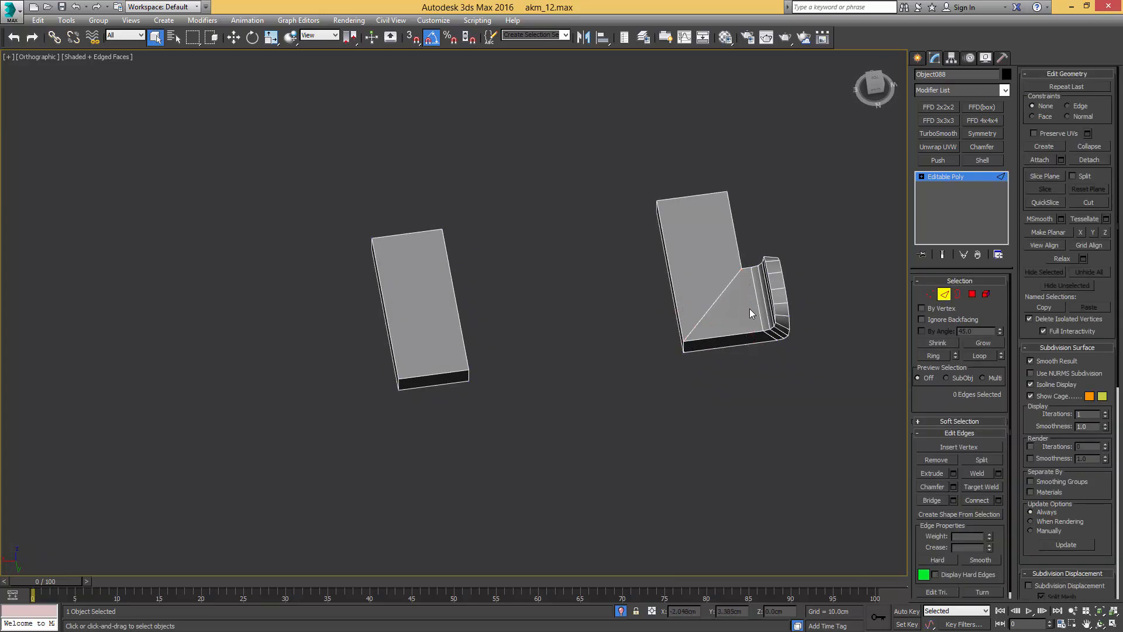
Step: Leave isolation and attach the detached flange blocks back to the trigger guard
middle_click_drag(749, 307, 585, 299, "alt")
middle_click_drag(678, 323, 686, 283, "alt")
key("alt+q")
scroll(669, 291, "down", 2)
scroll(656, 267, "up", 6)
scroll(613, 235, "up", 4)
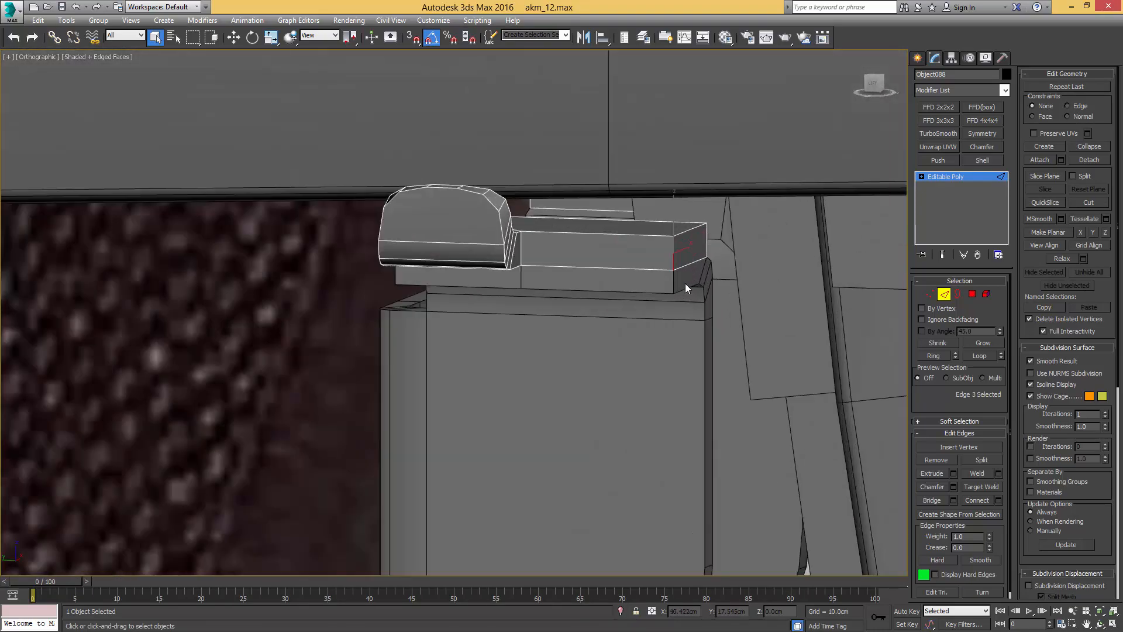
key("2")
left_click(665, 279)
scroll(665, 278, "down", 3)
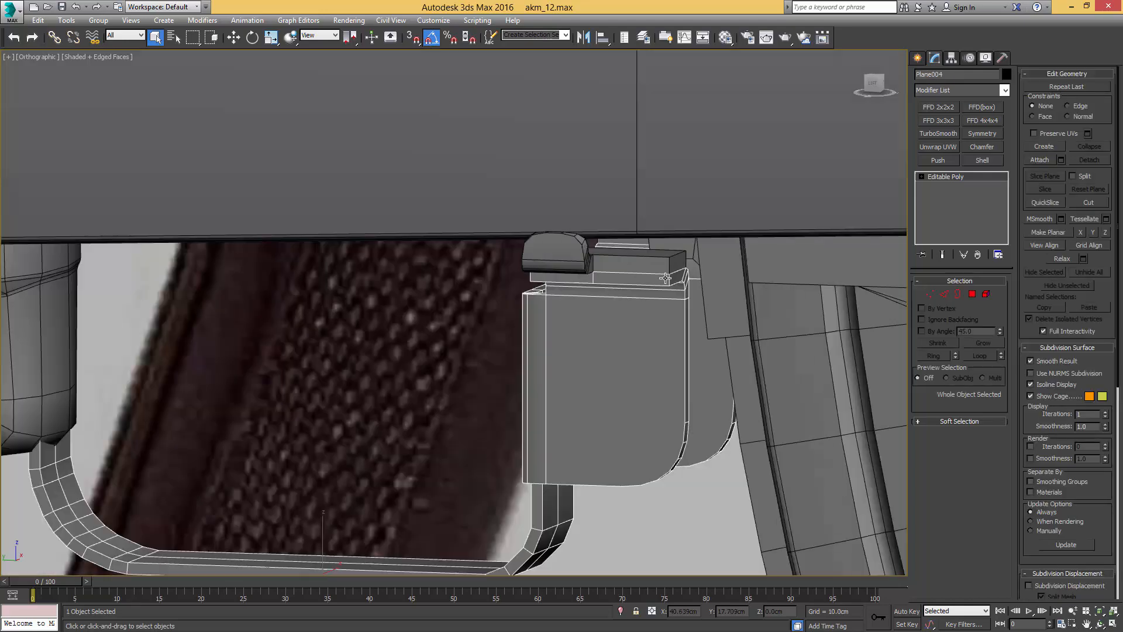
Step: Chamfer the vertical outer corner edges at the free end of the flange and block beside the lip
key("2")
scroll(668, 267, "up", 3)
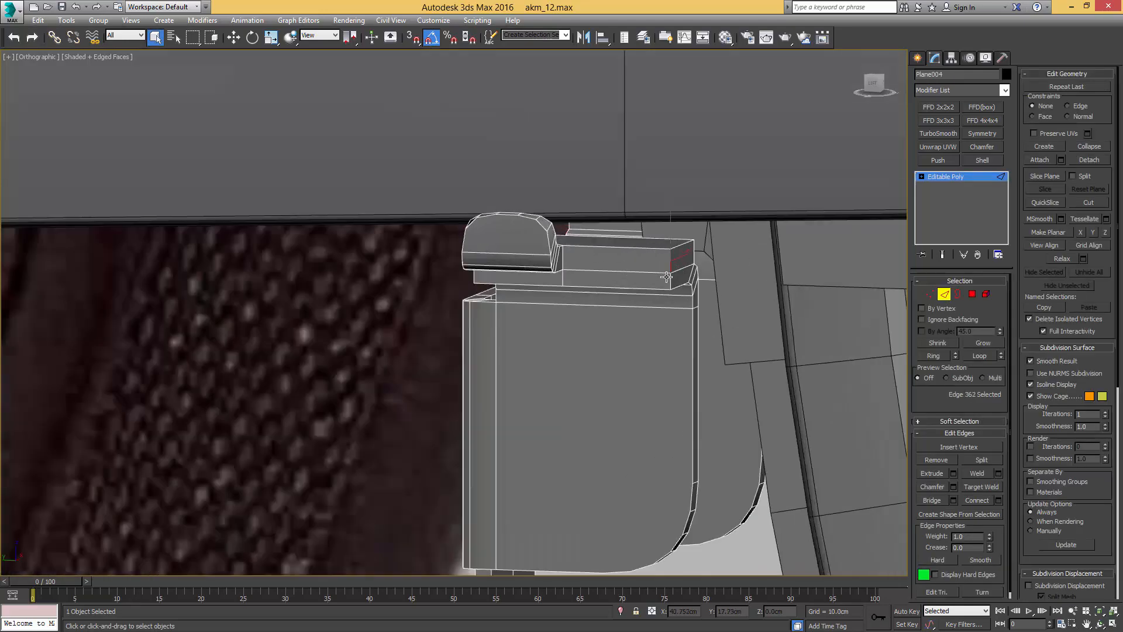
key("ctrl+shift+c")
left_click_drag(677, 272, 691, 254)
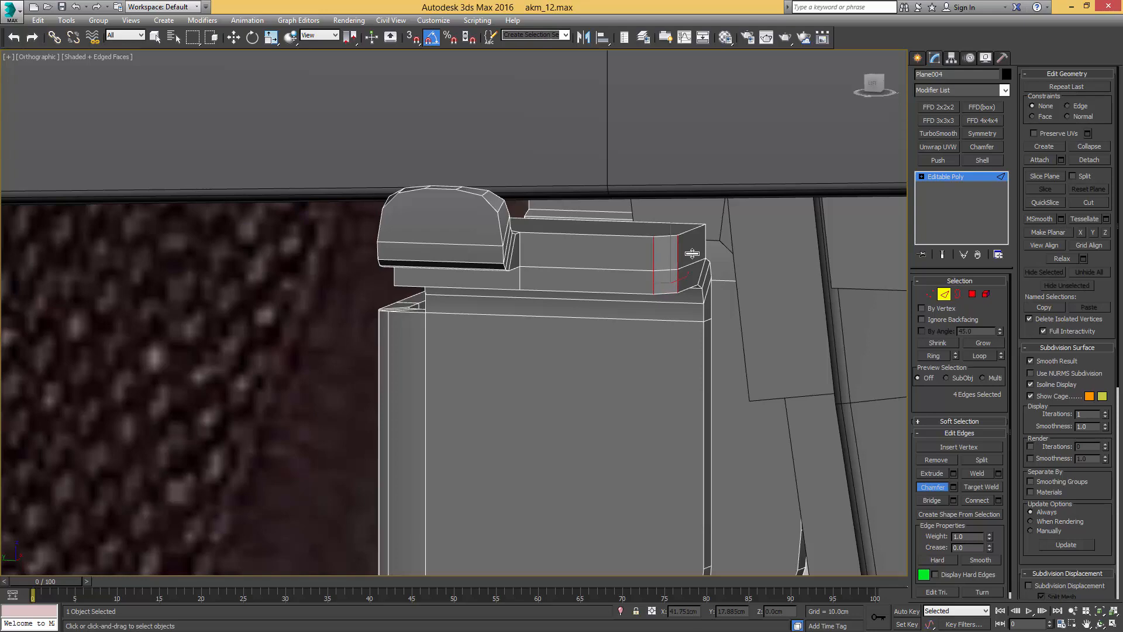
Step: Chamfer the vertical outer corner edges of the flange and block on the opposite side
scroll(692, 253, "down", 3)
middle_click_drag(689, 258, 421, 257, "alt")
left_click(613, 250, "ctrl")
middle_click_drag(612, 261, 466, 288, "alt")
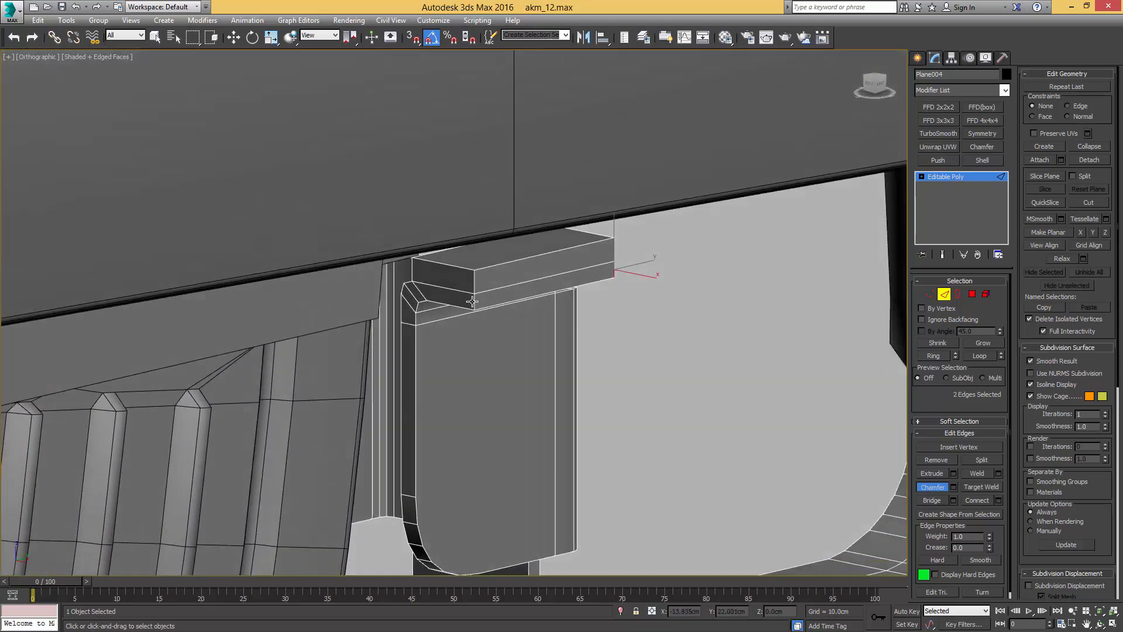
left_click(474, 284, "ctrl")
left_click_drag(474, 280, 486, 275)
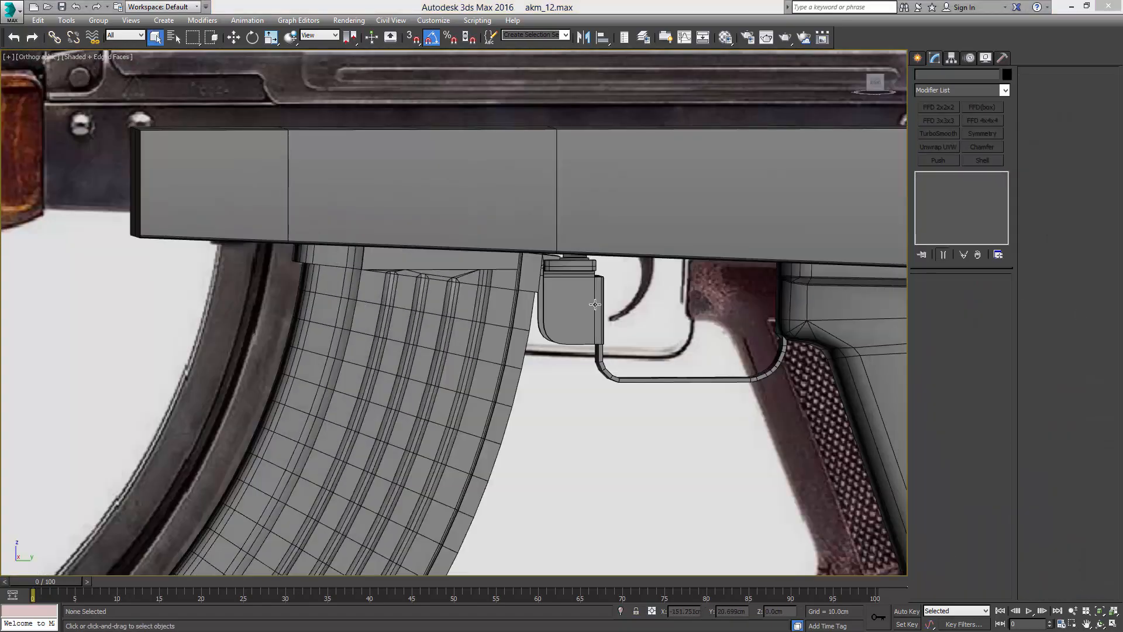
Step: Scale the vertices of both trigger guard side walls inward along X to 83 percent, leaving the outer flange edges in place
left_click(595, 305)
middle_click_drag(595, 304, 671, 271, "alt")
scroll(691, 217, "up", 3)
key("1")
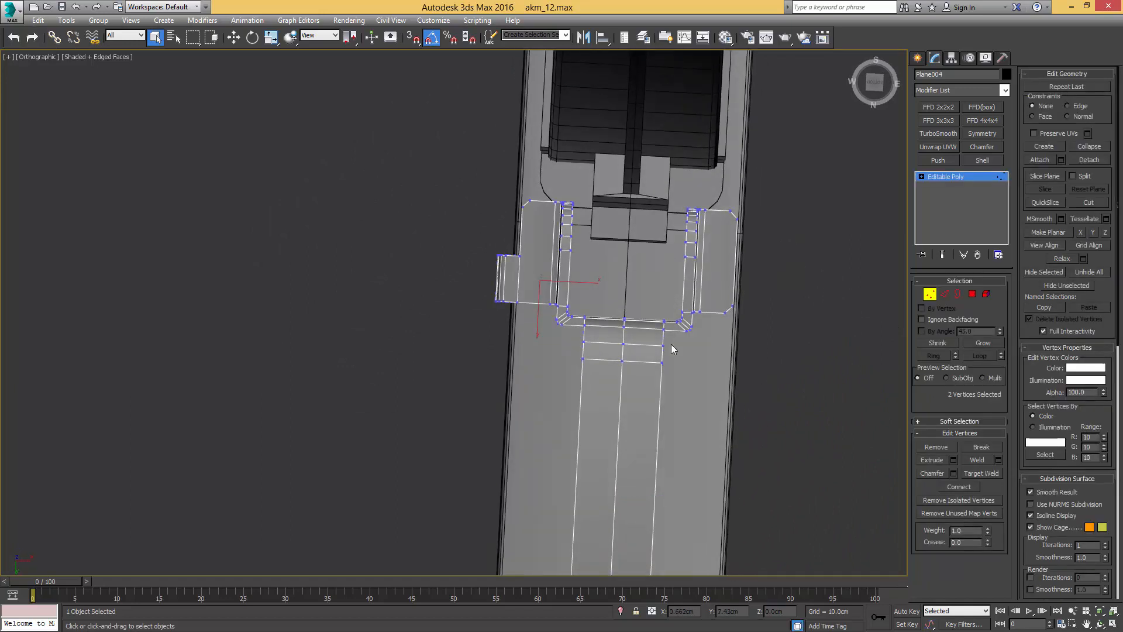
left_click_drag(671, 345, 718, 197)
middle_click_drag(717, 196, 704, 189, "alt")
scroll(609, 264, "up", 2)
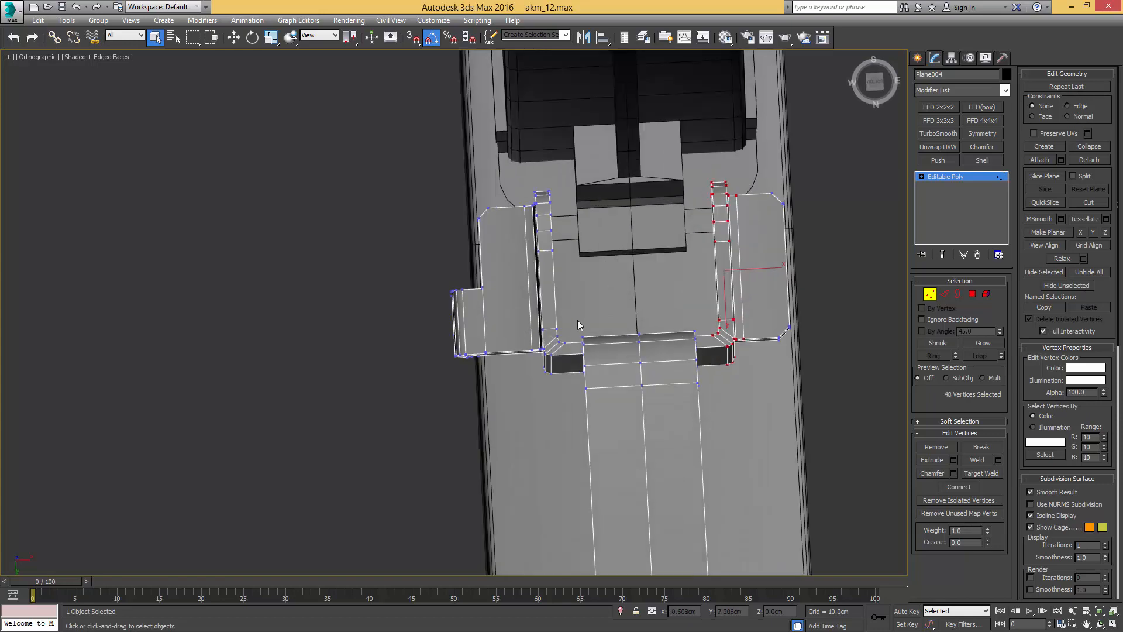
key("b")
scroll(474, 321, "down", 3)
middle_click_drag(451, 323, 611, 283)
scroll(613, 285, "up", 1)
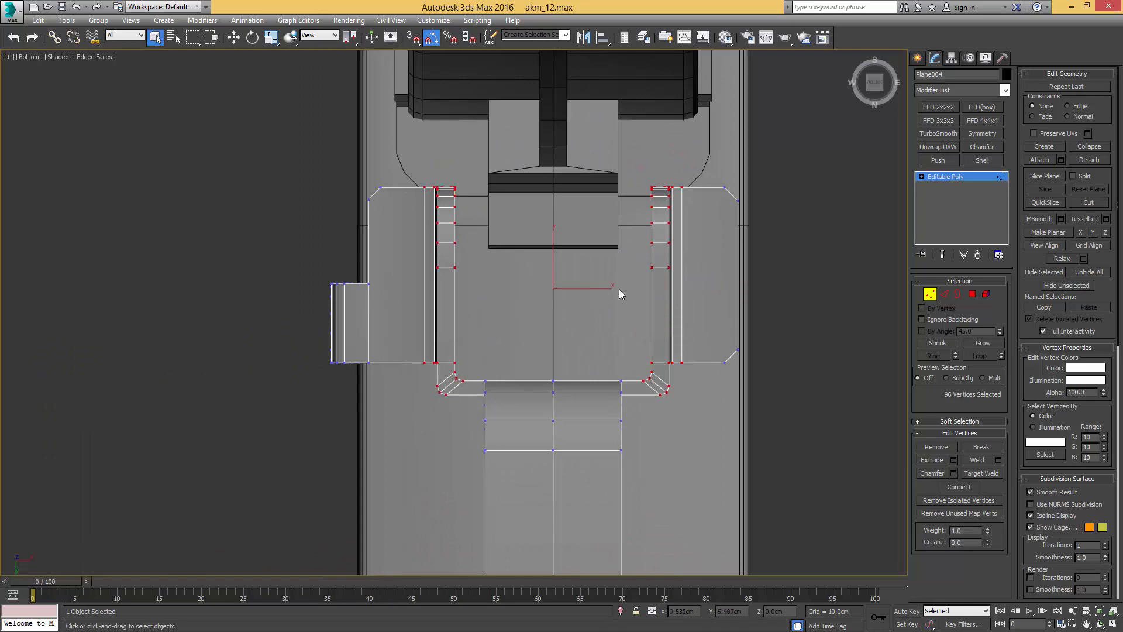
key("r")
left_click_drag(608, 288, 601, 288)
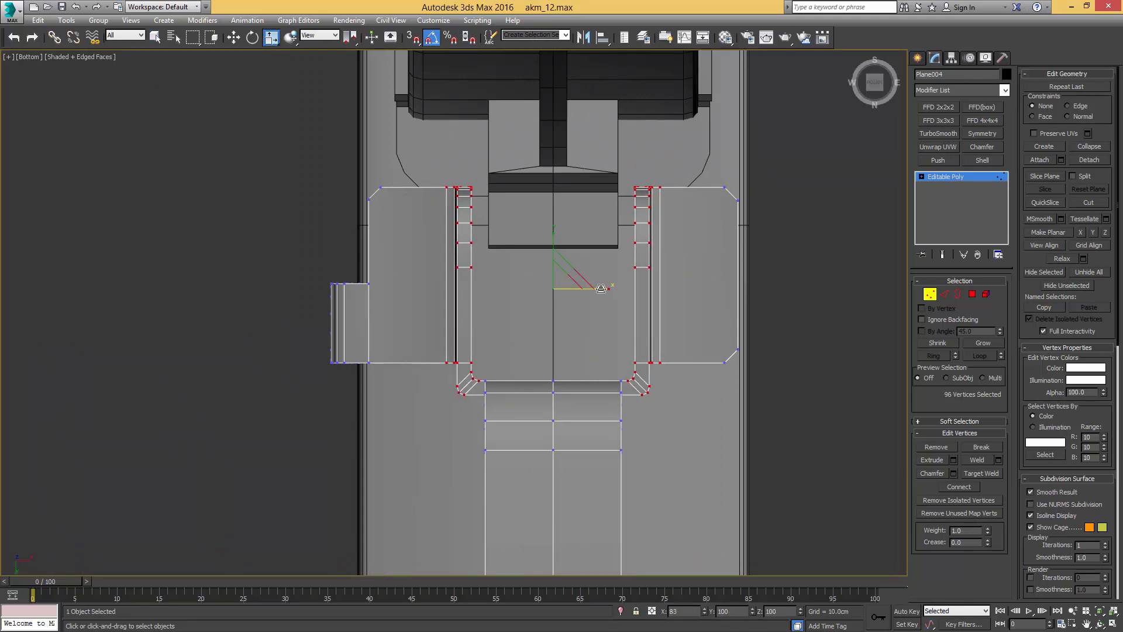
scroll(601, 288, "down", 3)
key("1")
Step: Detach the inner faces of the trigger guard's two side plates as a cloned separate object
middle_click_drag(600, 288, 537, 321, "alt")
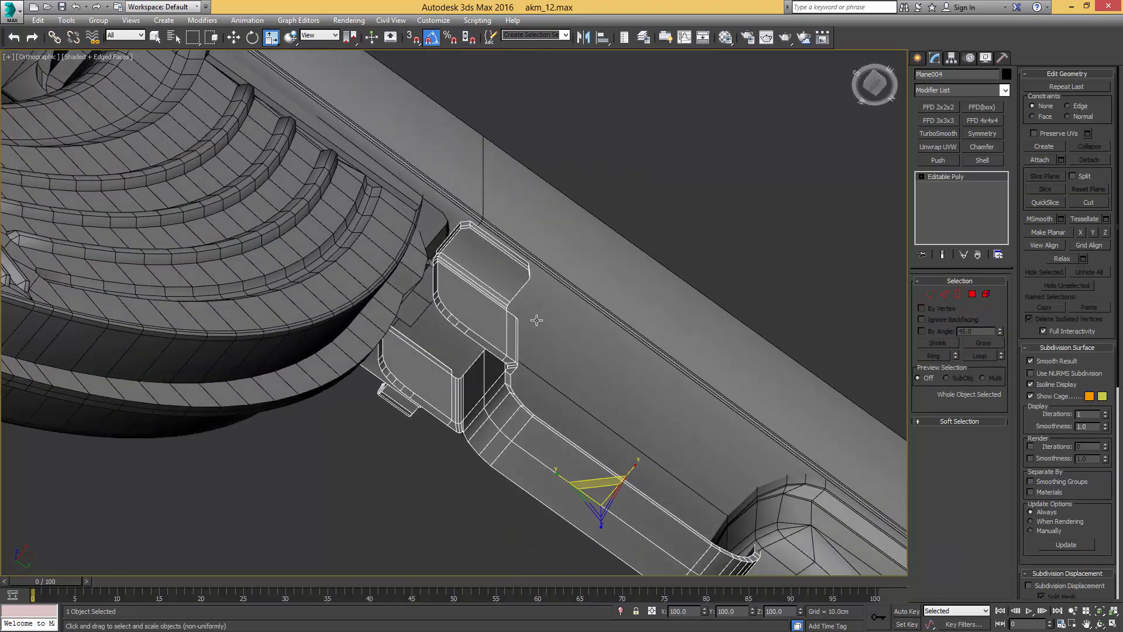
middle_click_drag(414, 372, 610, 369)
key("4")
key("q")
left_click(539, 363)
left_click(612, 366, "ctrl")
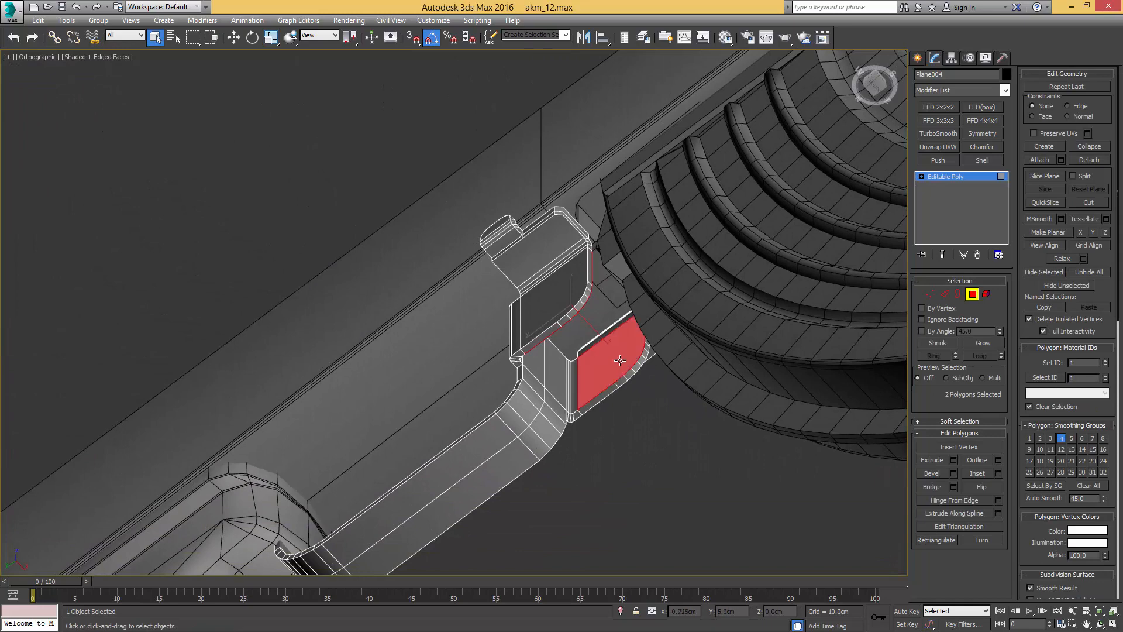
key("ctrl+d")
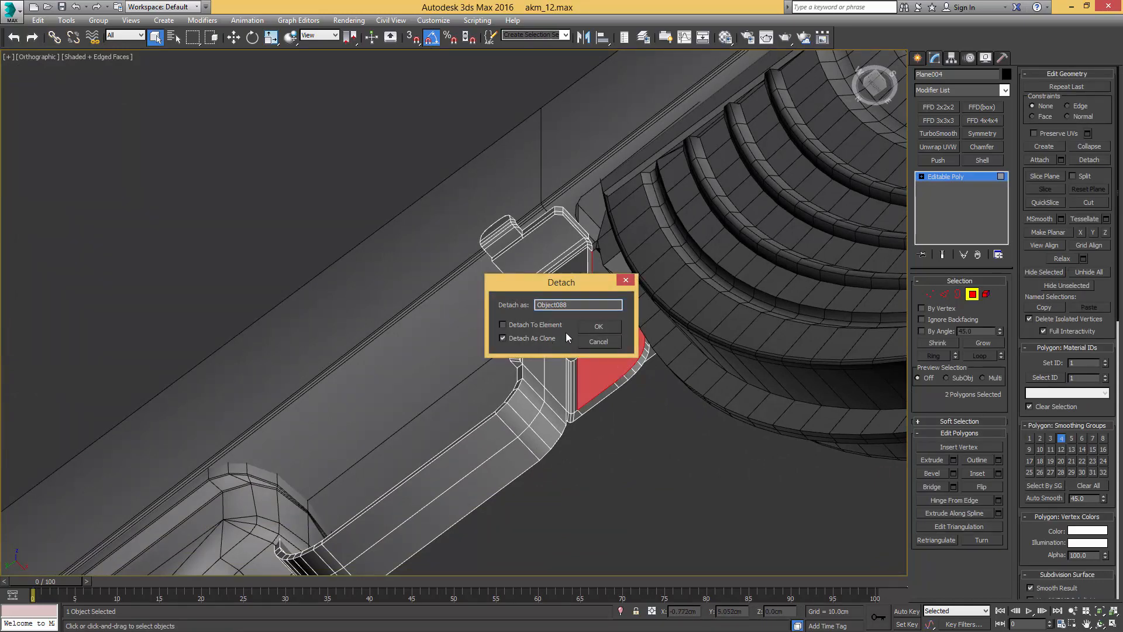
left_click(595, 328)
Step: Isolate the cloned pair of side plate faces
key("4")
left_click(603, 370)
mouse_move(603, 370)
middle_mouse_down("alt")
mouse_move(581, 366)
mouse_move(629, 378)
middle_mouse_up("alt")
key("alt+q")
middle_click_drag(579, 346, 633, 346)
scroll(633, 346, "down", 3)
middle_click_drag(634, 346, 634, 413, "alt")
Step: Collapse the rounded lower corner of each cloned plate face into a single vertex
key("1")
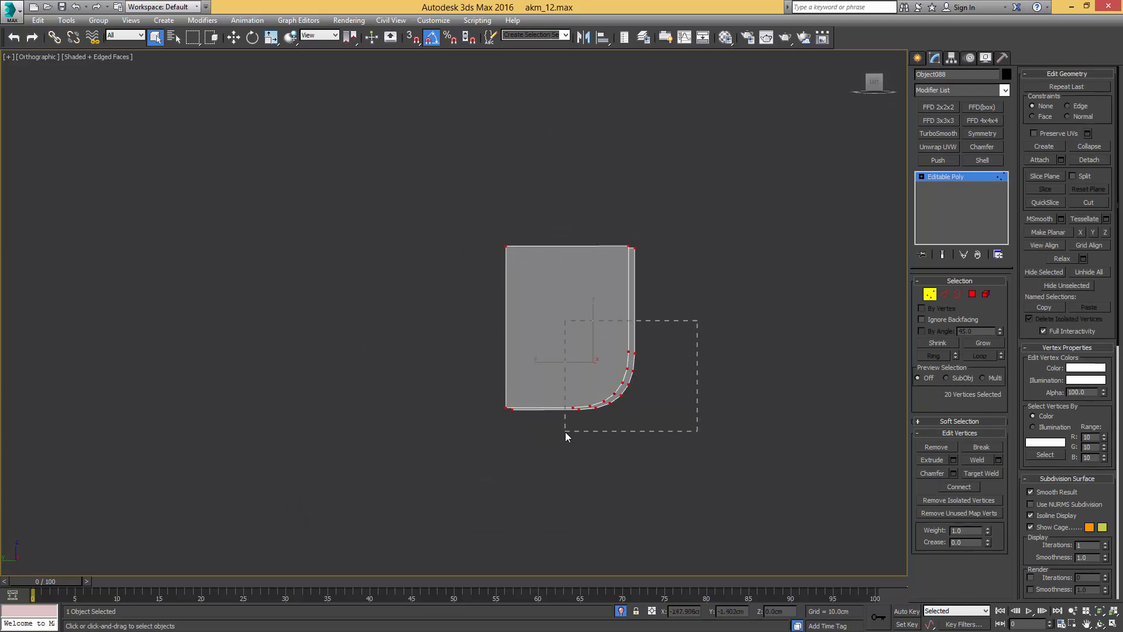
middle_click_drag(617, 389, 559, 393, "alt")
left_click_drag(529, 431, 588, 352)
key("ctrl+alt+c")
left_click_drag(647, 408, 631, 399)
key("ctrl+alt+c")
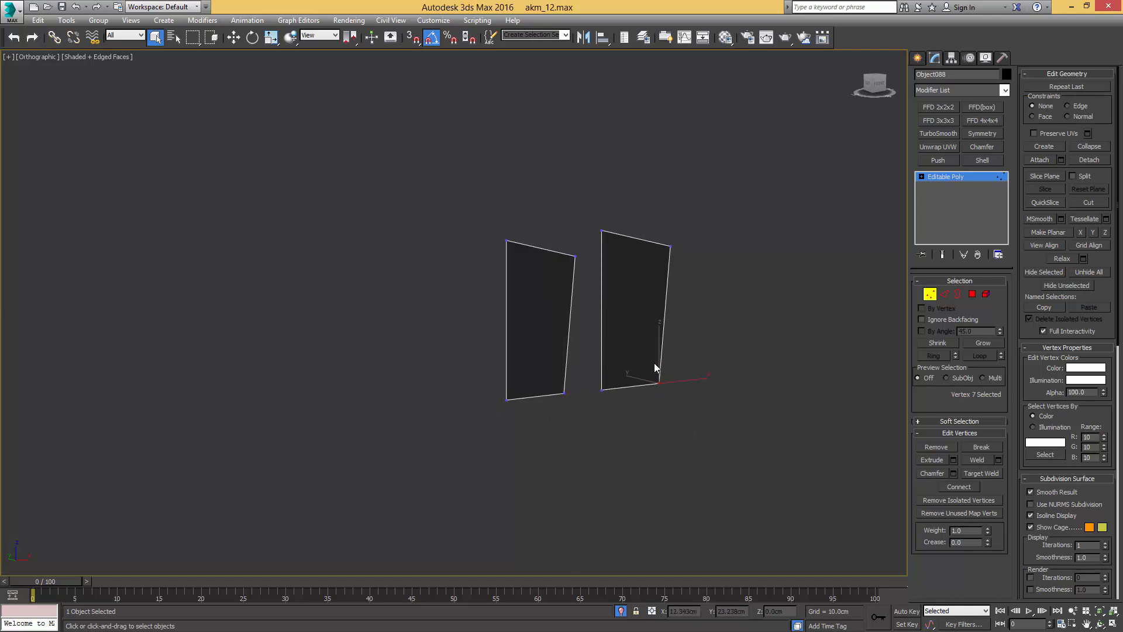
Step: Bridge the magazine-side, bottom and rear edge pairs of the two plate faces to form a box
middle_click_drag(654, 363, 682, 349, "alt")
key("2")
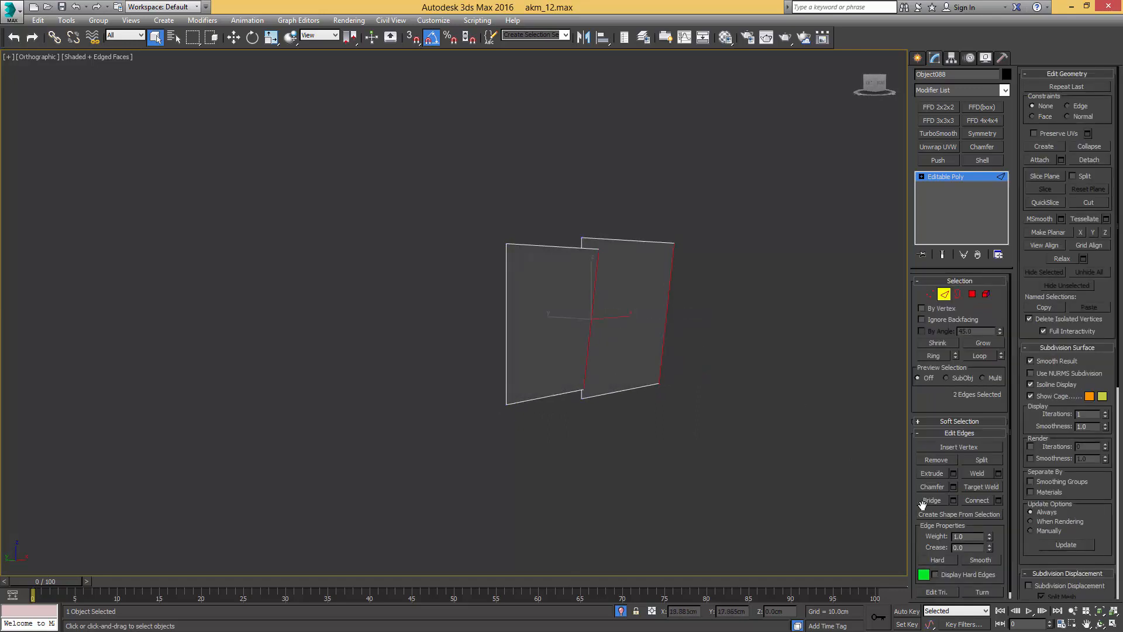
left_click(923, 501)
middle_click_drag(694, 421, 688, 396, "alt")
left_click_drag(592, 351, 592, 350)
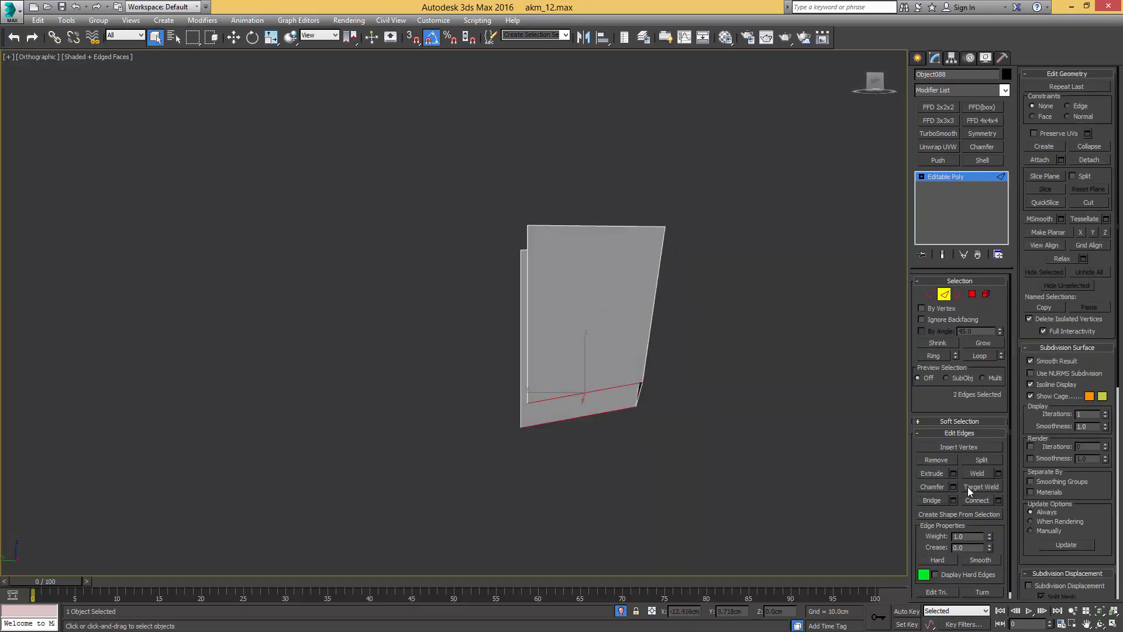
left_click(934, 501)
middle_click_drag(678, 357, 702, 375, "alt")
left_click_drag(478, 291, 570, 334)
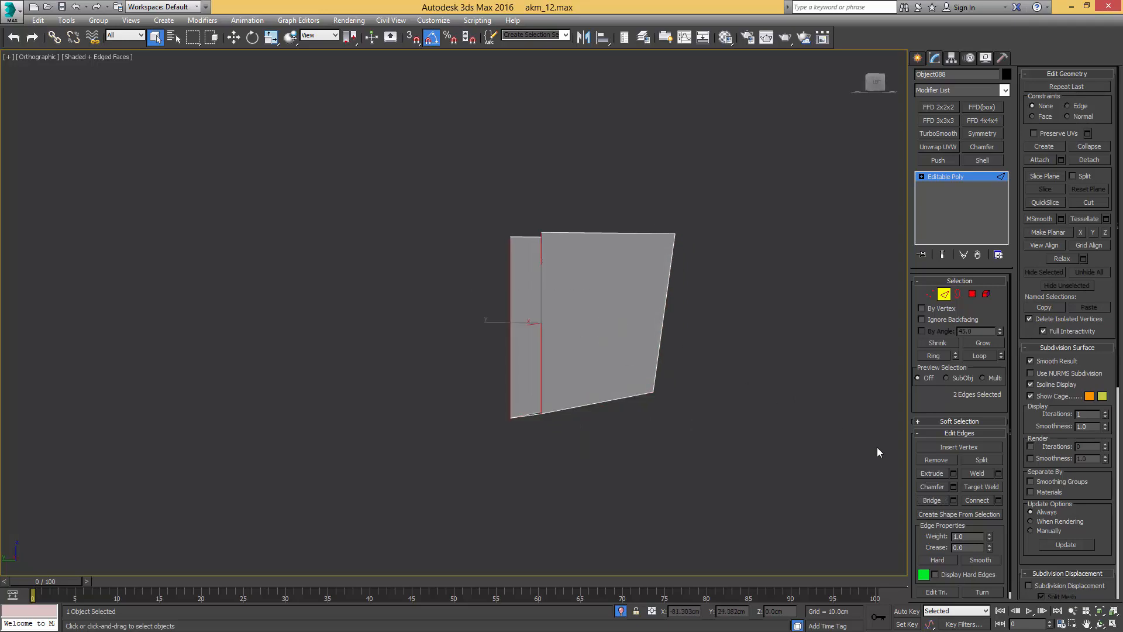
left_click(935, 501)
middle_click_drag(722, 373, 697, 355, "alt")
key("2")
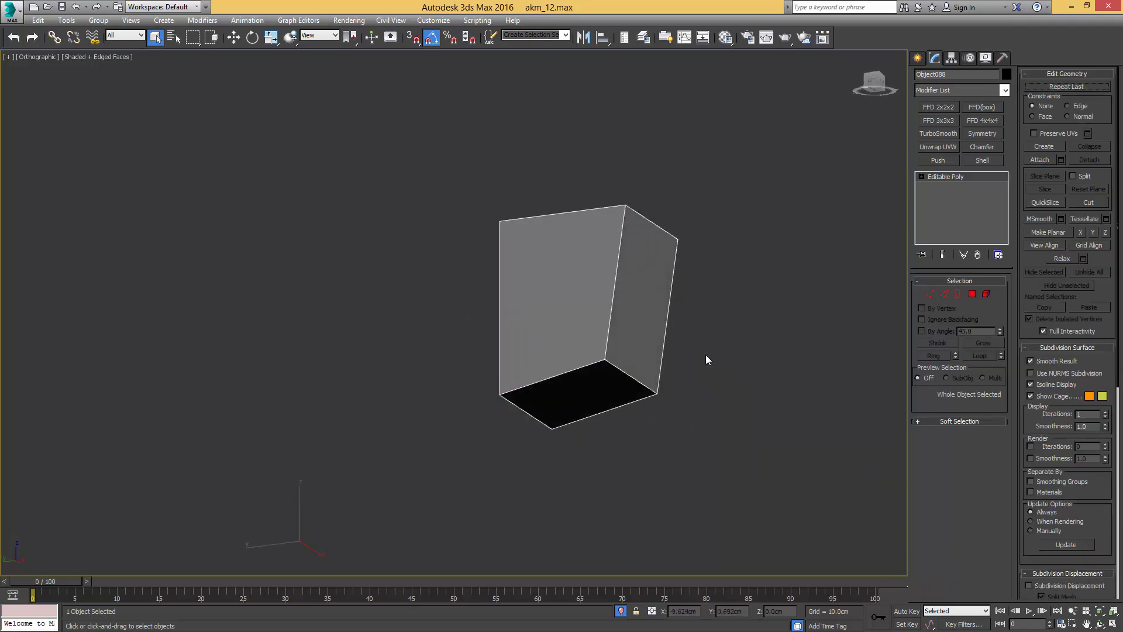
Step: Leave isolation and straighten the box in the left view, making its magazine-side vertices vertical and its bottom vertices horizontal
key("l")
scroll(695, 352, "down", 8)
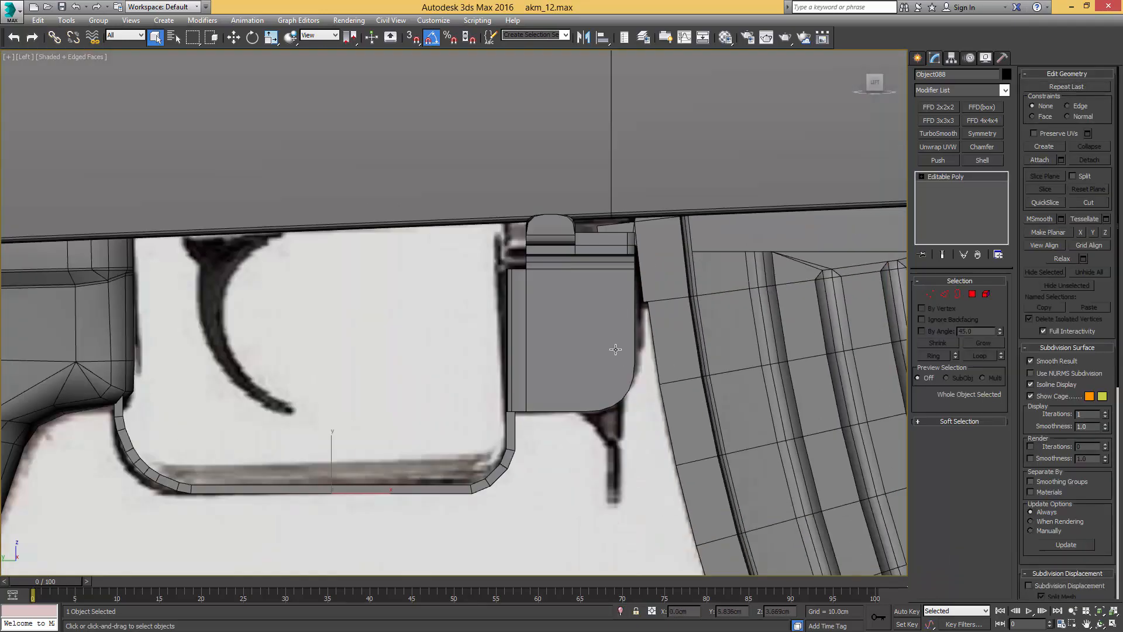
key("F3")
key("1")
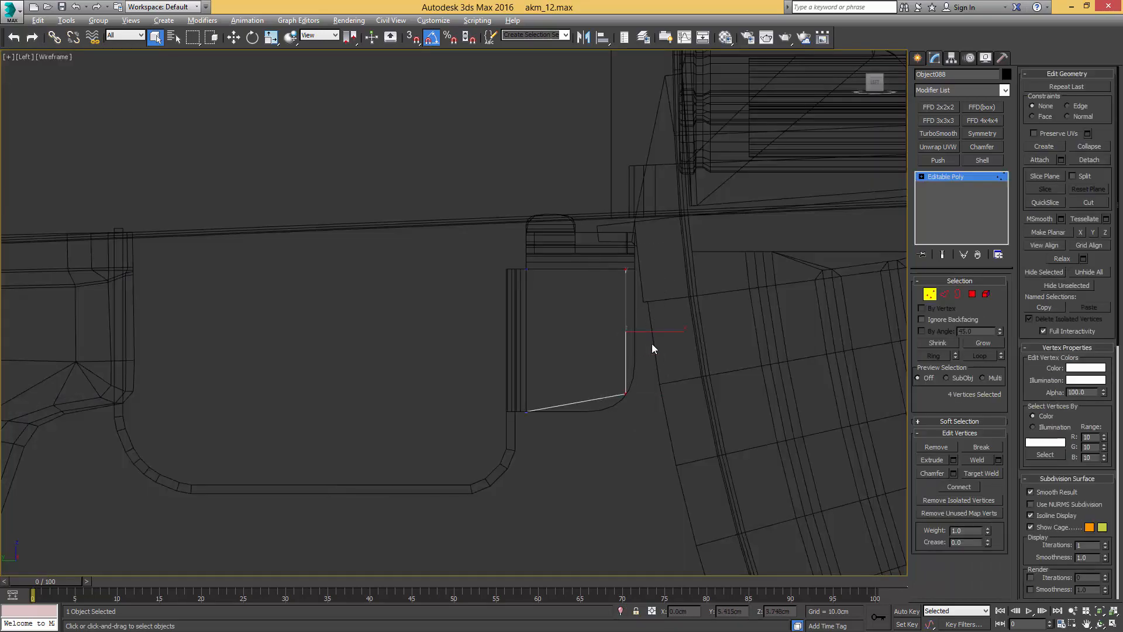
left_click_drag(683, 356, 486, 436)
key("F3")
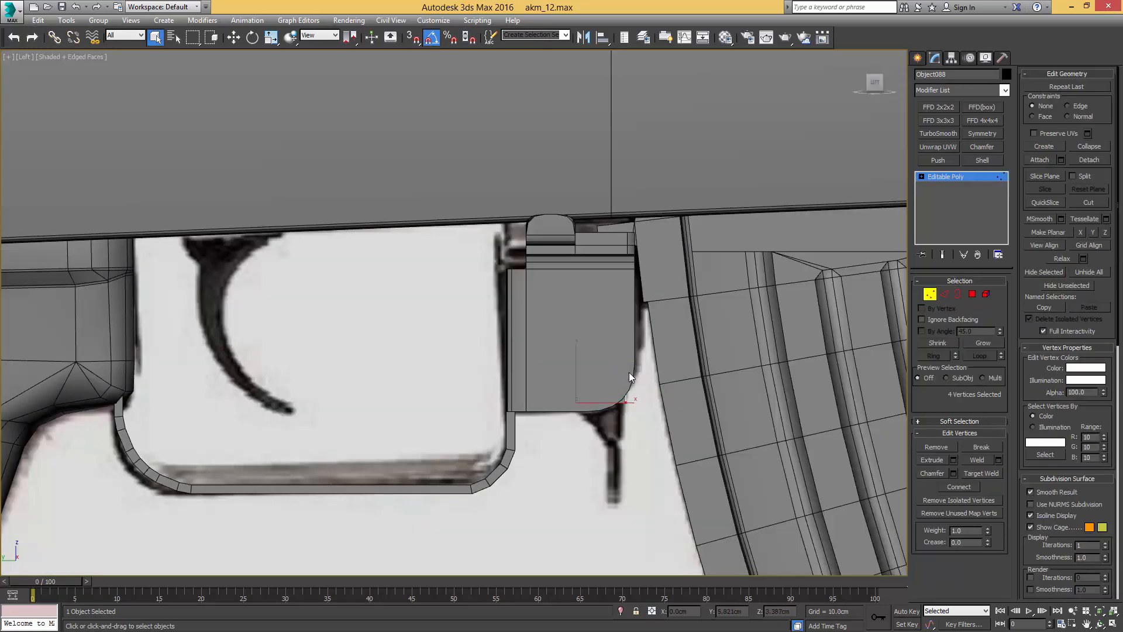
key("F3")
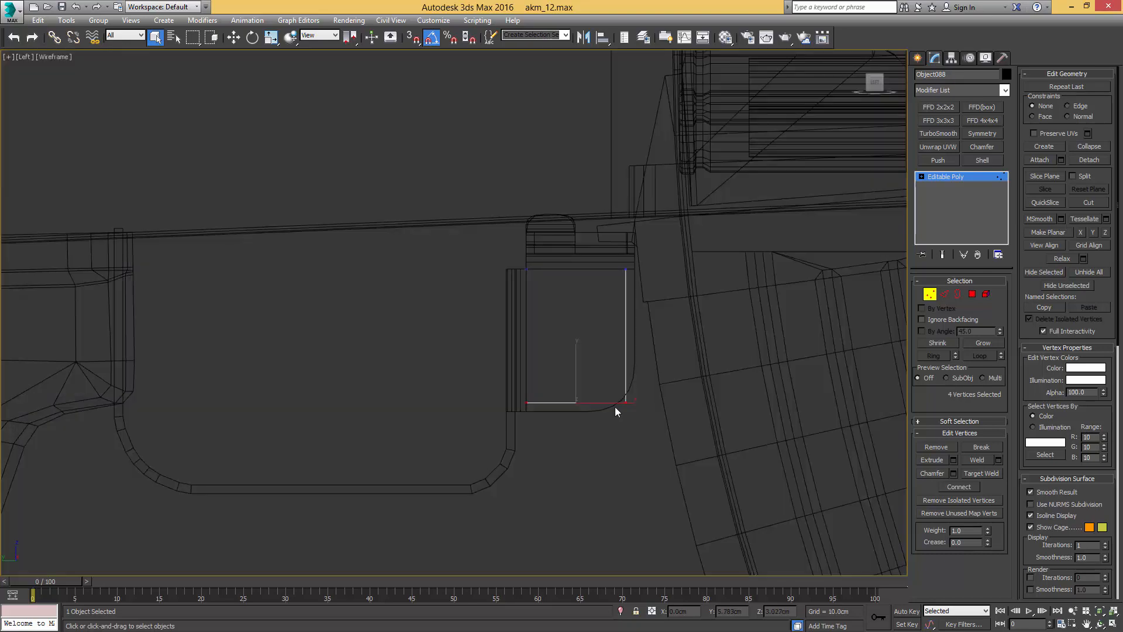
Step: Add a vertical edge loop around the box near its magazine-side end
key("2")
key("w")
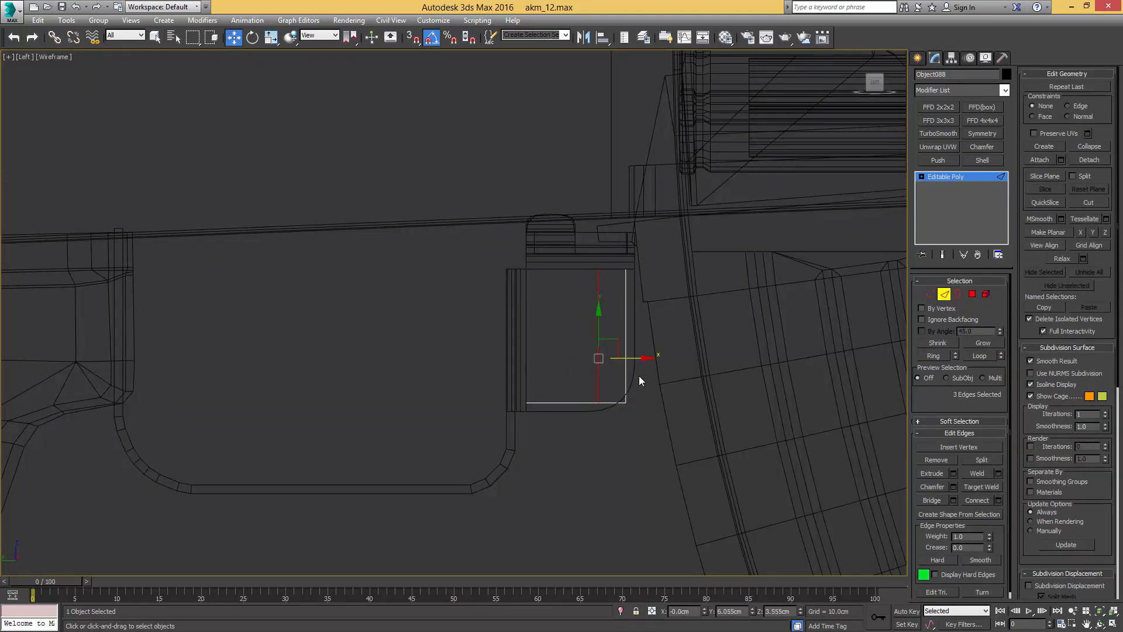
key("F3")
Step: Extrude the bottom polygon nearest the magazine by 0 cm and move it straight down to form the magazine release lever
mouse_move(639, 353)
middle_mouse_down("alt")
mouse_move(620, 354)
mouse_move(612, 374)
middle_mouse_up("alt")
key("4")
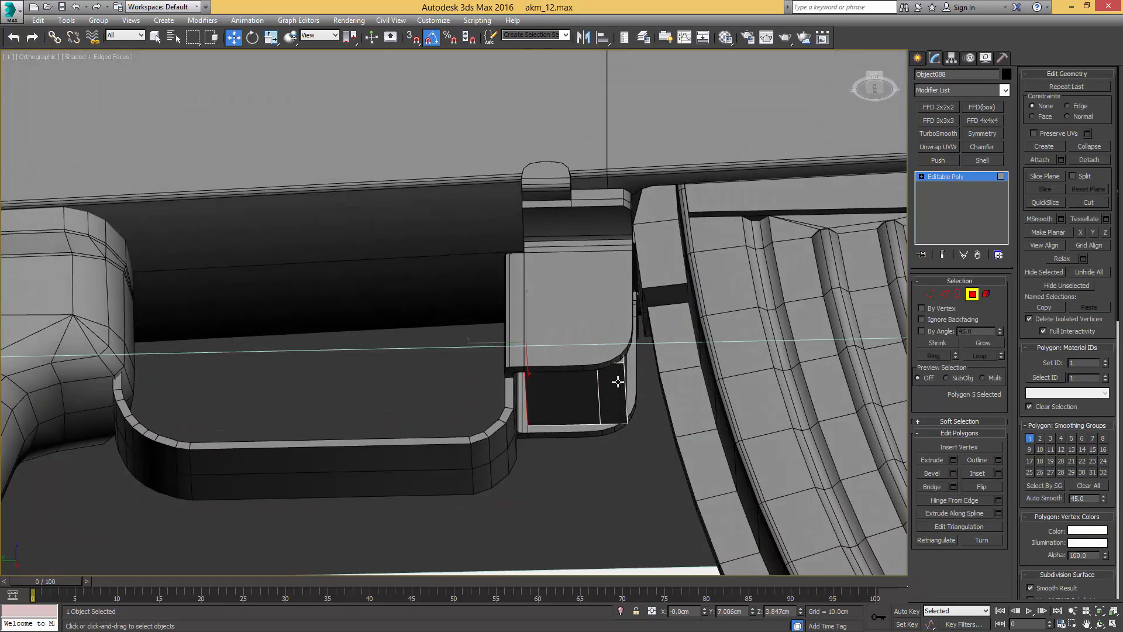
key("q")
left_click(954, 459)
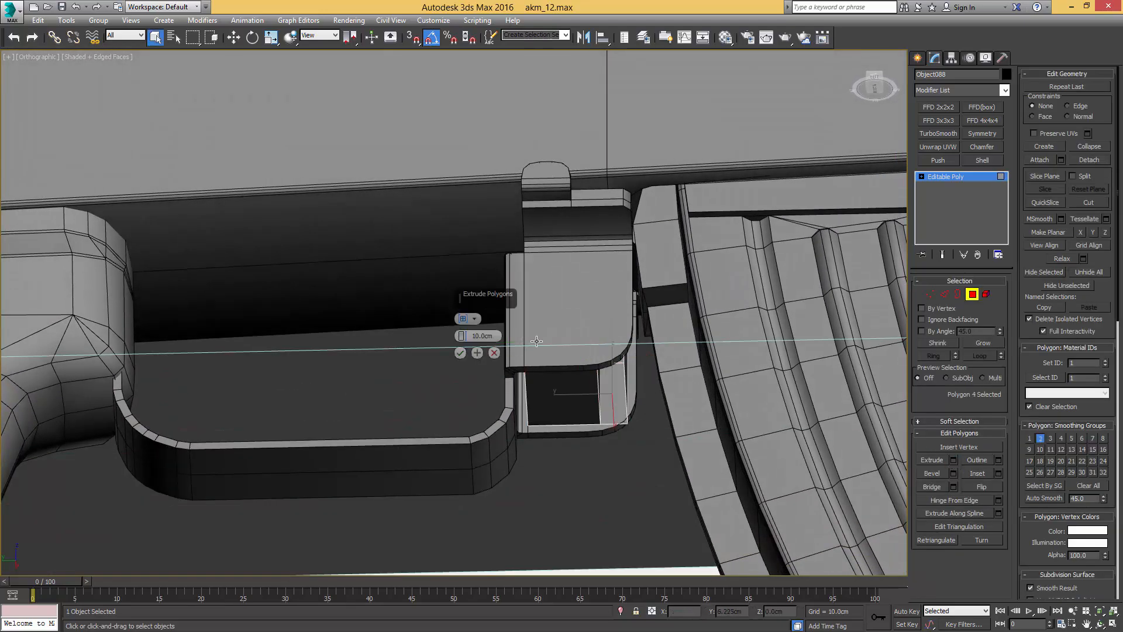
left_click(460, 353)
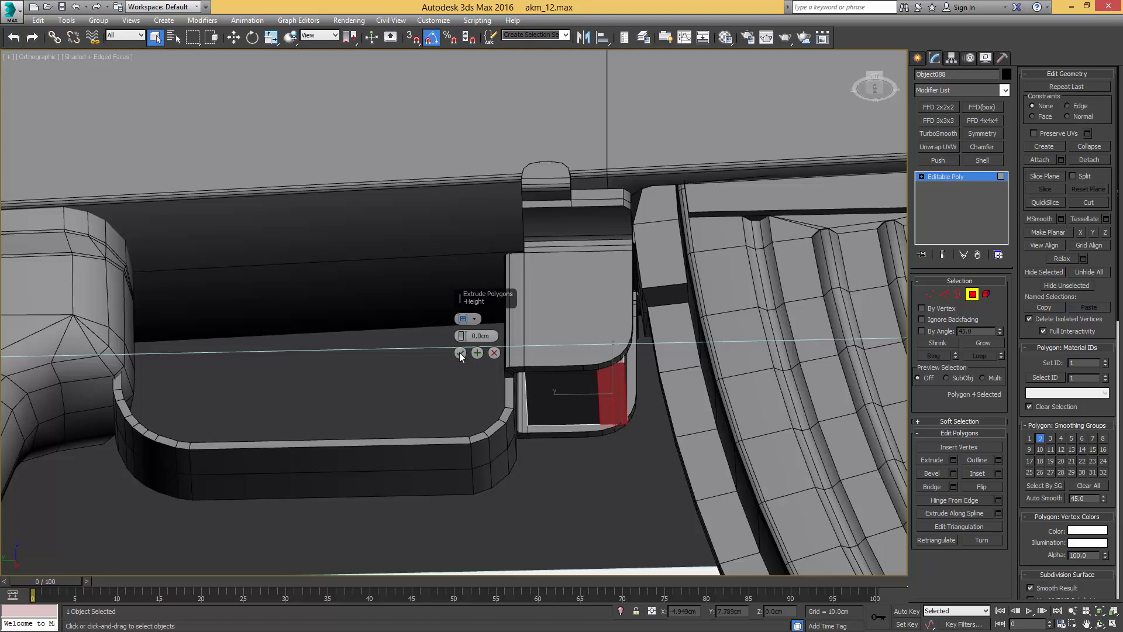
key("w")
middle_click_drag(608, 345, 612, 373, "alt")
left_click_drag(611, 354, 608, 431)
key("l")
scroll(601, 398, "down", 5)
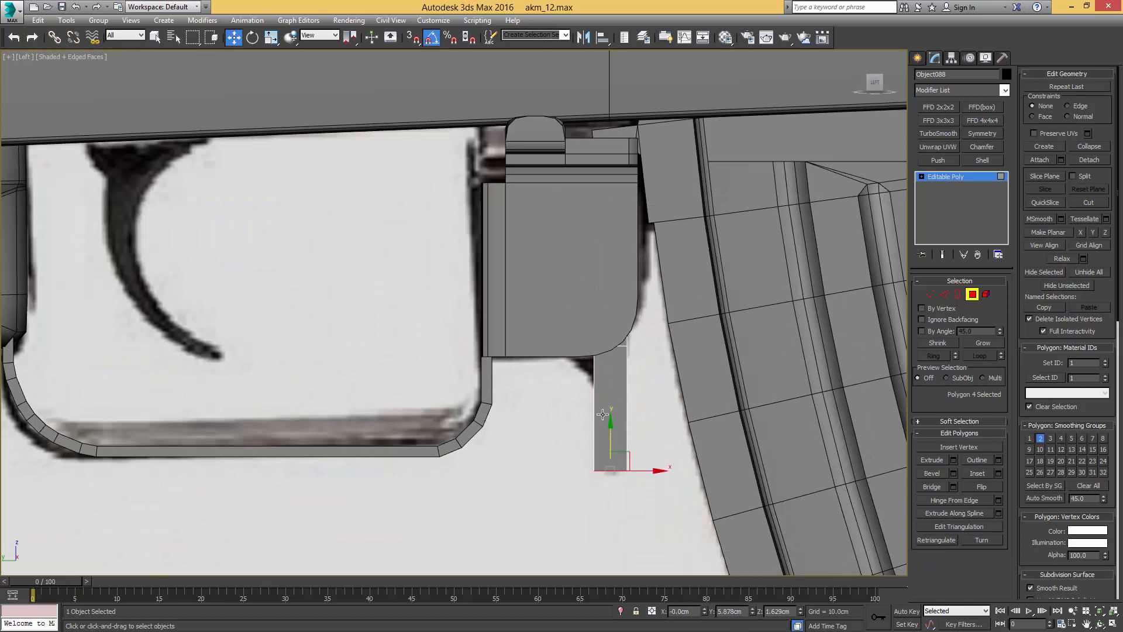
Step: Thin the lever by moving its rear column of vertices toward the magazine, and compare the shape with the reference photo
key("1")
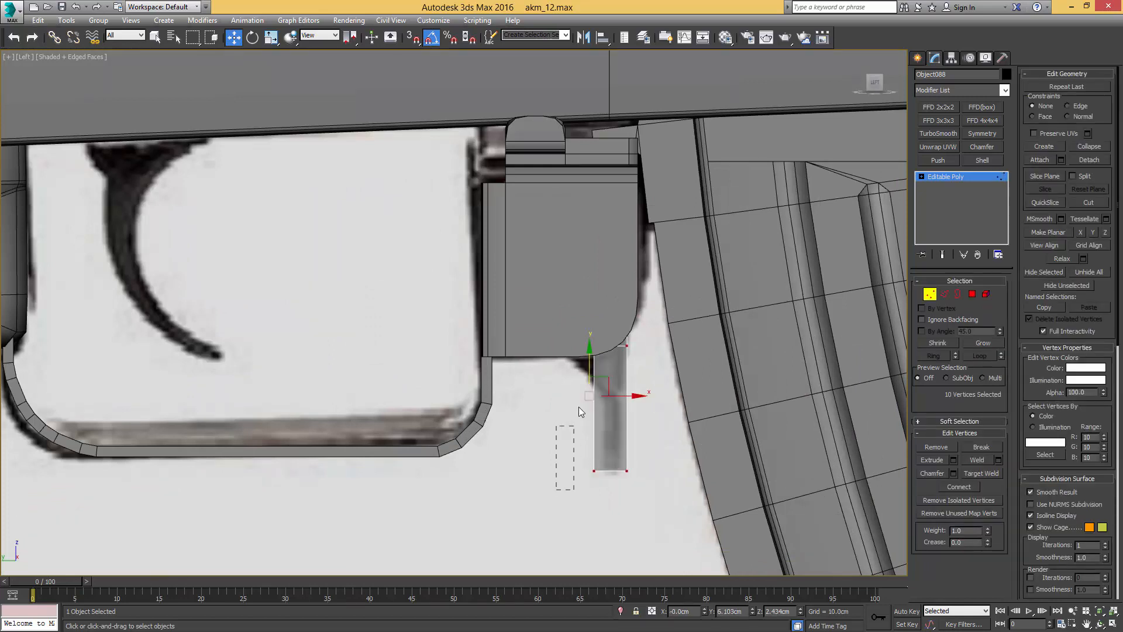
key("F3")
left_click_drag(559, 489, 603, 167)
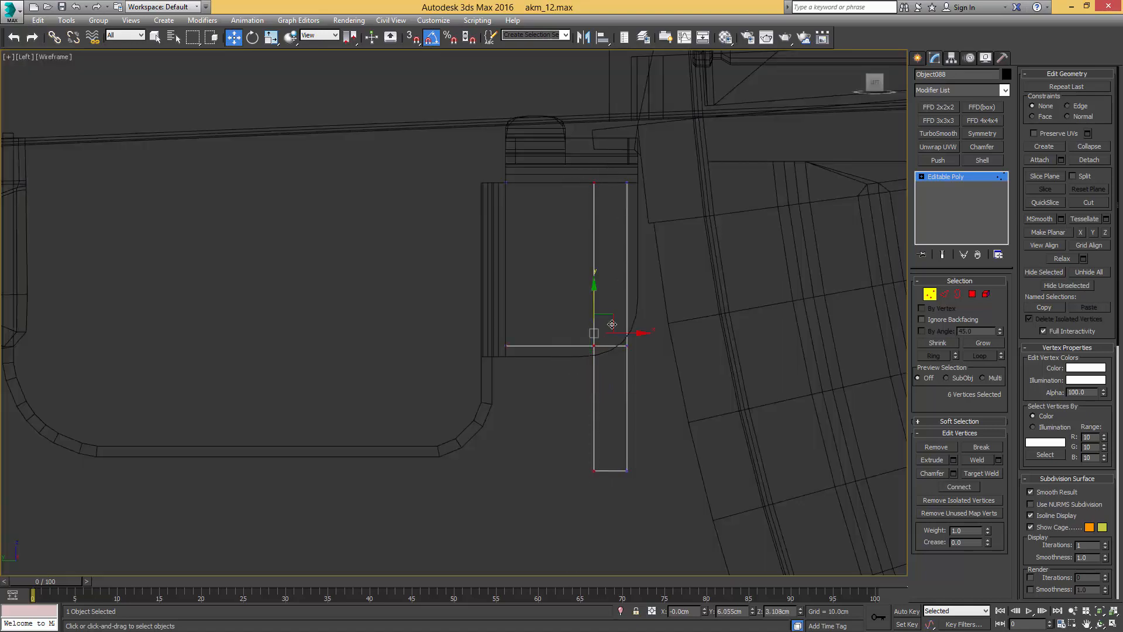
key("F3")
left_click_drag(627, 334, 655, 334)
key("alt+Tab")
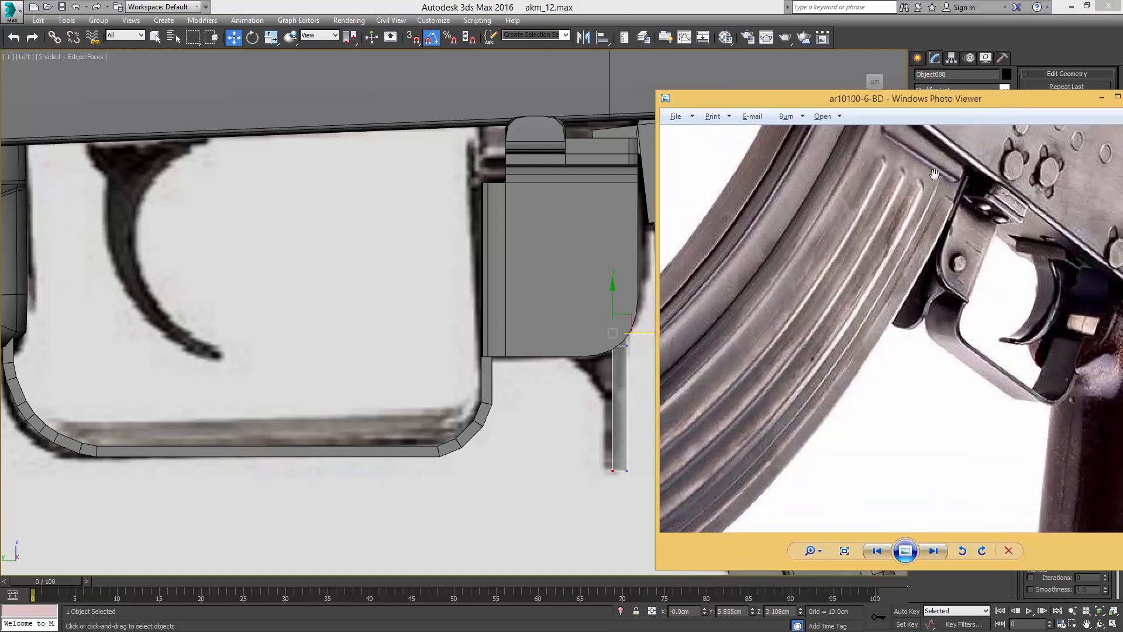
left_click_drag(903, 98, 1122, 115)
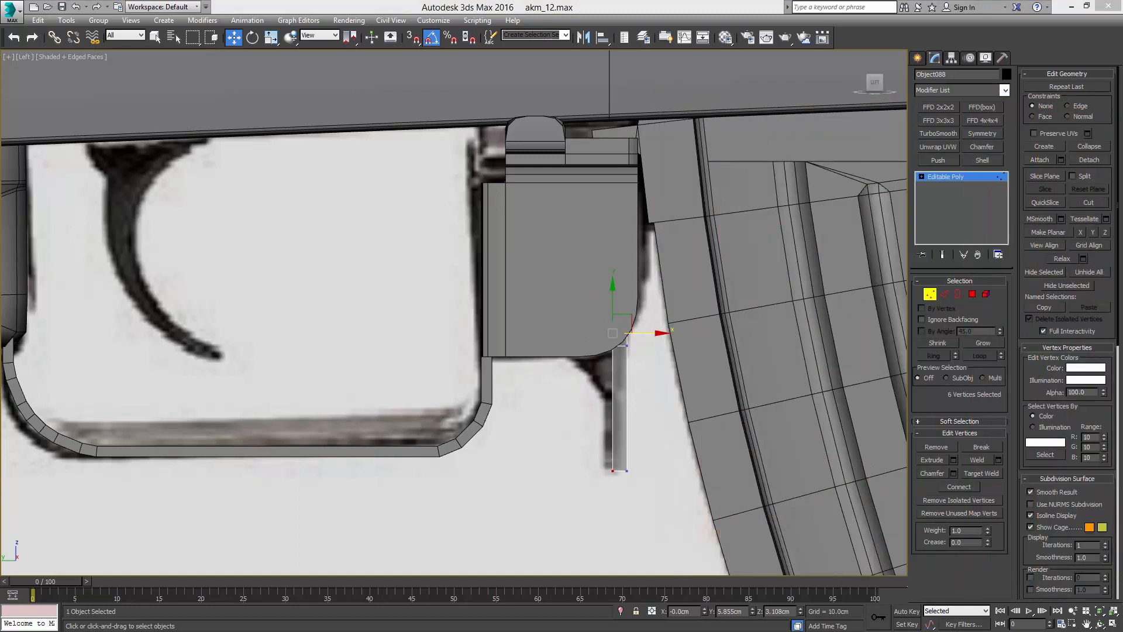
Step: Round the lever's two lower side corners with a chamfer of about 0.5 cm and 4 segments
middle_click_drag(630, 368, 669, 331, "alt")
key("2")
key("q")
middle_click_drag(665, 396, 581, 367, "alt")
left_click(578, 361)
left_click(579, 361, "ctrl")
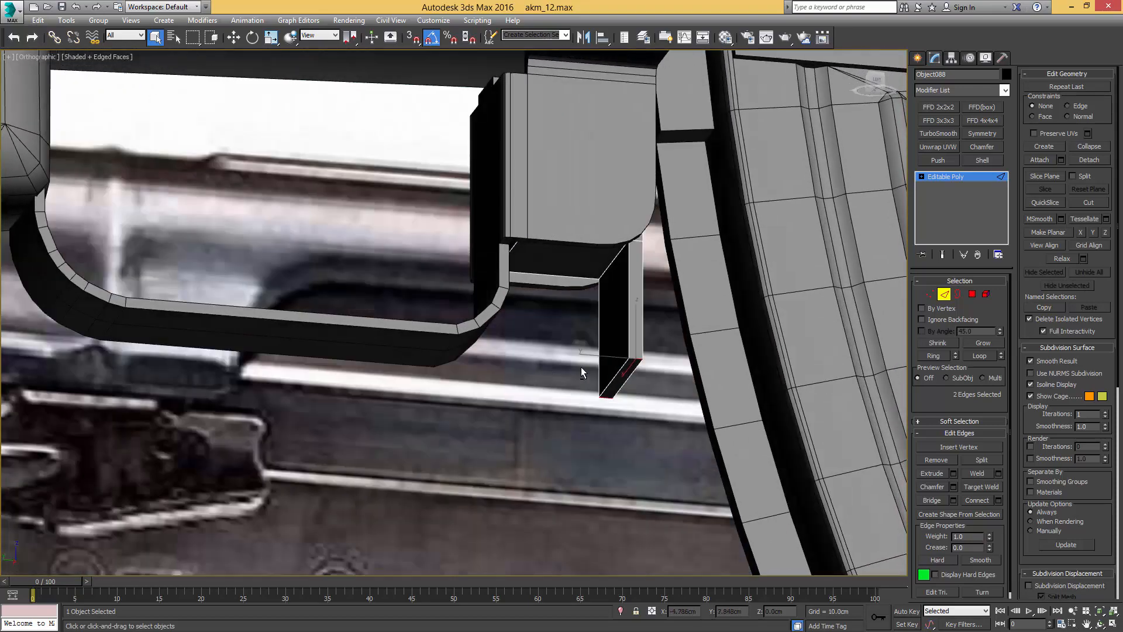
left_click(954, 487)
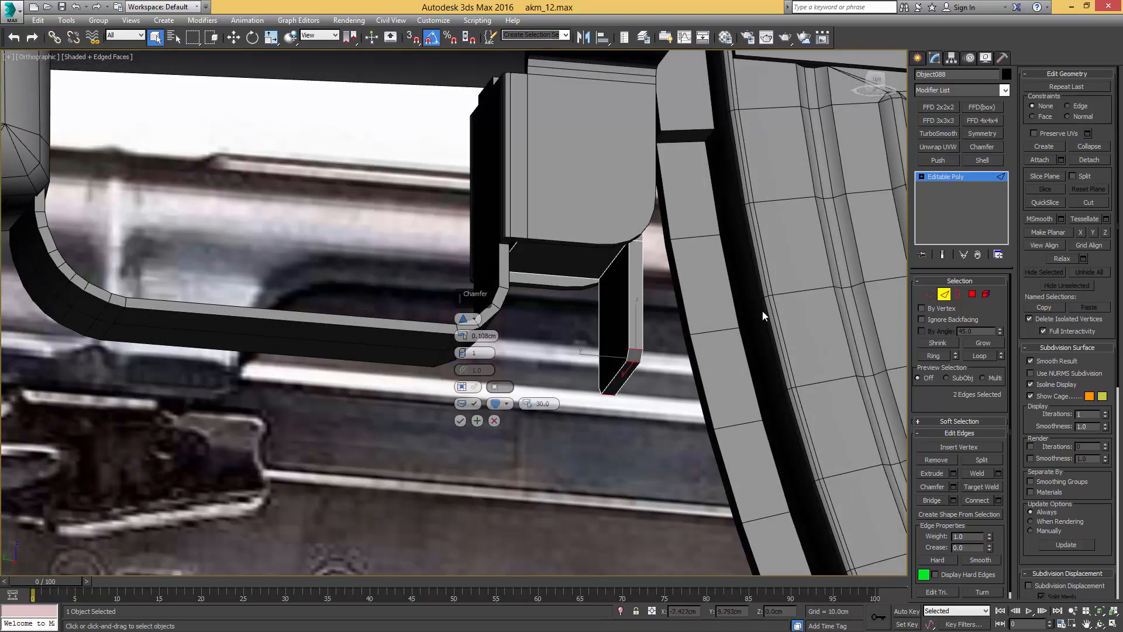
middle_click_drag(763, 311, 669, 348, "alt")
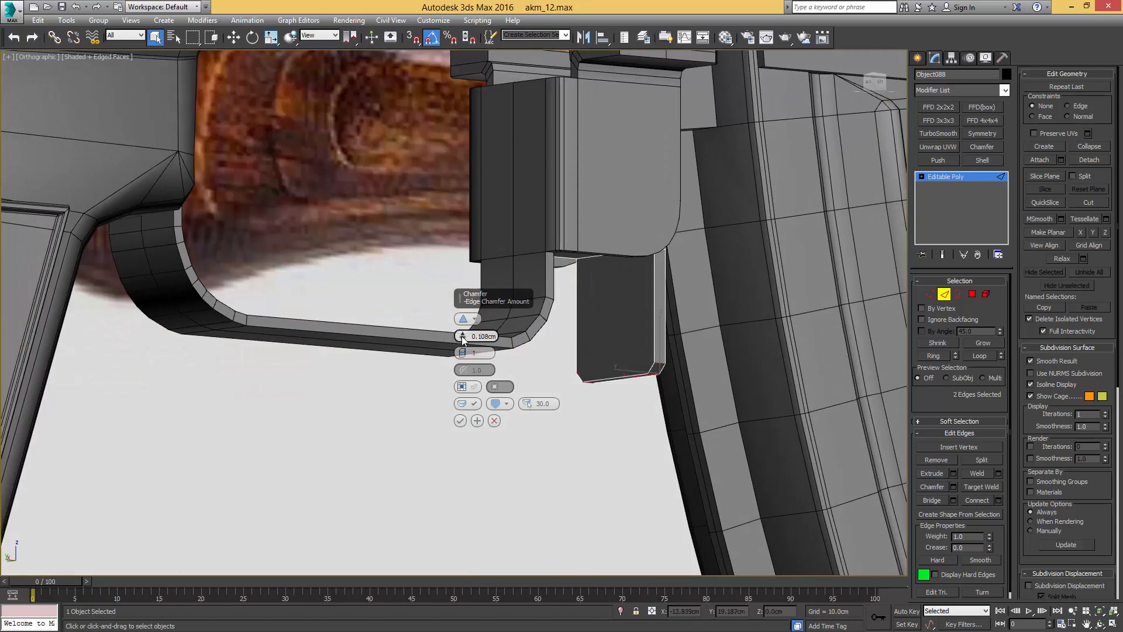
mouse_move(464, 325)
left_mouse_down()
mouse_move(473, 306)
mouse_move(466, 339)
left_mouse_up()
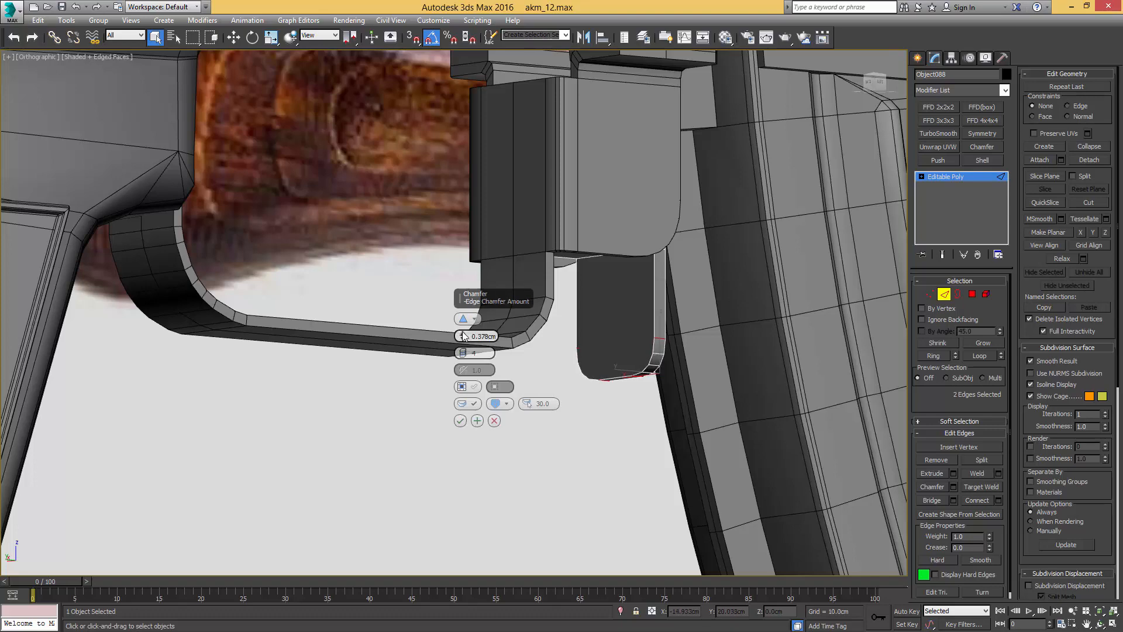
middle_click_drag(624, 318, 548, 355, "alt")
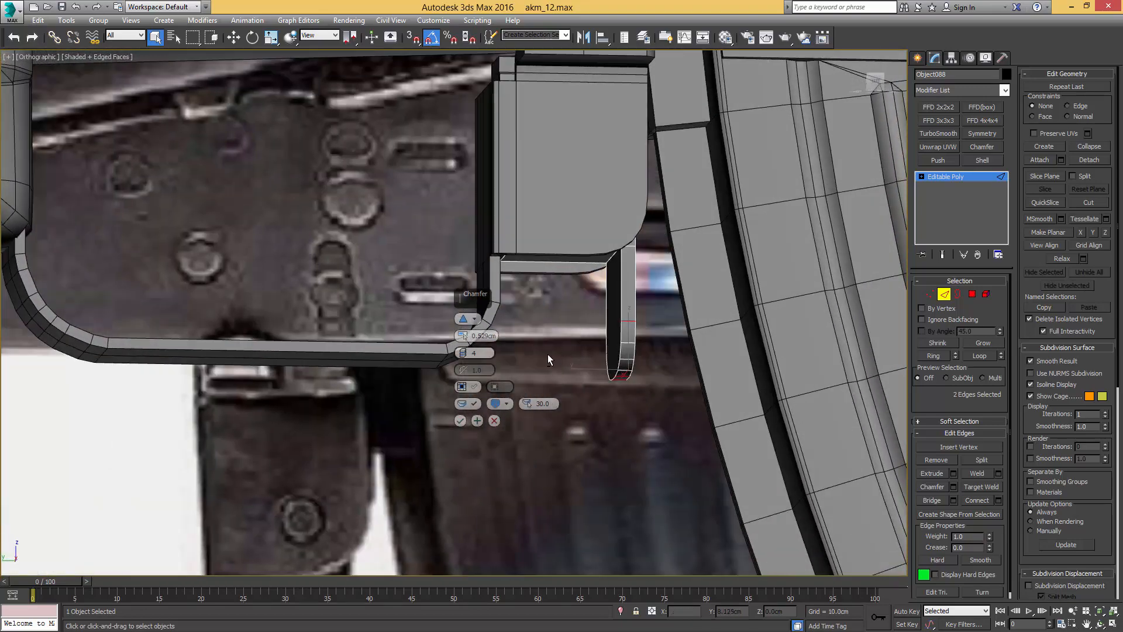
left_click(458, 418)
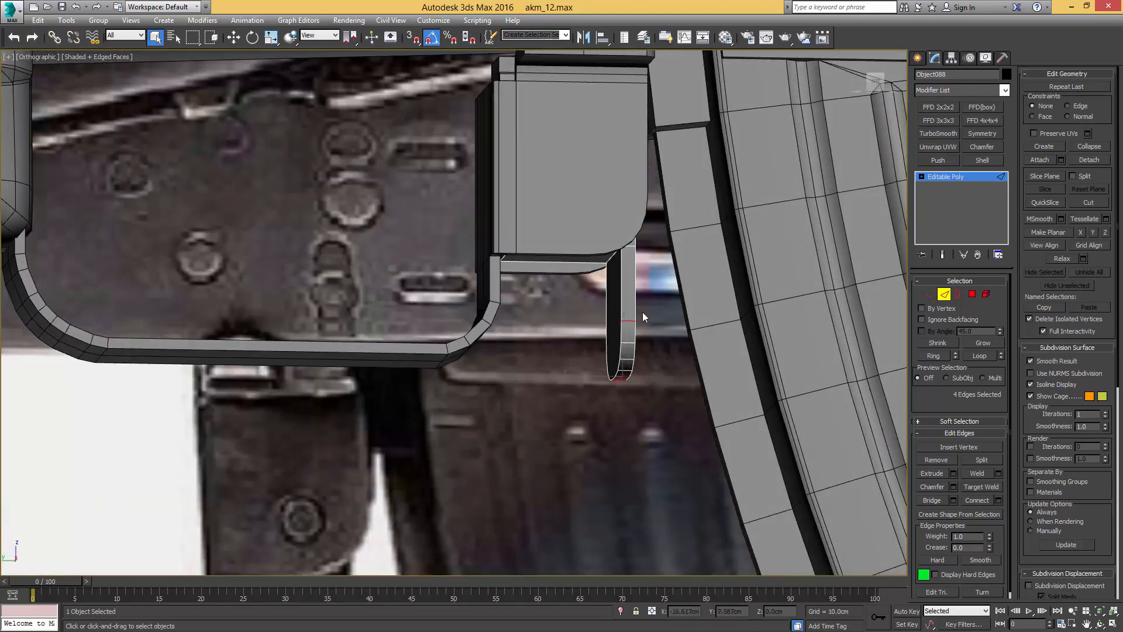
Step: Chamfer the inner corner edge where the rear of the lever meets the underside of the box
middle_click_drag(642, 316, 606, 316)
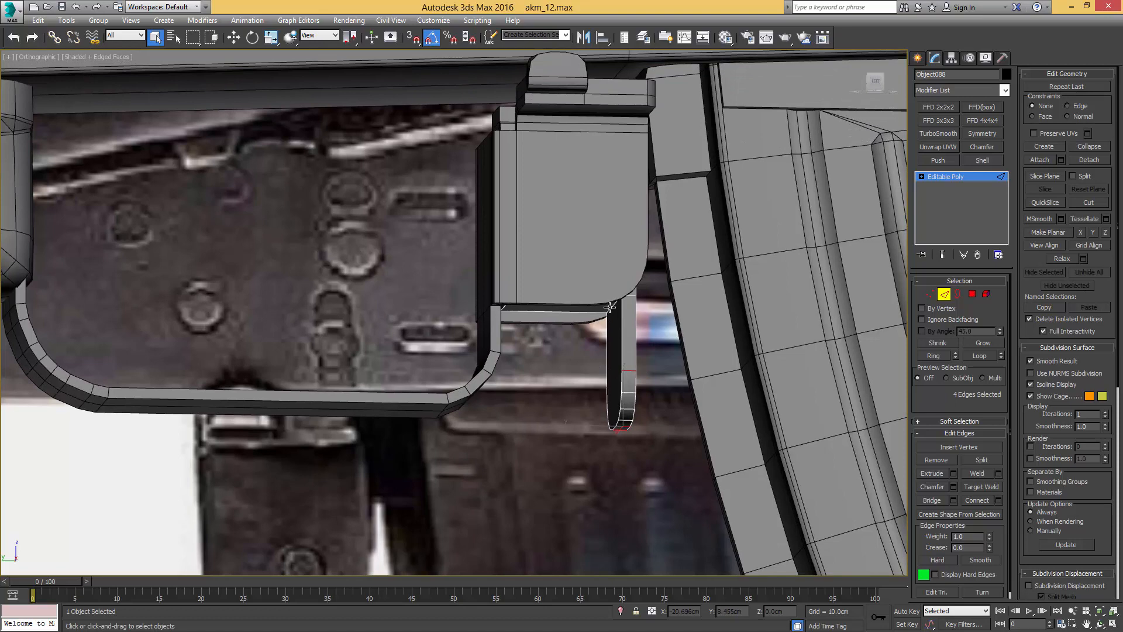
key("ctrl+shift+c")
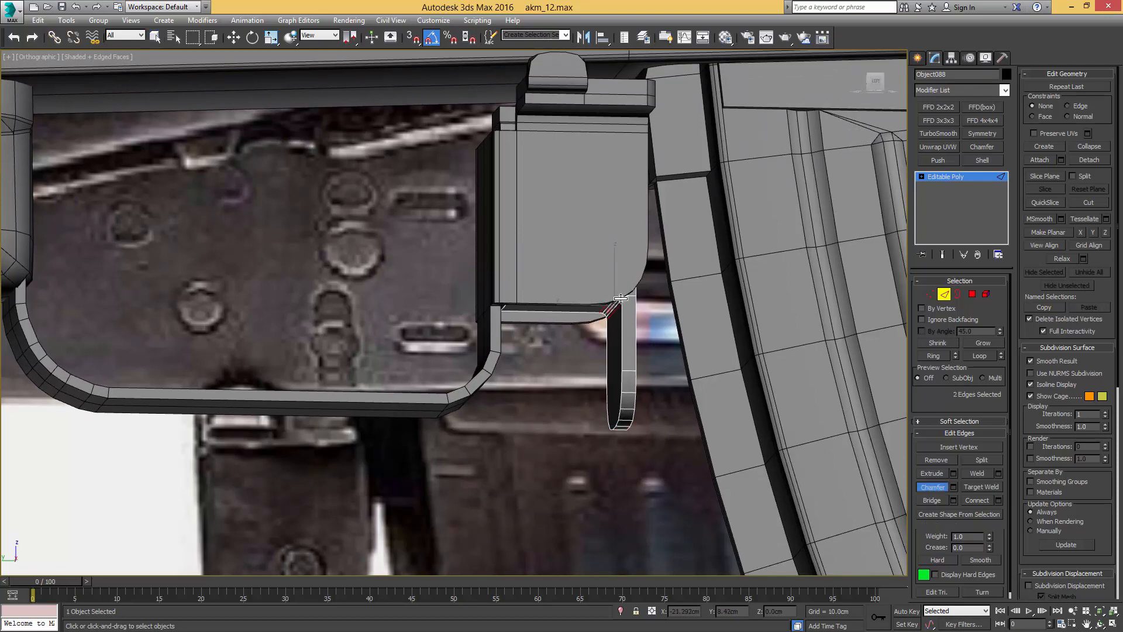
left_click_drag(620, 299, 633, 287)
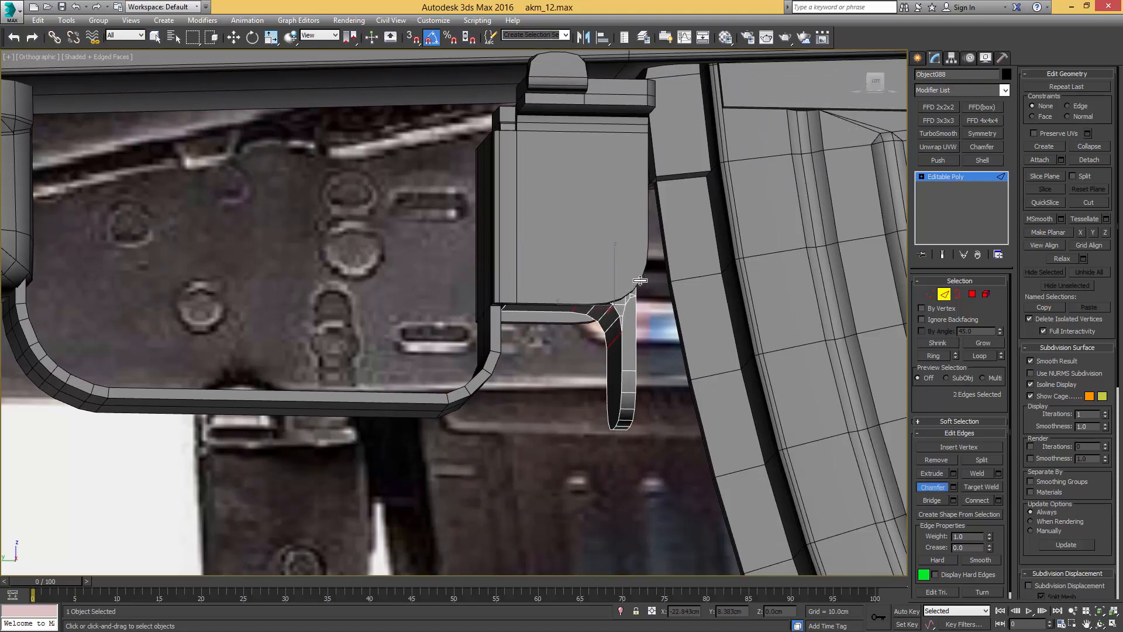
Step: Isolate the magazine release lever and delete the upper vertices of the distorted chamfer where the lever meets the box
middle_click_drag(640, 281, 634, 310, "alt")
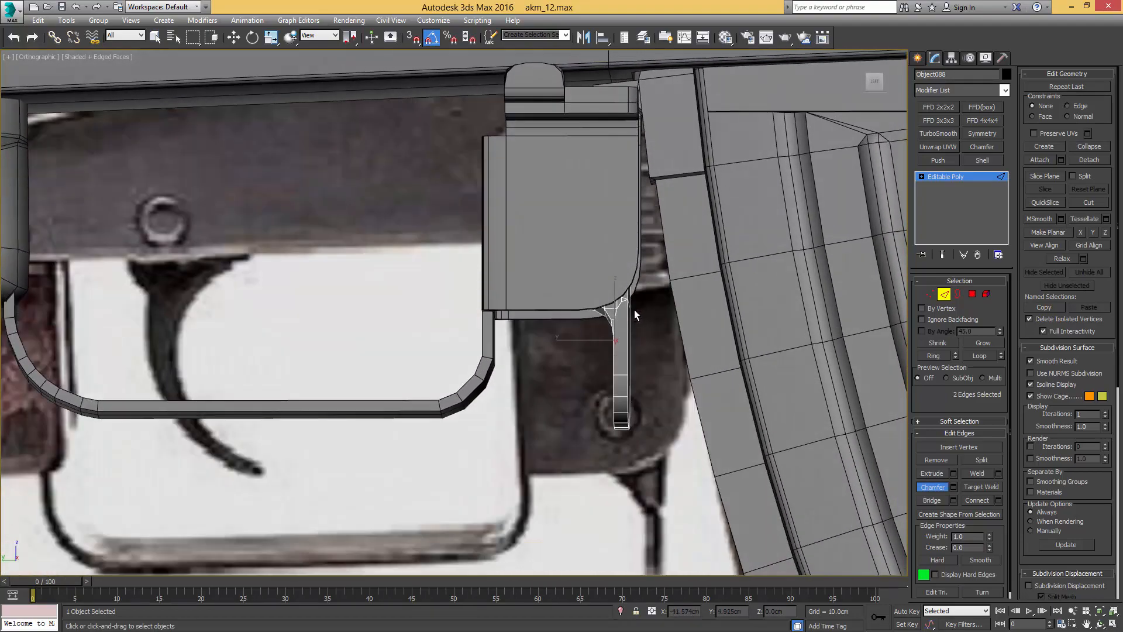
key("w")
key("alt+q")
key("l")
scroll(637, 310, "down", 5)
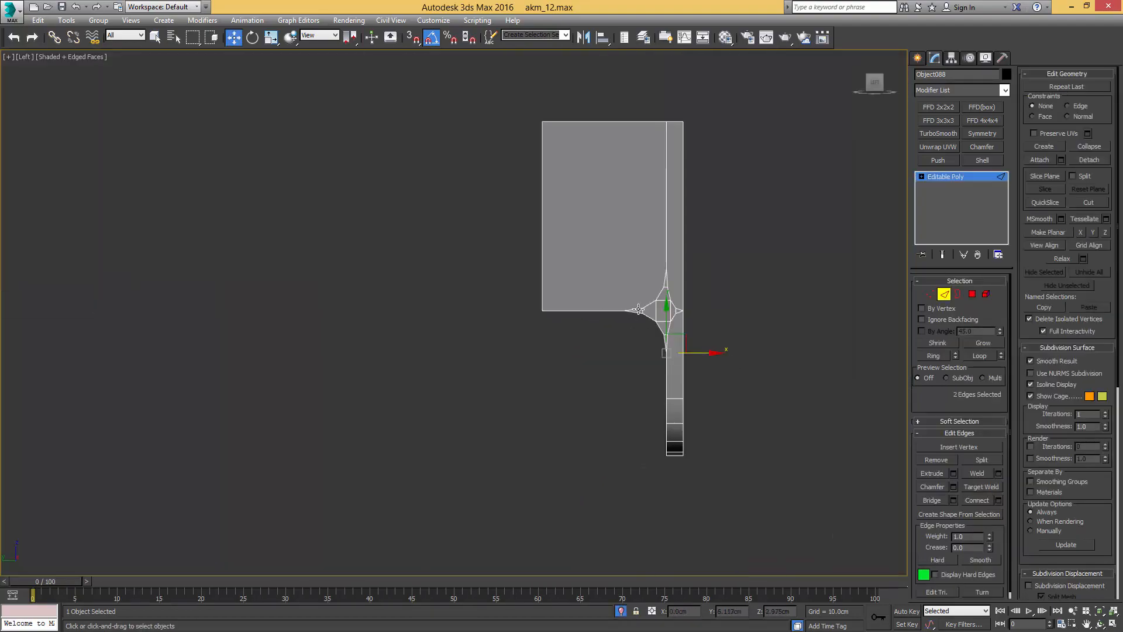
scroll(656, 299, "up", 4)
key("1")
key("F3")
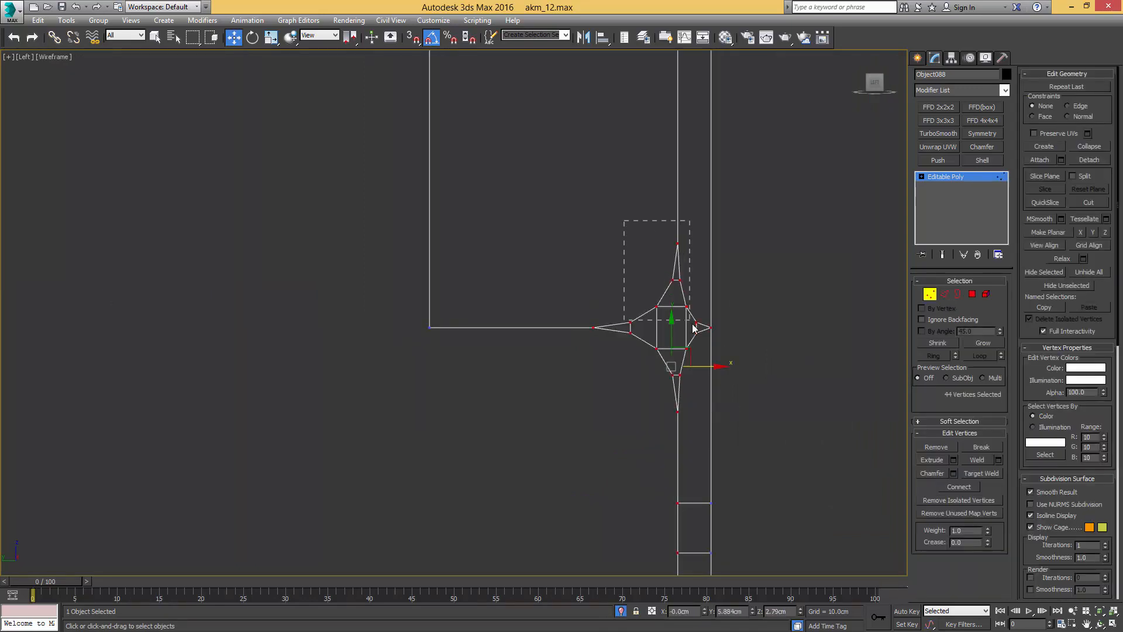
key("Delete")
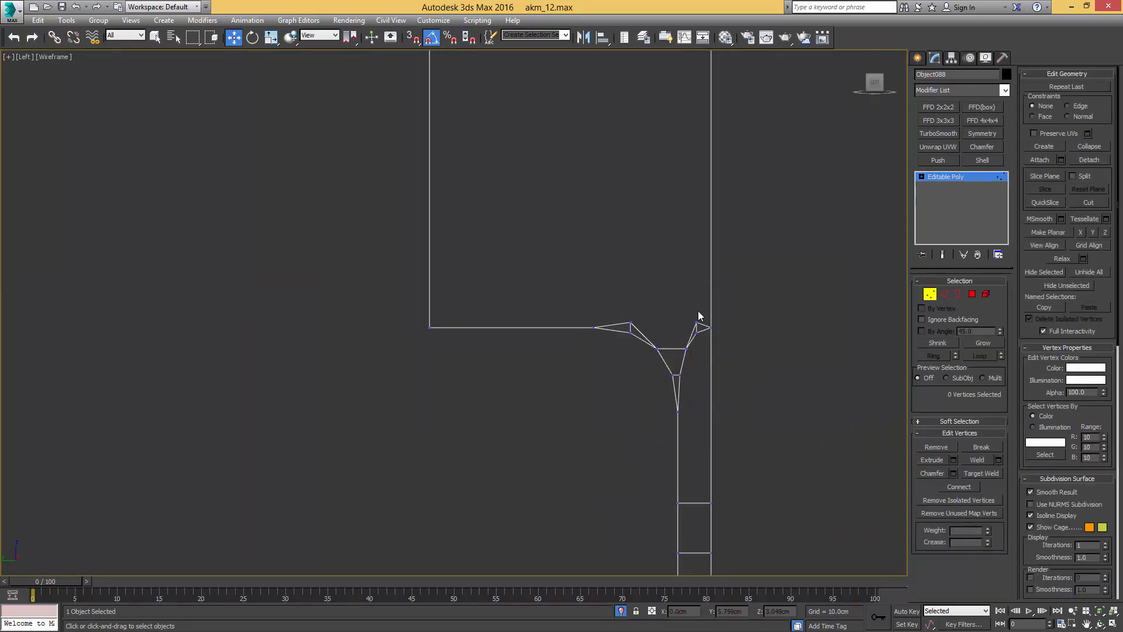
Step: Delete the remaining stray vertices around the chamfer so the side outline follows a single smooth curve
scroll(699, 316, "down", 2)
left_click_drag(701, 306, 686, 344)
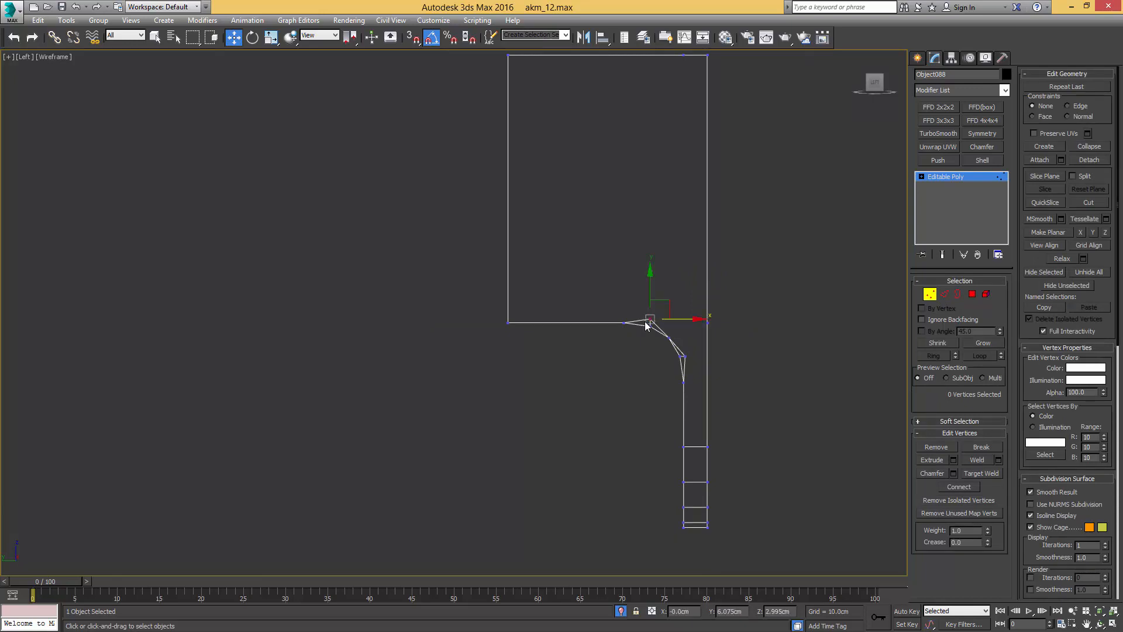
key("Delete")
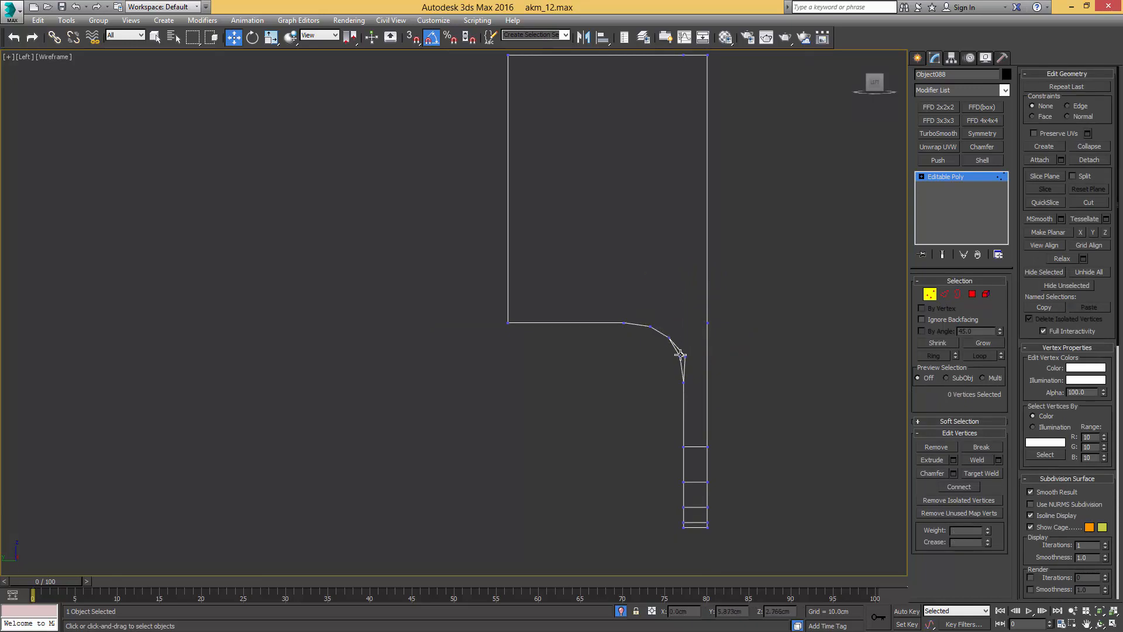
left_click(684, 356)
key("Delete")
key("F3")
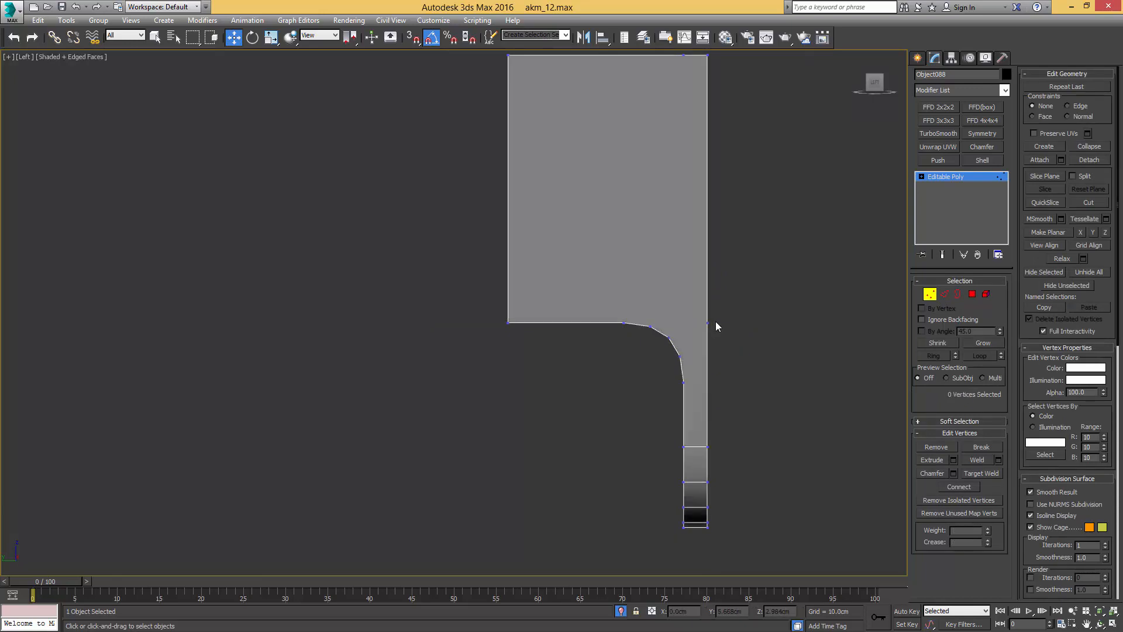
Step: Connect the vertex where the curve begins under the box to the top front corner on the lever's near side
mouse_move(715, 322)
middle_mouse_down("alt")
mouse_move(687, 329)
mouse_move(636, 313)
mouse_move(723, 216)
middle_mouse_up("alt")
key("2")
key("q")
key("1")
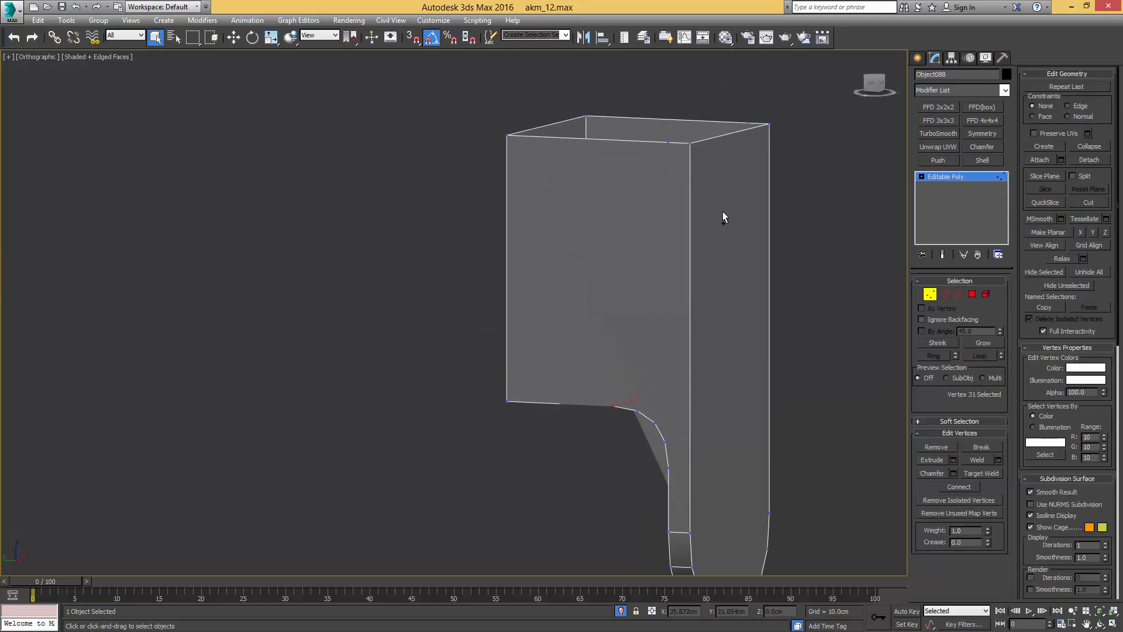
left_click(692, 146, "ctrl")
key("ctrl+shift+e")
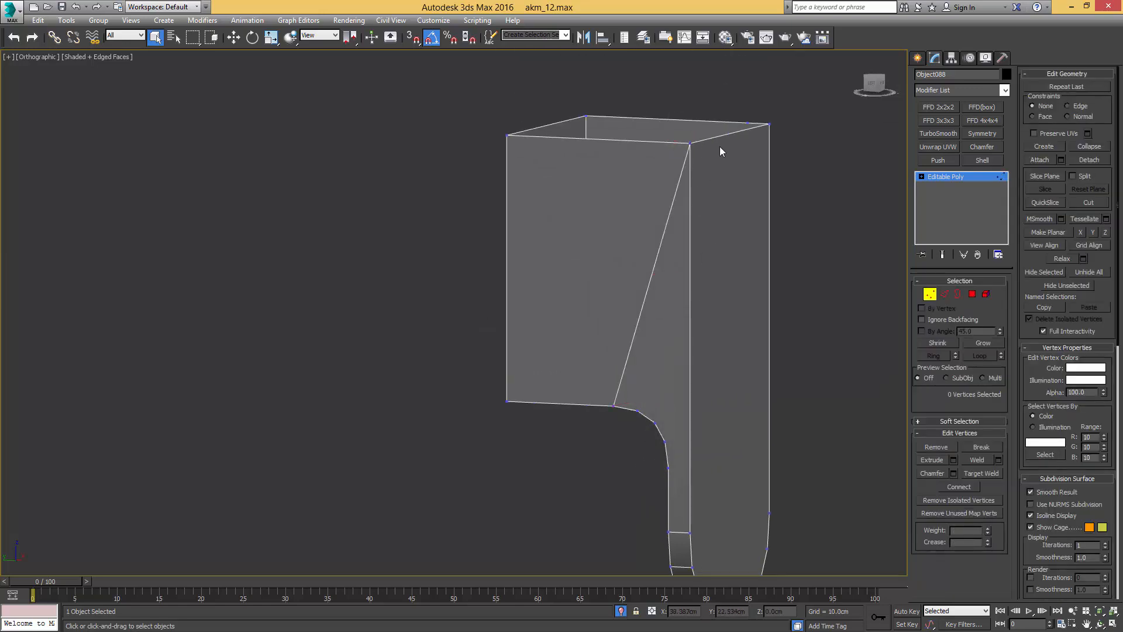
Step: Add the matching diagonal edge on the opposite side, connecting its top front corner to the curve's first vertex
left_click(770, 124)
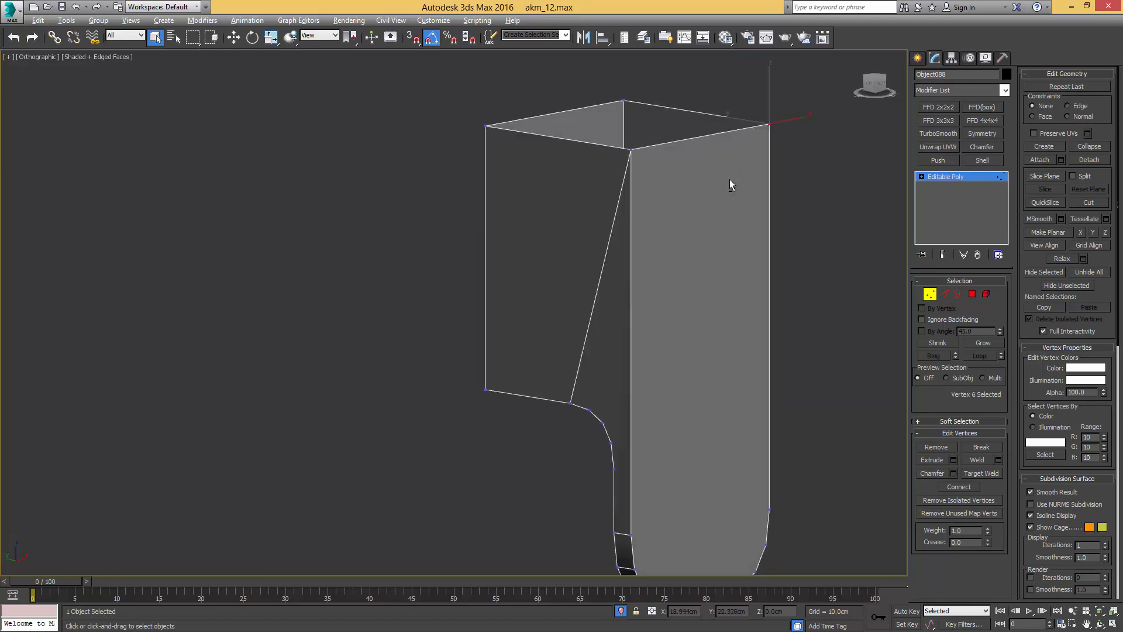
middle_click_drag(729, 183, 641, 219, "alt")
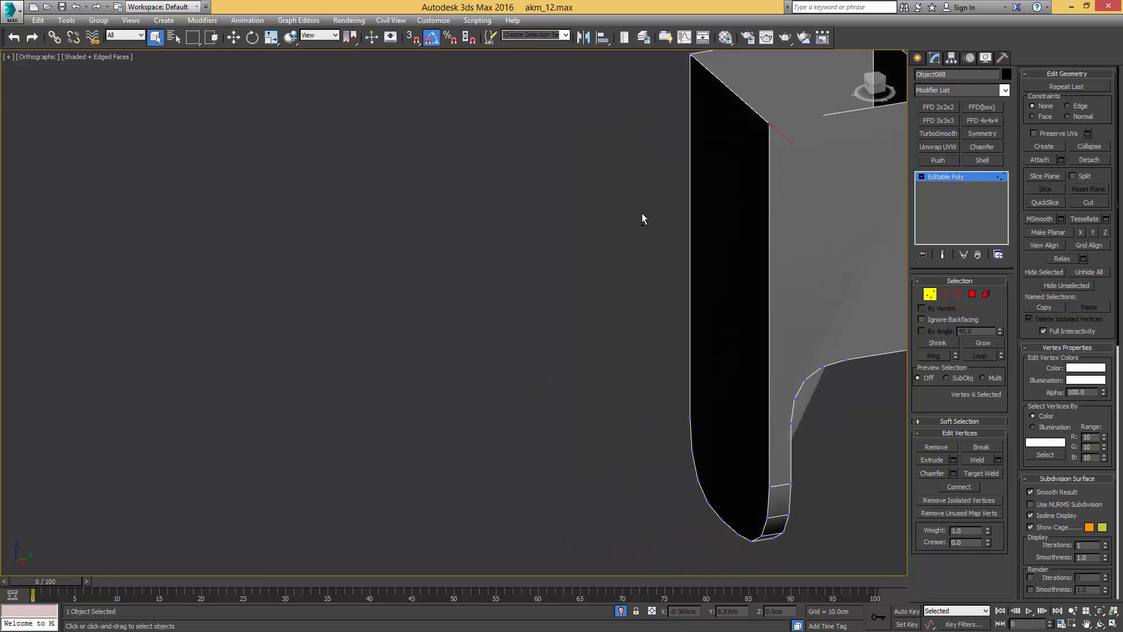
left_click(846, 358, "ctrl")
key("ctrl+shift+e")
middle_click_drag(798, 387, 763, 396)
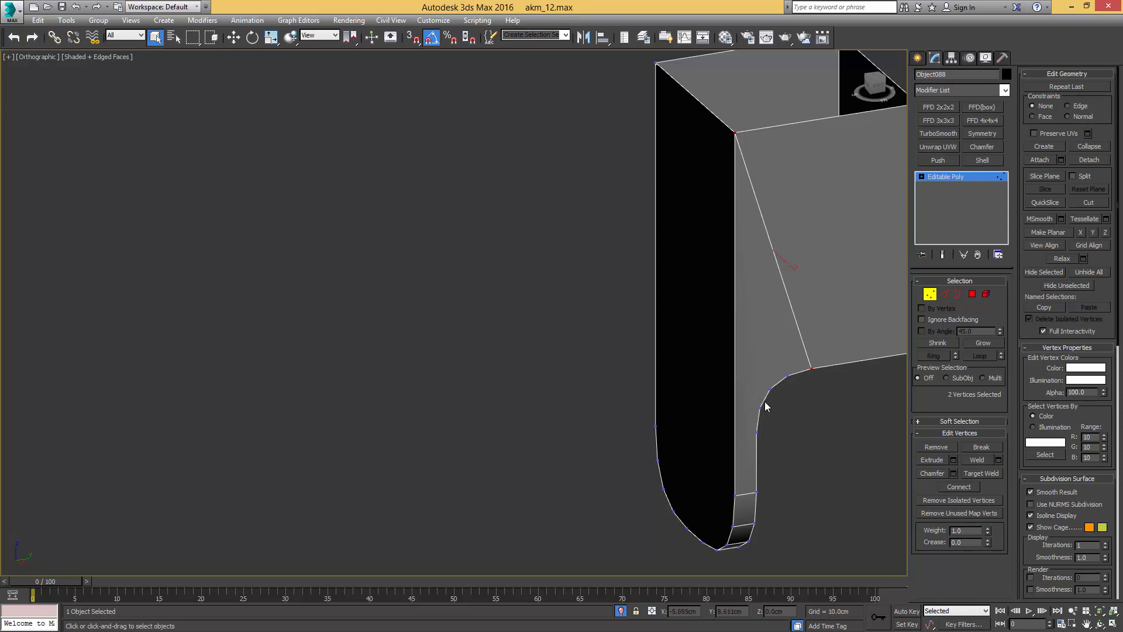
Step: Connect the curve's middle vertex to the top front corner and check the lever among the surrounding parts
middle_click_drag(722, 144, 782, 183, "alt")
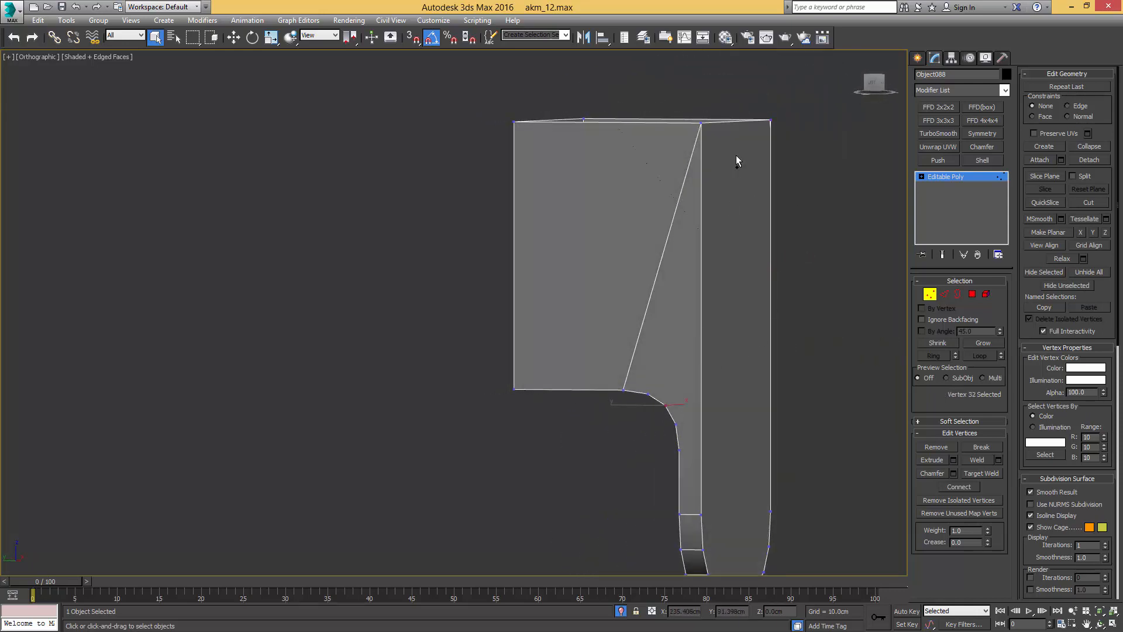
middle_click_drag(658, 212, 704, 253, "alt")
key("4")
key("ctrl+a")
key("4")
scroll(704, 252, "down", 2)
key("alt+q")
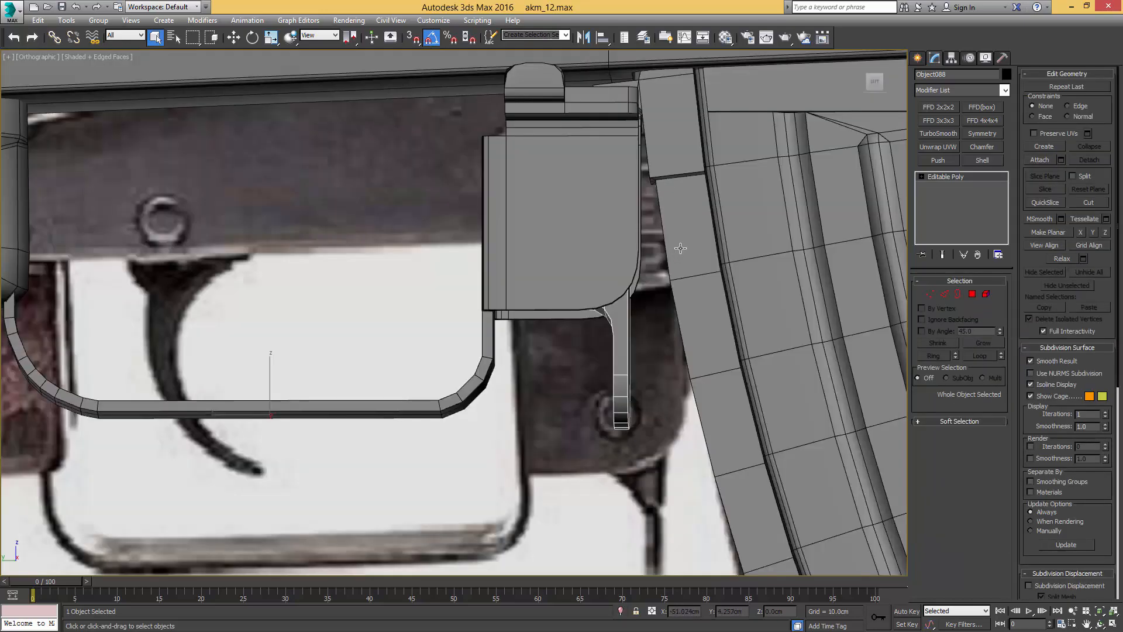
middle_click_drag(599, 296, 646, 313)
key("alt+q")
middle_click_drag(602, 220, 709, 318)
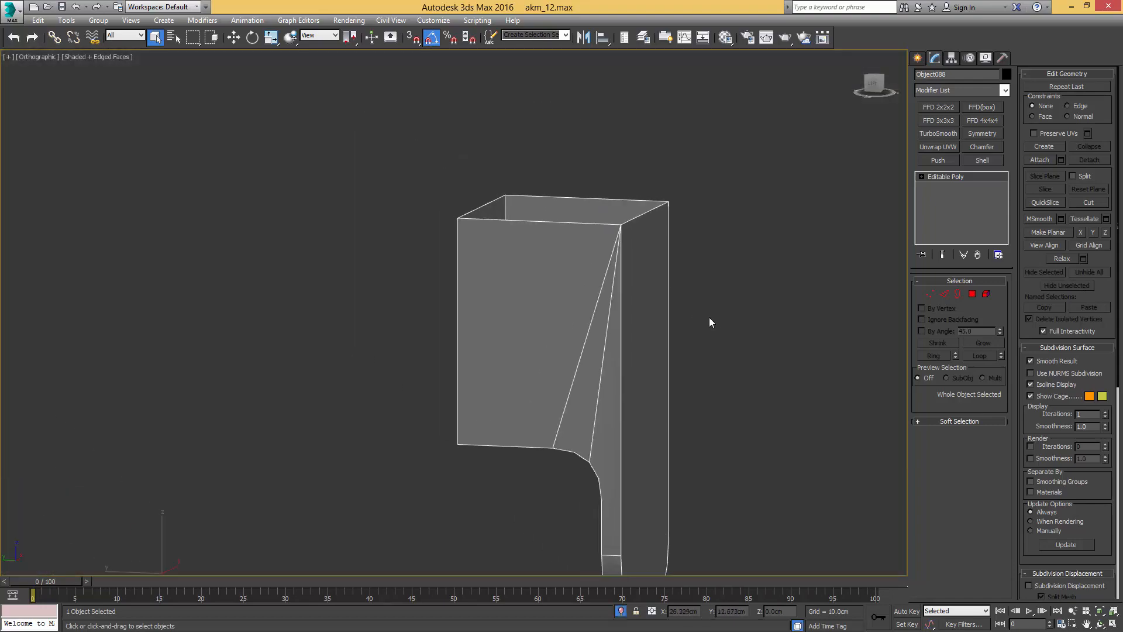
Step: Cap the open border at the top of the release lever's box
key("3")
left_click(628, 223)
key("alt+p")
key("3")
middle_click_drag(659, 282, 659, 261)
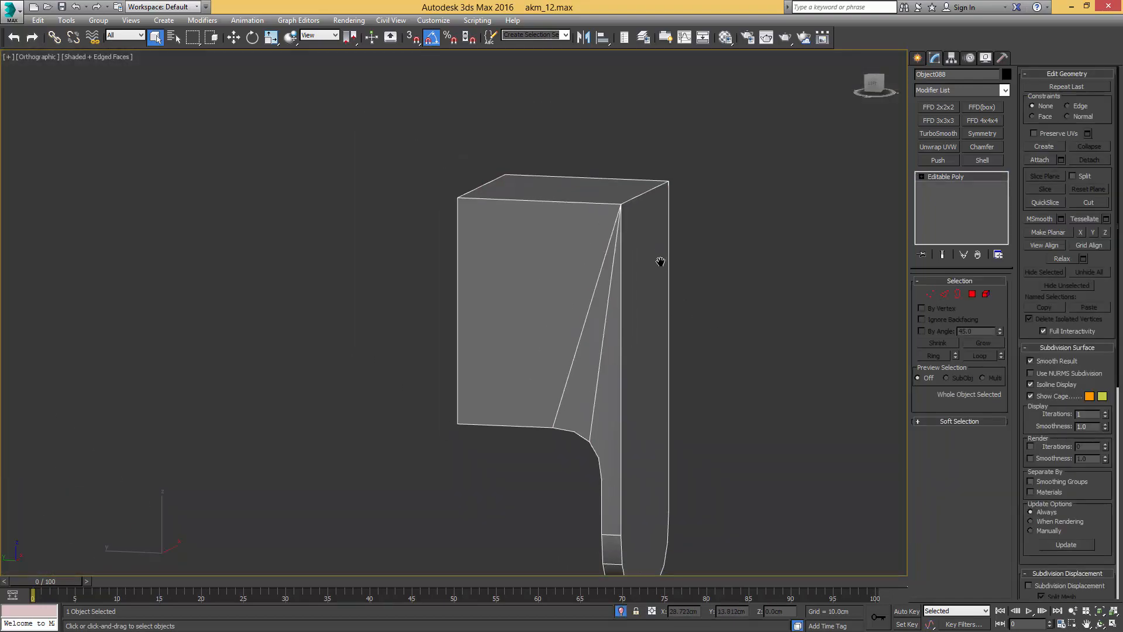
Step: Compare the lever with the side reference and examine the rivets beneath the trigger guard's bracket flange in the photo
key("l")
key("alt+q")
key("F3")
key("F3")
middle_click_drag(573, 289, 636, 260)
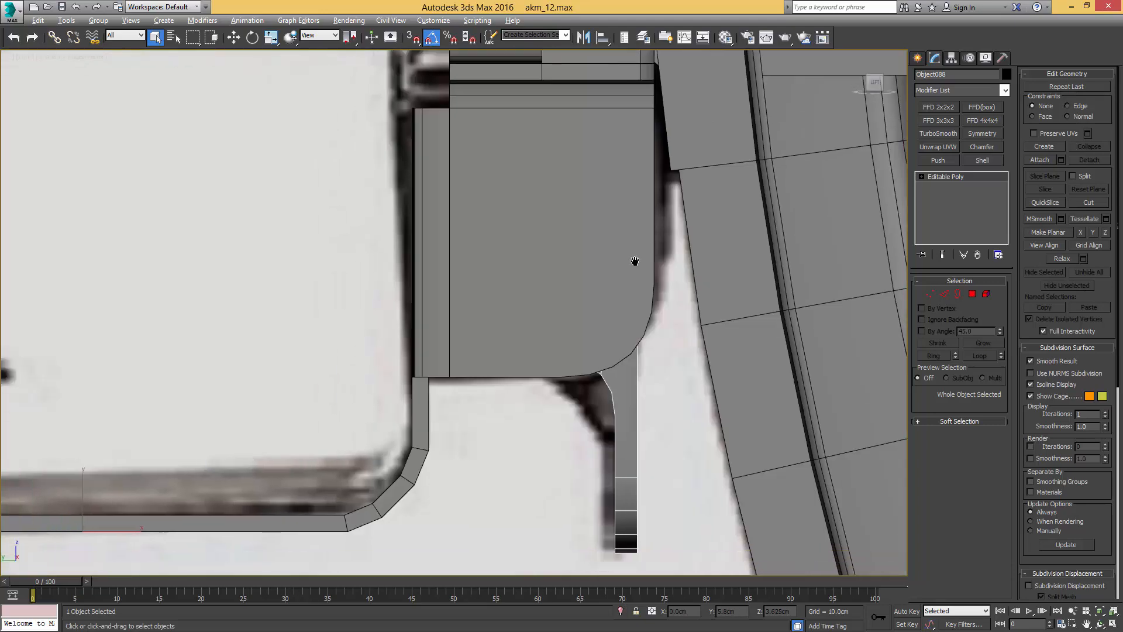
scroll(636, 261, "down", 3)
scroll(824, 309, "down", 2)
key("w")
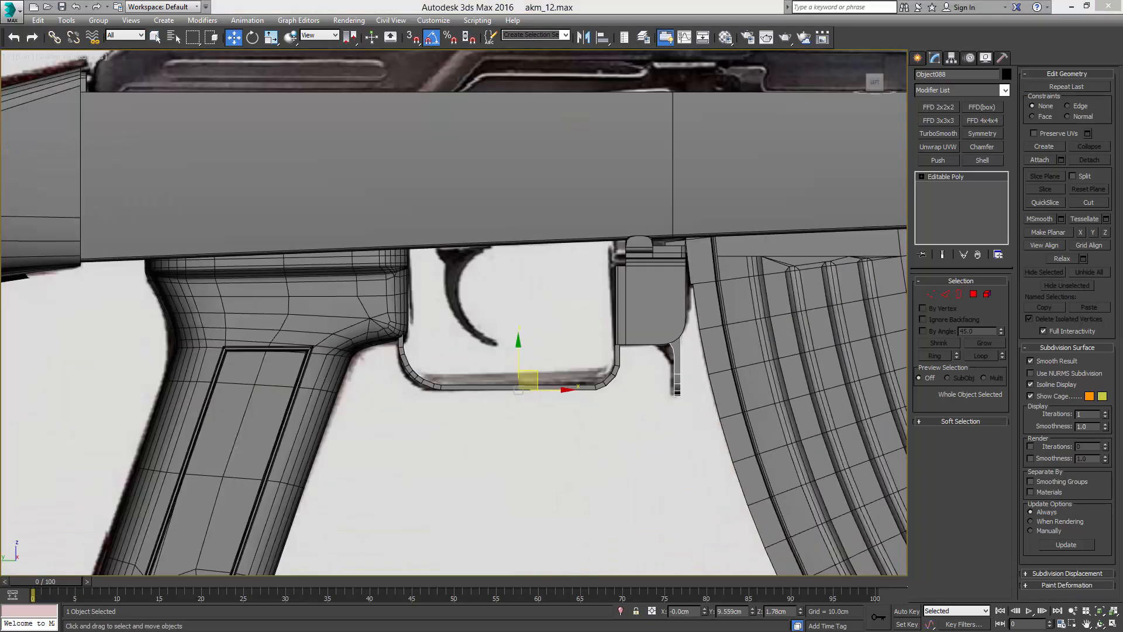
left_click_drag(1122, 96, 704, 59)
scroll(830, 250, "up", 7)
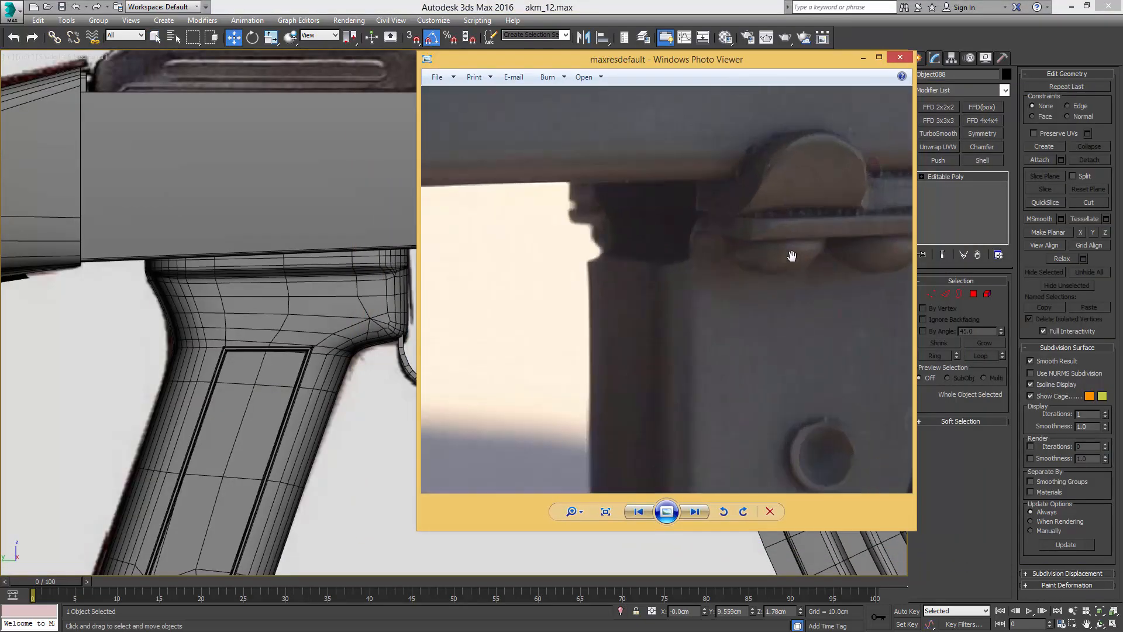
left_click_drag(791, 256, 679, 269)
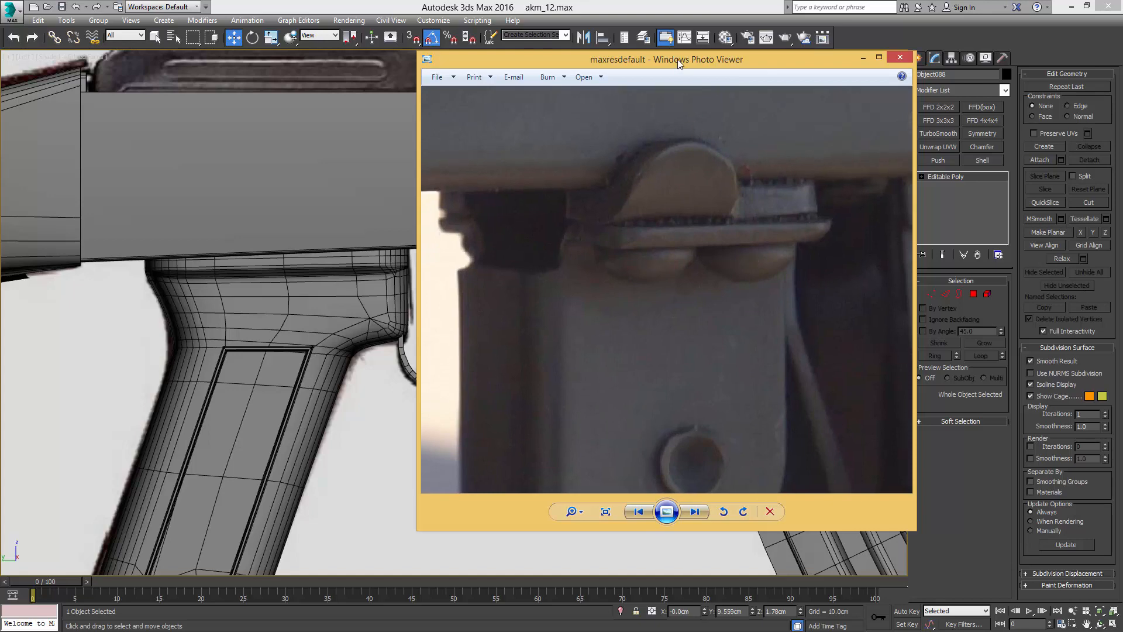
left_click_drag(677, 58, 1122, 59)
Step: Isolate the trigger guard and draw a cylinder beside its bracket in the bottom view, about 0.13 cm in radius and 0.41 cm high
left_click(663, 269)
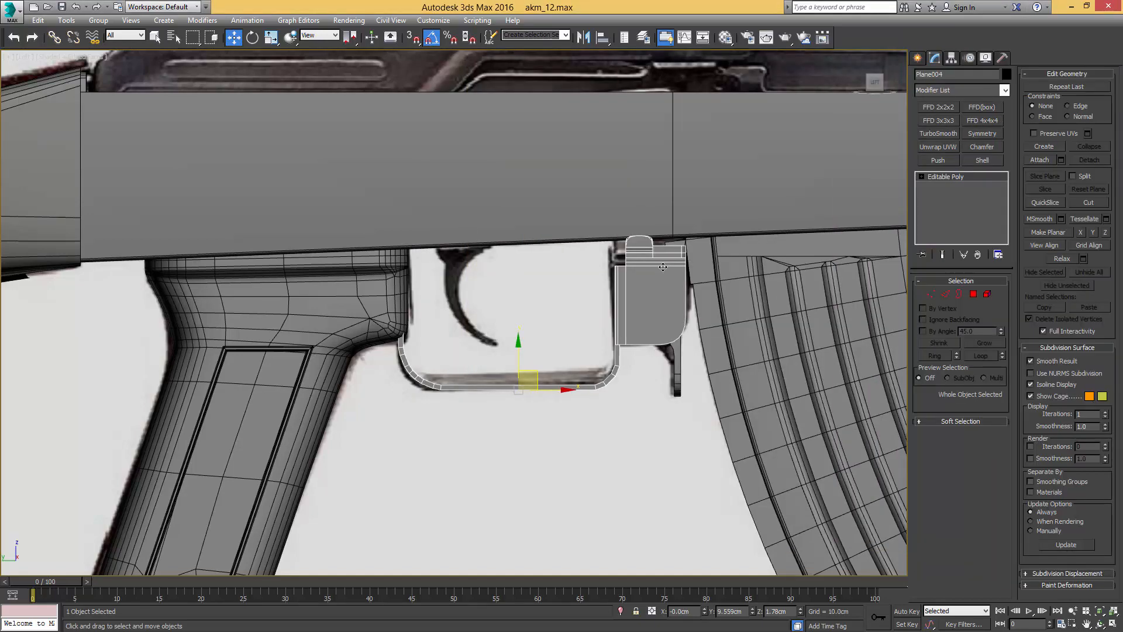
key("alt+q")
middle_click_drag(654, 278, 659, 193, "alt")
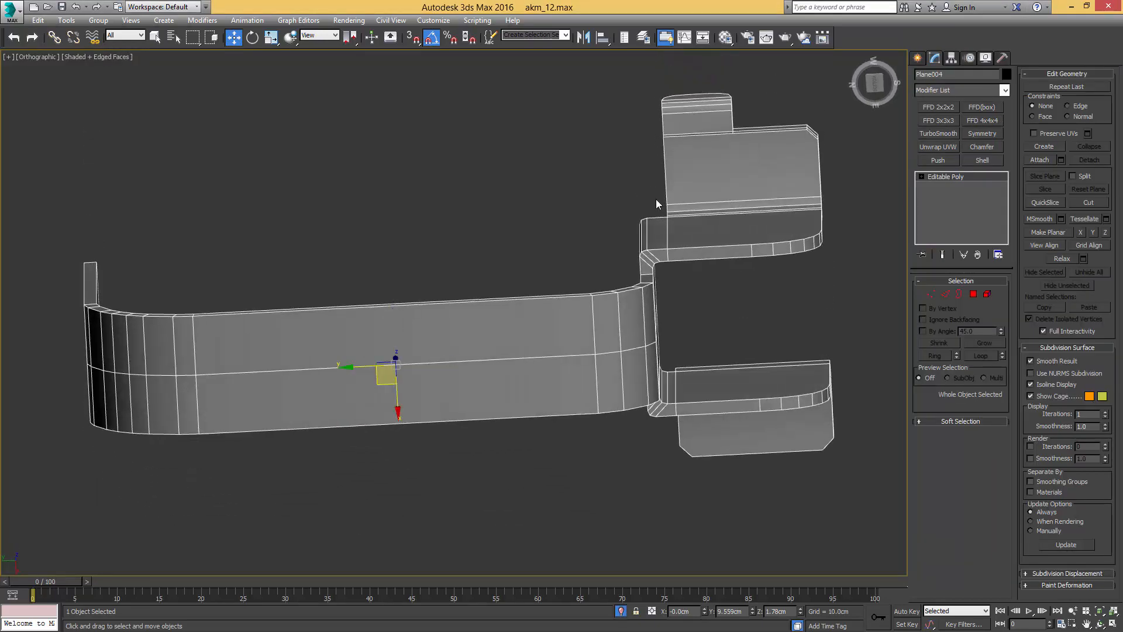
key("b")
middle_click_drag(519, 174, 705, 211)
left_click(475, 162)
scroll(540, 181, "up", 3)
right_click(521, 178, "ctrl")
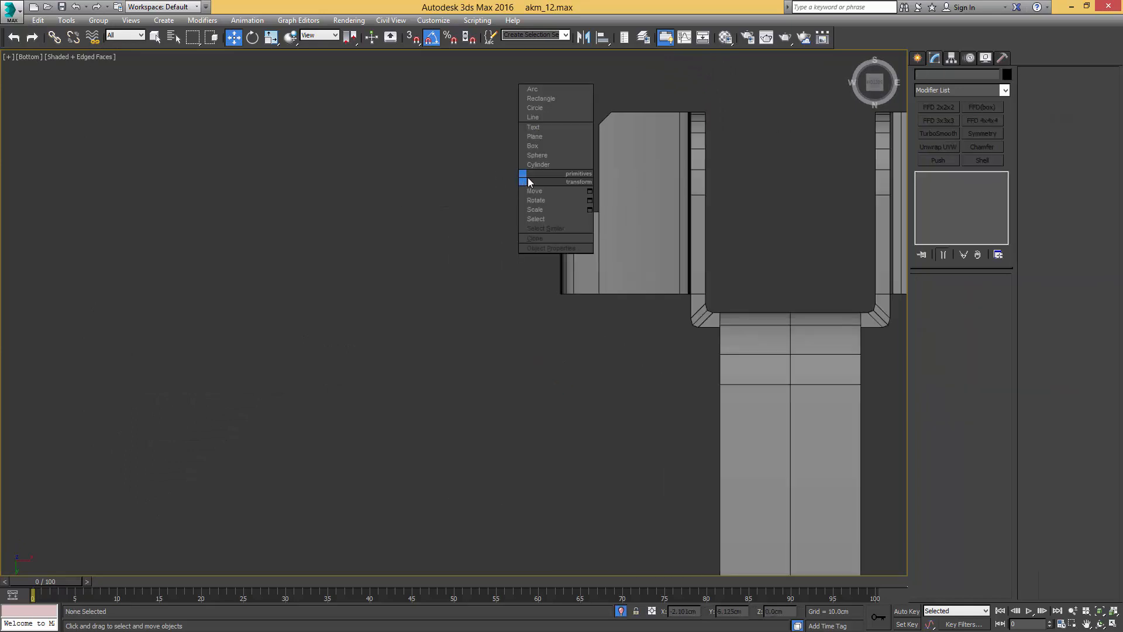
left_click(547, 163)
left_click_drag(531, 169, 539, 151)
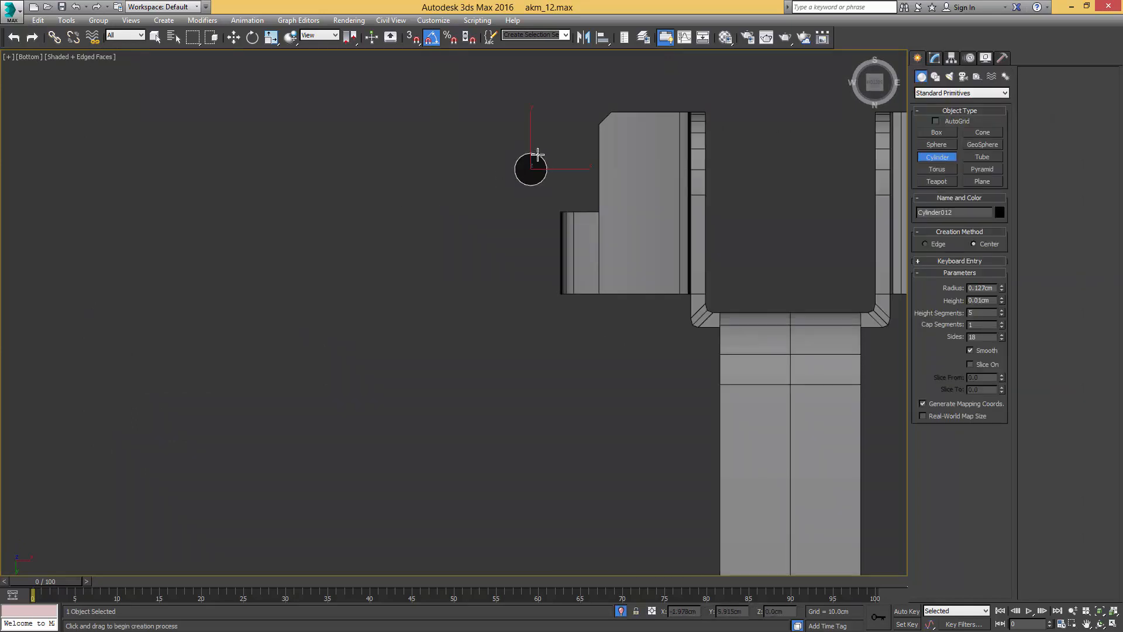
Step: Rotate the cylinder about its axis so that flat facets face straight toward the bracket's front and rear
key("alt+q")
key("e")
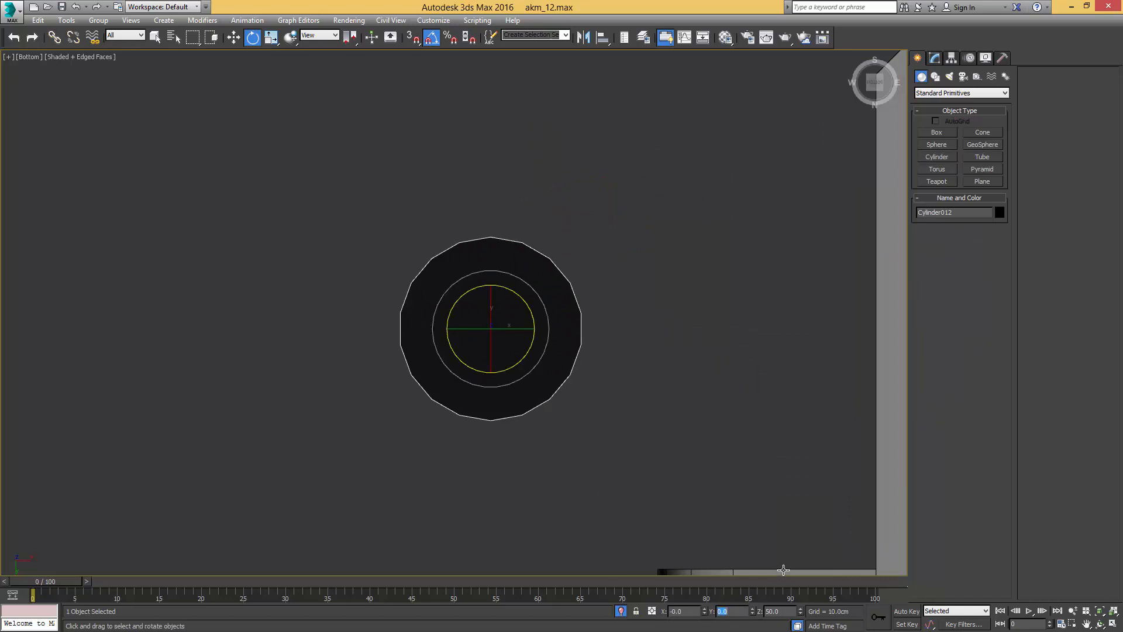
key("Return")
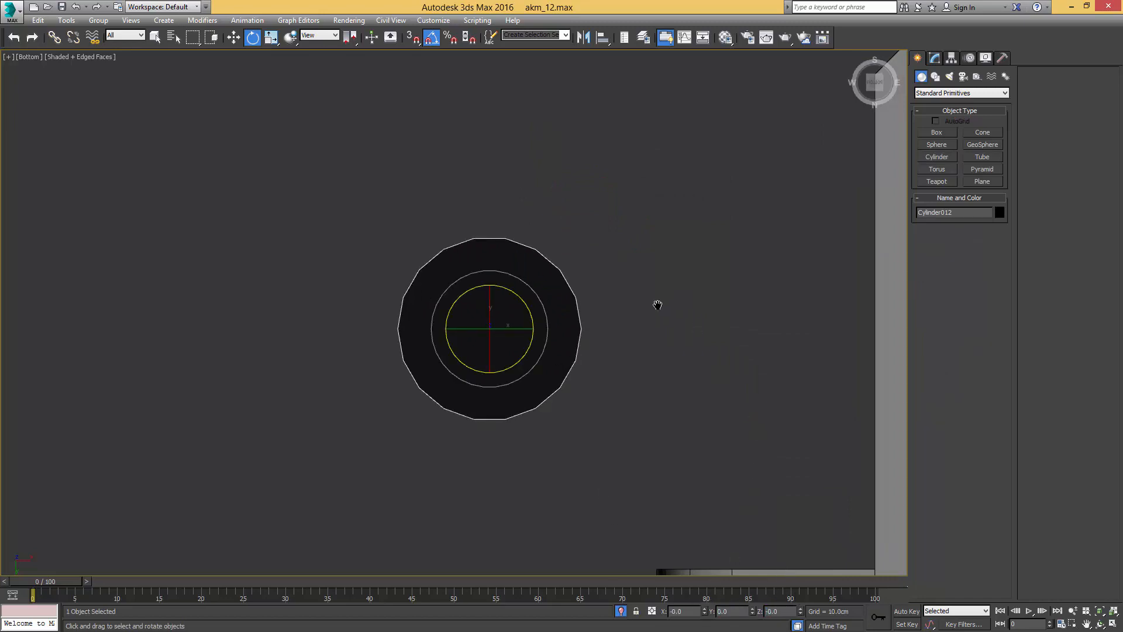
scroll(600, 314, "down", 6)
middle_click_drag(664, 299, 590, 280)
key("w")
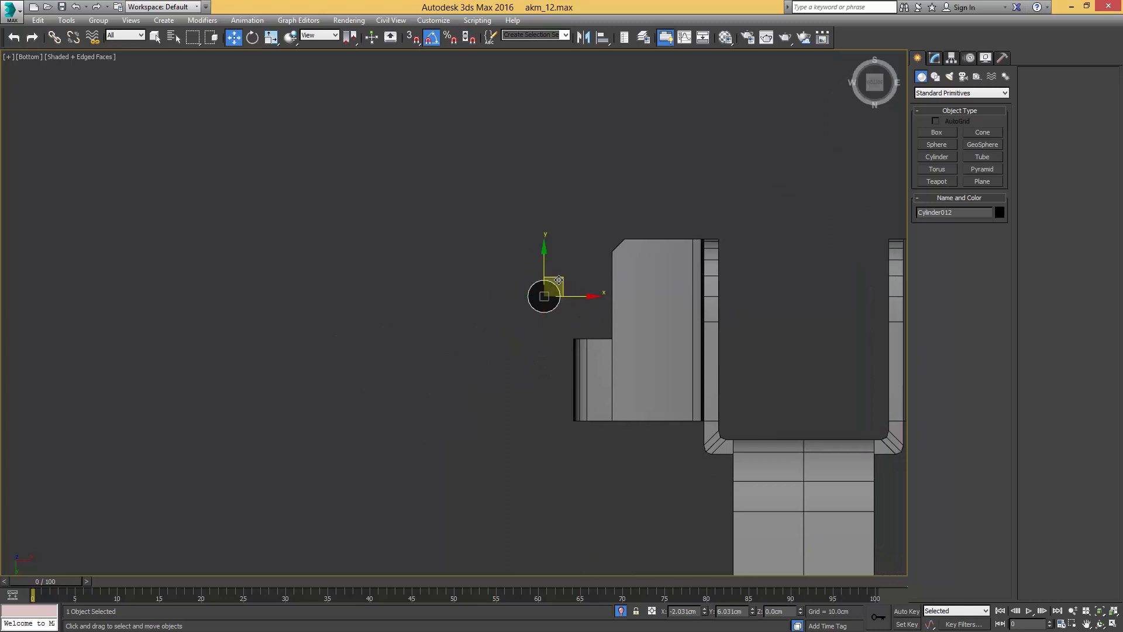
Step: Place the cylinder on the bracket flange near its chamfered front corner and enlarge its radius to 0.287 cm
left_click_drag(558, 280, 674, 257)
scroll(668, 267, "up", 2)
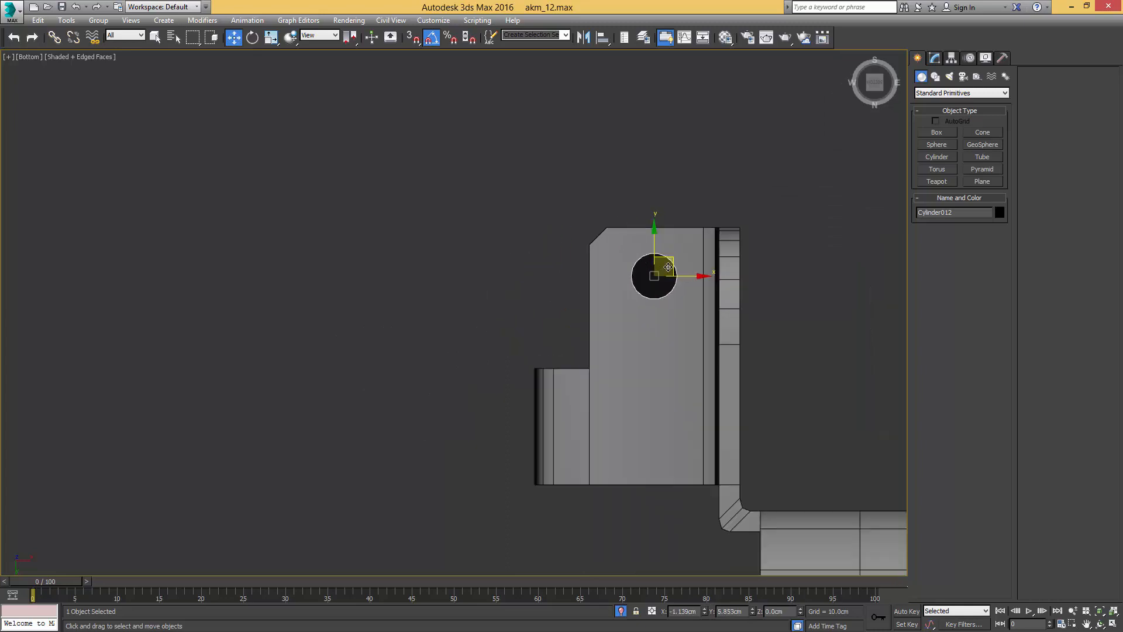
left_click(935, 58)
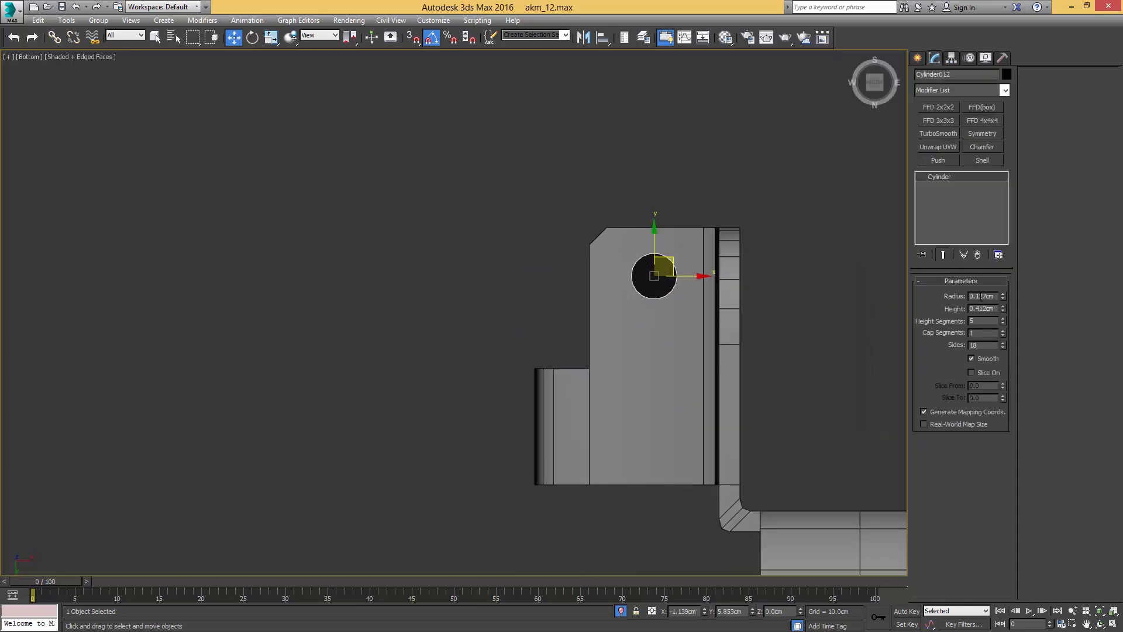
mouse_move(1002, 295)
left_mouse_down()
mouse_move(1002, 260)
mouse_move(1005, 287)
left_mouse_up()
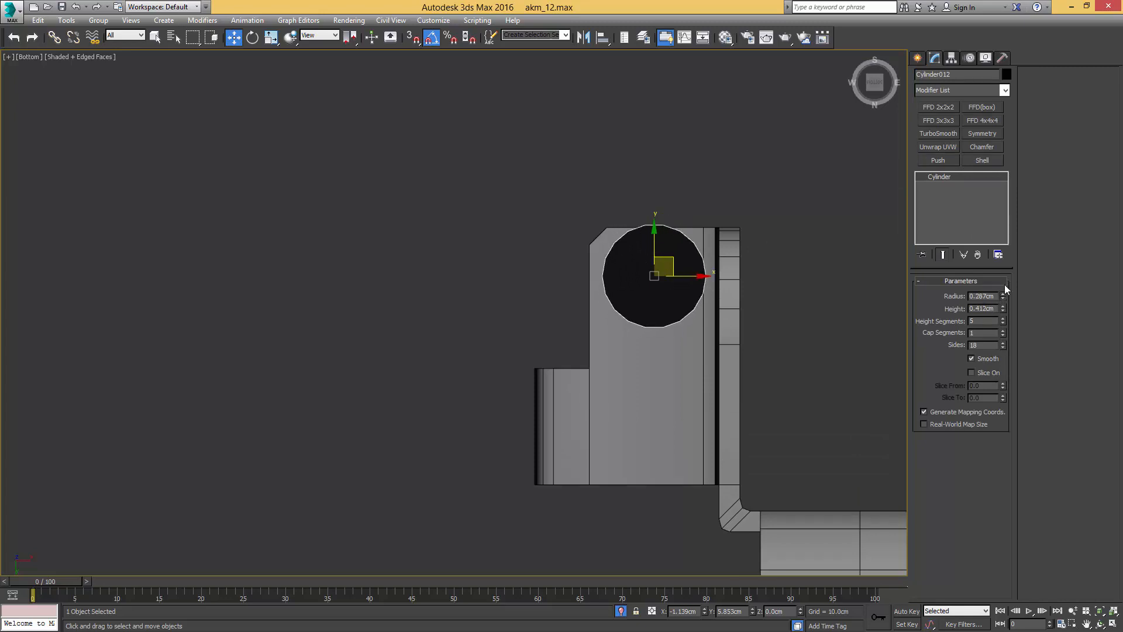
mouse_move(665, 245)
left_mouse_down()
mouse_move(655, 258)
mouse_move(672, 256)
left_mouse_up()
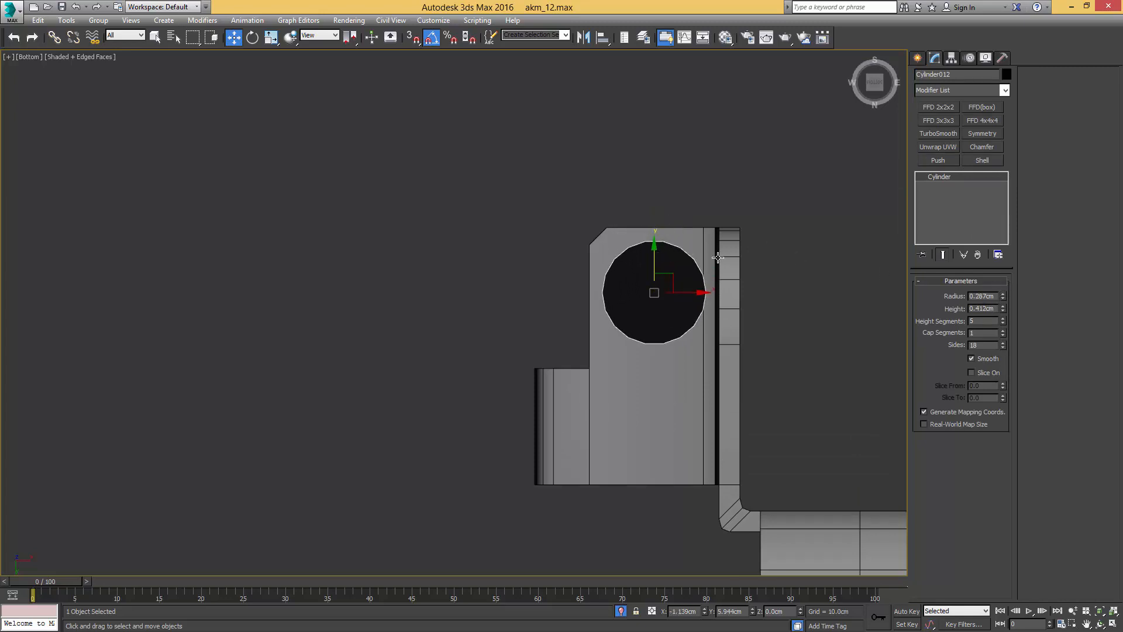
scroll(704, 266, "up", 2)
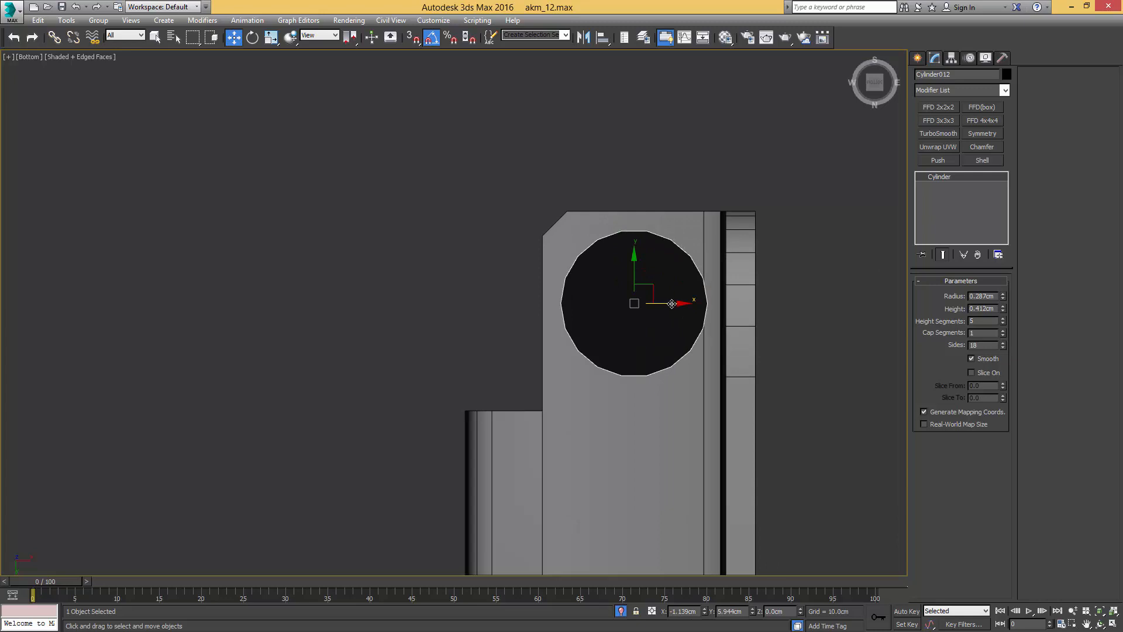
left_click_drag(672, 303, 667, 304)
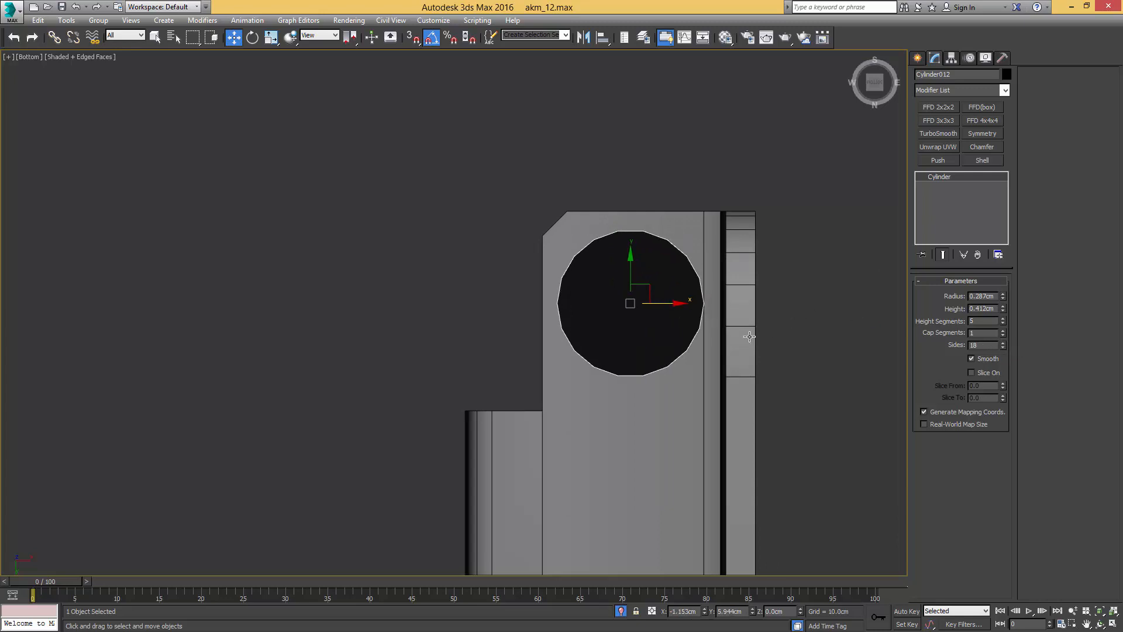
middle_click_drag(749, 336, 761, 308)
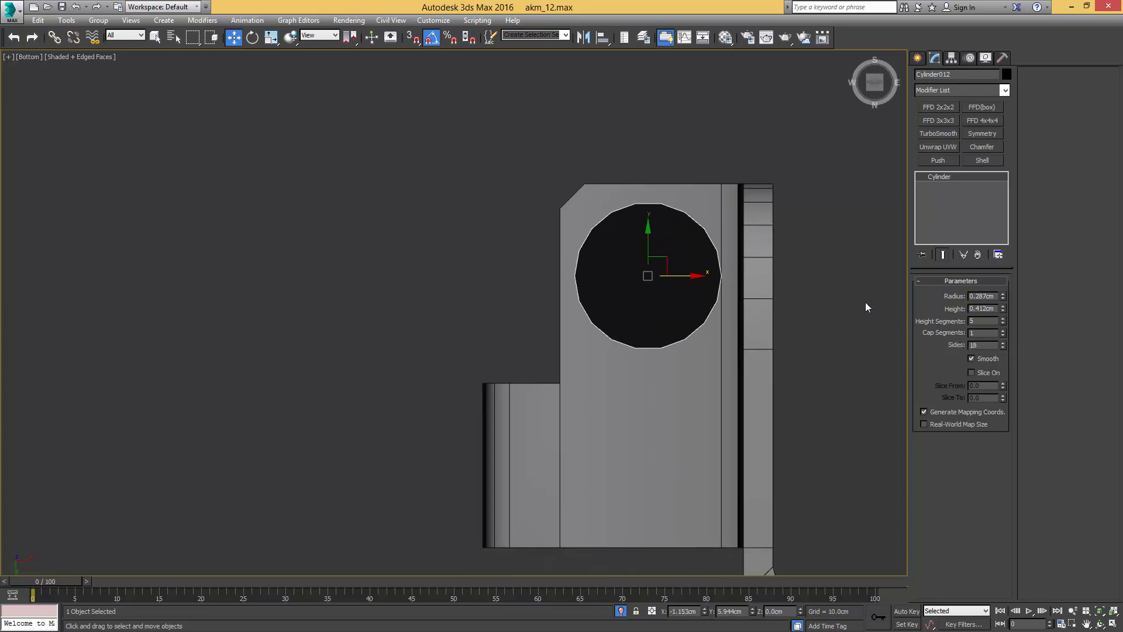
Step: Convert the cylinder to an editable poly and remove all of its polygons except one flat end cap
key("alt+c")
key("4")
key("q")
left_click(650, 263)
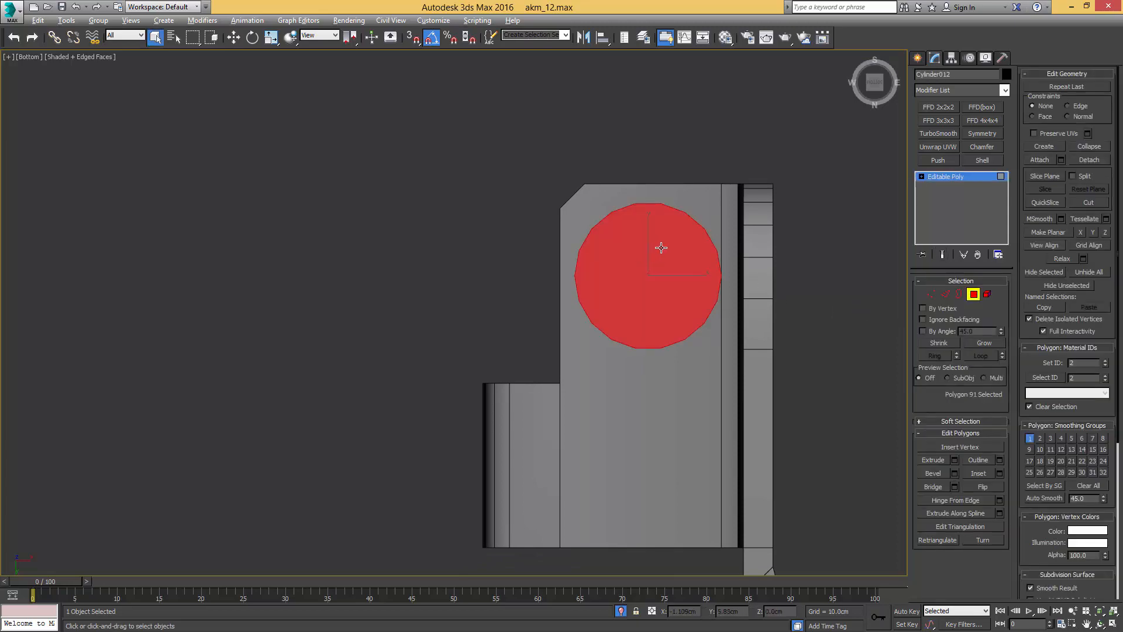
middle_click_drag(661, 248, 650, 156, "alt")
key("ctrl+a")
scroll(671, 271, "down", 4)
scroll(650, 156, "down", 2)
key("4")
Step: Move the remaining disc down along its axis to the underside of the bracket flange
key("w")
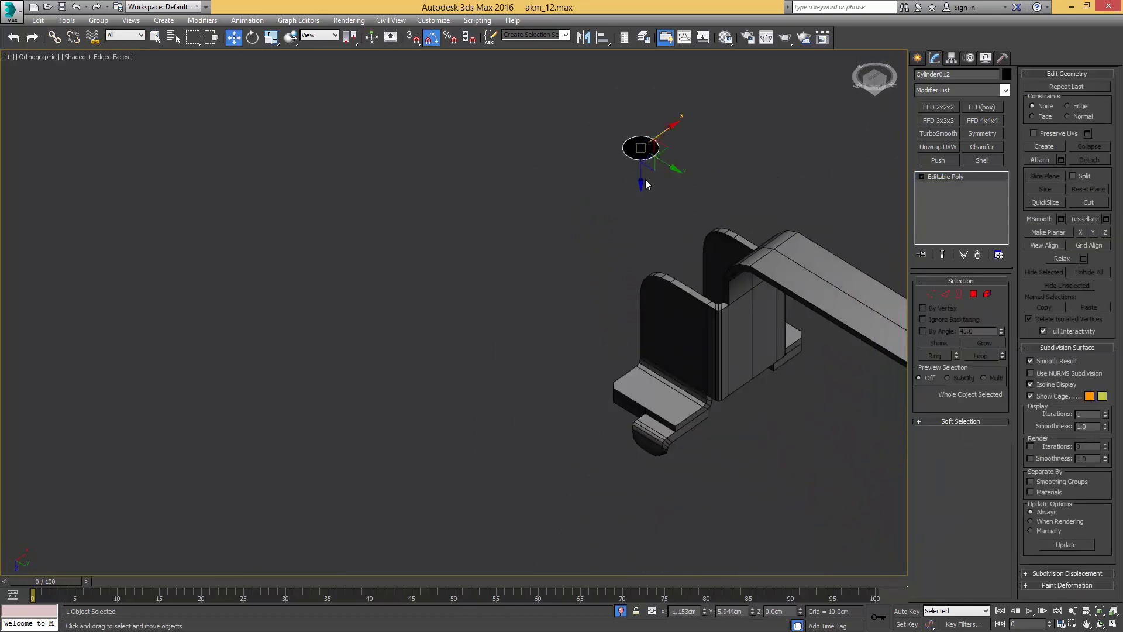
left_click_drag(640, 178, 687, 442)
middle_click_drag(653, 291, 626, 252, "alt")
scroll(662, 278, "up", 5)
Step: Inset the disc's polygon and lower the inner face about 0.09 cm to start the domed rivet head
key("4")
key("i")
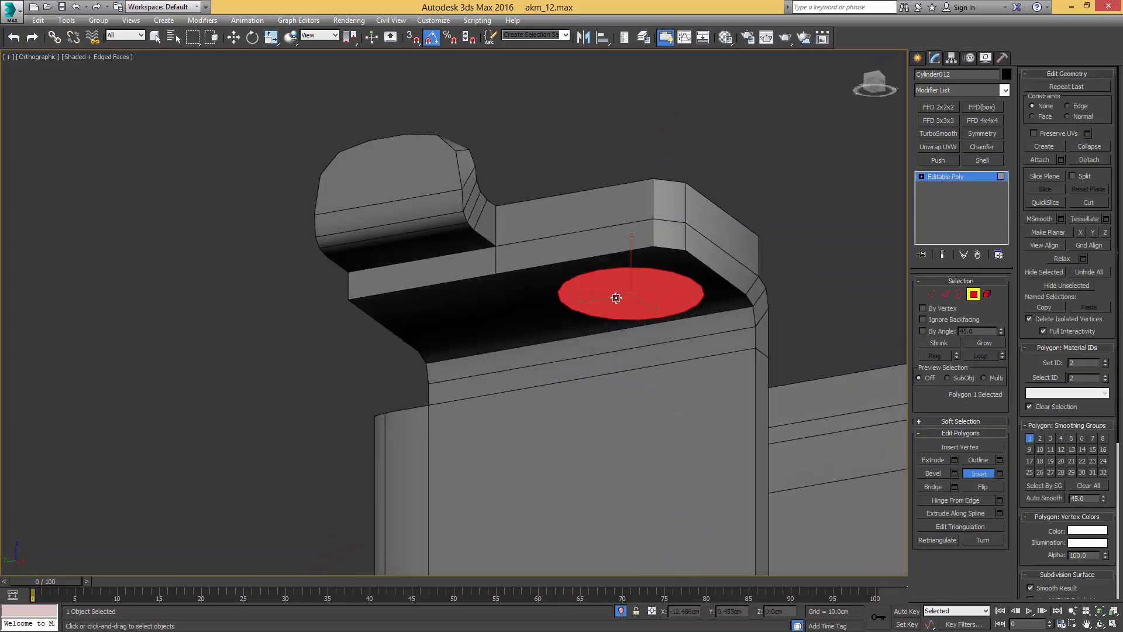
left_click_drag(616, 298, 621, 321)
right_click(627, 272)
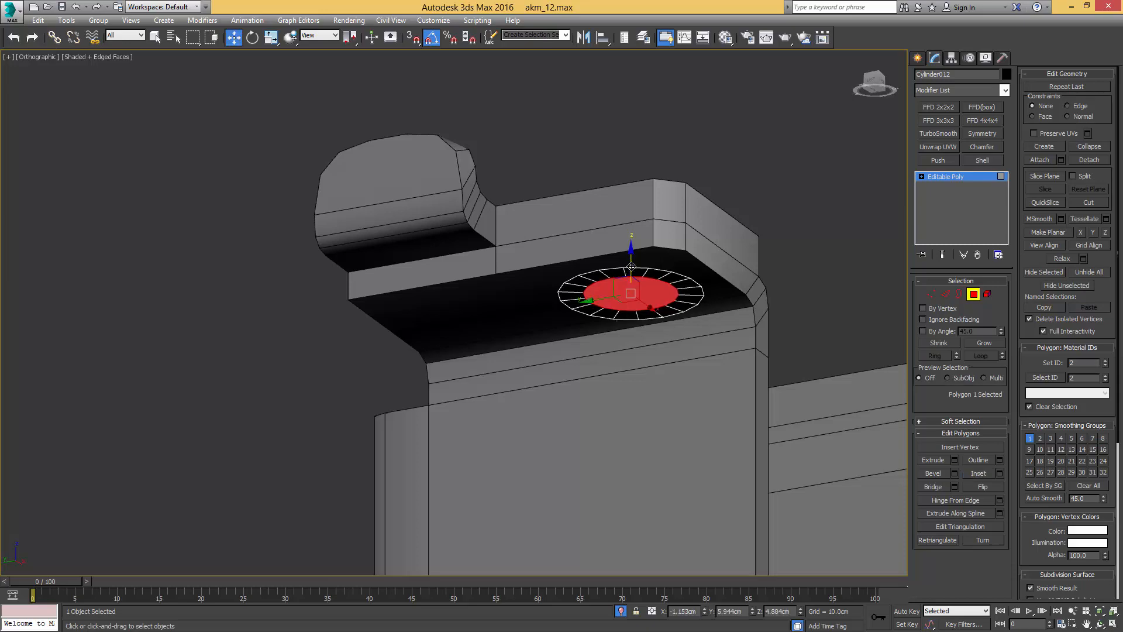
left_click_drag(632, 266, 632, 285)
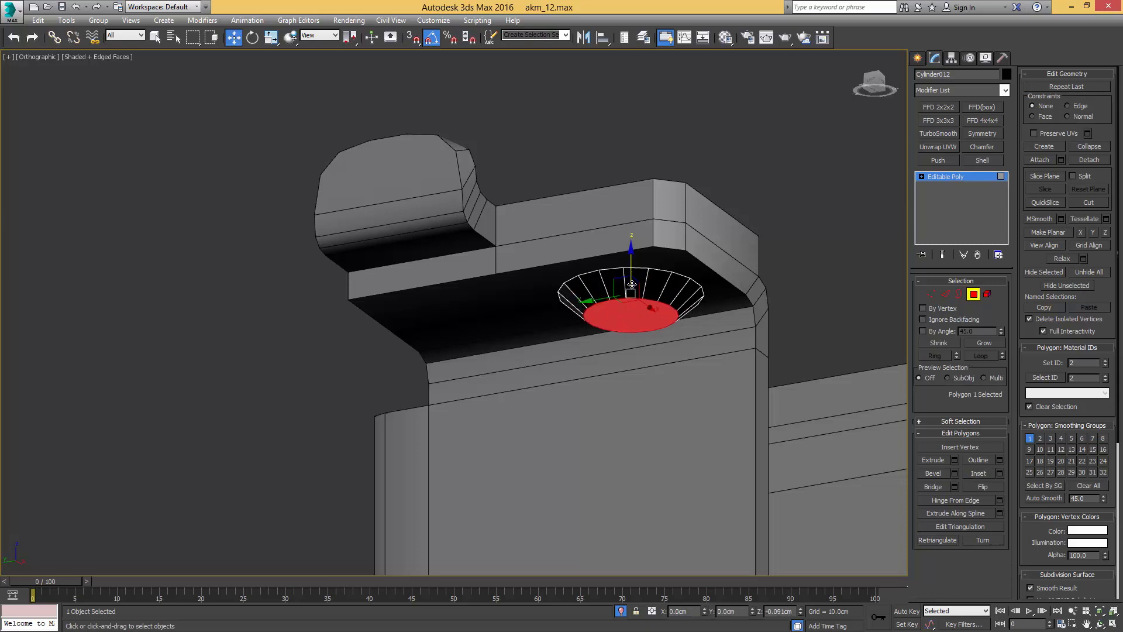
Step: Inset the rivet's lowered face again and move the smaller inner face down about 0.057 cm
scroll(632, 293, "up", 2)
middle_click_drag(631, 293, 631, 316, "alt")
key("r")
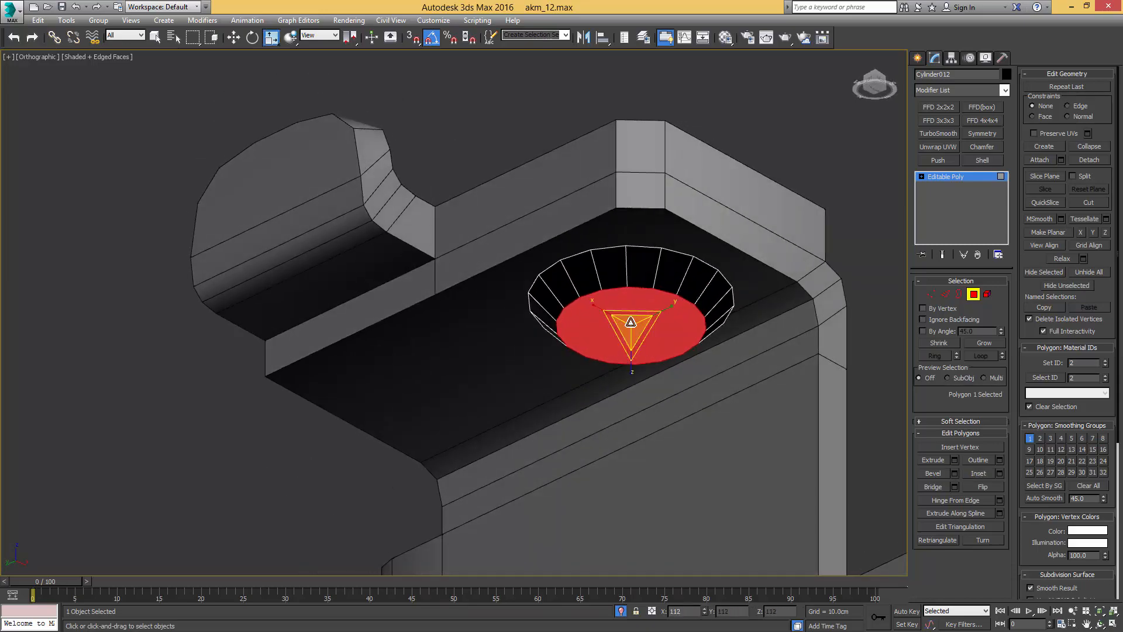
key("i")
left_click_drag(617, 308, 630, 348)
key("w")
left_click_drag(632, 295, 633, 313)
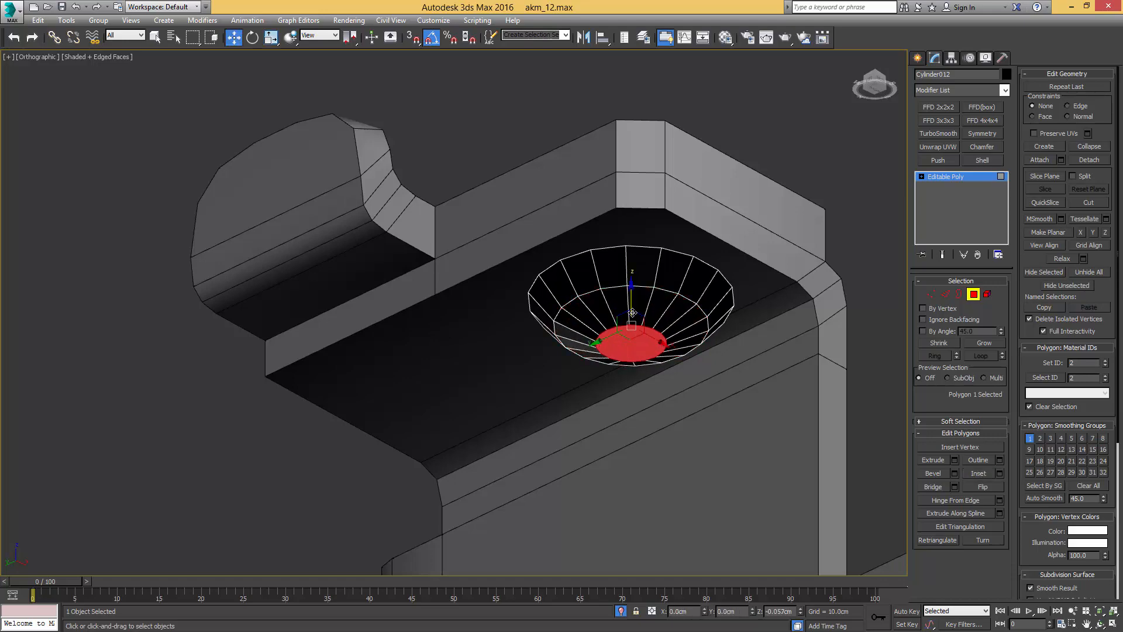
Step: Inset the rivet head's innermost face once more and collapse it to a single centre point
middle_click_drag(667, 343, 629, 340, "alt")
scroll(630, 340, "up", 2)
key("i")
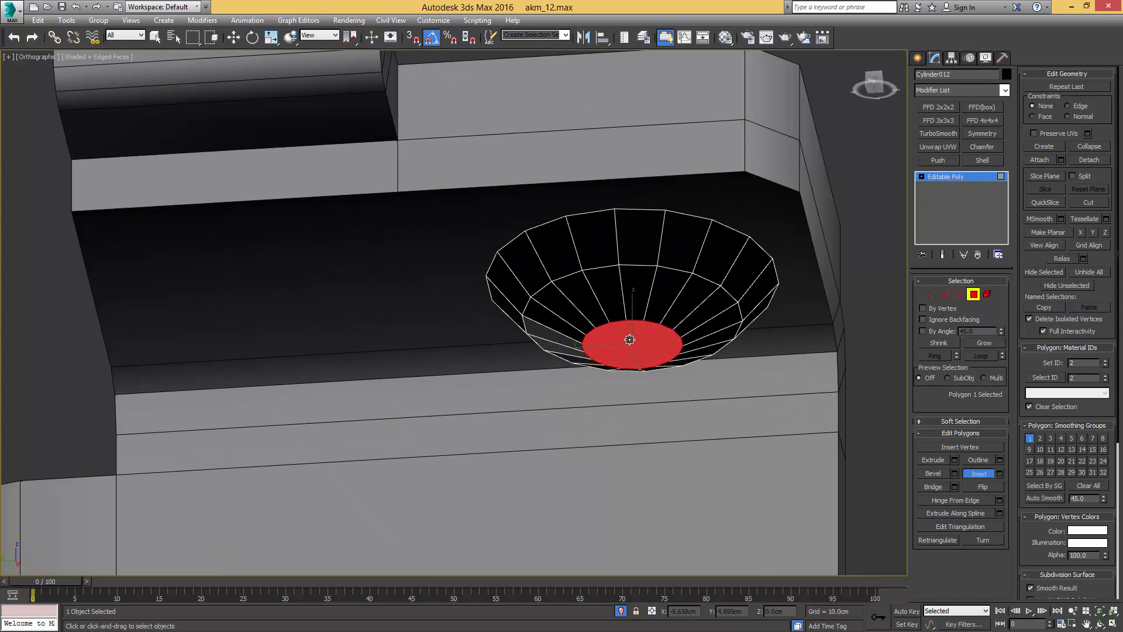
left_click_drag(630, 342, 633, 359)
key("ctrl+alt+c")
scroll(630, 374, "up", 3)
Step: Collapse every other edge of the rivet dome's innermost ring and then of its middle ring to reduce the segments
key("2")
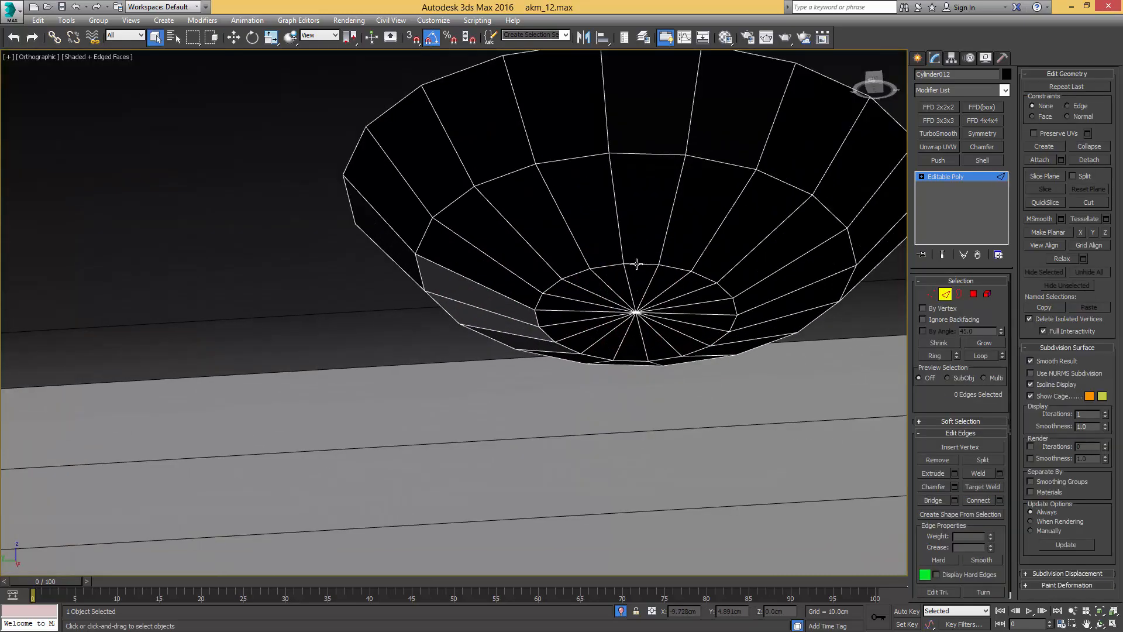
scroll(640, 264, "down", 5)
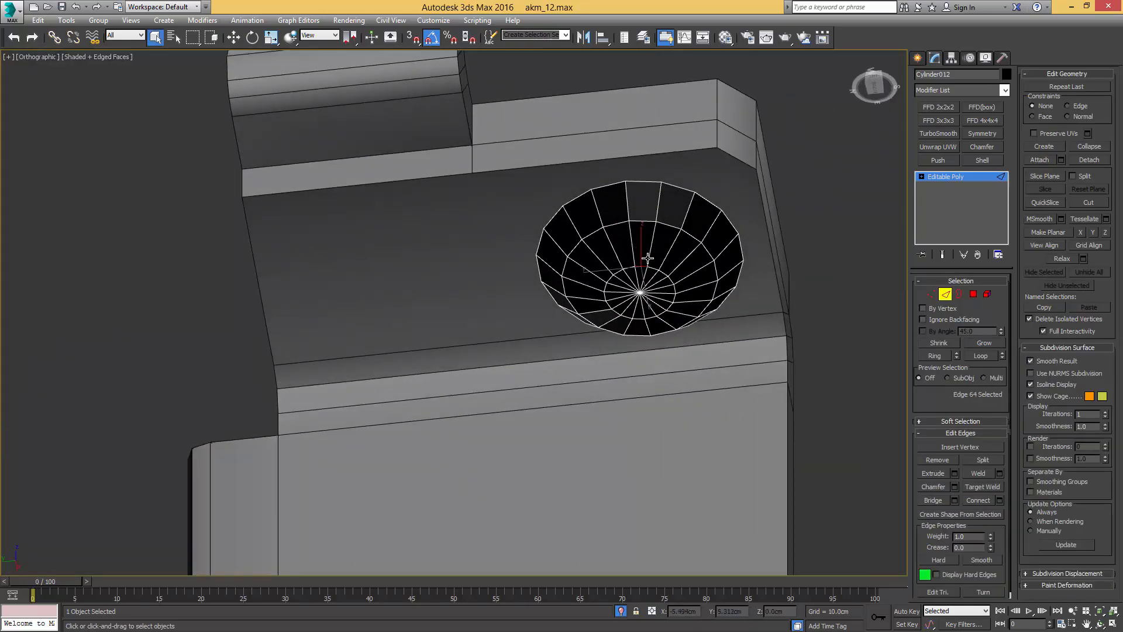
middle_click_drag(647, 258, 650, 263, "alt")
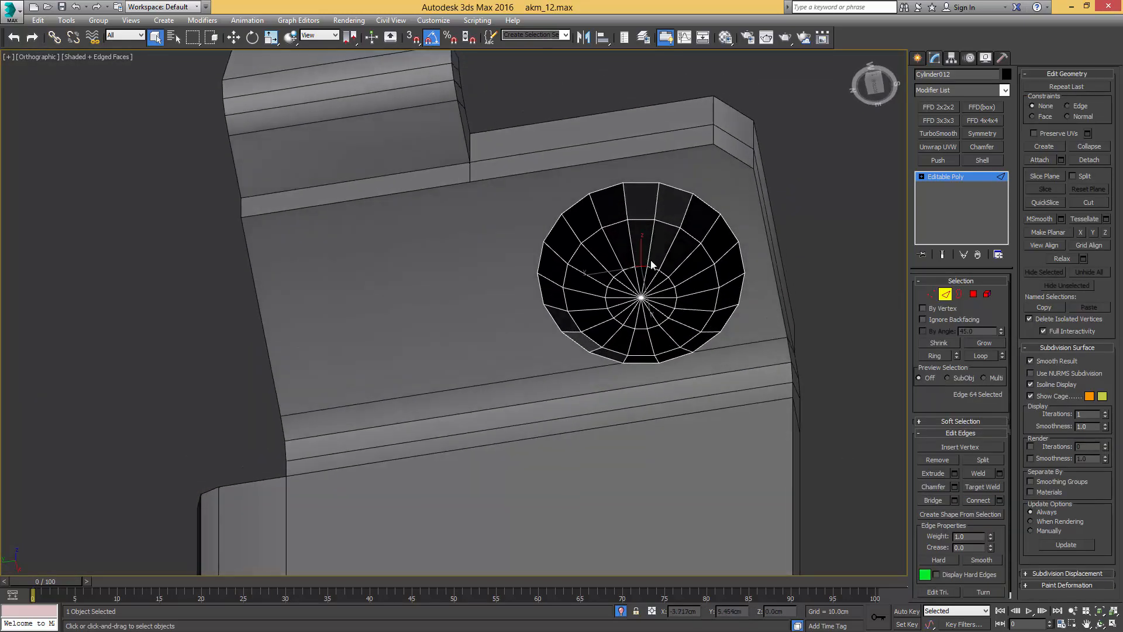
left_click(668, 37)
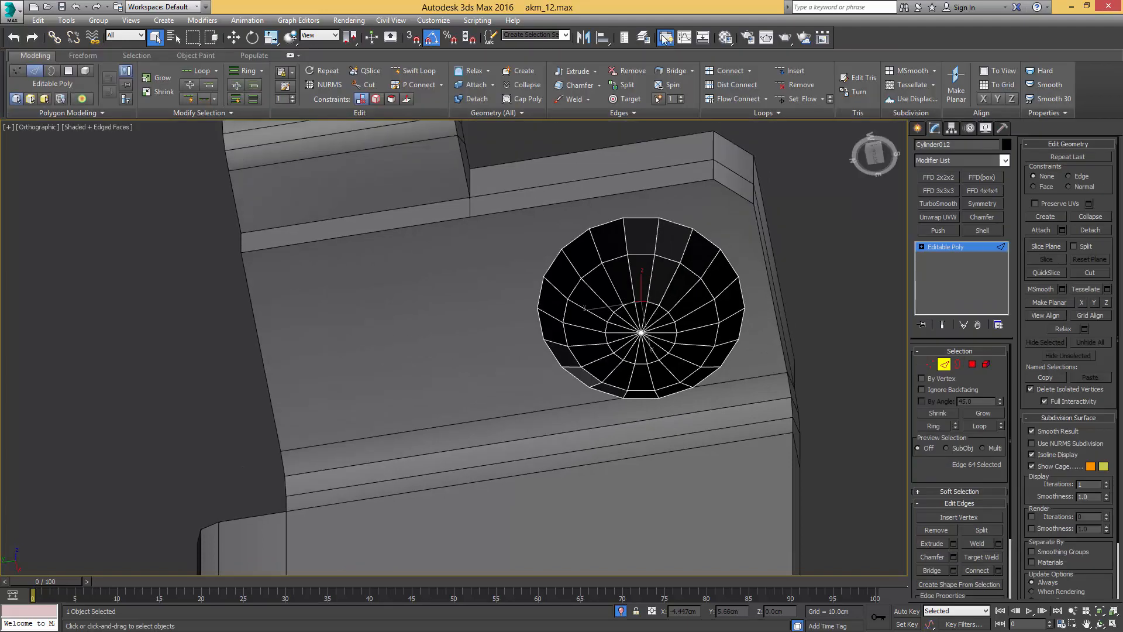
left_click(202, 100)
middle_click_drag(629, 275, 611, 264)
key("ctrl+alt+c")
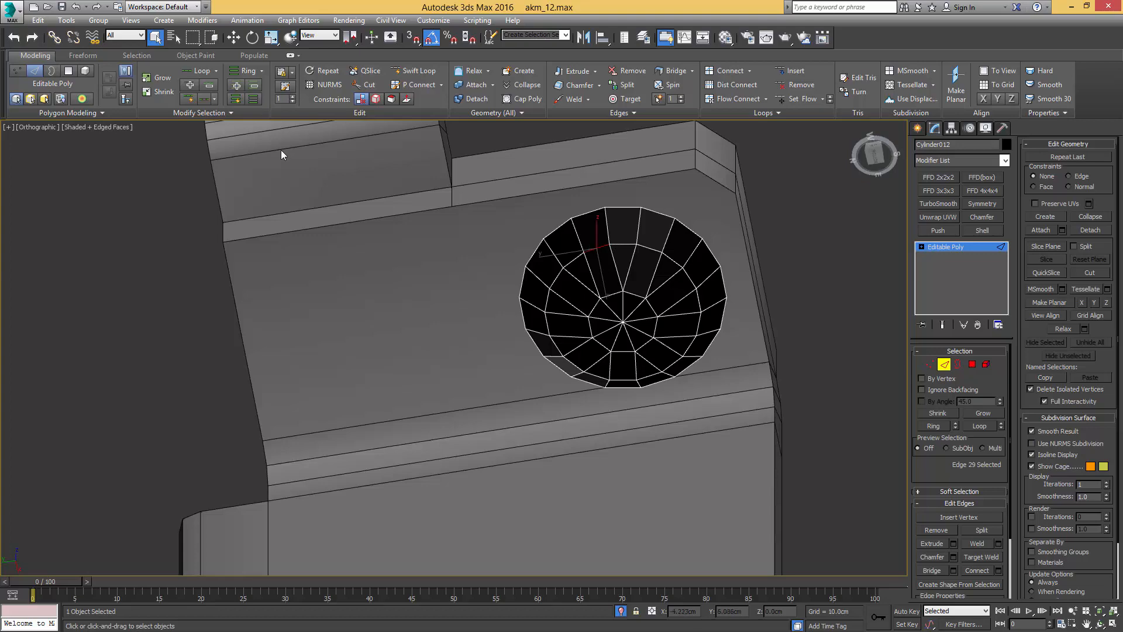
left_click(204, 98)
key("ctrl+alt+c")
mouse_move(626, 266)
middle_mouse_down("alt")
mouse_move(609, 251)
mouse_move(703, 261)
mouse_move(676, 269)
mouse_move(602, 254)
mouse_move(644, 256)
mouse_move(624, 289)
middle_mouse_up("alt")
key("5")
left_click(610, 255)
key("5")
Step: Raise the rivet head slightly toward the underside of the bracket flange in the left view
key("l")
scroll(605, 266, "down", 5)
scroll(635, 336, "up", 3)
key("w")
key("F3")
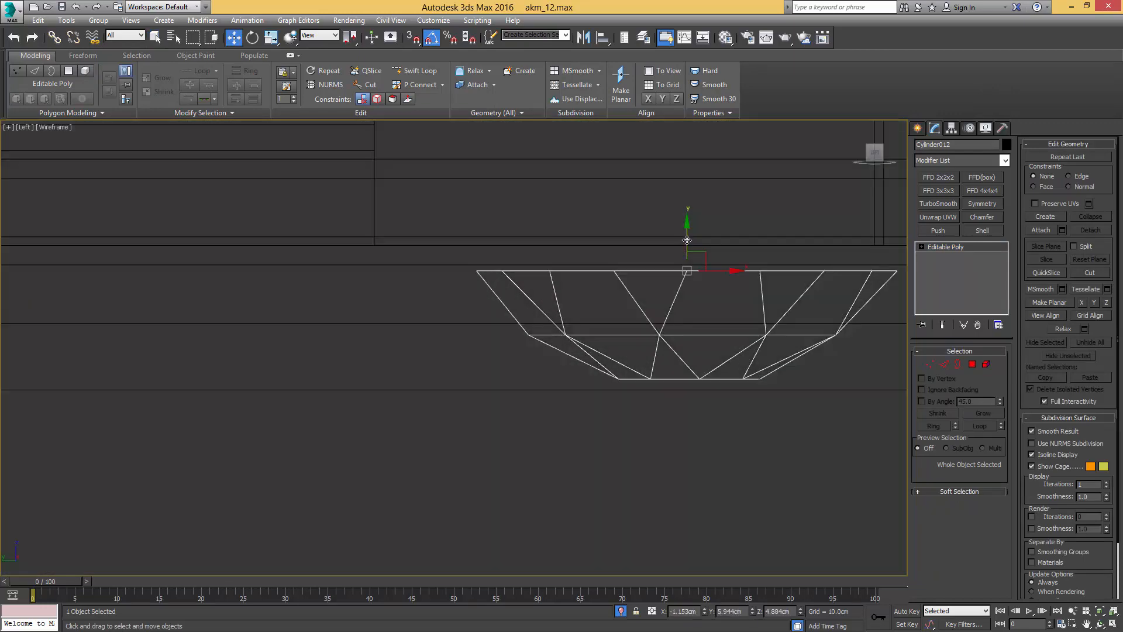
left_click_drag(687, 240, 687, 234)
key("F3")
scroll(687, 236, "down", 4)
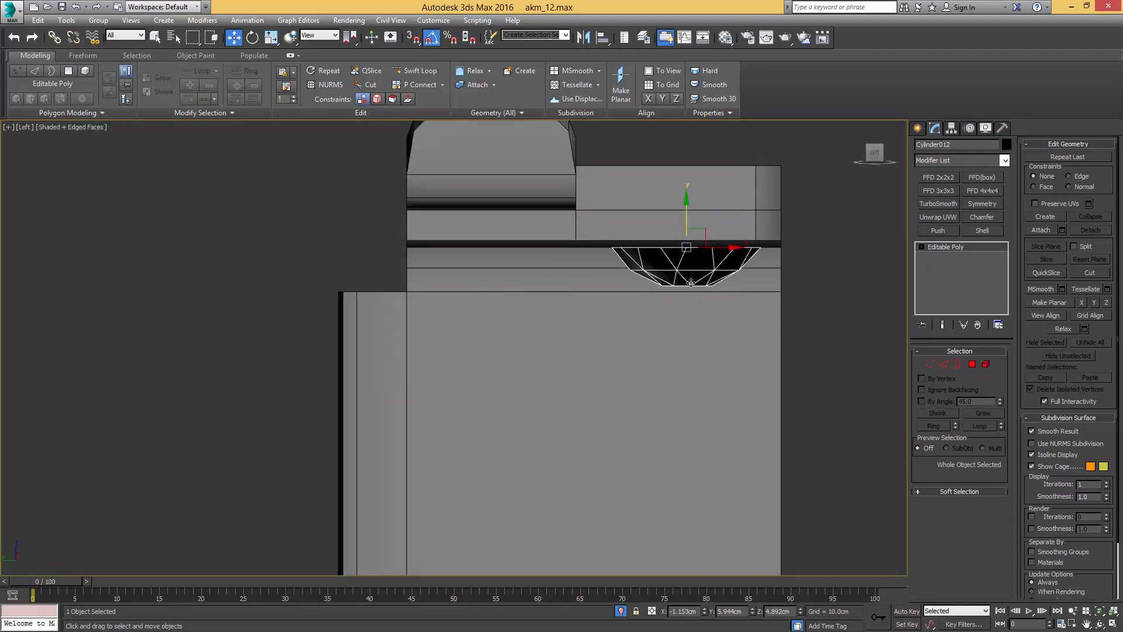
Step: Pull the rivet dome's centre vertex slightly down and stretch the whole rivet vertically to 117%
middle_click_drag(691, 282, 682, 257, "alt")
scroll(689, 284, "up", 4)
key("1")
left_click(687, 279)
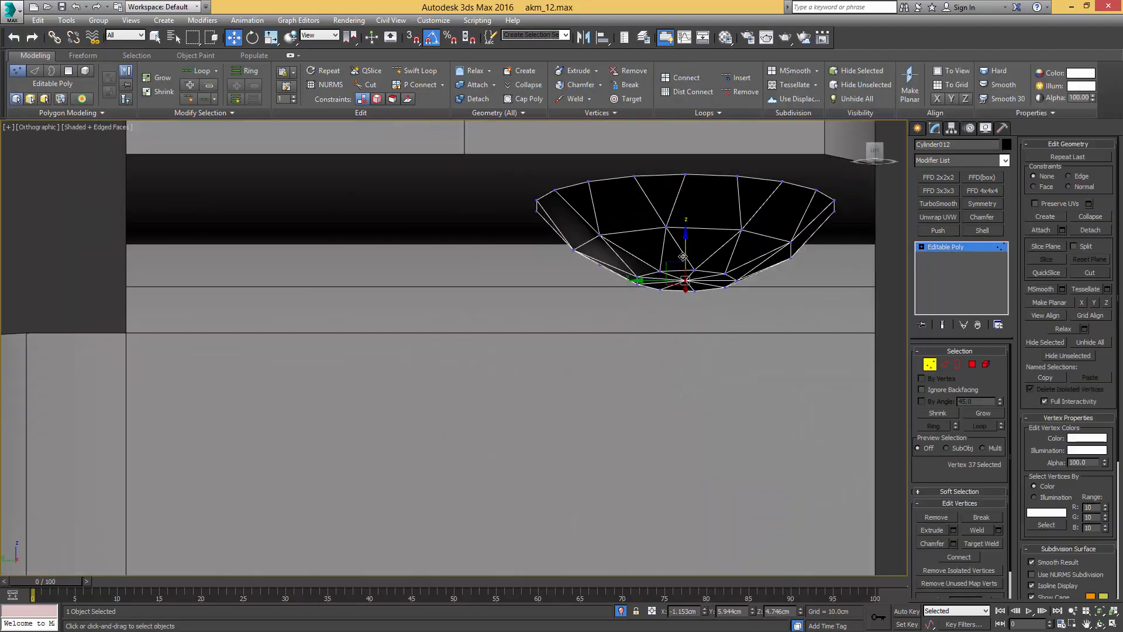
left_click_drag(686, 249, 687, 258)
scroll(687, 259, "down", 2)
middle_click_drag(687, 261, 695, 236, "alt")
key("1")
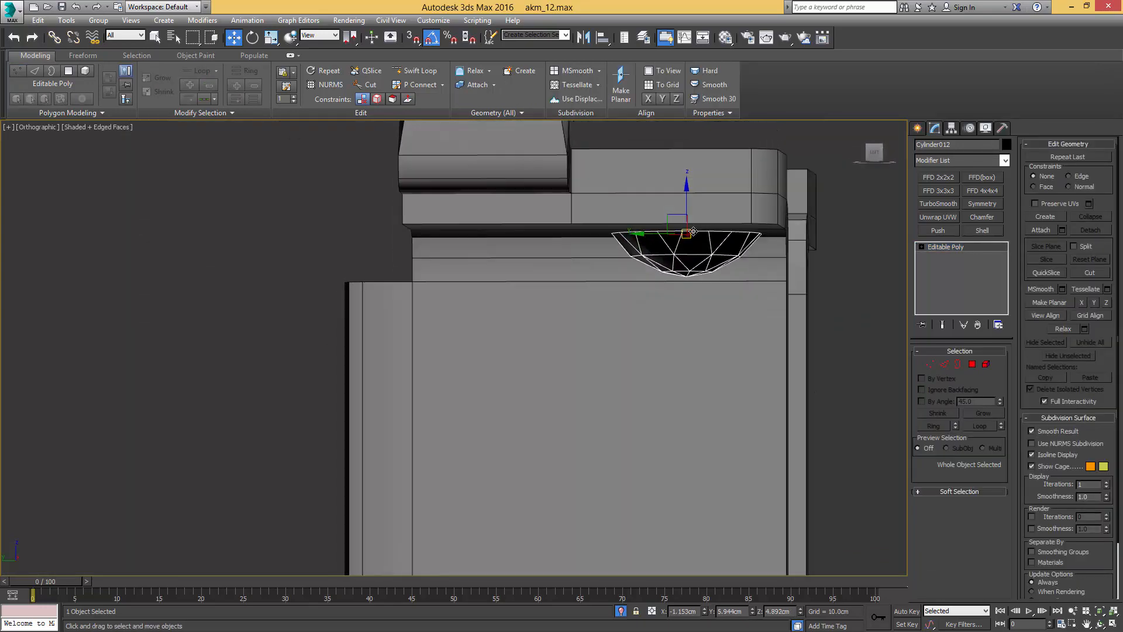
key("r")
left_click_drag(686, 290, 686, 296)
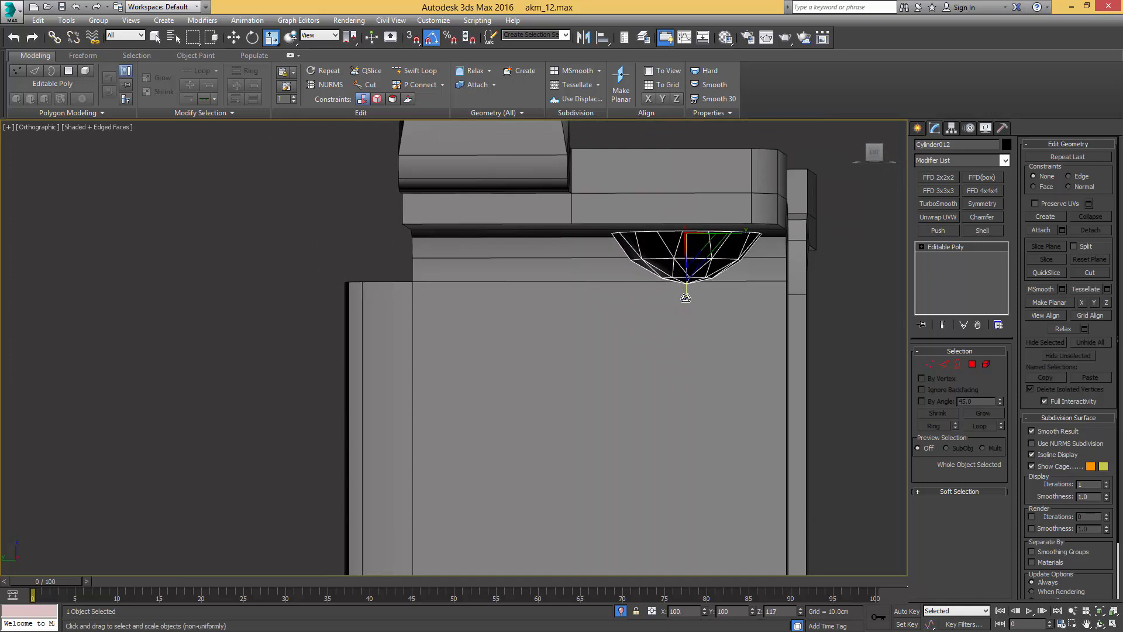
Step: Move the stretched rivet up so its rim meets the underside of the flange
key("w")
key("l")
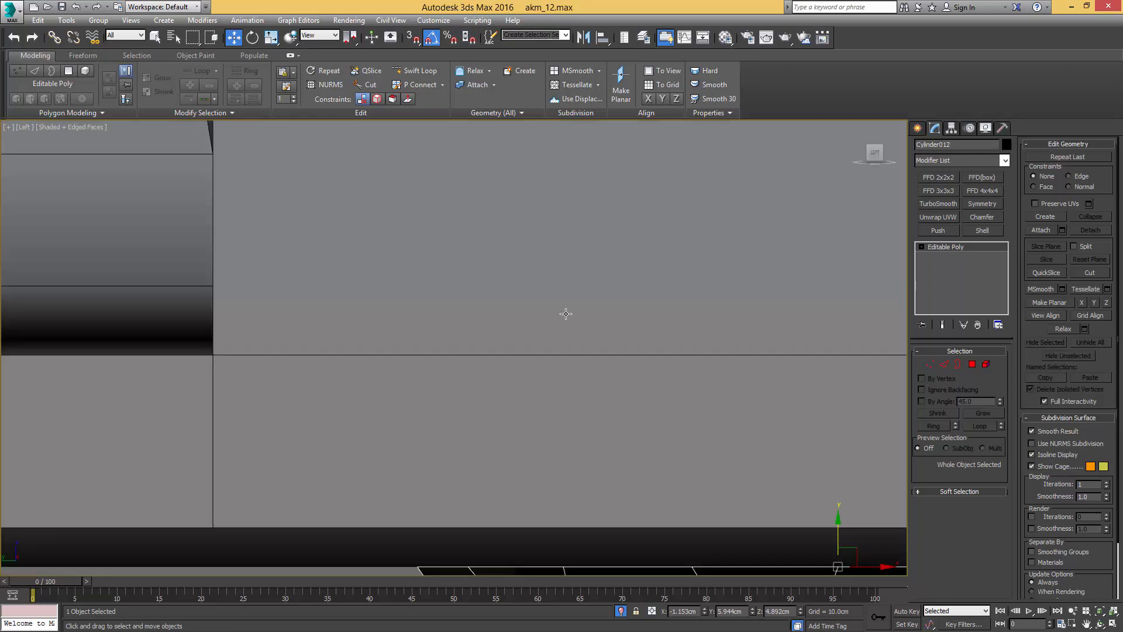
middle_click_drag(564, 313, 574, 228)
middle_click_drag(707, 366, 573, 237)
left_click_drag(712, 310, 713, 303)
scroll(707, 304, "down", 5)
Step: Copy the rivet along the flange to place a second one beside the first, away from the chamfered corner
middle_click_drag(707, 304, 703, 280, "alt")
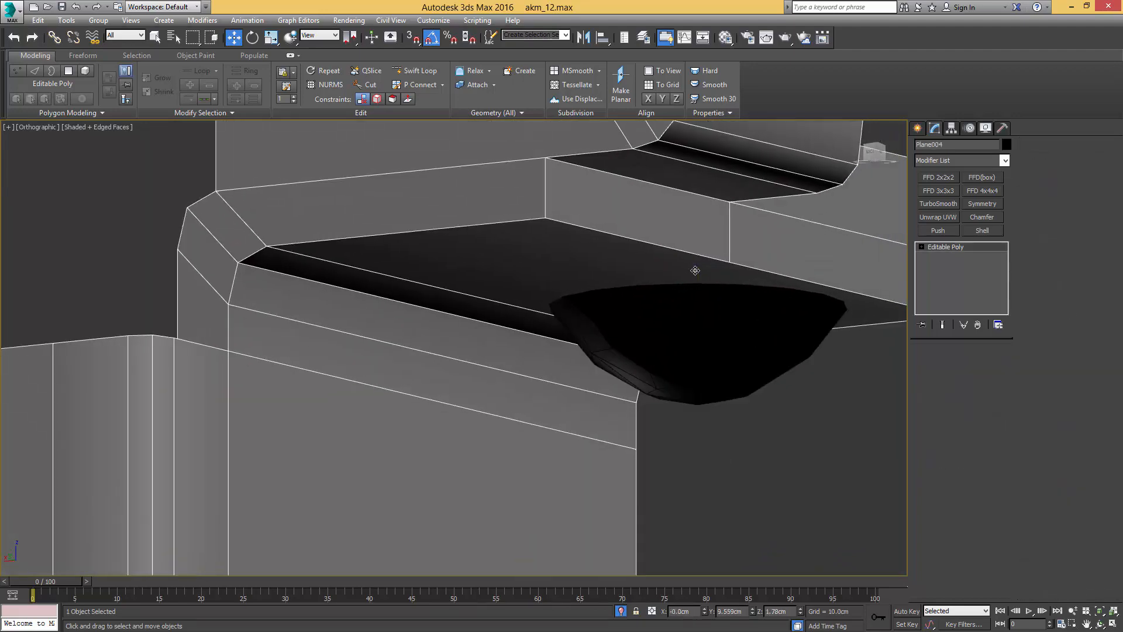
left_click_drag(697, 269, 698, 270)
middle_click_drag(696, 279, 635, 267, "alt")
left_click_drag(643, 292, 423, 286, "shift")
left_click(562, 371)
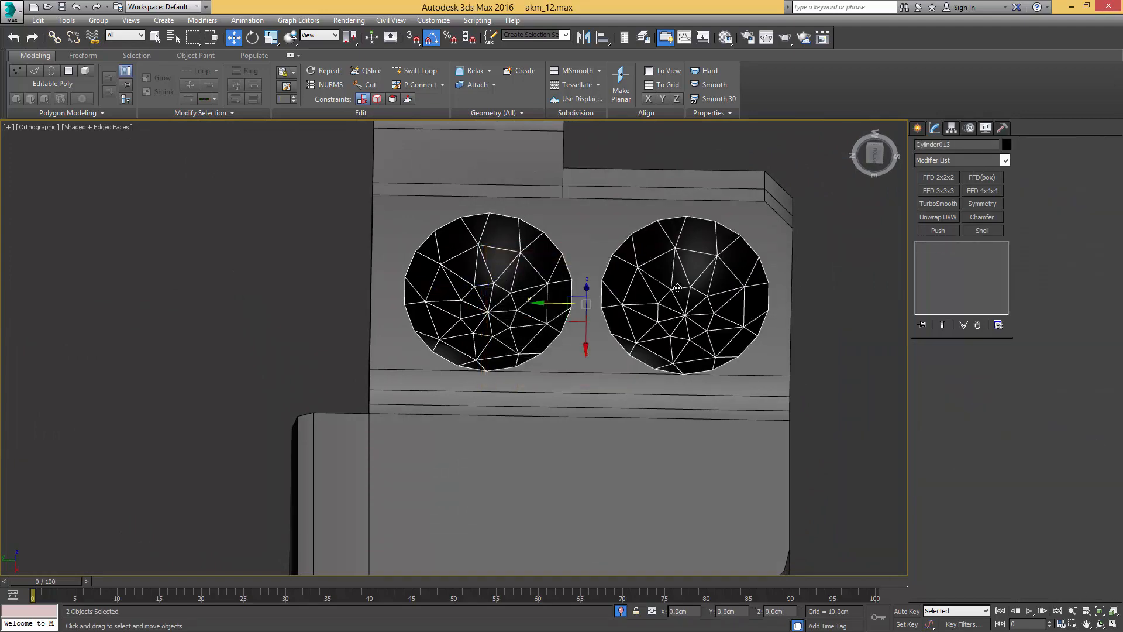
Step: Assign the 01 - Default material to both rivets
key("m")
left_click(185, 227)
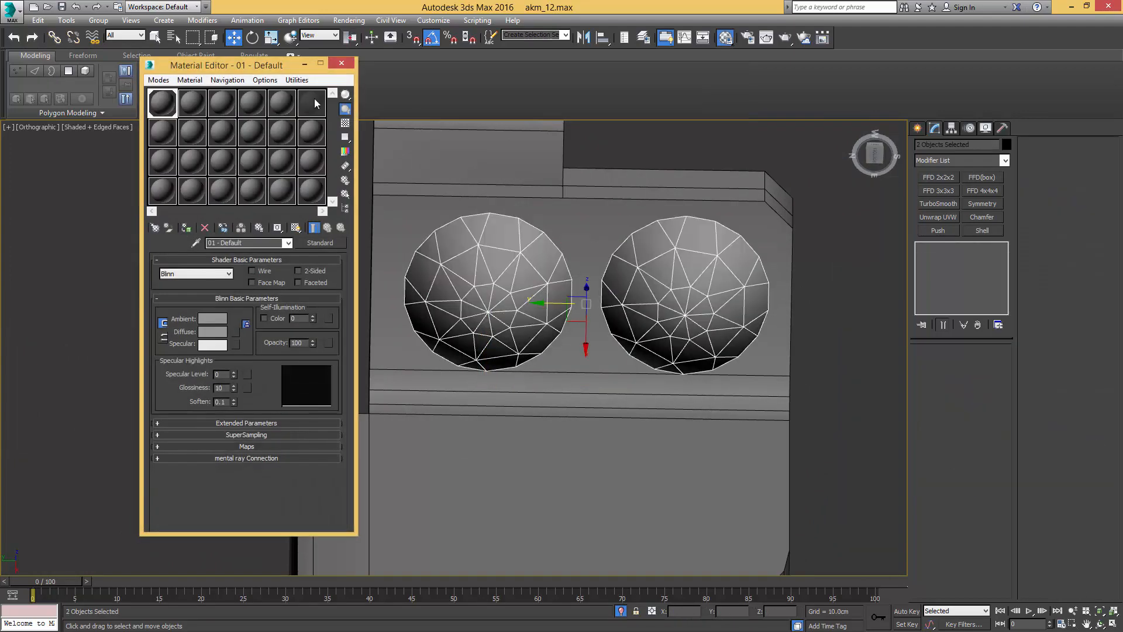
left_click(342, 63)
middle_click_drag(393, 234, 507, 233, "alt")
key("F4")
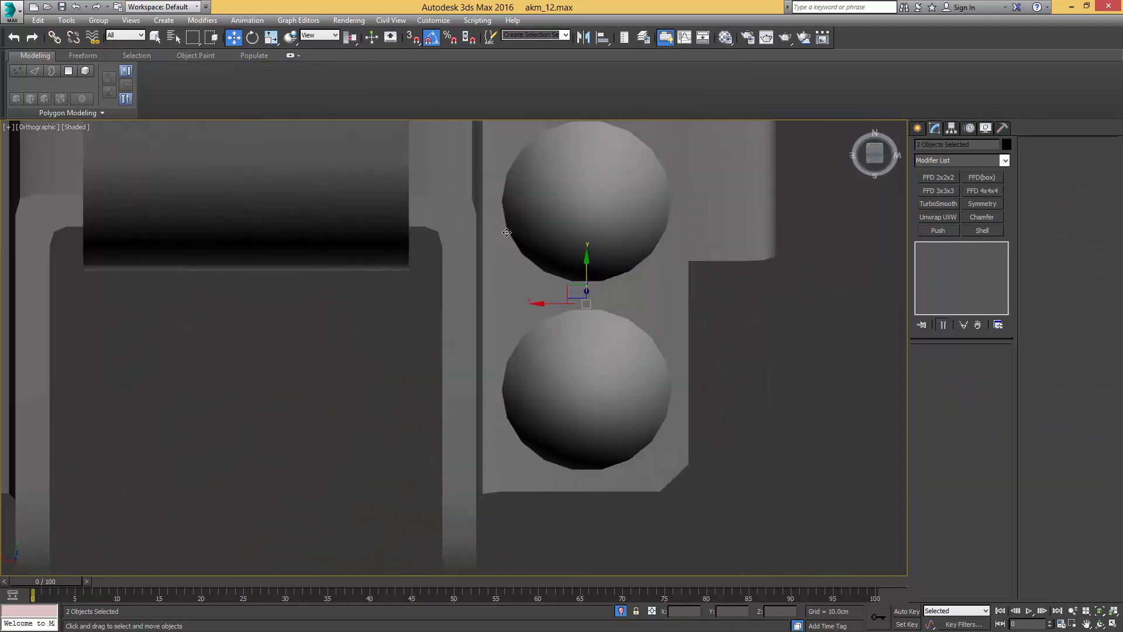
Step: Copy the pair of rivets across to the bracket flange on the opposite side of the trigger guard
scroll(523, 261, "down", 4)
key("F4")
middle_click_drag(551, 276, 669, 275)
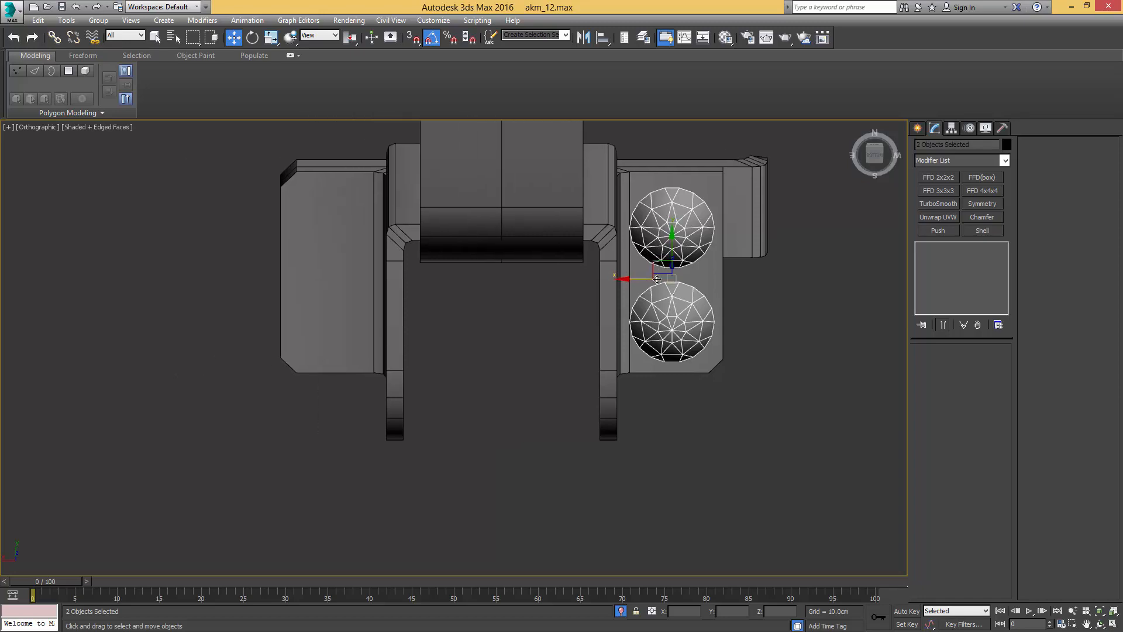
mouse_move(644, 281)
left_mouse_down("shift")
mouse_move(395, 275)
mouse_move(307, 257)
mouse_move(335, 296)
left_mouse_up("shift")
left_click(563, 369)
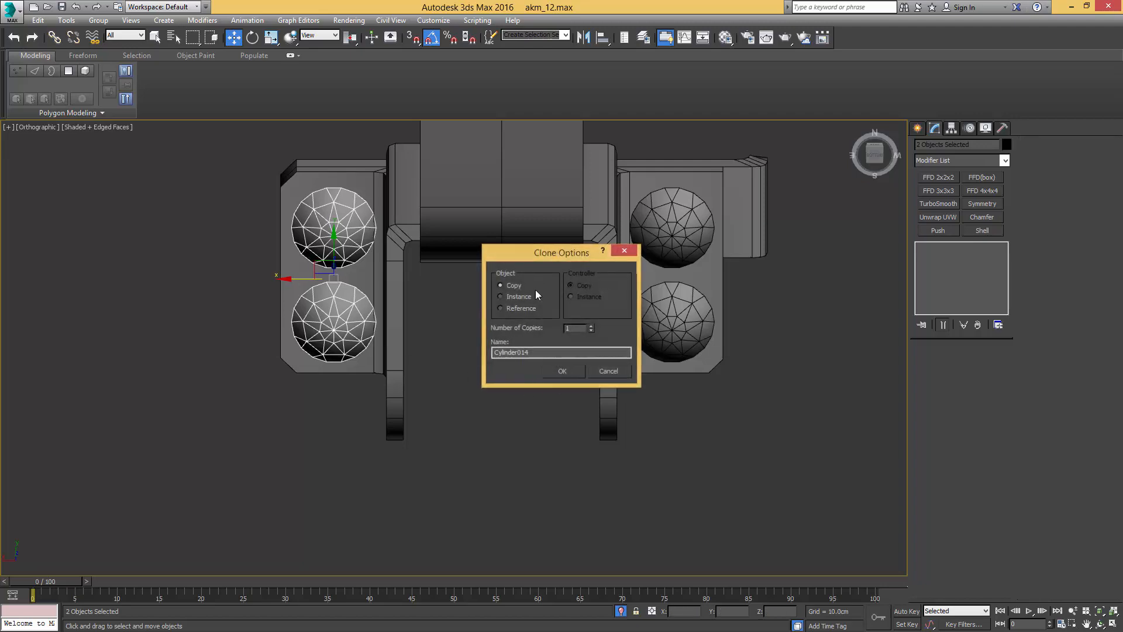
Step: Draw a cylinder over the bracket plate near its rounded lower corner in the side view, about 0.237 cm in radius and 0.597 cm high
mouse_move(535, 290)
middle_mouse_down("alt")
mouse_move(534, 303)
mouse_move(485, 324)
mouse_move(416, 293)
mouse_move(314, 287)
middle_mouse_up("alt")
key("F4")
middle_click_drag(446, 297, 604, 296)
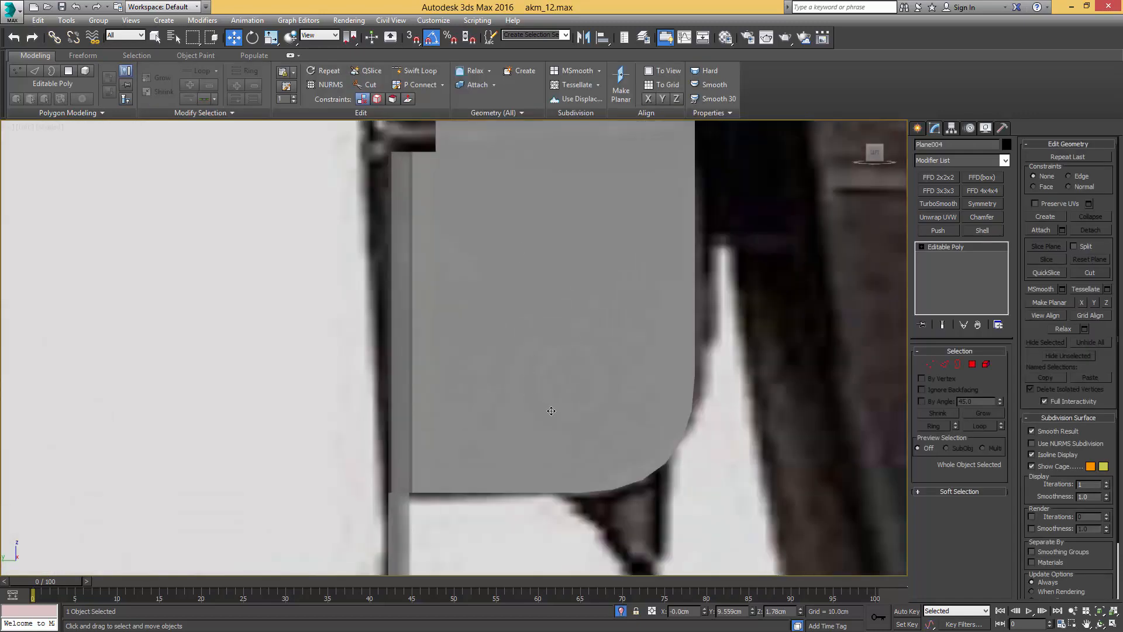
right_click(576, 326)
left_click(608, 309)
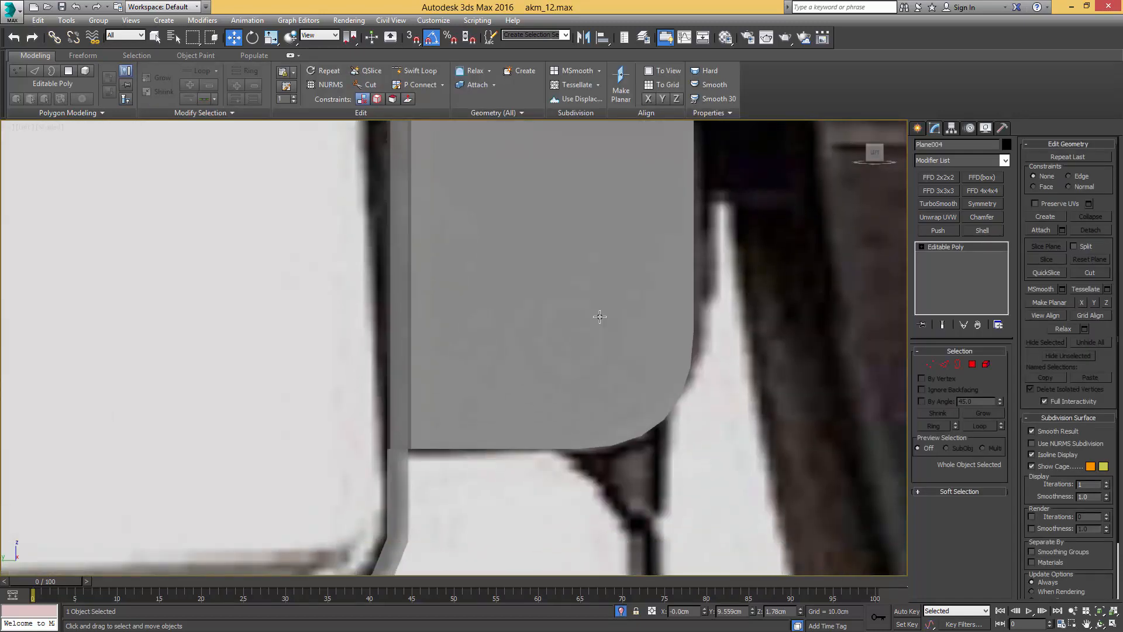
left_click_drag(569, 326, 592, 299)
scroll(715, 211, "down", 4)
Step: Shift the new cylinder sideways toward the bracket plate and assign it the 01 - Default material
middle_click_drag(715, 211, 630, 256, "alt")
scroll(669, 260, "up", 4)
key("w")
left_click_drag(733, 242, 687, 226)
key("m")
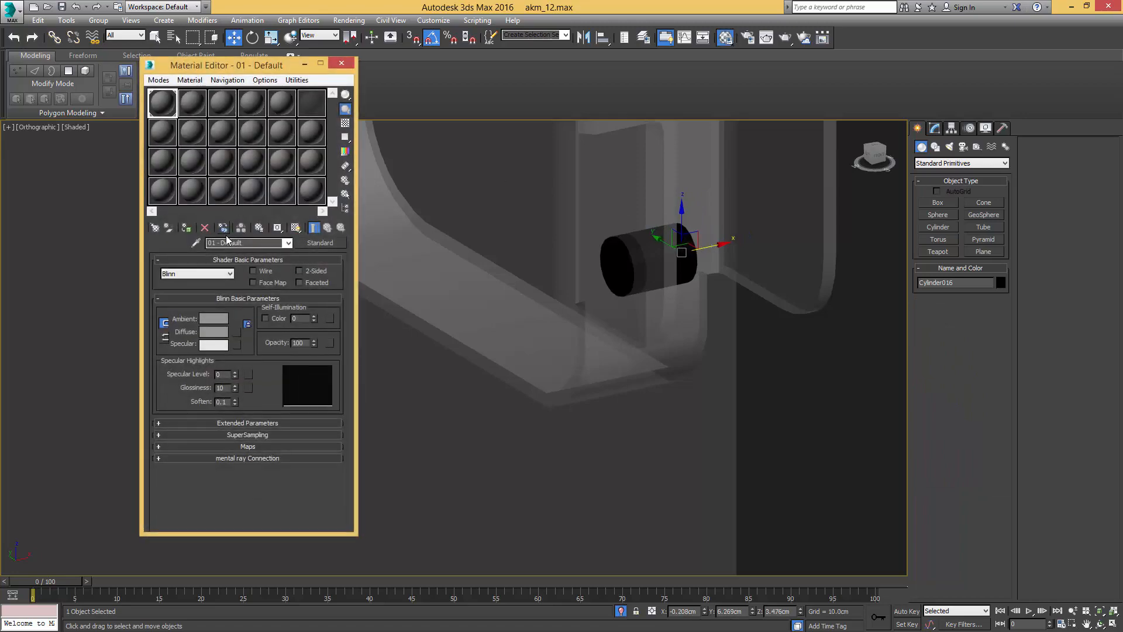
left_click(187, 229)
left_click(345, 63)
key("F4")
middle_click_drag(564, 193, 537, 191)
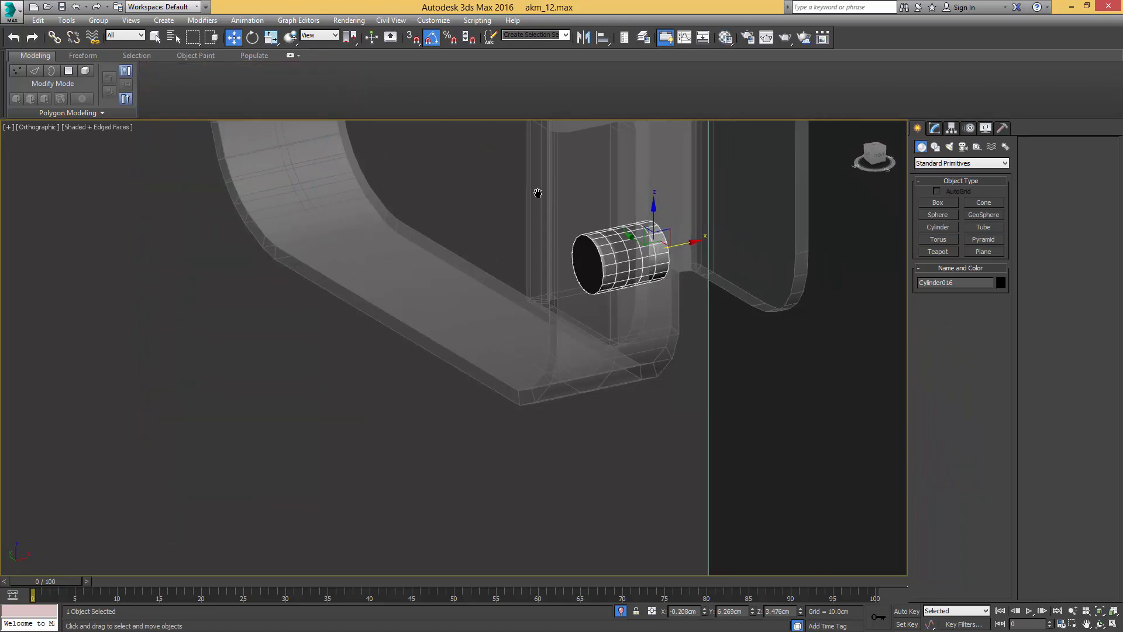
Step: Convert the side cylinder to an editable poly and delete everything except its outward-facing end cap
scroll(571, 207, "up", 3)
key("1")
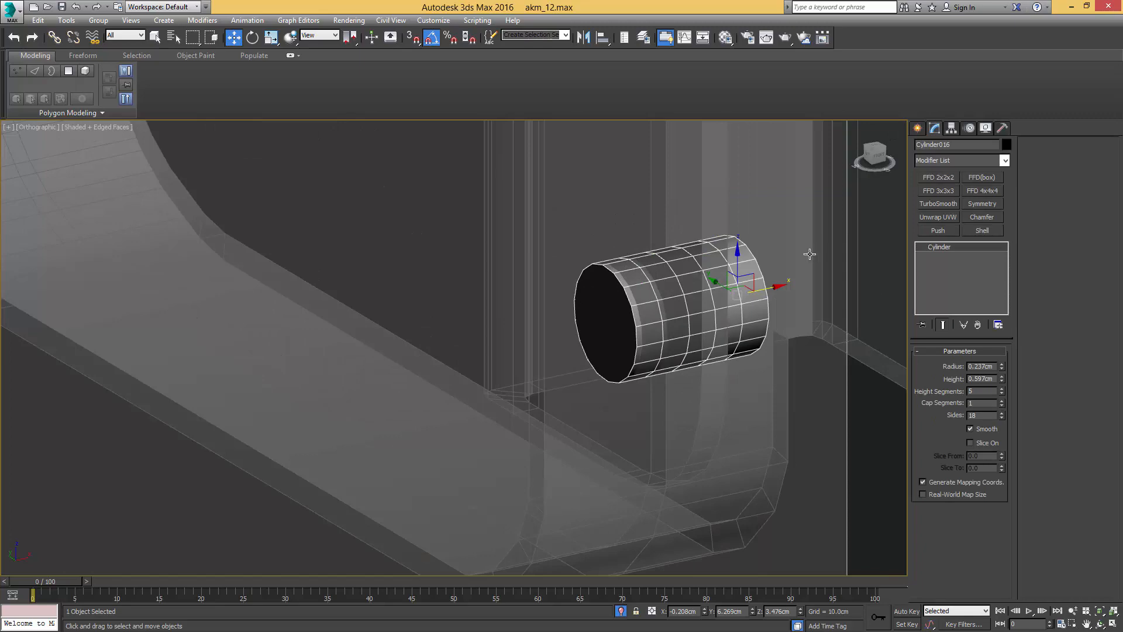
middle_click_drag(630, 284, 637, 281, "alt")
key("ctrl+e")
key("4")
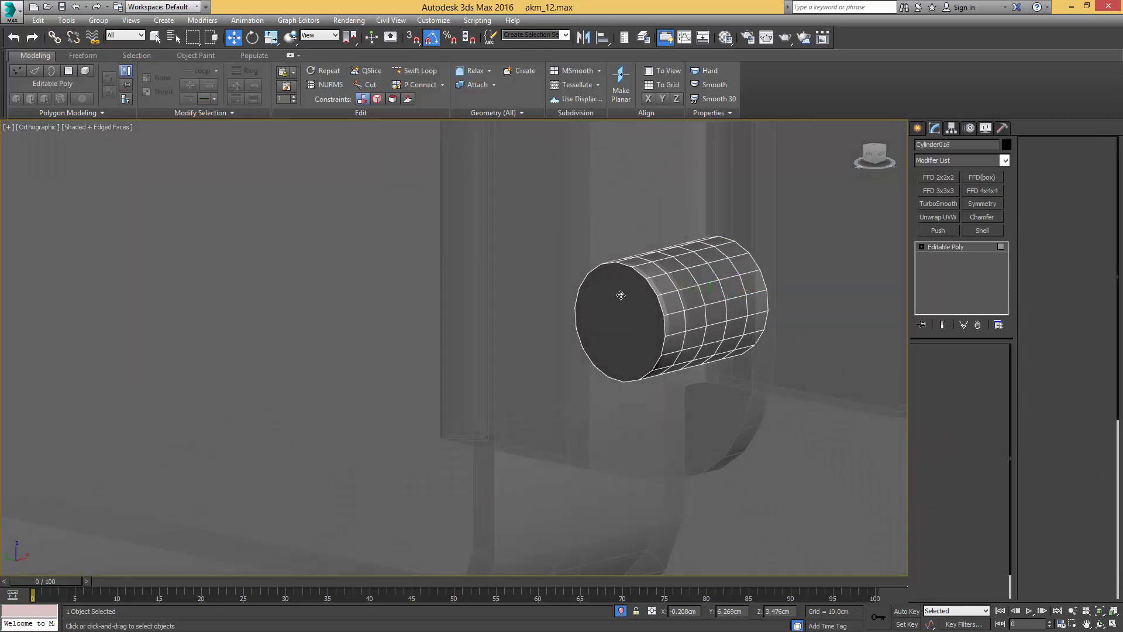
key("q")
left_click(621, 295)
key("ctrl+i")
key("Delete")
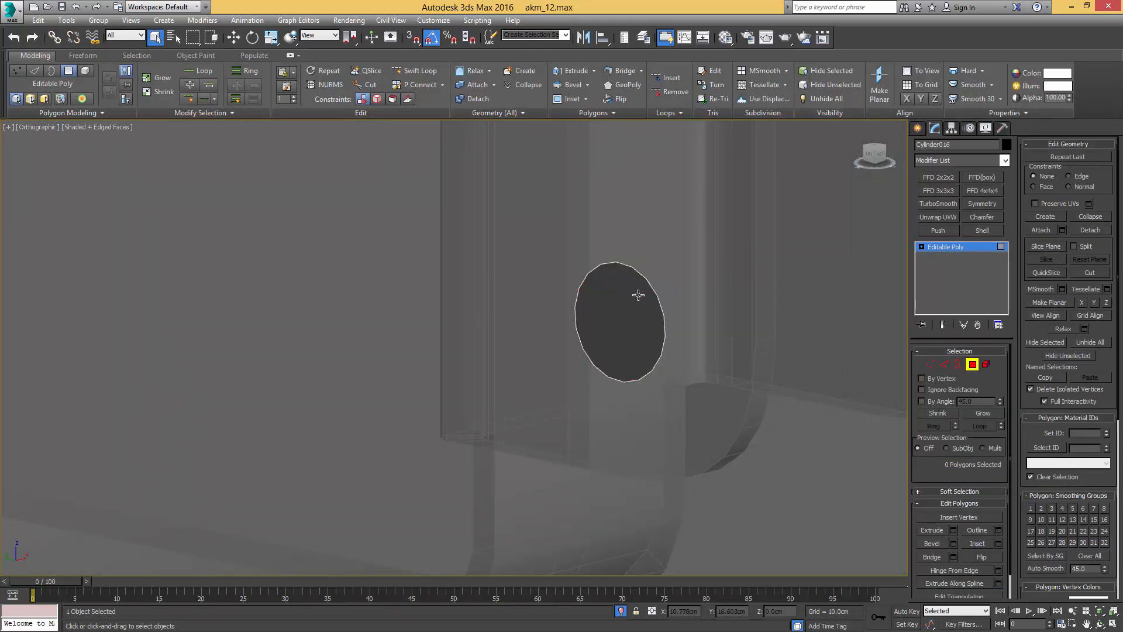
Step: Turn off the trigger guard's see-through display and move the disc just outside the face of the bracket's side plate
middle_click_drag(639, 293, 657, 308, "alt")
key("4")
left_click(674, 286)
key("alt+x")
left_click(623, 303)
key("w")
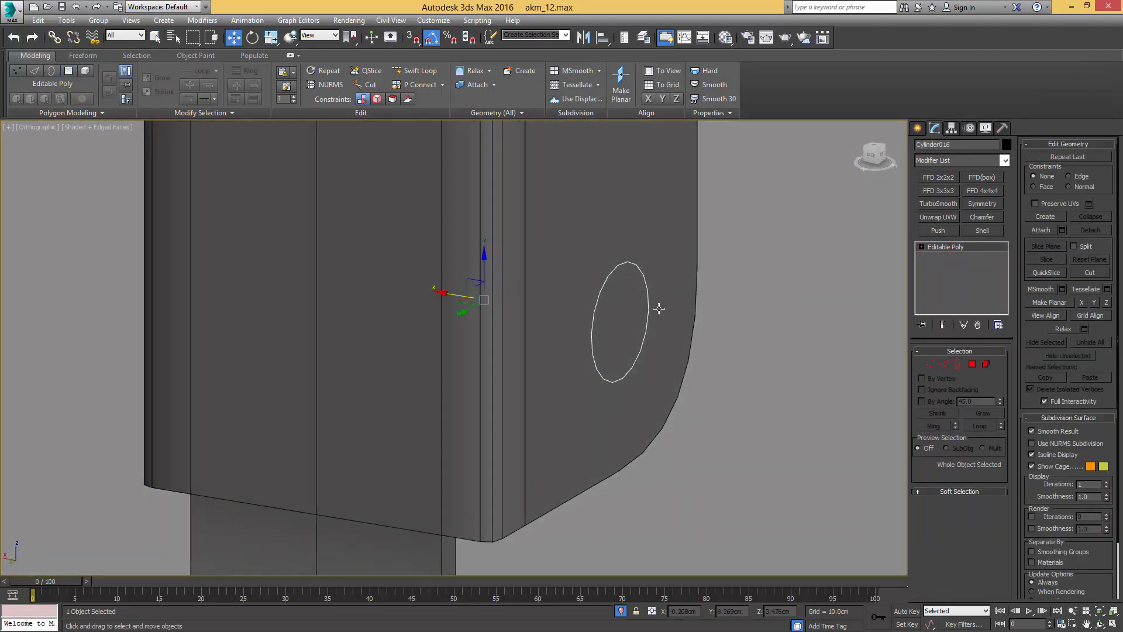
left_click_drag(587, 318, 597, 316)
Step: Extend the disc's open border back toward the bracket plate to give the pin head a side wall
key("3")
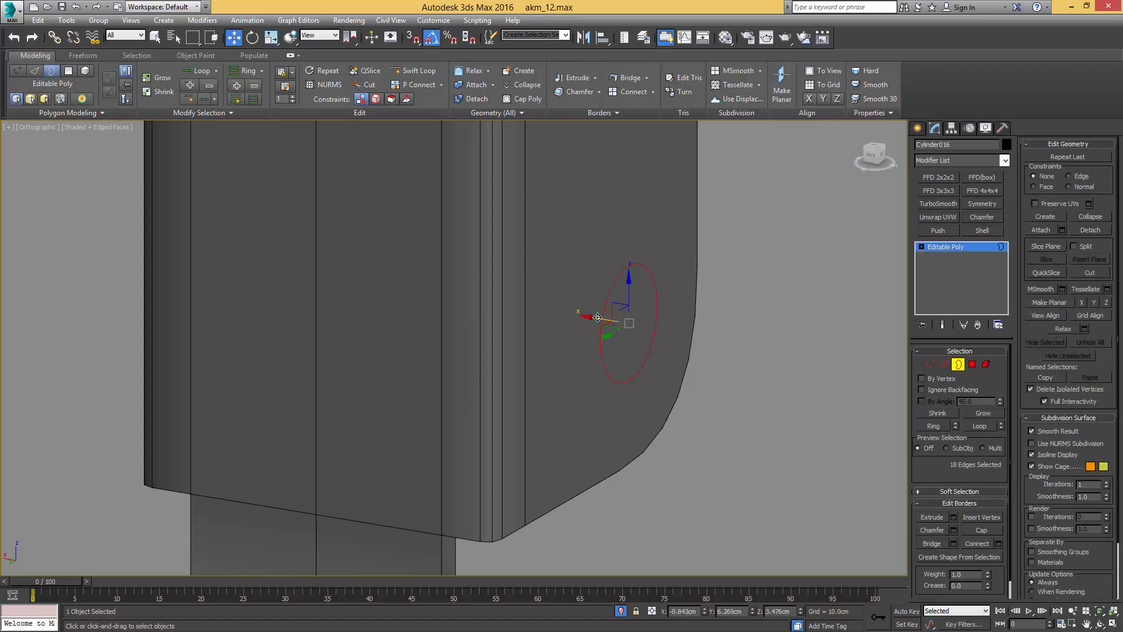
left_click_drag(597, 317, 578, 310, "shift")
key("4")
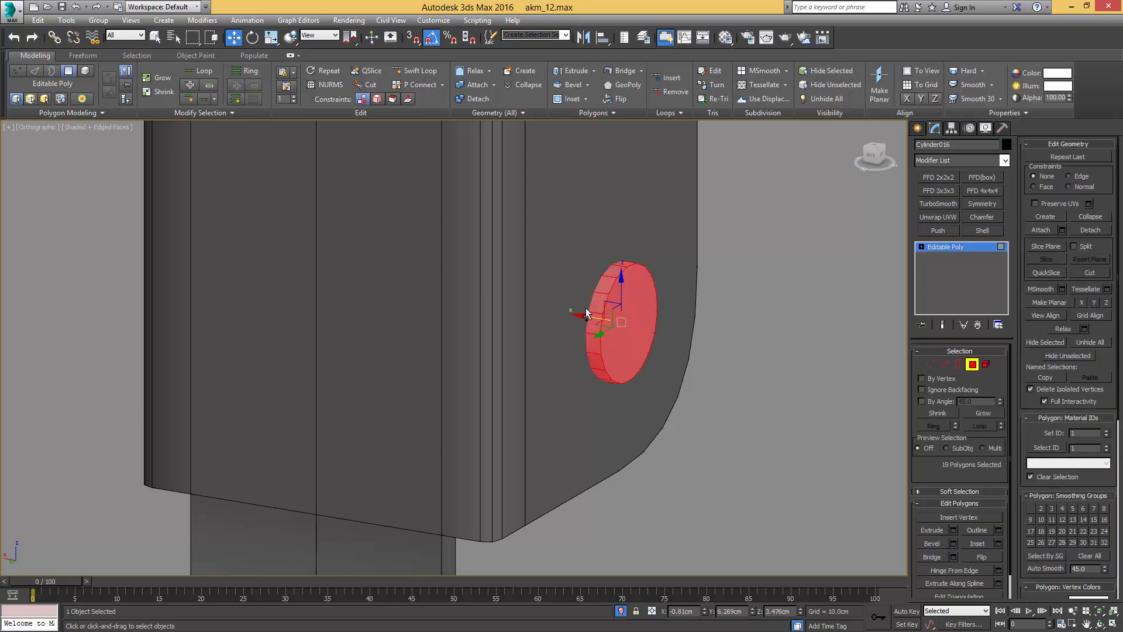
Step: Finish editing the pin head's faces and copy it across to the trigger guard bracket's opposite side plate
key("4")
scroll(584, 308, "down", 5)
middle_click_drag(584, 307, 413, 320, "alt")
scroll(468, 320, "up", 3)
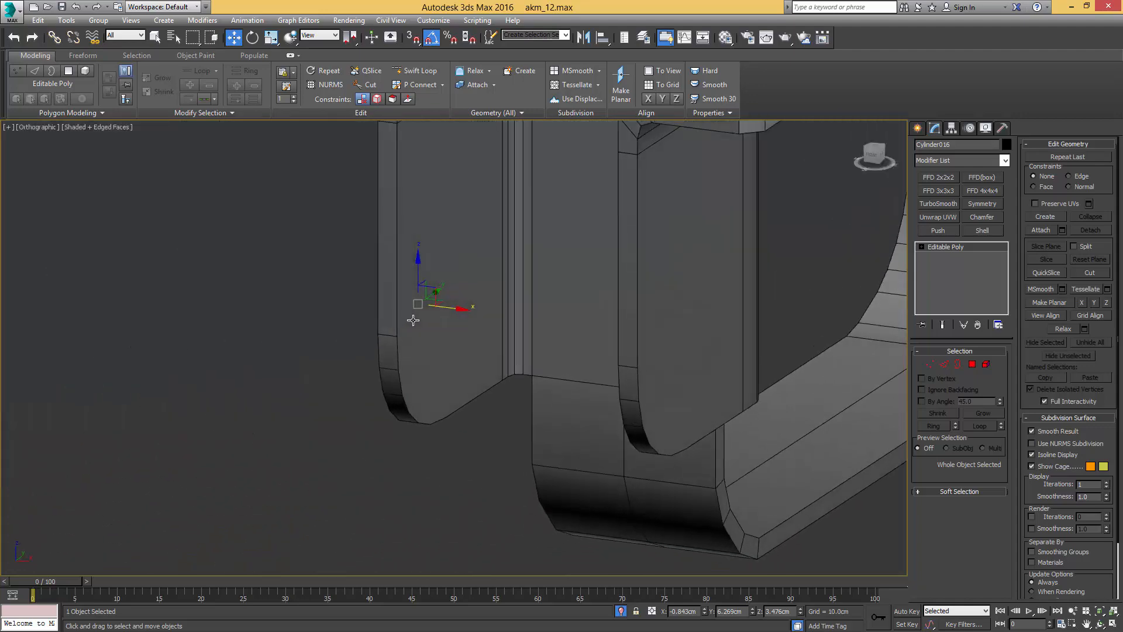
left_click_drag(454, 307, 739, 344, "shift")
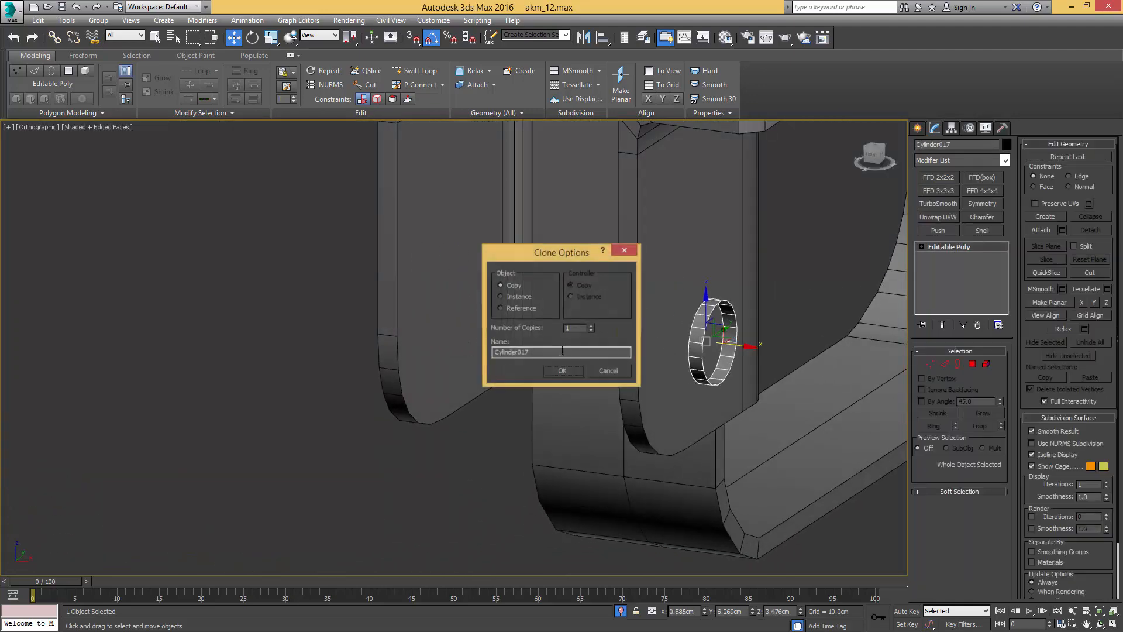
left_click(576, 371)
Step: Rotate the copied pin head to face outward and seat it against the bracket's opposite side plate, then deselect it
middle_click_drag(712, 351, 647, 354)
scroll(646, 355, "up", 2)
key("e")
left_click_drag(663, 353, 761, 308)
key("w")
left_click_drag(677, 346, 666, 344)
scroll(666, 344, "down", 6)
middle_click_drag(612, 334, 528, 377, "alt")
left_click(528, 377)
scroll(616, 320, "down", 4)
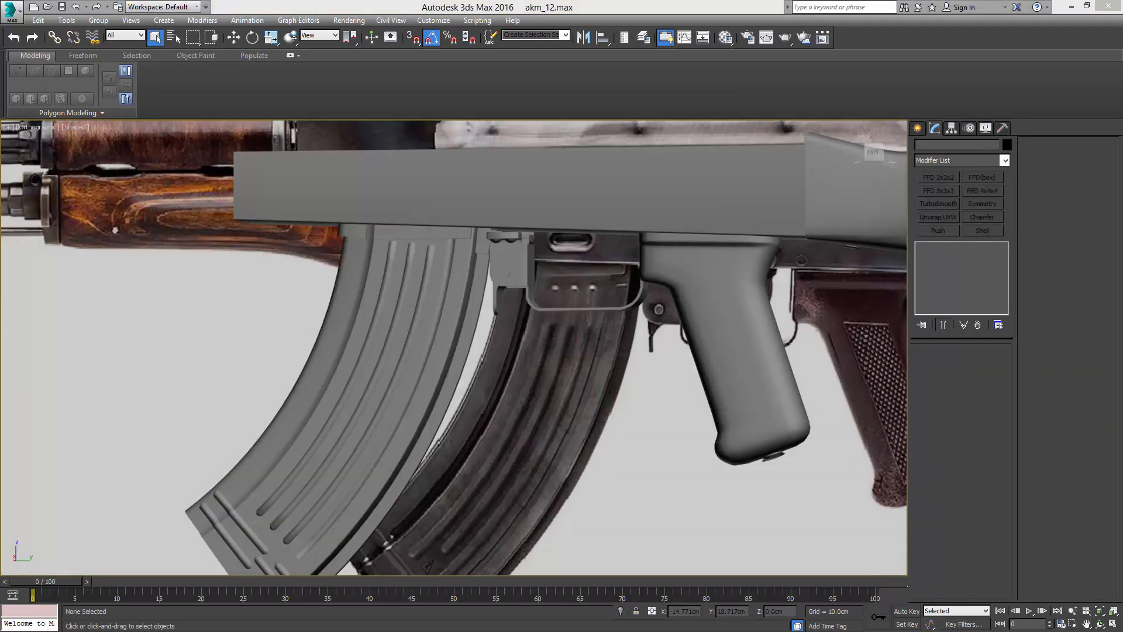
Step: Examine the Tapco_G2 reference photo for how the trigger guard meets the pistol grip
left_click_drag(1122, 117, 905, 108)
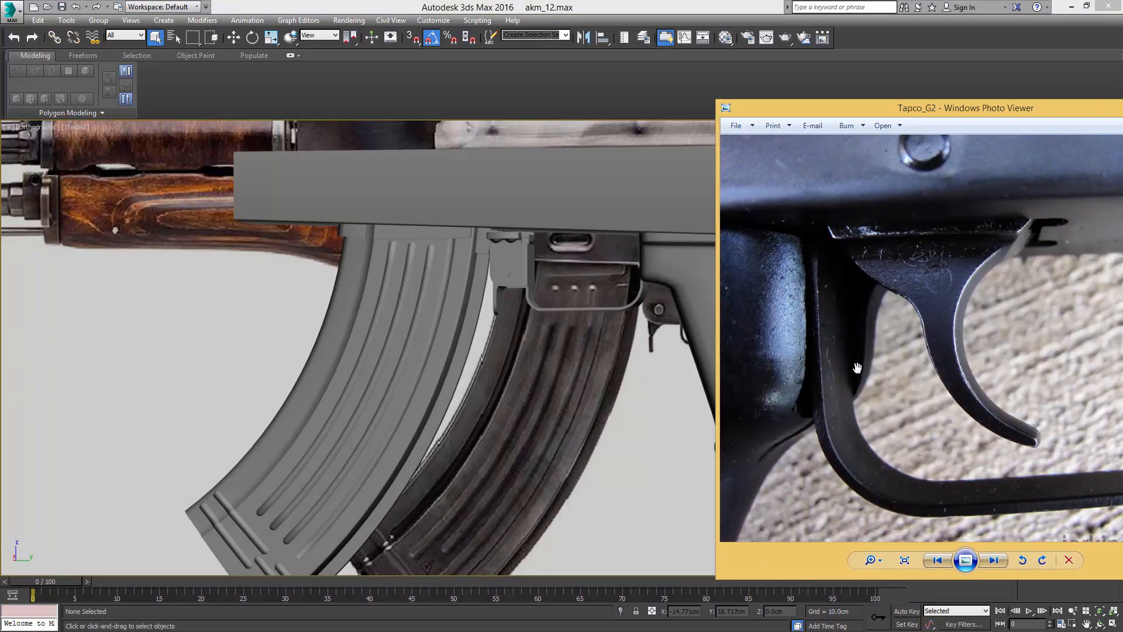
left_click_drag(772, 100, 772, 125)
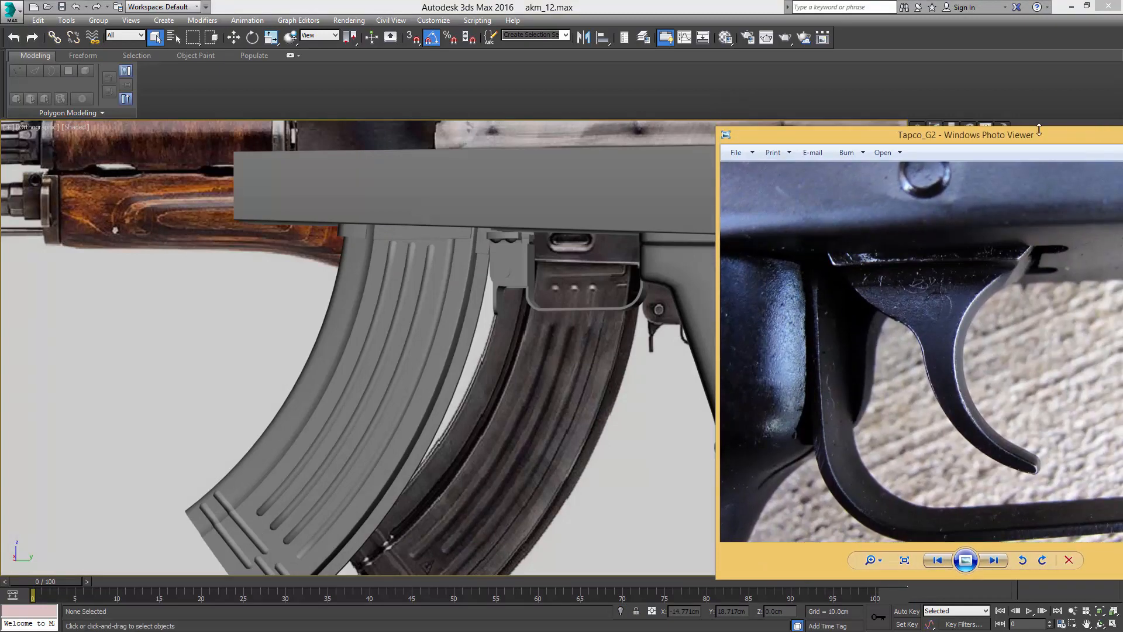
left_click_drag(1037, 130, 1122, 129)
Step: Display mesh edges in a left view and switch off the pistol grip's Chamfer and TurboSmooth modifiers
middle_click_drag(554, 301, 646, 307)
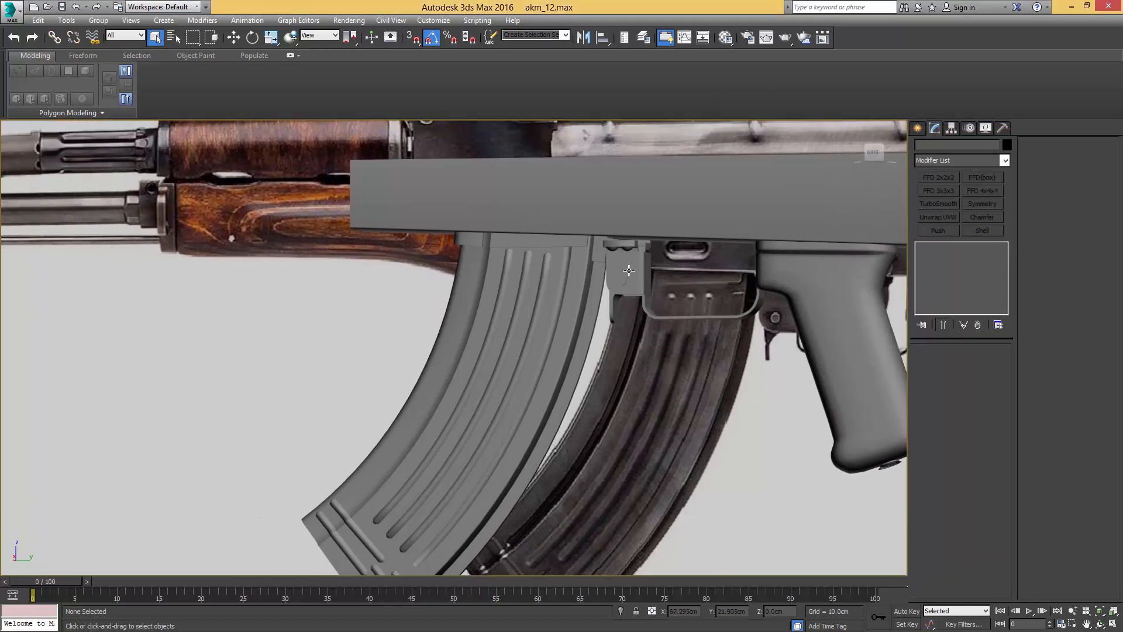
key("F4")
left_click(629, 271)
key("l")
key("z")
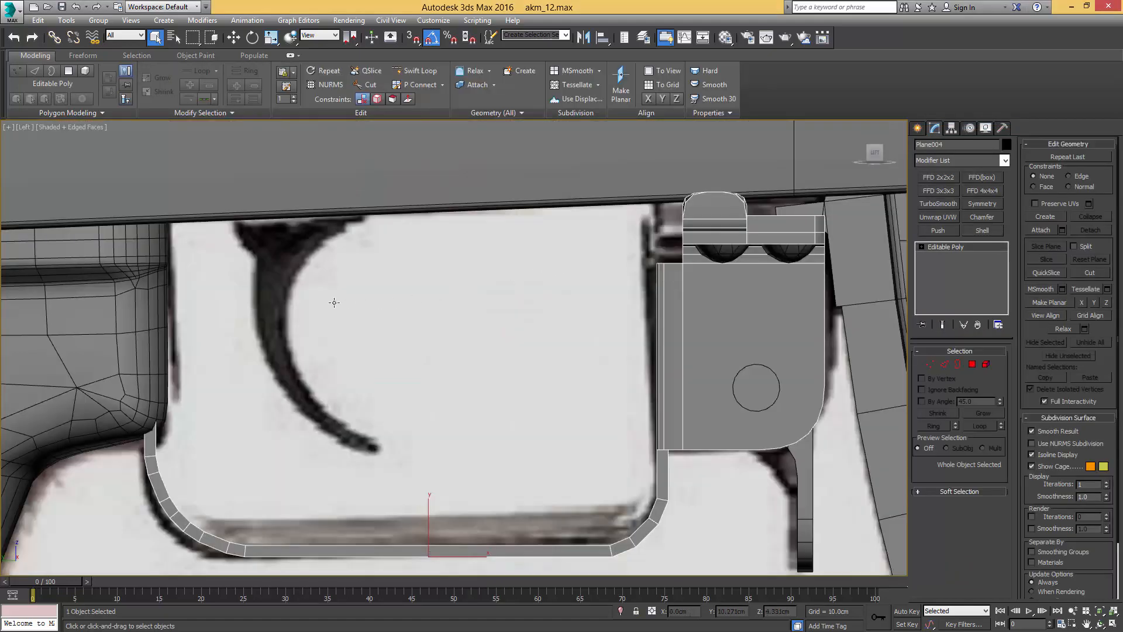
middle_click_drag(286, 316, 601, 226)
left_click(411, 279)
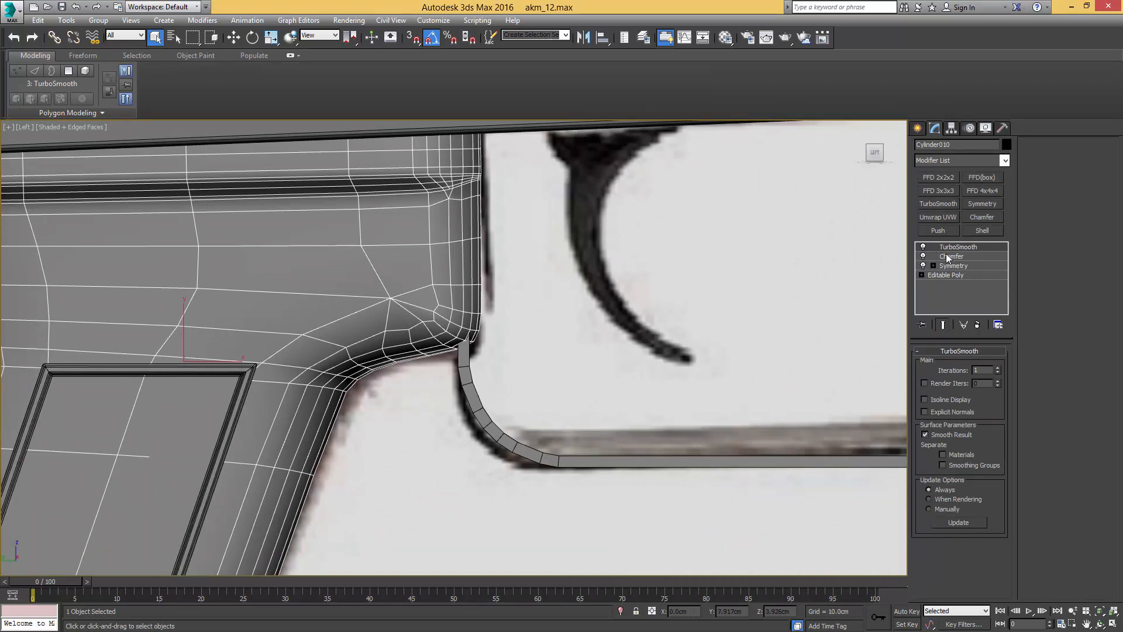
left_click(923, 256)
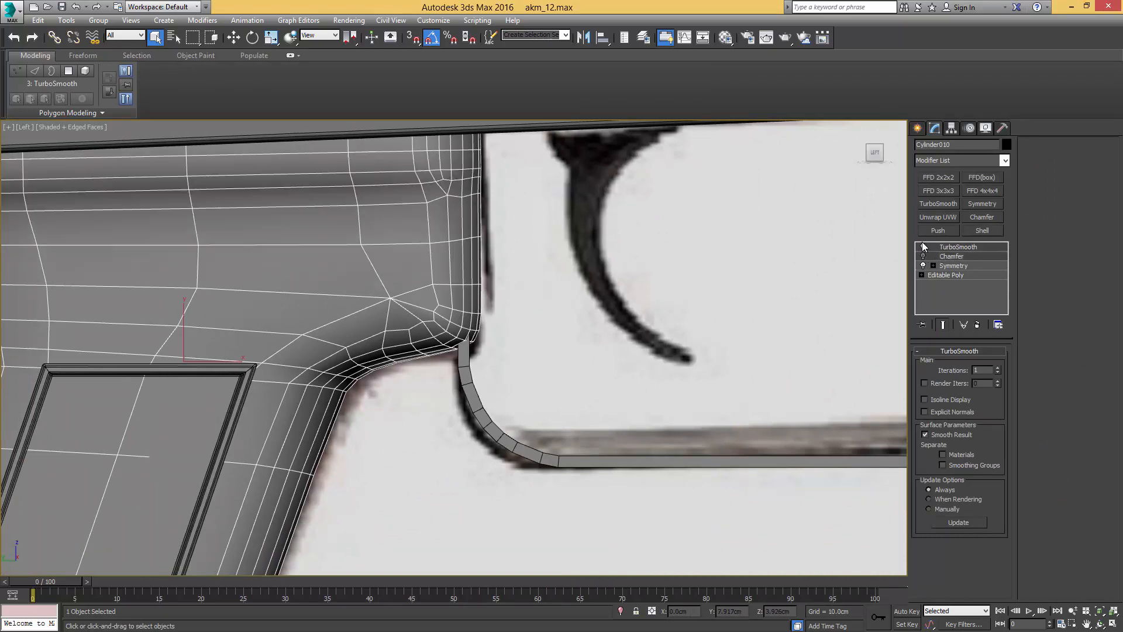
left_click(923, 246)
middle_click_drag(492, 284, 649, 269)
scroll(624, 263, "down", 2)
Step: Slide the grip's lower front corner edge slightly back from the trigger guard's end, using the Edge constraint
left_click(953, 275)
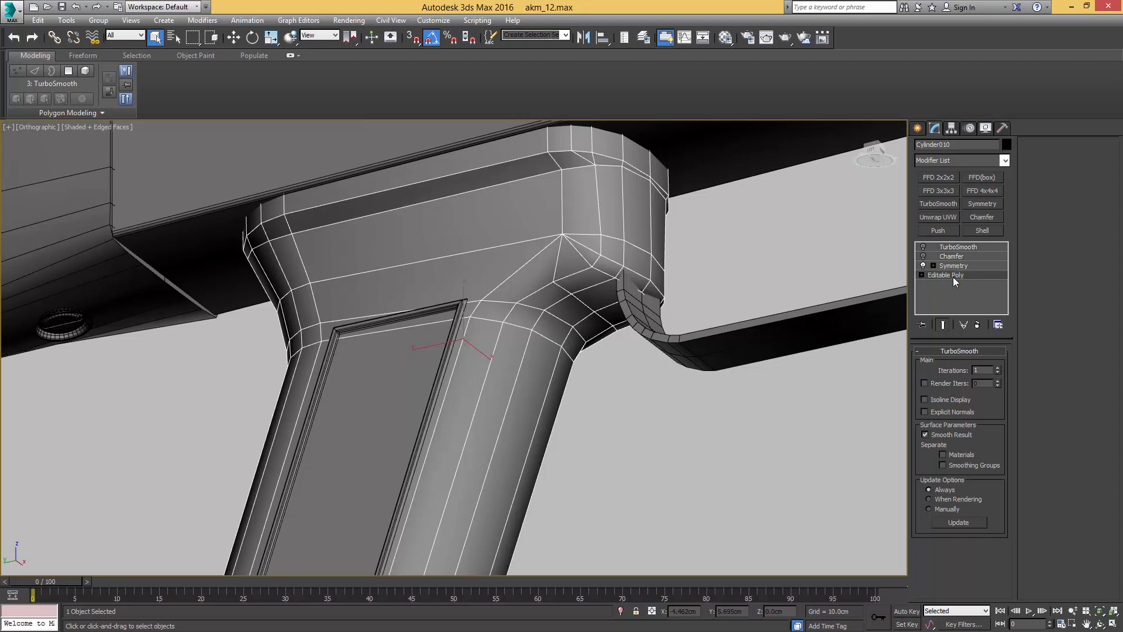
left_click(651, 284)
scroll(650, 284, "up", 2)
middle_click_drag(635, 283, 660, 286, "alt")
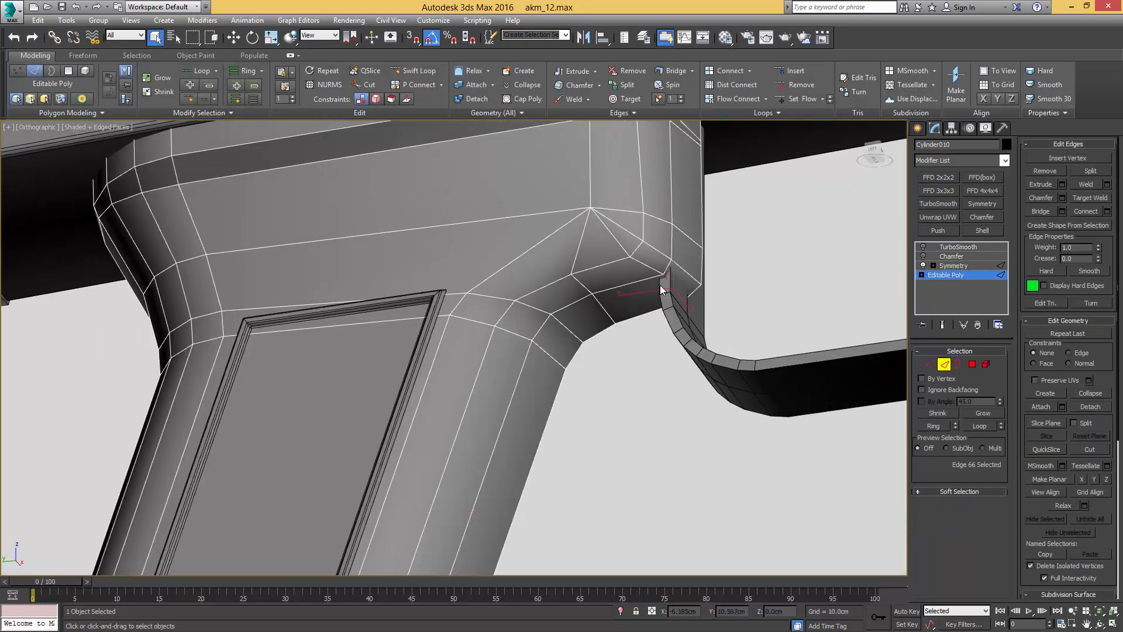
key("w")
key("shift+x")
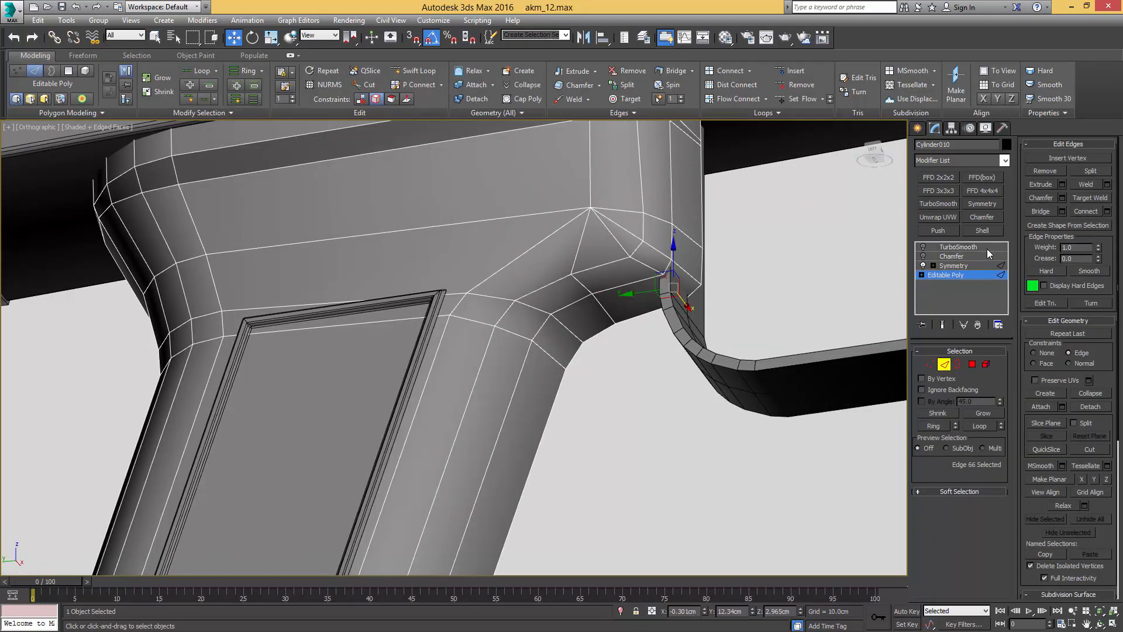
left_click(667, 37)
left_click_drag(643, 258, 630, 260)
middle_click_drag(670, 210, 667, 251)
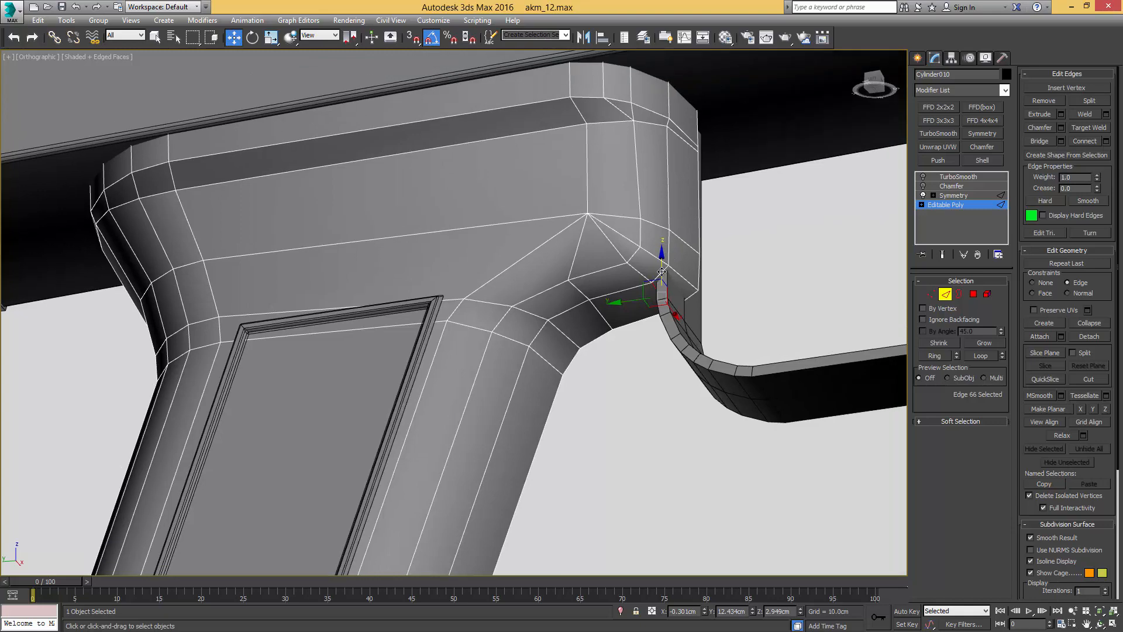
Step: Select the run of vertical edges up the front corner of the grip's upper part
left_click(663, 269)
key("q")
left_click(665, 211, "ctrl")
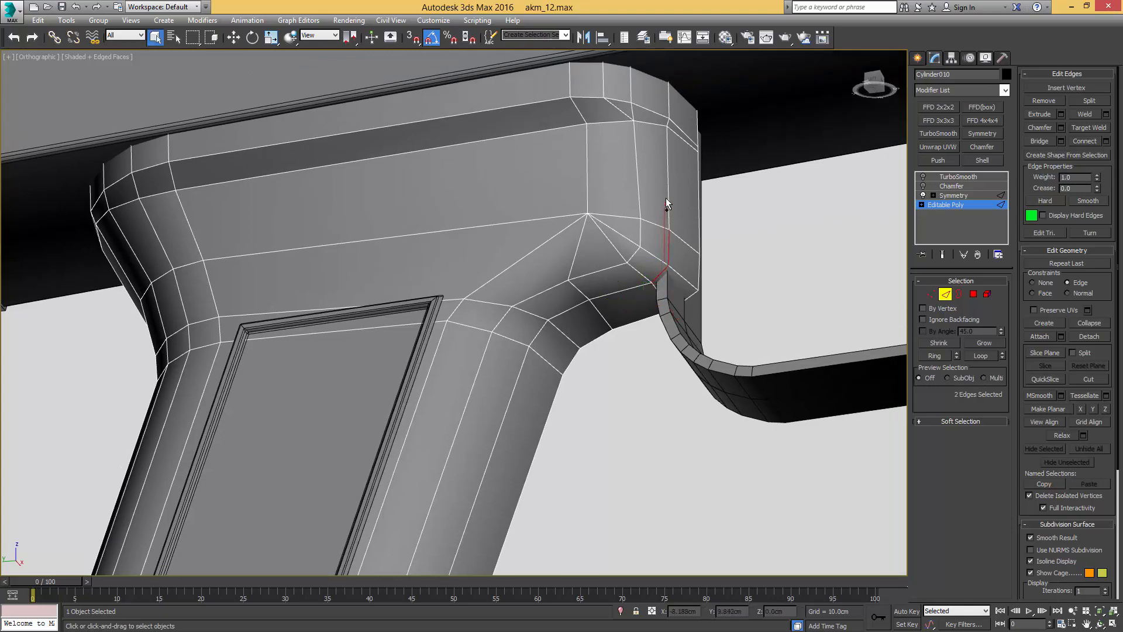
left_click(668, 138, "ctrl")
left_click(668, 123, "ctrl")
middle_click_drag(667, 123, 696, 185, "alt")
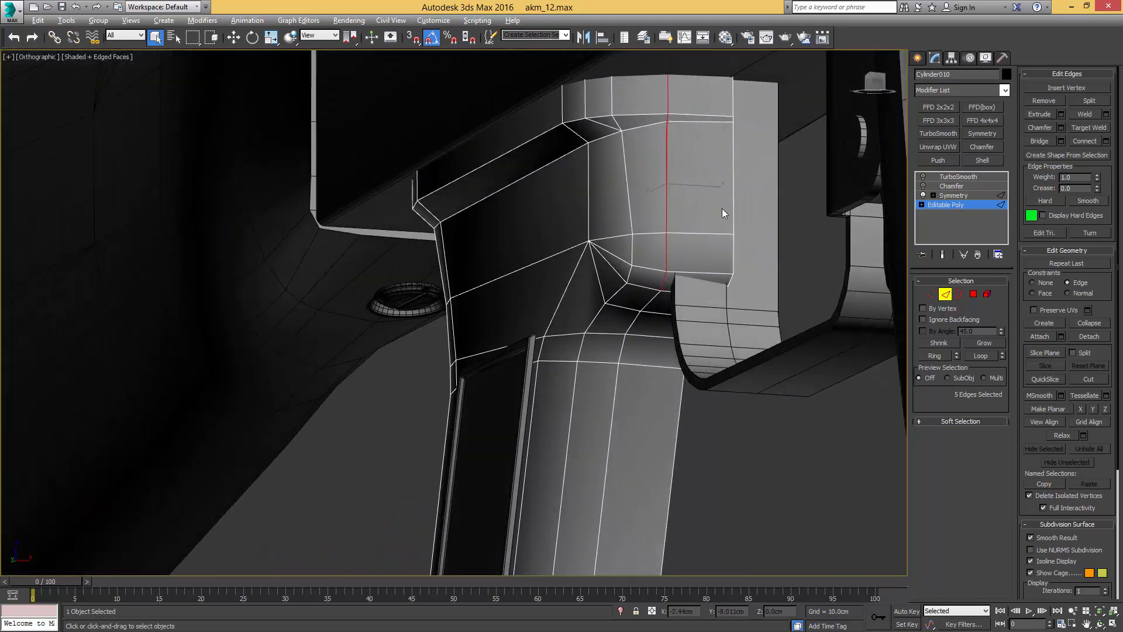
middle_click_drag(722, 208, 696, 189, "alt")
Step: Delete the polygons on the grip's front face where it meets the trigger guard
key("4")
left_click(643, 264)
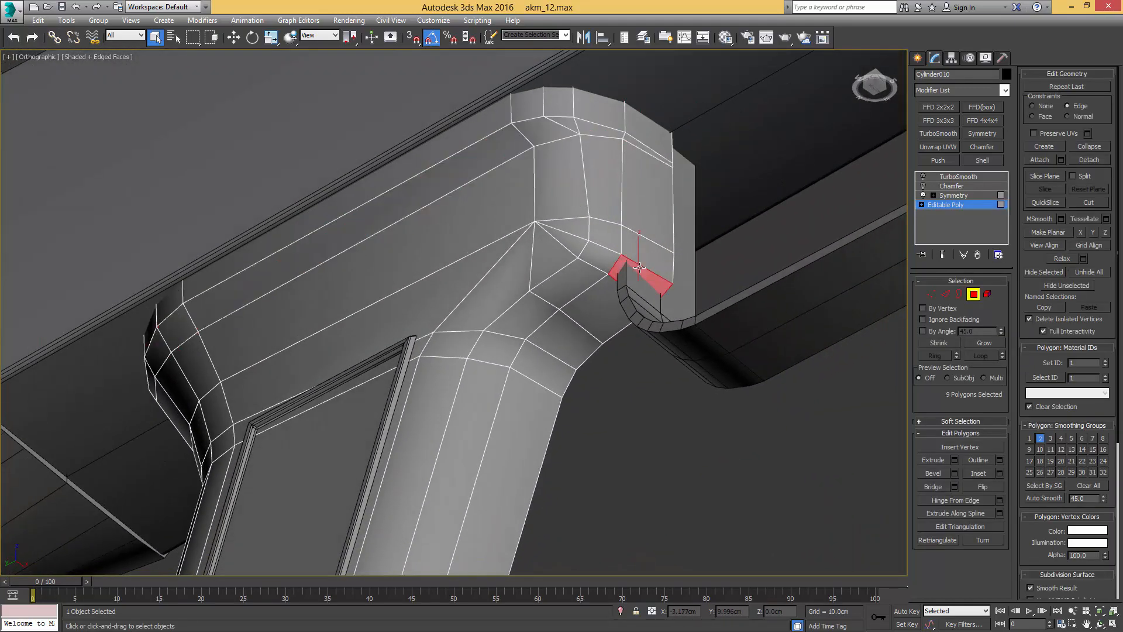
key("Delete")
key("2")
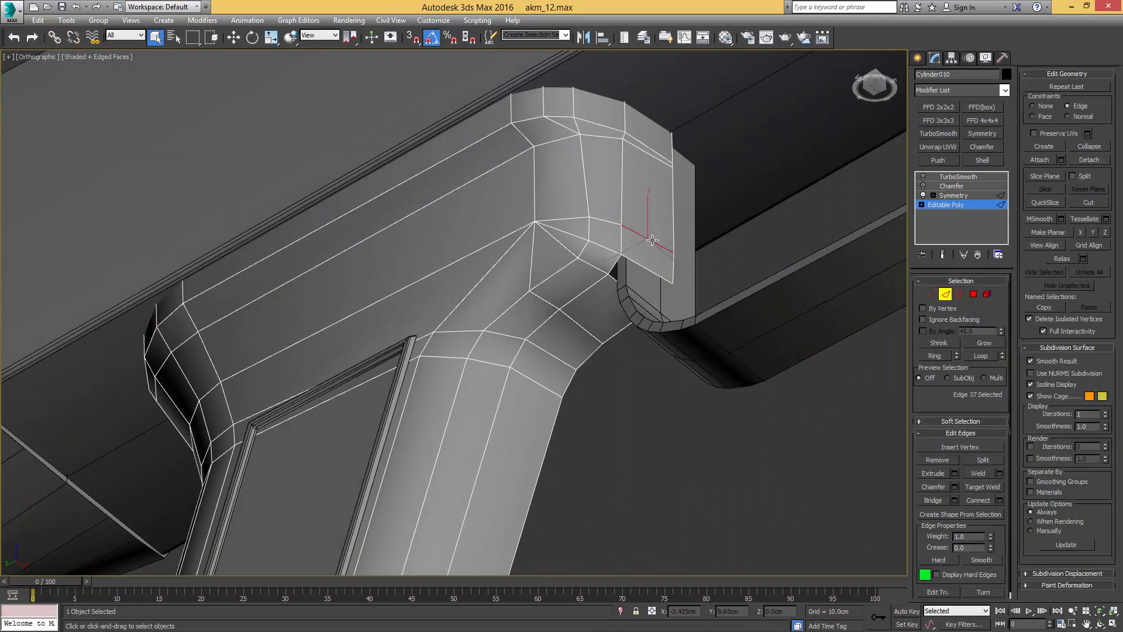
key("Delete")
Step: Select the five border edges along the grip's opened front and slide them slightly toward the trigger guard
middle_click_drag(652, 198, 665, 253)
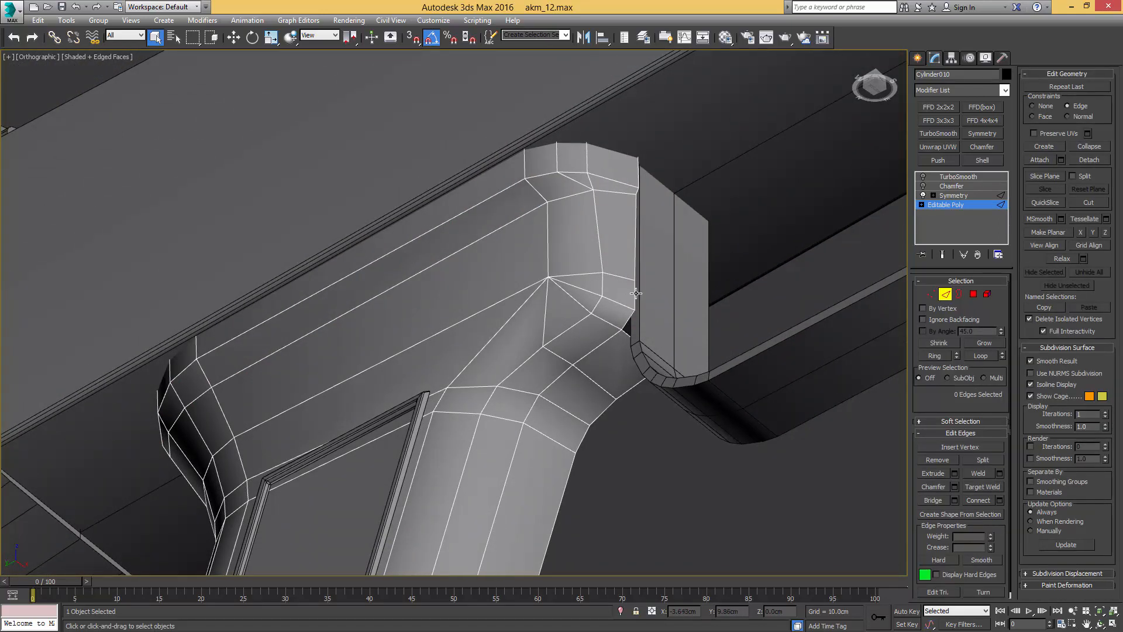
left_click(628, 317)
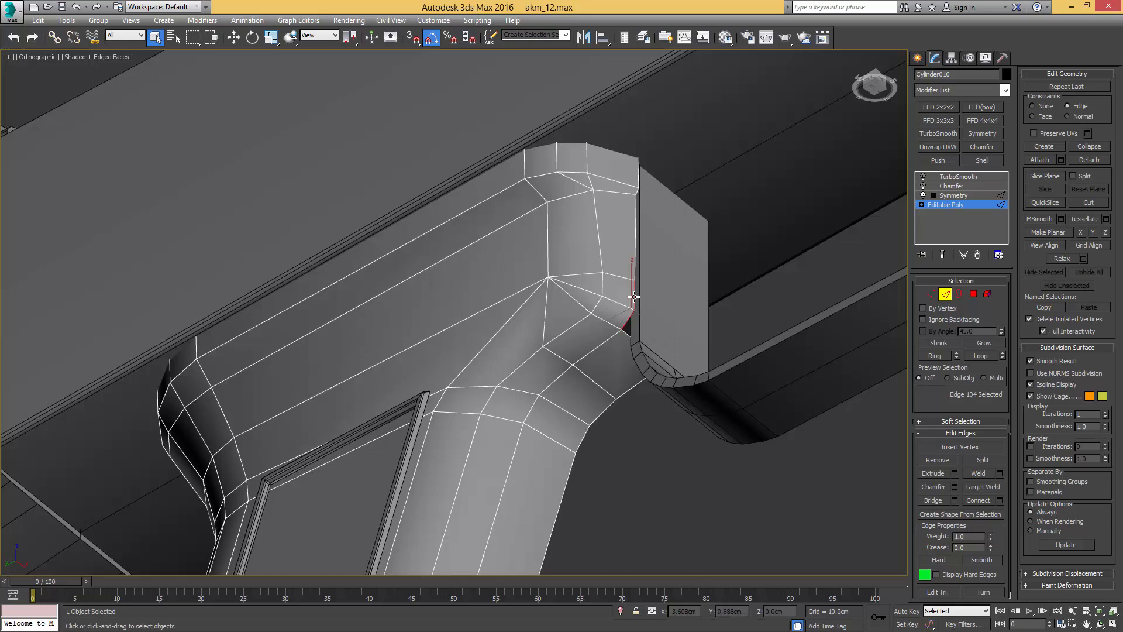
left_click(632, 256, "ctrl")
scroll(636, 190, "up", 2)
left_click(643, 191, "ctrl")
left_click(644, 170, "ctrl")
scroll(639, 219, "down", 3)
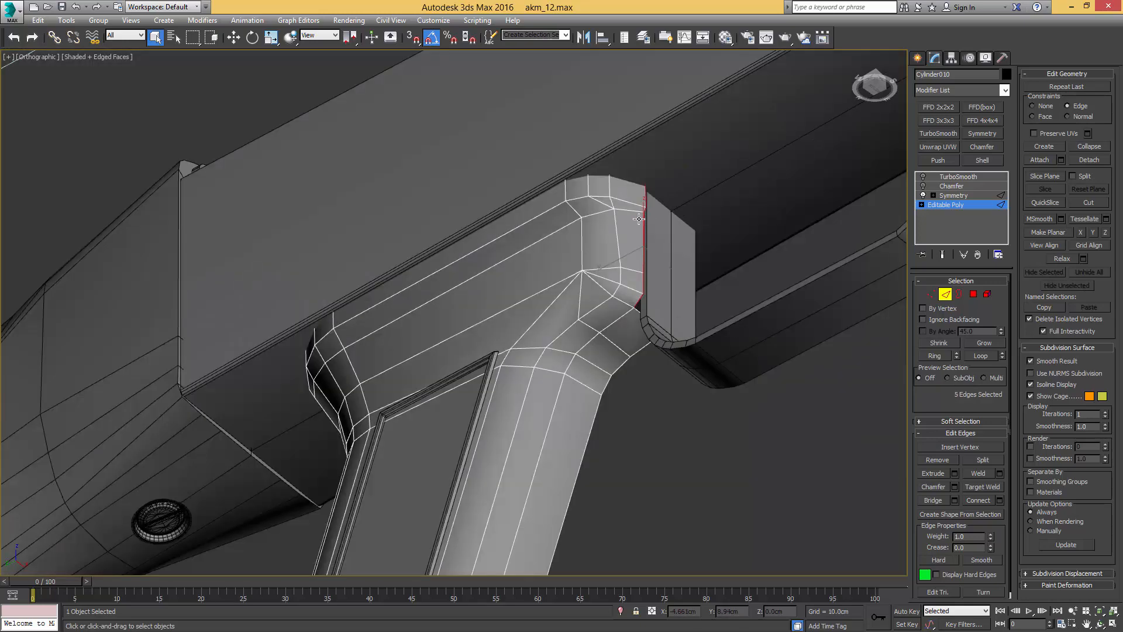
middle_click_drag(639, 219, 676, 314, "alt")
scroll(647, 249, "up", 3)
key("w")
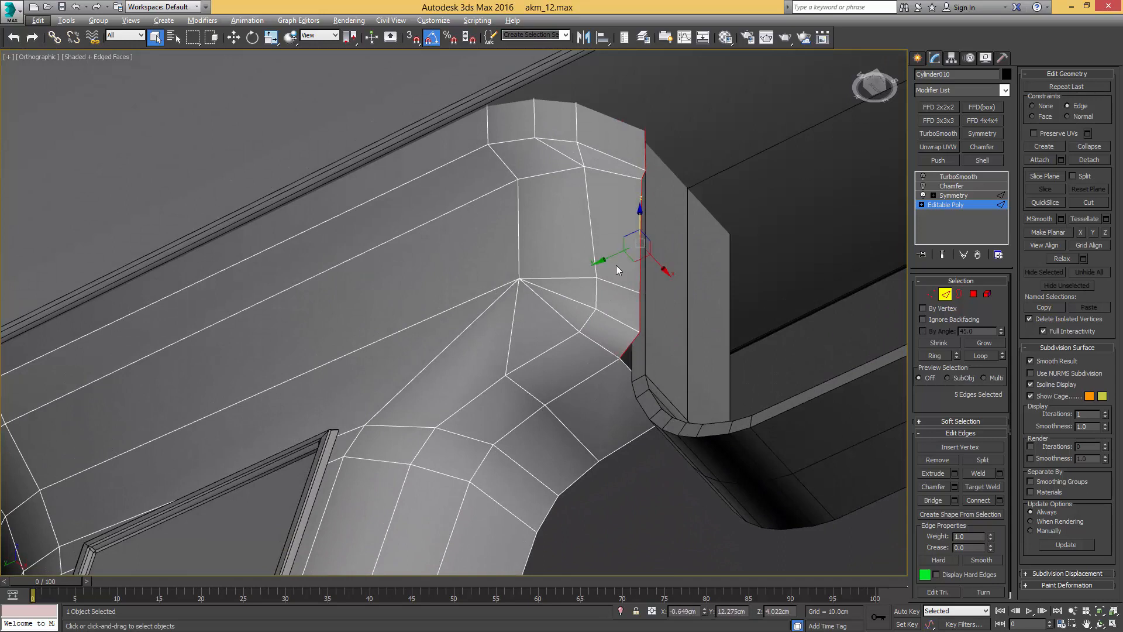
left_click_drag(603, 269, 612, 267)
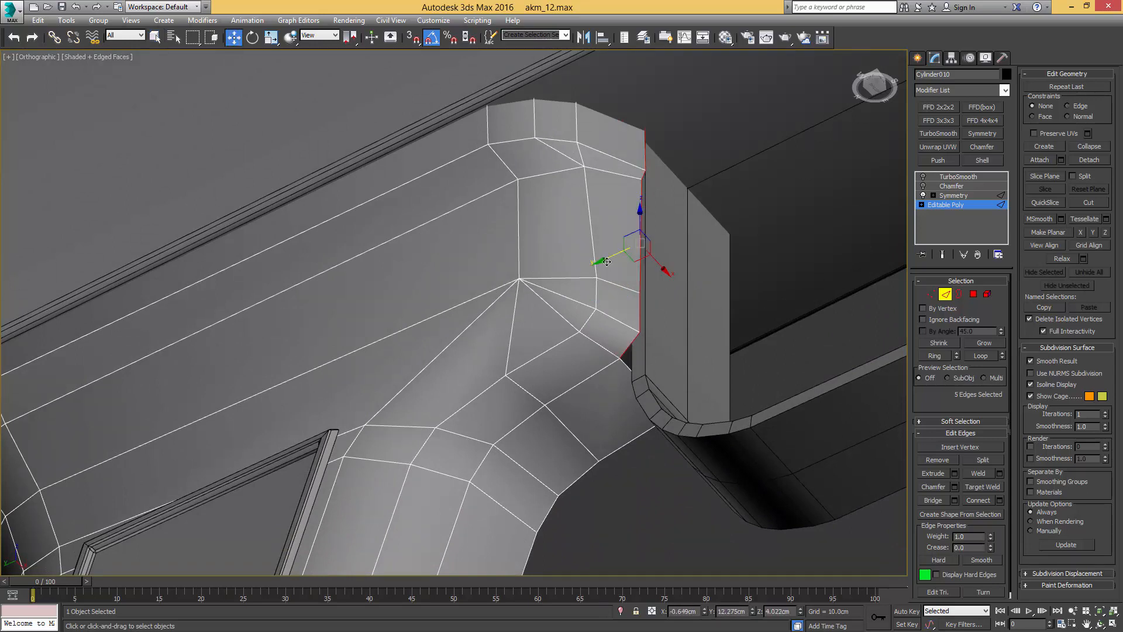
Step: Extrude the five selected border edges at the grip's front end back along the Y axis and isolate the grip
left_click_drag(610, 255, 575, 272, "shift")
middle_click_drag(575, 271, 670, 295, "alt")
key("alt+q")
scroll(605, 303, "down", 2)
Step: Snap the lower end vertices of the extruded strip onto the bottom corner vertex of the grip's front border
key("y")
left_click(931, 294)
scroll(623, 379, "up", 3)
key("space")
key("s")
left_click_drag(579, 422, 555, 444)
scroll(573, 427, "down", 4)
key("space")
left_click(561, 403)
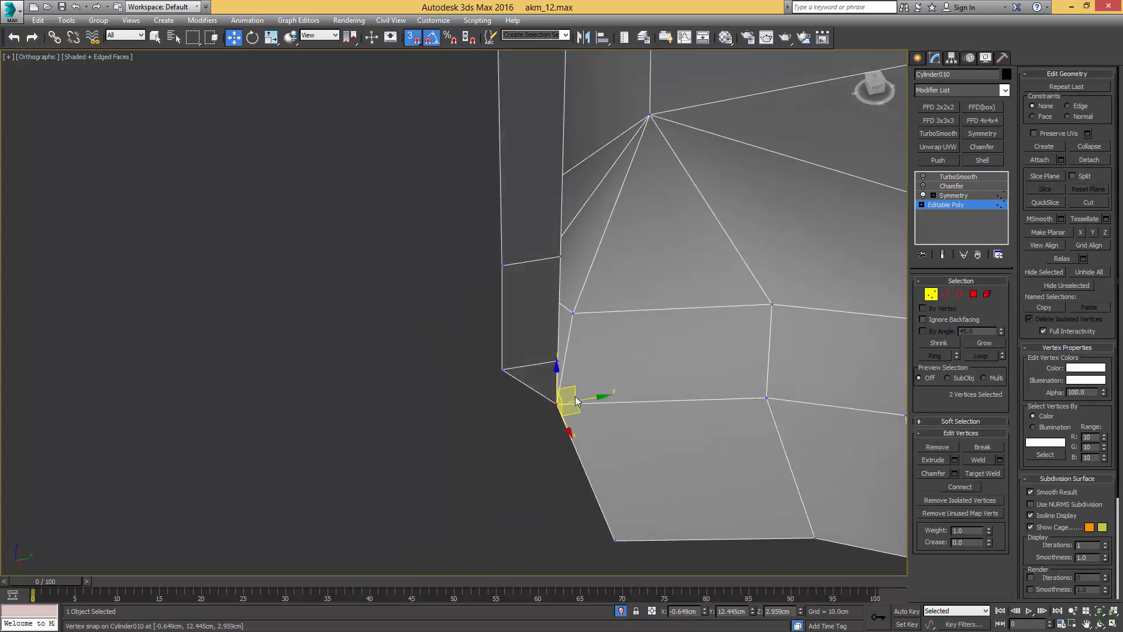
middle_click_drag(561, 403, 623, 376, "alt")
middle_click_drag(579, 323, 585, 377)
scroll(585, 376, "up", 4)
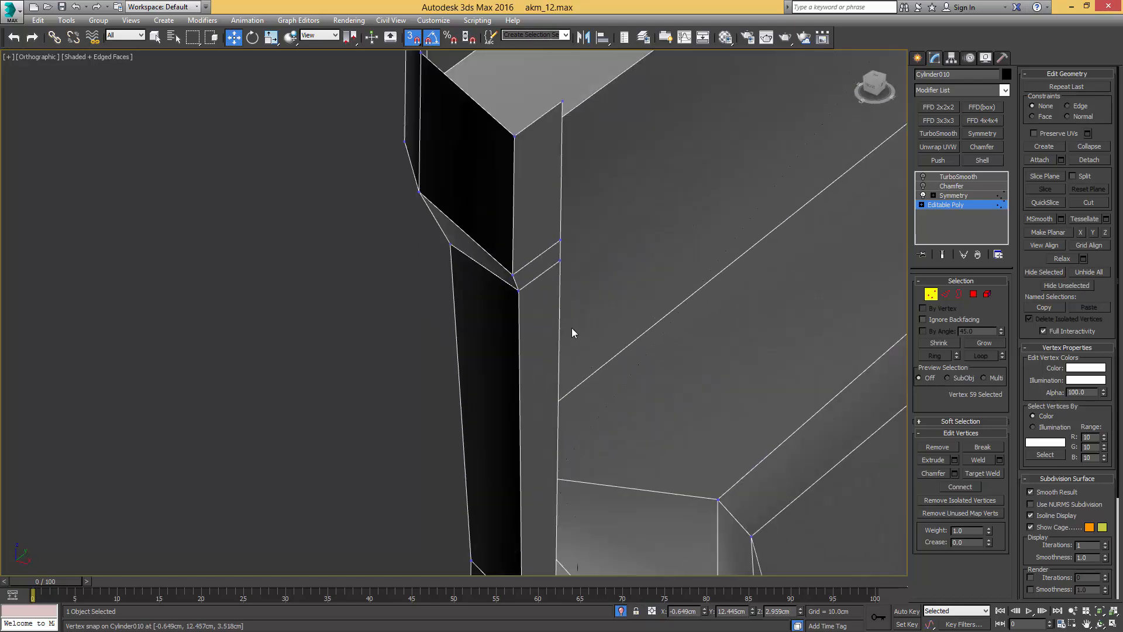
Step: Target-weld the strip's intermediate inner vertices into its upper corner vertex and its lower ones into the bottom corner vertex
key("2")
key("q")
key("1")
key("ctrl+w")
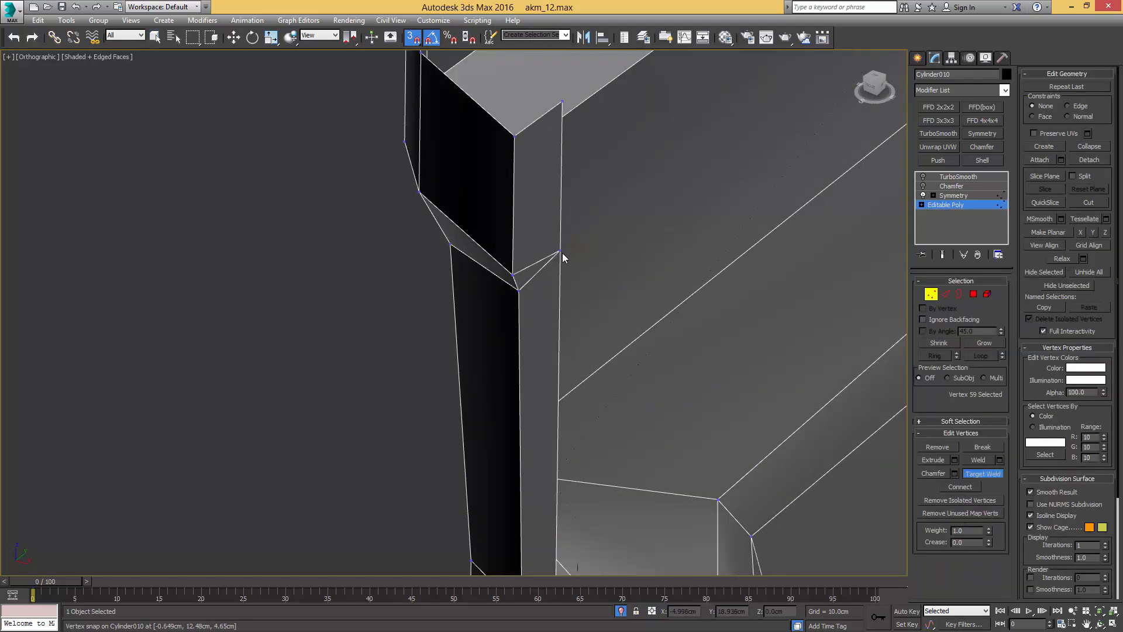
left_click(564, 103)
scroll(594, 324, "down", 4)
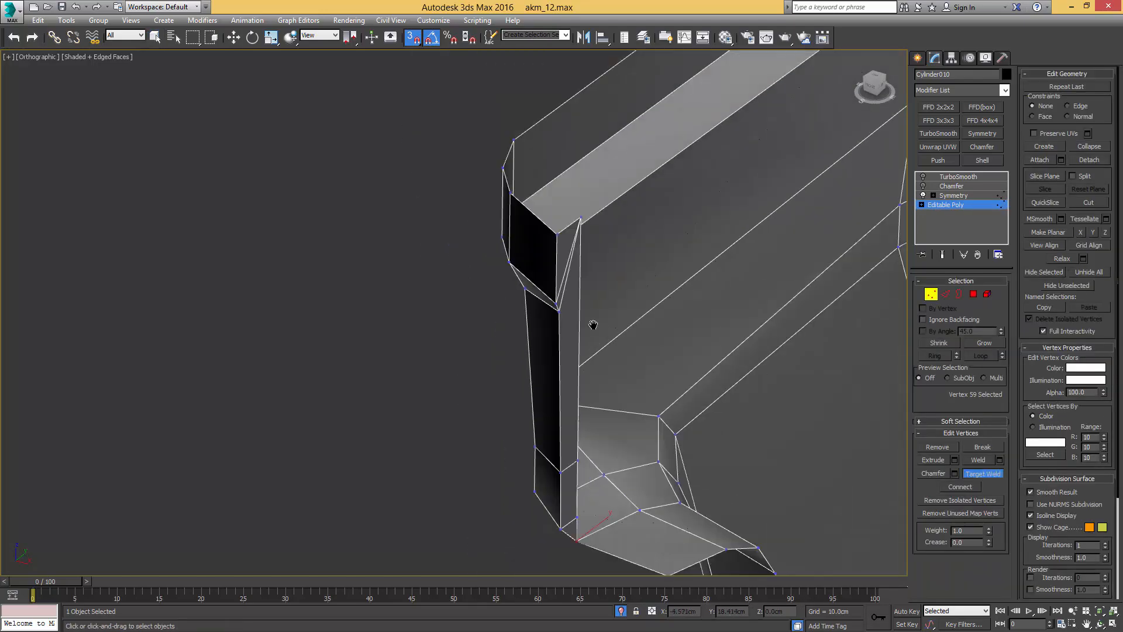
middle_click_drag(593, 369, 580, 271)
scroll(581, 271, "up", 4)
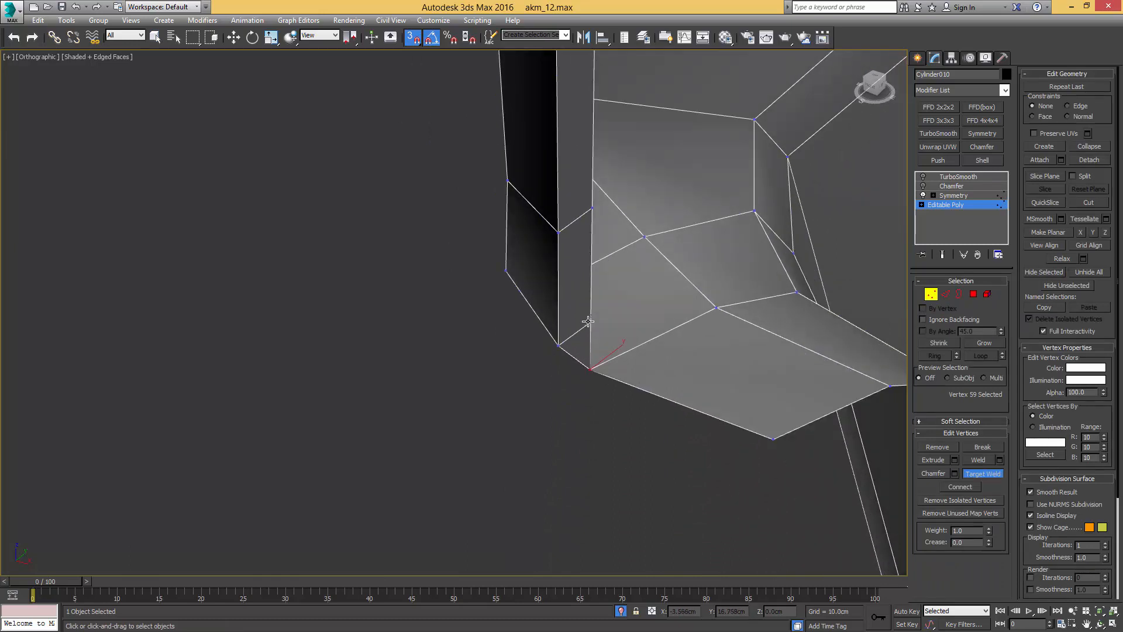
left_click(589, 367)
Step: Extrude the long vertical edge at the grip's front inward along X and set its X position to 0
scroll(596, 273, "down", 6)
scroll(648, 232, "up", 3)
key("2")
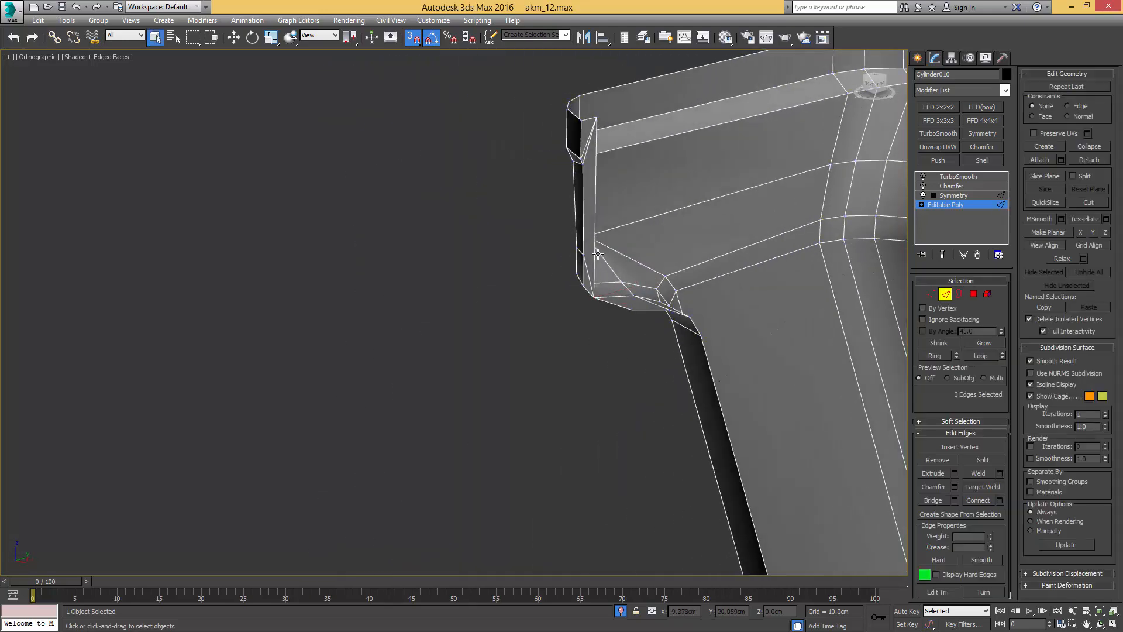
left_click(595, 251)
middle_click_drag(597, 252, 641, 269, "alt")
key("w")
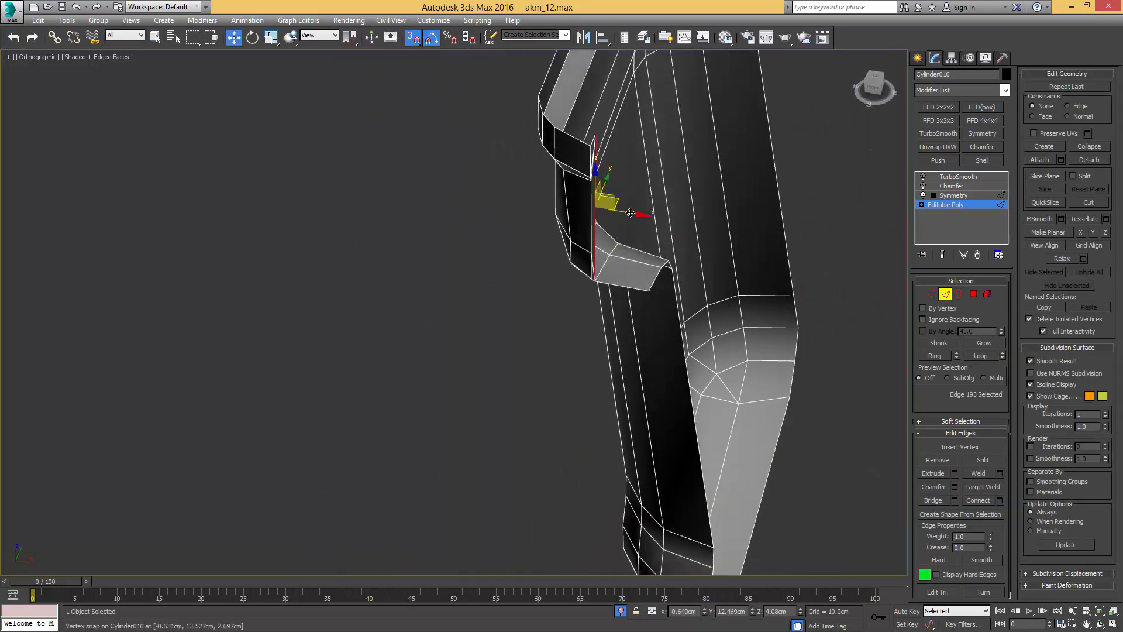
left_click_drag(602, 199, 638, 204, "shift")
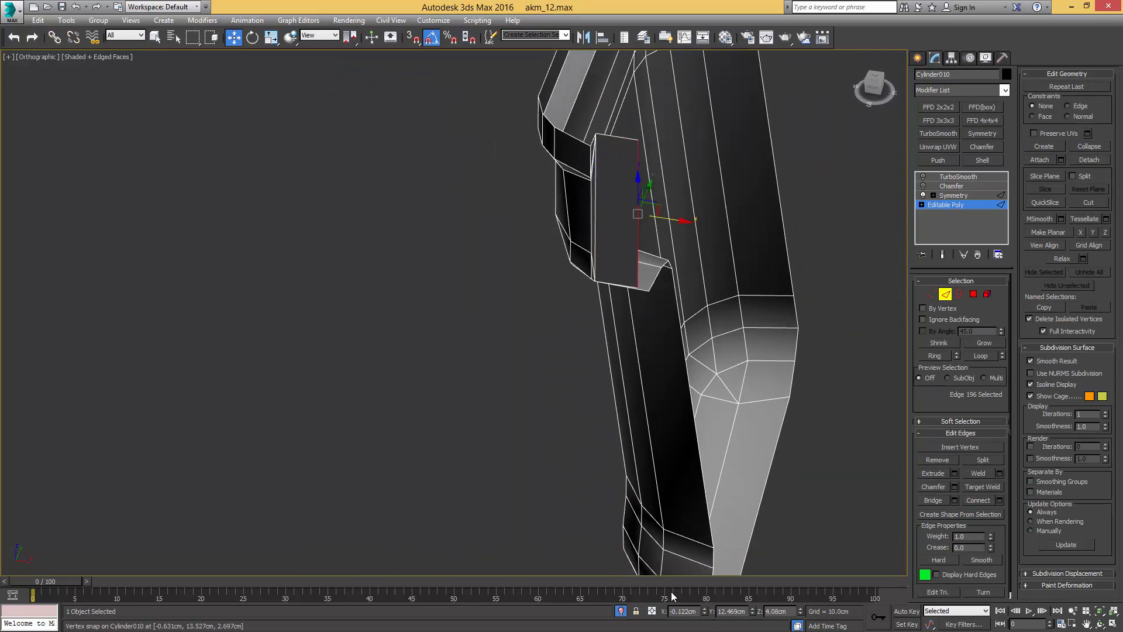
double_click(683, 610)
type("0")
key("Return")
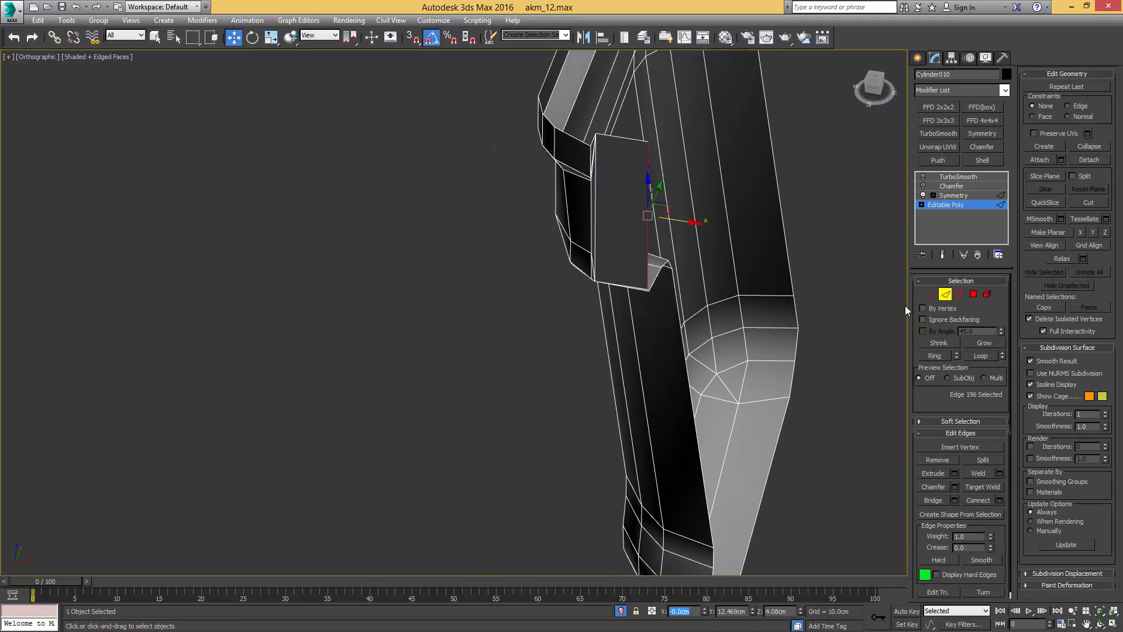
Step: Target-weld the lower inner corner of the new front polygon to the adjacent centre-line vertex on the grip's underside
left_click(930, 295)
scroll(677, 363, "up", 5)
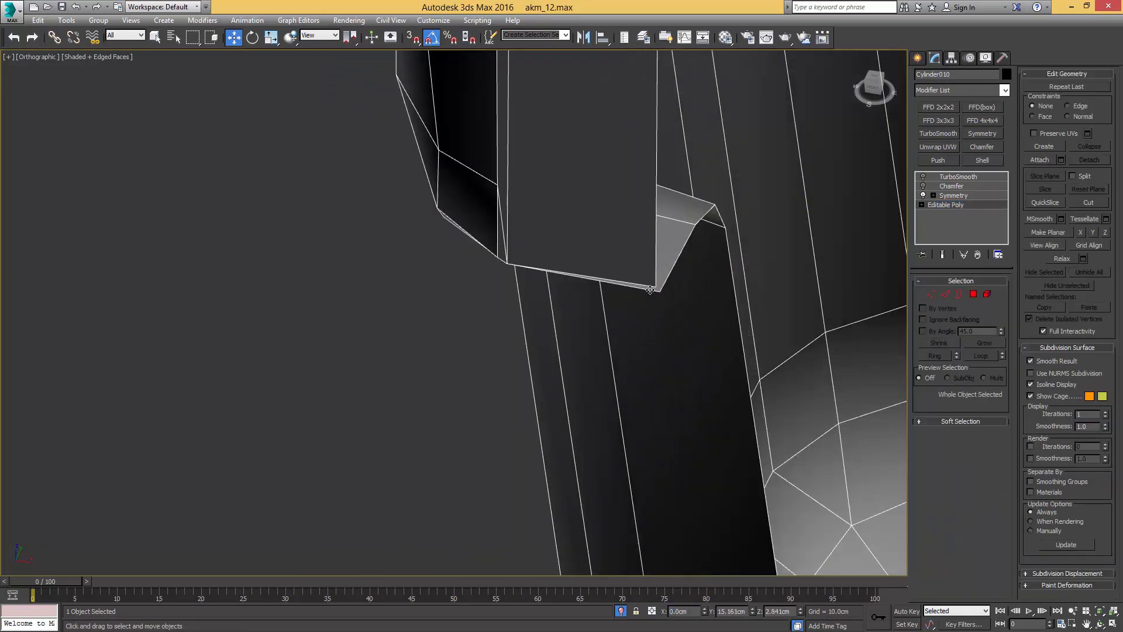
key("ctrl+shift+w")
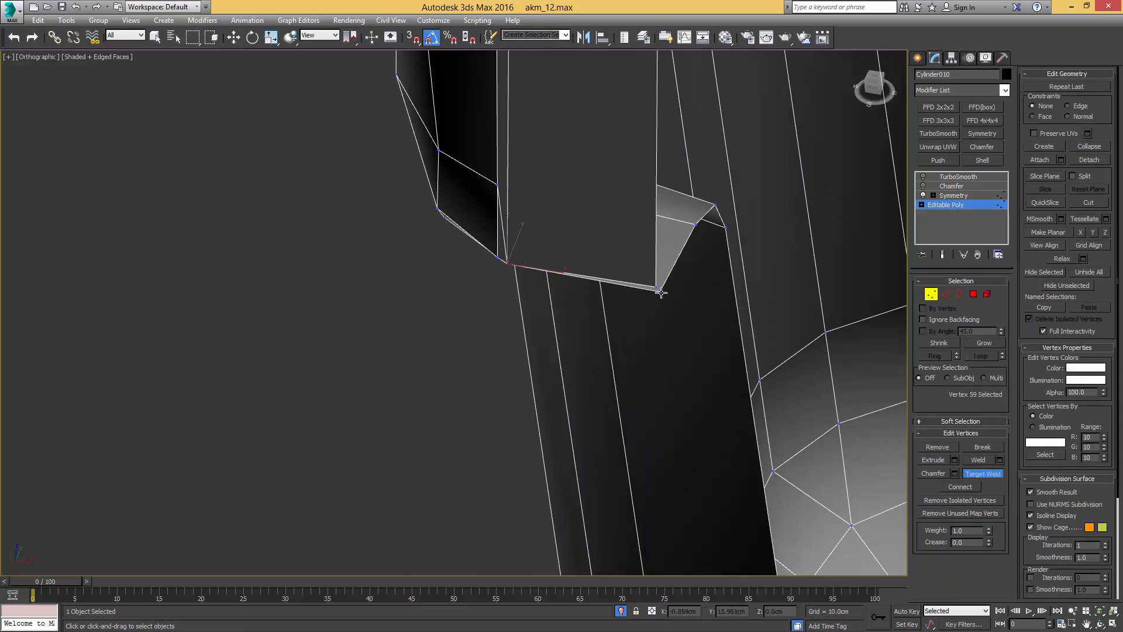
left_click(660, 291)
left_click(656, 286)
scroll(661, 304, "down", 5)
middle_click_drag(661, 304, 631, 279, "alt")
scroll(663, 277, "up", 2)
key("1")
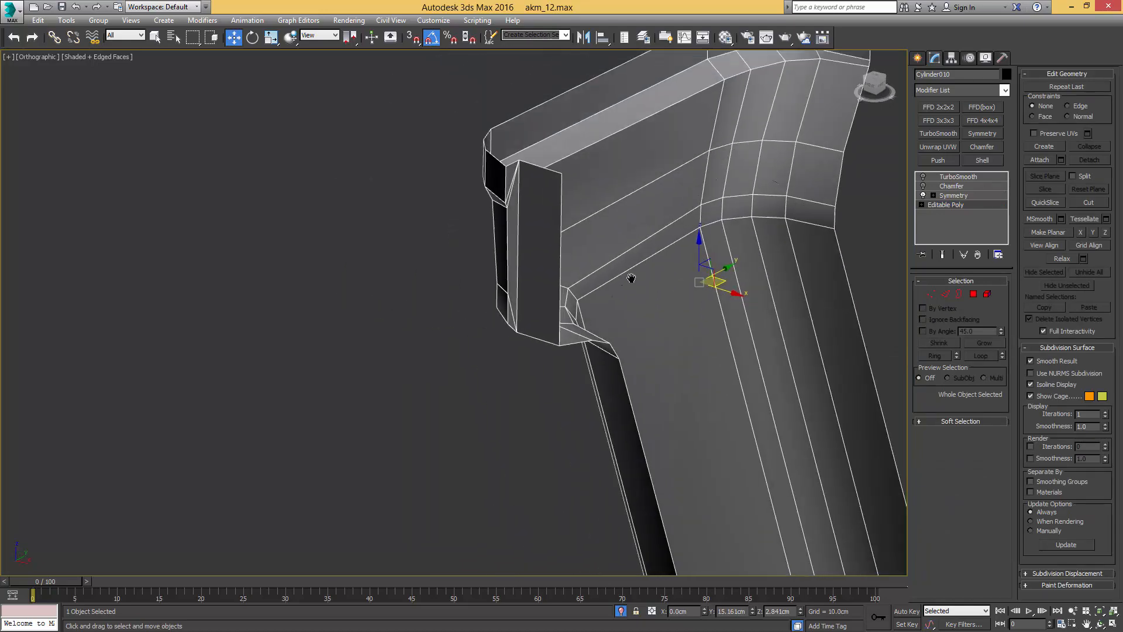
Step: Select the grip's flat front polygons by growing from the new polygon, exclude the underside ones, and return to the Symmetry modifier
scroll(573, 251, "up", 2)
key("4")
left_click(586, 277)
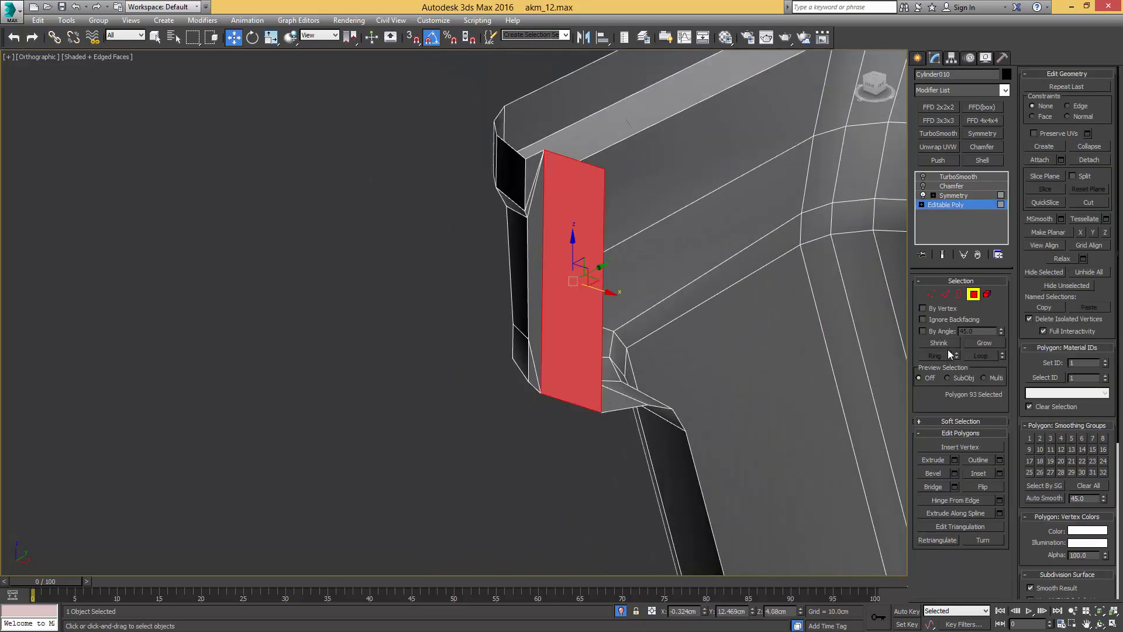
left_click(981, 344)
middle_click_drag(659, 354, 560, 317, "alt")
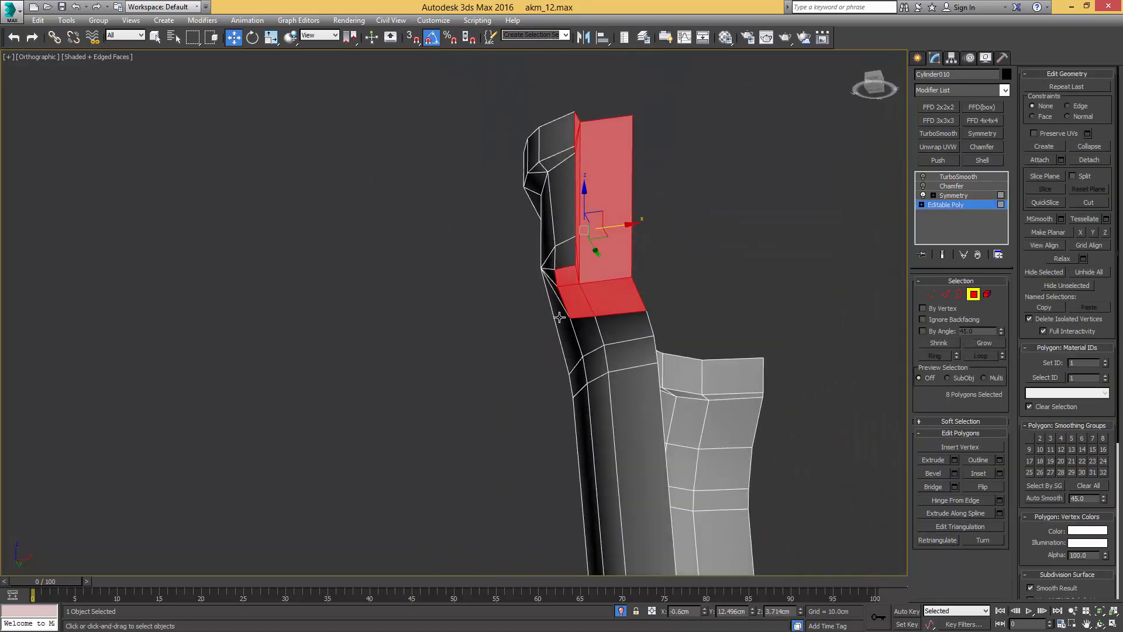
left_click_drag(574, 269, 573, 270, "alt")
middle_click_drag(573, 270, 588, 328, "alt")
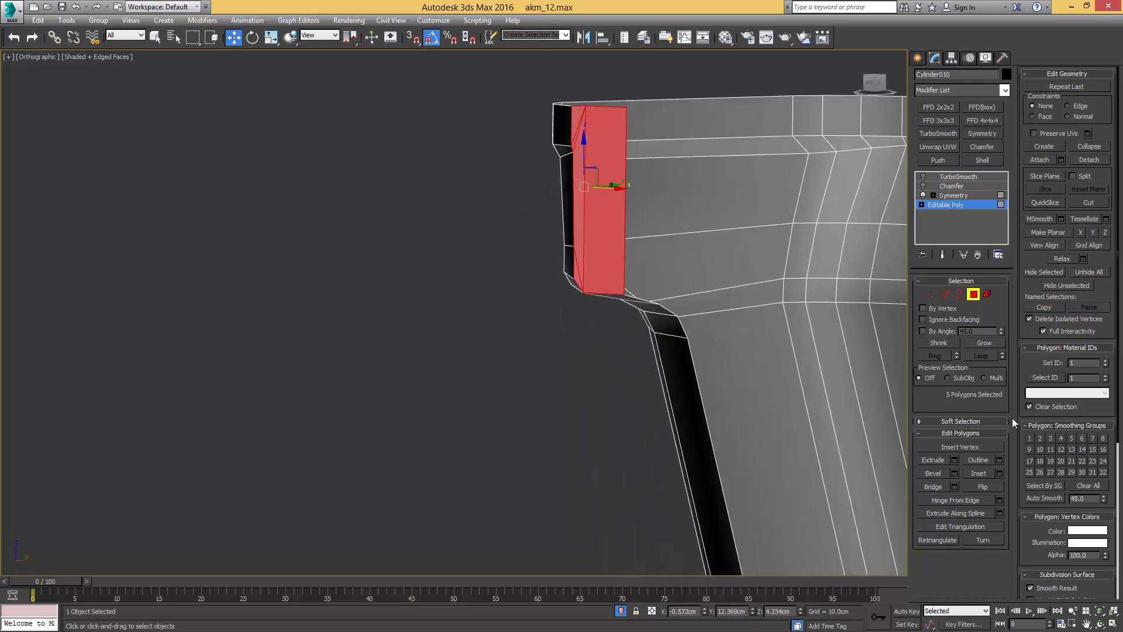
middle_click_drag(689, 262, 720, 293)
key("4")
left_click(953, 196)
Step: Lower the two end polygons atop the trigger guard's rear arm by about 0.47 cm and delete them
scroll(752, 234, "down", 5)
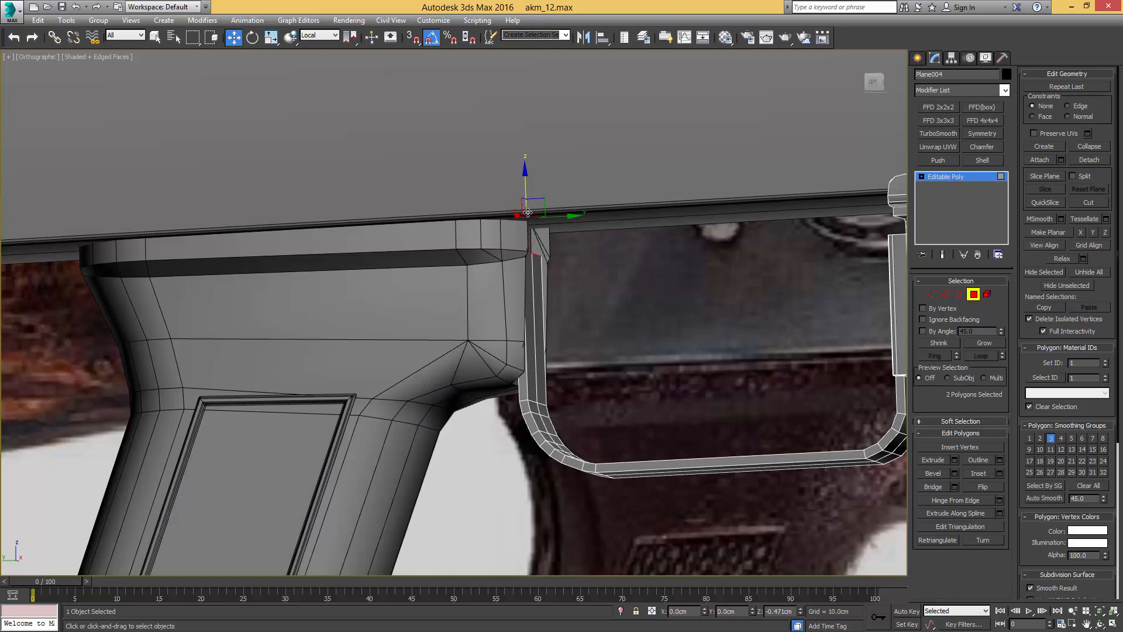
left_click_drag(528, 212, 529, 216)
middle_click_drag(546, 224, 514, 237, "alt")
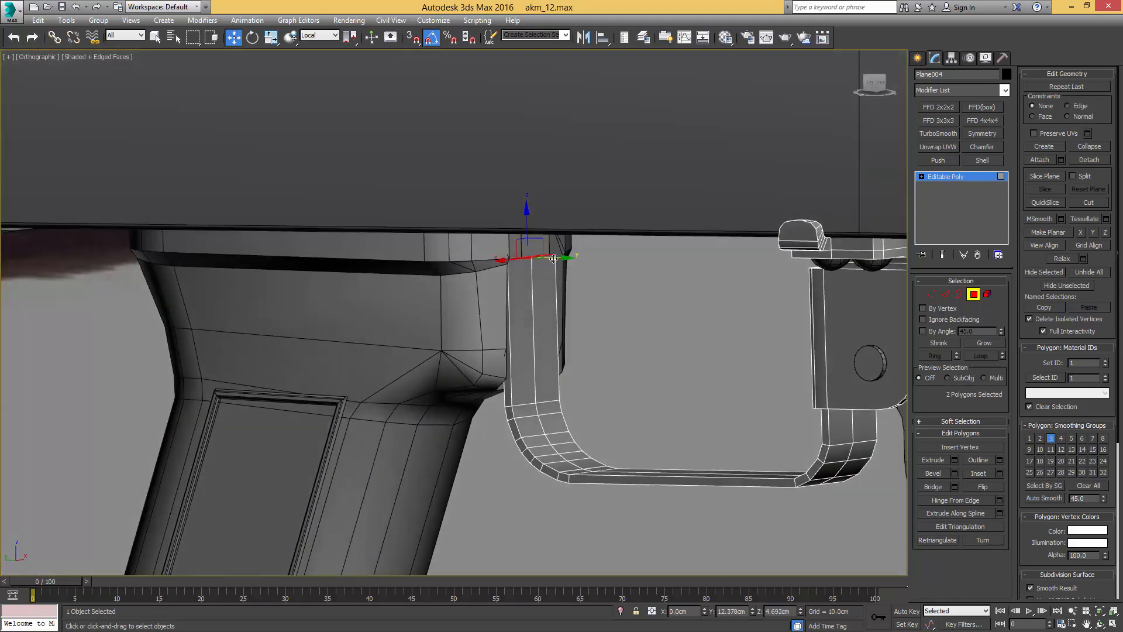
scroll(585, 270, "up", 5)
left_click(596, 277)
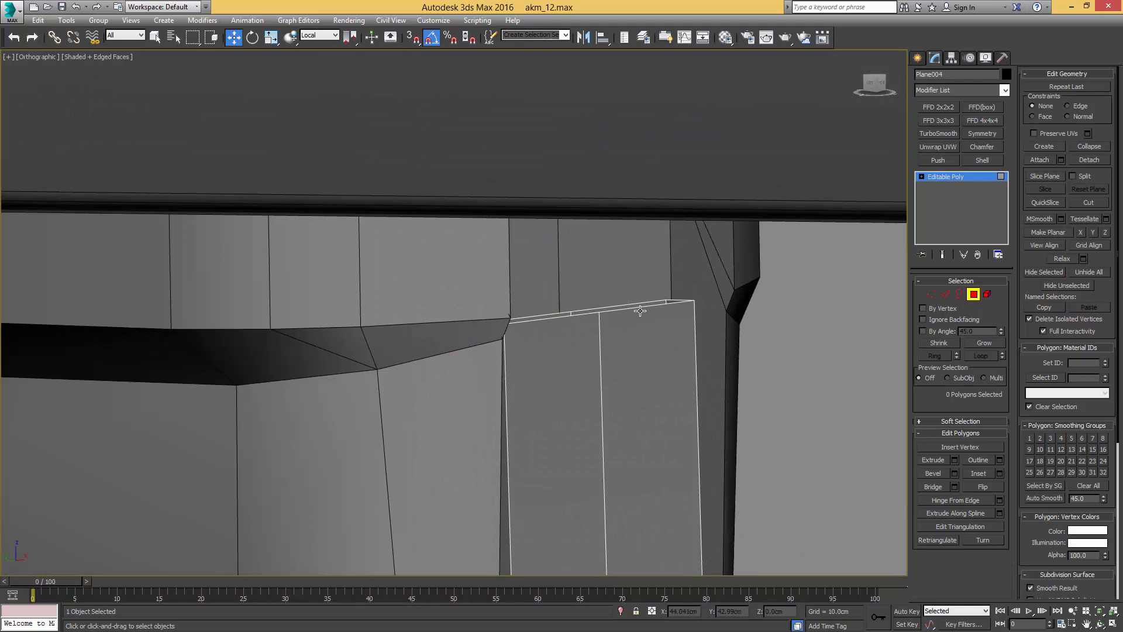
Step: Extrude the open border edges atop the guard's rear arm upward and then back over the grip, using View coordinates
key("3")
left_click(640, 310)
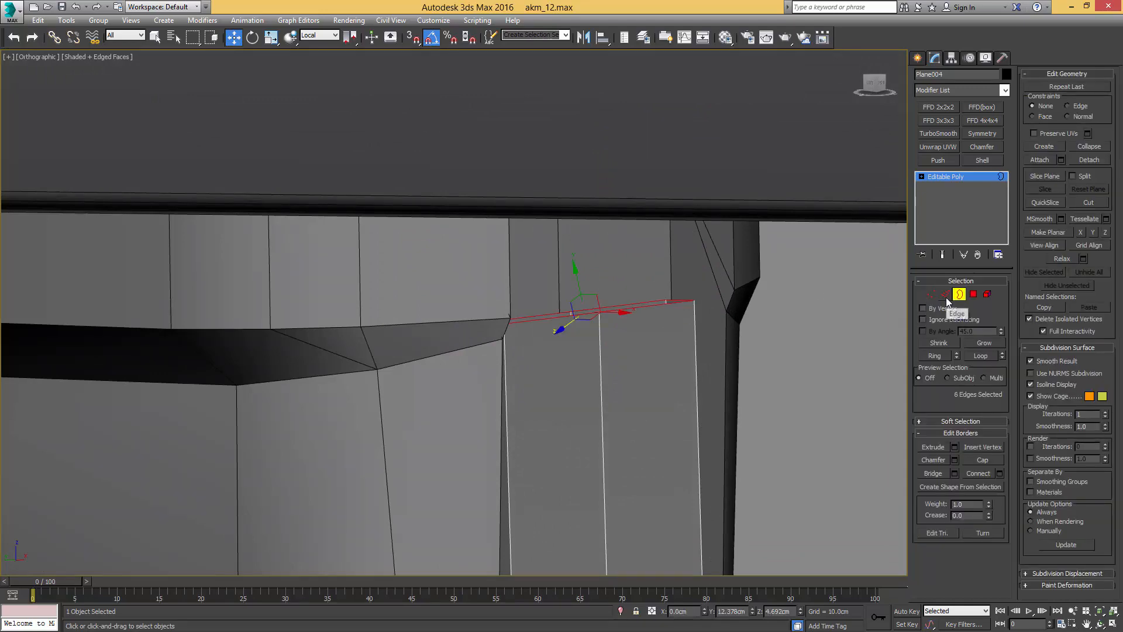
left_click(946, 297)
middle_click_drag(703, 331, 648, 306)
key("l")
scroll(550, 294, "up", 15)
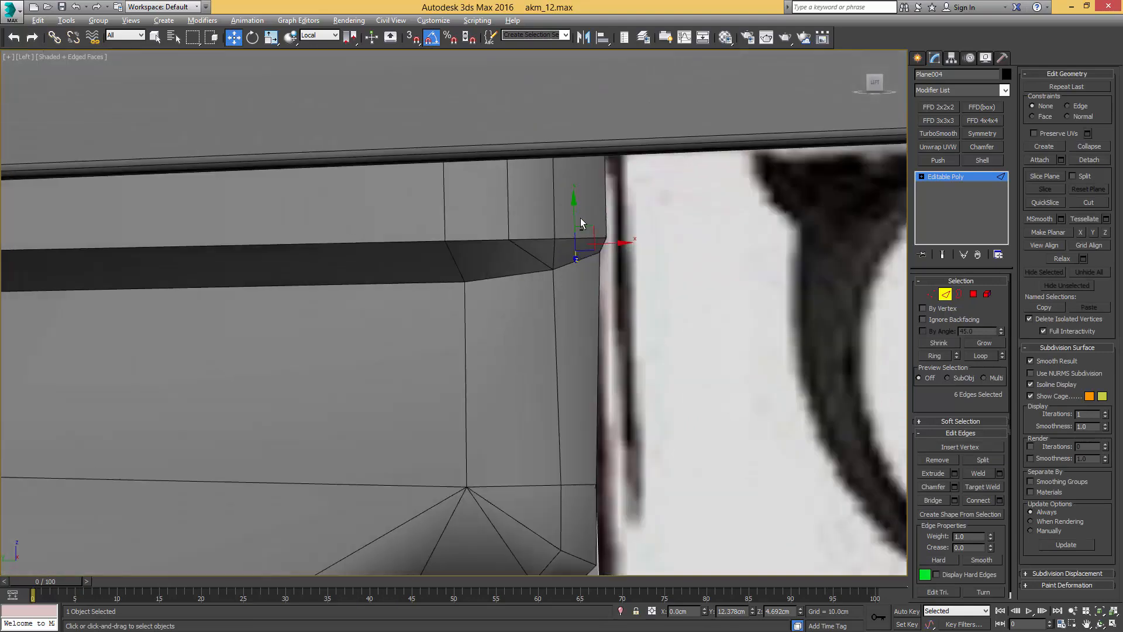
right_click(581, 218, "alt")
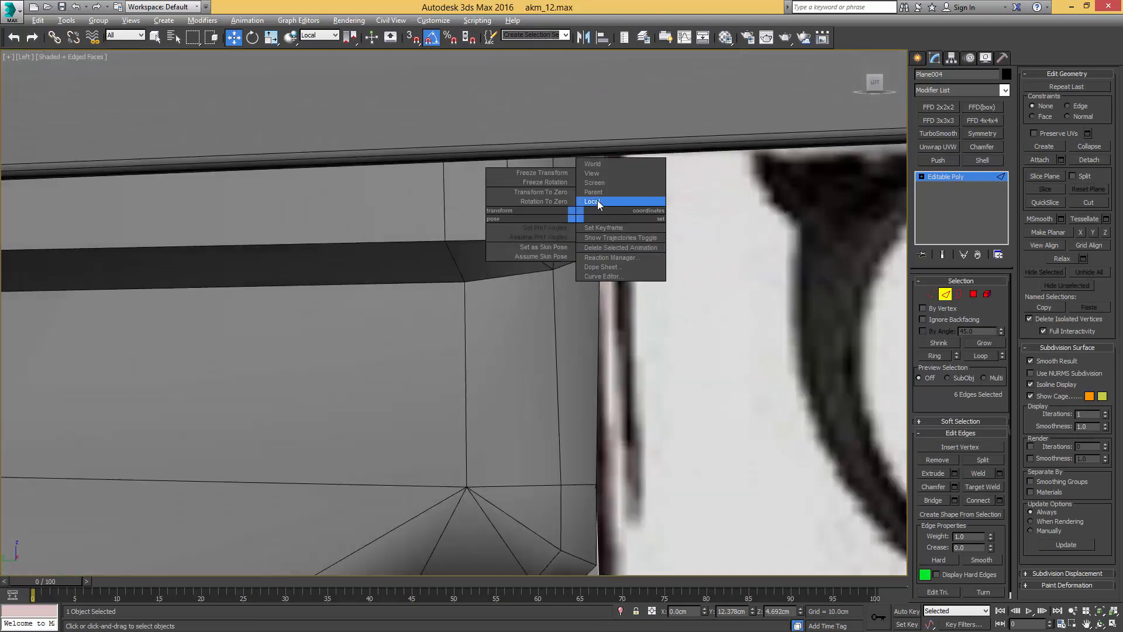
left_click(596, 174)
key("F3")
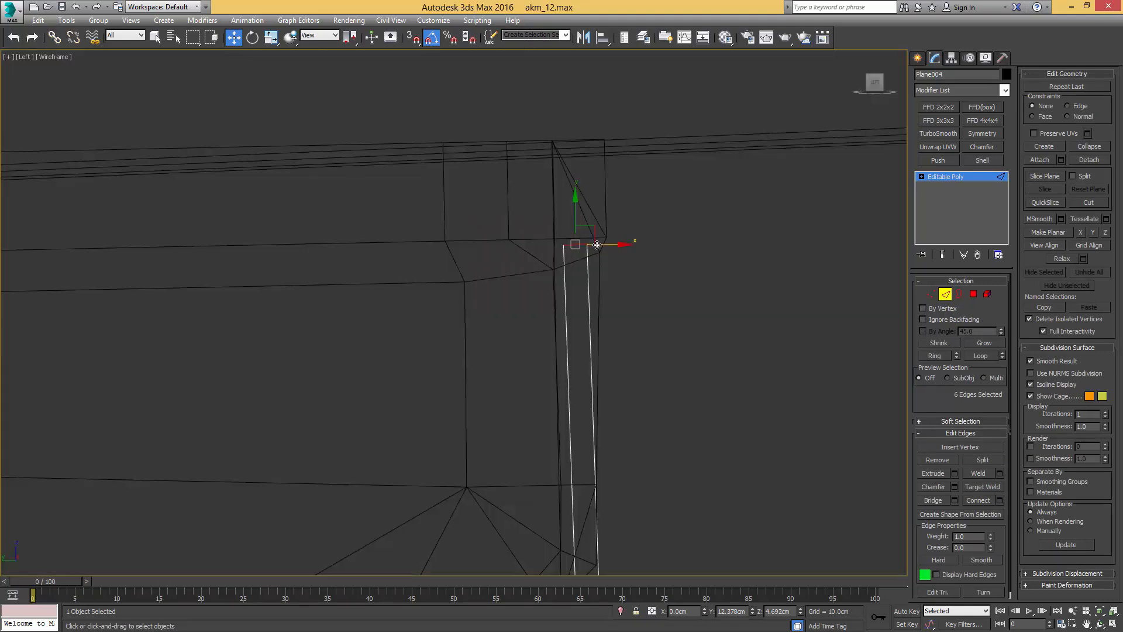
middle_click_drag(597, 244, 626, 248)
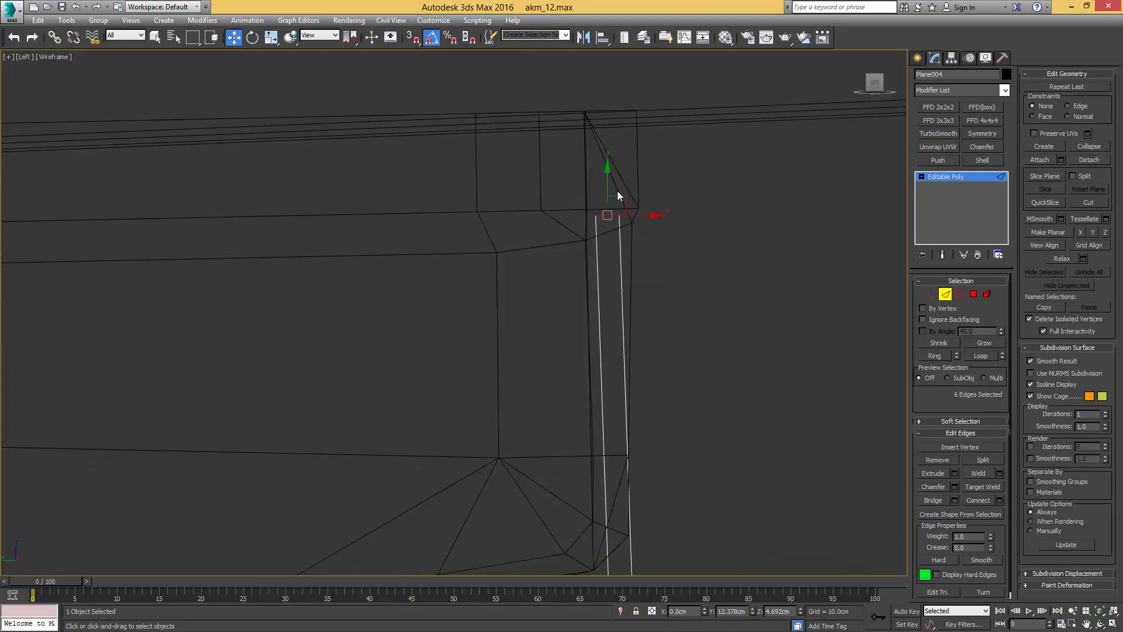
left_click_drag(622, 195, 533, 182)
key("1")
key("2")
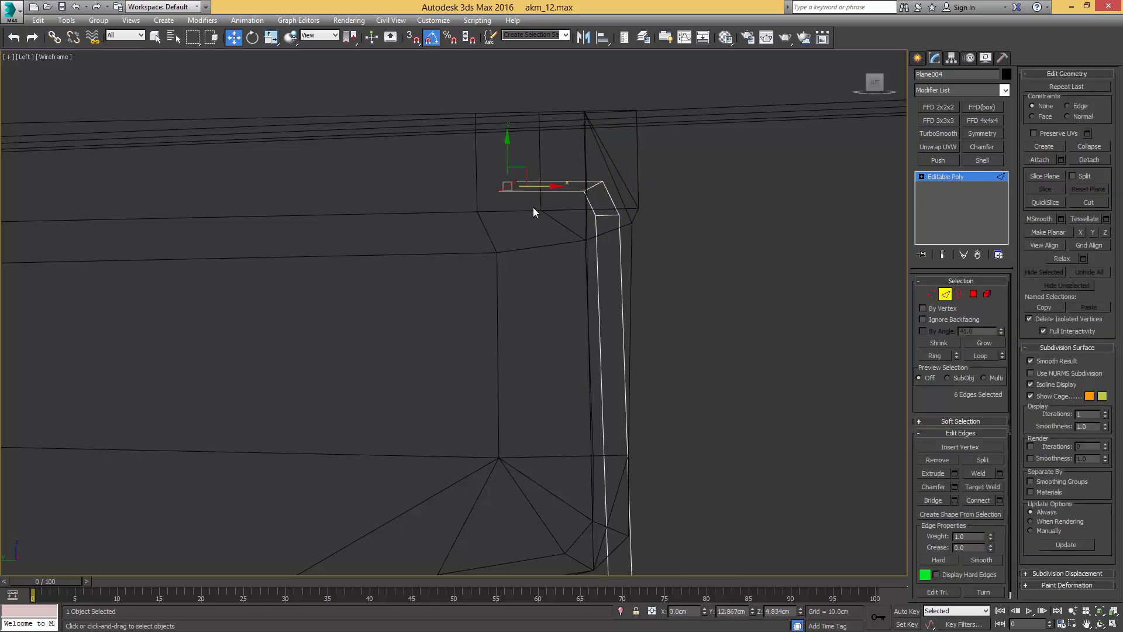
Step: Reshape the end of the guard's new rear flange by moving its end vertices in the side view
key("1")
left_click_drag(472, 212, 545, 168)
scroll(593, 190, "down", 3)
scroll(593, 190, "up", 3)
Step: Chamfer the edges at the bend between the guard's rear arm and its flange
key("2")
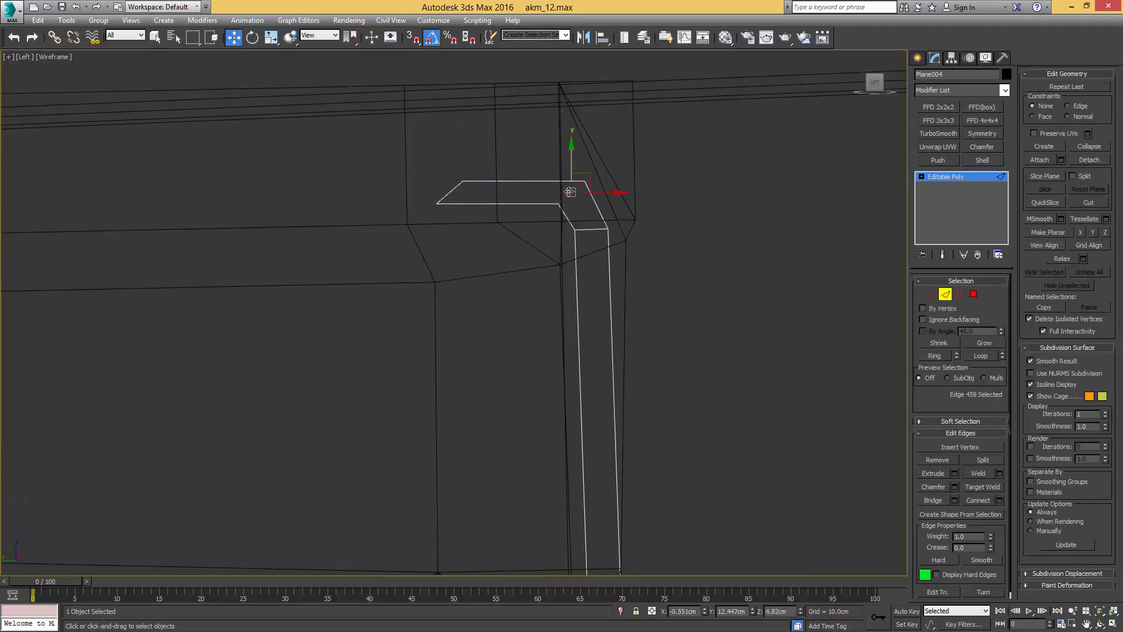
key("ctrl+shift+c")
left_click_drag(580, 184, 579, 181)
key("w")
key("2")
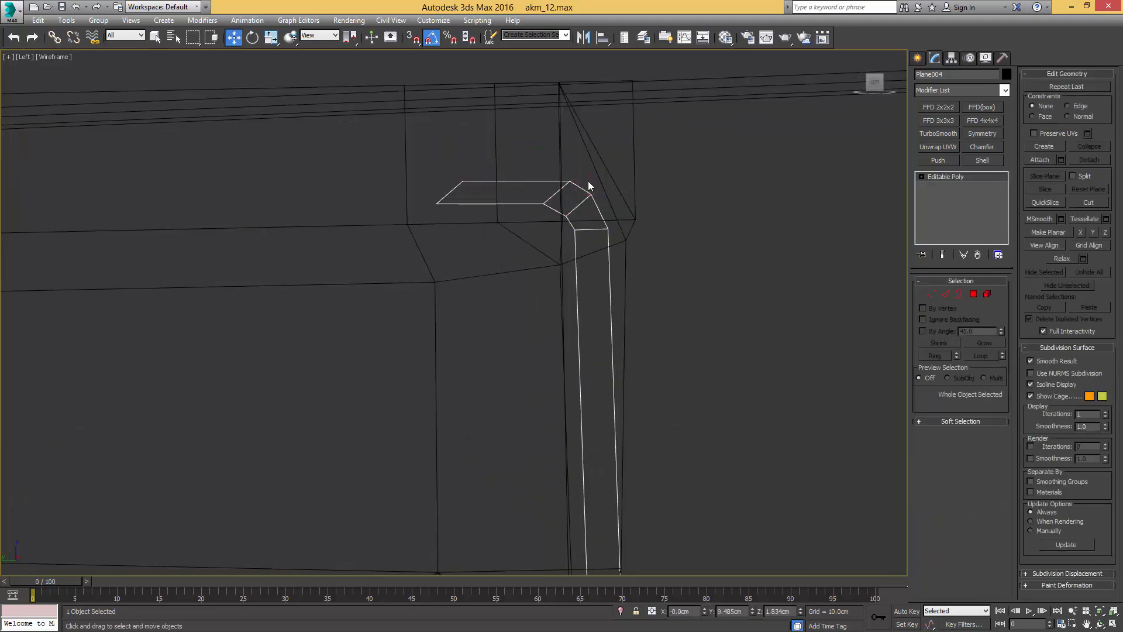
Step: Raise the vertices of the guard's rear flange and bend by about 0.16 cm towards the receiver
key("F3")
scroll(588, 181, "down", 2)
scroll(588, 181, "down", 3)
middle_click_drag(588, 181, 527, 176, "alt")
key("F4")
key("1")
left_click_drag(541, 137, 479, 175)
left_click_drag(493, 126, 493, 122)
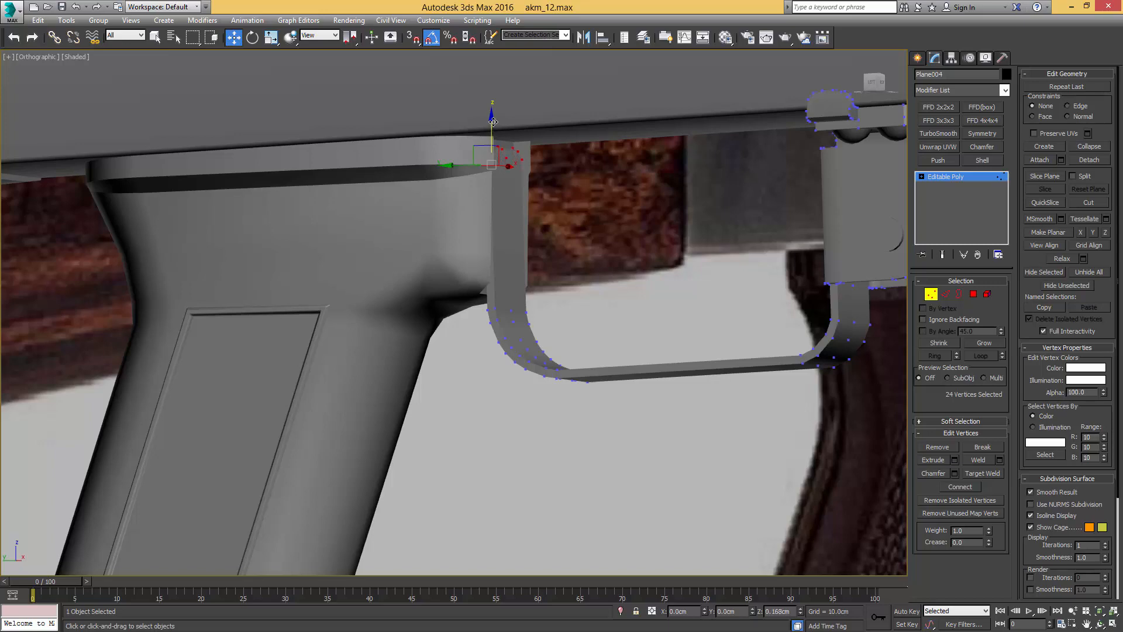
key("1")
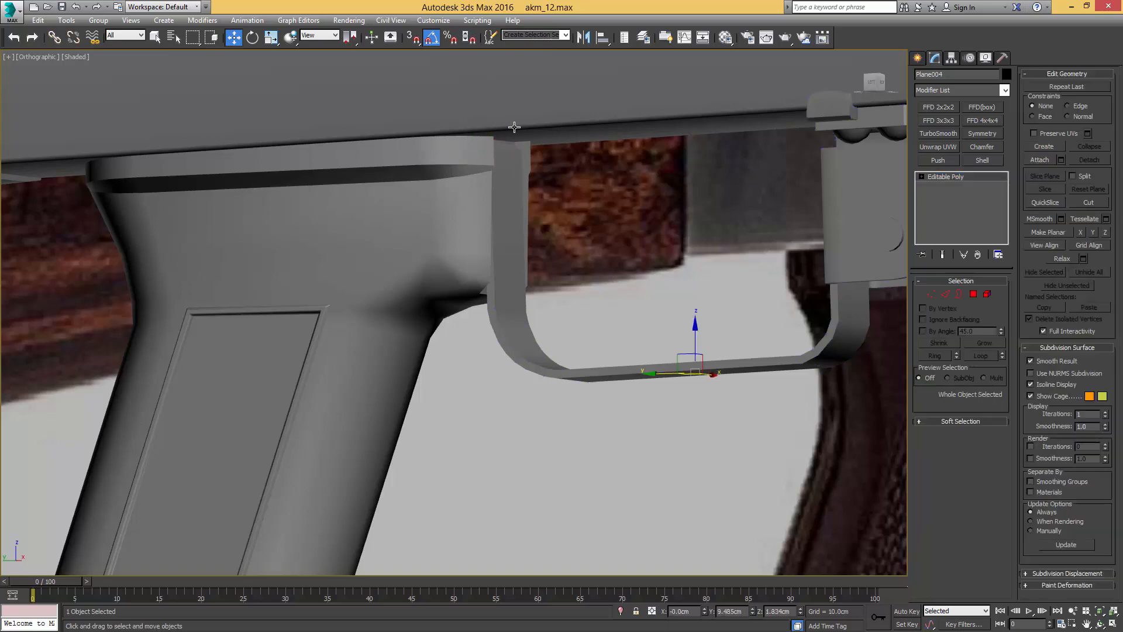
Step: Review the trigger guard on the whole rifle and check the trigger's shape in the Arsenal_2Stage photo in Windows Photo Viewer
key("F4")
scroll(514, 125, "down", 4)
scroll(547, 148, "down", 4)
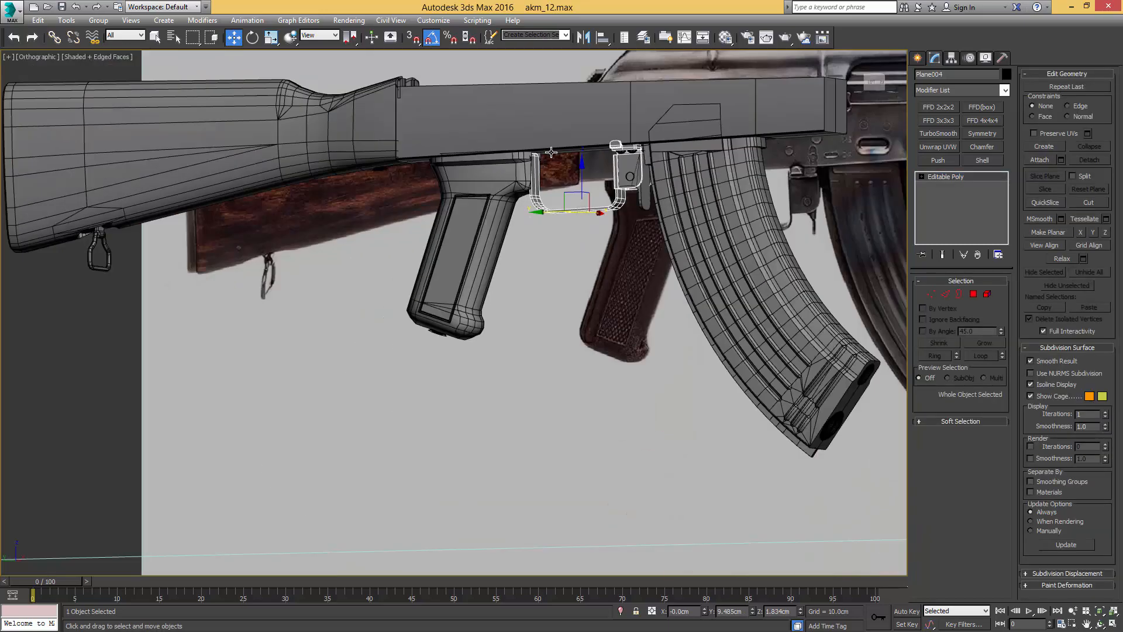
middle_click_drag(549, 149, 592, 153, "alt")
key("F4")
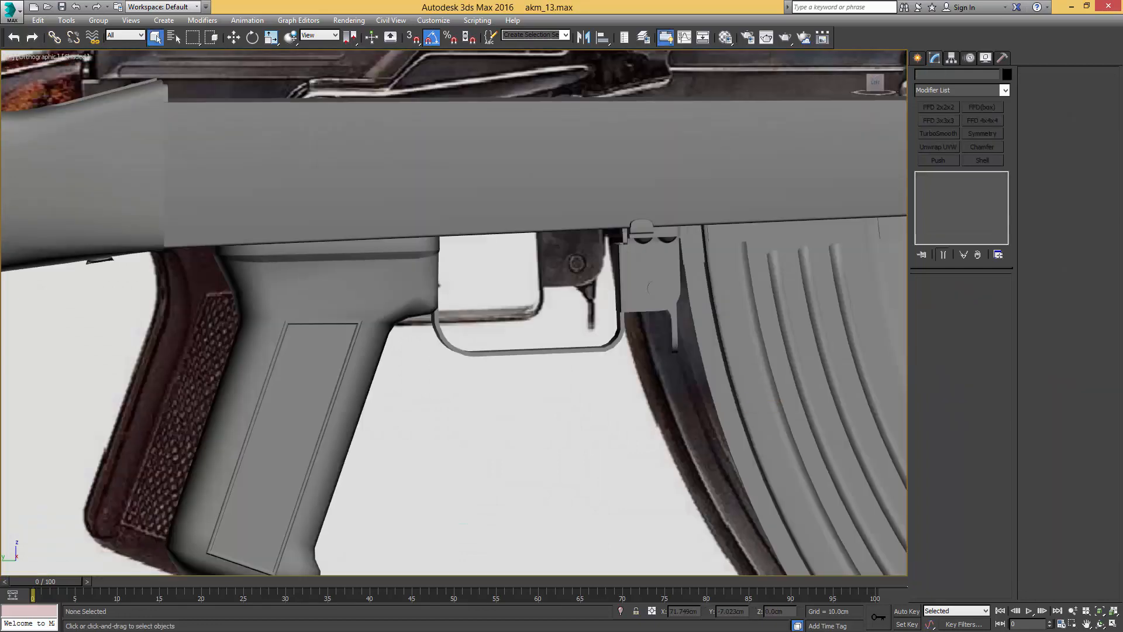
left_click_drag(1122, 146, 771, 121)
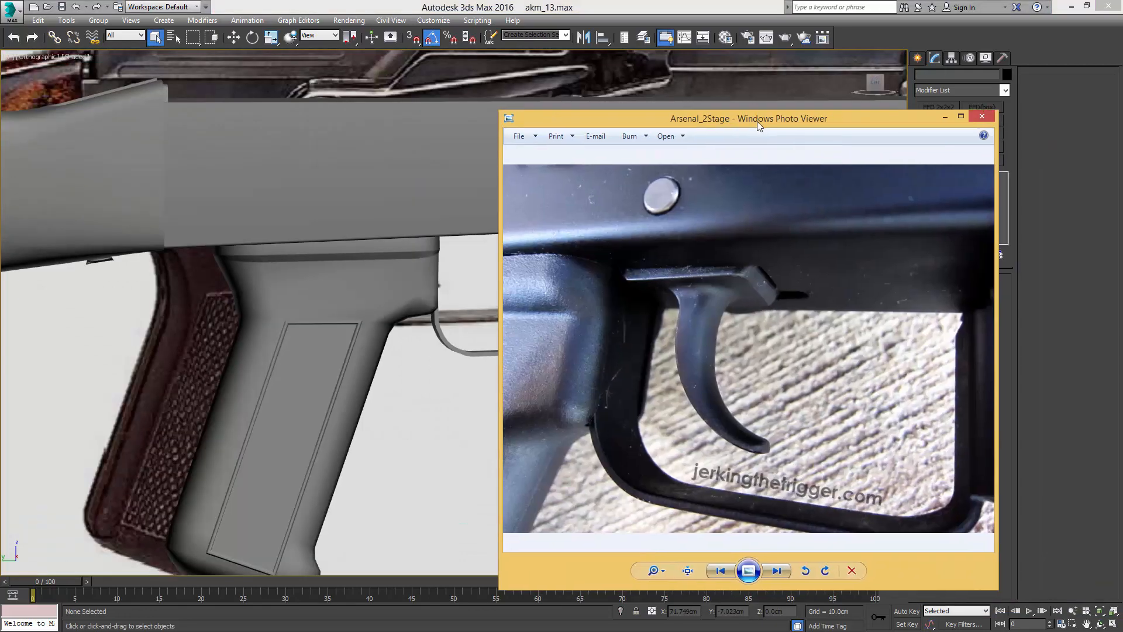
left_click_drag(764, 121, 1122, 106)
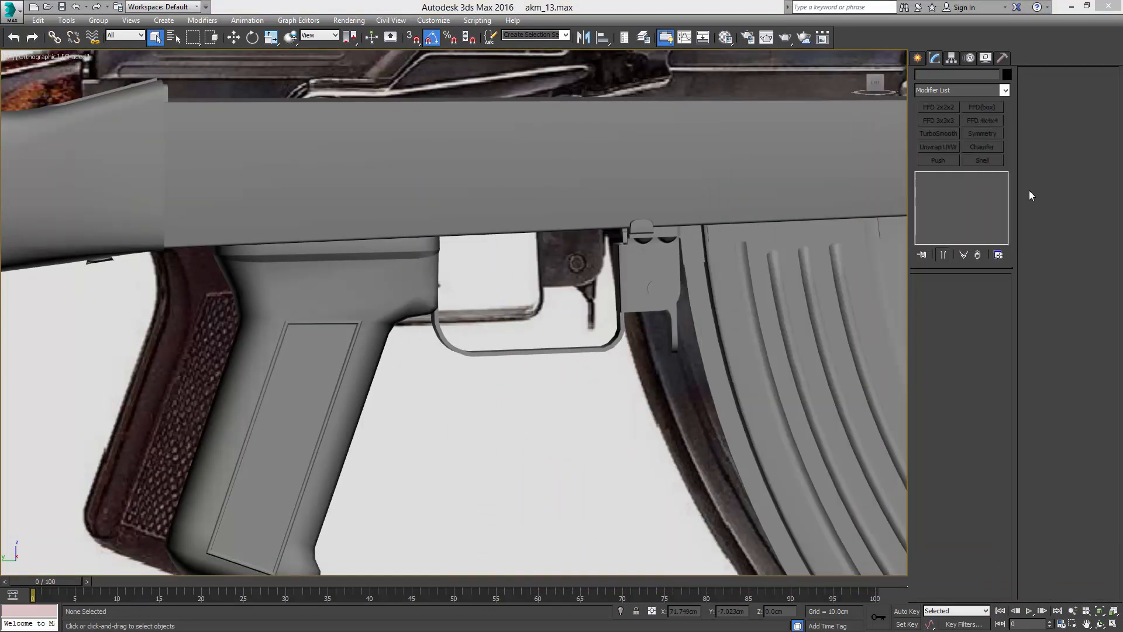
Step: Draw a cylinder in the Left view over the curved trigger in the reference image
middle_click_drag(534, 198, 543, 199)
key("l")
scroll(498, 222, "up", 10)
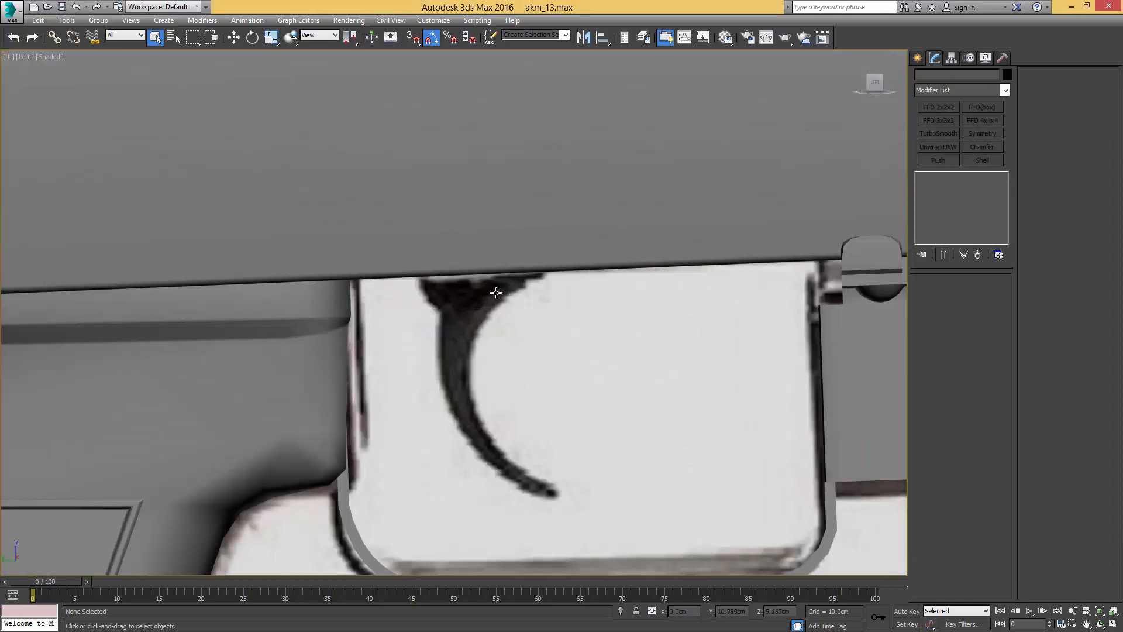
right_click(529, 209, "ctrl")
left_click(553, 193)
left_click_drag(493, 287, 549, 184)
Step: Make the cylinder see-through, align its outline with the trigger's outer curve, and convert it to an editable poly
key("w")
key("alt+x")
left_click_drag(503, 278, 561, 262)
middle_click_drag(561, 225, 556, 198)
key("F4")
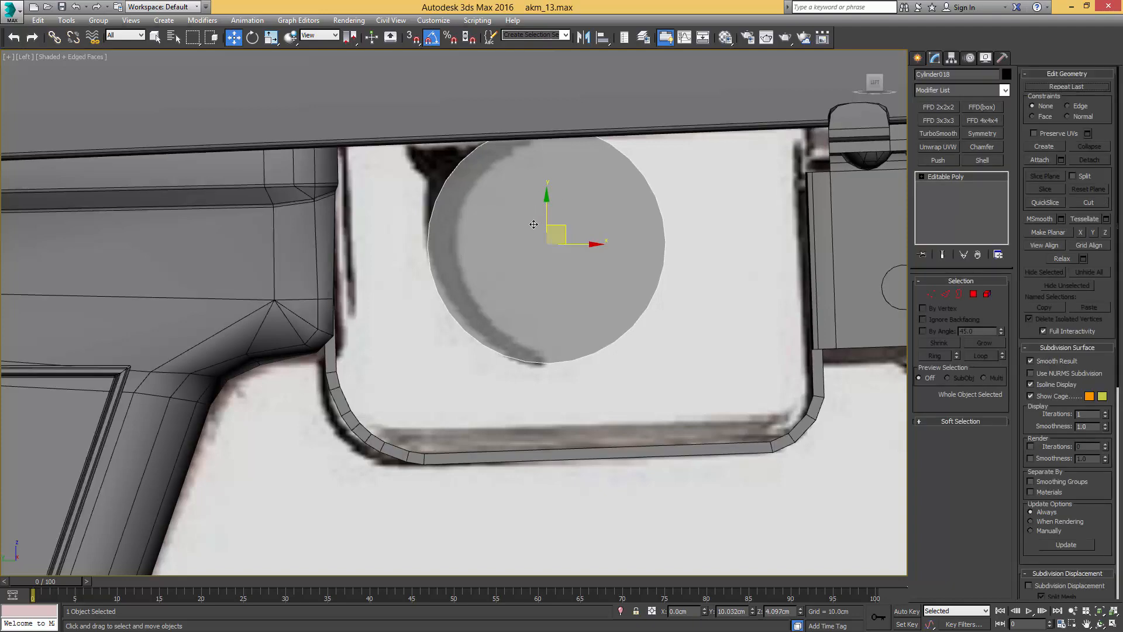
Step: Keep only the cylinder's flat cap and inset it to form a ring as thick as the trigger
key("q")
key("4")
left_click(524, 235)
middle_click_drag(524, 236, 515, 238, "alt")
key("ctrl+a")
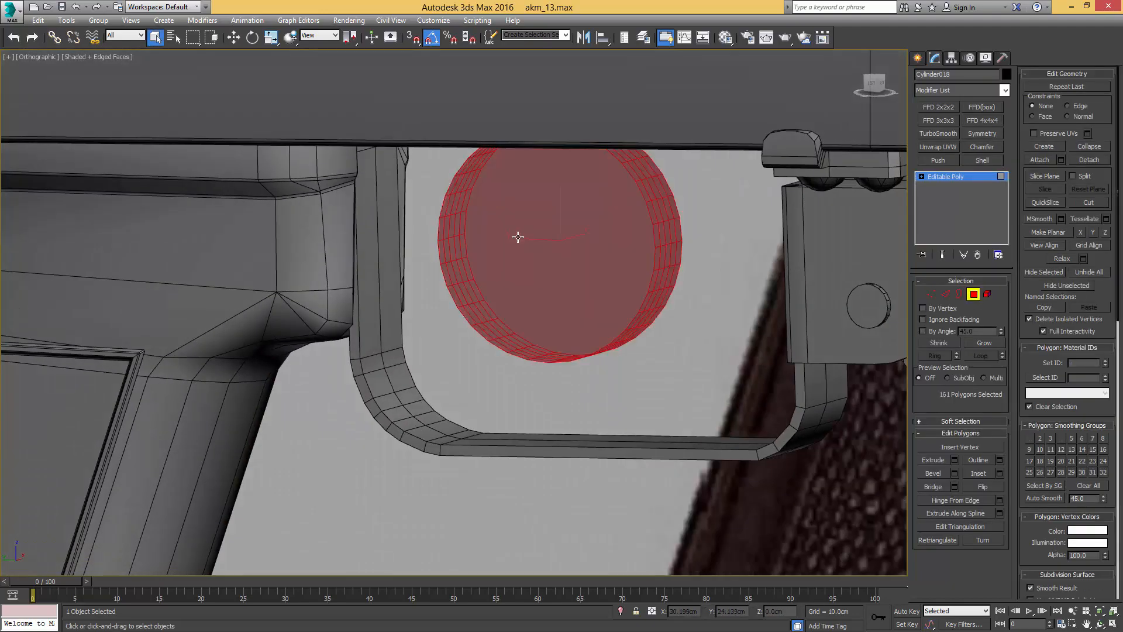
key("ctrl+d")
key("l")
key("z")
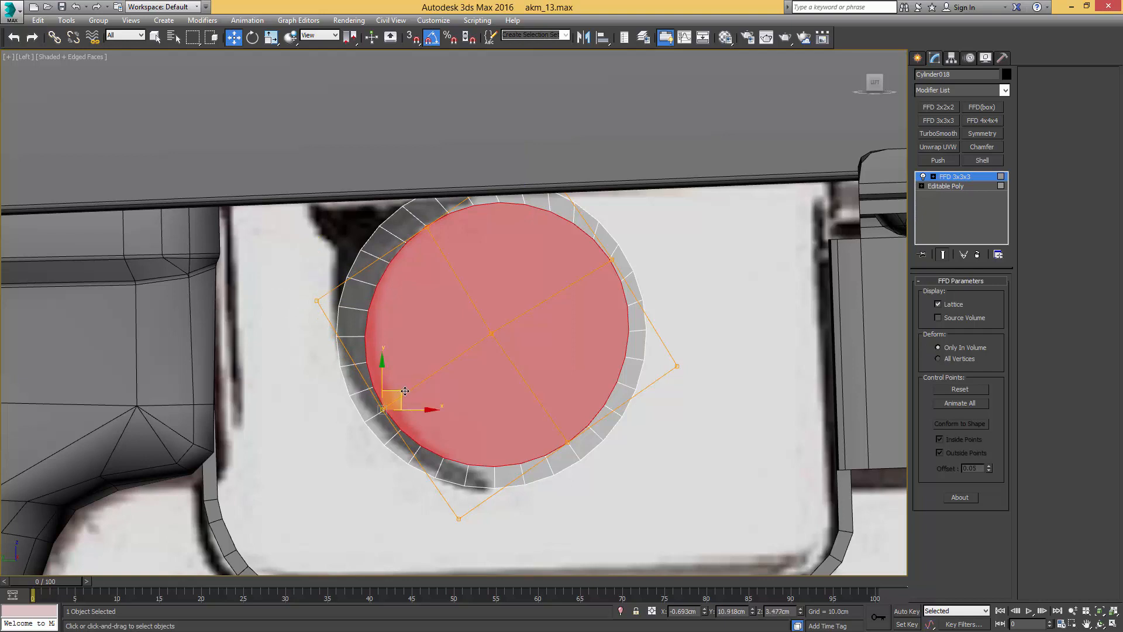
Step: Fit the inner circle to the trigger's inner curve with FFD 3x3x3 control points and collapse to editable poly
left_click_drag(405, 391, 408, 389)
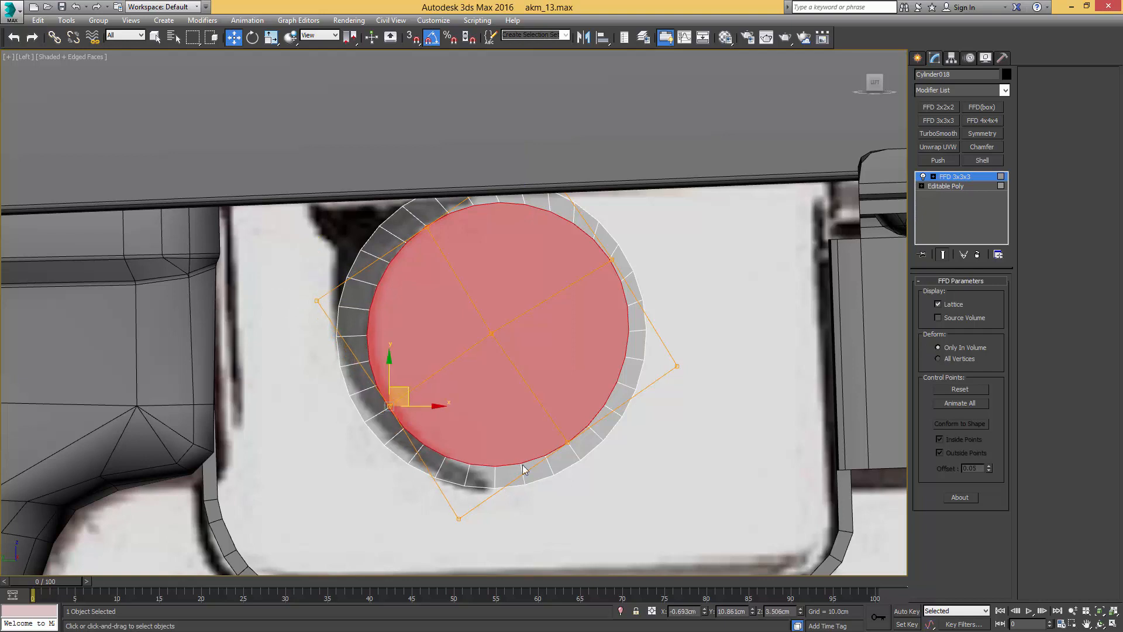
left_click(573, 442)
left_click_drag(583, 425, 571, 448)
key("ctrl+e")
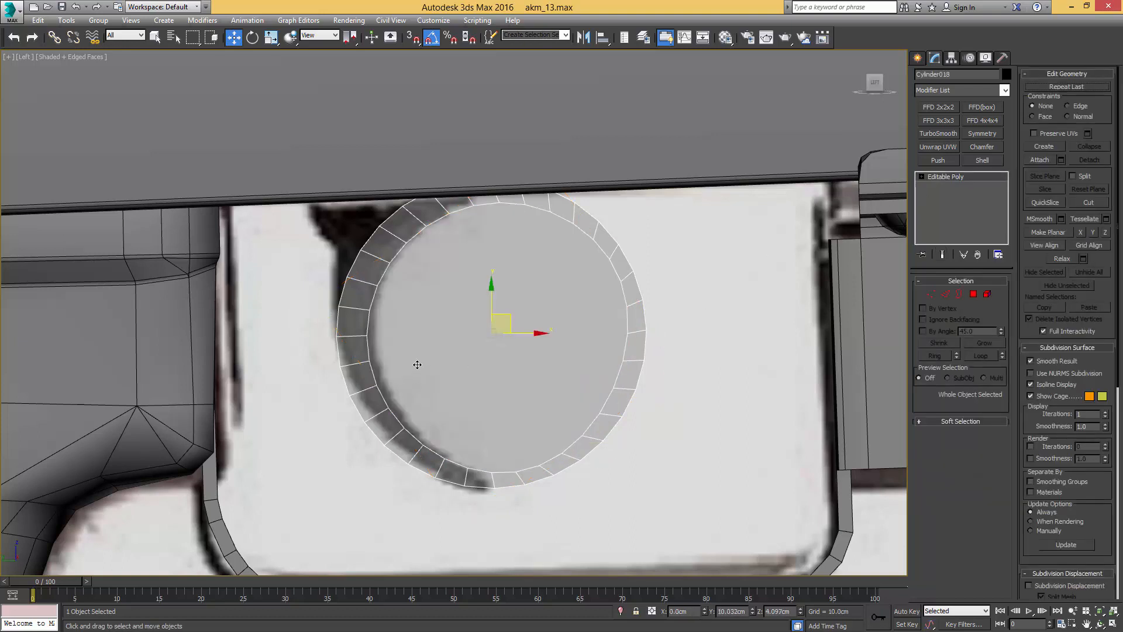
Step: Delete the inner disc and the ring polygons that lie outside the trigger's curved outline
key("4")
left_click(466, 365)
key("Delete")
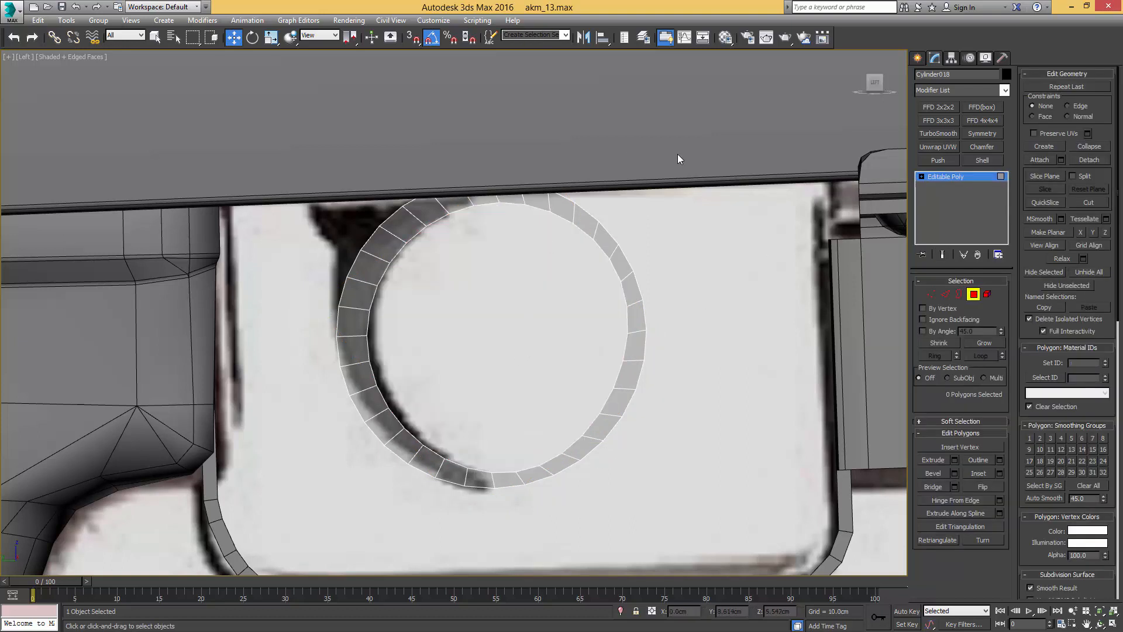
left_click_drag(494, 236, 496, 237)
key("Delete")
left_click_drag(635, 350, 501, 500)
key("Delete")
key("Delete")
Step: Square off the strip's lower end vertically and slide its upper corner vertex down using the Edge constraint
scroll(517, 412, "up", 5)
key("2")
left_click(517, 411)
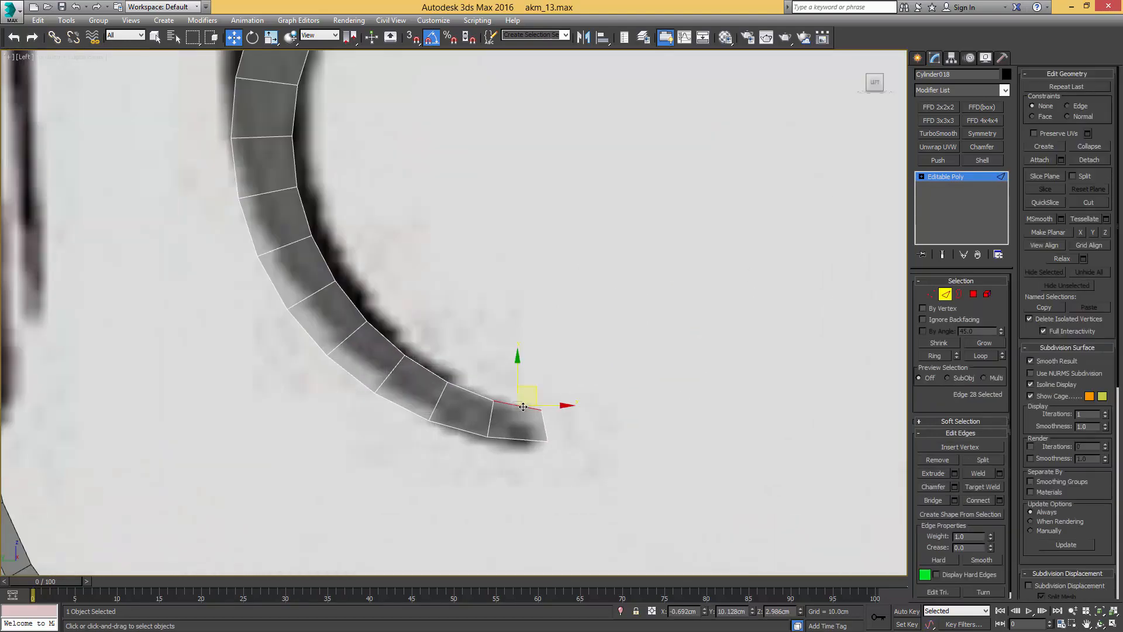
left_click(563, 451)
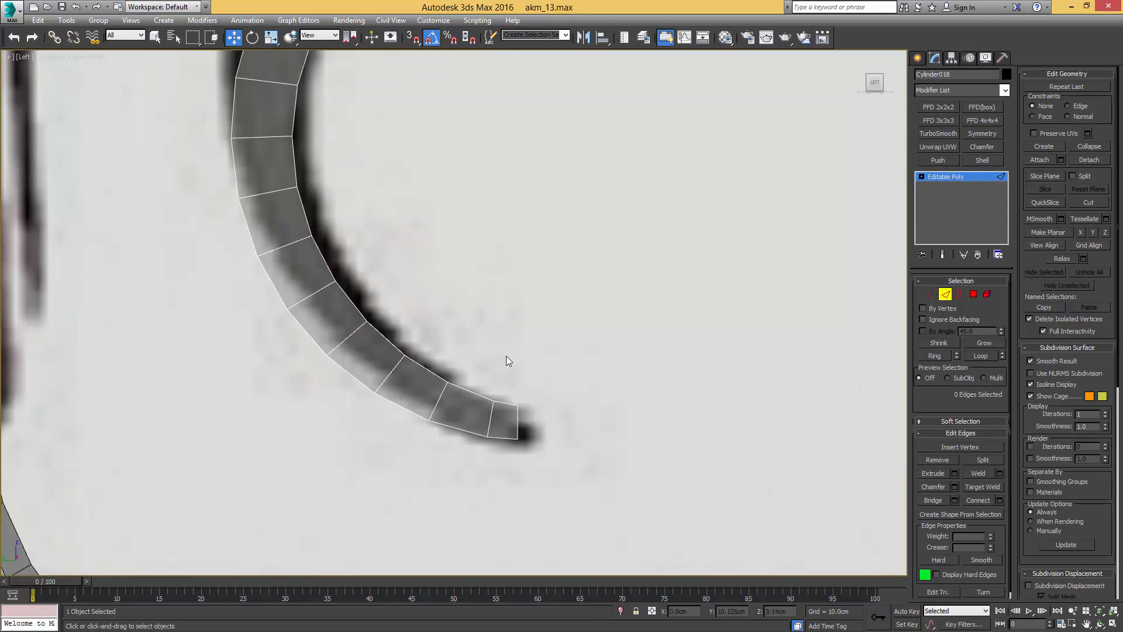
middle_click_drag(506, 355, 529, 417)
key("1")
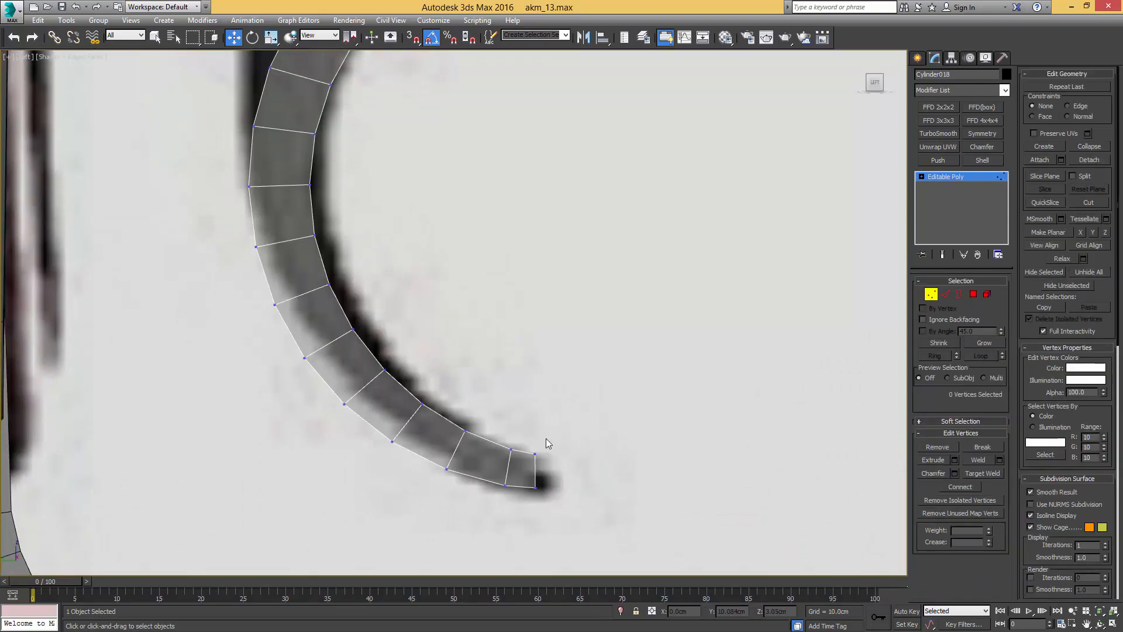
left_click(535, 461)
key("shift+x")
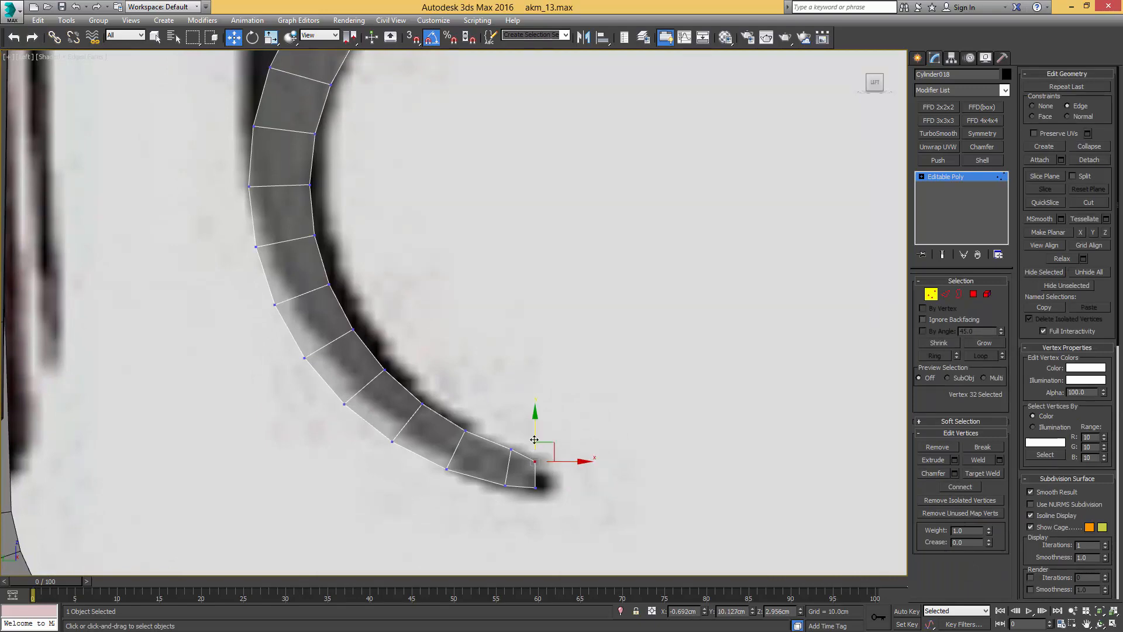
Step: Select the six outer edges along the strip's upper arc and set the movement constraint to None
scroll(534, 483, "down", 4)
middle_click_drag(421, 316, 477, 378)
key("2")
key("q")
left_click(457, 351)
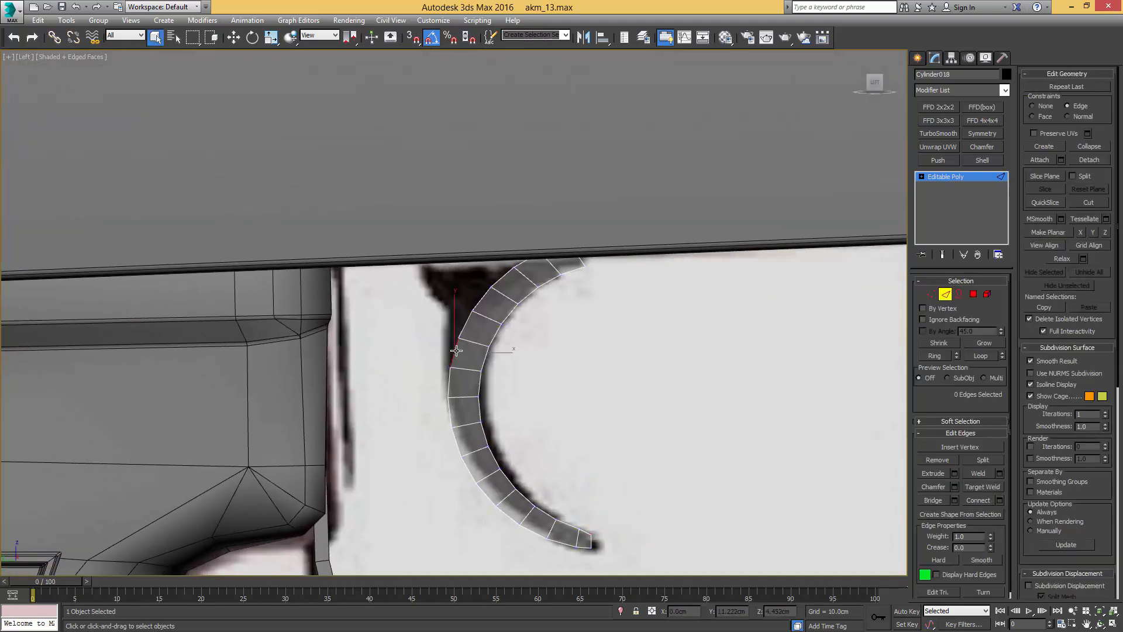
left_click(467, 324, "ctrl")
left_click(483, 298, "ctrl")
key("F3")
left_click(508, 271, "ctrl")
left_click(551, 244, "ctrl")
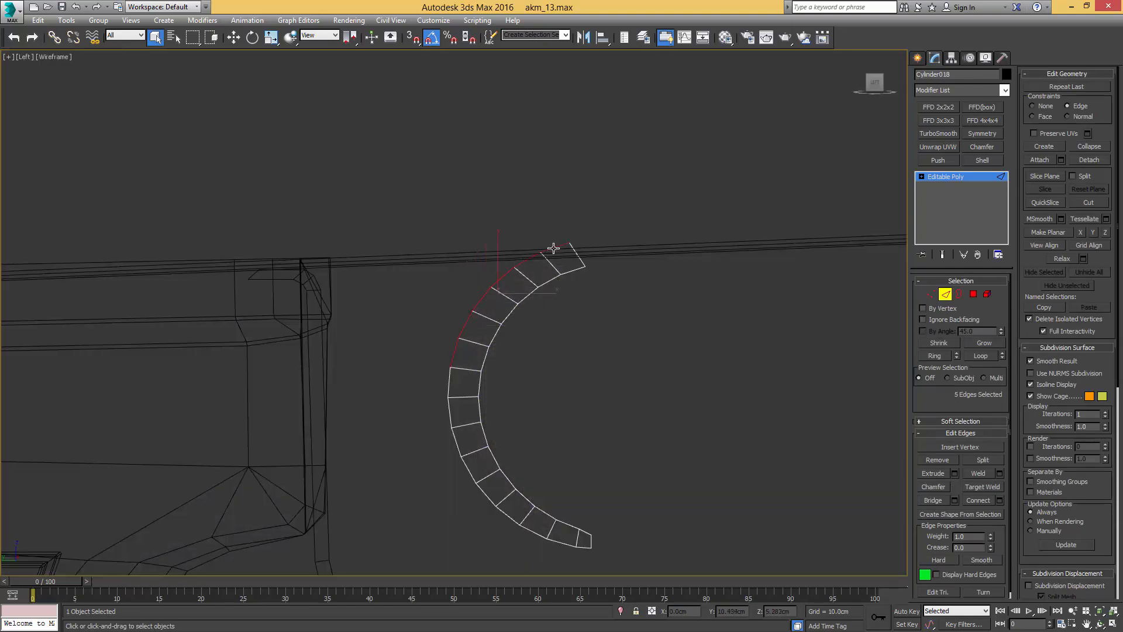
middle_click_drag(514, 260, 555, 249)
left_click(1034, 106)
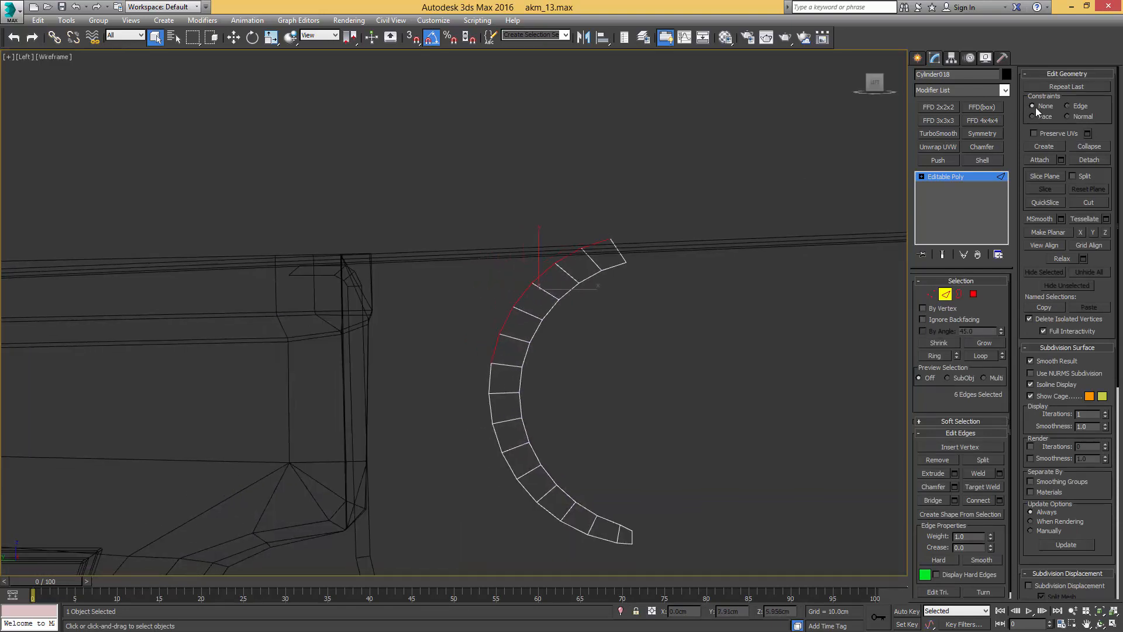
key("F3")
middle_click_drag(513, 287, 558, 277)
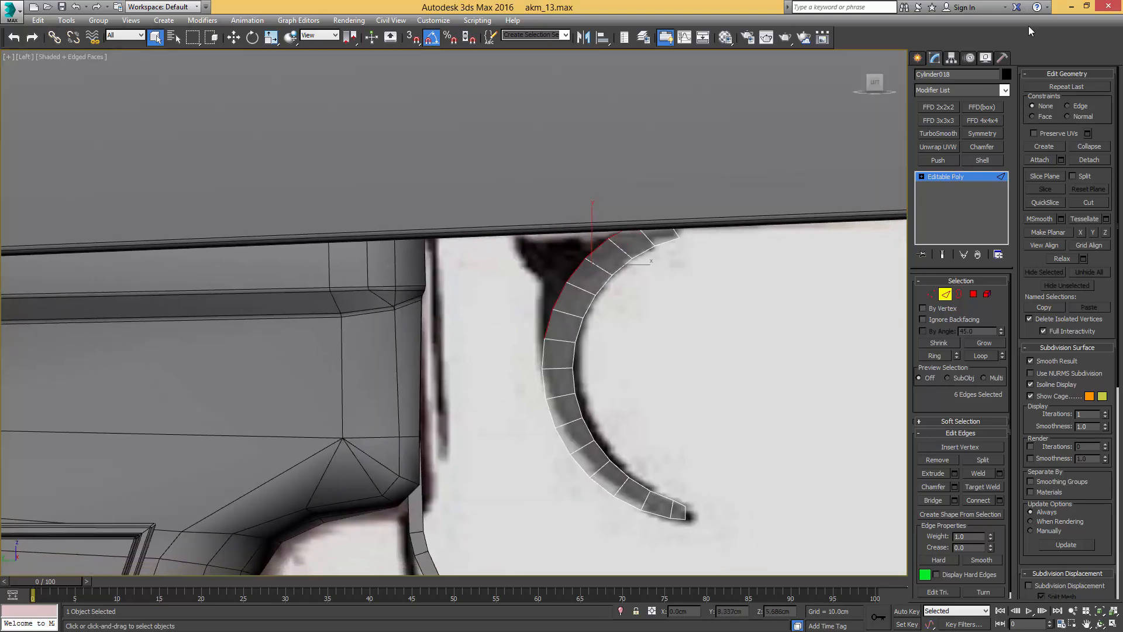
Step: Reset the trigger strip's transform with Reset XForm and collapse it back to an editable poly
left_click(1002, 58)
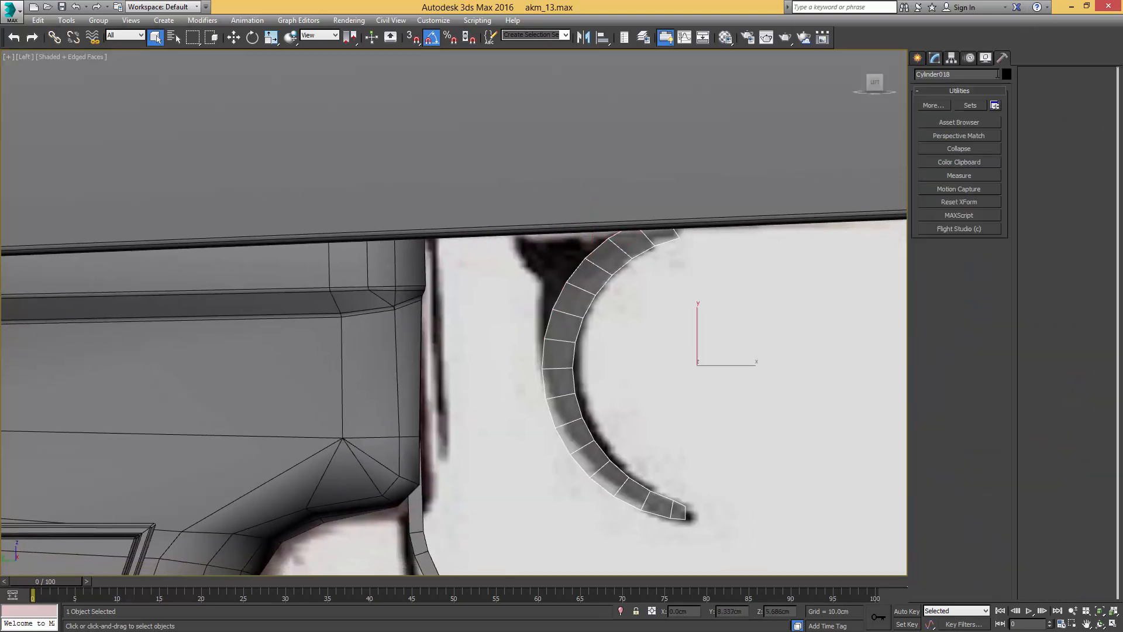
left_click(959, 202)
middle_click_drag(626, 199, 642, 183)
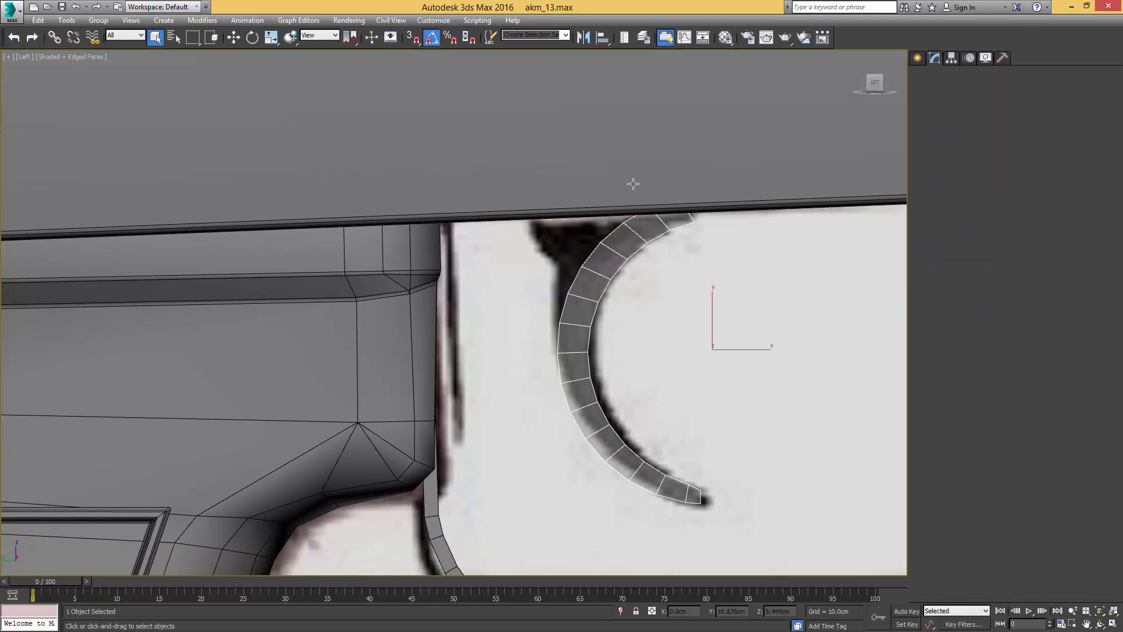
key("w")
key("alt+e")
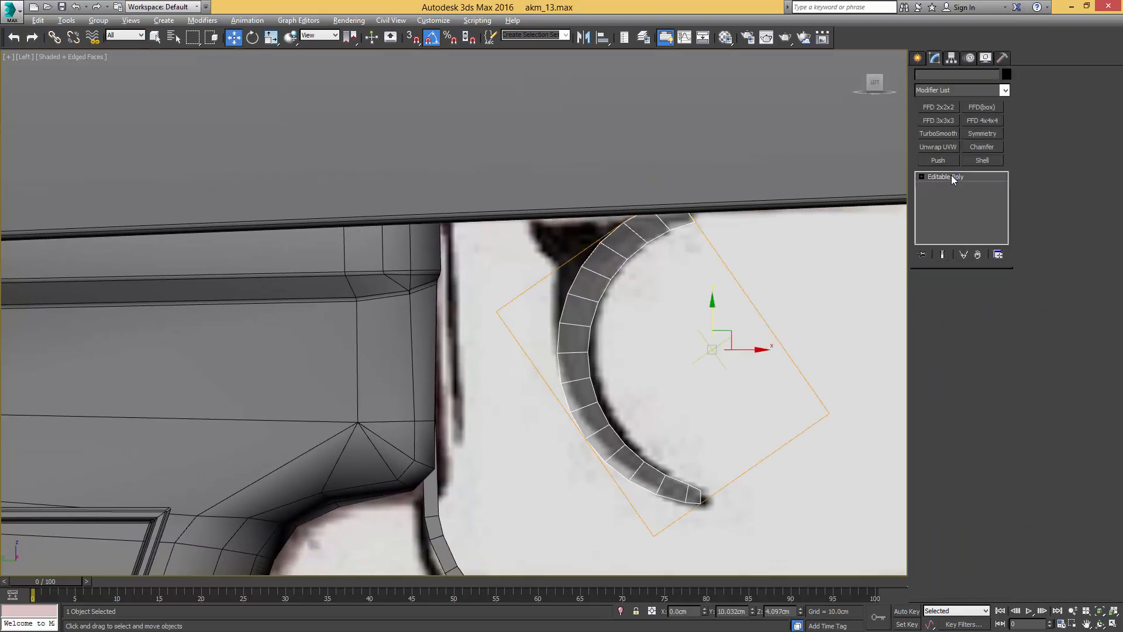
Step: Flatten the six outer edges into one vertical line and move it onto the trigger's rear outline
key("2")
key("x")
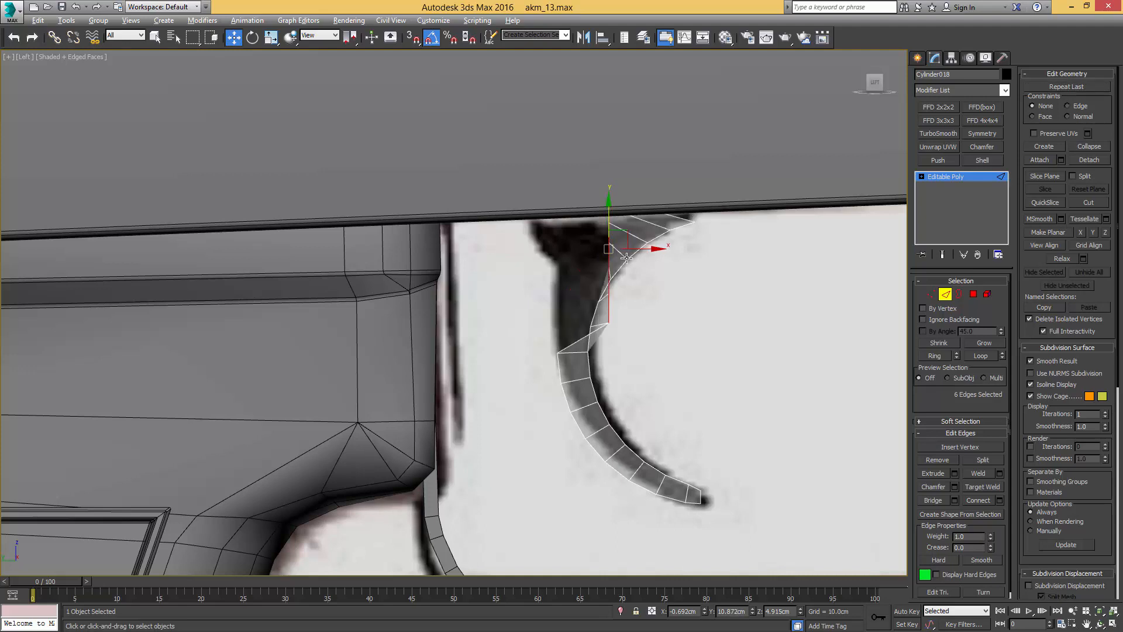
left_click_drag(602, 255, 595, 237)
Step: Remove the cross edges in the trigger's upper section and the leftover vertices on its straight rear side
left_click(578, 271)
left_click(580, 249, "ctrl")
left_click(578, 230, "ctrl")
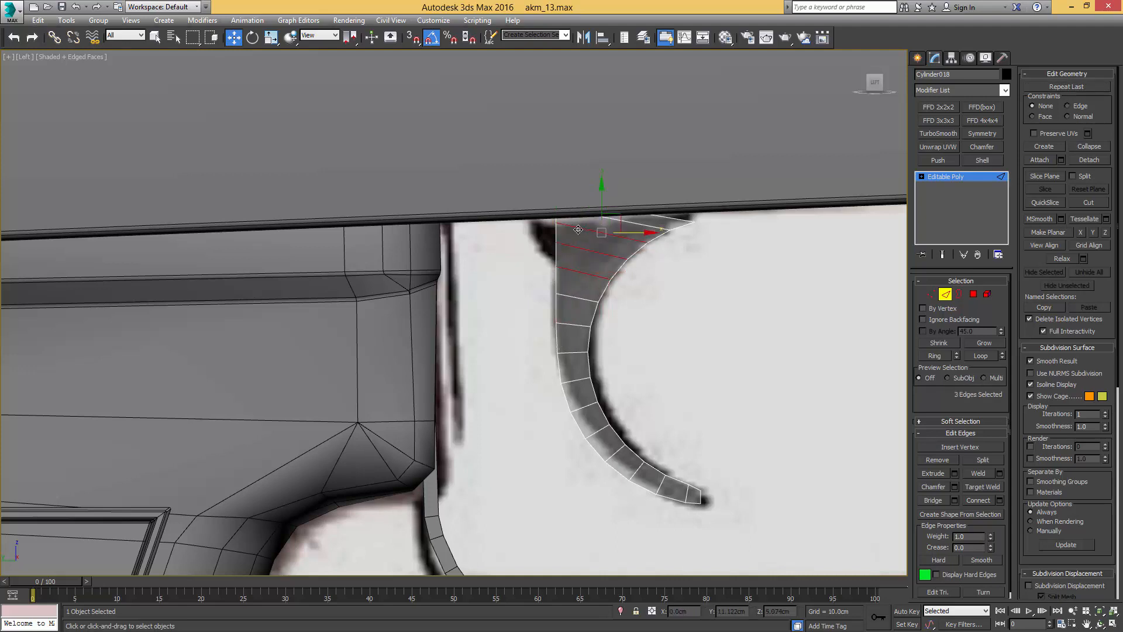
left_click(613, 219, "ctrl")
key("F3")
key("1")
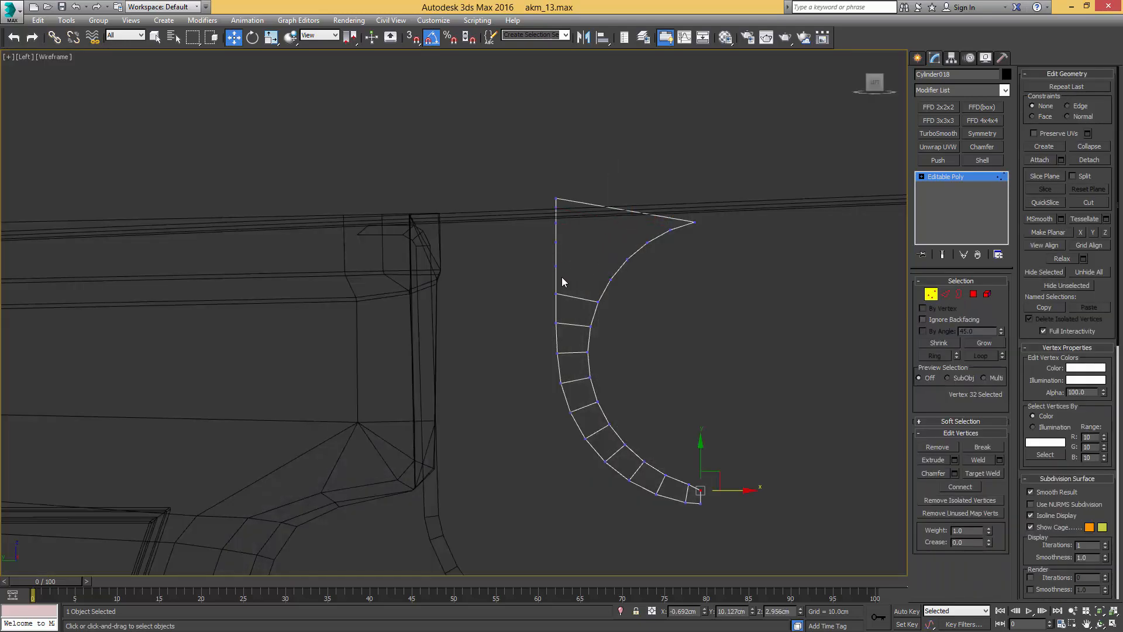
left_click_drag(564, 207, 564, 208)
key("BackSpace")
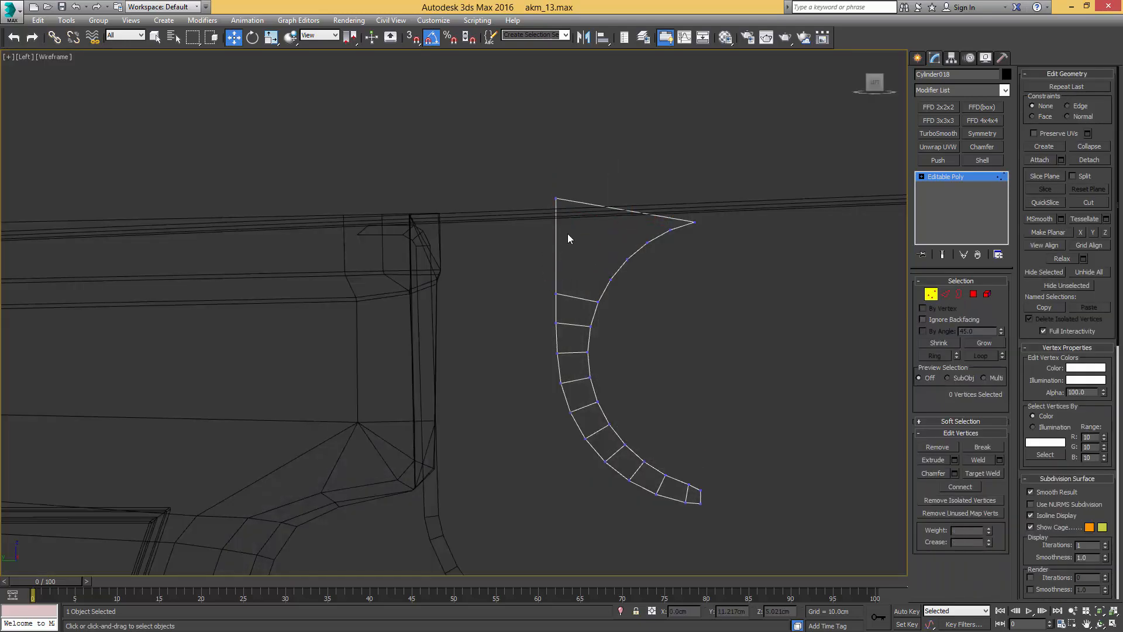
Step: Level the trigger's top edge horizontally and lower it to the receiver's underside
key("2")
left_click(619, 211)
key("F3")
middle_click_drag(616, 211, 600, 225)
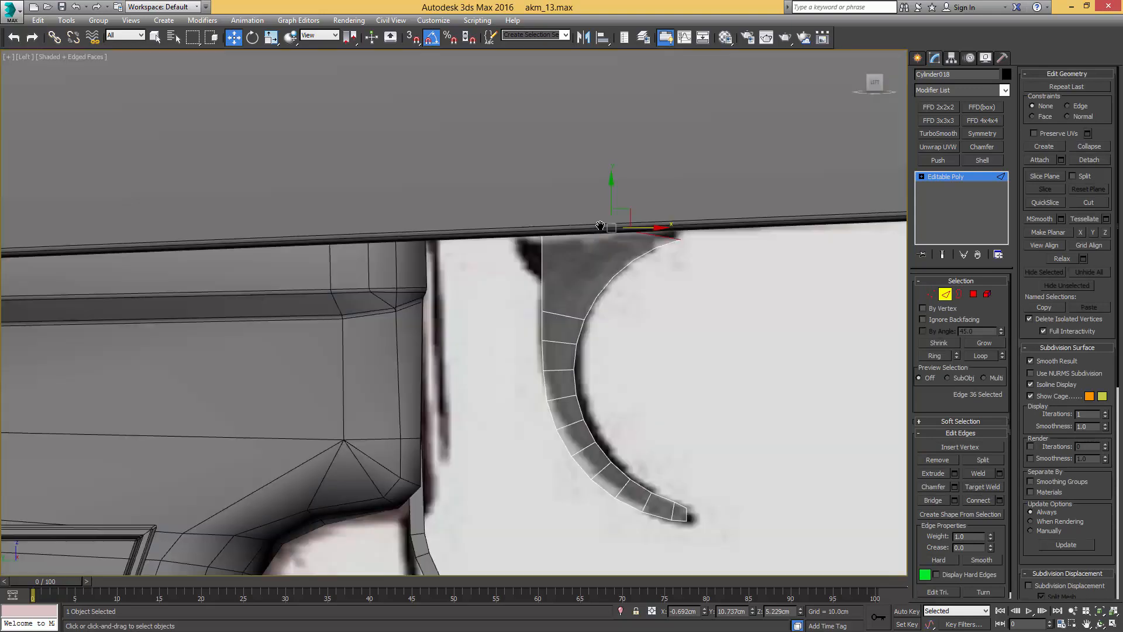
key("alt+y")
middle_click_drag(606, 192, 594, 226)
key("F3")
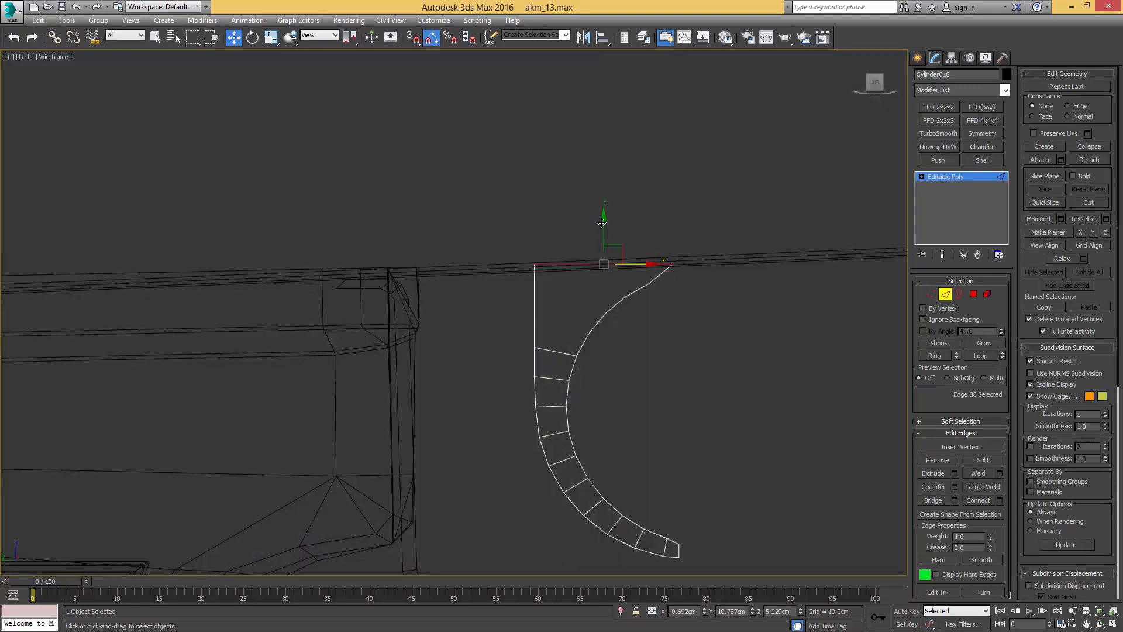
key("F3")
Step: Remove the inner-curve vertex nearest the trigger's upper front tip
scroll(651, 241, "up", 5)
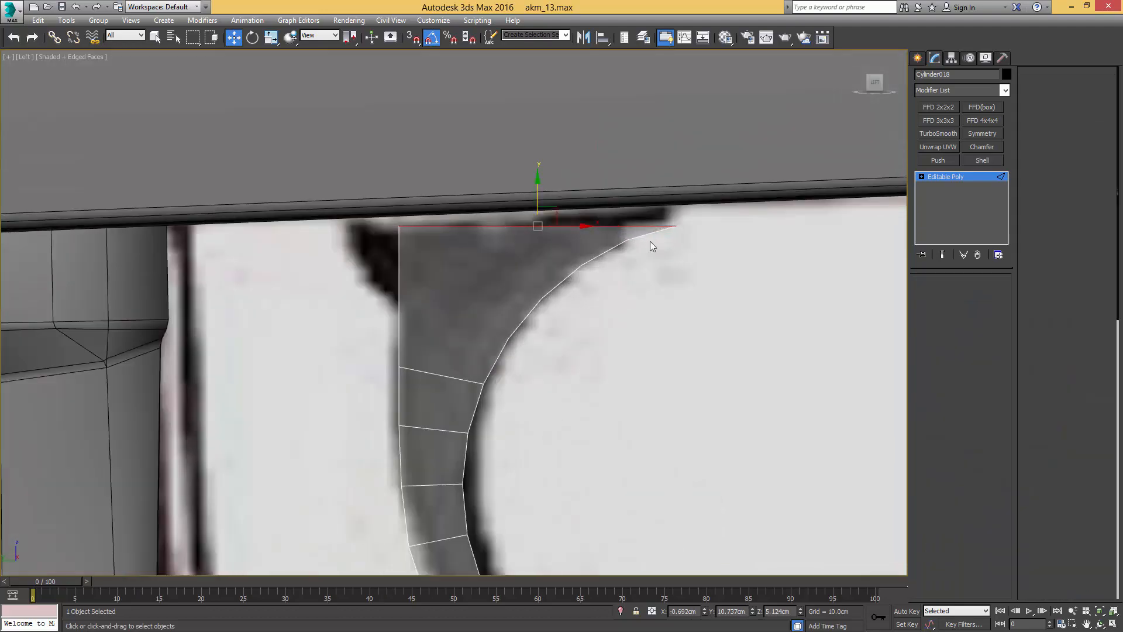
key("1")
left_click(626, 240)
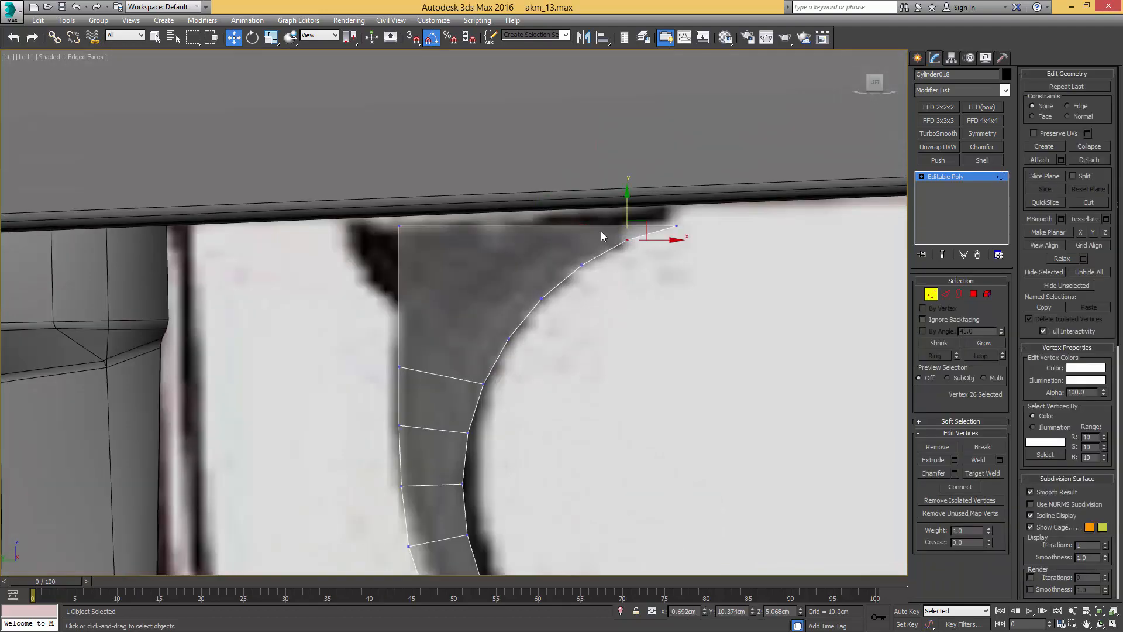
key("BackSpace")
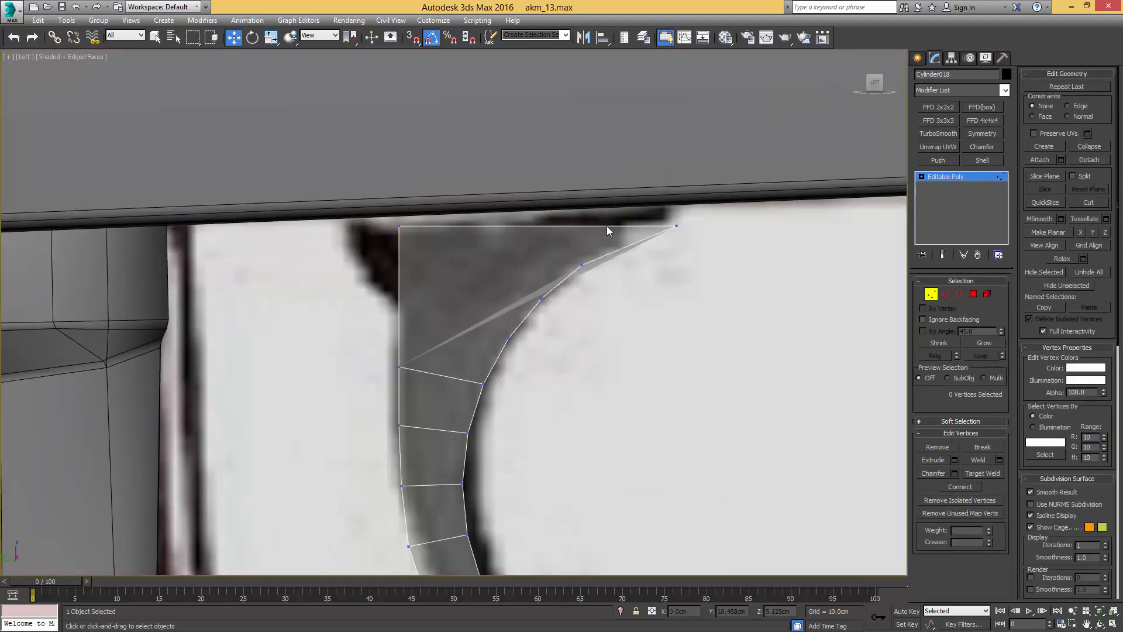
Step: Connect three inner-curve vertices to the trigger's upper rear corner and target-weld the rear vertex below into that corner
left_click(541, 298)
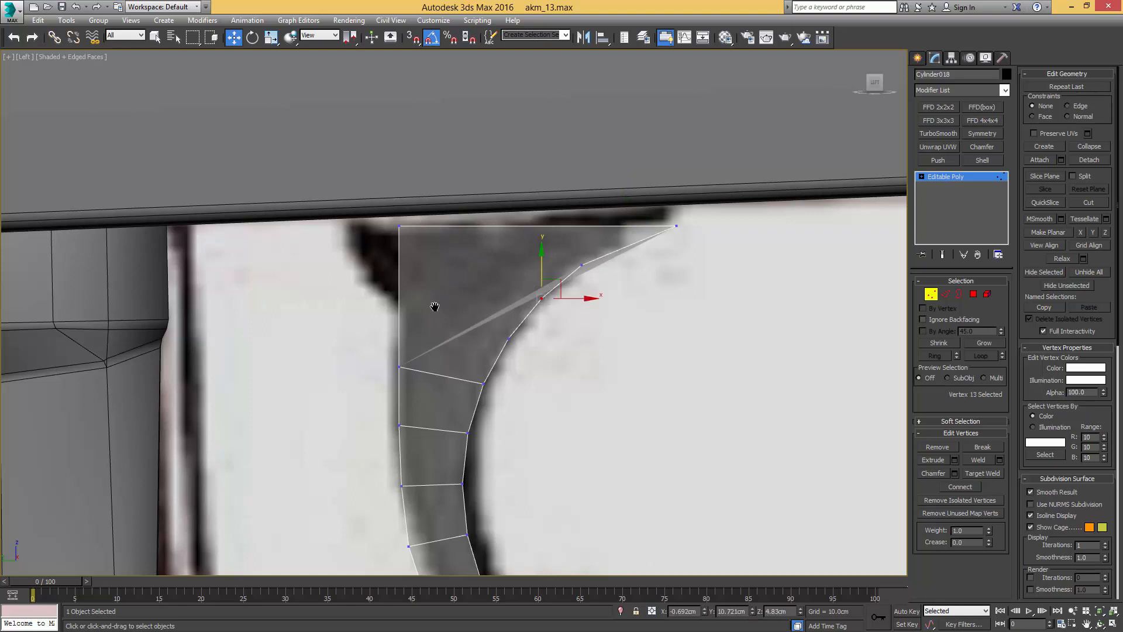
middle_click_drag(435, 306, 460, 234)
left_click(406, 178, "ctrl")
key("ctrl+shift+e")
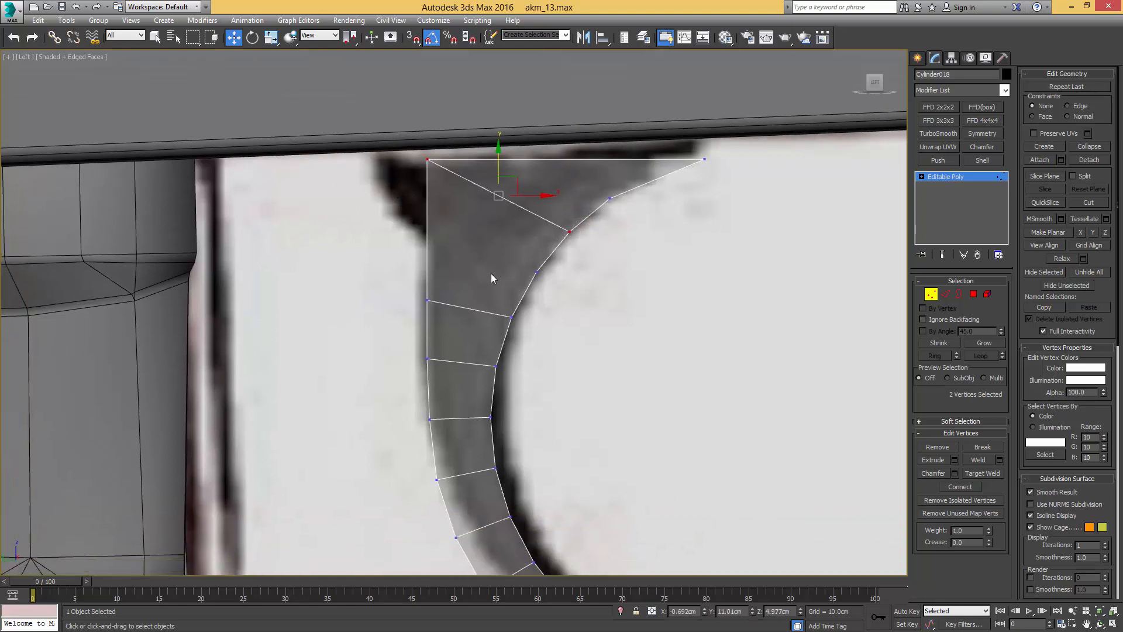
left_click(537, 272)
left_click(428, 160, "ctrl")
key("ctrl+shift+e")
left_click(609, 198)
left_click(428, 160, "ctrl")
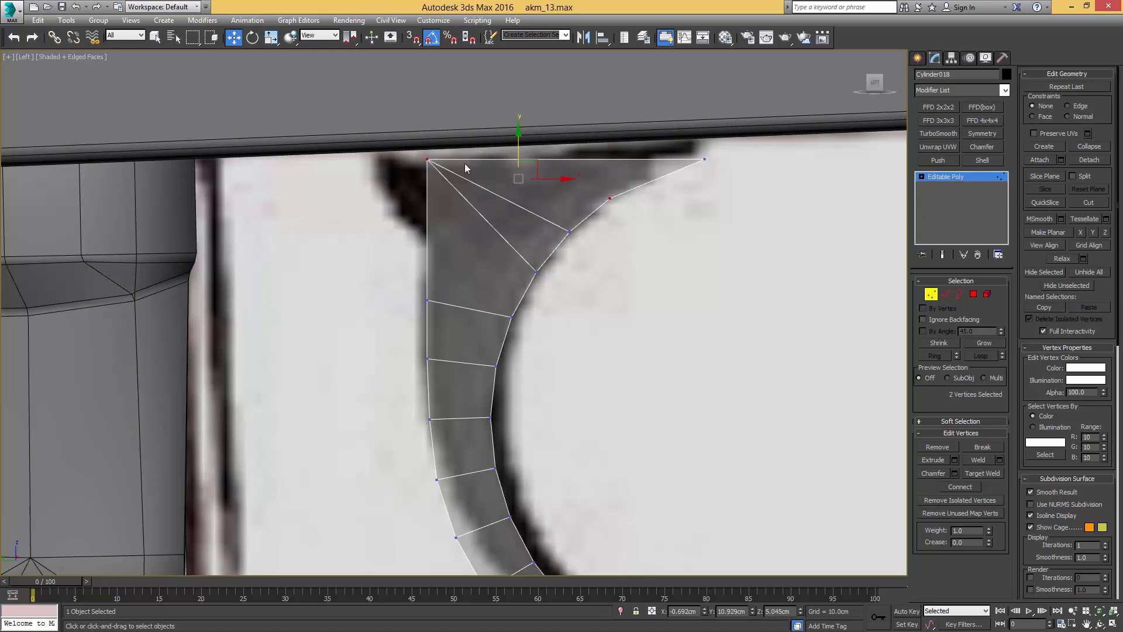
key("ctrl+shift+e")
scroll(508, 158, "down", 3)
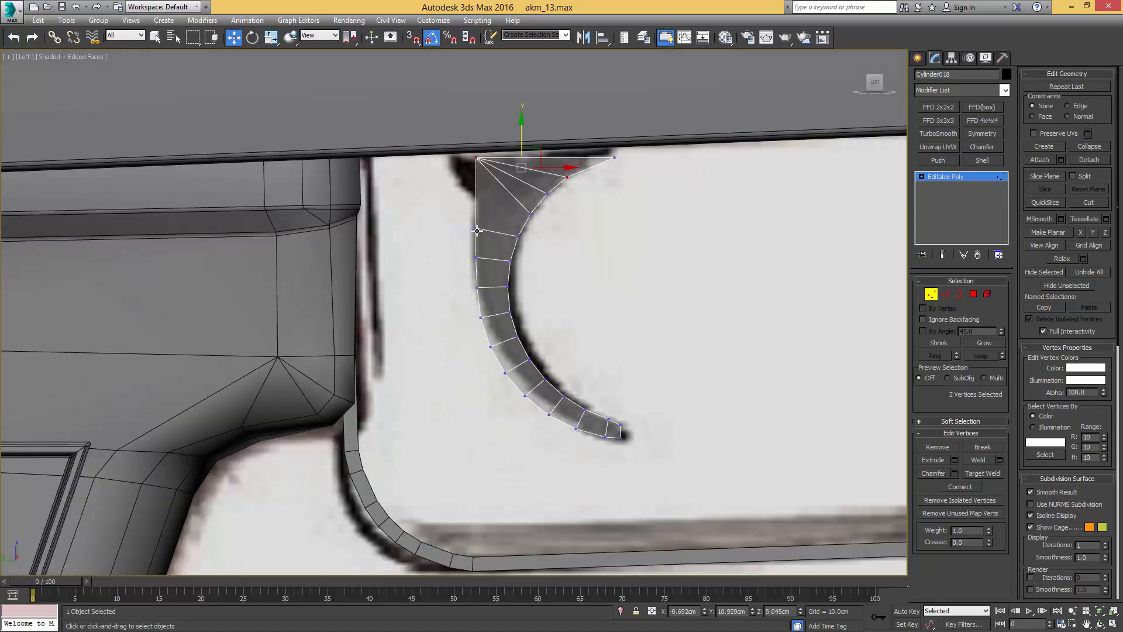
key("ctrl+shift+w")
mouse_move(525, 199)
middle_mouse_down()
mouse_move(539, 184)
mouse_move(585, 190)
mouse_move(550, 171)
middle_mouse_up()
Step: Assign the 01 - Default material to the trigger strip
key("m")
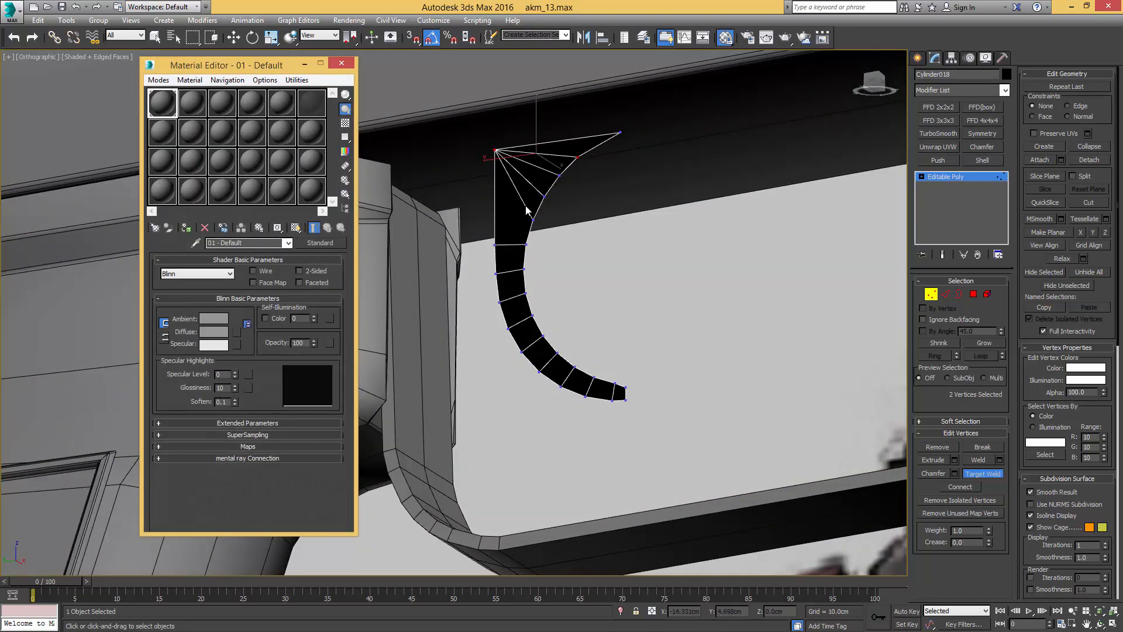
left_click(186, 228)
middle_click_drag(496, 203, 509, 256)
key("1")
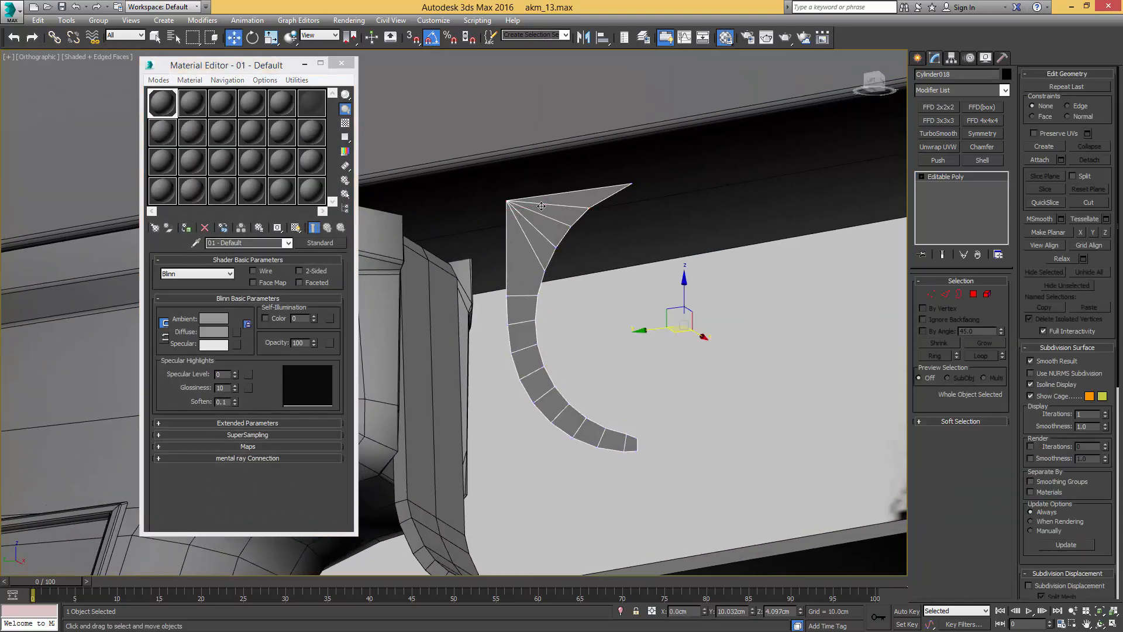
Step: Move the trigger strip about 0.19 cm along X towards the middle of the trigger guard
middle_click_drag(545, 207, 528, 244, "alt")
key("alt+c")
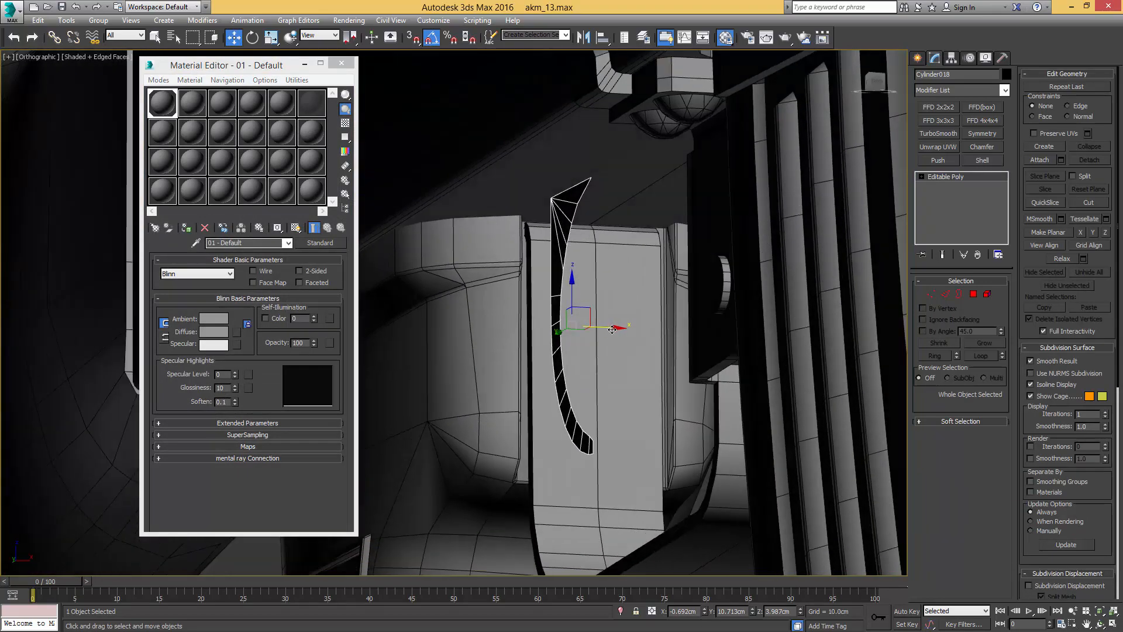
left_click_drag(612, 330, 634, 330)
Step: Extend the trigger strip's open border about 0.21 cm along X to give the trigger its width
key("2")
left_click(583, 332)
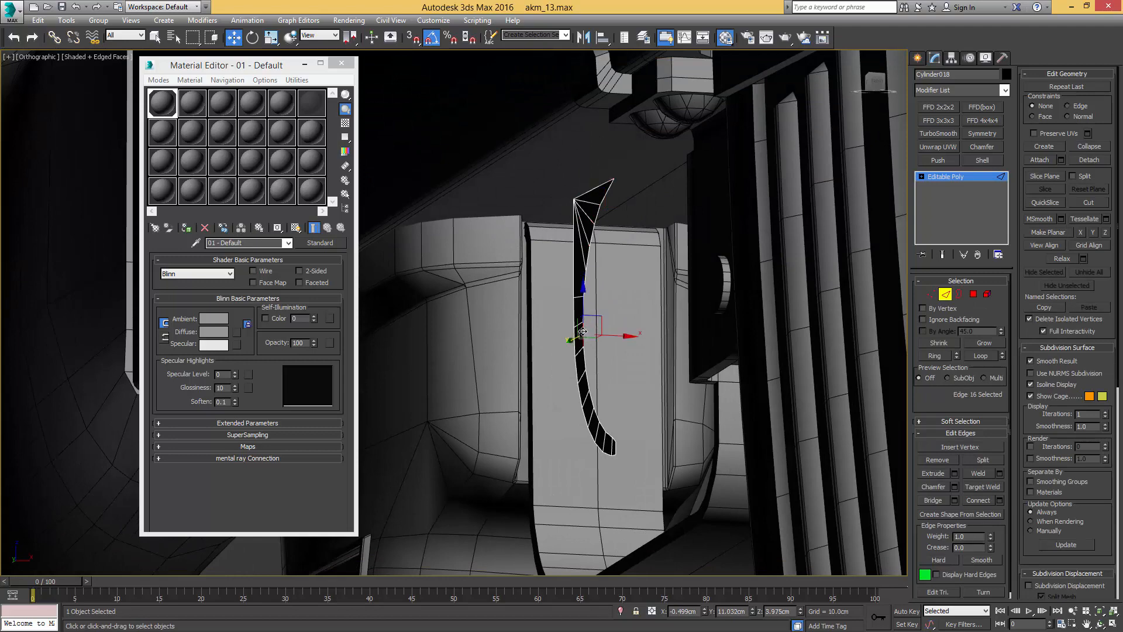
key("3")
left_click(582, 333)
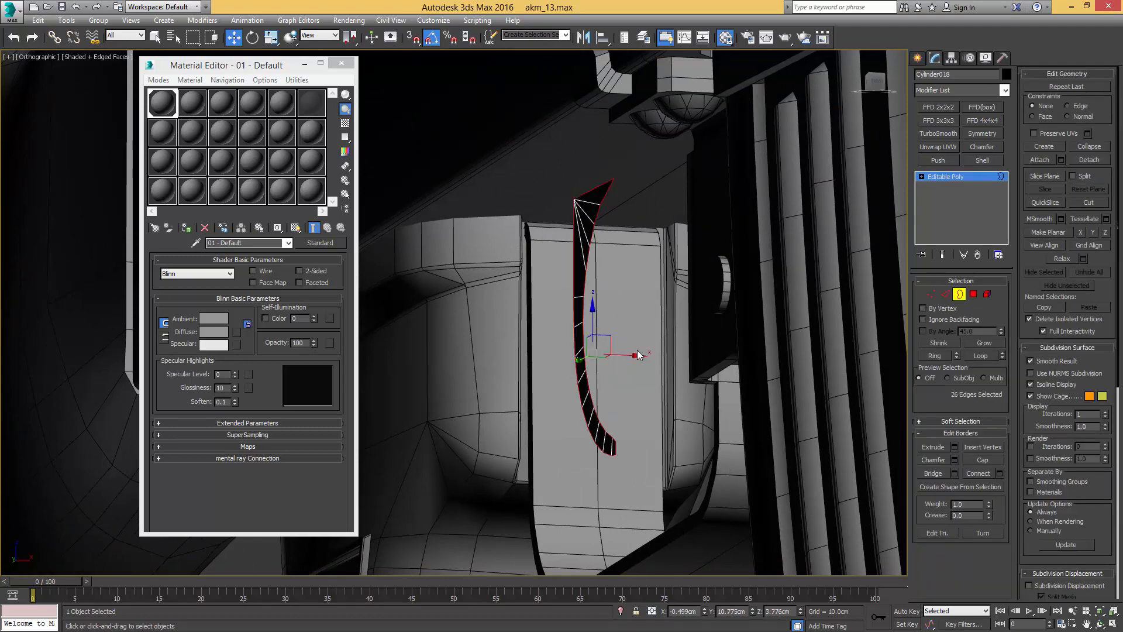
left_click_drag(631, 358, 656, 369, "shift")
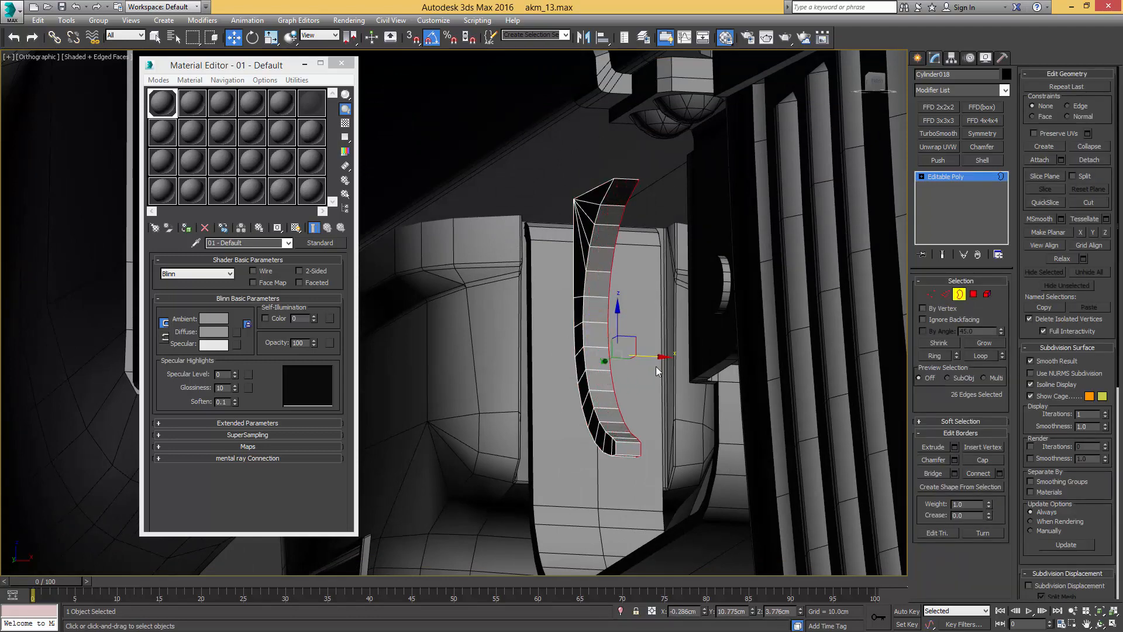
Step: Place the trigger strip's open border on the rifle's centre plane at X 0 cm
left_click_drag(697, 610, 649, 615)
type("0")
key("Return")
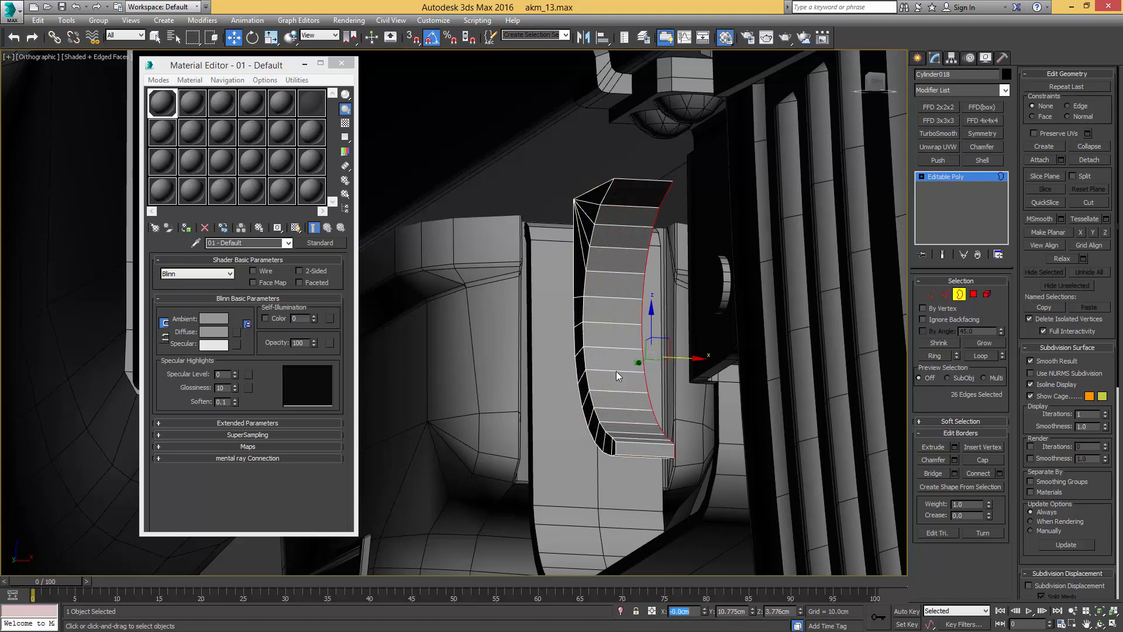
Step: Select the trigger's outer side vertices and move them along X towards the centre to make the trigger narrower
mouse_move(651, 351)
middle_mouse_down("alt")
mouse_move(583, 360)
mouse_move(581, 310)
mouse_move(612, 317)
mouse_move(575, 473)
middle_mouse_up("alt")
key("F3")
key("1")
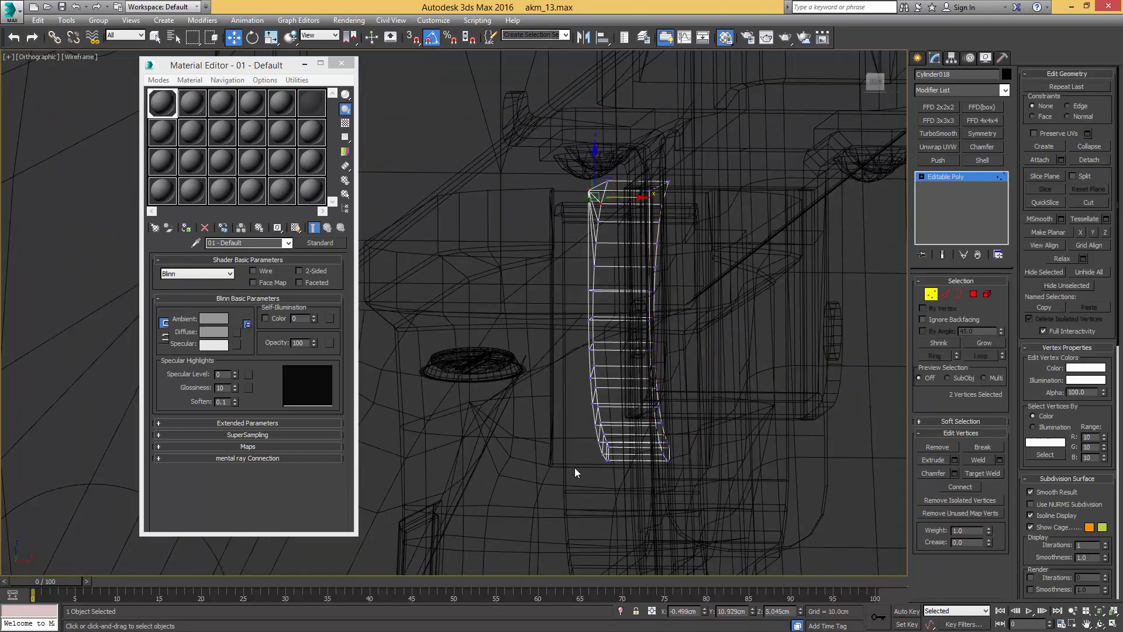
left_click_drag(639, 148, 637, 140)
key("F3")
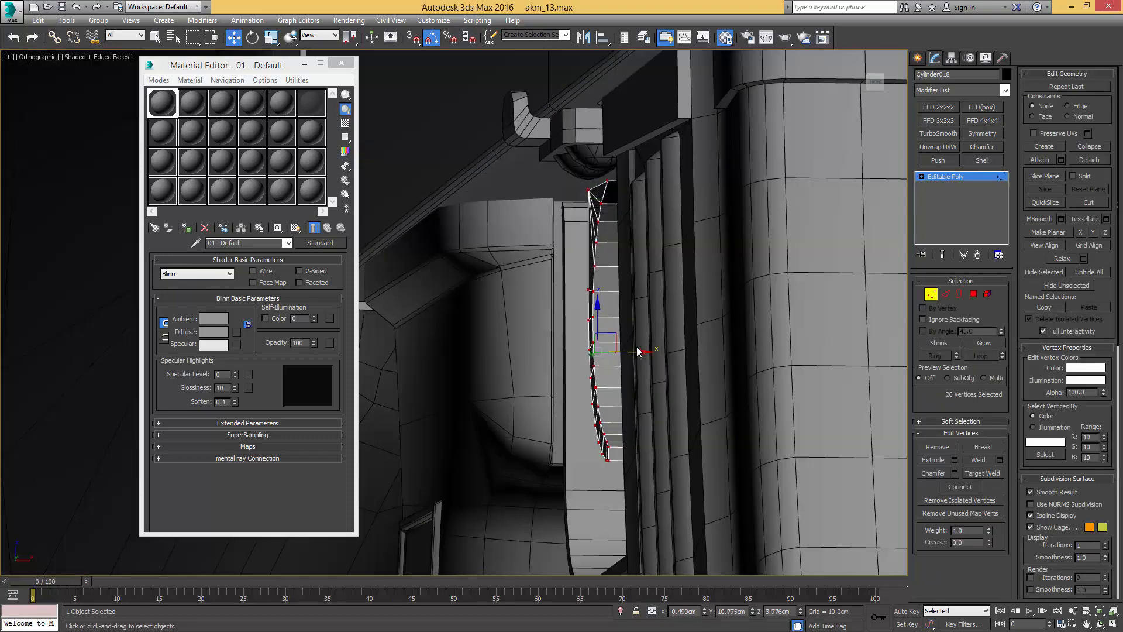
left_click_drag(634, 352, 651, 352)
mouse_move(651, 352)
middle_mouse_down("alt")
mouse_move(673, 345)
mouse_move(647, 355)
middle_mouse_up("alt")
left_click_drag(647, 357, 662, 356)
middle_click_drag(663, 360, 639, 360, "alt")
Step: Mirror the half trigger with the Symmetry modifier to complete its width
key("2")
key("q")
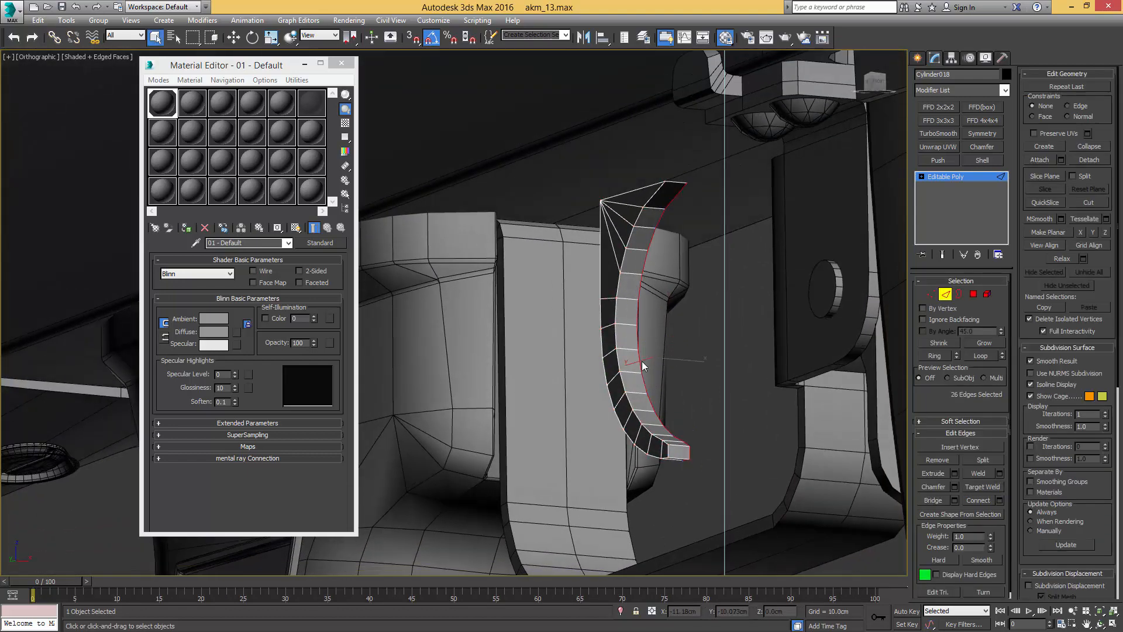
left_click(637, 360)
left_click(982, 133)
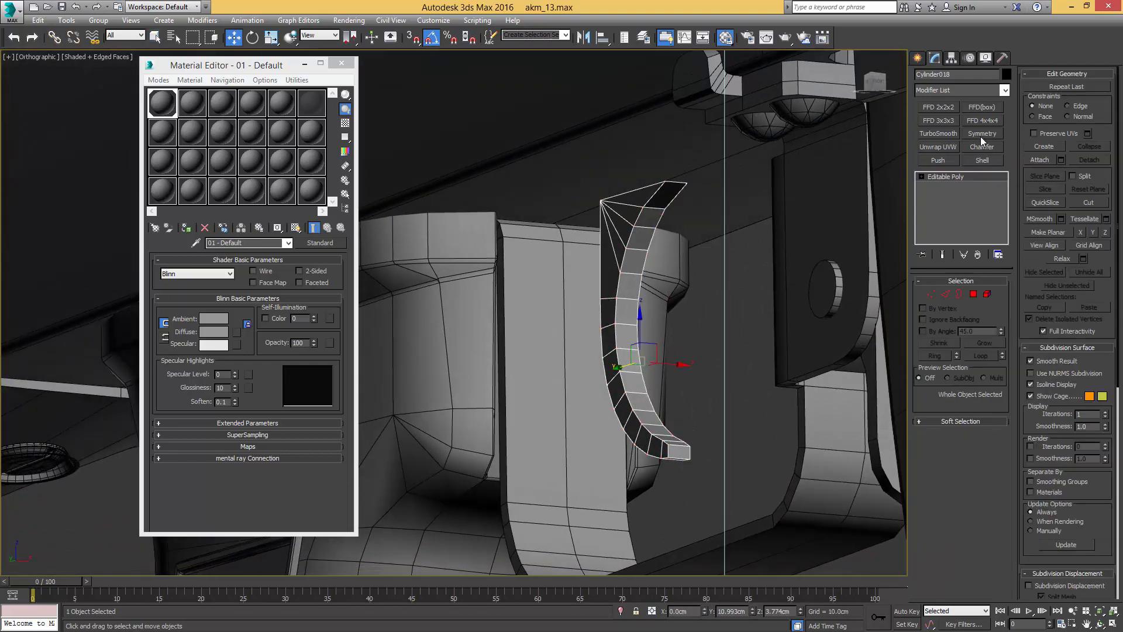
key("w")
left_click(939, 316)
mouse_move(722, 303)
middle_mouse_down("alt")
mouse_move(752, 299)
mouse_move(735, 289)
middle_mouse_up("alt")
key("ctrl+z")
key("ctrl+z")
Step: Isolate the trigger, select the open border around its upper end and bring the rest of the rifle back
middle_click_drag(681, 207, 718, 247)
key("3")
left_click(694, 253)
key("F3")
key("1")
key("alt+q")
key("F3")
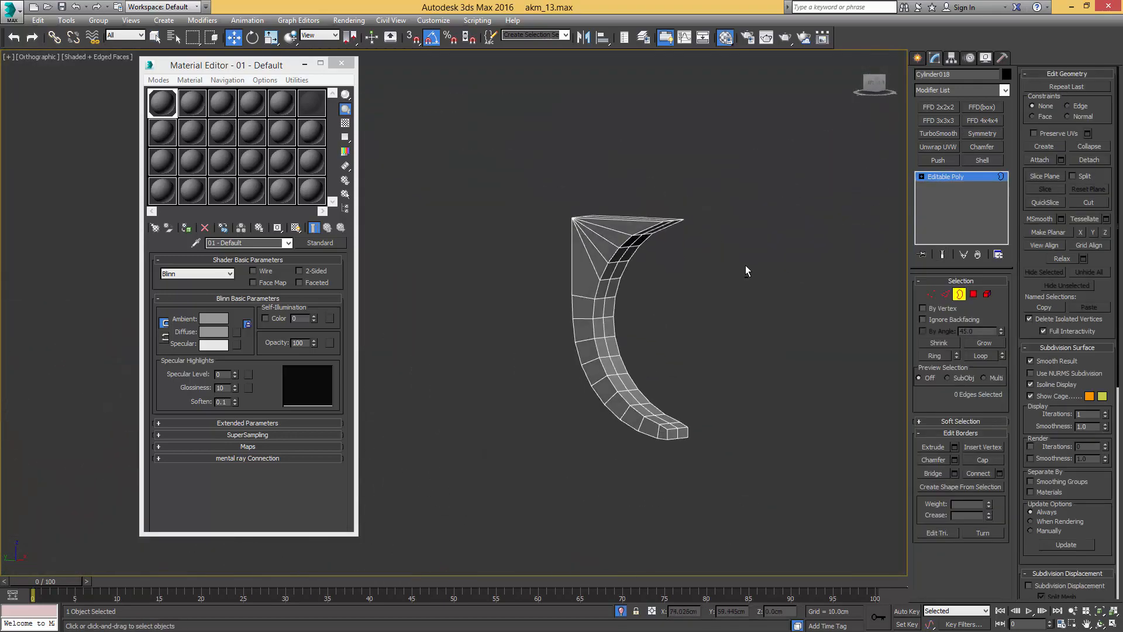
left_click_drag(555, 231, 683, 231)
mouse_move(683, 232)
middle_mouse_down("alt")
mouse_move(696, 248)
mouse_move(640, 279)
mouse_move(666, 262)
mouse_move(648, 254)
mouse_move(641, 223)
middle_mouse_up("alt")
key("3")
key("F3")
key("alt+q")
key("F3")
Step: Extend the trigger's top border outward into a flat rim and extrude that border about 0.13 cm upward along Z
key("r")
left_click_drag(686, 256, 697, 224, "shift")
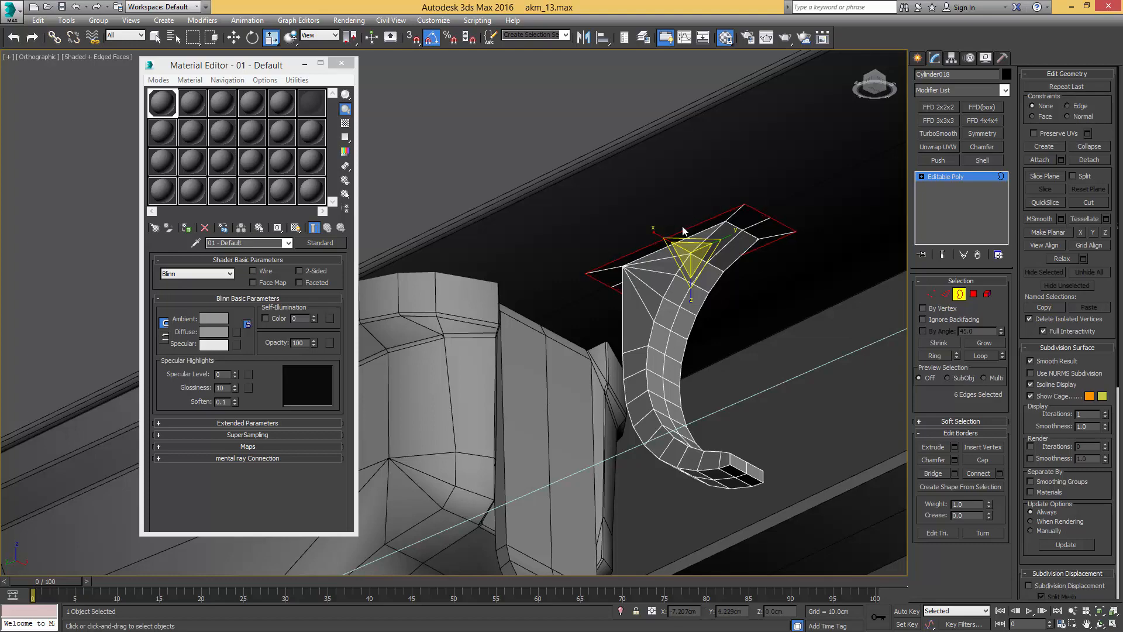
middle_click_drag(682, 226, 669, 226, "alt")
key("w")
left_click_drag(690, 222, 690, 207, "shift")
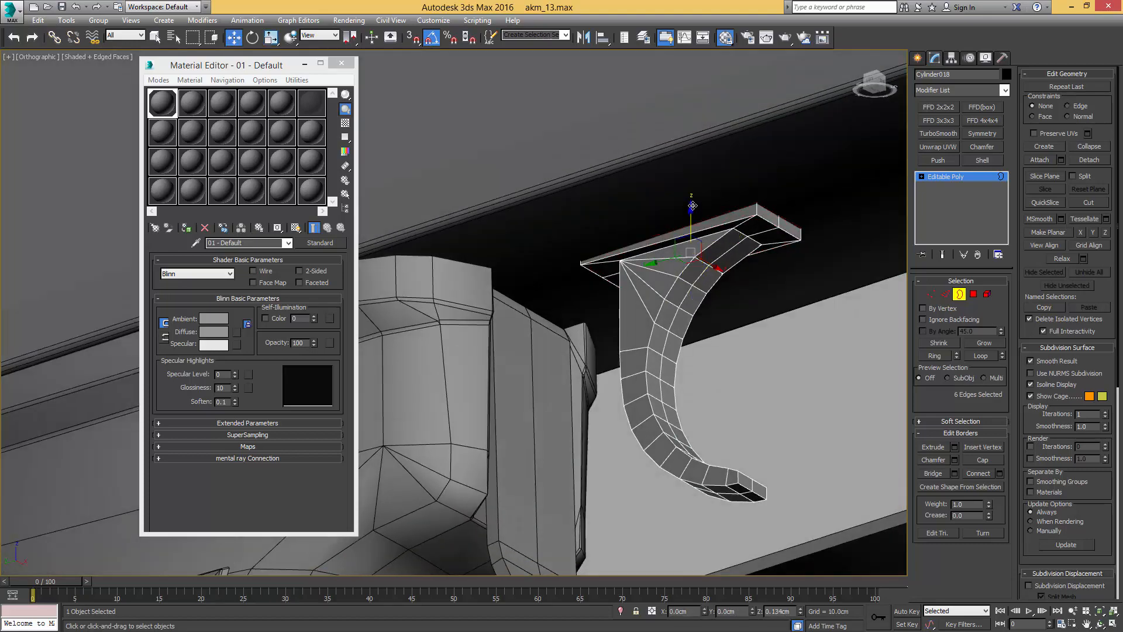
Step: Adjust the upper vertices at the front and rear ends of the plate above the trigger
key("F3")
middle_click_drag(751, 201, 781, 226, "alt")
key("1")
left_click_drag(837, 216, 781, 243)
key("F3")
middle_click_drag(782, 243, 789, 223, "alt")
left_click_drag(759, 238, 766, 238)
mouse_move(658, 226)
middle_mouse_down("alt")
mouse_move(660, 243)
mouse_move(595, 230)
middle_mouse_up("alt")
key("F3")
left_click_drag(572, 228, 542, 237)
Step: Raise the plate's open top border about 0.24 cm along Z into the receiver
key("3")
middle_click_drag(665, 248, 665, 230, "alt")
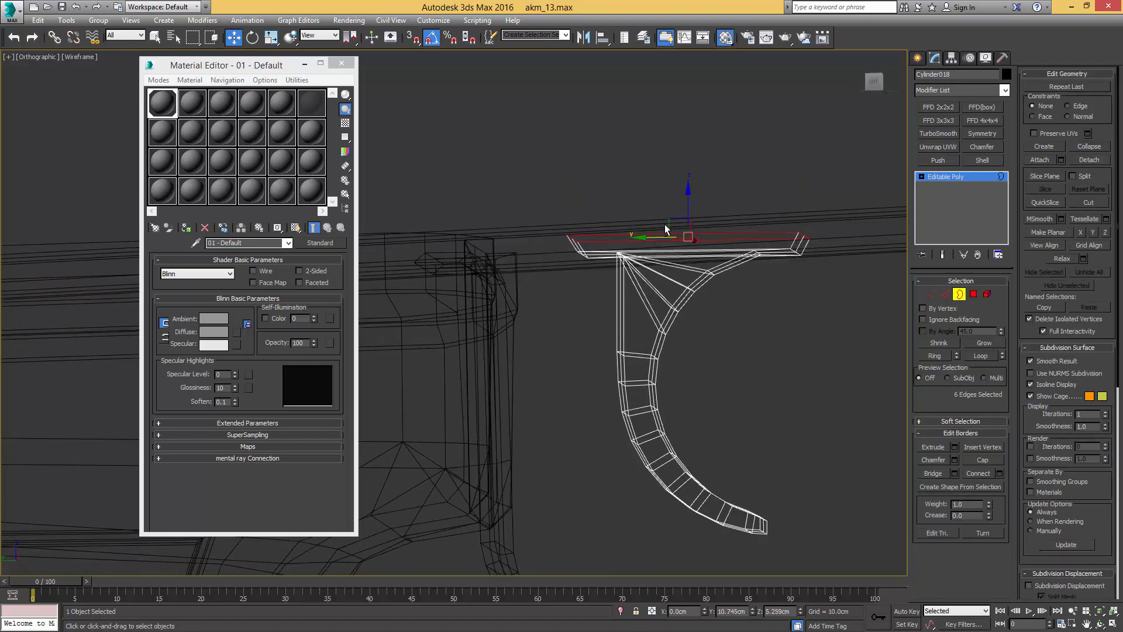
left_click_drag(688, 205, 689, 175)
key("F3")
scroll(704, 237, "down", 2)
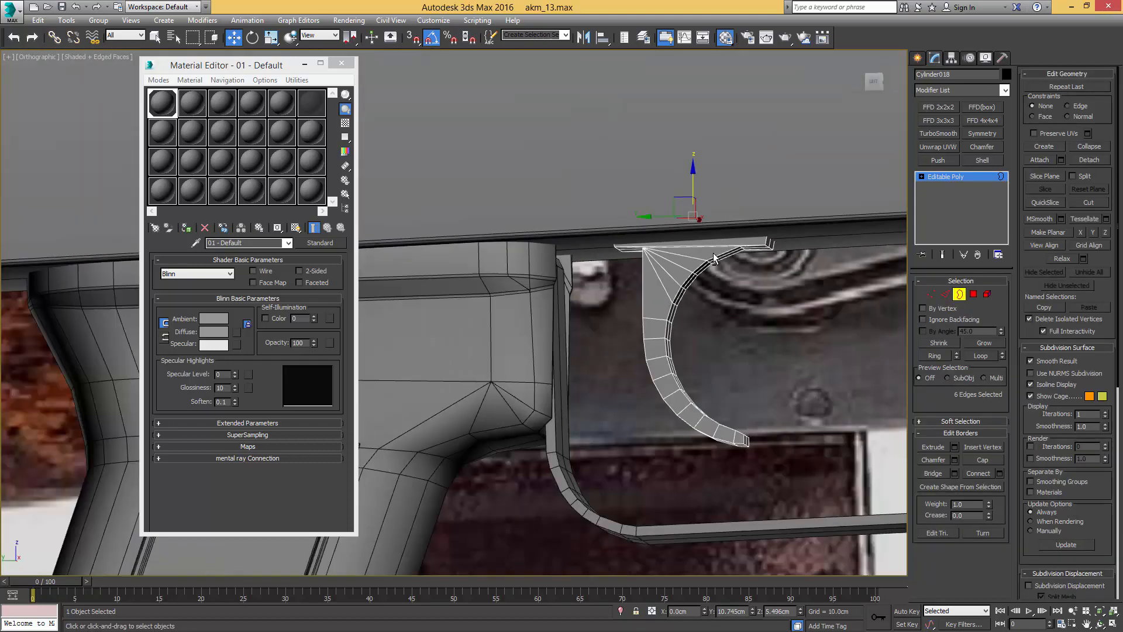
Step: Isolate the trigger from the rest of the rifle
mouse_move(714, 257)
middle_mouse_down("alt")
mouse_move(655, 245)
mouse_move(687, 233)
mouse_move(628, 253)
middle_mouse_up("alt")
key("F3")
key("alt+q")
key("F3")
scroll(687, 233, "down", 2)
scroll(628, 254, "down", 3)
mouse_move(620, 294)
middle_mouse_down("alt")
mouse_move(631, 340)
mouse_move(638, 303)
middle_mouse_up("alt")
Step: Chamfer the two long edges along the trigger's inner curve, leaving out the edges on the top plate
key("2")
key("q")
double_click(648, 309)
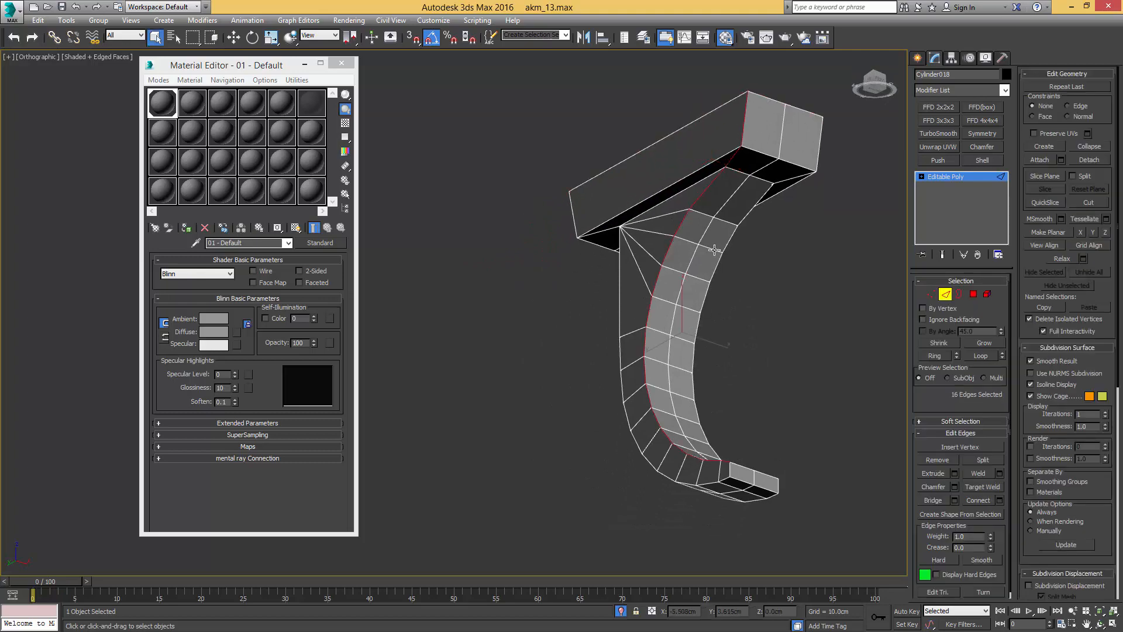
middle_click_drag(714, 250, 630, 284)
left_click(722, 195, "alt")
left_click(684, 159, "alt")
double_click(722, 256, "ctrl")
left_click(700, 134, "alt")
key("ctrl+shift+c")
left_click_drag(630, 284, 633, 270)
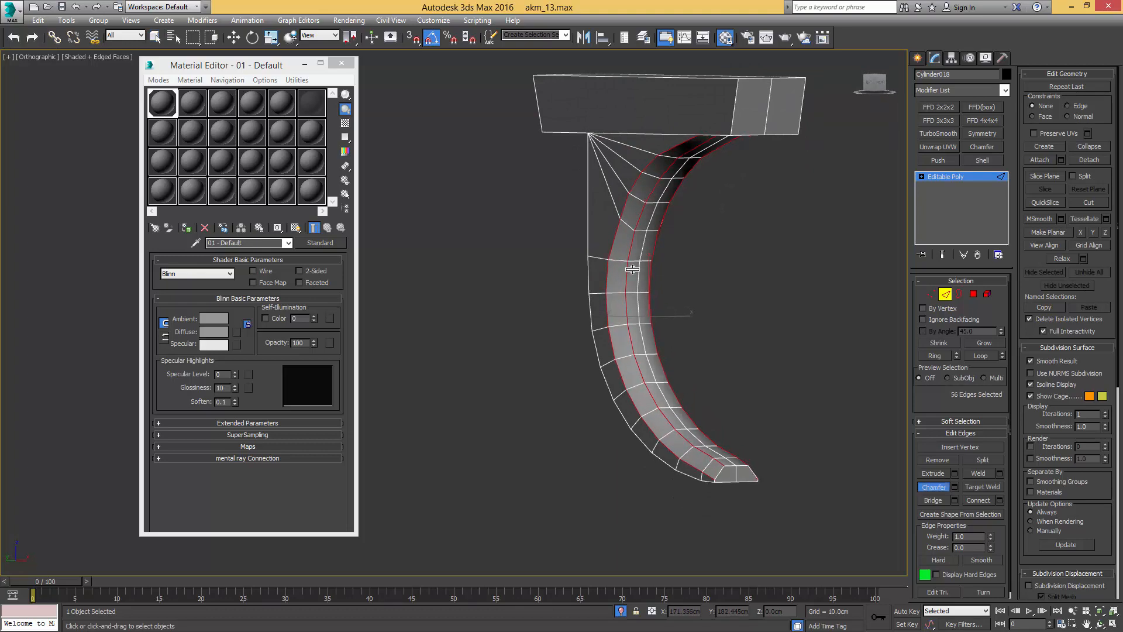
Step: Target-weld the chamfered vertices at the trigger's upper end into the plate's lower corners
middle_click_drag(633, 269, 679, 268, "alt")
scroll(679, 268, "up", 2)
key("1")
key("ctrl+shift+w")
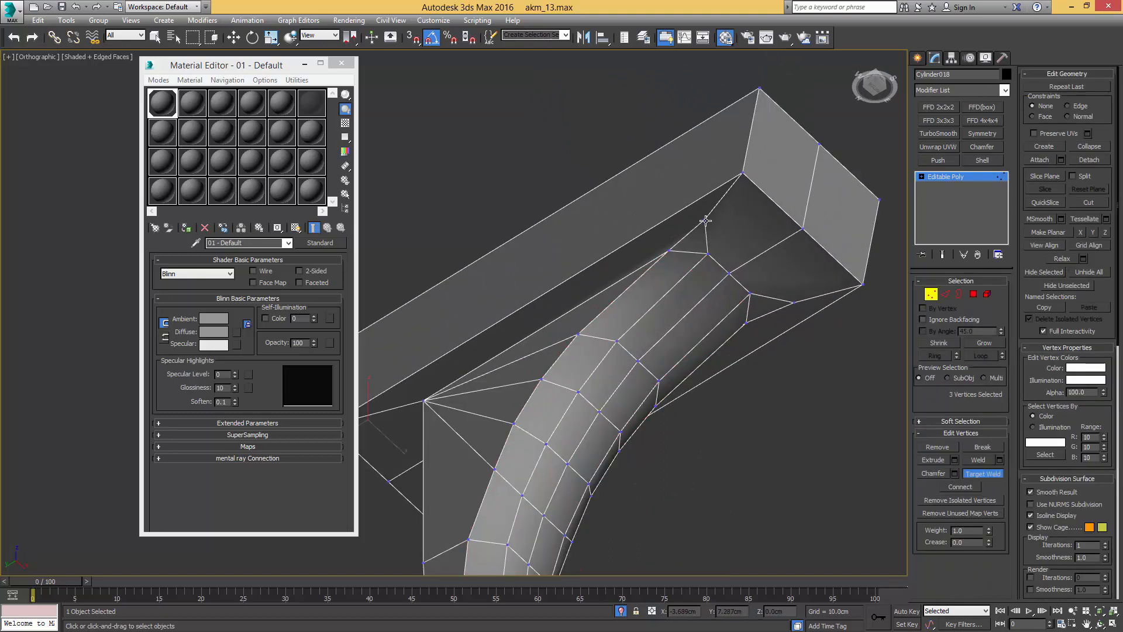
left_click(740, 176)
middle_click_drag(798, 301, 644, 278)
left_click(810, 249)
Step: Select the plate's two side faces, convert the selection to vertices and scale them outward along X
scroll(791, 246, "down", 5)
key("2")
middle_click_drag(730, 290, 688, 289, "alt")
left_click(720, 290)
key("4")
left_click(692, 295)
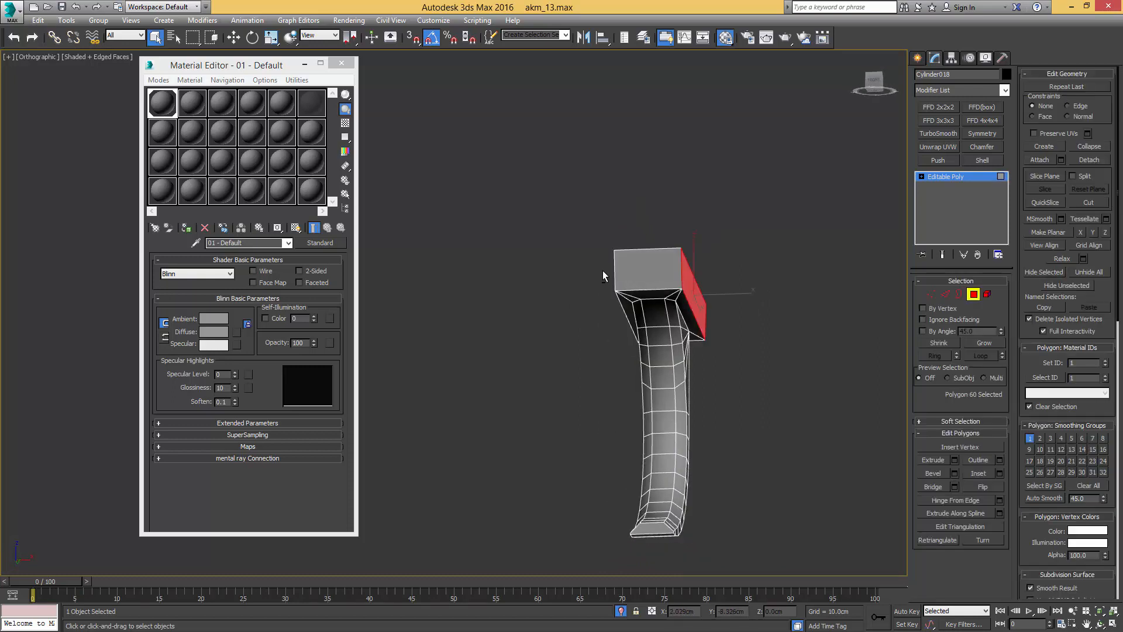
middle_click_drag(605, 263, 686, 297, "alt")
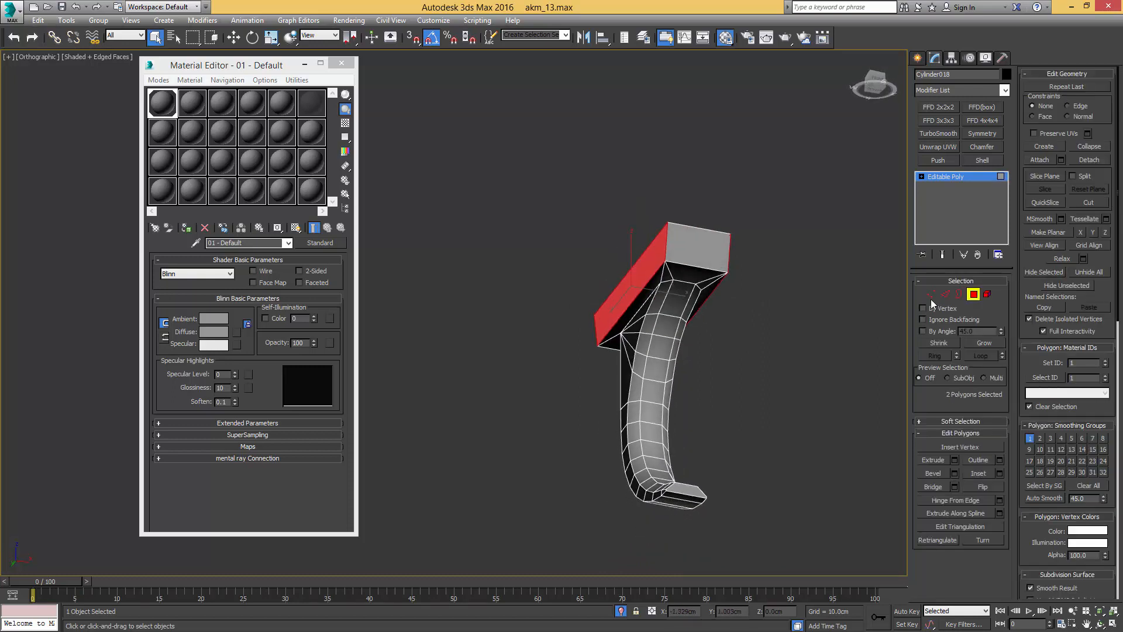
left_click(930, 295, "ctrl")
middle_click_drag(761, 283, 753, 255, "alt")
key("r")
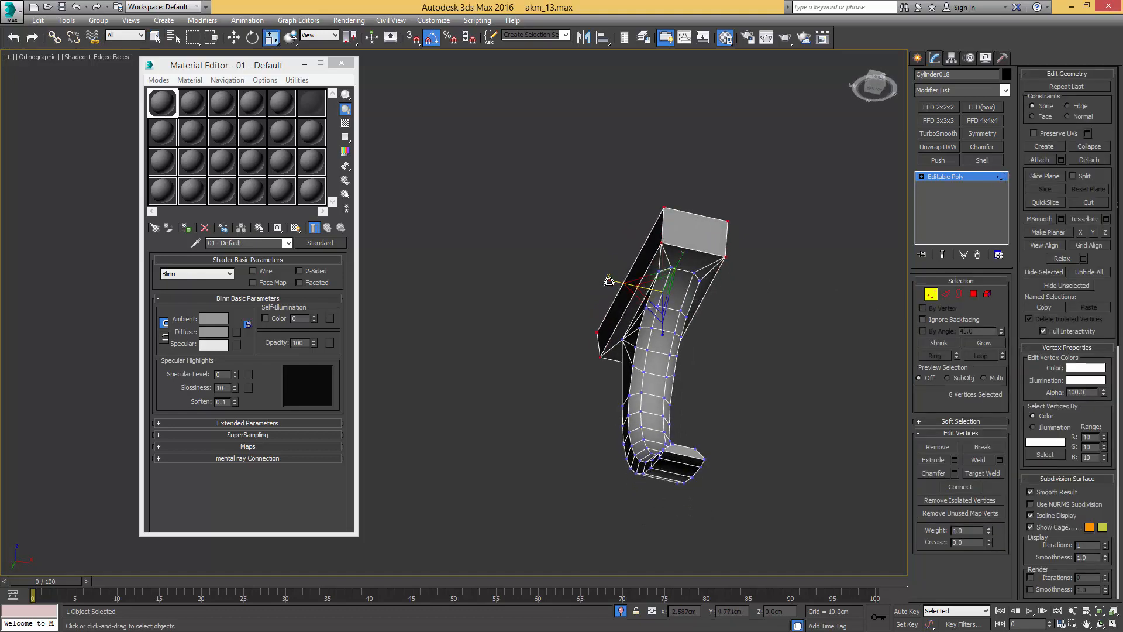
left_click_drag(609, 281, 601, 276)
key("1")
Step: End the isolation, refine the plate's width by scaling its side vertices along X under the receiver, and deselect the trigger
key("alt+q")
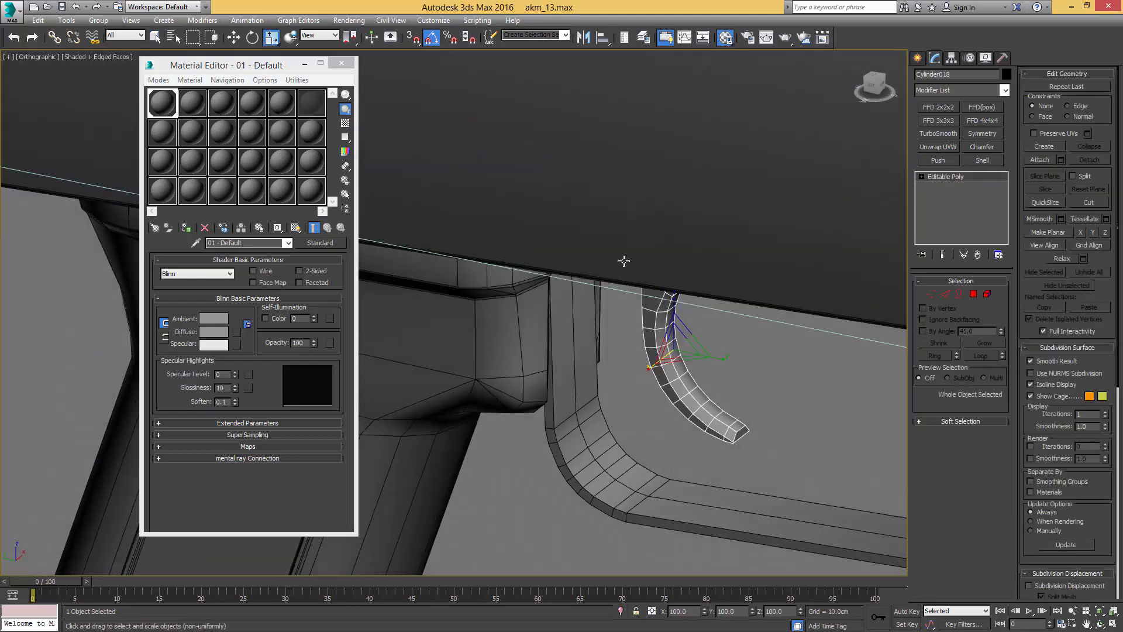
middle_click_drag(623, 261, 651, 275, "alt")
middle_click_drag(656, 302, 644, 336, "alt")
left_click_drag(636, 340, 638, 303)
middle_click_drag(638, 303, 624, 332, "alt")
left_click_drag(625, 334, 619, 331)
middle_click_drag(619, 331, 664, 287, "alt")
key("4")
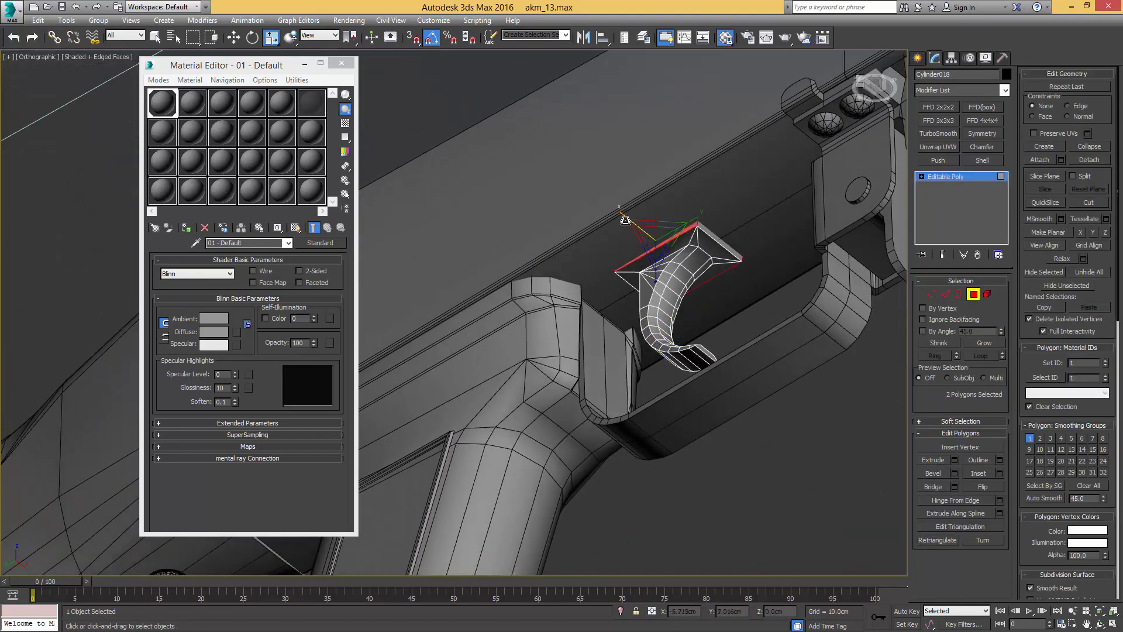
left_click(929, 295)
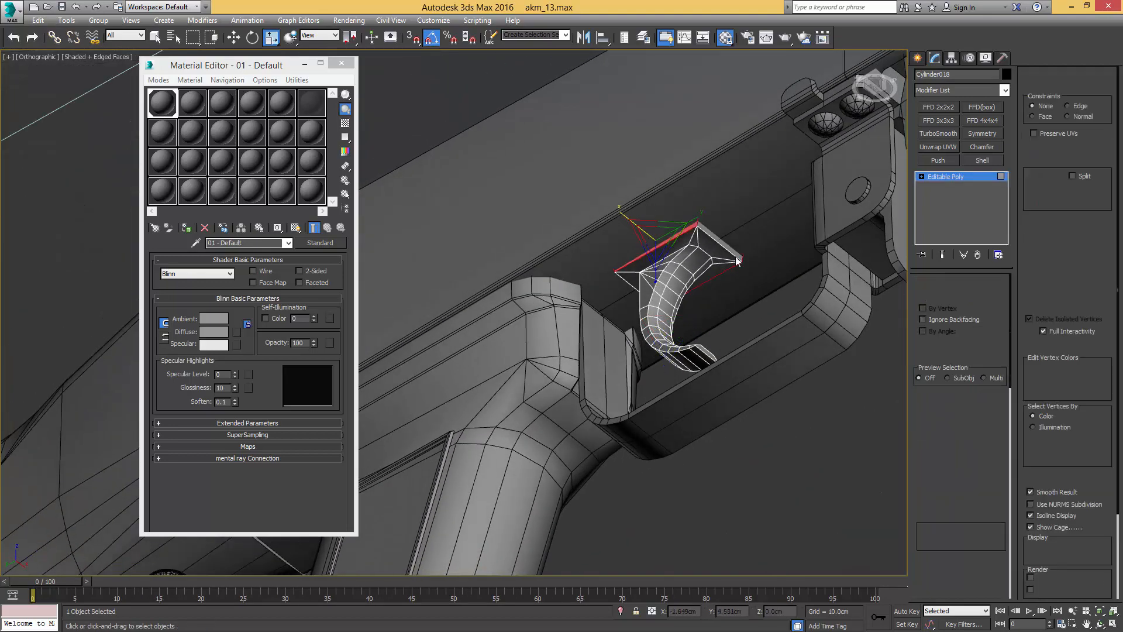
middle_click_drag(658, 236, 689, 259, "alt")
key("1")
key("w")
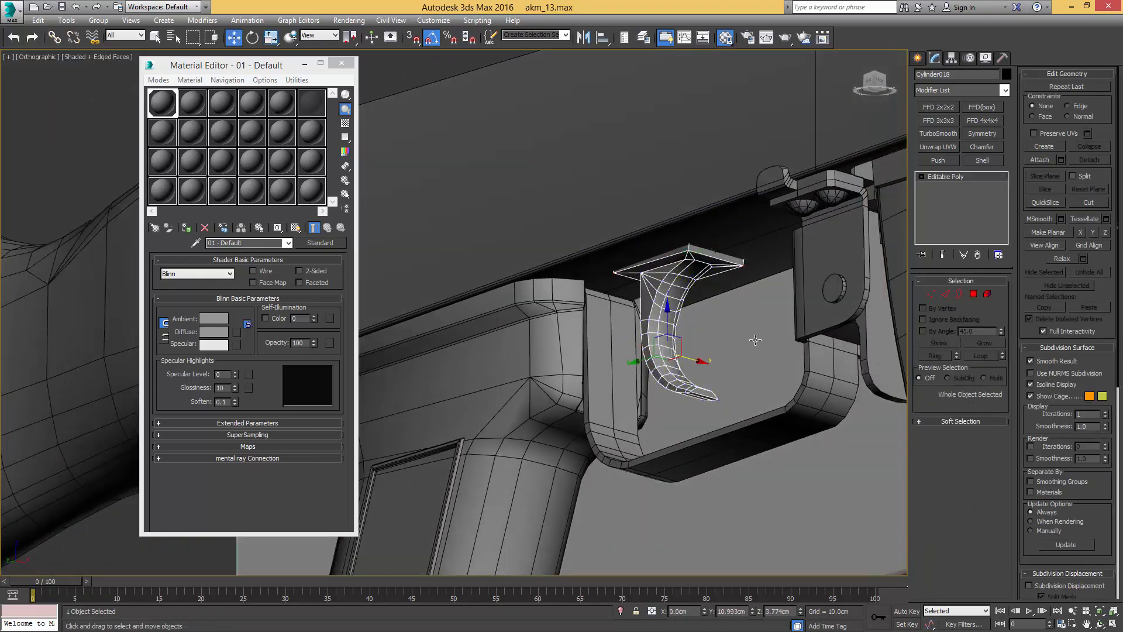
left_click(755, 343)
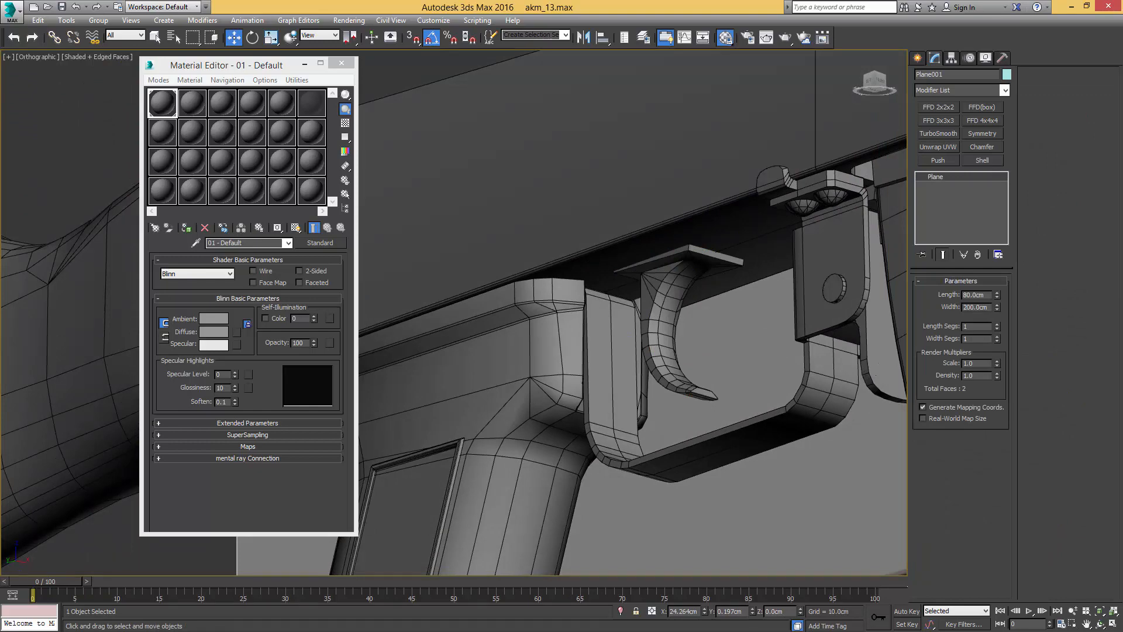
Step: Select the trigger again and chamfer the two lower corner edges at its tip to round the tip off
left_click_drag(1122, 120, 1122, 93)
scroll(758, 273, "down", 4)
scroll(767, 374, "up", 6)
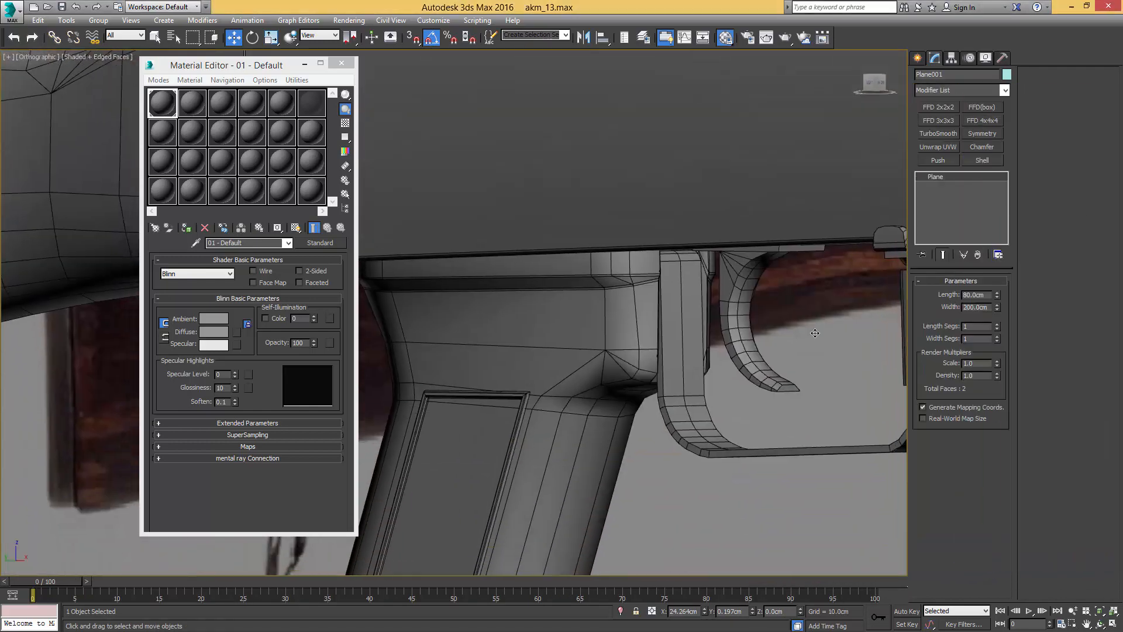
left_click(734, 310)
scroll(731, 319, "up", 3)
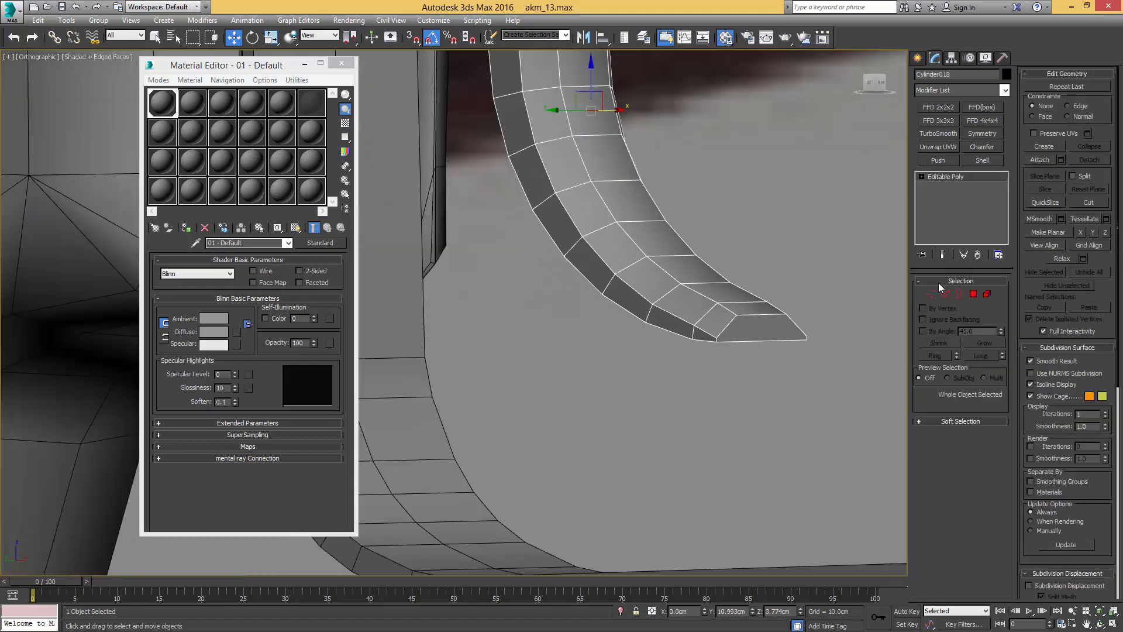
key("2")
key("q")
left_click(716, 342)
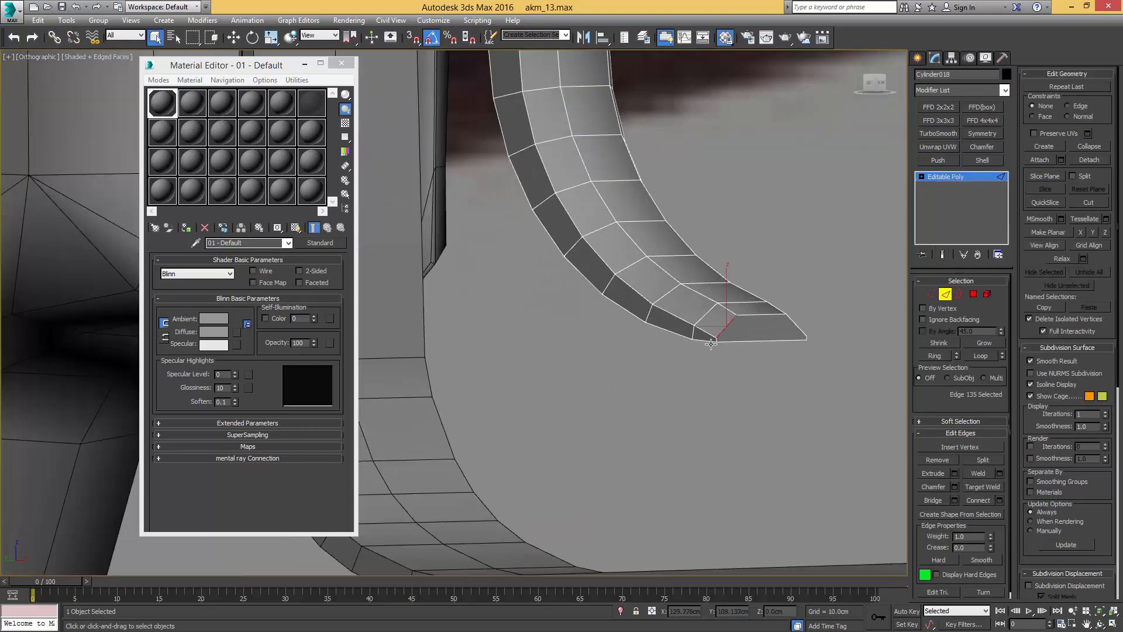
scroll(710, 344, "up", 5)
left_click(725, 332)
scroll(752, 326, "down", 5)
middle_click_drag(752, 326, 678, 337, "alt")
left_click(880, 351, "ctrl")
middle_click_drag(892, 319, 745, 300)
scroll(721, 314, "up", 3)
left_click(747, 344)
left_click(746, 350, "ctrl")
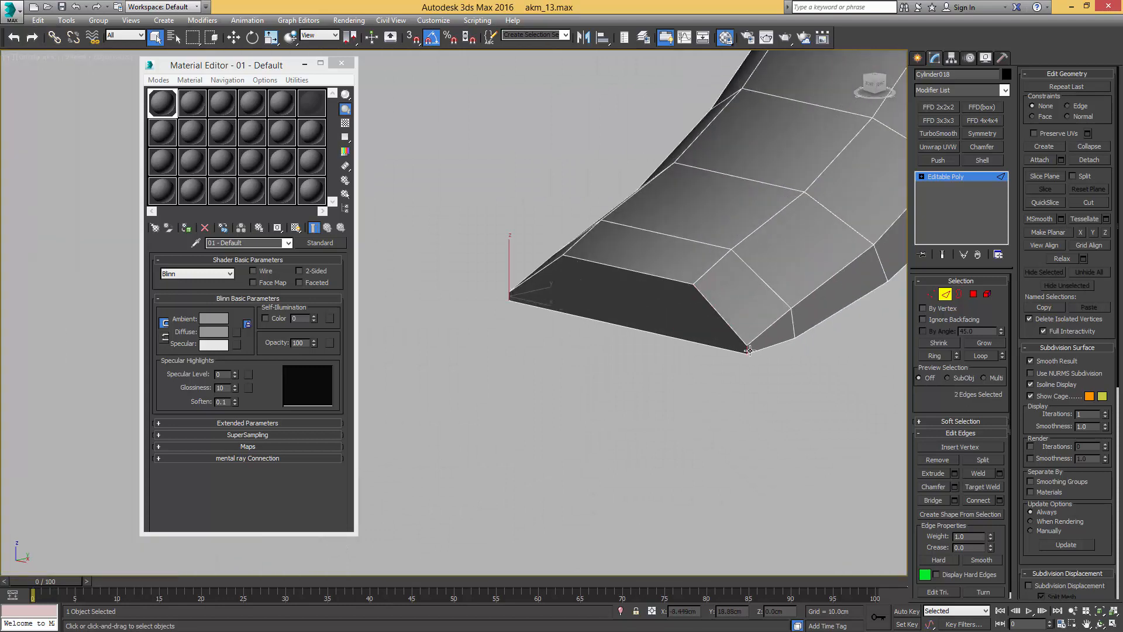
key("ctrl+shift+c")
left_click_drag(750, 350, 811, 321)
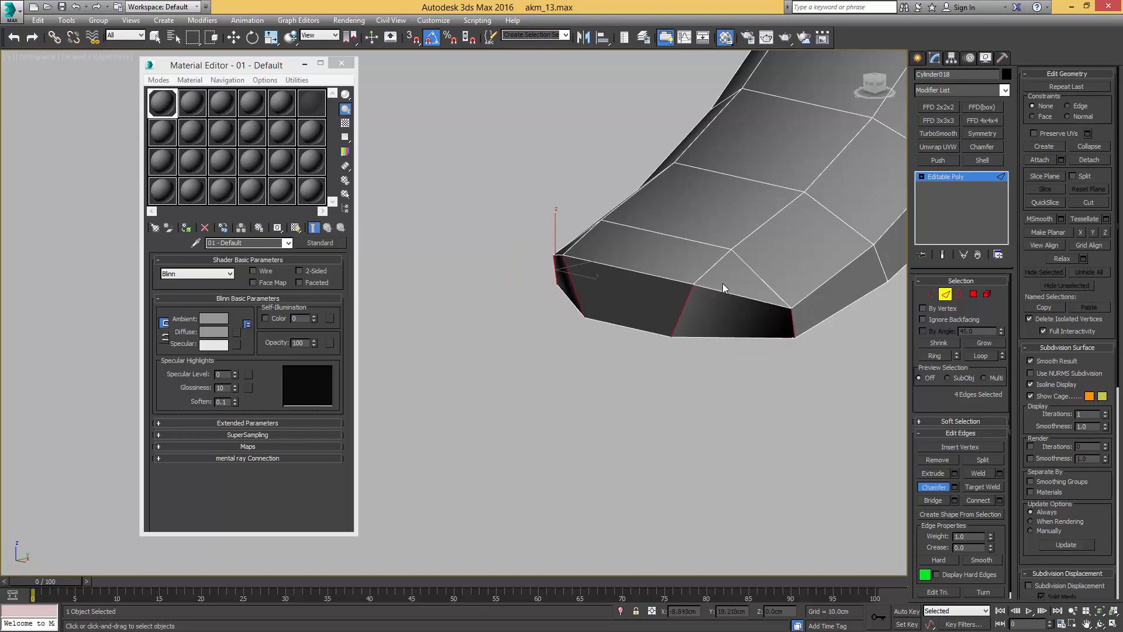
Step: Pick the vertex on the upper edge of the chamfered tip, and select all of the trigger's polygons
key("1")
middle_click_drag(621, 280, 711, 286, "alt")
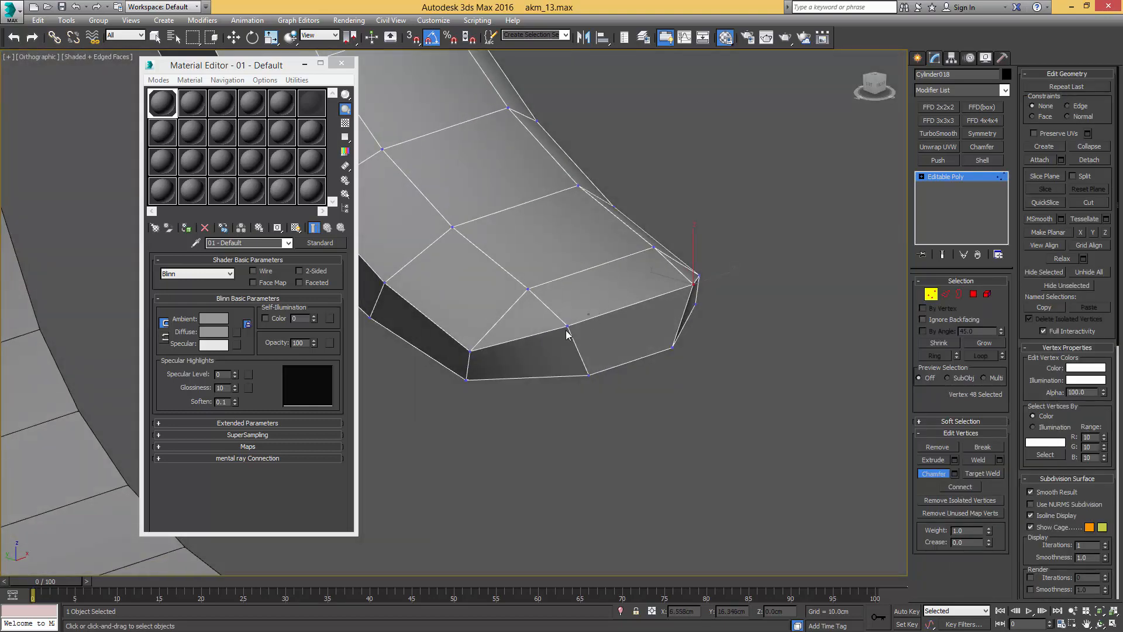
left_click(568, 331)
scroll(590, 311, "down", 5)
middle_click_drag(591, 310, 662, 262, "alt")
key("4")
key("ctrl+a")
key("4")
Step: Lower the plate's bottom vertices about 0.04 cm along Y in the left view
scroll(686, 275, "down", 3)
key("w")
key("l")
scroll(635, 261, "up", 3)
middle_click_drag(593, 237, 689, 251)
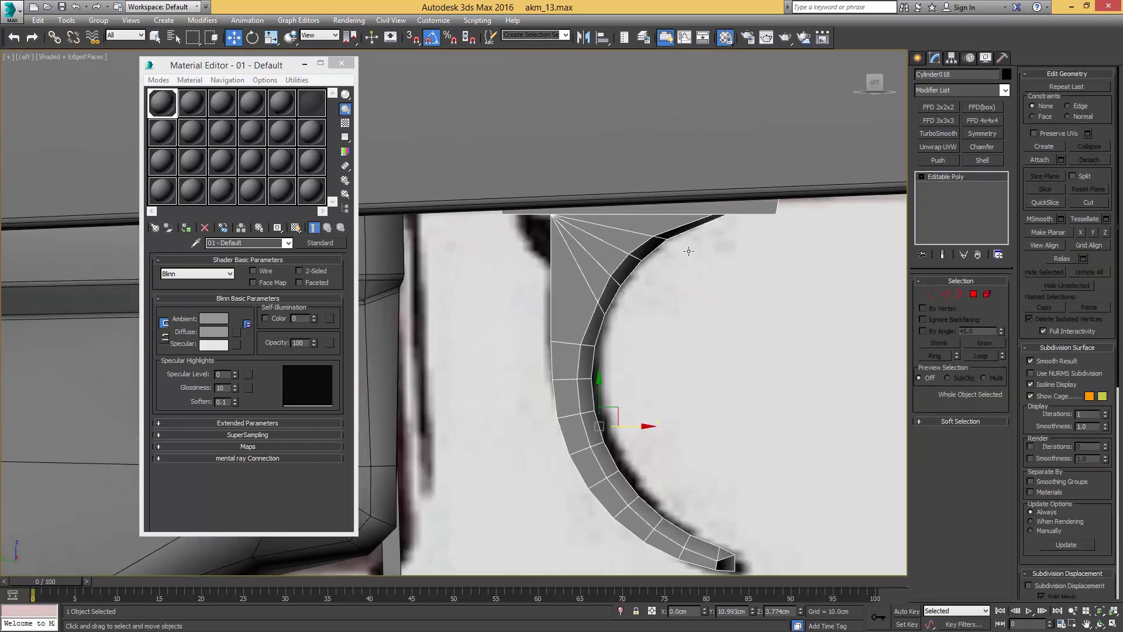
scroll(693, 242, "down", 2)
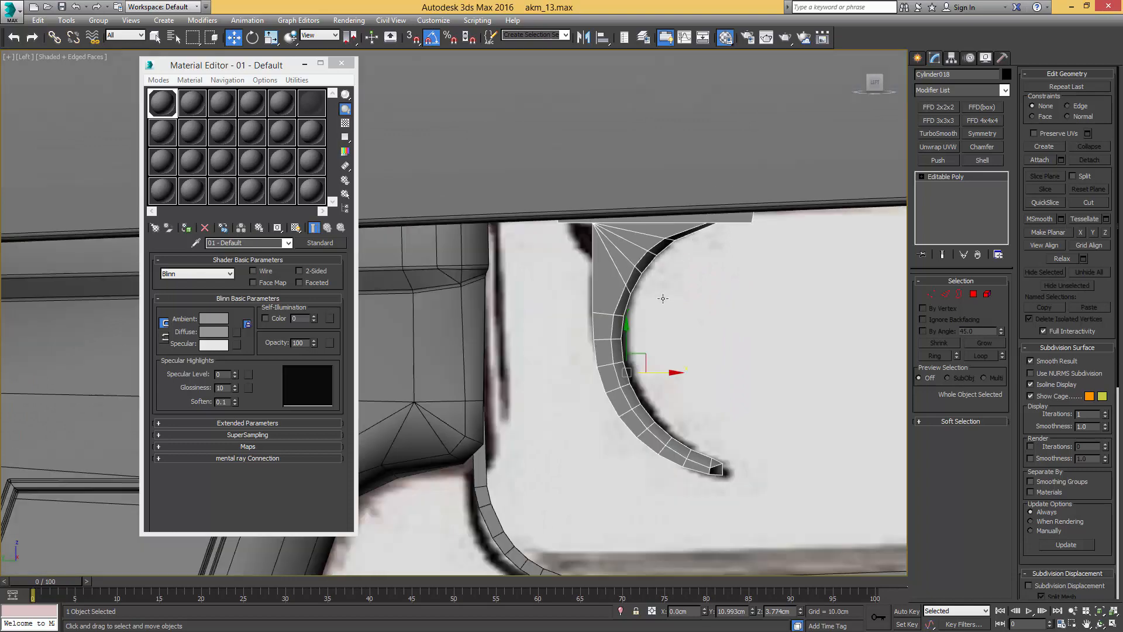
key("1")
key("F3")
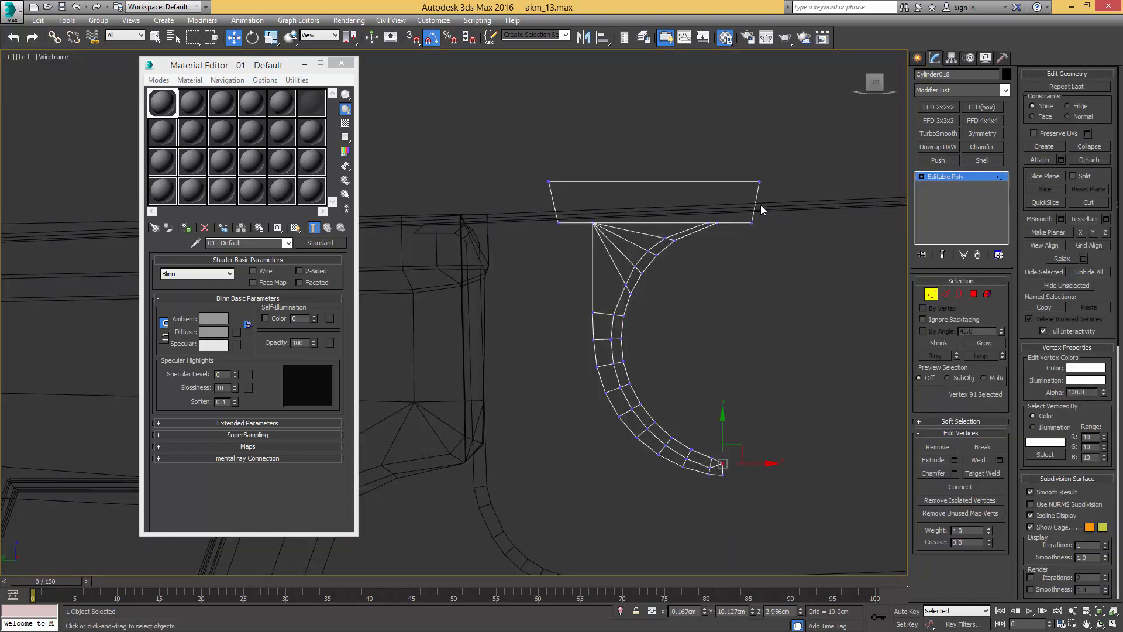
left_click_drag(531, 229, 531, 230)
key("F3")
left_click_drag(667, 191, 666, 195)
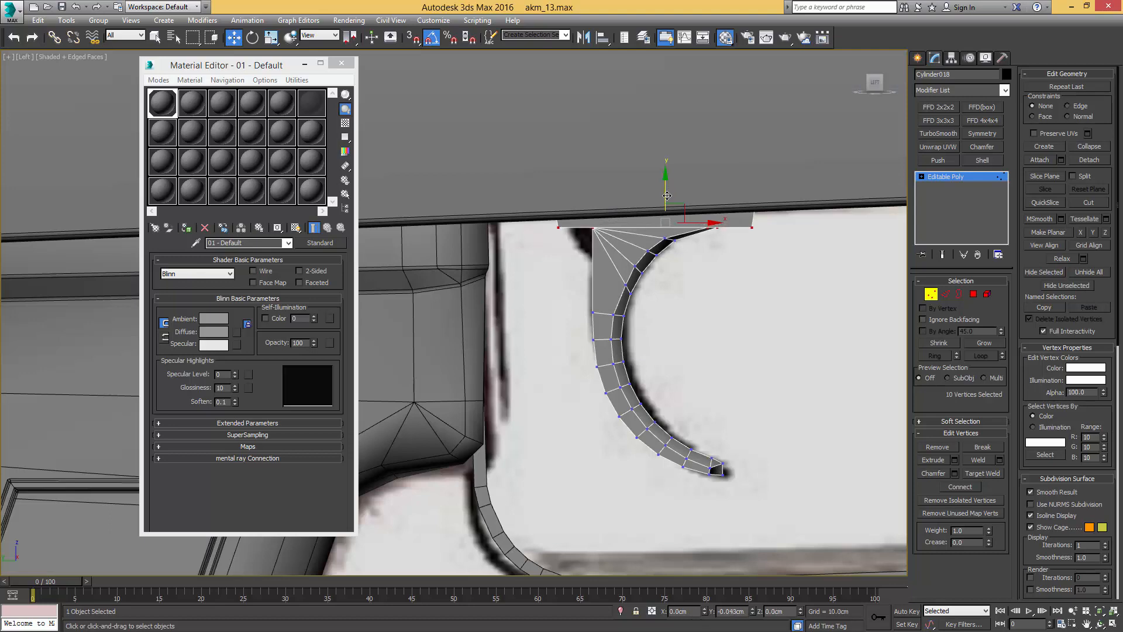
Step: Move the vertices where the trigger's inner curve meets the plate rearward to follow the reference curve
key("F3")
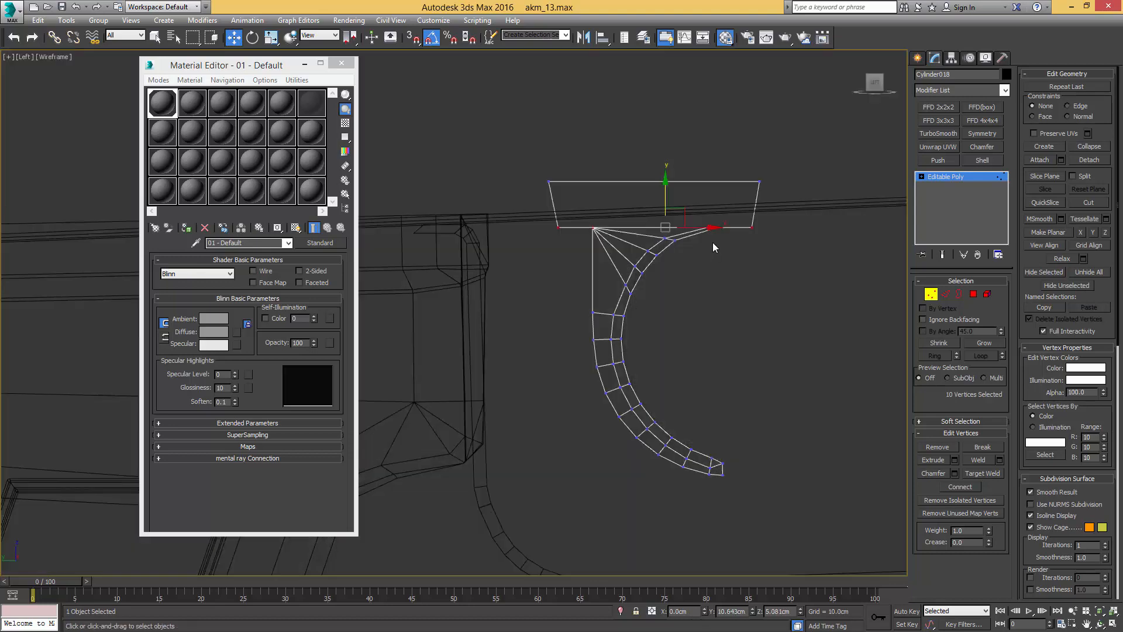
mouse_move(702, 242)
left_mouse_down()
mouse_move(727, 215)
mouse_move(717, 221)
left_mouse_up()
key("F3")
scroll(717, 220, "down", 3)
middle_click_drag(718, 221, 715, 213, "alt")
key("1")
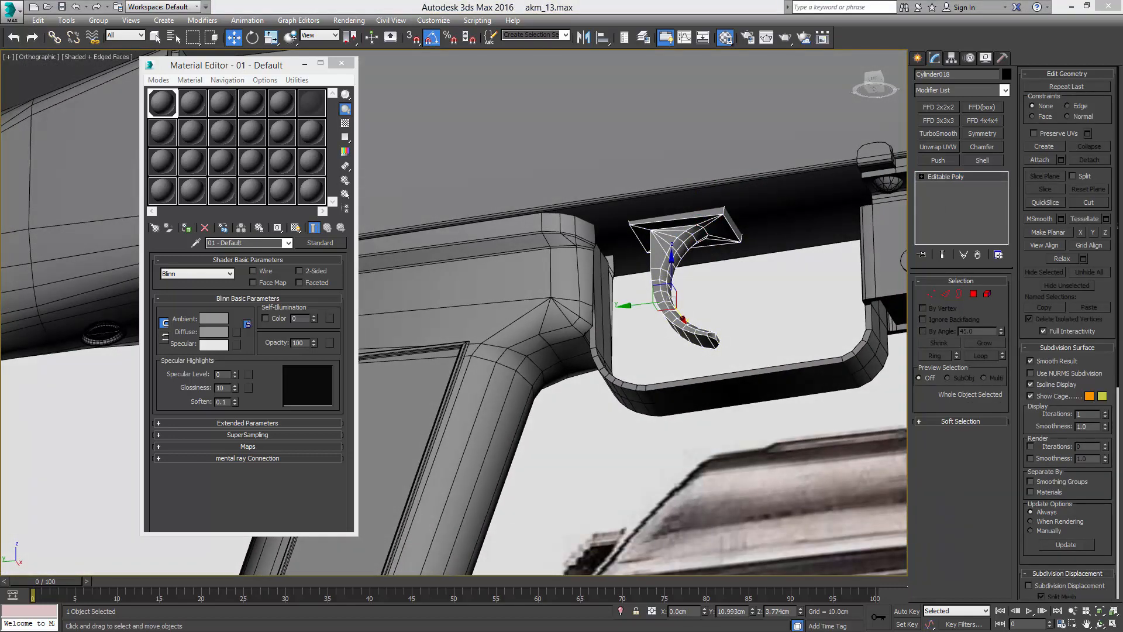
Step: Compare the modelled trigger with the Arsenal_2Stage reference photo and the blueprint in the left view
left_click_drag(1122, 70, 916, 68)
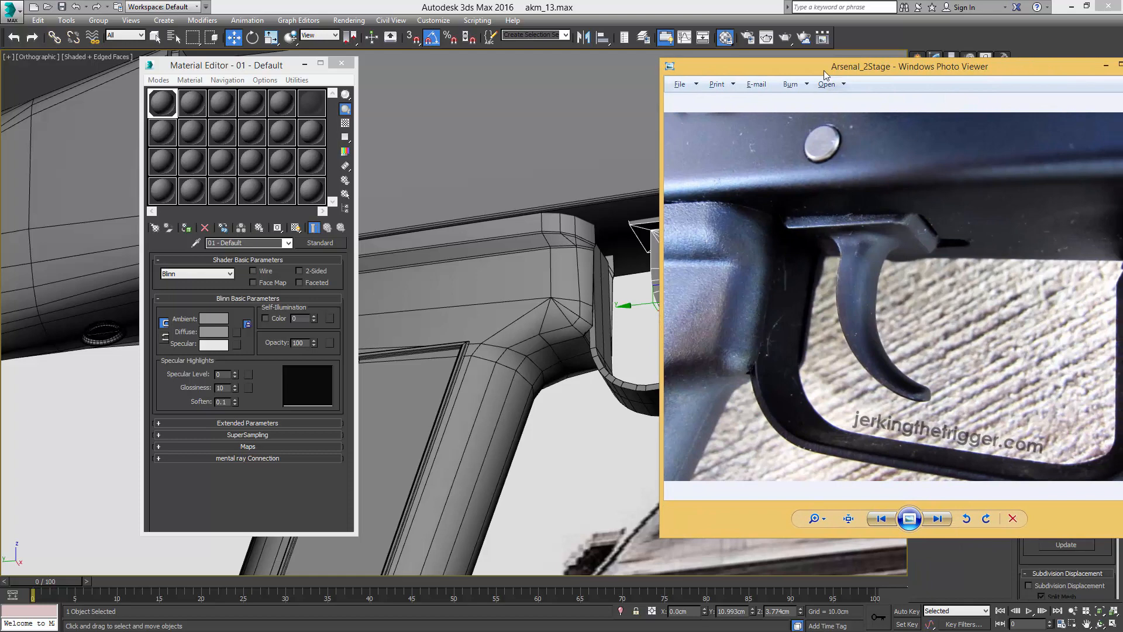
left_click_drag(823, 70, 1122, 70)
middle_click_drag(623, 240, 658, 272, "alt")
key("l")
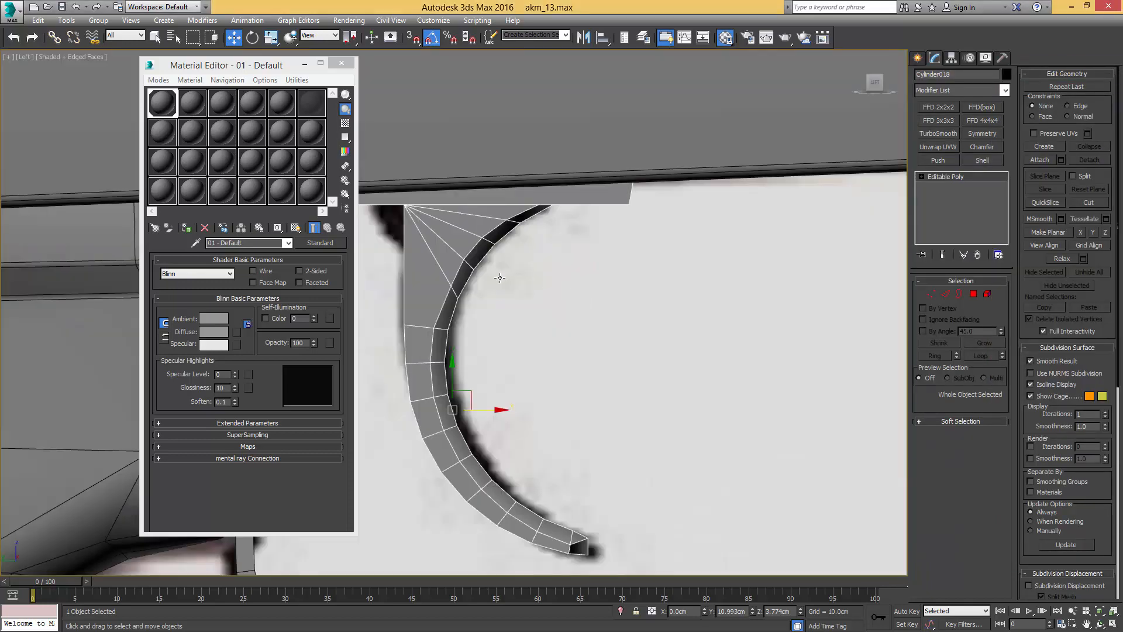
Step: Raise the trigger's rear-edge vertices toward the plate and shift the upper rear corner rearward to follow the blueprint's flared outline
middle_click_drag(464, 261, 668, 265)
key("1")
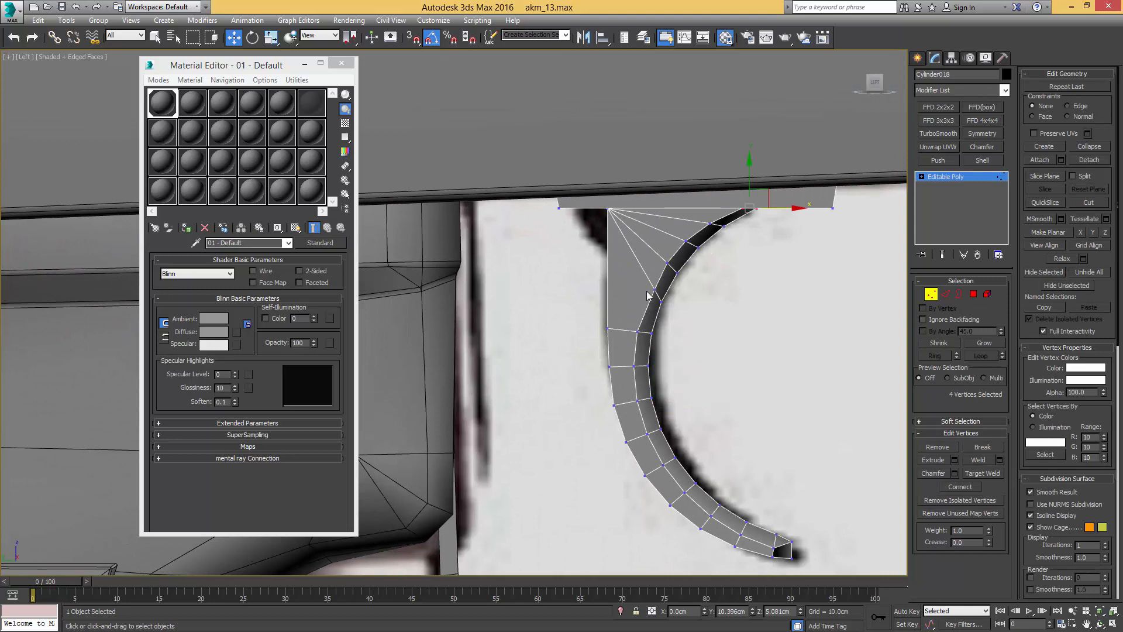
left_click_drag(616, 319, 600, 338)
left_click_drag(606, 298, 615, 206)
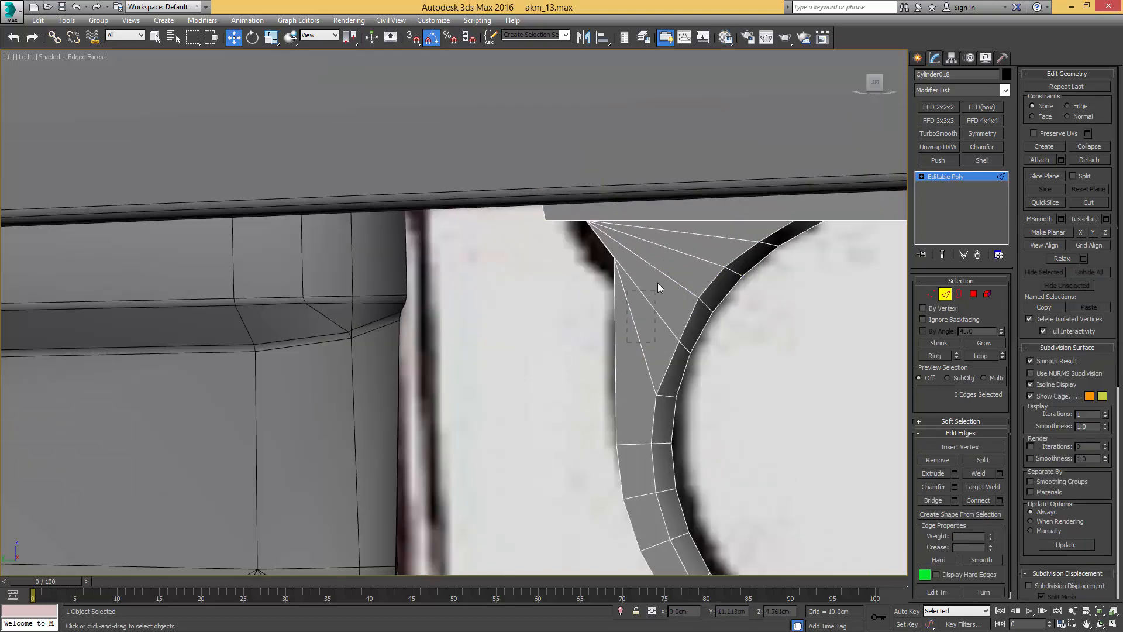
Step: Remove the fan of edges spreading across both sides of the trigger's upper part
left_click_drag(657, 282, 658, 281)
left_click_drag(661, 280, 679, 230, "ctrl")
key("F3")
key("F3")
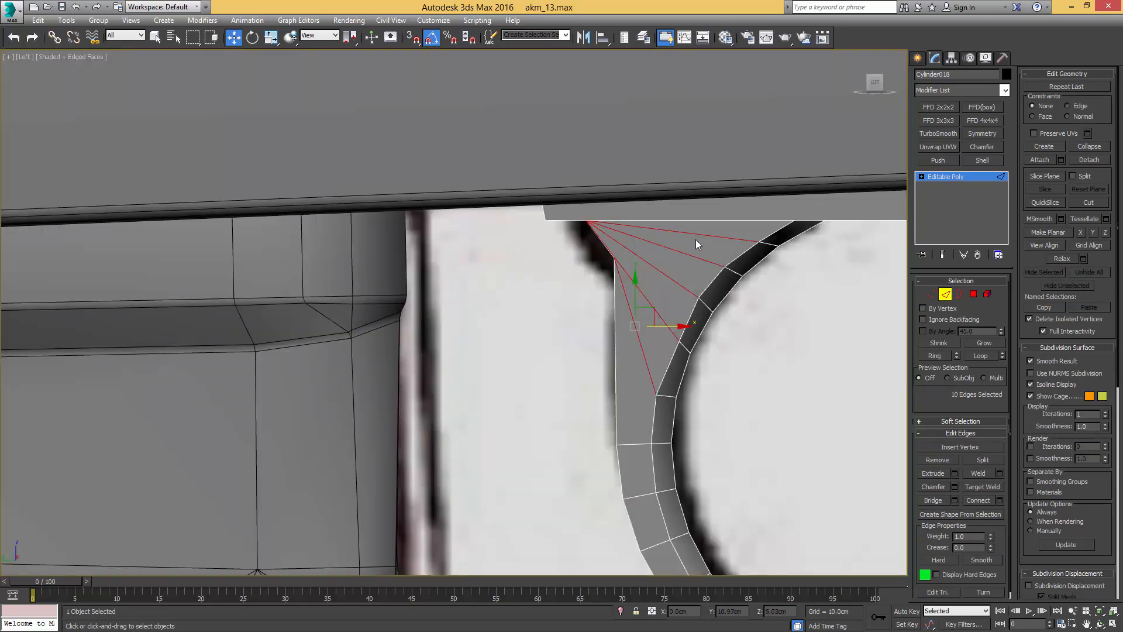
key("BackSpace")
Step: Nudge one vertex pair on the trigger's upper inner curve slightly rearward to smooth the curve
key("1")
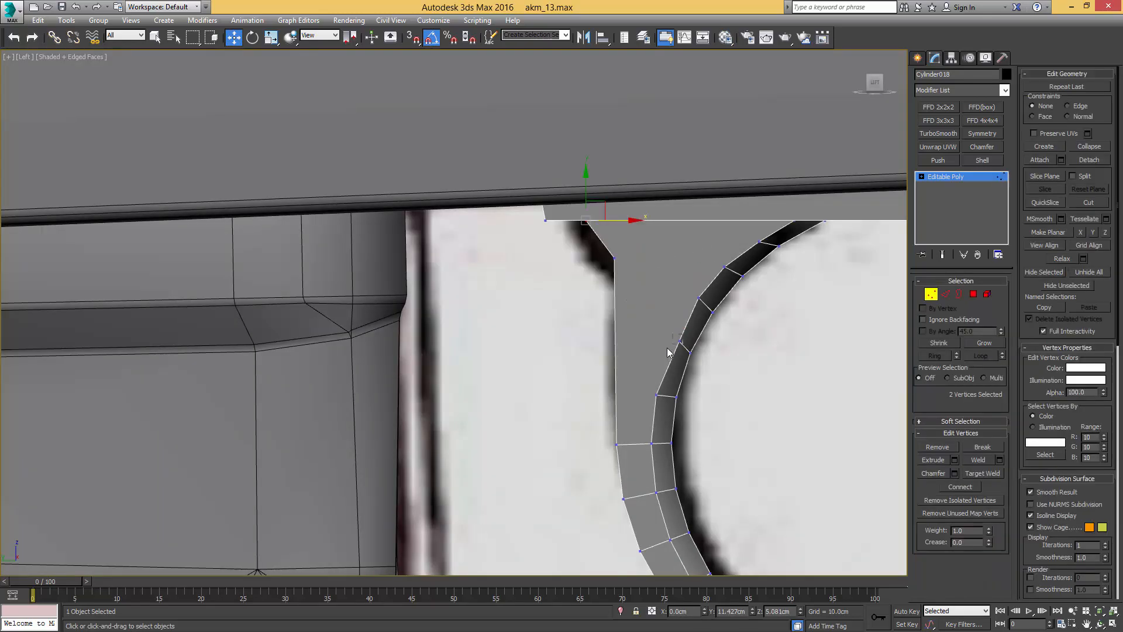
left_click(678, 339)
left_click_drag(690, 323, 687, 324)
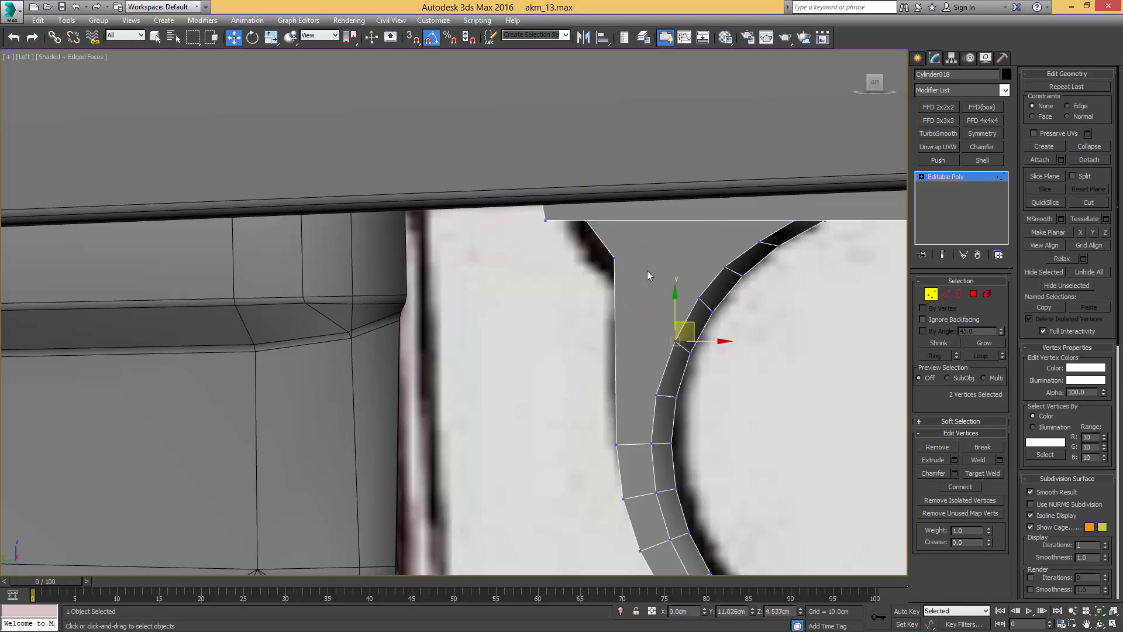
Step: Chamfer the cross edge at the rear bend where the trigger flares into the plate
middle_click_drag(627, 263, 637, 256, "alt")
key("2")
left_click(614, 255)
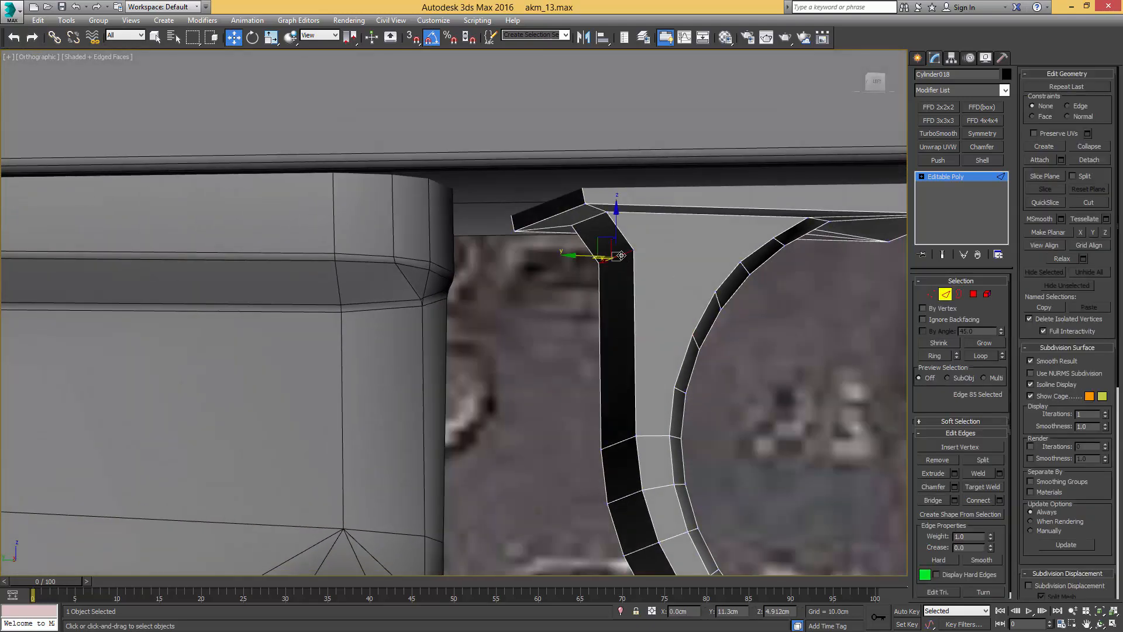
key("ctrl+shift+c")
left_click_drag(622, 253, 657, 245)
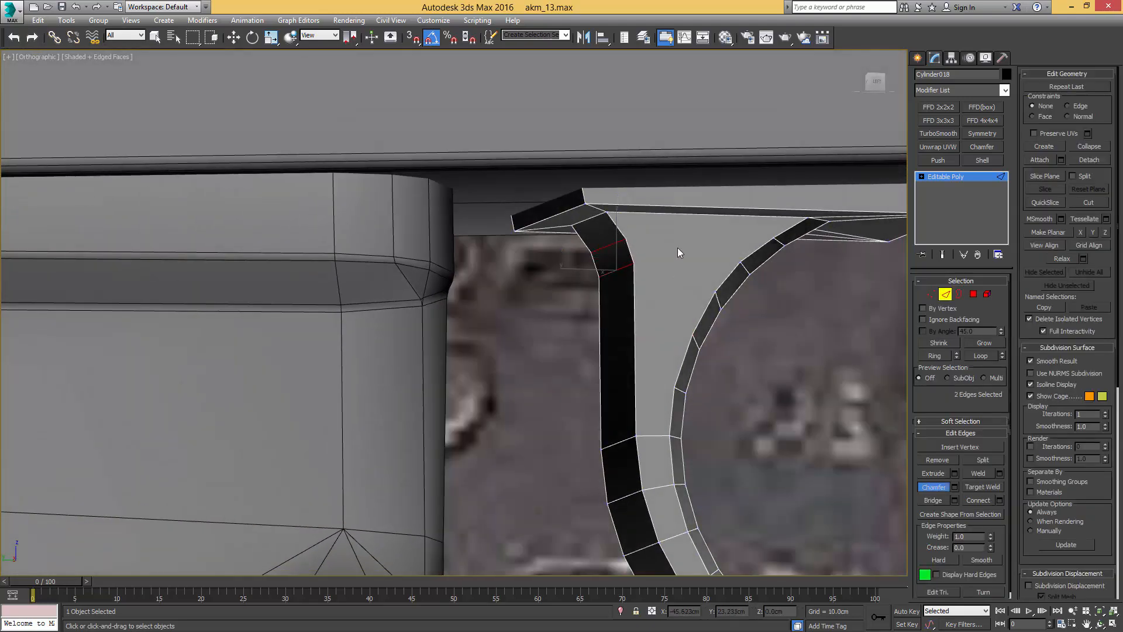
Step: Connect the rear-edge vertices to the matching inner-curve vertices with new edges across the trigger's upper side
middle_click_drag(677, 248, 659, 251, "alt")
key("l")
key("z")
scroll(575, 262, "down", 6)
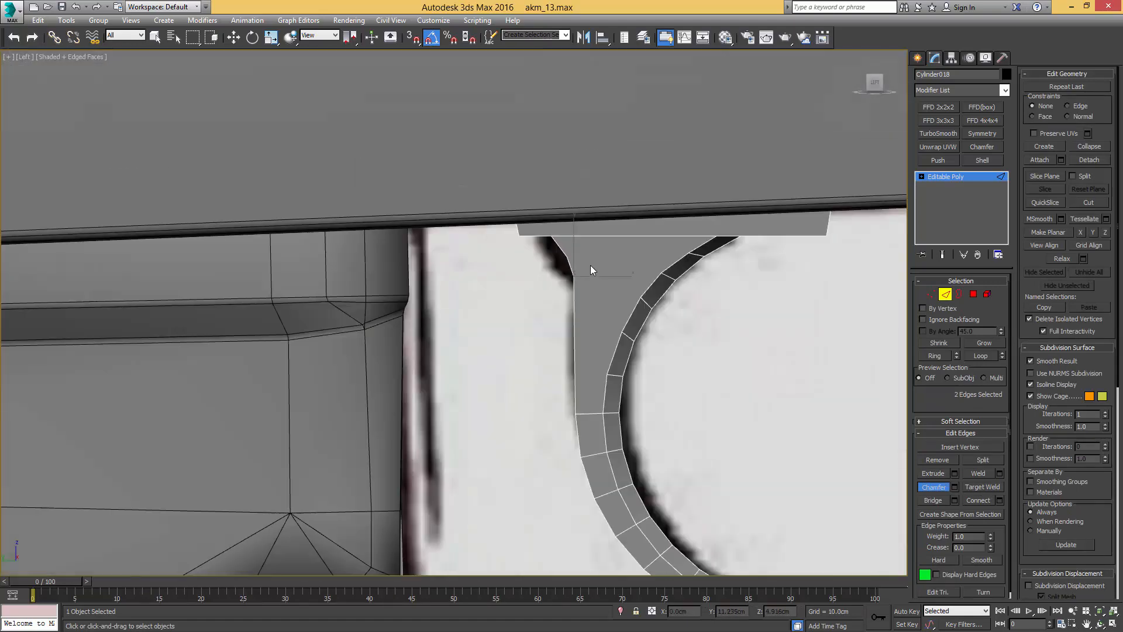
key("1")
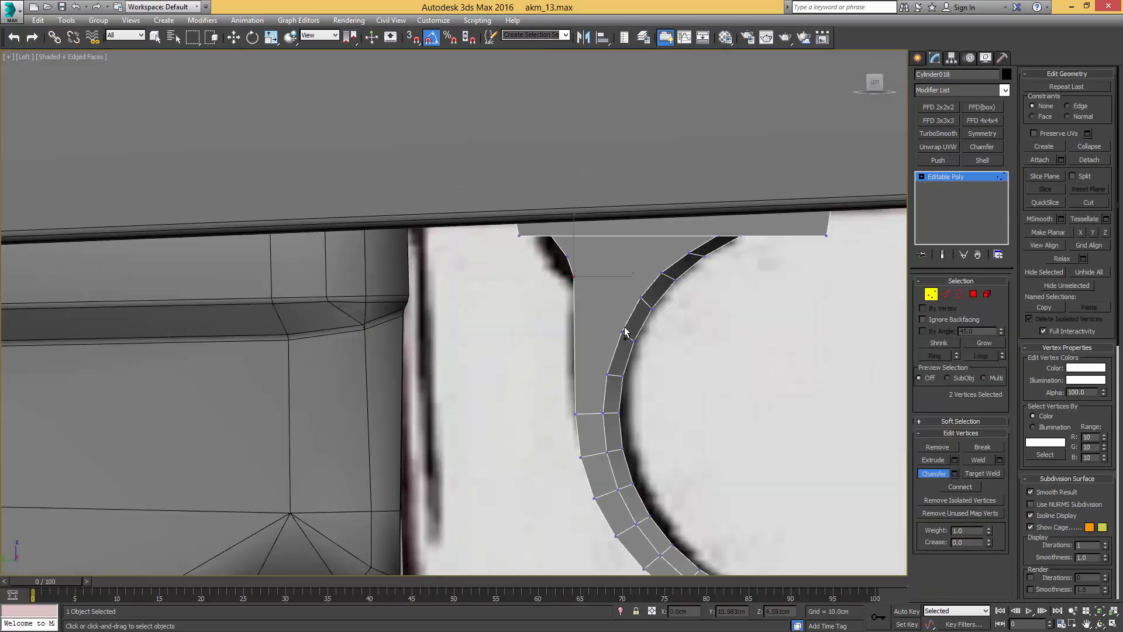
left_click_drag(624, 328, 618, 337, "ctrl")
key("ctrl+shift+e")
left_click(567, 258)
left_click(661, 272, "ctrl")
key("ctrl+shift+e")
left_click_drag(591, 228, 544, 241, "ctrl")
key("ctrl+shift+e")
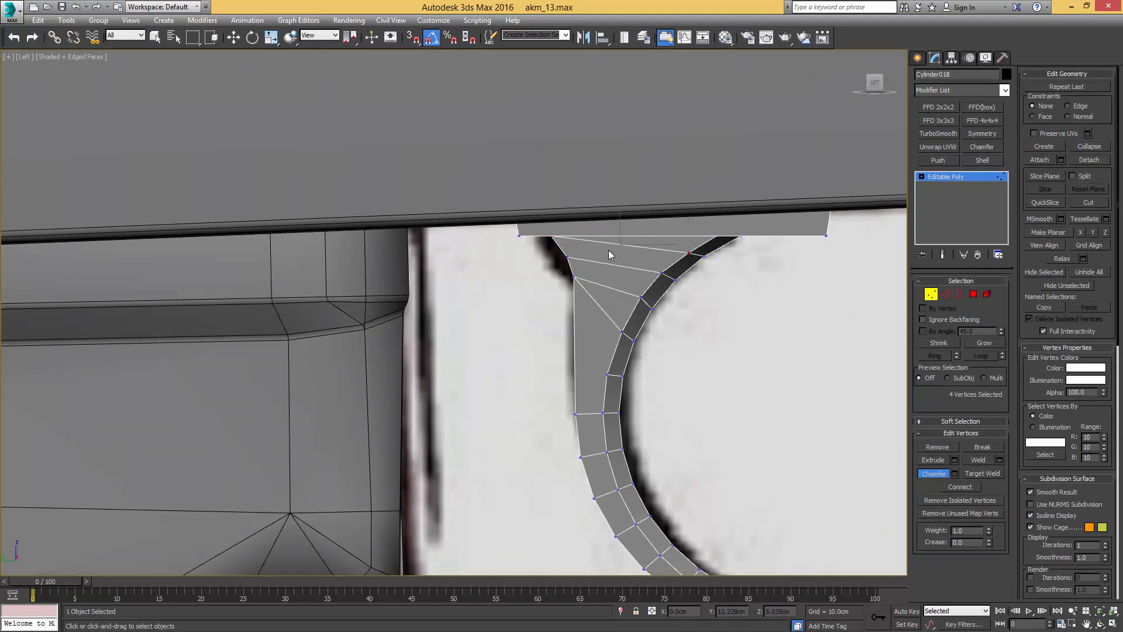
Step: Shorten the trigger's top plate by moving its front-end vertices rearward about 0.18 cm
left_click_drag(871, 139, 872, 139)
key("w")
key("F3")
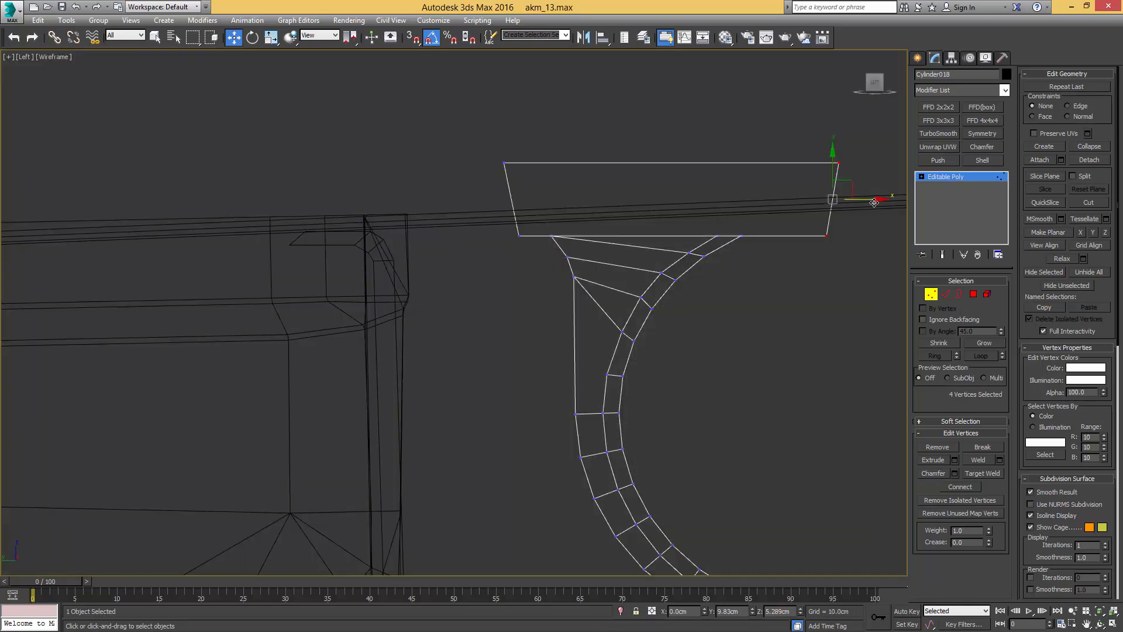
key("F3")
key("F3")
key("F3")
mouse_move(857, 199)
middle_mouse_down("alt")
mouse_move(779, 188)
mouse_move(777, 198)
middle_mouse_up("alt")
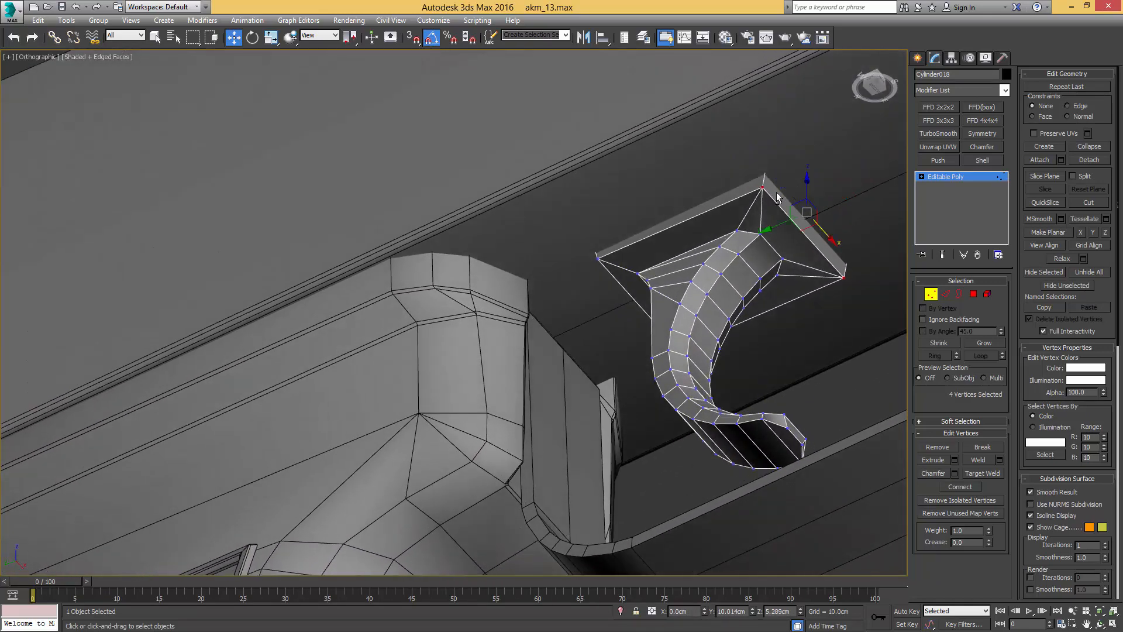
Step: Select the plate's side faces, convert them to vertices, and scale the plate to 87% along X
key("4")
left_click(679, 215)
middle_click_drag(769, 237, 679, 234, "alt")
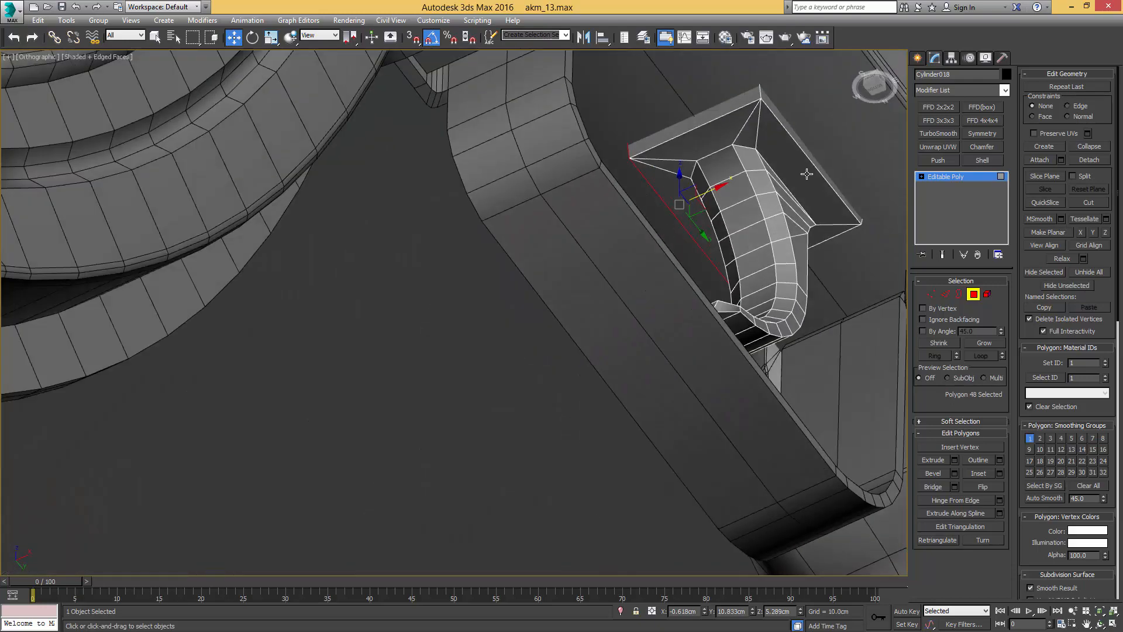
left_click(814, 163, "ctrl")
left_click(931, 294, "ctrl")
key("r")
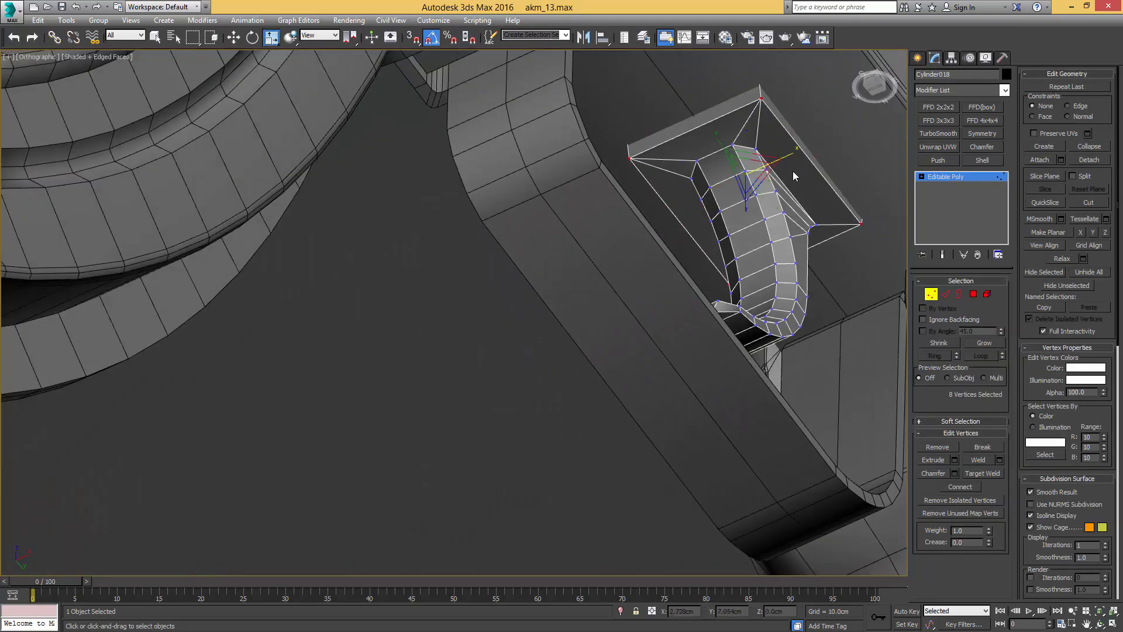
left_click_drag(792, 153, 784, 156)
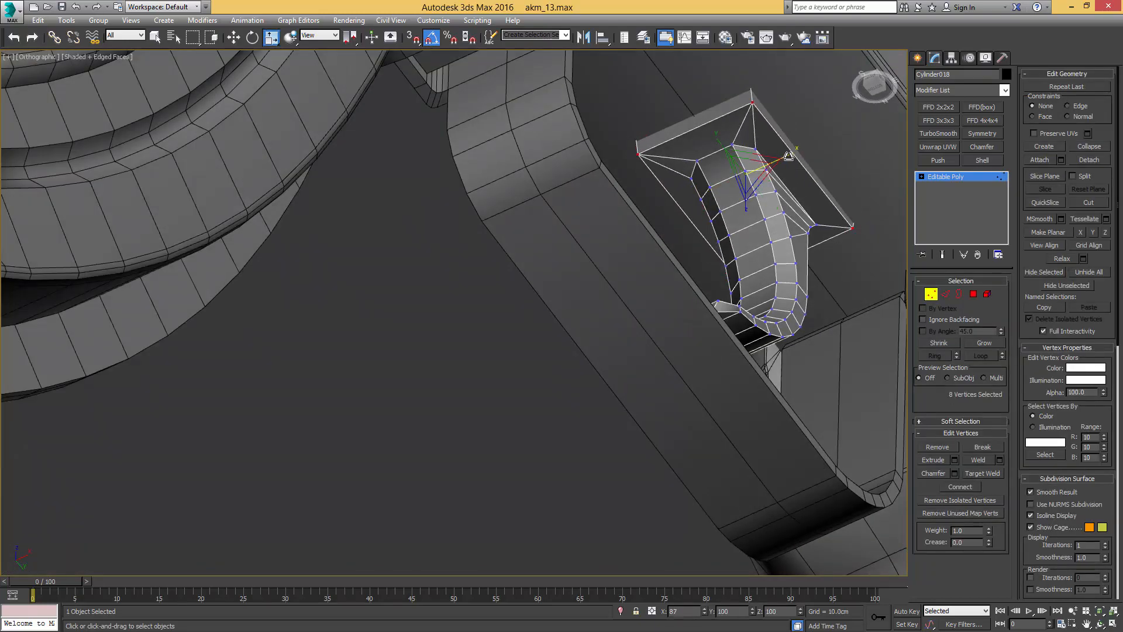
middle_click_drag(765, 182, 662, 261, "alt")
key("1")
Step: Connect the lengthwise edges on the receiver's underside with crosswise edges
left_click(735, 206)
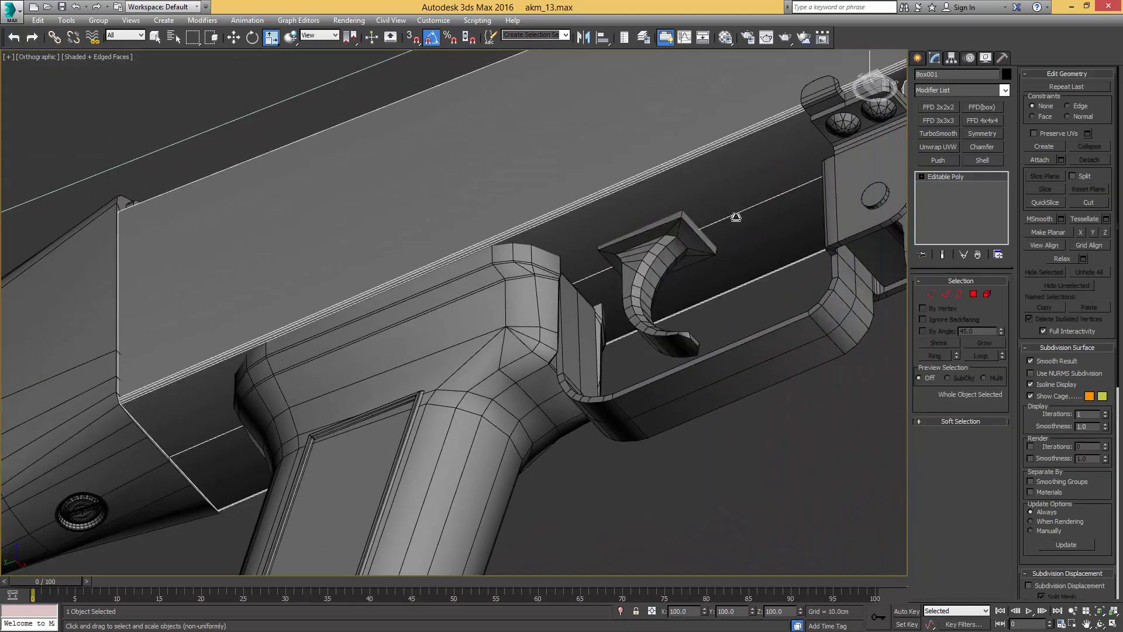
key("2")
key("q")
left_click(737, 212)
left_click(696, 157, "ctrl")
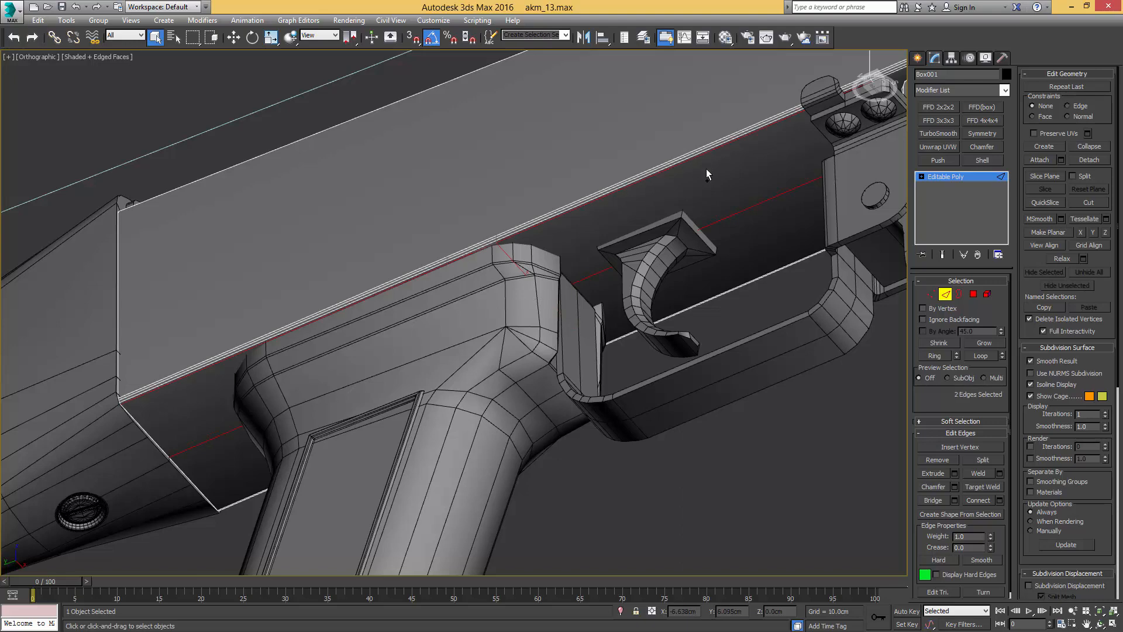
middle_click_drag(707, 168, 746, 181, "alt")
left_click(650, 181, "ctrl")
left_click(746, 181, "alt")
Step: Slide the new cross edges along the receiver to the trigger with the Edge constraint, and chamfer them into two lines around the plate
key("w")
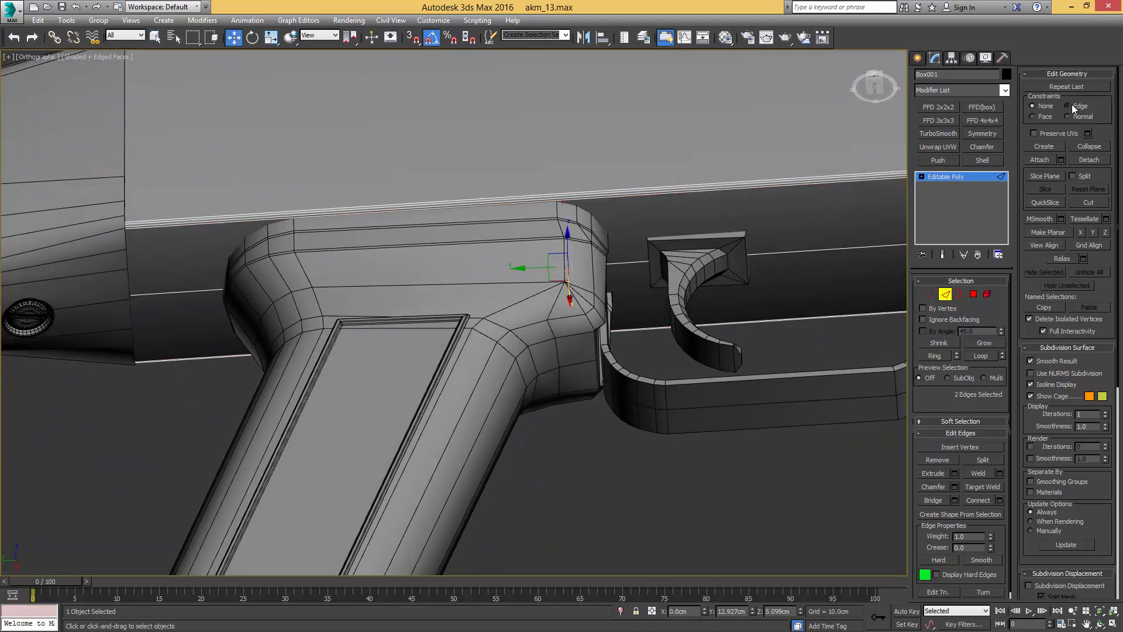
left_click_drag(532, 266, 632, 242)
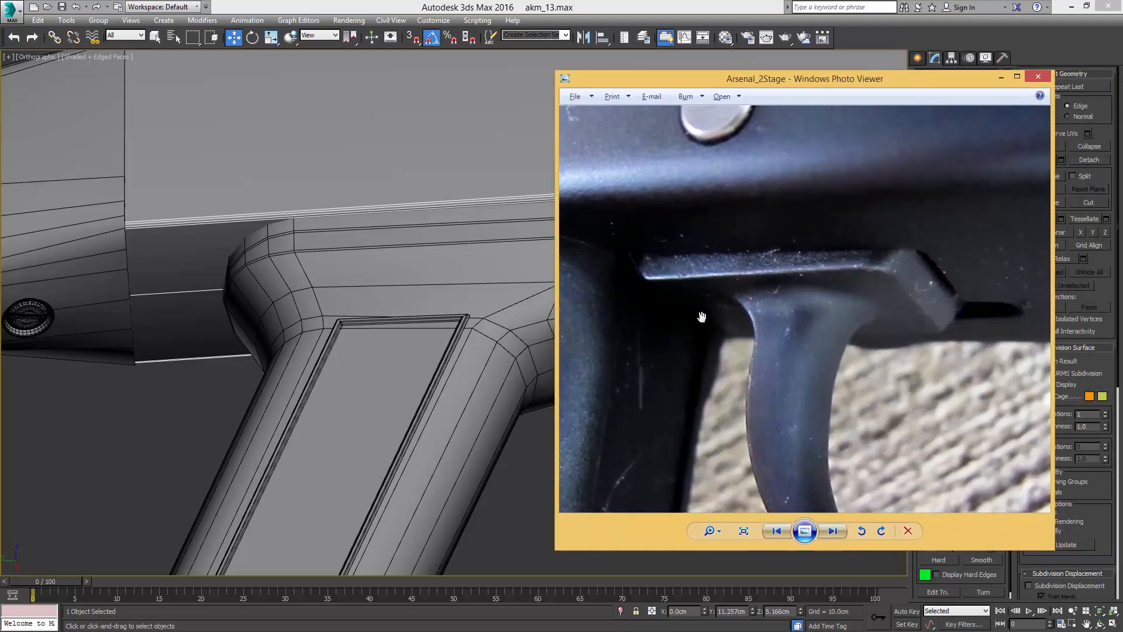
left_click_drag(957, 81, 1122, 85)
middle_click_drag(710, 202, 622, 200)
key("ctrl+shift+c")
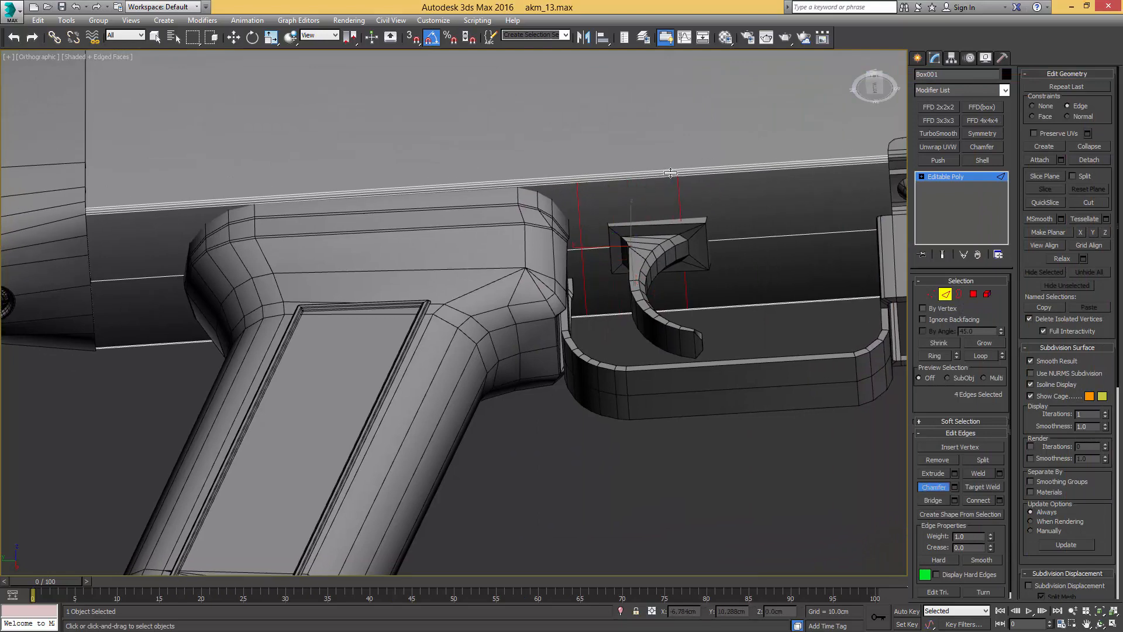
Step: Move the whole trigger about 0.4 cm rearward along Y, between the receiver's cross edges
key("w")
left_click(667, 240)
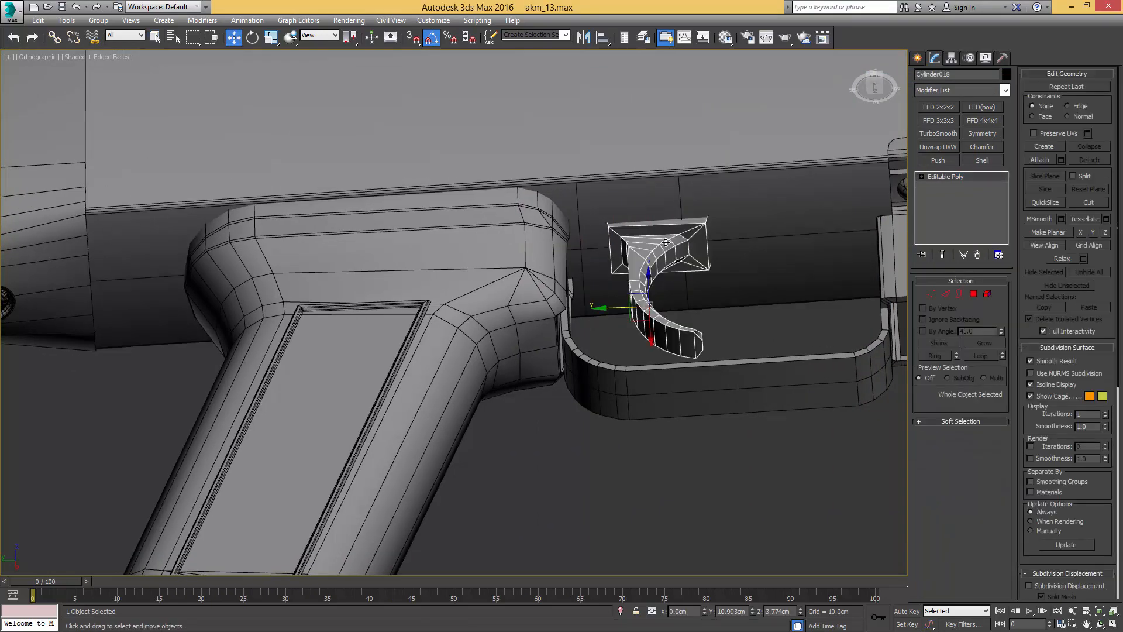
left_click_drag(608, 309, 617, 264)
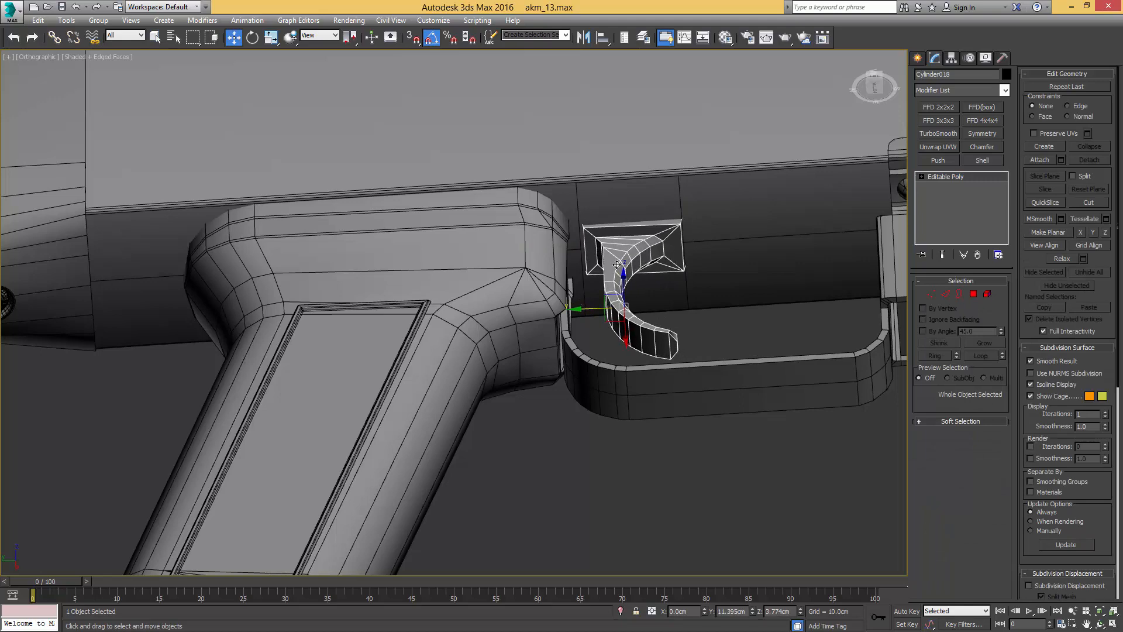
Step: Position the receiver's two cross lines just outside the plate's ends, moving the rear one about 0.07 cm along Y
left_click(669, 199)
key("2")
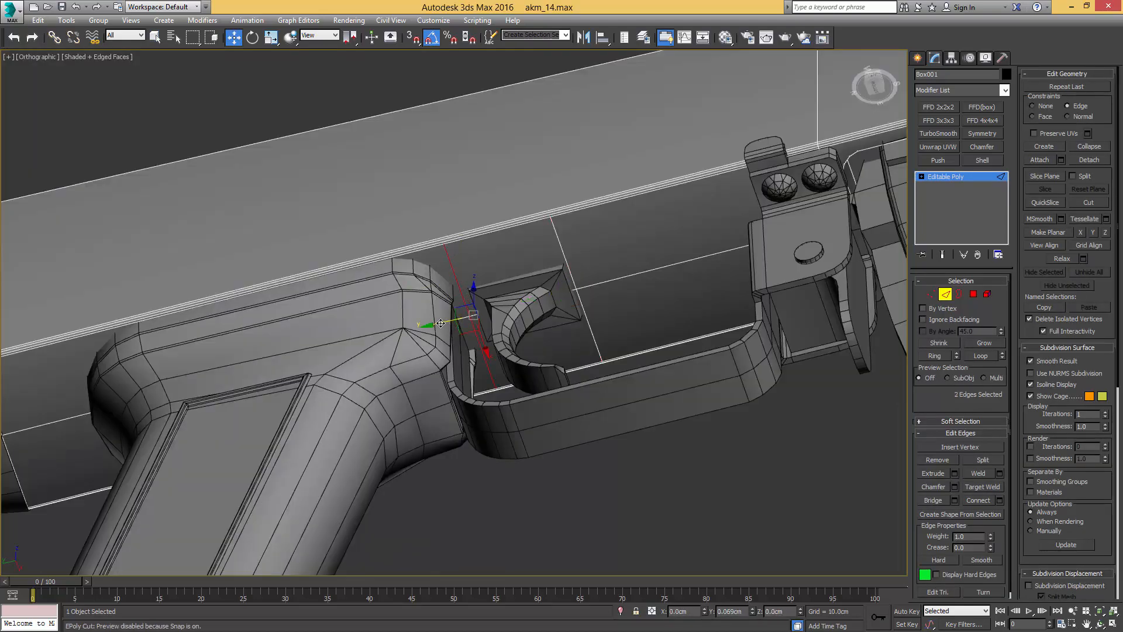
left_click_drag(445, 323, 440, 324)
left_click_drag(565, 253, 546, 289)
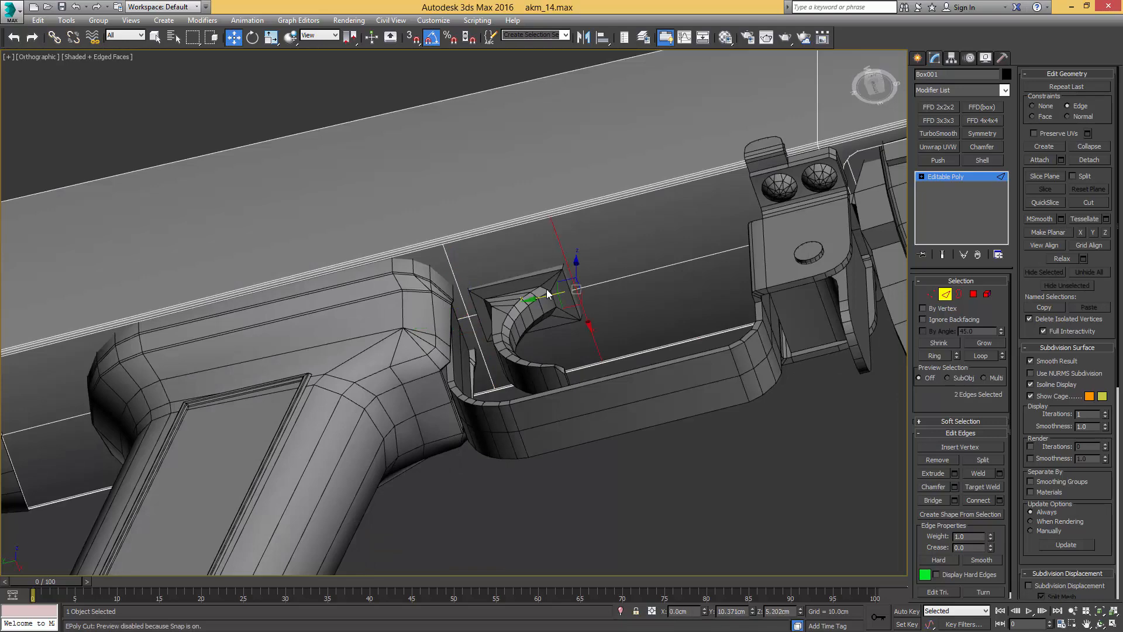
Step: Inset the two receiver underside polygons around the trigger, and scale the inset vertices narrower along X to fit the plate's width
key("4")
left_click(522, 261)
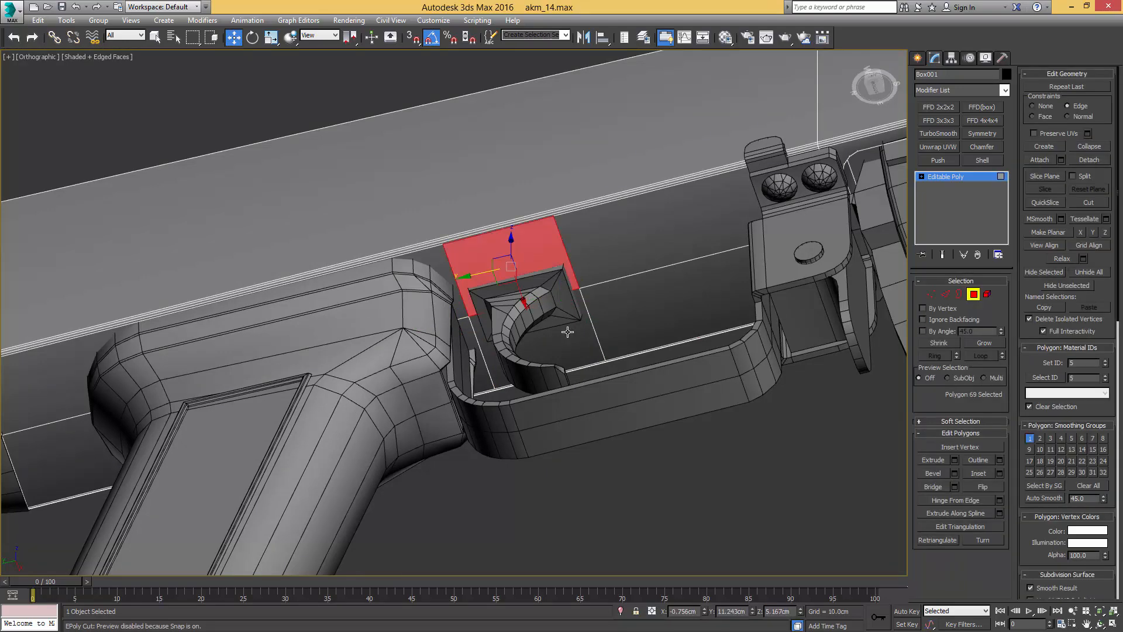
left_click(568, 332, "ctrl")
key("shift+i")
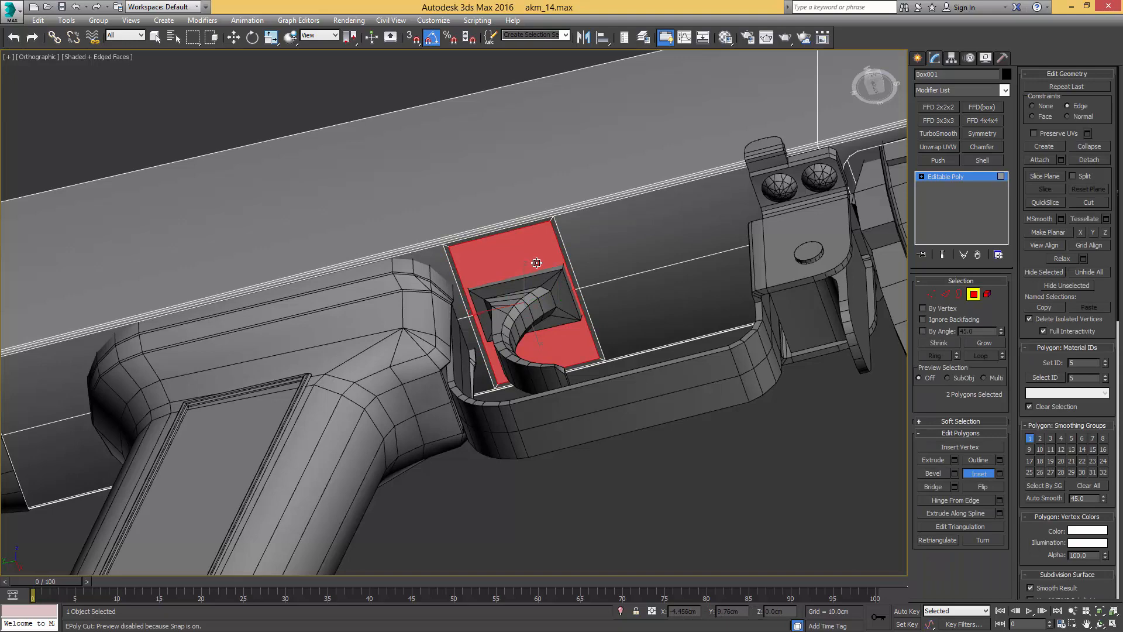
left_click(932, 295, "ctrl")
key("r")
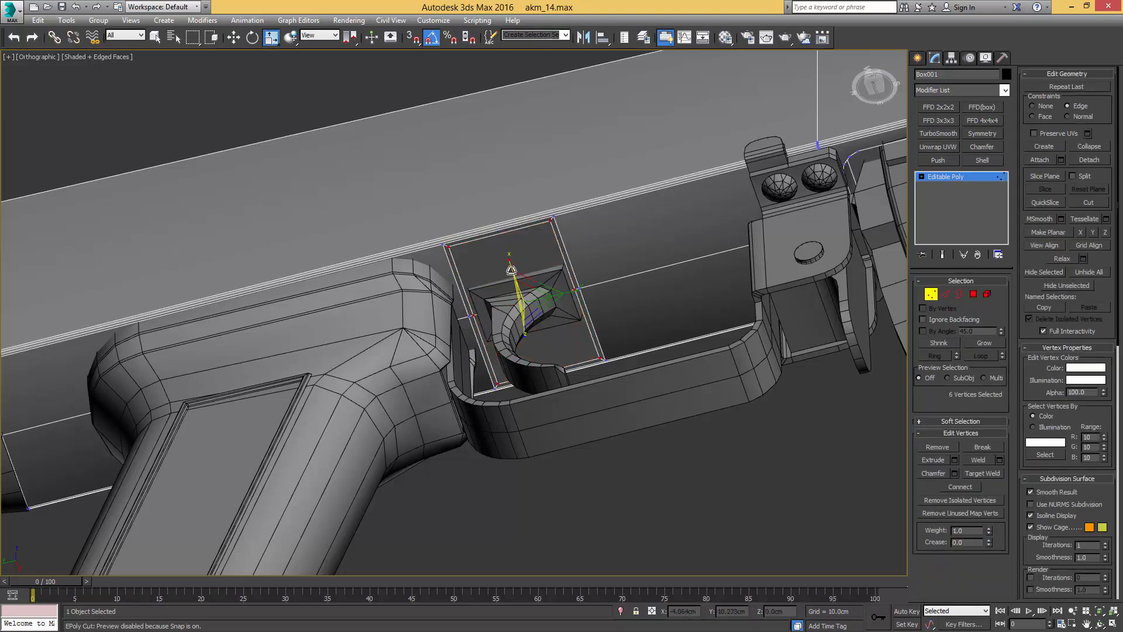
left_click_drag(511, 263, 538, 301)
Step: Inset the two narrowed polygons again and move them up along Z into the receiver to form the trigger recess
key("4")
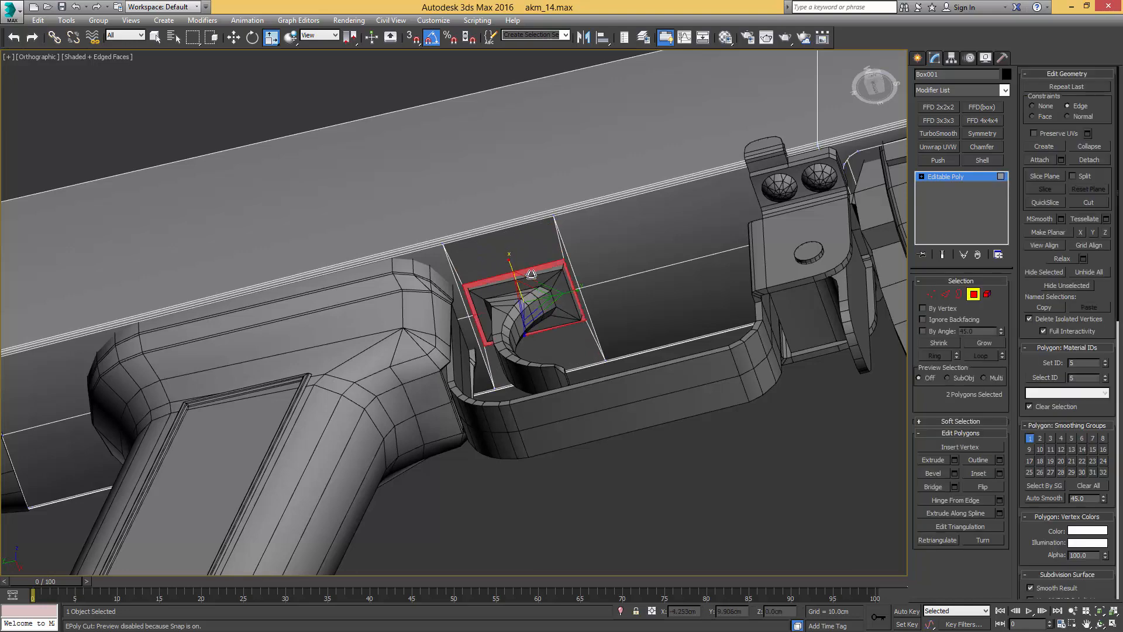
key("shift+i")
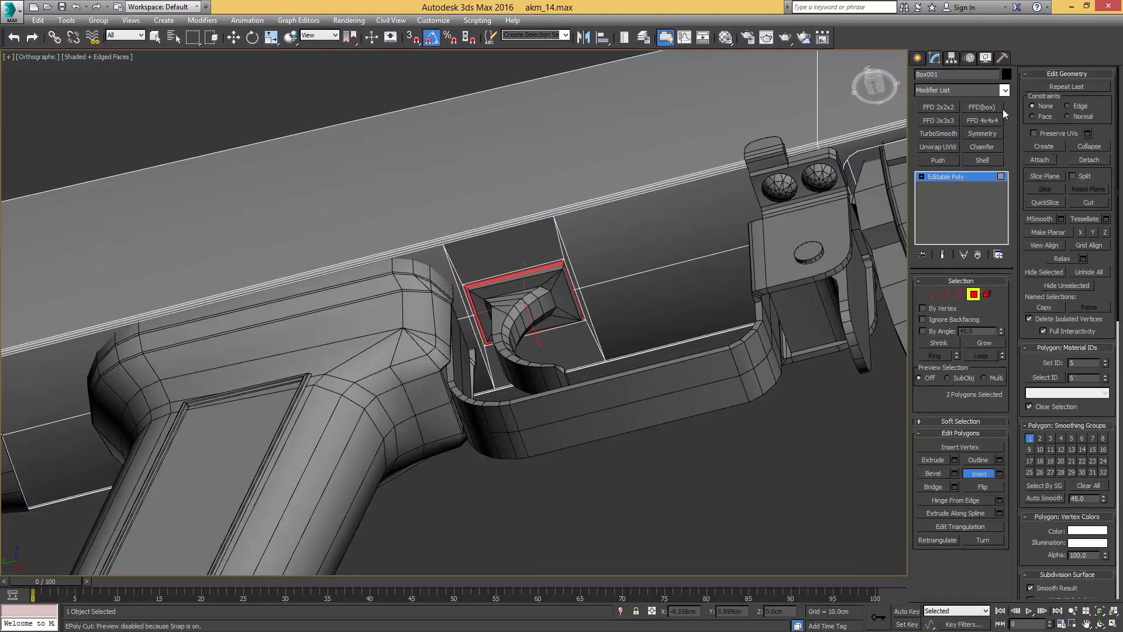
key("w")
key("l")
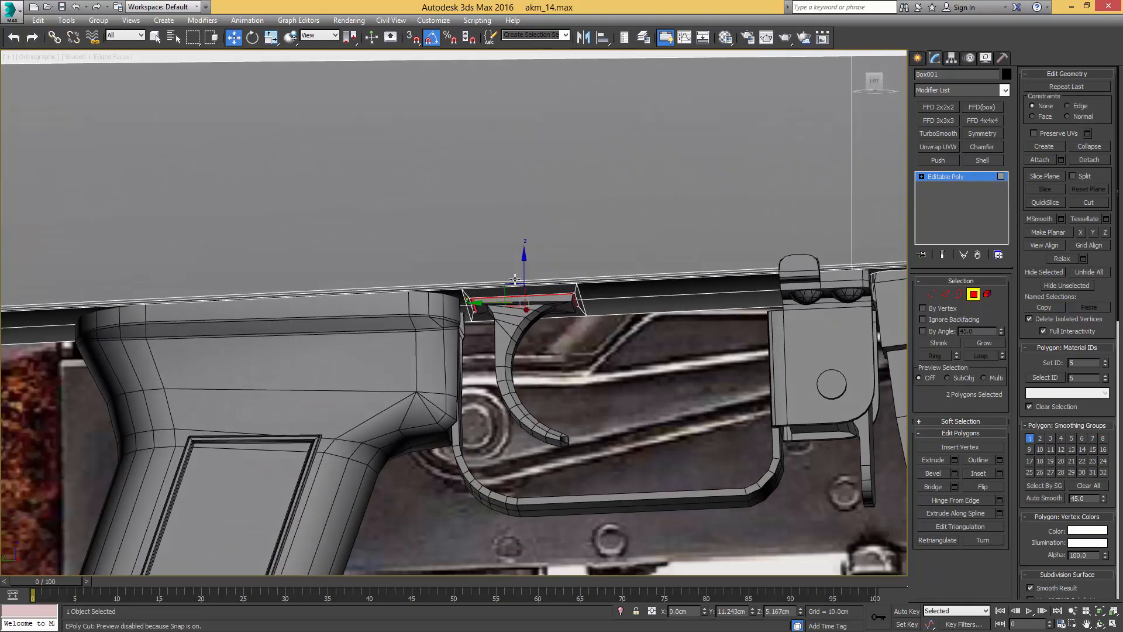
key("F3")
left_click_drag(523, 269, 524, 219)
key("F3")
middle_click_drag(559, 272, 535, 222, "alt")
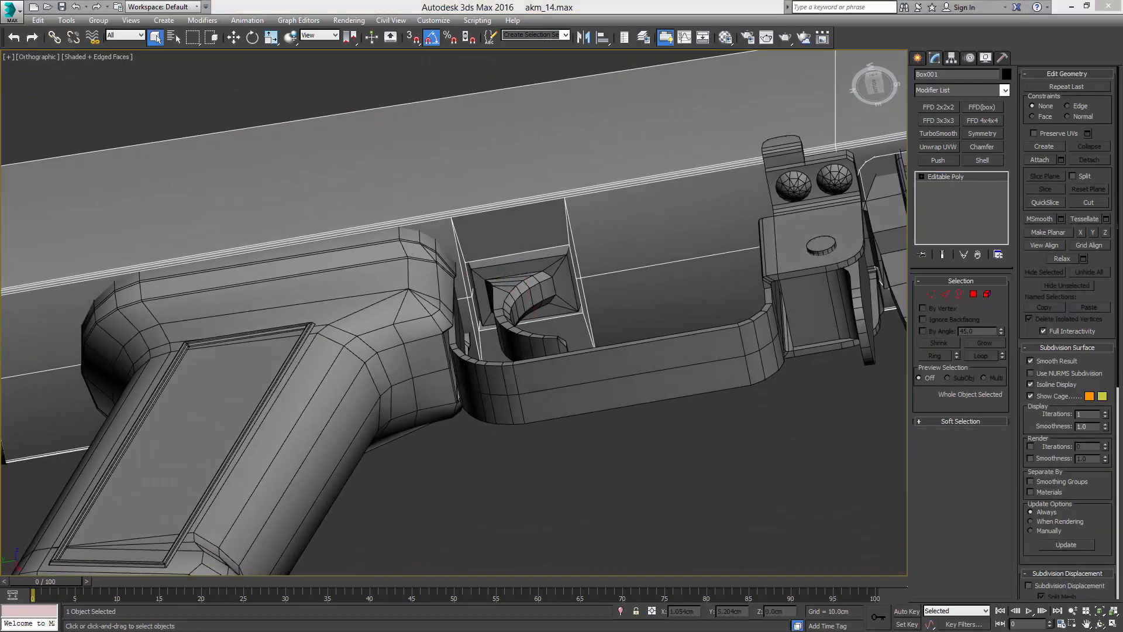
Step: Select the receiver's two cross lines beside the trigger recess and scale their vertices apart along the receiver, using the Edge constraint
left_click(945, 296)
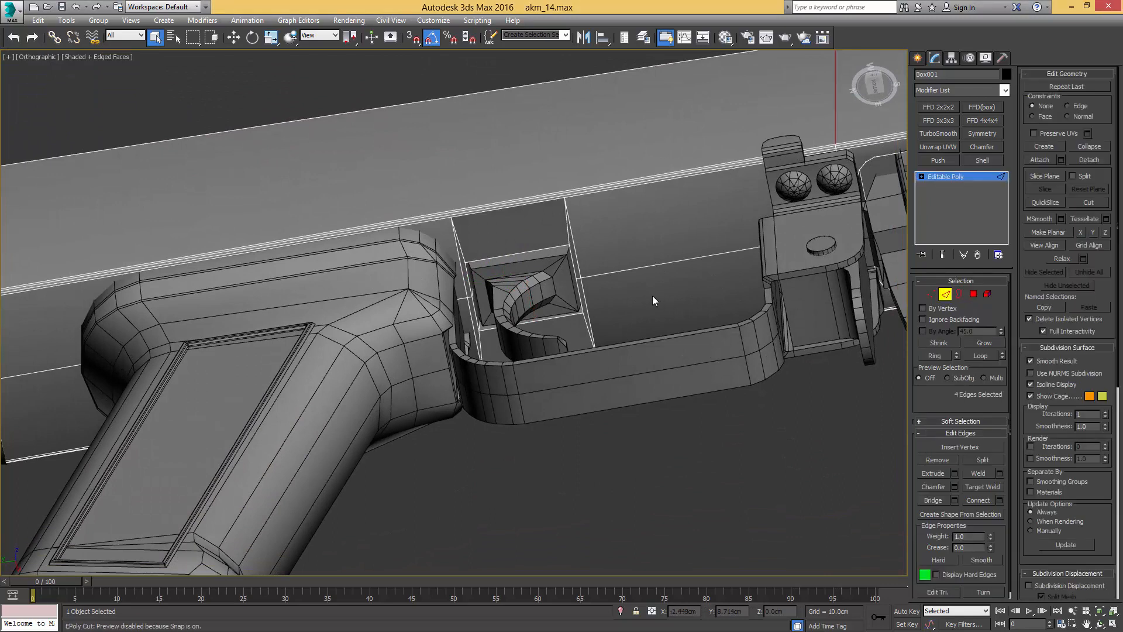
left_click(582, 287)
left_click(462, 287, "ctrl")
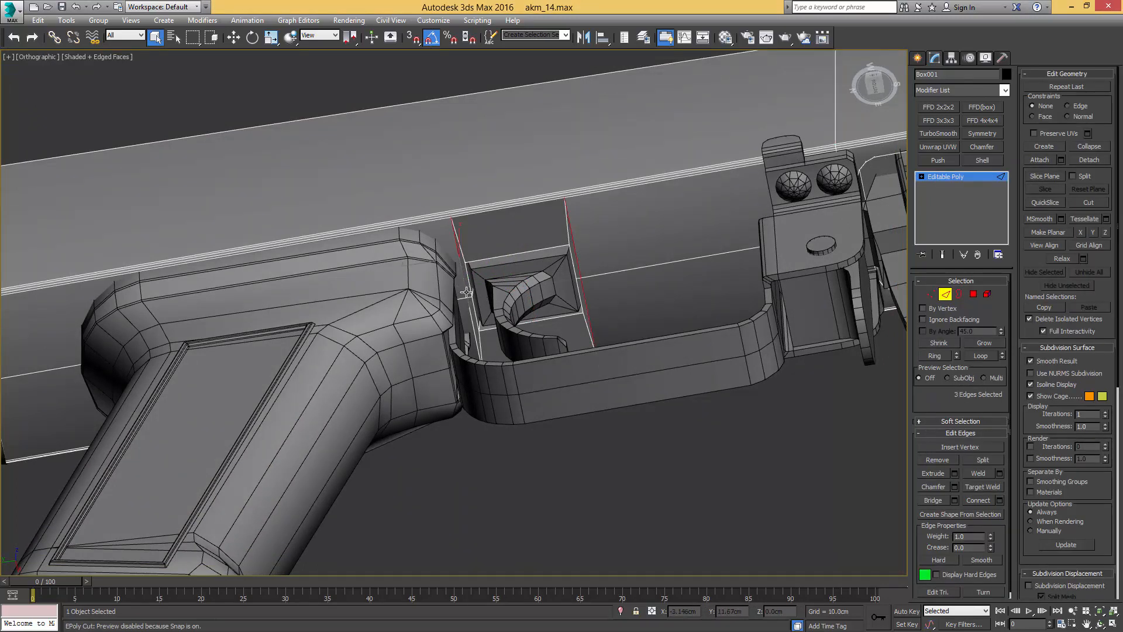
key("F3")
scroll(598, 285, "up", 4)
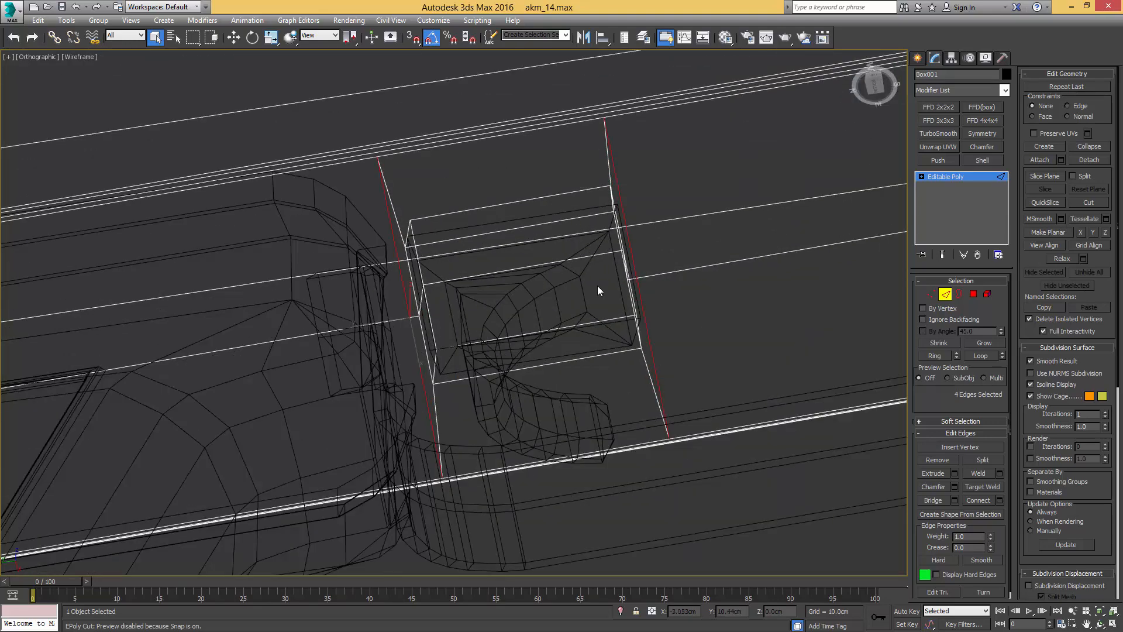
left_click(933, 294, "ctrl")
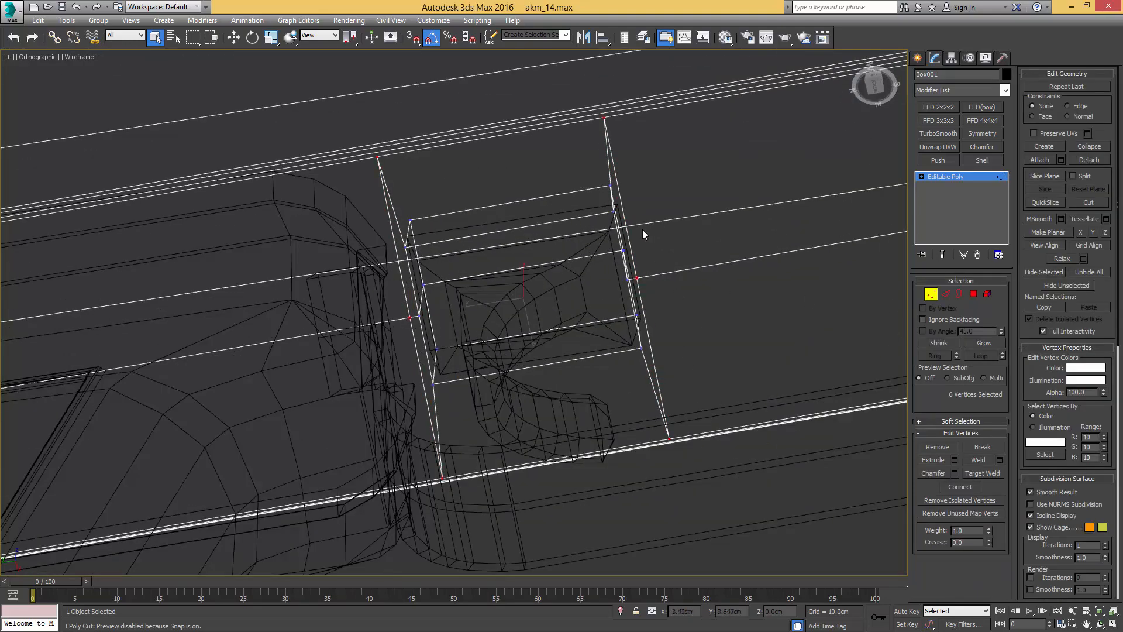
key("F3")
scroll(637, 209, "down", 2)
key("r")
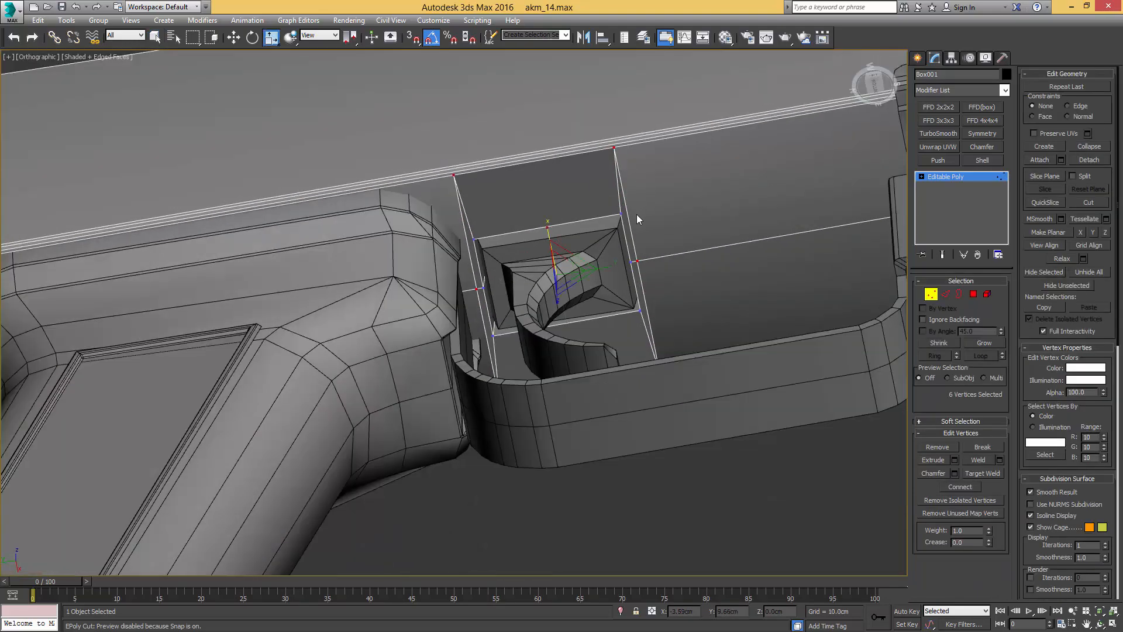
left_click(1067, 106)
left_click_drag(609, 270, 623, 266)
key("1")
Step: Examine the trigger and its receiver recess in plain shading without edges, both close up and from farther away
key("F4")
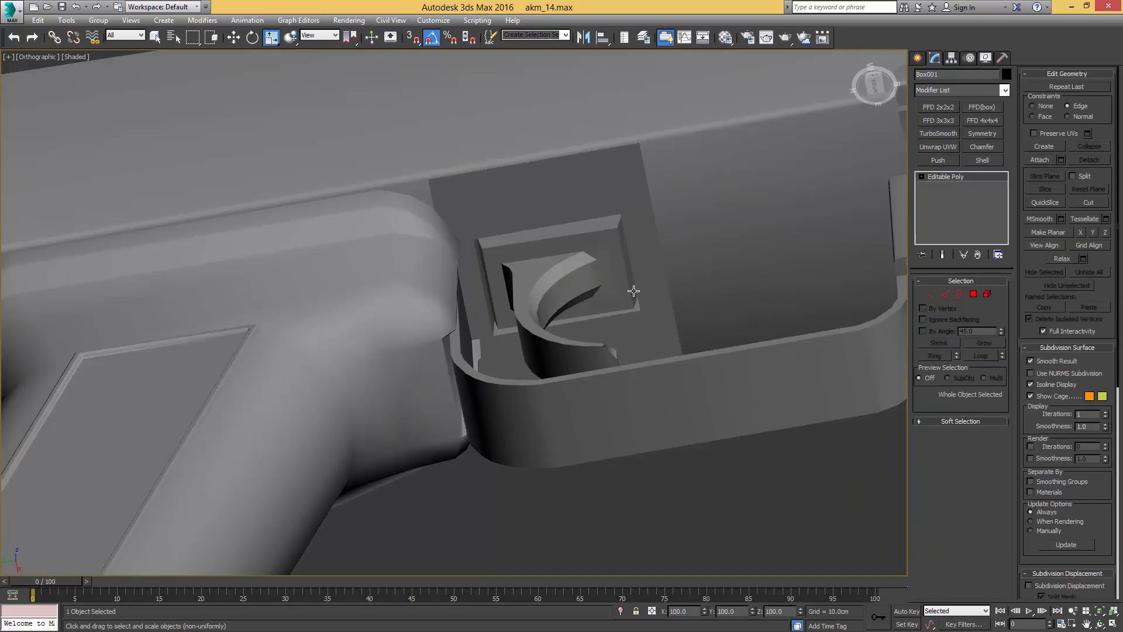
scroll(634, 291, "down", 5)
mouse_move(637, 289)
middle_mouse_down("alt")
mouse_move(627, 332)
mouse_move(640, 292)
middle_mouse_up("alt")
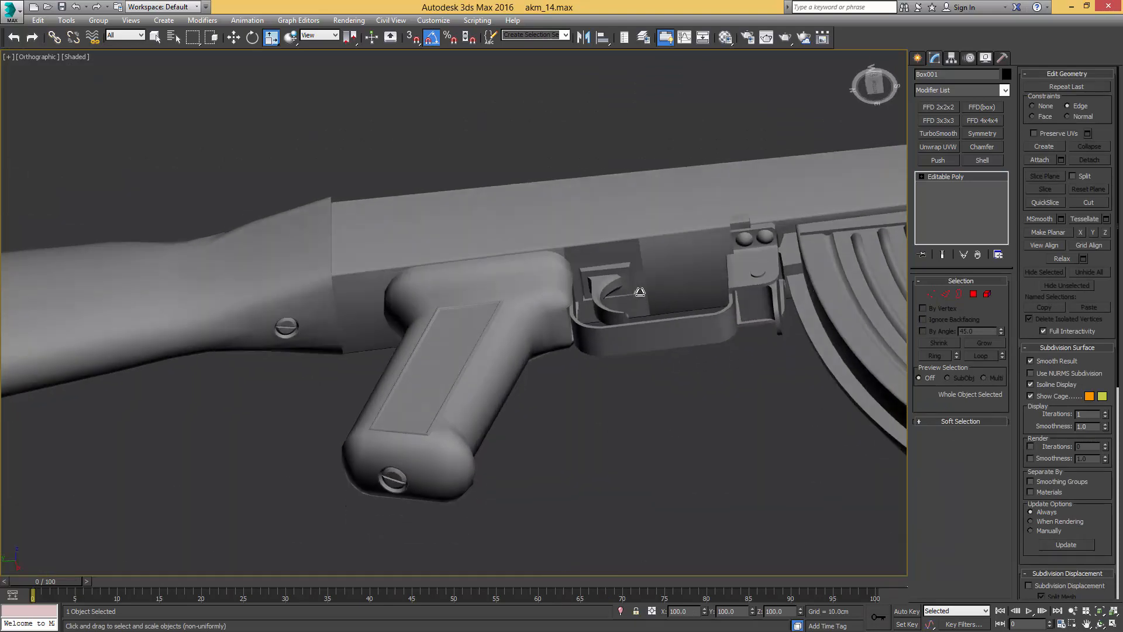
scroll(641, 291, "up", 1)
scroll(658, 281, "up", 4)
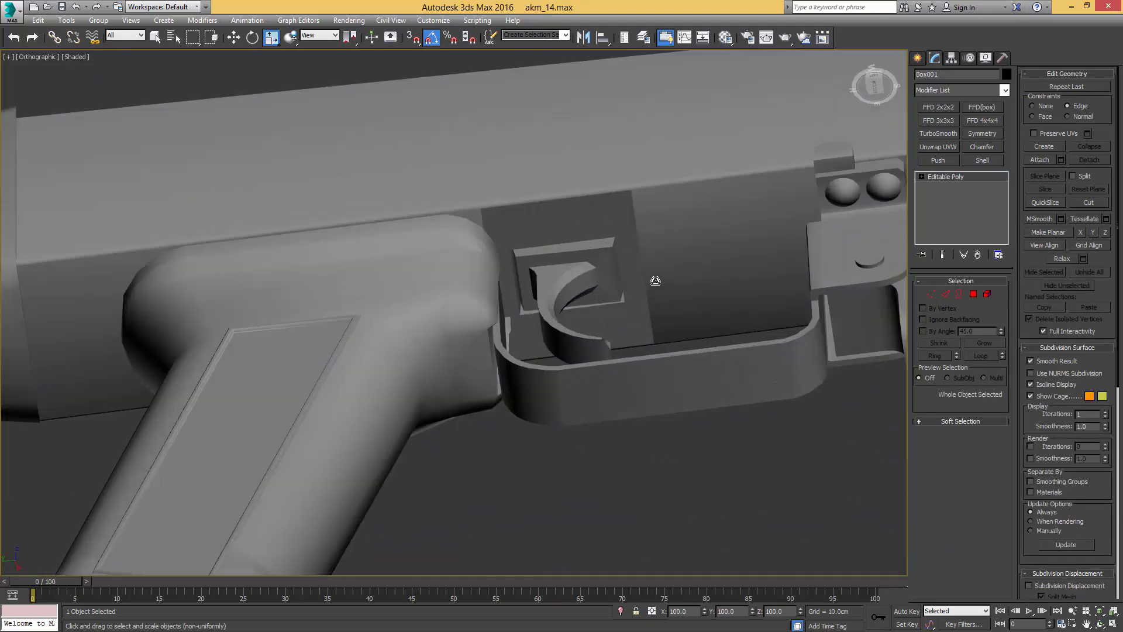
key("4")
key("4")
scroll(655, 281, "down", 4)
mouse_move(655, 281)
middle_mouse_down("alt")
mouse_move(654, 316)
mouse_move(651, 293)
middle_mouse_up("alt")
Step: Create a cylinder of about 1.06 cm radius and 0.27 cm height over the selector lever's pivot on the side reference
key("w")
middle_click_drag(739, 501, 677, 391)
key("q")
left_click(676, 392)
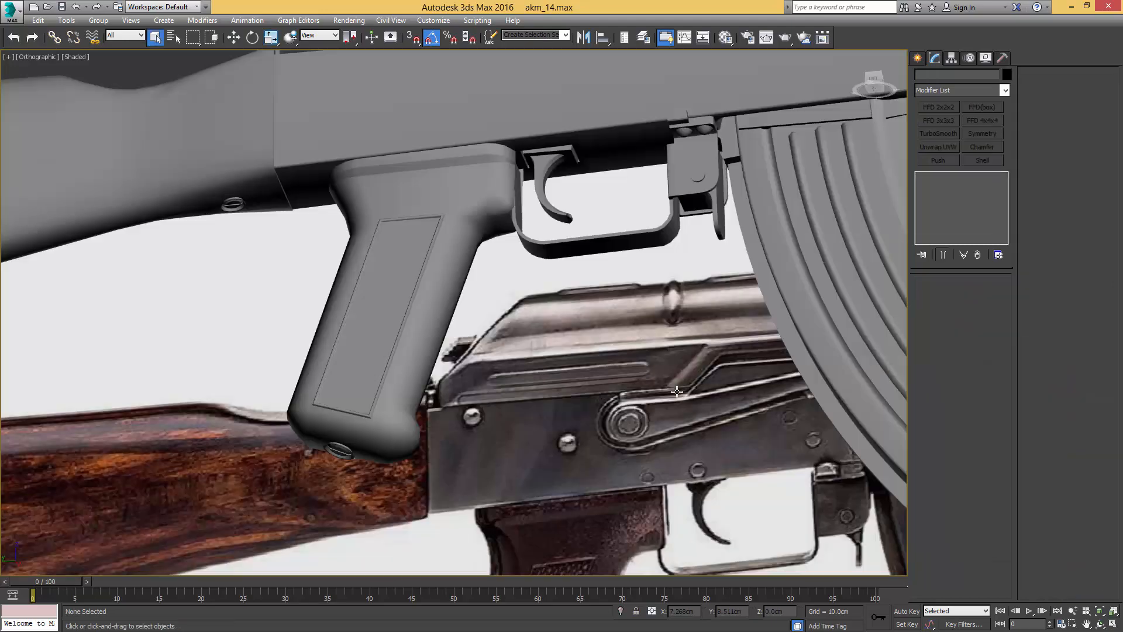
left_click(677, 391)
key("z")
key("l")
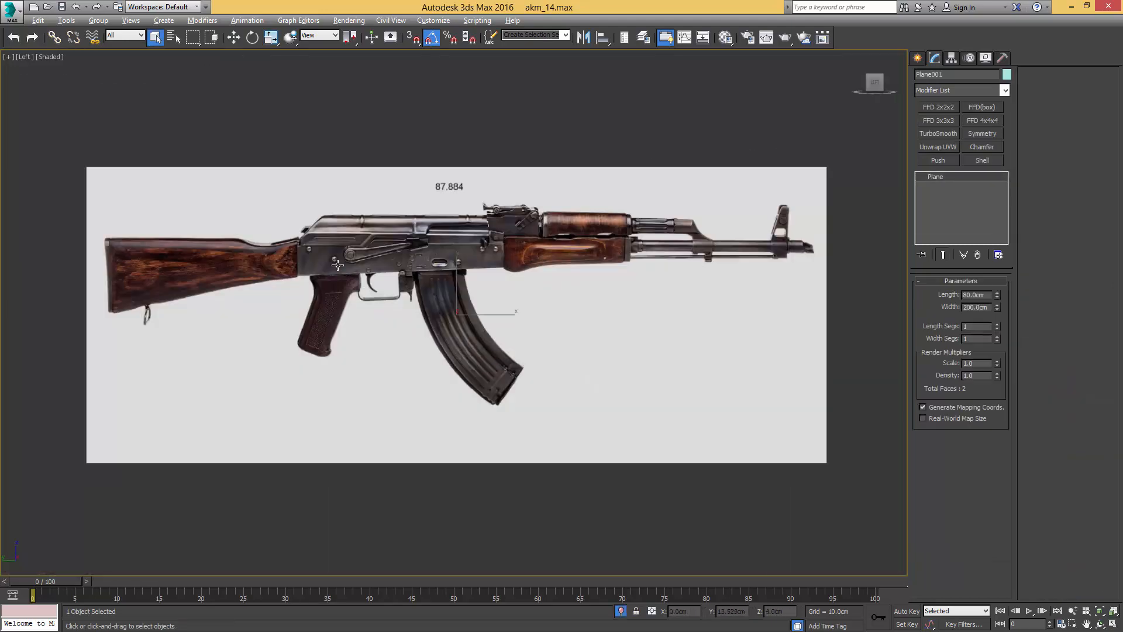
scroll(544, 292, "up", 8)
right_click(537, 296)
left_click(556, 283)
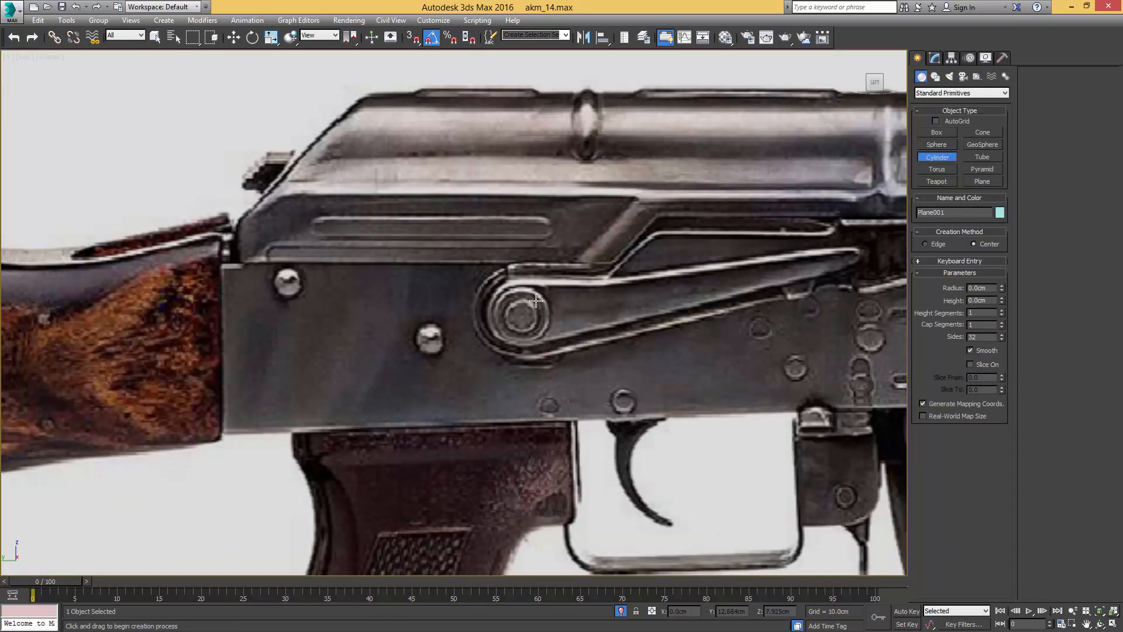
left_click_drag(522, 305, 536, 262)
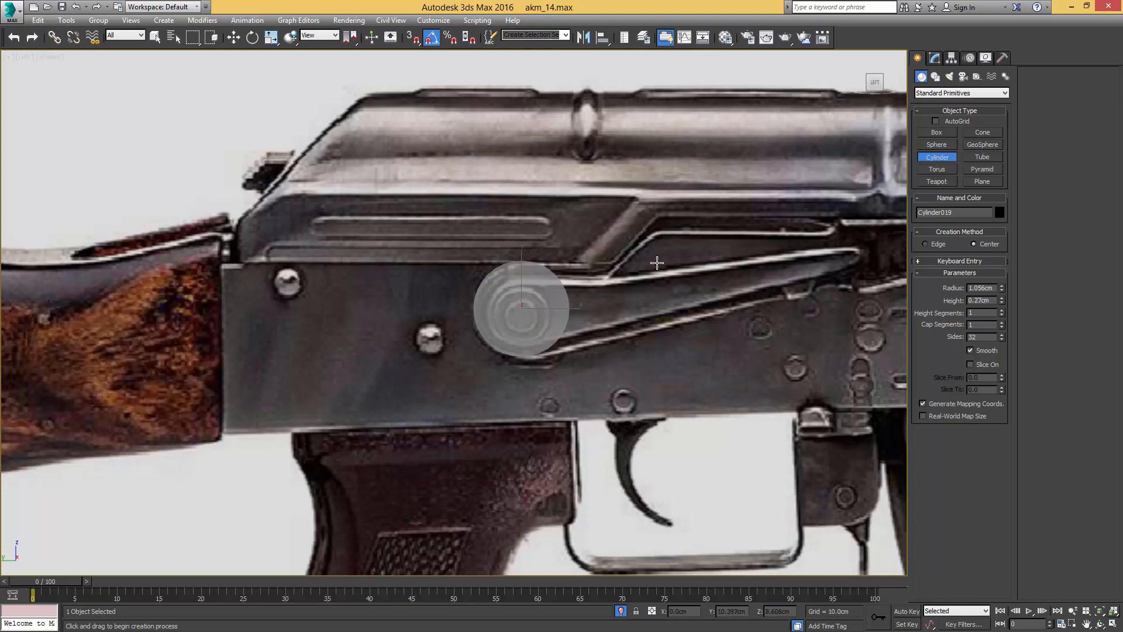
Step: Convert the cylinder to an Editable Poly, assign it the 01 - Default material and display its edges
key("ctrl+e")
key("alt+x")
middle_click_drag(583, 263, 561, 280, "alt")
key("m")
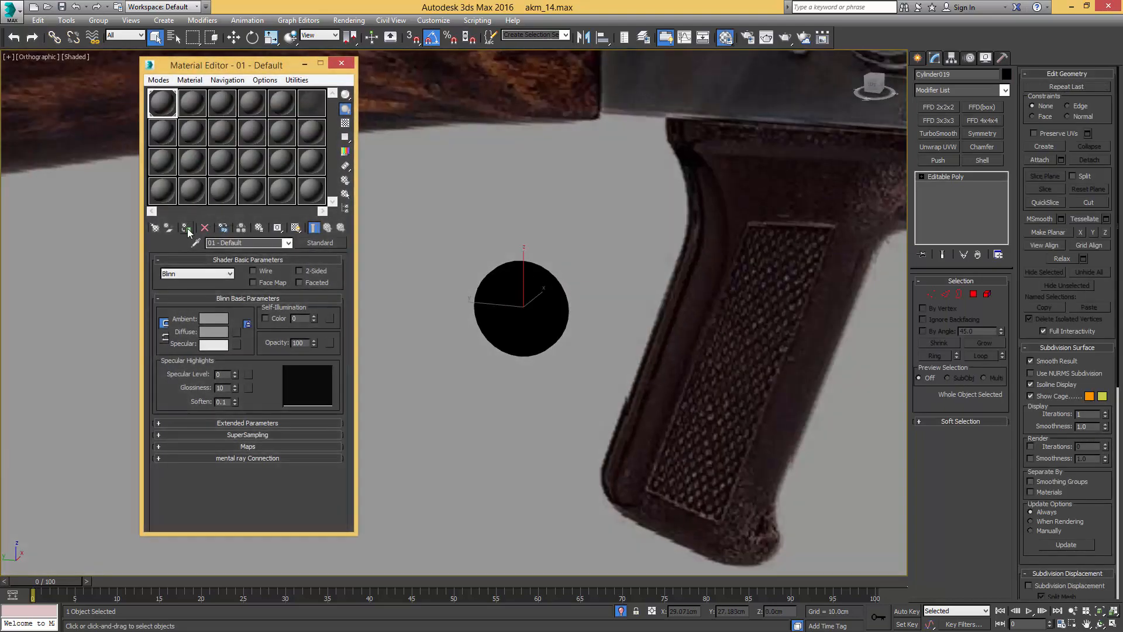
left_click(186, 229)
left_click(341, 62)
key("F4")
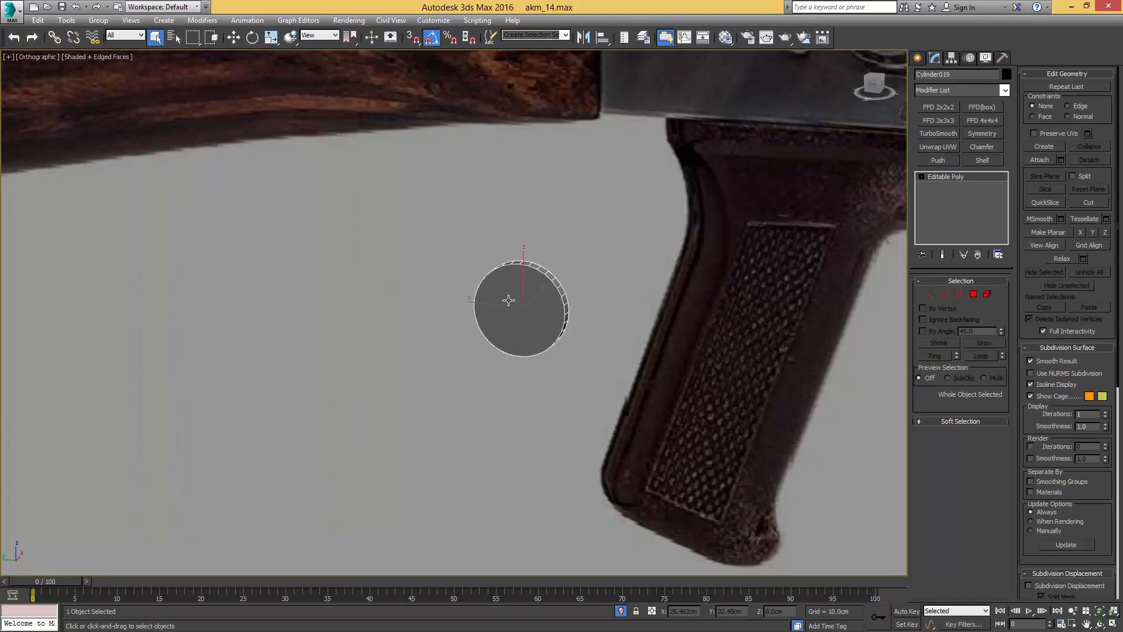
Step: Delete the cylinder's side and one cap, keeping a single flat disc, and make it see-through over the side reference
key("4")
left_click(508, 301)
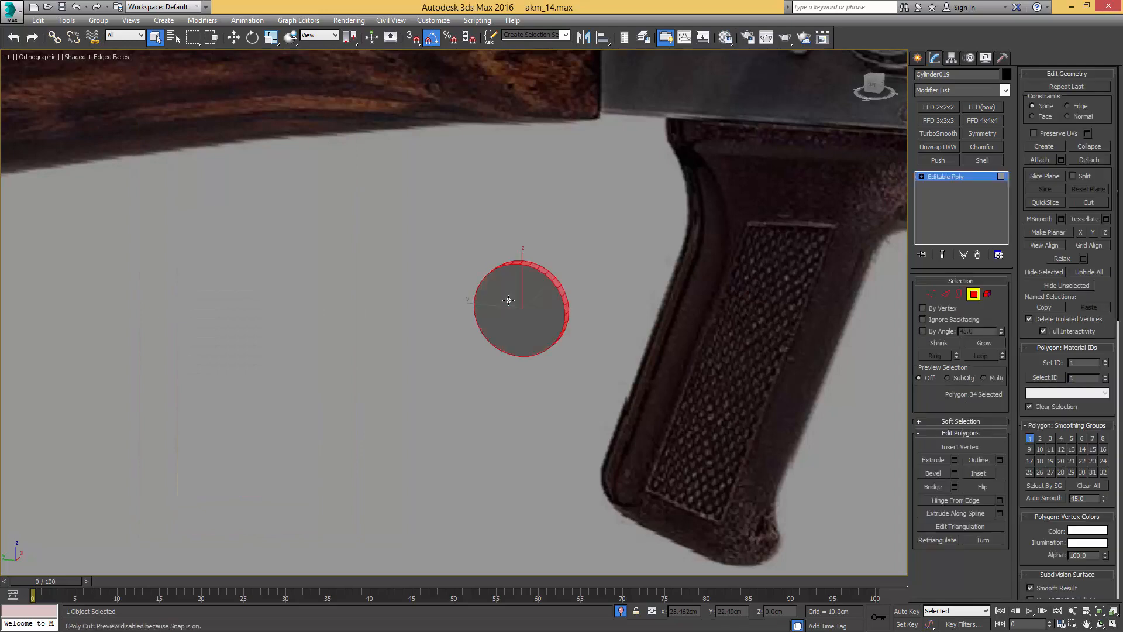
key("Delete")
left_click(523, 299)
key("l")
key("z")
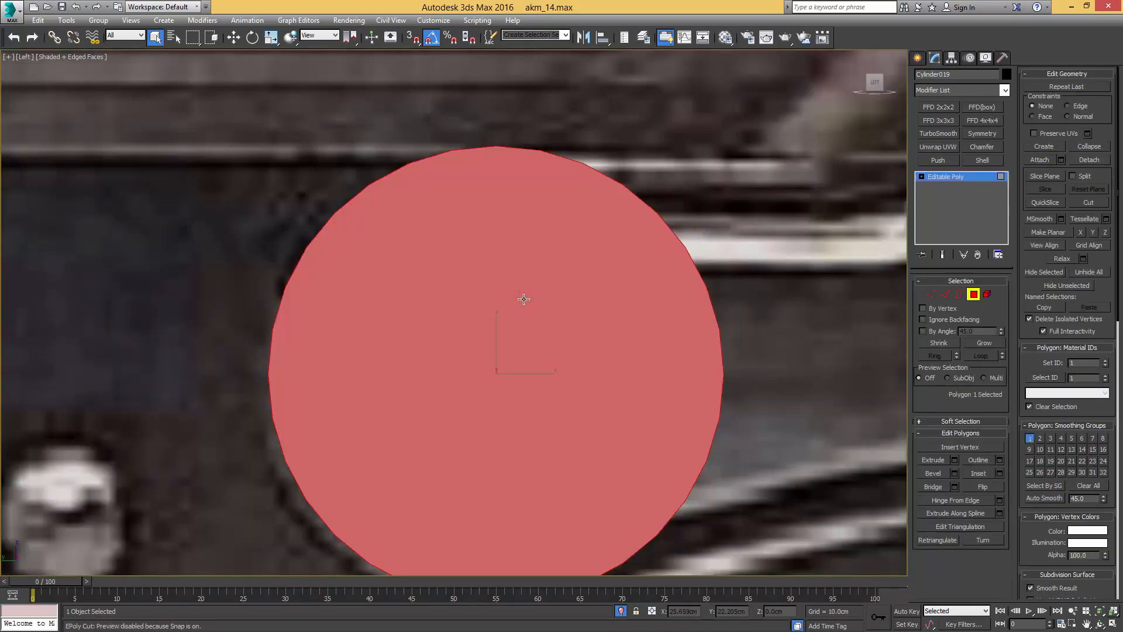
key("alt+x")
Step: Connect the disc's topmost vertex to the lower vertex where the lever's bottom edge begins, and delete the polygon on the lever side
scroll(527, 278, "down", 2)
key("1")
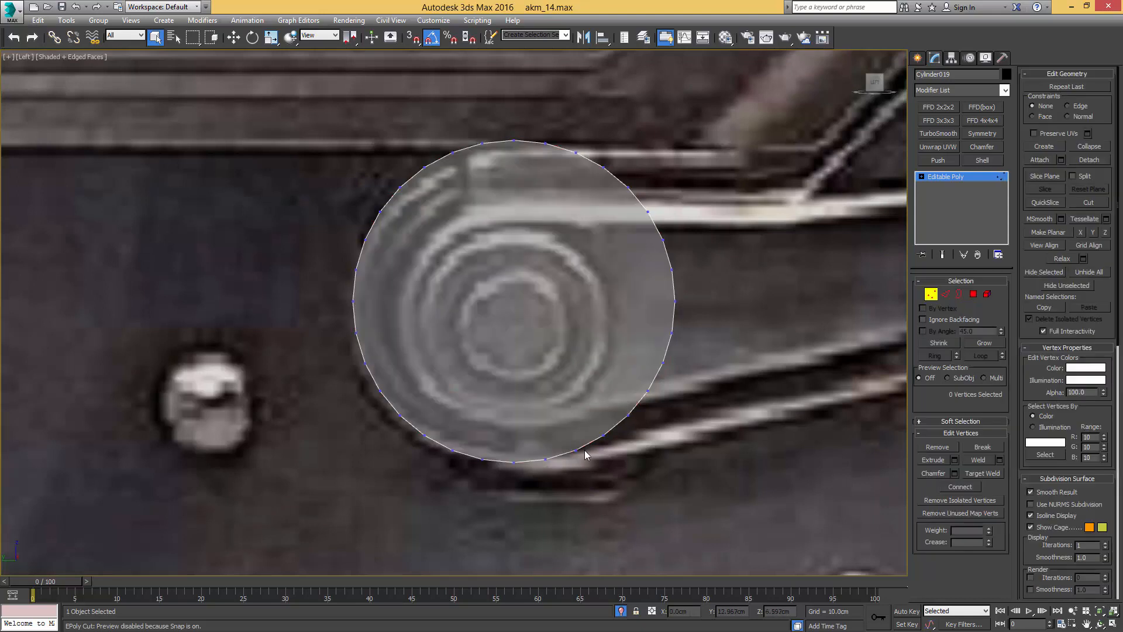
left_click(577, 448)
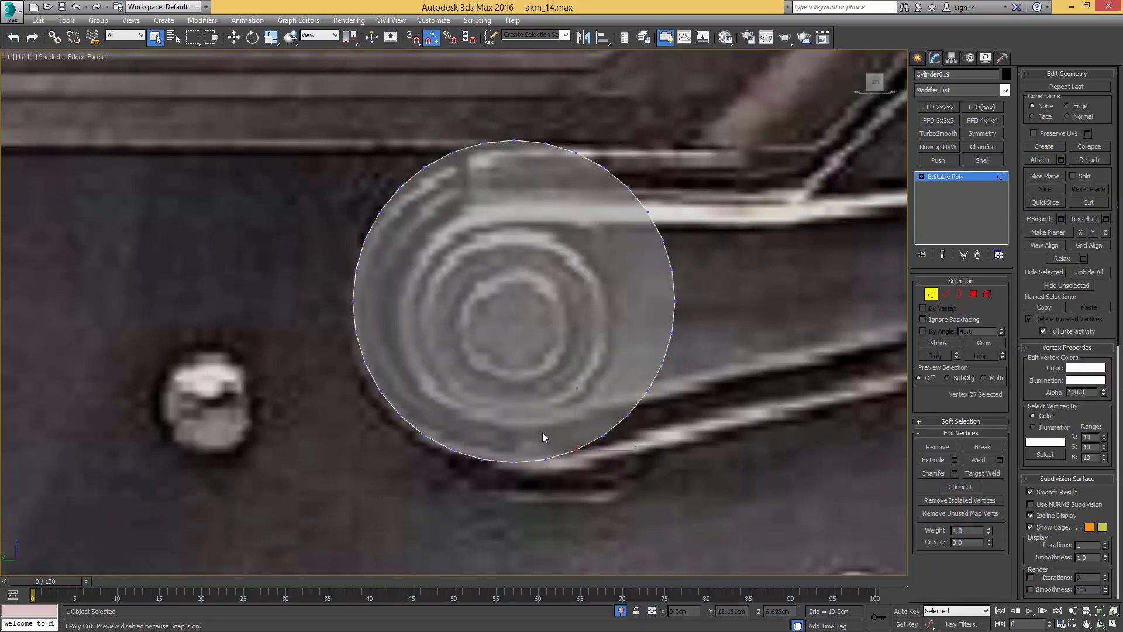
left_click(514, 140, "ctrl")
key("ctrl+shift+e")
key("4")
left_click(592, 274)
scroll(592, 274, "down", 2)
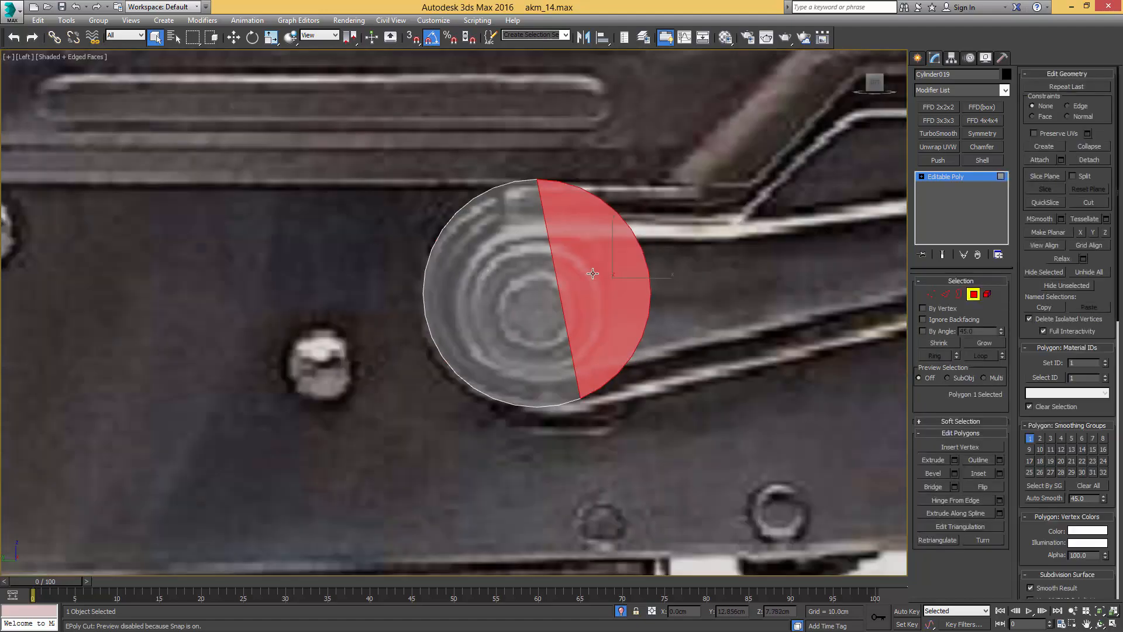
key("Delete")
Step: Check the lever in reference photo 7, and extend the cut disc's straight edge forward in a short and a long section to the lever's end
middle_click_drag(632, 268, 457, 307)
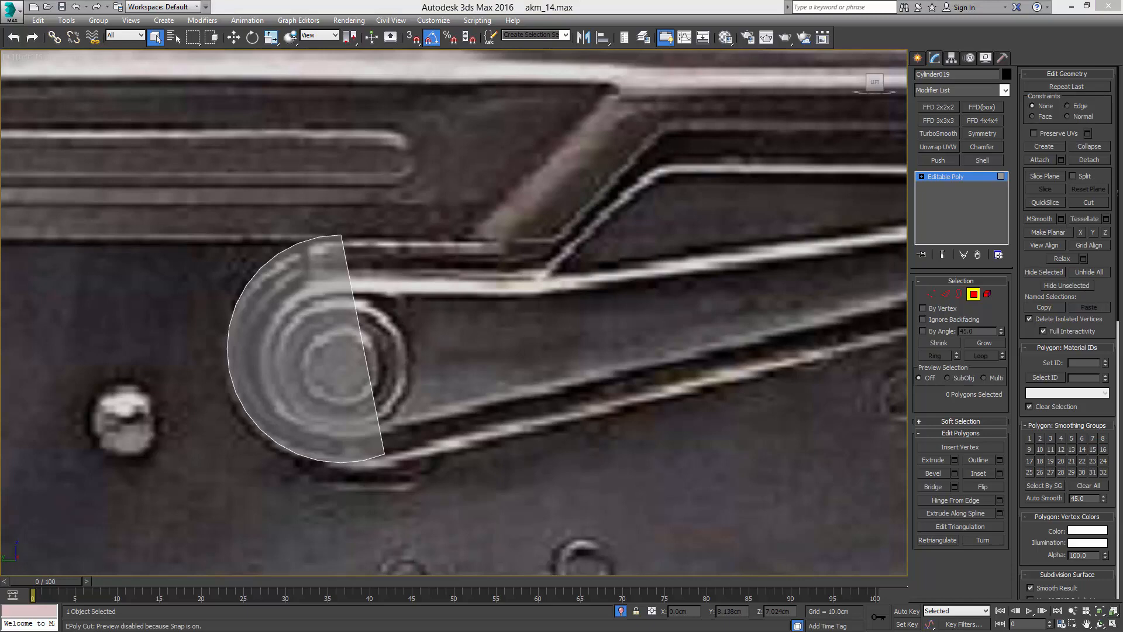
left_click_drag(1122, 94, 827, 101)
scroll(610, 310, "up", 5)
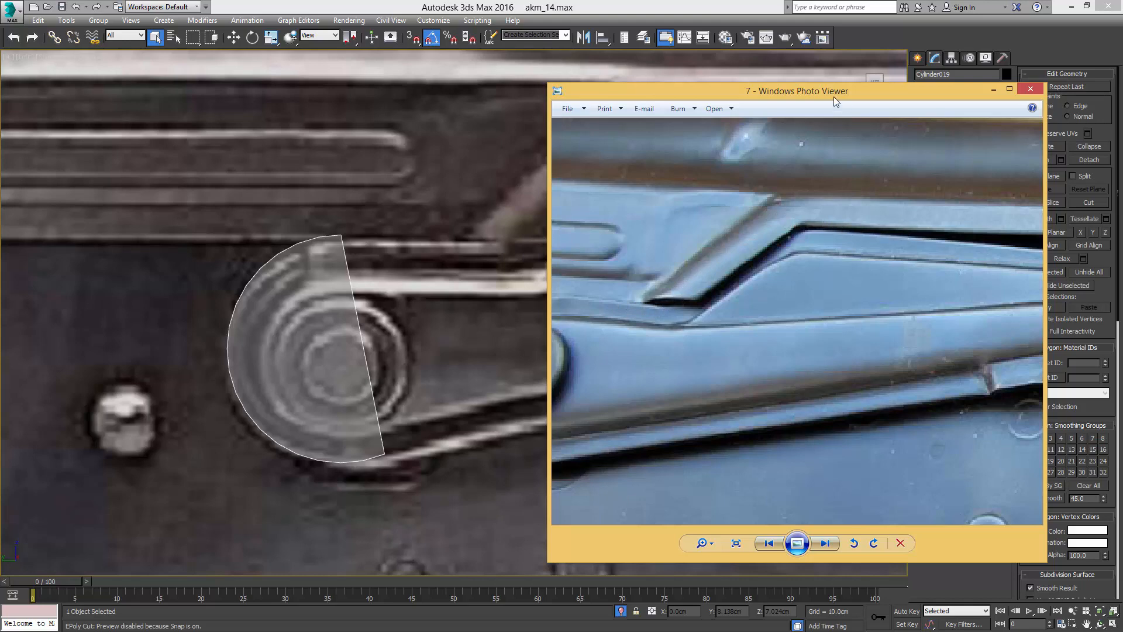
left_click_drag(833, 96, 1122, 114)
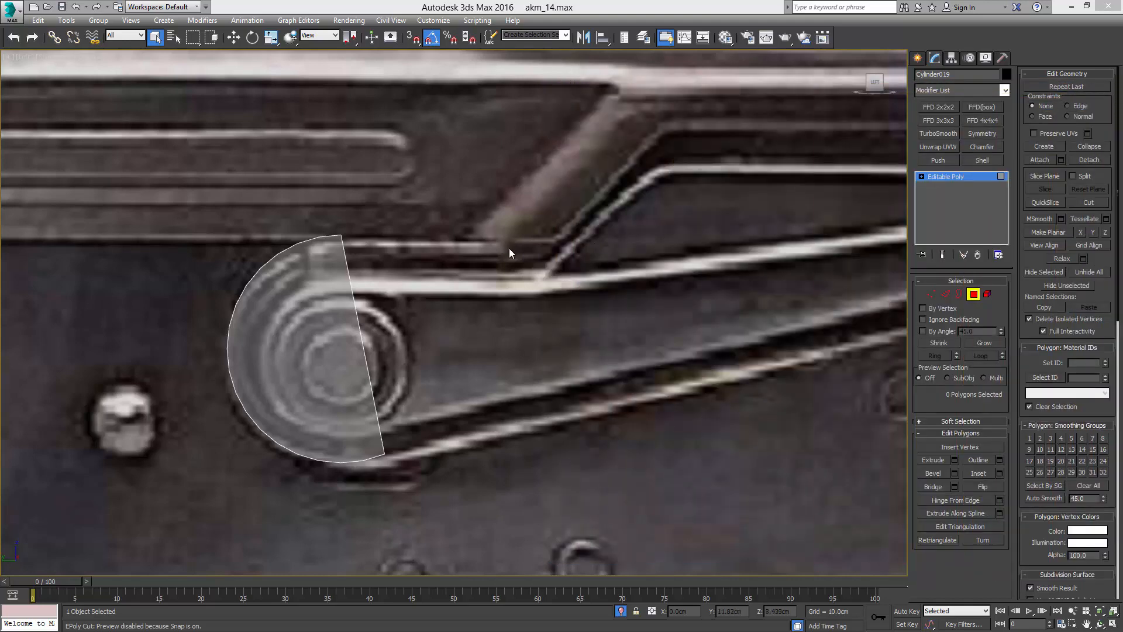
middle_click(360, 311)
key("2")
left_click(356, 306)
key("w")
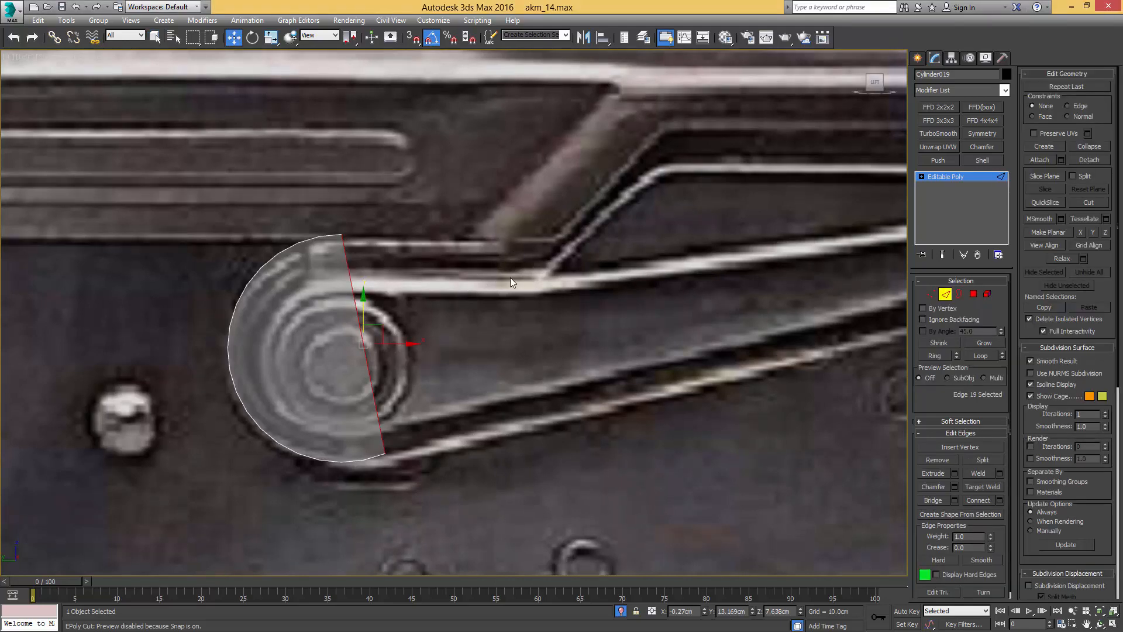
middle_click_drag(510, 277, 420, 296)
scroll(412, 294, "down", 2)
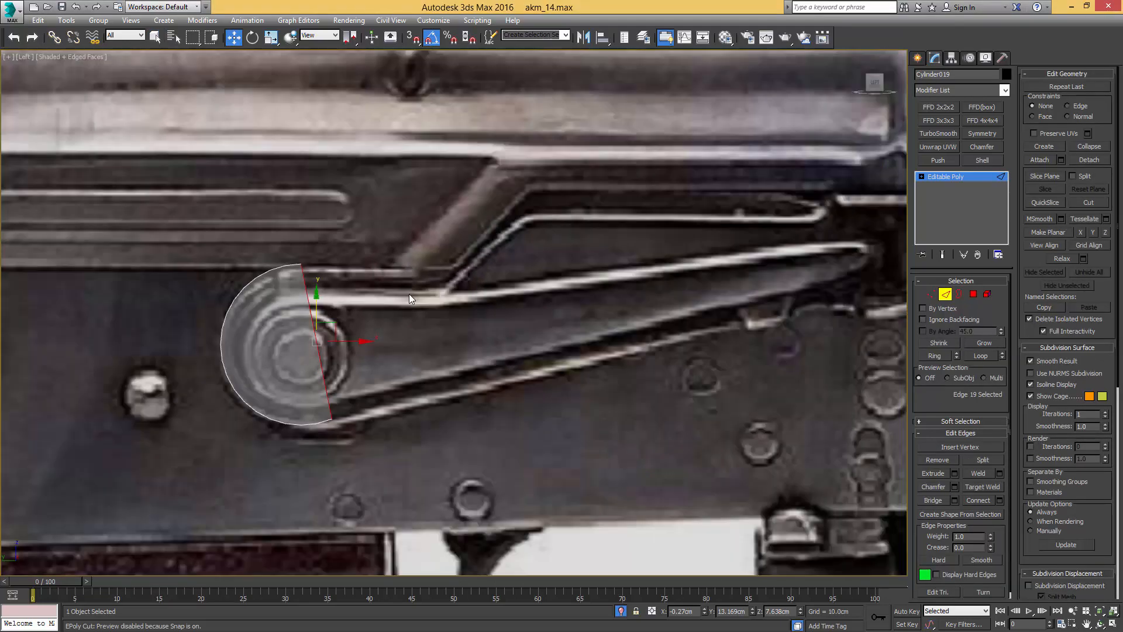
left_click_drag(363, 341, 842, 321, "shift")
middle_click_drag(843, 321, 654, 343)
left_click_drag(655, 343, 907, 341)
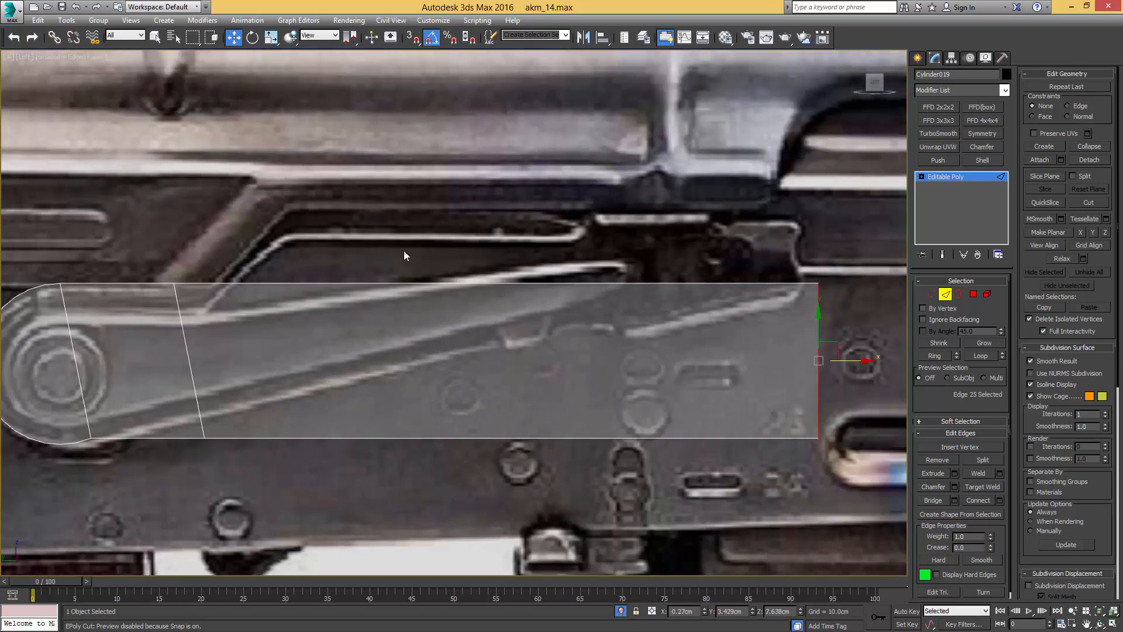
Step: Extend the long section's upper edge about 0.96 cm up along Z, and move its rear corner forward to match the lever's slope
middle_click_drag(255, 259, 355, 241)
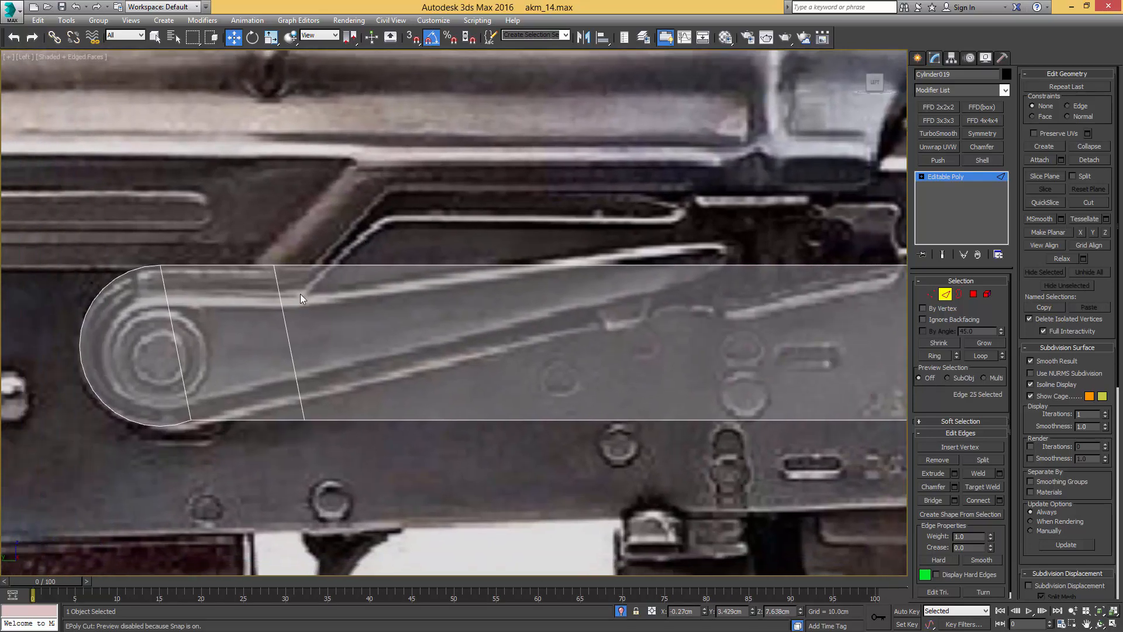
left_click(379, 265)
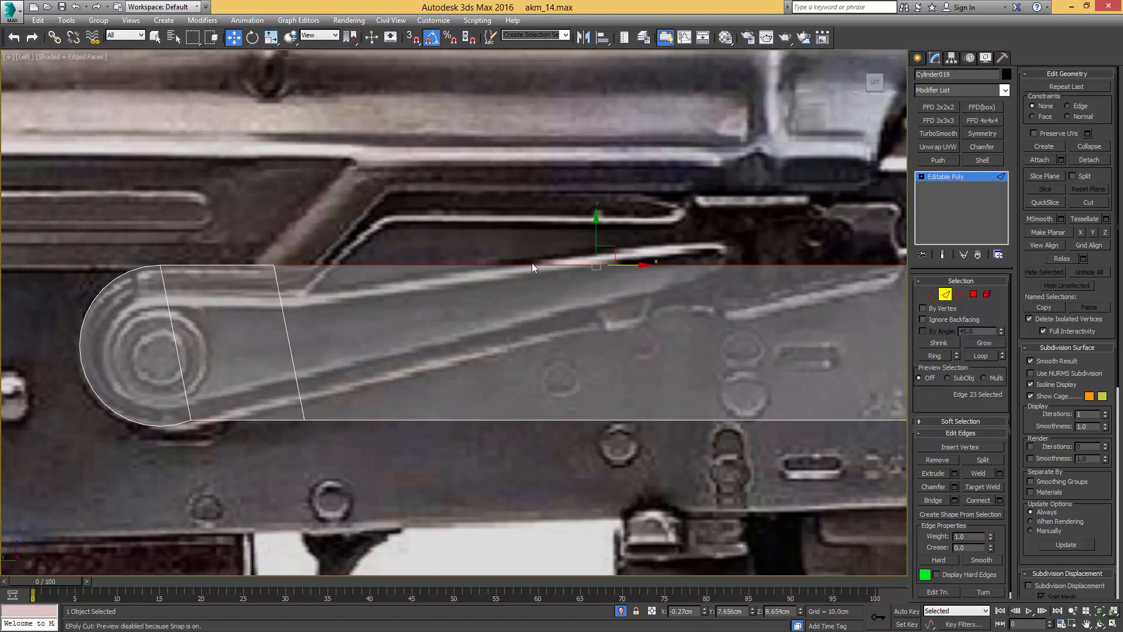
middle_click_drag(532, 262, 445, 272)
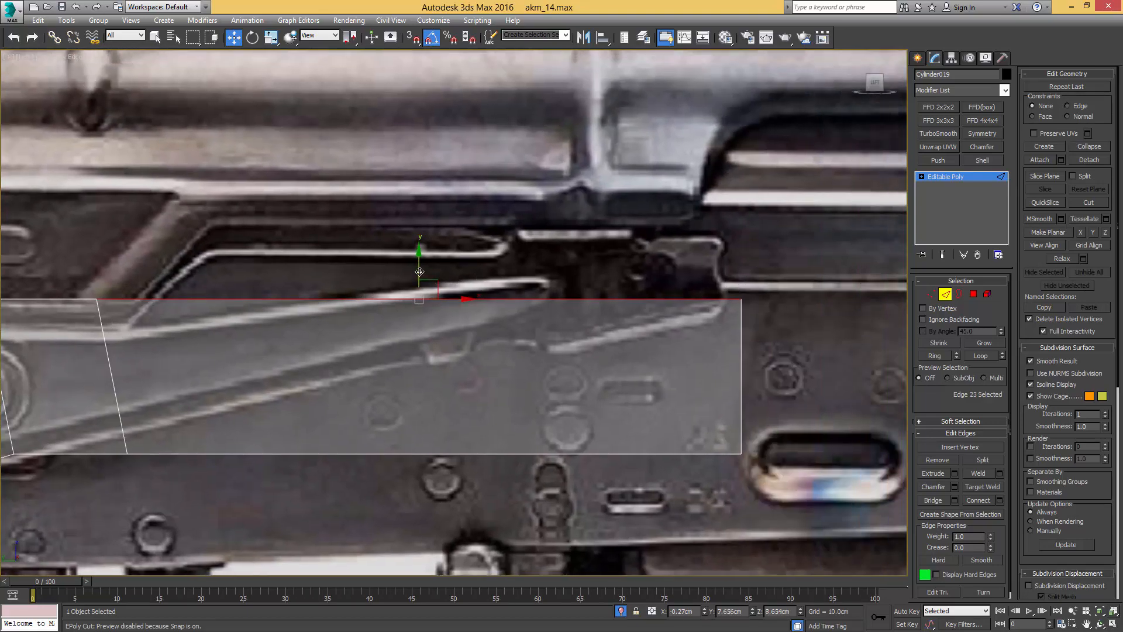
left_click_drag(419, 272, 430, 200, "shift")
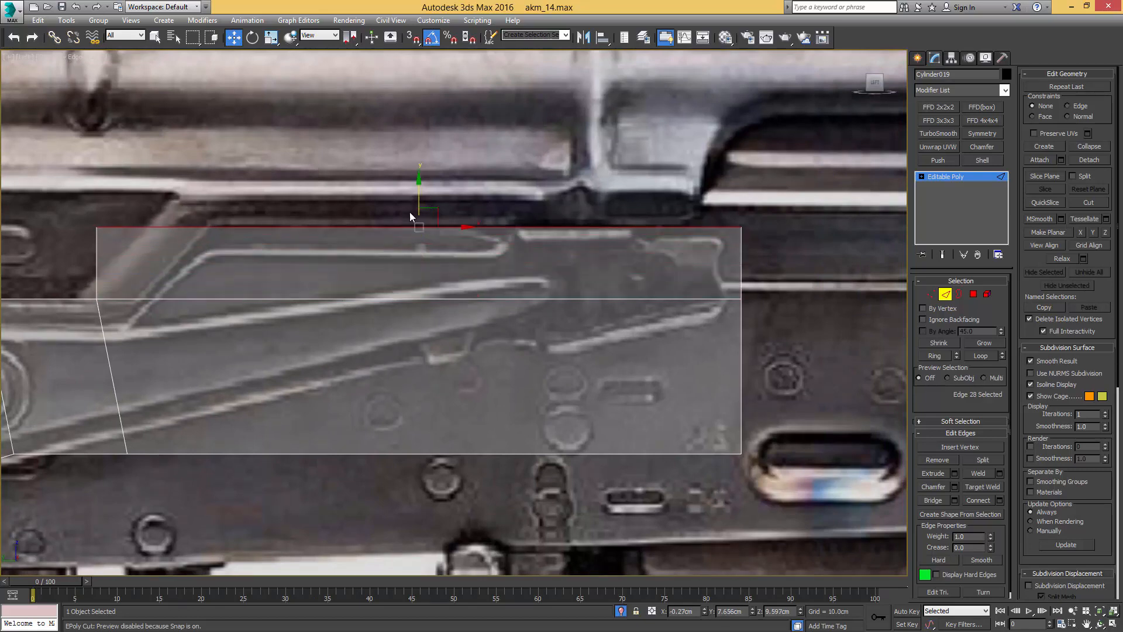
middle_click_drag(175, 276, 409, 286)
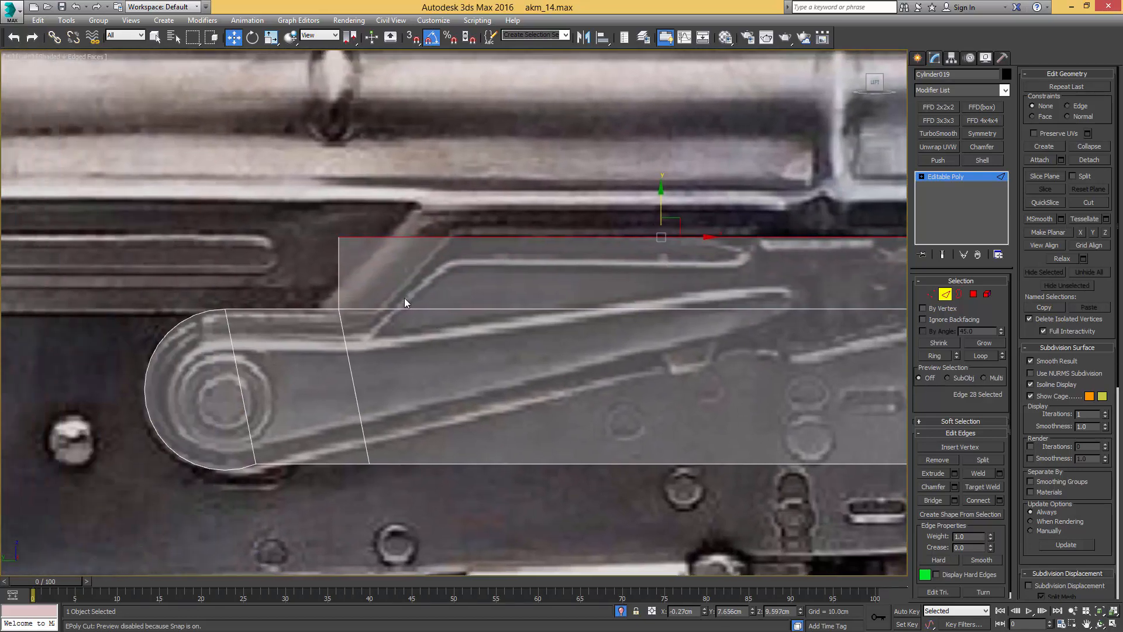
key("1")
left_click(339, 238)
left_click_drag(376, 235, 450, 228)
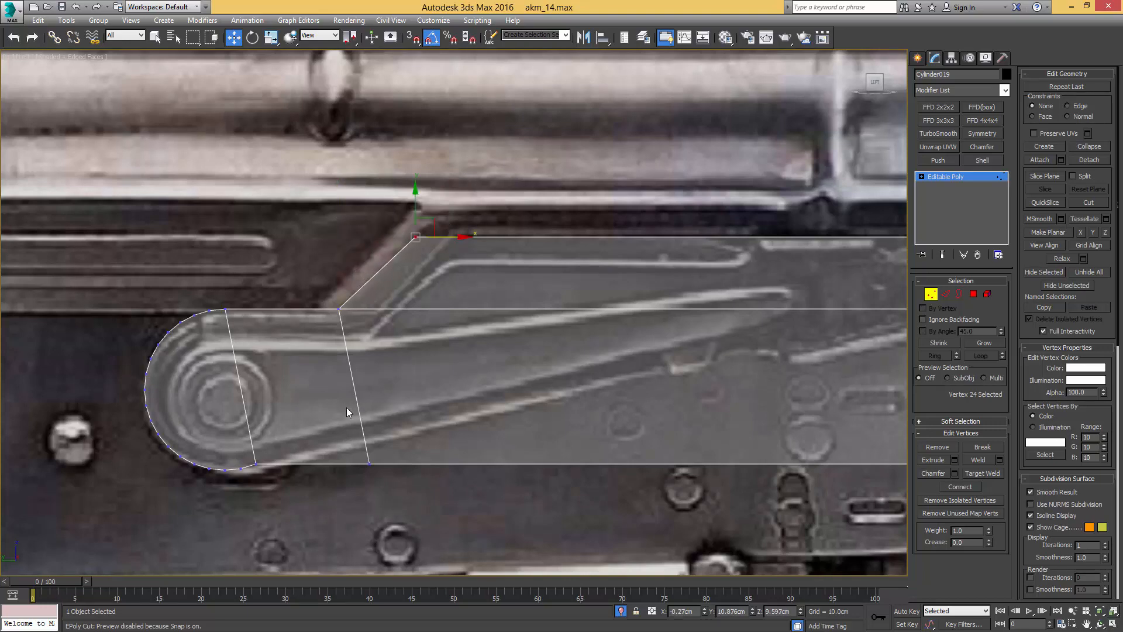
Step: Target-weld the dividing line's lower vertex to the rounded end's lower corner, and remove the horizontal edge across the long section
key("ctrl+shift+w")
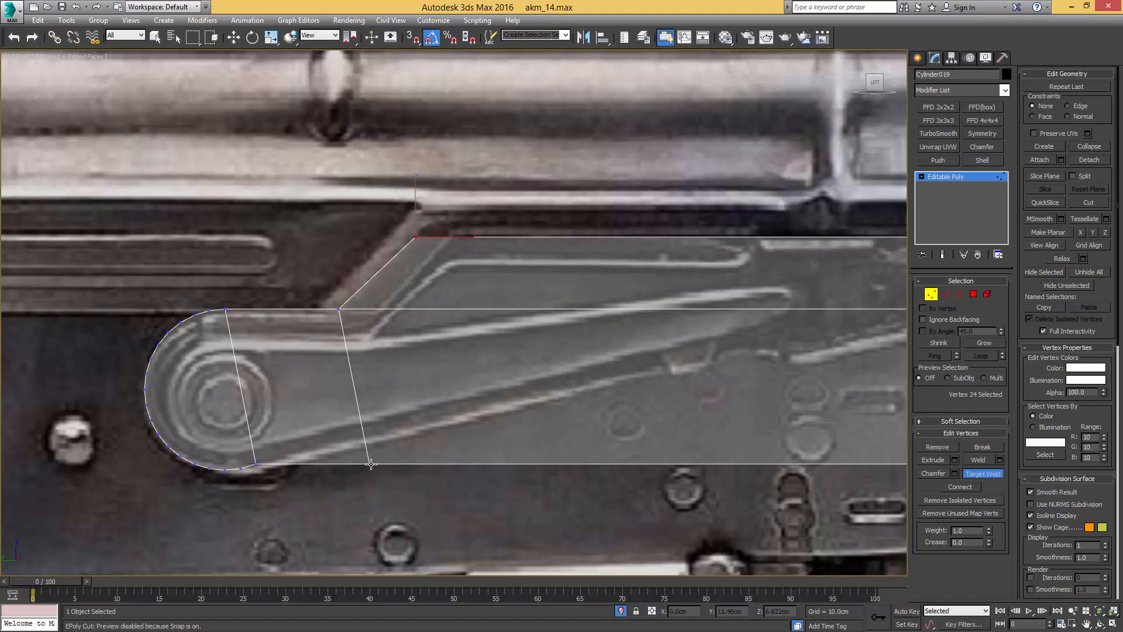
left_click(256, 464)
middle_click_drag(632, 432, 436, 435)
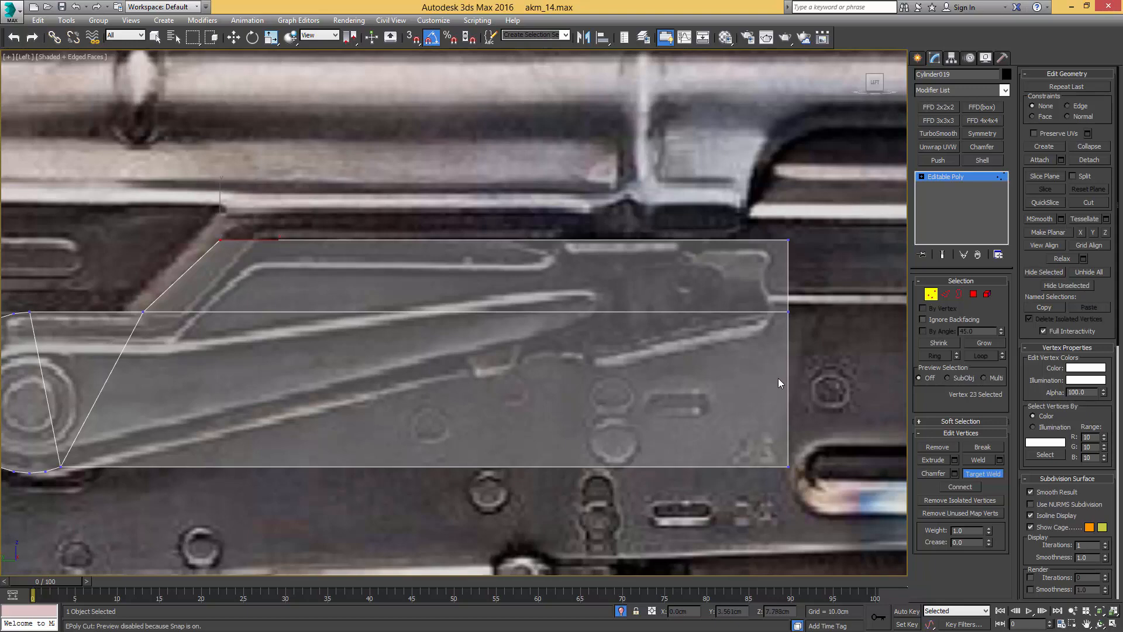
key("2")
left_click(587, 312)
key("BackSpace")
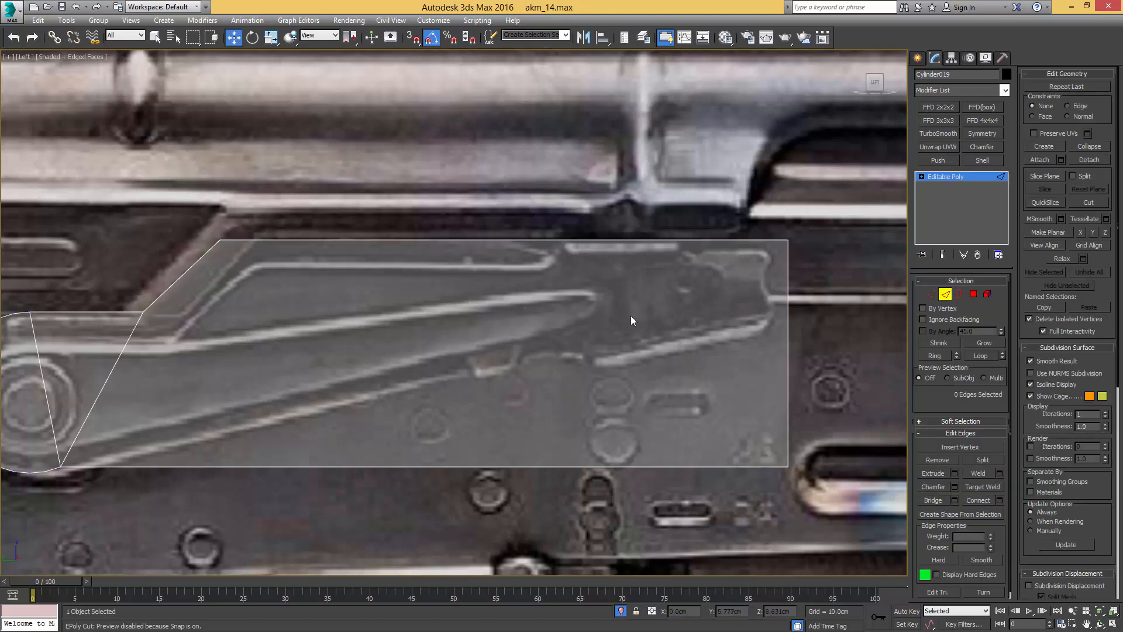
key("1")
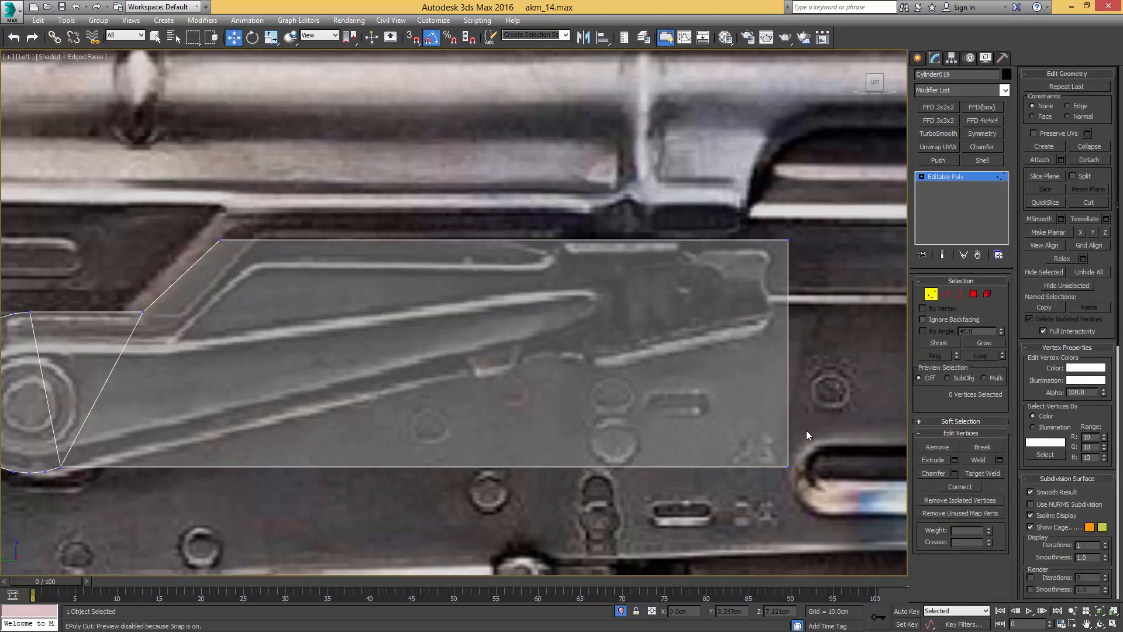
Step: Raise the lever tip's lower vertex about 2.33 cm along Z onto the sloping bottom edge, and nudge the vertex where that edge meets the disc
left_click(788, 466)
middle_click_drag(788, 440, 863, 430)
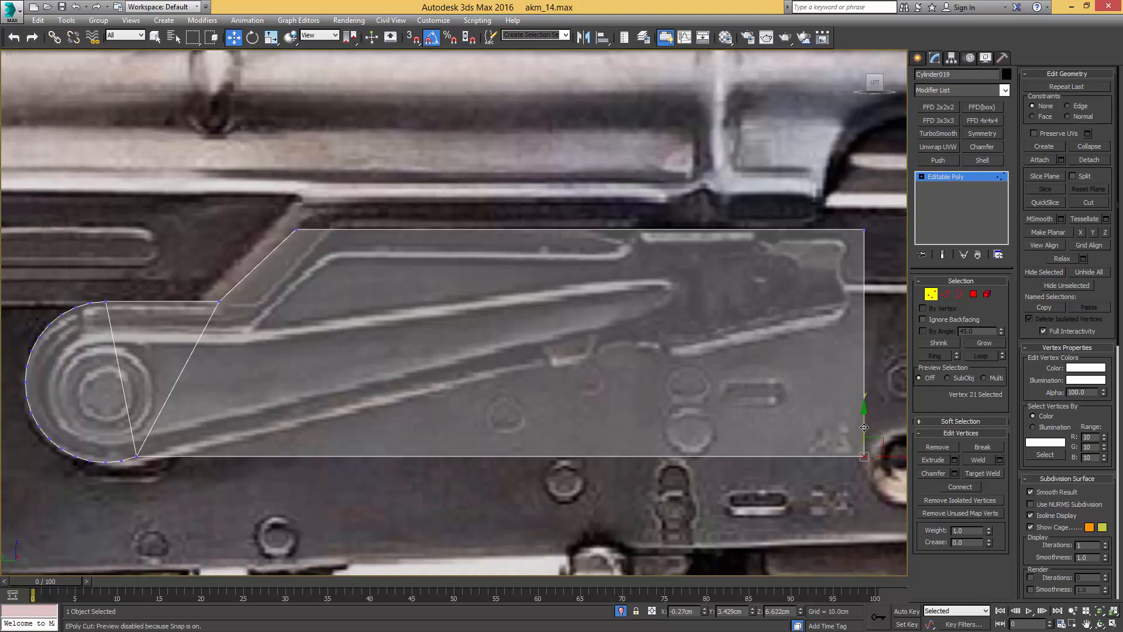
left_click_drag(864, 427, 849, 252)
middle_click_drag(133, 443, 413, 373)
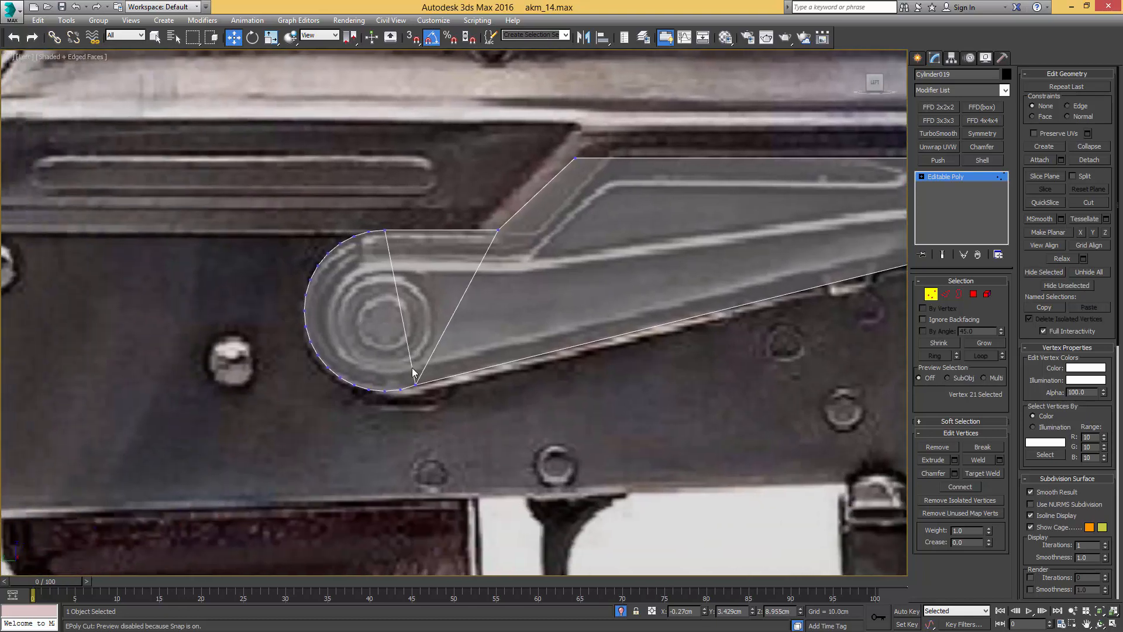
scroll(413, 372, "up", 3)
left_click(413, 377)
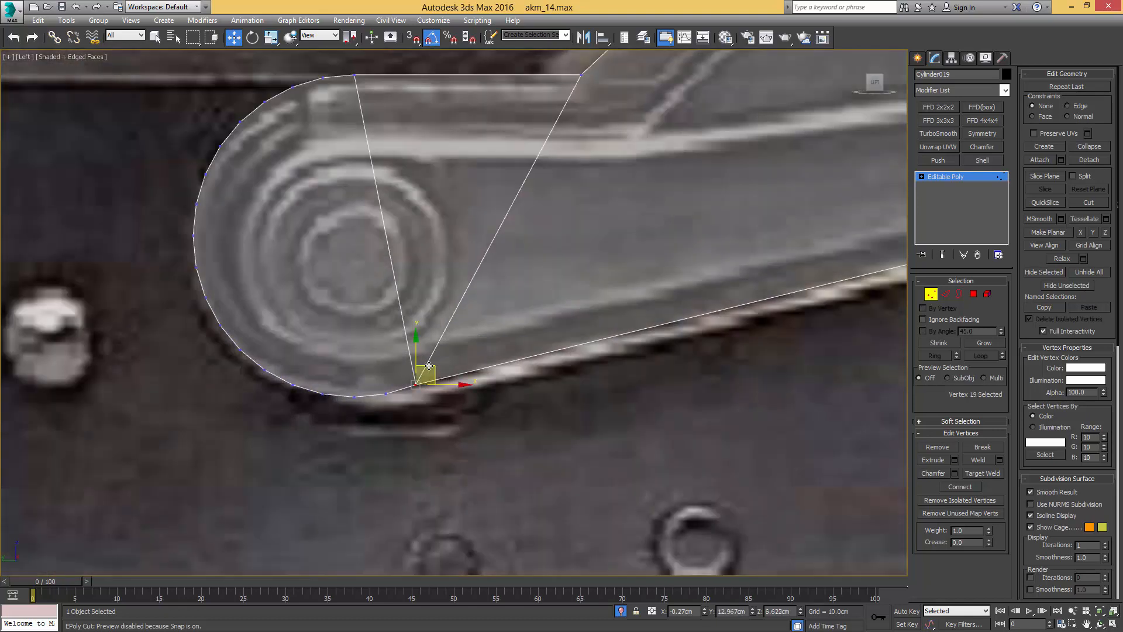
left_click_drag(430, 366, 435, 371)
scroll(451, 357, "down", 2)
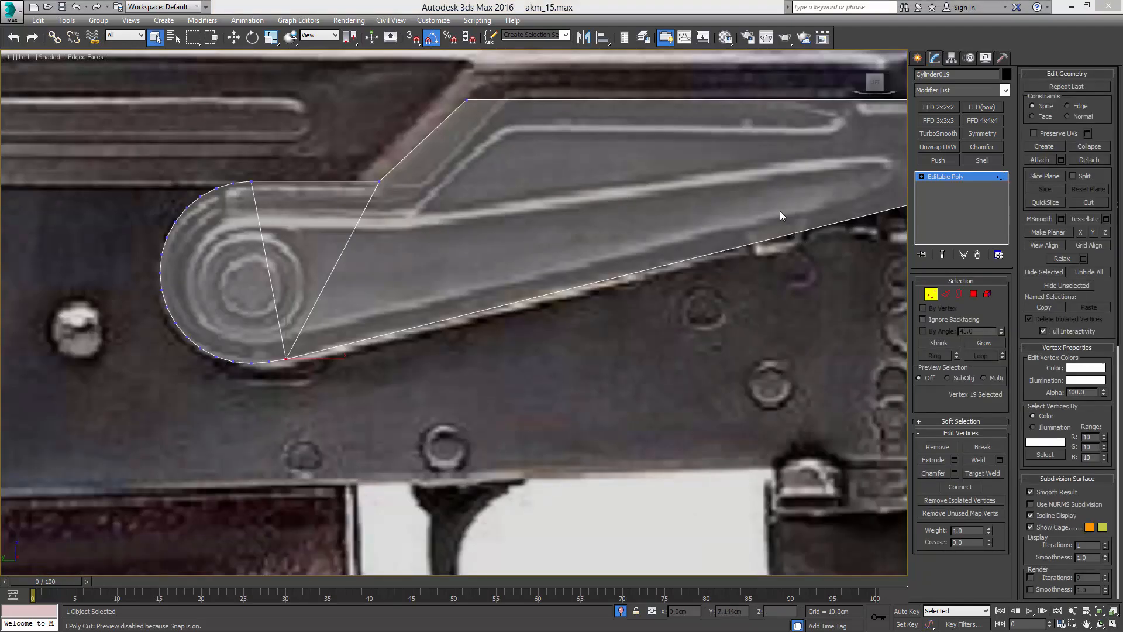
Step: Remove the two edges that cross the lever between its rounded end and the long section
key("z")
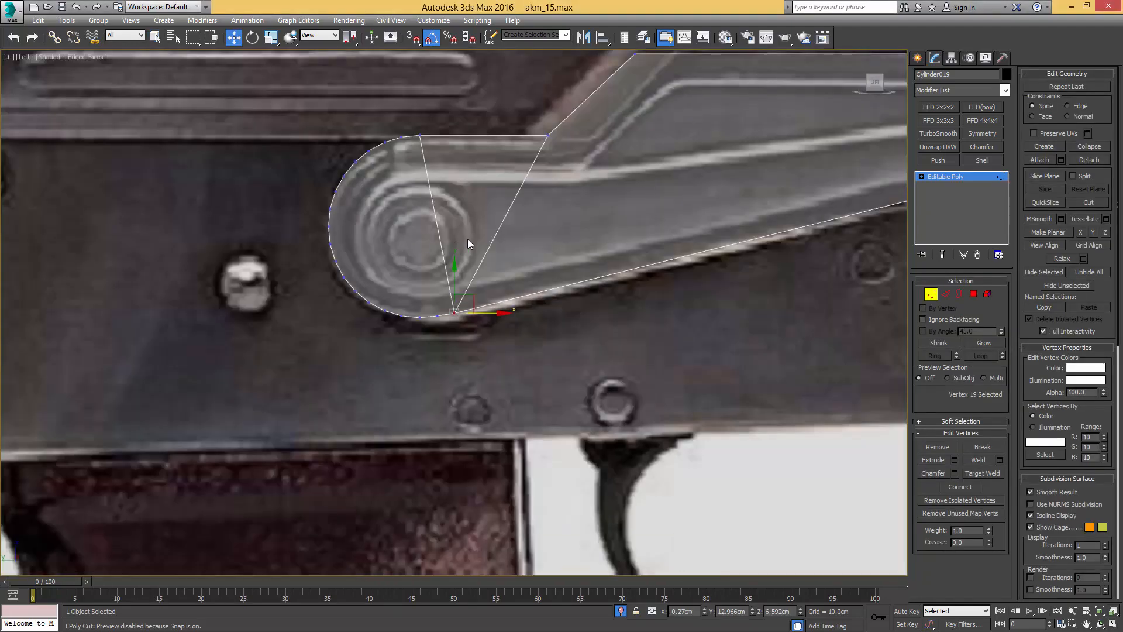
key("2")
left_click_drag(402, 237, 584, 238)
left_click(583, 238)
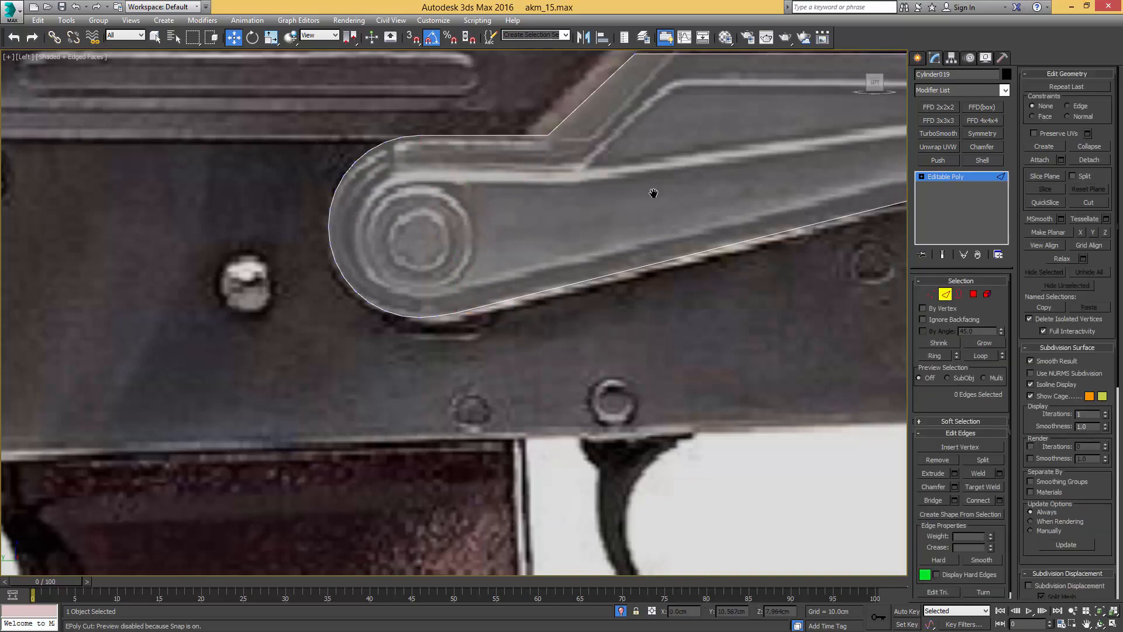
scroll(476, 286, "down", 3)
middle_click_drag(477, 287, 381, 283)
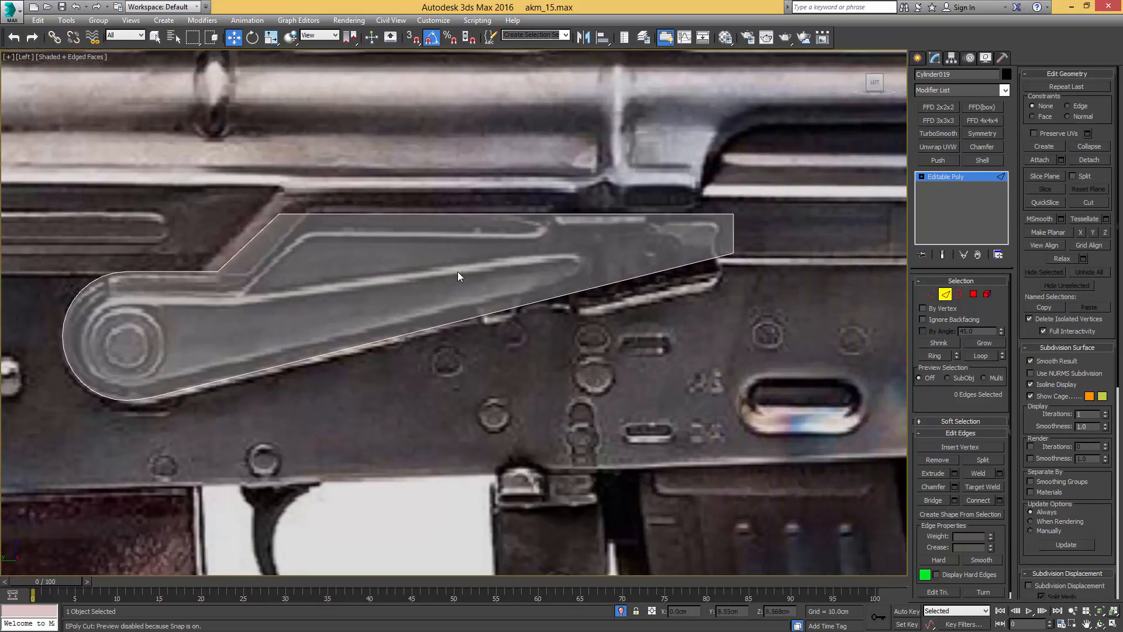
Step: Slide the lever tip's vertices about 0.29 cm rearward with the Edge constraint to match the reference end
key("1")
left_click_drag(777, 201, 698, 280)
key("shift+x")
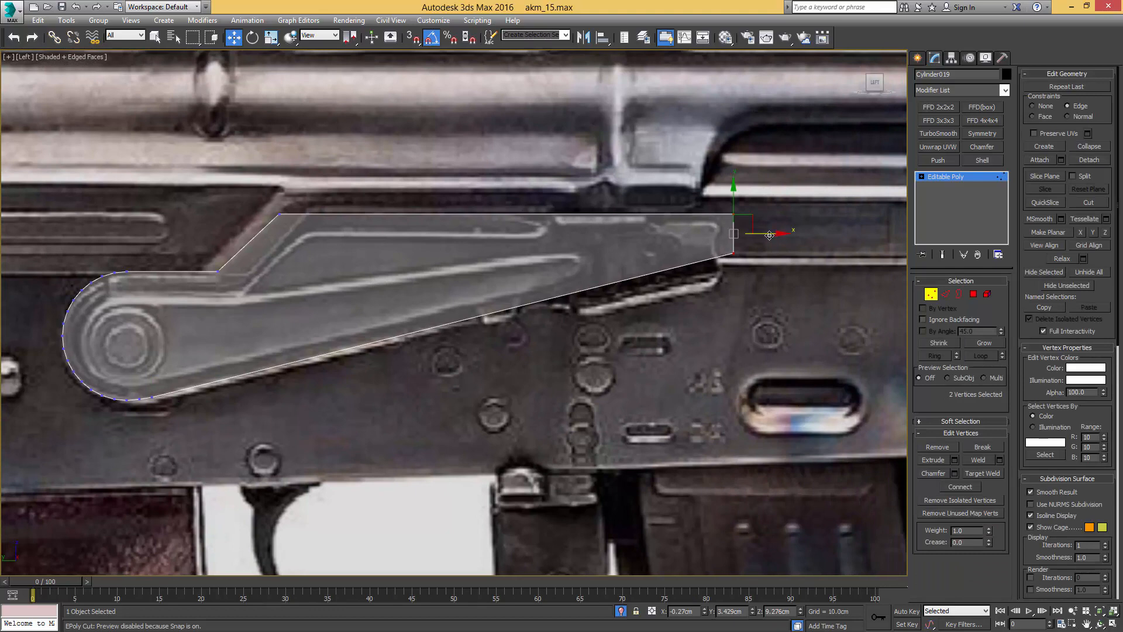
left_click_drag(774, 235, 757, 233)
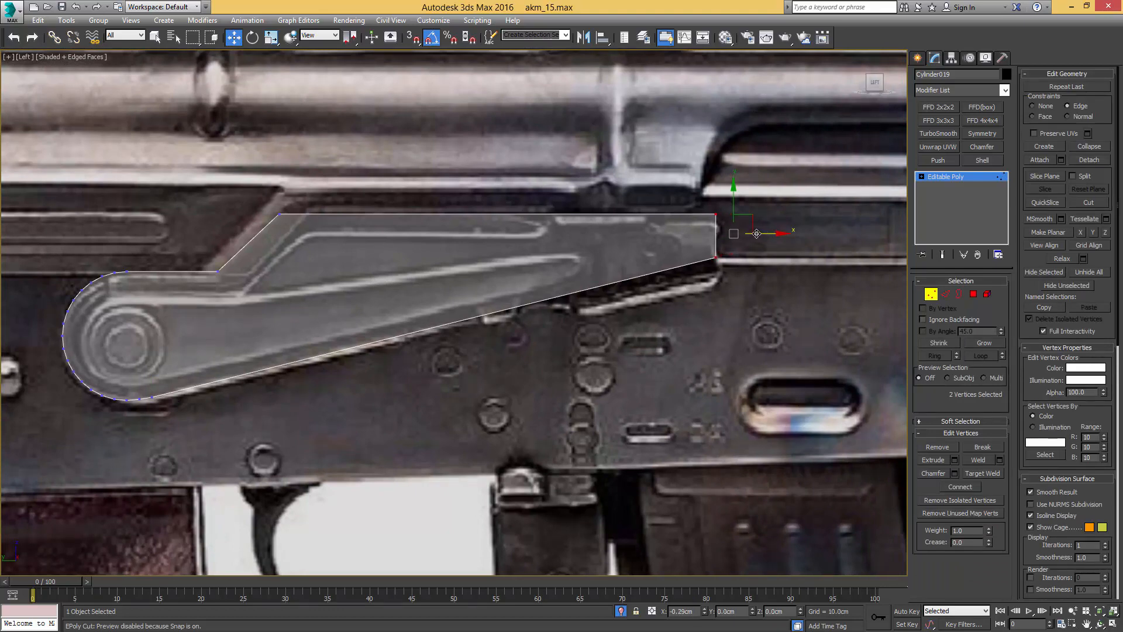
Step: Lower the whole lever about 0.06 cm along Z to line it up with the reference
middle_click_drag(458, 273, 608, 231)
key("1")
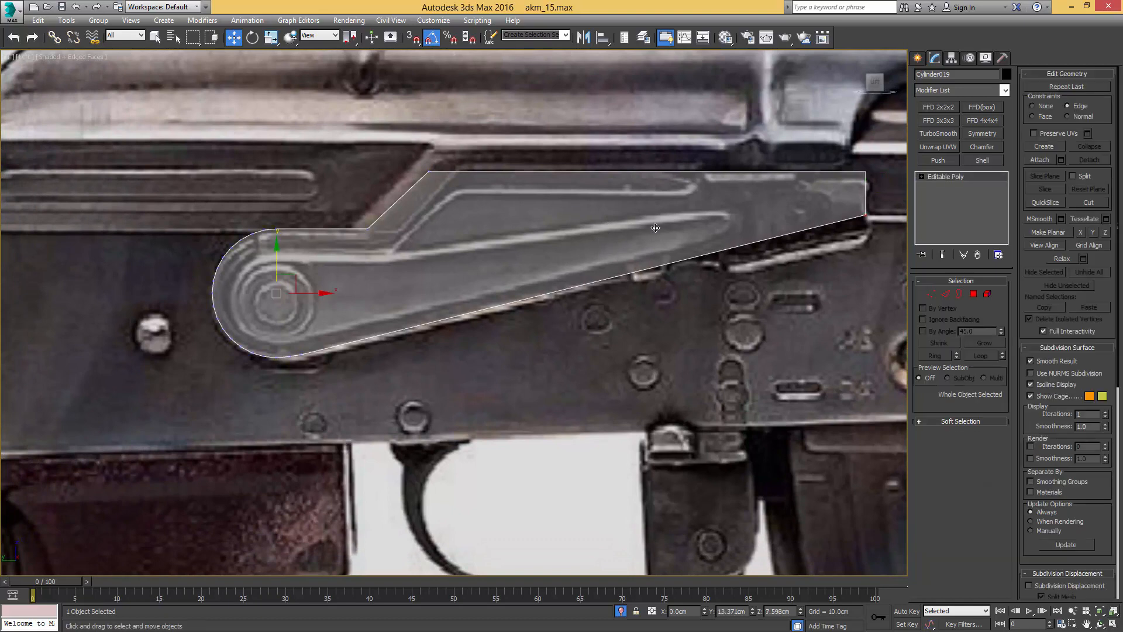
left_click_drag(276, 261, 278, 264)
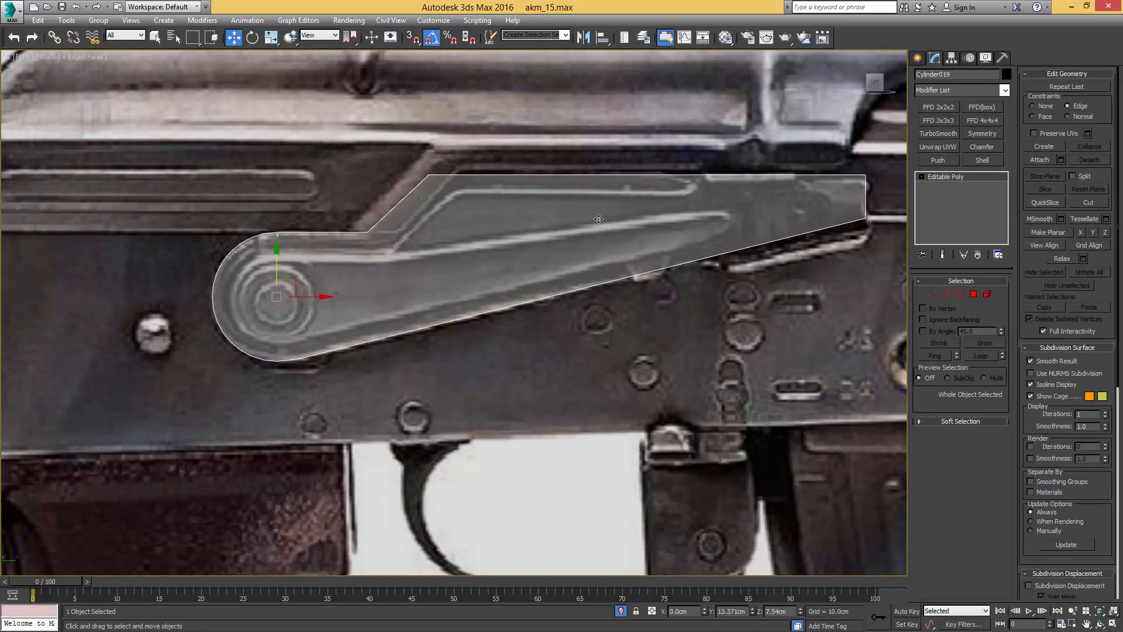
middle_click_drag(660, 218, 577, 238)
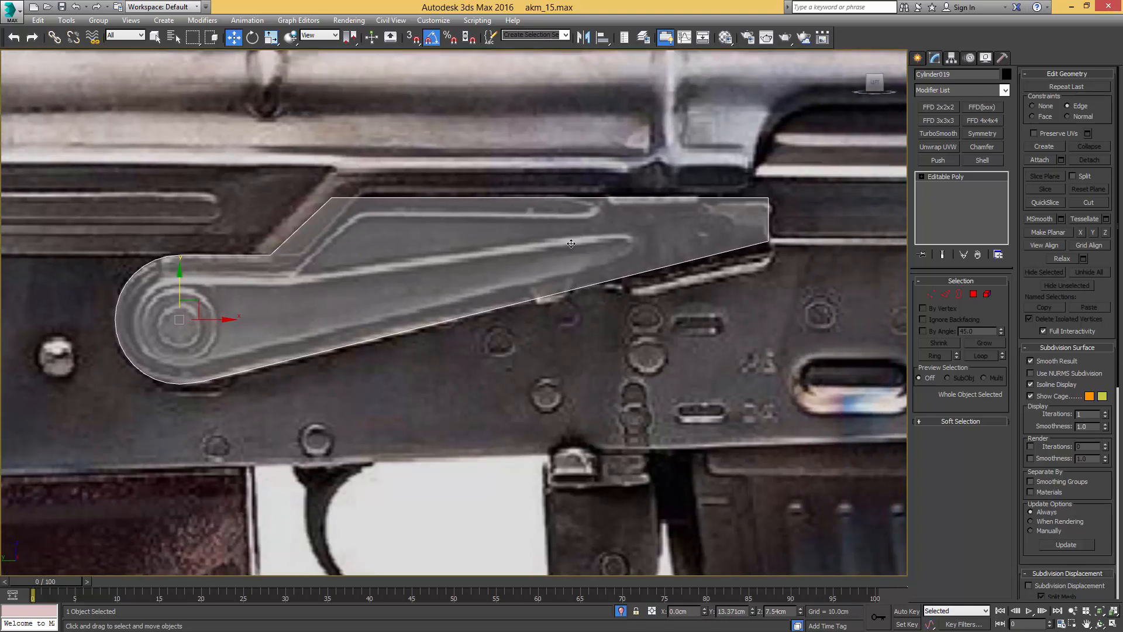
Step: Inset the lever's face polygon to form an even border strip matching the raised outline in the reference
key("4")
left_click(571, 244)
key("shift+i")
left_click_drag(497, 244, 503, 261)
Step: Connect the lever's long edges twice and slide both new dividing lines forward to stand upright near the tip
key("2")
key("w")
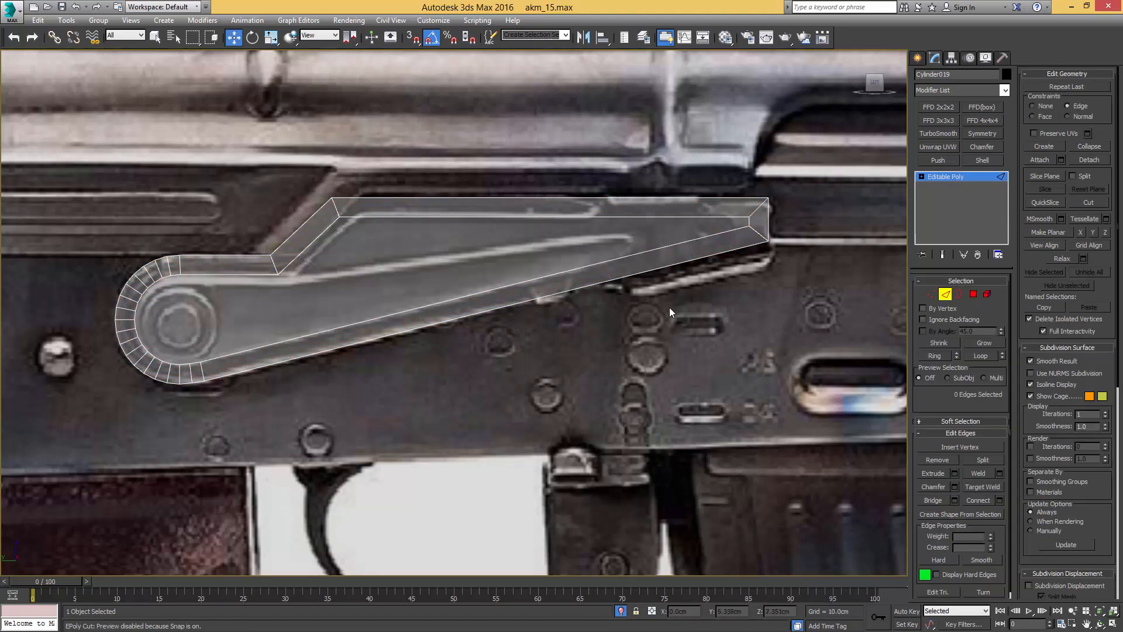
left_click_drag(669, 307, 663, 186)
key("ctrl+shift+e")
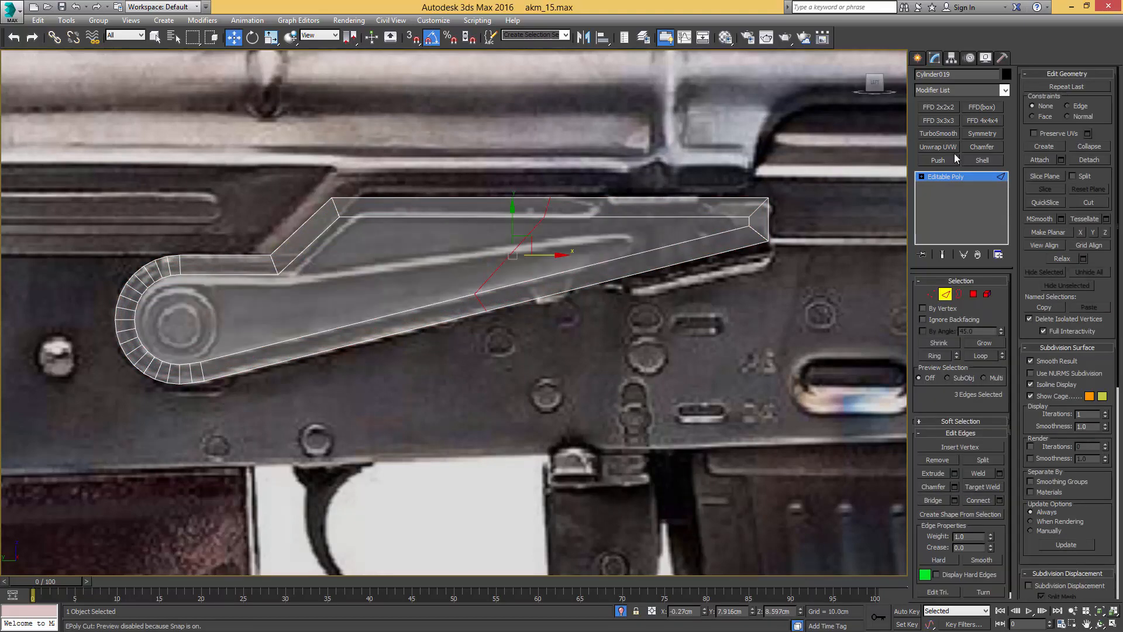
left_click_drag(552, 253, 685, 237)
left_click_drag(697, 297, 711, 186)
key("ctrl+shift+e")
left_click_drag(739, 227, 723, 221)
Step: Cut a rounded notch outline into the lever's lower border strip behind the dividing lines, reaching up to the inset edge
scroll(643, 263, "up", 4)
key("1")
key("alt+c")
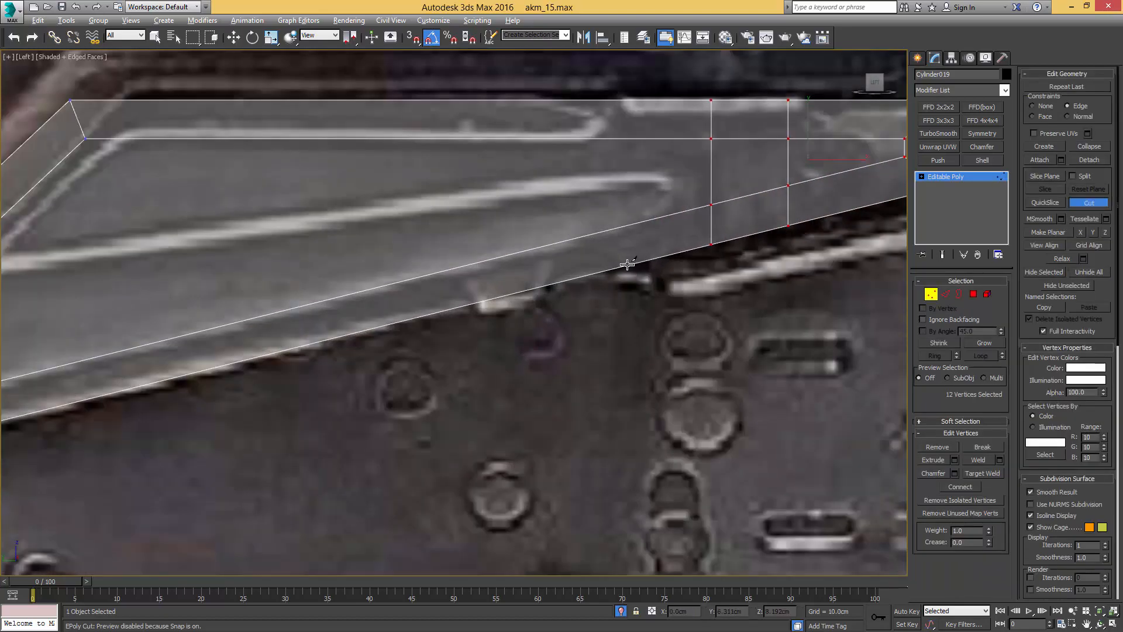
left_click(627, 265)
left_click(613, 250)
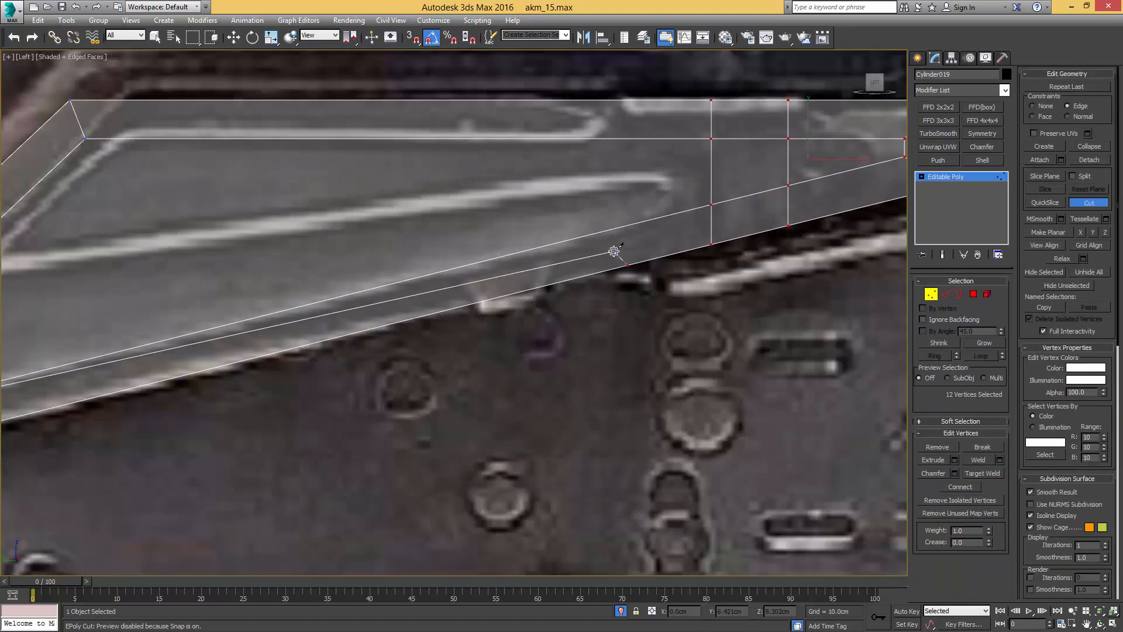
left_click(586, 239)
left_click(549, 284)
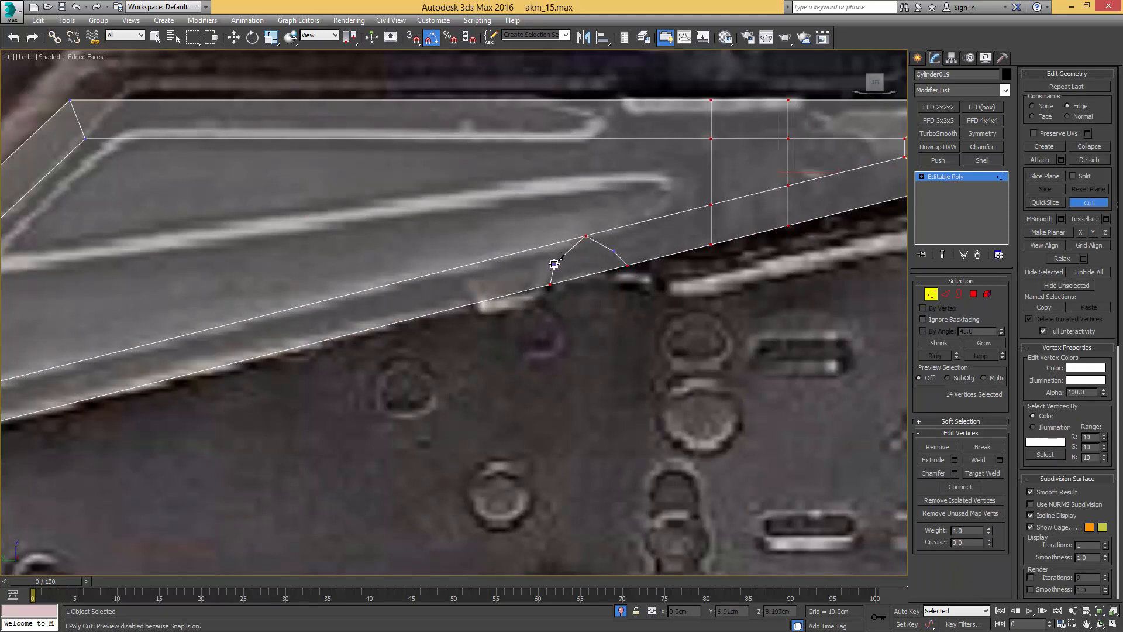
left_click(558, 246)
left_click(565, 241)
right_click(576, 243)
Step: Cut a slanted line across the lower border strip behind the notch and another across the upper strip near the front
left_click(477, 303)
left_click(453, 269)
right_click(468, 259)
scroll(567, 189, "down", 2)
scroll(566, 190, "up", 2)
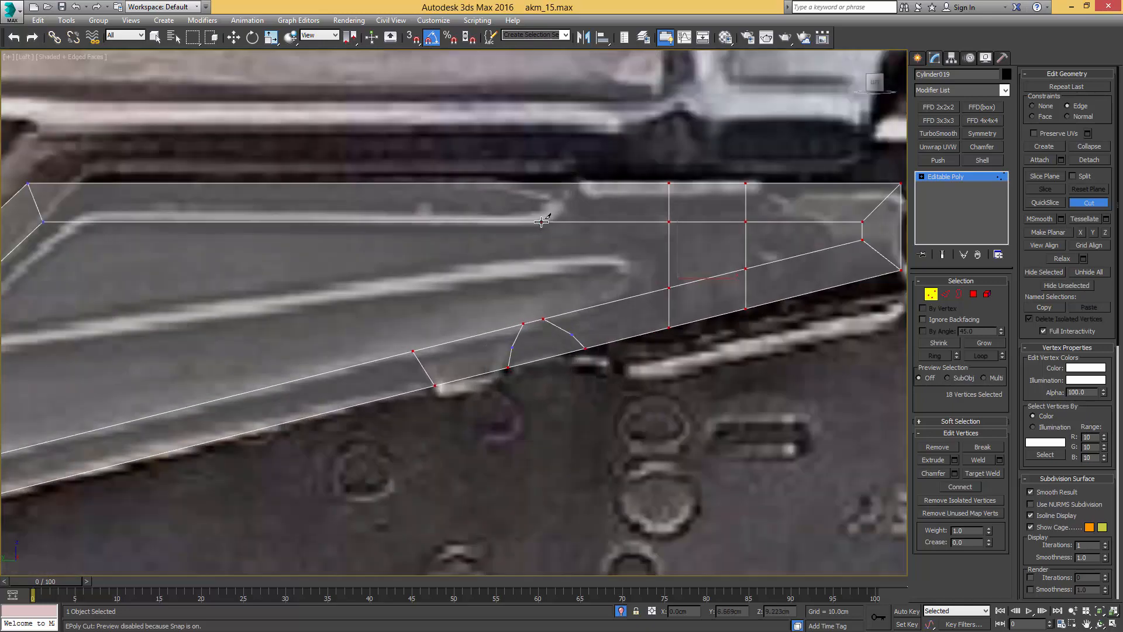
left_click(541, 222)
left_click(574, 184)
right_click(595, 203)
scroll(594, 203, "down", 5)
scroll(499, 231, "up", 2)
Step: Bevel the lever's inner face, front section and small lower tab with a height of 0.211 cm and an outline of -0.029 cm
key("4")
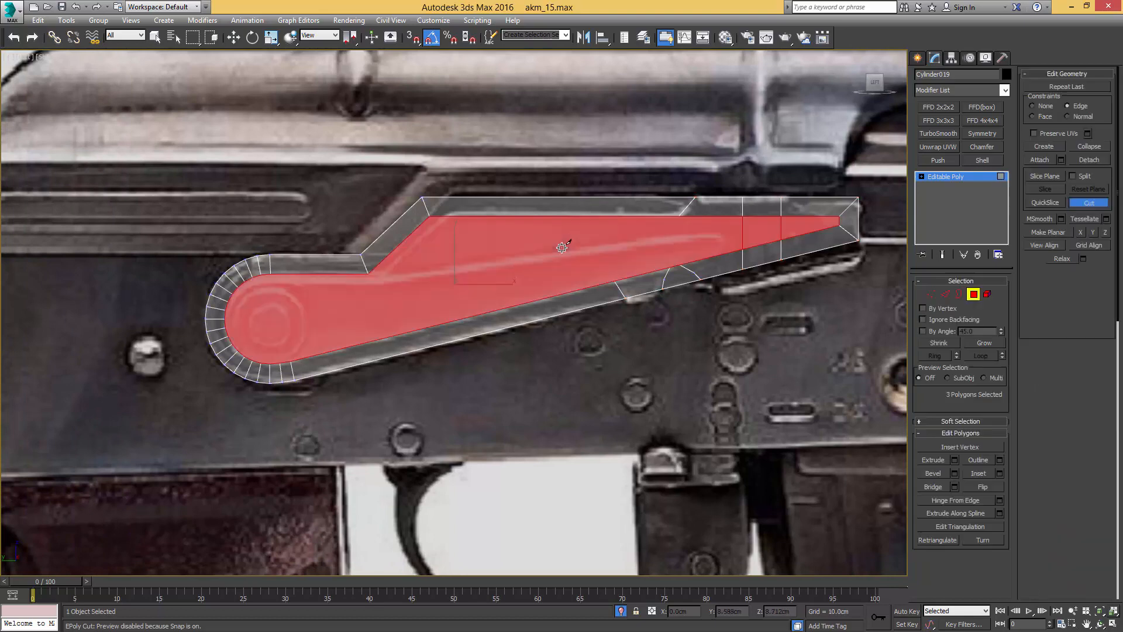
key("q")
left_click(642, 284, "ctrl")
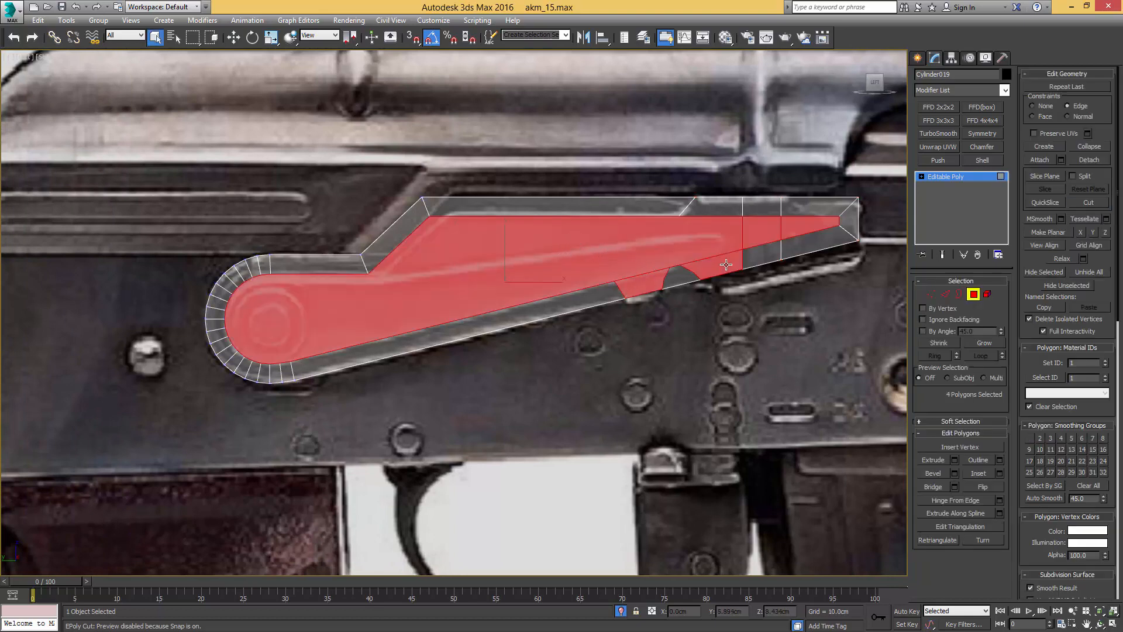
left_click(730, 210, "ctrl")
left_click(759, 206, "ctrl")
left_click(759, 248, "ctrl")
left_click(802, 246, "ctrl")
left_click(851, 227, "ctrl")
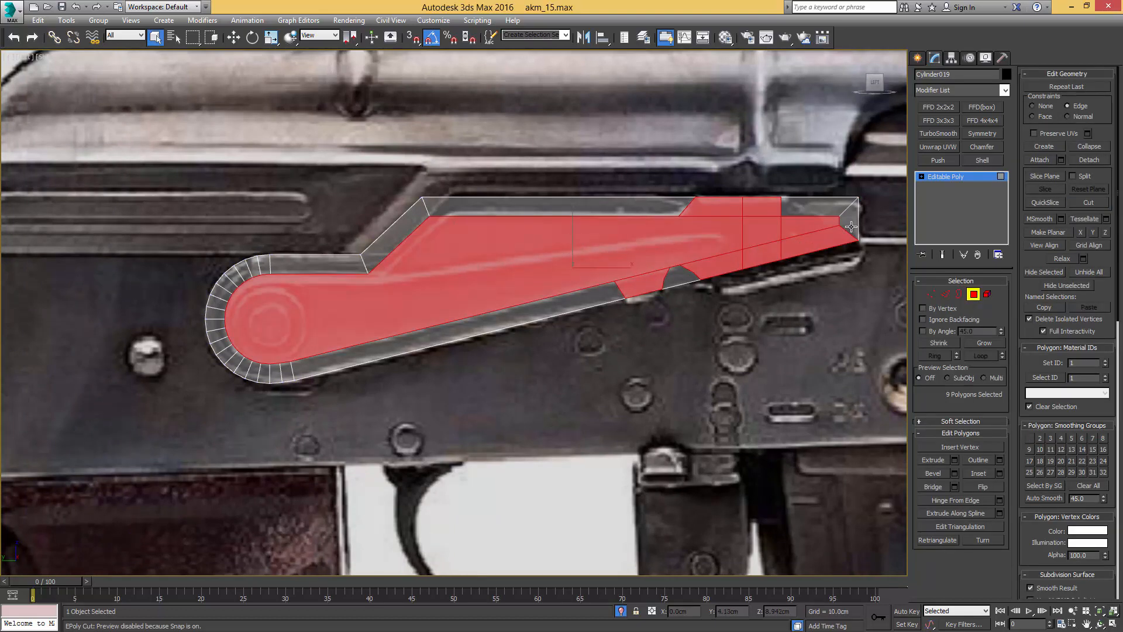
left_click(849, 212, "ctrl")
left_click(816, 205, "ctrl")
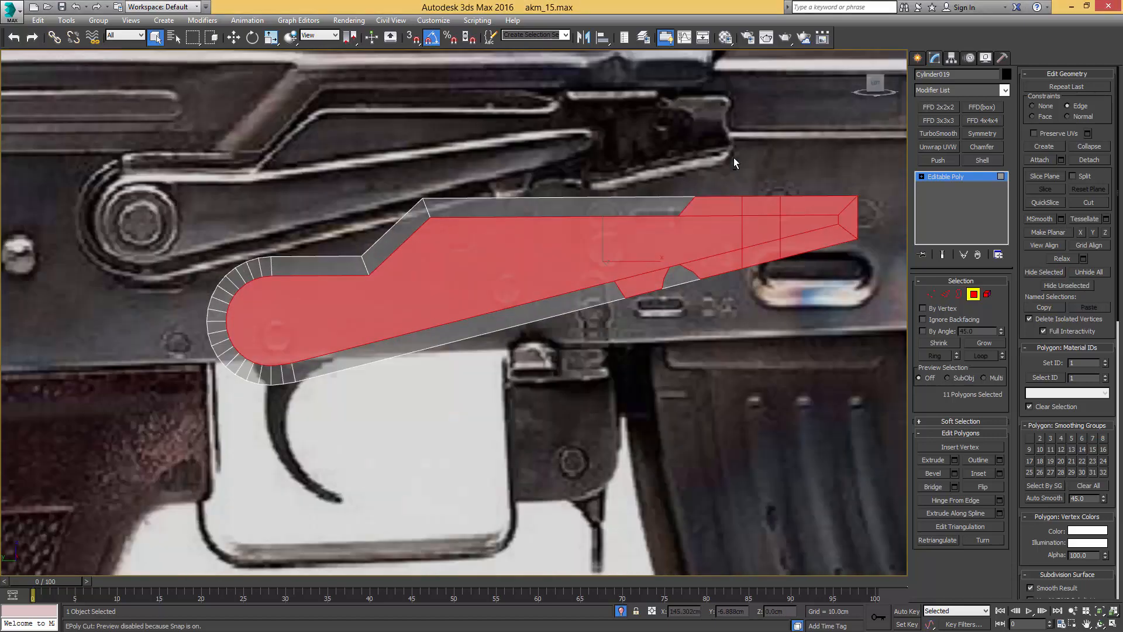
middle_click_drag(733, 156, 788, 187, "alt")
left_click(954, 473)
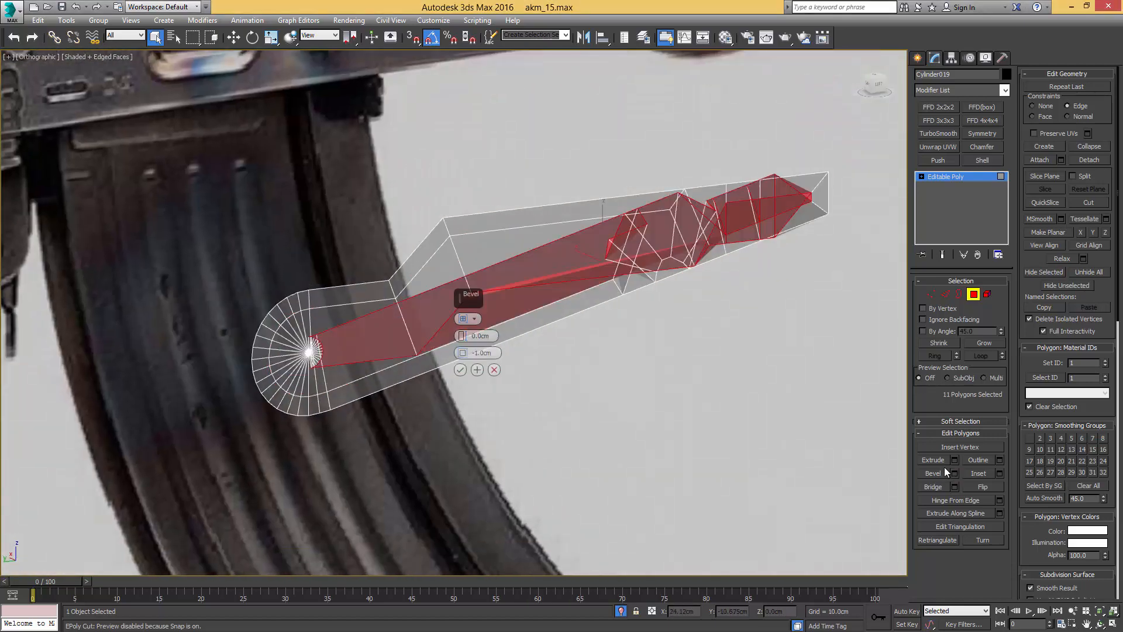
left_click(477, 353)
type("0")
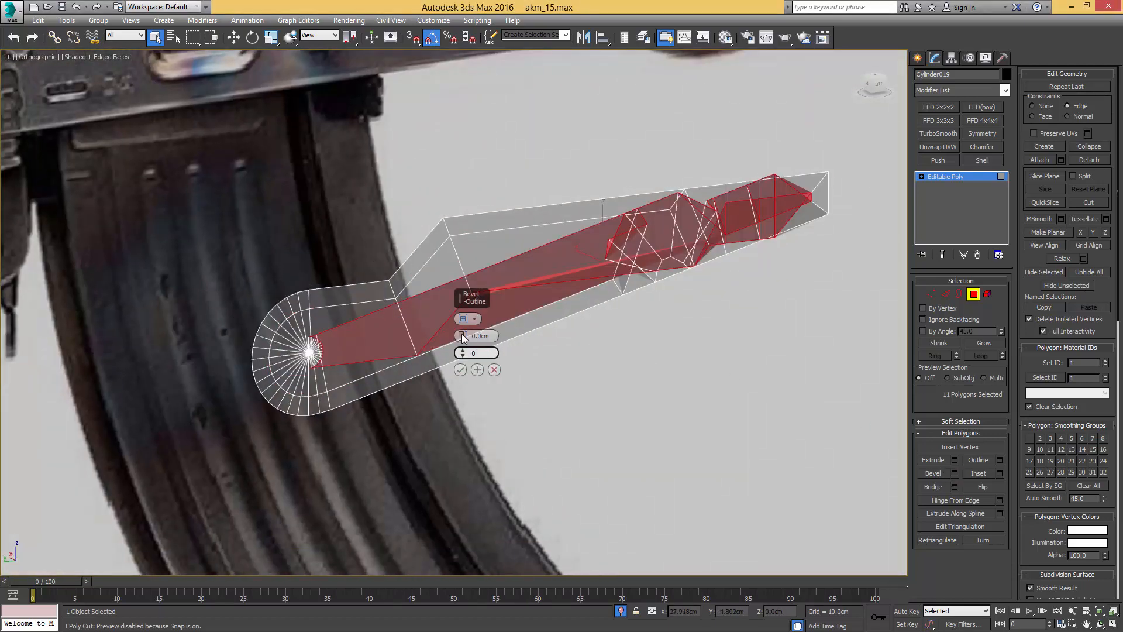
key("Return")
mouse_move(464, 336)
left_mouse_down()
mouse_move(466, 319)
mouse_move(463, 356)
left_mouse_up()
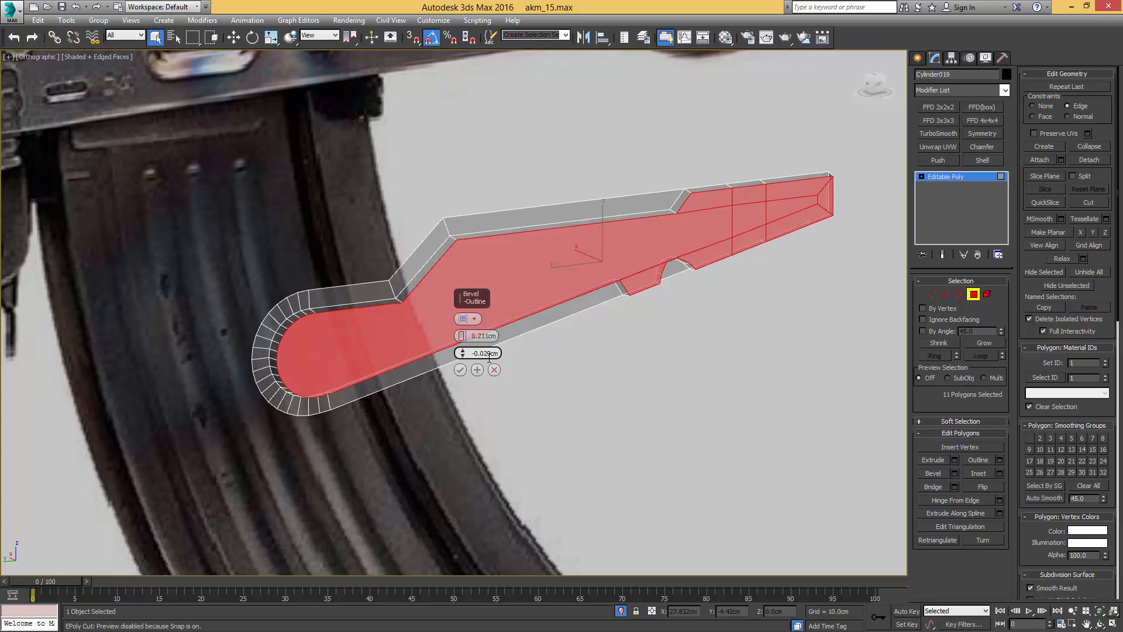
middle_click_drag(661, 367, 595, 353, "alt")
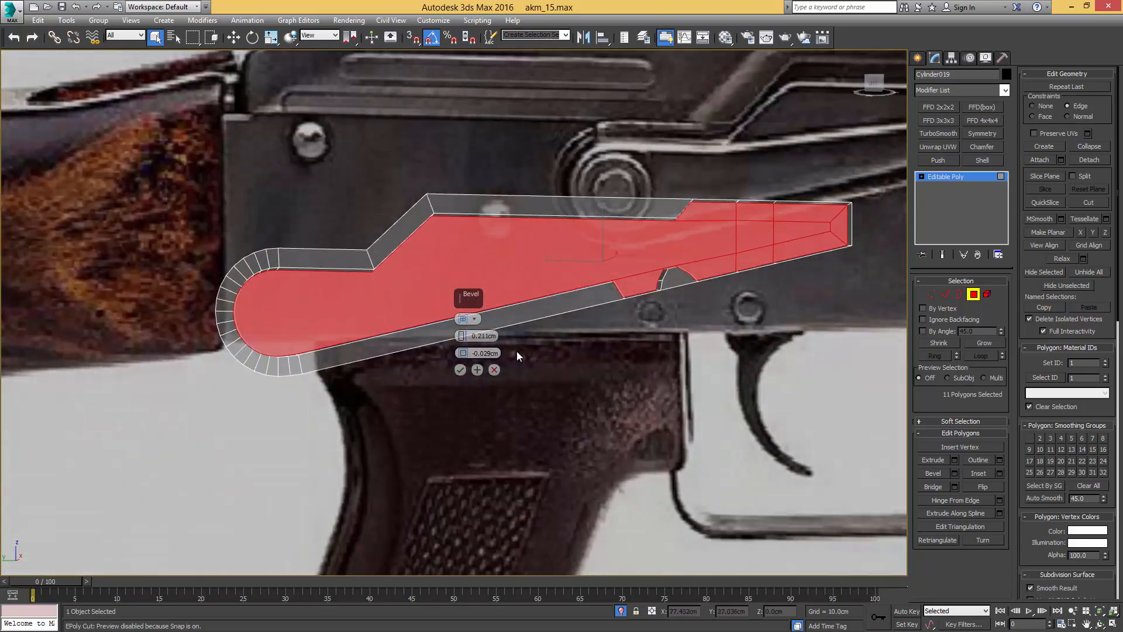
left_click(460, 369)
Step: Cut a line in the Left view along the upper edge of the lever's long rib, from the rear inset corner to its front end
mouse_move(632, 290)
middle_mouse_down()
mouse_move(507, 346)
mouse_move(558, 338)
mouse_move(647, 286)
mouse_move(592, 293)
mouse_move(622, 248)
mouse_move(623, 275)
middle_mouse_up()
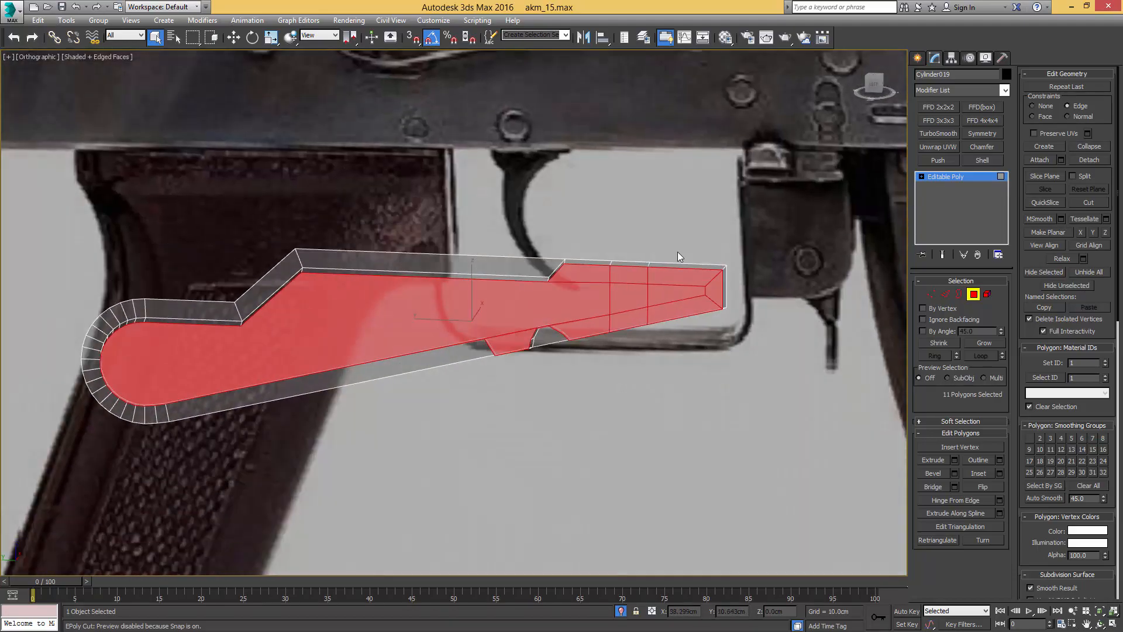
key("l")
middle_click_drag(398, 286, 474, 258)
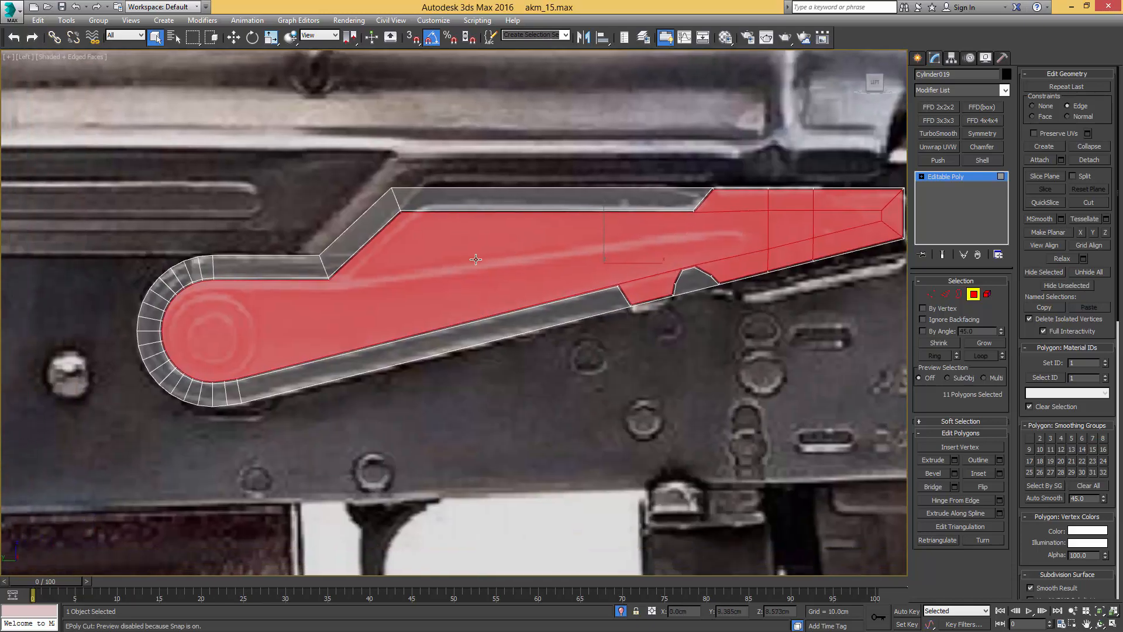
key("1")
key("alt+c")
left_click(328, 281)
left_click(681, 269)
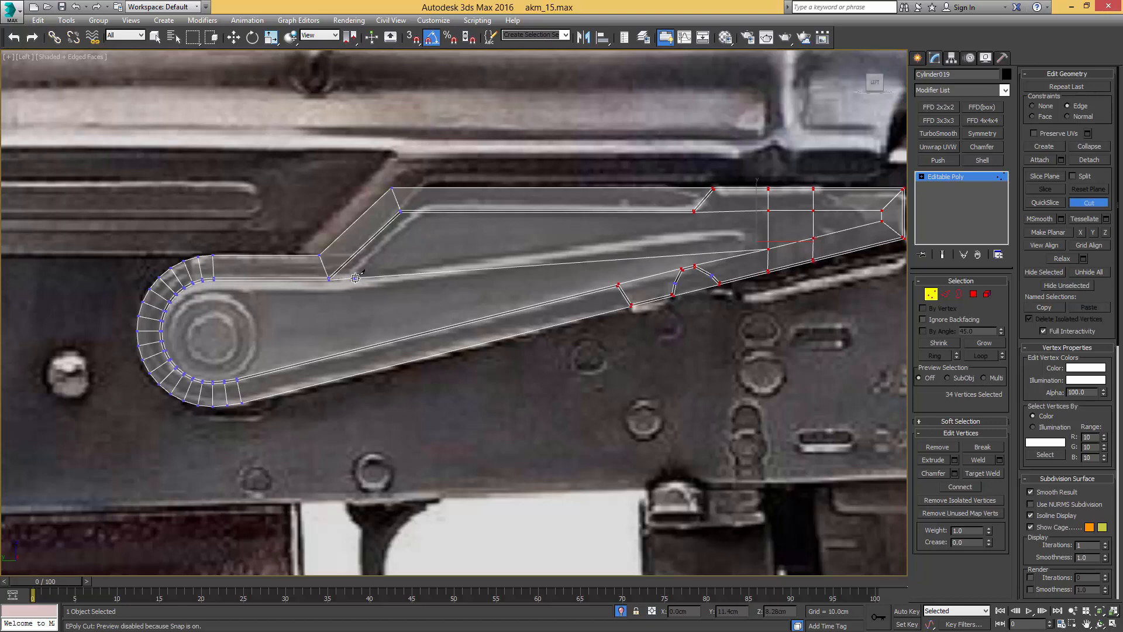
left_click(360, 277)
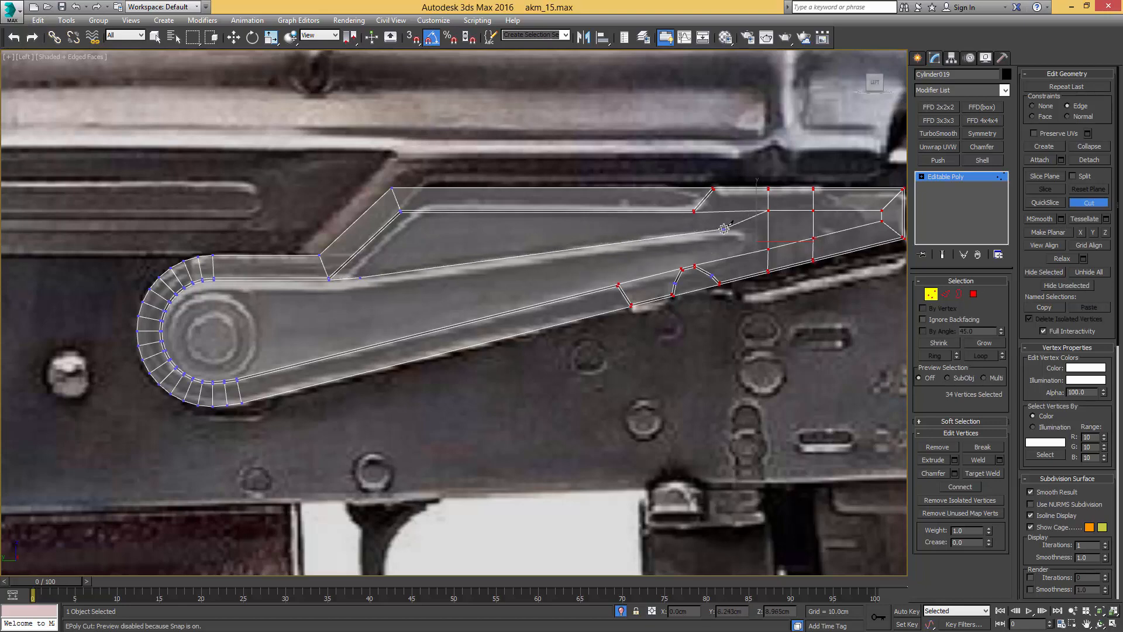
left_click(724, 230)
scroll(738, 229, "up", 2)
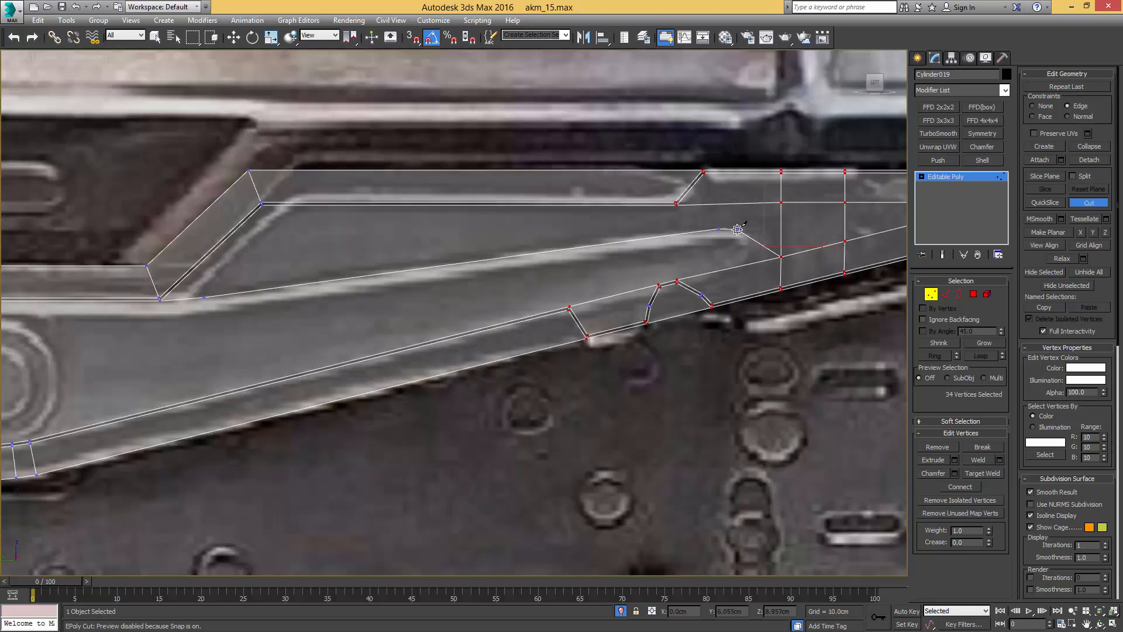
Step: Continue the cut around the rib's rounded front end to the lower inset edge, and join it to the notch outline
left_click(738, 229)
left_click(748, 236)
left_click(753, 252)
left_click(734, 266)
right_click(735, 268)
left_click(703, 294)
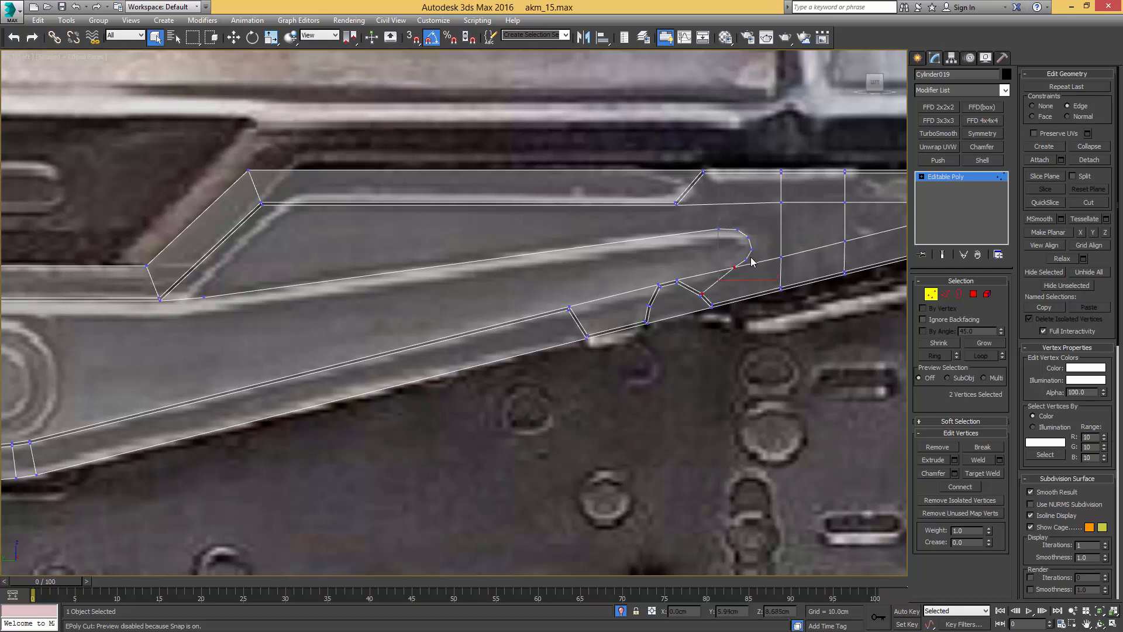
Step: Connect the vertex on the rib's rounded front end to the middle vertex of the rear dividing line
left_click(747, 259)
left_click(751, 250, "ctrl")
left_click(781, 257, "ctrl")
key("ctrl+shift+e")
Step: Target-weld the rear dividing line's middle vertex to the vertex below it on the lever's bottom edge
left_click(749, 237)
middle_click_drag(772, 224, 653, 216)
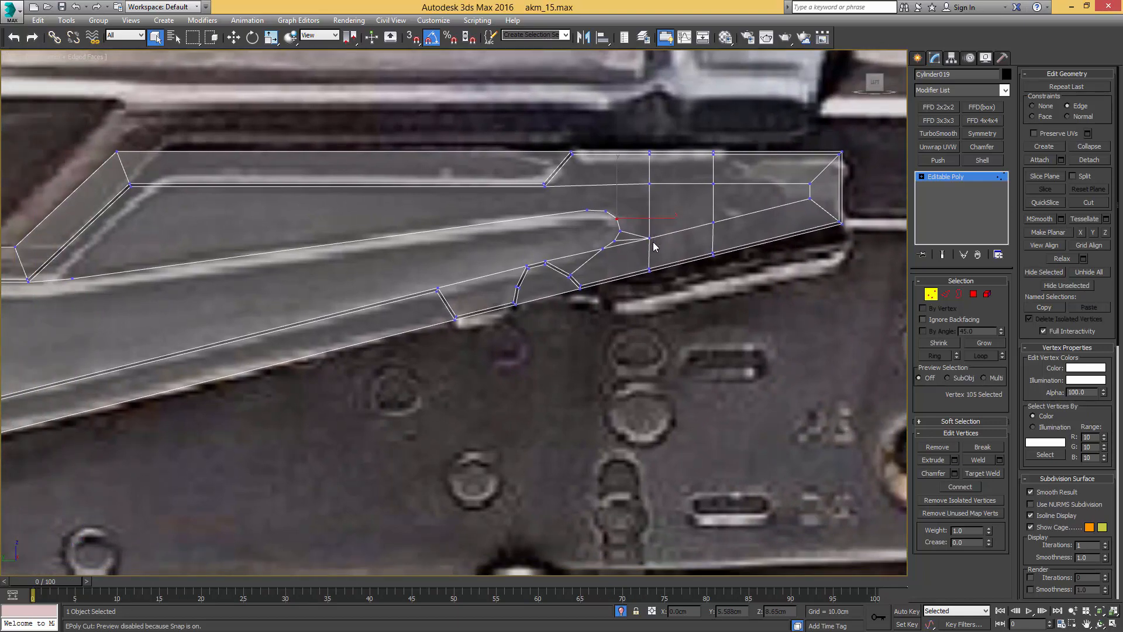
key("ctrl+shift+w")
left_click(648, 269)
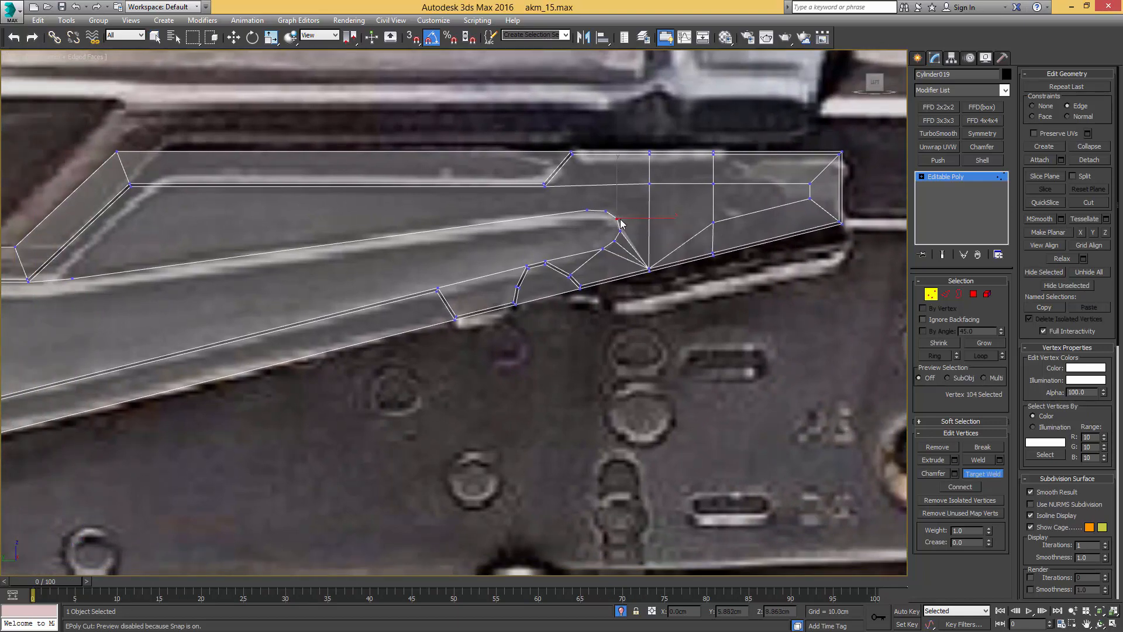
right_click(651, 188)
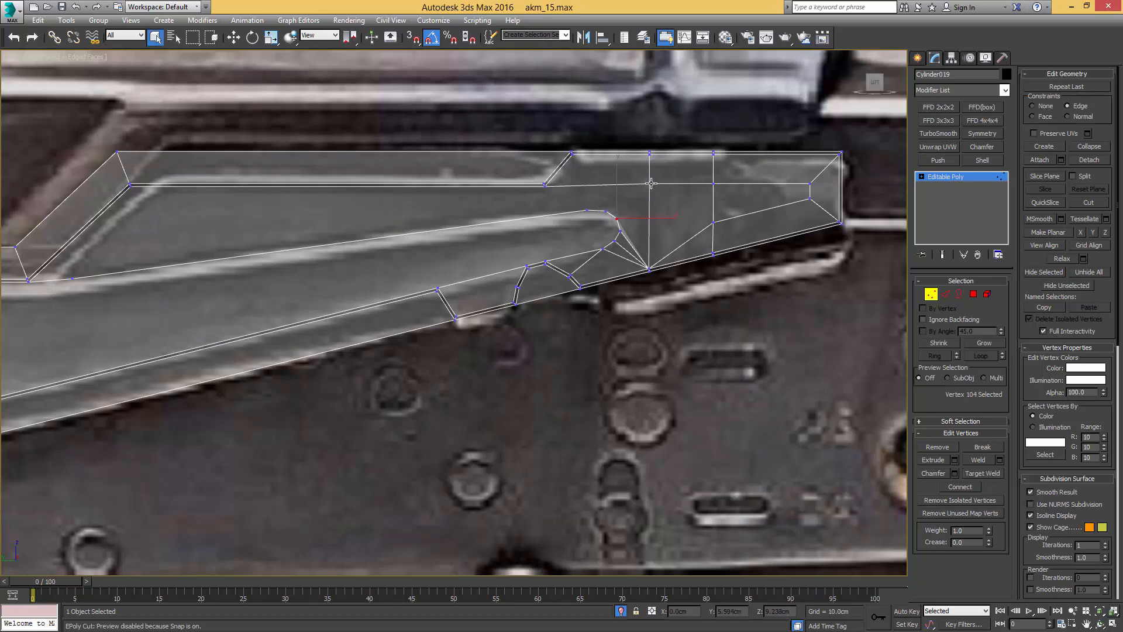
Step: Connect the rib's rounded front end to the rear dividing line's remaining middle vertex, and target-weld that vertex to the top-edge vertex above it
left_click(649, 184, "ctrl")
key("ctrl+shift+e")
key("ctrl+shift+w")
left_click(649, 153)
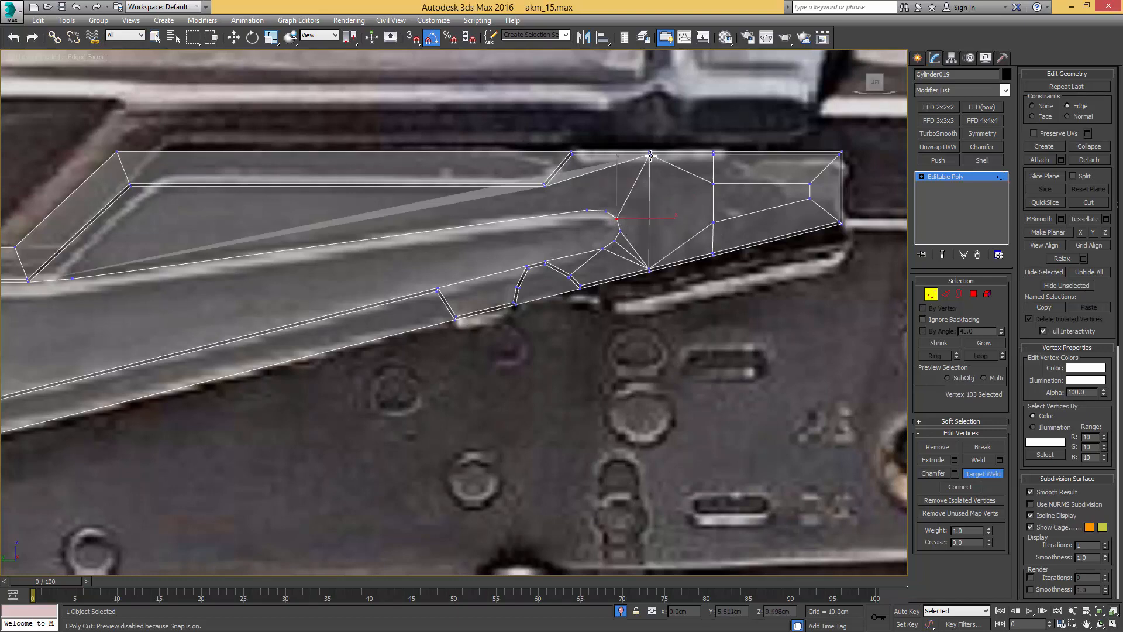
right_click(606, 210)
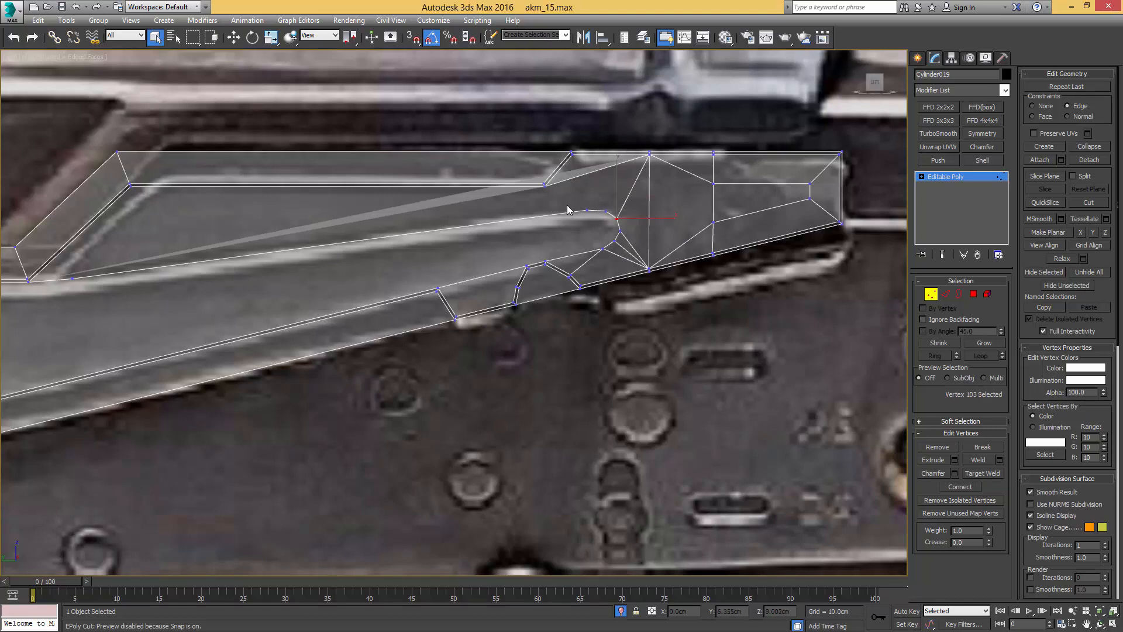
Step: Connect the front inset corner to the rib's upper edge, and the next vertex of its rounded end to the rear dividing line's top vertex
left_click(546, 186)
left_click(587, 210)
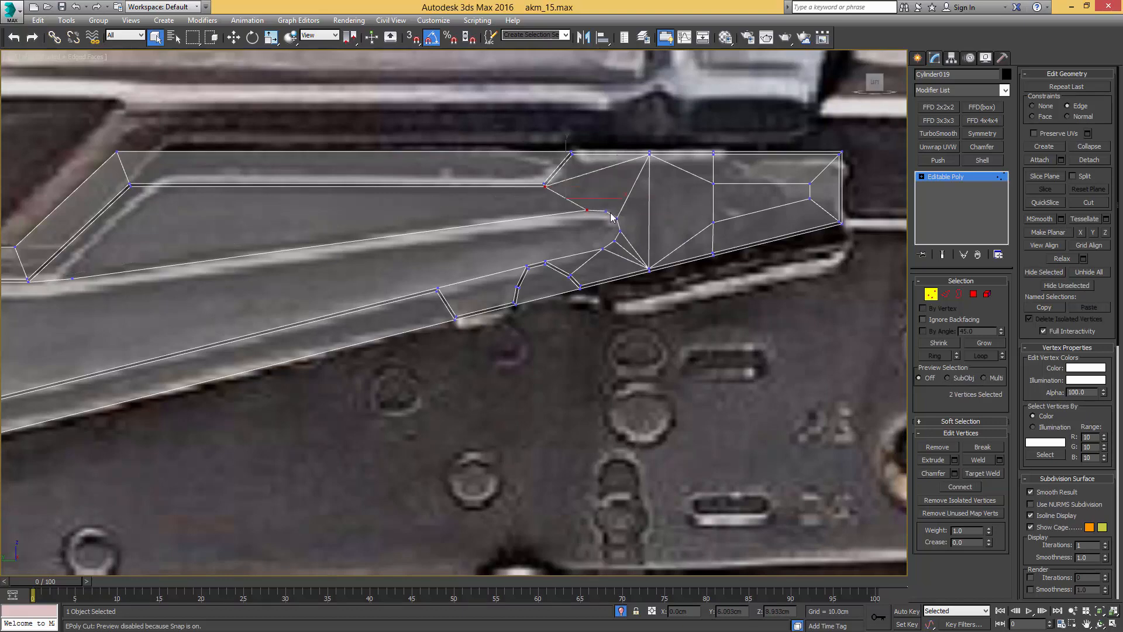
left_click(649, 154, "ctrl")
key("ctrl+shift+e")
Step: Remove the diagonal edge between the front inset corner and the rear dividing line's top vertex
key("2")
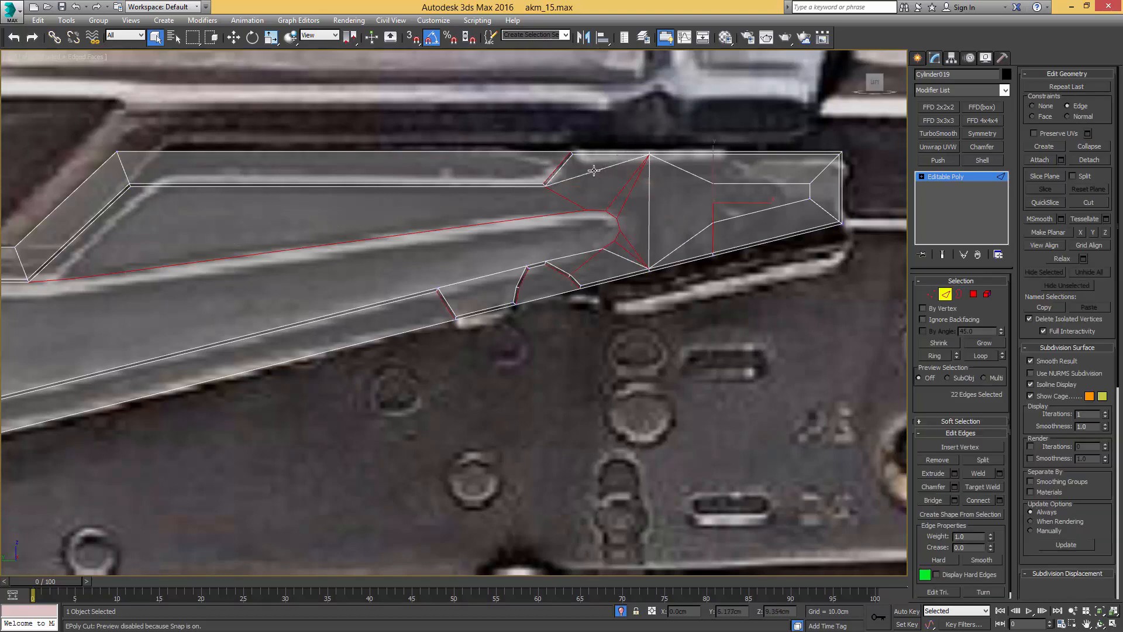
left_click(595, 171)
key("BackSpace")
Step: Remove the leftover inset edges on the lever's front tip, keeping only the two vertical dividing lines
middle_click_drag(718, 177, 687, 194)
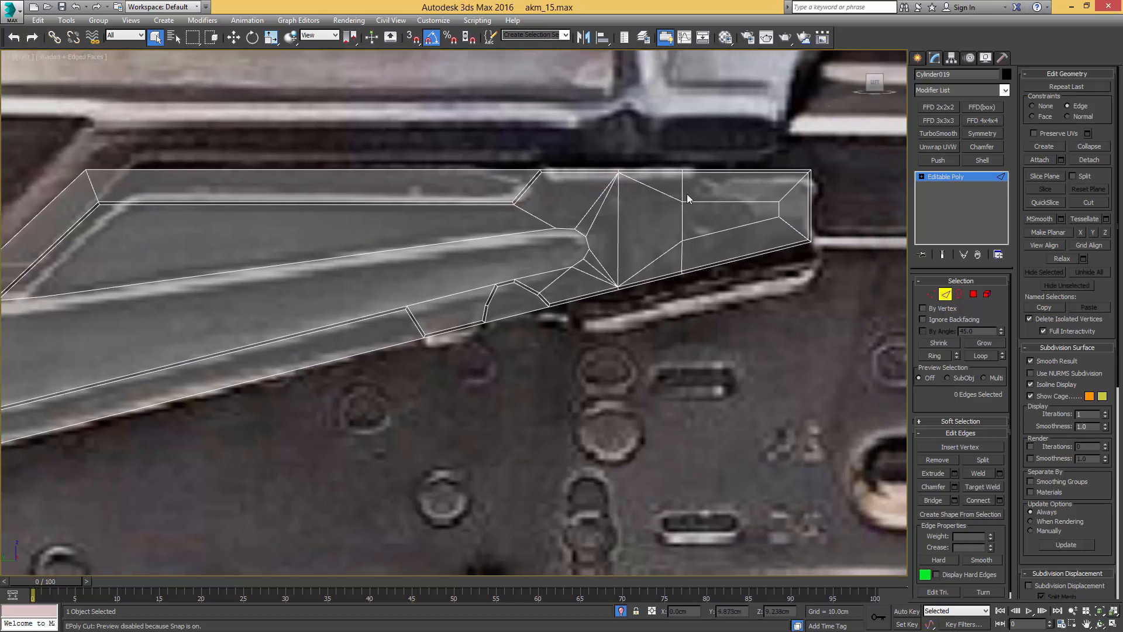
left_click(778, 208)
key("ctrl+BackSpace")
left_click(694, 199)
left_click(669, 196, "ctrl")
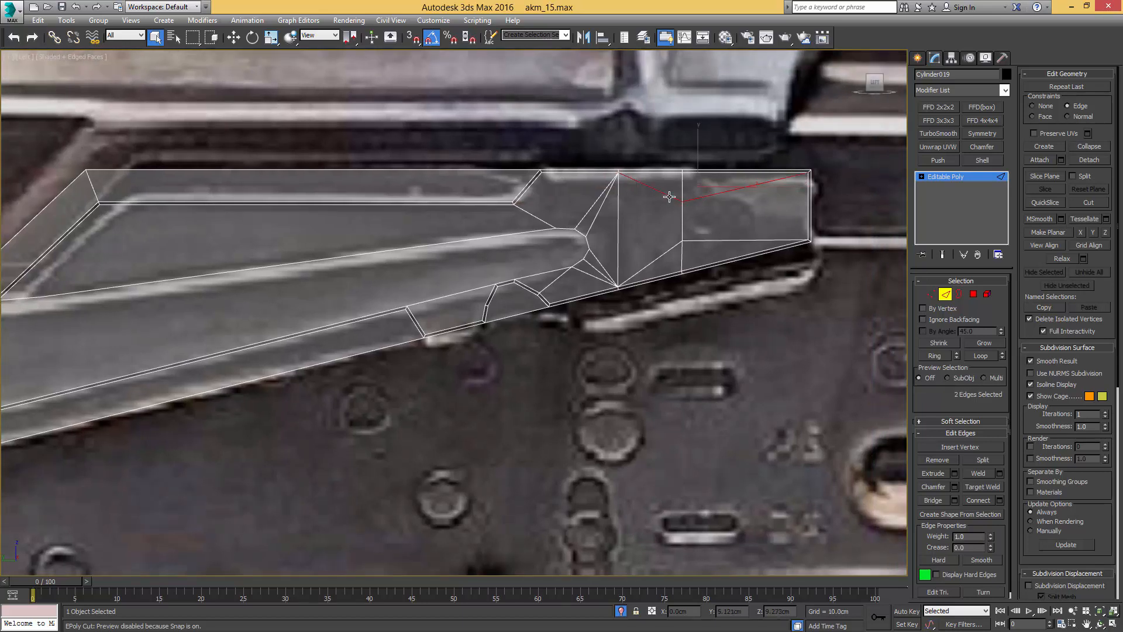
key("ctrl+BackSpace")
left_click(668, 252)
key("ctrl+BackSpace")
left_click(704, 241)
key("ctrl+BackSpace")
Step: Check the lever photo in Windows Photo Viewer, and bevel the long rib's polygon with a height of 0.118 cm and an outline of -0.08 cm
middle_click_drag(594, 213, 809, 186)
scroll(808, 186, "down", 2)
key("4")
key("alt+Tab")
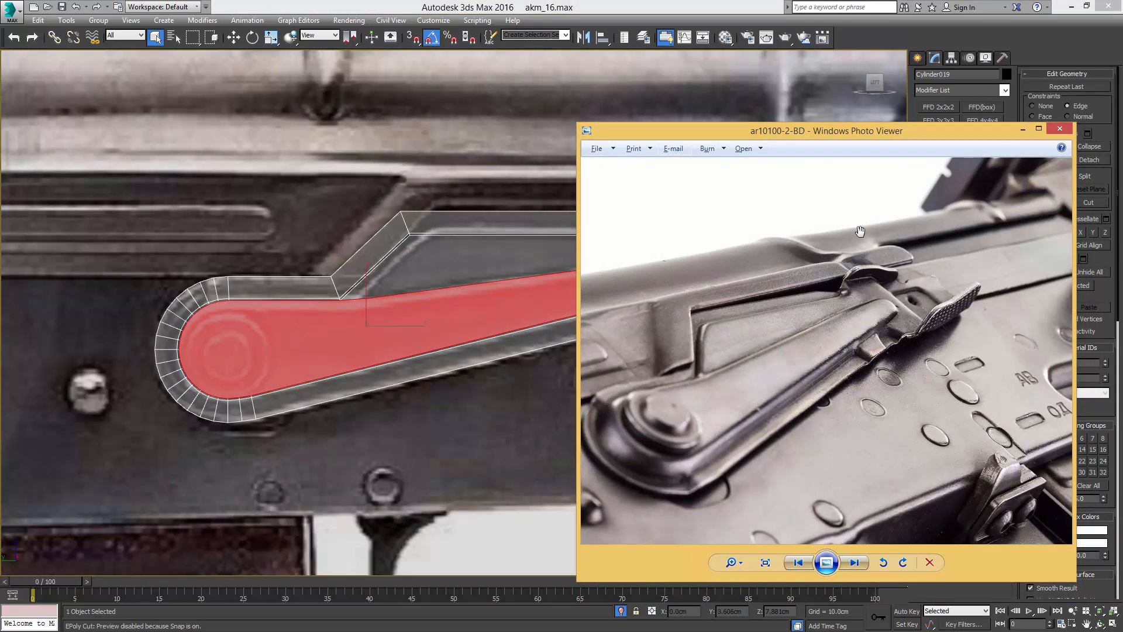
key("alt+Tab")
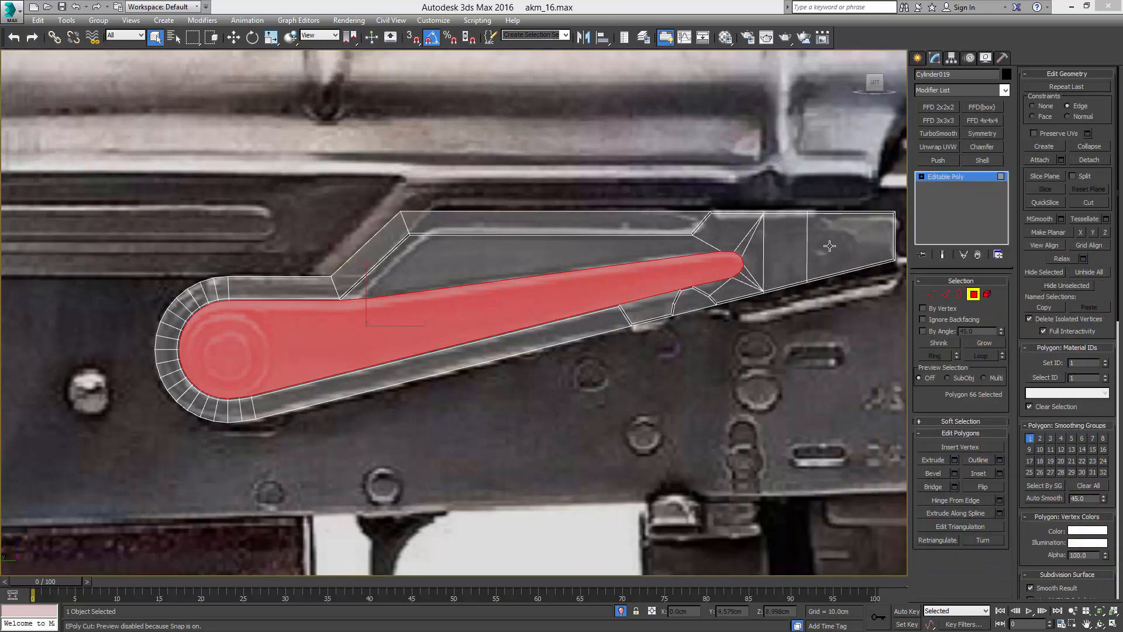
middle_click_drag(614, 245, 730, 305, "alt")
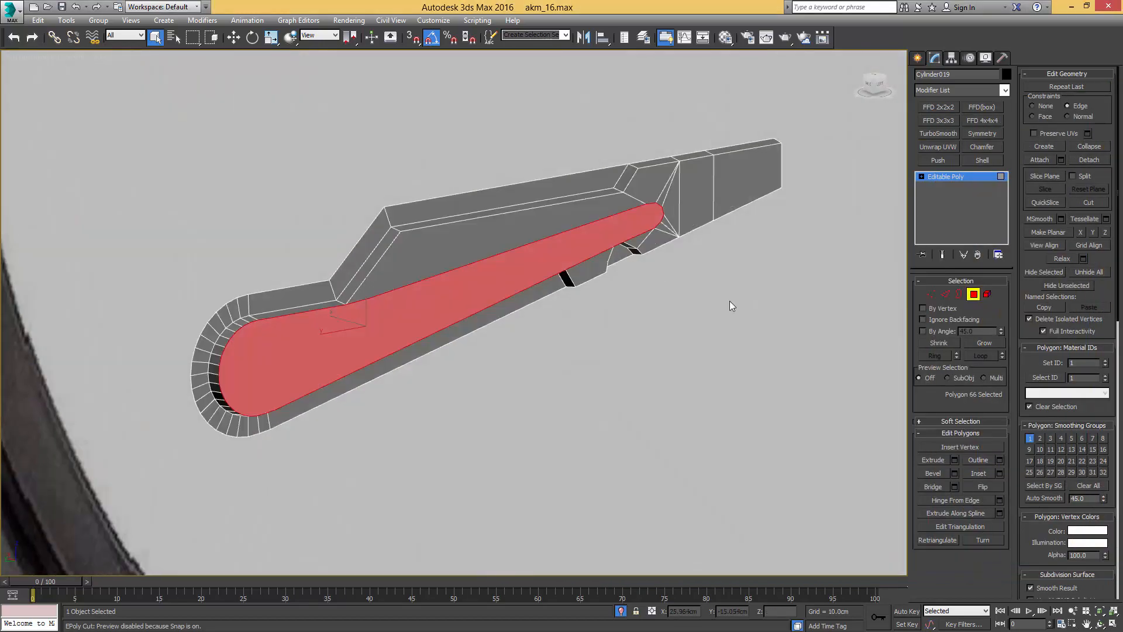
left_click(954, 472)
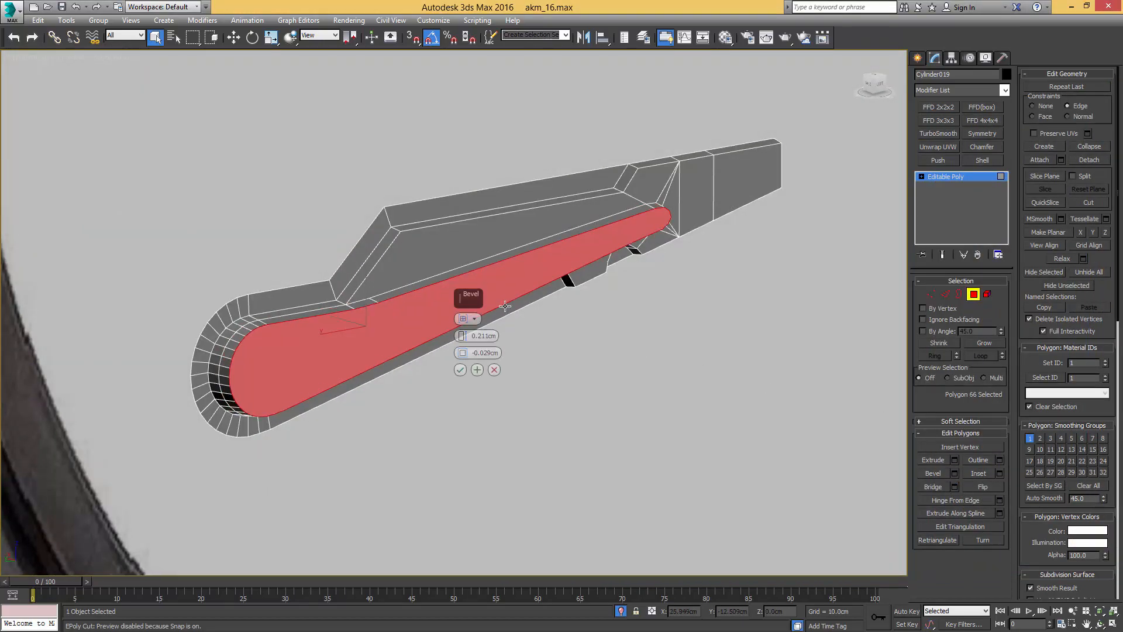
left_click_drag(464, 338, 463, 359)
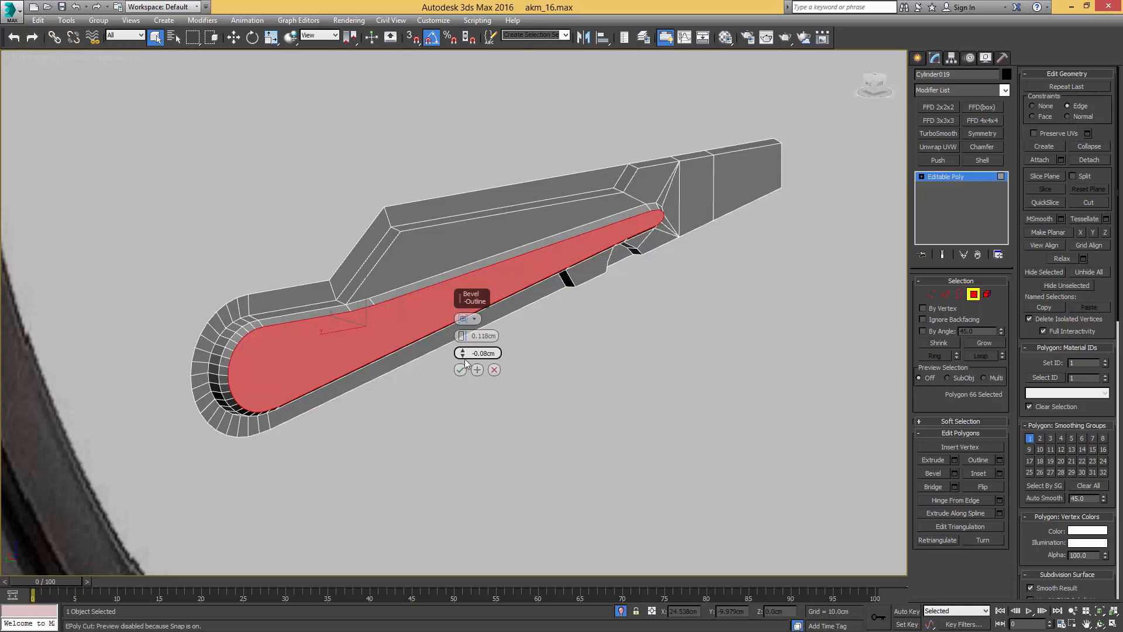
left_click(460, 370)
Step: Remove the redundant cross edge from the bevel along the rib's upper side, just ahead of the rear bend
scroll(418, 307, "up", 3)
key("2")
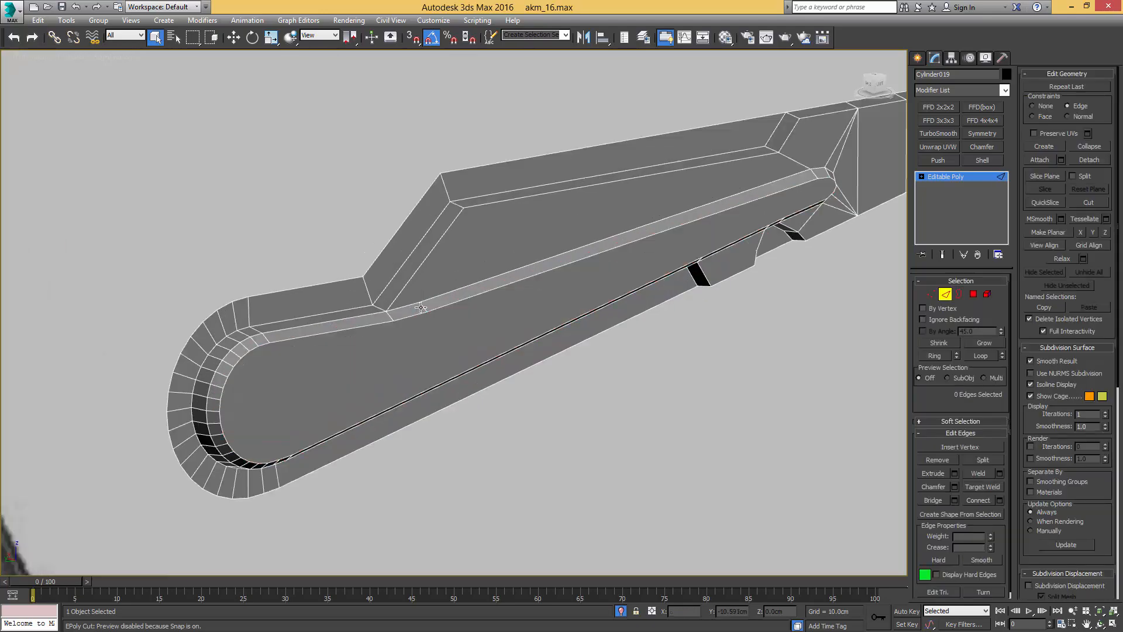
left_click(420, 306)
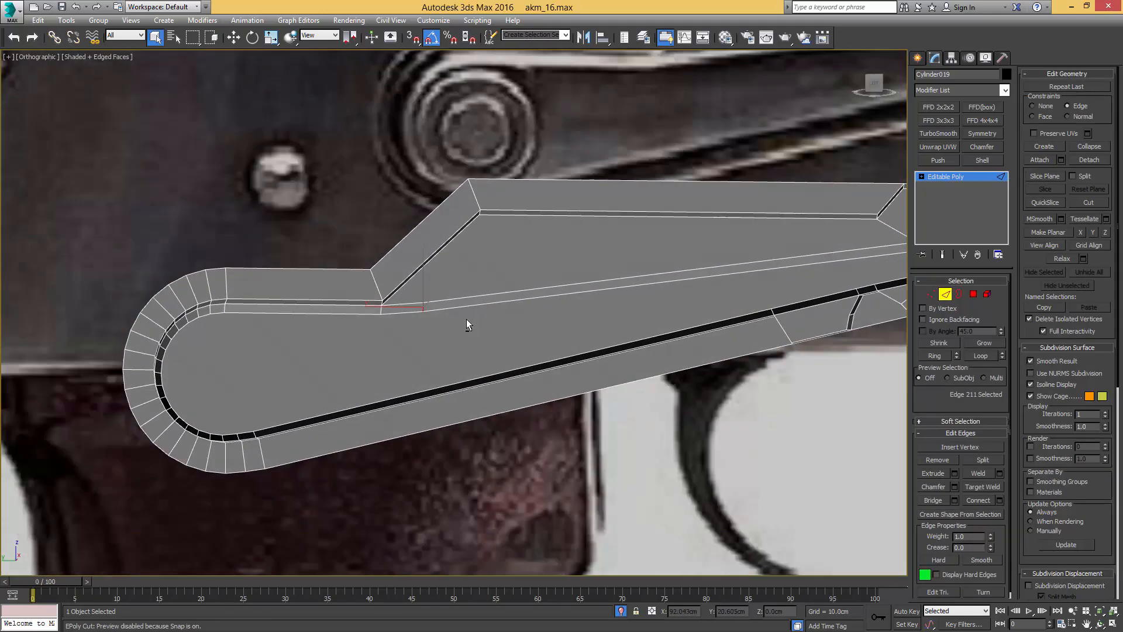
middle_click_drag(552, 331, 441, 336)
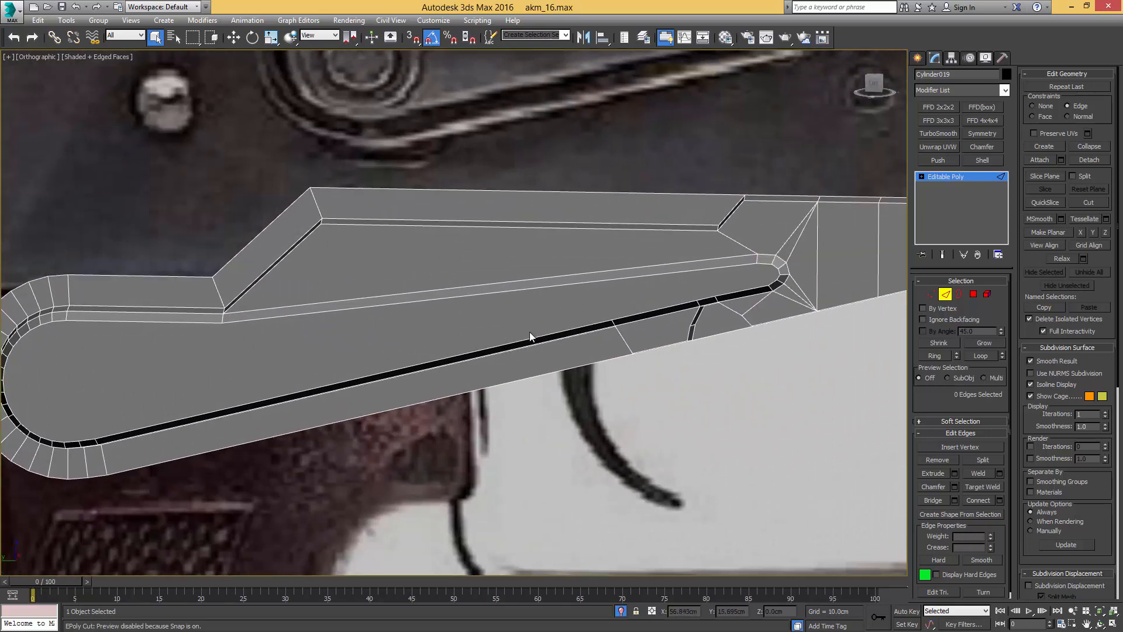
Step: Remove the three redundant cross edges from the bevel along the rib's lower side, near the notch
middle_click_drag(625, 339, 620, 315, "alt")
scroll(611, 311, "up", 2)
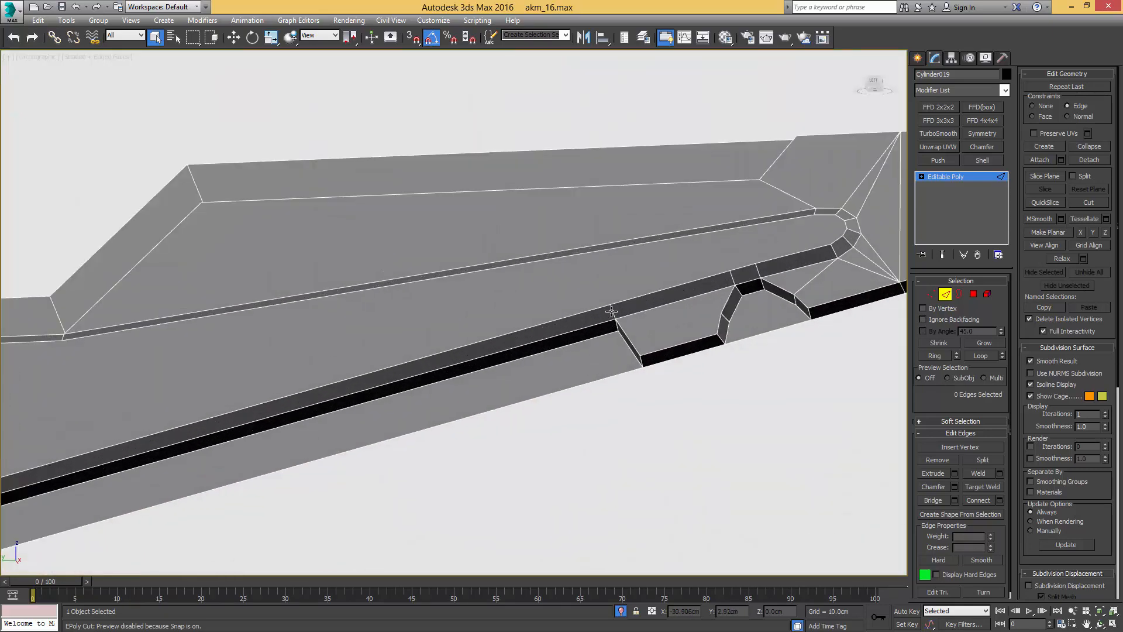
left_click(611, 308)
left_click(656, 283)
middle_click_drag(725, 277, 603, 309)
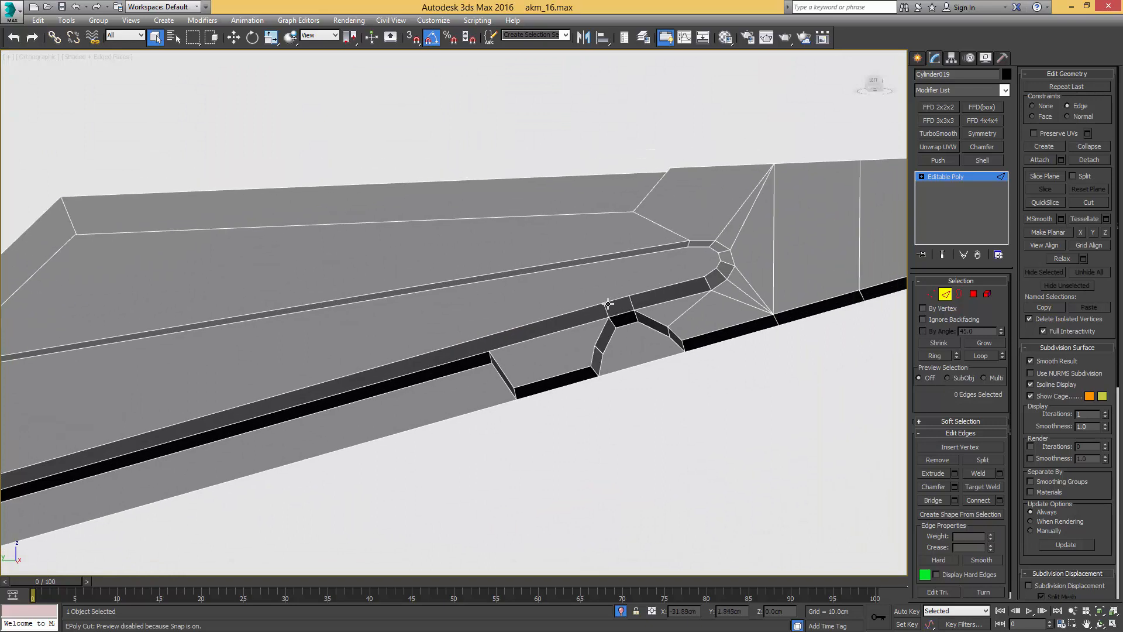
left_click(606, 308)
key("ctrl+BackSpace")
left_click(631, 302)
key("ctrl+BackSpace")
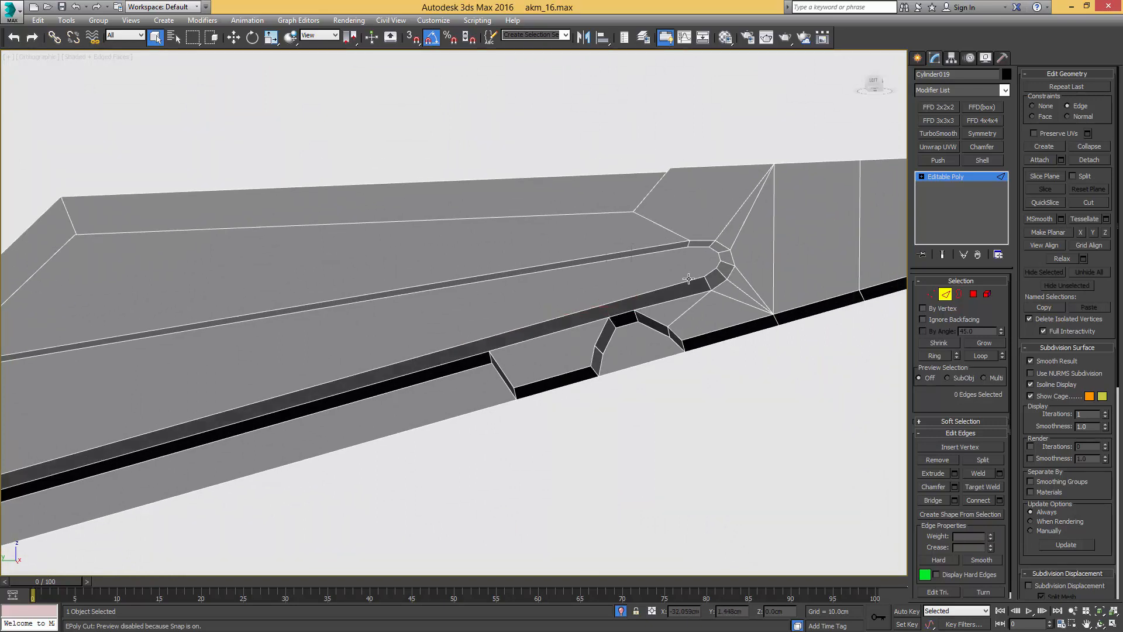
Step: Connect the bend vertex on the rib's upper bevel edge to the end vertex of the rear curve on its lower edge
mouse_move(674, 280)
middle_mouse_down()
mouse_move(694, 237)
mouse_move(688, 270)
middle_mouse_up()
middle_click_drag(363, 256, 790, 221)
middle_click_drag(439, 306, 564, 265)
left_click(527, 242)
key("1")
left_click(527, 242)
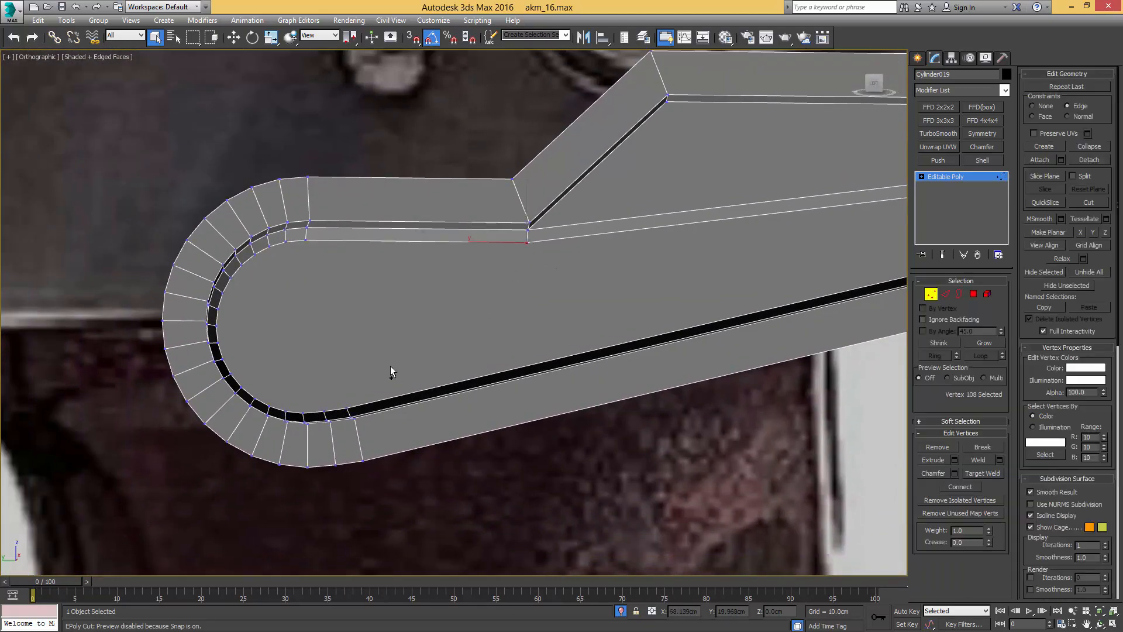
left_click(348, 408, "ctrl")
key("ctrl+shift+e")
Step: Chamfer the two short corner edges at the top of the notch to round its arch
middle_click_drag(641, 314, 305, 376)
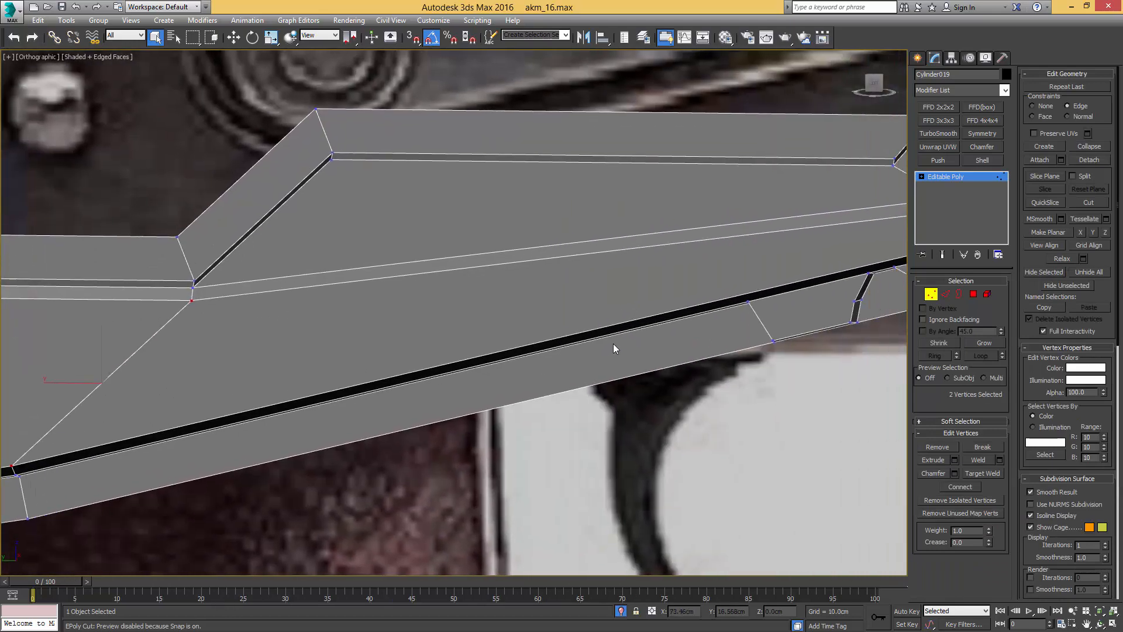
middle_click_drag(717, 345, 541, 351)
middle_click_drag(644, 311, 605, 318)
scroll(566, 319, "up", 3)
key("2")
left_click(599, 310)
left_click(644, 297, "ctrl")
key("ctrl+shift+c")
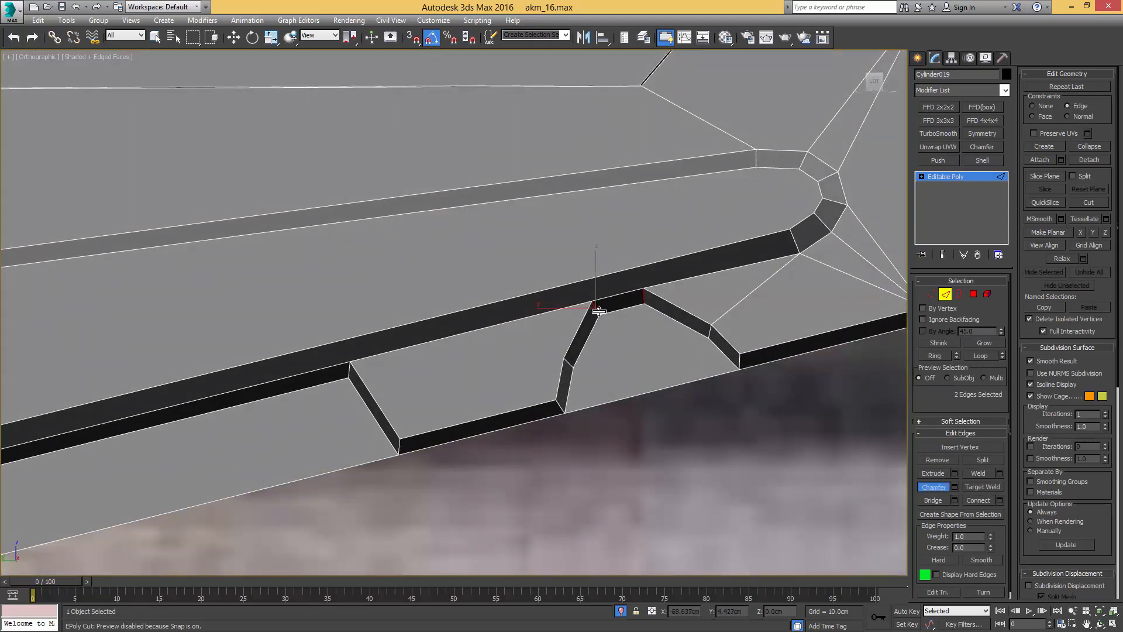
left_click_drag(600, 313, 611, 305)
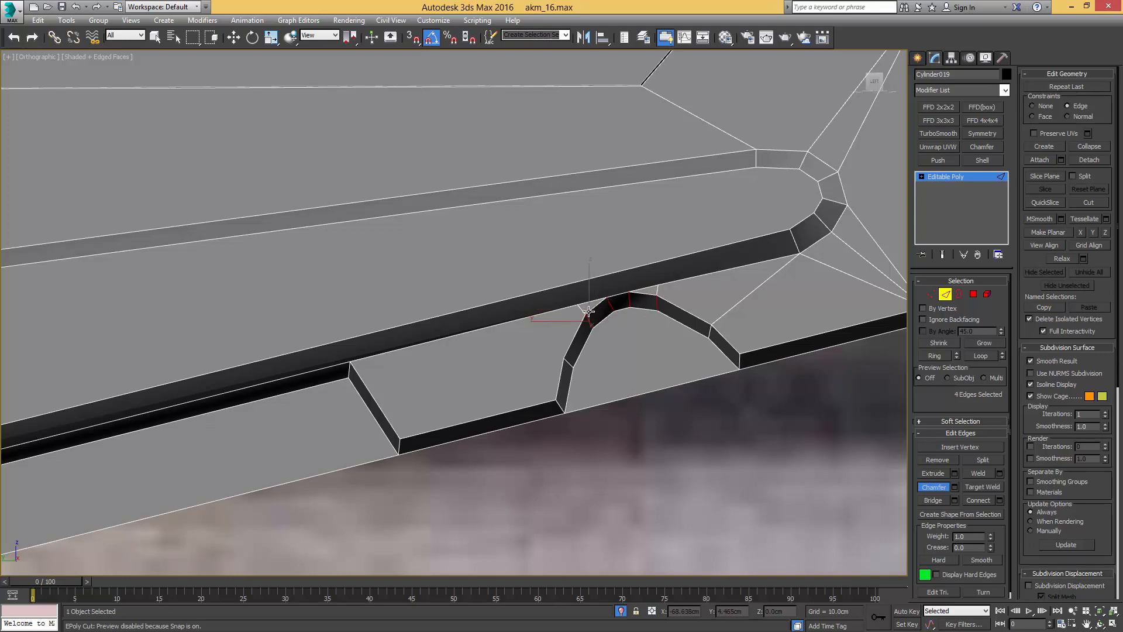
Step: Inspect the shading of the rounded notch with the wireframe edges hidden and shown again
scroll(614, 305, "up", 3)
scroll(614, 306, "down", 2)
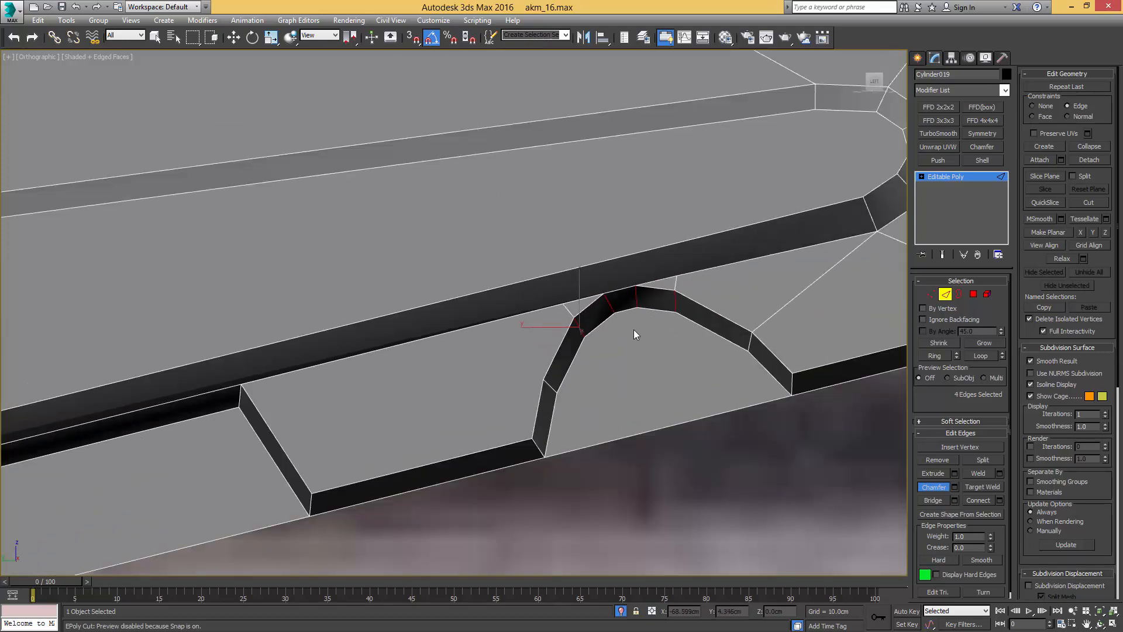
mouse_move(636, 335)
middle_mouse_down("alt")
mouse_move(647, 339)
mouse_move(647, 308)
mouse_move(657, 343)
mouse_move(635, 334)
middle_mouse_up("alt")
key("2")
key("F4")
scroll(654, 341, "down", 3)
scroll(635, 334, "up", 3)
key("F4")
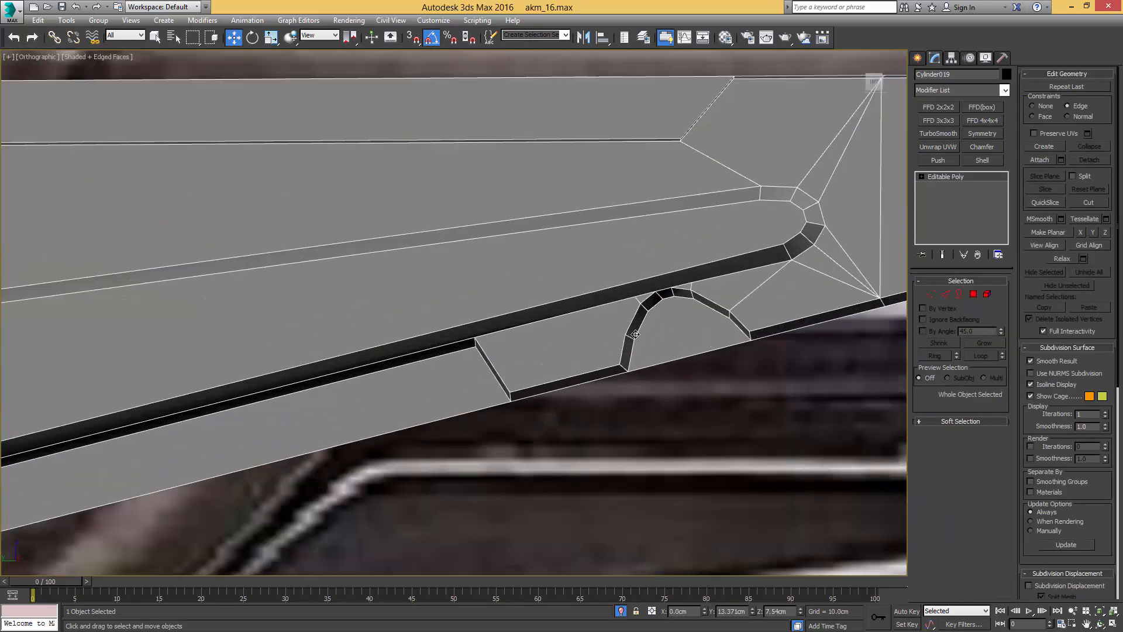
Step: Target-weld the stray chamfer vertex above the notch's rear side to the notch outline, and join it to the rear step's upper corner
scroll(635, 334, "up", 2)
key("2")
key("alt+c")
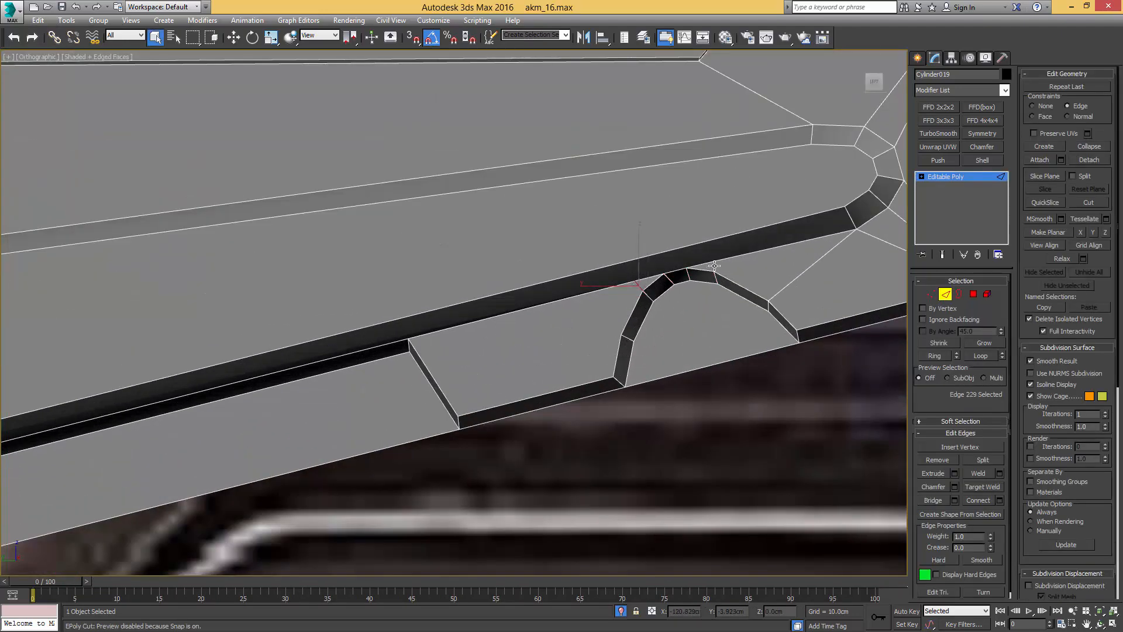
key("1")
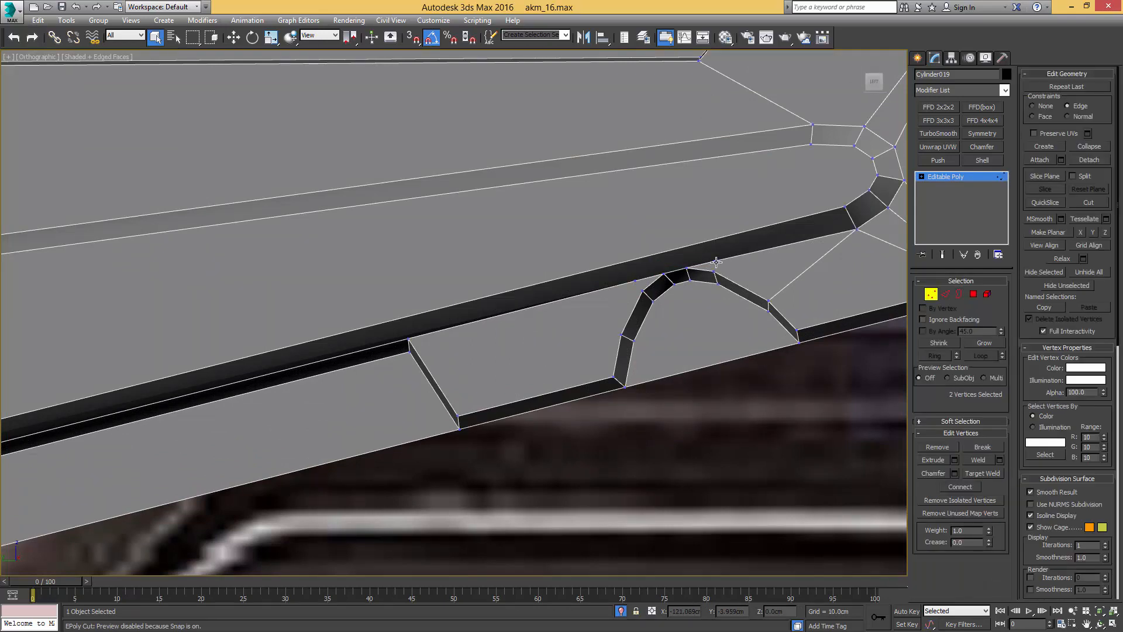
left_click(644, 280)
left_click(642, 291)
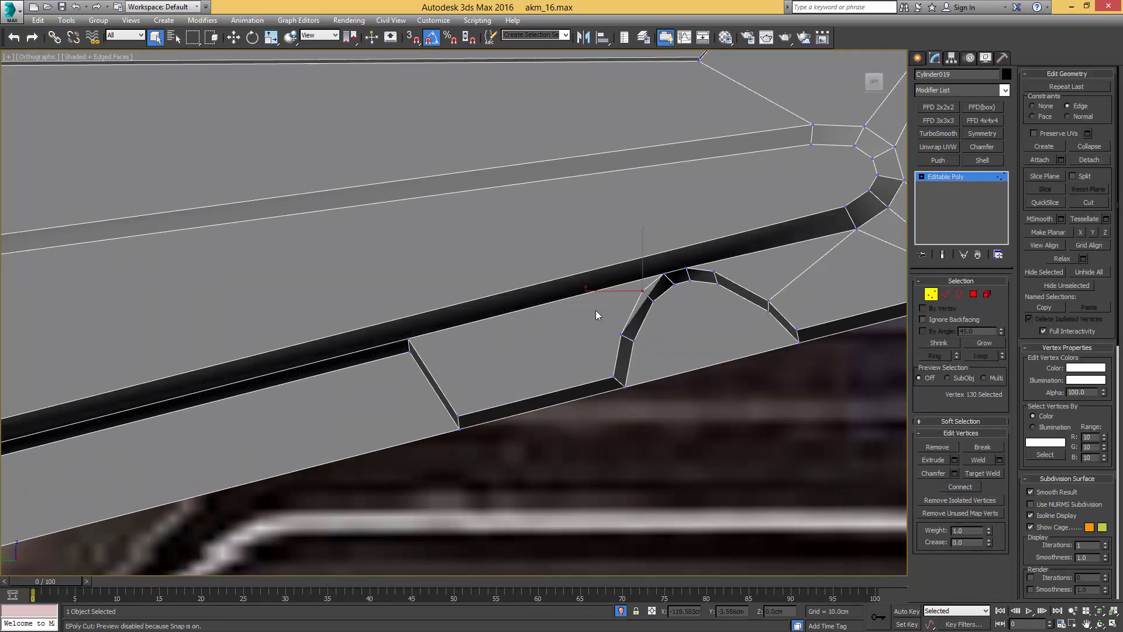
left_click(408, 340)
left_click(642, 290)
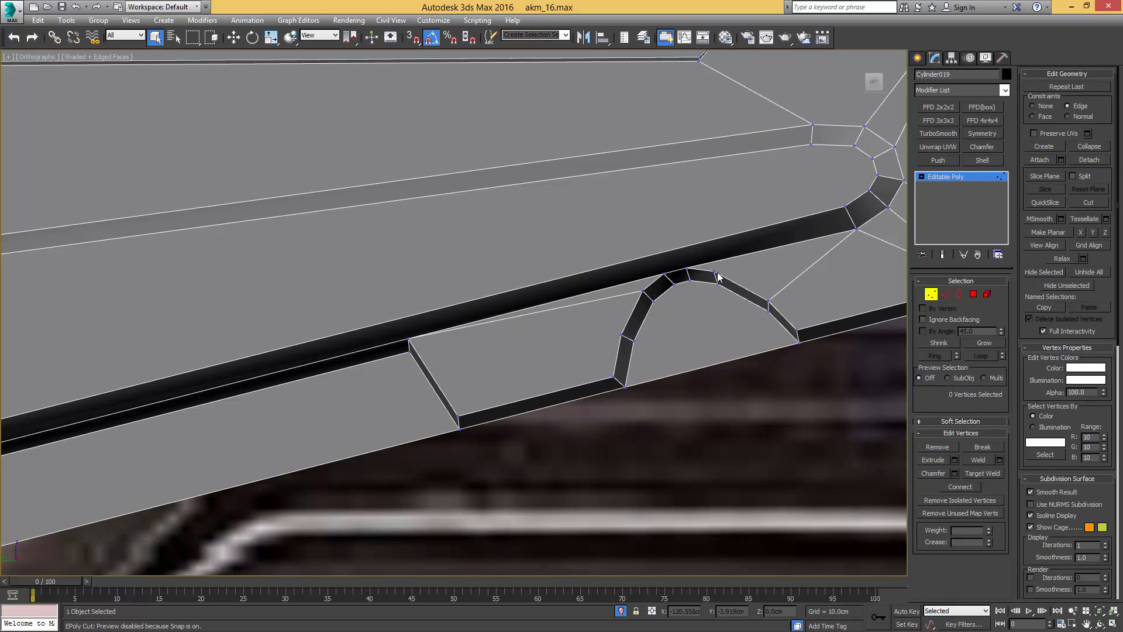
Step: Connect the vertex on the notch's upper front side to the lower corner of the rib's rounded front end
left_click(713, 273)
left_click(857, 229, "ctrl")
key("ctrl+shift+e")
scroll(805, 253, "down", 3)
middle_click_drag(804, 253, 512, 251)
key("1")
scroll(526, 297, "down", 2)
Step: Select and delete the seven narrow side polygons around the lever's front tip
key("4")
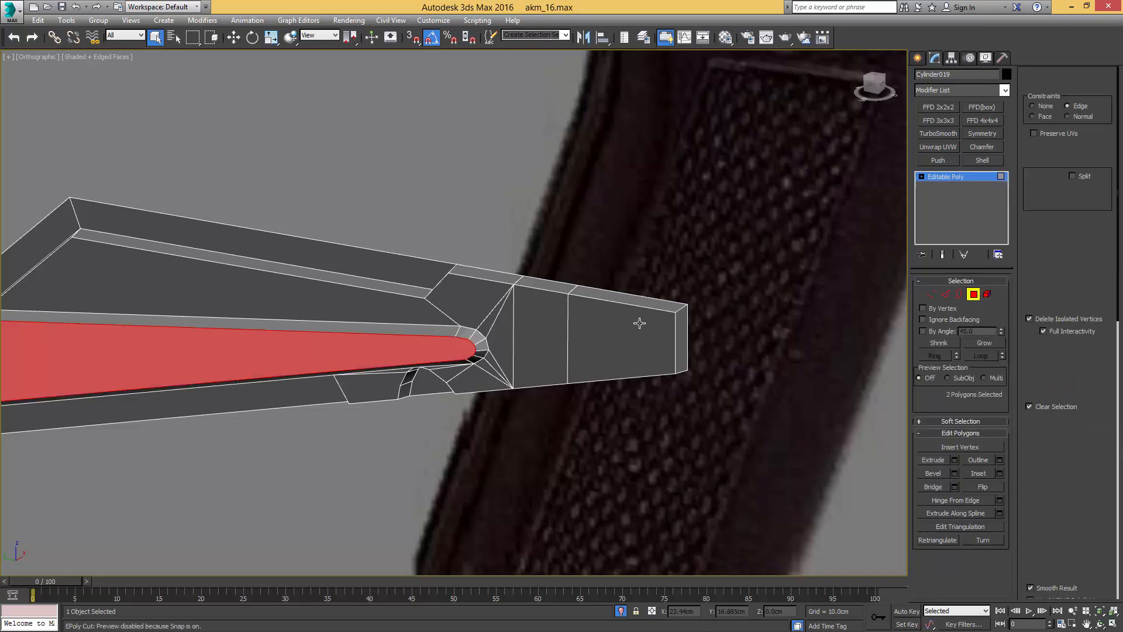
left_click(498, 279)
left_click(533, 284, "ctrl")
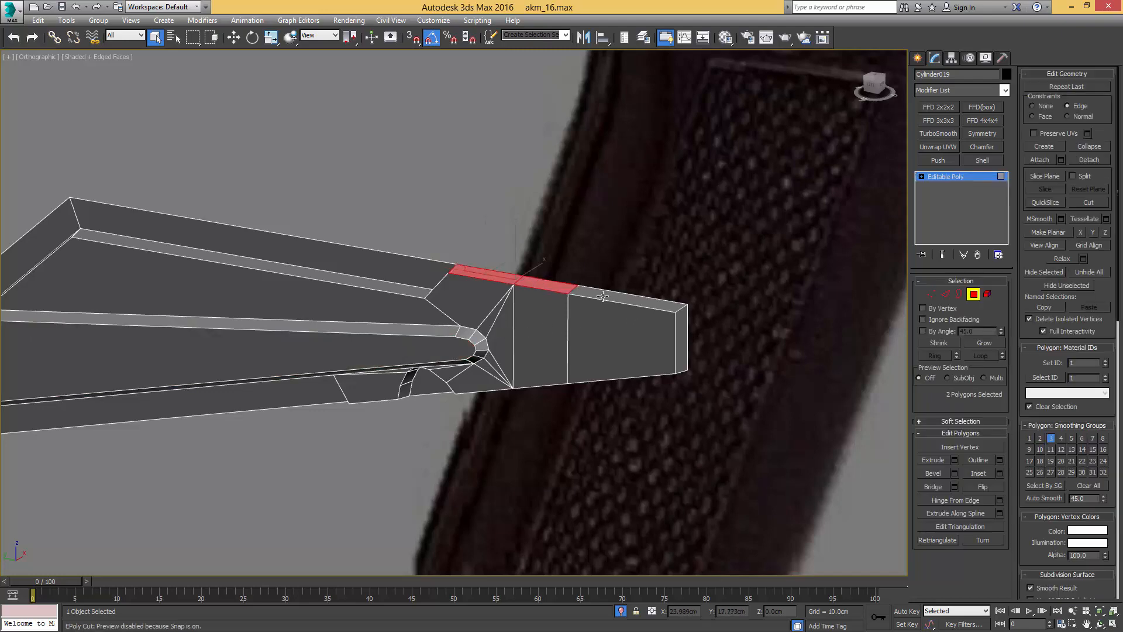
left_click(626, 297, "ctrl")
left_click(682, 325, "ctrl")
middle_click_drag(645, 359, 553, 393, "alt")
left_click(508, 411, "ctrl")
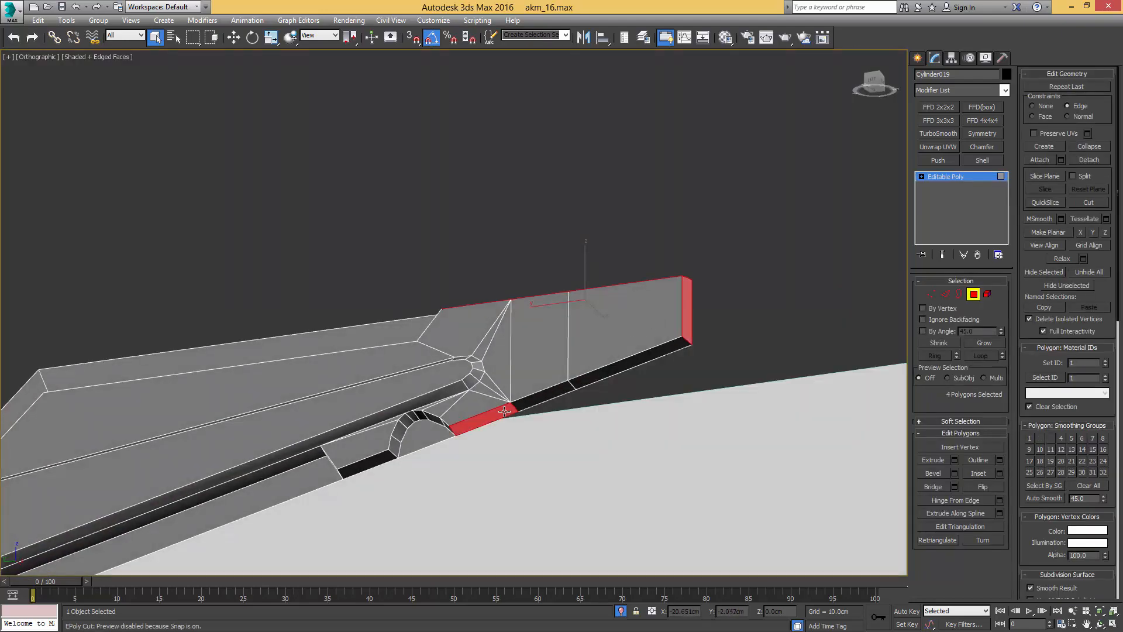
left_click(533, 401, "ctrl")
left_click(603, 374, "ctrl")
middle_click_drag(531, 346, 625, 328, "alt")
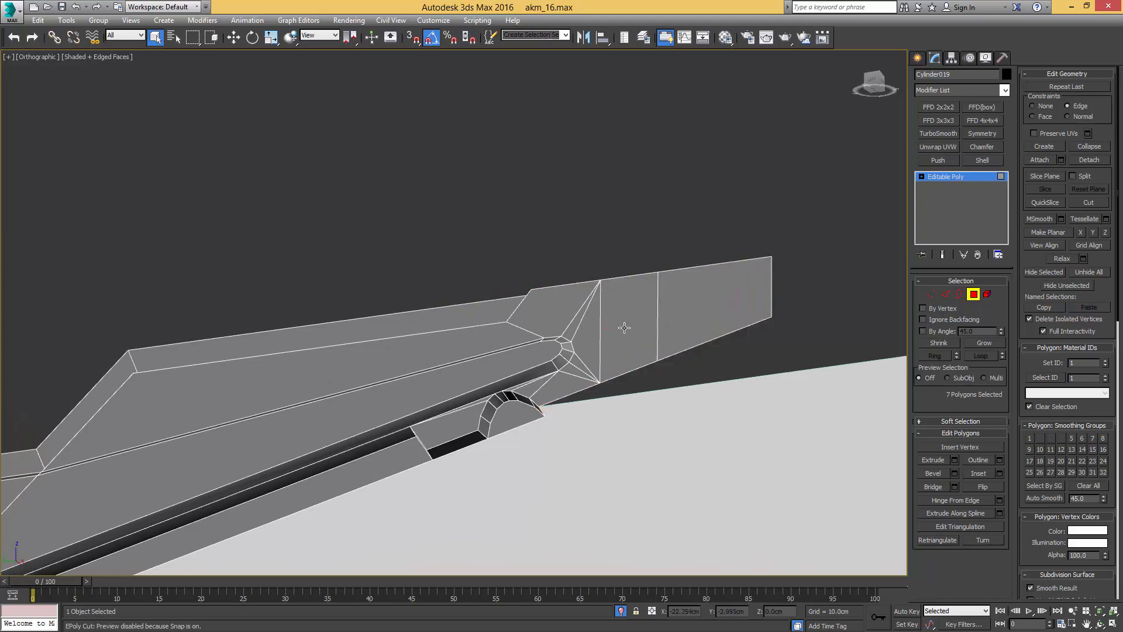
middle_click_drag(628, 286, 639, 325, "alt")
Step: Turn off the edge constraint and move the tip's front polygon to the X position of the upper front corner vertex, -0.27 cm
left_click(1032, 106)
middle_click_drag(728, 252, 585, 297, "alt")
key("1")
left_click(590, 300)
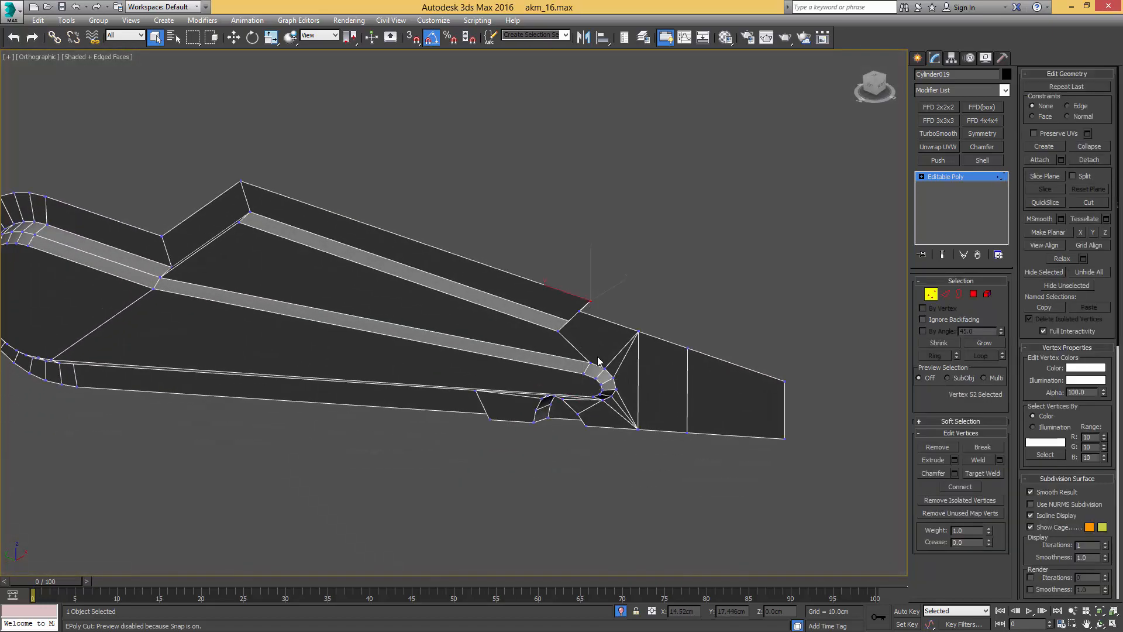
key("w")
double_click(694, 610)
key("ctrl+c")
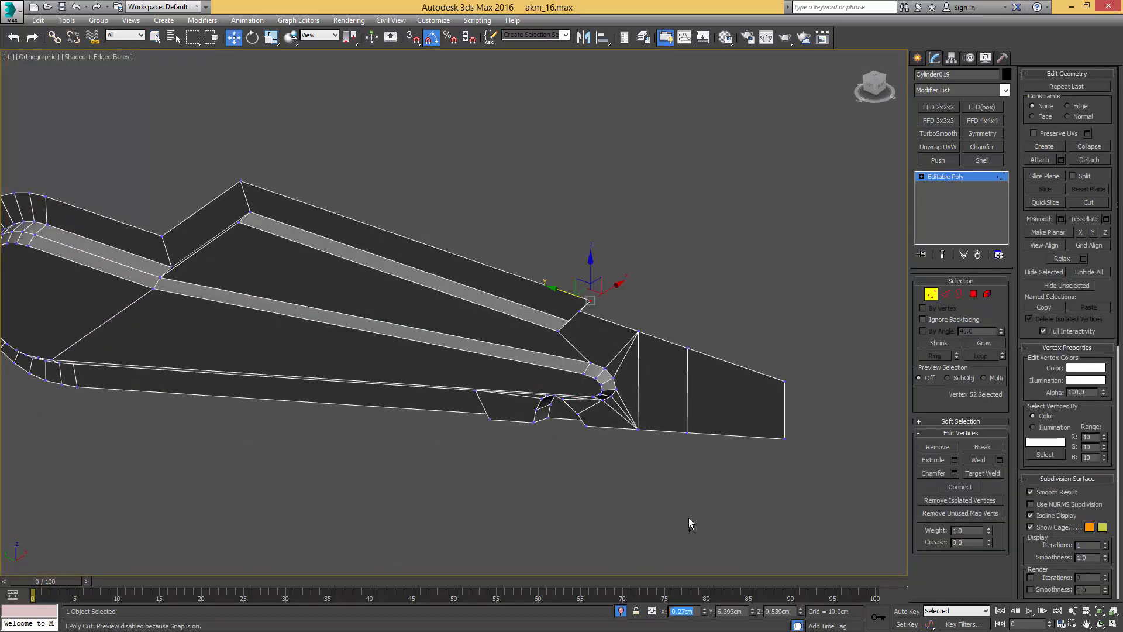
left_click(974, 294)
left_click(771, 397)
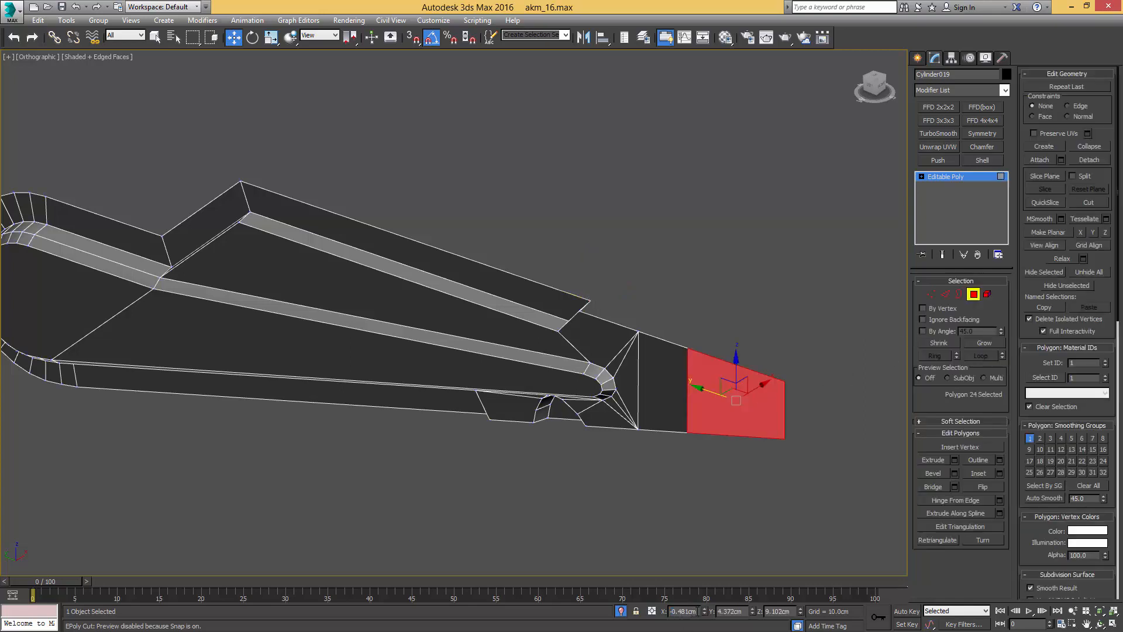
left_click_drag(697, 611, 621, 600)
key("ctrl+v")
middle_click_drag(697, 500, 694, 501)
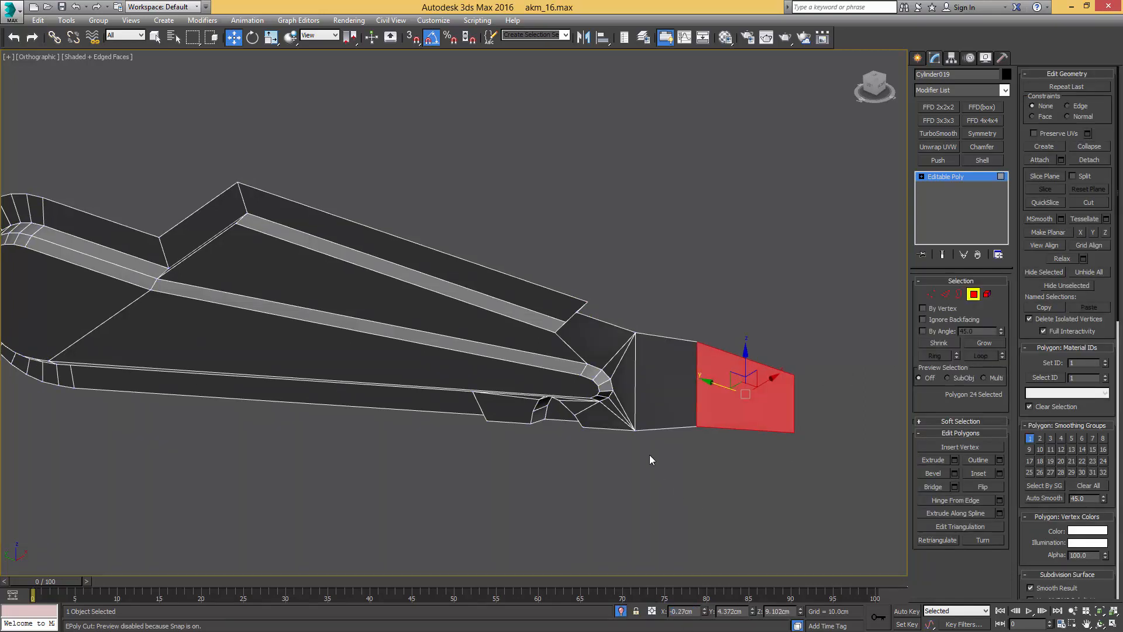
Step: Connect the rear and front vertical edges of the lever's front tip with one edge across the polygon's middle
left_click(672, 361)
middle_click_drag(668, 361, 697, 334, "alt")
scroll(697, 335, "down", 4)
key("4")
middle_click_drag(602, 383, 573, 380)
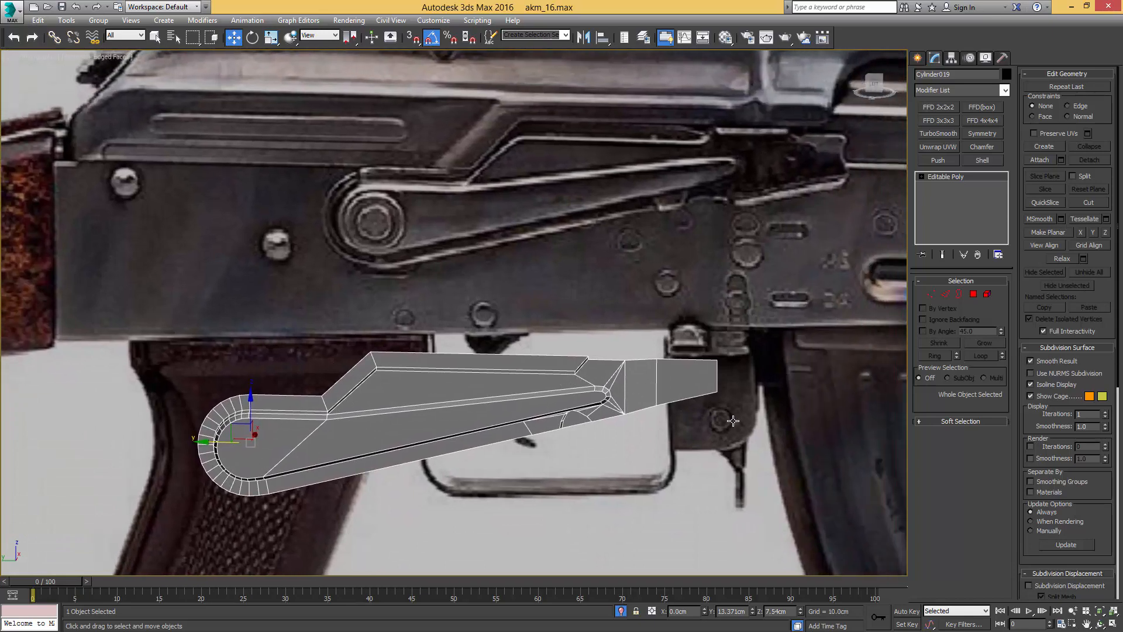
scroll(733, 420, "up", 2)
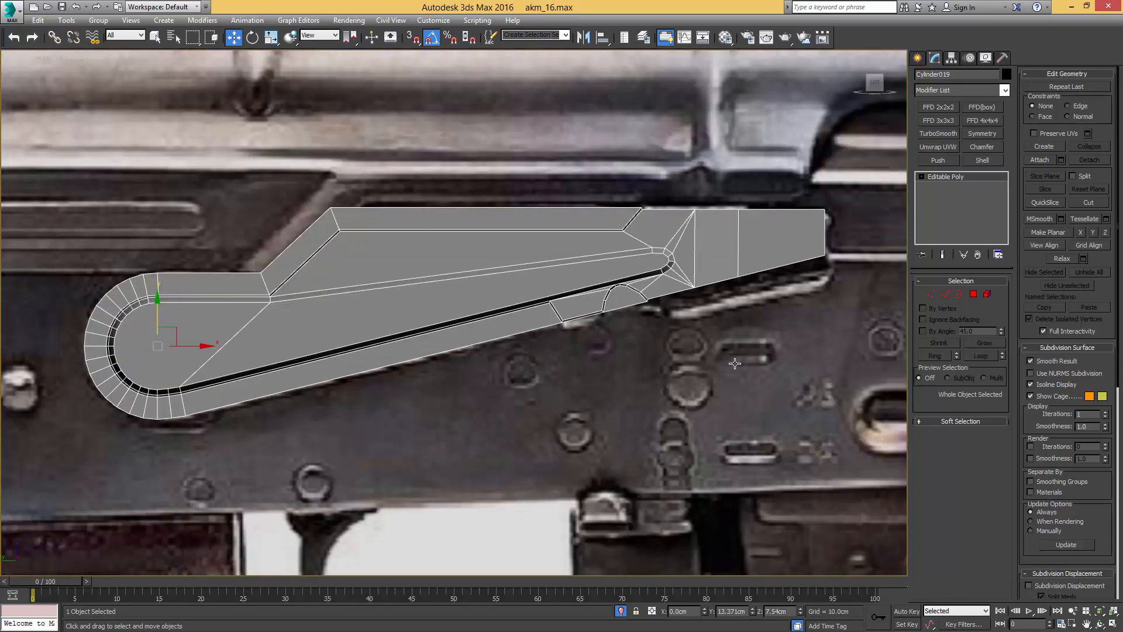
scroll(732, 335, "up", 2)
scroll(728, 313, "up", 3)
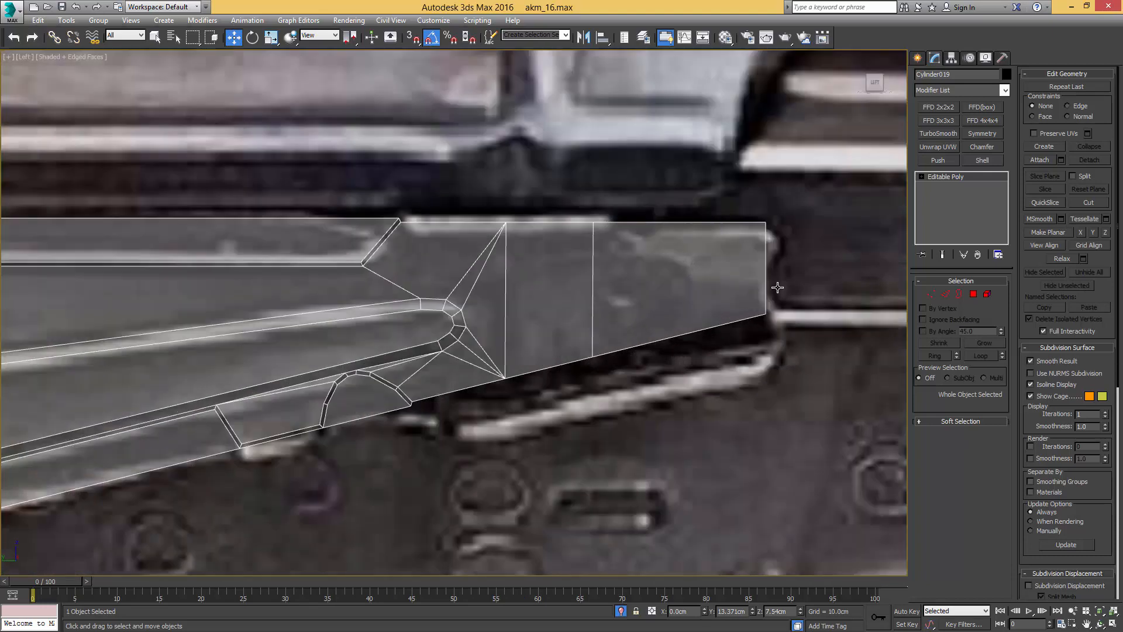
key("2")
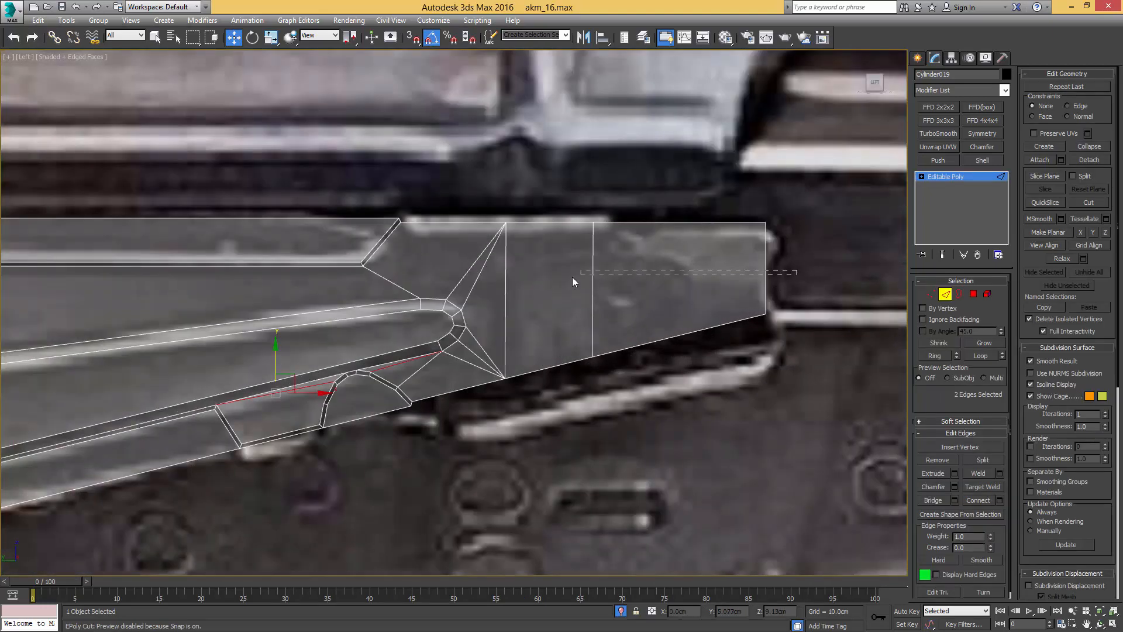
left_click_drag(573, 276, 569, 278)
key("ctrl+shift+e")
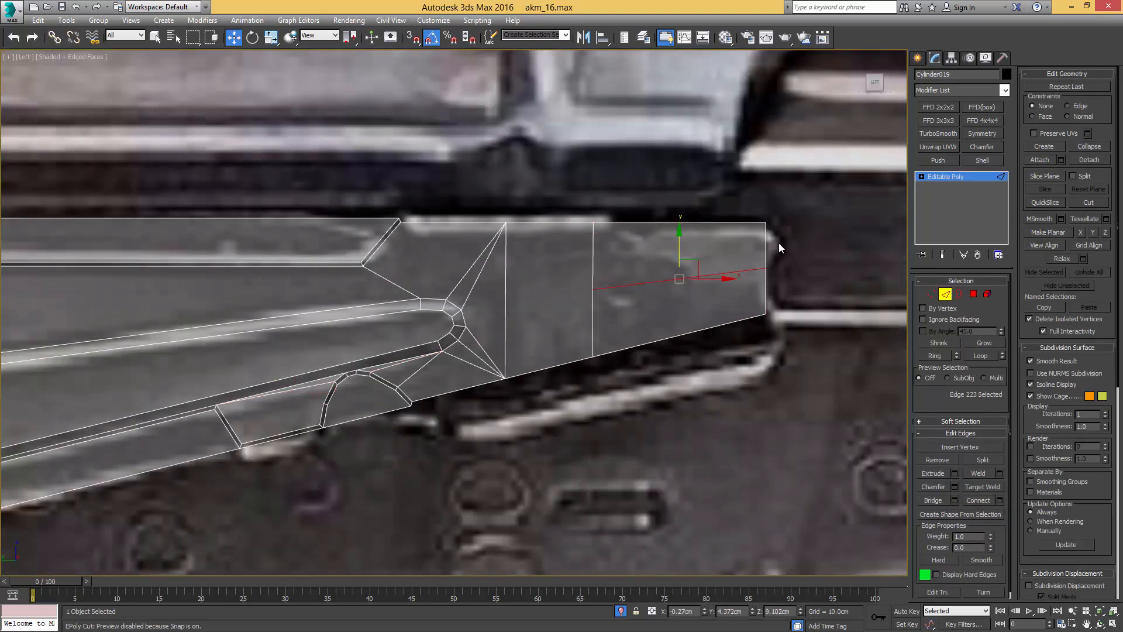
Step: Chamfer the tip's upper and lower front corner vertices, and chamfer the front middle vertex to form a shallow notch
key("1")
left_click_drag(783, 201, 758, 235)
left_click(766, 314, "ctrl")
key("ctrl+shift+c")
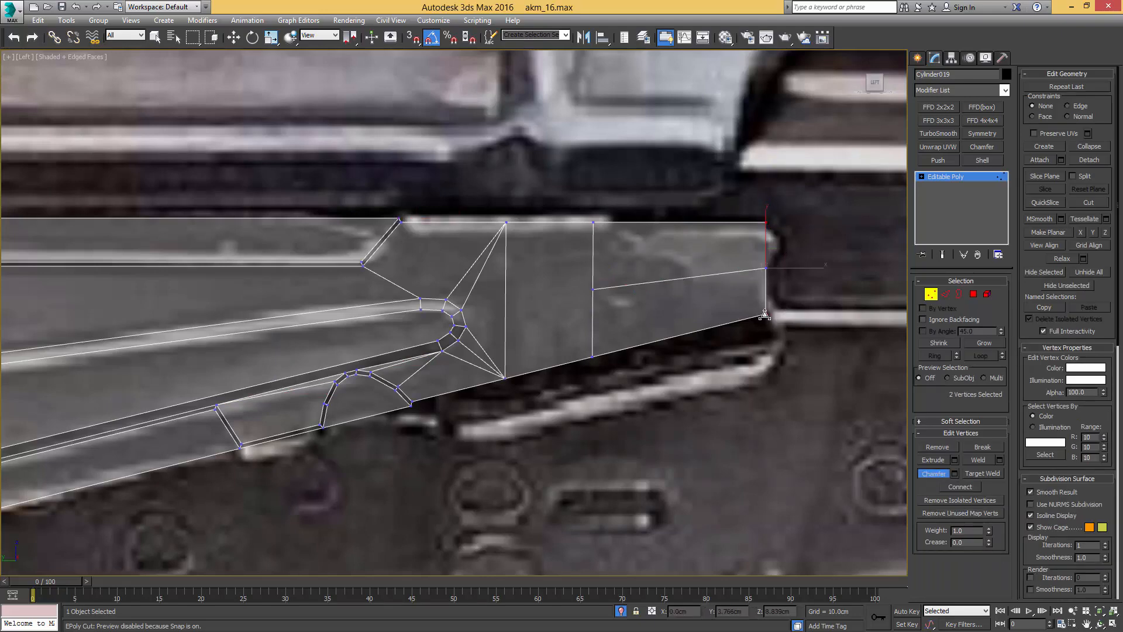
left_click_drag(766, 314, 770, 313)
left_click(766, 269)
mouse_move(766, 269)
left_mouse_down()
mouse_move(772, 258)
mouse_move(784, 269)
mouse_move(773, 273)
left_mouse_up()
key("w")
scroll(774, 292, "up", 5)
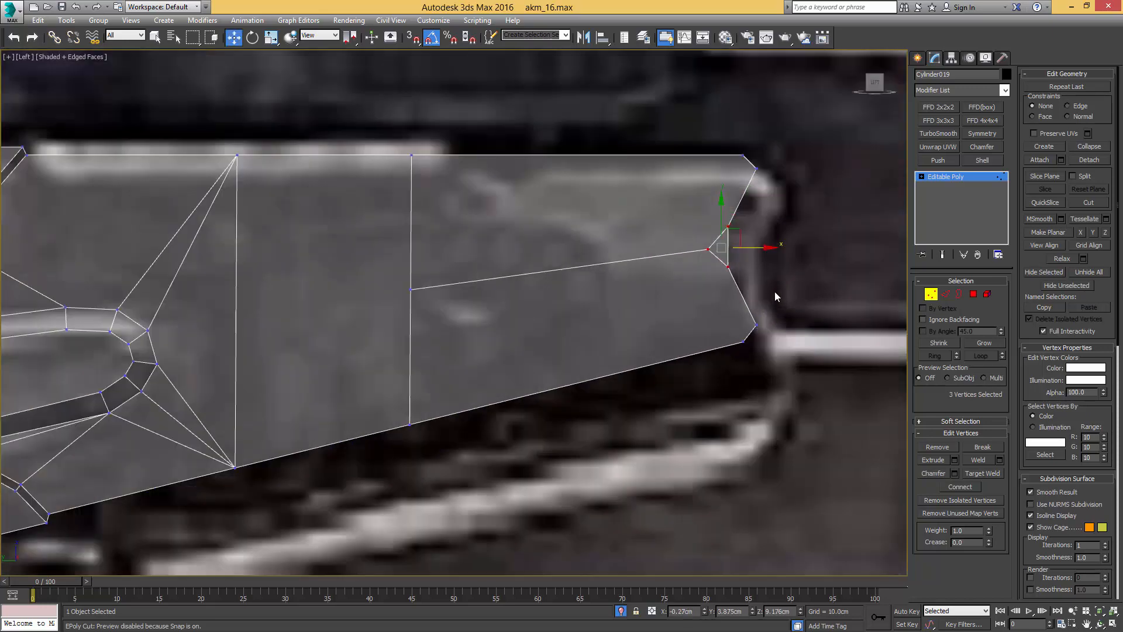
Step: Chamfer the outermost vertices of the tip's two front corners again to round them further
left_click(759, 325)
left_click(757, 170, "ctrl")
key("ctrl+shift+c")
left_click_drag(757, 169, 764, 168)
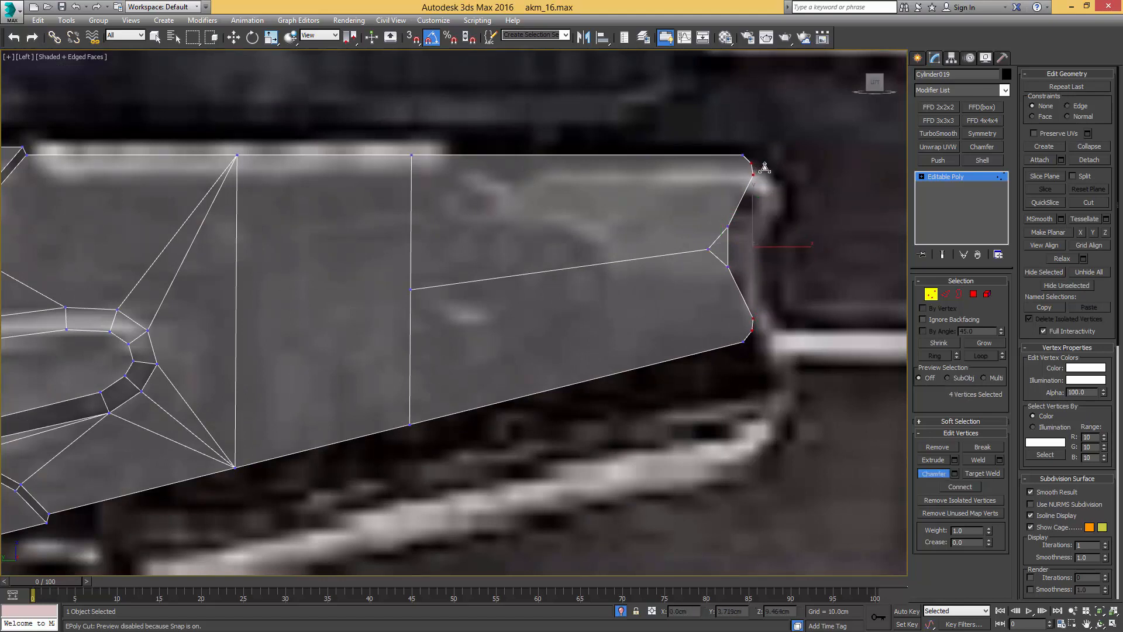
Step: Remove the leftover inner notch vertex and the vertex midway along the tip's rear edge
right_click(717, 245)
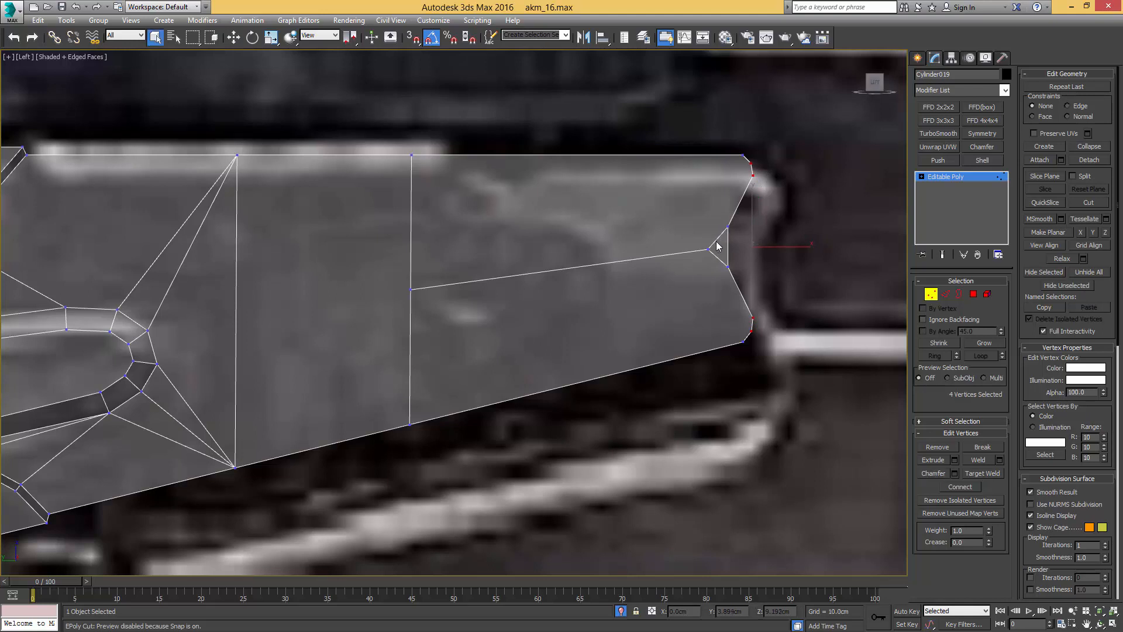
left_click(707, 249)
key("BackSpace")
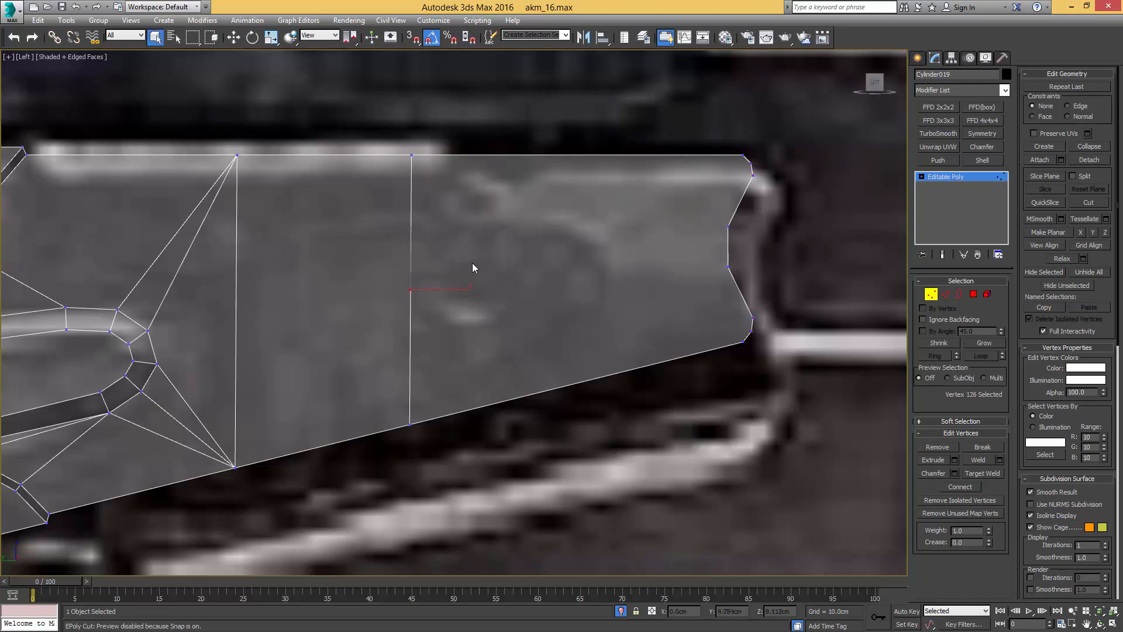
scroll(472, 262, "down", 2)
key("F4")
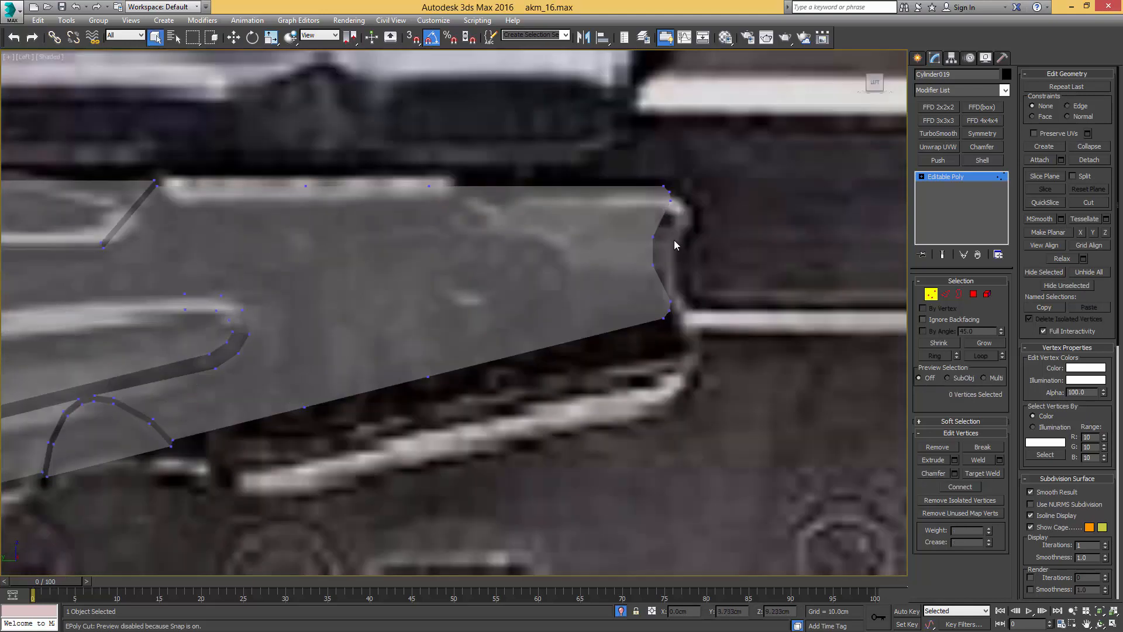
scroll(671, 266, "down", 2)
Step: With the Edge constraint active, slide the vertical edge behind the tip rearward towards the rib
key("2")
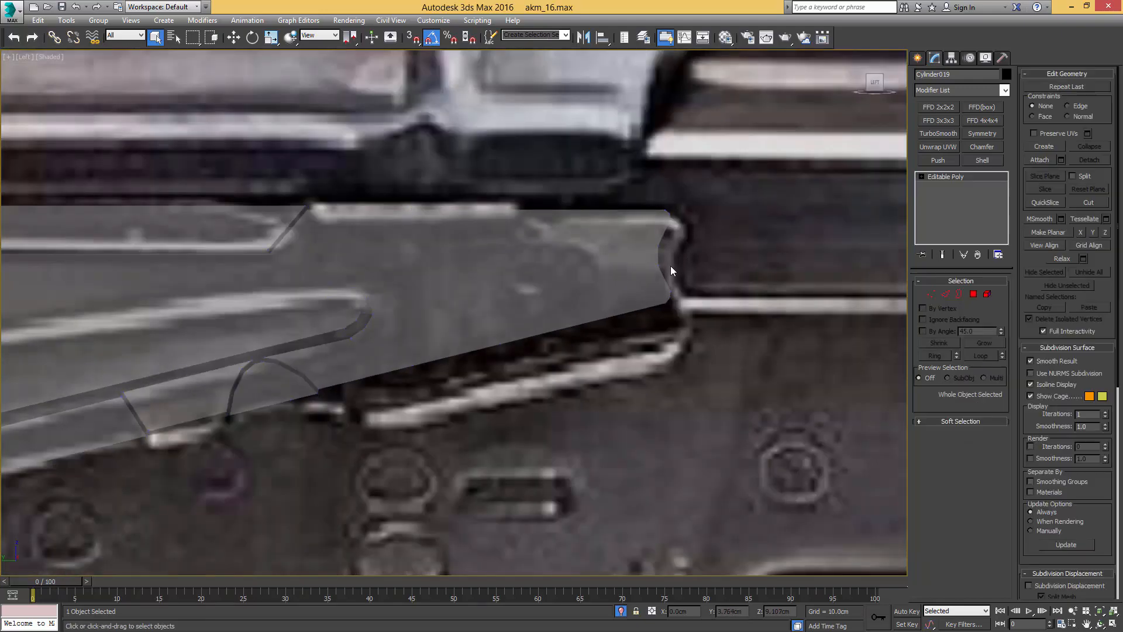
key("F4")
left_click(500, 250)
middle_click_drag(502, 260, 495, 309, "alt")
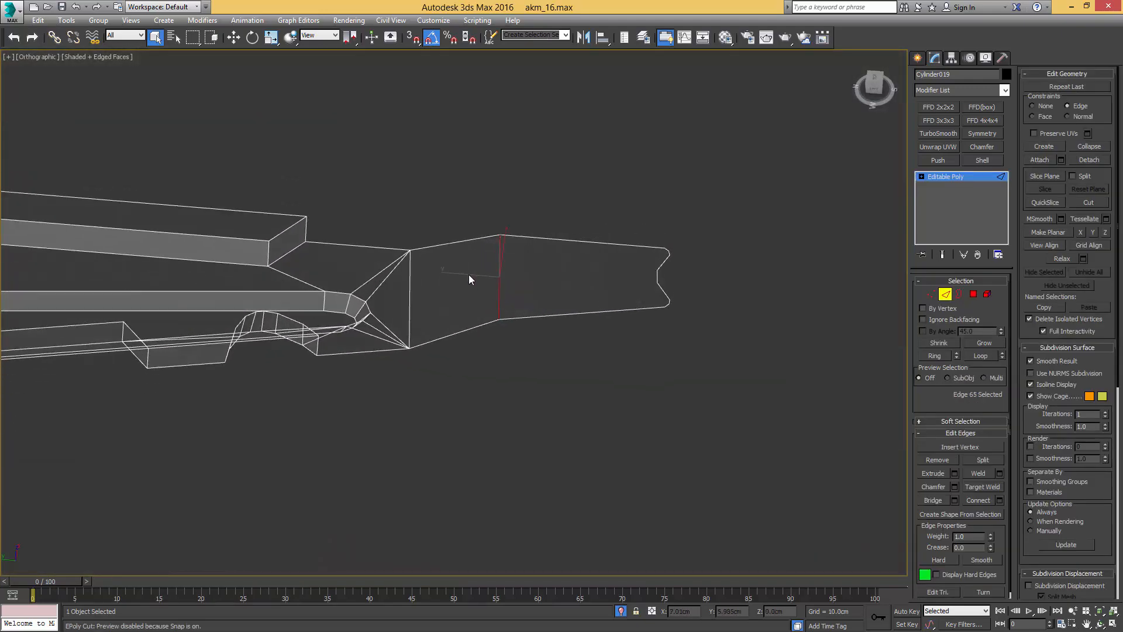
key("w")
left_click_drag(468, 275, 428, 273)
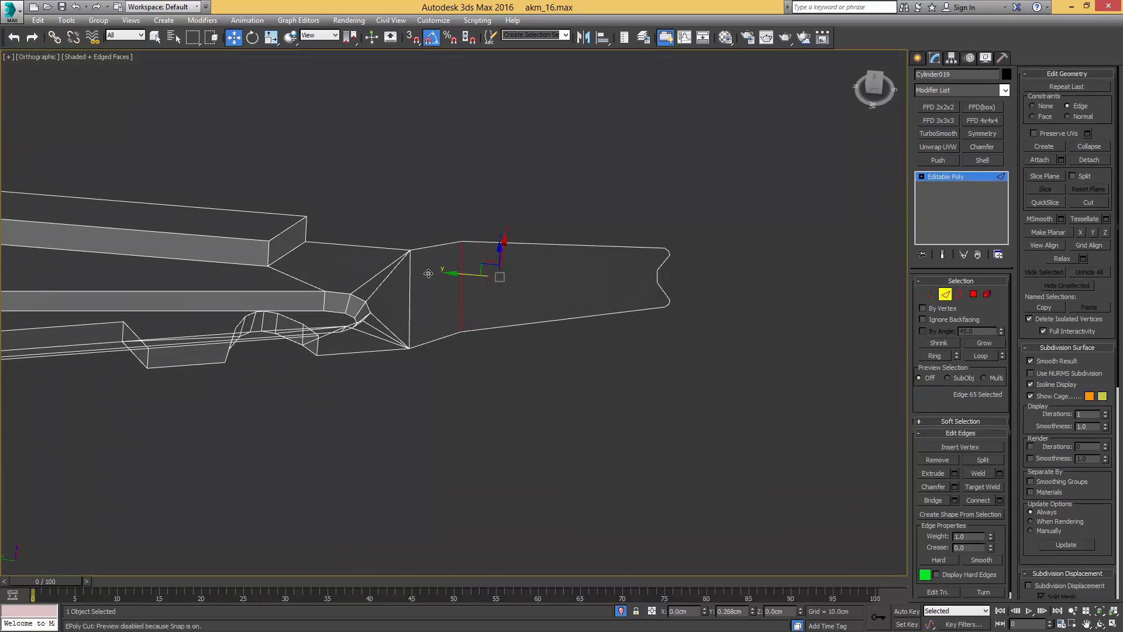
left_click(928, 293)
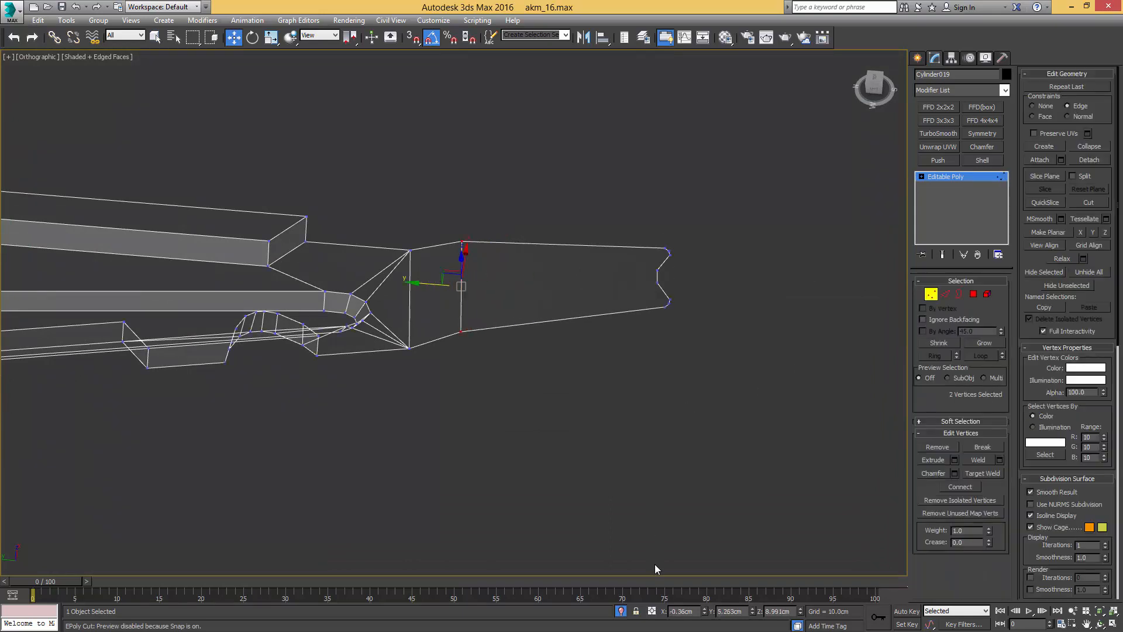
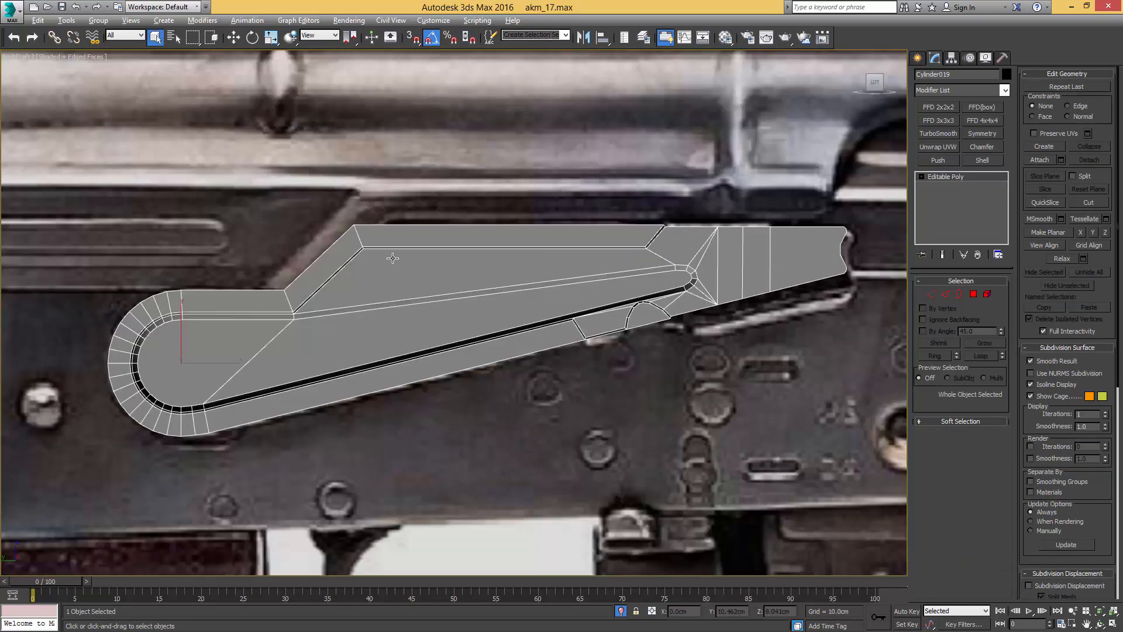
Step: Chamfer the short edges at the lever's upper rear corner, where the slanted side meets the straight upper side
scroll(486, 220, "up", 5)
key("2")
key("alt+c")
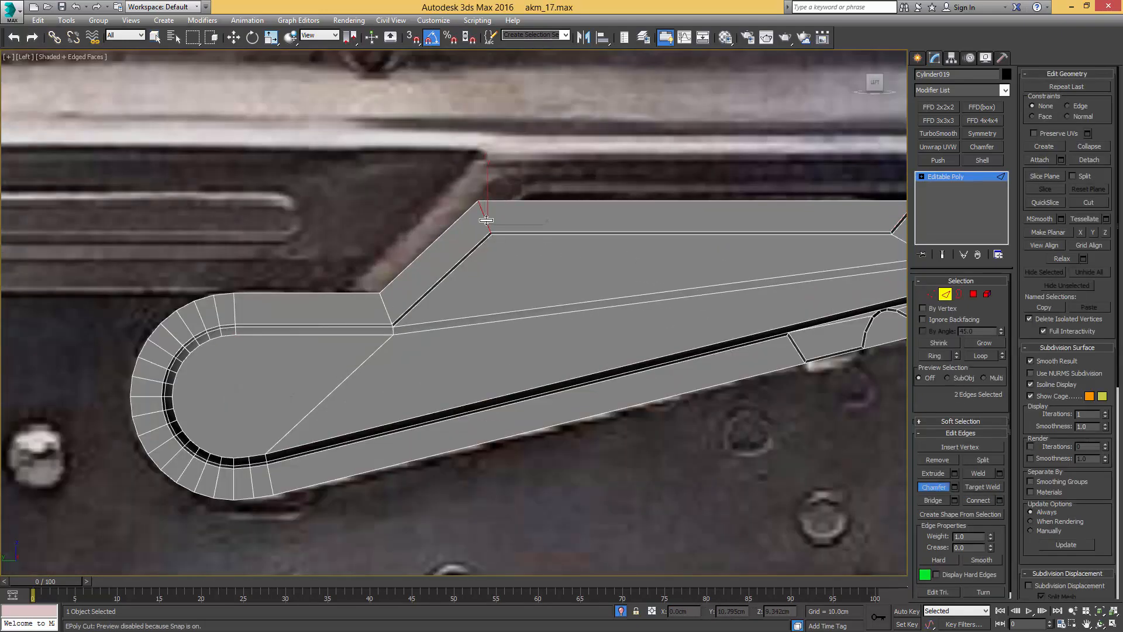
left_click_drag(486, 220, 491, 217)
right_click(385, 309)
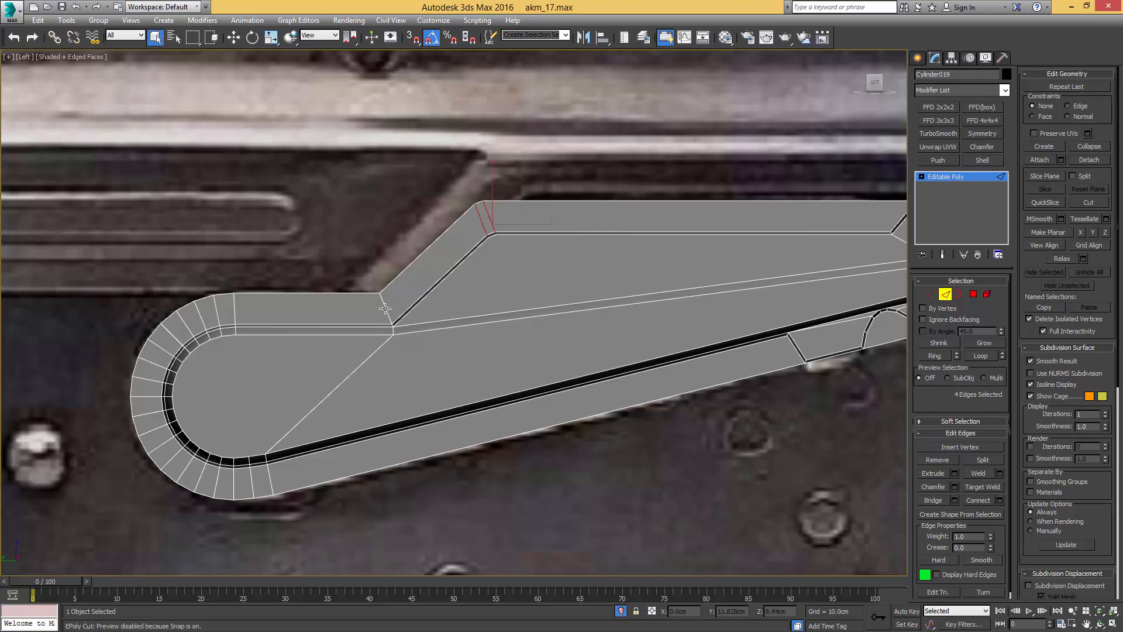
Step: Chamfer the three edges across the inner corner where the slanted side meets the rounded rear part
double_click(385, 308)
middle_click_drag(386, 290, 403, 341, "alt")
scroll(402, 340, "up", 4)
left_click(393, 337, "ctrl")
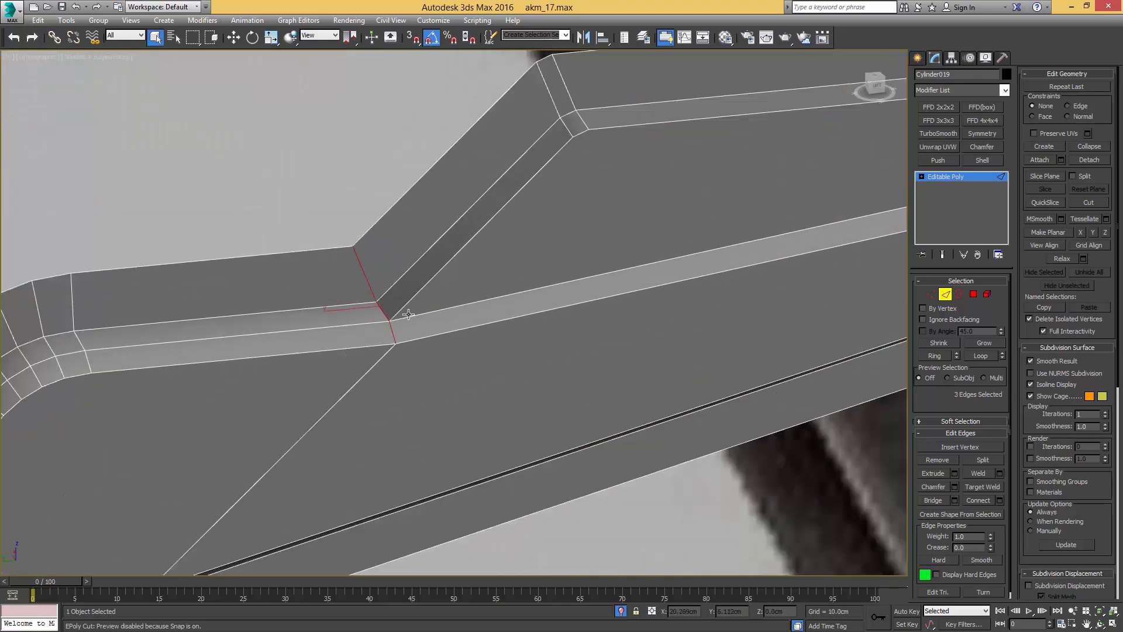
key("ctrl+shift+c")
left_click_drag(391, 325, 402, 330)
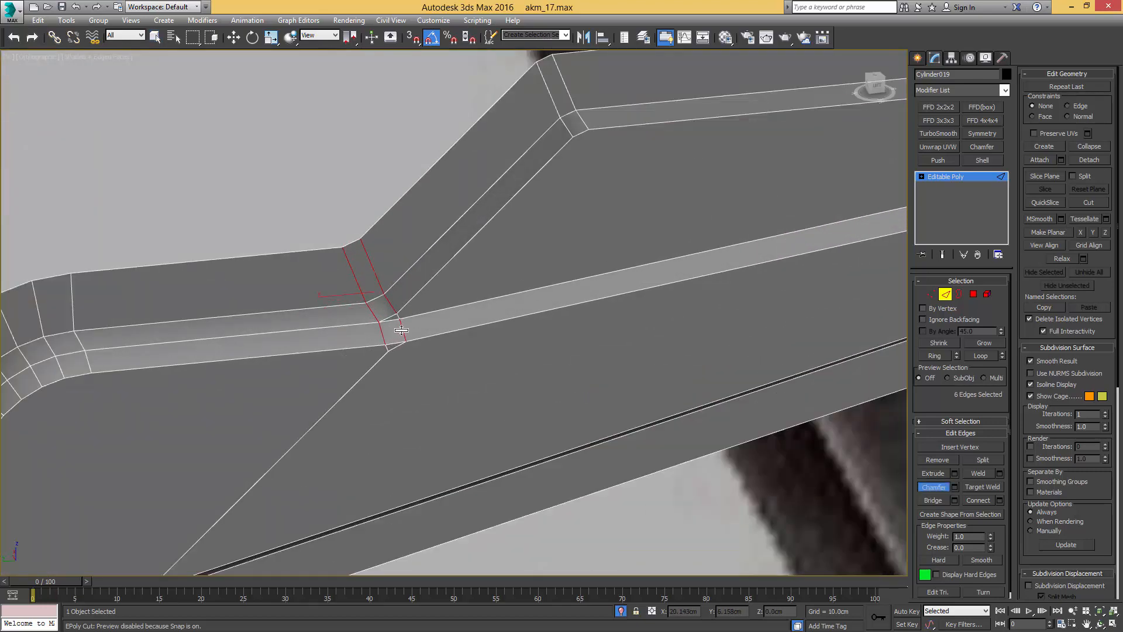
Step: Remove the stray vertex below the chamfered inner corner together with its diagonal edge
scroll(393, 325, "down", 3)
scroll(448, 281, "up", 5)
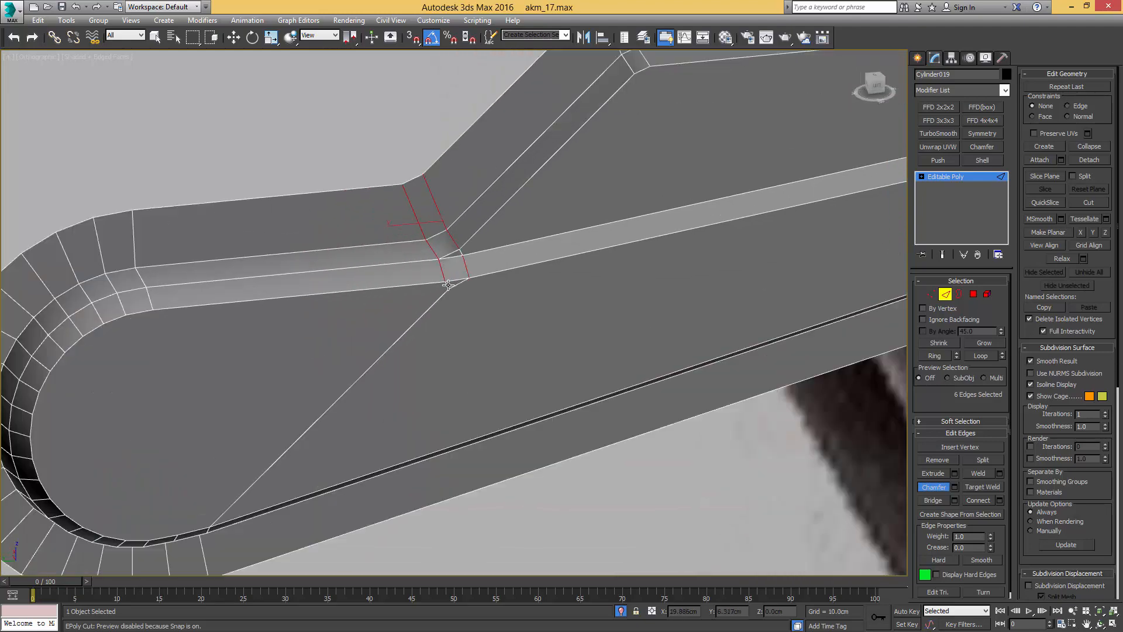
key("1")
left_click(449, 291)
scroll(448, 294, "down", 3)
key("BackSpace")
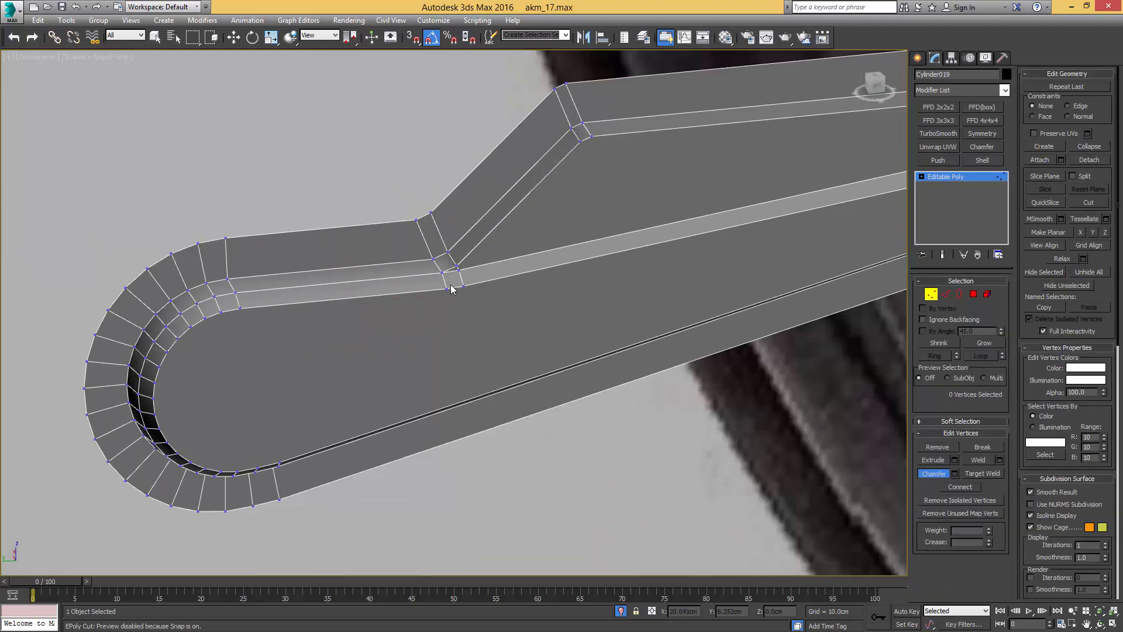
Step: Join the two lower vertices of the chamfered inner corner to the lower inner outline with two diagonal edges
left_click(447, 289)
left_click(257, 466)
right_click(277, 469)
left_click(464, 286, "ctrl")
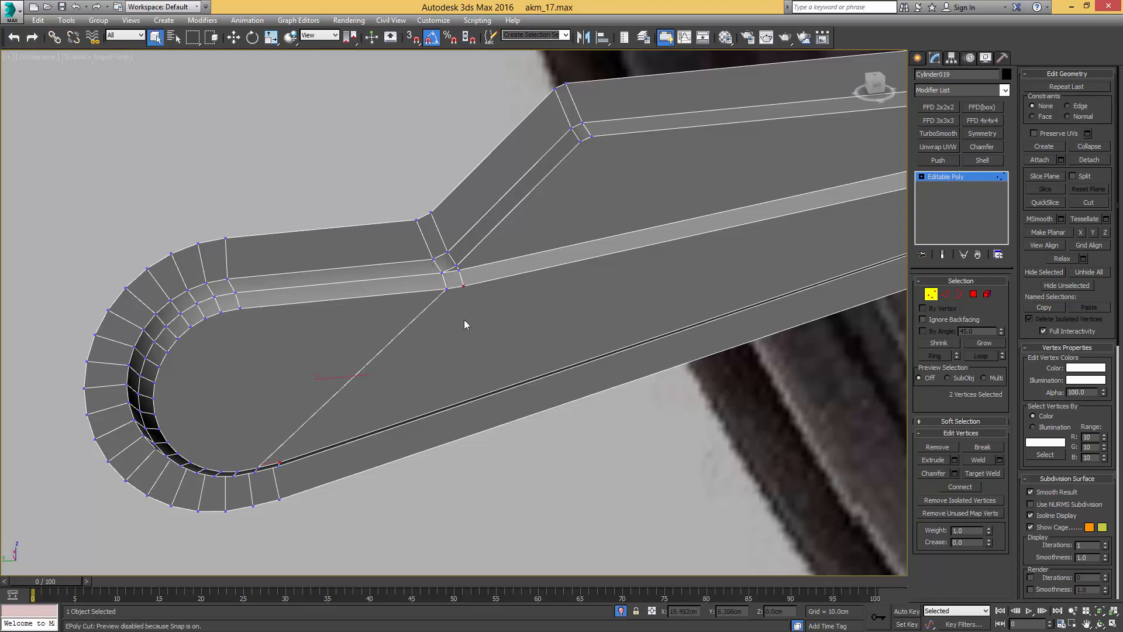
key("ctrl+shift+e")
Step: Connect the upper and lower inner outline vertices where the lever's rounded rear end begins
middle_click_drag(388, 405, 343, 375, "alt")
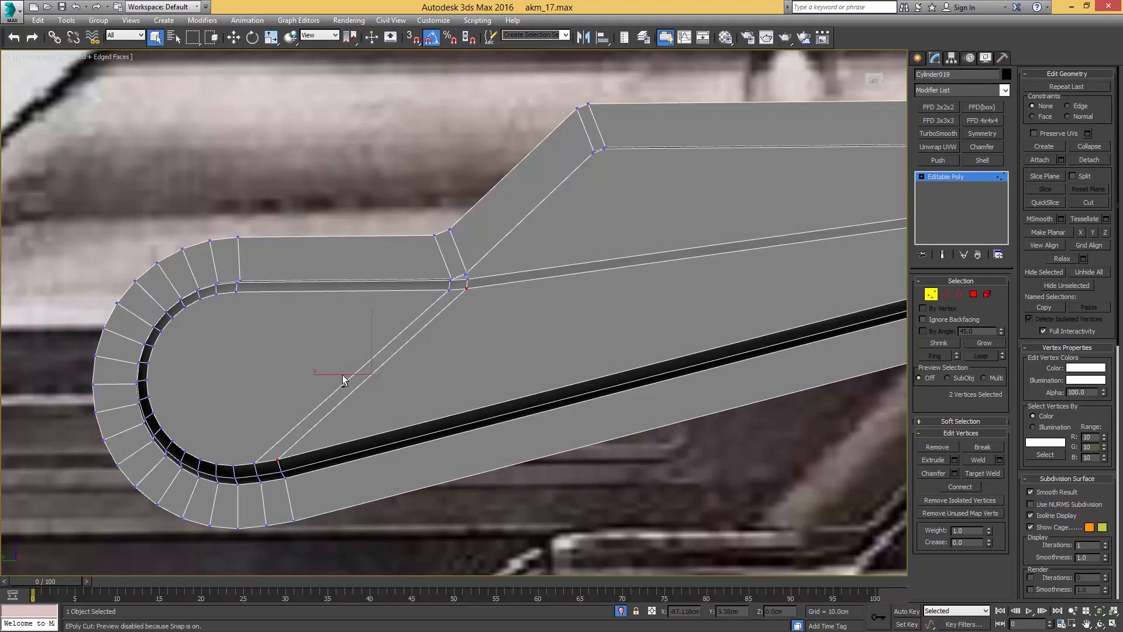
left_click(234, 465)
left_click(217, 294, "ctrl")
key("ctrl+shift+e")
Step: Select all of the lever's polygons, and examine the surface shading with the edge display off
middle_click_drag(406, 317, 353, 340)
key("1")
scroll(381, 368, "down", 2)
middle_click_drag(382, 354, 423, 353)
key("F4")
key("4")
key("ctrl+a")
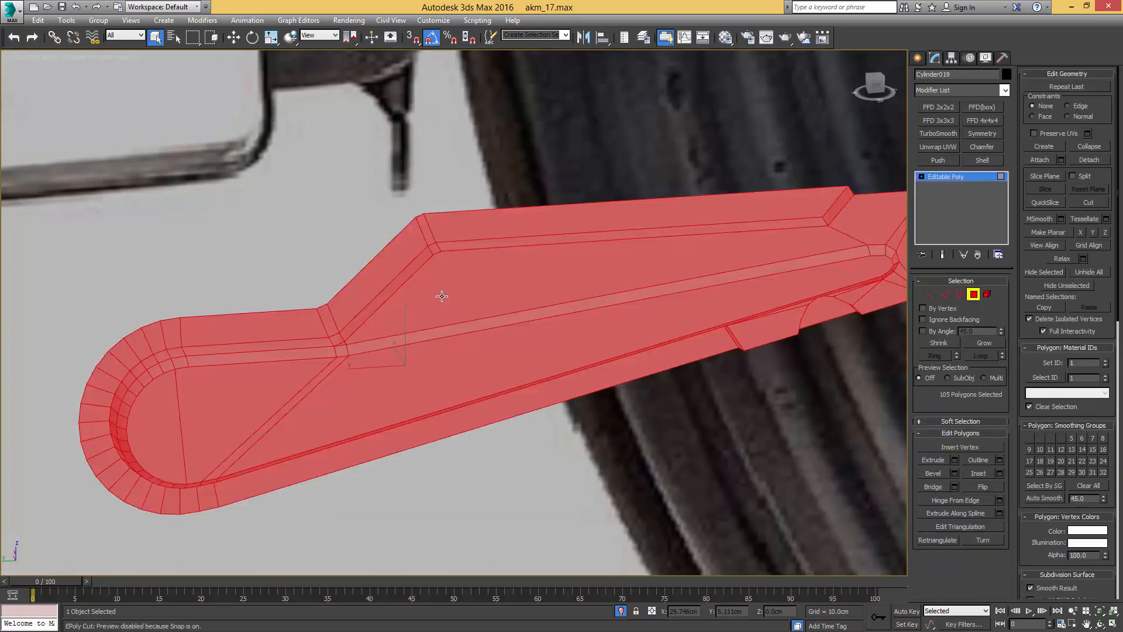
key("4")
key("F4")
middle_click_drag(699, 290, 521, 298)
key("F4")
Step: Slide the short edge at the upper start of the rib's rounded front end slightly forward
middle_click_drag(628, 331, 565, 348)
scroll(601, 303, "up", 2)
key("2")
left_click(613, 297)
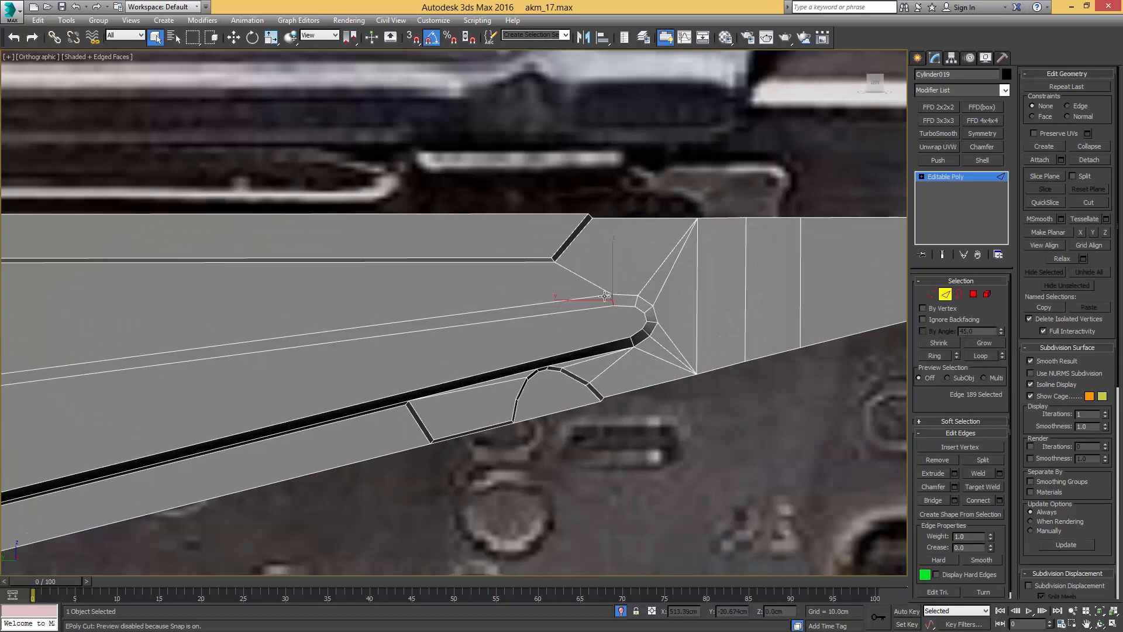
key("l")
key("z")
scroll(527, 299, "down", 6)
key("w")
left_click_drag(537, 287, 555, 285)
scroll(562, 291, "down", 5)
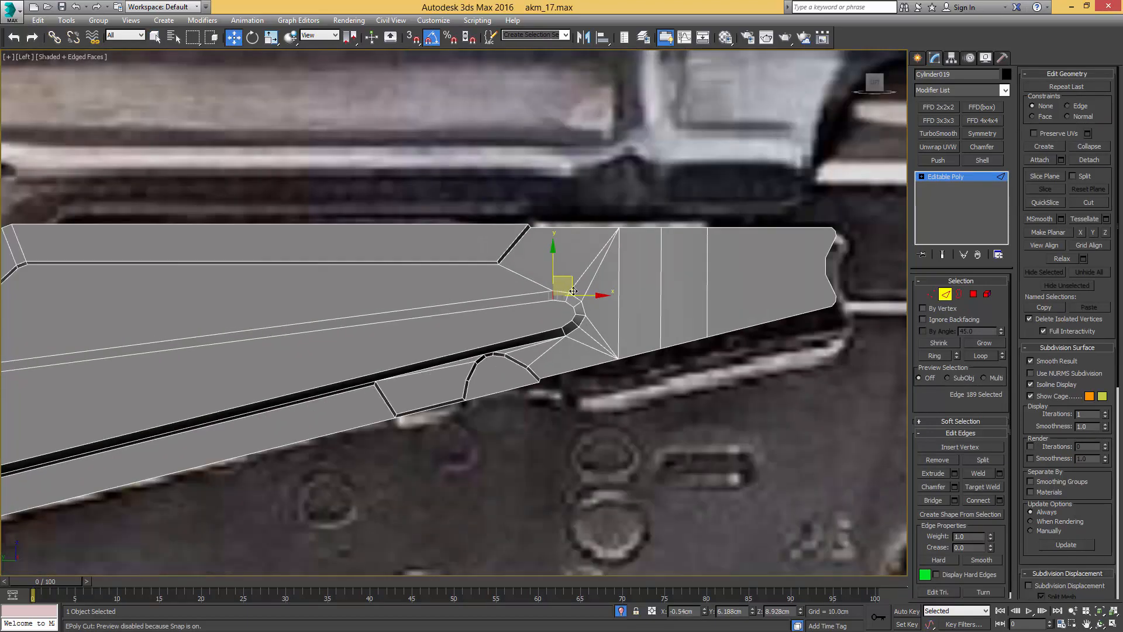
key("2")
Step: Cut a gently sloping edge from the lever's upper side to the slanted front step, following the reference
key("F4")
scroll(690, 246, "down", 3)
middle_click_drag(556, 237, 567, 212, "alt")
key("F4")
key("l")
scroll(630, 213, "up", 5)
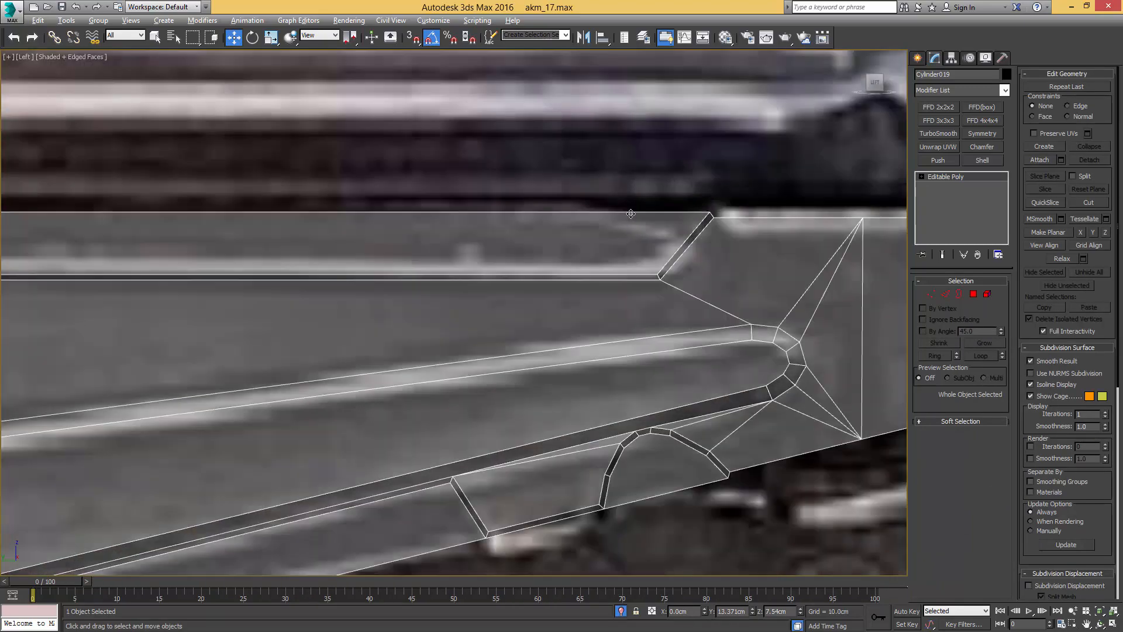
key("1")
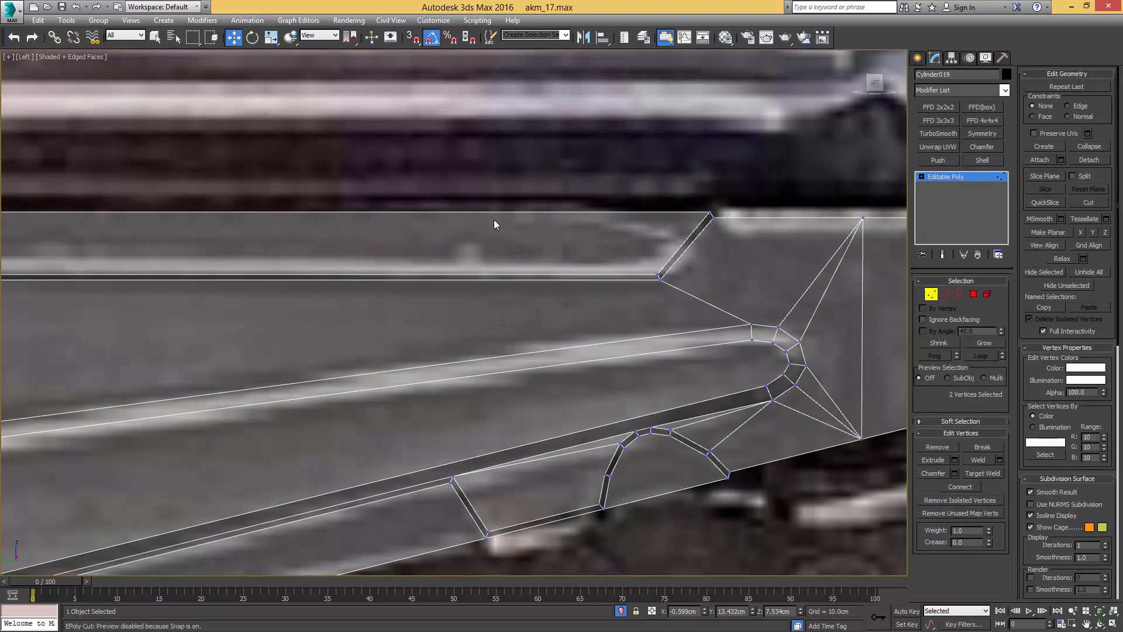
key("alt+c")
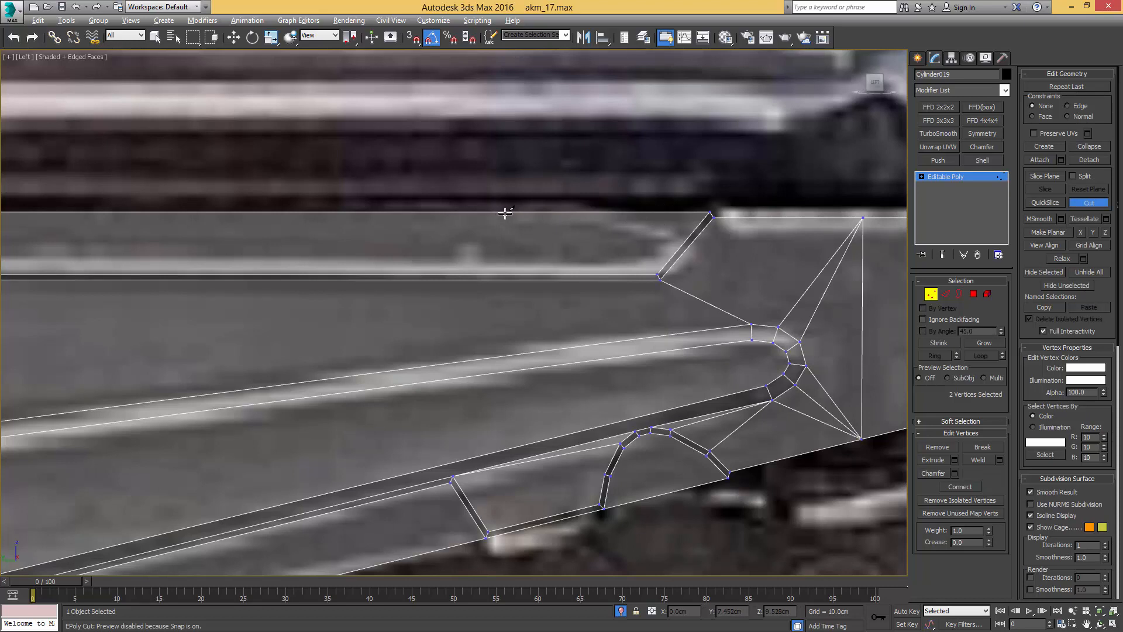
left_click(550, 212)
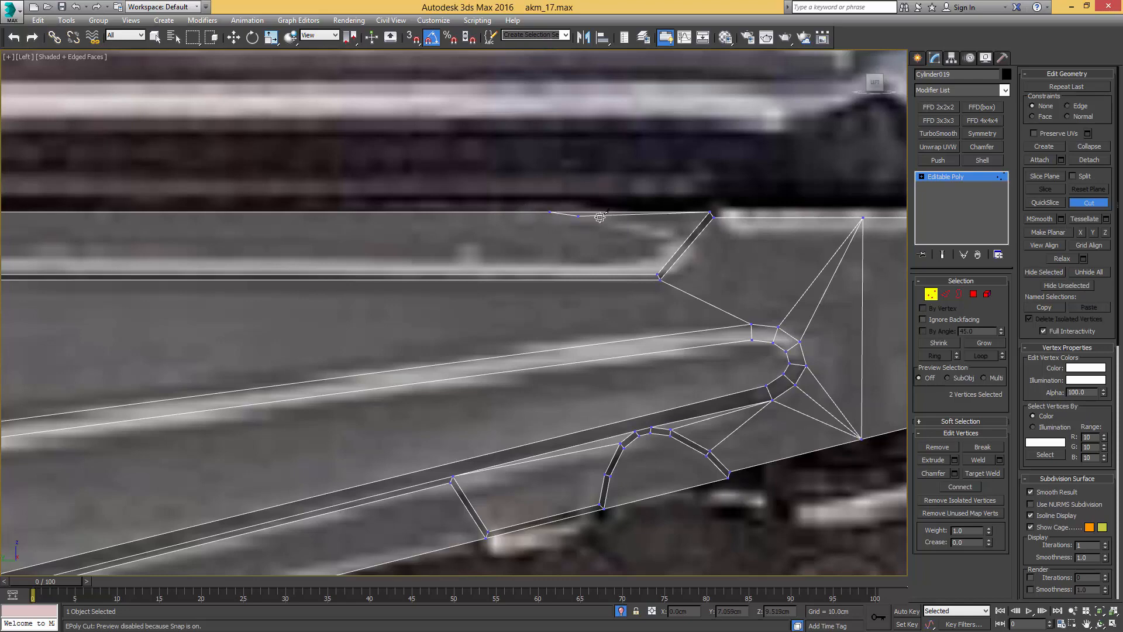
left_click(696, 228)
right_click(699, 225)
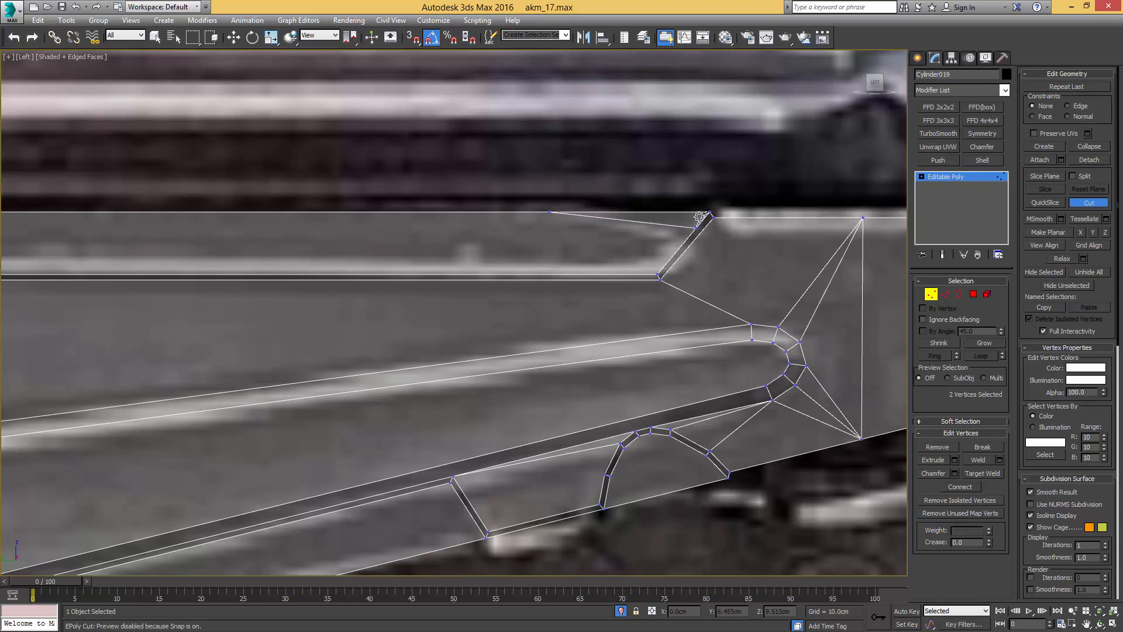
Step: Delete the sliver polygon above the sloping cut, and target-weld the front step's upper vertex to the cut's end vertex
key("4")
left_click(685, 218)
key("Delete")
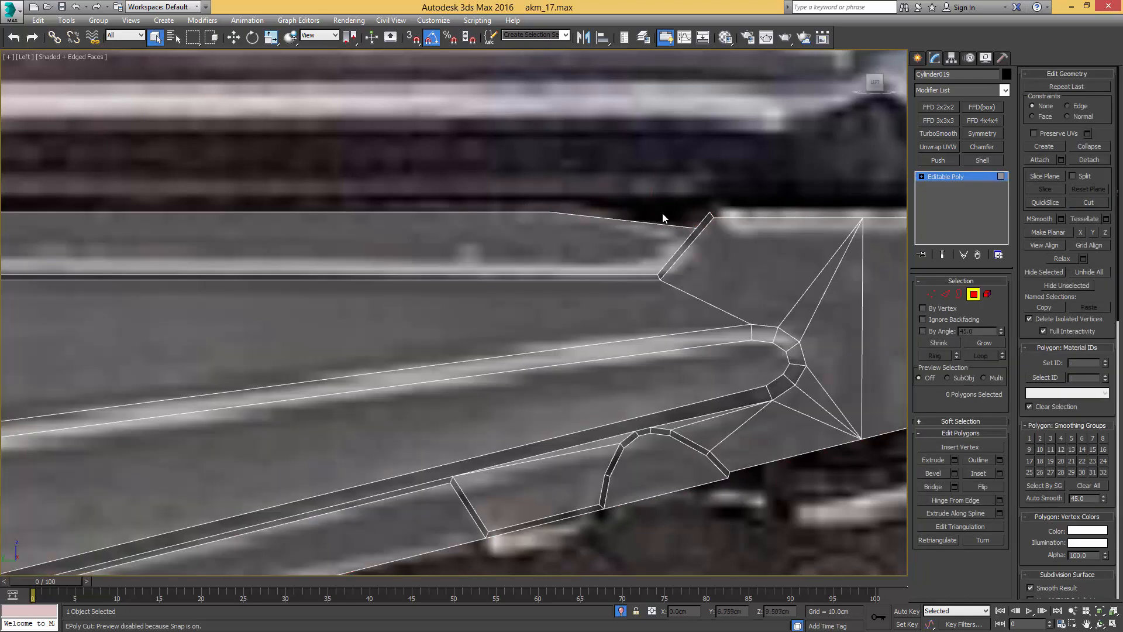
key("1")
left_click(710, 212)
middle_click_drag(702, 216, 714, 220, "alt")
key("ctrl+shift+w")
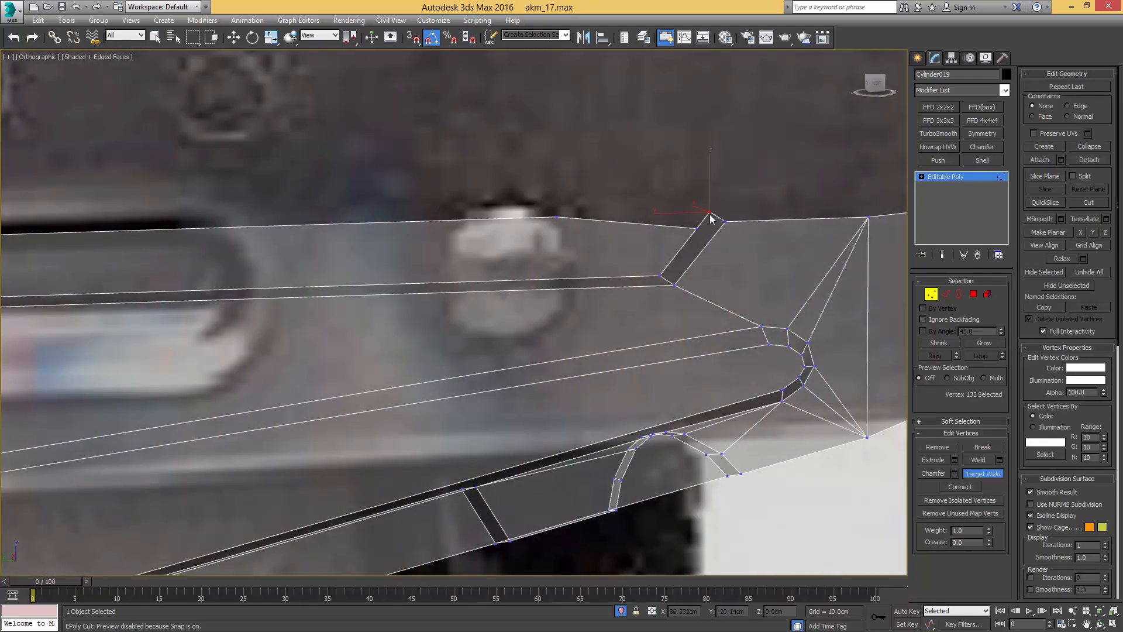
left_click(697, 229)
right_click(696, 220)
scroll(669, 238, "down", 3)
key("1")
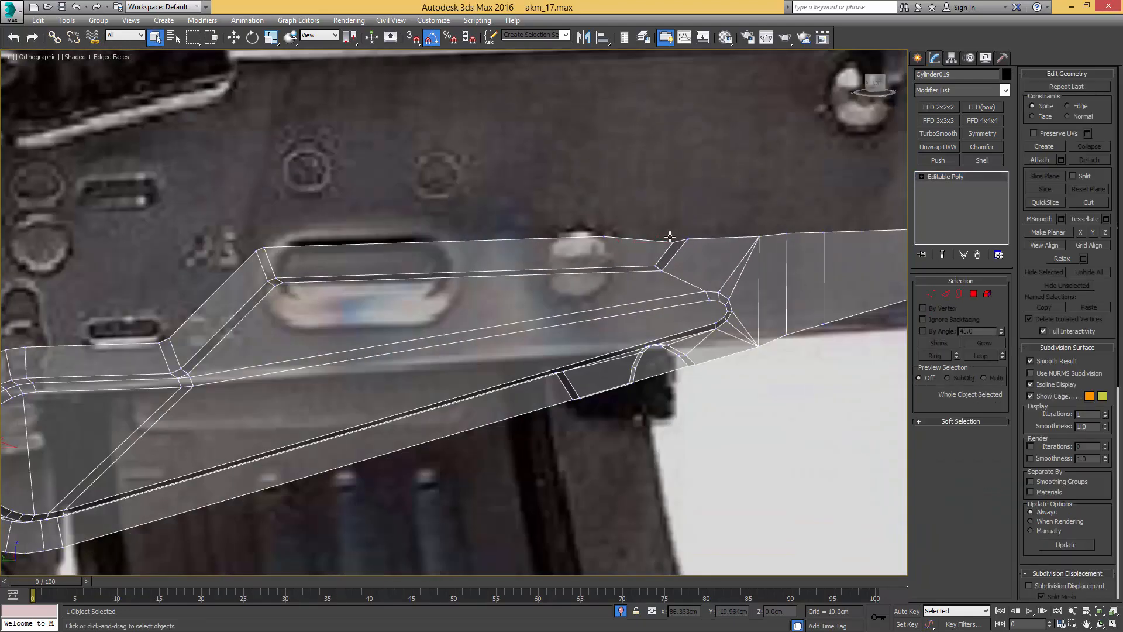
Step: Cut an edge from the lever's upper side down to the inner end of the slanted front step
key("F4")
key("F4")
key("1")
left_click(609, 234)
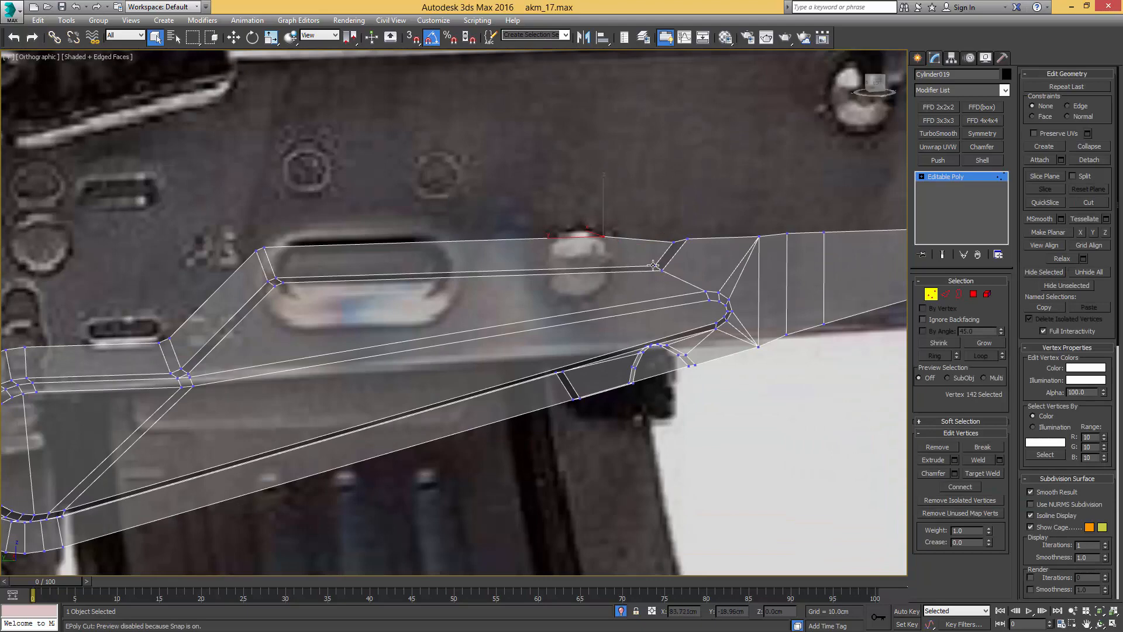
left_click(653, 265)
right_click(640, 237)
key("1")
middle_click_drag(632, 225, 593, 240)
key("F4")
key("F4")
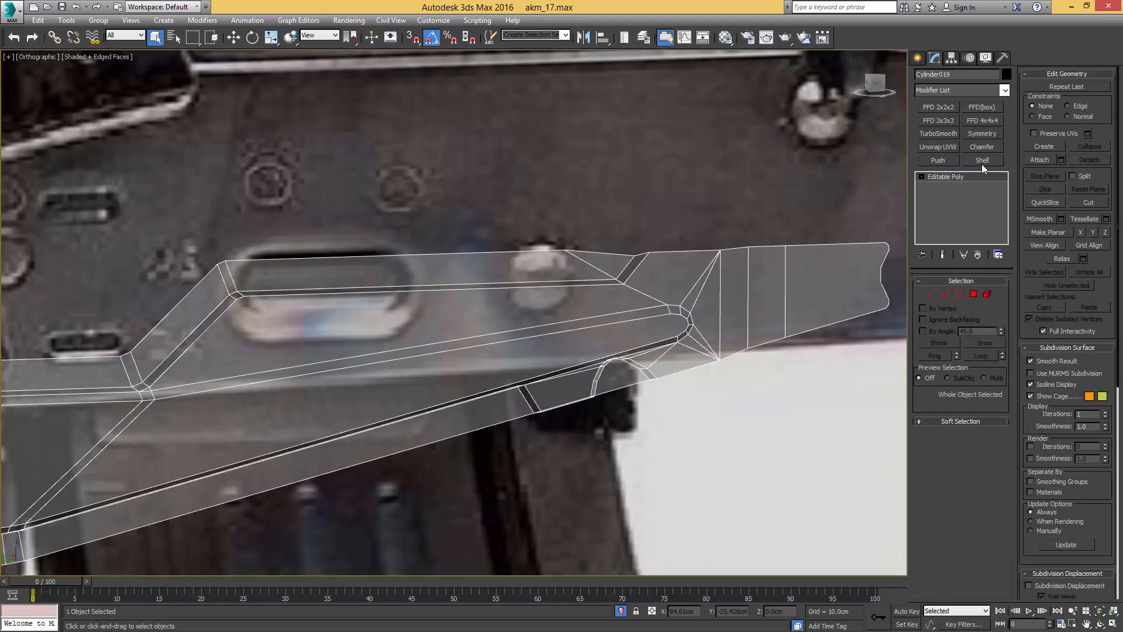
Step: Turn off the lever's see-through display and add a Shell modifier with an inner amount of 0.05 cm
key("alt+x")
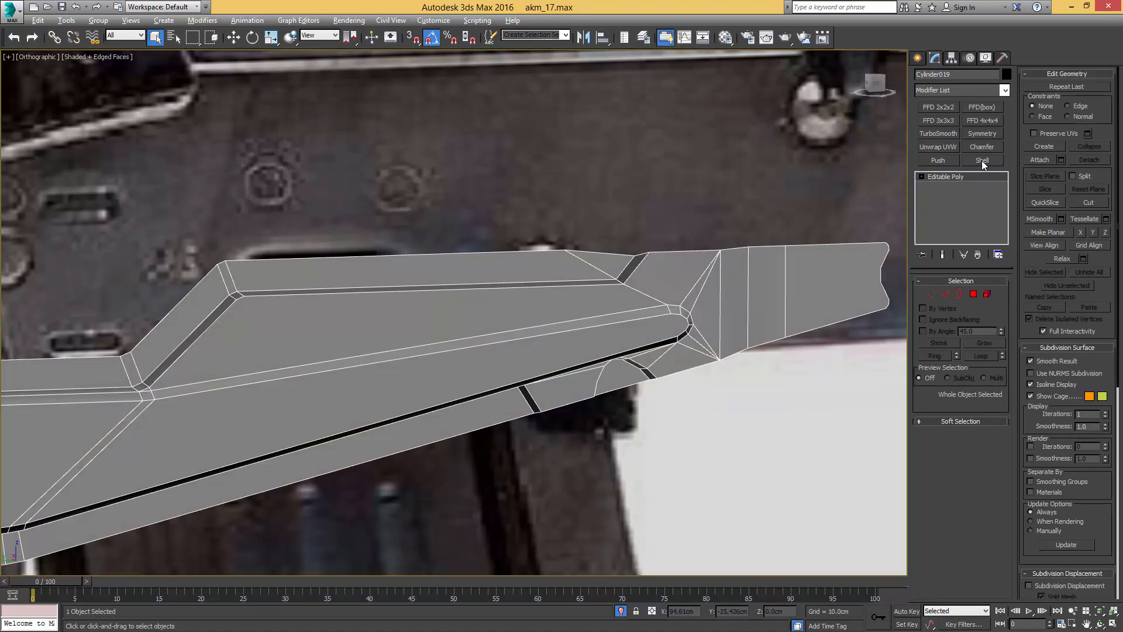
left_click(983, 160)
middle_click_drag(769, 183, 737, 265, "alt")
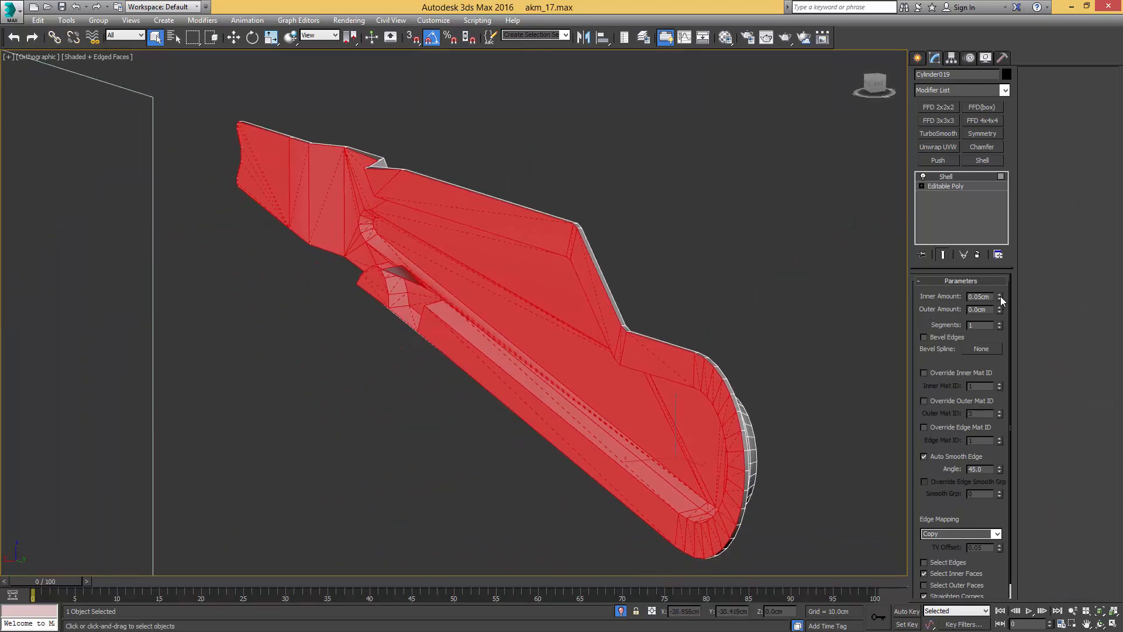
left_click_drag(1000, 296, 997, 287)
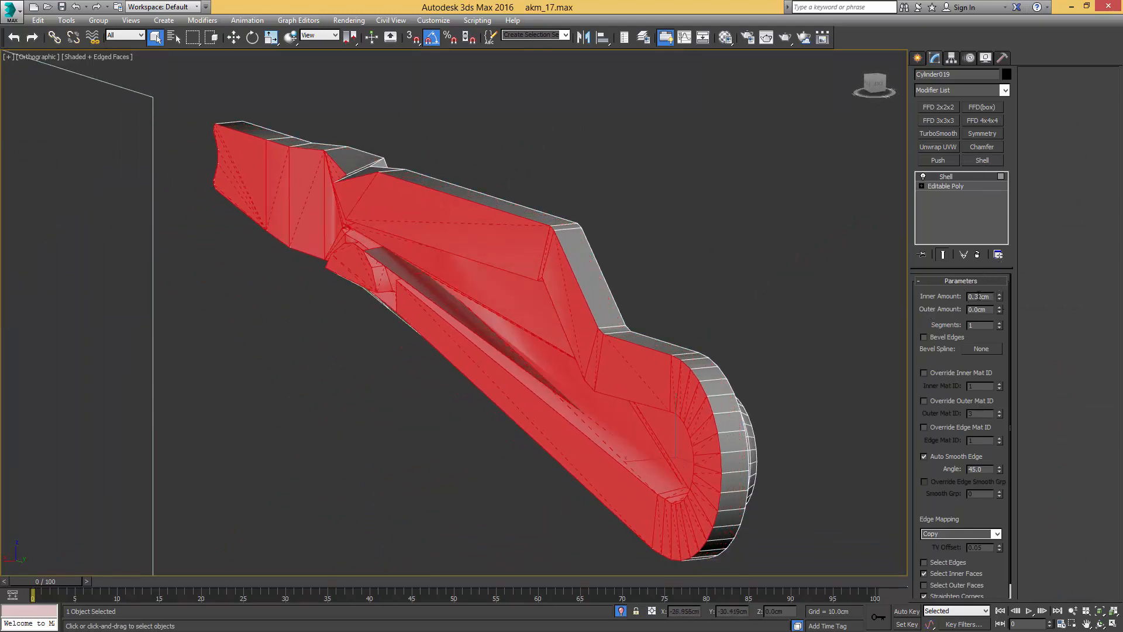
type("05")
key("Return")
Step: Toggle the Shell's Select Inner Faces option off and on again to check which faces it selects
middle_click_drag(668, 268, 783, 353, "alt")
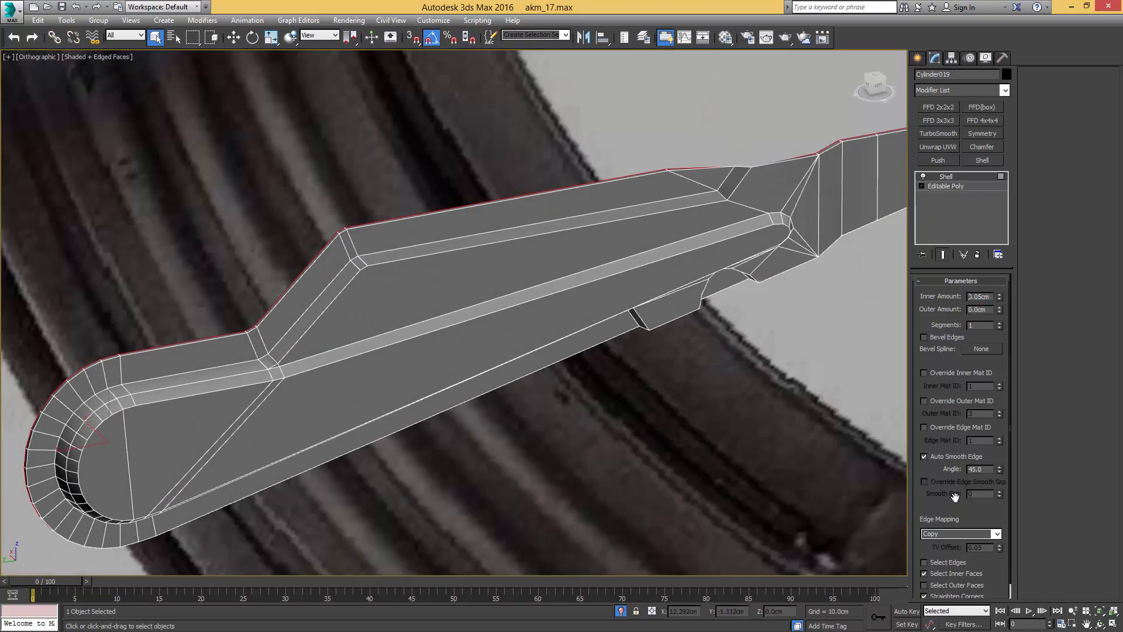
left_click_drag(955, 497, 950, 352)
left_click(947, 559)
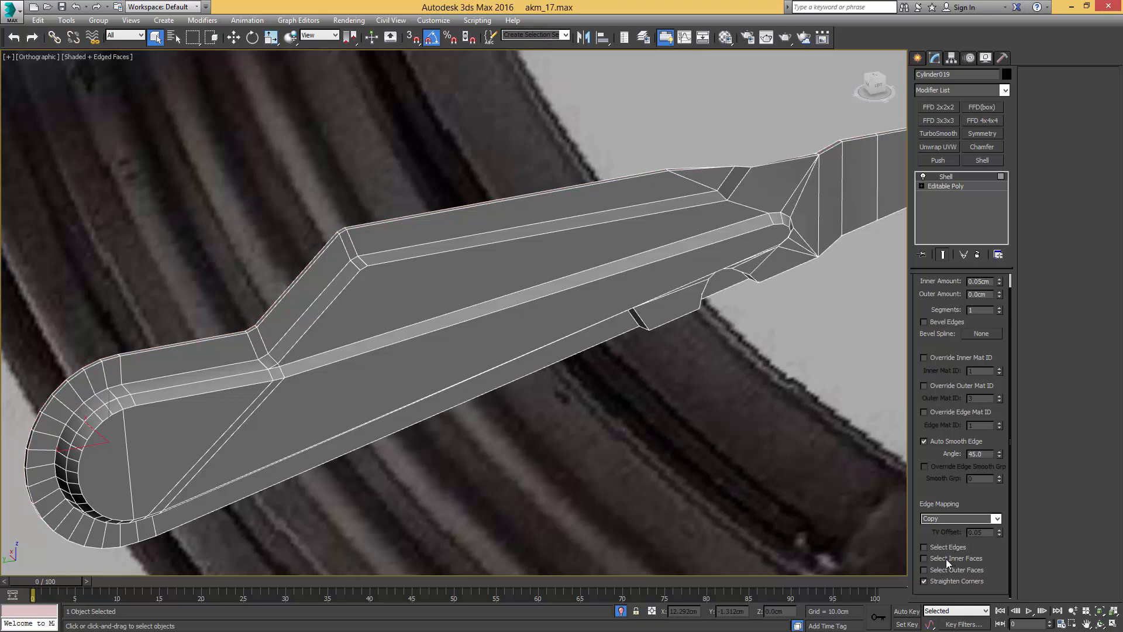
middle_click_drag(667, 453, 789, 445, "alt")
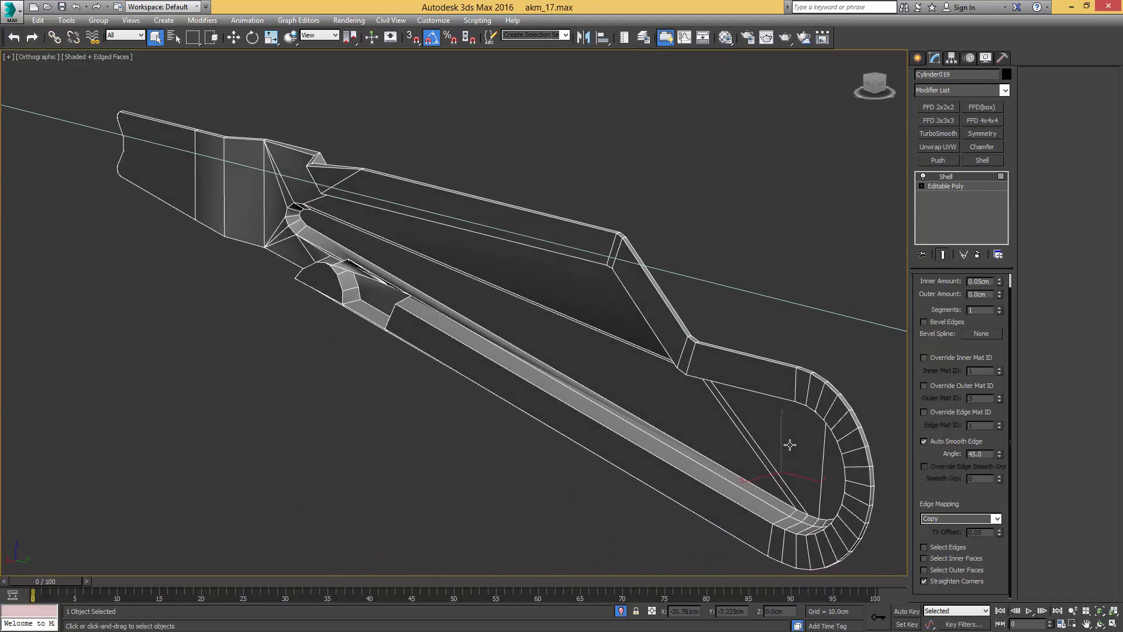
left_click(946, 561)
Step: Collapse the Shell into an editable poly and detach the selected inner faces as a separate object
middle_click_drag(707, 410, 727, 407, "alt")
key("ctrl+q")
key("4")
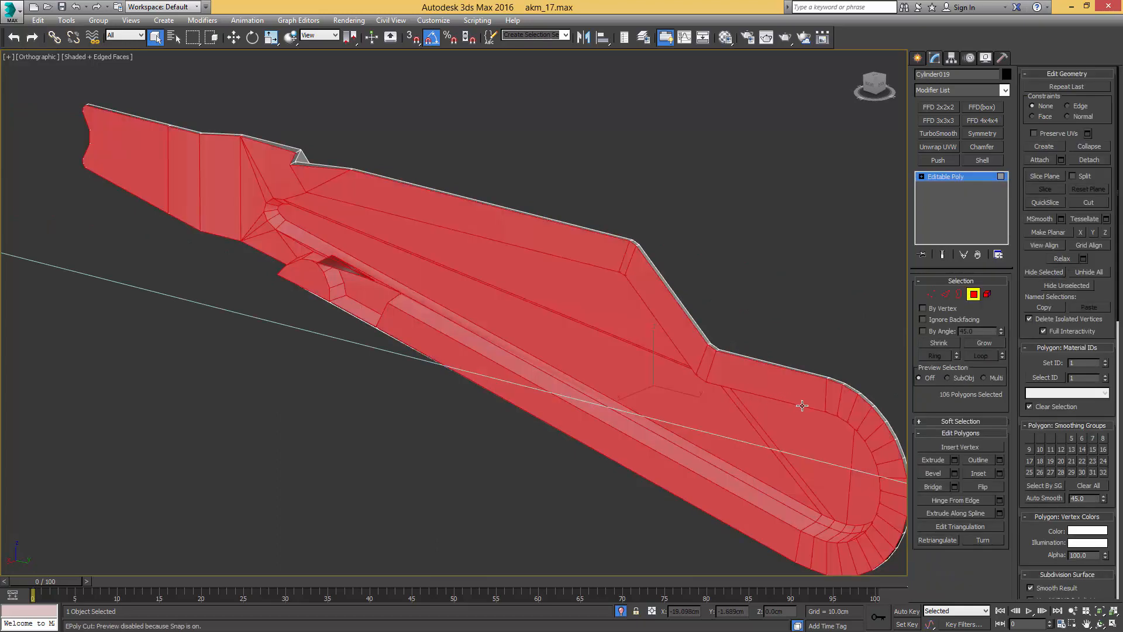
key("alt+d")
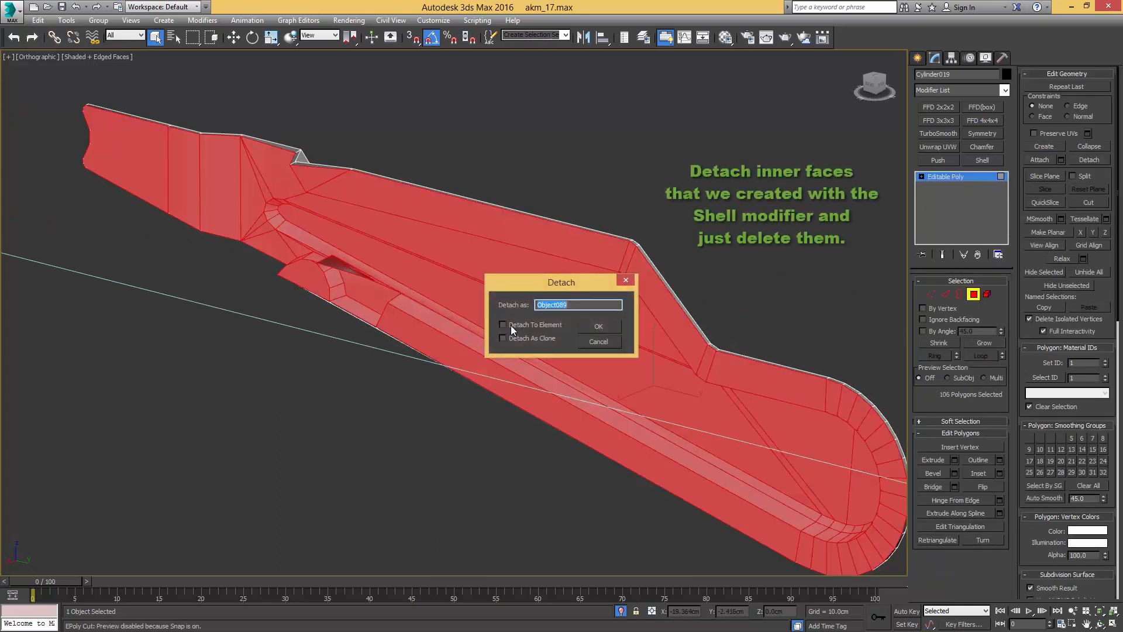
left_click(602, 328)
Step: Delete the detached object made of the lever's inner faces
middle_click_drag(641, 325, 623, 337)
key("4")
left_click(639, 322)
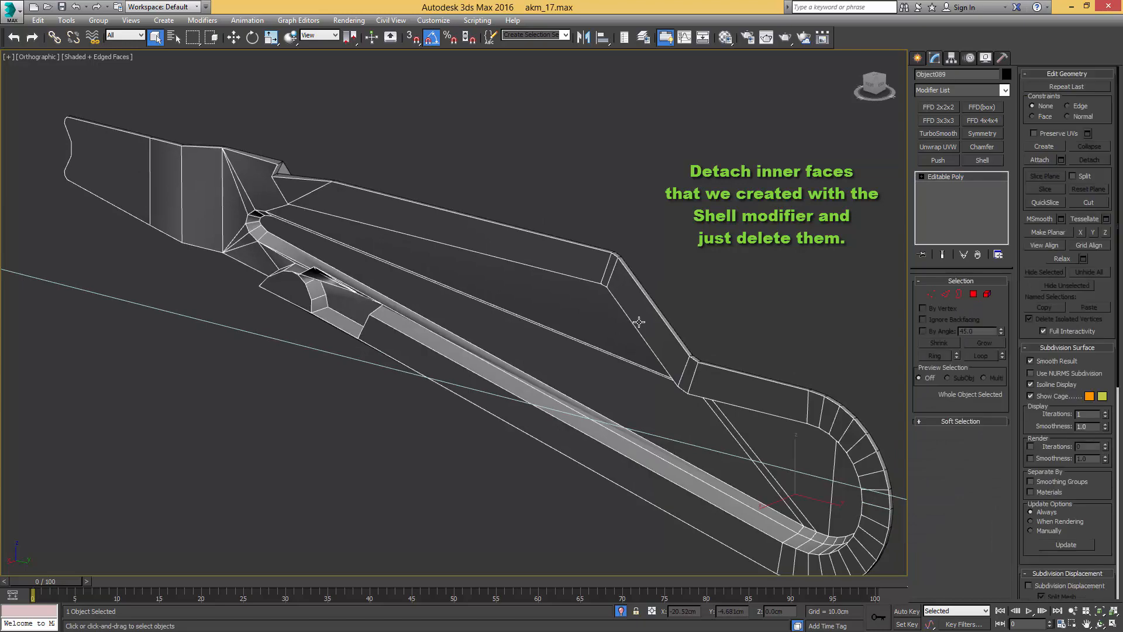
key("Delete")
Step: Select the lever and turn on Backface Cull in its object properties
left_click(609, 311)
mouse_move(609, 311)
middle_mouse_down("alt")
mouse_move(538, 319)
mouse_move(609, 316)
mouse_move(597, 310)
middle_mouse_up("alt")
right_click(598, 310)
left_click(620, 365)
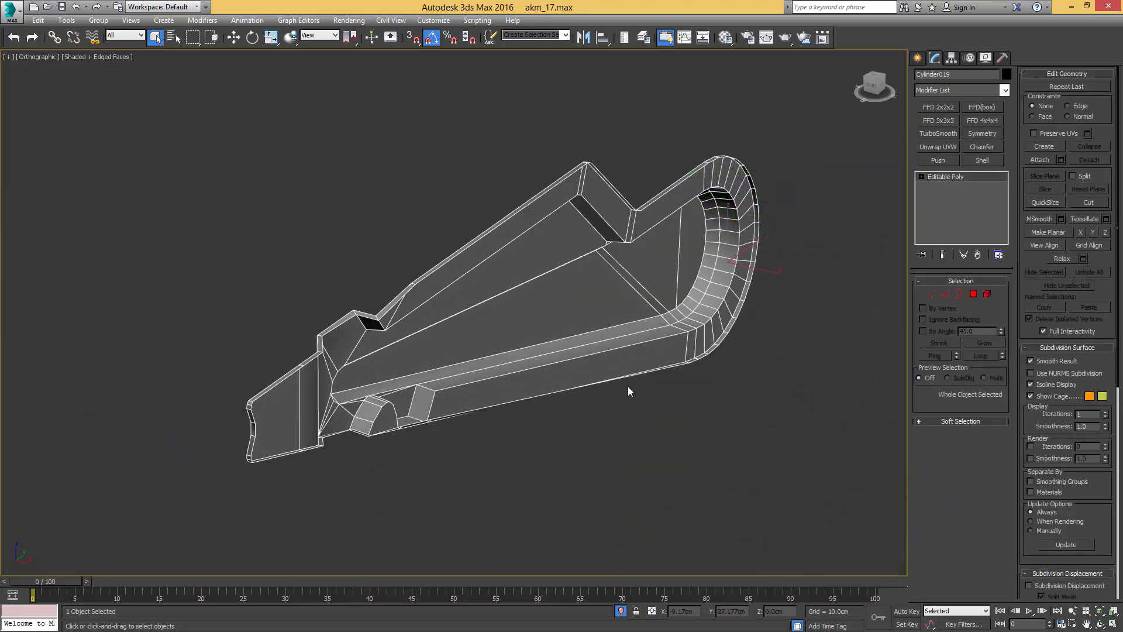
left_click(484, 353)
left_click(600, 484)
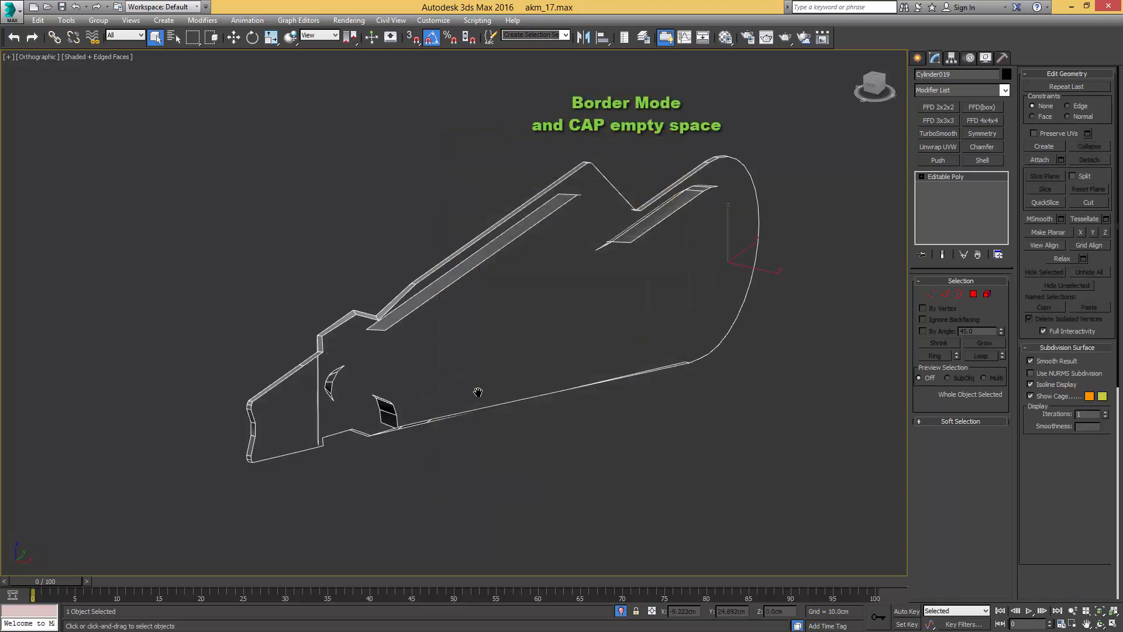
Step: Cap the open border on the lever's back side and select the new cap polygon
middle_click_drag(546, 462, 454, 333, "alt")
key("3")
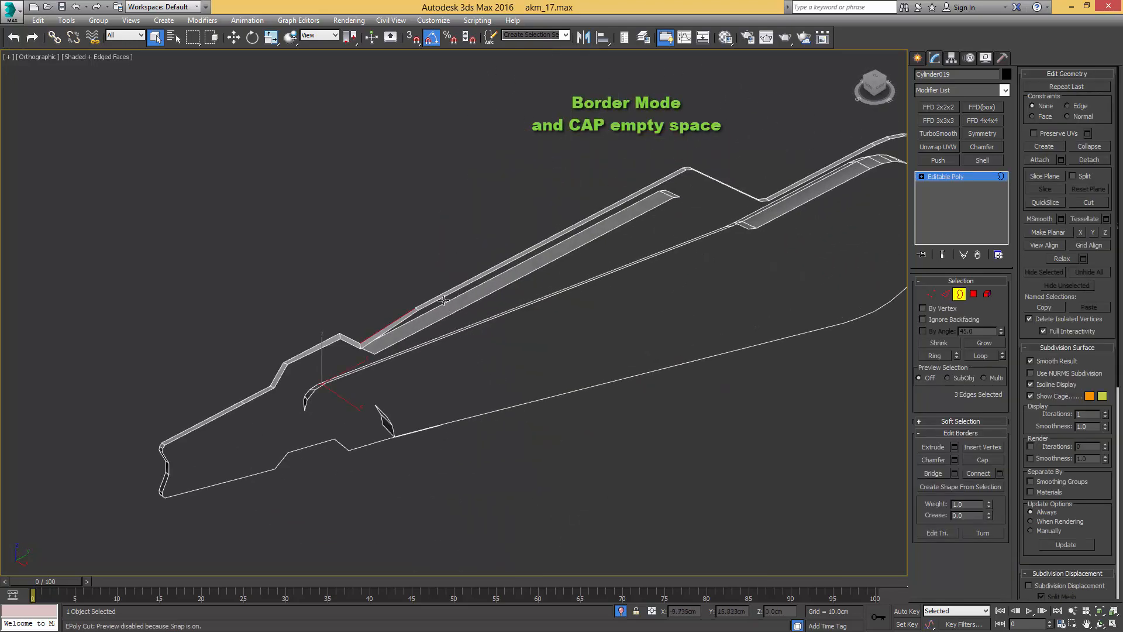
left_click(450, 296)
key("alt+p")
middle_click_drag(369, 365, 427, 343)
key("4")
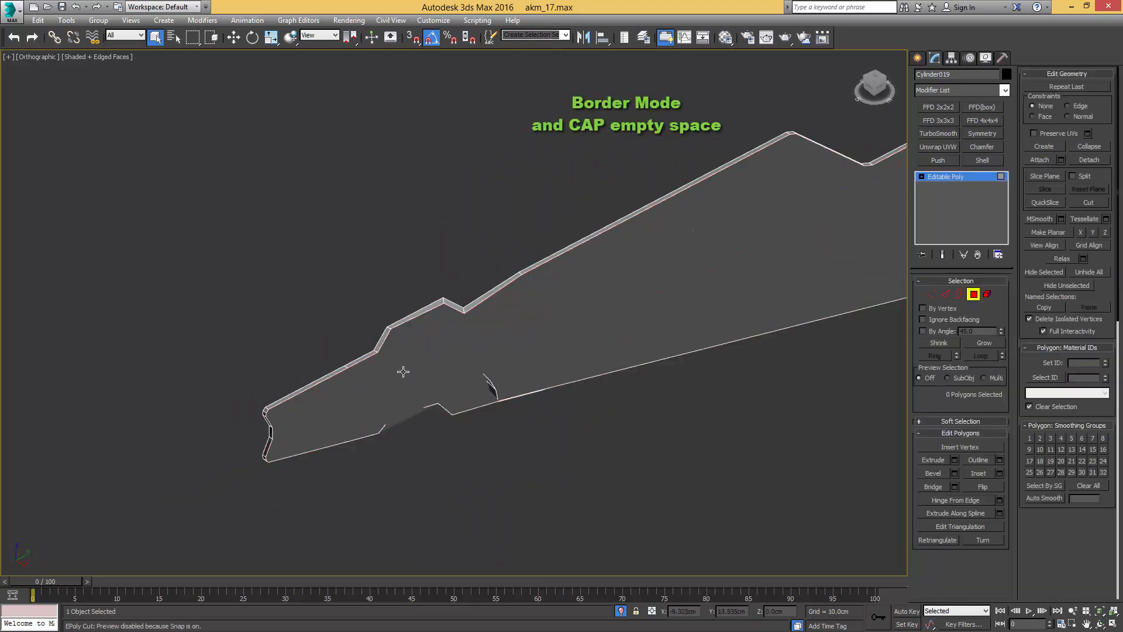
left_click(401, 371)
middle_click_drag(382, 387, 416, 383, "alt")
Step: Connect the opposite upper and lower vertices across the back cap at both bends behind the front tip
key("1")
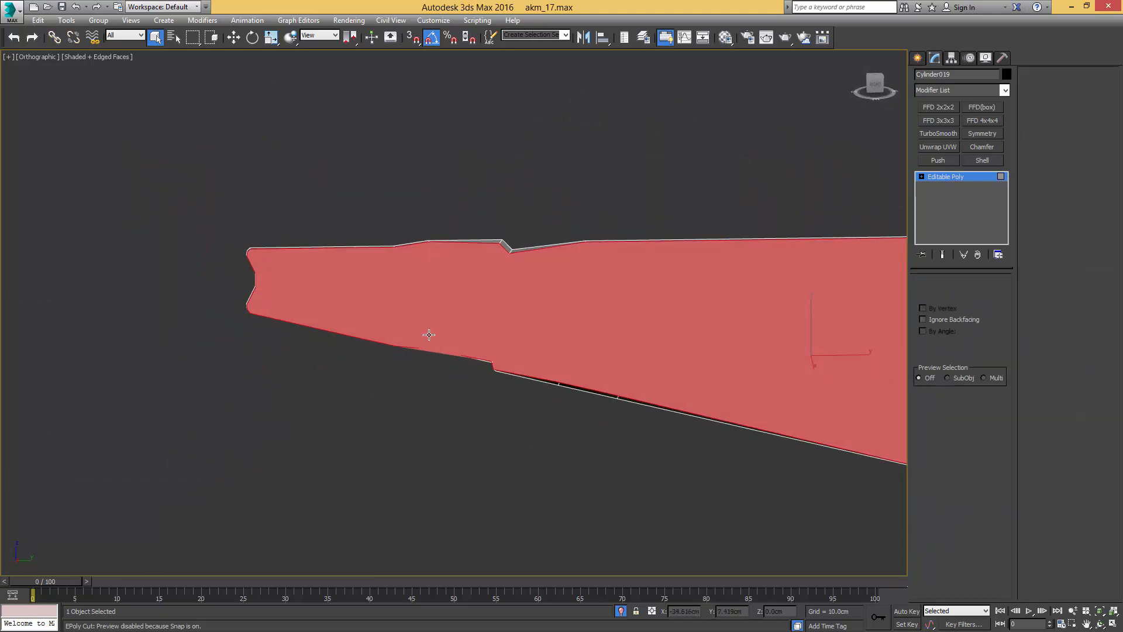
left_click(430, 245)
middle_click_drag(431, 255, 445, 290, "alt")
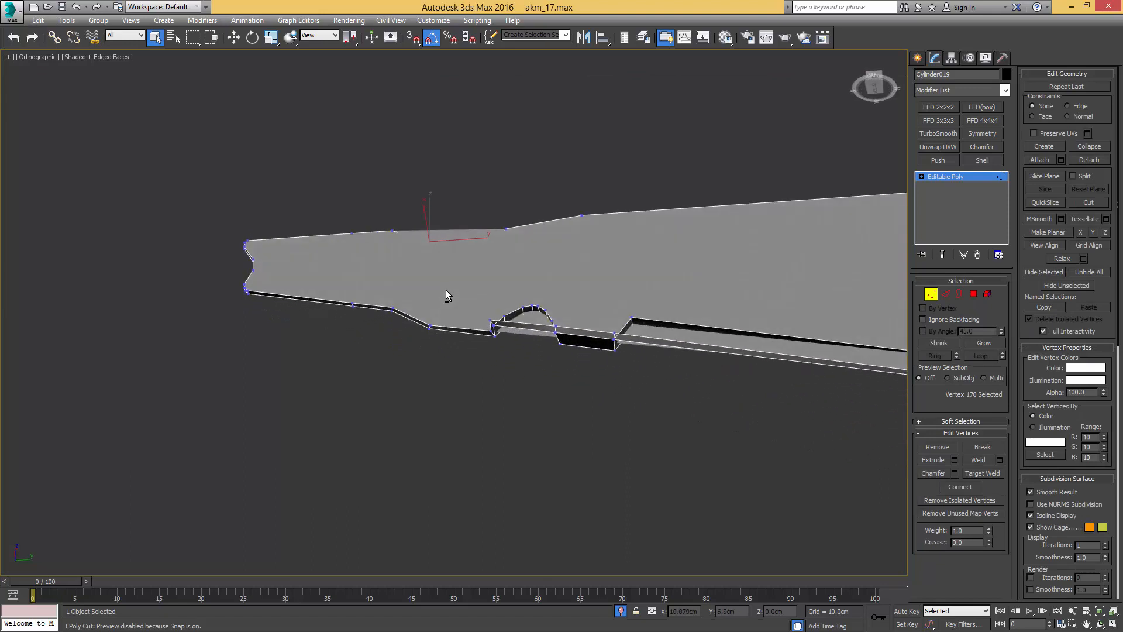
left_click(429, 325)
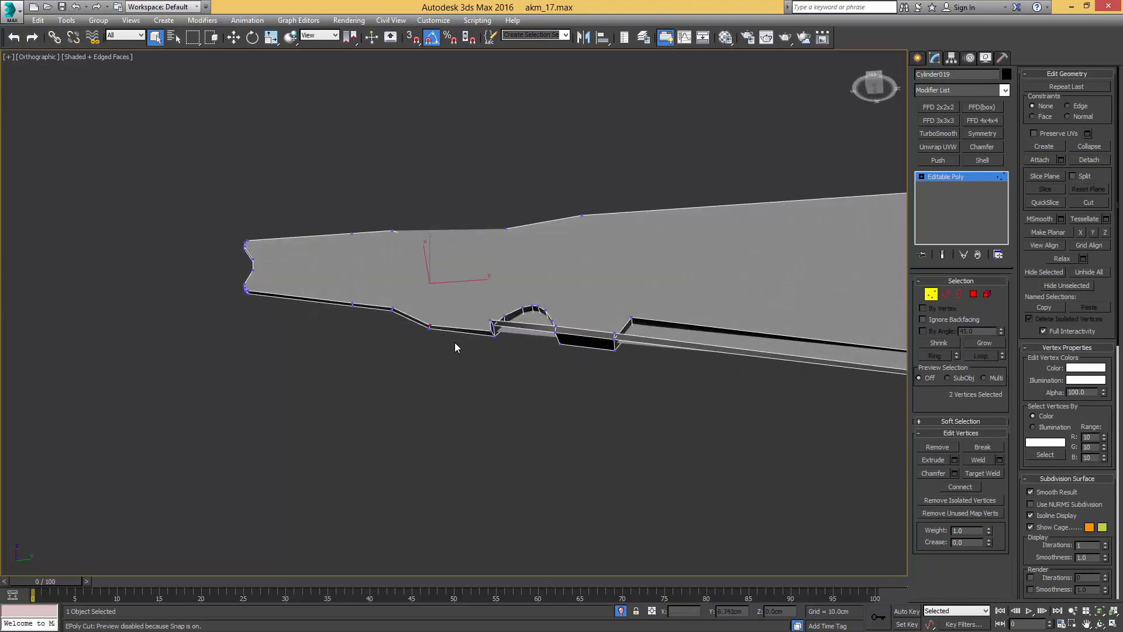
left_click(393, 309)
left_click(393, 232)
middle_click_drag(492, 296, 519, 402, "alt")
Step: Connect the front step's outer and inner corner vertices to the opposite lower vertices across the back cap
left_click(489, 202)
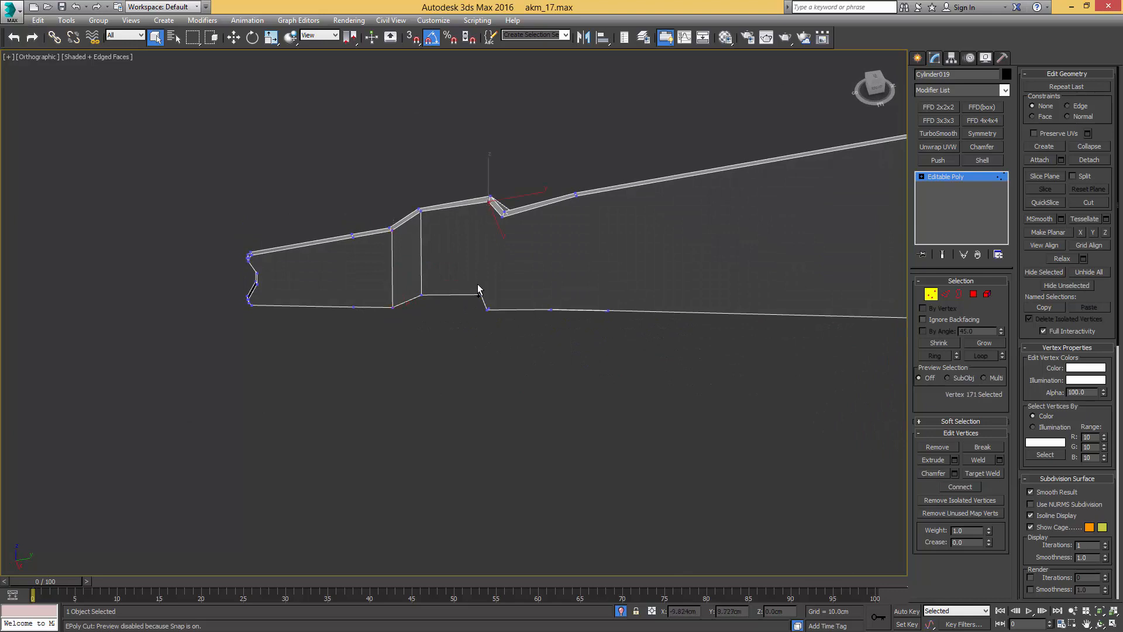
left_click(480, 294)
middle_click_drag(491, 314, 511, 217, "alt")
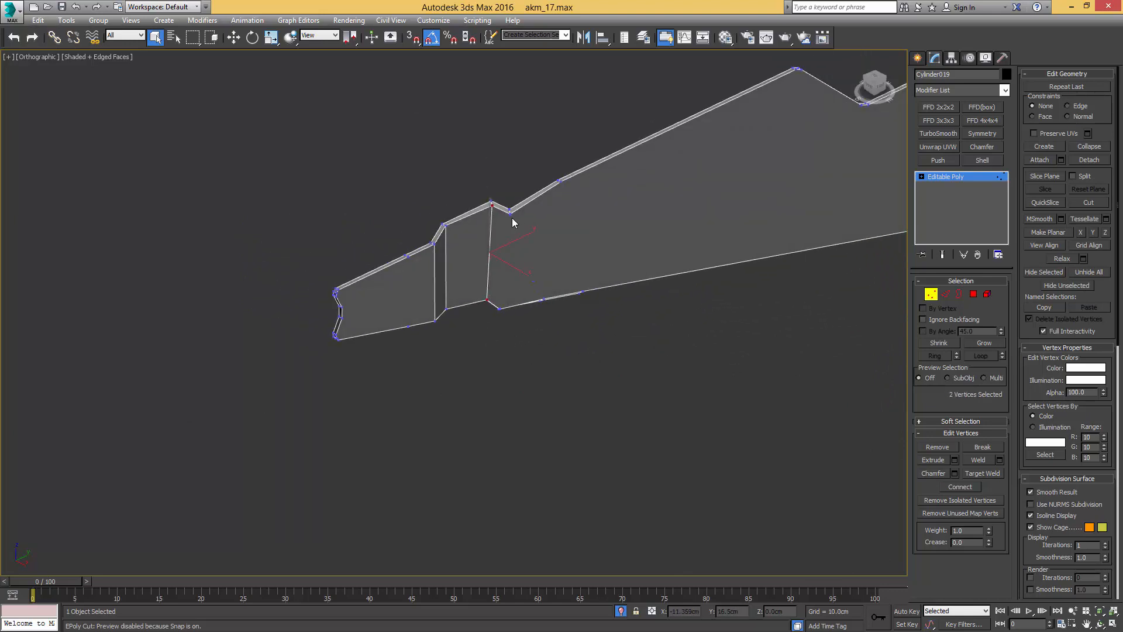
left_click(511, 212)
middle_click_drag(506, 323, 550, 204, "alt")
Step: Connect the upper vertex where the gentle slope begins to the two lower vertices at the small tab's ends
scroll(562, 286, "up", 3)
left_click(548, 299)
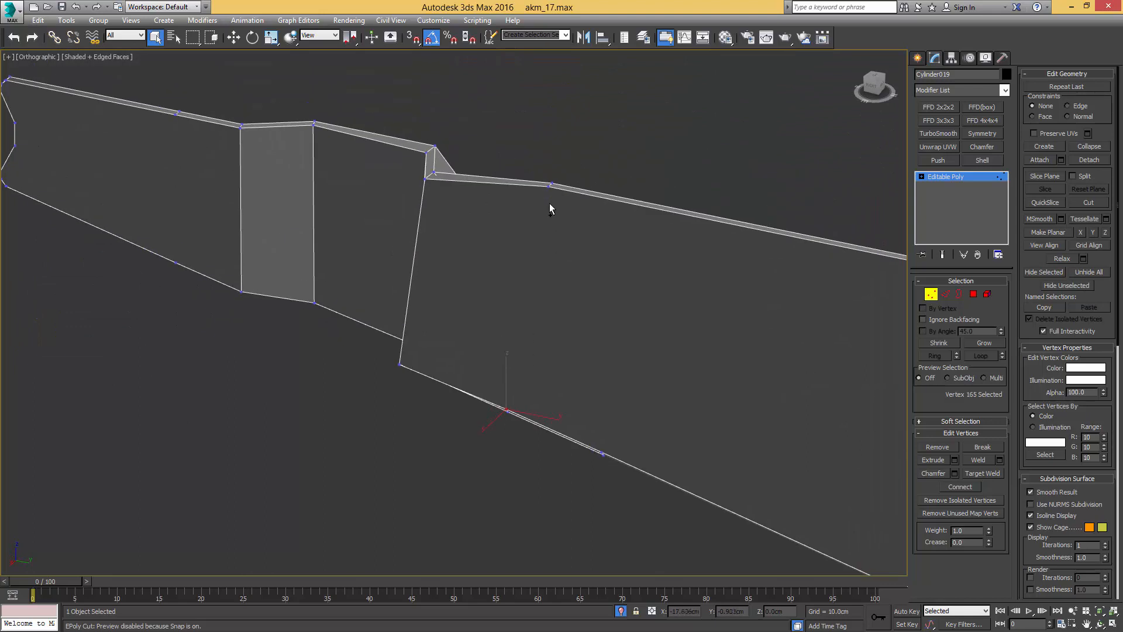
left_click(550, 185, "ctrl")
middle_click_drag(578, 264, 597, 401, "alt")
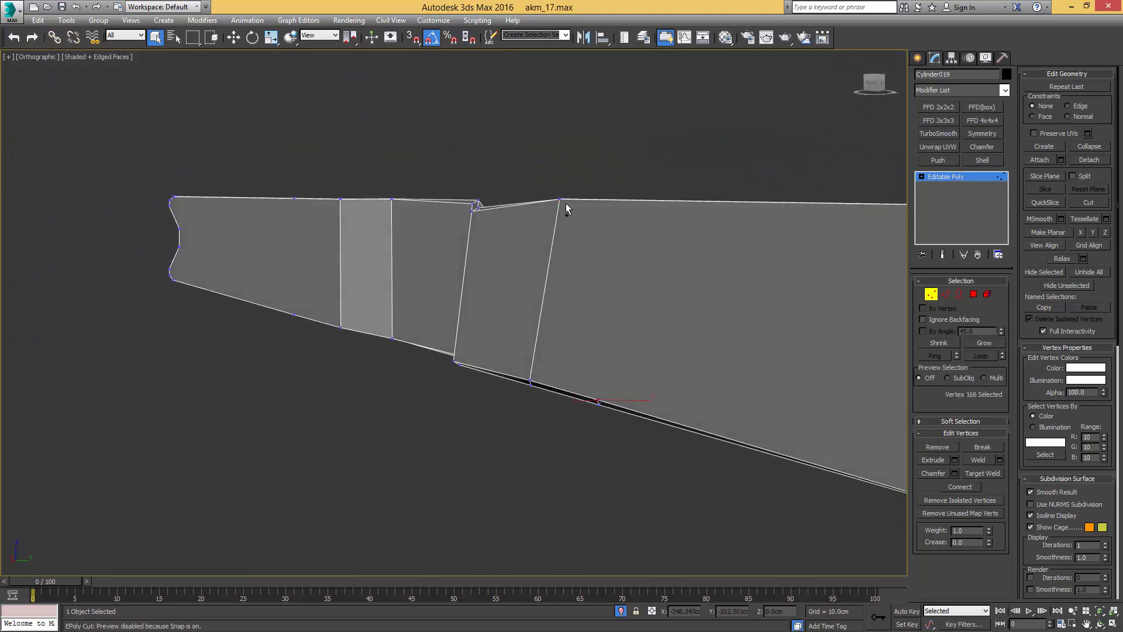
key("ctrl+shift+e")
middle_click_drag(612, 302, 342, 269)
middle_click_drag(700, 362, 626, 330)
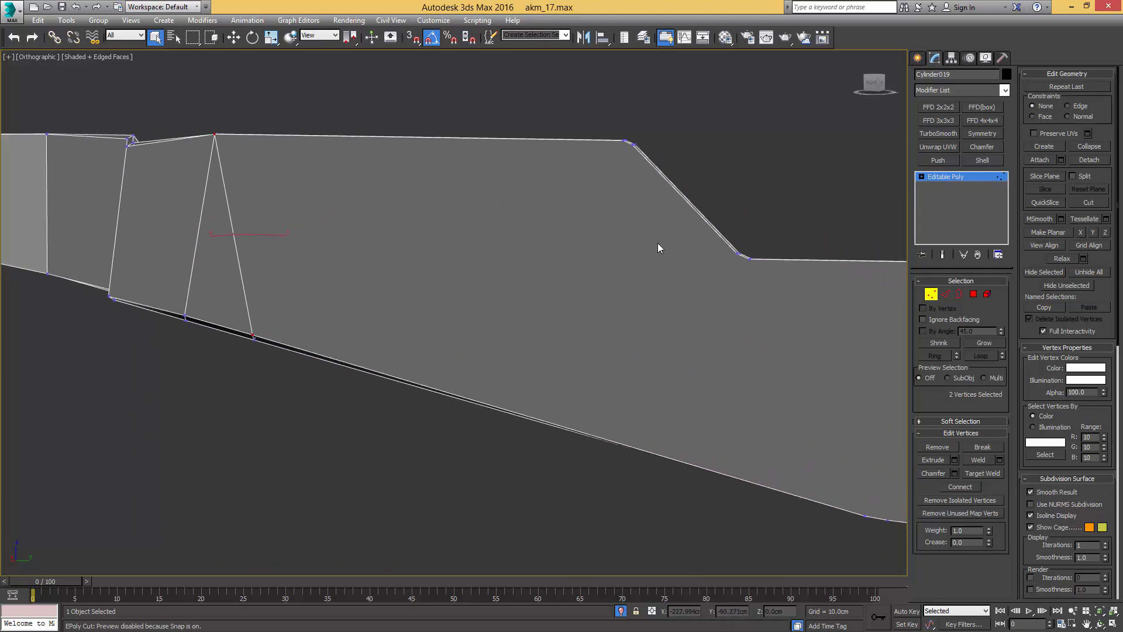
Step: Connect the upper edge's inner corner beside the rounded end to the opposite lower vertex across the back cap
scroll(678, 321, "down", 2)
middle_click_drag(695, 318, 669, 248, "alt")
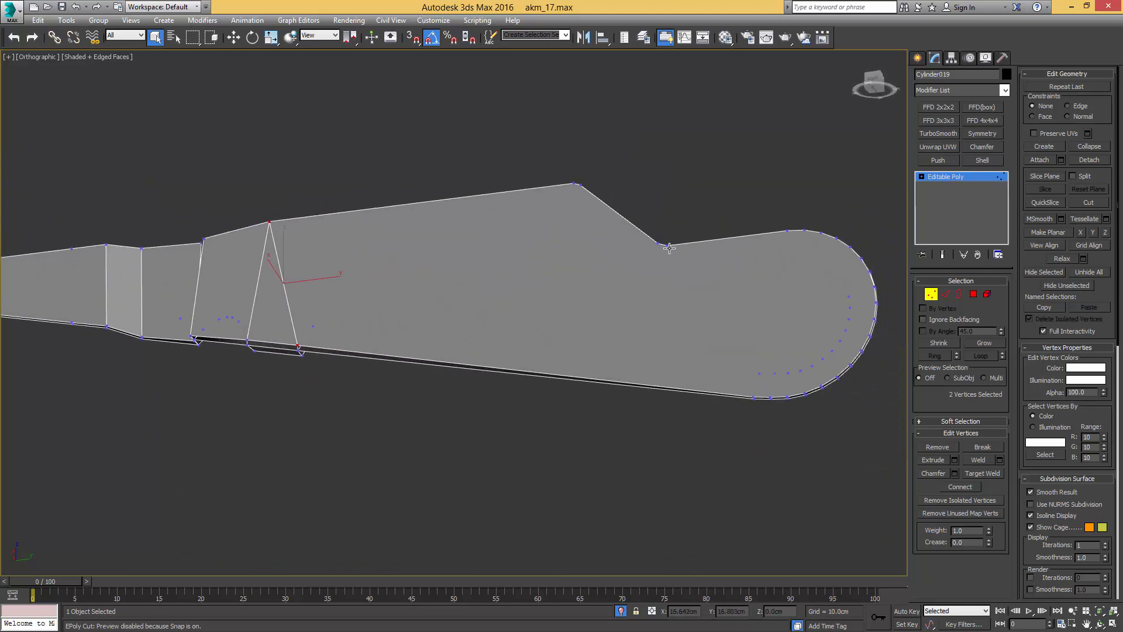
left_click(668, 248)
key("ctrl+shift+e")
middle_click_drag(666, 266, 491, 316, "alt")
key("1")
Step: Select the eight back polygons of the lever, auto-smooth them at 45, and check the bend polygon
middle_click_drag(699, 287, 480, 302, "alt")
key("4")
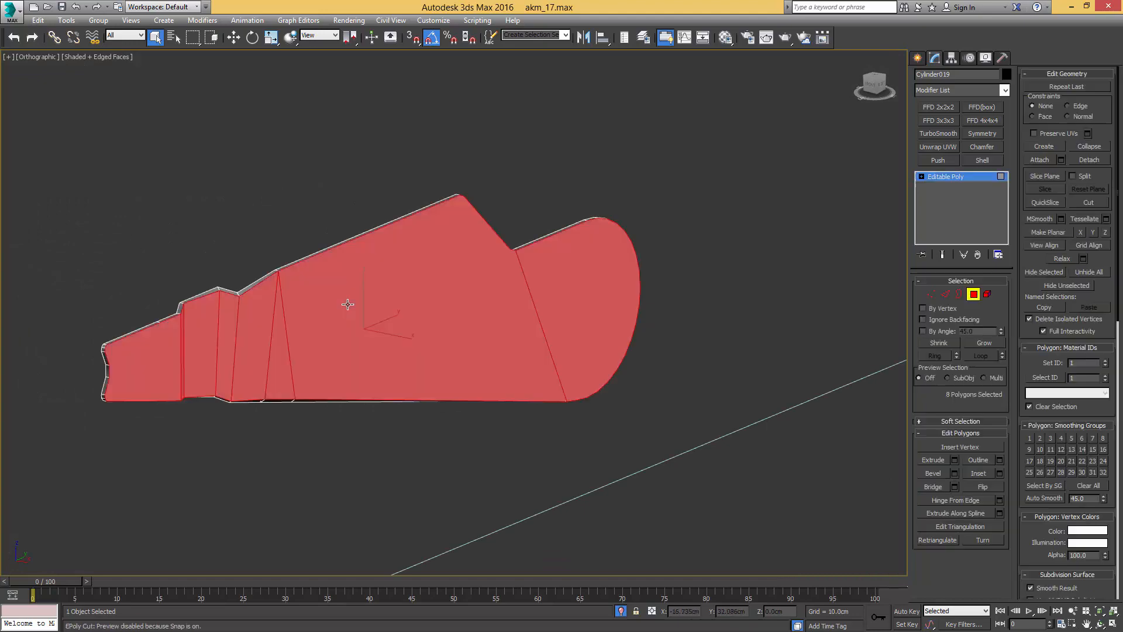
middle_click_drag(328, 308, 463, 356, "alt")
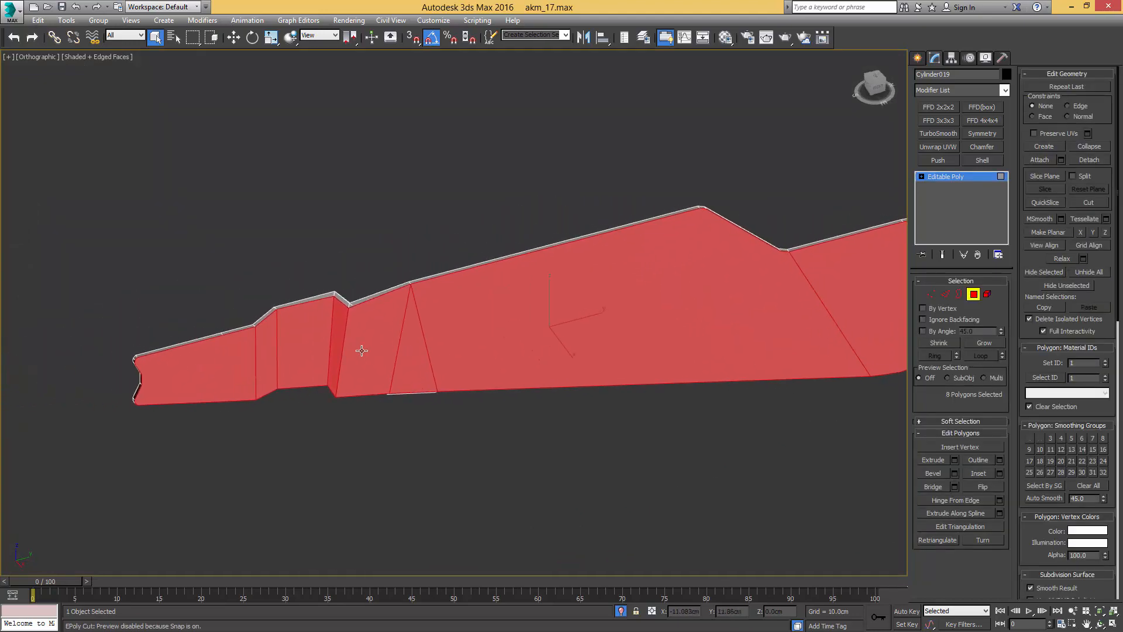
key("4")
key("4")
left_click(271, 348)
key("4")
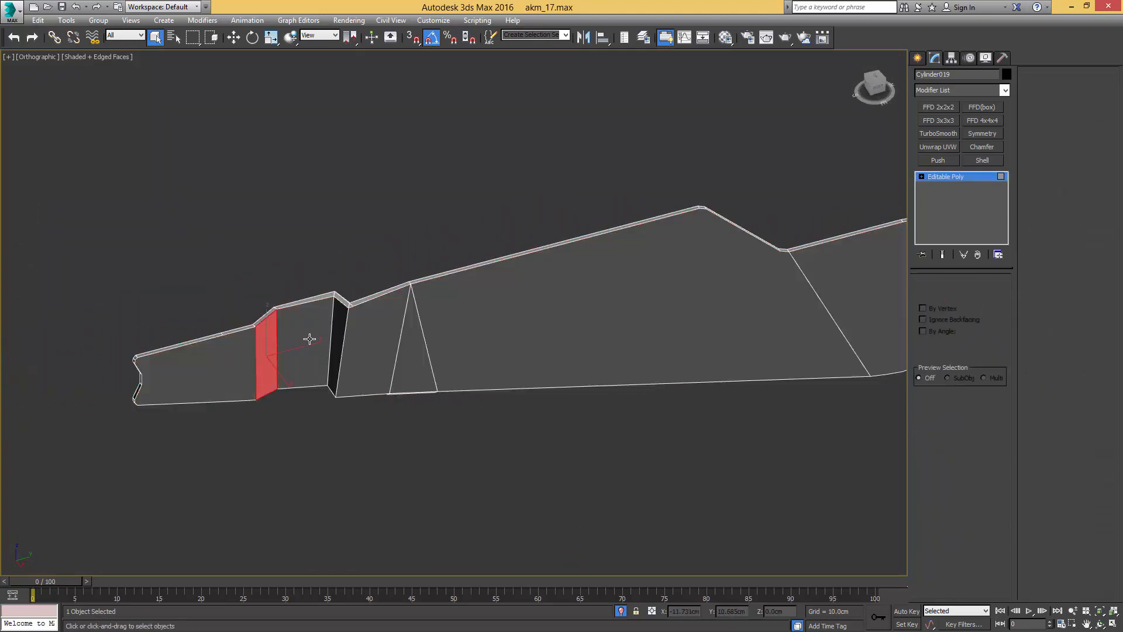
Step: Select the bend polygon on the lever's outer face, and examine the surface shading with the edge display off
key("F4")
scroll(344, 336, "down", 3)
middle_click_drag(344, 336, 617, 311, "alt")
scroll(618, 310, "up", 3)
key("F4")
key("4")
left_click(603, 280)
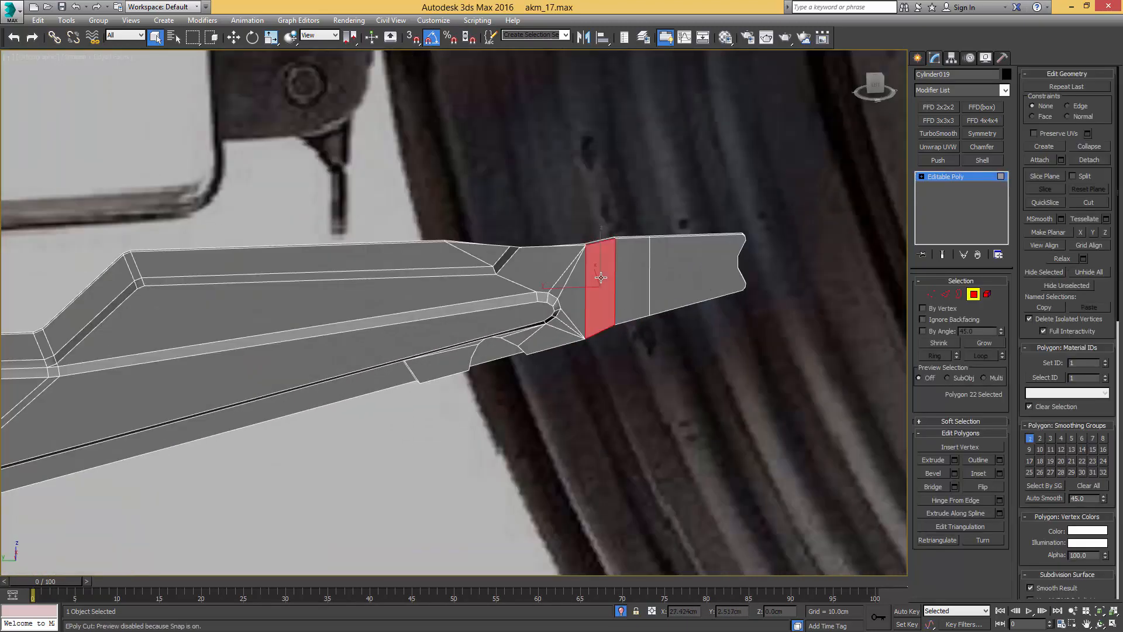
key("alt+c")
middle_click_drag(598, 268, 597, 296, "alt")
key("4")
key("F4")
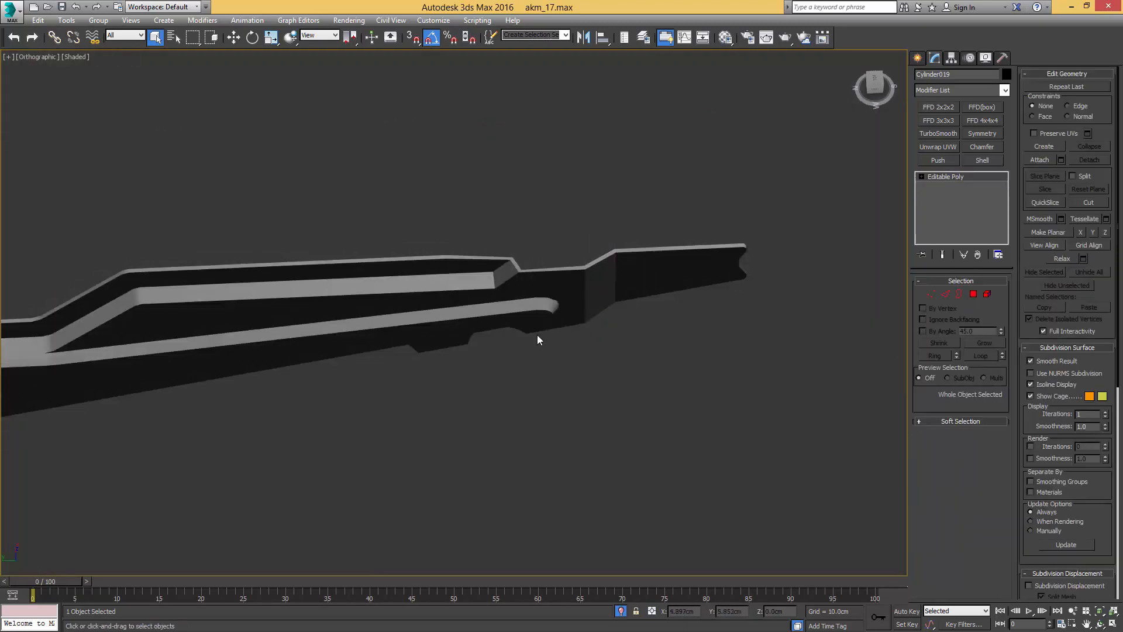
scroll(537, 334, "down", 2)
middle_click_drag(537, 334, 525, 273, "alt")
Step: Create a cylinder about 0.6 cm in radius and 0.52 cm high over the reference's round pivot in the lever's rounded end
middle_click_drag(320, 313, 551, 293)
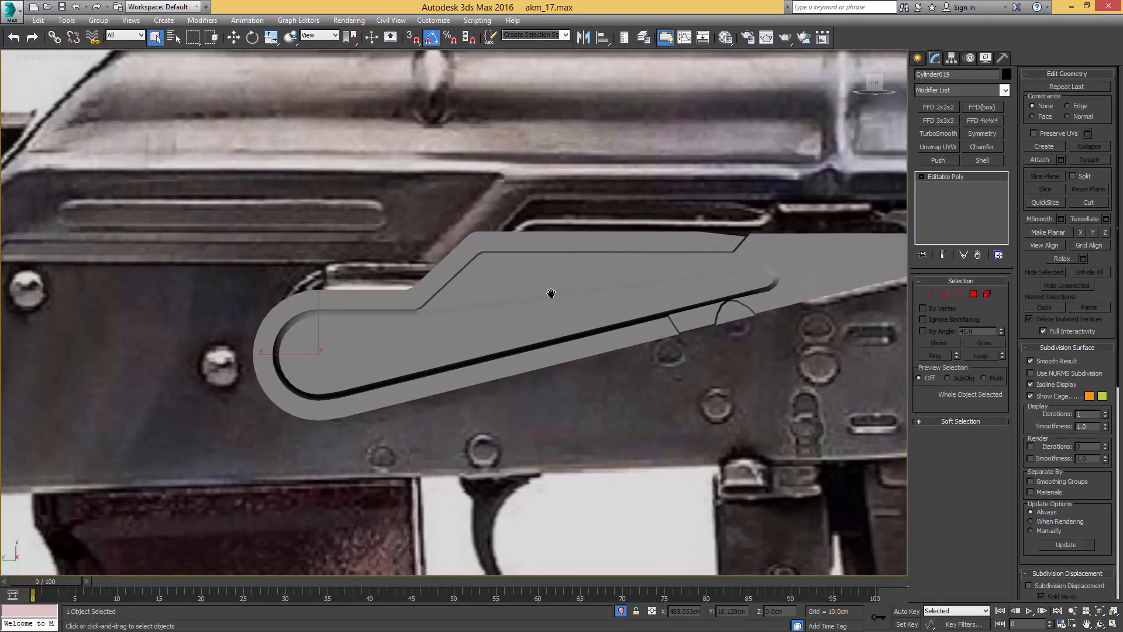
scroll(535, 293, "down", 2)
middle_click_drag(307, 274, 363, 258)
scroll(497, 281, "up", 4)
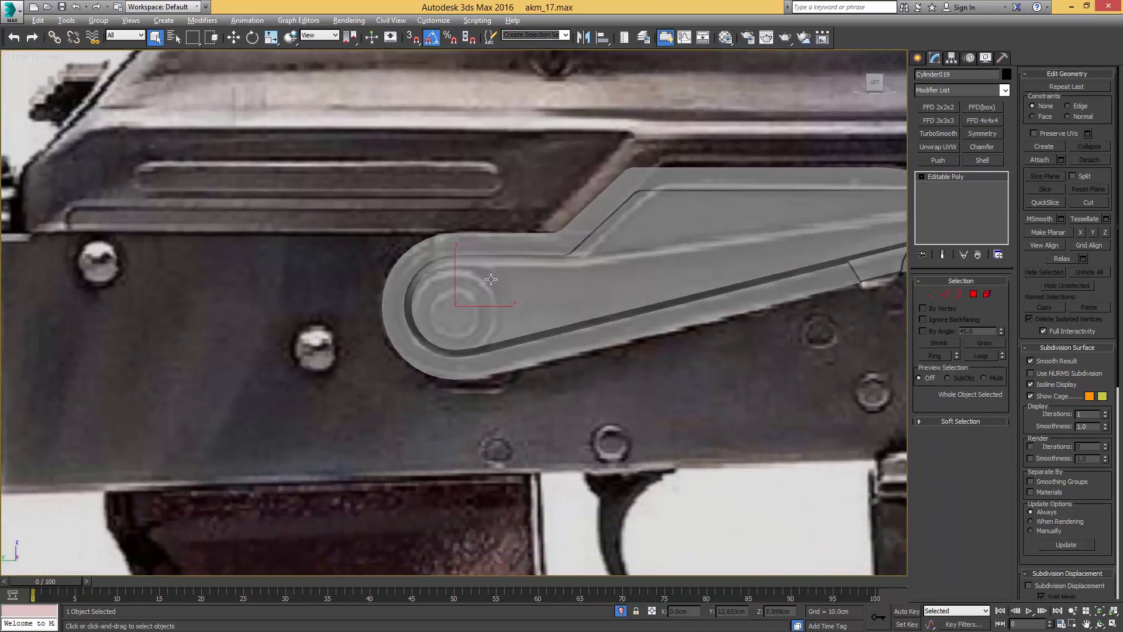
scroll(502, 280, "up", 2)
right_click(503, 280)
left_click(534, 266)
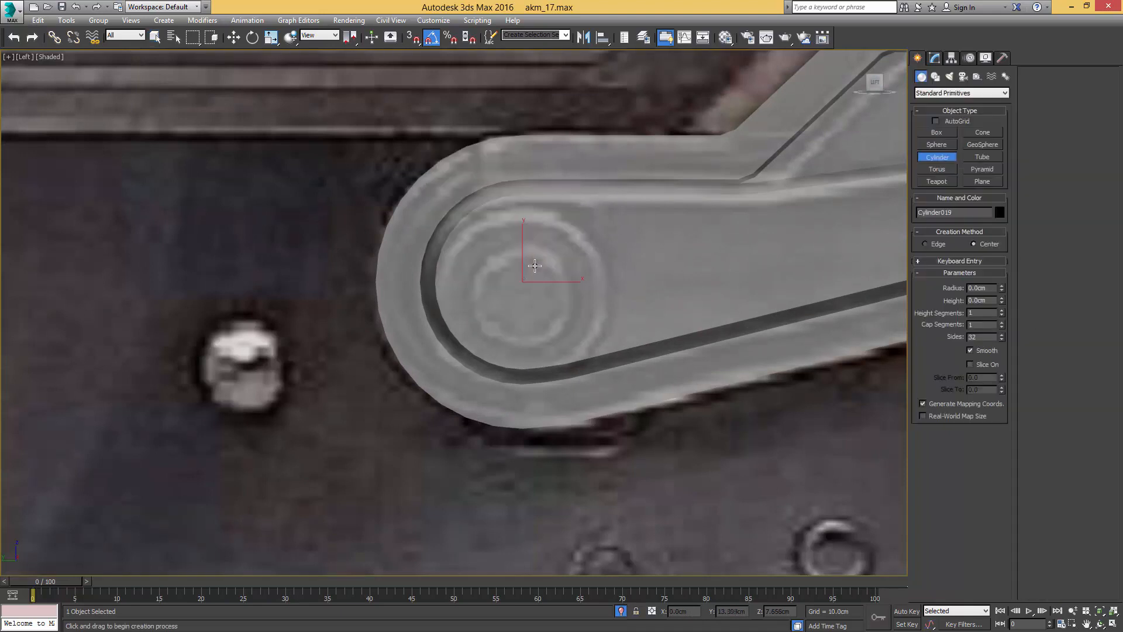
left_click_drag(529, 273, 561, 196)
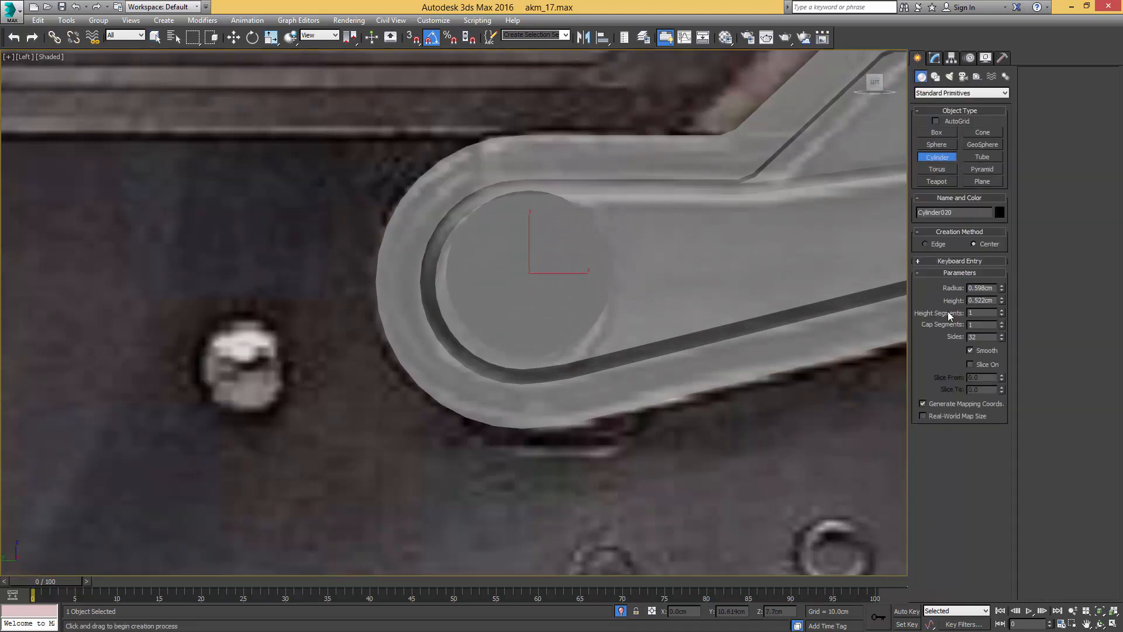
Step: Set the new cylinder's number of sides to 24
double_click(977, 337)
type("24")
key("Return")
middle_click_drag(625, 252, 640, 268)
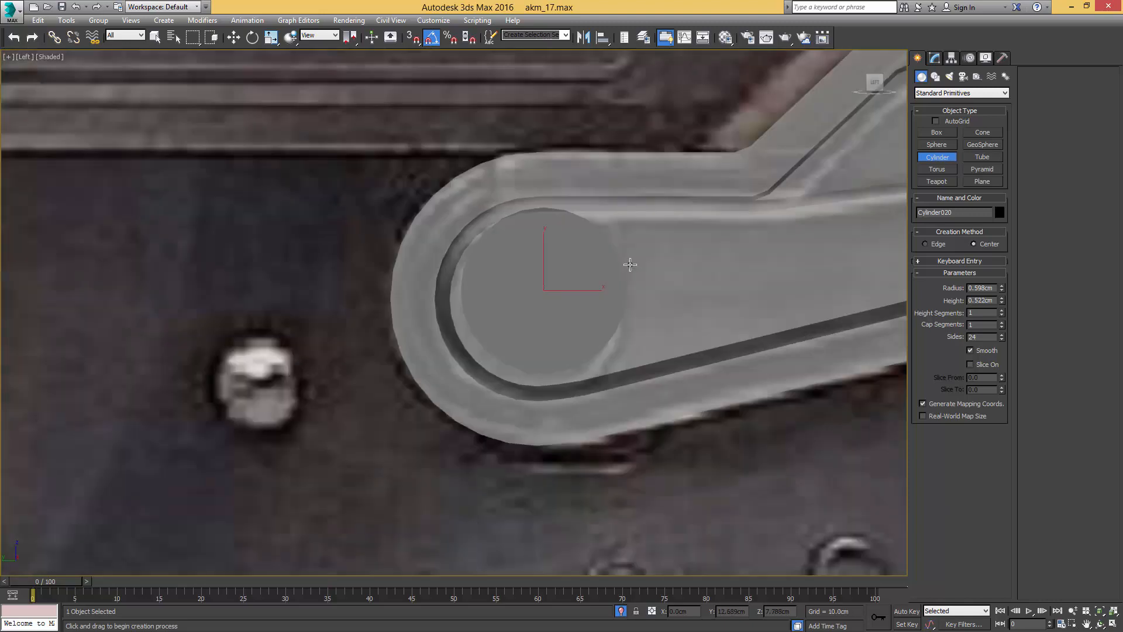
Step: Align the cylinder with the reference's round pivot, shift it outward about 0.16 cm along X, and show edged faces
key("e")
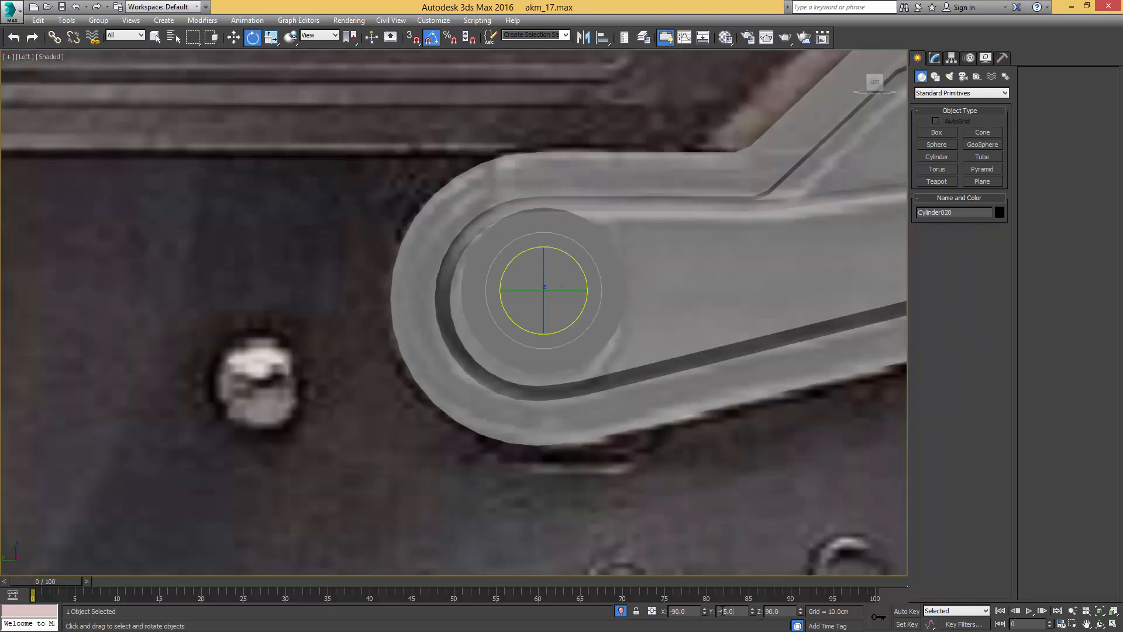
middle_click_drag(595, 323, 571, 353)
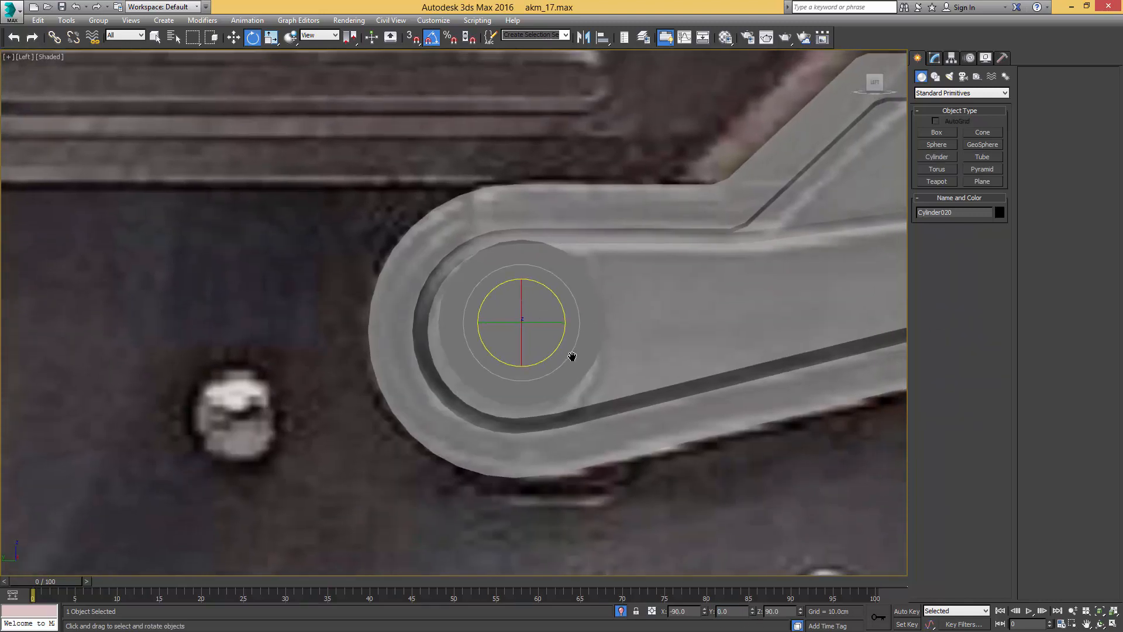
key("w")
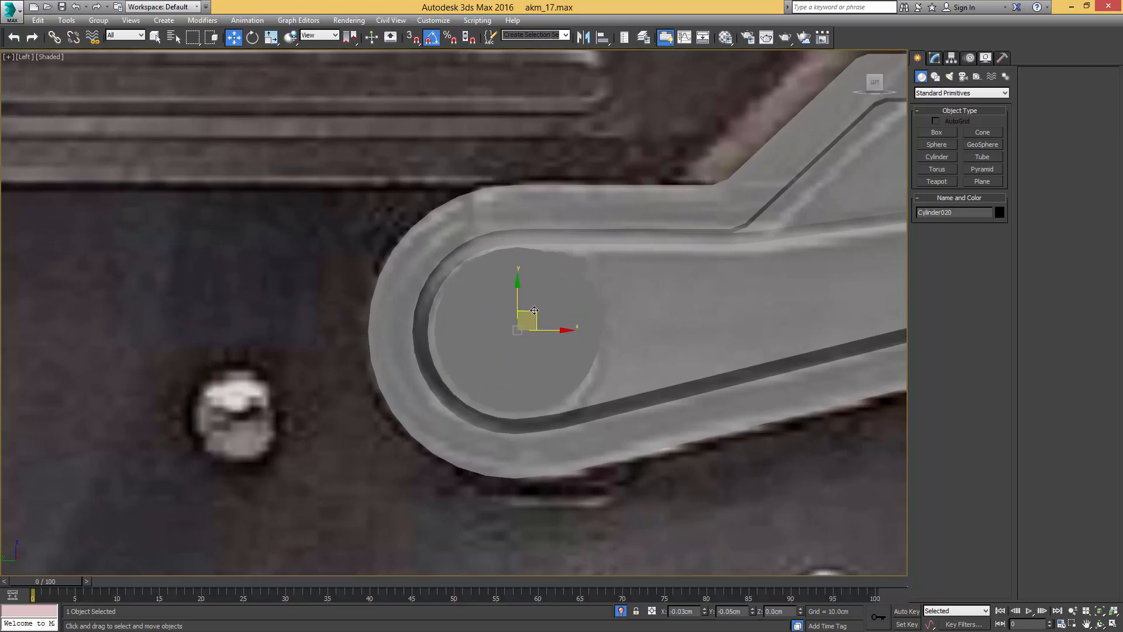
scroll(537, 307, "down", 3)
middle_click_drag(537, 306, 506, 343, "alt")
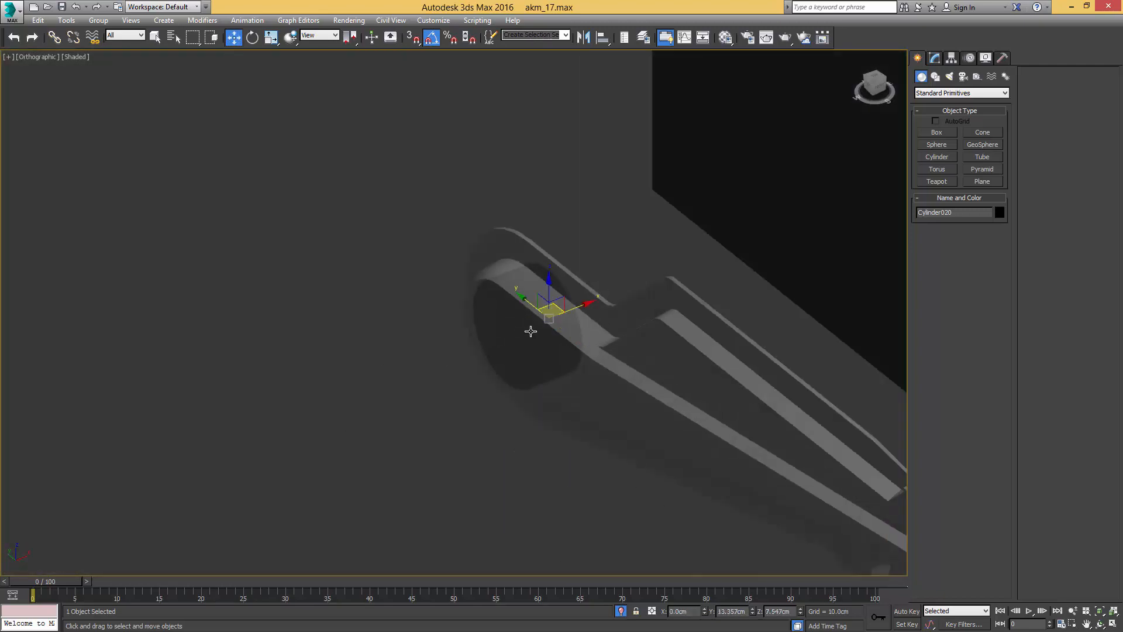
left_click_drag(577, 305, 561, 309)
key("F4")
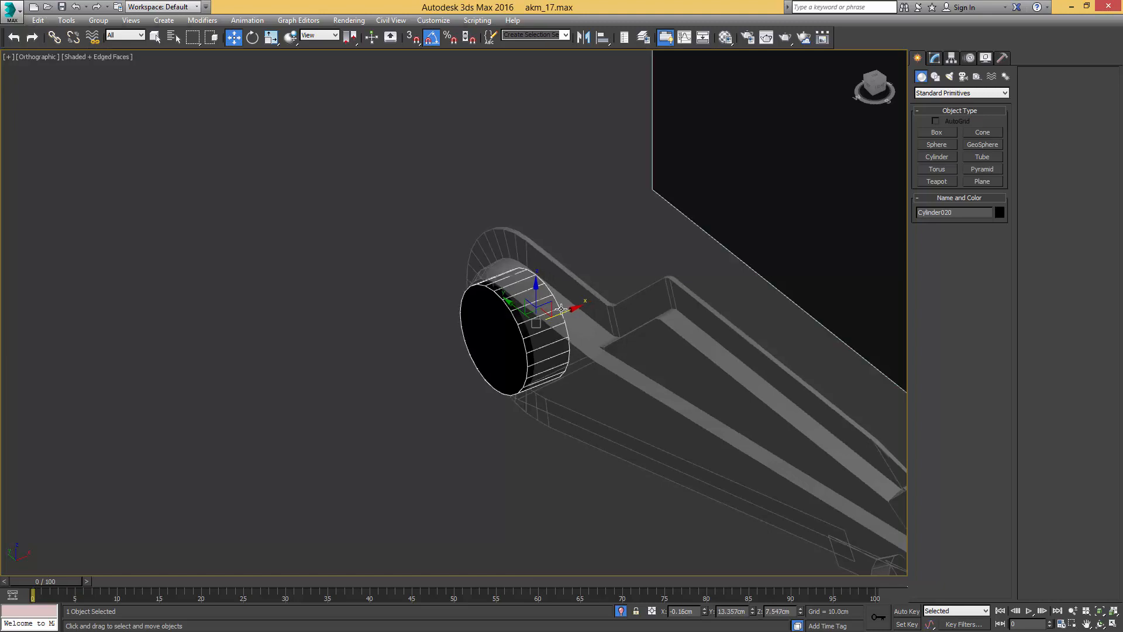
Step: Assign the 01 - Default material to the cylinder and convert it to an Editable Poly
key("m")
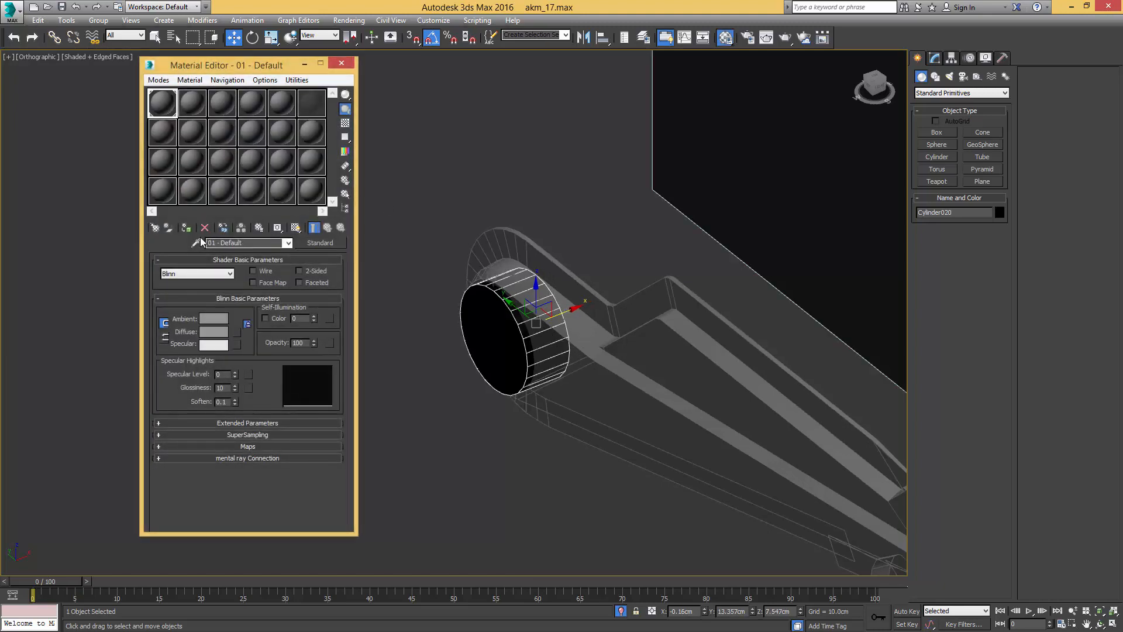
key("1")
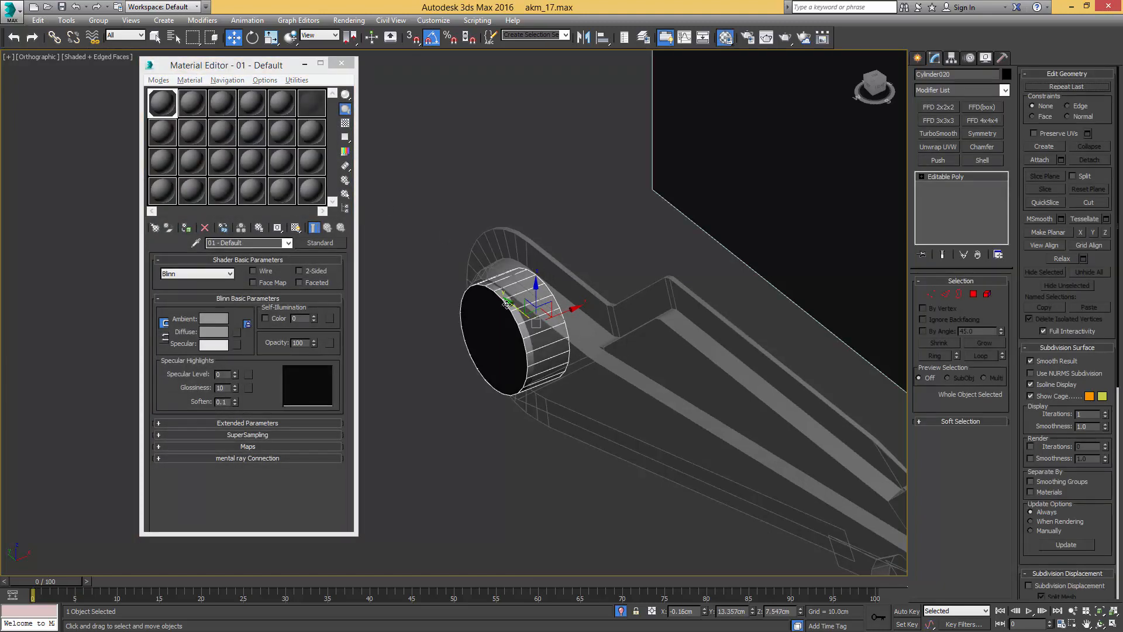
middle_click_drag(491, 312, 512, 310)
left_click(342, 62)
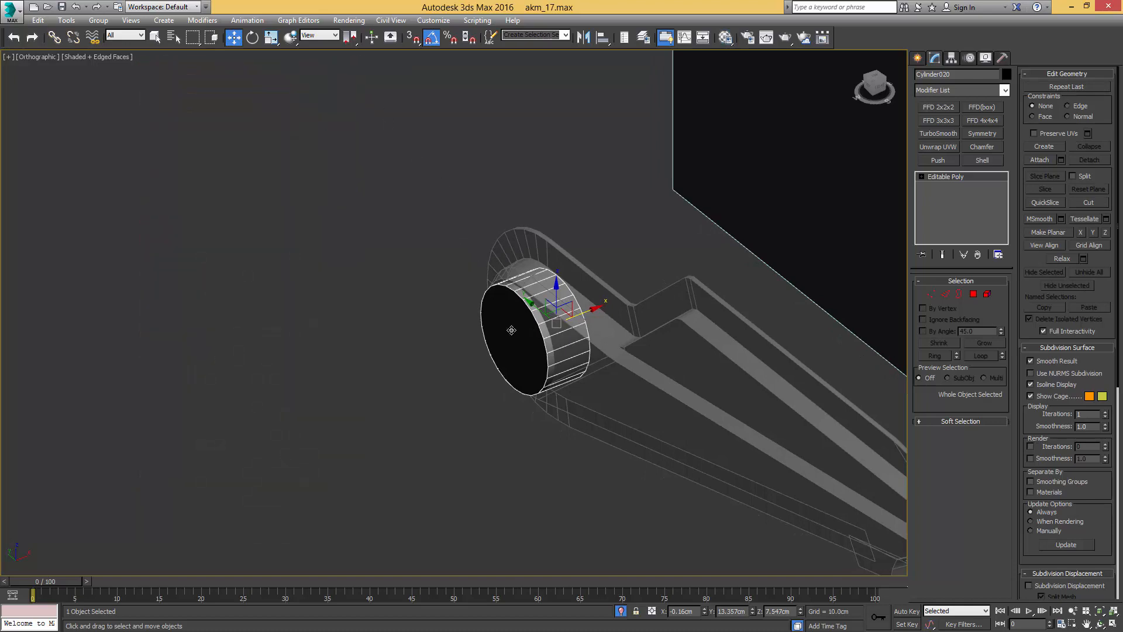
Step: Delete the cylinder's back cap polygon
key("4")
left_click(525, 321)
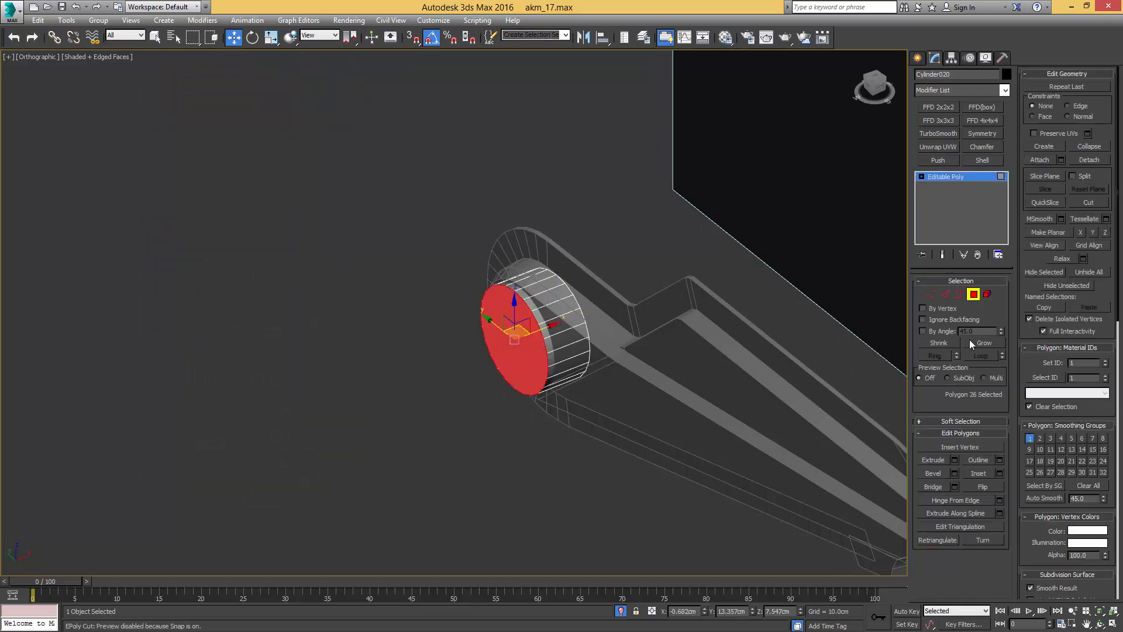
middle_click_drag(766, 332, 550, 339, "alt")
key("q")
left_click(550, 339, "ctrl")
key("Delete")
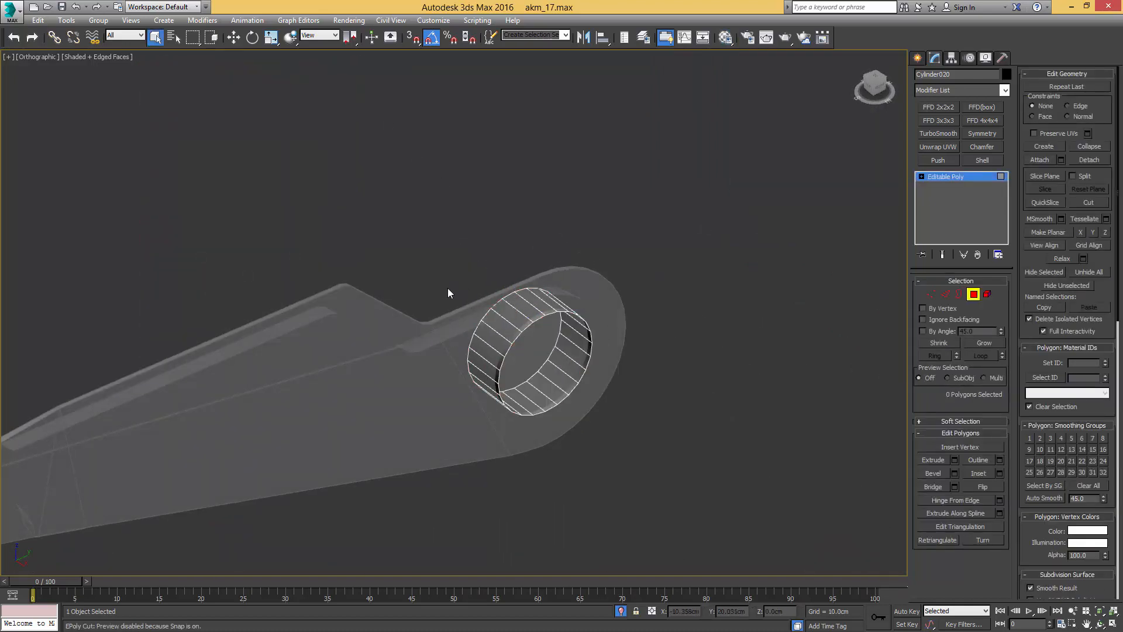
Step: Move the cylinder's open back border about 0.41 cm along X toward its front cap to make a thin disc
middle_click_drag(448, 288, 567, 333, "alt")
key("3")
left_click(569, 344)
key("w")
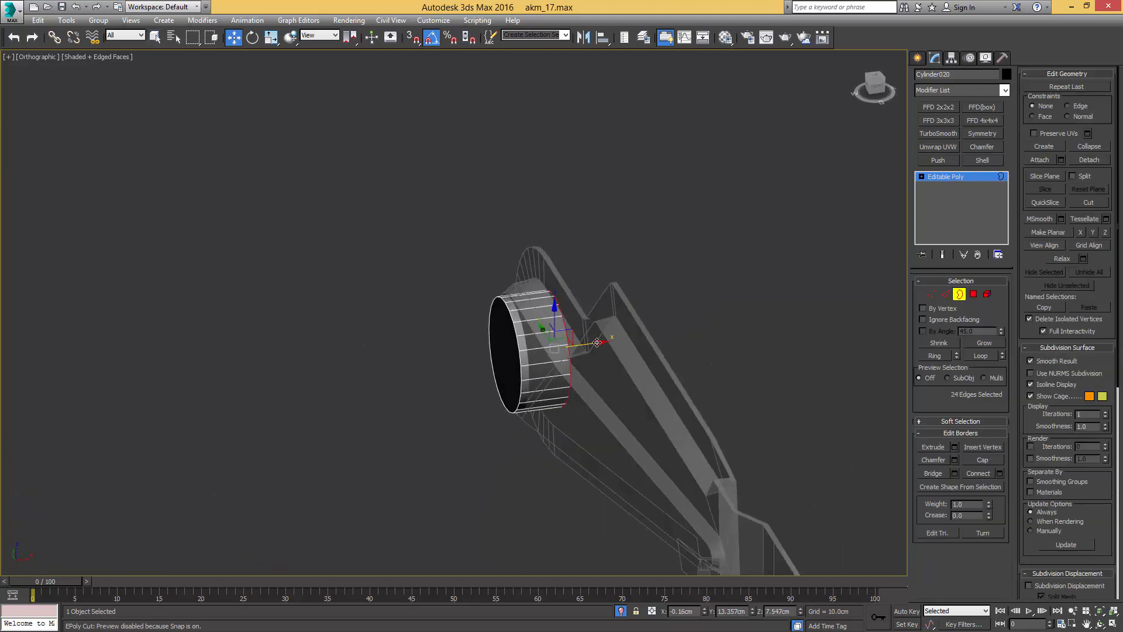
left_click_drag(596, 343, 560, 343)
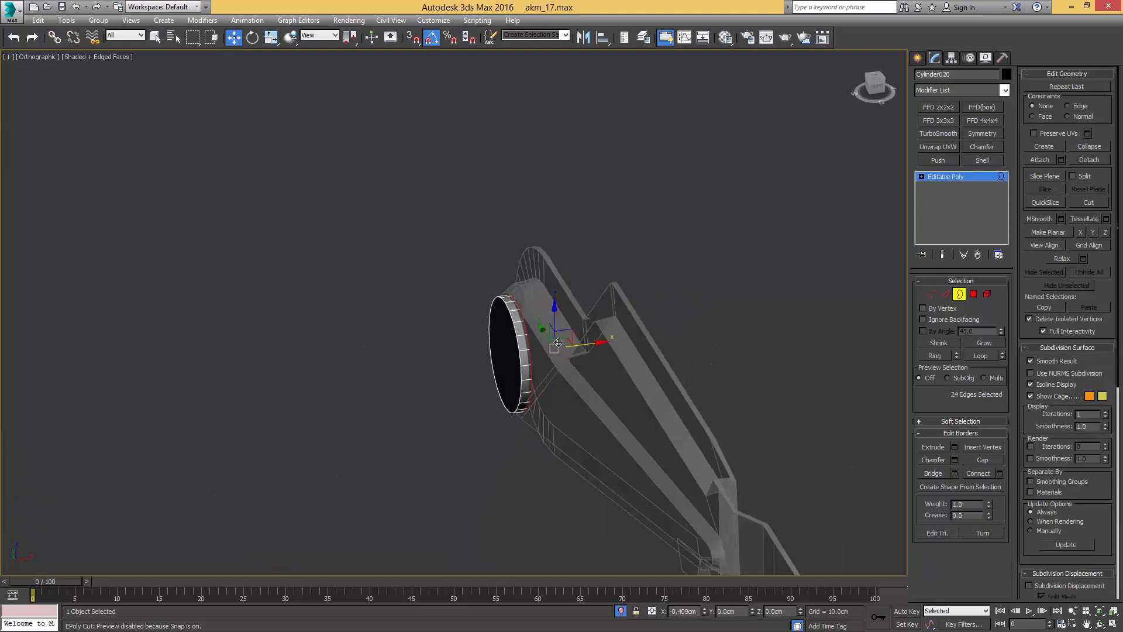
Step: Move the cylinder's front cap polygon about 0.03 cm along X toward the lever
key("4")
left_click(494, 334)
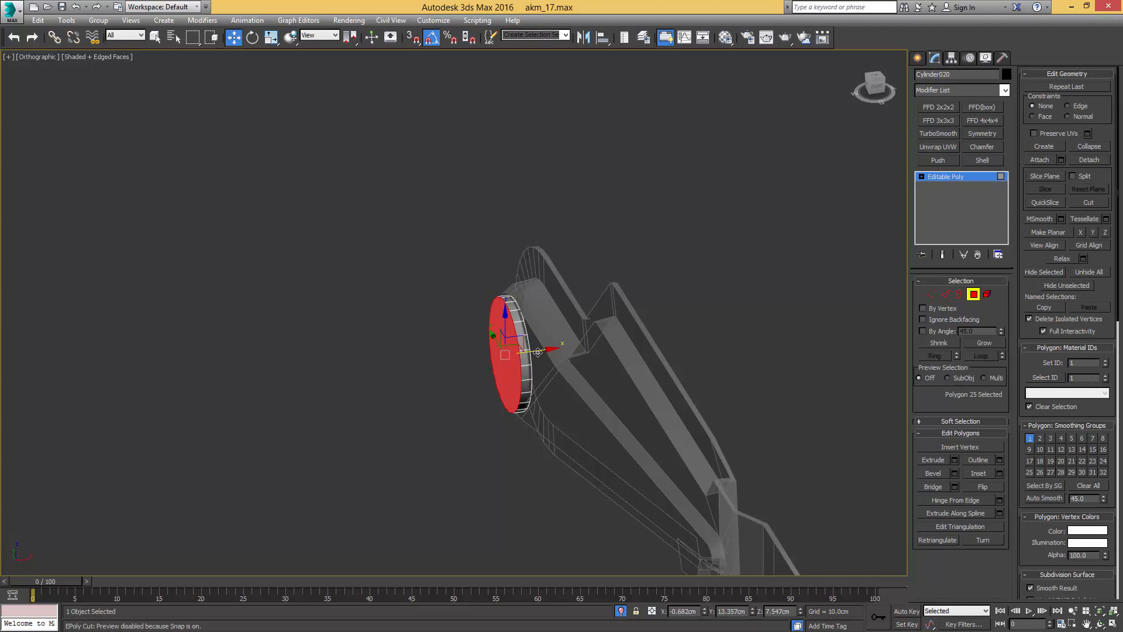
left_click_drag(538, 353, 541, 351)
Step: Compare the pivot in the left view with the lever's round pivot in the reference photo ar10100-4-BD
key("l")
scroll(513, 319, "down", 5)
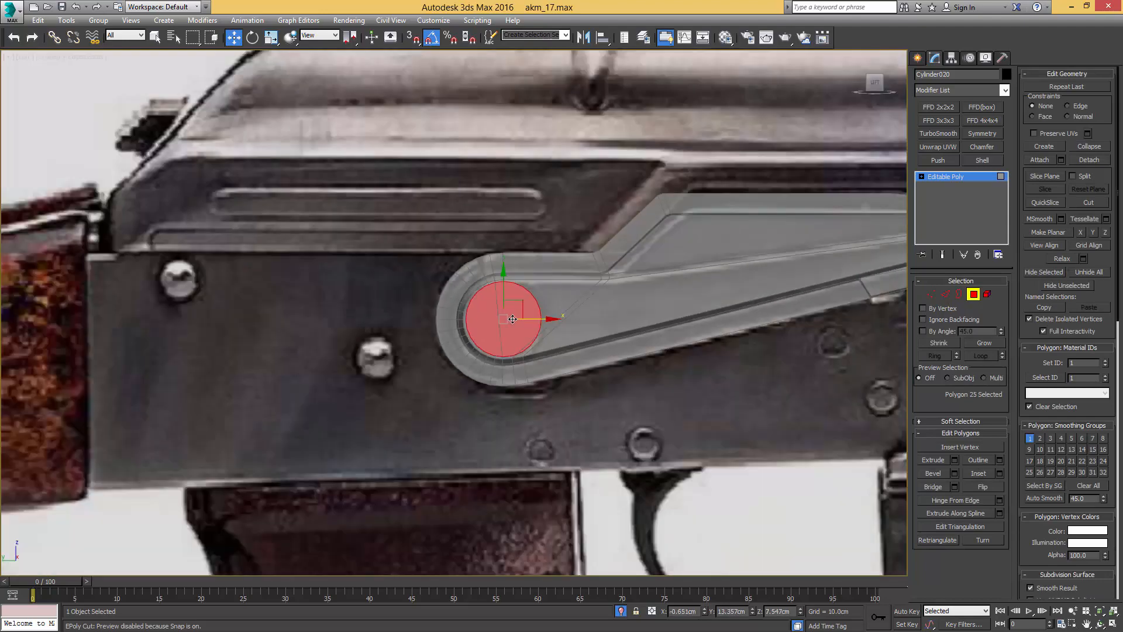
scroll(513, 318, "up", 4)
left_click_drag(1120, 158, 876, 126)
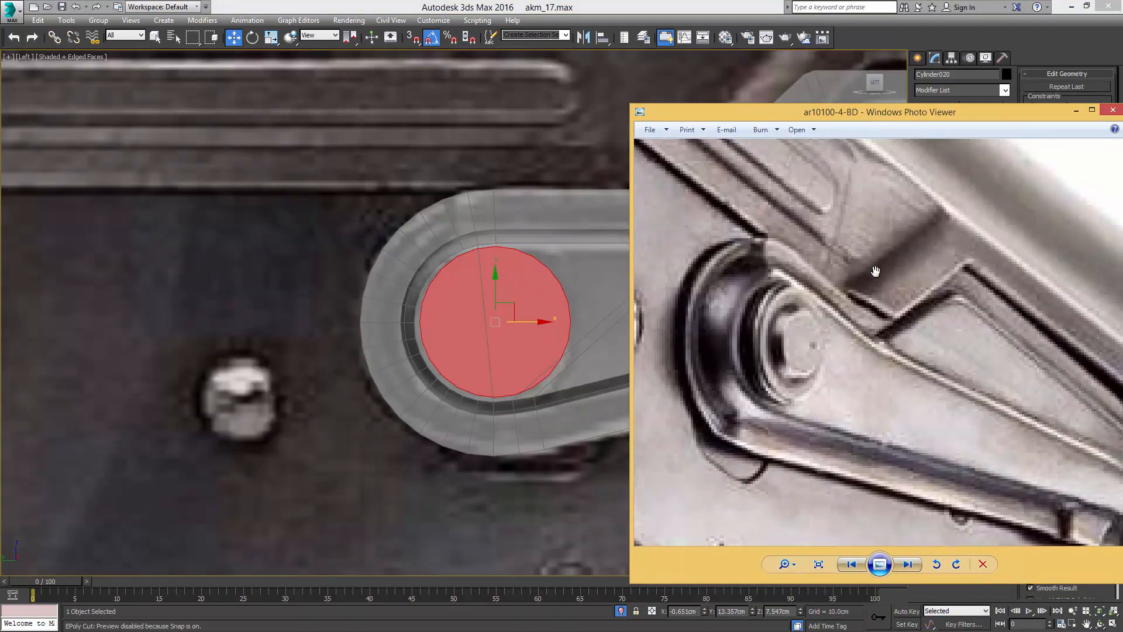
scroll(829, 314, "down", 2)
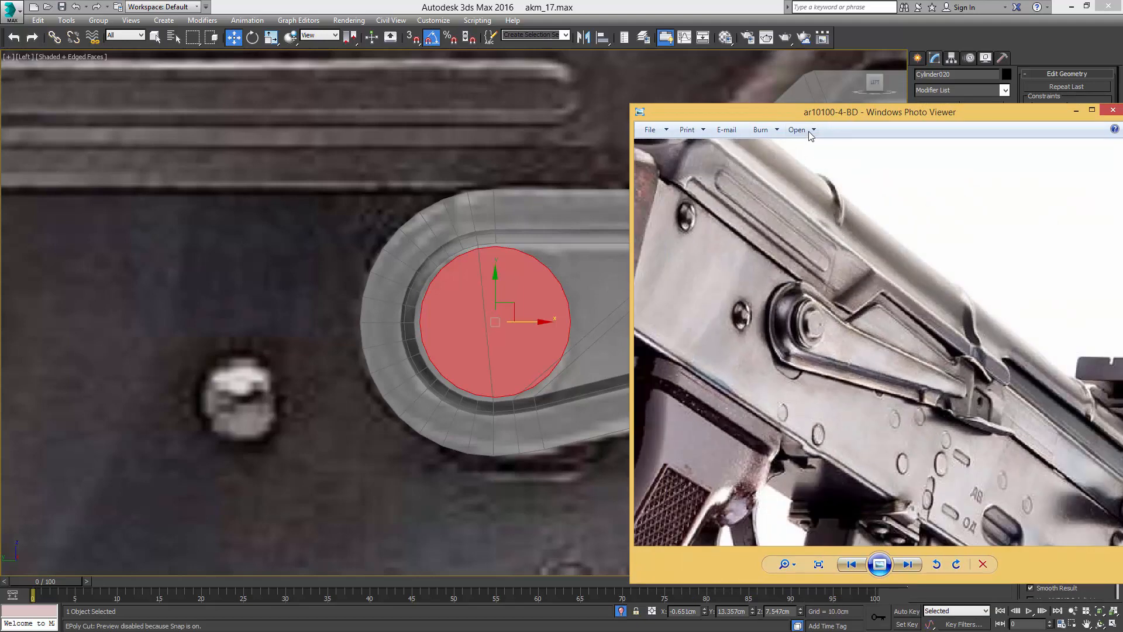
left_click_drag(801, 115, 1122, 117)
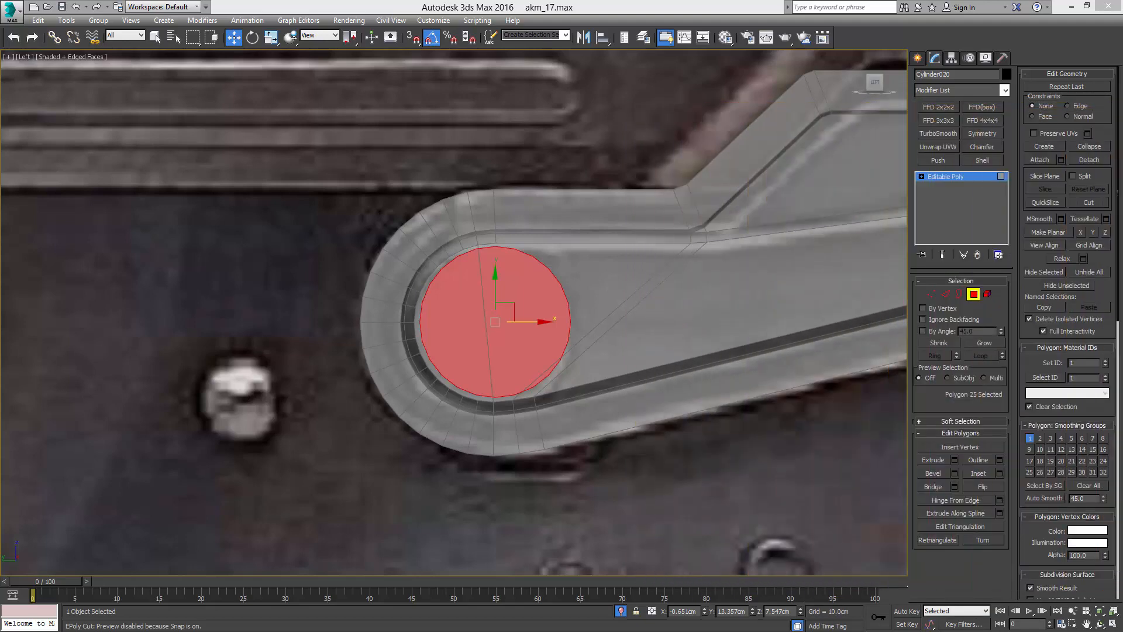
Step: Nudge the whole pivot disc horizontally by about 0.01 cm over the reference pivot, and check its fit with see-through display
middle_click_drag(516, 261, 530, 251)
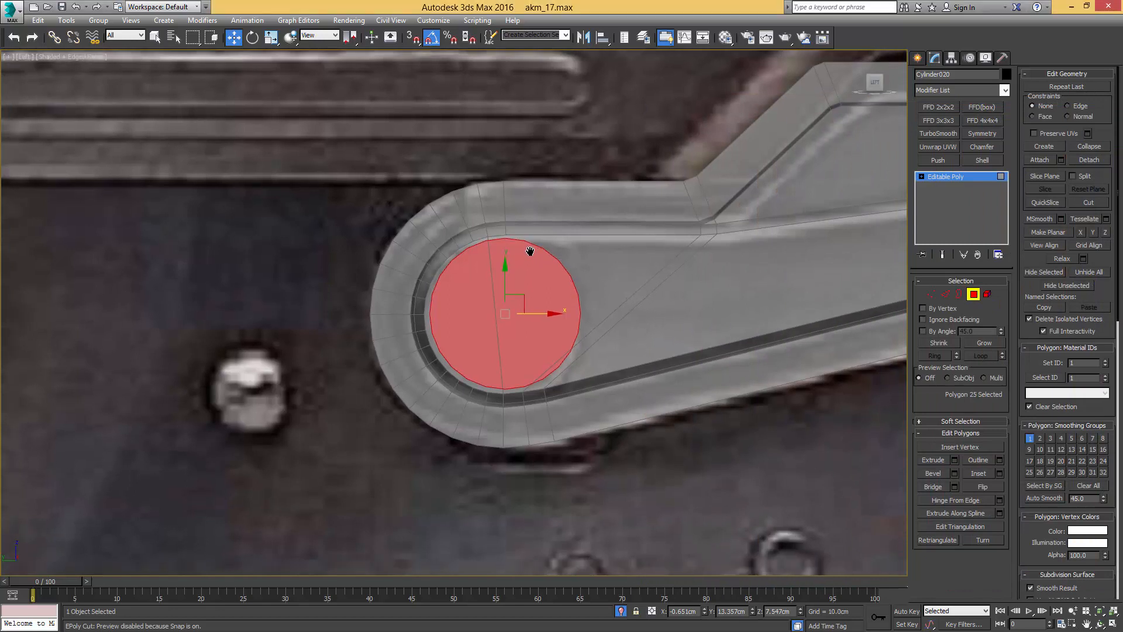
key("4")
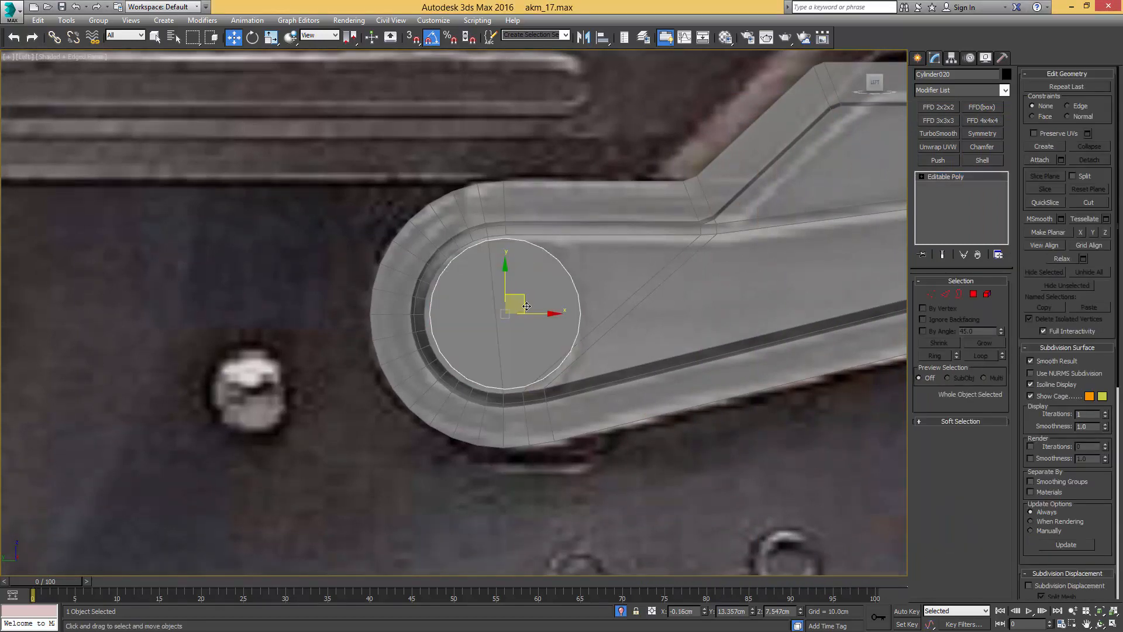
left_click_drag(539, 313, 533, 310)
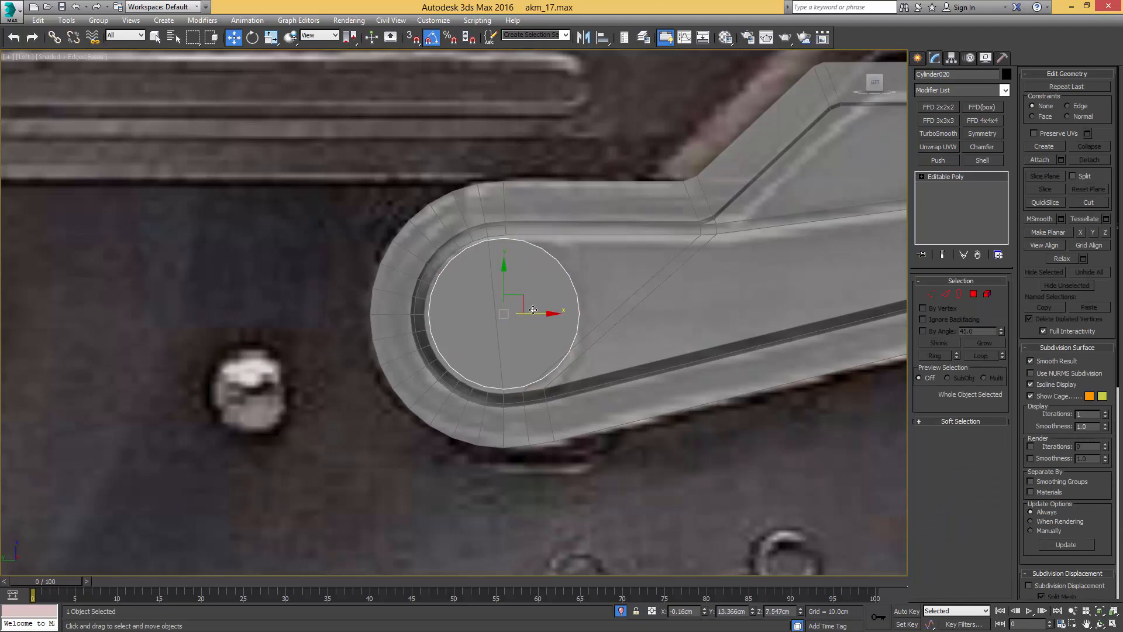
key("alt+x")
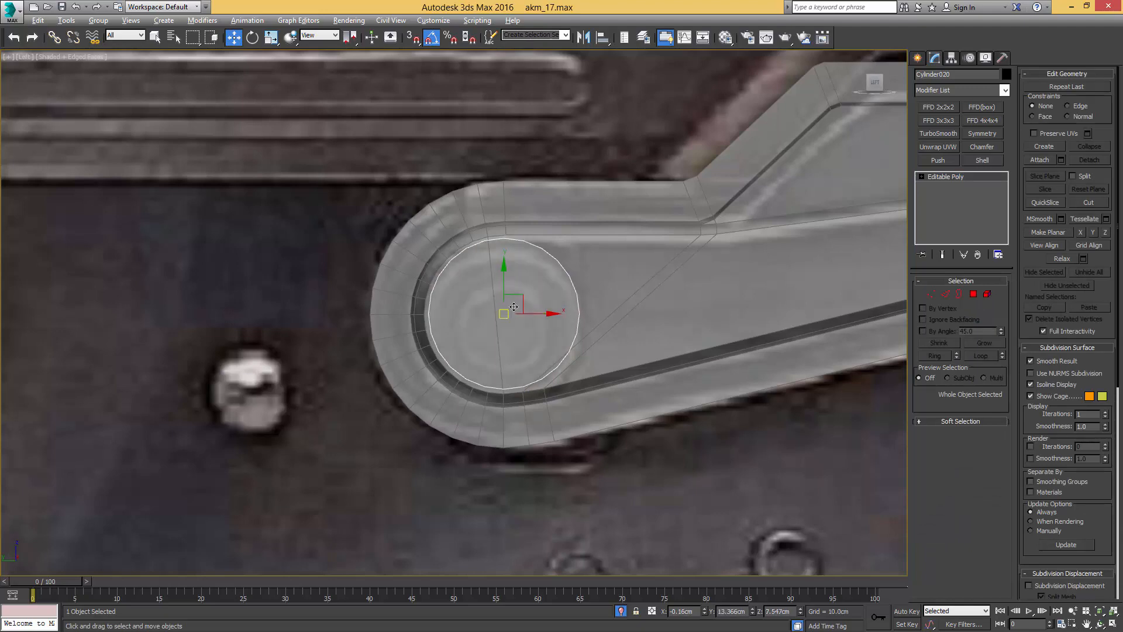
middle_click_drag(512, 300, 545, 312, "alt")
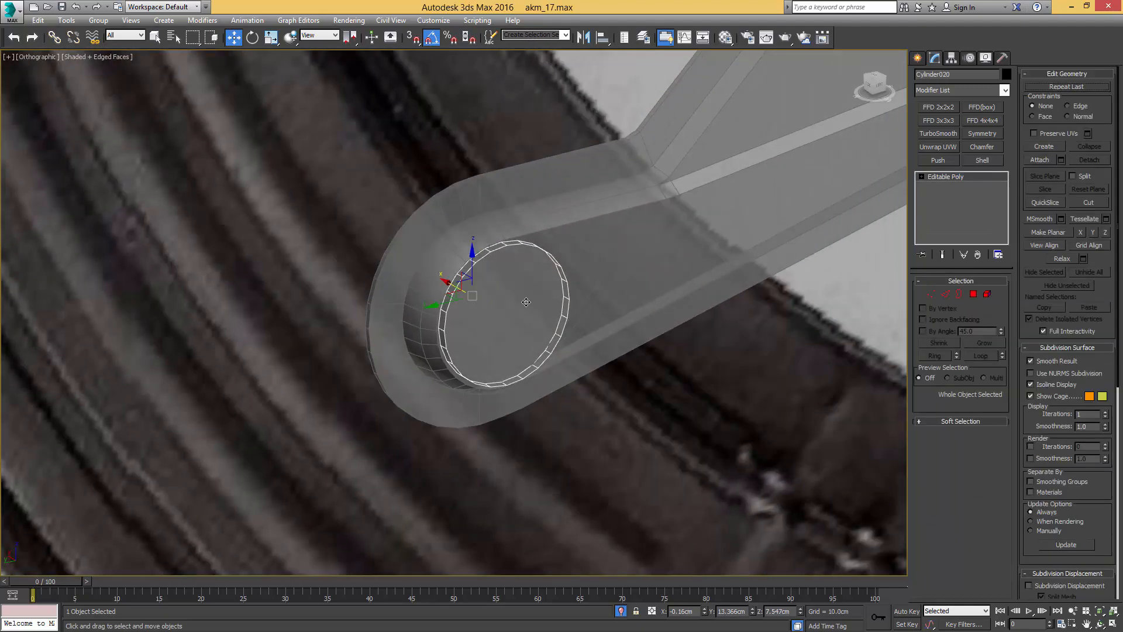
key("q")
key("alt+x")
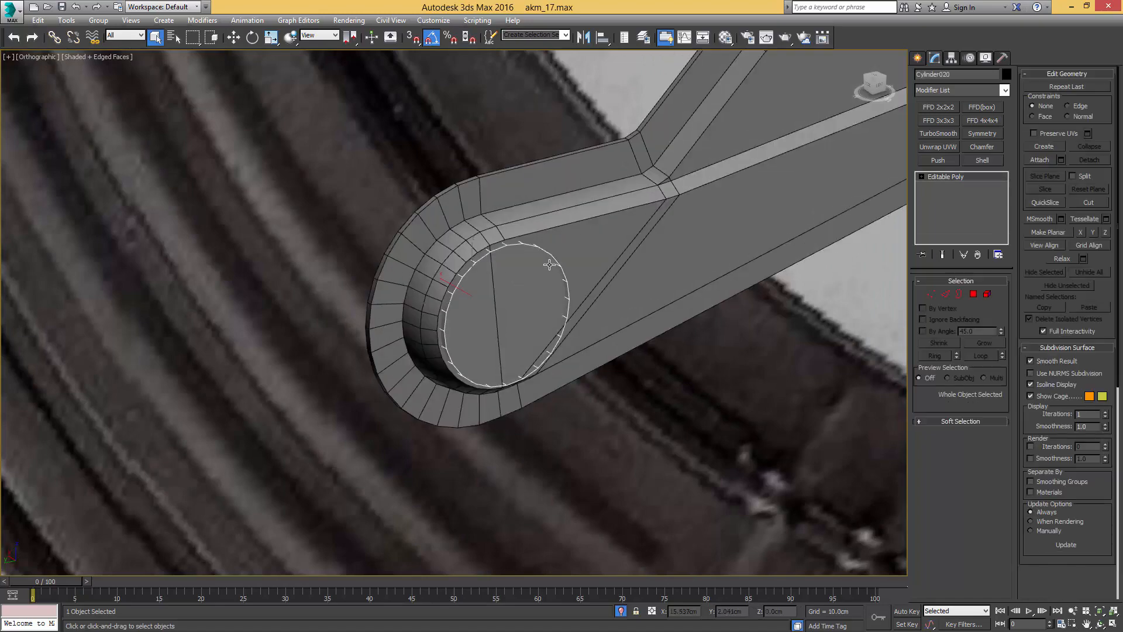
Step: Select the pivot disc's front cap polygon and start an Inset on it
key("4")
left_click(502, 297)
key("ctrl+shift+i")
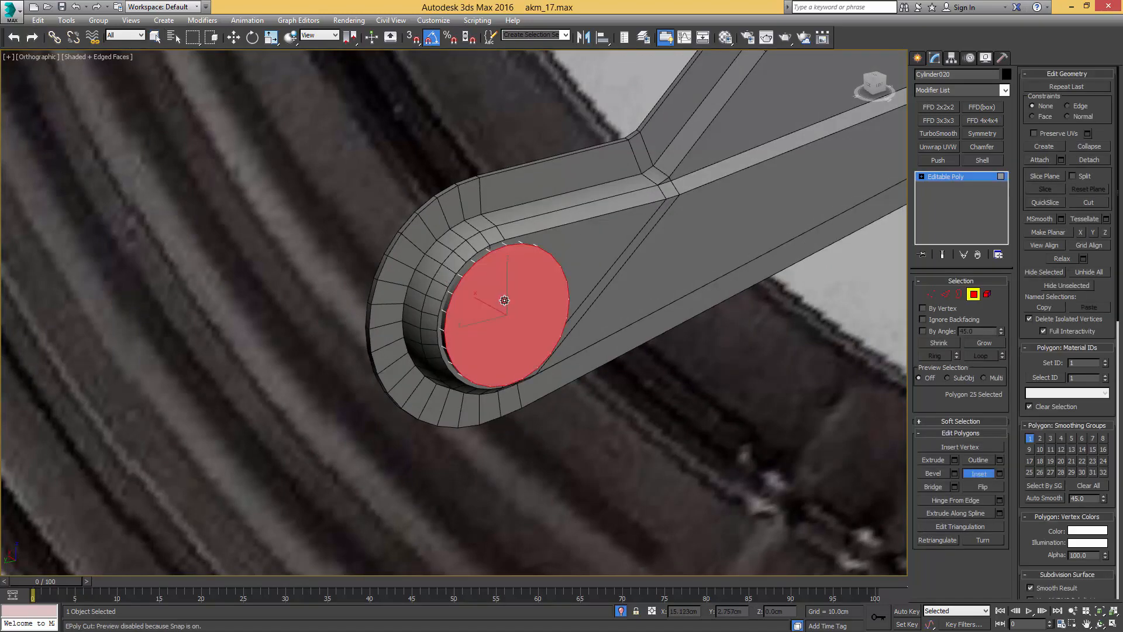
Step: Inset the end face of the selector lever's round pivot boss and push the inset face slightly inward along X
left_click_drag(504, 300, 508, 321)
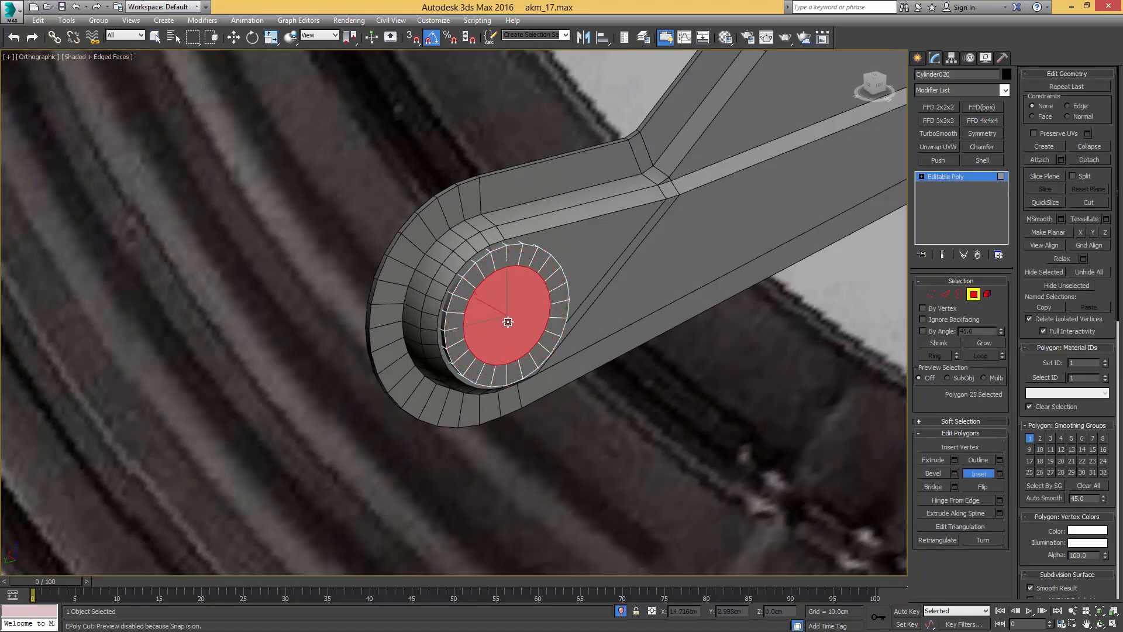
key("w")
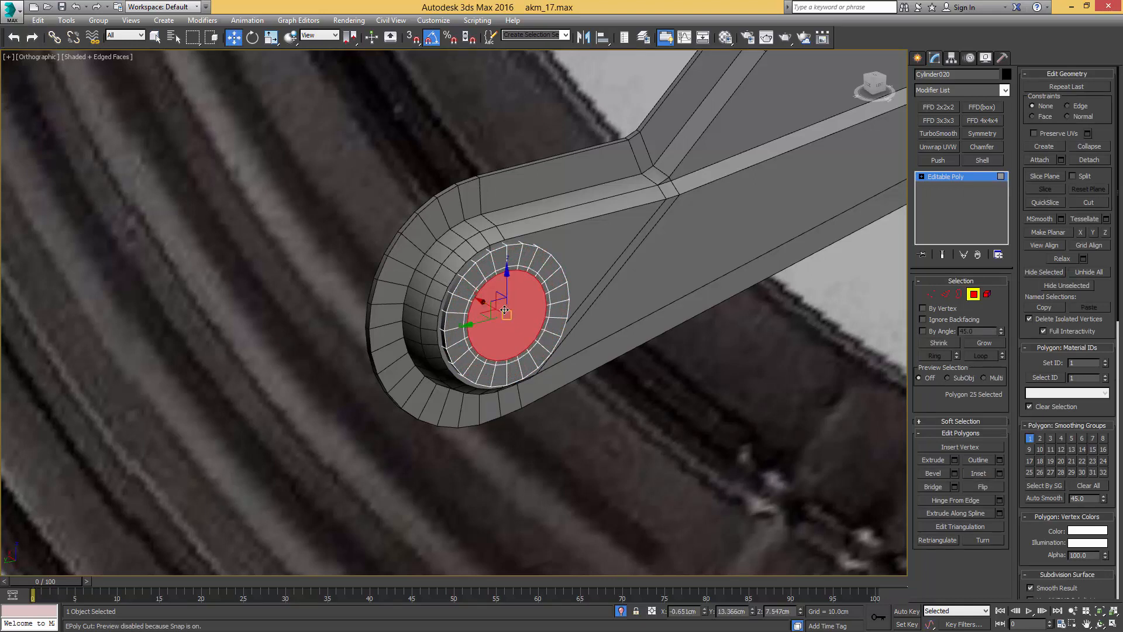
left_click_drag(481, 299, 486, 303)
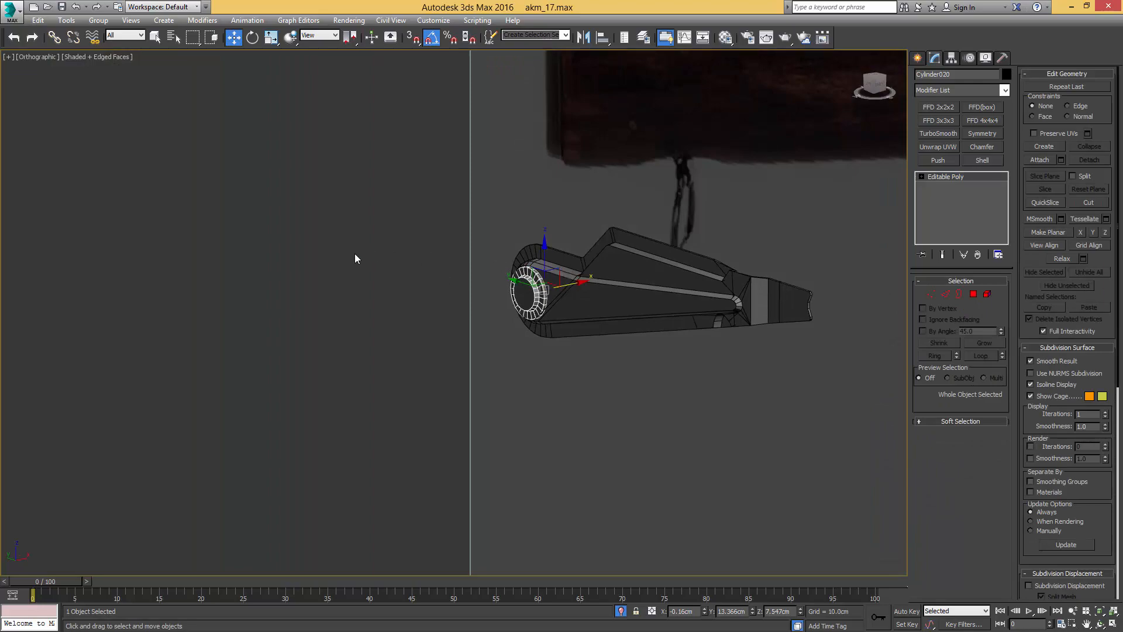
left_click(422, 268)
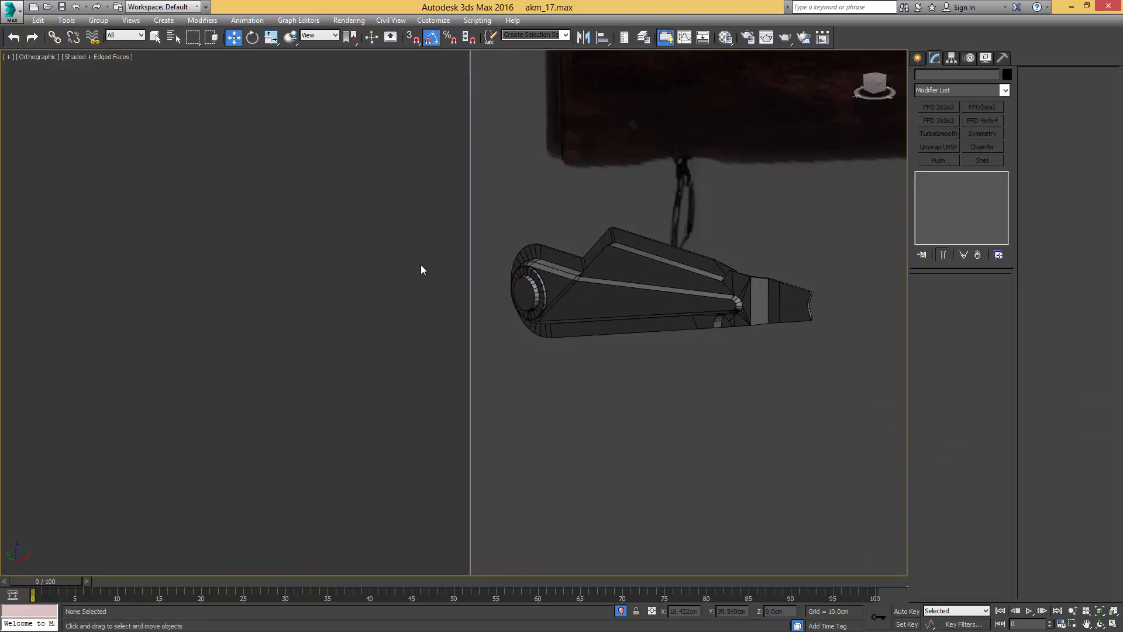
Step: Move the two selected selector lever parts along X to the receiver's outer side, aligning them against its wall in top view
middle_click_drag(546, 269, 526, 278, "alt")
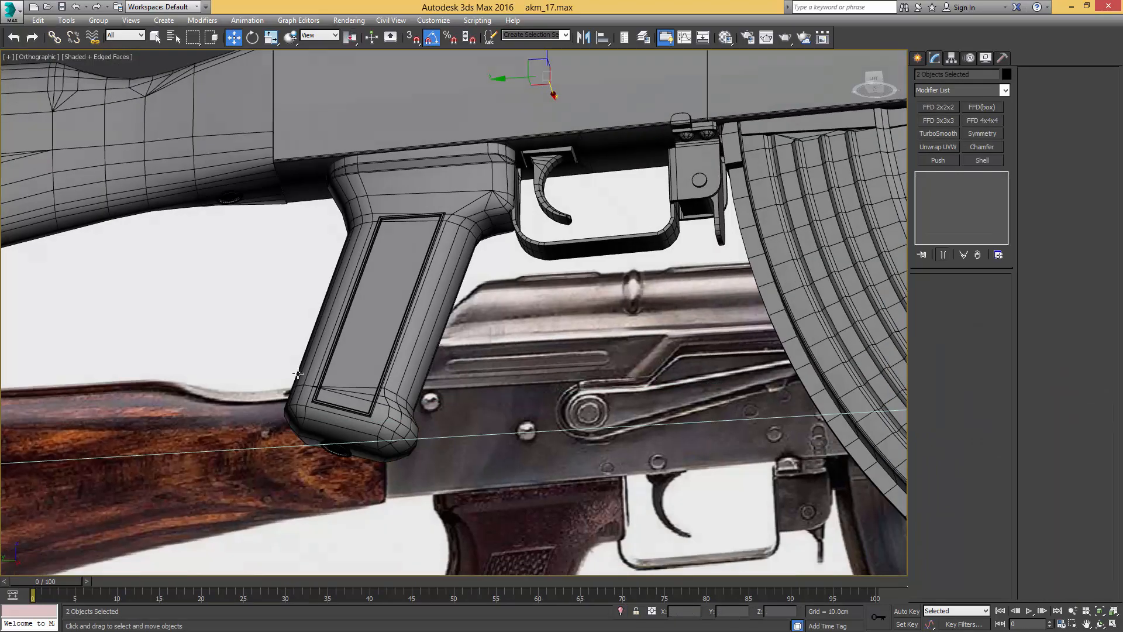
middle_click_drag(409, 351, 470, 337, "alt")
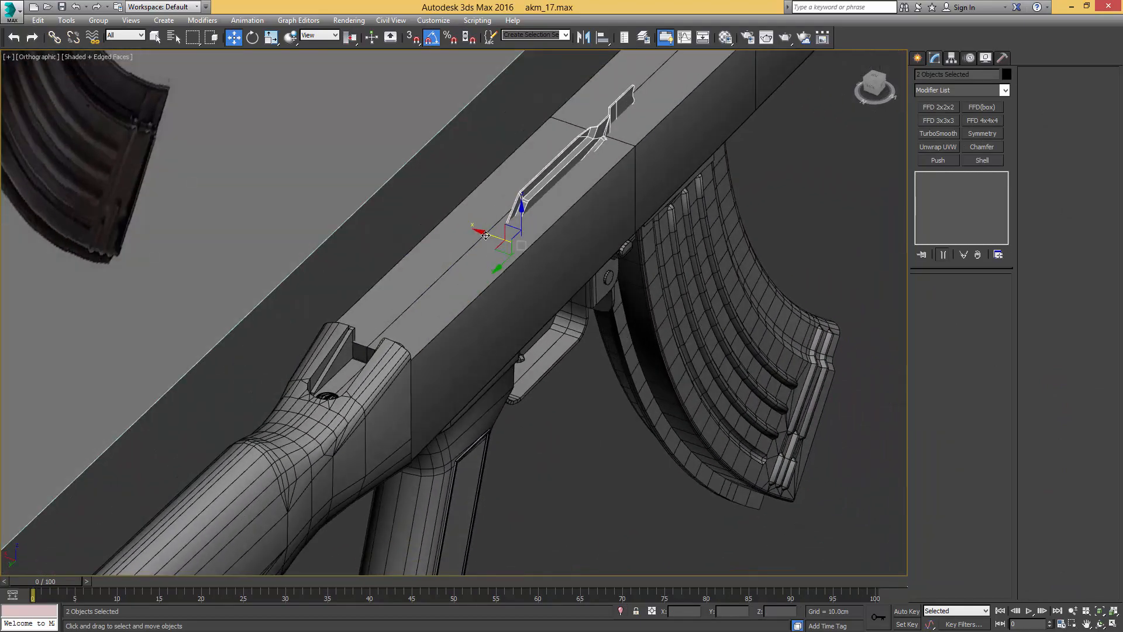
left_click_drag(486, 234, 530, 252)
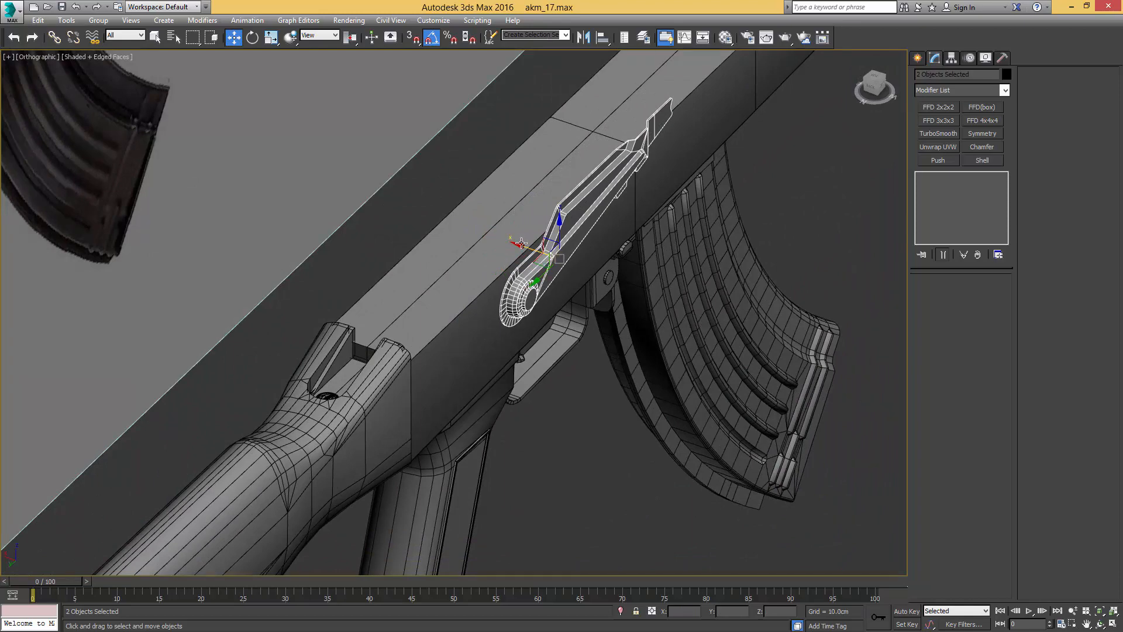
scroll(521, 243, "up", 5)
key("t")
scroll(469, 233, "up", 5)
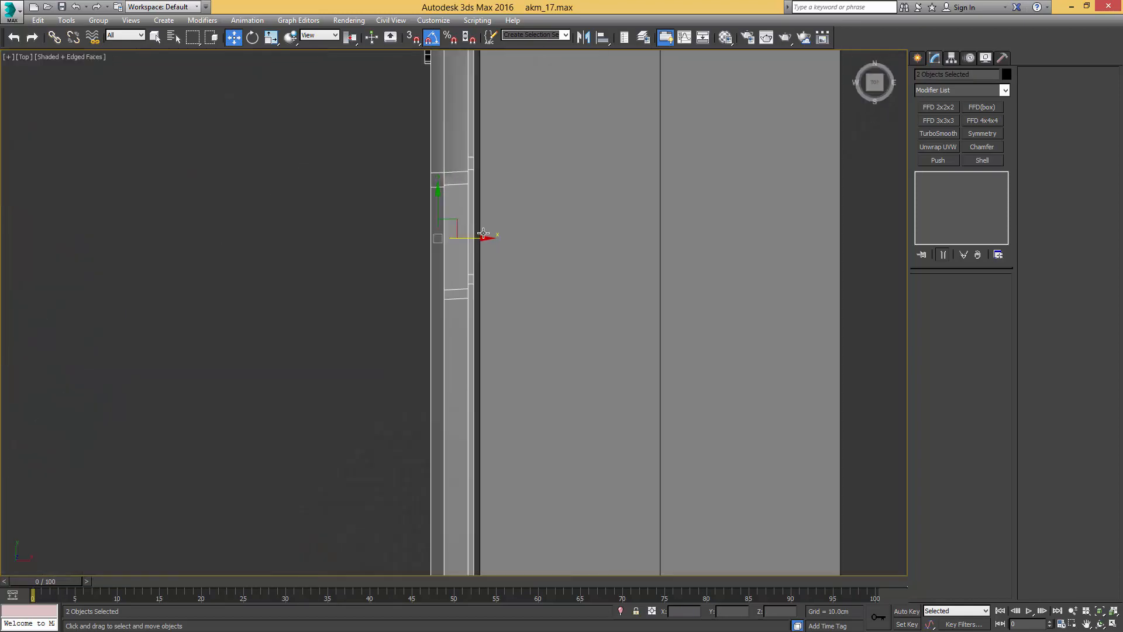
left_click_drag(484, 238, 491, 237)
scroll(456, 265, "down", 5)
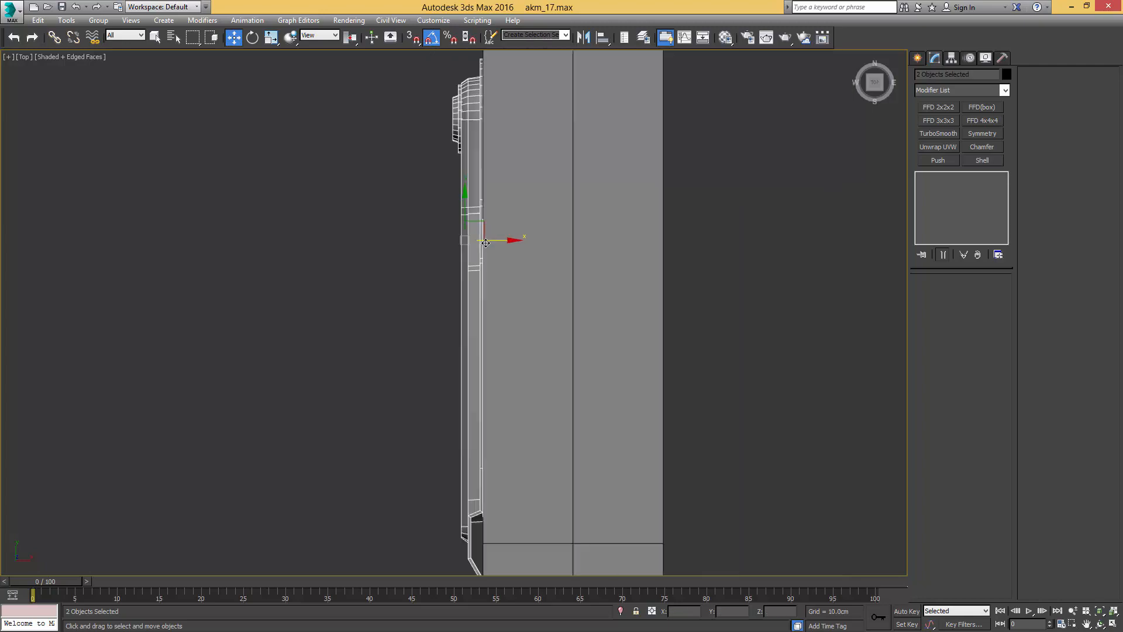
mouse_move(456, 266)
middle_mouse_down("alt")
mouse_move(561, 177)
mouse_move(568, 156)
mouse_move(473, 176)
mouse_move(560, 184)
middle_mouse_up("alt")
key("F4")
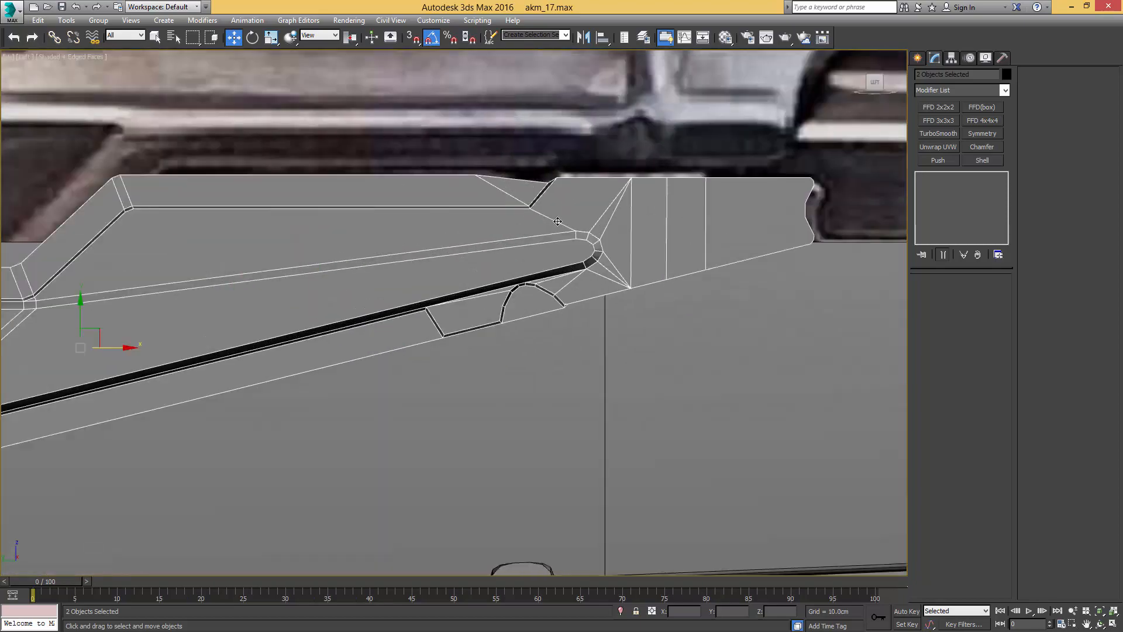
scroll(538, 270, "up", 4)
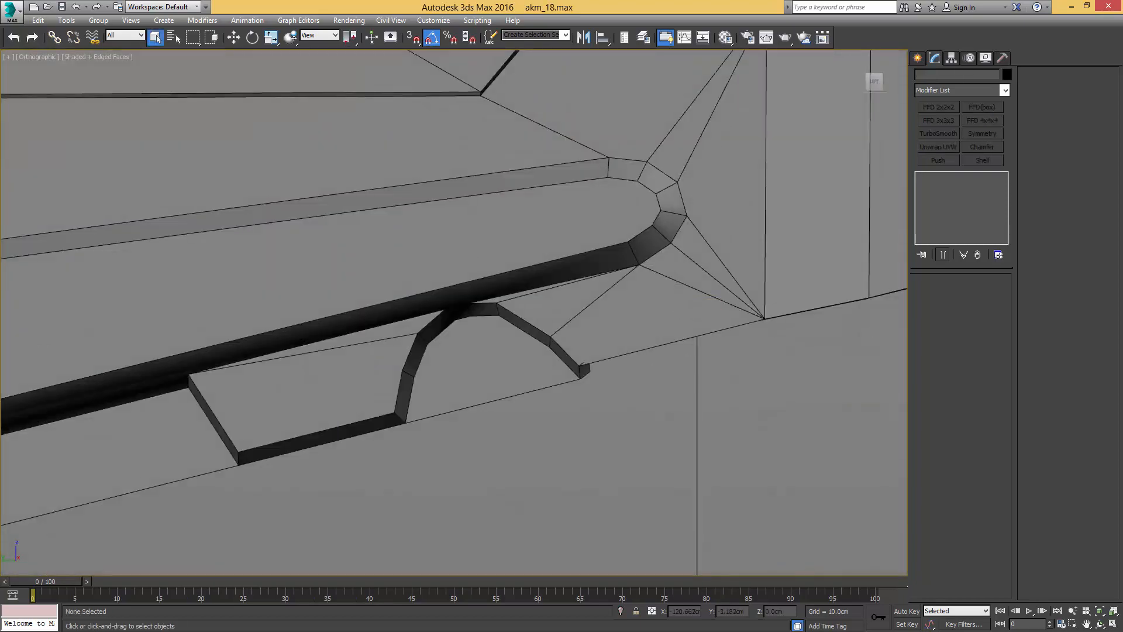
Step: Switch to Windows Photo Viewer and examine the rpkclose10 reference photo for the notch and stamping shapes on the lever
key("alt+Tab")
scroll(770, 314, "up", 3)
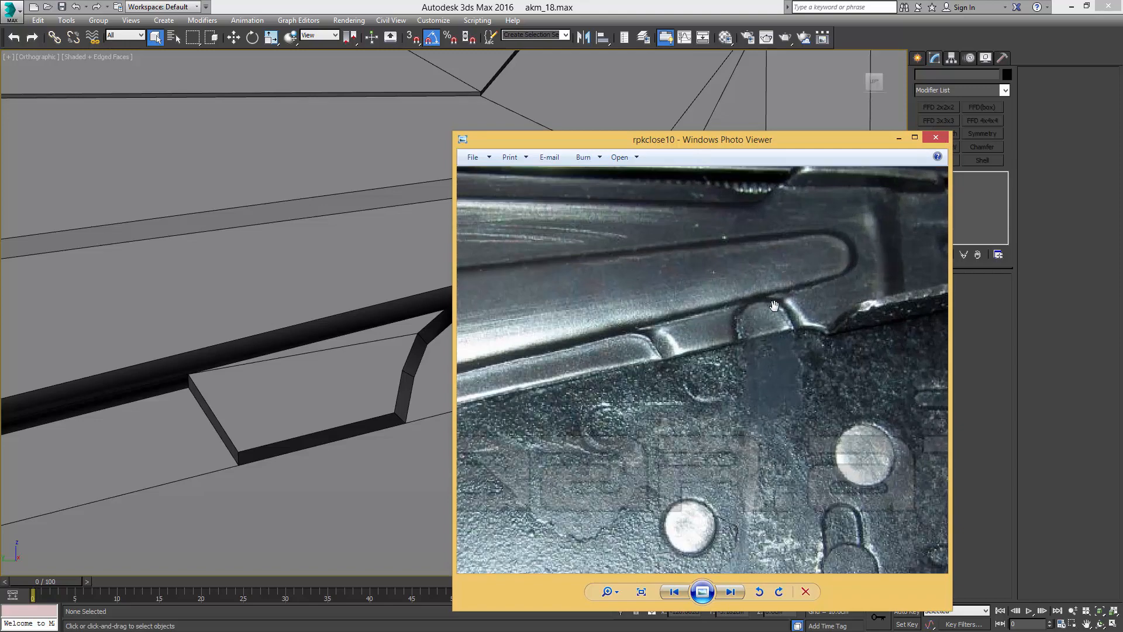
left_click_drag(753, 138, 1122, 132)
left_click(590, 297)
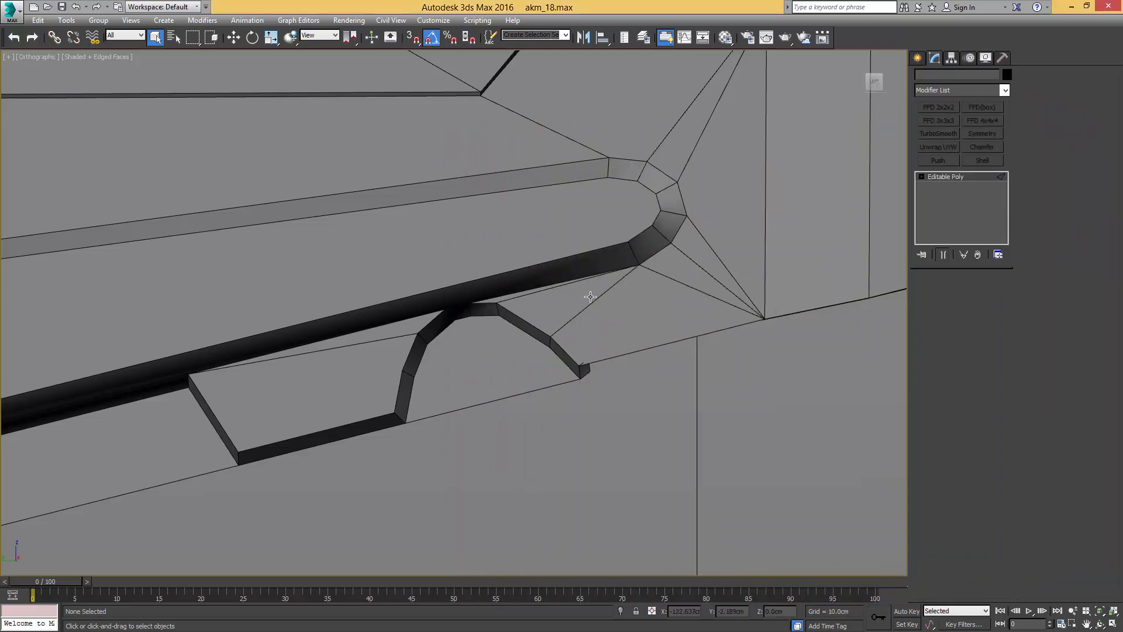
Step: Shift the two edges at the crown of the lever's arched lower notch a little toward the lever's front tip
key("2")
key("4")
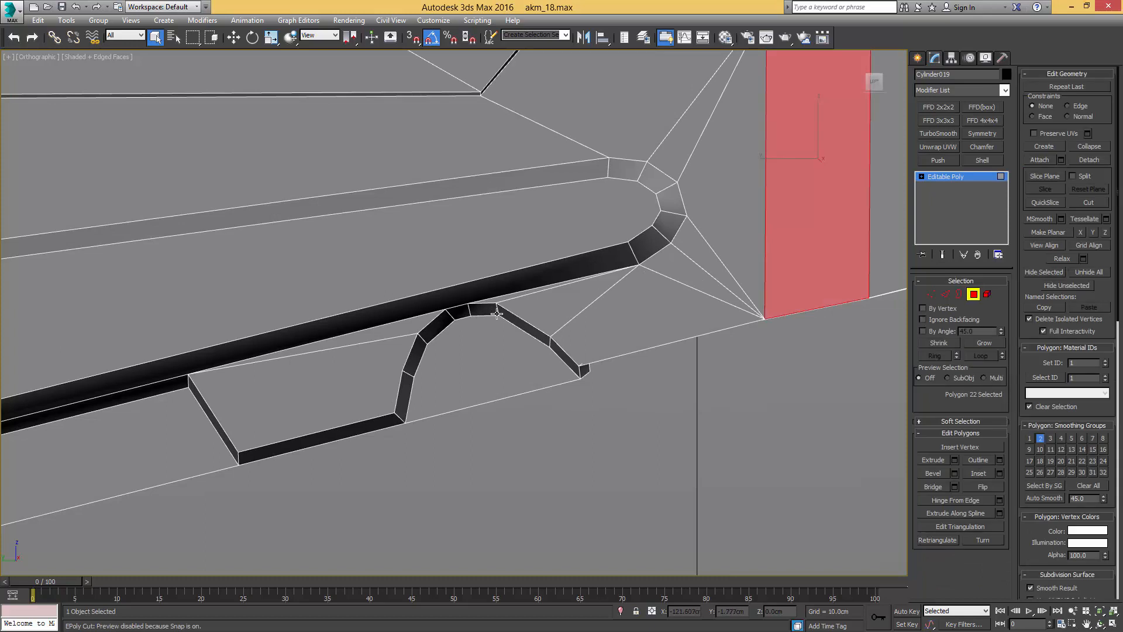
key("2")
left_click(497, 312)
key("w")
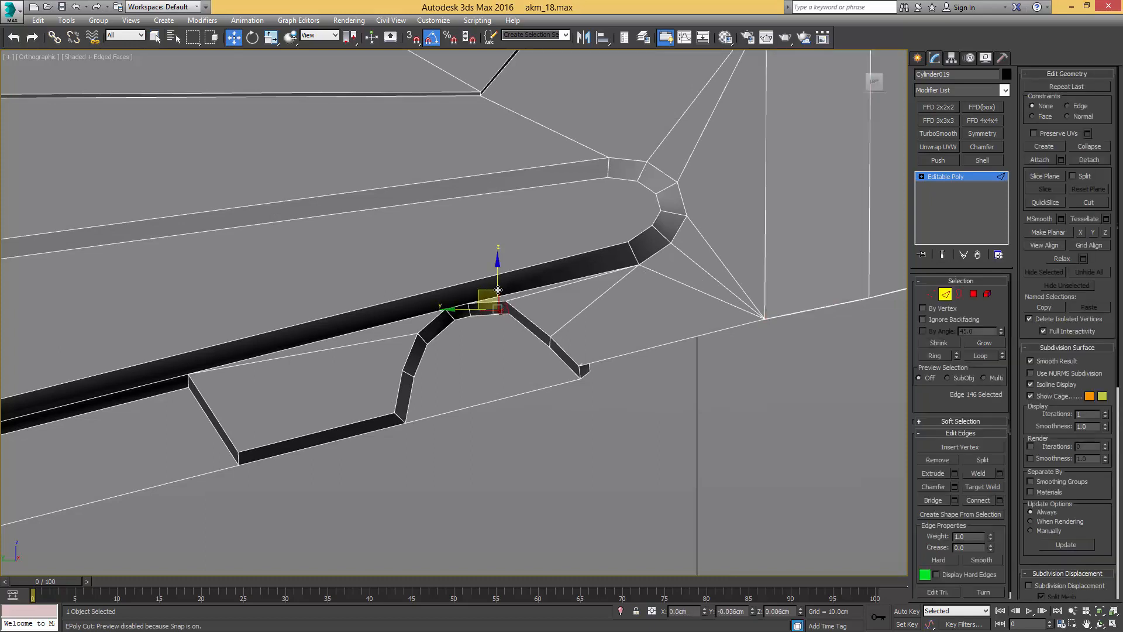
left_click_drag(498, 289, 469, 290)
left_click(468, 309)
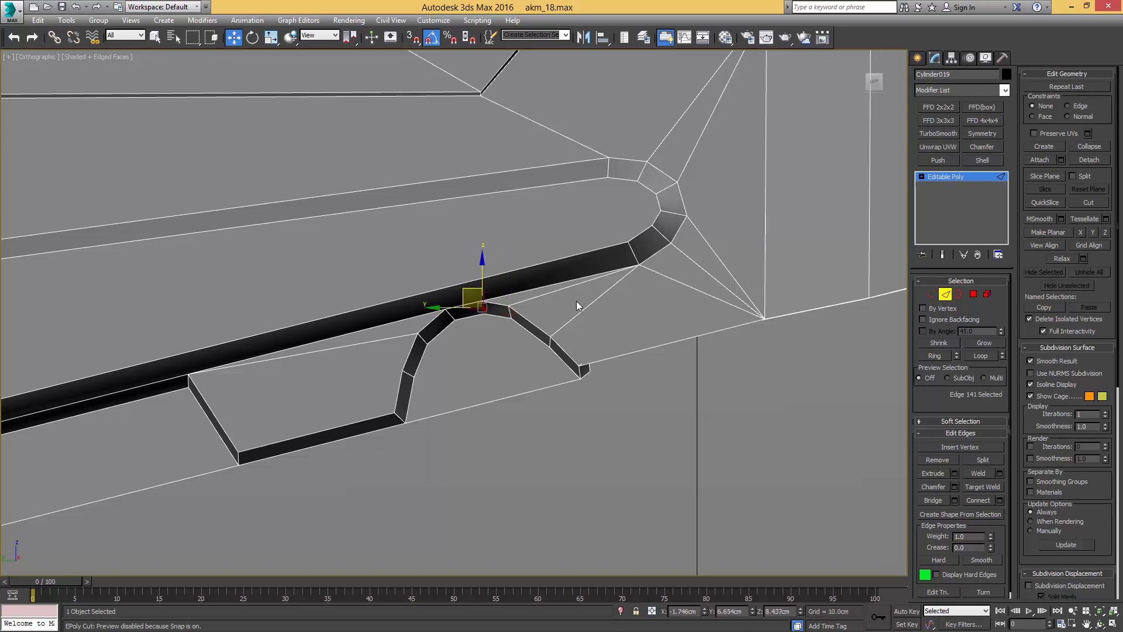
key("2")
key("F4")
scroll(618, 312, "down", 3)
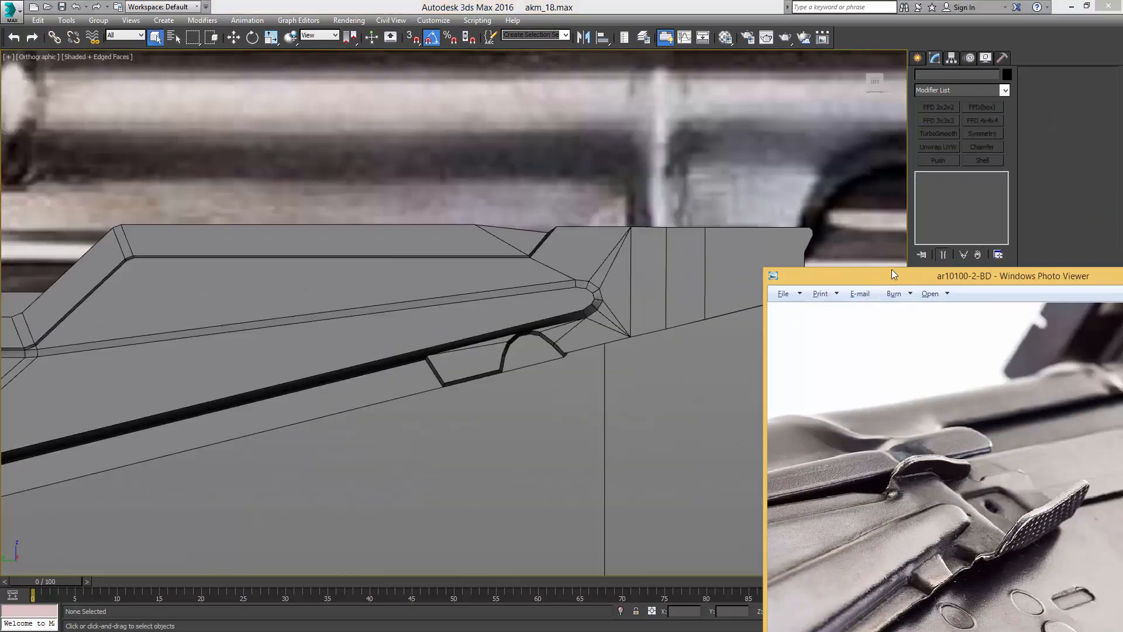
Step: Examine the thumb tab of the selector lever in the ar10100-2-BD photo in Windows Photo Viewer
left_click_drag(891, 275, 802, 181)
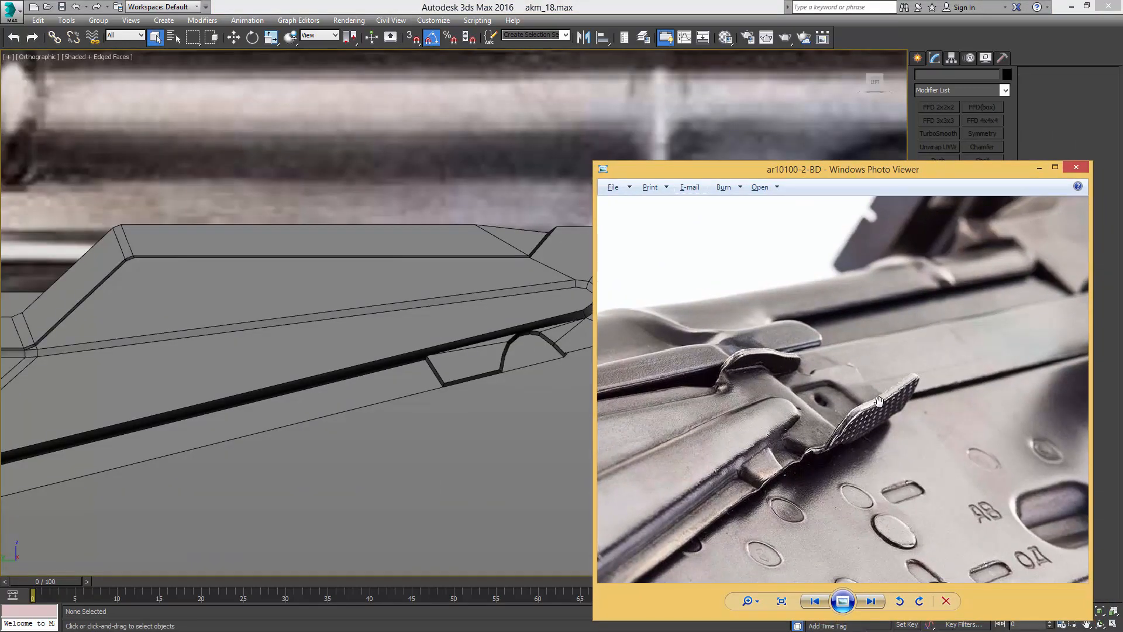
left_click_drag(816, 178, 1122, 175)
left_click(665, 254)
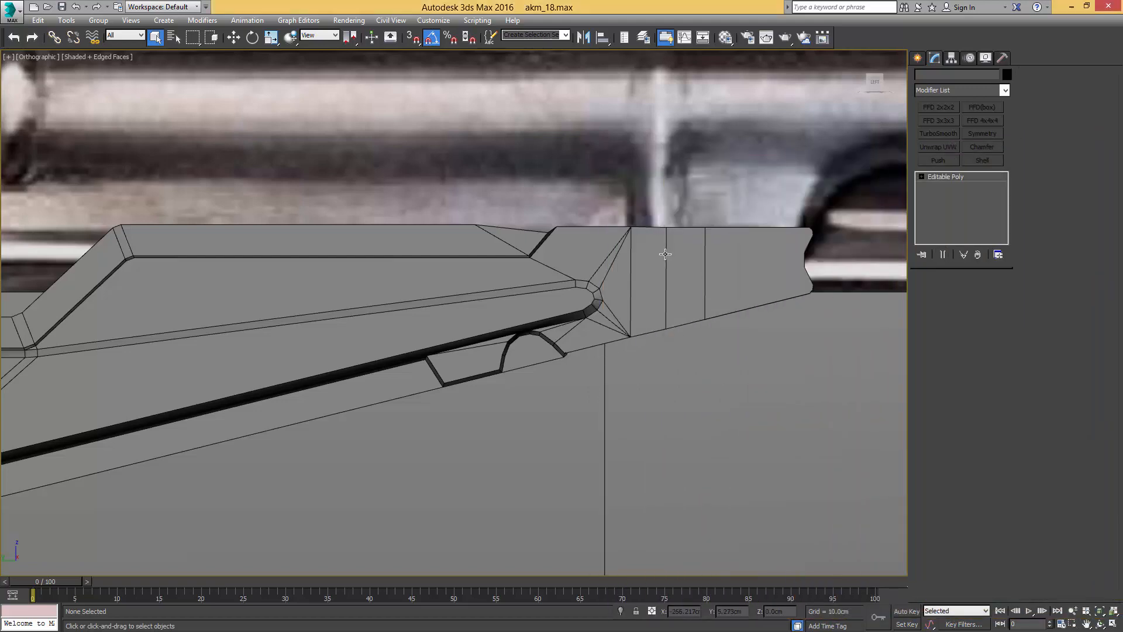
Step: Extrude the three narrow top polygons around the lever's front bend by 0.0 cm and raise them slightly along Z
middle_click_drag(665, 254, 582, 263, "alt")
key("4")
left_click(600, 264)
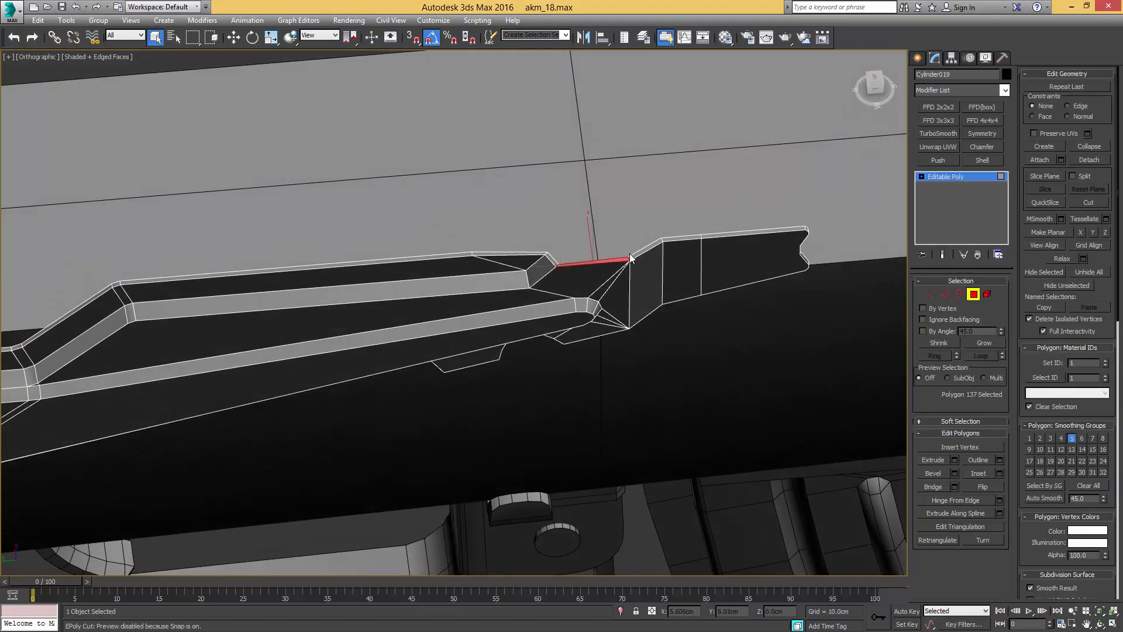
left_click(643, 251, "ctrl")
left_click(674, 239, "ctrl")
middle_click_drag(644, 269, 659, 257, "alt")
scroll(658, 258, "up", 2)
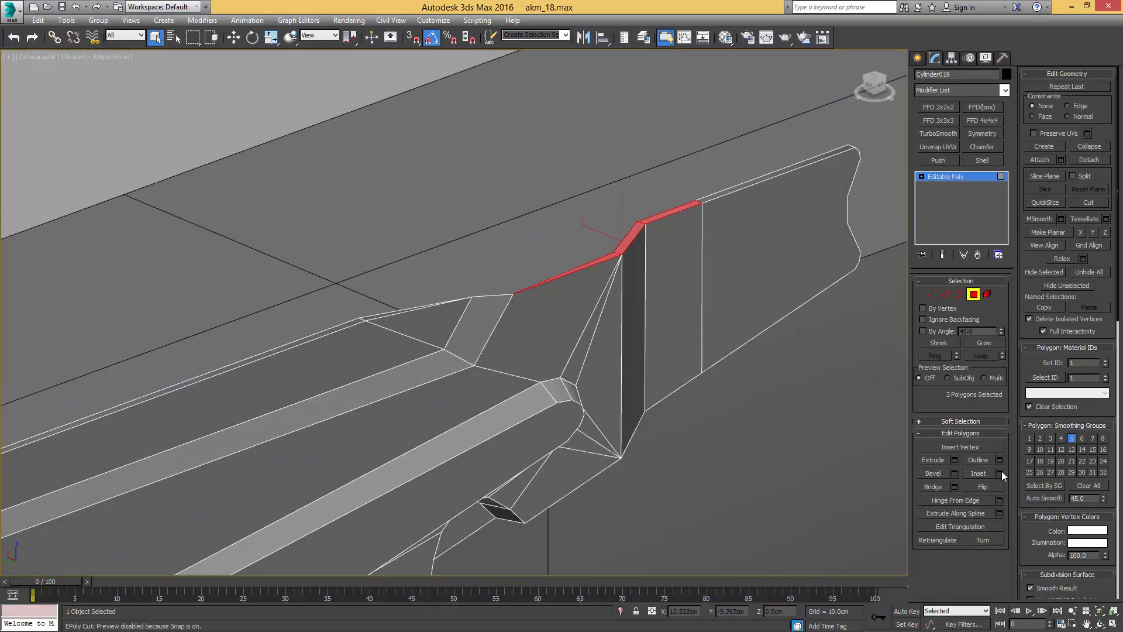
left_click(955, 459)
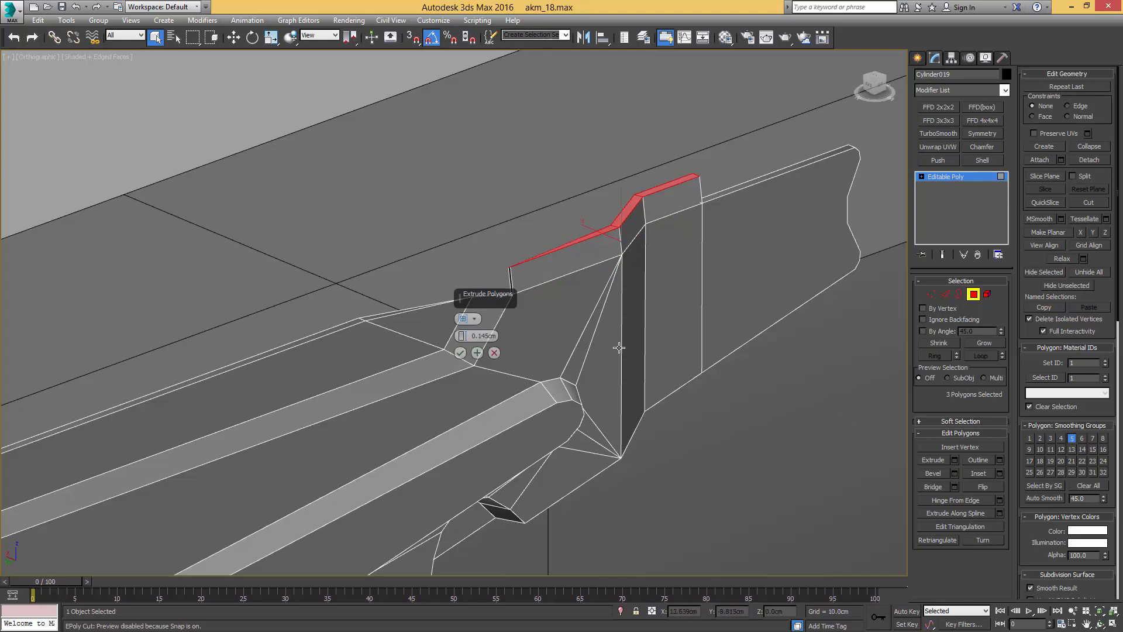
left_click(460, 353)
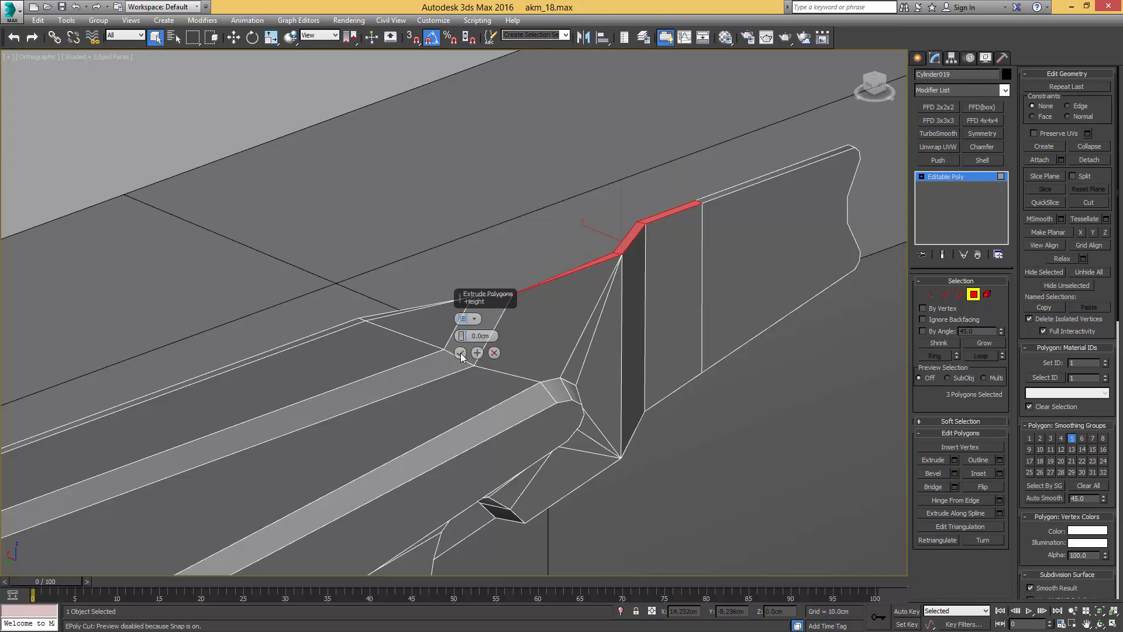
middle_click_drag(573, 283, 612, 303)
key("w")
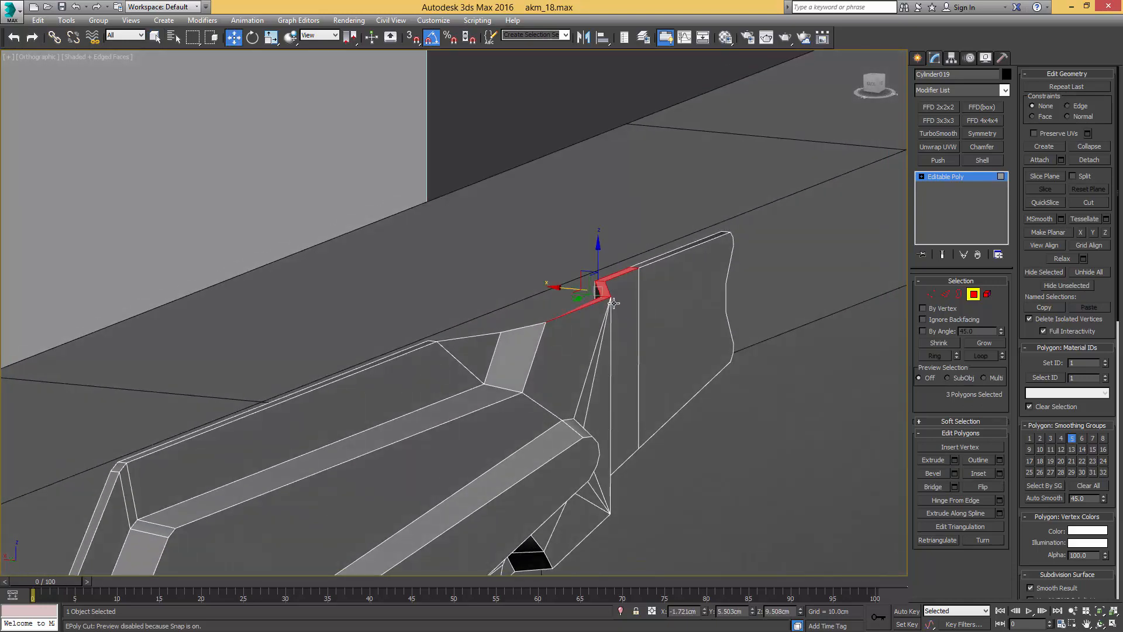
left_click_drag(596, 261, 604, 258)
middle_click_drag(613, 290, 580, 290, "alt")
left_click_drag(600, 246, 599, 243)
Step: Extrude the raised strip's three outer side polygons by 0.0 cm and pull them outward along X to form a thumb tab
left_click(572, 295)
left_click(613, 283, "ctrl")
left_click(650, 275, "ctrl")
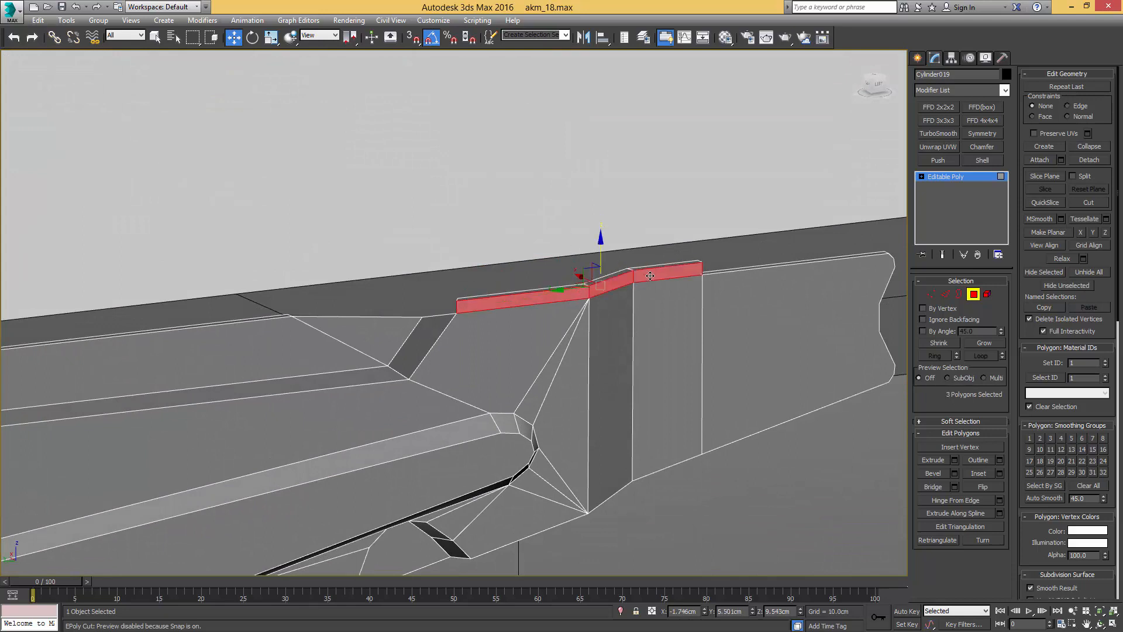
left_click(955, 460)
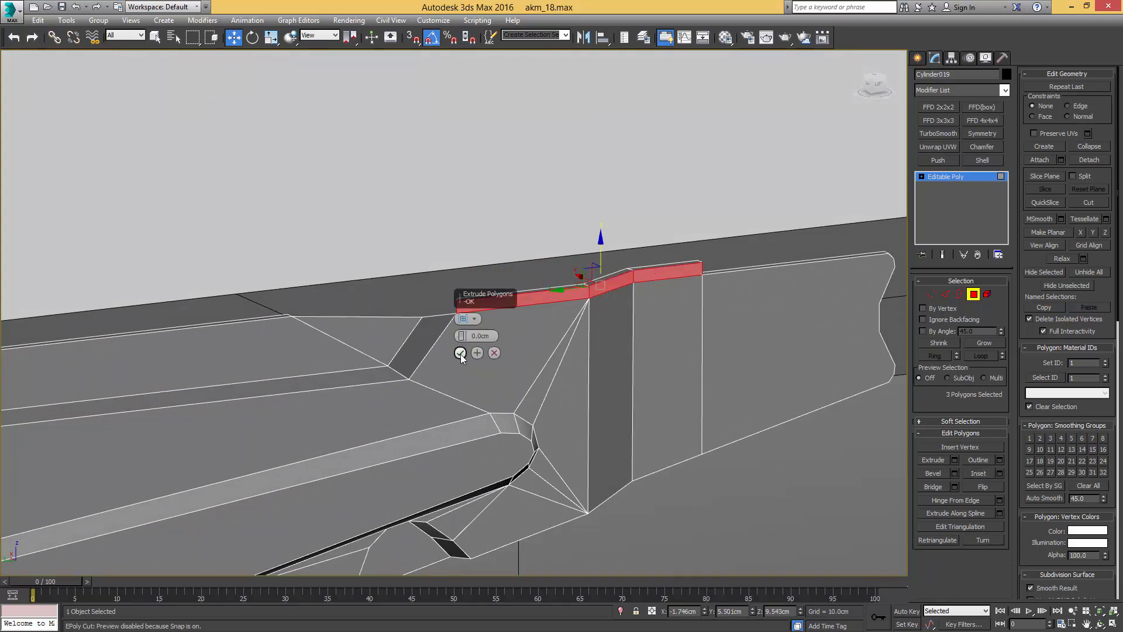
left_click(461, 353)
middle_click_drag(481, 345, 560, 274, "alt")
left_click_drag(585, 282, 603, 288)
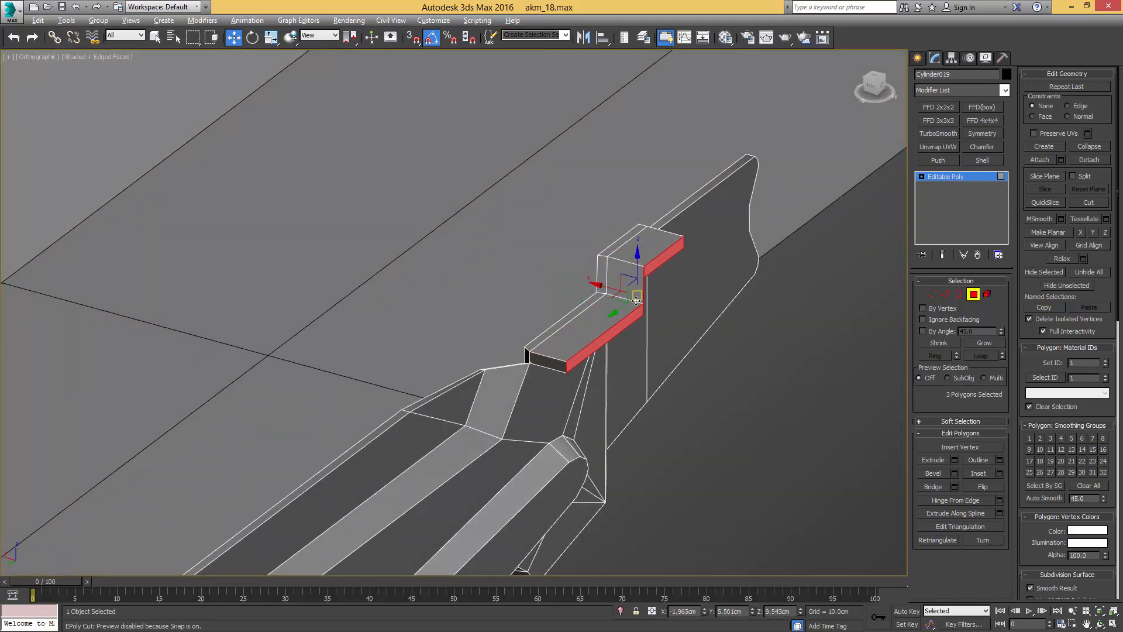
Step: Convert the tab's outer faces to a vertex selection and scale the vertices along X to straighten the outer edge
mouse_move(636, 301)
middle_mouse_down("alt")
mouse_move(579, 280)
mouse_move(602, 310)
mouse_move(652, 313)
middle_mouse_up("alt")
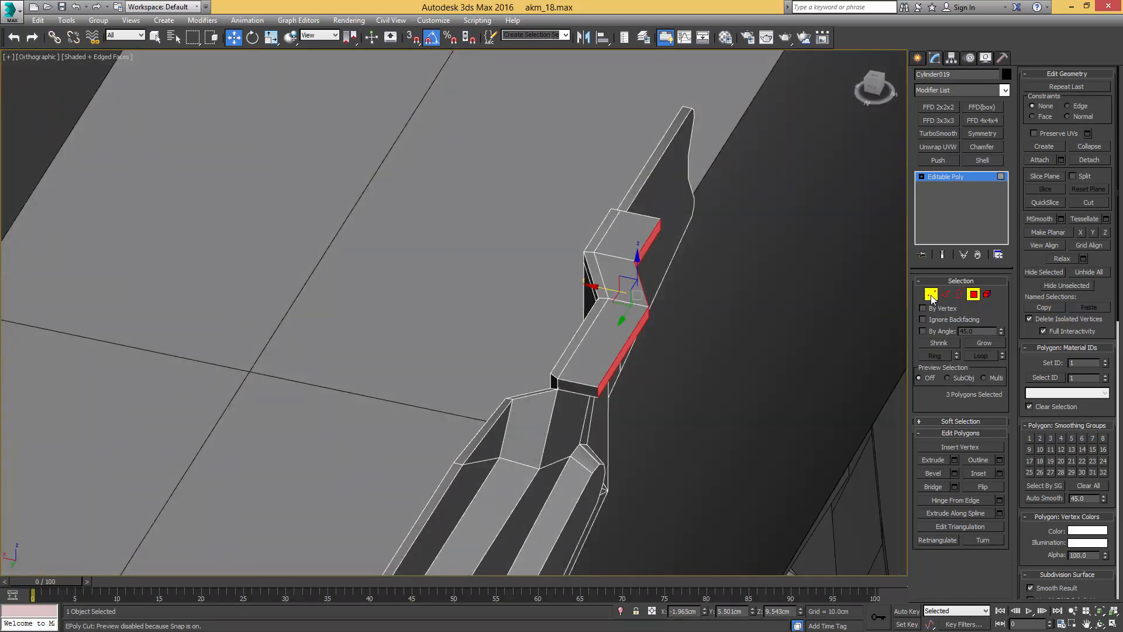
left_click(930, 294, "ctrl")
key("r")
left_click_drag(689, 310, 633, 295)
key("w")
Step: Round the thumb tab's rear outer corner by chamfering its vertical edge with a wide, segmented chamfer
middle_click_drag(624, 354, 574, 356, "alt")
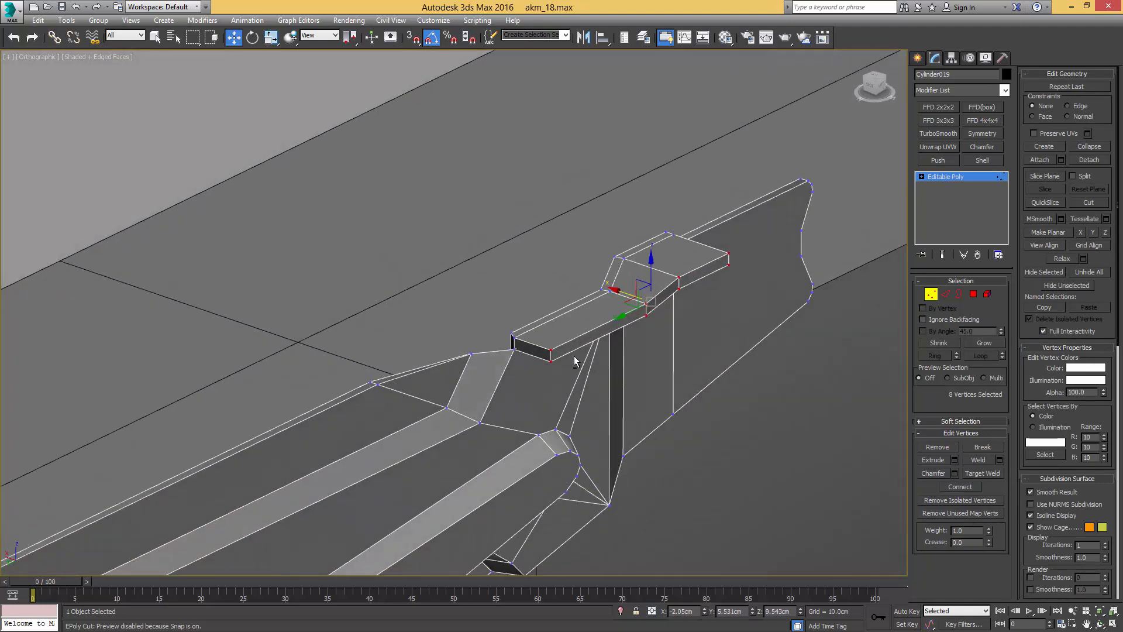
scroll(574, 356, "up", 3)
key("2")
left_click(530, 355)
key("ctrl+shift+c")
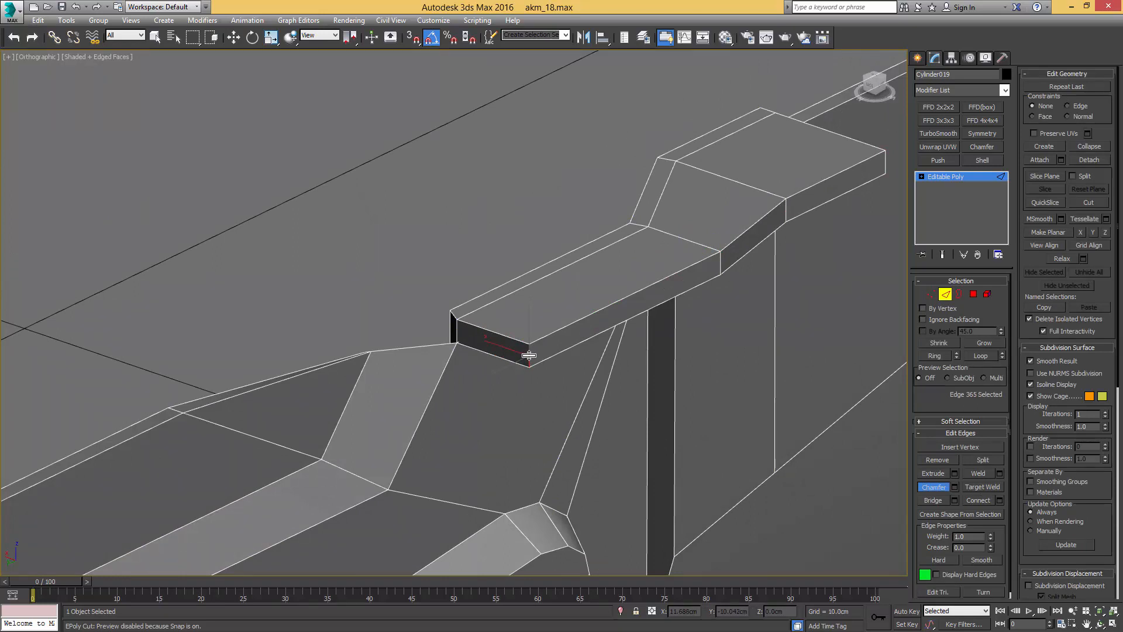
left_click_drag(529, 355, 582, 332)
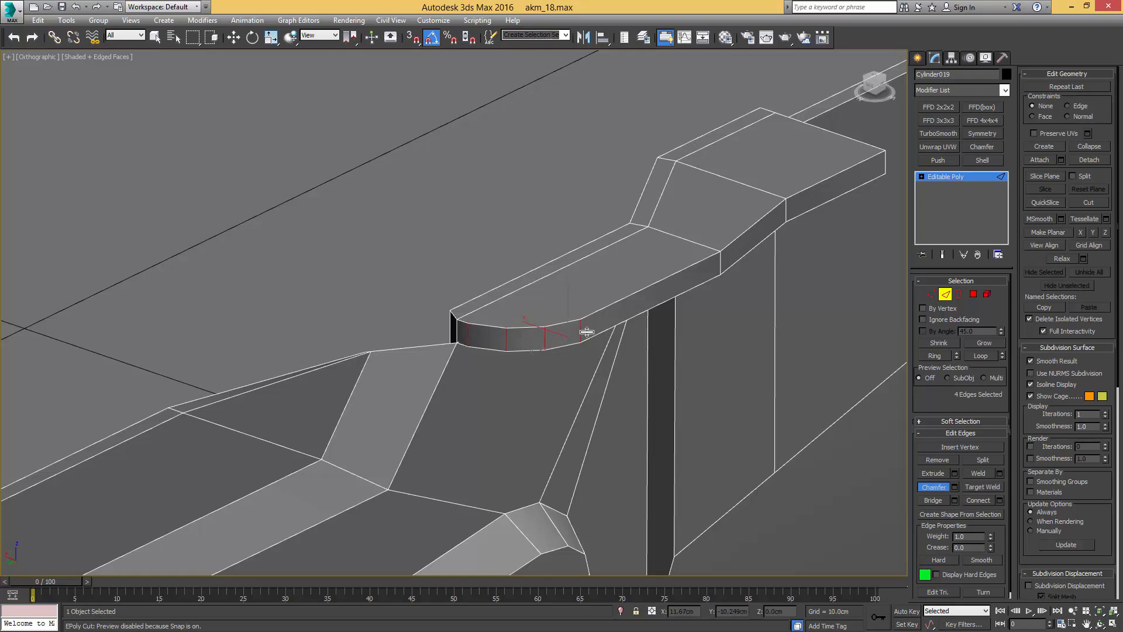
Step: Round the thumb tab's front outer corner with a segmented chamfer on its vertical edge
scroll(590, 337, "down", 3)
middle_click_drag(608, 337, 541, 342, "alt")
middle_click_drag(655, 351, 538, 313)
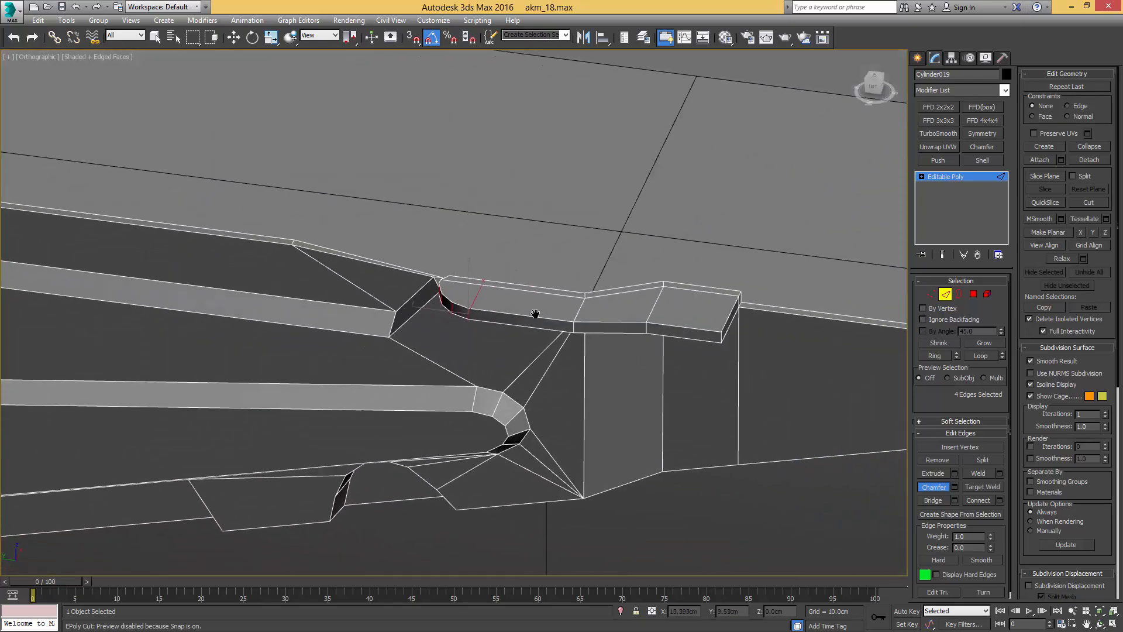
scroll(673, 335, "up", 3)
left_click(786, 343)
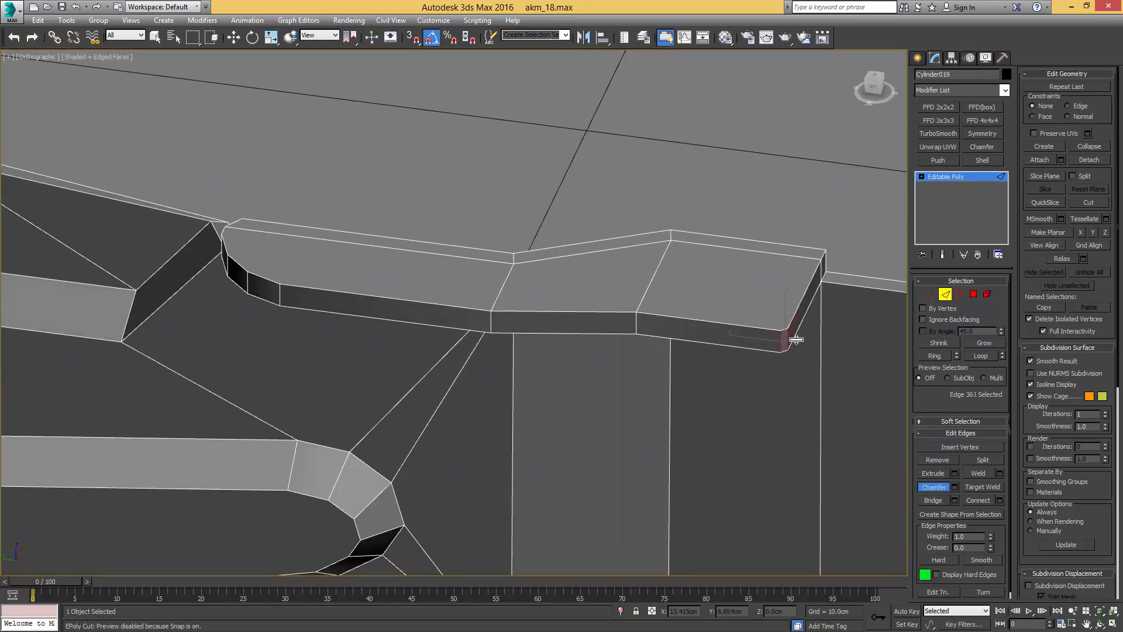
mouse_move(796, 340)
left_mouse_down()
mouse_move(812, 334)
mouse_move(805, 323)
left_mouse_up()
scroll(795, 328, "down", 6)
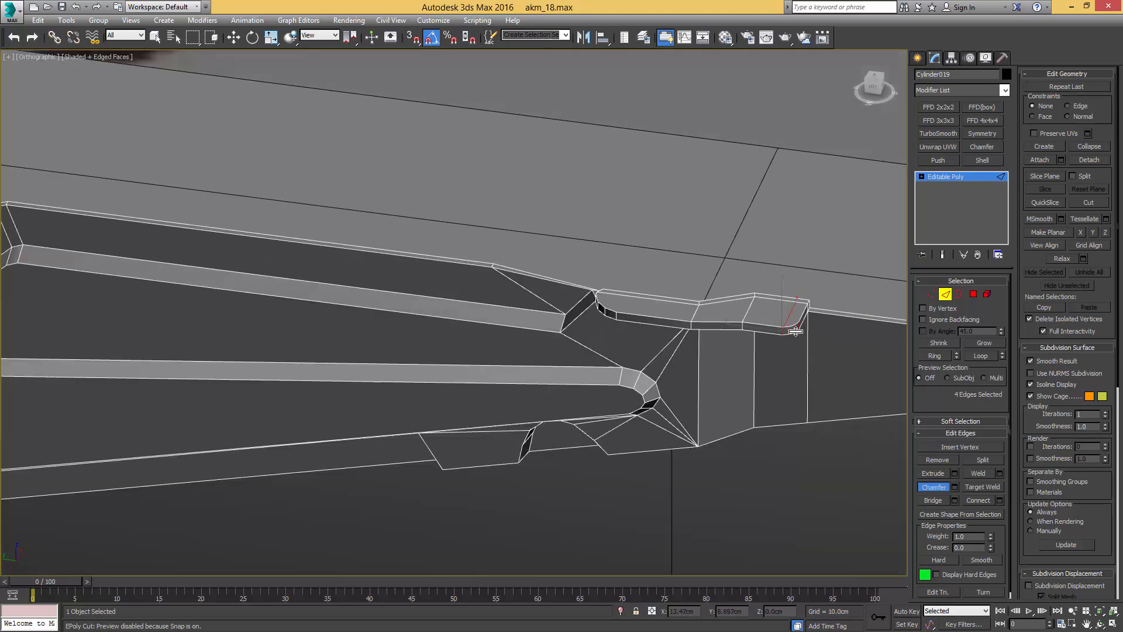
Step: Select the four narrow lower-edge polygons between the semicircular cutout and the lever's tip, and extrude them by 0.0 cm
middle_click_drag(795, 328, 741, 302, "alt")
key("2")
mouse_move(741, 301)
middle_mouse_down("alt")
mouse_move(749, 313)
mouse_move(747, 281)
middle_mouse_up("alt")
key("4")
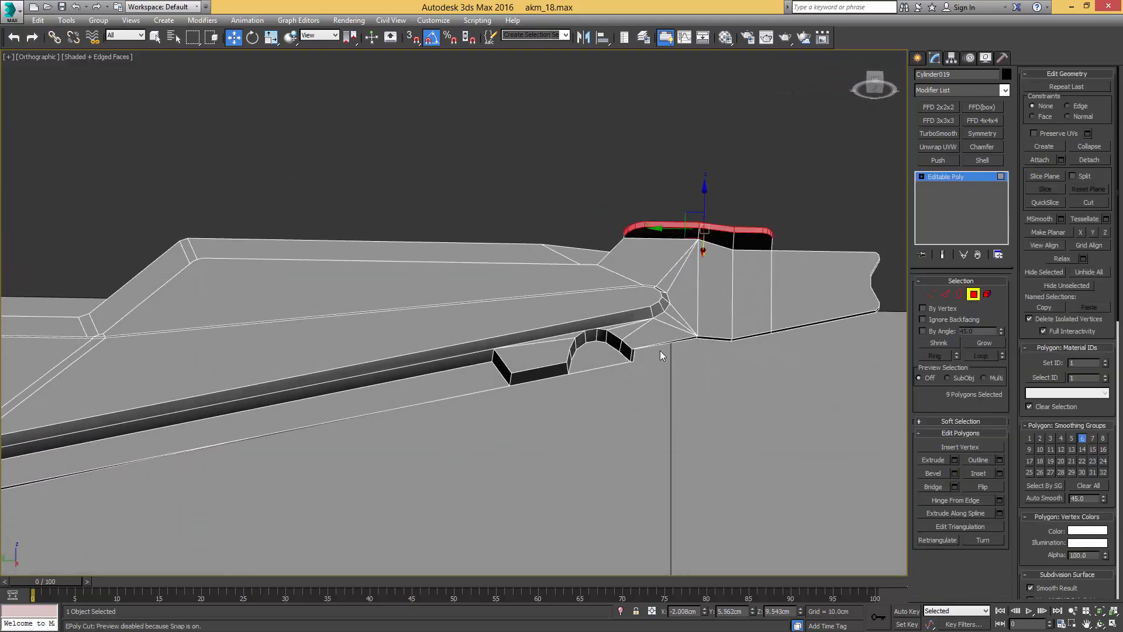
scroll(658, 353, "up", 3)
key("q")
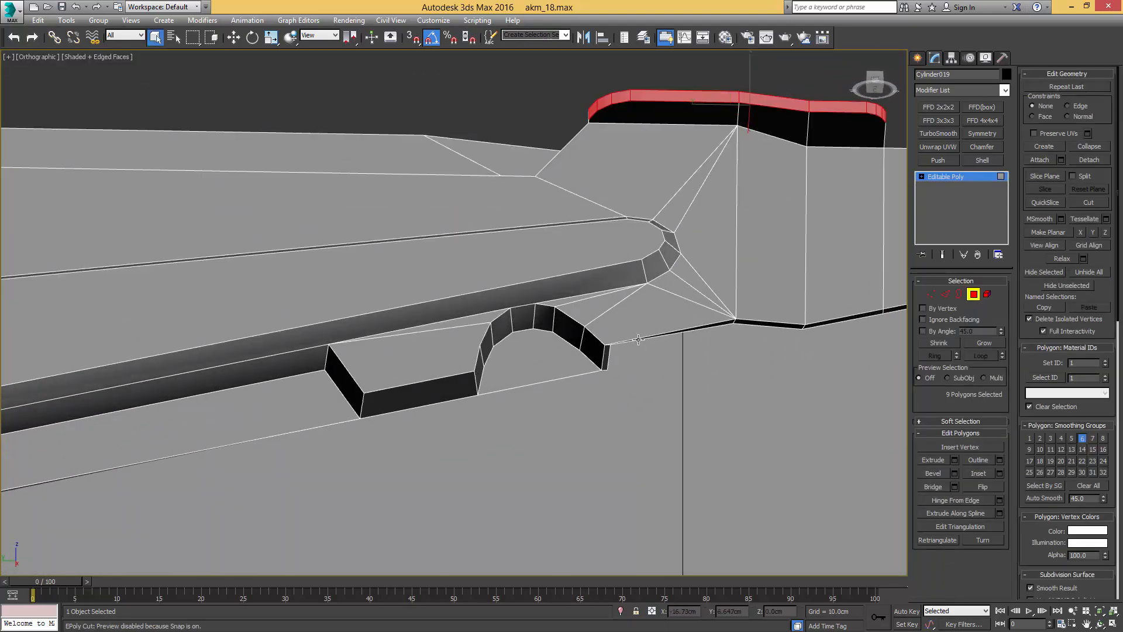
left_click(640, 338)
left_click(766, 324, "ctrl")
middle_click_drag(767, 324, 637, 326)
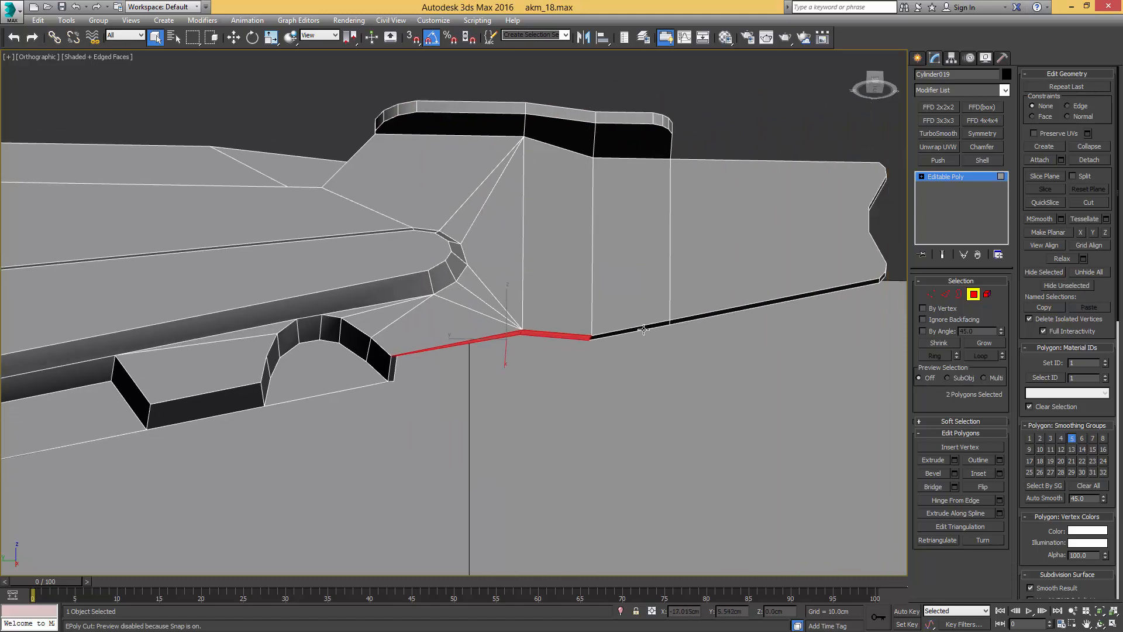
left_click(643, 328, "ctrl")
left_click(710, 316, "ctrl")
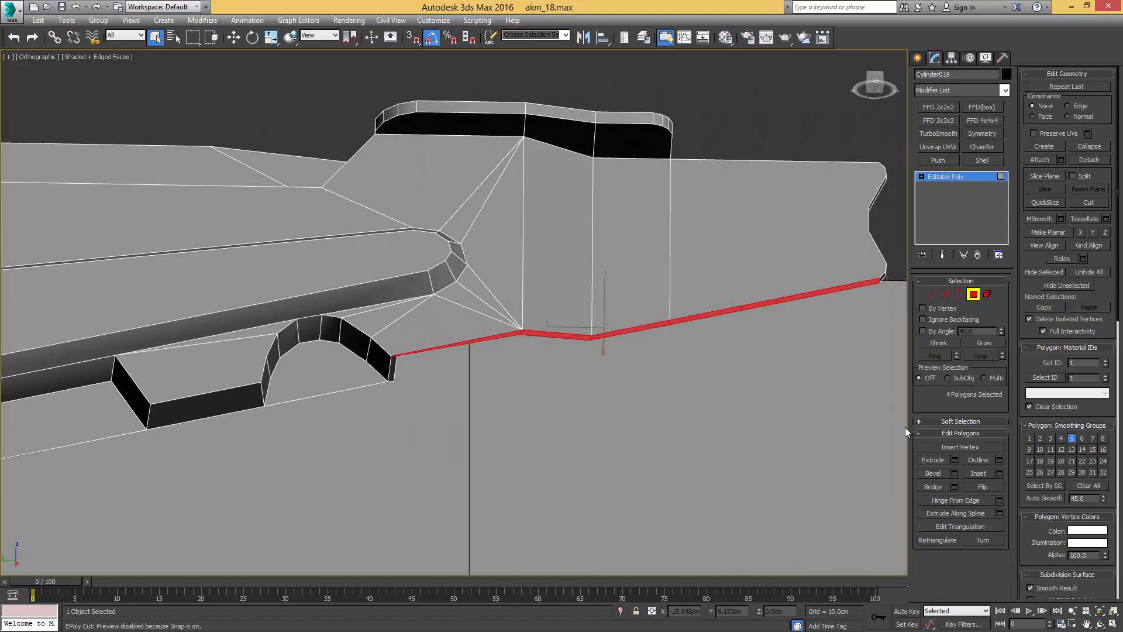
left_click(954, 460)
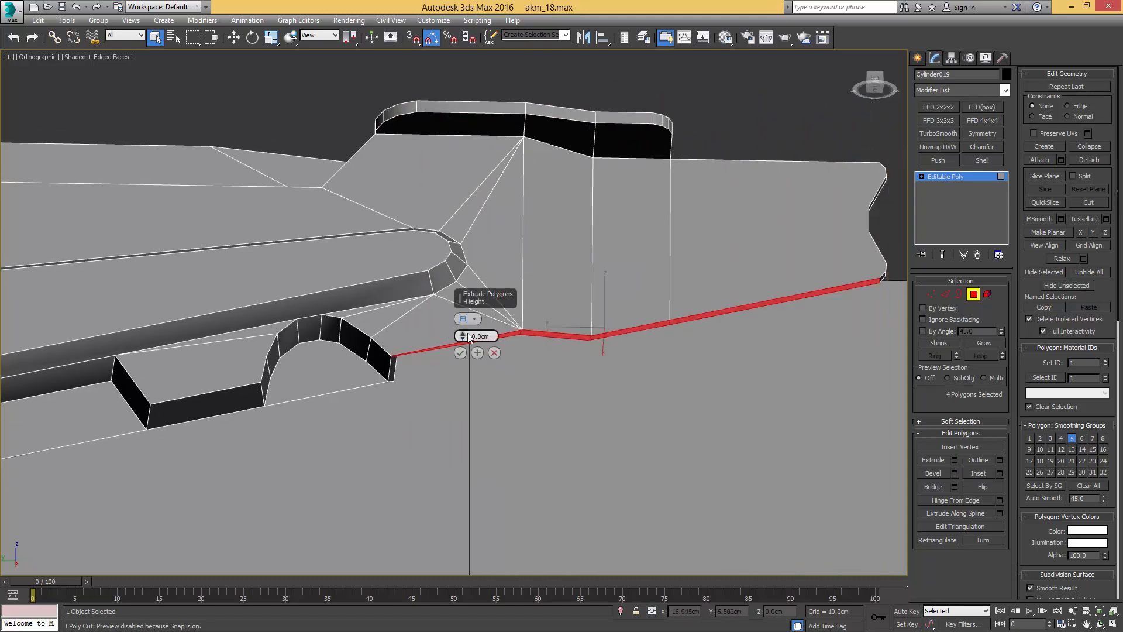
left_click(461, 353)
Step: Switch the move axes to Local and pull the extruded lower-edge polygons slightly downward to form a thin strip
middle_click_drag(509, 365, 608, 332, "alt")
key("w")
right_click(609, 326, "alt")
left_click(626, 314)
middle_click_drag(515, 345, 615, 366, "alt")
left_click_drag(604, 373, 609, 383)
Step: Delete the two small facing polygons where the new strip meets the semicircular cutout
middle_click_drag(618, 370, 524, 321, "alt")
left_click(534, 312)
scroll(523, 315, "up", 3)
left_click(516, 320, "ctrl")
key("Delete")
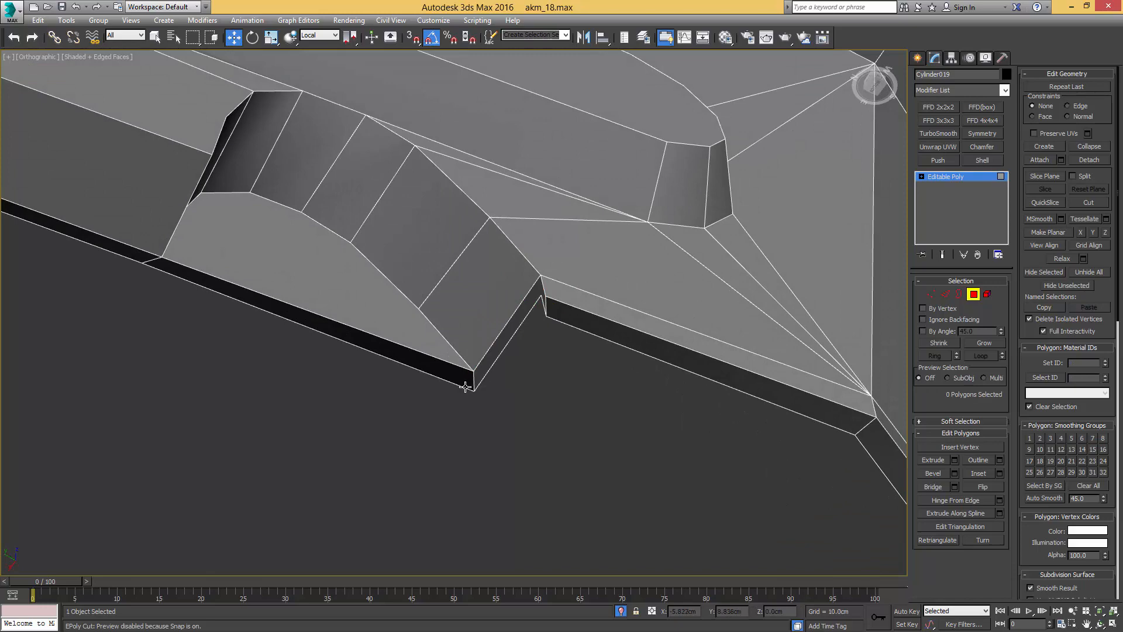
Step: Bridge the two open vertical edges beside the semicircular cutout
key("2")
key("q")
middle_click_drag(547, 307, 889, 495, "alt")
left_click(933, 502)
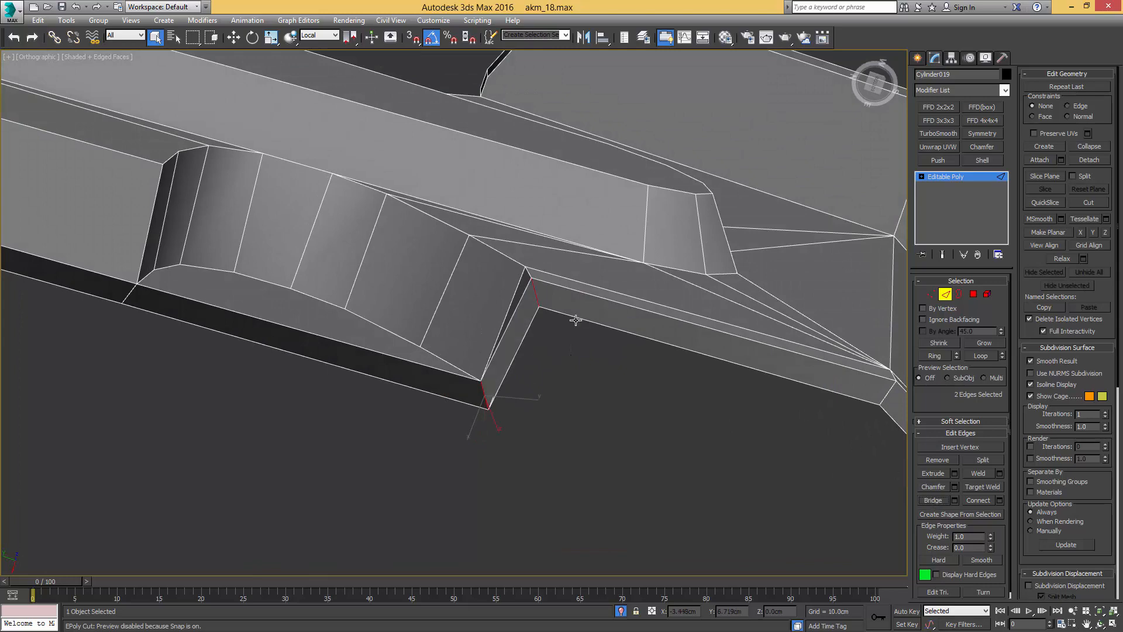
Step: Select the remaining open border beside the cutout and target-weld its stray corner vertex to the neighbouring one
middle_click_drag(573, 321, 413, 346, "alt")
key("3")
left_click(554, 316)
key("1")
key("ctrl+shift+w")
left_click(505, 293)
left_click(501, 321)
Step: Target-weld the loose vertices of the lower strip on the lever's back side
scroll(501, 332, "down", 2)
scroll(380, 345, "down", 7)
scroll(365, 334, "up", 5)
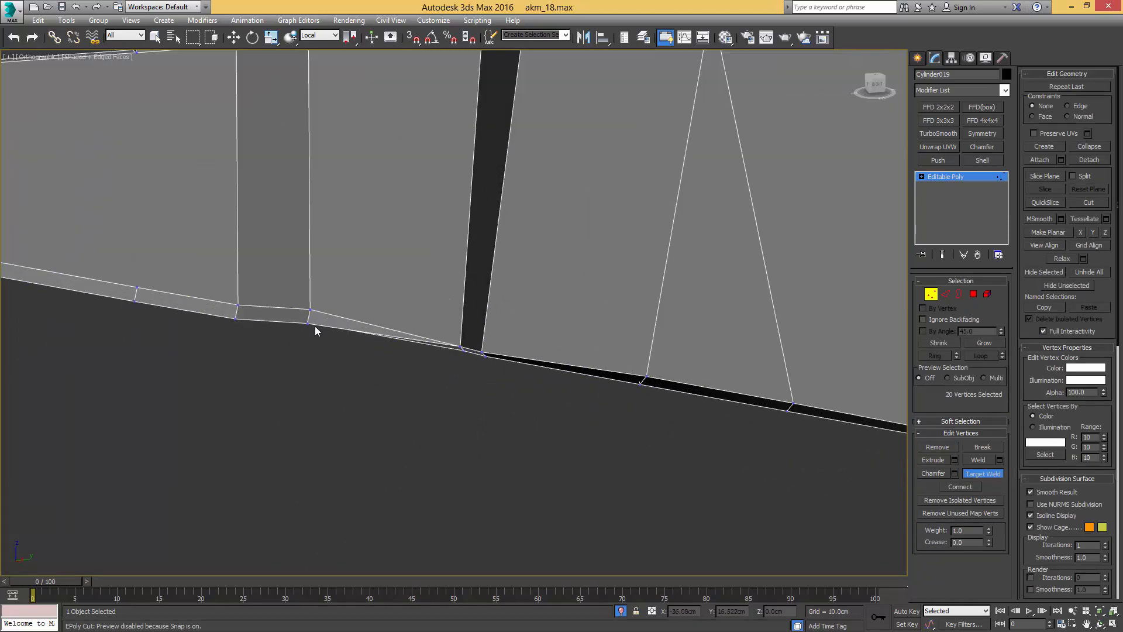
left_click(306, 322)
middle_click_drag(306, 325, 488, 316)
left_click(488, 327)
middle_click_drag(387, 301, 577, 351)
left_click(515, 329)
scroll(514, 328, "down", 3)
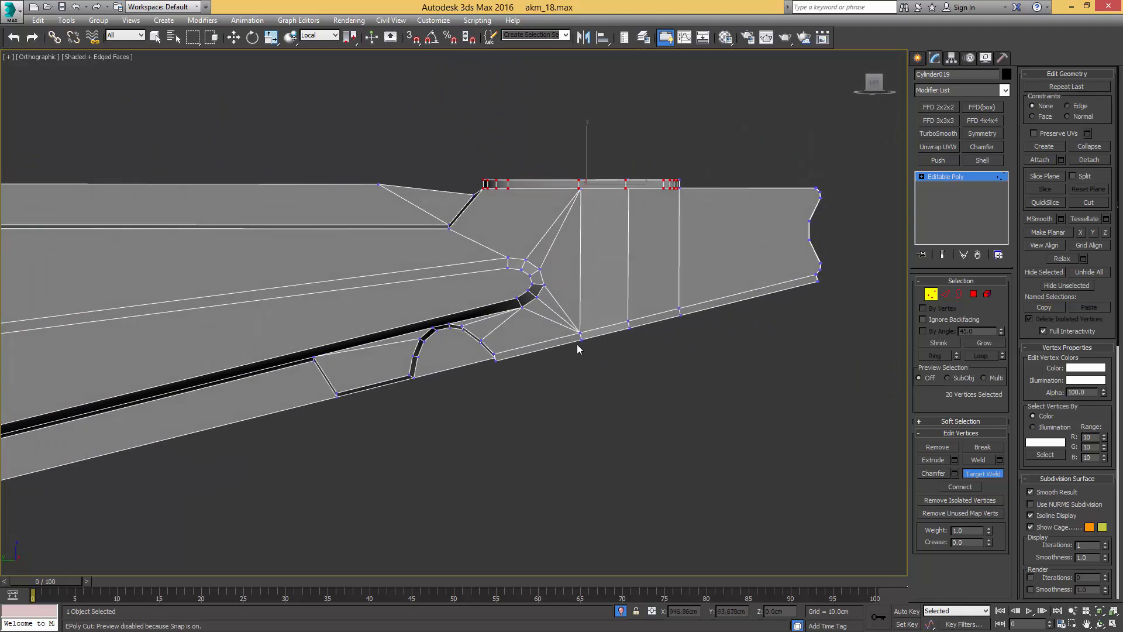
Step: Select the four outward-facing polygons of the lower strip and extrude them by 0.0 cm
scroll(585, 343, "up", 3)
key("4")
left_click(575, 331)
scroll(602, 336, "down", 2)
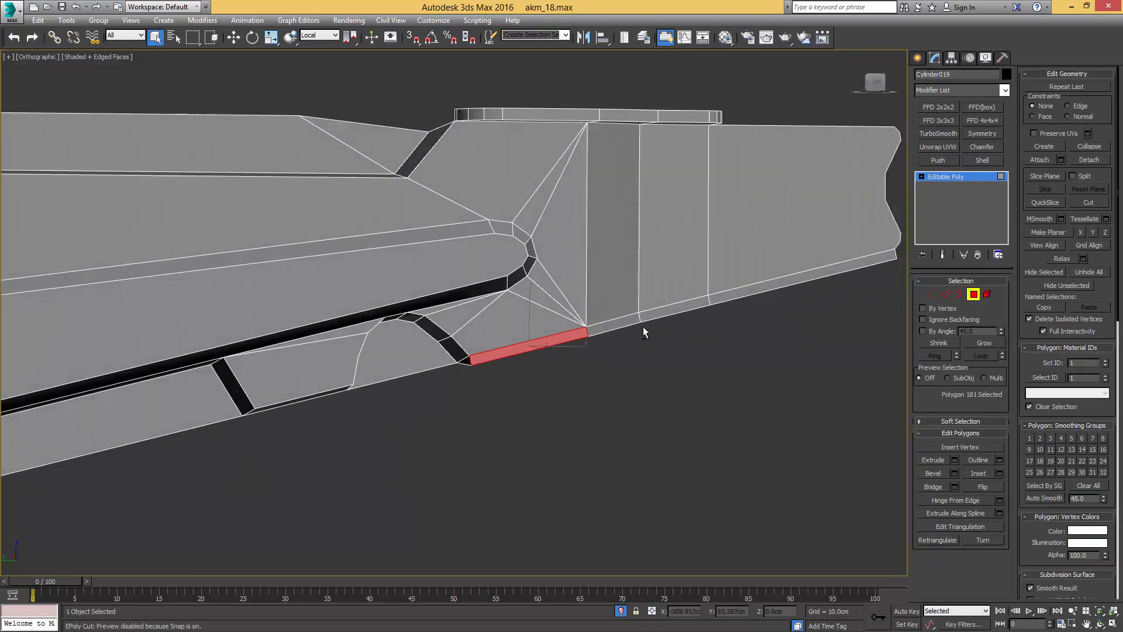
left_click(620, 319, "ctrl")
left_click(673, 305, "ctrl")
left_click(734, 296, "ctrl")
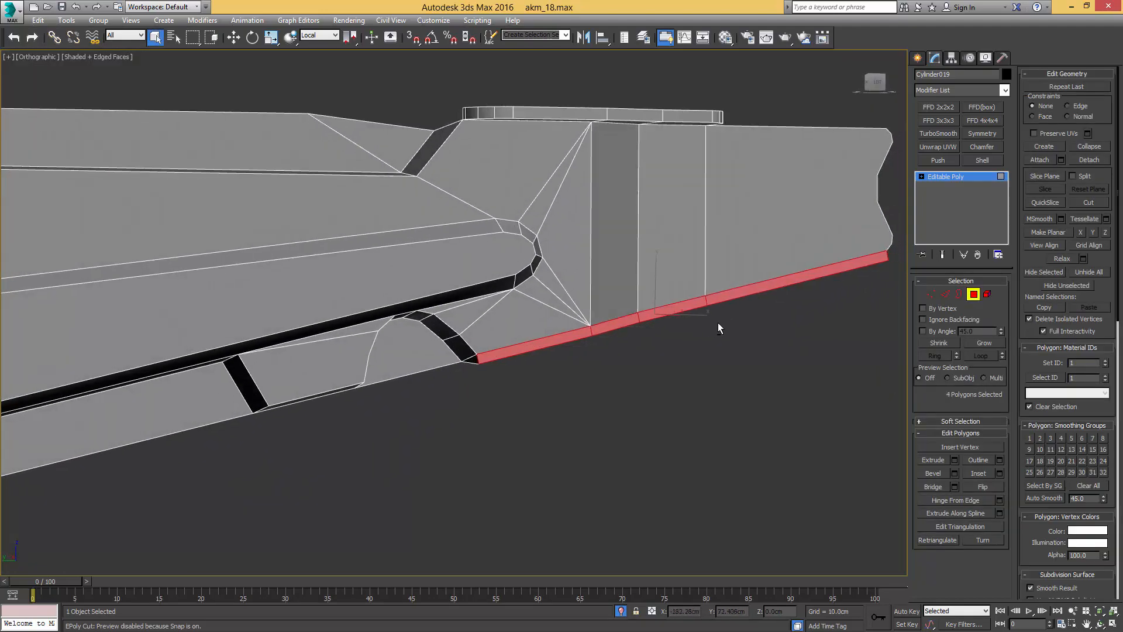
middle_click_drag(719, 326, 826, 396, "alt")
left_click(954, 460)
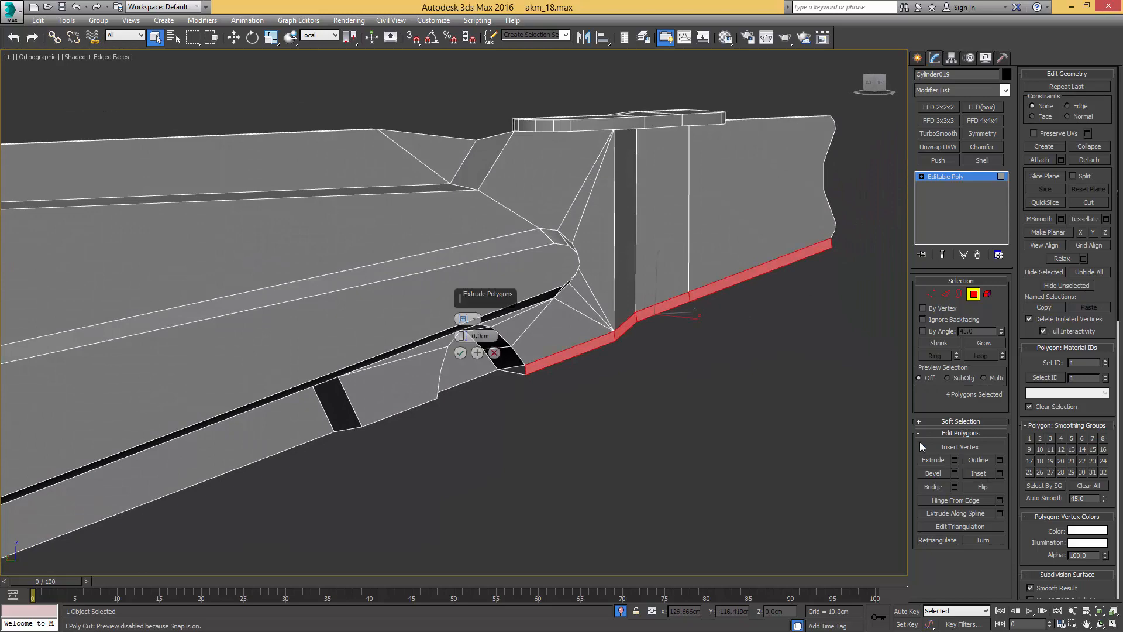
left_click(463, 355)
Step: Pull the extruded strip polygons outward along local Z to form a lower flange with a straight outer edge
key("w")
middle_click_drag(661, 323, 684, 331, "alt")
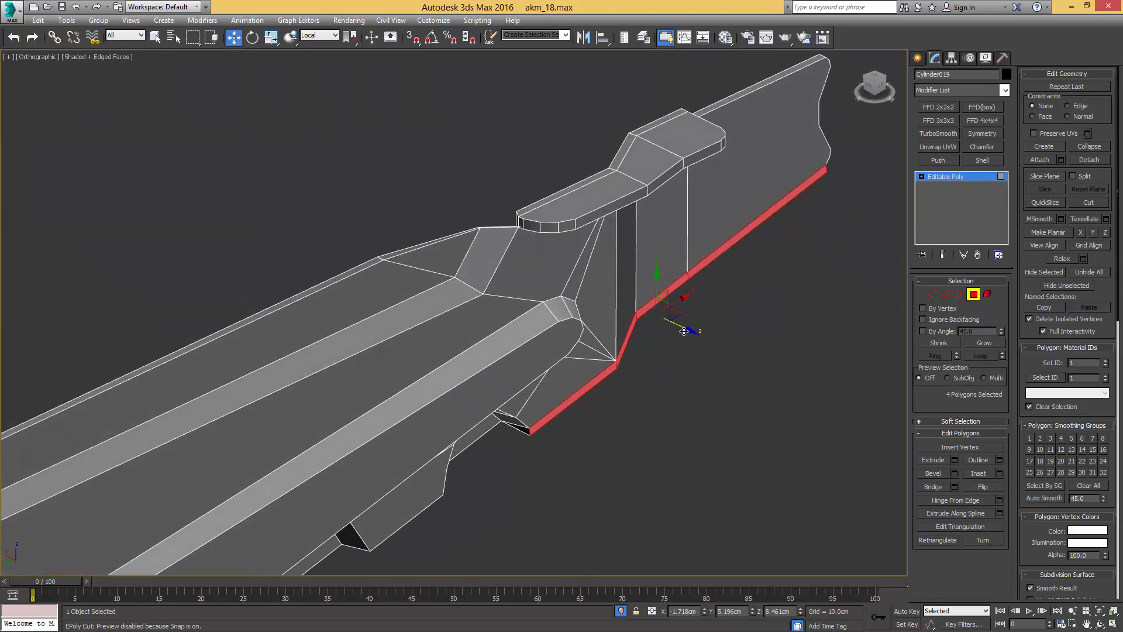
left_click_drag(684, 329, 742, 348)
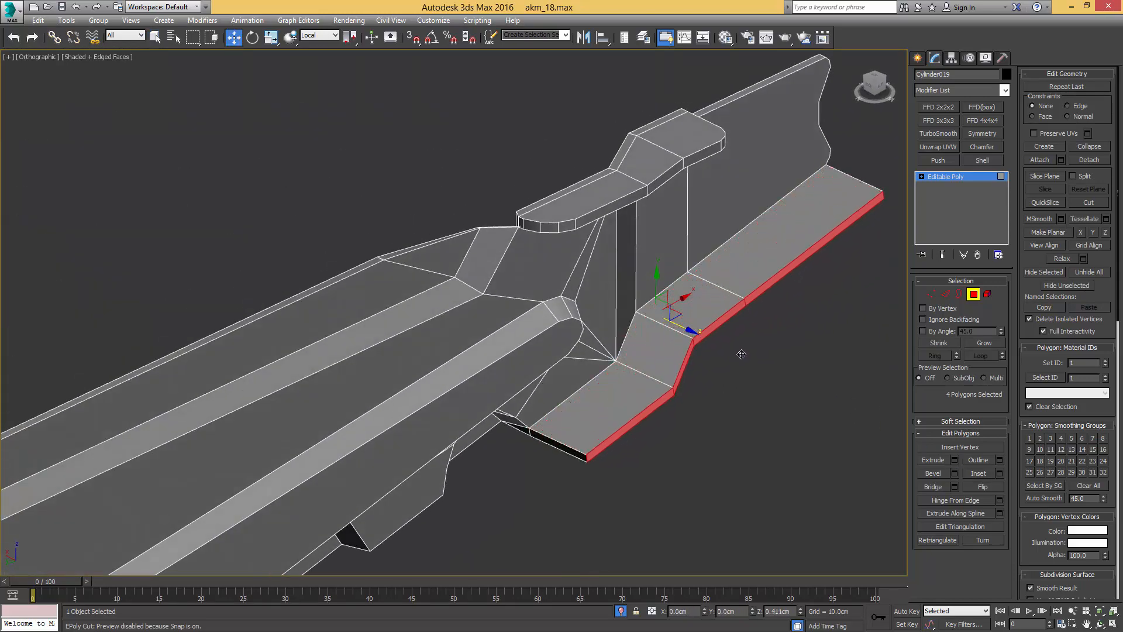
middle_click_drag(742, 348, 767, 388, "alt")
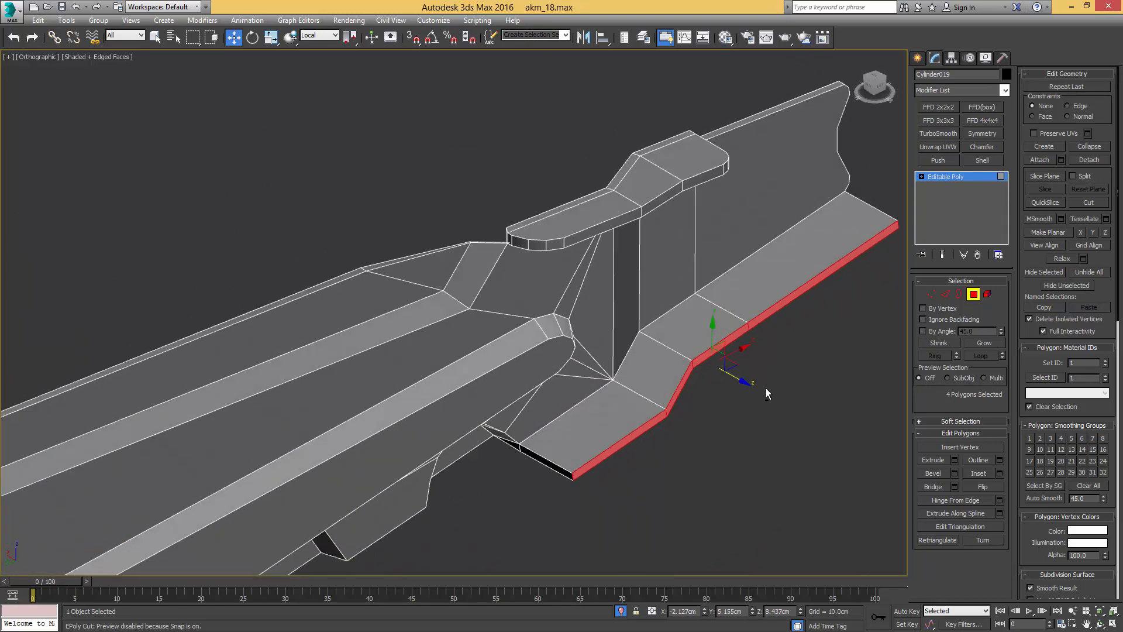
key("ctrl+z")
left_click_drag(741, 380, 755, 390)
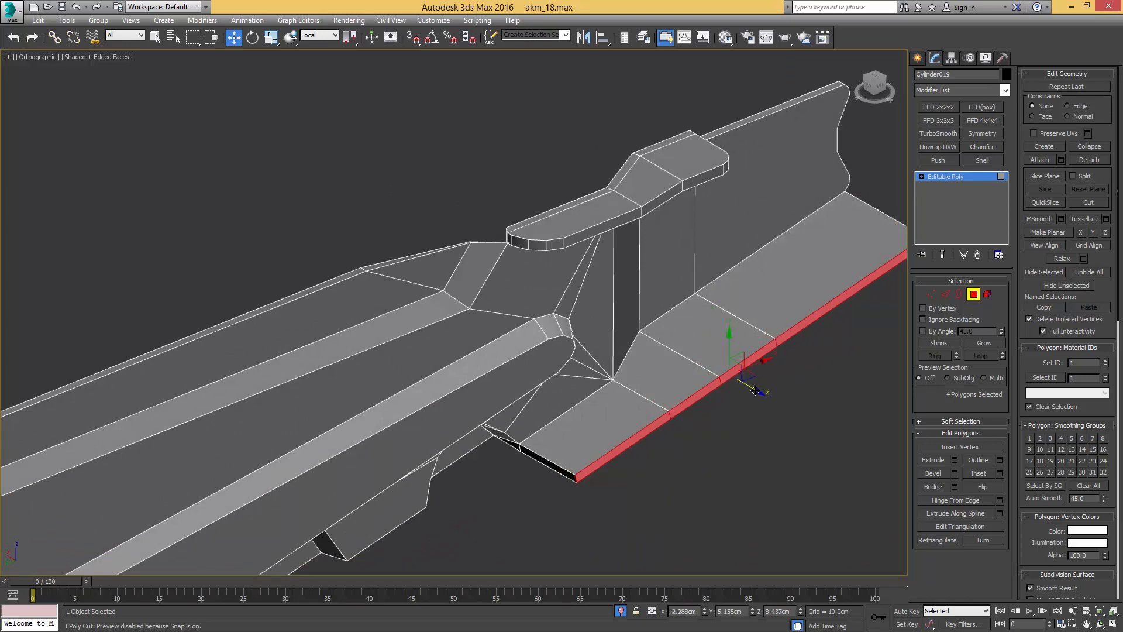
middle_click_drag(755, 390, 732, 406, "alt")
Step: Round both outer corners of the lower flange with a wide, segmented chamfer on their short vertical edges
scroll(631, 370, "up", 4)
key("2")
left_click(633, 369)
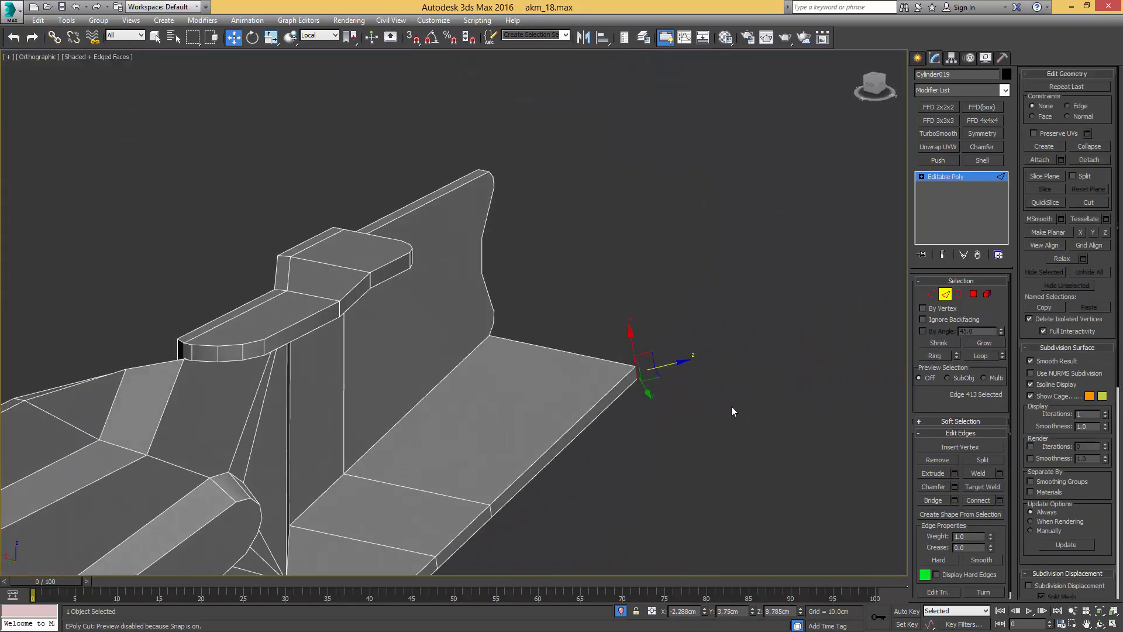
scroll(650, 428, "down", 3)
middle_click_drag(650, 428, 729, 336)
scroll(624, 413, "up", 3)
middle_click_drag(590, 469, 594, 423)
left_click(544, 422, "ctrl")
scroll(591, 403, "down", 3)
key("ctrl+shift+c")
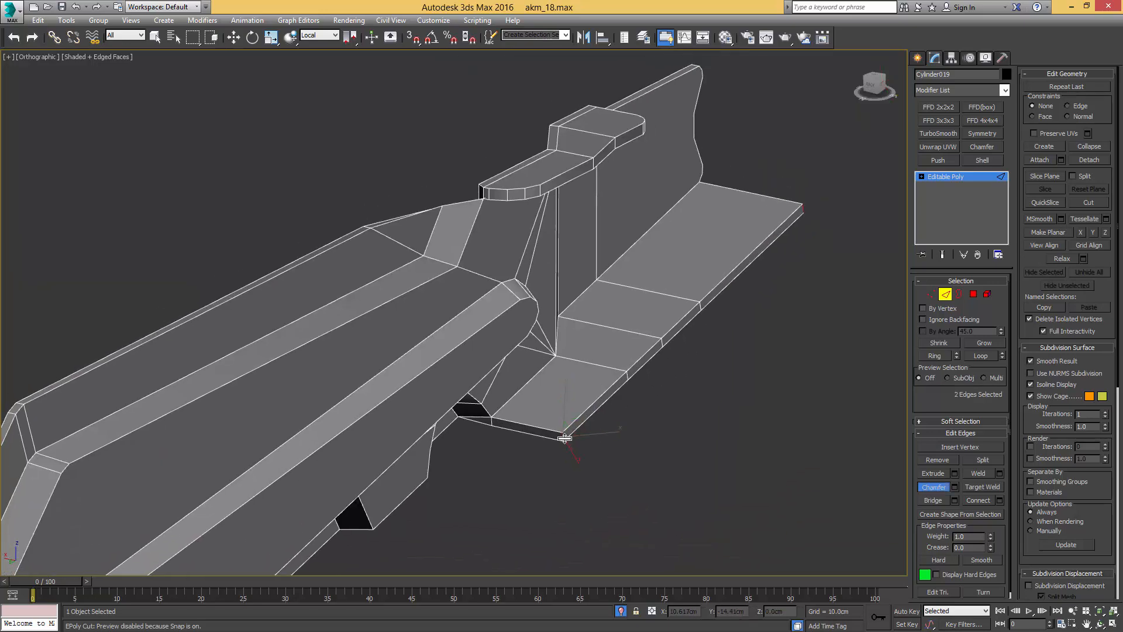
left_click_drag(564, 438, 588, 421)
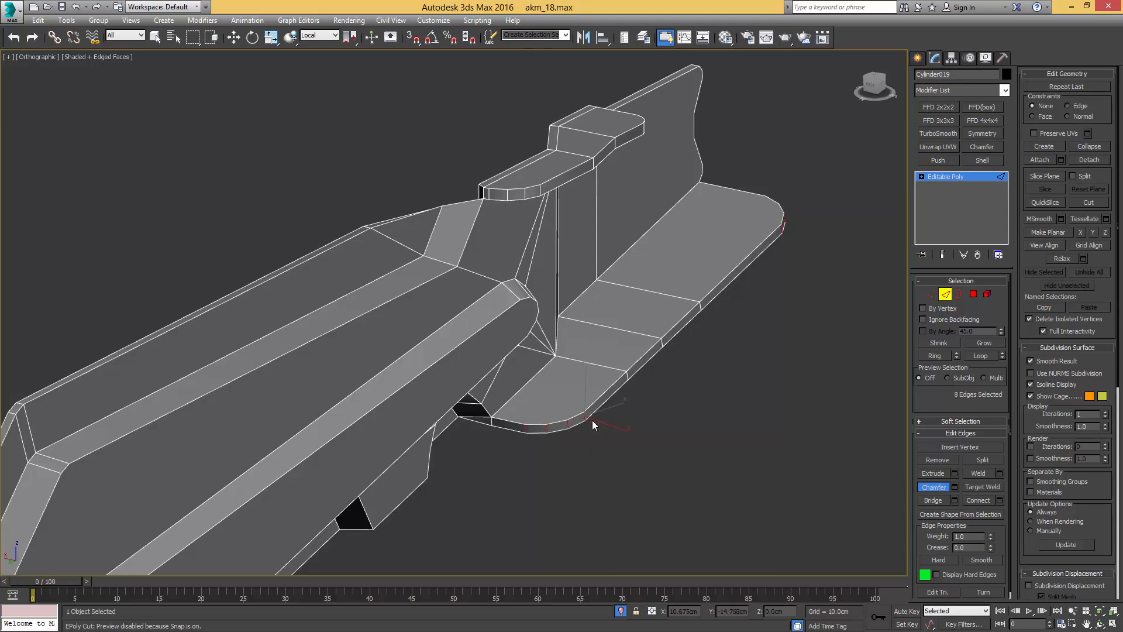
Step: Remove the crosswise edges nearest the cutout from the lower flange, and the redundant edge loop along its base, including their vertices
middle_click_drag(591, 420, 459, 353, "alt")
scroll(533, 437, "up", 3)
right_click(609, 382)
left_click(576, 353)
scroll(572, 363, "up", 4)
mouse_move(626, 351)
middle_mouse_down("alt")
mouse_move(648, 345)
mouse_move(619, 353)
mouse_move(640, 362)
middle_mouse_up("alt")
left_click(612, 362, "ctrl")
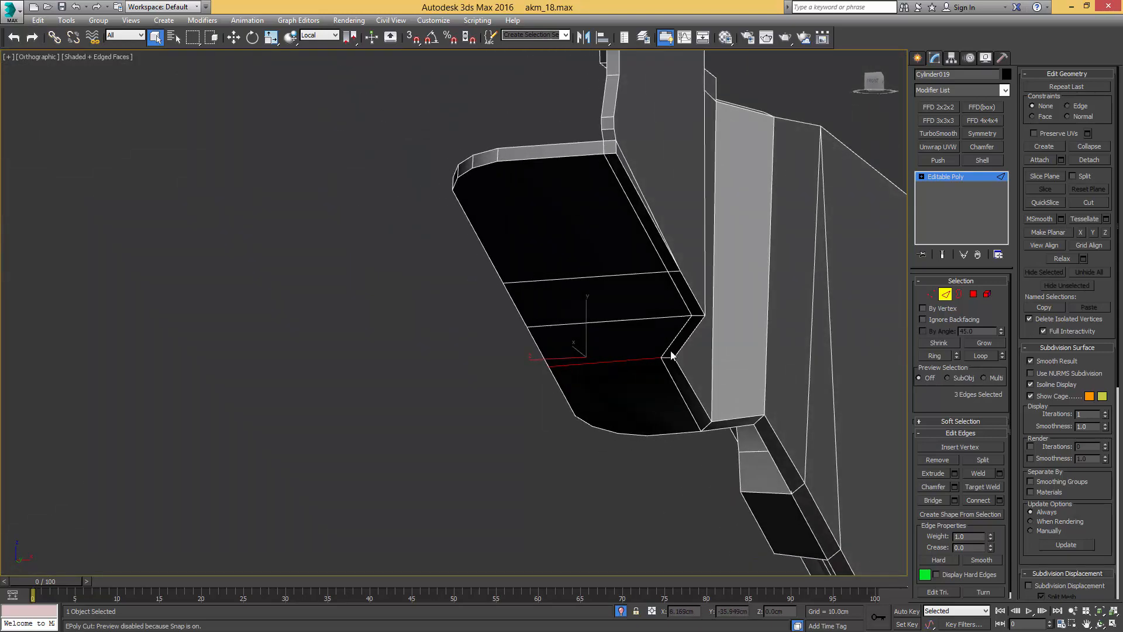
key("ctrl+BackSpace")
double_click(678, 295)
middle_click_drag(676, 293, 630, 269, "alt")
key("ctrl+BackSpace")
Step: Target-weld the intermediate vertices on the lower flange's outer edge onto the end vertices of its rounded corners
middle_click_drag(808, 437, 574, 384)
key("1")
left_click(729, 367)
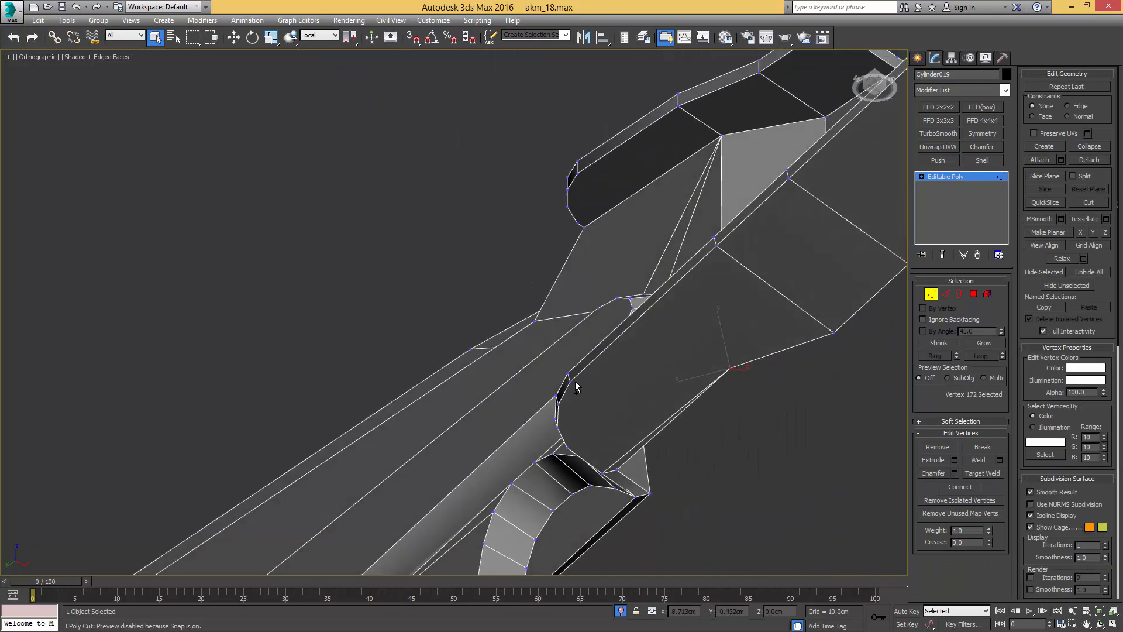
left_click(574, 383, "ctrl")
middle_click_drag(723, 329, 676, 408)
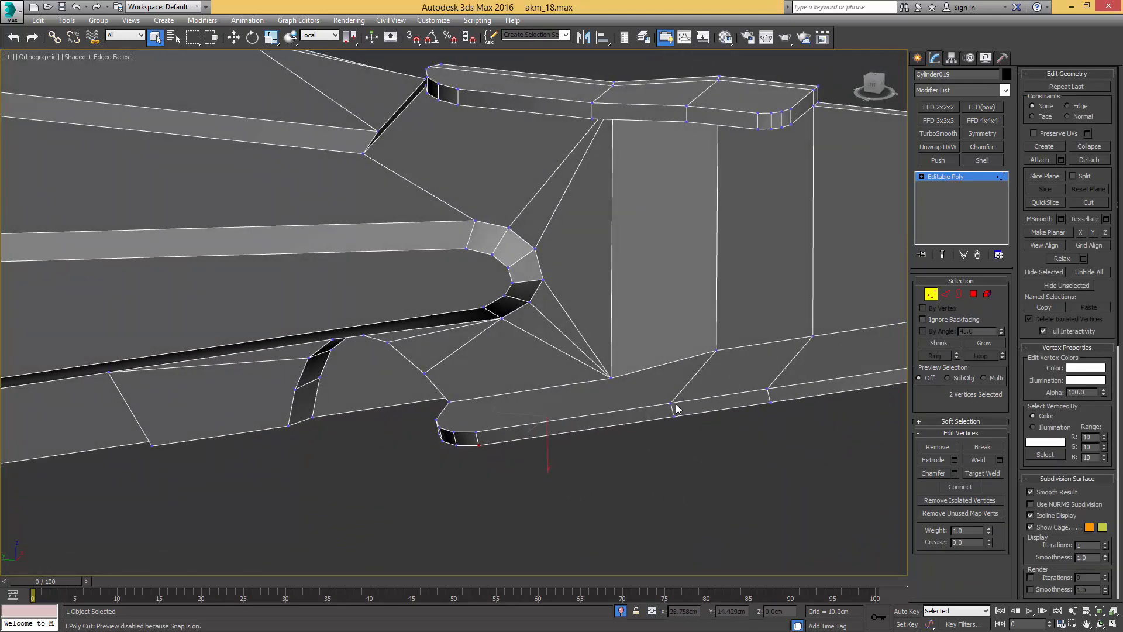
key("ctrl+w")
left_click(475, 431)
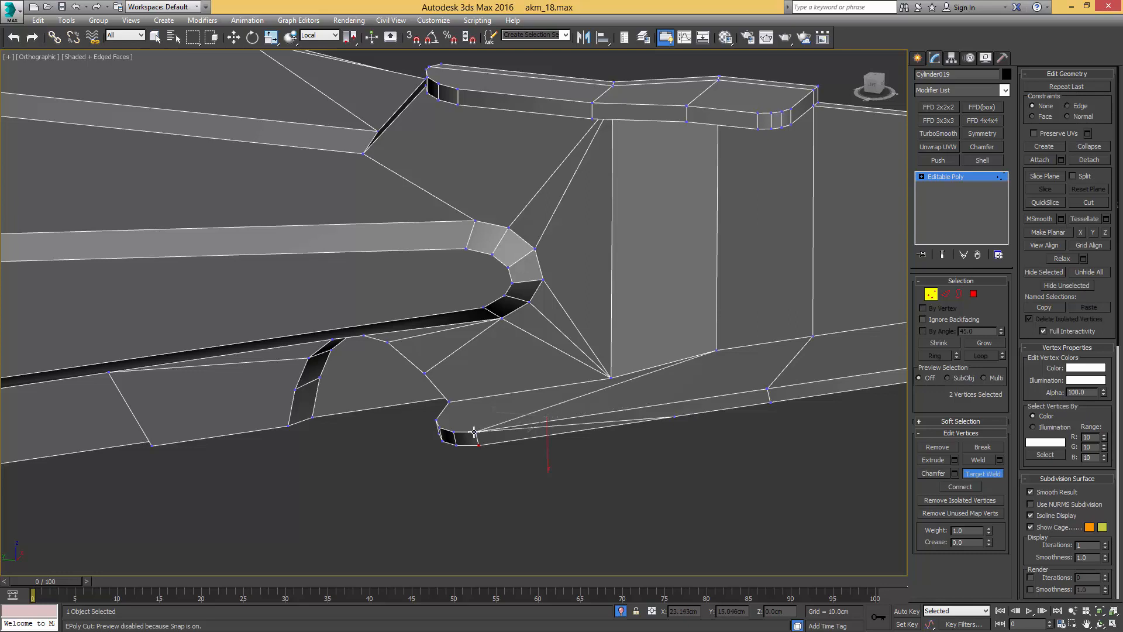
left_click(478, 446)
scroll(608, 387, "down", 3)
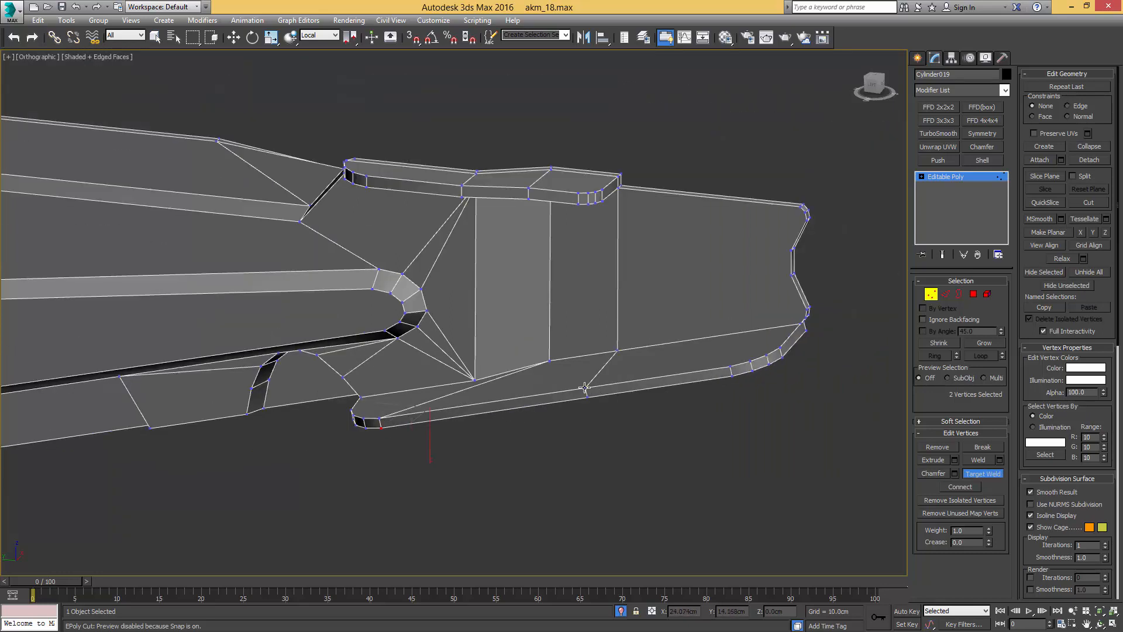
left_click(728, 367)
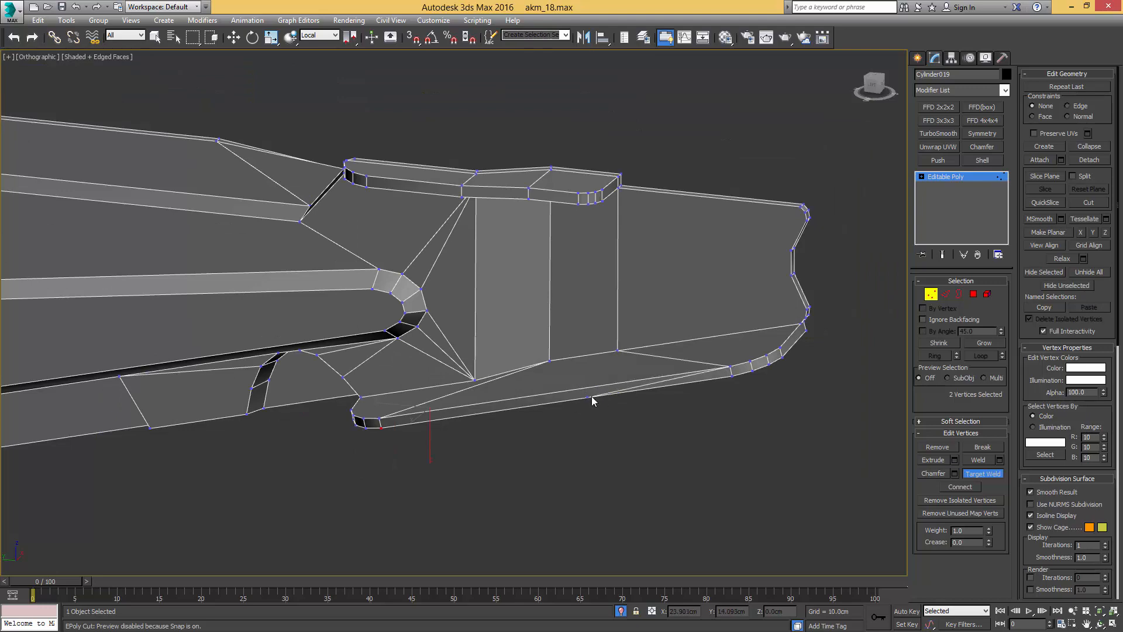
left_click(728, 383)
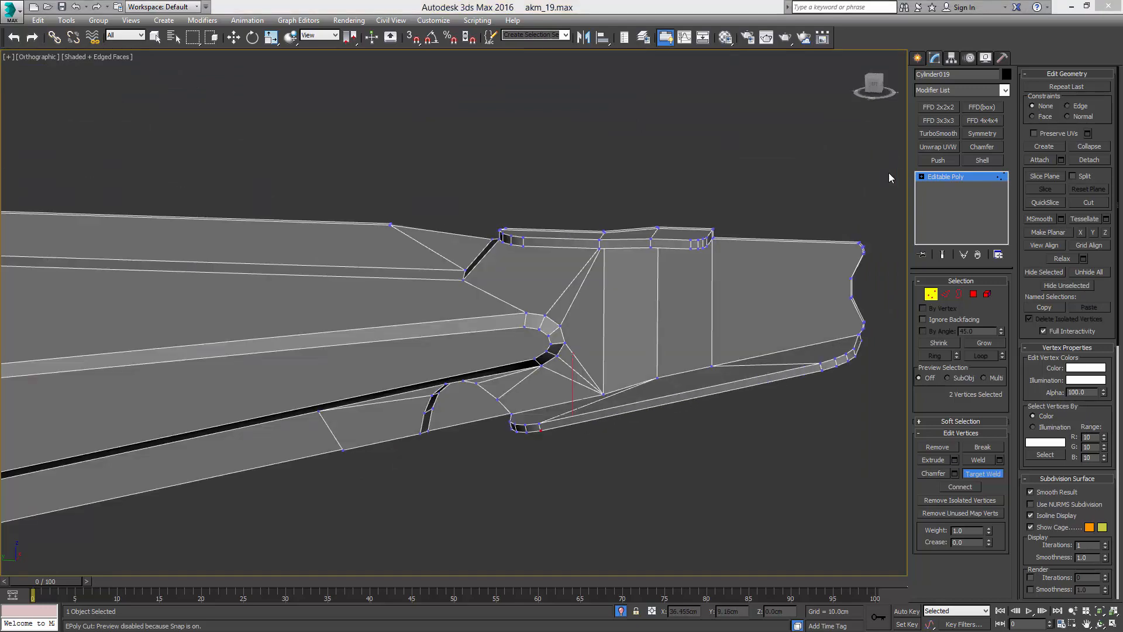
Step: Connect the bend's base vertex to the end of the flange's rounded corner and remove the neighbouring diagonal edge
middle_click_drag(586, 218, 646, 195)
key("q")
left_click(633, 290)
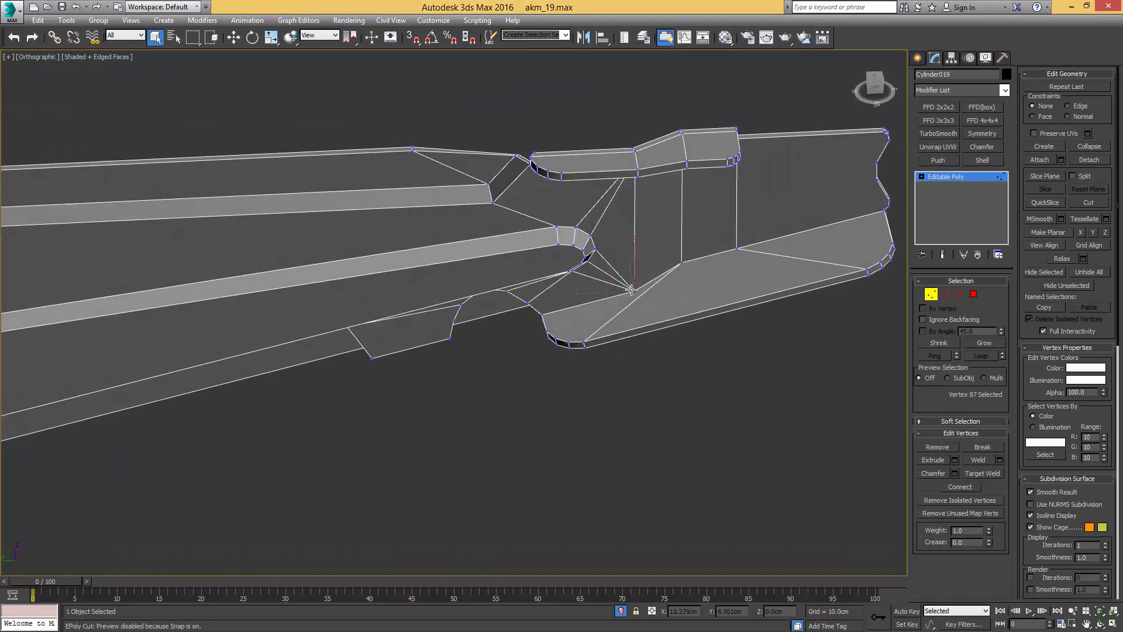
left_click(583, 343, "ctrl")
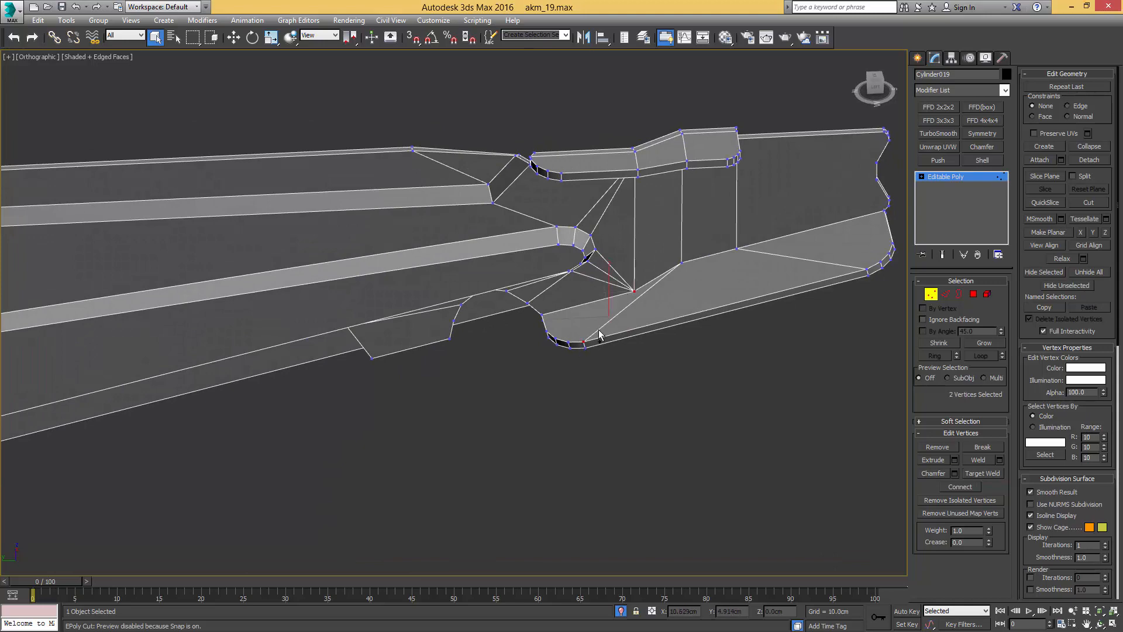
key("2")
left_click(650, 290)
key("BackSpace")
Step: Select the corner vertices at the lever's tip and remove the redundant diagonal edge from the flange's underside
middle_click_drag(603, 298, 526, 270)
middle_click_drag(526, 270, 604, 238)
scroll(485, 332, "up", 5)
key("1")
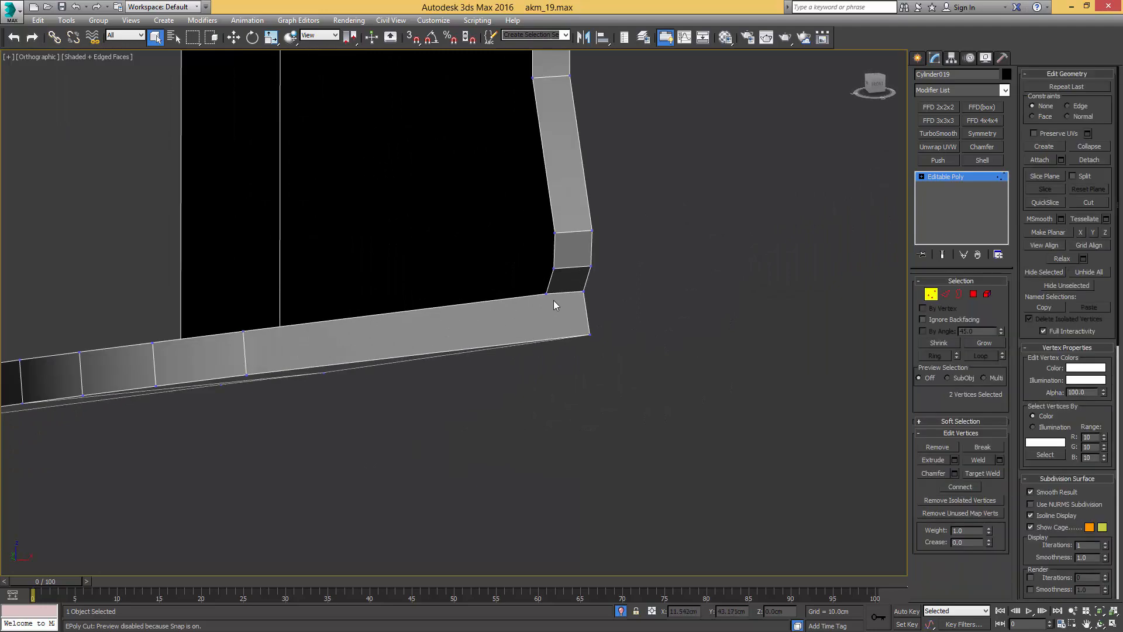
left_click(587, 336, "ctrl")
scroll(585, 328, "down", 5)
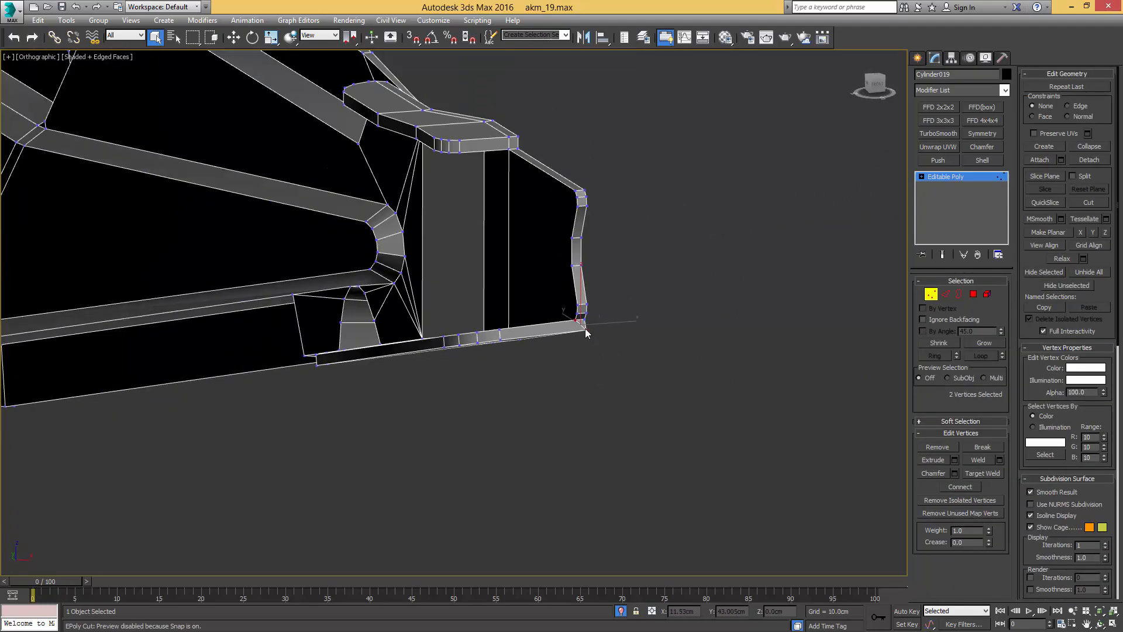
middle_click_drag(585, 328, 512, 290, "alt")
key("2")
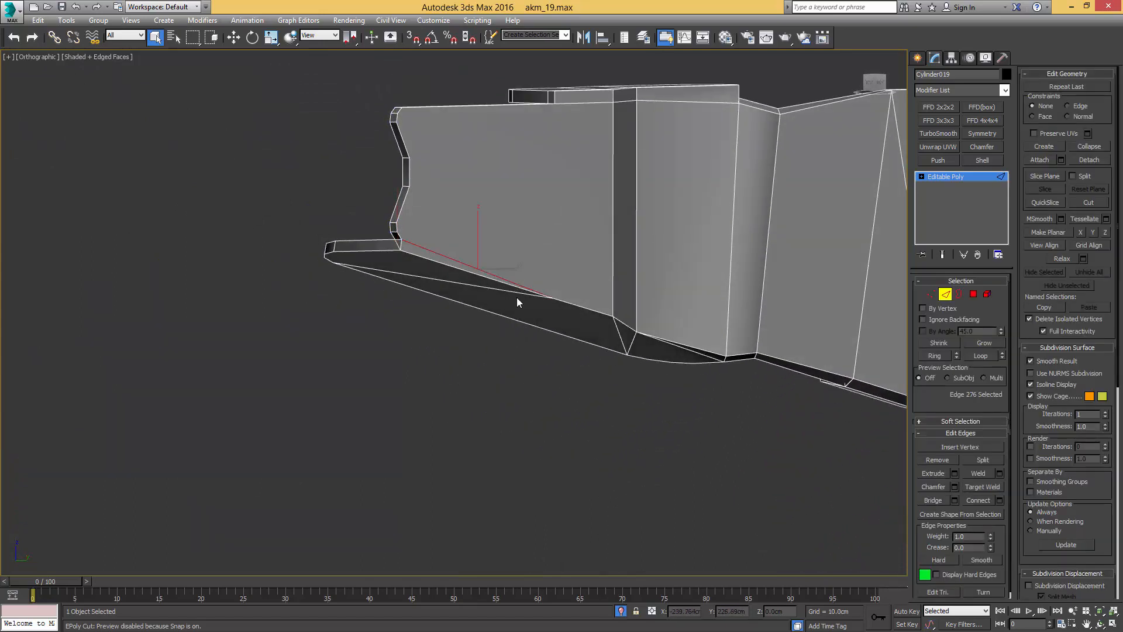
left_click(526, 295)
key("ctrl+d")
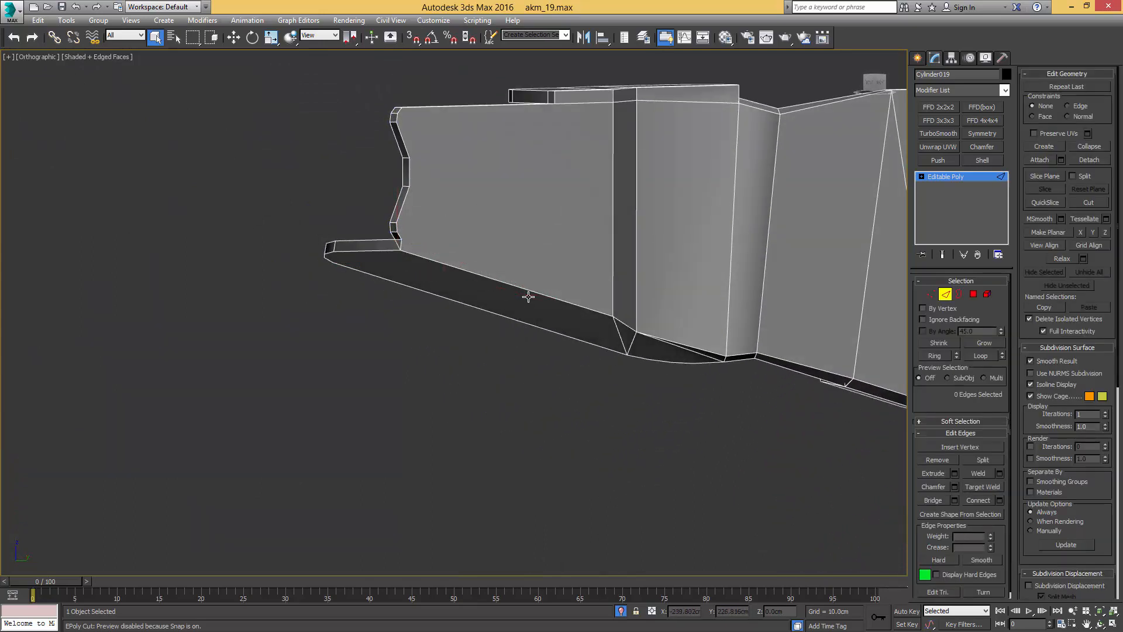
Step: Connect the lower corner vertex at the lever's tip to the bend's lower vertex across the back face
key("1")
middle_click_drag(626, 313, 423, 261, "alt")
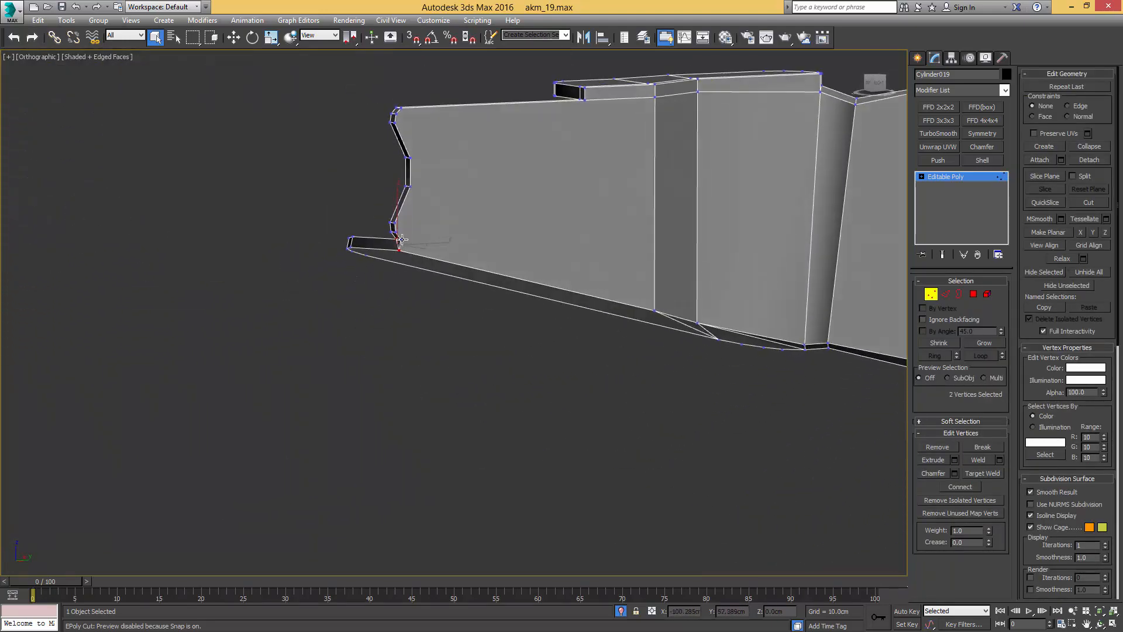
left_click(402, 239)
left_click(654, 310, "ctrl")
key("ctrl+shift+e")
middle_click_drag(702, 298, 564, 318)
scroll(564, 318, "down", 2)
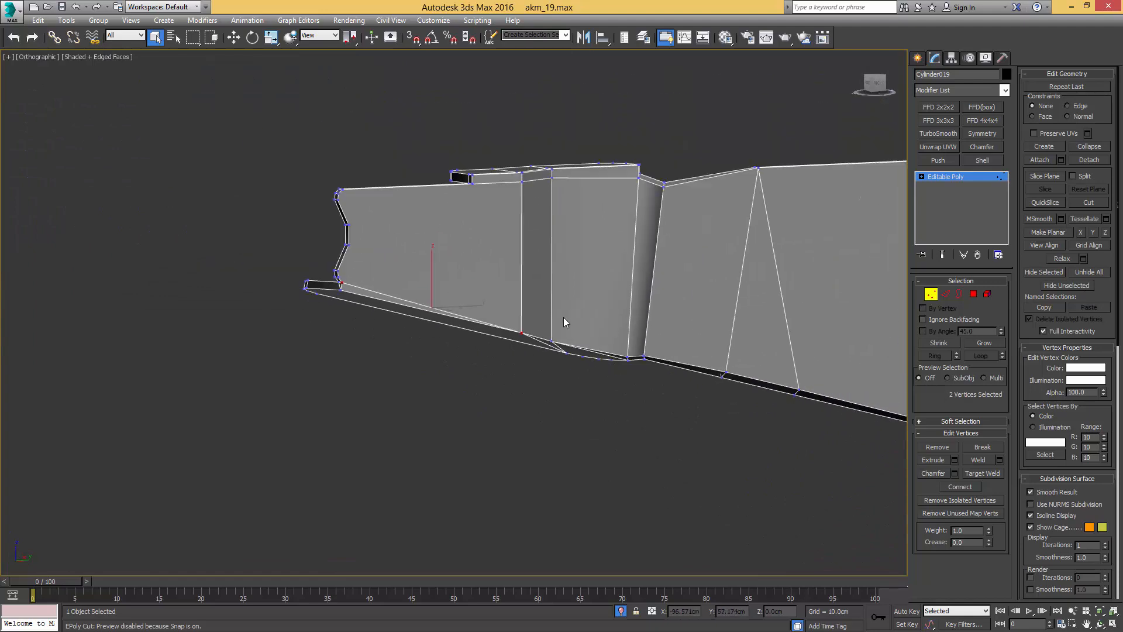
key("1")
middle_click_drag(596, 266, 532, 351, "alt")
middle_click_drag(677, 159, 593, 300)
scroll(594, 300, "up", 5)
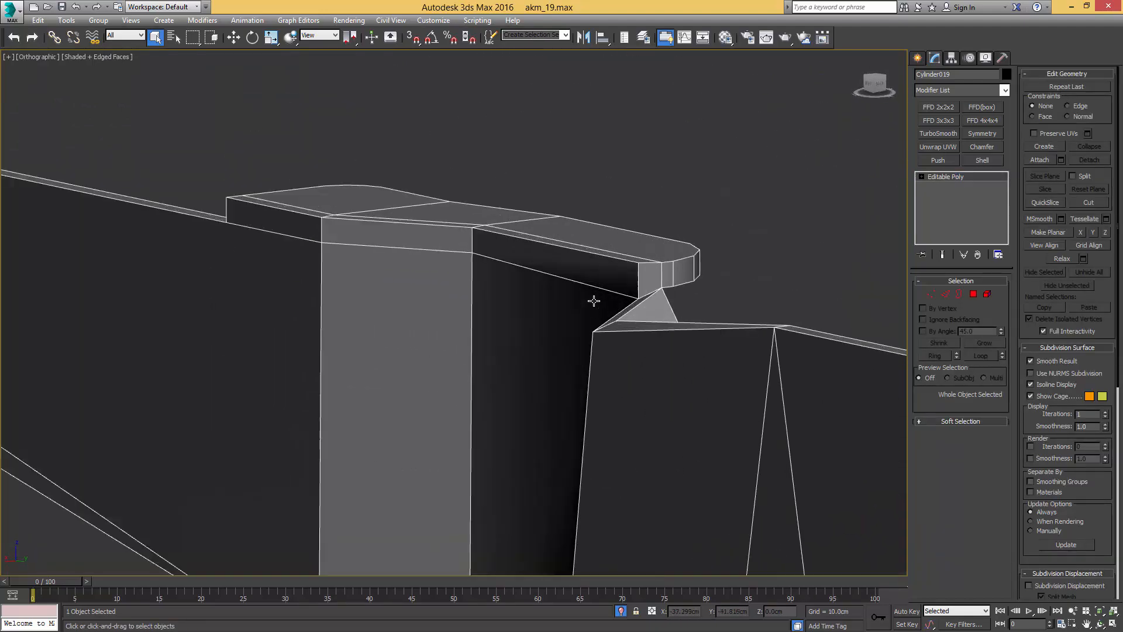
Step: Chamfer the edges running along the inner bend where the thumb tab meets the lever's plate
key("2")
left_click(561, 246)
middle_click_drag(562, 247, 682, 289)
left_click(484, 272, "ctrl")
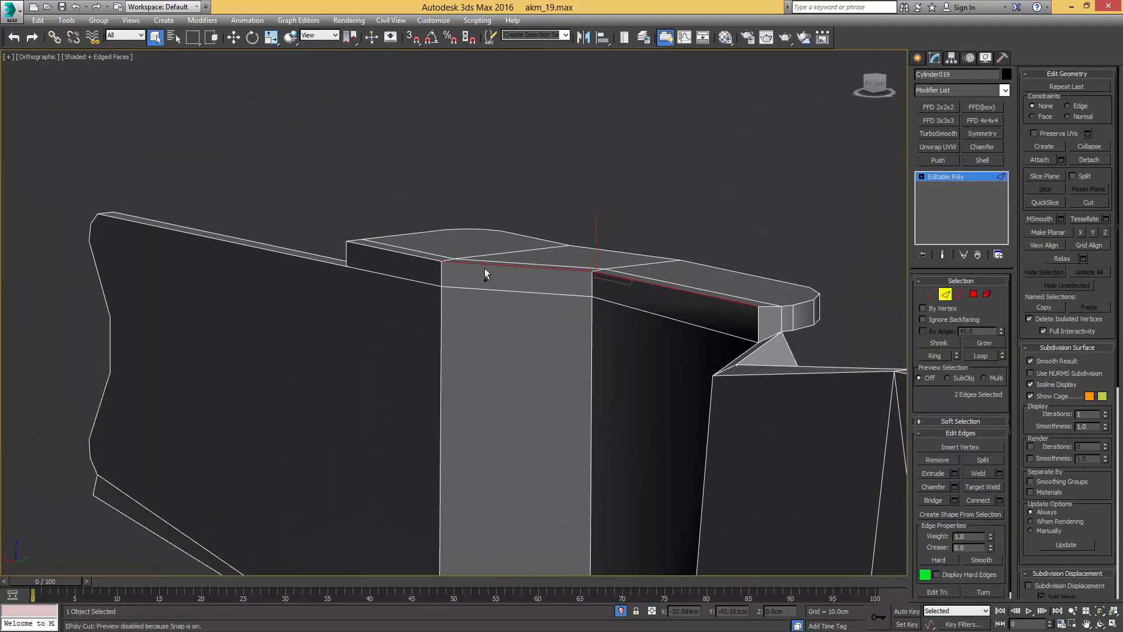
left_click(429, 259, "ctrl")
scroll(524, 283, "down", 5)
scroll(501, 301, "up", 4)
middle_click_drag(508, 296, 635, 331, "alt")
key("ctrl+shift+c")
left_click_drag(635, 331, 640, 327)
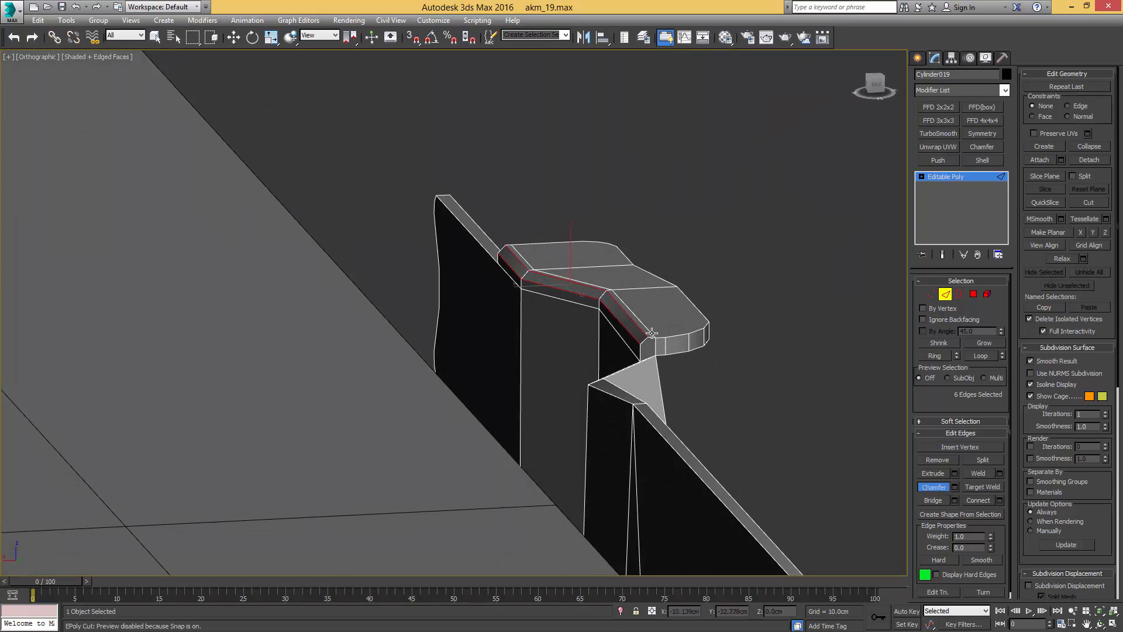
Step: Target-weld the surplus vertices left by the chamfer onto the neighbouring vertices of the thumb tab's edge
scroll(642, 327, "up", 2)
key("1")
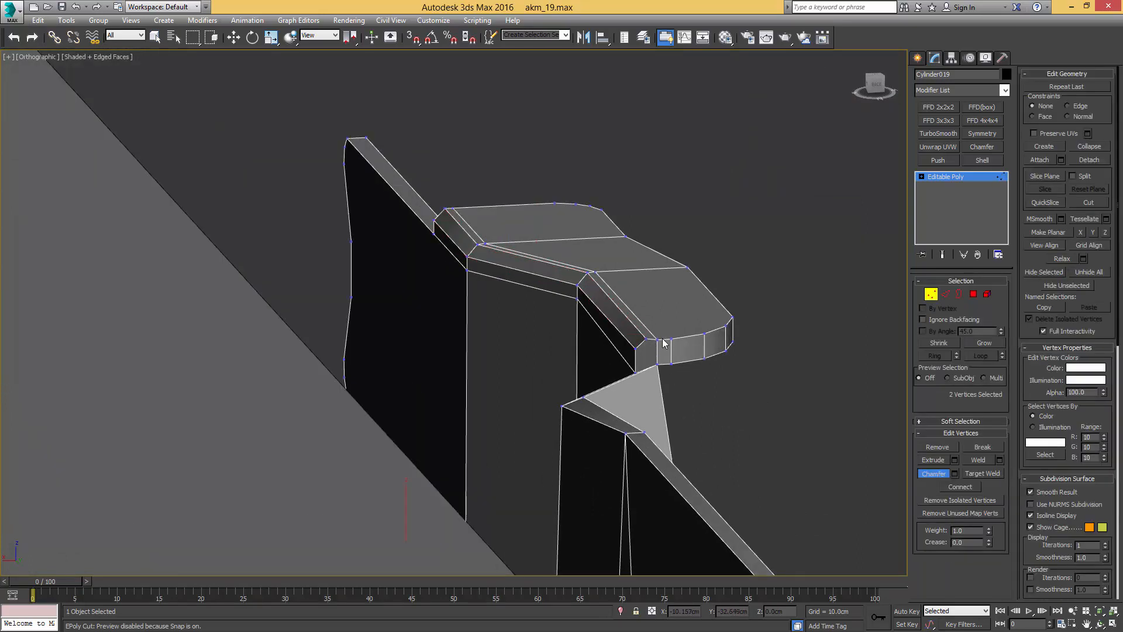
key("ctrl+shift+t")
middle_click_drag(594, 271, 648, 326)
left_click_drag(644, 330, 642, 328)
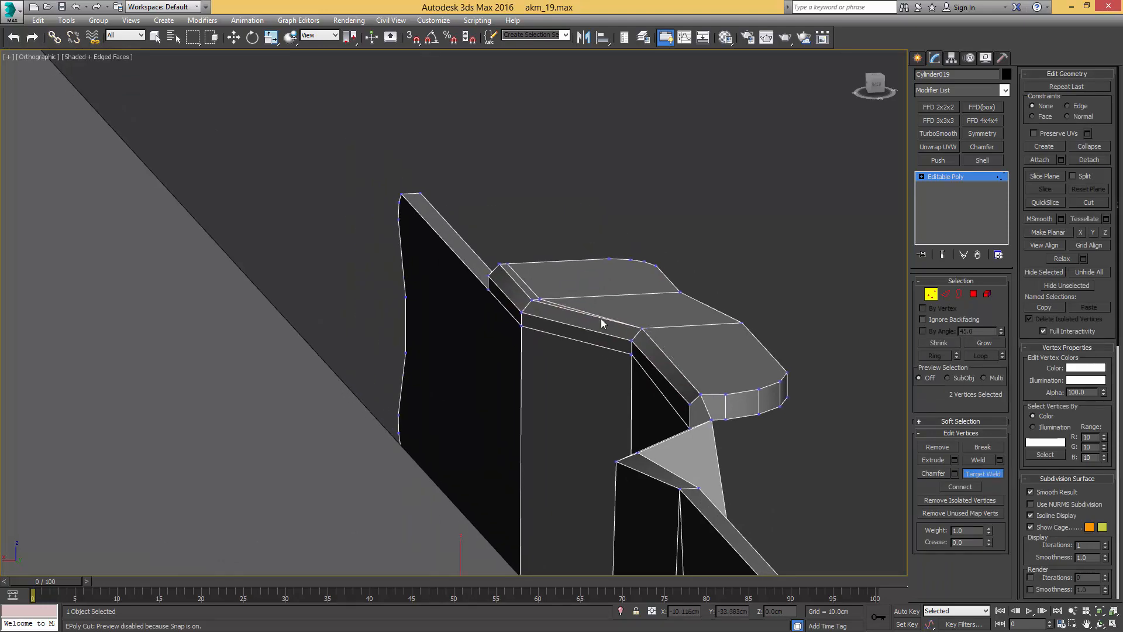
middle_click_drag(484, 311, 427, 325, "alt")
scroll(556, 314, "up", 5)
left_click(523, 300)
scroll(523, 300, "down", 3)
middle_click_drag(690, 351, 507, 317)
scroll(534, 343, "down", 2)
Step: Remove the three redundant edges running below the thumb tab across the lever's back face
key("2")
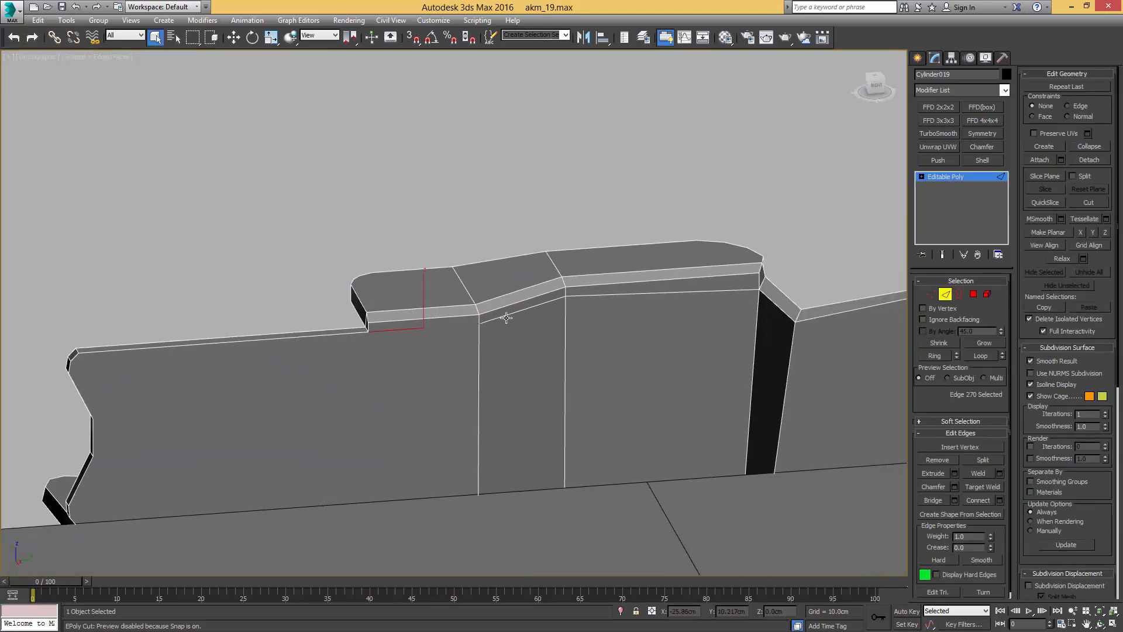
left_click(526, 310, "ctrl")
left_click(606, 298, "ctrl")
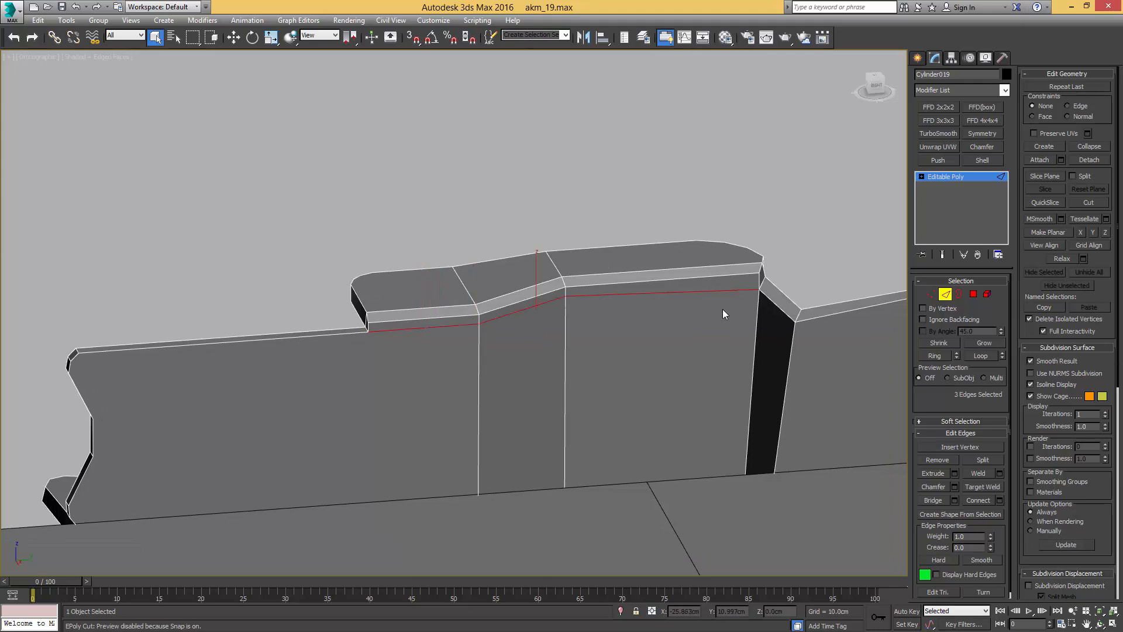
key("ctrl+BackSpace")
Step: Connect the vertex under the thumb tab's inner end to the bend's opposite lower vertex across the back face
key("1")
middle_click_drag(720, 305, 730, 331, "alt")
left_click(774, 271)
key("alt+q")
middle_click_drag(446, 393, 571, 295)
scroll(570, 295, "down", 3)
middle_click_drag(491, 346, 540, 319)
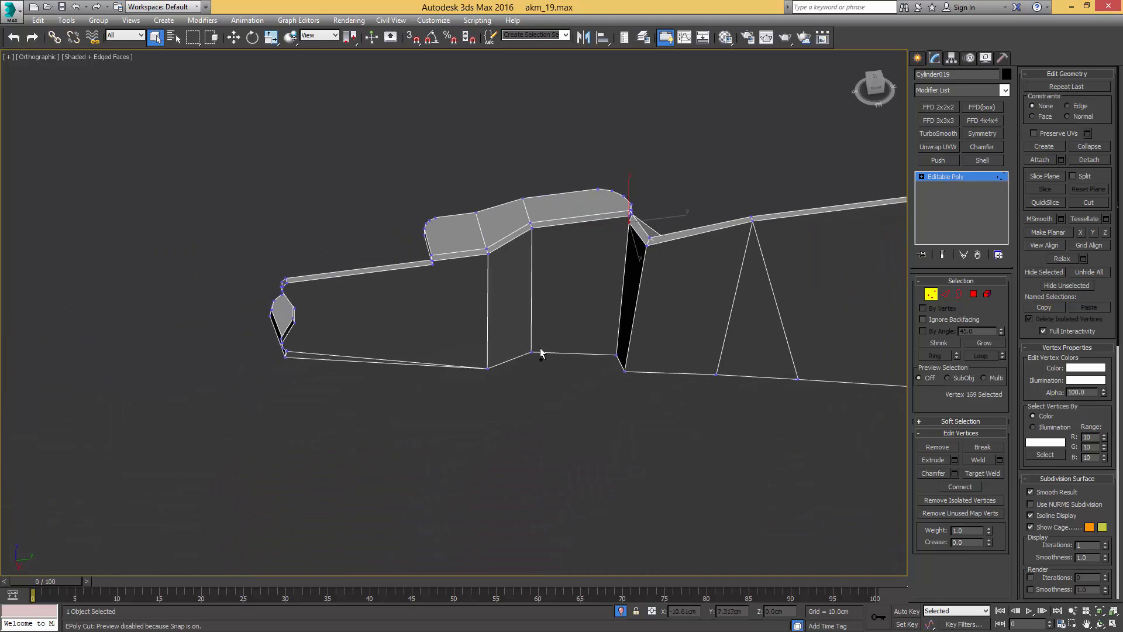
left_click(533, 351, "ctrl")
key("ctrl+shift+e")
Step: Connect the vertex under the thumb tab's tip-side end to the lower vertex of the outer bend
left_click(434, 265)
middle_click_drag(471, 269, 458, 306, "alt")
scroll(458, 306, "up", 3)
left_click(495, 485, "ctrl")
key("ctrl+shift+e")
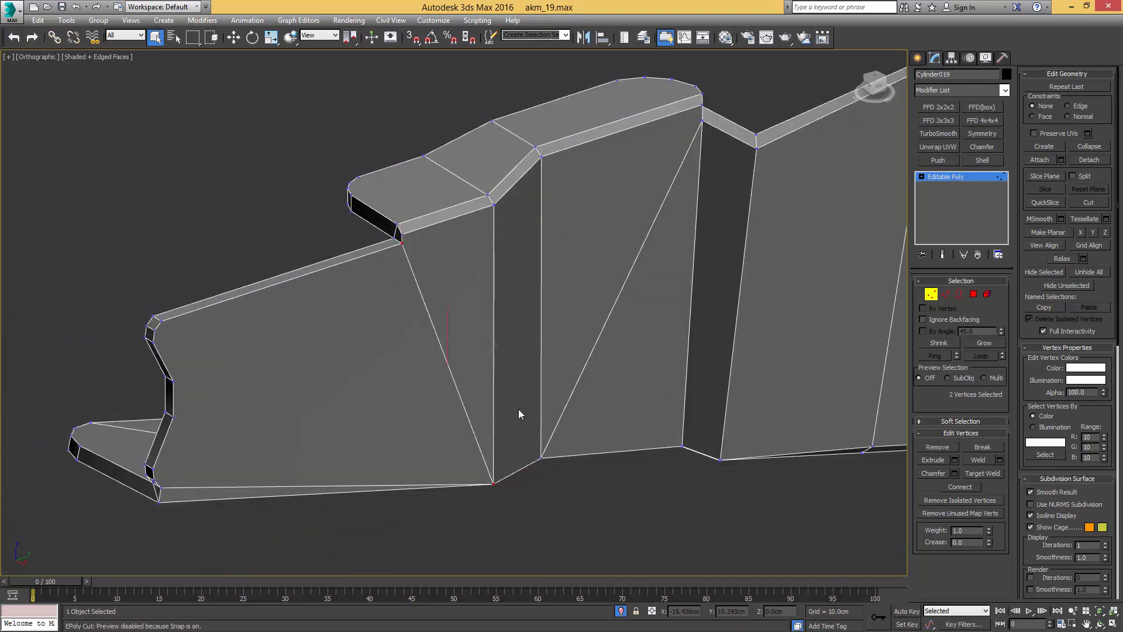
Step: Connect the upper vertex of the tip's notch to the thumb tab's end vertex across the front face
middle_click_drag(518, 414, 753, 392, "alt")
scroll(751, 390, "down", 4)
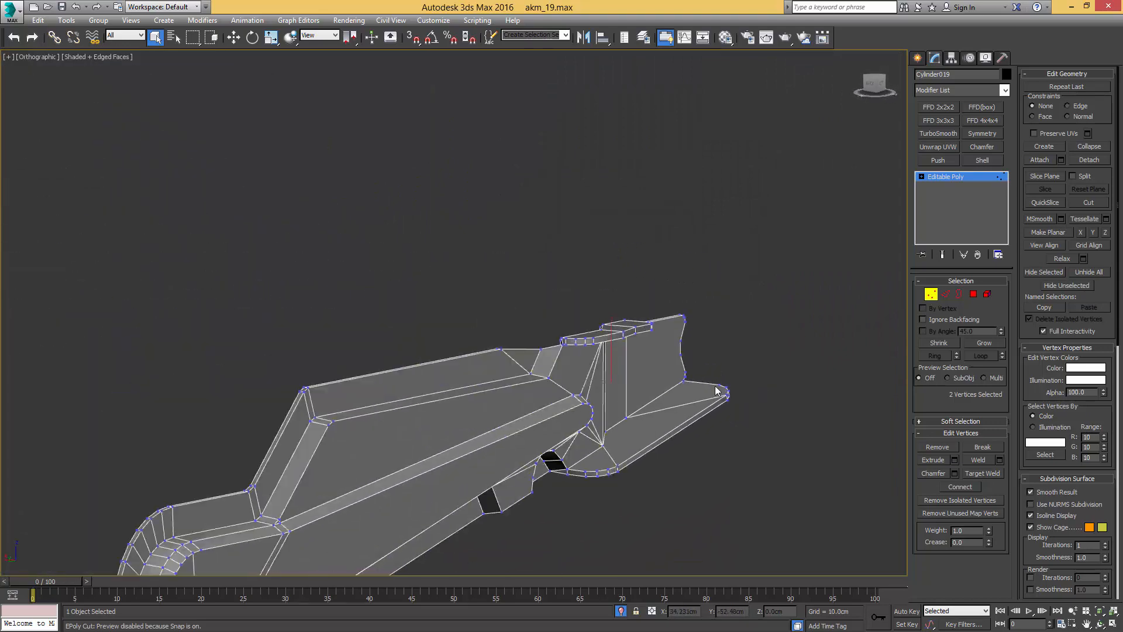
key("1")
middle_click_drag(544, 408, 625, 357)
middle_click_drag(760, 373, 602, 345)
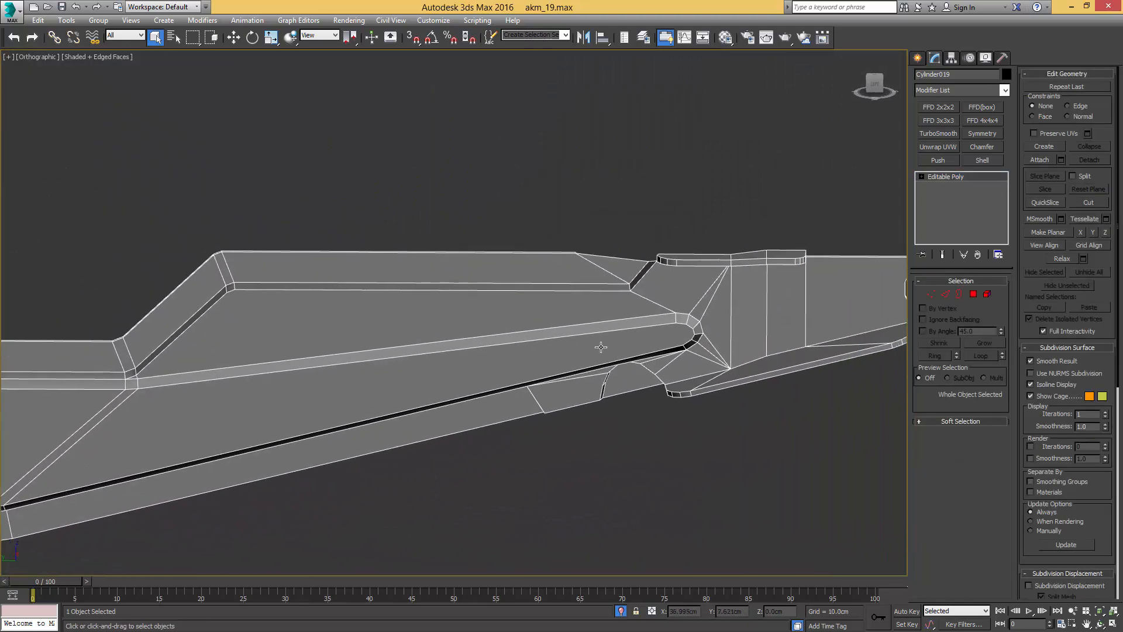
middle_click_drag(763, 352, 624, 355)
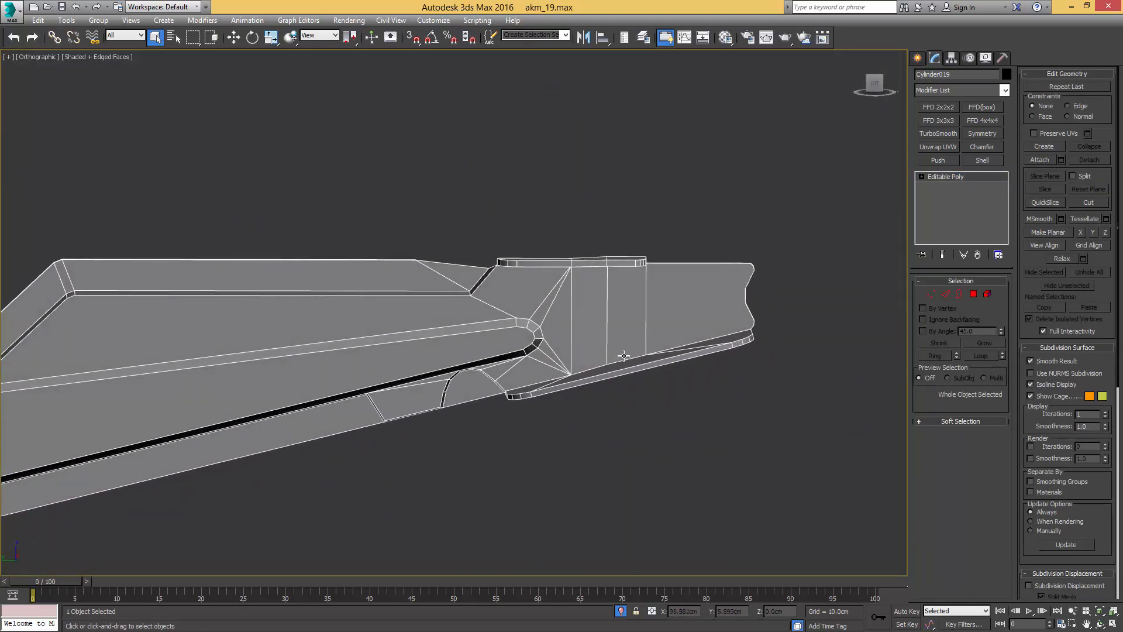
scroll(715, 318, "up", 4)
key("1")
left_click(775, 257)
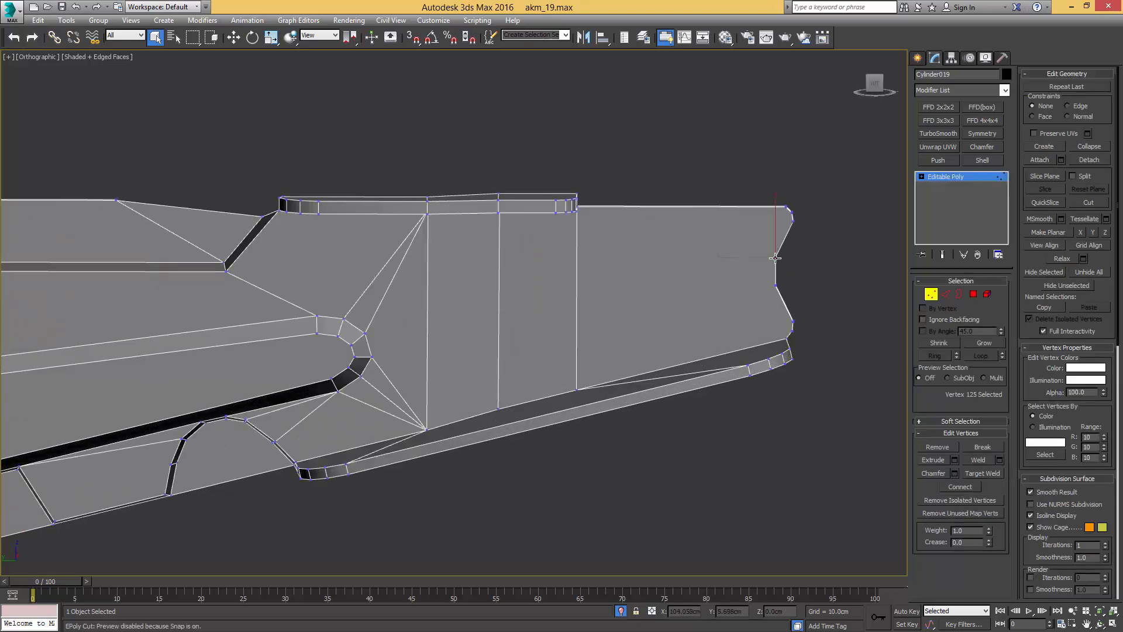
middle_click_drag(578, 248, 590, 221, "alt")
left_click(584, 217, "ctrl")
key("ctrl+shift+e")
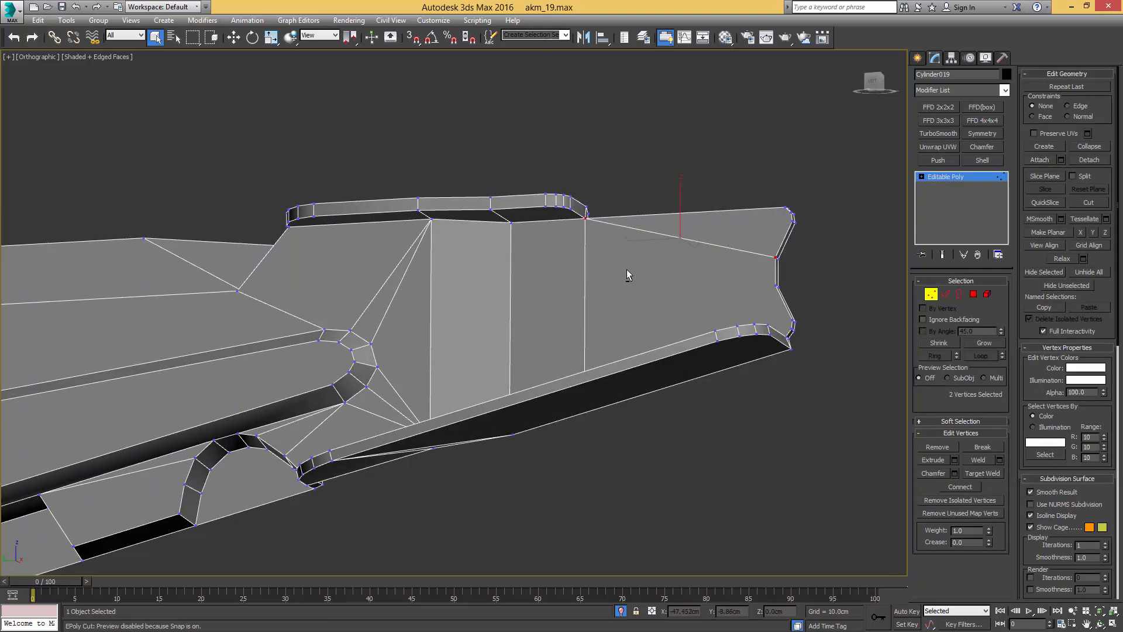
Step: Connect the lower vertex of the tip's notch to the vertical edge's bottom vertex at the lower flange
middle_click_drag(626, 270, 704, 292, "alt")
left_click(779, 289)
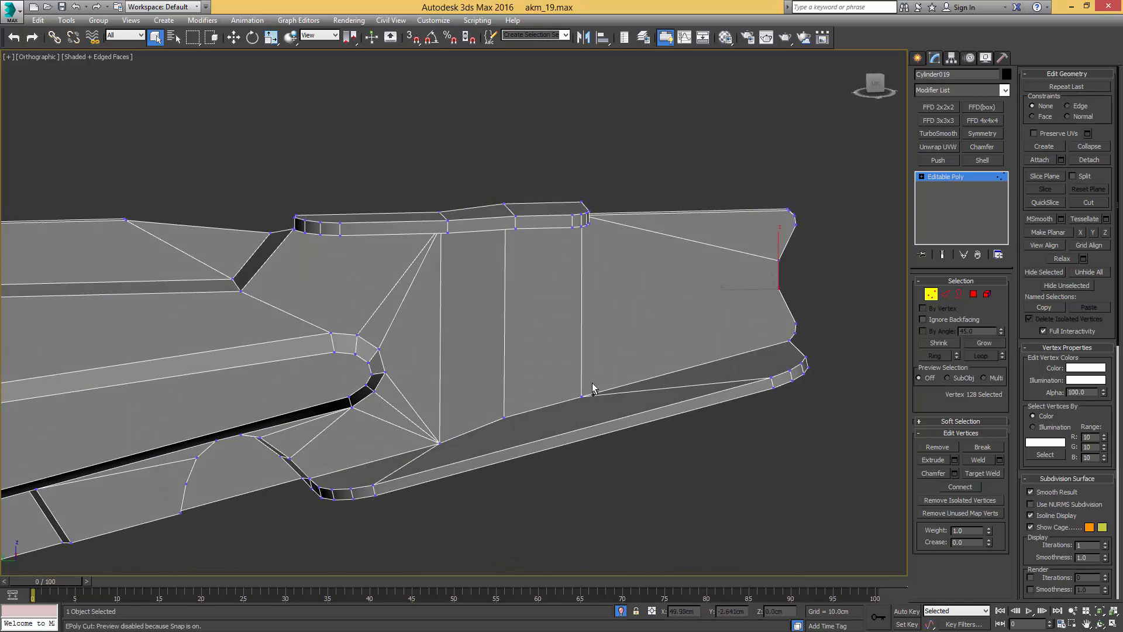
left_click(582, 396, "ctrl")
key("ctrl+shift+e")
Step: Inspect the finished lever's shading without edges and compare it with the whole rifle and the reference image
scroll(588, 390, "down", 2)
key("1")
key("F4")
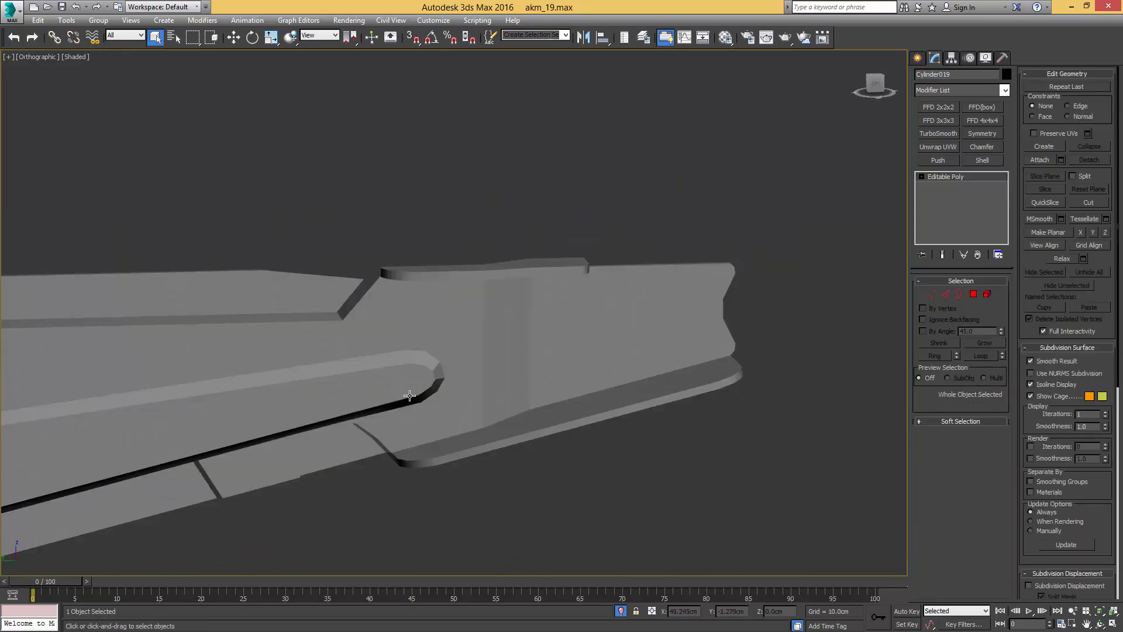
middle_click_drag(459, 388, 714, 360)
key("F4")
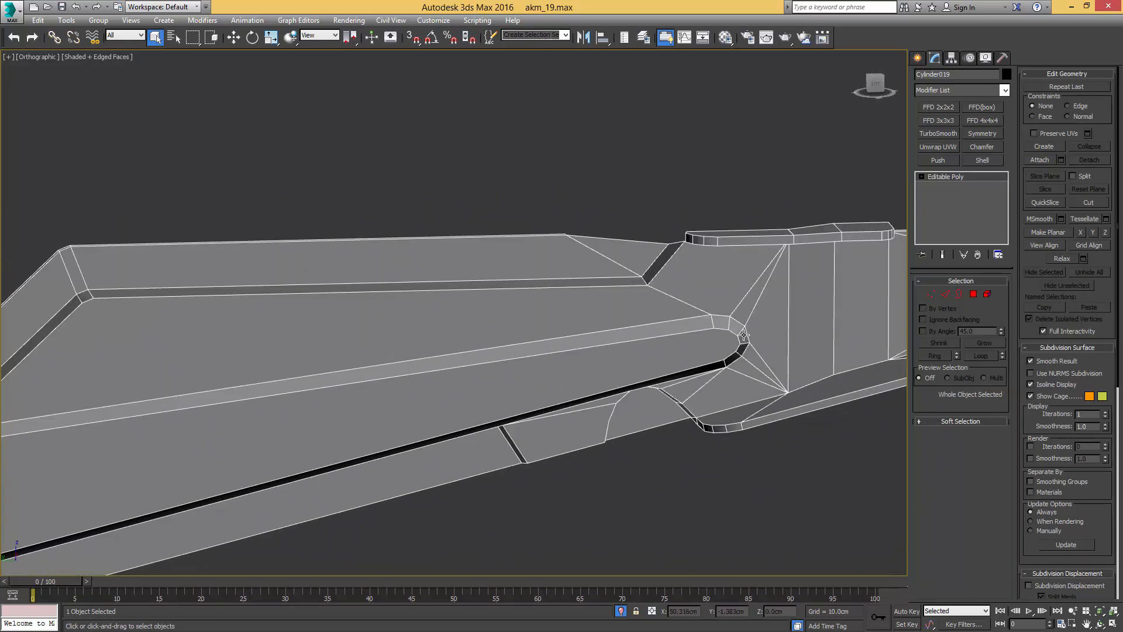
key("alt+q")
scroll(604, 339, "down", 4)
mouse_move(671, 362)
middle_mouse_down()
mouse_move(604, 338)
mouse_move(788, 316)
mouse_move(615, 326)
middle_mouse_up()
scroll(614, 326, "down", 2)
middle_click_drag(842, 309, 615, 334)
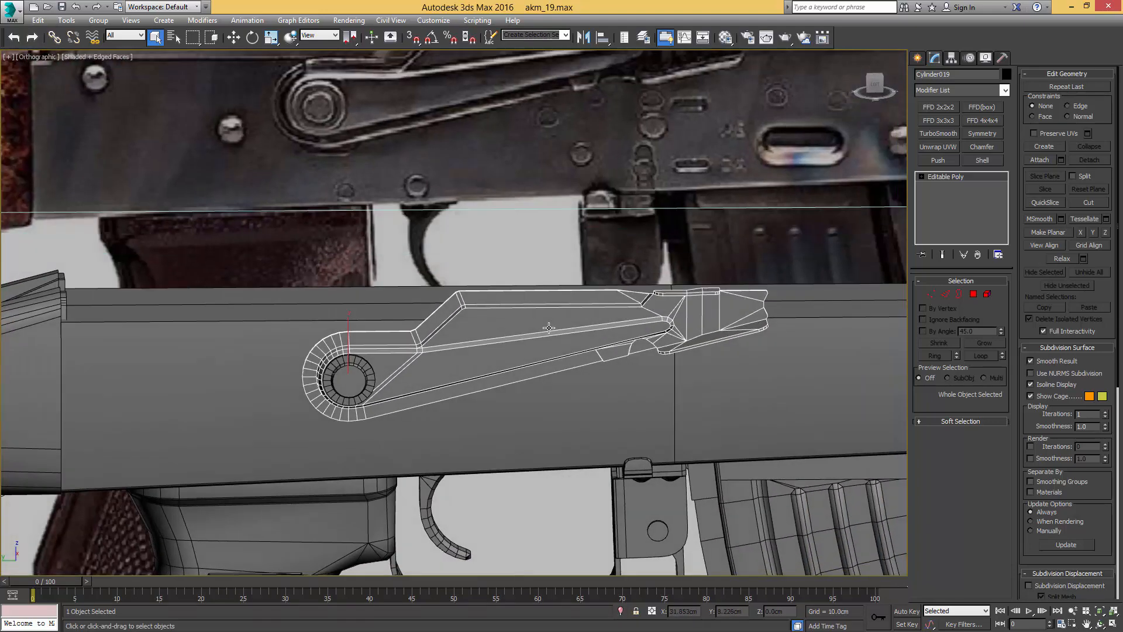
key("F4")
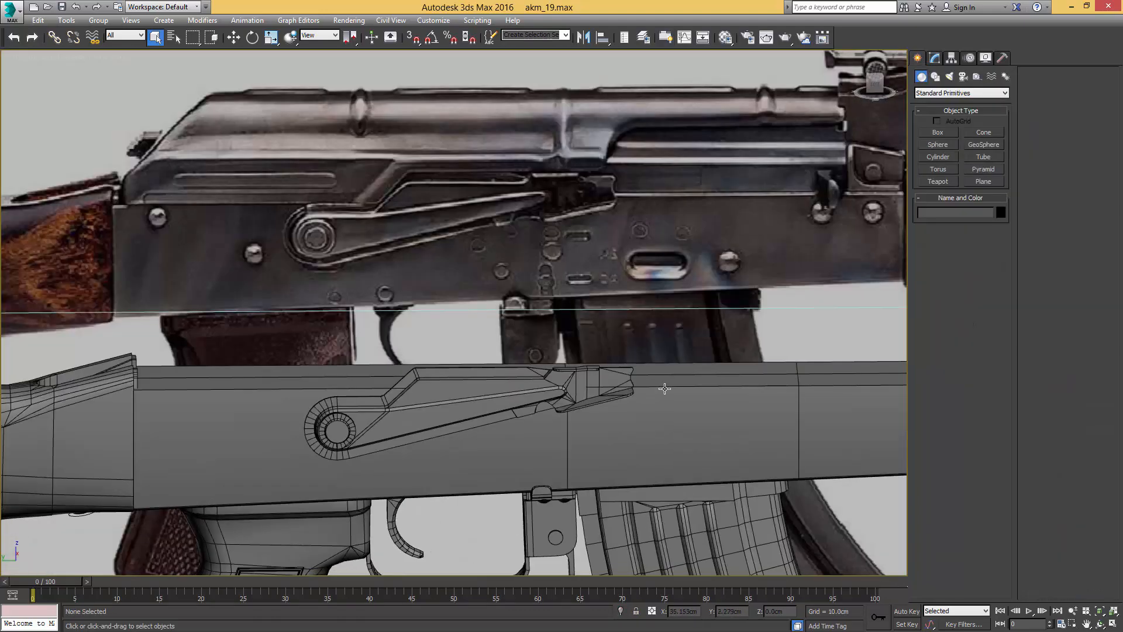
Step: Detach the six upper polygons of the receiver body as a separate object for the dust cover
left_click(665, 388)
left_click(939, 58)
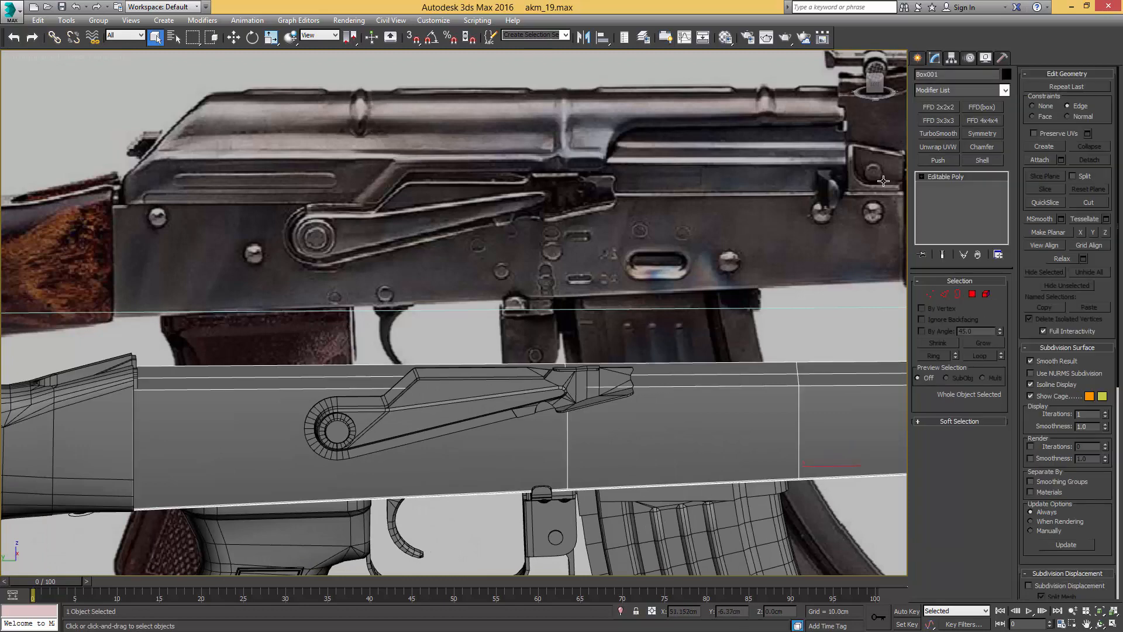
key("4")
left_click(715, 367)
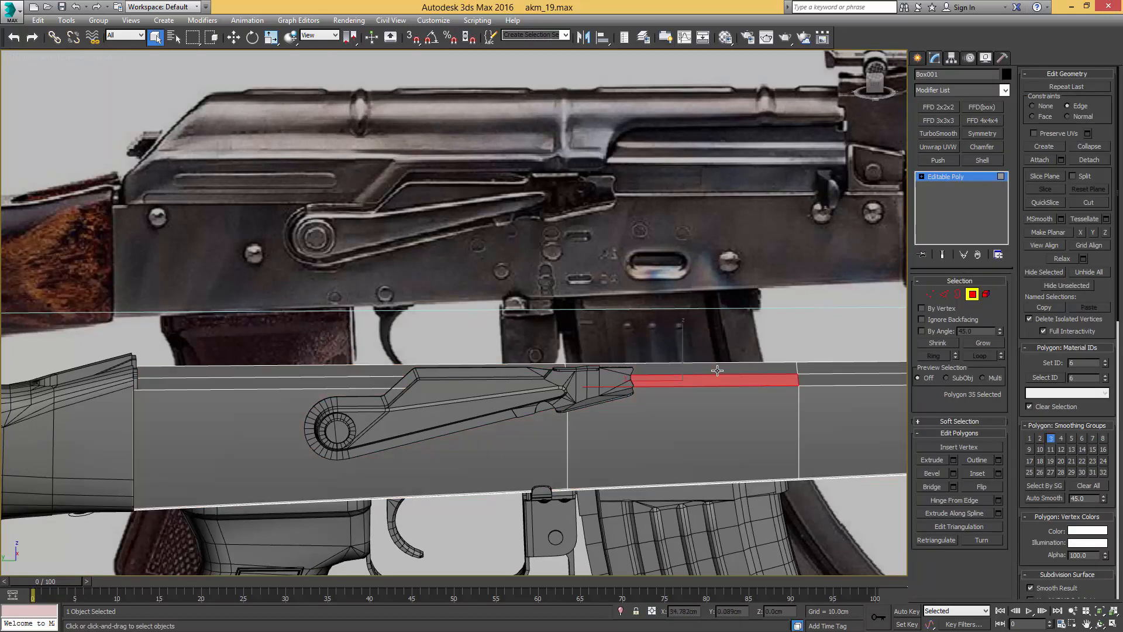
left_click(734, 381, "ctrl")
left_click(813, 369, "ctrl")
left_click(813, 381, "ctrl")
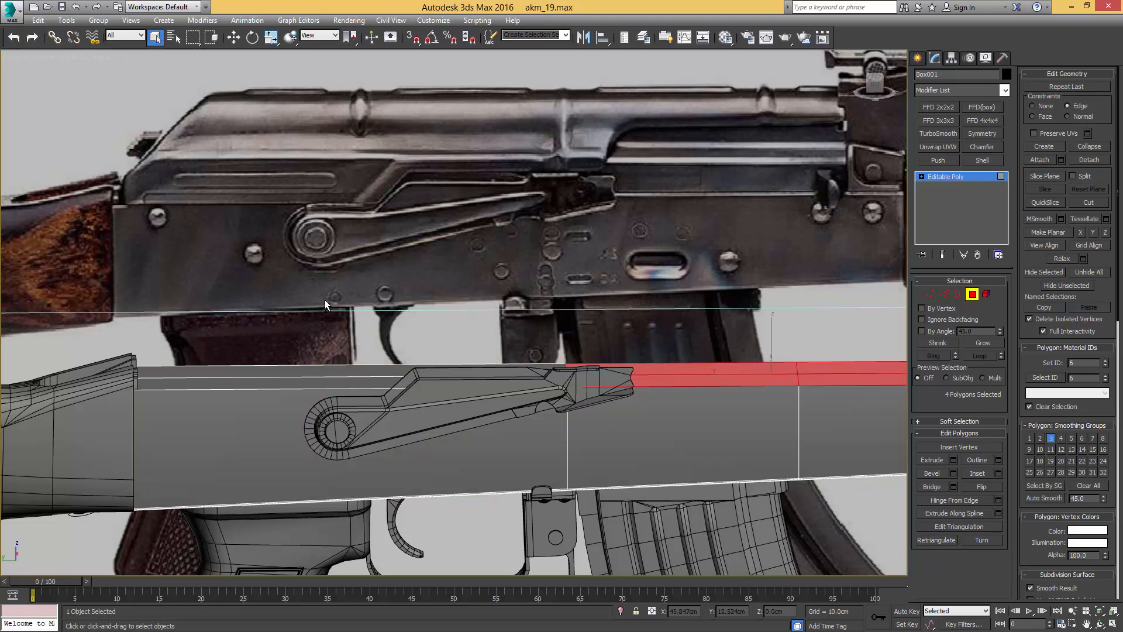
left_click(310, 386, "ctrl")
left_click(309, 372, "ctrl")
key("d")
Step: Center the detached strip's pivot and raise the strip to the top of the dust cover in the reference image
left_click(594, 329)
key("4")
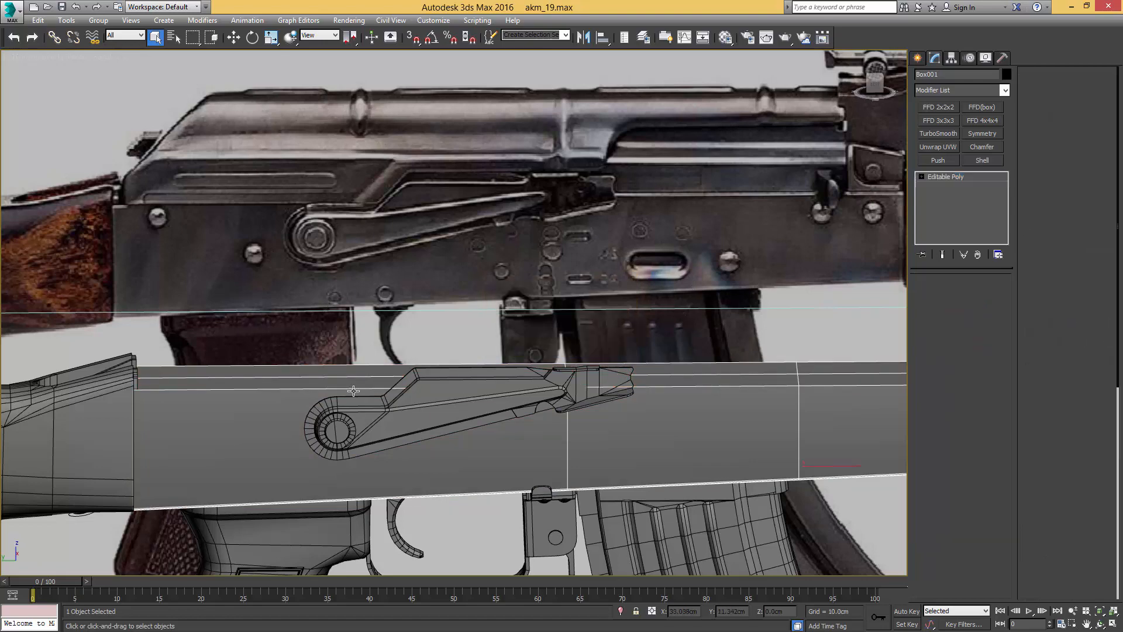
left_click(344, 375)
key("w")
key("l")
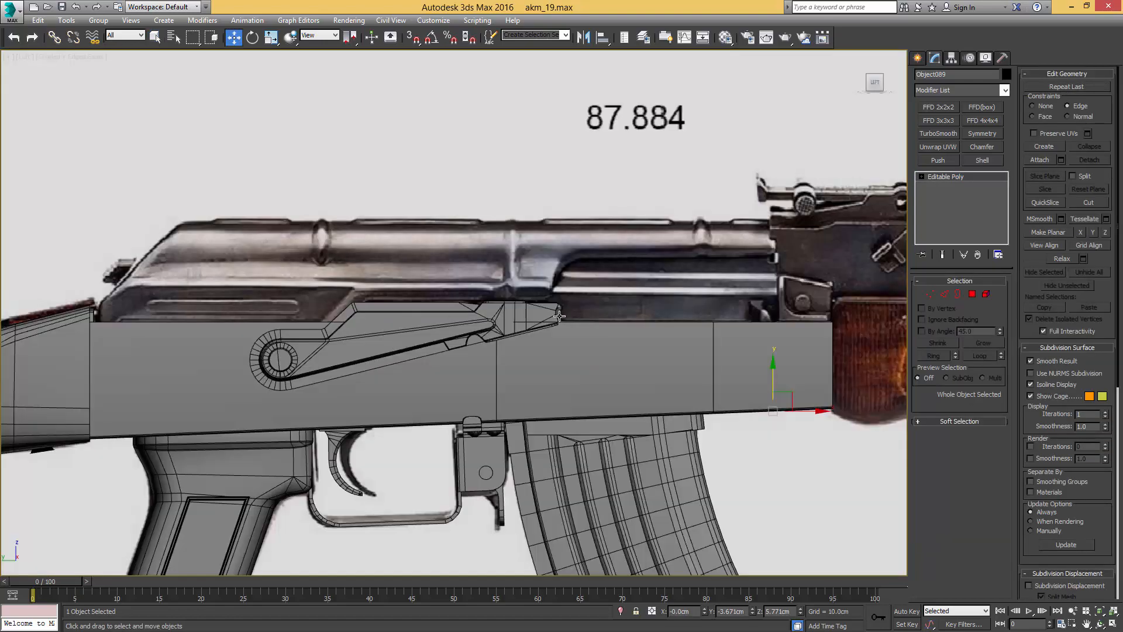
key("alt+c")
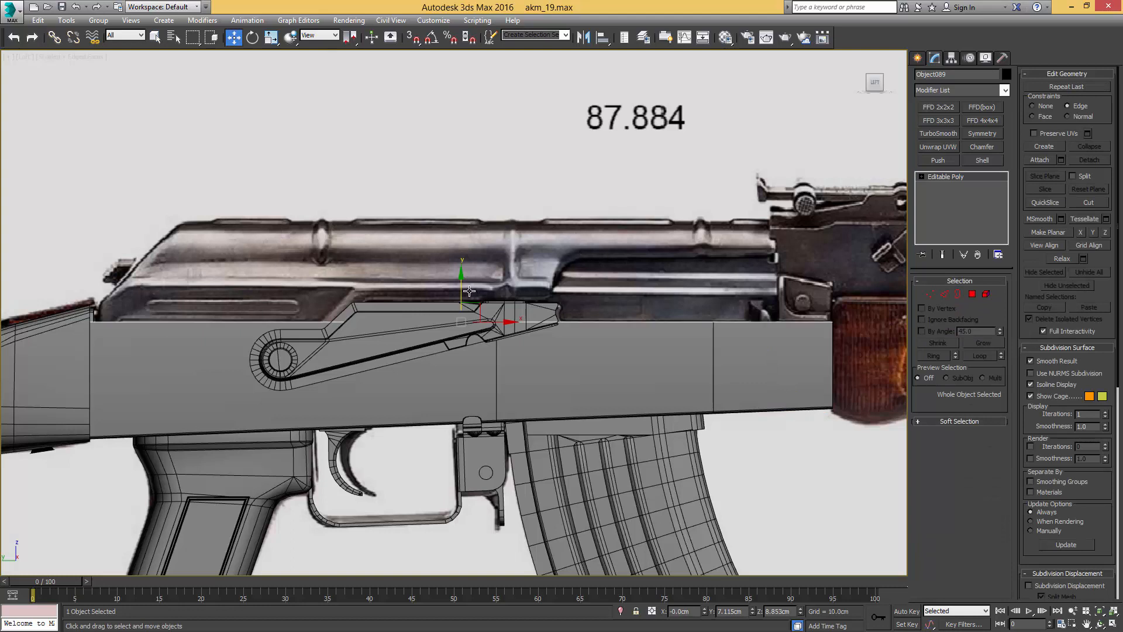
left_click_drag(469, 291, 469, 188)
key("q")
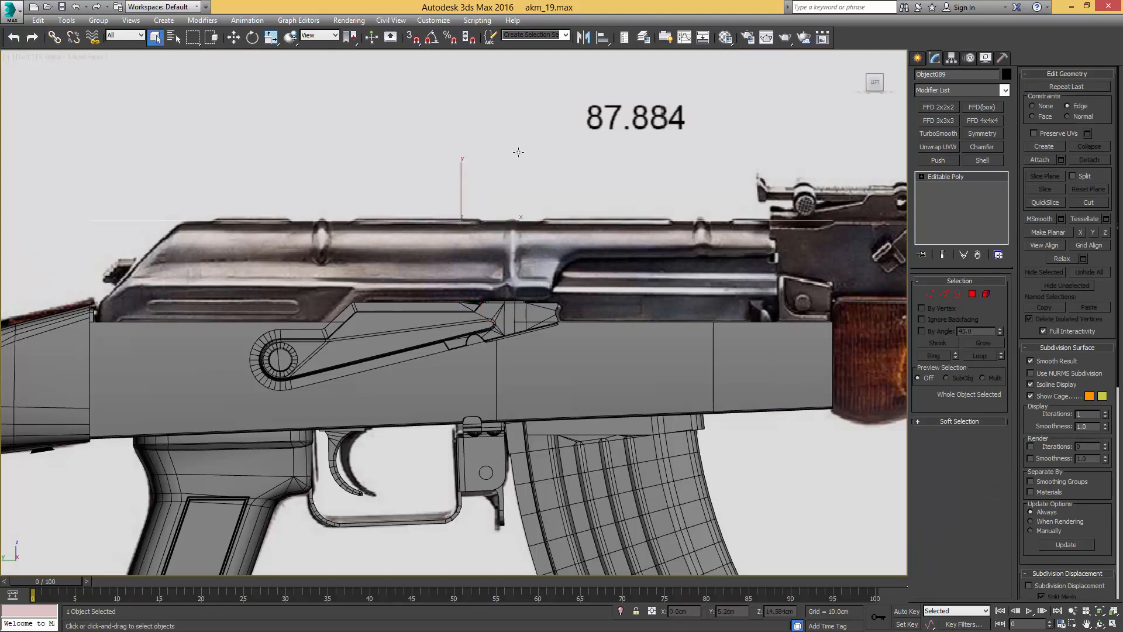
Step: Isolate the raised strip together with the reference image plane and reselect only the strip
left_click(518, 151, "ctrl")
key("alt+q")
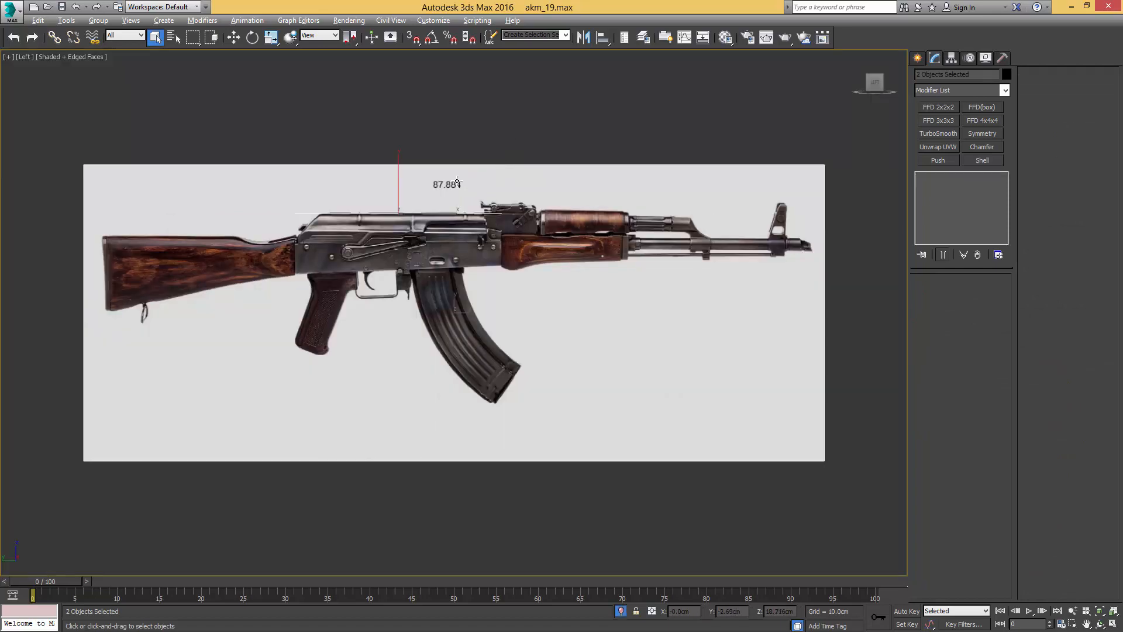
left_click(363, 213)
middle_click_drag(364, 212, 426, 203)
scroll(426, 202, "up", 4)
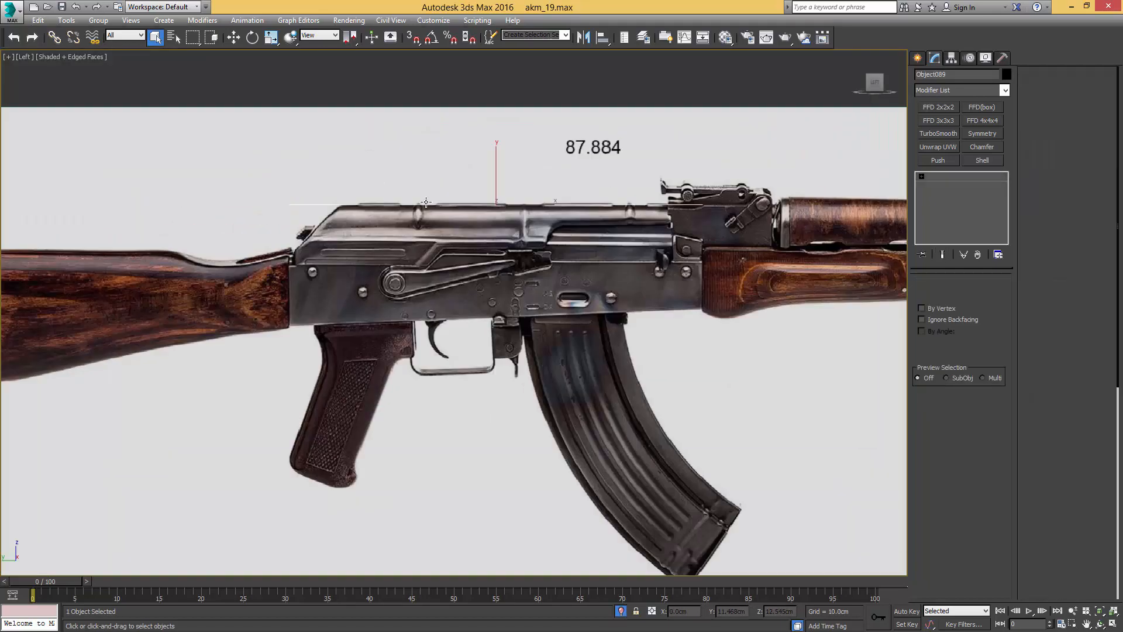
Step: Extend the strip's open border down to the receiver's upper edge and make the object see-through
key("3")
key("w")
left_click(519, 218)
left_click_drag(519, 219, 519, 231)
scroll(469, 226, "up", 5)
key("alt+x")
scroll(471, 229, "down", 3)
middle_click_drag(533, 256, 500, 267)
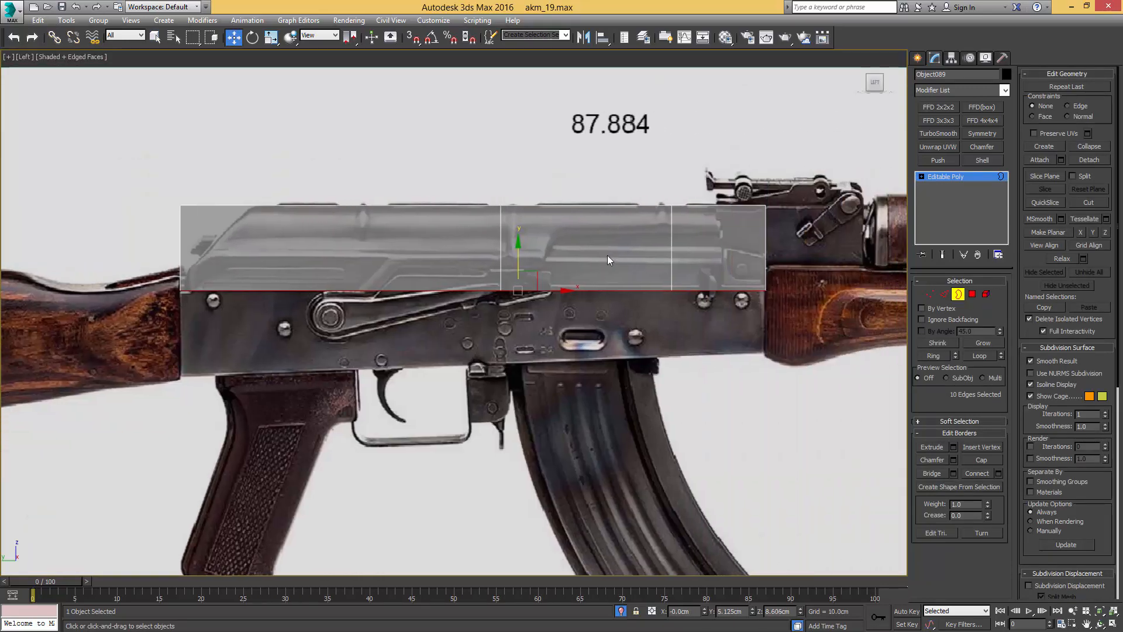
Step: Move the dust cover's front end vertices back to the cover's front edge in the reference image
key("1")
scroll(762, 272, "up", 3)
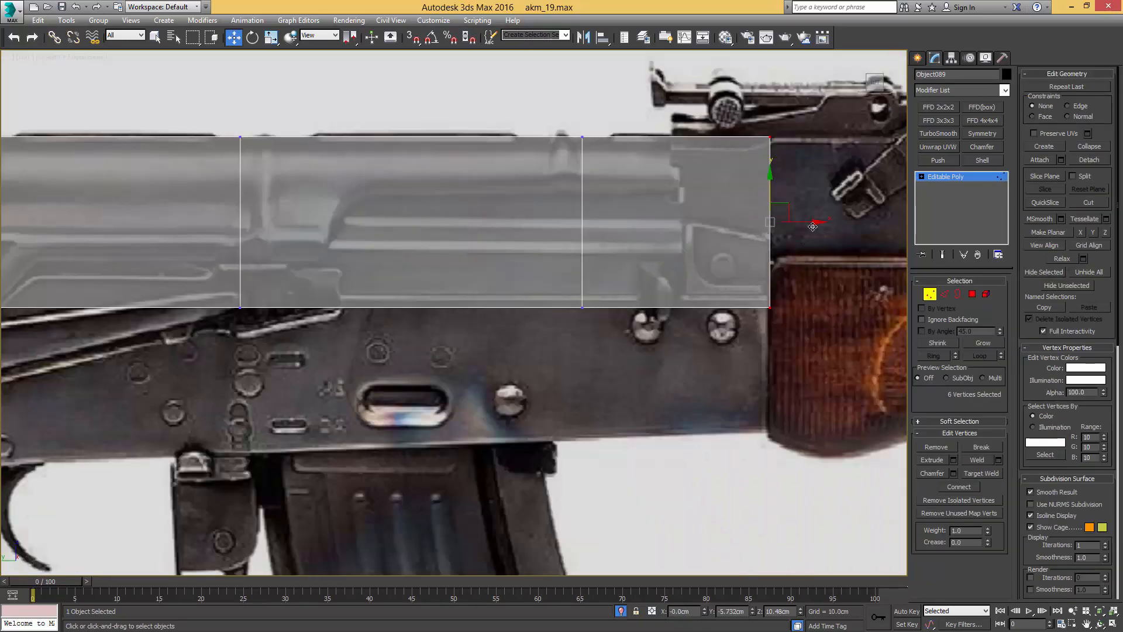
left_click_drag(812, 226, 709, 224)
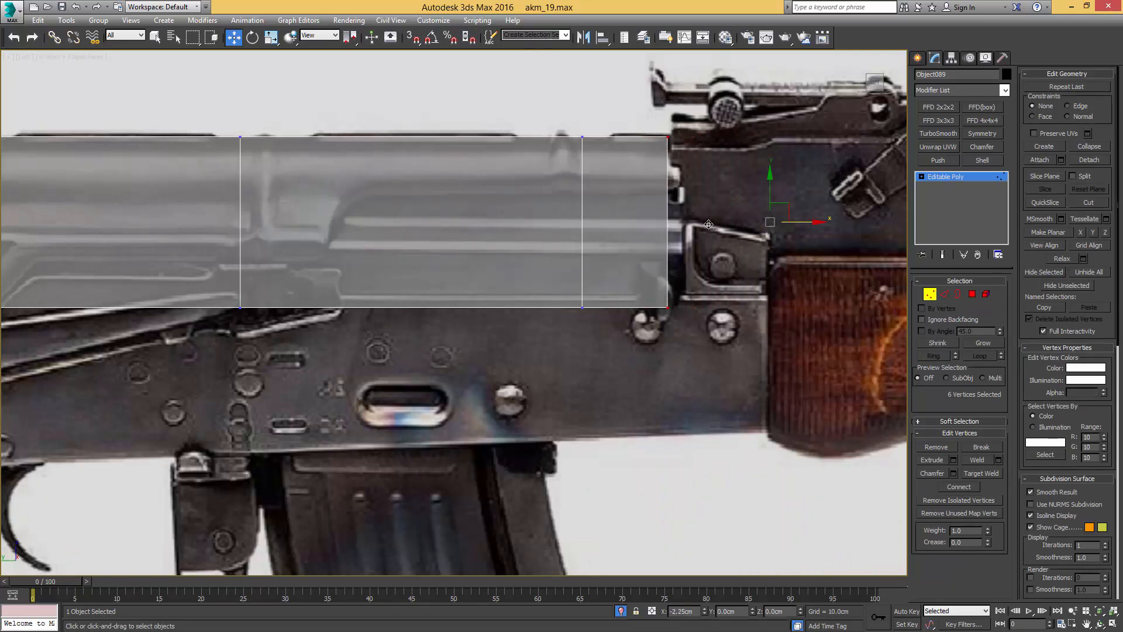
Step: Move the dust cover's rear end vertices forward to match the cover's rear edge in the reference image
middle_click_drag(183, 211, 645, 227)
left_click_drag(173, 82, 170, 88)
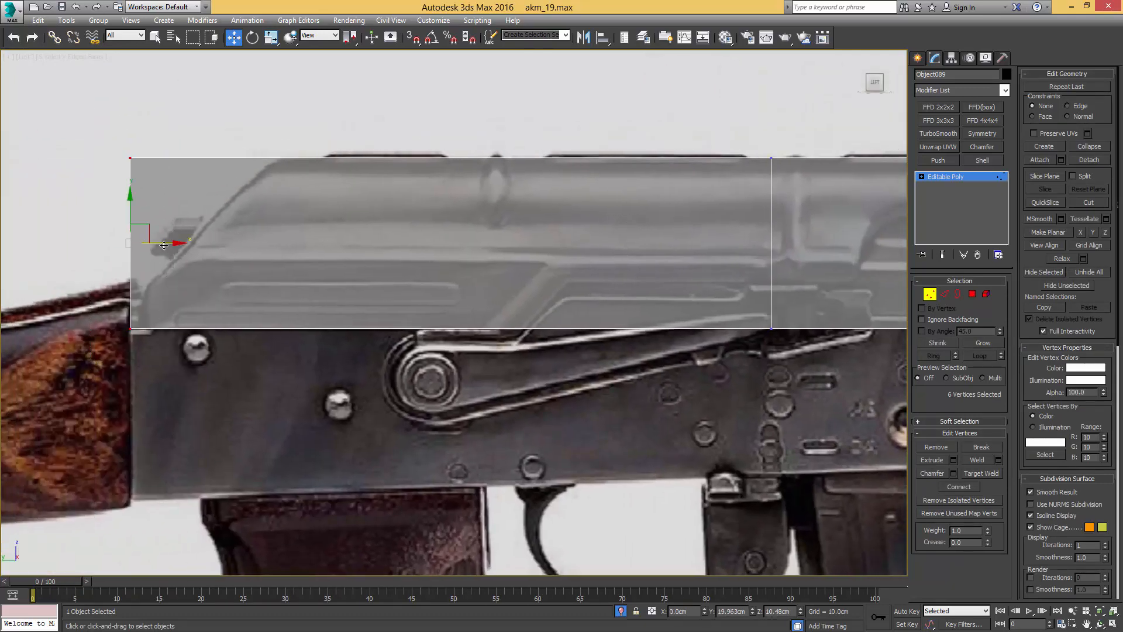
left_click_drag(164, 245, 178, 246)
middle_click_drag(586, 244, 451, 249)
scroll(440, 251, "down", 2)
Step: Remove the two intermediate vertical edge loops from the dust cover block
key("2")
key("q")
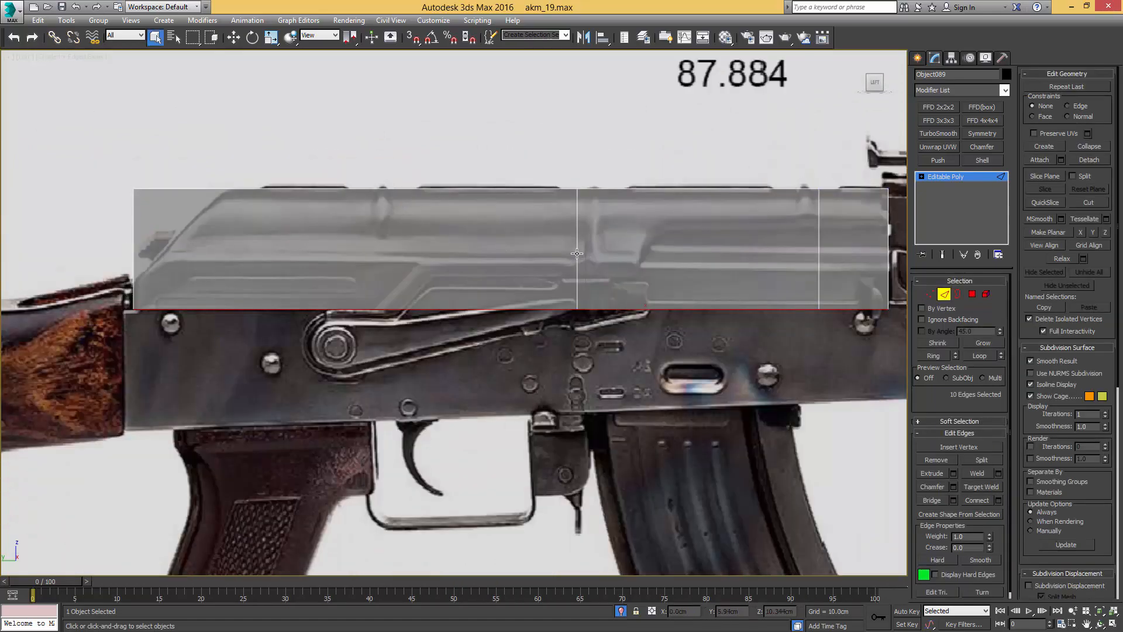
double_click(577, 253)
left_click(809, 258)
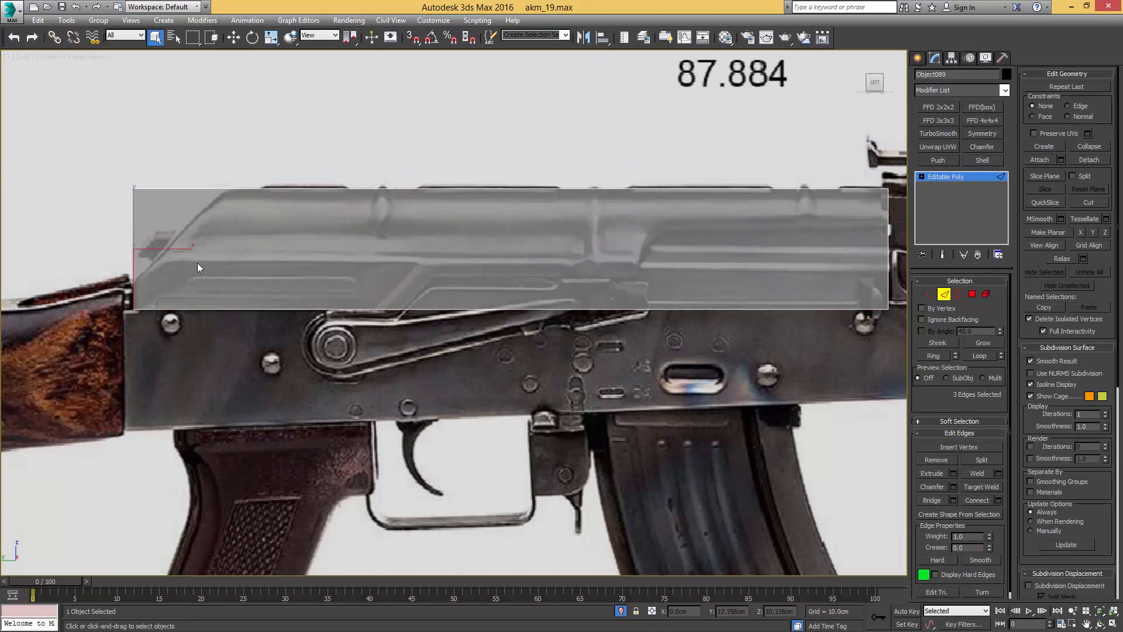
Step: Add a lengthwise edge loop around the dust cover's walls and lower it to the crease line in the reference
double_click(508, 248)
key("w")
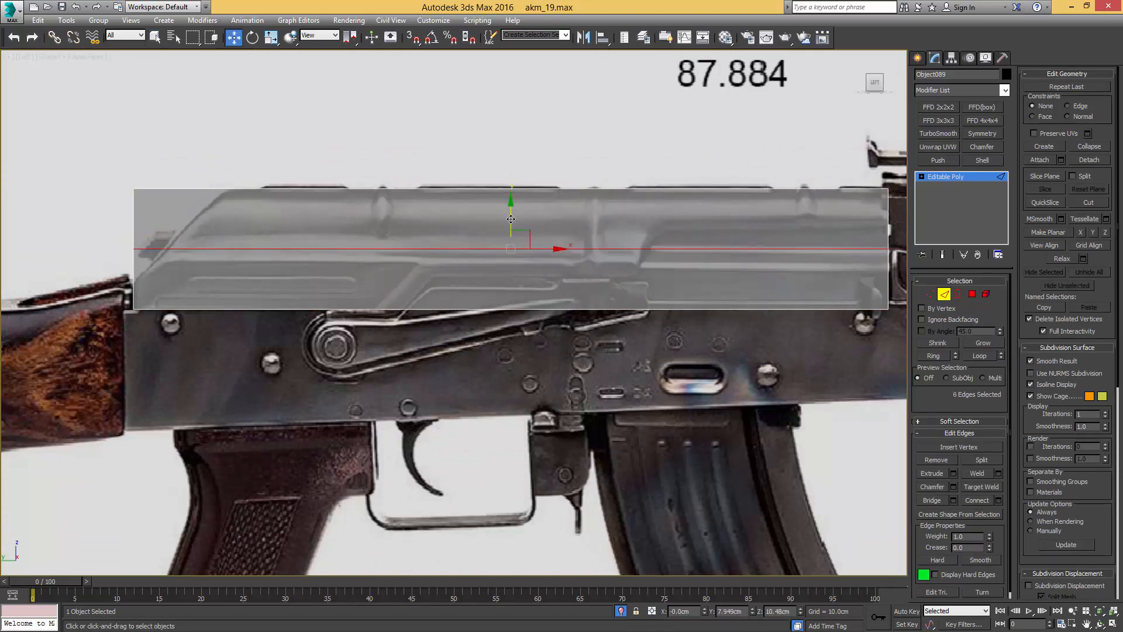
left_click_drag(511, 219, 517, 229)
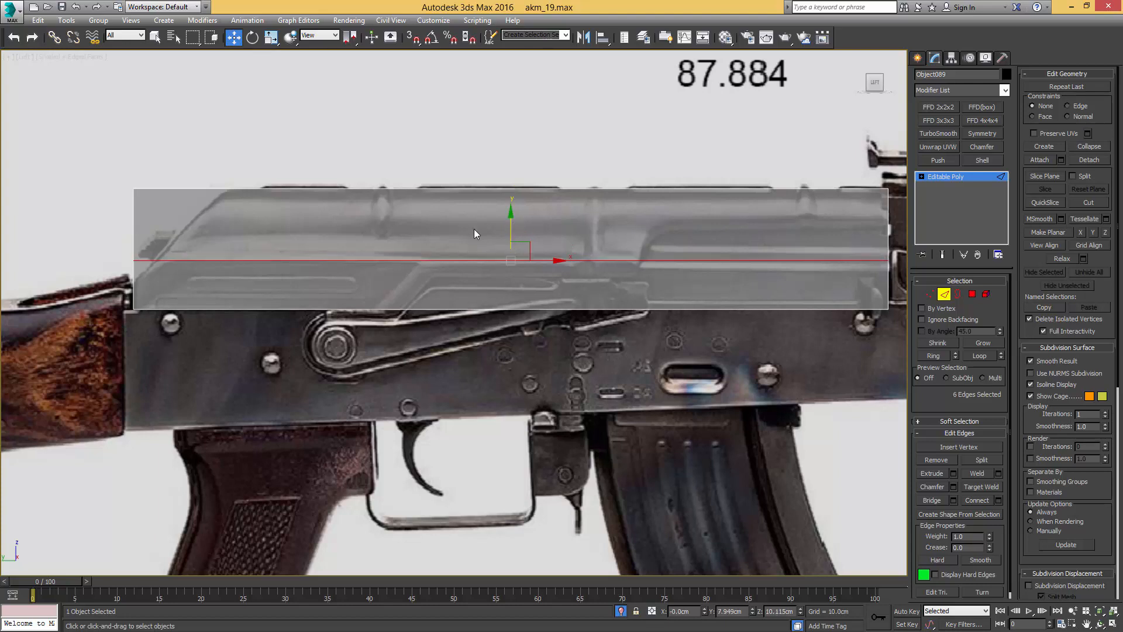
Step: Add a second lengthwise edge loop around the dust cover's upper walls and lower it slightly toward the existing crease loop
left_click_drag(85, 226, 246, 239)
key("alt+r")
middle_click_drag(677, 235, 522, 251)
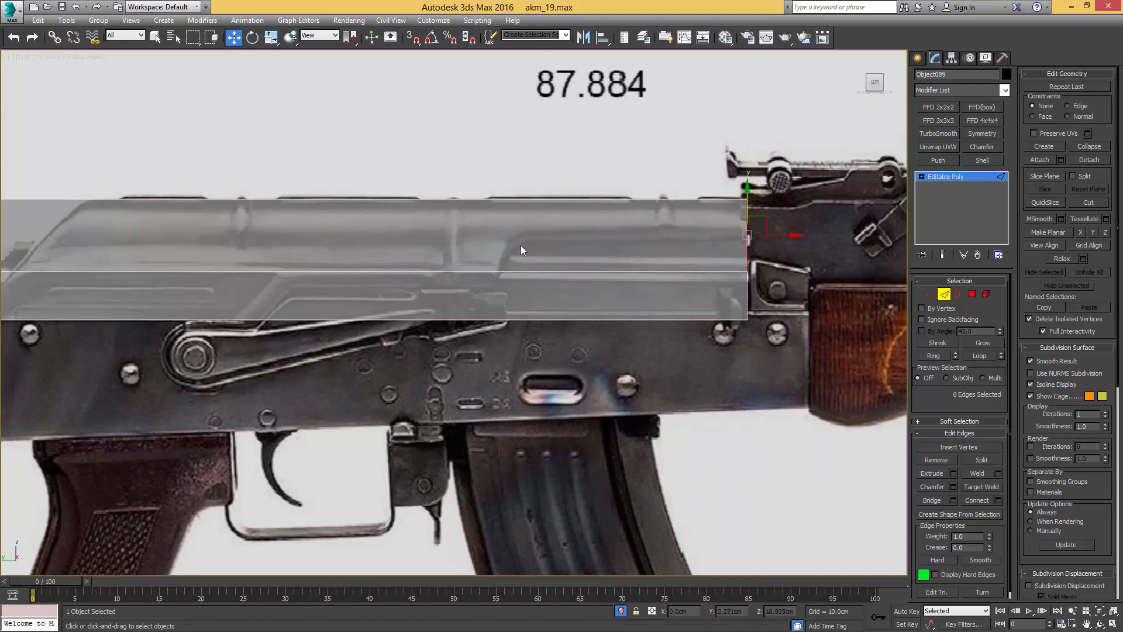
double_click(444, 235)
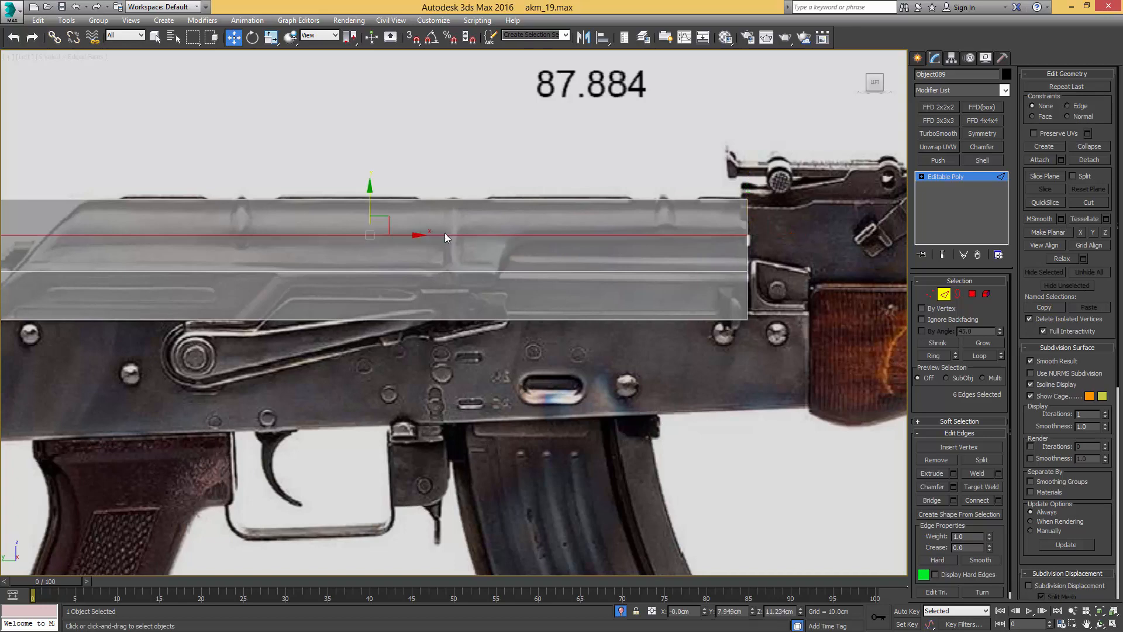
left_click_drag(382, 210, 371, 216)
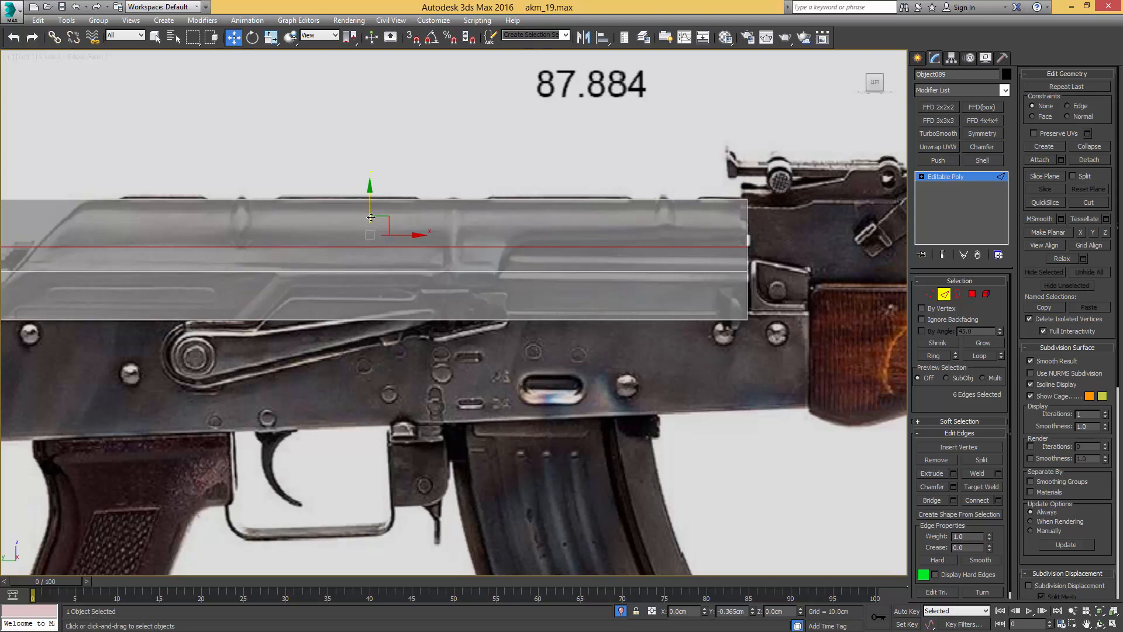
middle_click_drag(312, 229, 450, 257)
key("alt+q")
key("1")
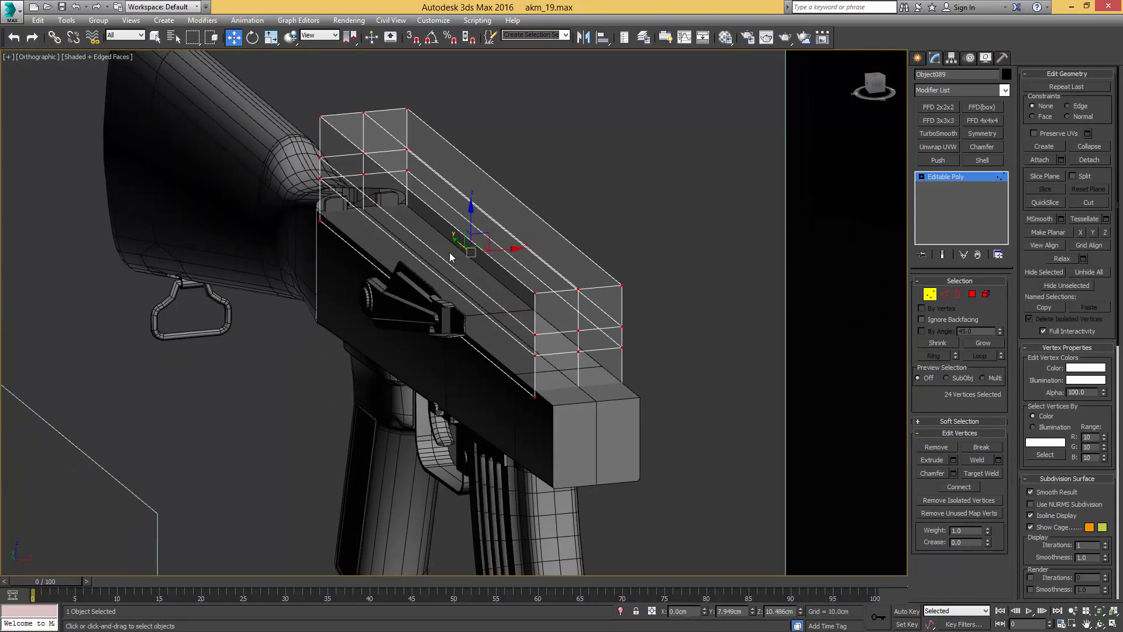
scroll(450, 257, "up", 2)
key("r")
left_click_drag(429, 257, 425, 257)
key("l")
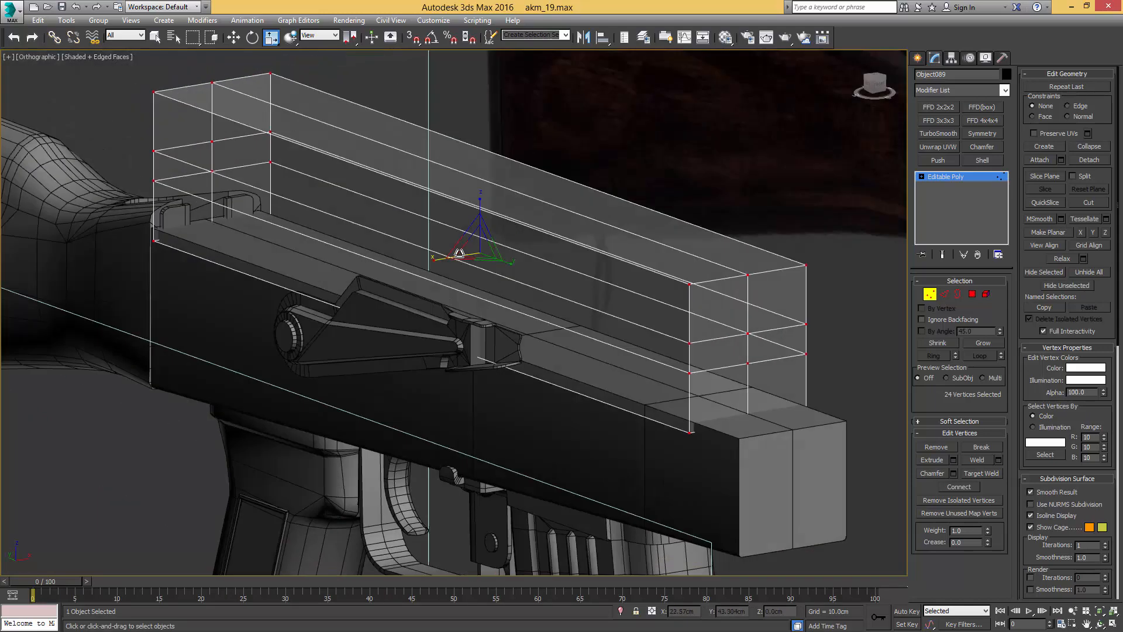
Step: Scale the dust cover's section above the upper crease loop to 75% of its width
key("4")
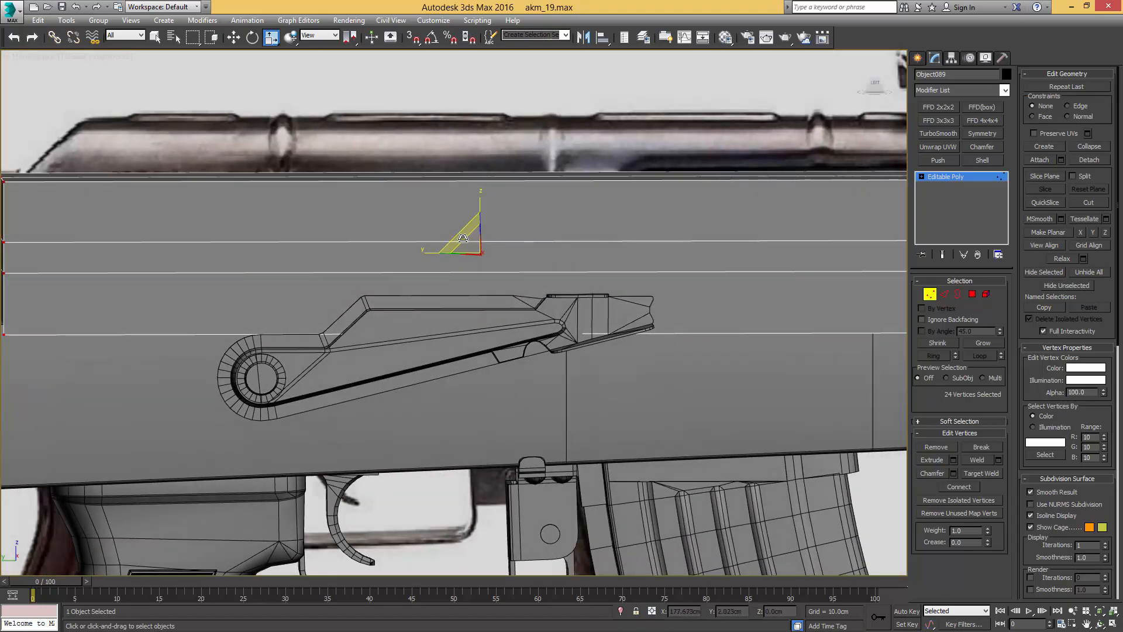
middle_click_drag(513, 237, 529, 281, "alt")
key("q")
left_click(529, 281)
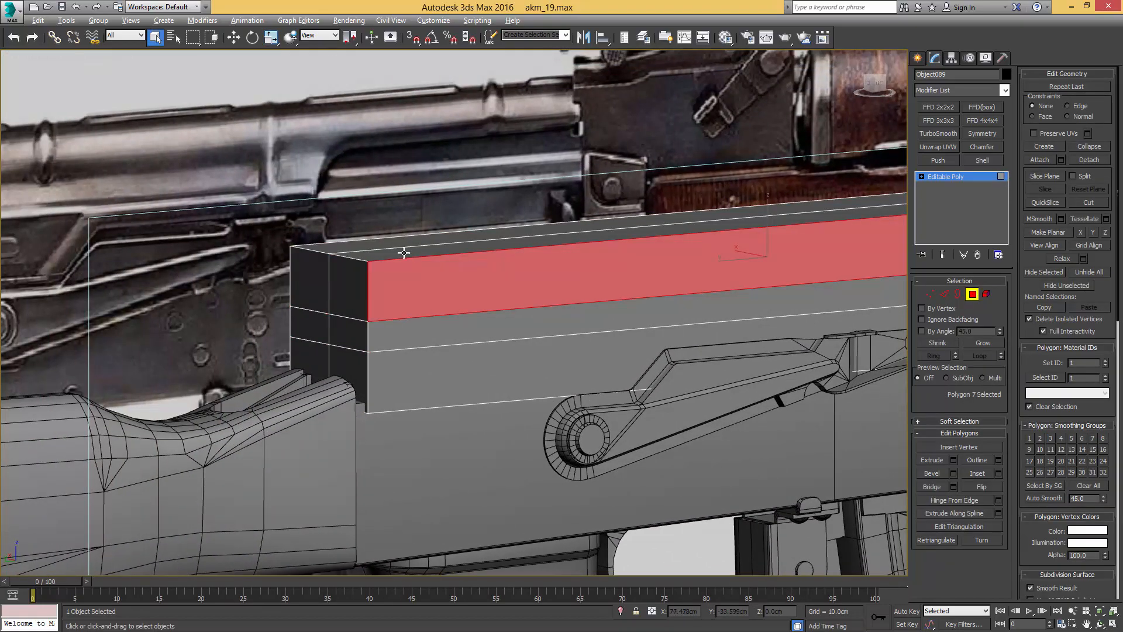
middle_click_drag(403, 254, 859, 289, "alt")
left_click(930, 294, "ctrl")
middle_click_drag(658, 272, 634, 317, "alt")
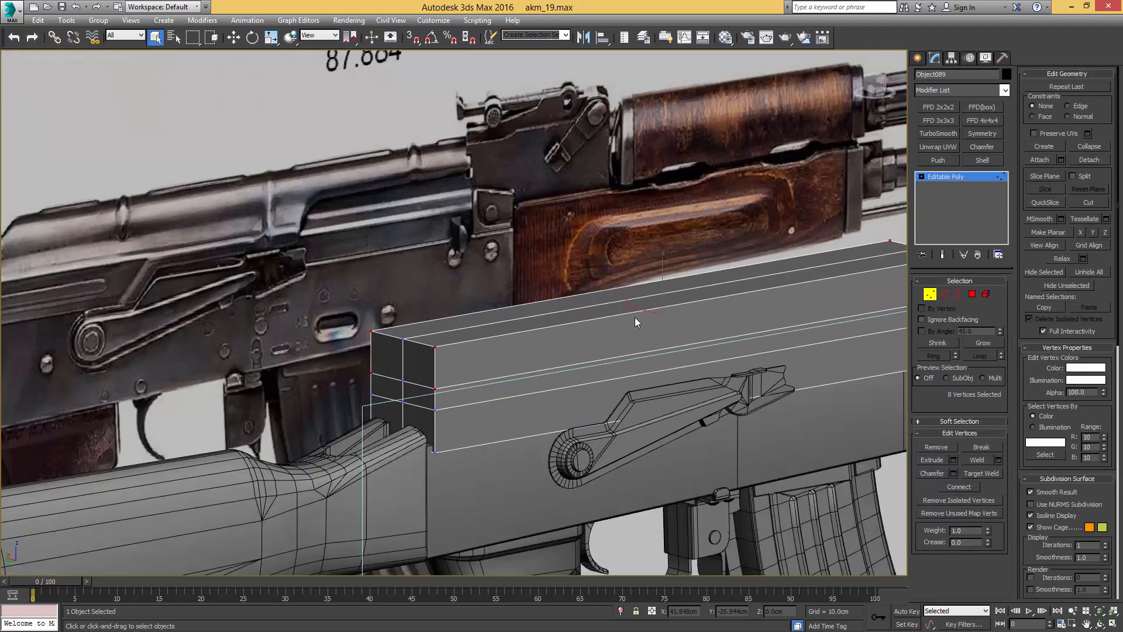
key("r")
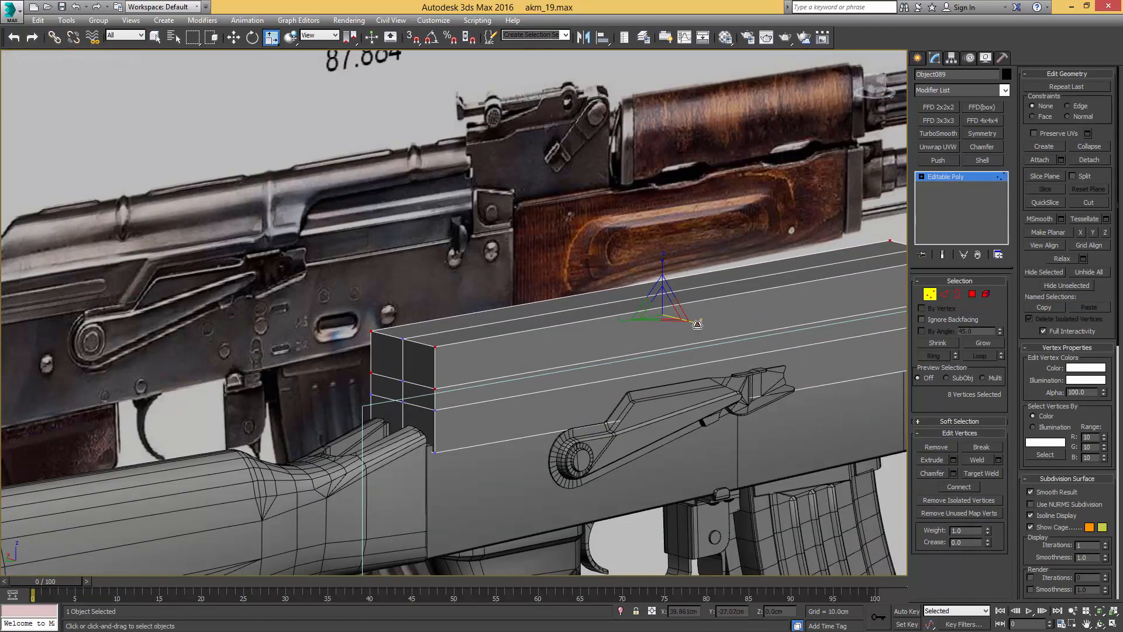
left_click_drag(698, 324, 688, 318)
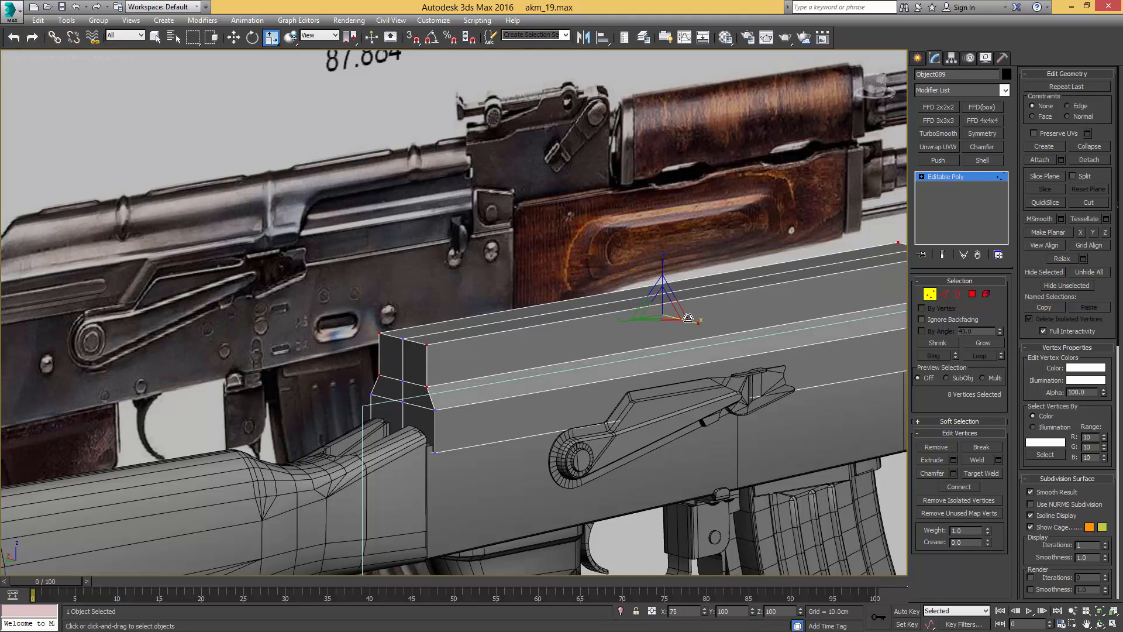
Step: Scale the dust cover's two top lengthwise edges slightly closer together so the upper walls taper inward
key("2")
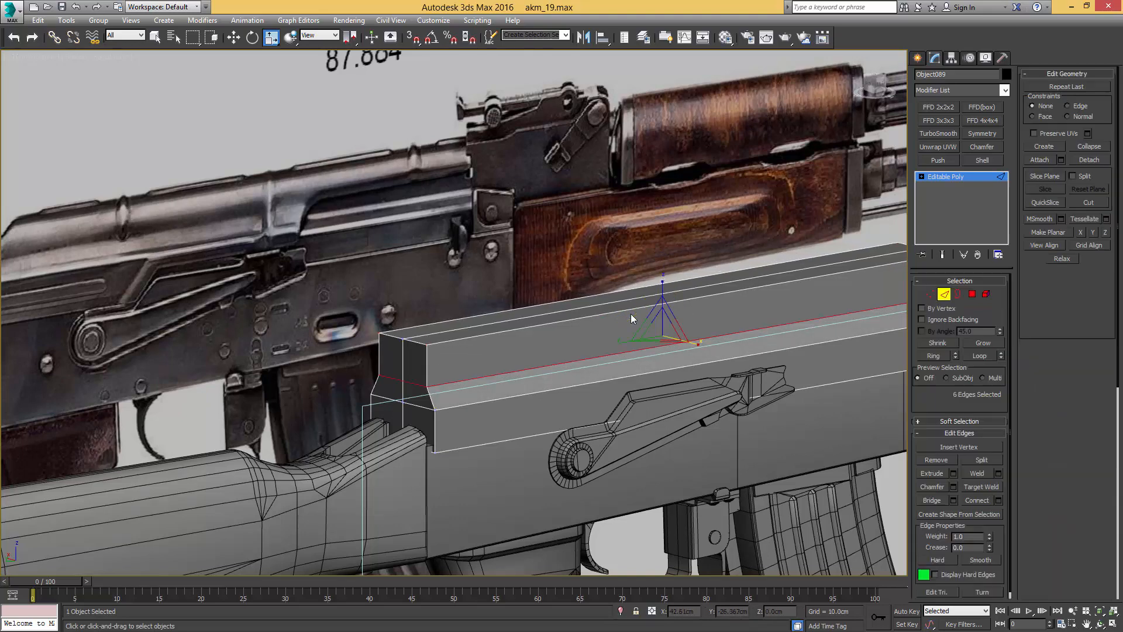
key("q")
double_click(626, 292)
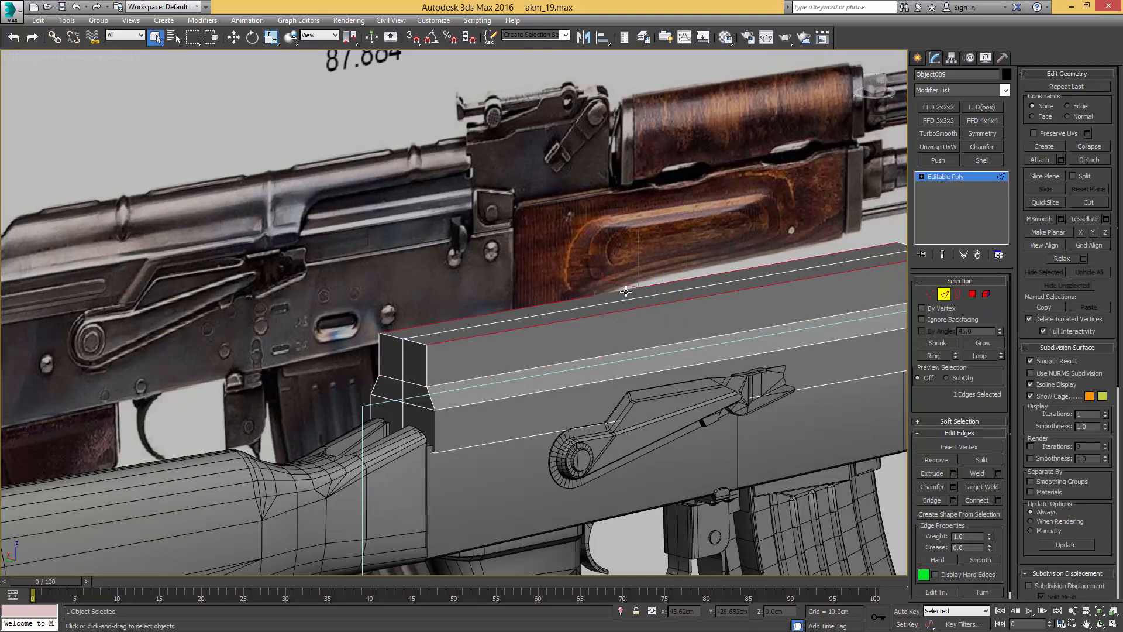
left_click(929, 294, "ctrl")
key("r")
left_click_drag(699, 301, 695, 298)
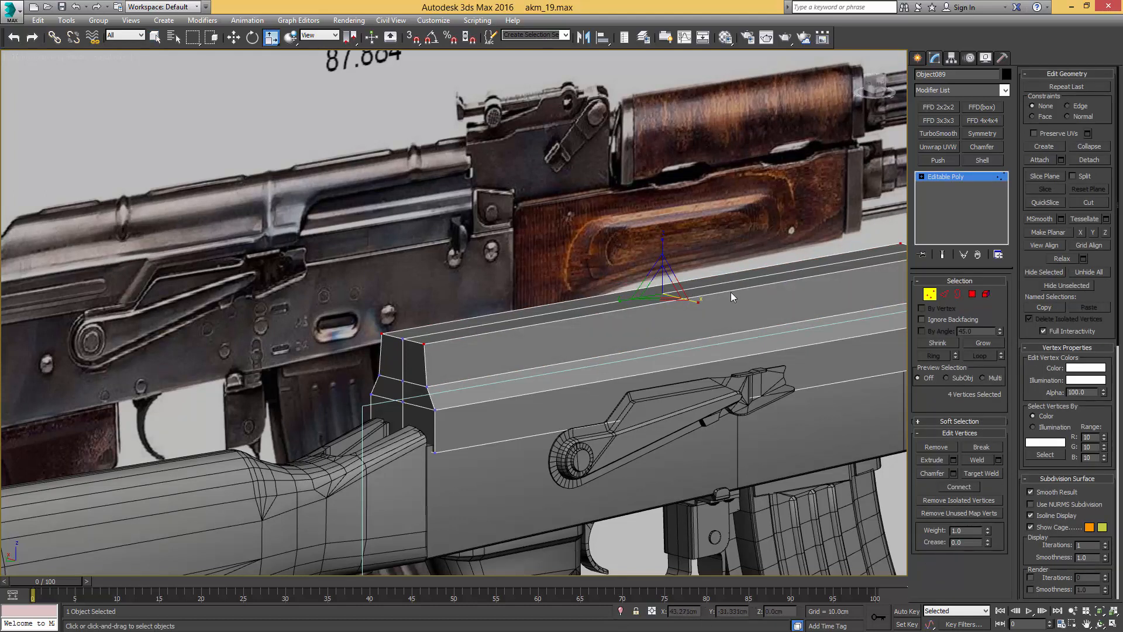
Step: Chamfer the dust cover's two top lengthwise edges with several segments to round the upper profile
key("2")
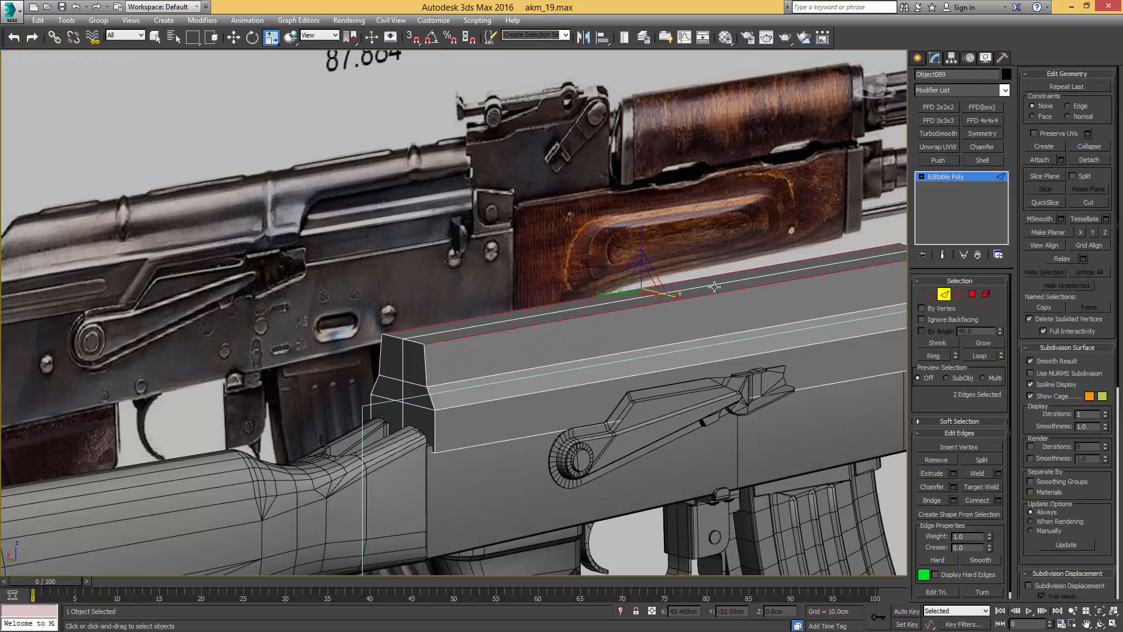
scroll(563, 325, "up", 5)
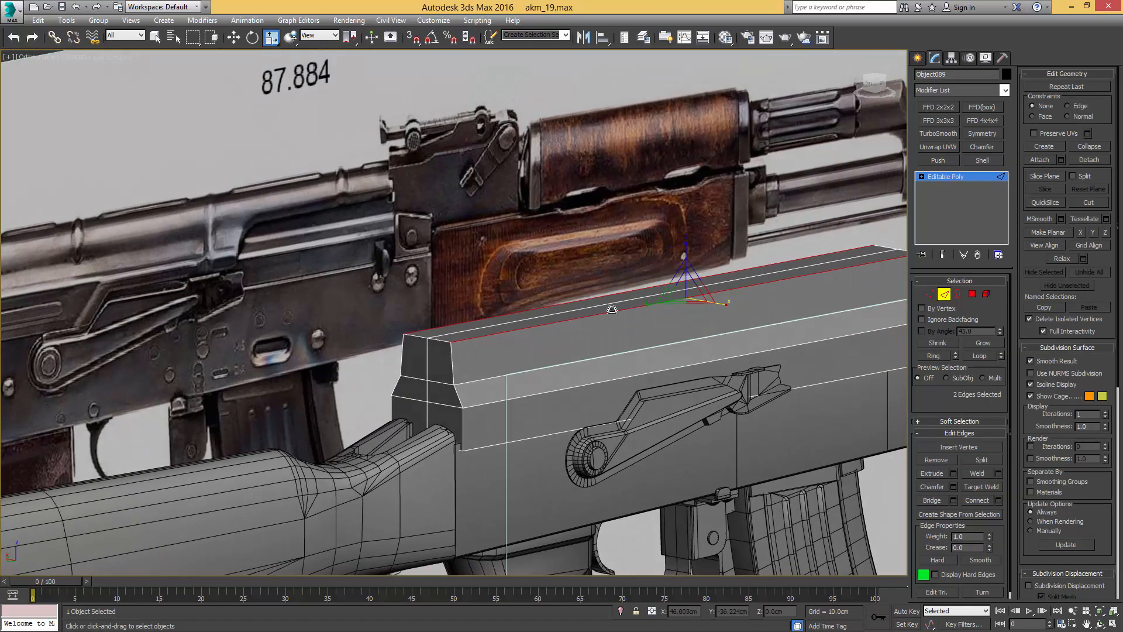
key("ctrl+shift+c")
mouse_move(560, 333)
left_mouse_down()
mouse_move(570, 304)
mouse_move(563, 324)
mouse_move(563, 311)
mouse_move(606, 302)
left_mouse_up()
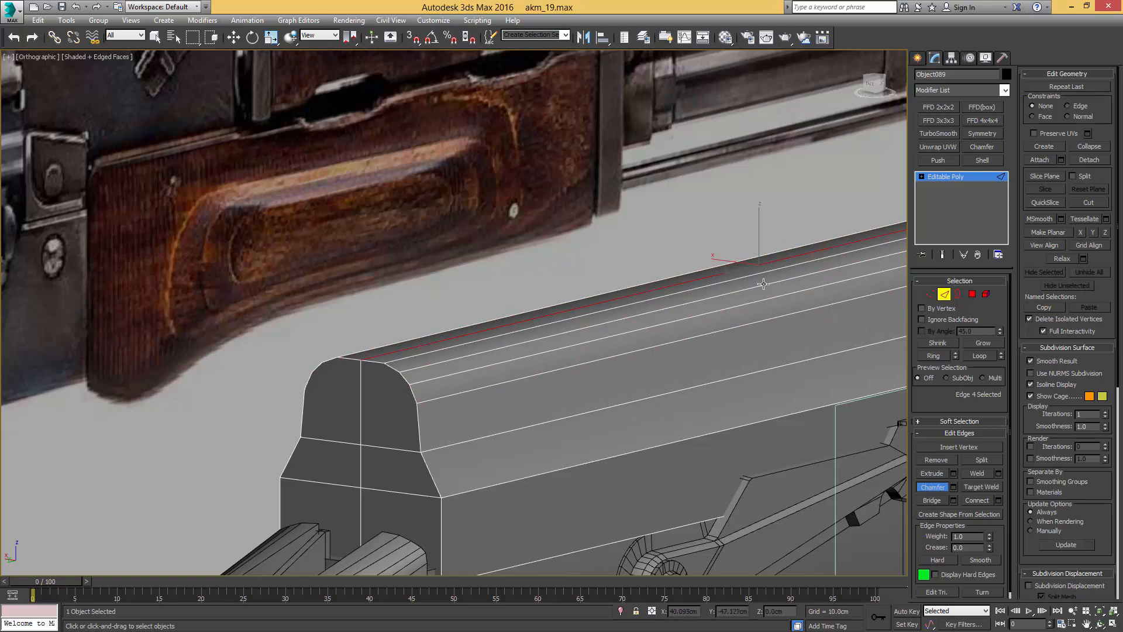
Step: Raise the dust cover's top centre edge slightly in the front view to make the roof gently arched
middle_click_drag(763, 284, 632, 246)
key("w")
key("f")
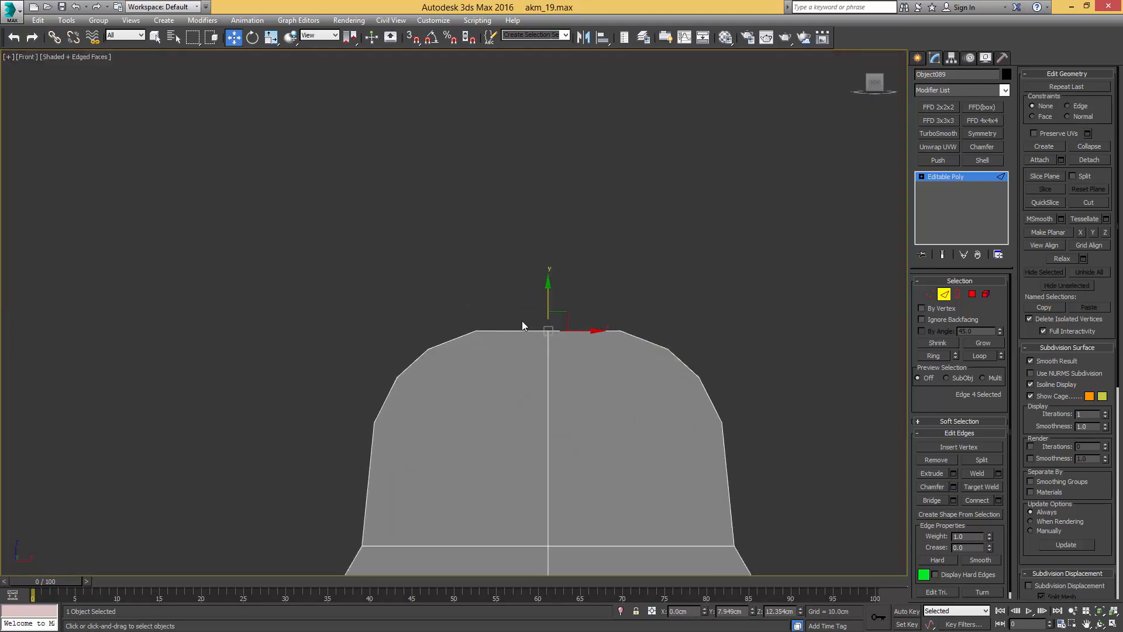
scroll(521, 326, "down", 1)
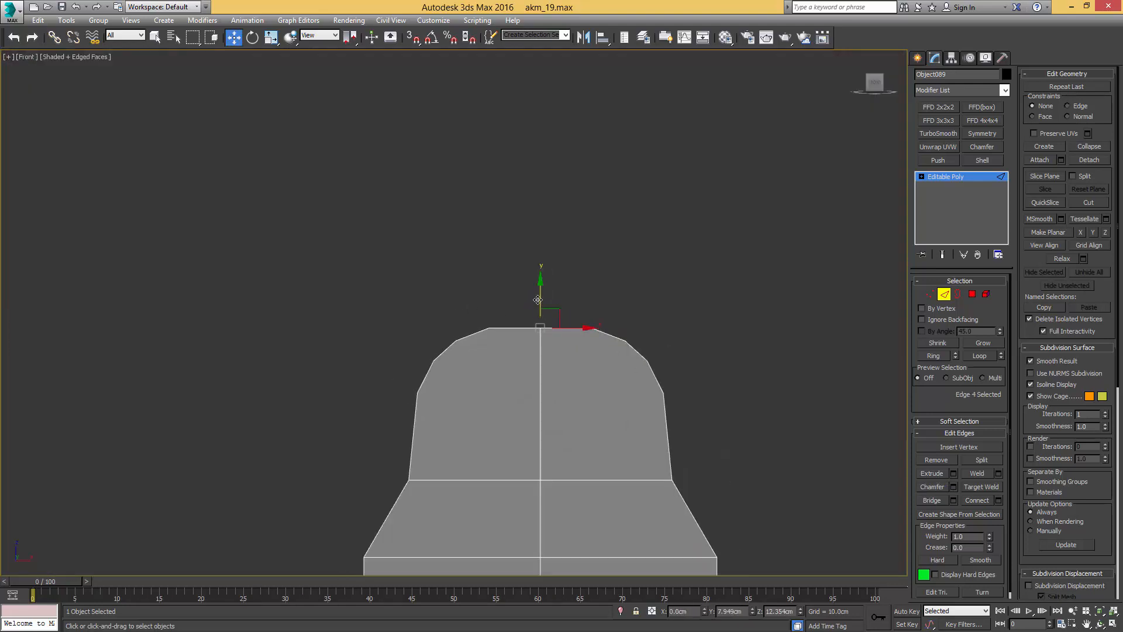
left_click_drag(539, 296, 539, 289)
scroll(540, 288, "down", 4)
middle_click_drag(539, 289, 507, 319, "alt")
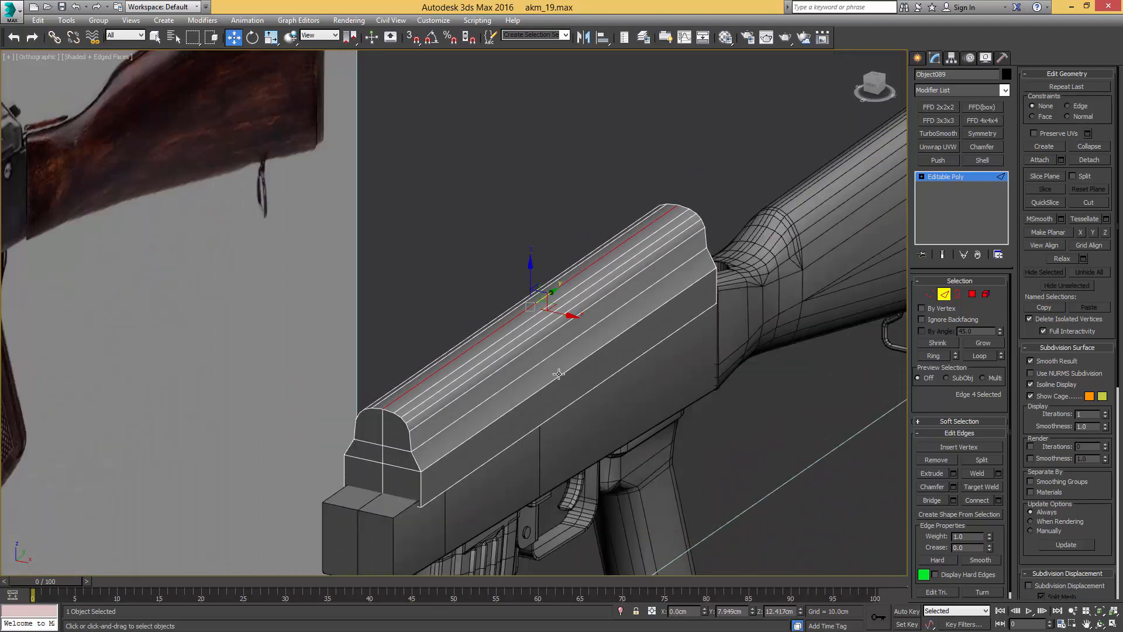
Step: Delete the six polygons closing the dust cover's rear end
middle_click_drag(550, 404, 490, 392, "alt")
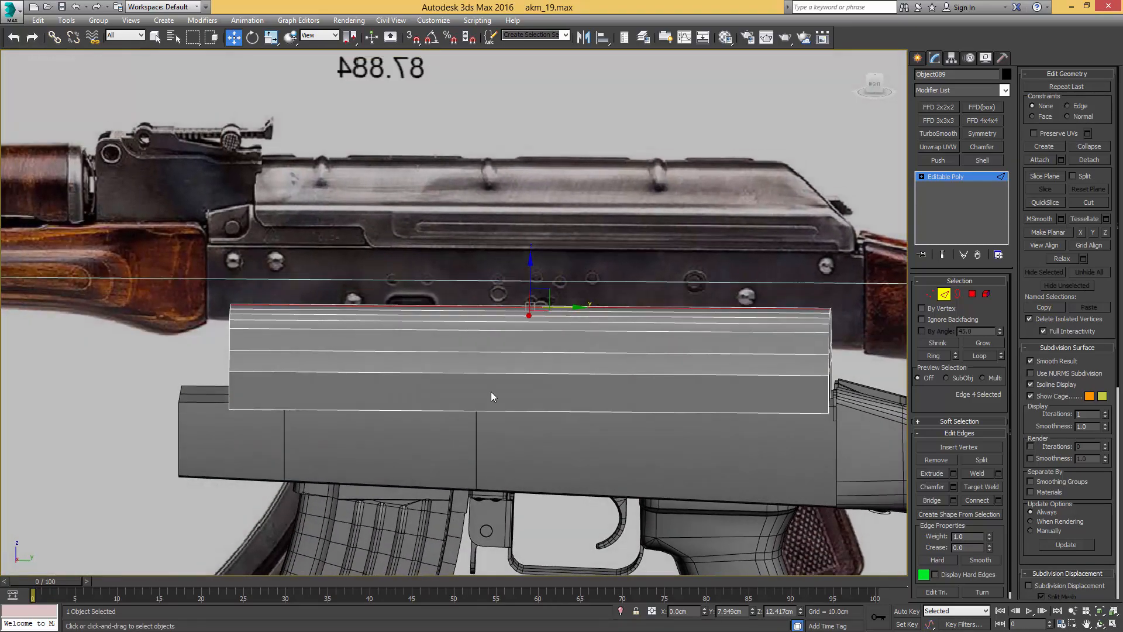
left_click(704, 353)
mouse_move(728, 358)
middle_mouse_down("alt")
mouse_move(684, 359)
mouse_move(721, 346)
middle_mouse_up("alt")
key("4")
key("q")
key("ctrl+a")
left_click_drag(652, 469, 576, 281, "alt")
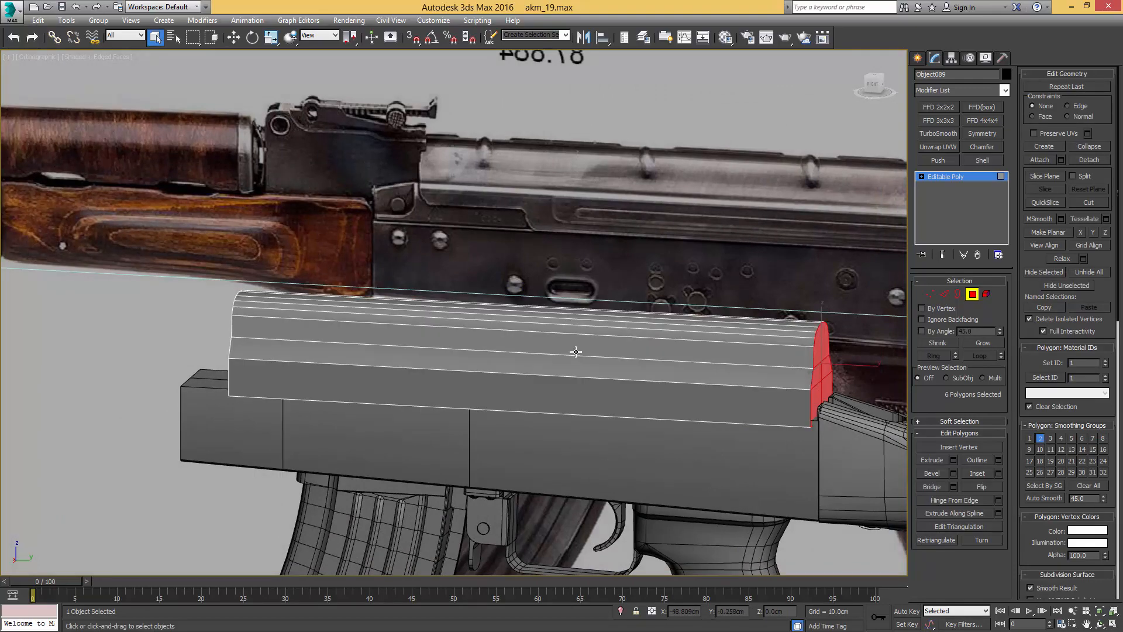
key("Delete")
Step: Delete the polygons closing the dust cover's front end
middle_click_drag(230, 342, 238, 439, "alt")
key("ctrl+a")
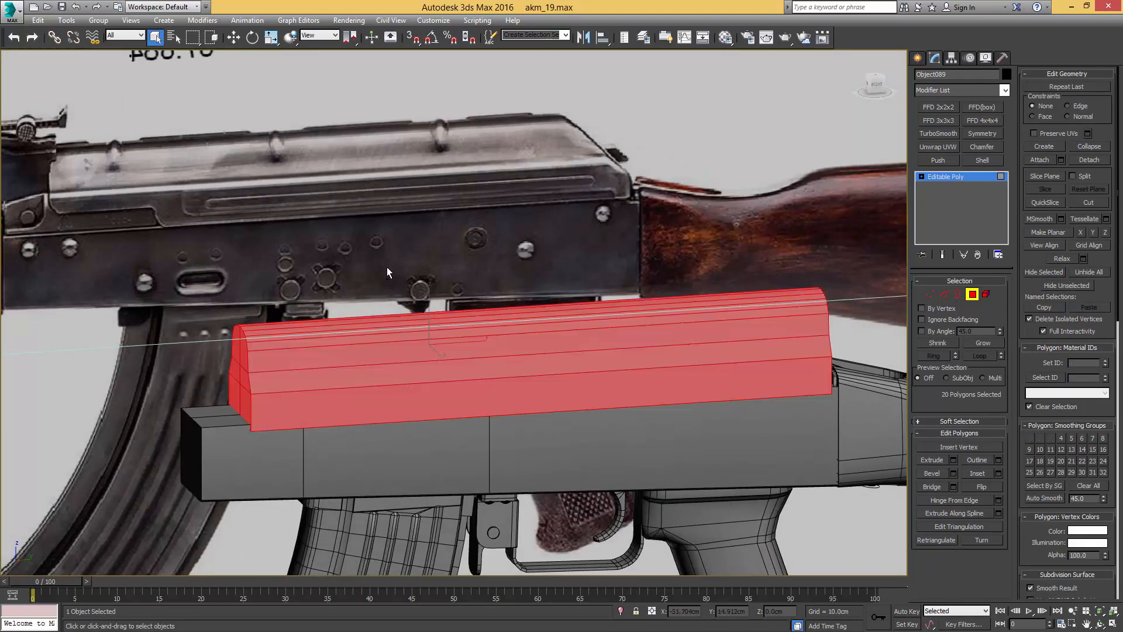
left_click_drag(387, 267, 322, 518, "alt")
key("Delete")
middle_click_drag(541, 429, 514, 421, "alt")
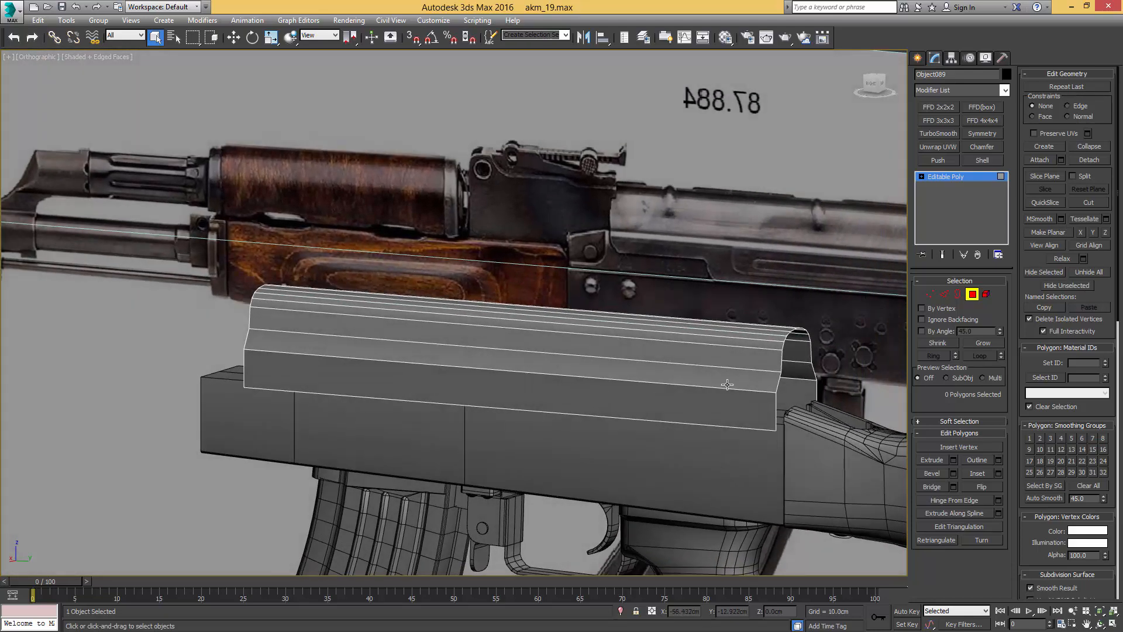
Step: Chamfer the upper crease edges on both sides of the dust cover into narrow pairs of edges
key("2")
double_click(758, 371)
scroll(758, 374, "up", 5)
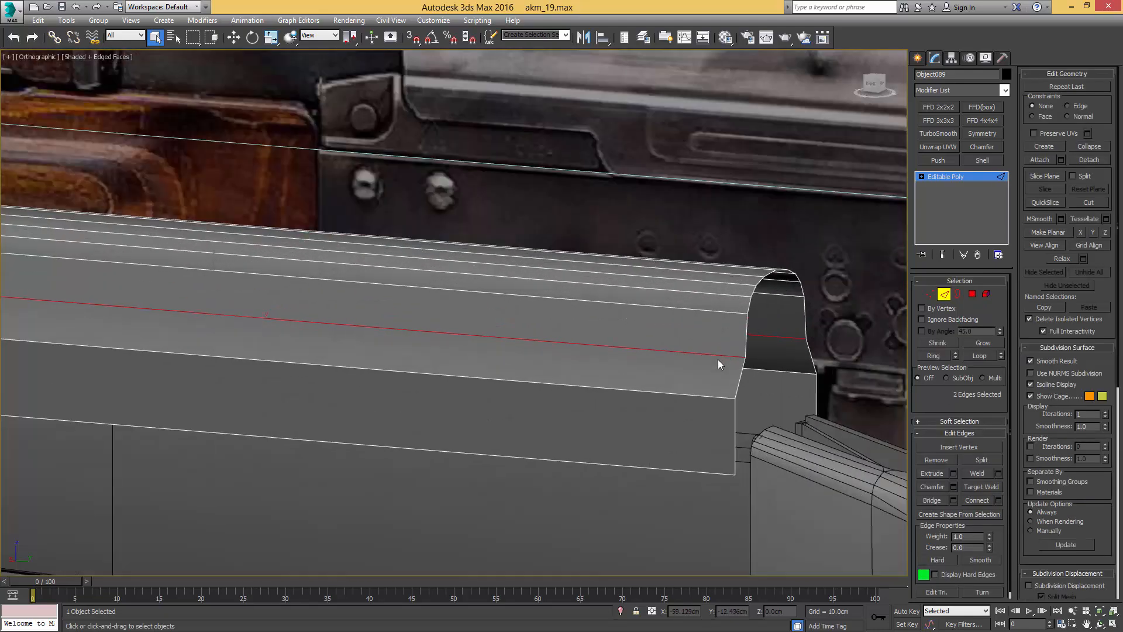
key("ctrl+shift+c")
left_click_drag(733, 358, 734, 350)
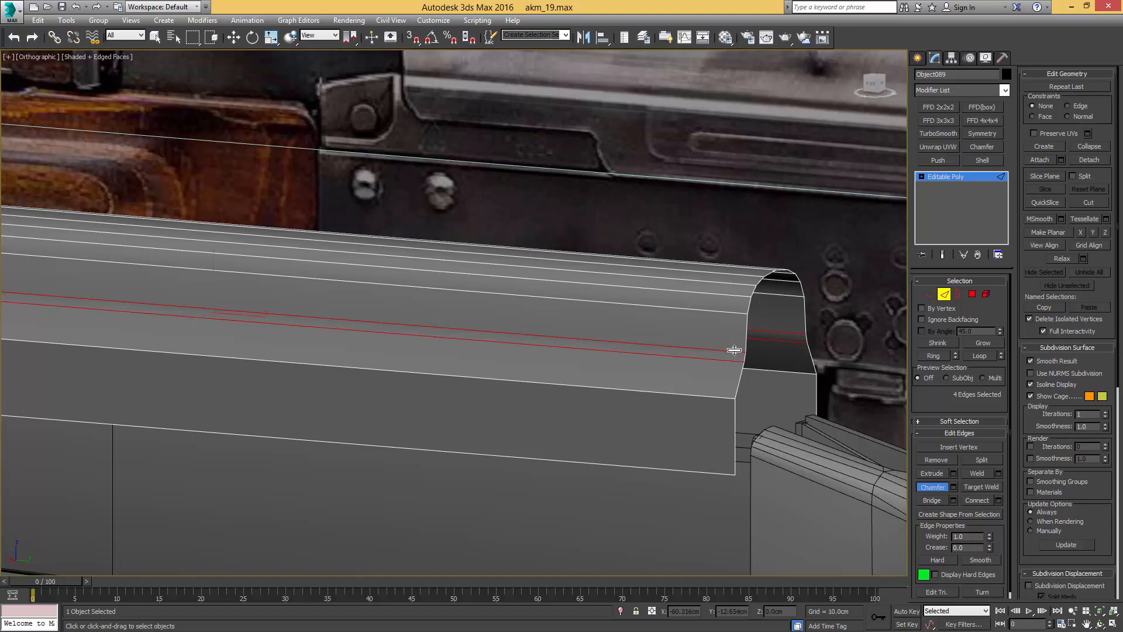
scroll(687, 404, "down", 2)
right_click(688, 404)
Step: Chamfer the lower crease edges on both sides of the dust cover into narrow pairs of edges
left_click(689, 402)
scroll(689, 402, "down", 4)
middle_click_drag(689, 401, 472, 407, "alt")
scroll(532, 404, "up", 5)
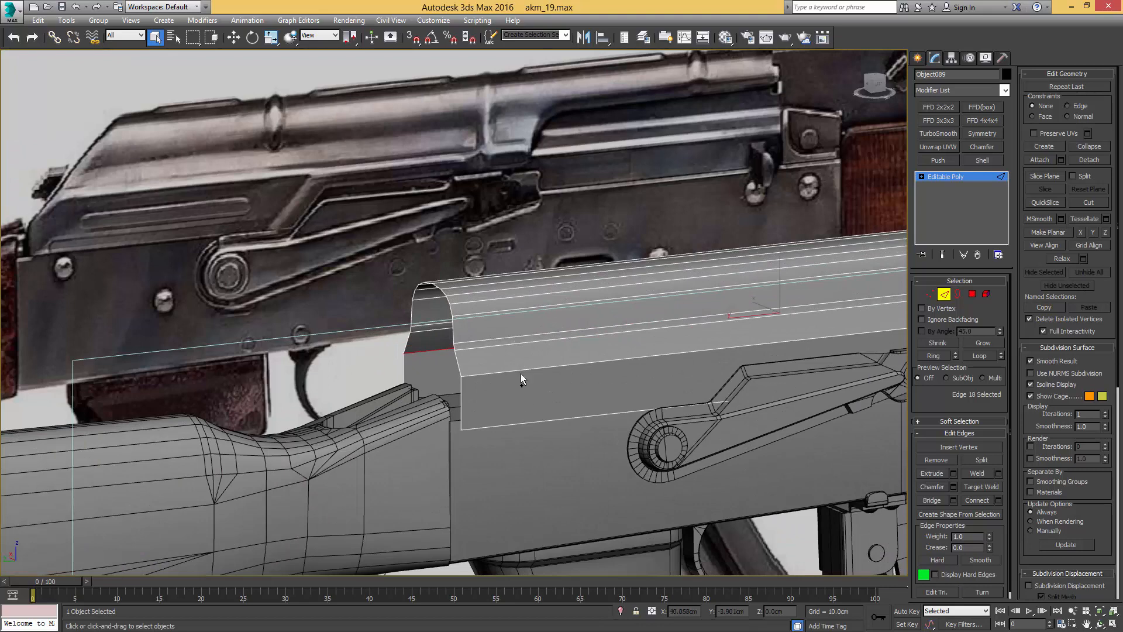
left_click(526, 370, "ctrl")
scroll(649, 338, "up", 1)
middle_click_drag(661, 339, 650, 338, "alt")
key("ctrl+shift+c")
left_click_drag(649, 339, 651, 336)
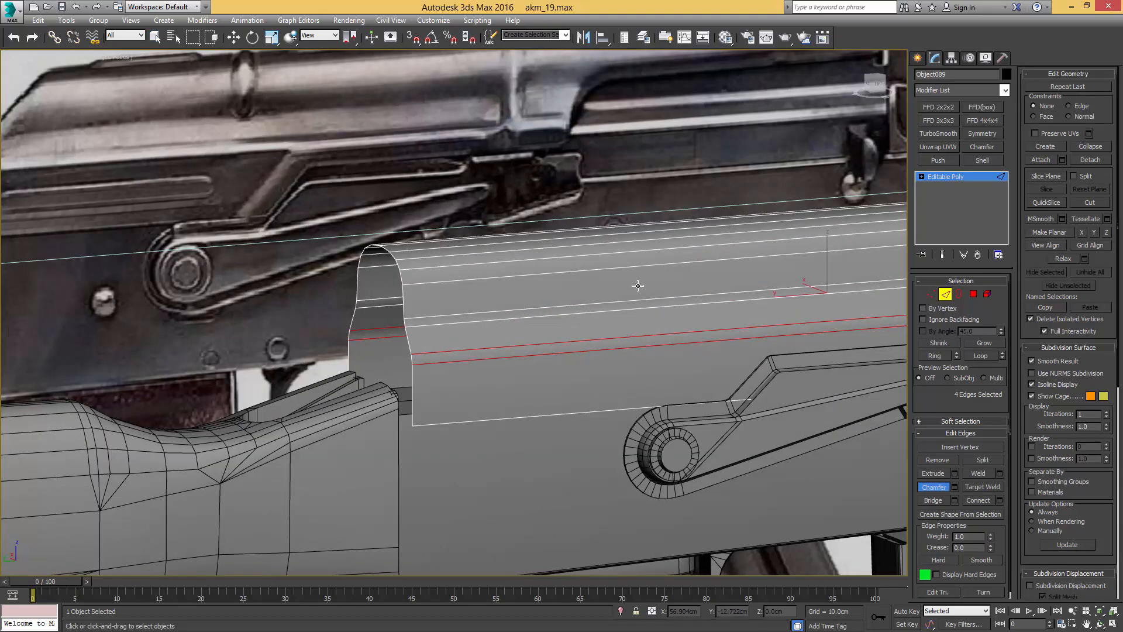
Step: Add a lengthwise edge loop to the dust cover's lower walls and raise it closer to the lower crease in the left view
key("l")
scroll(527, 298, "up", 8)
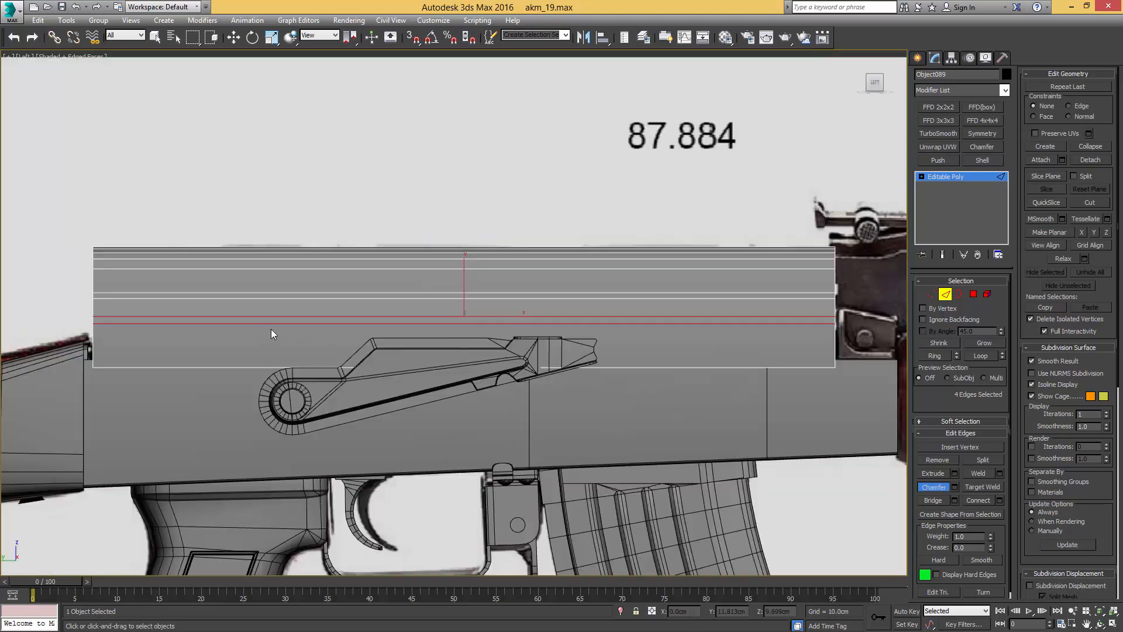
left_click(150, 346)
key("w")
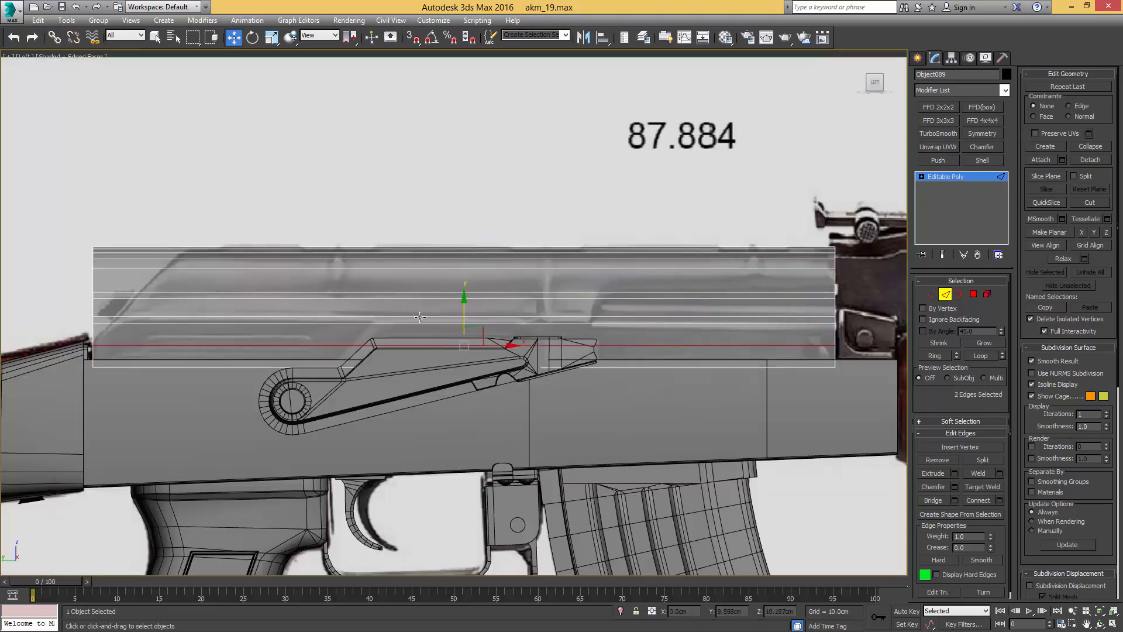
left_click_drag(464, 312, 360, 304)
key("2")
middle_click_drag(367, 303, 414, 312, "alt")
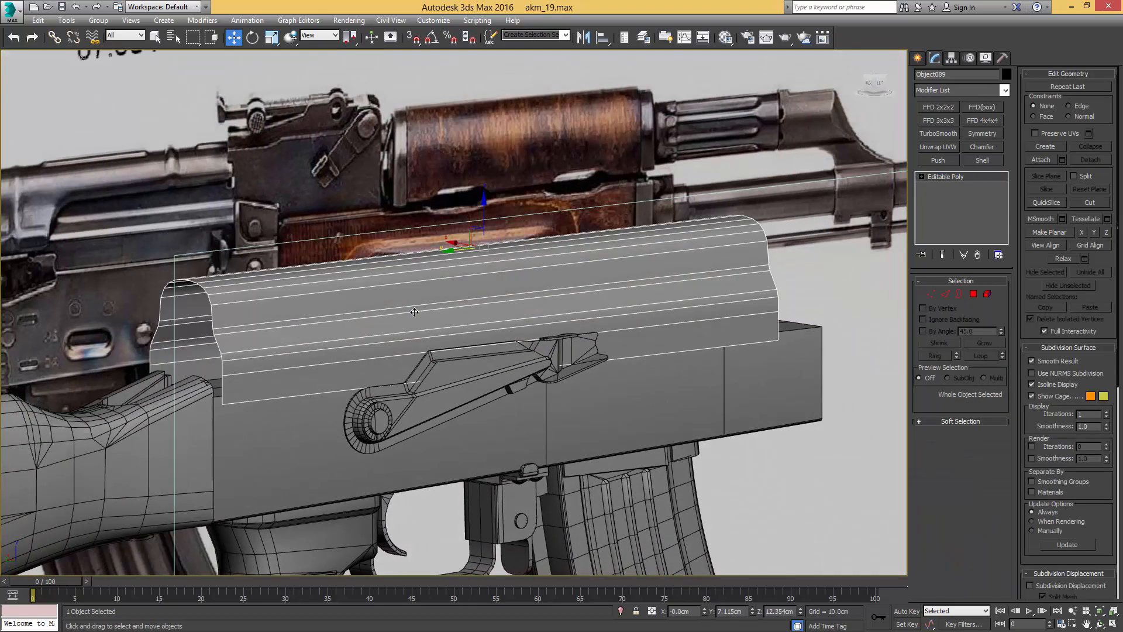
Step: Switch to Windows Photo Viewer to examine the rear end of the AKM top cover photo, and return to 3ds Max
key("alt+Tab")
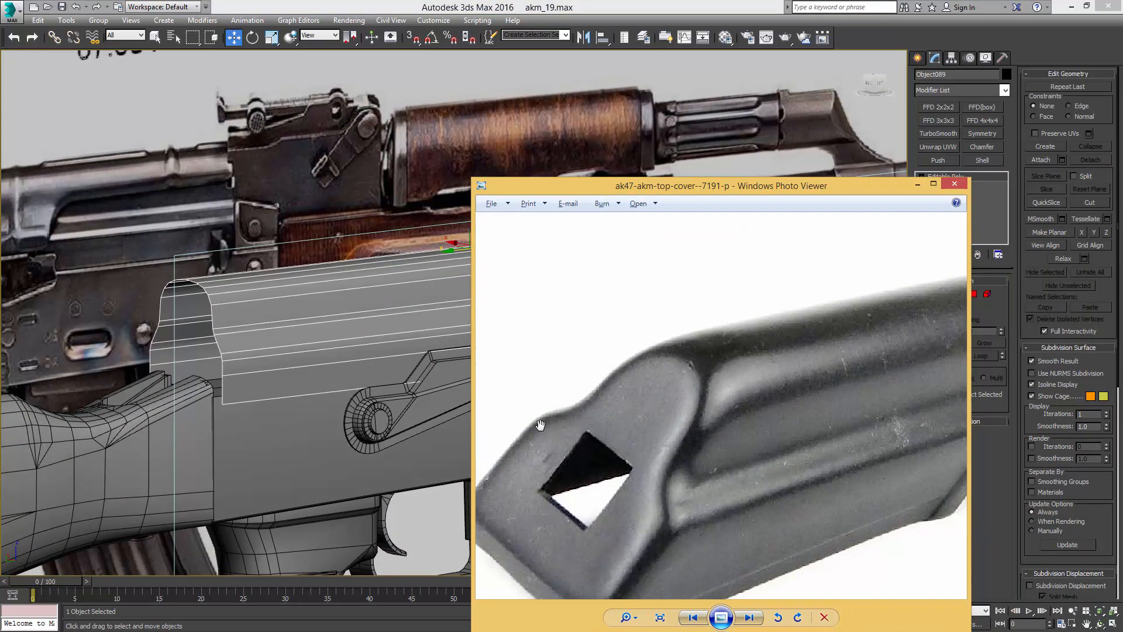
left_click_drag(668, 188, 716, 190)
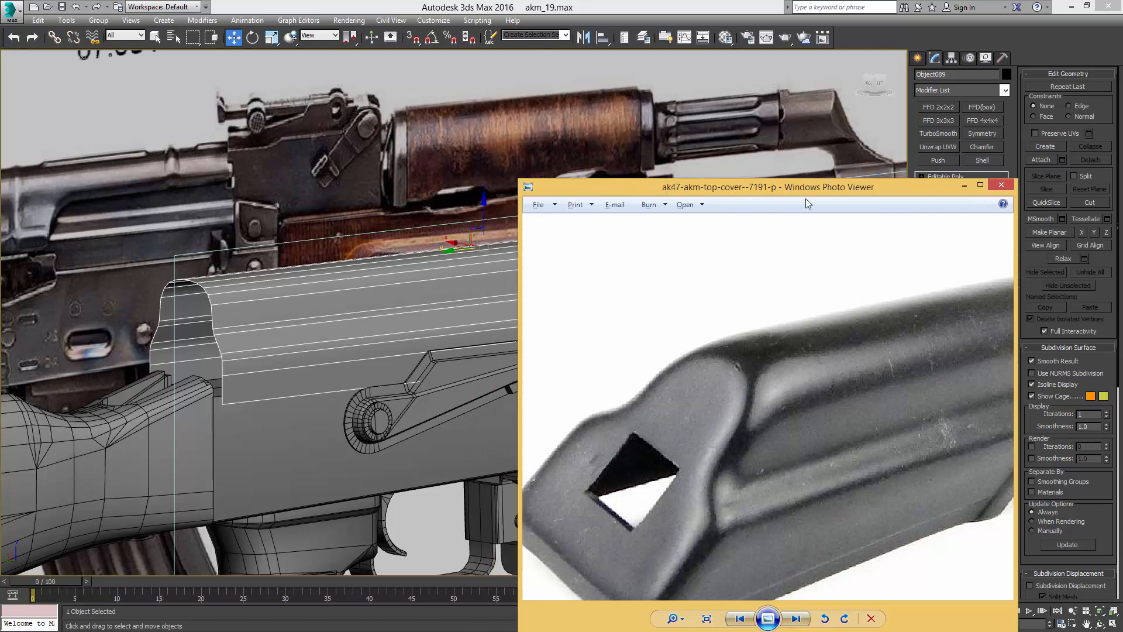
key("alt+Tab")
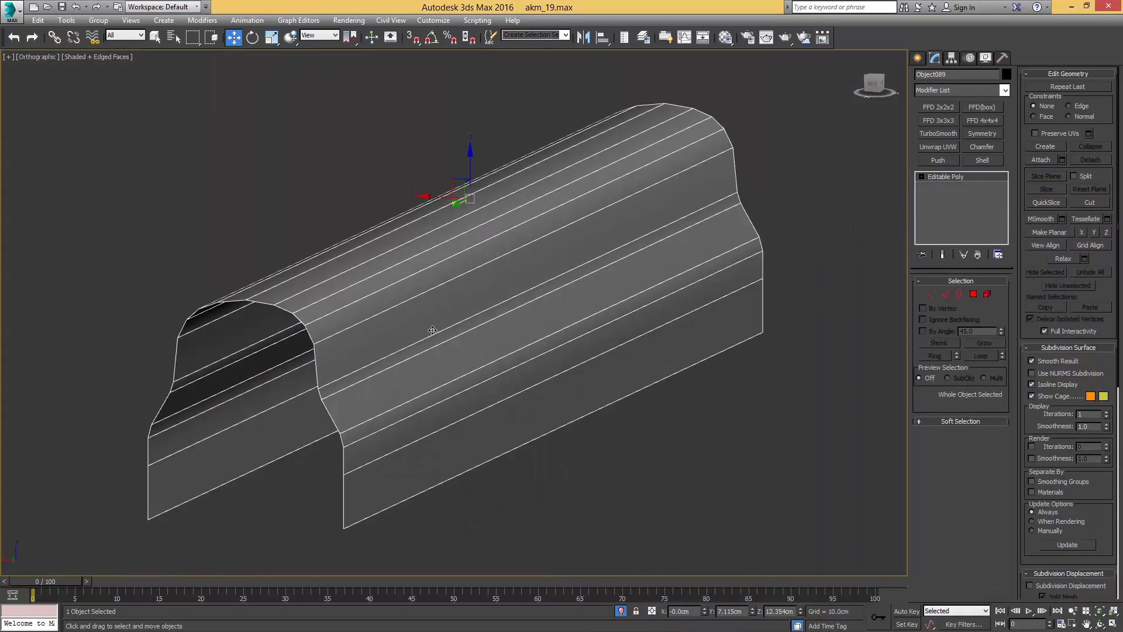
Step: Apply an FFD 2x2x2 modifier to the dust cover's upper vertices in the back view and scale its top control points narrower
key("k")
key("1")
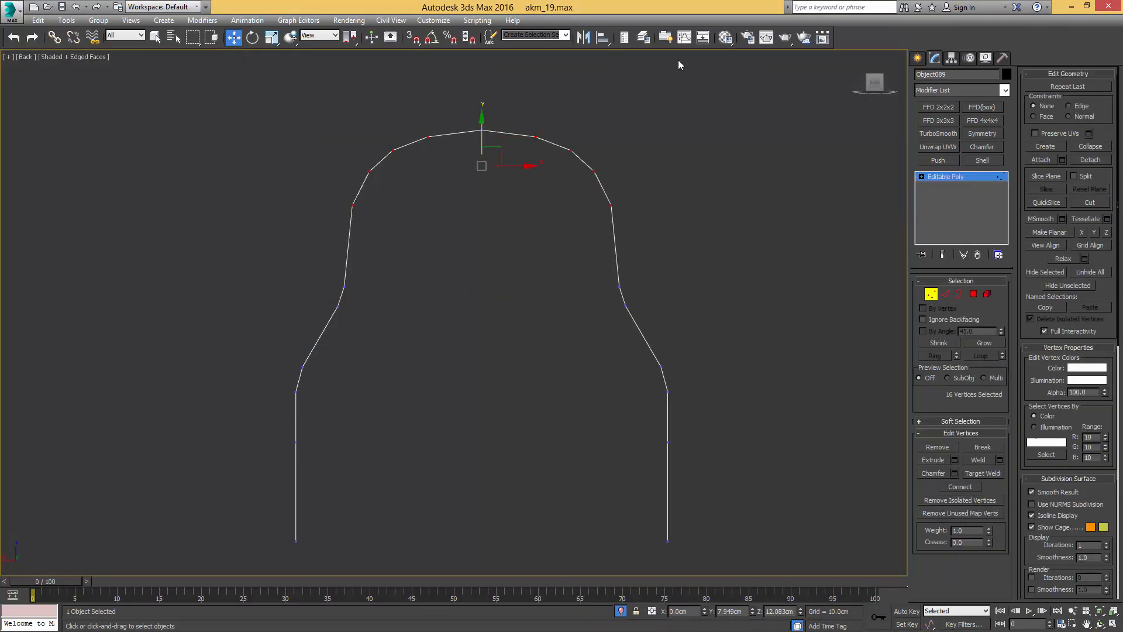
left_click_drag(254, 329, 254, 328)
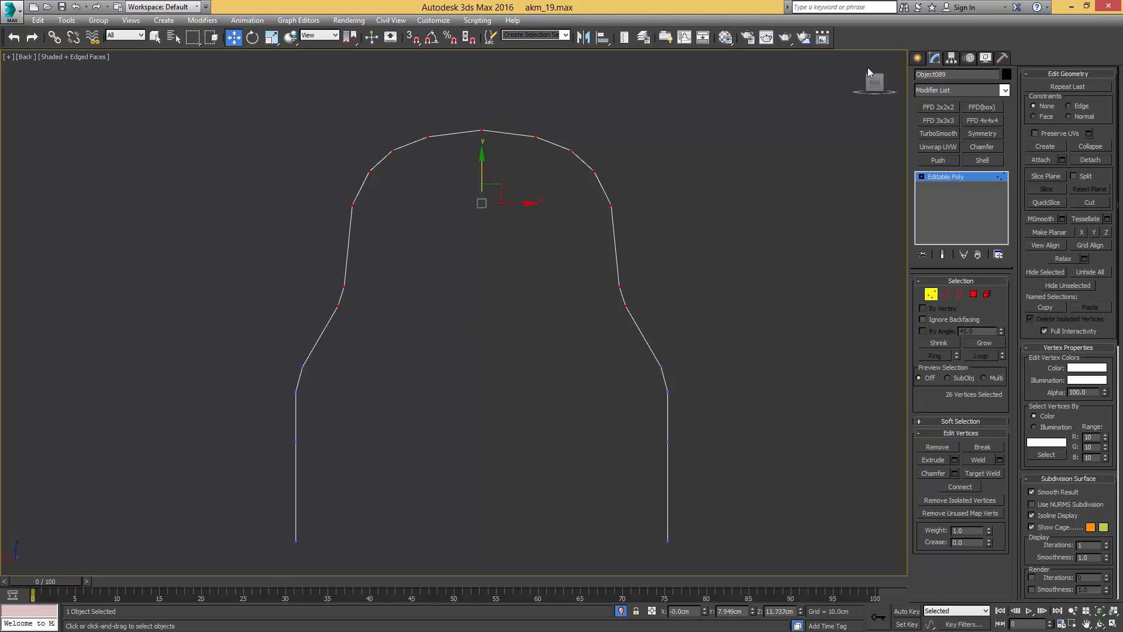
left_click(939, 107)
key("r")
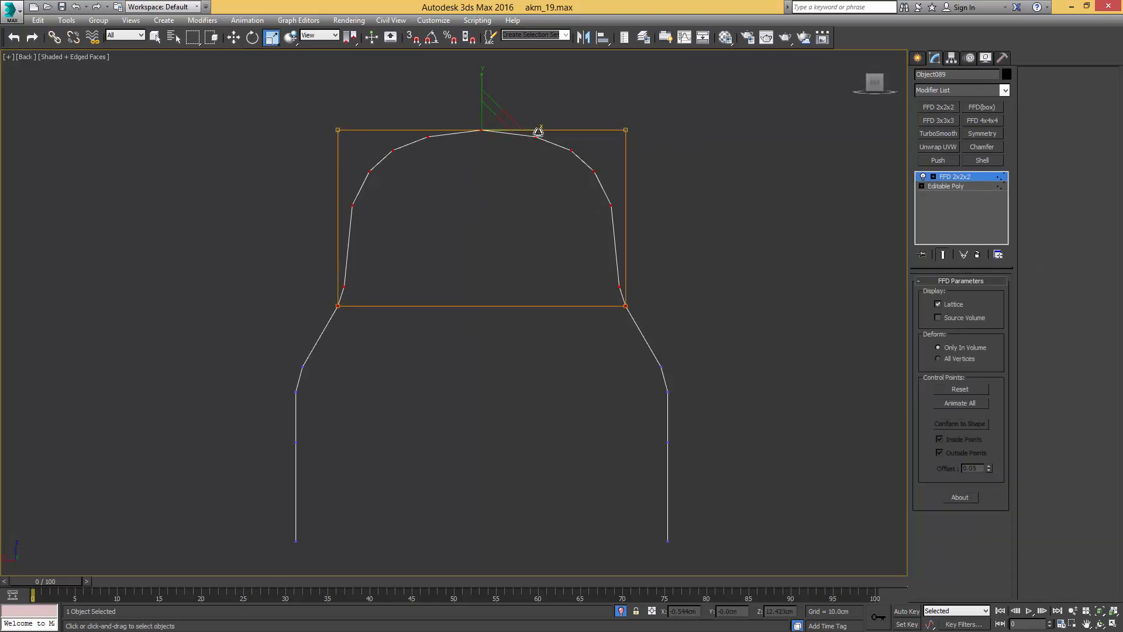
left_click_drag(534, 127, 528, 121)
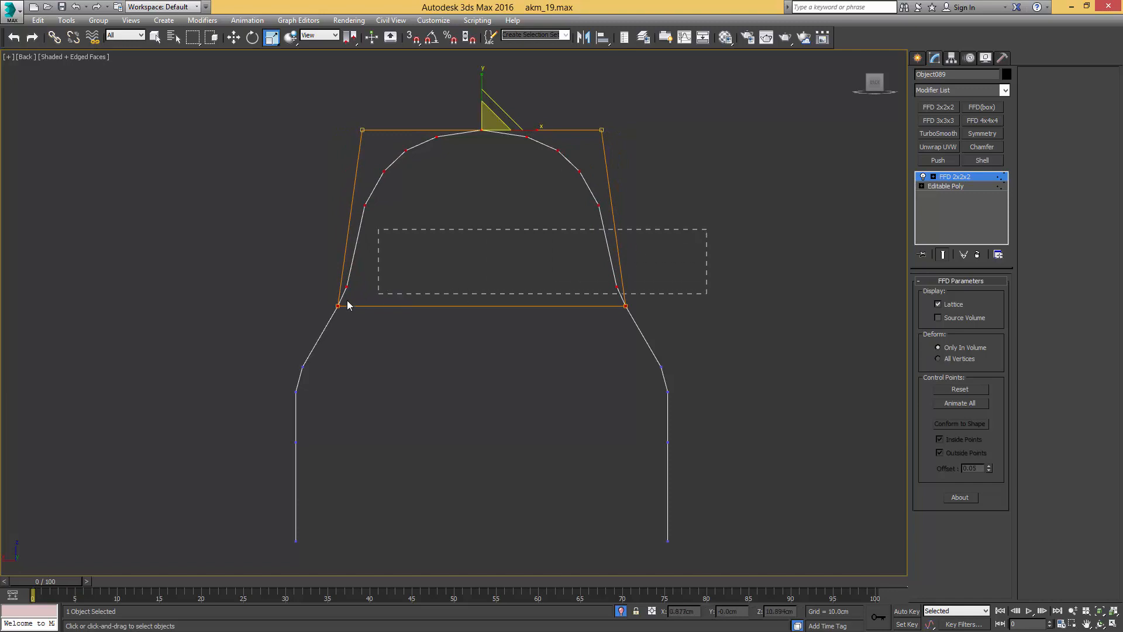
Step: Scale the FFD lattice's bottom control points slightly narrower and collapse the modifier into the editable poly
left_click_drag(348, 305, 345, 307)
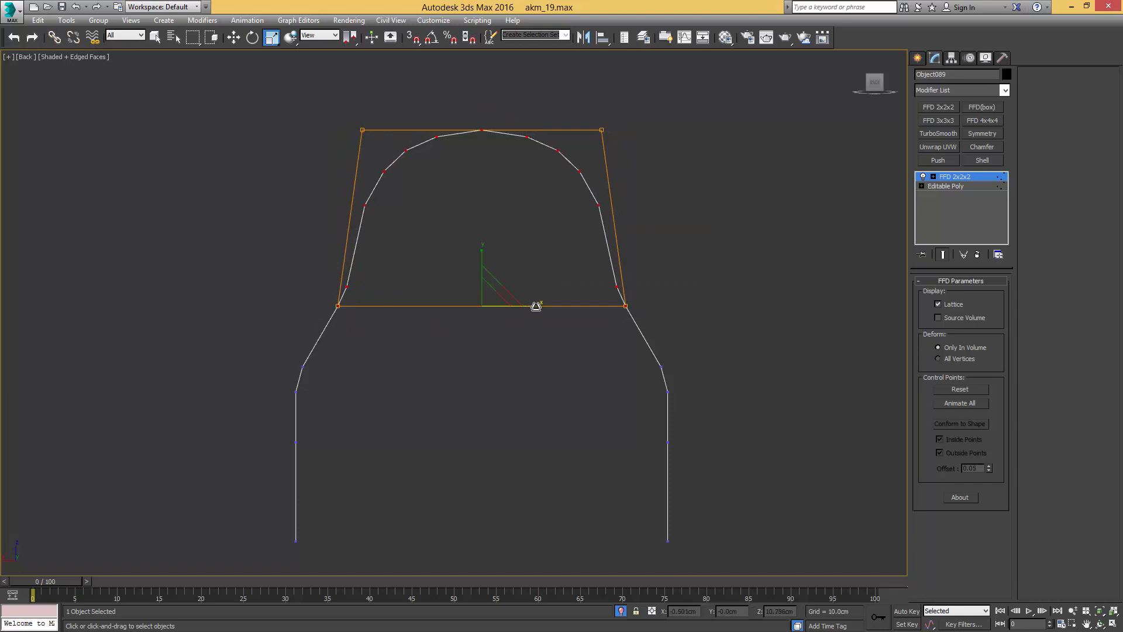
left_click_drag(536, 306, 534, 305)
right_click(956, 177)
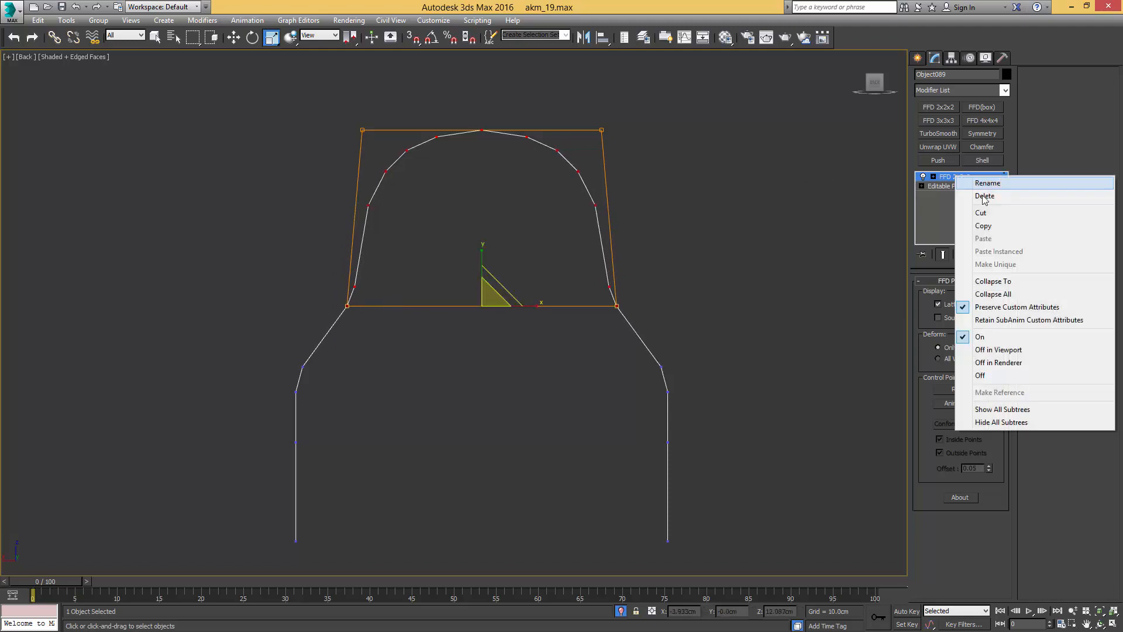
left_click(1005, 284)
Step: Connect the lengthwise edges with a crosswise loop and move it close to the cover's rear end in the left view
key("l")
scroll(376, 219, "up", 5)
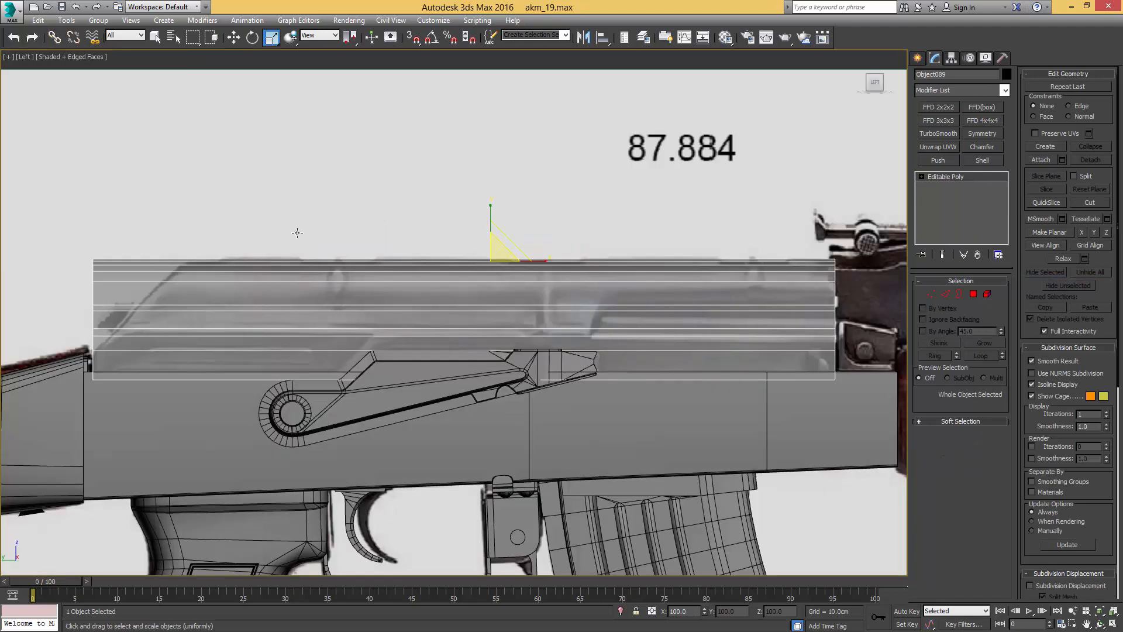
key("2")
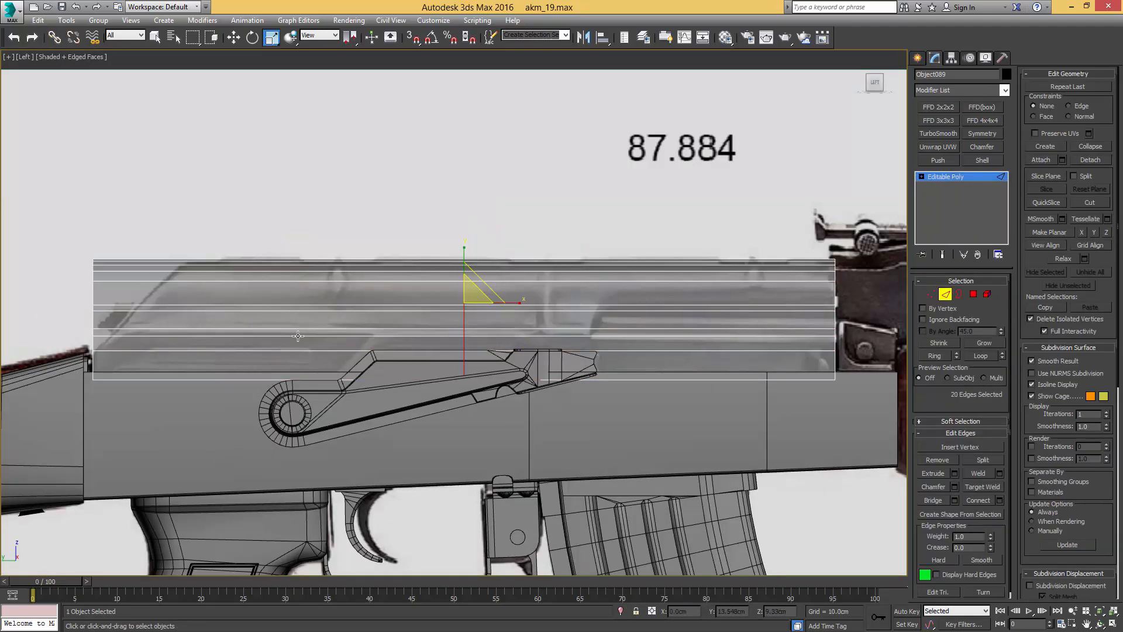
key("w")
left_click_drag(501, 302, 151, 292)
middle_click_drag(107, 300, 260, 276)
scroll(255, 276, "up", 2)
Step: Slant the upper rear polygons with an FFD 2x2x2 modifier to follow the reference's sloped end, and collapse the modifier
key("4")
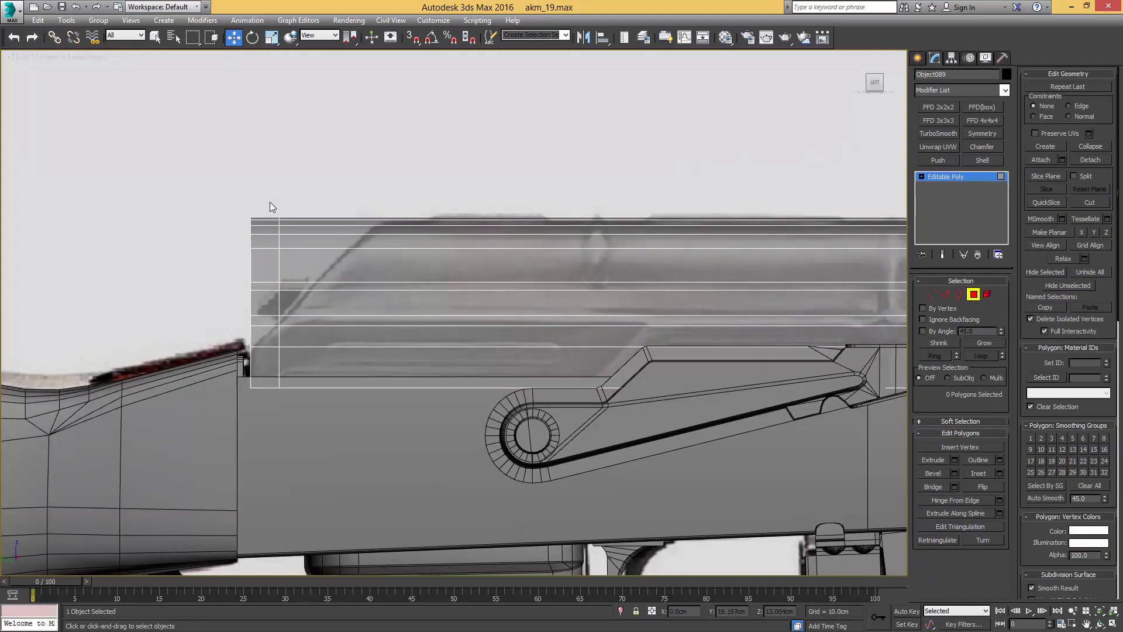
left_click_drag(264, 333, 264, 332)
left_click(936, 106)
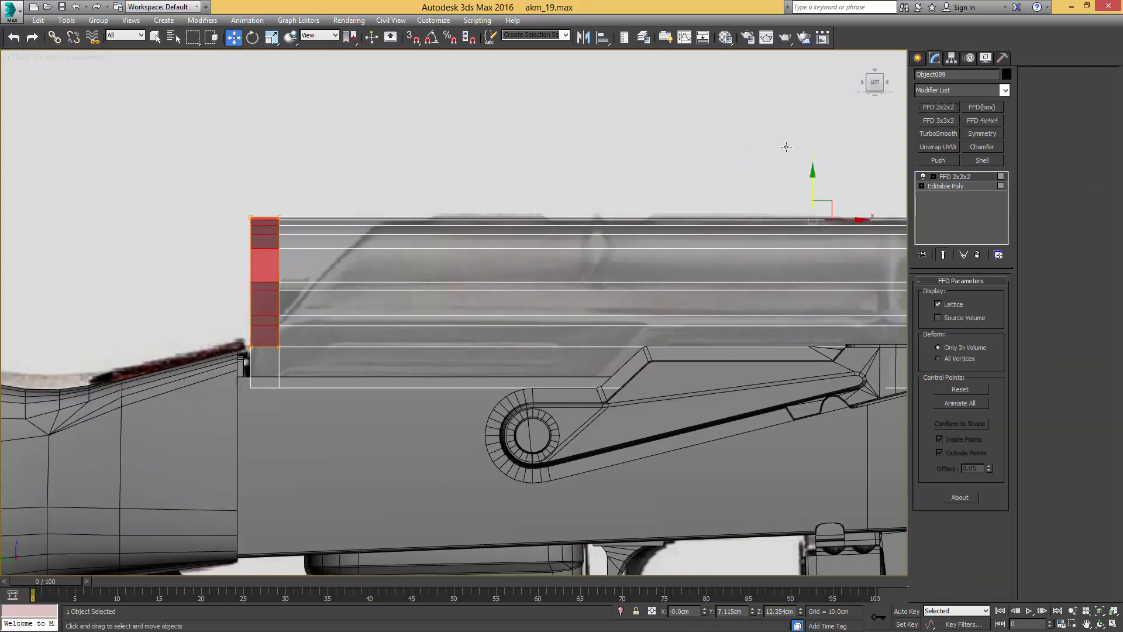
left_click_drag(301, 217, 429, 227)
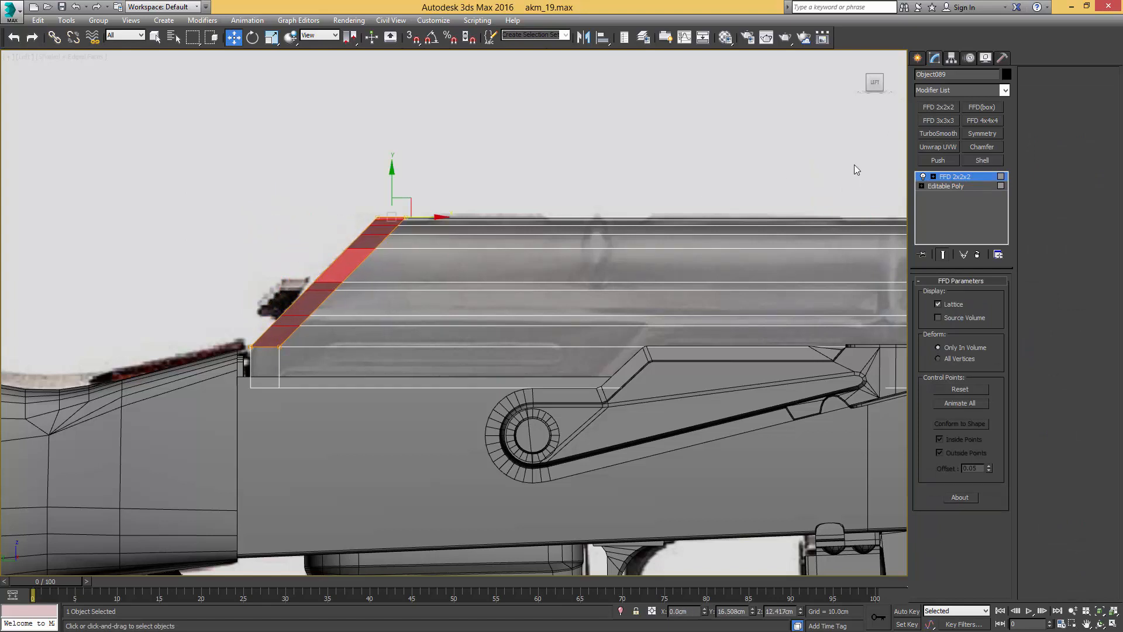
right_click(971, 187)
left_click(1002, 287)
Step: Chamfer the lengthwise edges at the base of the sloped rear end on both sides into narrow pairs
key("2")
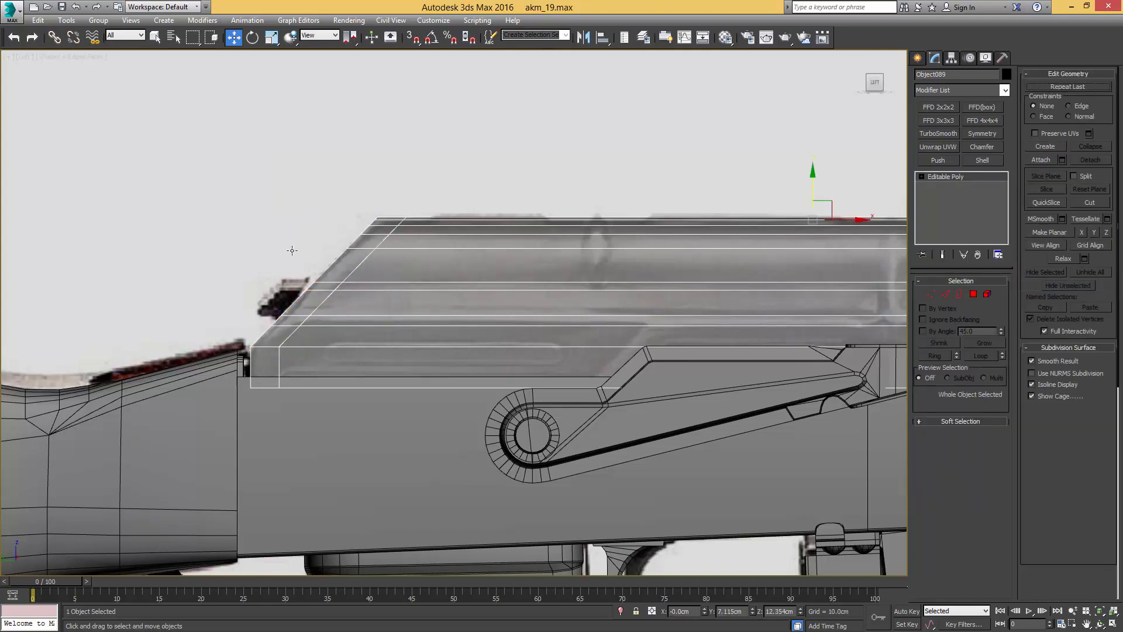
left_click(330, 346)
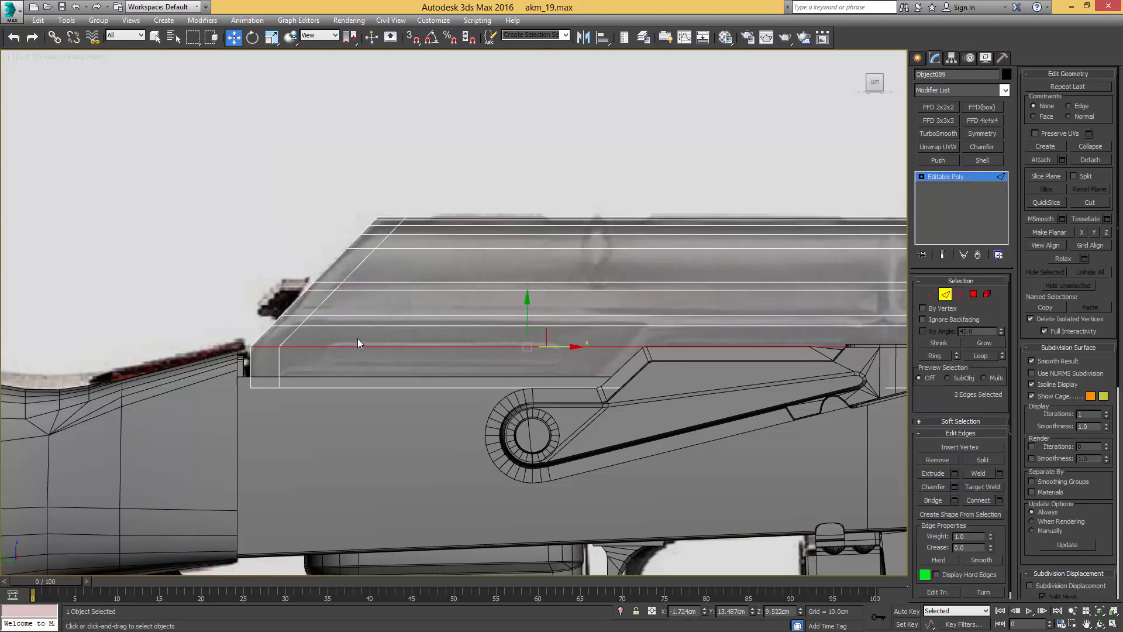
left_click_drag(357, 338, 345, 354)
left_click_drag(270, 338, 263, 354, "ctrl")
key("ctrl+shift+c")
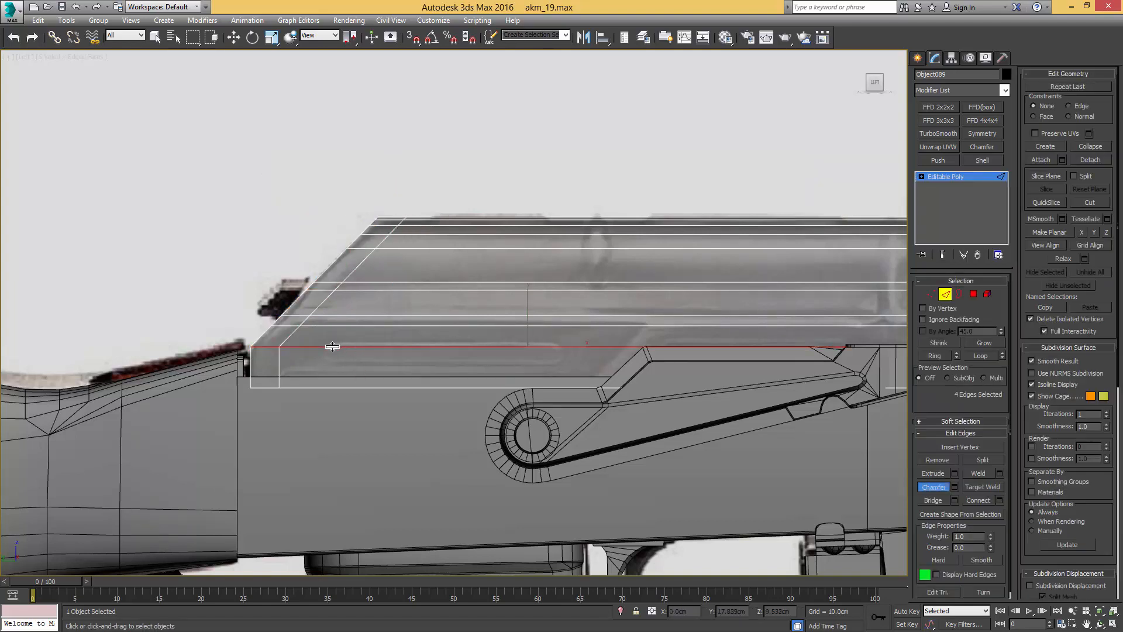
left_click_drag(332, 346, 336, 341)
key("q")
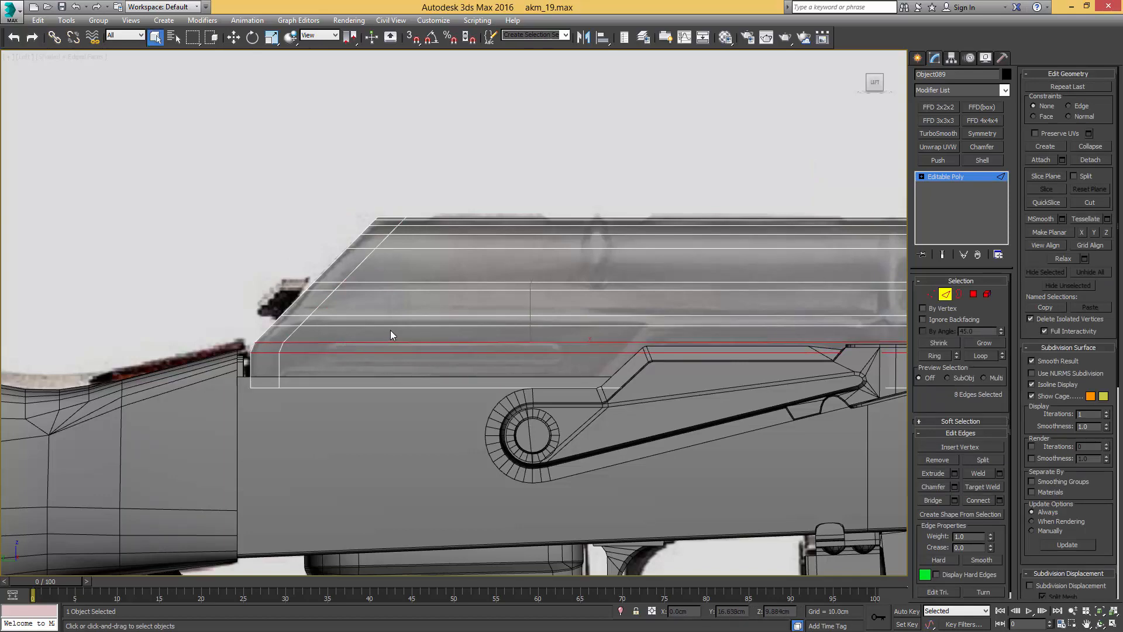
Step: Bridge the two lower vertical edges across the cover's open rear end
middle_click_drag(389, 328, 321, 375, "alt")
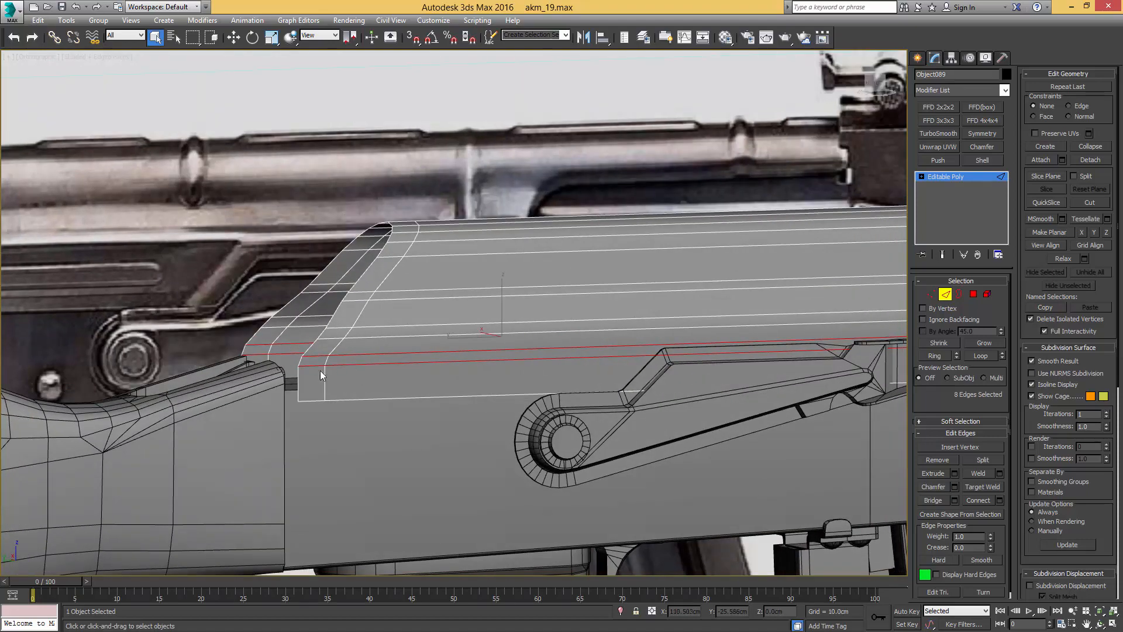
left_click(300, 383)
left_click(241, 368, "ctrl")
scroll(457, 383, "down", 3)
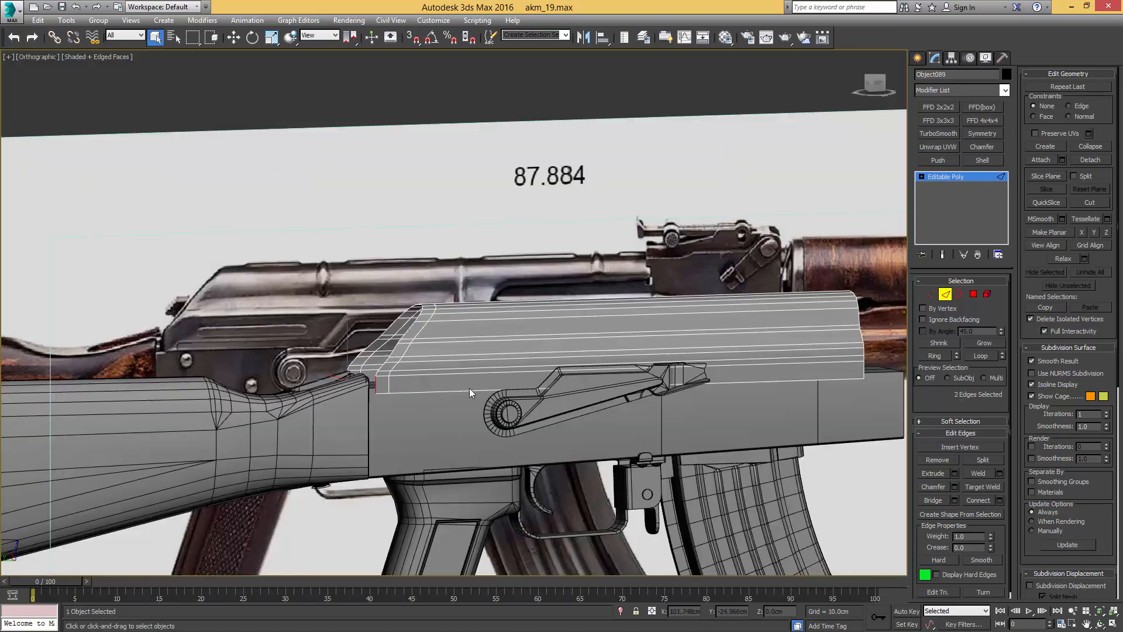
middle_click_drag(469, 388, 280, 377, "alt")
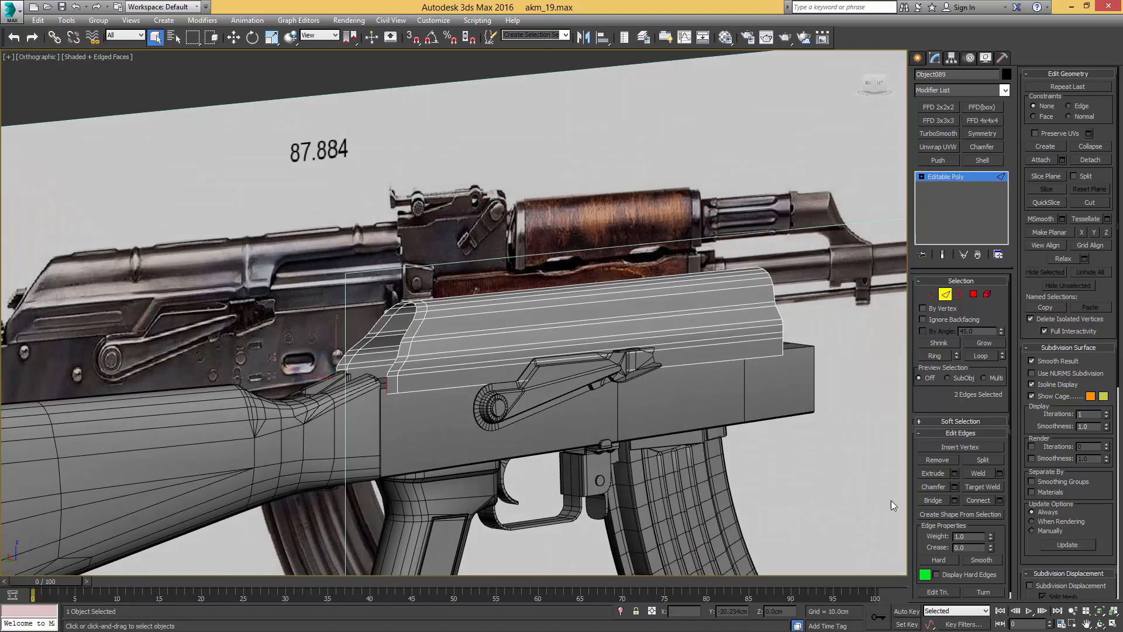
middle_click_drag(446, 372, 532, 346)
scroll(486, 335, "up", 3)
Step: Cap the remaining open border at the cover's sloped rear end
key("3")
key("a")
left_click(485, 337)
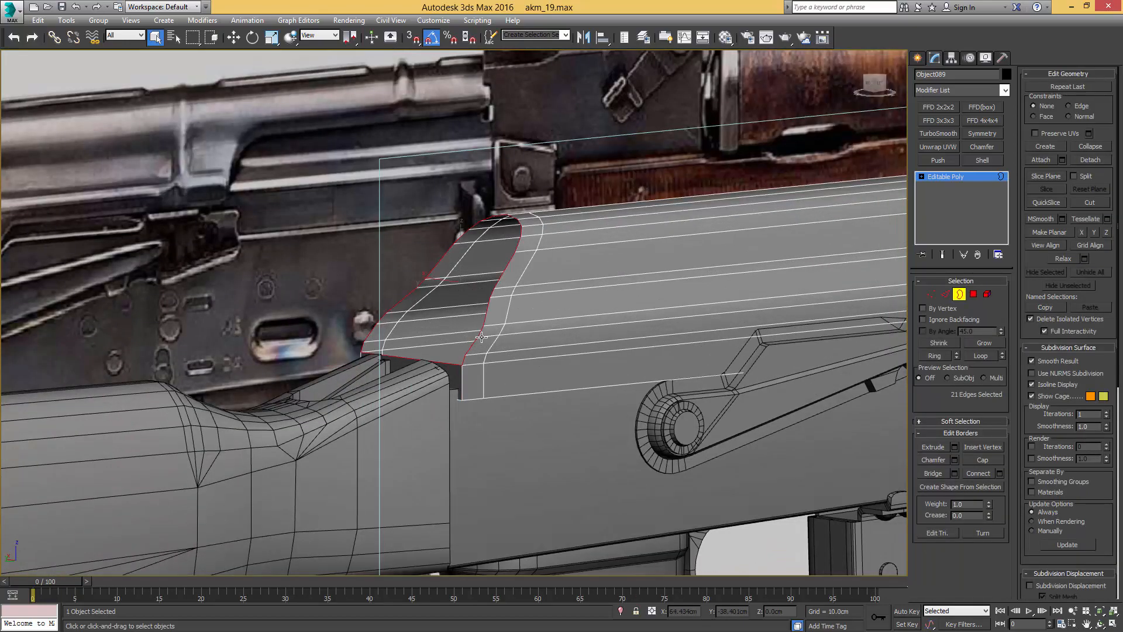
key("alt+p")
scroll(486, 337, "down", 3)
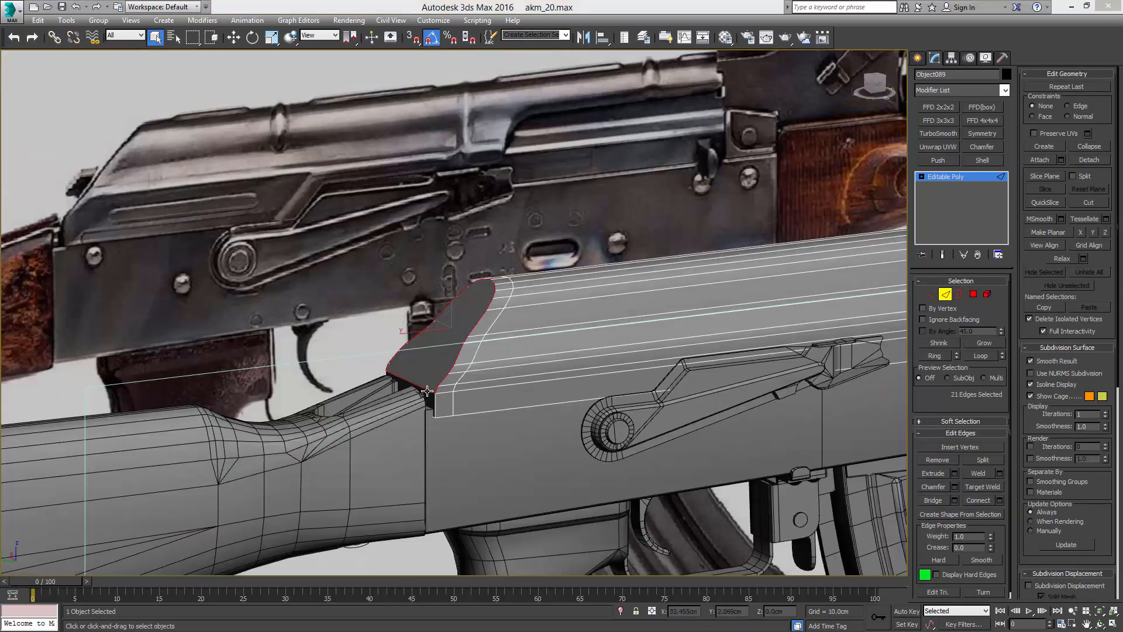
Step: Inset the two rear end polygons slightly and move them about 0.145 cm backward to form a beveled rim
key("4")
left_click(428, 381)
left_click(417, 394, "ctrl")
scroll(429, 381, "up", 3)
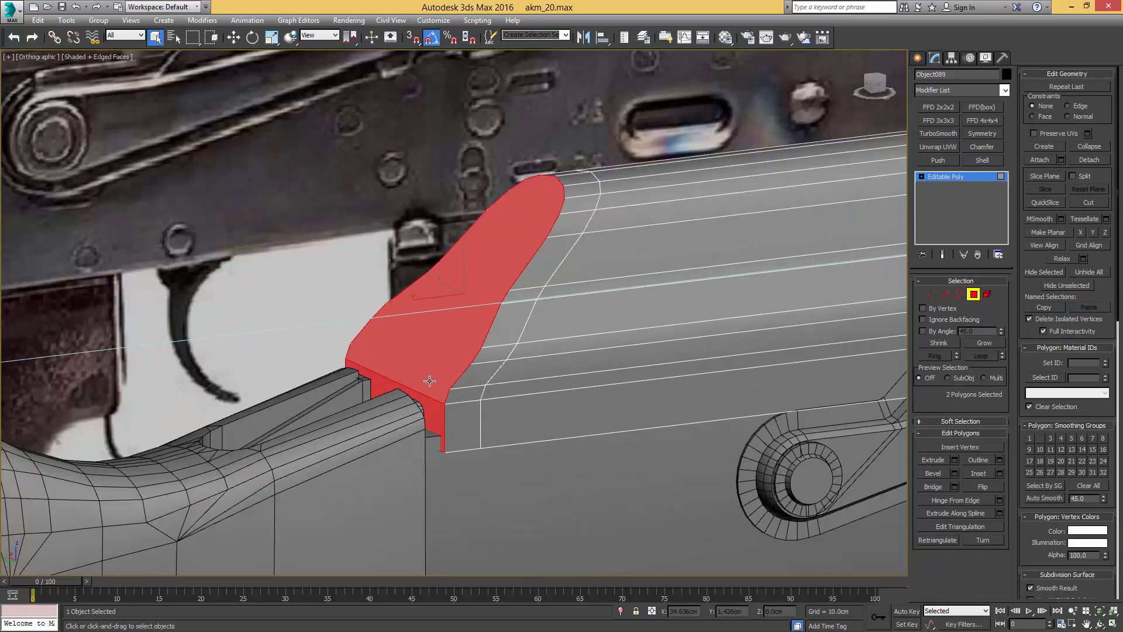
key("i")
left_click_drag(449, 351, 447, 358)
key("w")
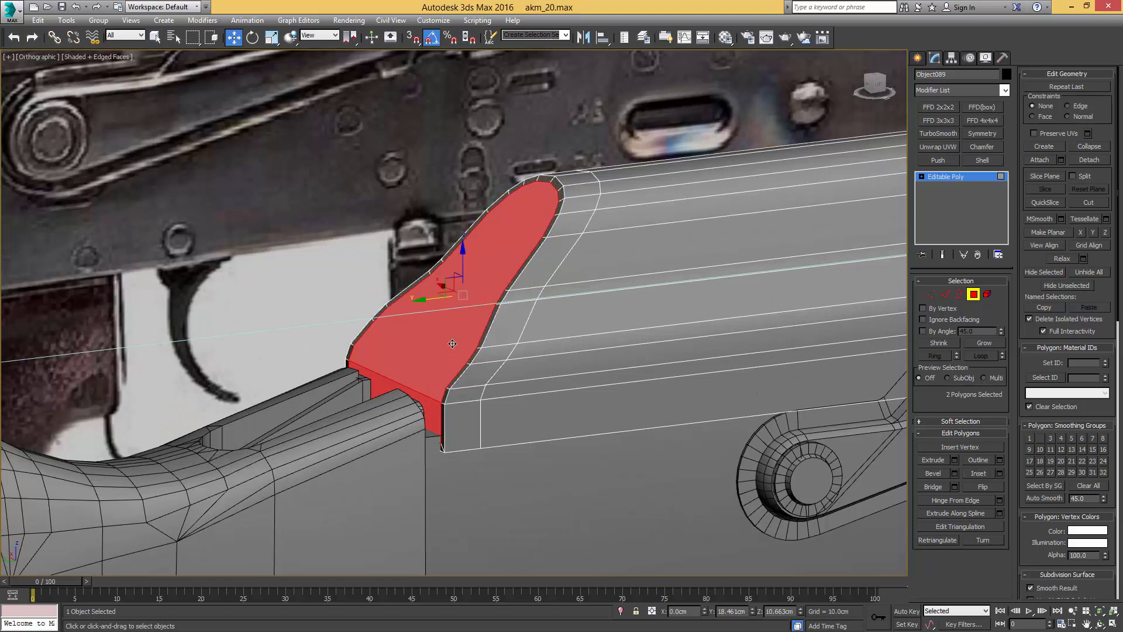
left_click_drag(435, 299, 427, 298)
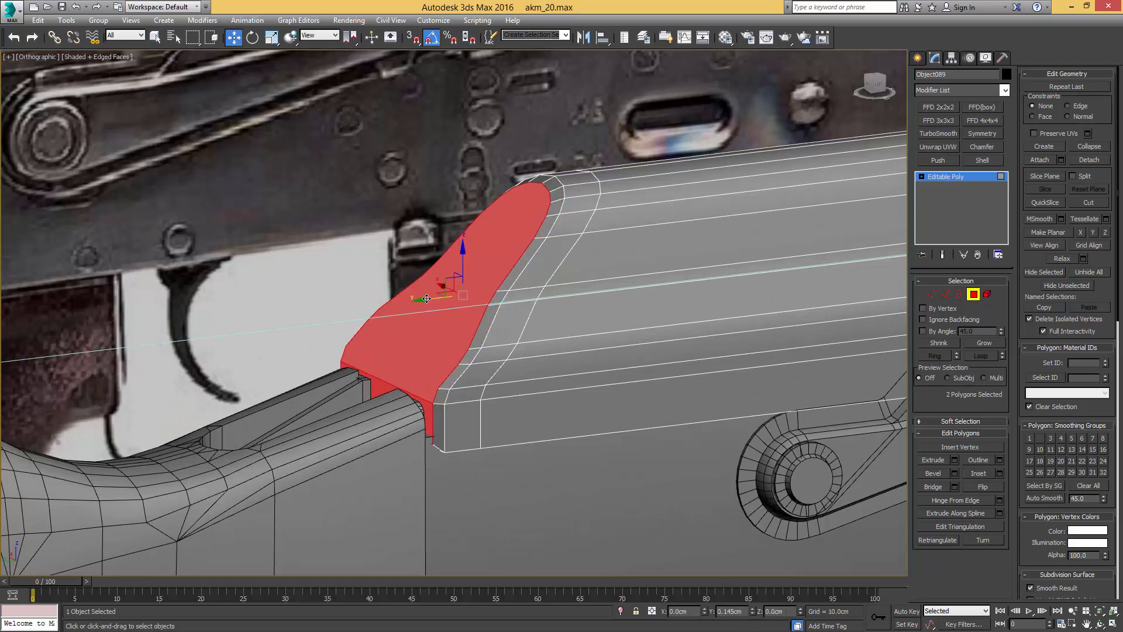
Step: Select the ring of short rim edges around the rear end and add a curved edge loop with Flow Connect
middle_click_drag(533, 297, 613, 362)
key("2")
left_click(620, 304)
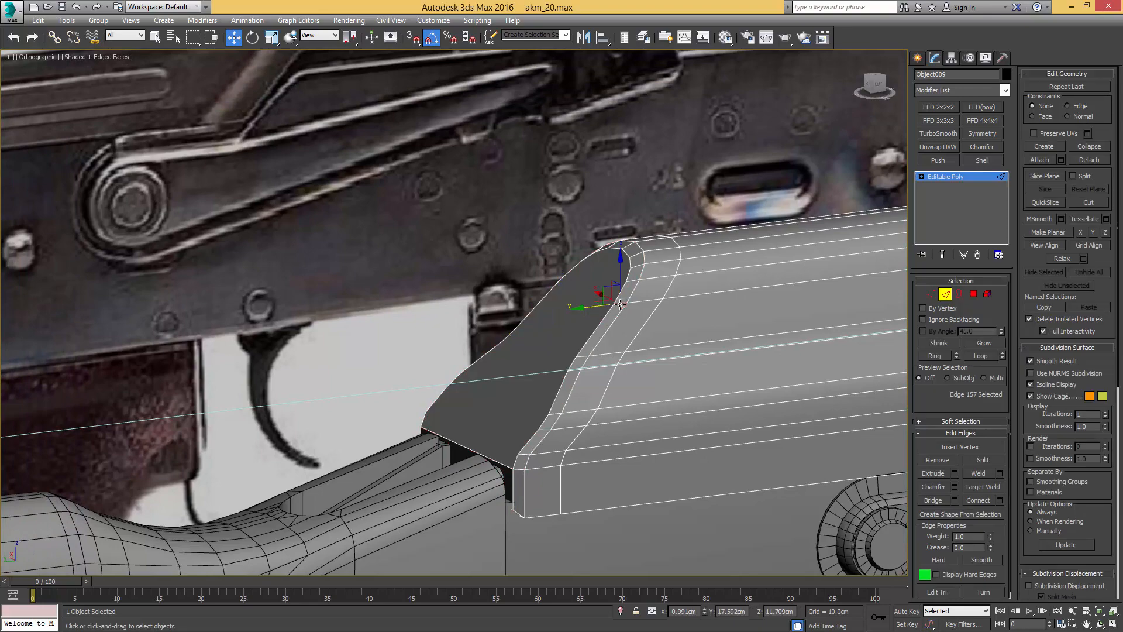
key("alt+r")
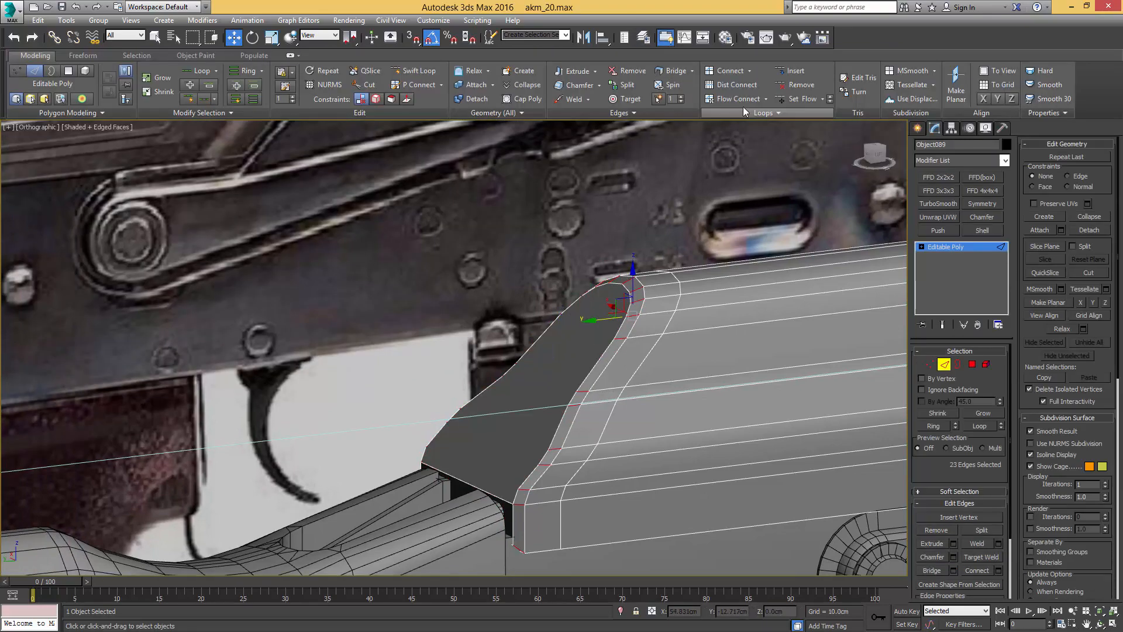
left_click(725, 98)
left_click(663, 39)
middle_click_drag(548, 255, 580, 214)
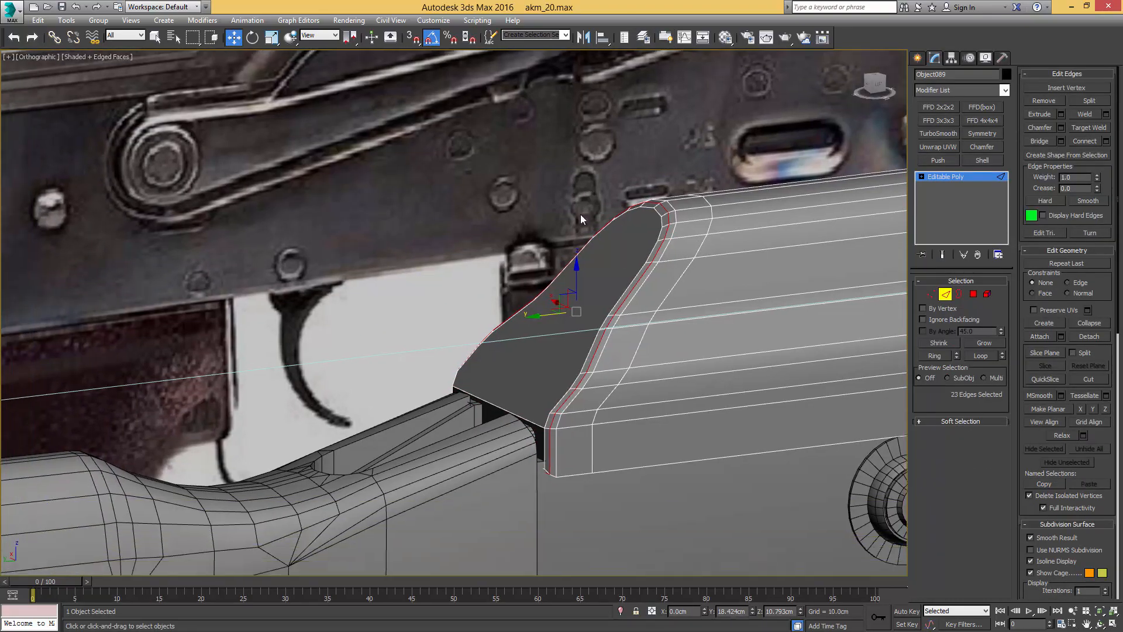
Step: Isolate the dust cover and delete the two narrow polygons on the underside of its rear wall
scroll(581, 215, "down", 2)
key("alt+q")
middle_click_drag(360, 512, 438, 419)
key("4")
key("q")
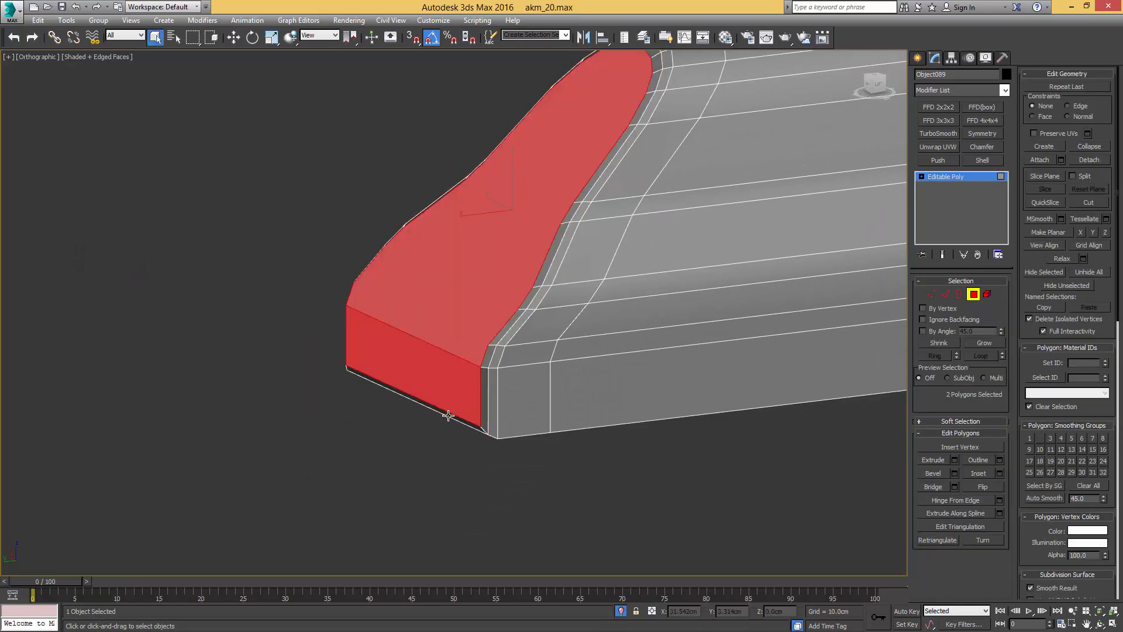
left_click(448, 418)
middle_click_drag(460, 382, 482, 333, "alt")
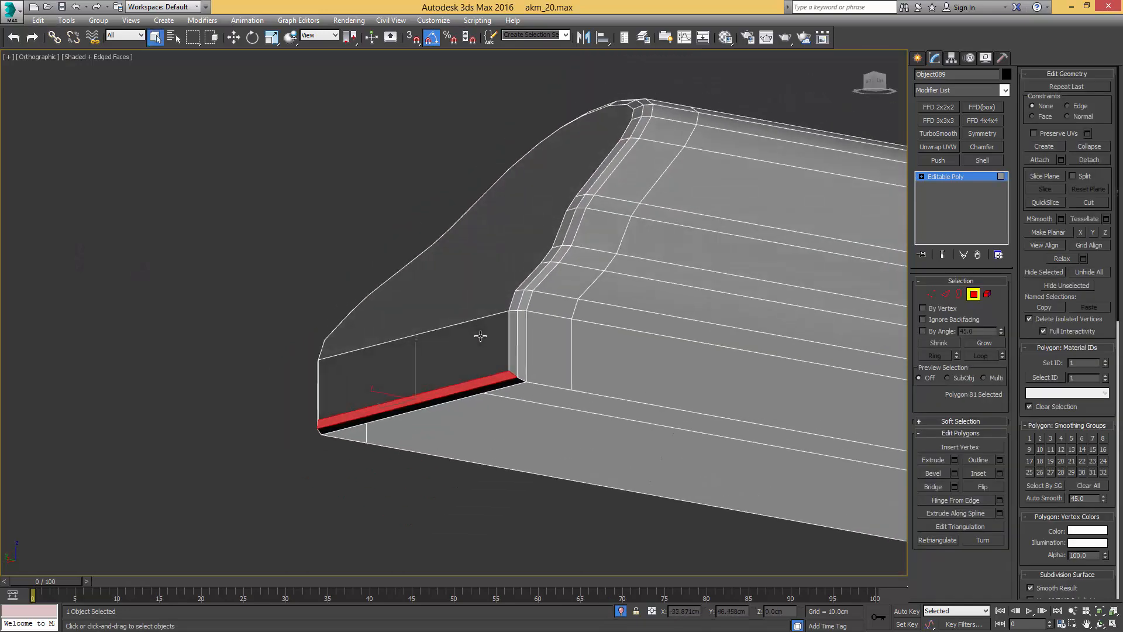
left_click(476, 388, "ctrl")
Step: Align the raised bottom vertices of the rear wall with the cover's lower edge by setting their Z position to 8.606 cm
key("l")
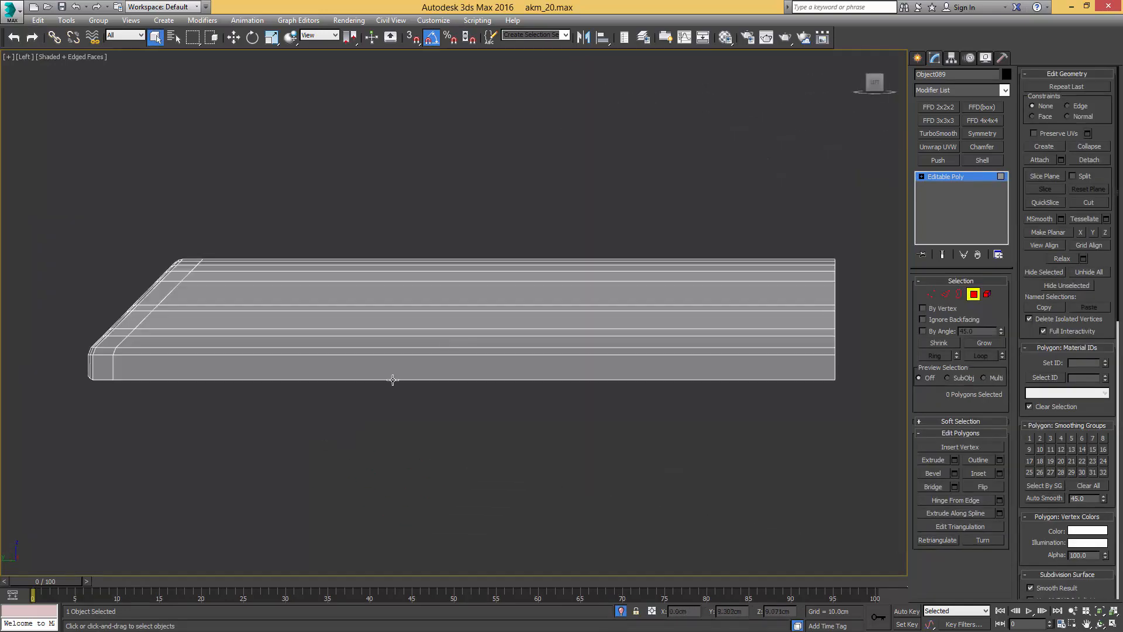
middle_click_drag(206, 363, 620, 312)
scroll(527, 342, "up", 7)
key("1")
left_click_drag(425, 236, 401, 257)
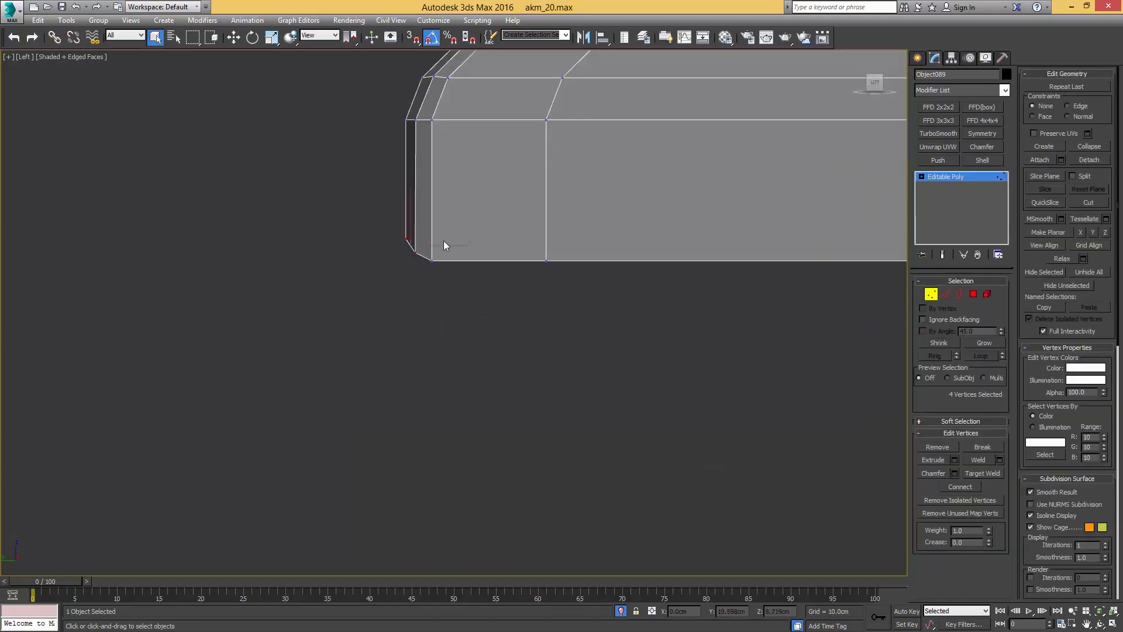
left_click_drag(529, 280, 528, 282)
key("w")
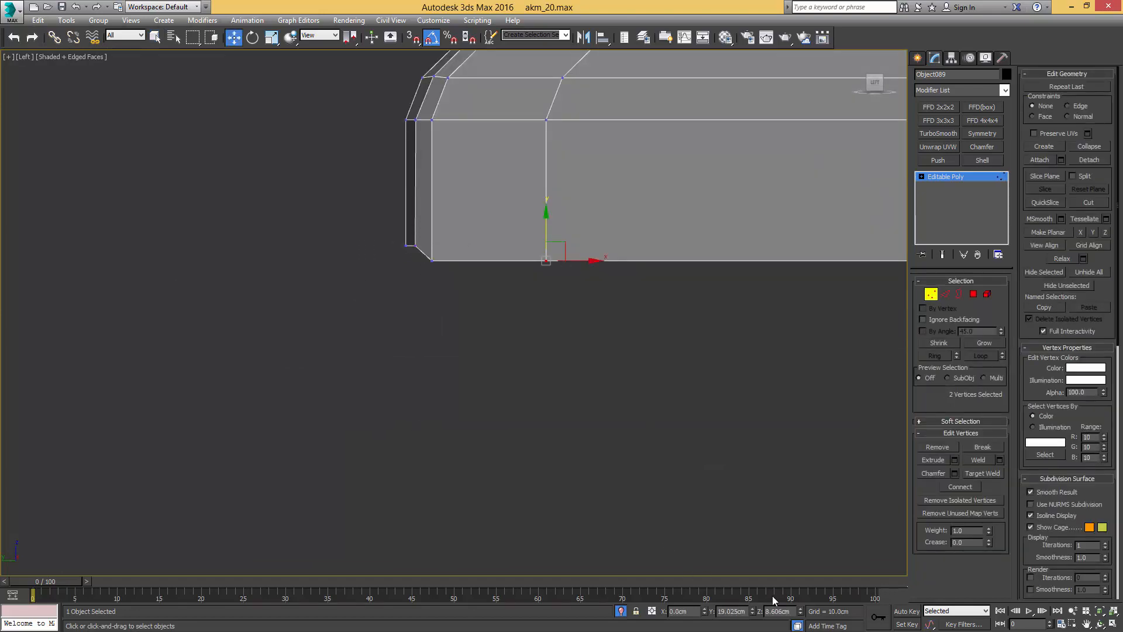
left_click(785, 611)
key("ctrl+c")
left_click_drag(421, 233, 402, 256)
key("ctrl+v")
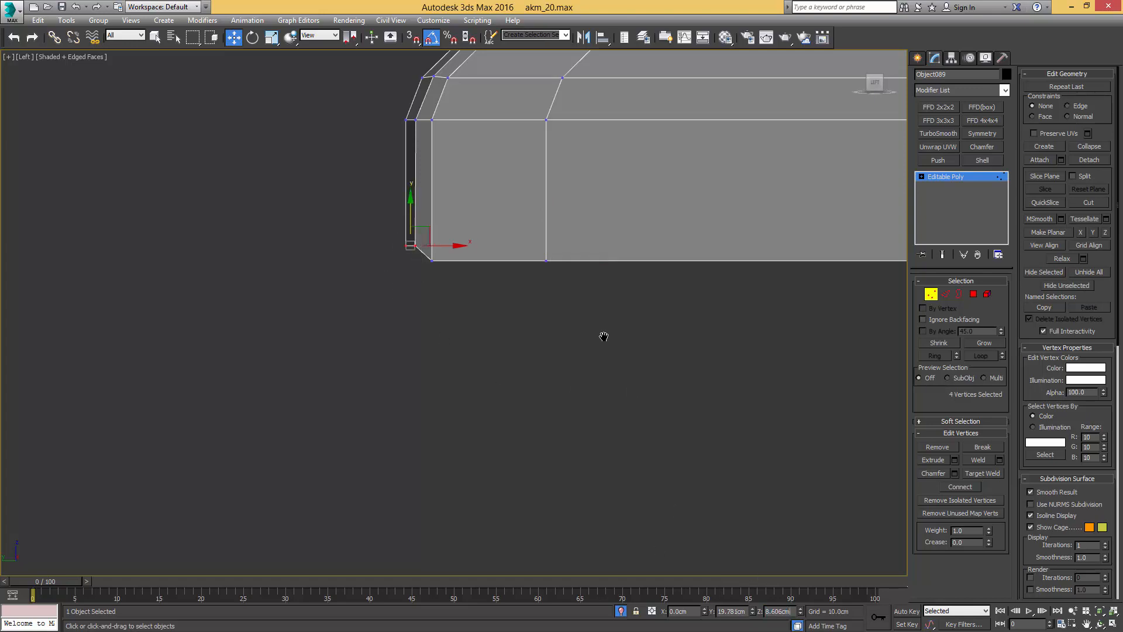
key("Return")
Step: Exit isolation and connect the two lower opposite rim vertices with an edge across the cover's rear wall
middle_click_drag(588, 299, 579, 316)
key("1")
scroll(554, 265, "down", 3)
middle_click_drag(553, 266, 651, 308)
key("alt+q")
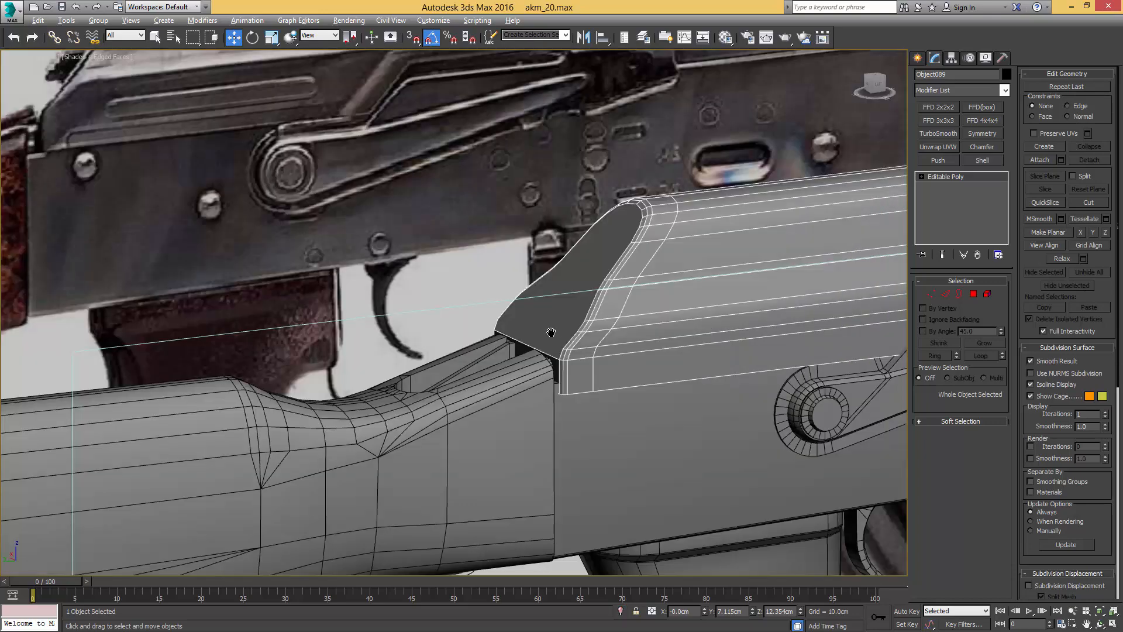
scroll(552, 333, "up", 3)
middle_click_drag(566, 339, 639, 360)
key("1")
left_click(650, 391)
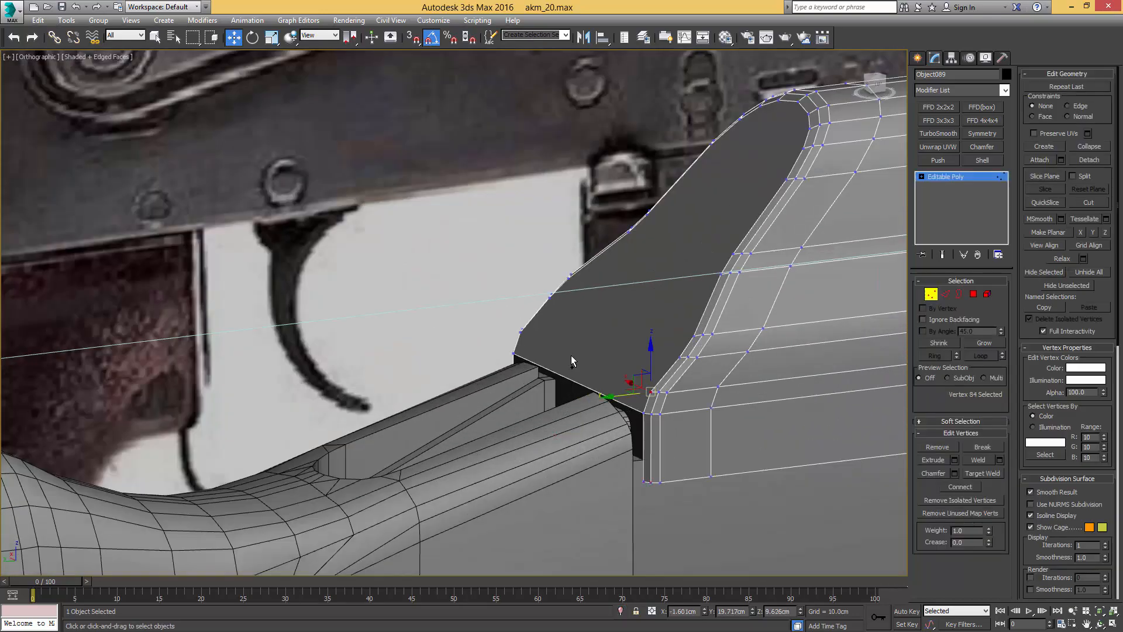
left_click(521, 333, "ctrl")
Step: Working upward in the left view, connect the remaining opposite rim vertices across the rear wall with horizontal edges
left_click(550, 298)
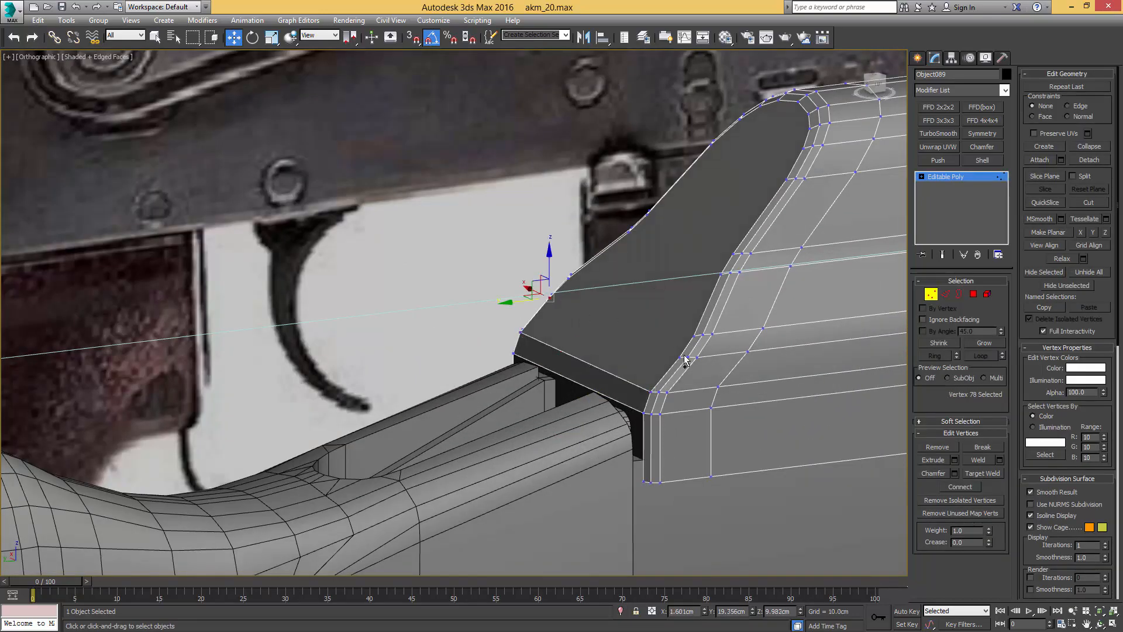
left_click(679, 355, "ctrl")
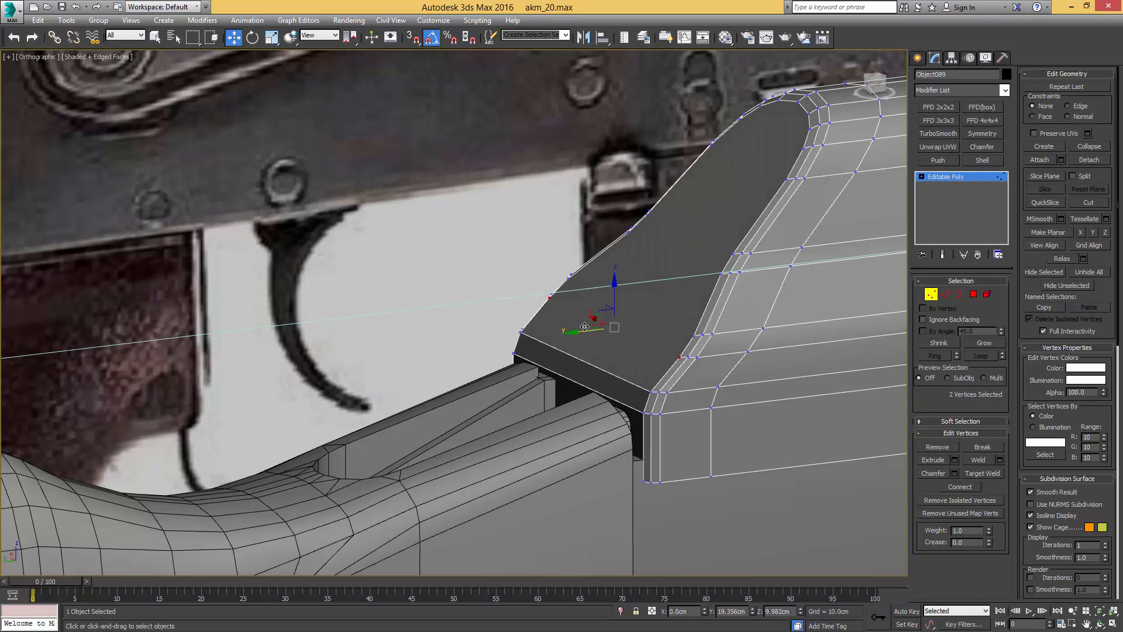
key("l")
scroll(563, 296, "up", 8)
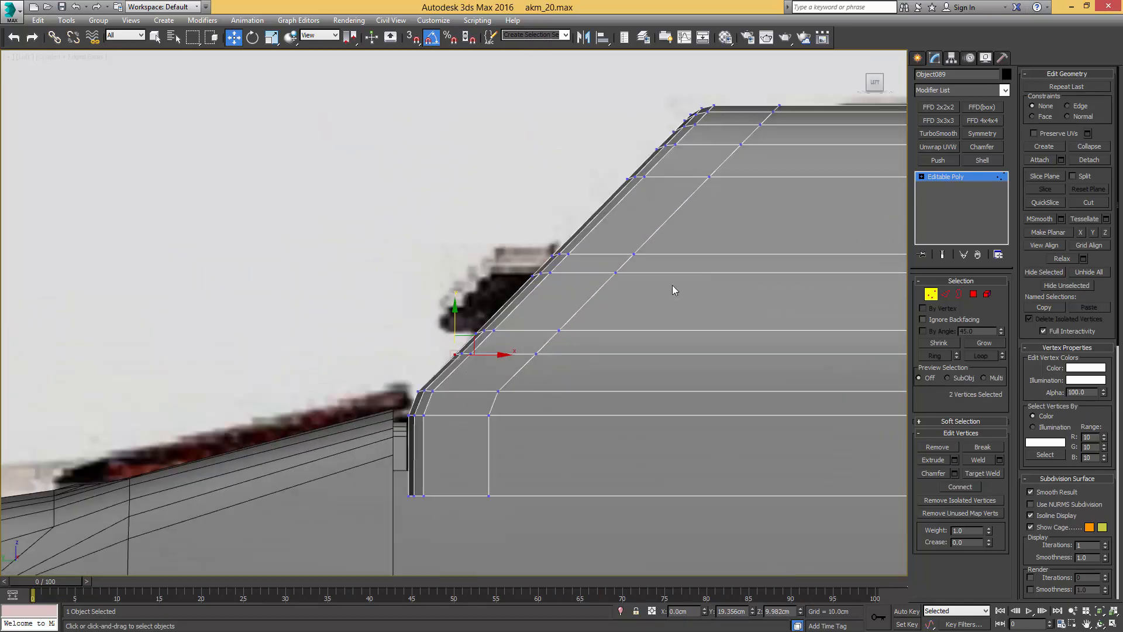
scroll(439, 370, "up", 5)
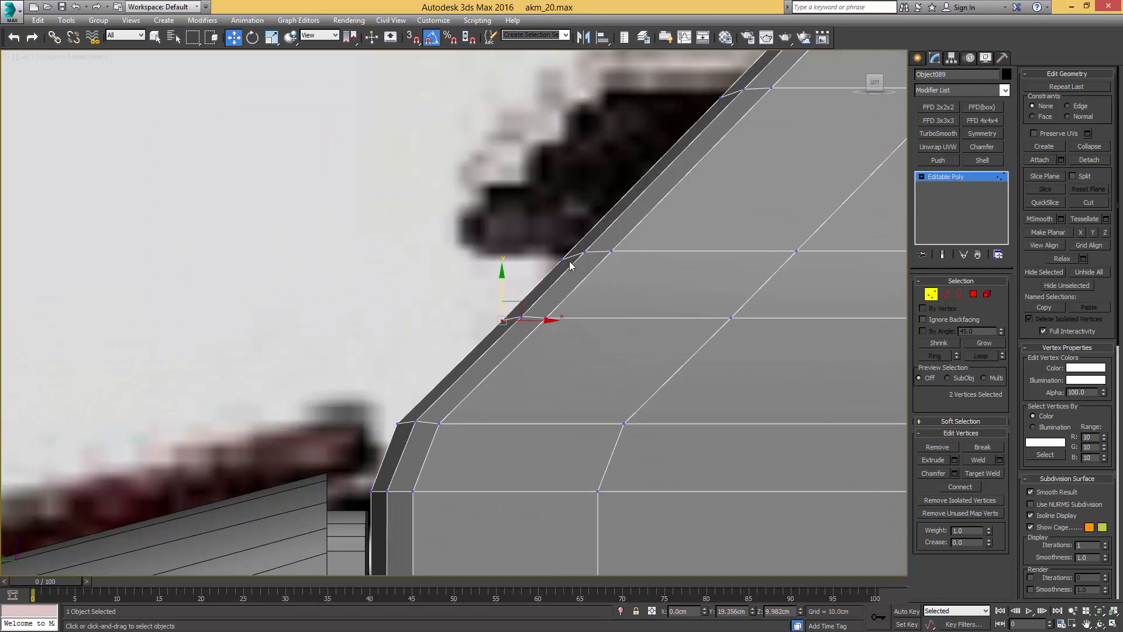
left_click_drag(556, 252, 571, 264)
middle_click_drag(614, 230, 514, 397)
left_click_drag(625, 256, 604, 271)
middle_click_drag(665, 223, 595, 315)
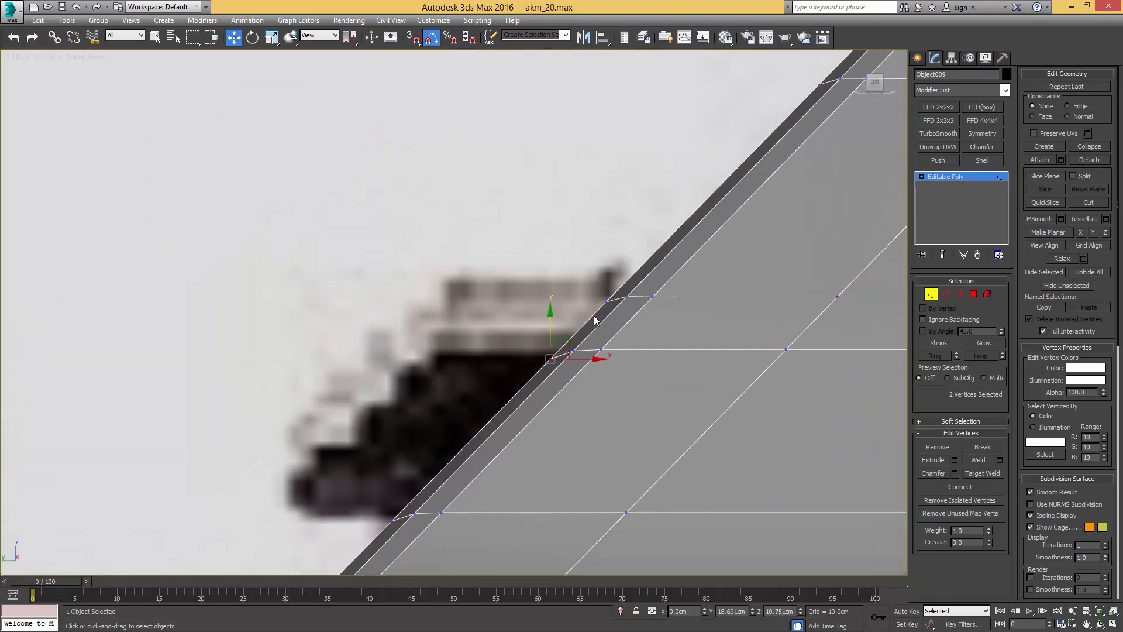
left_click_drag(593, 307, 592, 308)
middle_click_drag(725, 190, 597, 327)
left_click_drag(701, 212, 678, 238)
middle_click_drag(676, 244, 569, 369)
left_click_drag(682, 252, 663, 269)
left_click_drag(731, 204, 697, 219)
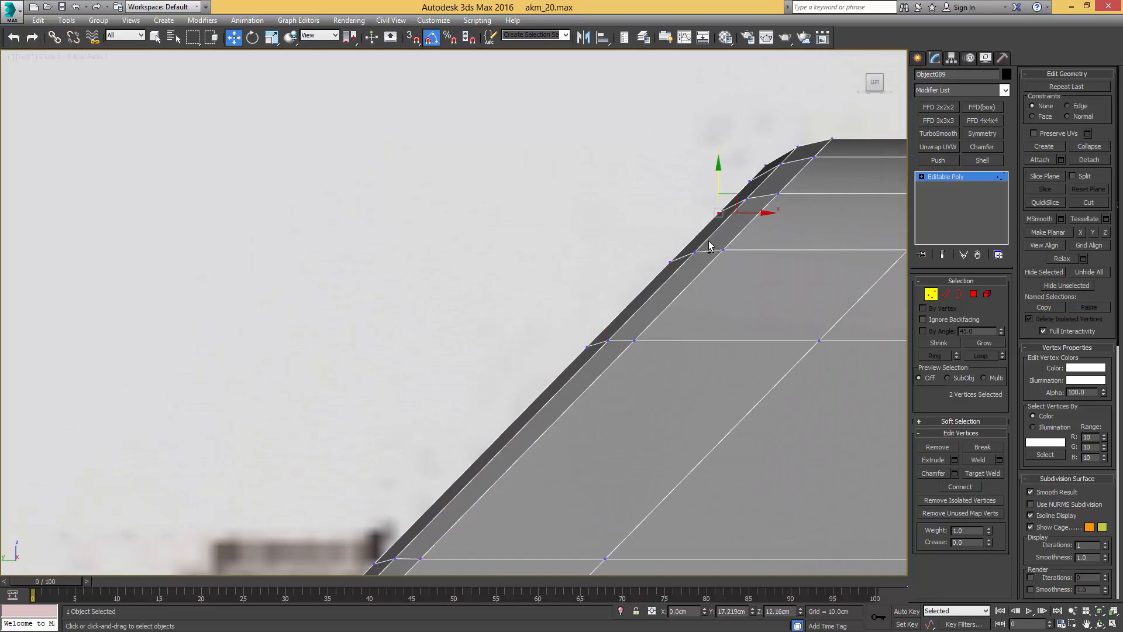
Step: Isolate the dust cover and connect the ring of horizontal rear wall edges with a vertical centre line
middle_click_drag(709, 241, 782, 248, "alt")
scroll(746, 258, "down", 4)
middle_click_drag(714, 336, 694, 319, "alt")
key("2")
left_click(694, 317)
key("alt+q")
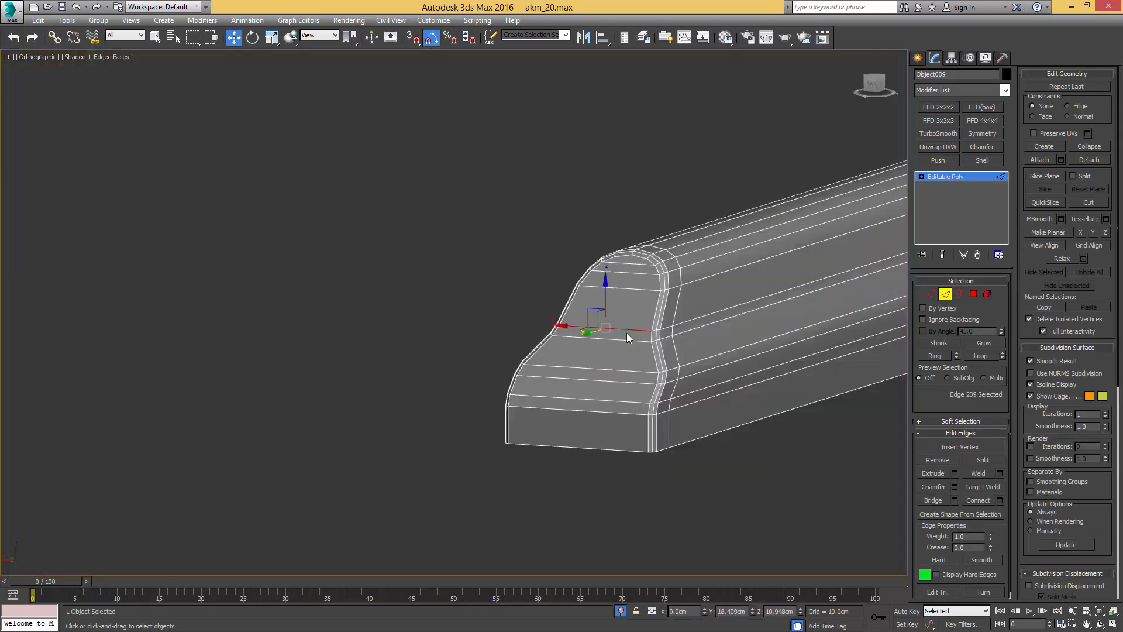
key("alt+r")
key("ctrl+shift+e")
Step: Select the two vertices at the top of the rear wall's centre line
middle_click_drag(639, 266, 605, 195)
scroll(651, 333, "up", 5)
key("1")
key("q")
left_click(638, 335)
left_click(646, 314, "ctrl")
scroll(662, 328, "down", 3)
Step: In the left view with the reference shown, connect the front and rear vertical edges of the lowest side band with a lengthwise edge
key("1")
key("l")
key("z")
key("alt+q")
scroll(626, 306, "down", 2)
key("2")
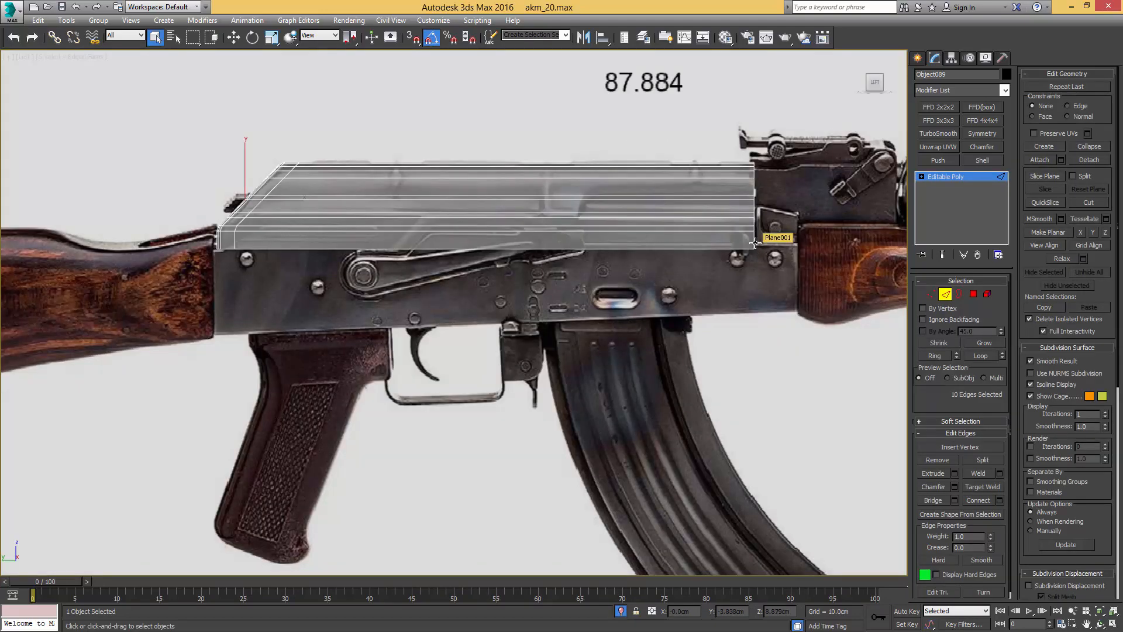
left_click(754, 243)
scroll(352, 264, "up", 4)
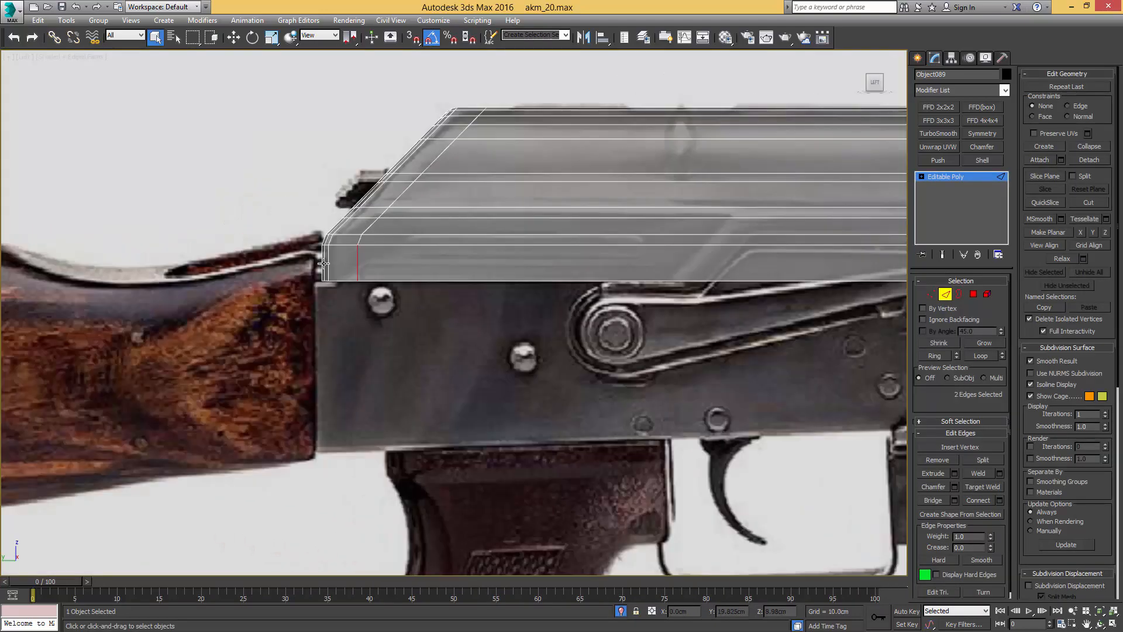
scroll(391, 258, "up", 2)
key("ctrl+shift+e")
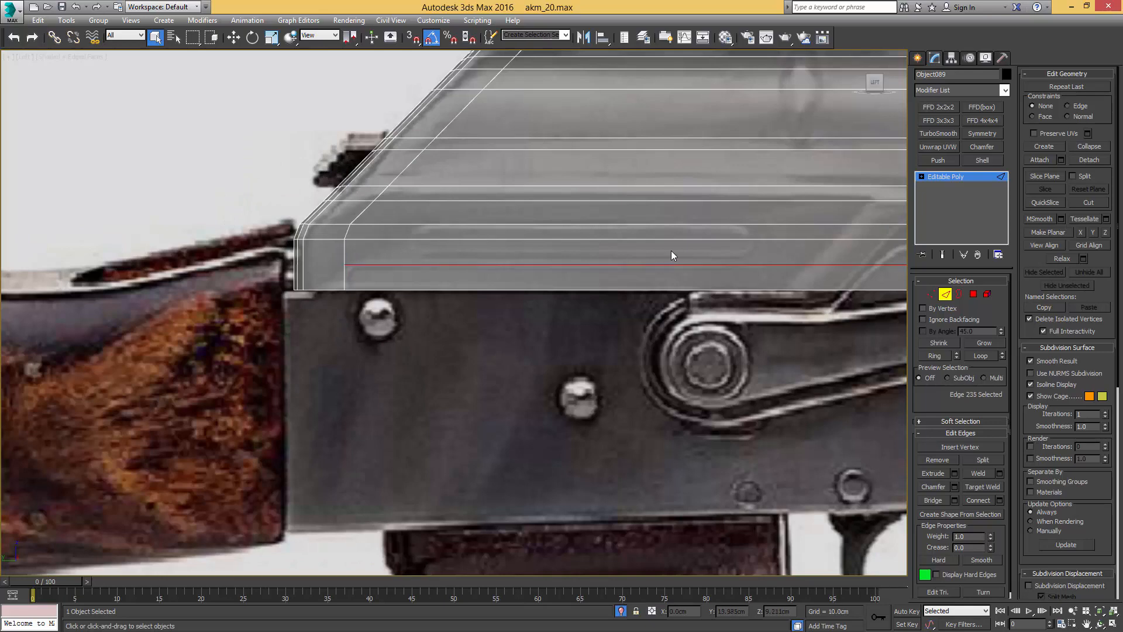
Step: Raise the new lengthwise edge on the lowest side band to a Z position of about 9.108 cm
key("w")
middle_click_drag(800, 239, 326, 271)
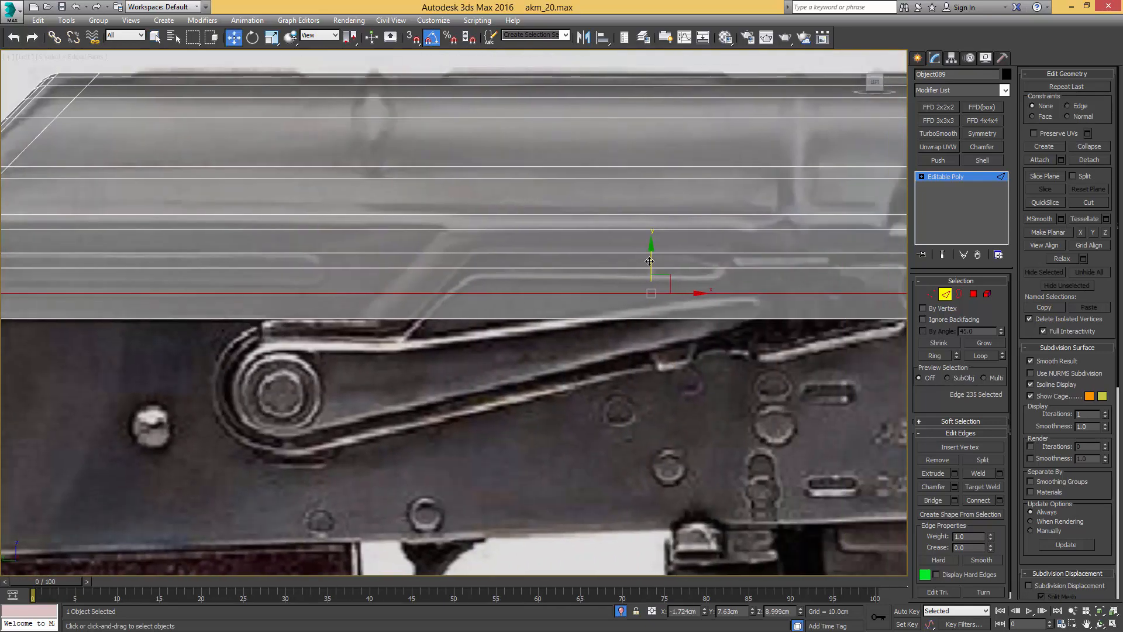
left_click_drag(649, 261, 651, 255)
Step: Connect the three lower lengthwise side edges and move the cross edges to the stamped rib's front end, at Y about 12.719 cm
middle_click_drag(327, 278, 512, 279)
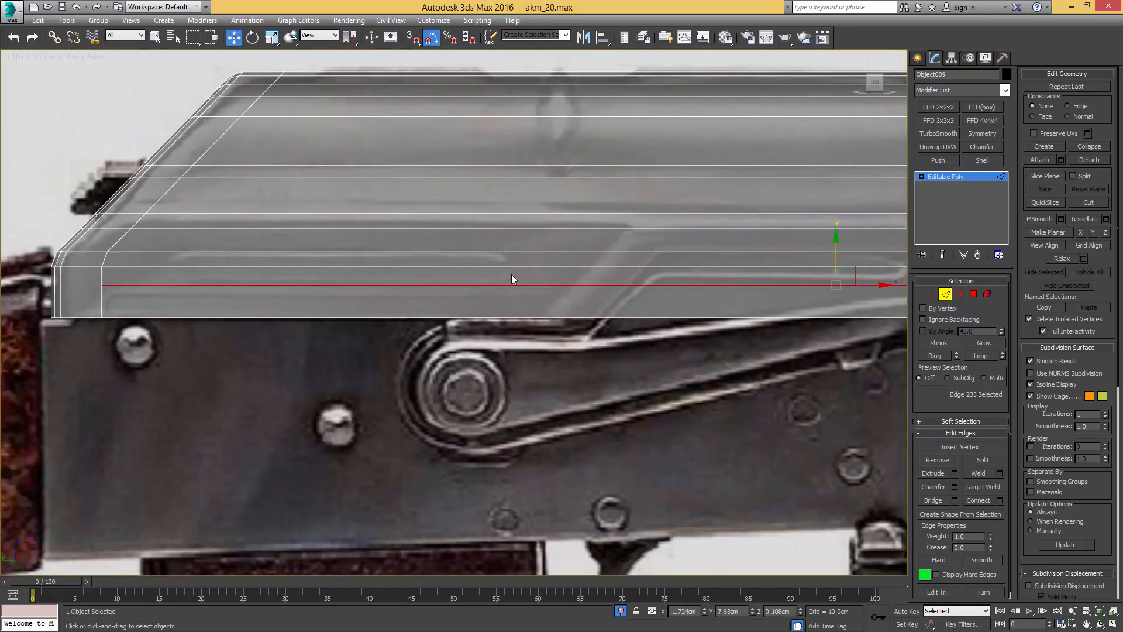
left_click(512, 267, "ctrl")
left_click(514, 252, "ctrl")
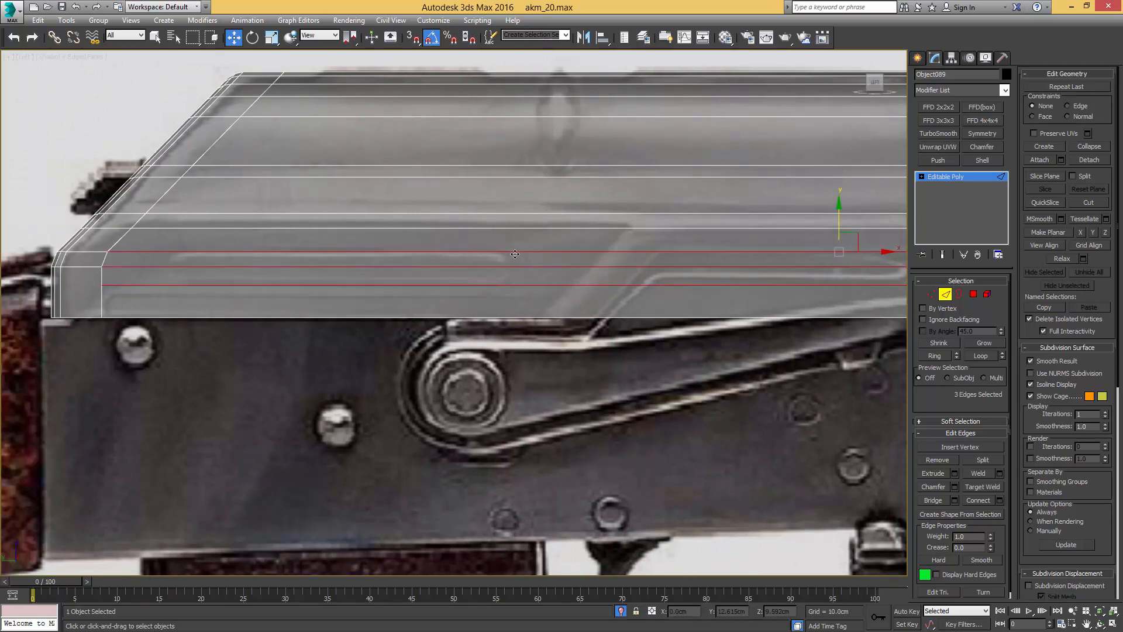
key("ctrl+shift+e")
middle_click_drag(700, 258, 651, 272)
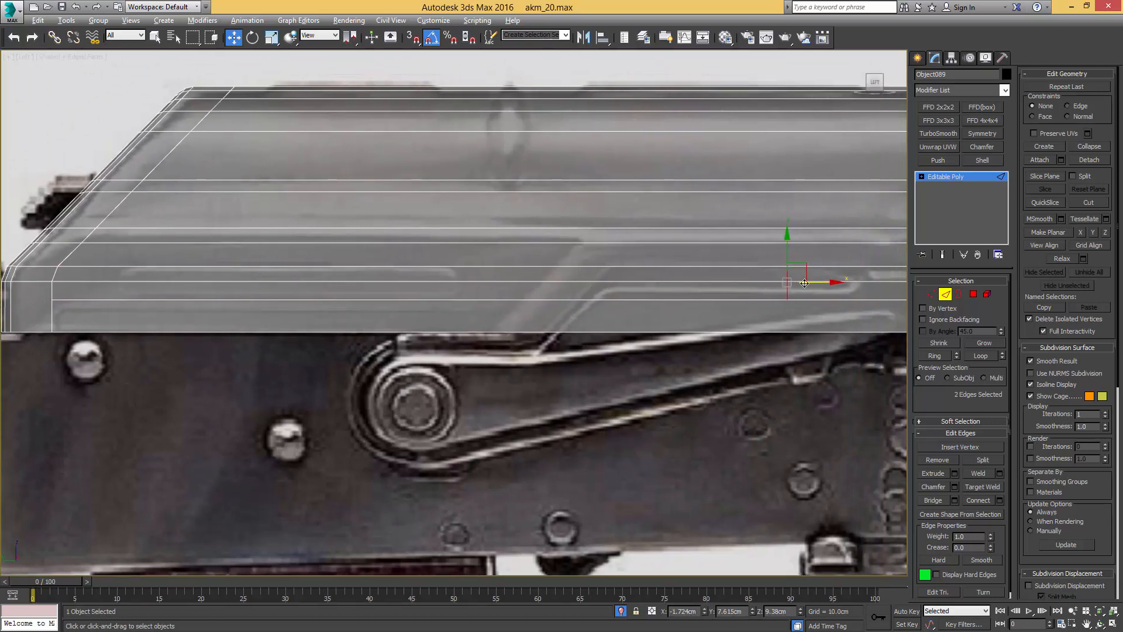
left_click_drag(817, 283, 489, 258)
Step: Connect the three rear segments of these lengthwise edges and move the cross edges to the rib's rear end, at Y about 18.017 cm
middle_click_drag(155, 278, 365, 272)
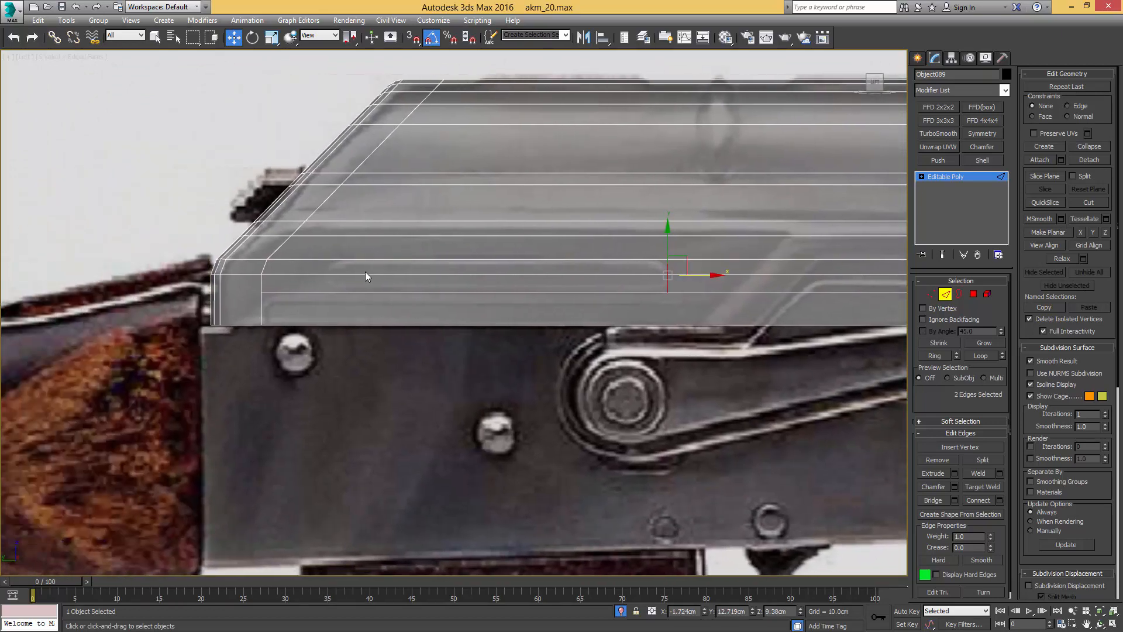
left_click(344, 291)
left_click(347, 275, "ctrl")
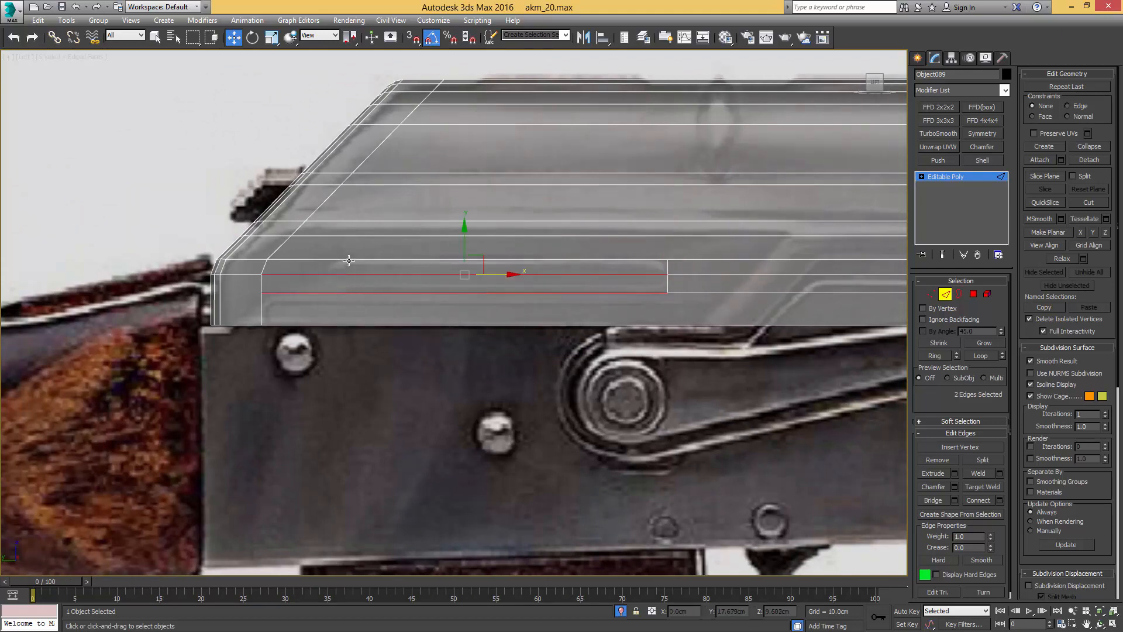
left_click(354, 259, "ctrl")
key("ctrl+shift+e")
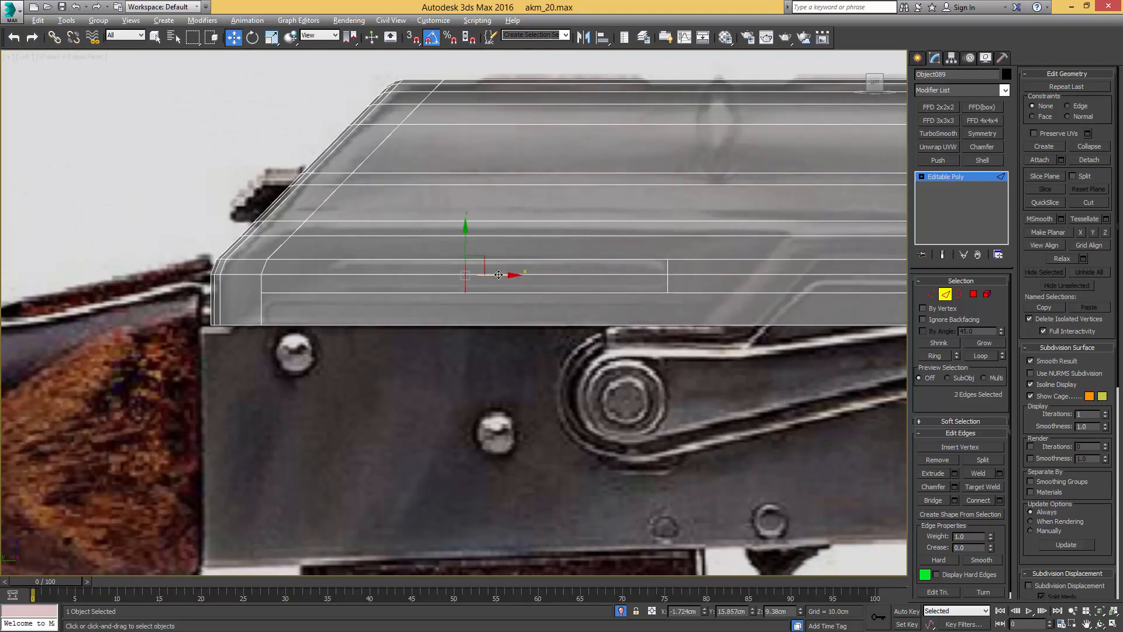
left_click_drag(498, 274, 359, 266)
Step: Select the four corner vertices of the stamped rib's rectangular outline
scroll(342, 257, "up", 2)
key("1")
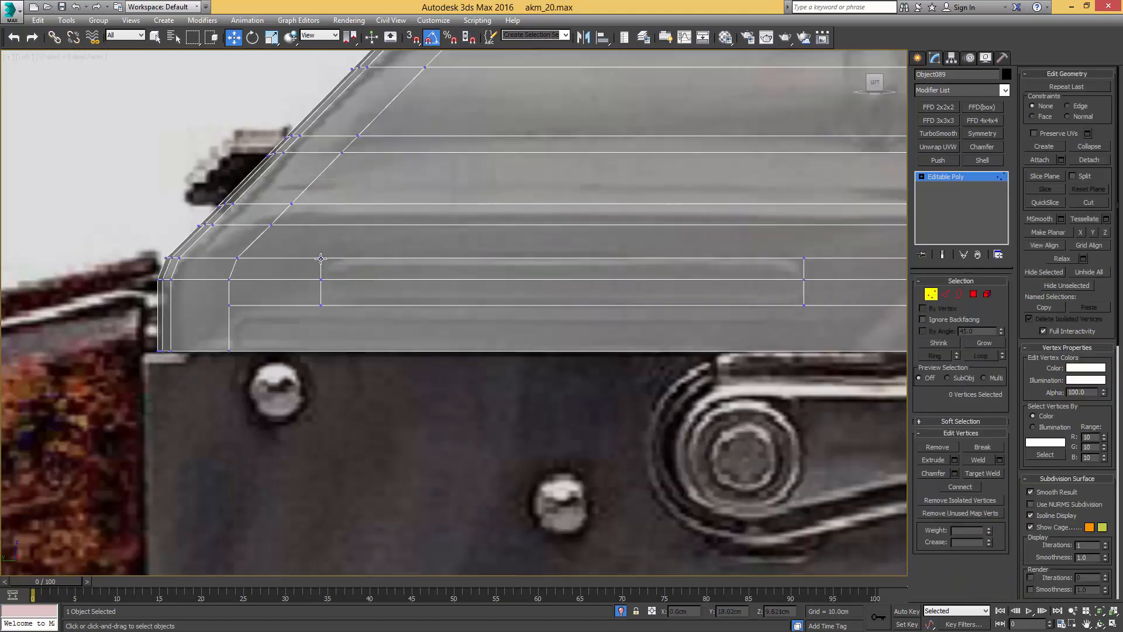
left_click(321, 258)
left_click(320, 304, "ctrl")
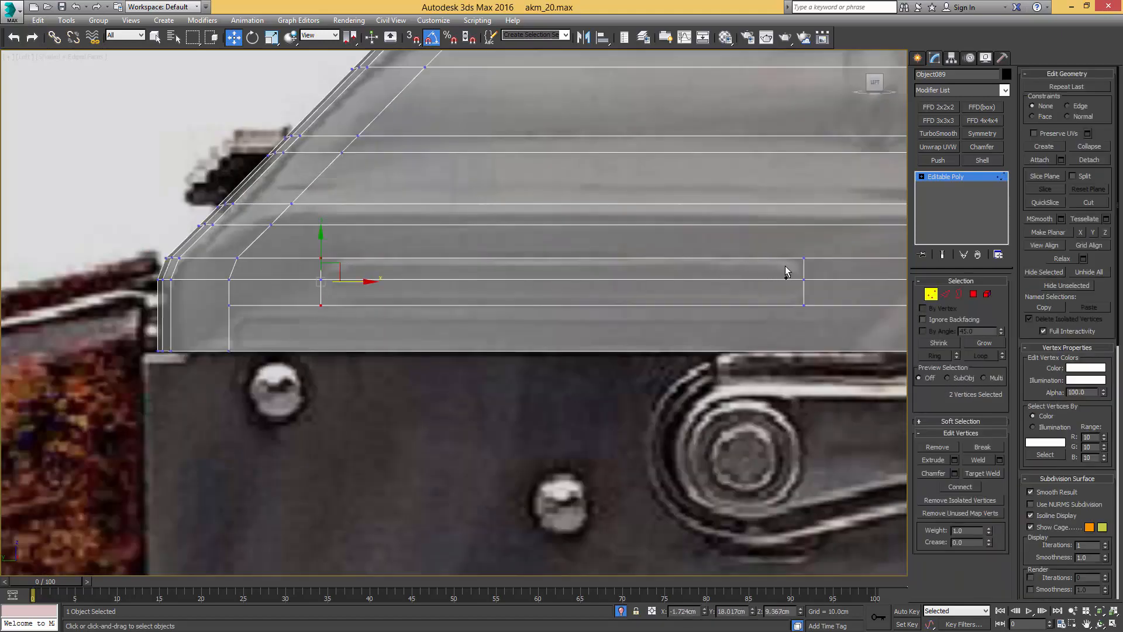
left_click(803, 258, "ctrl")
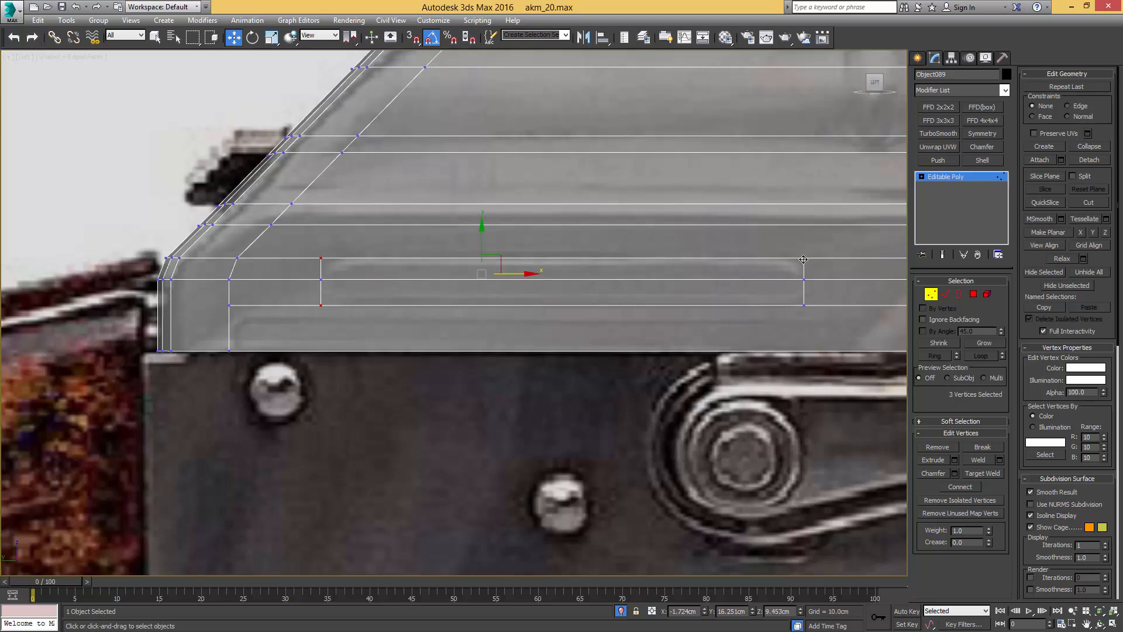
left_click(803, 305, "ctrl")
middle_click_drag(806, 290, 556, 275)
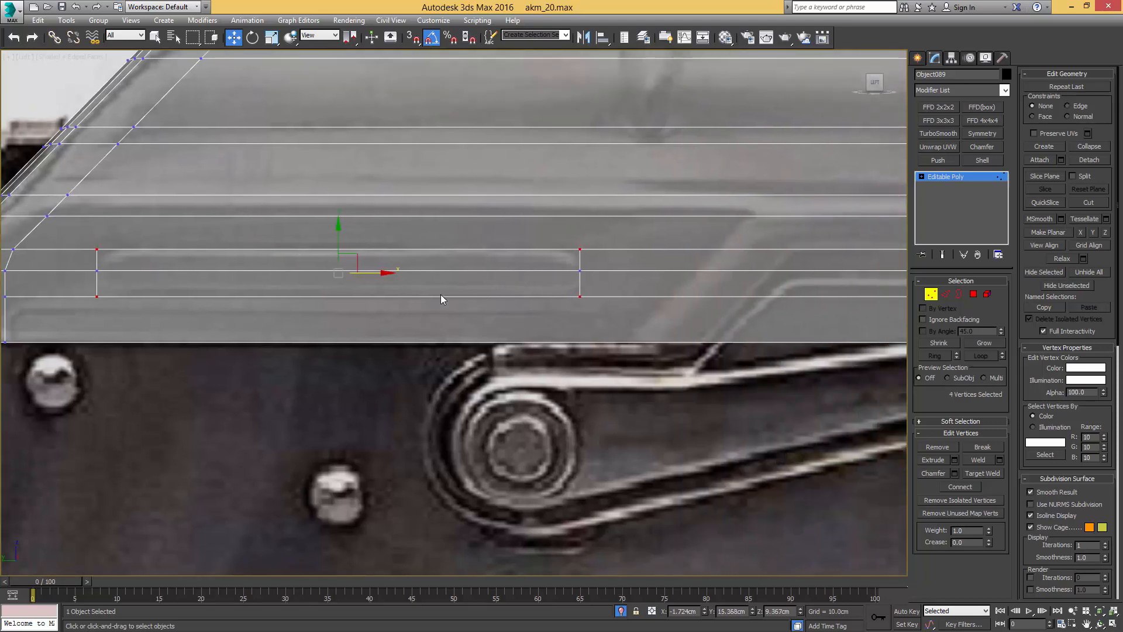
Step: Select the three segments of the rib's lower lengthwise edge and raise them to a Z position of about 9.146 cm
scroll(441, 298, "down", 3)
key("2")
left_click(563, 295)
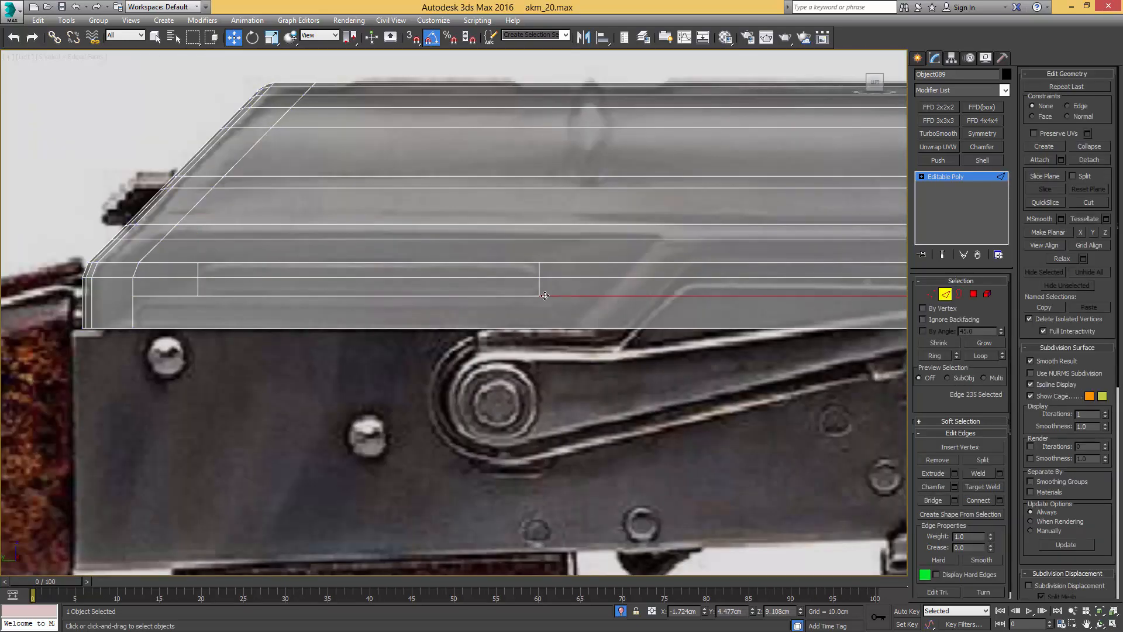
left_click(355, 295, "ctrl")
left_click(174, 295, "ctrl")
scroll(668, 272, "down", 3)
middle_click_drag(668, 273, 597, 238)
scroll(668, 261, "up", 5)
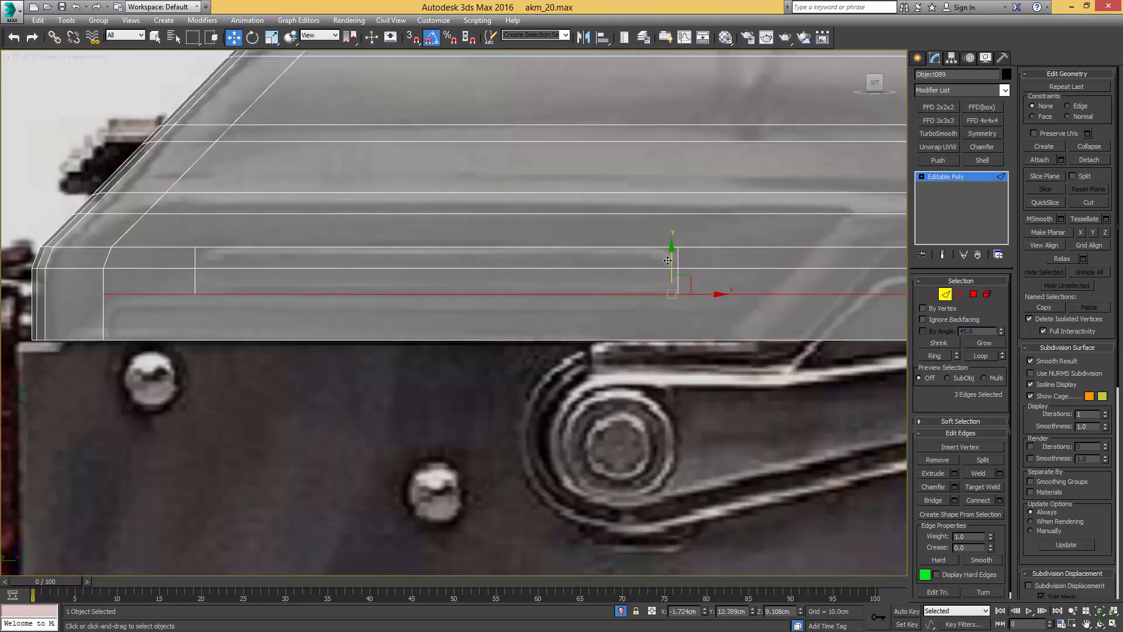
left_click_drag(667, 260, 670, 259)
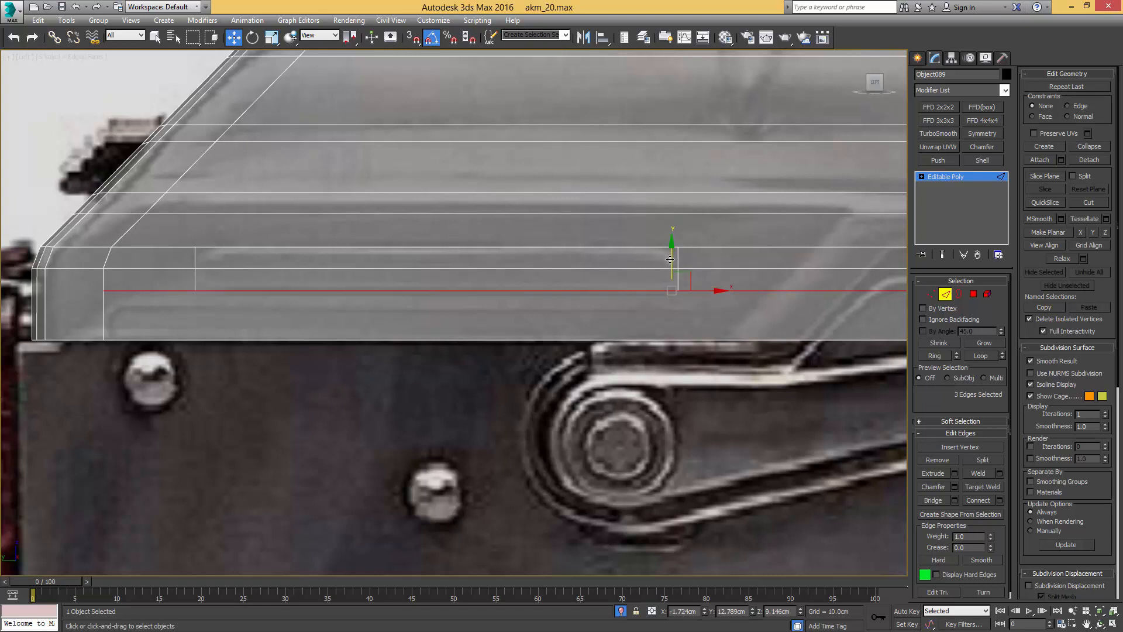
Step: Scale the rib outline's four corner vertices inward along its length and chamfer them
key("1")
key("r")
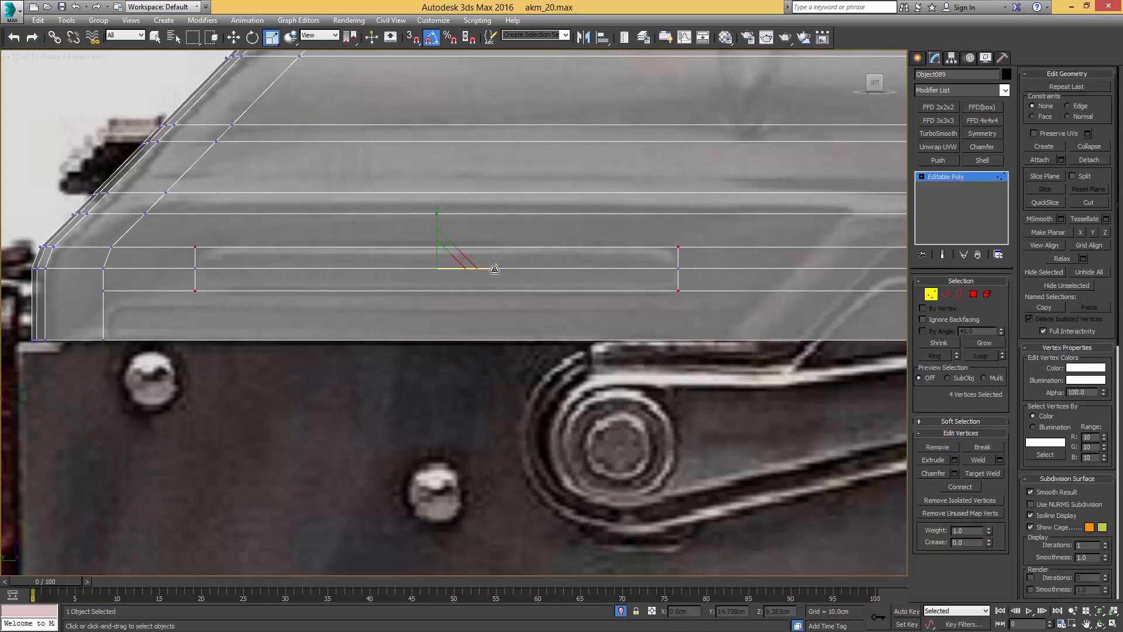
left_click_drag(490, 269, 490, 268)
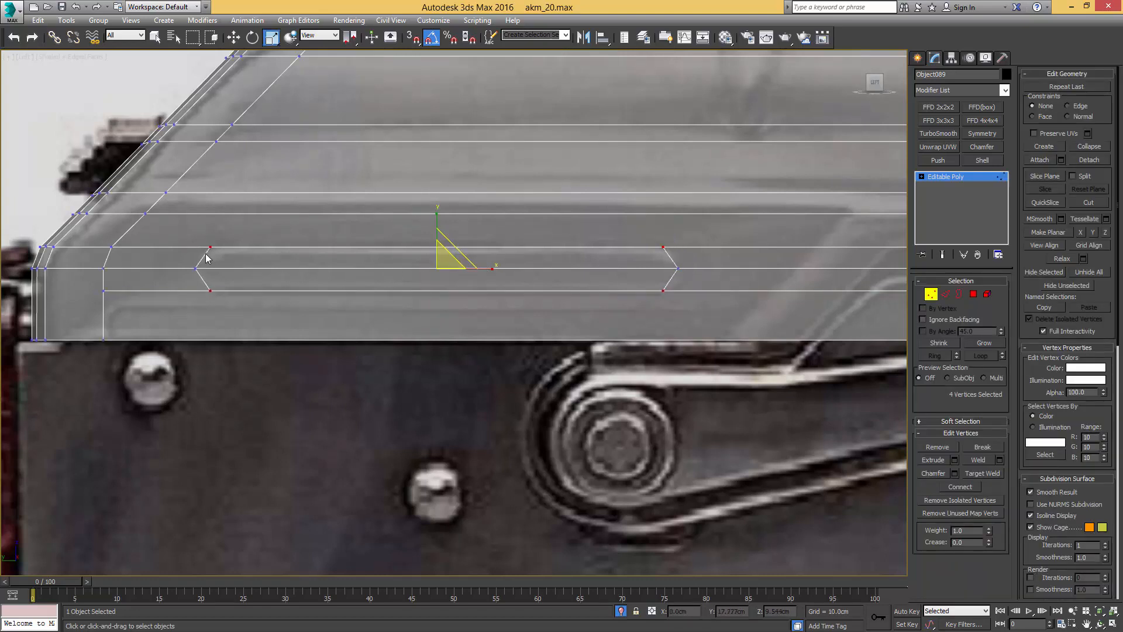
key("ctrl+shift+c")
left_click_drag(210, 247, 218, 243)
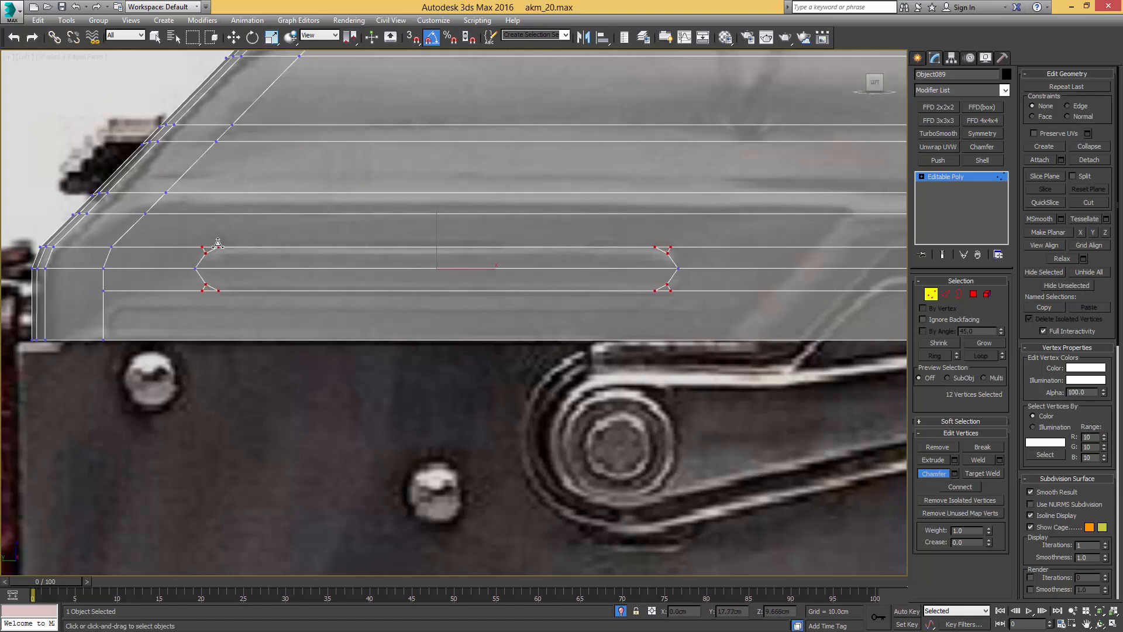
Step: Select the middle vertices at both ends of the rib outline and scale them slightly inward along its length
left_click(677, 269)
left_click(196, 268, "ctrl")
right_click(514, 279)
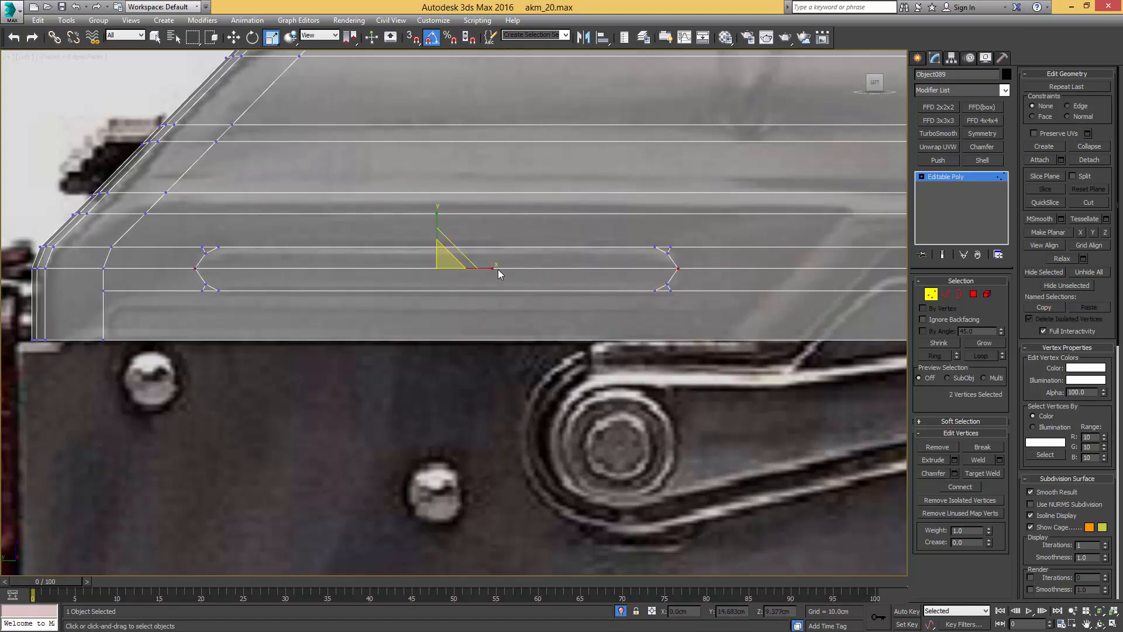
left_click_drag(495, 268, 495, 267)
Step: Target-weld the two outer chamfer vertices at the rib's rear end to the adjacent vertices on the cover's rear edge loop
middle_click_drag(189, 248, 421, 268)
scroll(421, 268, "up", 2)
key("ctrl+shift+w")
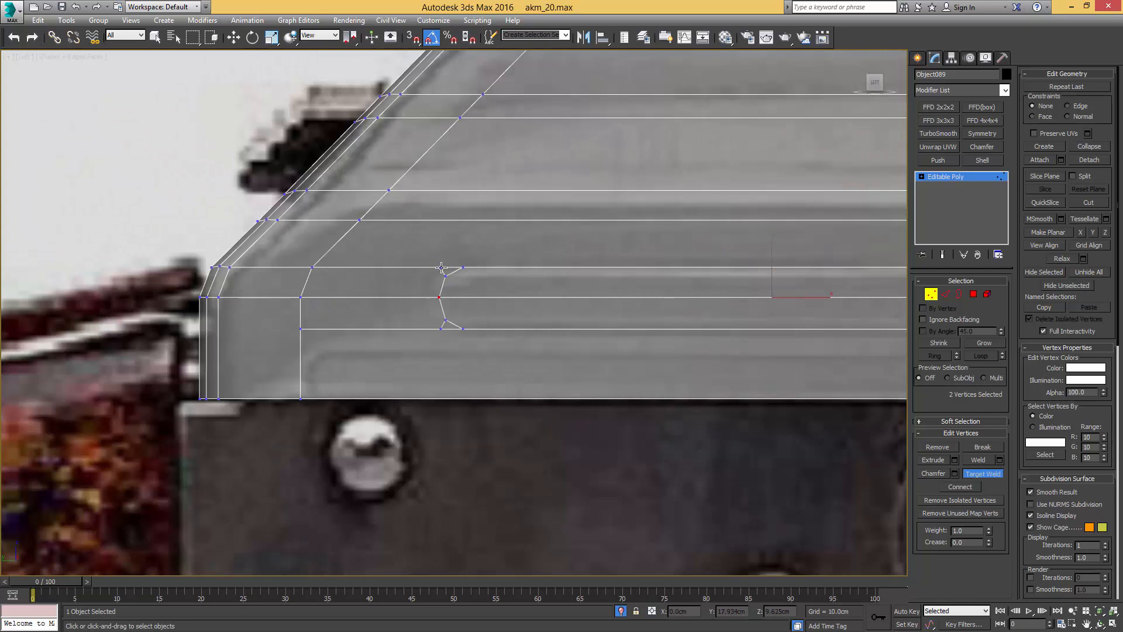
left_click(313, 268)
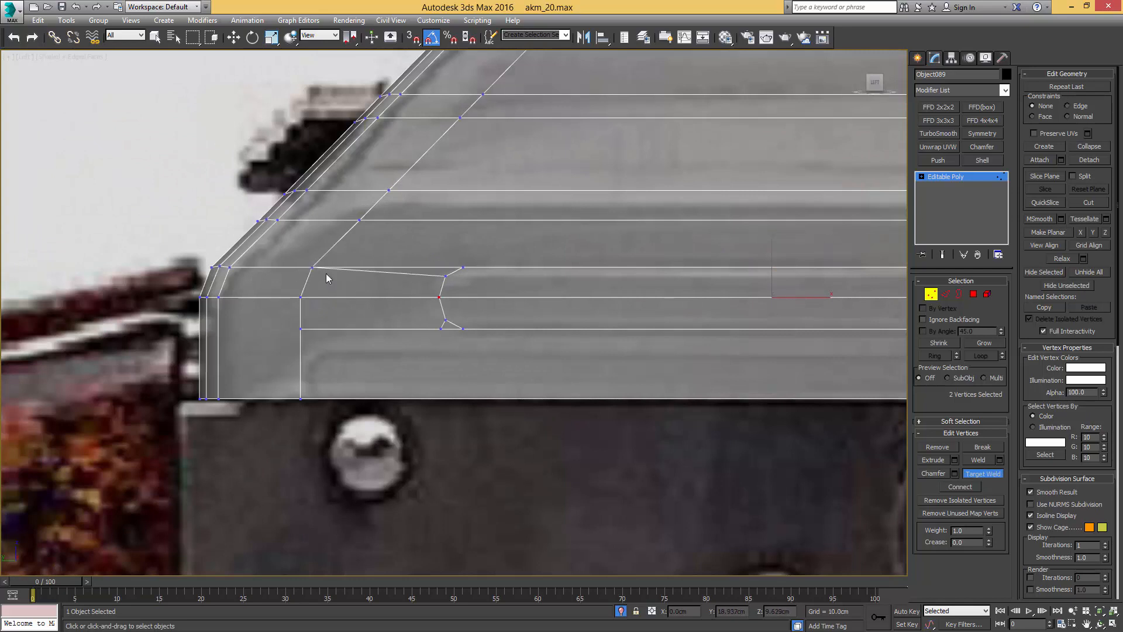
left_click(441, 329)
left_click(301, 329)
Step: Connect the rib's rear lower vertex to the cover's bottom edge vertex and its rear upper vertex to the edge loop vertex above
middle_click_drag(485, 311, 487, 279)
right_click(475, 297)
left_click(467, 298)
left_click(304, 368, "ctrl")
key("ctrl+shift+e")
middle_click_drag(468, 237, 481, 288)
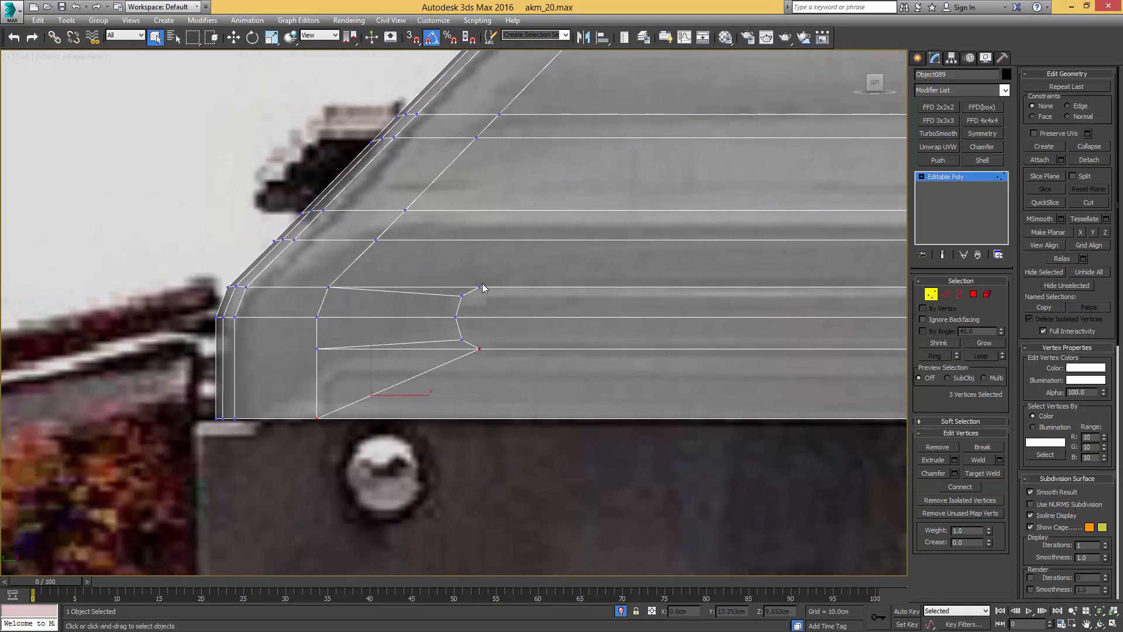
left_click(479, 287)
left_click_drag(383, 233, 369, 251, "ctrl")
key("ctrl+shift+e")
scroll(465, 243, "down", 4)
middle_click_drag(664, 230, 365, 237)
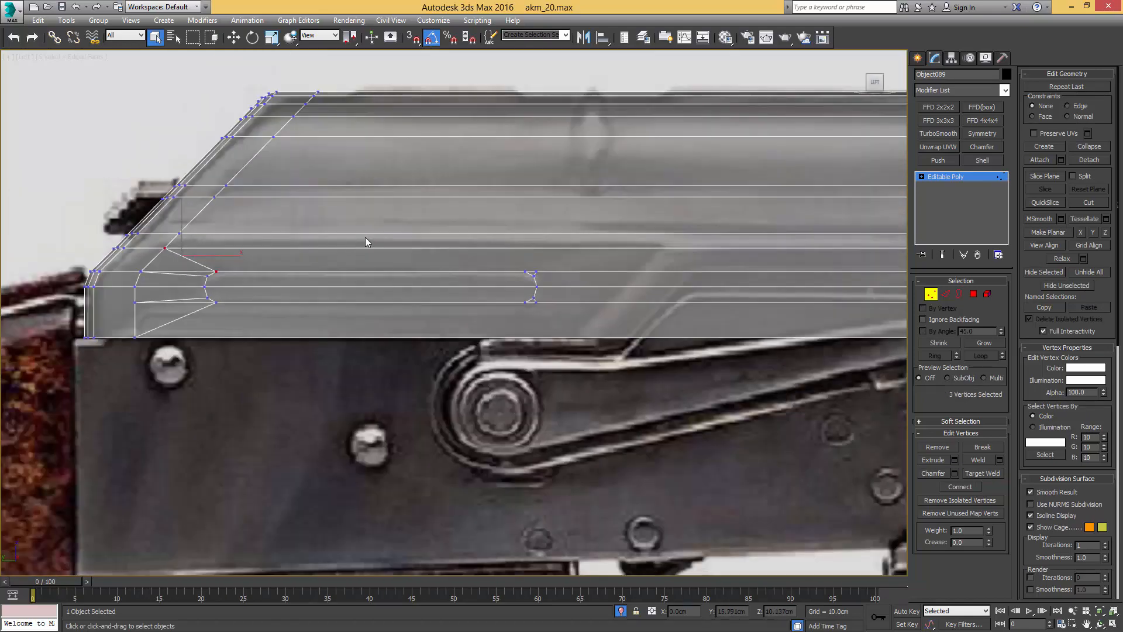
scroll(538, 248, "up", 5)
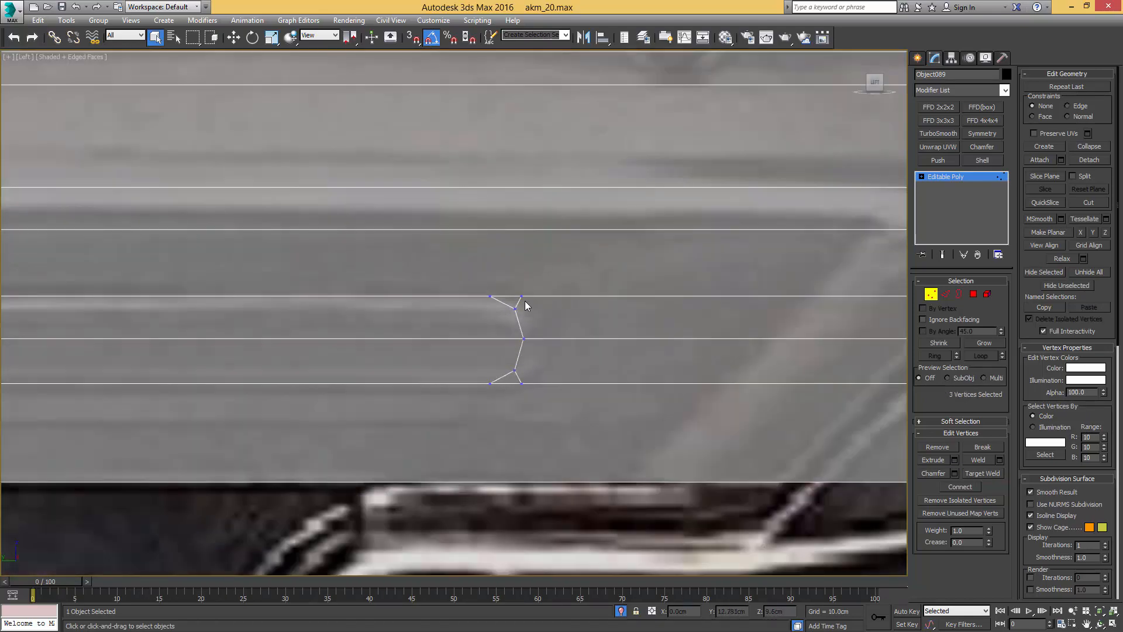
Step: Select the two polygons inside the rib outline and inset them slightly
scroll(524, 300, "down", 2)
key("4")
left_click(478, 311)
left_click(461, 336, "ctrl")
scroll(467, 329, "down", 6)
middle_click_drag(467, 328, 410, 321, "alt")
scroll(394, 312, "up", 5)
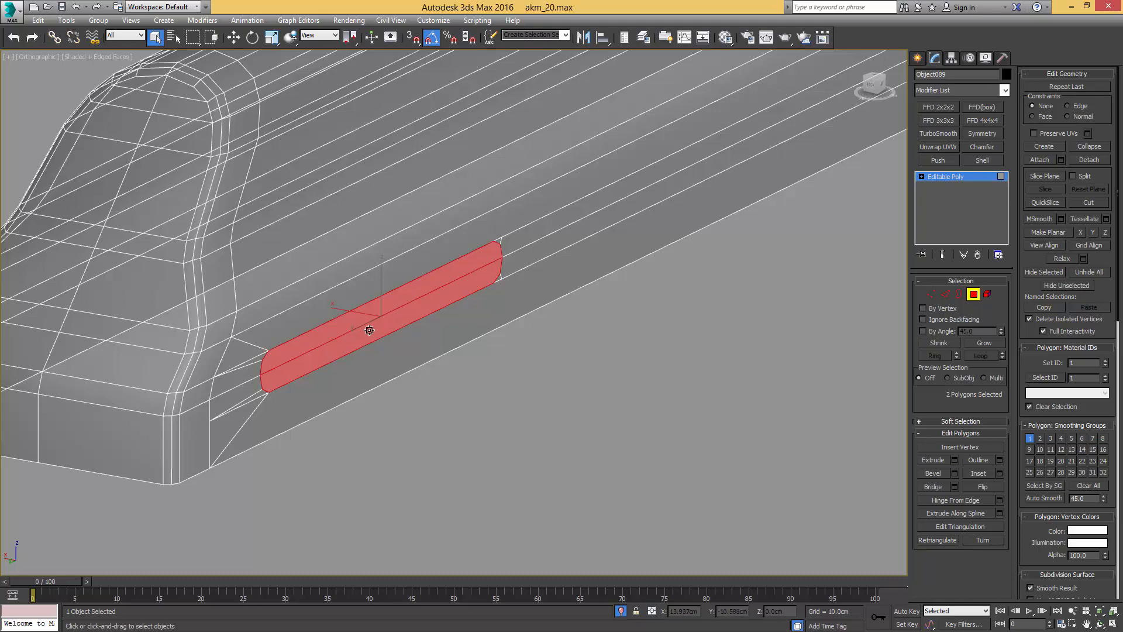
key("shift+i")
left_click_drag(368, 316, 370, 320)
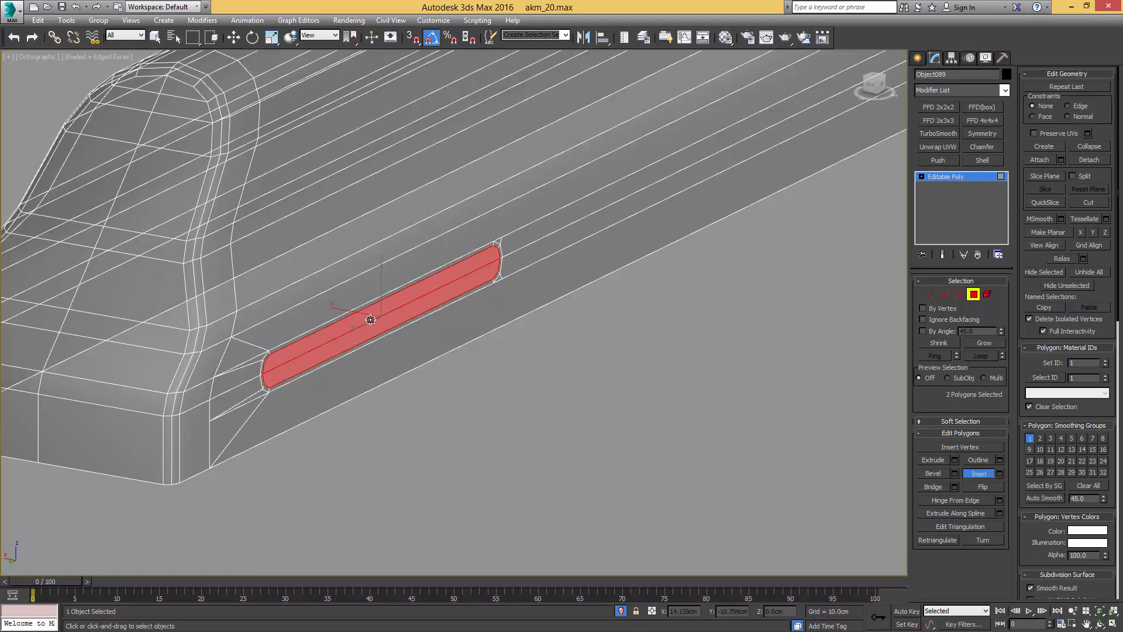
Step: Extrude the inset rib polygons outward from the cover's side by about 0.09 cm
middle_click_drag(366, 318, 460, 319)
scroll(460, 319, "up", 2)
key("w")
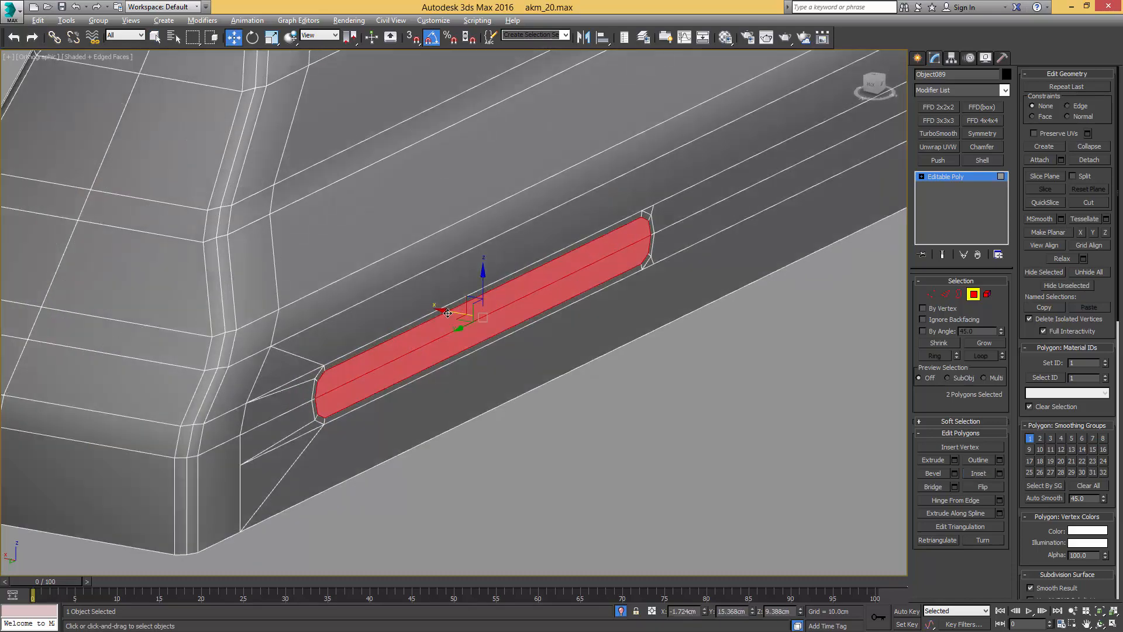
left_click_drag(447, 313, 457, 315, "shift")
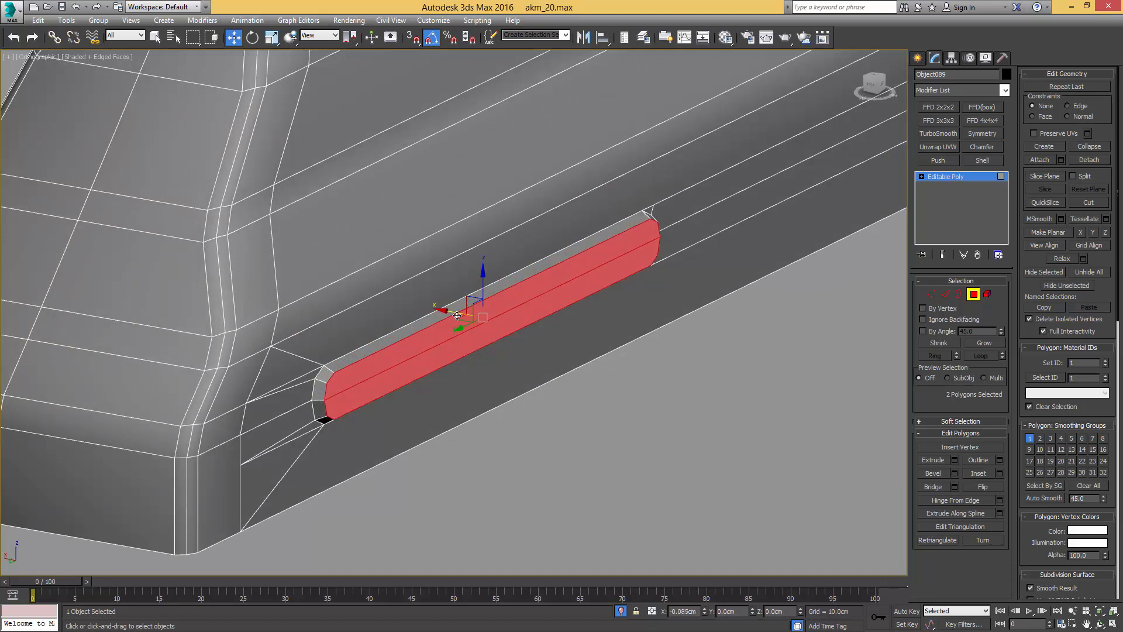
left_click(988, 342)
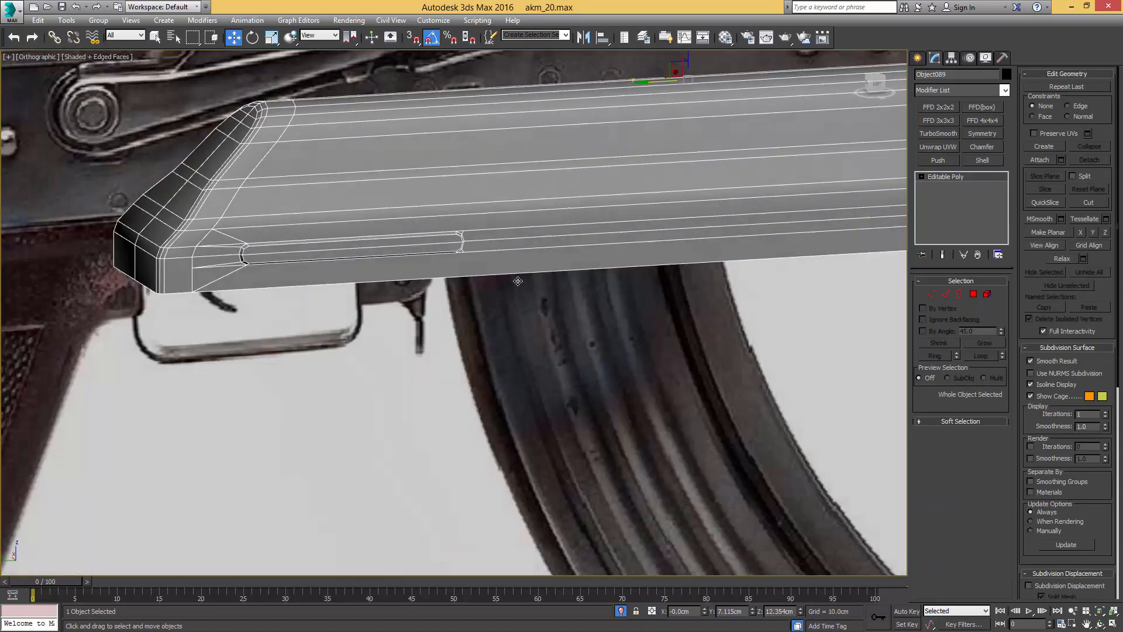
Step: Select all polygons of the cover half without the rib, seen from the back, and delete them
scroll(382, 186, "up", 3)
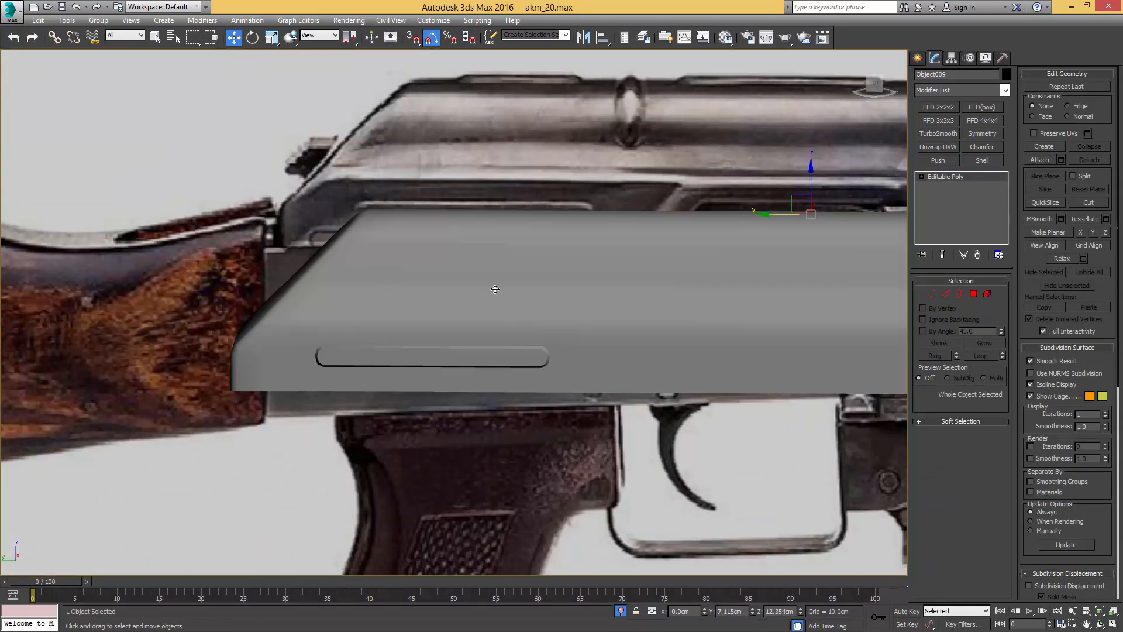
scroll(506, 280, "down", 5)
middle_click_drag(506, 279, 560, 289, "alt")
scroll(560, 289, "up", 3)
key("F4")
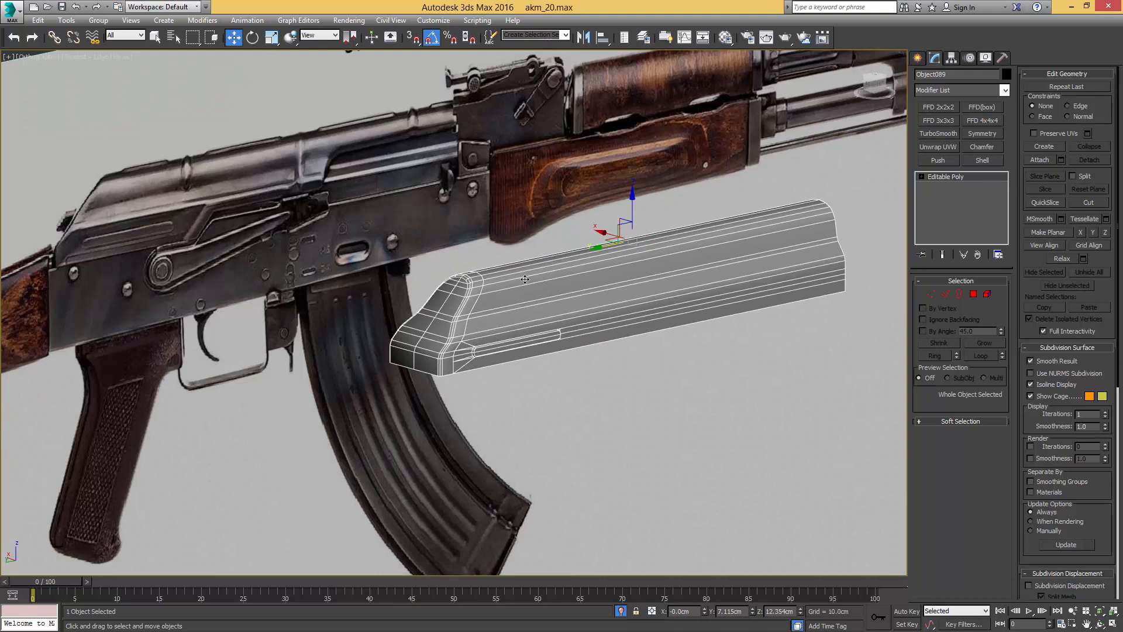
key("b")
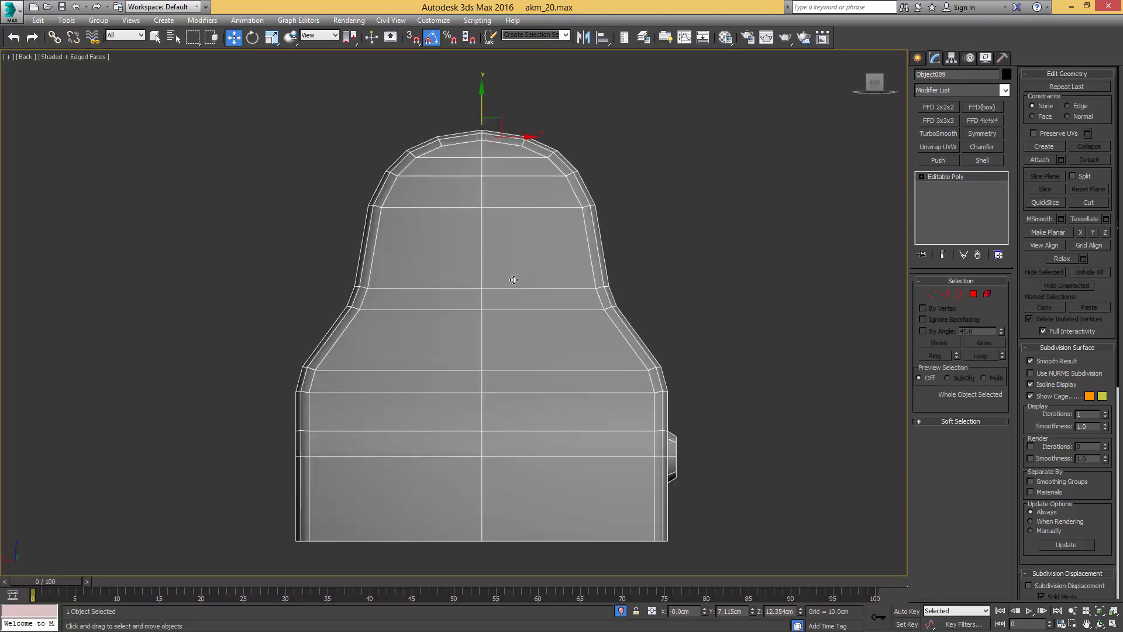
key("4")
left_click_drag(425, 396, 473, 554)
key("Delete")
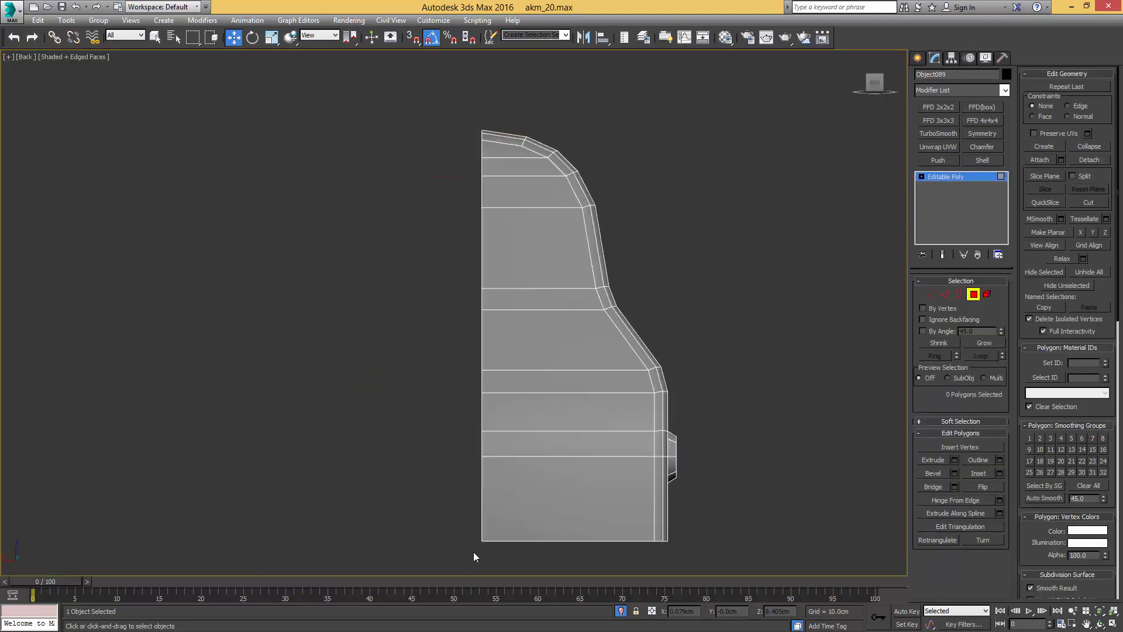
Step: Mirror the remaining cover half with a Symmetry modifier on the Z axis and collapse it to an editable poly
key("2")
key("q")
left_click(481, 247)
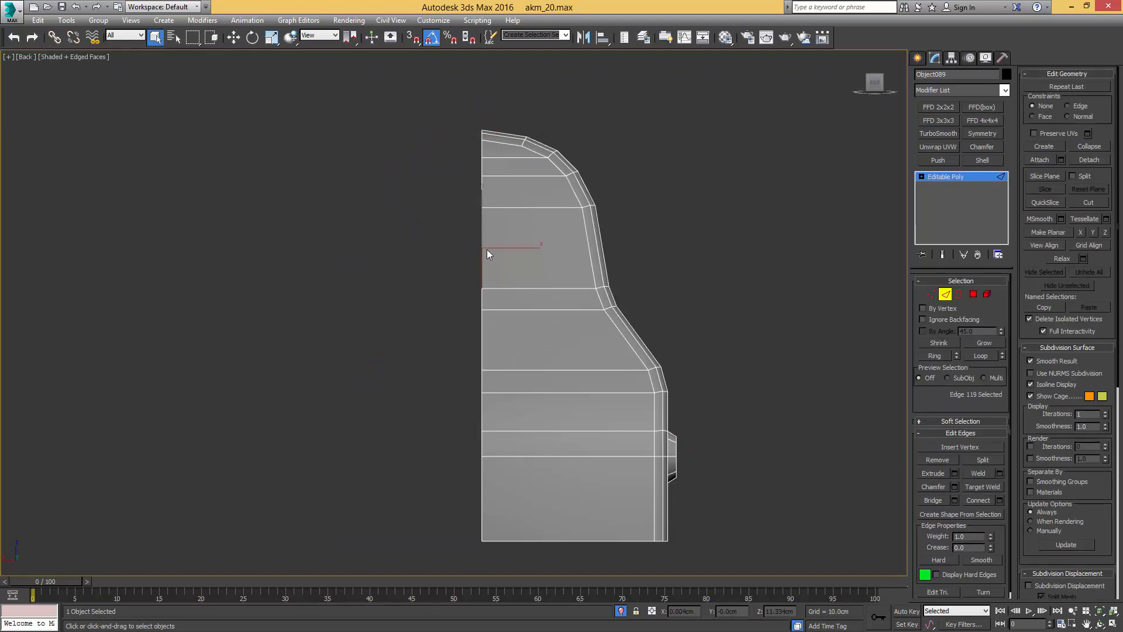
scroll(490, 241, "down", 4)
key("2")
key("w")
middle_click_drag(506, 233, 550, 241, "alt")
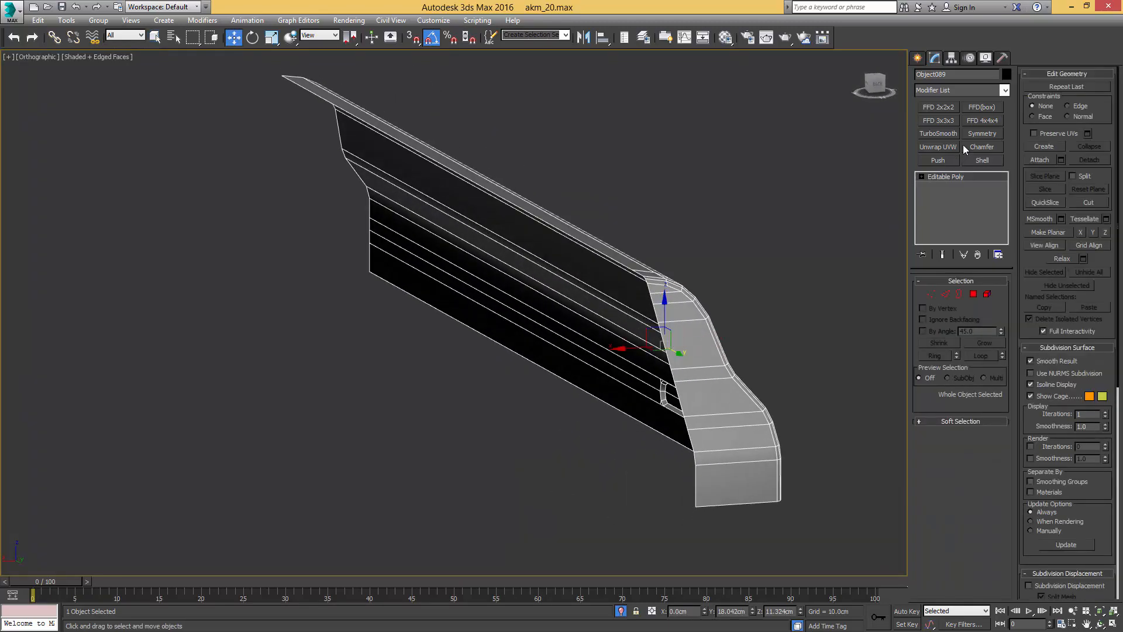
left_click(983, 133)
left_click(976, 303)
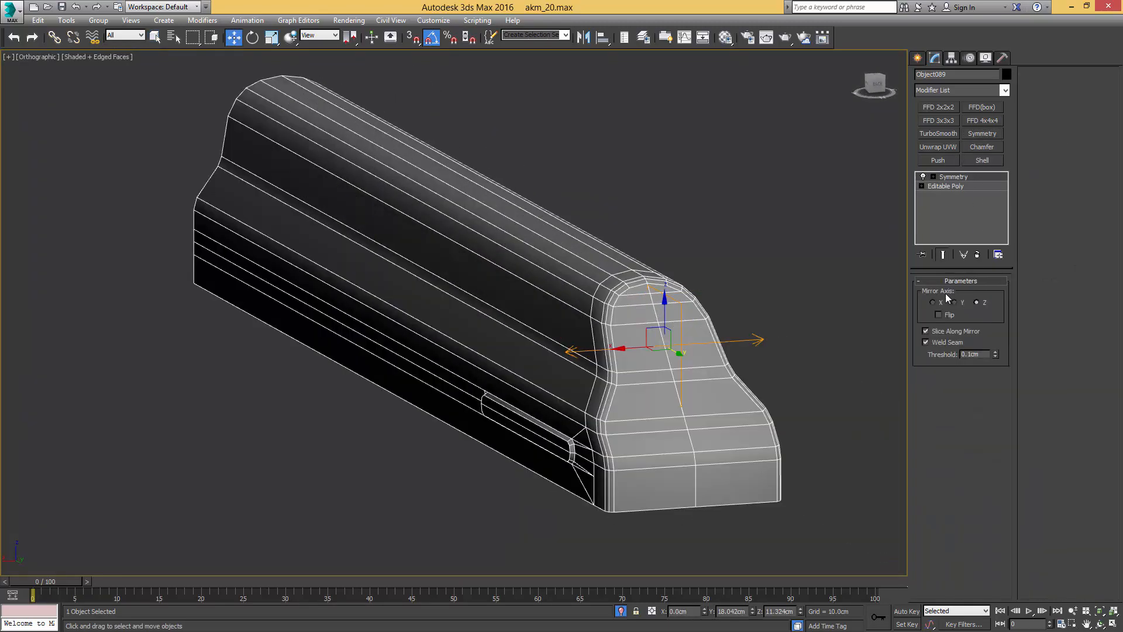
key("alt+c")
Step: Select the 12 vertices at the front end of the mirrored rib
middle_click_drag(573, 363, 669, 310)
scroll(626, 315, "up", 3)
mouse_move(669, 310)
middle_mouse_down()
mouse_move(670, 327)
mouse_move(487, 344)
middle_mouse_up()
key("1")
key("F3")
middle_click_drag(673, 345, 691, 381, "alt")
left_click_drag(639, 386, 706, 338)
key("F3")
scroll(706, 337, "down", 4)
middle_click_drag(705, 337, 720, 315, "alt")
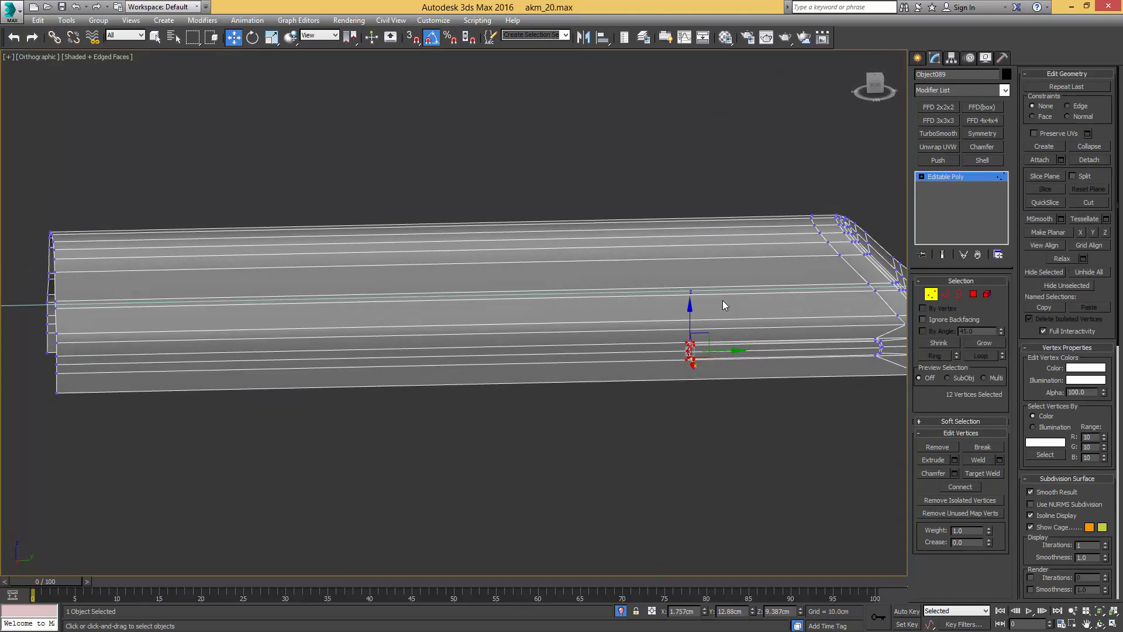
Step: Lengthen the mirrored rib by moving its front end vertices about 10.3 cm toward the cover's front, against the side reference
key("r")
scroll(723, 304, "down", 6)
key("alt+q")
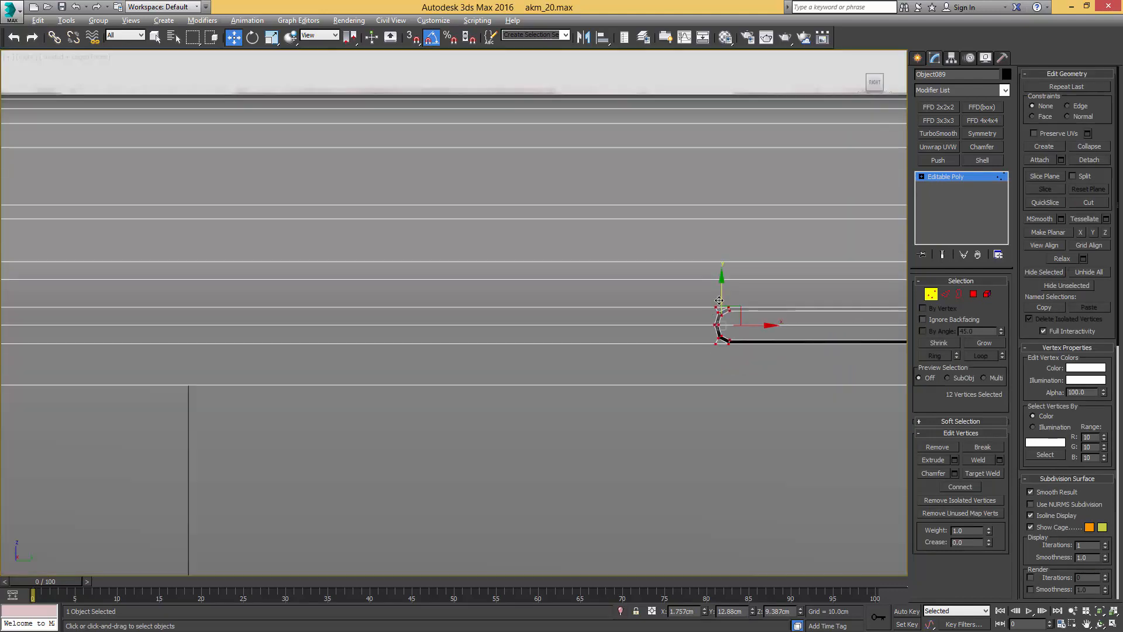
scroll(624, 309, "down", 2)
middle_click_drag(714, 309, 742, 328)
key("alt+x")
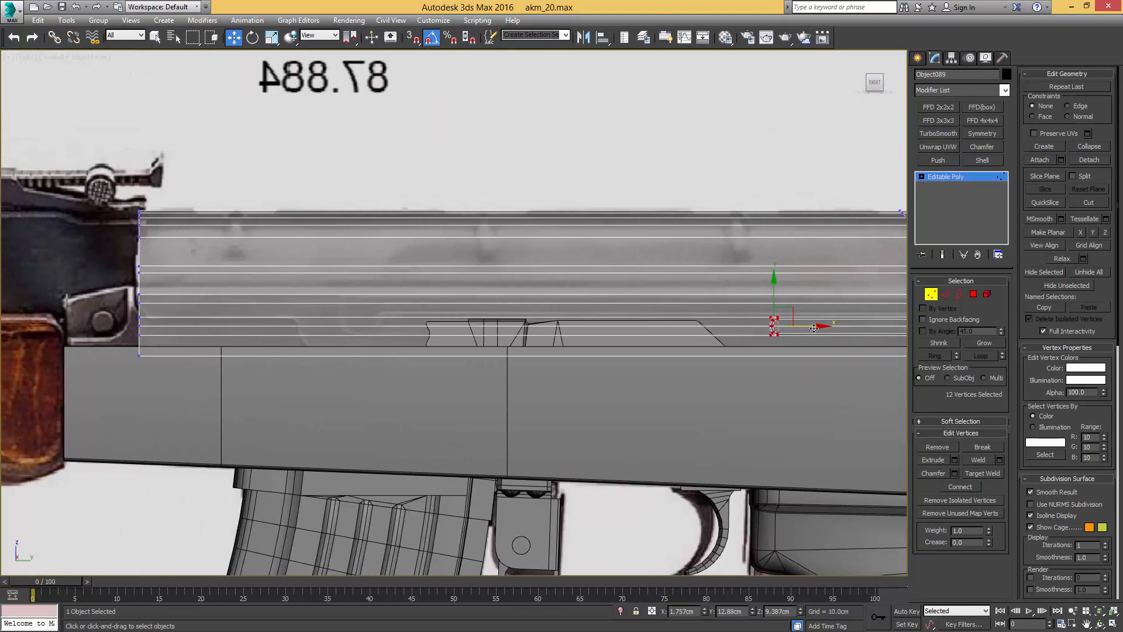
left_click_drag(815, 326, 417, 290)
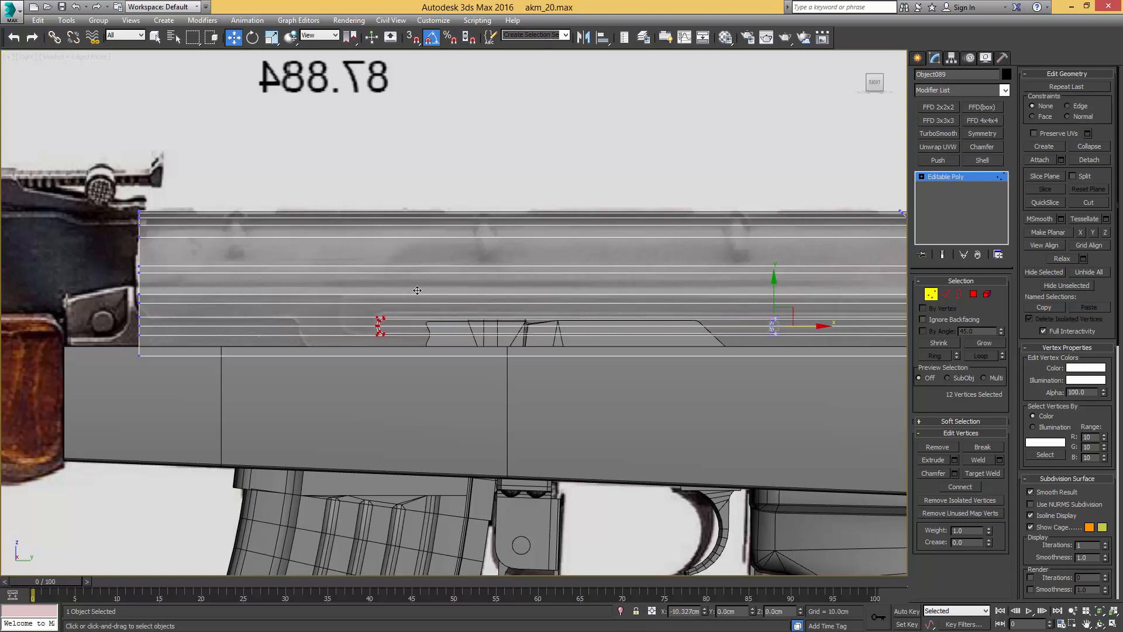
scroll(491, 281, "down", 2)
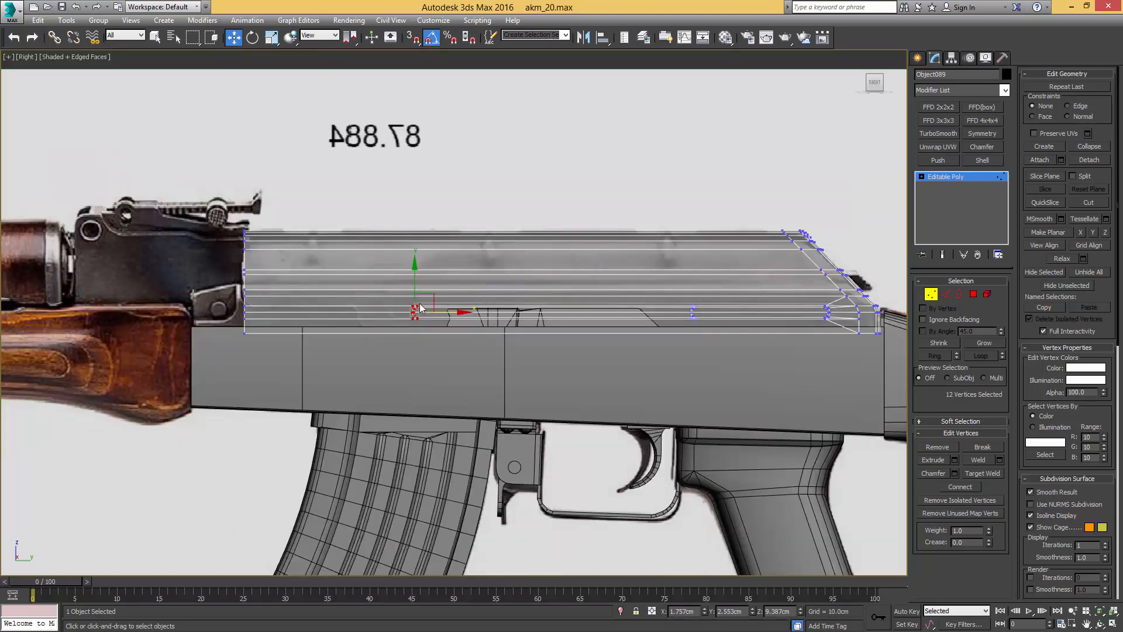
key("1")
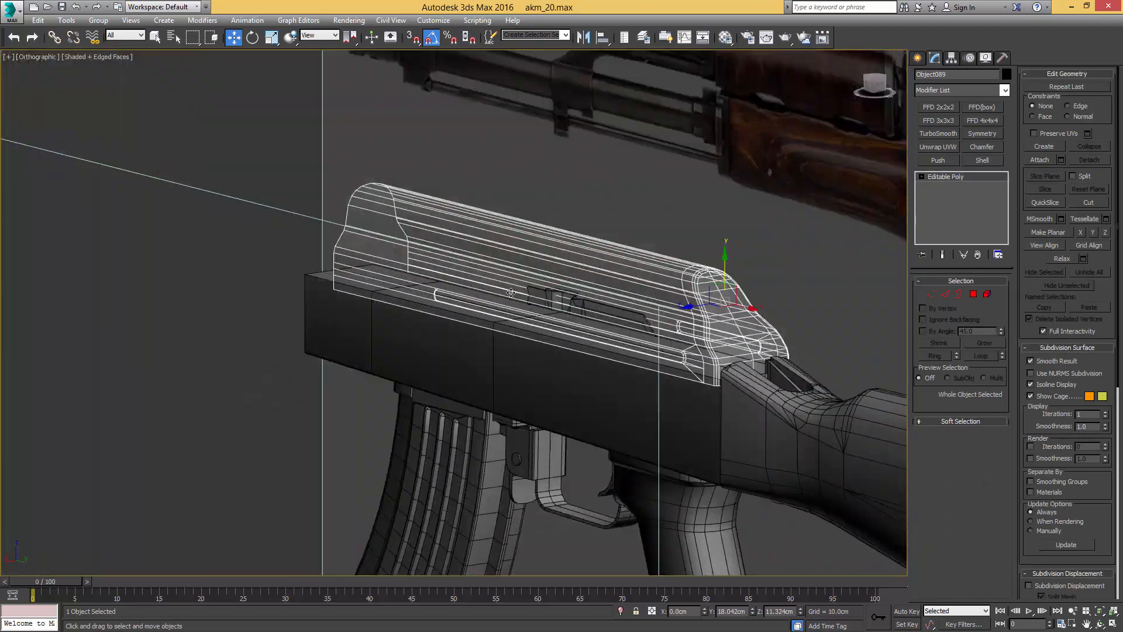
Step: Select the polygons of the cover half with the short rib in the top view and detach them as a separate object
middle_click_drag(561, 275, 573, 270, "alt")
key("alt+q")
key("t")
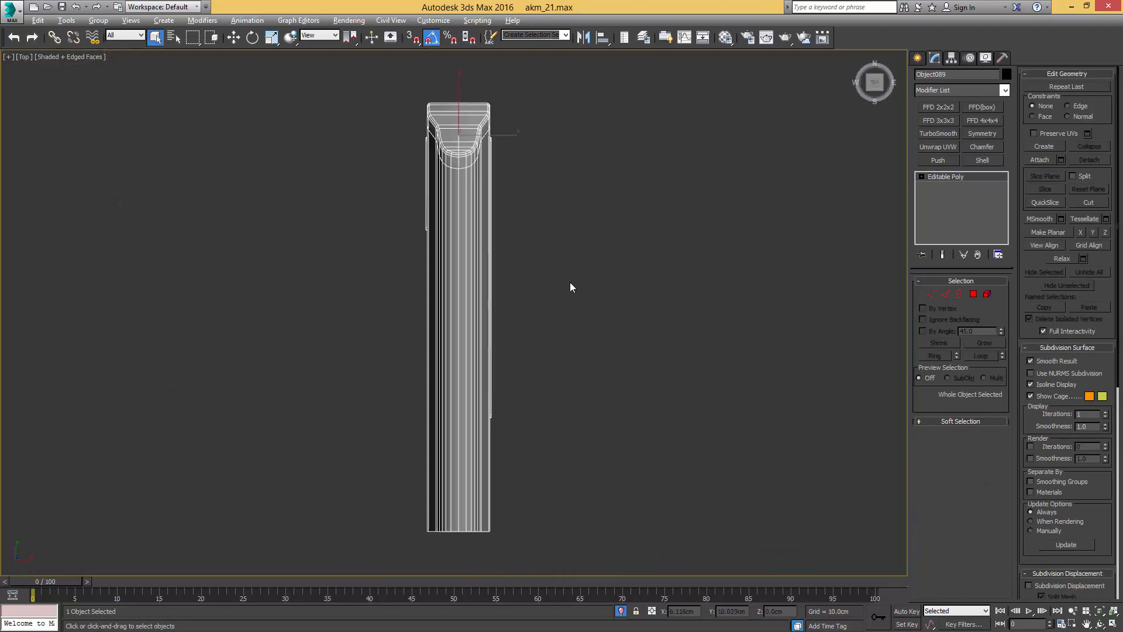
key("4")
left_click_drag(452, 335, 457, 82)
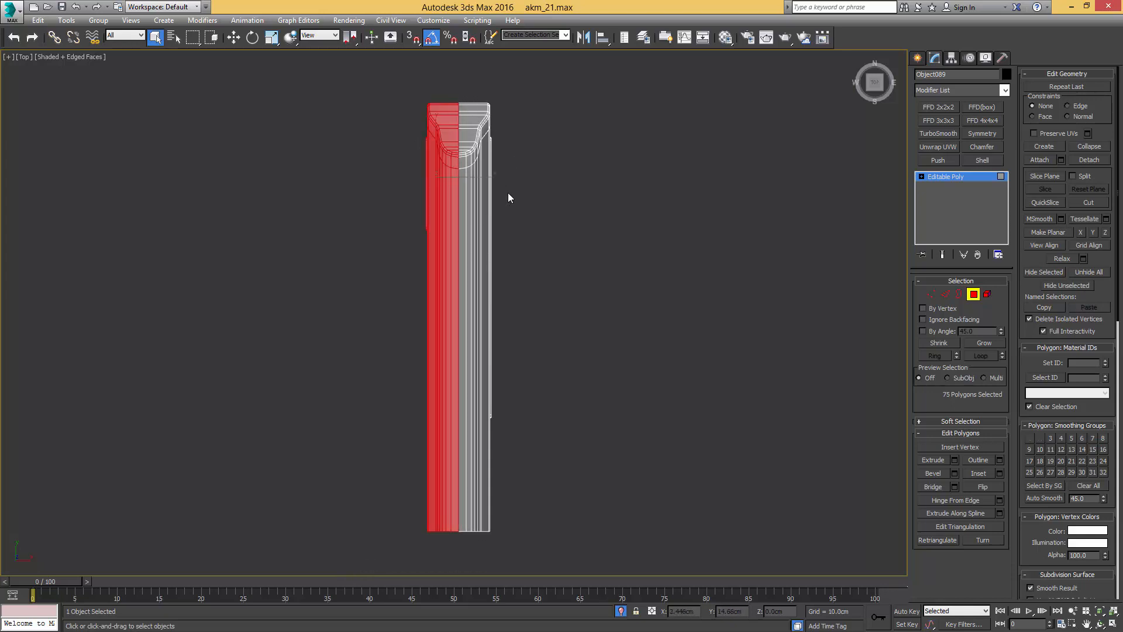
key("alt+d")
left_click(601, 327)
key("4")
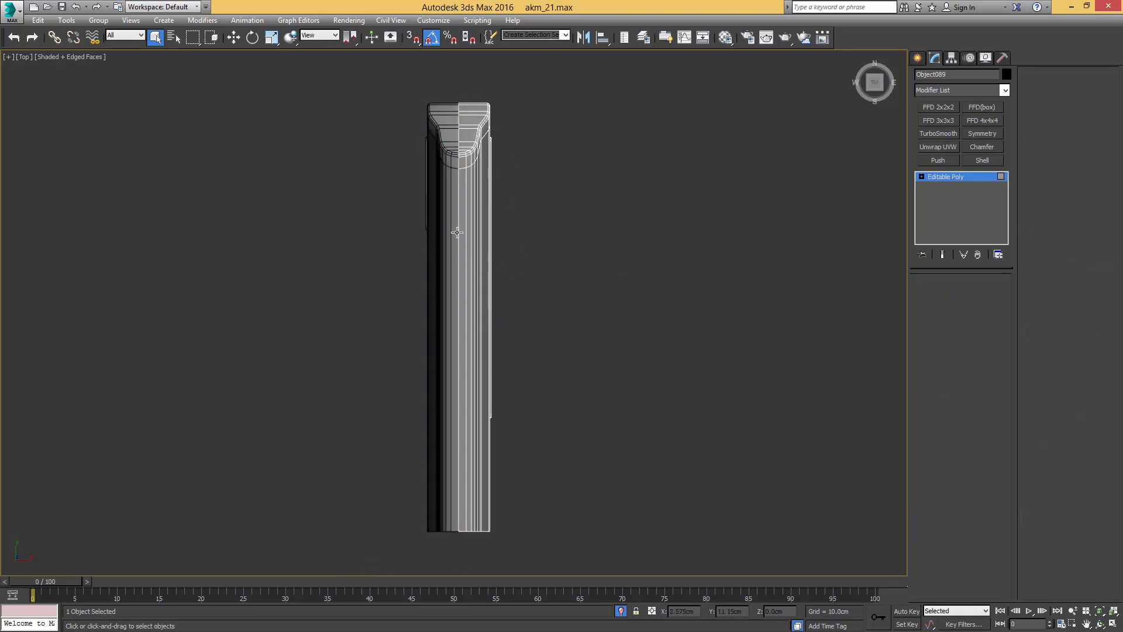
Step: Select the detached cover half together with the side reference plane and isolate both
left_click(441, 208)
middle_click_drag(441, 208, 476, 275, "alt")
key("alt+q")
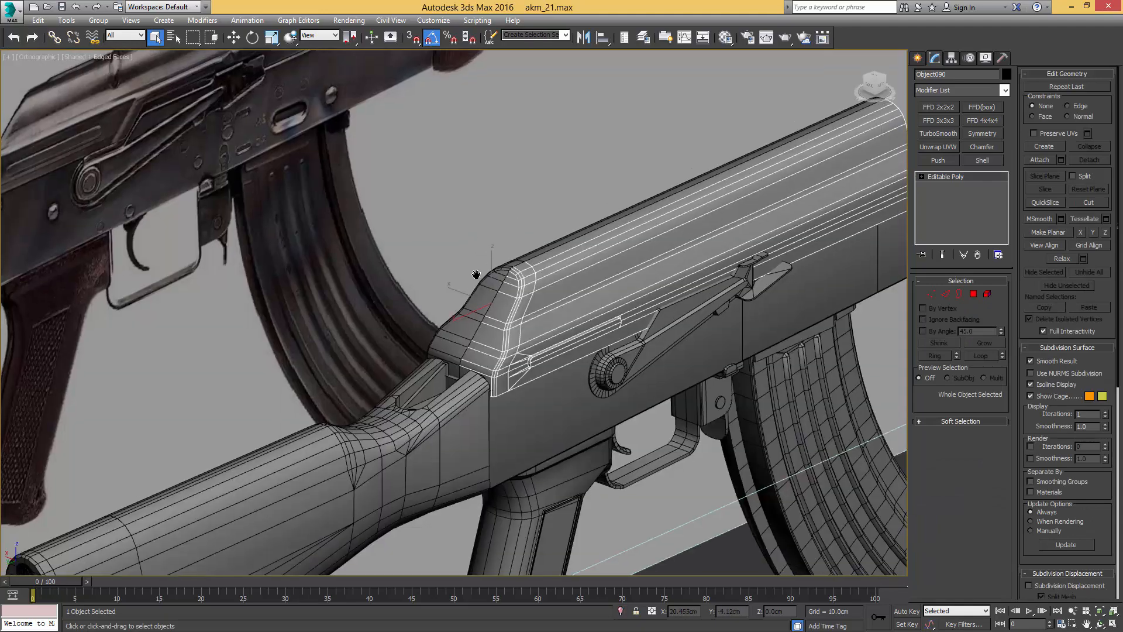
scroll(477, 275, "down", 4)
left_click(431, 230, "ctrl")
key("alt+q")
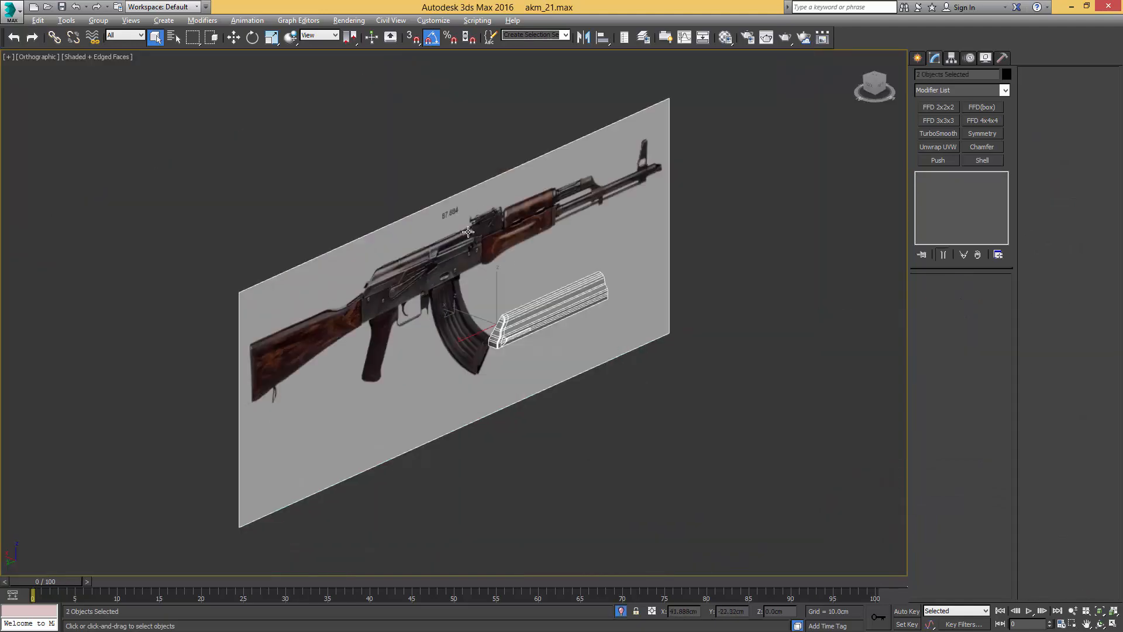
Step: Add a straight vertical edge loop across the see-through cover half and move it just ahead of the short rib
key("l")
left_click(362, 233)
scroll(351, 229, "up", 6)
key("alt+x")
middle_click_drag(550, 246, 389, 244)
key("2")
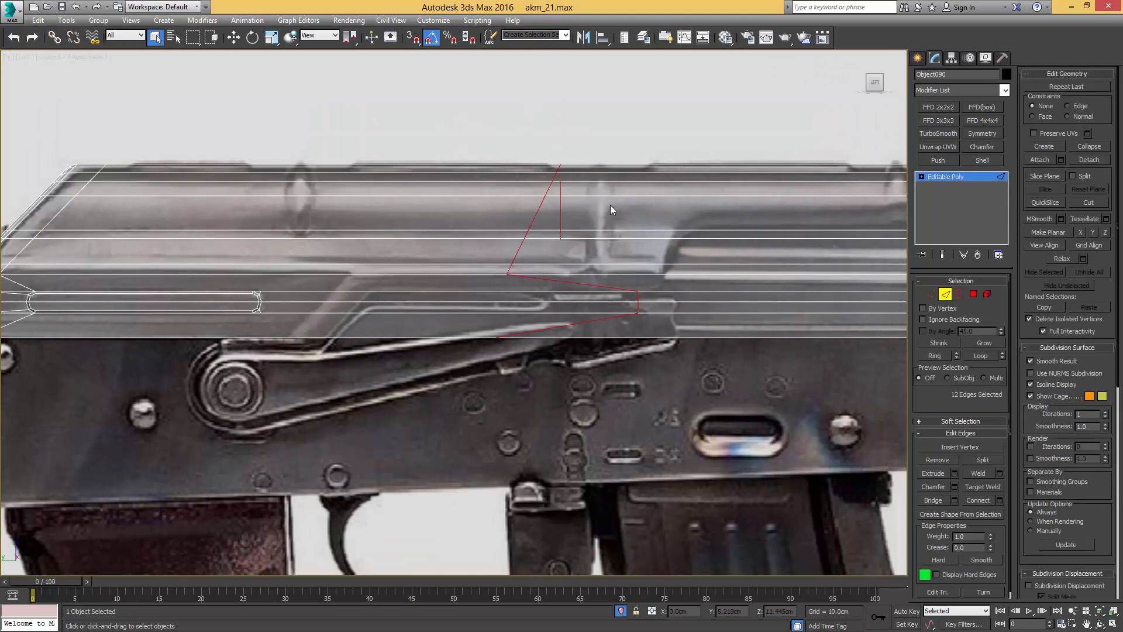
key("w")
left_click_drag(590, 240, 362, 223)
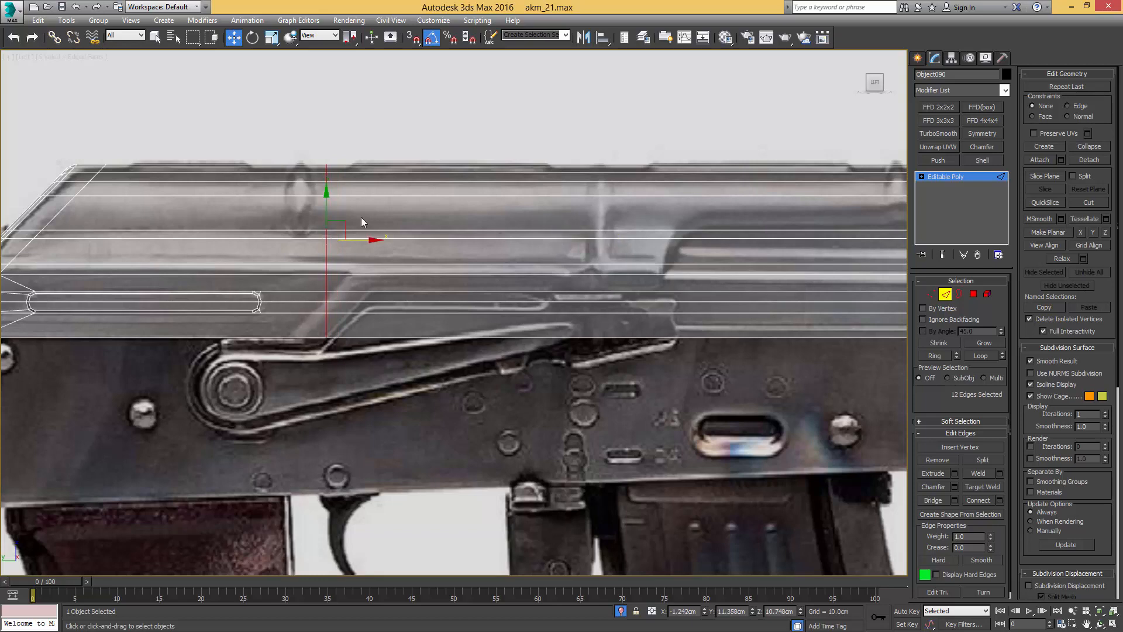
middle_click_drag(449, 219, 750, 186)
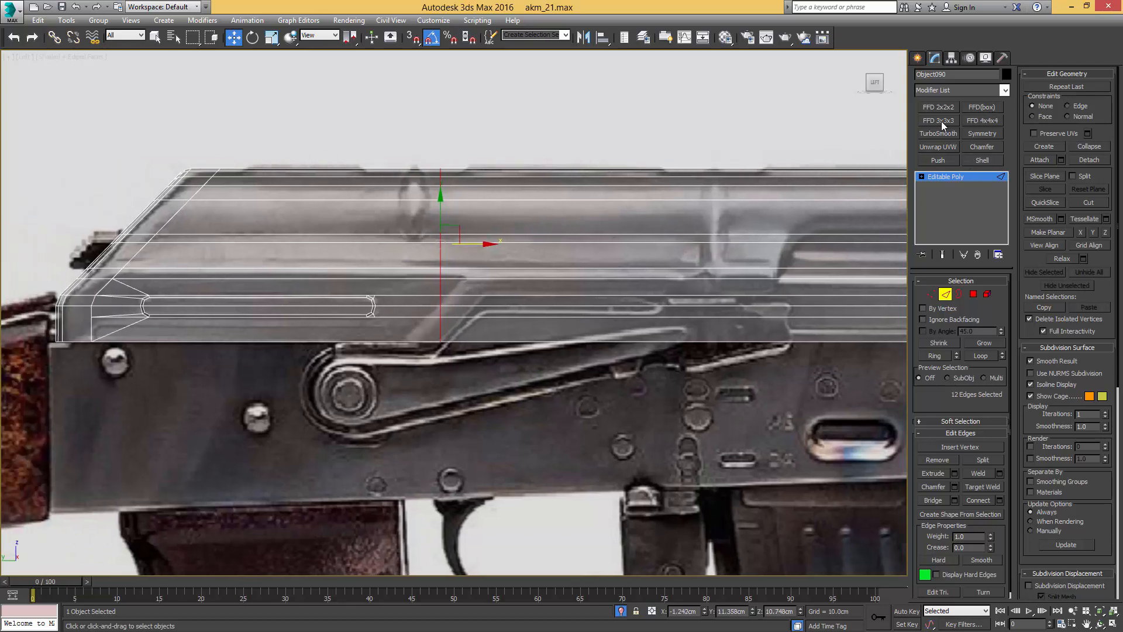
Step: Slant the edge loop with an FFD 2x2x2 by moving its upper control points forward about 3.8 cm, then collapse the modifier
left_click(934, 108)
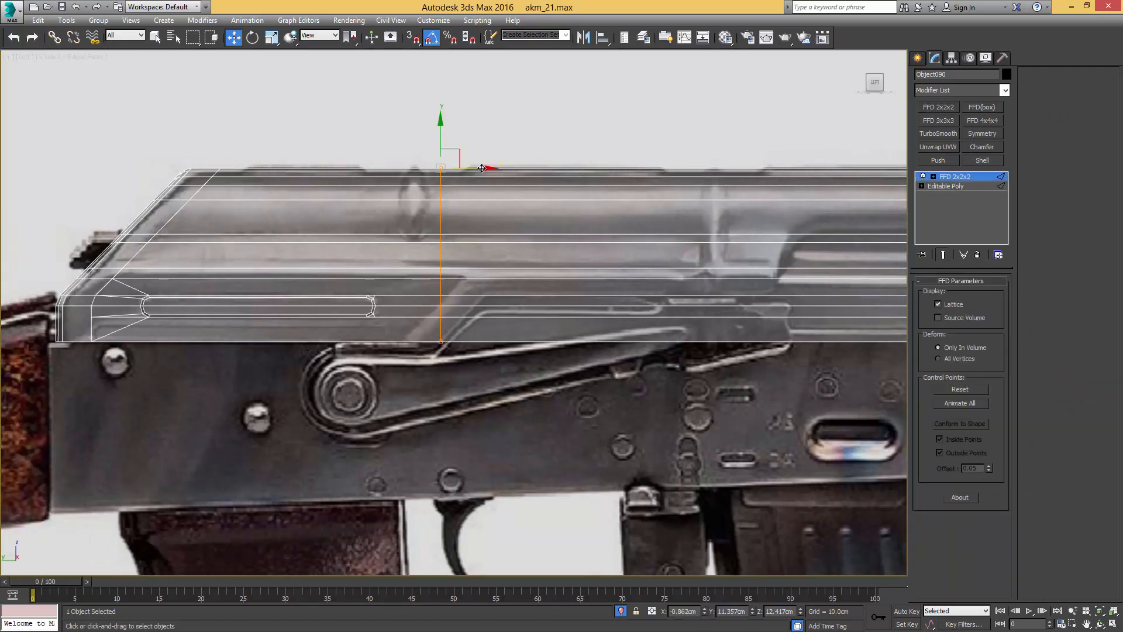
left_click_drag(482, 167, 652, 169)
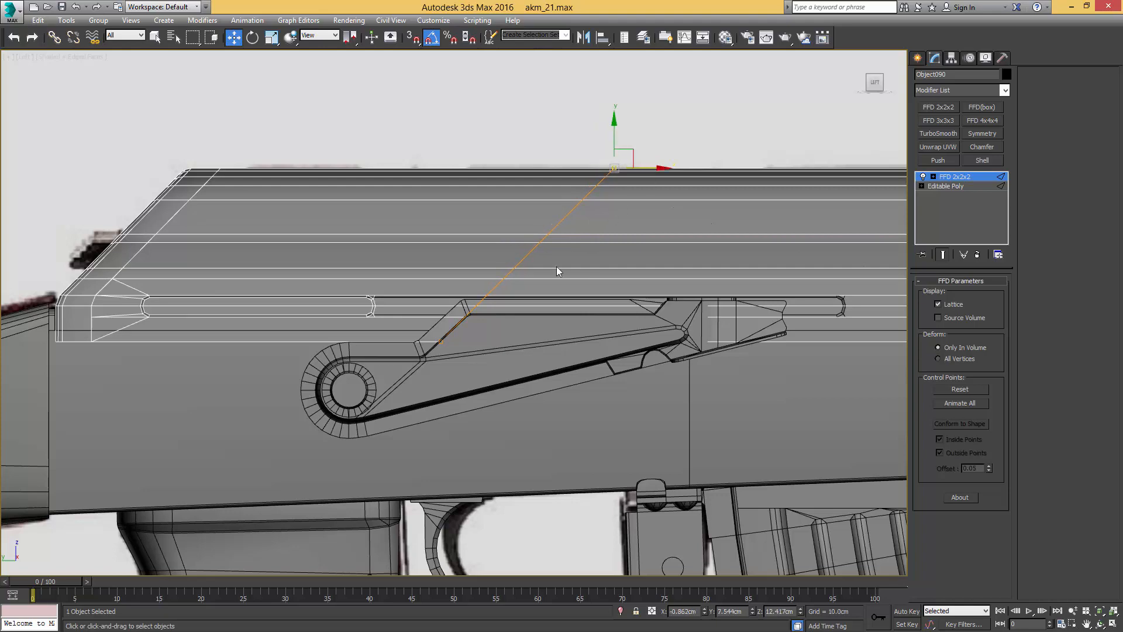
right_click(962, 183)
left_click(985, 283)
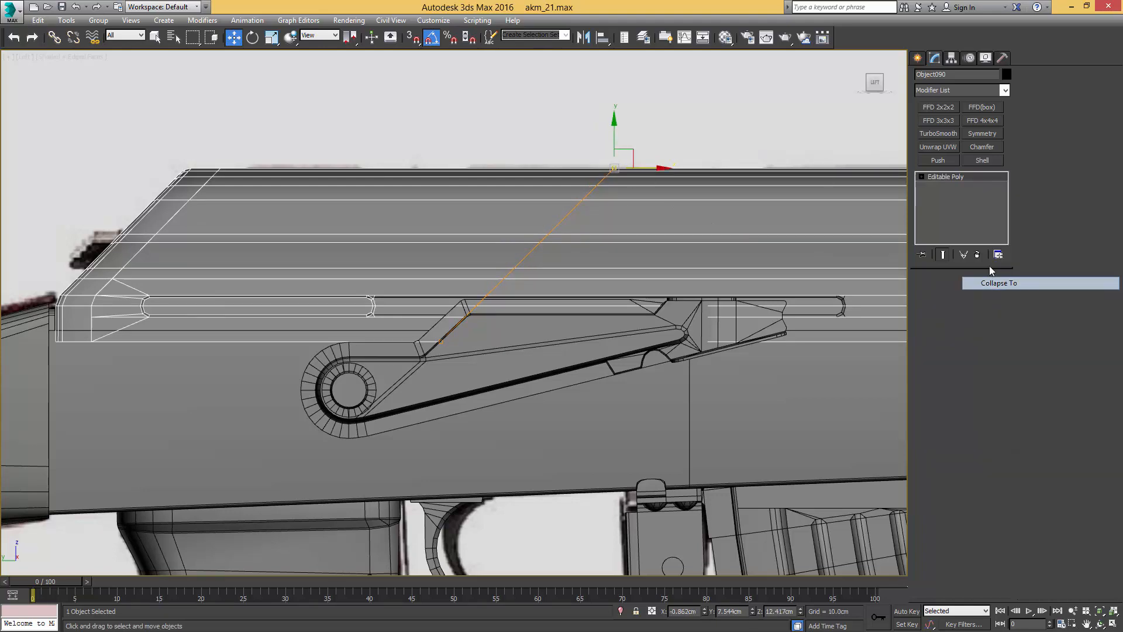
Step: Isolate the cover half with the reference plane and add a straight vertical edge loop at the rear edge of the port cutout
left_click(636, 124, "ctrl")
key("alt+q")
middle_click_drag(435, 210, 479, 200)
scroll(394, 223, "up", 6)
left_click(450, 224)
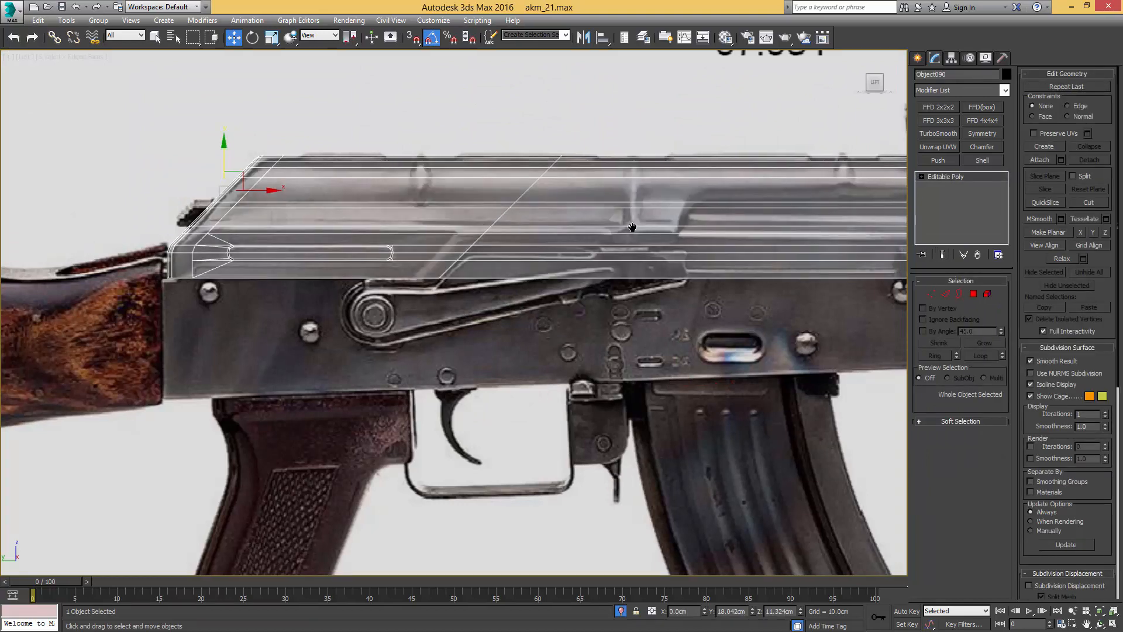
middle_click_drag(640, 229, 542, 239)
key("2")
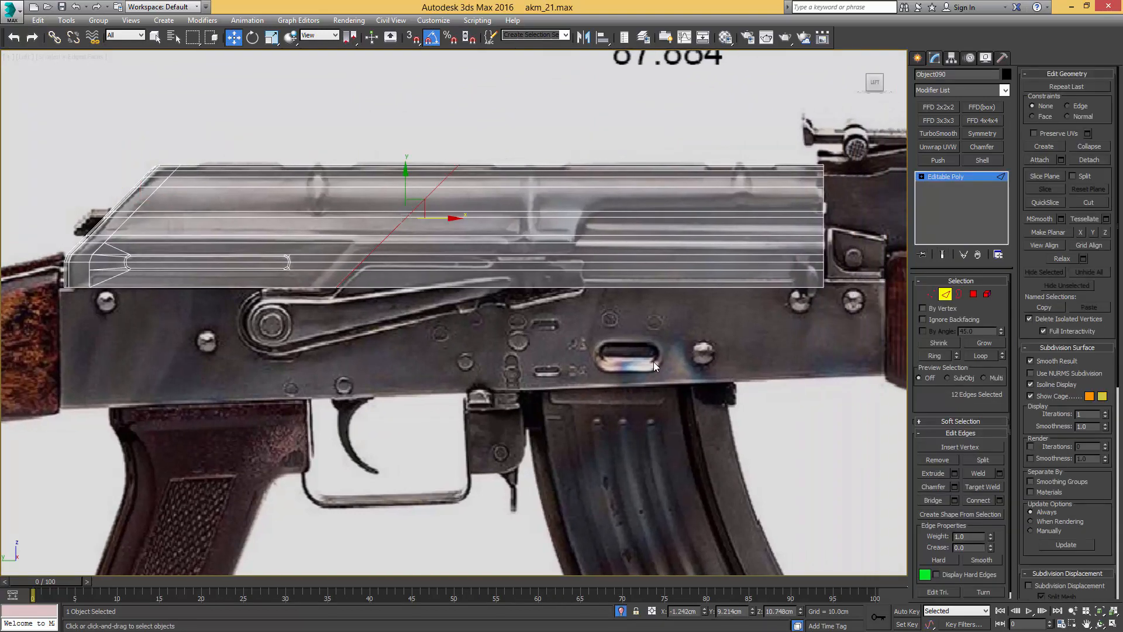
left_click_drag(621, 139, 622, 139)
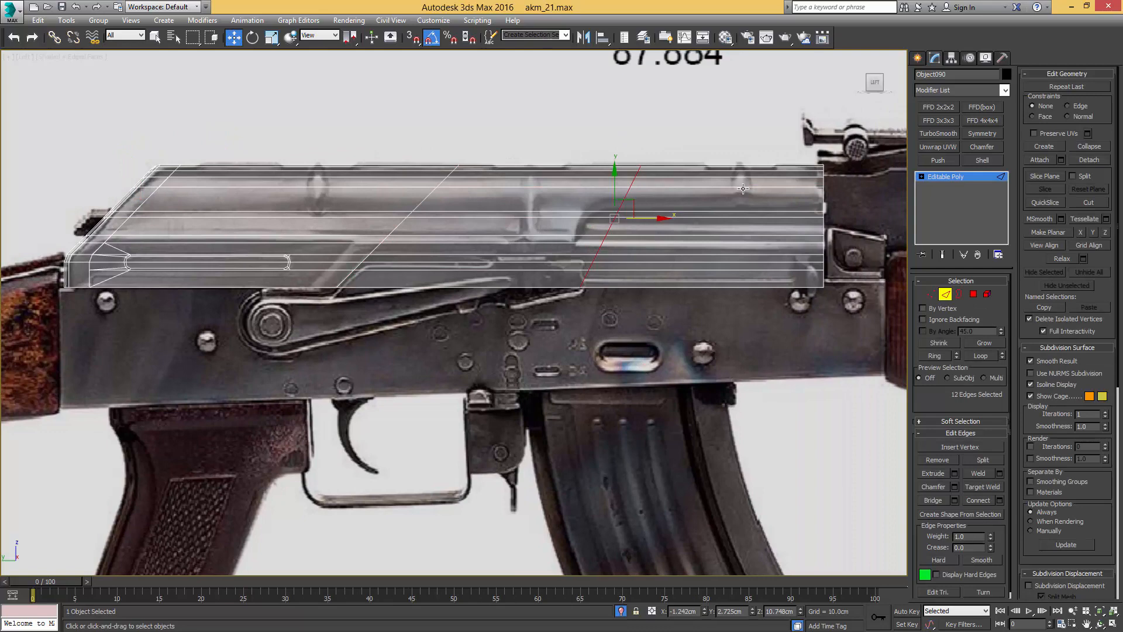
left_click_drag(647, 220, 609, 216)
scroll(609, 217, "up", 3)
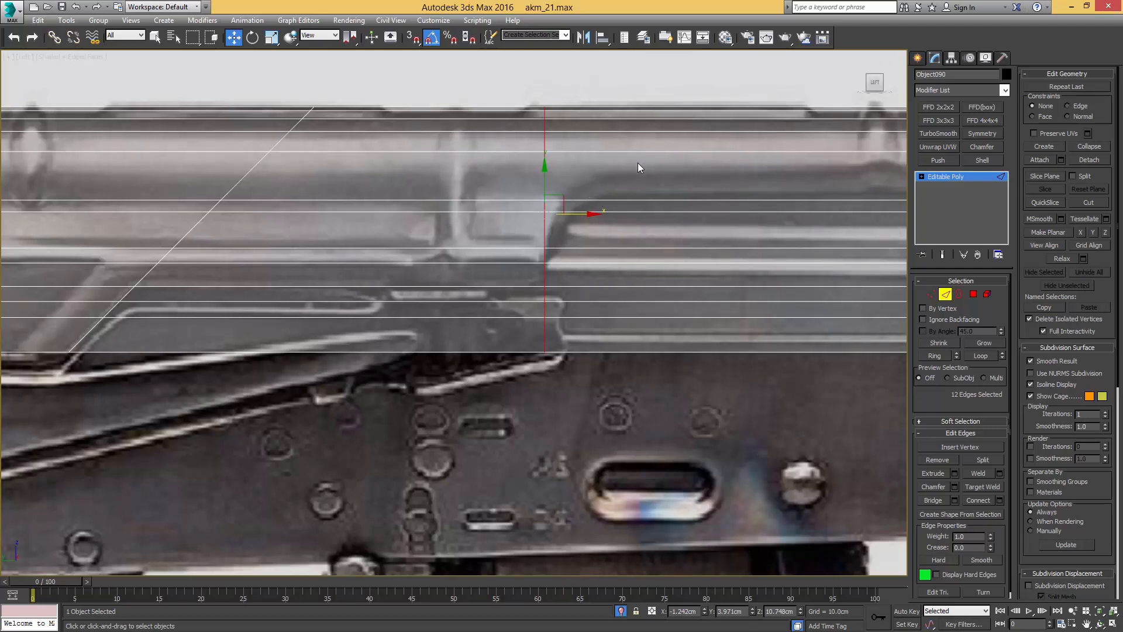
middle_click_drag(685, 169, 627, 167)
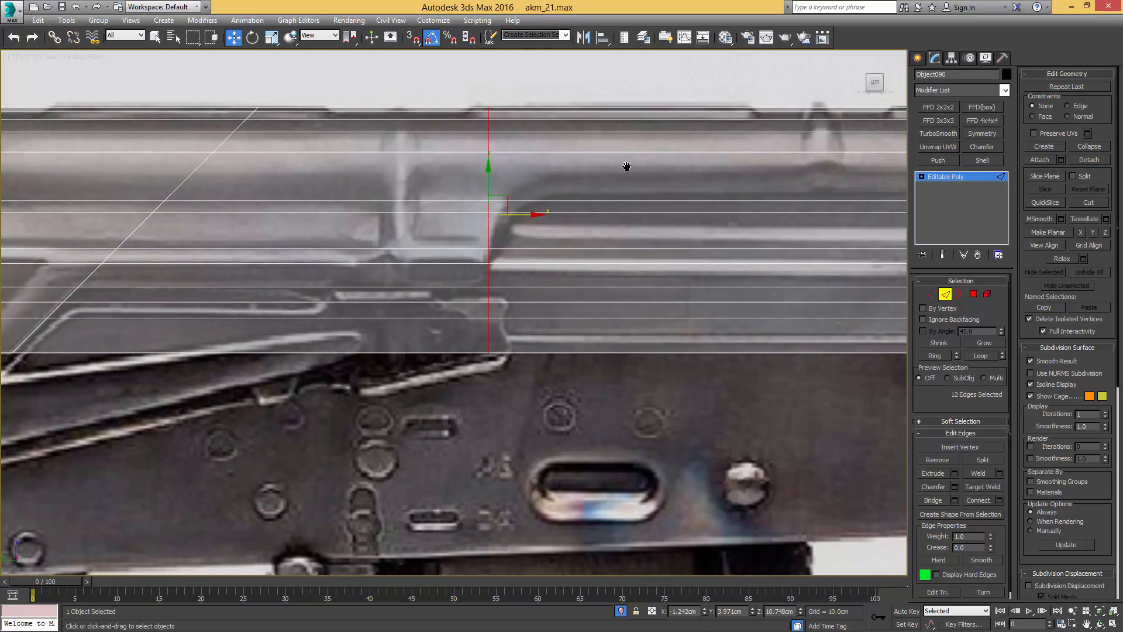
Step: Connect the front section's vertical edges with a horizontal edge and slide it along them onto the port cutout's upper line
left_click(486, 170)
middle_click_drag(569, 186, 409, 195)
left_click(827, 190)
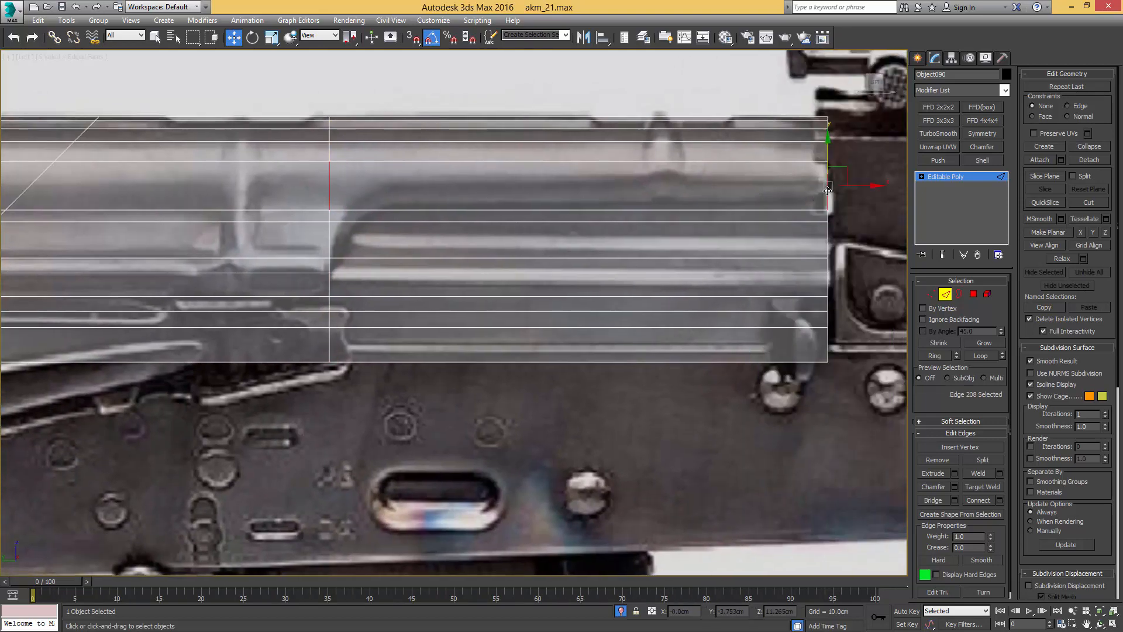
left_click(639, 187)
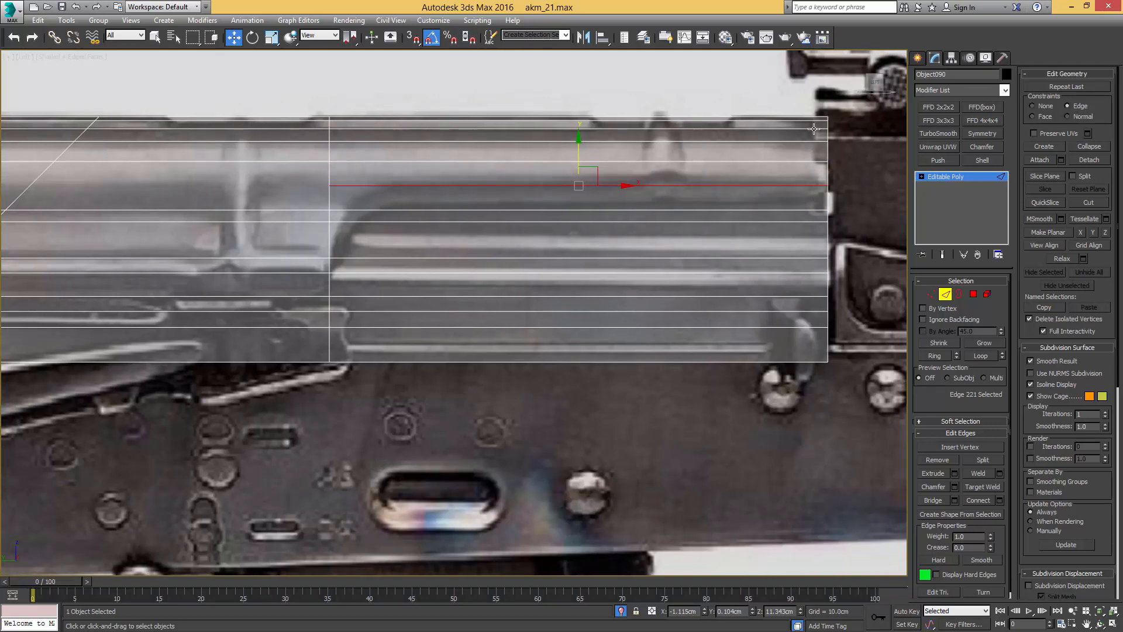
left_click_drag(577, 153, 578, 169)
middle_click_drag(346, 156, 513, 173)
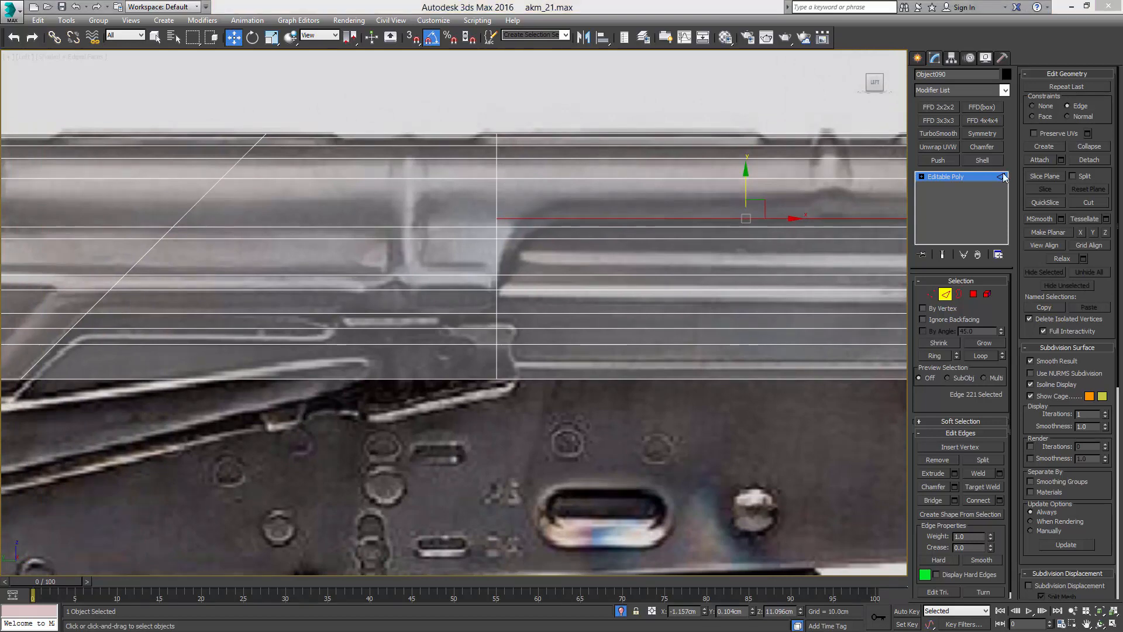
left_click_drag(745, 186, 746, 180)
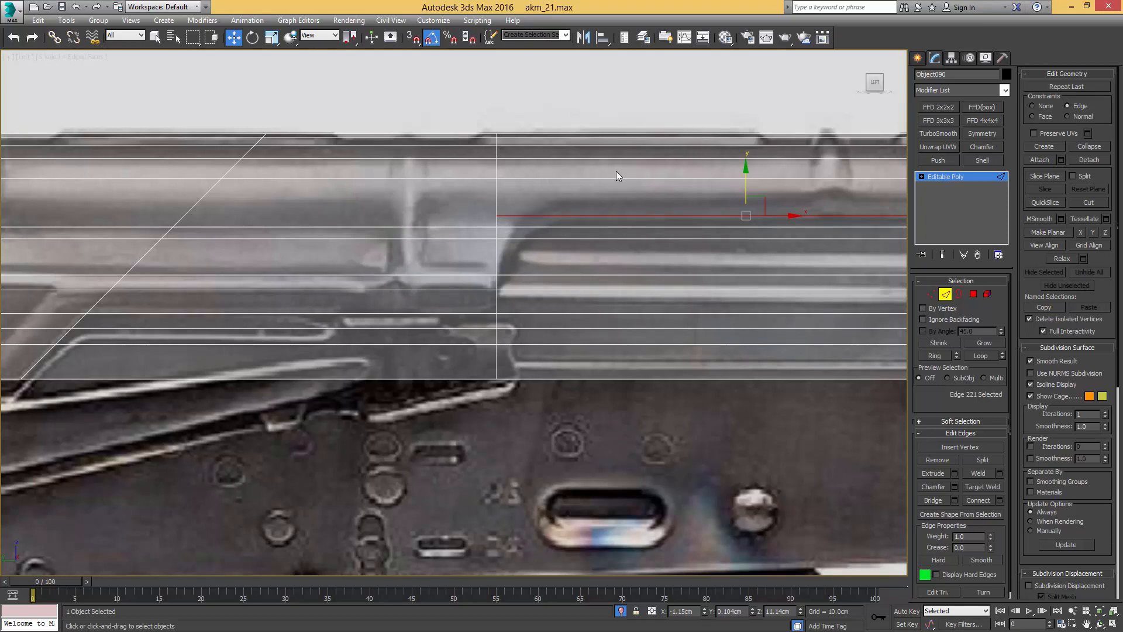
Step: Bend the cutout's rear edge vertices to the reference curve with an FFD 3x3x3, collapse it, and move the upper corner vertex slightly forward
key("1")
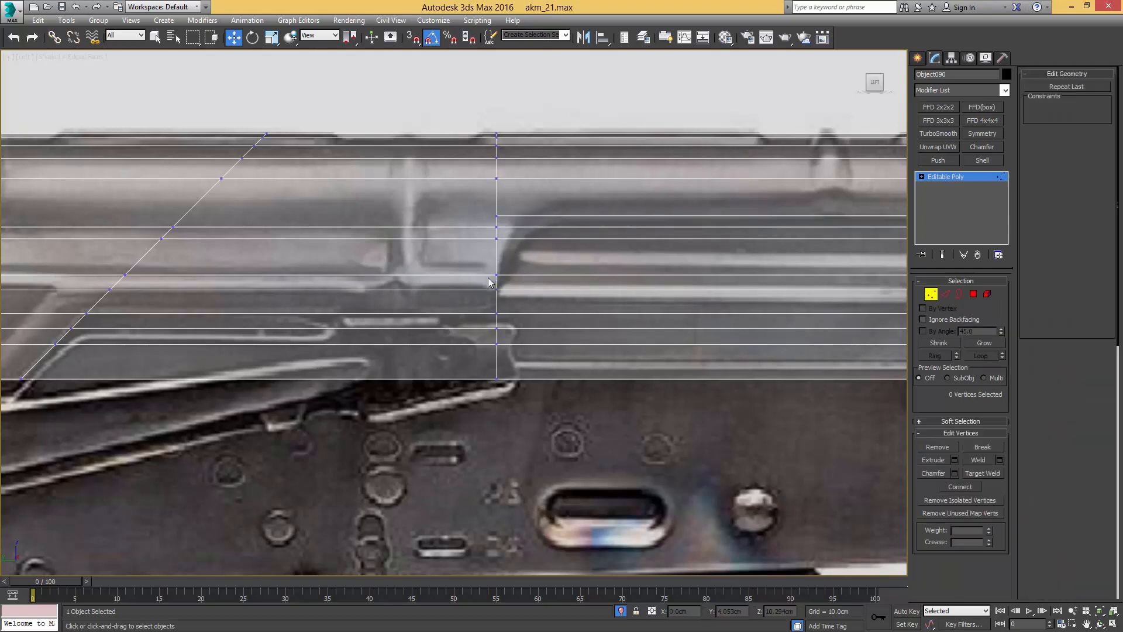
left_click_drag(484, 295, 571, 214)
left_click(942, 120)
key("1")
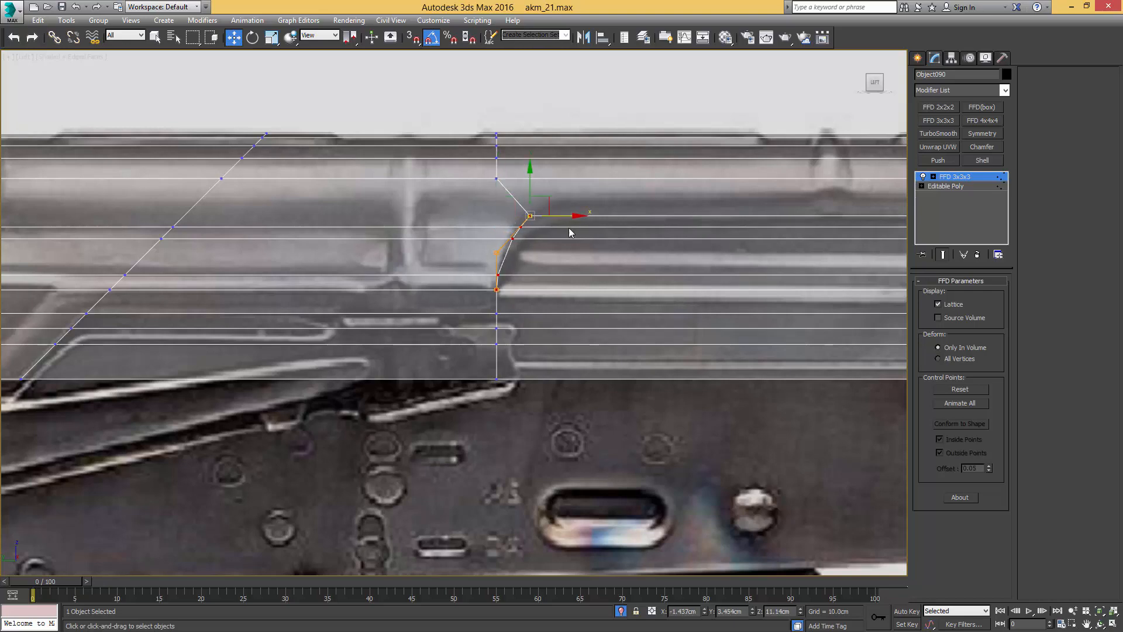
right_click(954, 180)
left_click(974, 281)
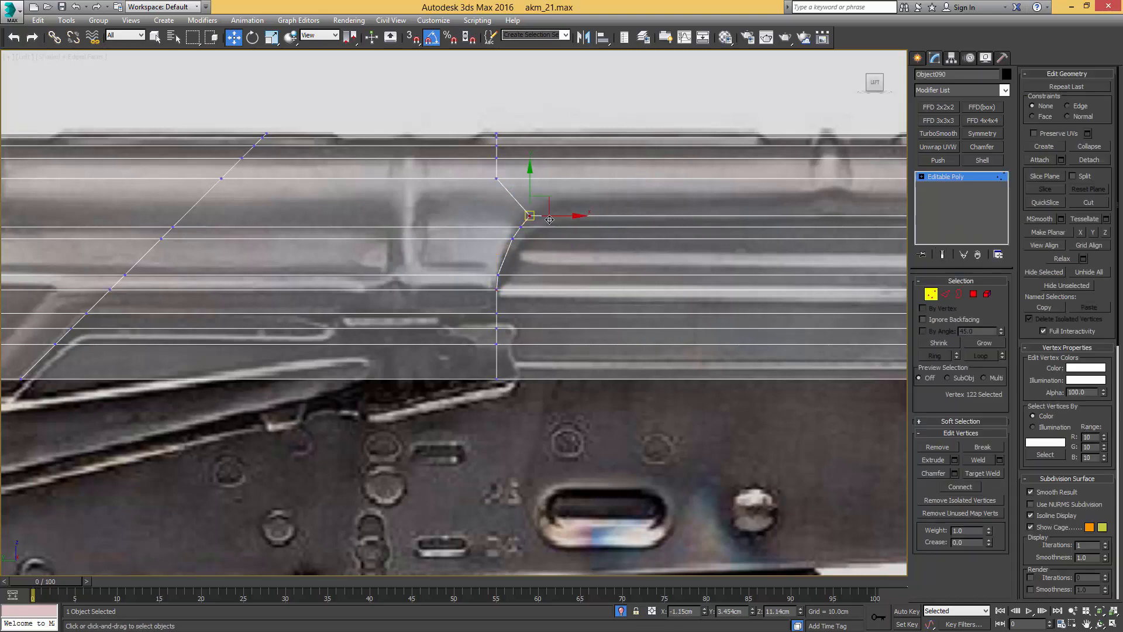
left_click_drag(566, 216, 576, 215)
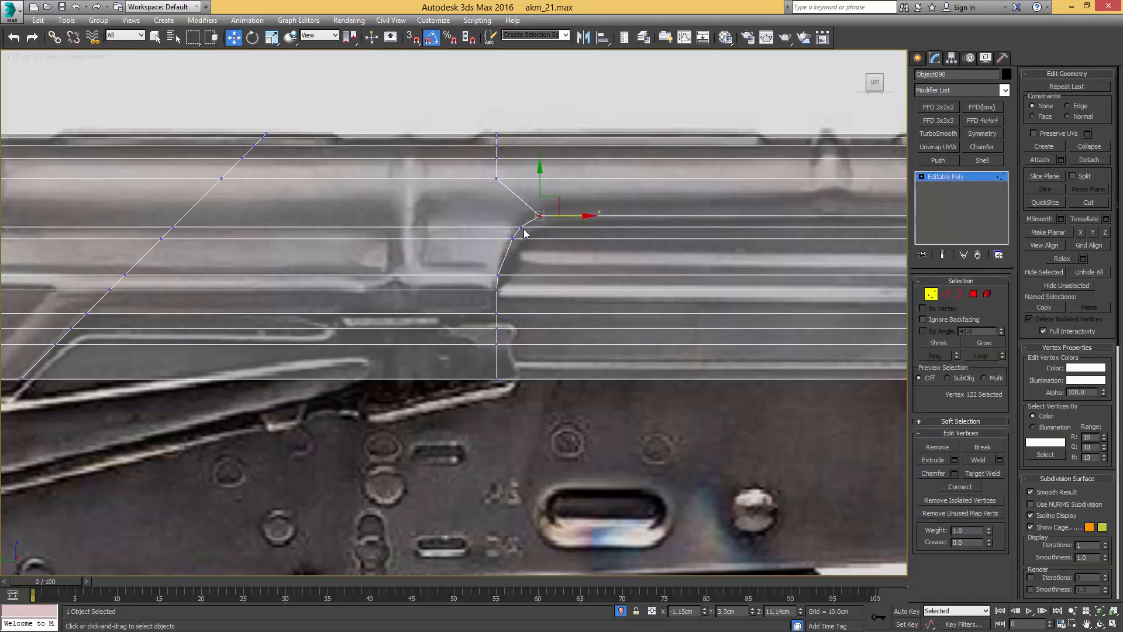
left_click(519, 228)
Step: Delete the polygons below the charging-handle step and inside the port cutout
scroll(534, 316, "down", 2)
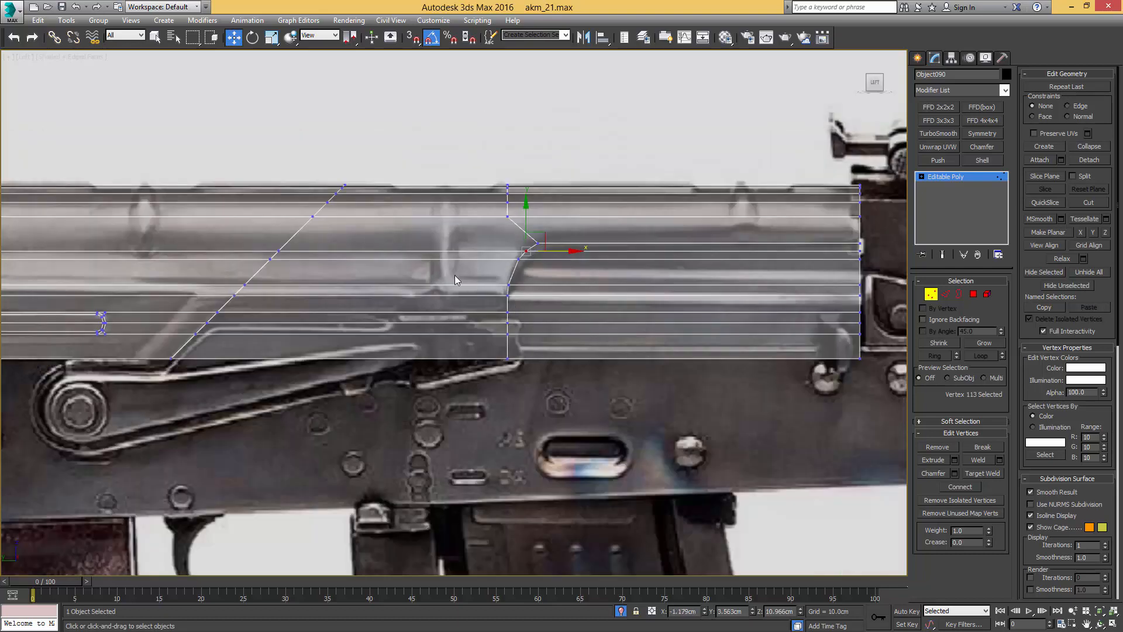
middle_click_drag(334, 283, 491, 288)
key("4")
left_click(459, 350)
left_click(458, 332, "ctrl")
left_click(457, 319, "ctrl")
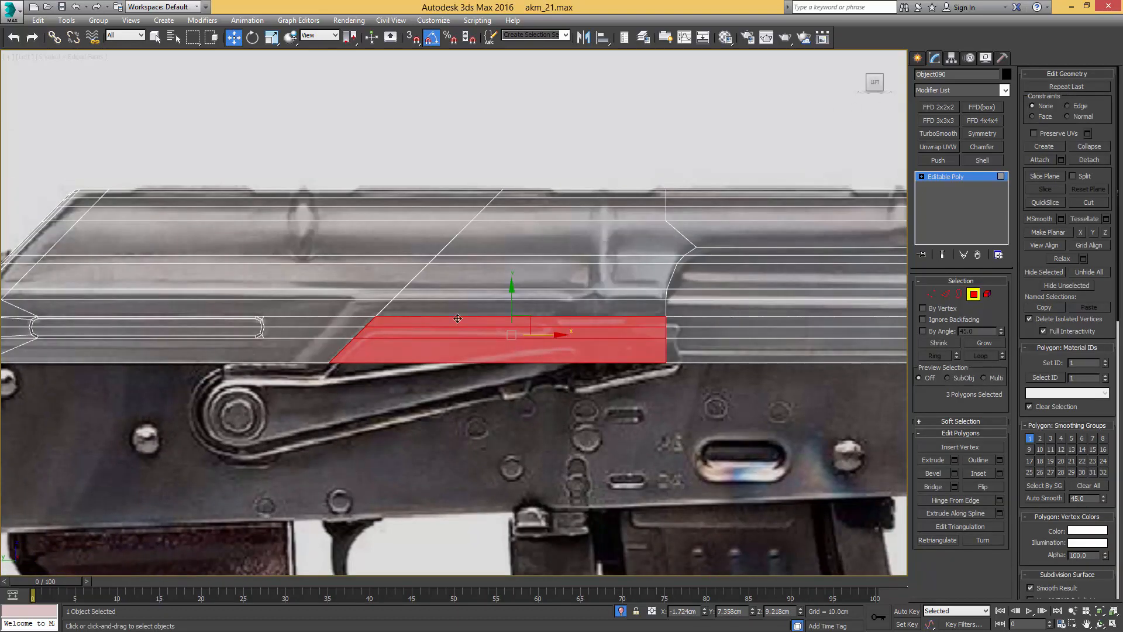
middle_click_drag(644, 305, 440, 297)
left_click_drag(537, 241, 538, 241, "ctrl")
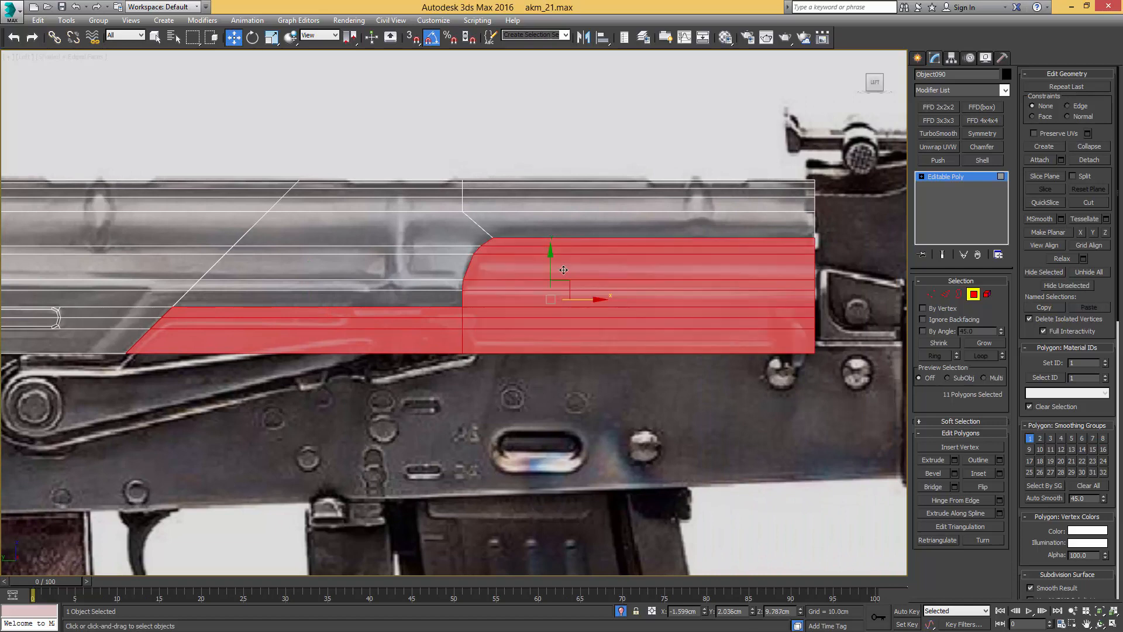
key("Delete")
Step: Chamfer the port cutout's upper corner vertex to round it and connect the new vertices to the vertex above
middle_click_drag(333, 301, 444, 346)
scroll(591, 289, "up", 3)
key("1")
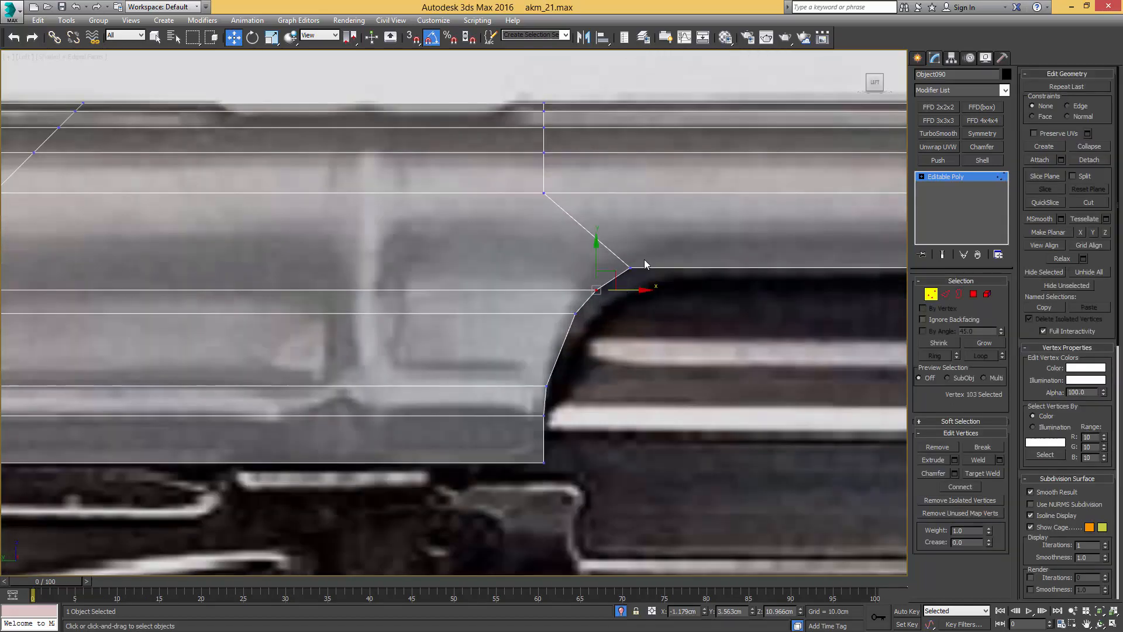
left_click(631, 267)
key("ctrl+shift+c")
left_click_drag(630, 267, 592, 284)
left_click_drag(552, 186, 536, 198, "ctrl")
key("ctrl+shift+e")
left_click_drag(669, 255, 638, 275)
left_click_drag(551, 185, 535, 201, "ctrl")
key("ctrl+shift+e")
left_click_drag(622, 252, 611, 264)
key("BackSpace")
scroll(608, 274, "down", 2)
scroll(607, 273, "down", 2)
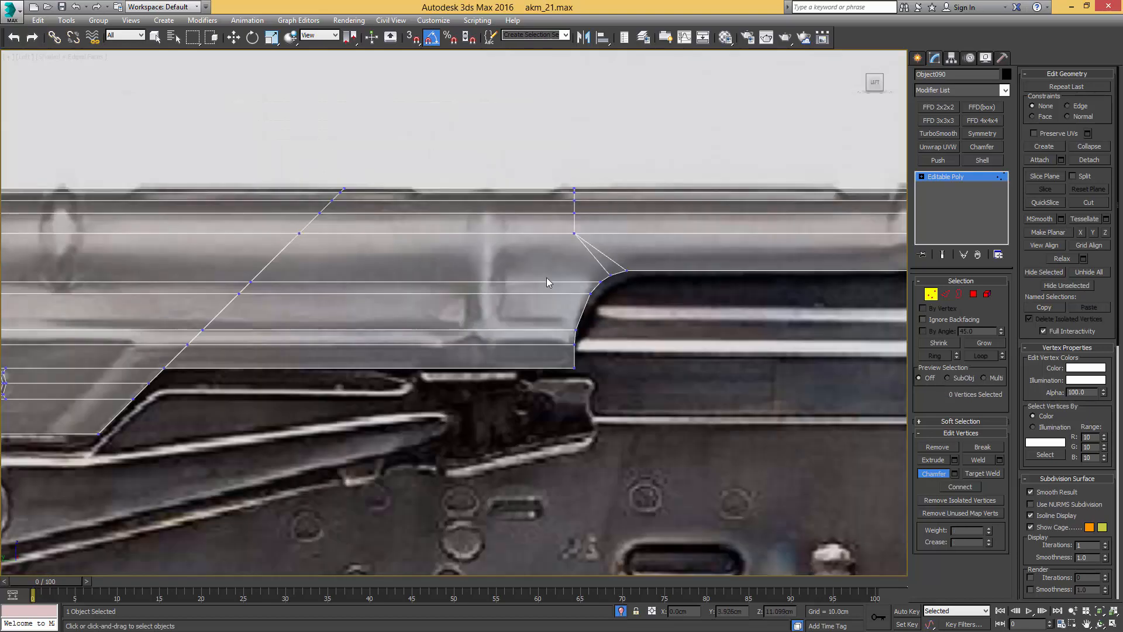
Step: Chamfer the vertex where the slanted lower edge meets the horizontal step and remove the surplus edges between the new vertices
middle_click_drag(485, 302, 813, 246)
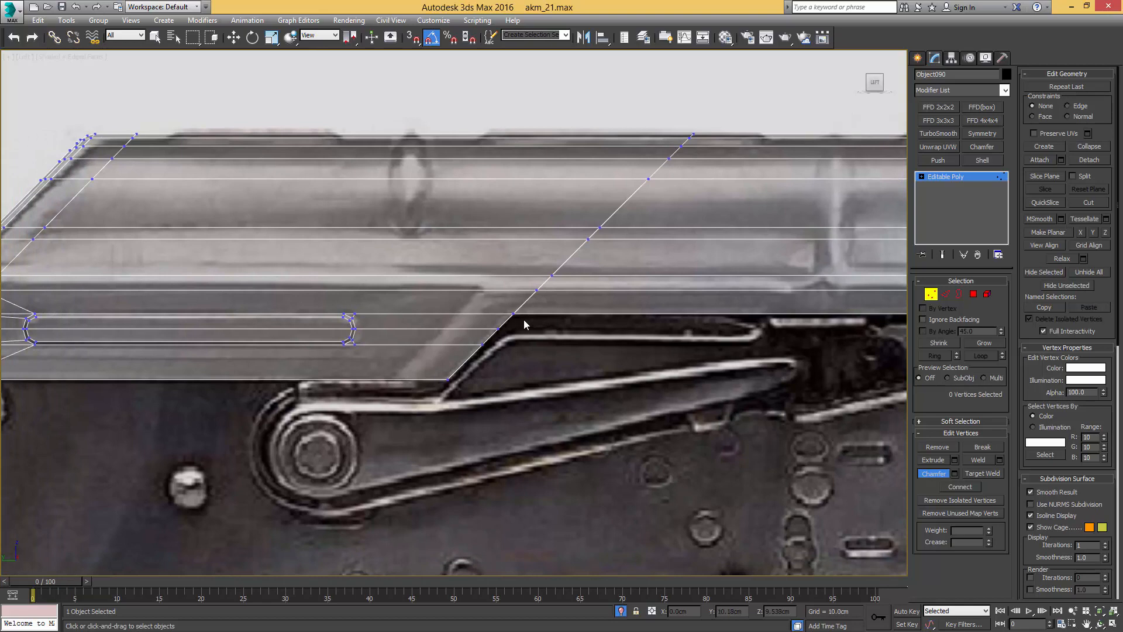
scroll(525, 319, "up", 4)
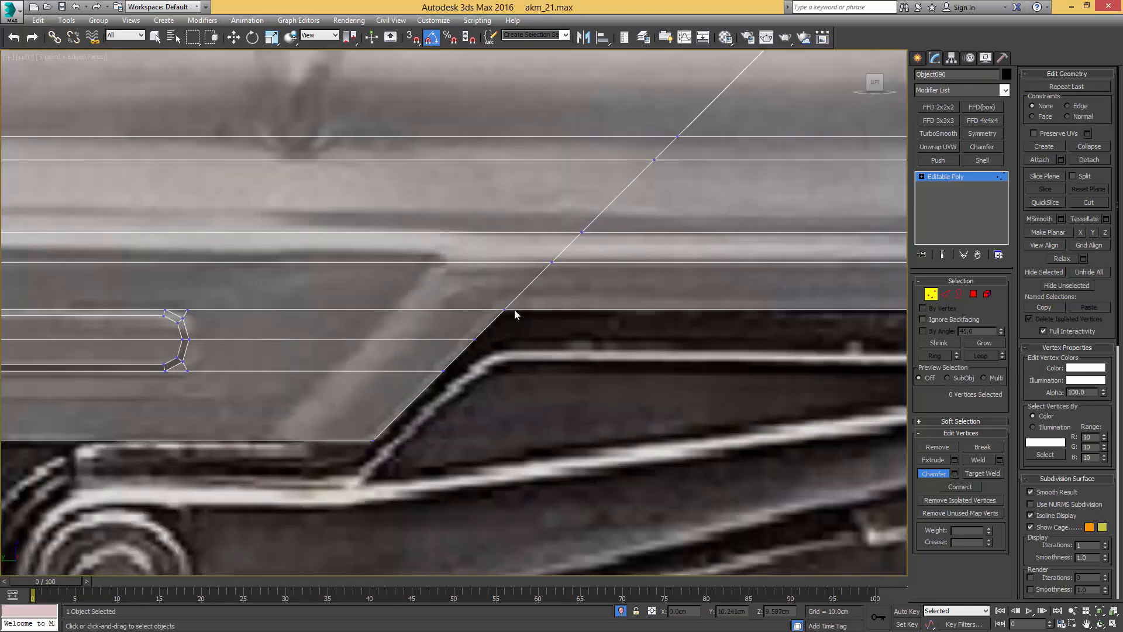
left_click(514, 314)
left_click_drag(504, 309, 519, 308)
key("ctrl+w")
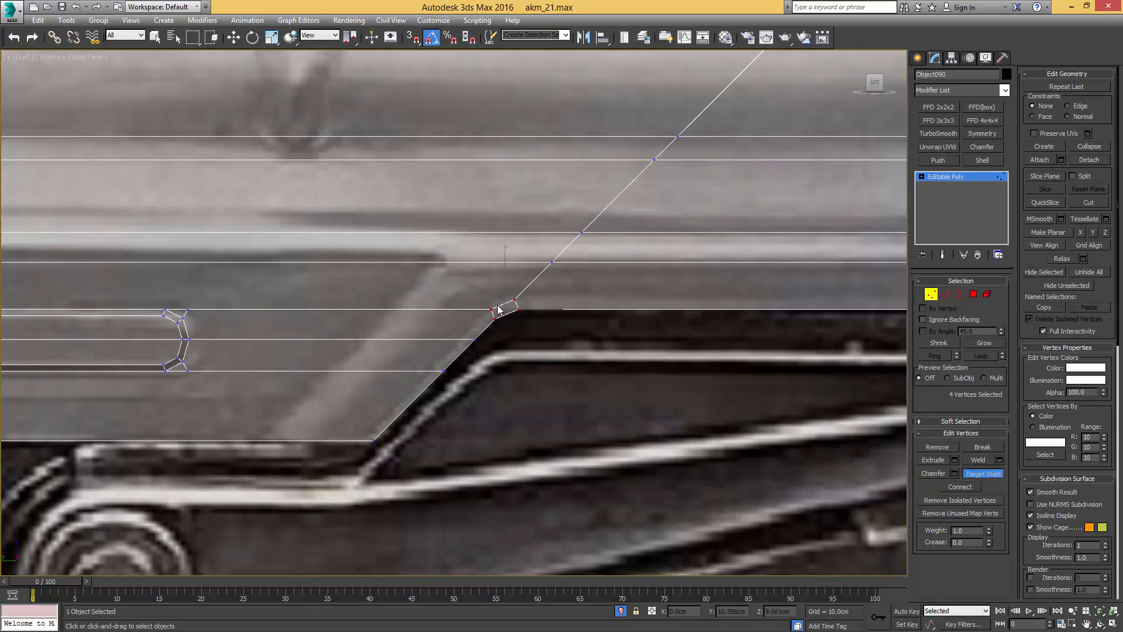
right_click(499, 308)
left_click(491, 310)
left_click(517, 310, "ctrl")
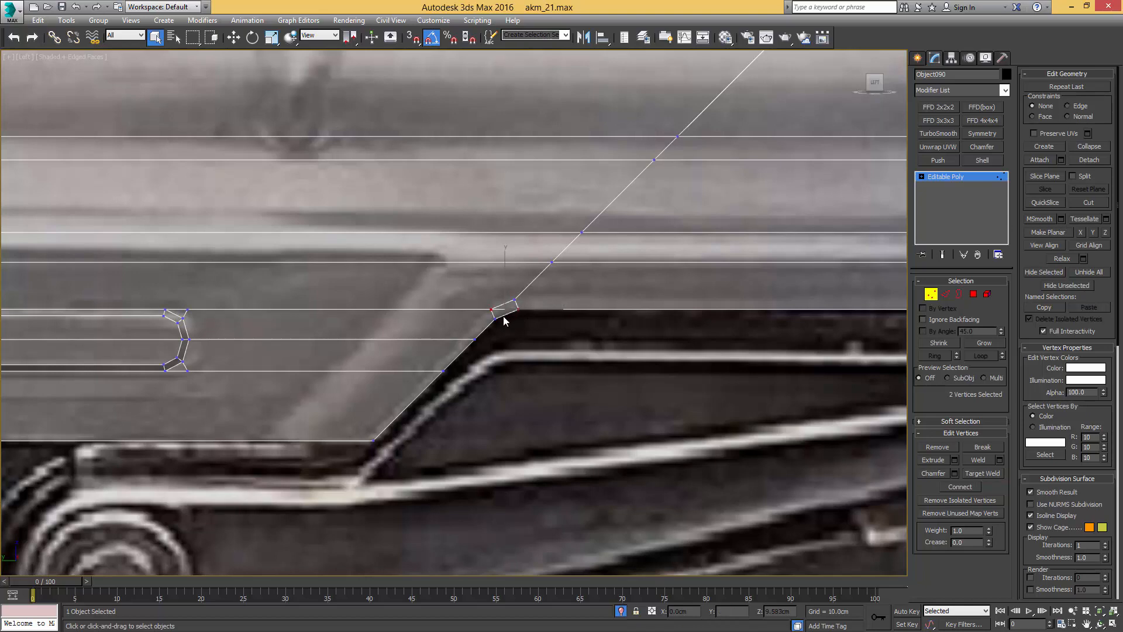
key("2")
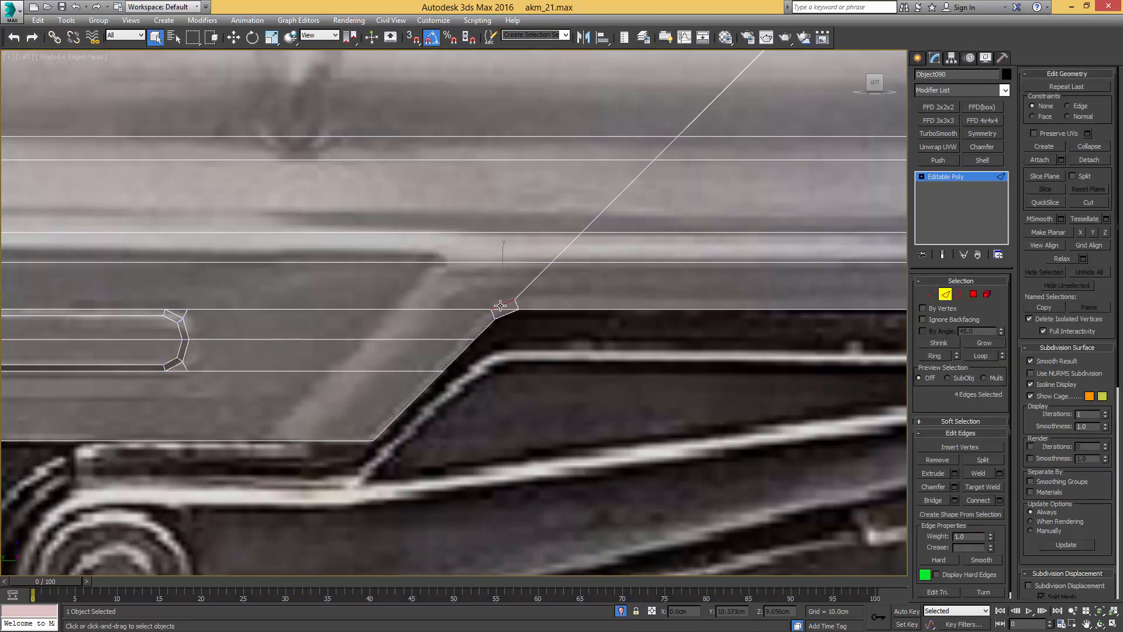
key("BackSpace")
key("1")
Step: Connect the long rib's upper end vertices to the slanted edge's vertices and remove the leftover short edge at the rib
middle_click_drag(342, 324, 417, 307)
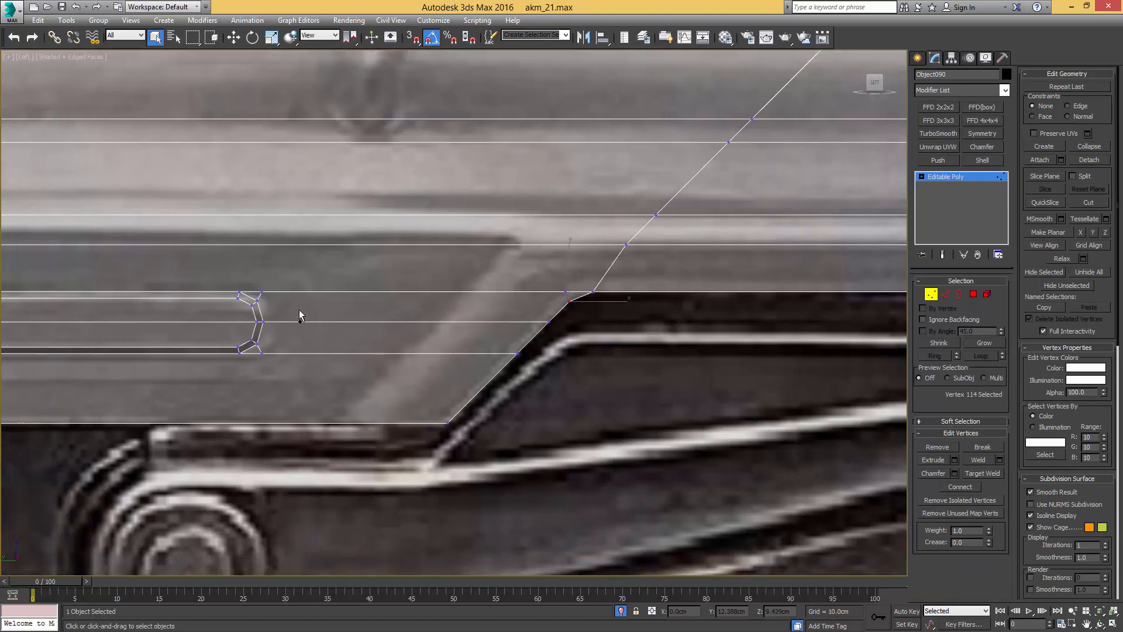
left_click(258, 301, "ctrl")
key("ctrl+shift+e")
key("2")
left_click(261, 295)
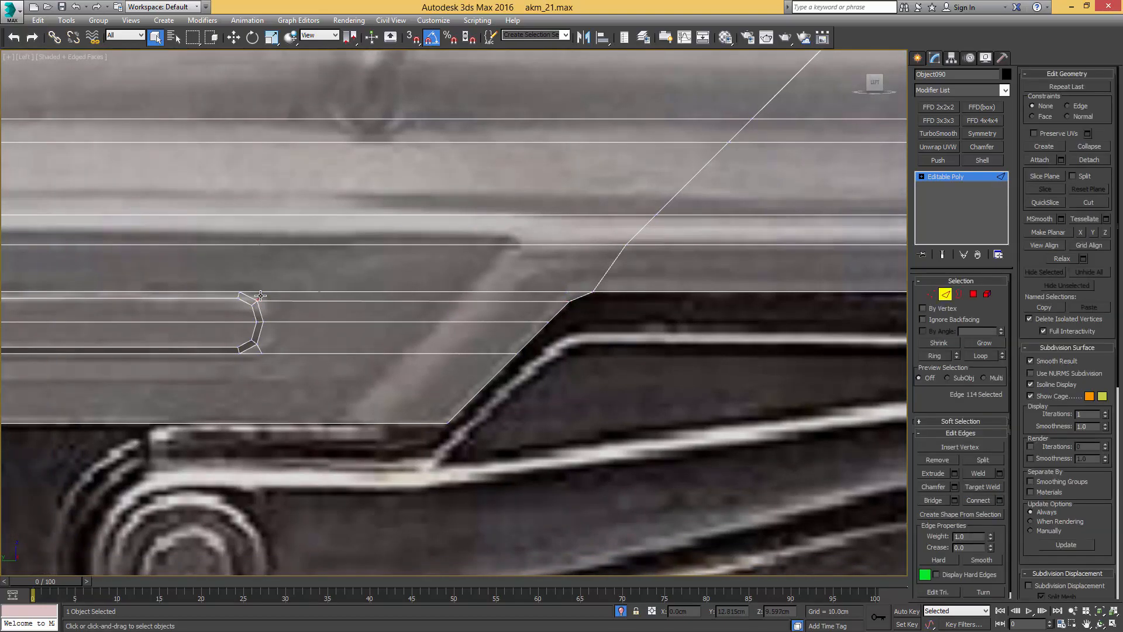
key("1")
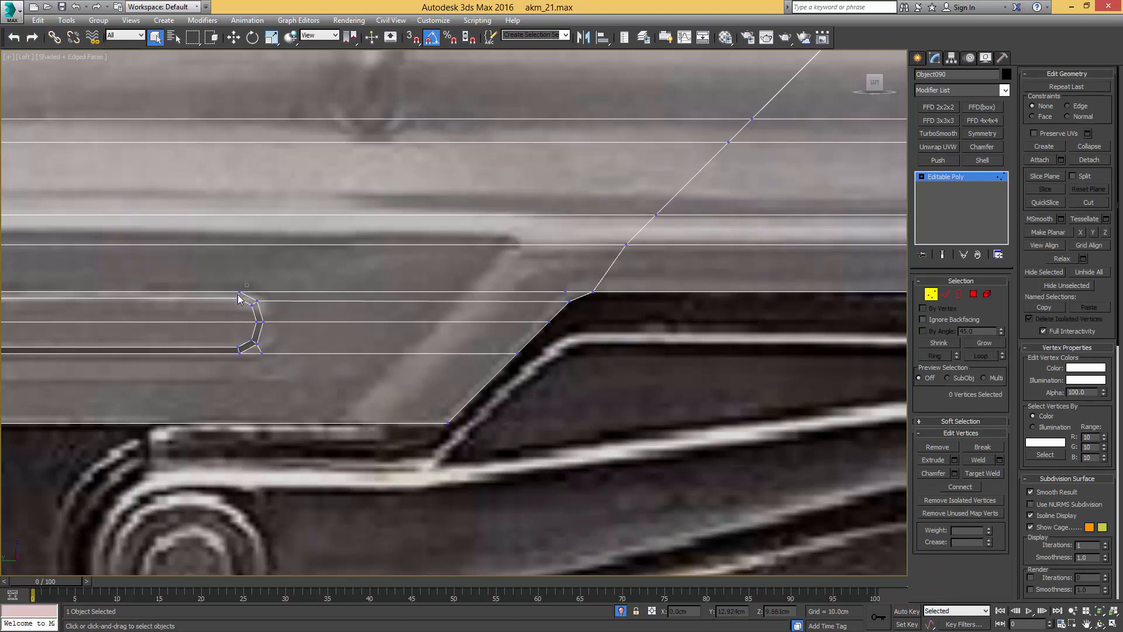
left_click(239, 293)
left_click_drag(601, 264, 598, 270, "ctrl")
key("ctrl+shift+e")
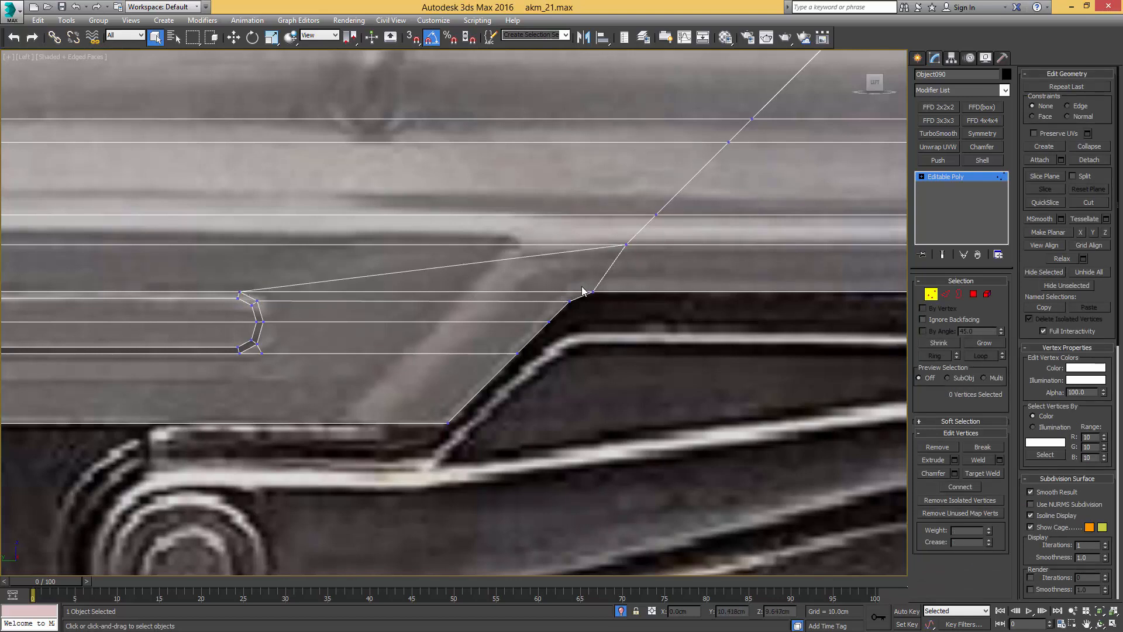
Step: Connect the rib's lower end vertex to the slanted edge and remove the leftover edge and vertex beside it
middle_click_drag(586, 286, 647, 253)
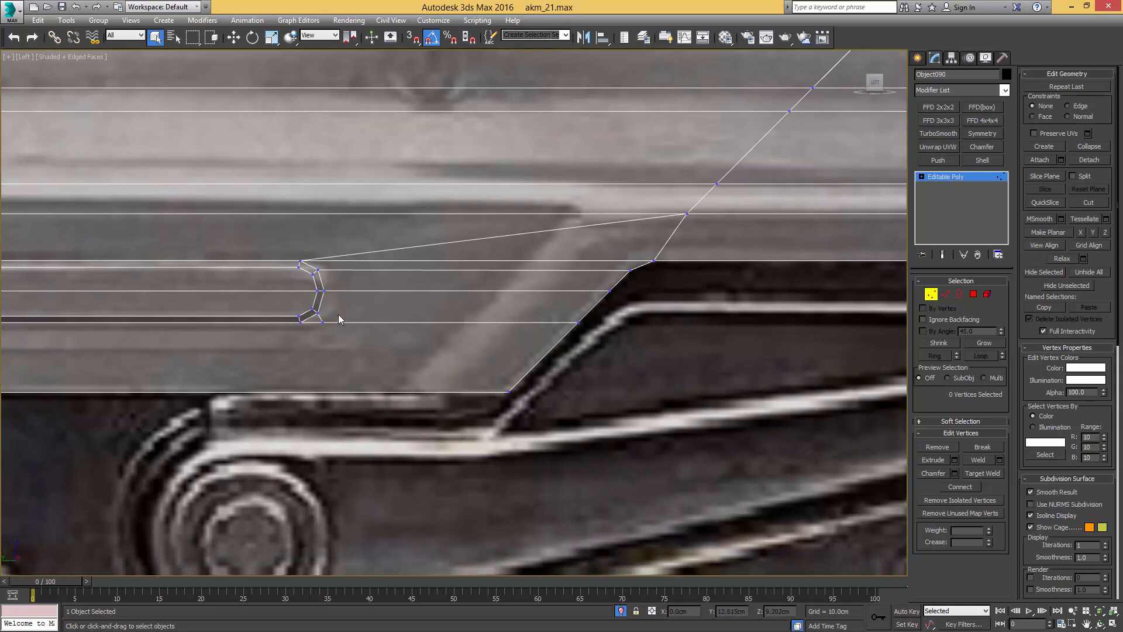
left_click(319, 316)
key("ctrl+shift+e")
key("2")
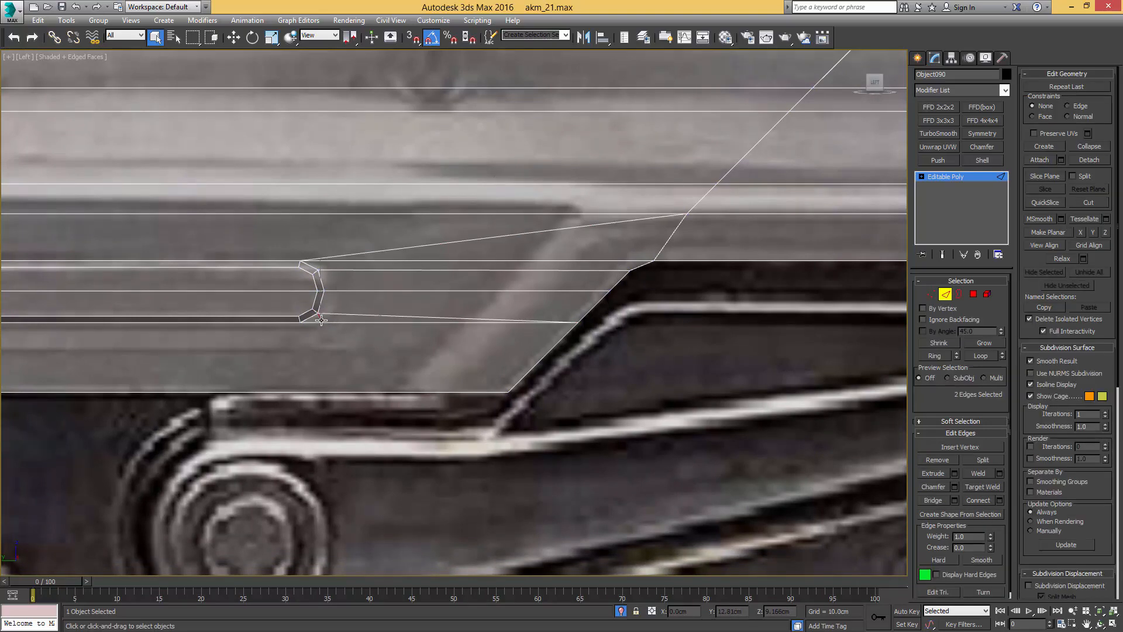
key("1")
left_click(314, 332)
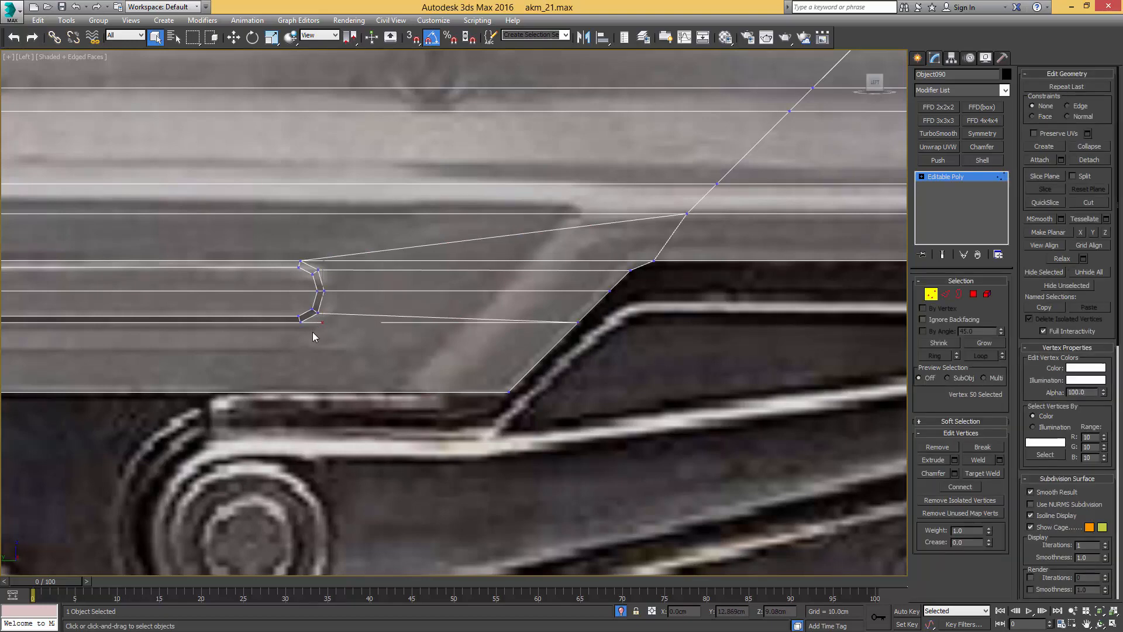
Step: Chamfer the bottom corner vertex of the slanted edge and connect it to the rib's lower corner vertex
left_click(303, 320)
left_click(510, 390, "ctrl")
key("ctrl+shift+c")
left_click_drag(507, 392, 515, 386)
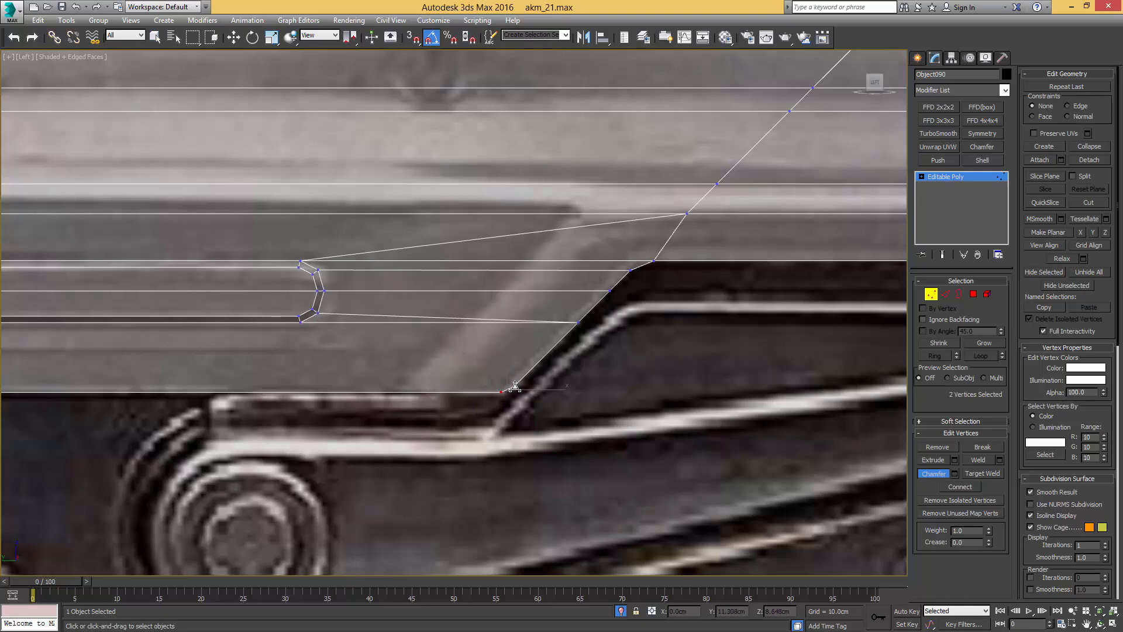
left_click(300, 324)
left_click(500, 391, "ctrl")
key("ctrl+shift+e")
Step: Chamfer the cover's bottom corner vertex at the rear end of the port cutout
middle_click_drag(523, 308, 499, 345)
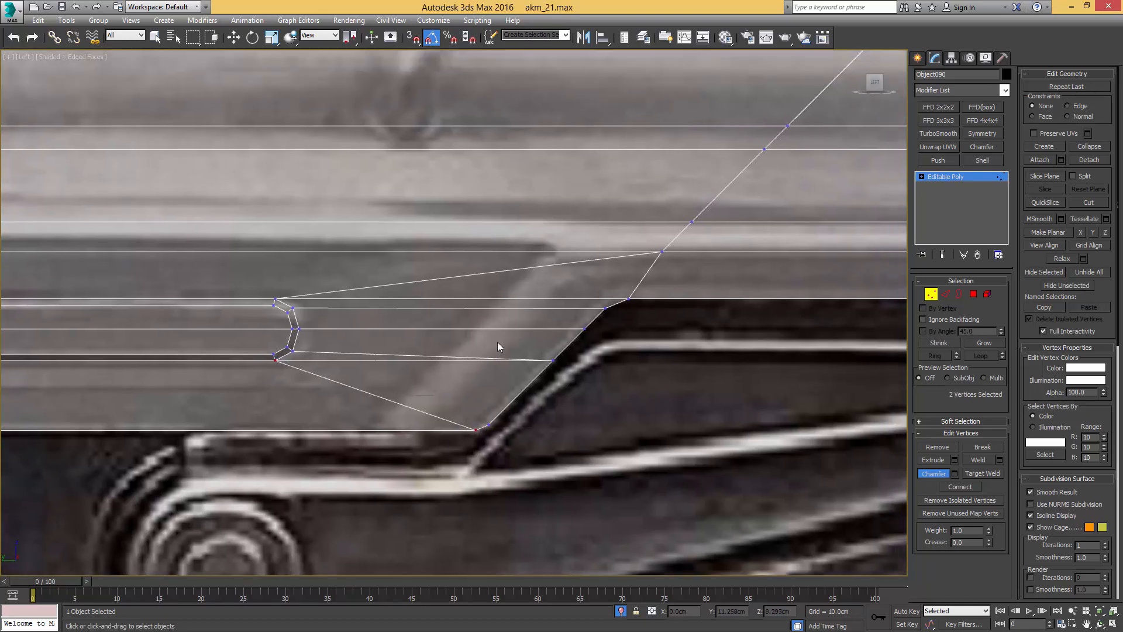
scroll(502, 339, "down", 3)
middle_click_drag(702, 343, 448, 335)
scroll(581, 322, "up", 3)
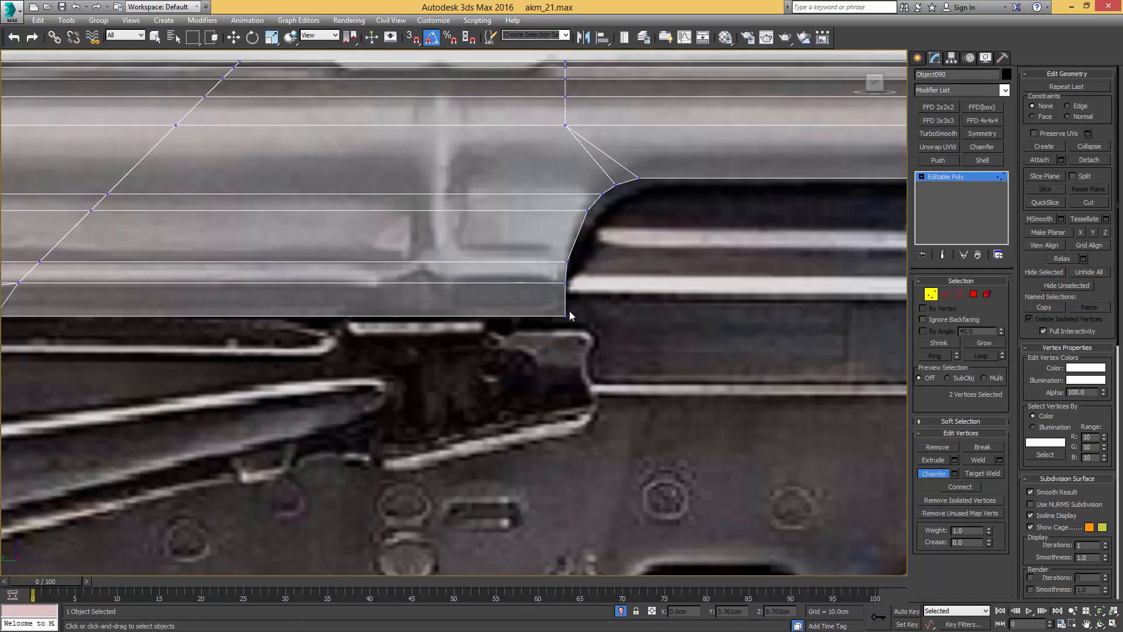
right_click(567, 323)
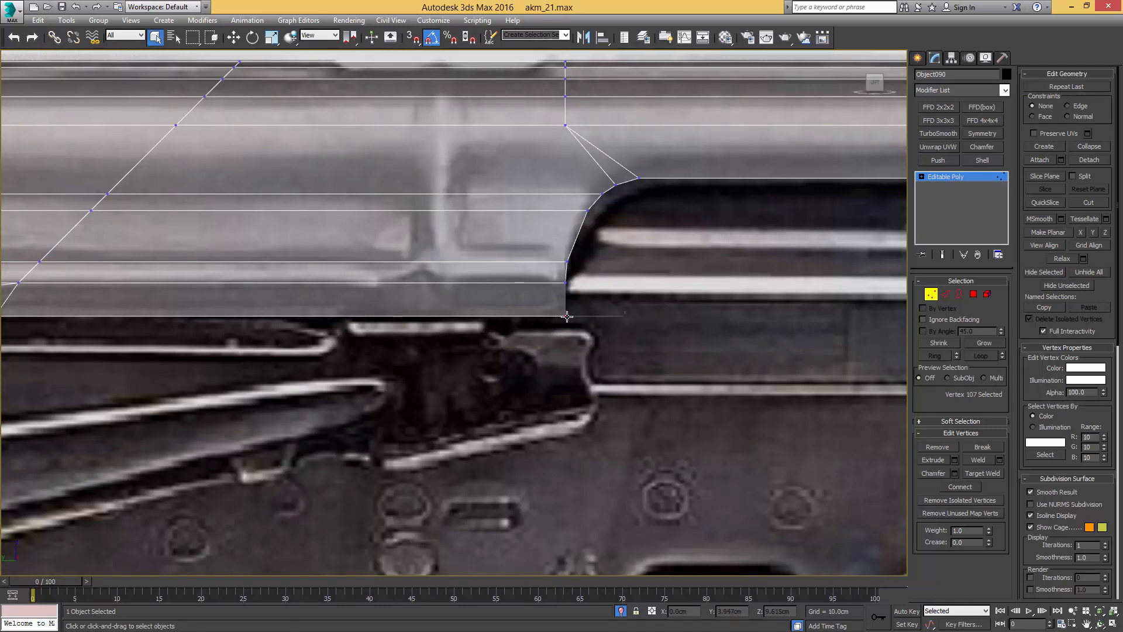
left_click(571, 317)
left_click(571, 317)
key("ctrl+shift+c")
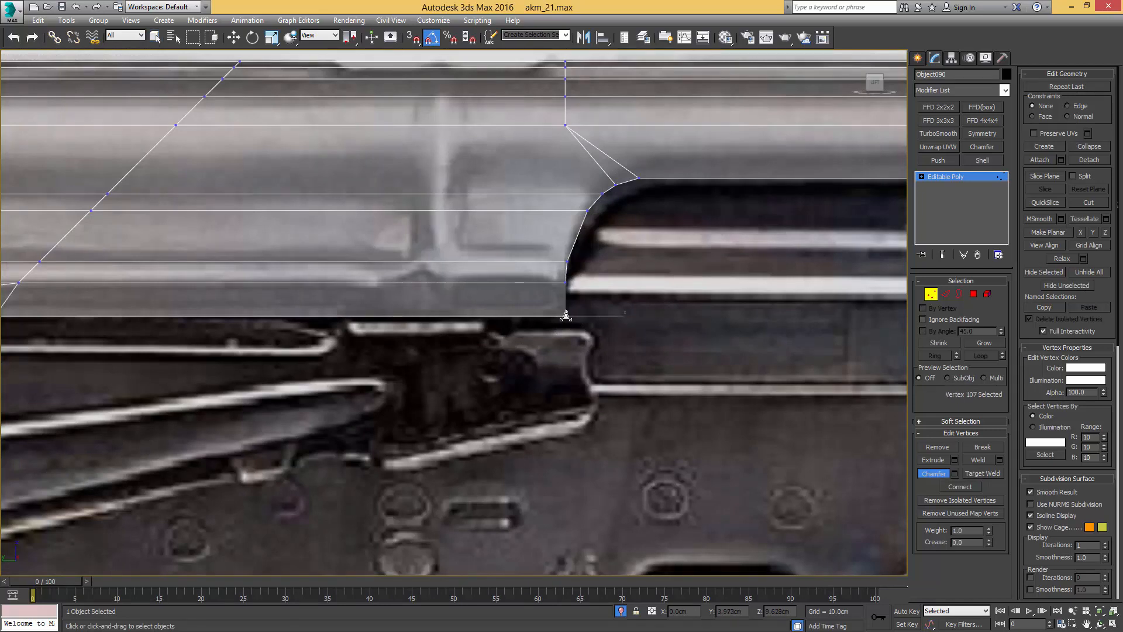
left_click_drag(566, 316, 572, 314)
scroll(565, 297, "up", 2)
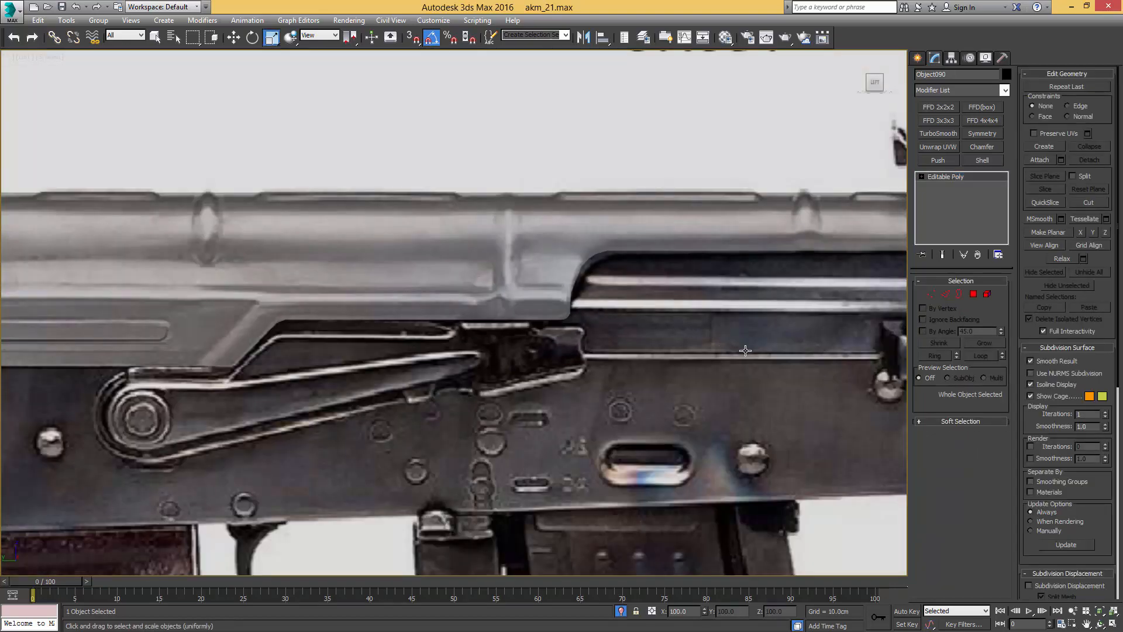
Step: Chamfer the cover's lower corner vertex at its front end above the port
middle_click_drag(745, 351, 495, 375)
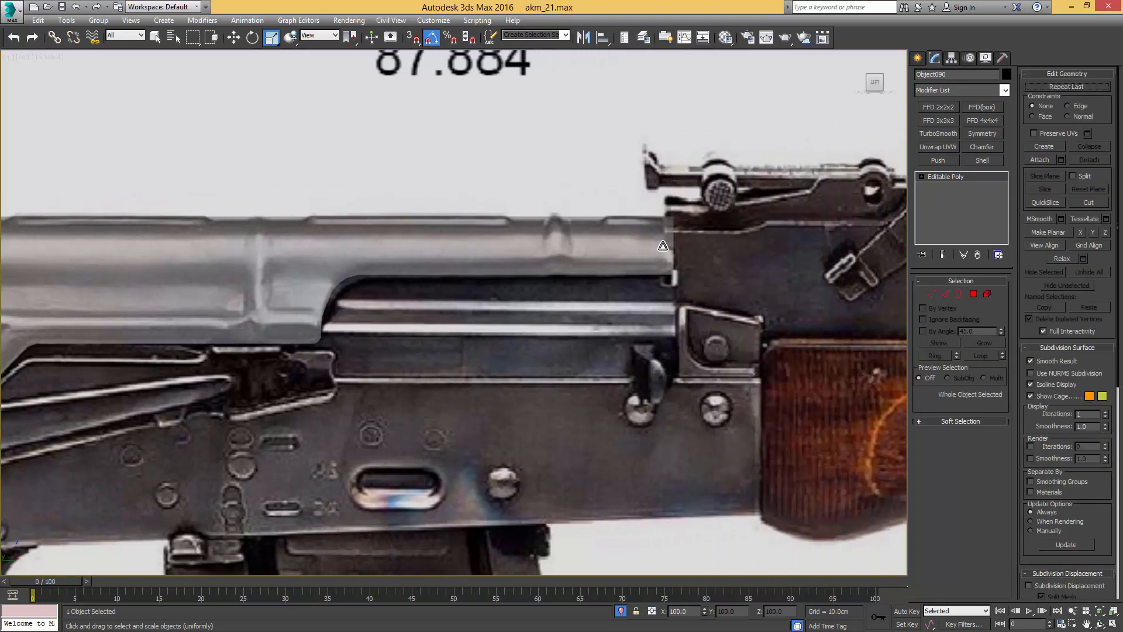
key("w")
key("F4")
scroll(682, 259, "up", 3)
key("1")
mouse_move(661, 283)
left_mouse_down()
mouse_move(640, 307)
mouse_move(667, 291)
mouse_move(656, 280)
left_mouse_up()
key("ctrl+shift+c")
key("1")
key("F4")
scroll(656, 280, "down", 5)
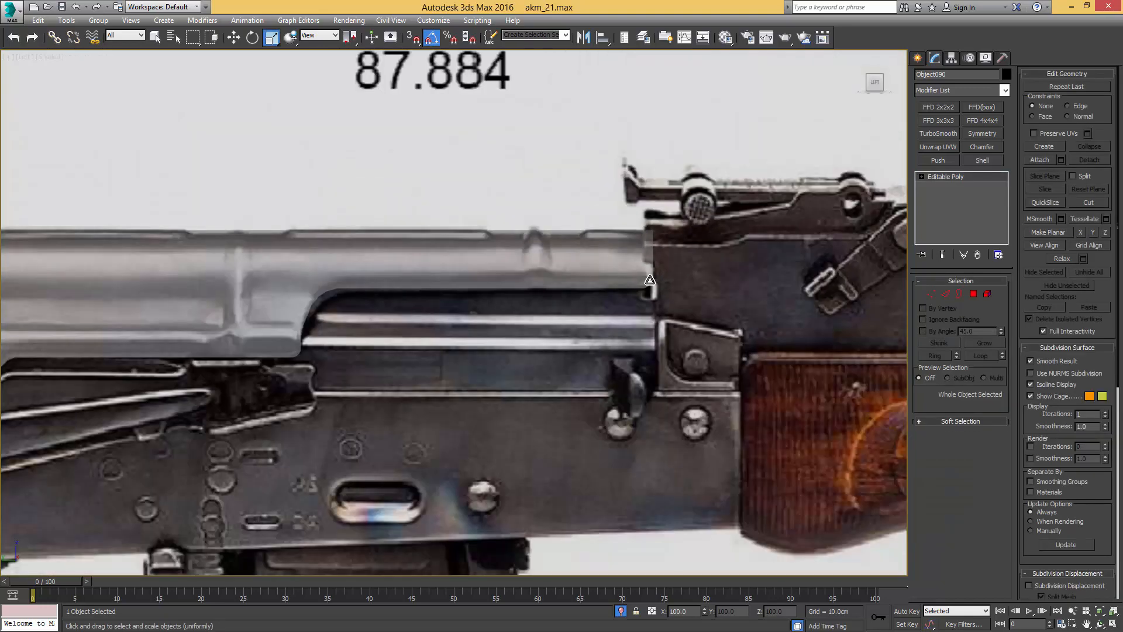
Step: Cut an edge from the cover's slanted edge to the port cutout's rear curve and shift the new curve vertex slightly rearward
middle_click_drag(324, 258, 801, 236)
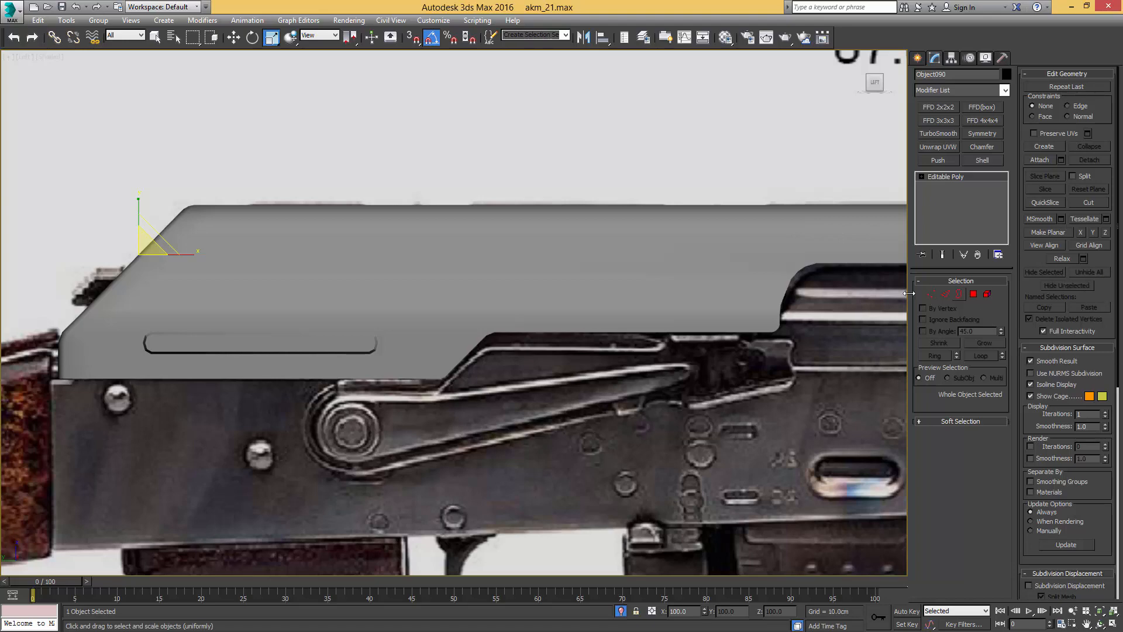
middle_click_drag(824, 284, 660, 276)
key("F4")
scroll(627, 280, "up", 3)
key("2")
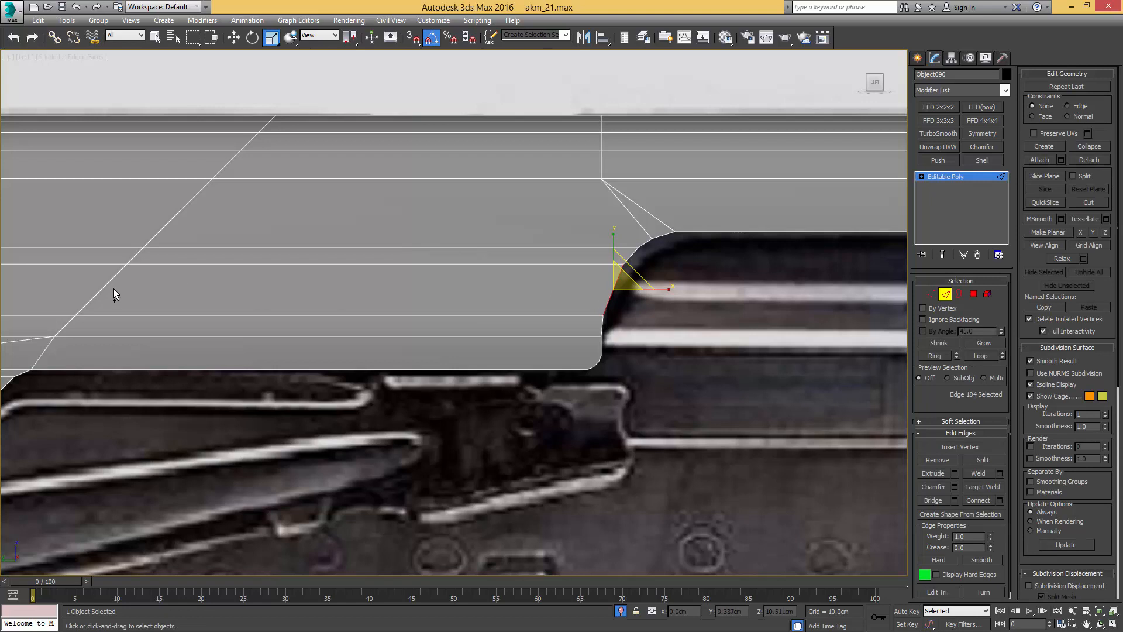
key("alt+c")
left_click(101, 289)
left_click(611, 290)
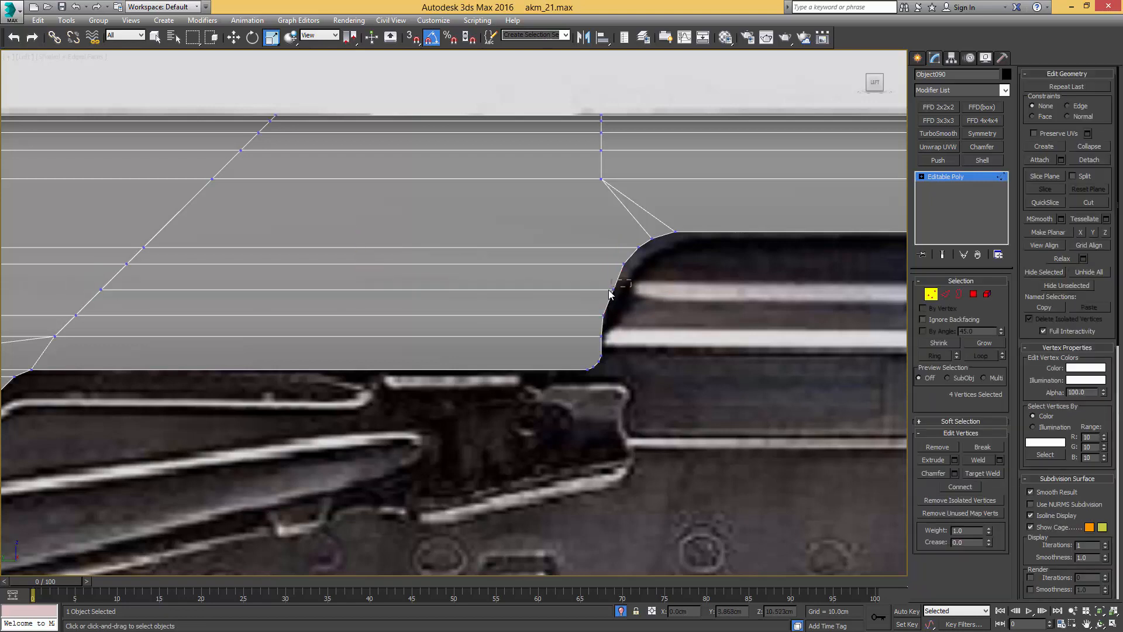
key("w")
left_click(612, 290)
left_click_drag(647, 289, 644, 289)
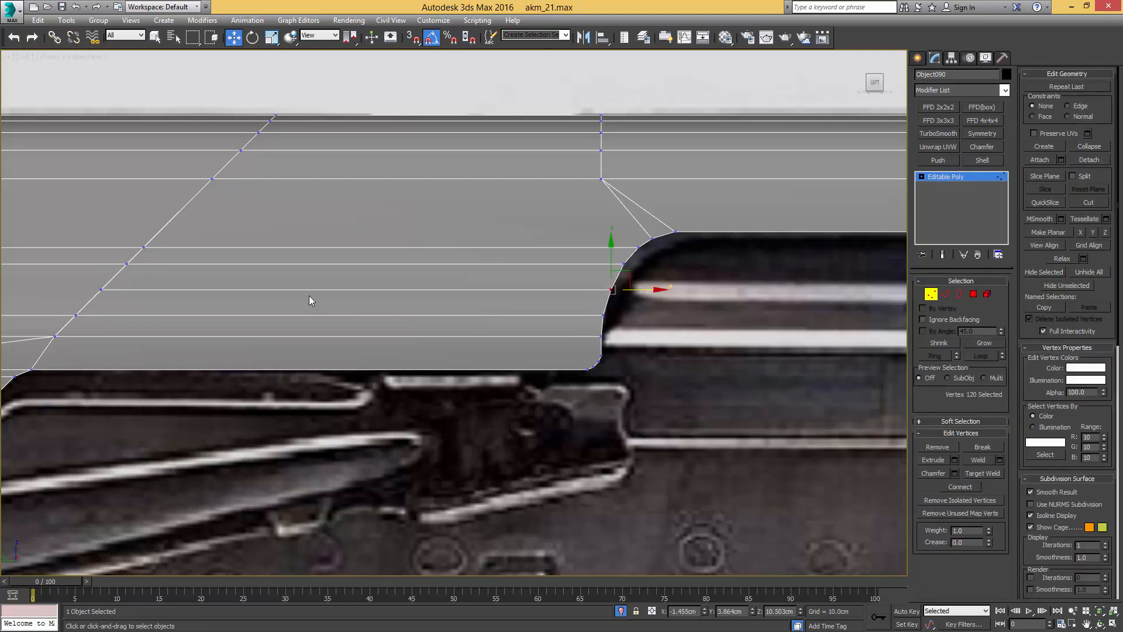
Step: Remove the cut edge and its leftover vertex on the slanted edge, keeping the added vertex on the cutout curve
key("q")
key("2")
left_click(266, 290)
key("BackSpace")
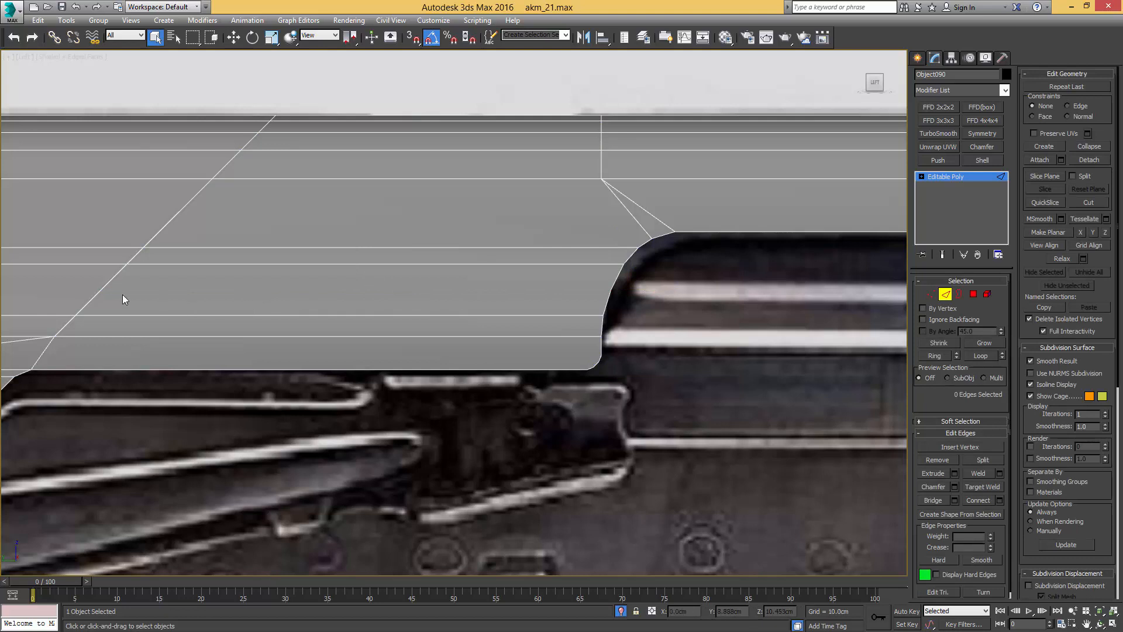
key("1")
left_click(102, 290)
key("BackSpace")
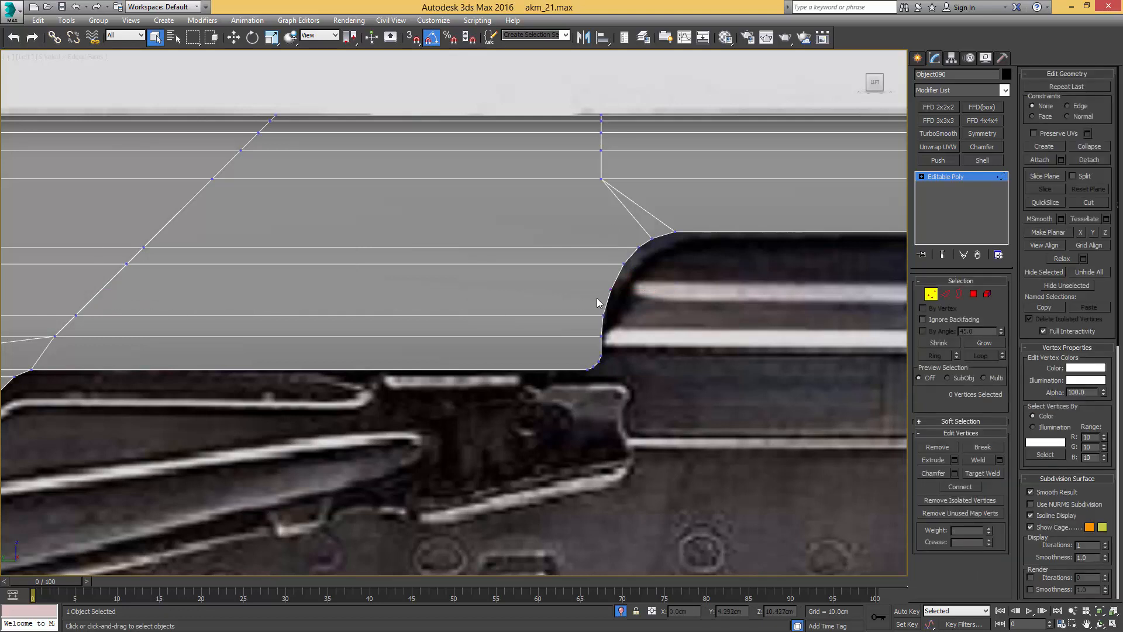
scroll(701, 276, "down", 2)
middle_click_drag(701, 275, 535, 289)
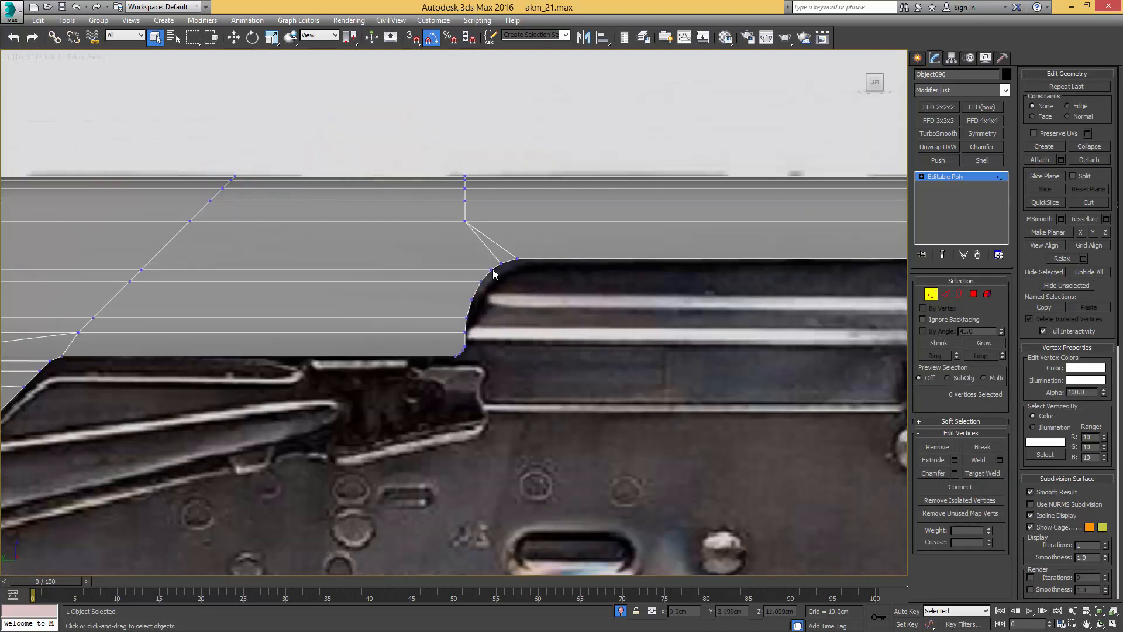
key("1")
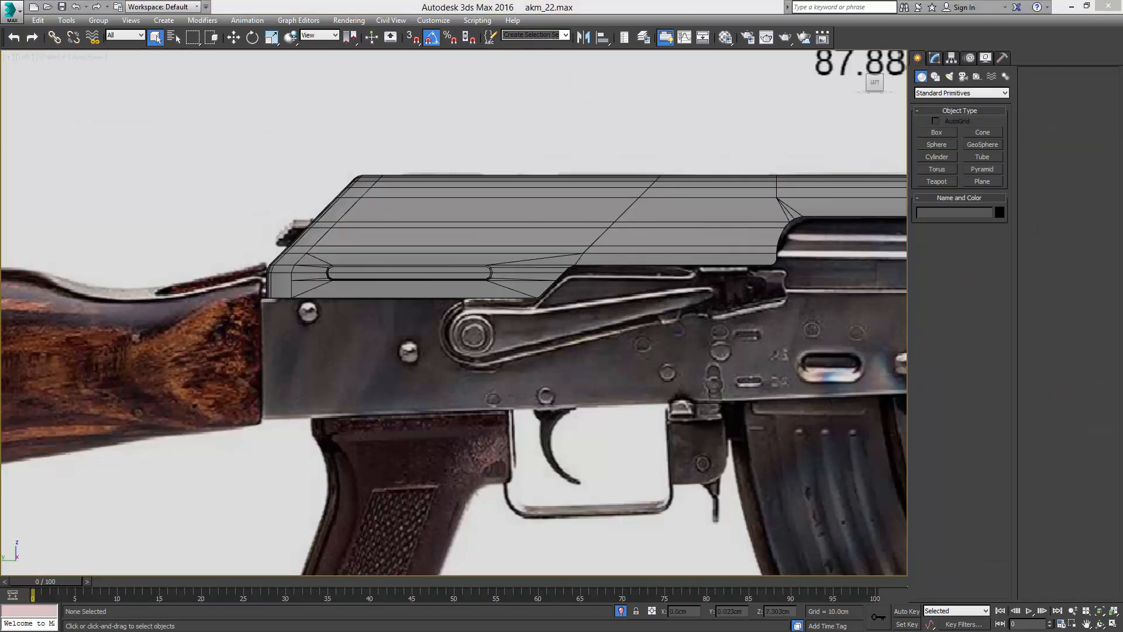
Step: Examine the cover's stamped slope in the reference photo and make the dust cover see-through
left_click_drag(1122, 103, 548, 83)
scroll(660, 366, "up", 3)
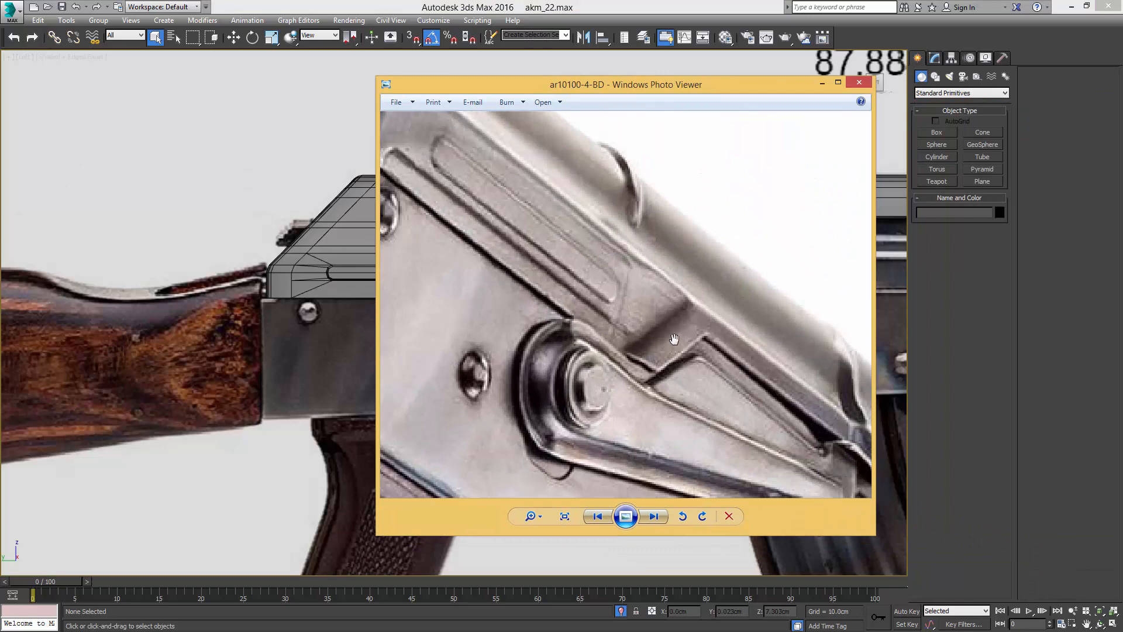
left_click_drag(745, 353, 772, 371)
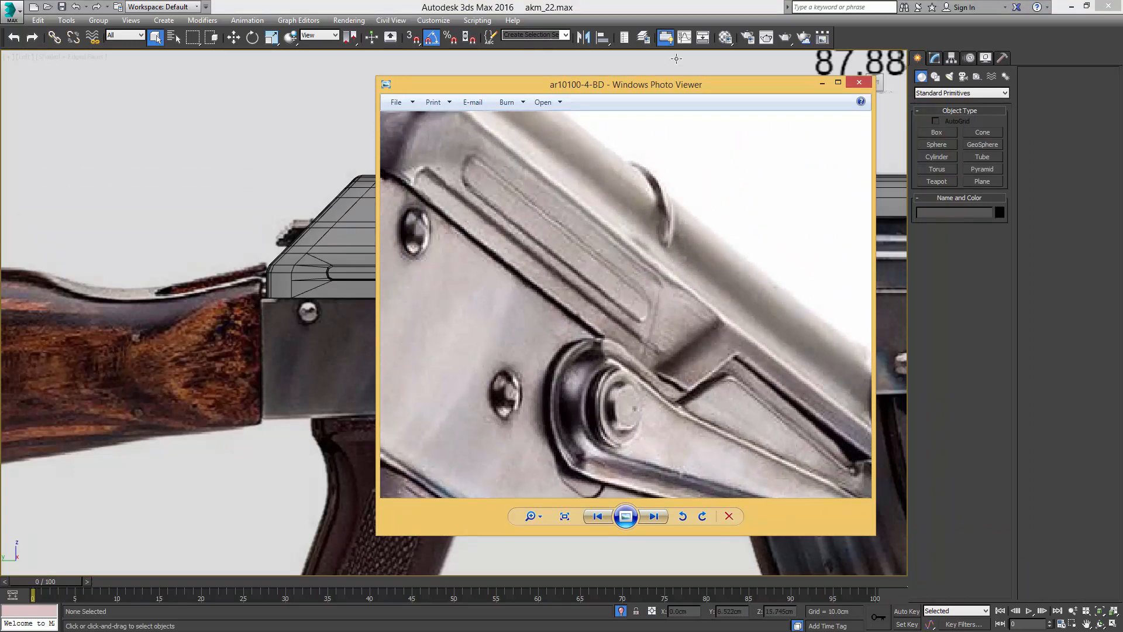
left_click_drag(652, 83, 1122, 117)
left_click(546, 244)
key("alt+x")
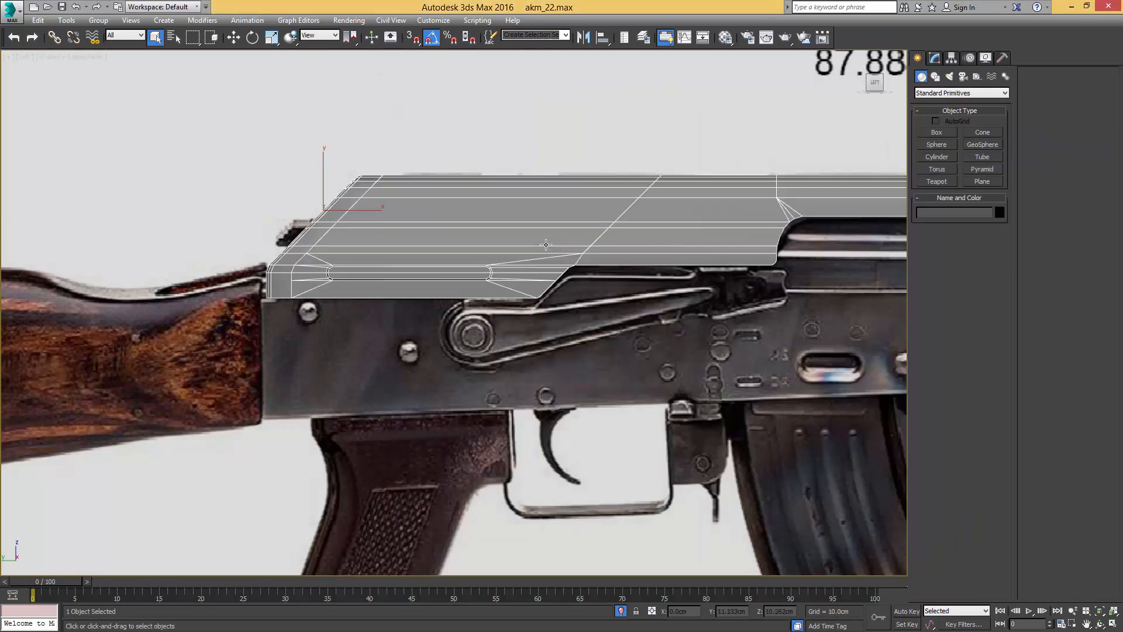
middle_click_drag(546, 244, 593, 243)
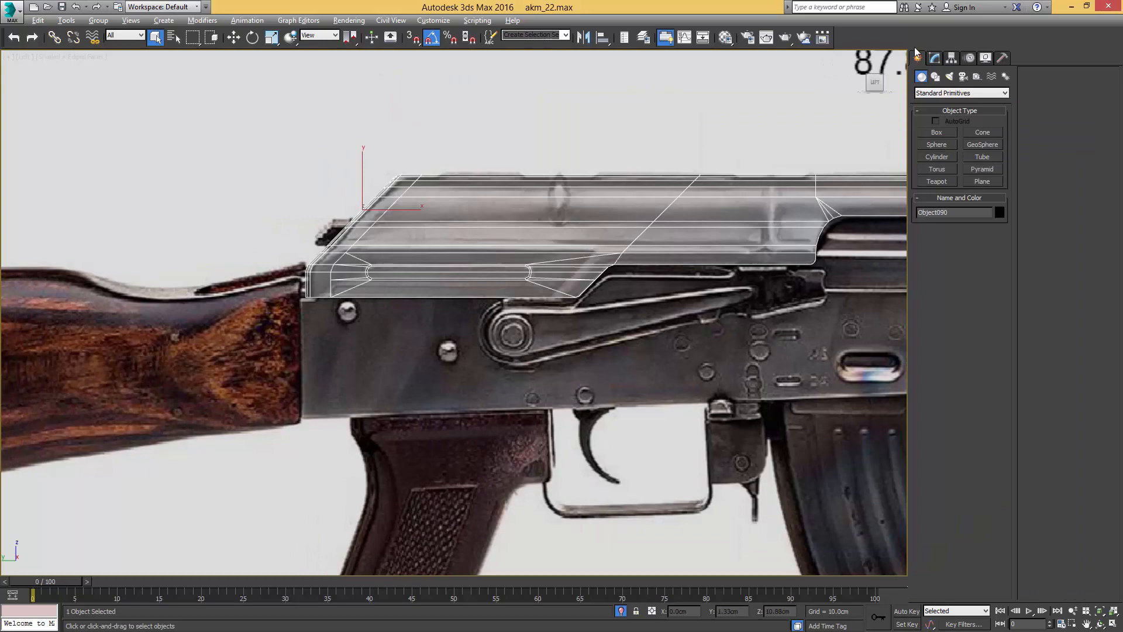
Step: Set up a slice plane on the cover, rotated parallel to the slanted edge and placed along the stamped slope's rear side
left_click(935, 58)
key("2")
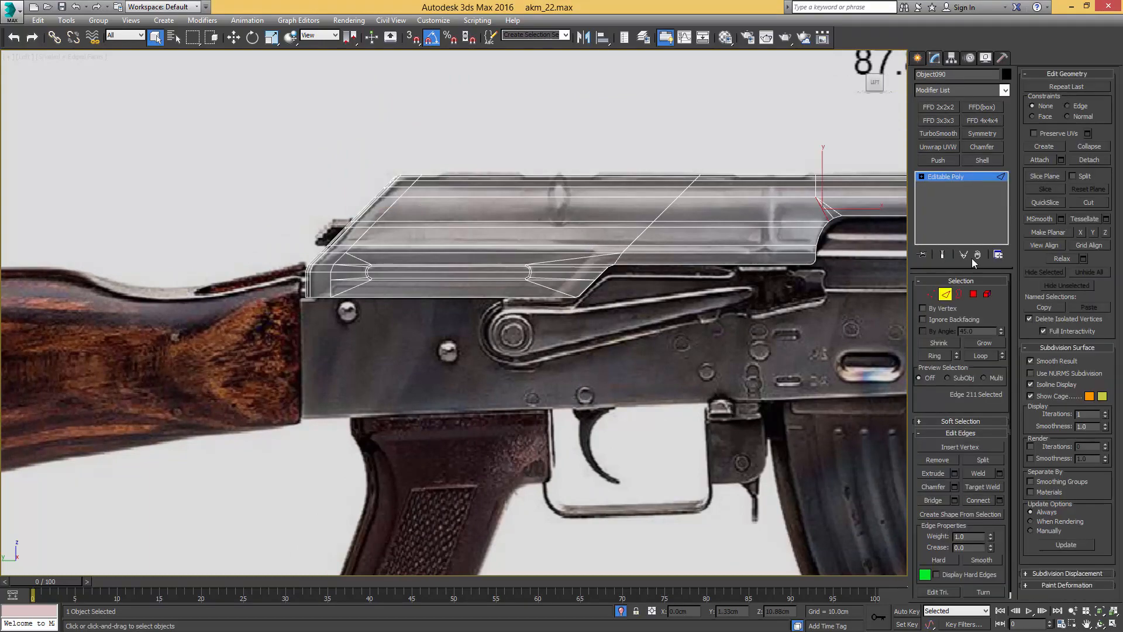
left_click(1047, 175)
scroll(683, 186, "down", 5)
key("e")
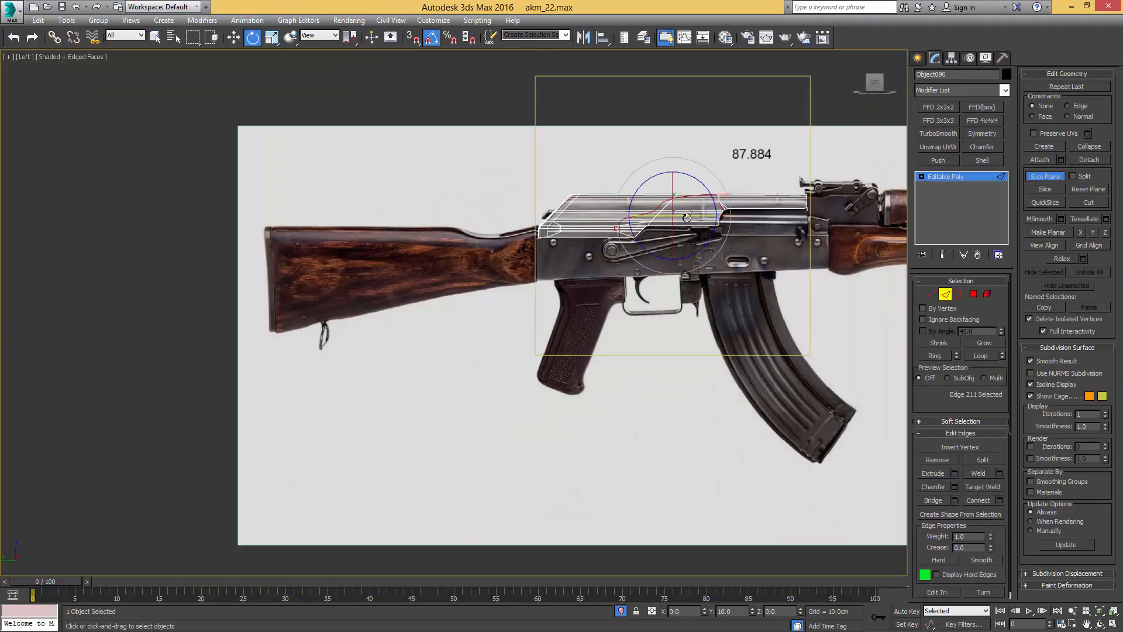
left_click_drag(687, 217, 542, 89)
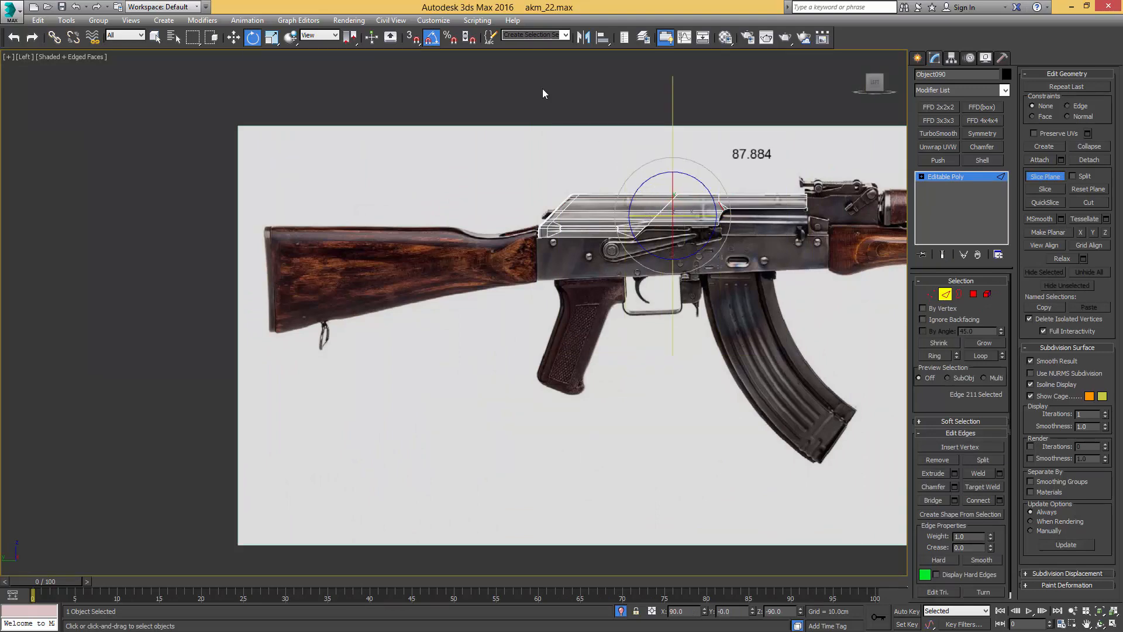
scroll(658, 208, "up", 6)
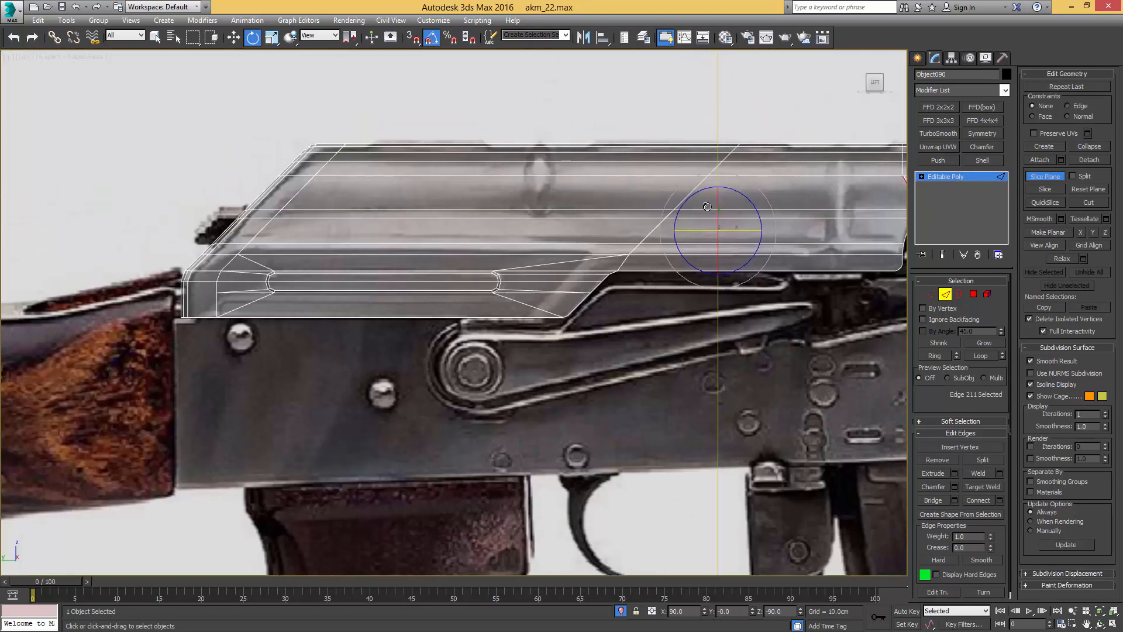
left_click_drag(752, 201, 623, 234)
key("w")
key("e")
scroll(625, 224, "up", 5)
key("w")
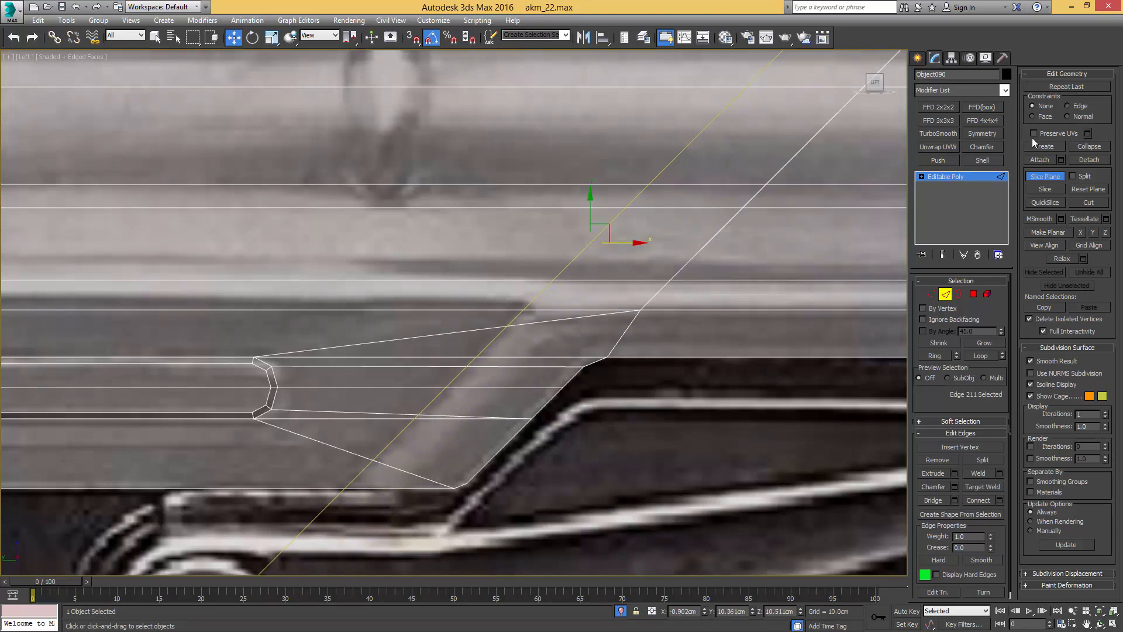
Step: Slice the cover along the slope's rear side and again slightly further toward the muzzle
left_click(1043, 191)
scroll(743, 140, "down", 3)
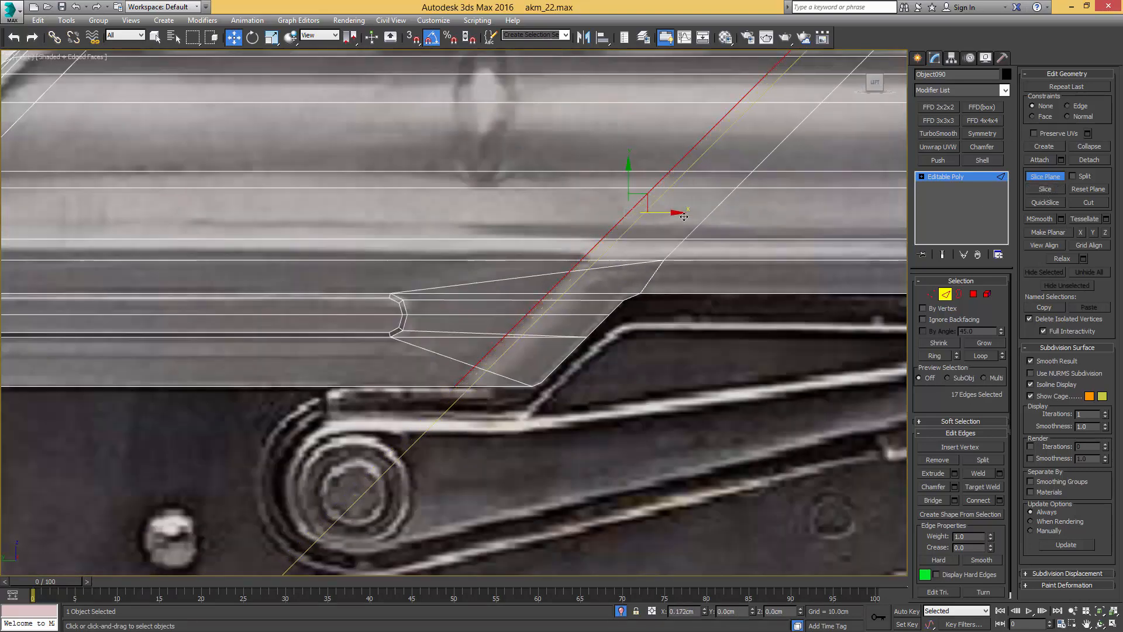
left_click_drag(697, 218, 688, 217)
middle_click_drag(702, 167, 651, 193)
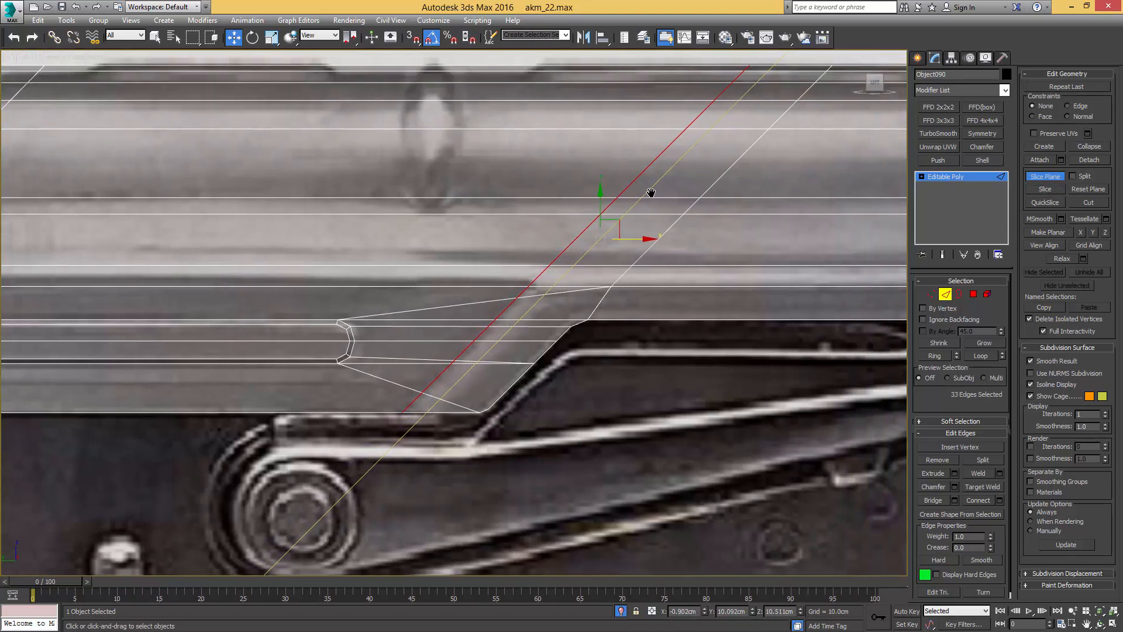
scroll(641, 194, "down", 2)
key("2")
middle_click_drag(559, 254, 638, 231)
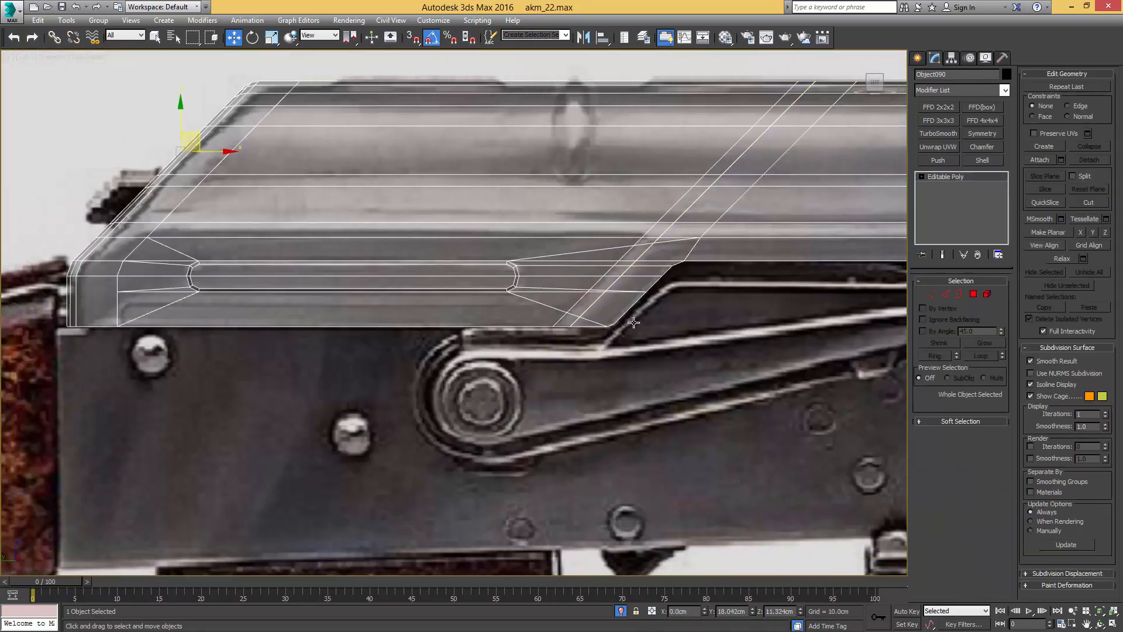
Step: Target weld the lower vertices on both slice lines down onto their end vertices on the cover's bottom edge
key("4")
key("q")
scroll(631, 275, "up", 5)
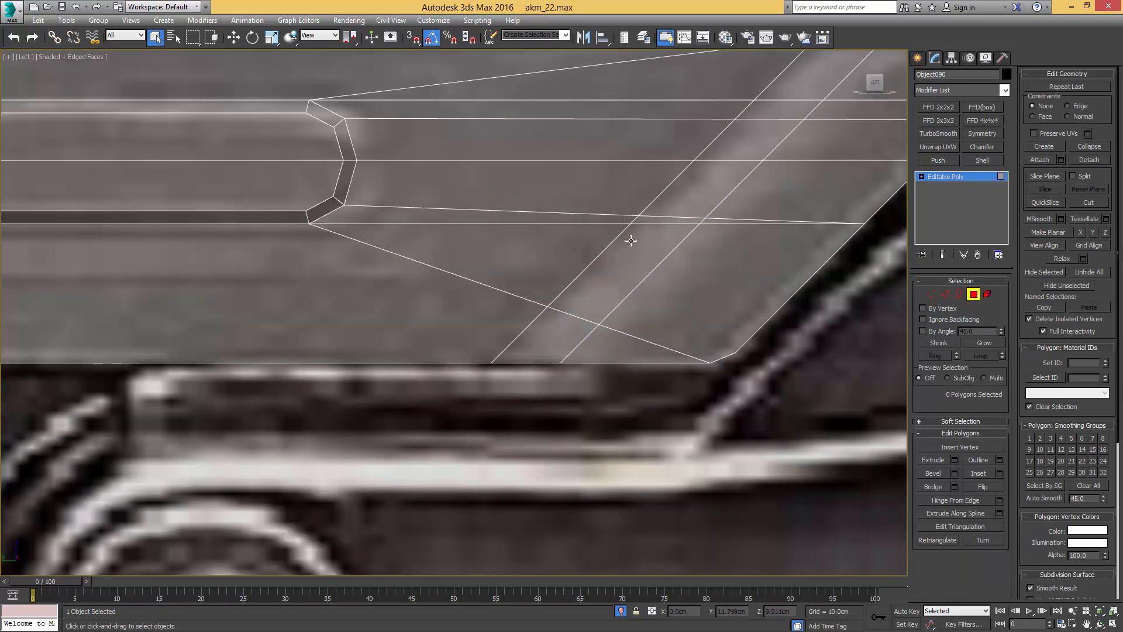
key("1")
key("ctrl+shift+w")
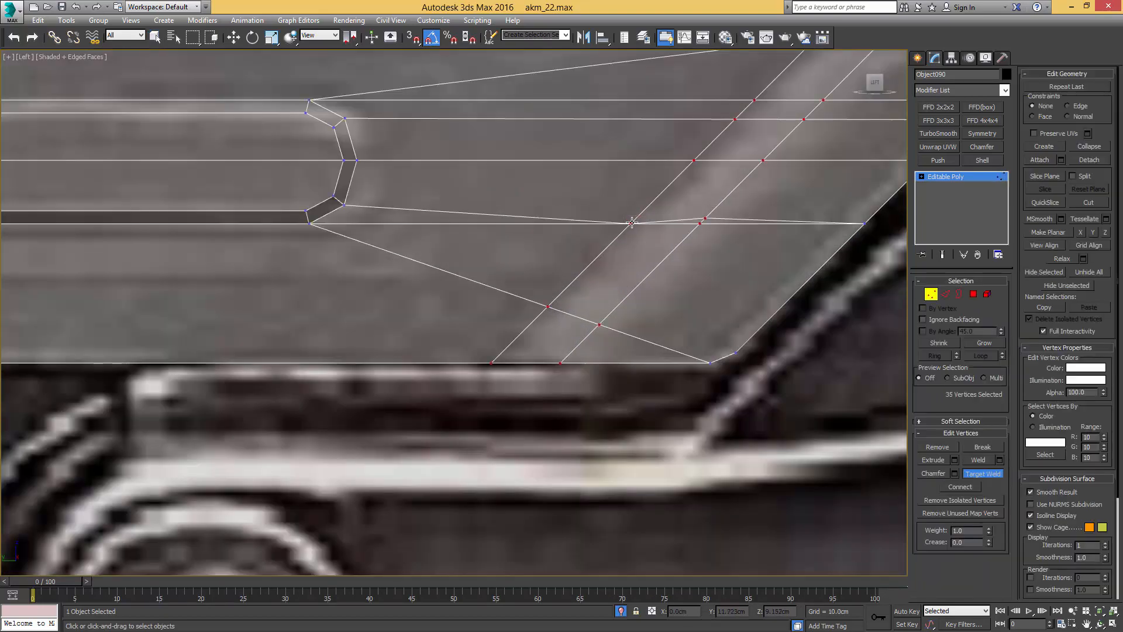
scroll(627, 237, "down", 1)
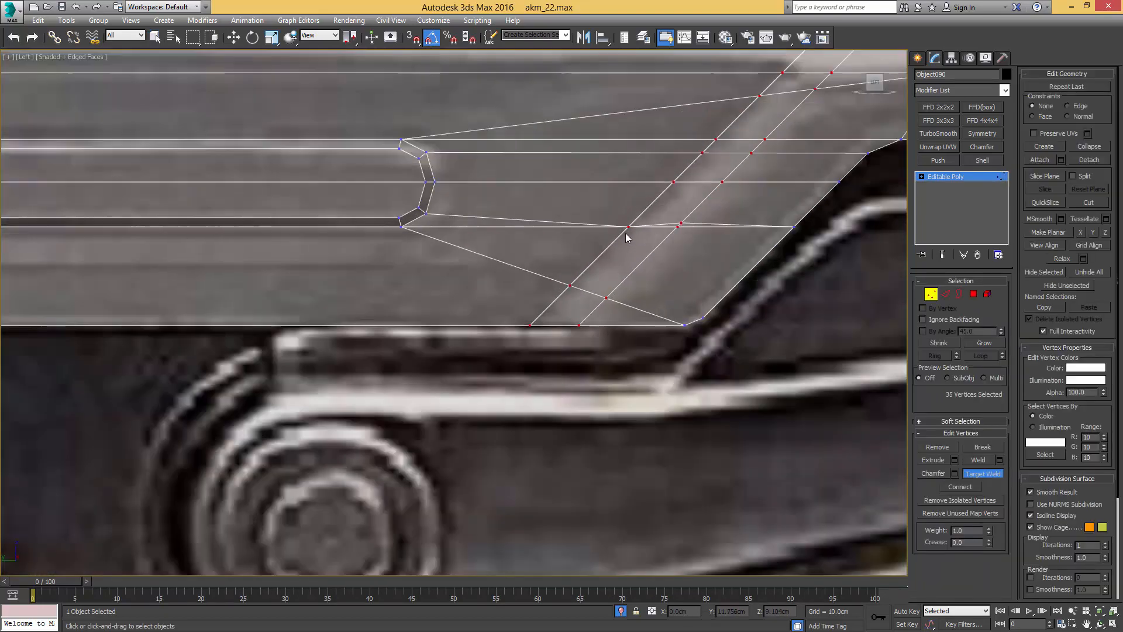
left_click(571, 287)
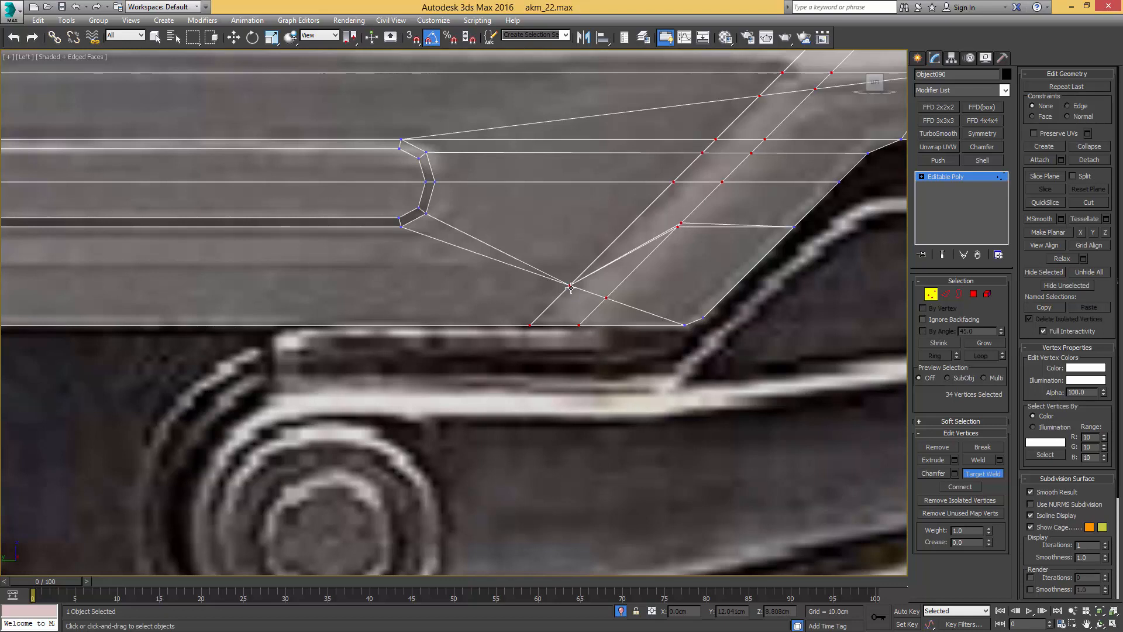
left_click(531, 325)
left_click(678, 227)
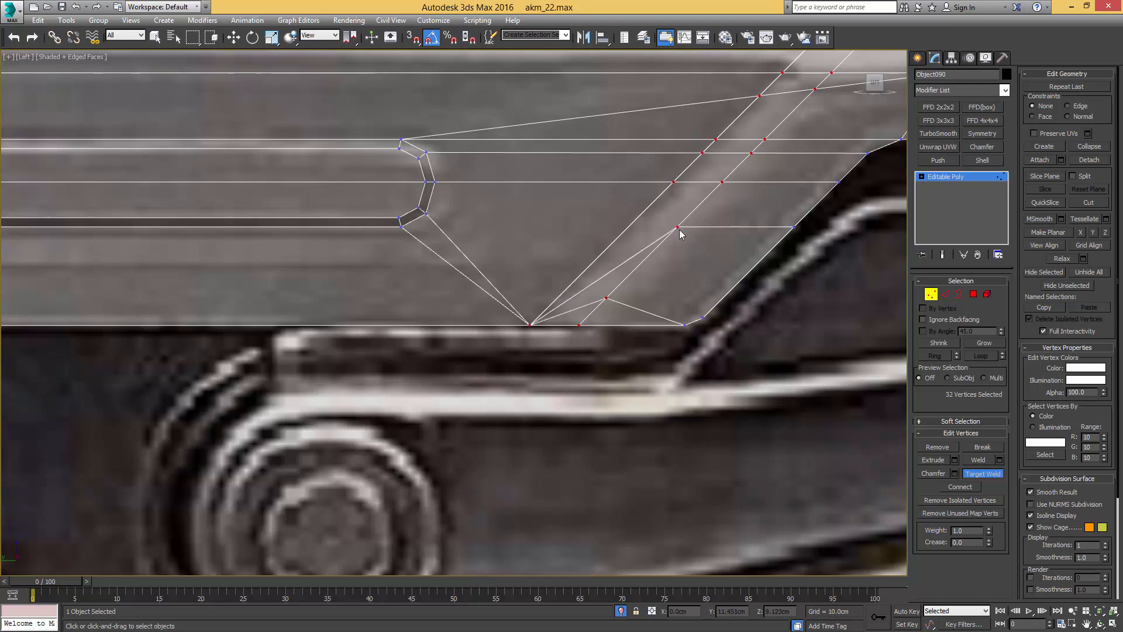
left_click(606, 299)
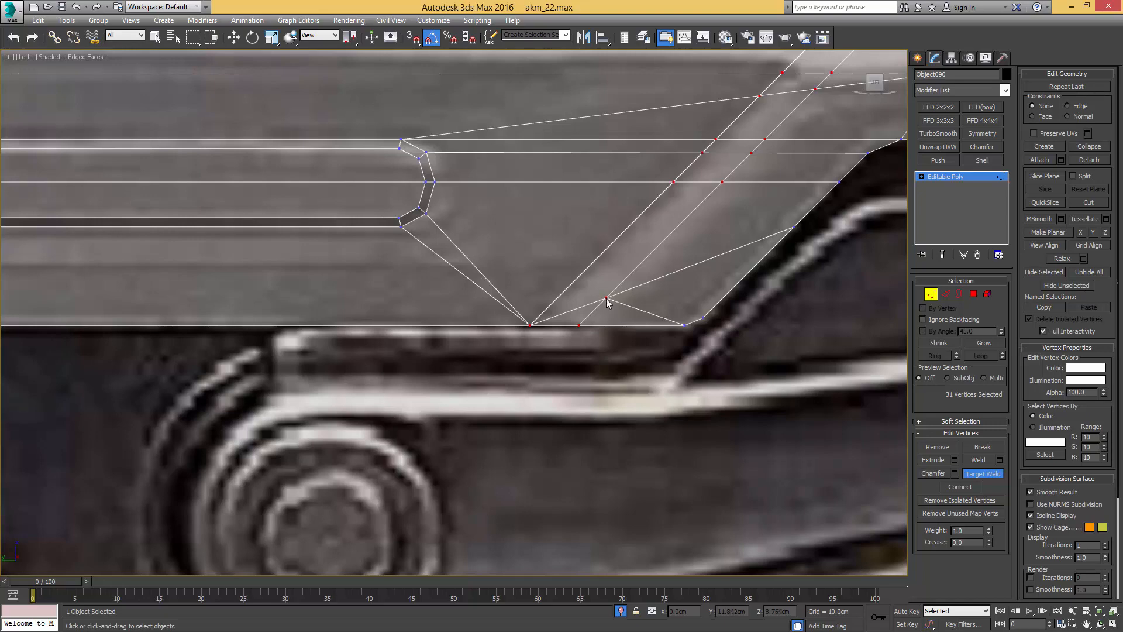
left_click(578, 324)
middle_click_drag(682, 285, 669, 288)
key("2")
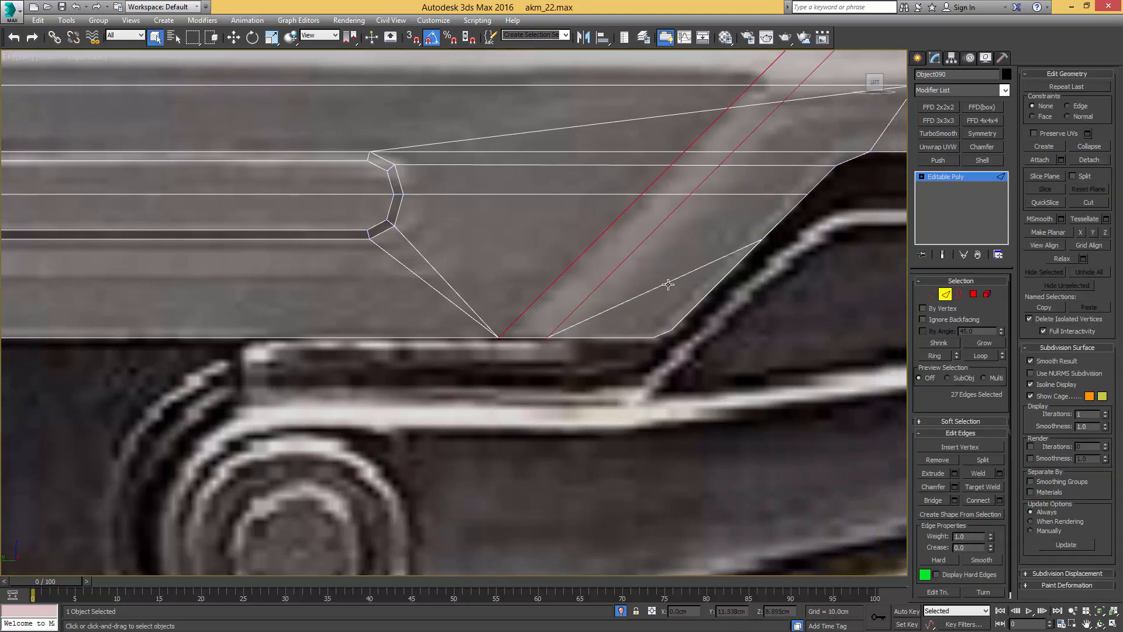
Step: Target weld the middle vertices on both slice lines up onto the vertices level with the rib's upper edge
scroll(717, 206, "up", 2)
scroll(616, 251, "up", 2)
key("1")
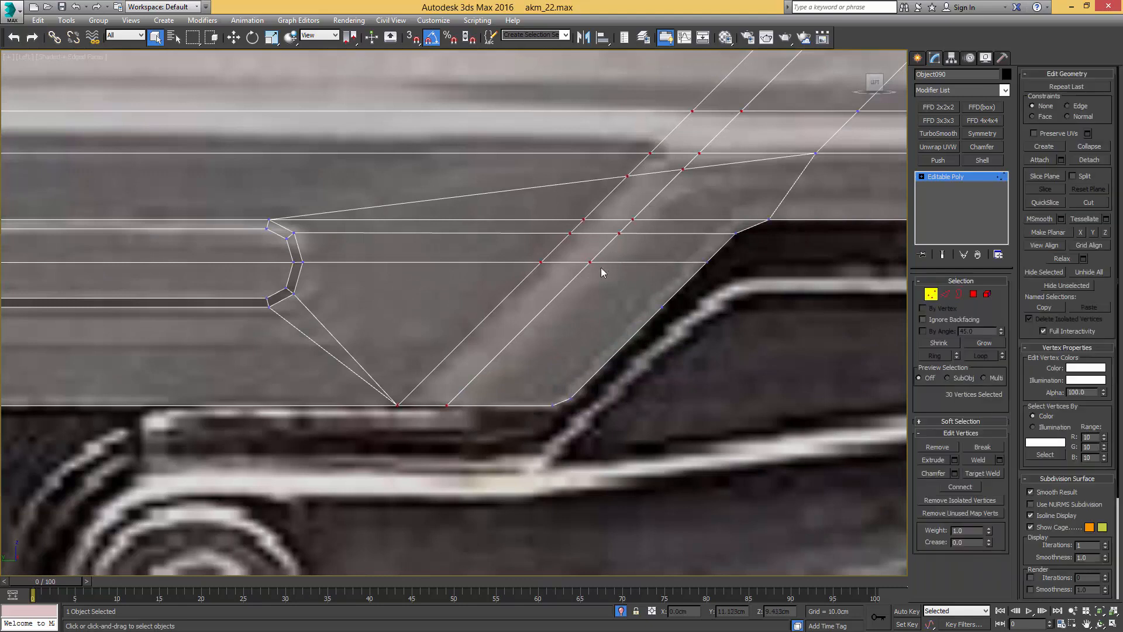
key("ctrl+w")
left_click(590, 261)
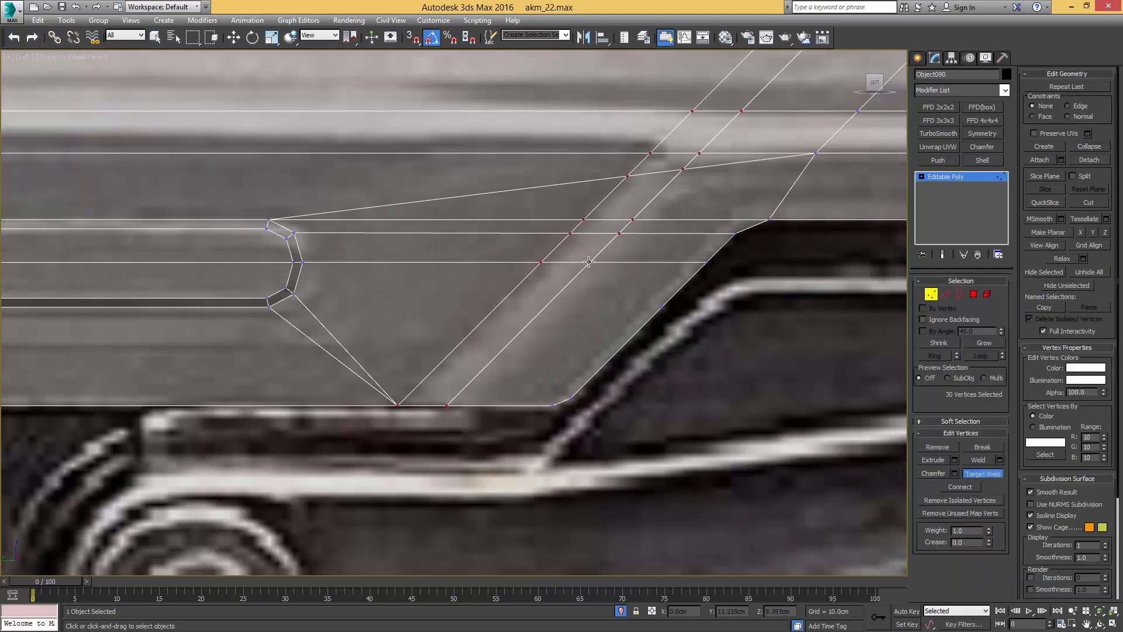
left_click(619, 234)
left_click(569, 234)
middle_click_drag(584, 235, 533, 269)
left_click(521, 267)
left_click(535, 252)
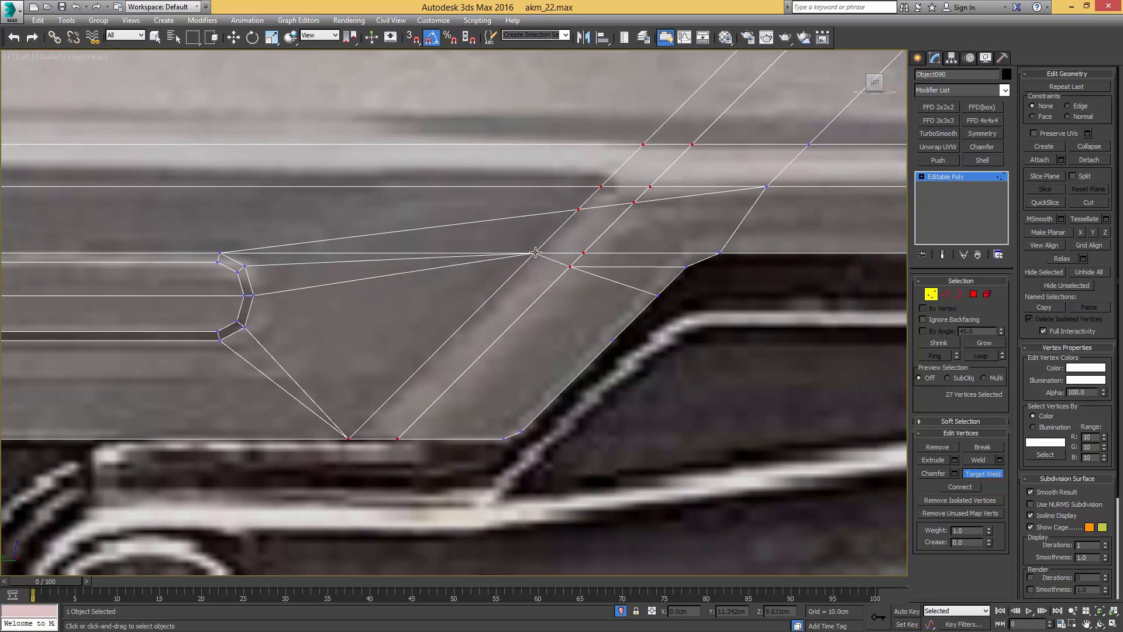
left_click(570, 268)
left_click(584, 253)
middle_click_drag(592, 254, 530, 284)
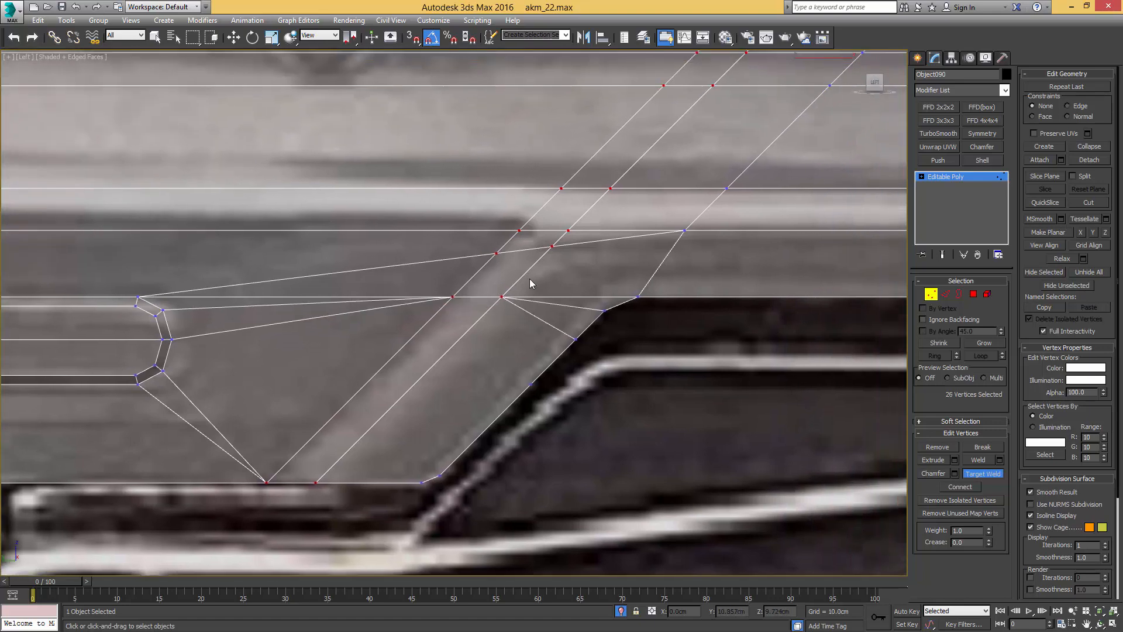
Step: Target weld the remaining vertices on both slice lines up onto the horizontal edge above the rib
left_click(552, 246)
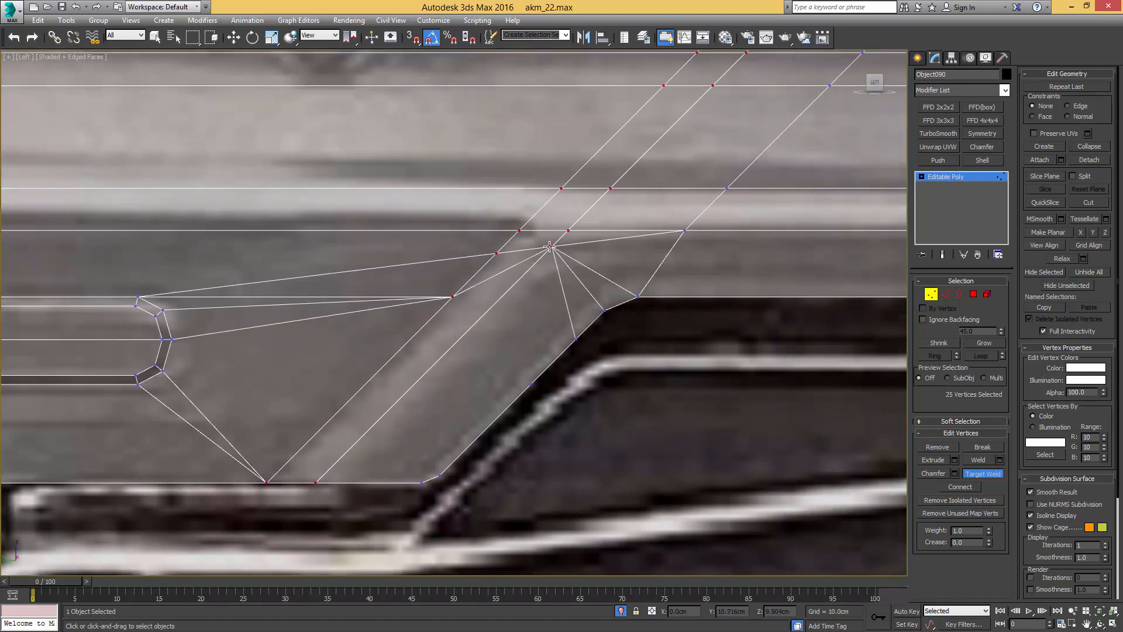
left_click(497, 254)
middle_click_drag(563, 233, 476, 256)
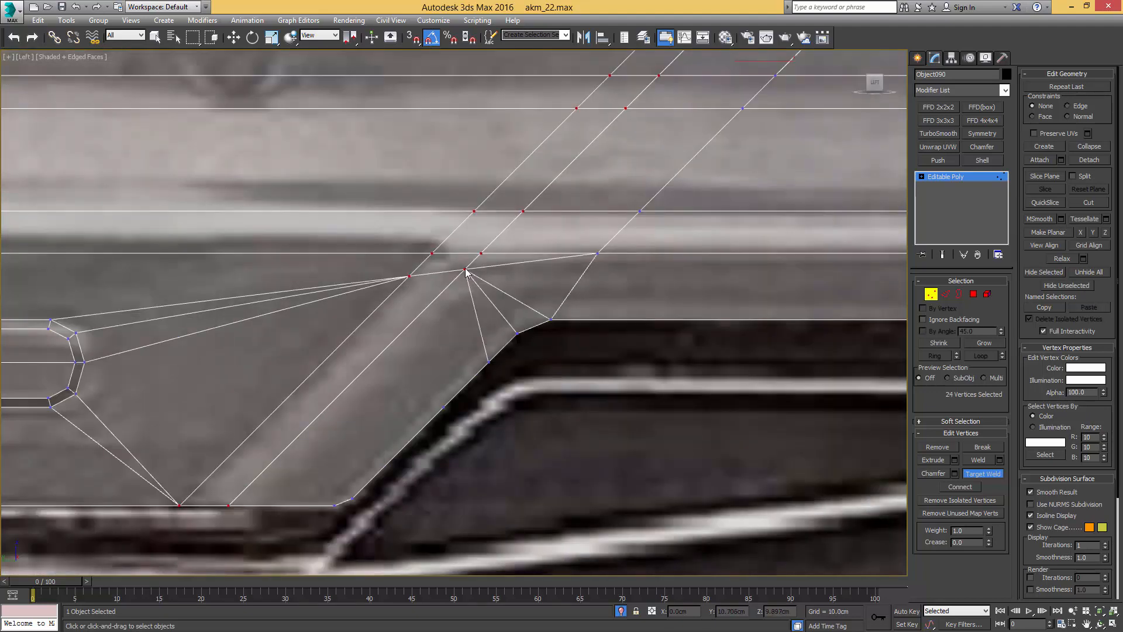
left_click(482, 252)
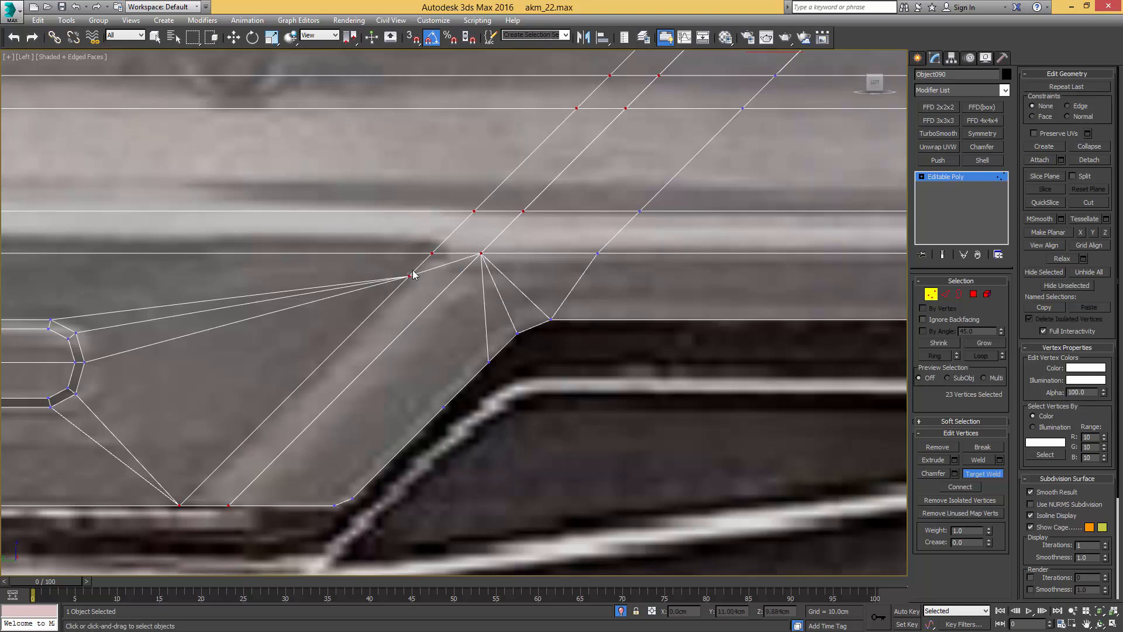
left_click(432, 254)
middle_click_drag(484, 259, 465, 272)
scroll(465, 271, "down", 4)
key("4")
scroll(463, 286, "up", 2)
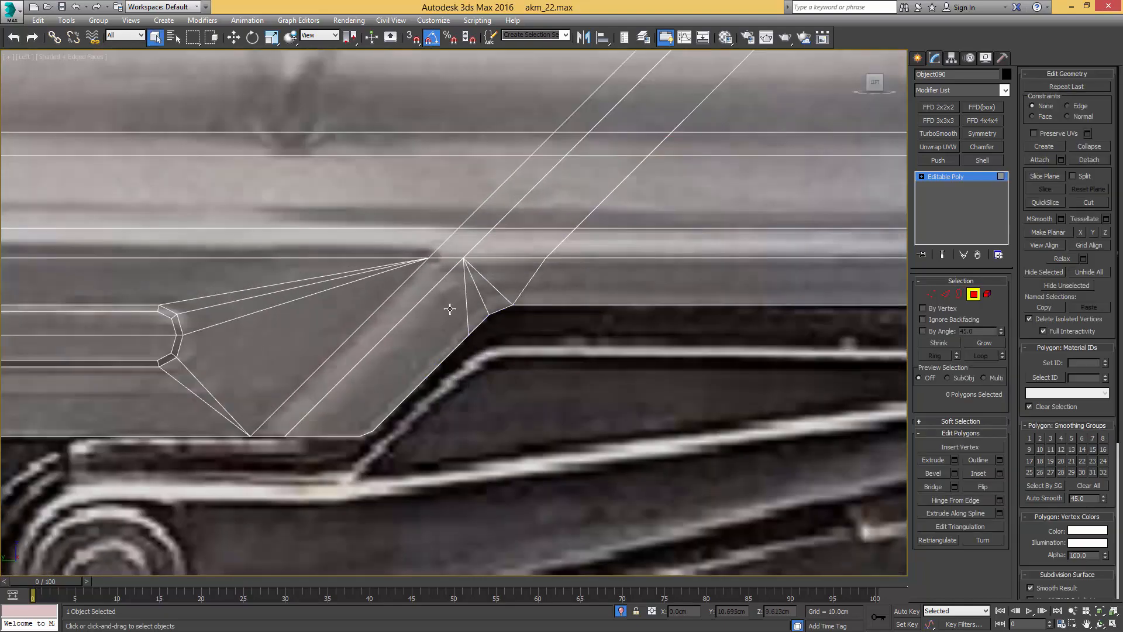
Step: Select the five polygons along the slope's lower edge and the straight strip toward the muzzle, and move them slightly outward along X
left_click(451, 310)
left_click(472, 302, "ctrl")
left_click(484, 297, "ctrl")
left_click(509, 287, "ctrl")
left_click(562, 284, "ctrl")
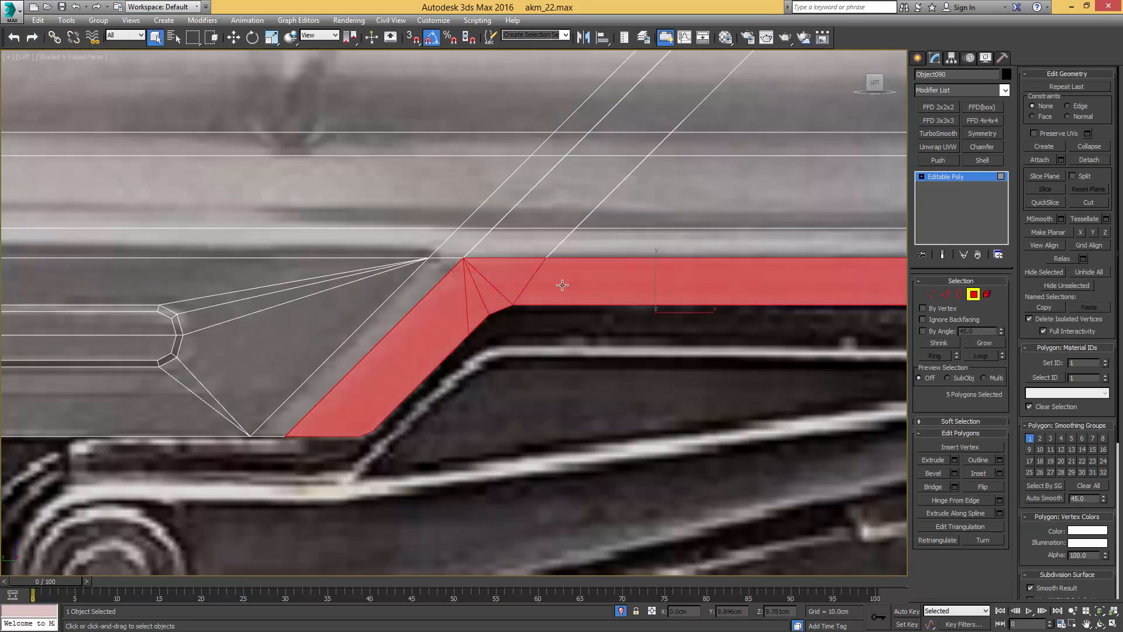
middle_click_drag(667, 282, 379, 277)
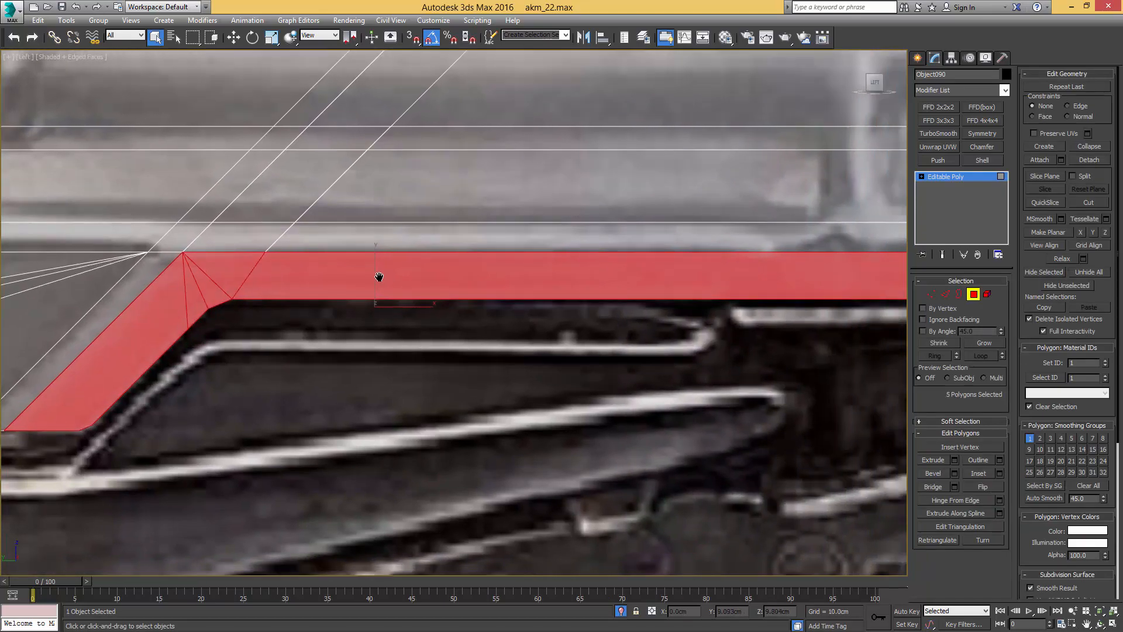
scroll(447, 271, "down", 5)
middle_click_drag(447, 272, 391, 287, "alt")
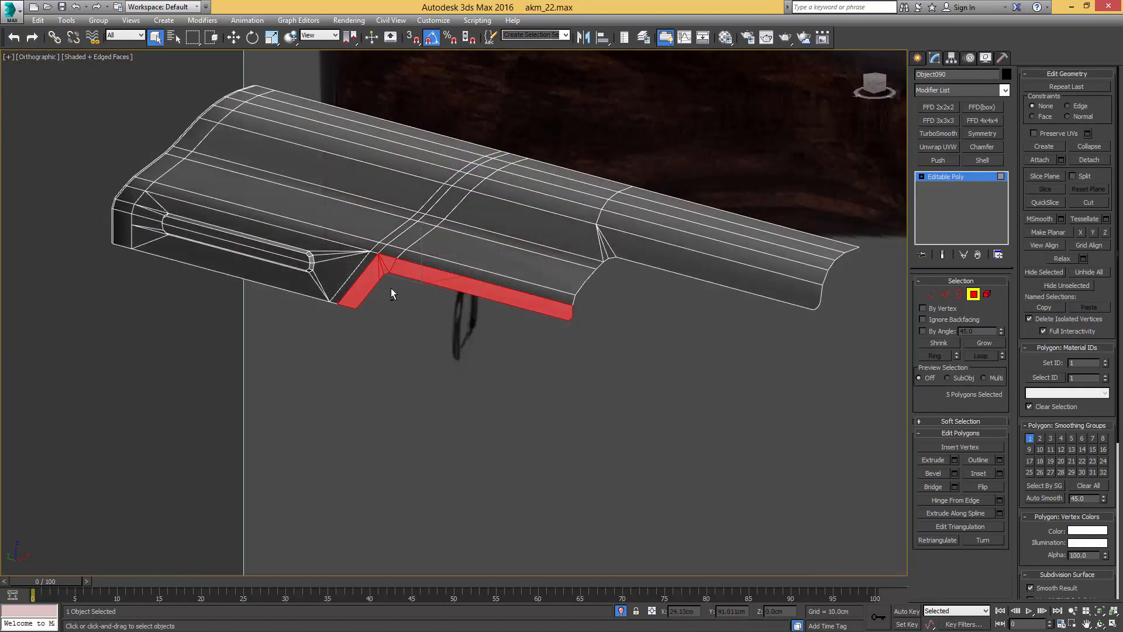
scroll(385, 277, "up", 3)
key("w")
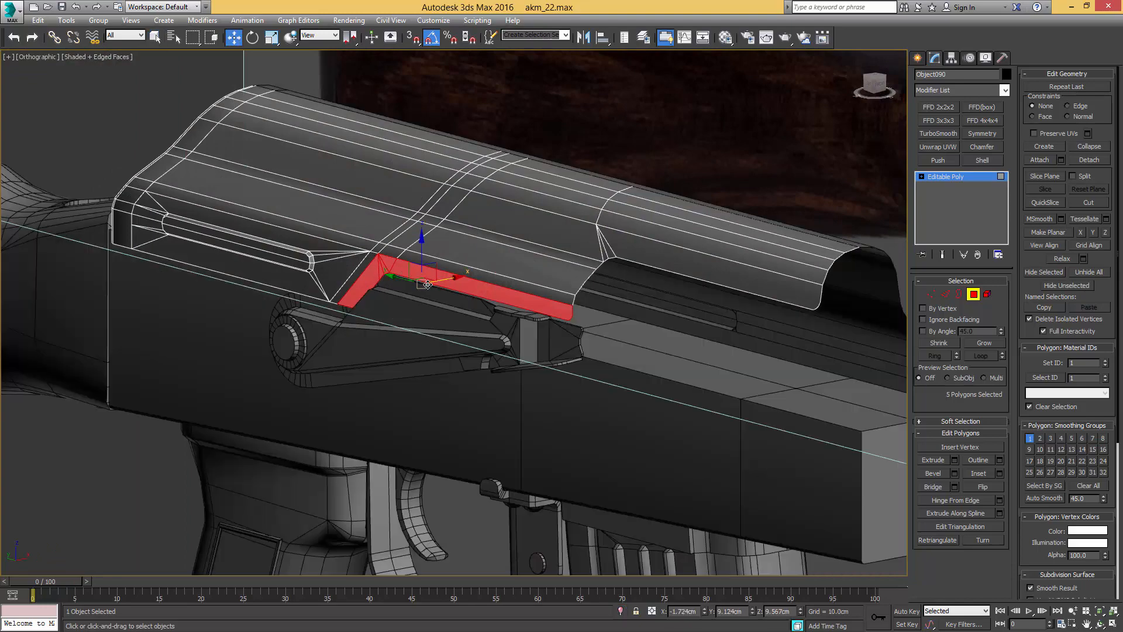
scroll(420, 285, "up", 2)
scroll(420, 285, "up", 3)
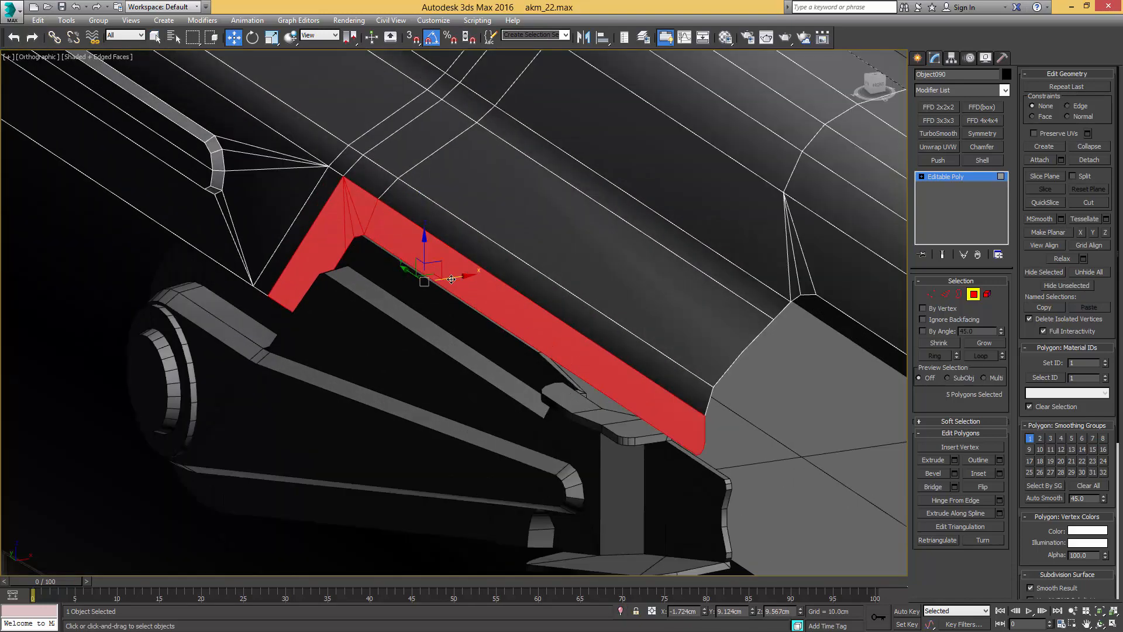
left_click_drag(460, 275, 447, 275)
Step: Connect the two diagonally opposite vertices of the small quad above the slope's upper corner with an edge
middle_click_drag(365, 244, 462, 233, "alt")
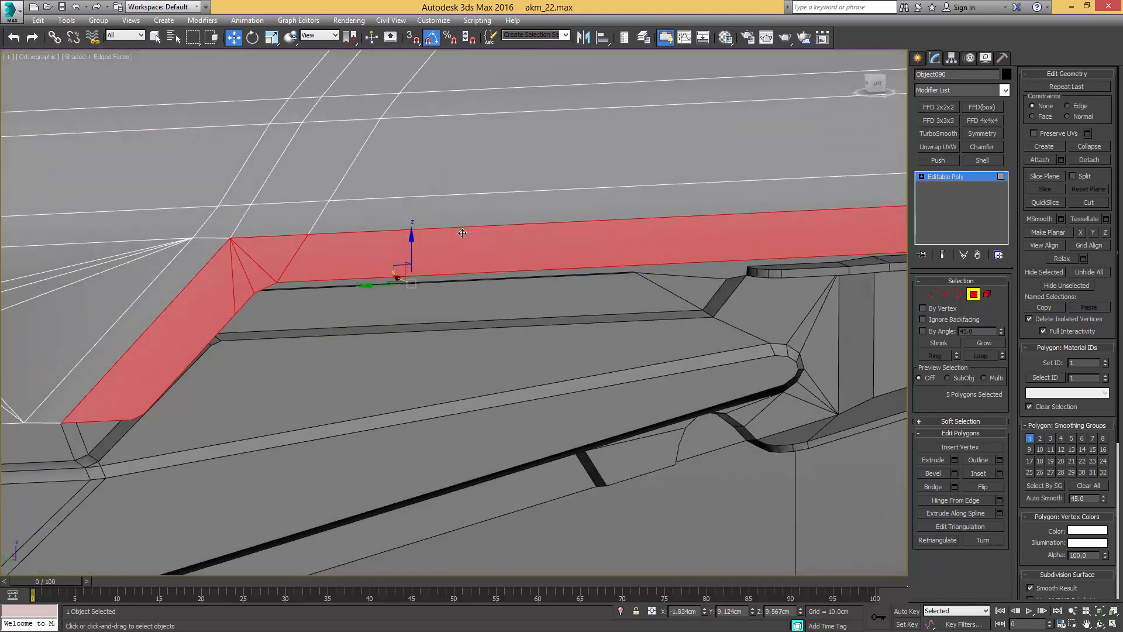
middle_click_drag(279, 242, 526, 240)
scroll(459, 233, "up", 3)
key("1")
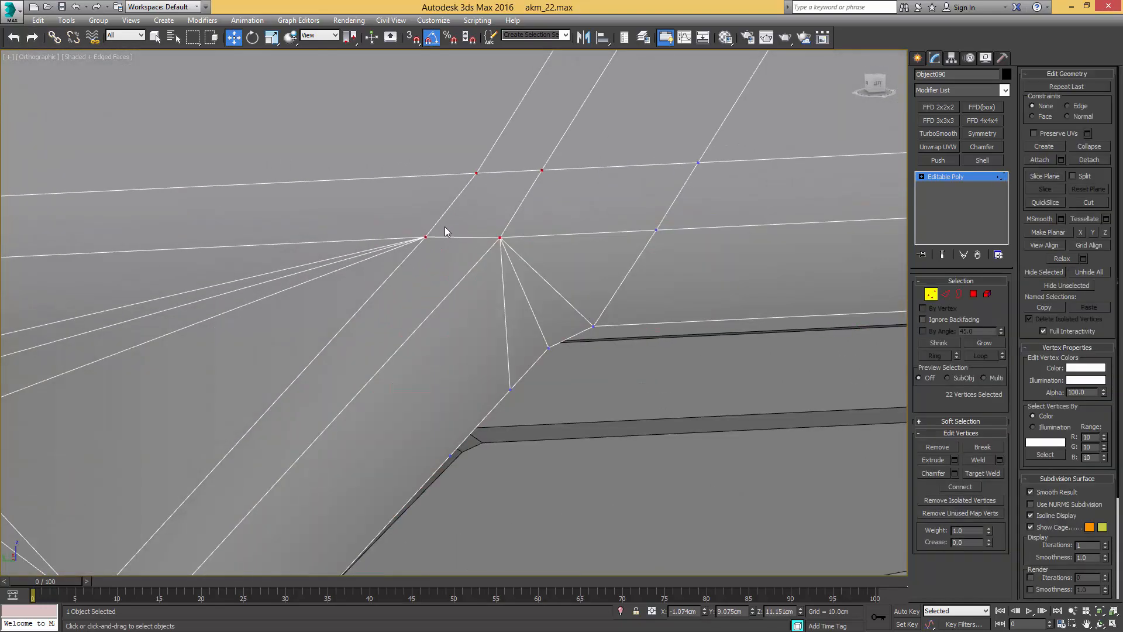
left_click(426, 237)
left_click(542, 170, "ctrl")
key("ctrl+shift+e")
Step: Select the slope polygons, the small corner faces above and the strip toward the muzzle, and add them to smoothing group 2
scroll(520, 193, "down", 4)
middle_click_drag(528, 208, 581, 212, "alt")
key("4")
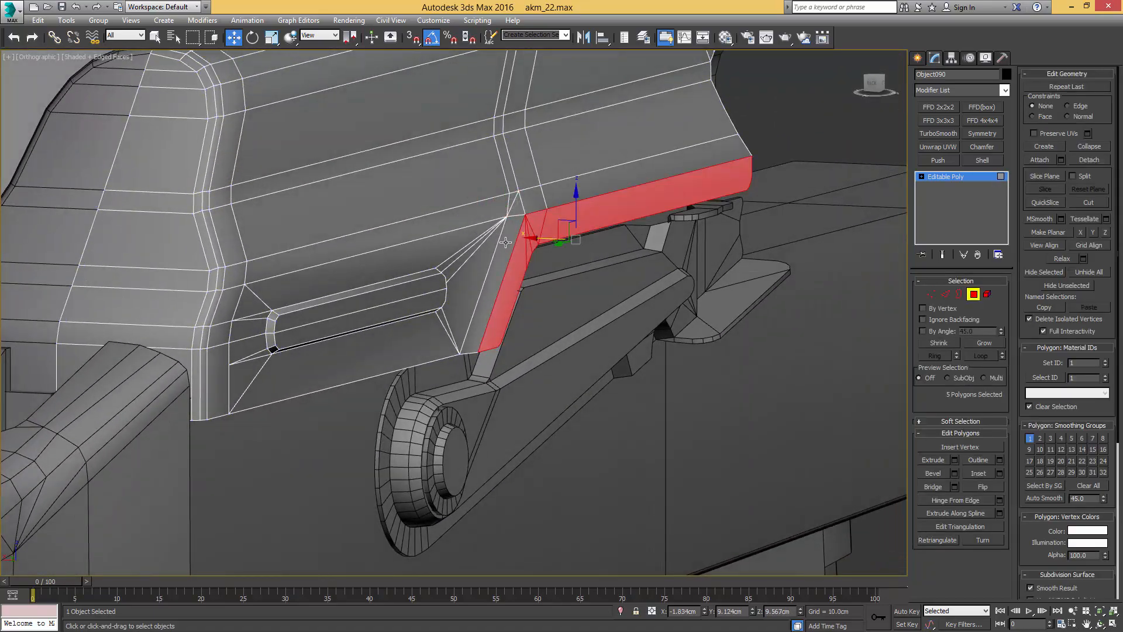
left_click(505, 242)
left_click(521, 247, "ctrl")
left_click(529, 241, "ctrl")
left_click(537, 228, "ctrl")
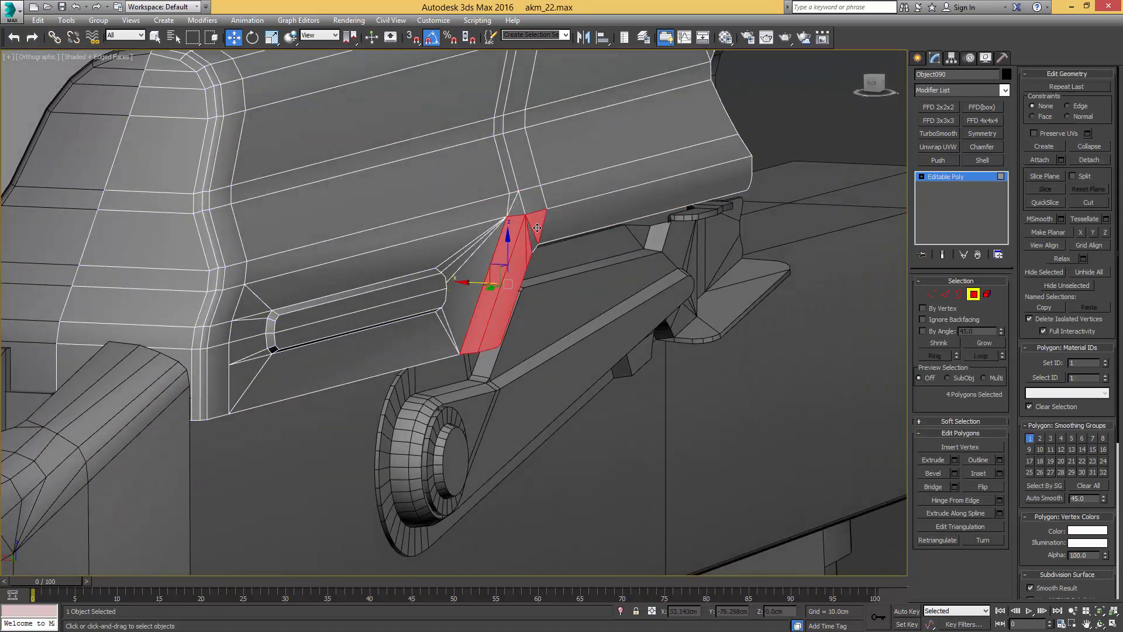
left_click(557, 227, "shift")
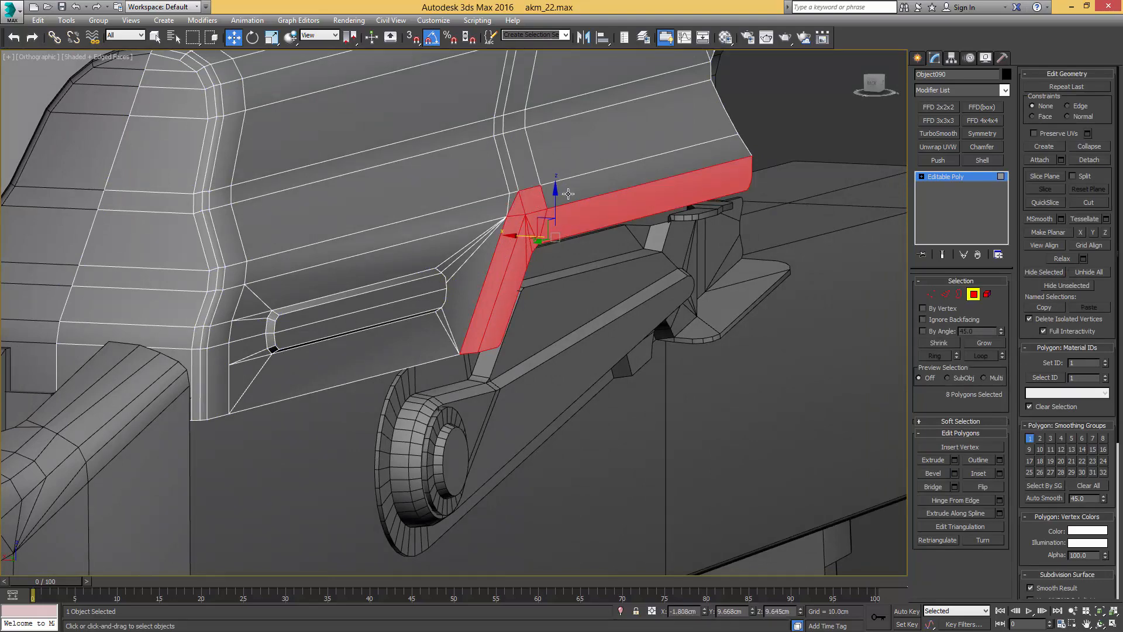
left_click(1039, 438)
Step: Examine the cover's shading around the stamped step with and without displayed edges, including from the side
middle_click_drag(685, 215, 661, 246)
key("4")
key("F4")
scroll(459, 281, "down", 3)
middle_click_drag(526, 245, 458, 219, "alt")
key("F4")
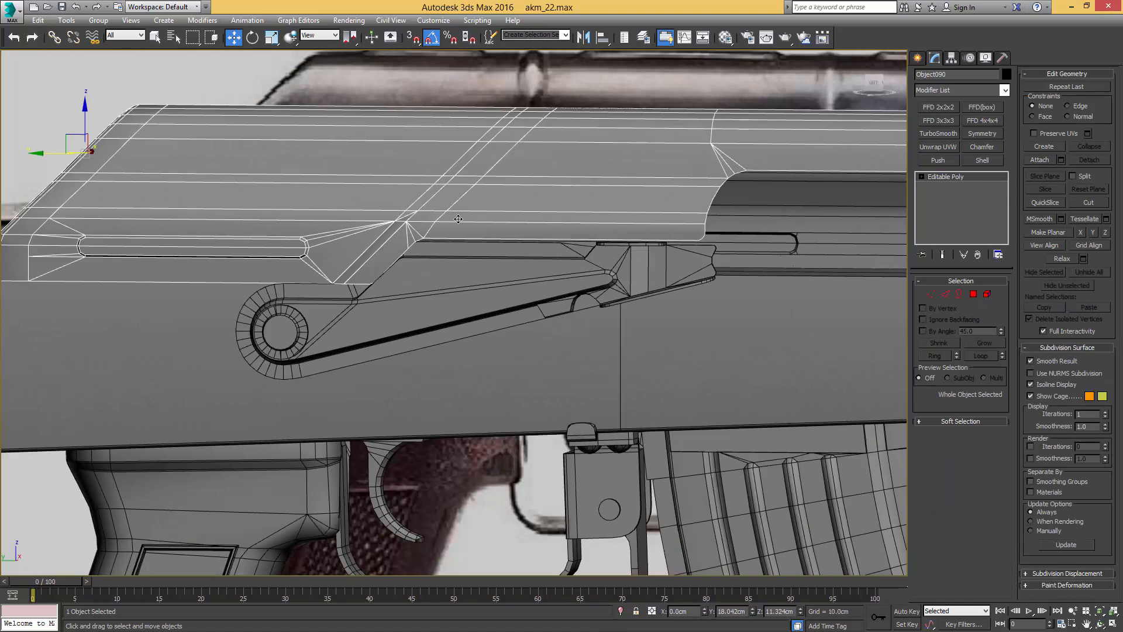
key("l")
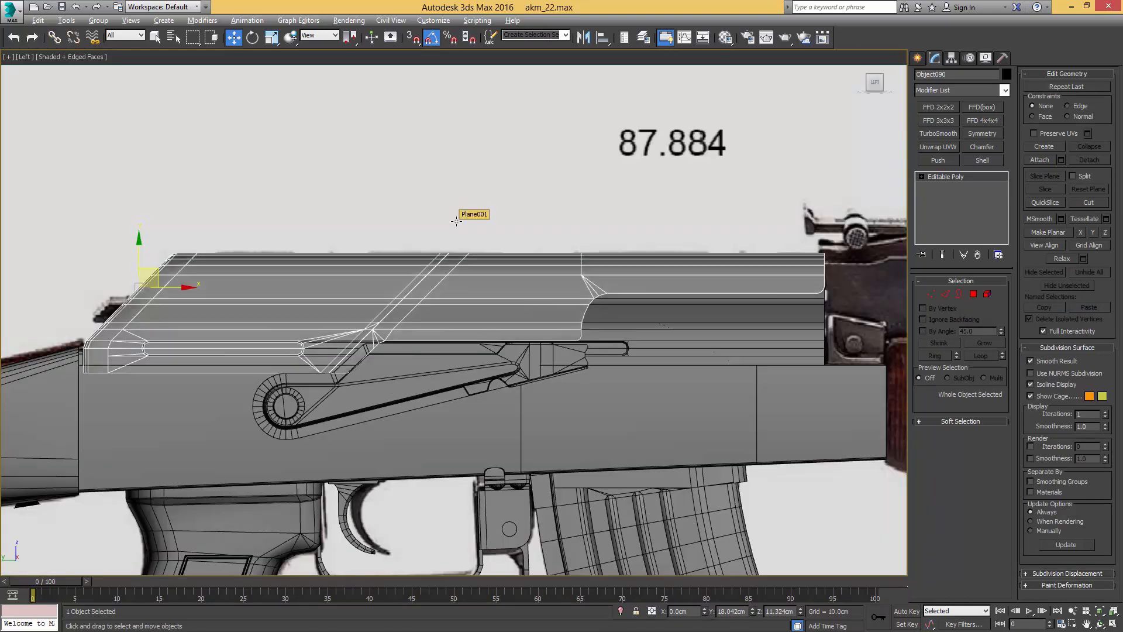
middle_click_drag(457, 221, 511, 160)
left_click(511, 154)
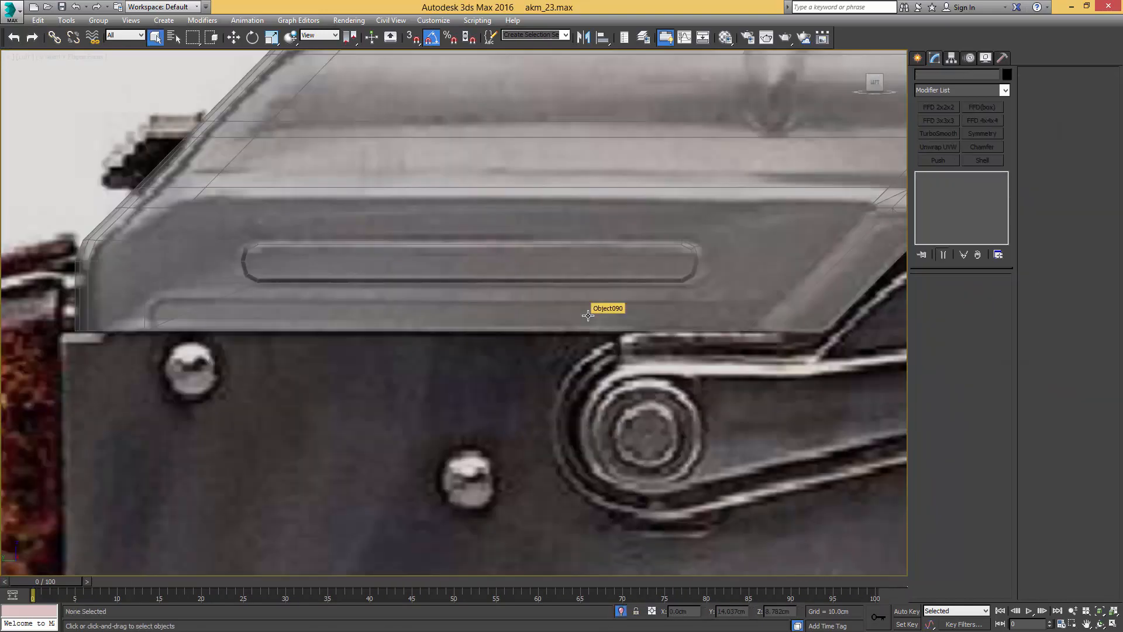
Step: Clone the two polygons below the cover's side rib as a separate object, offset slightly outward
left_click(587, 316)
key("4")
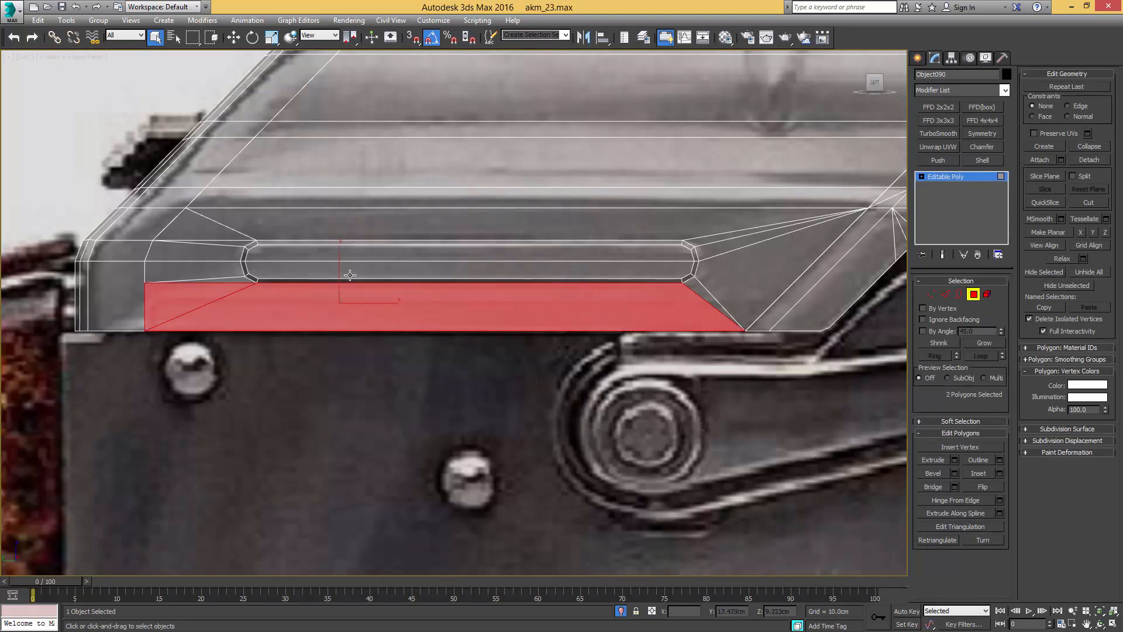
middle_click_drag(350, 275, 373, 297, "alt")
key("w")
left_click_drag(373, 298, 366, 297, "shift")
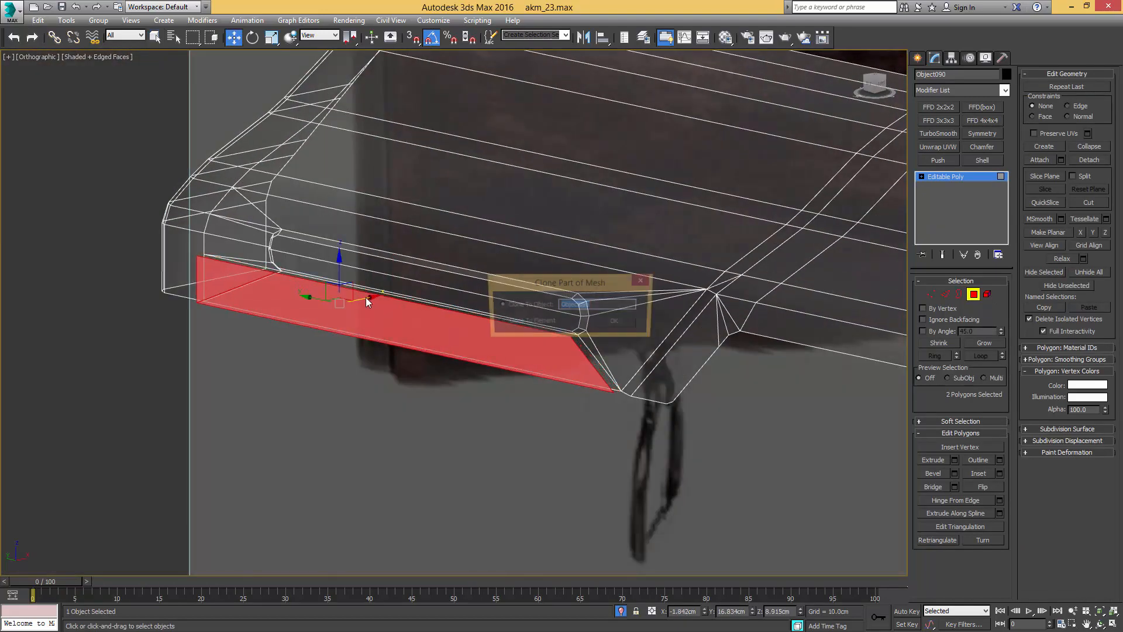
left_click(602, 324)
key("q")
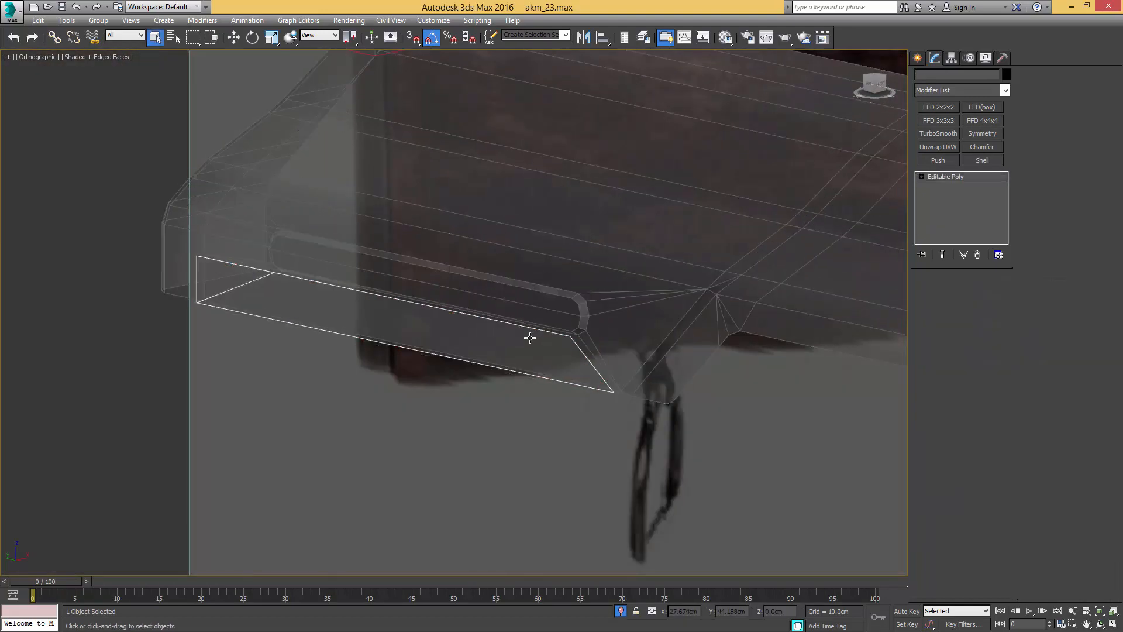
Step: Lower the cloned strip's upper vertices to match the top of the lower stamped rib in the reference image
key("l")
middle_click_drag(156, 291, 433, 277)
key("2")
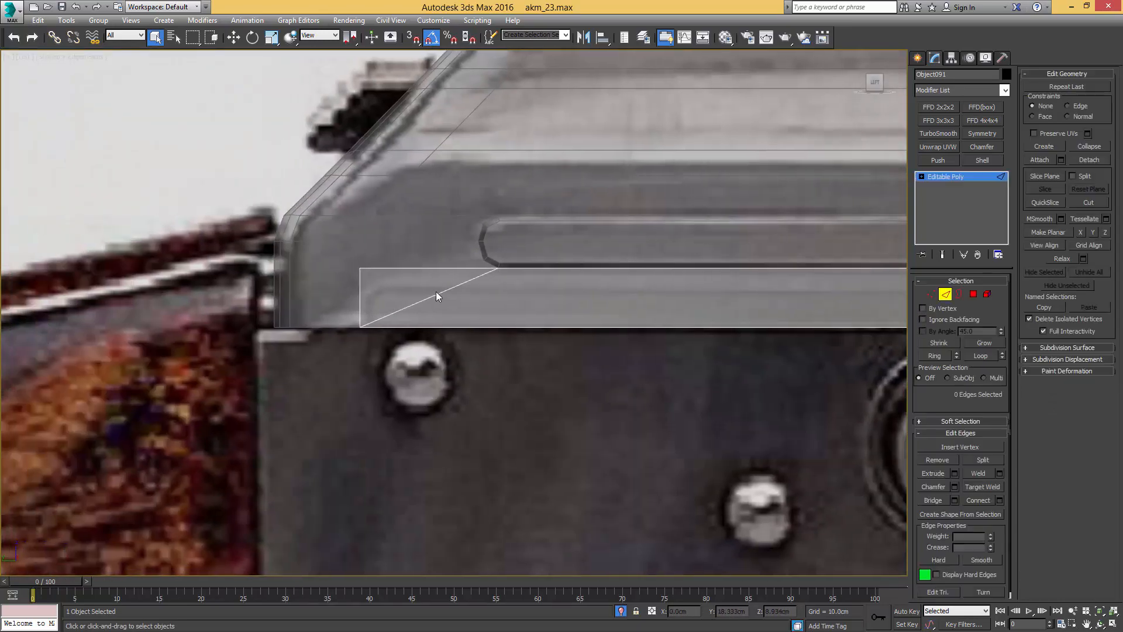
key("1")
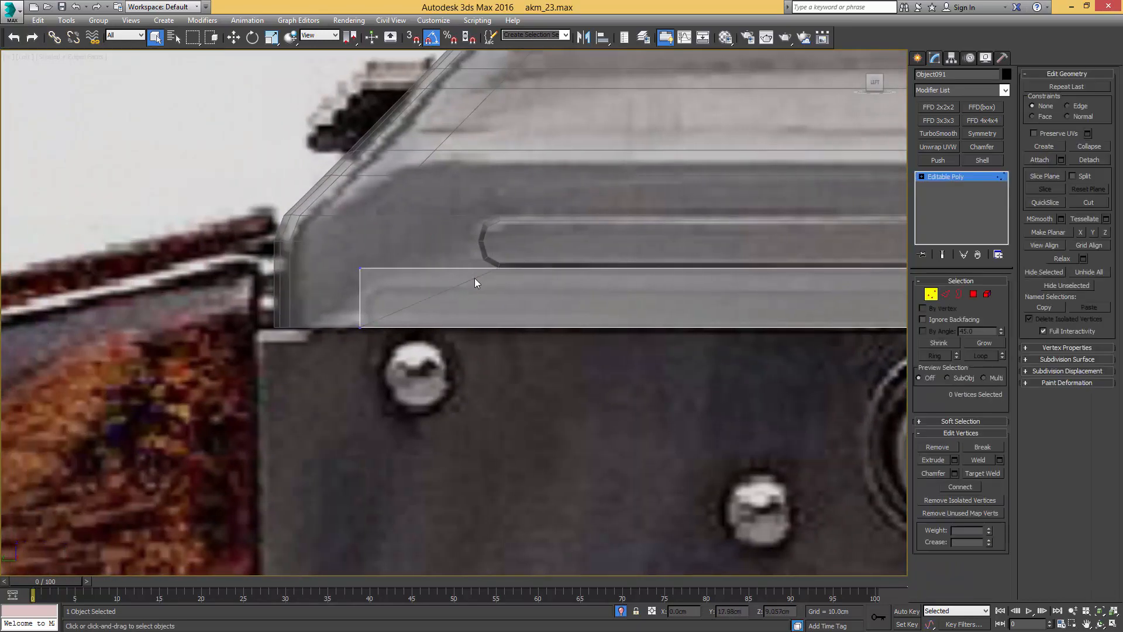
left_click_drag(348, 285, 348, 307)
middle_click_drag(552, 275, 151, 274)
left_click_drag(651, 283, 607, 255, "ctrl")
key("w")
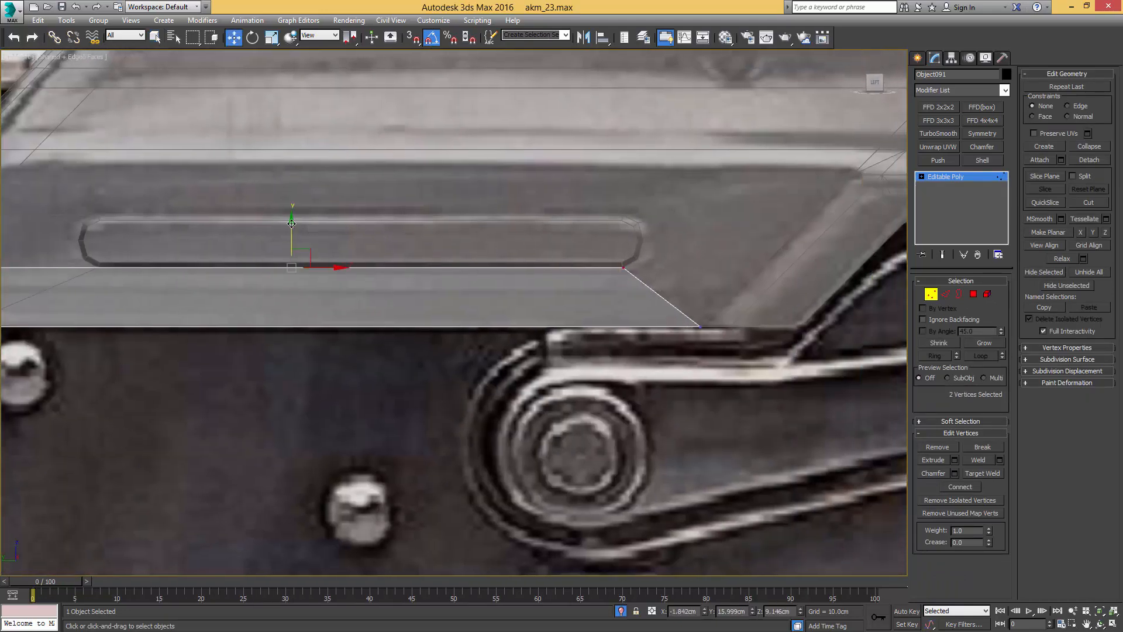
left_click_drag(291, 225, 281, 245)
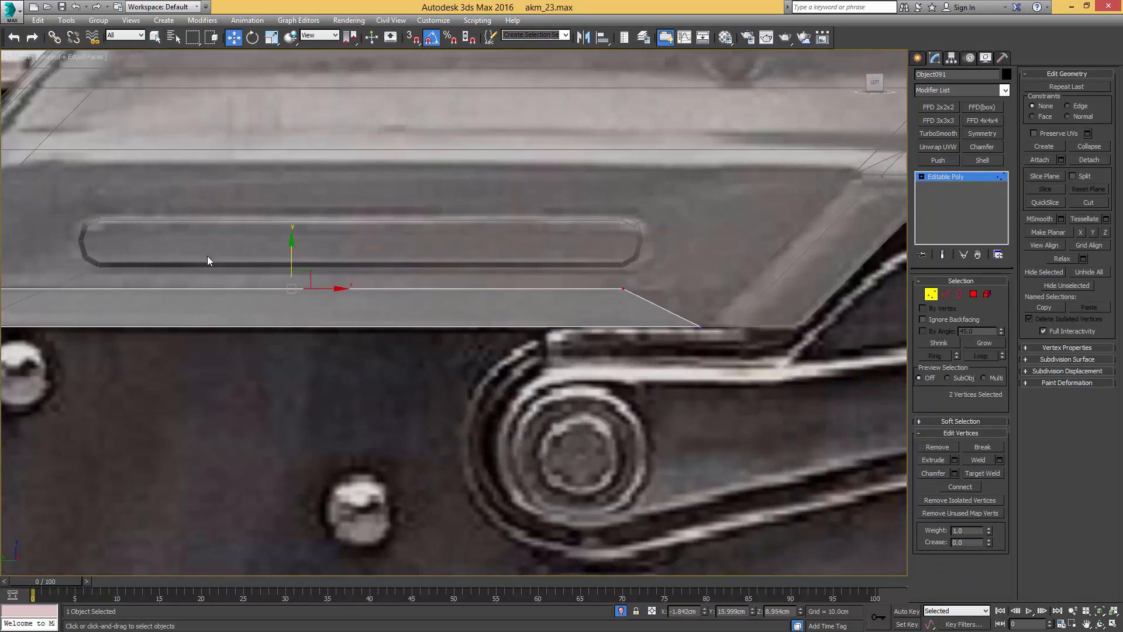
Step: Align the vertices at the strip's muzzle end vertically and shift that end forward toward the slanted step
middle_click_drag(227, 255, 472, 241)
middle_click_drag(767, 246, 564, 265)
left_click_drag(647, 376, 647, 376)
key("y")
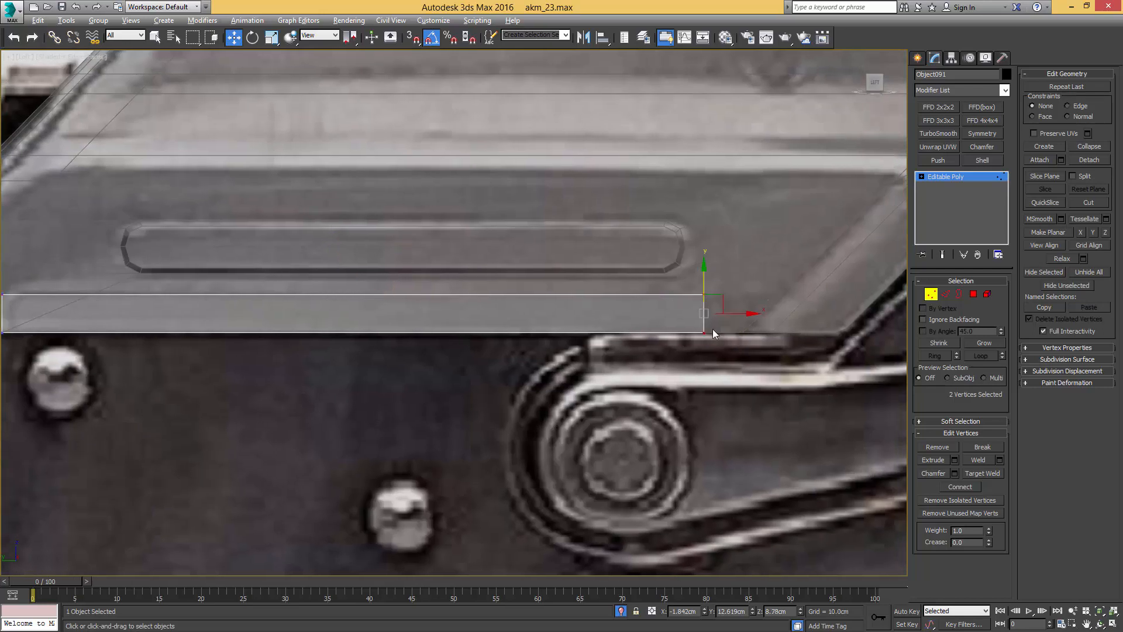
left_click_drag(734, 316, 814, 294)
left_click(742, 295)
Step: Chamfer the two vertices at the strip's rear end to round it like the reference rib
middle_click_drag(347, 279, 669, 270)
left_click_drag(364, 266, 304, 343)
key("ctrl+shift+c")
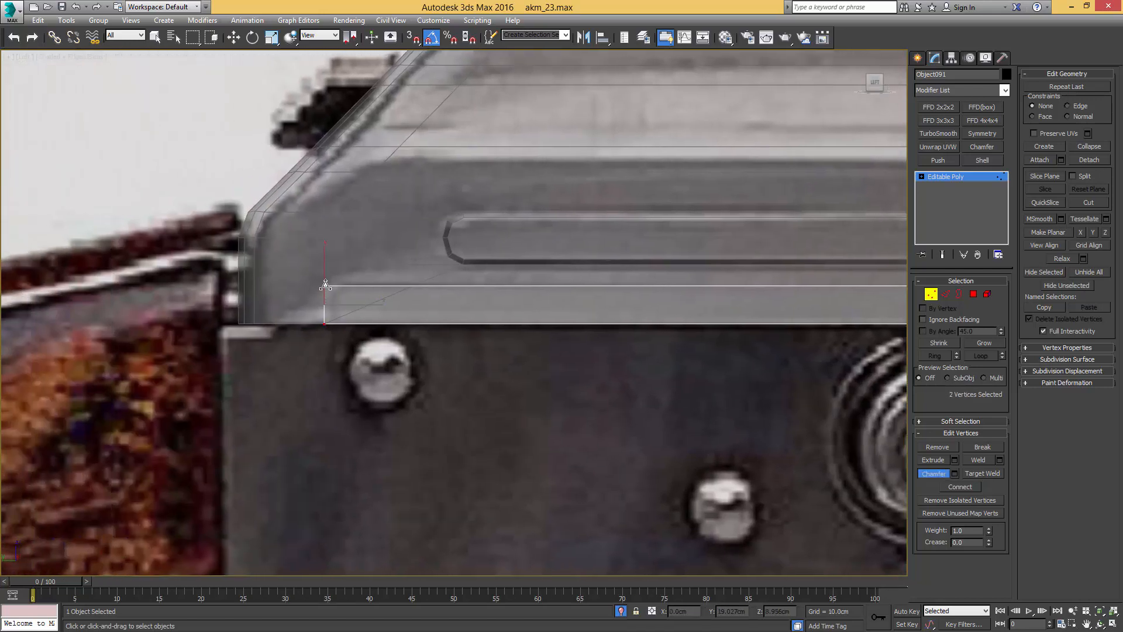
left_click_drag(324, 286, 341, 285)
Step: Inset the strip's polygon slightly to form a narrow border and offset the inner face along X
middle_click_drag(550, 293, 402, 292)
key("4")
left_click(372, 301)
key("ctrl+shift+i")
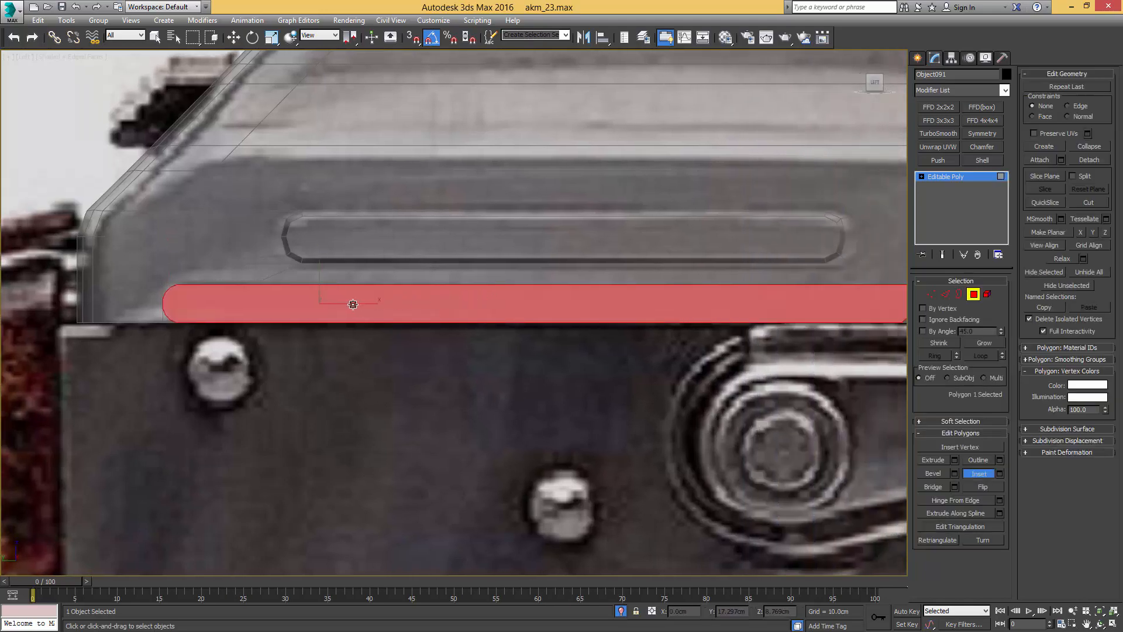
left_click_drag(355, 305, 357, 309)
middle_click_drag(372, 306, 461, 347, "alt")
key("w")
left_click_drag(392, 335, 424, 321)
Step: Move the whole lower rib strip slightly along X toward the cover's side wall, checking its position from above
key("t")
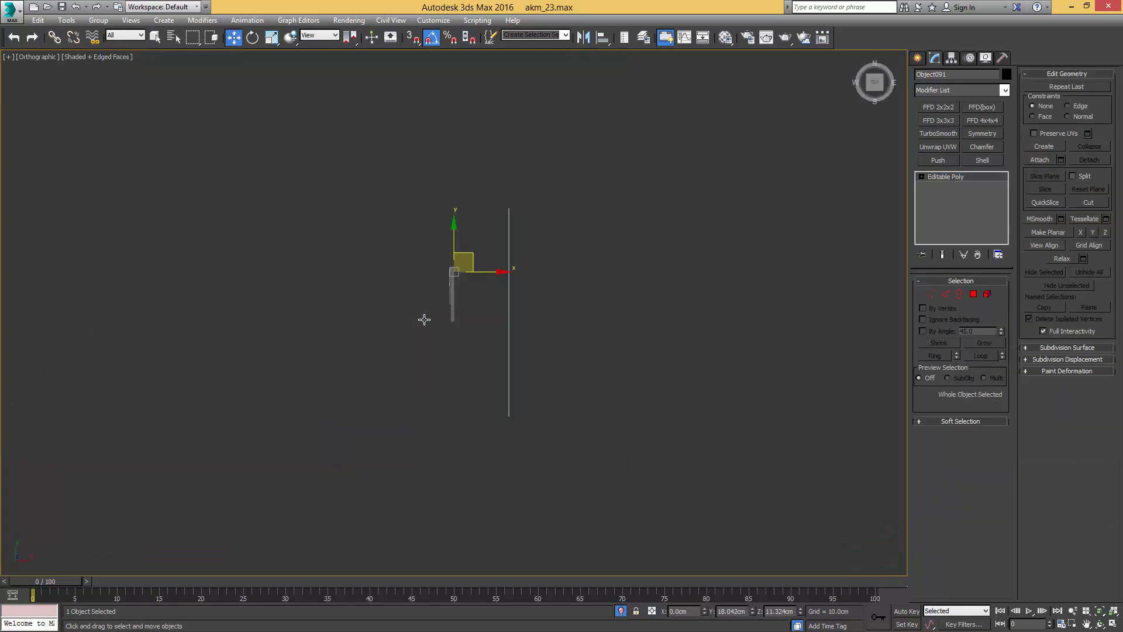
scroll(486, 287, "up", 8)
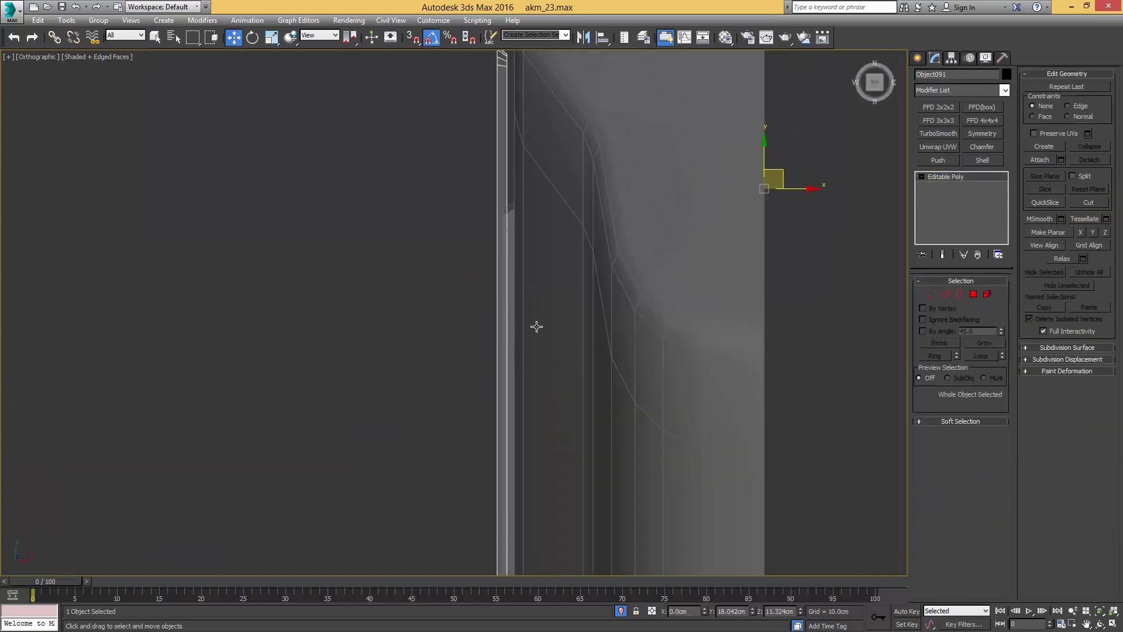
key("ctrl+z")
middle_click_drag(509, 229, 517, 290)
middle_click_drag(529, 417, 550, 357)
left_click_drag(573, 402, 580, 401)
scroll(580, 401, "down", 4)
middle_click_drag(580, 401, 597, 342, "alt")
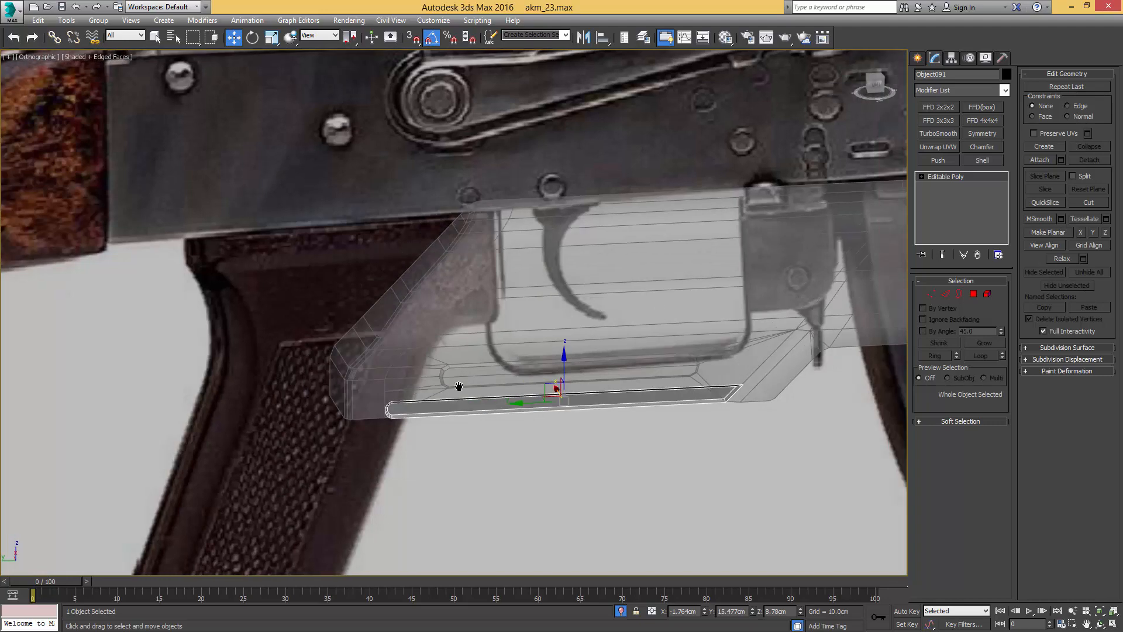
Step: Check the rounded end of the lower recessed strip in plain shading without edged faces
middle_click_drag(459, 387, 557, 373)
key("q")
left_click(501, 347)
left_click(501, 347)
scroll(491, 348, "up", 5)
key("F4")
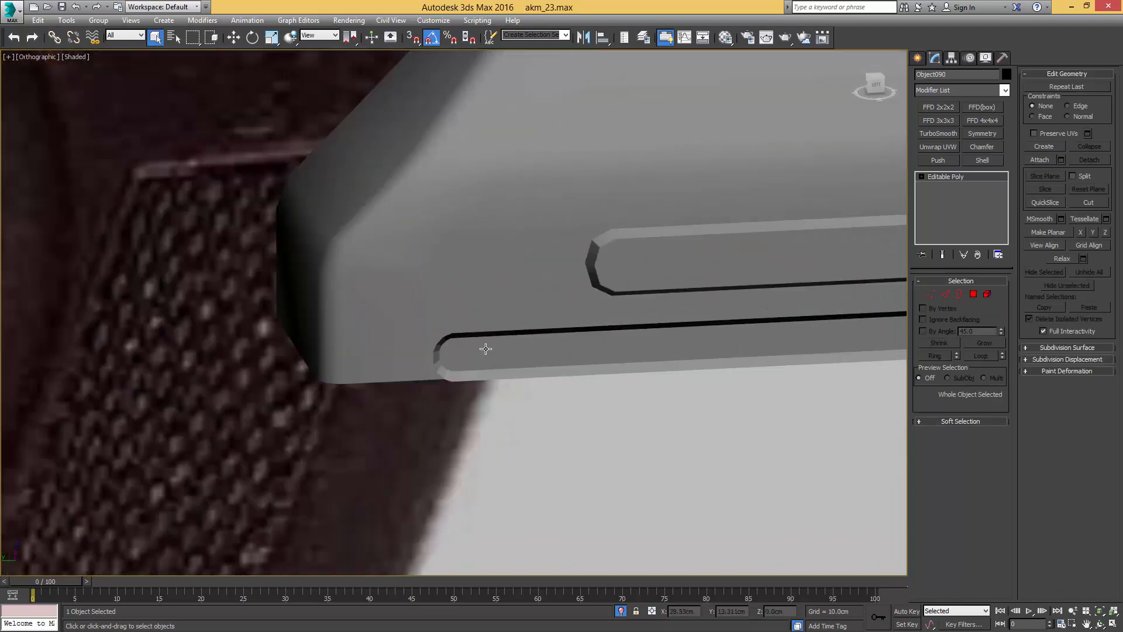
scroll(446, 375, "up", 6)
key("F4")
Step: Connect the two vertices at the bottom of the strip's rounded end and target-weld the neighbouring inner corner vertex onto the outer bottom one
key("1")
middle_click_drag(471, 355, 458, 355, "alt")
left_click(464, 402, "ctrl")
key("ctrl+shift+e")
middle_click_drag(542, 357, 436, 359)
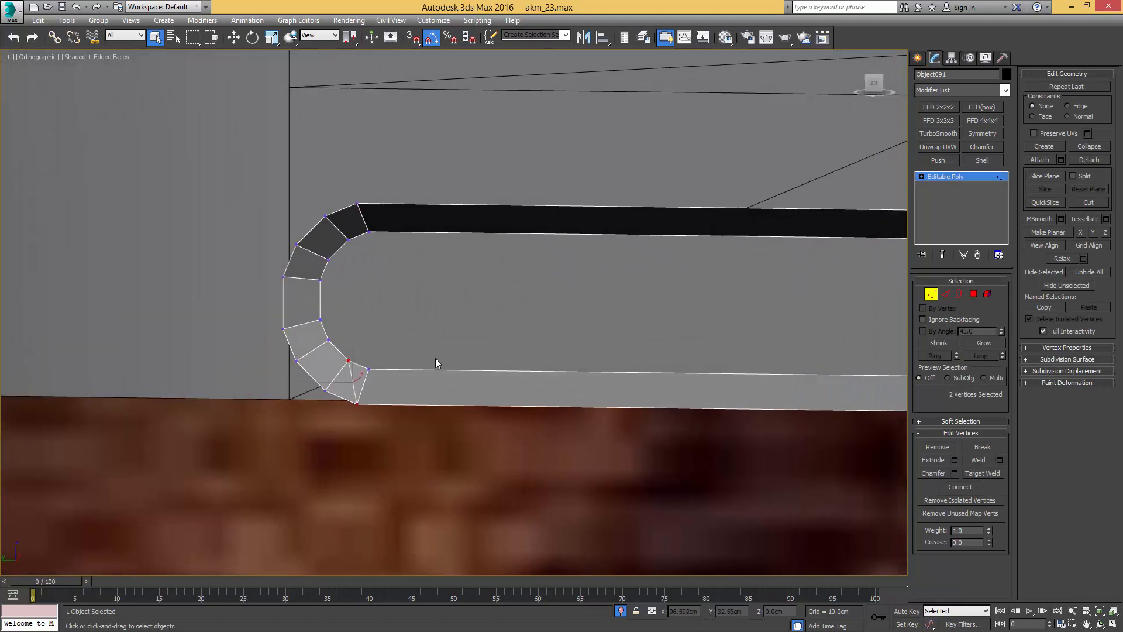
key("ctrl+shift+w")
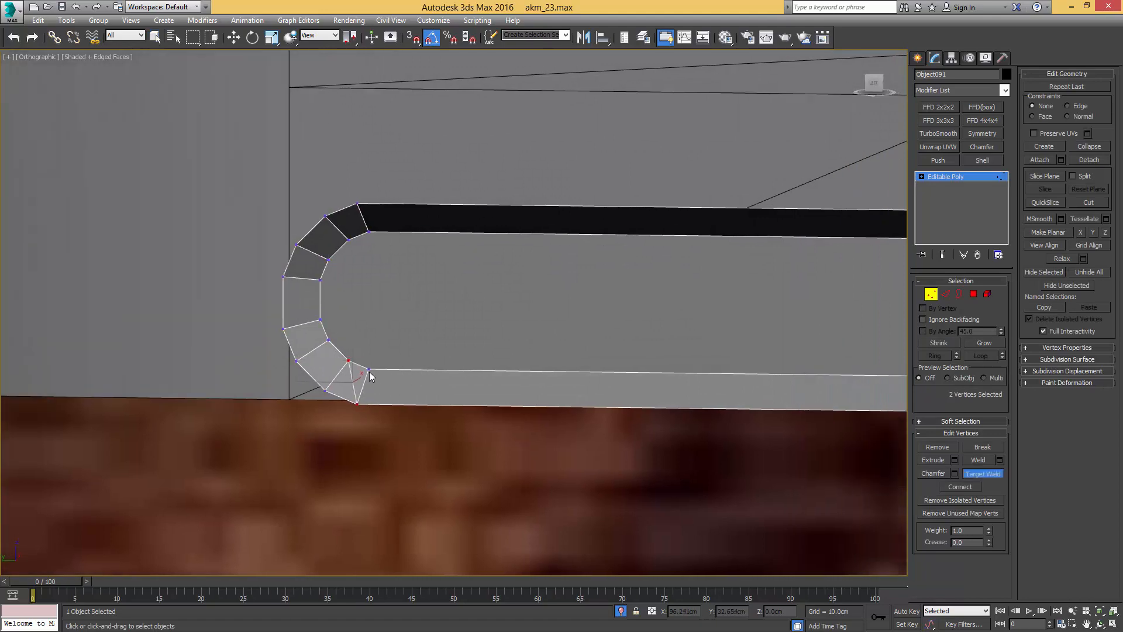
left_click(357, 404)
Step: Connect the strip's three long edges with a cross edge and slide it close to the angled end using the Edge constraint
scroll(442, 385, "down", 5)
middle_click_drag(536, 370, 185, 355)
middle_click_drag(643, 345, 263, 320)
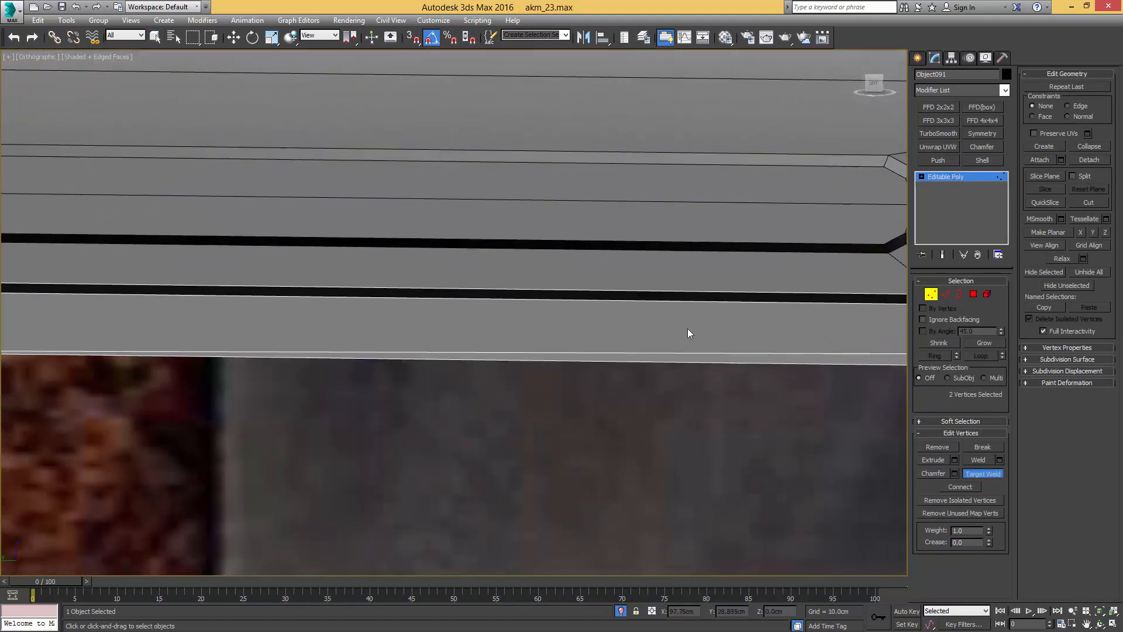
middle_click_drag(687, 329, 195, 310)
key("2")
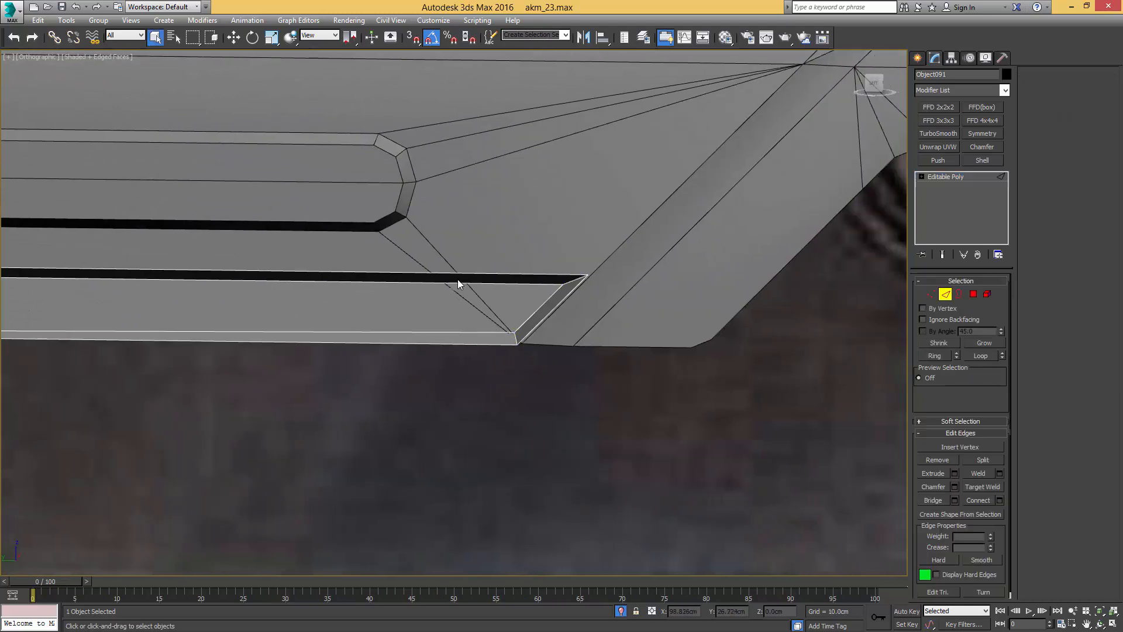
left_click_drag(457, 258, 458, 372)
key("ctrl+shift+e")
scroll(321, 312, "down", 5)
middle_click_drag(320, 312, 434, 316)
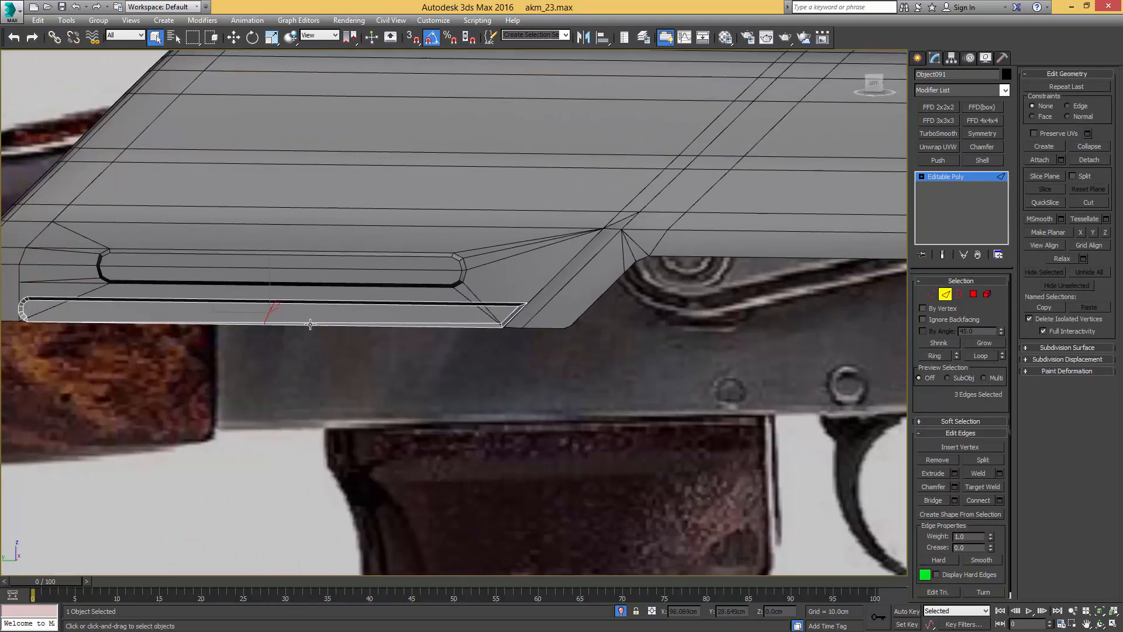
key("w")
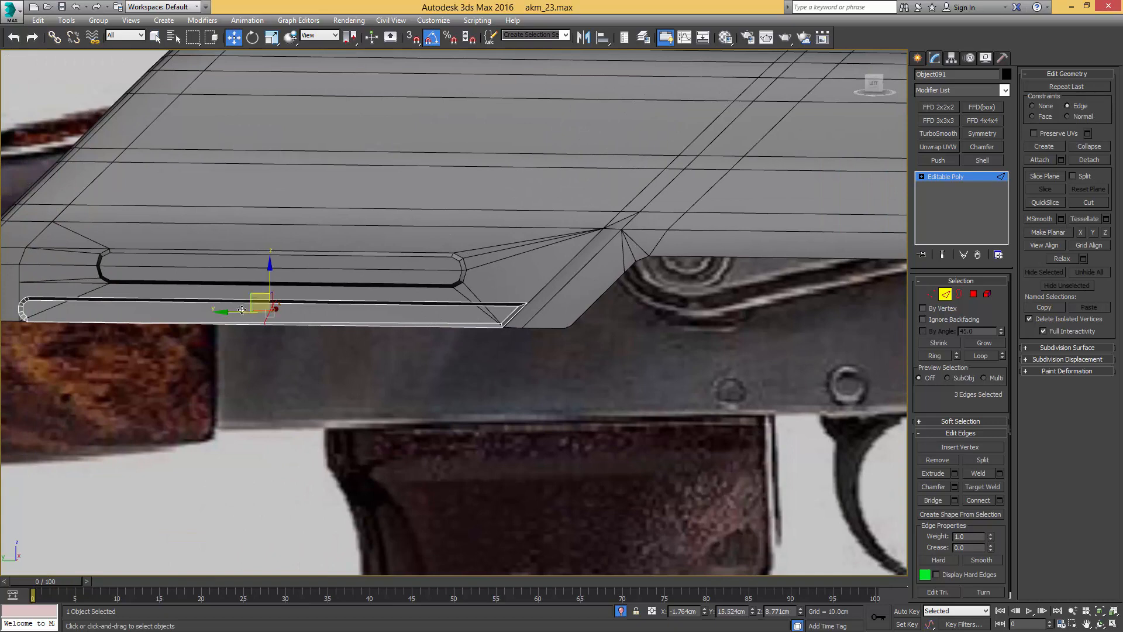
left_click_drag(237, 313, 468, 310)
Step: Target-weld the inner vertices at the strip's angled end onto the outer ones, collapsing the lower rim
scroll(515, 309, "up", 4)
key("1")
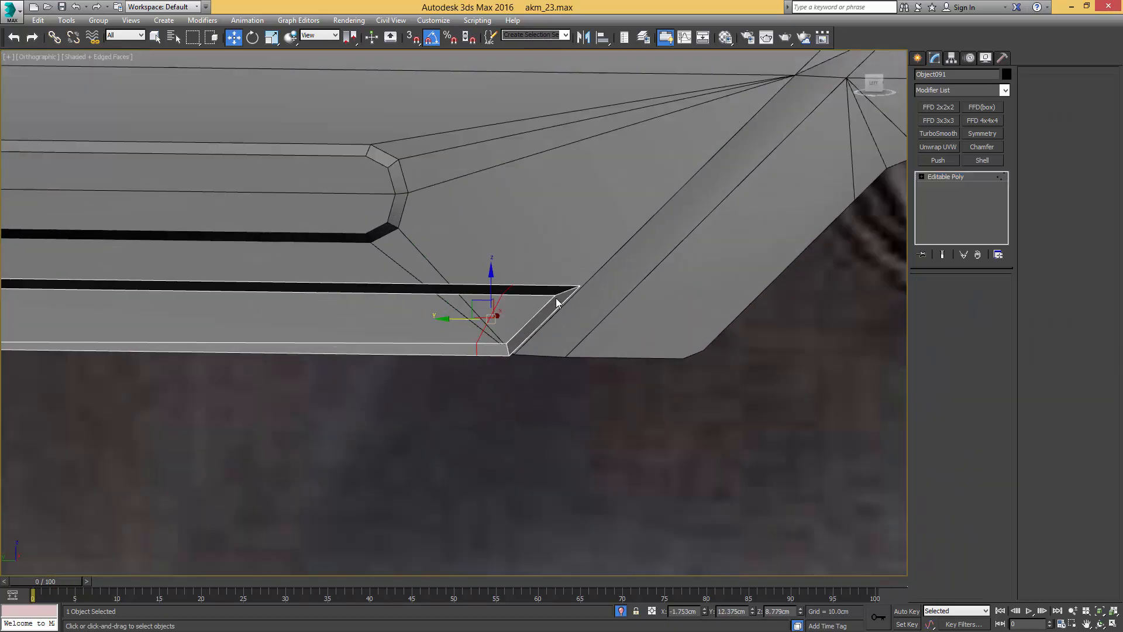
key("ctrl+w")
left_click(578, 287)
middle_click_drag(502, 352, 545, 323)
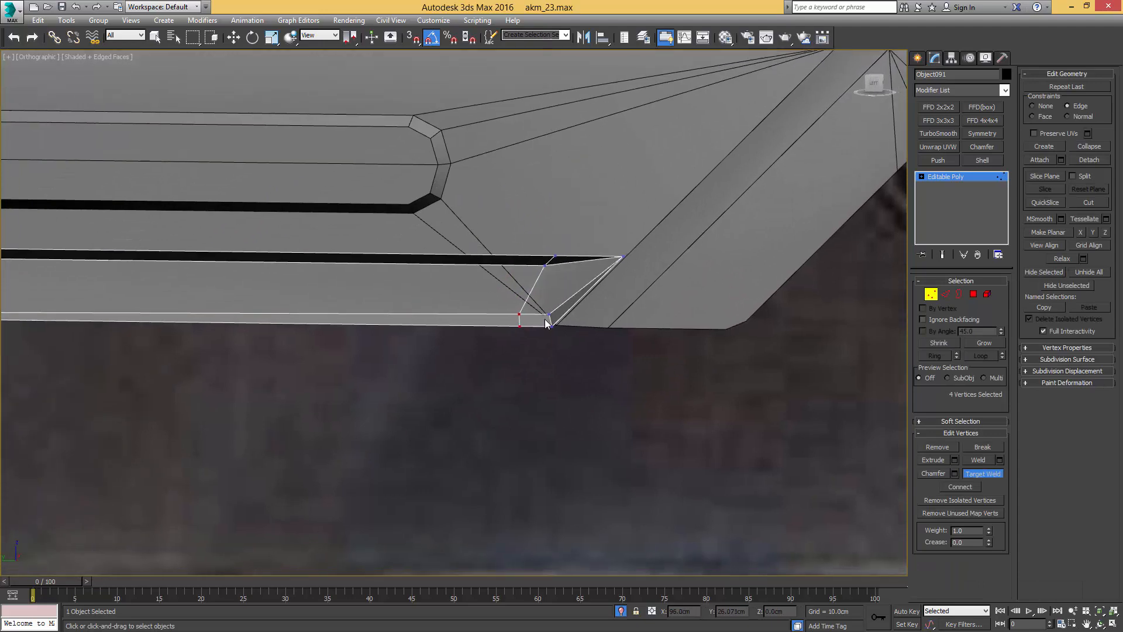
left_click(551, 325)
left_click(519, 314)
left_click(520, 325)
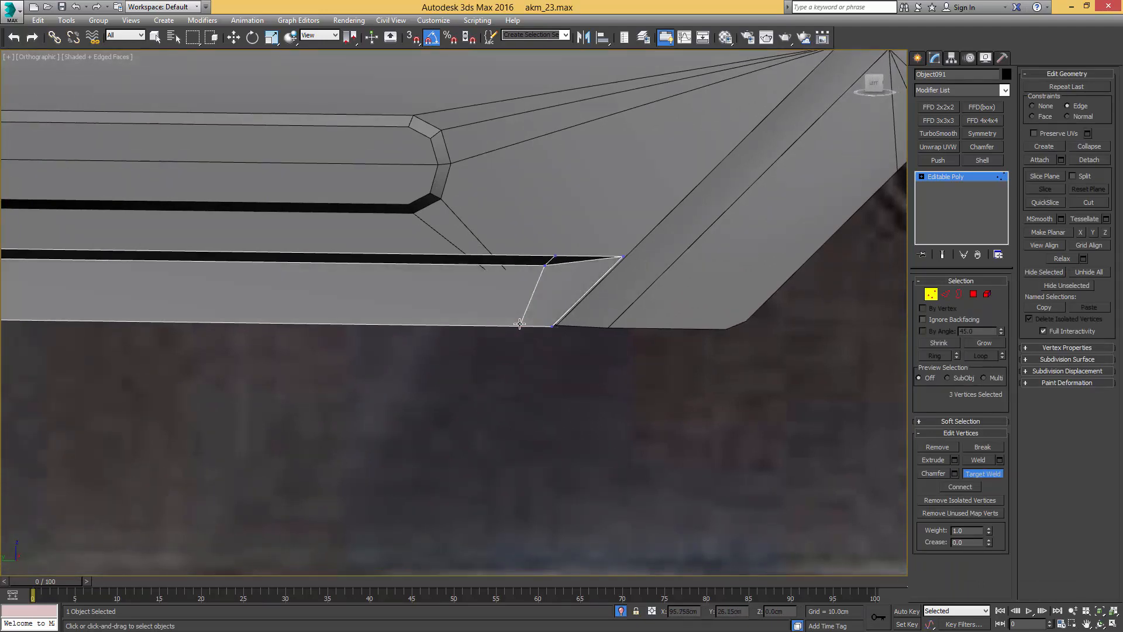
key("1")
Step: Select all remaining rim polygons around the strip, from the rounded end along the upper edge
key("F4")
scroll(511, 306, "down", 5)
middle_click_drag(350, 295, 573, 301)
scroll(573, 300, "up", 6)
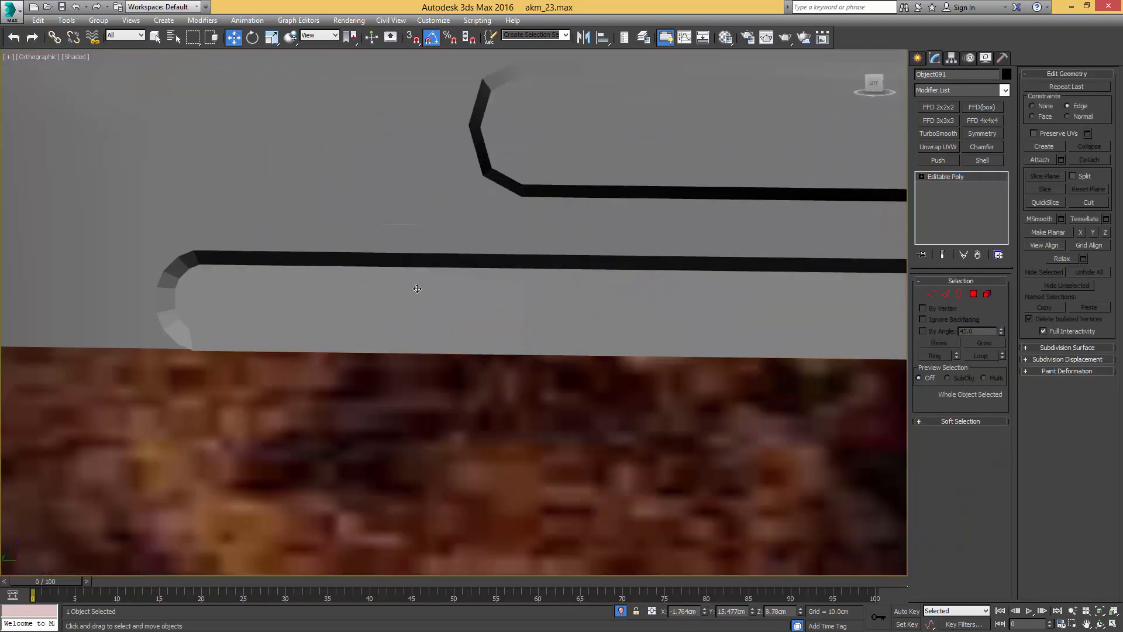
key("F4")
key("2")
left_click(182, 272)
key("4")
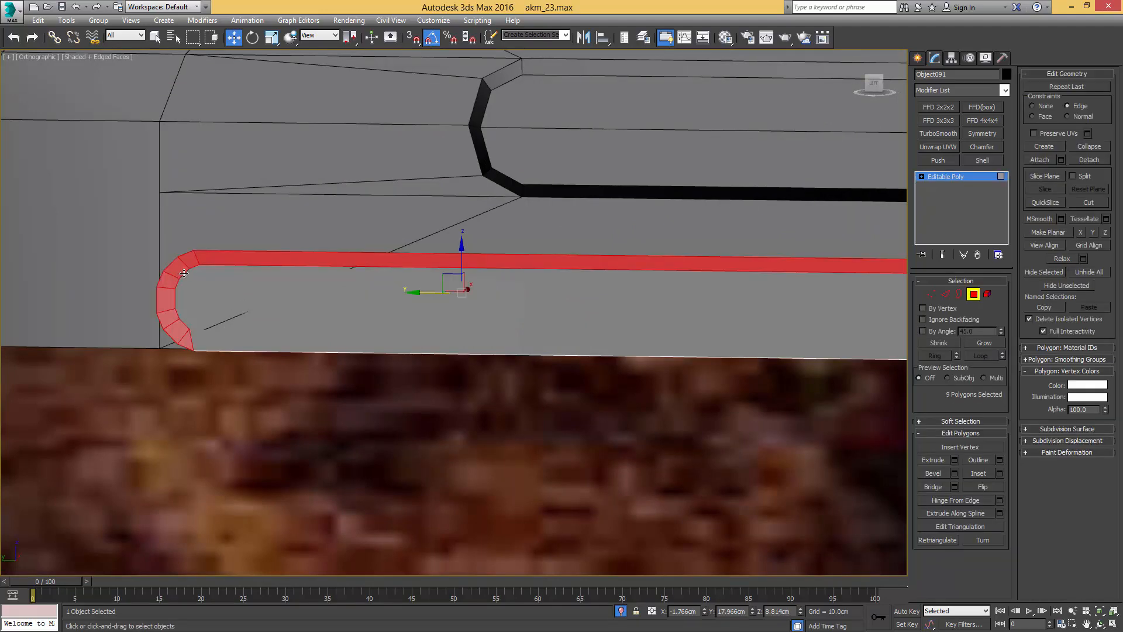
key("4")
key("F4")
scroll(446, 262, "down", 6)
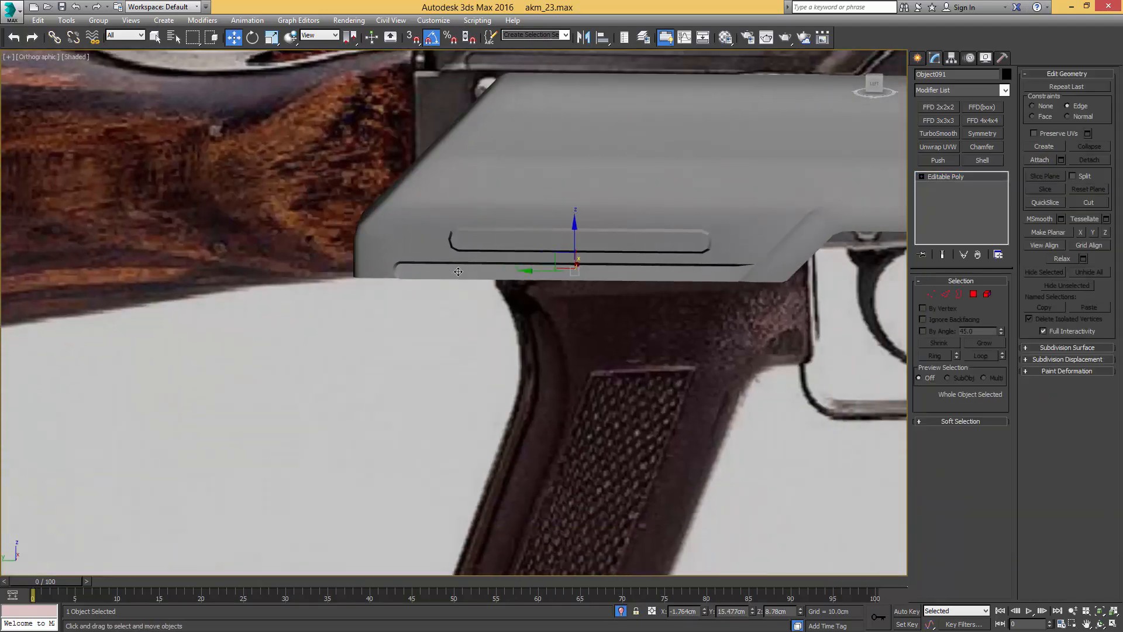
Step: Reselect the strip from another angle and end isolation so the whole gun is shown
key("q")
key("ctrl+d")
middle_click_drag(446, 262, 558, 445, "alt")
key("F4")
left_click(480, 432)
scroll(456, 427, "down", 5)
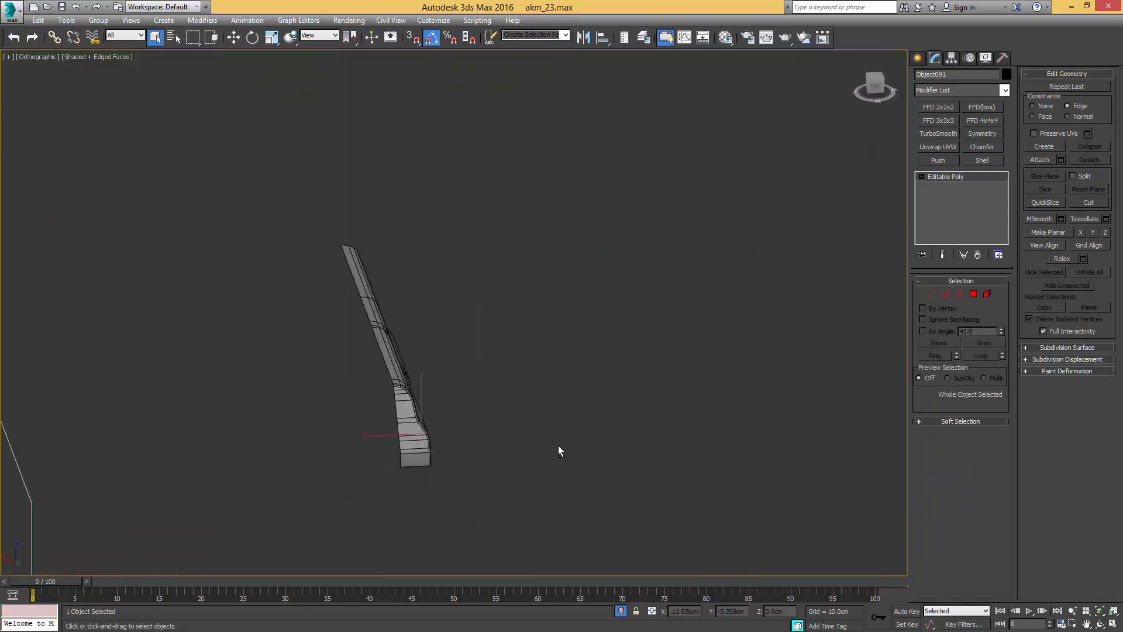
key("alt+q")
Step: Clone the strip along X and mirror the duplicate about the X axis with No Clone
middle_click_drag(441, 389, 608, 331)
key("w")
left_click_drag(572, 376, 493, 382, "shift")
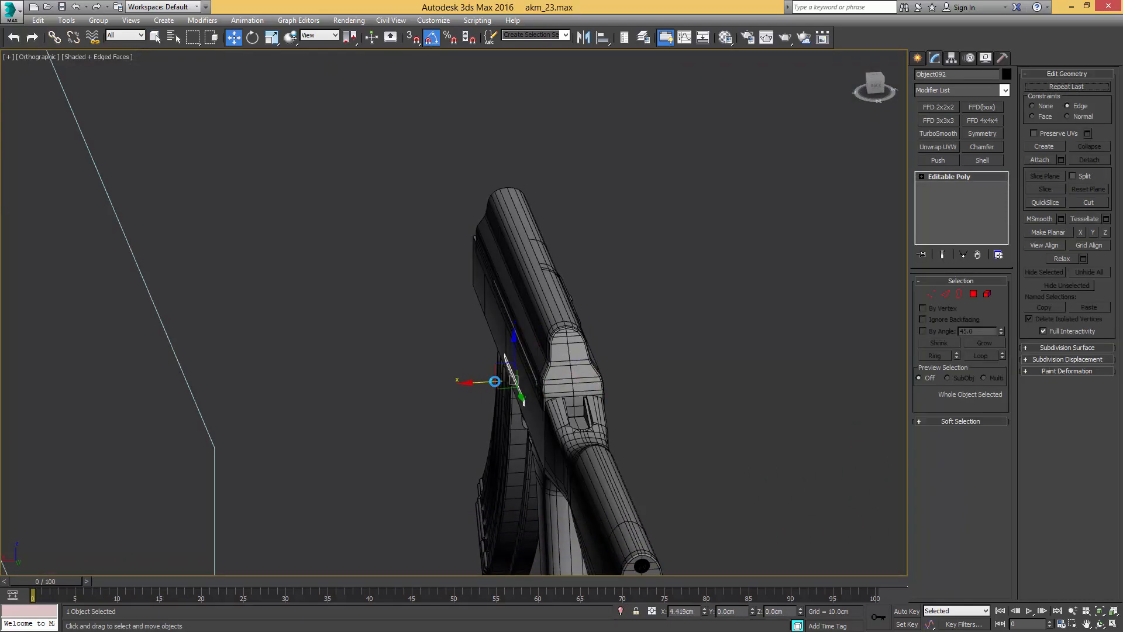
left_click(557, 371)
left_click(584, 41)
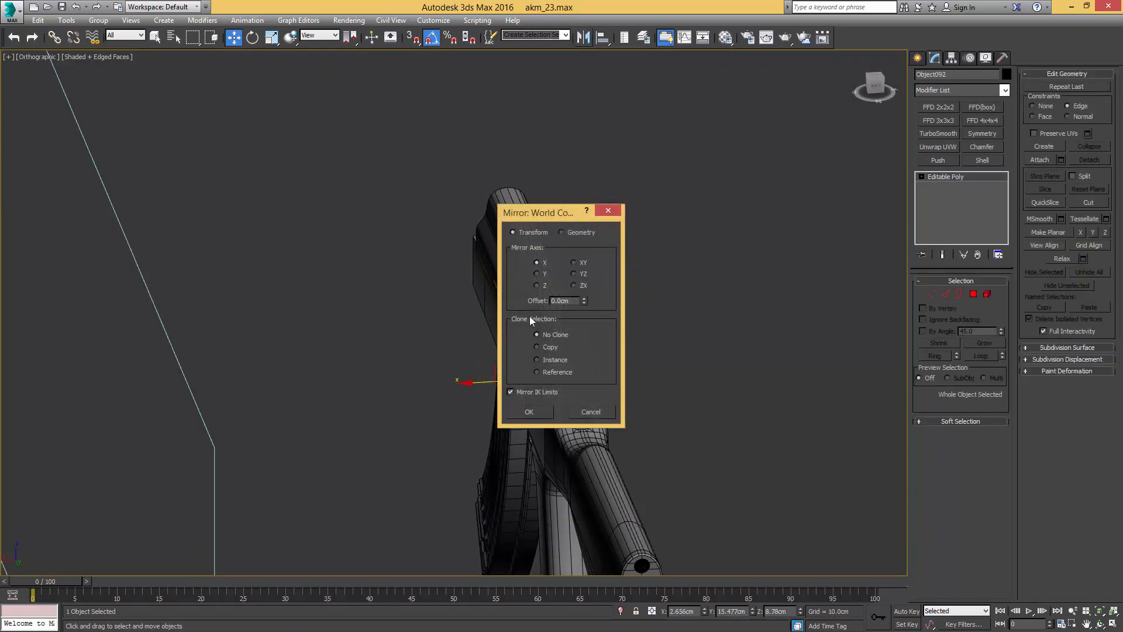
left_click(525, 417)
Step: Move the mirrored strip along X to about 1.77 cm, against the opposite side of the receiver cover
middle_click_drag(529, 338, 530, 240)
scroll(531, 263, "up", 5)
middle_click_drag(491, 289, 533, 275, "alt")
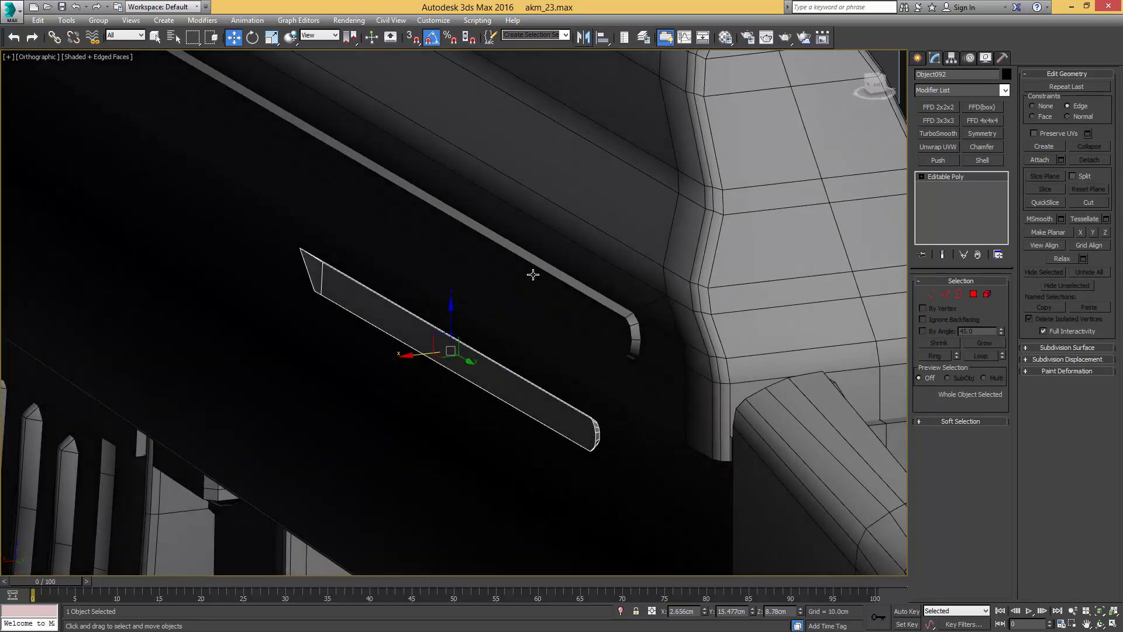
left_click_drag(417, 354, 500, 348)
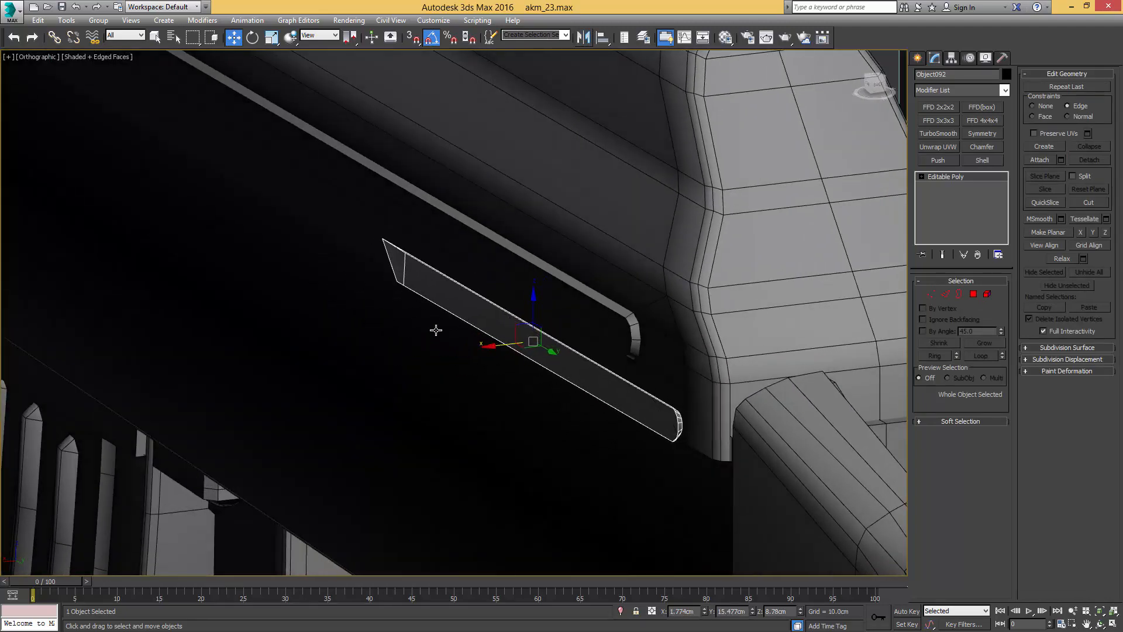
Step: Invert the mirrored strip's polygon selection and delete its two flat face polygons, keeping only the rim
key("4")
key("ctrl+i")
middle_click_drag(374, 283, 534, 296, "alt")
scroll(536, 299, "down", 3)
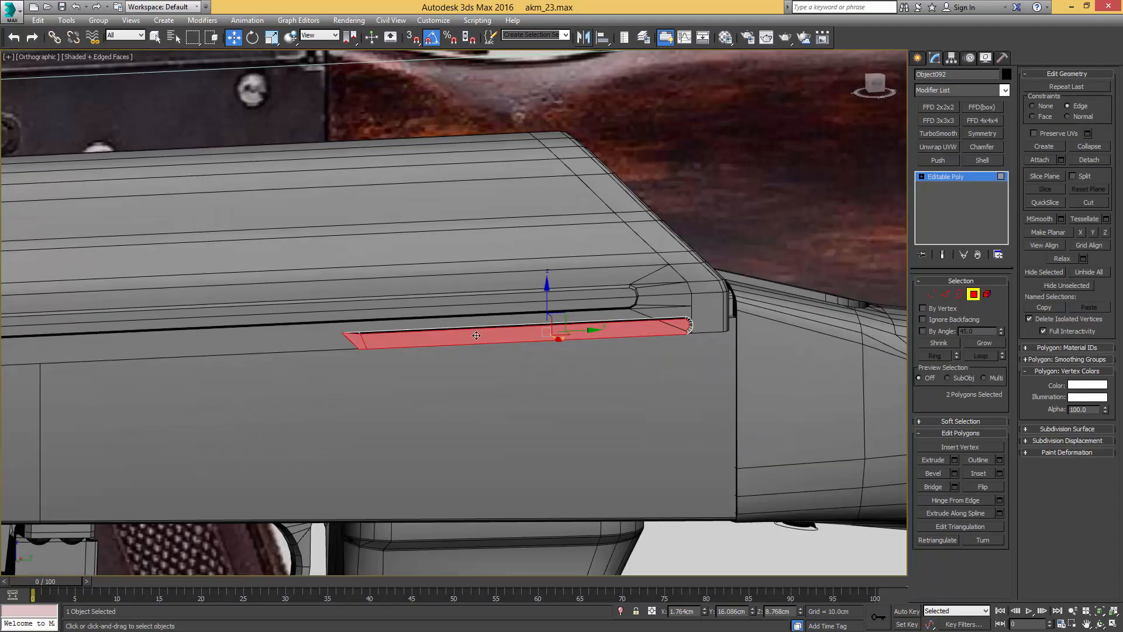
key("Delete")
Step: Delete the pointed tip vertex at the front end of the remaining thin rim
middle_click_drag(353, 295, 500, 338)
scroll(500, 338, "up", 4)
key("1")
left_click_drag(438, 307, 470, 342)
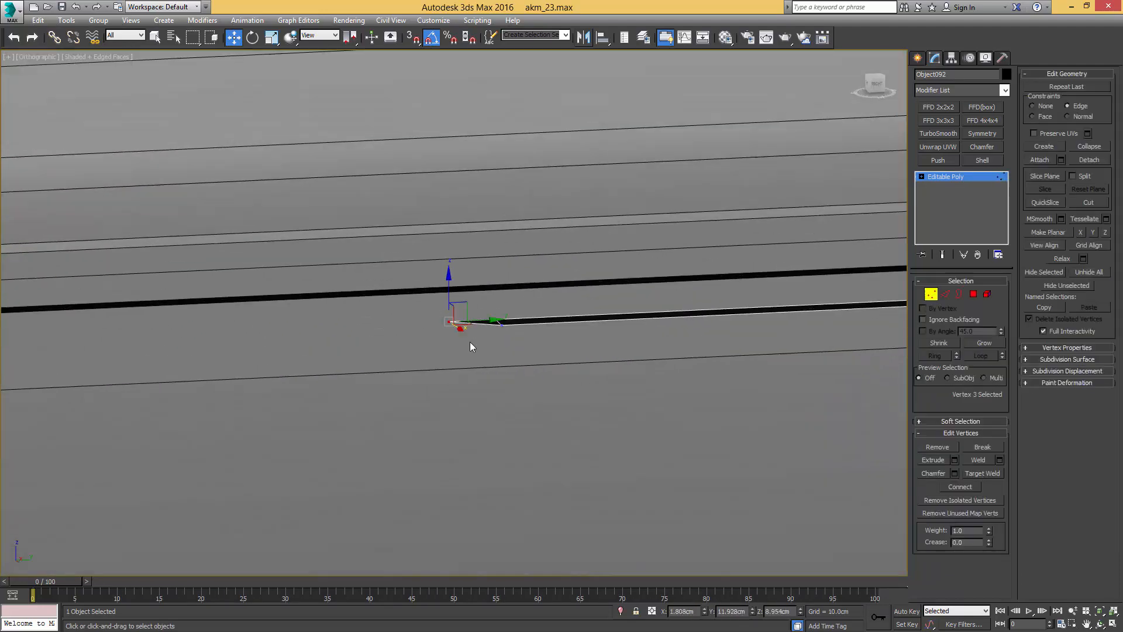
key("Delete")
Step: Set constraints to None and move the rim's two front end vertices along Y to about 1.62 cm, beyond the upper slot's front end
left_click_drag(514, 307, 477, 352)
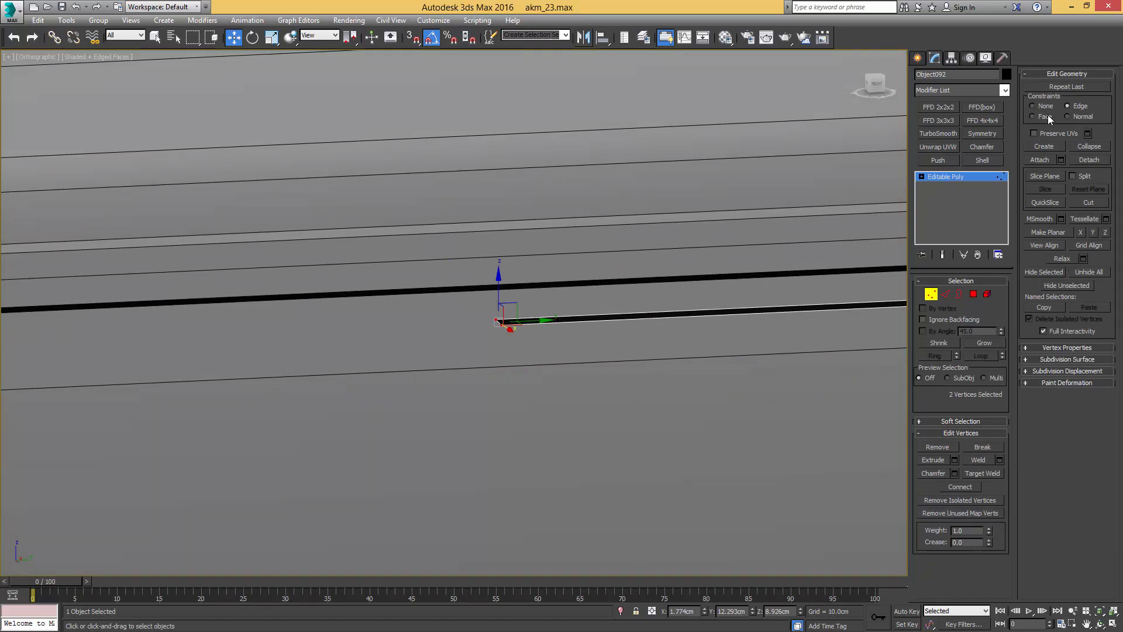
middle_click_drag(509, 296, 793, 299)
scroll(631, 282, "down", 5)
left_click_drag(809, 302, 425, 270)
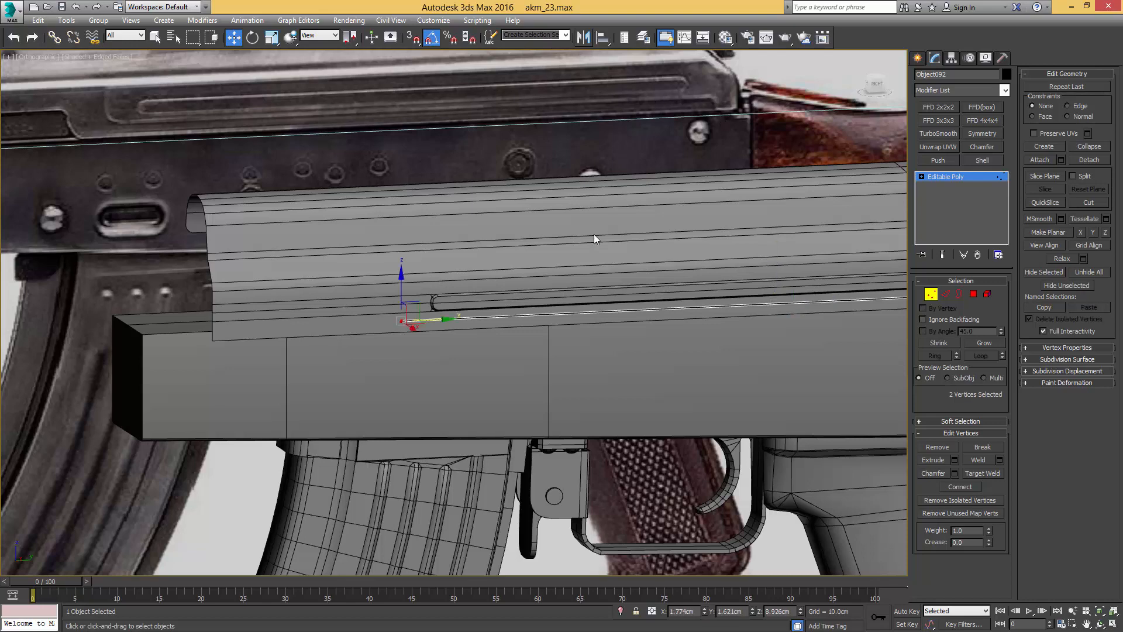
scroll(594, 234, "down", 1)
scroll(483, 278, "up", 6)
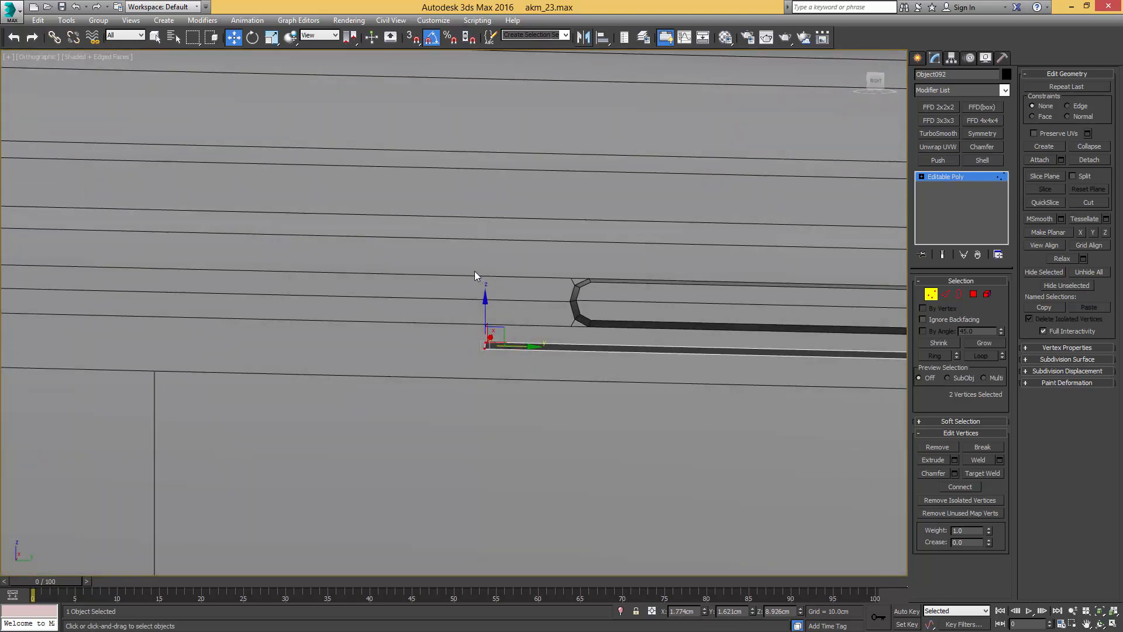
Step: In the Right view, shift the upper front end vertex slightly along the rim's length to slant its end for a corner
key("r")
scroll(455, 304, "up", 8)
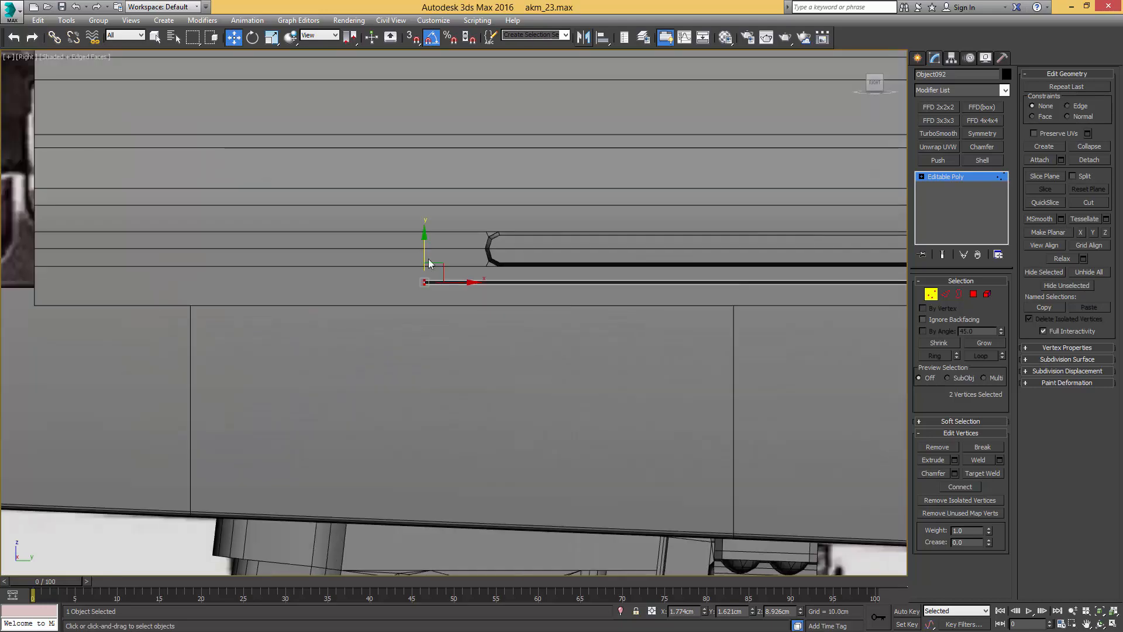
scroll(429, 264, "up", 5)
left_click(412, 319)
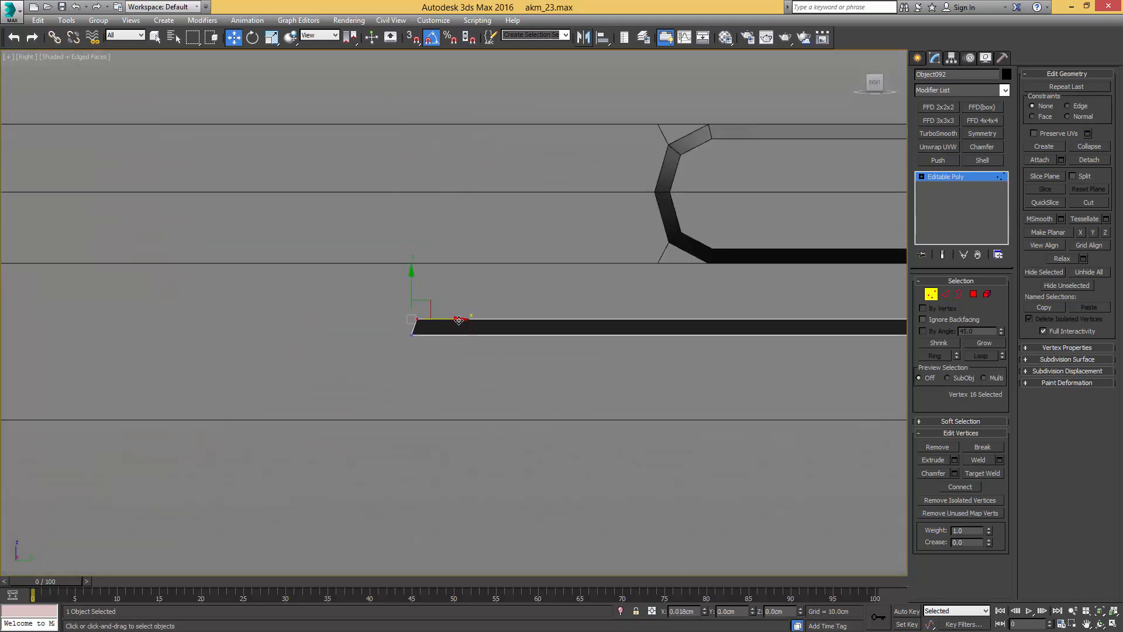
Step: Extrude the rim's slanted front end edge upward into a vertical strip ending above the slot
key("2")
scroll(433, 309, "down", 5)
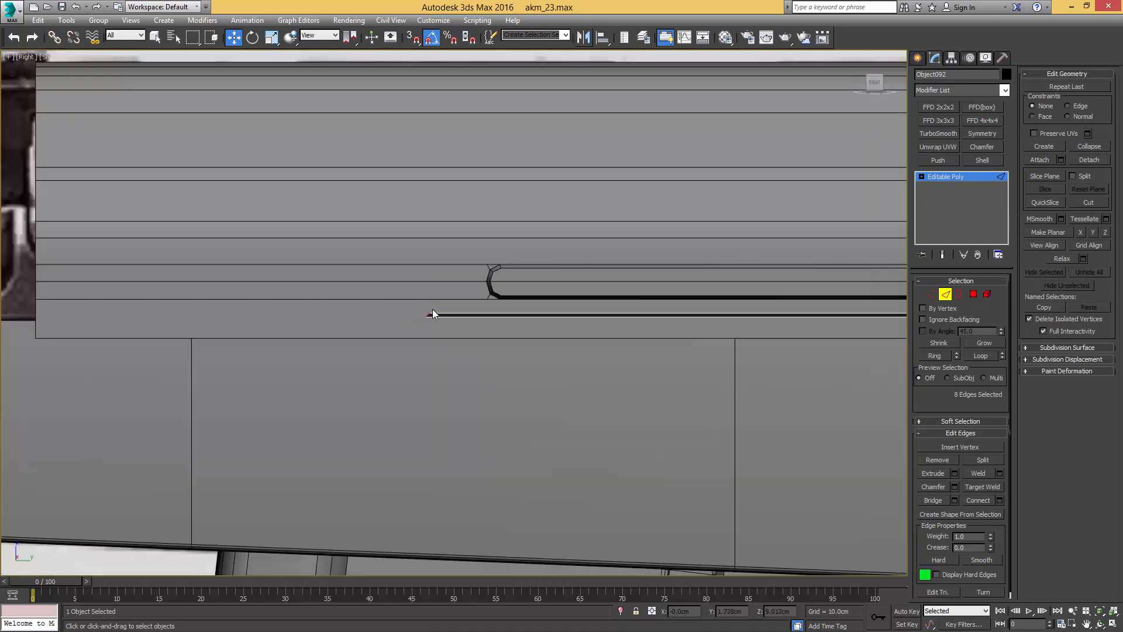
scroll(432, 313, "up", 4)
left_click(429, 314)
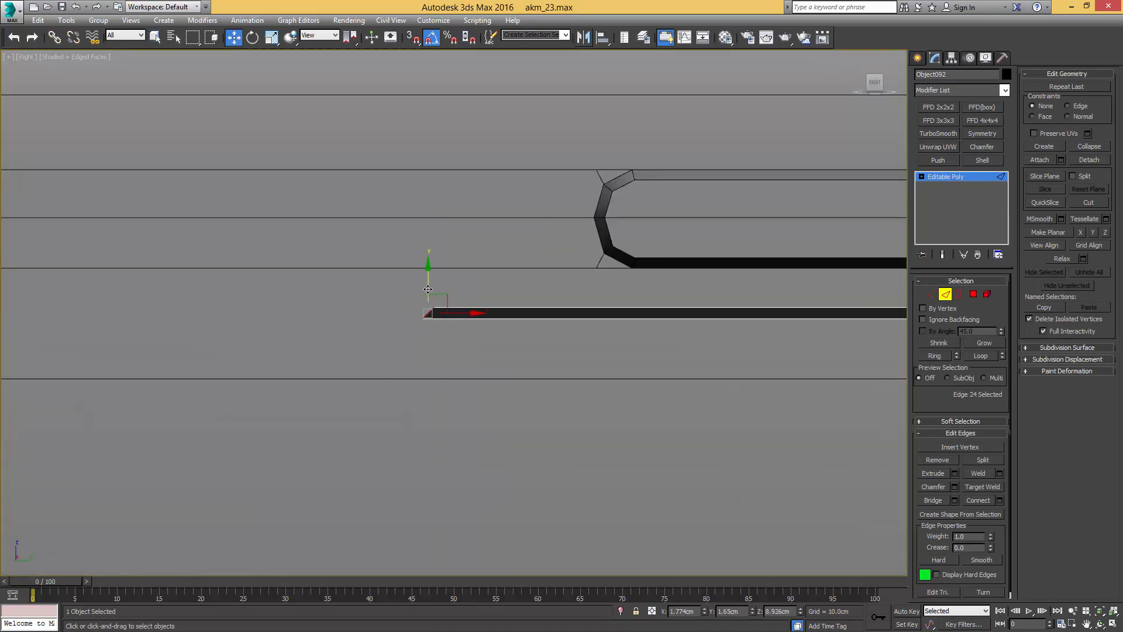
left_click_drag(429, 278, 445, 73, "shift")
scroll(454, 301, "down", 2)
middle_click_drag(453, 301, 455, 395)
key("2")
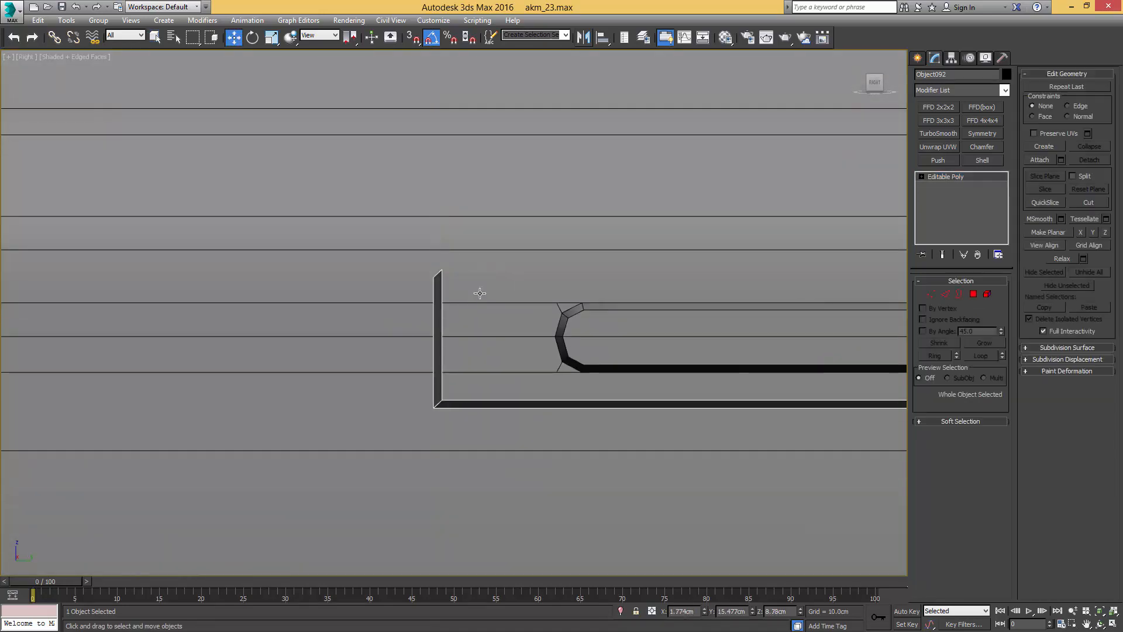
Step: Make the receiver cover see-through and raise the vertical strip's top edge to the lower border of the reference's light horizontal band
left_click(479, 293)
key("alt+x")
left_click(437, 280)
scroll(437, 280, "up", 3)
key("2")
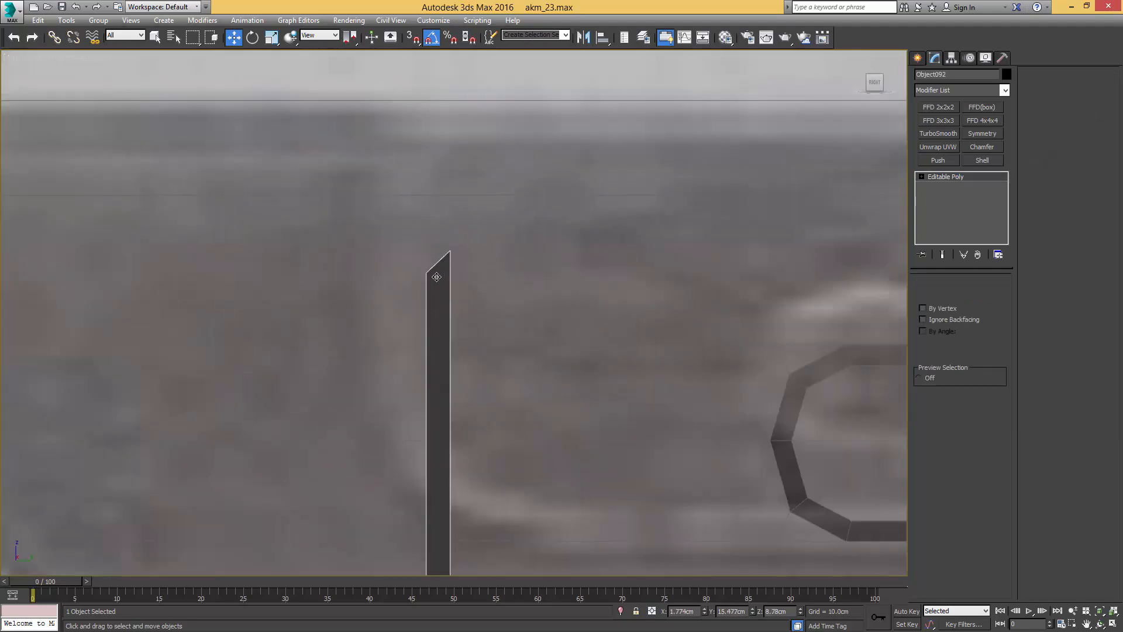
scroll(438, 262, "down", 3)
middle_click_drag(438, 262, 439, 303)
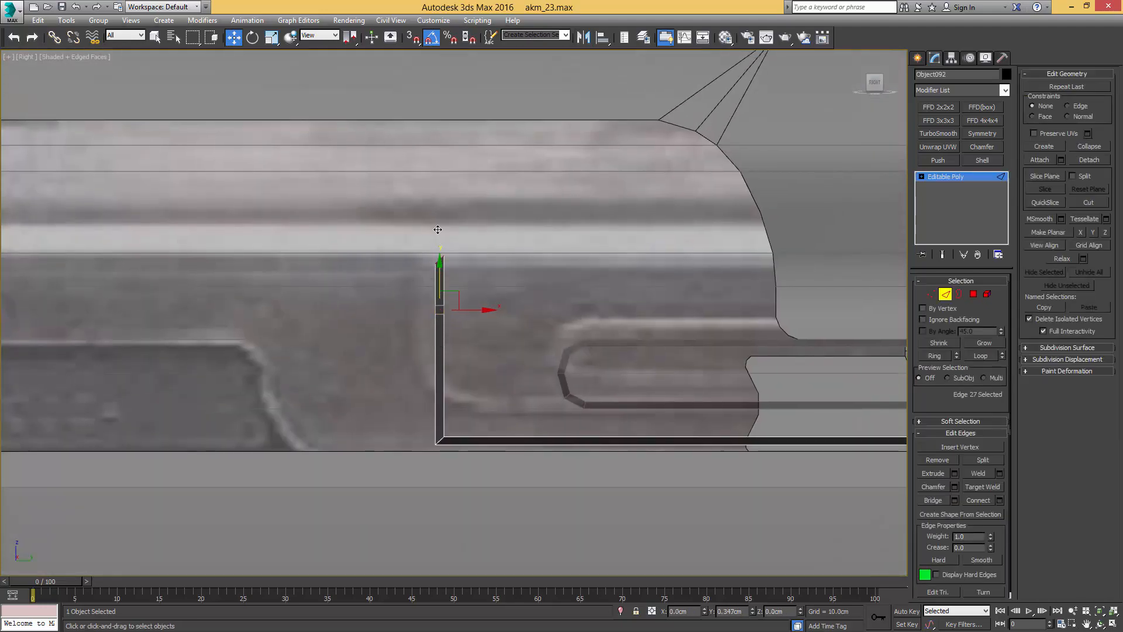
scroll(441, 239, "up", 2)
left_click_drag(439, 242, 438, 239)
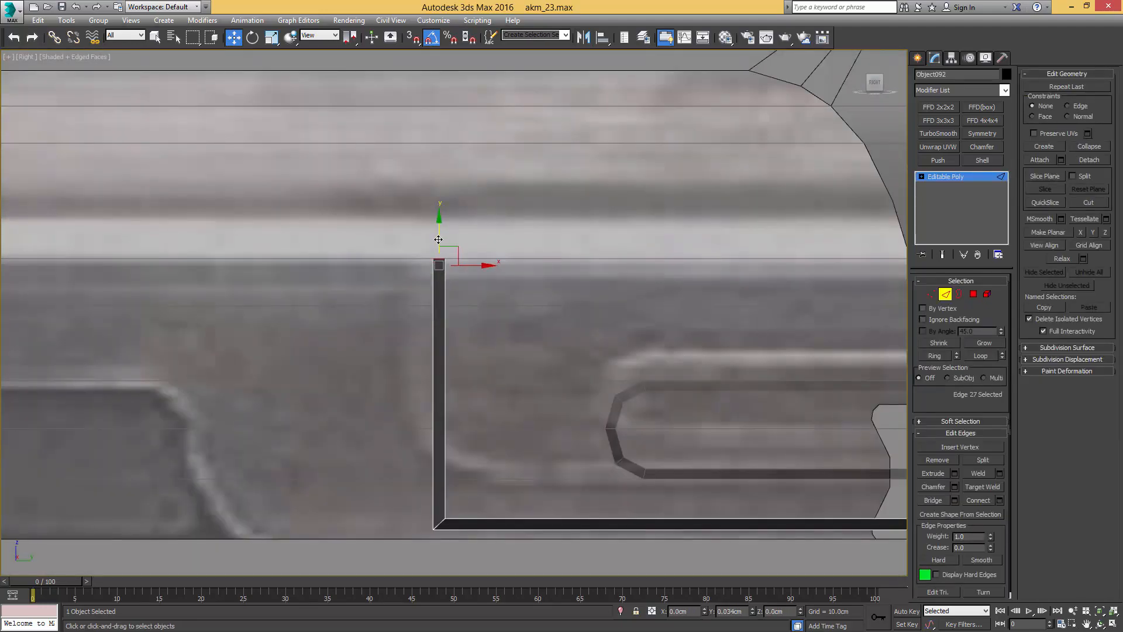
Step: Chamfer the corner edge between the horizontal and vertical strips into a rounded bend
middle_click_drag(512, 471, 514, 400)
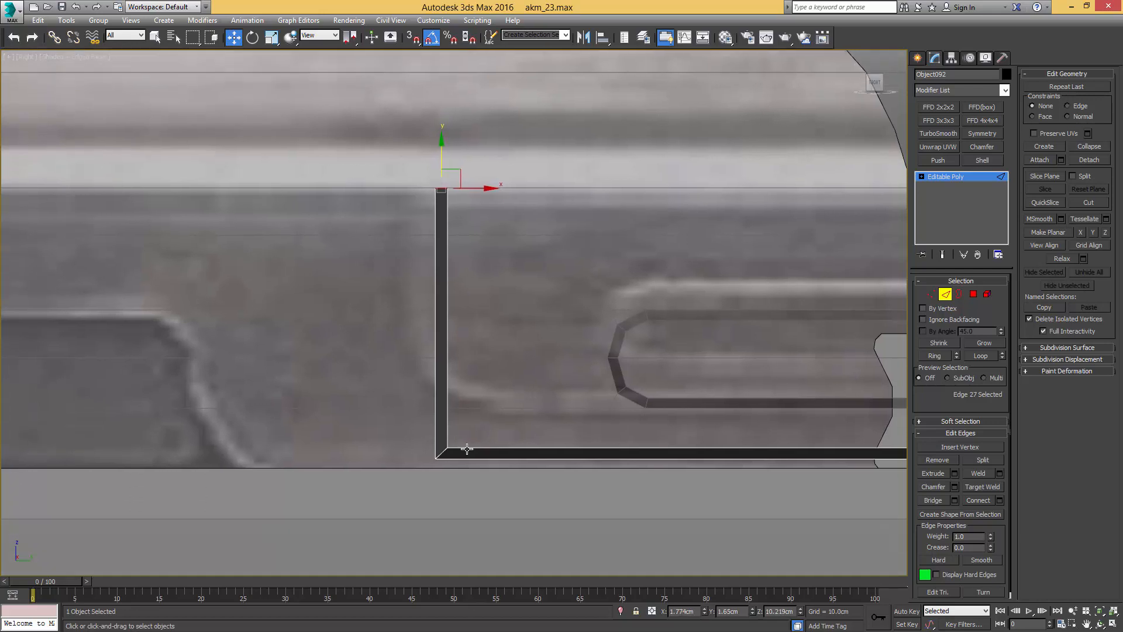
left_click(446, 454)
key("ctrl+shift+c")
left_click_drag(444, 453, 446, 349)
scroll(471, 365, "down", 8)
key("2")
Step: Make the receiver cover opaque again and check the bent strip against it in plain shading
middle_click_drag(483, 377, 424, 375, "alt")
left_click(517, 346)
key("F4")
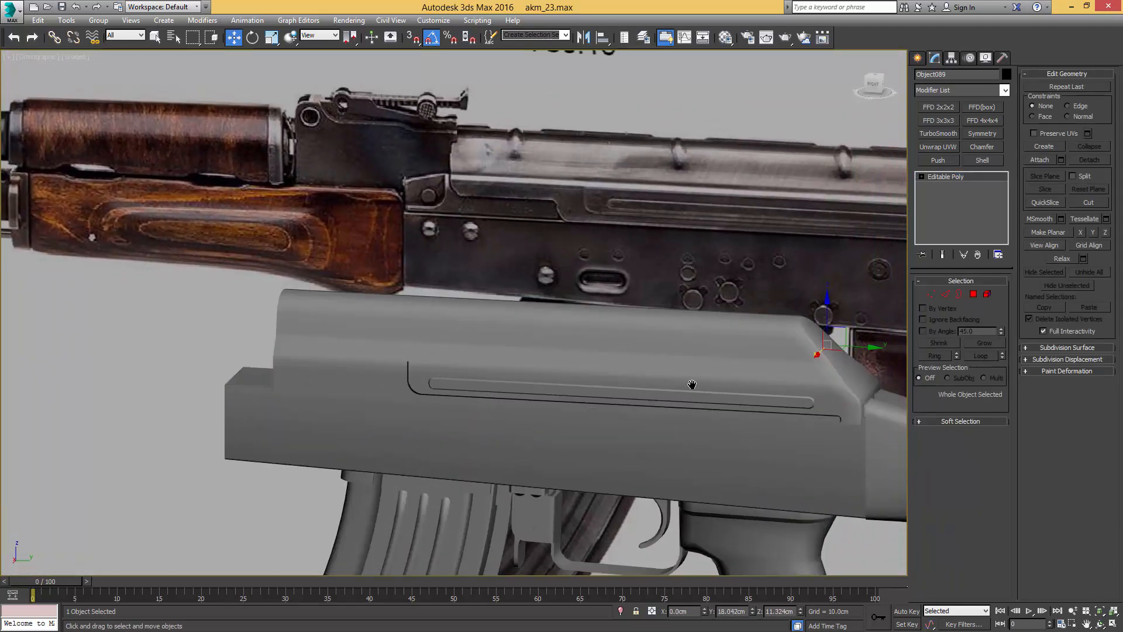
scroll(738, 417, "up", 4)
middle_click_drag(738, 417, 501, 374)
scroll(500, 375, "down", 2)
key("F4")
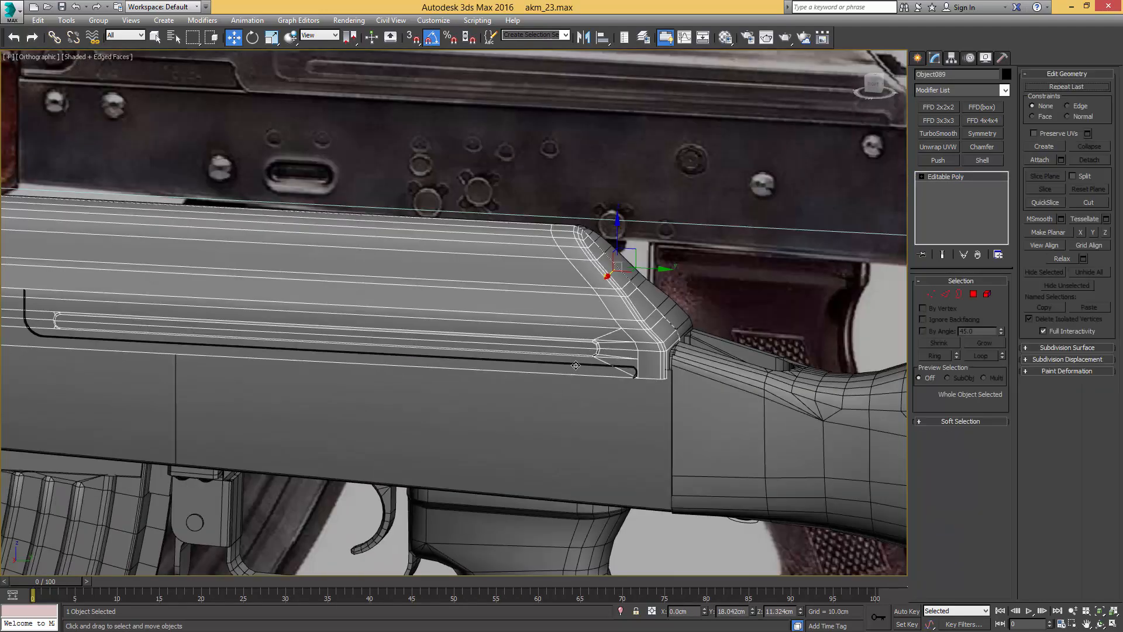
Step: Select the bent strip's long run of edges and adjust its sideways position relative to the cover in the top wireframe view
middle_click_drag(580, 364, 574, 341)
scroll(569, 342, "up", 4)
key("q")
left_click(569, 342)
scroll(569, 341, "up", 4)
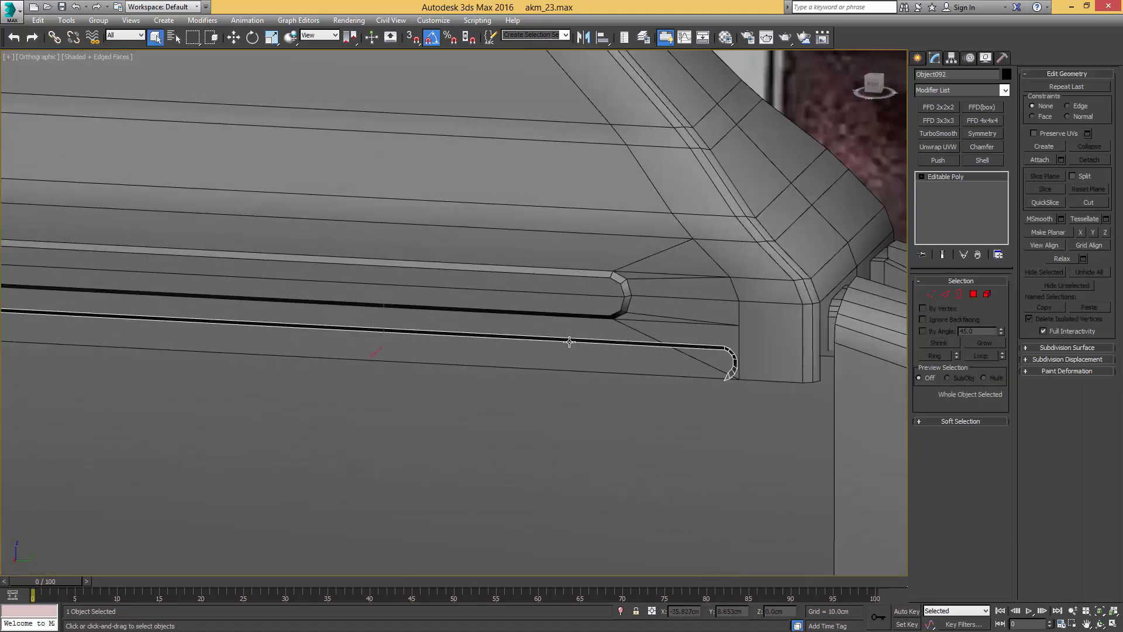
key("2")
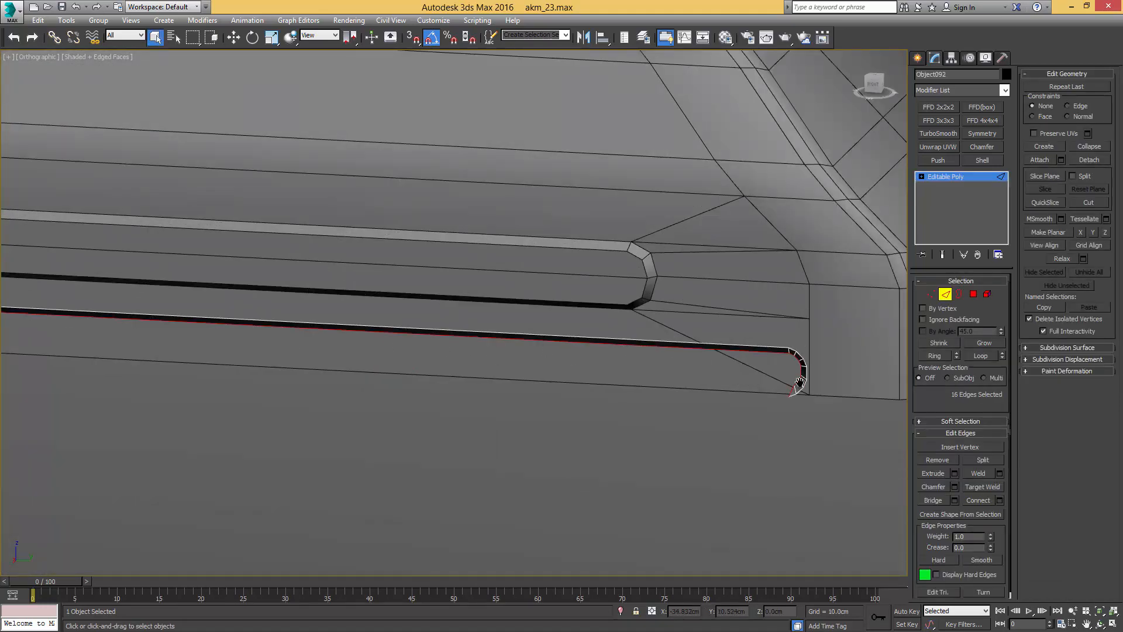
middle_click_drag(799, 382, 677, 361)
scroll(678, 361, "up", 3)
scroll(601, 368, "down", 5)
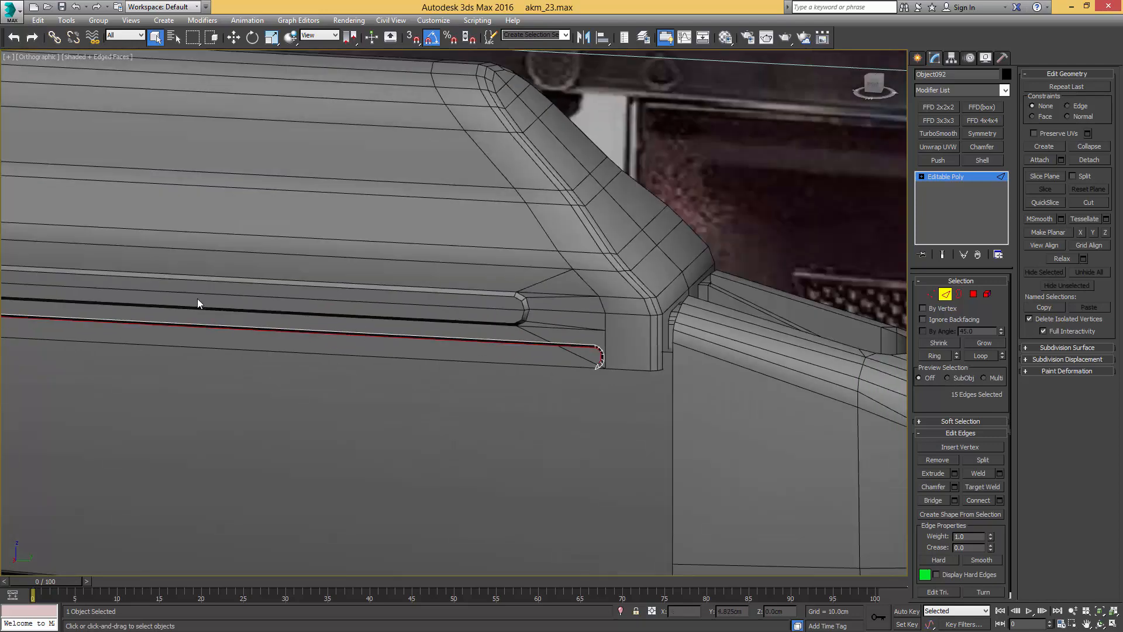
middle_click_drag(199, 304, 620, 369)
middle_click_drag(83, 283, 484, 319)
scroll(455, 307, "up", 3)
scroll(459, 310, "down", 5)
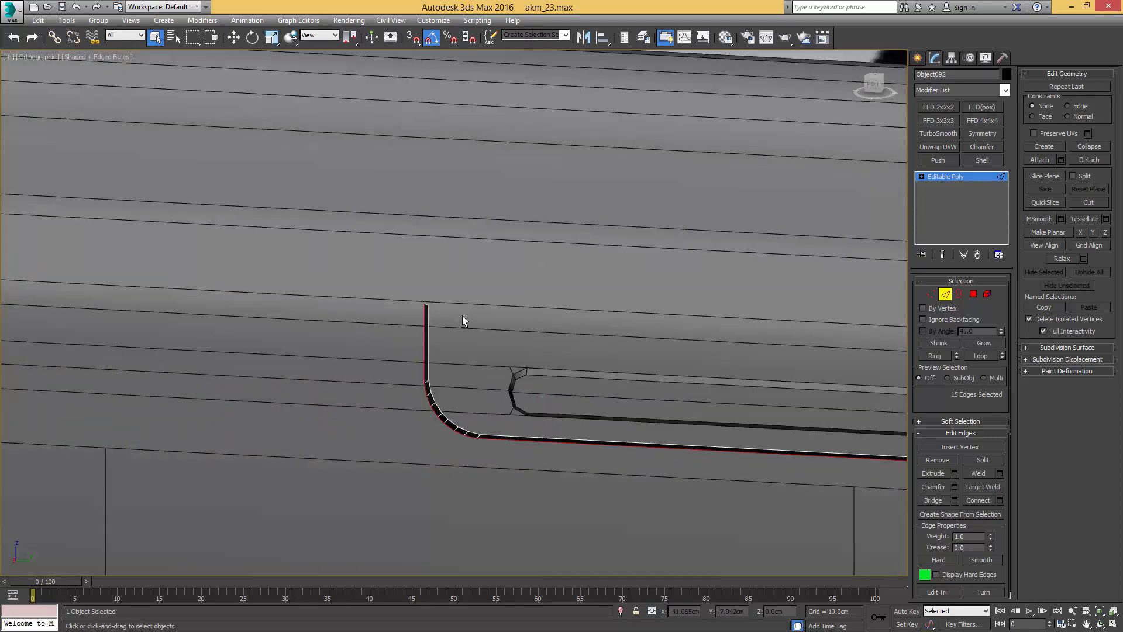
key("t")
scroll(467, 336, "up", 6)
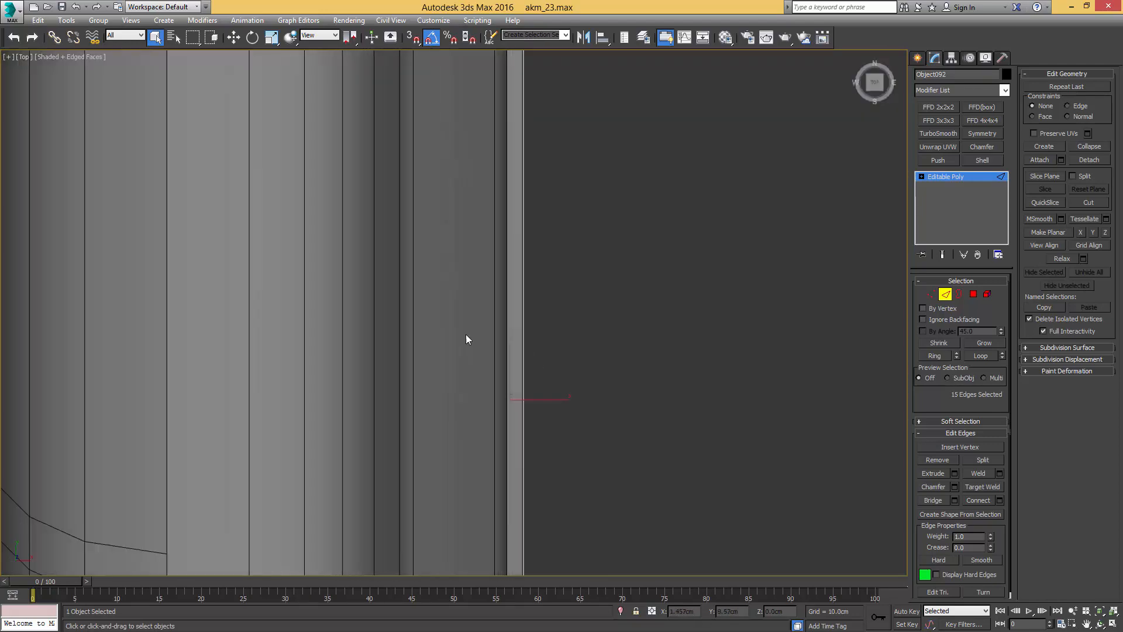
key("F3")
key("w")
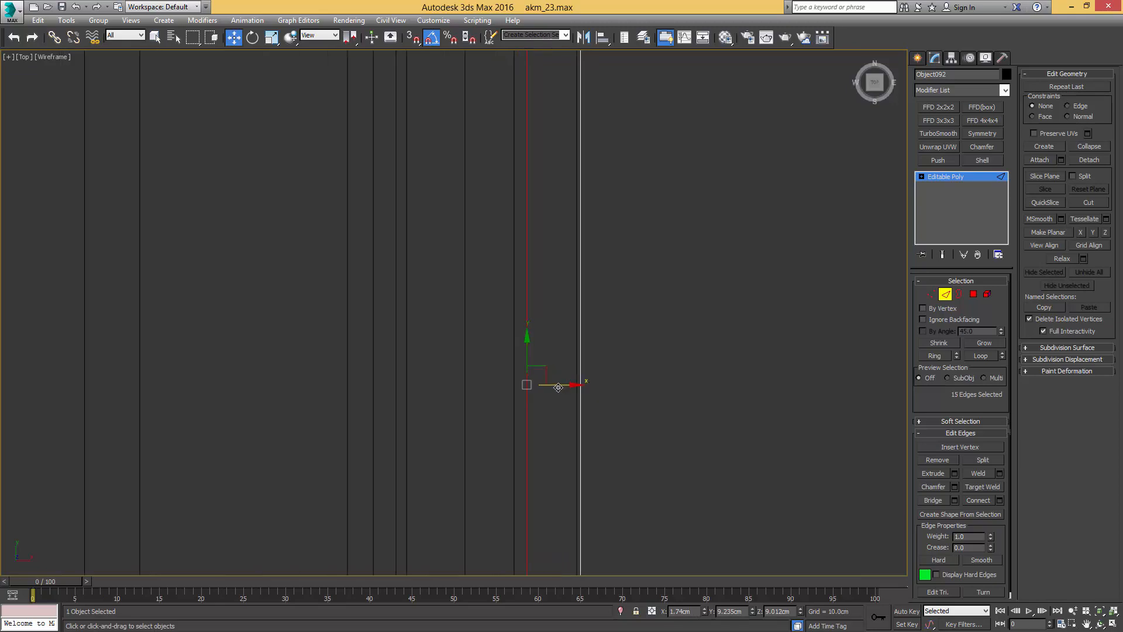
middle_click_drag(550, 385, 528, 345, "alt")
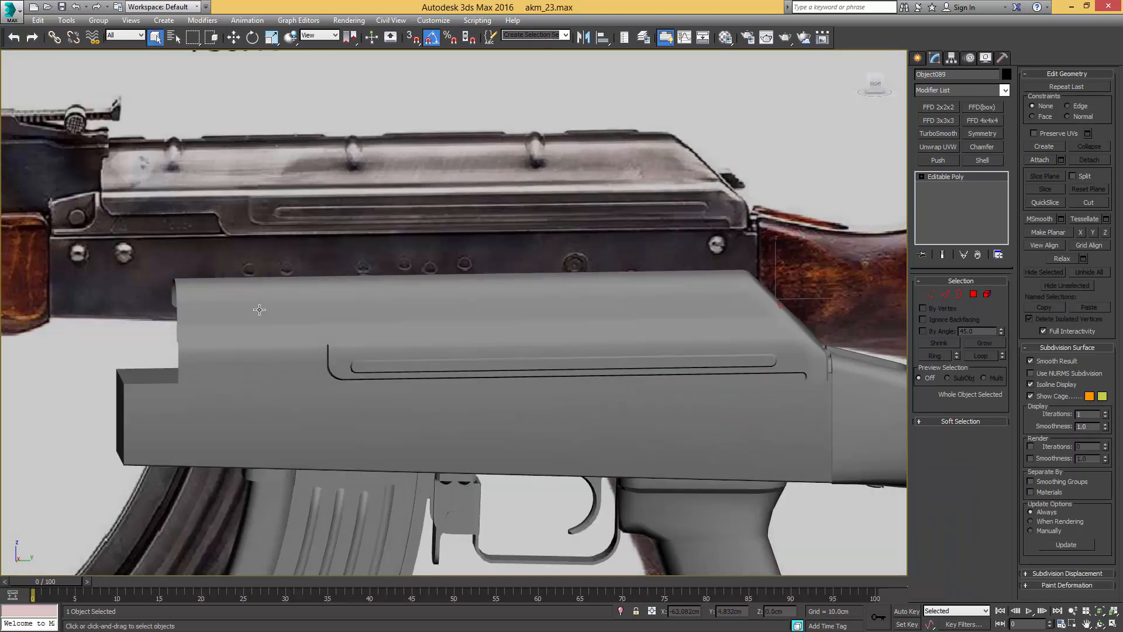
Step: Isolate the receiver cover with the reference photo and view the see-through cover from the right side
left_click(254, 280)
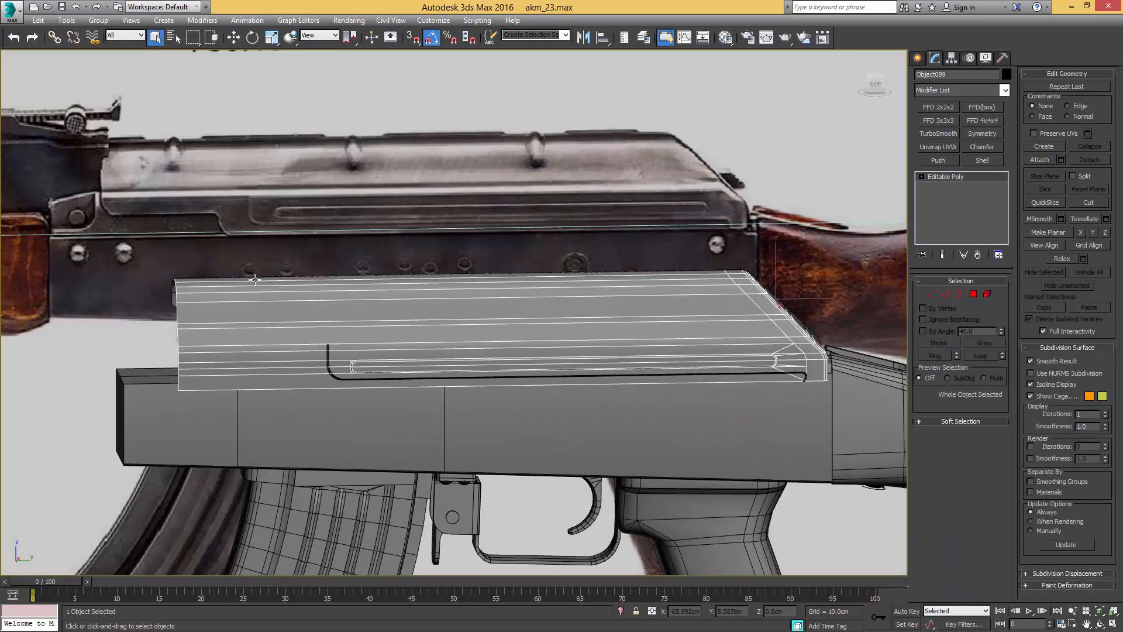
left_click(241, 208, "ctrl")
key("alt+q")
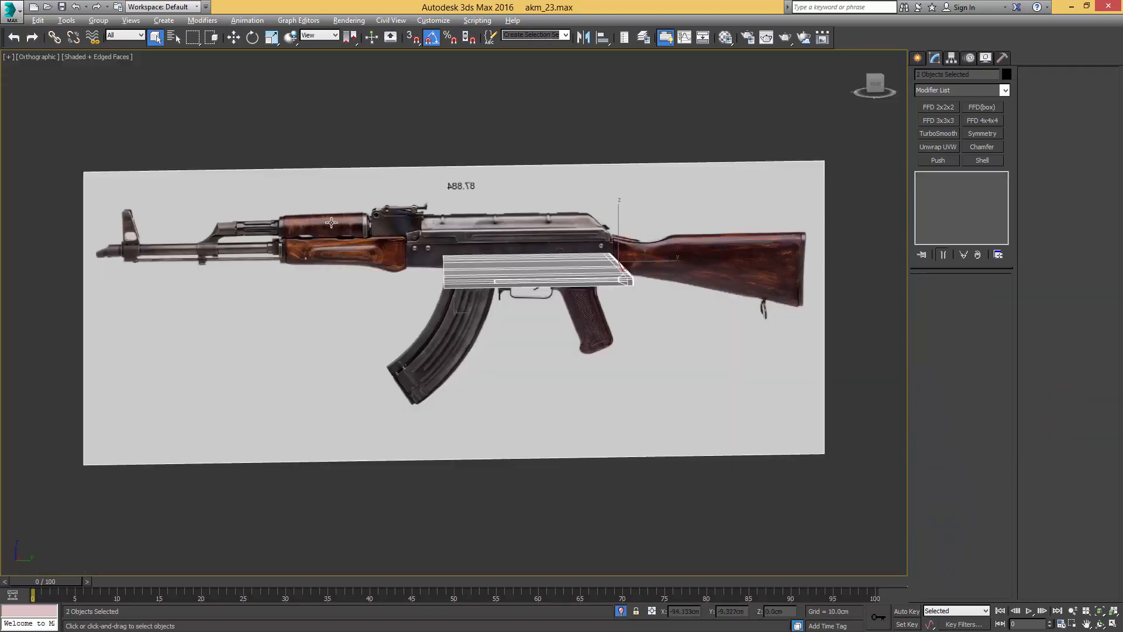
key("r")
key("z")
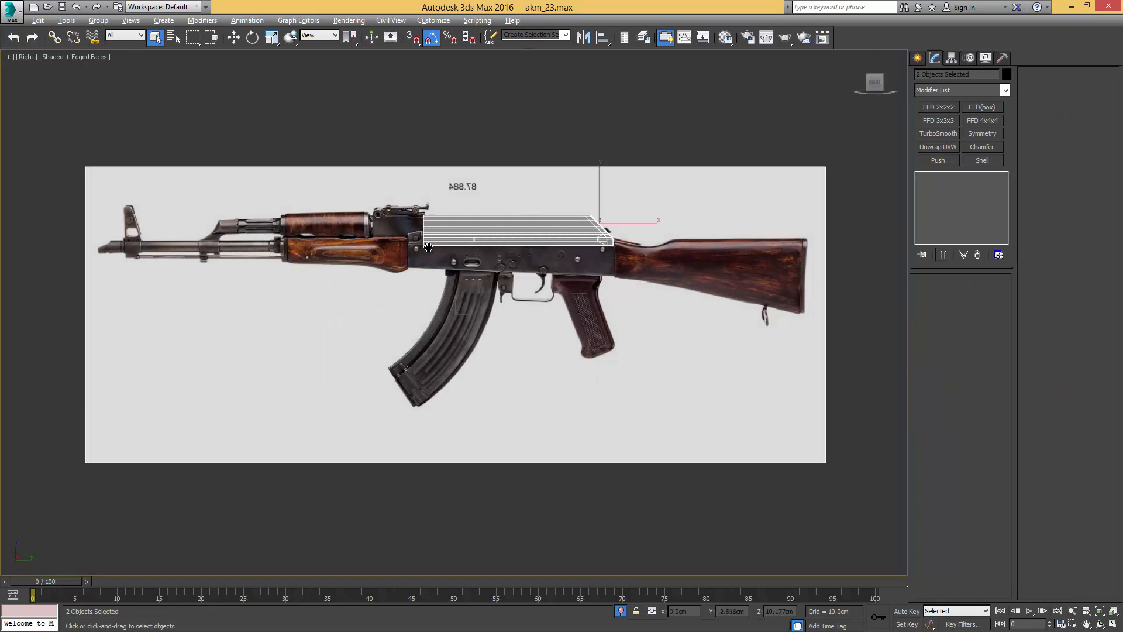
scroll(428, 247, "up", 5)
left_click(433, 241)
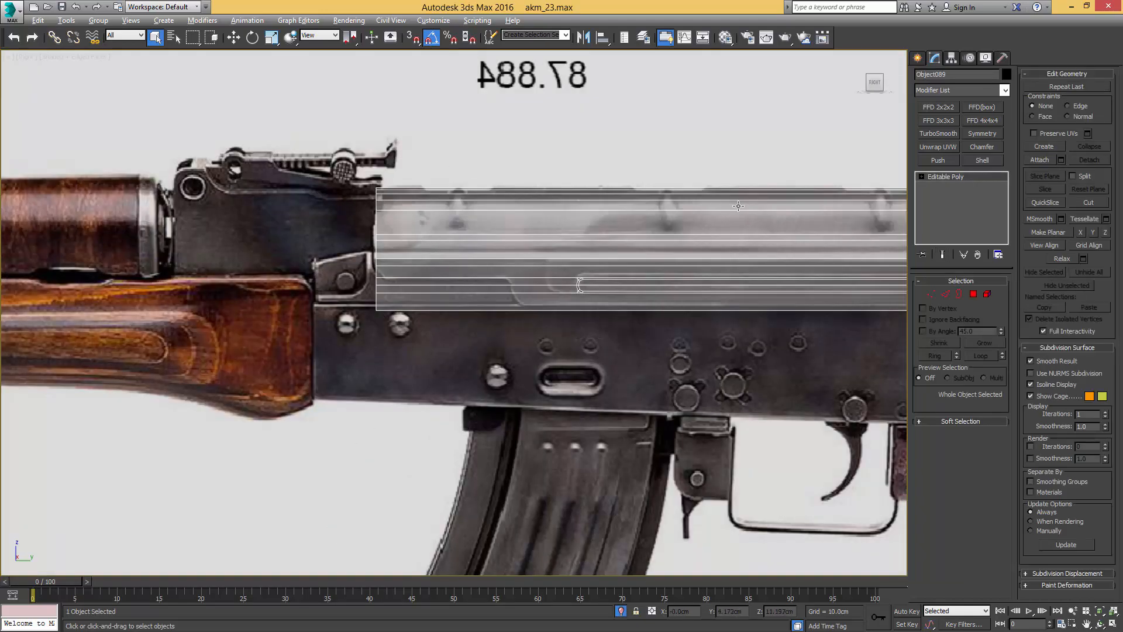
Step: Slice the receiver cover with a vertical cut where its lower edge steps down in the reference photo
left_click(946, 294)
left_click(1045, 176)
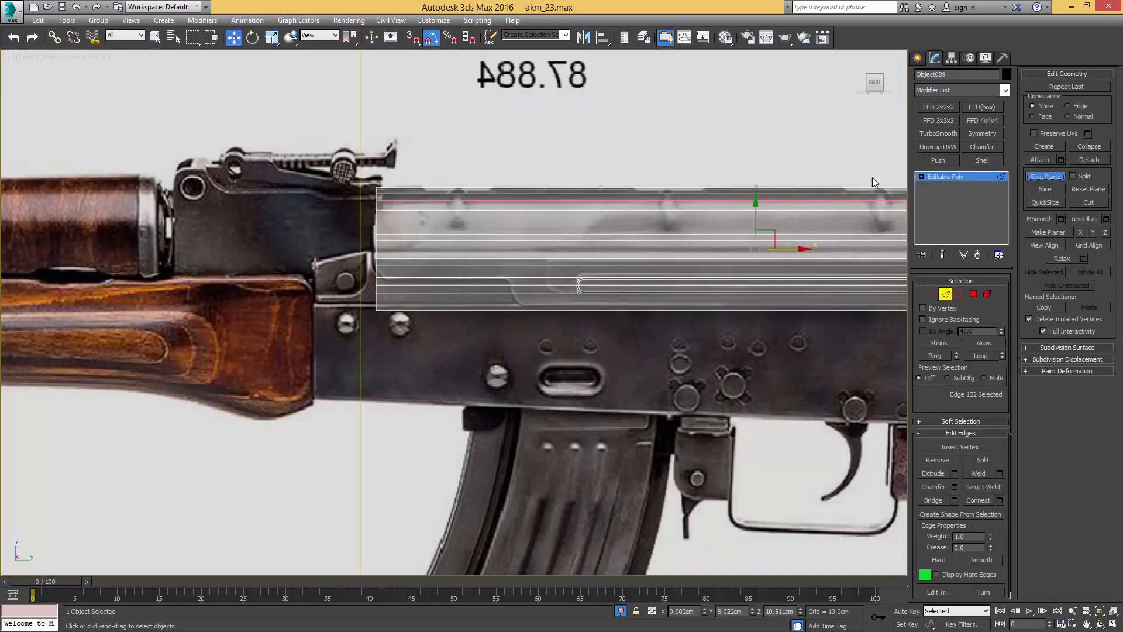
scroll(620, 157, "down", 4)
key("e")
left_click_drag(657, 192, 614, 197)
scroll(620, 197, "up", 4)
key("w")
left_click_drag(710, 199, 464, 192)
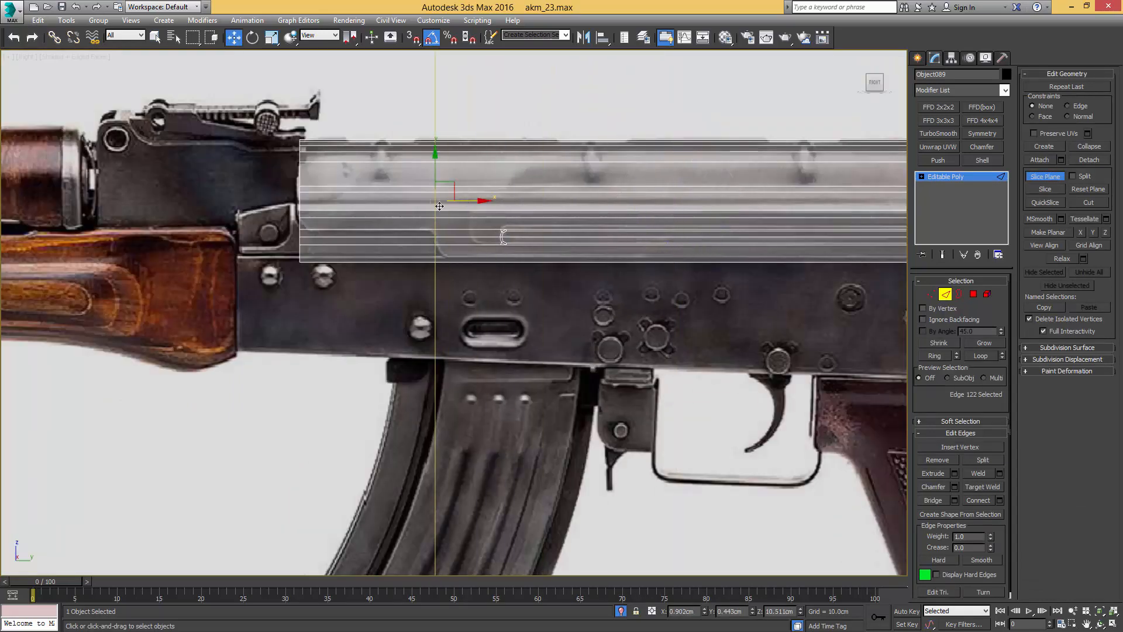
scroll(430, 207, "up", 4)
scroll(567, 171, "down", 4)
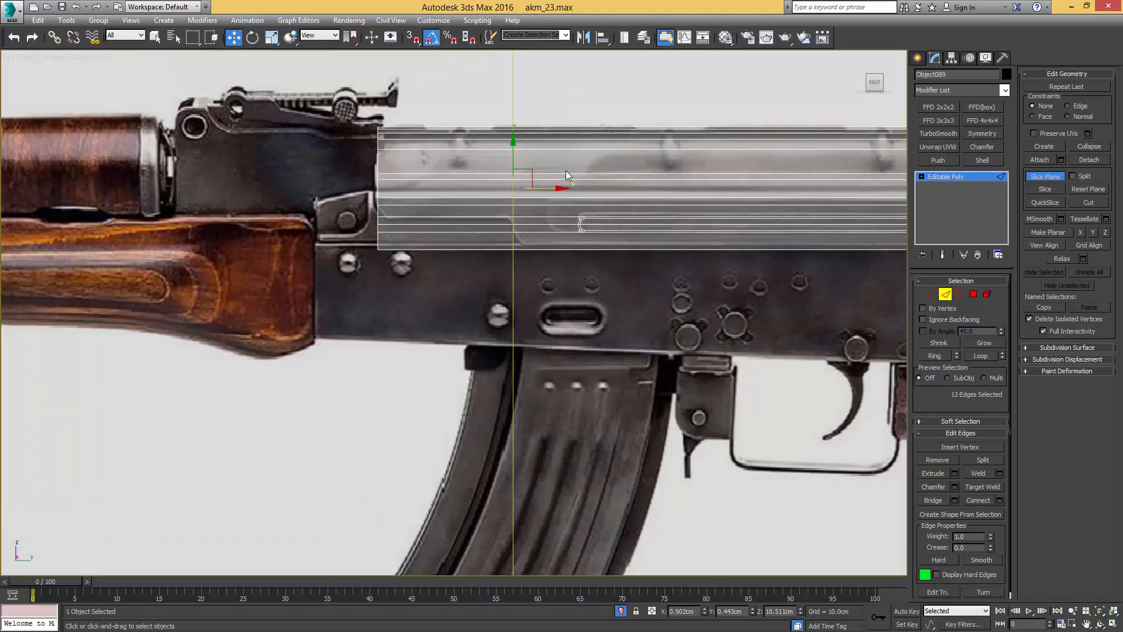
key("2")
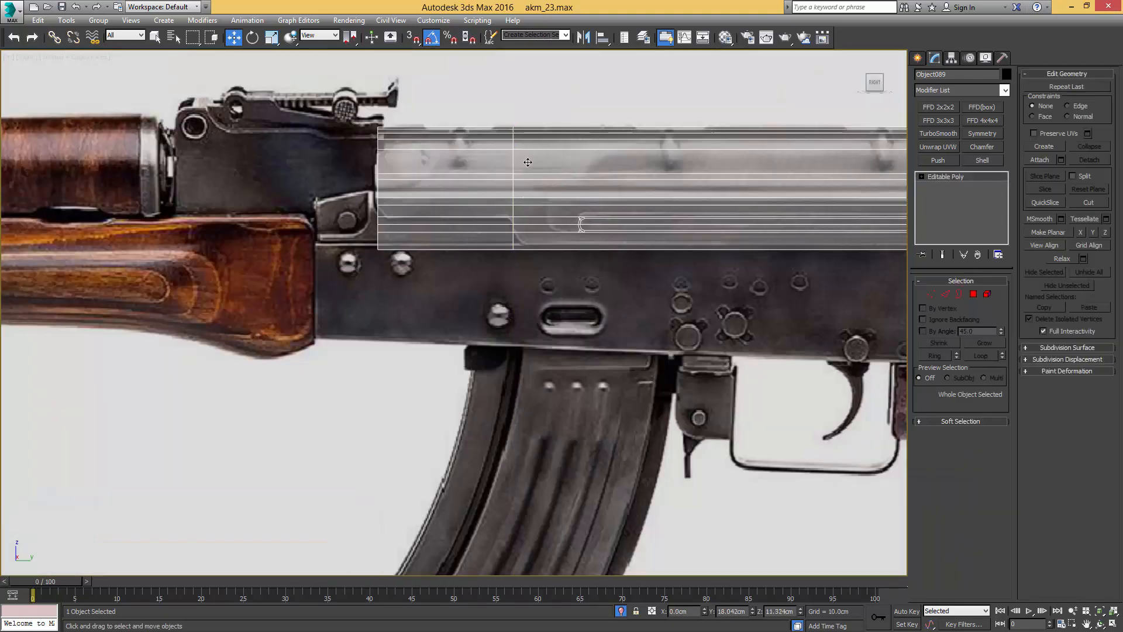
Step: Move the lower vertices of the new cut so they follow the slanted step in the reference photo
scroll(528, 241, "up", 3)
key("1")
left_click(486, 241)
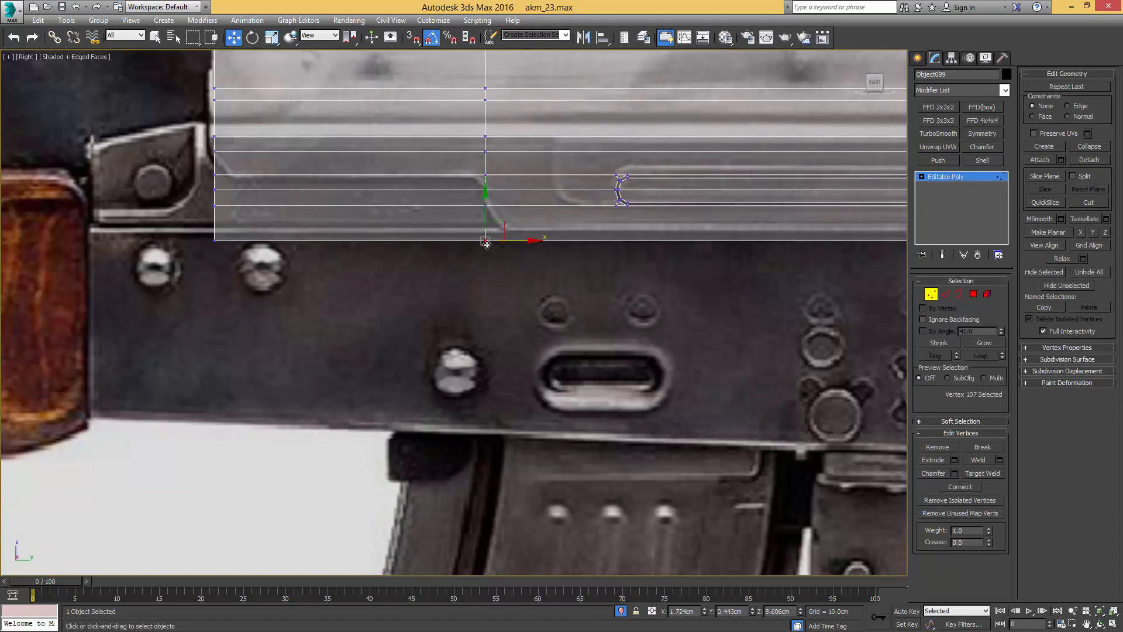
left_click_drag(516, 243, 529, 208)
left_click(485, 206)
middle_click_drag(477, 173, 542, 245)
scroll(542, 236, "down", 2)
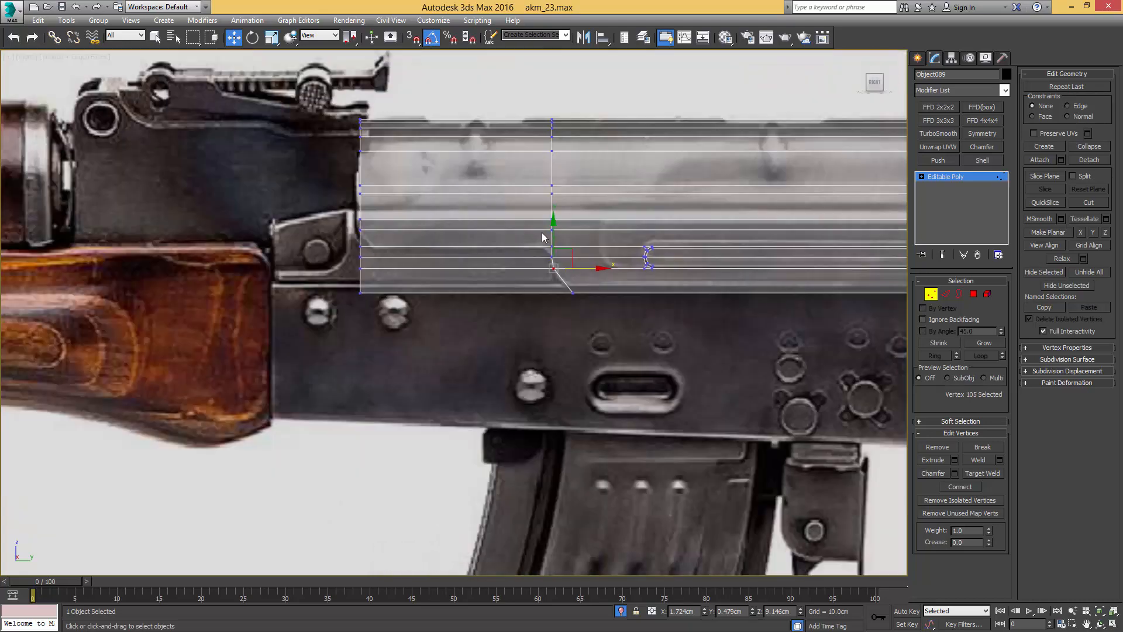
Step: Shift the cut's upper vertices slightly toward the muzzle to align with the top corner of the slanted step
left_click_drag(529, 251, 532, 250)
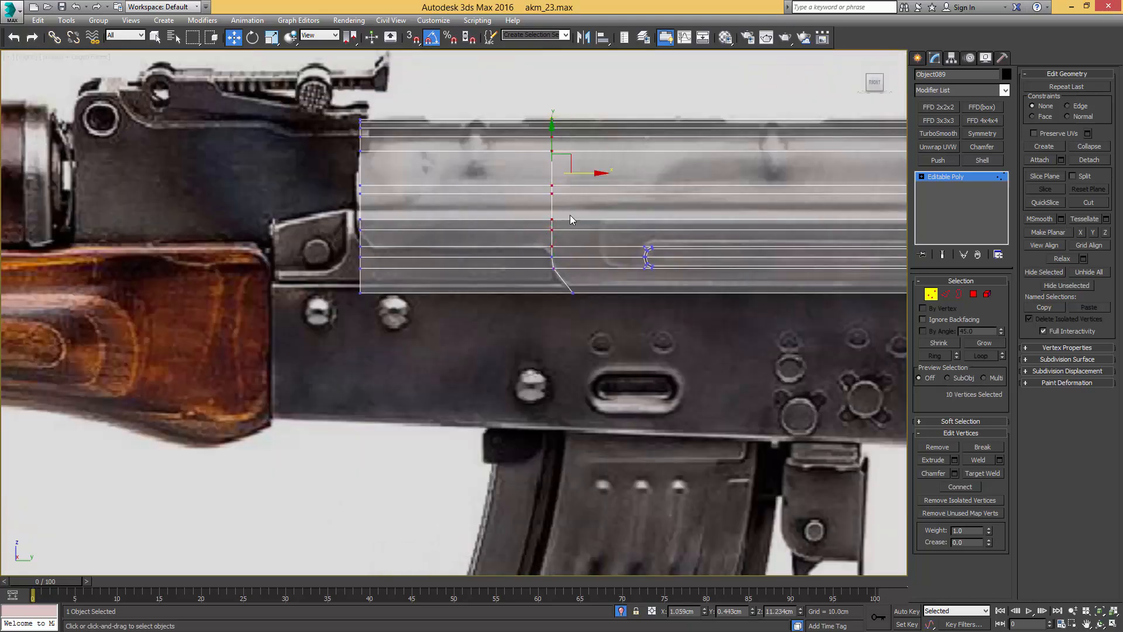
scroll(569, 215, "up", 2)
left_click_drag(573, 134, 559, 131)
scroll(342, 279, "down", 2)
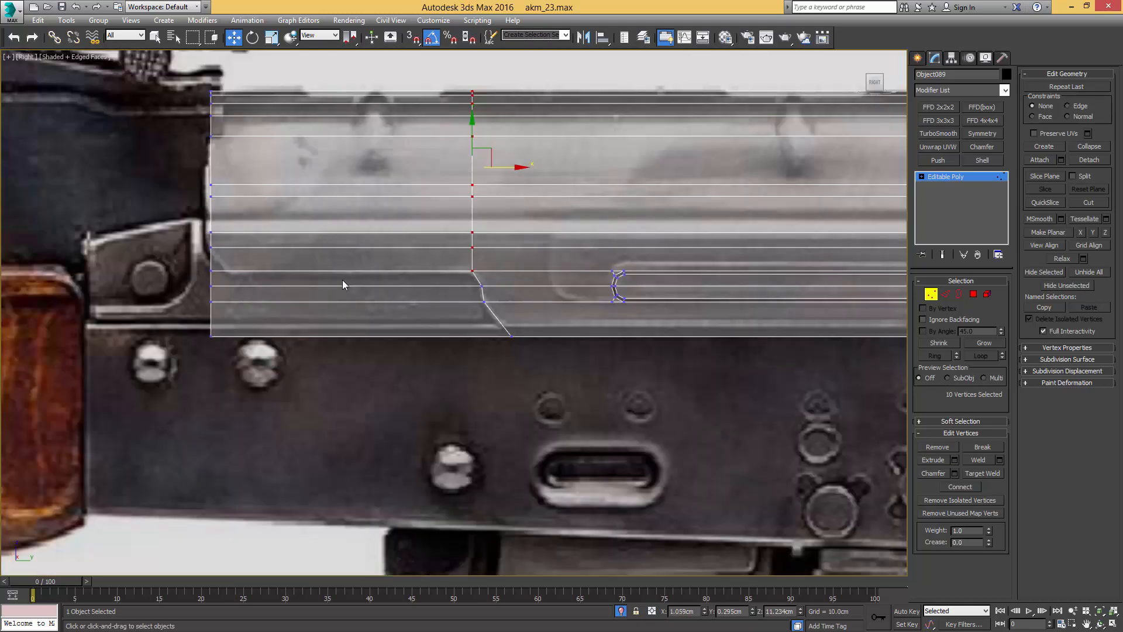
Step: Delete the cover's lower polygons in front of the slanted step, down from the photo's raised front edge
key("4")
left_click_drag(333, 281, 333, 280)
key("Delete")
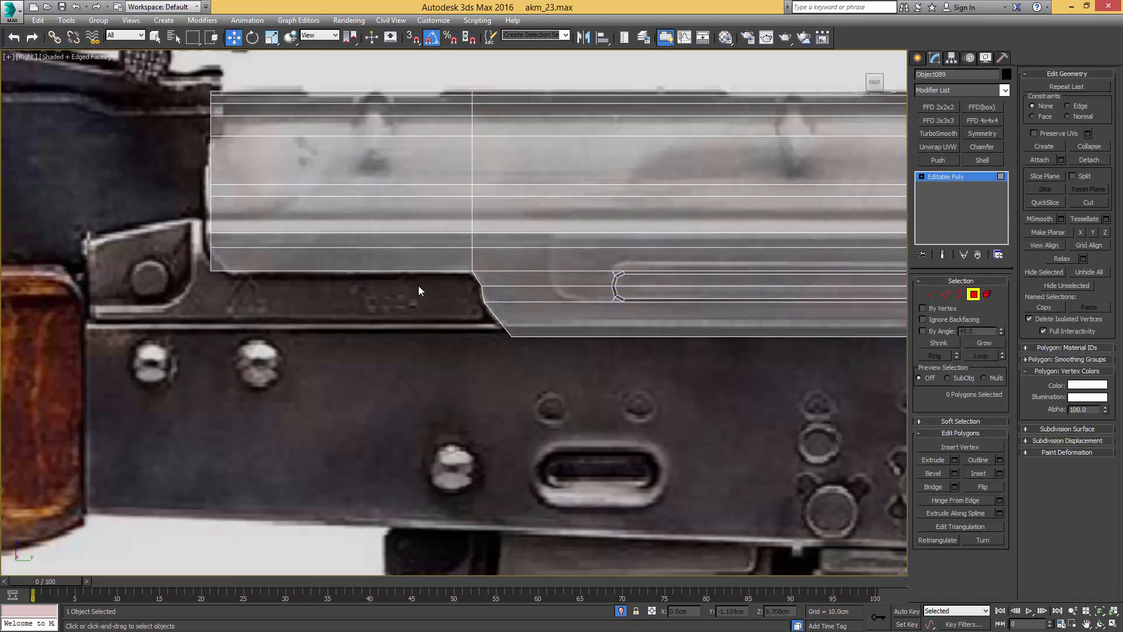
Step: Chamfer the bottom and top corner vertices of the slanted step to round them like the photo
scroll(433, 290, "up", 3)
key("1")
key("ctrl+shift+c")
left_click_drag(479, 306, 488, 310)
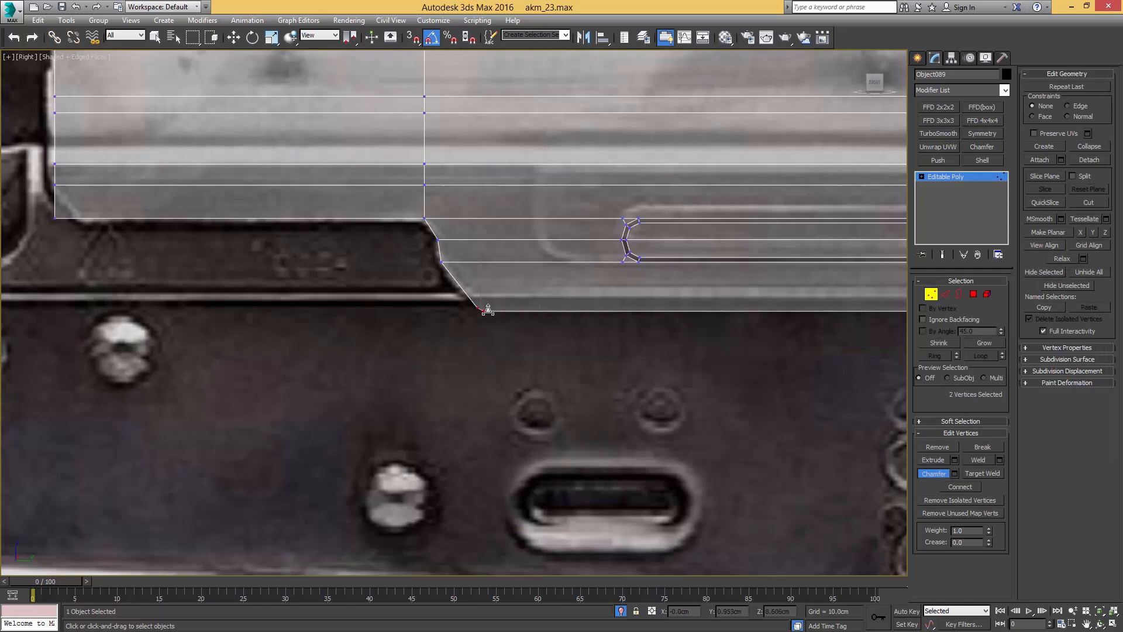
middle_click_drag(431, 193, 481, 288)
left_click_drag(477, 311, 483, 311)
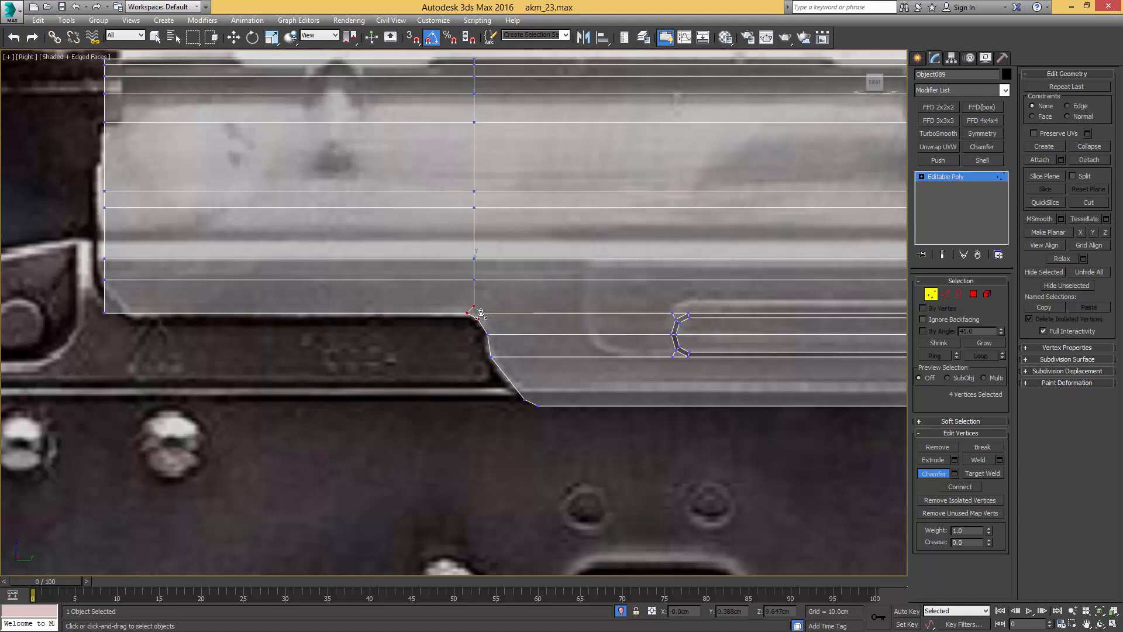
Step: Connect the two side vertices of the top chamfer and remove the vertical edge loop above them
scroll(481, 315, "up", 3)
left_click(481, 310)
left_click(453, 309, "ctrl")
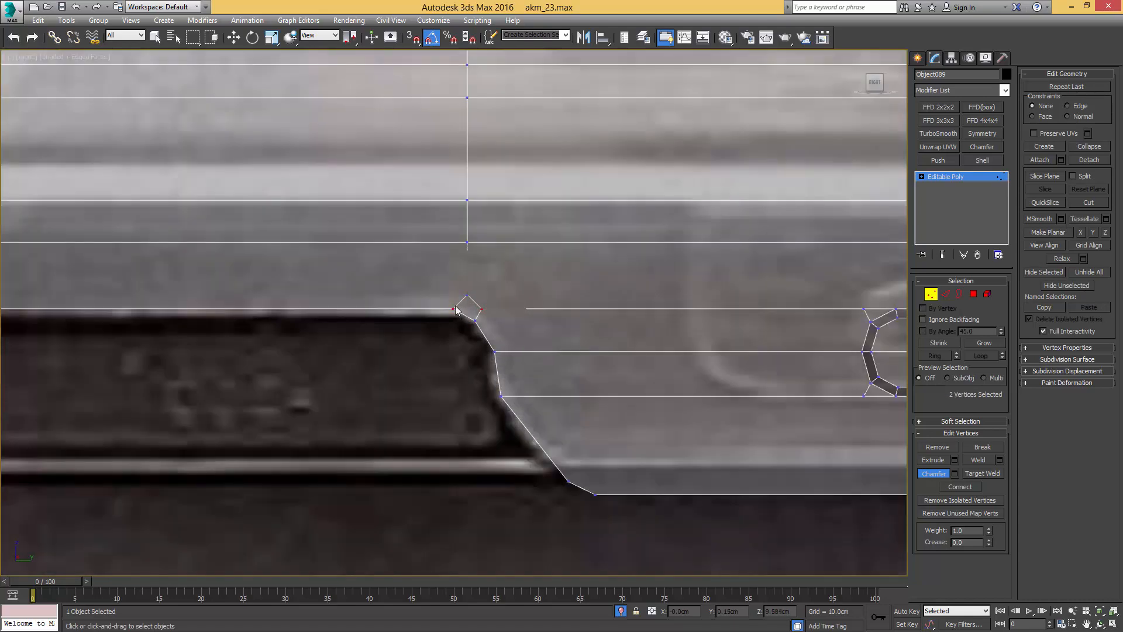
middle_click_drag(456, 254, 452, 302)
scroll(452, 301, "down", 2)
key("2")
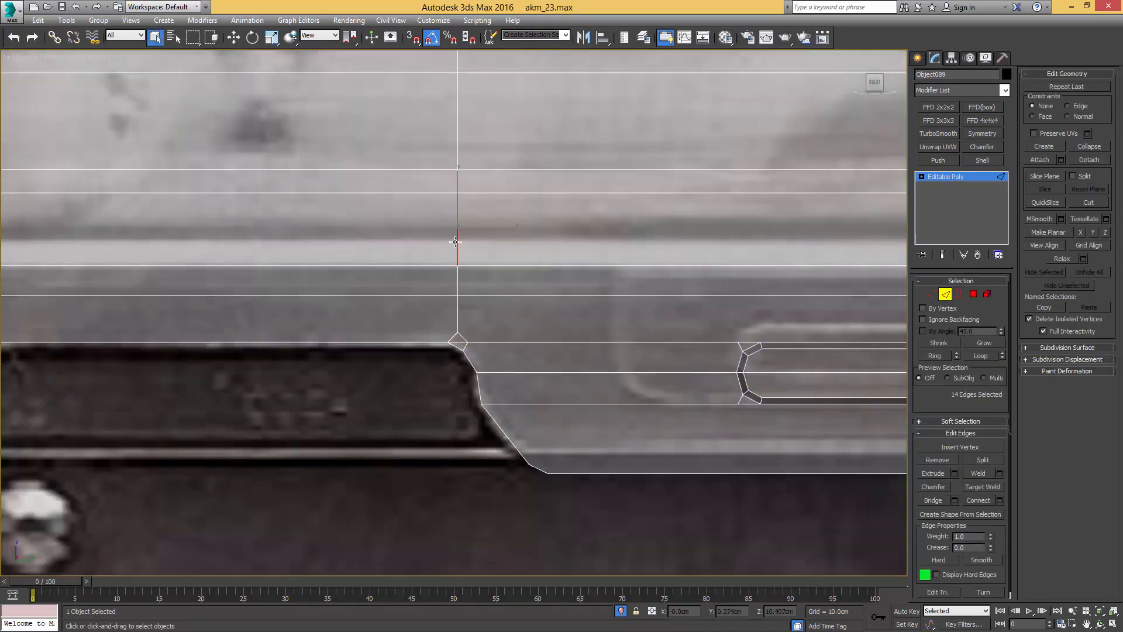
key("ctrl+BackSpace")
middle_click_drag(467, 346, 486, 307)
scroll(486, 307, "up", 2)
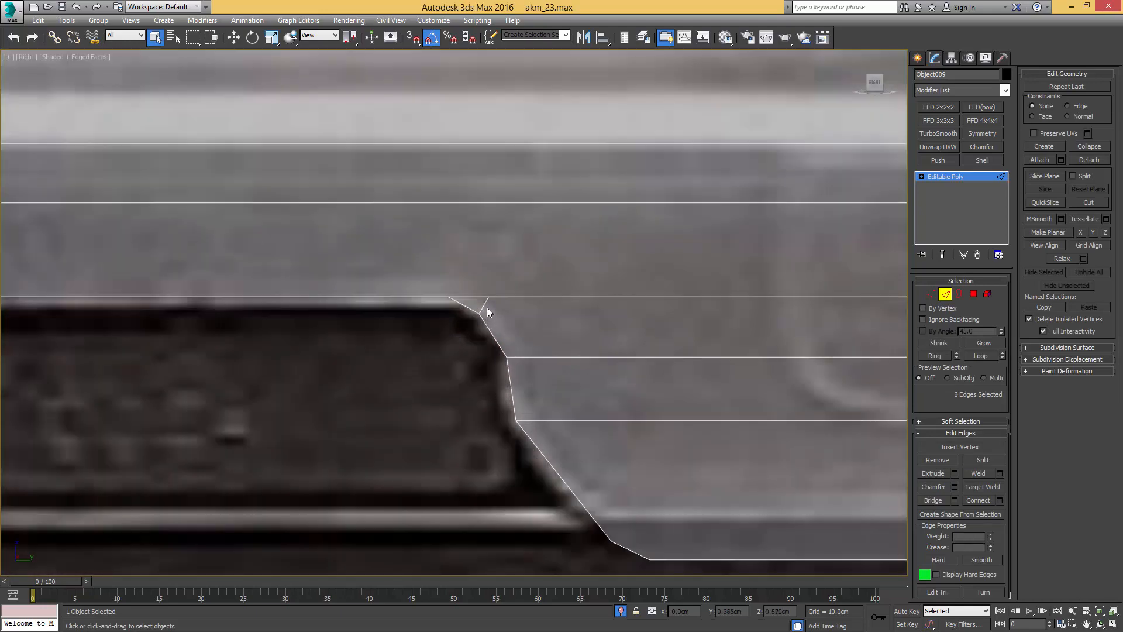
Step: Remove the leftover short diagonal edge and the spare vertex at the top of the slanted step
left_click(485, 304)
key("ctrl+BackSpace")
scroll(496, 297, "down", 1)
key("1")
left_click(489, 300)
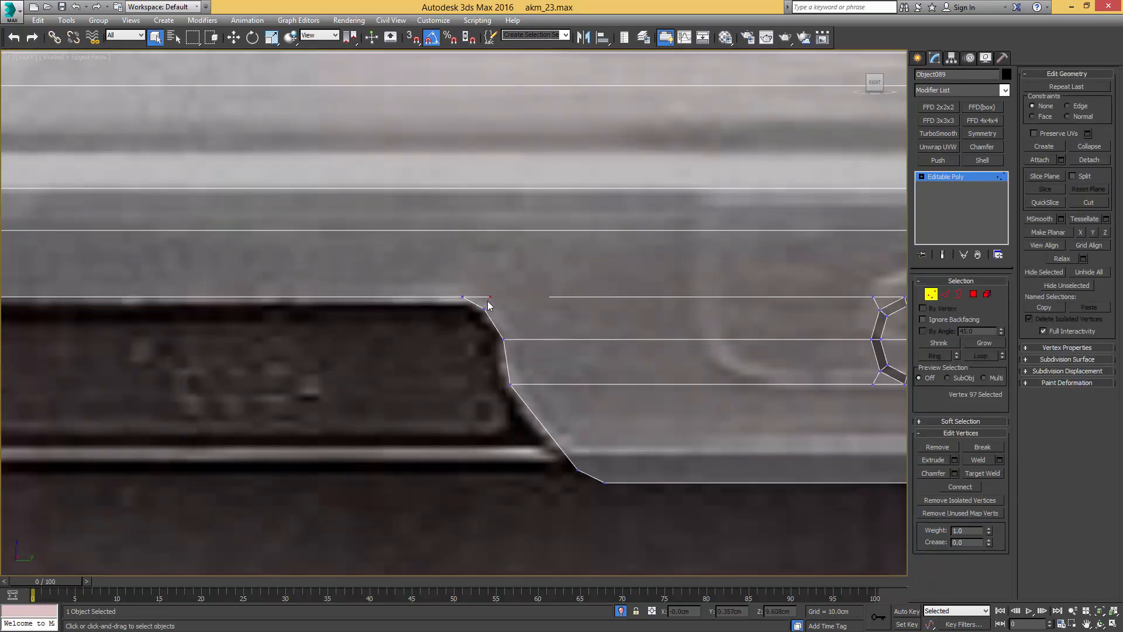
key("BackSpace")
Step: Connect the step's top corner vertex to the front edge vertex just above the cover's lower front corner
scroll(450, 296, "down", 3)
middle_click_drag(454, 292, 539, 318)
left_click(528, 327)
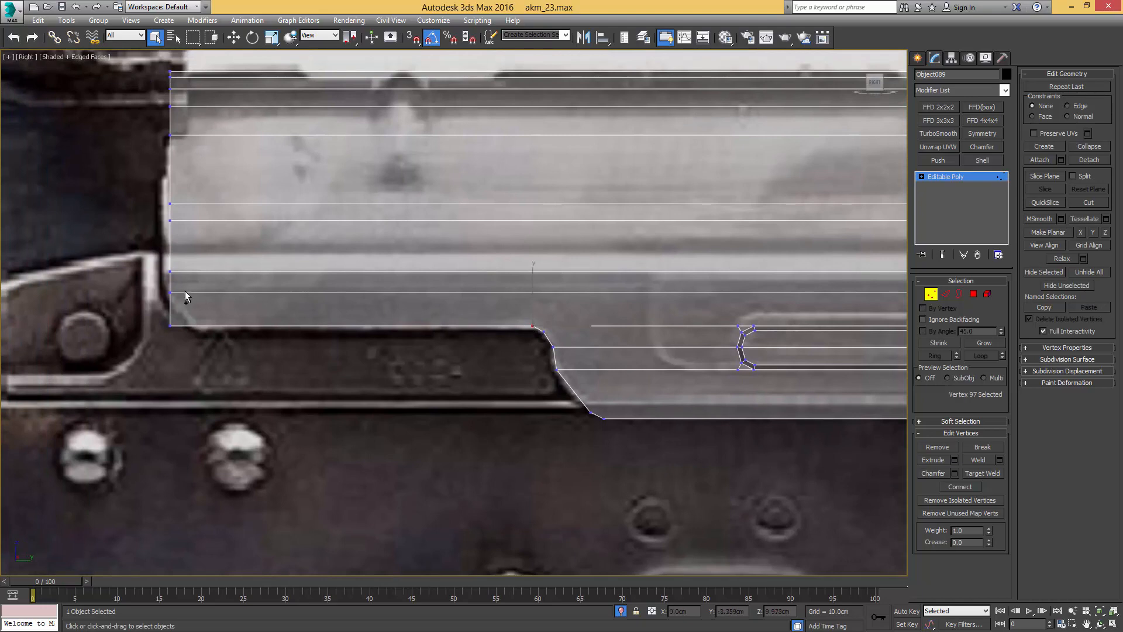
left_click(169, 293, "ctrl")
key("ctrl+shift+e")
middle_click_drag(213, 316, 293, 311)
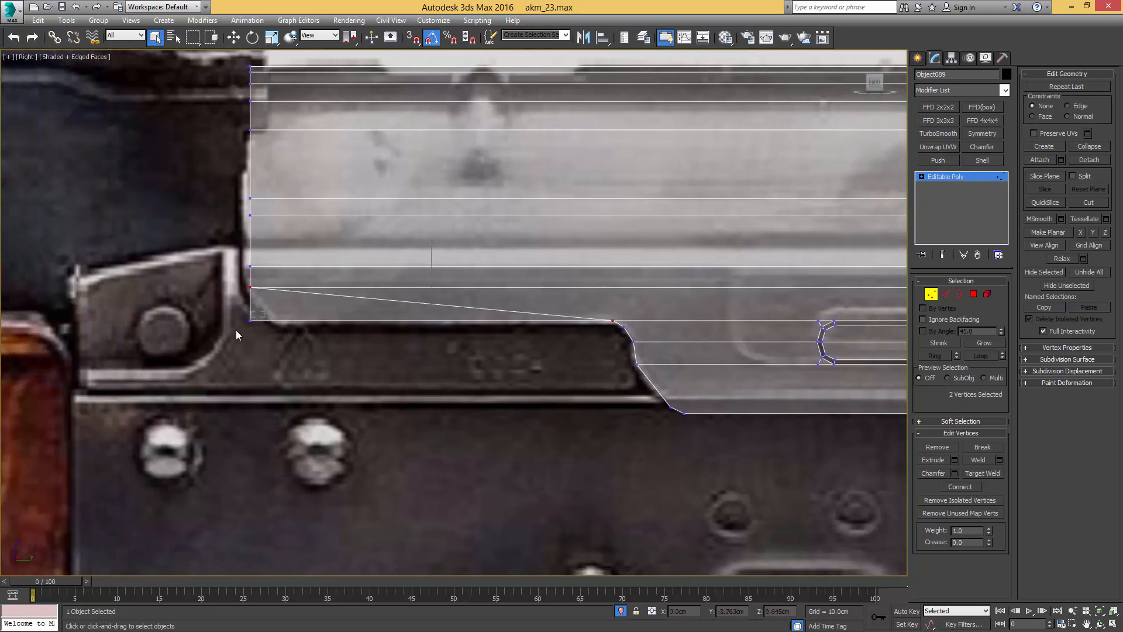
Step: Chamfer the cover's lower front corner to match the photo and target-weld the chamfer's topmost vertex to the front edge vertex above
left_click(251, 321)
key("ctrl+shift+c")
left_click_drag(251, 321, 270, 311)
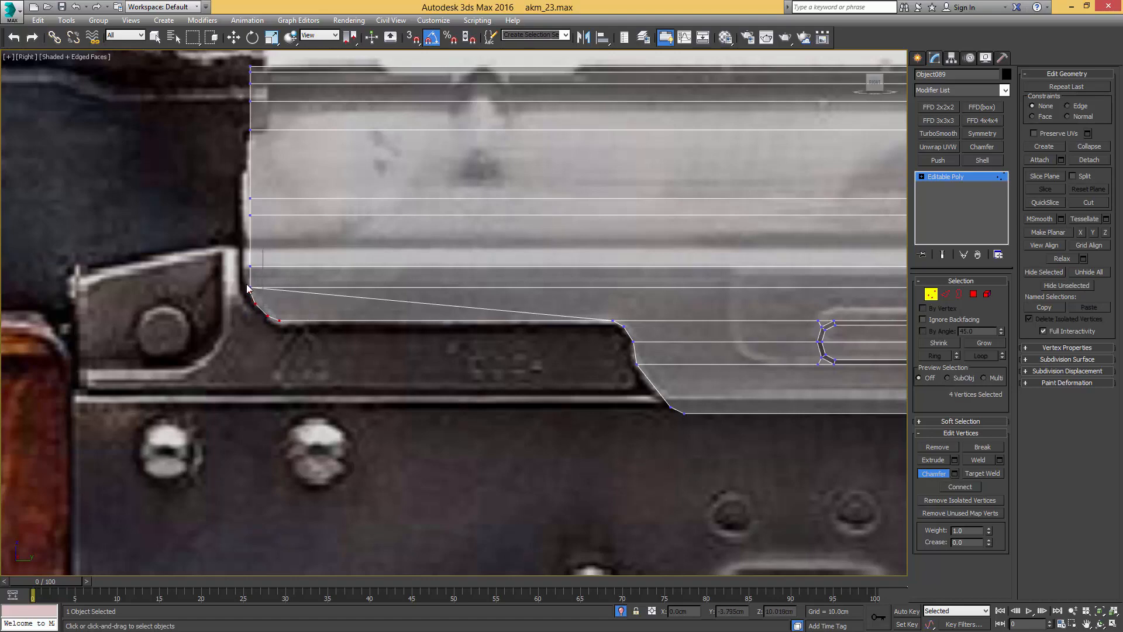
scroll(248, 288, "up", 4)
key("ctrl+w")
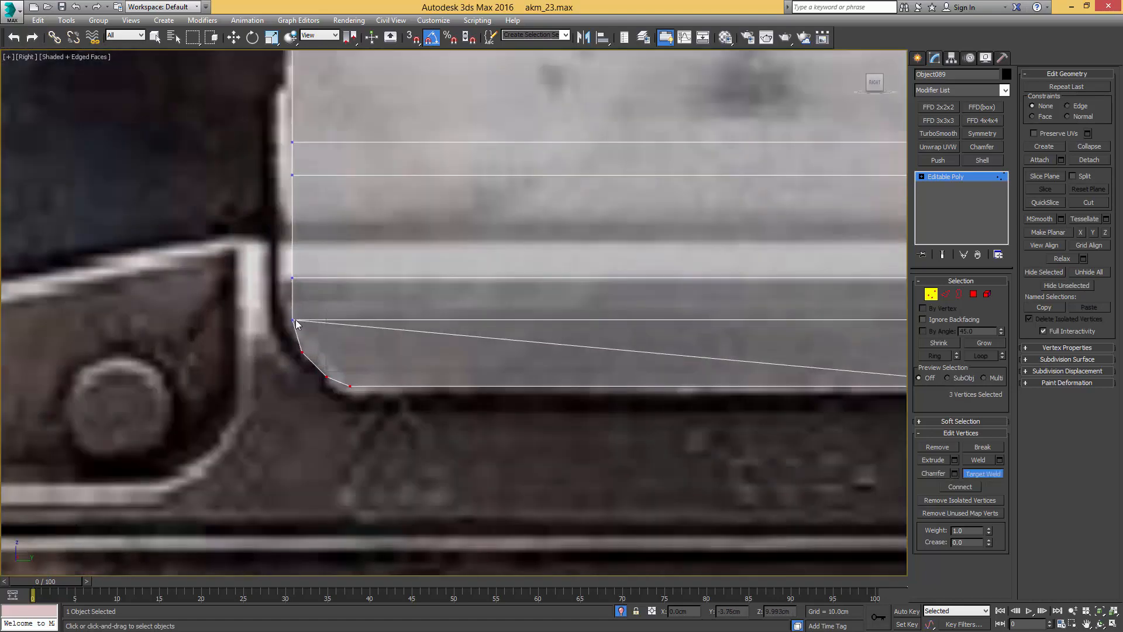
scroll(296, 319, "down", 3)
middle_click_drag(549, 322, 356, 314)
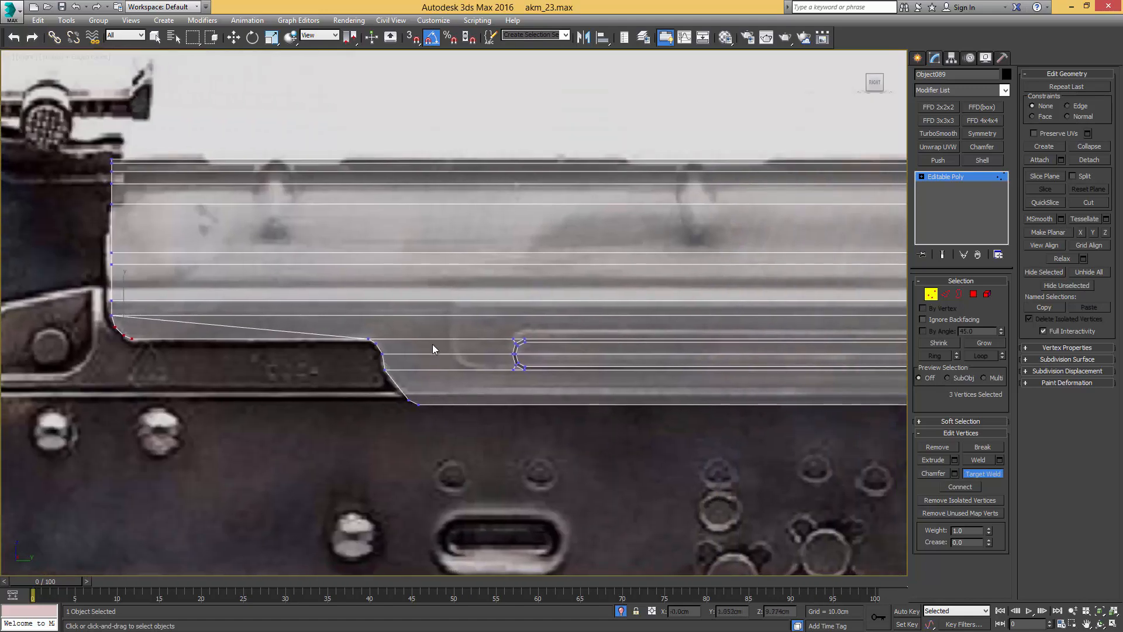
key("1")
Step: Compare the trimmed cover outline with the reference photo in plain shading, and bring back the rest of the model
key("F4")
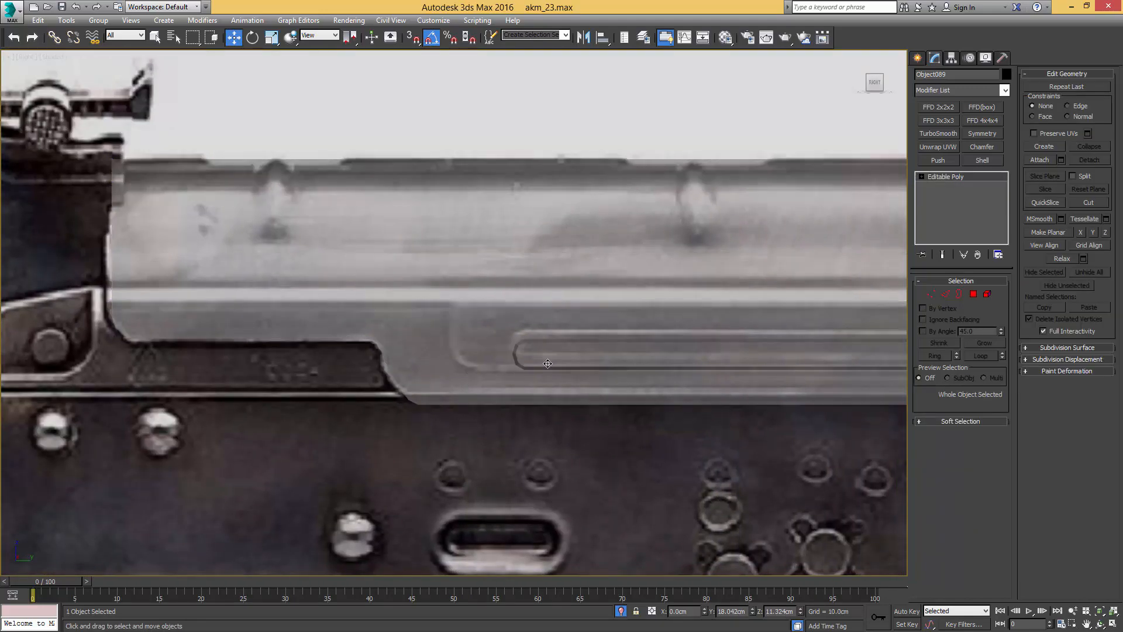
scroll(547, 363, "down", 4)
mouse_move(548, 363)
middle_mouse_down()
mouse_move(193, 384)
mouse_move(316, 369)
middle_mouse_up()
scroll(292, 378, "up", 2)
key("F4")
scroll(301, 364, "down", 2)
key("alt+q")
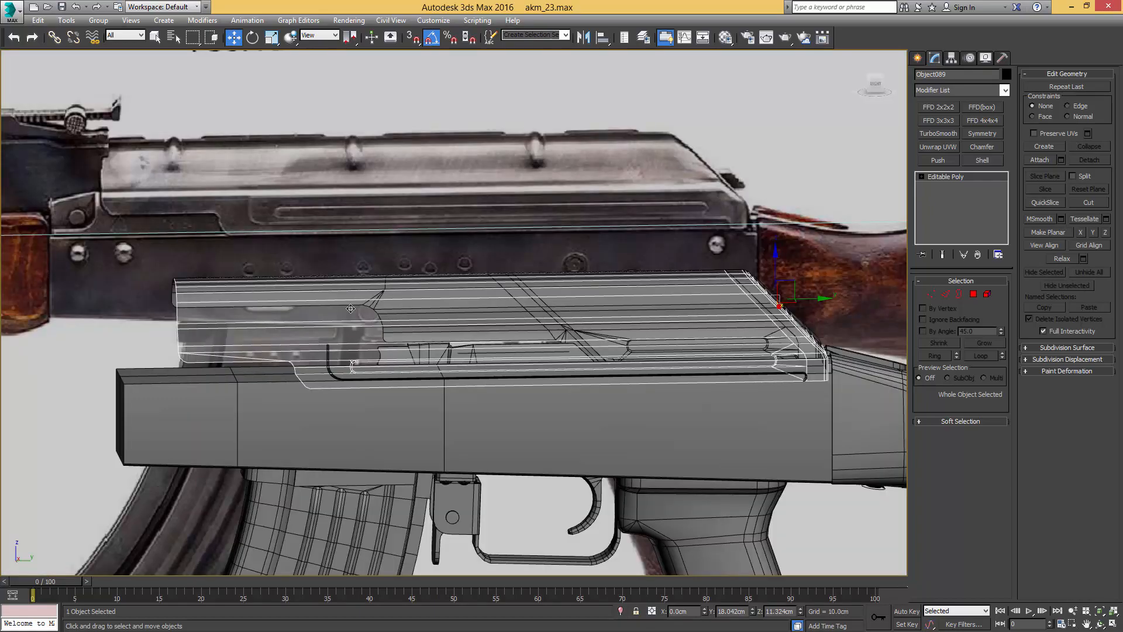
Step: Isolate the two halves of the receiver cover, select the untrimmed half and turn off see-through display
middle_click_drag(335, 312, 433, 319, "alt")
left_click(512, 348, "ctrl")
key("alt+q")
left_click(468, 310)
key("q")
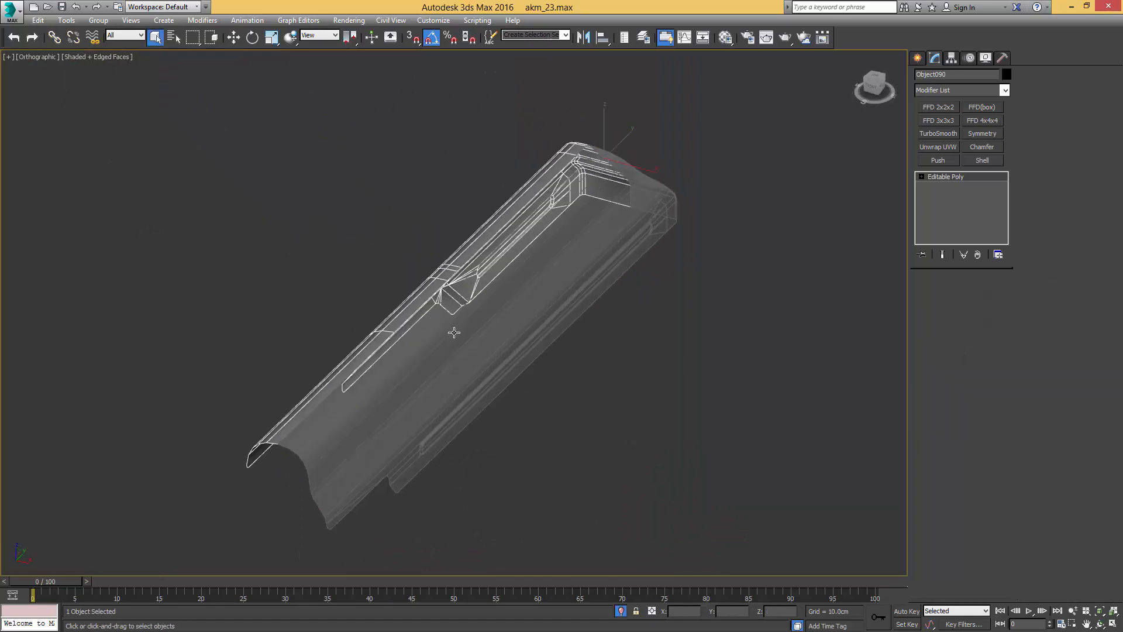
key("alt+x")
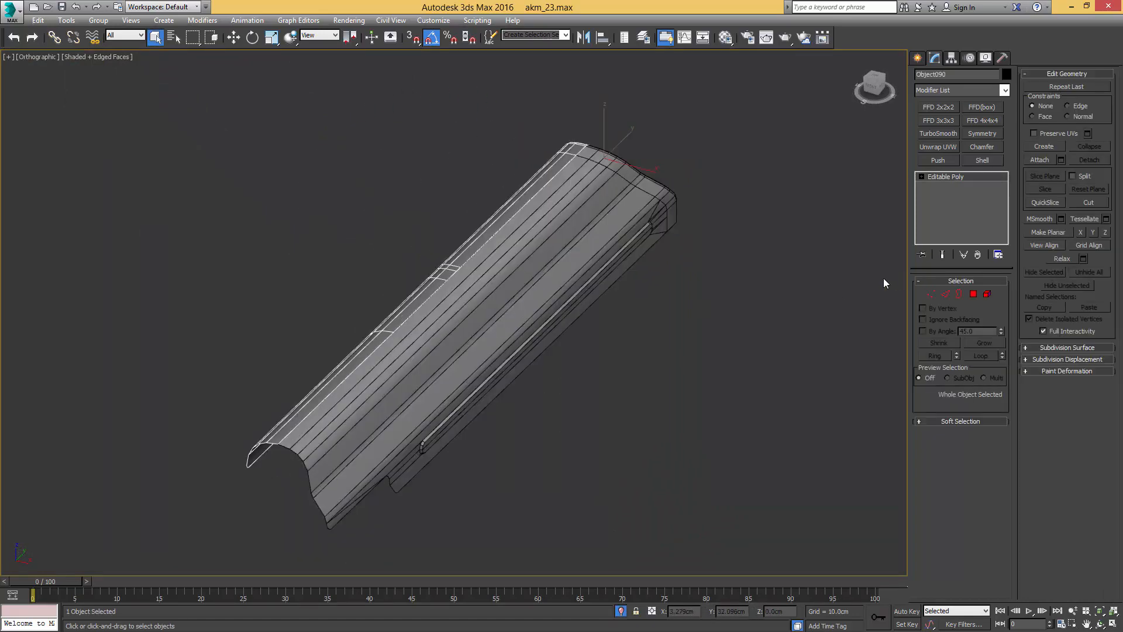
Step: Attach the second half of the receiver cover to the selected half
left_click(1053, 159)
left_click(521, 264)
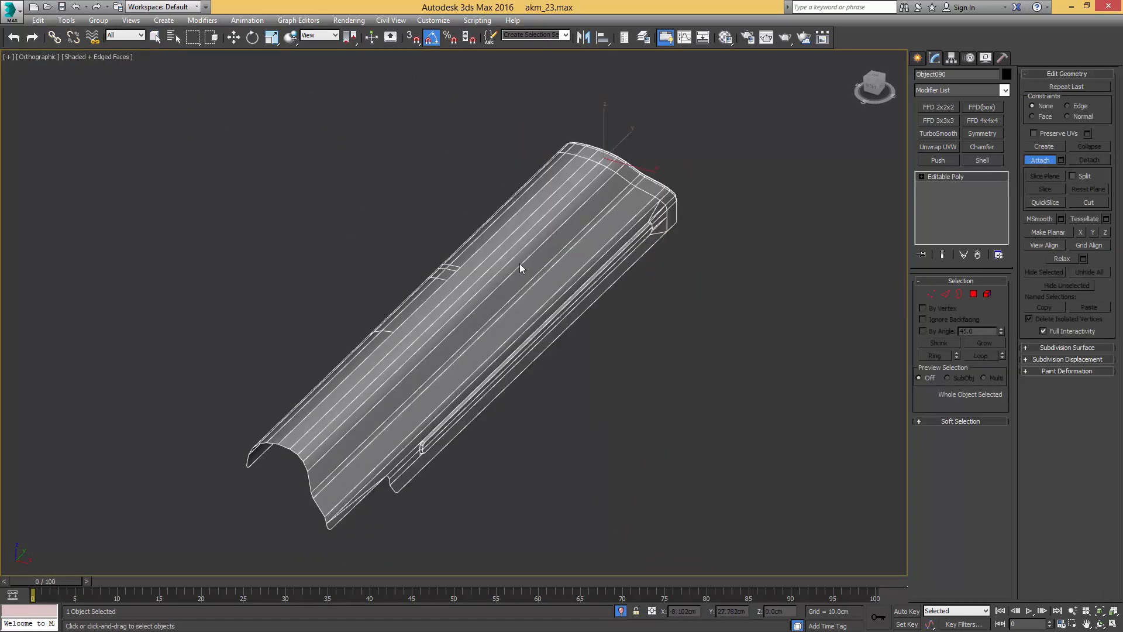
middle_click_drag(478, 263, 602, 265, "alt")
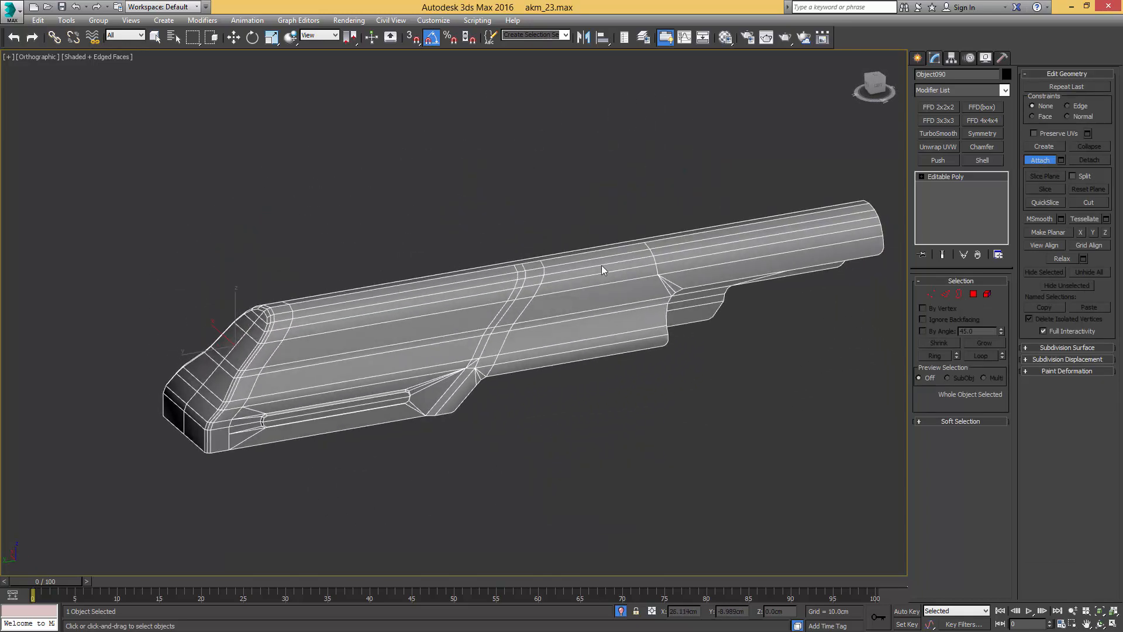
Step: Remove the three transverse edge loops across the cover's middle, keeping the edge at the angled lower step out of the selection
scroll(514, 267, "up", 5)
key("2")
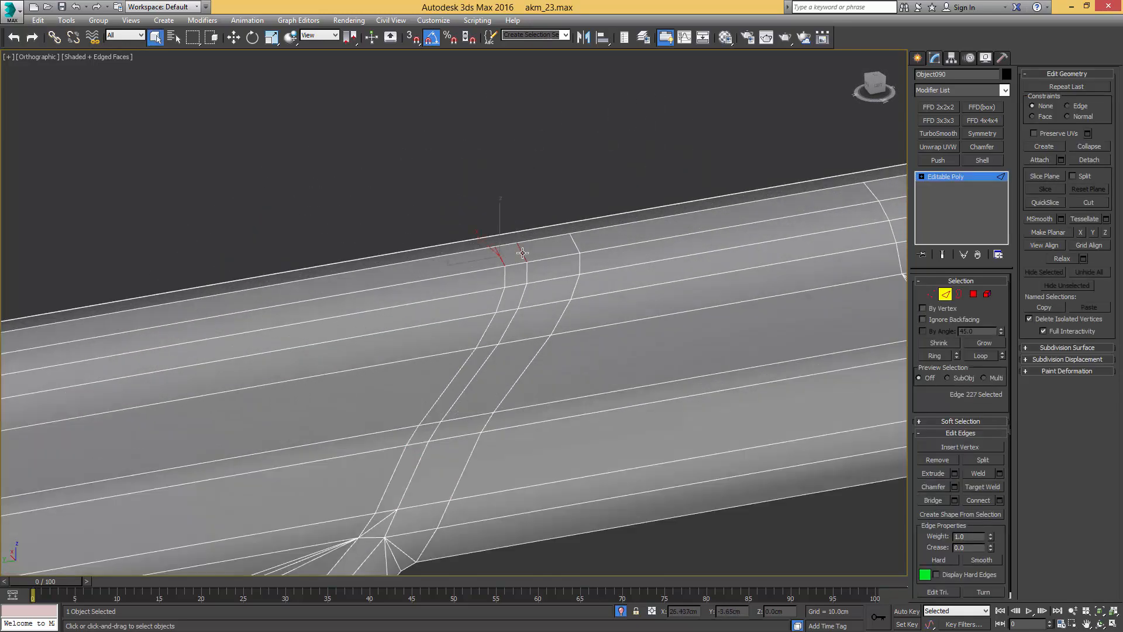
double_click(571, 240, "ctrl")
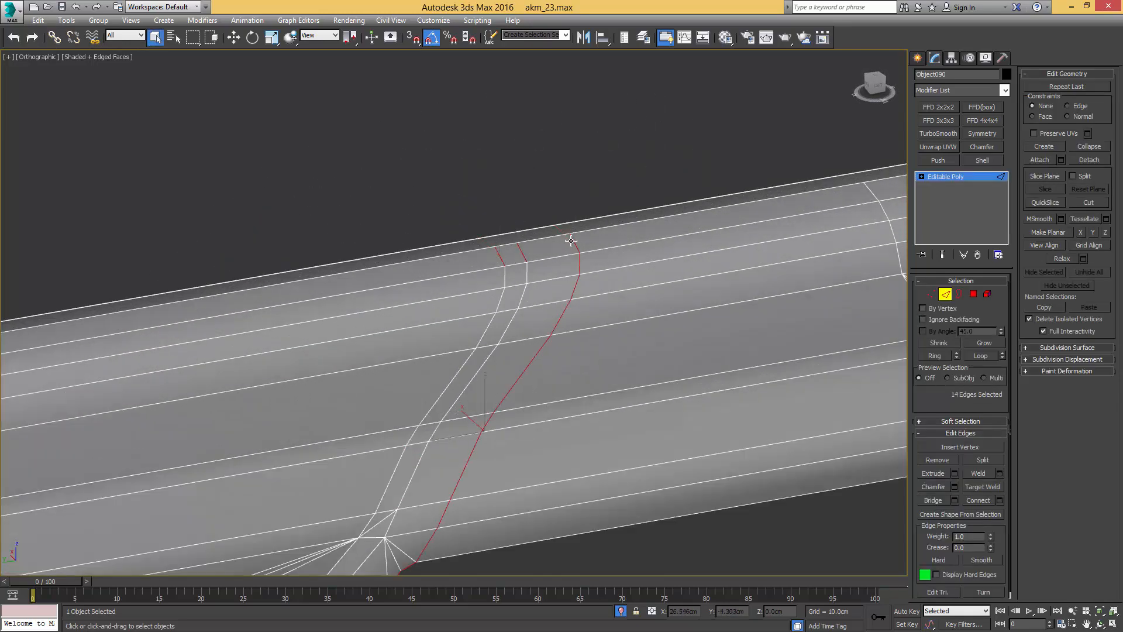
double_click(525, 272, "ctrl")
double_click(503, 276, "ctrl")
scroll(503, 276, "down", 3)
middle_click_drag(503, 276, 538, 262, "alt")
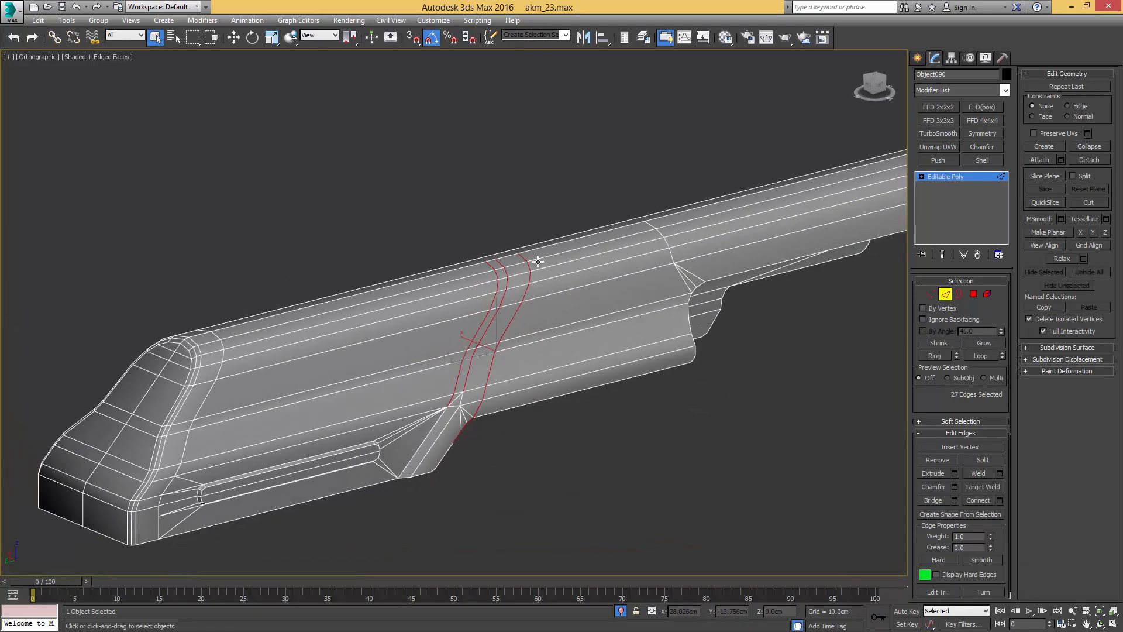
scroll(515, 374, "down", 2)
mouse_move(515, 374)
middle_mouse_down("alt")
mouse_move(496, 398)
mouse_move(516, 363)
mouse_move(517, 277)
mouse_move(515, 354)
middle_mouse_up("alt")
scroll(517, 277, "up", 4)
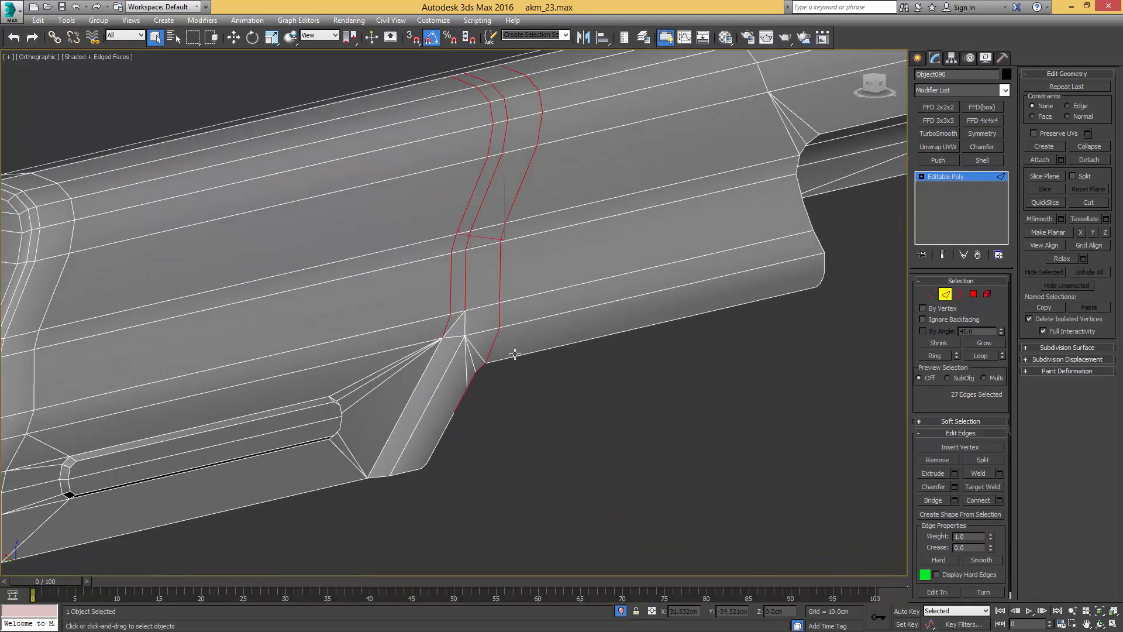
left_click_drag(459, 409, 455, 413, "alt")
scroll(469, 339, "down", 3)
key("ctrl+BackSpace")
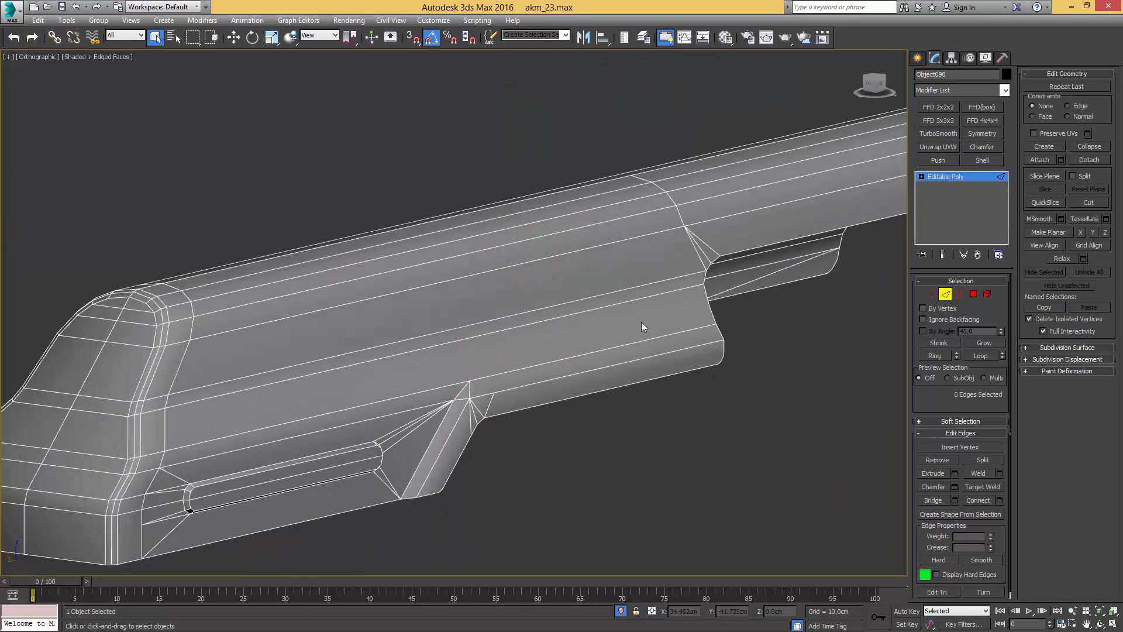
Step: Remove the transverse edge loop that crosses the cover's top at the front cutout
middle_click_drag(641, 325, 598, 390, "alt")
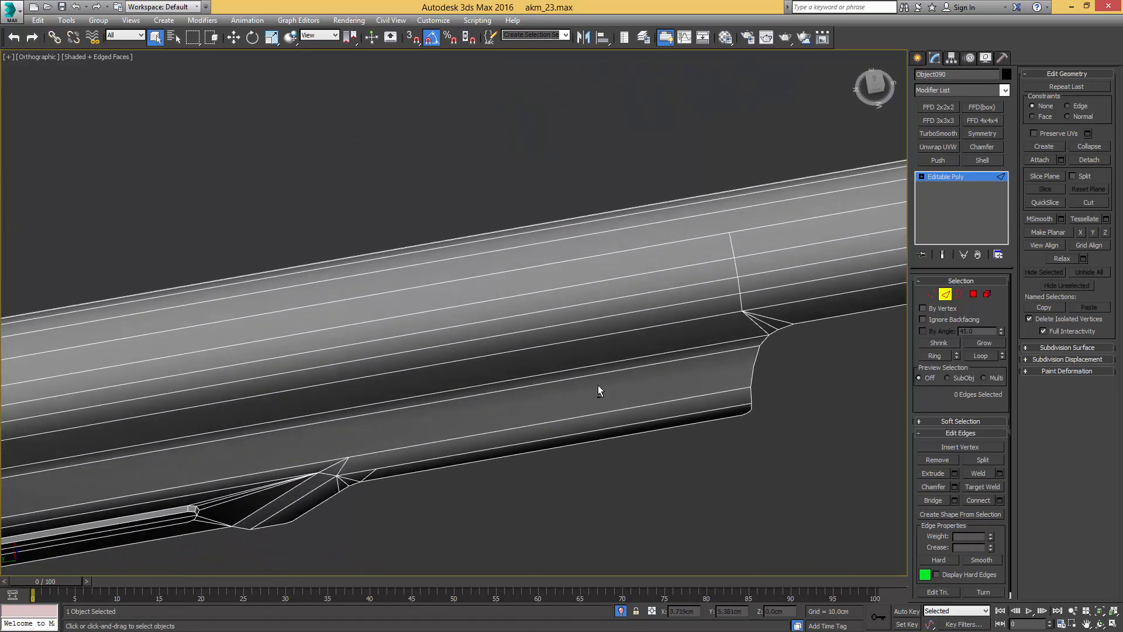
double_click(731, 244)
middle_click_drag(731, 251, 734, 289, "alt")
key("ctrl+BackSpace")
Step: Select all vertices of the joined cover and weld the overlapping ones along the seam
scroll(544, 291, "down", 4)
middle_click_drag(500, 288, 404, 320)
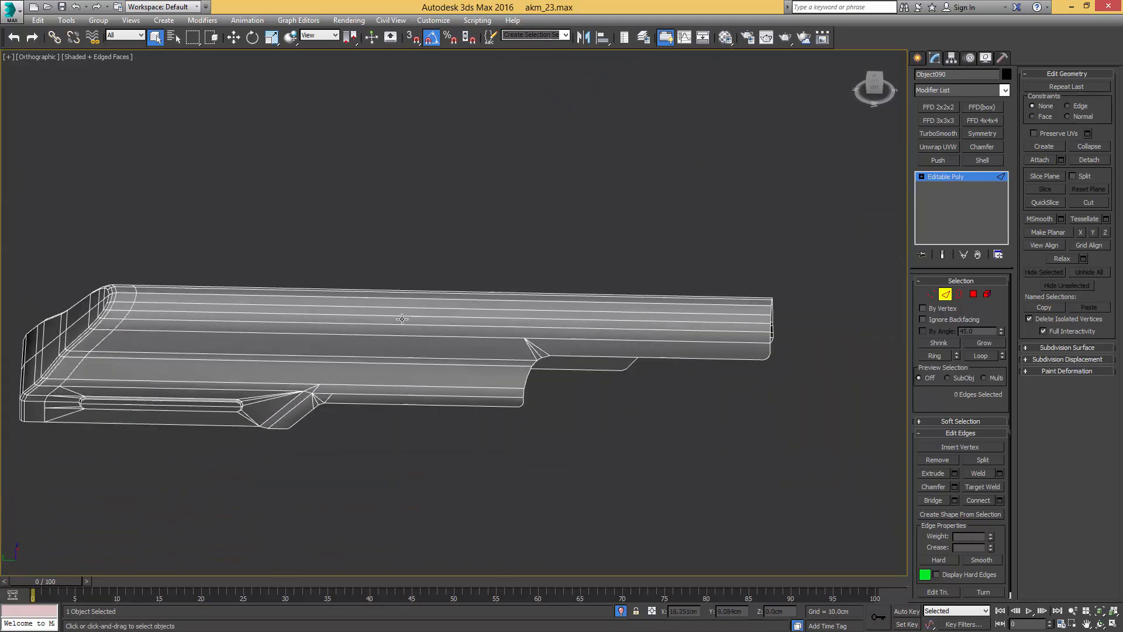
middle_click_drag(269, 341, 380, 320)
middle_click_drag(380, 321, 614, 333, "alt")
key("1")
key("ctrl+a")
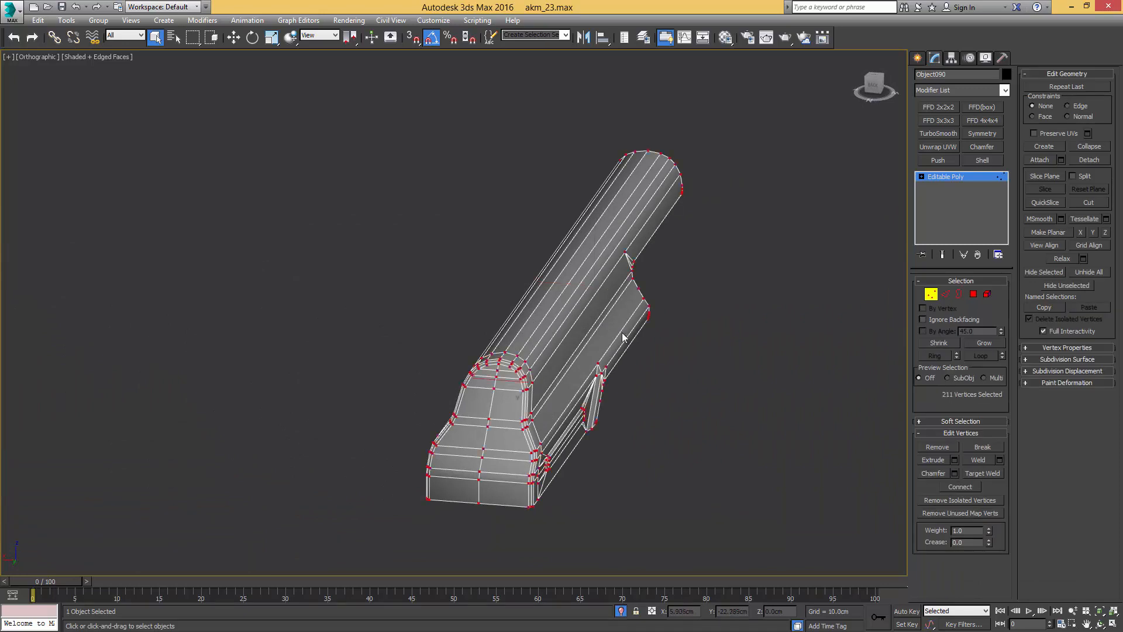
left_click(999, 460)
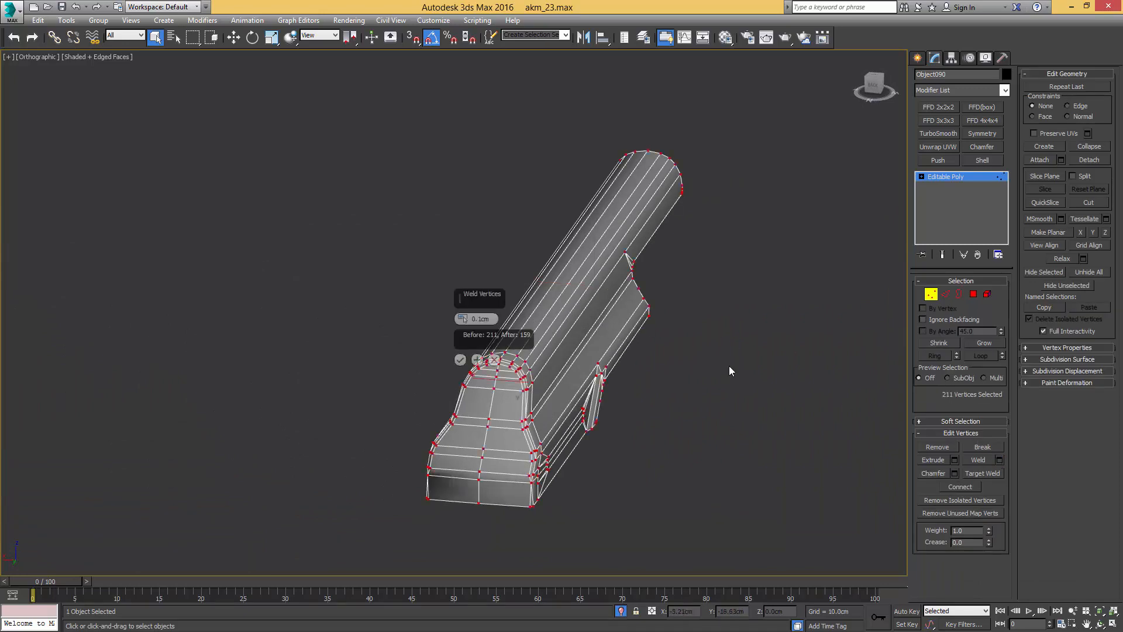
left_click(460, 359)
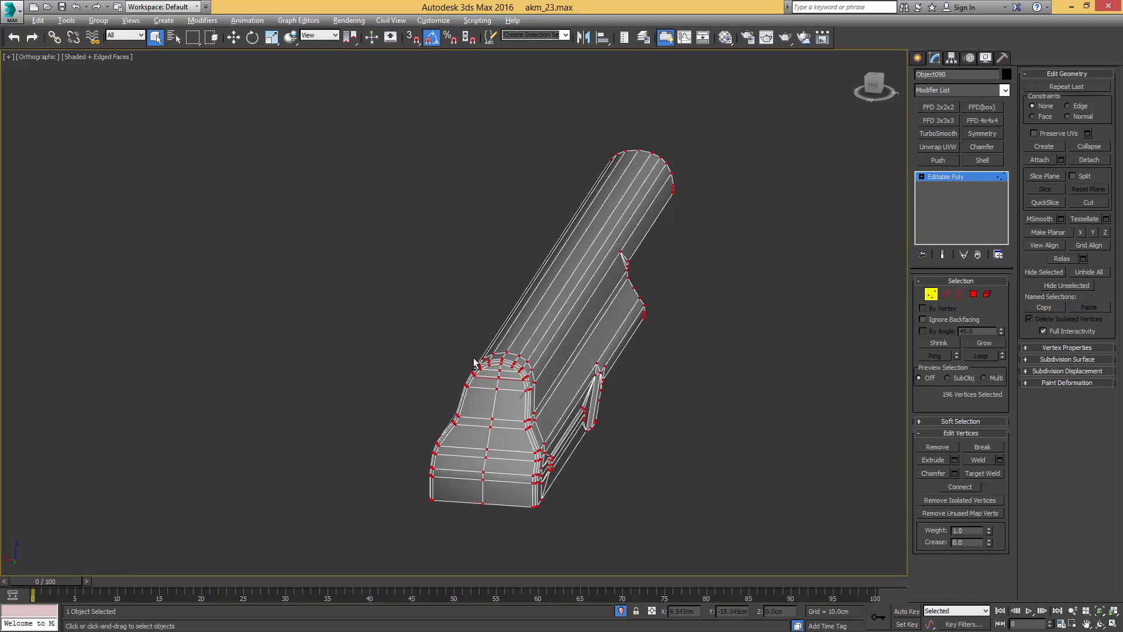
Step: Inspect the welded cover in plain shading and compare its transverse ribs with the reference photo
middle_click_drag(463, 358, 507, 353, "alt")
key("1")
key("F4")
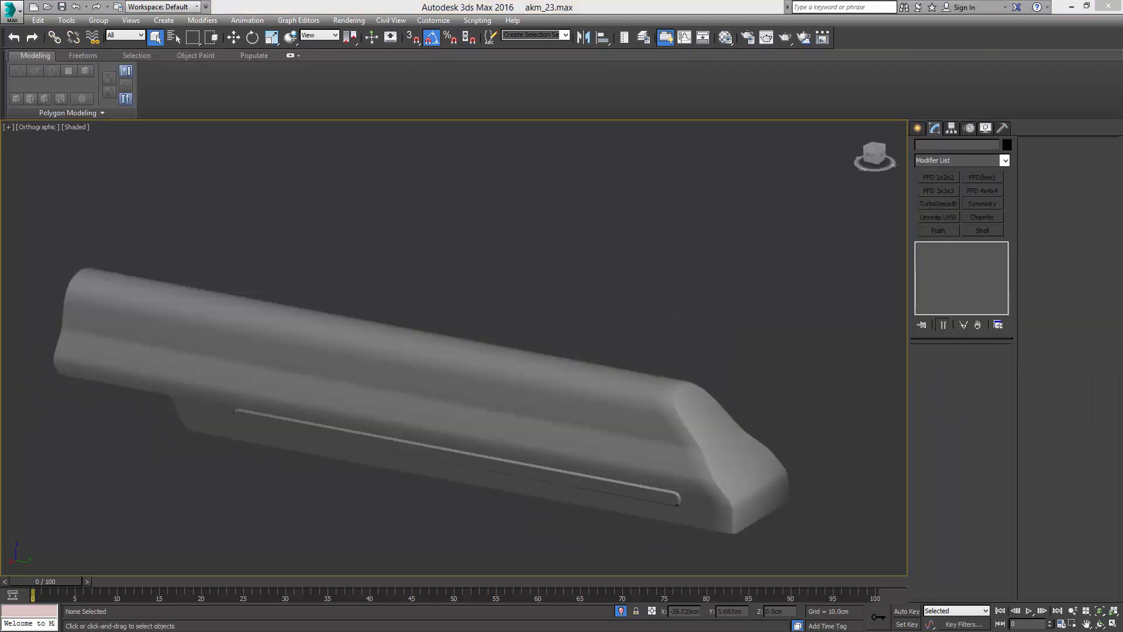
left_click_drag(1122, 97, 765, 126)
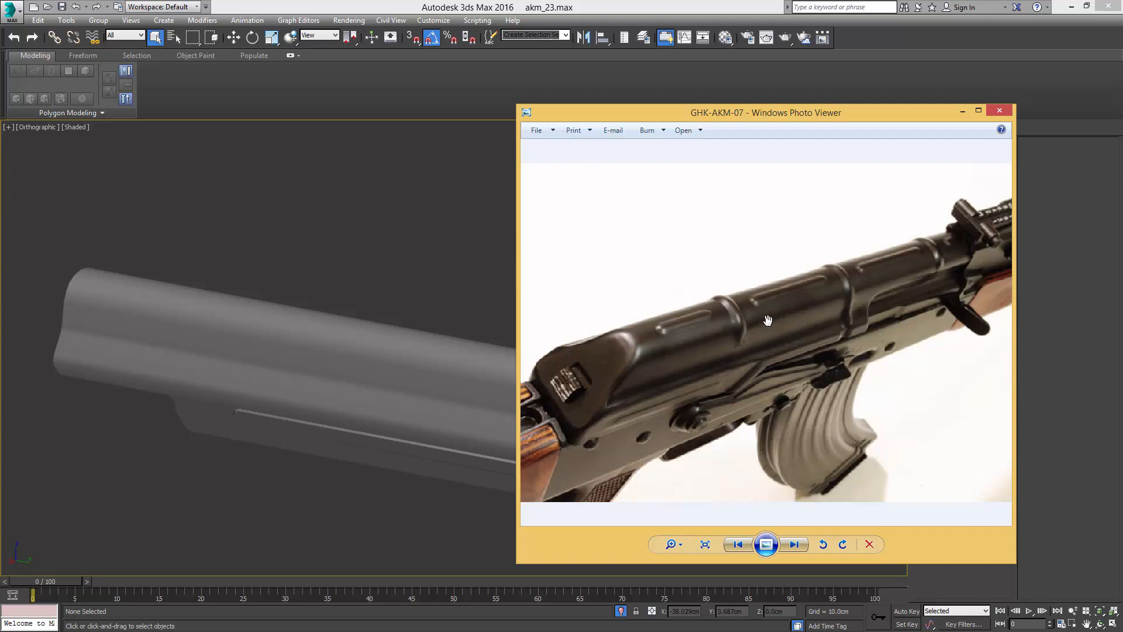
left_click_drag(824, 113, 1122, 111)
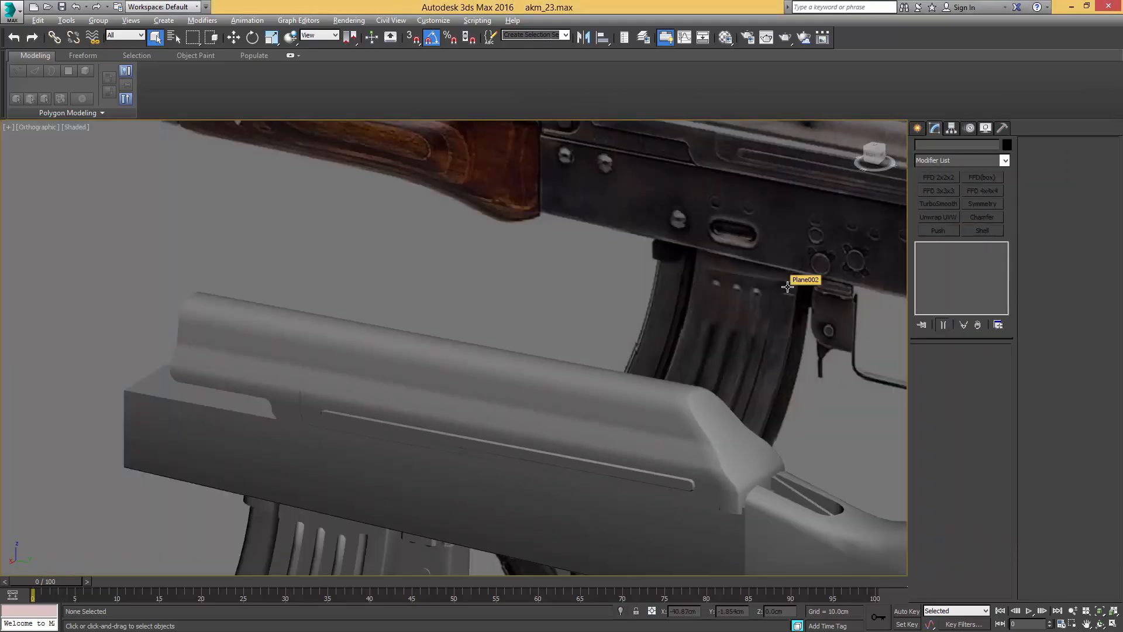
Step: Slice the cover in the Left view with a slice plane rotated upright at the rearmost transverse rib on the reference image
middle_click_drag(708, 356, 501, 427, "alt")
key("F4")
left_click(528, 427)
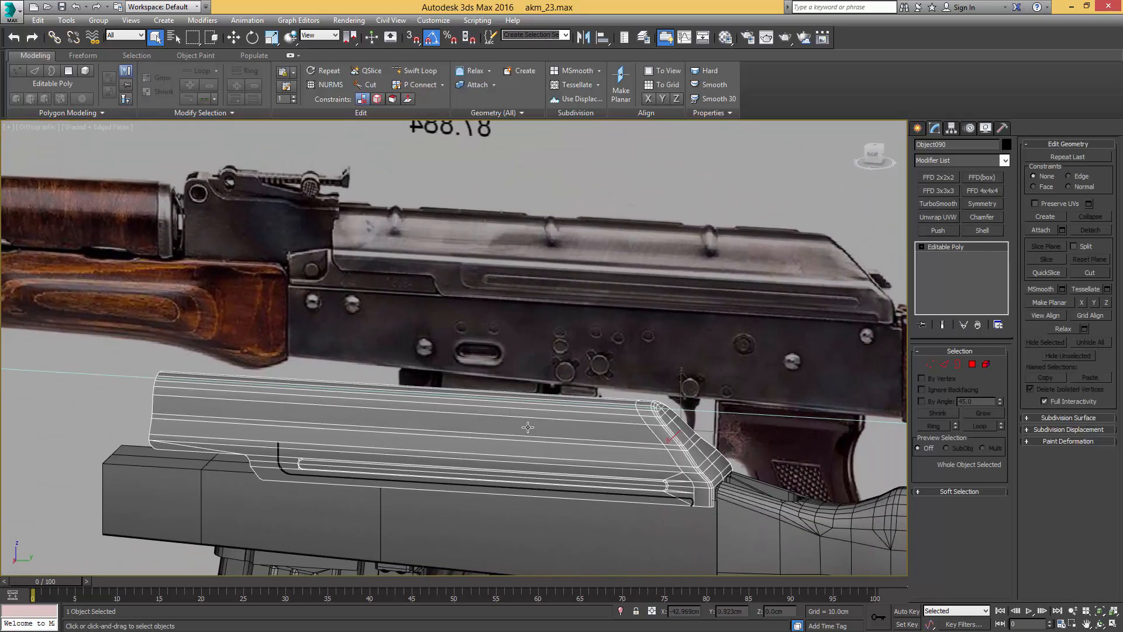
key("l")
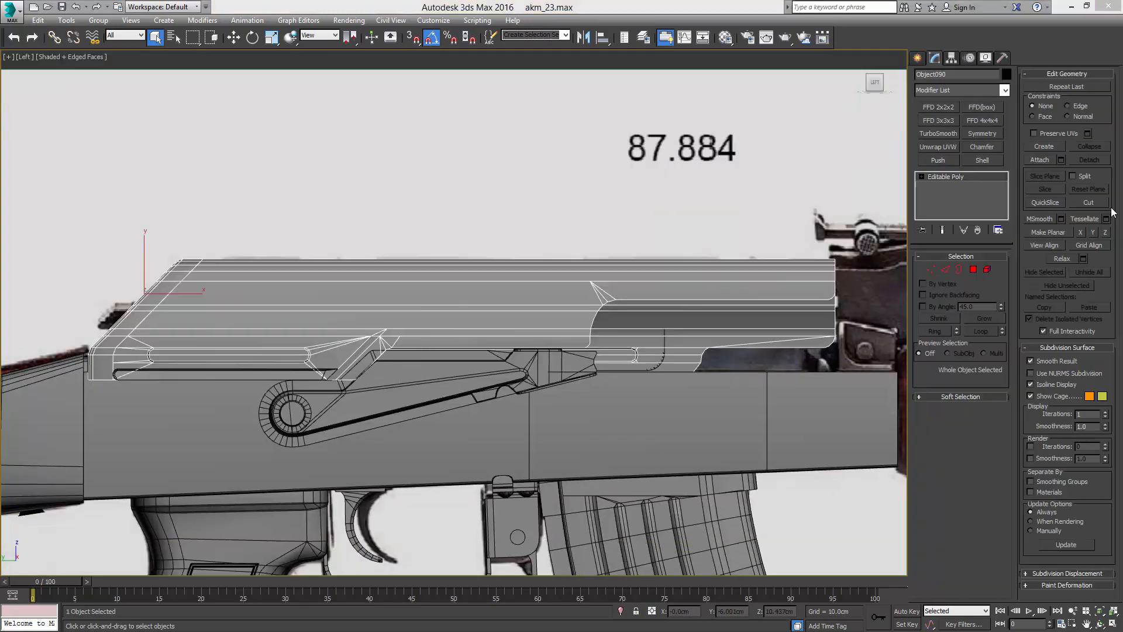
left_click(947, 271)
left_click(1047, 178)
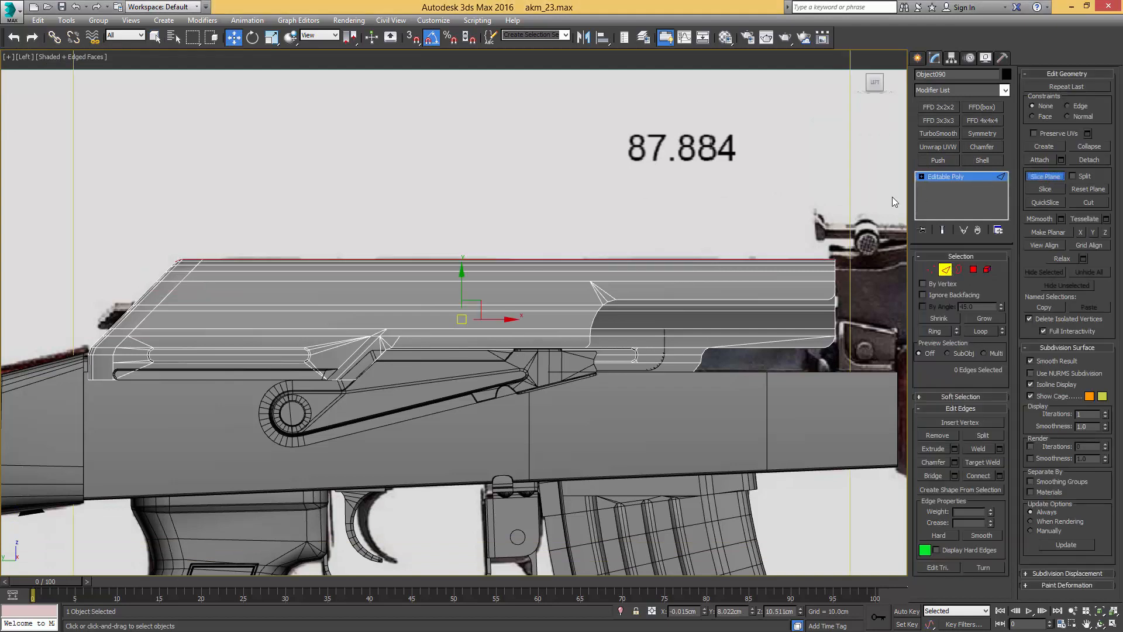
key("e")
left_click_drag(488, 316, 579, 301)
key("w")
left_click(1042, 190)
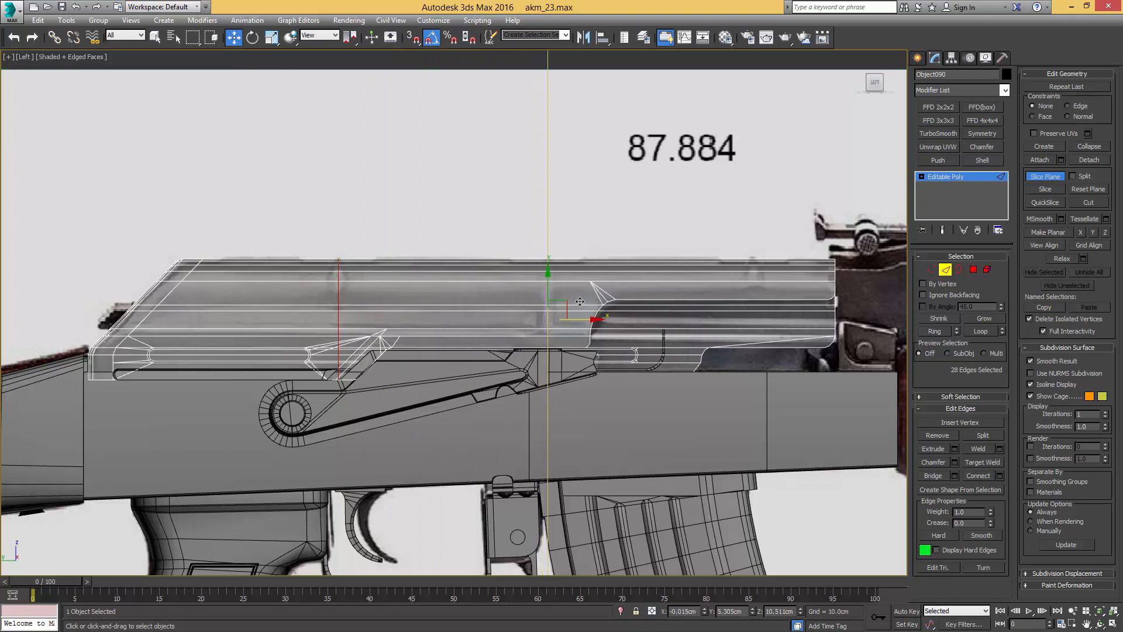
Step: Slice the cover vertically at the middle and front transverse ribs on the reference image, and clear the edge selection
left_click(1032, 191)
left_click_drag(577, 320, 785, 320)
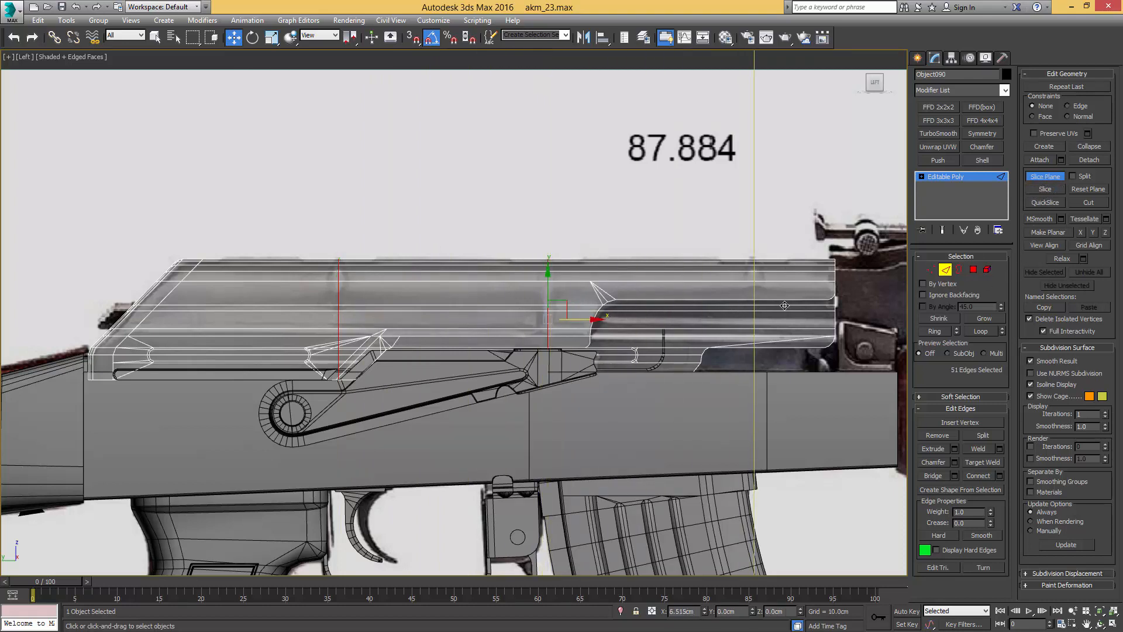
left_click(1043, 176)
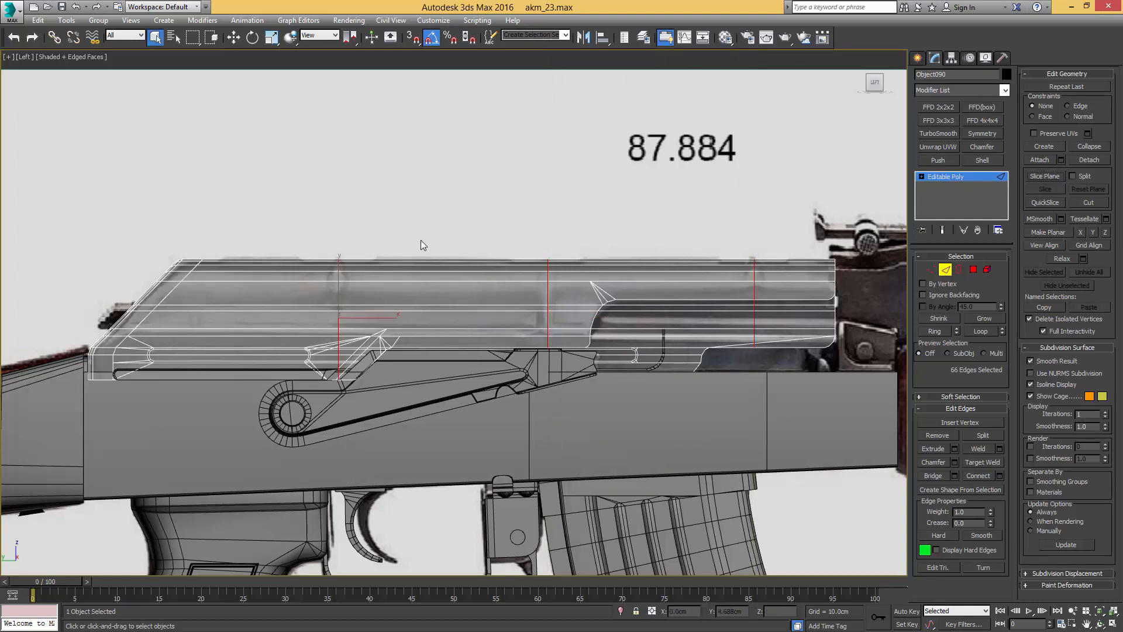
left_click(378, 229)
Step: Select the rear rib's edge loop and deselect its edges on the lower part of the cover's sides
middle_click_drag(370, 285, 456, 265)
scroll(419, 268, "up", 2)
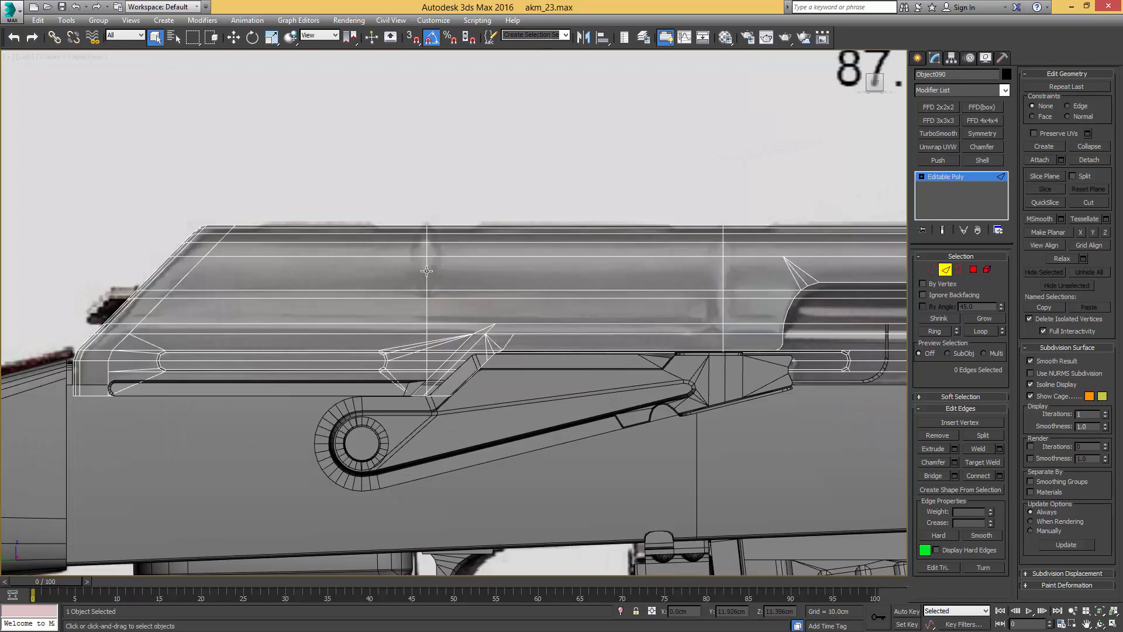
double_click(427, 270)
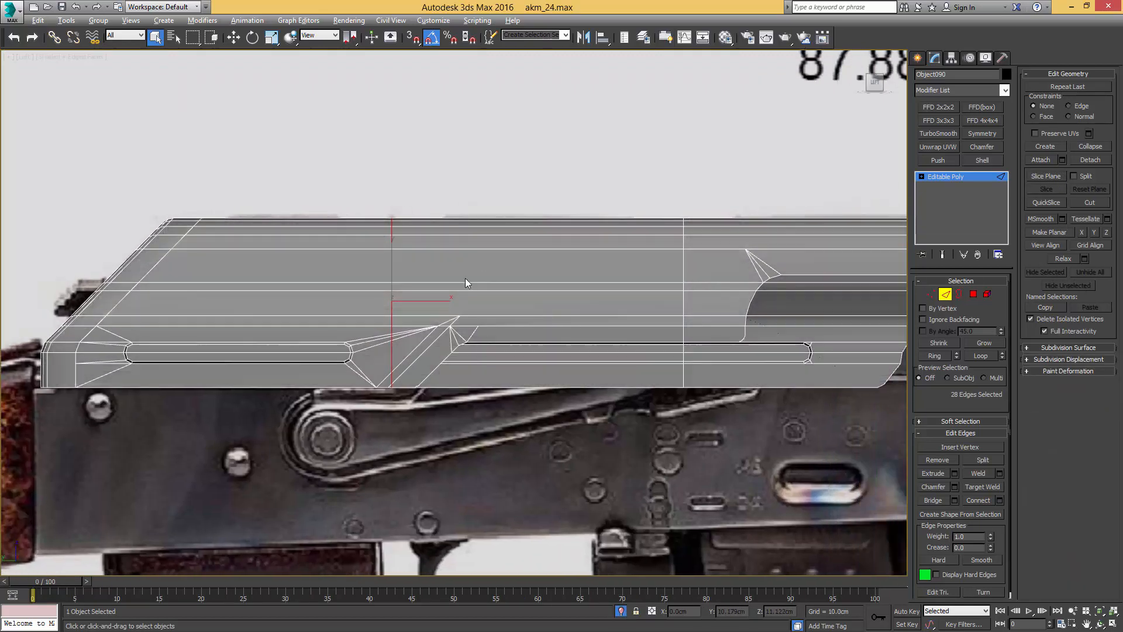
key("alt+x")
left_click_drag(392, 362, 408, 297, "alt")
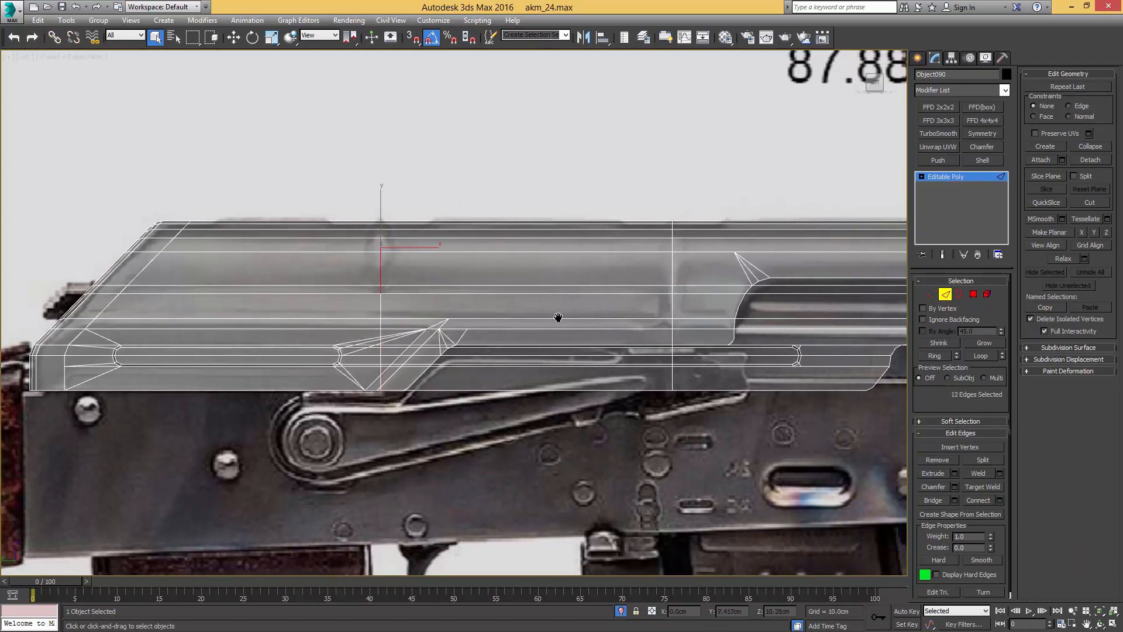
Step: Add the middle rib's edge loop to the selection, deselect its lower side edges, and bring back the rest of the model
middle_click_drag(556, 318, 359, 331)
double_click(436, 281, "ctrl")
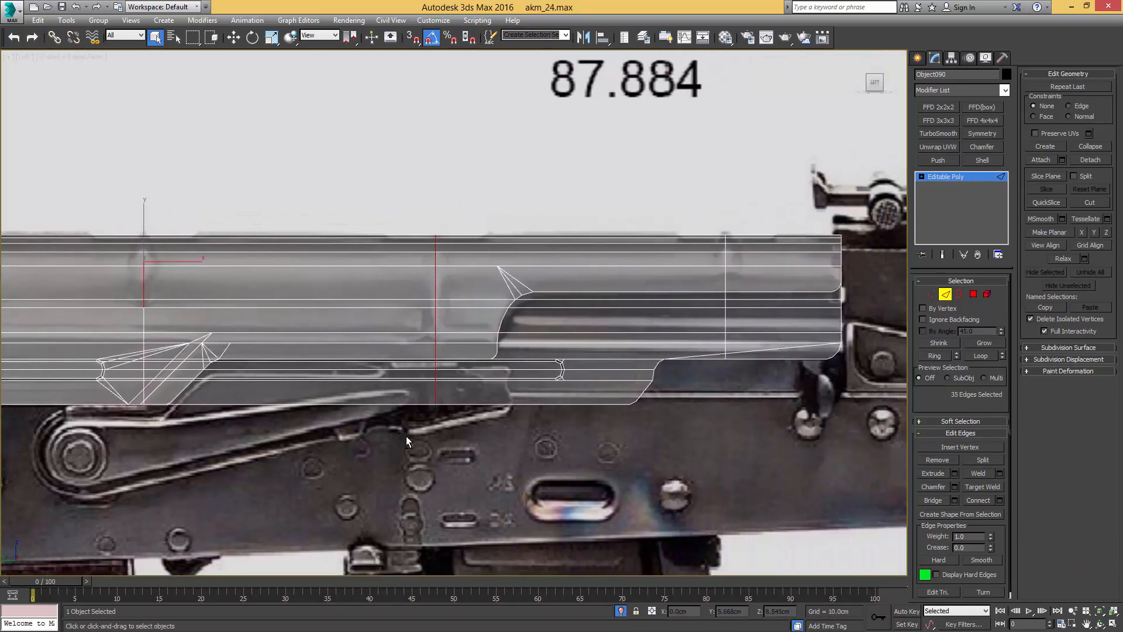
middle_click_drag(427, 398, 451, 350, "alt")
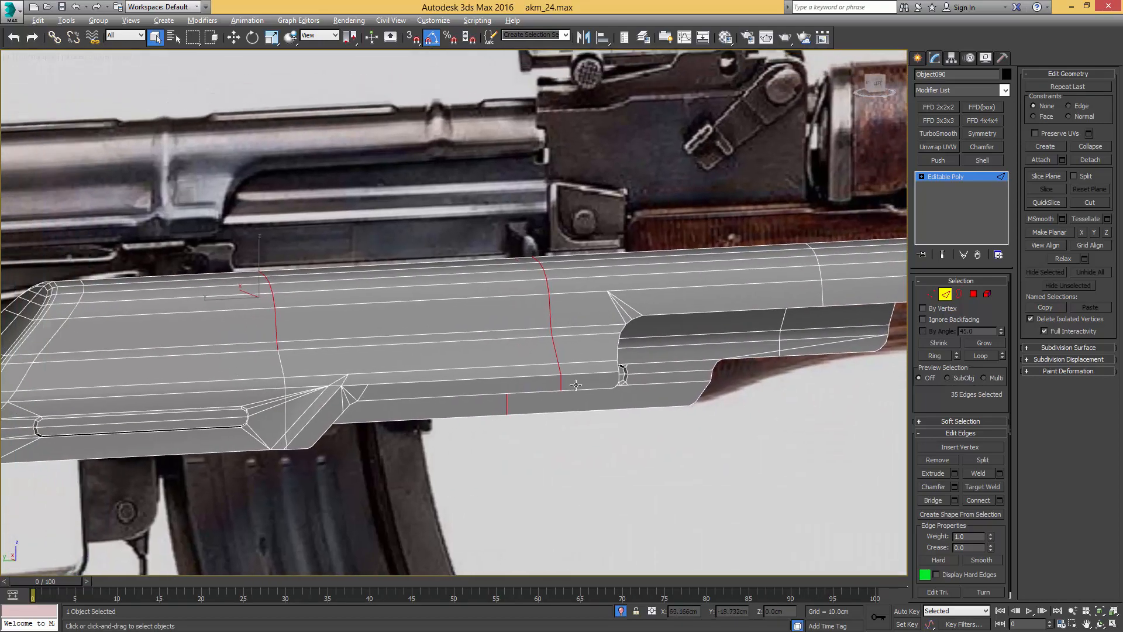
scroll(533, 378, "down", 5)
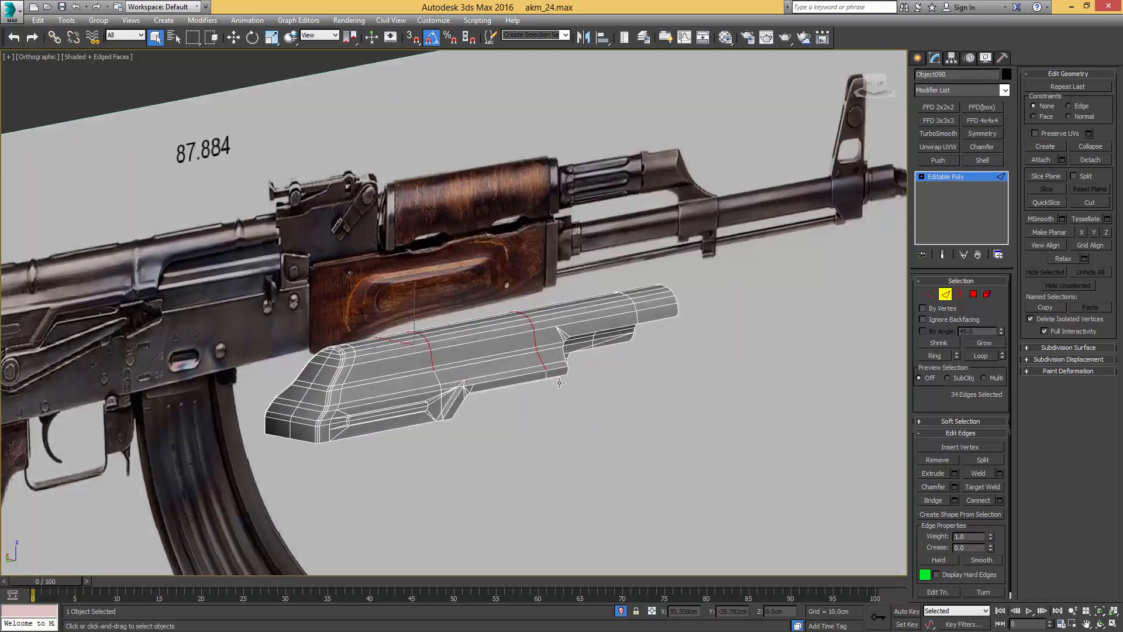
middle_click_drag(532, 378, 679, 396, "alt")
middle_click_drag(381, 408, 514, 384)
key("alt+q")
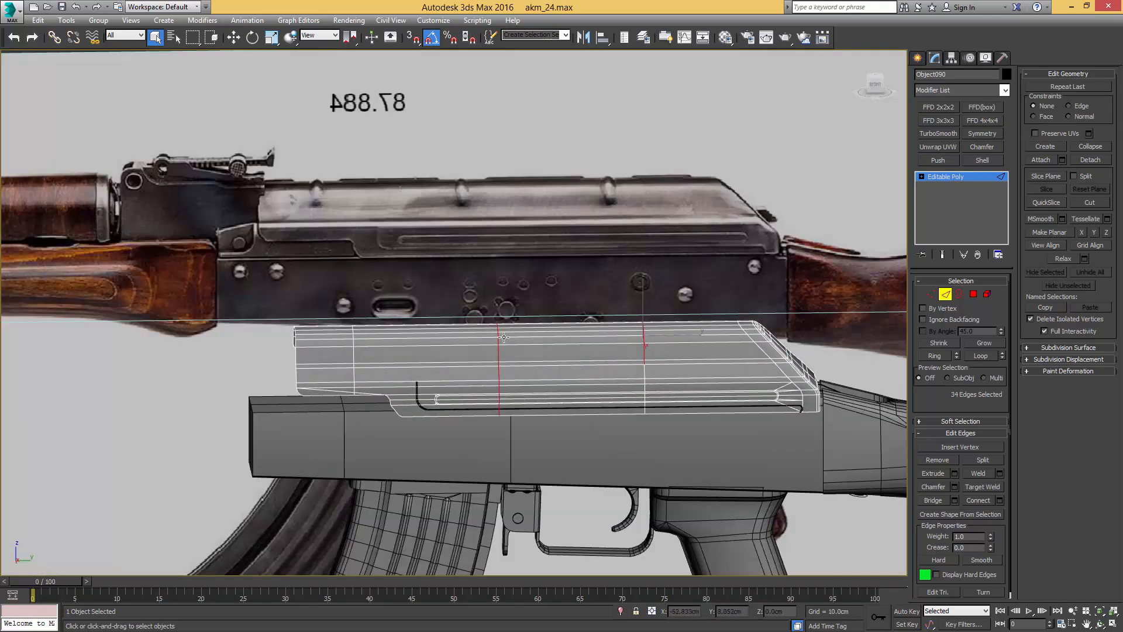
middle_click_drag(494, 417, 487, 391, "alt")
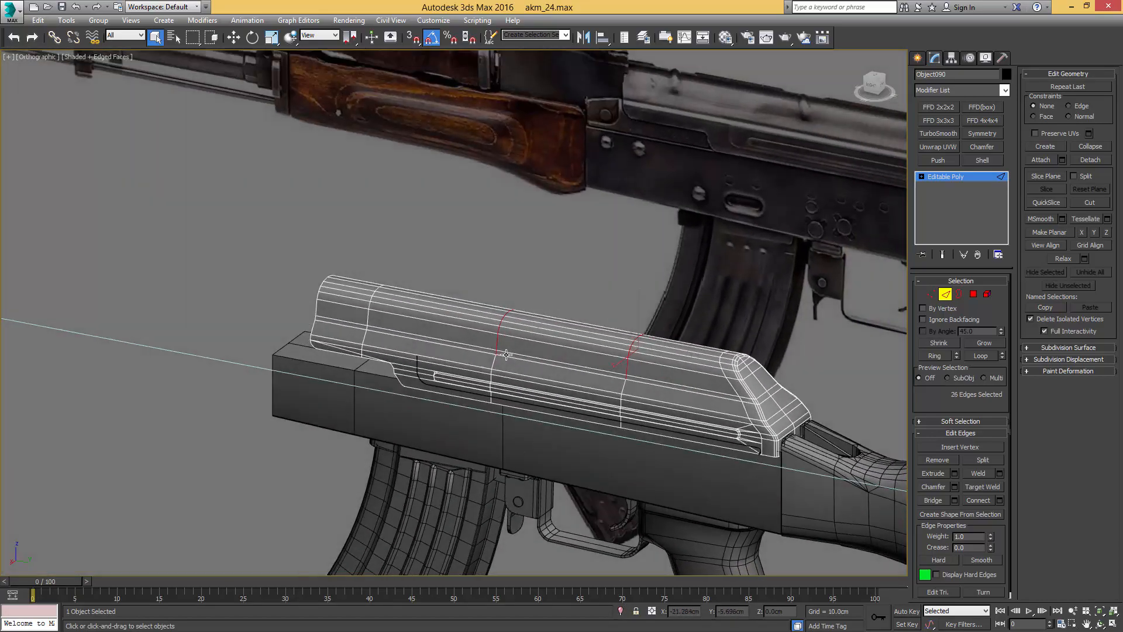
Step: Add the front rib's edge loop to the selection, leaving out its lower side edges
middle_click_drag(506, 354, 349, 355, "alt")
key("l")
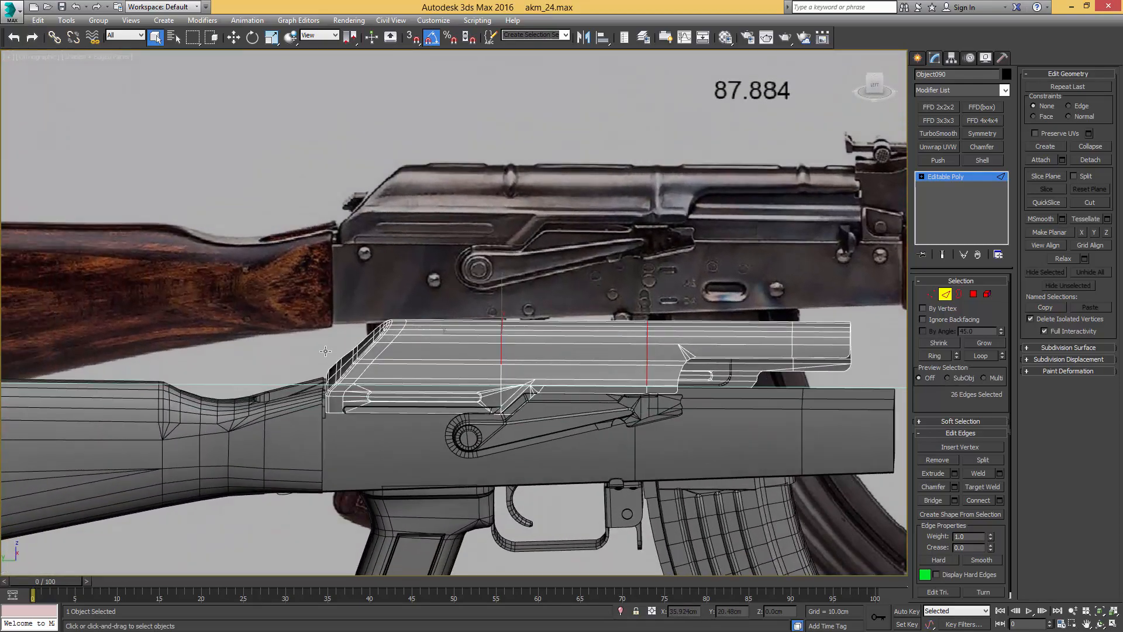
middle_click_drag(761, 340, 499, 348)
scroll(498, 348, "up", 3)
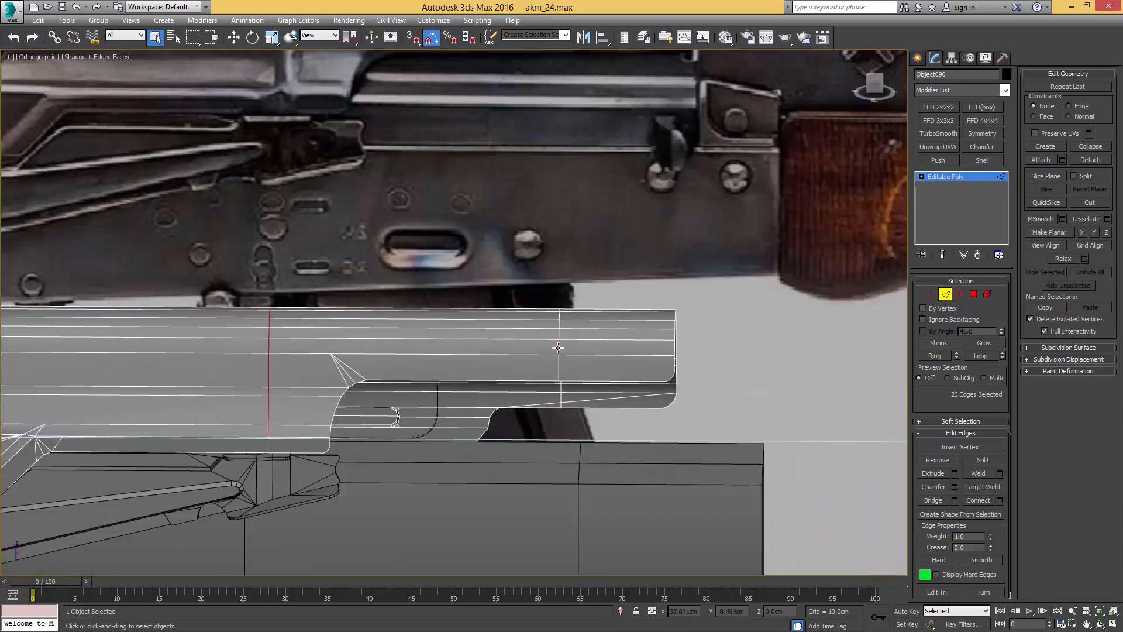
double_click(558, 347, "ctrl")
scroll(558, 348, "down", 2)
key("alt")
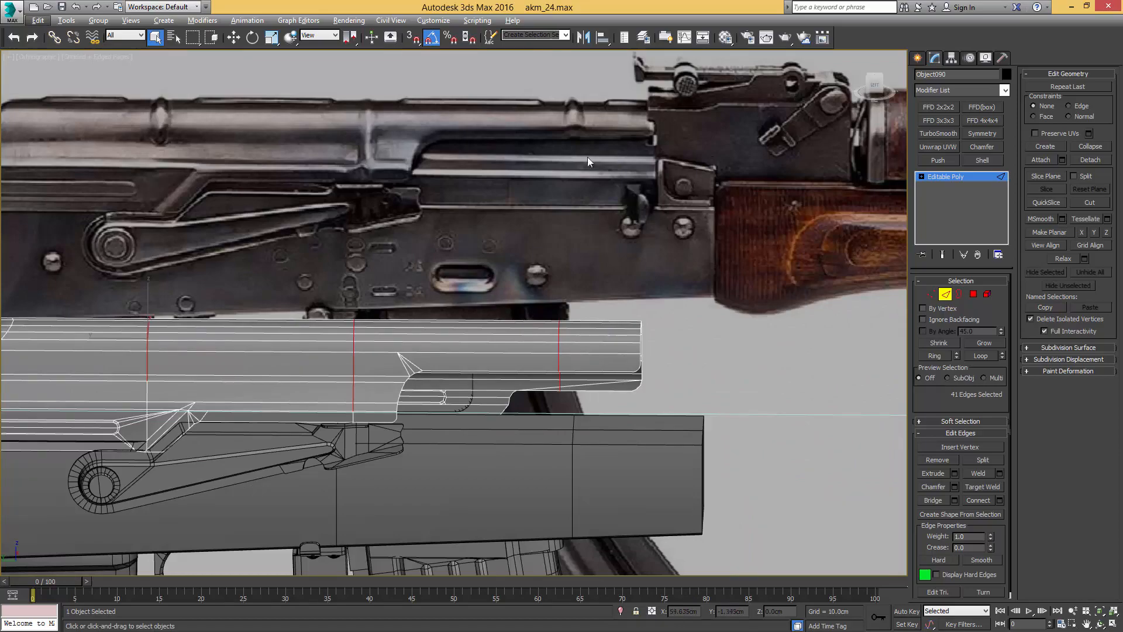
middle_click_drag(571, 175, 505, 168, "alt")
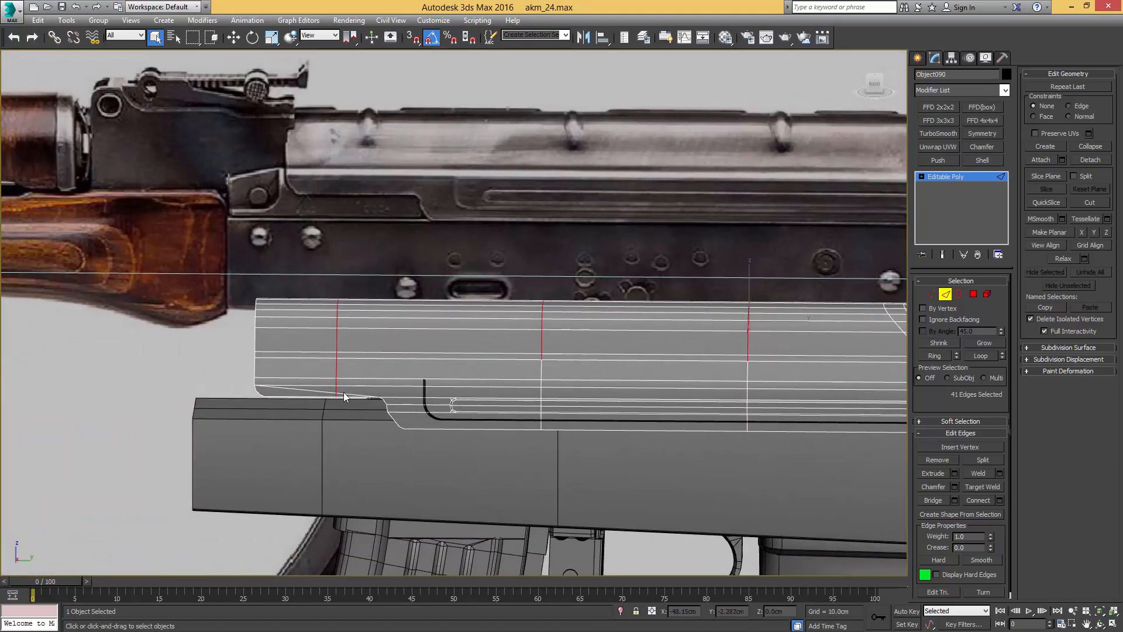
left_click_drag(350, 363, 351, 363, "alt")
scroll(424, 350, "down", 3)
middle_click_drag(526, 350, 339, 343, "alt")
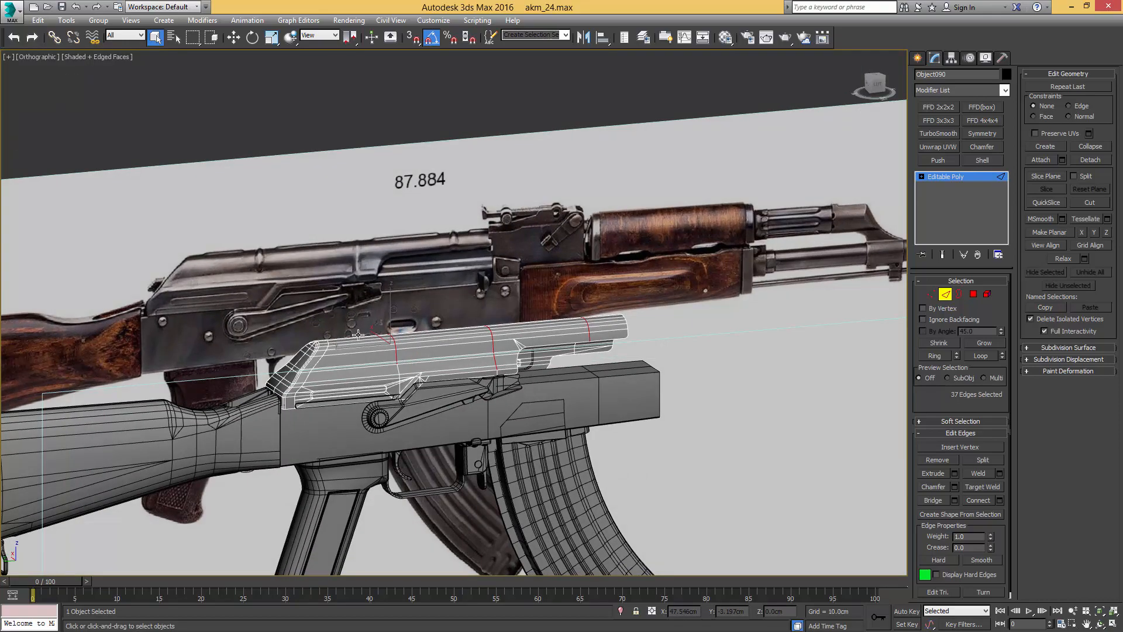
key("l")
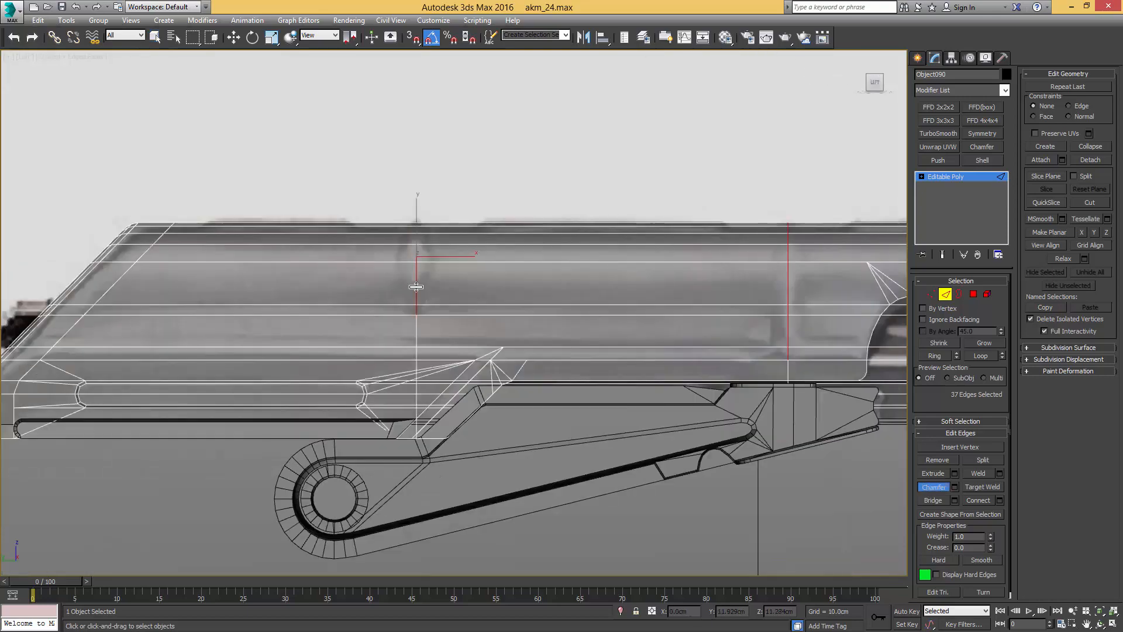
Step: Chamfer the selected edge loops of the three transverse ribs into narrow parallel bands across the cover
left_click_drag(418, 288, 430, 280)
scroll(618, 287, "down", 3)
middle_click_drag(617, 287, 415, 289)
middle_click_drag(415, 290, 592, 325, "alt")
key("l")
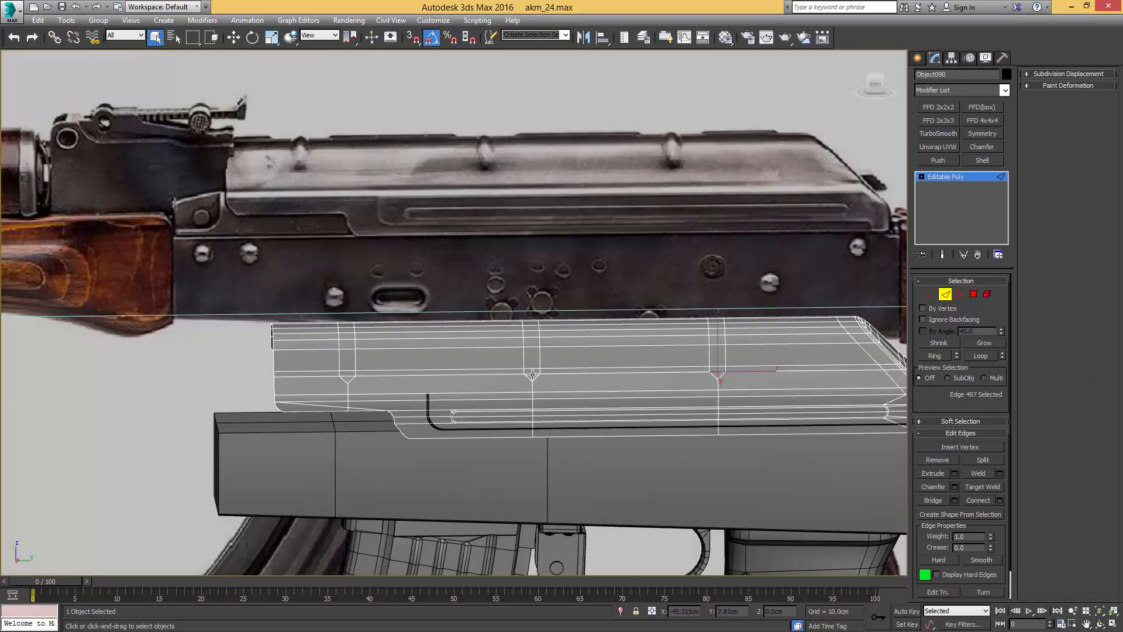
Step: Select the short cross edges at the ribs' lower ends on both sides of the cover and scale them narrower
left_click(532, 374, "ctrl")
left_click(348, 377, "ctrl")
middle_click_drag(351, 376, 586, 385, "alt")
middle_click_drag(396, 401, 507, 390)
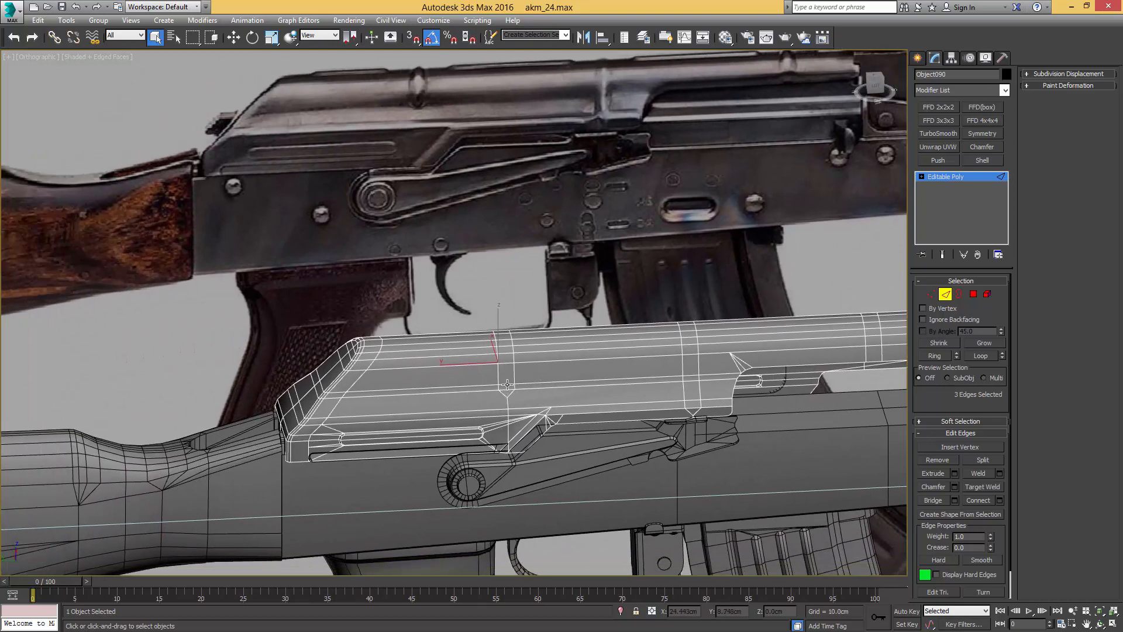
left_click(506, 390, "ctrl")
middle_click_drag(661, 380, 462, 384)
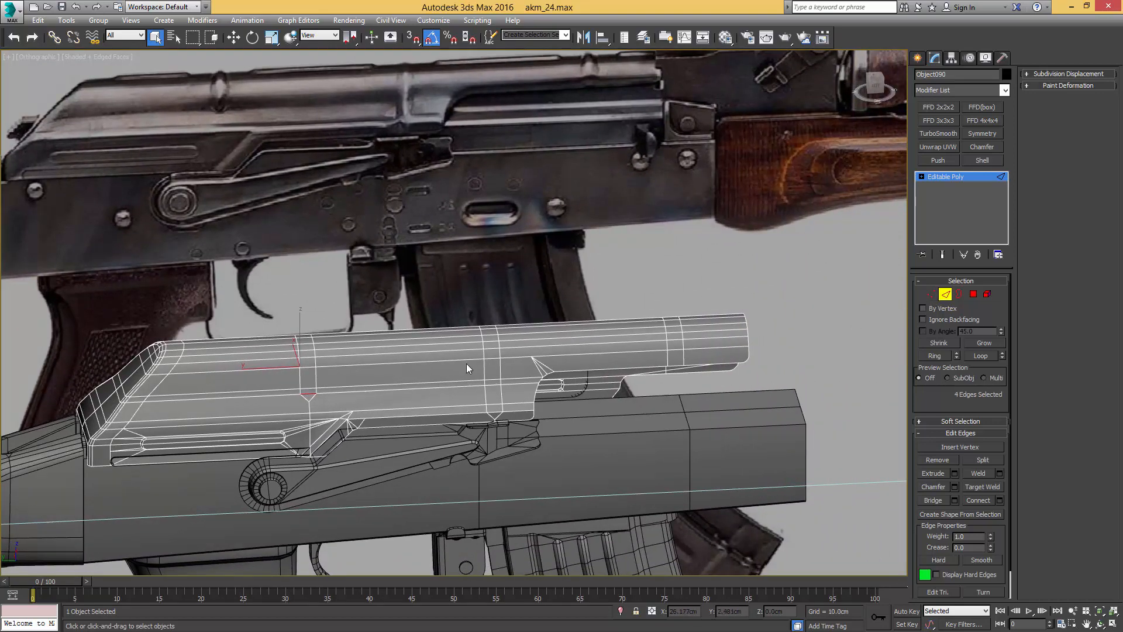
key("r")
scroll(410, 365, "up", 5)
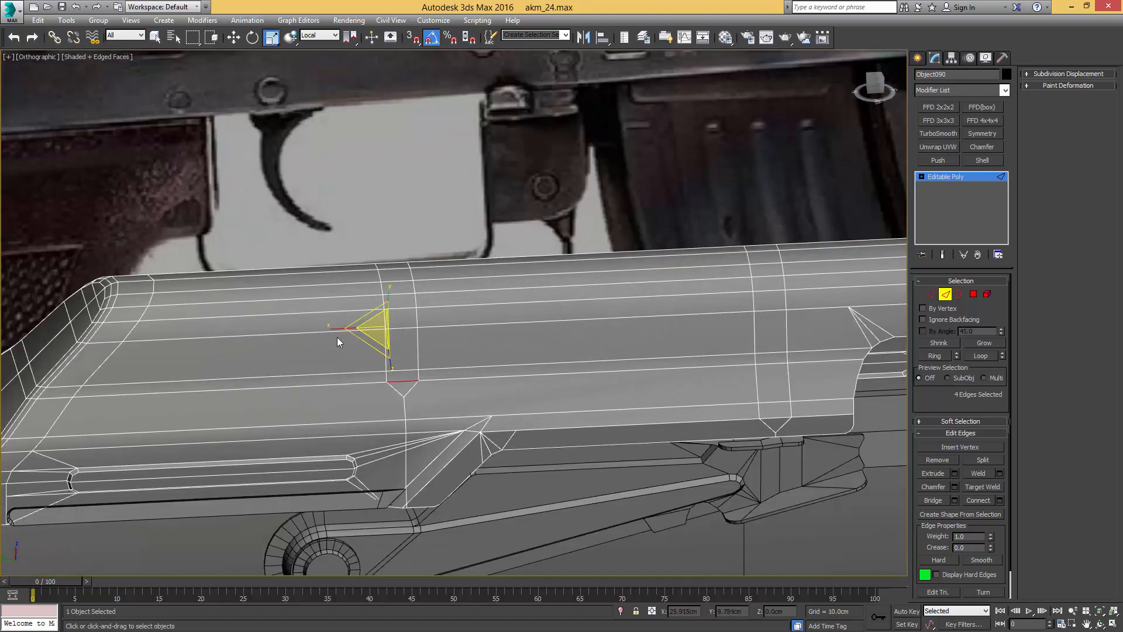
left_click_drag(332, 329, 368, 329)
middle_click_drag(368, 328, 578, 345, "alt")
scroll(732, 334, "up", 5)
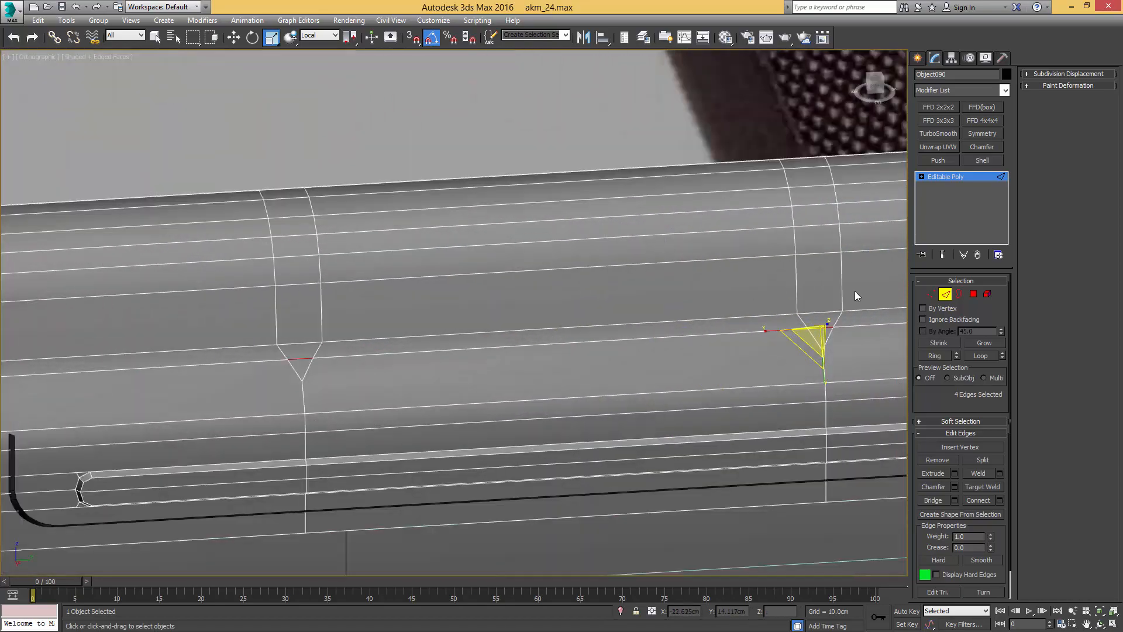
Step: Chamfer the end vertices of the narrowed cross edges at the ribs' lower ends
left_click(931, 294)
middle_click_drag(344, 346, 539, 349)
left_click_drag(538, 349, 546, 347)
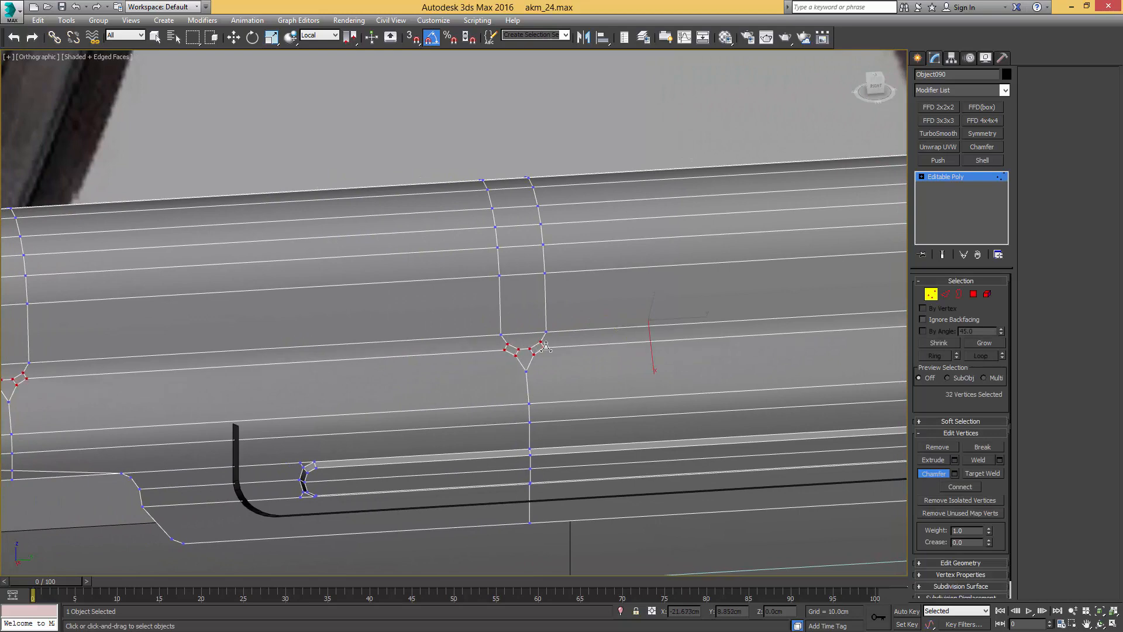
middle_click_drag(205, 324, 589, 261)
scroll(354, 332, "up", 6)
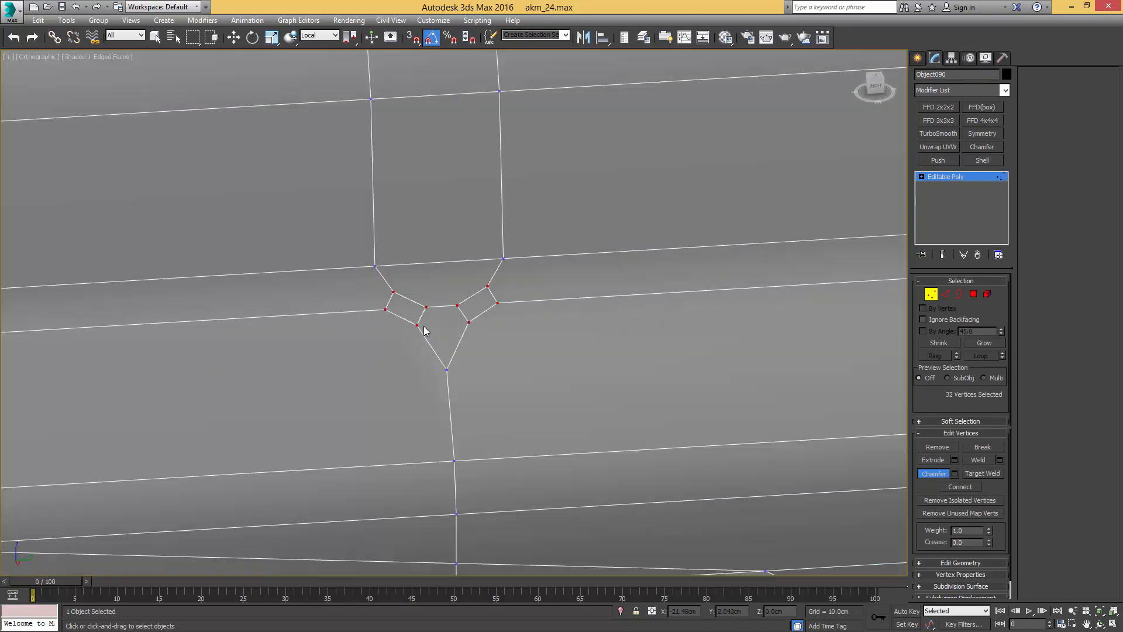
Step: Connect the chamfered vertices at the front rib's lower end, then remove the pointed tip edges and the leftover corner edges
left_click_drag(392, 316, 474, 316)
left_click(497, 303, "ctrl")
key("ctrl+shift+e")
key("2")
left_click(432, 350)
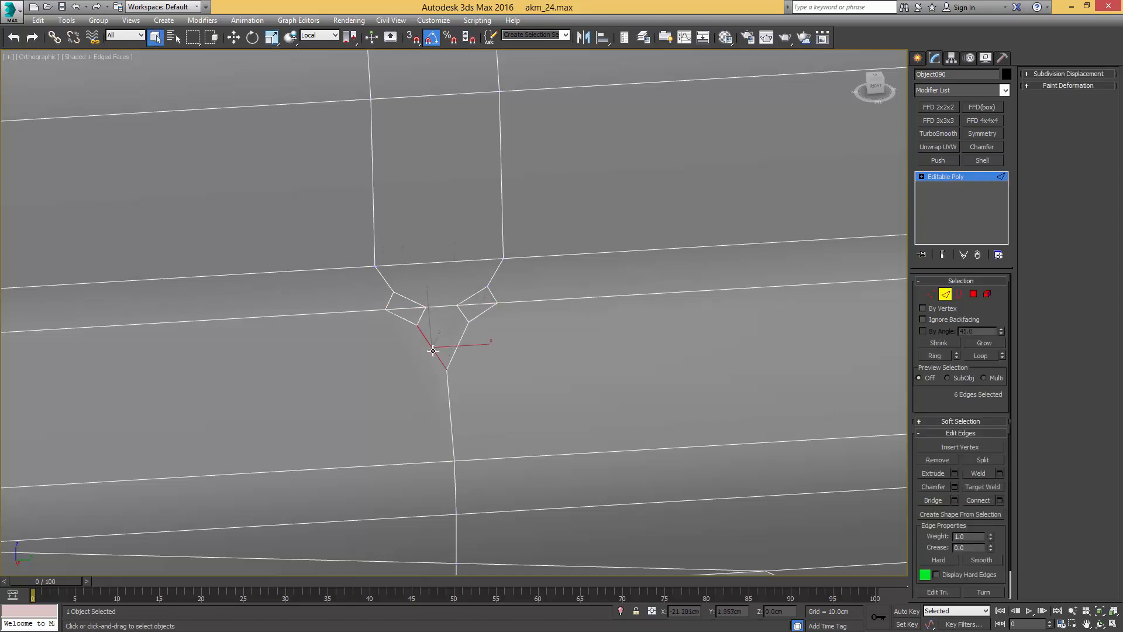
key("ctrl+BackSpace")
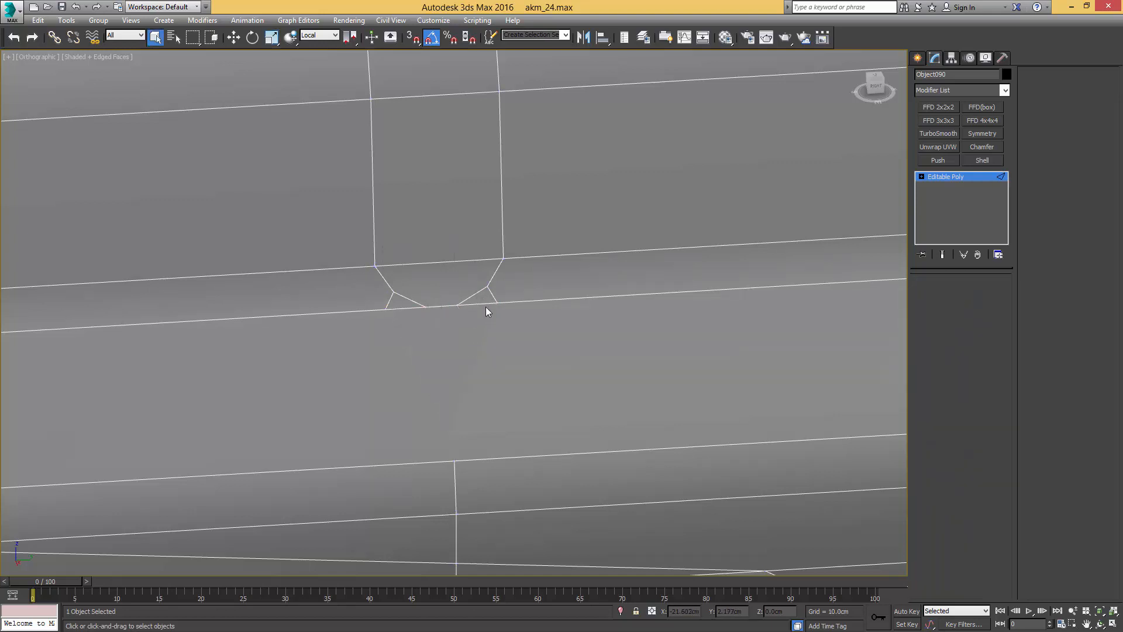
left_click(494, 300)
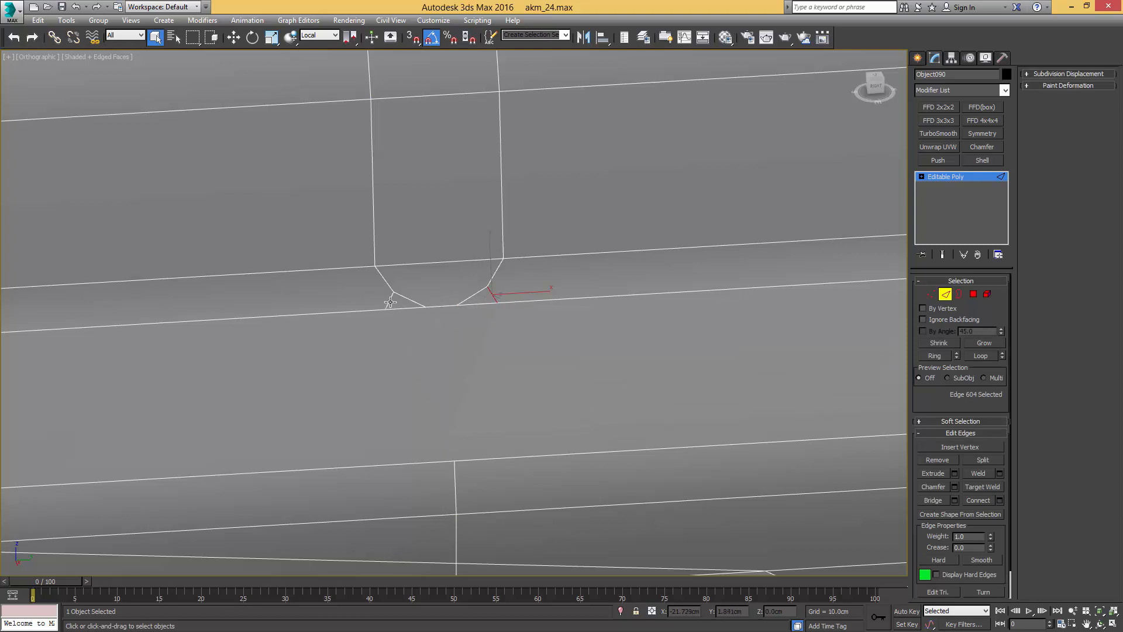
left_click(390, 303)
key("1")
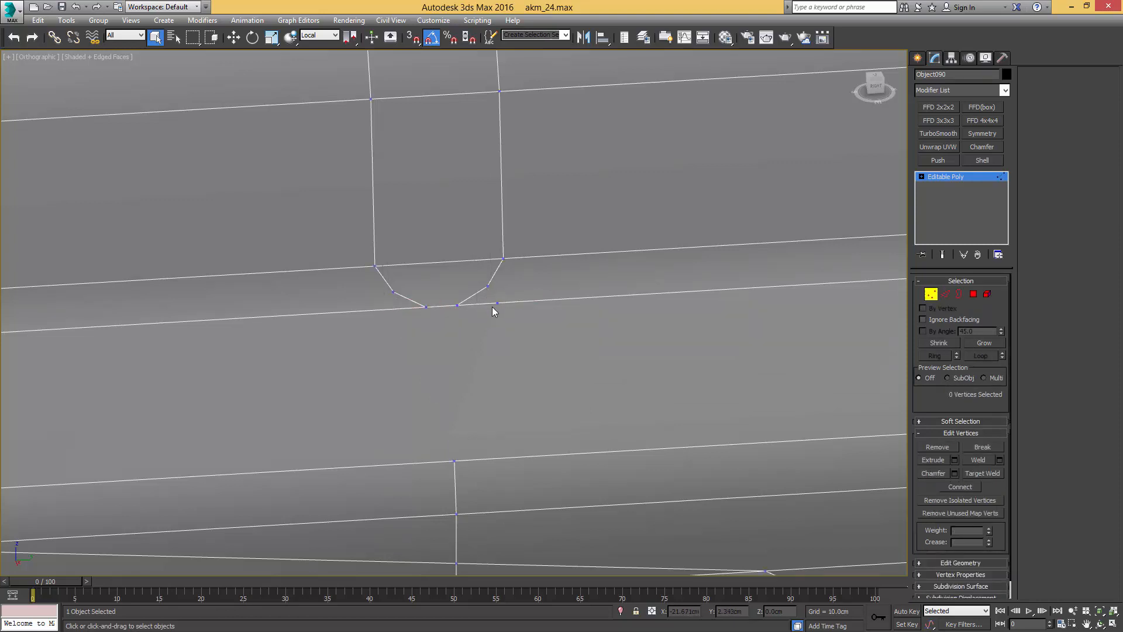
Step: Connect both bottom vertices of the front rib's rounded end to the vertex on the vertical edge below
left_click_drag(413, 302, 466, 465)
key("ctrl+shift+e")
left_click_drag(470, 299, 448, 312)
left_click_drag(465, 445, 444, 468, "ctrl")
key("ctrl+shift+e")
scroll(442, 374, "down", 2)
middle_click_drag(462, 369, 637, 379)
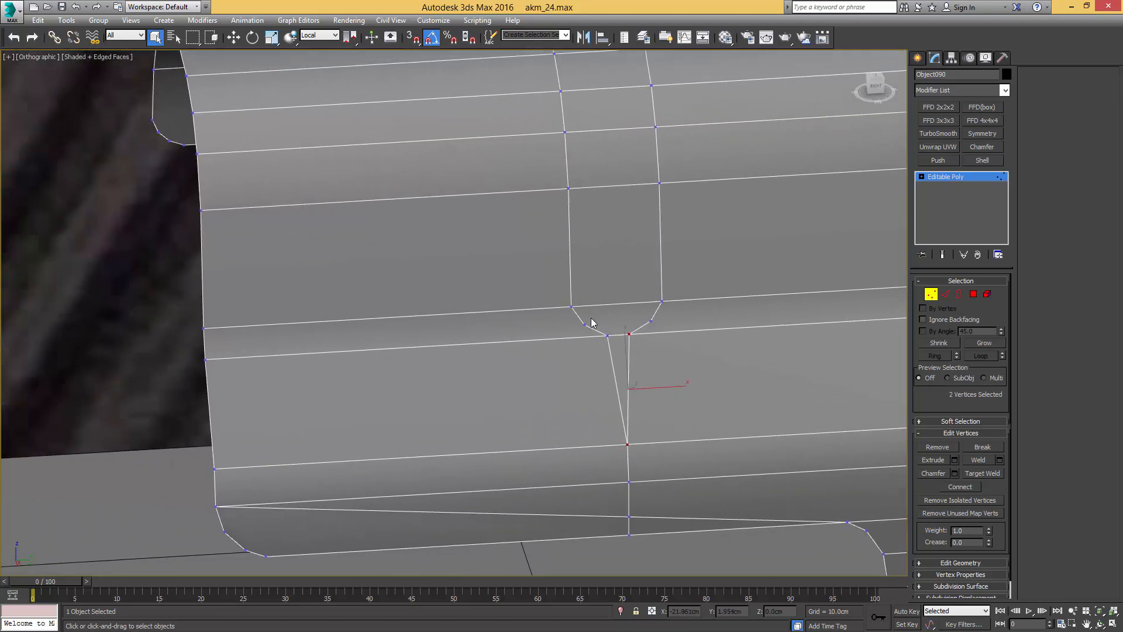
Step: Connect the forward corner vertex of the front rib's rounded end to the vertex on the cover's front edge
left_click(490, 321)
left_click(585, 325)
left_click_drag(193, 349, 224, 370, "ctrl")
key("ctrl+shift+e")
middle_click_drag(564, 313, 348, 335)
scroll(349, 336, "down", 3)
middle_click_drag(488, 335, 284, 344)
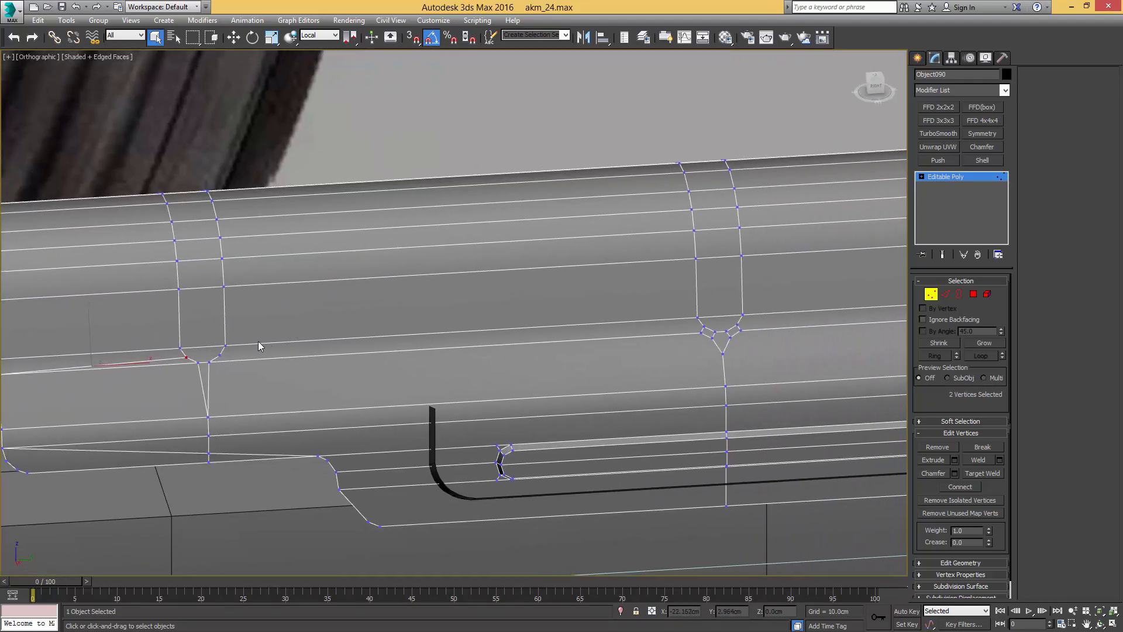
Step: Connect the front rib's rear corner vertex to the middle rib's forward corner vertex
left_click(219, 355)
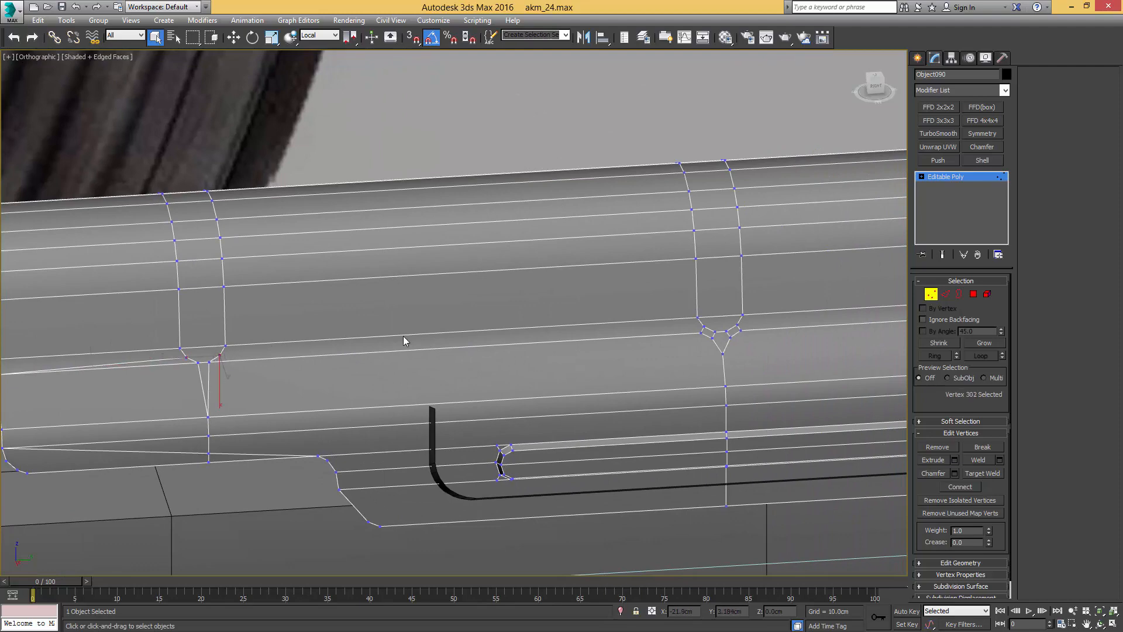
left_click(704, 328, "ctrl")
scroll(705, 331, "up", 5)
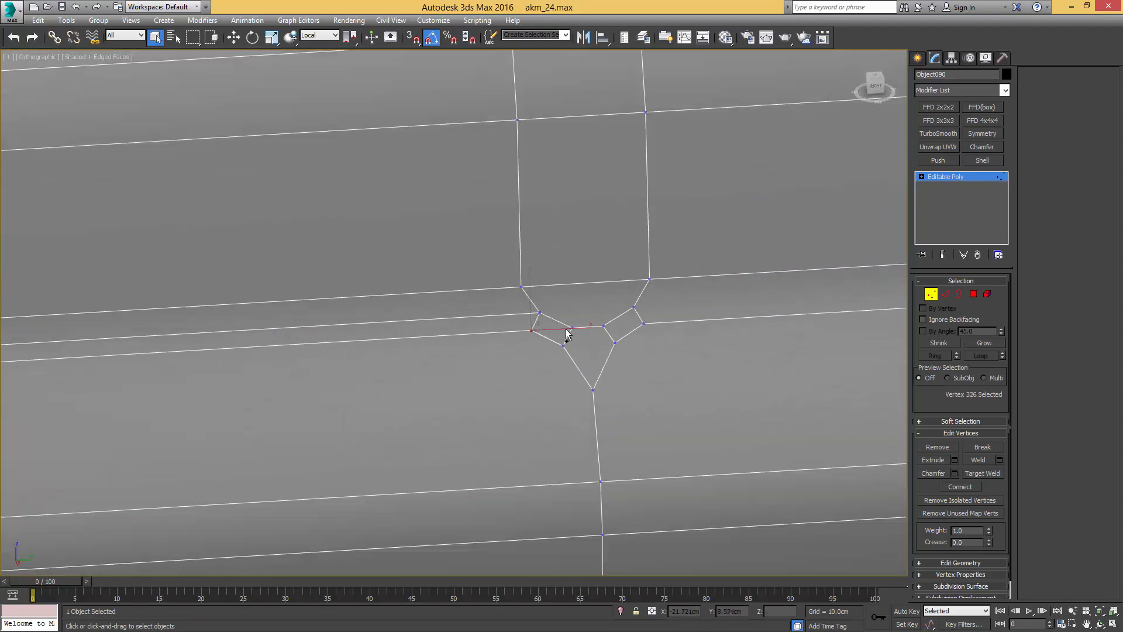
Step: Connect the chamfered vertices at the middle rib's lower end and remove the pointed tip edges beneath them
left_click(567, 329, "ctrl")
middle_click_drag(630, 345, 541, 310)
key("2")
left_click(540, 348)
left_click(573, 336, "ctrl")
key("ctrl+BackSpace")
Step: Remove the middle rib's two small corner edges and the stray vertices they leave on the horizontal edge
key("1")
key("2")
left_click(493, 282)
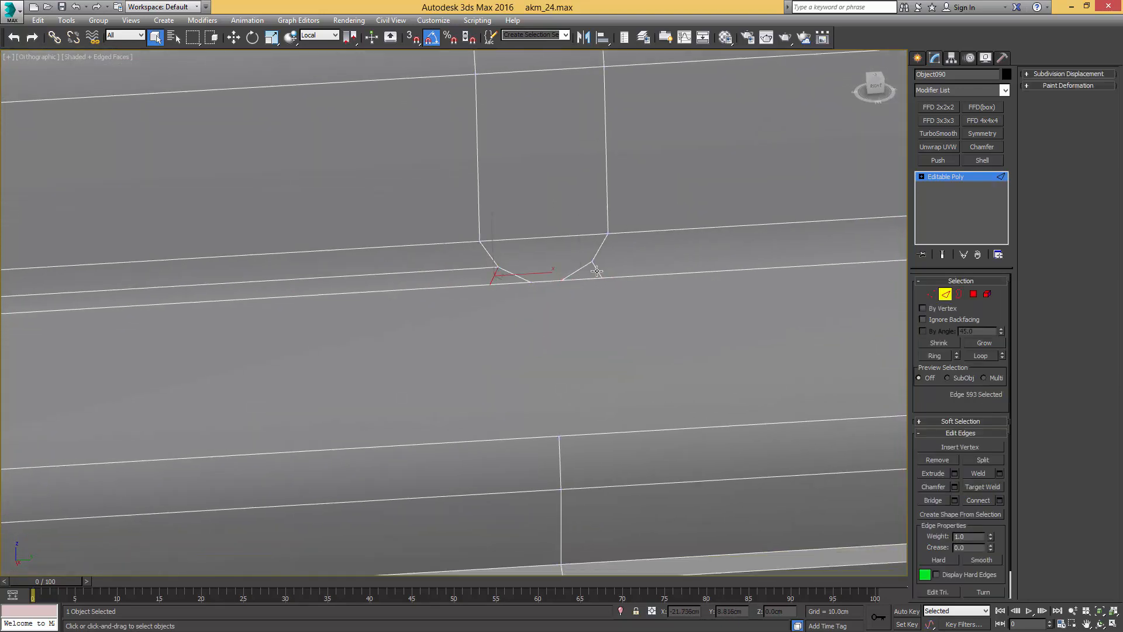
left_click(596, 270, "ctrl")
key("BackSpace")
key("1")
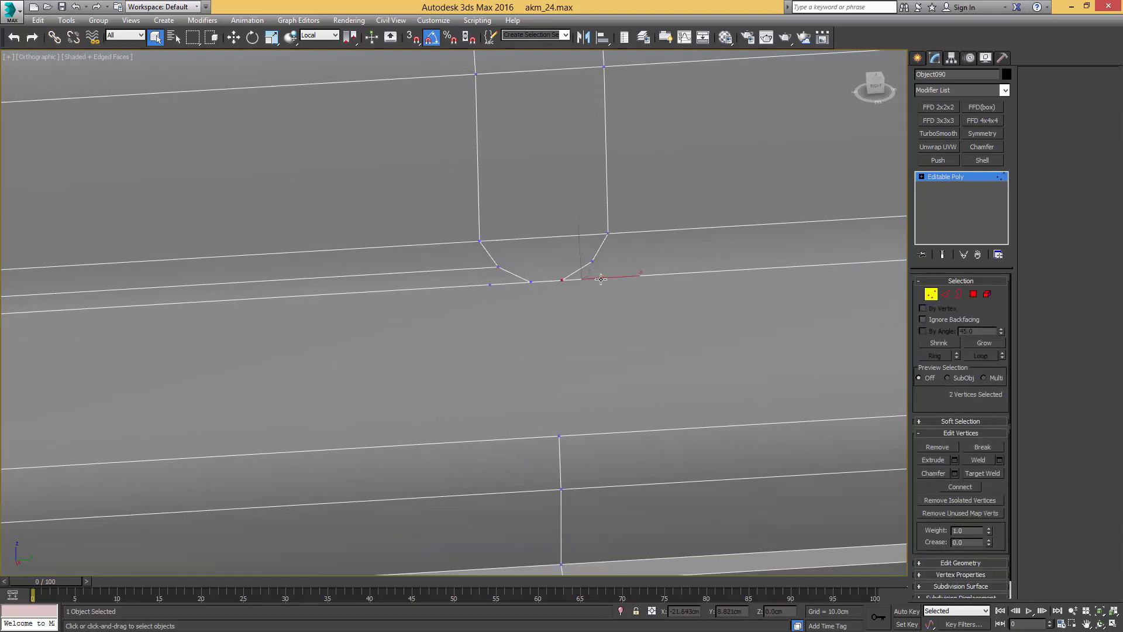
left_click(601, 279)
left_click(490, 285, "ctrl")
key("BackSpace")
Step: Connect both bottom vertices of the middle rib's rounded end to the vertex on the vertical edge below
left_click(529, 282)
left_click(560, 436, "ctrl")
key("ctrl+shift+e")
left_click(562, 280)
left_click_drag(541, 446, 541, 446, "ctrl")
key("ctrl+shift+e")
scroll(525, 372, "down", 6)
Step: Connect the middle rib's rear corner vertex to the rear rib's forward corner vertex
middle_click_drag(453, 371, 193, 381)
scroll(331, 351, "up", 3)
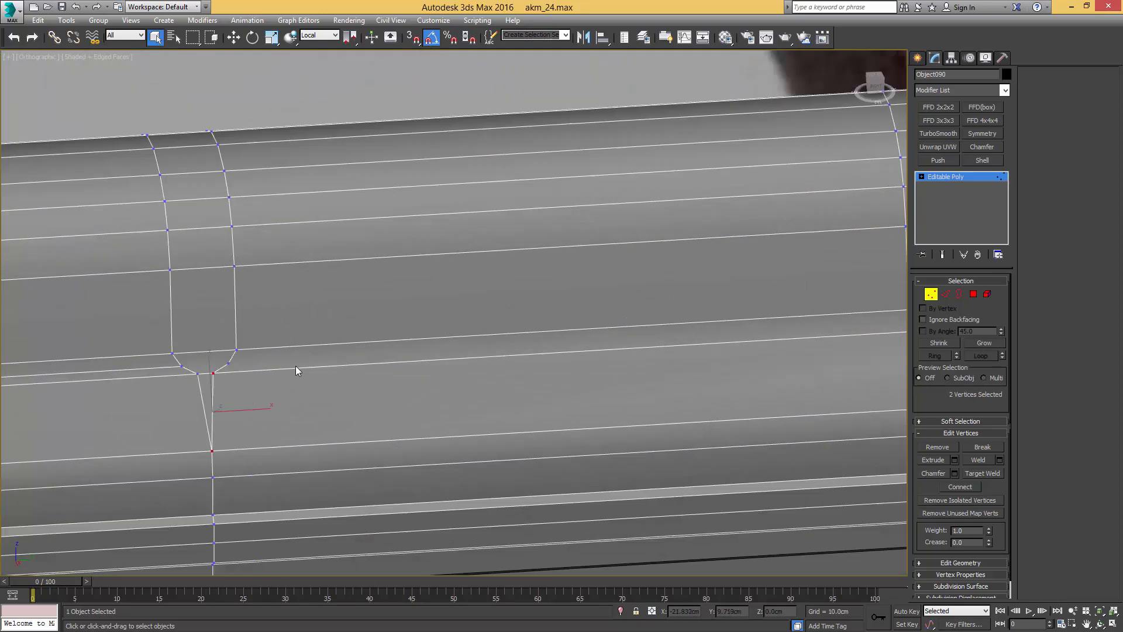
left_click(227, 364)
middle_click_drag(503, 344, 208, 326)
left_click(622, 307, "ctrl")
key("ctrl+shift+e")
middle_click_drag(613, 318, 523, 319)
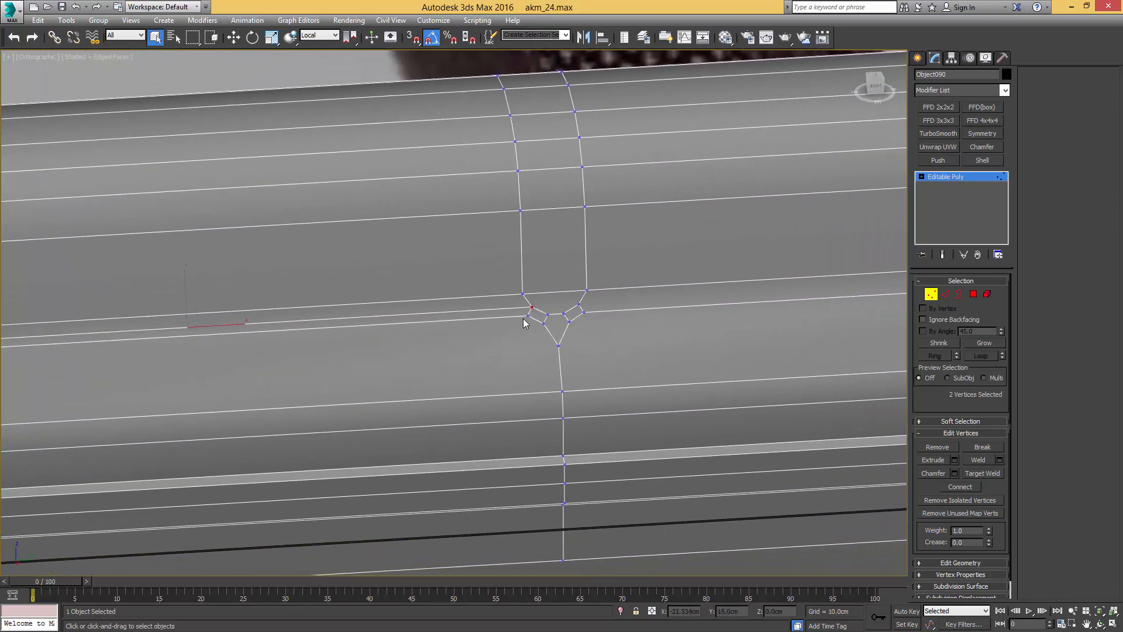
Step: Connect the chamfered vertices at the rear rib's lower end and remove the pointed tip edges beneath them
scroll(523, 319, "up", 3)
left_click(494, 312)
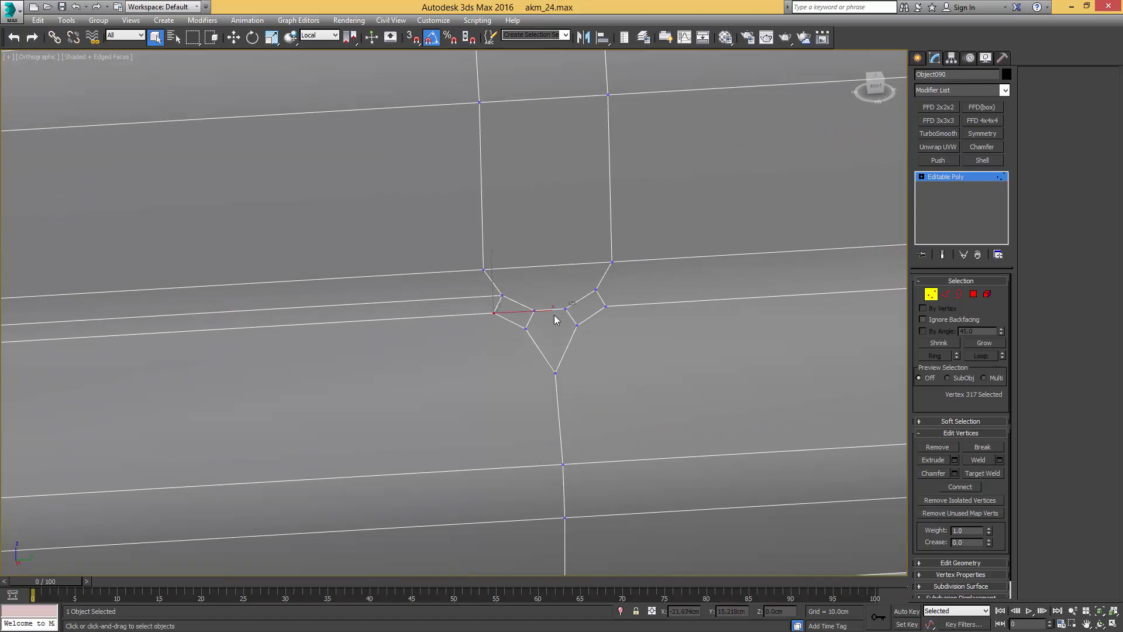
left_click(534, 311)
left_click(494, 313, "ctrl")
key("ctrl+shift+e")
key("2")
left_click(539, 352)
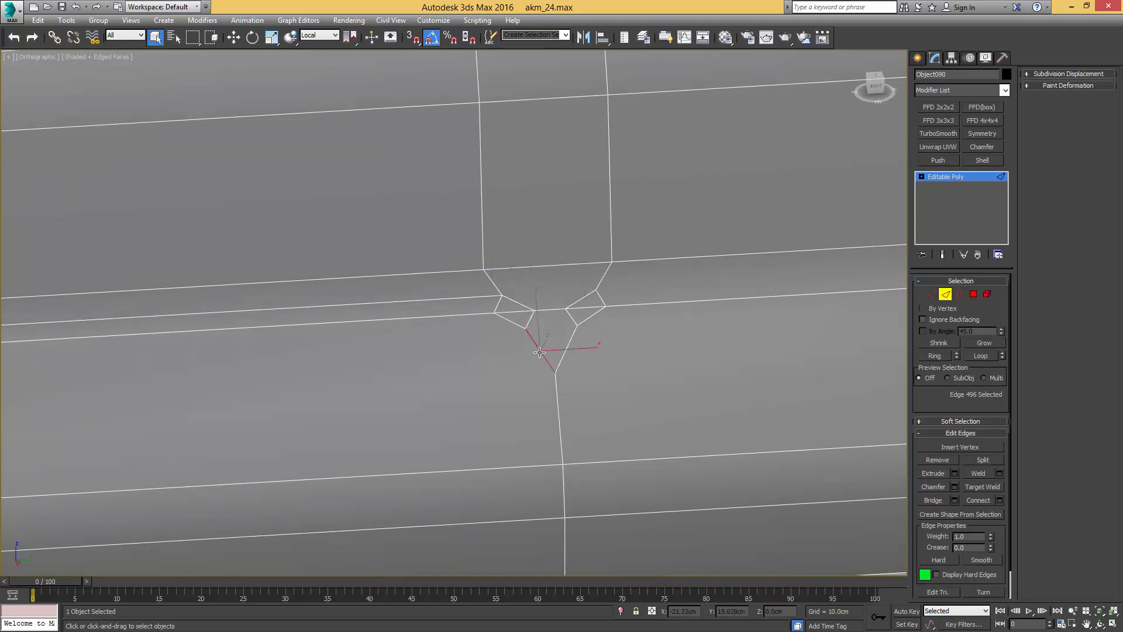
left_click(568, 347, "ctrl")
key("ctrl+BackSpace")
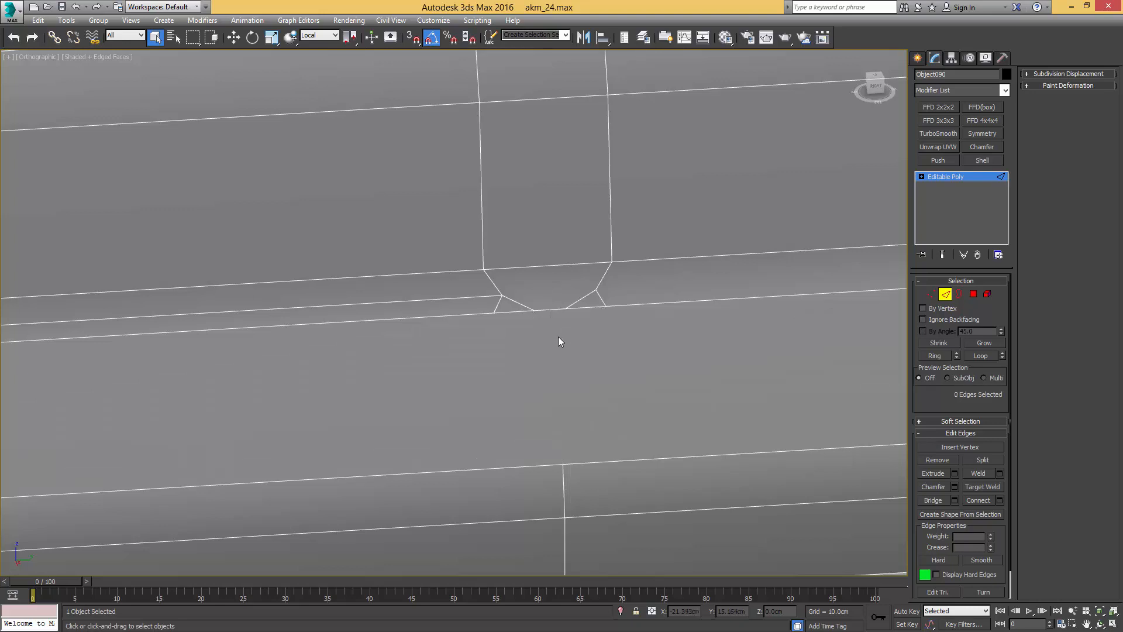
Step: Remove the rear rib's two small corner edges and the stray vertices they leave on the horizontal edge
left_click(496, 307)
left_click(598, 299, "ctrl")
key("ctrl+BackSpace")
key("1")
left_click(494, 313)
left_click(605, 307, "ctrl")
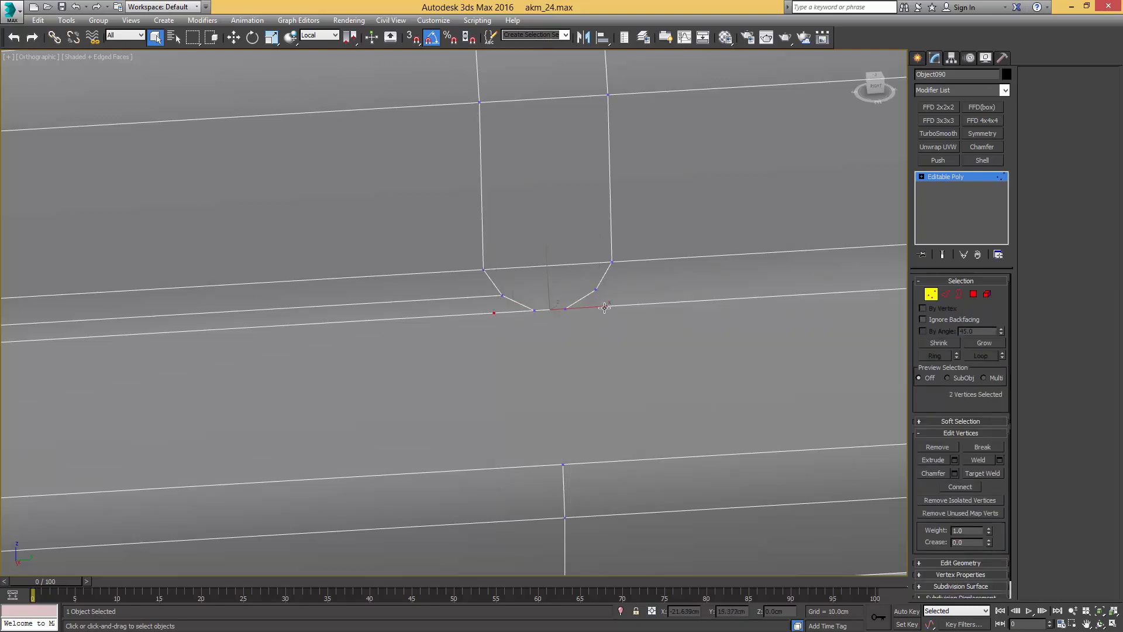
key("BackSpace")
Step: Connect both bottom vertices of the rear rib's rounded end to the vertex on the vertical edge below
left_click(534, 310)
left_click(562, 464, "ctrl")
key("ctrl+shift+e")
left_click(565, 309)
left_click_drag(532, 477, 530, 475, "ctrl")
scroll(472, 371, "down", 4)
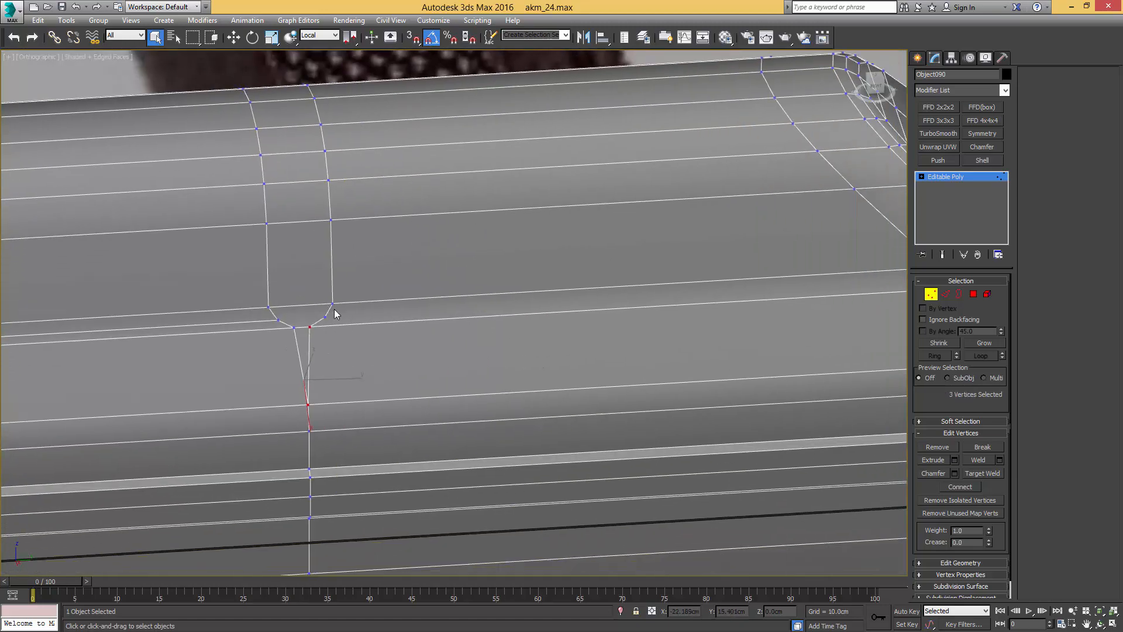
Step: Connect the rear rib's rear corner vertex to the vertex on the cover's slanted rear edge loop, and leave vertex editing
scroll(429, 311, "down", 5)
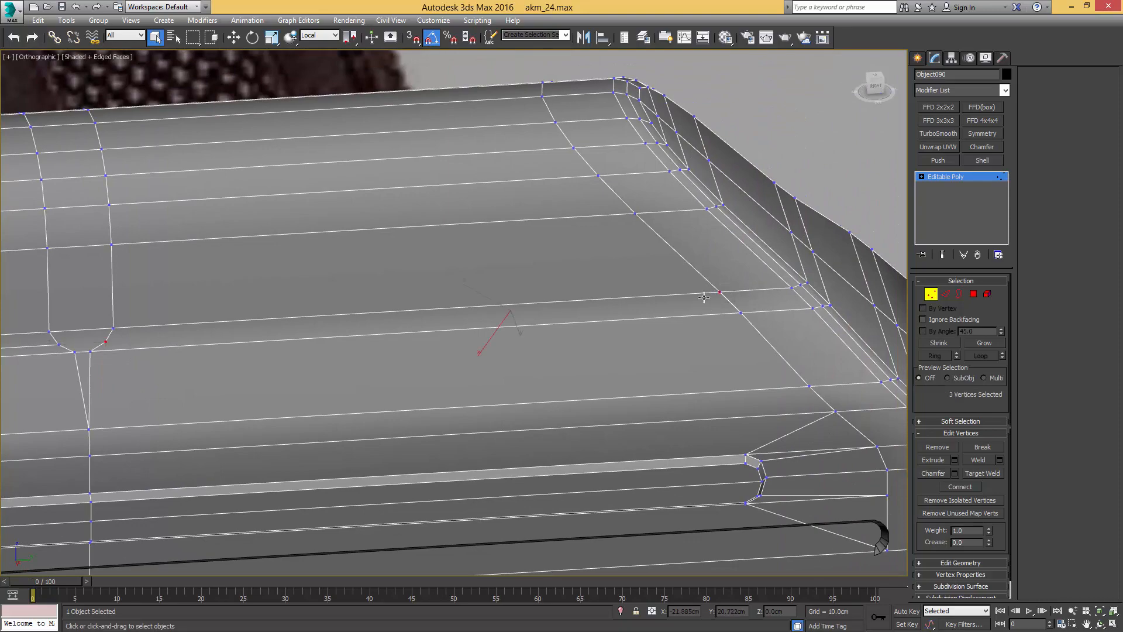
scroll(514, 299, "down", 2)
key("1")
key("F4")
key("F4")
key("F4")
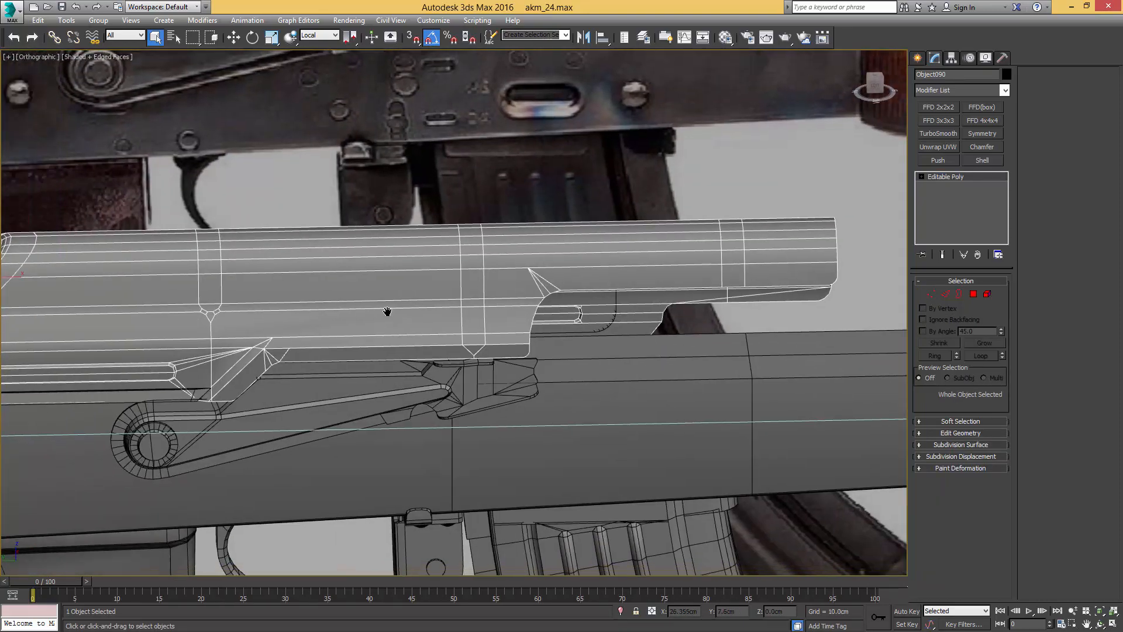
Step: On the selector side, connect the rear rib's chamfered lower vertices and remove the pointed tip edges beneath them
scroll(529, 295, "up", 8)
key("1")
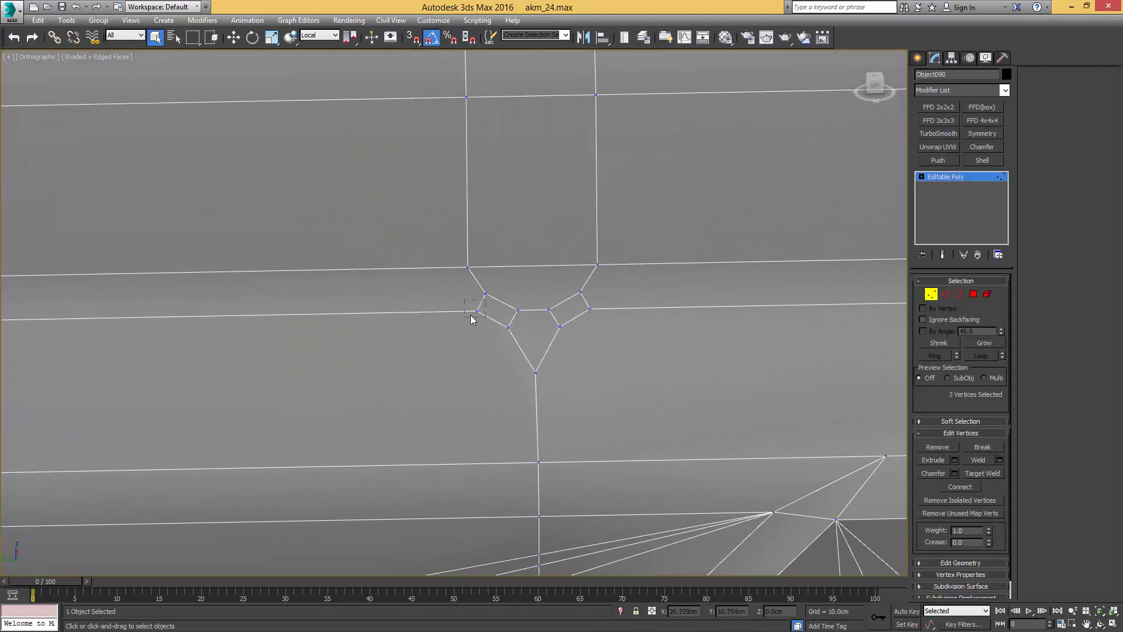
left_click(478, 310)
left_click(519, 310, "ctrl")
middle_click_drag(539, 310, 501, 353)
key("2")
left_click(482, 365)
left_click(517, 365, "ctrl")
key("ctrl+BackSpace")
Step: Remove the small corner edges of the rear rib's selector-side end and select the stray vertices they leave for removal
left_click(502, 349)
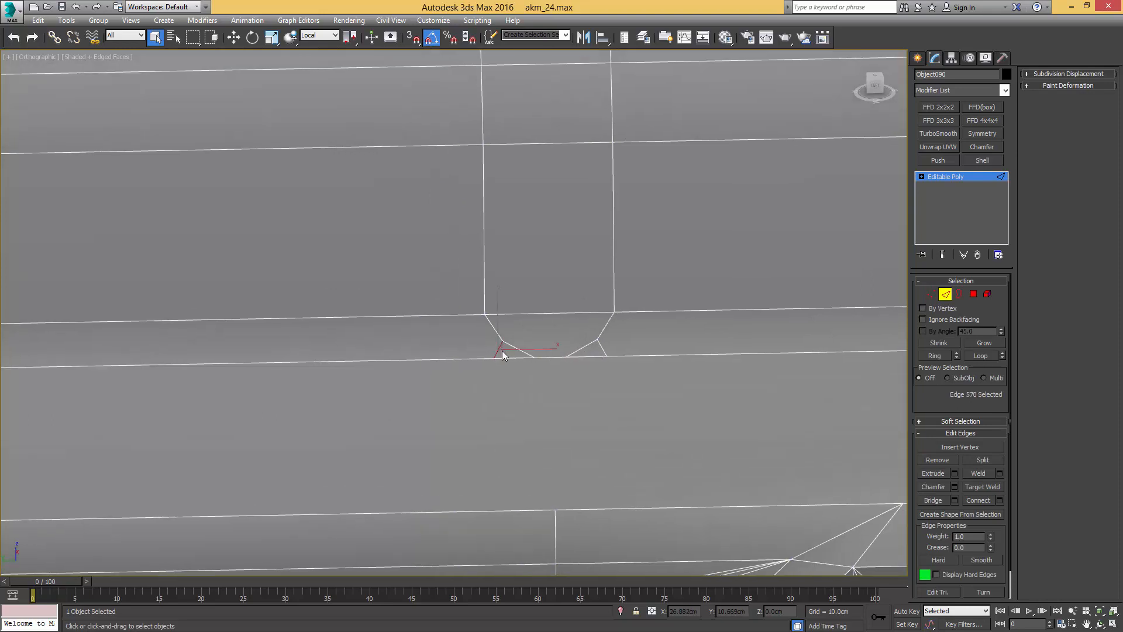
key("ctrl+BackSpace")
key("1")
left_click(607, 356)
left_click(495, 358, "ctrl")
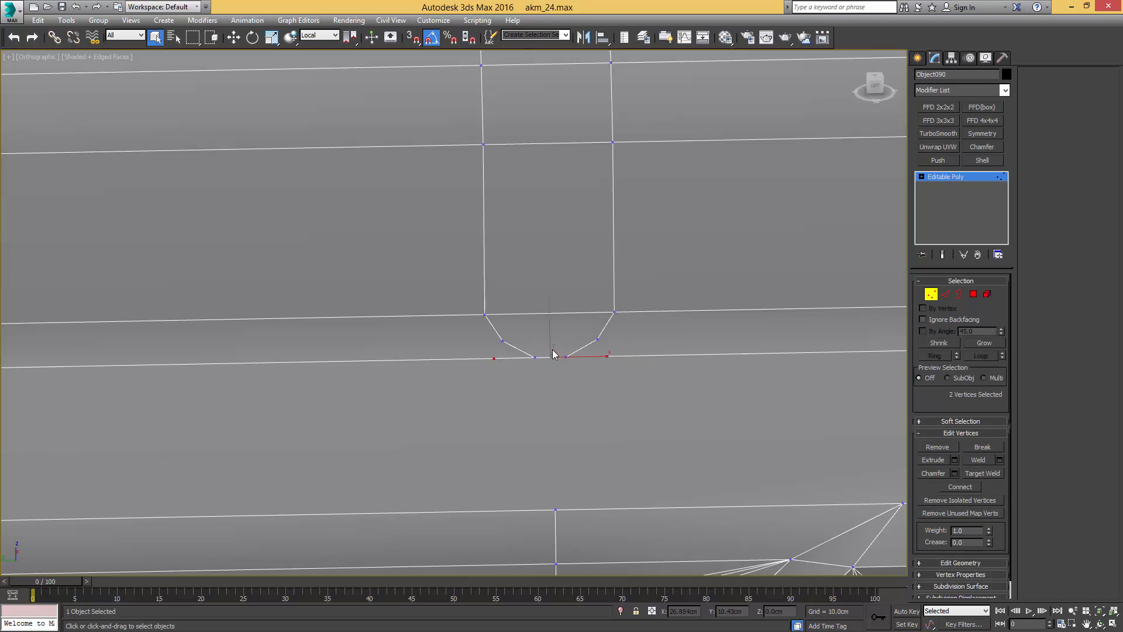
Step: Connect both bottom vertices of the rear rib's selector-side end to the vertex on the vertical edge below
left_click(534, 358)
middle_click_drag(552, 377, 549, 335)
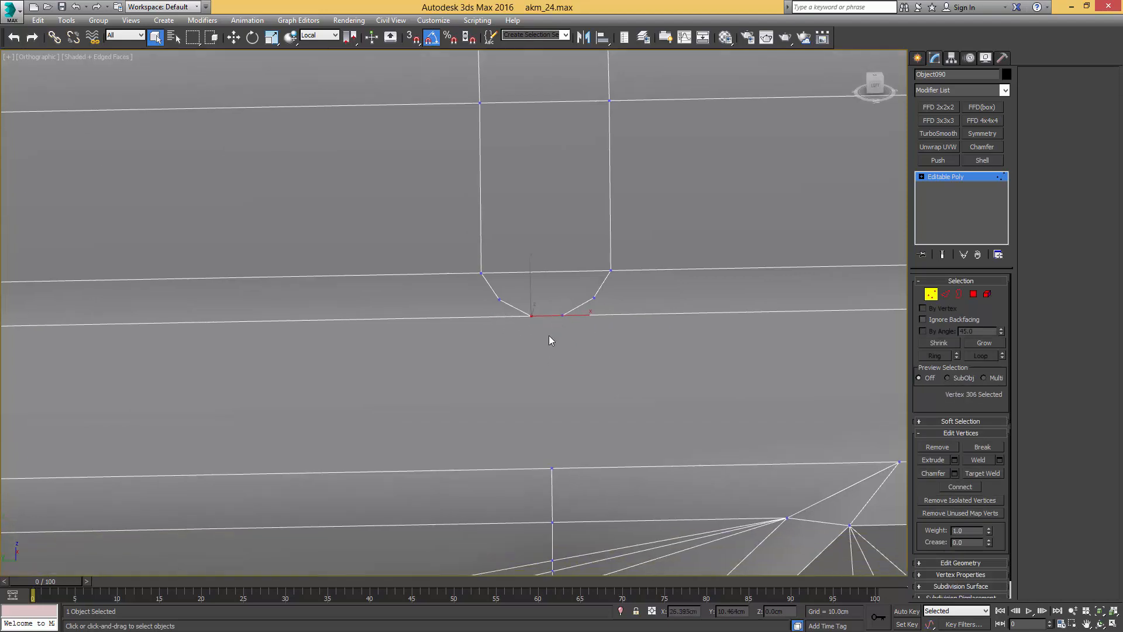
left_click(552, 468, "ctrl")
scroll(576, 375, "down", 4)
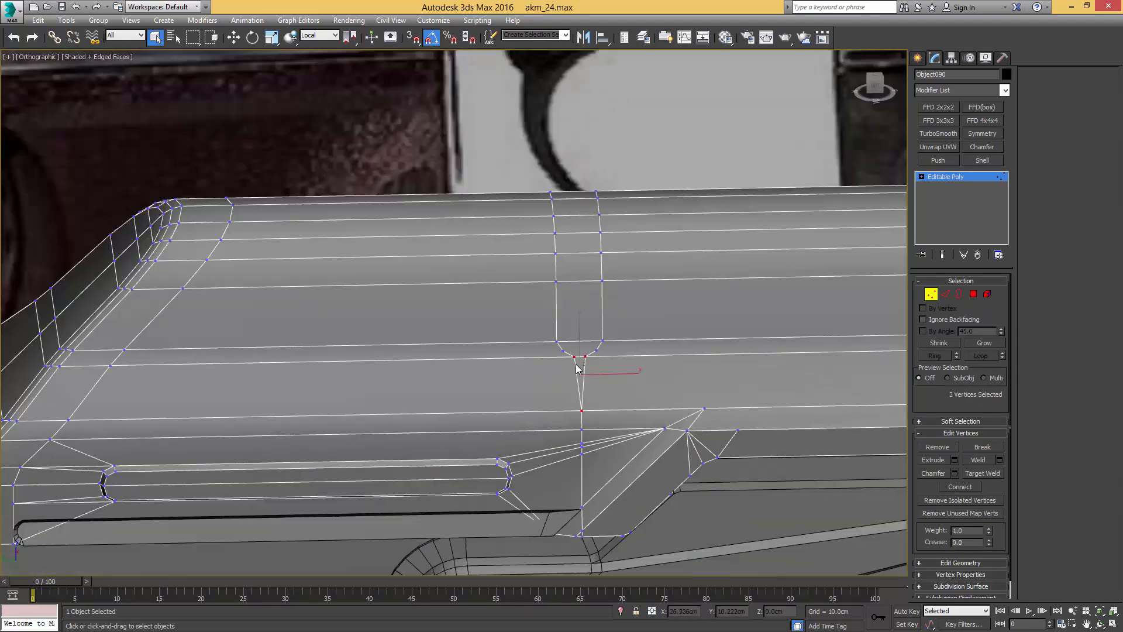
Step: On the selector side, connect the rear rib's rear corner vertex to the vertex on the cover's slanted rear edge loop
left_click(563, 351)
middle_click_drag(305, 343, 434, 342)
left_click_drag(271, 358, 227, 385, "ctrl")
key("ctrl+shift+e")
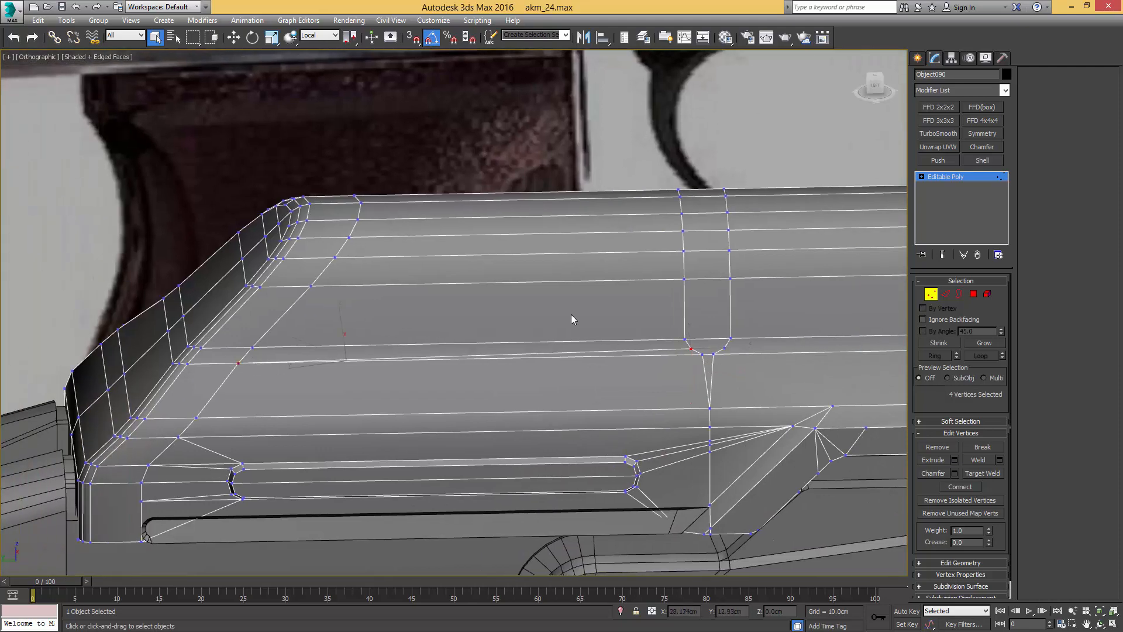
middle_click_drag(683, 309, 451, 329)
Step: Check the ribs' lower ends on the selector side with the edge display toggled, and reselect the cover
key("1")
key("F4")
key("F4")
middle_click_drag(518, 364, 337, 329)
key("1")
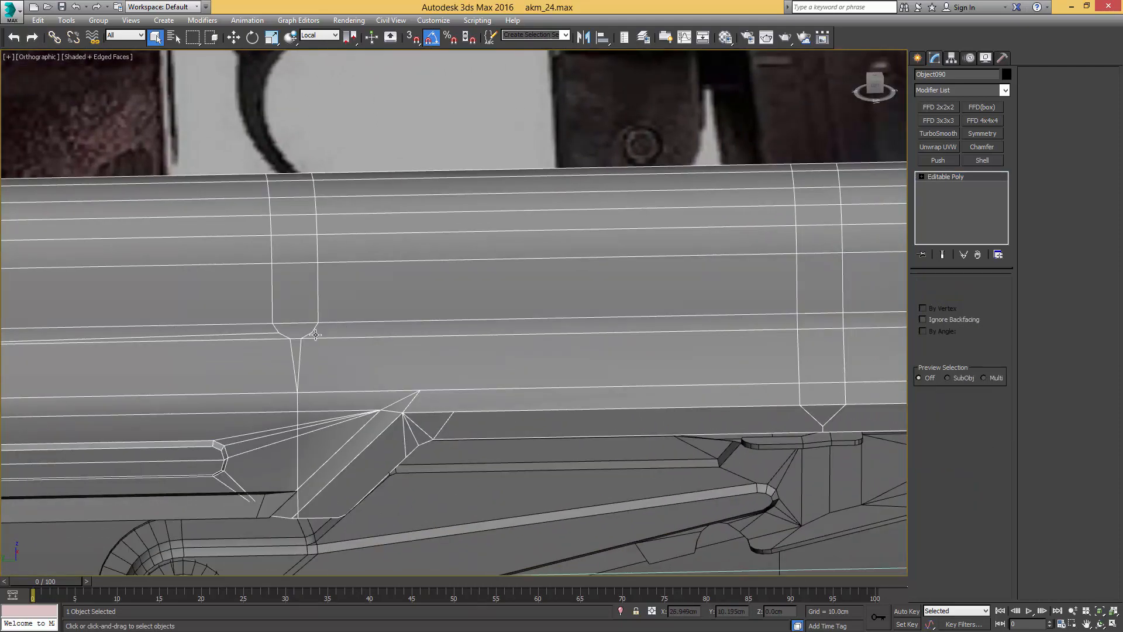
left_click(311, 332)
middle_click_drag(749, 331, 623, 340)
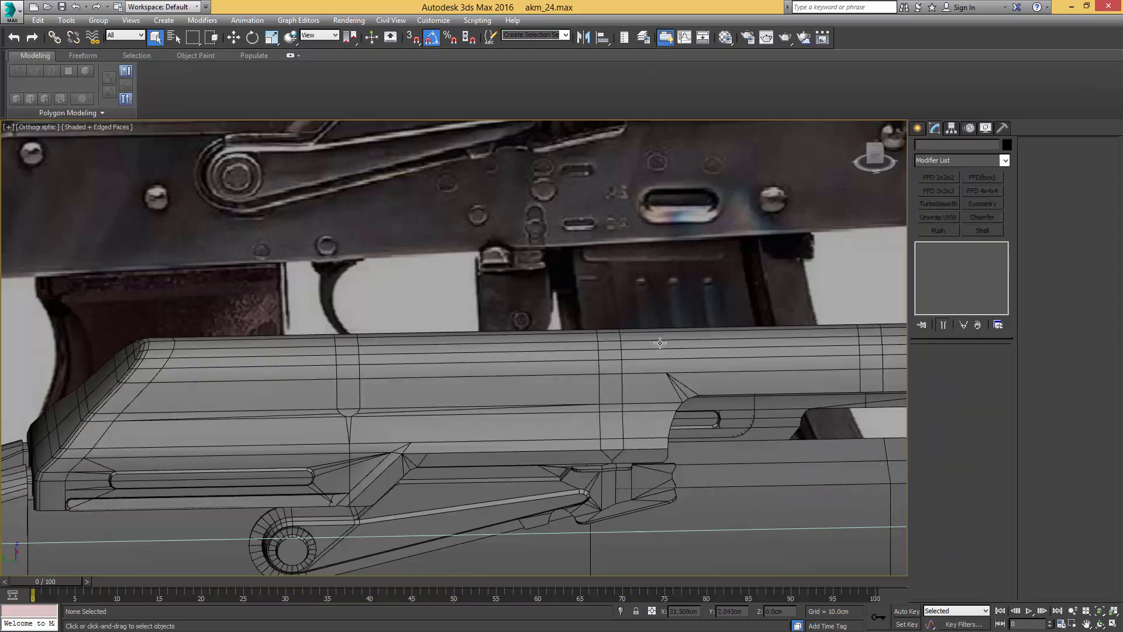
left_click(642, 354)
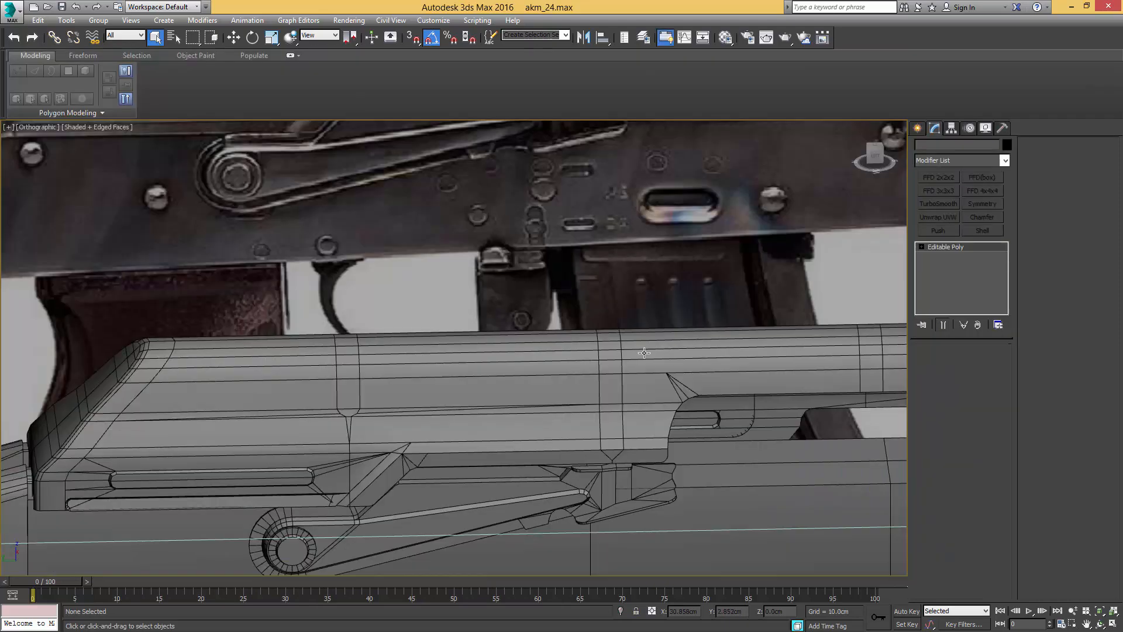
Step: In polygon mode, clear the stray selector-side polygons outside the ribs from the selection, keeping the rib bands selected
middle_click_drag(376, 337, 471, 320)
key("4")
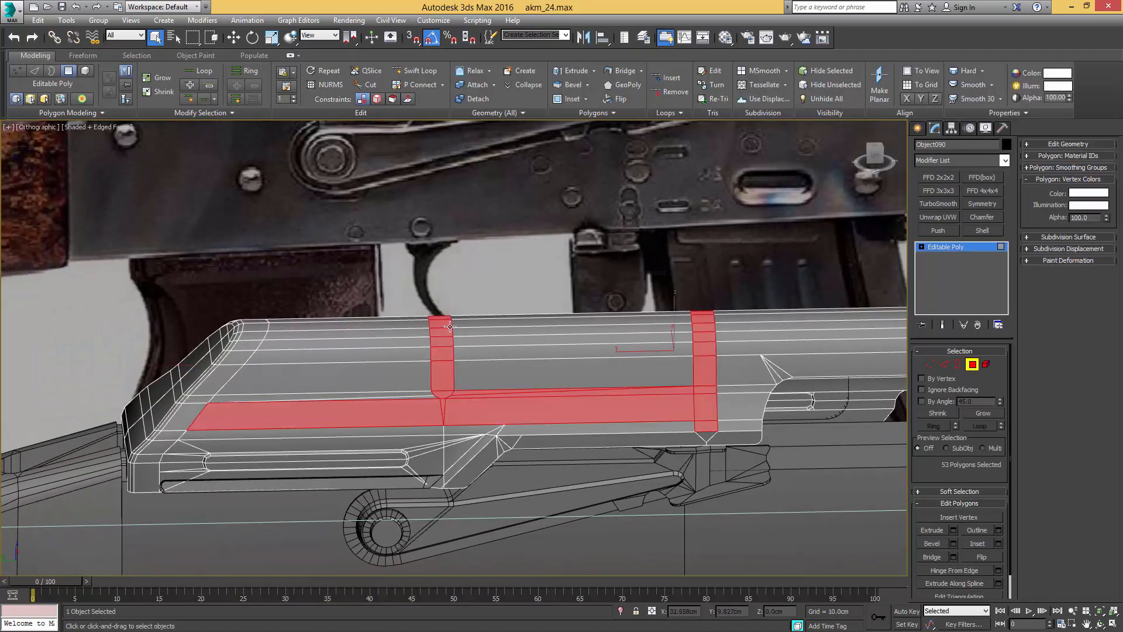
left_click_drag(353, 409, 356, 405, "alt")
left_click_drag(559, 492, 578, 391, "alt")
left_click(443, 412, "alt")
Step: On the opposite side, deselect the long strips between the ribs and the narrow triangles below the rib ends
middle_click_drag(545, 418, 357, 405)
middle_click_drag(778, 354, 610, 373)
left_click_drag(374, 410, 386, 329, "alt")
left_click_drag(220, 408, 227, 336, "alt")
left_click(265, 361, "alt")
middle_click_drag(529, 408, 408, 385)
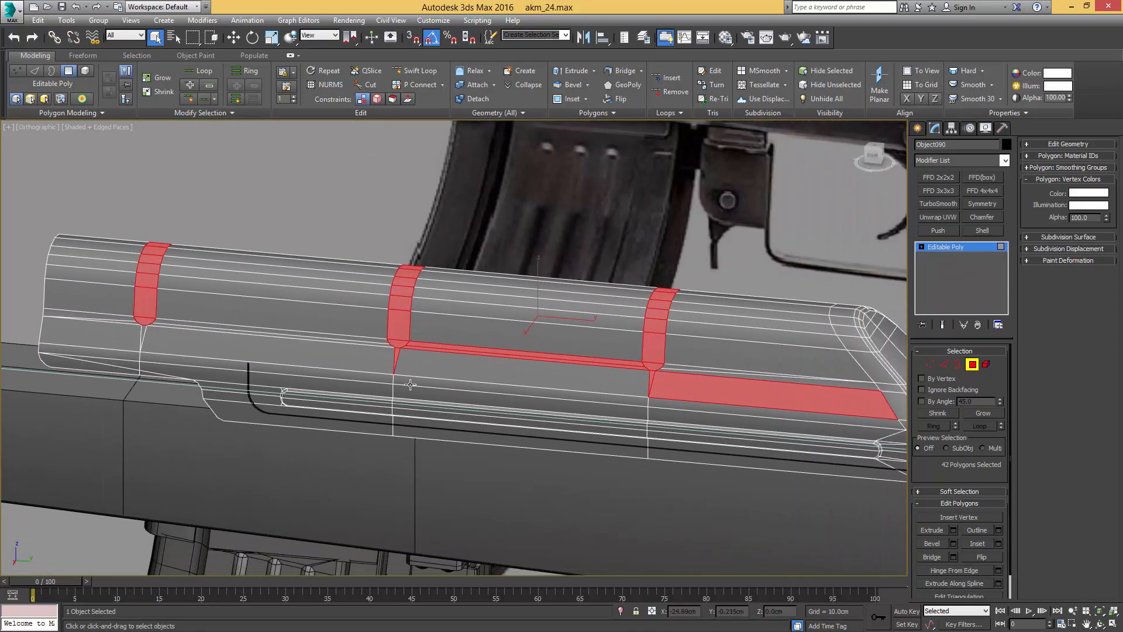
left_click(398, 362, "alt")
left_click_drag(512, 394, 521, 341, "alt")
middle_click_drag(589, 396, 443, 375)
left_click_drag(486, 387, 581, 371, "alt")
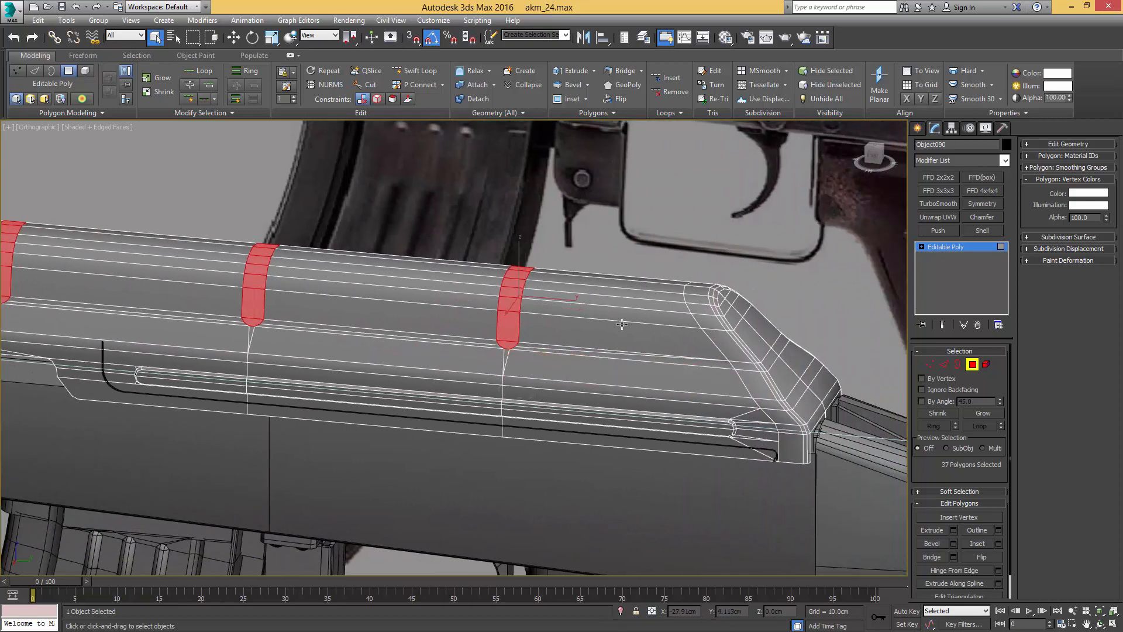
Step: Bevel the three selected rib bands outward with an outline of -0.182 cm, adjusting the height against the reference photo
left_click(952, 543)
scroll(635, 356, "up", 5)
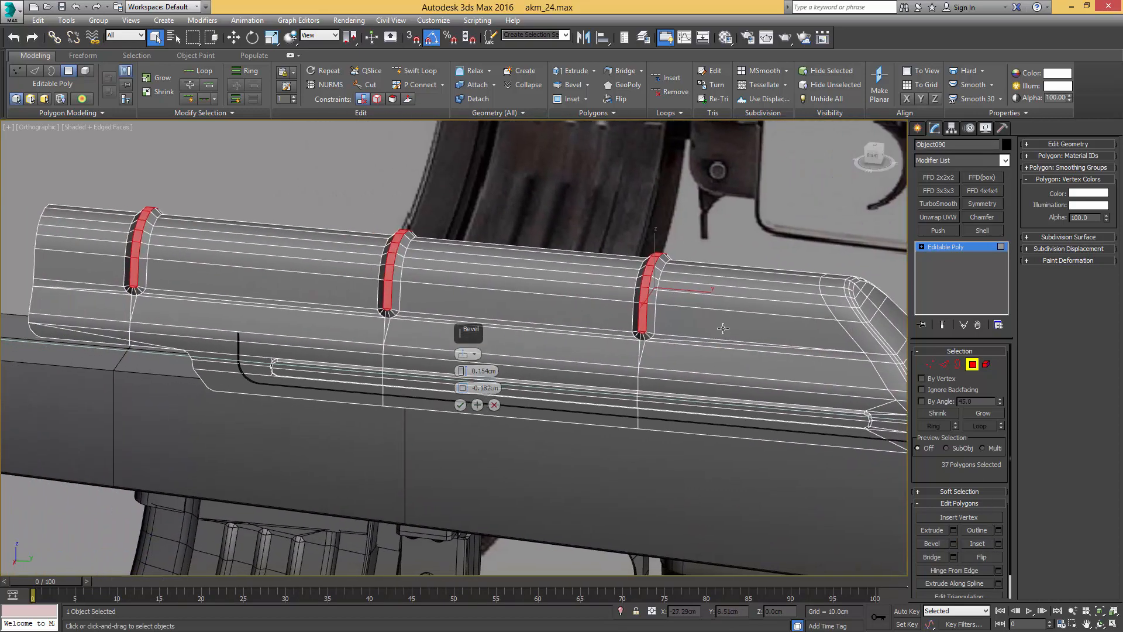
middle_click_drag(645, 326, 615, 353)
scroll(625, 303, "down", 2)
middle_click_drag(625, 303, 658, 381)
scroll(610, 401, "down", 2)
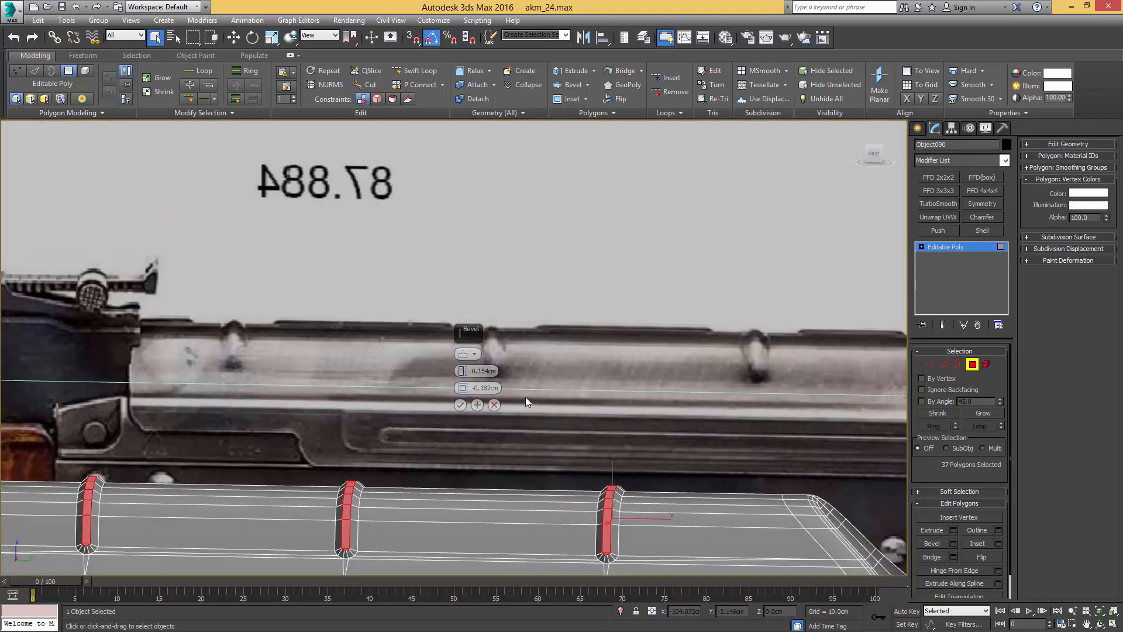
middle_click_drag(526, 396, 568, 340)
scroll(544, 351, "up", 2)
left_click_drag(464, 372, 462, 383)
left_click(461, 405)
Step: Select the edge rings across the raised faces of all three ribs and add a centre loop along each with Flow Connect
middle_click_drag(572, 410, 569, 379)
key("2")
left_click(606, 391)
left_click(246, 386, "ctrl")
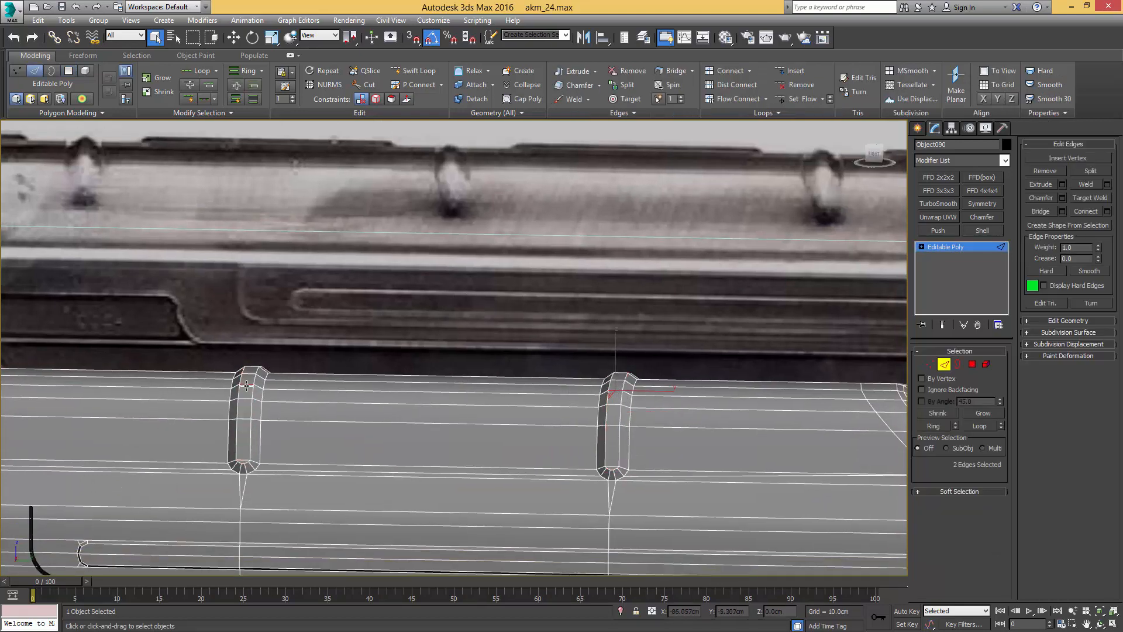
middle_click_drag(245, 386, 192, 380)
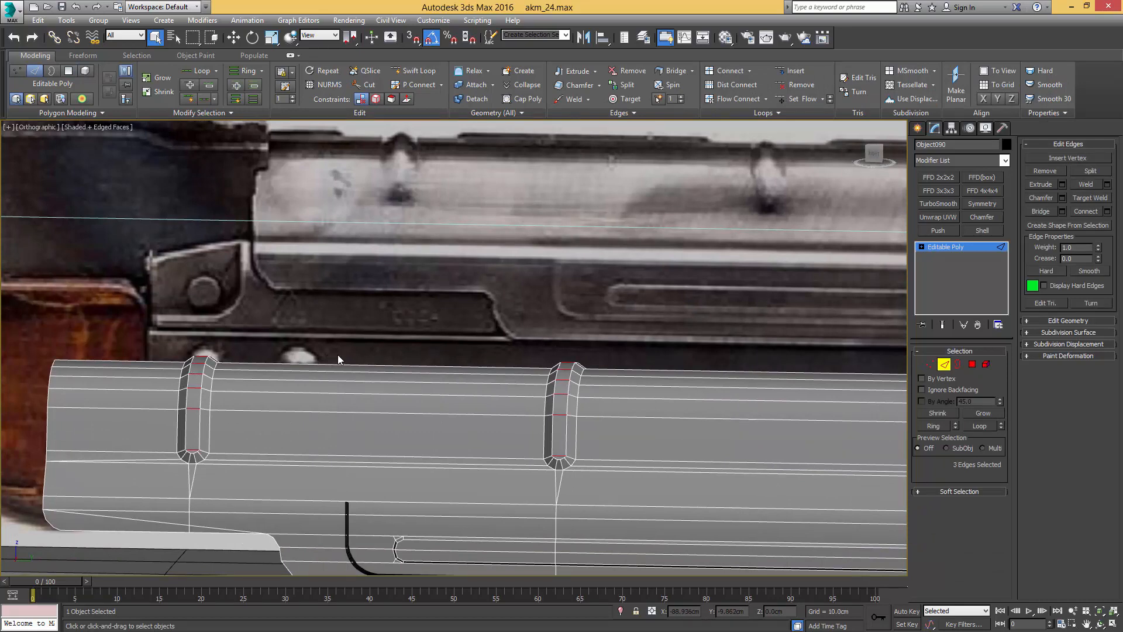
middle_click_drag(498, 349, 426, 337)
middle_click_drag(706, 339, 414, 331)
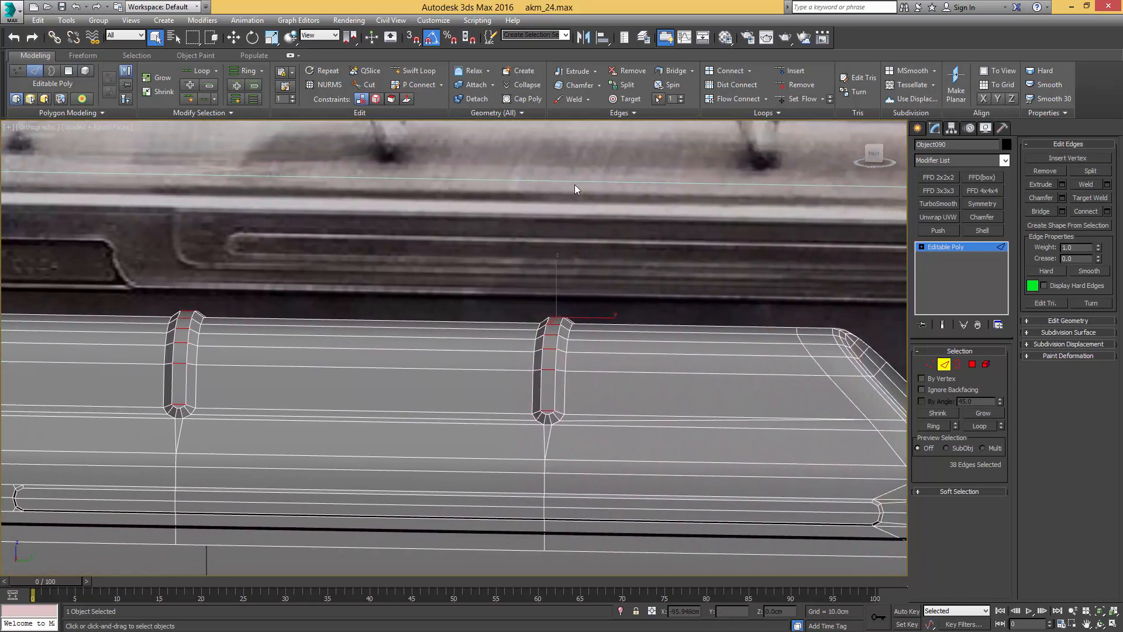
left_click(737, 100)
Step: On the side opposite the selector, connect the rear rib's lower centre vertex to the two vertices at its rounded tip
scroll(570, 333, "up", 5)
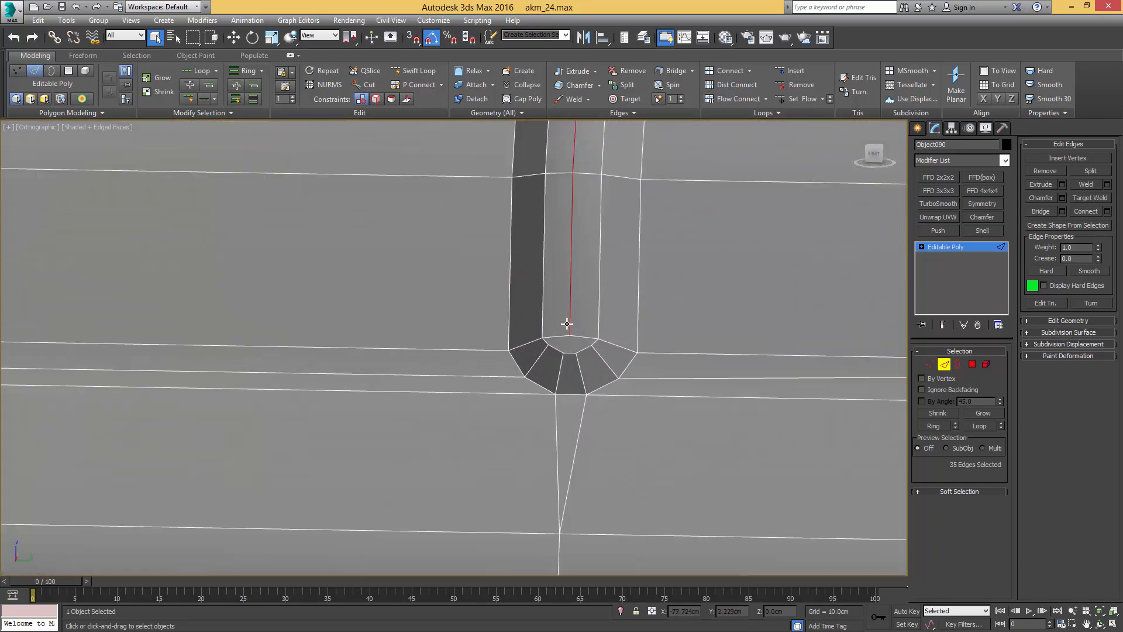
key("1")
left_click_drag(558, 363, 554, 364, "ctrl")
left_click_drag(580, 344, 565, 368, "ctrl")
scroll(572, 355, "down", 5)
Step: On the same side, connect the lower centre vertices of the middle and front ribs to their two tip vertices
middle_click_drag(258, 325, 477, 300)
scroll(511, 311, "up", 5)
left_click(426, 346)
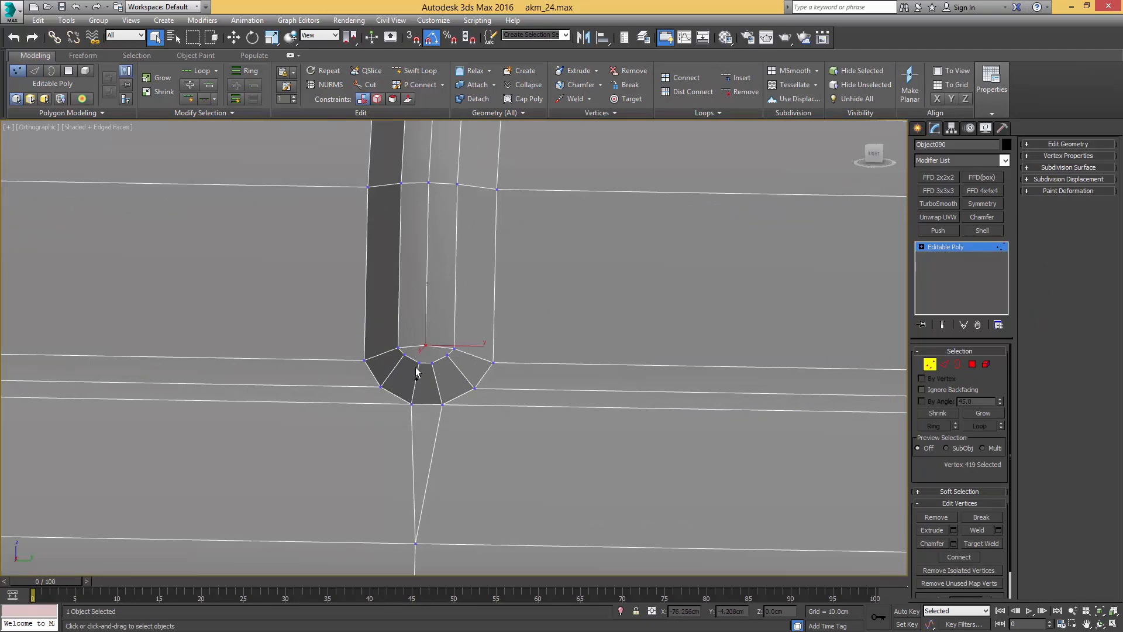
left_click_drag(428, 367, 438, 358, "ctrl")
scroll(411, 351, "down", 5)
middle_click_drag(109, 333, 448, 328)
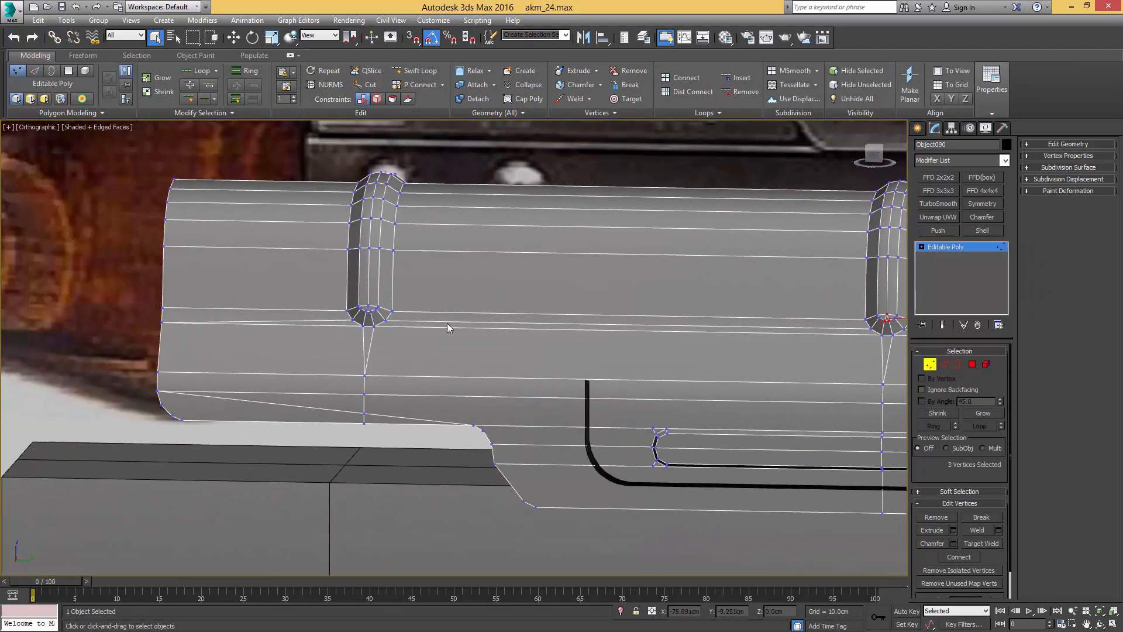
scroll(330, 311, "up", 5)
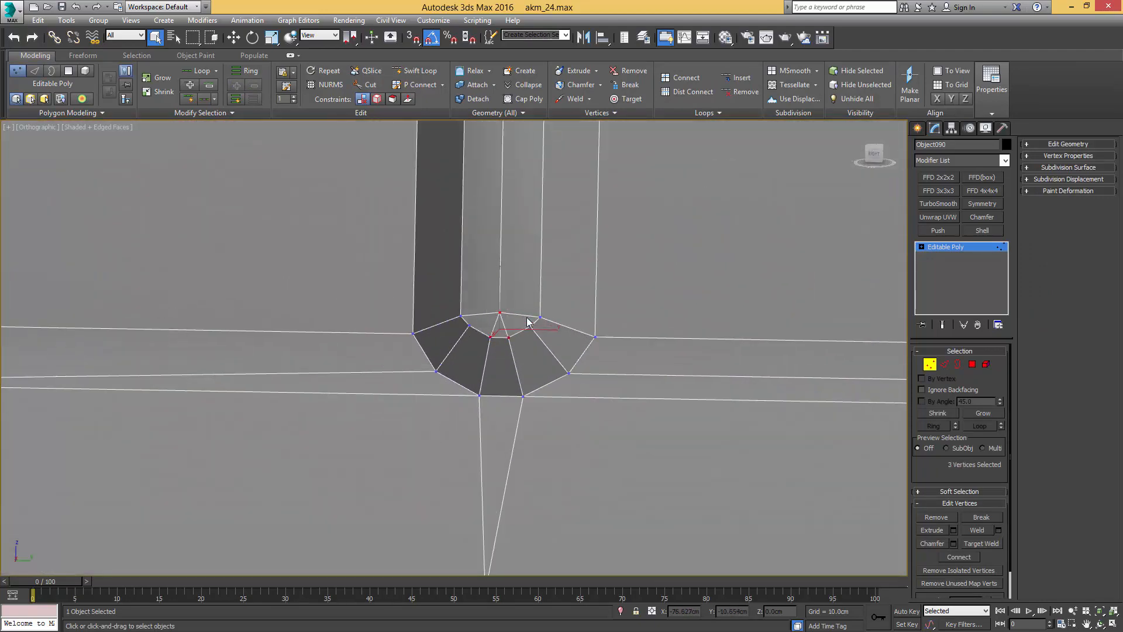
scroll(490, 329, "down", 5)
Step: On the selector side, connect the rear rib's lower centre vertex to the two vertices at its rounded tip
middle_click_drag(640, 307, 462, 325, "alt")
scroll(473, 328, "up", 8)
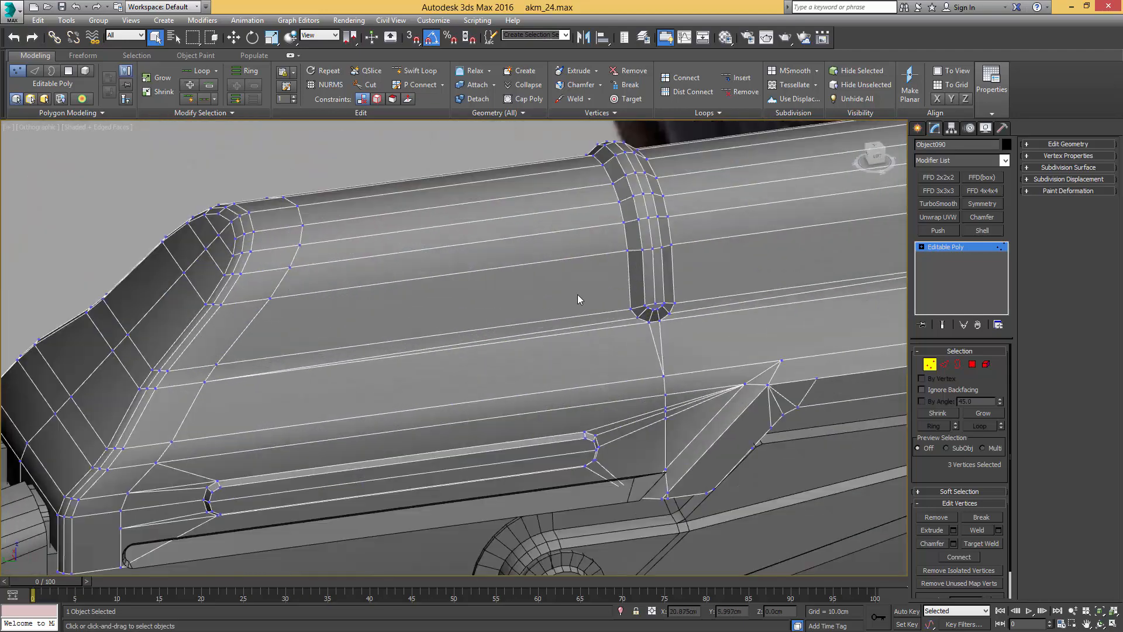
scroll(579, 292, "up", 6)
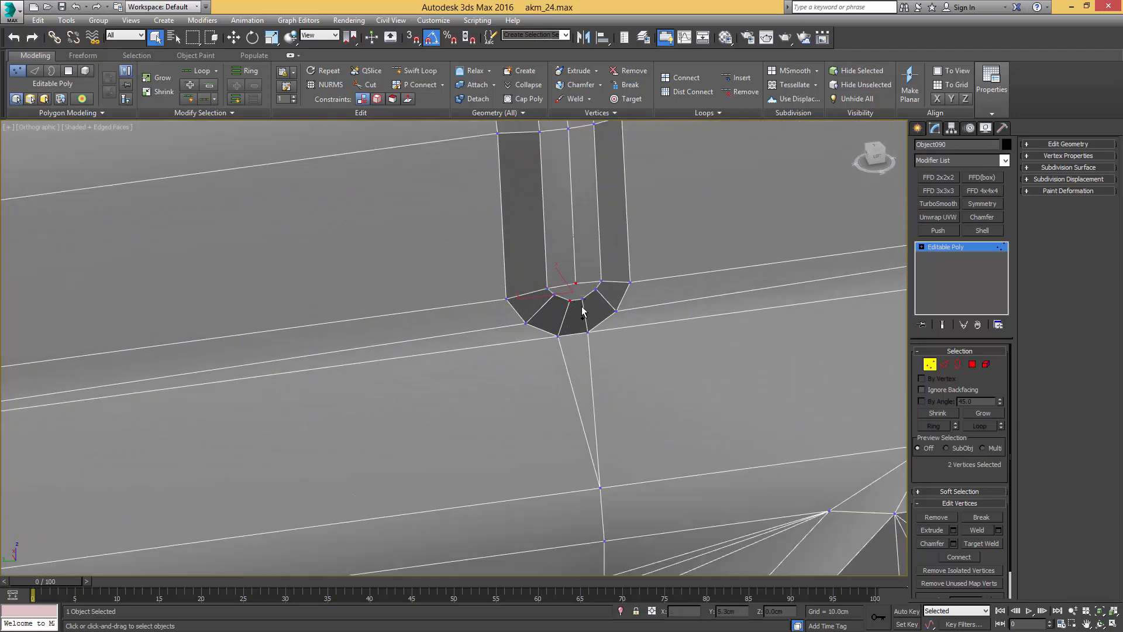
scroll(576, 309, "down", 6)
Step: Grow the polygon selection over the complete ribs, auto-smooth it at 45, and view the cover without edges
middle_click_drag(606, 318, 459, 341)
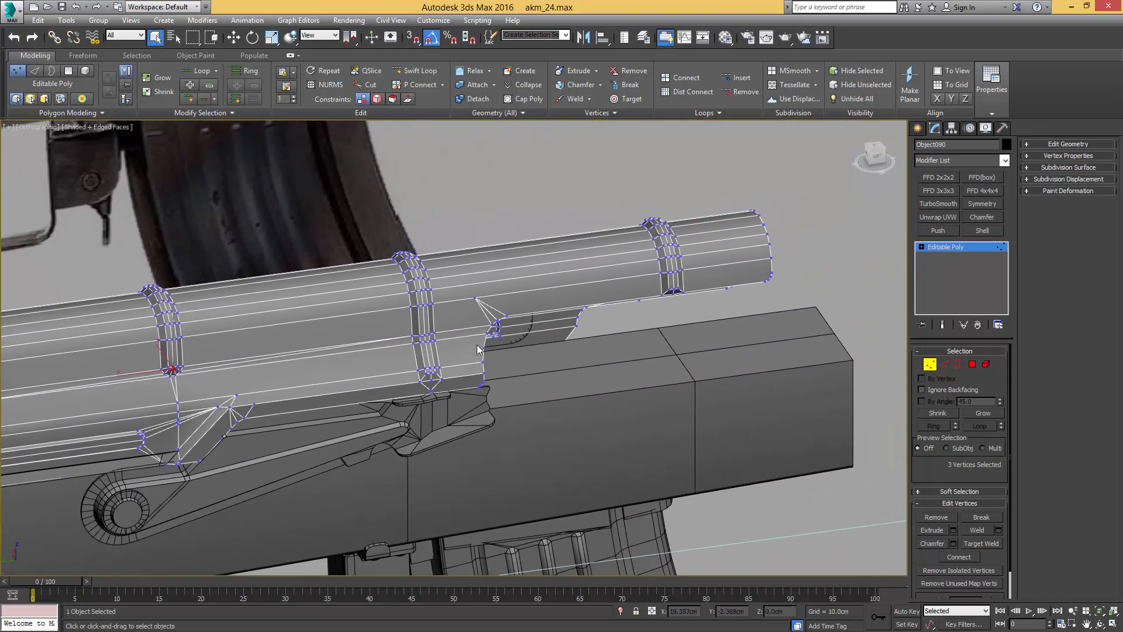
key("4")
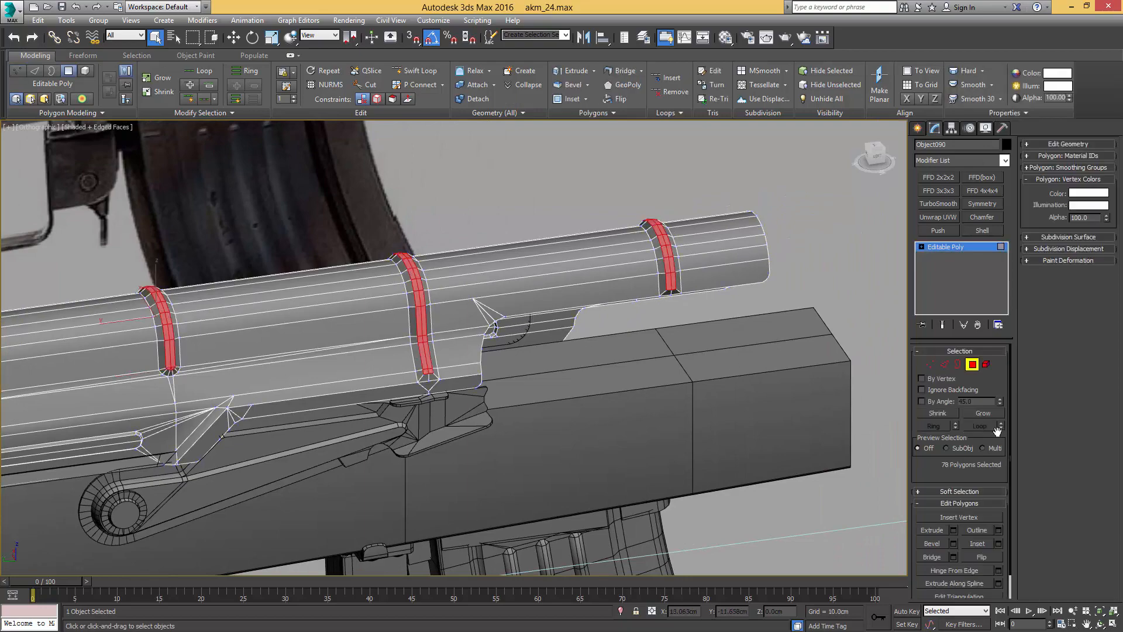
left_click(984, 415)
middle_click_drag(483, 350, 652, 339, "alt")
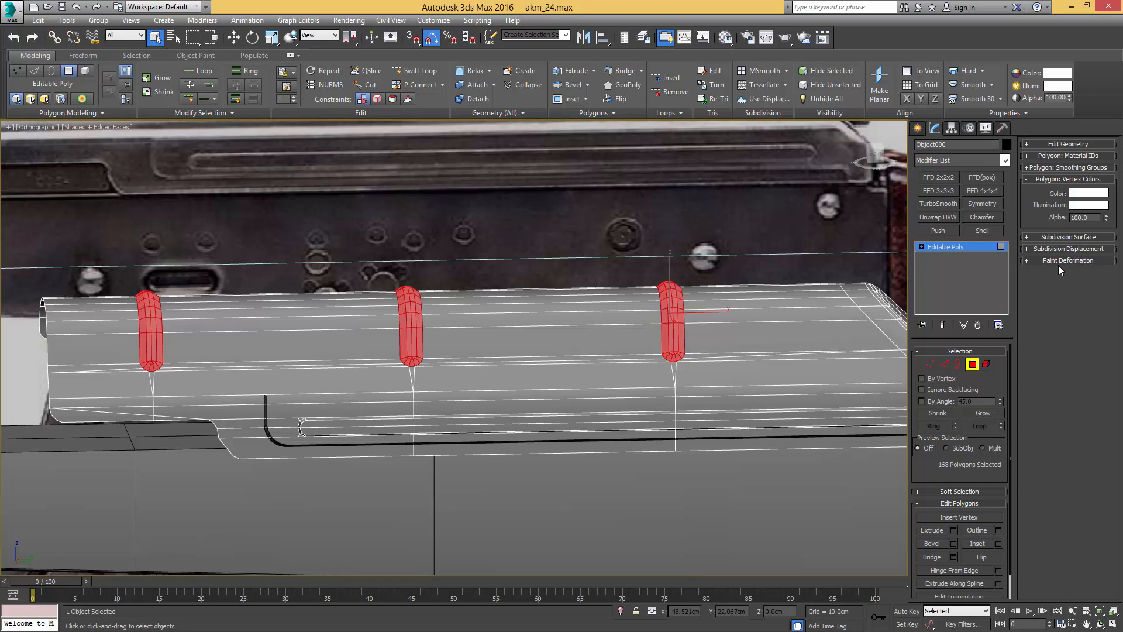
left_click(1073, 168)
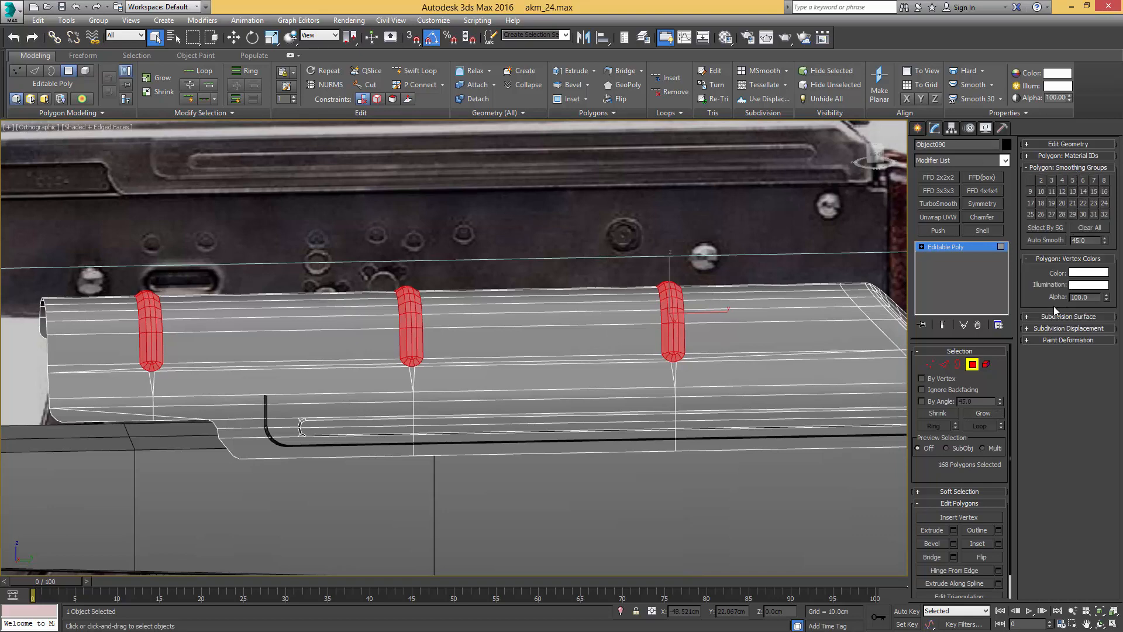
left_click(1038, 241)
middle_click_drag(741, 248, 754, 252)
key("4")
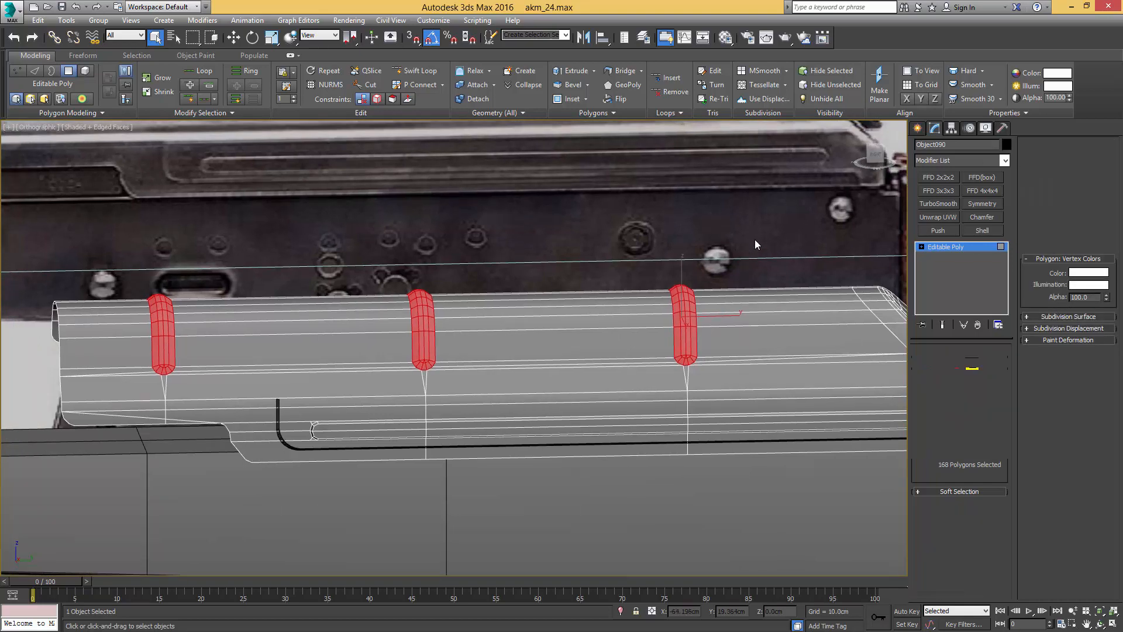
key("F4")
scroll(733, 249, "down", 6)
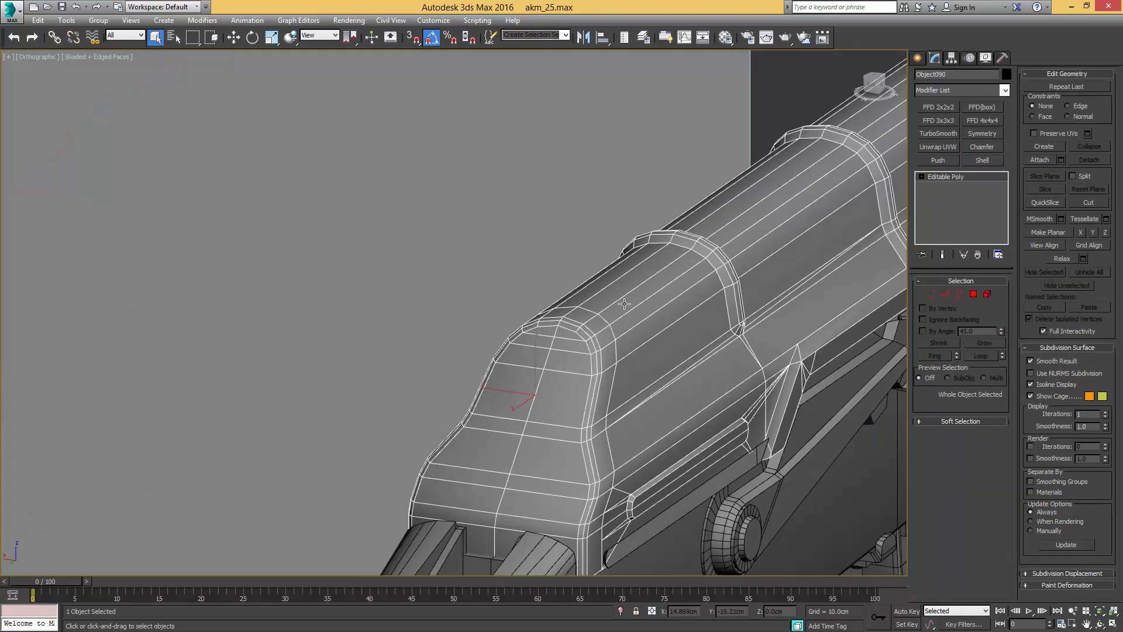
Step: Isolate the cover, ring-select the edges beside its top centre line except those on the rear face, and flow-connect them
middle_click_drag(621, 316, 642, 311, "alt")
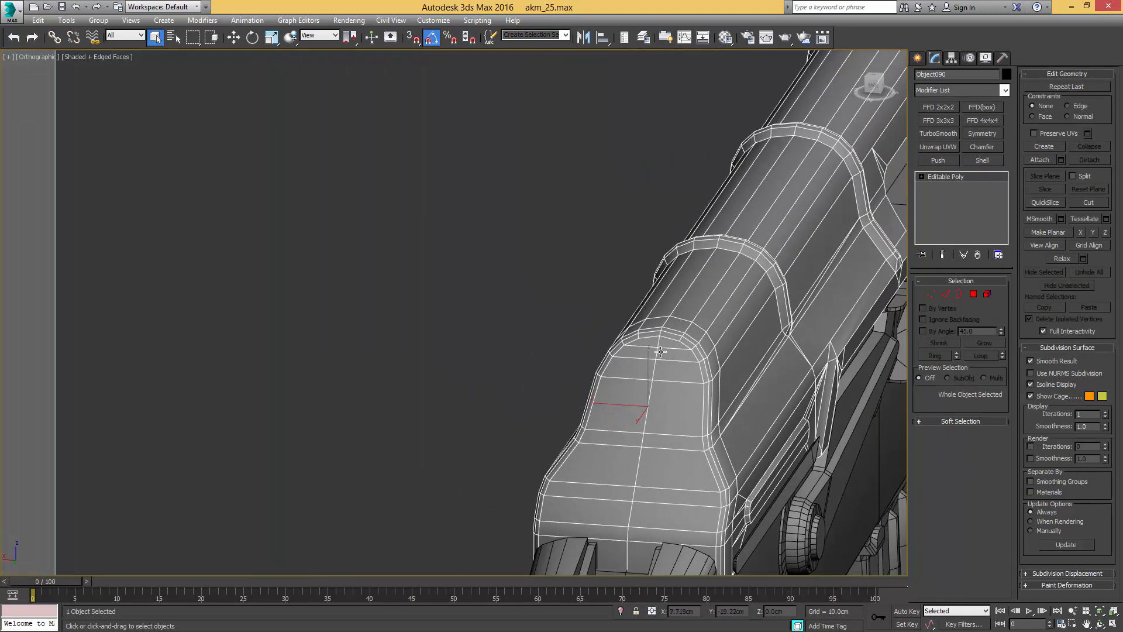
scroll(674, 339, "up", 3)
key("2")
left_click(639, 320)
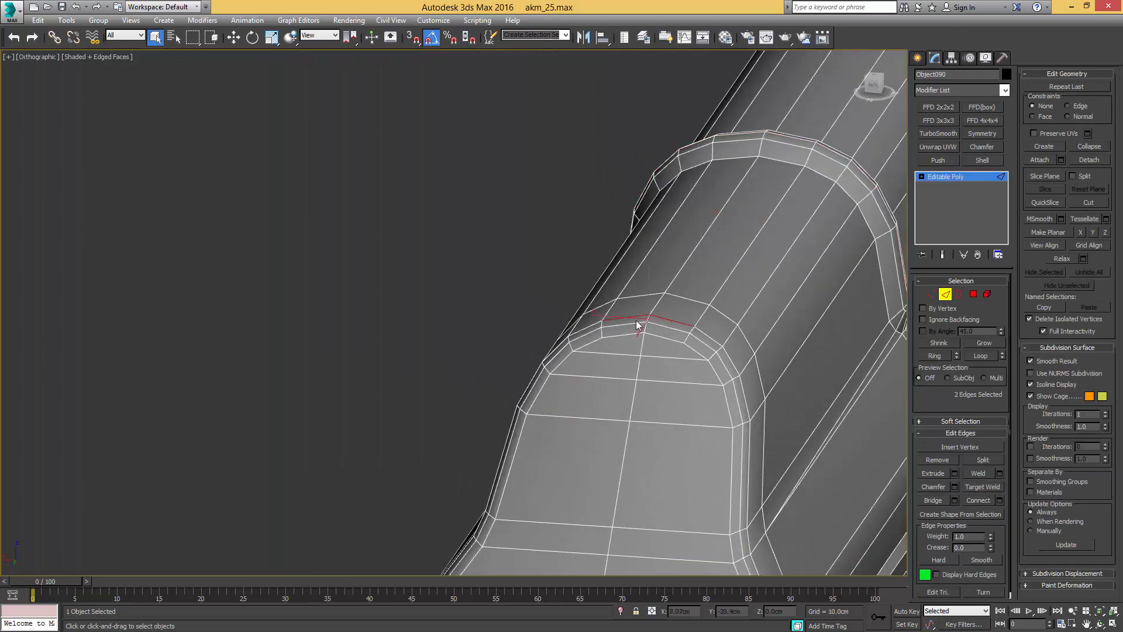
key("z")
scroll(631, 330, "down", 5)
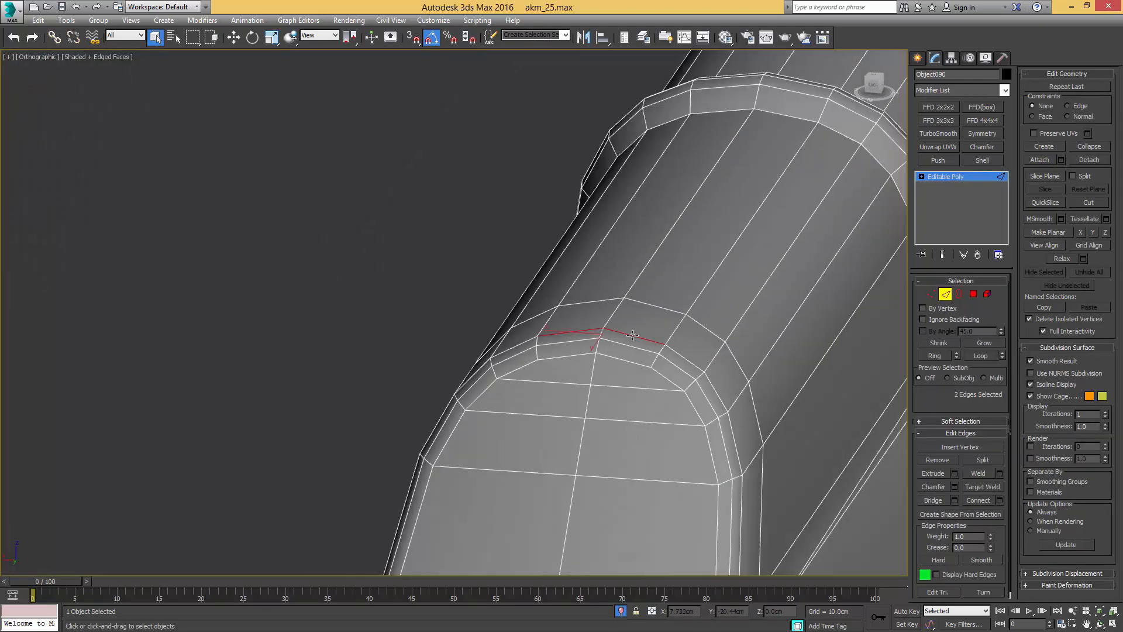
key("alt+r")
scroll(639, 334, "down", 5)
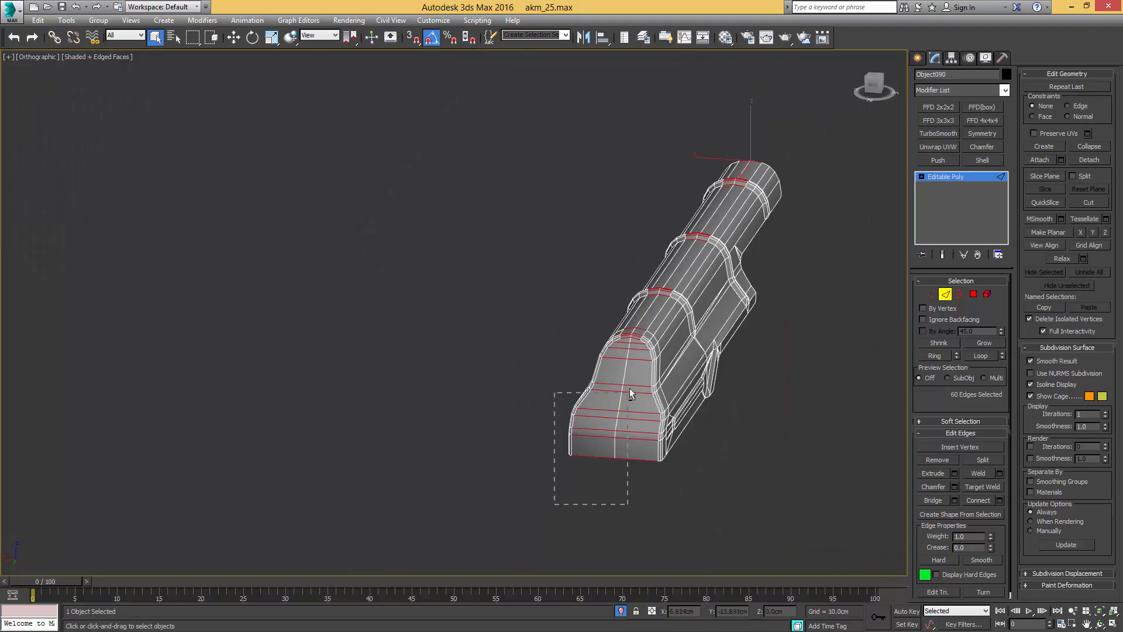
left_click_drag(629, 388, 638, 343)
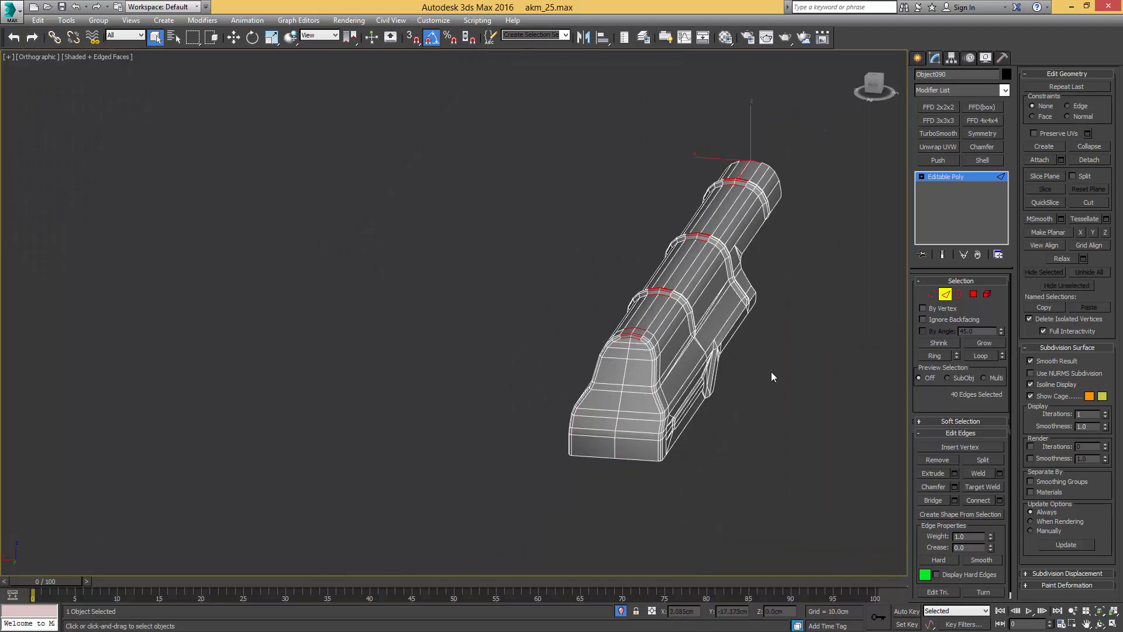
left_click(664, 38)
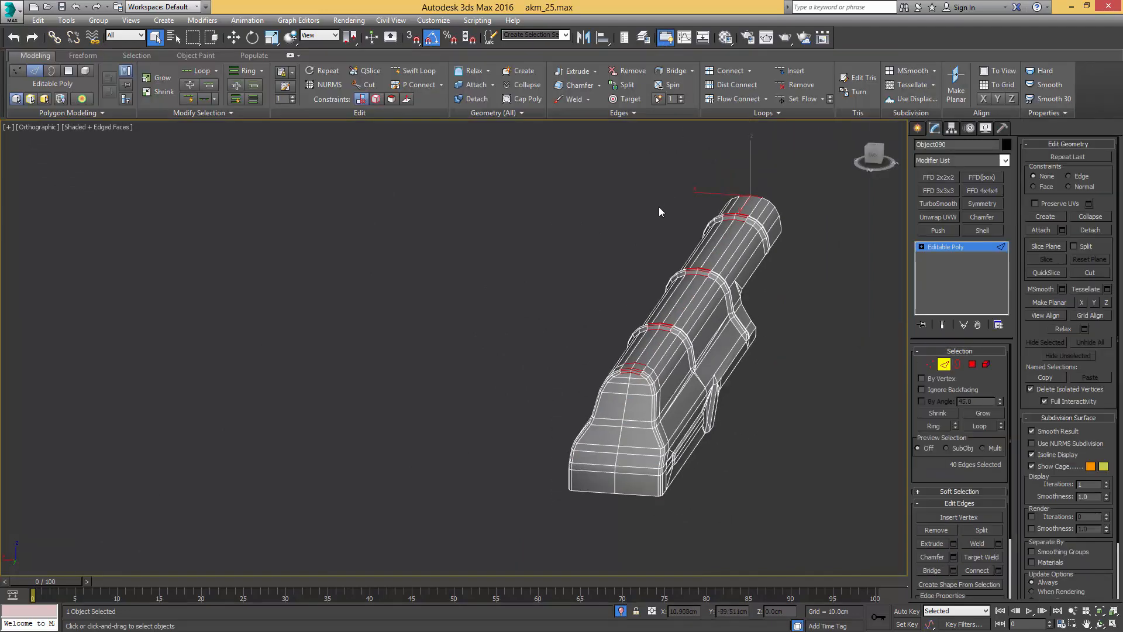
left_click(721, 99)
scroll(673, 182, "up", 4)
key("2")
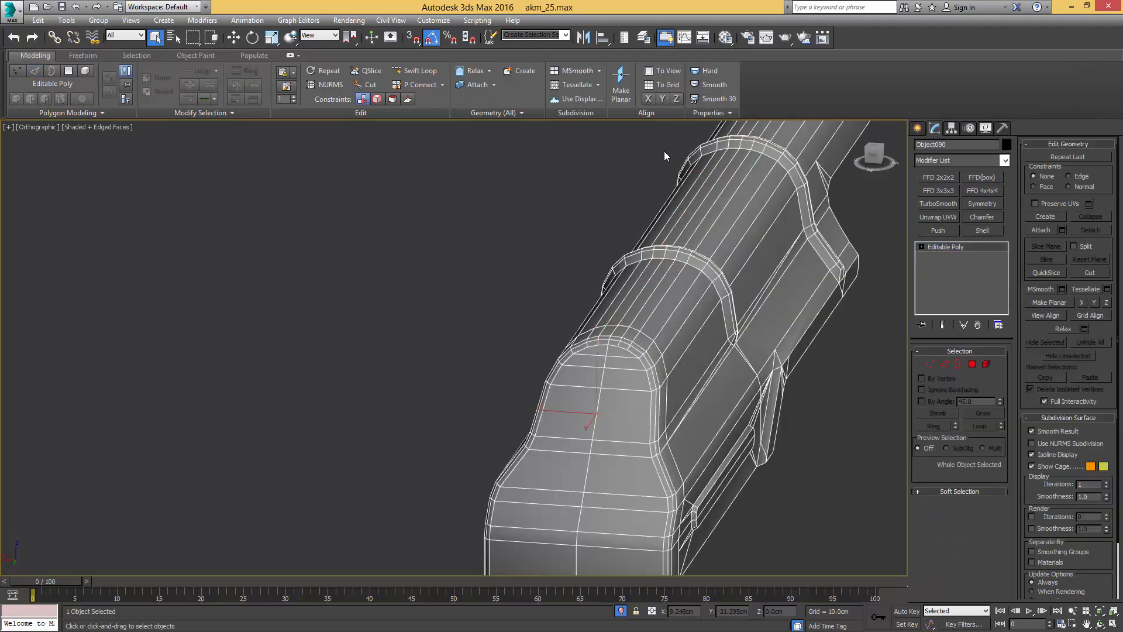
Step: Isolate the cover together with the rifle reference image and show the cover in the left view with edged faces
left_click(663, 44)
key("F4")
scroll(669, 140, "down", 3)
middle_click_drag(669, 140, 454, 180)
key("alt+q")
scroll(584, 153, "down", 3)
left_click(511, 146, "ctrl")
scroll(512, 147, "down", 4)
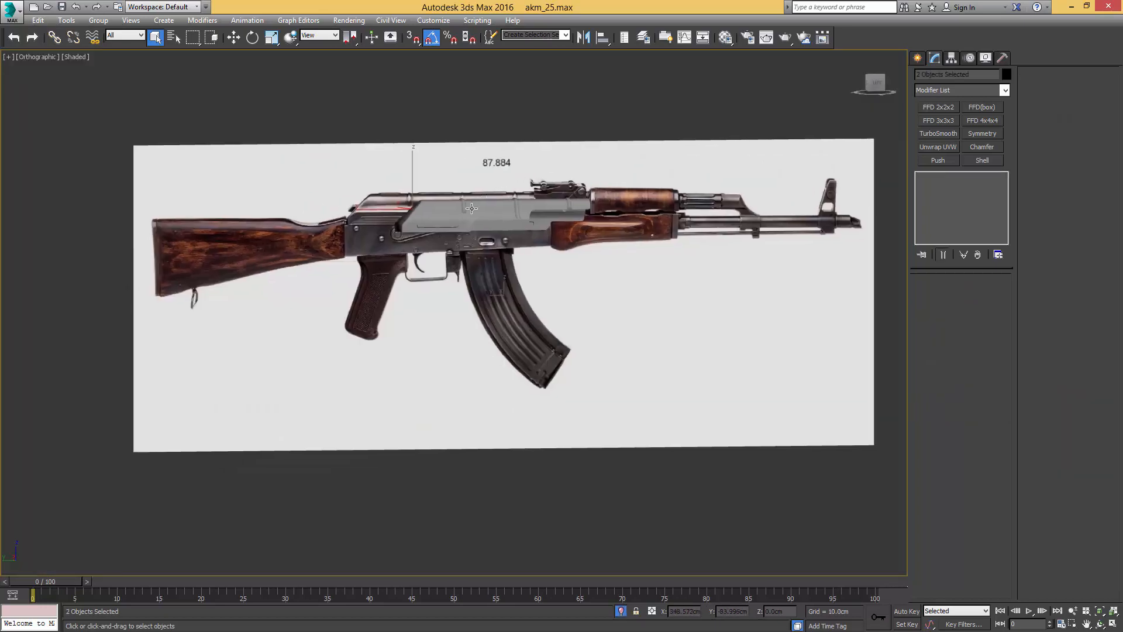
scroll(457, 184, "up", 5)
left_click(463, 194)
key("l")
key("F4")
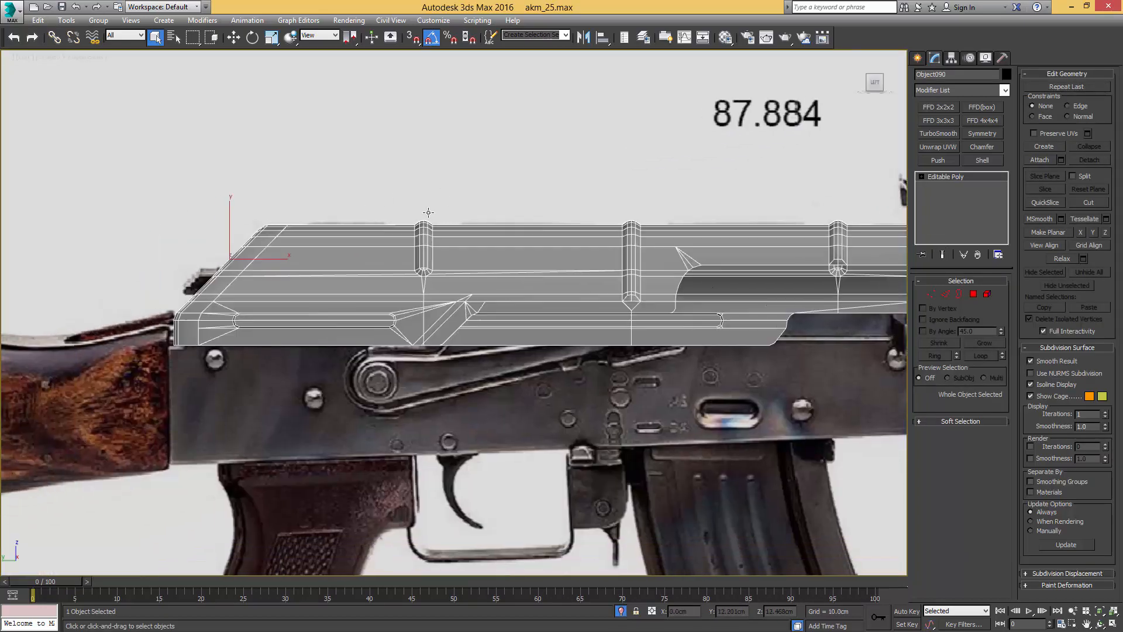
Step: Switch to Windows Photo Viewer to examine the raised strips on the cover photo, and move its window aside
key("alt+Tab")
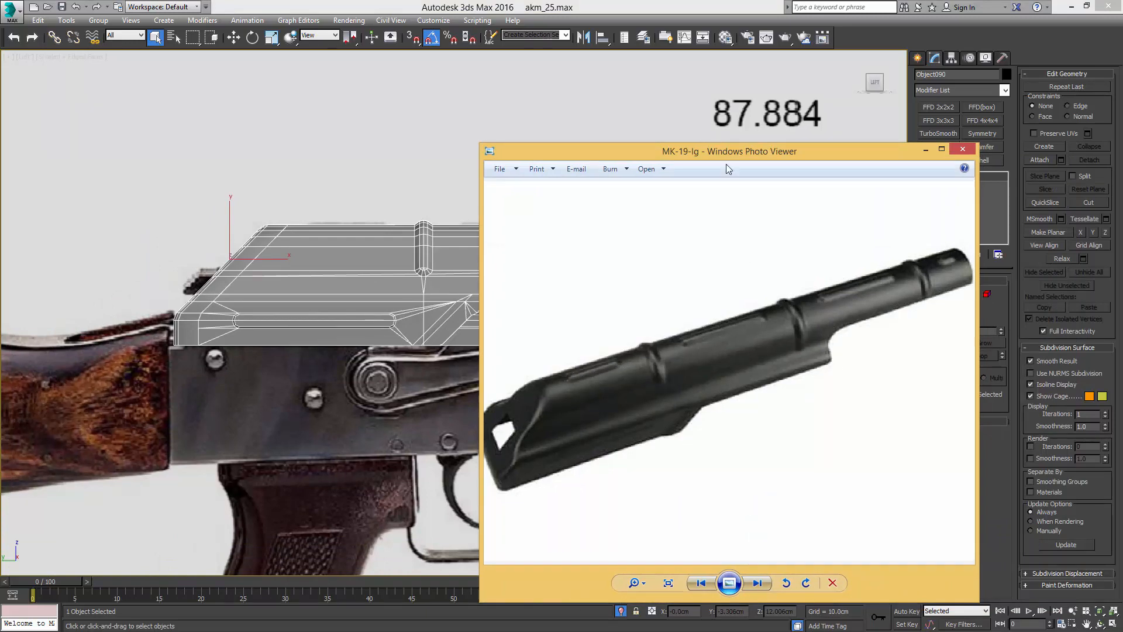
left_click_drag(728, 152, 1122, 134)
Step: Connect the top lengthwise edges behind the rear rib, chamfer the new cross edges into two rows, and align them with the reference strip's ends
middle_click_drag(389, 297, 576, 310)
scroll(576, 310, "up", 2)
key("1")
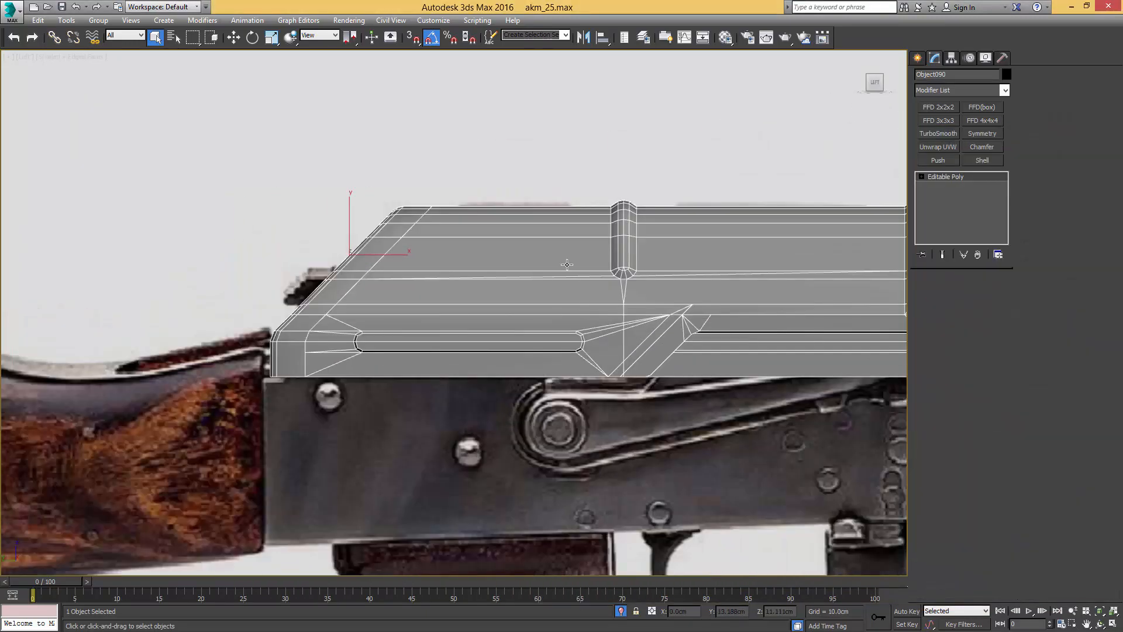
scroll(567, 265, "up", 4)
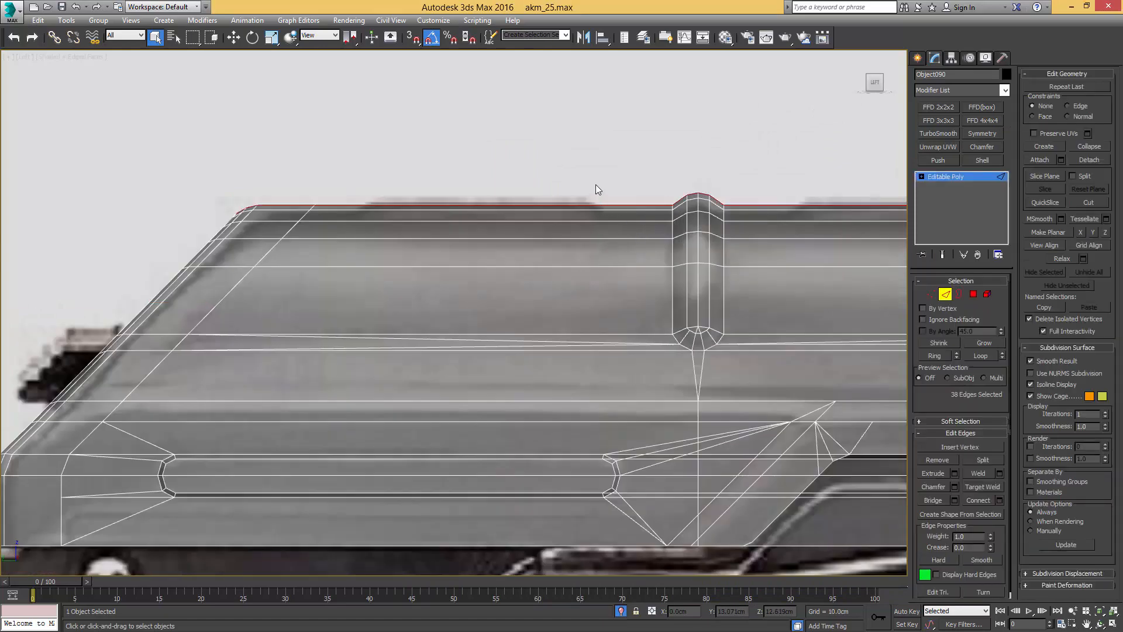
left_click_drag(595, 215, 598, 229)
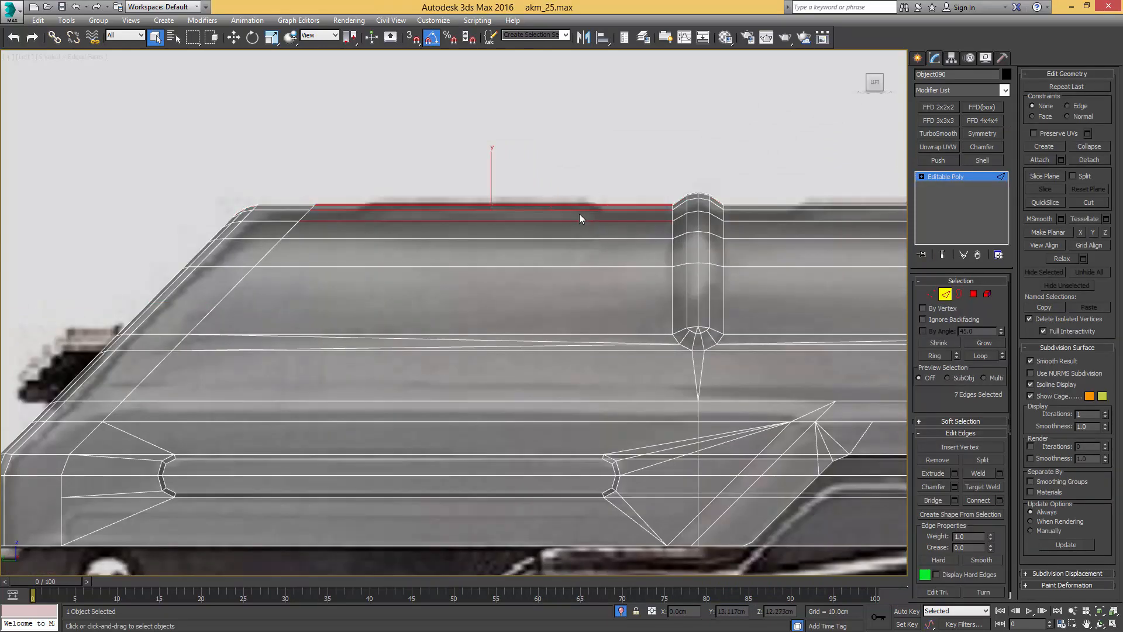
left_click(576, 211, "alt")
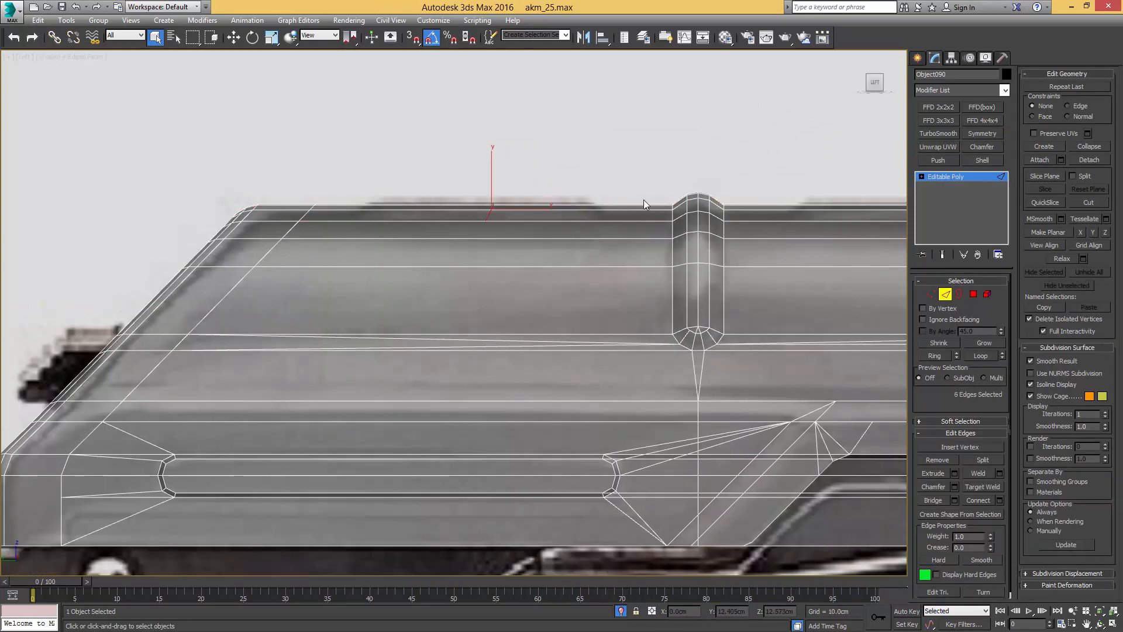
key("w")
left_click_drag(524, 209, 628, 206)
key("ctrl+shift+c")
key("w")
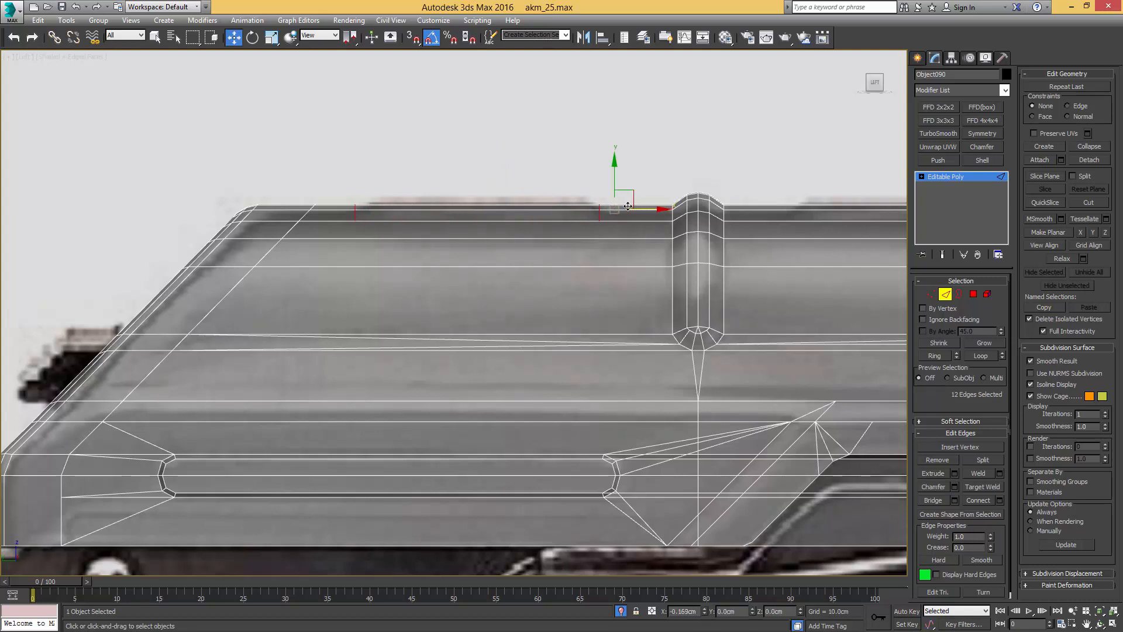
Step: Connect the top lengthwise edges between the rear and middle ribs and chamfer the cross edges out to the reference strip's ends
middle_click_drag(666, 213, 311, 215)
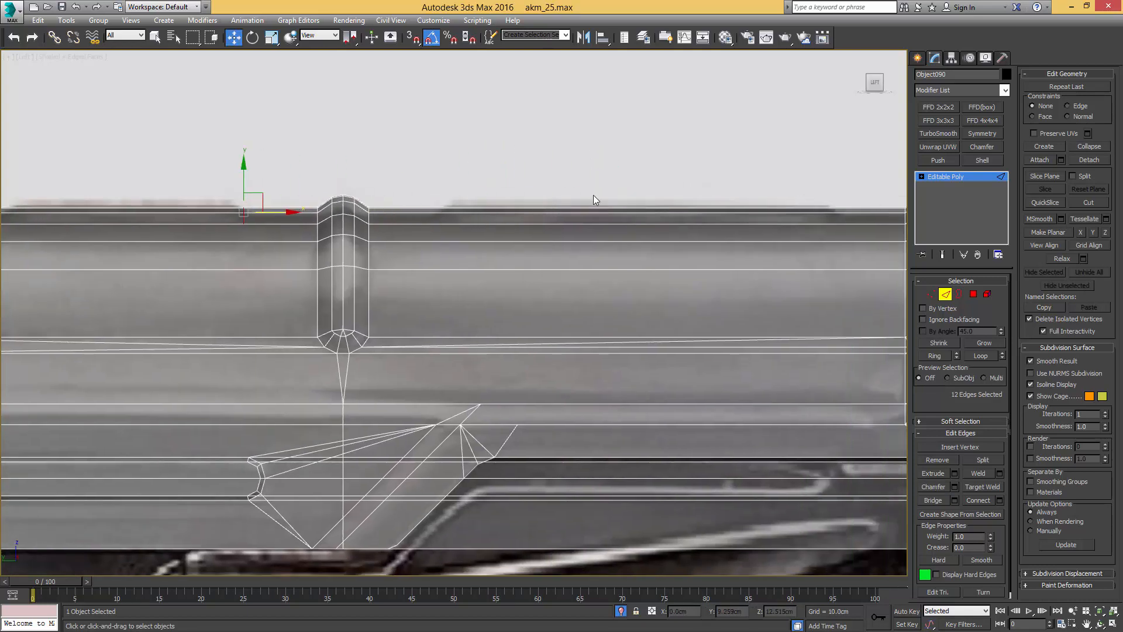
double_click(617, 230)
middle_click_drag(617, 230, 525, 241)
key("ctrl+shift+c")
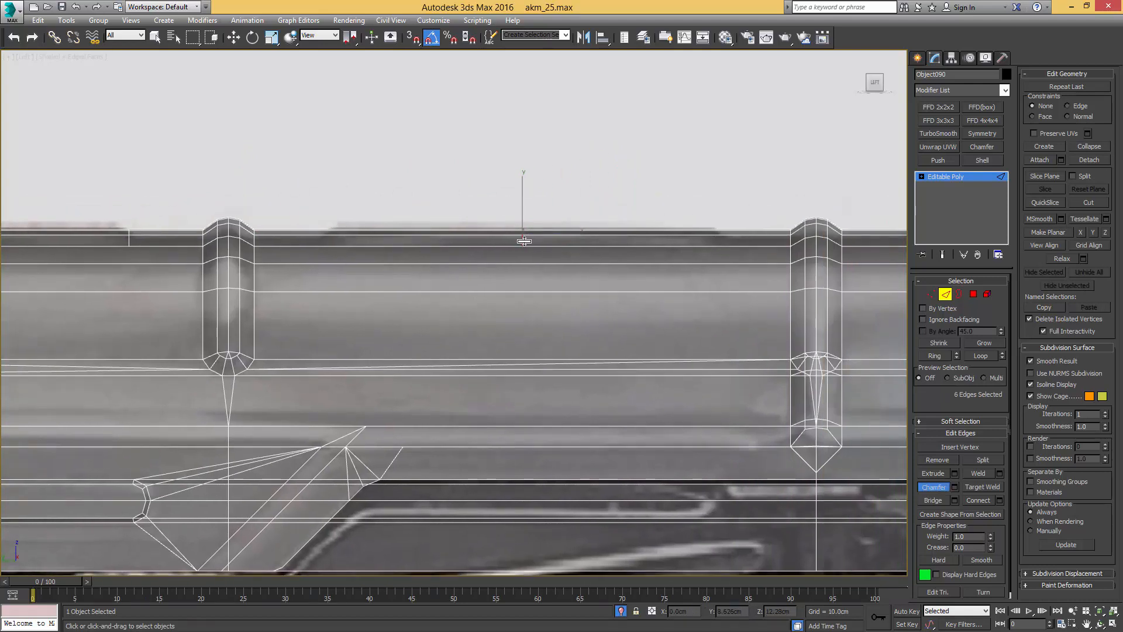
left_click_drag(524, 241, 719, 218)
Step: Connect the top edges between the middle and front ribs, chamfer the cross edges into two rows, and shift them to match the reference strip
middle_click_drag(709, 228, 201, 242)
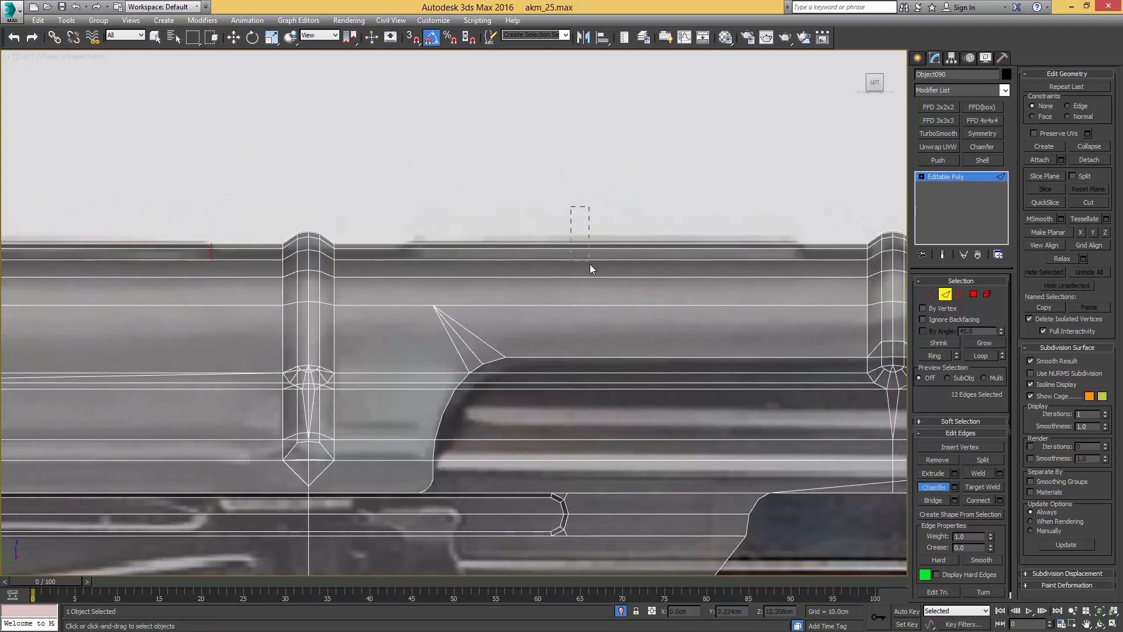
left_click_drag(590, 268, 591, 268)
left_click_drag(771, 227, 802, 224)
key("w")
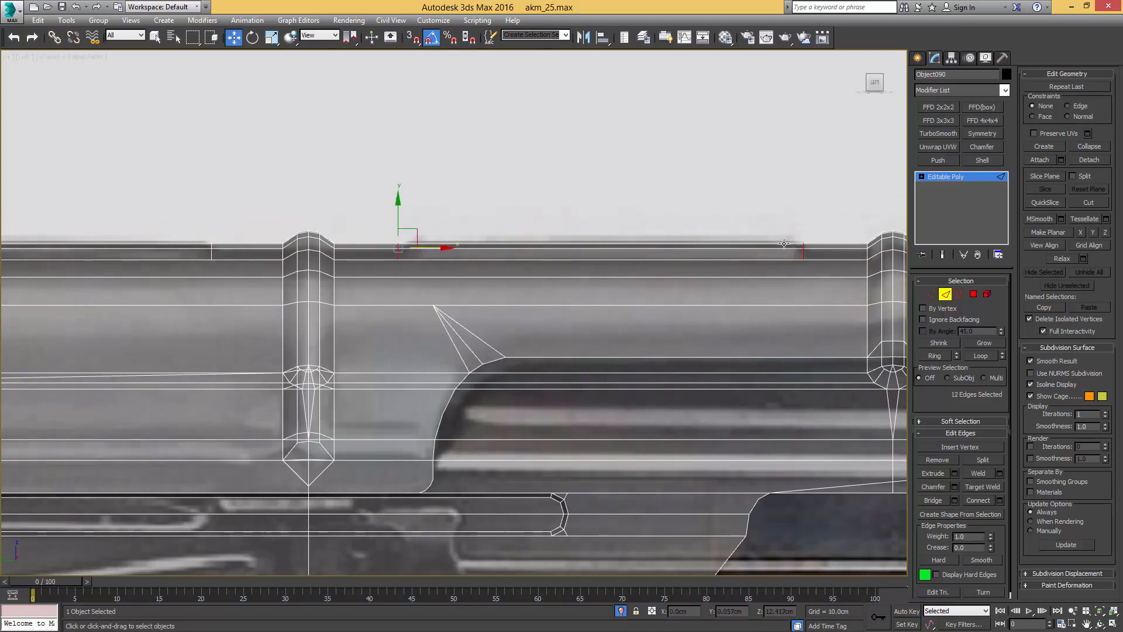
left_click_drag(435, 248, 440, 248)
Step: Connect the top edges ahead of the front rib and chamfer the cross edges into two rows at the short reference strip's ends
middle_click_drag(618, 222, 185, 227)
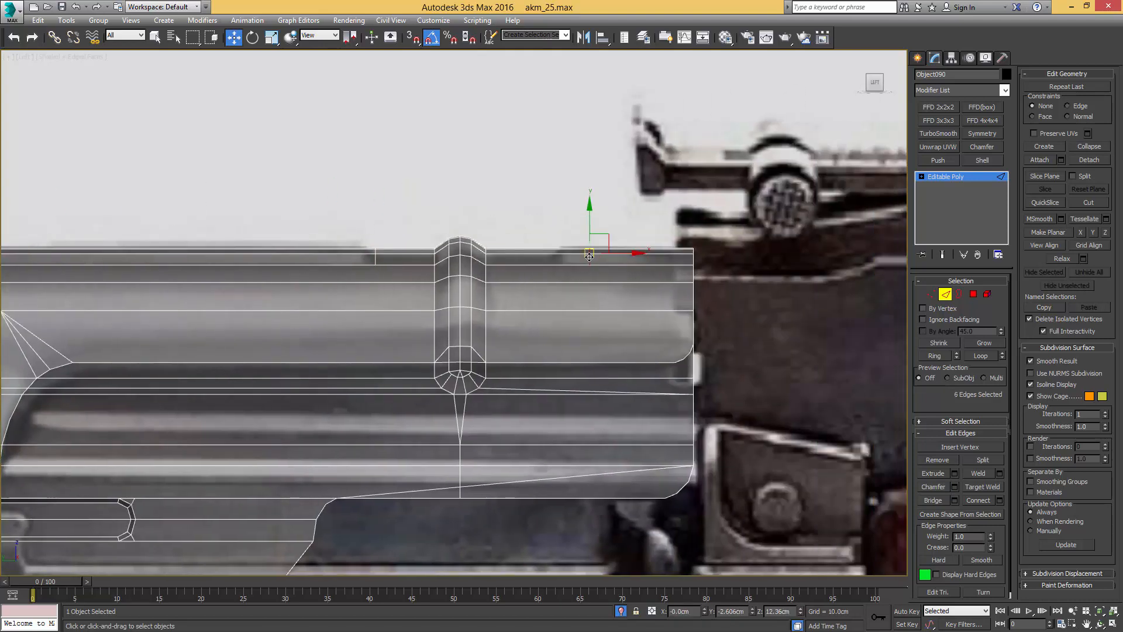
key("ctrl+shift+c")
left_click_drag(607, 259, 682, 254)
key("w")
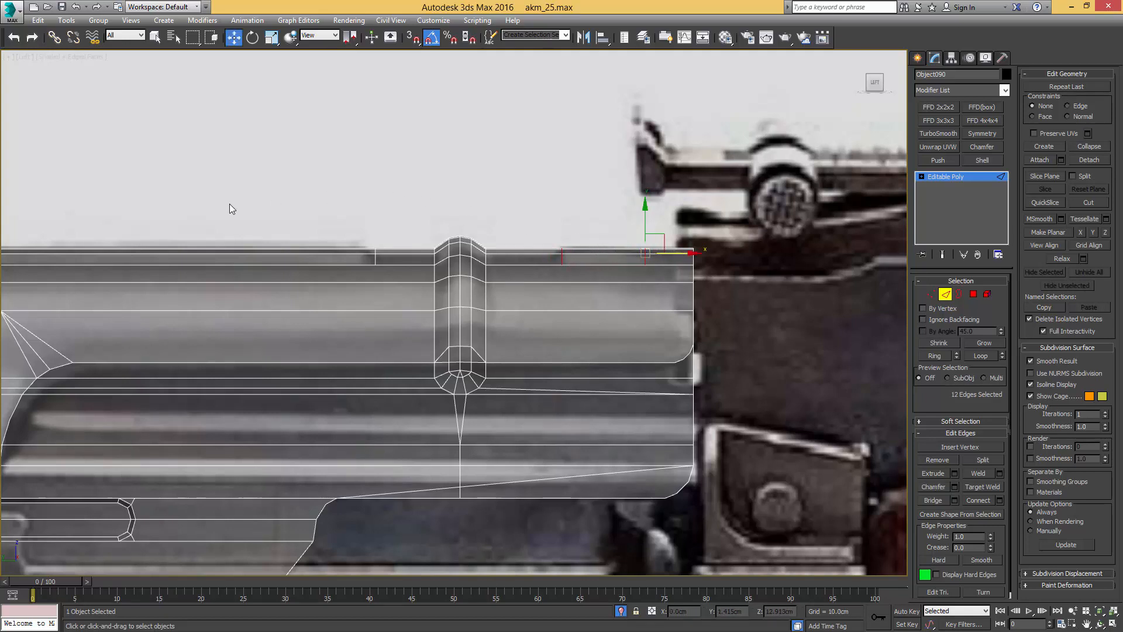
Step: Turn off see-through display and select the two centre top polygons of the strips on either side of the rear rib
key("2")
scroll(231, 203, "down", 3)
middle_click_drag(293, 208, 575, 250)
key("alt+x")
key("4")
key("F2")
mouse_move(105, 291)
middle_mouse_down()
mouse_move(252, 261)
mouse_move(261, 289)
middle_mouse_up()
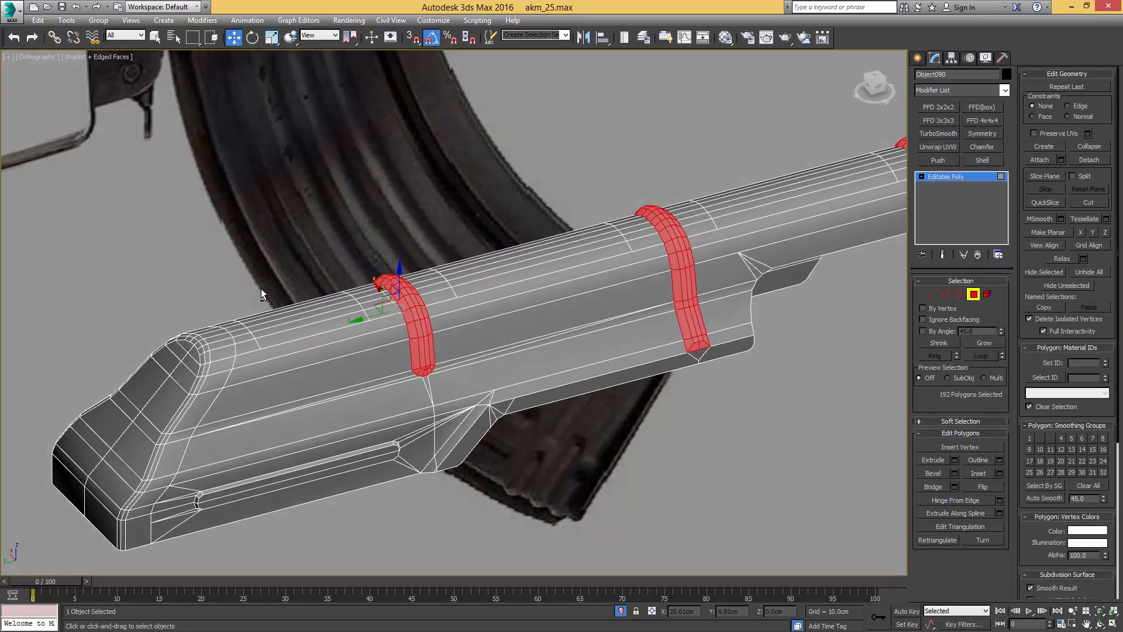
left_click(266, 324)
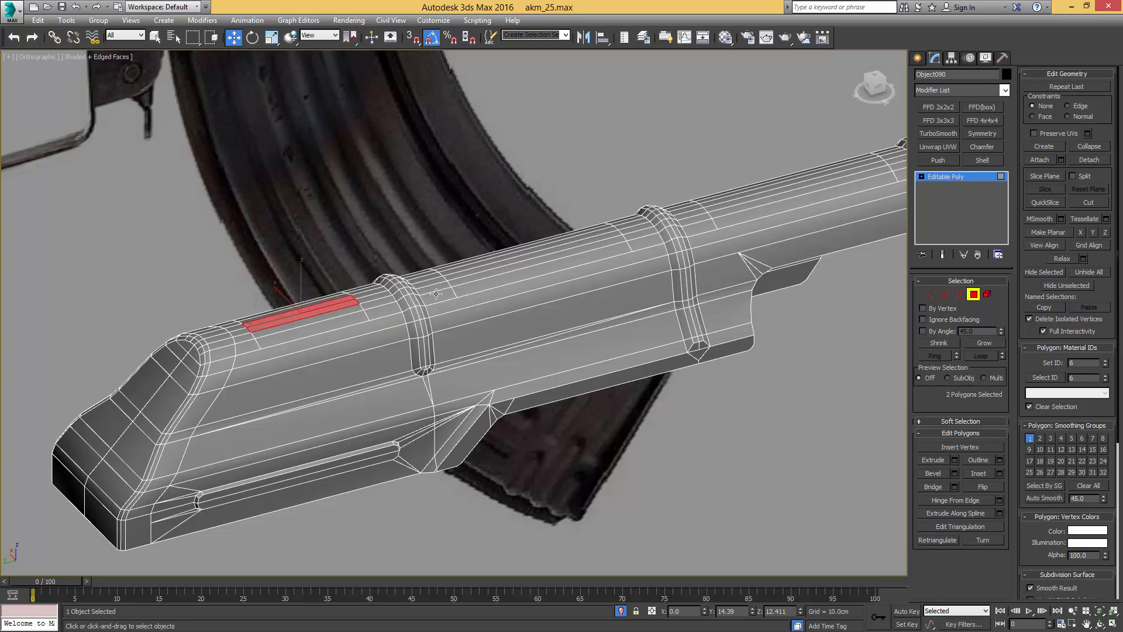
key("q")
left_click(466, 273, "ctrl")
left_click(466, 268, "ctrl")
Step: Add the two centre top polygons of each strip on either side of the front rib to the selection
middle_click_drag(591, 296, 373, 414)
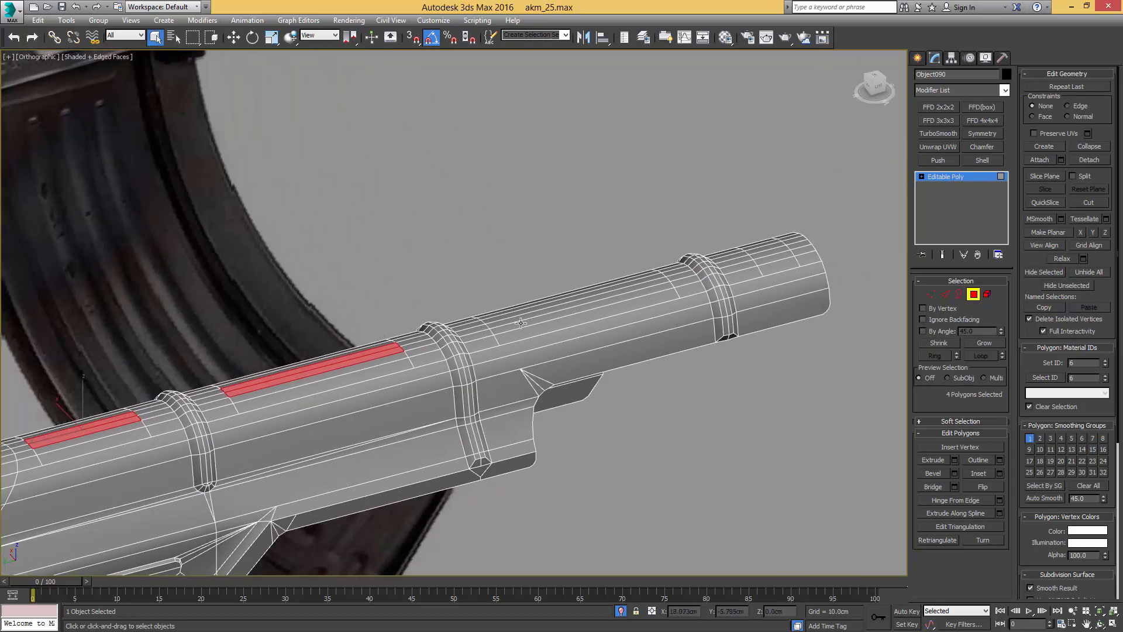
left_click(514, 320, "ctrl")
left_click(515, 313, "ctrl")
middle_click_drag(643, 307, 426, 349)
scroll(540, 292, "up", 2)
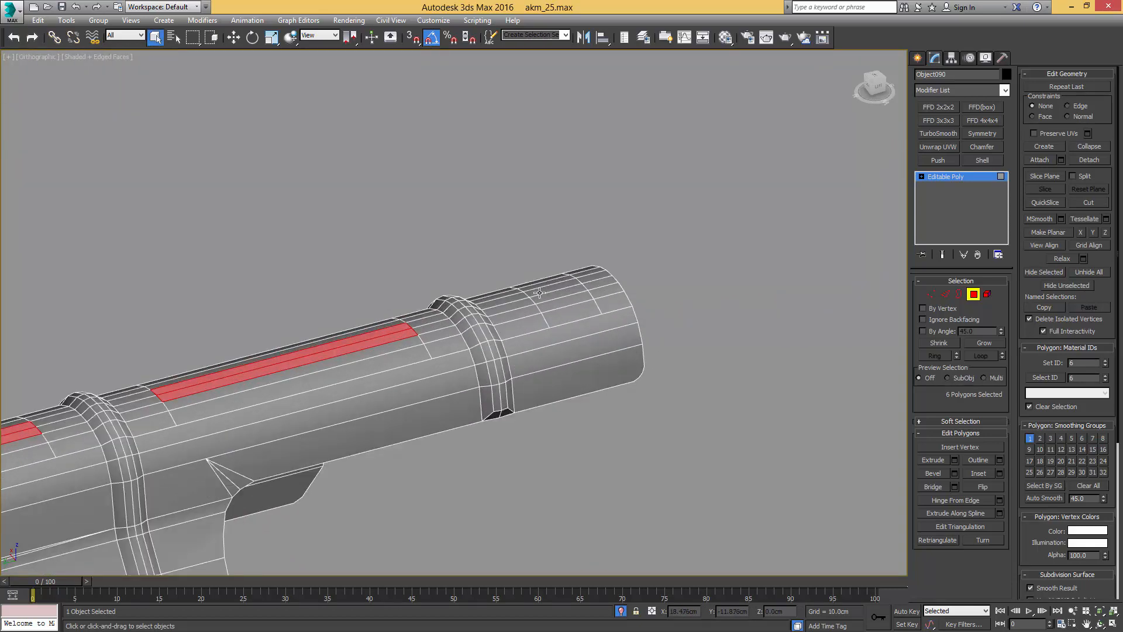
left_click(541, 299, "ctrl")
left_click(542, 291, "ctrl")
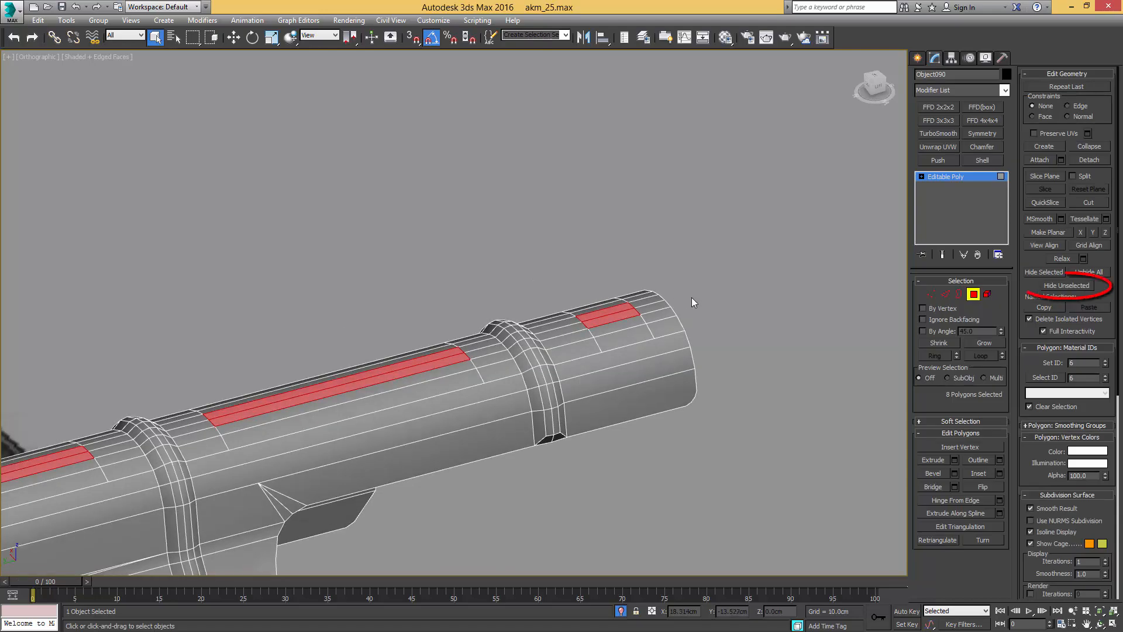
Step: Hide the unselected polygons, convert the selection to vertices, and keep only the outer corner vertices of the four strips selected
left_click(1053, 287)
middle_click_drag(546, 322, 850, 294, "alt")
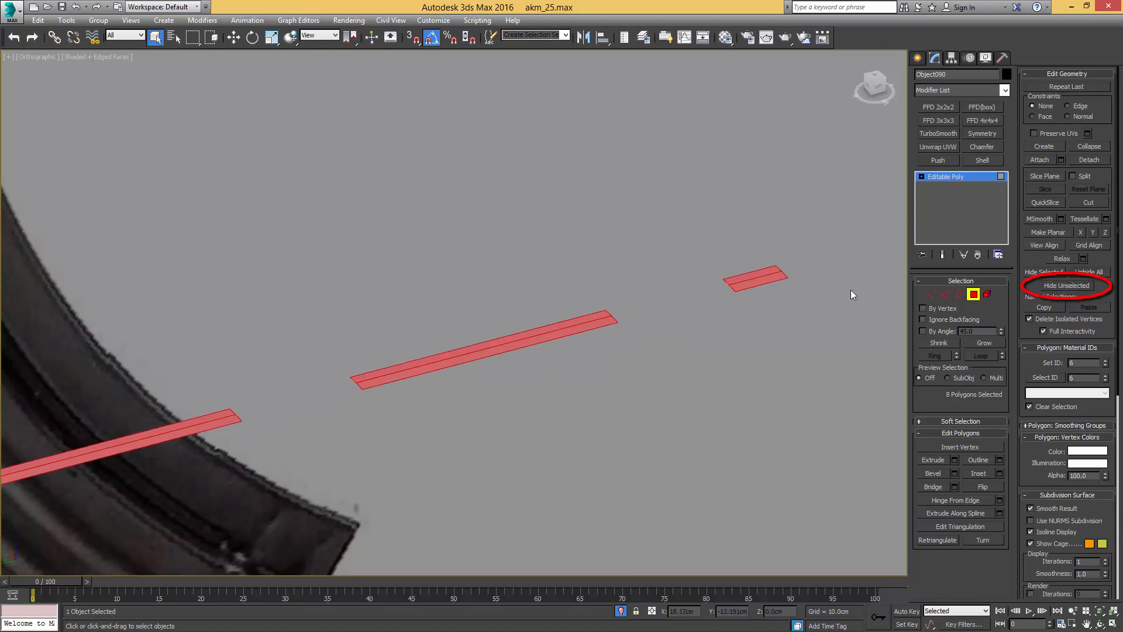
left_click(930, 294, "ctrl")
key("t")
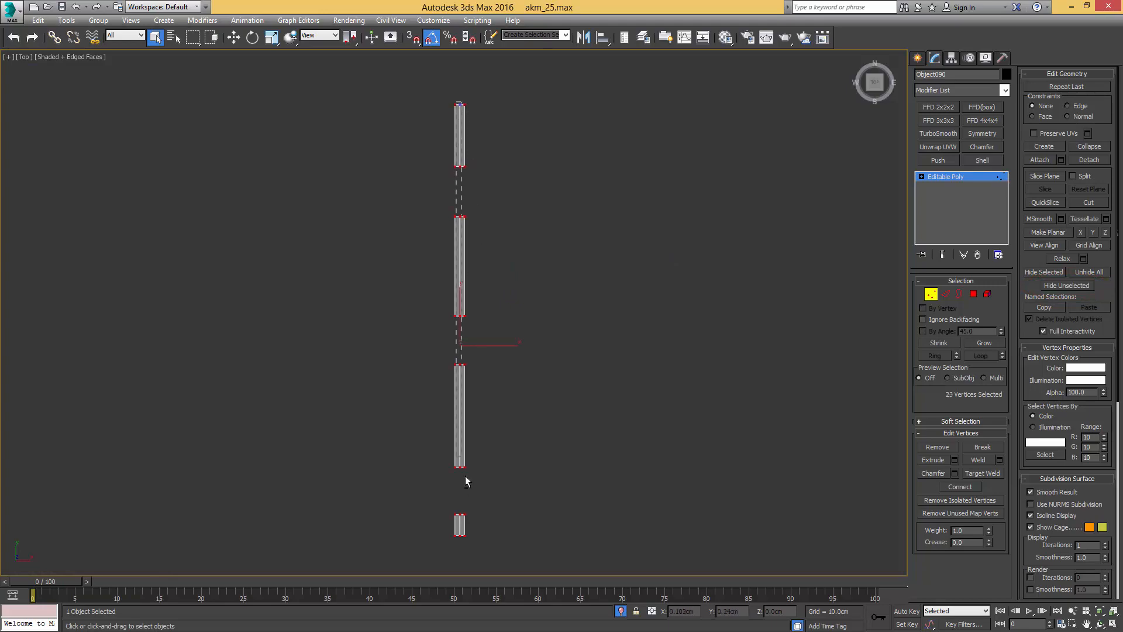
left_click_drag(465, 476, 464, 550, "alt")
Step: Chamfer the corner vertices of the four strips to cut their ends diagonally, and unhide the rest of the cover
middle_click_drag(401, 261, 521, 273, "alt")
scroll(521, 273, "up", 5)
key("ctrl+shift+c")
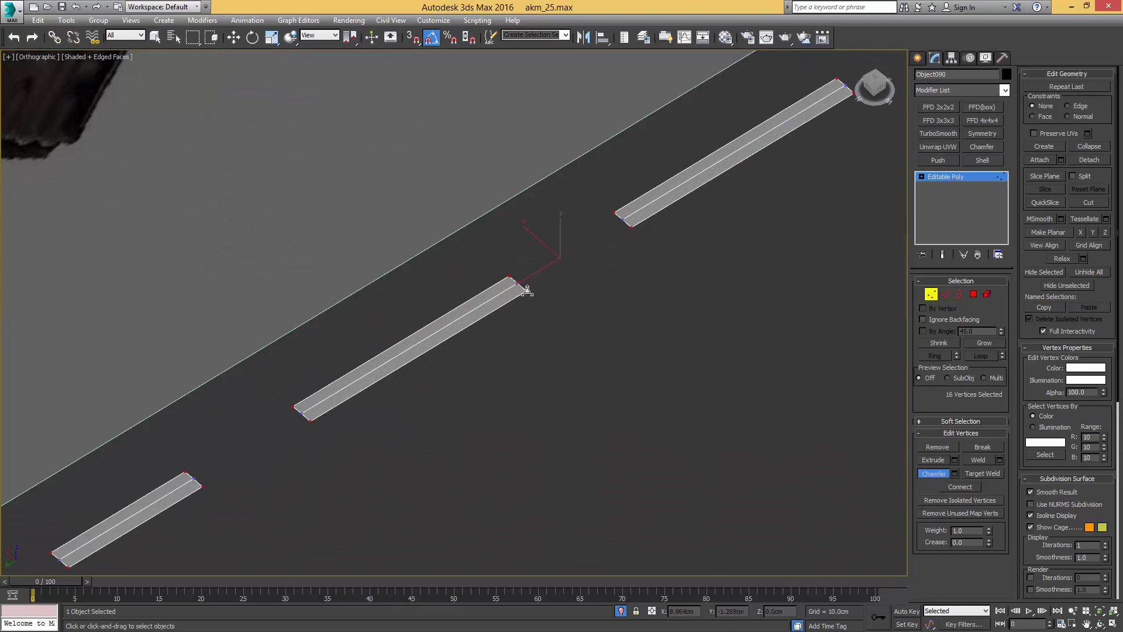
scroll(527, 291, "up", 5)
left_click_drag(524, 289, 542, 266)
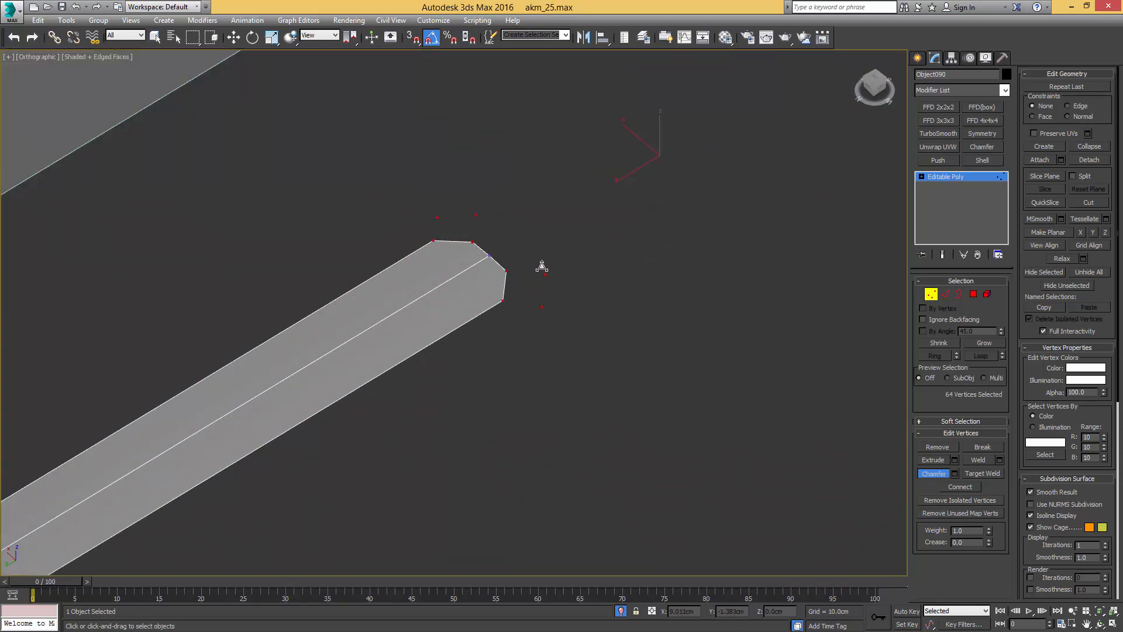
scroll(497, 264, "down", 5)
middle_click_drag(512, 263, 451, 270)
key("4")
key("alt+u")
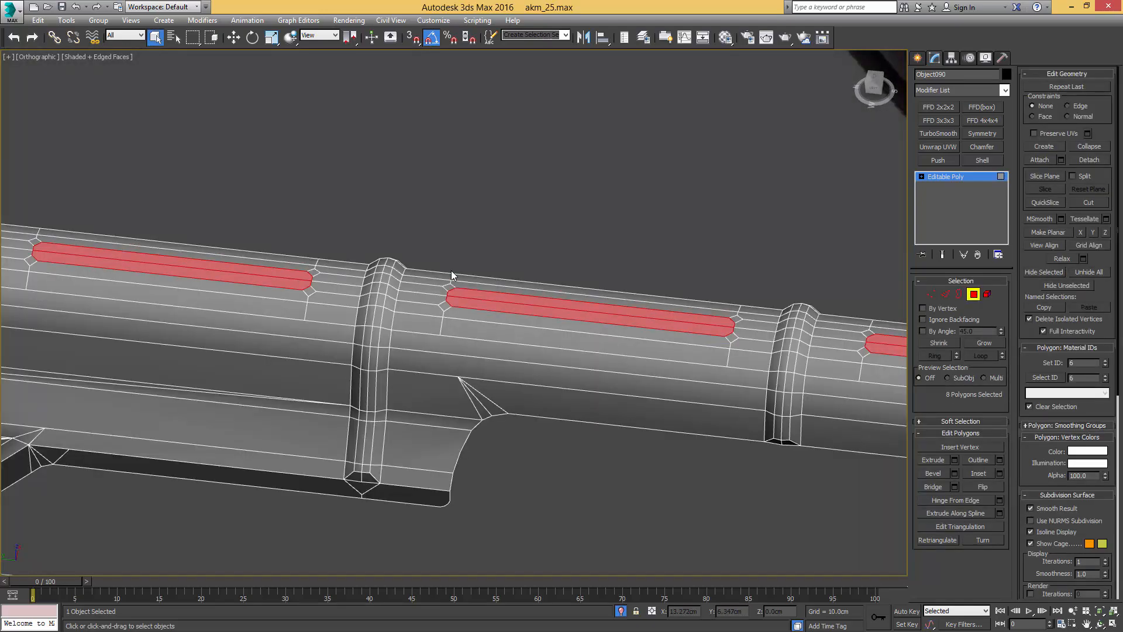
Step: Scale the two end vertices of the frontmost strip's centre edge outward to 108% along the local Y axis
middle_click_drag(879, 348, 592, 314)
scroll(593, 314, "up", 4)
key("2")
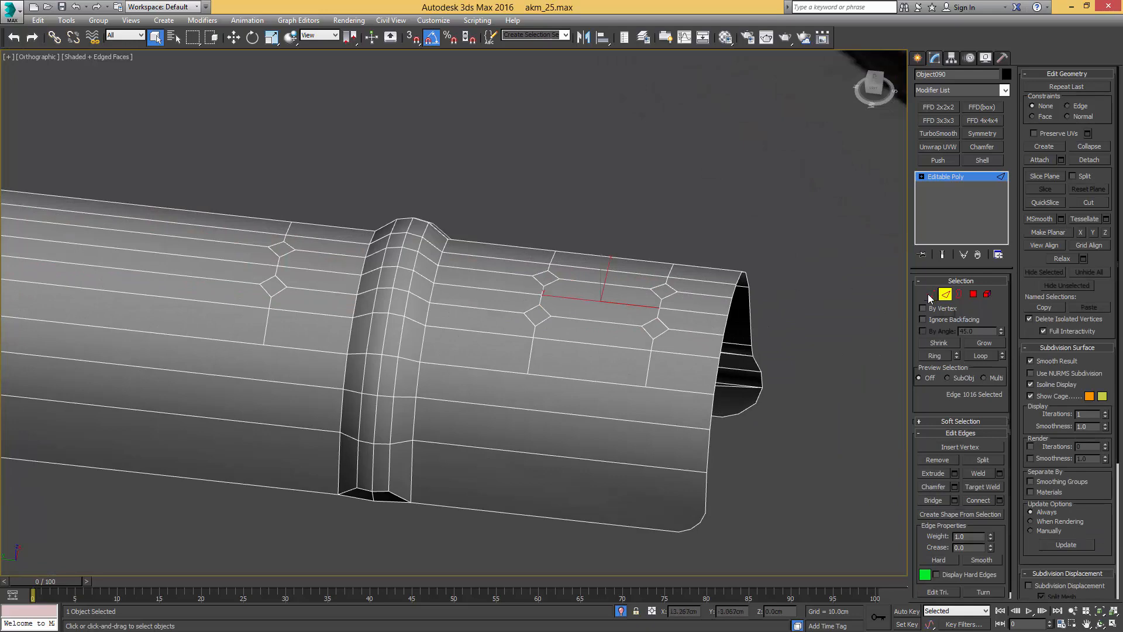
left_click(930, 293)
scroll(644, 301, "up", 4)
key("r")
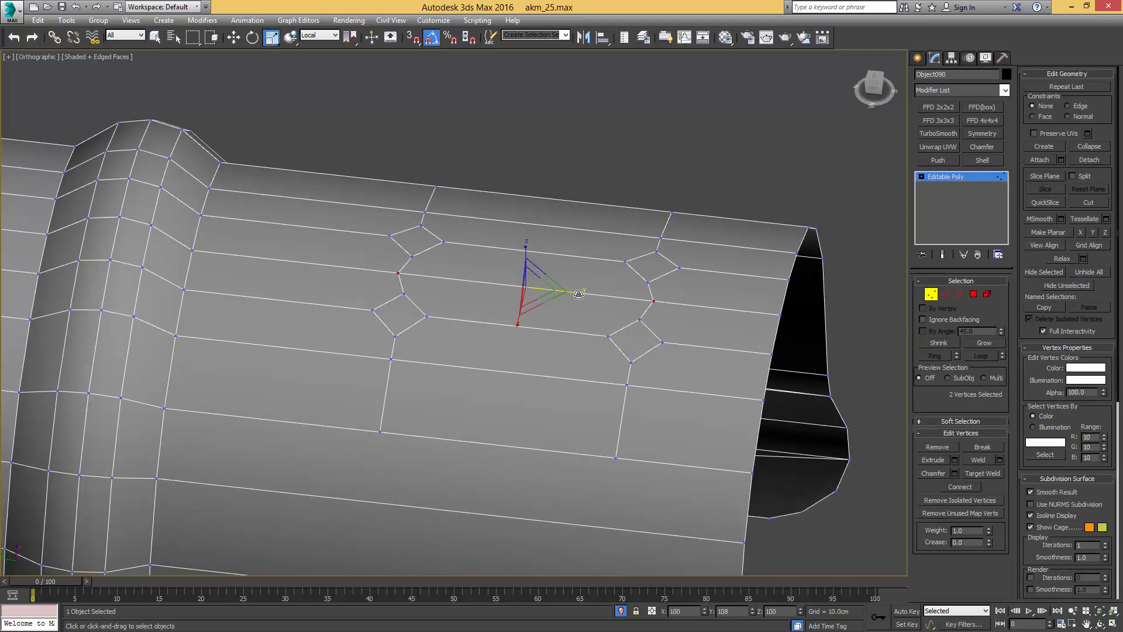
Step: Scale the end vertices of the centre edge on the strip between the middle and front ribs slightly outward along local Y
scroll(502, 277, "down", 3)
middle_click_drag(287, 257, 592, 295)
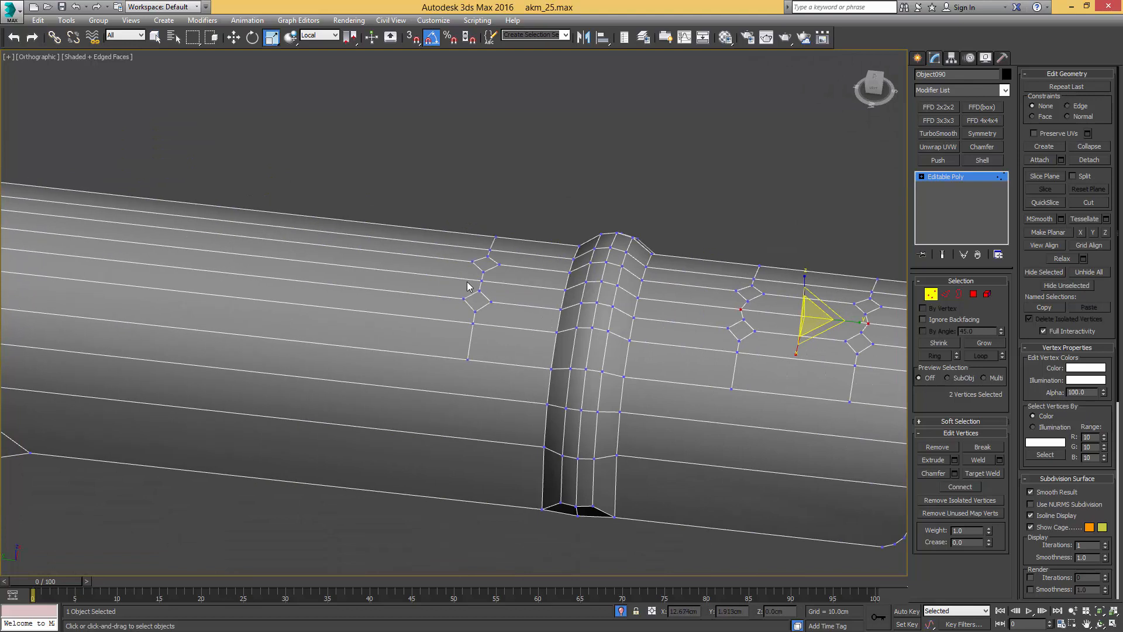
key("2")
left_click(461, 279)
left_click(930, 294)
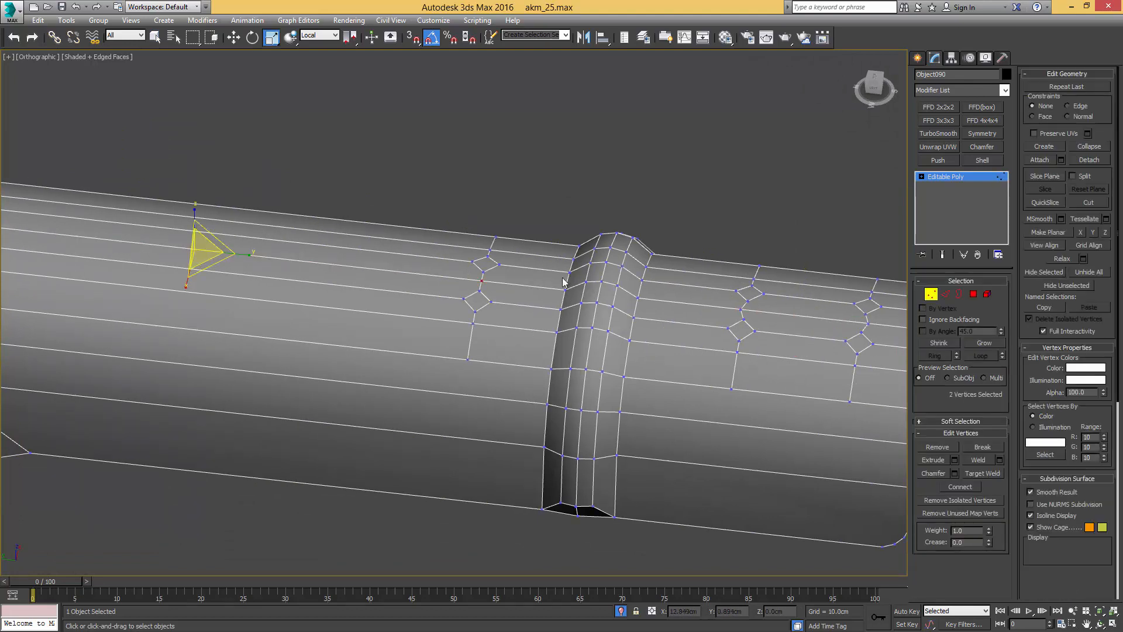
left_click_drag(250, 254, 251, 253)
scroll(229, 248, "down", 3)
middle_click_drag(335, 257, 651, 281)
scroll(300, 266, "up", 3)
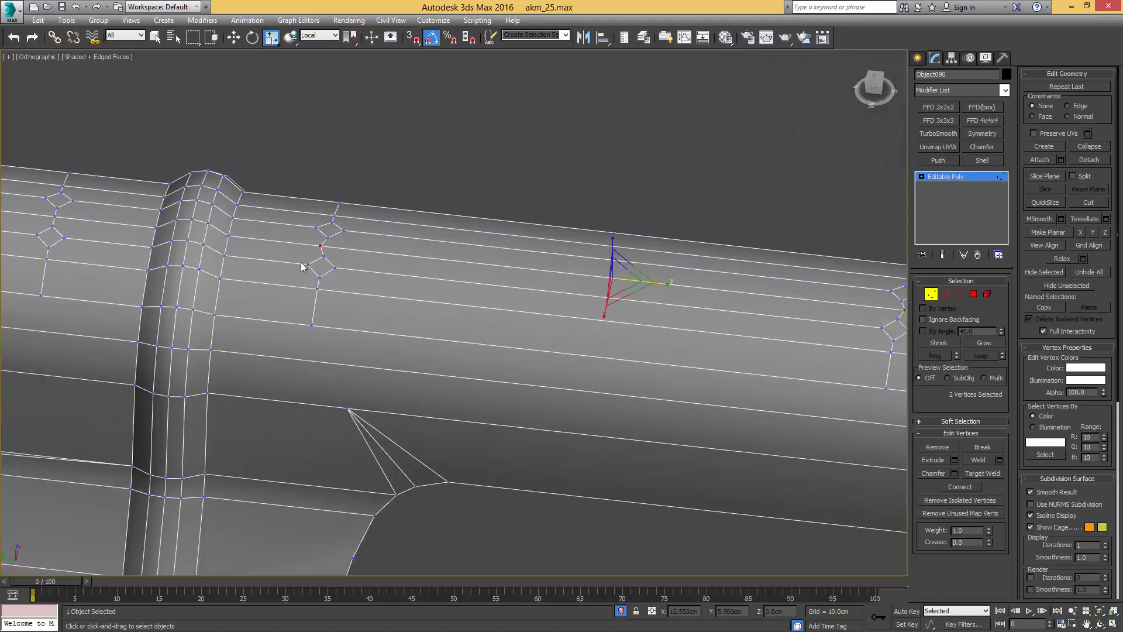
Step: Scale the end vertices of the centre edge on the strip between the rear and middle ribs to 102% along local Y
middle_click_drag(383, 273, 631, 293)
middle_click_drag(274, 220, 473, 253)
key("2")
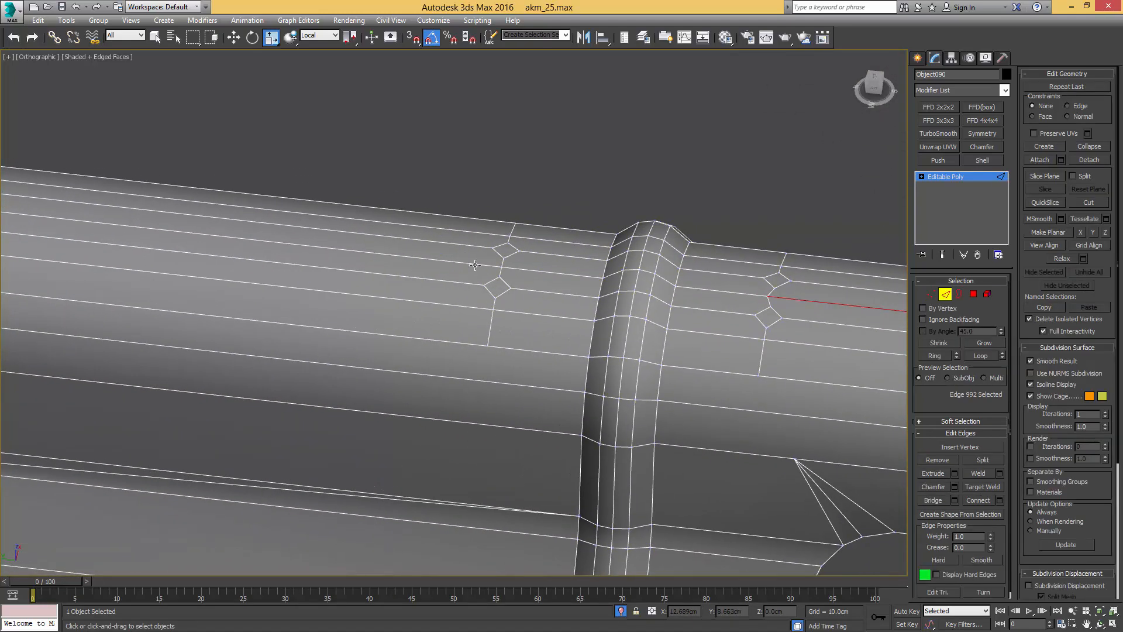
left_click(477, 265)
left_click(924, 295)
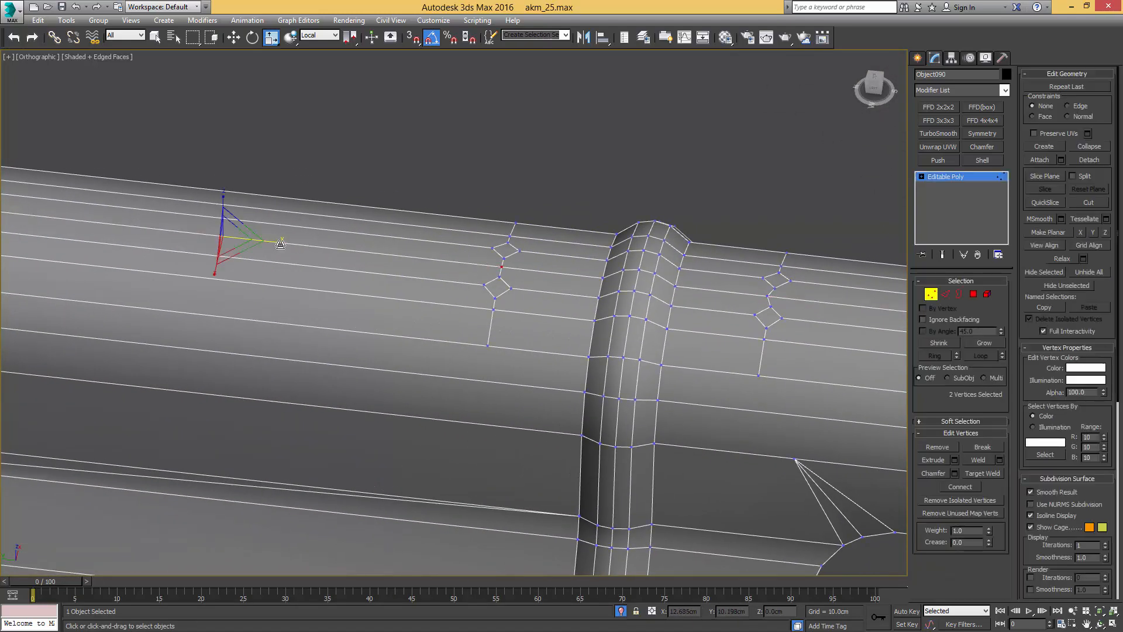
left_click_drag(280, 243, 281, 243)
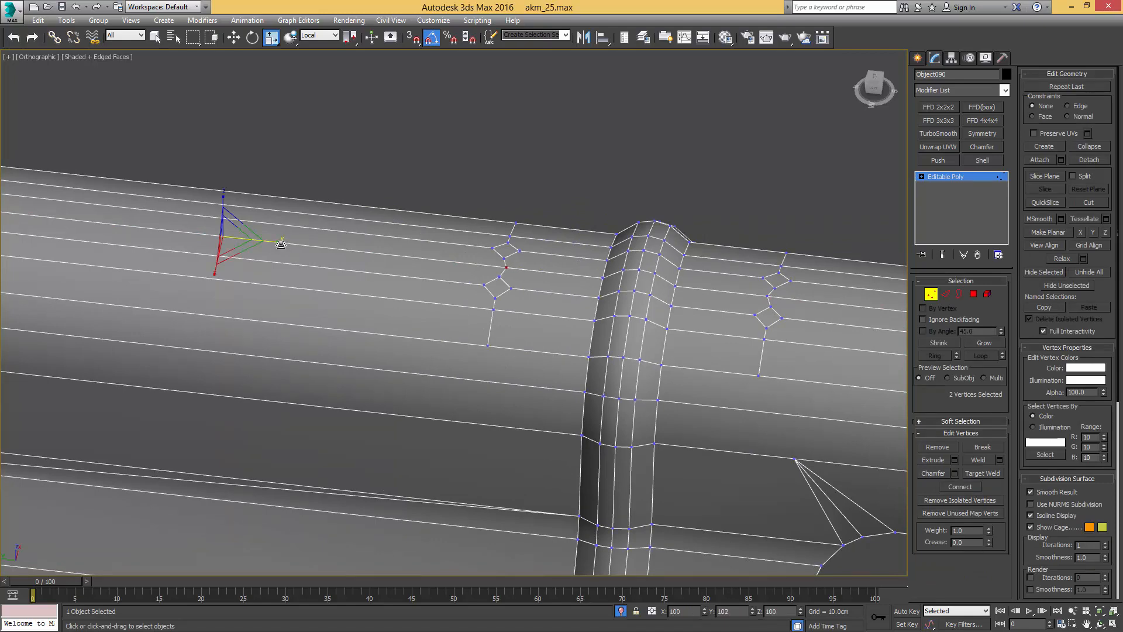
Step: Scale the end vertices of the rearmost strip's centre edge slightly outward along the local Y axis
middle_click_drag(281, 244, 383, 236, "alt")
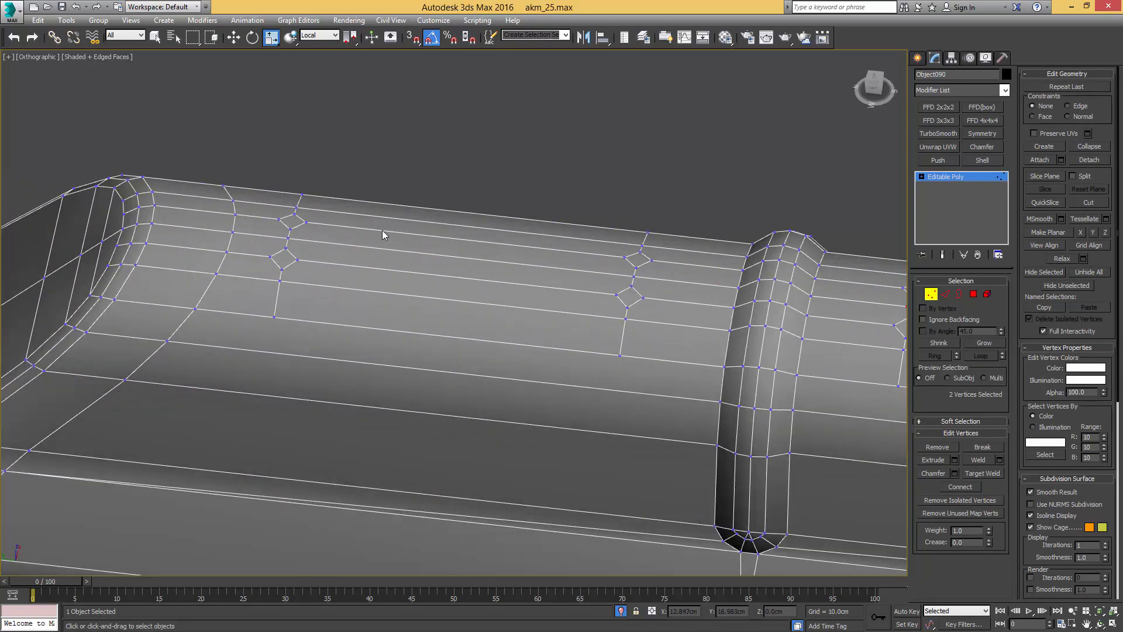
key("2")
left_click(388, 249)
left_click(933, 294, "ctrl")
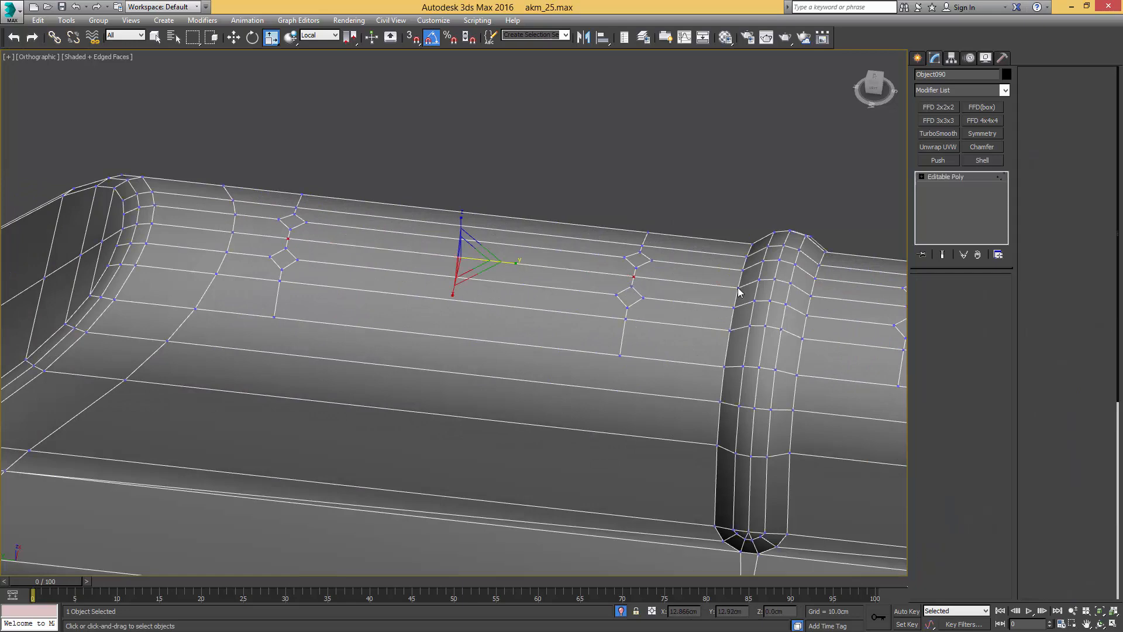
left_click_drag(517, 265, 520, 265)
Step: Connect the opposite lengthwise vertices across each of the four small diamonds at the rearmost strip's corners
middle_click_drag(623, 261, 563, 291)
left_click(572, 273)
left_click(544, 271, "ctrl")
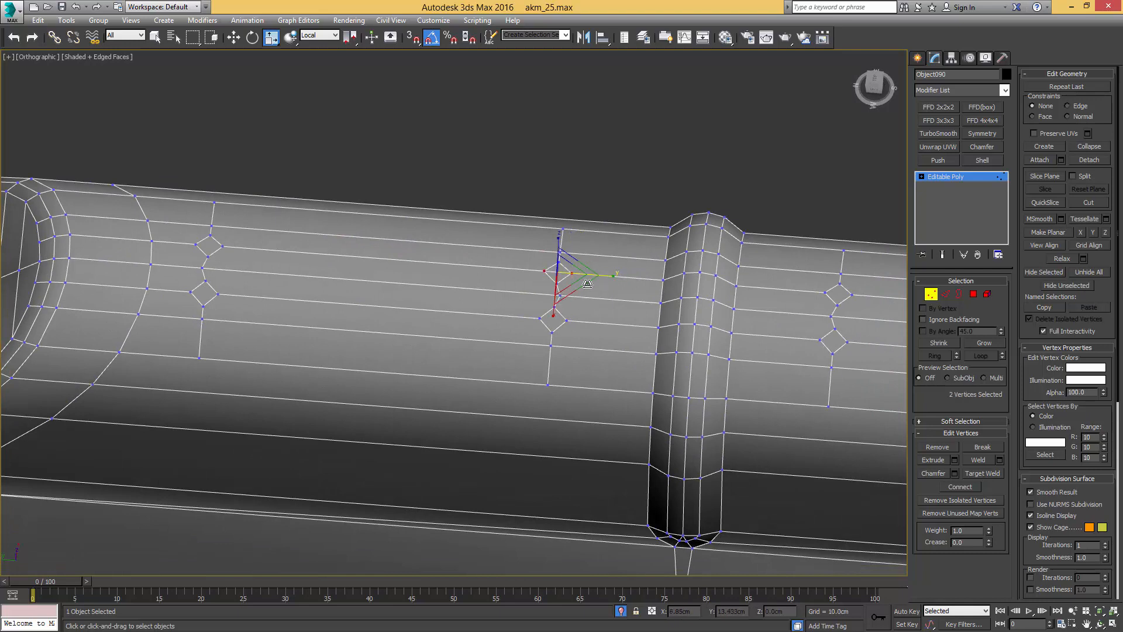
left_click(567, 321)
left_click(540, 318, "ctrl")
middle_click_drag(260, 274, 411, 271)
key("q")
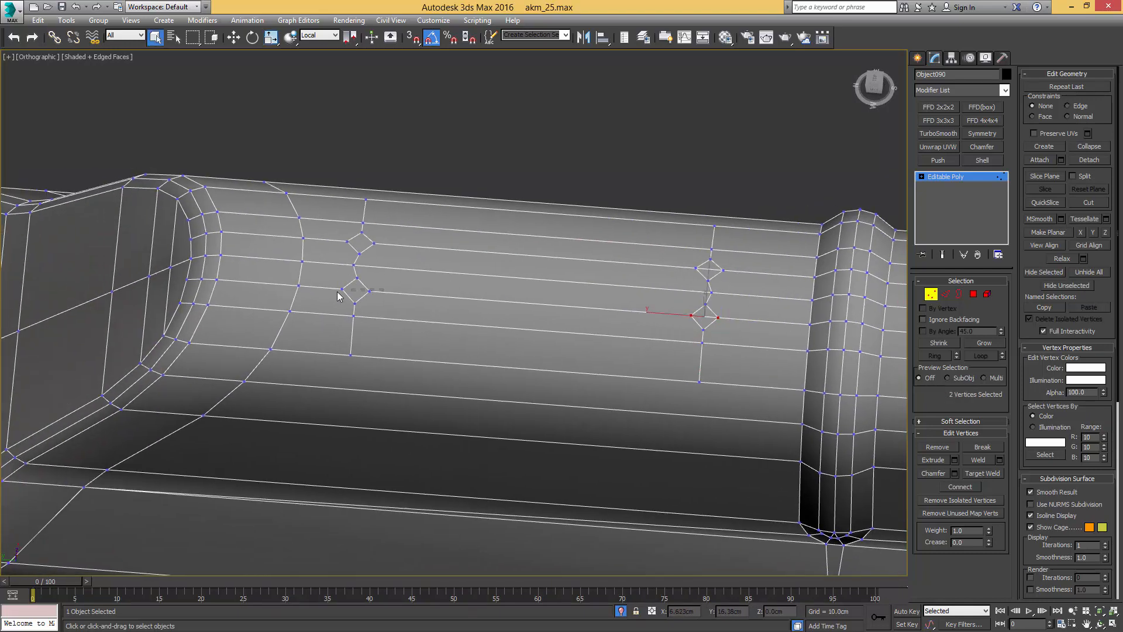
left_click_drag(326, 297, 325, 297)
key("ctrl+shift+e")
left_click(348, 242)
left_click(374, 243, "ctrl")
Step: Remove the two rear-facing edges from each of the two diamonds at the rearmost strip's rear end
scroll(331, 240, "up", 4)
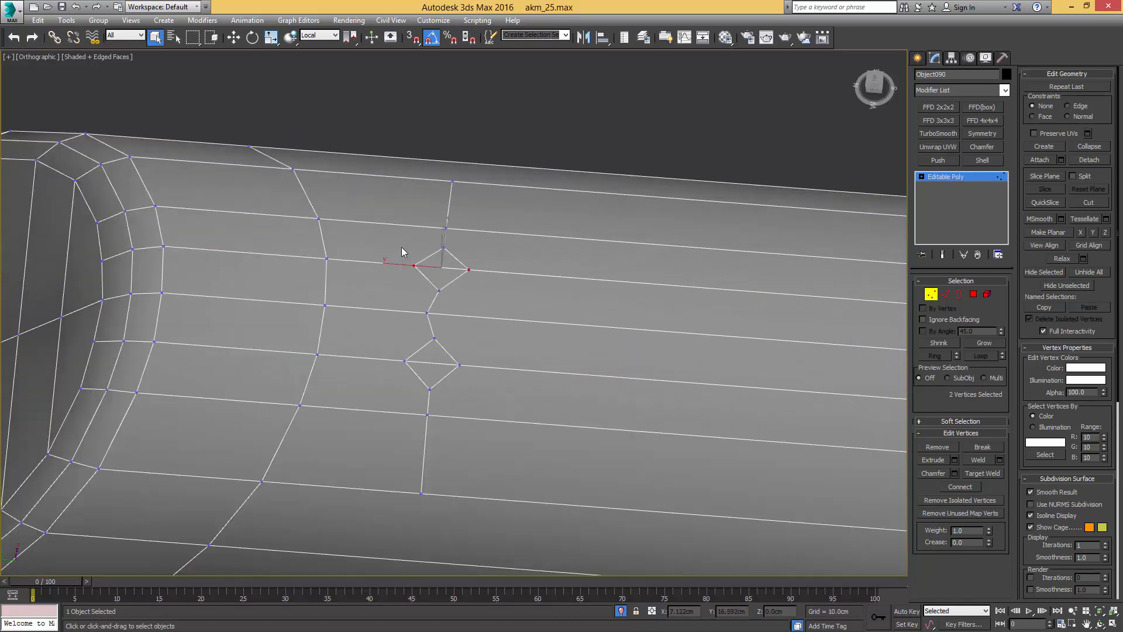
key("2")
left_click(430, 257)
left_click(427, 278, "ctrl")
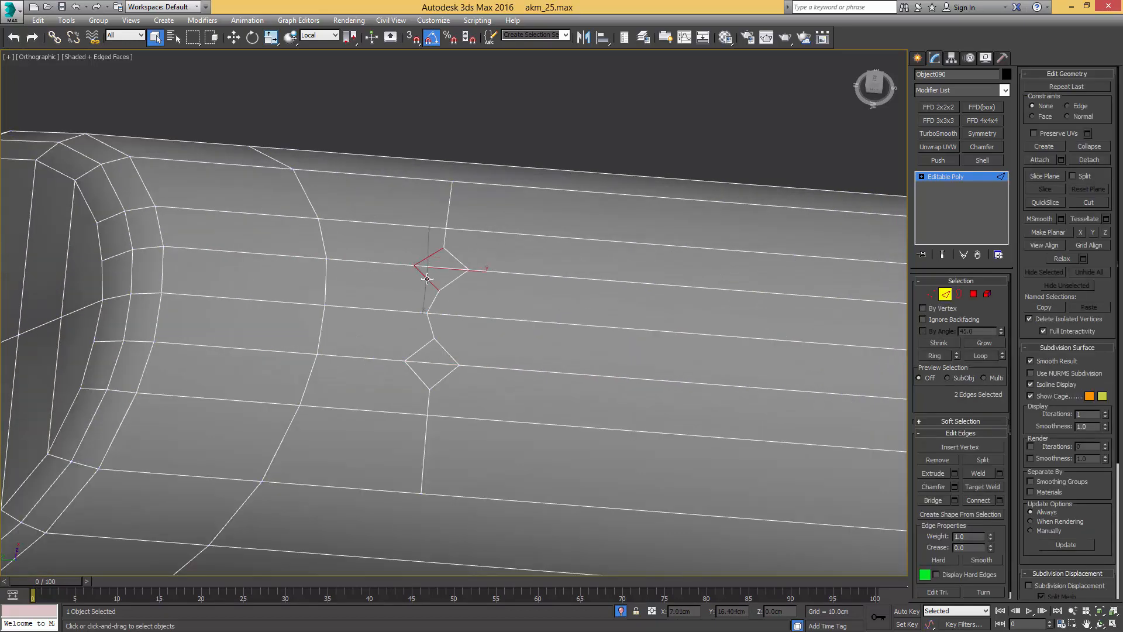
key("ctrl+BackSpace")
key("1")
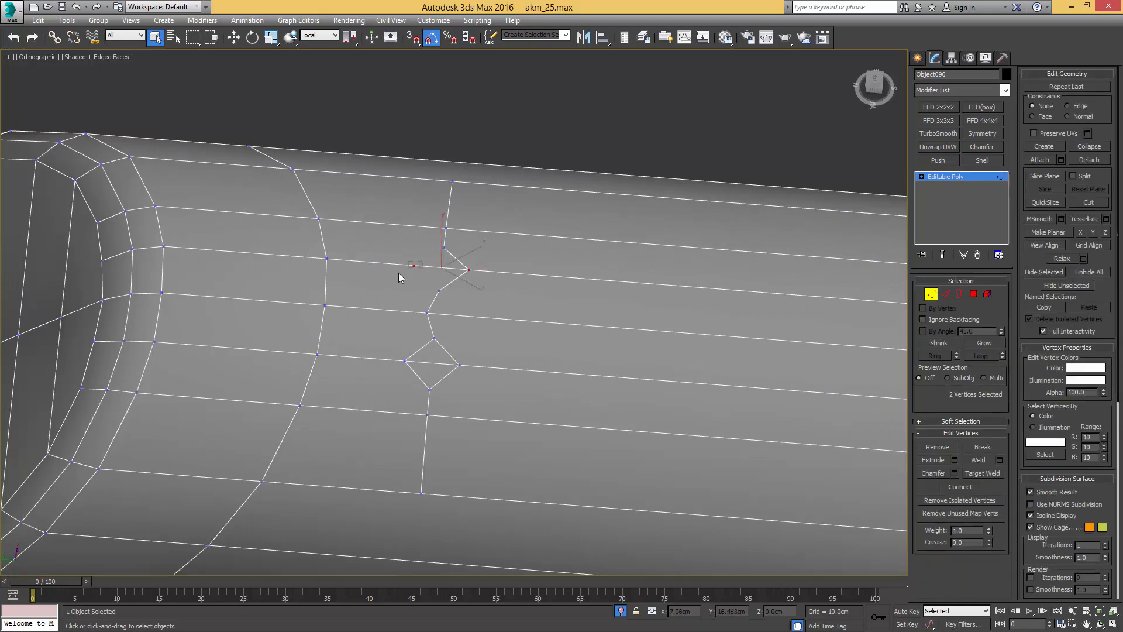
key("2")
left_click(414, 352)
left_click(415, 375, "ctrl")
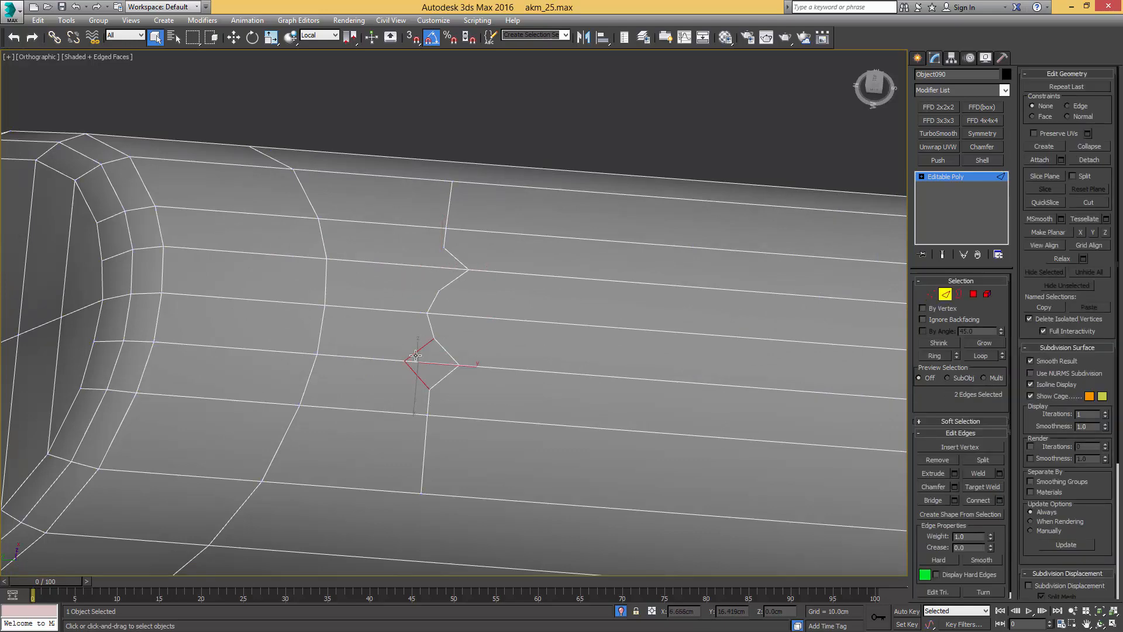
key("ctrl+BackSpace")
key("1")
Step: Connect the lower rear diamond's inner vertex to the cross loop behind it and remove both diamonds' outer side vertices
left_click(435, 338)
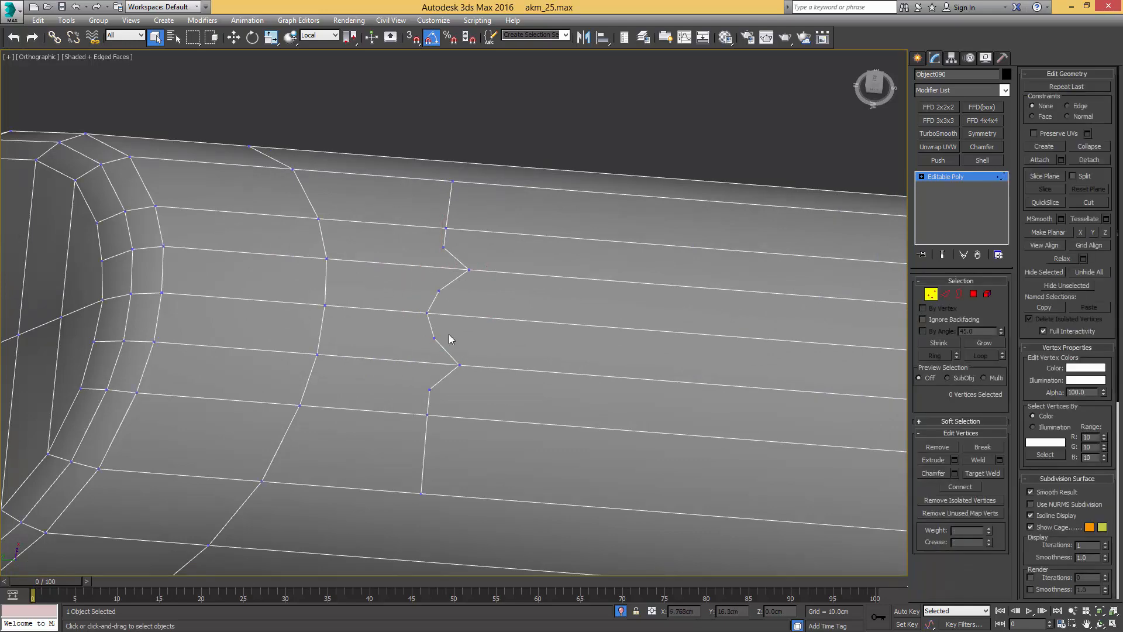
left_click(317, 354, "ctrl")
key("ctrl+shift+e")
left_click(444, 246)
key("BackSpace")
middle_click_drag(474, 273, 462, 239)
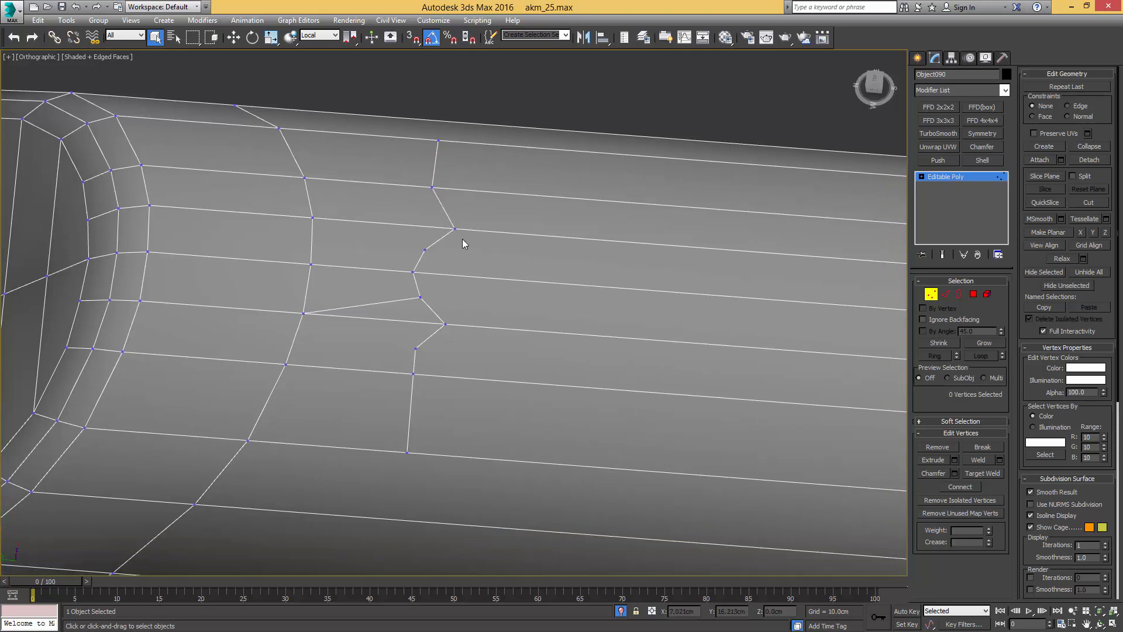
left_click(416, 348)
key("BackSpace")
Step: Remove the two front-facing edges from each diamond at the rearmost strip's front end, including the leftover vertex on the lower one
scroll(524, 334, "down", 2)
middle_click_drag(551, 333, 379, 300)
scroll(488, 306, "up", 5)
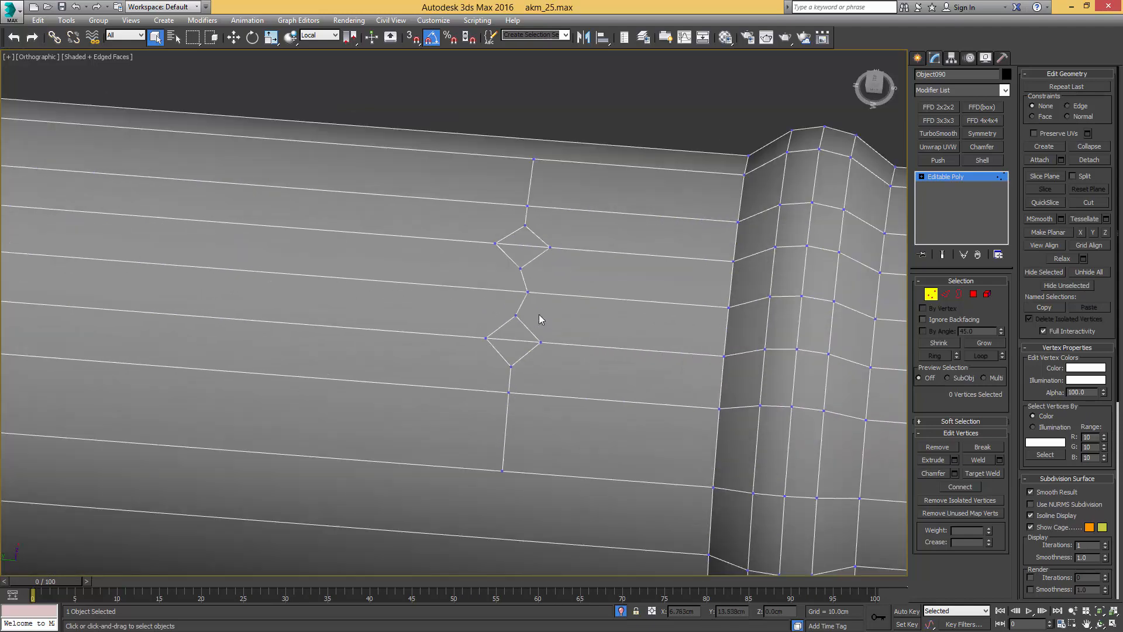
key("2")
left_click(536, 337)
left_click(532, 349, "ctrl")
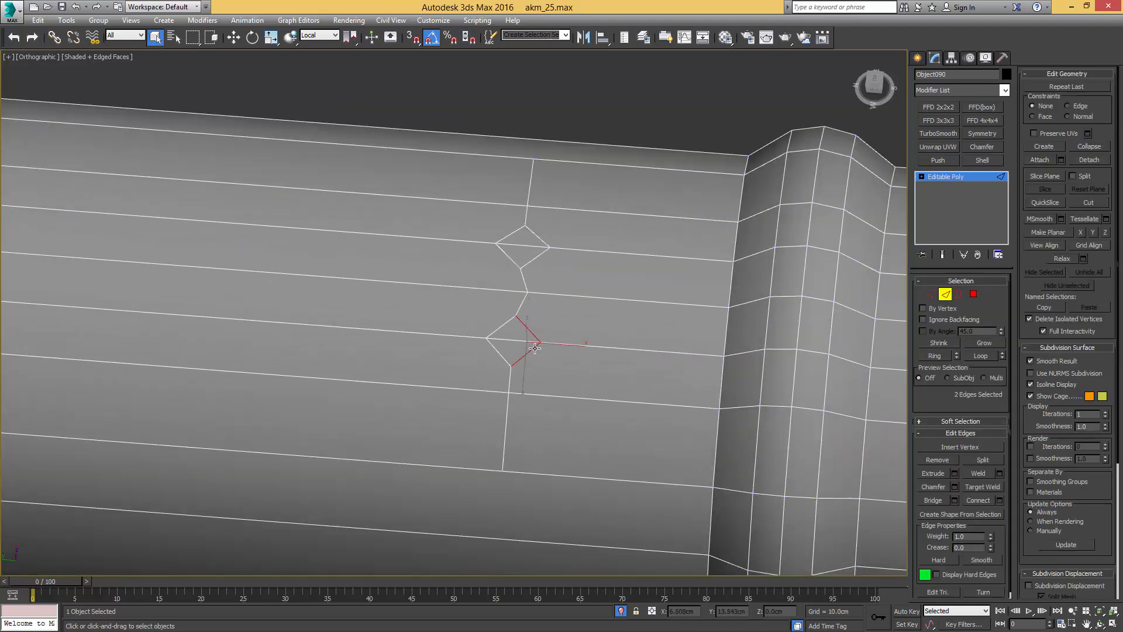
key("BackSpace")
key("1")
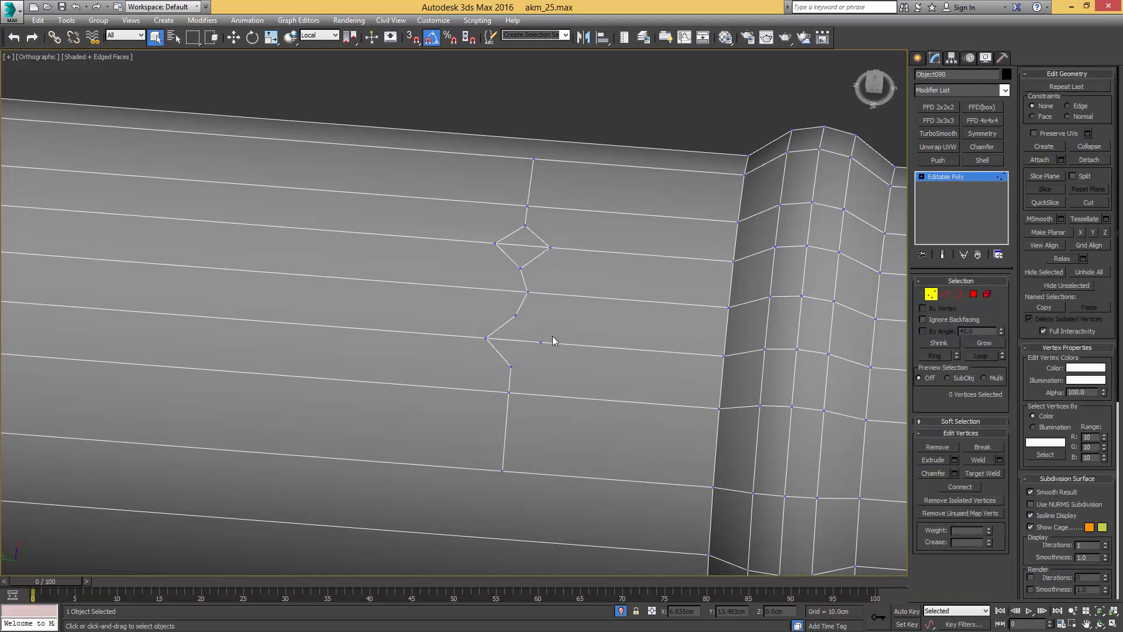
key("2")
left_click(535, 235)
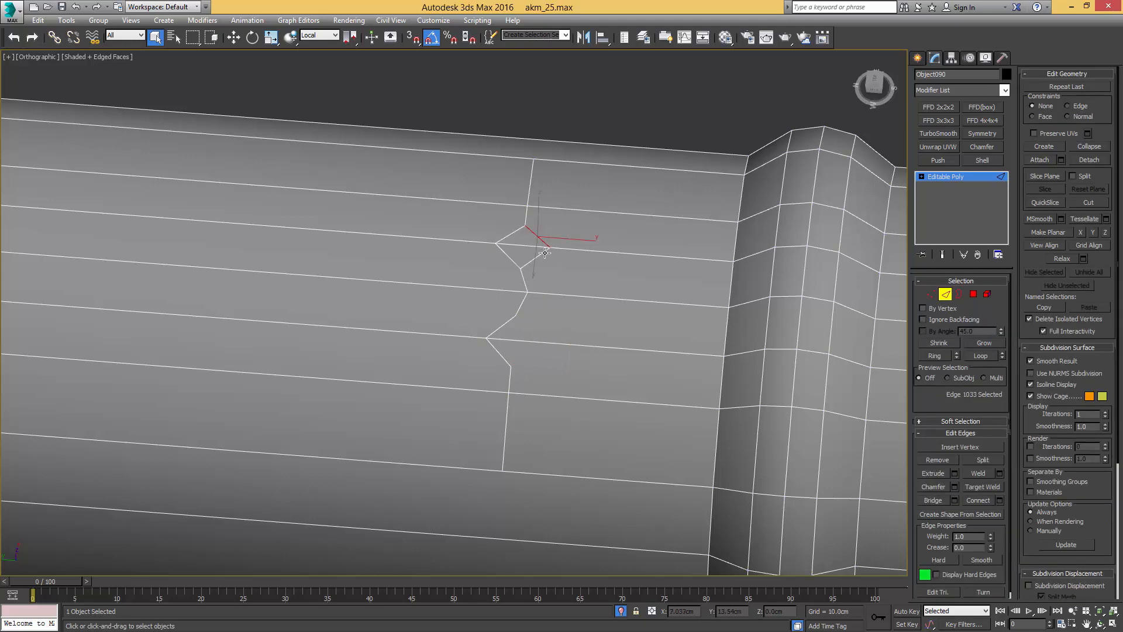
left_click(533, 258, "ctrl")
key("BackSpace")
key("1")
Step: Connect the inner vertices of the rearmost strip's two front diamonds to the rear rib's border vertices on the adjacent lengthwise lines
left_click(520, 268)
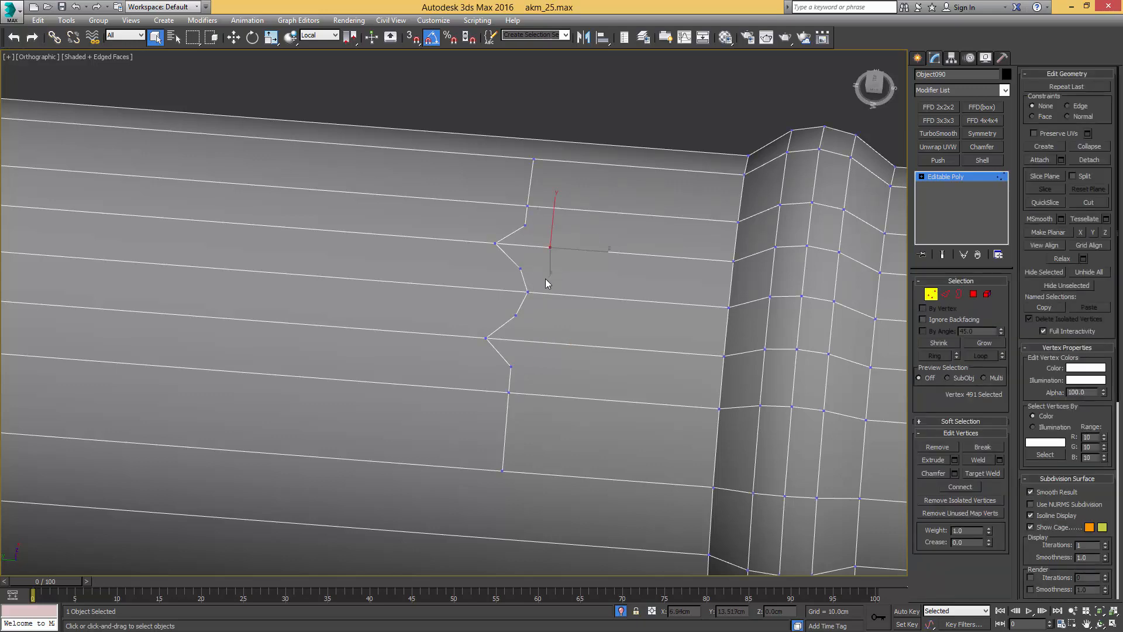
left_click(734, 261, "ctrl")
key("ctrl+shift+e")
left_click(515, 317)
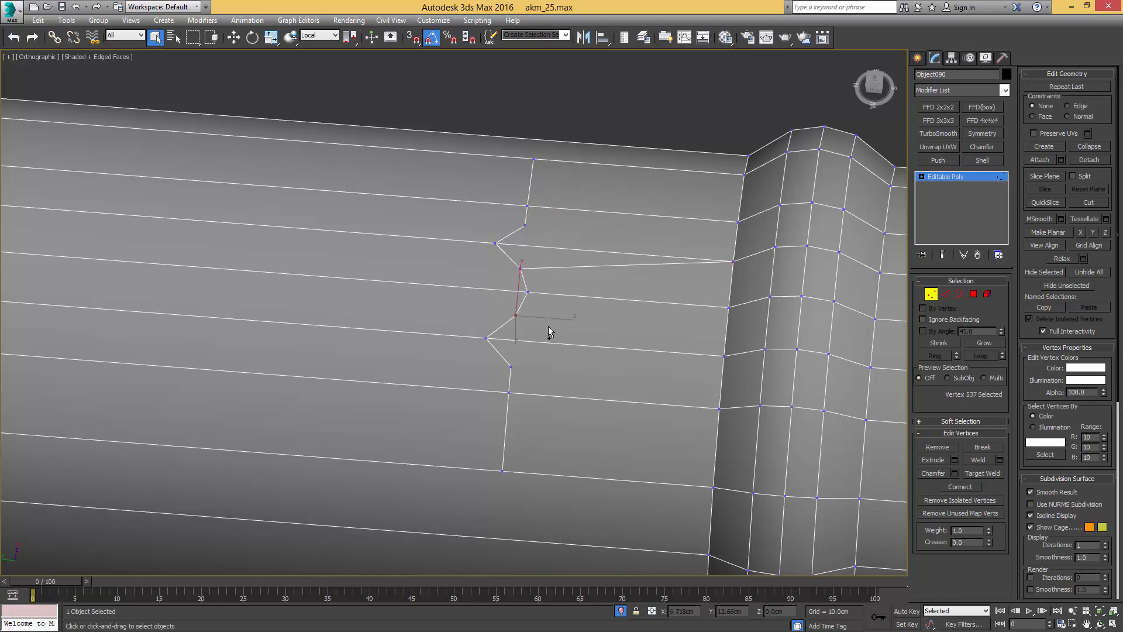
left_click(724, 356, "ctrl")
key("ctrl+shift+e")
Step: Remove the outer side vertices of the two former diamonds at the rearmost strip's front end
left_click(511, 367)
key("BackSpace")
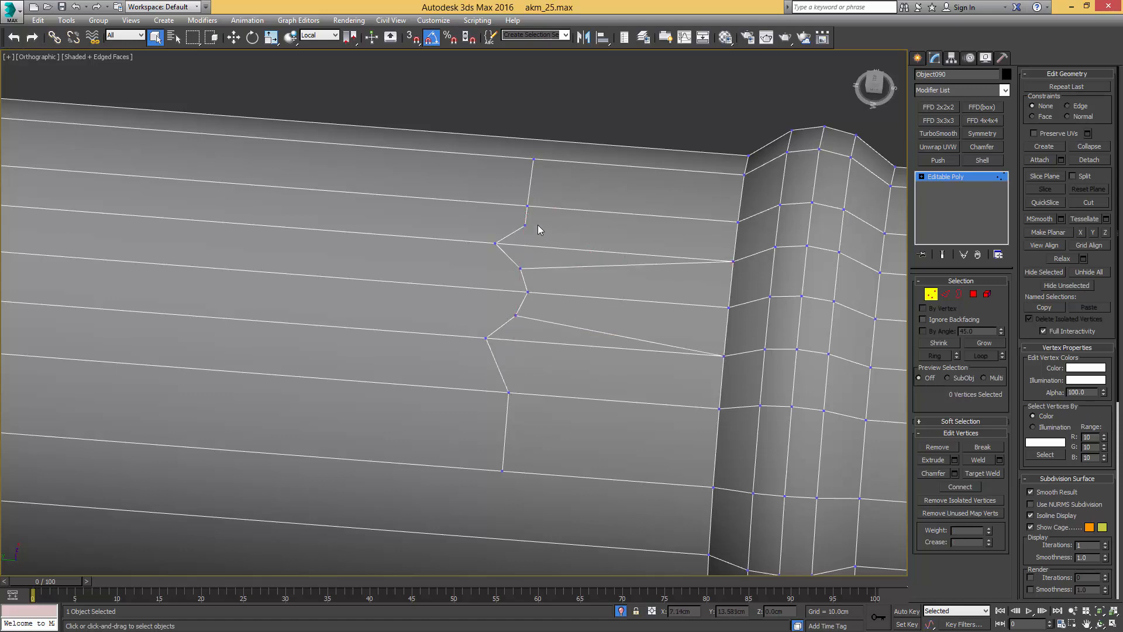
left_click(525, 225)
key("BackSpace")
key("F3")
key("F3")
scroll(531, 237, "down", 3)
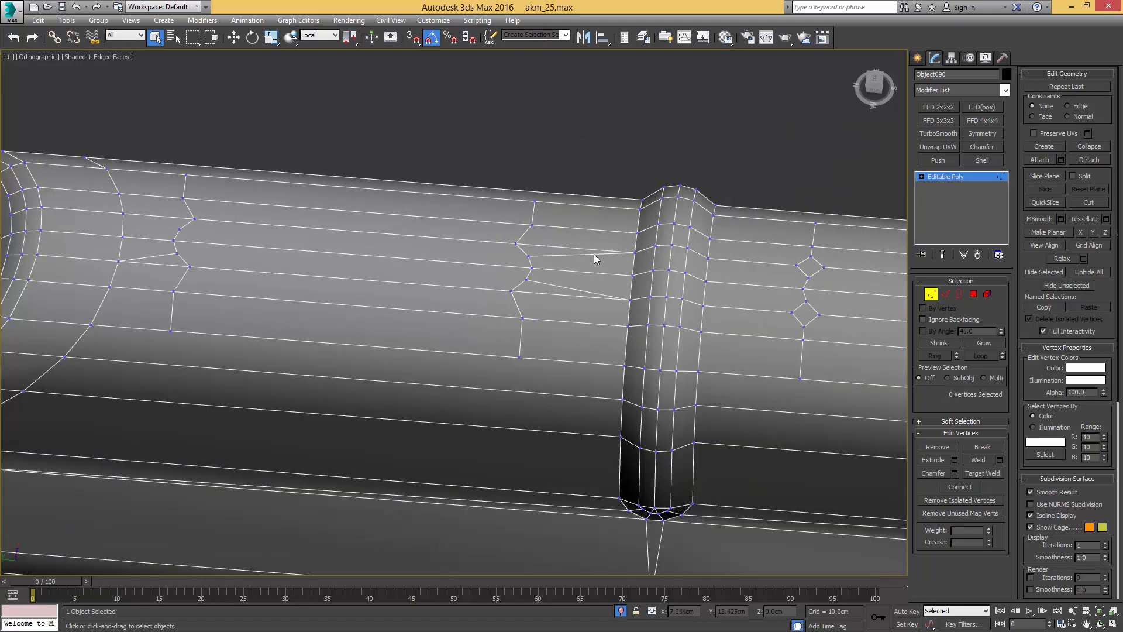
Step: Connect the opposite lengthwise vertices across both diamonds at the rear end of the strip between the rear and middle ribs
middle_click_drag(693, 272, 378, 282)
scroll(486, 319, "up", 2)
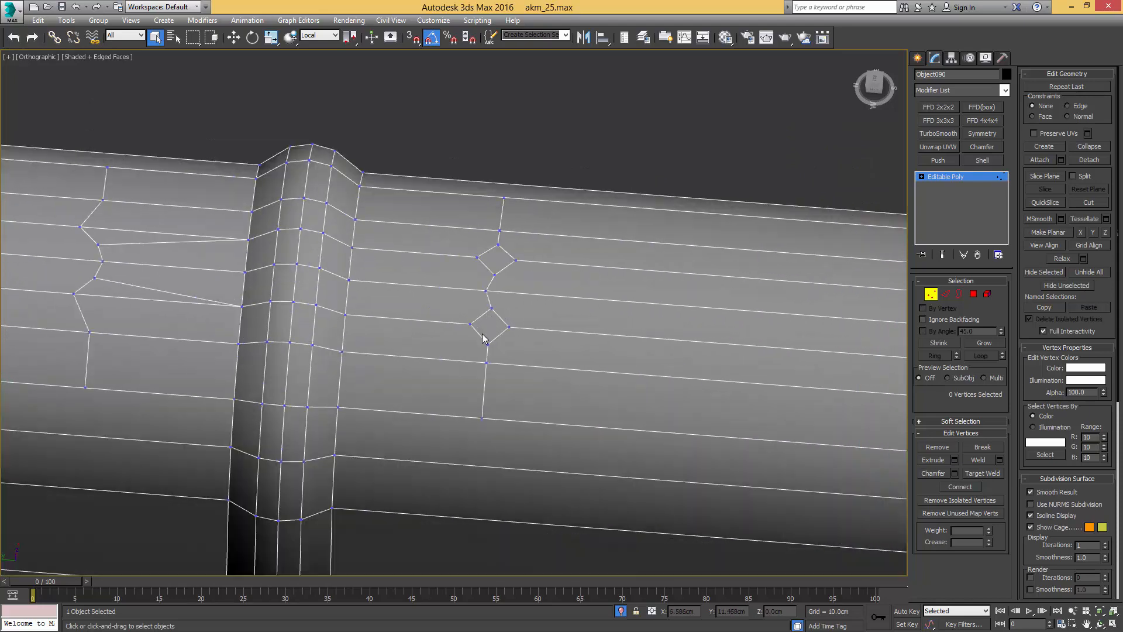
left_click(470, 324)
left_click(509, 327, "ctrl")
key("ctrl+shift+e")
left_click(476, 257)
left_click(515, 261, "ctrl")
Step: Remove the rear-facing edges of both diamonds at the rear end of the strip between the rear and middle ribs
key("2")
left_click(489, 250)
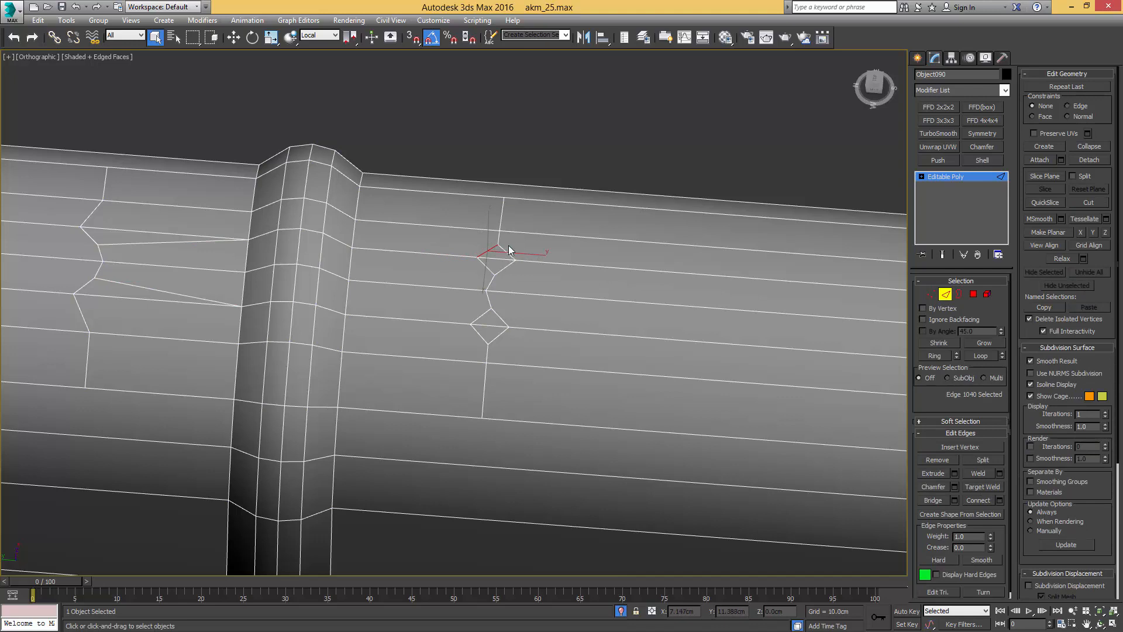
key("ctrl+BackSpace")
key("1")
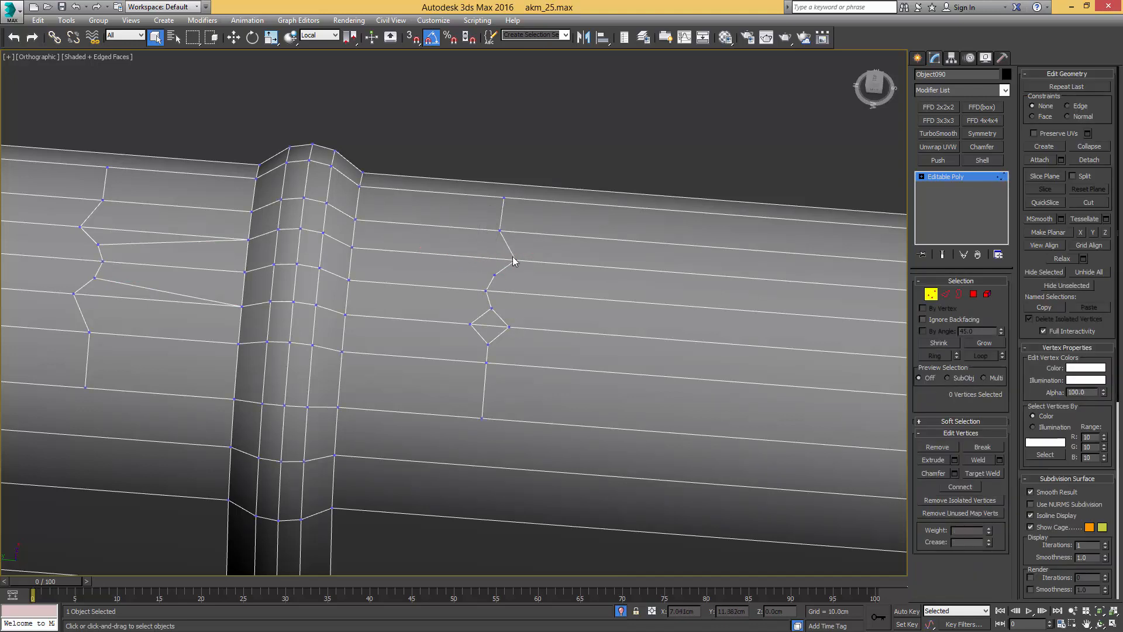
key("2")
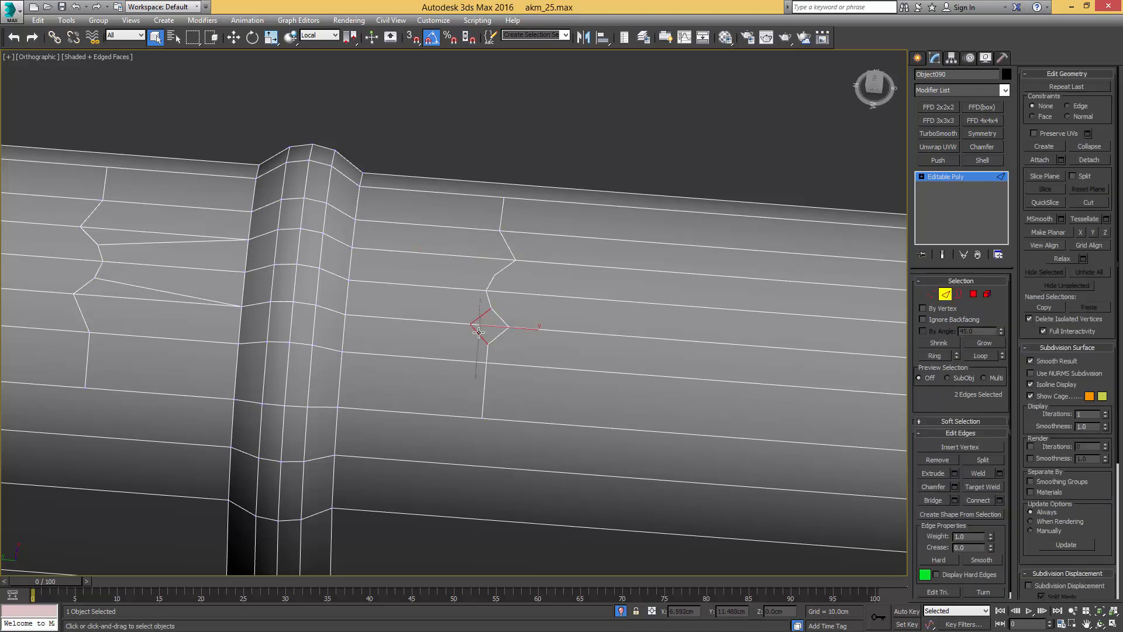
key("1")
Step: Connect this end's two inner diamond vertices to the rear rib's border vertices and remove the lower diamond's outer side vertex
left_click(491, 309)
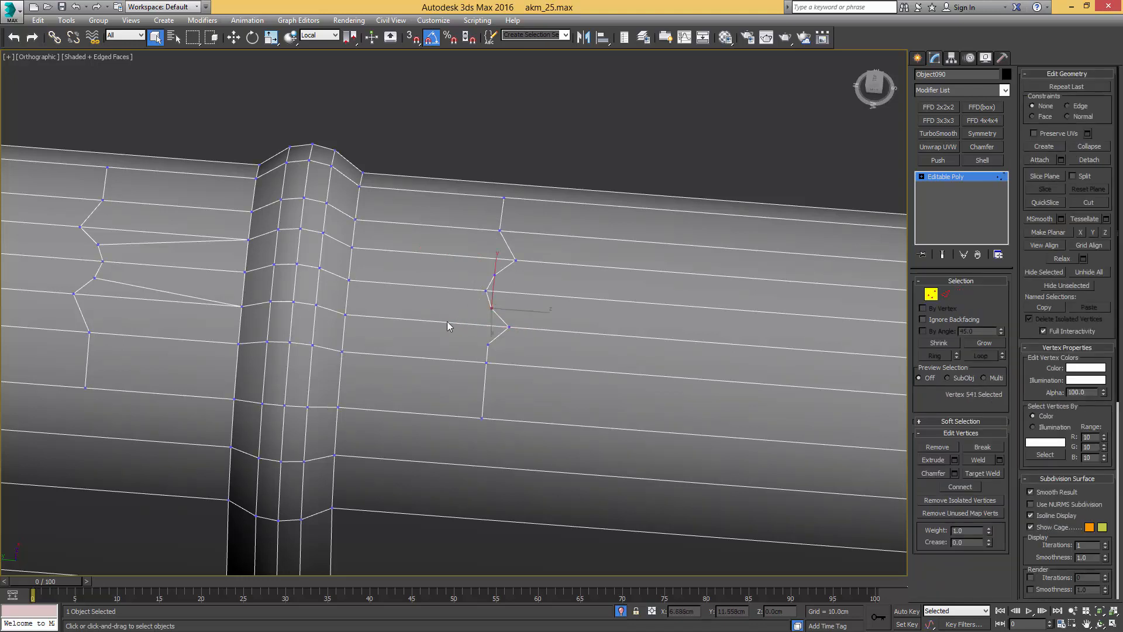
left_click(345, 315, "ctrl")
key("ctrl+shift+e")
left_click(494, 274)
left_click(351, 248, "ctrl")
key("ctrl+shift+e")
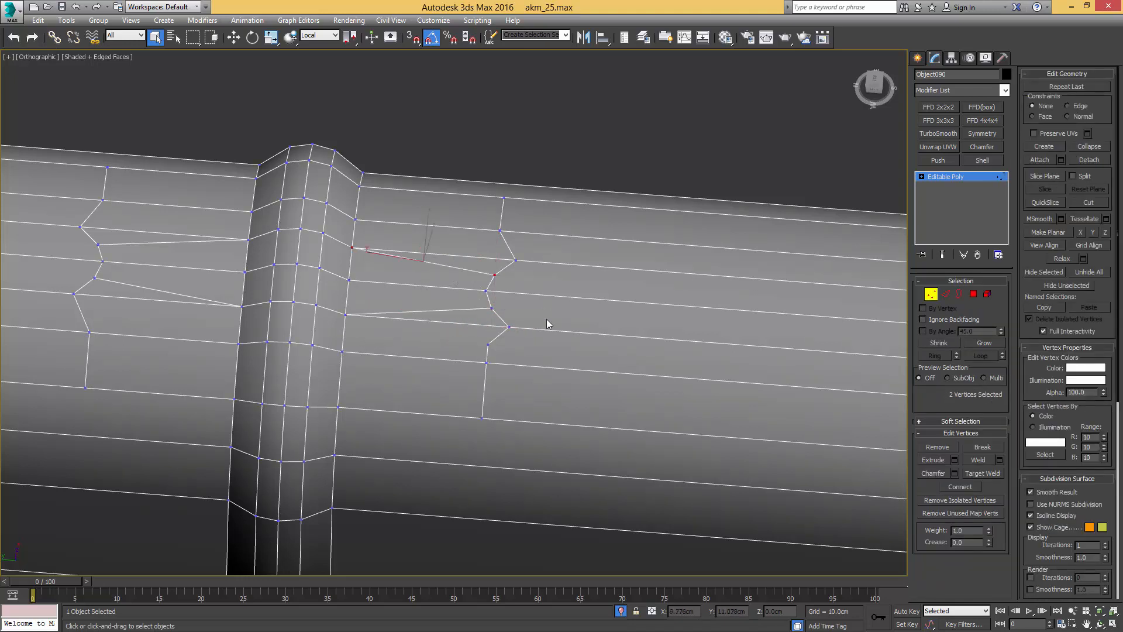
middle_click_drag(546, 323, 507, 280)
left_click(448, 302)
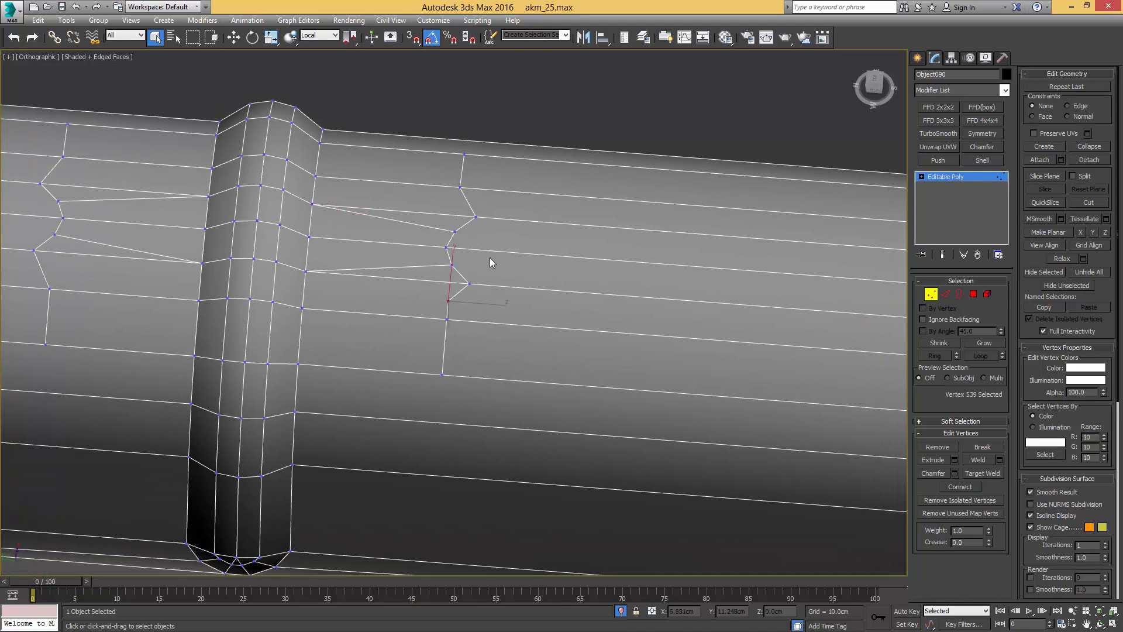
key("BackSpace")
Step: Connect the opposite lengthwise vertices across both diamonds at the front end of the strip between the rear and middle ribs
scroll(685, 272, "down", 3)
middle_click_drag(608, 282, 348, 291)
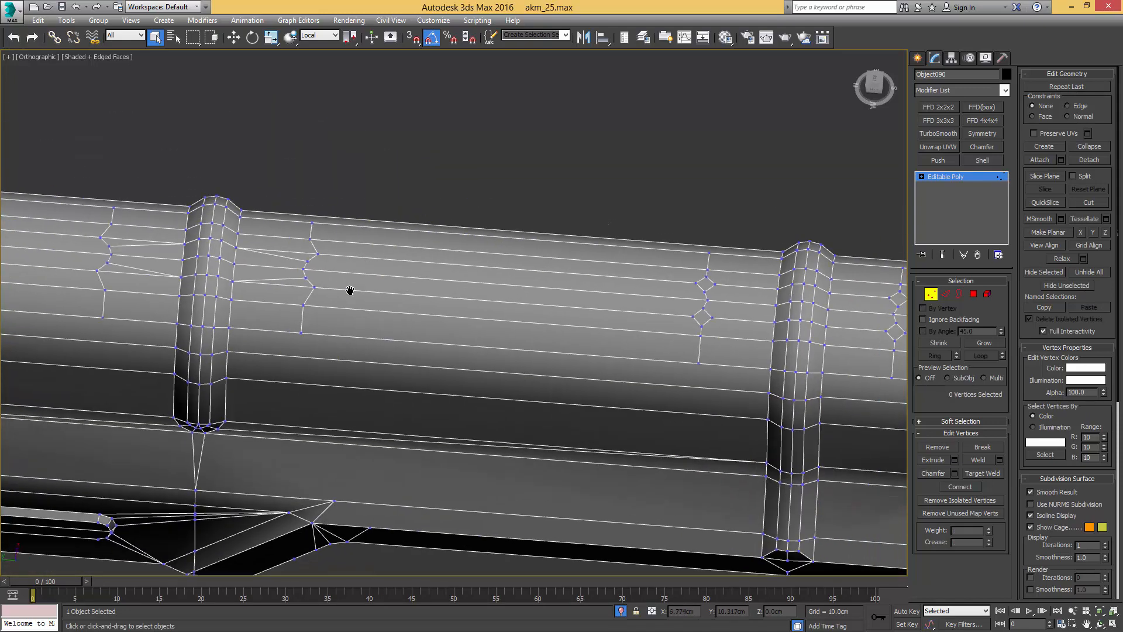
middle_click_drag(644, 279, 520, 273)
scroll(570, 286, "up", 4)
left_click(511, 260)
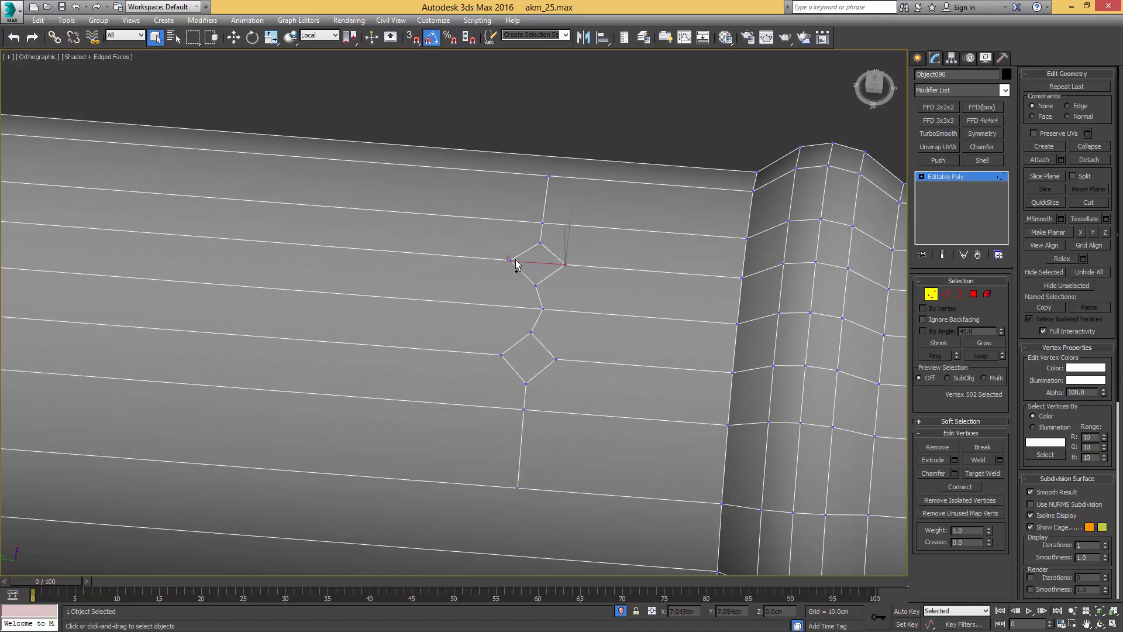
left_click(565, 265, "ctrl")
left_click_drag(565, 350, 492, 367)
key("ctrl+shift+e")
Step: Remove both diamonds' outer side vertices at this front end and connect their rear vertices directly to the neighbouring cross-edge vertices
key("2")
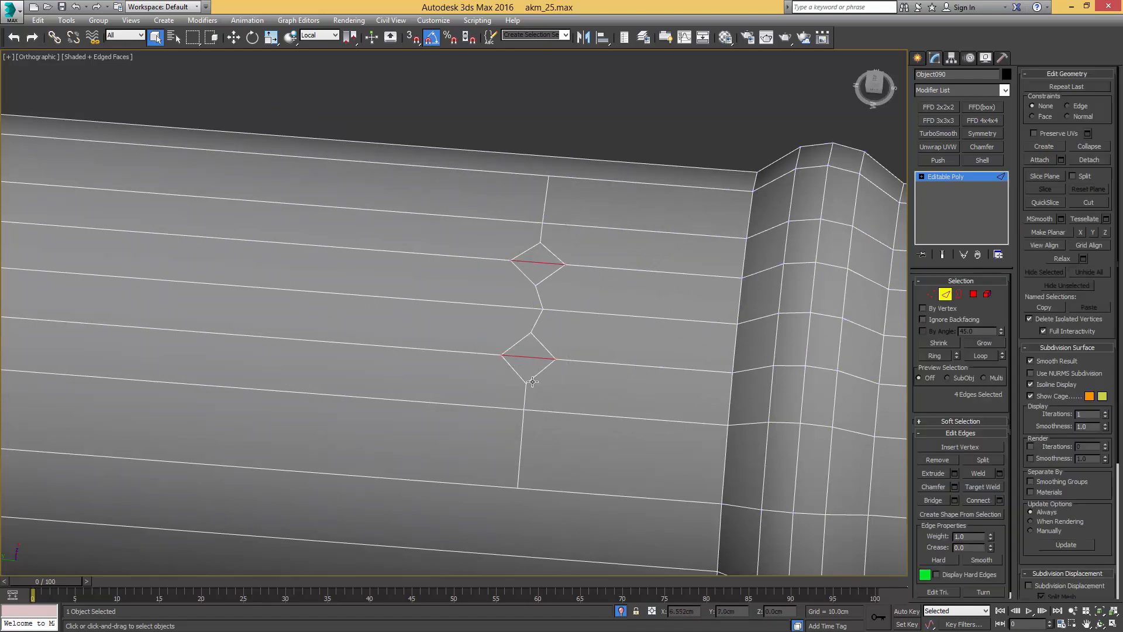
key("1")
left_click(526, 384)
key("BackSpace")
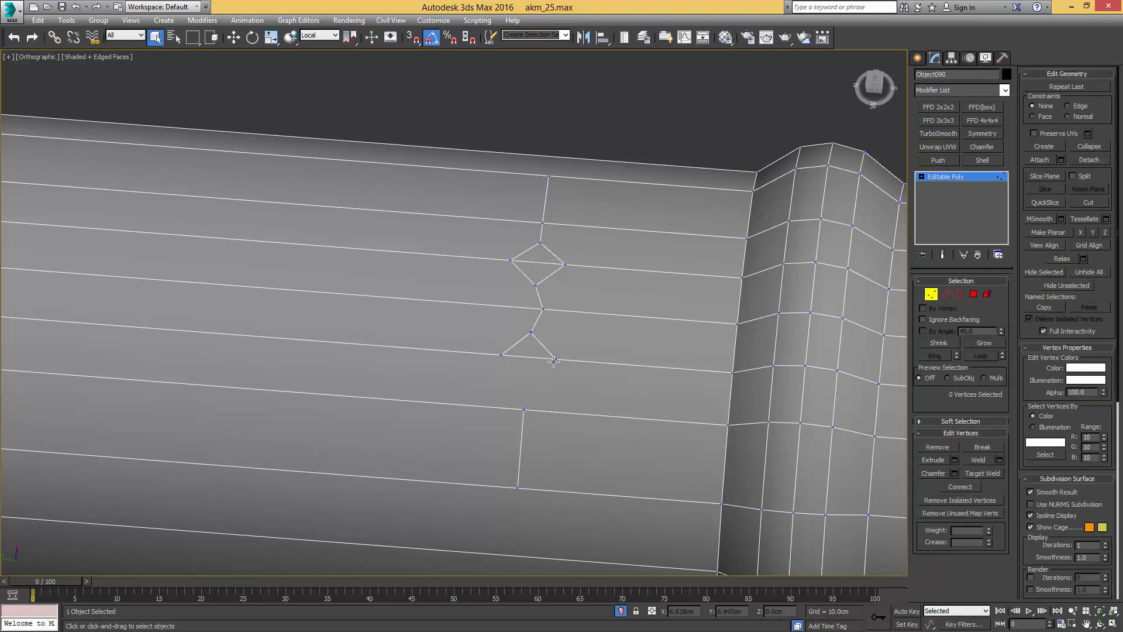
left_click(502, 355)
left_click_drag(541, 390, 501, 414, "ctrl")
key("ctrl+shift+e")
left_click(540, 242)
key("BackSpace")
left_click(510, 260)
left_click(542, 222, "ctrl")
key("ctrl+shift+e")
Step: Remove the remaining front-facing edges and their leftover vertices at the front end of the strip between the rear and middle ribs
key("2")
left_click(551, 273)
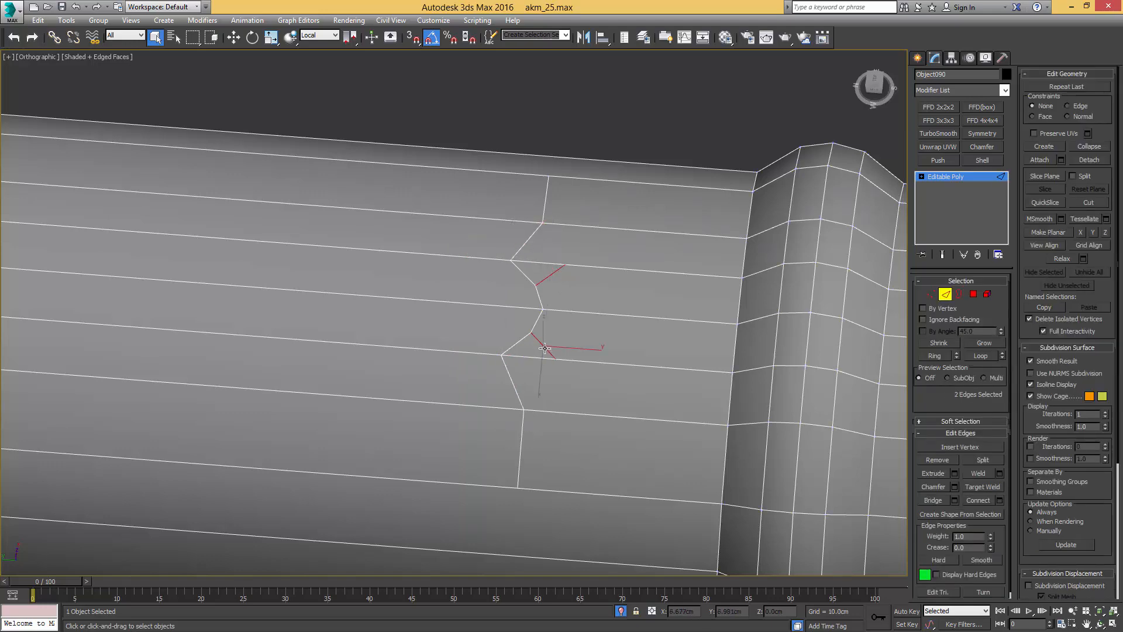
key("BackSpace")
key("1")
left_click(557, 358)
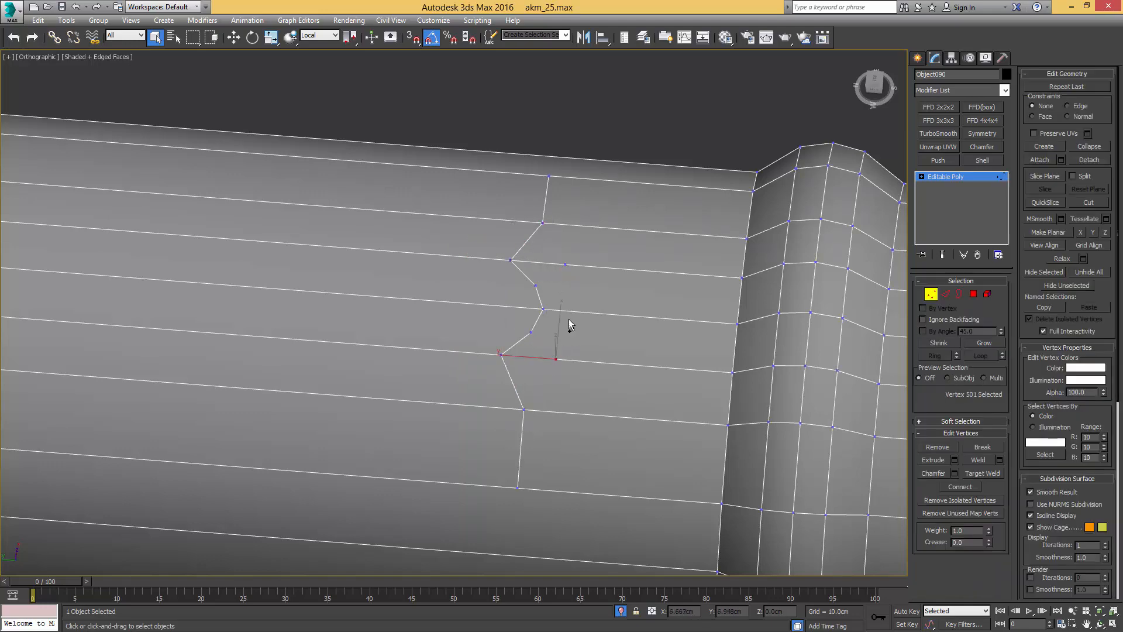
left_click(563, 263, "ctrl")
key("BackSpace")
Step: Connect the opposite lengthwise vertices across both diamonds at the rear end of the strip between the middle and front ribs
scroll(588, 307, "down", 5)
middle_click_drag(588, 307, 358, 301)
scroll(524, 321, "up", 5)
left_click(496, 290)
left_click(534, 295, "ctrl")
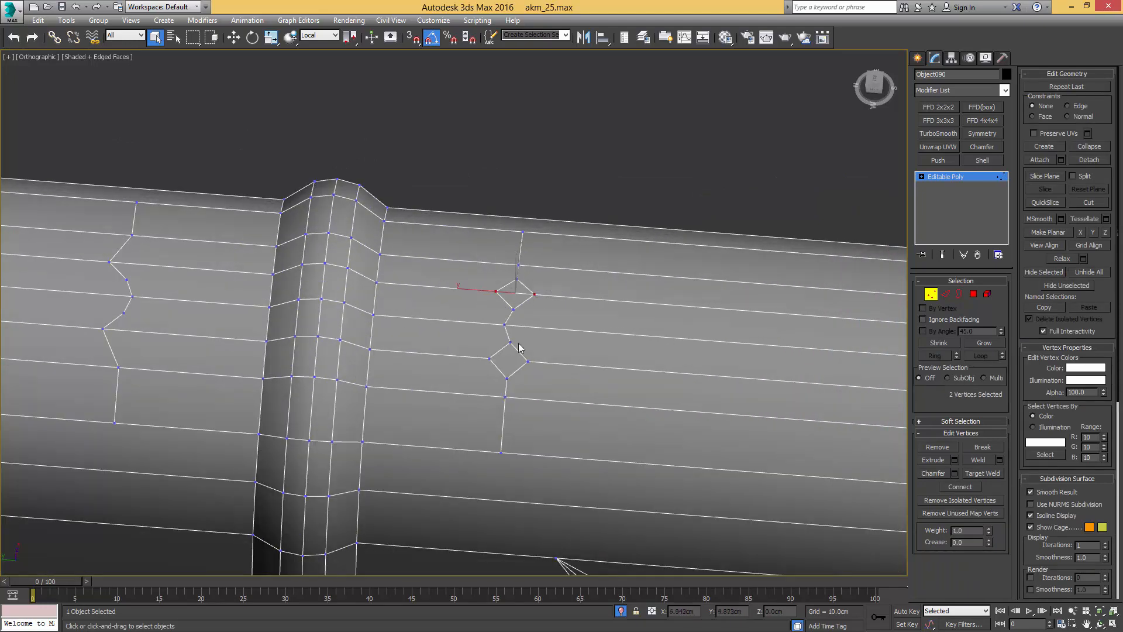
left_click(489, 359)
left_click(527, 362, "ctrl")
key("ctrl+shift+e")
Step: Remove both diamonds' rear-facing edges and leftover rear vertices at the rear end of the strip between the middle and front ribs
key("2")
left_click(495, 365)
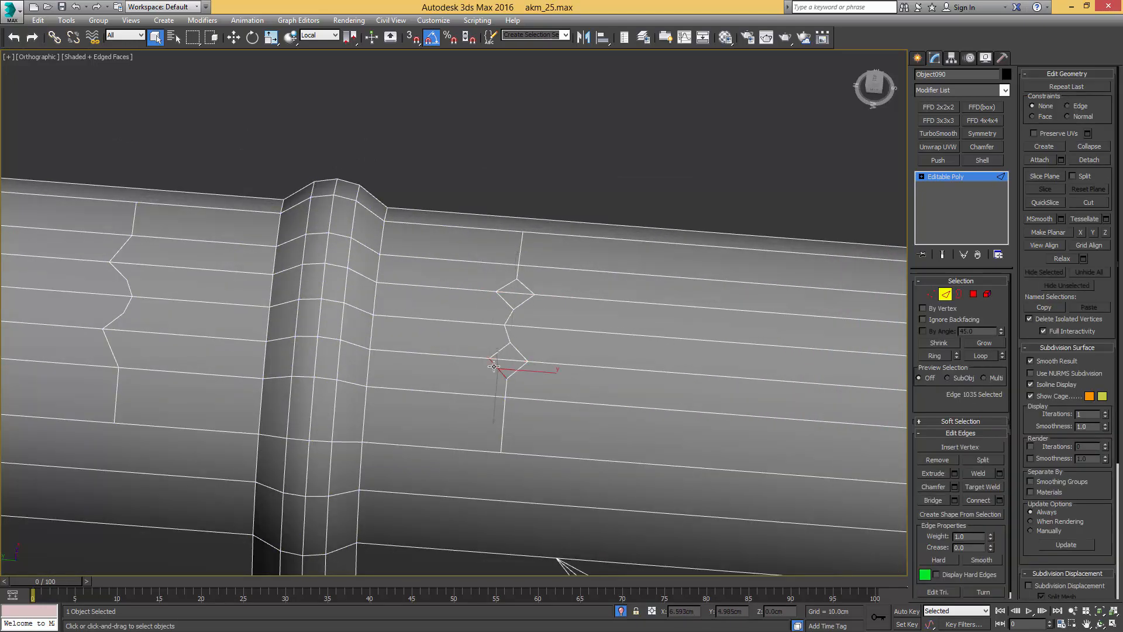
left_click(497, 349, "ctrl")
key("BackSpace")
left_click(501, 299)
left_click(506, 285, "ctrl")
key("BackSpace")
key("1")
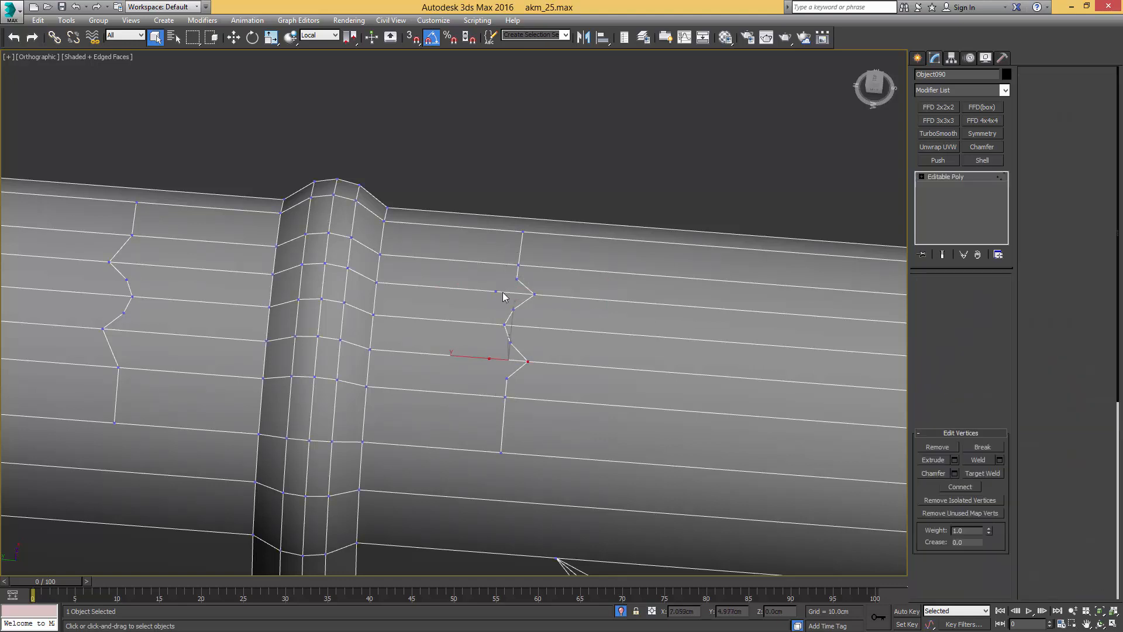
left_click(496, 291)
key("BackSpace")
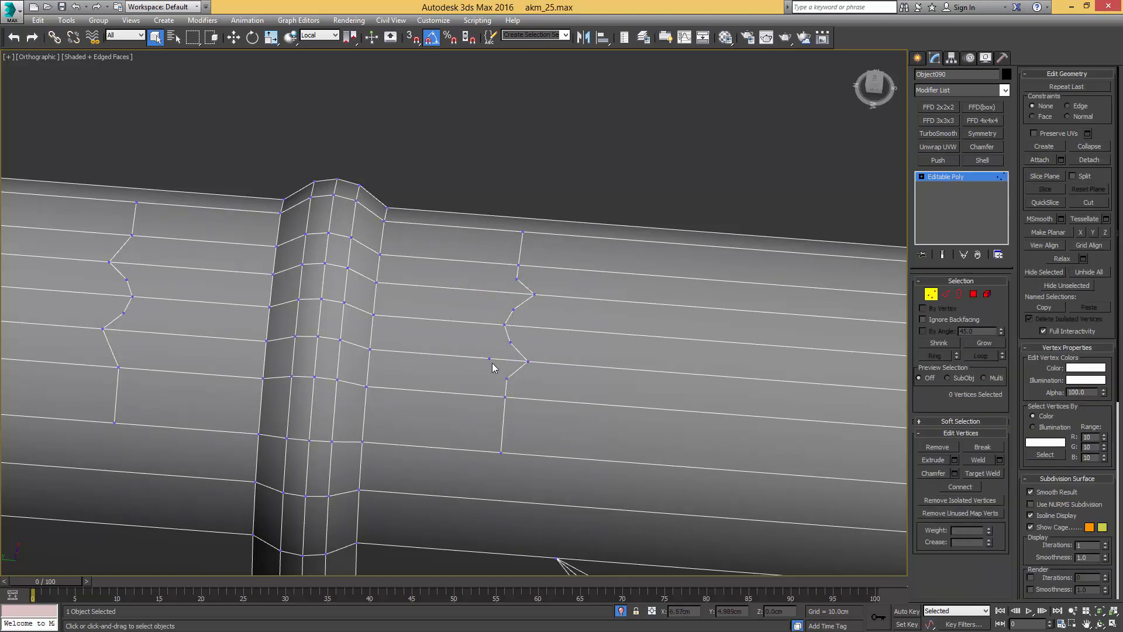
left_click_drag(484, 363, 482, 365)
key("BackSpace")
Step: Remove the outer side vertices of the two former diamonds beside the middle rib's front side
left_click(505, 378)
key("BackSpace")
left_click(517, 278)
key("BackSpace")
Step: Connect the two inner vertices at this strip's rear end to the middle rib's border vertices on the adjacent lengthwise lines
left_click(514, 309)
left_click(377, 283, "ctrl")
key("ctrl+shift+e")
left_click(511, 342)
left_click_drag(369, 355, 384, 341, "ctrl")
key("ctrl+shift+e")
Step: Connect the opposite lengthwise vertices across both diamonds at the front end of the strip between the middle and front ribs
scroll(486, 337, "down", 2)
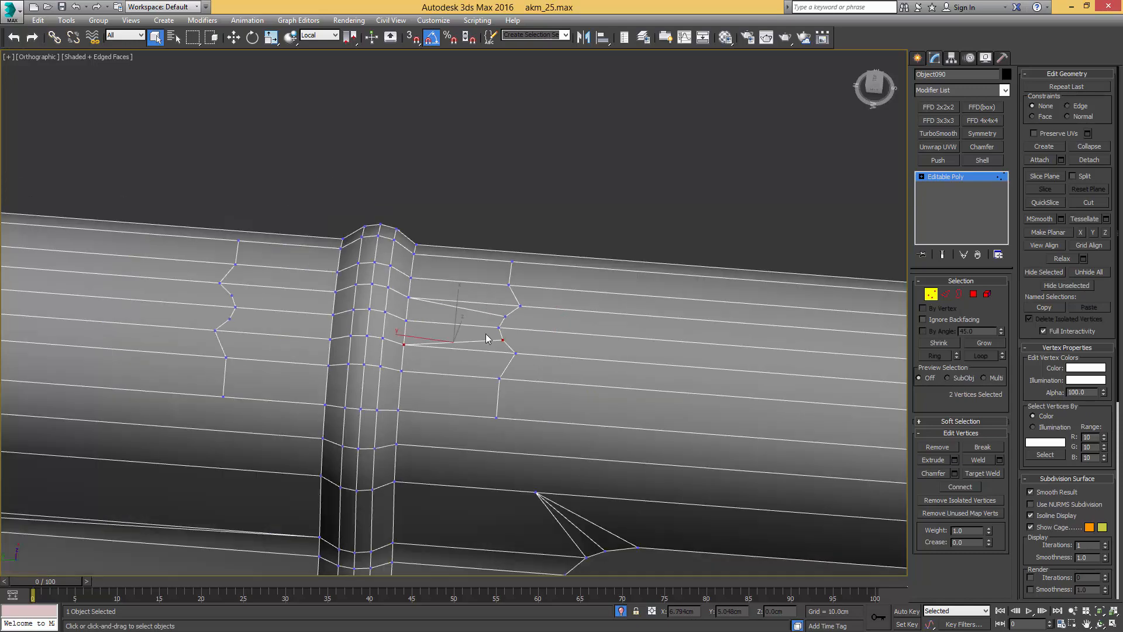
middle_click_drag(486, 337, 245, 351)
middle_click_drag(788, 349, 513, 328)
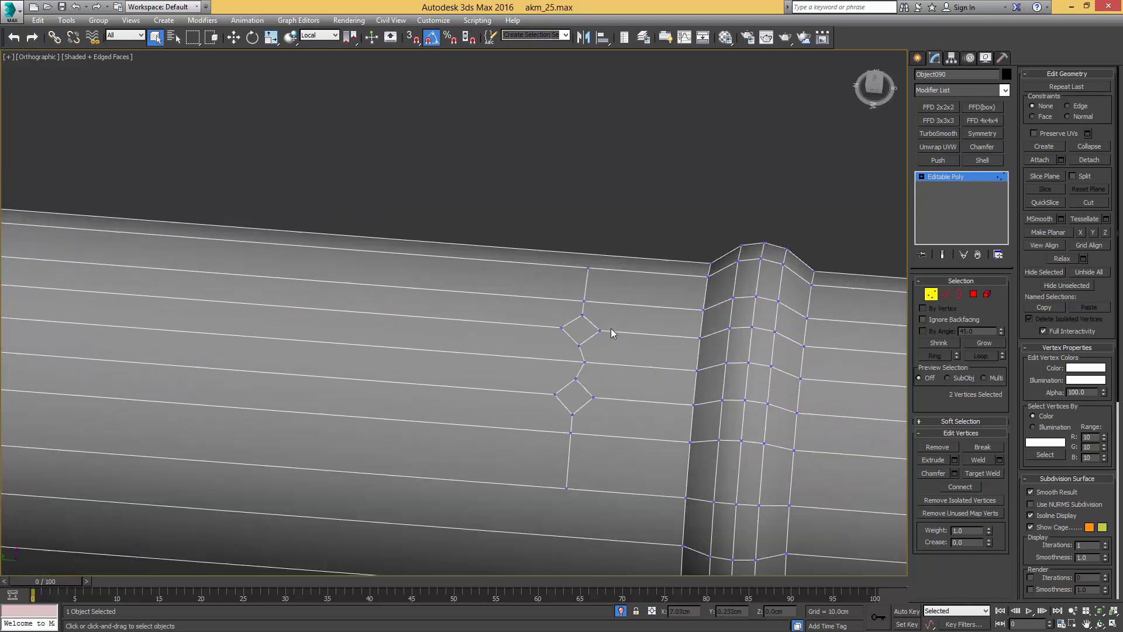
left_click_drag(530, 339, 530, 340)
key("ctrl+shift+e")
left_click_drag(601, 392, 549, 401)
Step: Remove both diamonds' front-facing edges and leftover tip vertices at the front end of the strip between the middle and front ribs
key("2")
left_click(583, 406)
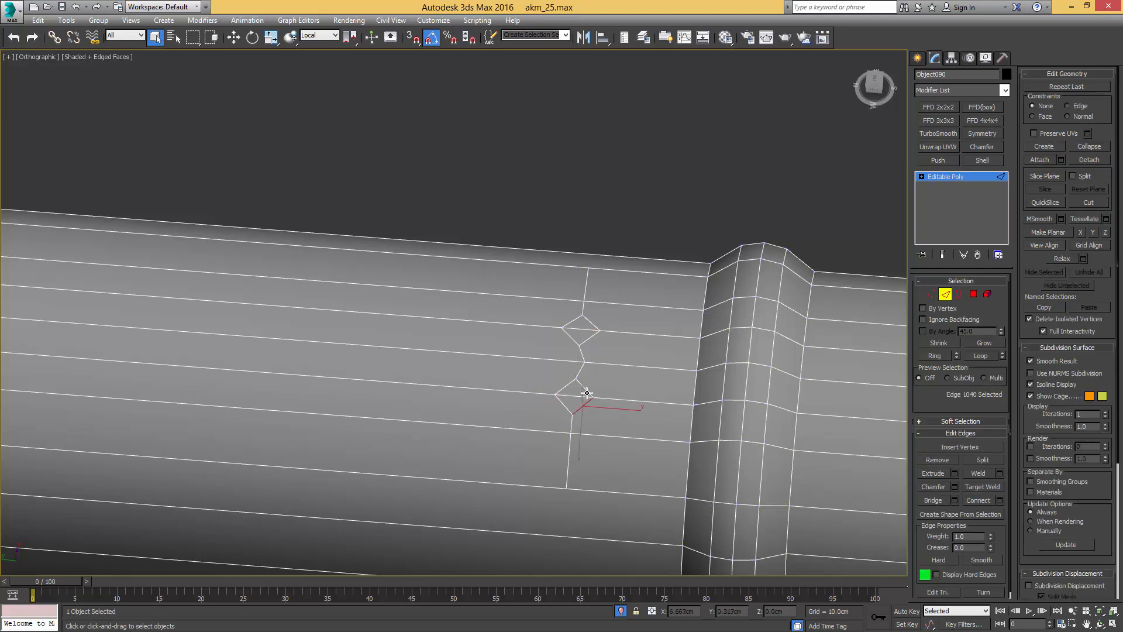
left_click(587, 390, "ctrl")
key("BackSpace")
left_click(593, 325)
key("BackSpace")
left_click(591, 337)
key("BackSpace")
key("1")
left_click(600, 330)
key("BackSpace")
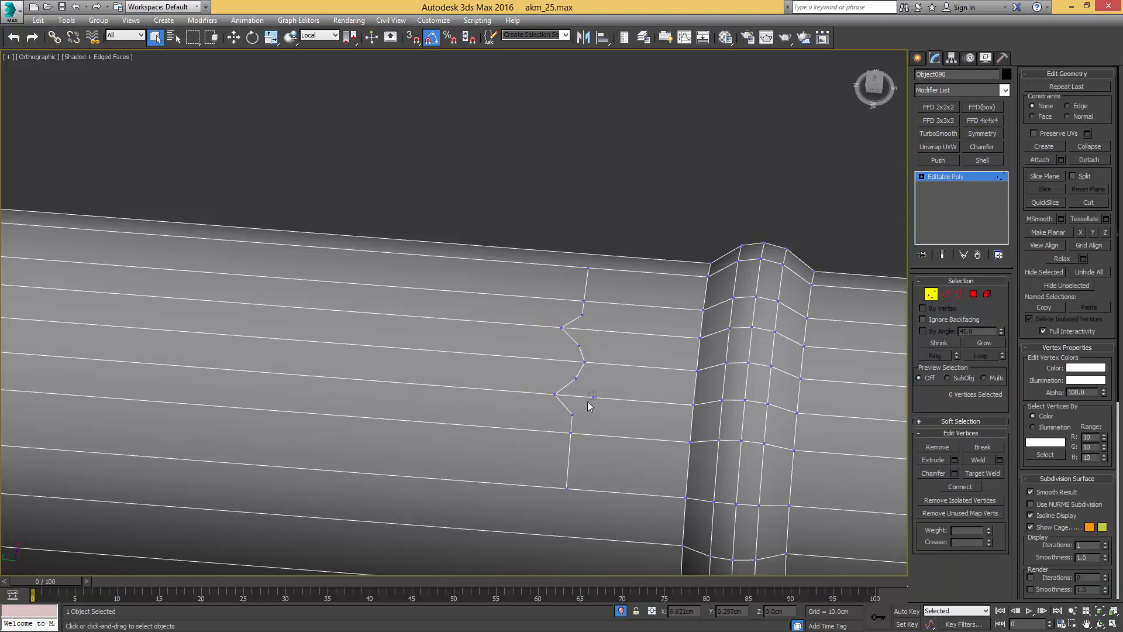
Step: Connect this strip end's two inner vertices to the front rib's border vertices, and remove the two former diamonds' outer side vertices
left_click(576, 379)
left_click(693, 405, "ctrl")
key("ctrl+shift+e")
left_click(579, 346)
left_click(700, 338, "ctrl")
left_click(582, 315)
left_click(572, 415, "ctrl")
key("BackSpace")
Step: Connect the opposite lengthwise vertices across all four diamonds of the short strip ahead of the front rib
middle_click_drag(702, 363, 310, 321)
left_click(585, 318)
left_click(546, 315, "ctrl")
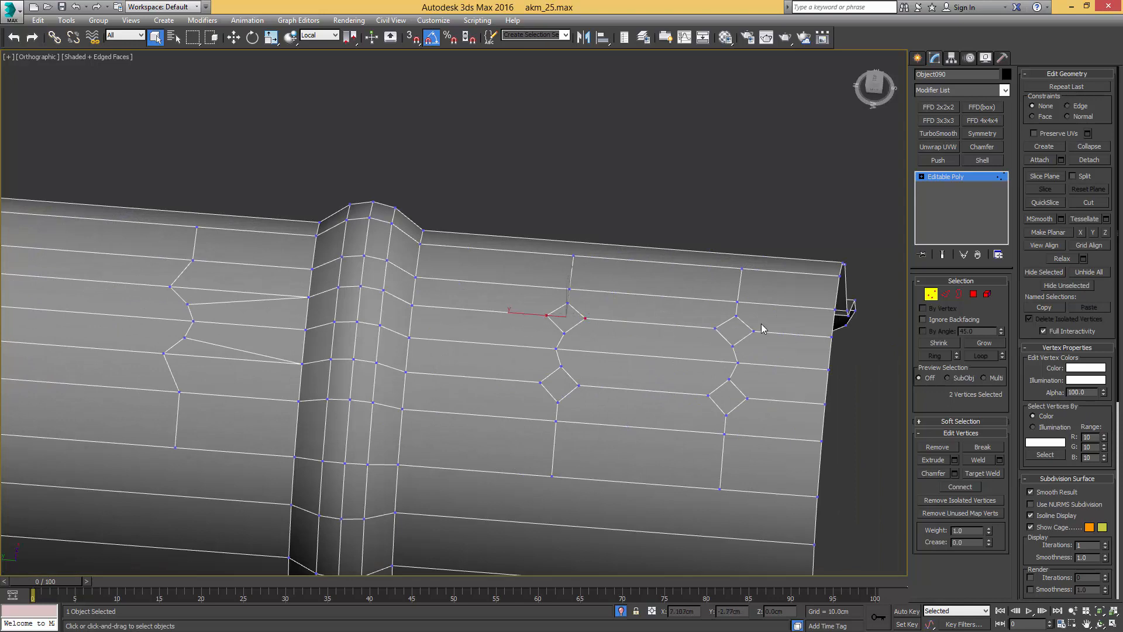
key("ctrl+shift+e")
left_click_drag(687, 336, 689, 331)
left_click_drag(679, 406, 679, 407)
left_click_drag(591, 380, 523, 393)
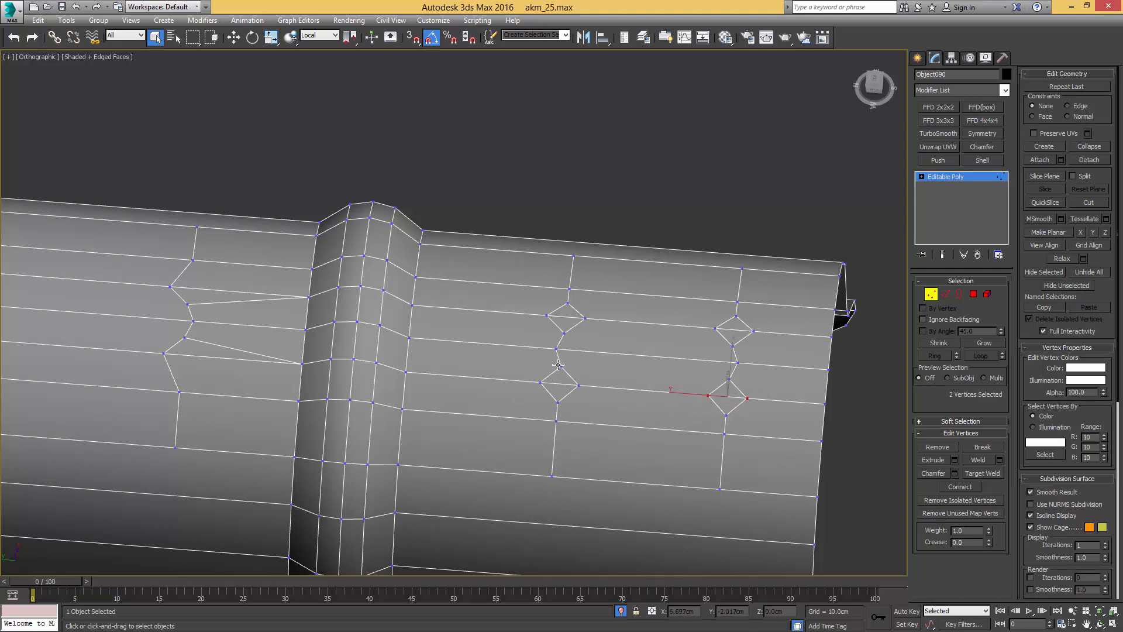
Step: Remove the outward-facing edges of the four diamonds at both ends of the short front strip
key("2")
left_click(545, 390)
left_click(550, 375, "ctrl")
left_click(558, 310, "ctrl")
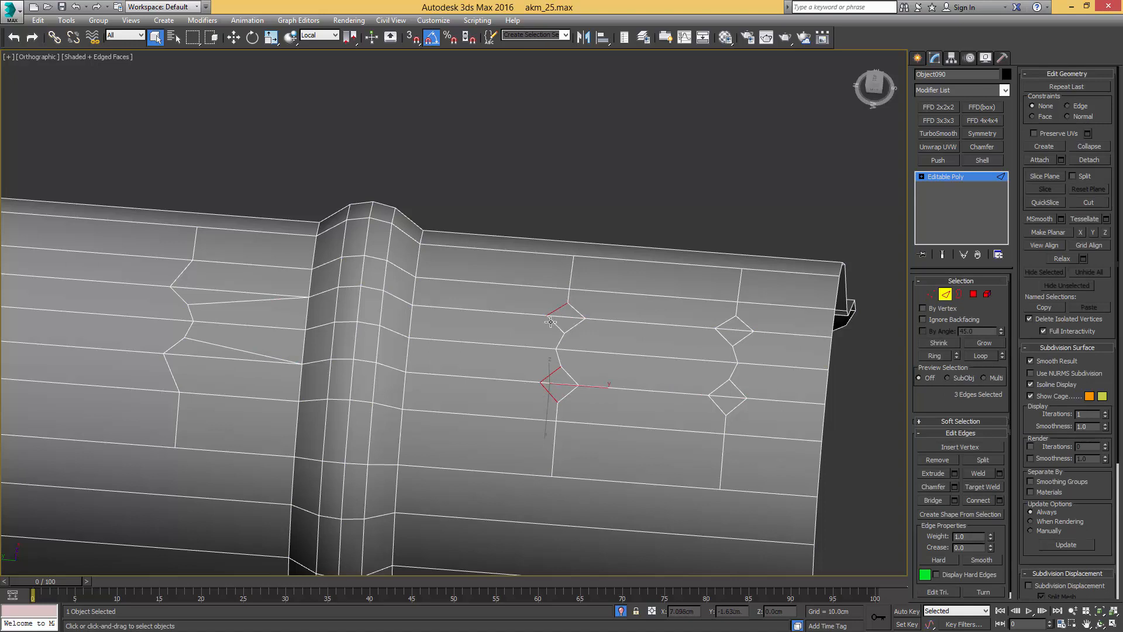
left_click(746, 325)
left_click(744, 338, "ctrl")
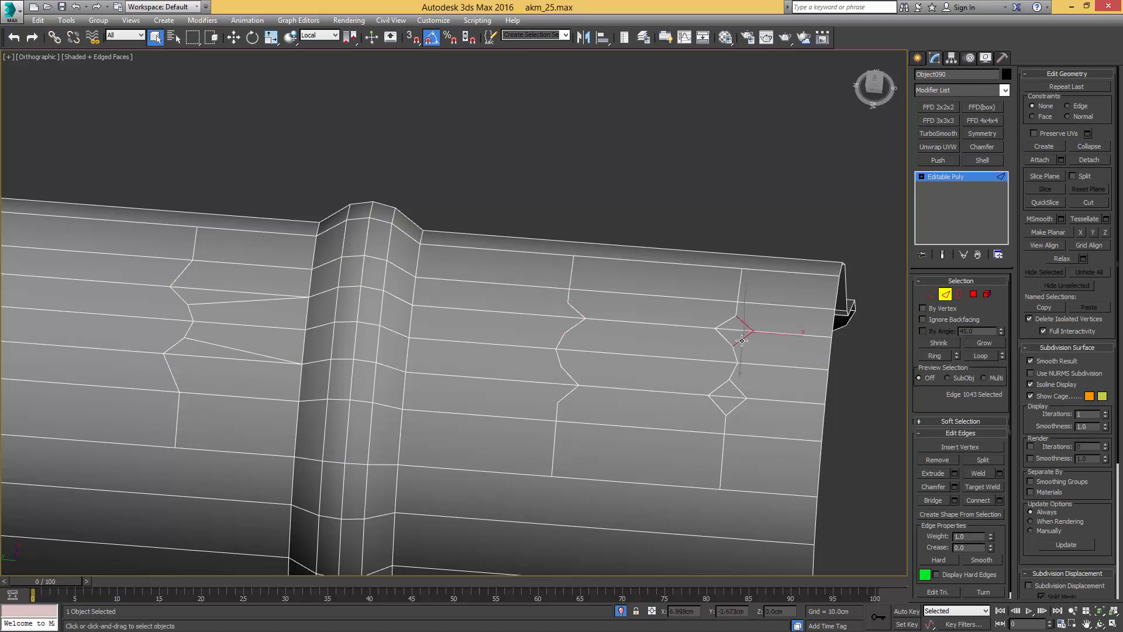
left_click(739, 390, "ctrl")
left_click(739, 406, "ctrl")
key("BackSpace")
Step: Remove the leftover diamond tip and outer side vertices at both ends of the short front strip
key("1")
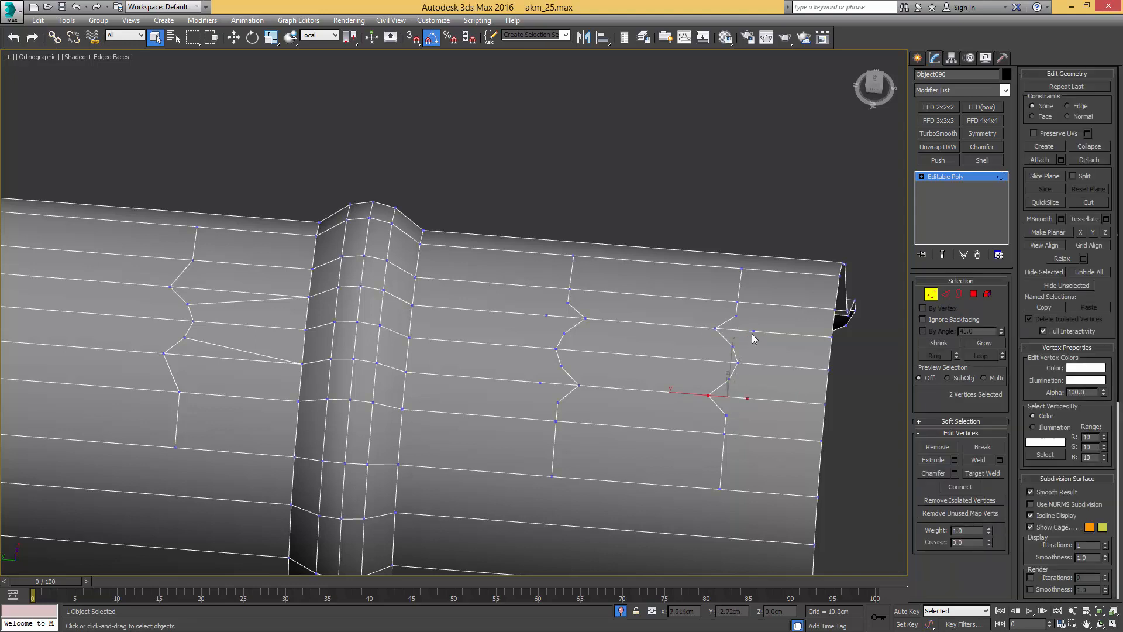
left_click(747, 416)
left_click(569, 303)
key("BackSpace")
left_click(737, 315)
key("BackSpace")
key("BackSpace")
key("BackSpace")
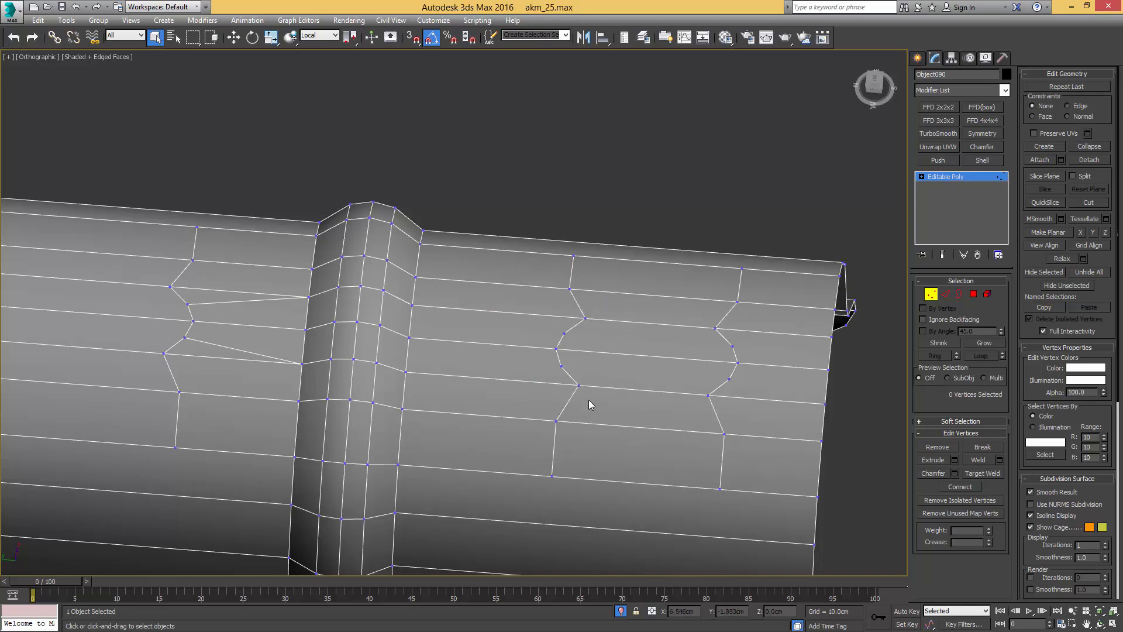
Step: Bevel the rounded-end polygons of all four top strips with a height of 0.084 cm and an outline of -0.093 cm
scroll(592, 384, "down", 5)
scroll(599, 379, "up", 2)
key("4")
scroll(600, 379, "down", 3)
middle_click_drag(599, 379, 710, 327)
middle_click_drag(711, 328, 725, 322, "alt")
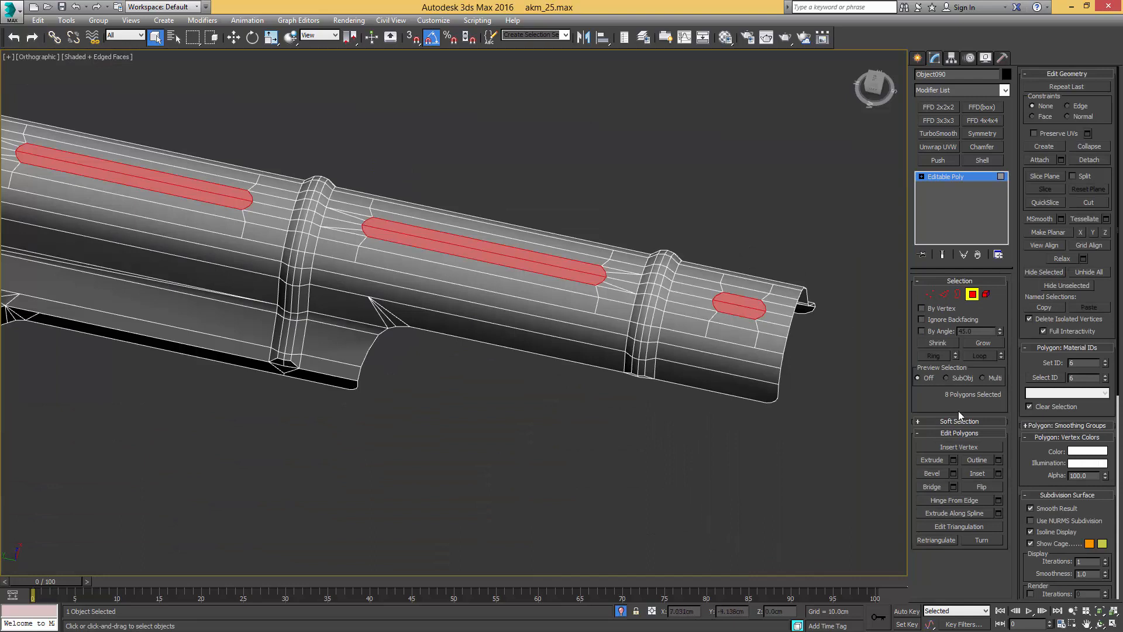
left_click(953, 472)
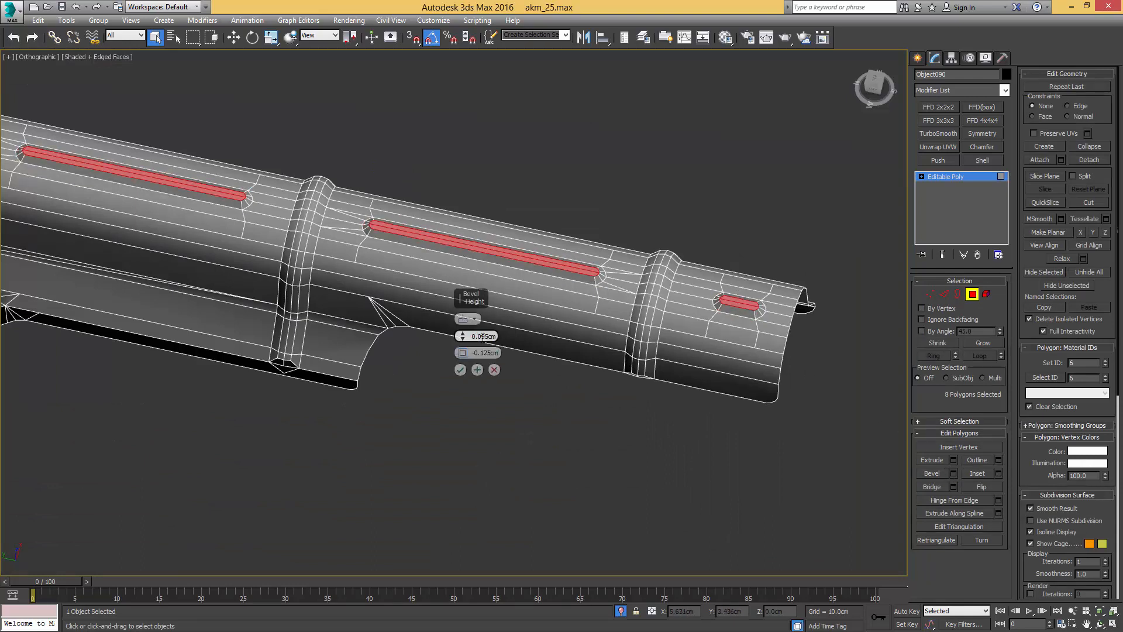
mouse_move(463, 338)
left_mouse_down()
mouse_move(463, 329)
mouse_move(462, 339)
left_mouse_up()
key("l")
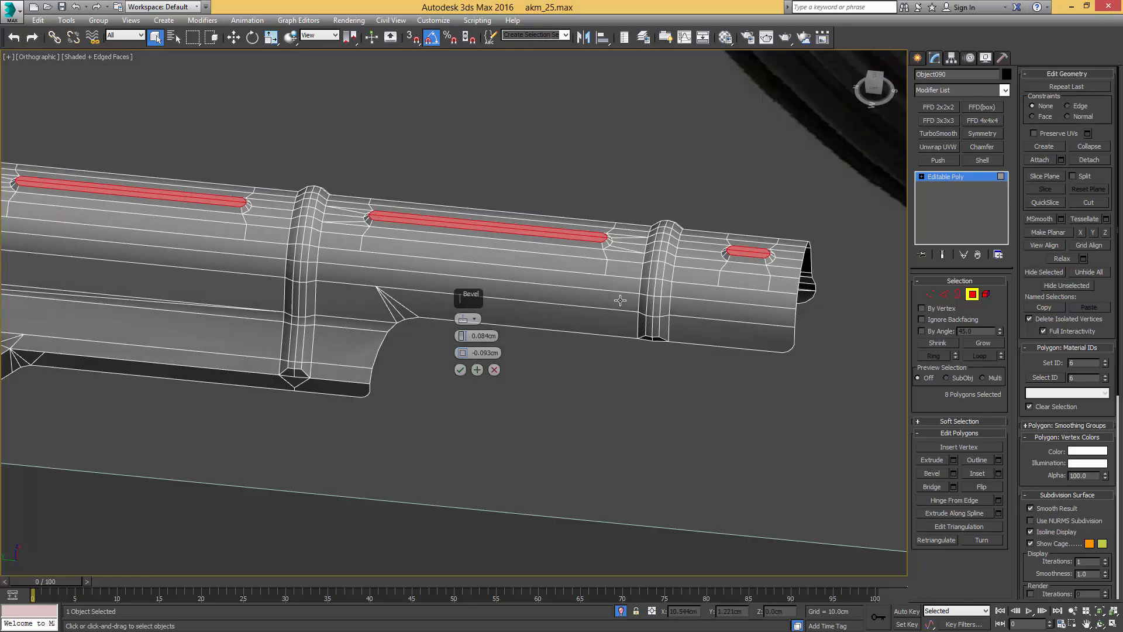
key("shift+z")
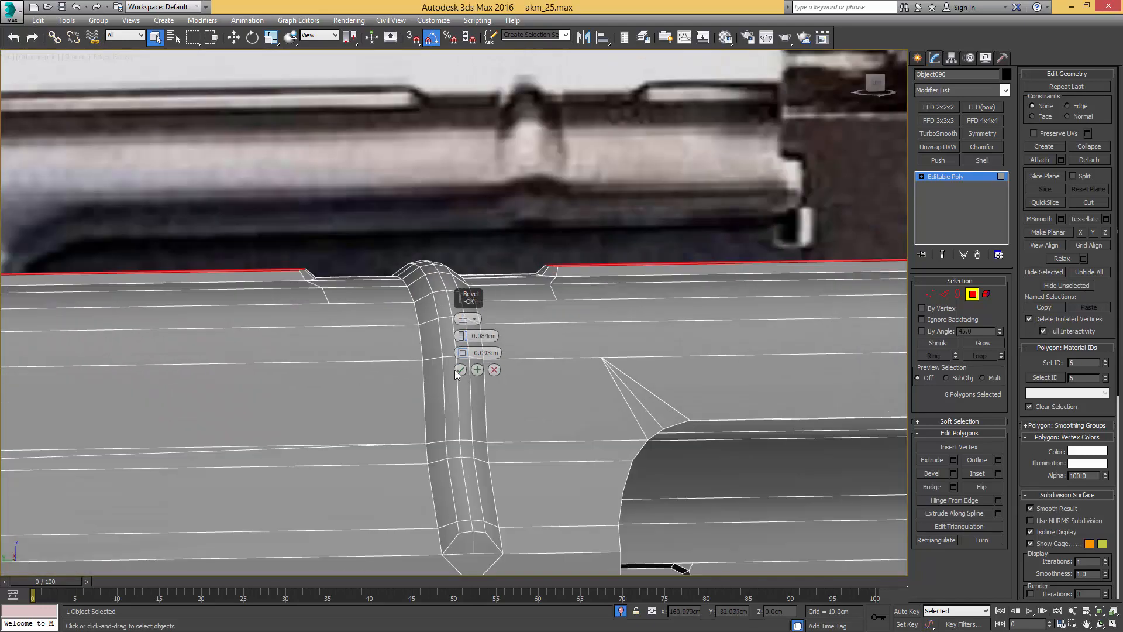
left_click(460, 370)
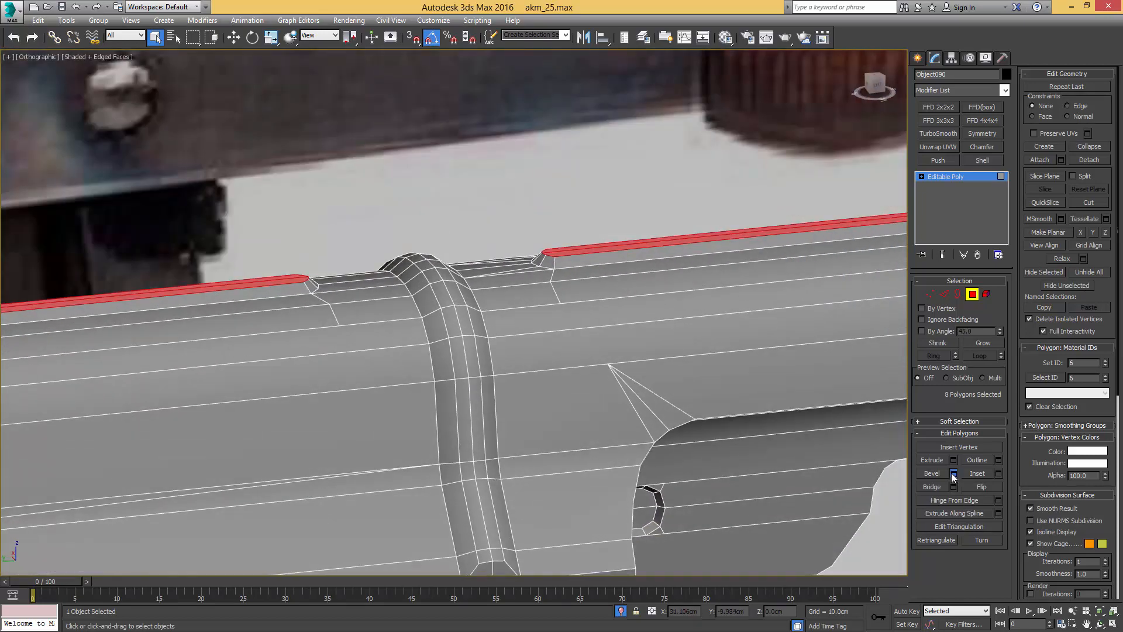
Step: Bevel the strips' top polygons a second time with a height of 0.02 cm and an outline of -0.05 cm
left_click(953, 473)
left_click_drag(462, 336, 464, 349)
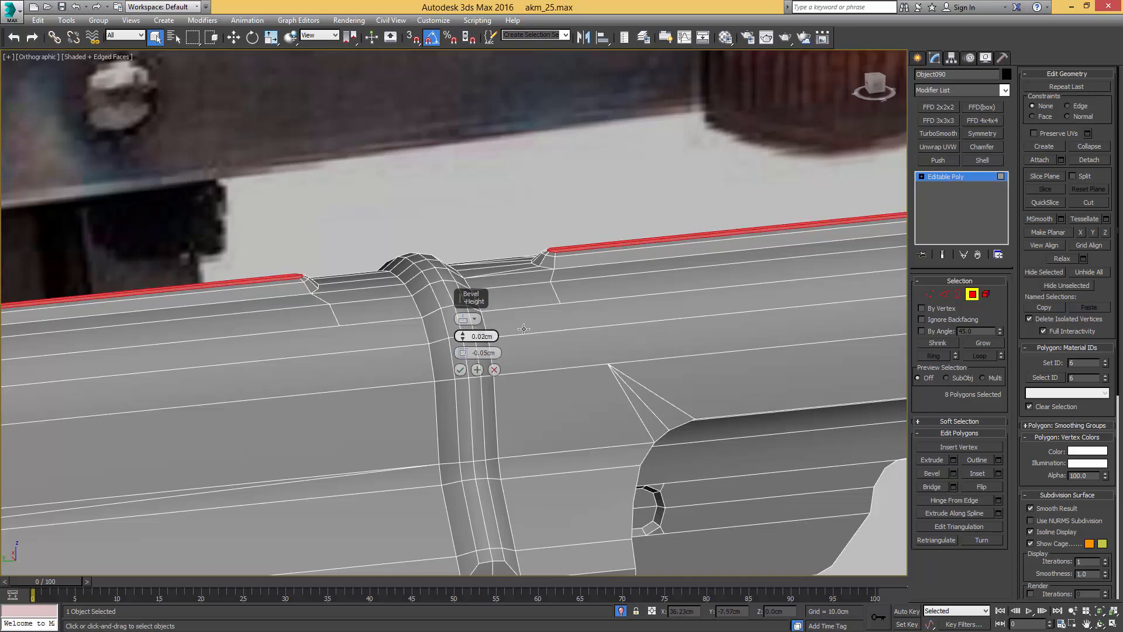
middle_click_drag(585, 351, 523, 338, "alt")
left_click(459, 370)
Step: Select the edge loops running around the raised rims of all four top strips
key("2")
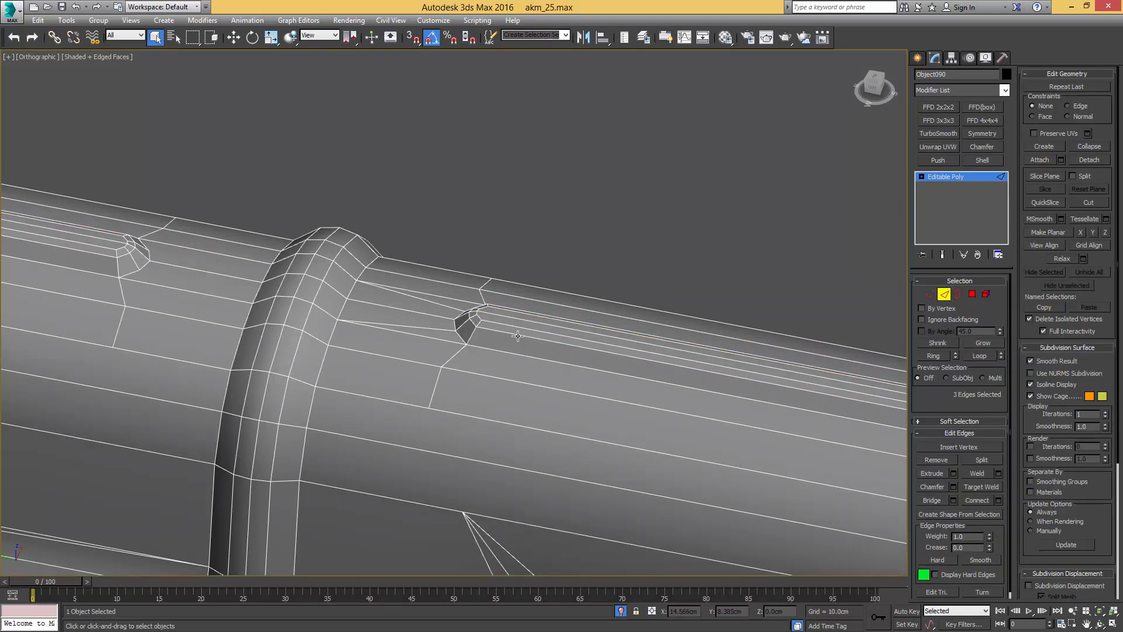
double_click(518, 335)
scroll(518, 335, "down", 5)
middle_click_drag(857, 415, 616, 388)
scroll(616, 388, "up", 5)
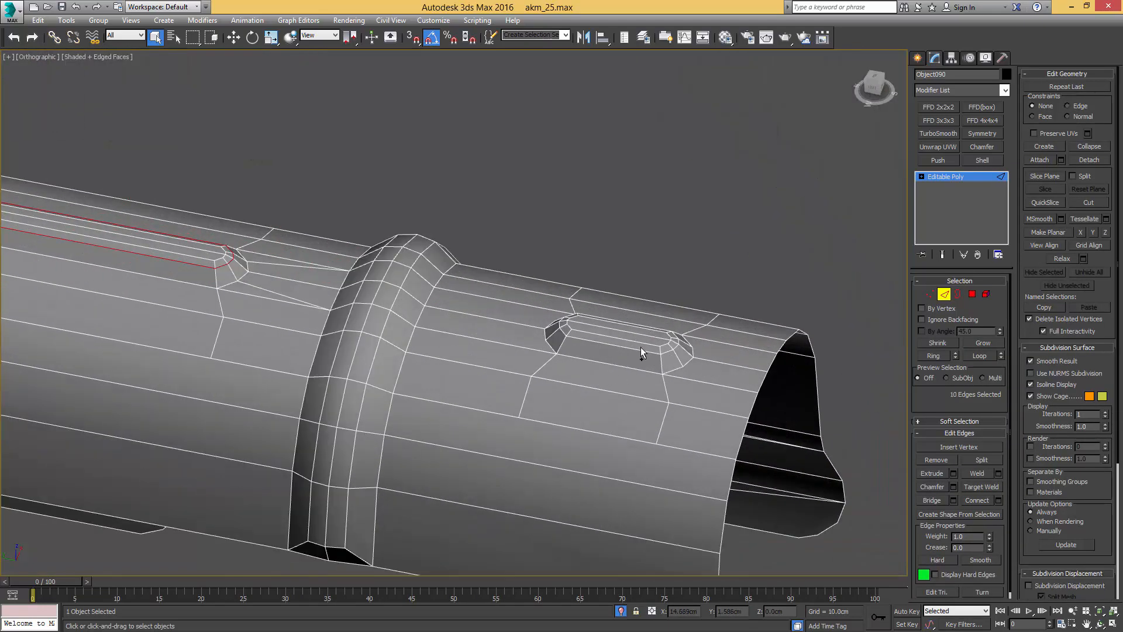
double_click(641, 350, "ctrl")
scroll(640, 350, "down", 5)
scroll(604, 322, "up", 6)
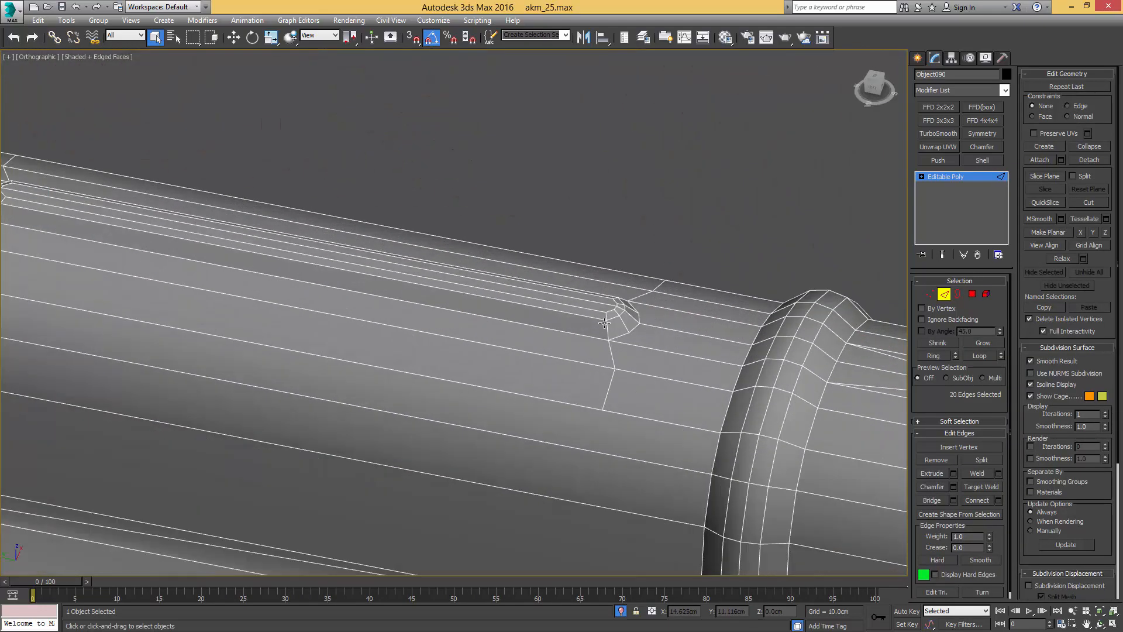
double_click(604, 322, "ctrl")
scroll(604, 322, "down", 5)
scroll(587, 312, "up", 6)
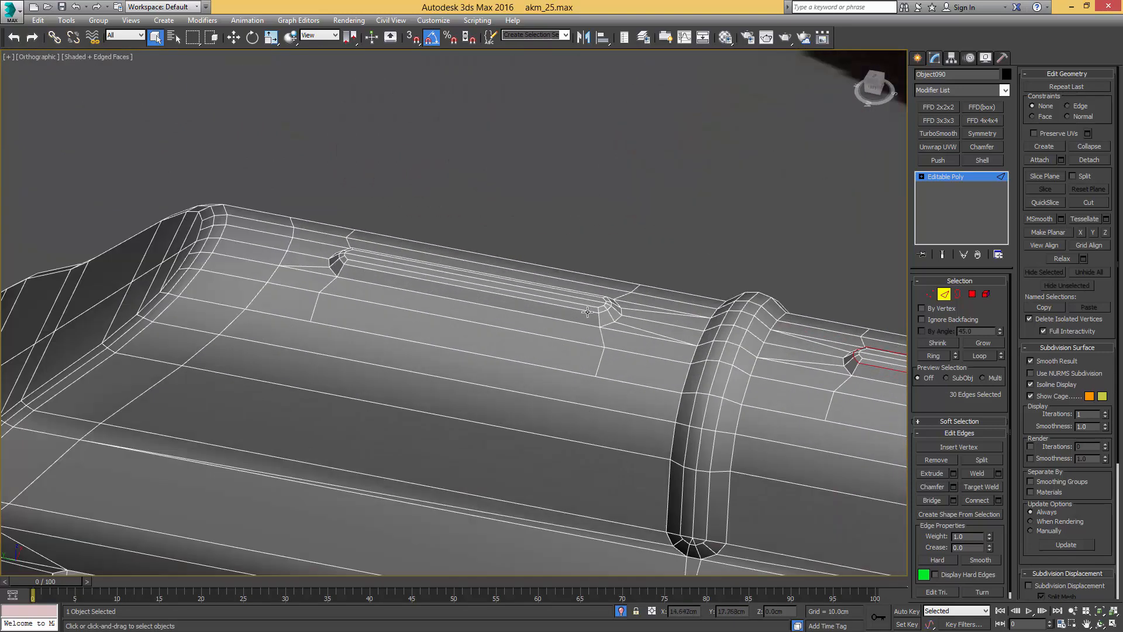
double_click(588, 311, "ctrl")
key("ctrl+z")
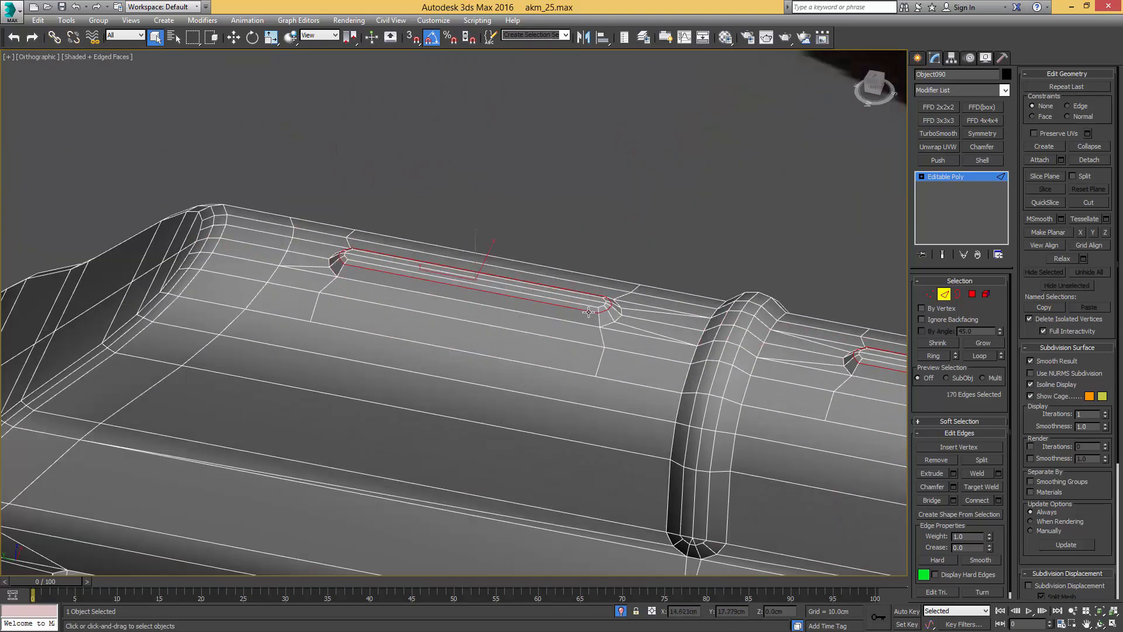
Step: Examine the raised strips and ribs in plain shading without edges, including the cover's rear section against the reference photo
key("4")
key("4")
key("F4")
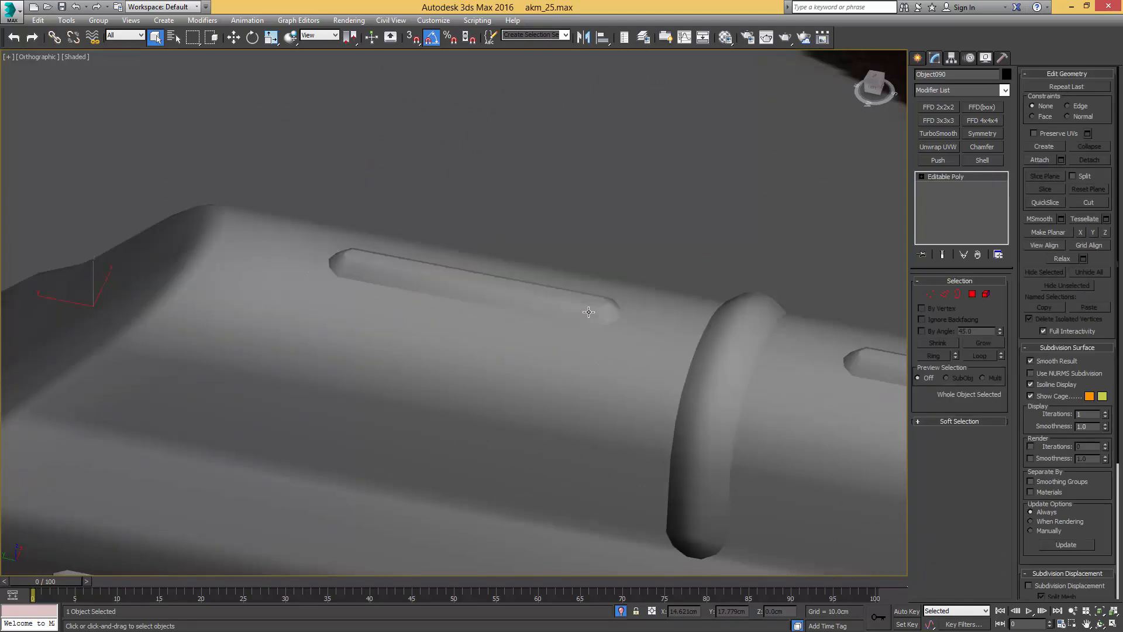
scroll(589, 311, "down", 5)
middle_click_drag(589, 312, 544, 356, "alt")
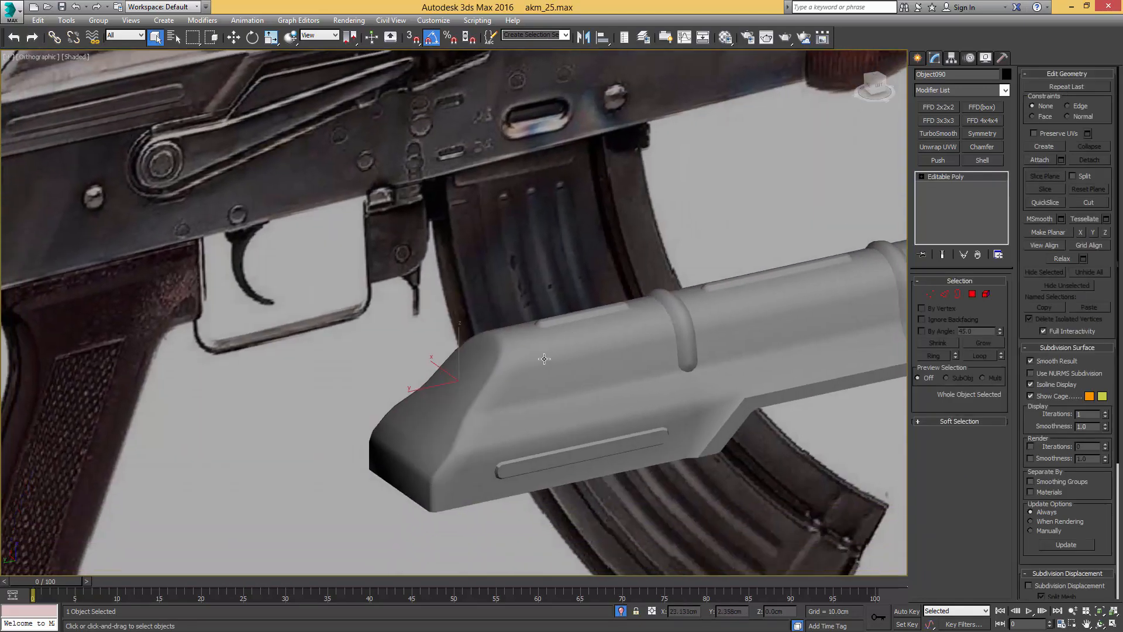
scroll(533, 299, "up", 5)
key("F4")
Step: Remove the crosswise edges, together with their vertices, beside both ends of the rearmost strip
key("2")
double_click(542, 268)
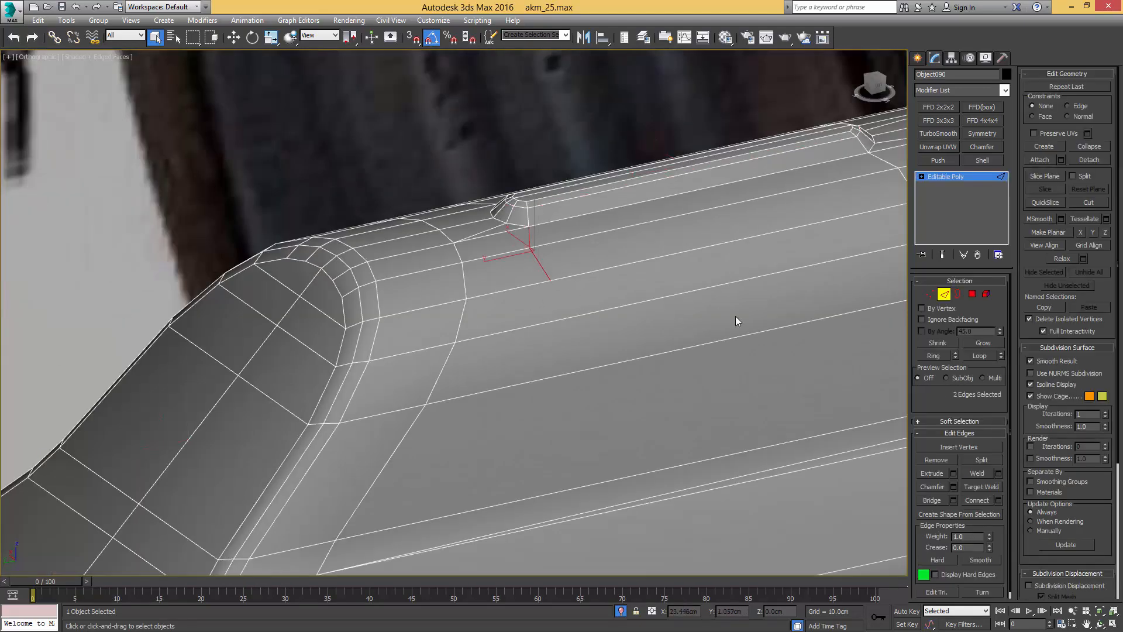
middle_click_drag(736, 316, 616, 411)
double_click(748, 287, "ctrl")
scroll(602, 386, "down", 4)
left_click(621, 413, "ctrl")
left_click(451, 354, "ctrl")
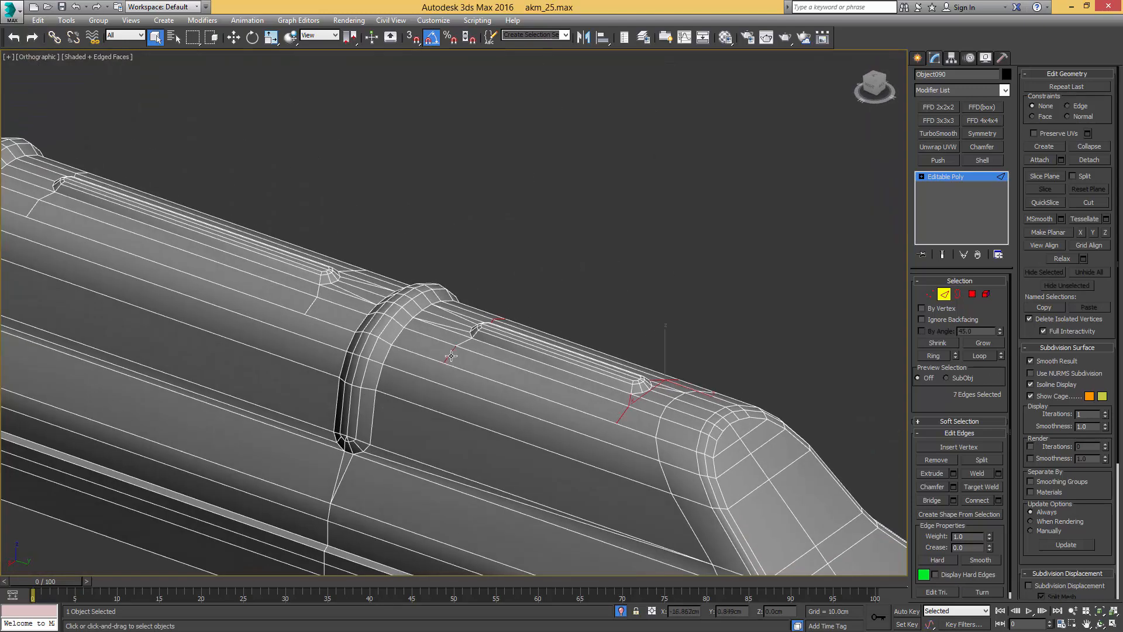
left_click(466, 345, "ctrl")
key("ctrl+BackSpace")
Step: Remove the crosswise edges and their vertices on both sides of every end of the other three strips
middle_click_drag(374, 336, 448, 370)
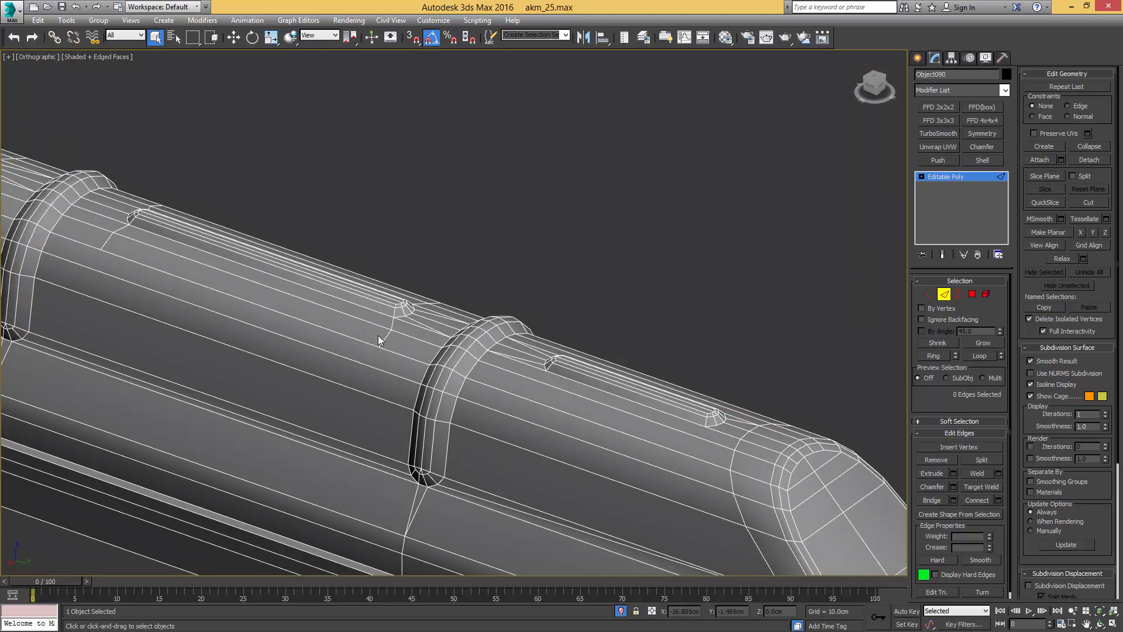
double_click(386, 338)
middle_click_drag(386, 338, 450, 326, "alt")
double_click(451, 326, "ctrl")
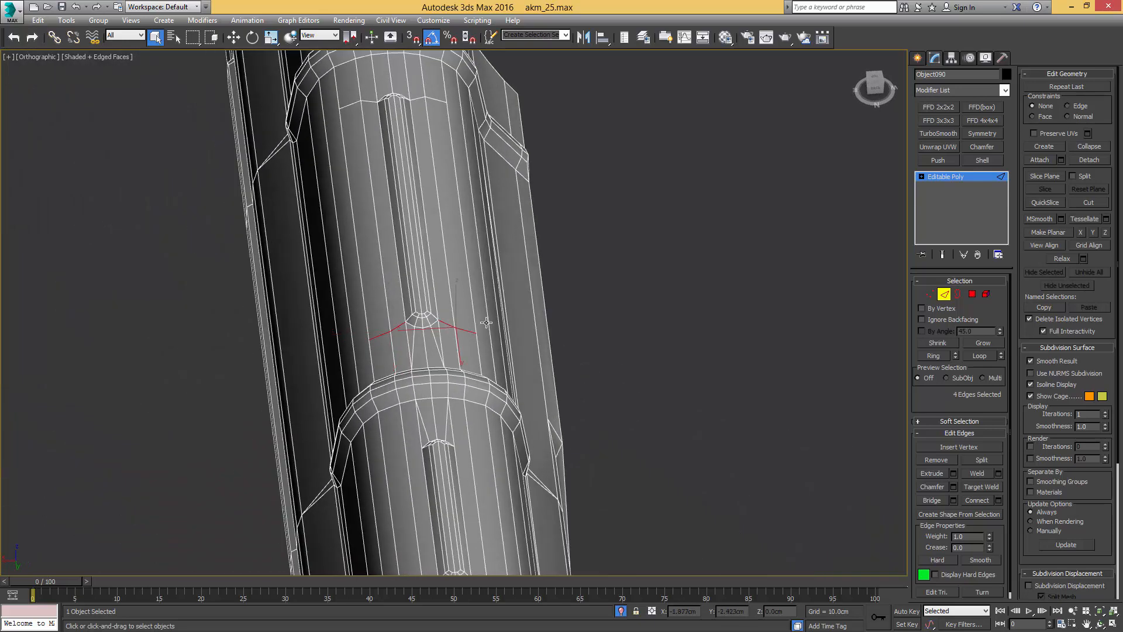
scroll(485, 321, "down", 3)
middle_click_drag(472, 231, 513, 353)
scroll(504, 345, "up", 3)
left_click(511, 324, "ctrl")
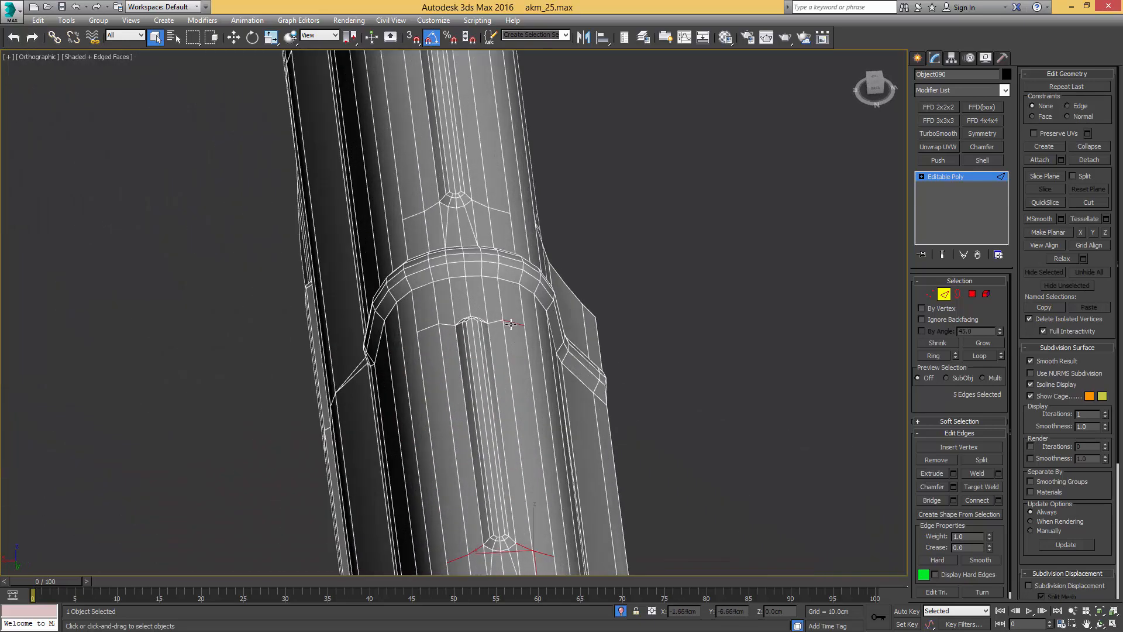
double_click(427, 328, "ctrl")
middle_click_drag(492, 209, 506, 314)
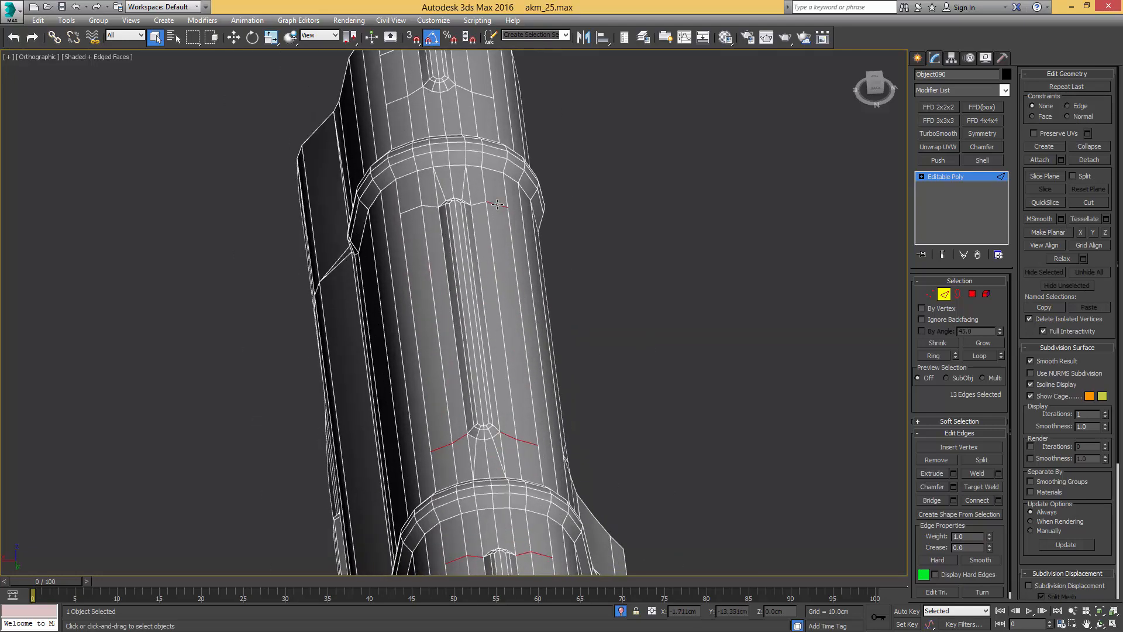
double_click(408, 208, "ctrl")
middle_click_drag(411, 95, 444, 267)
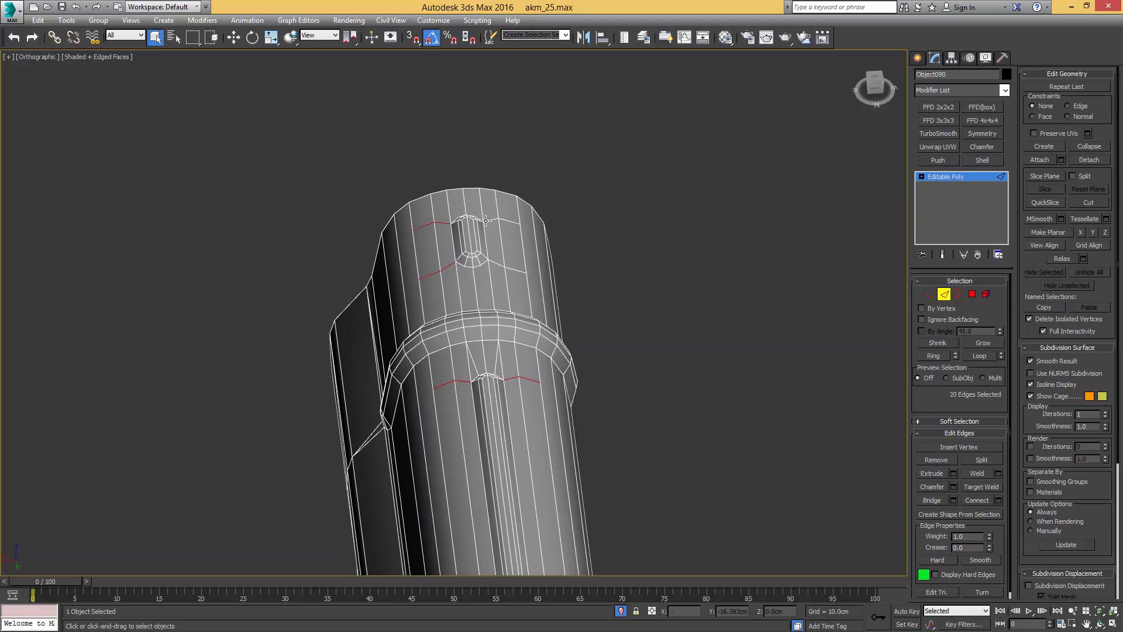
scroll(502, 274, "down", 3)
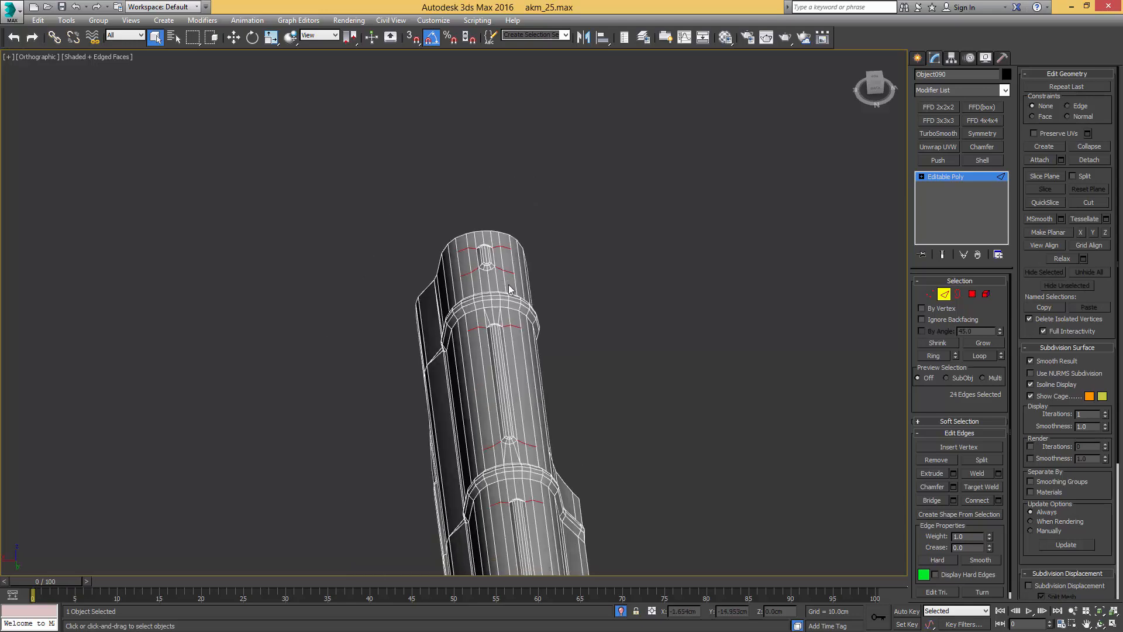
key("ctrl+BackSpace")
Step: Connect the outer side vertices at the rear end of the strip between the middle and front ribs to the middle rib's border vertices
middle_click_drag(508, 285, 392, 252, "alt")
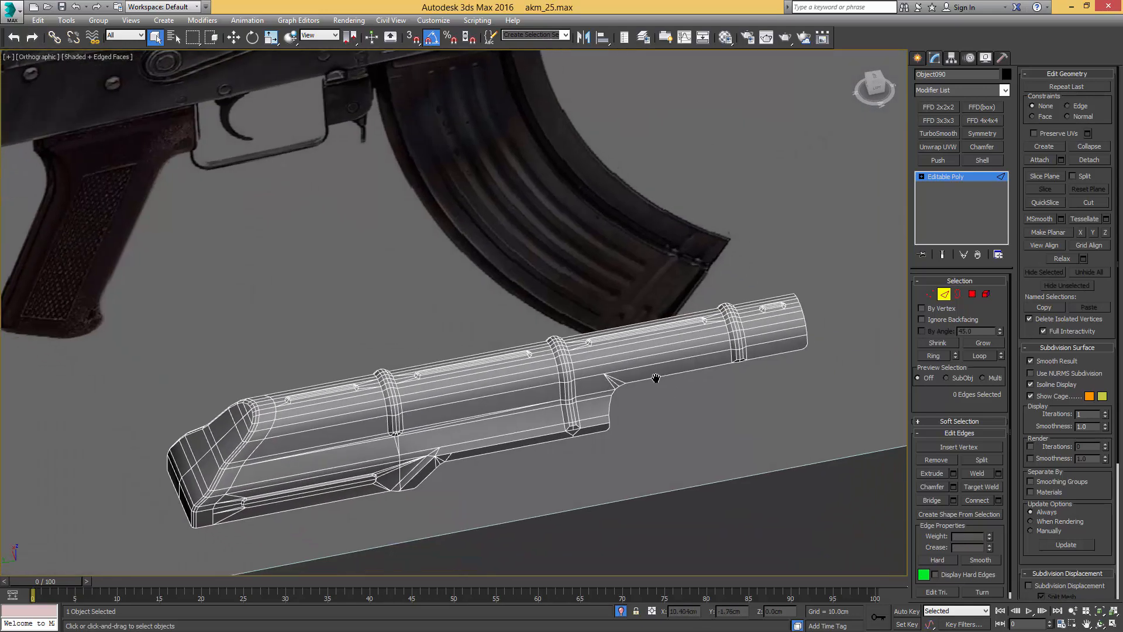
scroll(656, 379, "up", 6)
middle_click_drag(478, 289, 607, 329)
key("1")
left_click(570, 293)
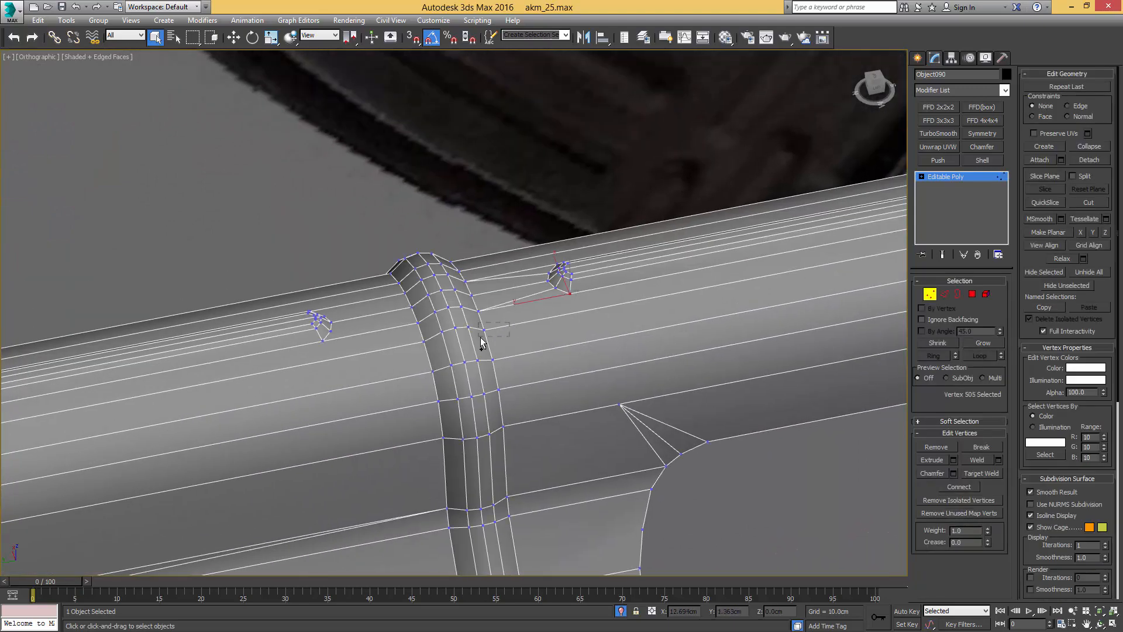
middle_click_drag(519, 303, 573, 236, "alt")
left_click_drag(574, 237, 559, 260)
left_click(470, 250, "ctrl")
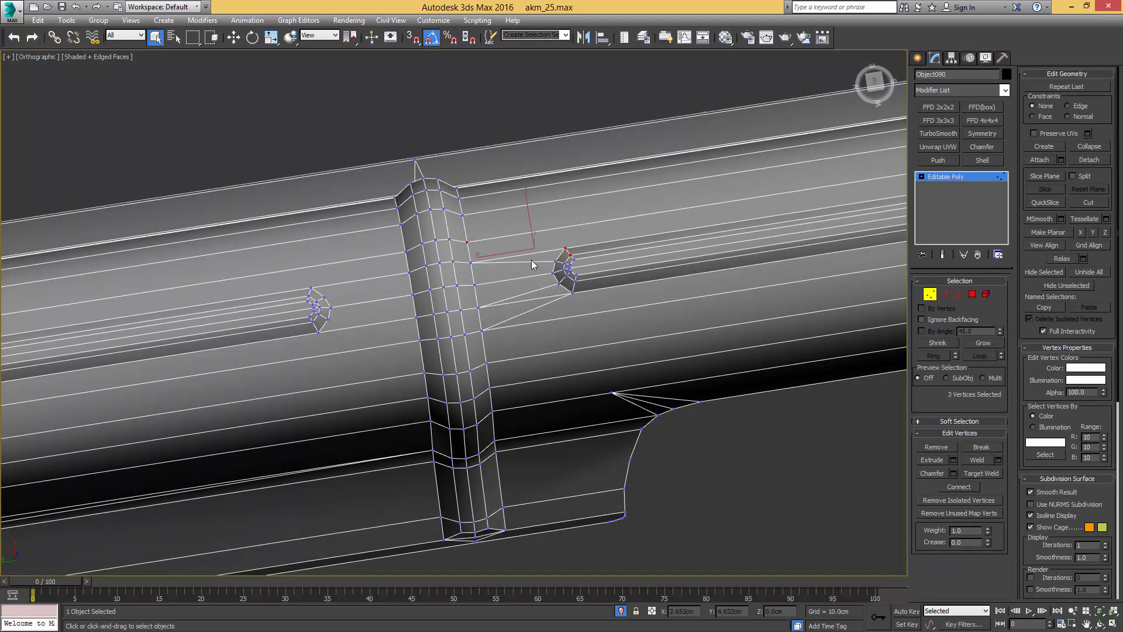
Step: Connect the outer side vertices at this strip's front end to the front rib's adjacent border vertices
scroll(497, 310, "down", 3)
middle_click_drag(492, 320, 459, 320)
scroll(658, 245, "up", 3)
left_click(633, 276)
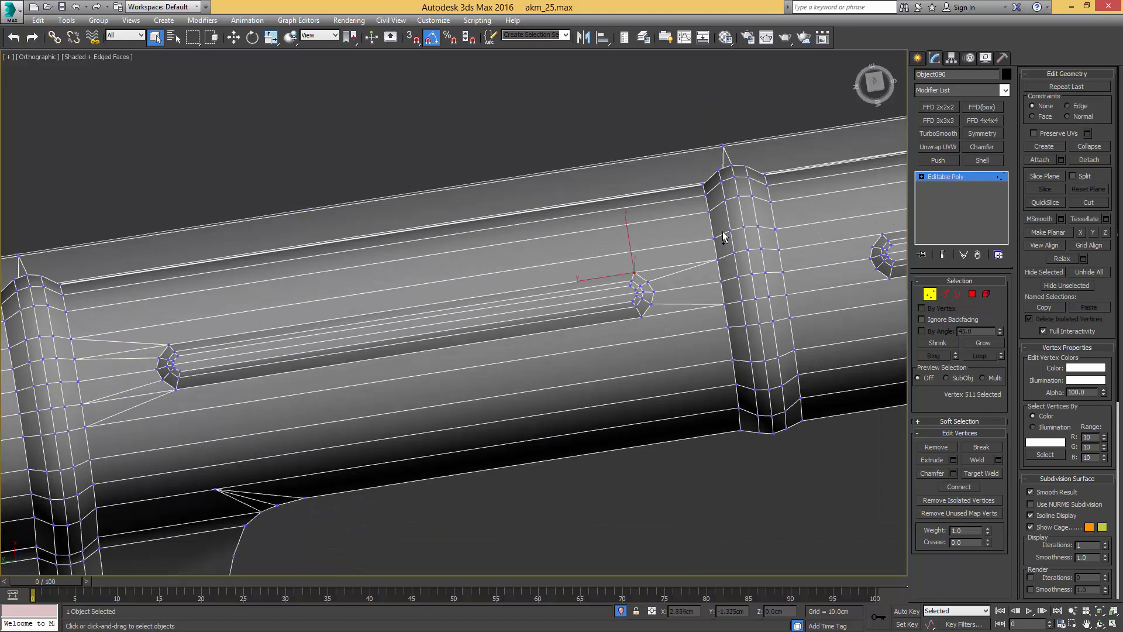
left_click(642, 317)
left_click_drag(701, 342, 699, 345, "ctrl")
key("ctrl+shift+e")
Step: Connect the outer side vertices at the short front strip's rear end to the front rib's forward border vertices
middle_click_drag(705, 313, 434, 385)
left_click_drag(620, 301, 606, 314)
left_click_drag(515, 305, 516, 307, "ctrl")
key("ctrl+shift+e")
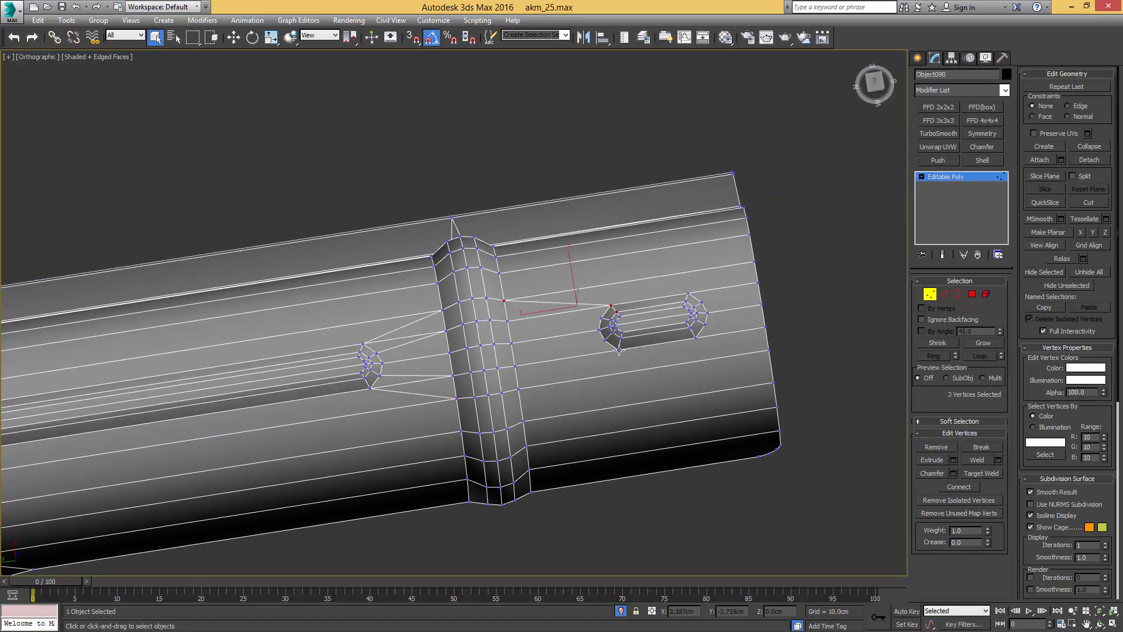
left_click(617, 349)
left_click(520, 389, "ctrl")
key("ctrl+shift+e")
middle_click_drag(678, 314, 606, 334)
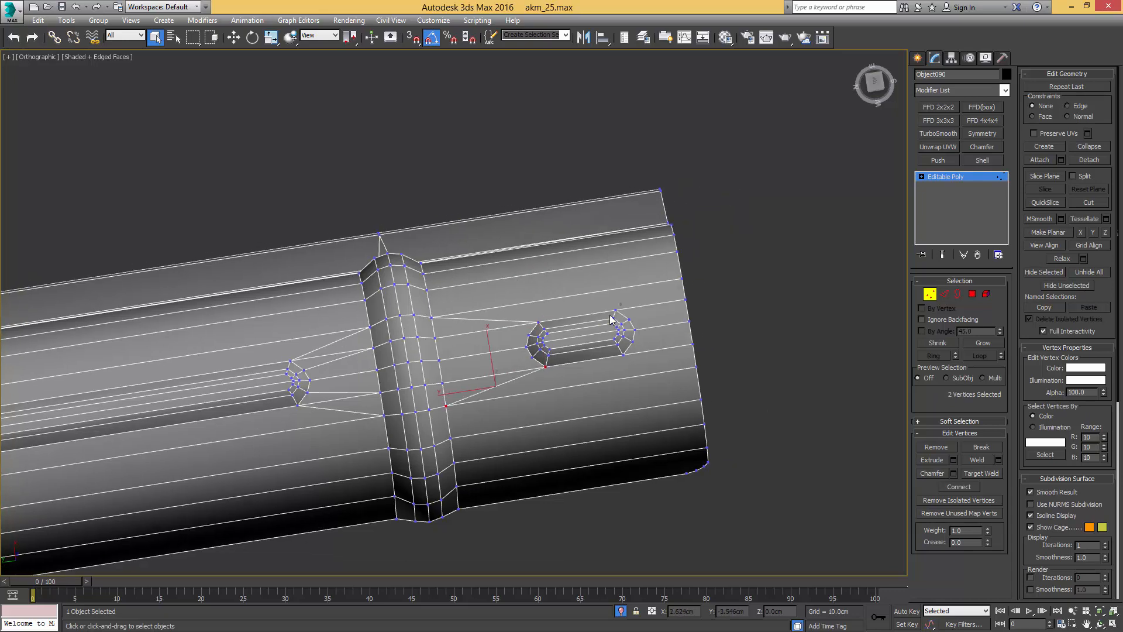
Step: Connect the outer side vertices at the short front strip's front end to the nearby vertices on the cover's front edge
left_click(615, 310)
left_click(682, 279, "ctrl")
left_click(624, 355)
left_click(697, 366, "ctrl")
key("ctrl+shift+e")
Step: Connect the outer side vertices at the rear end of the strip between the rear and middle ribs to the rear rib's forward border
scroll(648, 357, "down", 4)
middle_click_drag(372, 355, 599, 304)
middle_click_drag(288, 372, 462, 353)
scroll(462, 353, "up", 5)
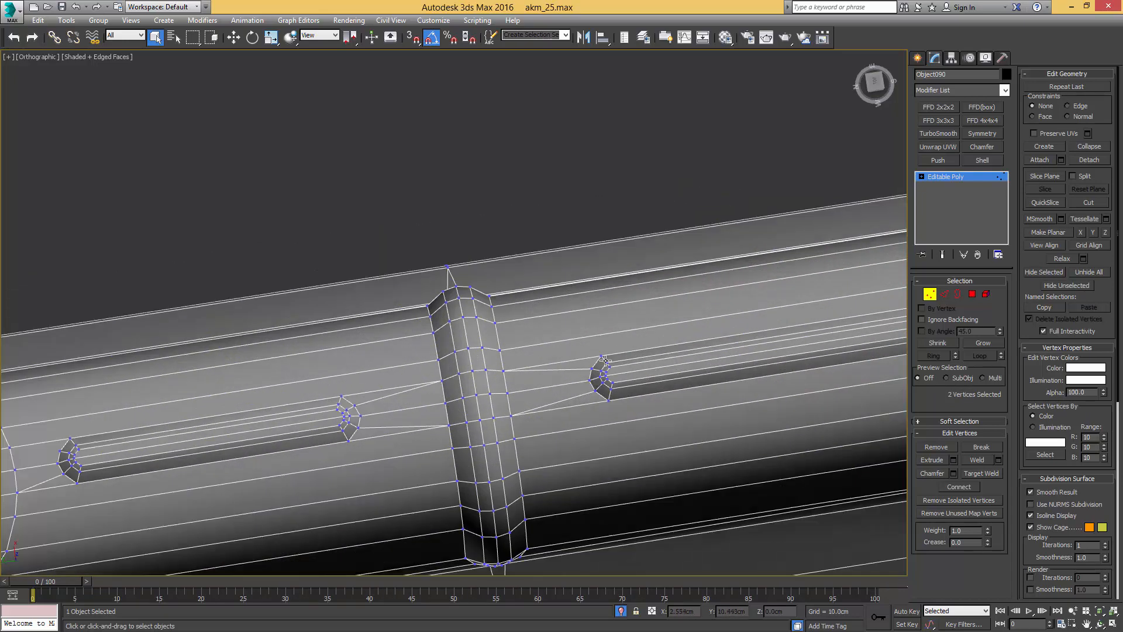
left_click(600, 357)
left_click_drag(505, 355, 506, 357, "ctrl")
key("ctrl+shift+e")
left_click(609, 400)
left_click(514, 439, "ctrl")
key("ctrl+shift+e")
Step: Connect the outer side vertices at this strip's front end to the middle rib's adjacent border vertices
middle_click_drag(680, 314, 377, 362)
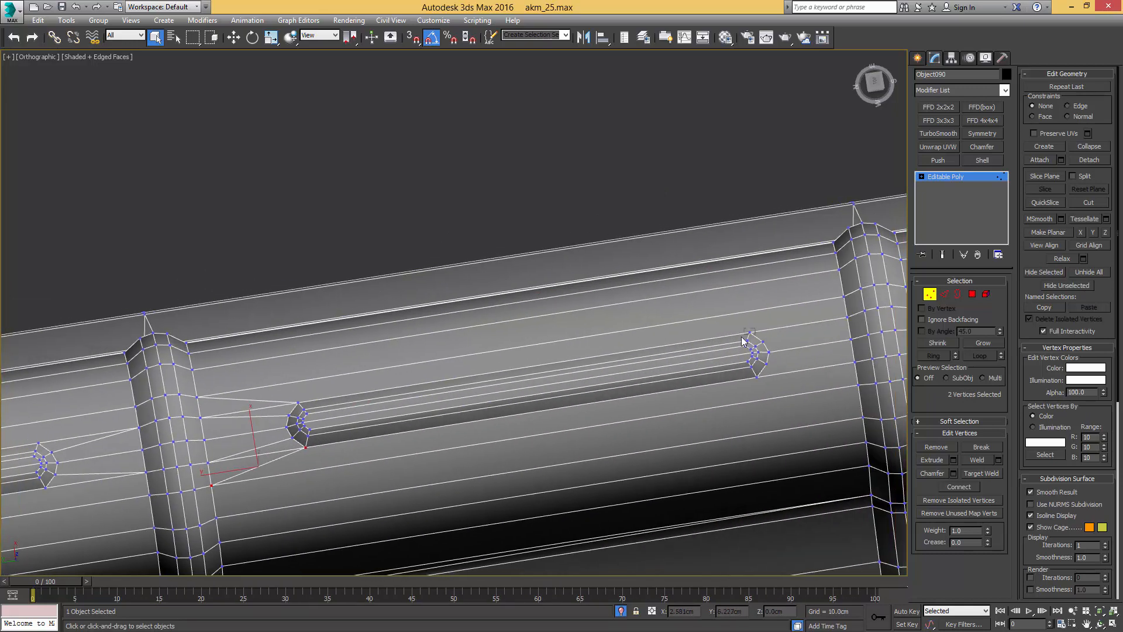
left_click(749, 333)
left_click(844, 296, "ctrl")
Step: Connect the outer side vertices at the rearmost strip's rear end to the curved edge loop at the cover's rear
scroll(725, 386, "down", 4)
scroll(585, 333, "up", 5)
left_click(637, 308)
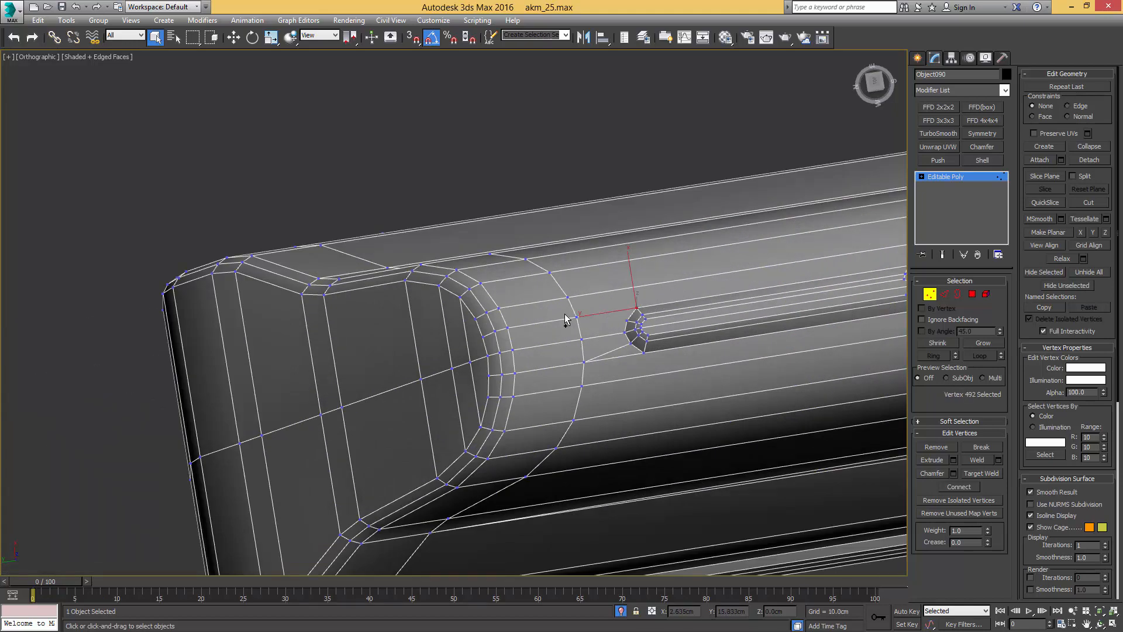
left_click_drag(563, 311, 570, 310, "ctrl")
key("ctrl+shift+e")
left_click(644, 352)
left_click(582, 386, "ctrl")
key("ctrl+shift+e")
Step: Connect the outer side vertices at the rearmost strip's front end to the rear rib's adjacent border vertices
middle_click_drag(632, 291, 189, 346)
left_click(465, 321)
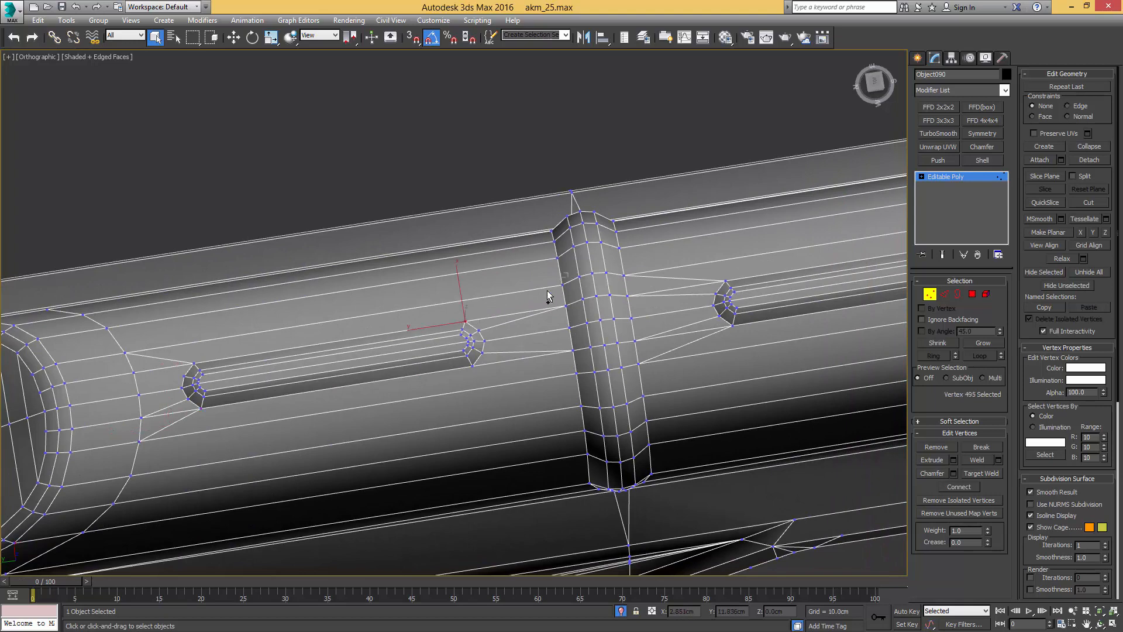
left_click(475, 365)
Step: Inspect the shaded cover without edge display and leave isolation to compare it with the rifle reference
scroll(553, 384, "down", 10)
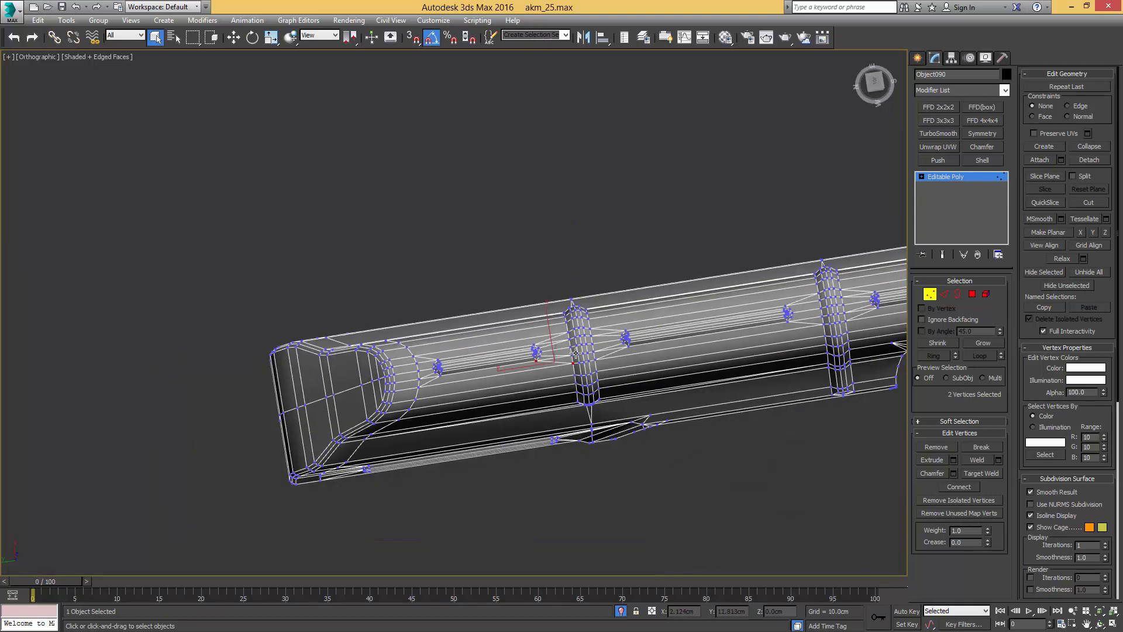
key("F4")
key("1")
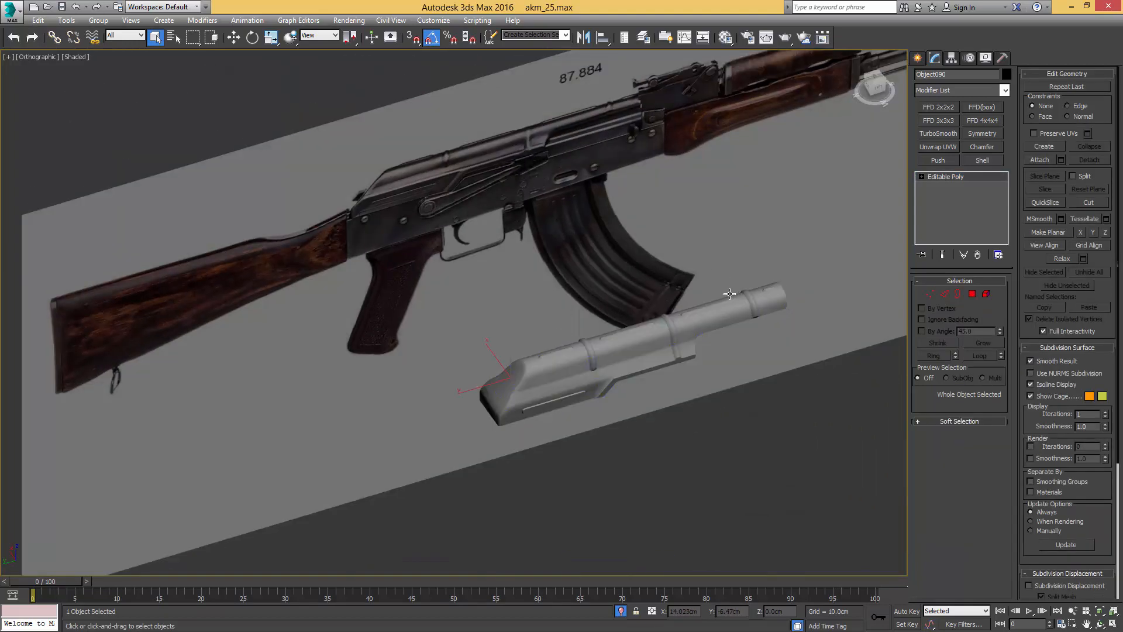
middle_click_drag(717, 300, 687, 275, "alt")
key("alt+q")
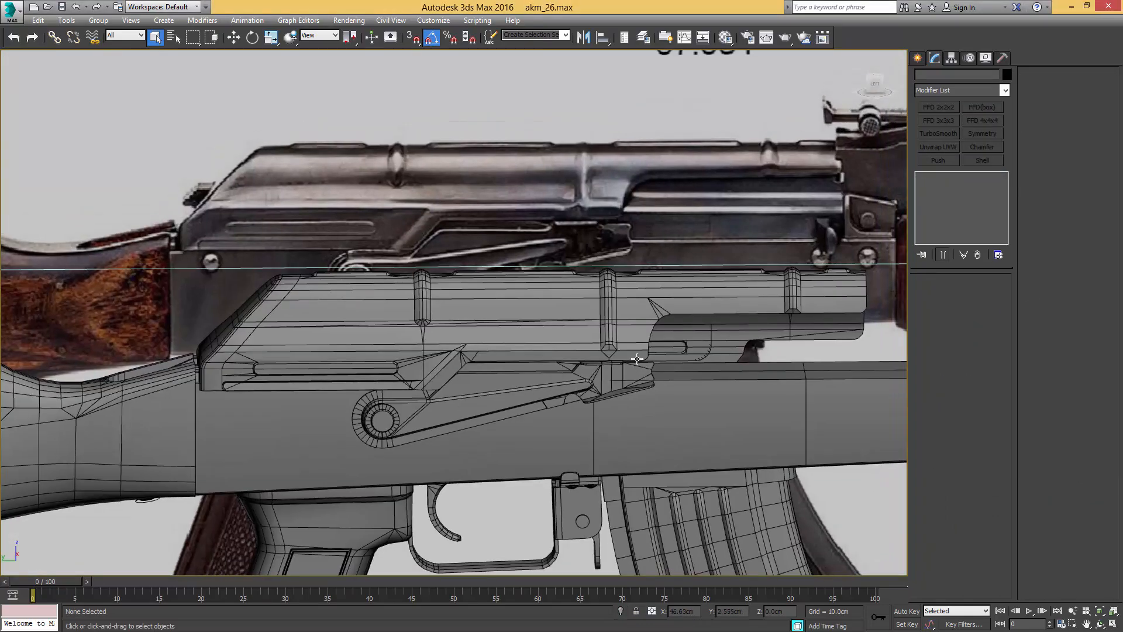
Step: Isolate the receiver cover and connect the centre vertex at the middle rib's lower end to the vertex directly below it
left_click(632, 351)
key("alt+q")
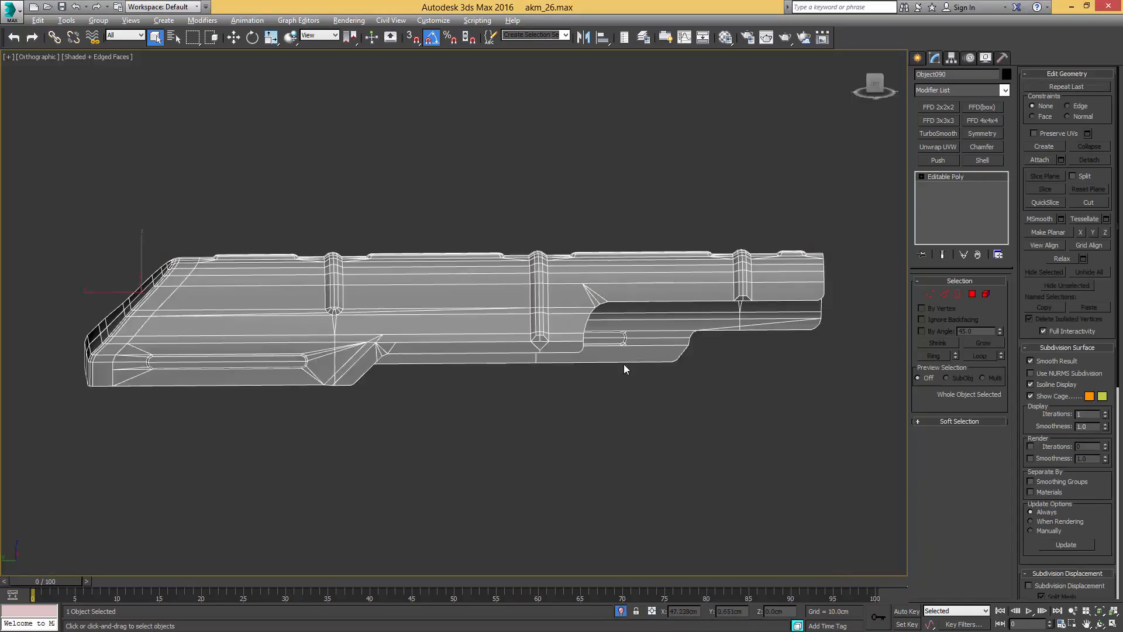
scroll(535, 363, "up", 5)
key("1")
key("ctrl+shift+w")
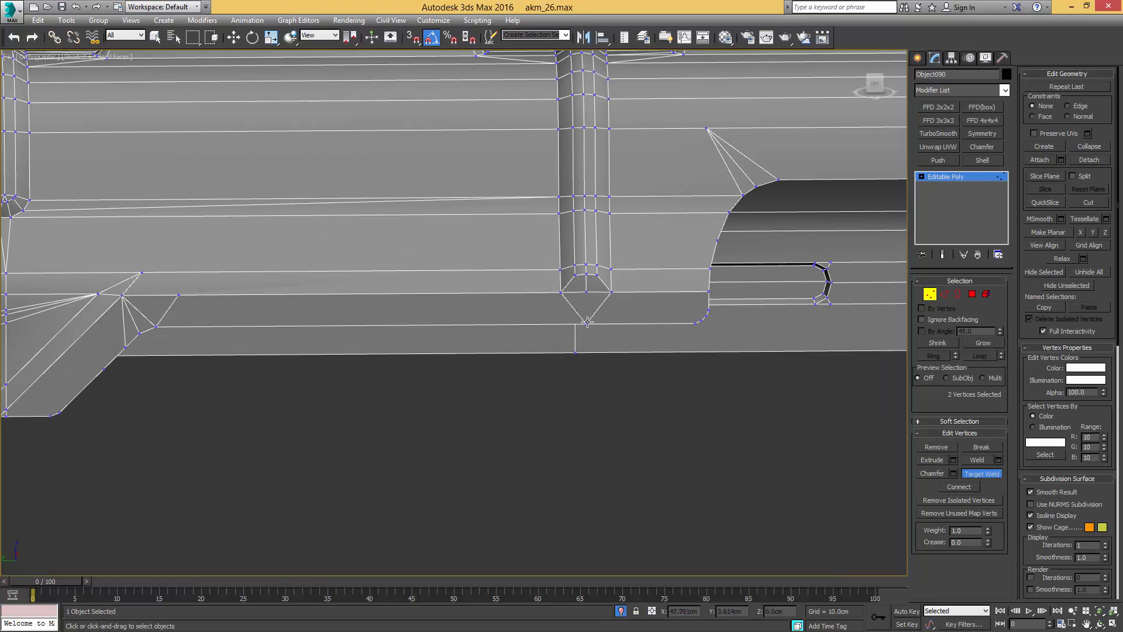
middle_click_drag(535, 304, 616, 348)
right_click(674, 340)
left_click(666, 335)
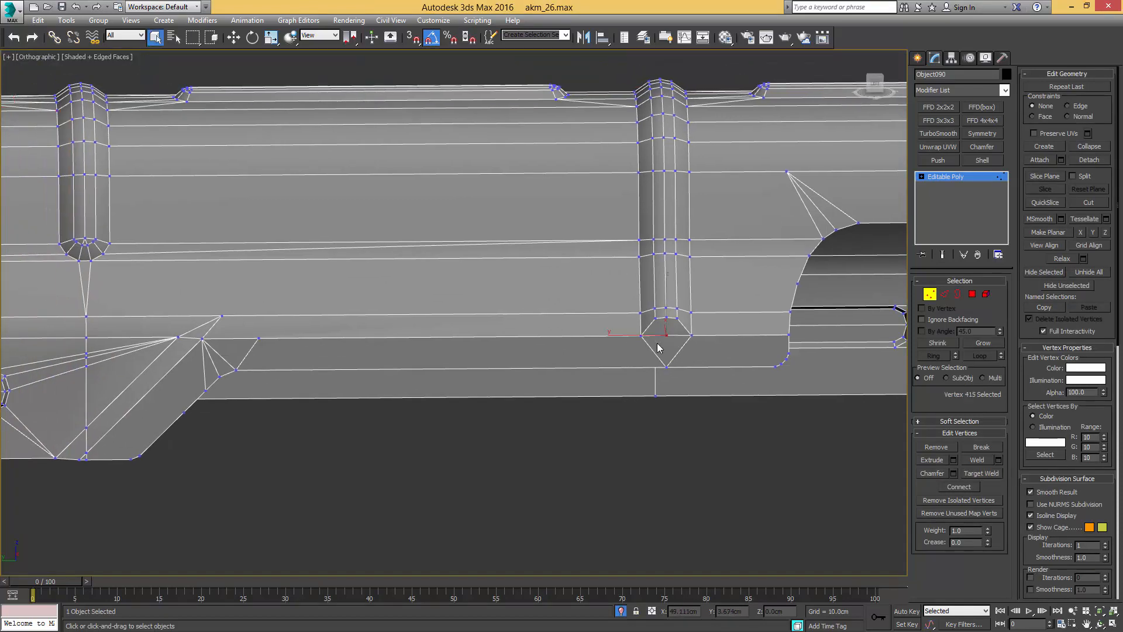
left_click(666, 367, "ctrl")
Step: Weld the extra vertex beside the sloped lower step into its corner, and connect the slope's upper vertex to the rear rib's lower end
middle_click_drag(551, 329, 828, 364)
key("ctrl+shift+w")
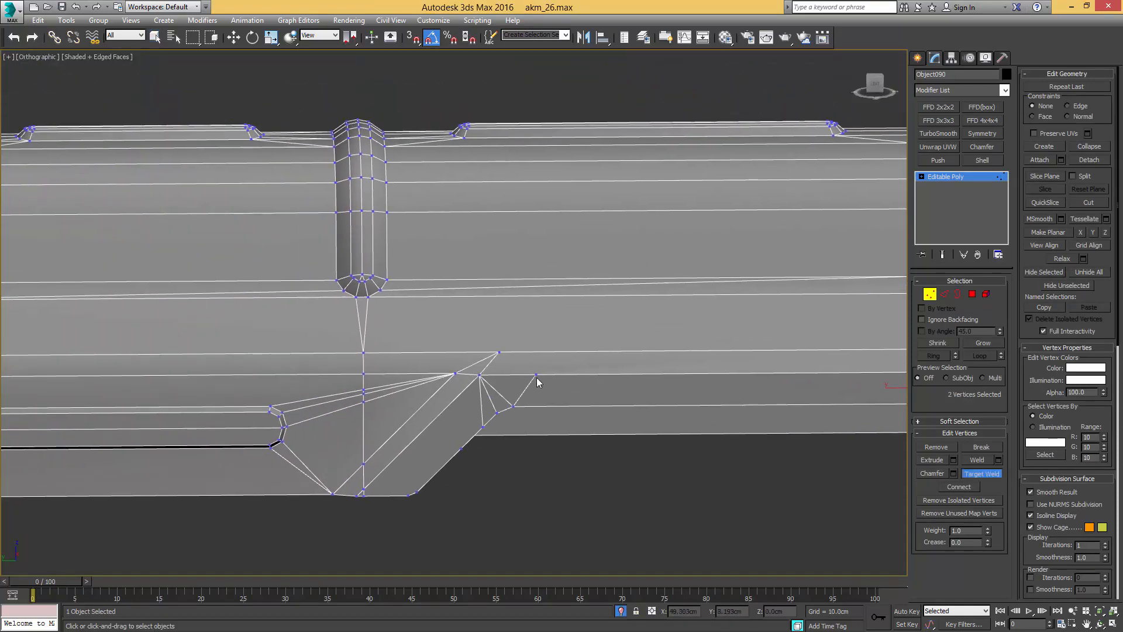
right_click(508, 352)
left_click(499, 353)
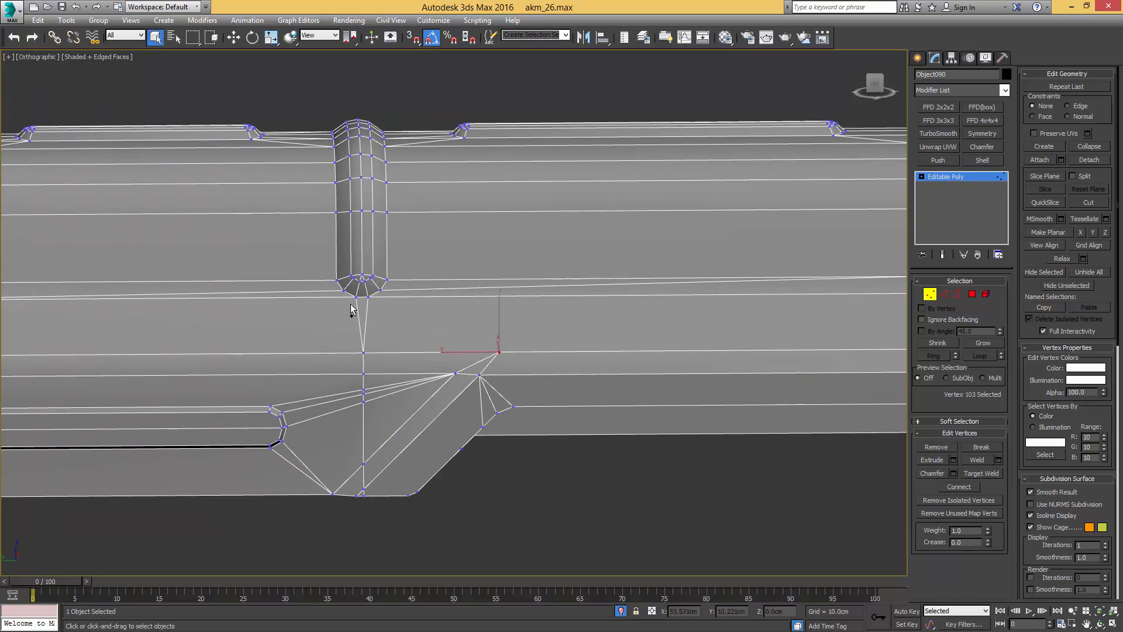
scroll(582, 314, "down", 4)
Step: Check the cover's shading and enable Backface Cull in its object properties
key("1")
key("F4")
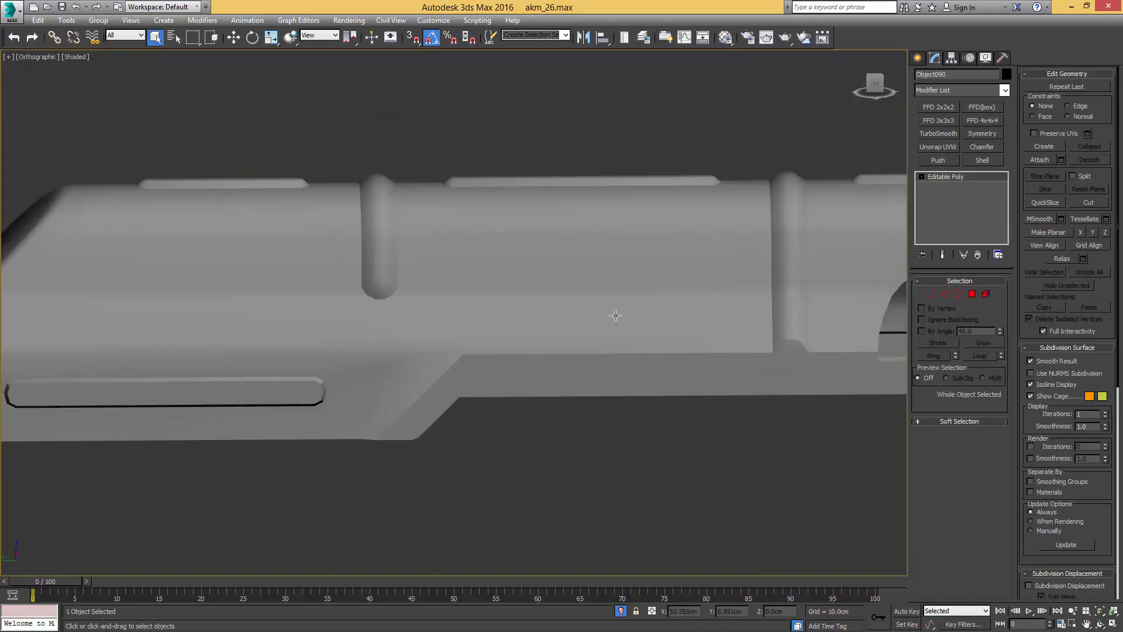
scroll(717, 329, "down", 2)
middle_click_drag(716, 328, 704, 319, "alt")
key("F4")
right_click(704, 319)
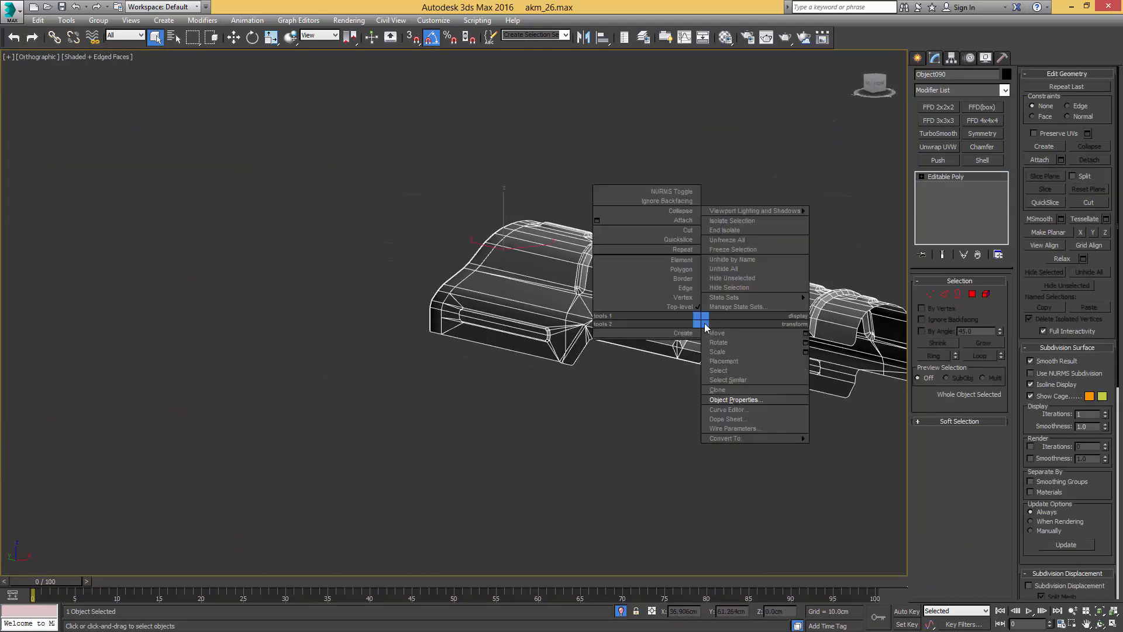
left_click(741, 399)
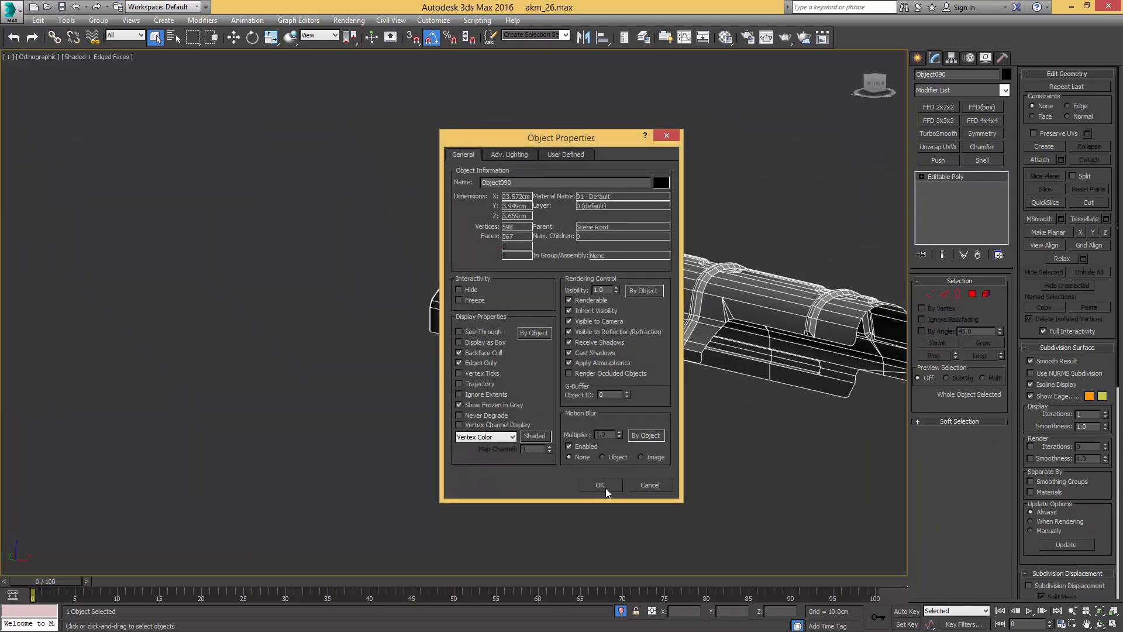
left_click(599, 484)
Step: Add a Shell modifier to the cover with an inner amount of 0.05 cm and its inner faces selected
middle_click_drag(705, 395, 579, 377, "alt")
scroll(673, 343, "up", 5)
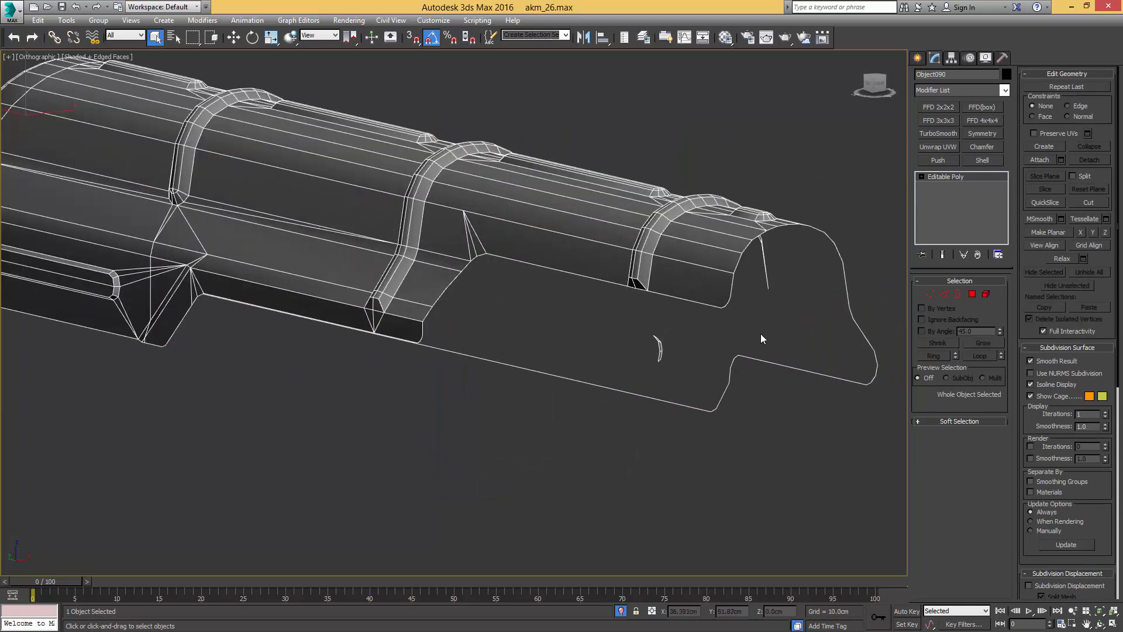
left_click(988, 160)
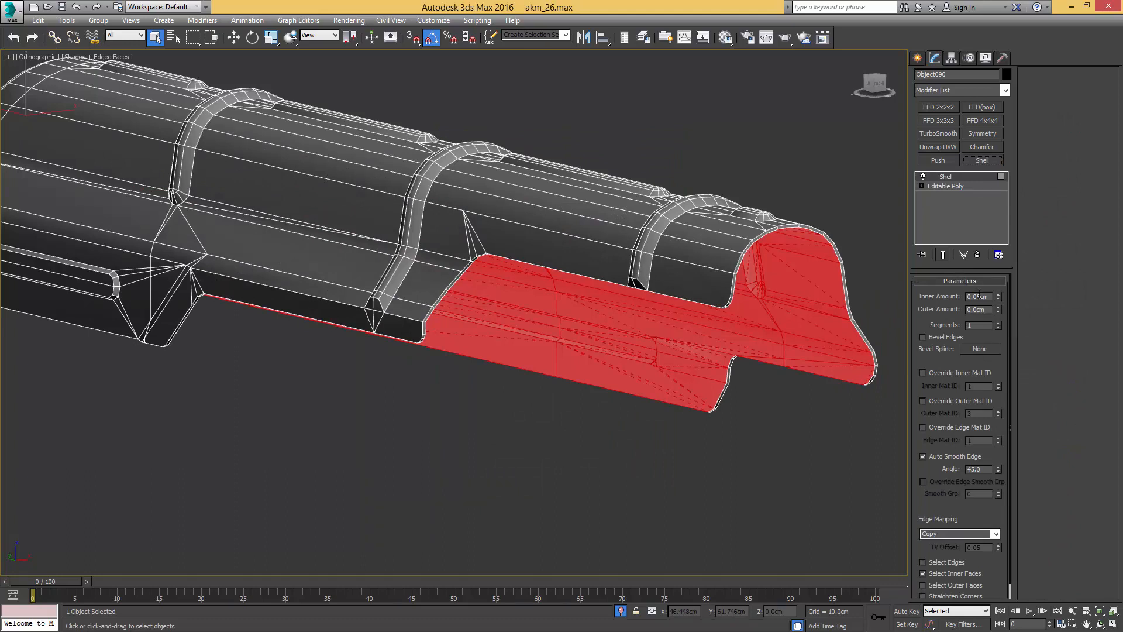
left_click_drag(999, 296, 999, 272)
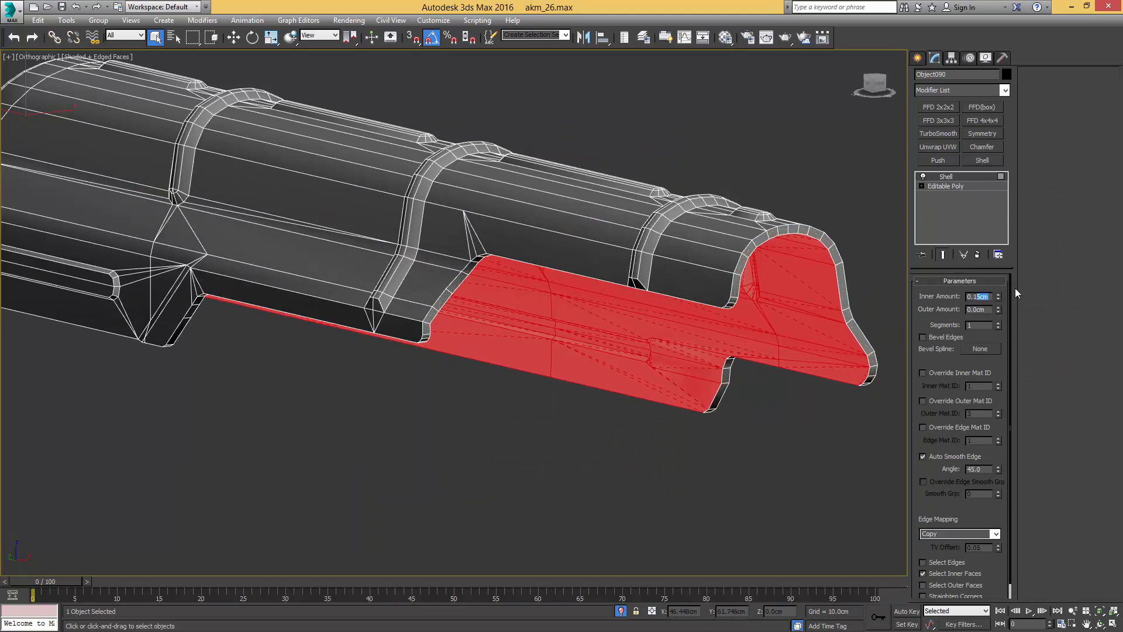
type("0.06")
key("Return")
scroll(591, 304, "down", 6)
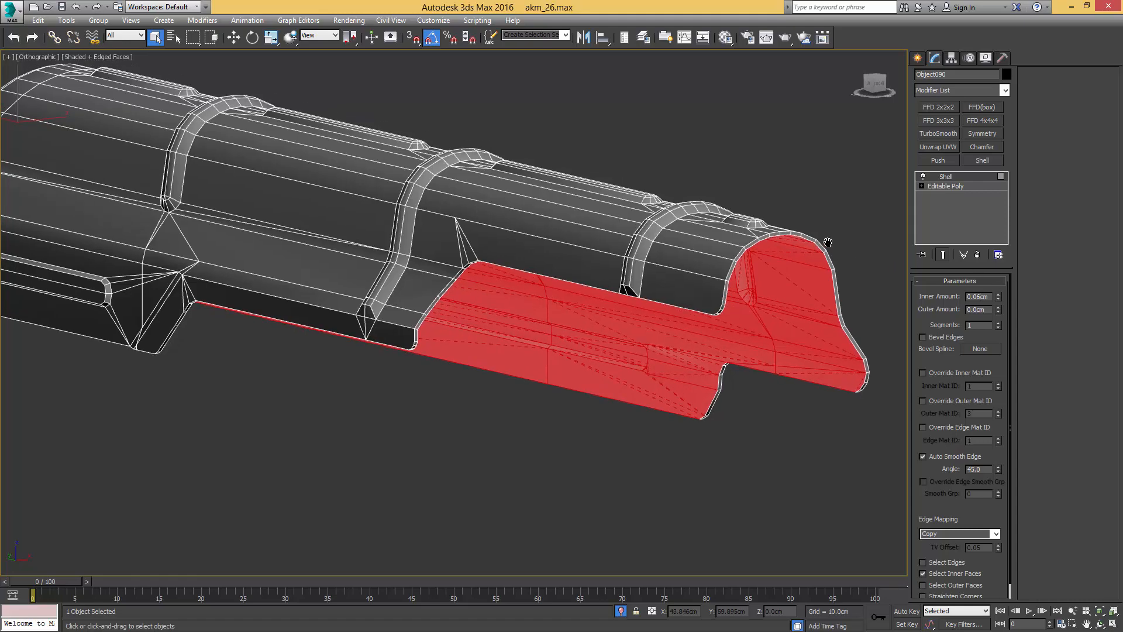
scroll(618, 256, "up", 4)
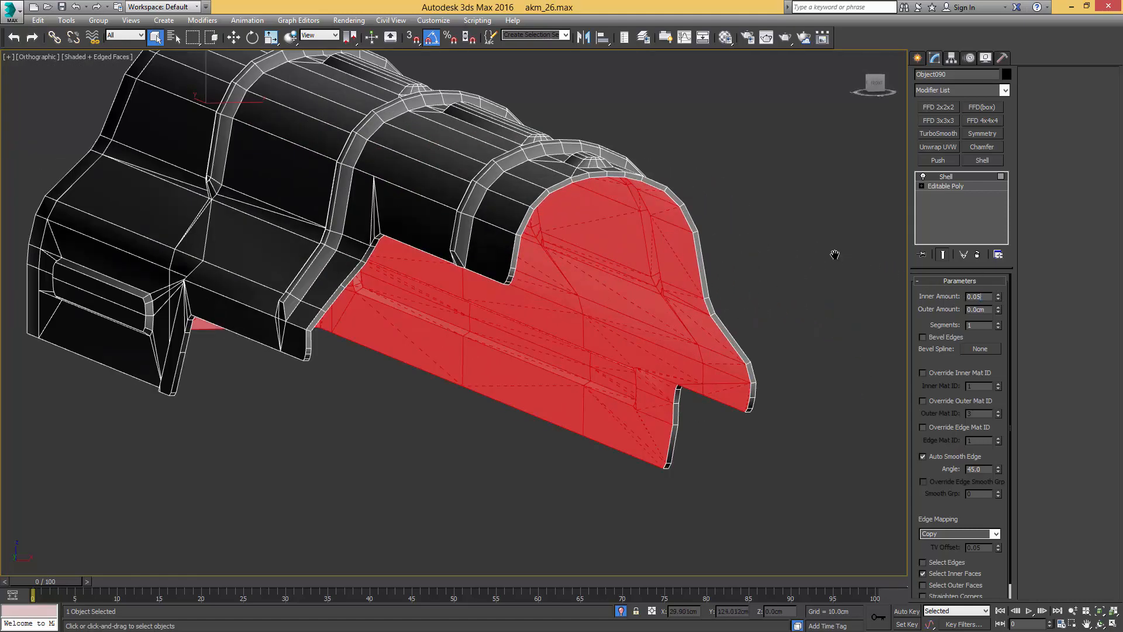
key("Return")
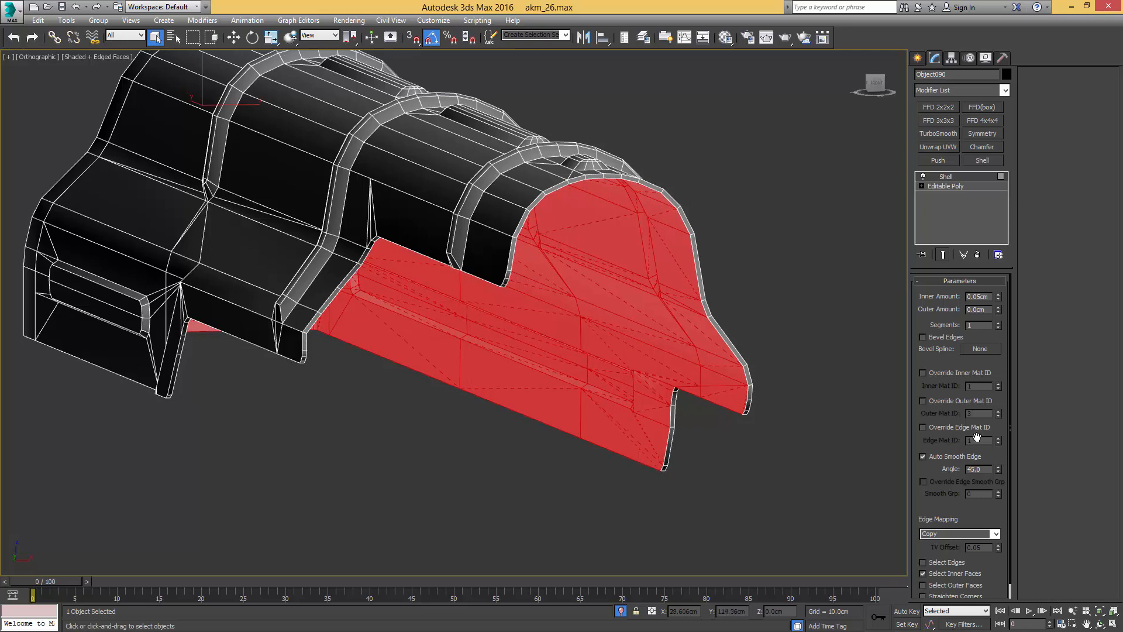
left_click(953, 573)
left_click(953, 573)
Step: Convert the shelled cover to an editable poly and detach its selected inner polygons as a separate object
middle_click_drag(757, 314, 815, 362)
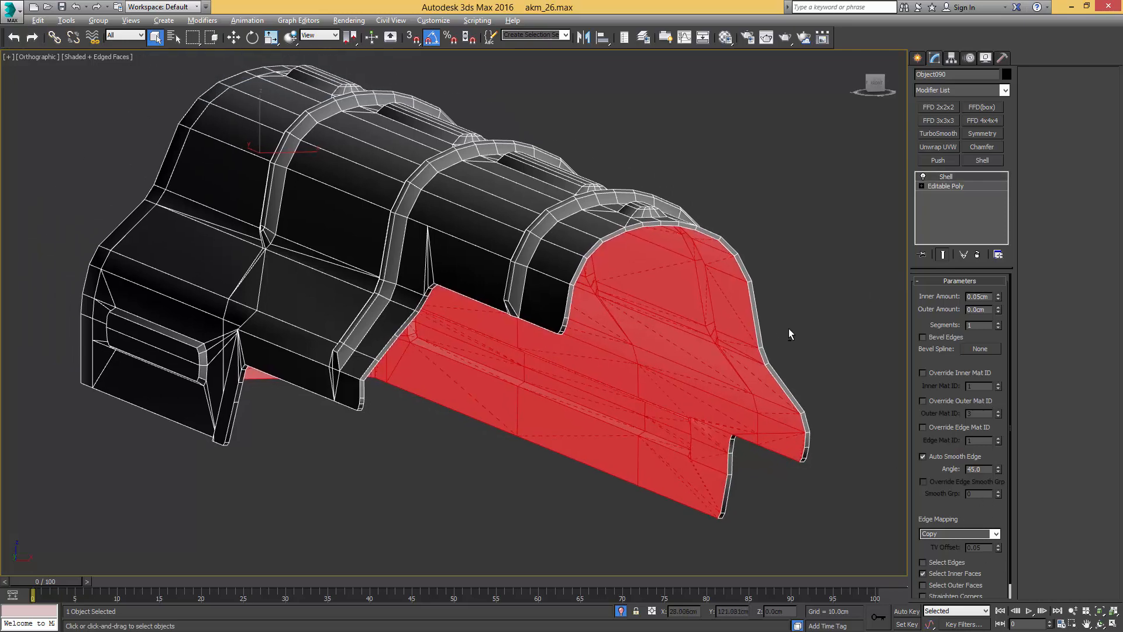
key("alt+c")
middle_click_drag(653, 281, 754, 267)
key("4")
scroll(721, 288, "down", 3)
key("alt+d")
left_click(595, 325)
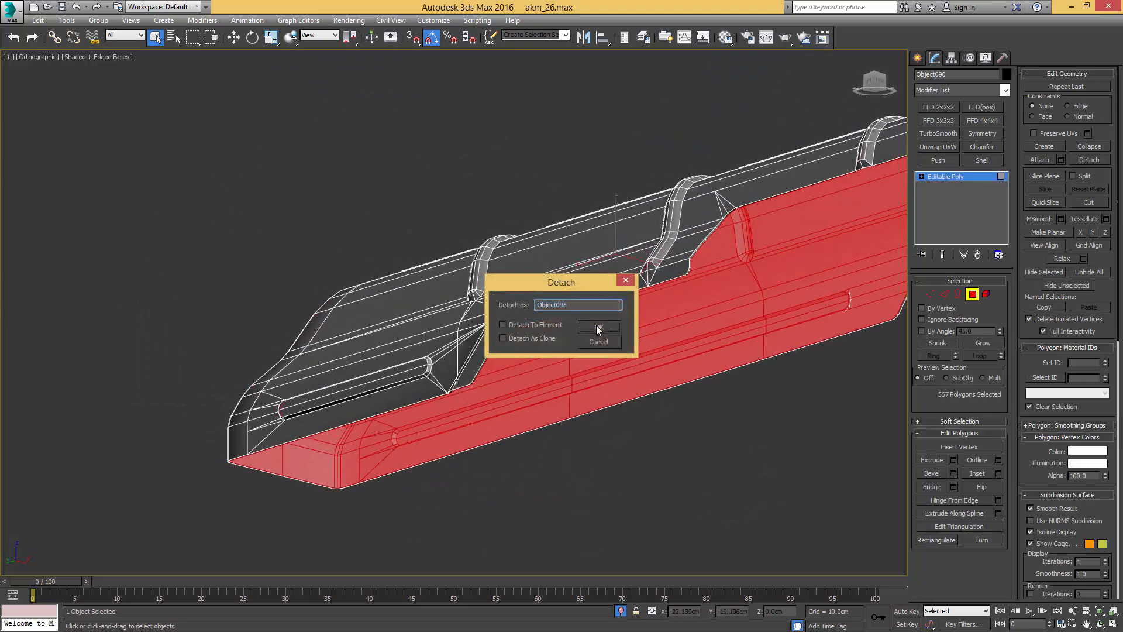
key("4")
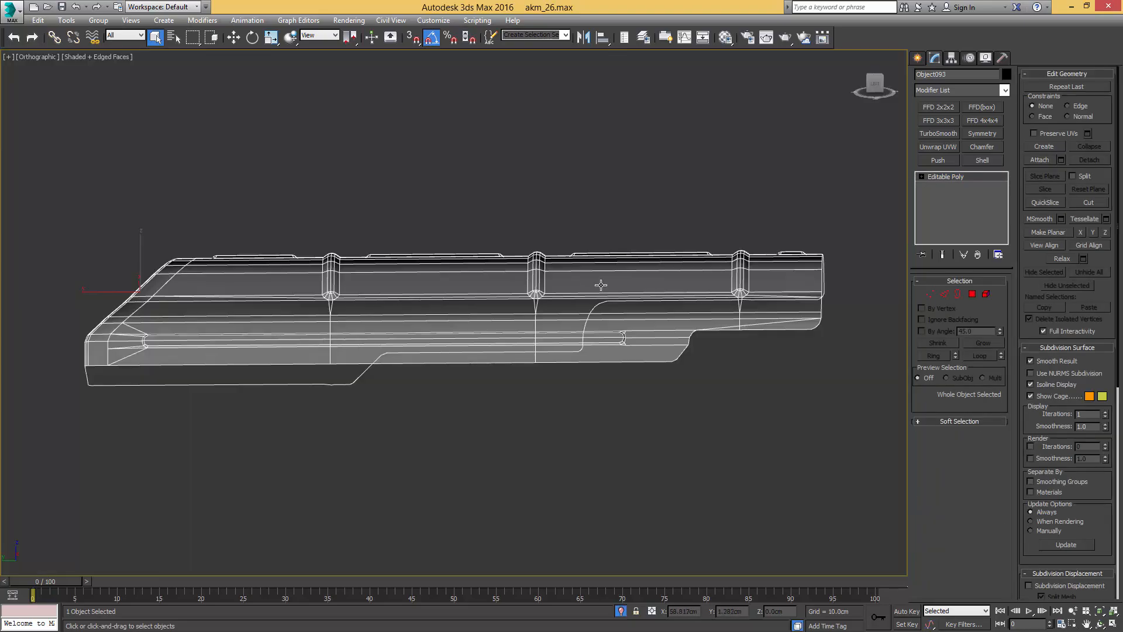
Step: Delete all polygons of the detached inner shell except those lining the cover's rear end
middle_click_drag(601, 285, 419, 253, "alt")
key("l")
scroll(451, 270, "down", 2)
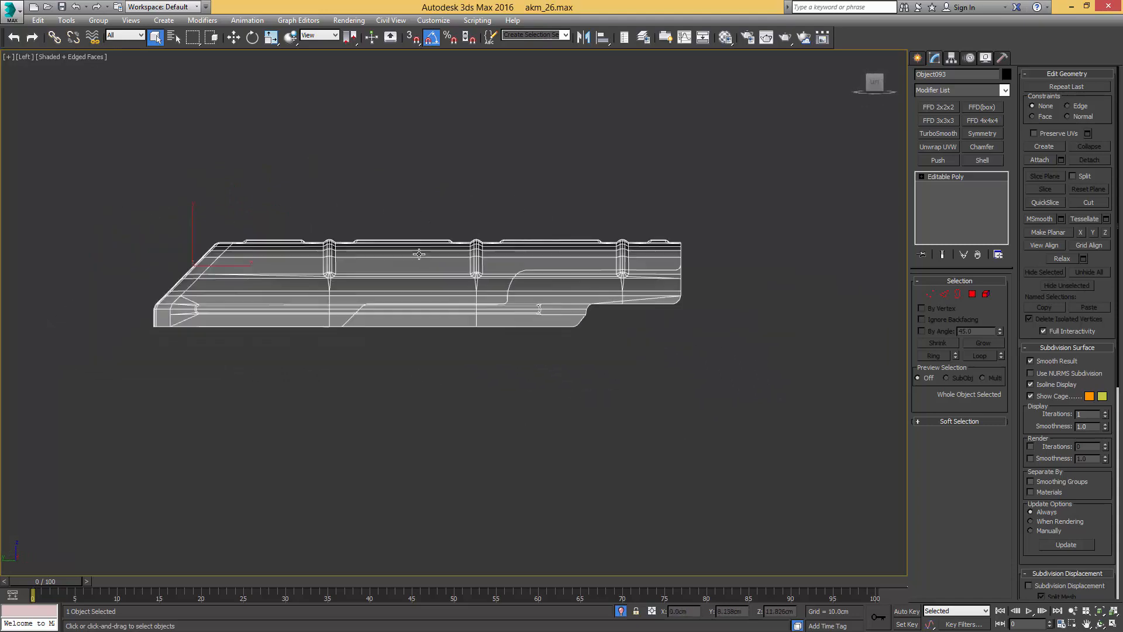
key("4")
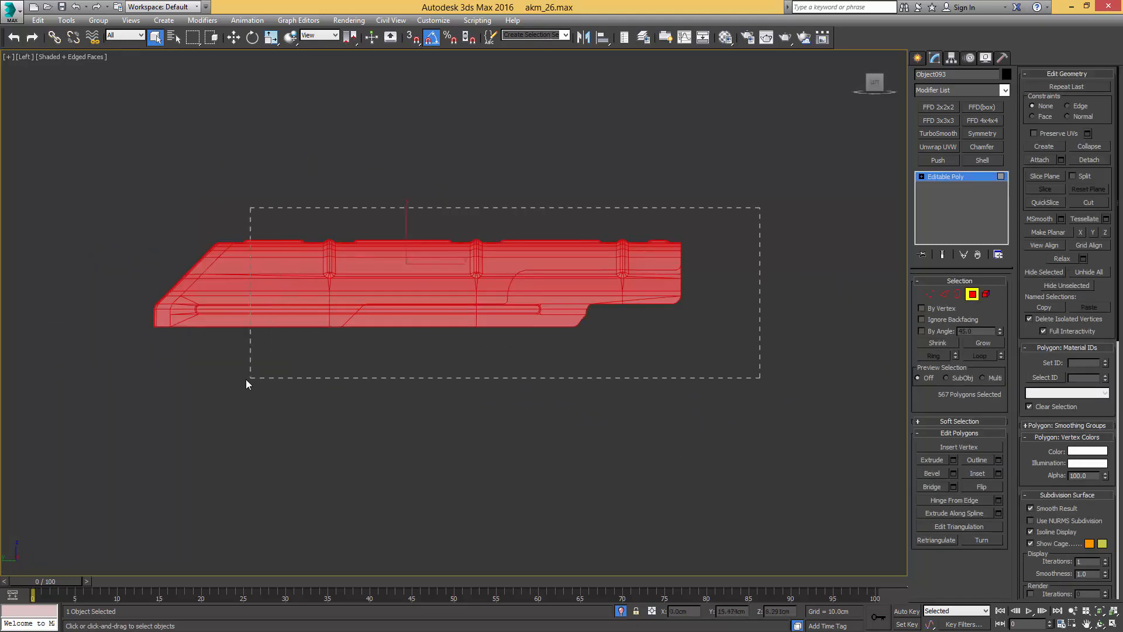
left_click_drag(246, 380, 247, 380)
middle_click_drag(246, 379, 423, 353)
scroll(404, 358, "up", 5)
left_click_drag(391, 250, 397, 234, "ctrl")
middle_click_drag(388, 287, 367, 402)
left_click(331, 415, "ctrl")
middle_click_drag(371, 342, 348, 398)
left_click_drag(345, 382, 420, 317, "ctrl")
left_click_drag(491, 266, 490, 266, "ctrl")
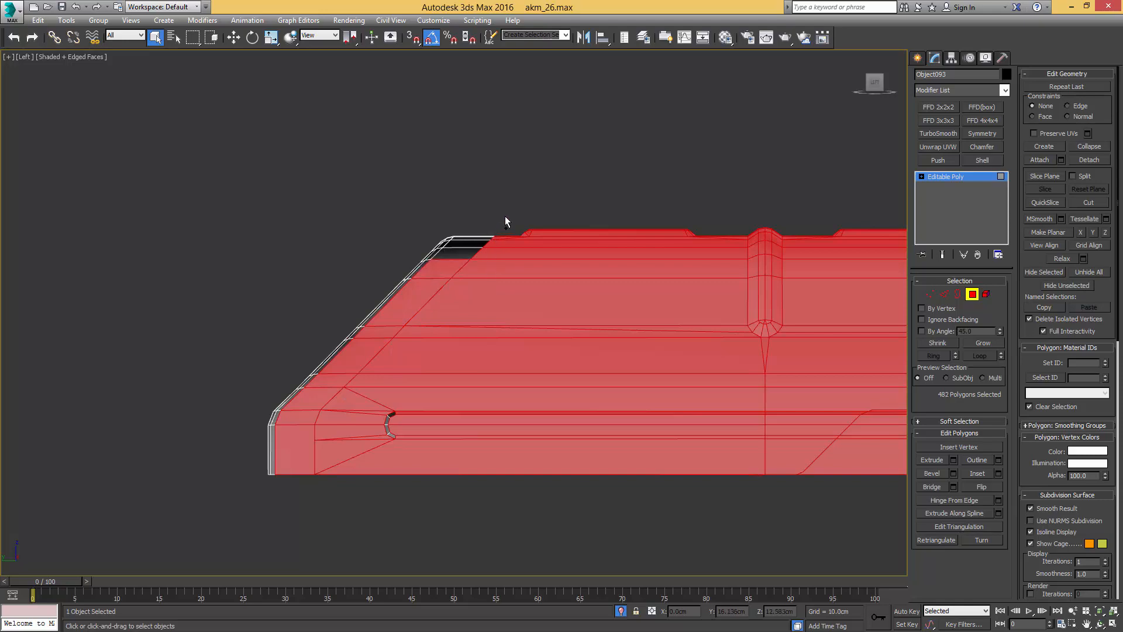
middle_click_drag(464, 291, 522, 390, "alt")
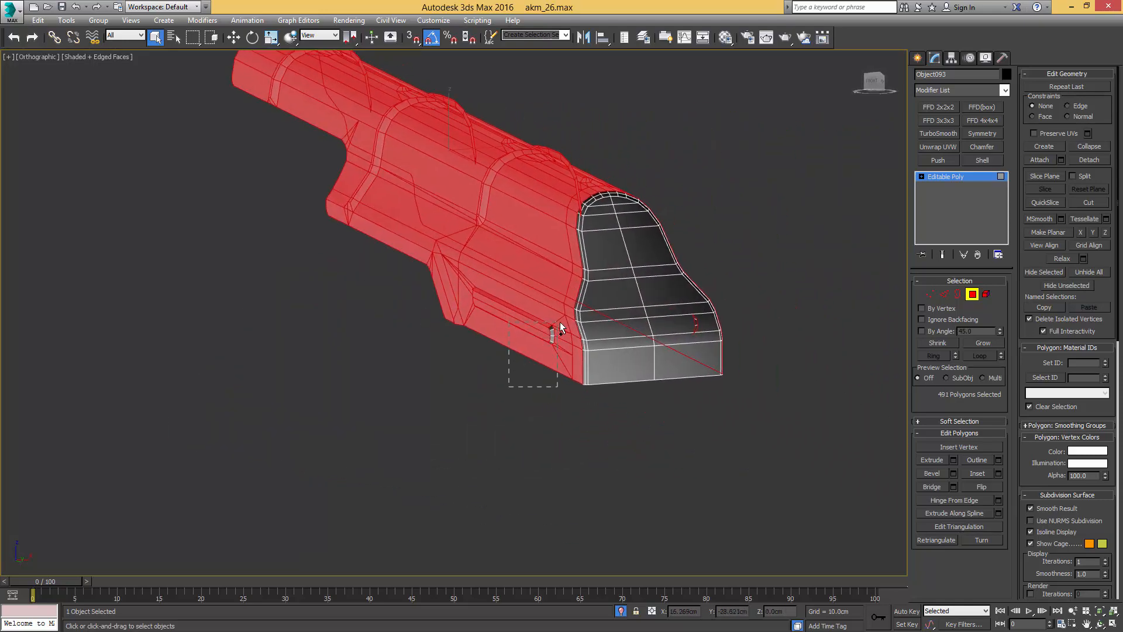
middle_click_drag(534, 338, 539, 398, "alt")
scroll(475, 384, "down", 5)
key("Delete")
scroll(489, 346, "down", 2)
key("4")
Step: Isolate the cover together with the remaining inner rear piece and attach that piece to the cover
key("alt+q")
left_click(397, 322, "ctrl")
key("alt+q")
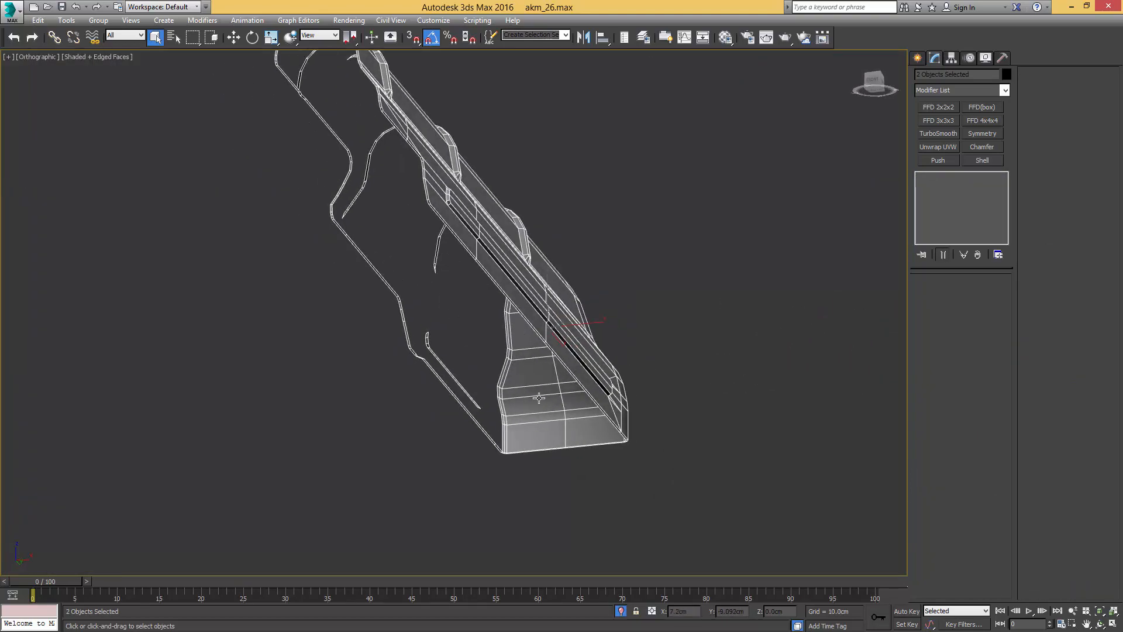
left_click(554, 364)
scroll(544, 365, "up", 3)
left_click(540, 367)
Step: Weld all coincident vertices of the combined cover
key("1")
key("ctrl+a")
left_click(1000, 462)
left_click(461, 359)
scroll(475, 336, "down", 4)
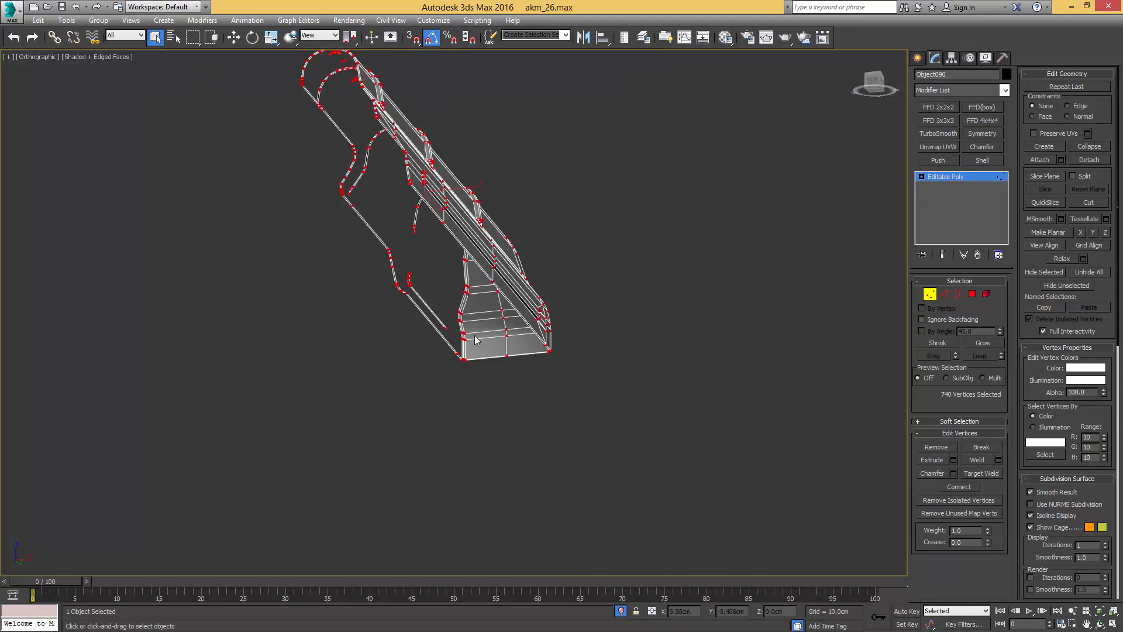
scroll(472, 331, "up", 1)
key("1")
Step: Cap the open border that runs around the cover's inner edge
middle_click_drag(467, 321, 514, 411)
key("3")
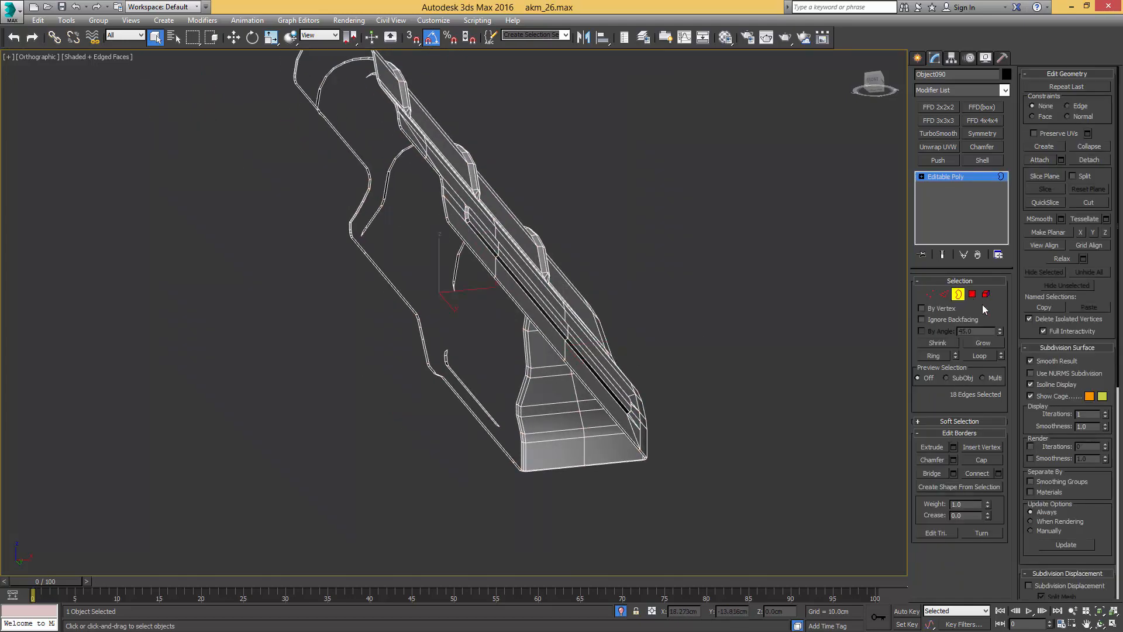
left_click(518, 423)
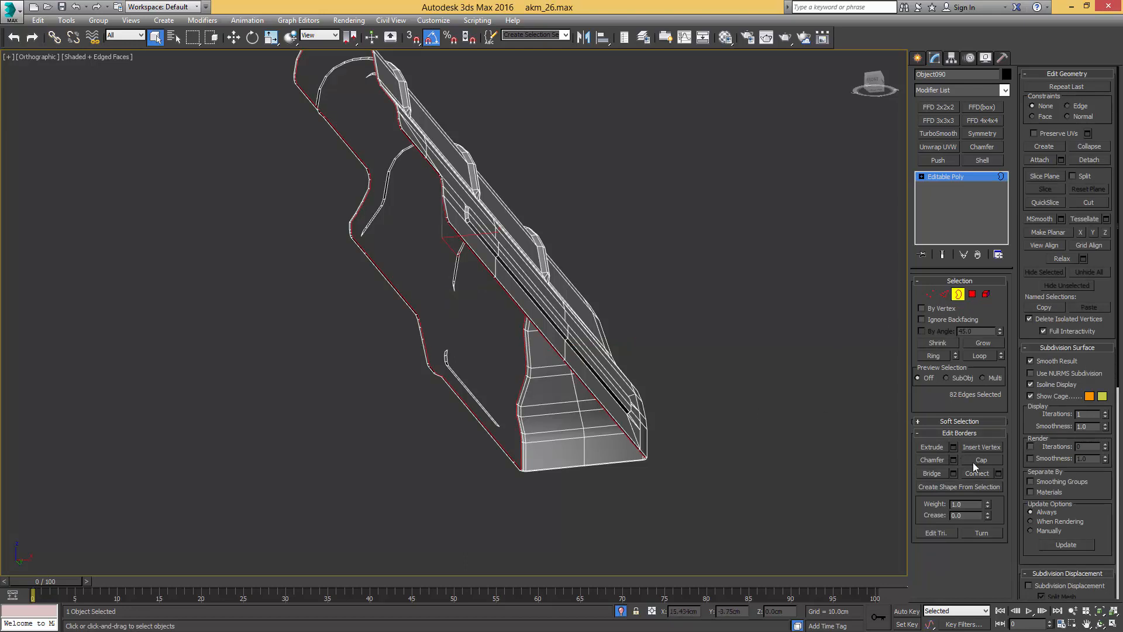
Step: Connect the top centre vertices of the front arch and rear end across the capped inner surface
middle_click_drag(516, 264, 559, 299)
scroll(550, 291, "down", 3)
key("f")
scroll(490, 158, "up", 2)
middle_click_drag(494, 166, 505, 279)
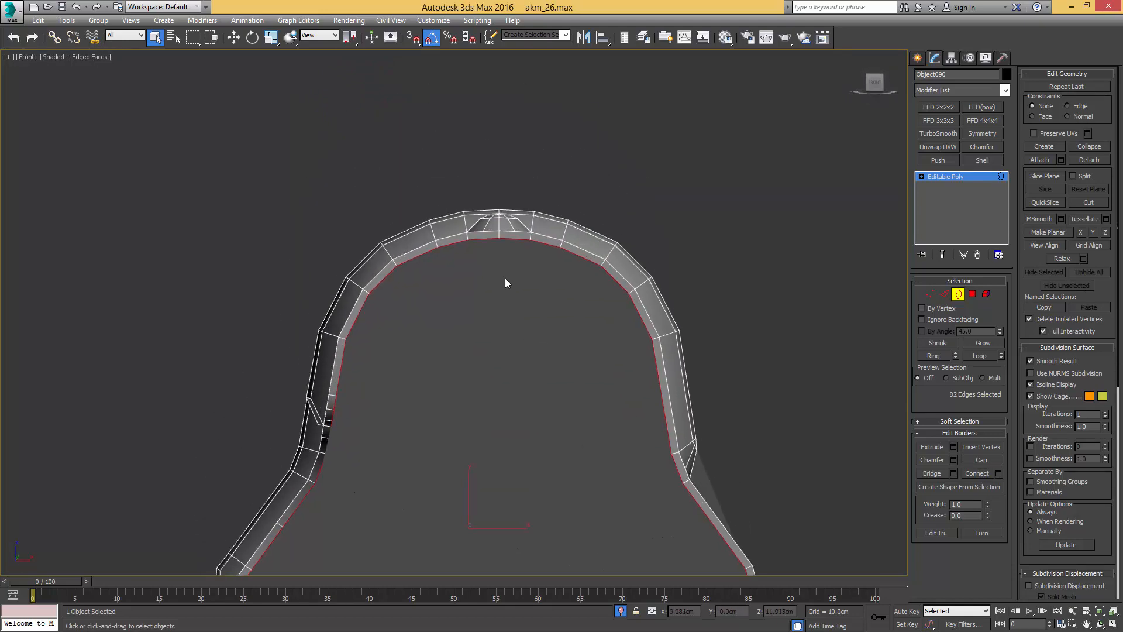
scroll(496, 248, "up", 5)
key("1")
left_click_drag(498, 209, 521, 230)
key("ctrl+shift+e")
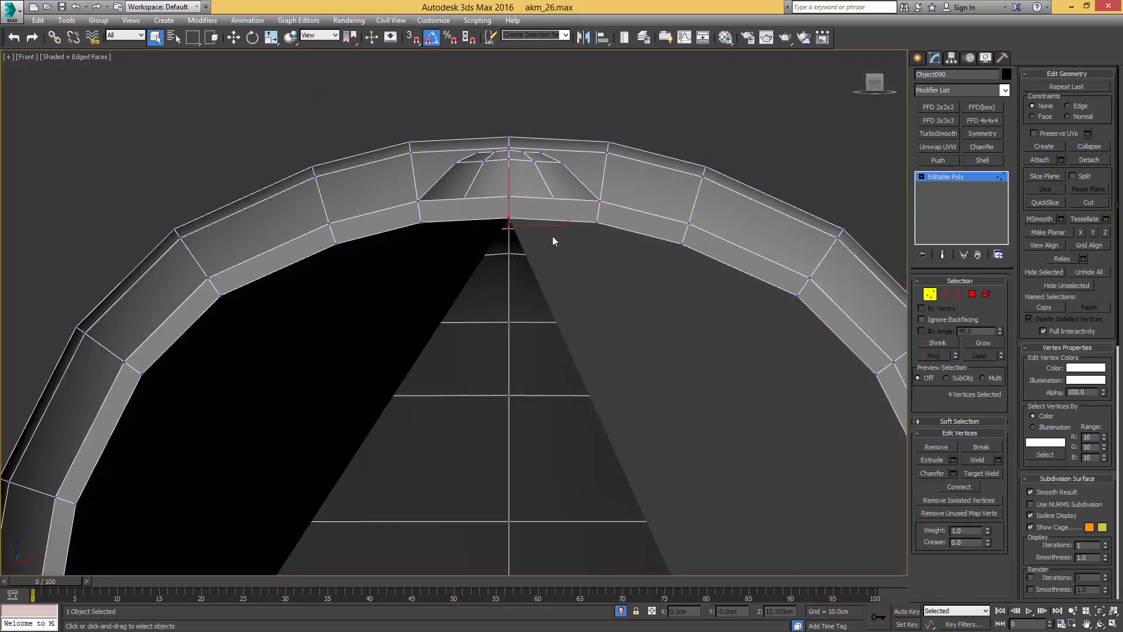
Step: Connect the matching front and rear vertices along the right half of the arch across the cap
left_click_drag(586, 213, 698, 257)
key("ctrl+shift+e")
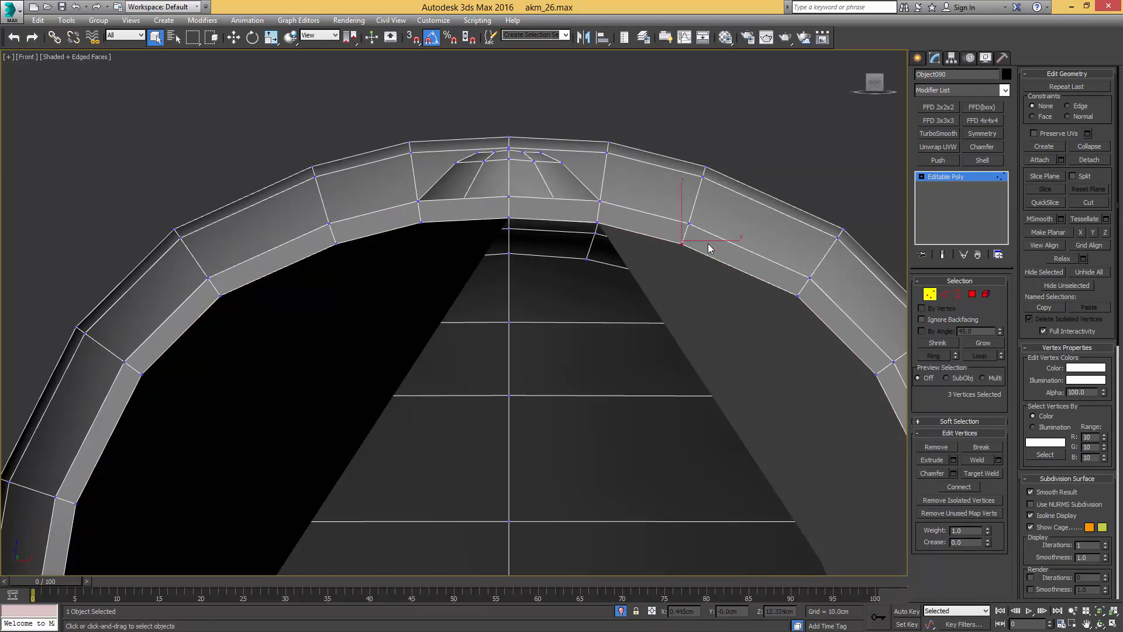
key("ctrl+shift+e")
middle_click_drag(757, 268, 602, 210)
left_click_drag(635, 213, 663, 243)
key("ctrl+shift+e")
middle_click_drag(720, 323, 640, 268)
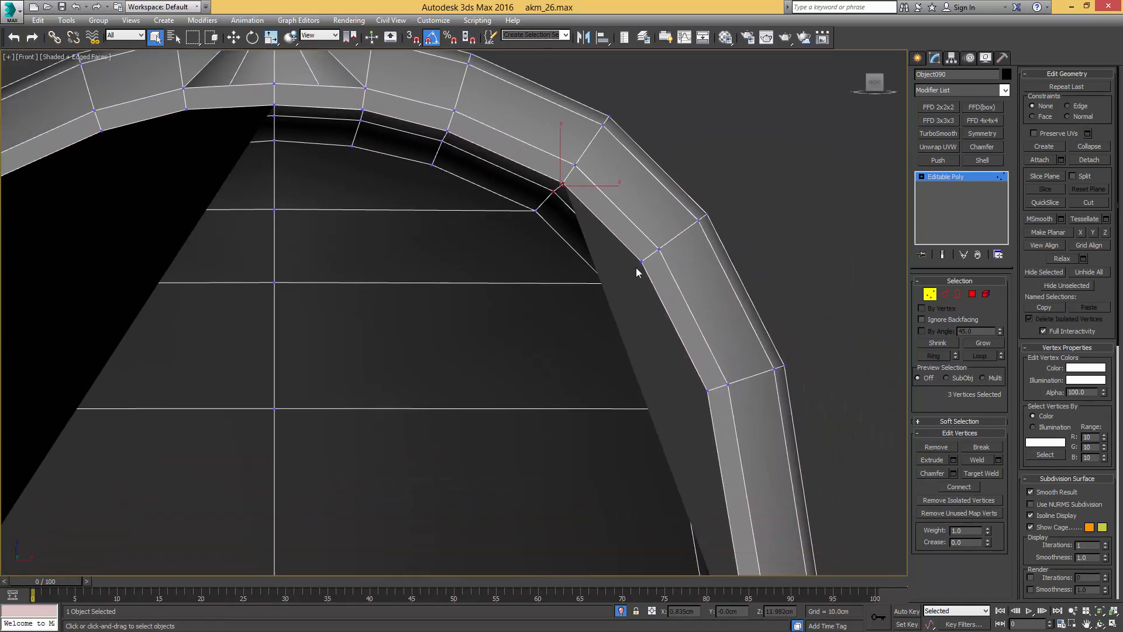
left_click_drag(629, 242, 663, 272)
key("ctrl+shift+e")
middle_click_drag(686, 407, 647, 317)
left_click_drag(648, 316, 685, 292)
key("ctrl+shift+e")
Step: Connect the front and rear vertices at the waist and the flared lower bends of the cover's right side
scroll(688, 295, "down", 5)
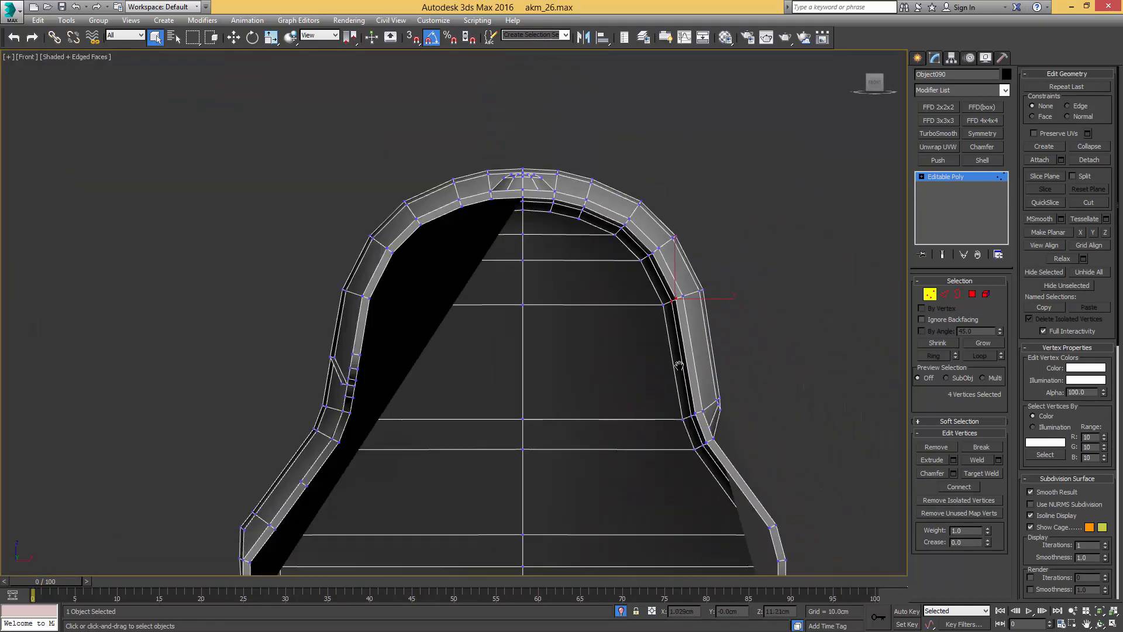
middle_click_drag(695, 411, 681, 336)
scroll(681, 337, "up", 3)
left_click_drag(681, 340, 720, 371)
middle_click_drag(711, 415, 669, 344)
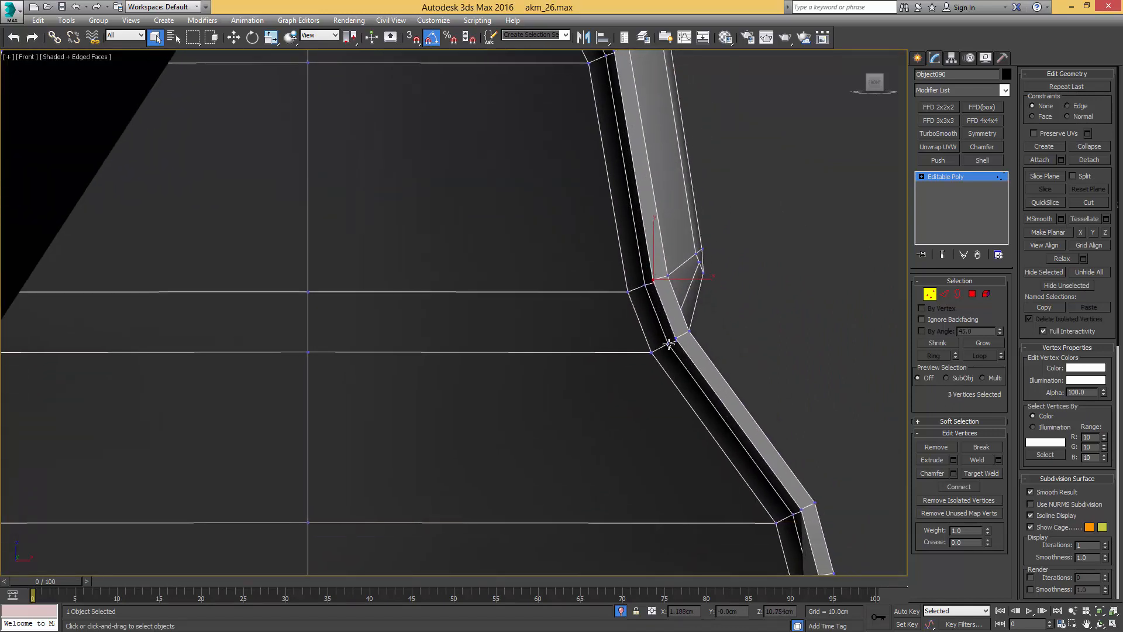
left_click_drag(686, 333, 686, 333)
key("ctrl+shift+e")
middle_click_drag(702, 320, 615, 155)
scroll(682, 334, "up", 2)
left_click_drag(708, 364, 732, 343)
key("ctrl+shift+e")
middle_click_drag(730, 473, 682, 352)
left_click_drag(686, 336, 708, 315)
Step: Connect the front and rear vertices across the cap along the arch just left of its centre
middle_click_drag(716, 376, 697, 245)
scroll(690, 243, "down", 4)
scroll(419, 181, "down", 3)
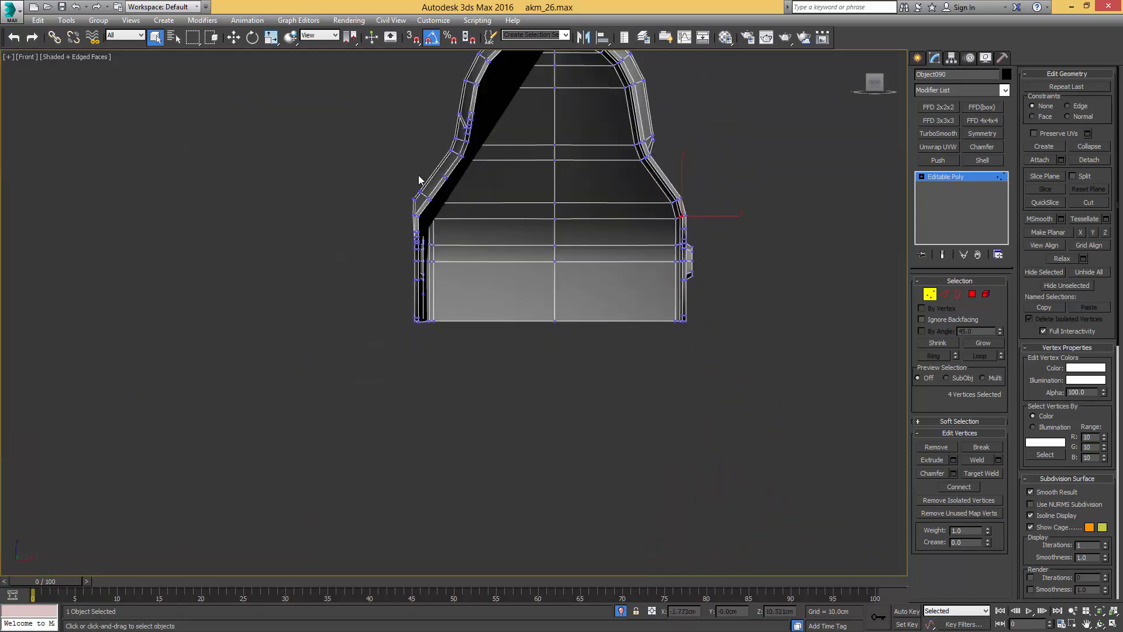
middle_click_drag(544, 130, 521, 213)
scroll(521, 213, "up", 6)
left_click_drag(499, 267, 516, 242)
key("ctrl+shift+e")
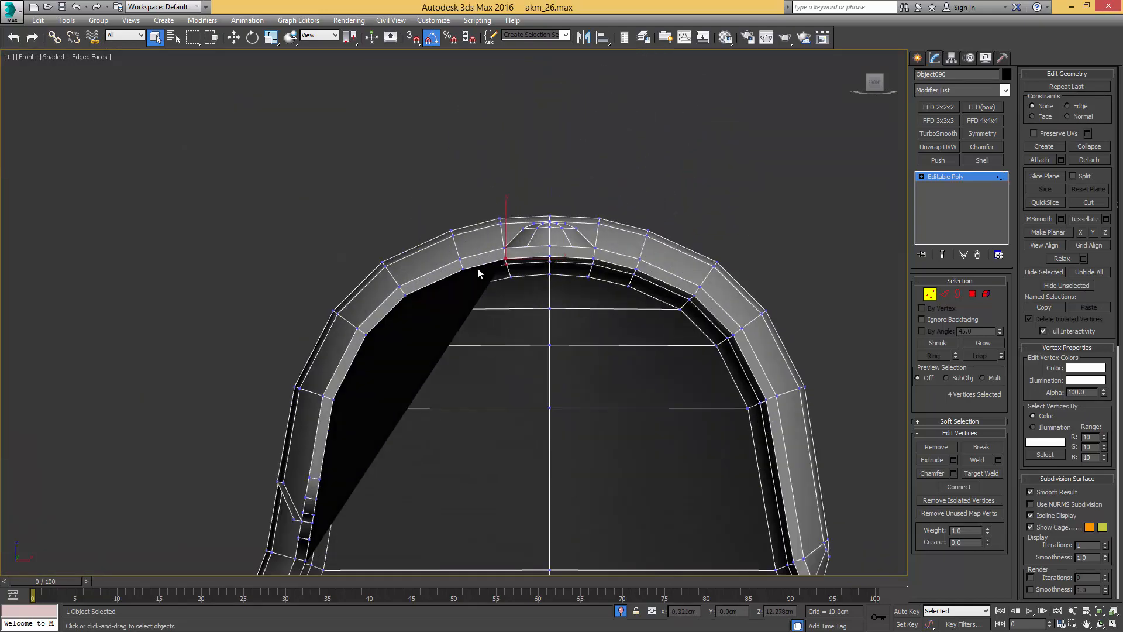
key("ctrl+shift+e")
left_click_drag(454, 277, 398, 304)
key("ctrl+shift+e")
Step: Connect the front and rear vertices at the left shoulder of the arch, down to where the side wall begins
middle_click_drag(377, 325, 412, 275)
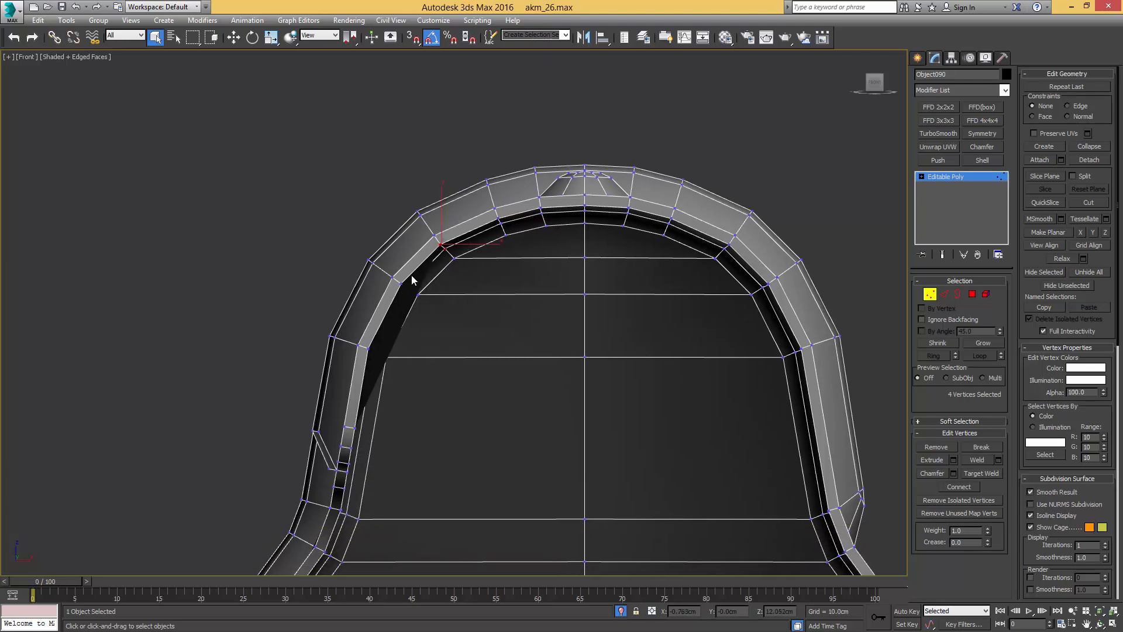
left_click_drag(411, 276, 400, 295)
key("ctrl+shift+e")
middle_click_drag(364, 344, 415, 273)
scroll(415, 275, "up", 2)
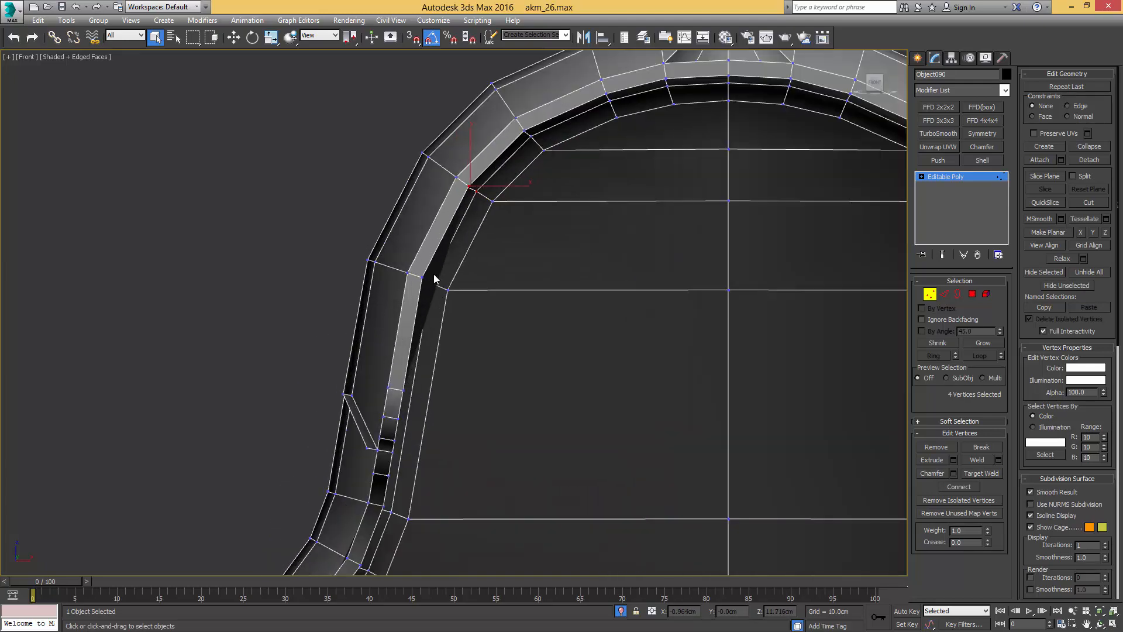
left_click_drag(416, 270, 439, 288)
key("ctrl+shift+e")
Step: Connect the lower bend vertex of the left side's front edge to its matching vertex on the rear piece
middle_click_drag(445, 311, 474, 199)
scroll(439, 288, "down", 2)
middle_click_drag(422, 361, 462, 259)
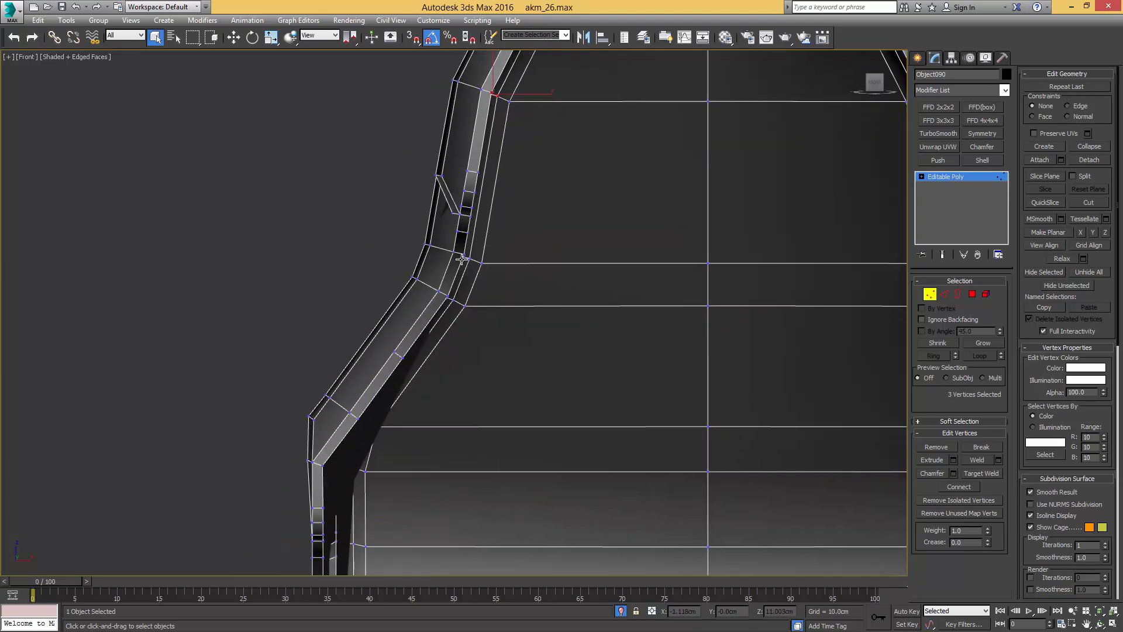
left_click(454, 300)
middle_click_drag(363, 400, 440, 227)
scroll(439, 226, "down", 2)
scroll(427, 246, "up", 4)
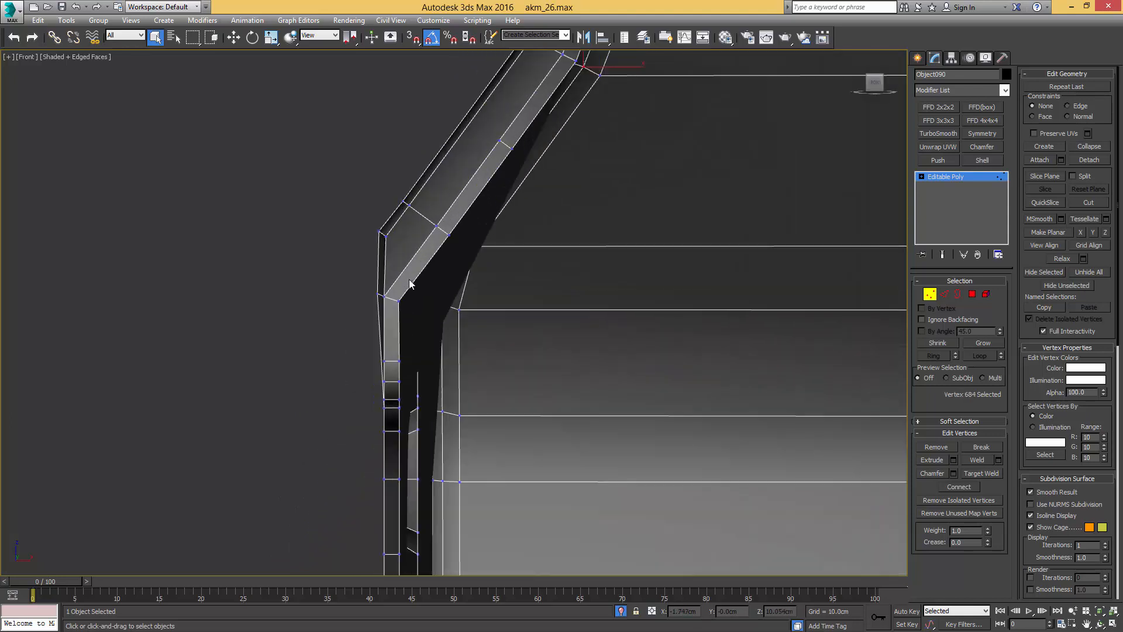
left_click(407, 301)
scroll(459, 251, "down", 4)
middle_click_drag(458, 251, 607, 261, "alt")
key("F3")
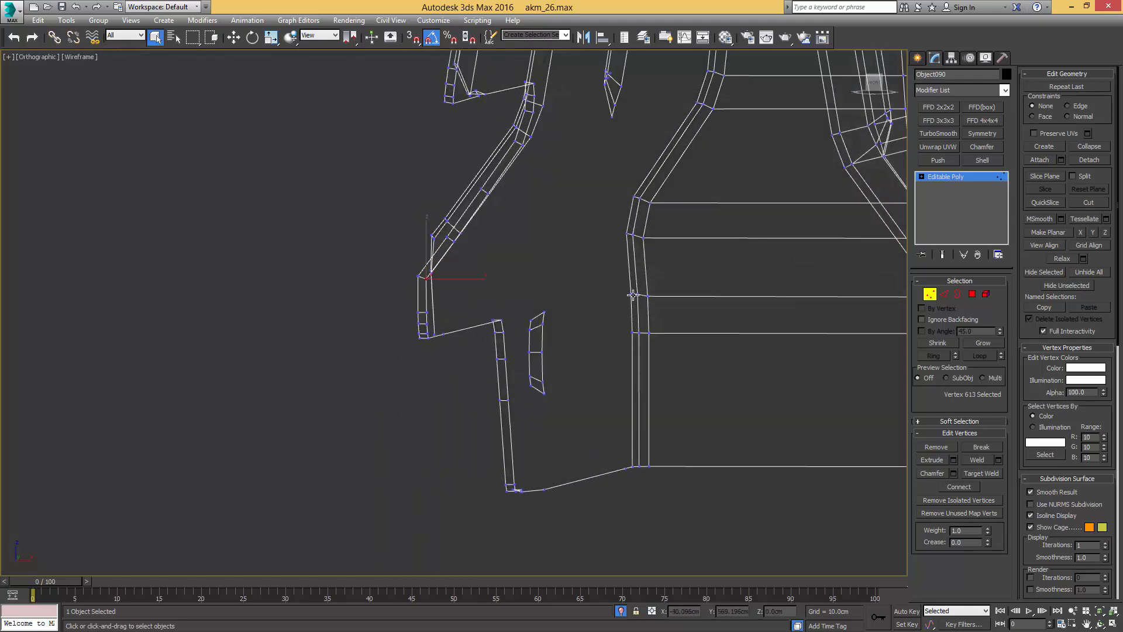
scroll(629, 242, "down", 2)
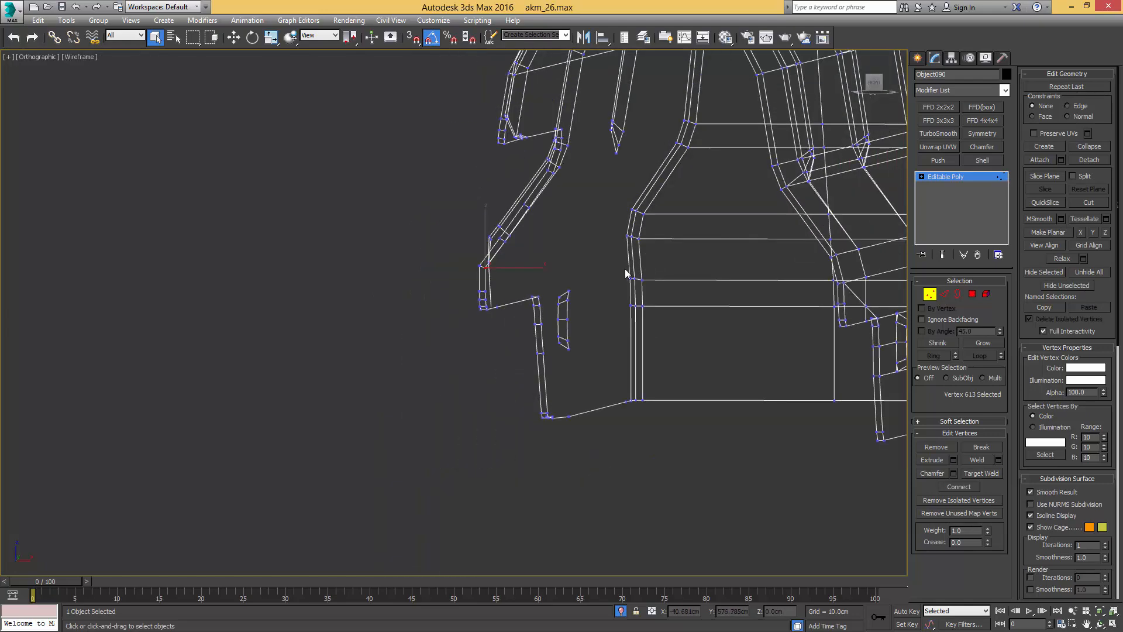
left_click(639, 238)
middle_click_drag(639, 238, 601, 278, "alt")
key("F3")
scroll(602, 278, "up", 4)
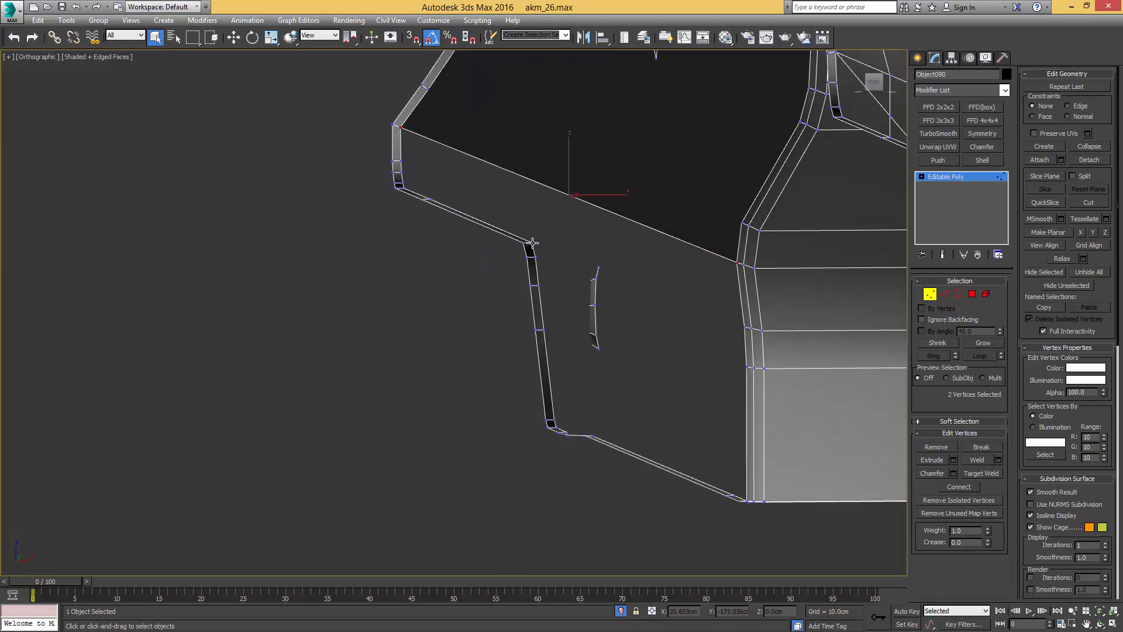
Step: Connect the upper corner vertex of the left wall's stepped lower edge to the rear piece's bend vertex
left_click(532, 241)
left_click(736, 263, "ctrl")
key("ctrl+shift+e")
scroll(640, 252, "down", 4)
middle_click_drag(639, 251, 622, 272, "alt")
scroll(622, 272, "up", 3)
Step: Connect the vertex ending the step in the left wall's lower edge to the next lower rear bend vertex
middle_click_drag(629, 323, 559, 308, "alt")
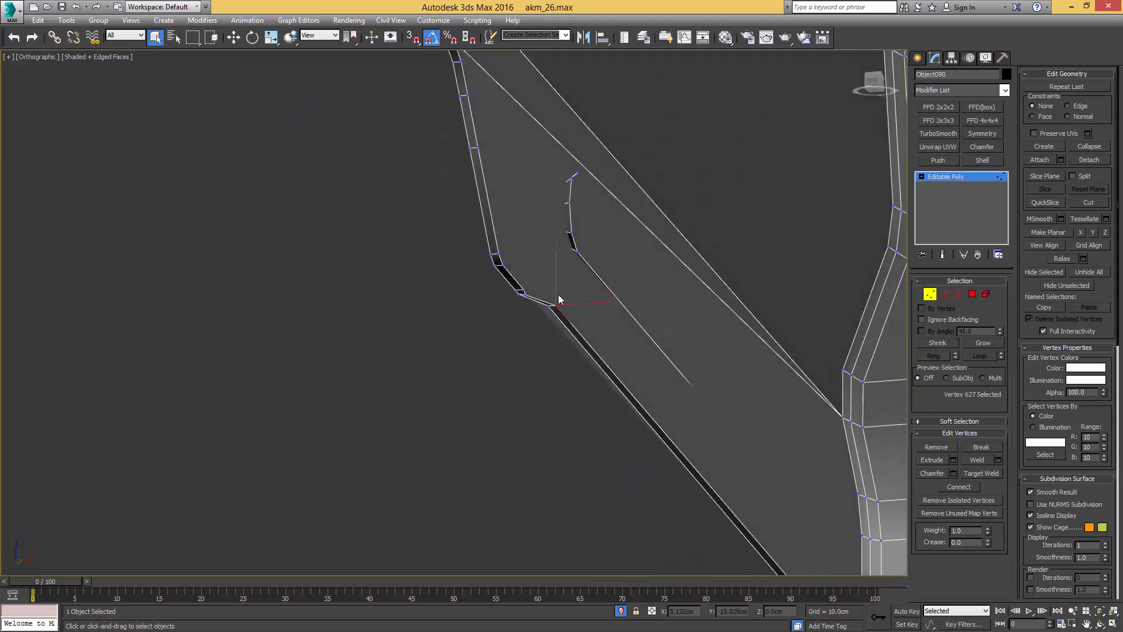
scroll(558, 295, "down", 5)
scroll(574, 290, "up", 3)
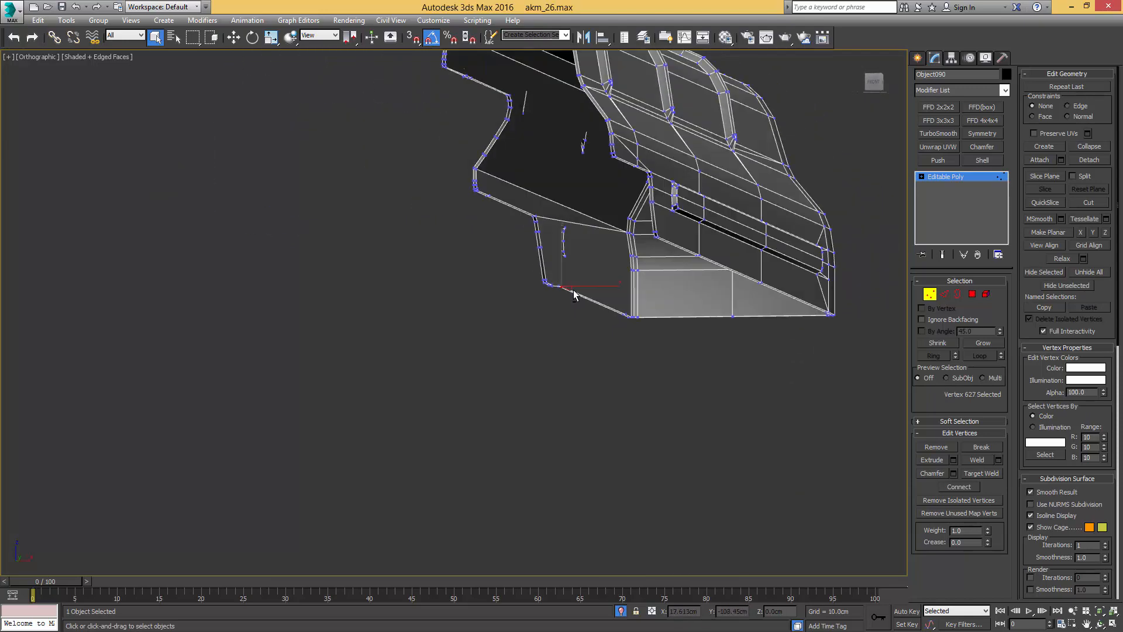
left_click(630, 256, "ctrl")
middle_click_drag(606, 268, 493, 238, "alt")
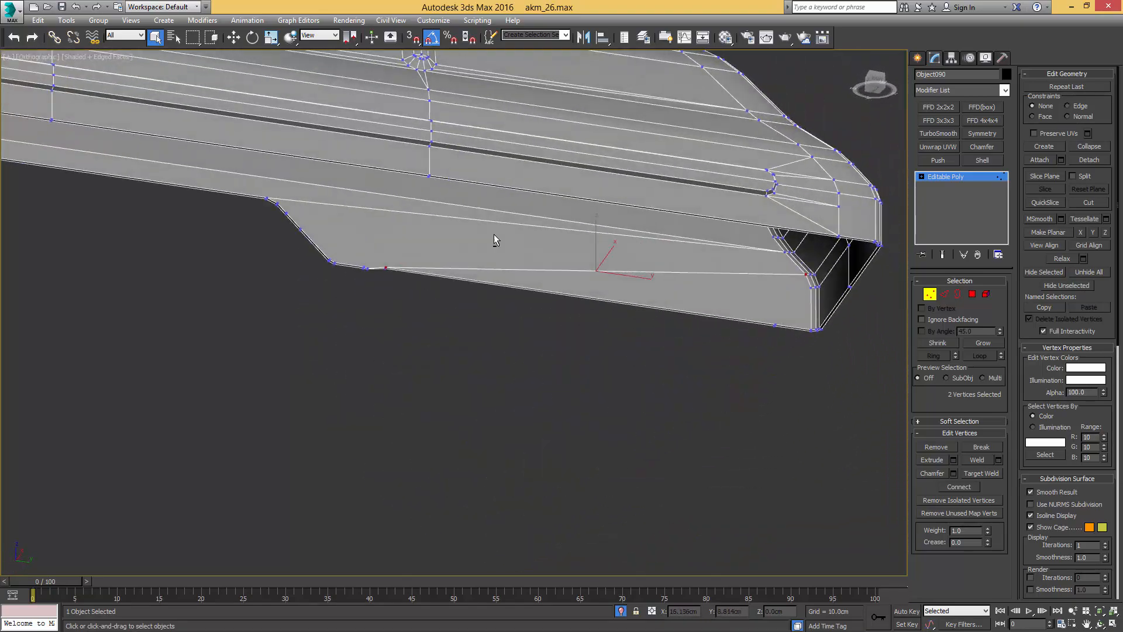
Step: Connect the two end vertices of the left wall's stepped lower edge with a diagonal edge
scroll(518, 268, "up", 5)
scroll(519, 268, "up", 4)
left_click(427, 327)
middle_click_drag(427, 327, 475, 303, "alt")
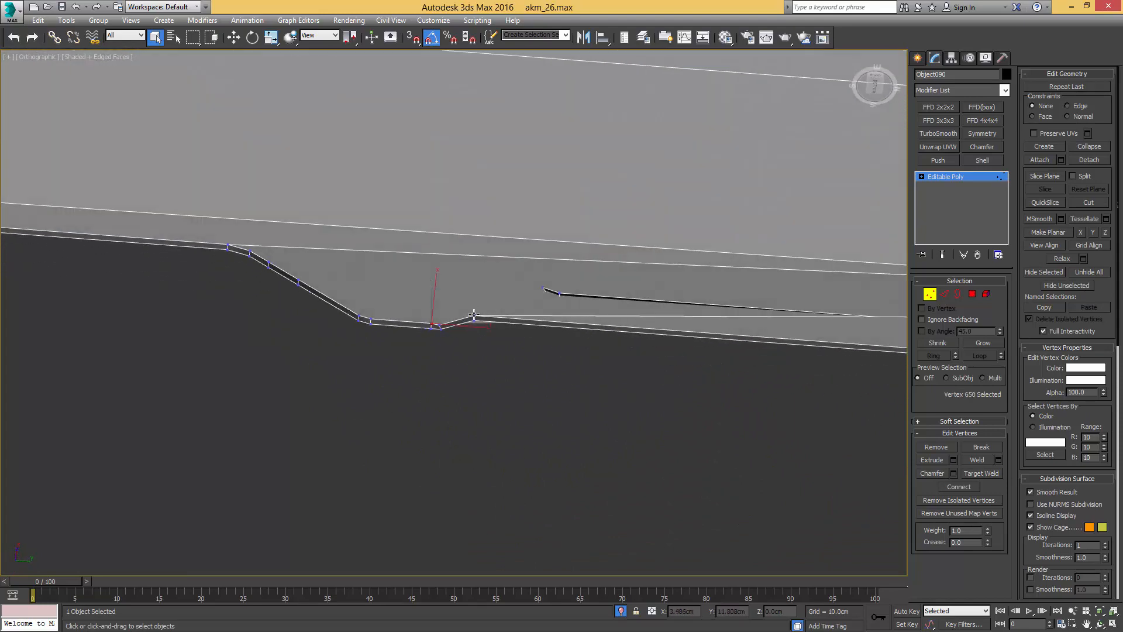
left_click(474, 316)
left_click(250, 250, "ctrl")
middle_click_drag(315, 244, 446, 302, "alt")
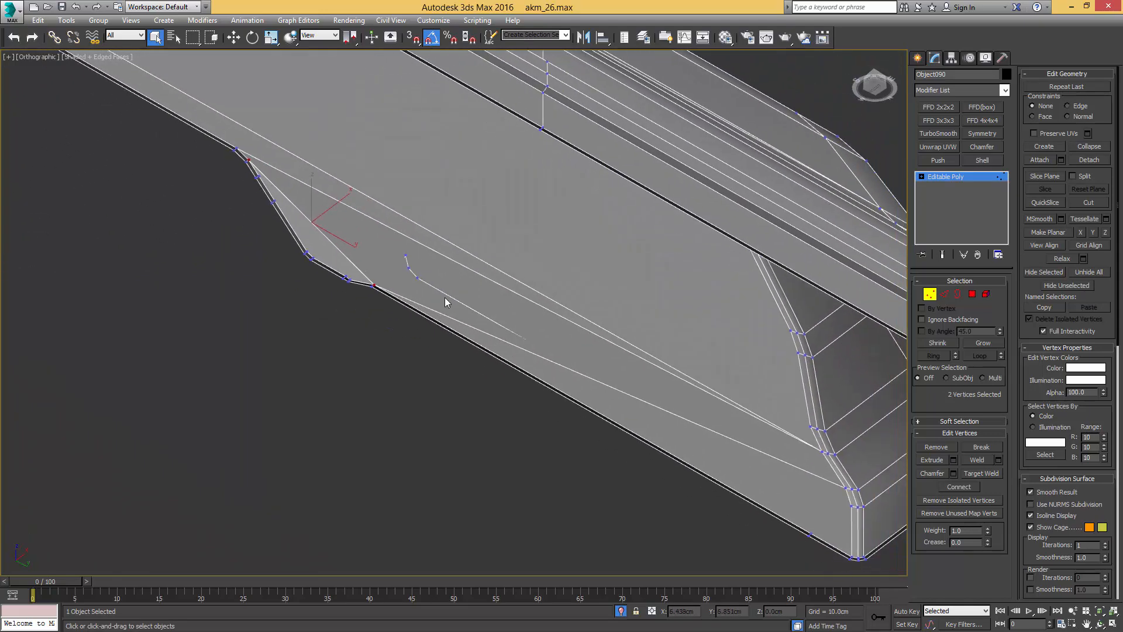
Step: Connect the step's upper vertex to the lower rear bend vertex instead of running a diagonal from the step's lower vertex
left_click(374, 283)
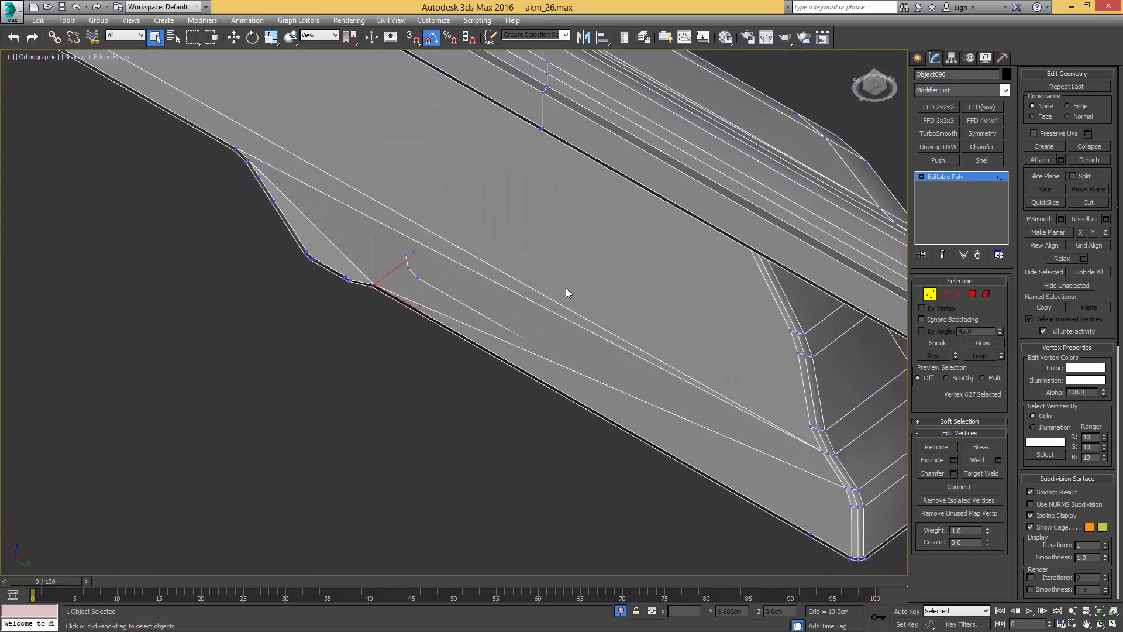
left_click(821, 452, "ctrl")
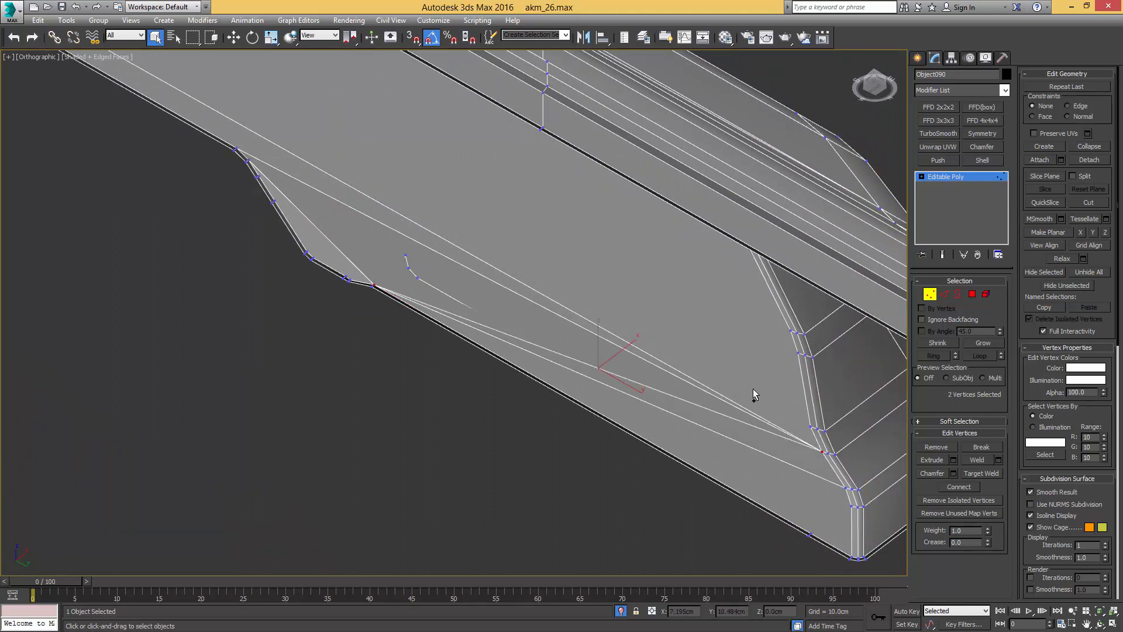
left_click(843, 486)
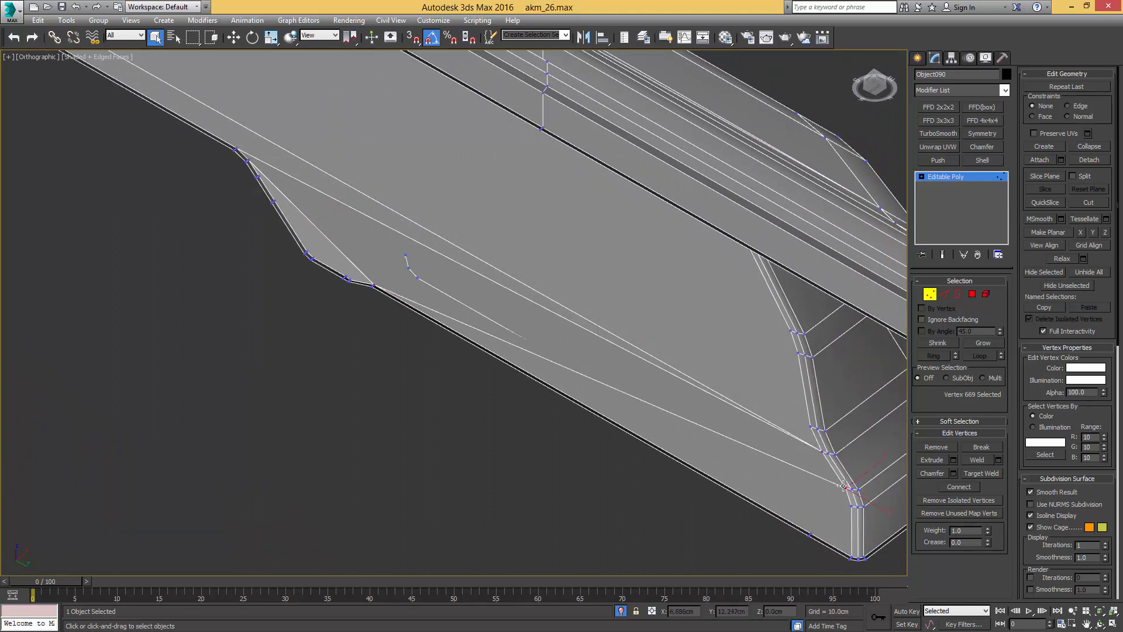
left_click(249, 160, "ctrl")
key("ctrl+shift+e")
scroll(337, 196, "down", 3)
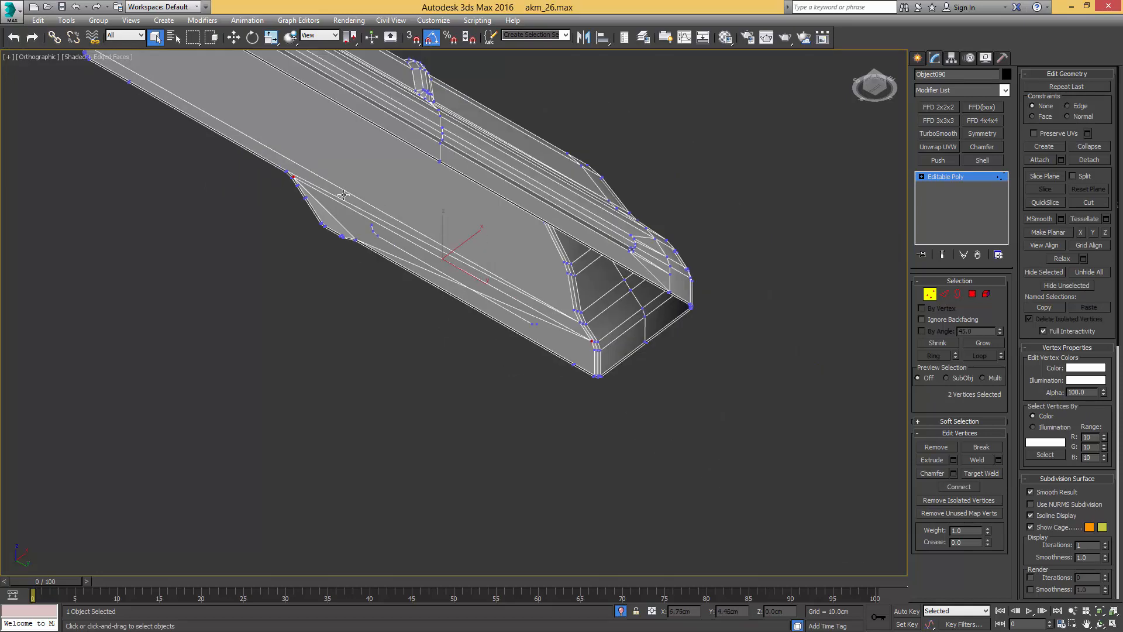
Step: Examine the cover's inner surface and edges from several angles, with and without the wireframe overlay
key("1")
key("F4")
key("F4")
middle_click_drag(501, 299, 572, 312, "alt")
mouse_move(637, 313)
middle_mouse_down("alt")
mouse_move(634, 238)
mouse_move(616, 293)
mouse_move(581, 334)
mouse_move(489, 224)
mouse_move(509, 305)
mouse_move(553, 227)
mouse_move(456, 226)
mouse_move(556, 231)
mouse_move(591, 217)
mouse_move(652, 238)
mouse_move(518, 251)
middle_mouse_up("alt")
key("F4")
key("F4")
scroll(591, 217, "up", 3)
middle_click_drag(316, 254, 748, 228)
middle_click_drag(748, 228, 655, 274, "alt")
scroll(726, 246, "down", 3)
key("4")
key("4")
scroll(608, 272, "down", 3)
scroll(664, 269, "up", 4)
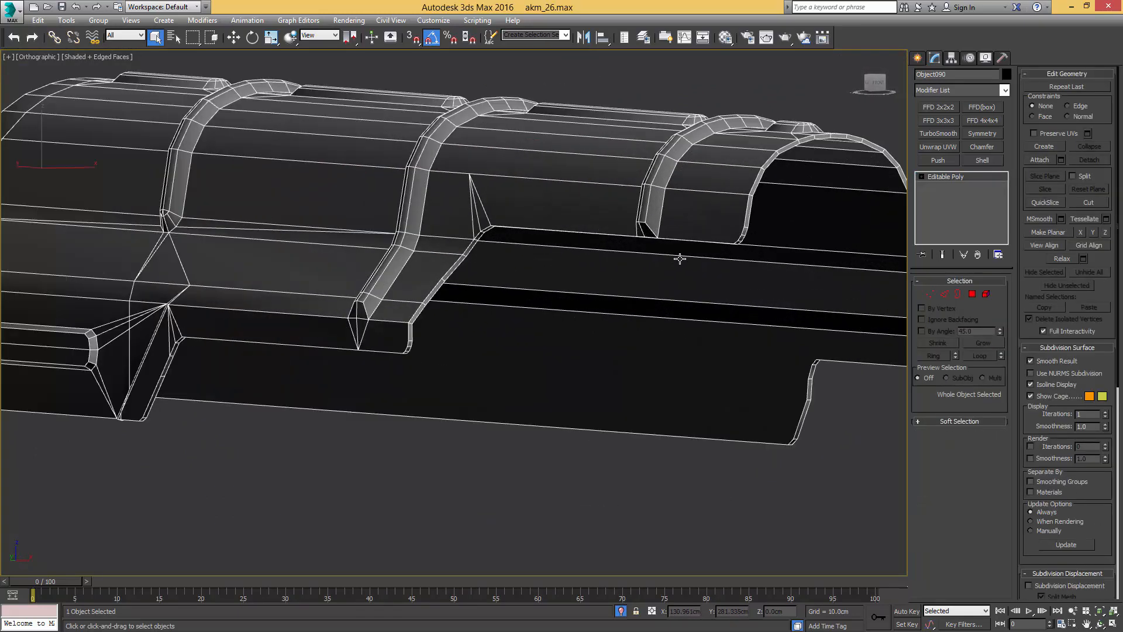
middle_click_drag(732, 225, 491, 249)
scroll(586, 300, "down", 2)
scroll(491, 249, "up", 3)
Step: Auto-smooth all polygons of the cover's long inner surface, including its side walls, with a threshold of 45
key("4")
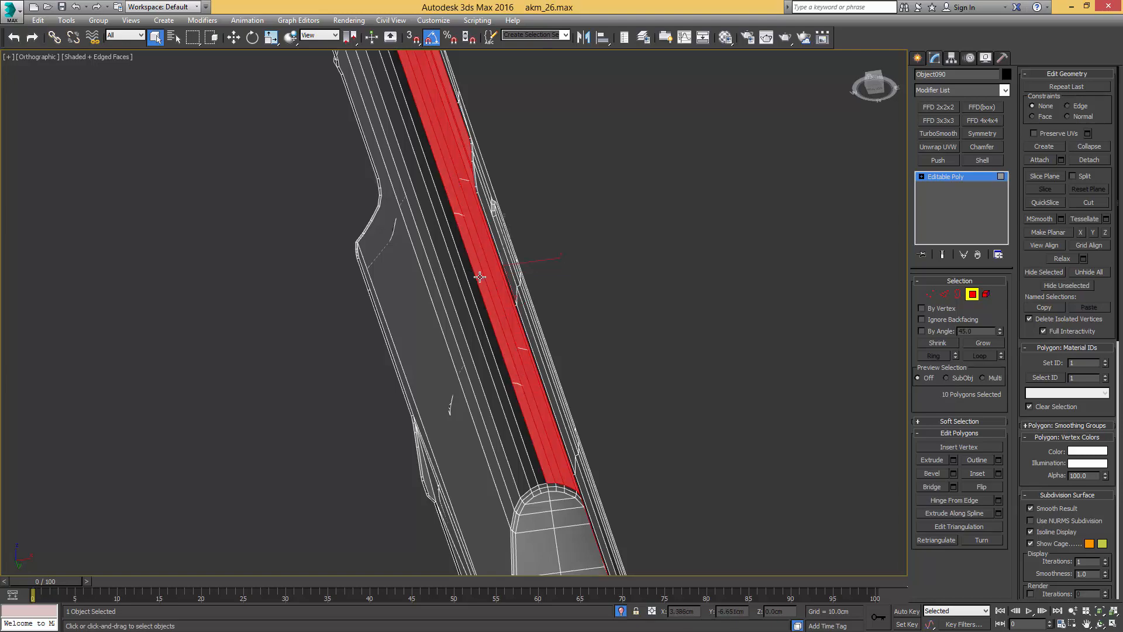
left_click(452, 285, "ctrl")
left_click(443, 289, "ctrl")
left_click(432, 291, "ctrl")
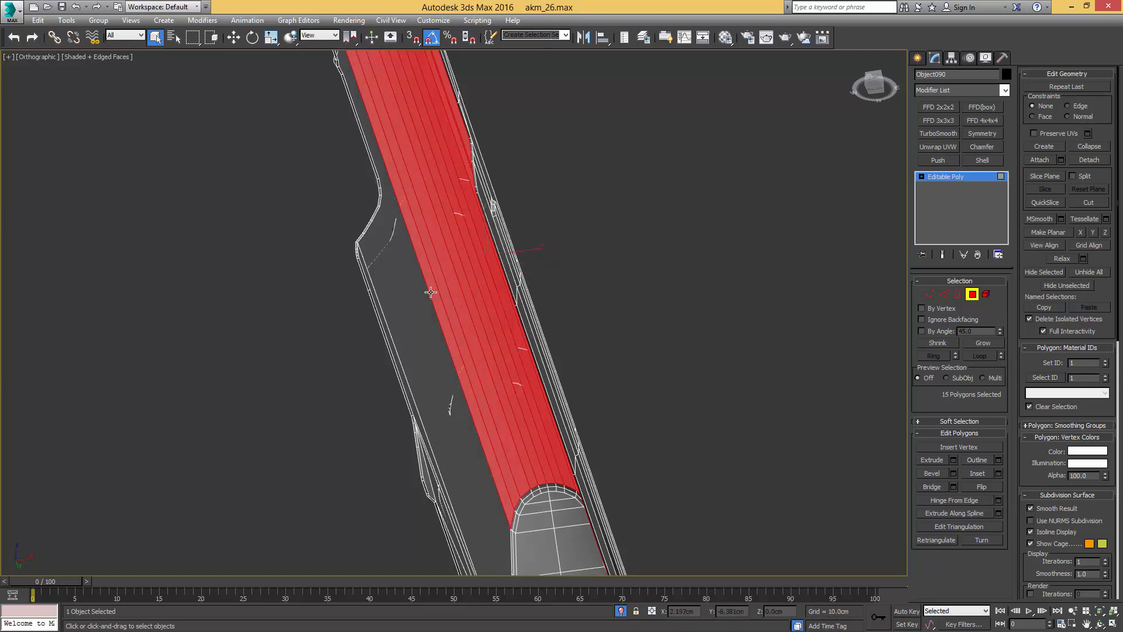
middle_click_drag(434, 298, 496, 321, "alt")
left_click(492, 319, "ctrl")
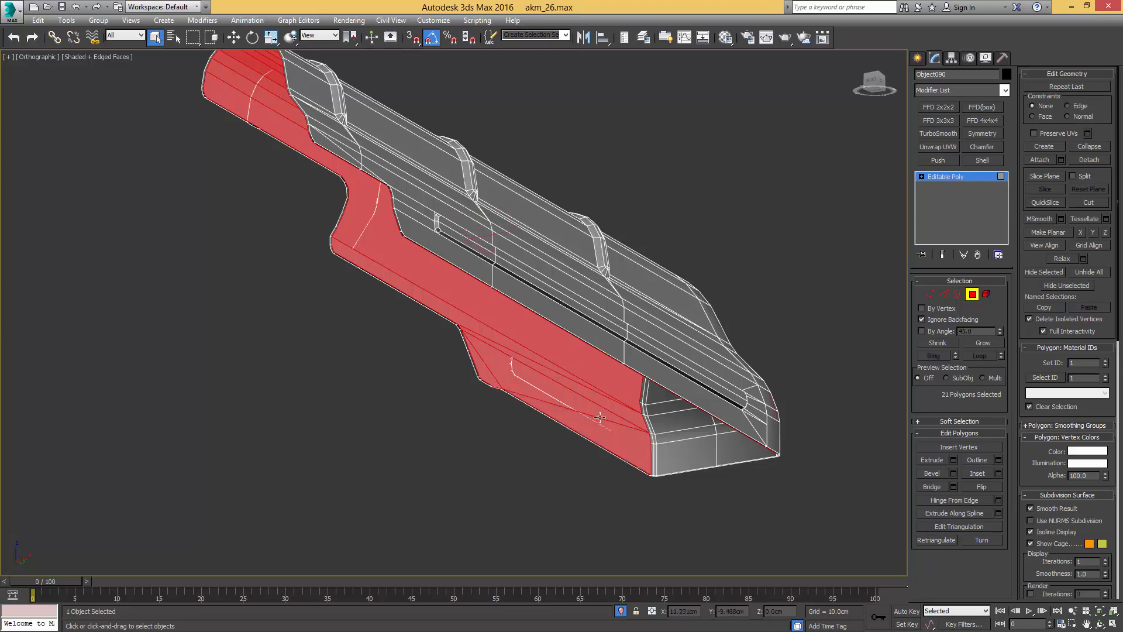
middle_click_drag(600, 417, 907, 427, "alt")
mouse_move(1038, 473)
left_mouse_down()
mouse_move(1039, 248)
mouse_move(1039, 467)
left_mouse_up()
left_click(1068, 419)
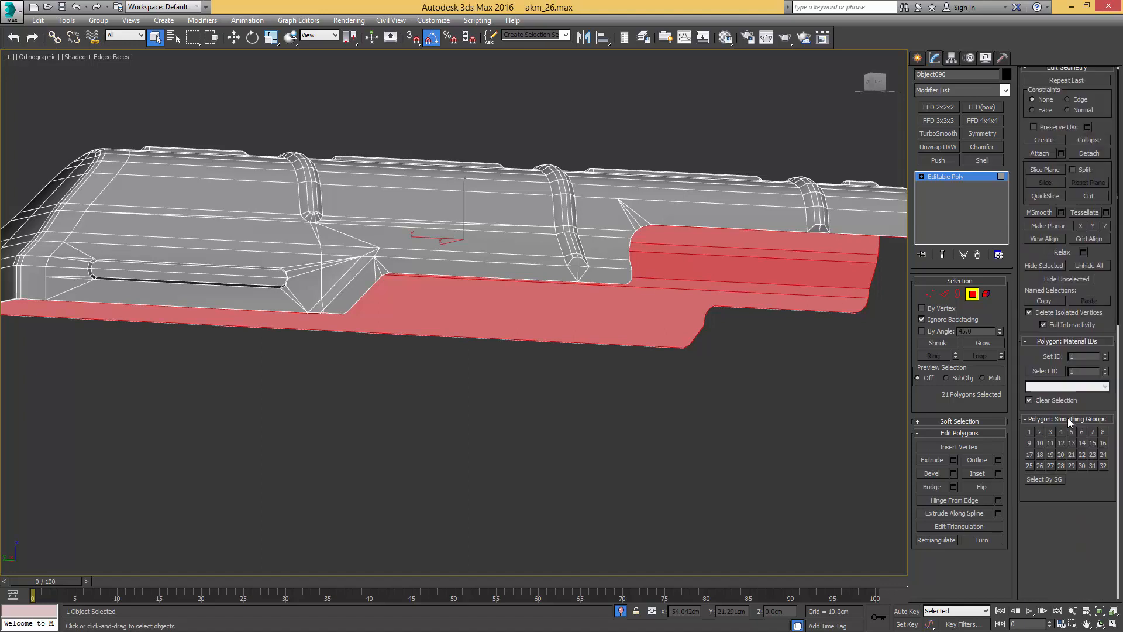
left_click(1035, 491)
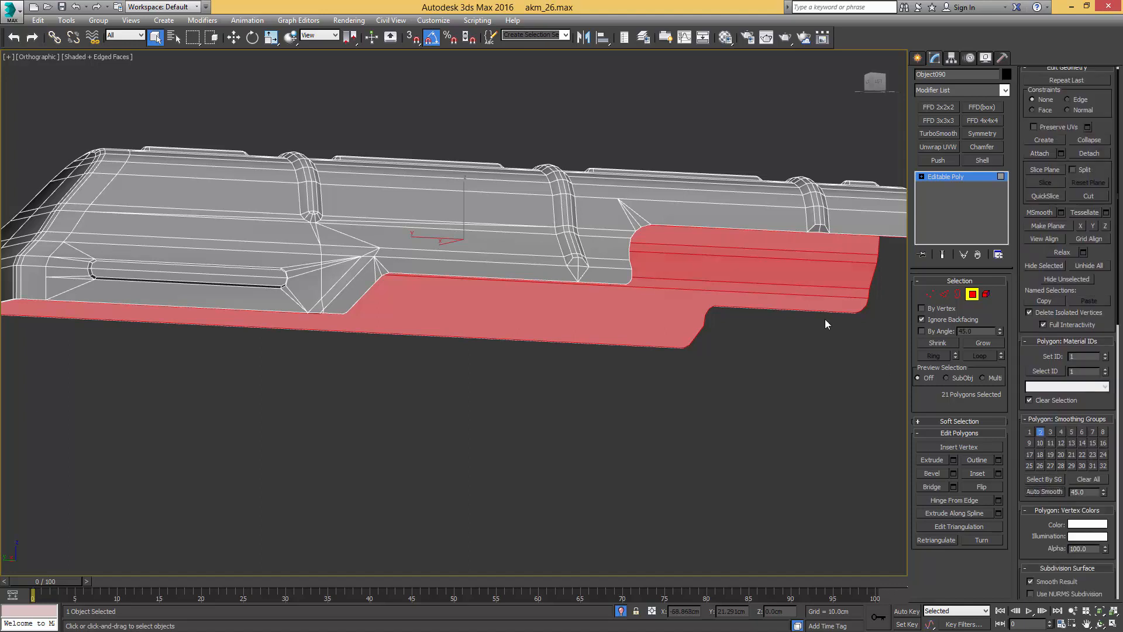
key("4")
key("F4")
scroll(595, 227, "down", 5)
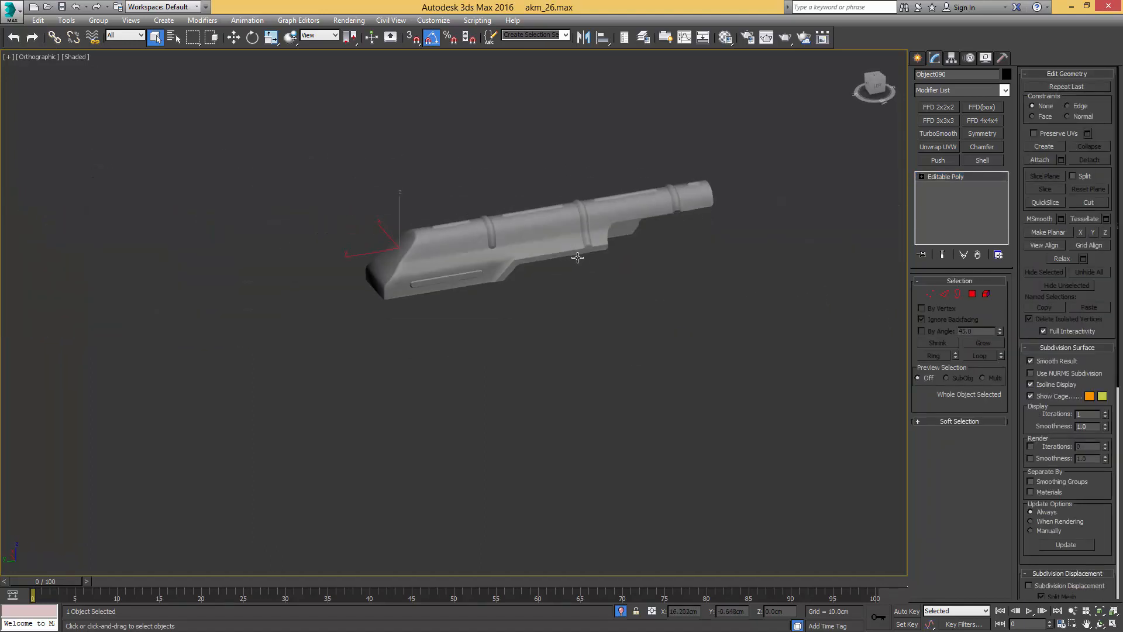